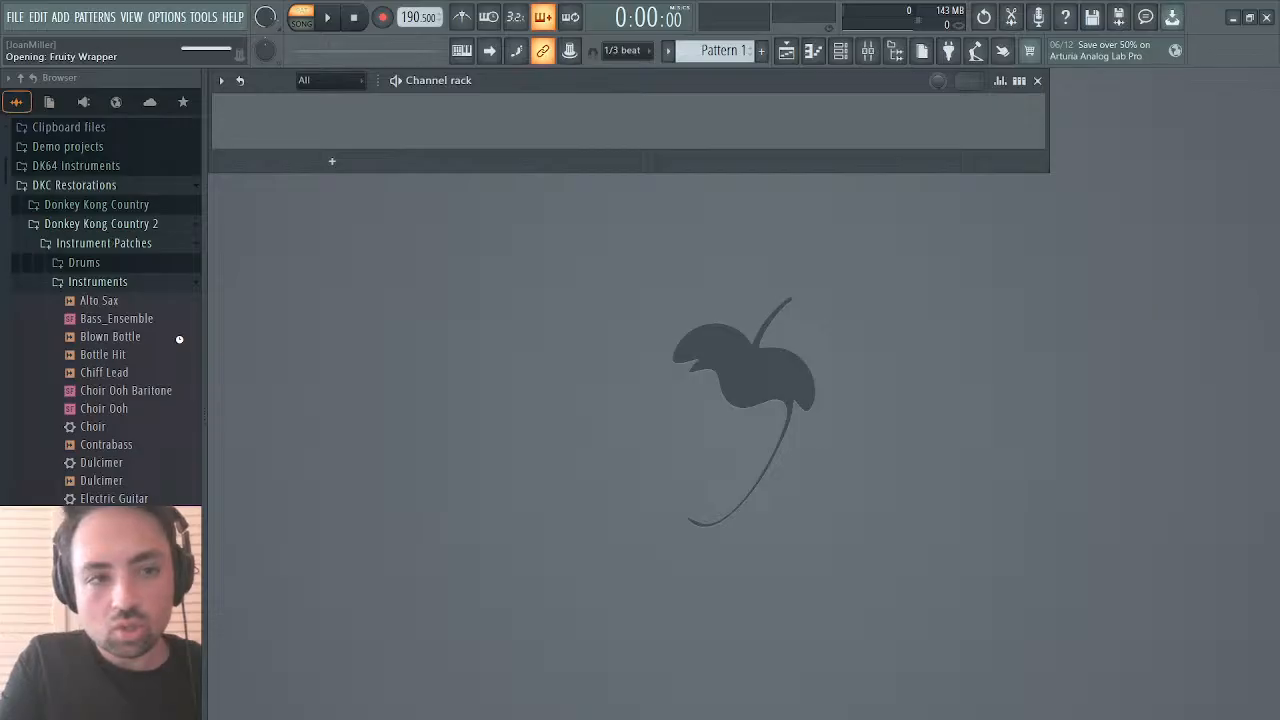
Step: Open the playlist, remove the Drums clip from Track 1 and maximize the playlist window
left_click(786, 52)
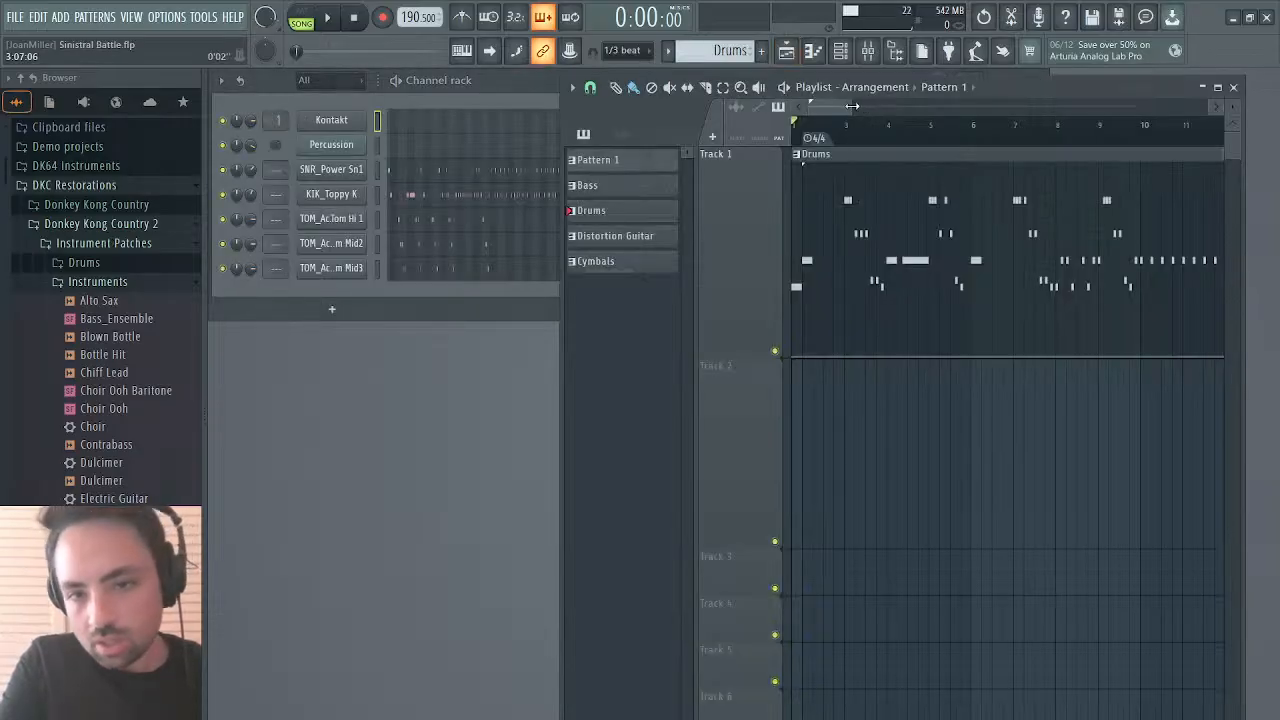
left_click_drag(852, 106, 1084, 106)
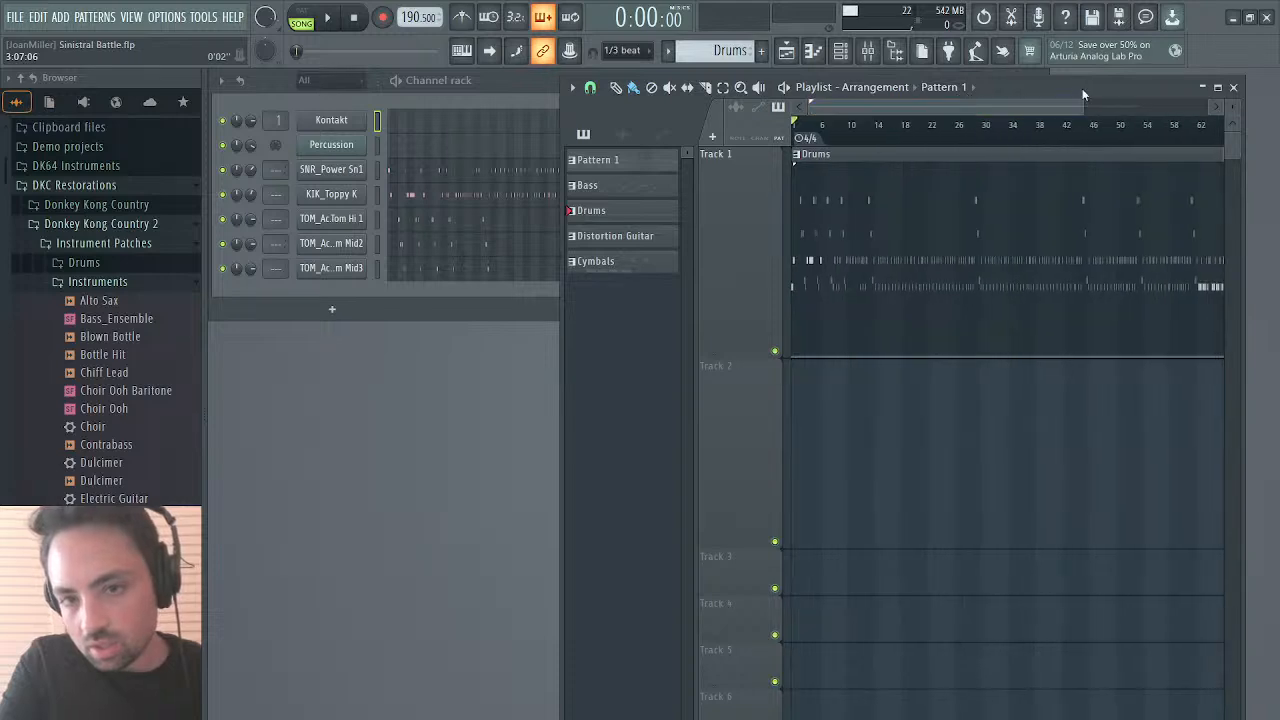
right_click(976, 187)
double_click(1014, 84)
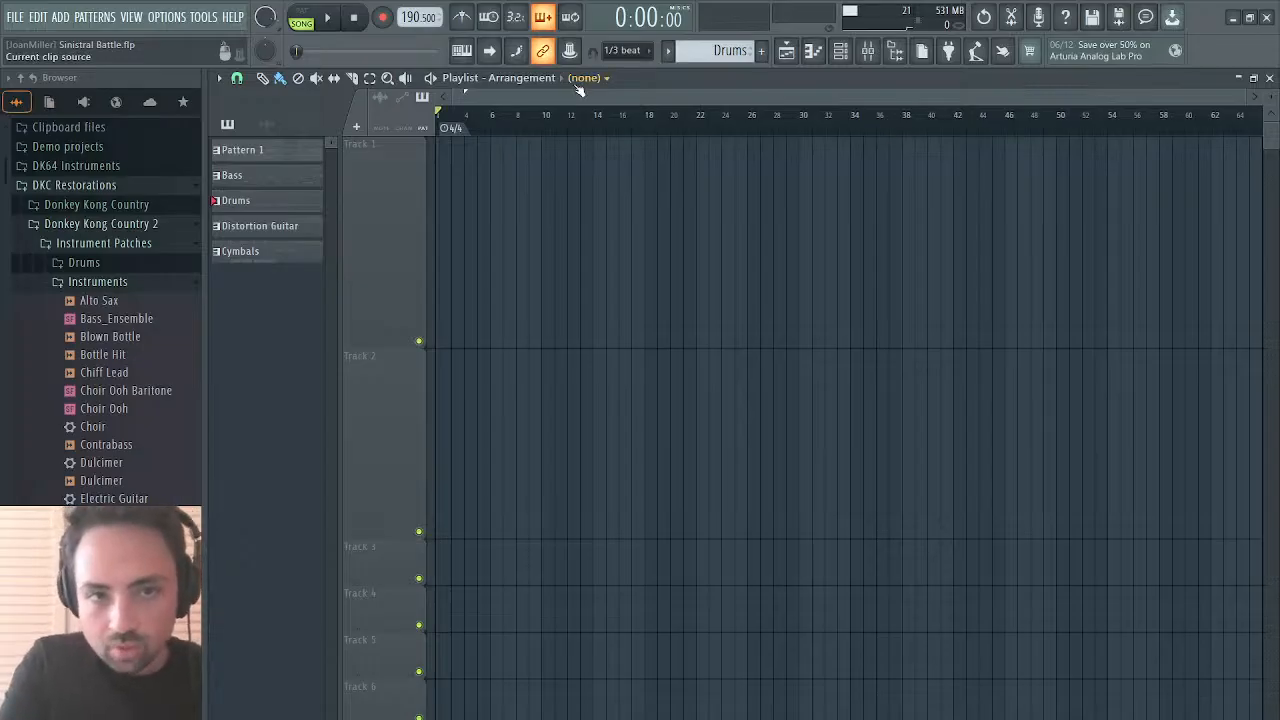
Step: Place the Cymbals pattern on Track 1, starting at bar 1
left_click(268, 251)
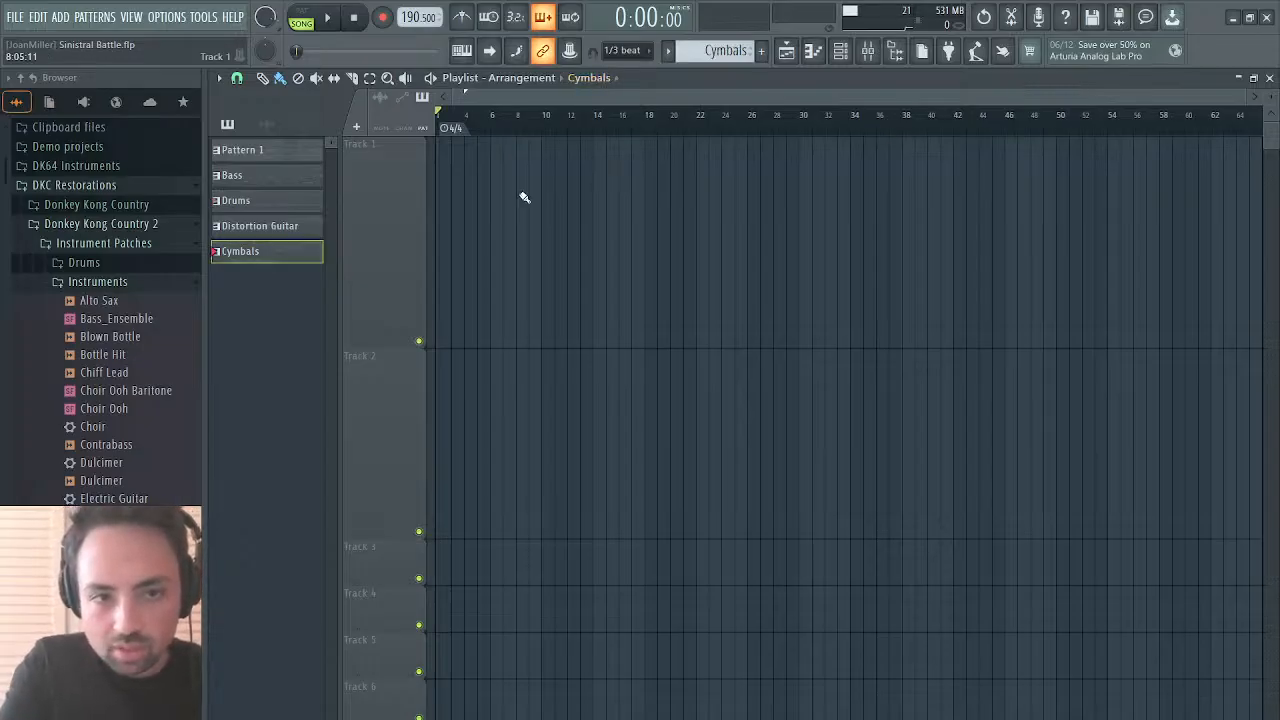
left_click(524, 197)
left_click_drag(604, 197, 461, 201)
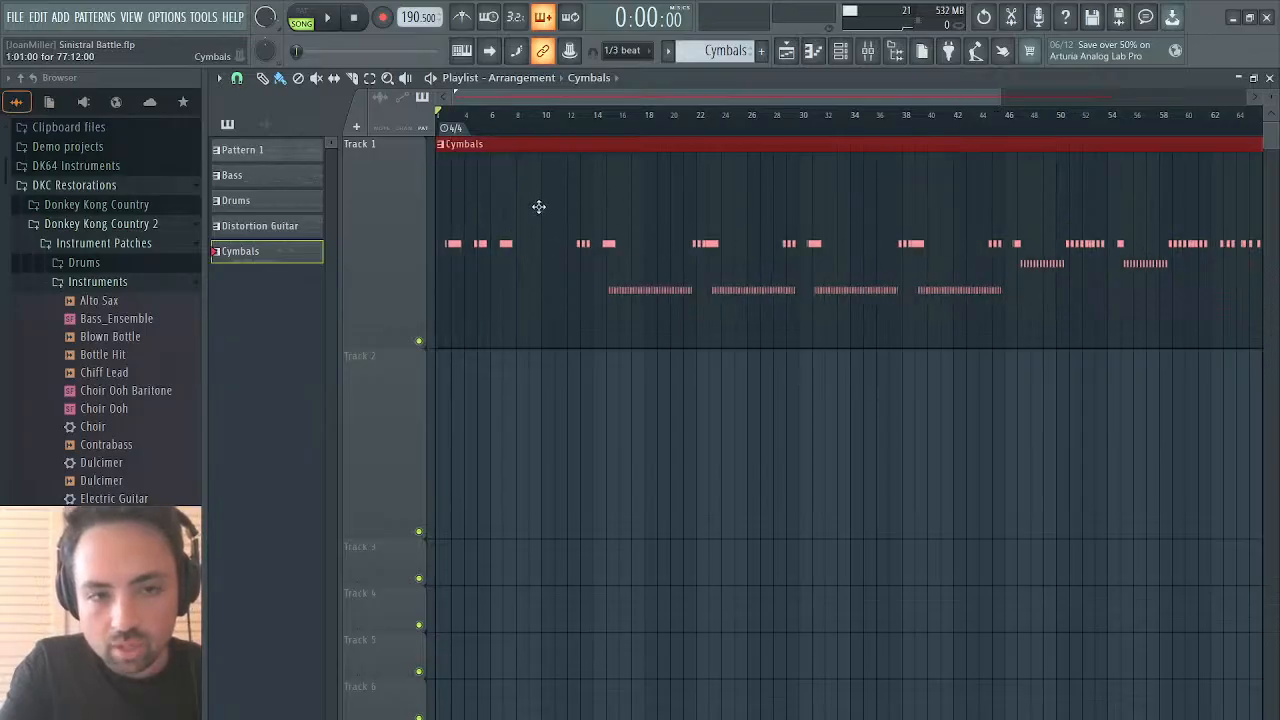
Step: Add audio stem 7 from the Lufia 2 Stems folder to Track 2, starting at bar 1
left_click(84, 225)
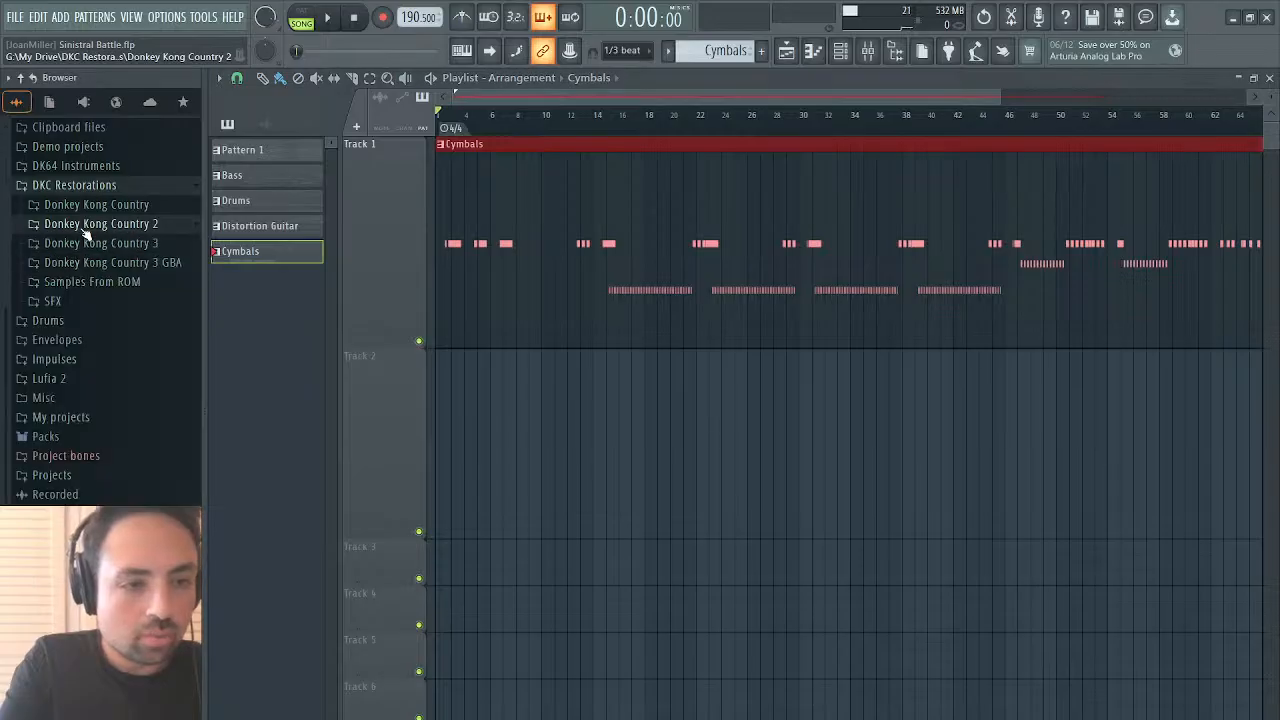
left_click(82, 185)
scroll(72, 240, "up", 2)
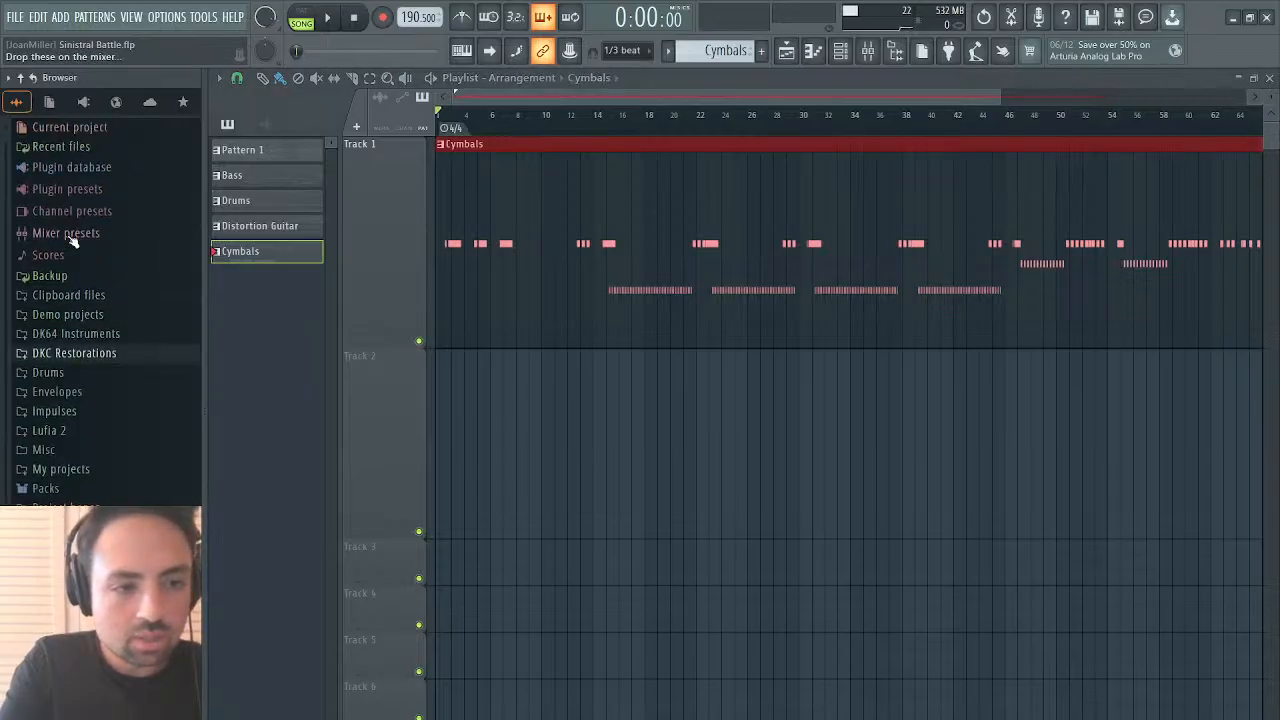
scroll(88, 422, "down", 3)
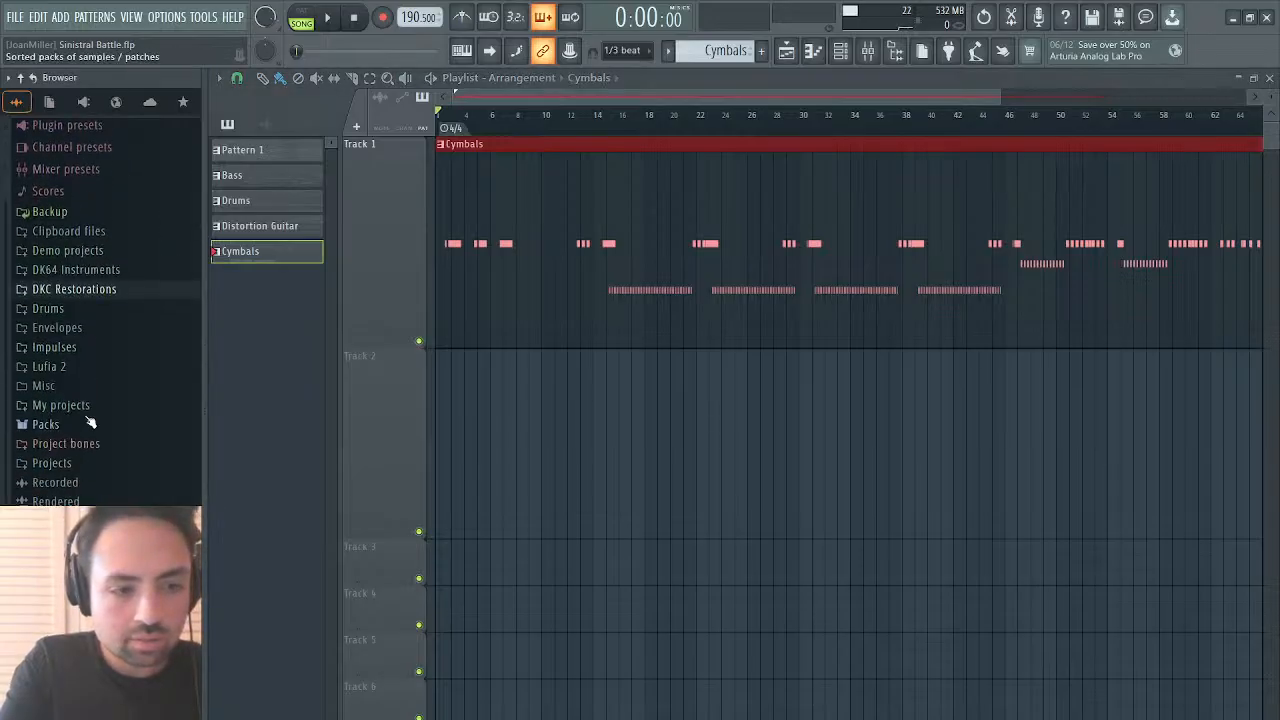
left_click(66, 368)
left_click(70, 404)
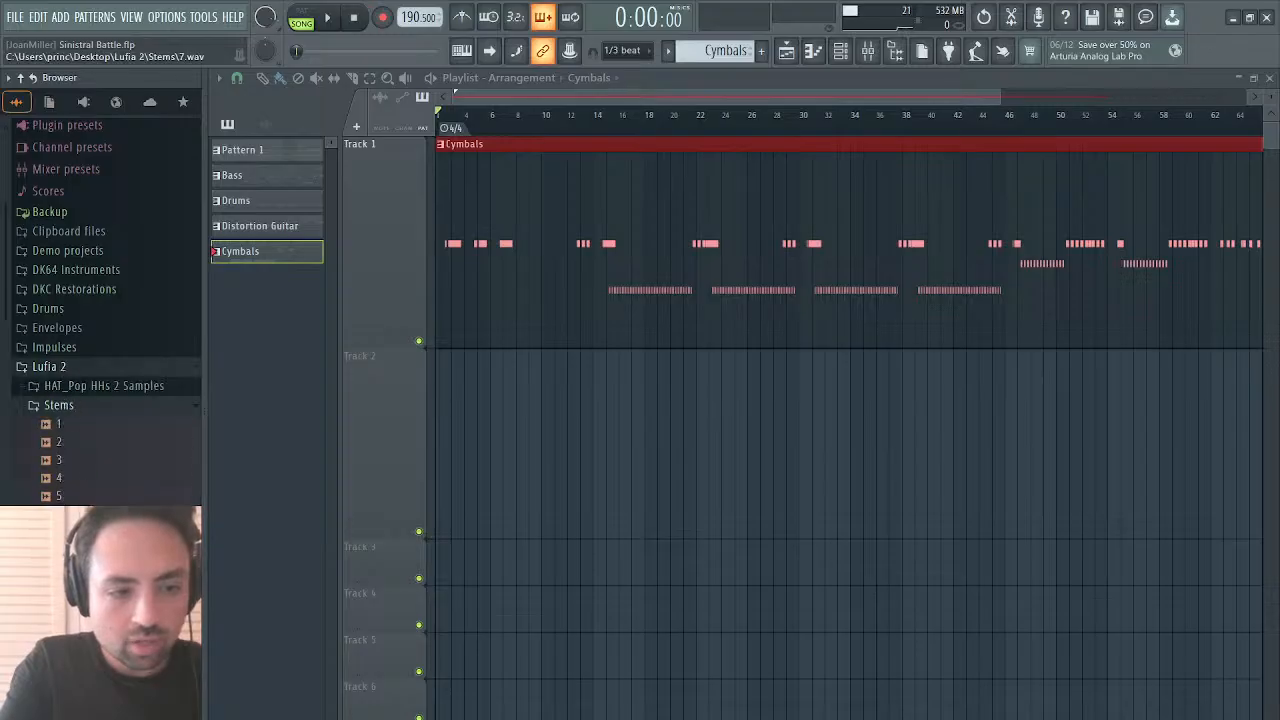
left_click_drag(58, 532, 437, 455)
Step: Shift the stem 7 clip on Track 2 so its first hits line up with the Cymbals notes on Track 1
left_click_drag(740, 98, 529, 132)
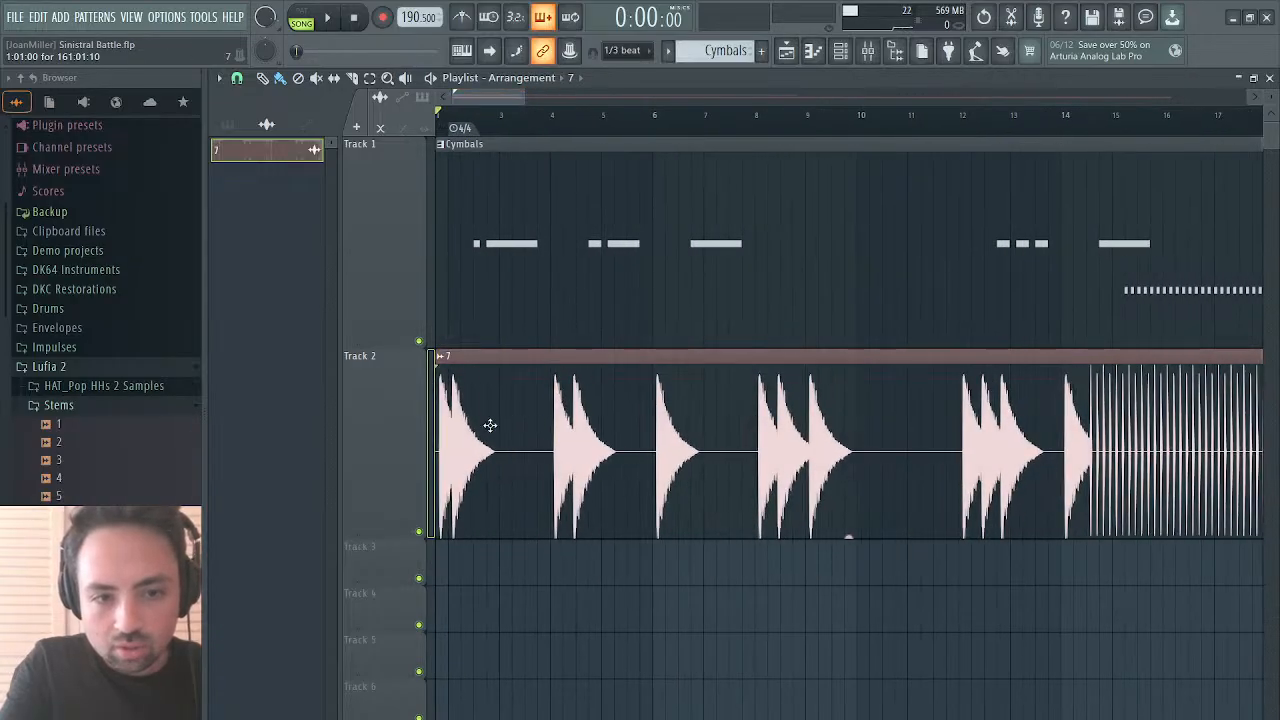
left_click_drag(547, 428, 570, 431)
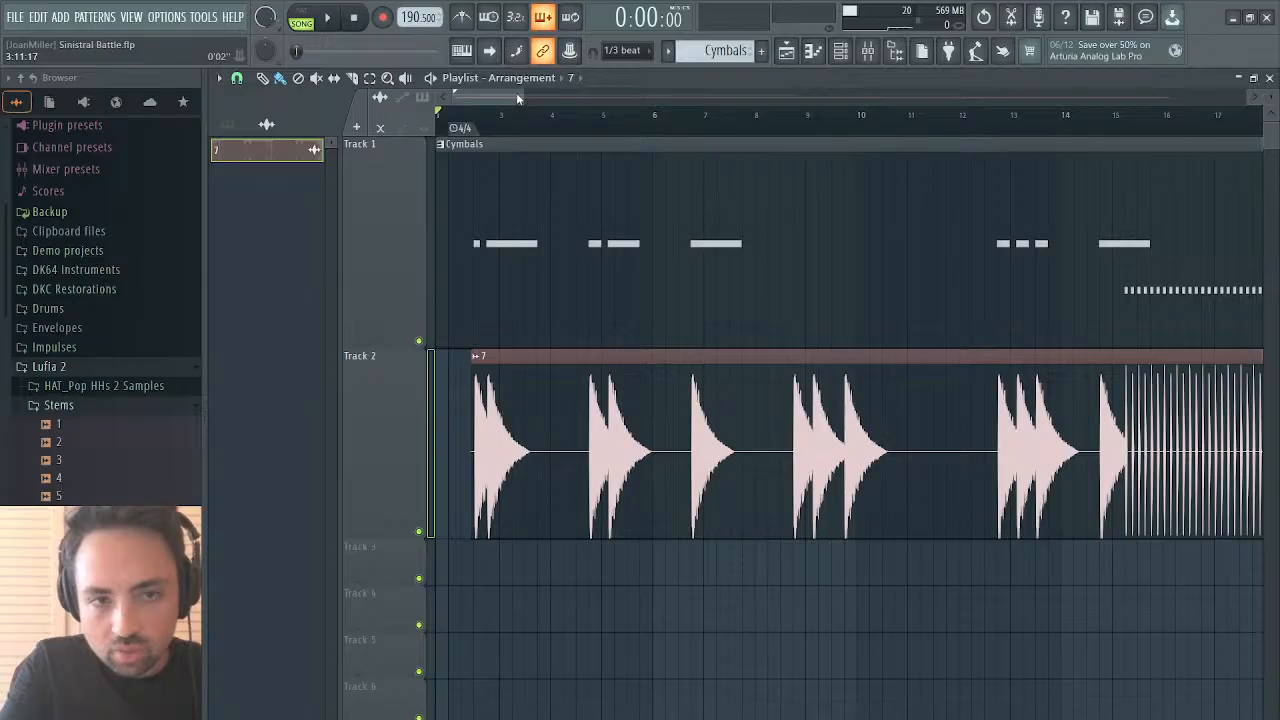
left_click_drag(518, 98, 471, 106)
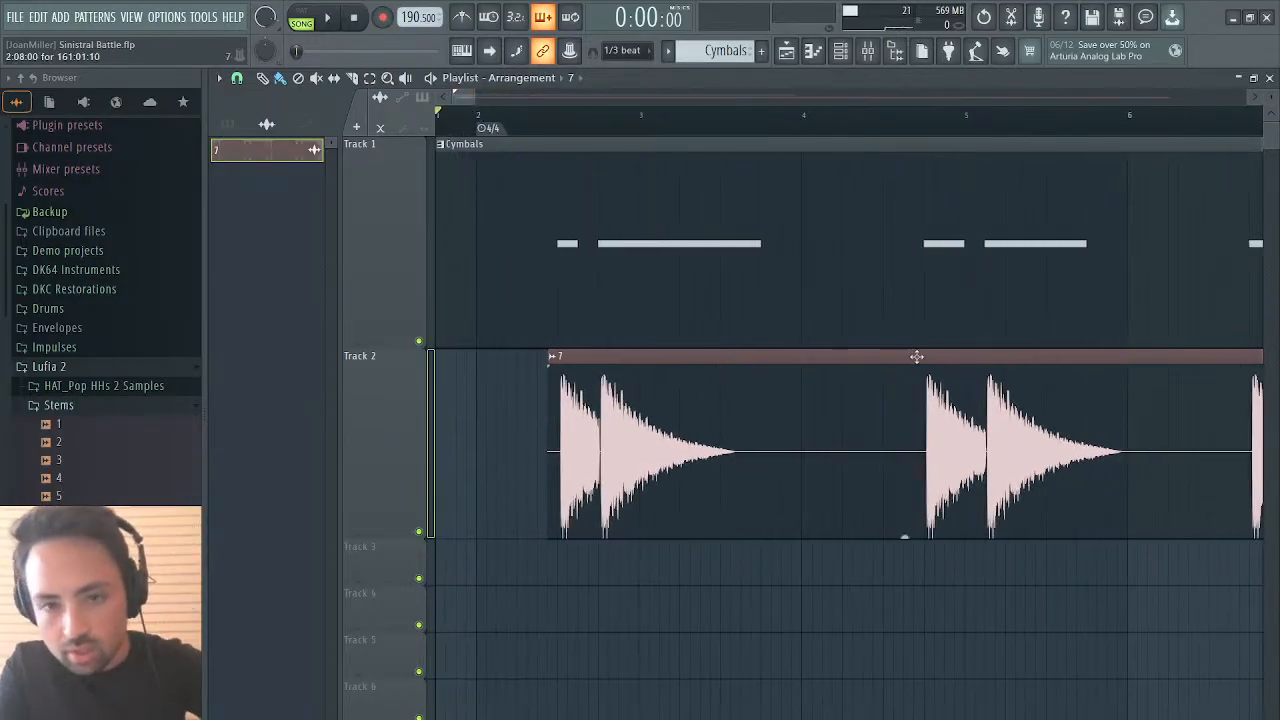
left_click_drag(927, 402, 922, 402)
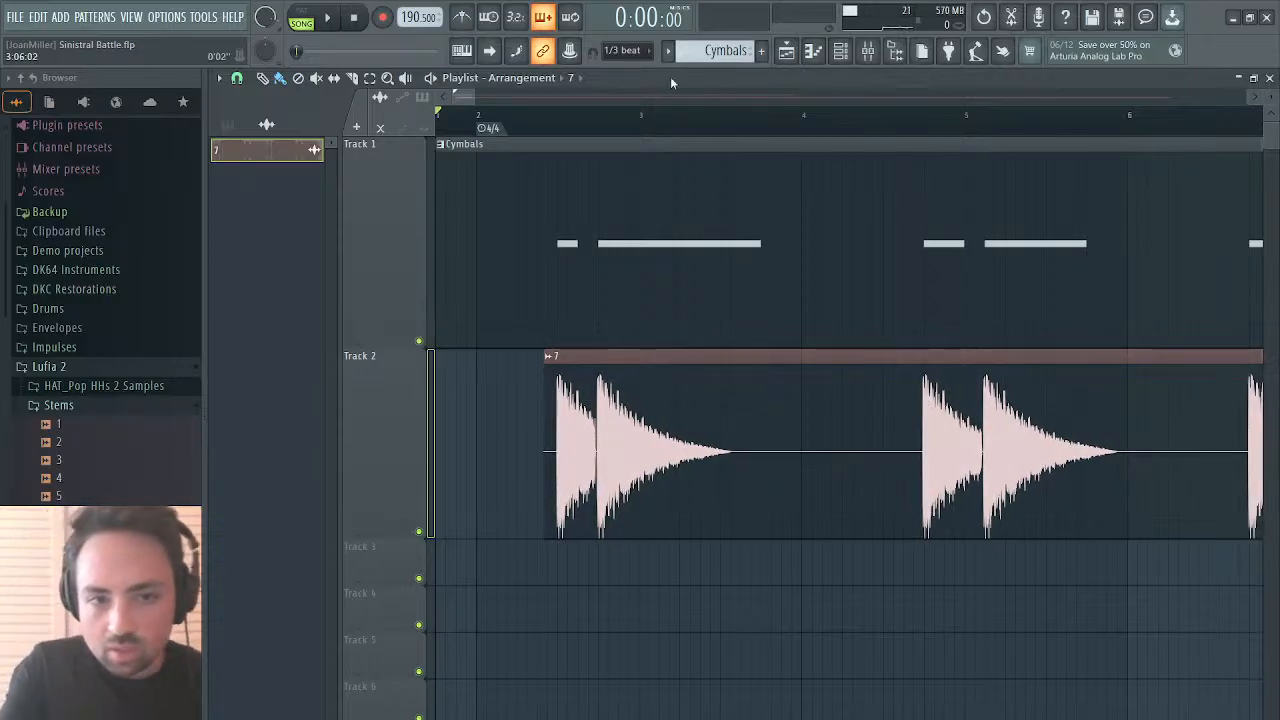
left_click_drag(474, 99, 545, 98)
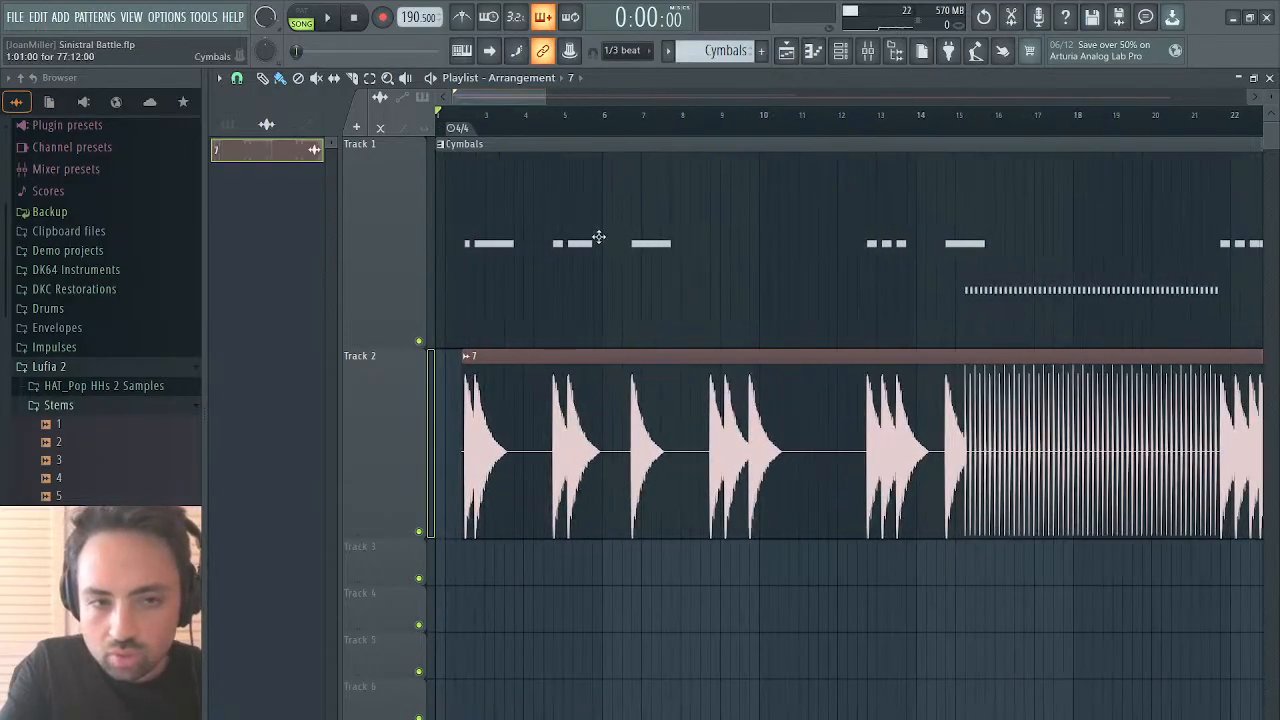
Step: Close the playlist, show all channels in the channel rack and open the Percussion piano roll with the whole pattern in view
left_click(1269, 78)
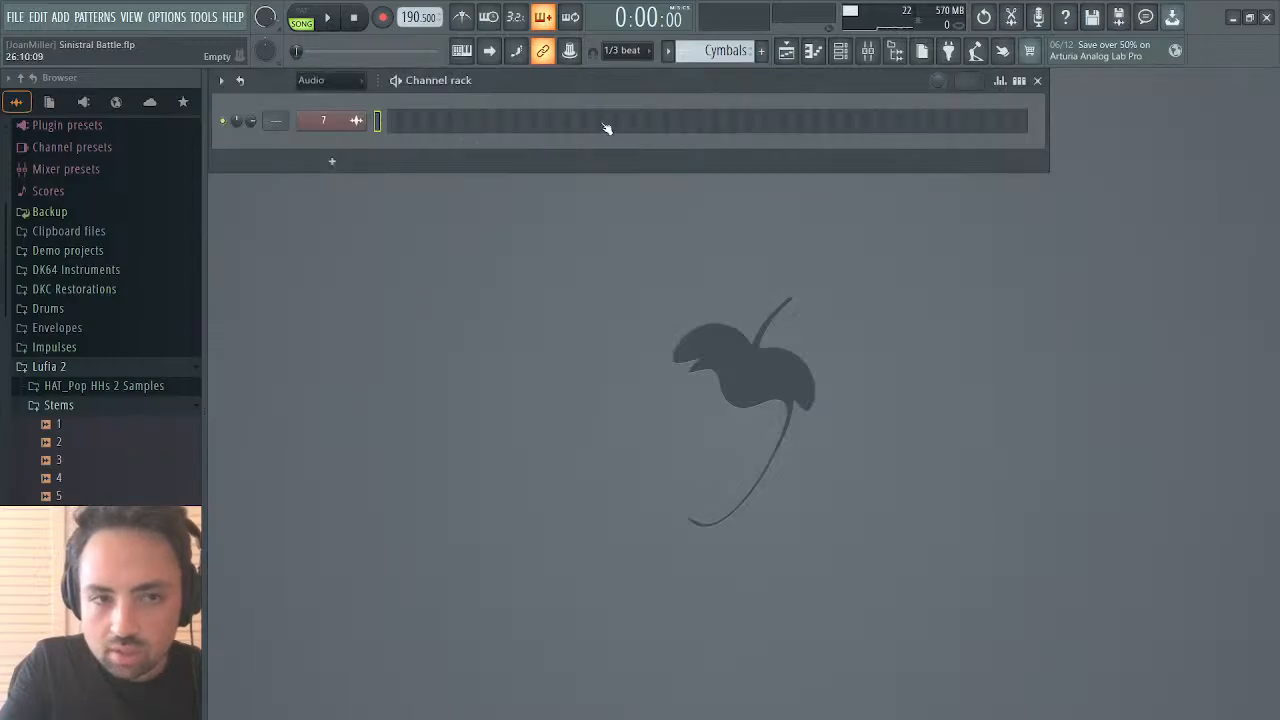
left_click(334, 82)
left_click(326, 95)
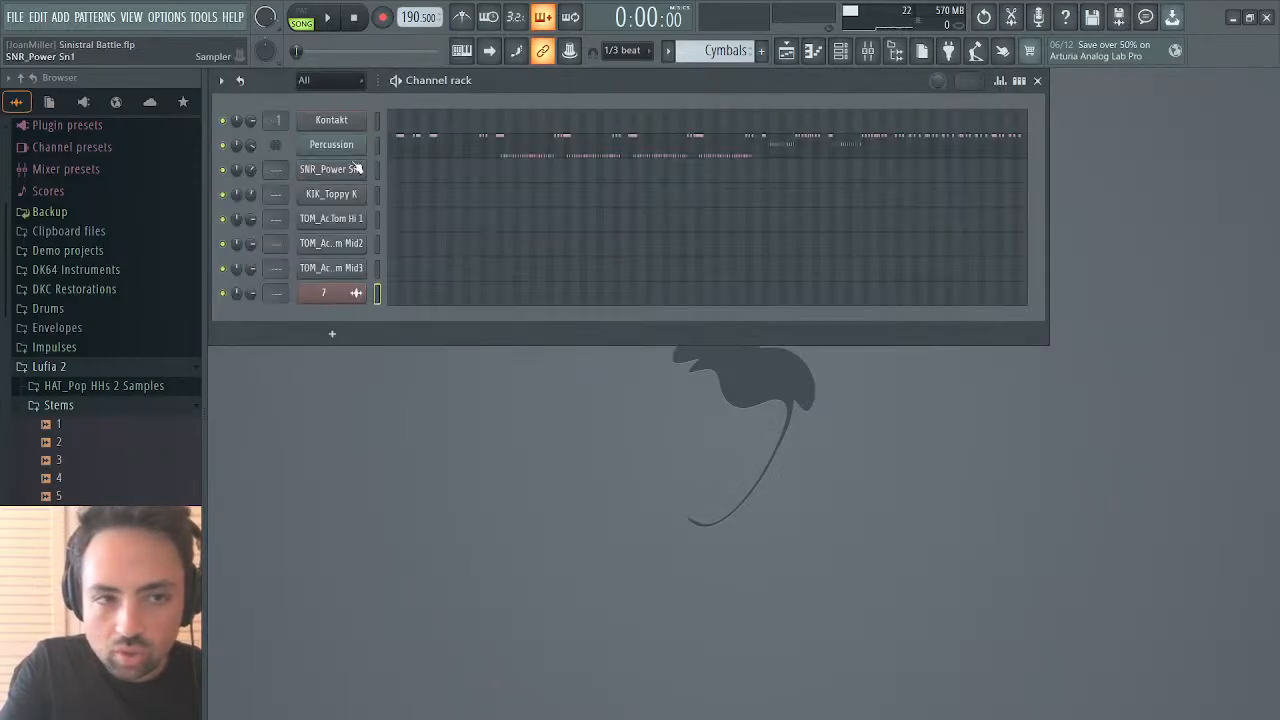
left_click(423, 146)
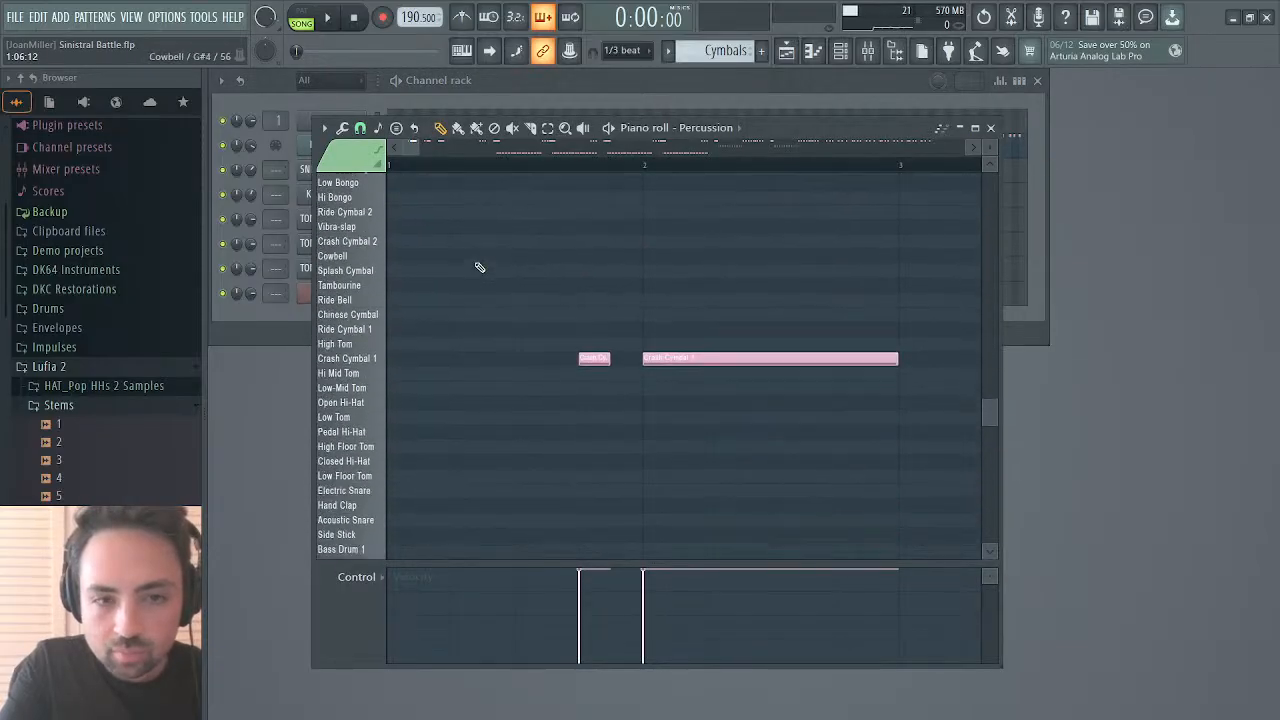
left_click_drag(420, 150, 882, 228)
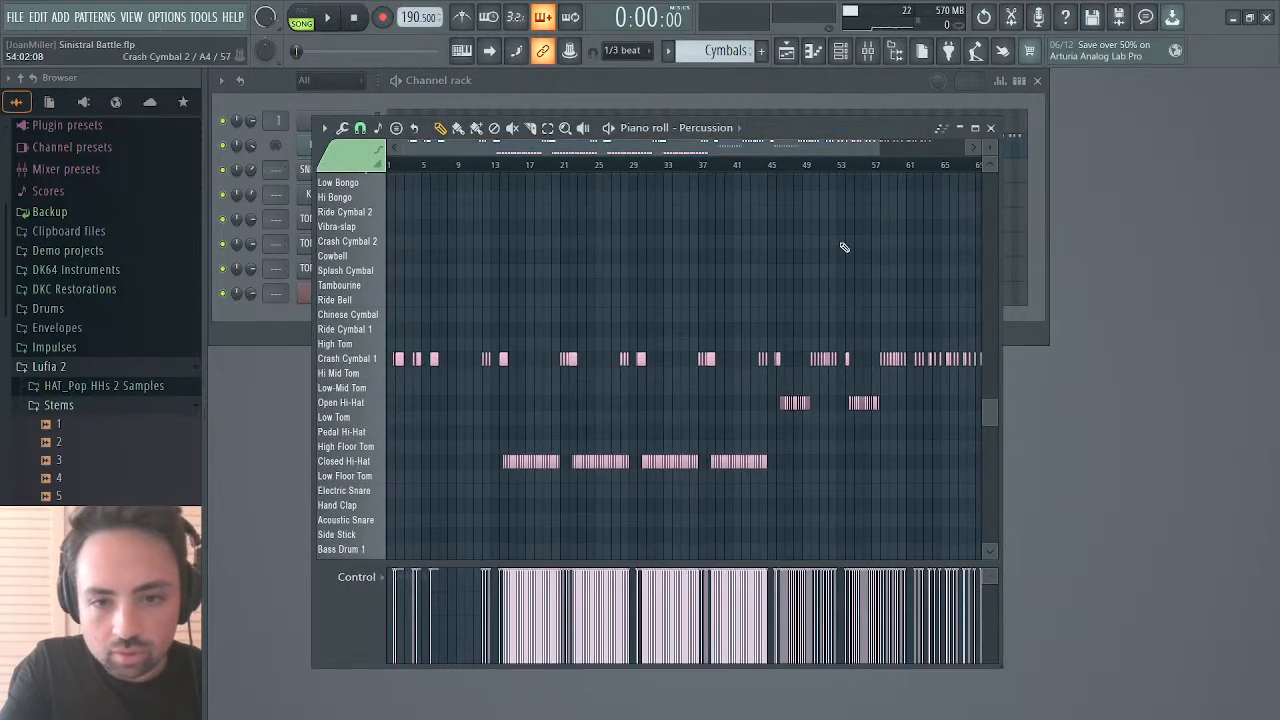
left_click_drag(873, 146, 1033, 165)
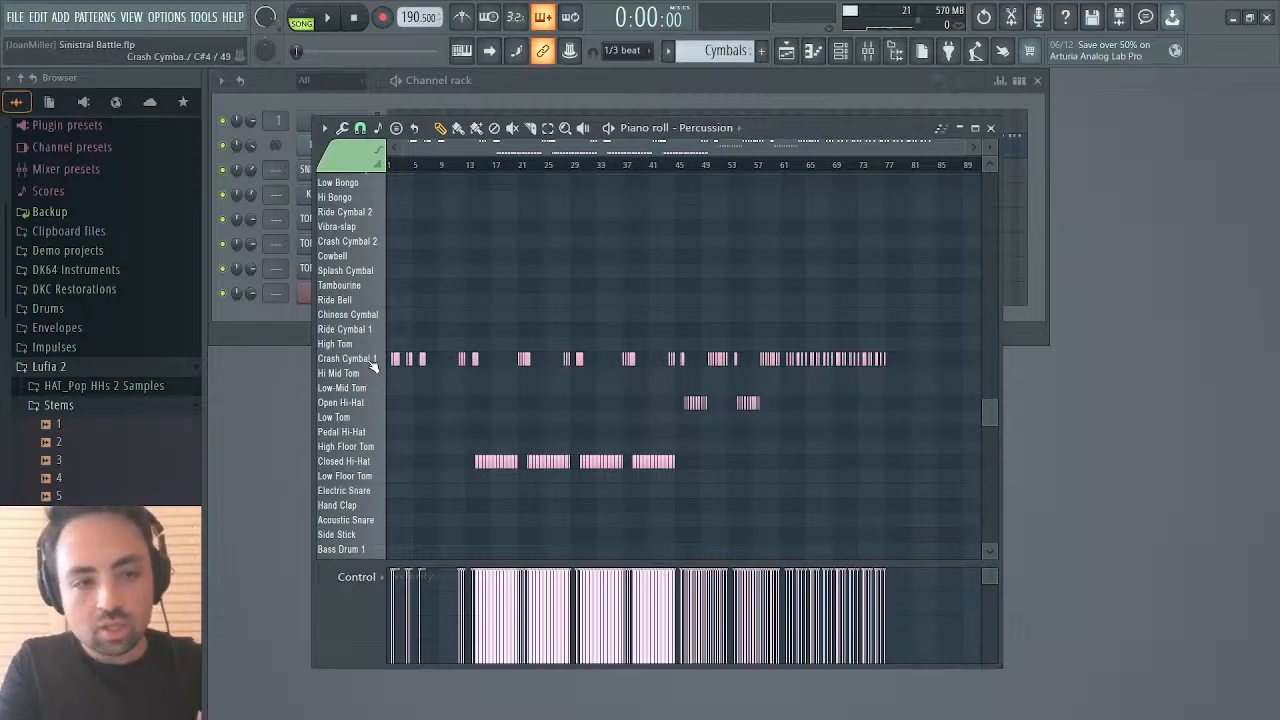
left_click_drag(373, 360, 365, 427)
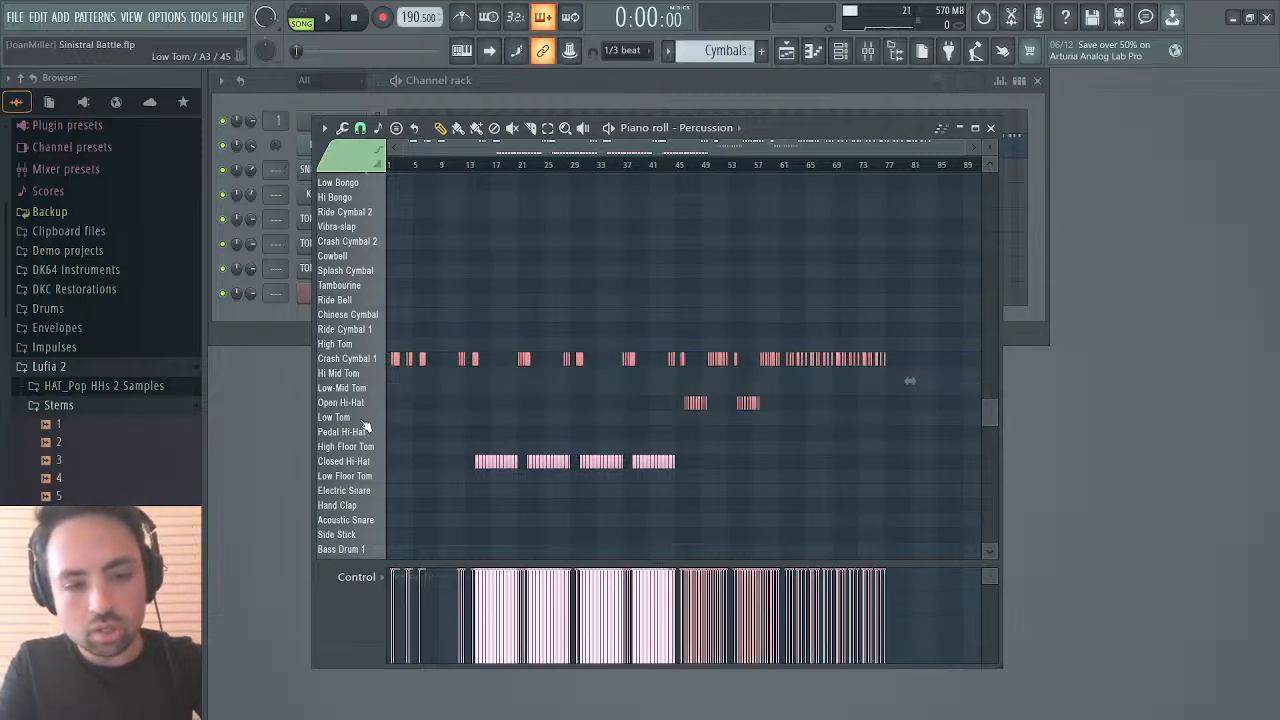
key("Delete")
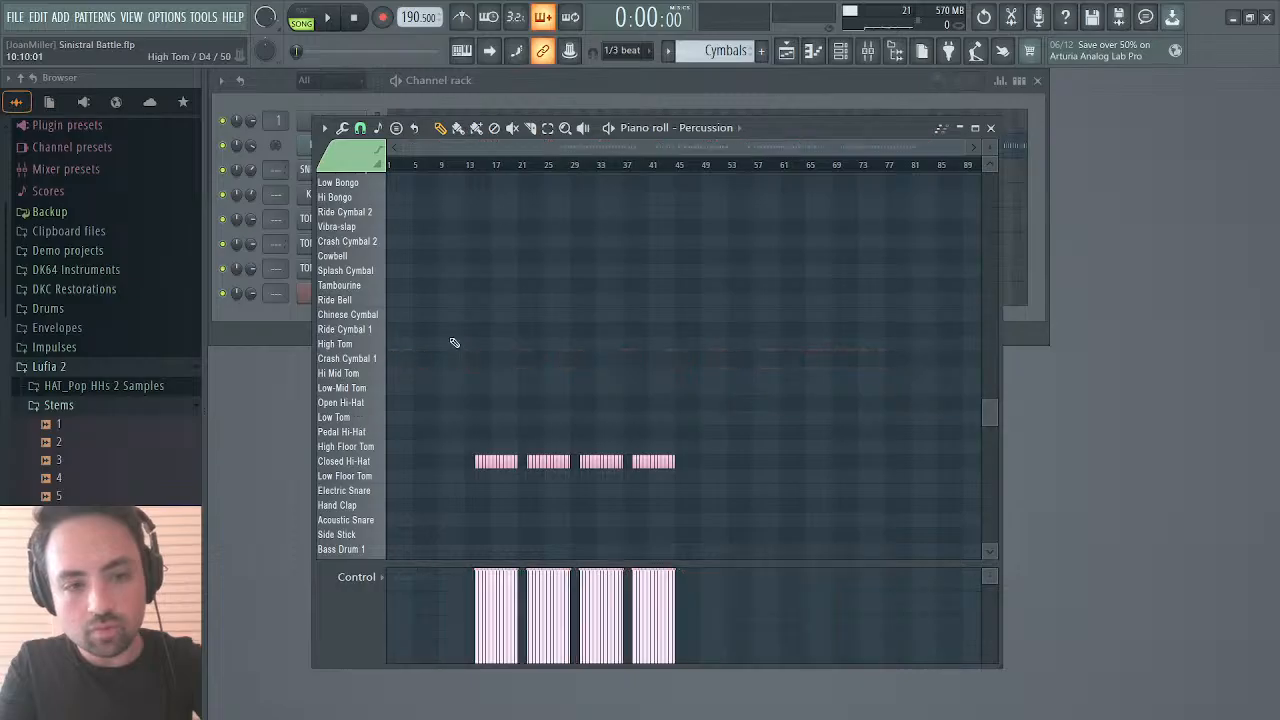
left_click(990, 128)
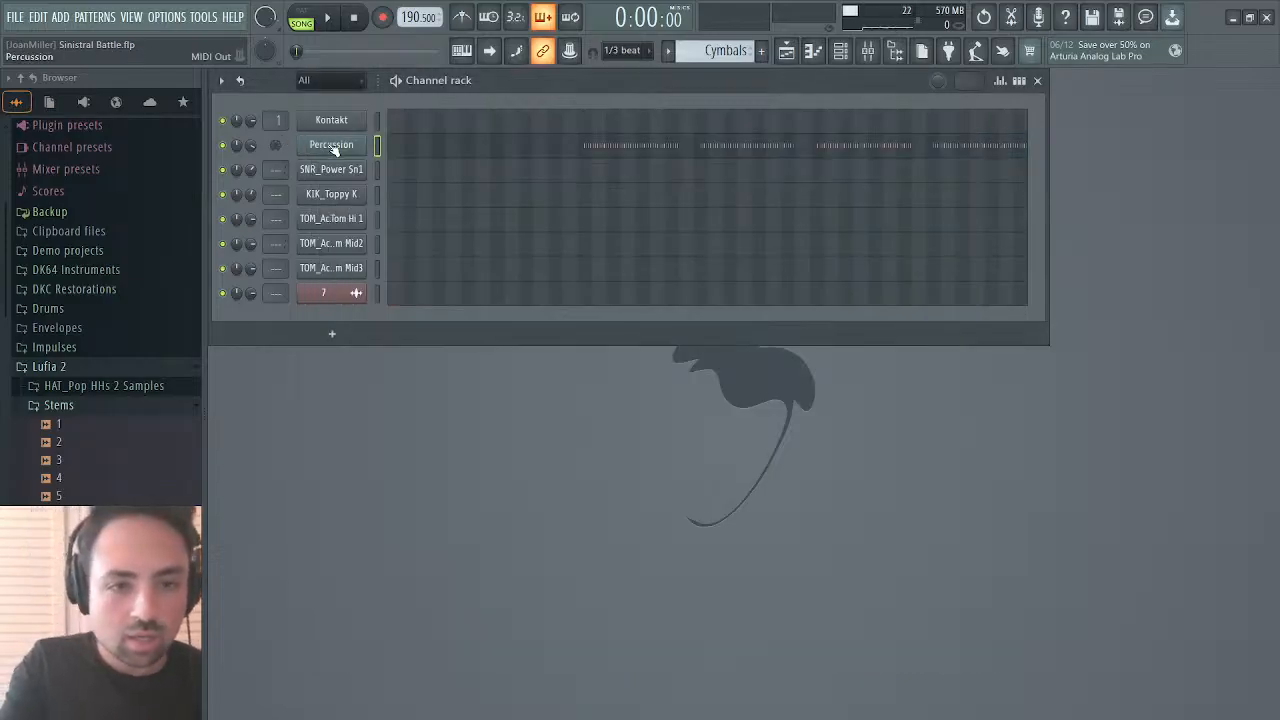
left_click(985, 19)
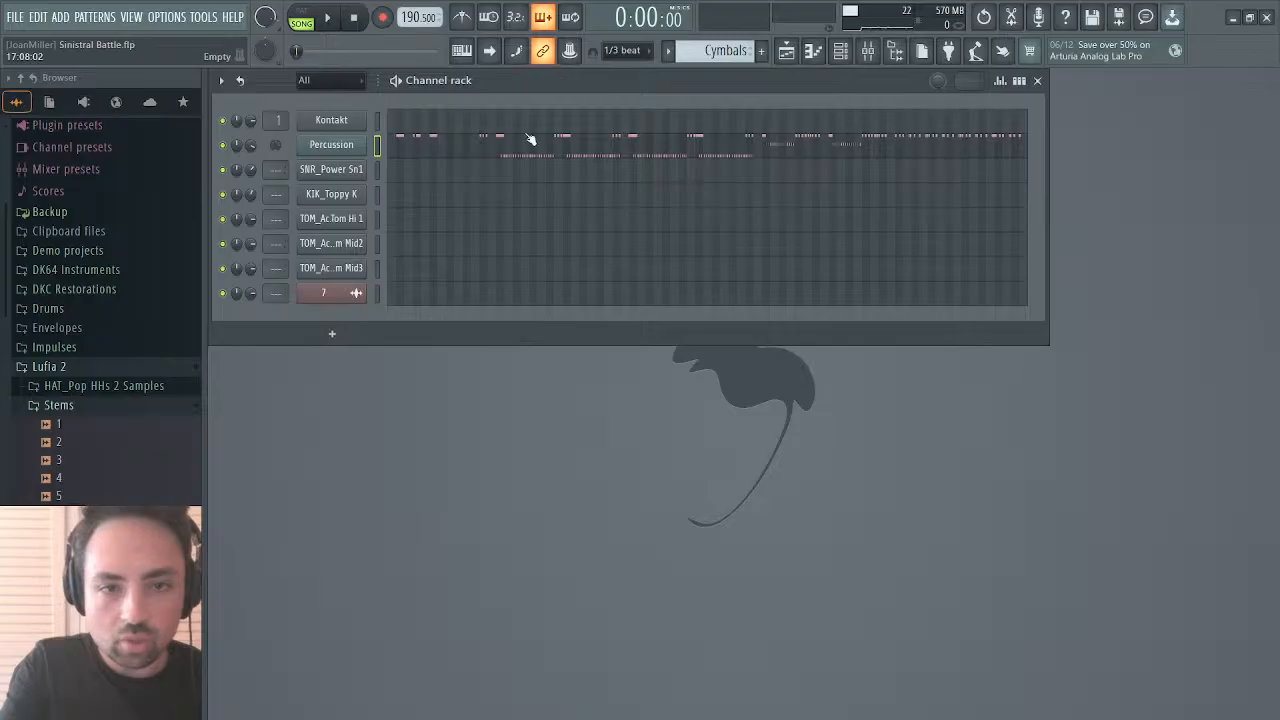
Step: Preview the CYM_Crash 2a sample from the Lufia 2 folder and add it as a new channel below Percussion
left_click(88, 405)
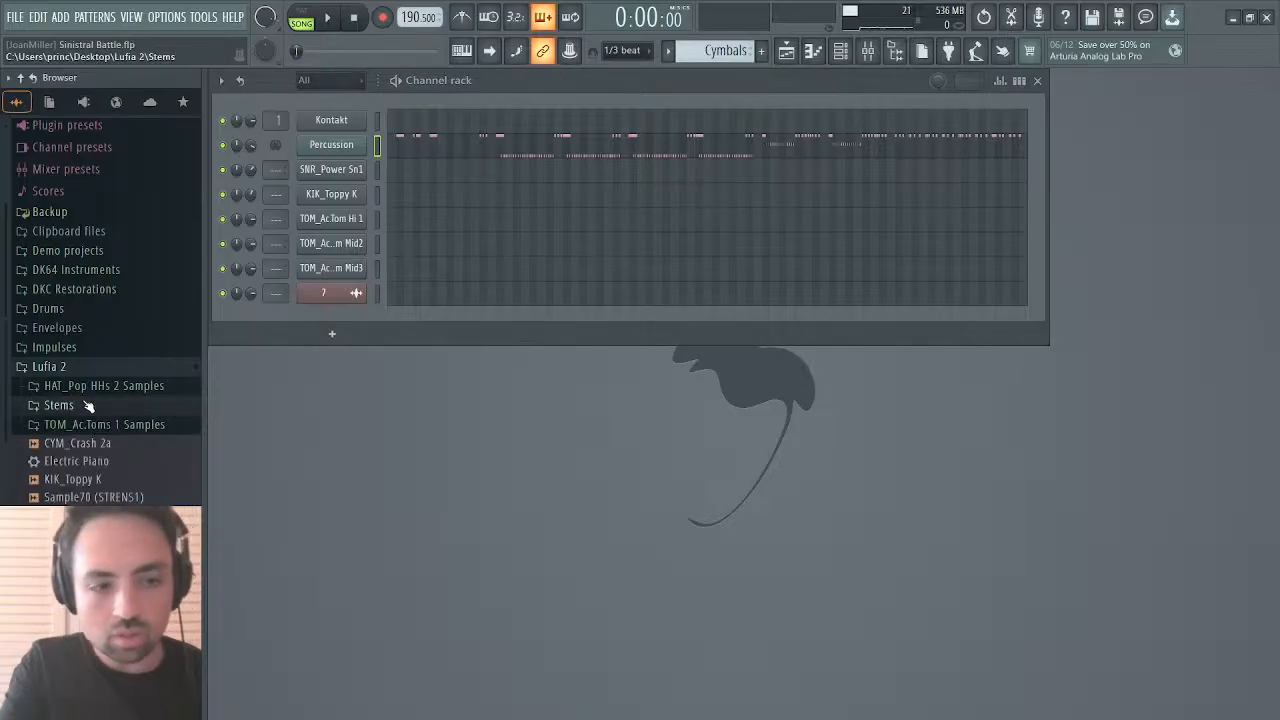
left_click(96, 446)
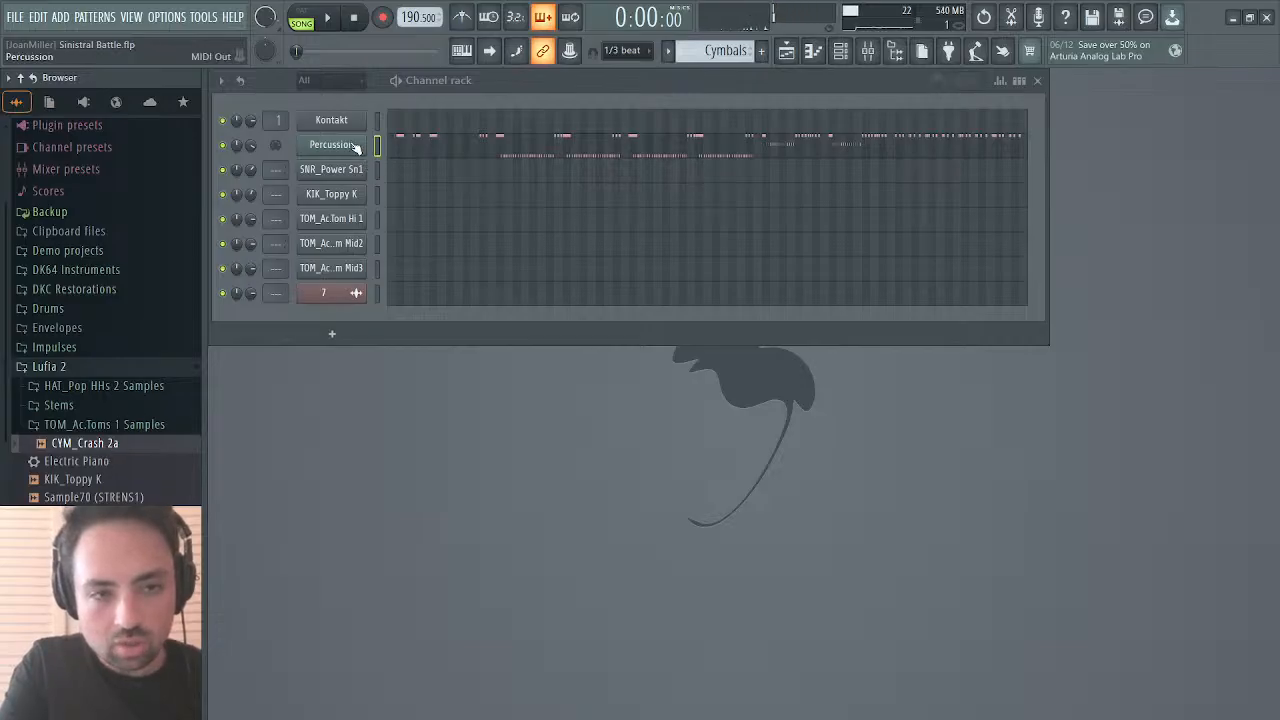
left_click_drag(106, 446, 342, 222)
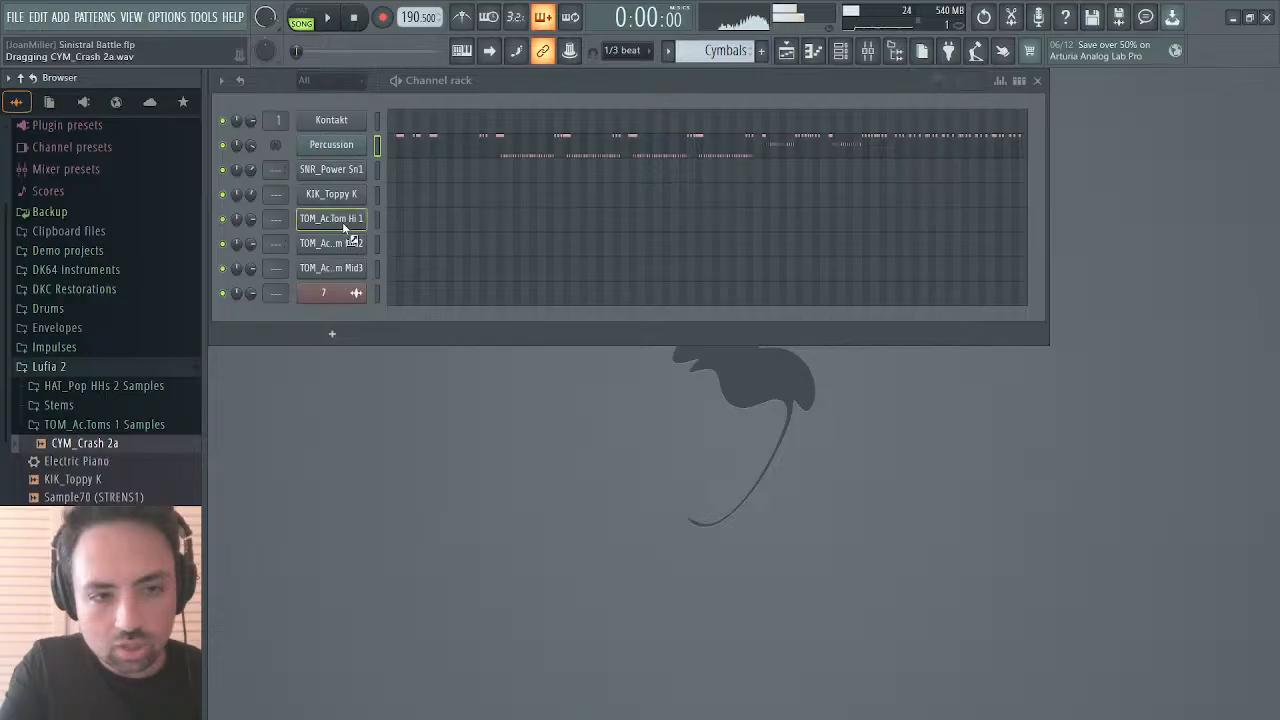
left_click_drag(349, 153, 349, 153)
Step: Move all Crash Cymbal 1 notes from the Percussion piano roll into the CYM_Crash 2a piano roll
left_click(432, 150)
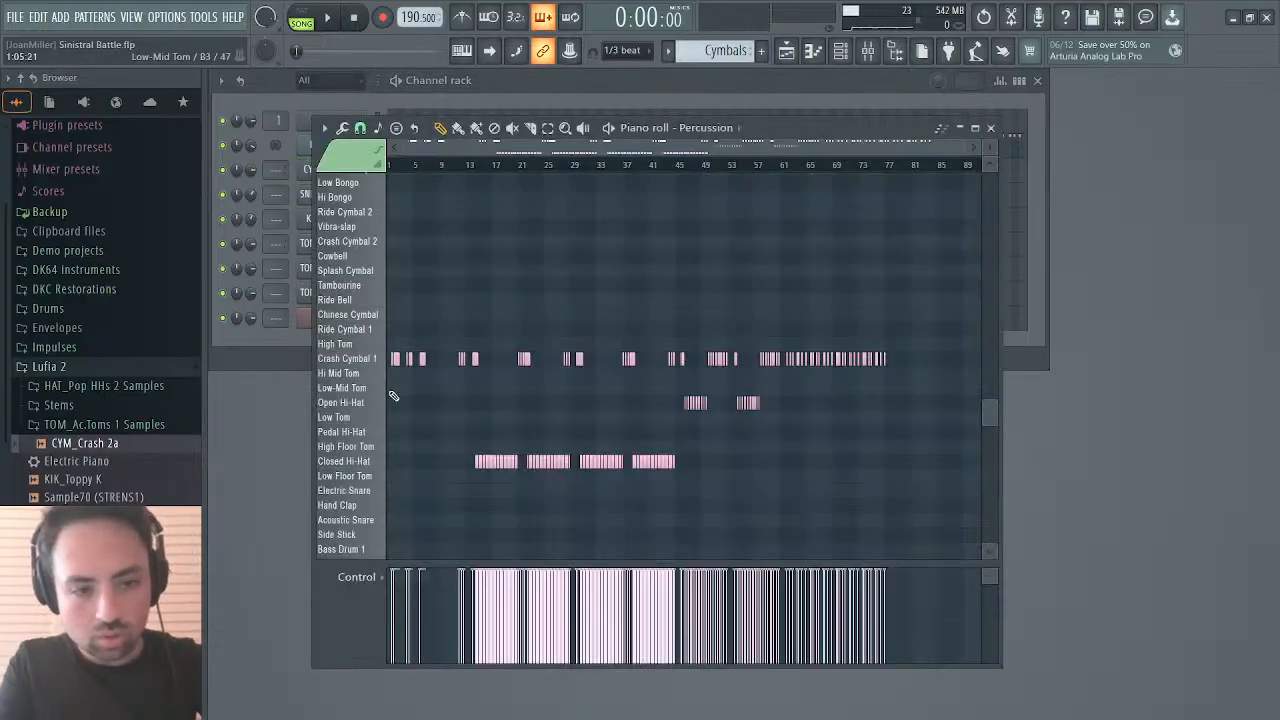
left_click(380, 363, "ctrl")
key("Delete")
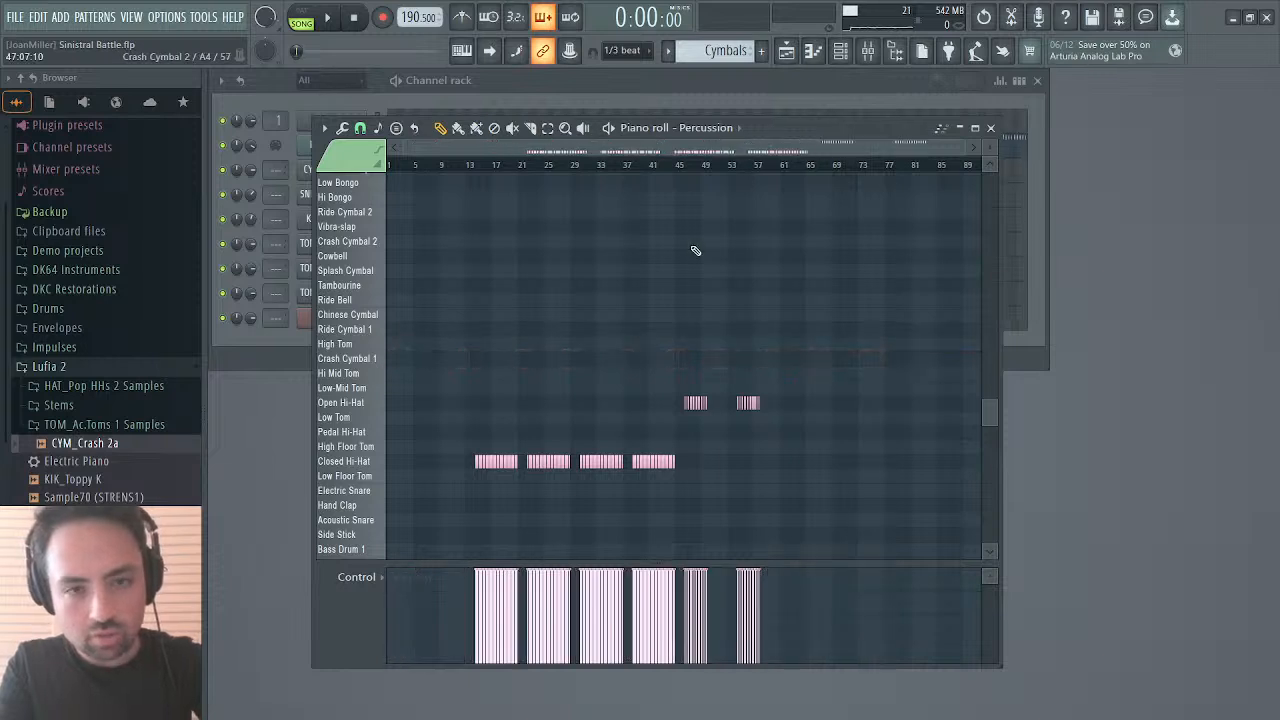
left_click(990, 128)
left_click(488, 174)
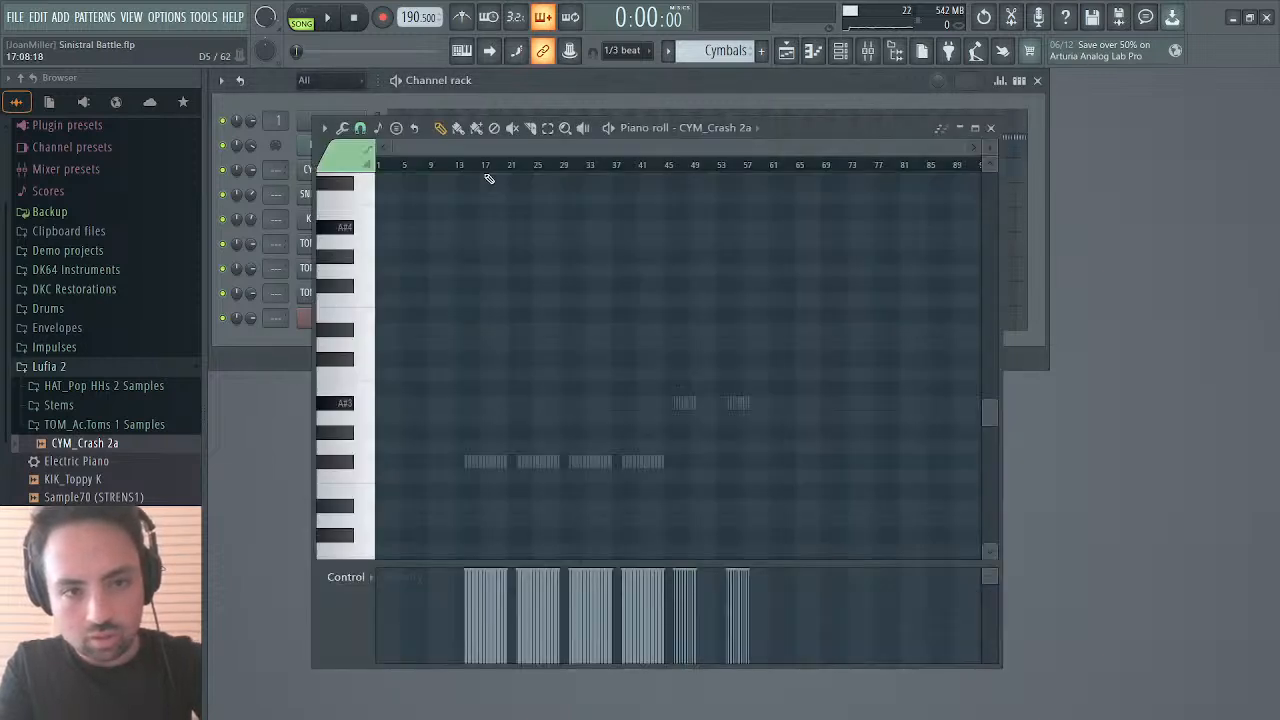
key("ctrl+v")
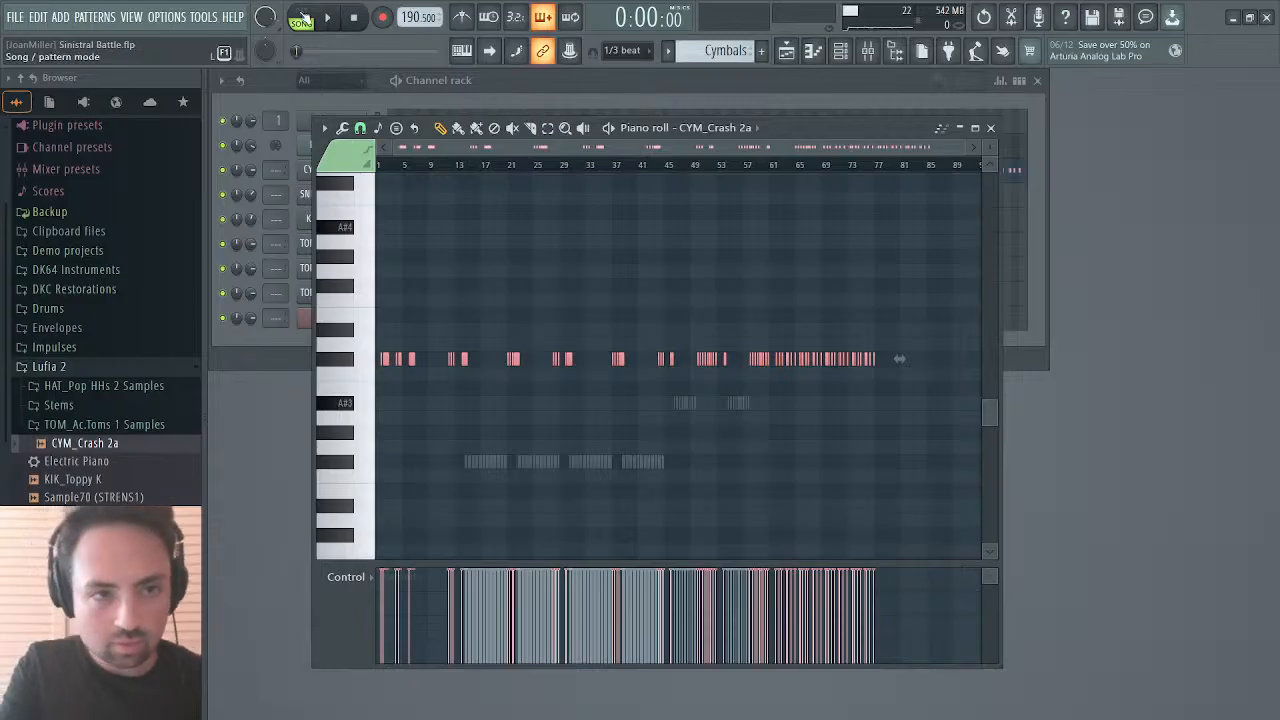
Step: Switch playback to pattern mode and audition the start of the Cymbals pattern
key("l")
key("space")
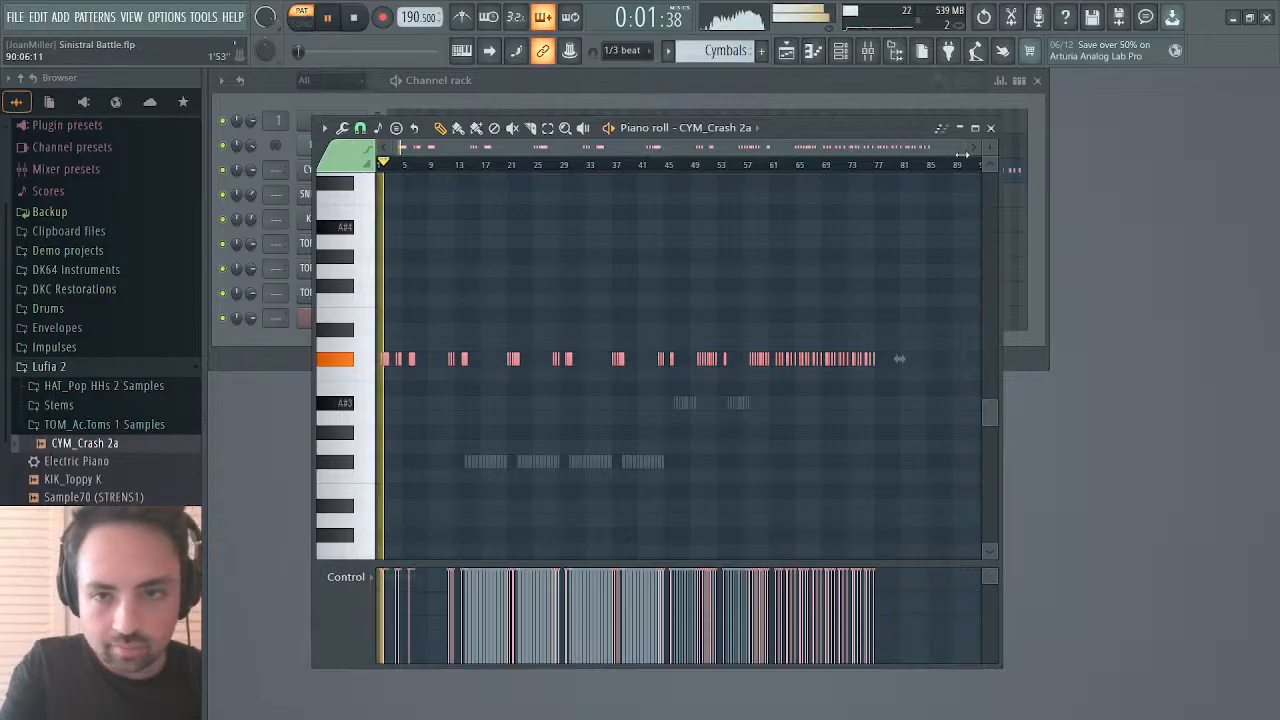
key("space")
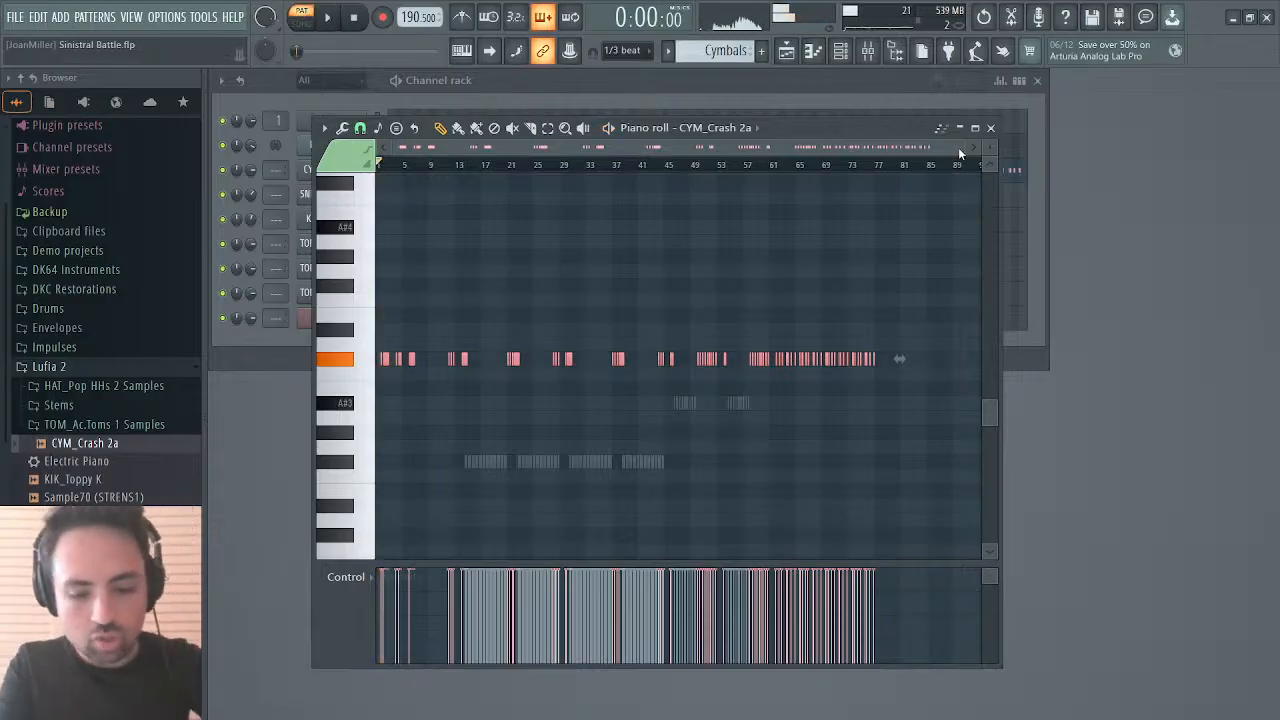
Step: Transpose the selected crash notes up to C5 and play the pattern to check the pitch
key("ctrl+Up")
key("ctrl+Up")
key("ctrl+Down")
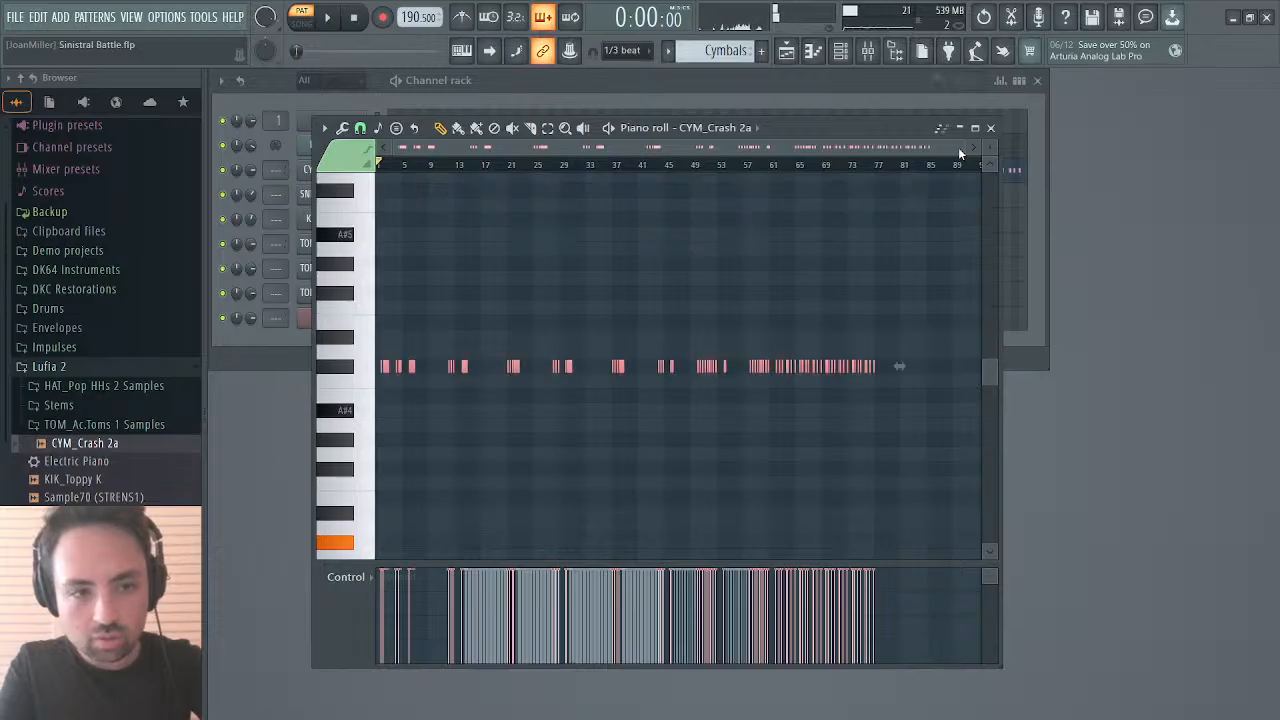
key("Down")
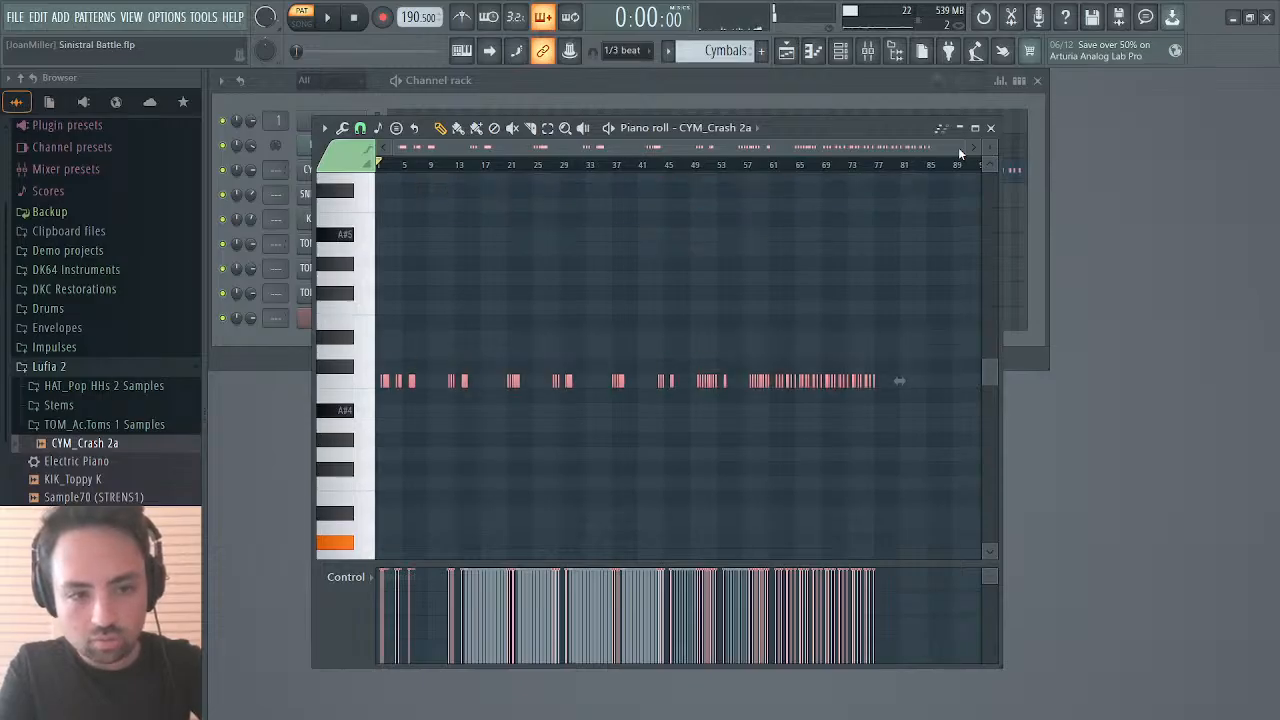
key("space")
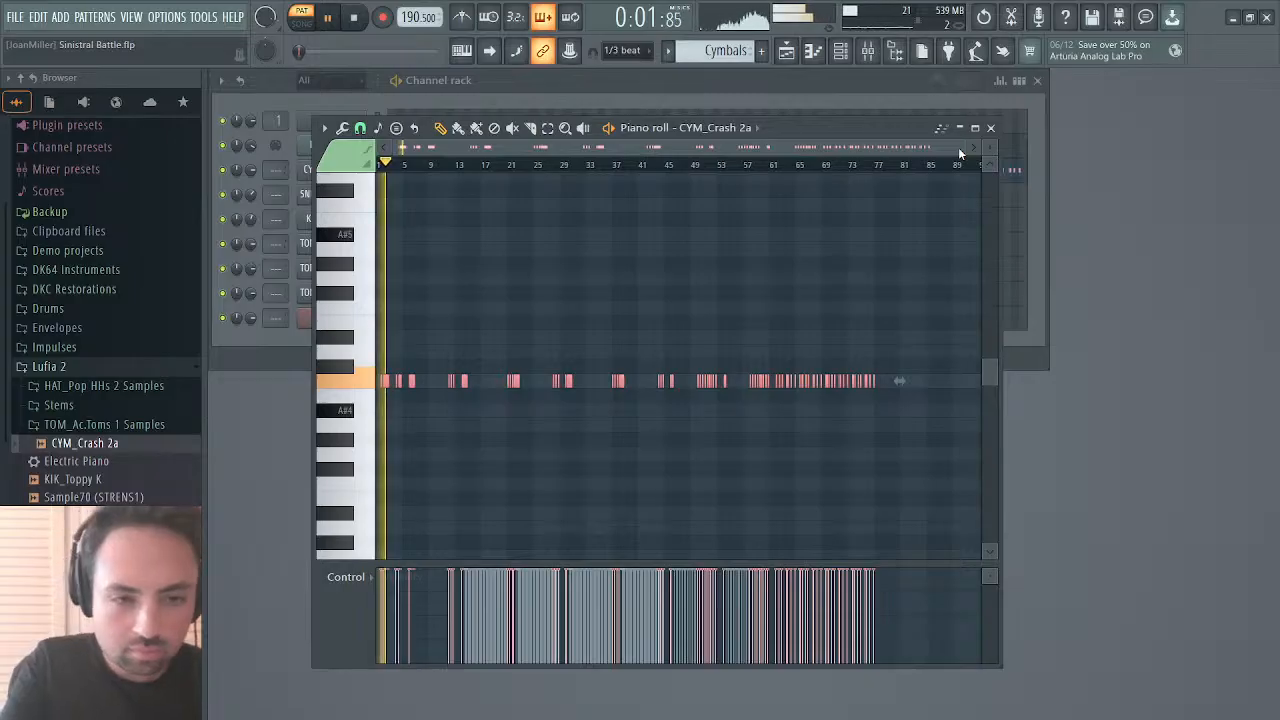
Step: Shift all CYM_Crash 2a notes three beats earlier so the first crash falls at the very start of the pattern
left_click(990, 127)
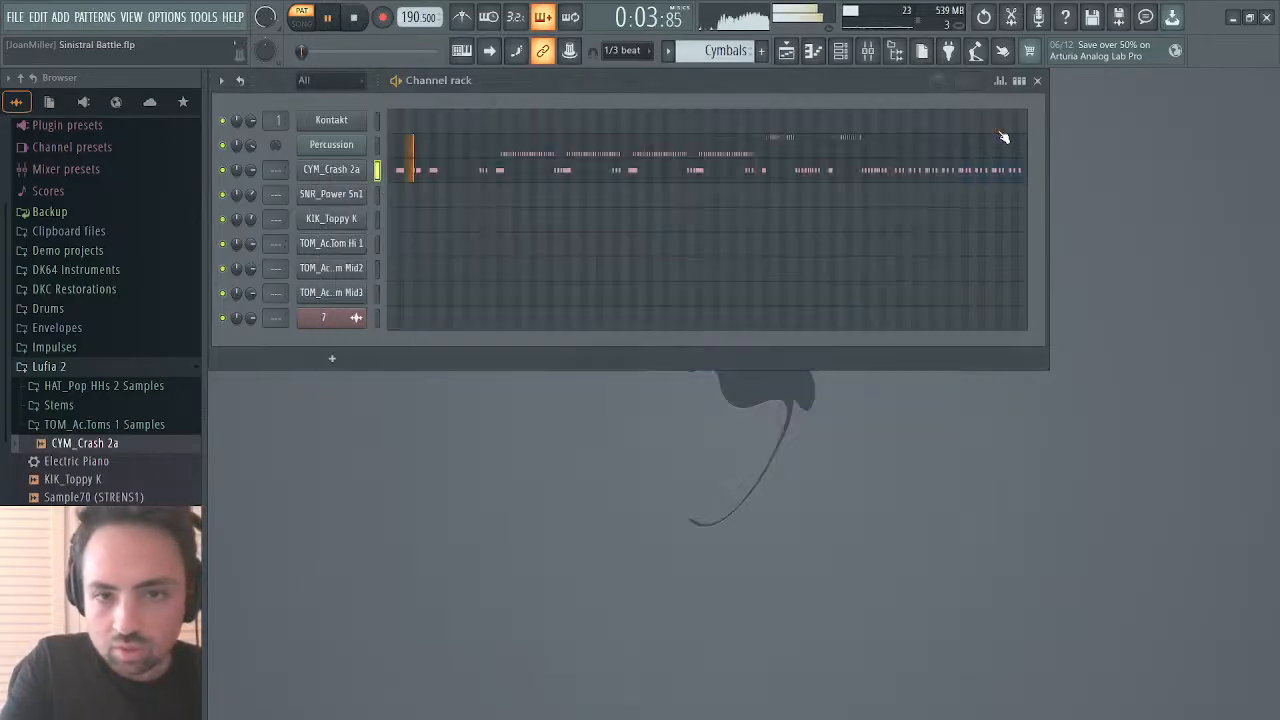
left_click(415, 171)
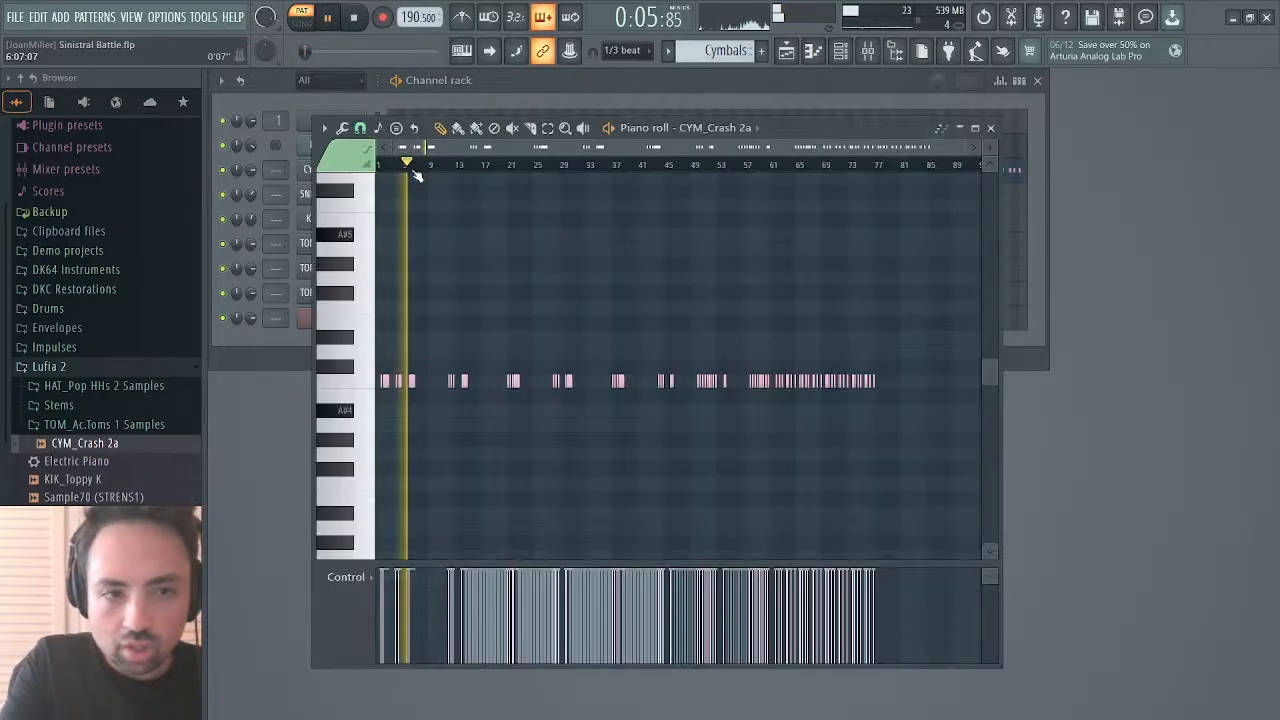
left_click_drag(964, 147, 447, 170)
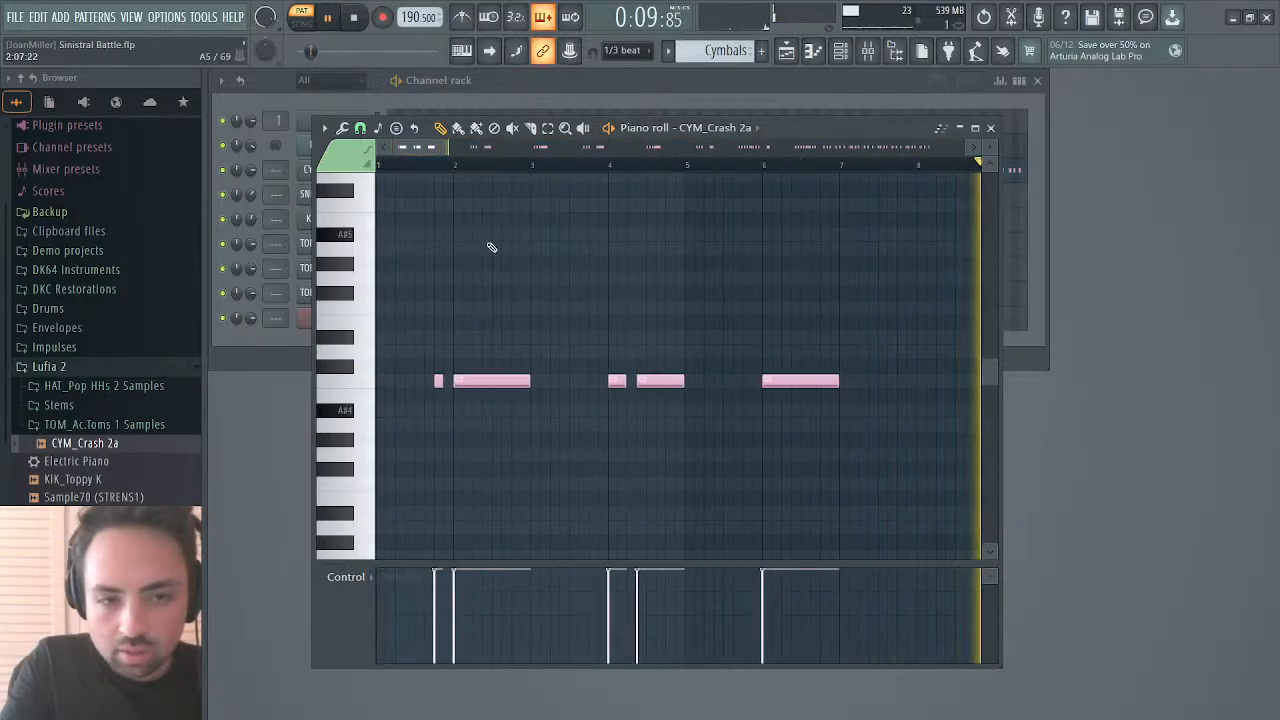
key("ctrl+a")
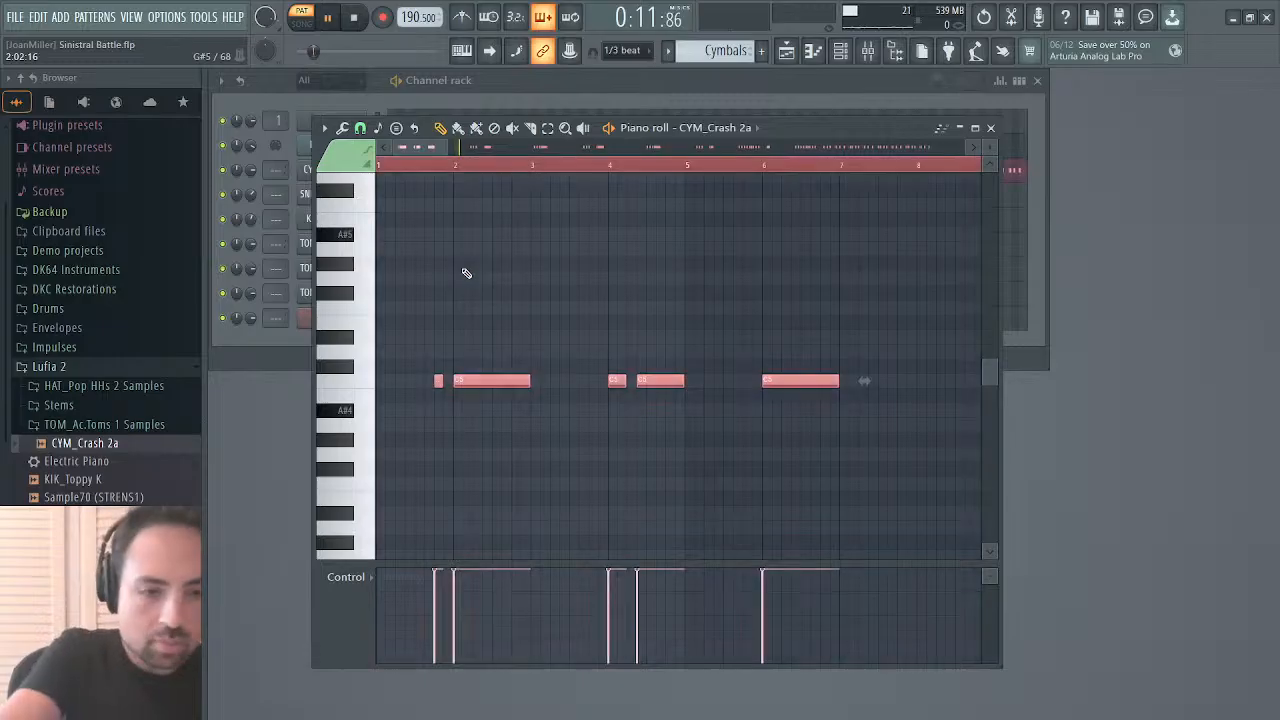
left_click_drag(472, 375, 410, 387)
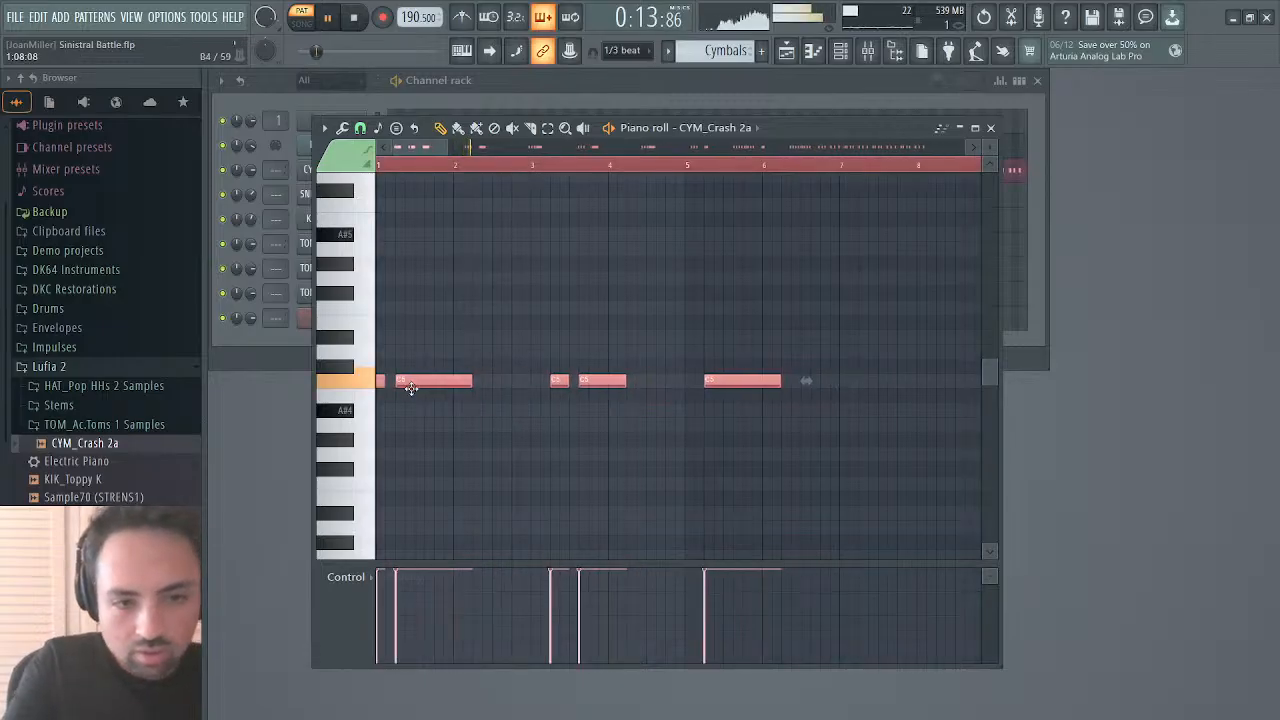
key("space")
key("ctrl+z")
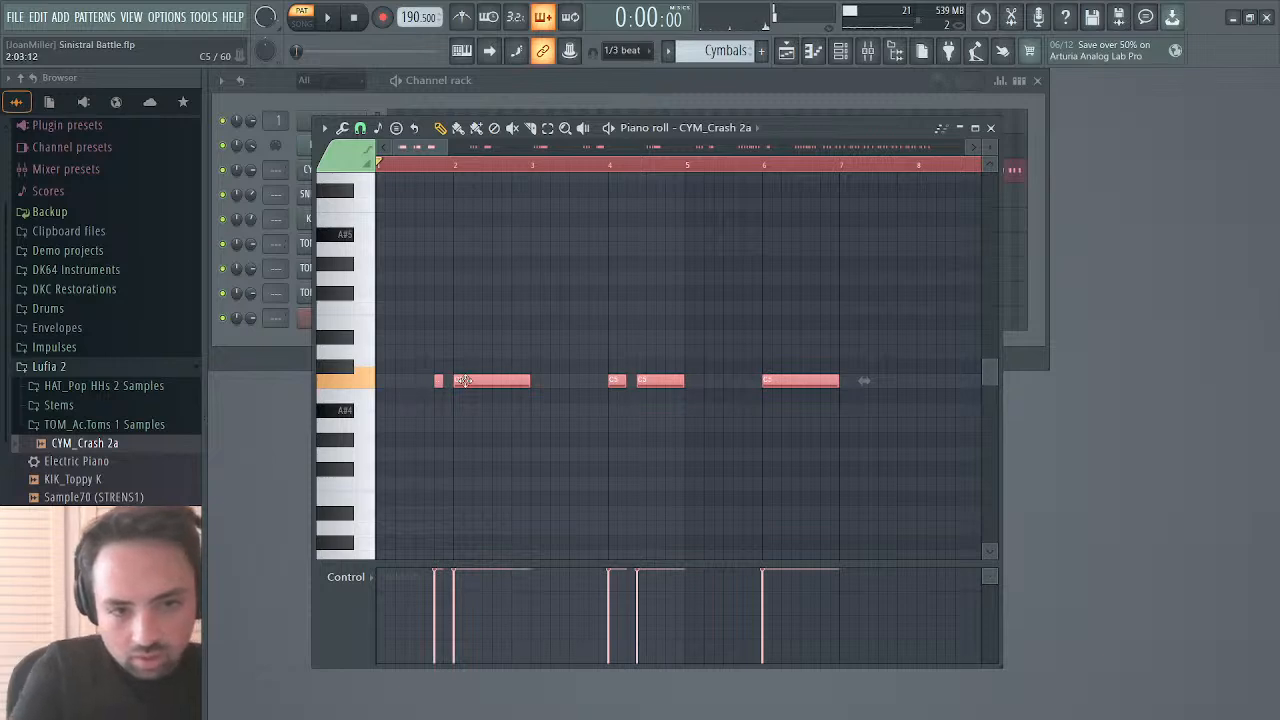
left_click_drag(464, 381, 406, 381)
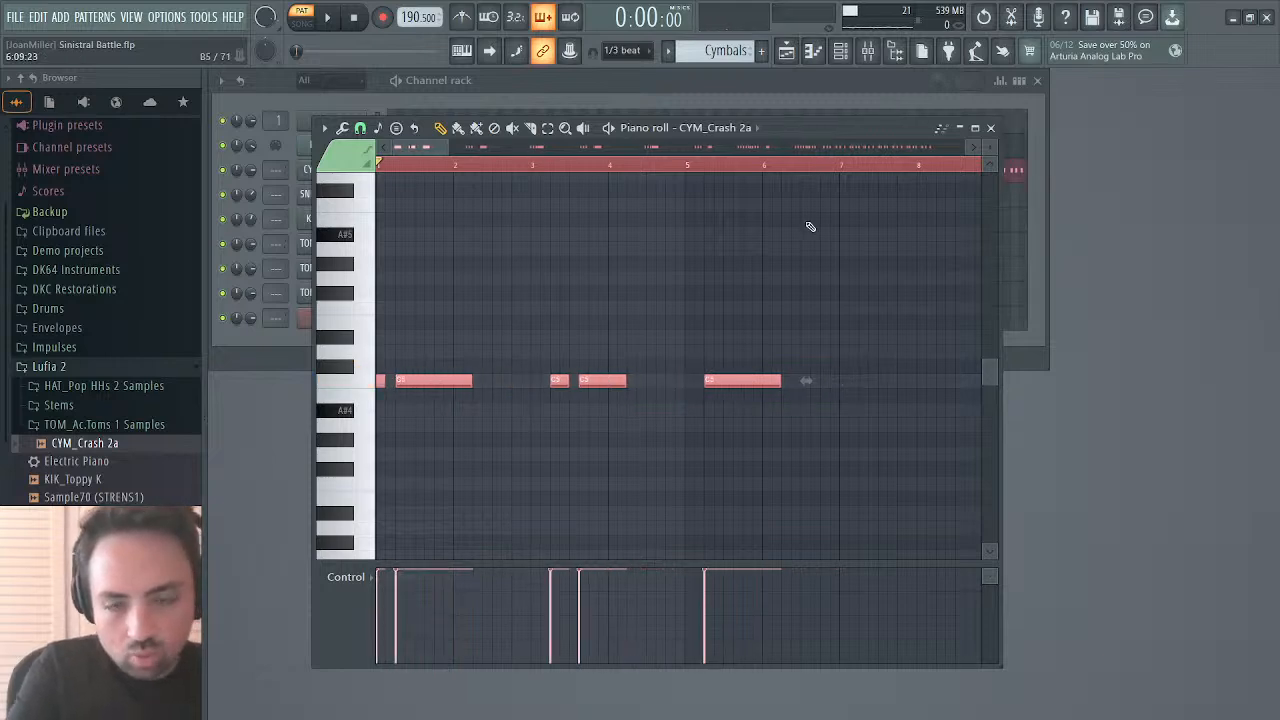
left_click(990, 127)
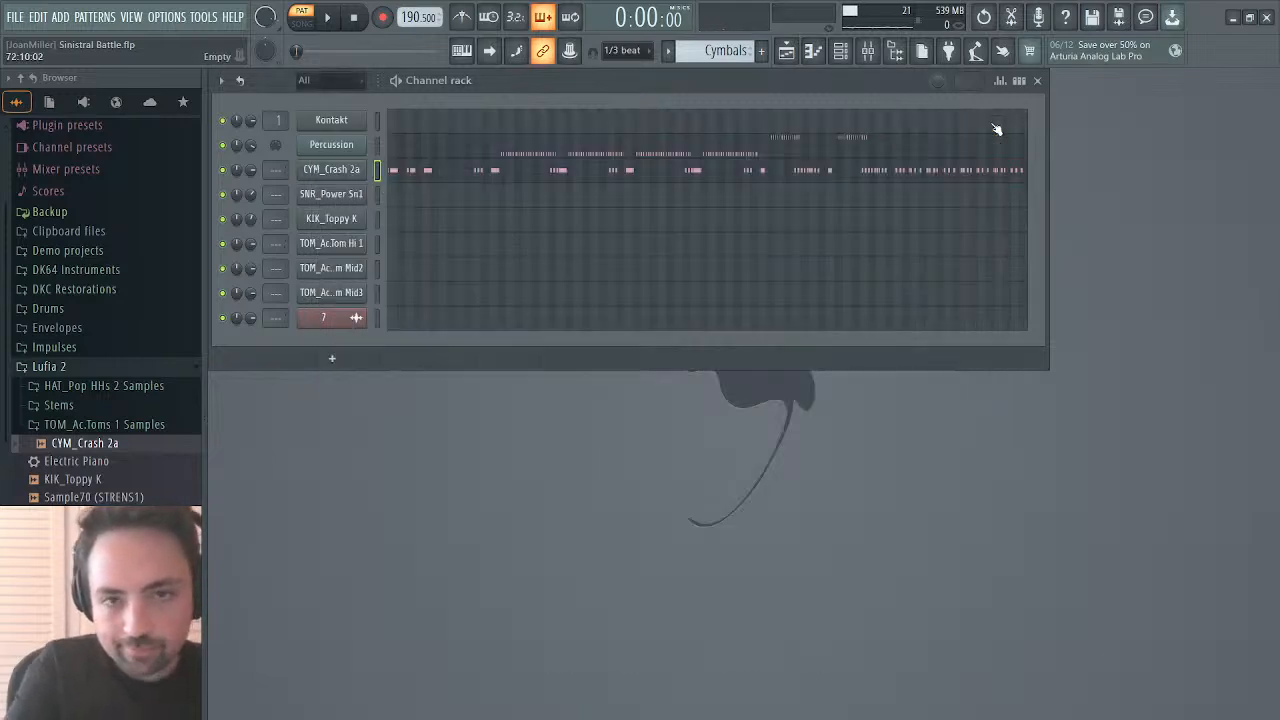
Step: Move the remaining notes of the Percussion channel into the Kontakt channel
left_click(487, 149)
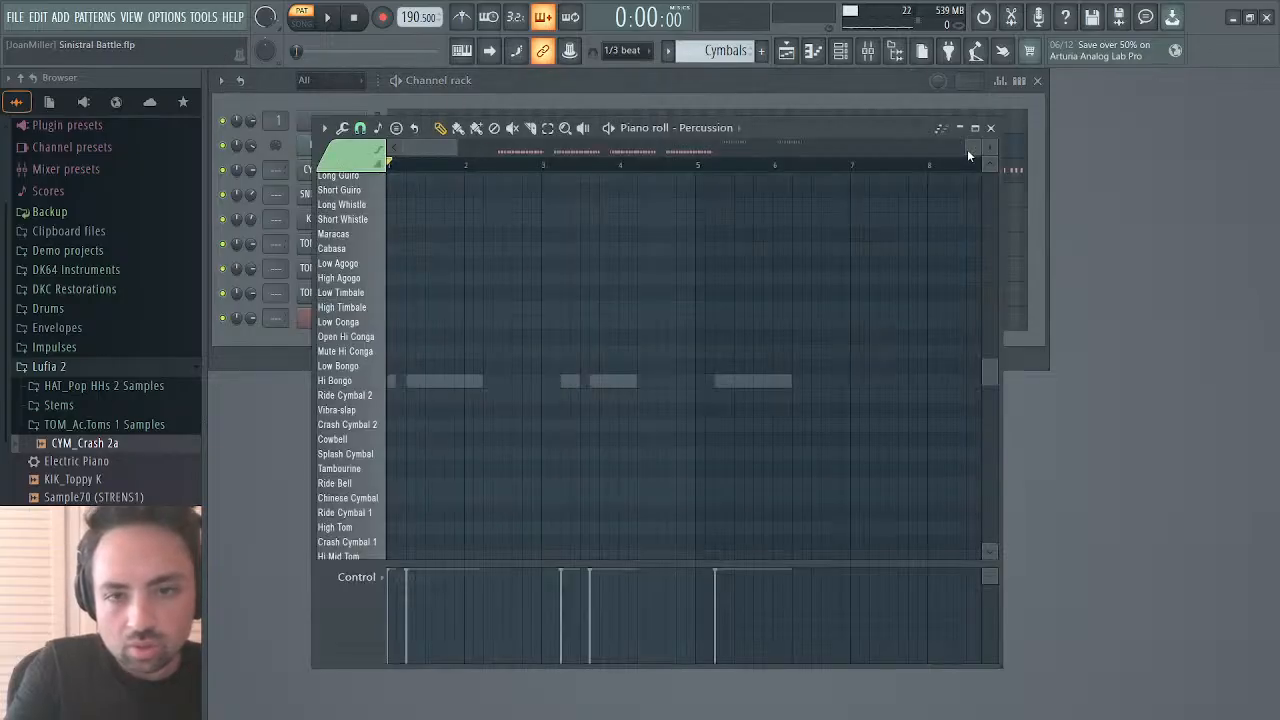
left_click(991, 128)
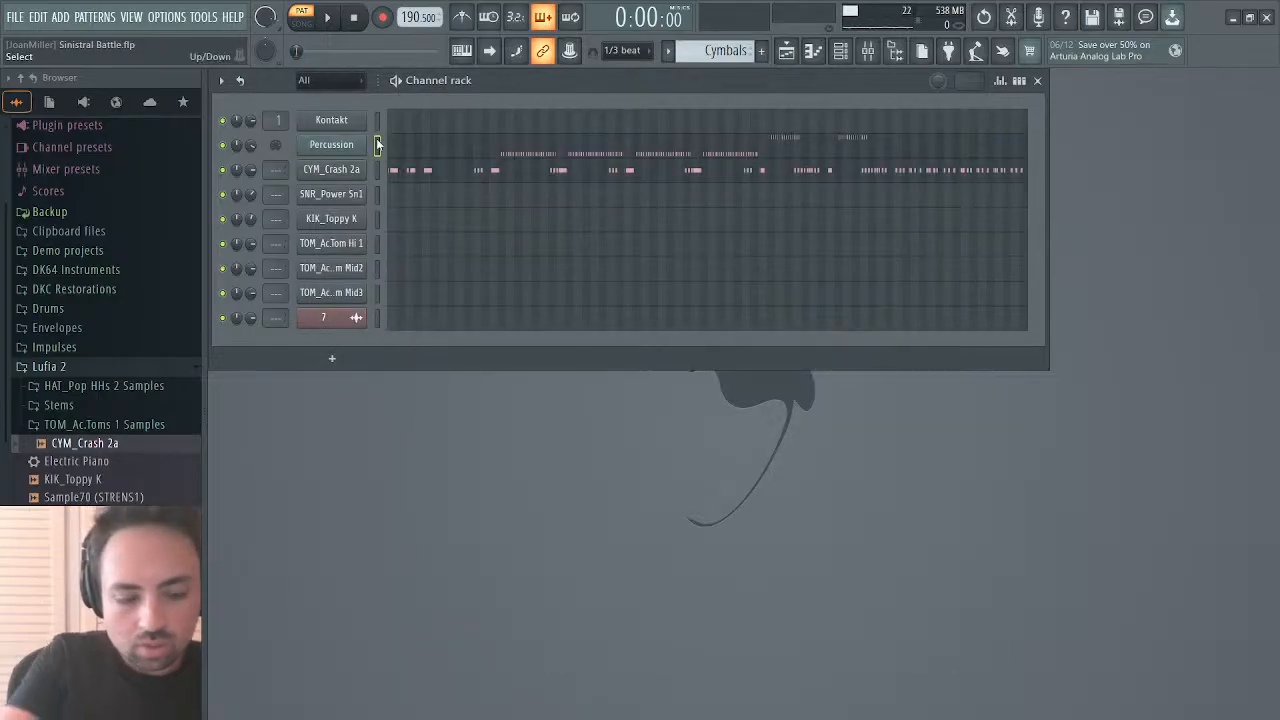
key("ctrl+x")
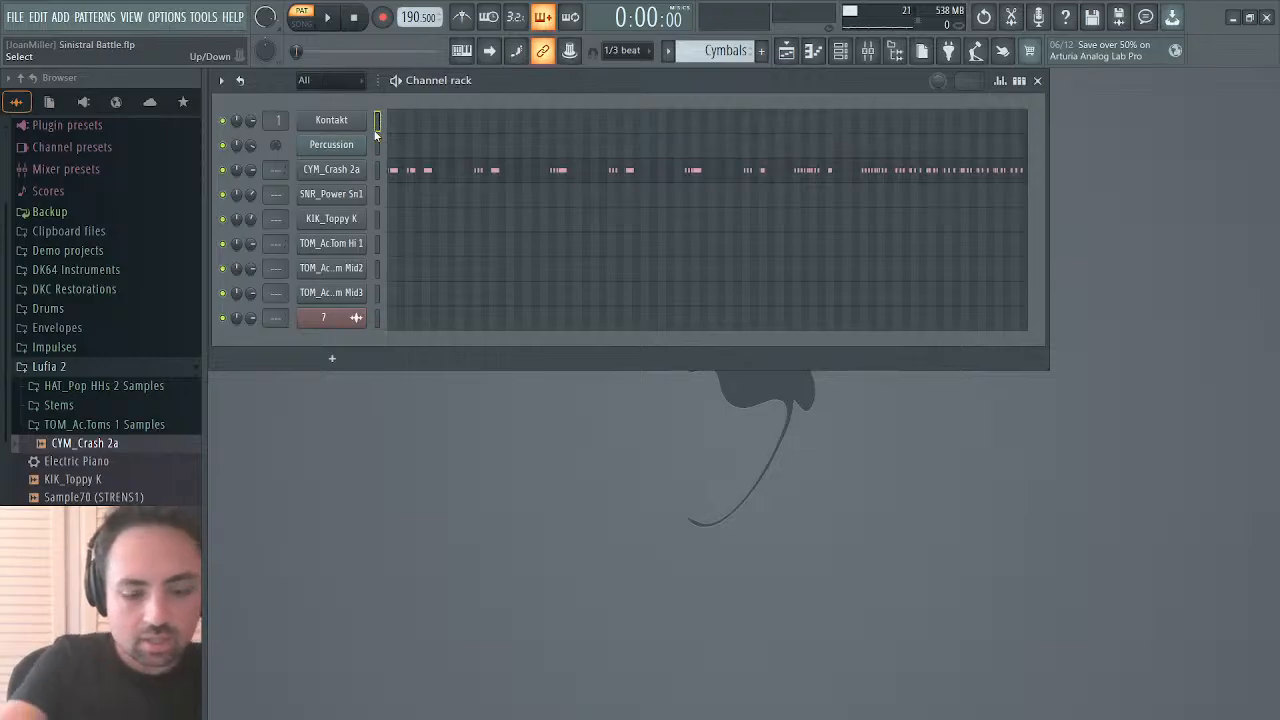
key("ctrl+v")
Step: Shift all notes in the Kontakt piano roll three beats earlier to match the shifted crash notes
left_click(458, 126)
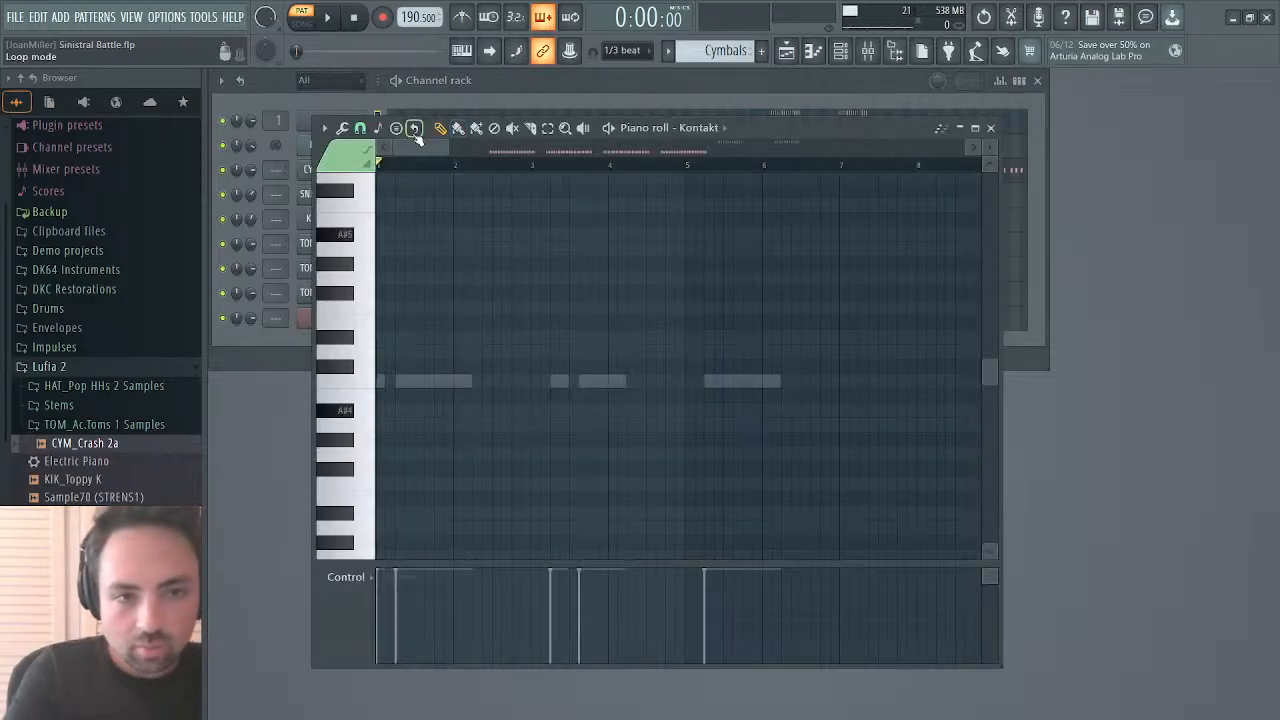
left_click_drag(412, 147, 473, 148)
scroll(559, 279, "down", 6)
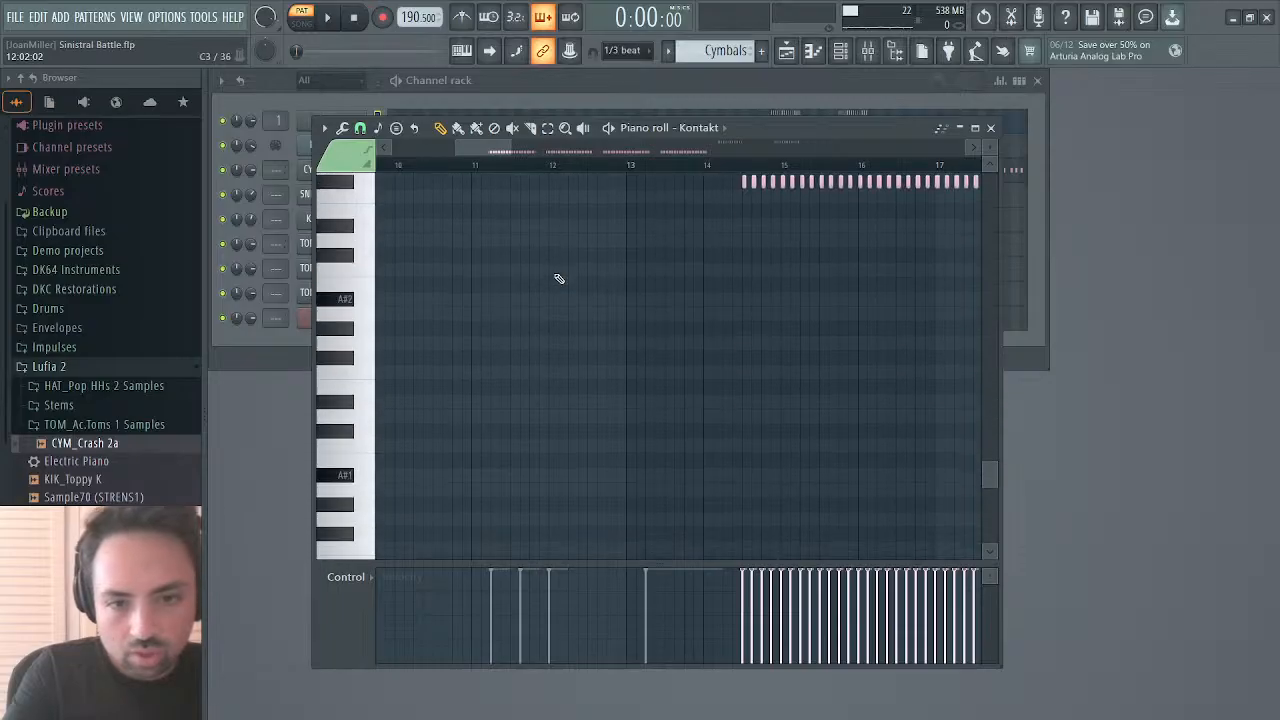
key("ctrl+a")
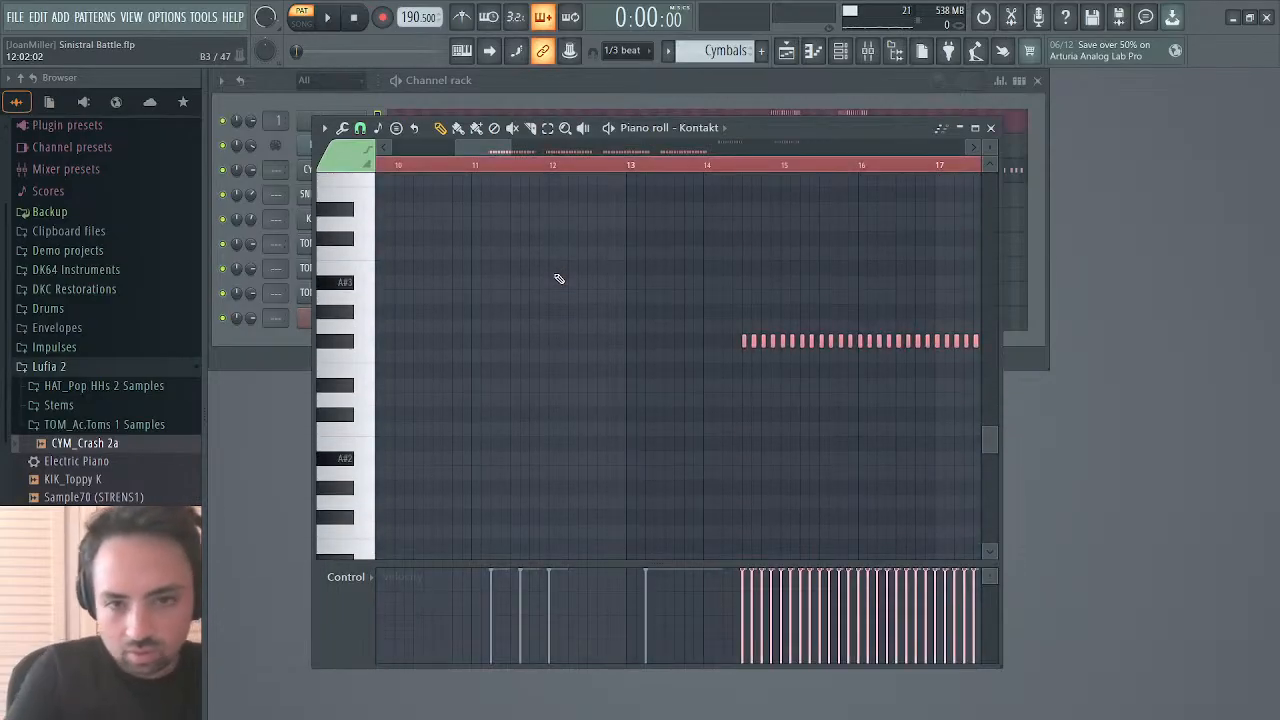
left_click_drag(743, 346, 698, 344)
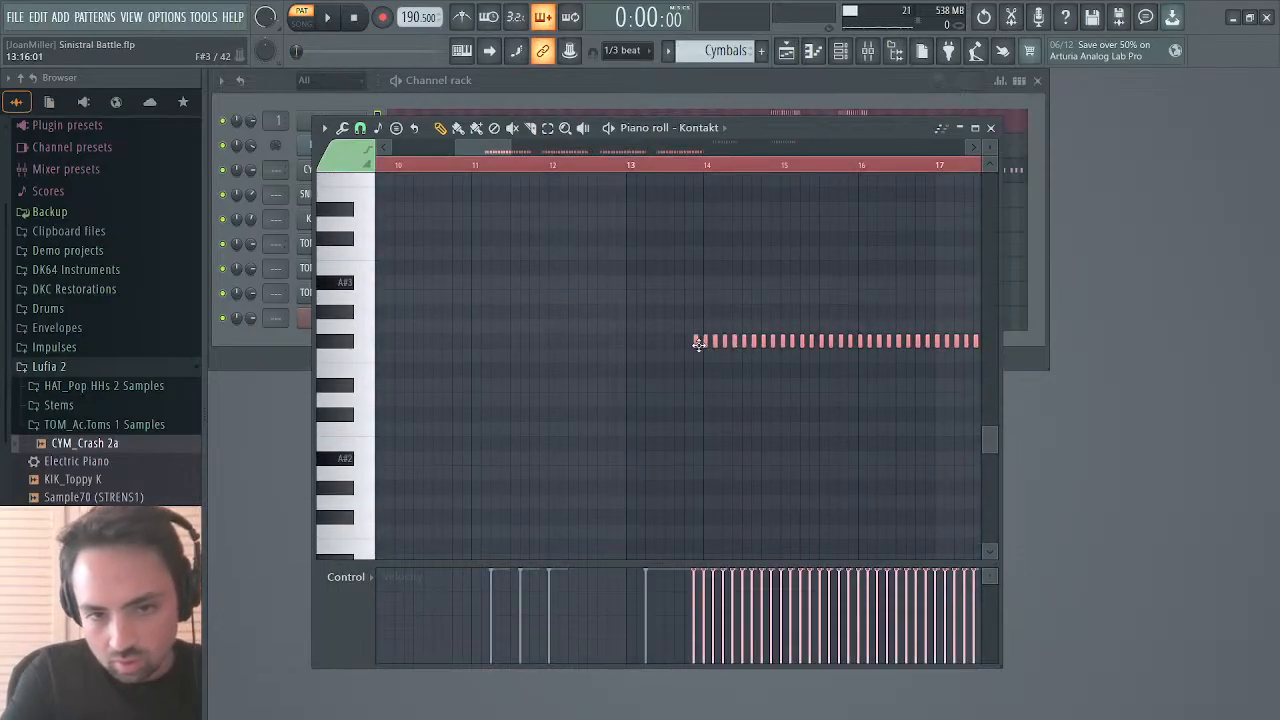
key("Delete")
Step: Add a 4/4 time signature marker to the Cymbals pattern and place it on the second crash, one beat in
scroll(692, 349, "left", 5)
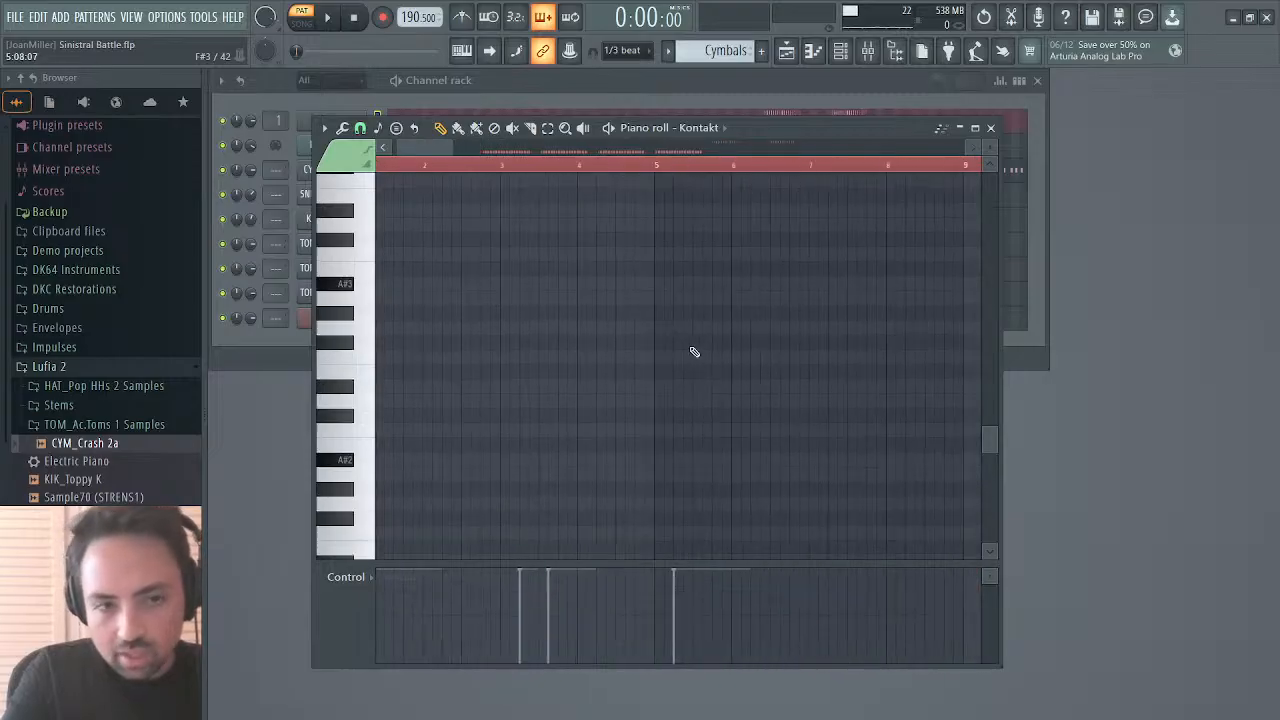
scroll(543, 290, "up", 1)
left_click(397, 165)
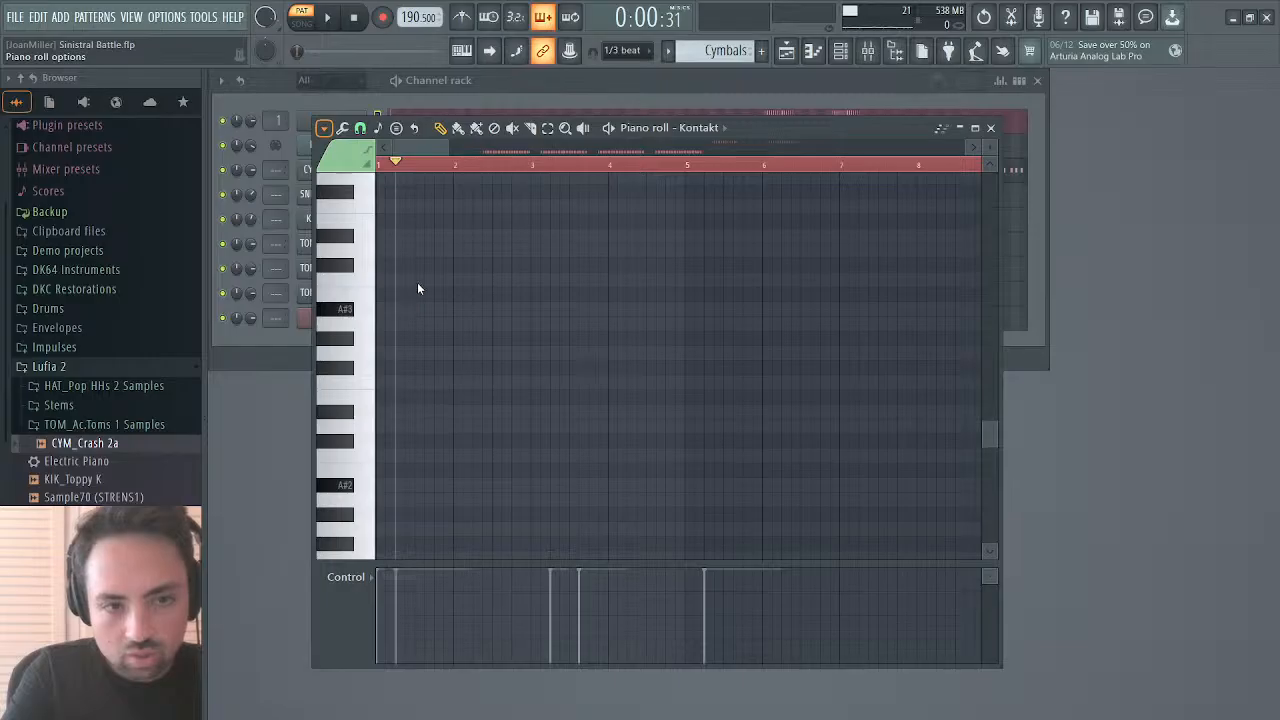
left_click(678, 418)
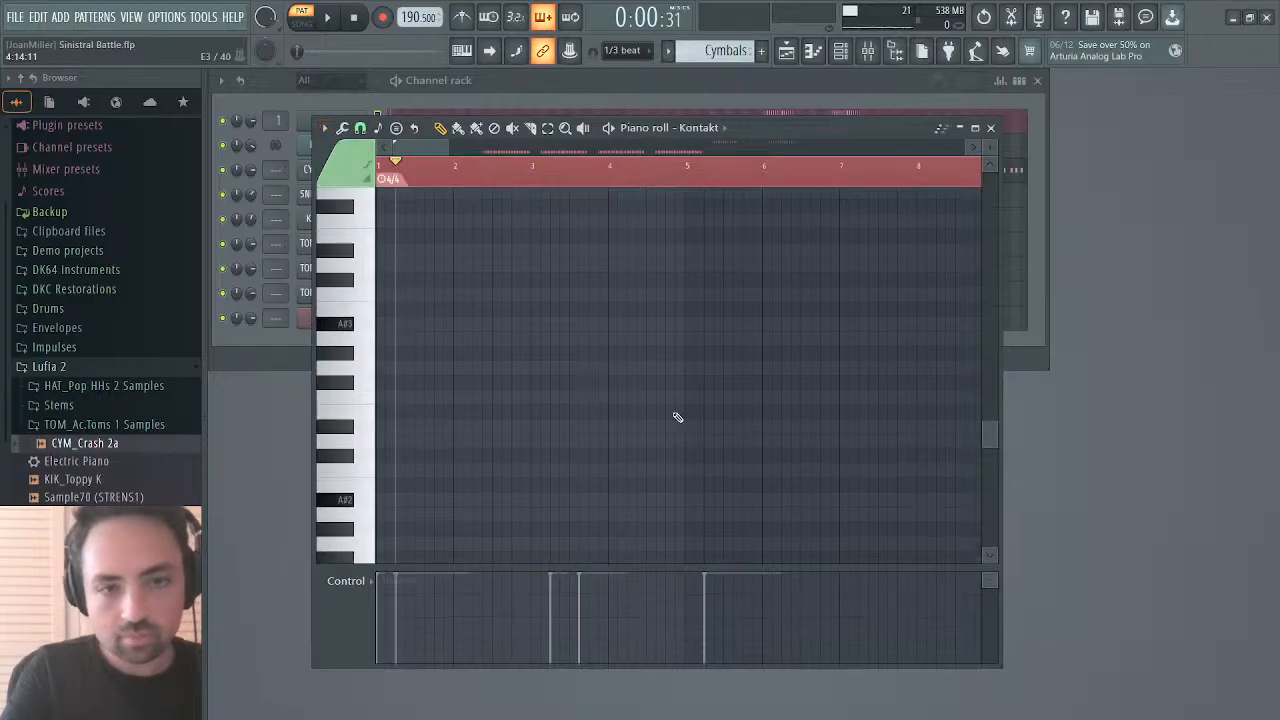
left_click_drag(380, 181, 396, 185)
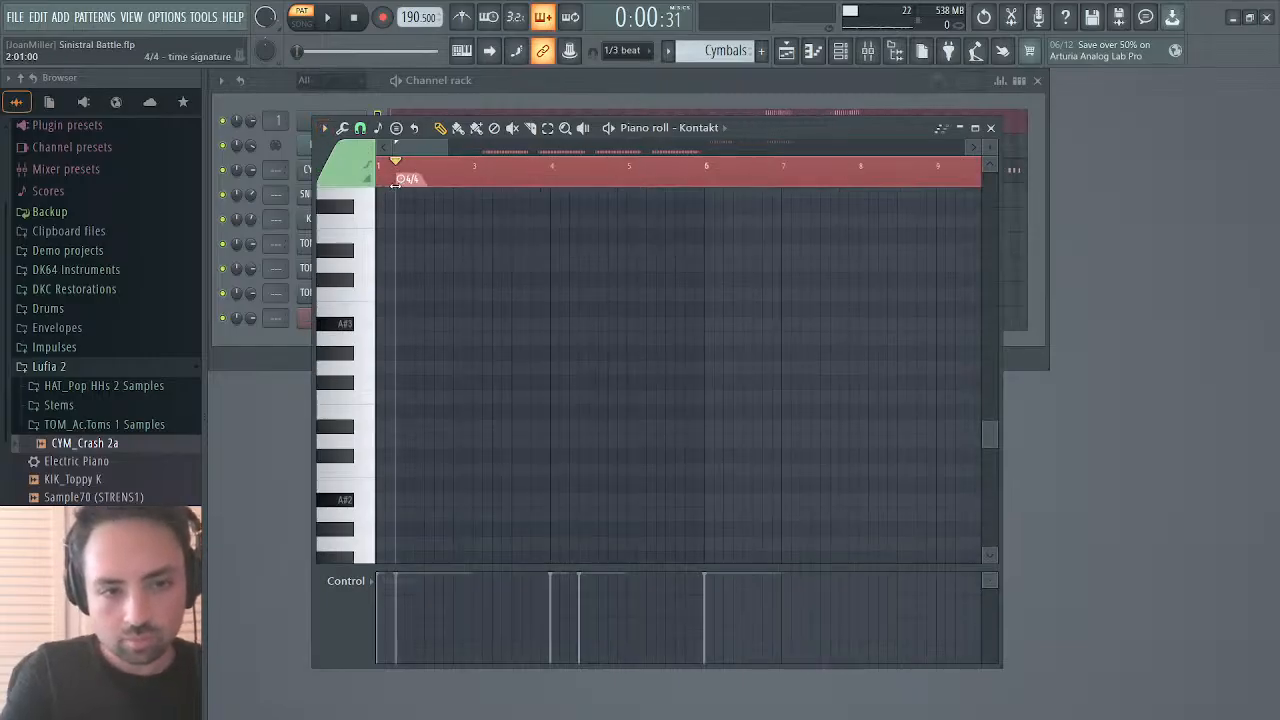
left_click(990, 128)
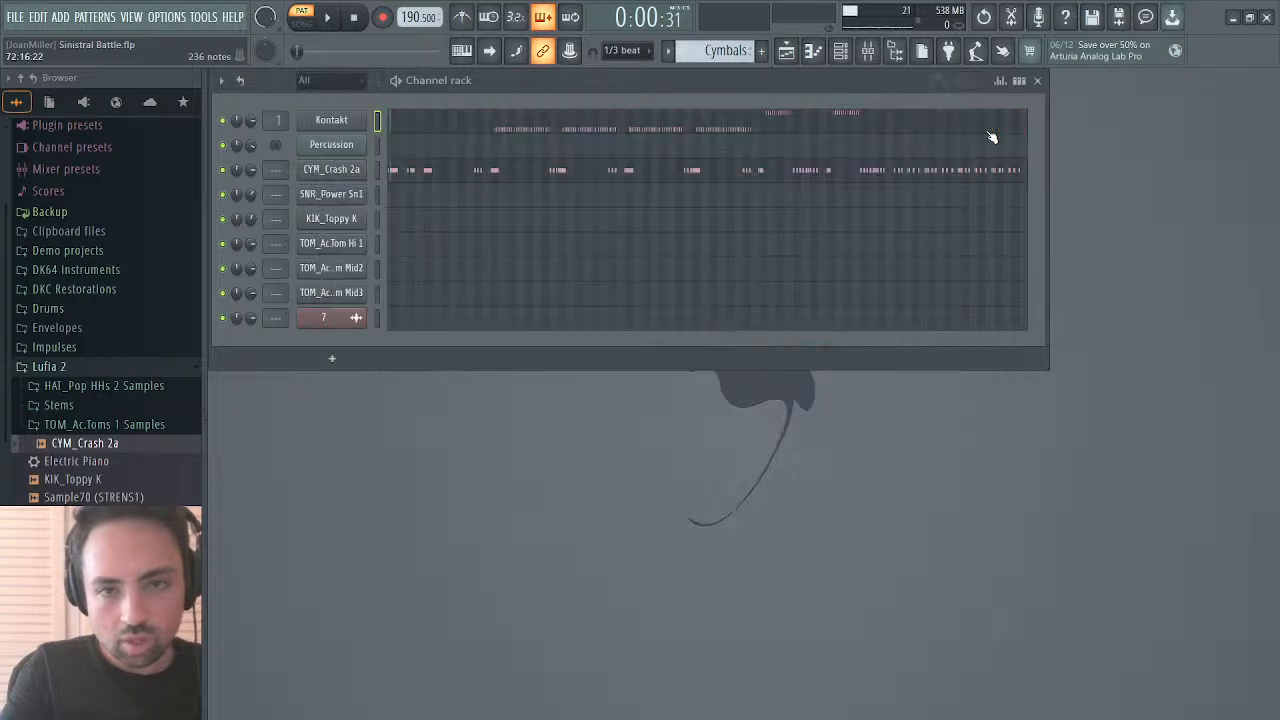
Step: Load the HAT_Pop HHs 2.nki instrument from the Lufia 2 folder into the Kontakt rack below the Strat for Overdrive instruments
left_click(346, 119)
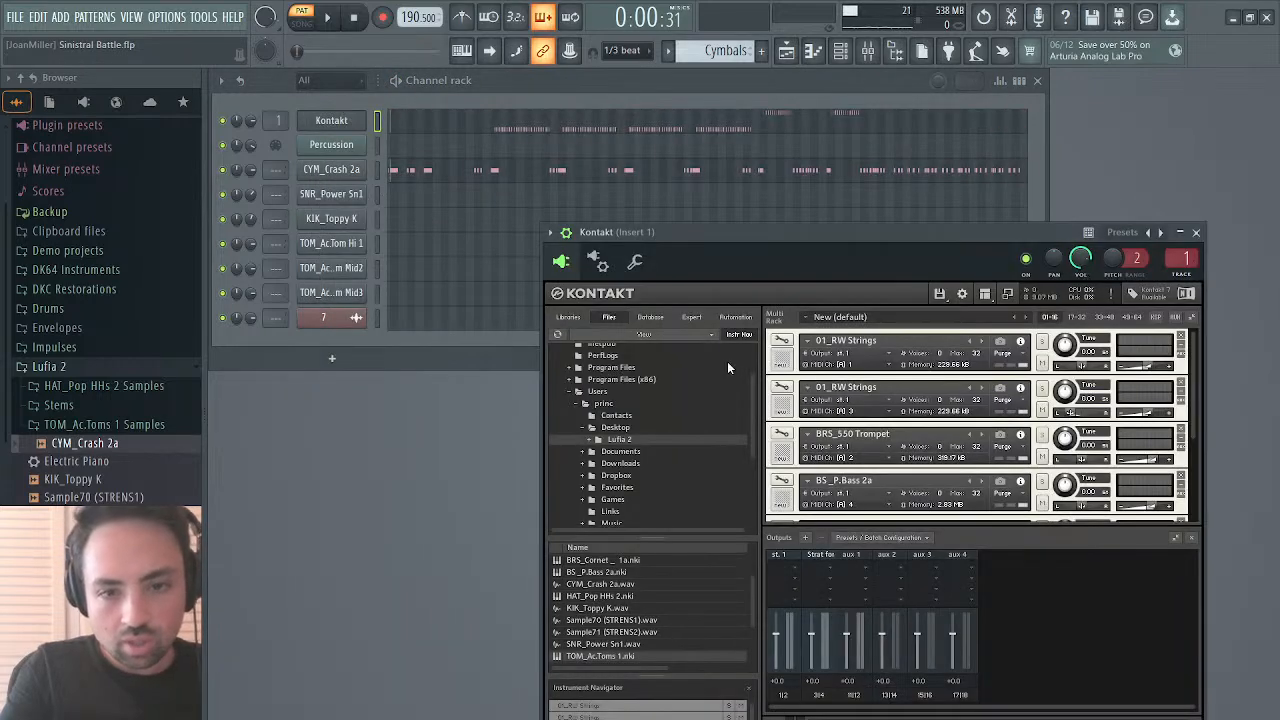
scroll(872, 388, "down", 3)
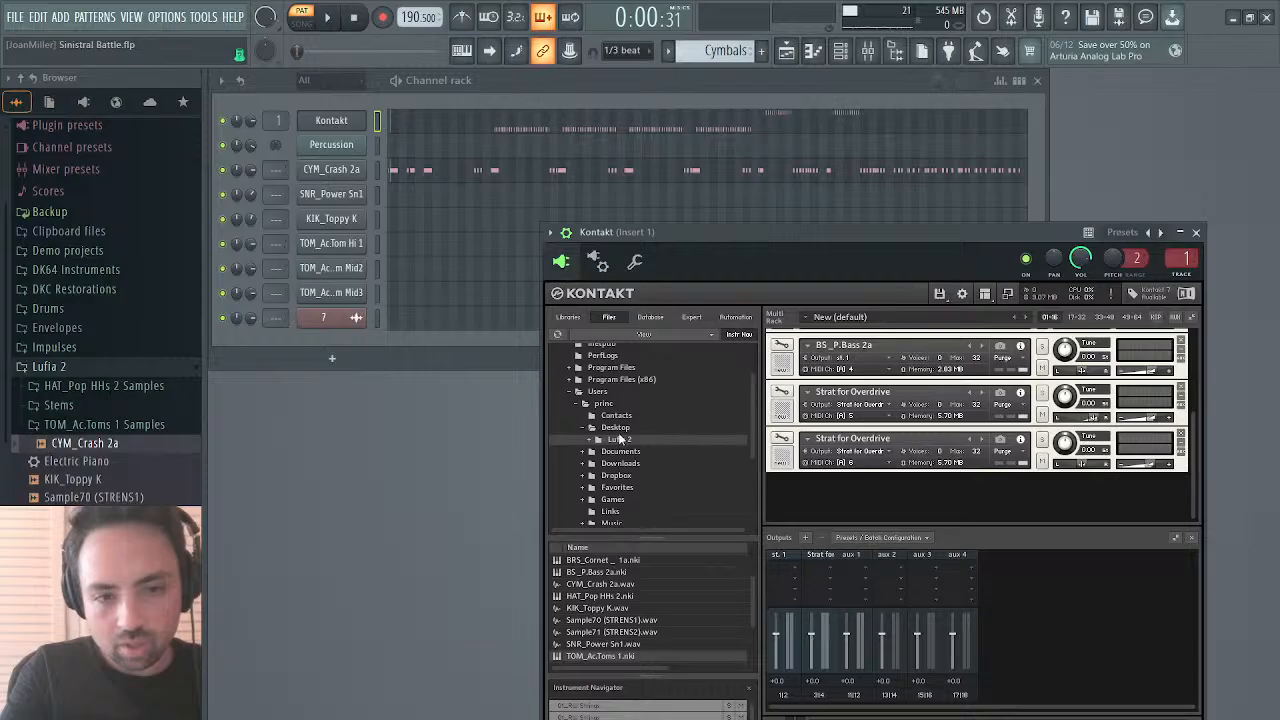
left_click_drag(598, 597, 805, 541)
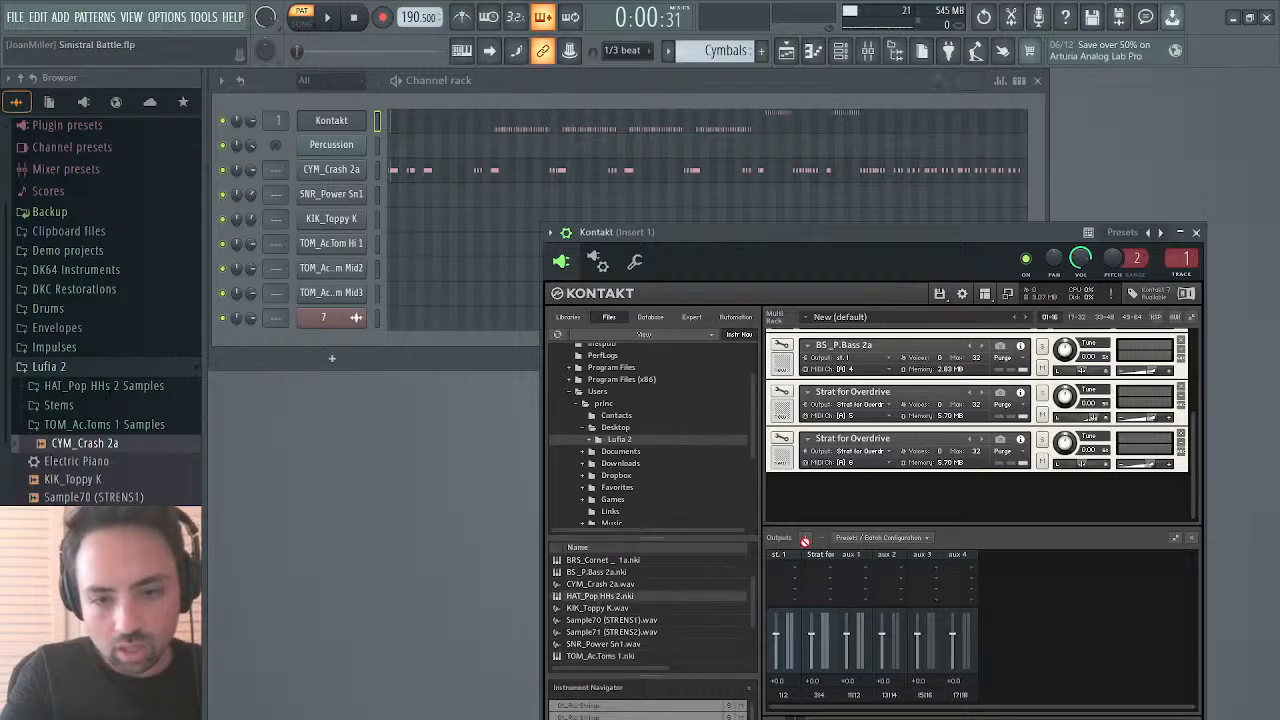
left_click_drag(928, 500, 928, 502)
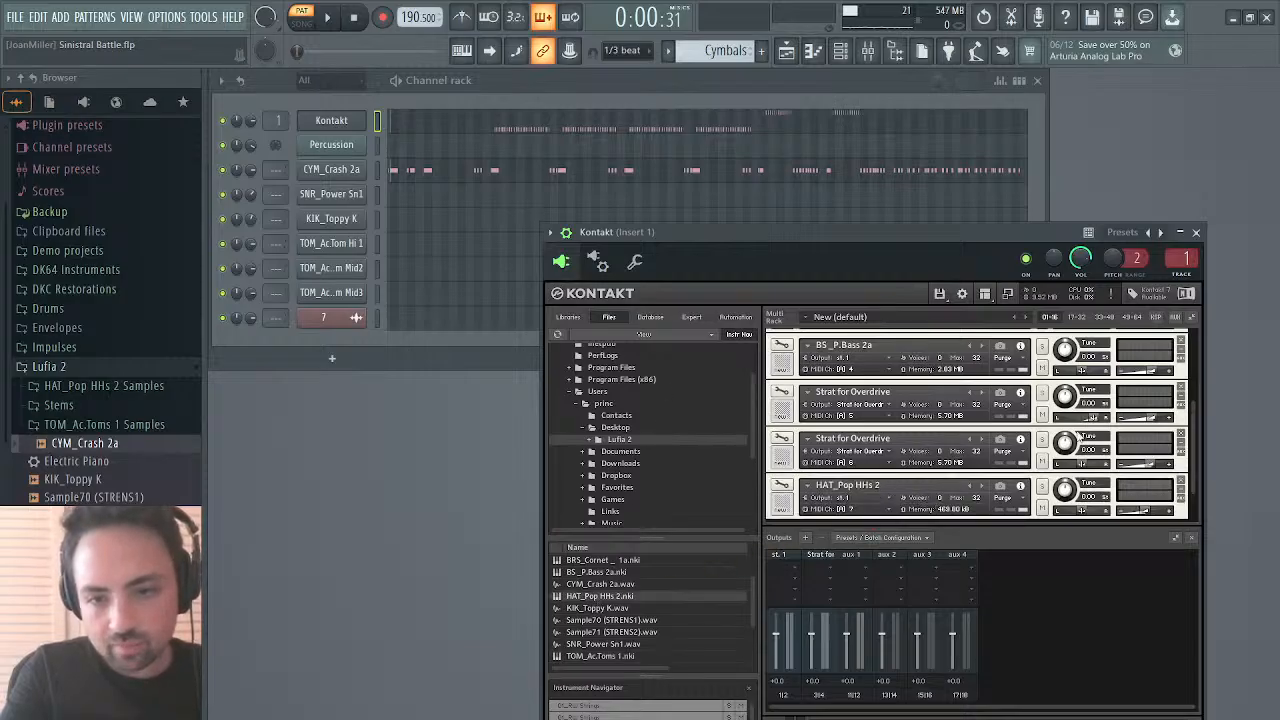
scroll(1020, 495, "down", 1)
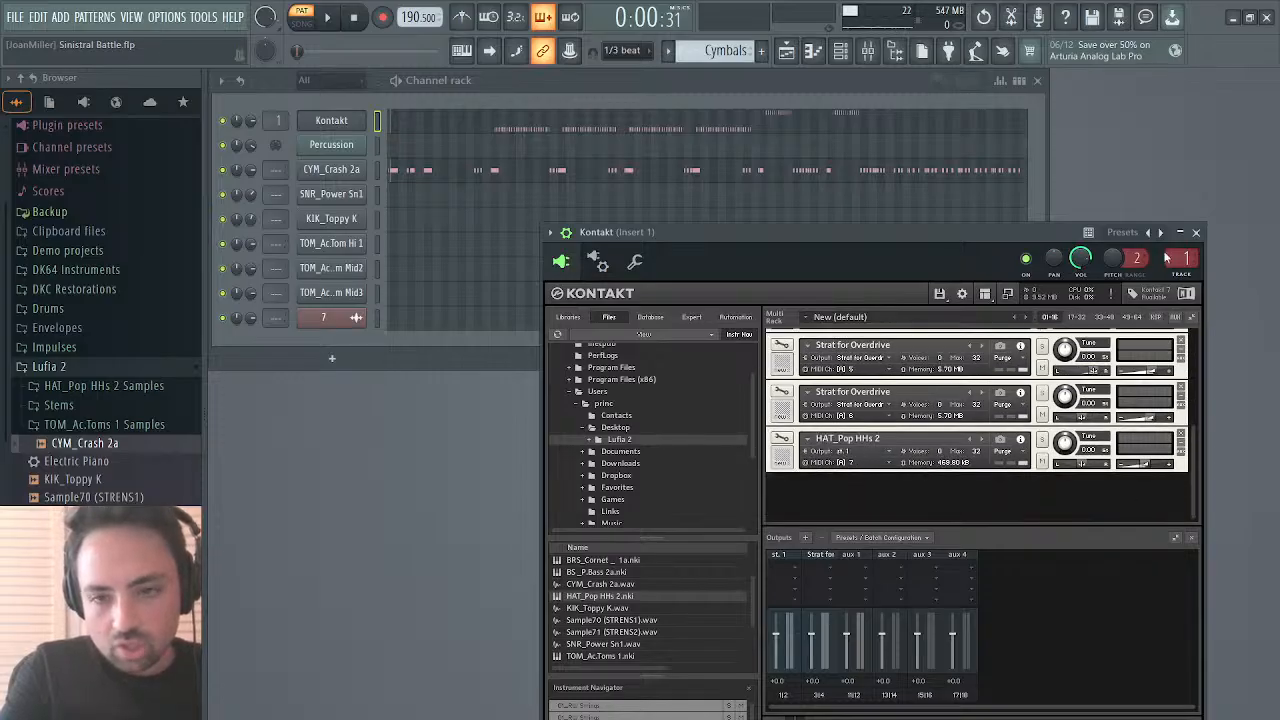
left_click(1196, 232)
Step: Assign the hi-hat notes in the Kontakt piano roll to the purple MIDI channel color for HAT_Pop HHs 2 and audition nearby keys
left_click(583, 122)
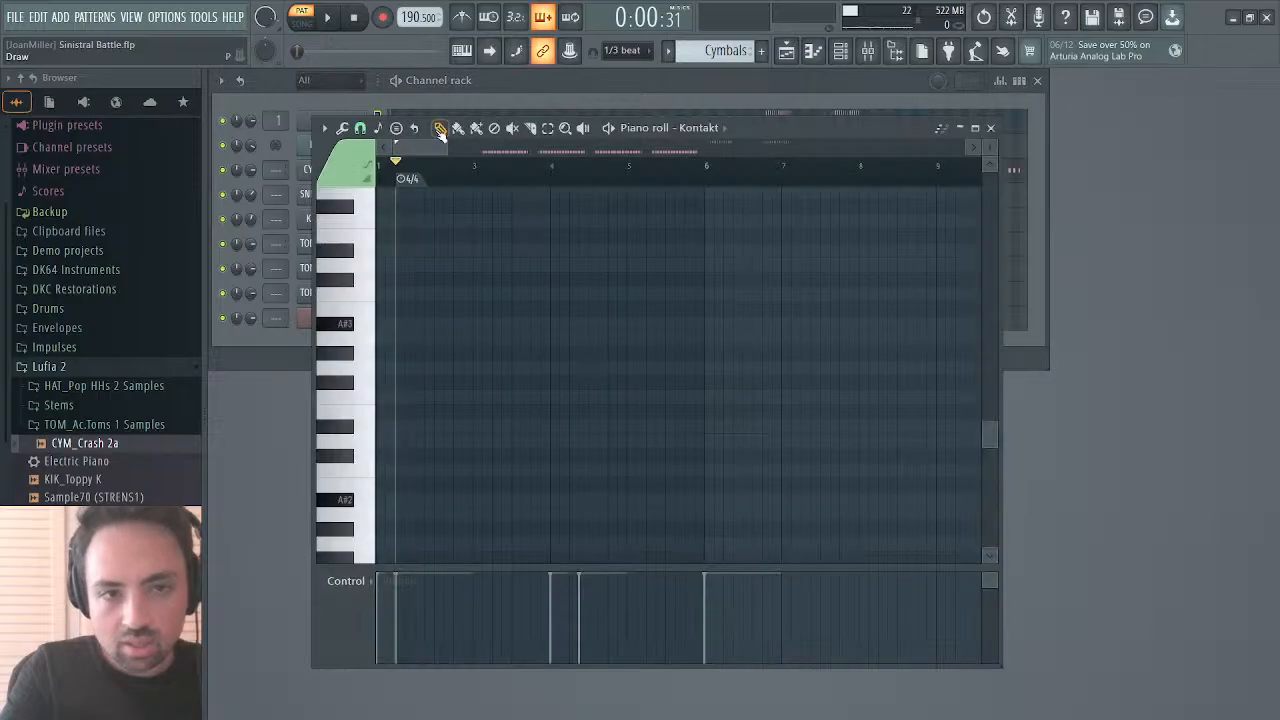
left_click_drag(421, 147, 494, 151)
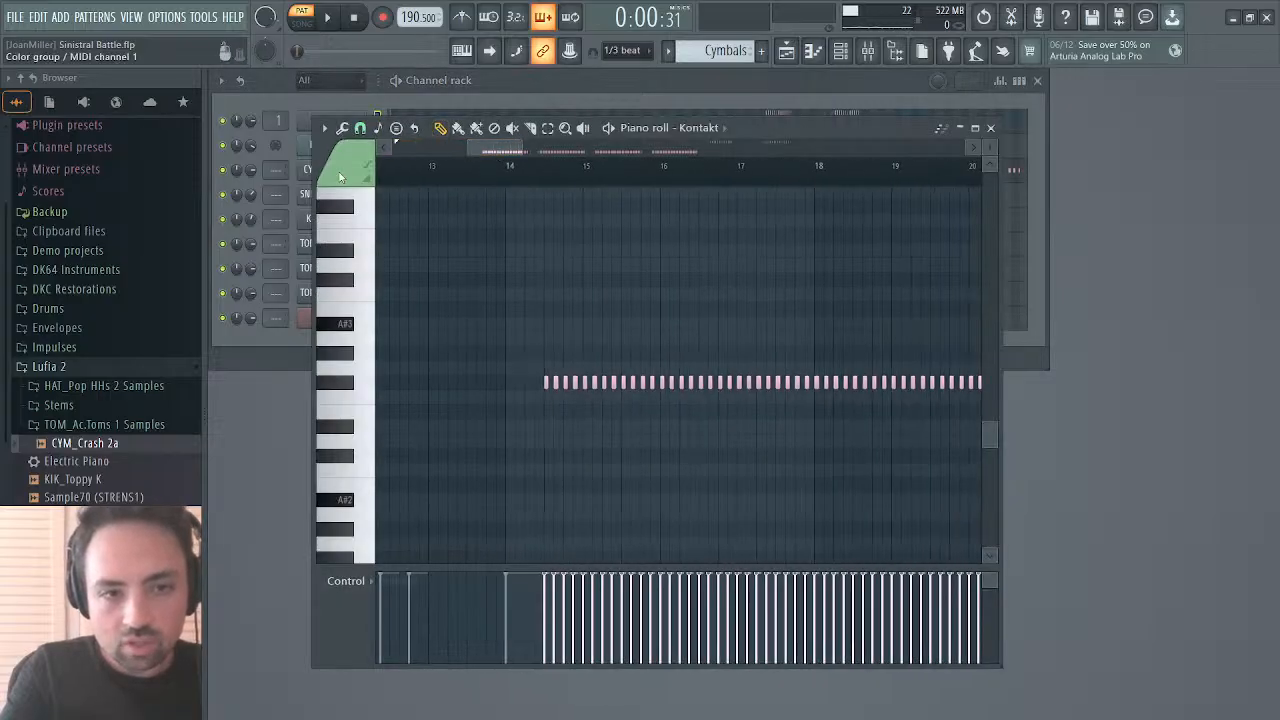
left_click(367, 278)
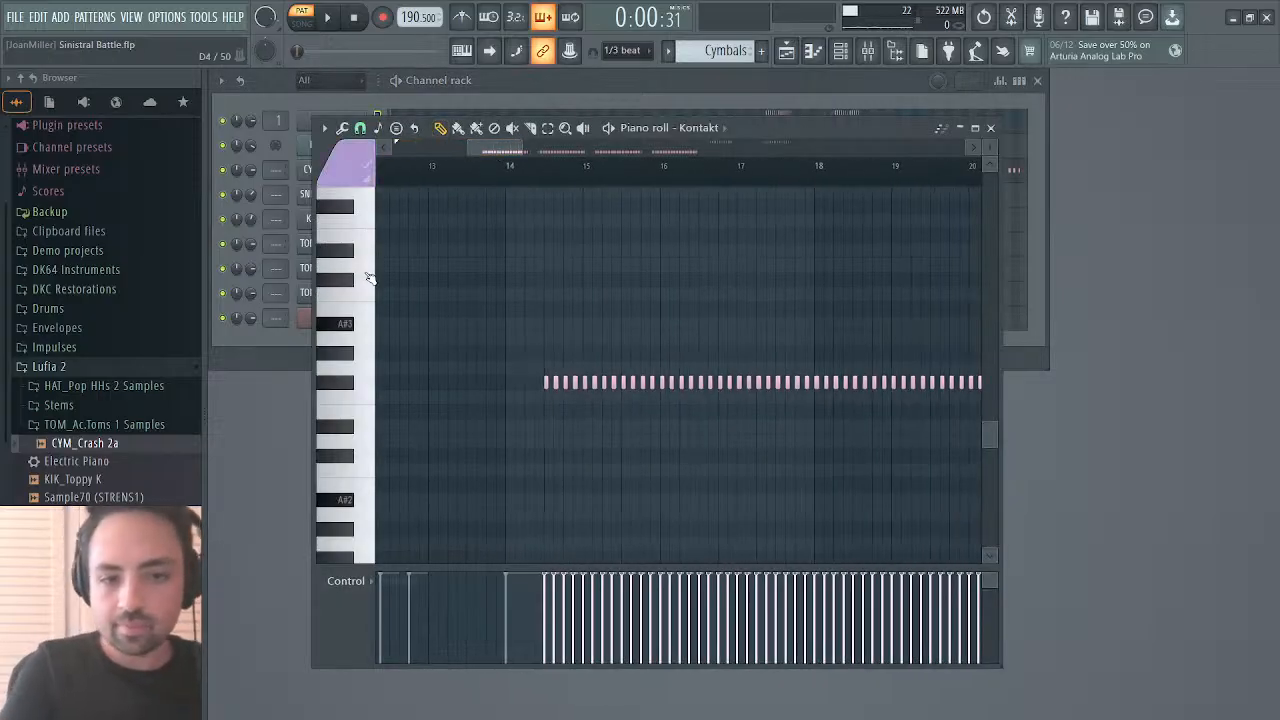
left_click(350, 378)
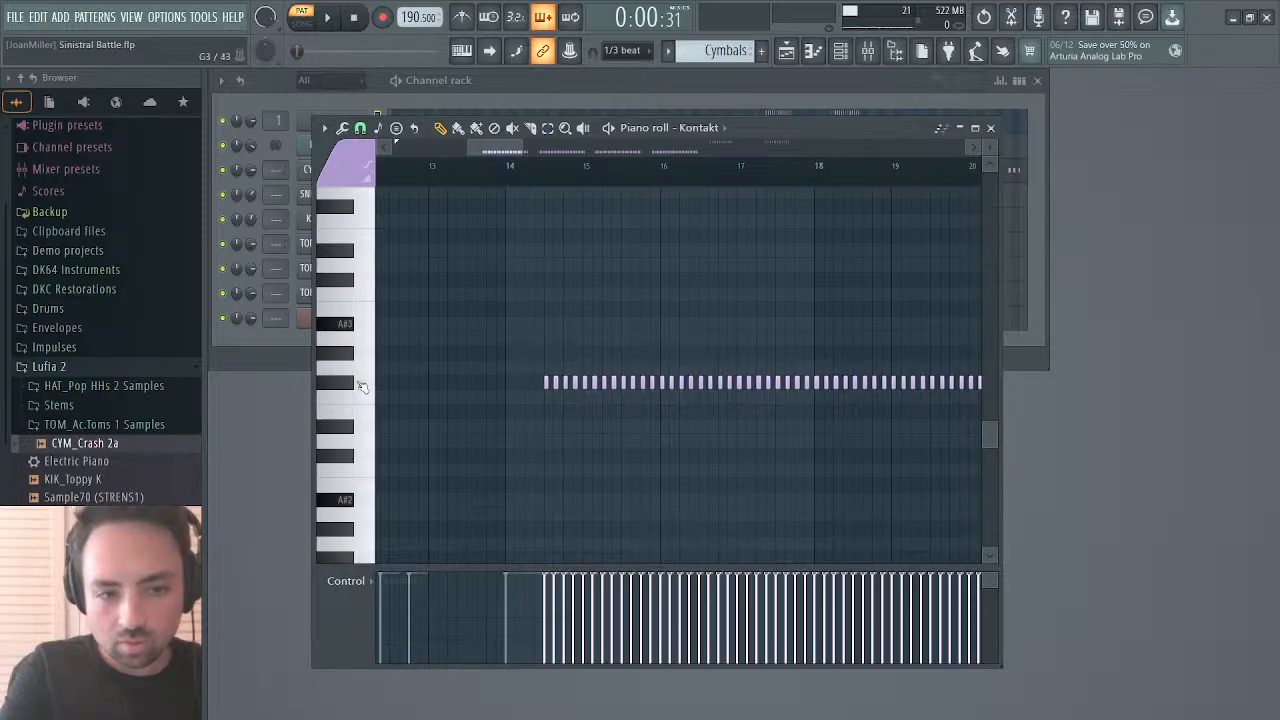
left_click(356, 388)
left_click(356, 388)
left_click(345, 322)
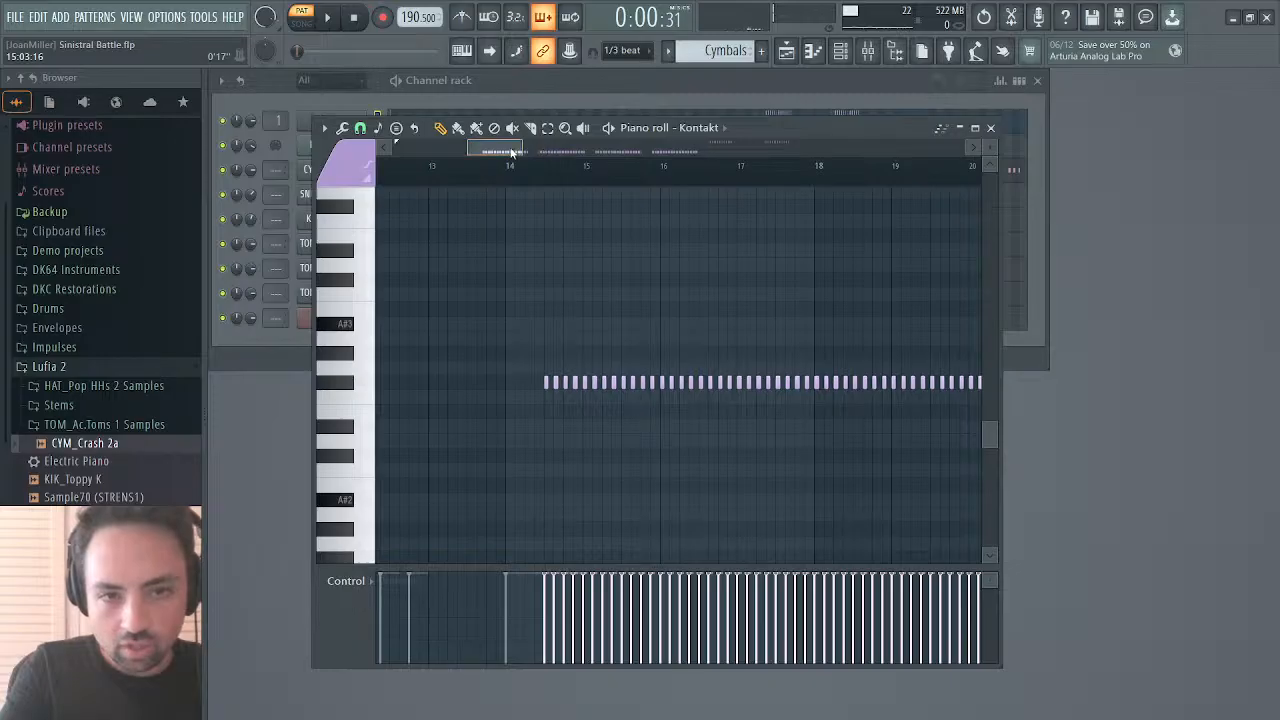
Step: Move the Cymbals pattern clip on Track 1 of the playlist later so its first crash aligns with the stem audio
left_click_drag(511, 151, 483, 196)
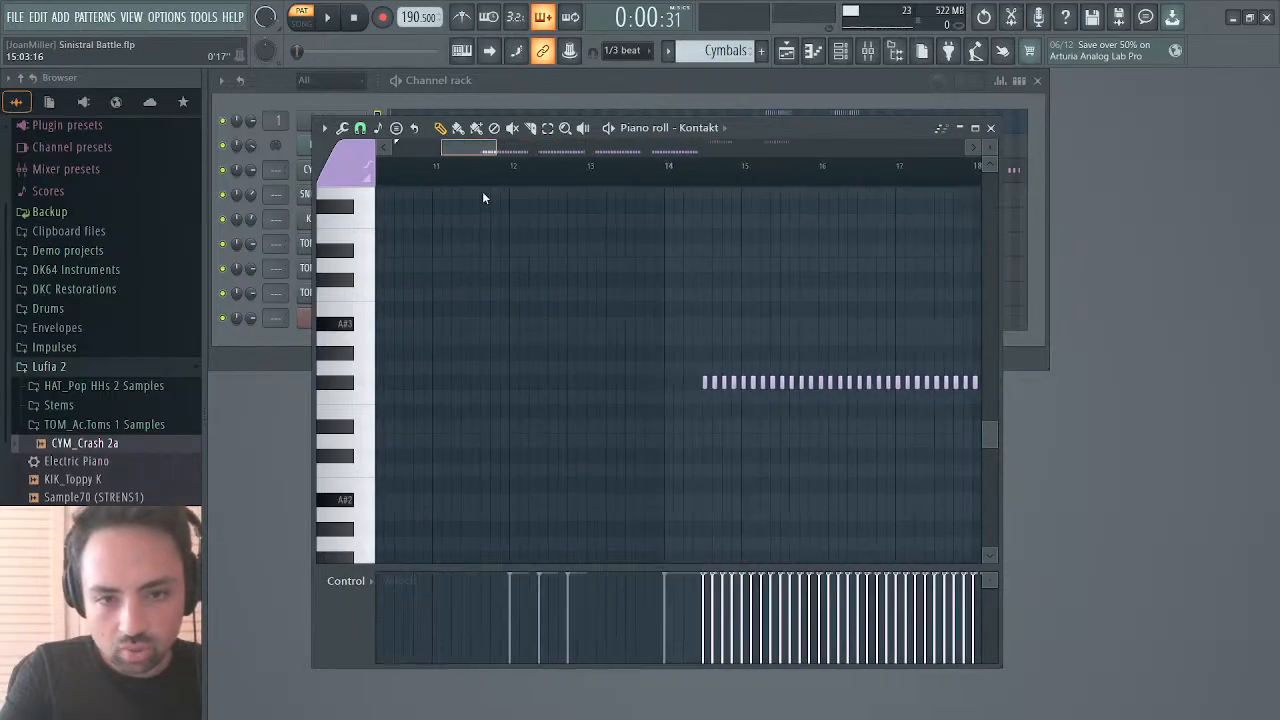
left_click(786, 50)
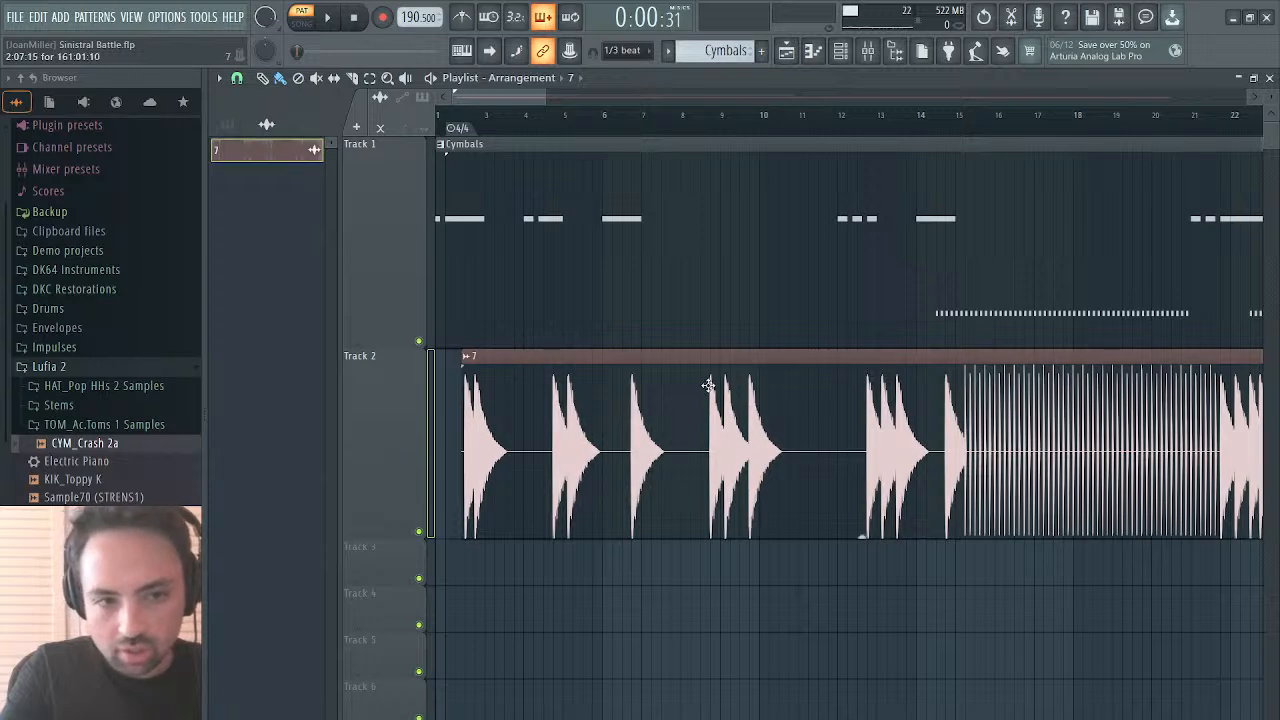
left_click_drag(617, 293, 647, 292)
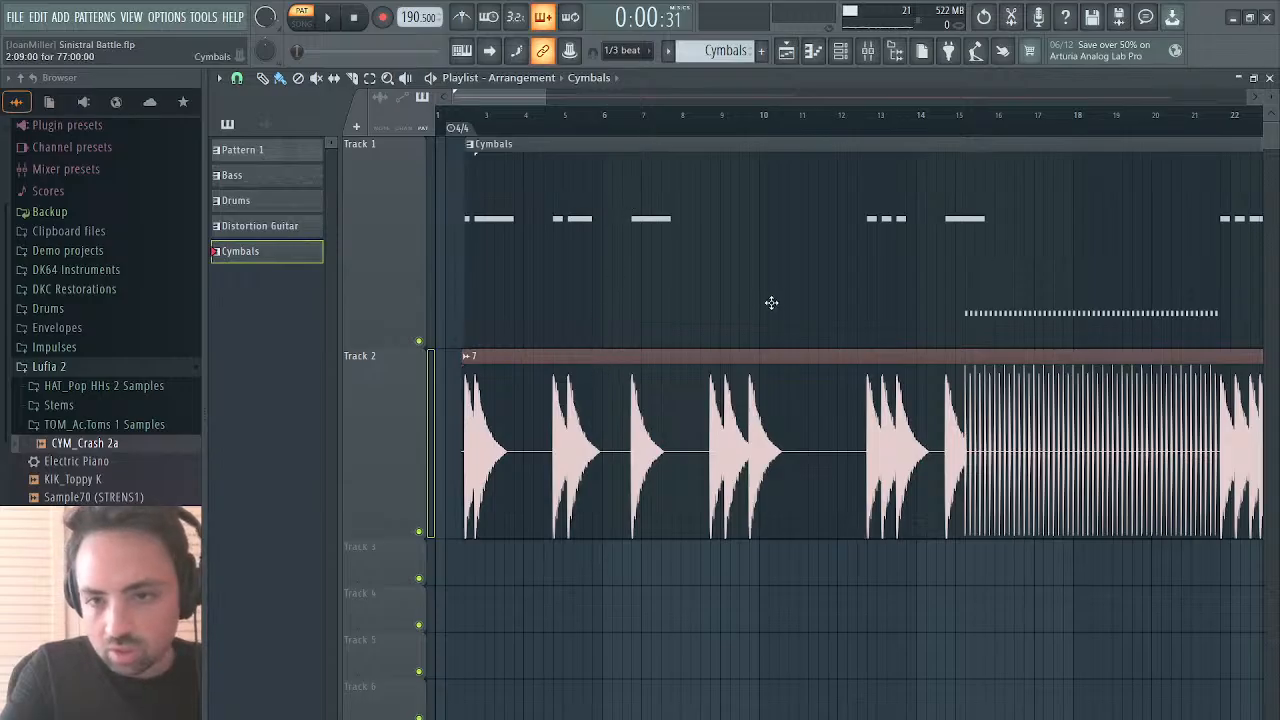
Step: Delete the three CYM_Crash 2a notes between bars 28 and 29 of the Cymbals pattern and compare playback with the stem
mouse_move(545, 98)
left_mouse_down()
mouse_move(489, 101)
mouse_move(564, 107)
left_mouse_up()
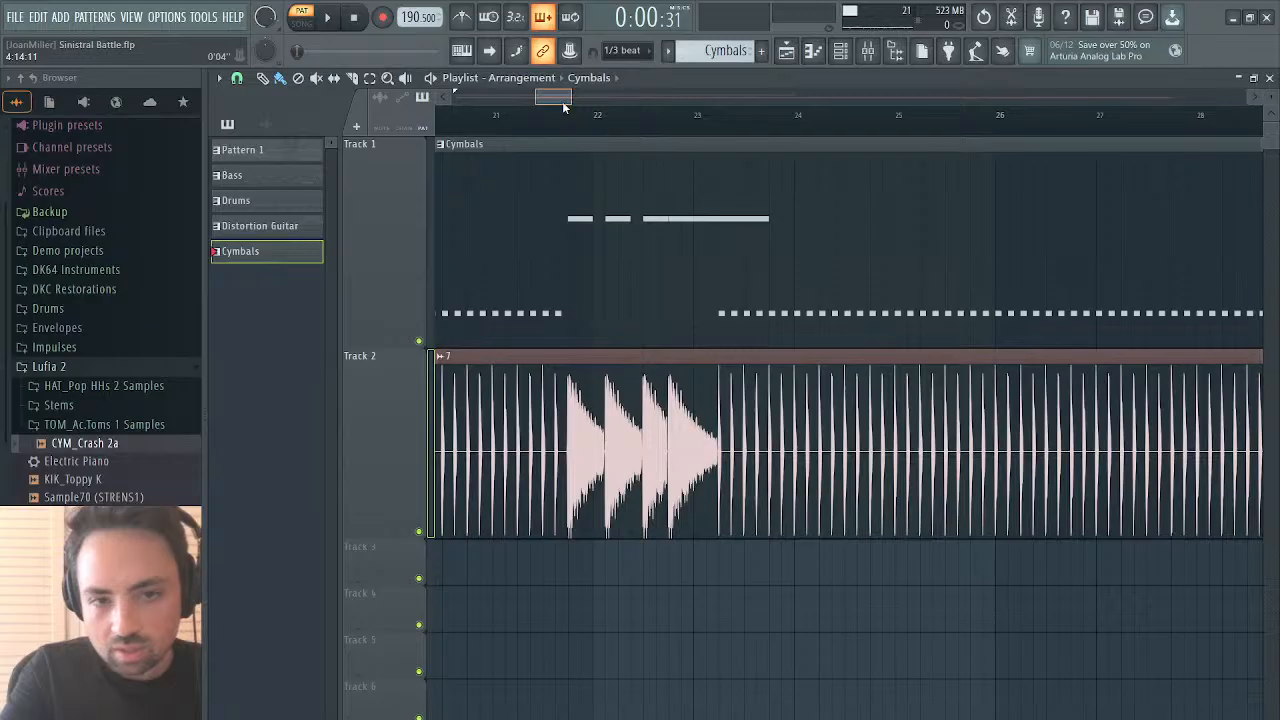
left_click_drag(564, 107, 596, 121)
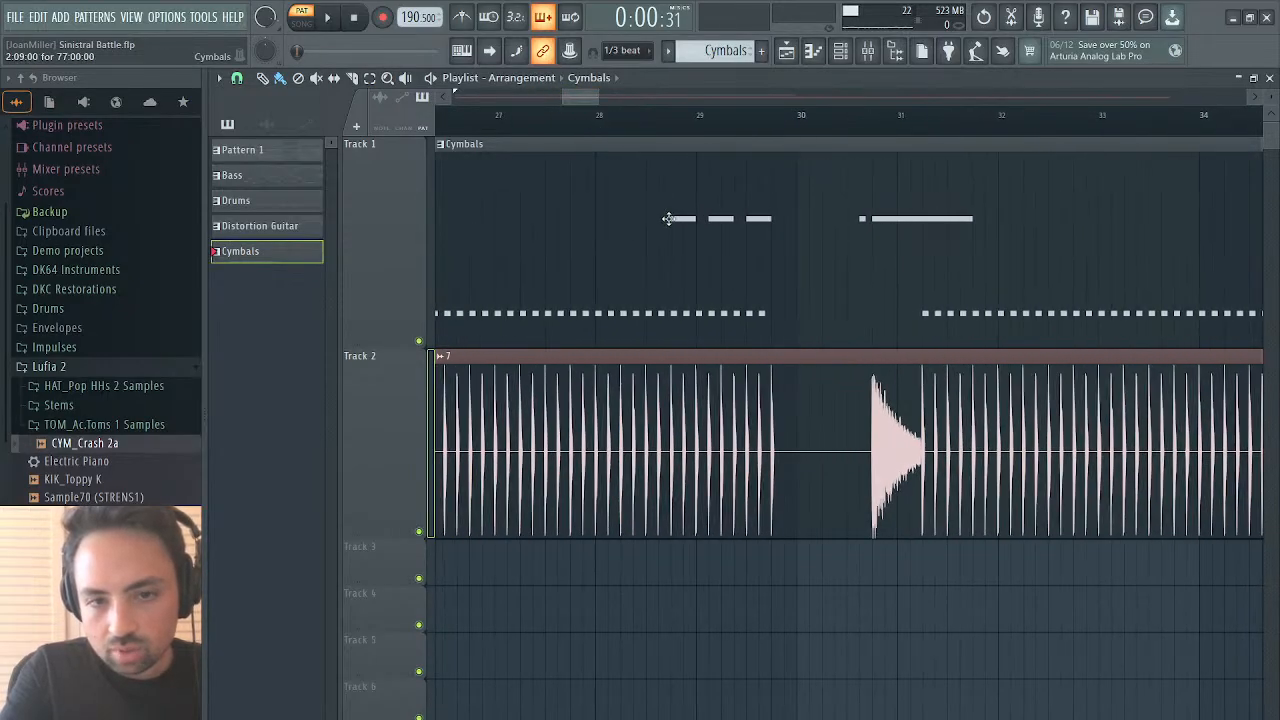
left_click(677, 127)
double_click(697, 220)
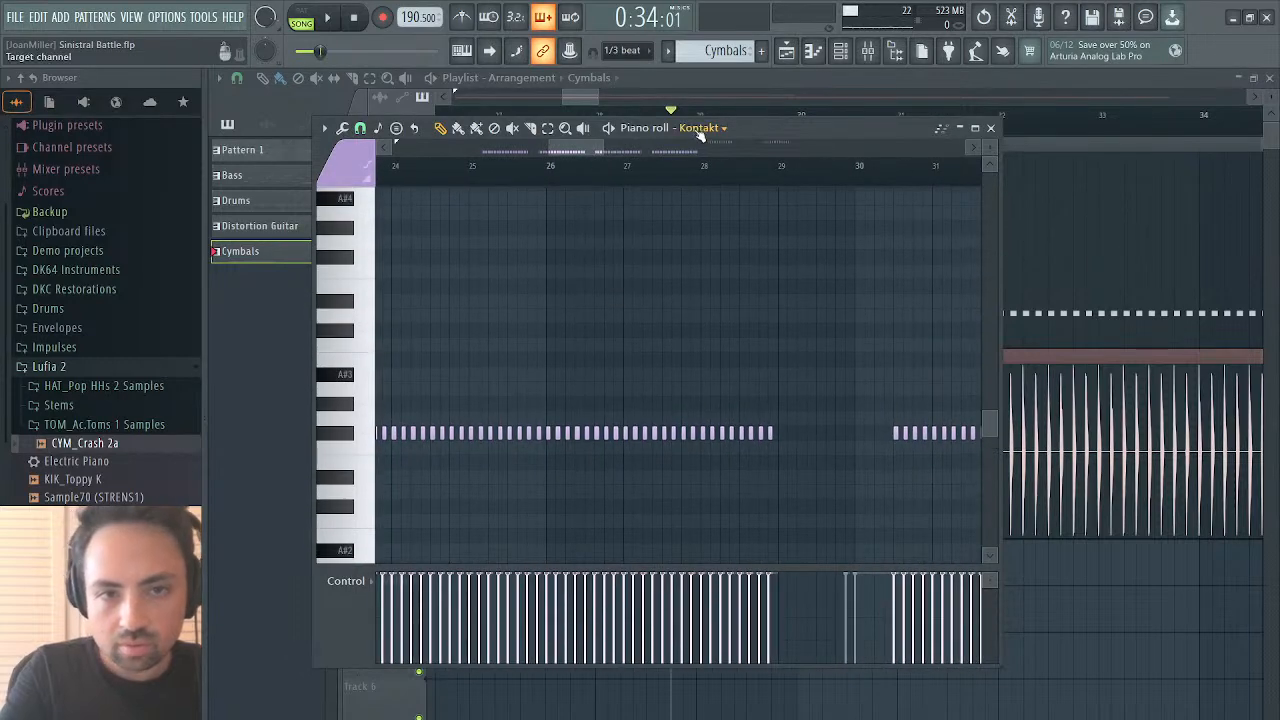
left_click(710, 266)
scroll(649, 331, "up", 3)
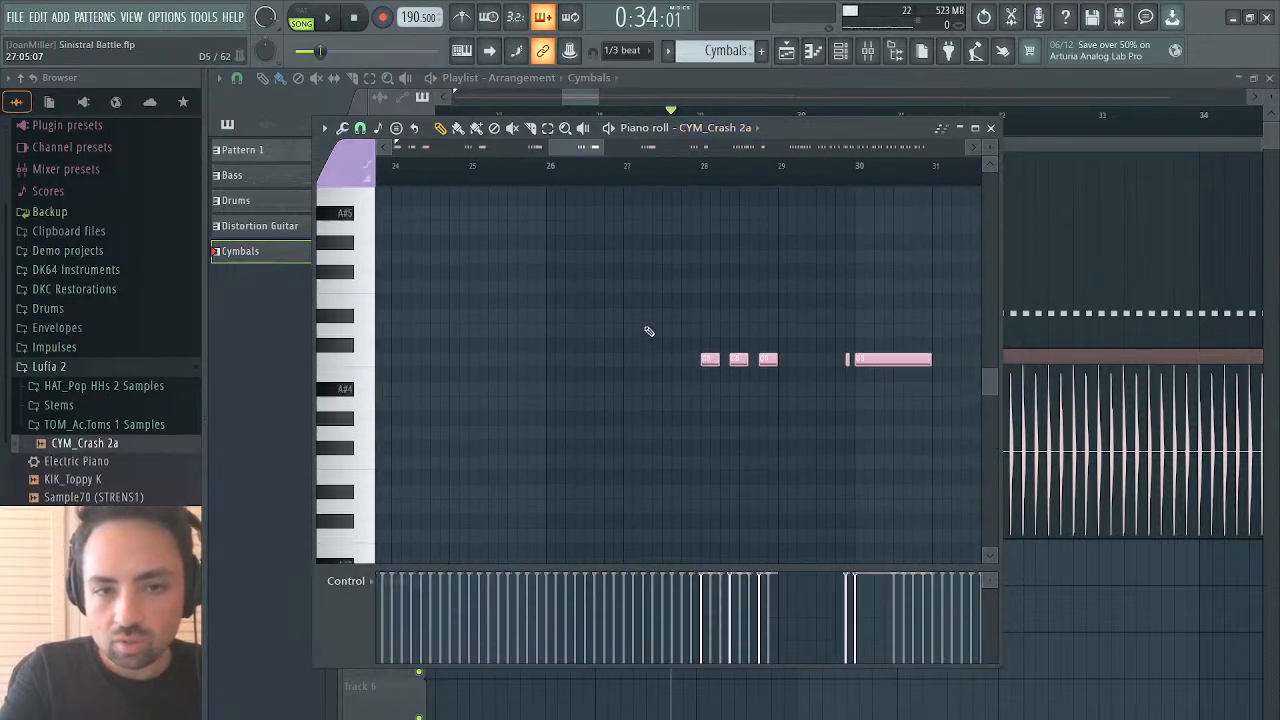
key("space")
key("space")
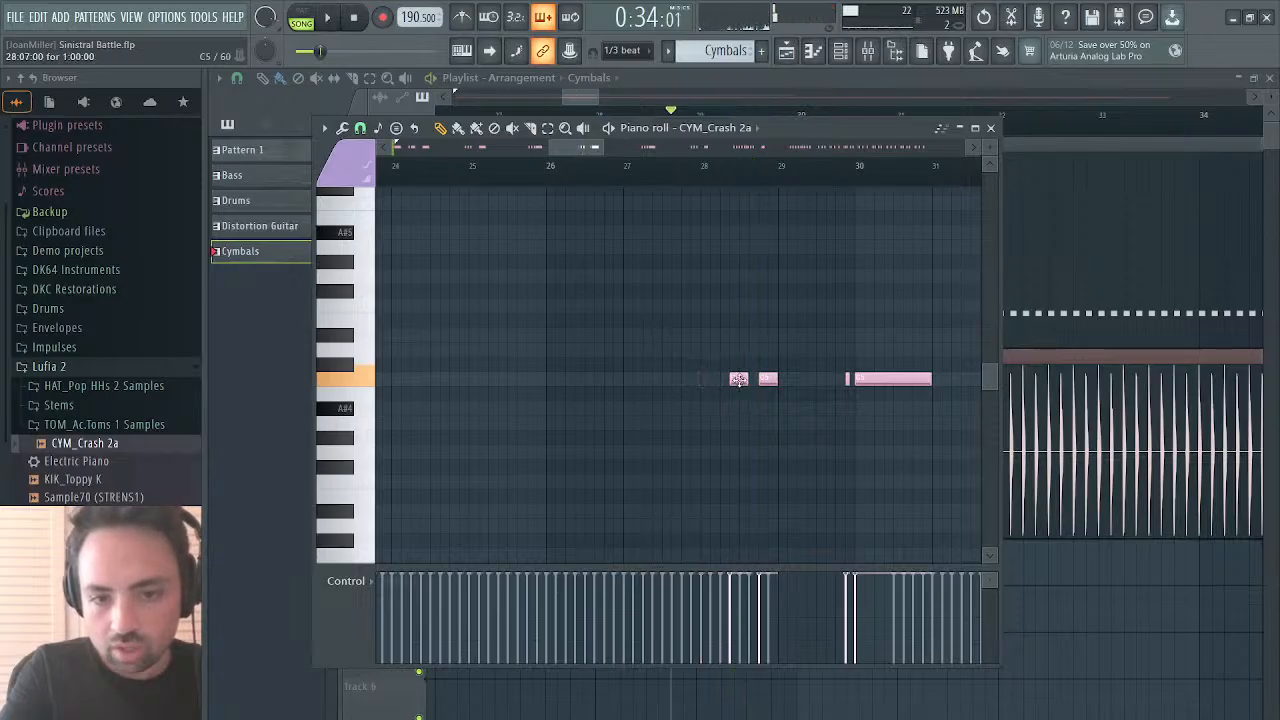
left_click(990, 129)
key("space")
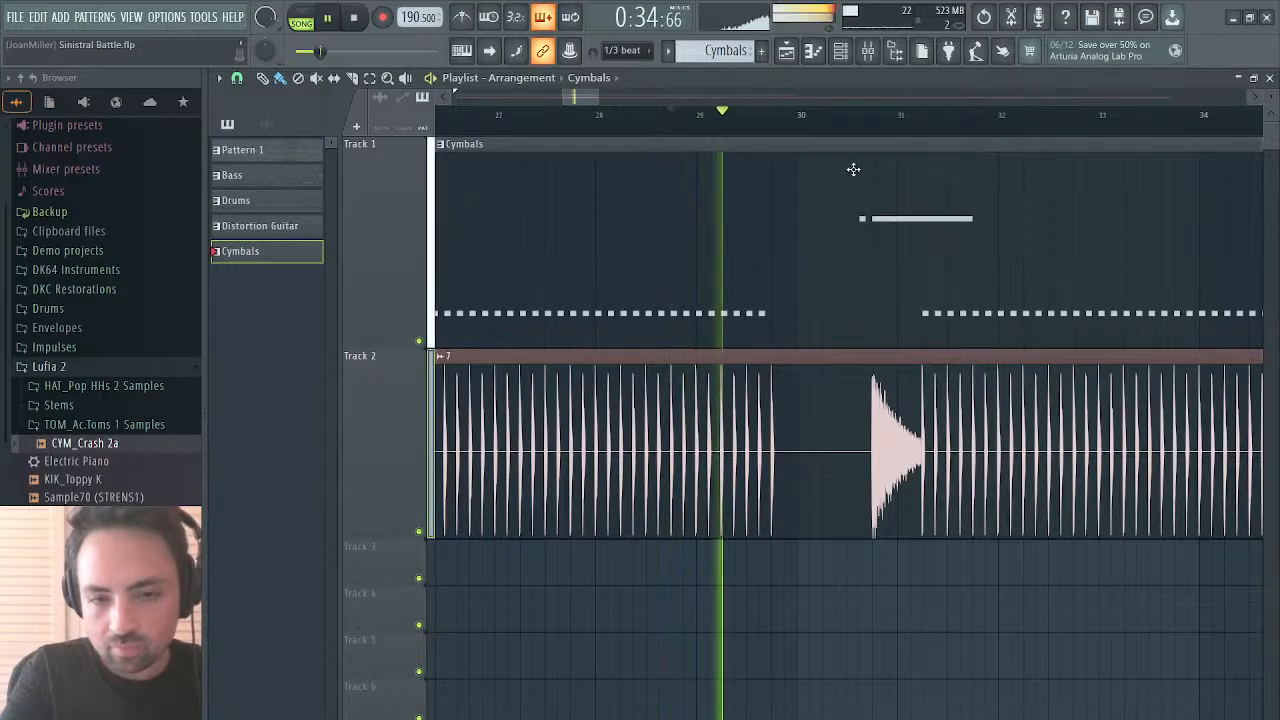
key("space")
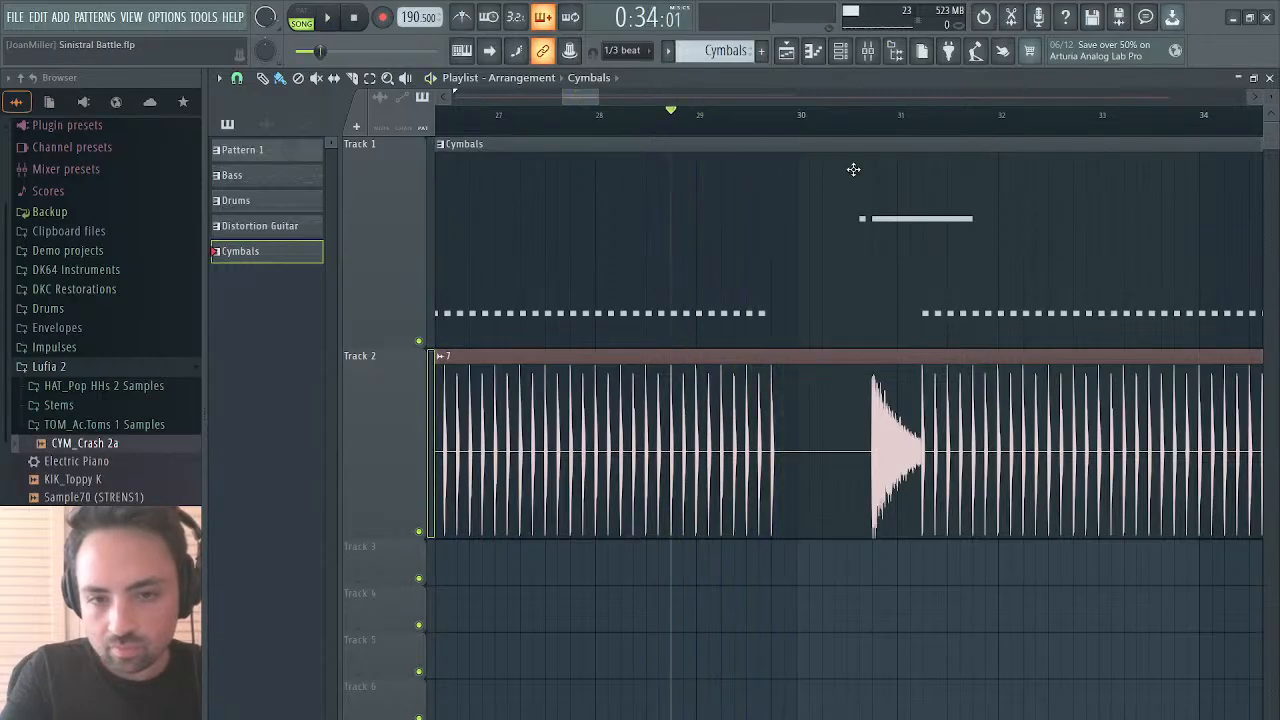
Step: Add one more Kontakt hi-hat note at the end of the run at bar 29 and check it against the stem
double_click(771, 291)
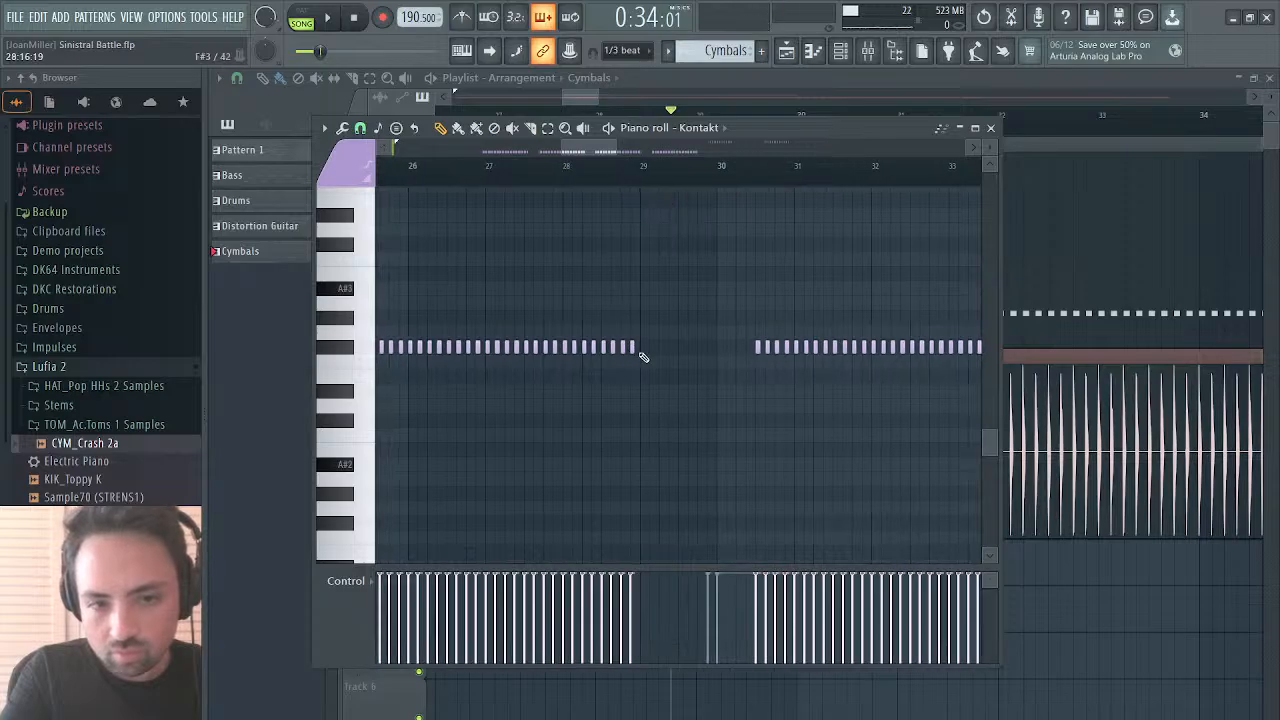
key("space")
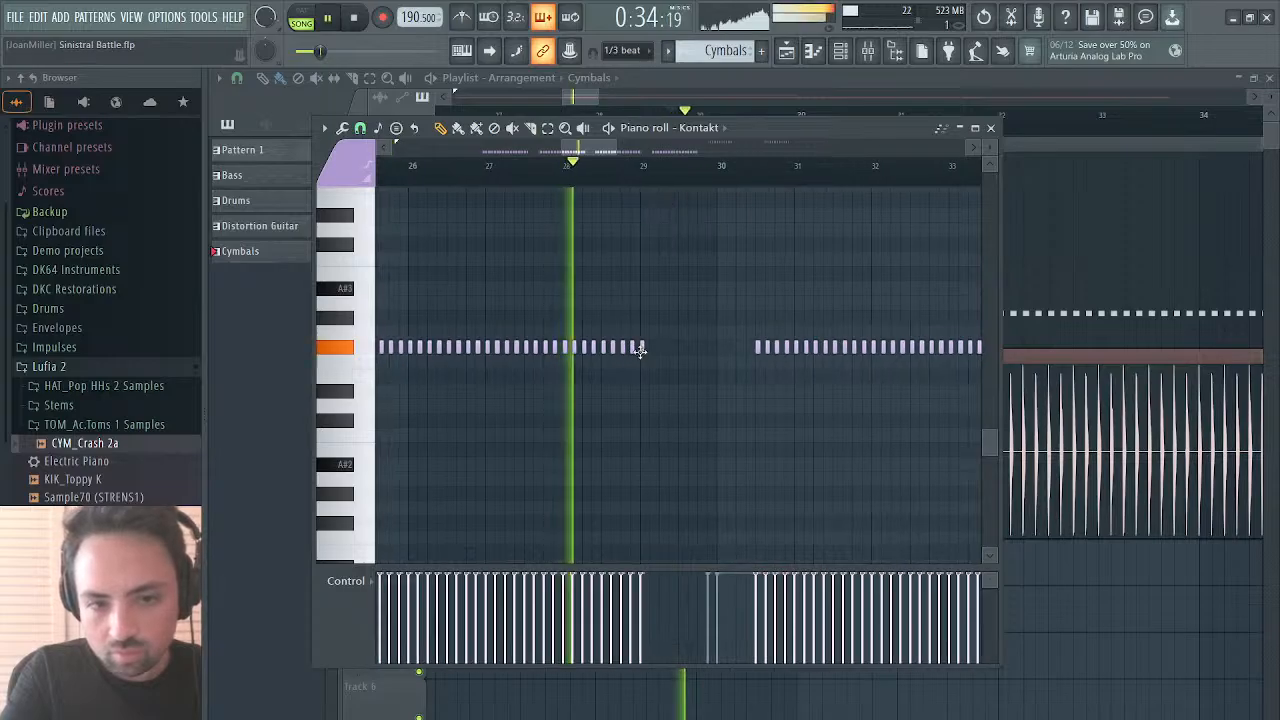
left_click(990, 128)
key("space")
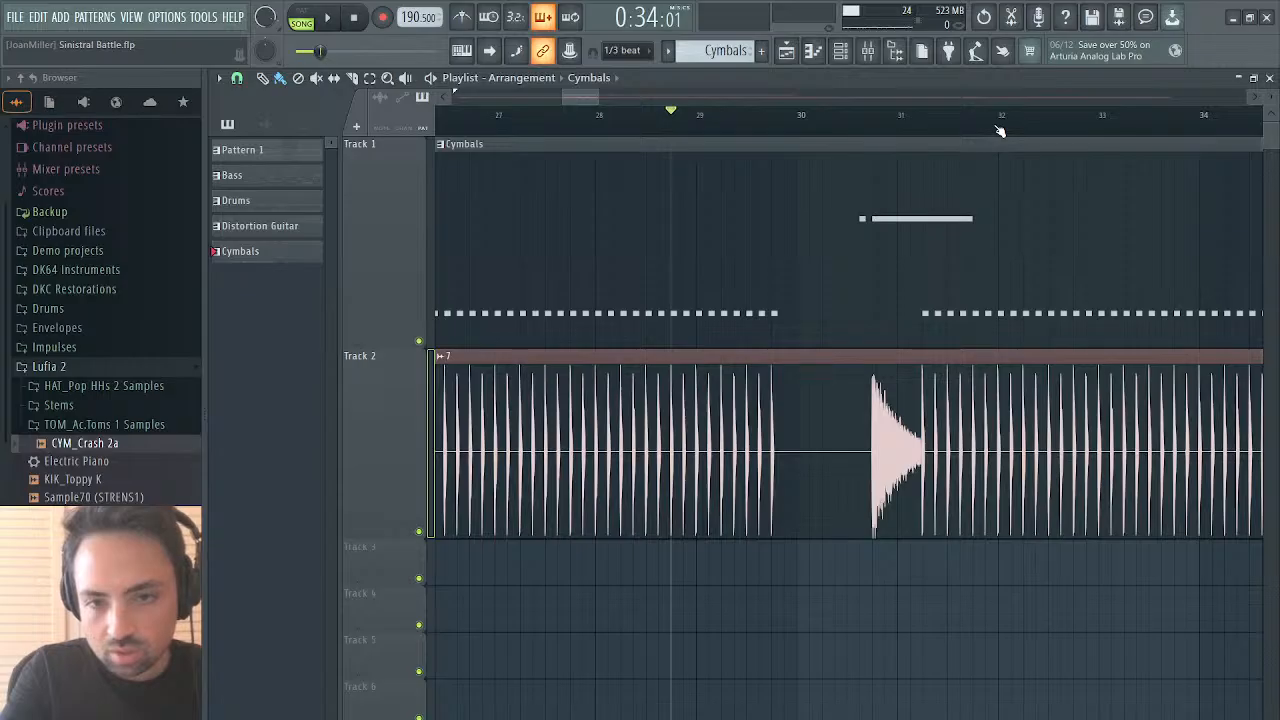
key("space")
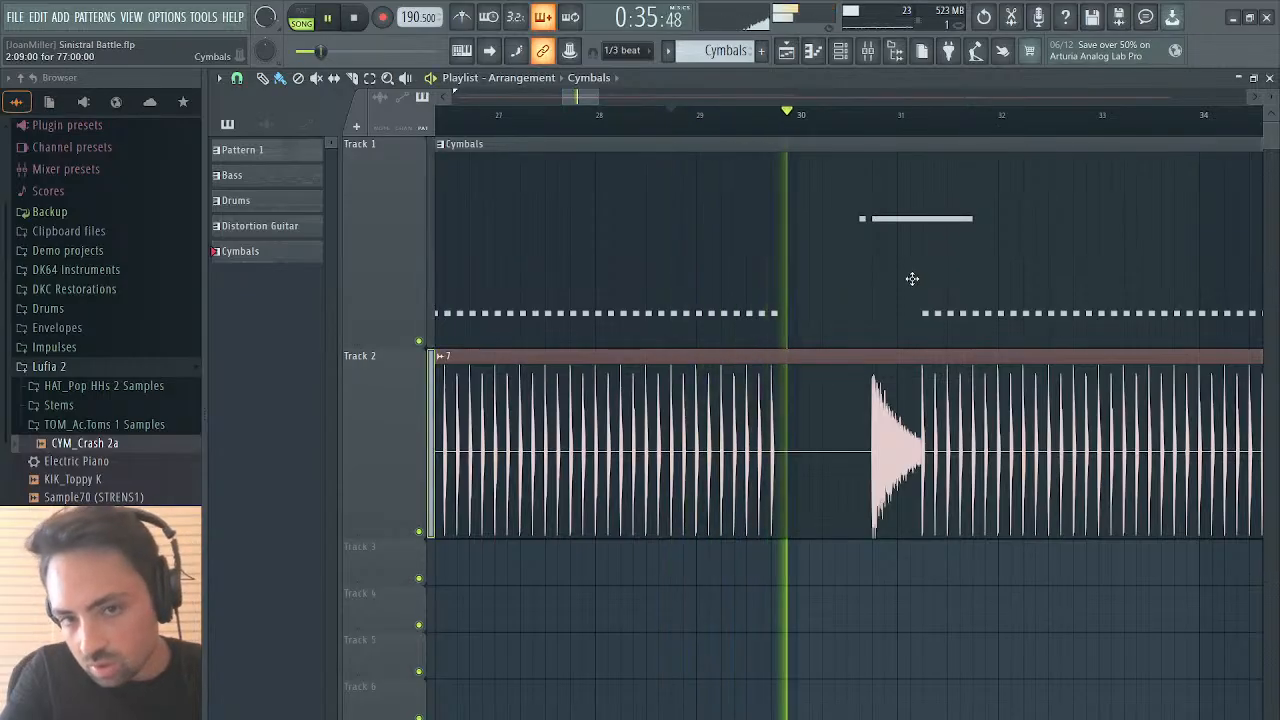
key("space")
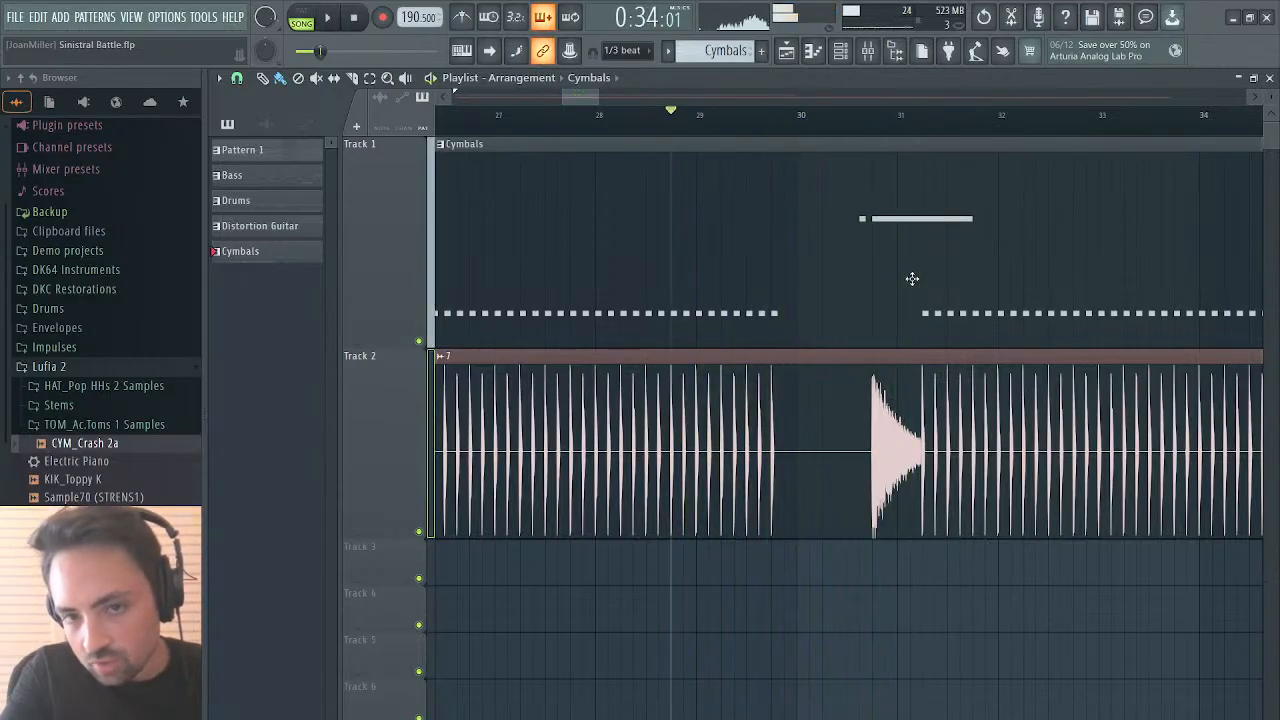
Step: Delete the short CYM_Crash 2a note just before bar 30, keeping the long crash that follows it
double_click(914, 281)
scroll(700, 289, "up", 5)
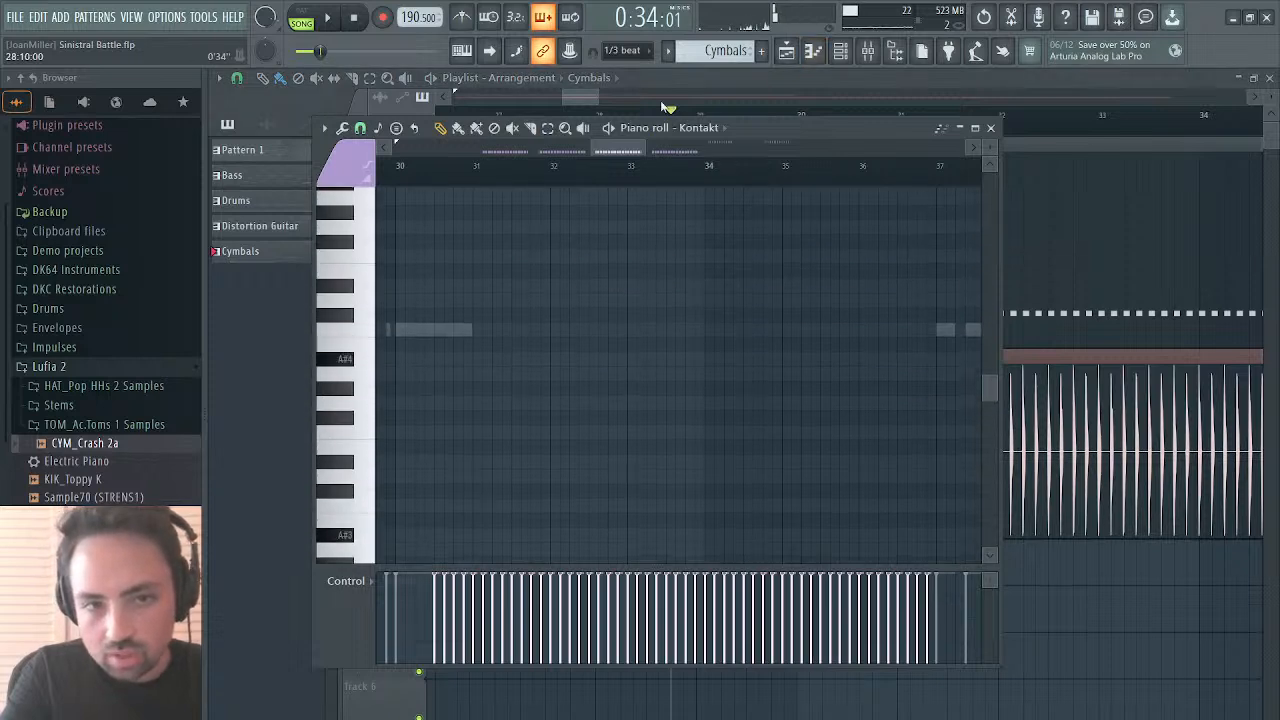
left_click(714, 257)
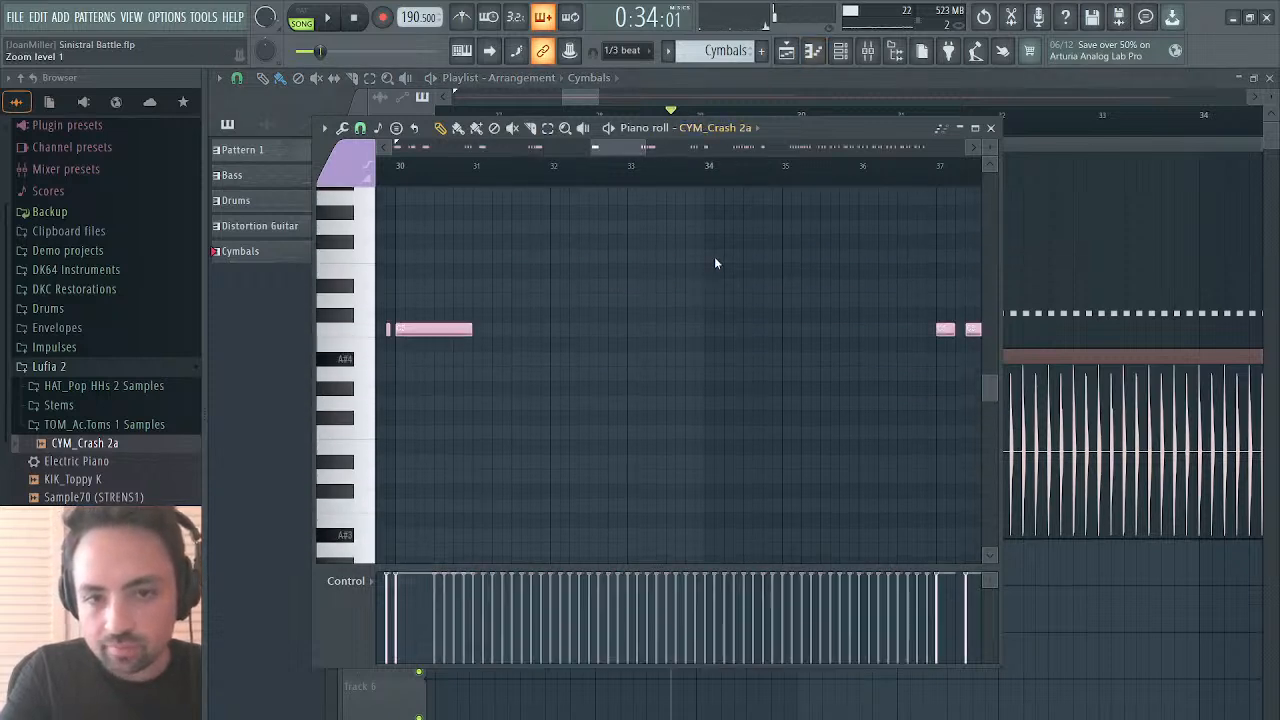
scroll(714, 263, "left", 3)
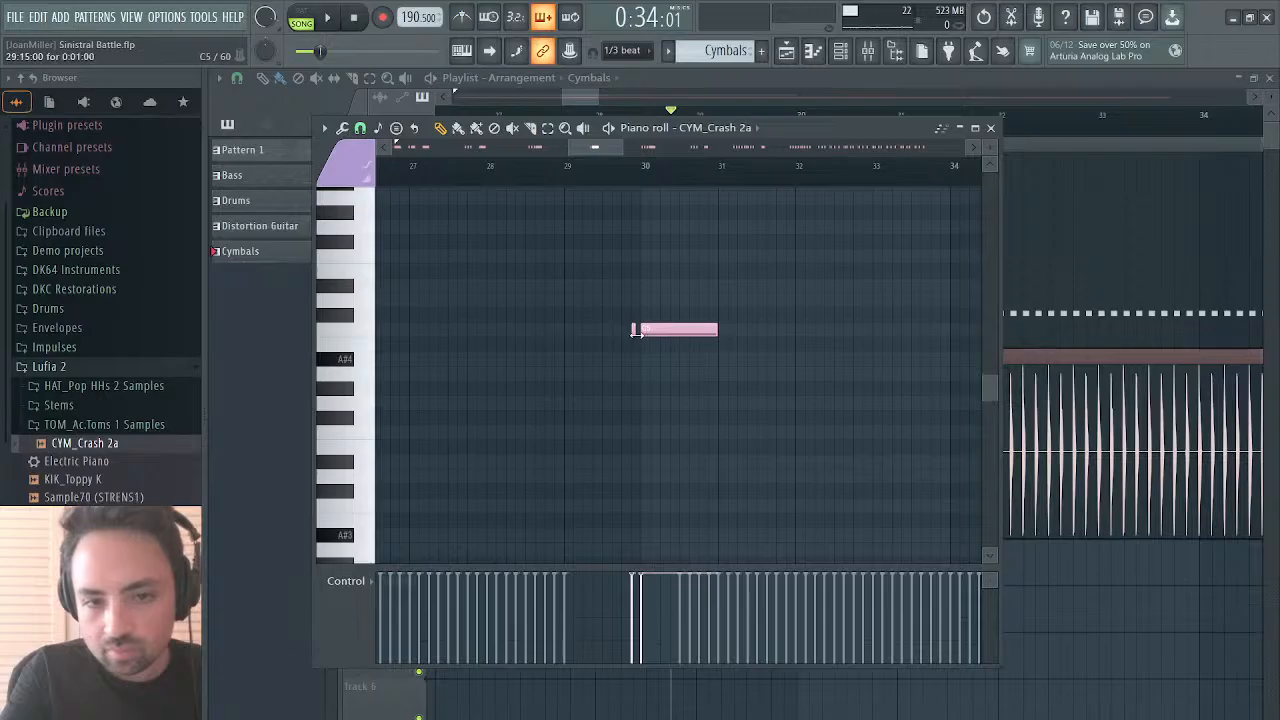
key("space")
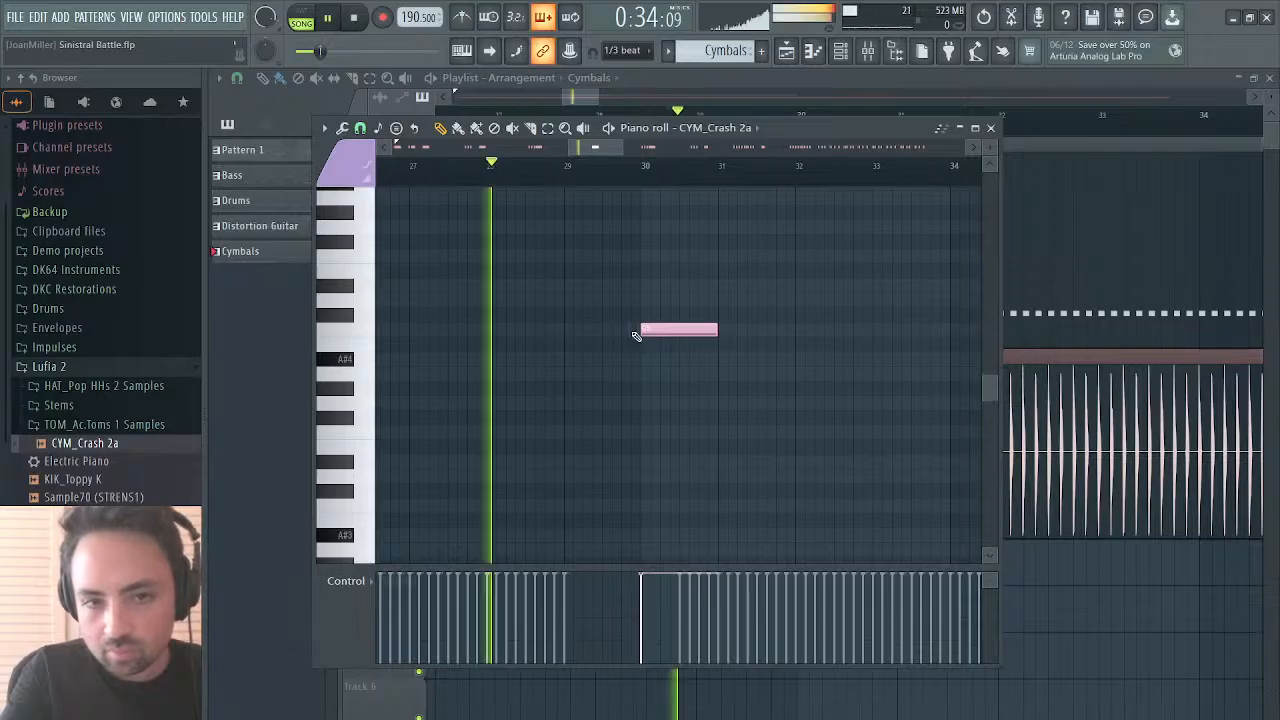
left_click(990, 128)
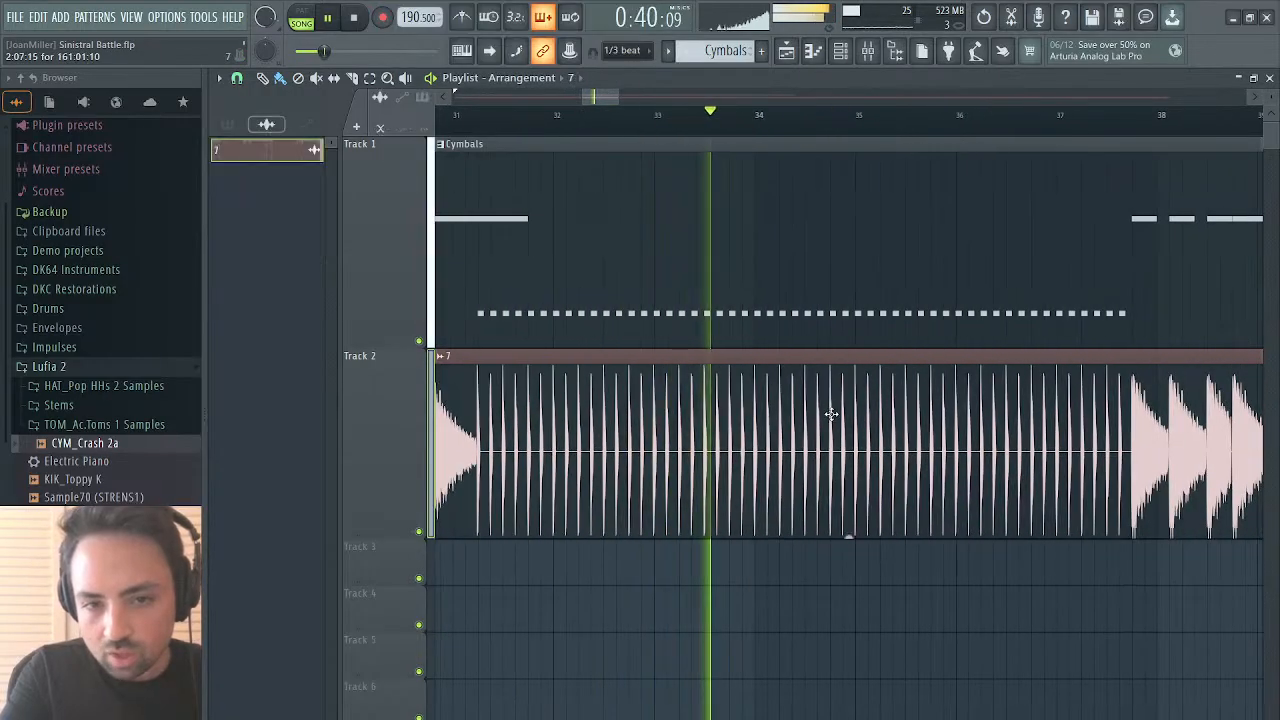
Step: Set the channel volume of the original stem clip 7 to about 48%
double_click(829, 417)
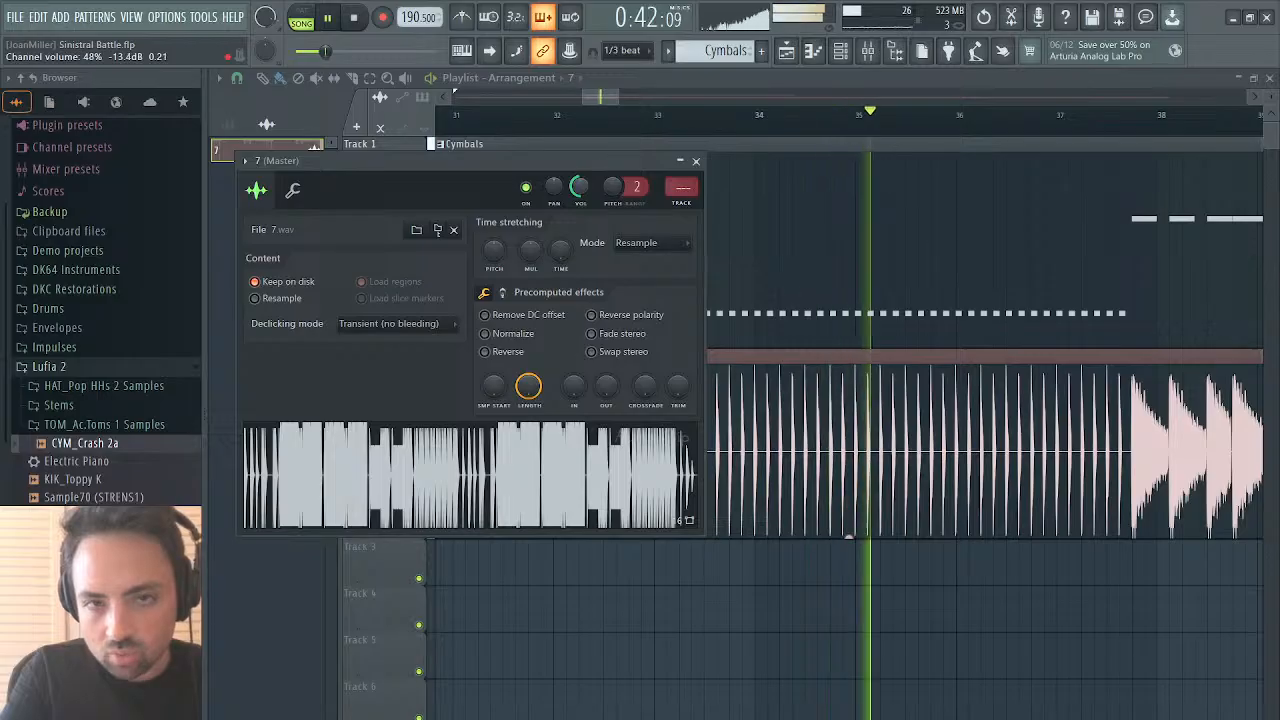
left_click(697, 162)
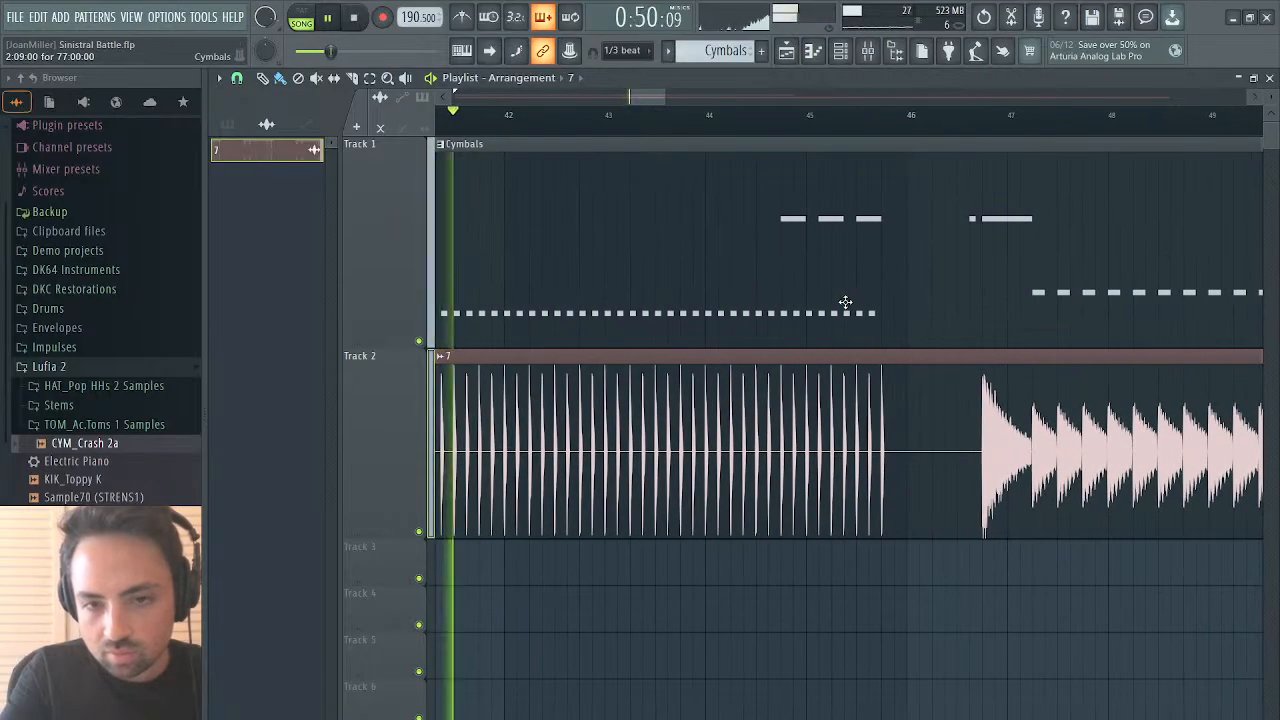
Step: Delete the three CYM_Crash 2a notes between bars 44 and 45 and the short one just before bar 46
double_click(840, 298)
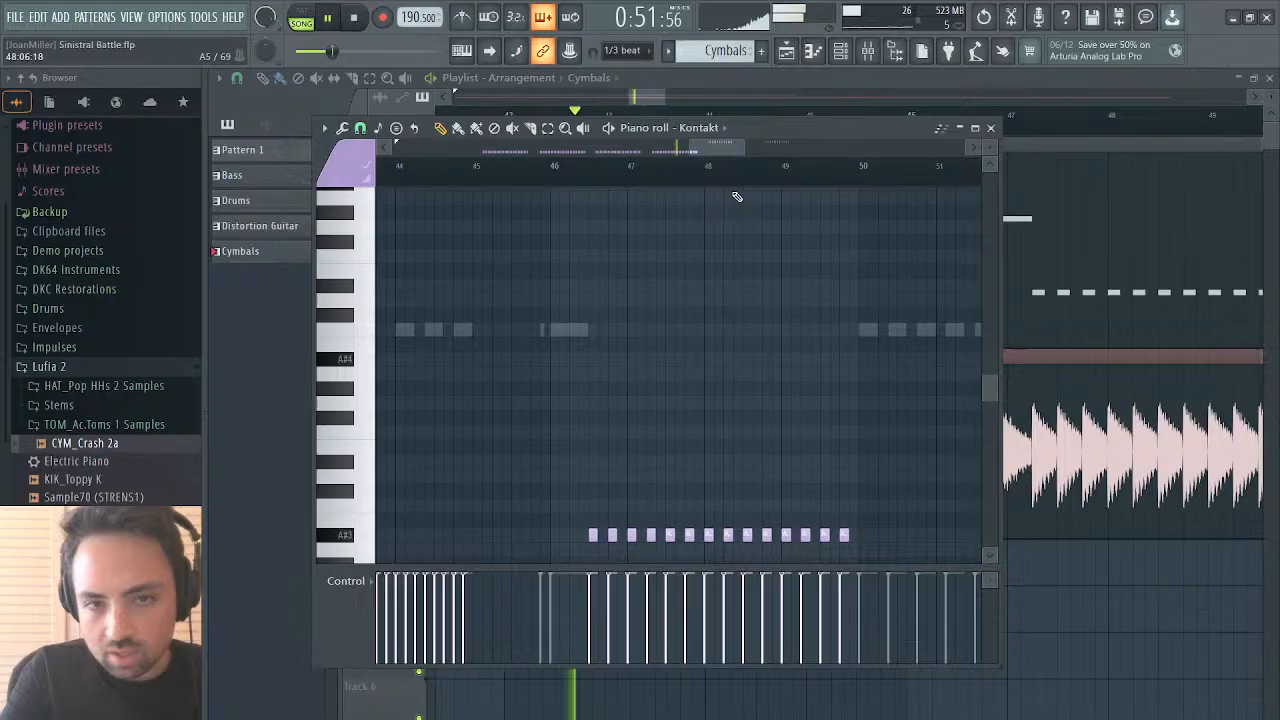
left_click(686, 130)
left_click(705, 252)
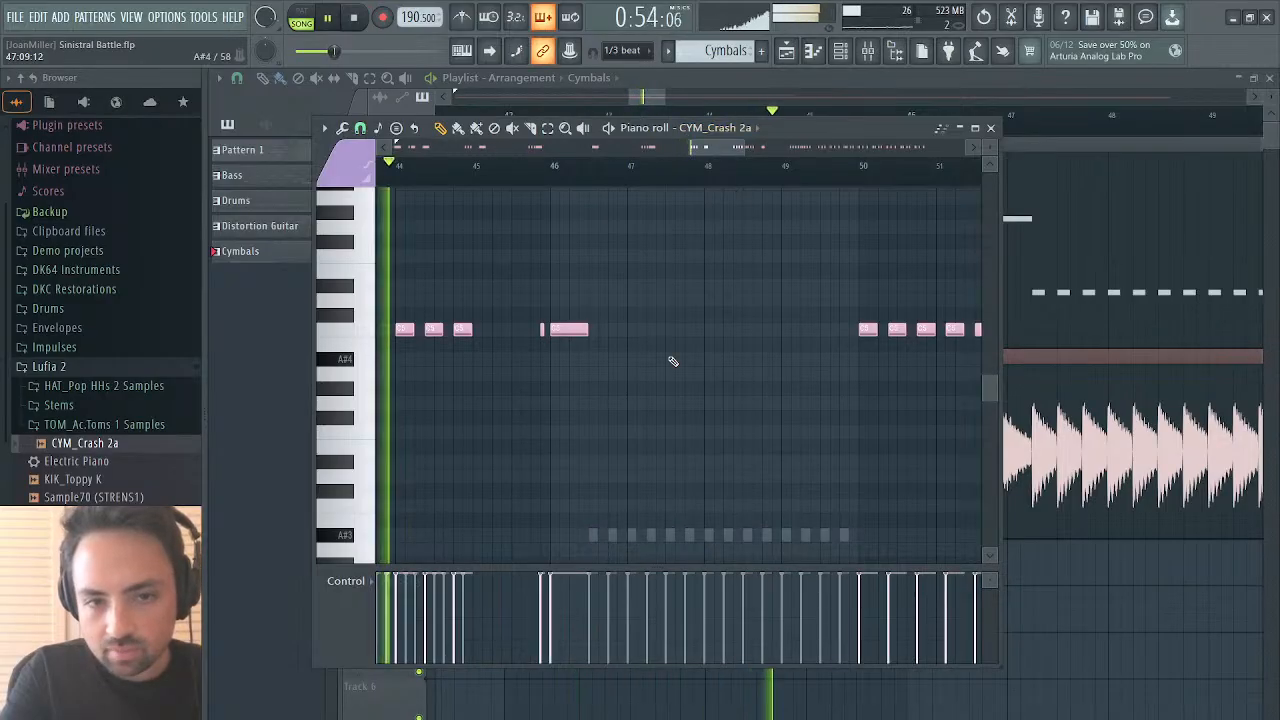
scroll(672, 362, "left", 3)
right_click(669, 331)
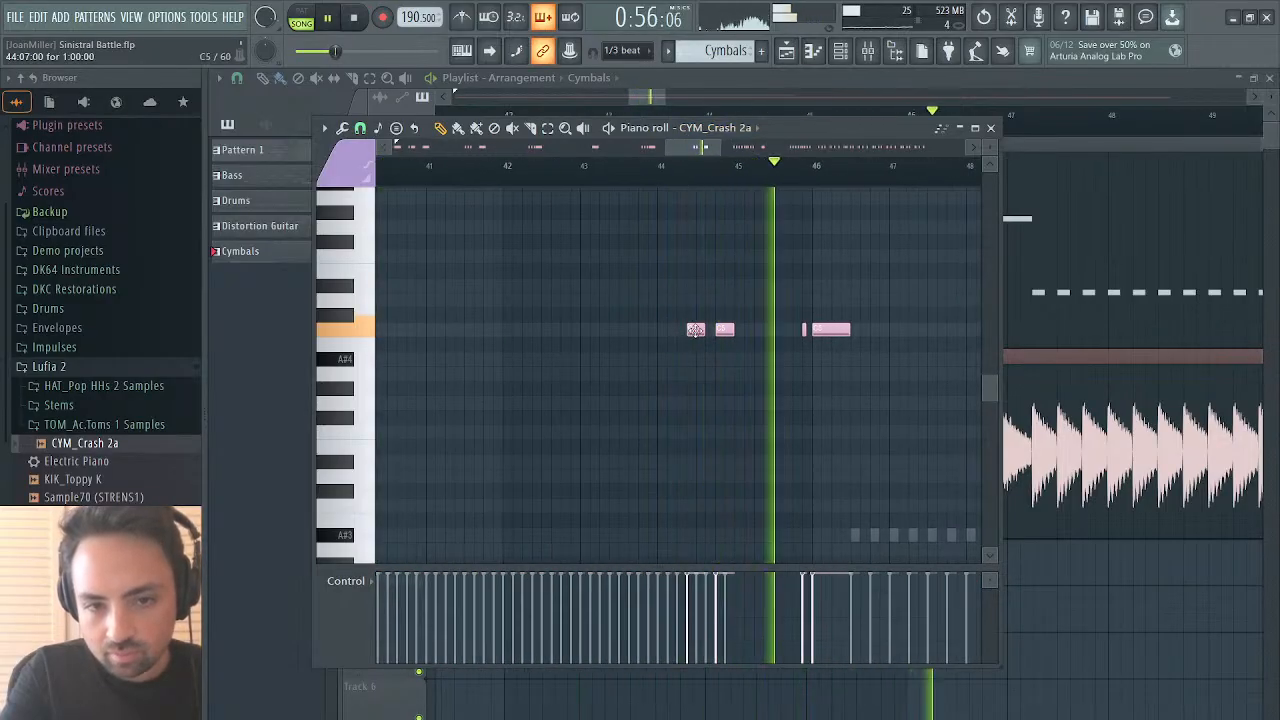
right_click(696, 330)
right_click(724, 330)
right_click(806, 330)
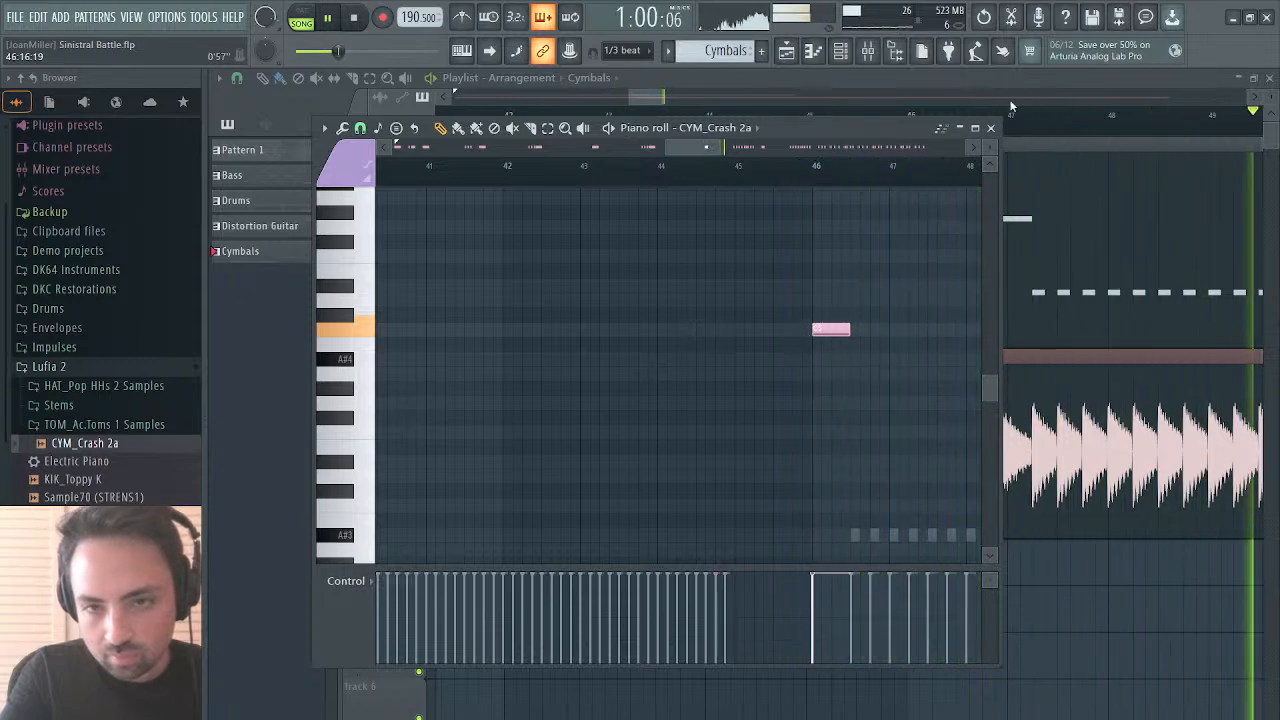
left_click(990, 127)
Step: Compare the crash notes with the stem from bar 56 onward and cue playback on the stem crash shortly after bar 64
left_click_drag(645, 98, 716, 101)
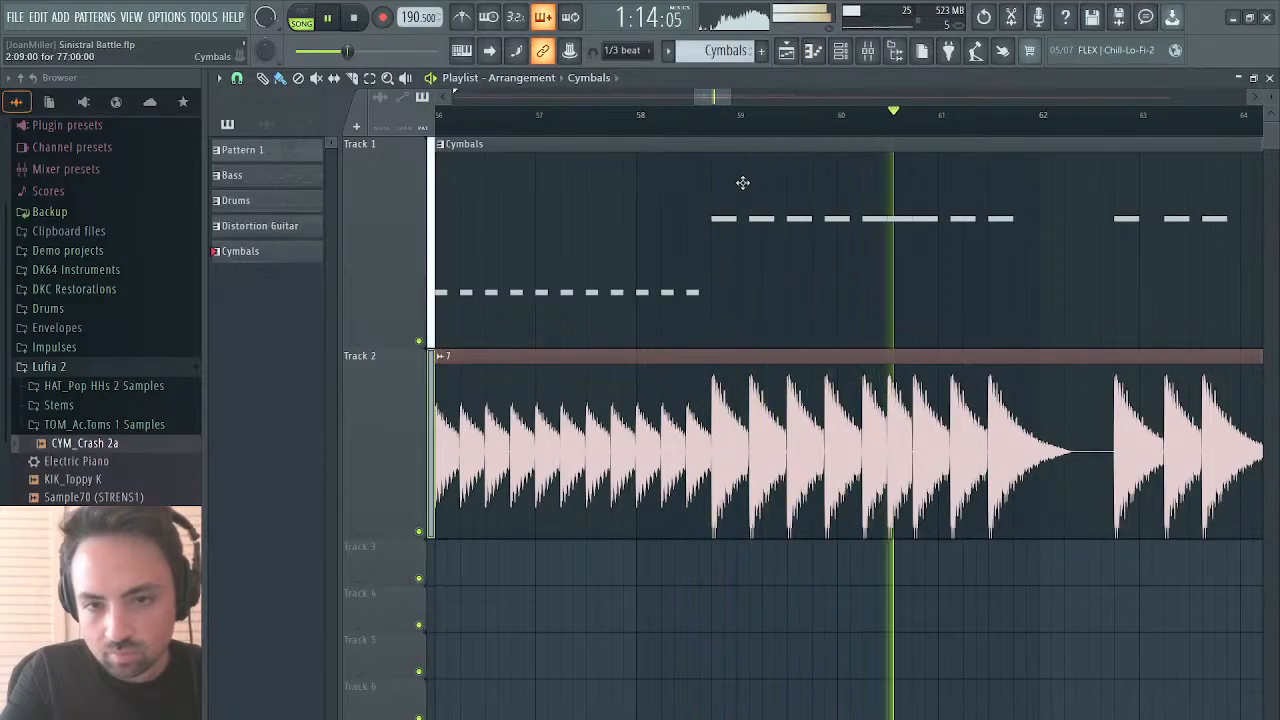
scroll(776, 240, "right", 4)
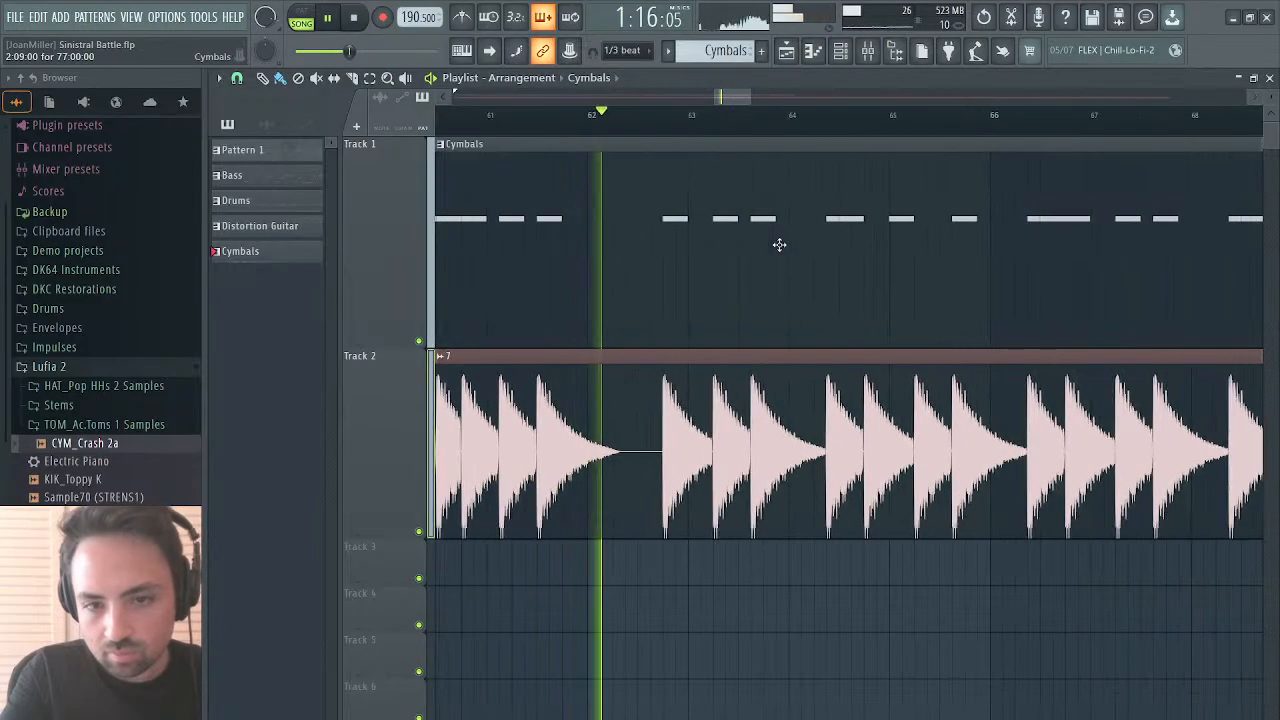
scroll(779, 244, "right", 3)
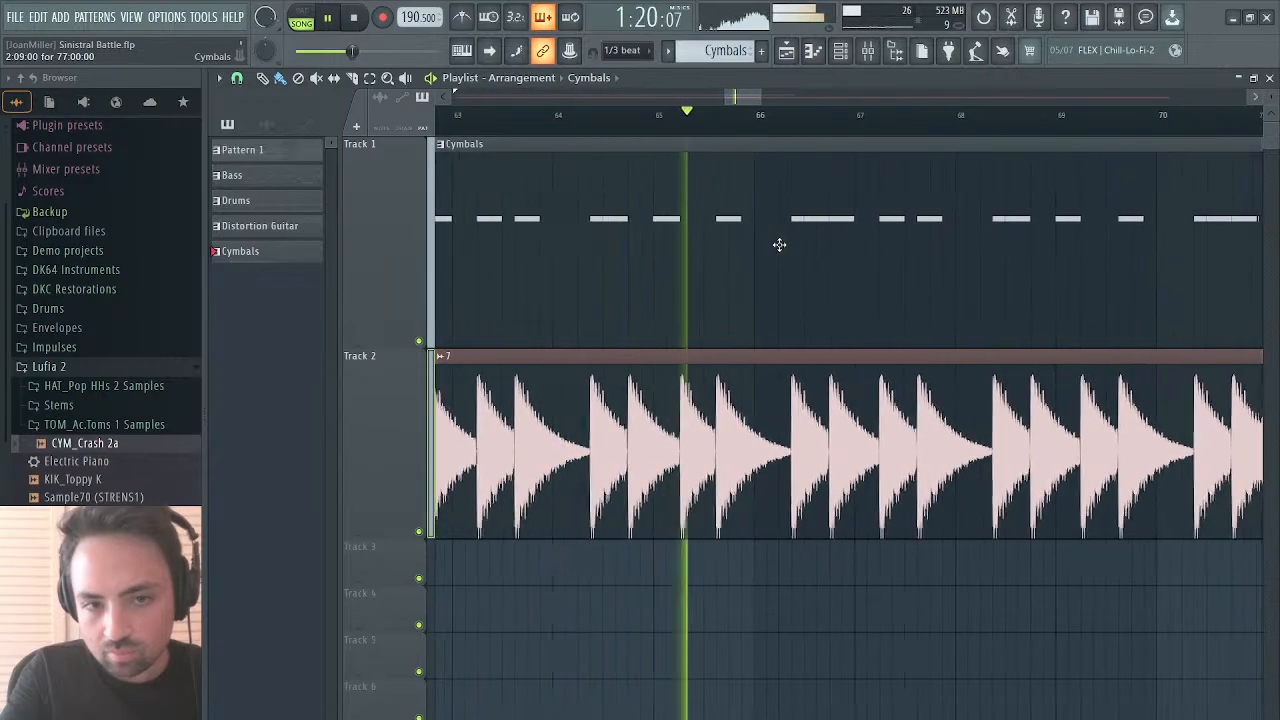
left_click(560, 125)
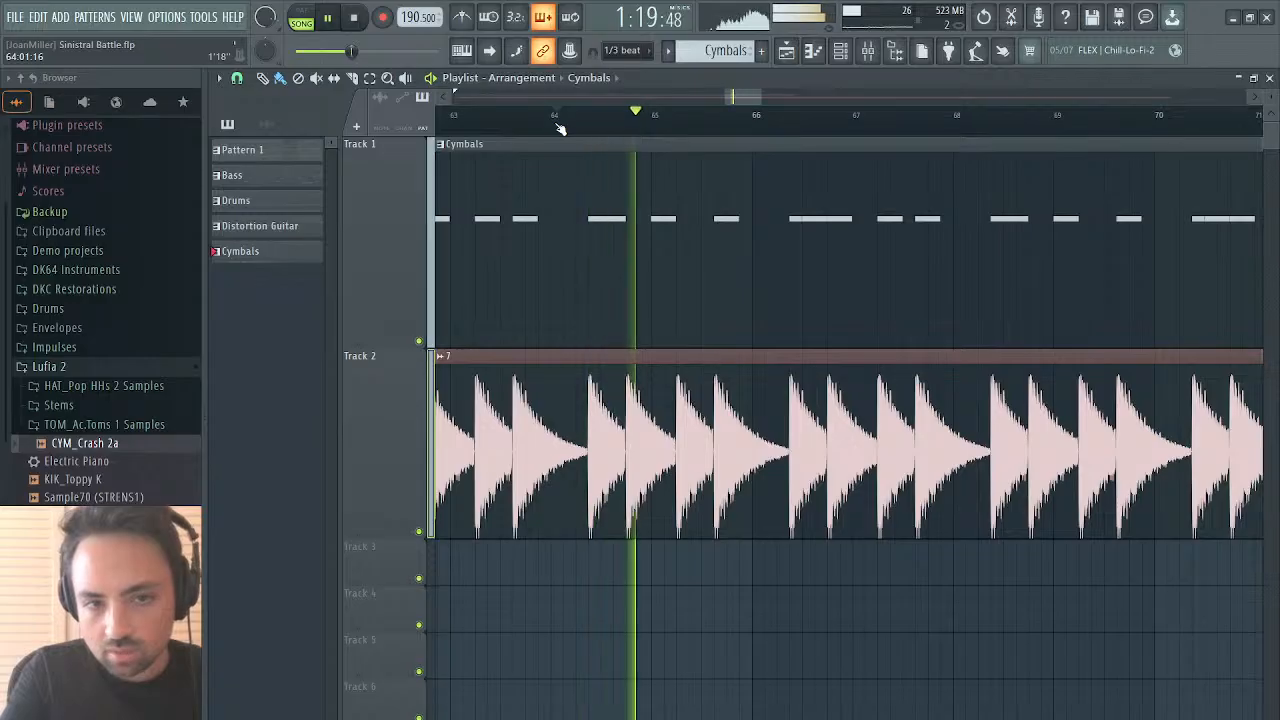
key("space")
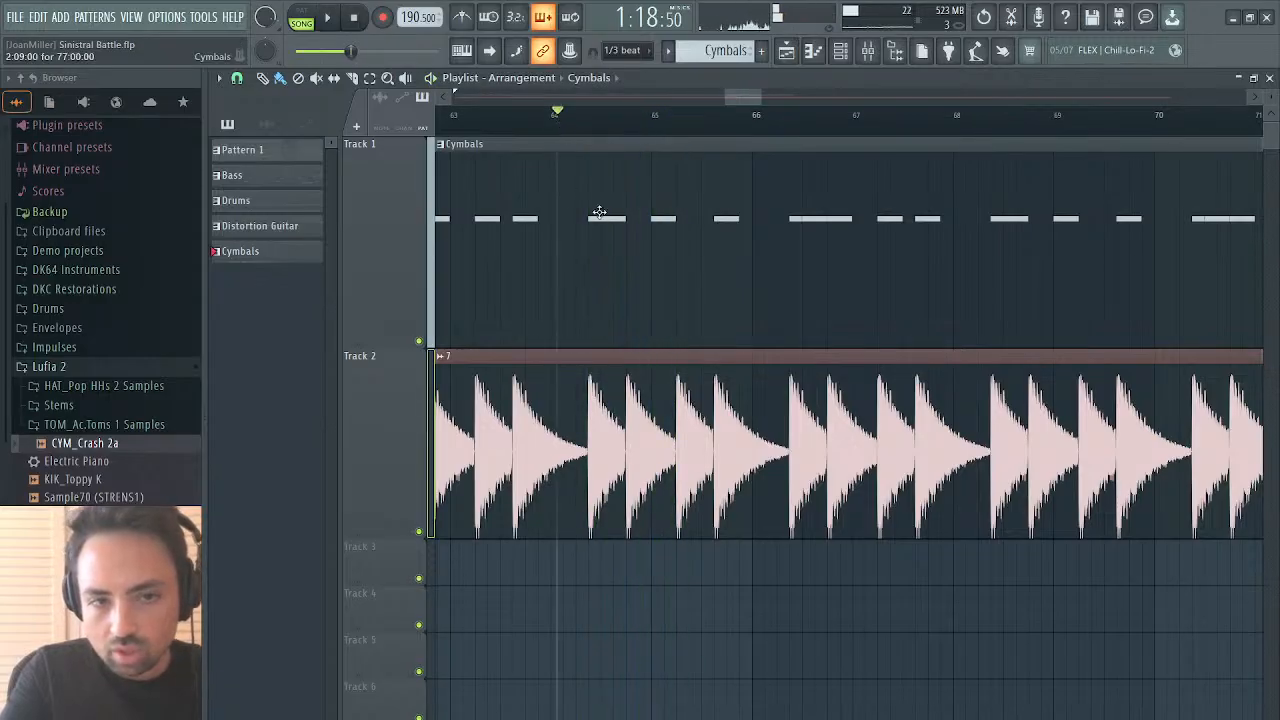
left_click(590, 117)
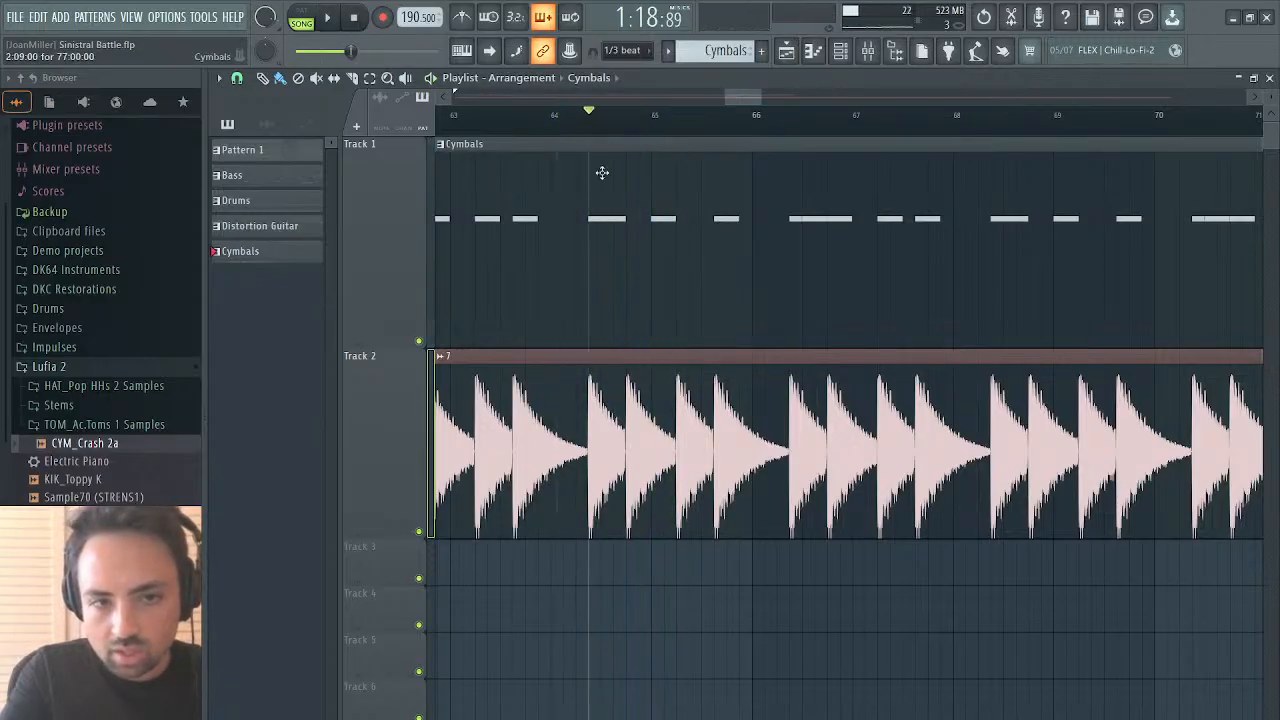
Step: Open the Cymbals clip's CYM_Crash 2a notes and delete the long crash right after the short one just before bar 64
double_click(637, 294)
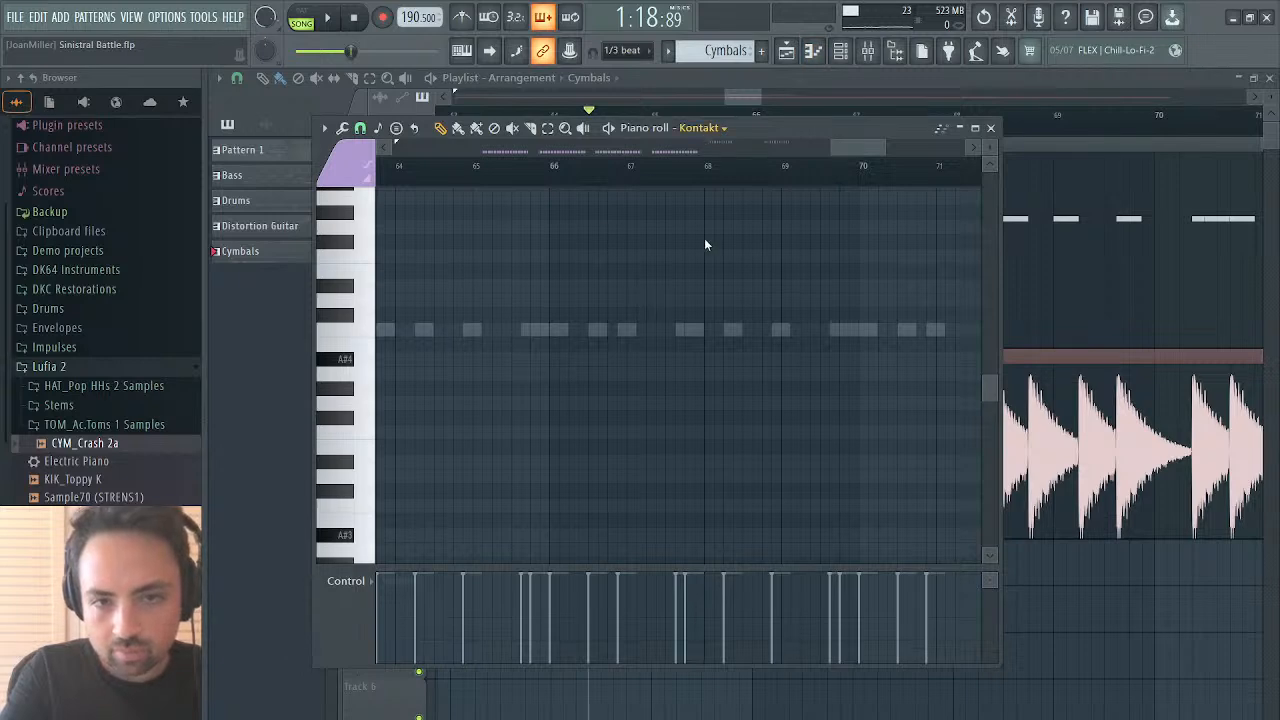
key("Down")
scroll(611, 283, "left", 5)
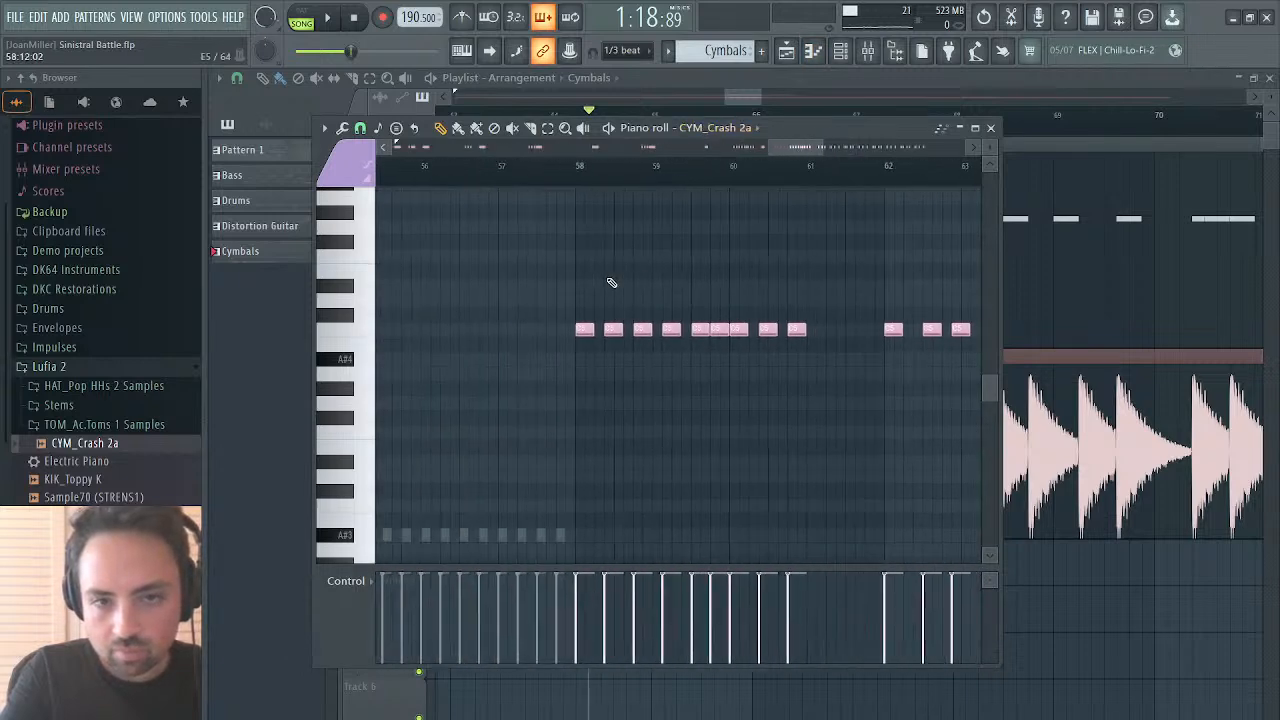
scroll(611, 283, "left", 2)
scroll(611, 283, "right", 15)
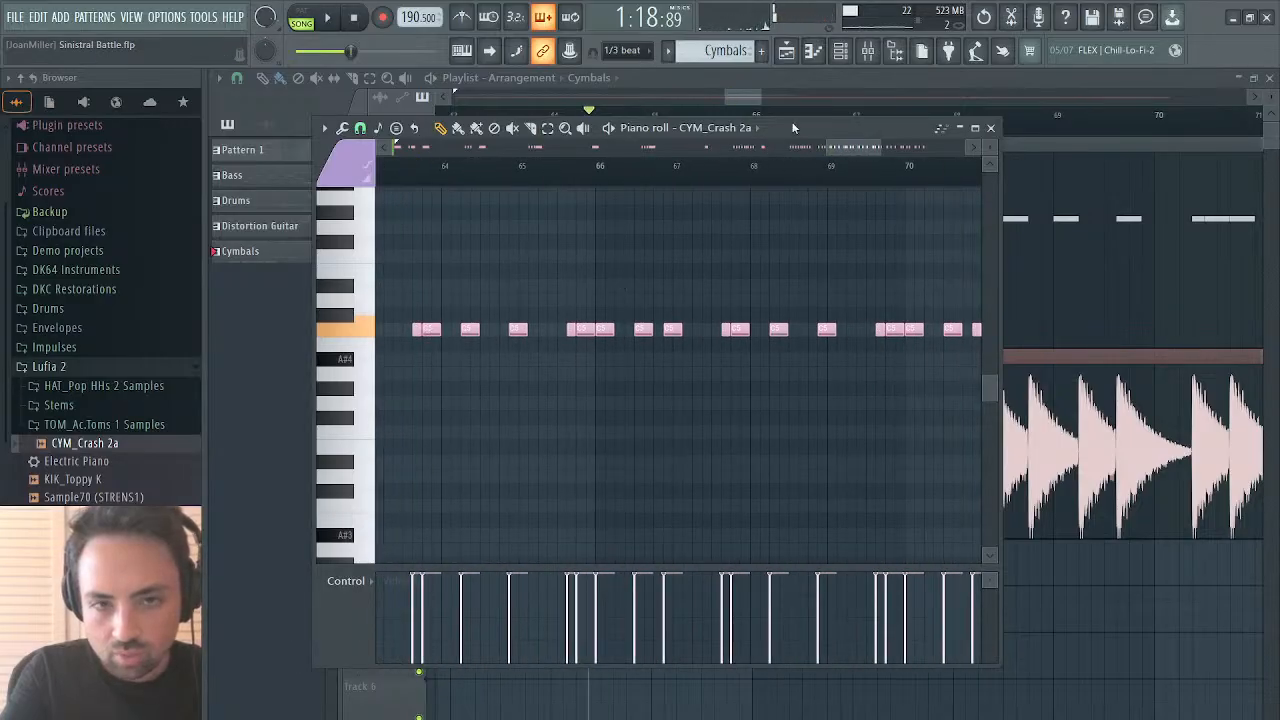
left_click_drag(793, 127, 891, 123)
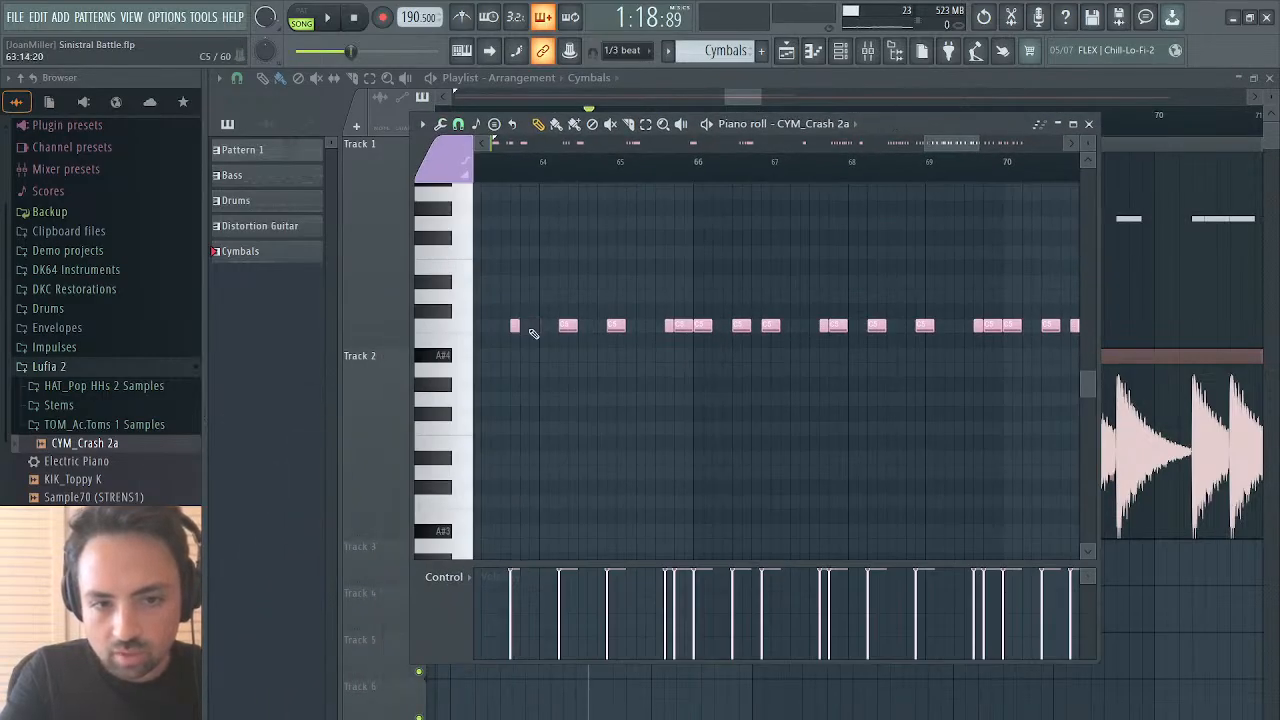
key("space")
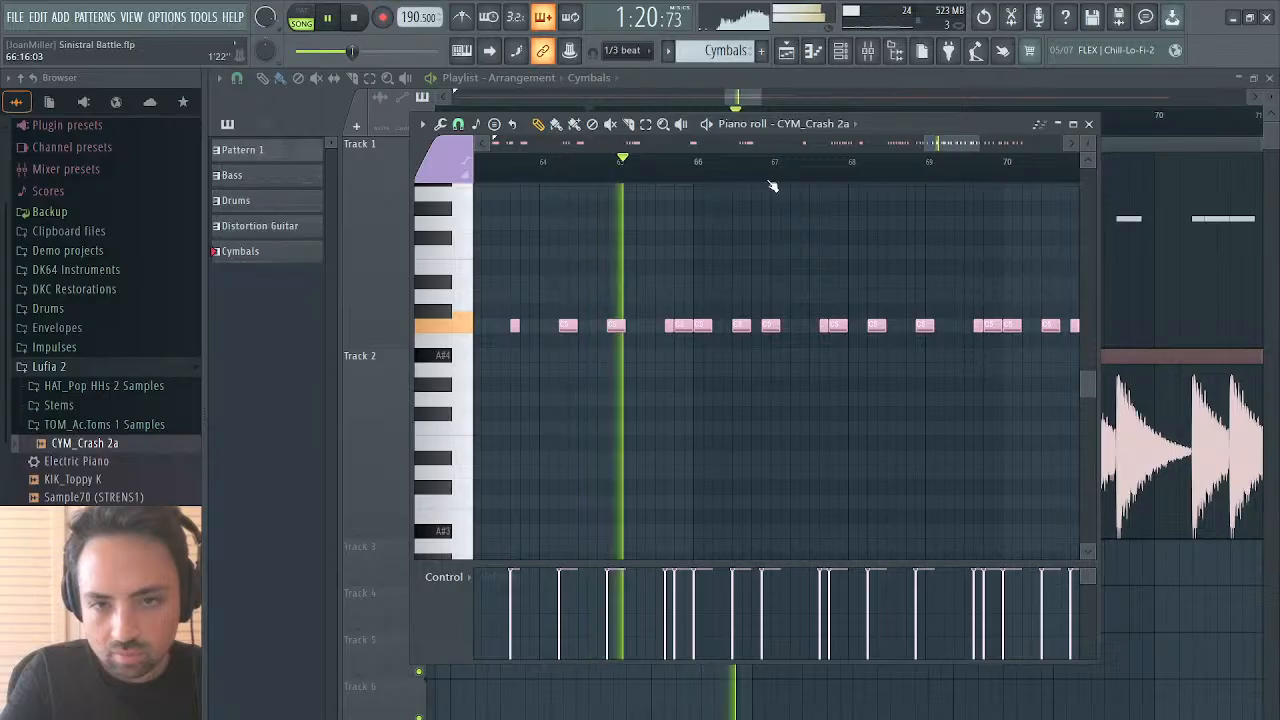
key("space")
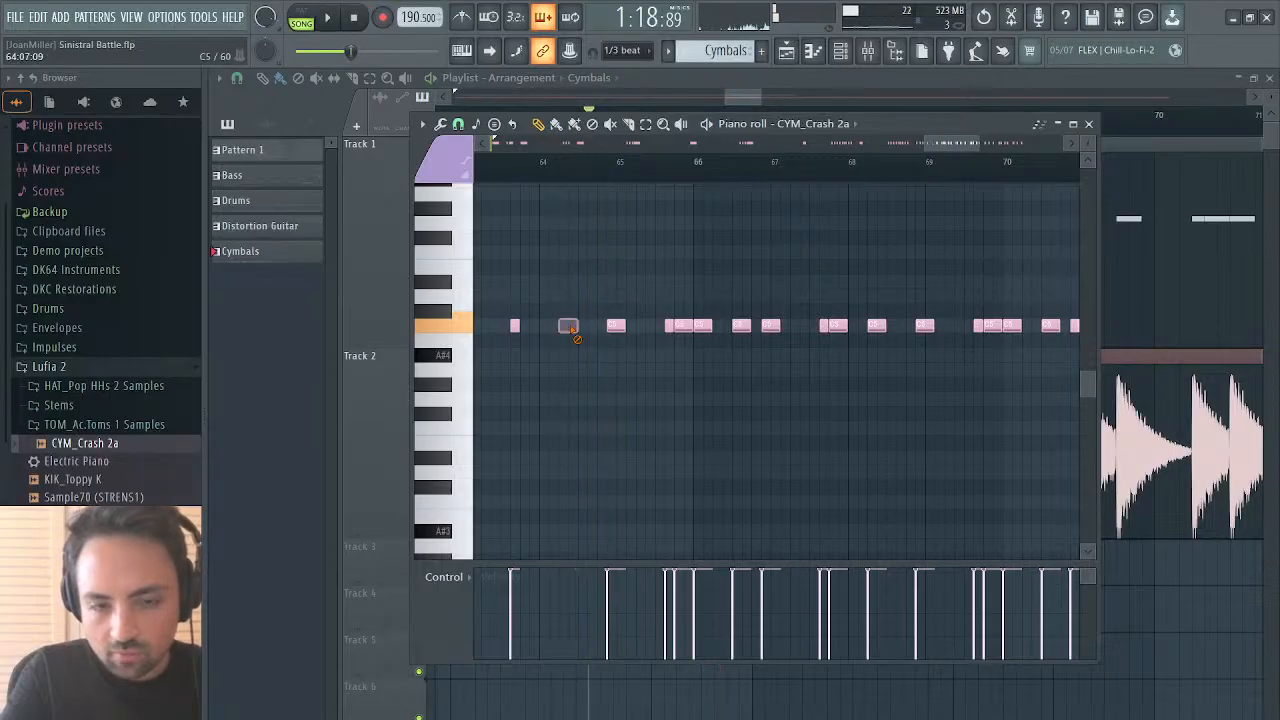
right_click(616, 327)
key("space")
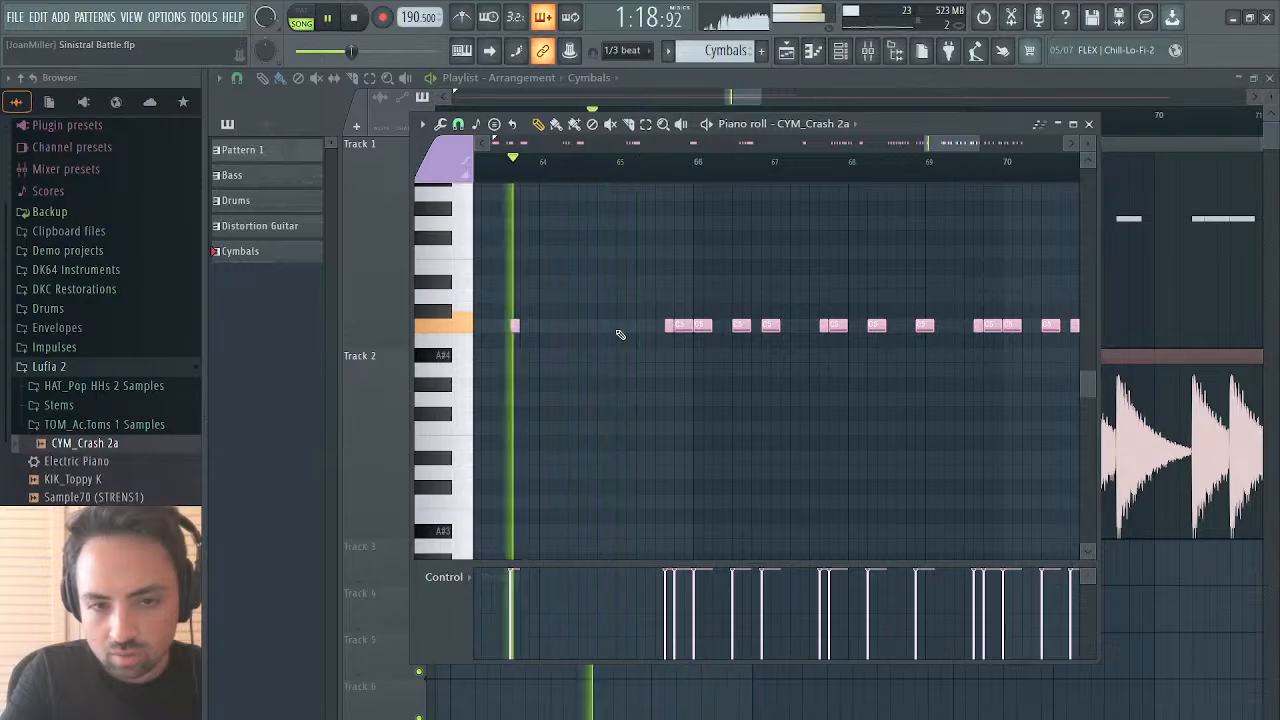
key("space")
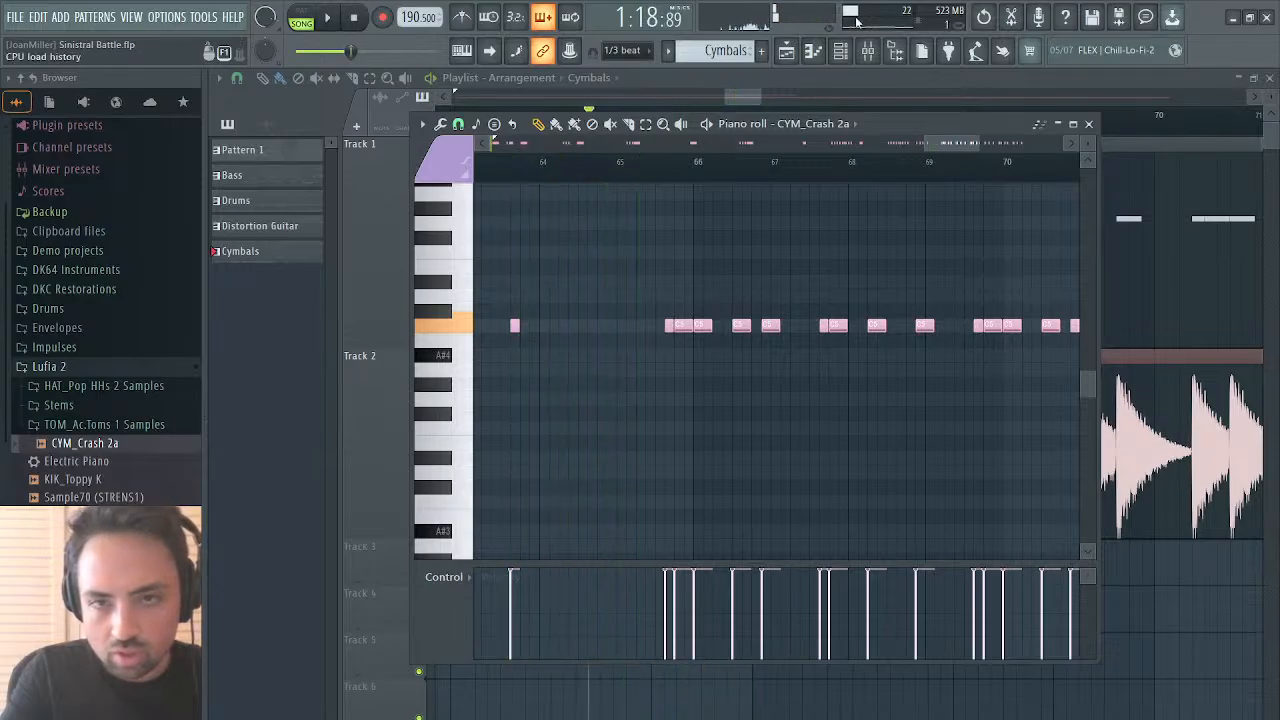
left_click(984, 18)
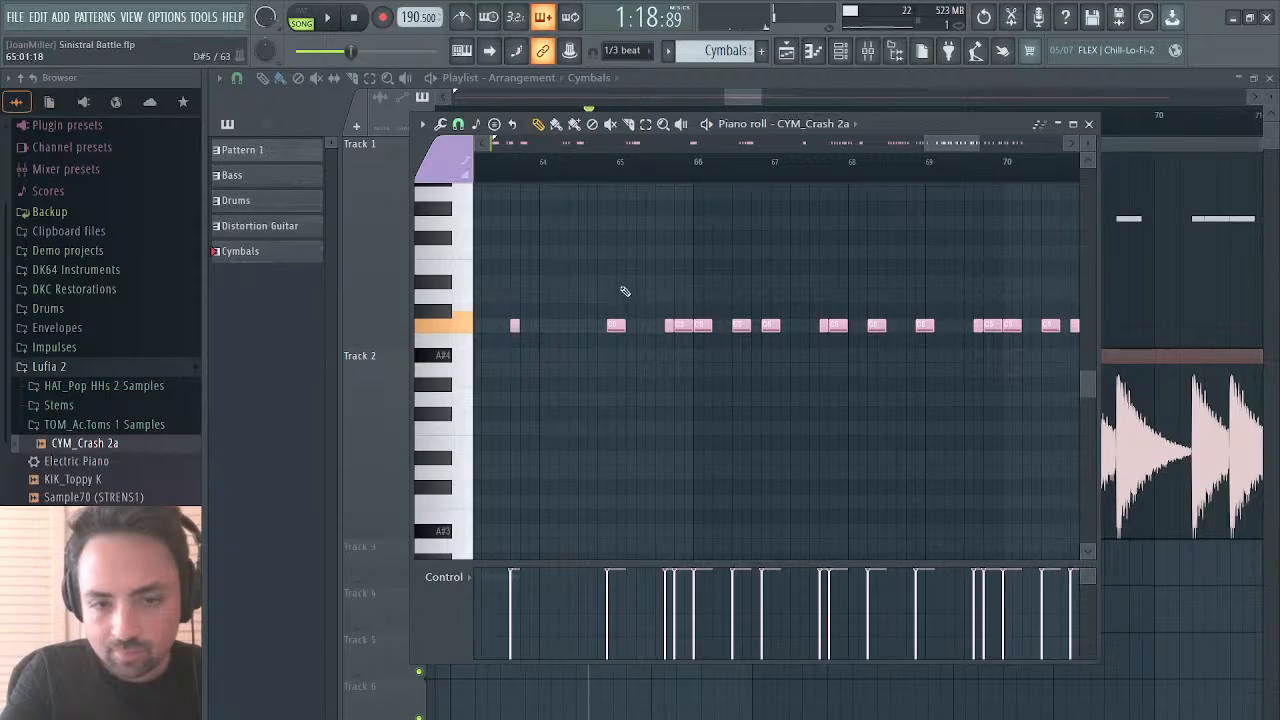
left_click(986, 17)
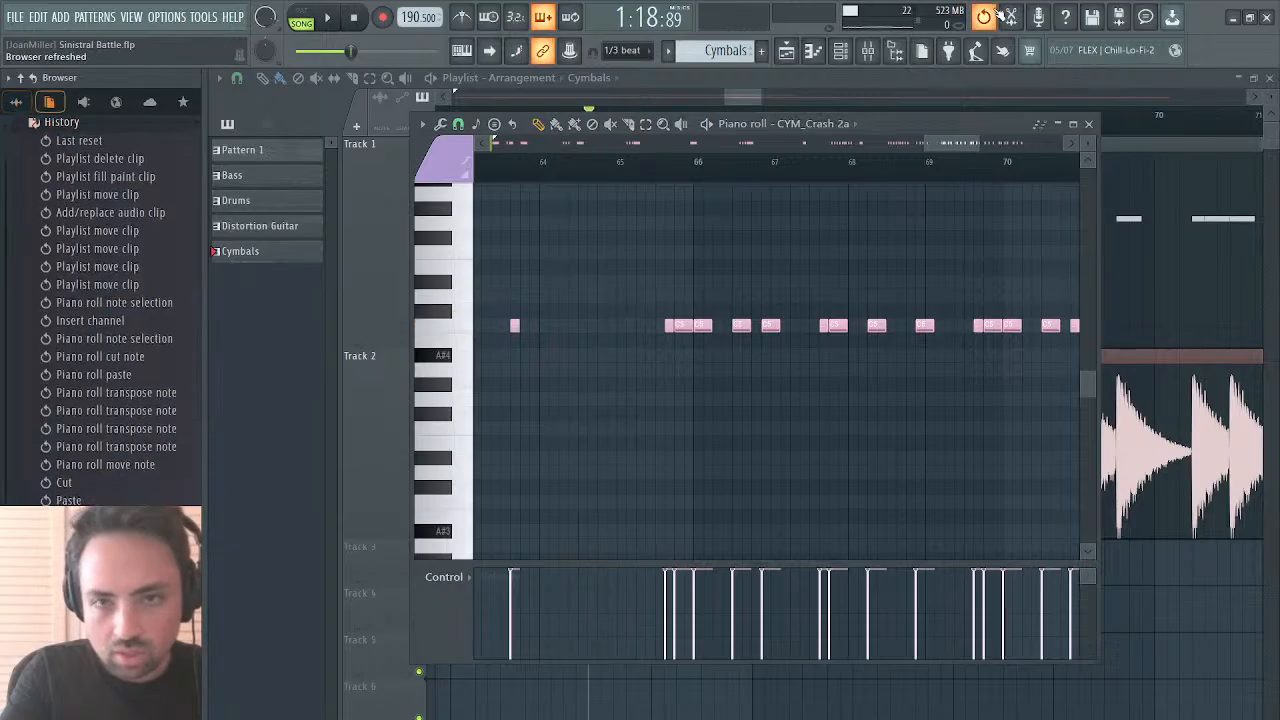
scroll(44, 438, "down", 4)
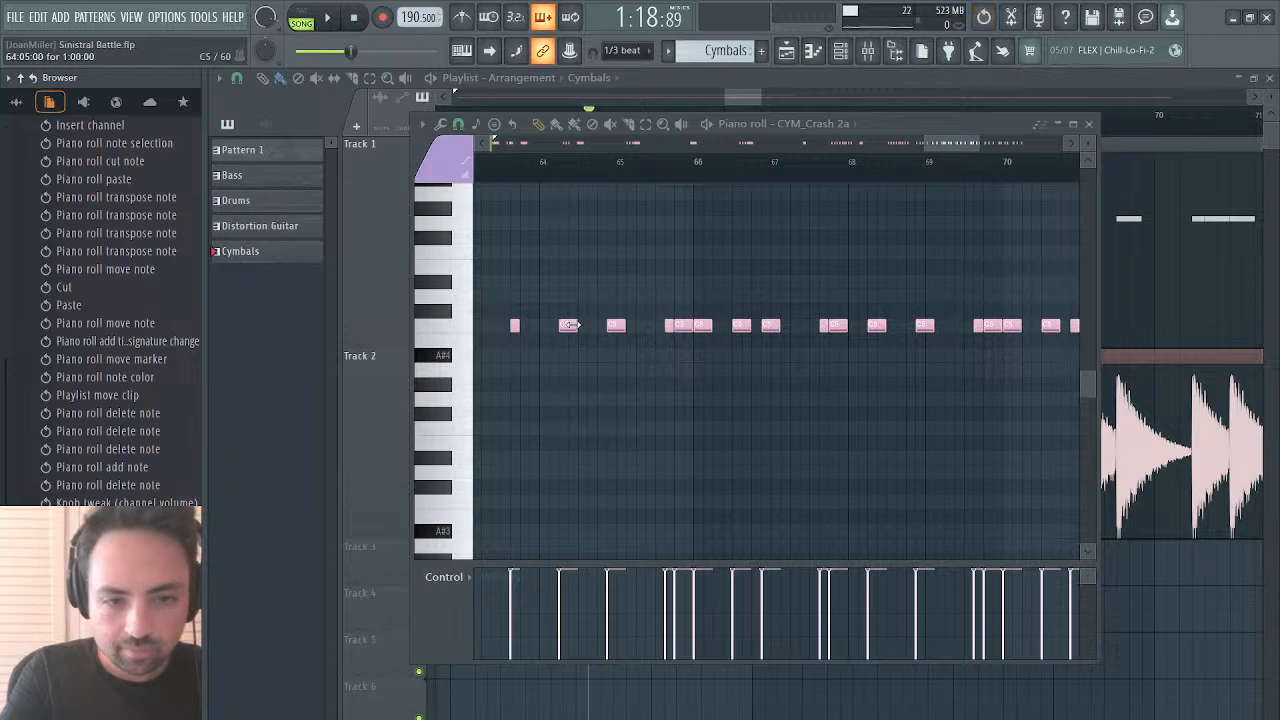
Step: Move the first crash after bar 64 to the bar's start and add another crash at its midpoint, comparing with the stem
left_click_drag(572, 325, 550, 326)
left_click_drag(906, 122, 1043, 421)
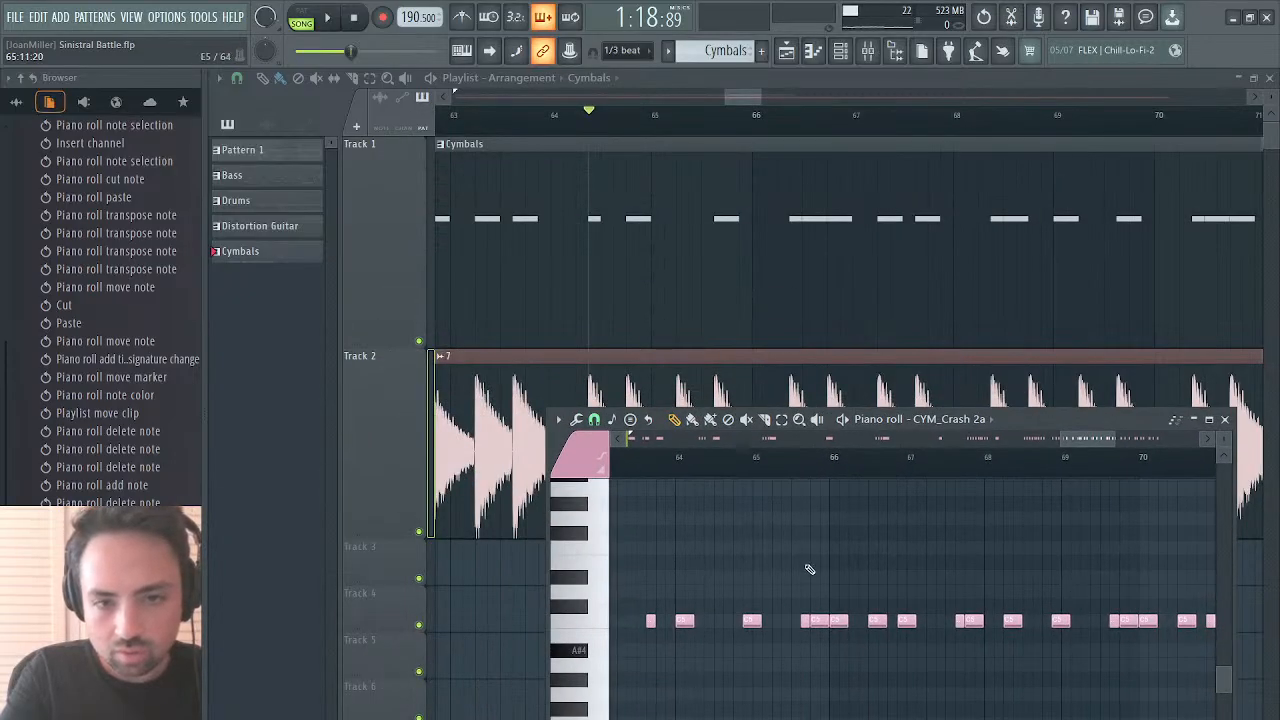
key("space")
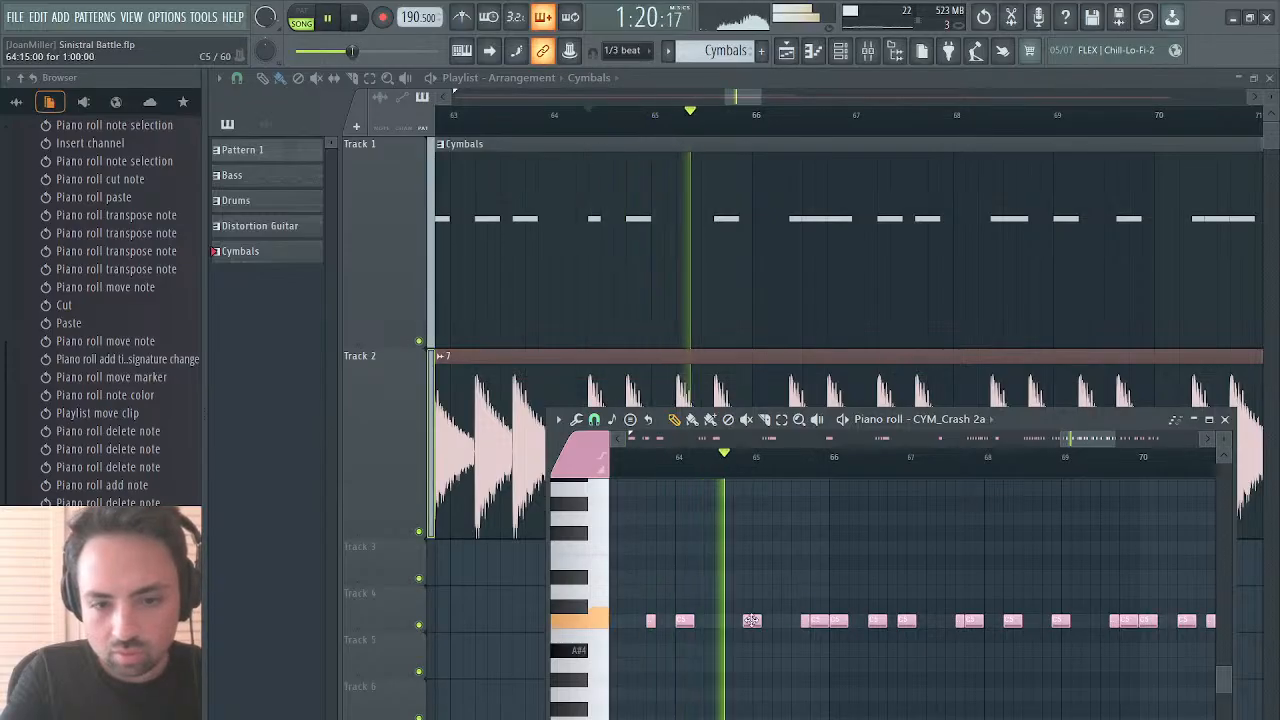
left_click(718, 620)
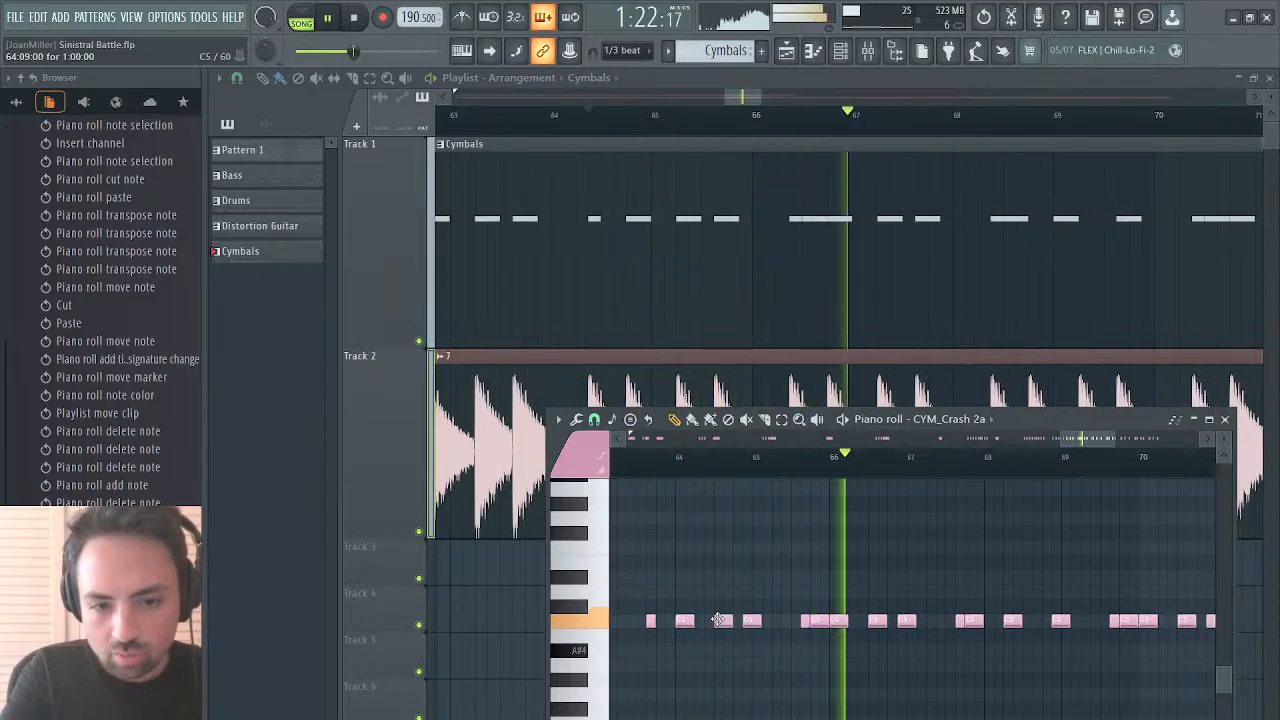
Step: Delete the long crashes right after the short ones just before bars 66 and 68
key("space")
key("space")
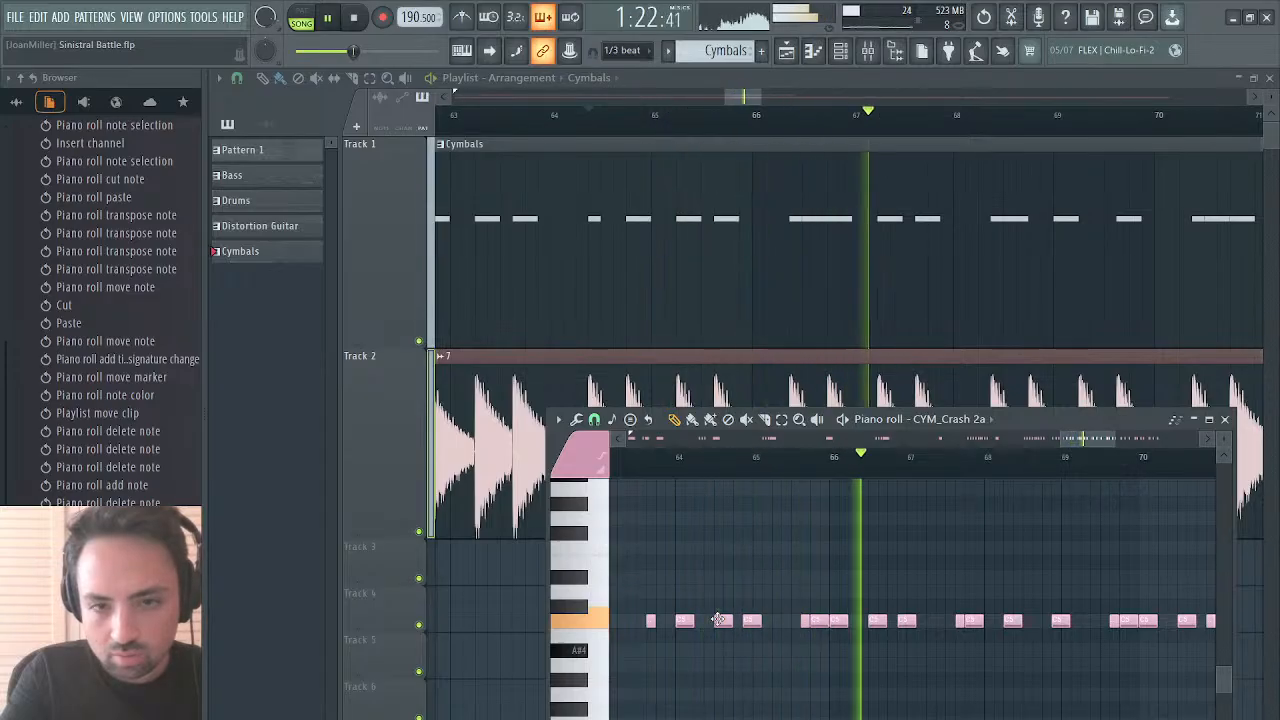
key("space")
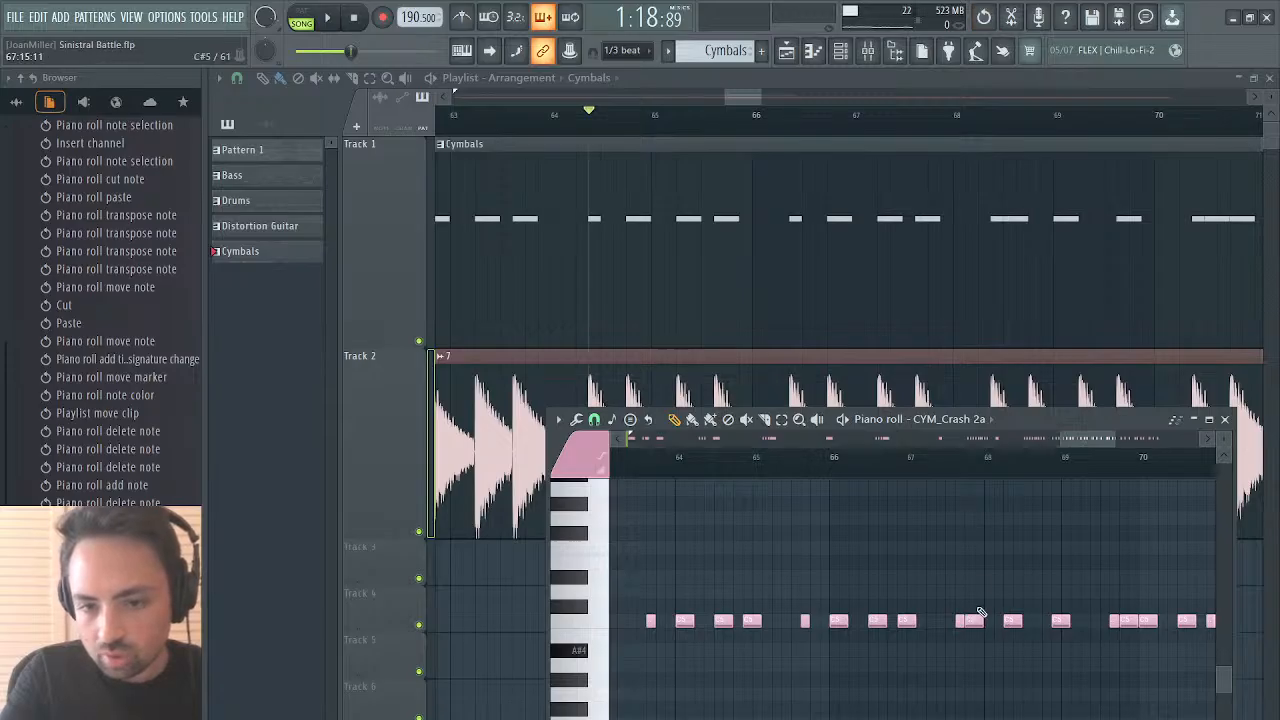
left_click(972, 620)
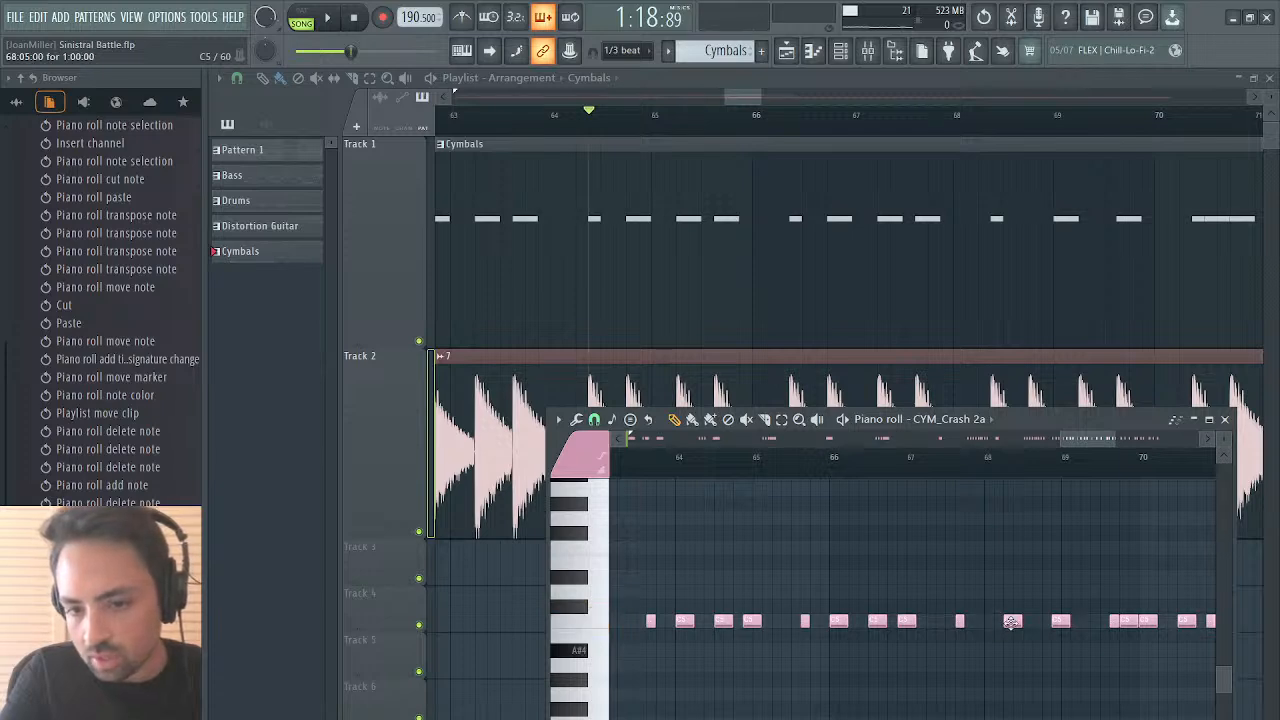
Step: Place crashes at the start and midpoint of bar 68, and delete the long crash after the short one before bar 70
left_click(1012, 621)
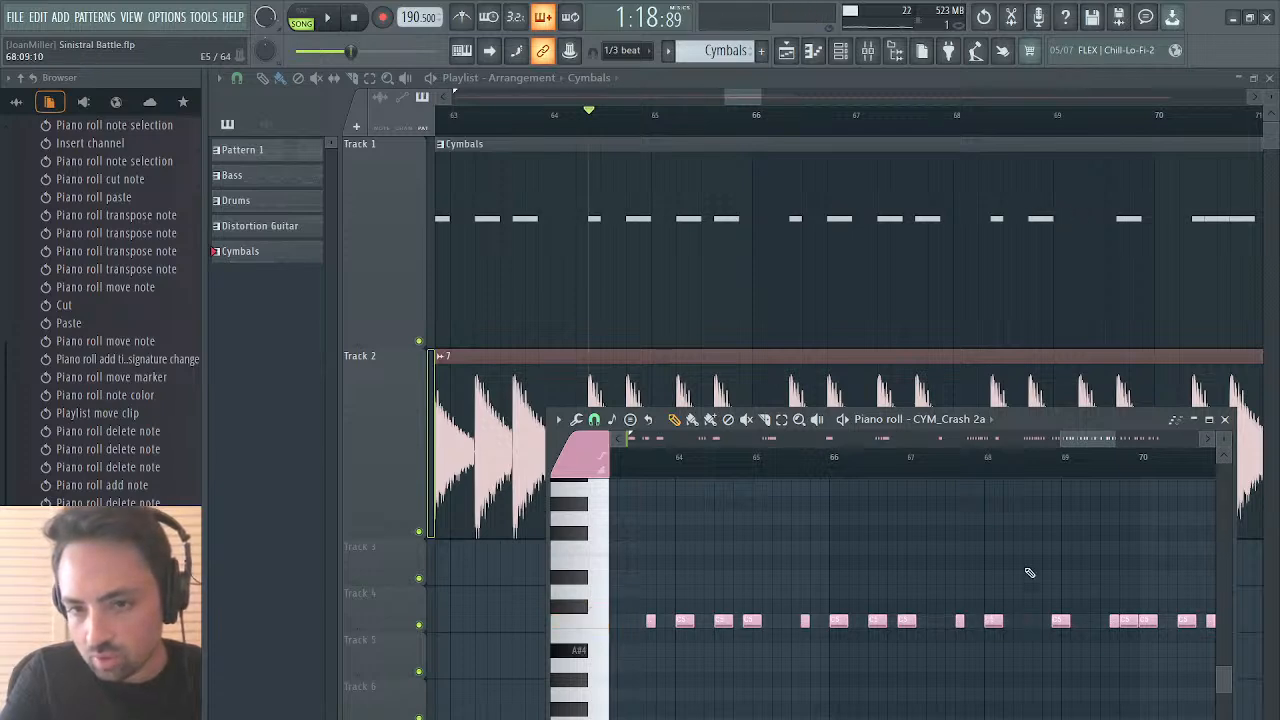
left_click(1026, 620)
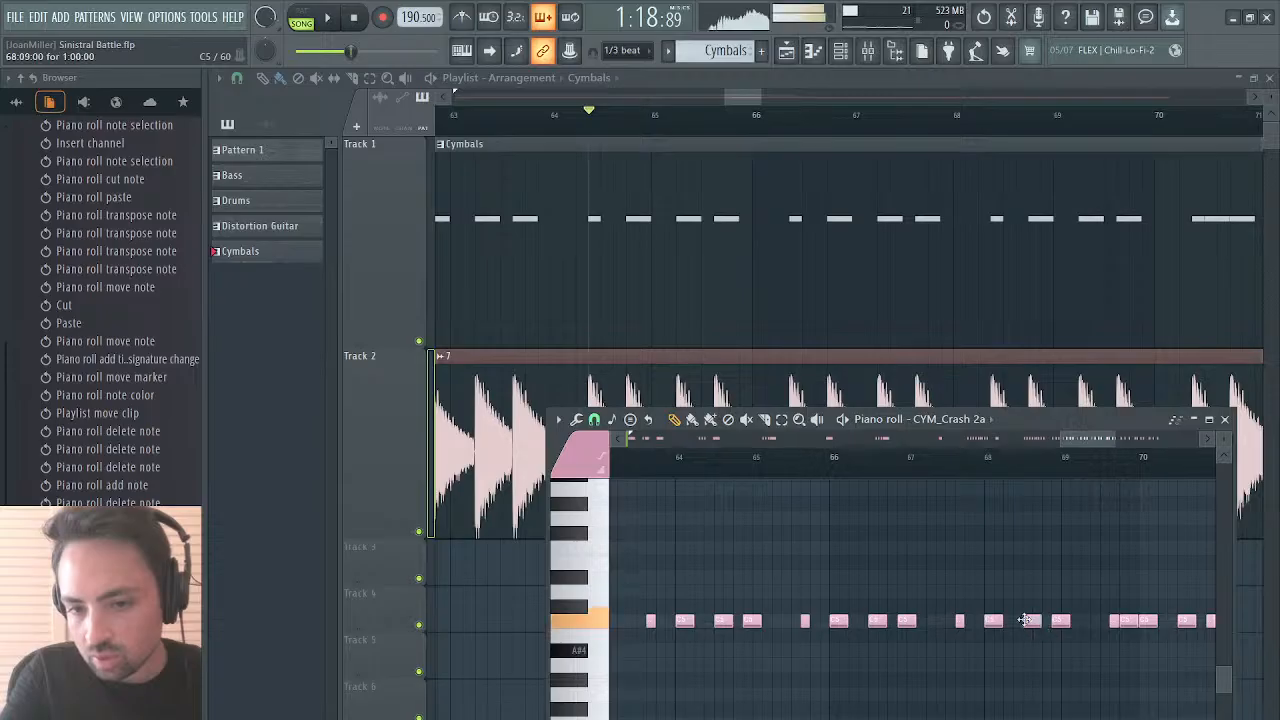
scroll(1073, 560, "right", 2)
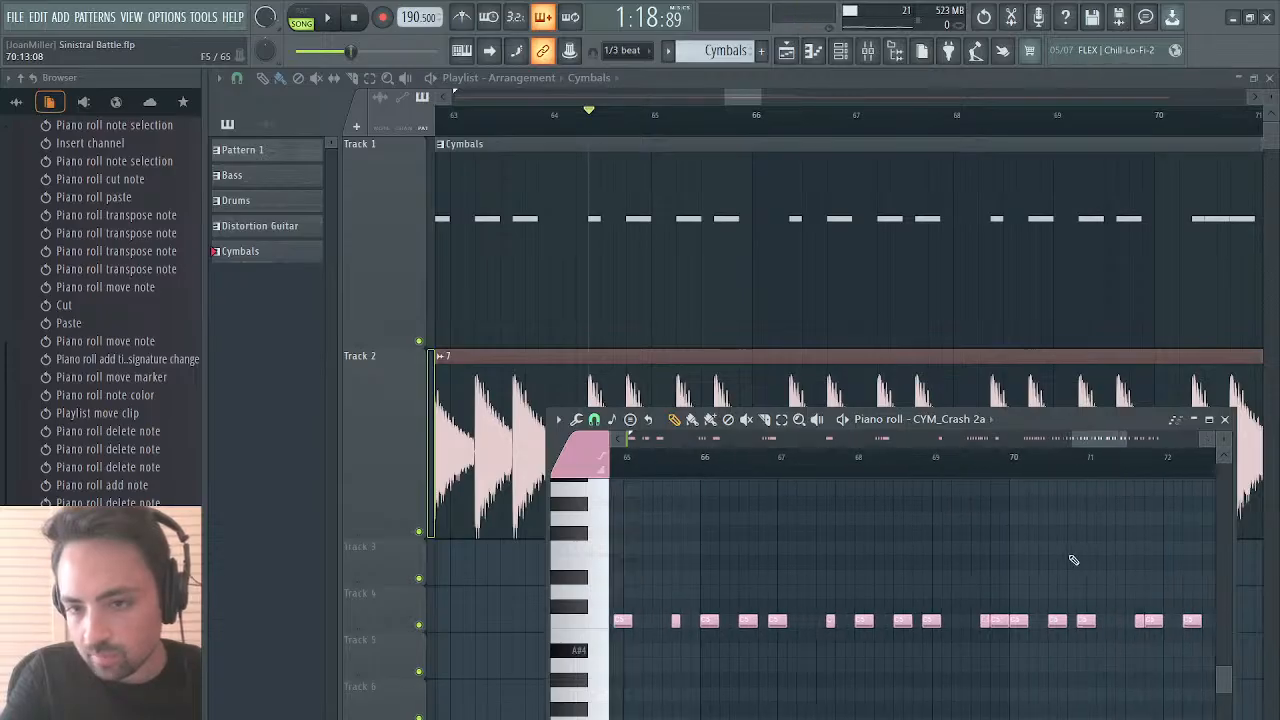
left_click(941, 466)
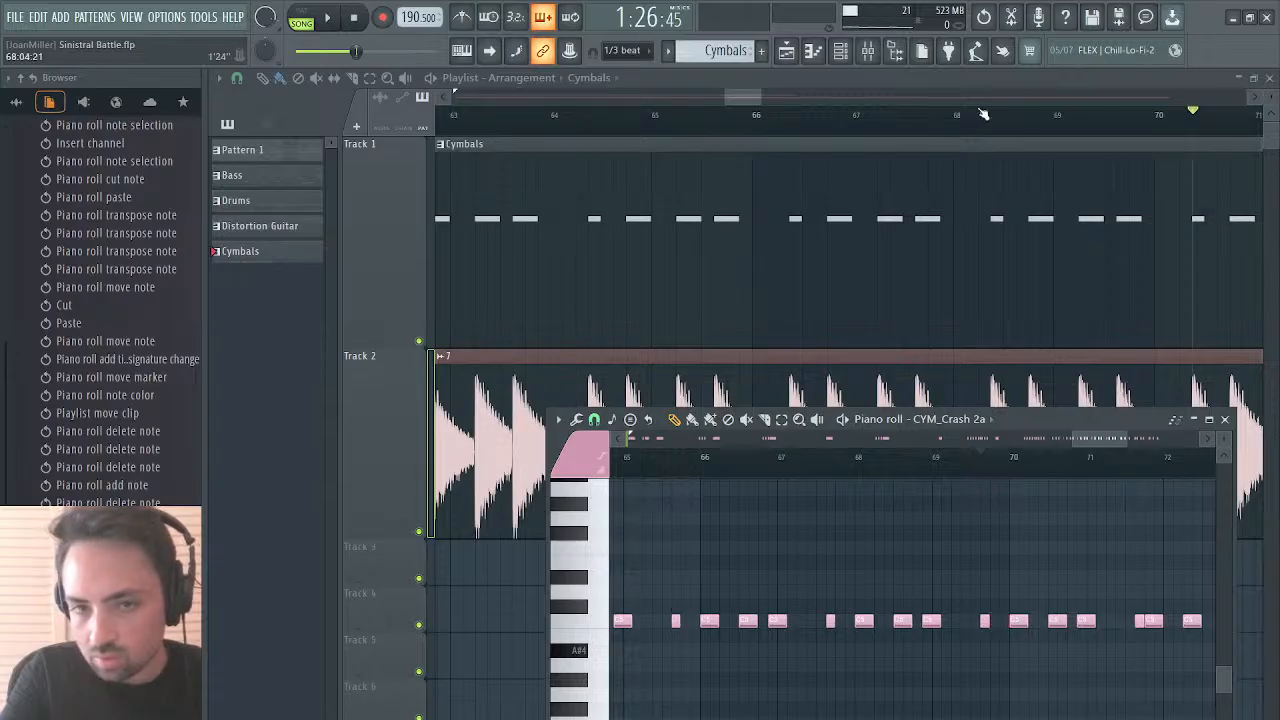
Step: Show bars 69 to 76 in the playlist and arrange its window beside the CYM_Crash 2a piano roll so both are visible
left_click_drag(751, 97, 778, 97)
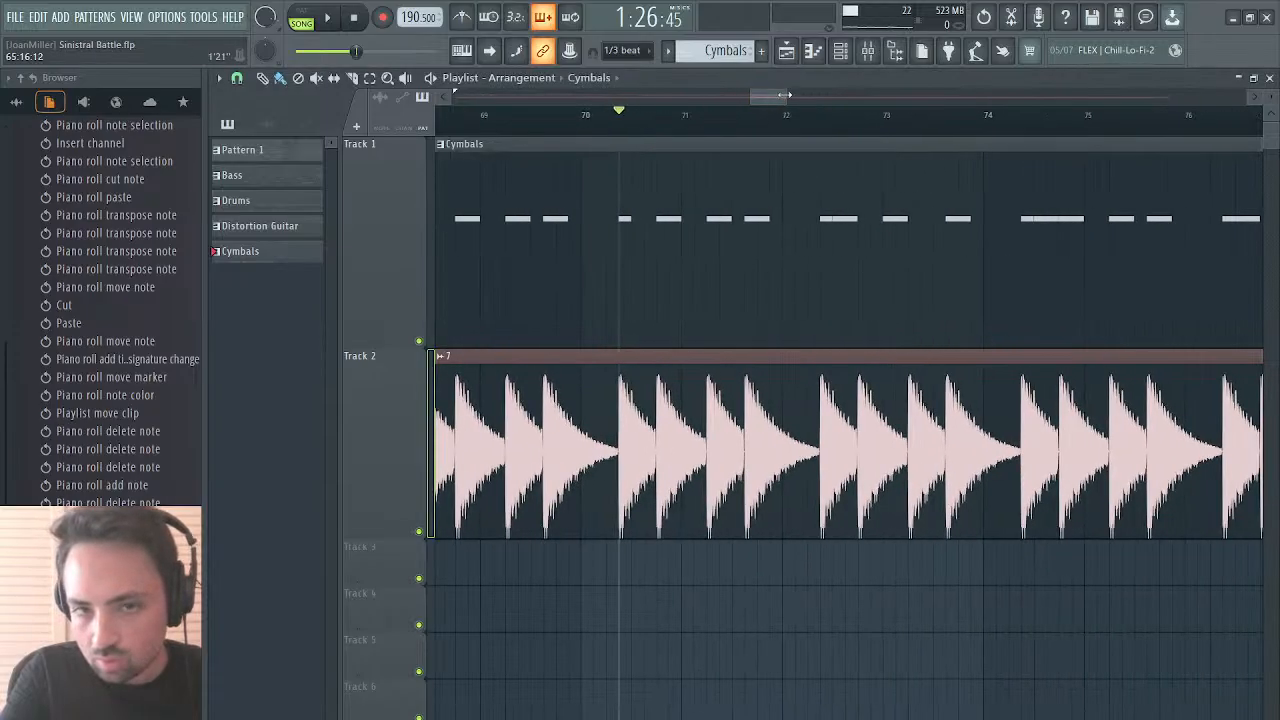
double_click(820, 84)
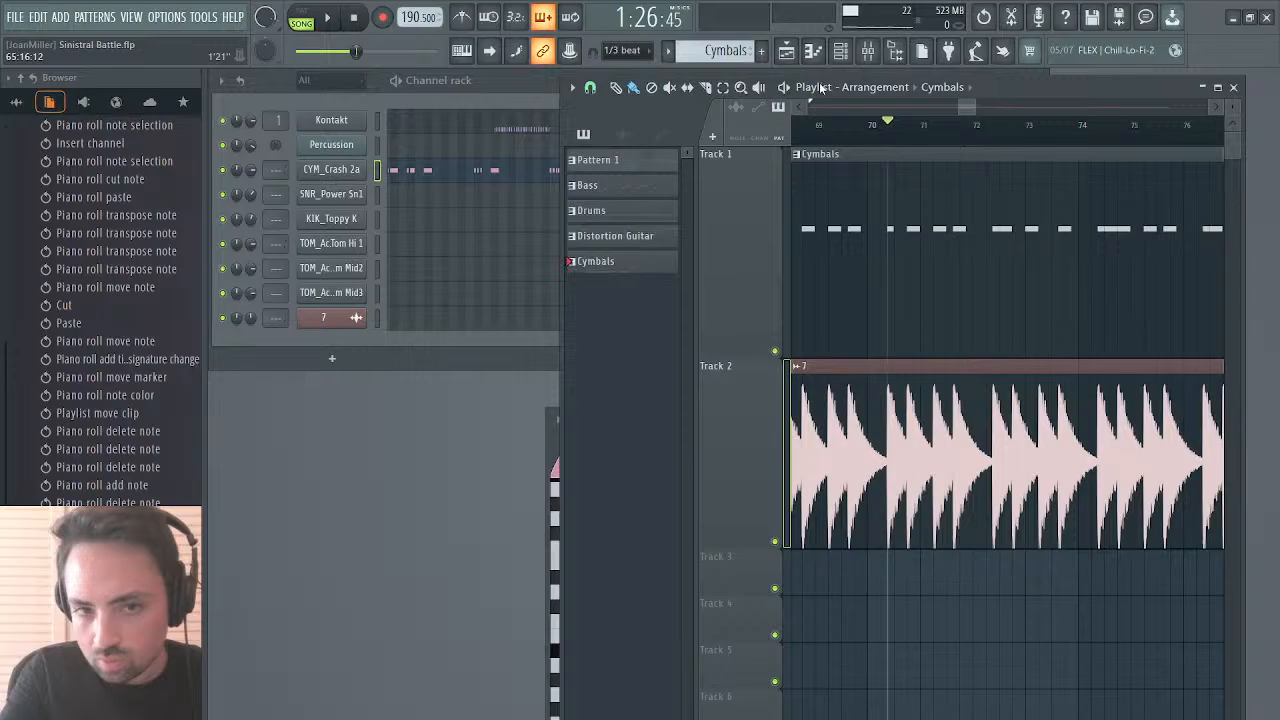
left_click(545, 457)
left_click(549, 450)
left_click_drag(1048, 425, 727, 313)
left_click(1035, 82)
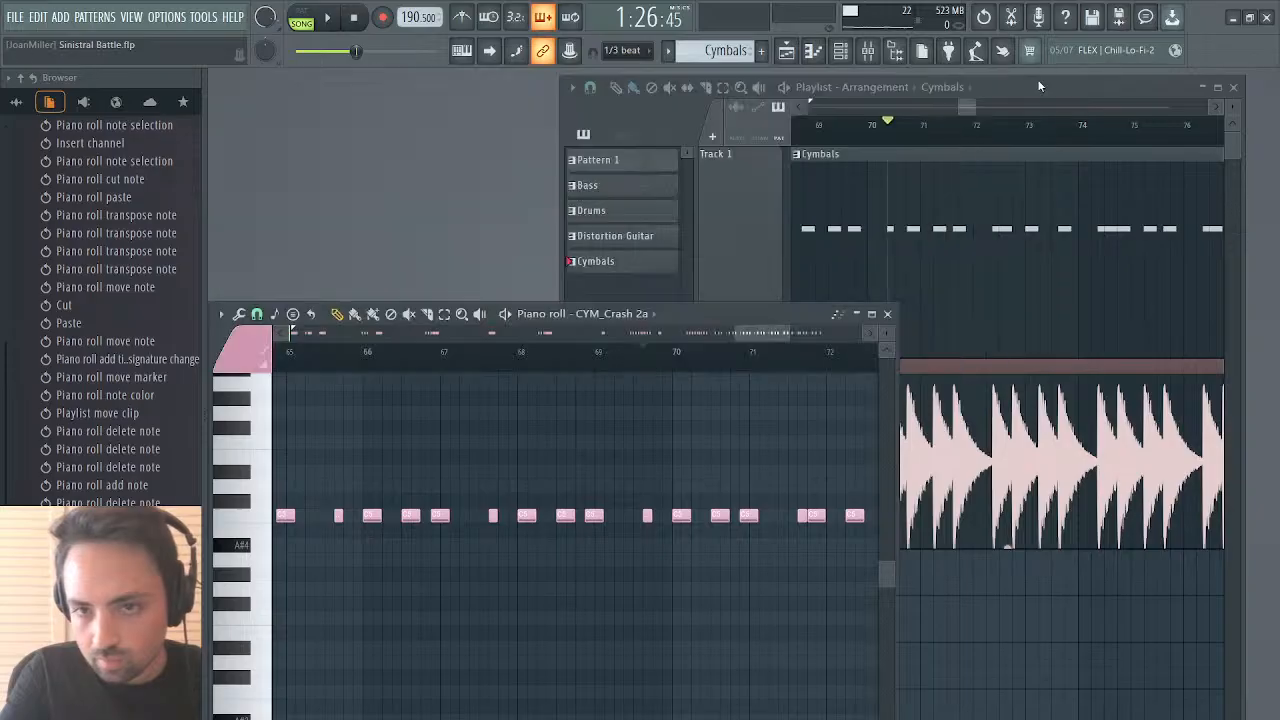
key("space")
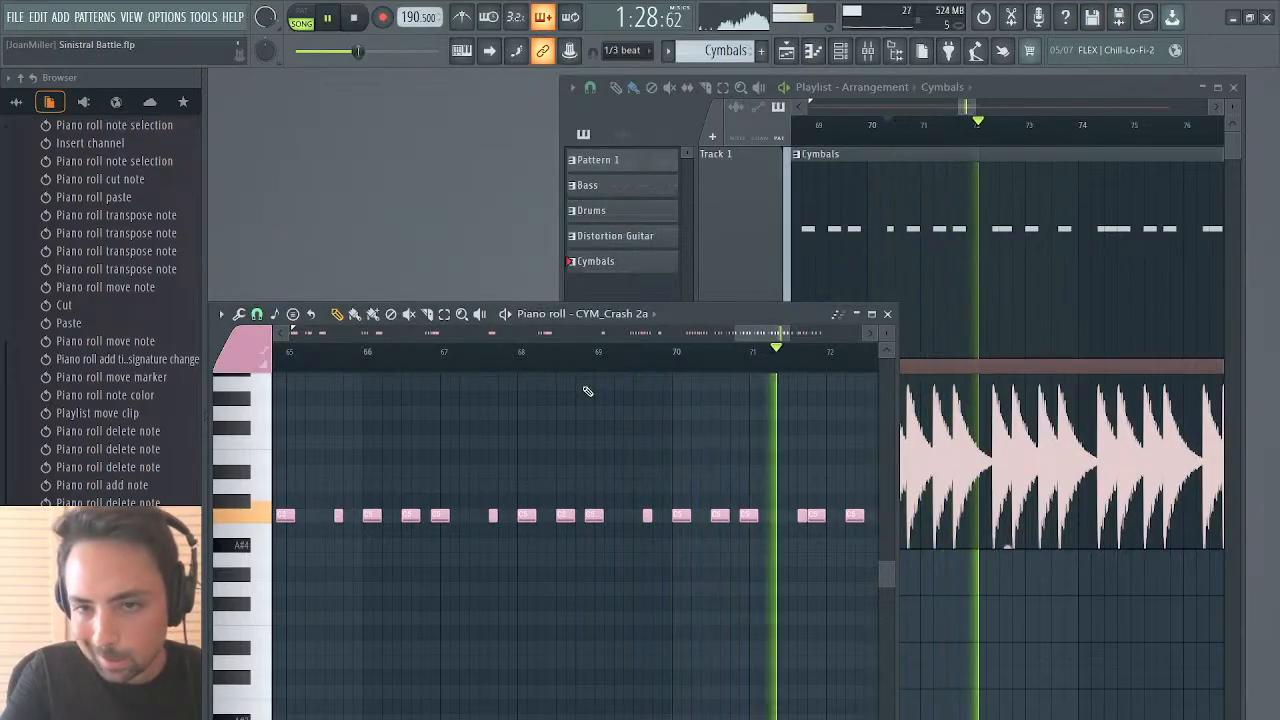
key("space")
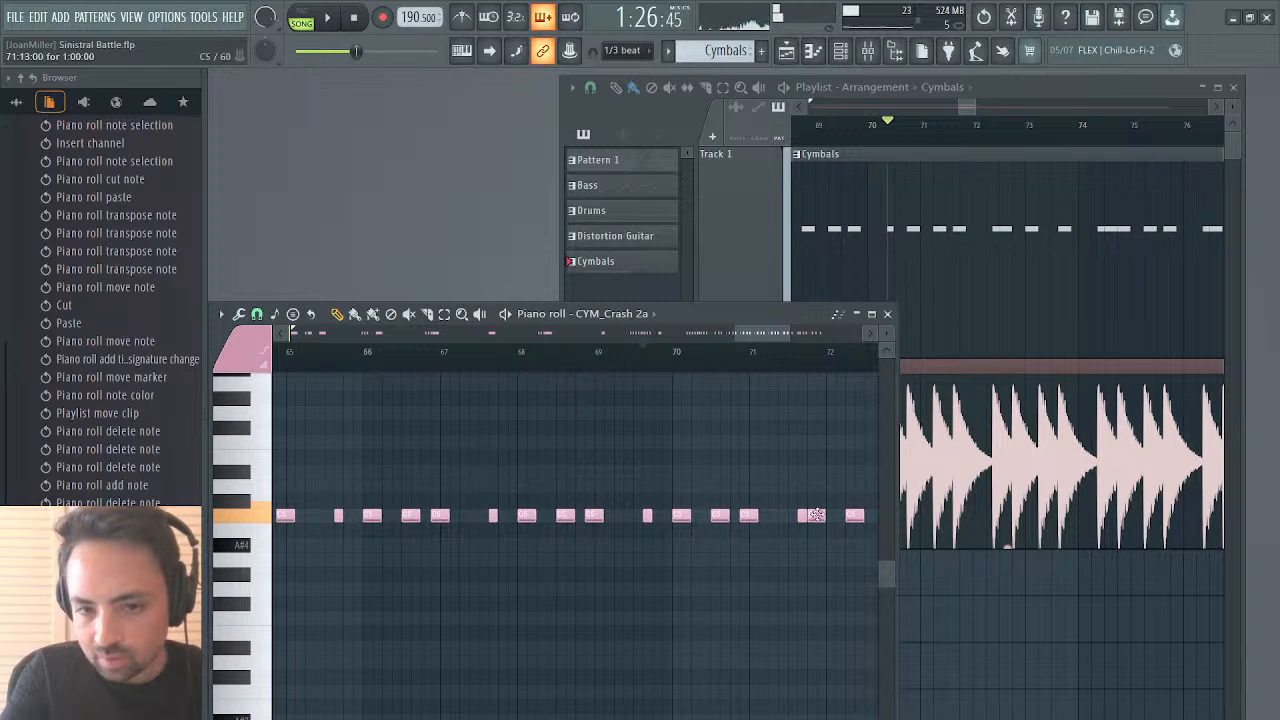
left_click_drag(751, 335, 777, 333)
key("space")
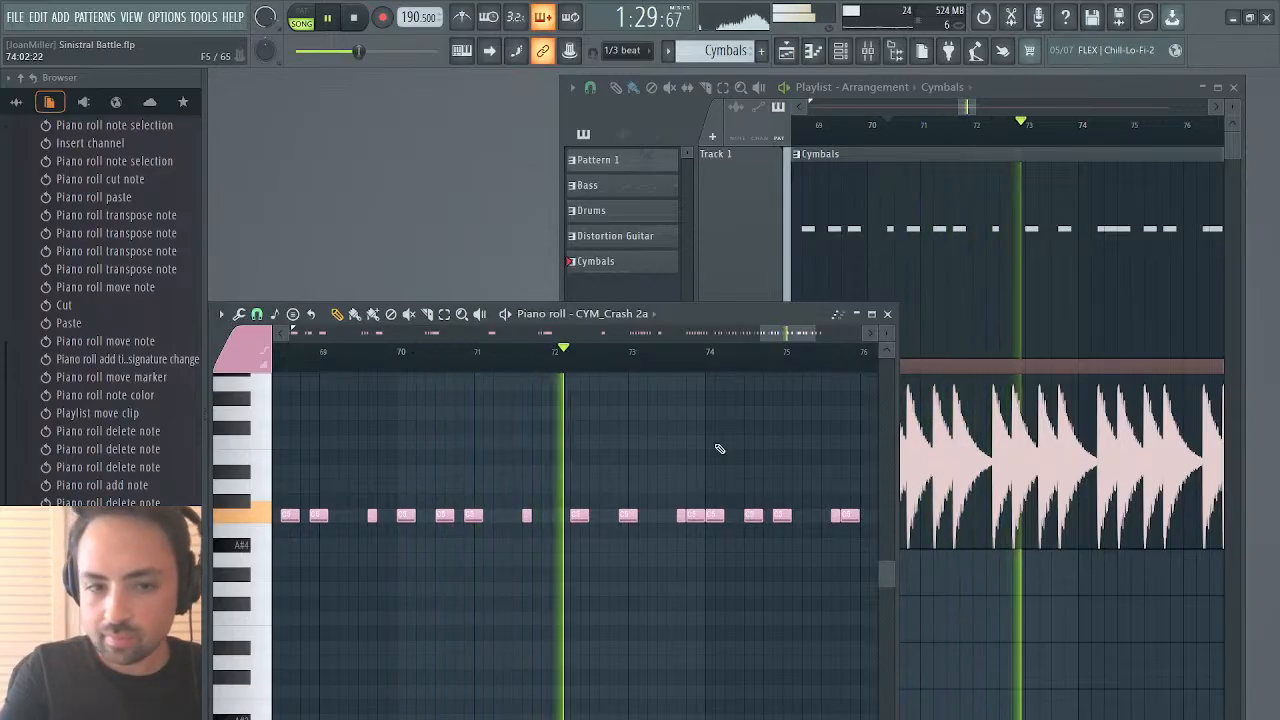
left_click(985, 16)
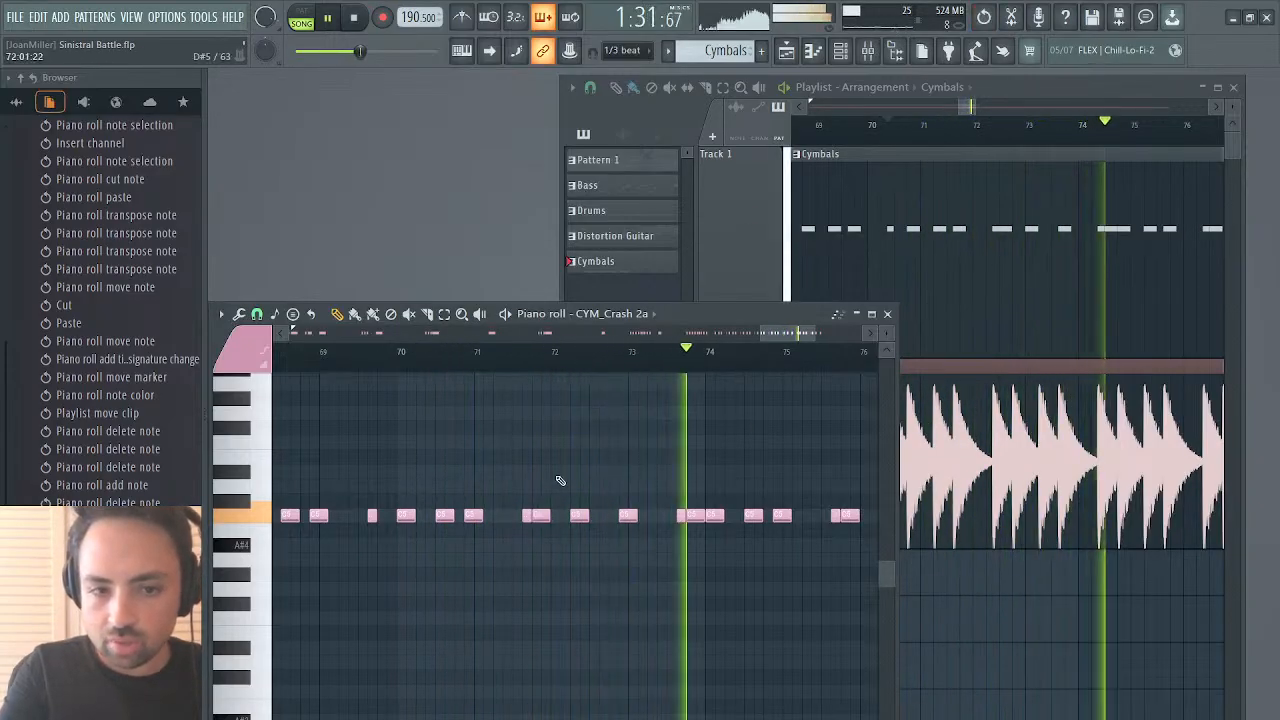
Step: Move the two long crashes following the short one before bar 72 to the start and midpoint of bar 72, checking by playback
left_click_drag(537, 516, 555, 517)
key("space")
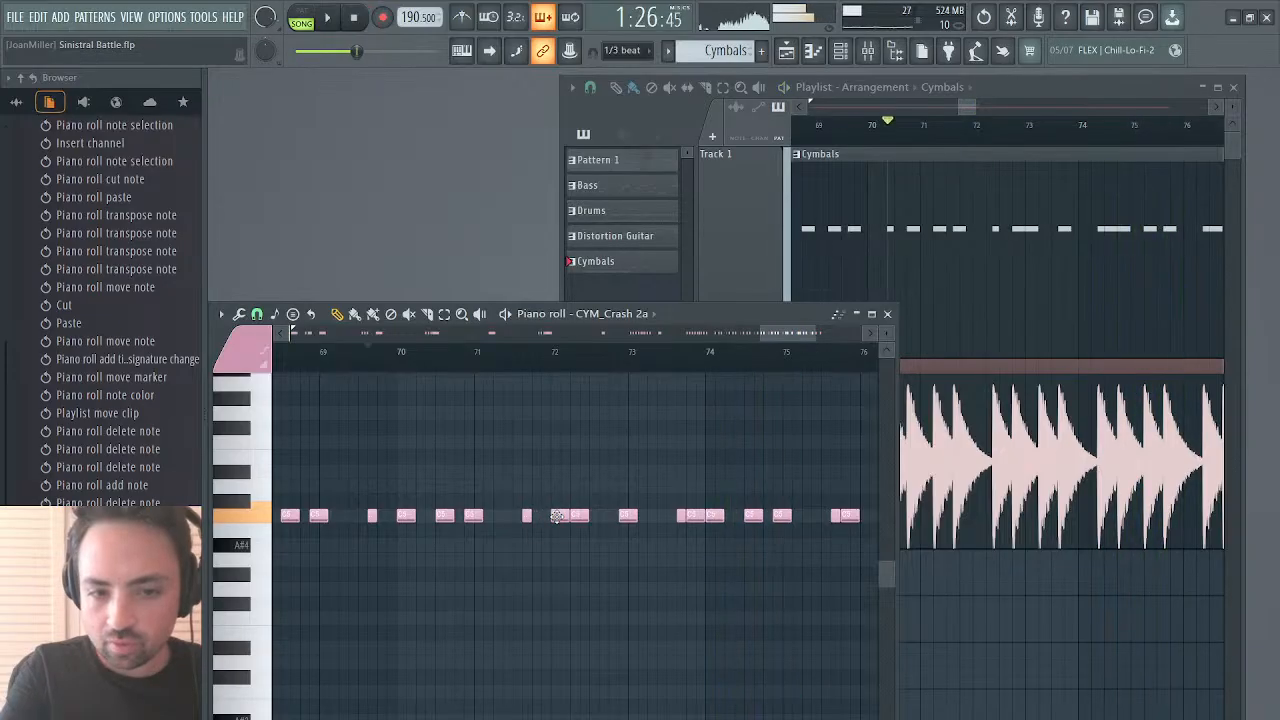
key("space")
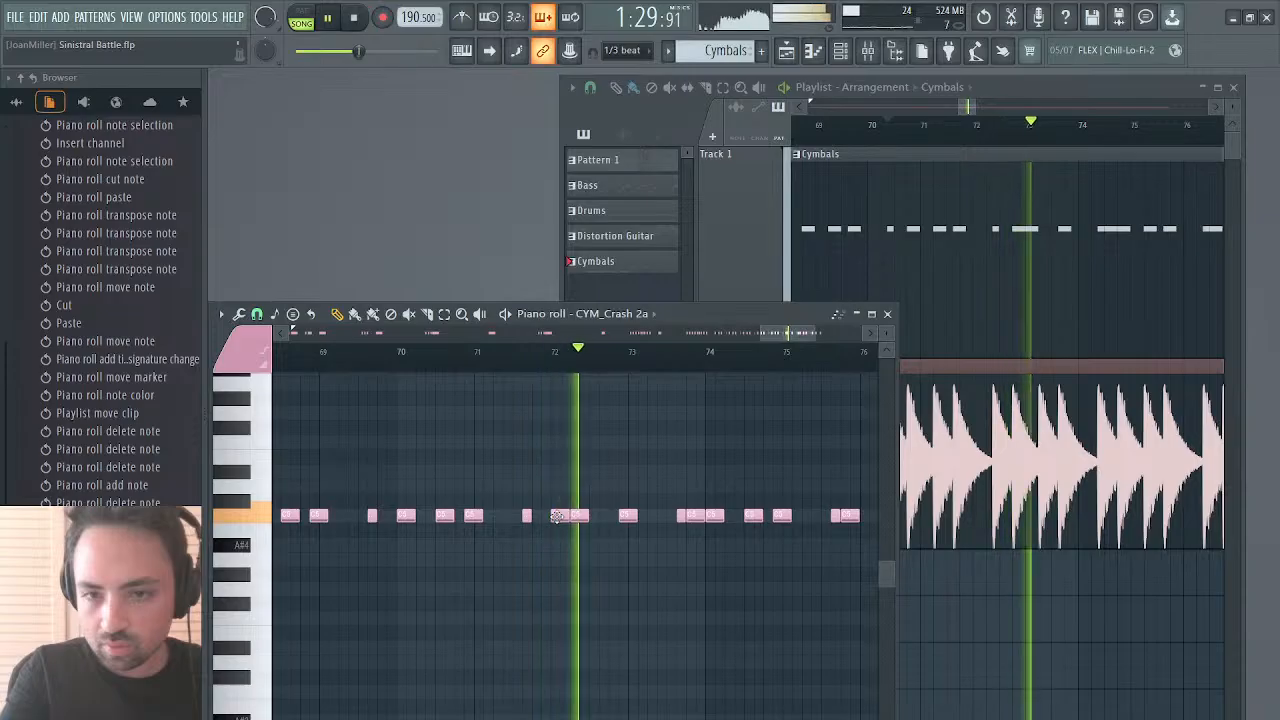
left_click_drag(580, 517, 599, 518)
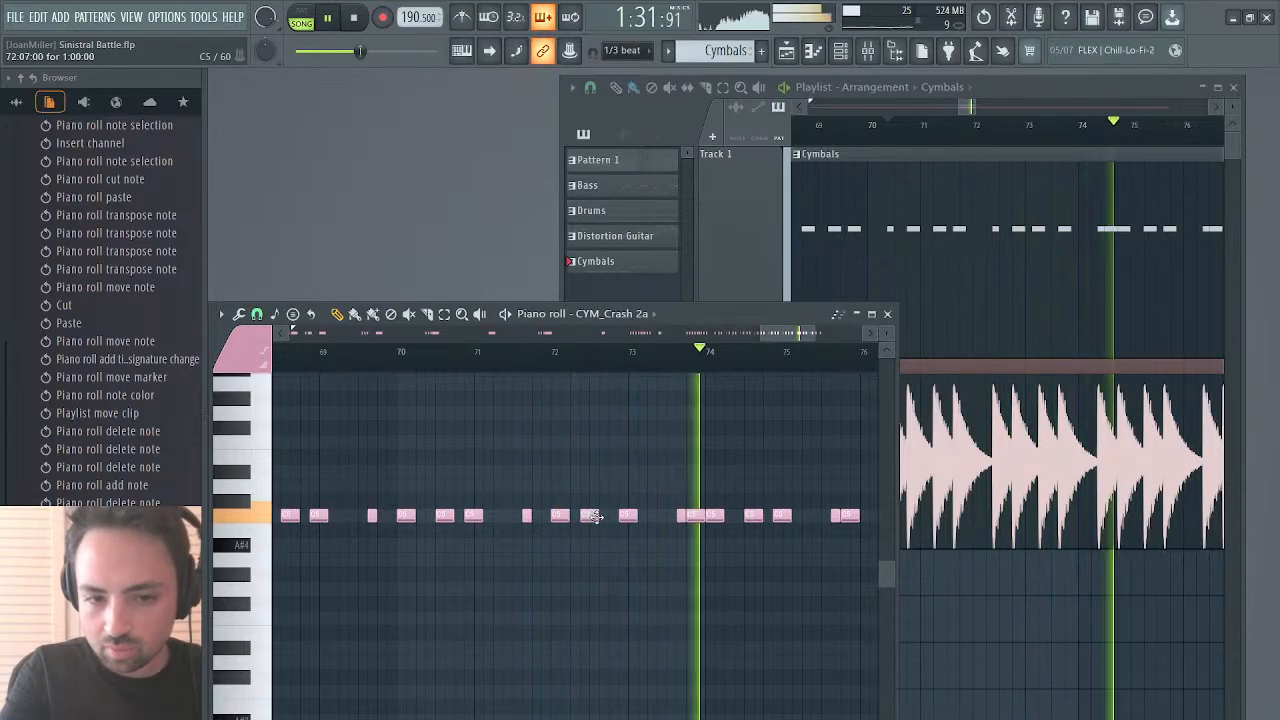
key("space")
key("space")
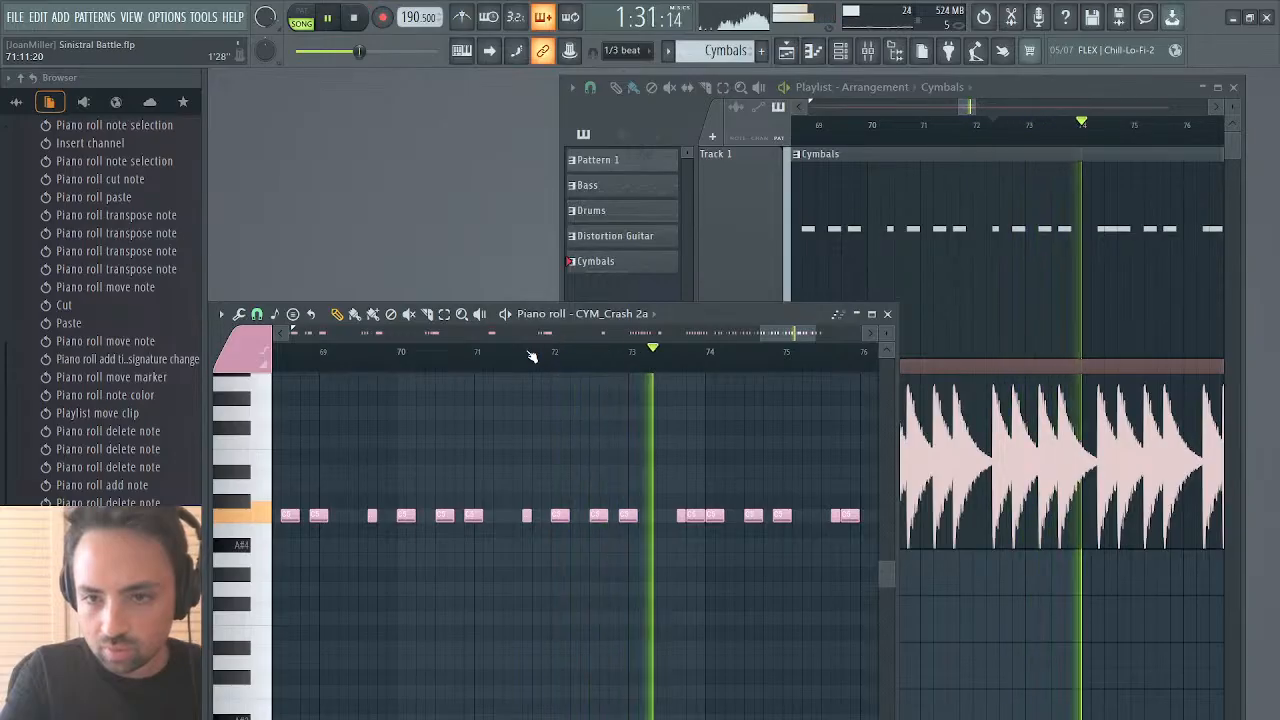
key("space")
key("space")
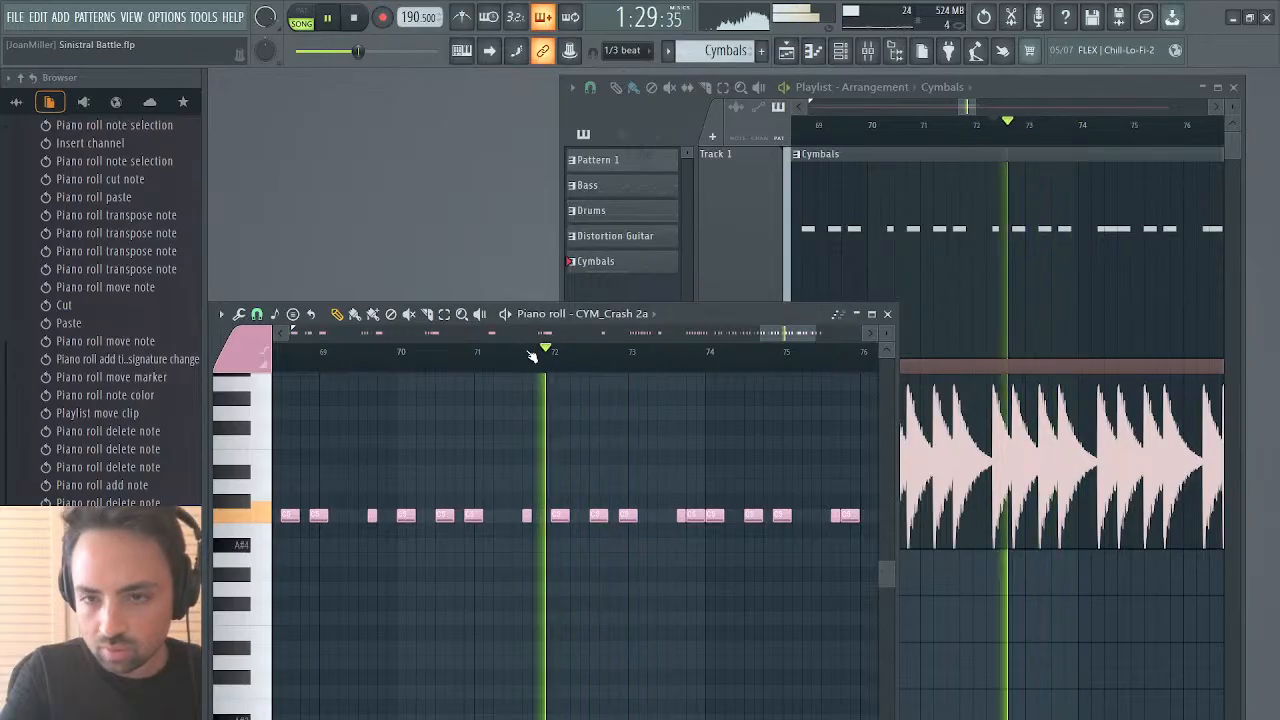
Step: Delete the long crash just before bar 74 and place the last crashes at the start and midpoint of bar 76, replaying them
right_click(696, 516)
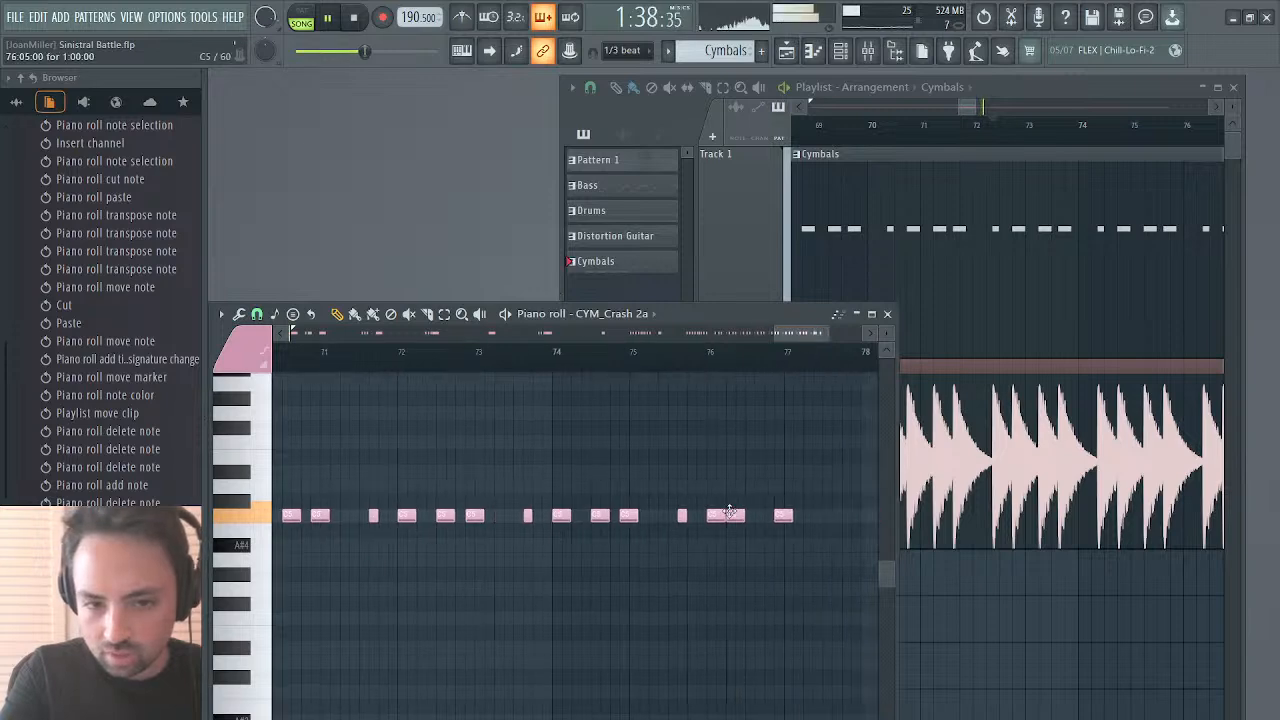
left_click(665, 352)
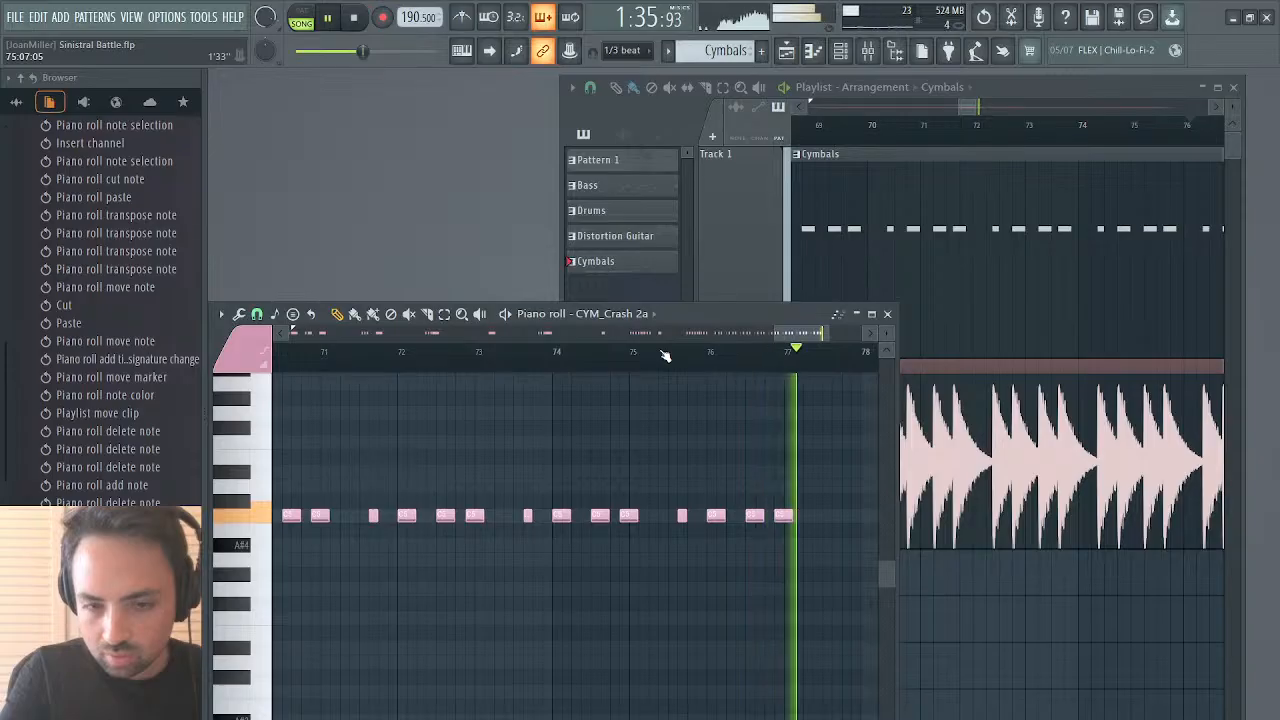
Step: Close the CYM_Crash 2a piano roll and show the whole cymbal arrangement from its first bar in the playlist
left_click(888, 315)
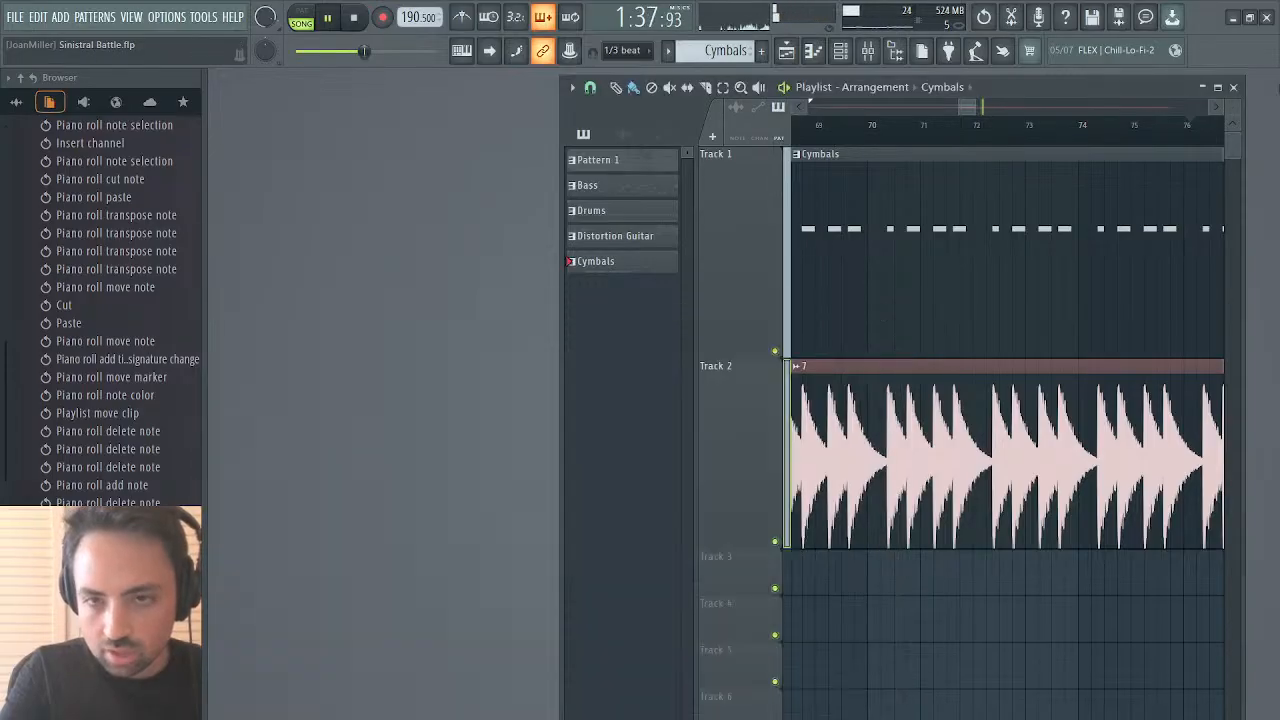
left_click(1234, 87)
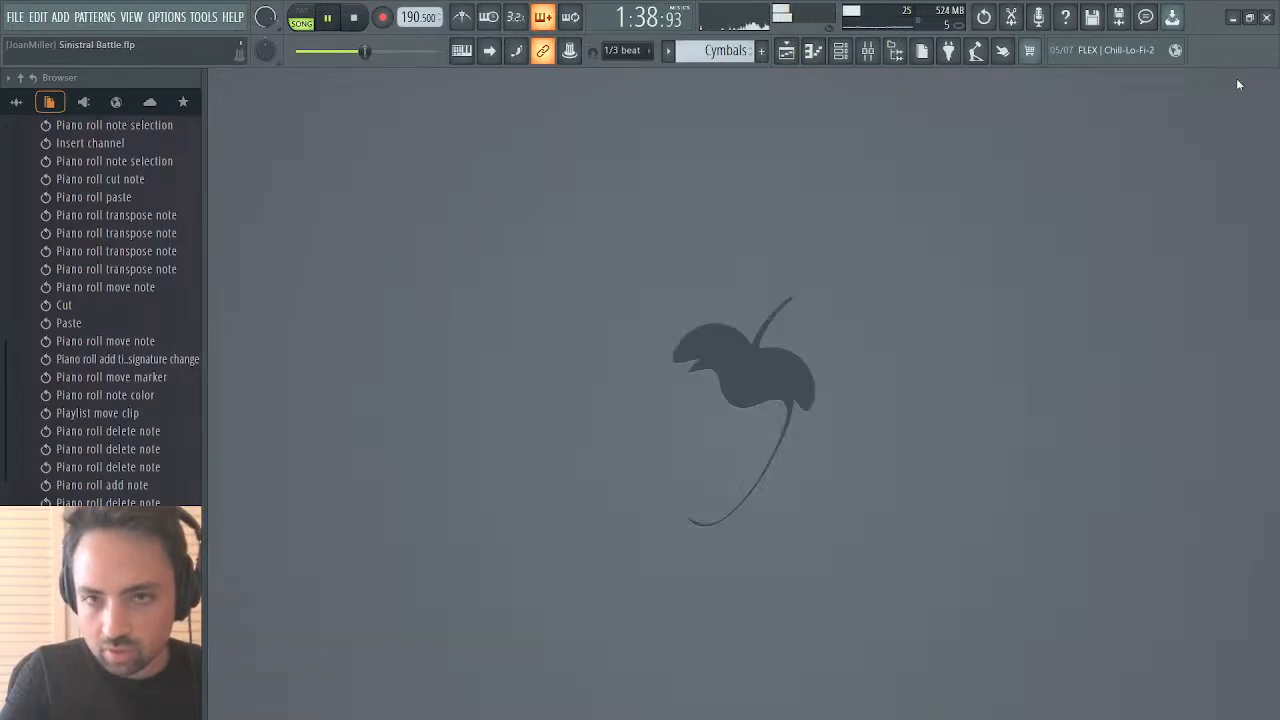
left_click(790, 58)
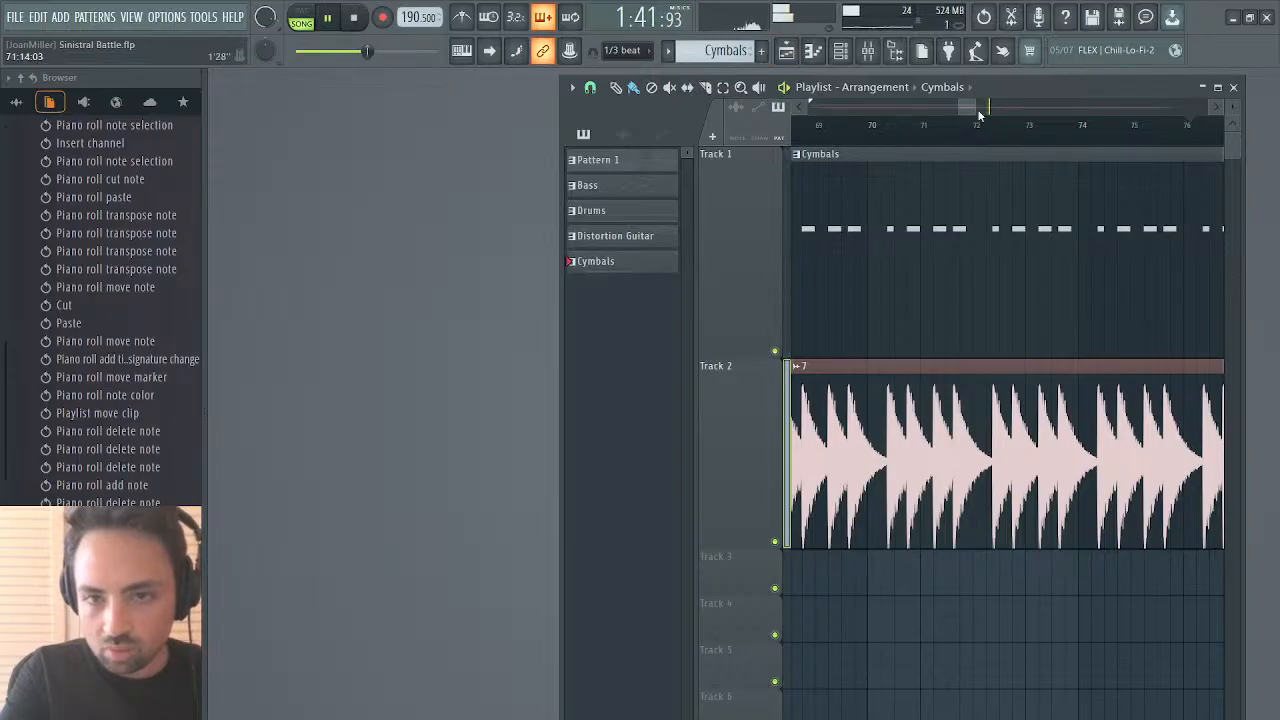
left_click_drag(976, 108, 766, 126)
Step: Try playing the cymbal pattern from about bar 12 with the stem clip removed from Track 2, and restore the clip
right_click(991, 398)
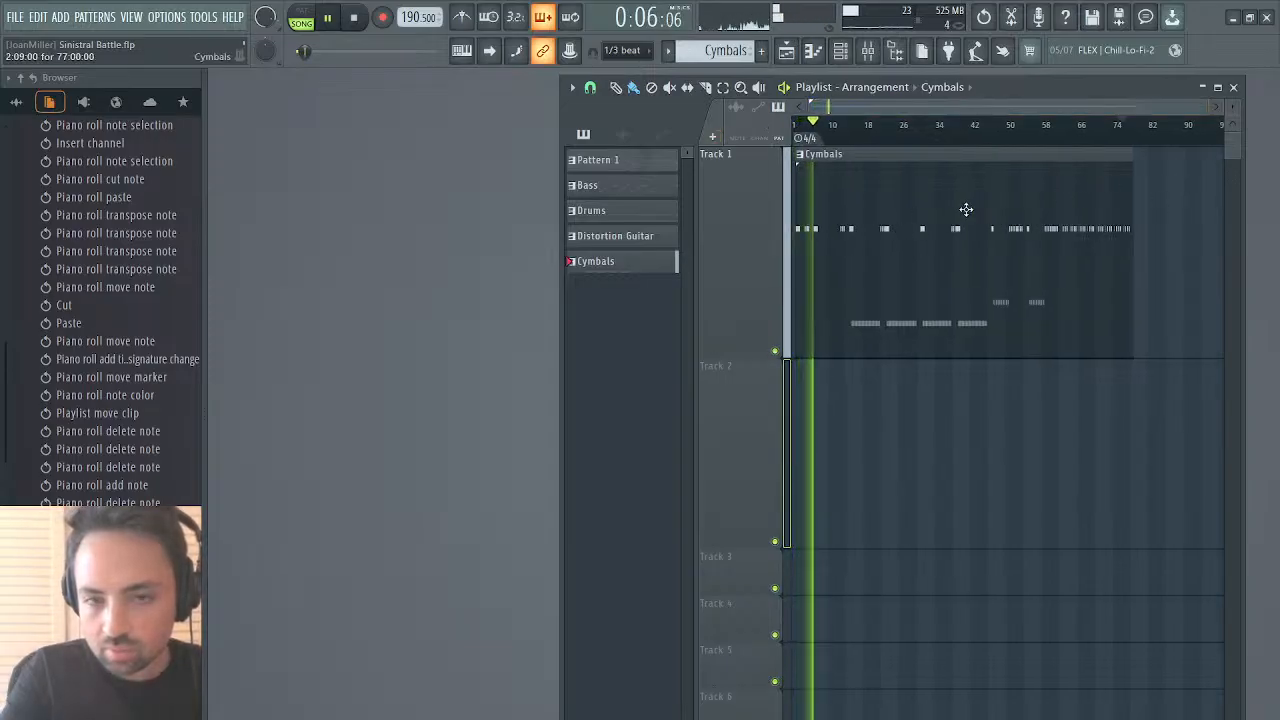
left_click(843, 134)
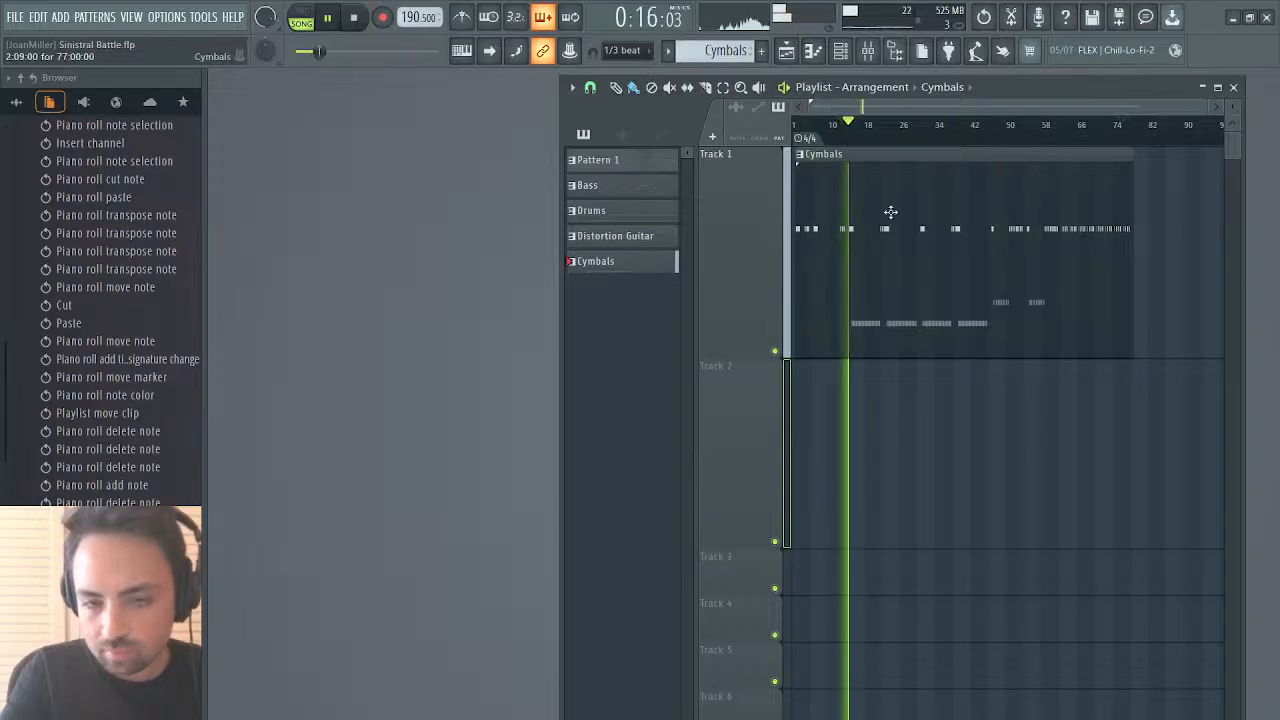
key("space")
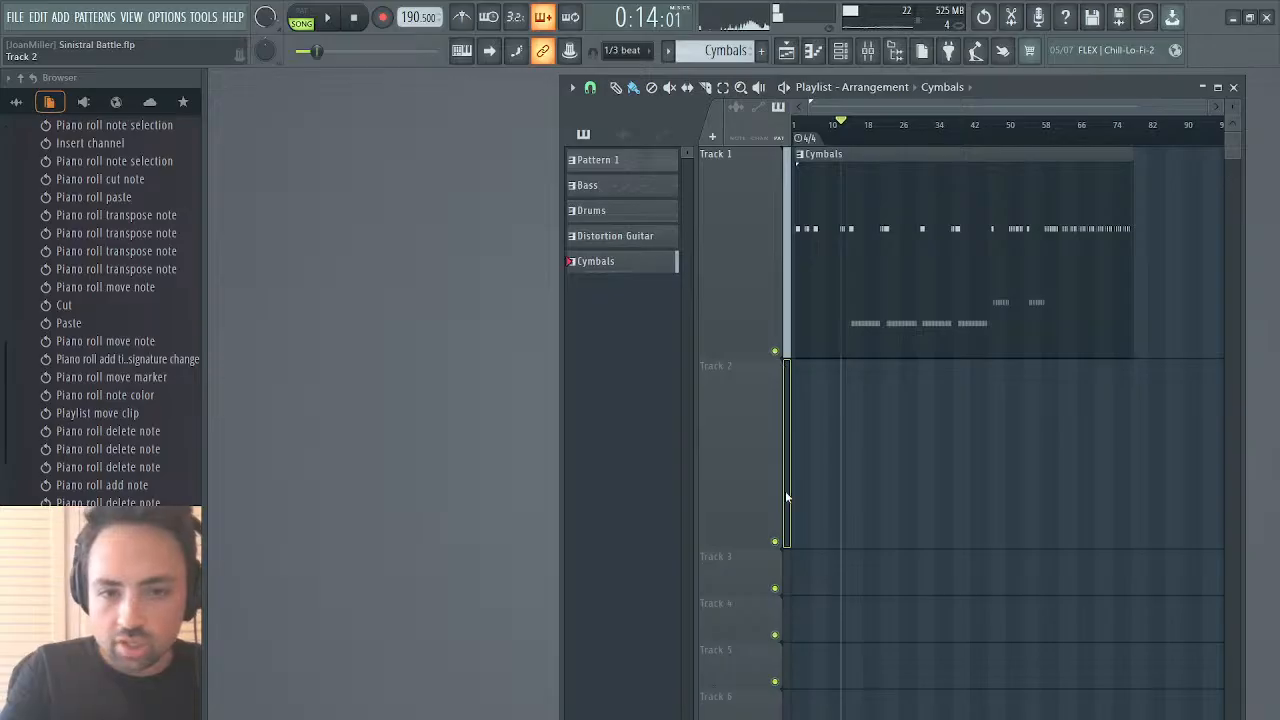
left_click(985, 18)
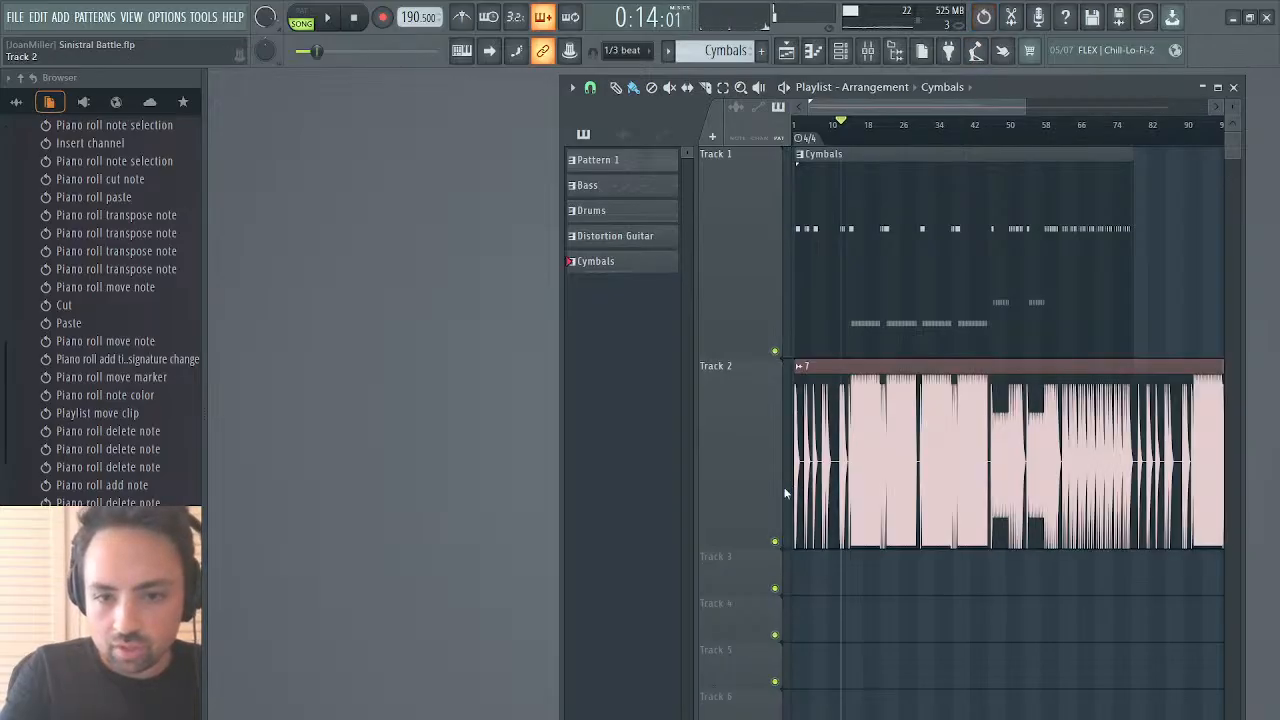
Step: Compare the original stem with the recreated cymbals by soloing Track 2 and Track 1 in turn, at the start and around bar 14
right_click(775, 542)
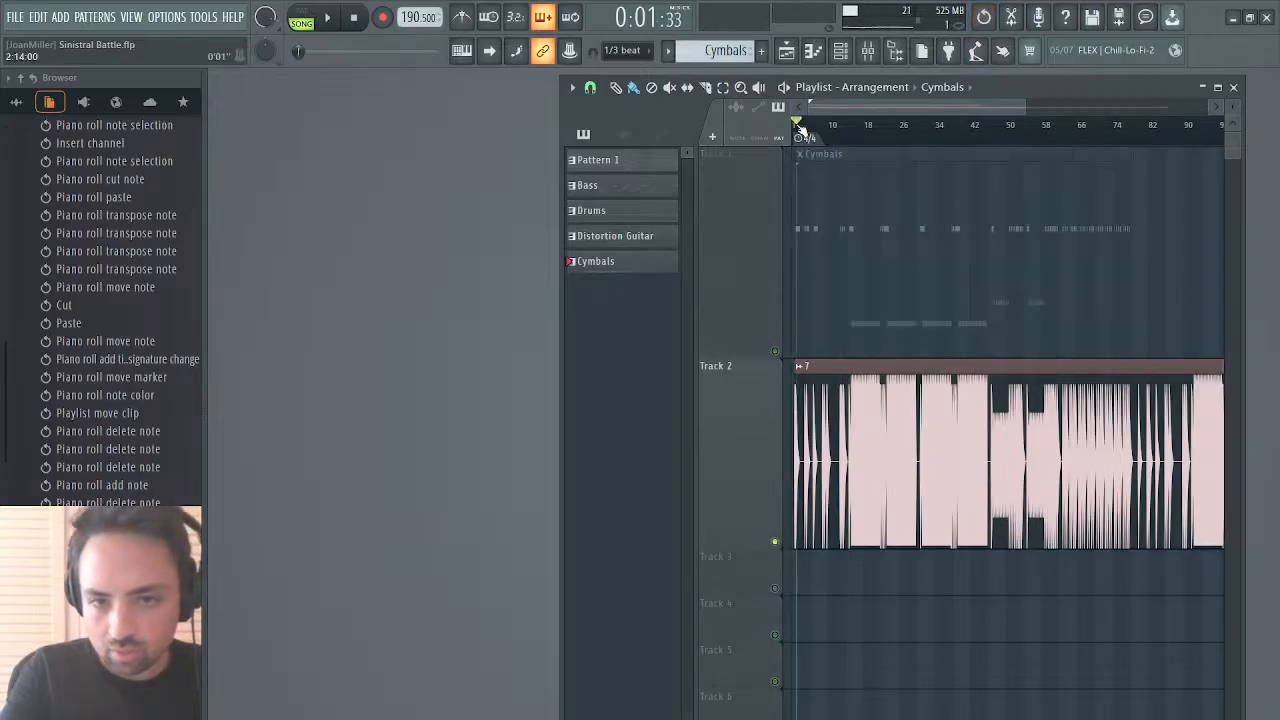
key("space")
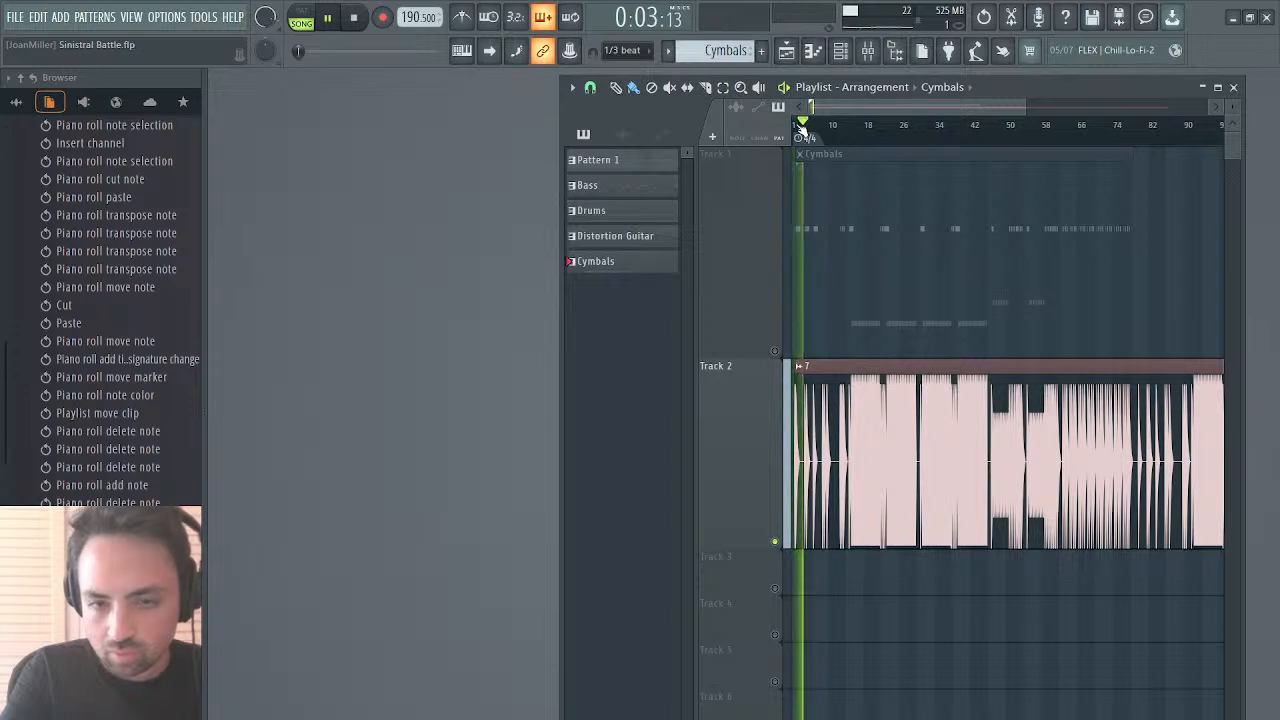
right_click(775, 352)
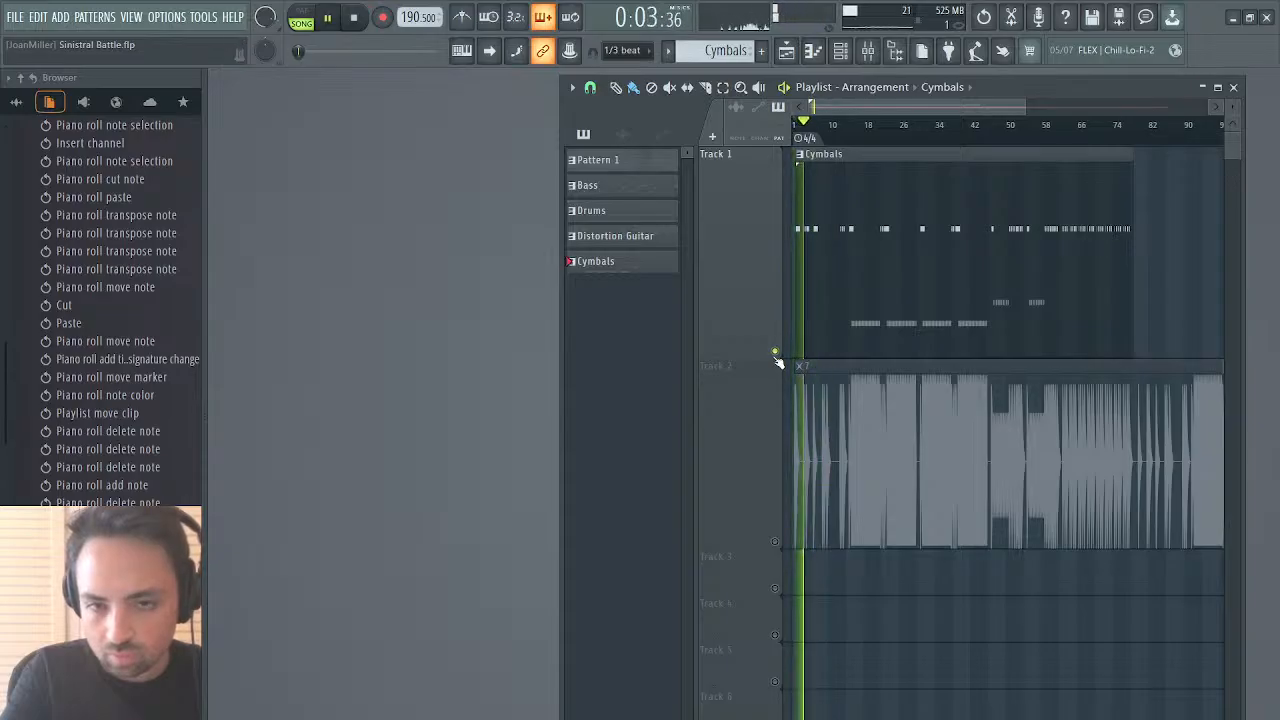
left_click(850, 136)
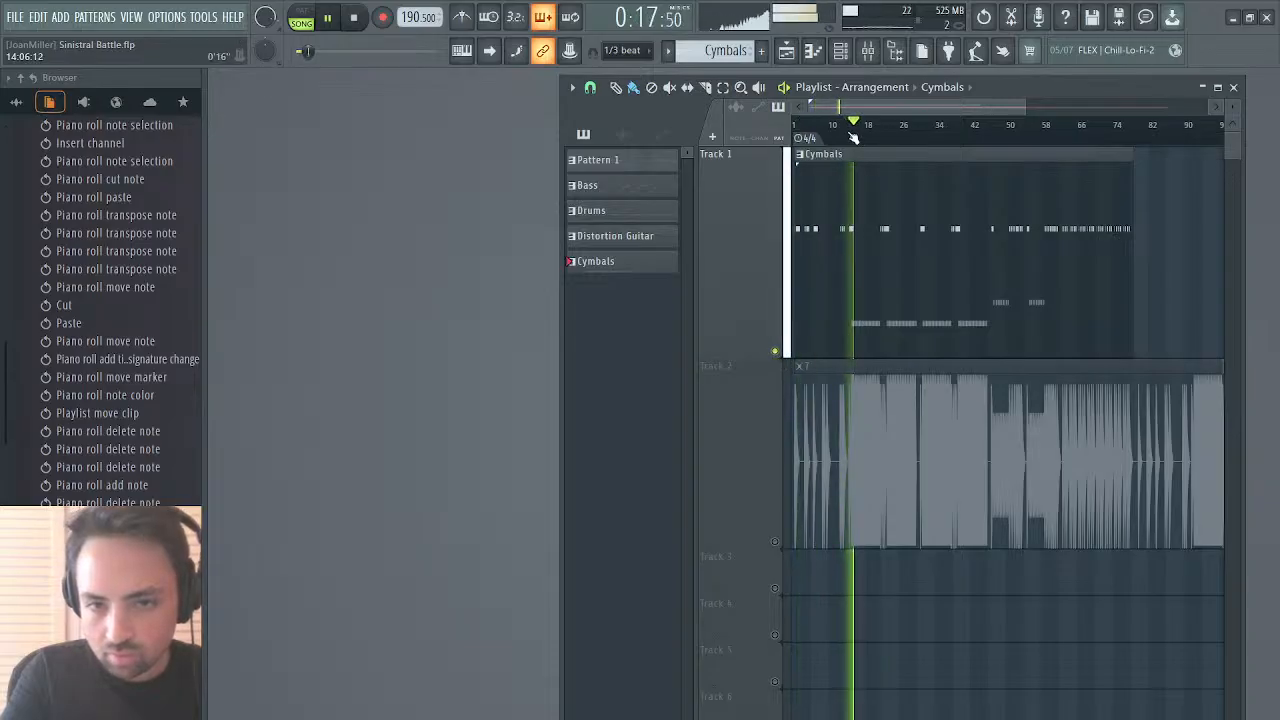
right_click(776, 543)
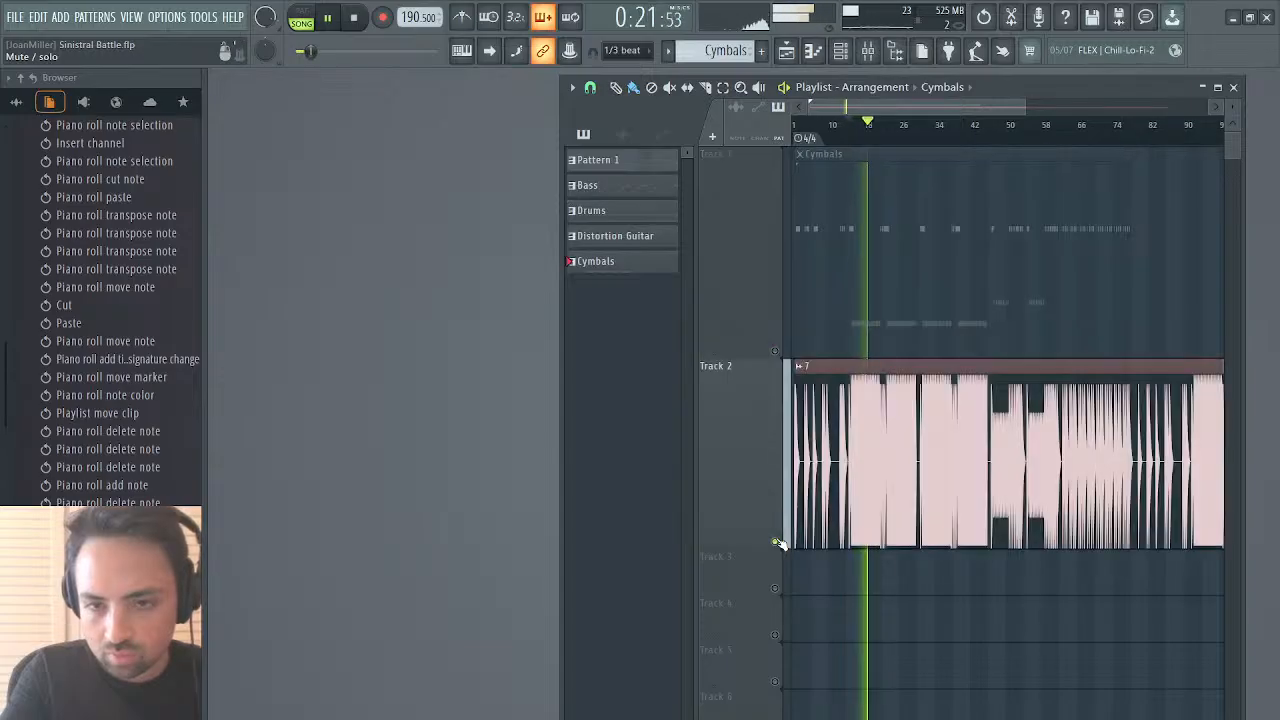
right_click(775, 351)
Step: Open the Cymbals pattern's Kontakt piano roll with its velocities in view, copy the hi-hat run in bars 14 to 20, and play it
double_click(857, 334)
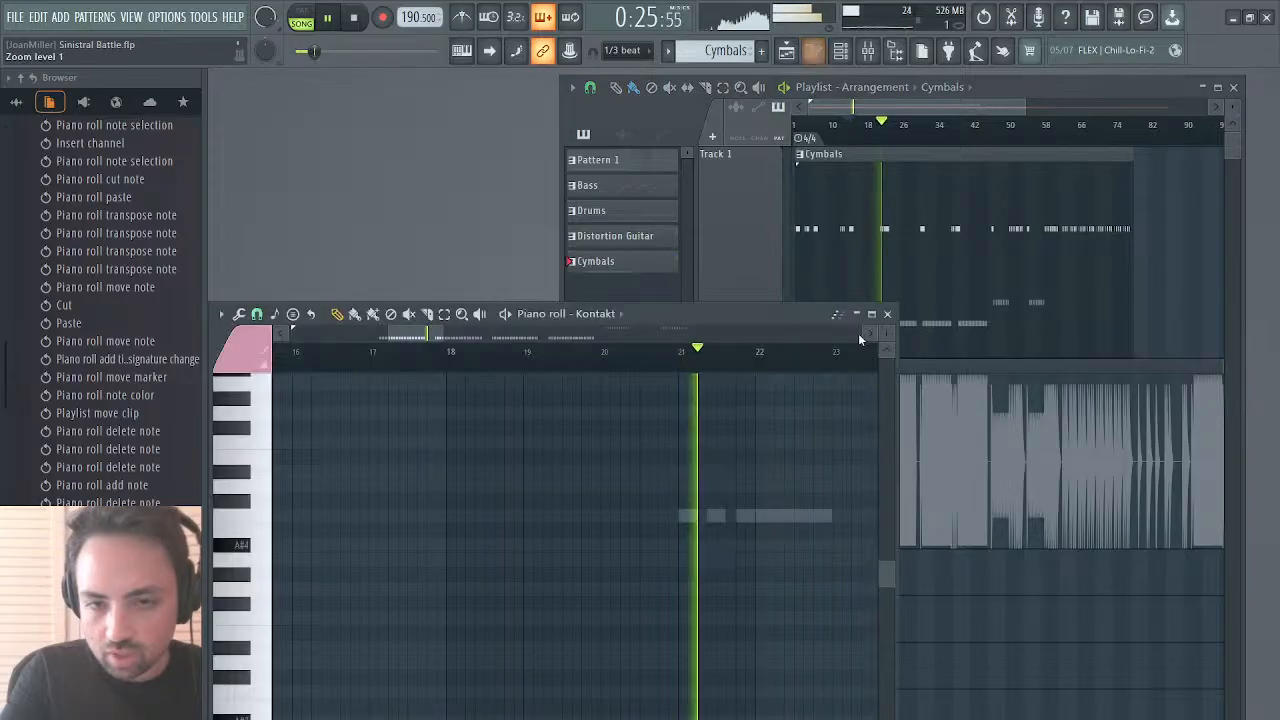
key("space")
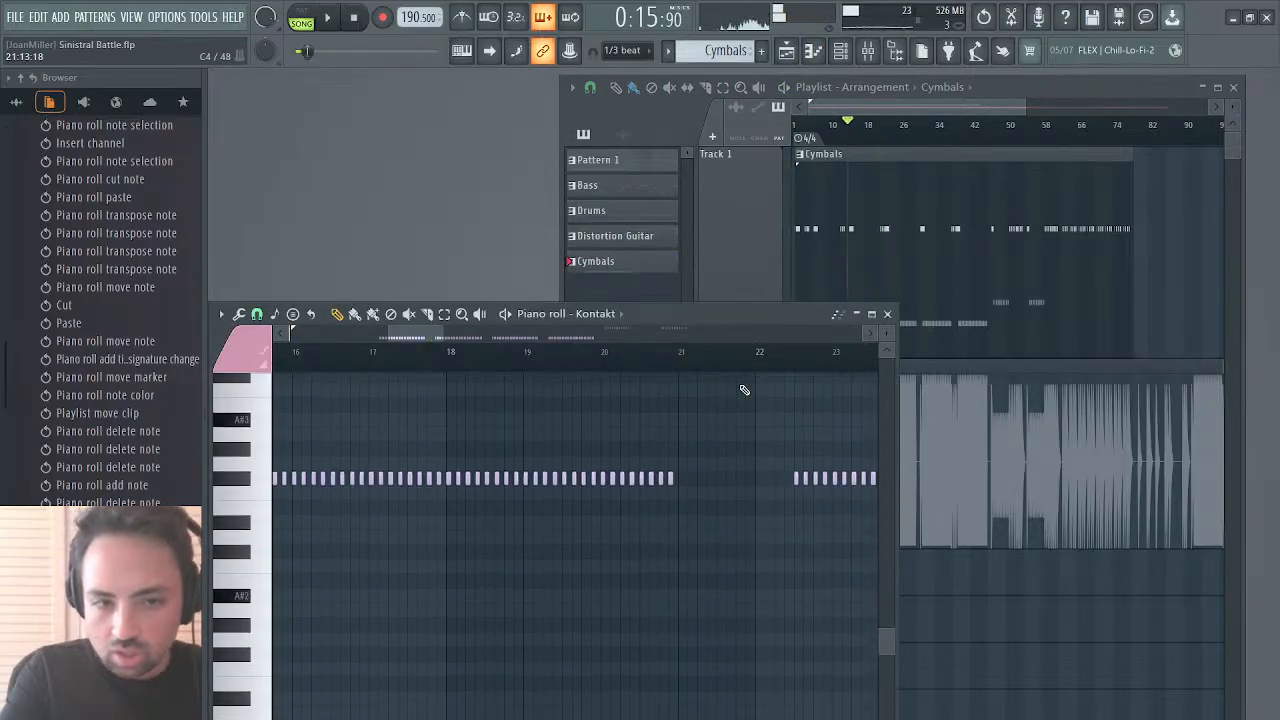
left_click_drag(800, 315, 857, 182)
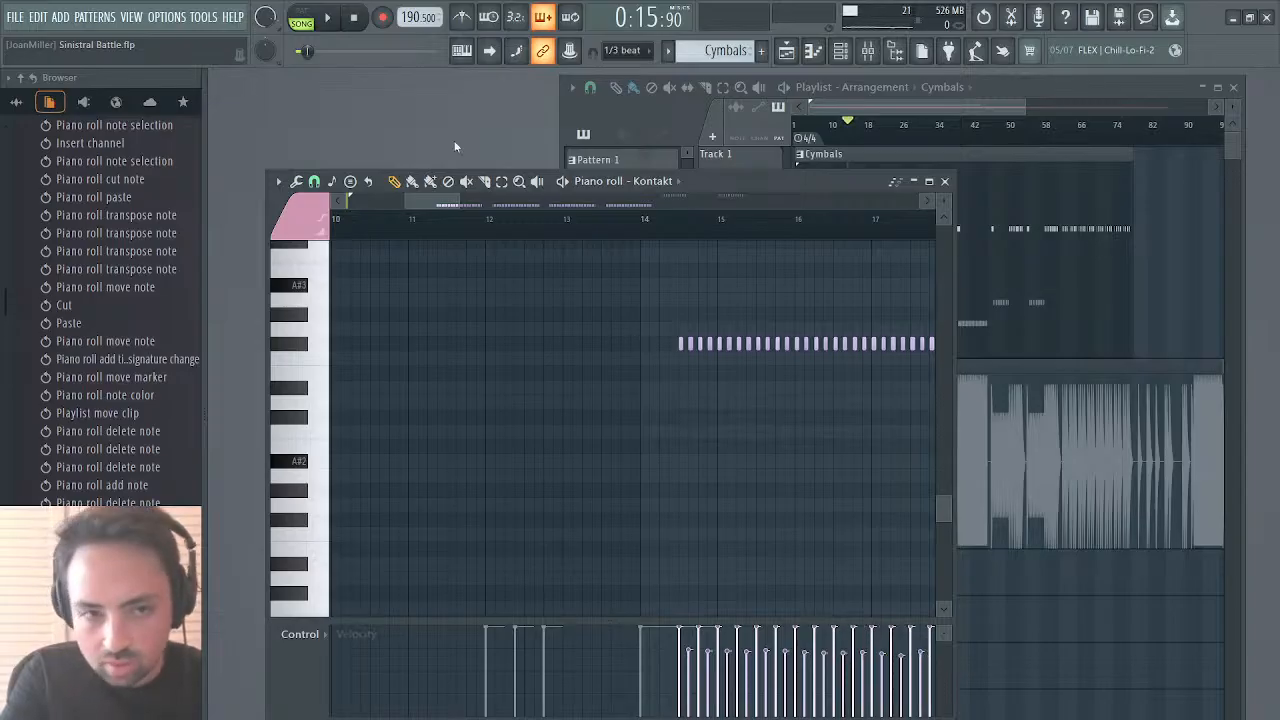
left_click_drag(435, 199, 462, 203)
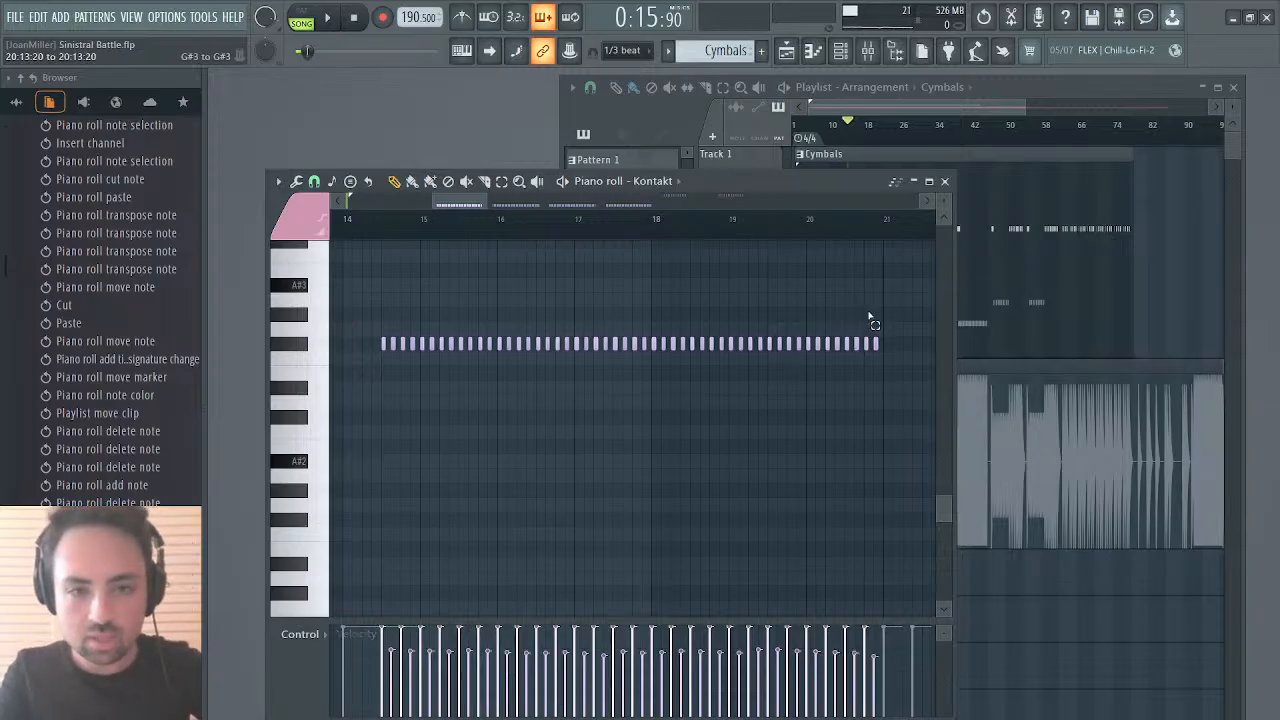
left_click_drag(872, 320, 483, 425)
left_click_drag(894, 328, 318, 378)
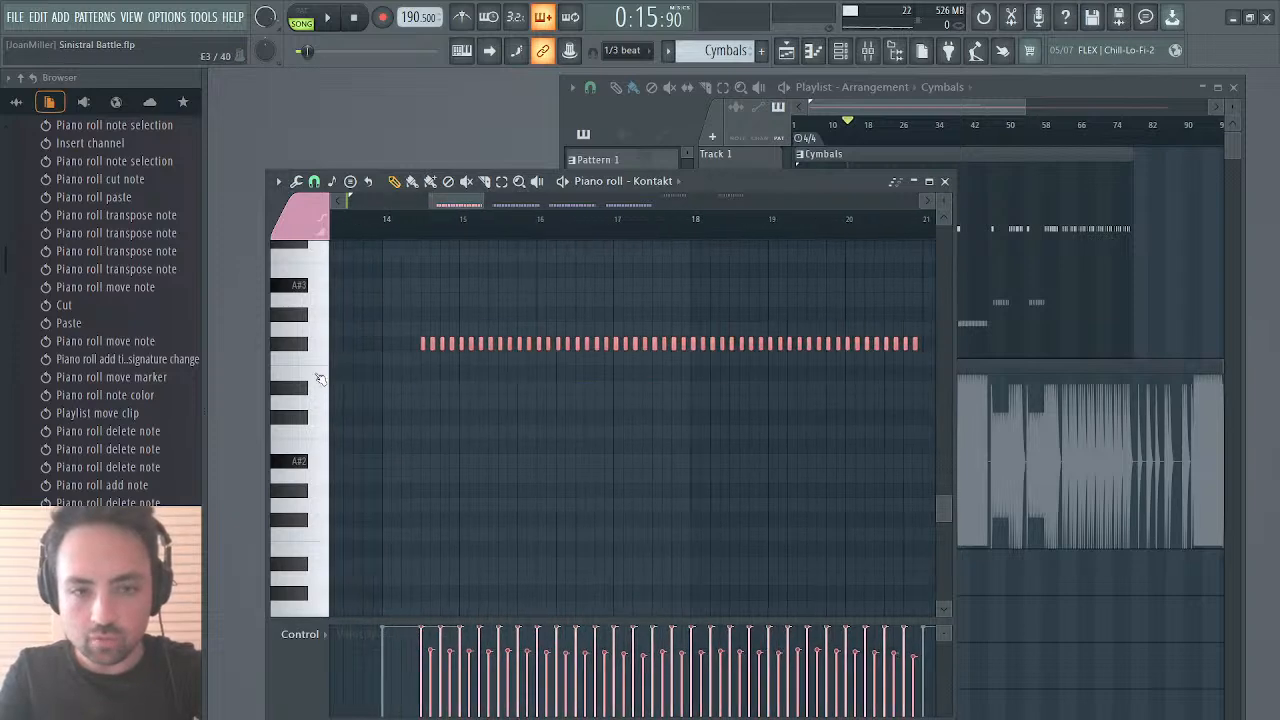
left_click_drag(465, 207, 473, 208)
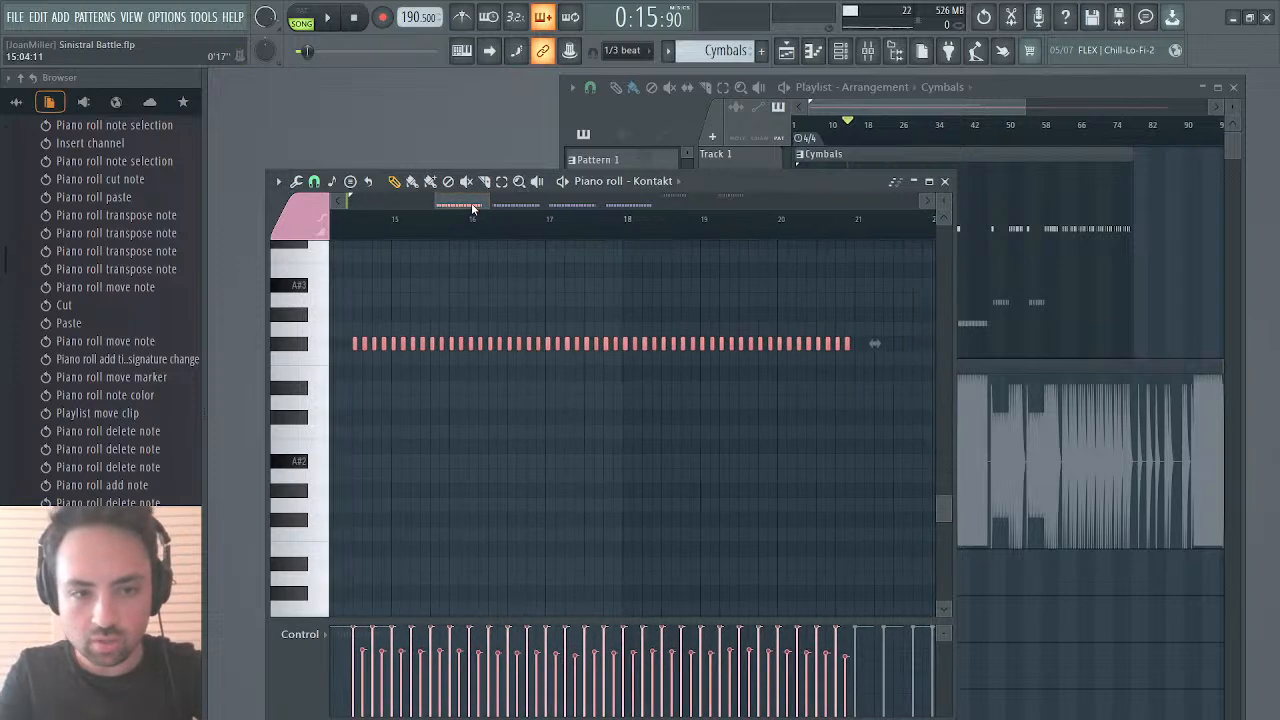
key("space")
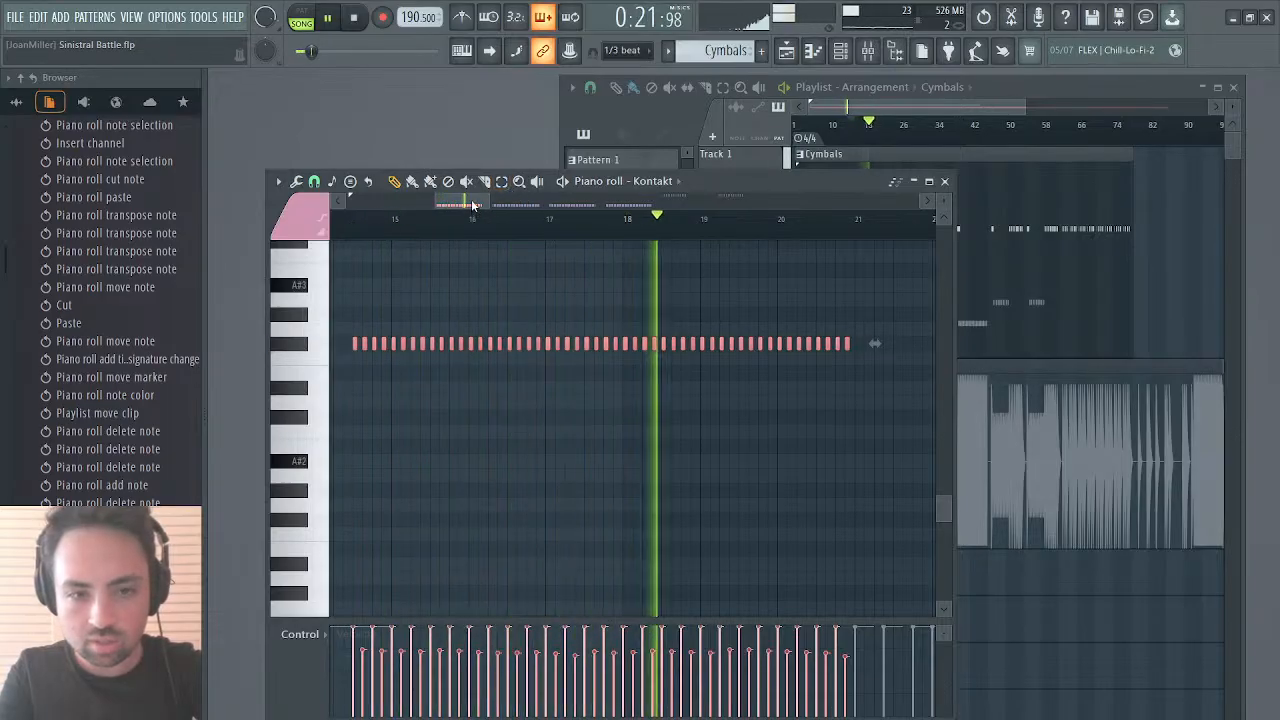
Step: Replace the hi-hat run in bars 22 to 28 with the copied alternating-velocity notes, aligned to the old run's start
left_click_drag(473, 207, 530, 204)
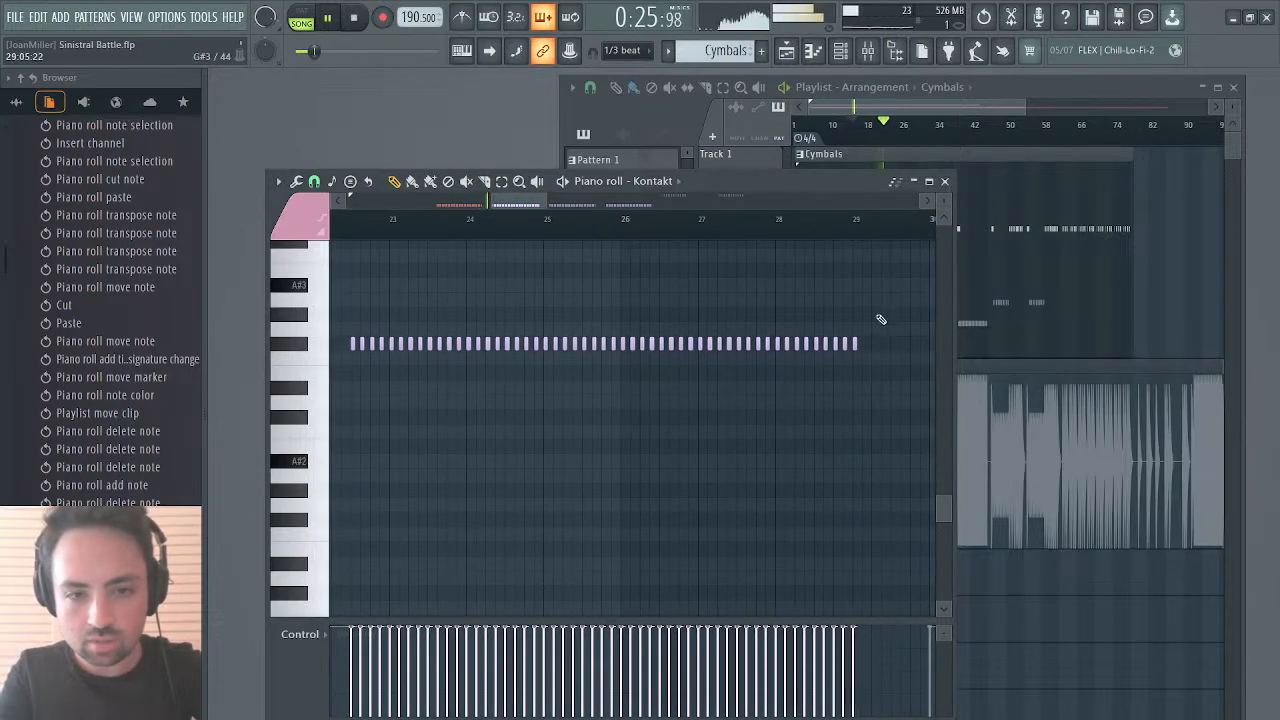
left_click_drag(881, 319, 357, 372)
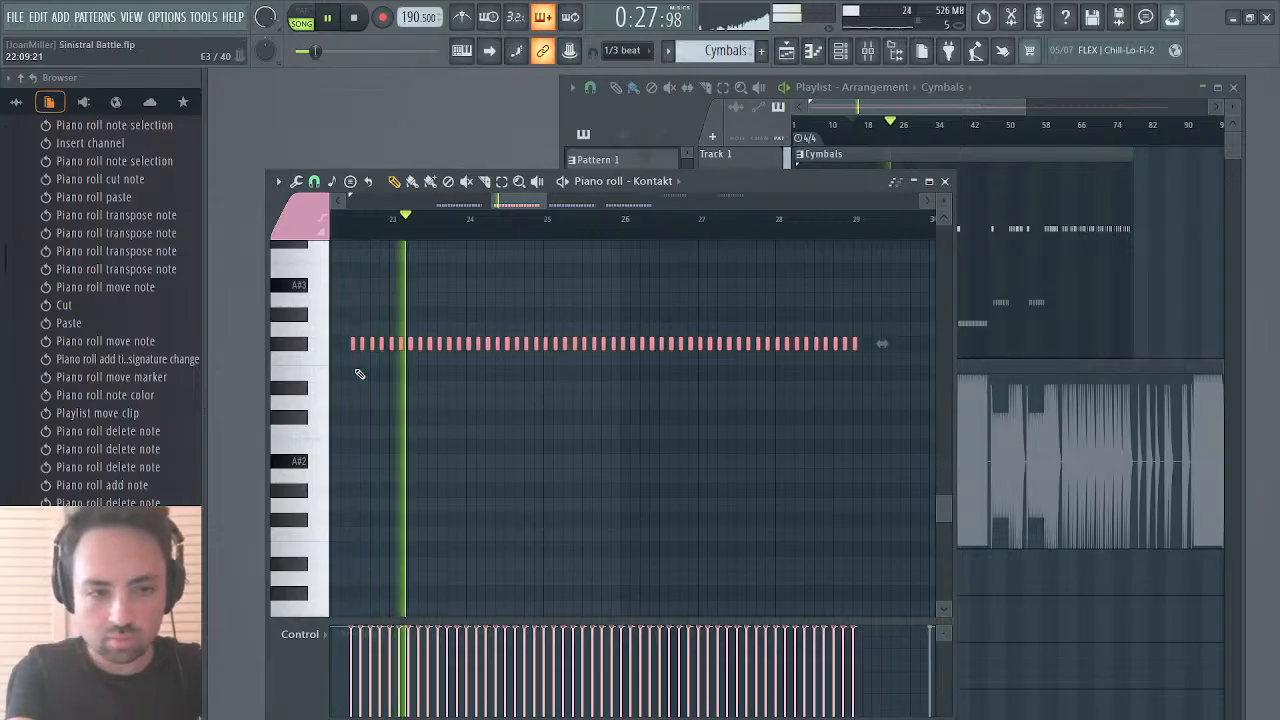
key("Delete")
key("ctrl+v")
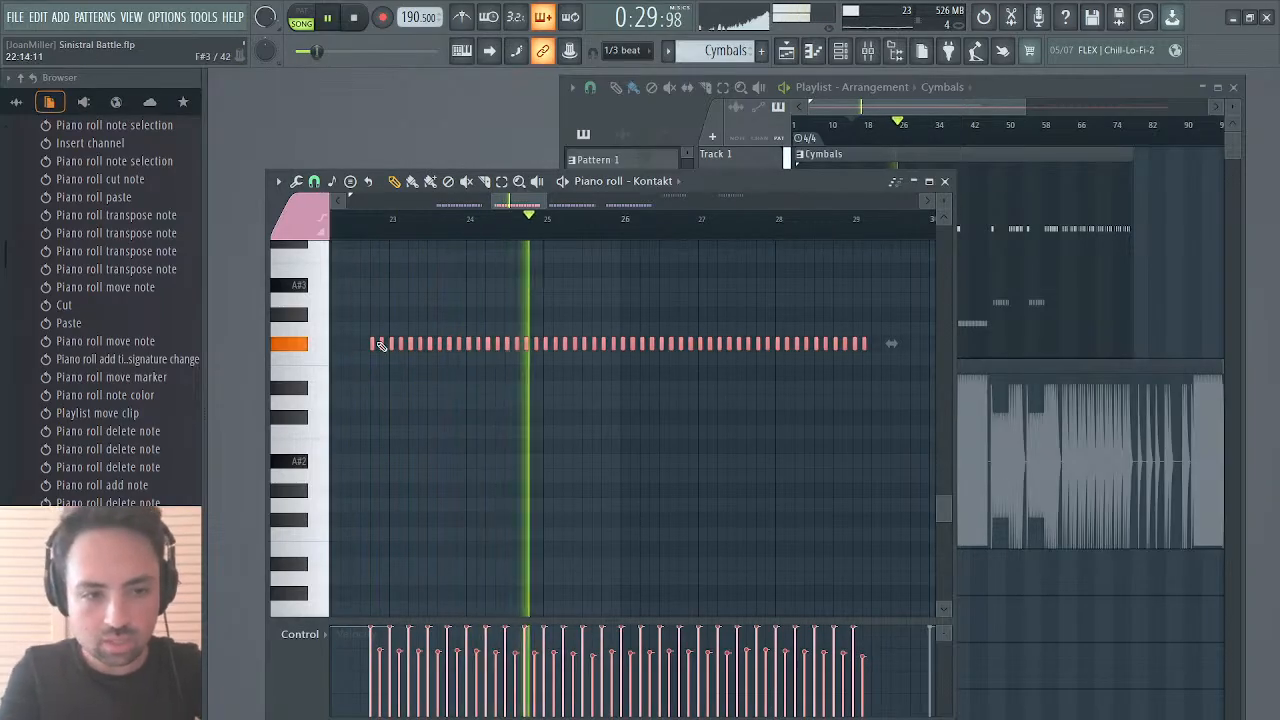
mouse_move(380, 344)
left_mouse_down()
mouse_move(343, 343)
mouse_move(355, 343)
left_mouse_up()
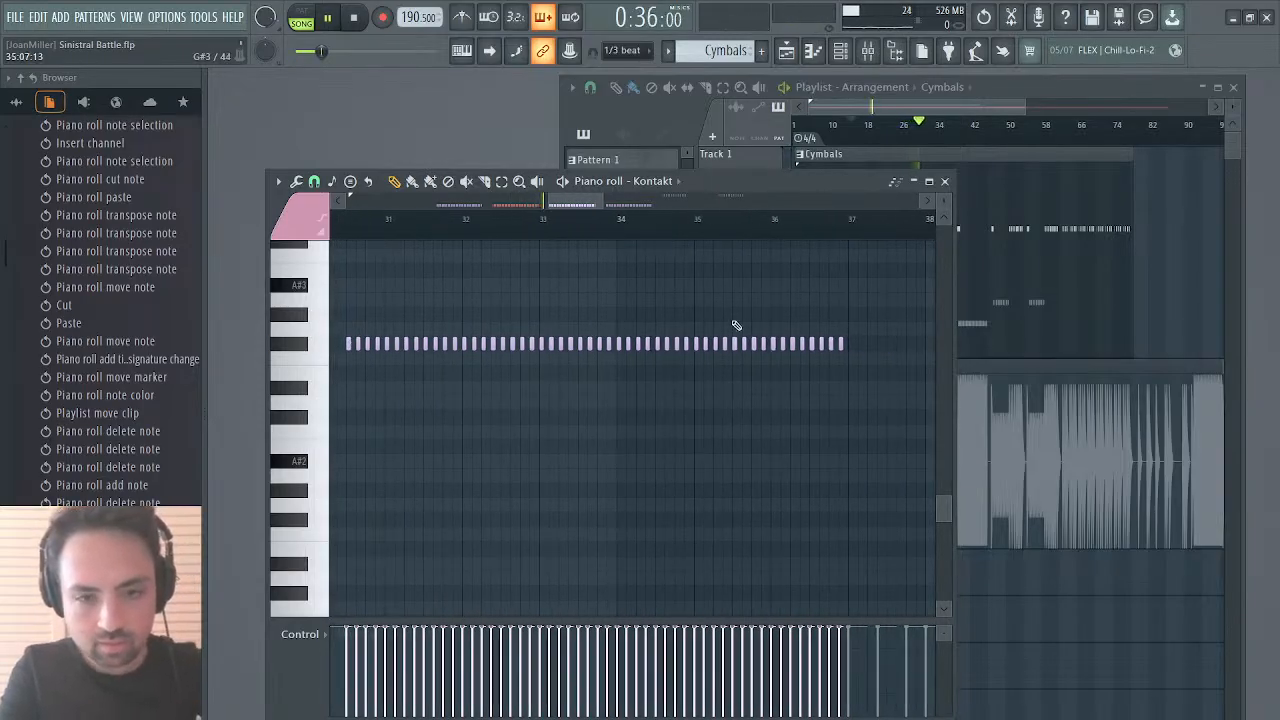
Step: Replace the hi-hat run in bars 30 to 36 with the copied alternating-velocity notes
left_click_drag(870, 335, 343, 366)
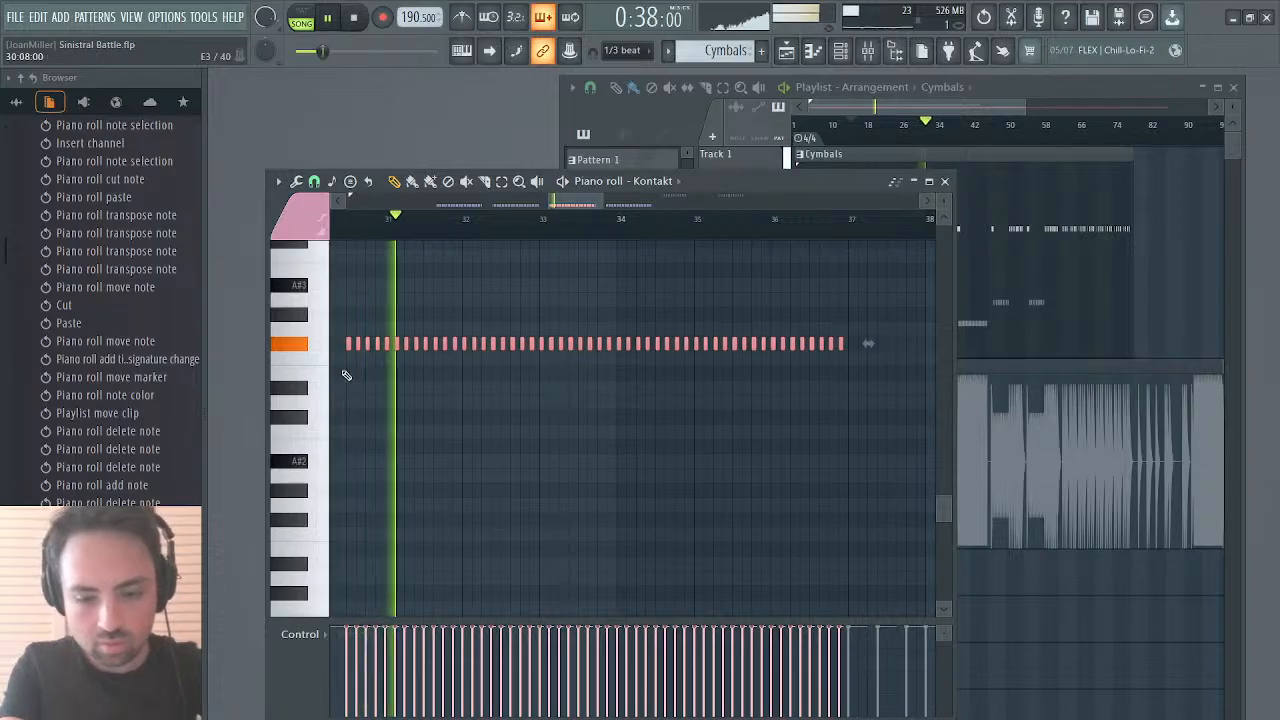
key("Delete")
key("ctrl+z")
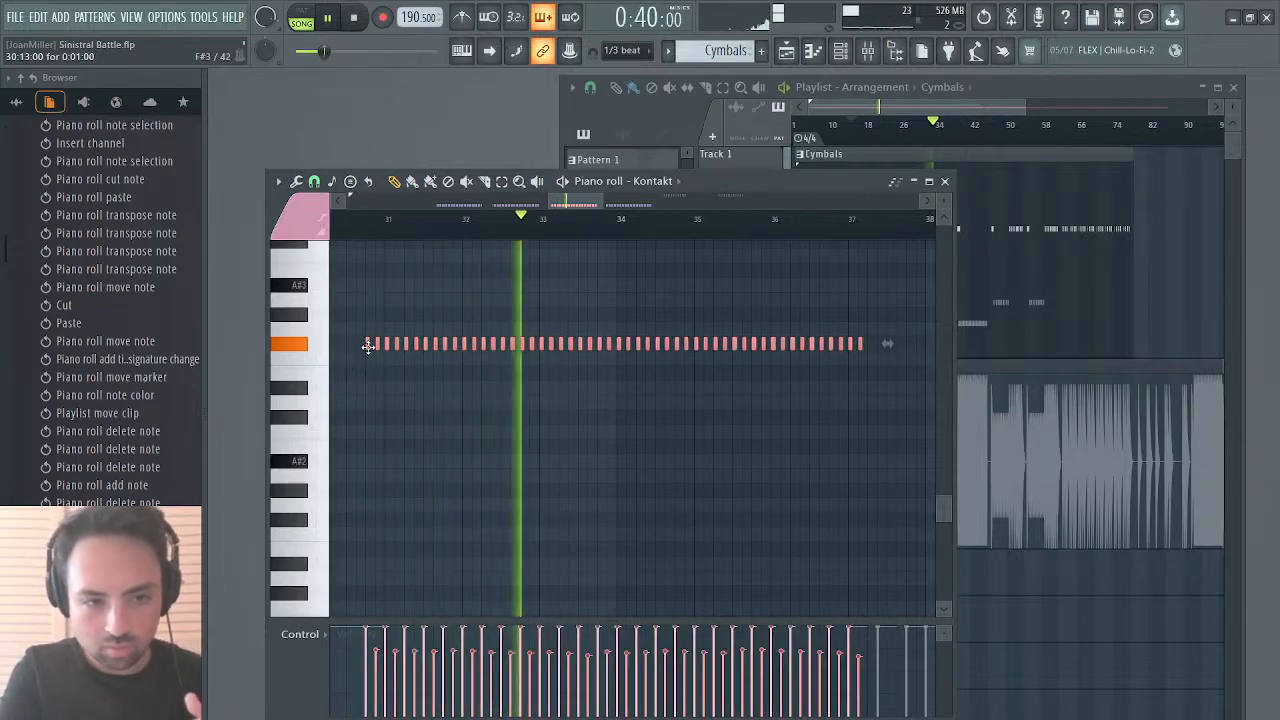
Step: Replace the last closed hi-hat run, in bars 38 to 44, with the copied alternating-velocity notes
left_click_drag(571, 206, 638, 206)
left_click_drag(869, 330, 363, 385)
key("Delete")
key("ctrl+z")
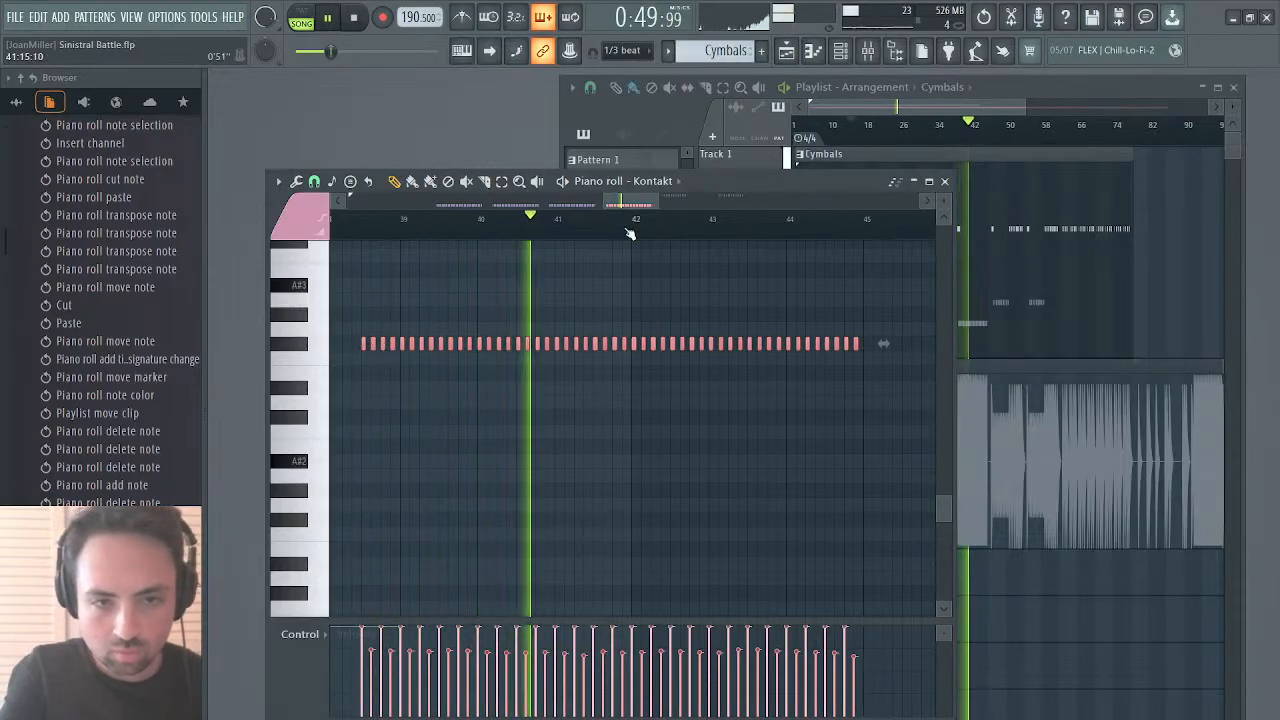
Step: Play the A#3 hi-hat section from bar 46, close the piano roll, and compare the section with the soloed Track 2 stem
left_click_drag(640, 206, 685, 203)
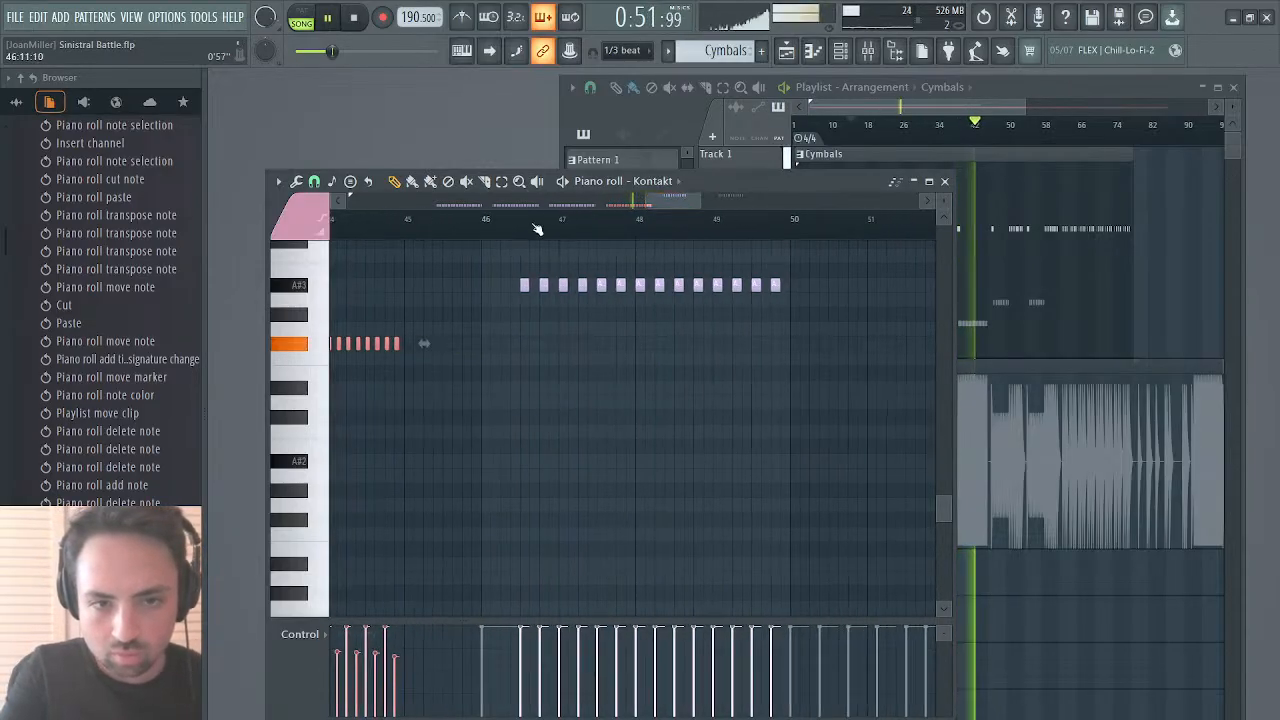
left_click(505, 218)
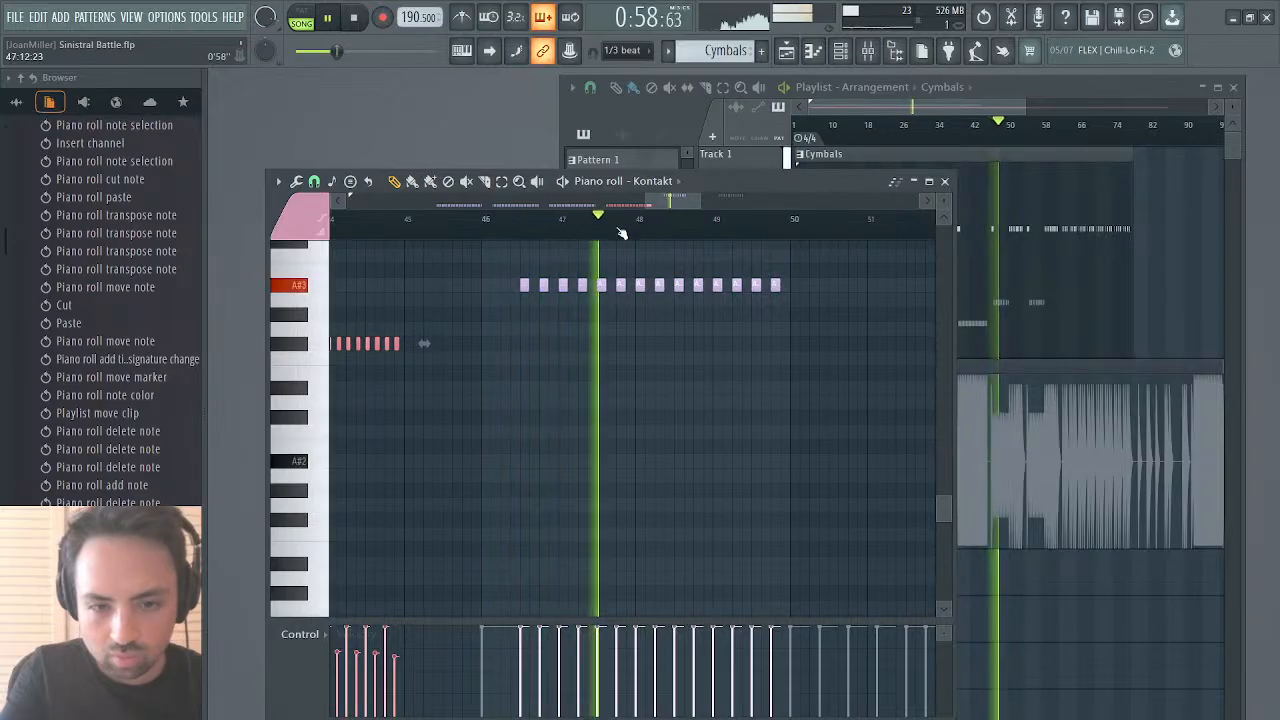
left_click(944, 181)
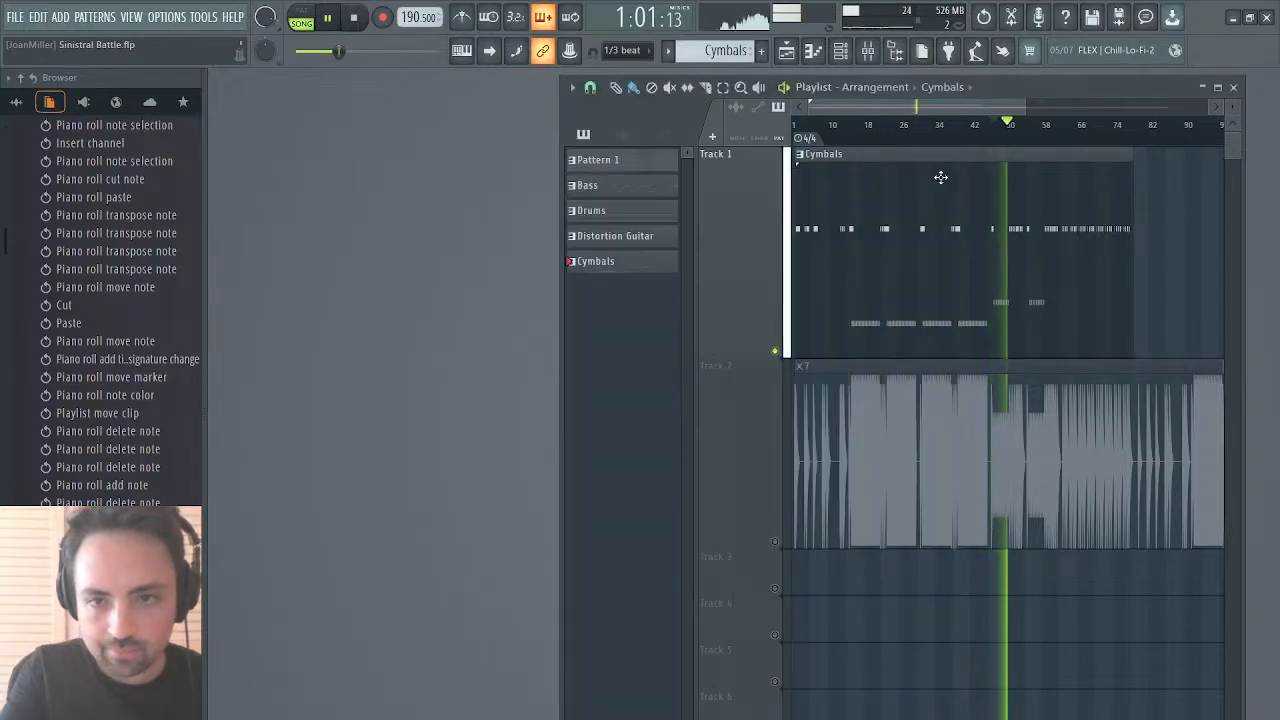
left_click(777, 543)
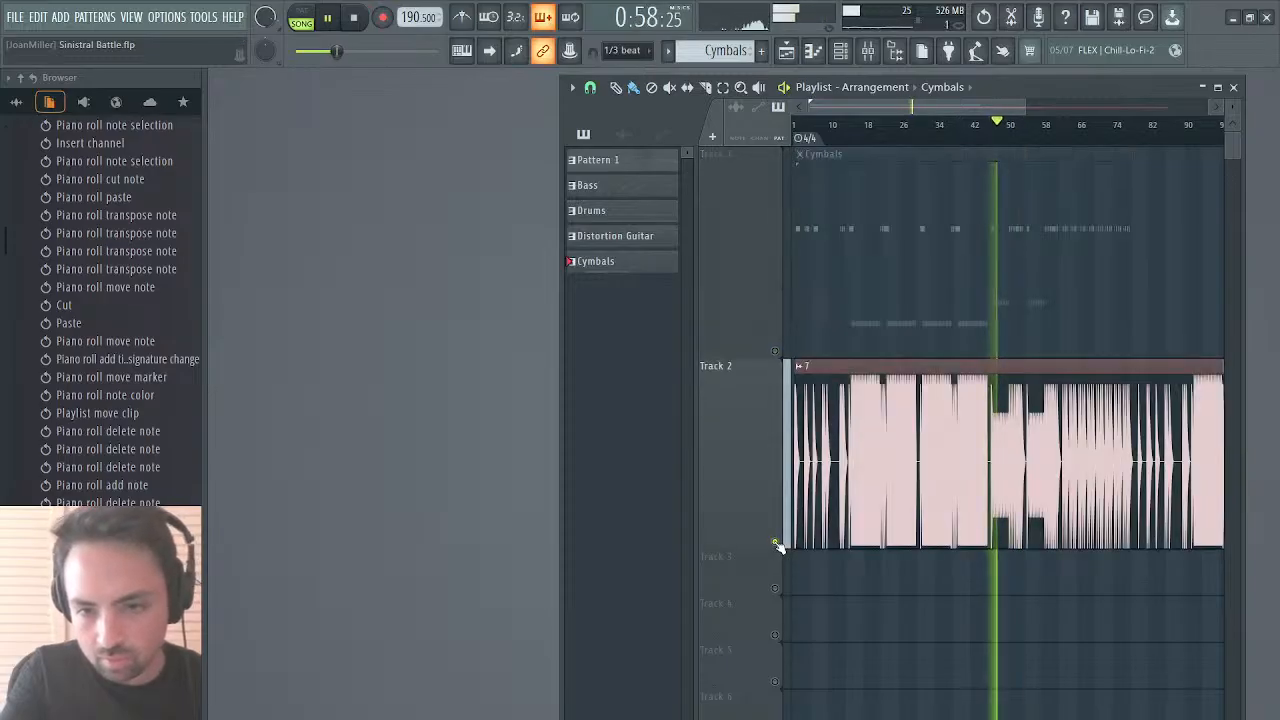
left_click(777, 543)
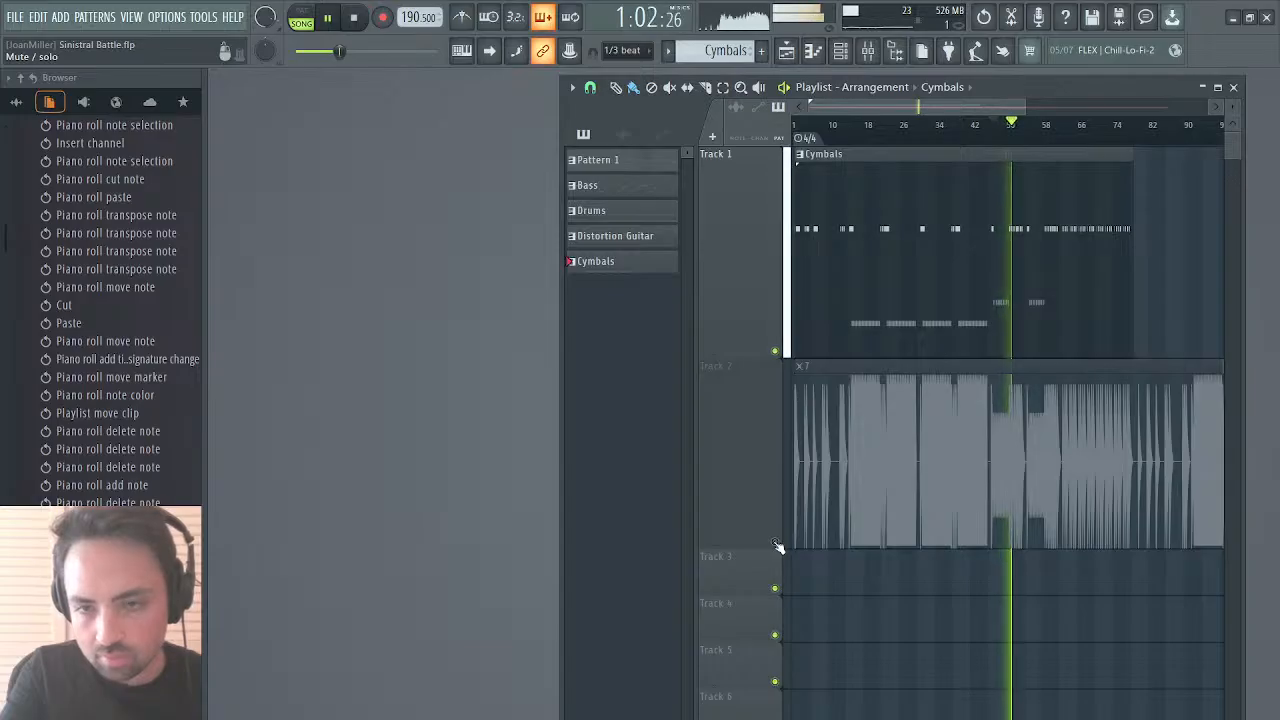
Step: Reopen the playlist, delete the original stem clip from Track 2, and reduce the height of Track 1
left_click(1234, 87)
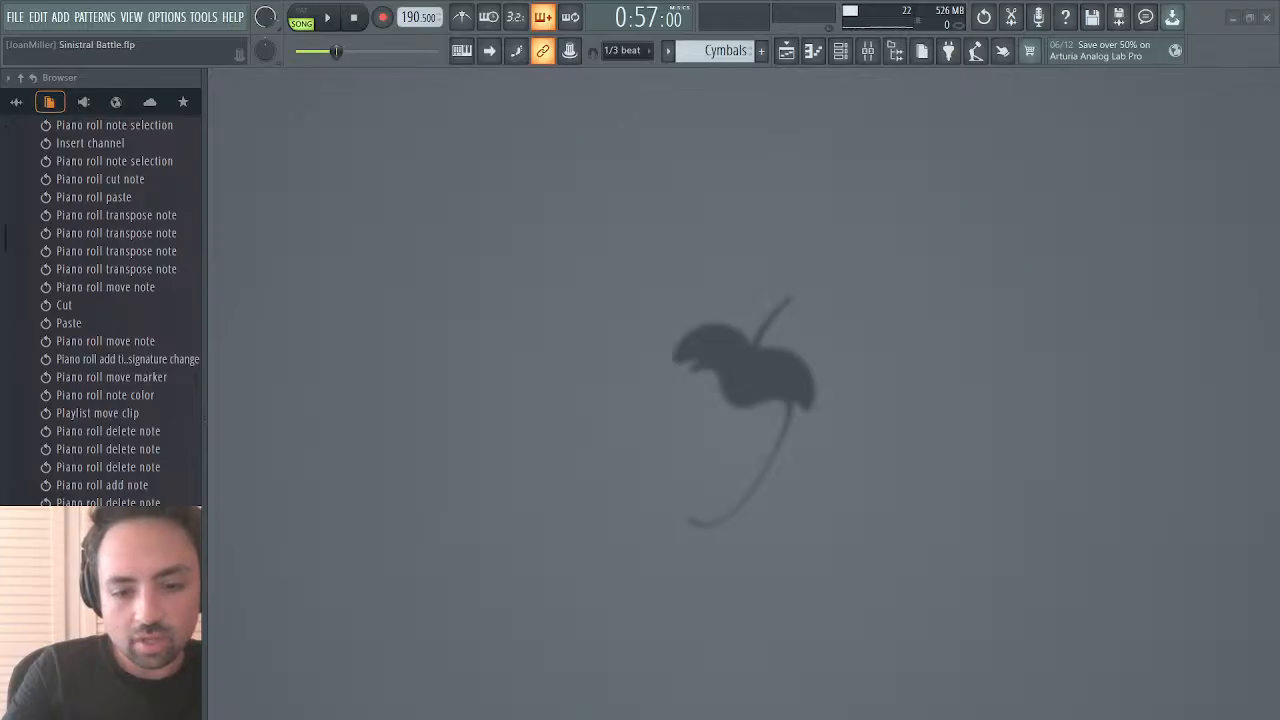
left_click(787, 52)
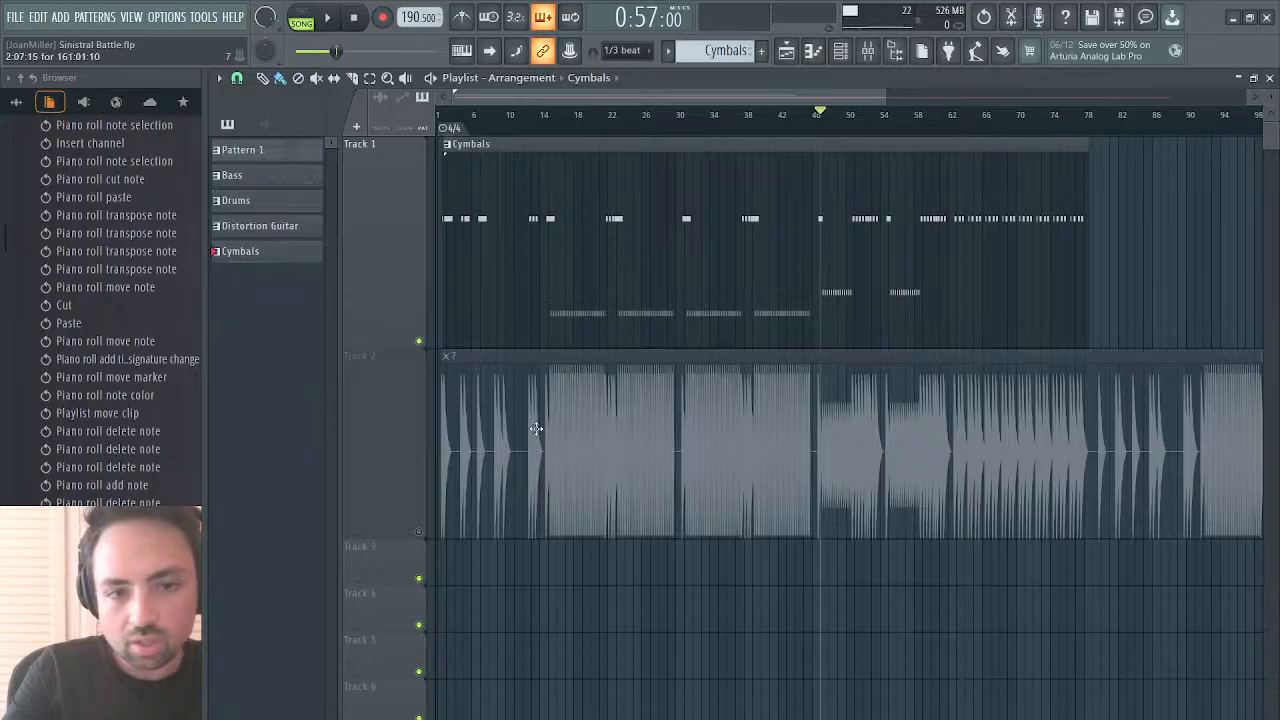
right_click(536, 429)
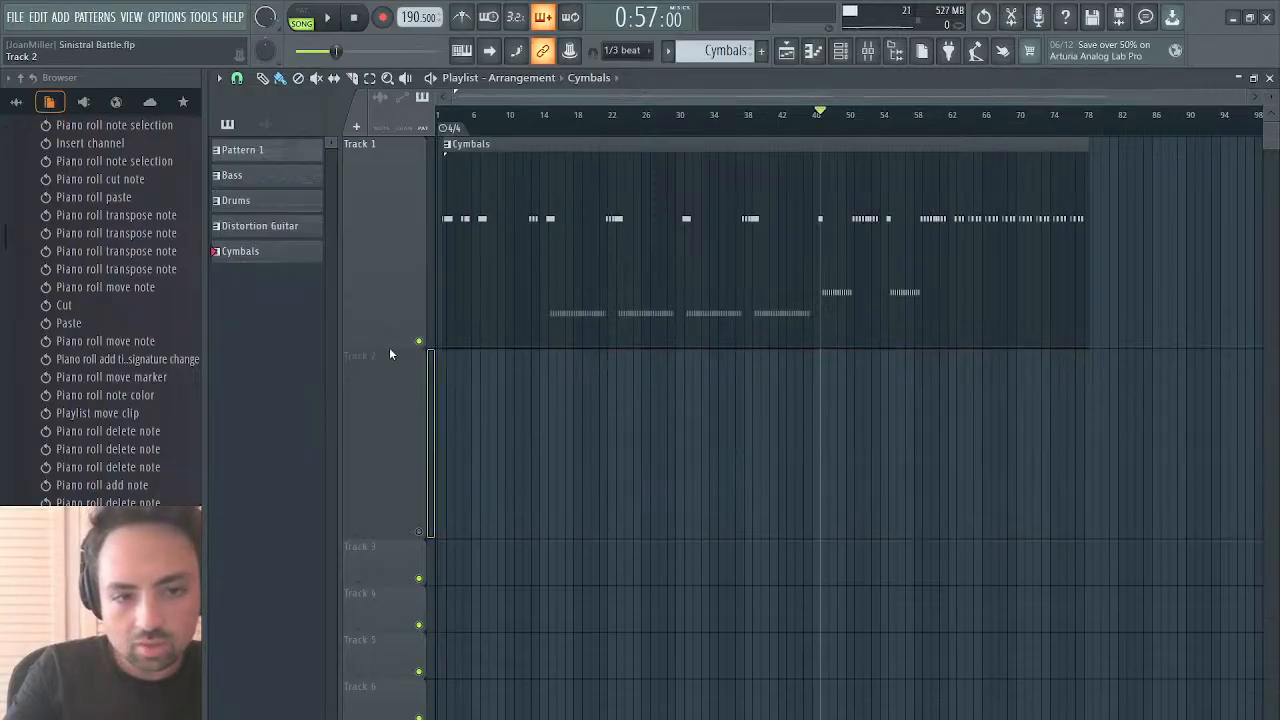
left_click_drag(389, 347, 410, 245)
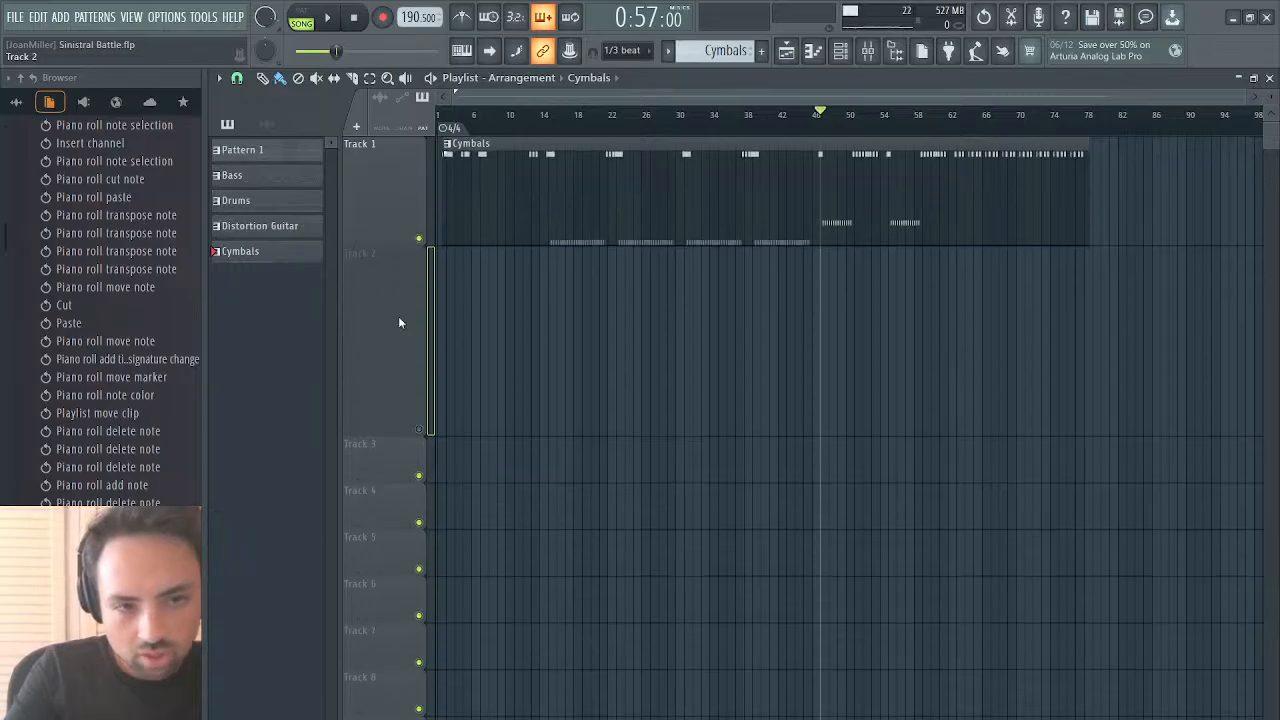
Step: Reduce the heights of Track 2 and Track 1, and delete the Cymbals clip from the playlist
left_click_drag(390, 435, 408, 323)
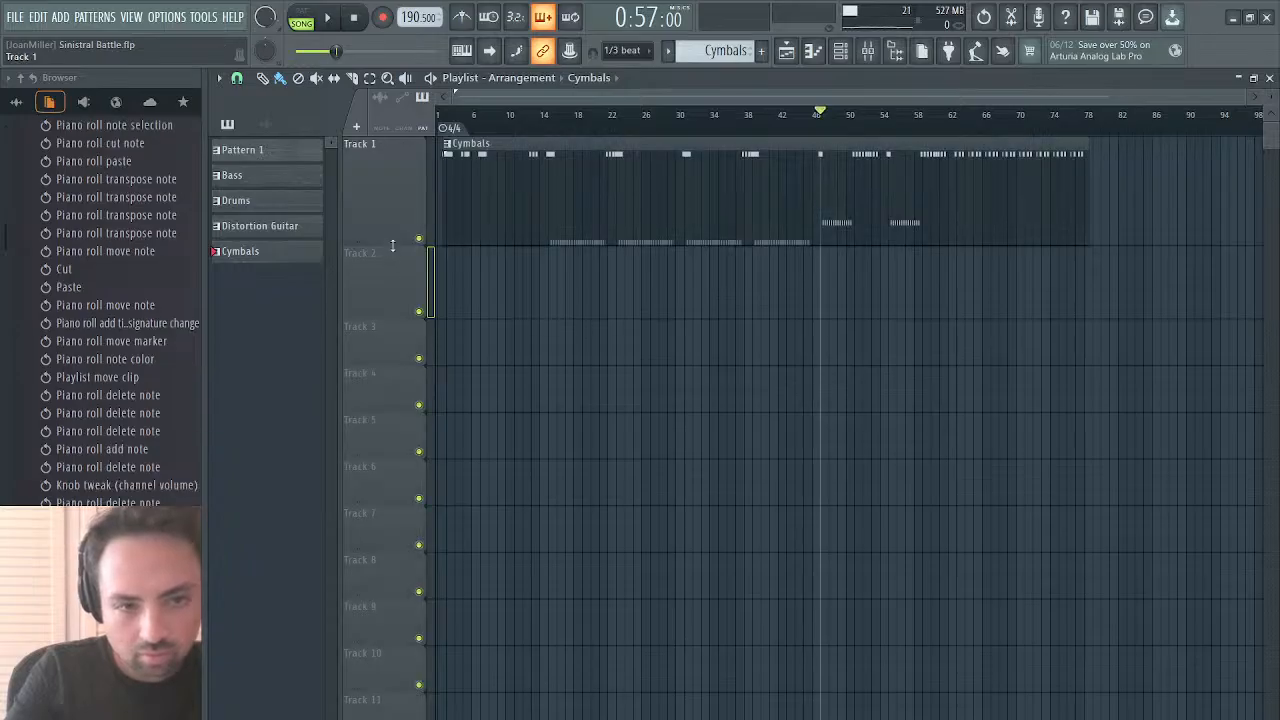
left_click_drag(391, 247, 398, 194)
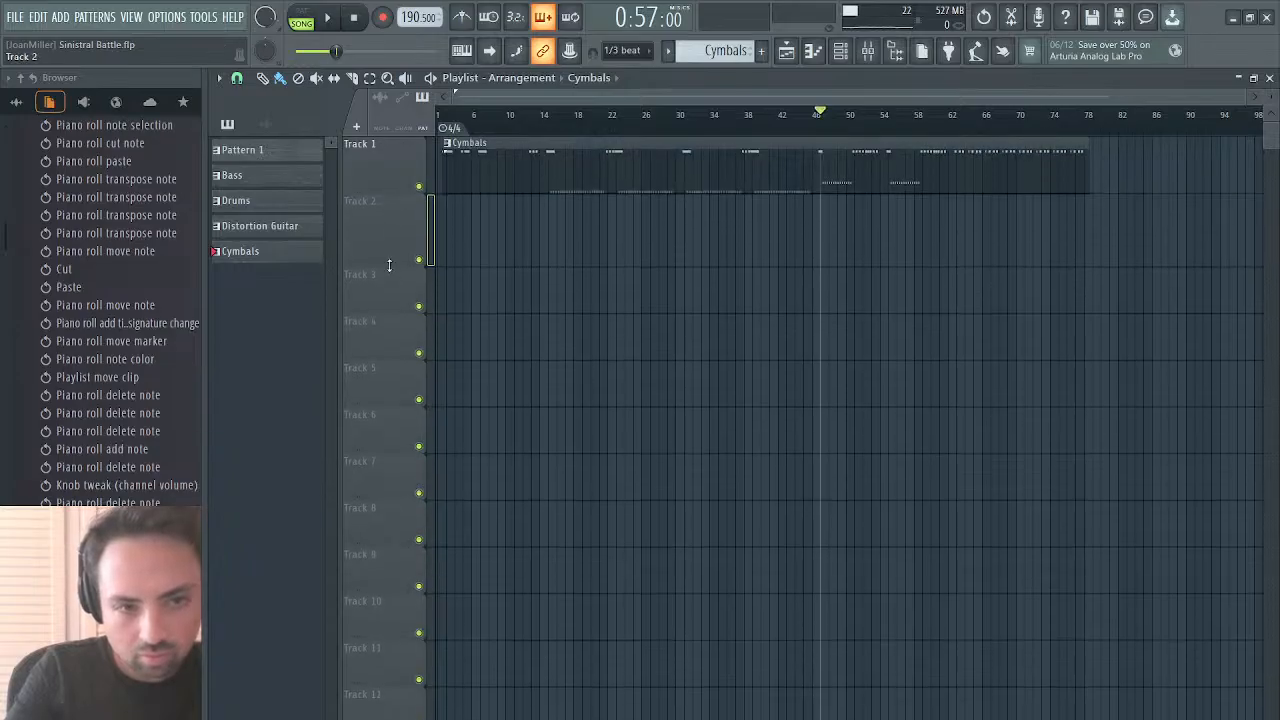
left_click_drag(389, 265, 395, 243)
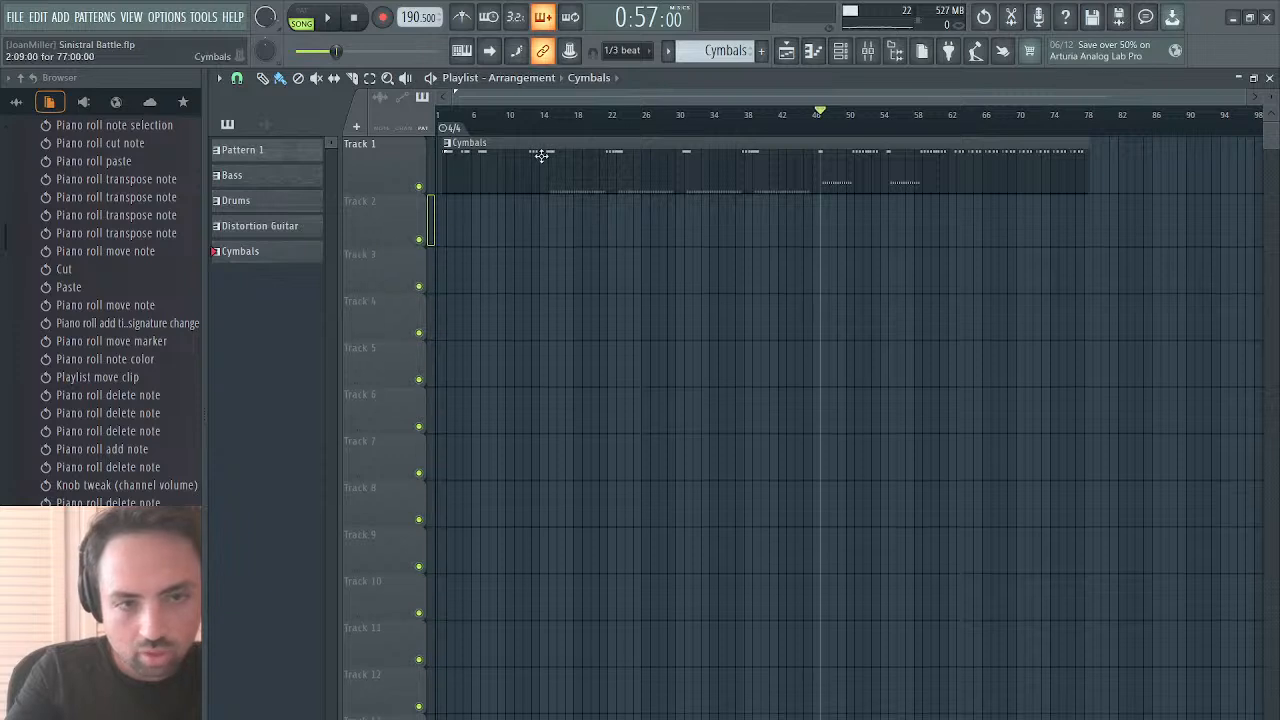
right_click(503, 160)
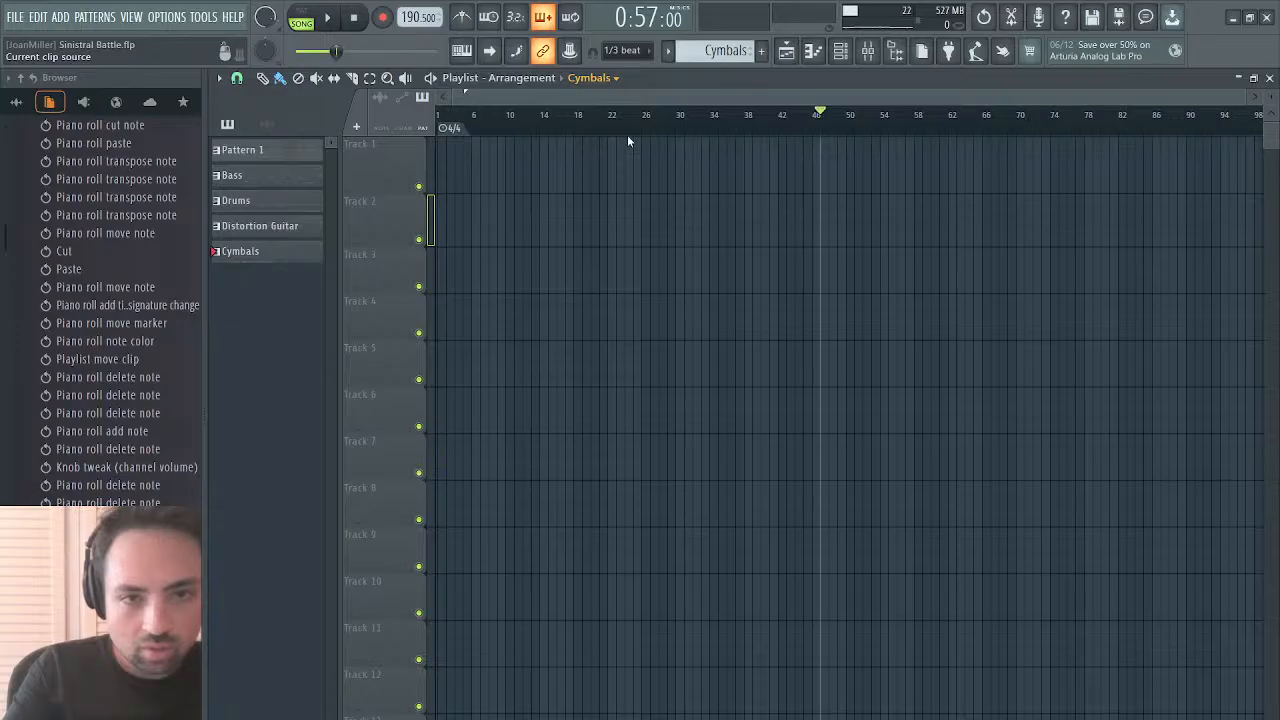
Step: Play Pattern 1 in pattern mode and rename the pattern as Strings
key("1")
left_click(301, 11)
left_click(328, 18)
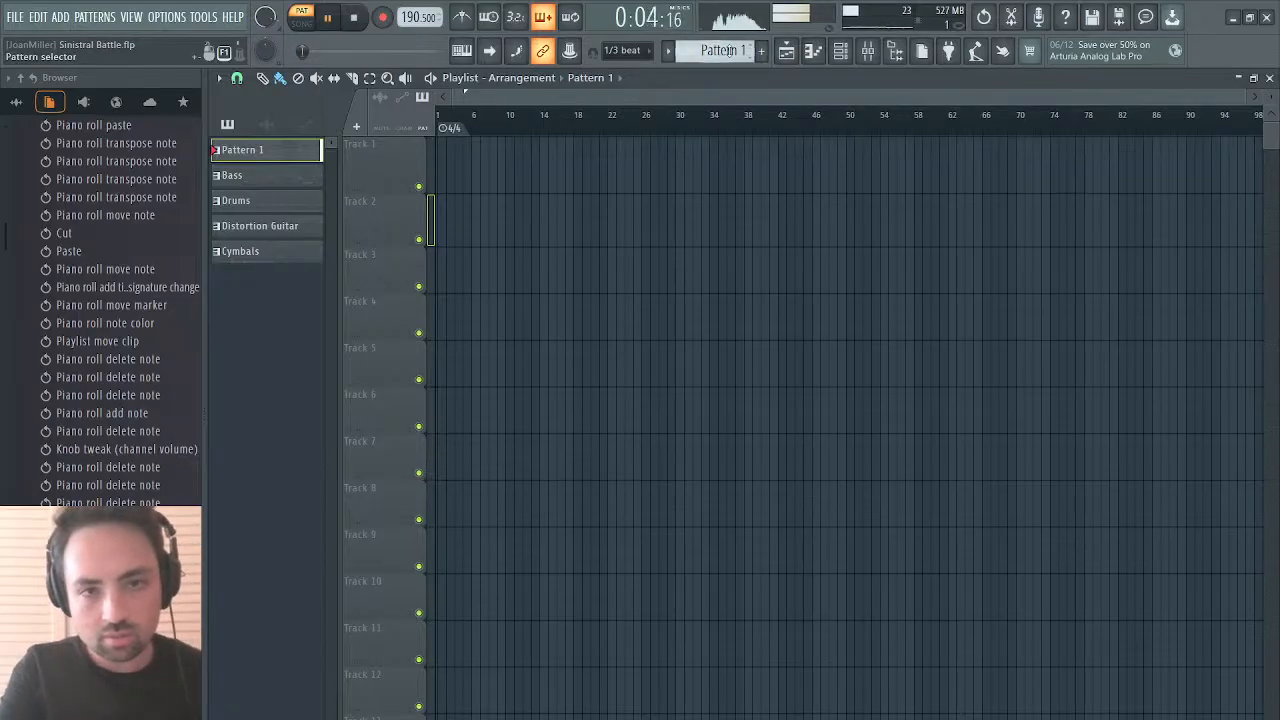
type("Strings")
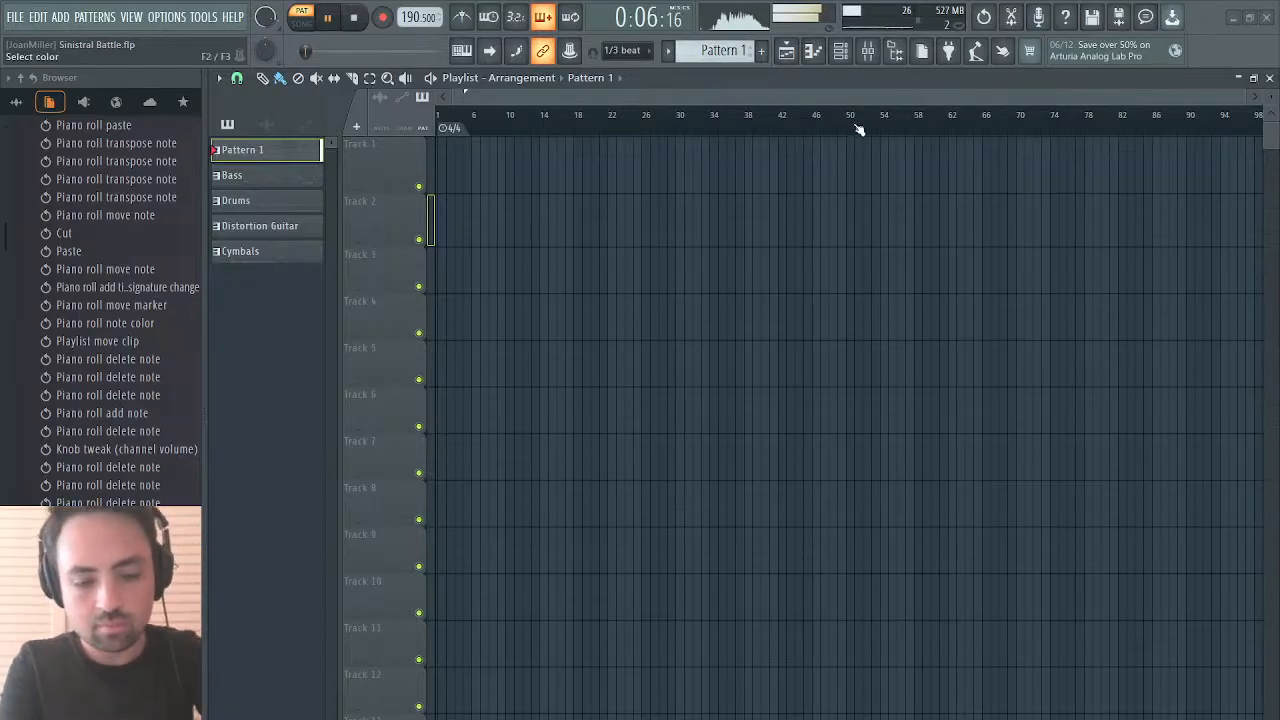
key("Return")
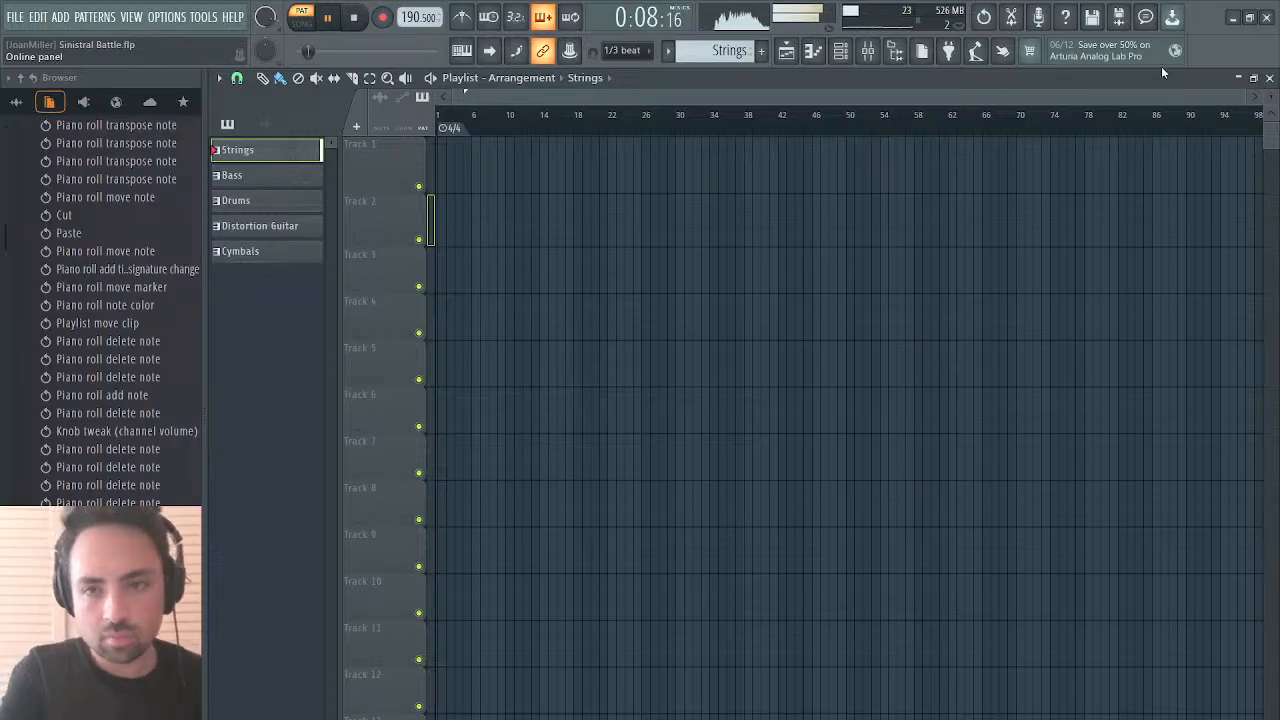
Step: Close the playlist and check in Kontakt which instruments the Strings pattern plays, then close the plugin window
left_click(1269, 77)
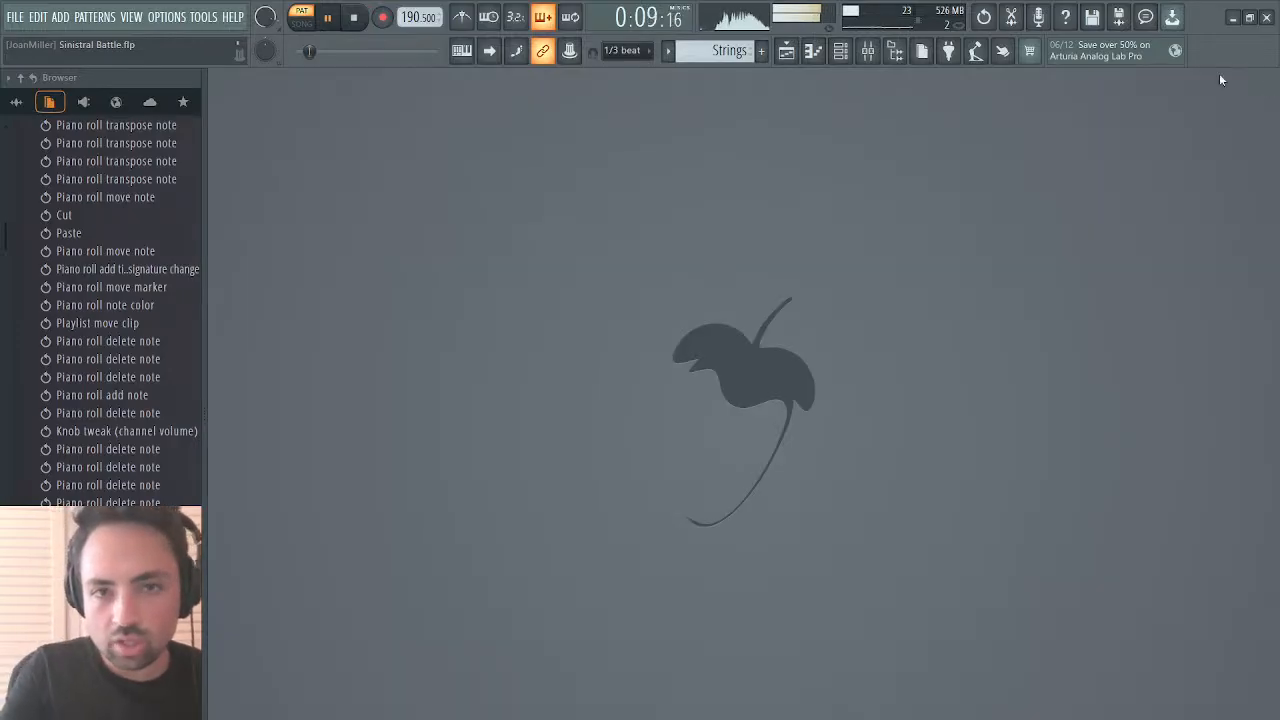
left_click(840, 51)
left_click(350, 121)
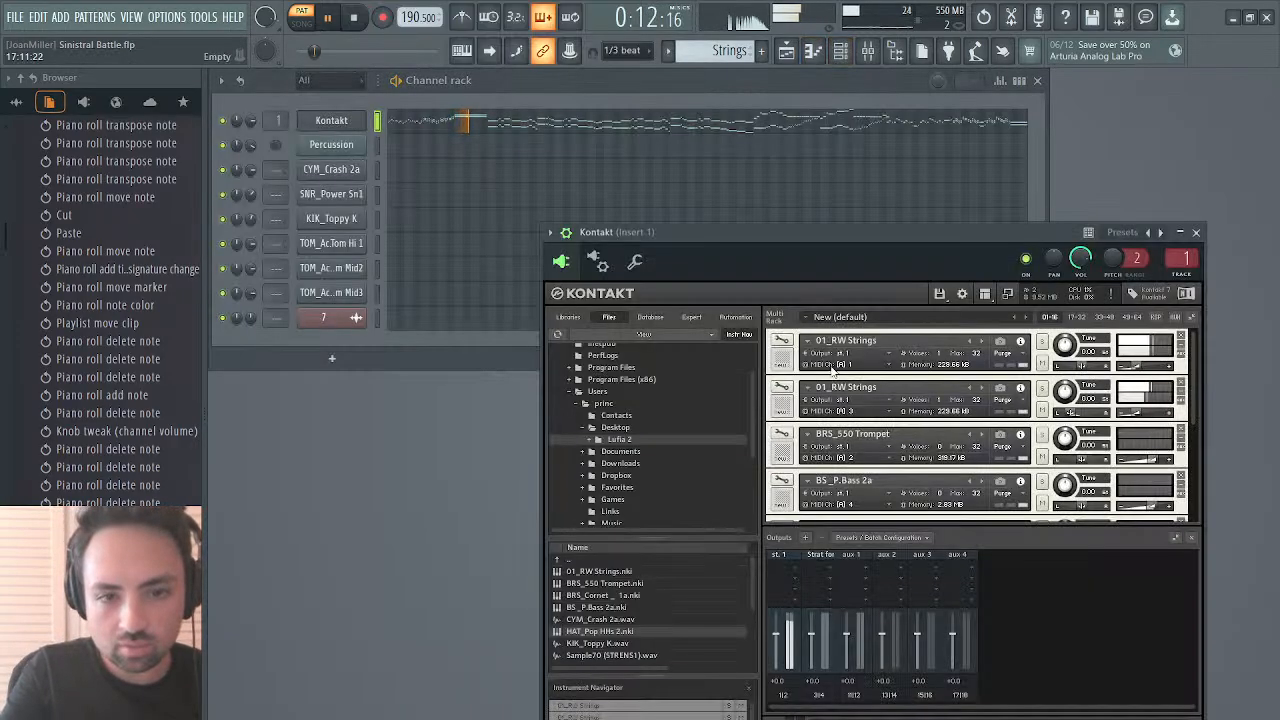
left_click(1196, 232)
Step: Scale down the velocities of the Kontakt notes in the Strings pattern by about 25% and close the piano roll
left_click(702, 133)
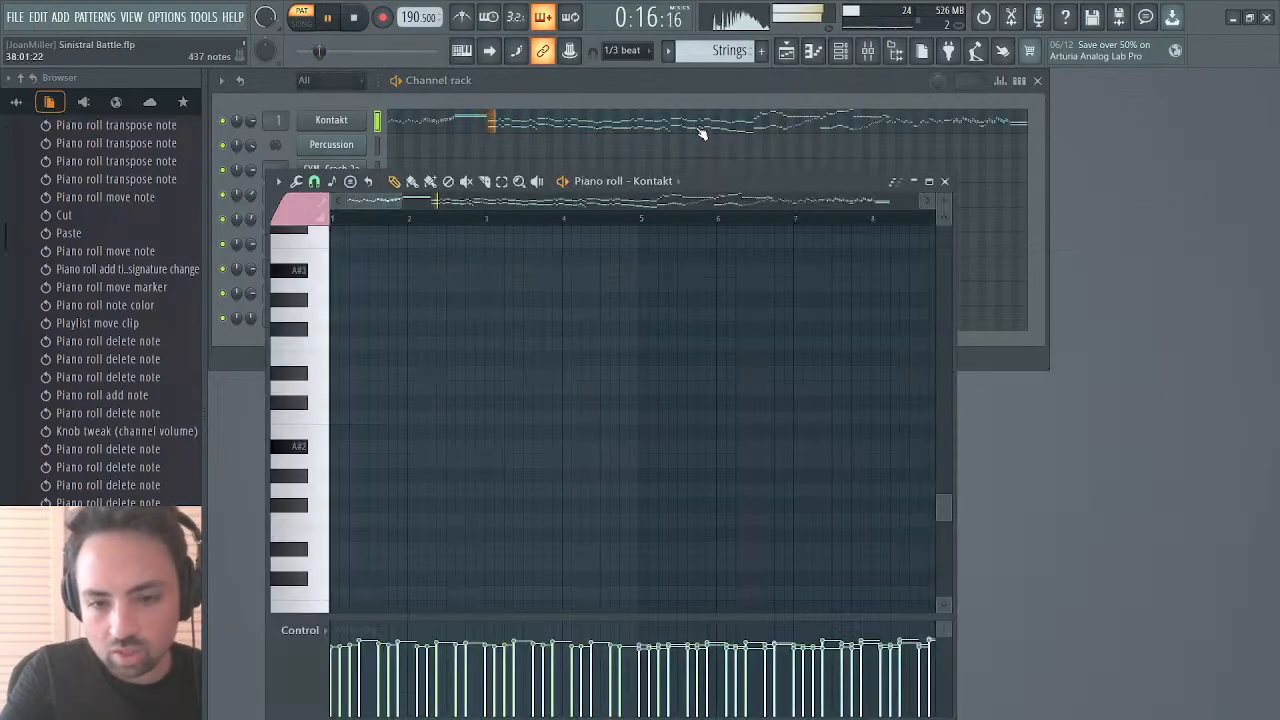
left_click_drag(400, 201, 1026, 234)
key("alt+x")
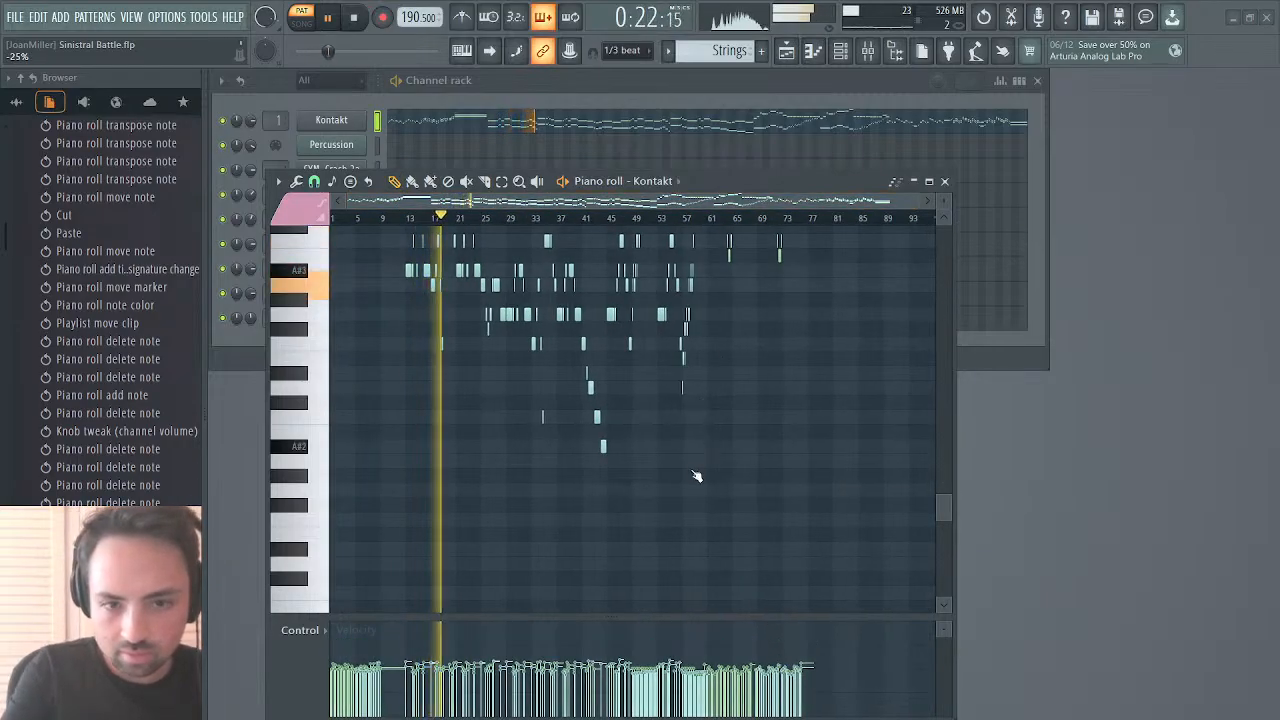
left_click(944, 181)
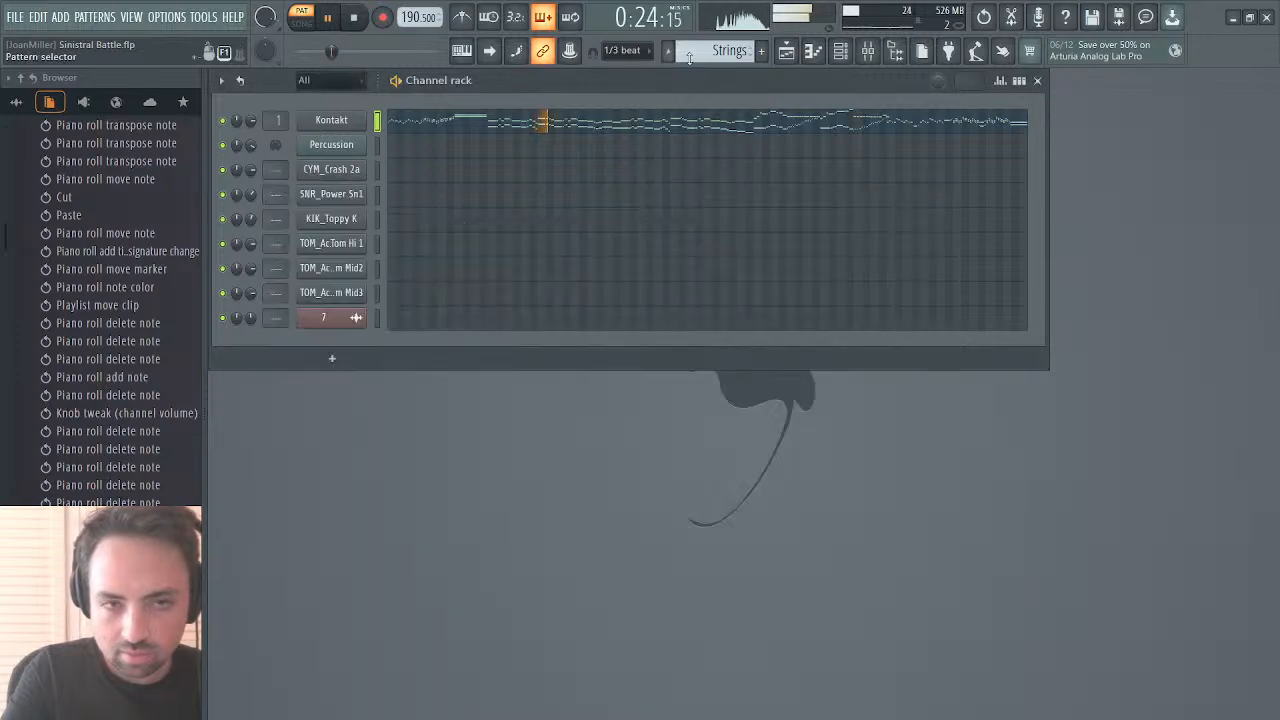
Step: Place the Strings pattern on Track 1 of the playlist and align the start of its clip with bar 2
left_click(786, 50)
left_click(484, 160)
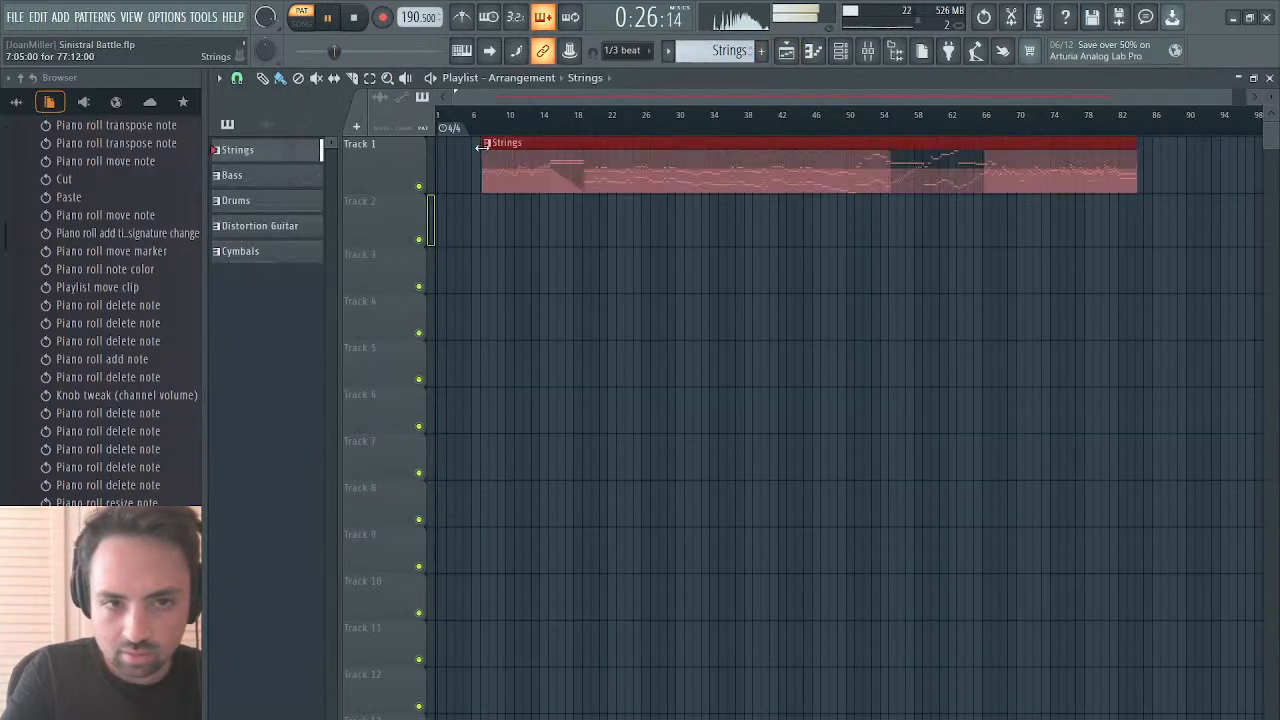
left_click_drag(508, 166, 463, 166)
left_click(354, 18)
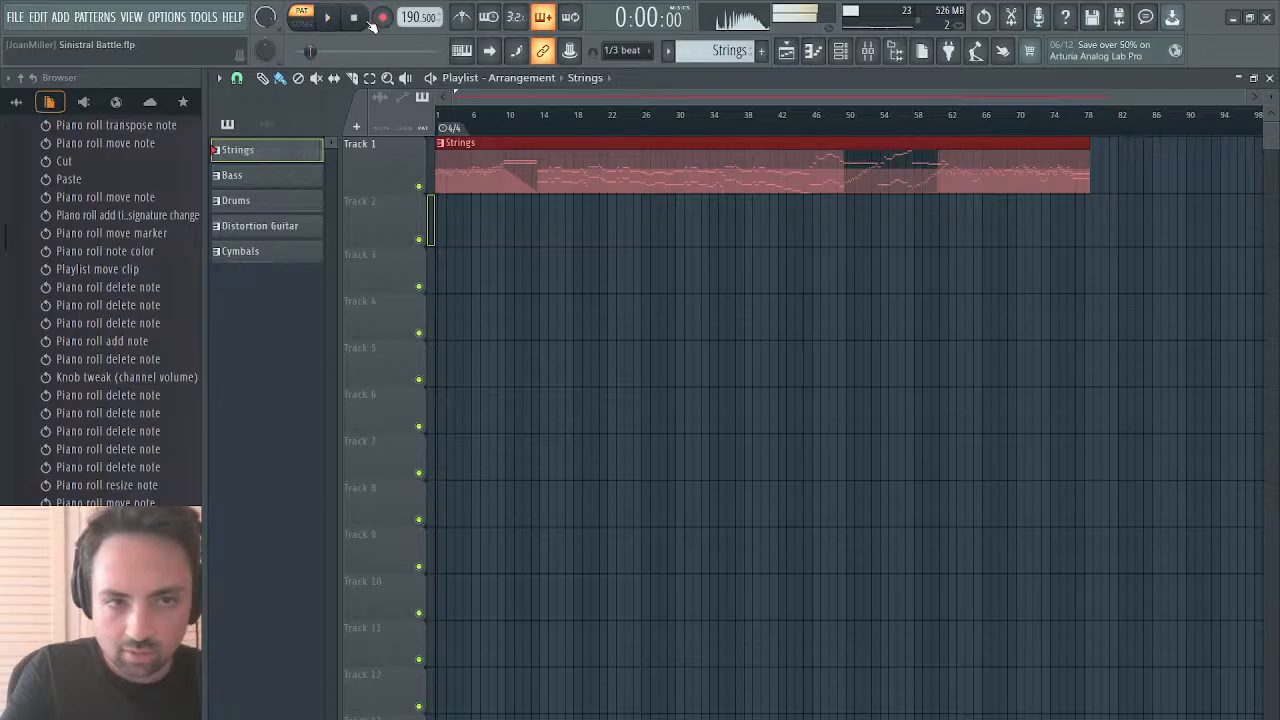
left_click(327, 18)
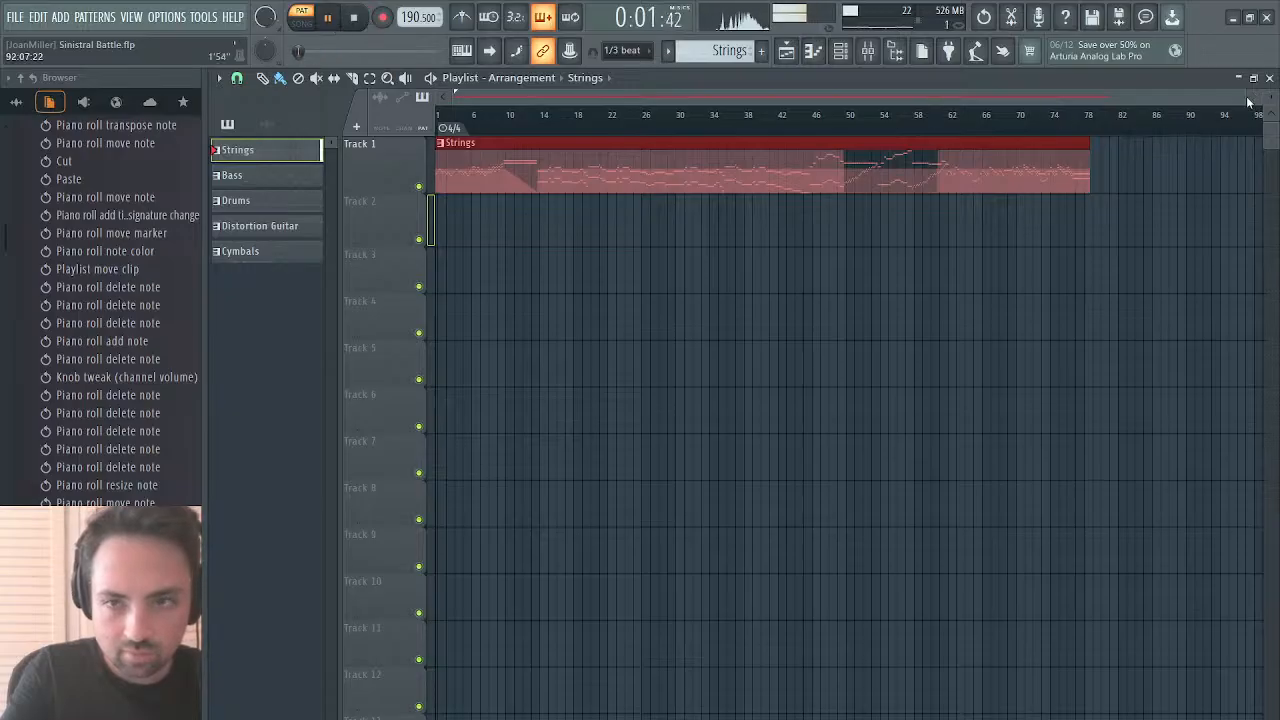
left_click_drag(1248, 101, 600, 91)
key("space")
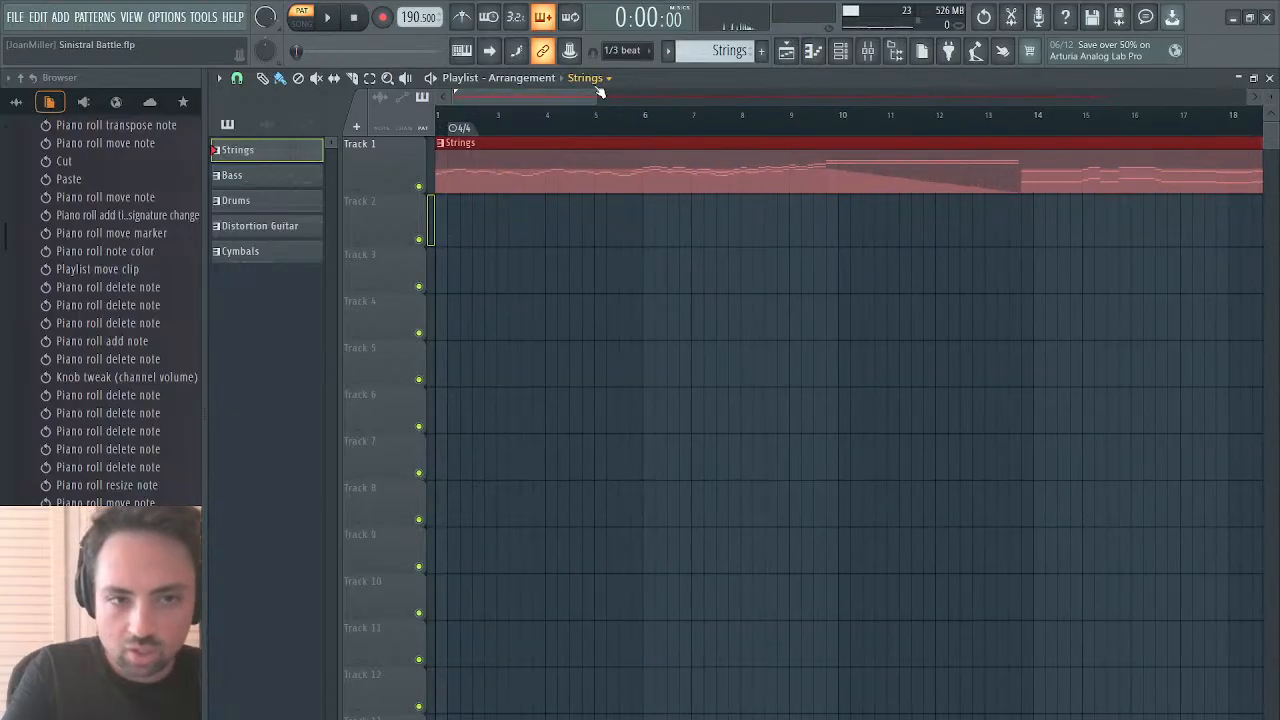
mouse_move(492, 148)
left_mouse_down()
mouse_move(523, 150)
mouse_move(509, 153)
left_mouse_up()
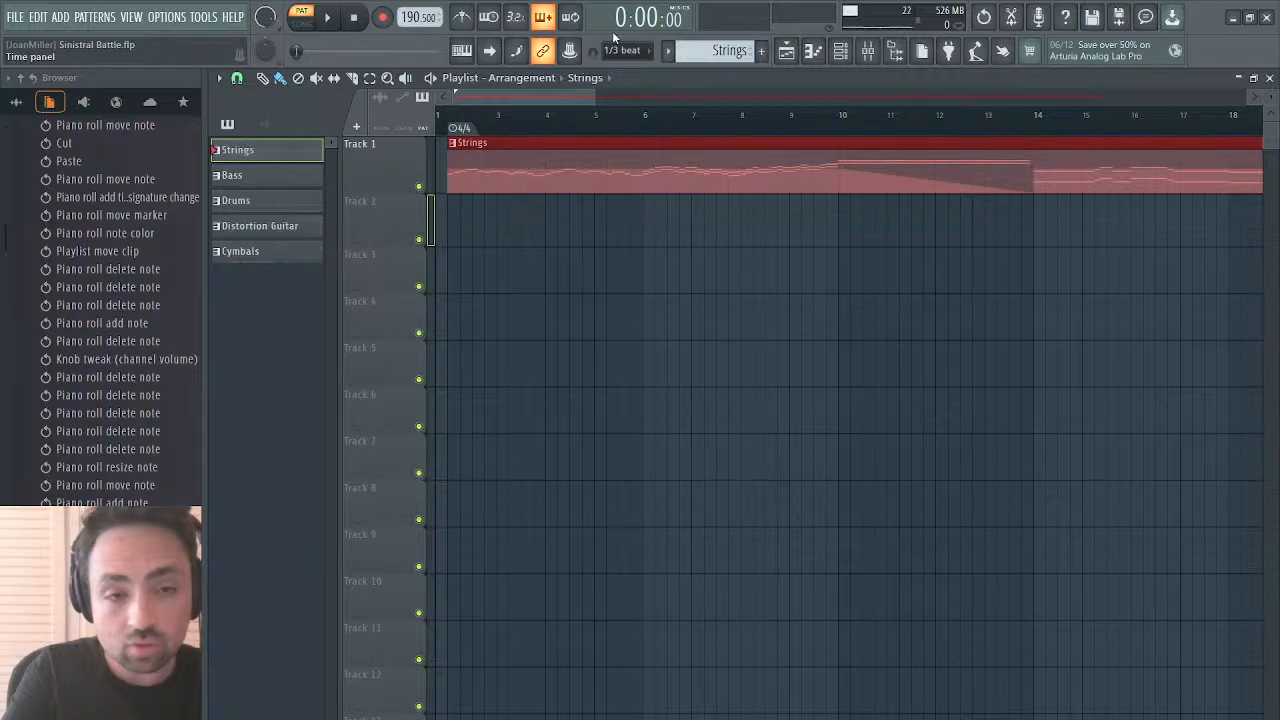
Step: Choose the Distortion Guitar pattern and place it on Track 2, starting at bar 2
scroll(724, 42, "down", 1)
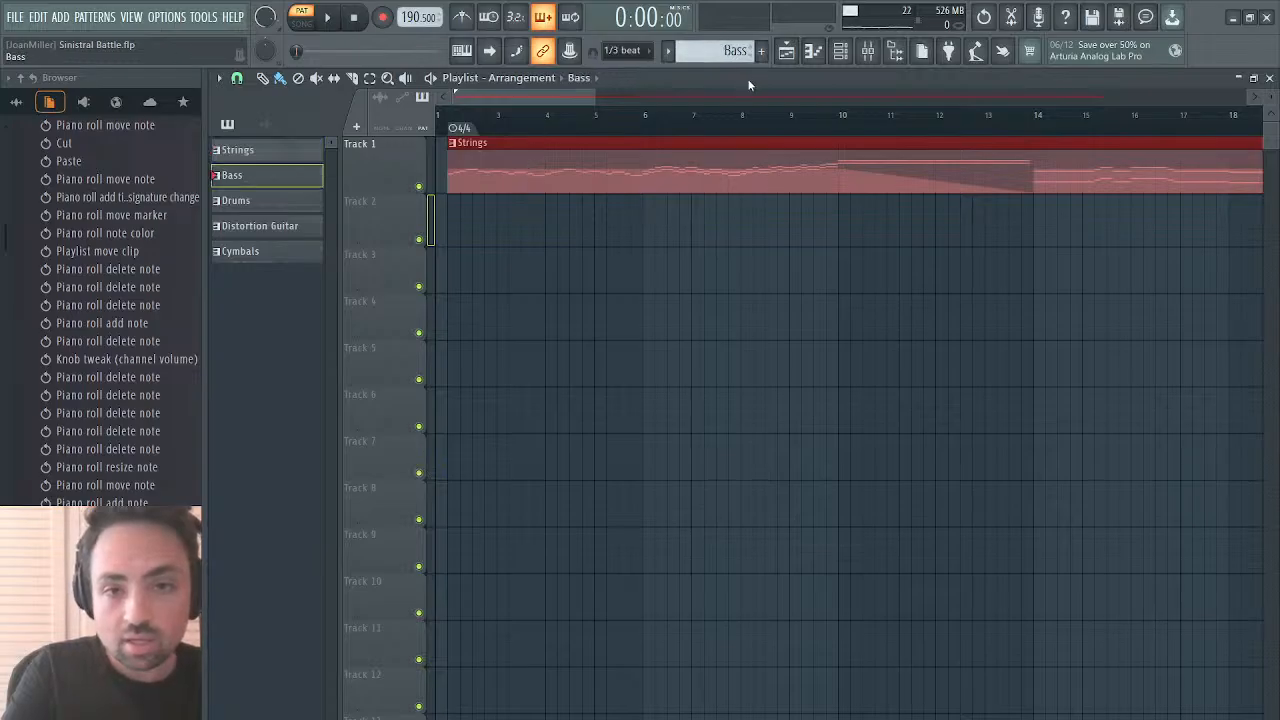
left_click_drag(767, 79, 763, 93)
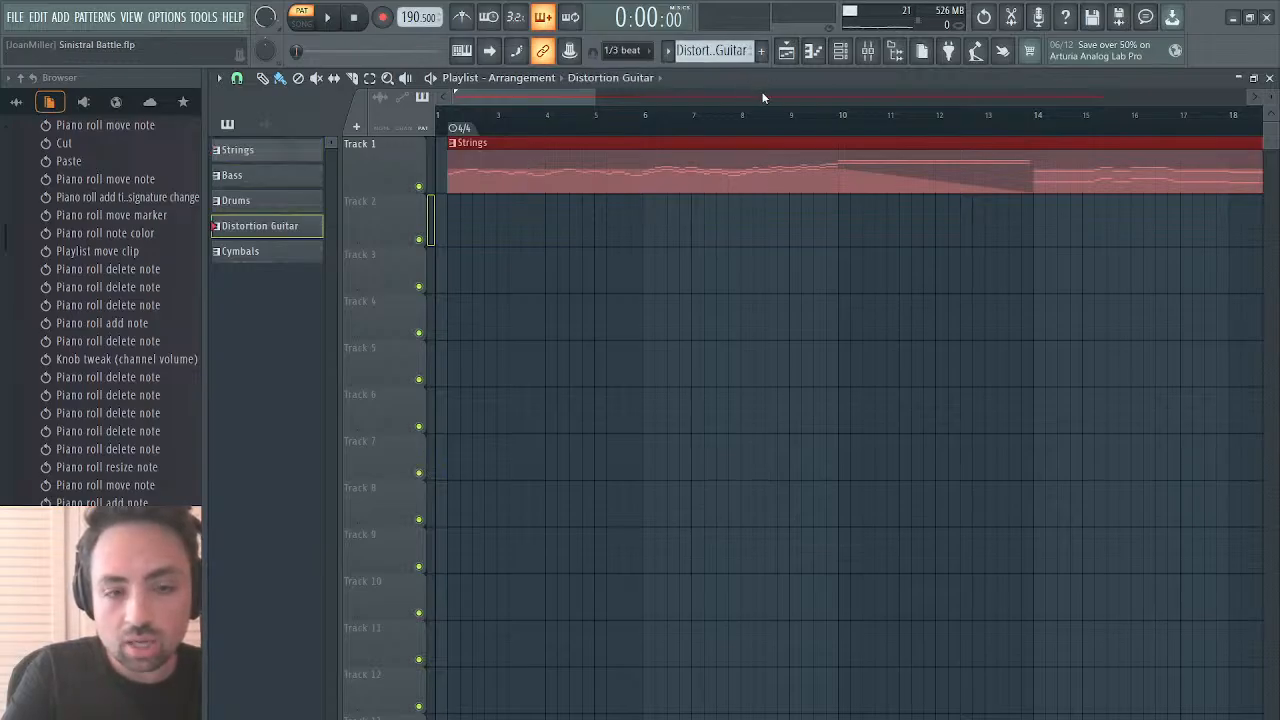
left_click(478, 216)
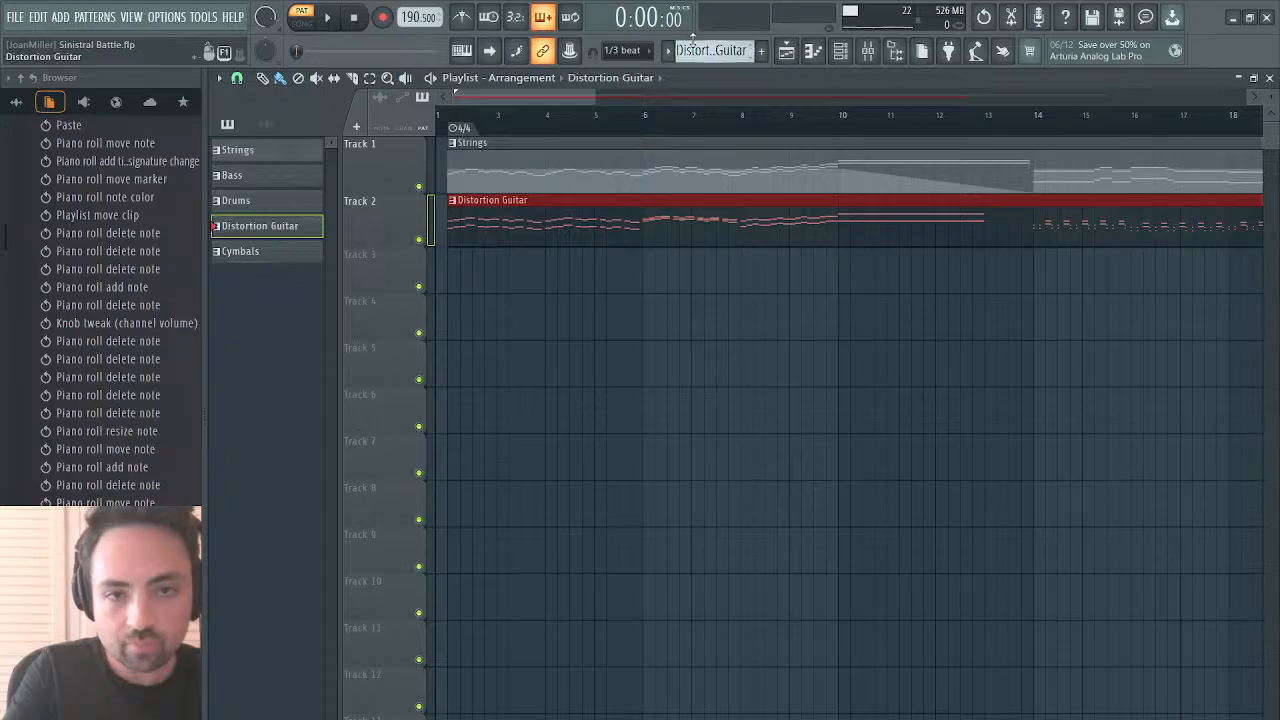
Step: Choose the Drums pattern and place it on Track 4, starting at bar 1
scroll(695, 45, "down", 1)
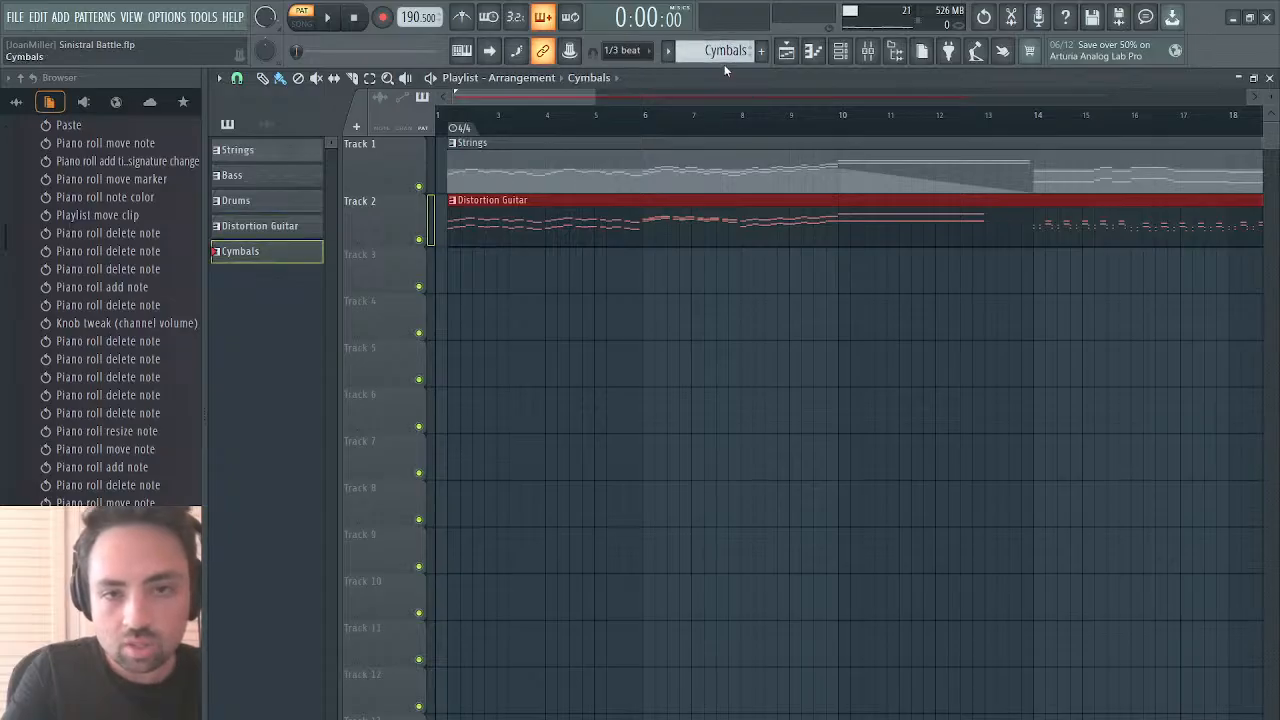
scroll(725, 67, "up", 3)
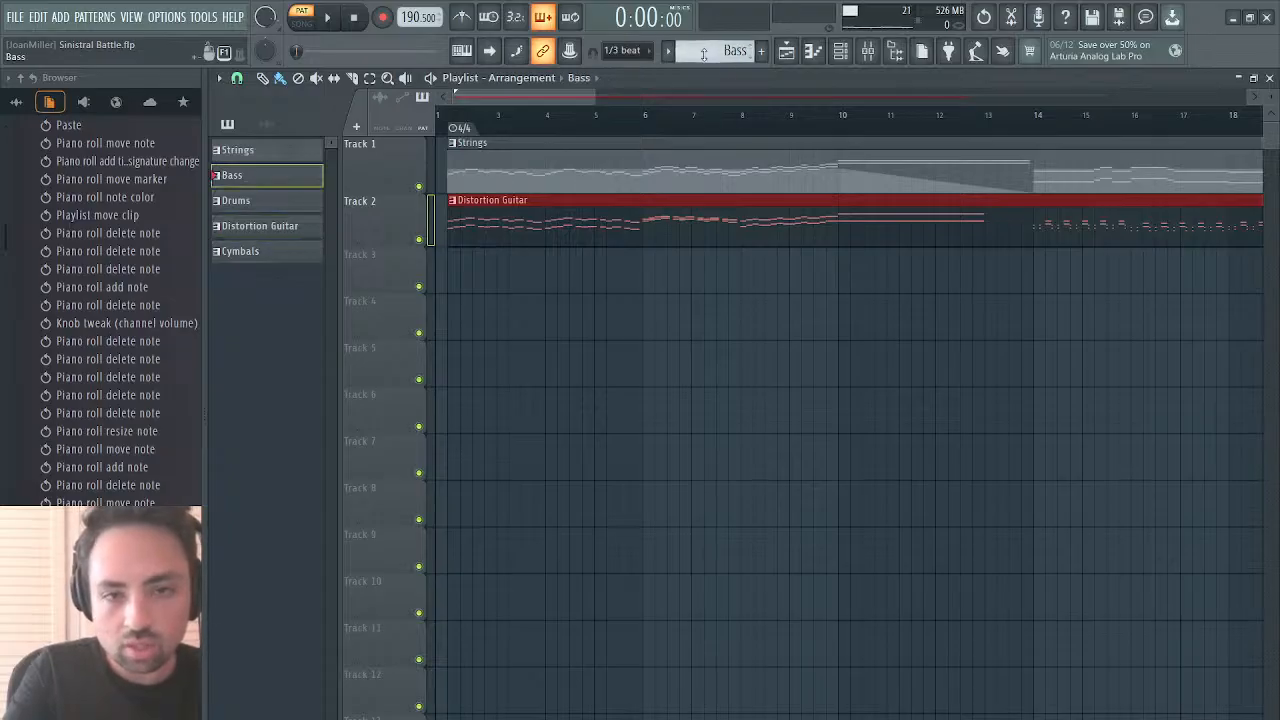
left_click_drag(741, 84, 738, 92)
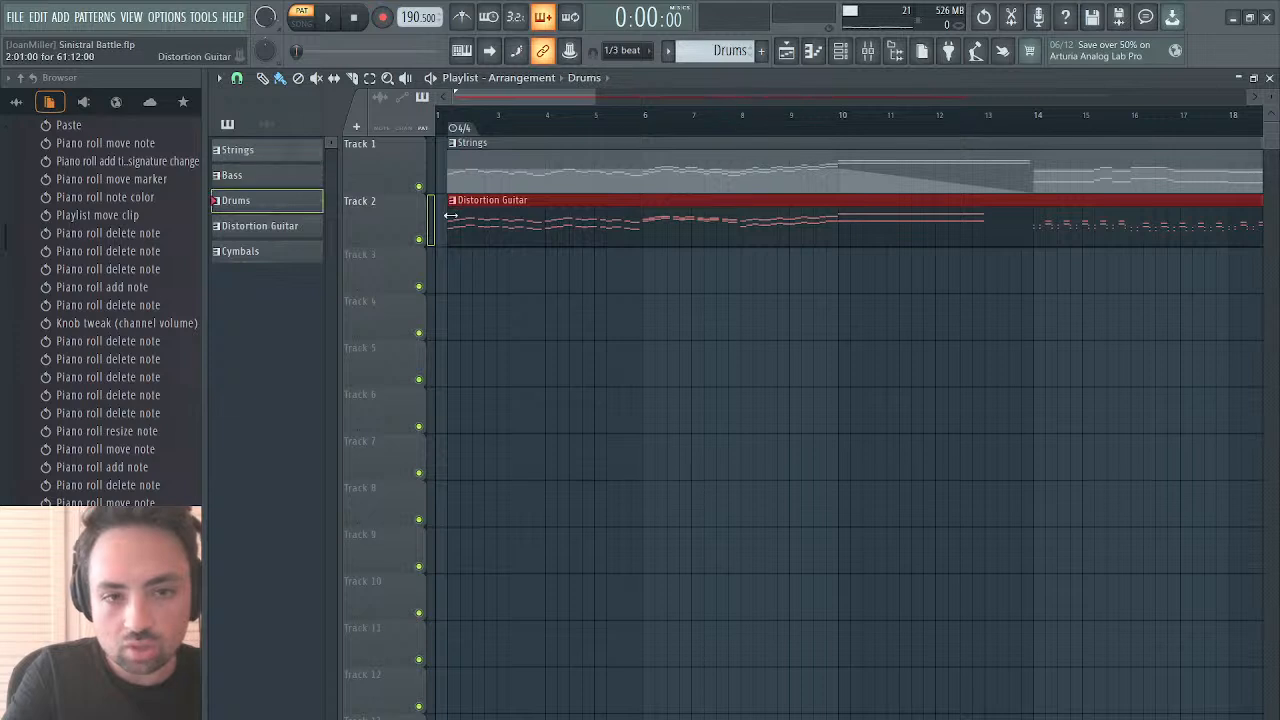
left_click(459, 268)
left_click_drag(490, 266, 468, 269)
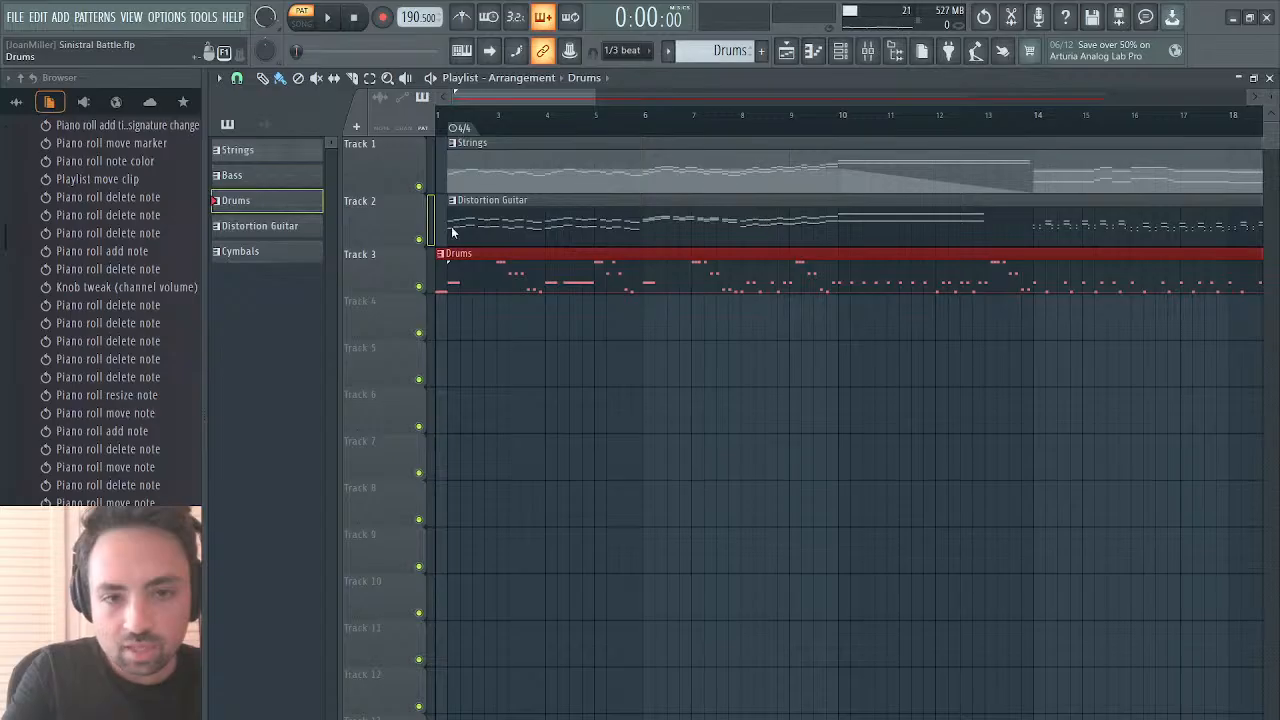
left_click_drag(471, 277, 470, 344)
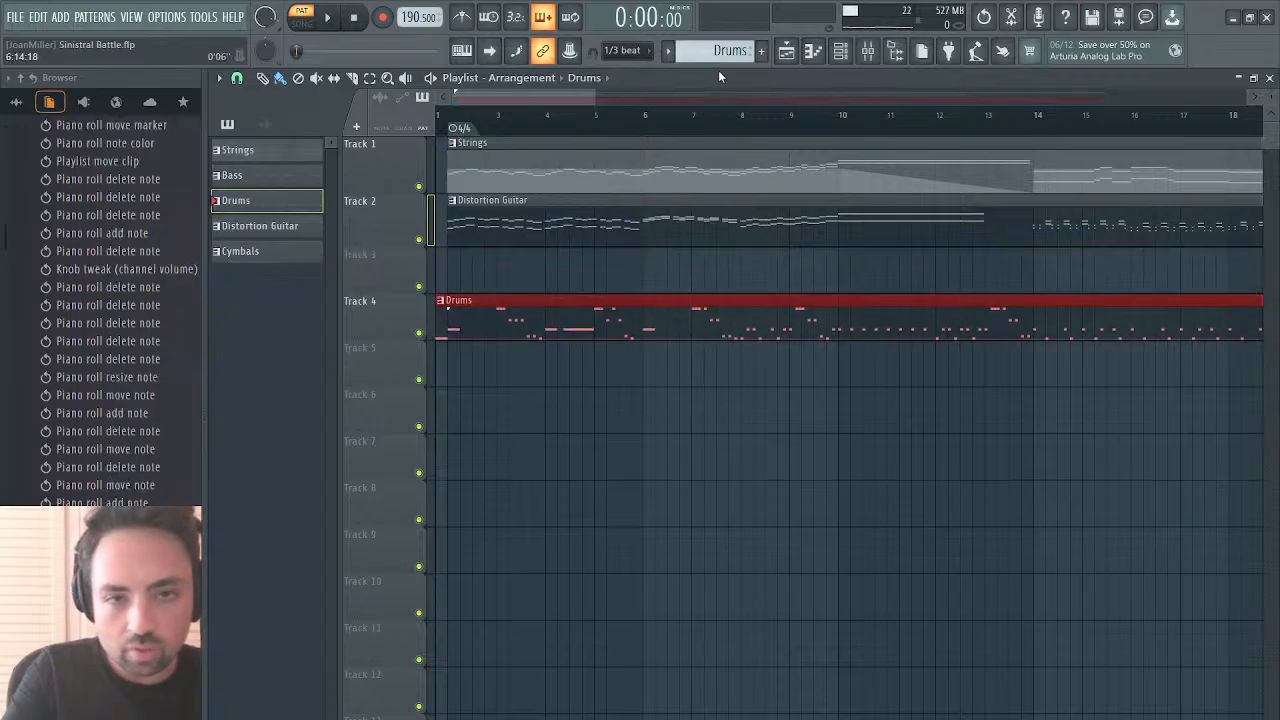
Step: Choose the Cymbals pattern and place it on Track 3, starting at bar 1
left_click(778, 123)
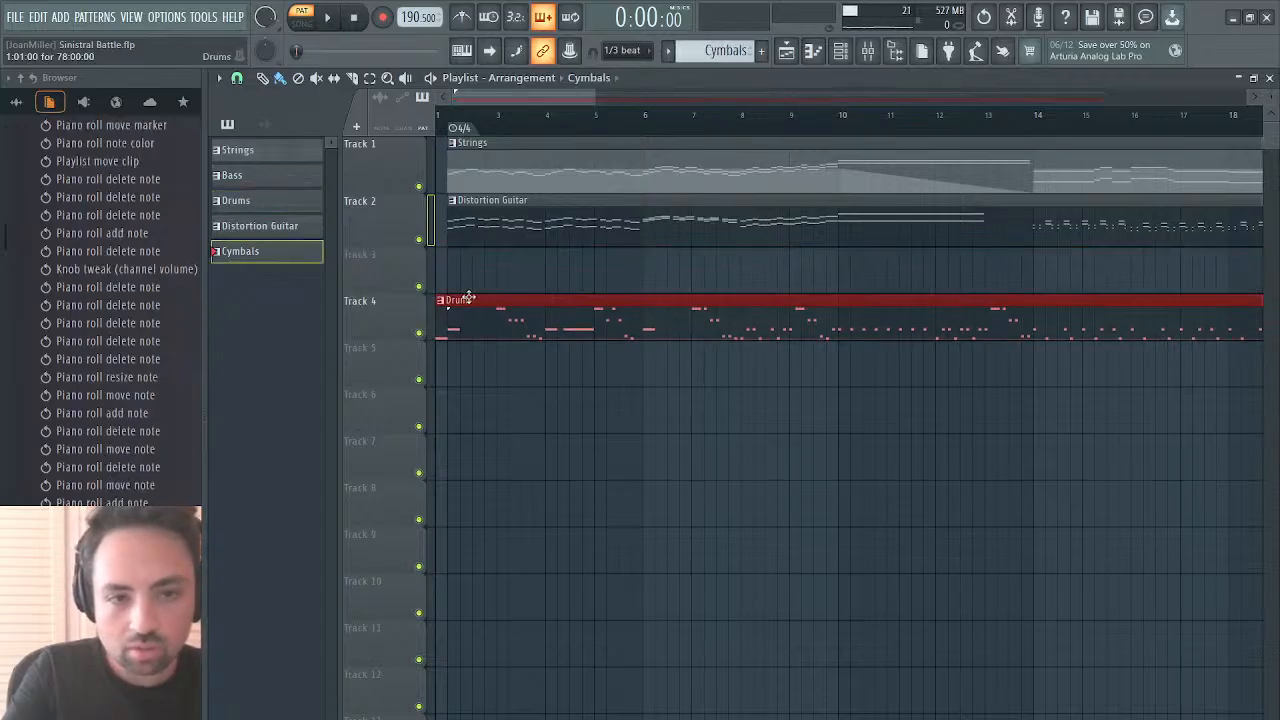
left_click(510, 263)
left_click_drag(541, 265, 463, 271)
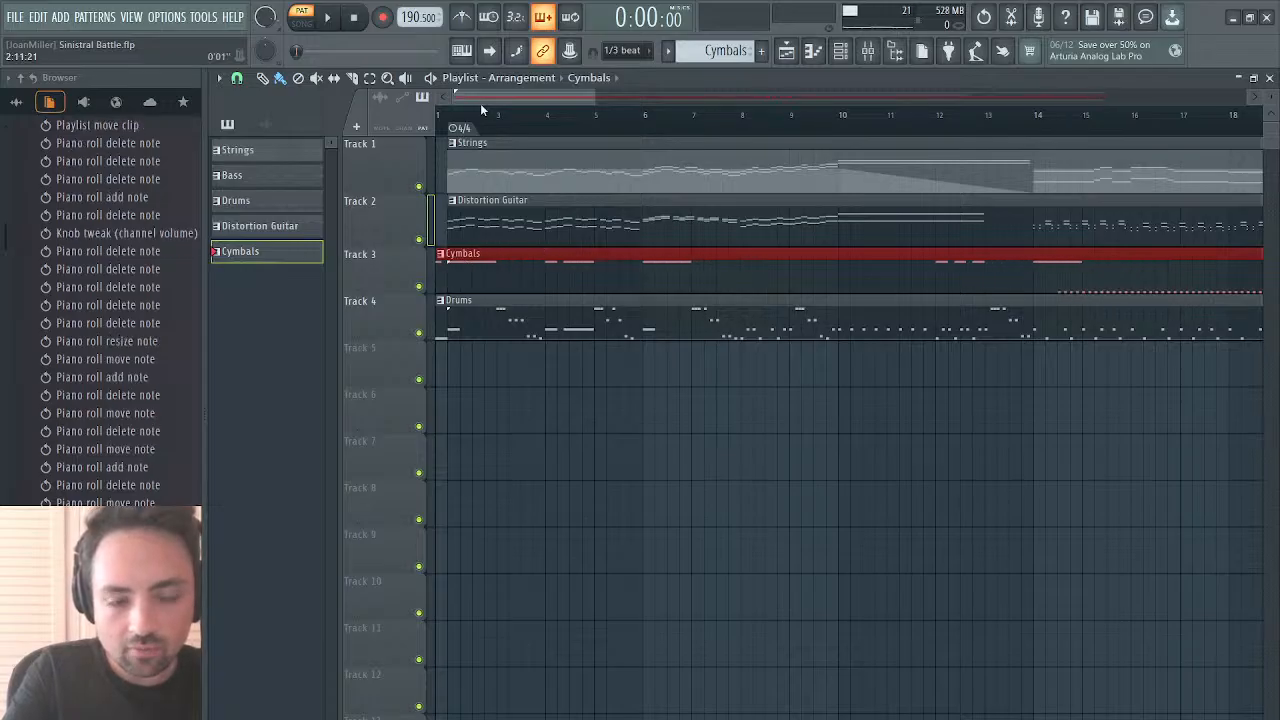
Step: Switch playback to song mode and listen to the opening bars of the combined arrangement
left_click(327, 17)
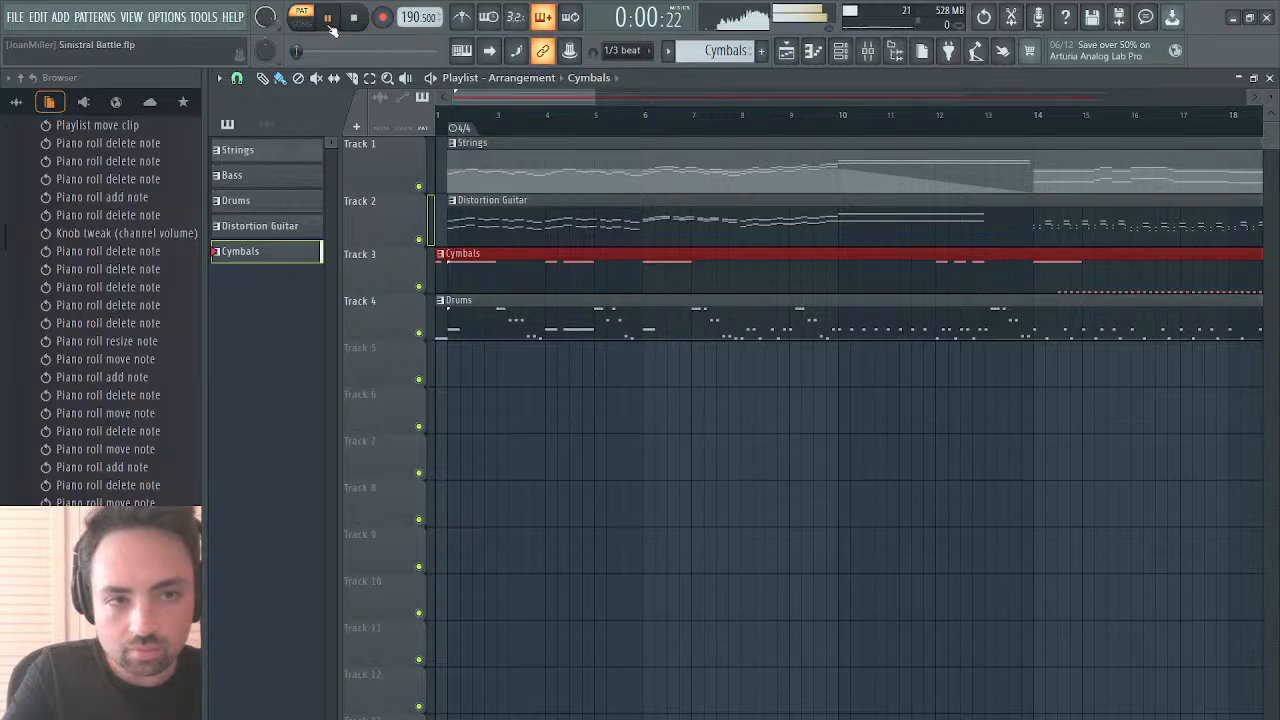
left_click(302, 22)
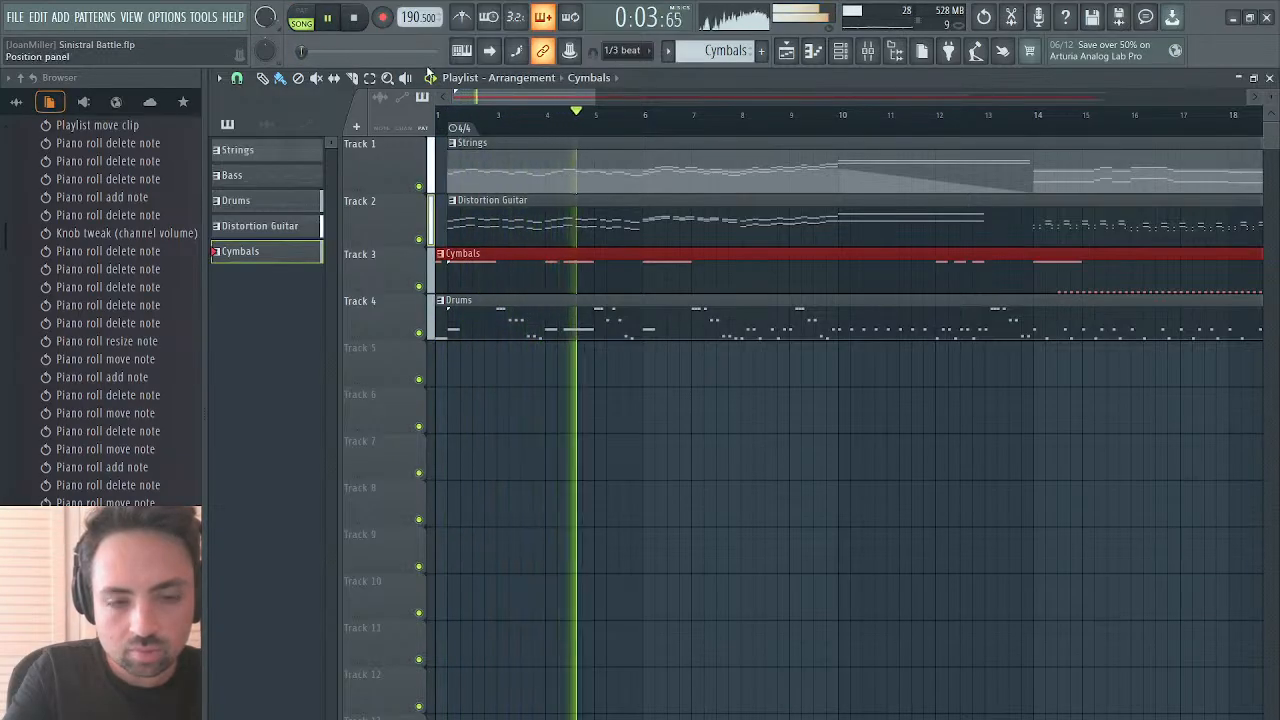
key("space")
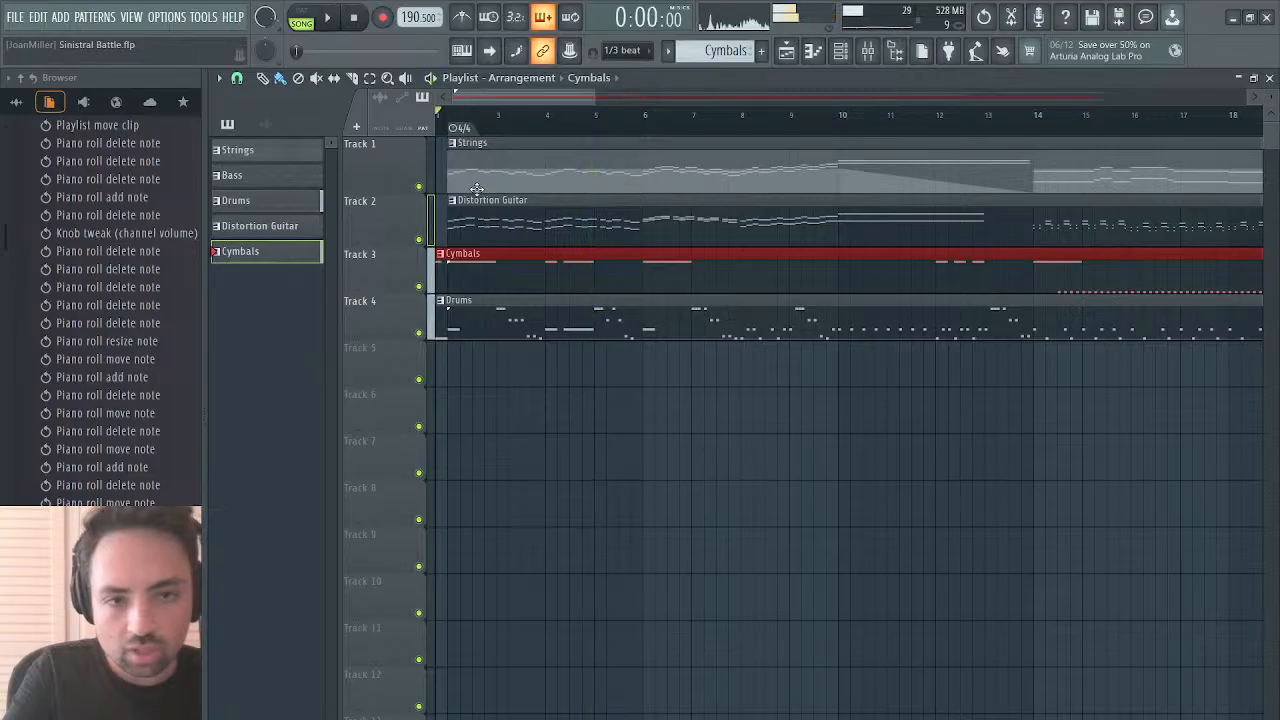
Step: Solo the Distortion Guitar track, play it, and check in Kontakt which instruments and outputs it uses
right_click(419, 240)
key("space")
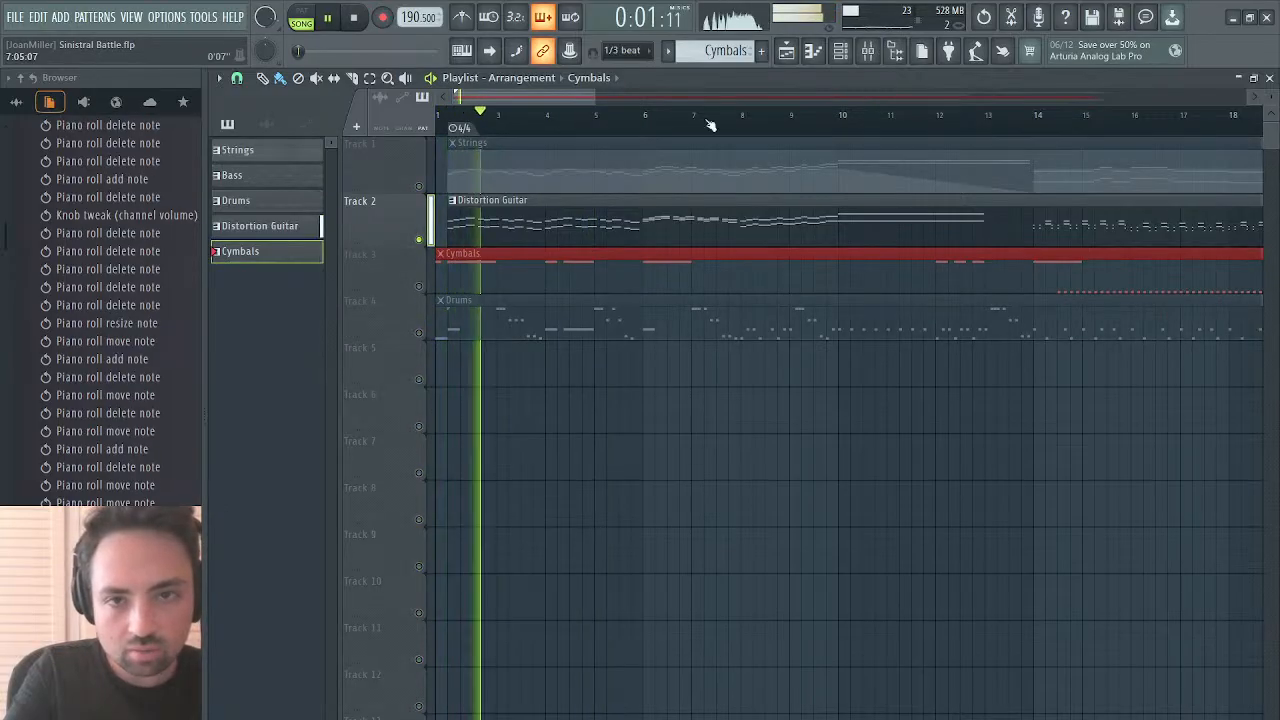
left_click(1269, 77)
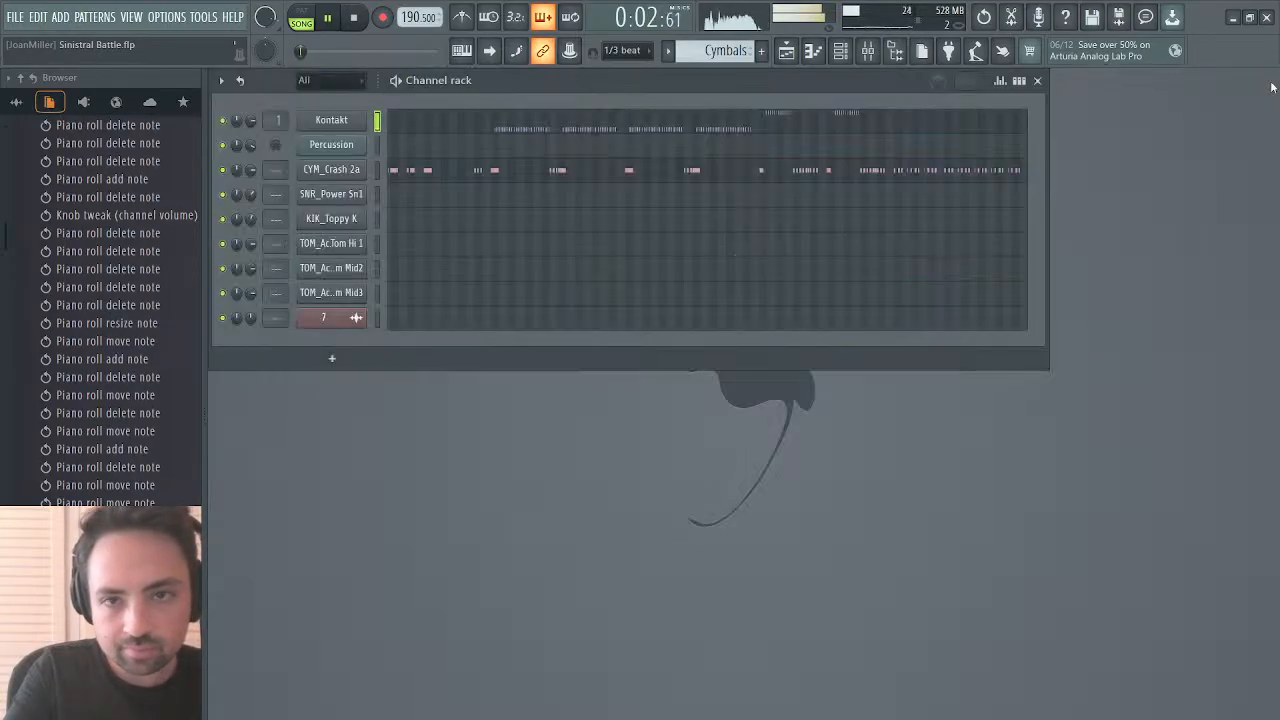
left_click(350, 120)
scroll(928, 460, "down", 3)
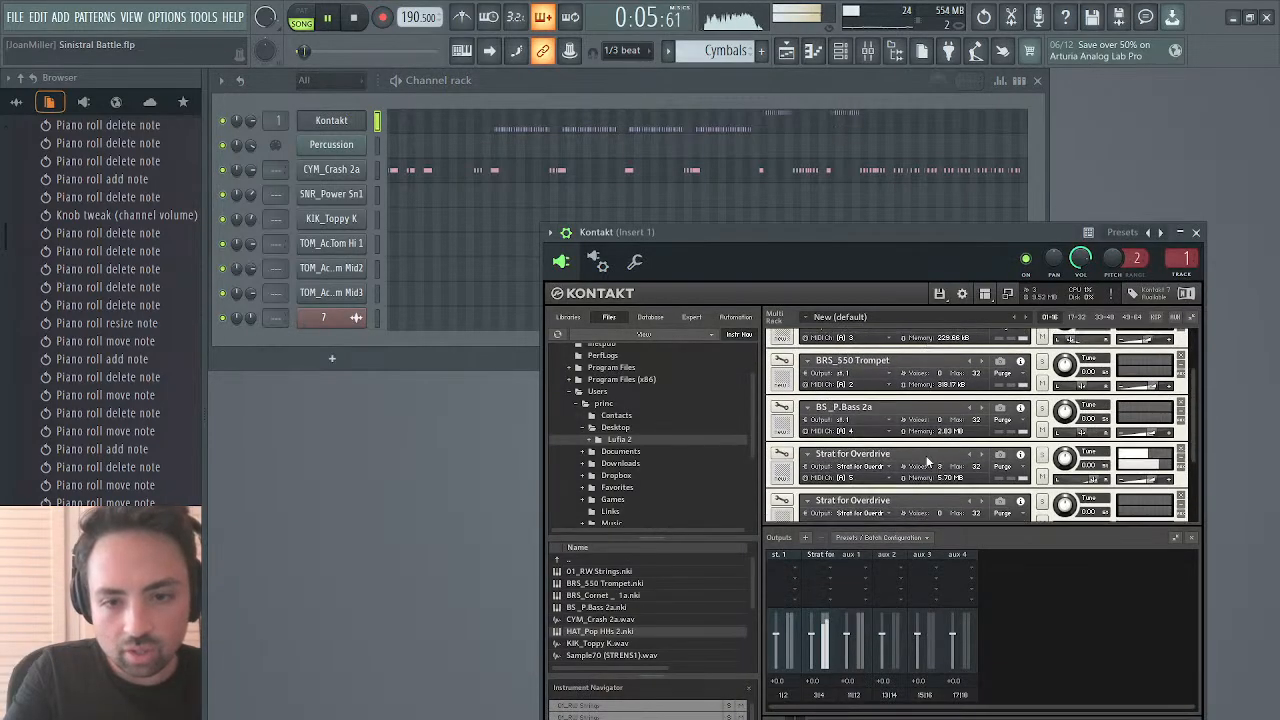
key("space")
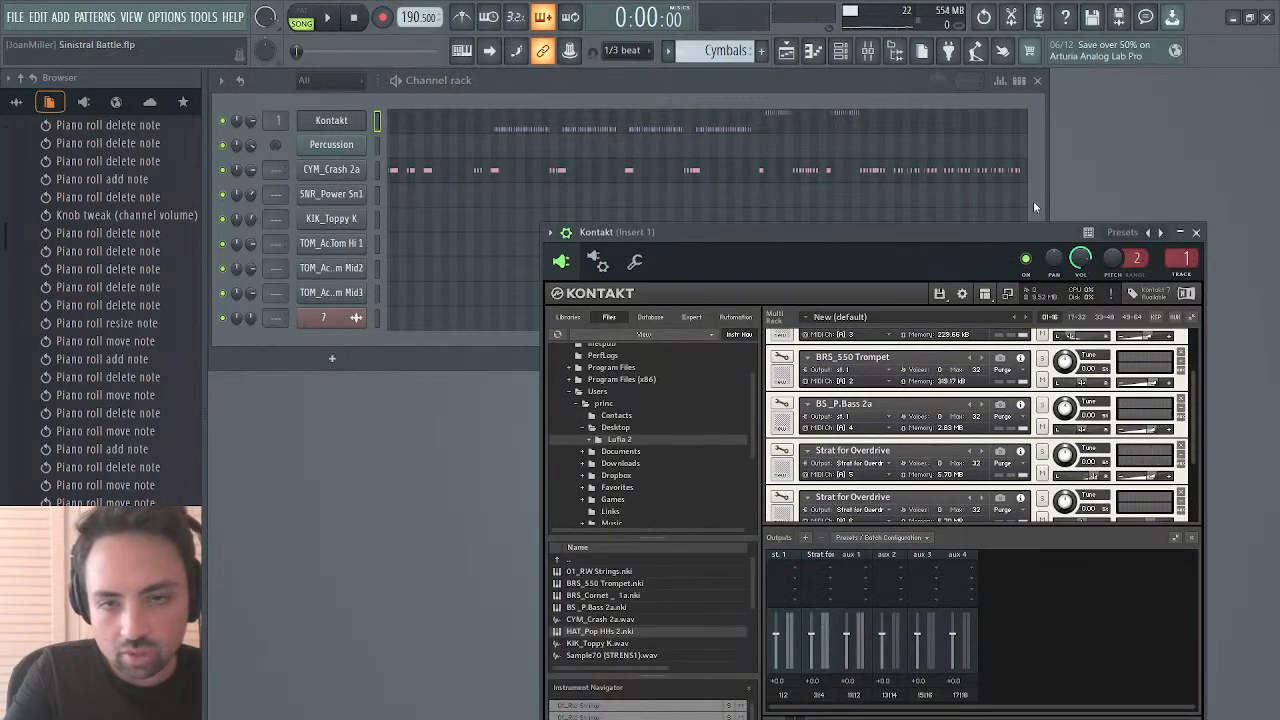
Step: Play the guitar part, lower the volume of mixer track Insert 3, and rename that track Electric Guitar
left_click(868, 52)
key("space")
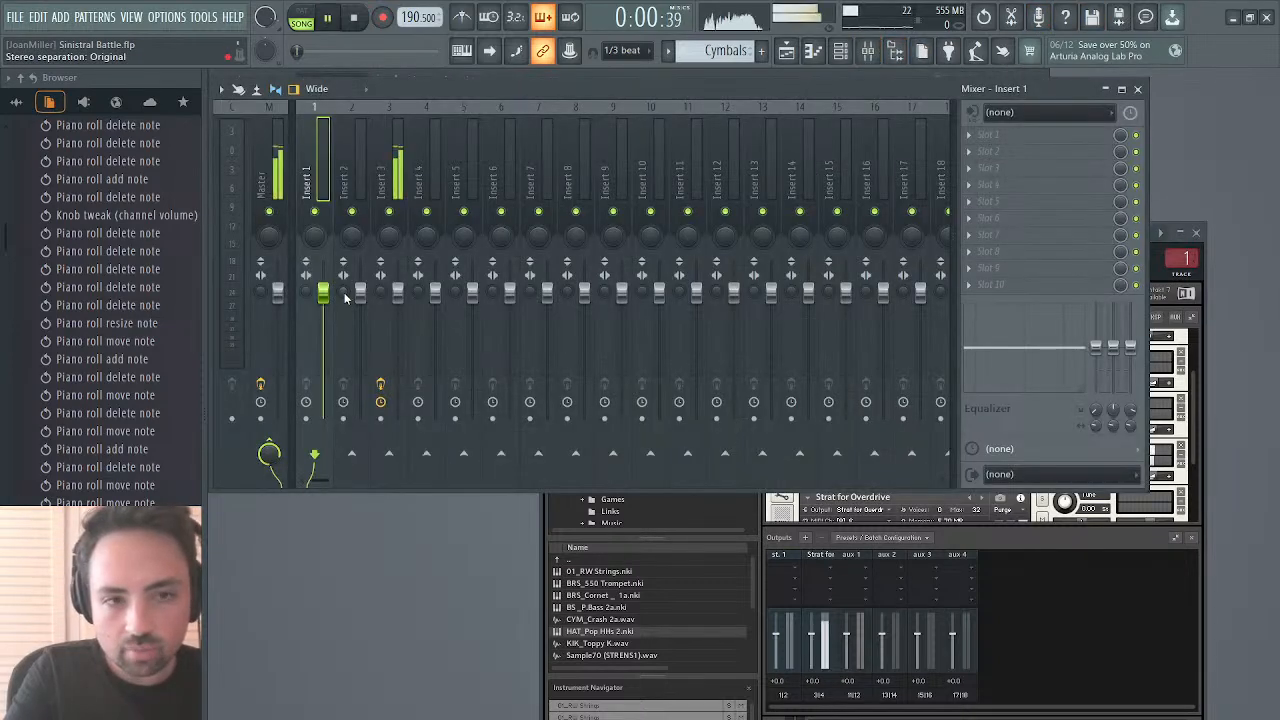
left_click_drag(397, 291, 398, 312)
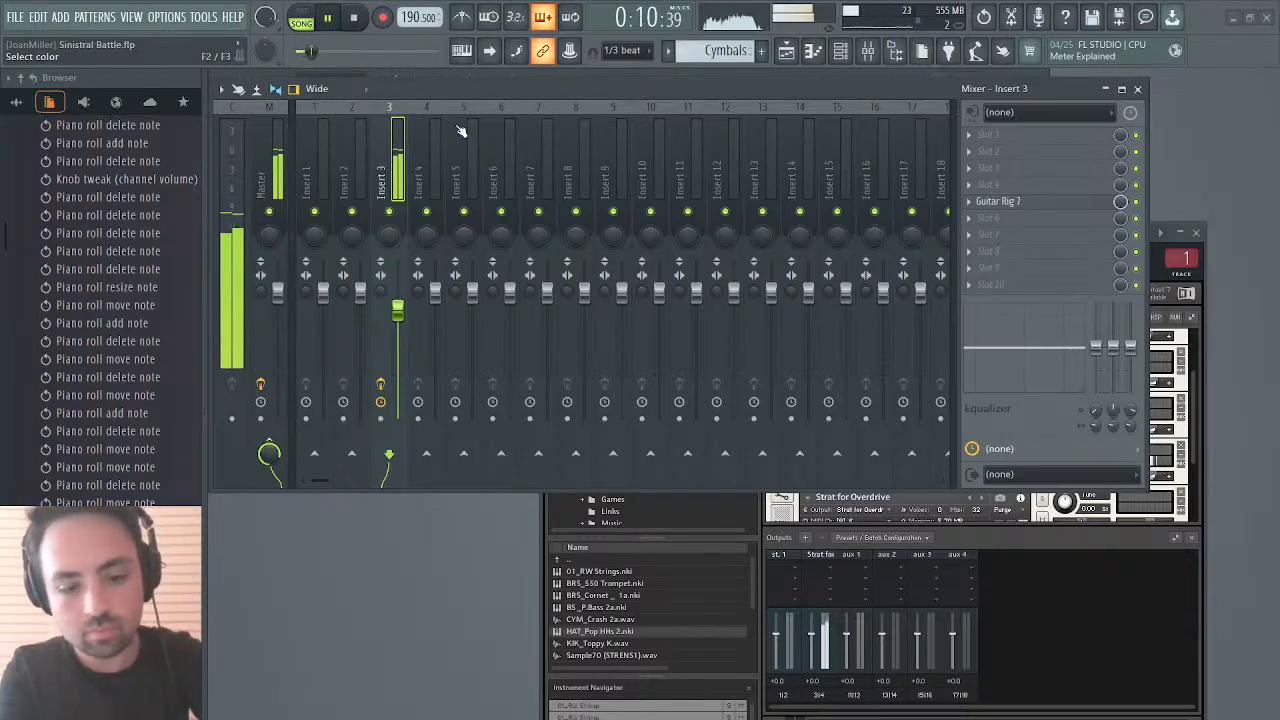
type("Electric Guitar")
key("Return")
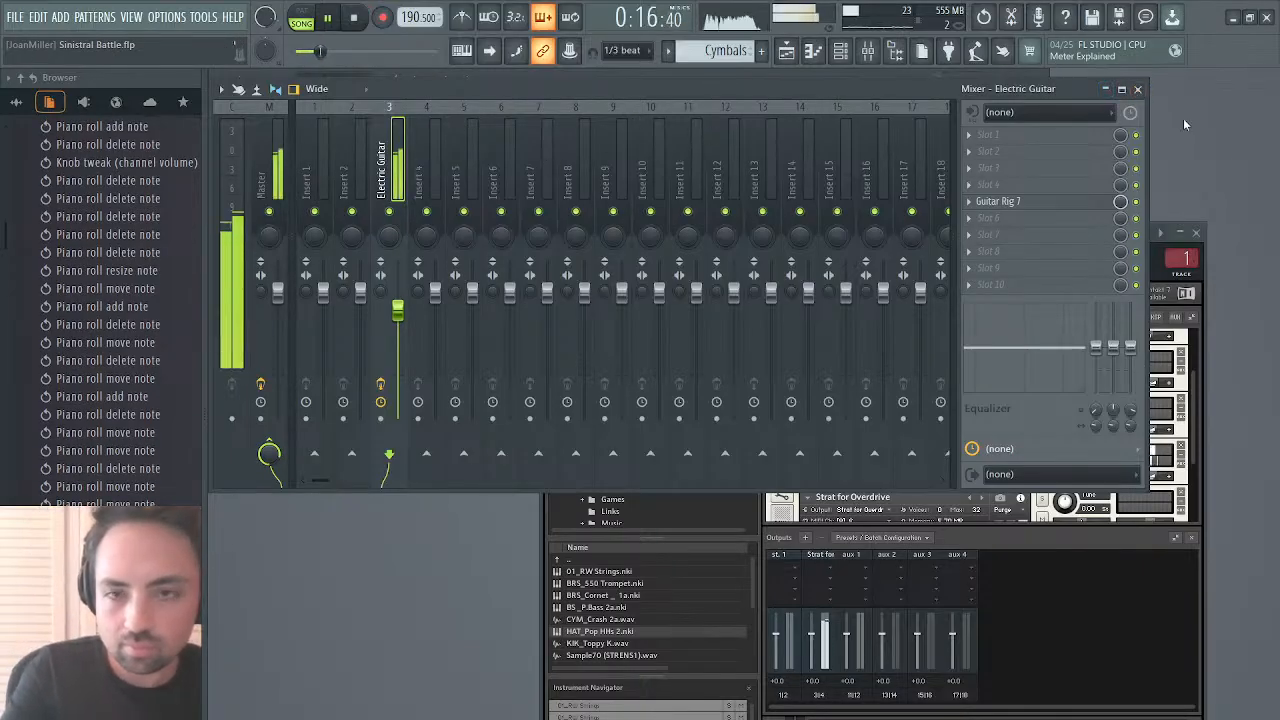
left_click(1137, 89)
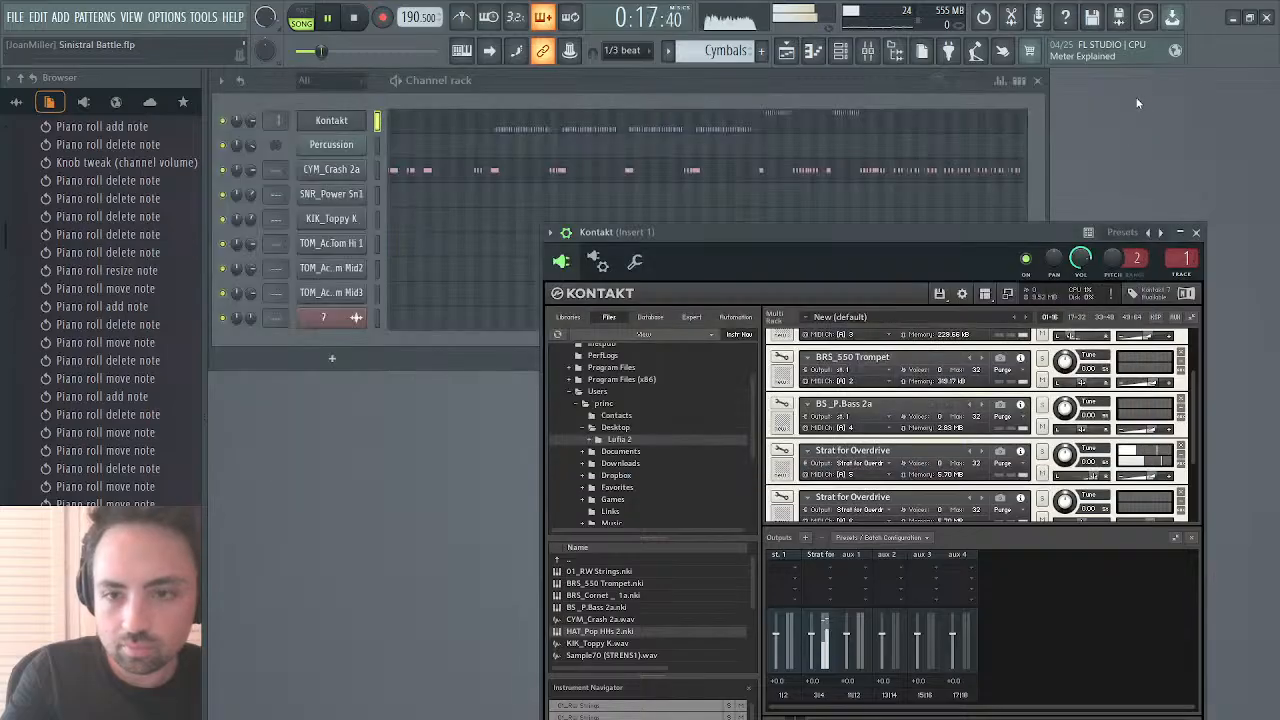
left_click(1195, 232)
Step: Solo the Cymbals track, play it from the start, and lower the CYM_Crash 2a channel volume to about 67%
left_click(787, 51)
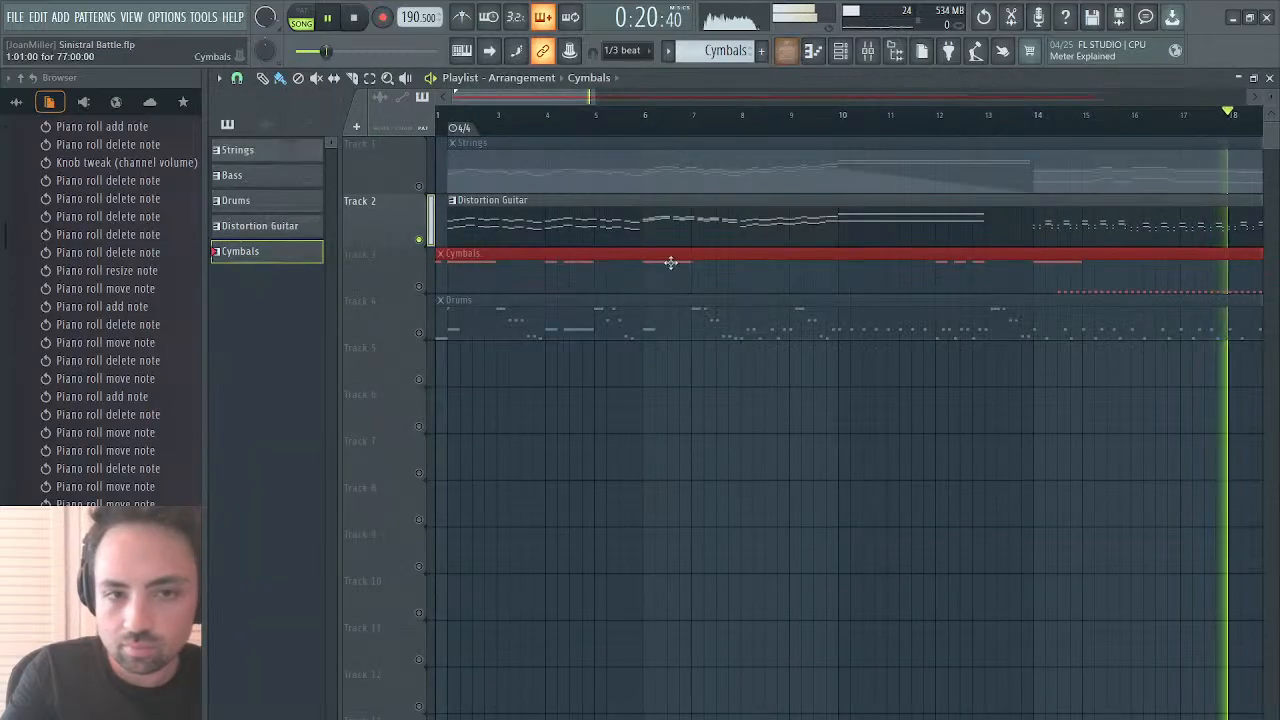
right_click(419, 288)
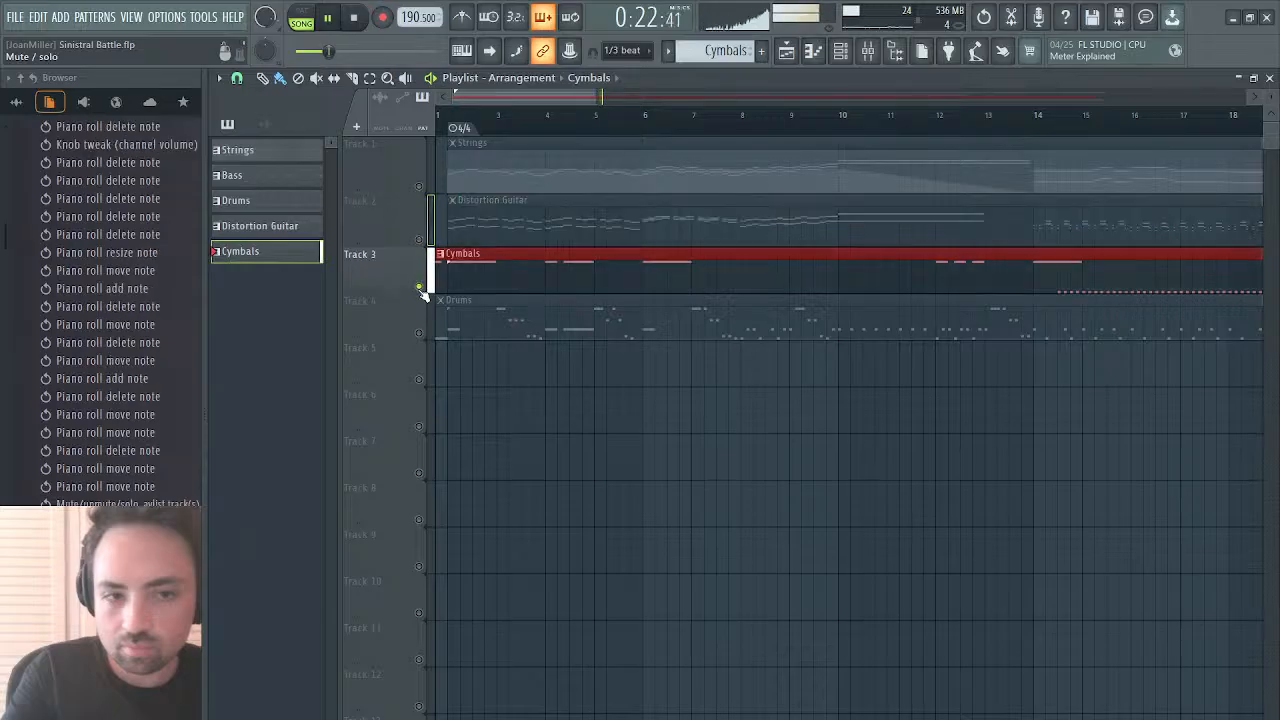
left_click(354, 18)
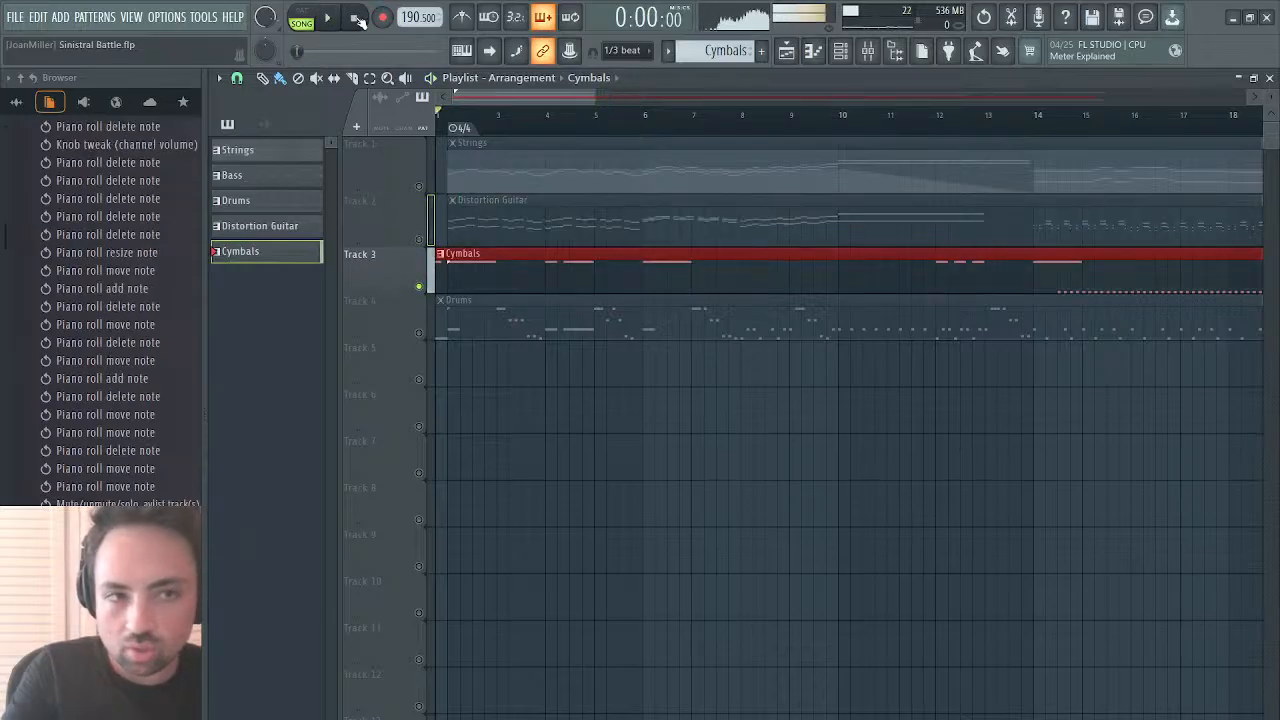
left_click(328, 18)
left_click(787, 51)
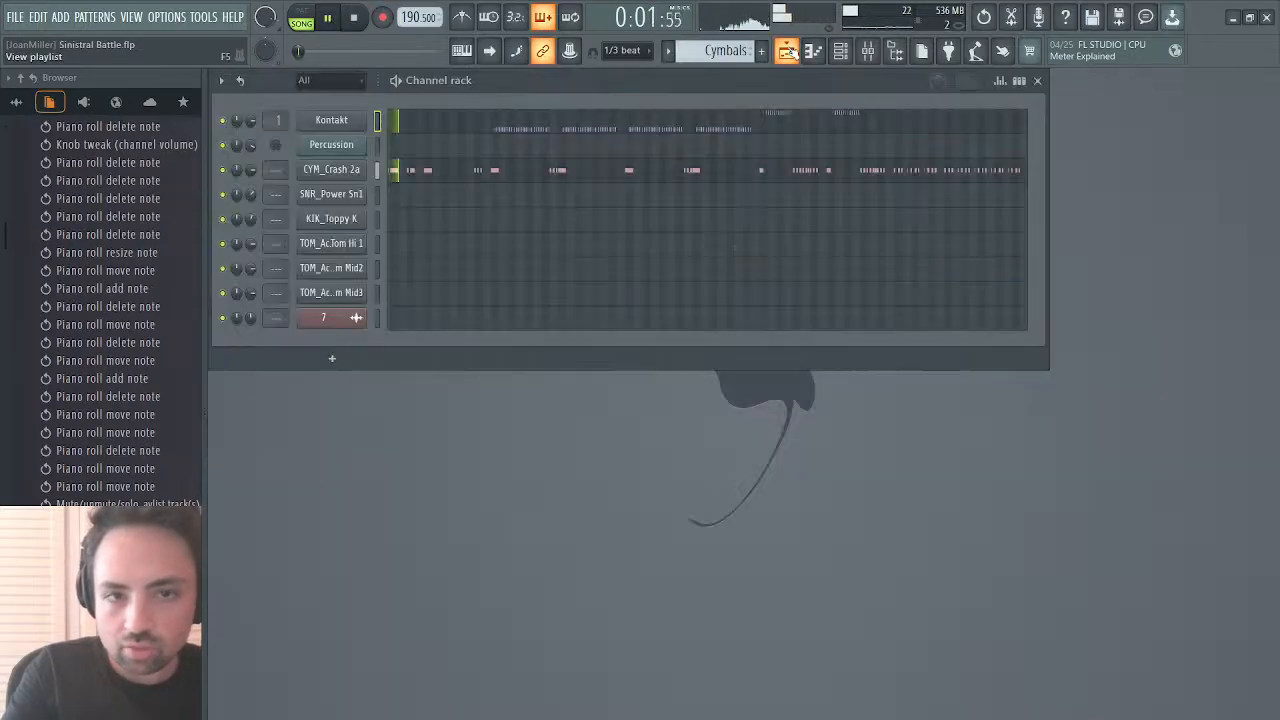
left_click_drag(252, 172, 252, 182)
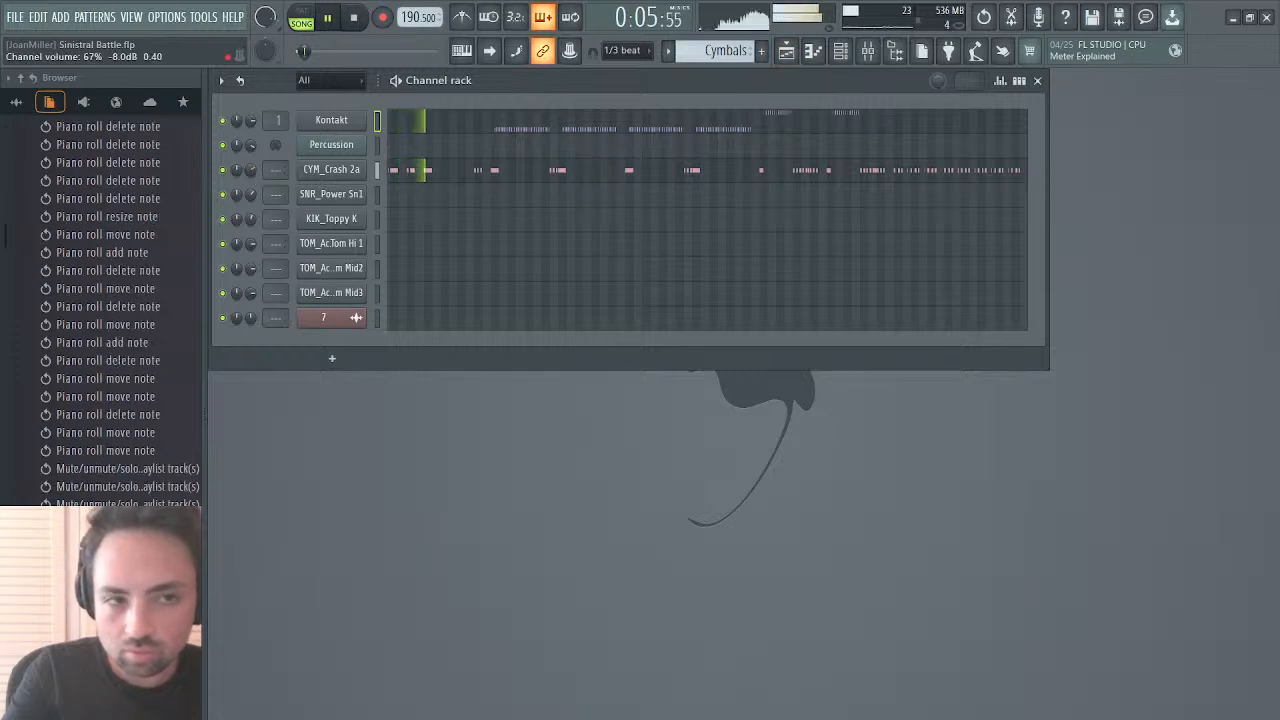
Step: Solo the Drums track and lower the three tom channels, setting Hi 1 to about 62% and Mid2 to about 61%
left_click(787, 51)
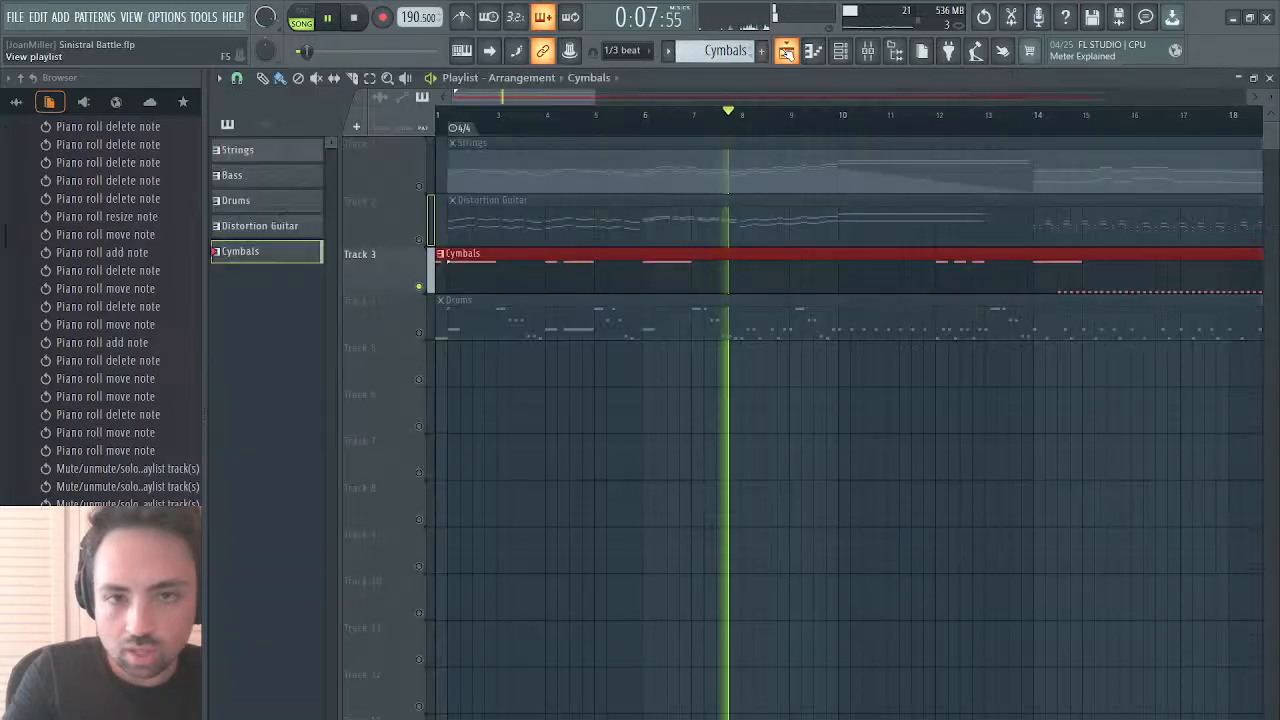
right_click(420, 334)
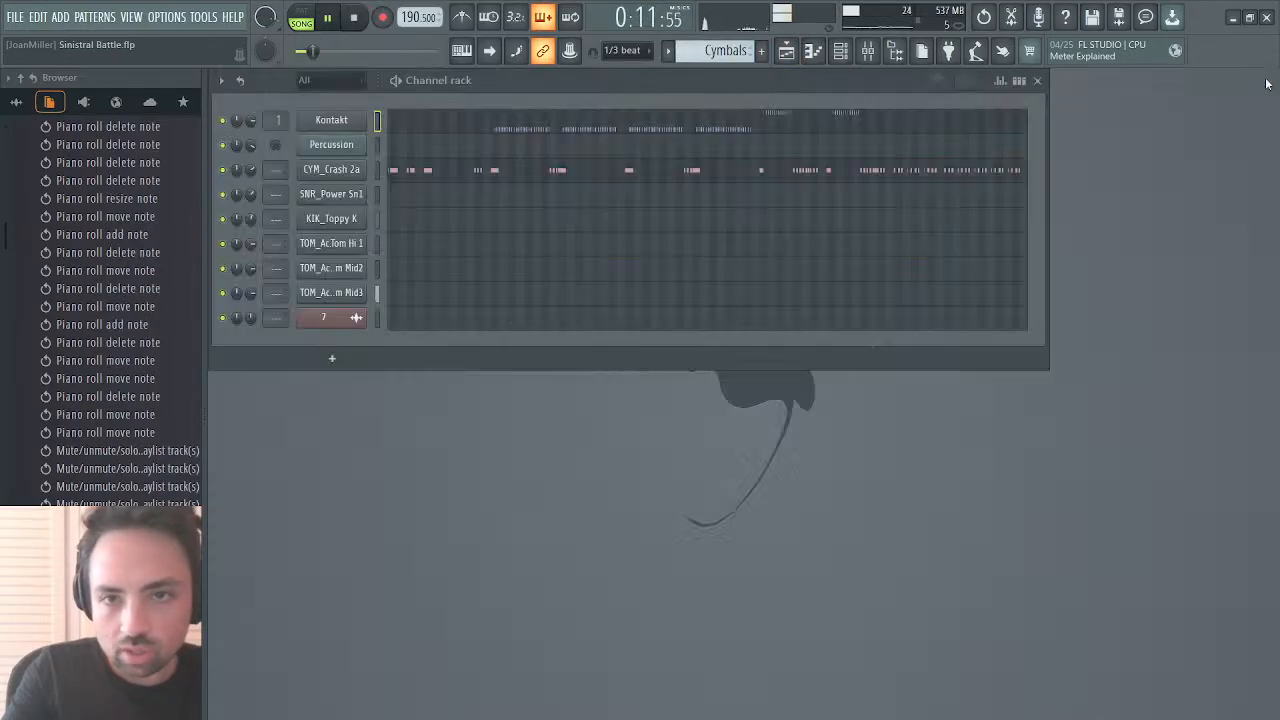
left_click(1269, 77)
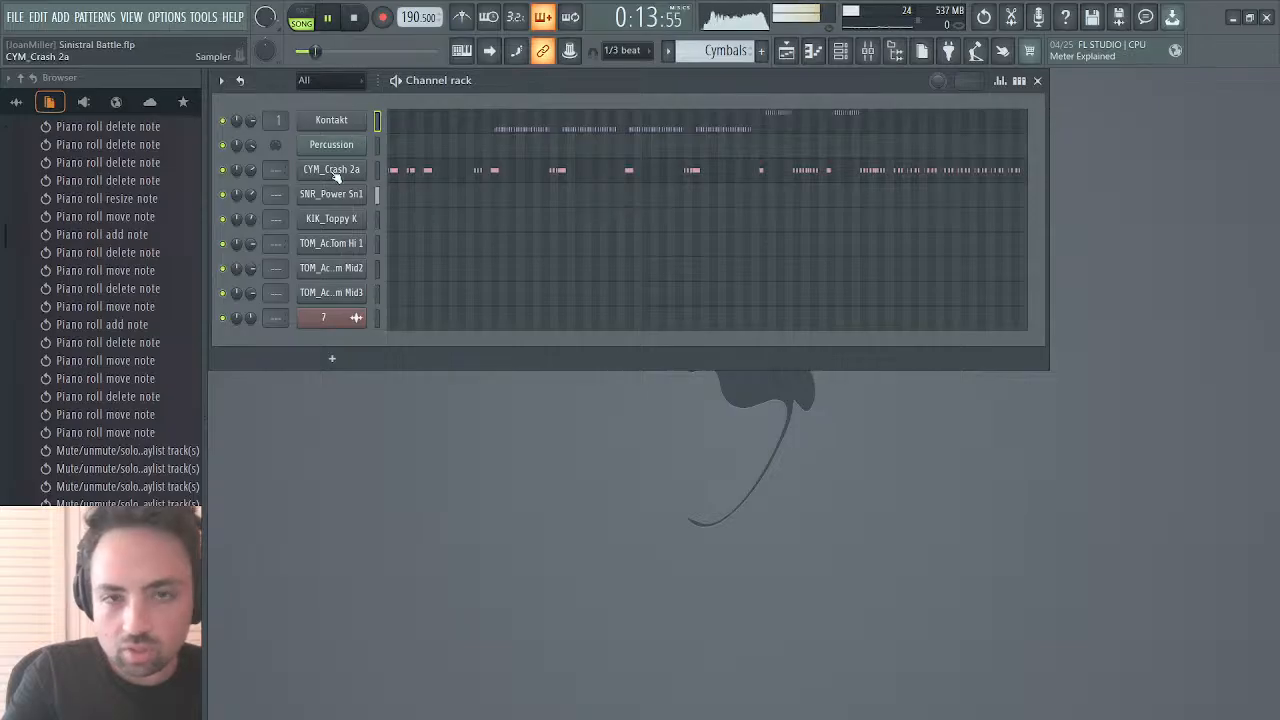
left_click(331, 120)
scroll(928, 428, "down", 2)
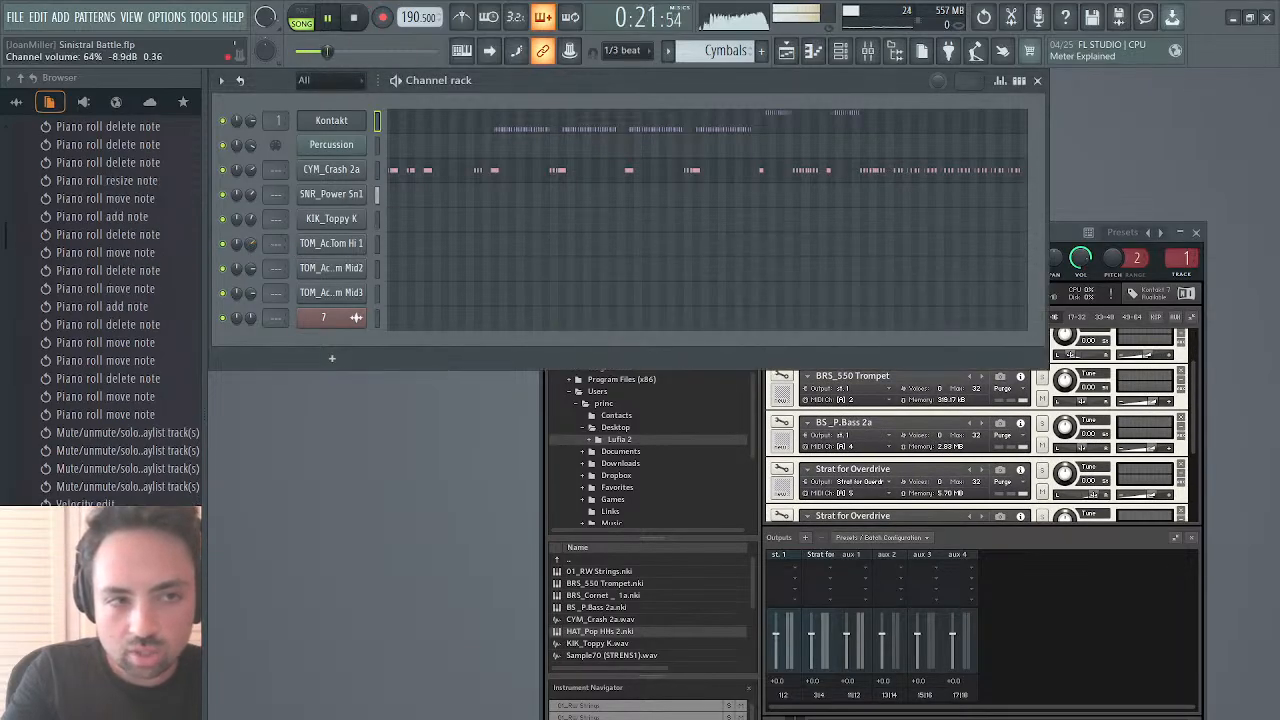
scroll(251, 243, "down", 1)
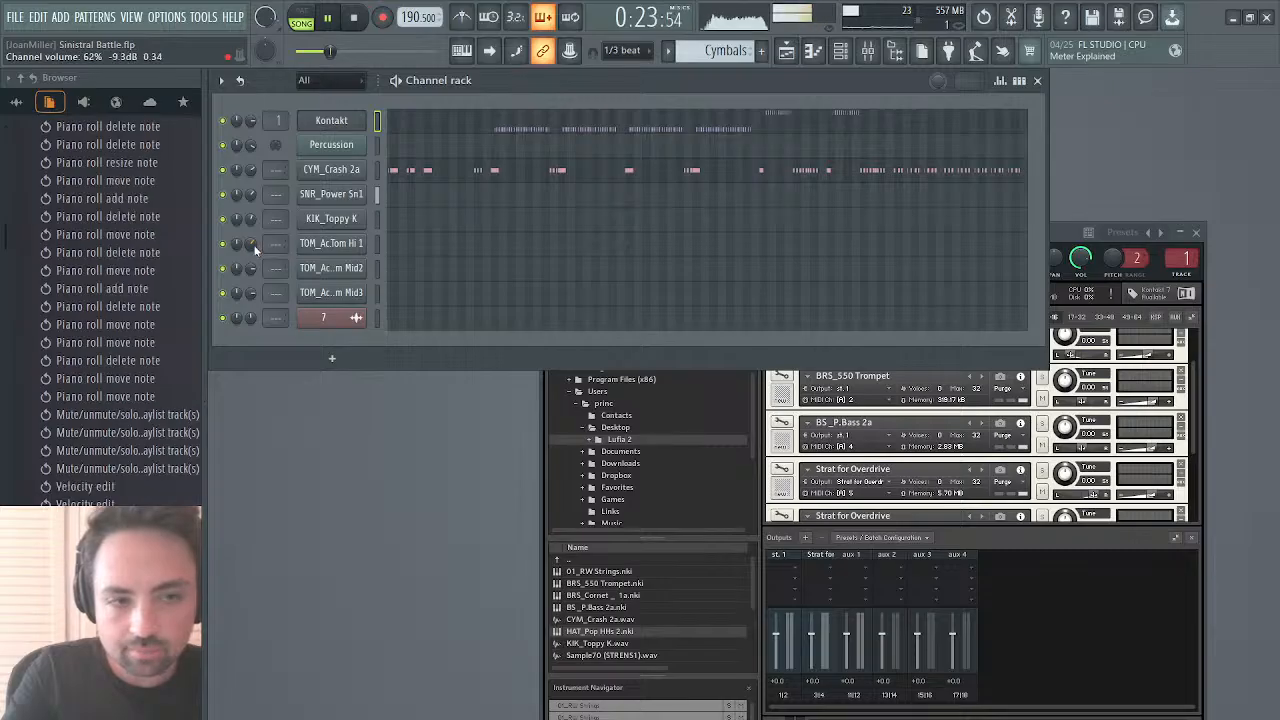
scroll(249, 272, "down", 3)
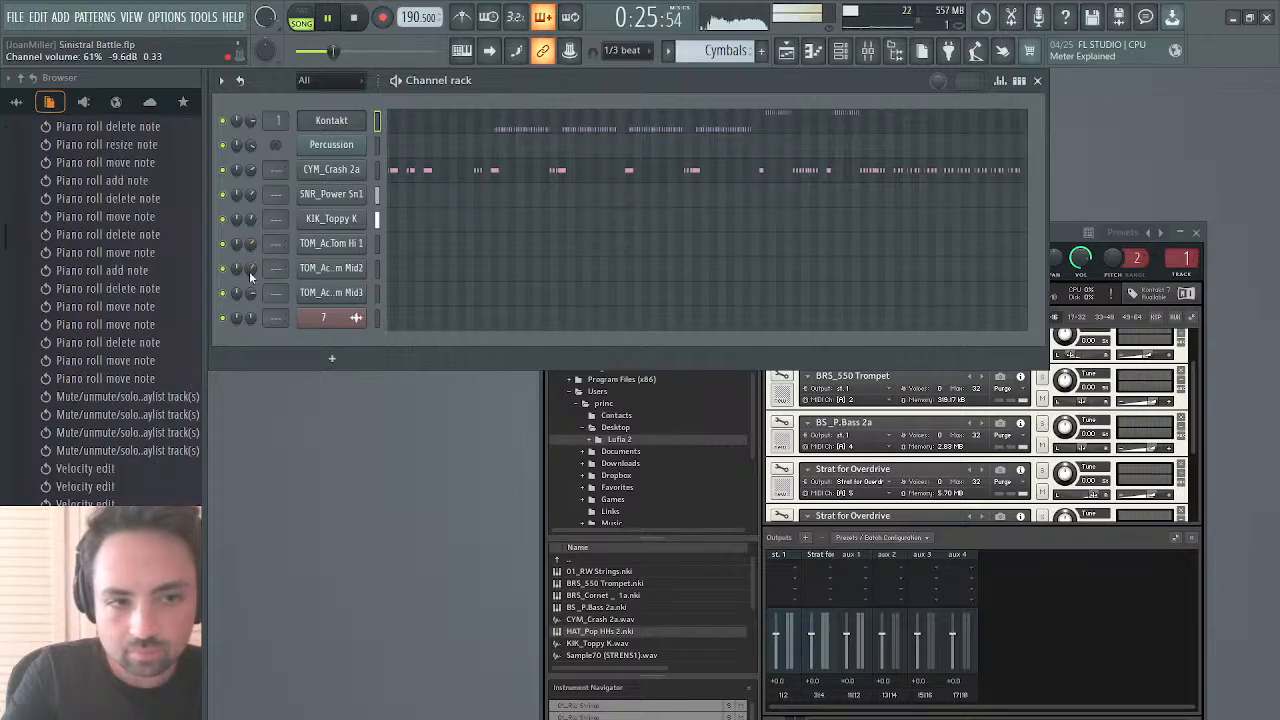
scroll(251, 293, "down", 3)
left_click_drag(251, 293, 251, 291)
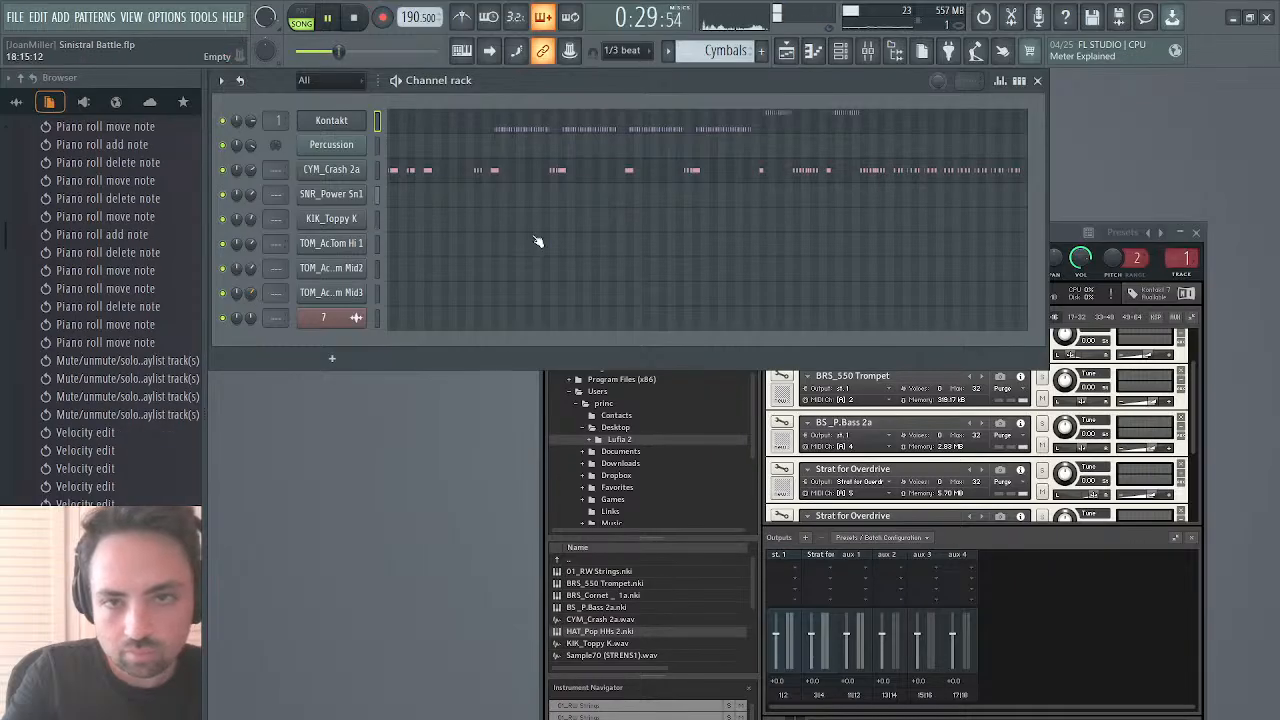
Step: Lower the SNR_Power Sn1 channel's volume and stop the drums playback
left_click_drag(251, 195, 251, 199)
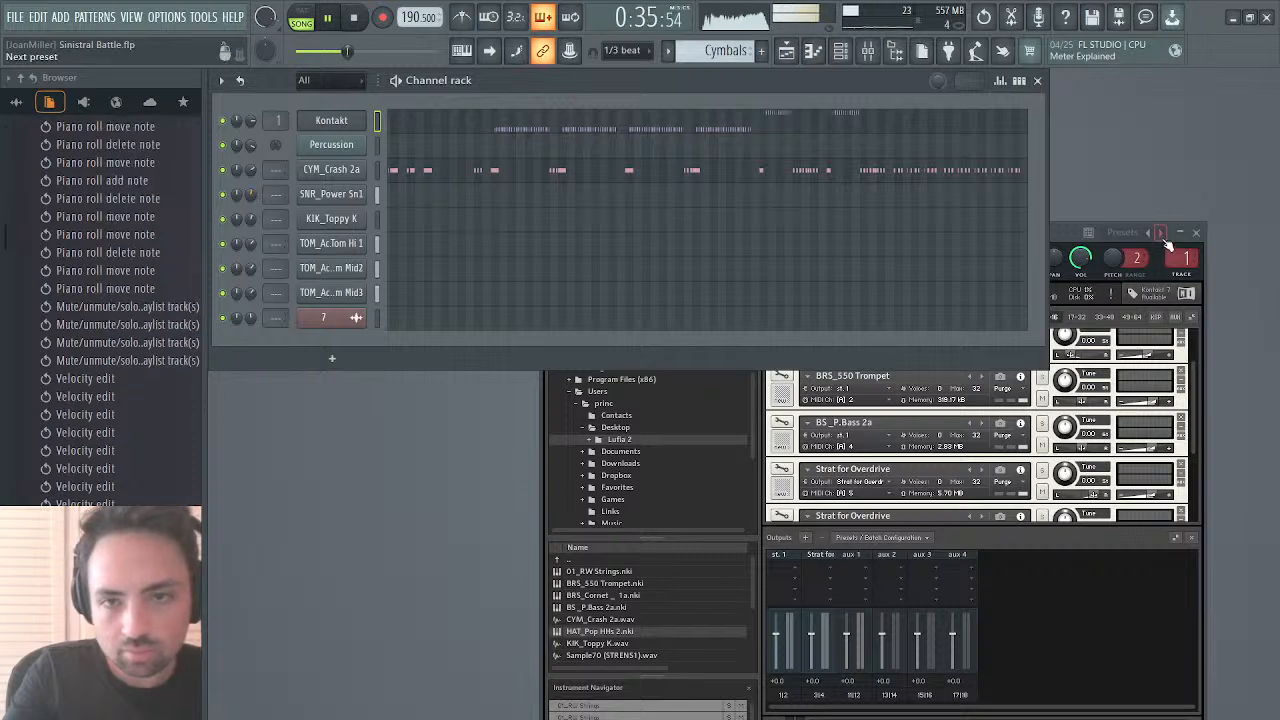
left_click(1195, 232)
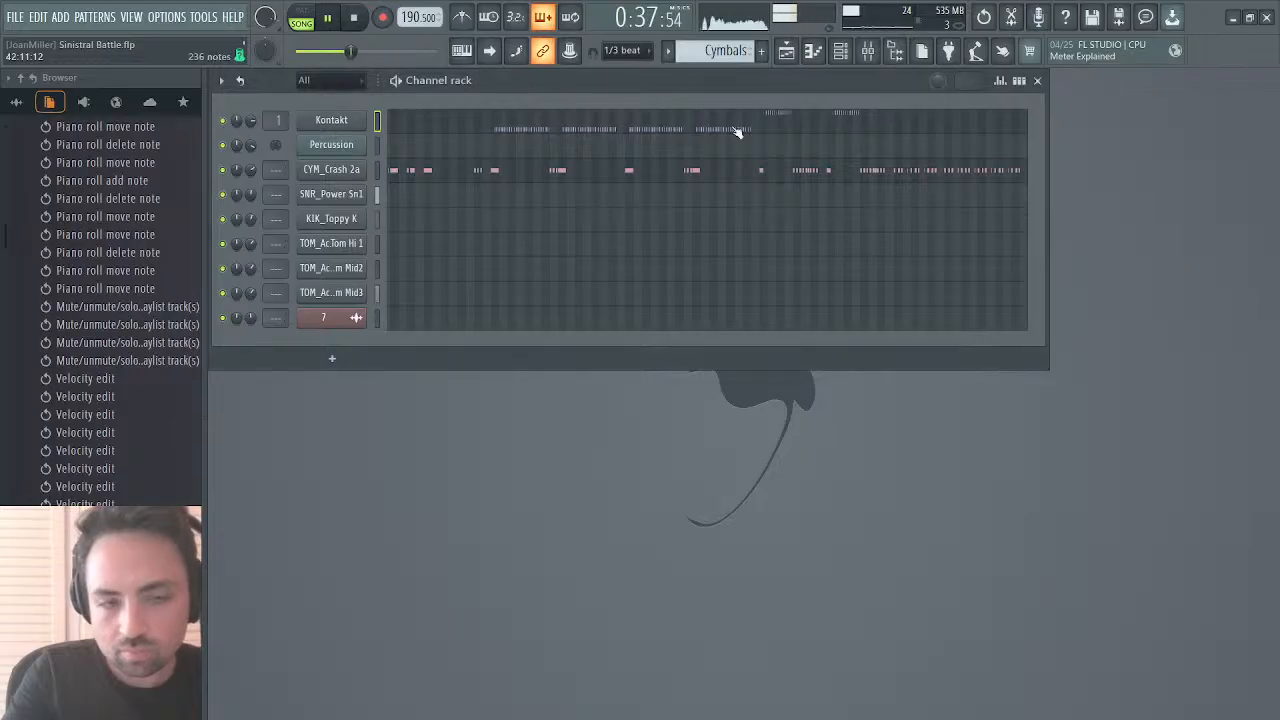
left_click(787, 57)
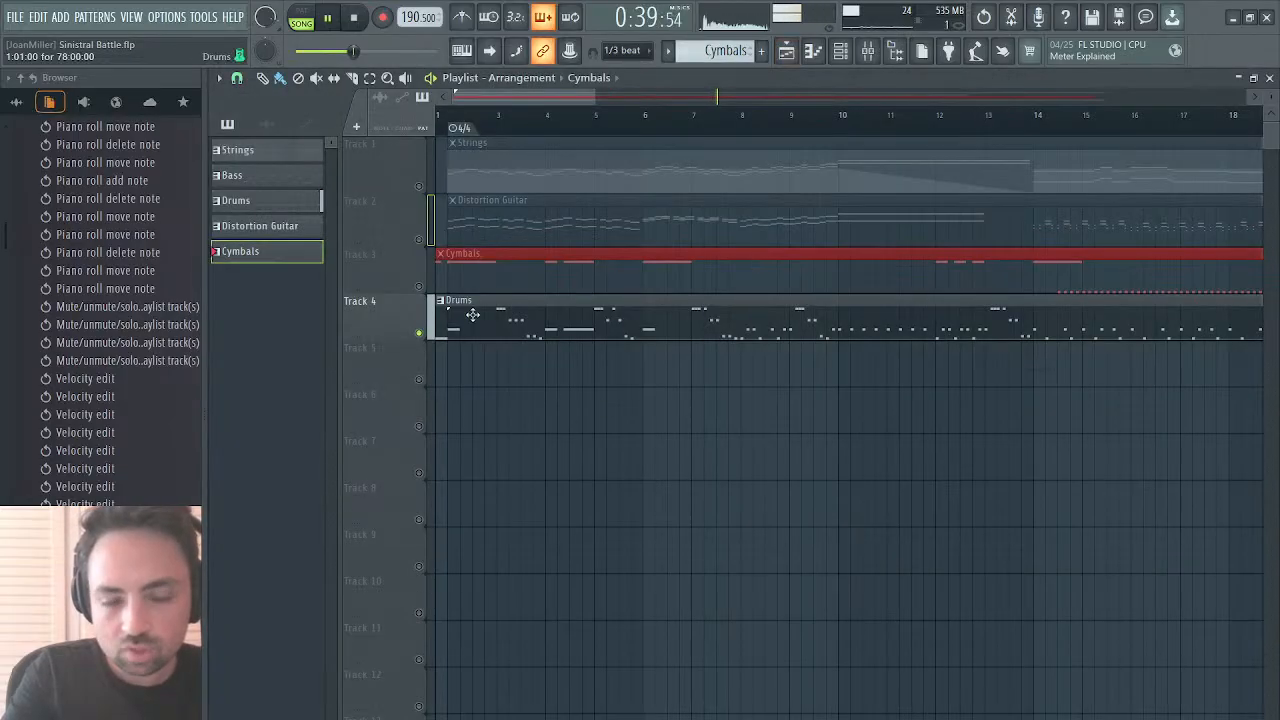
key("space")
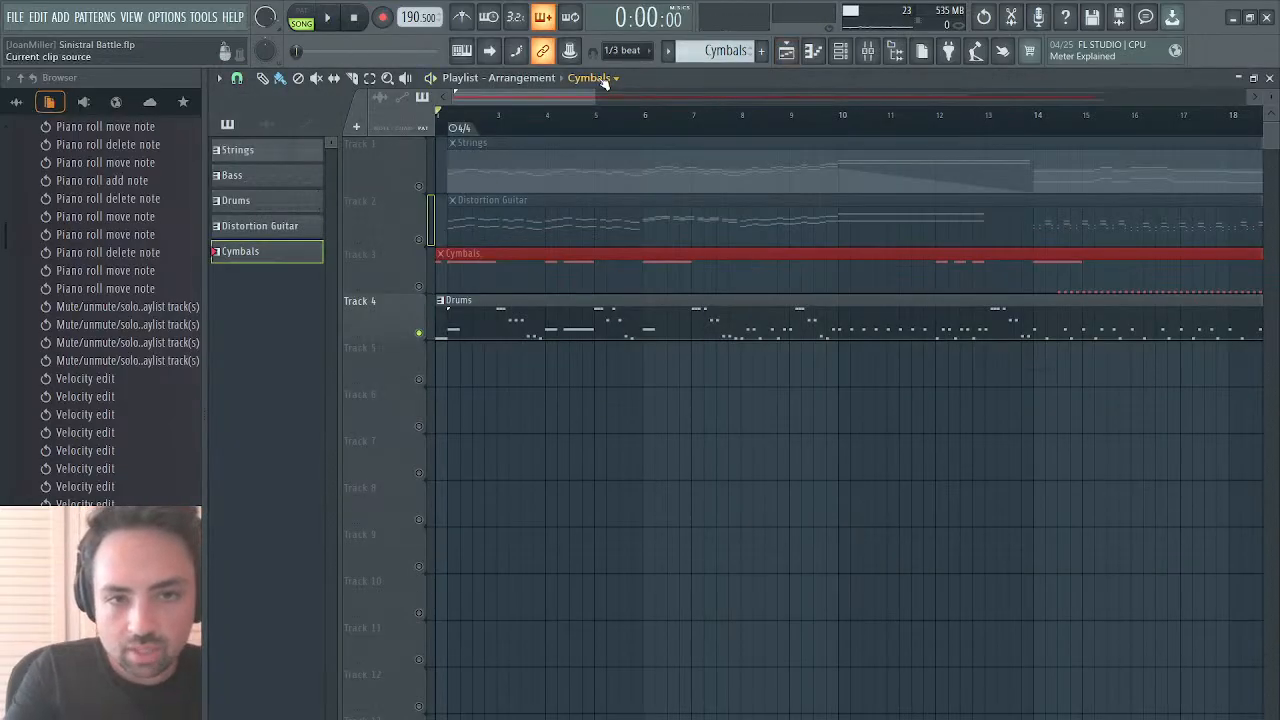
Step: Place the Bass pattern on Track 5, starting at bar 1, and make all playlist tracks audible again
left_click(595, 149)
left_click_drag(497, 345, 440, 347)
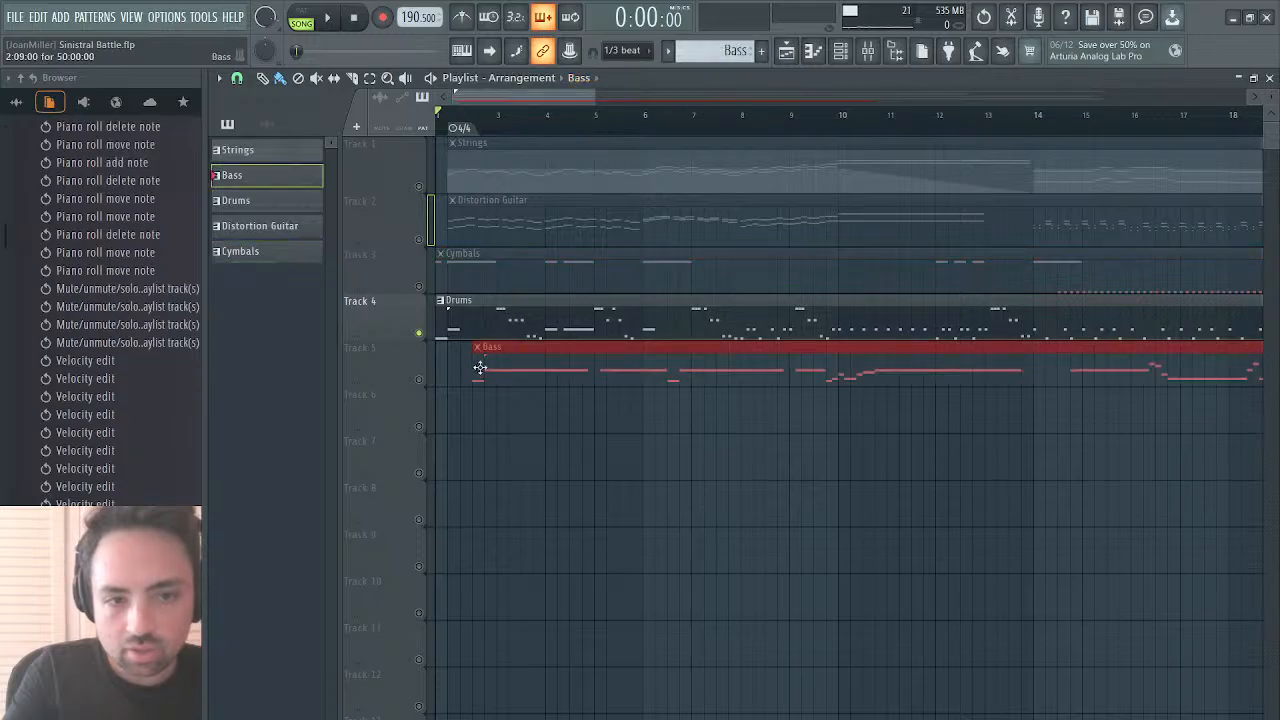
right_click(421, 381)
right_click(421, 381)
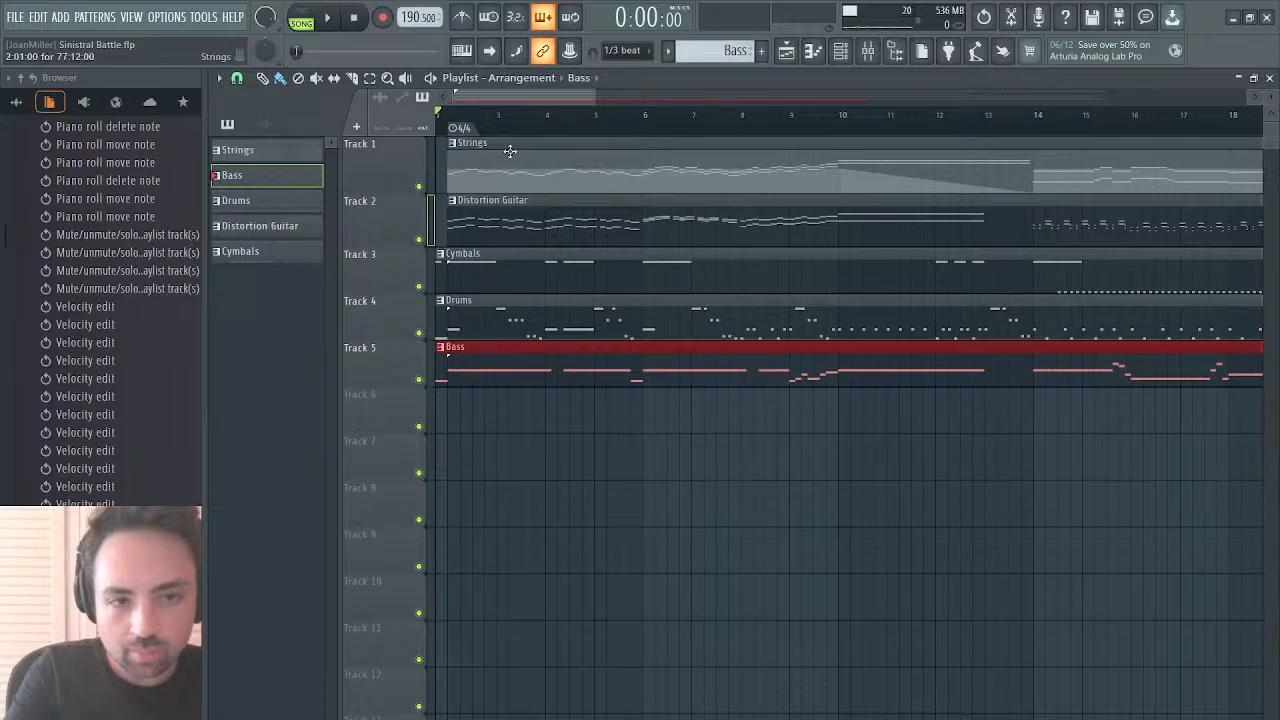
Step: Play the full arrangement from the start and examine how far each pattern clip extends along the timeline
key("space")
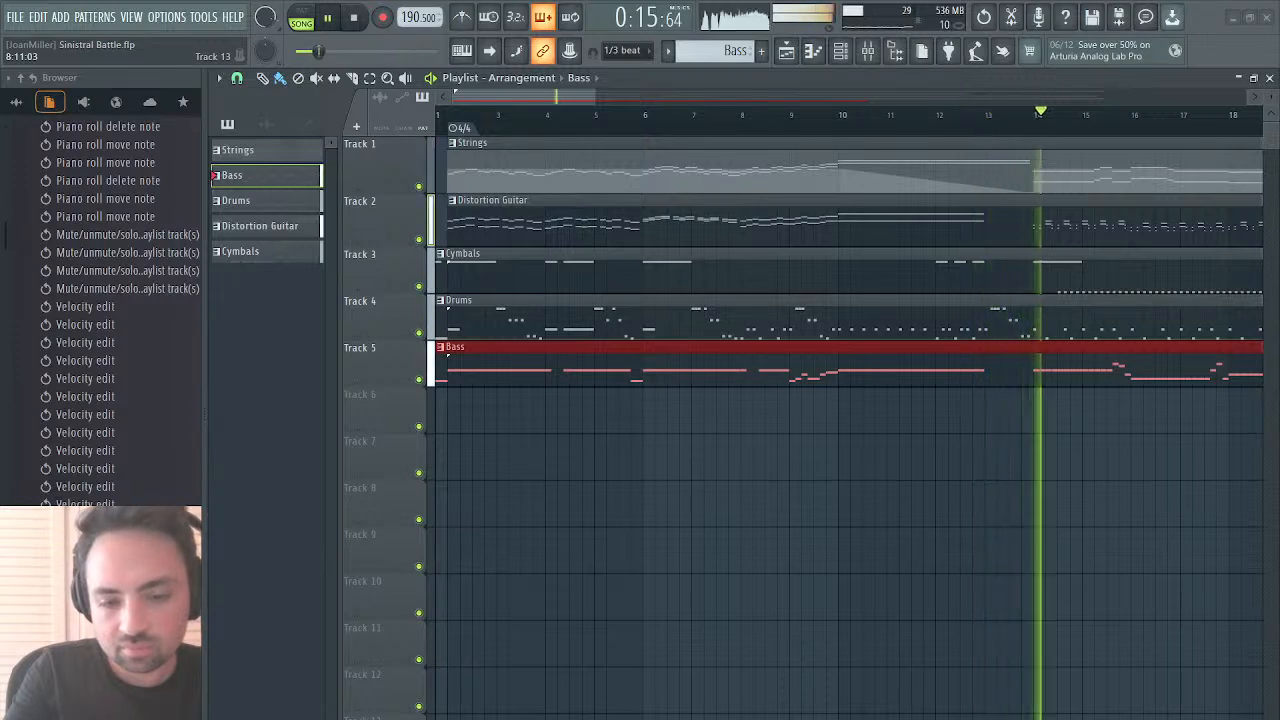
left_click_drag(595, 96, 978, 110)
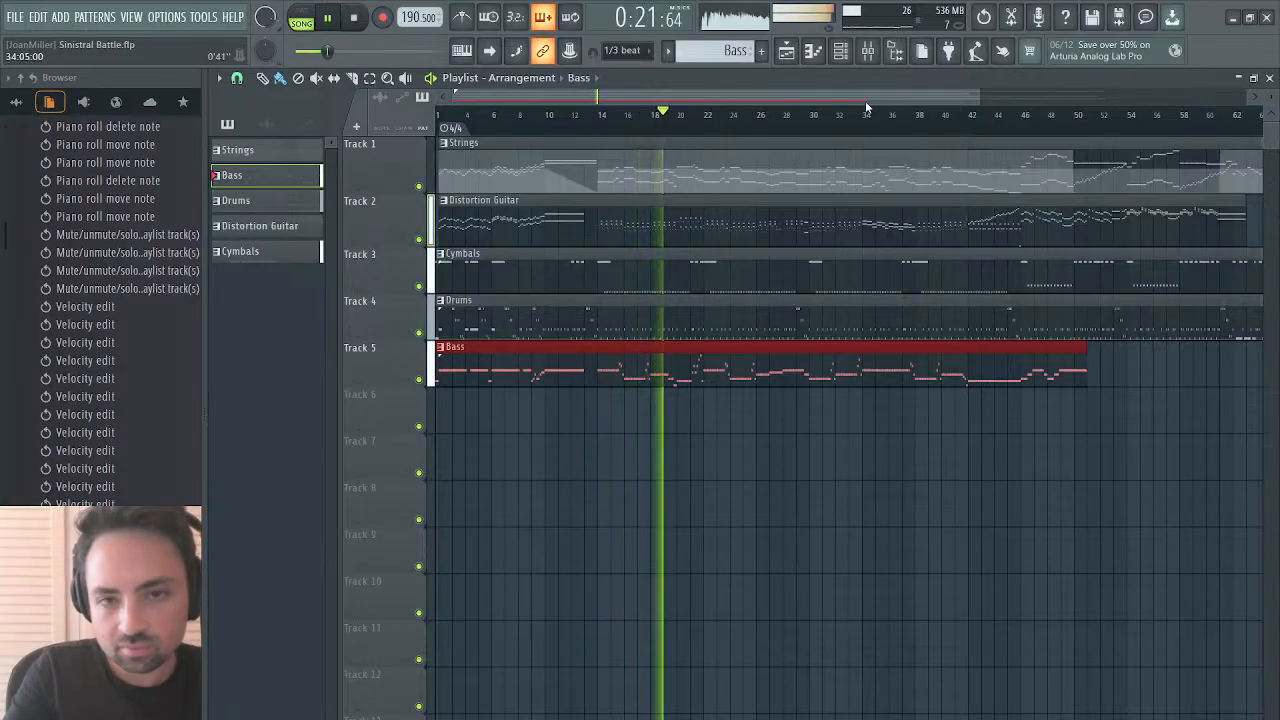
left_click_drag(865, 100, 838, 114)
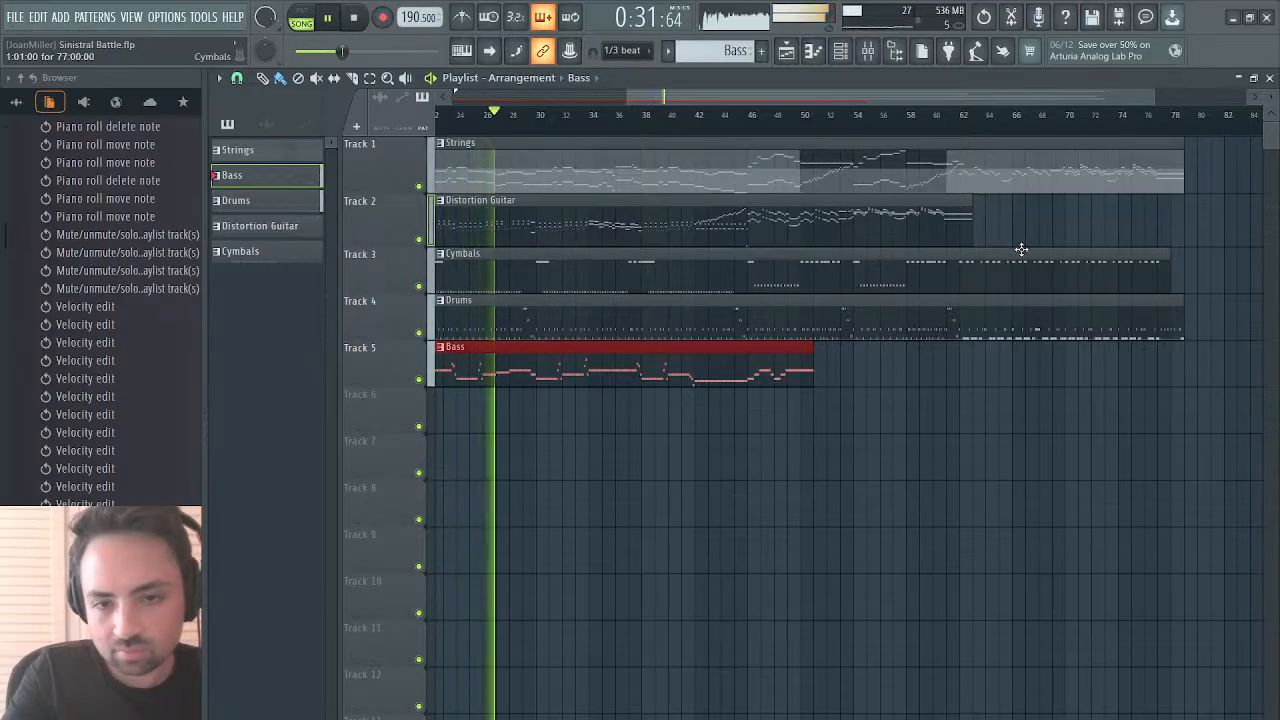
scroll(794, 289, "left", 5)
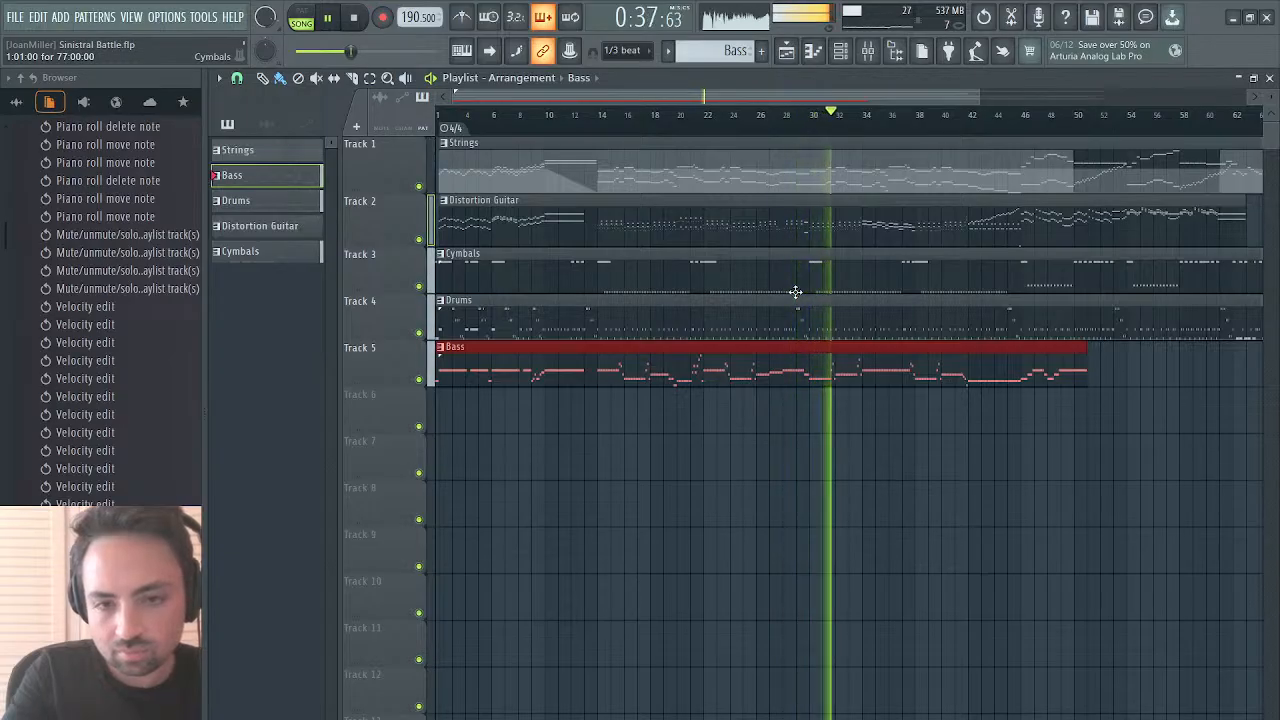
key("space")
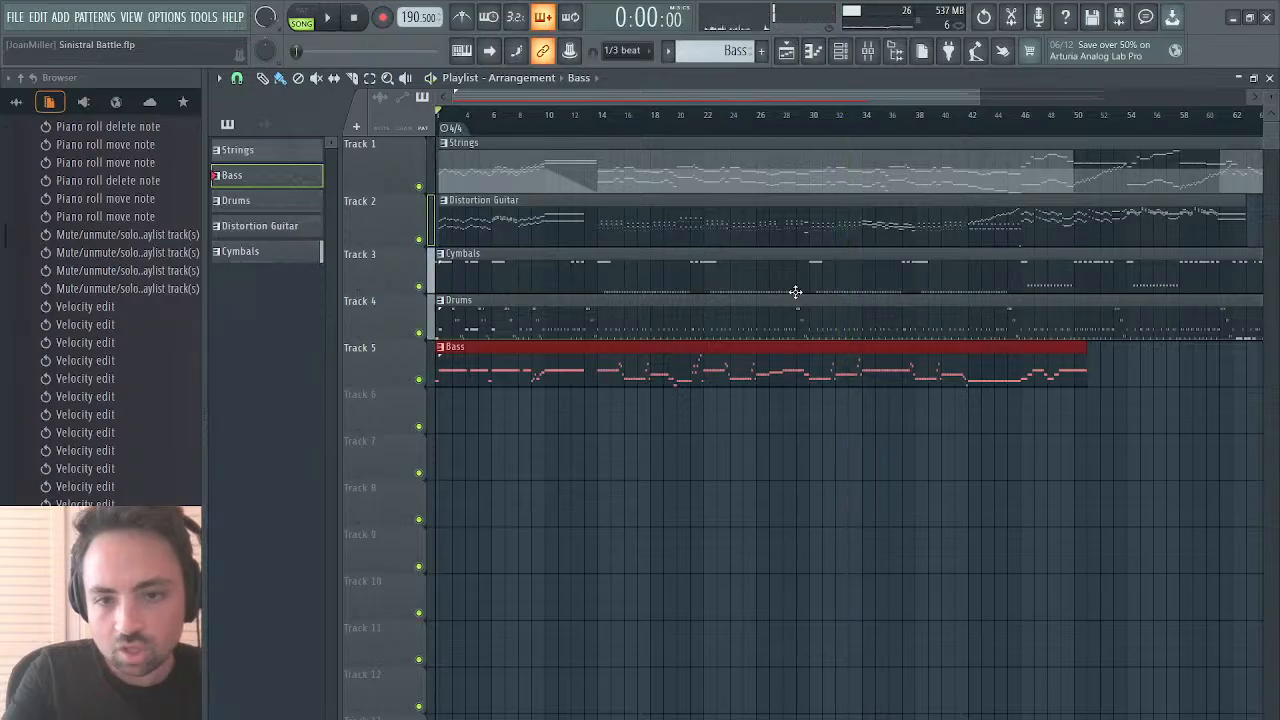
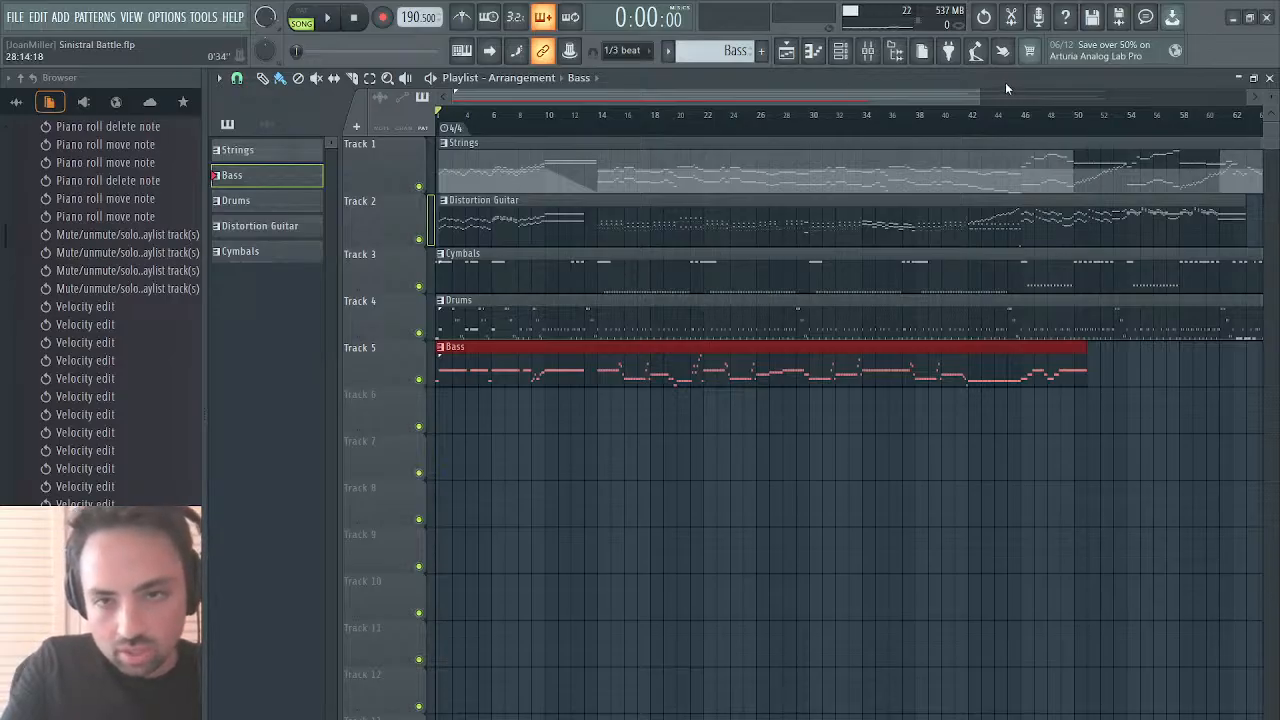
Step: Play the arrangement from just before bar 14 to hear the section where the bass resumes
left_click_drag(976, 98, 654, 99)
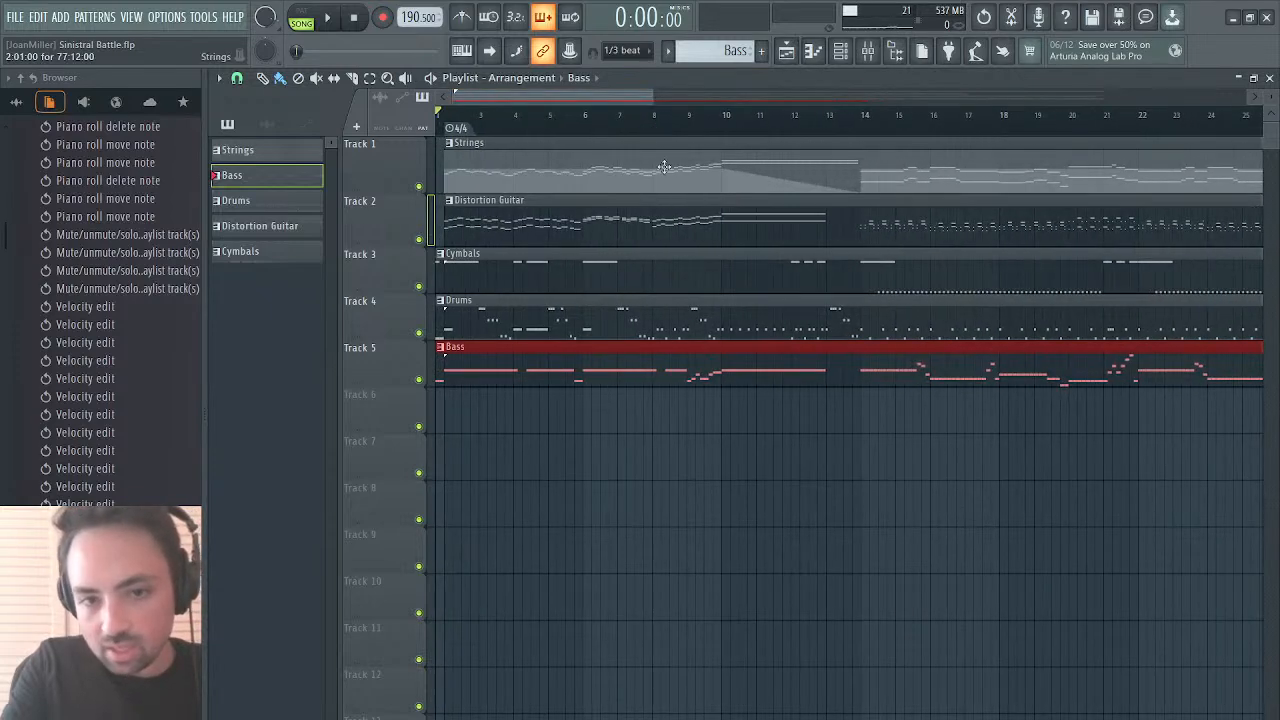
scroll(722, 170, "right", 4)
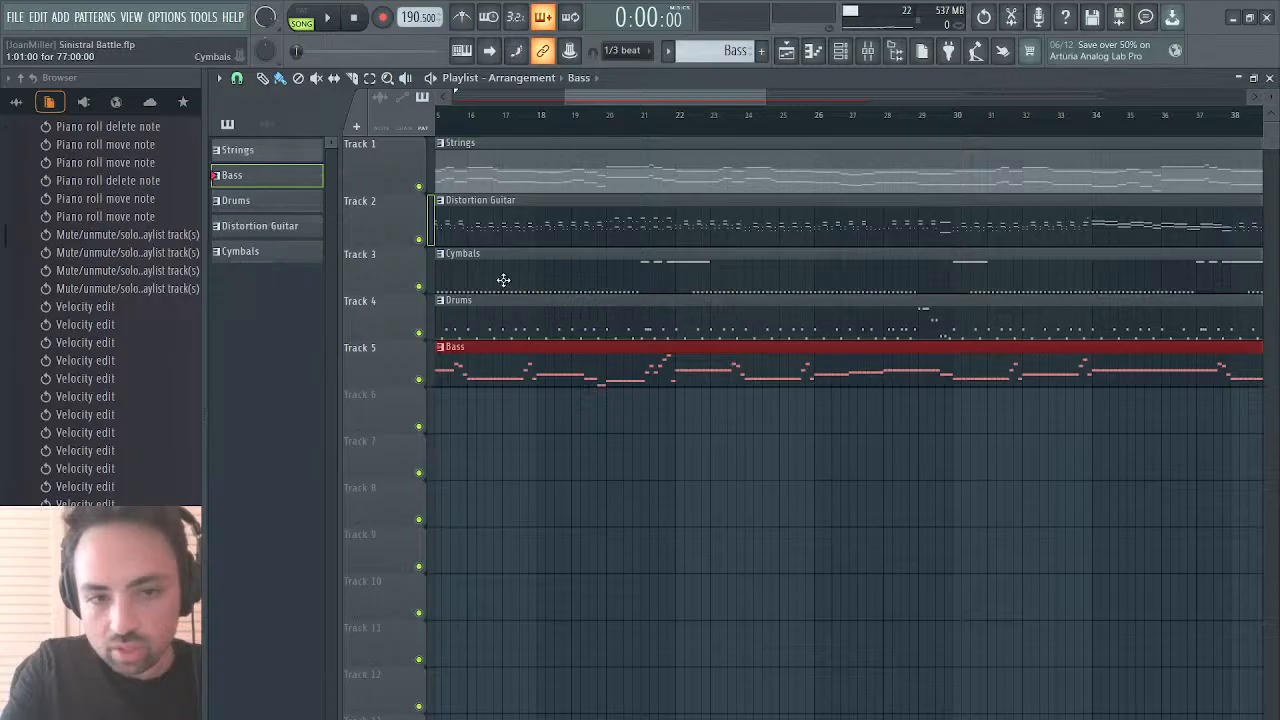
left_click_drag(609, 98, 554, 98)
left_click(612, 122)
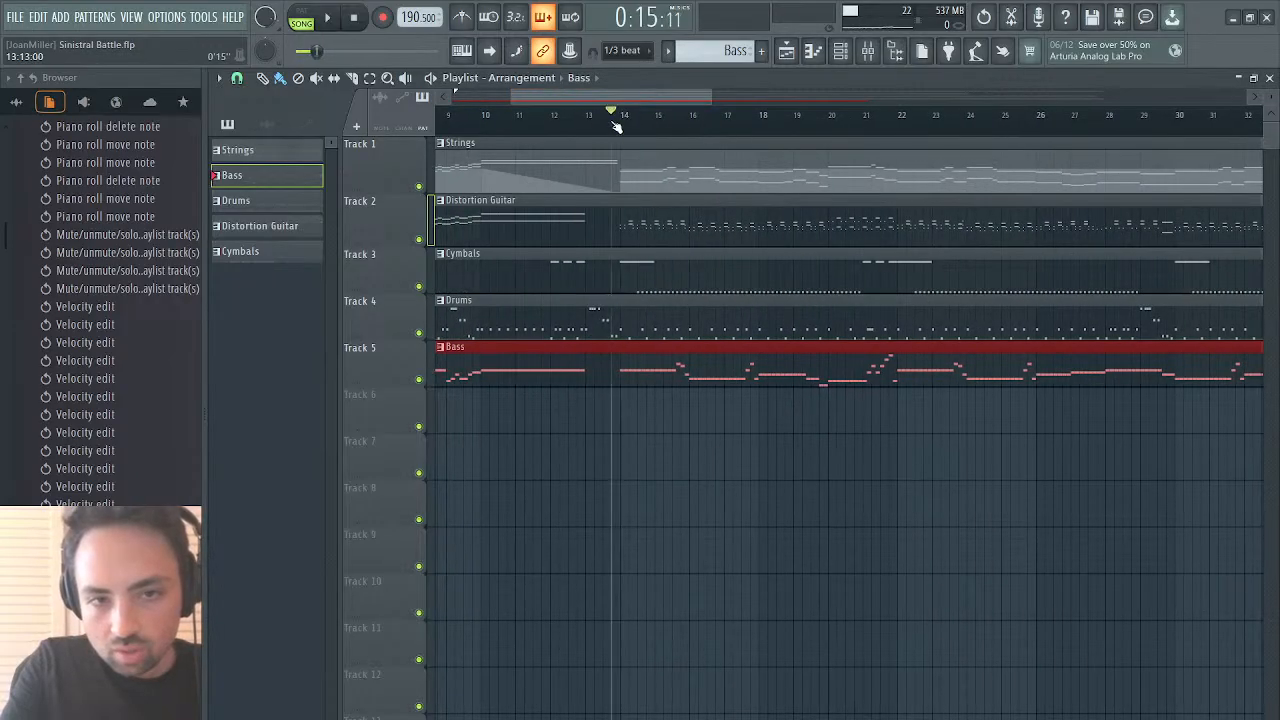
key("space")
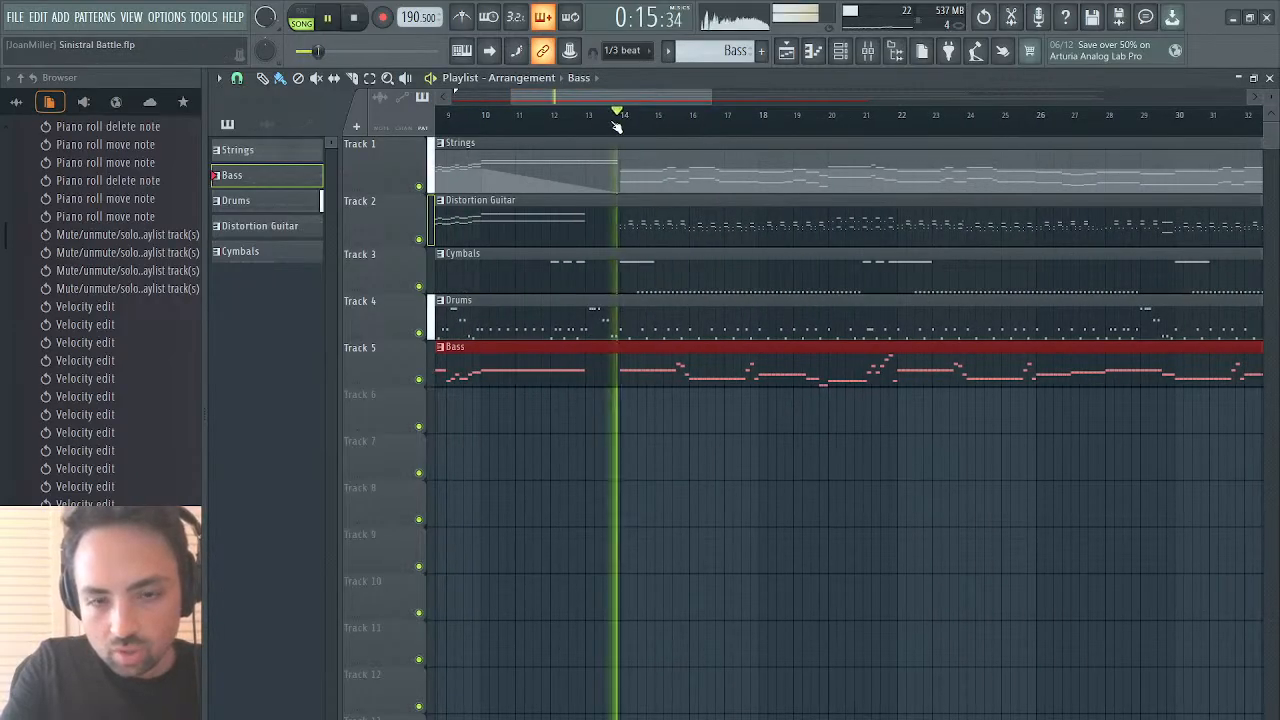
Step: Solo the Bass track and slice its clip at bar 30
right_click(420, 381)
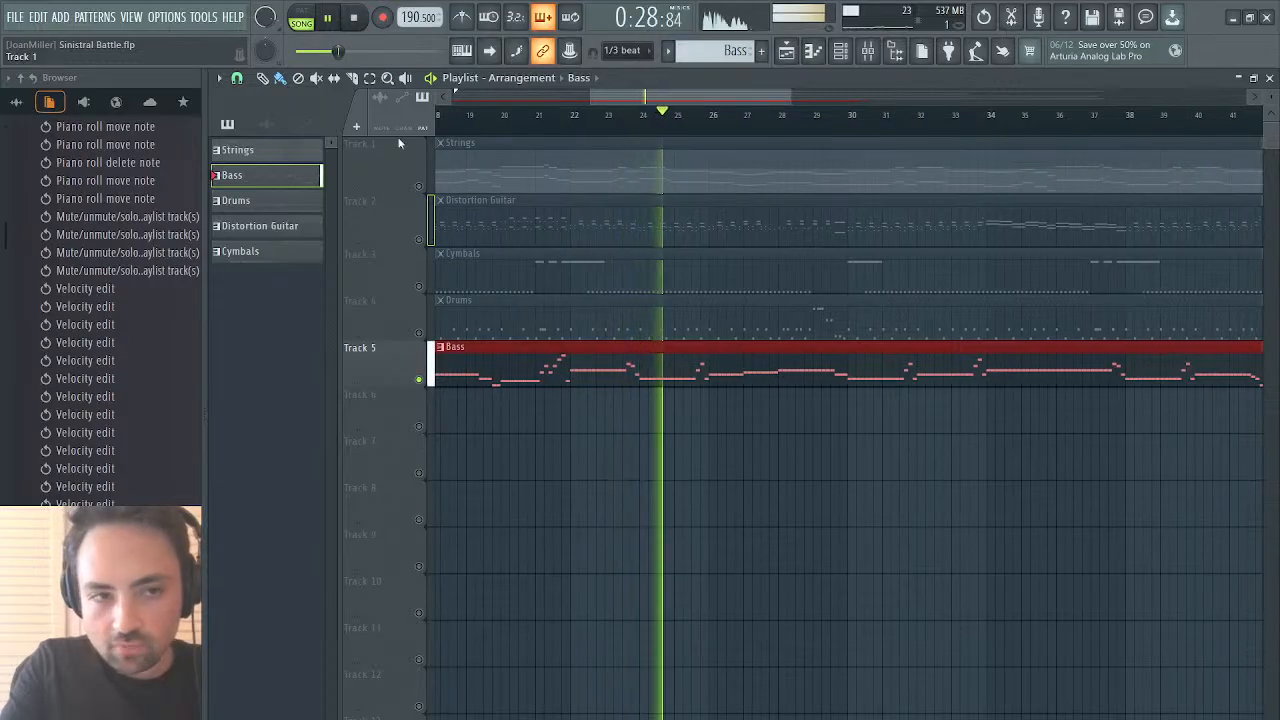
left_click(354, 82)
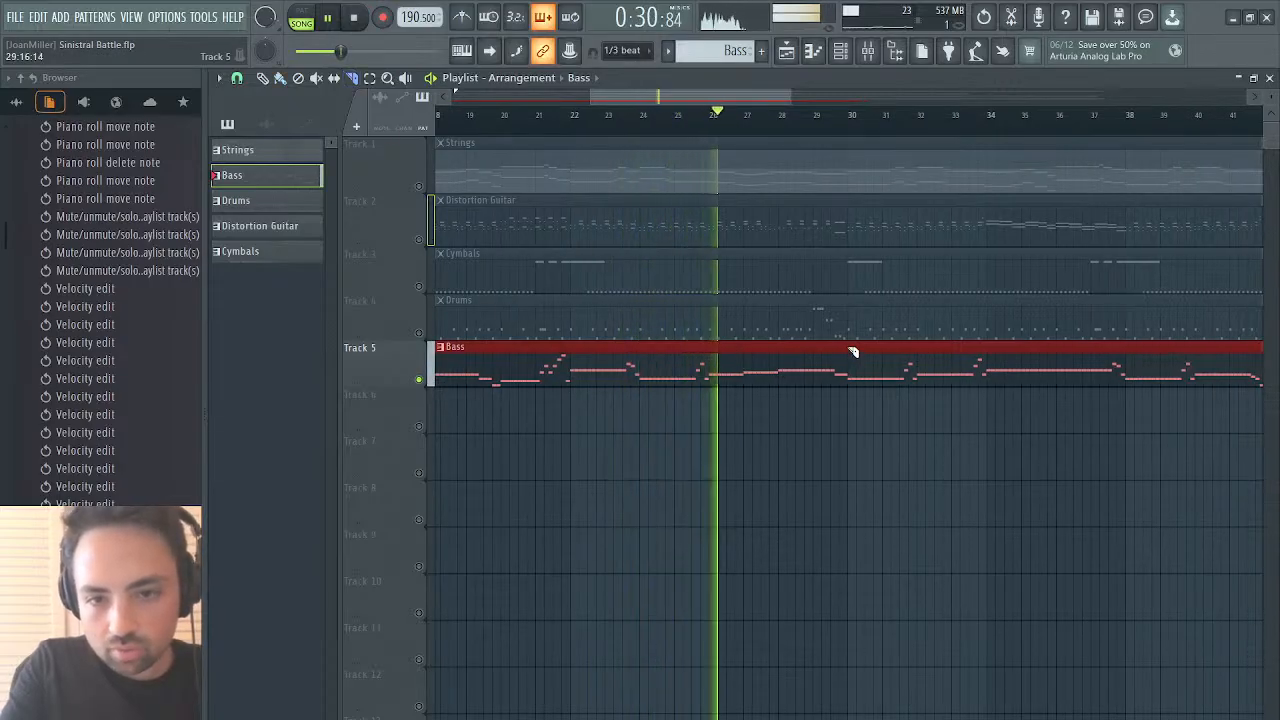
left_click_drag(850, 349, 808, 369)
left_click(262, 78)
scroll(806, 369, "left", 6)
scroll(806, 369, "right", 5)
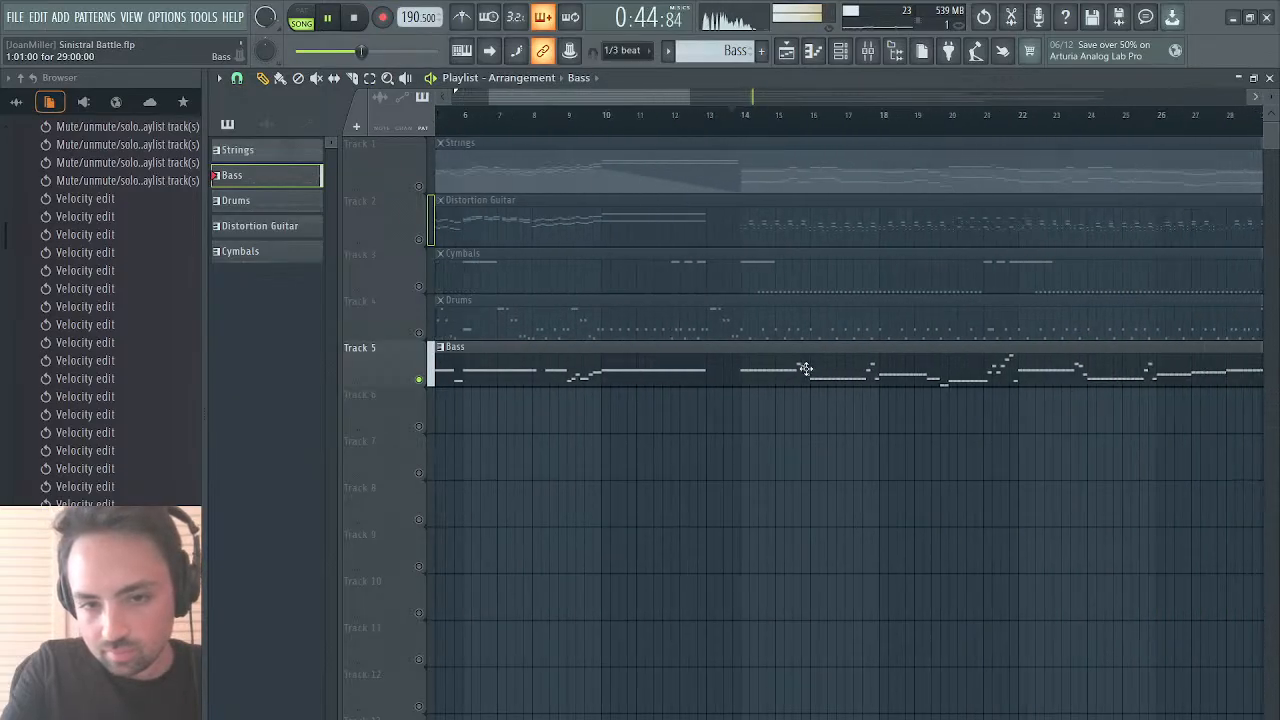
Step: Move the second Bass clip to start at bar 30 and play from just before that bar to check the join
left_click_drag(951, 366, 925, 376)
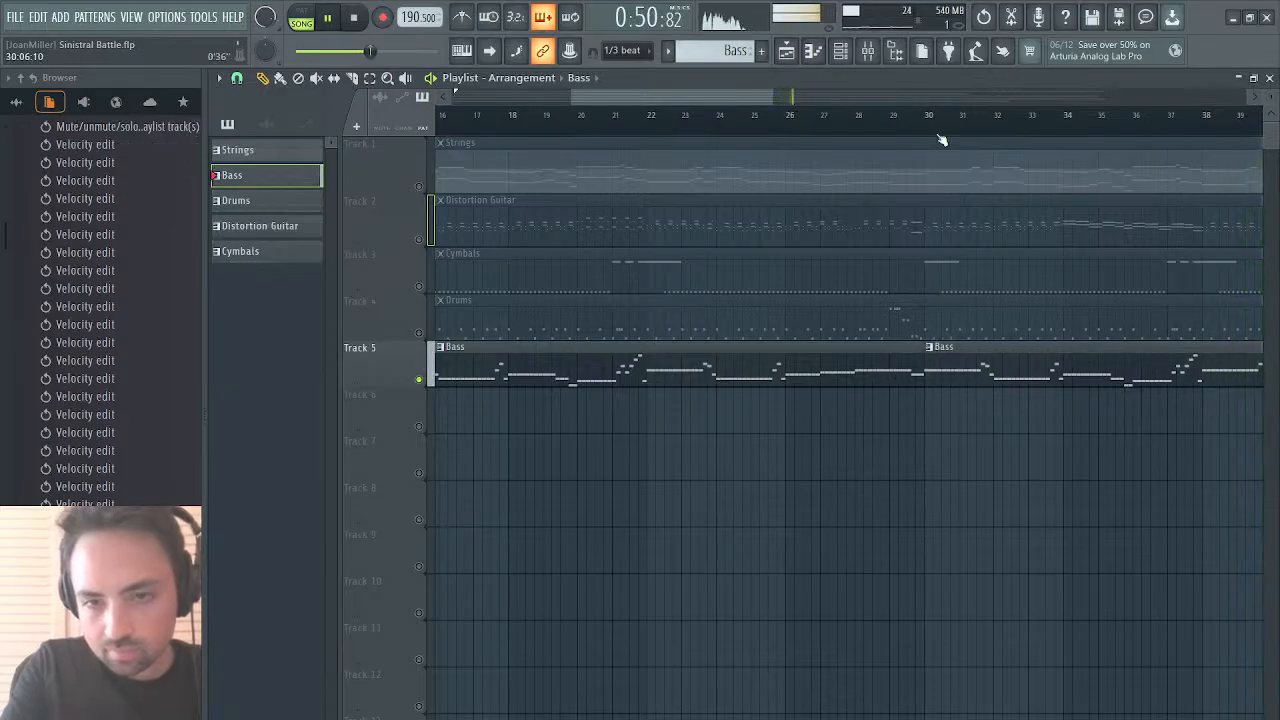
left_click(911, 115)
scroll(995, 248, "right", 3)
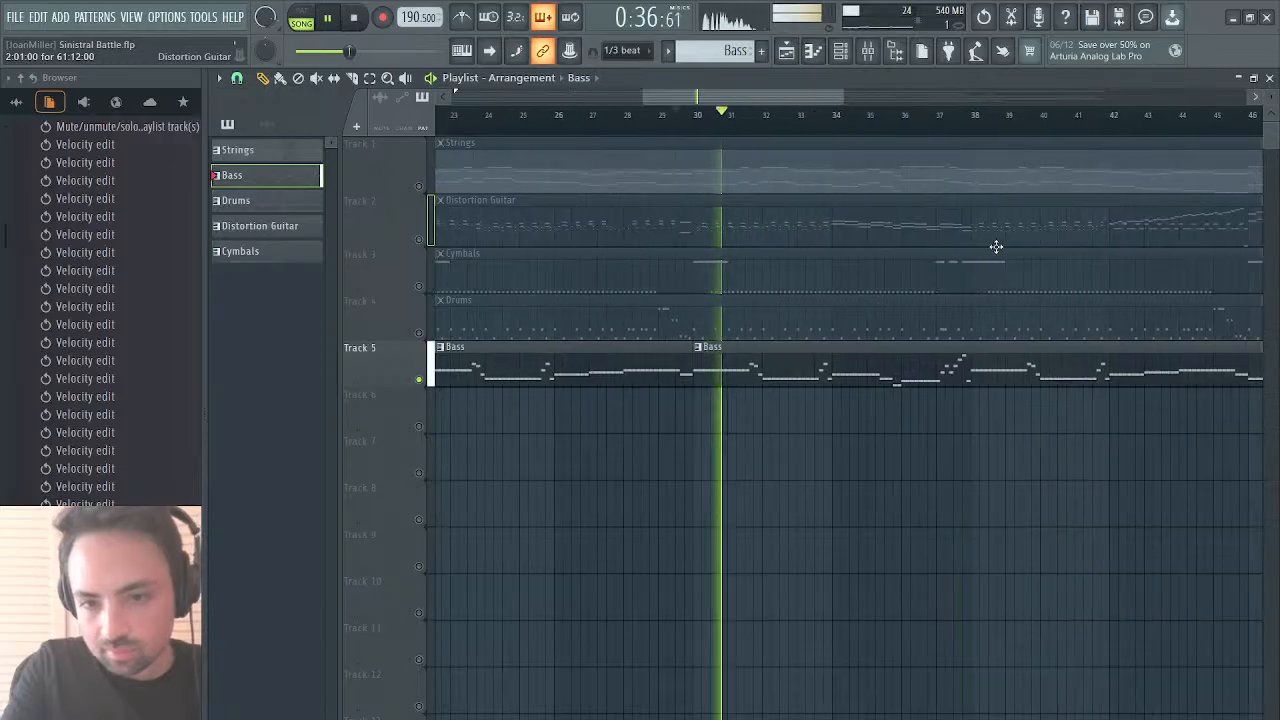
scroll(996, 247, "right", 8)
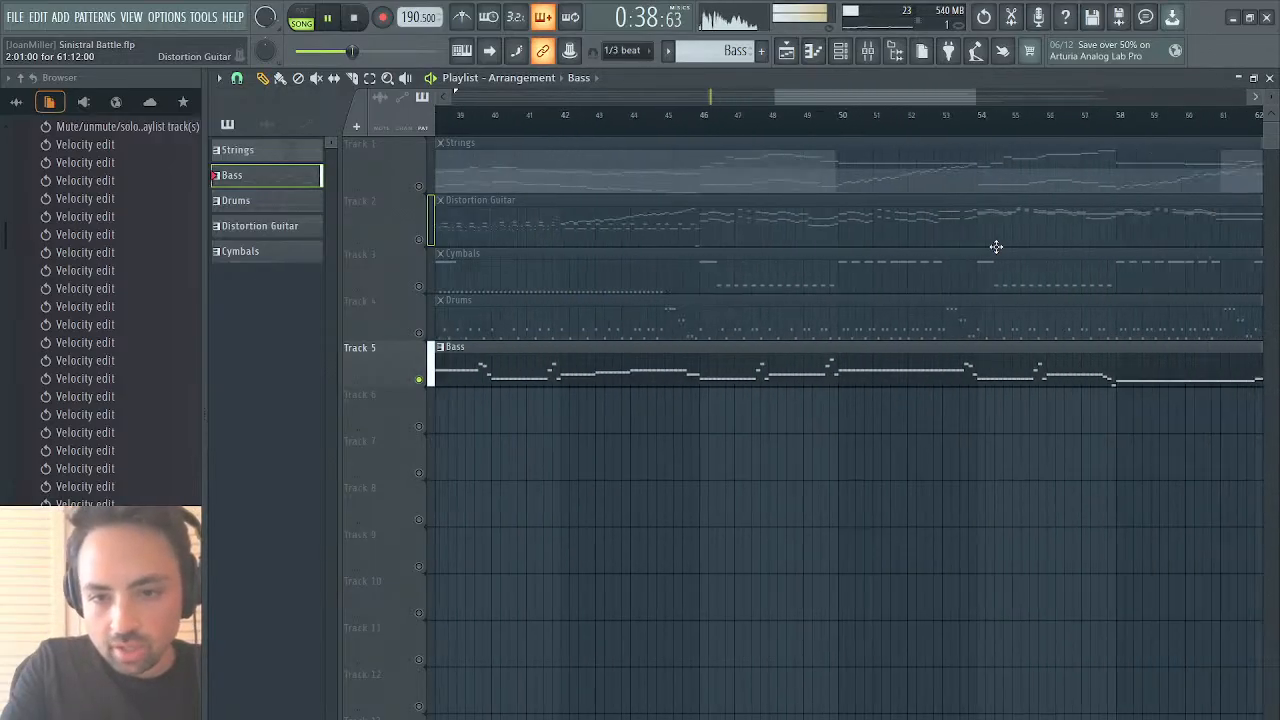
scroll(996, 247, "right", 3)
scroll(996, 247, "left", 2)
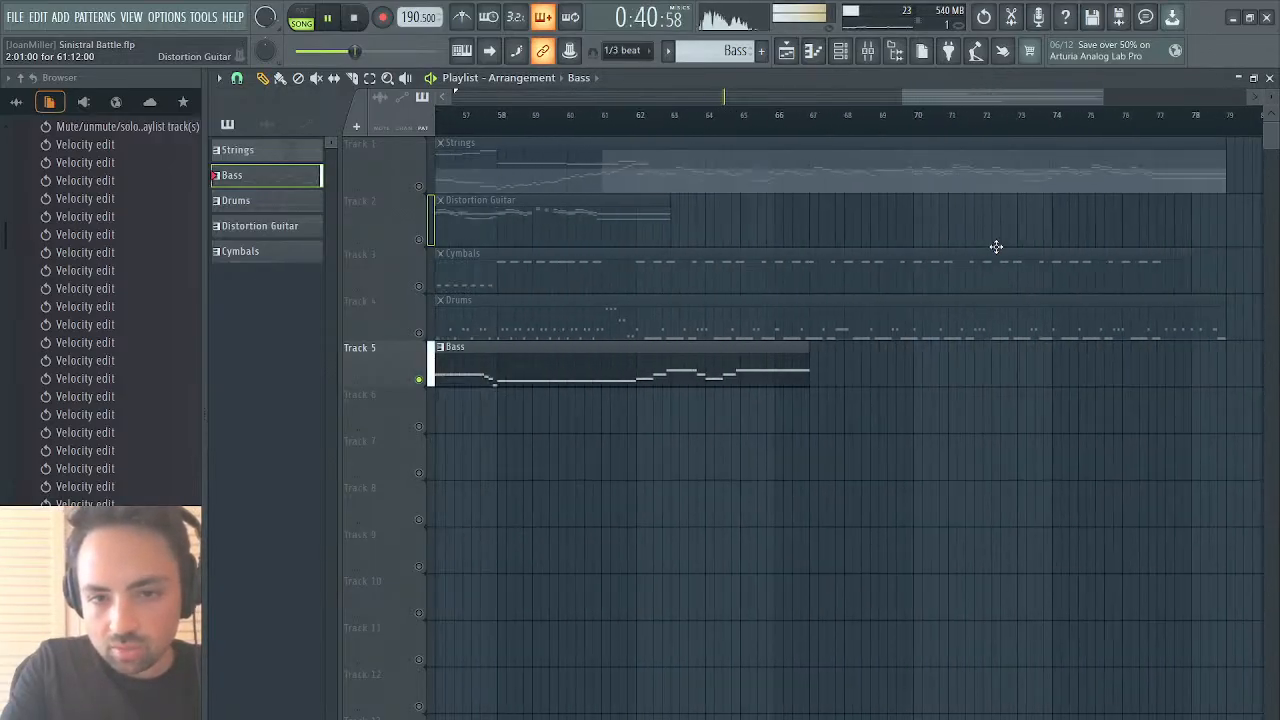
key("space")
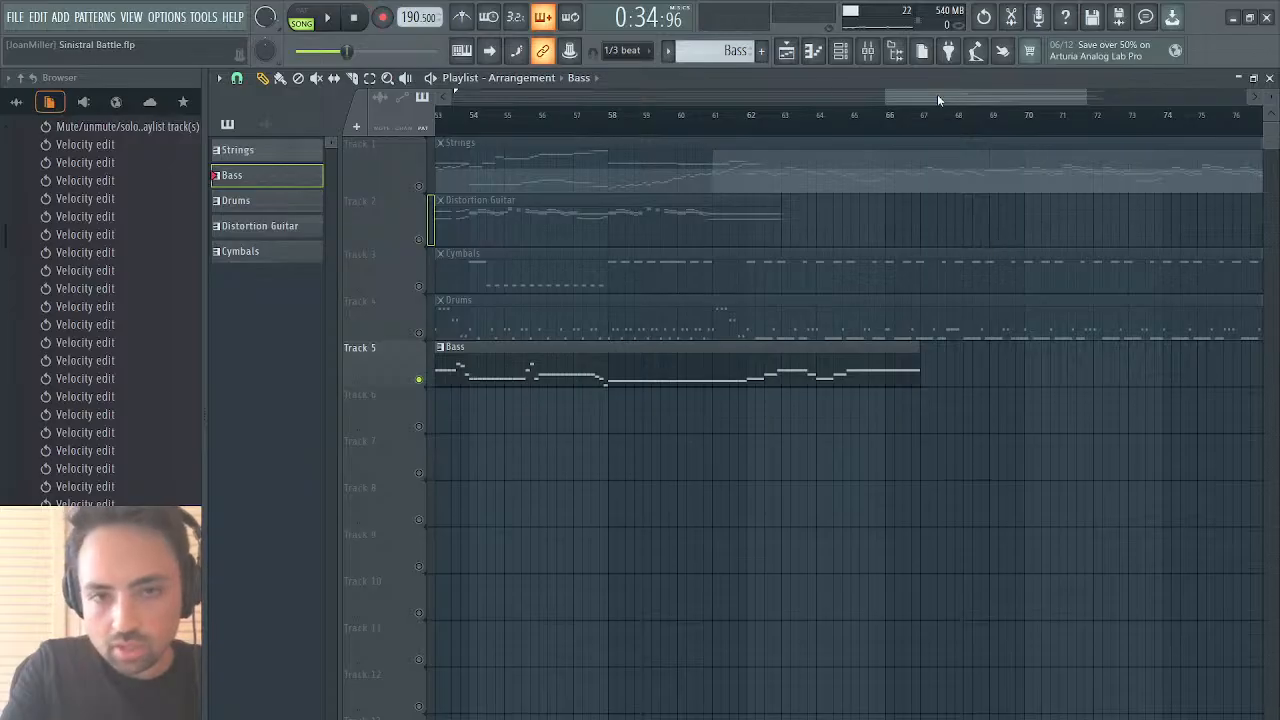
Step: Add audio stem 3 from the Lufia 2 Stems folder to Track 6, starting at bar 1
left_click_drag(937, 96, 381, 105)
left_click(16, 101)
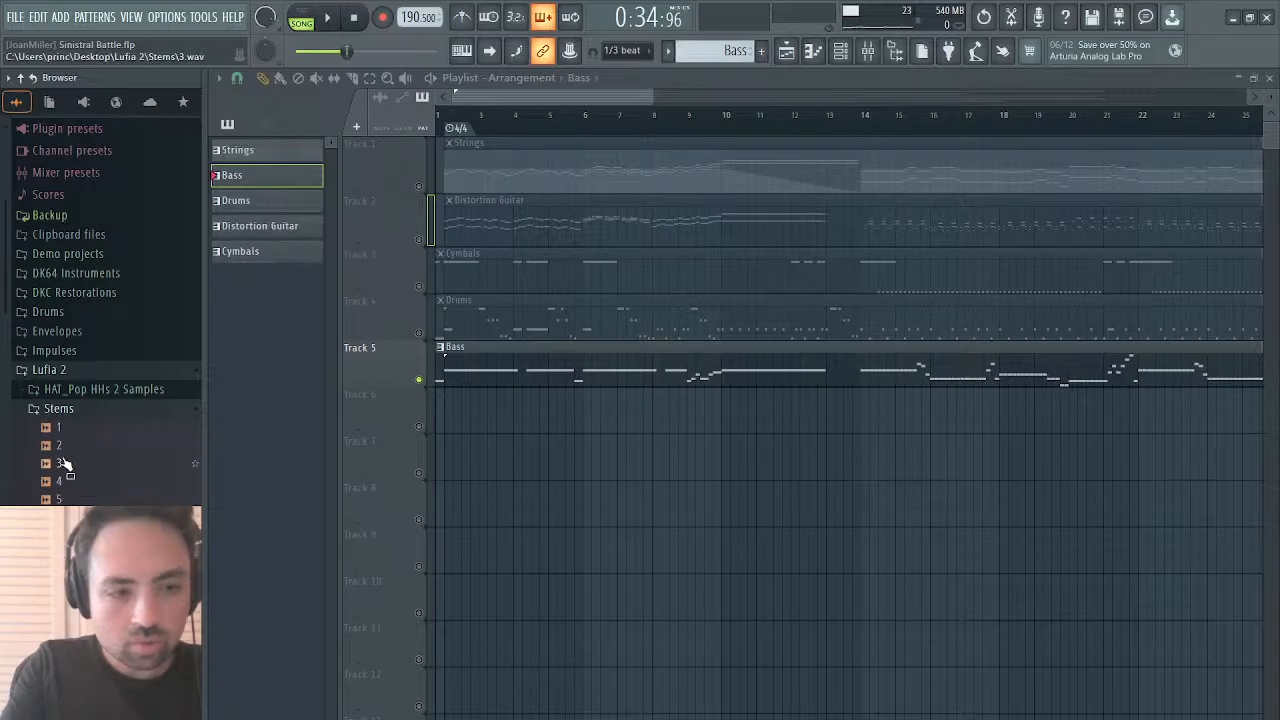
left_click_drag(66, 470, 447, 418)
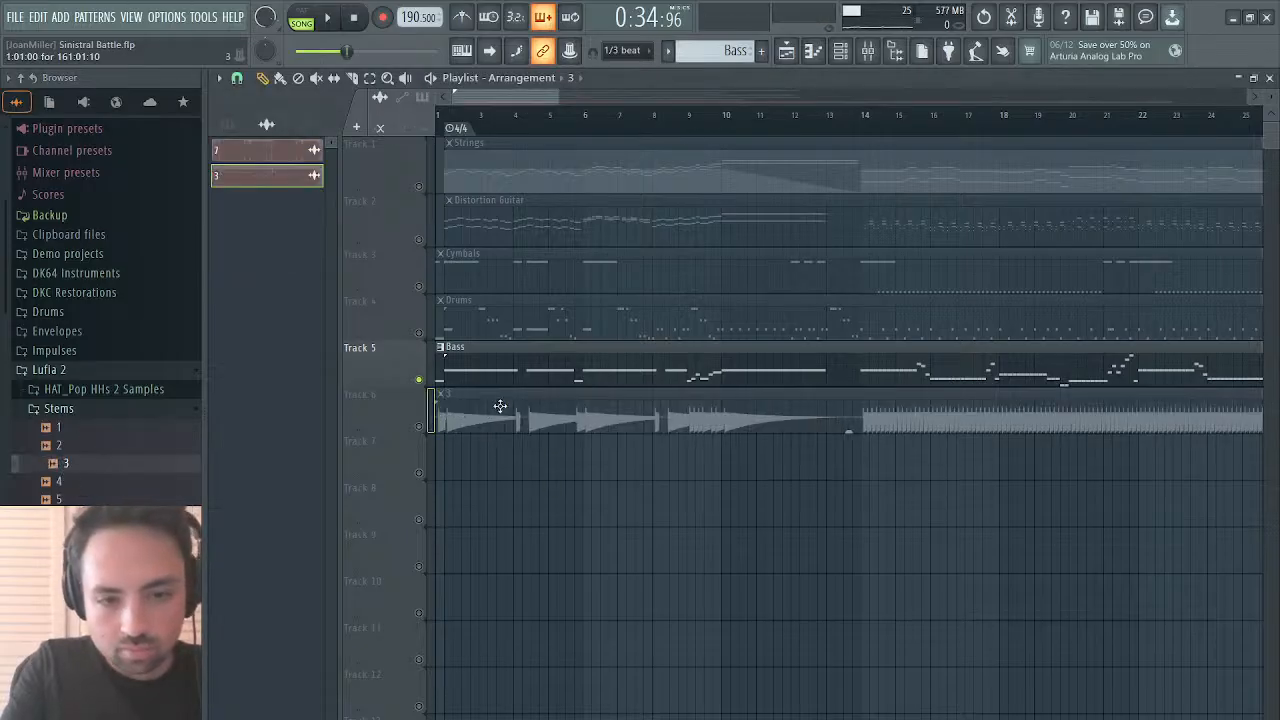
Step: Solo Track 6 and play stem 3 from just before bar 30
scroll(500, 406, "right", 5)
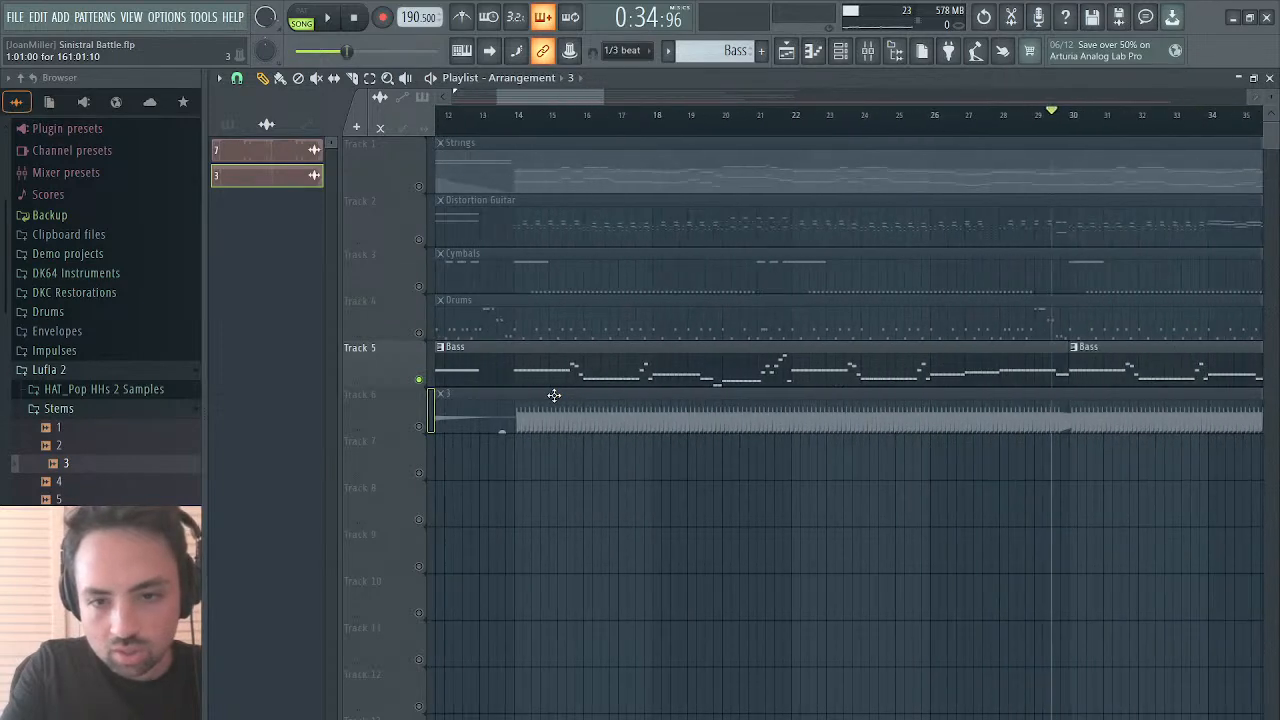
scroll(554, 395, "right", 3)
right_click(419, 427)
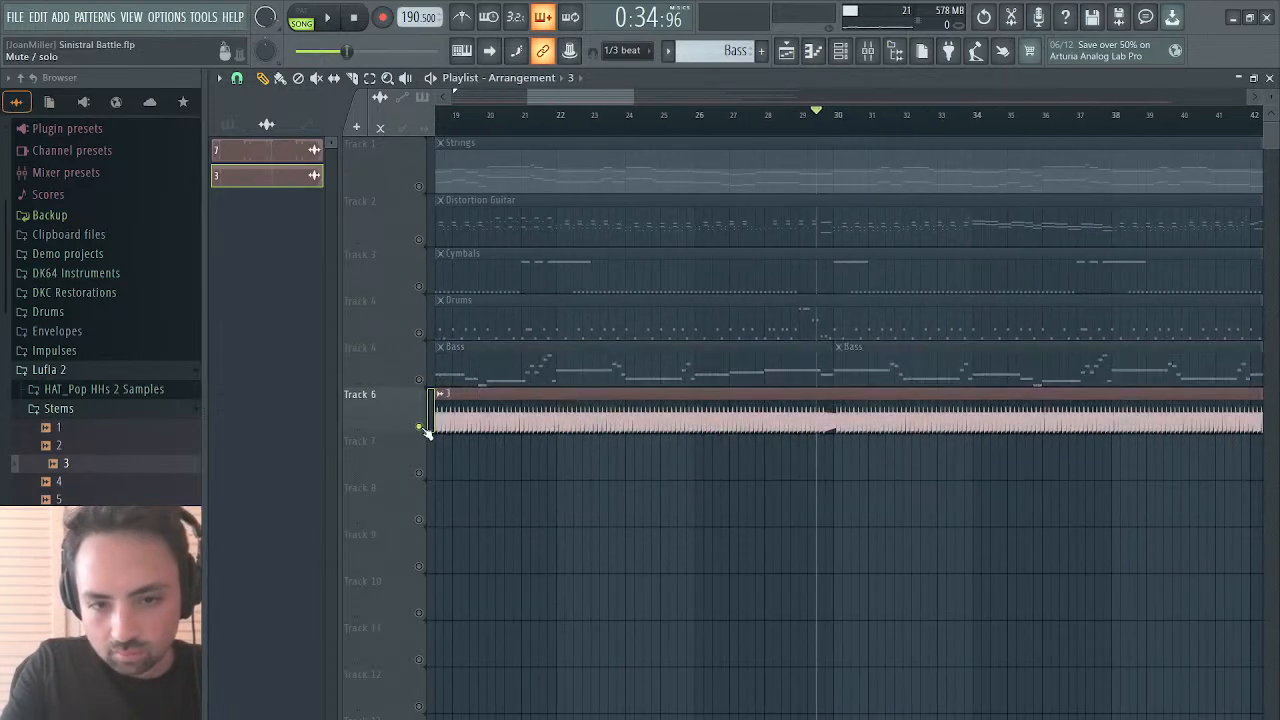
key("space")
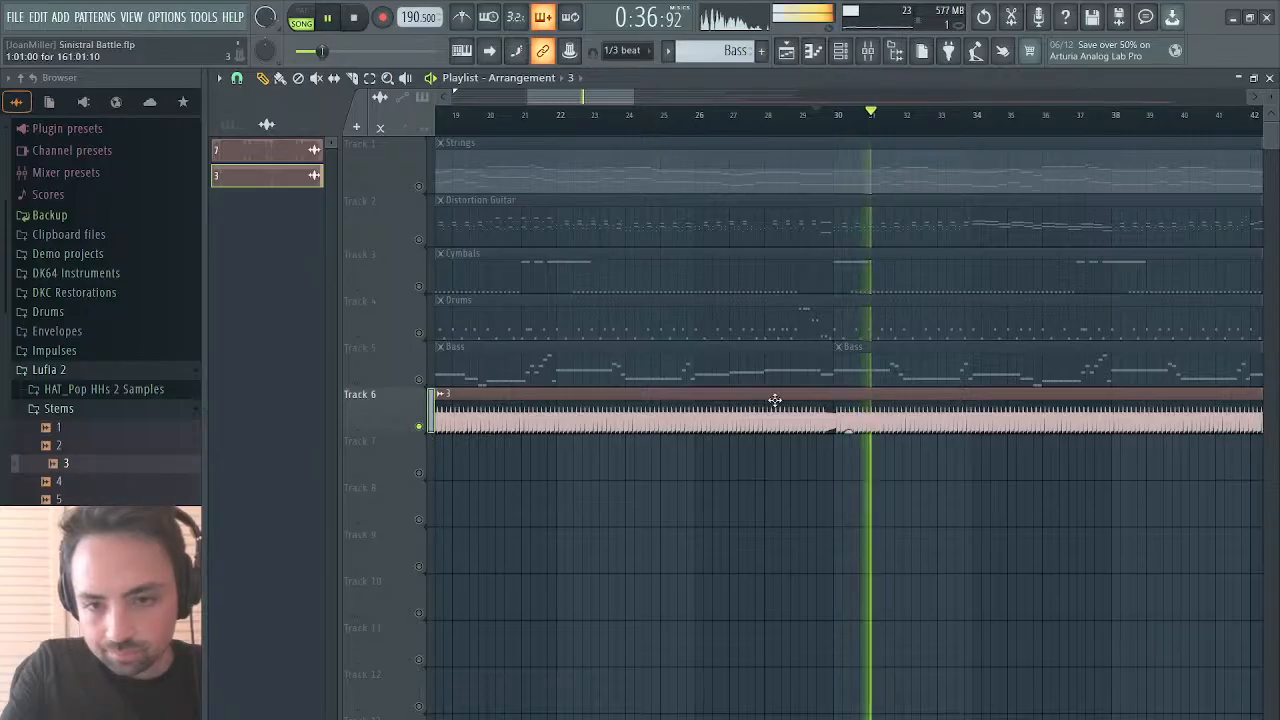
Step: Set the channel volume of the stem 3 audio clip to 49%
scroll(774, 400, "right", 5)
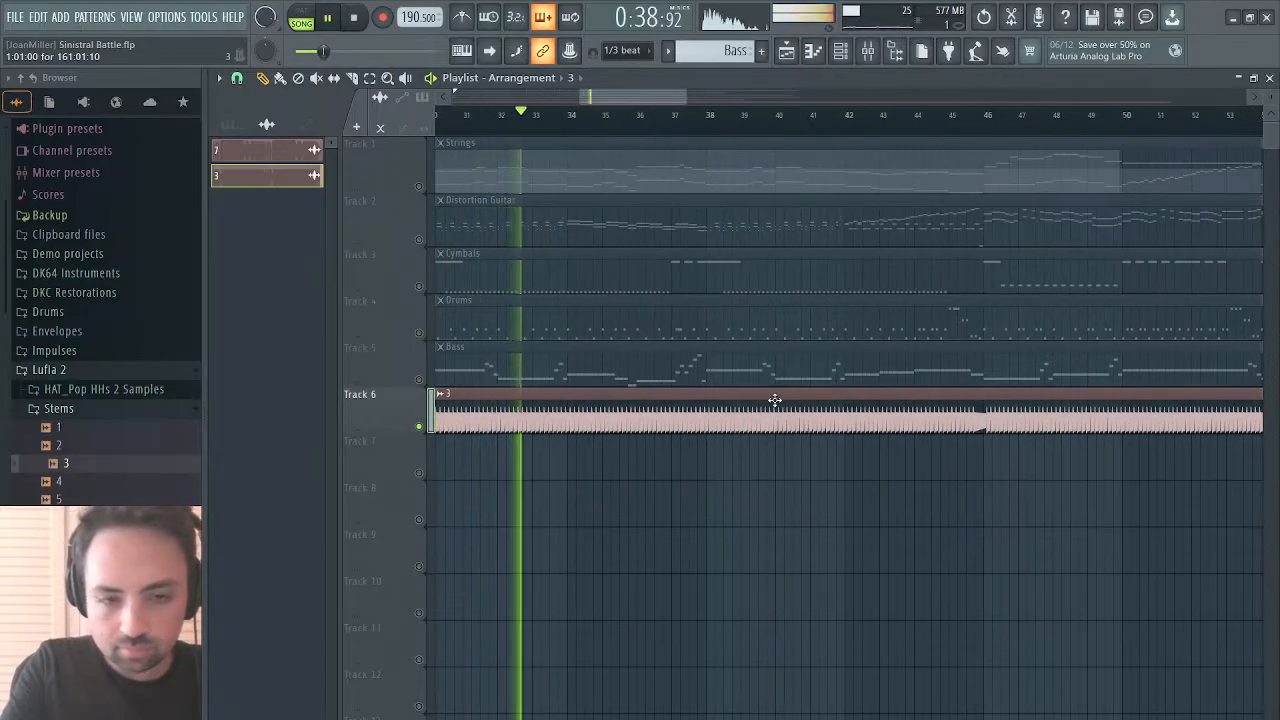
scroll(774, 400, "right", 1)
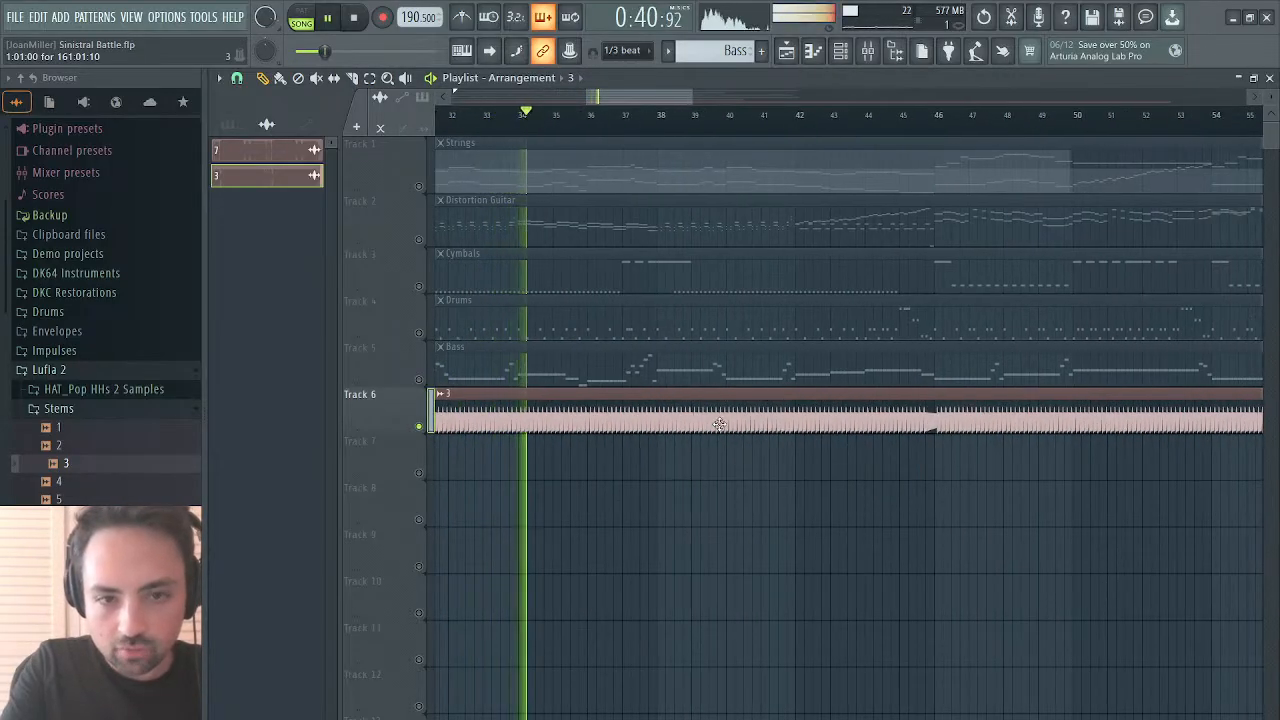
double_click(774, 400)
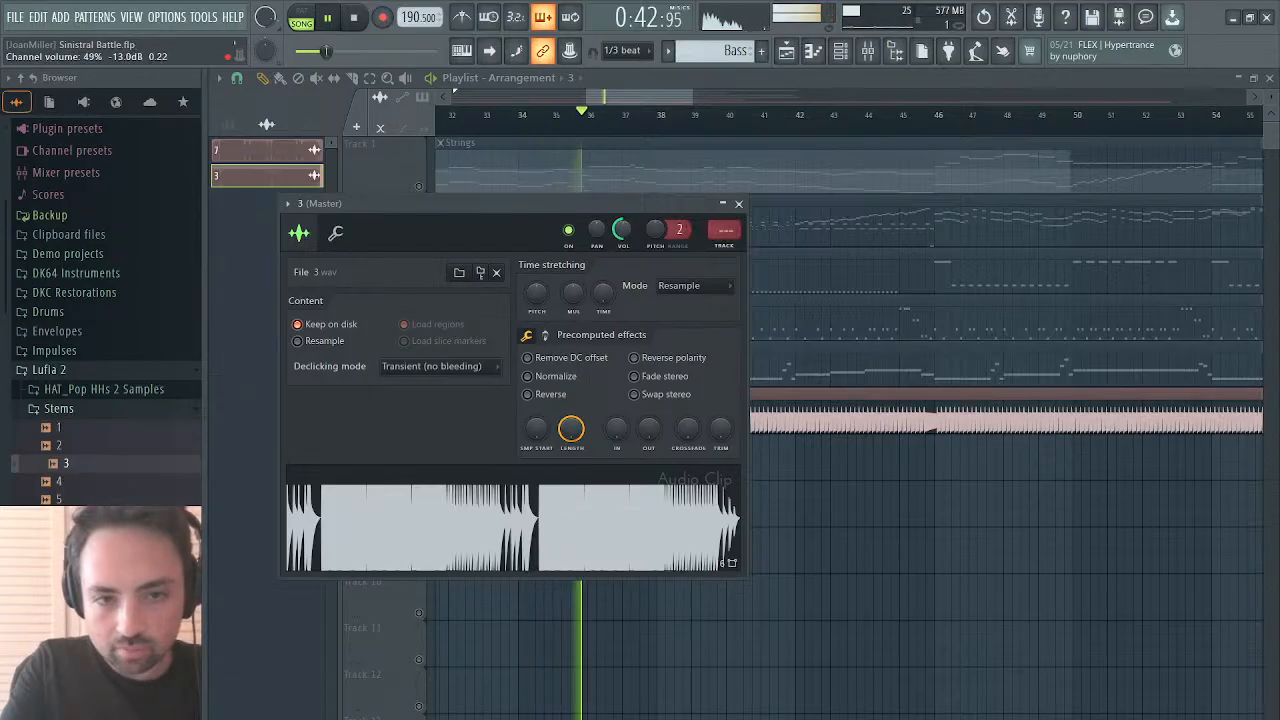
left_click(739, 204)
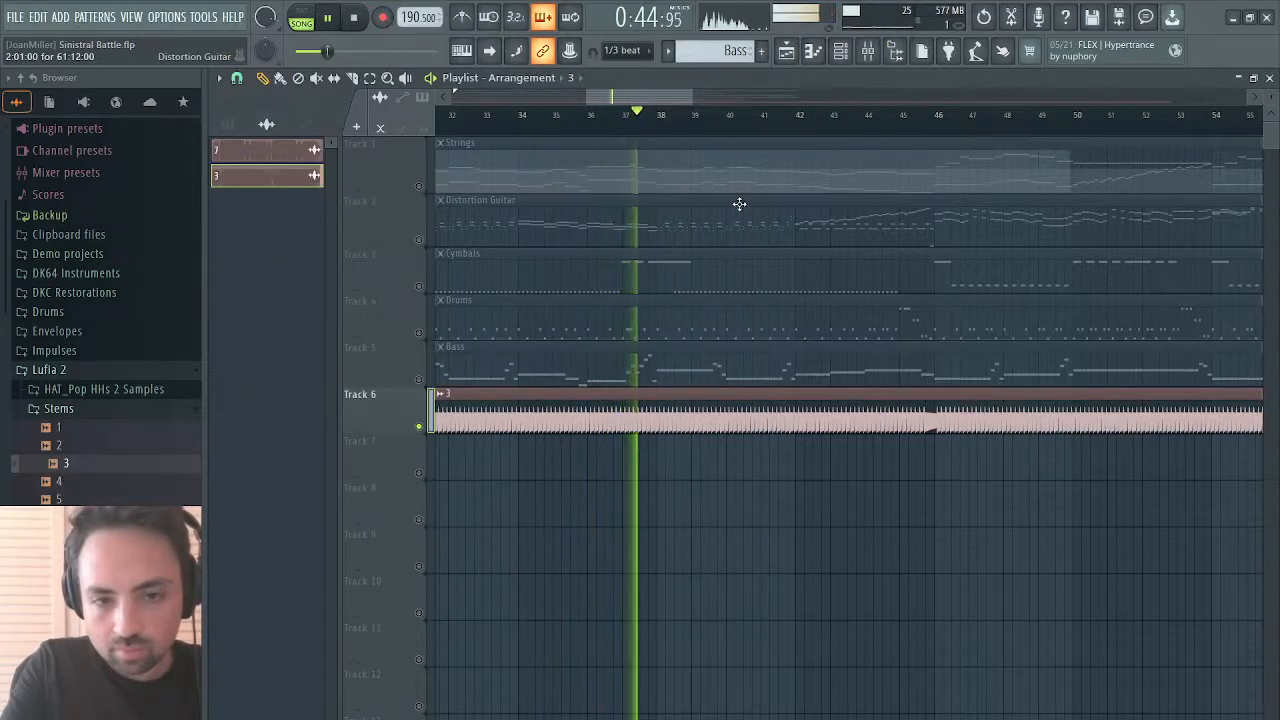
Step: Slice the Bass clip on Track 5 at bars 58 and 62
scroll(803, 291, "right", 3)
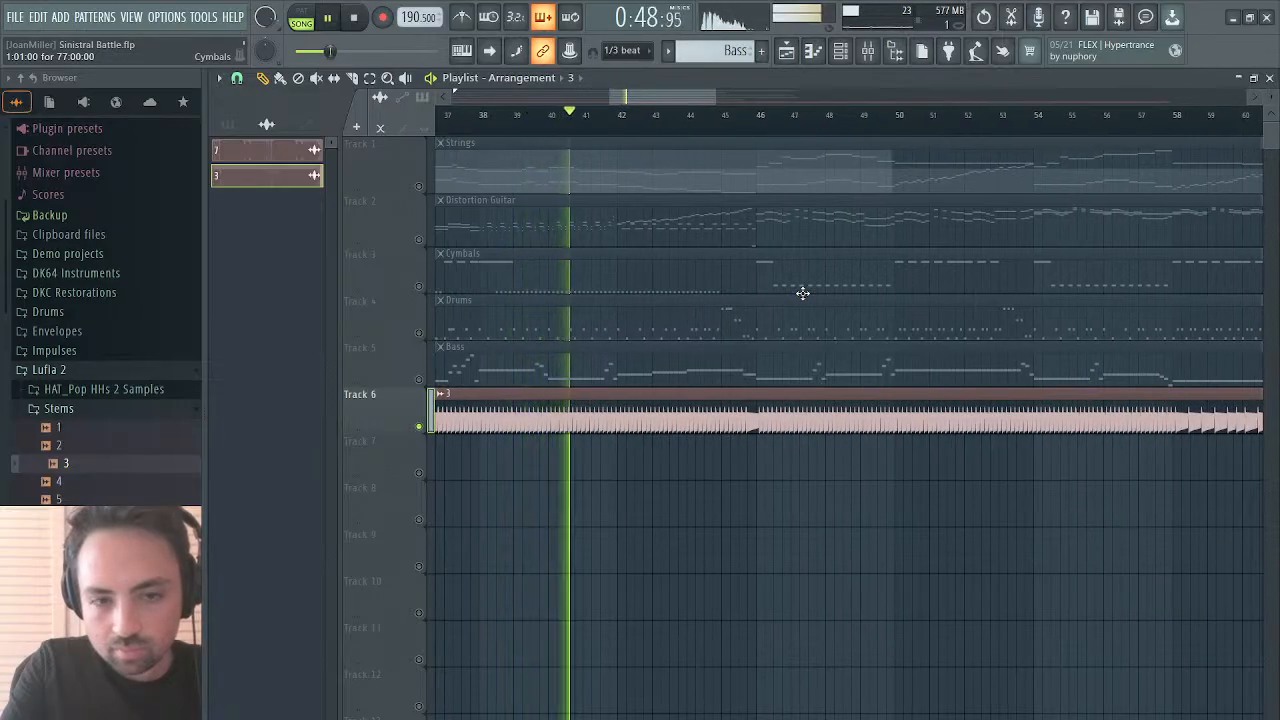
scroll(803, 292, "right", 3)
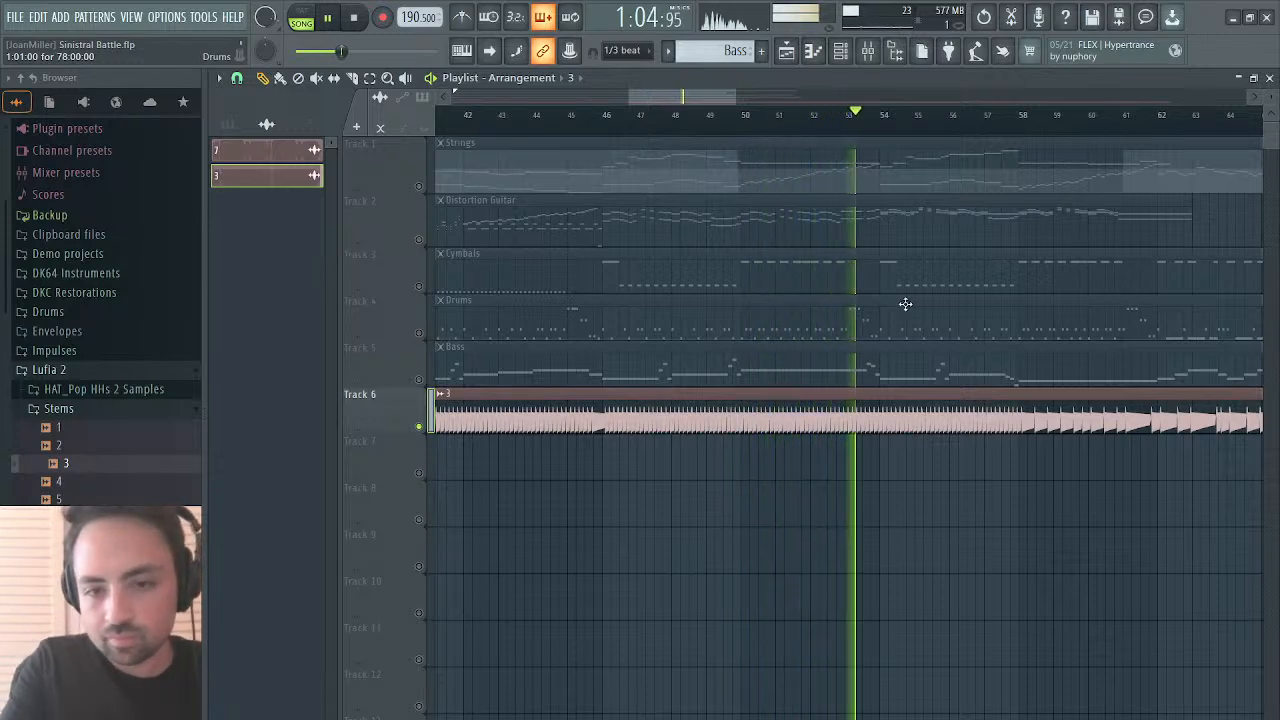
scroll(974, 331, "right", 5)
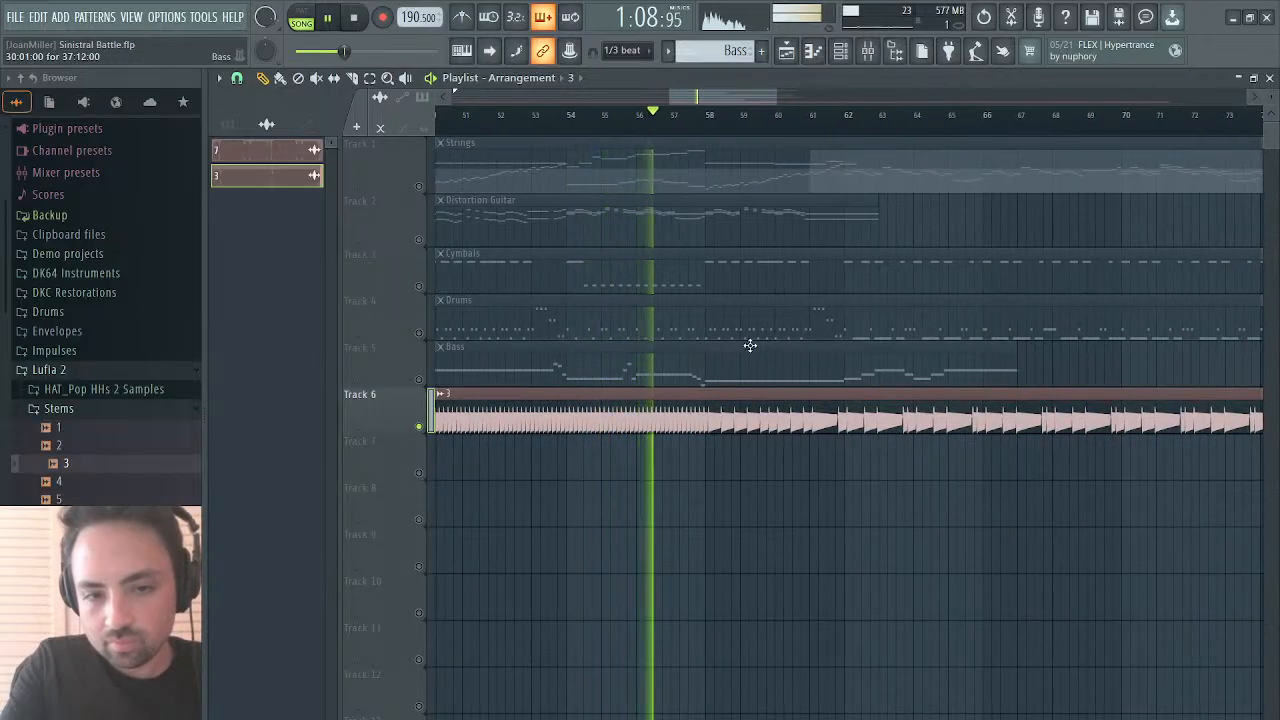
scroll(808, 334, "right", 3)
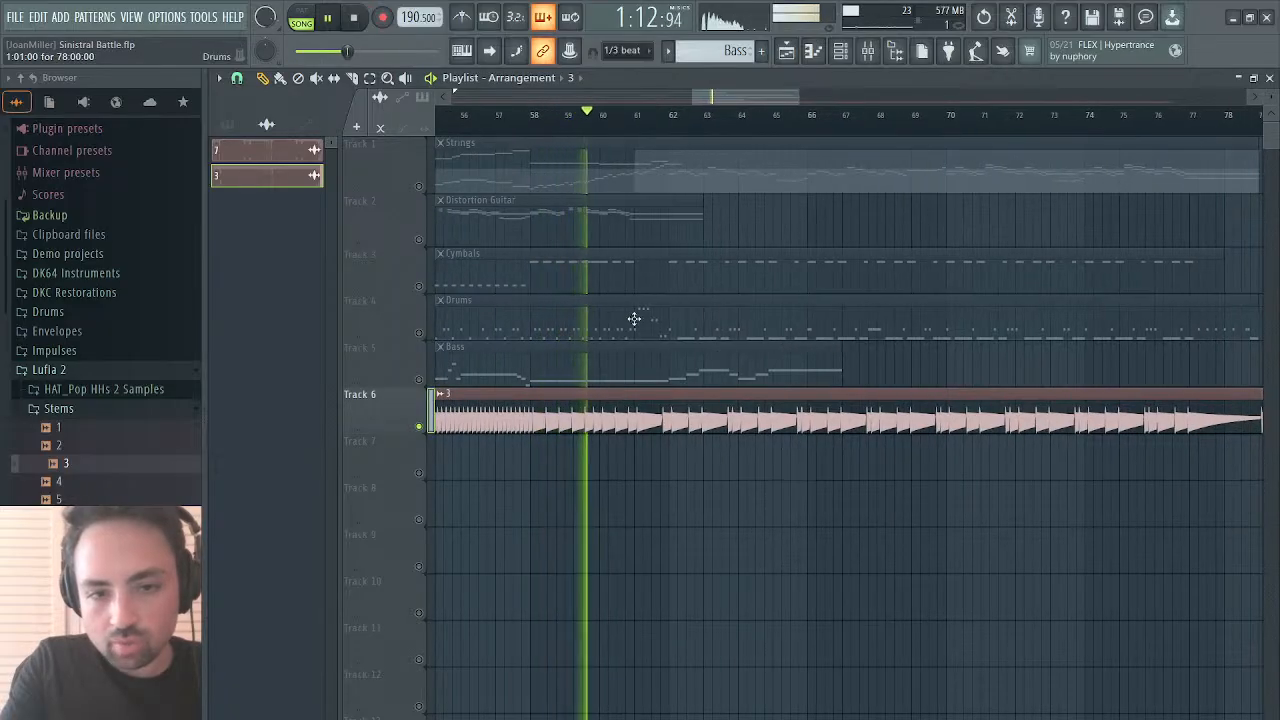
left_click(353, 79)
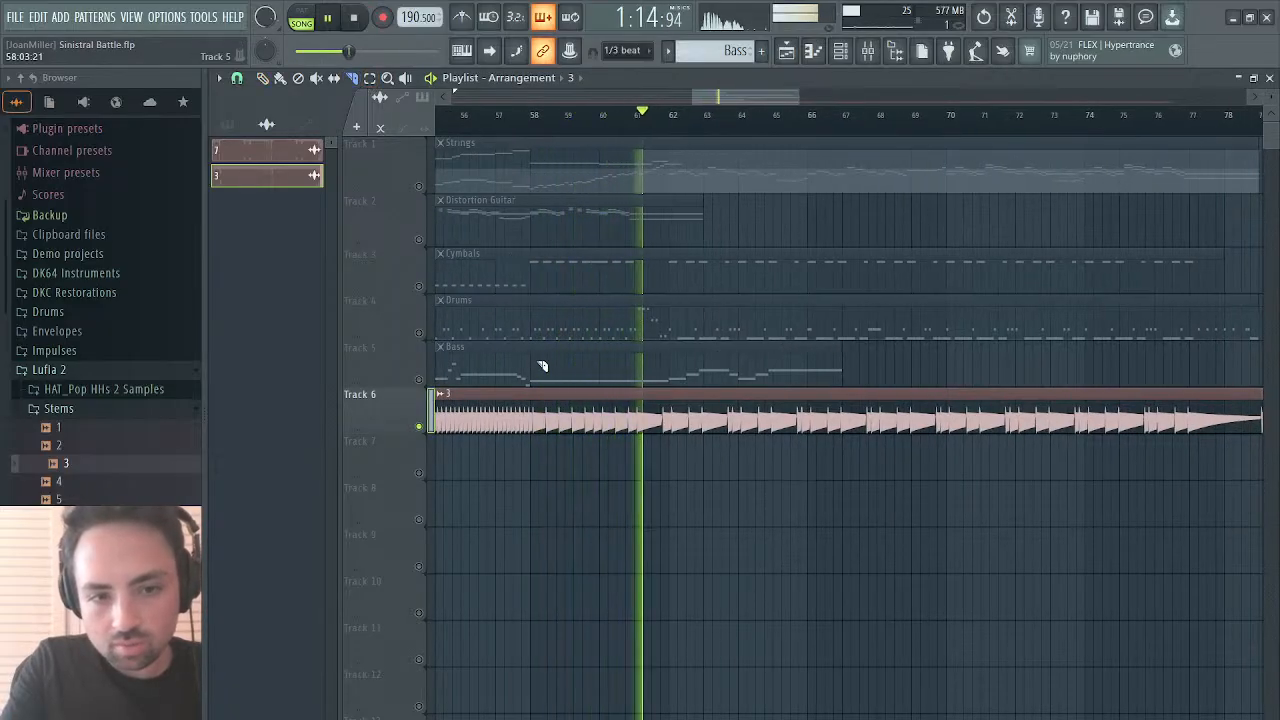
left_click_drag(530, 375, 533, 384)
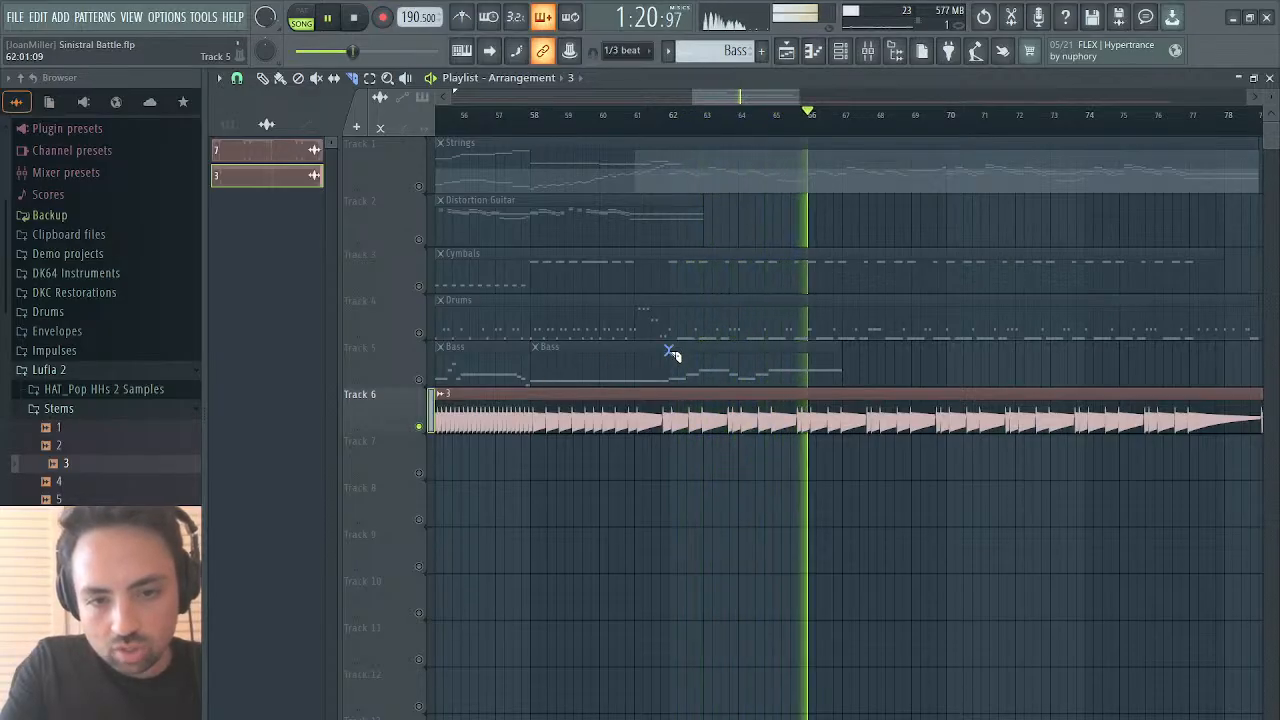
left_click_drag(672, 372, 677, 388)
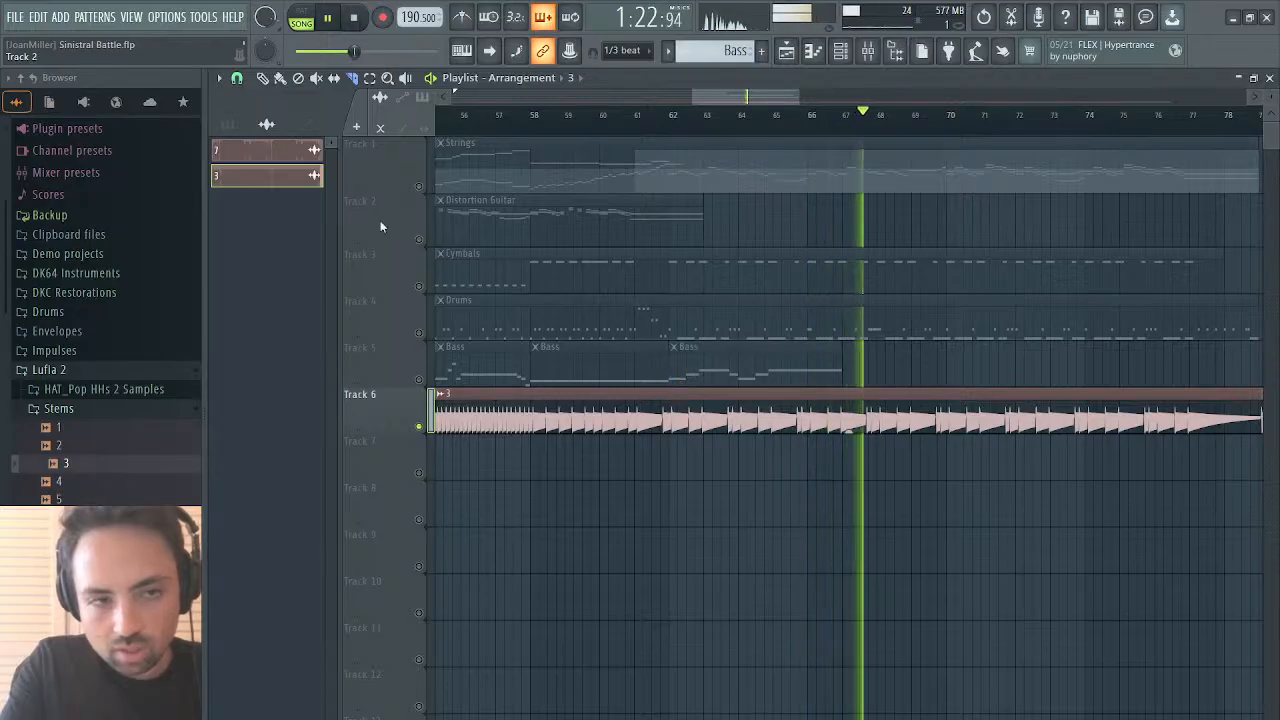
Step: Paint two repeats of the last Bass slice on Track 5, starting at bar 67
left_click(729, 361)
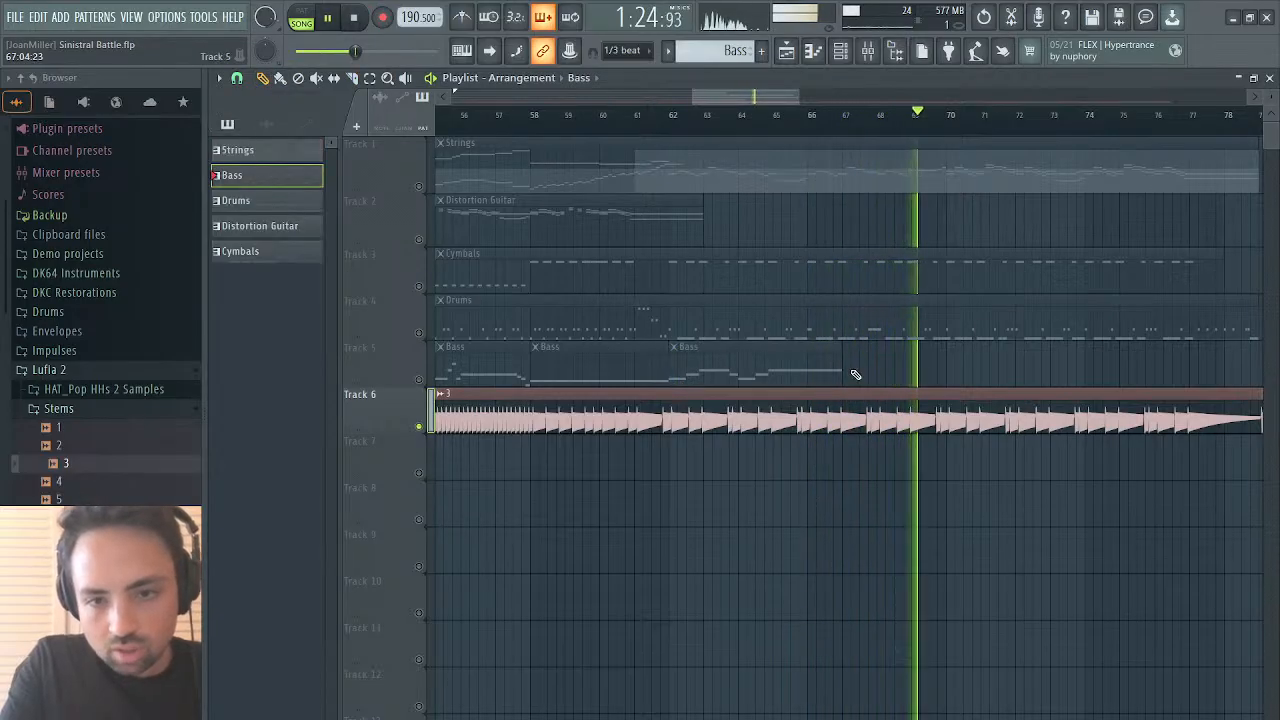
left_click(279, 78)
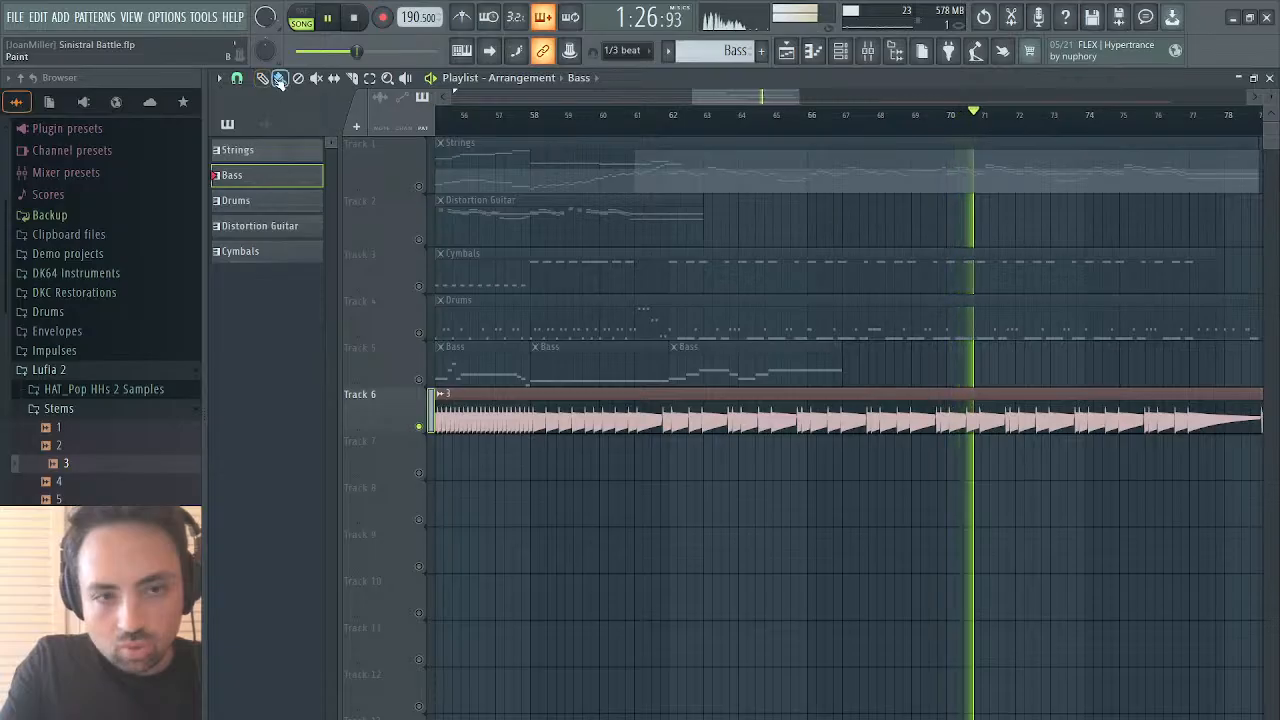
left_click_drag(848, 371, 1147, 372)
scroll(1147, 372, "right", 4)
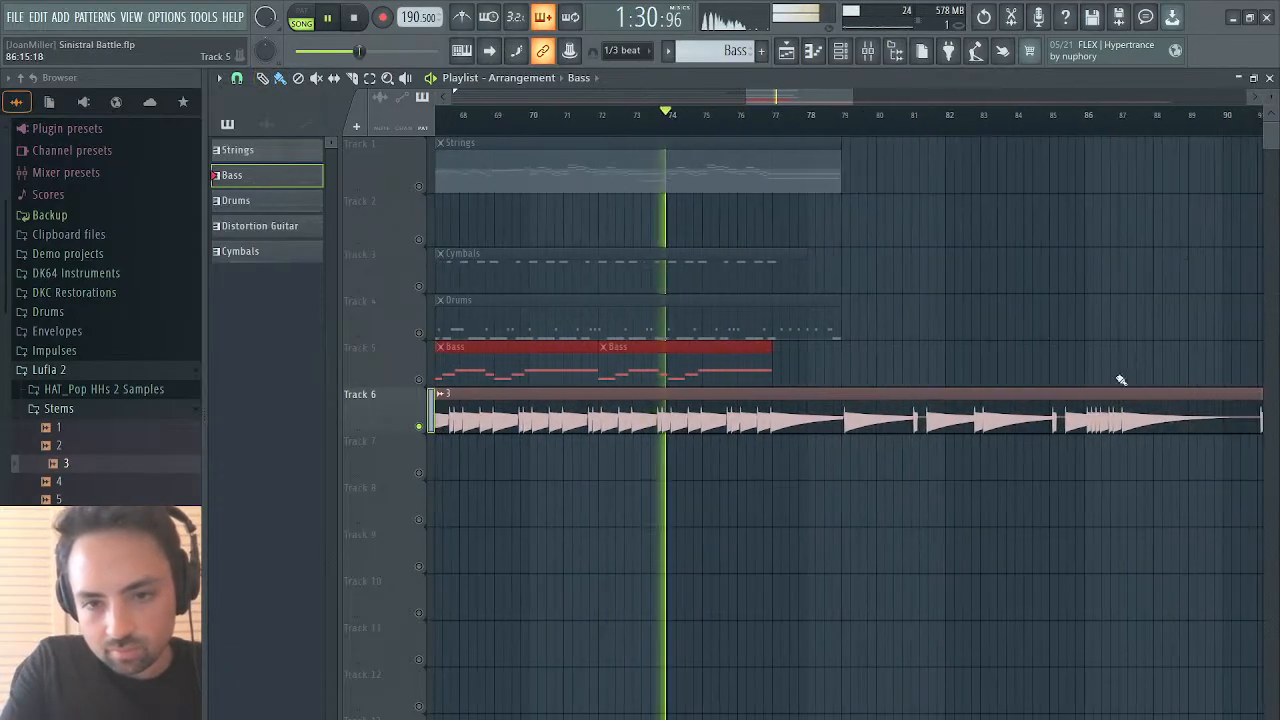
scroll(828, 357, "left", 1)
scroll(827, 355, "left", 3)
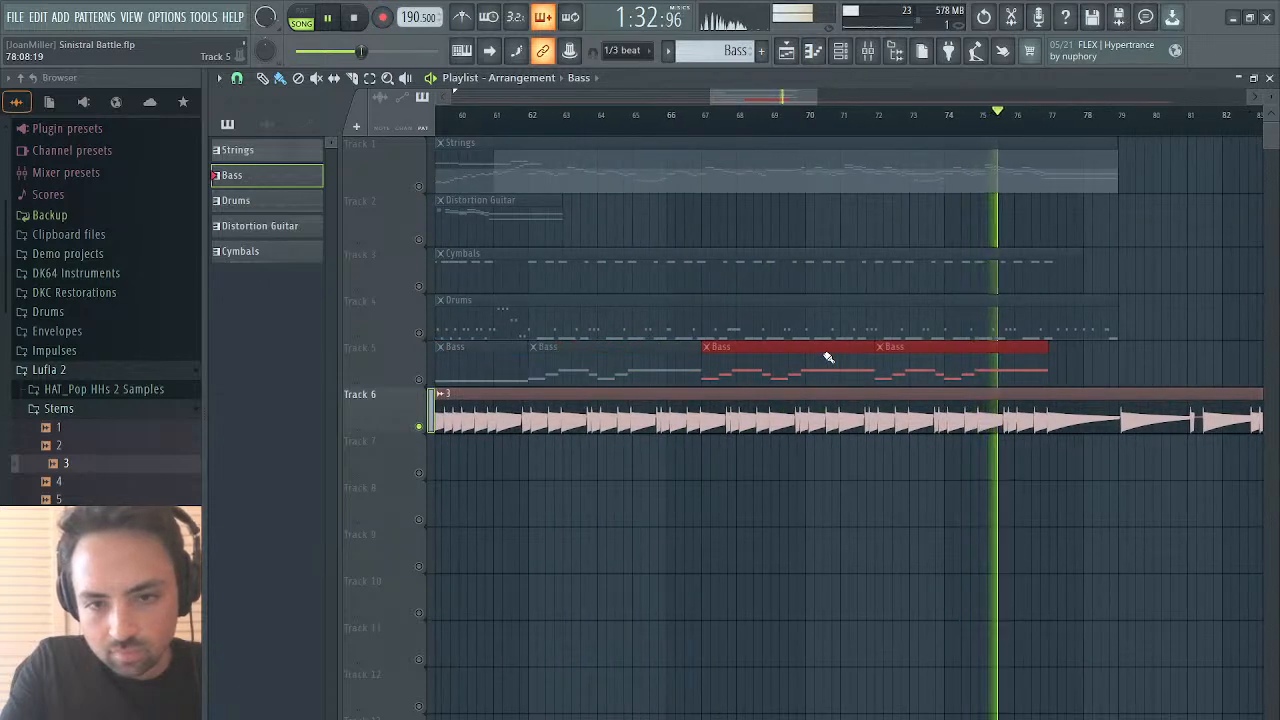
scroll(827, 360, "left", 2)
Step: Shorten the Bass clip at bar 62 to end at bar 64 and delete the Bass repeats at bars 67 and 72
left_click_drag(823, 361, 717, 363)
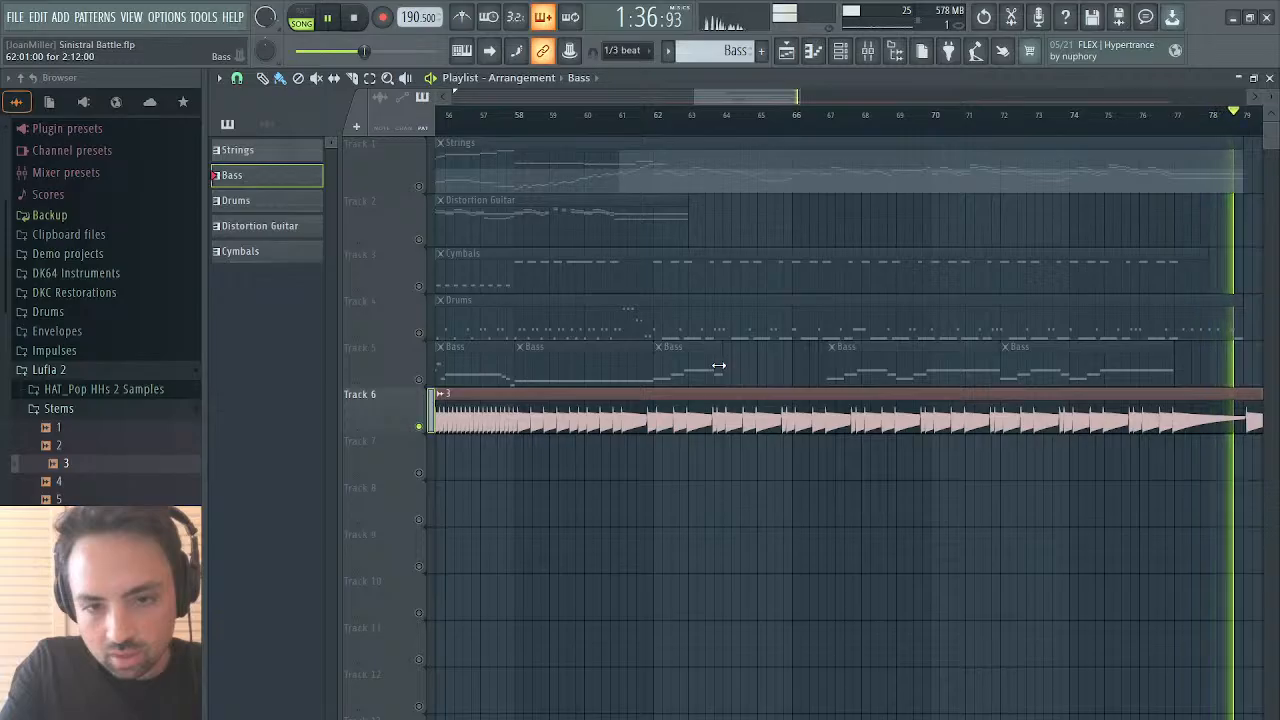
left_click(655, 117)
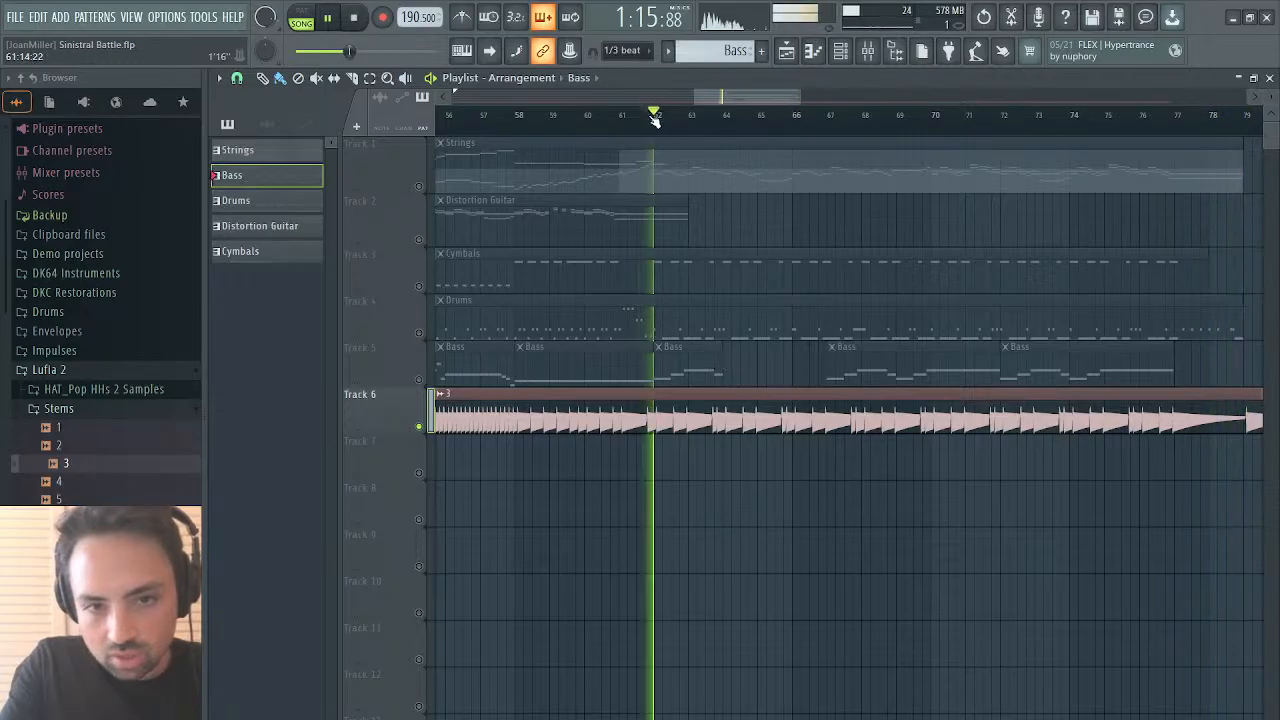
right_click(890, 365)
right_click(1055, 370)
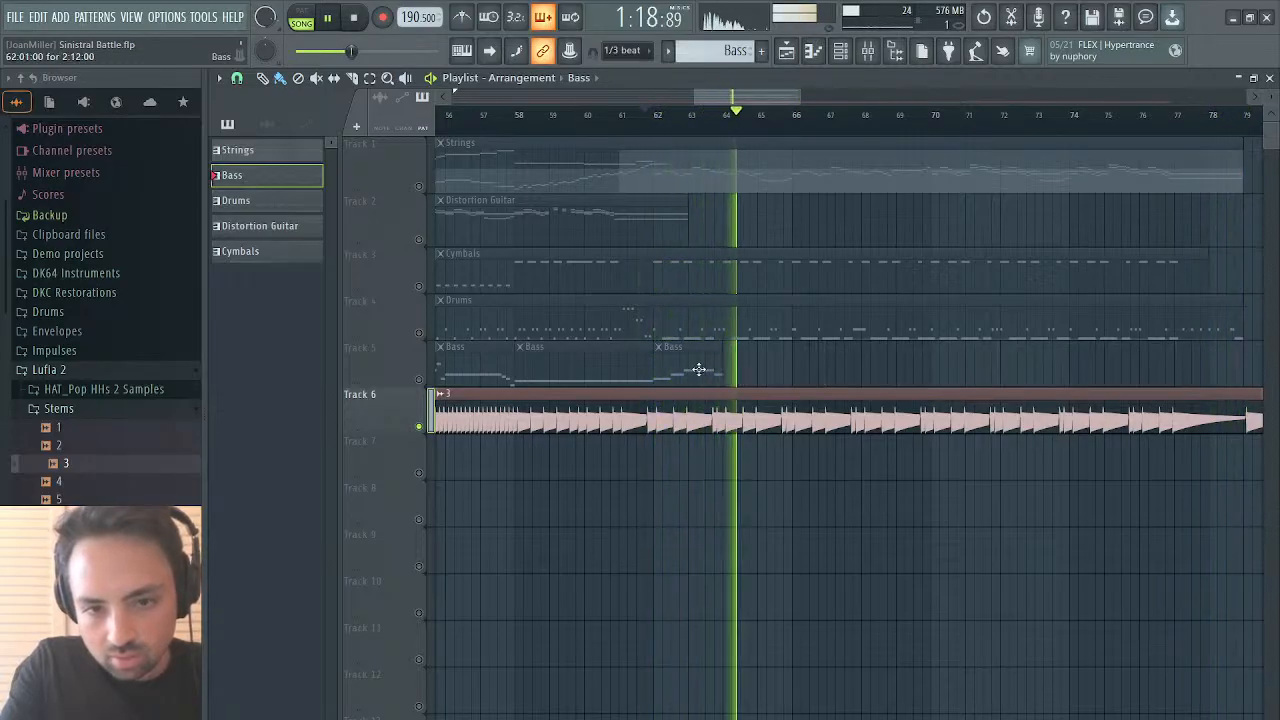
Step: Repeat the two-bar Bass clip along Track 5 from bar 64 and extend the repeat at bar 74 to end at bar 79
left_click_drag(729, 375, 1045, 375)
left_click(1146, 374, "ctrl")
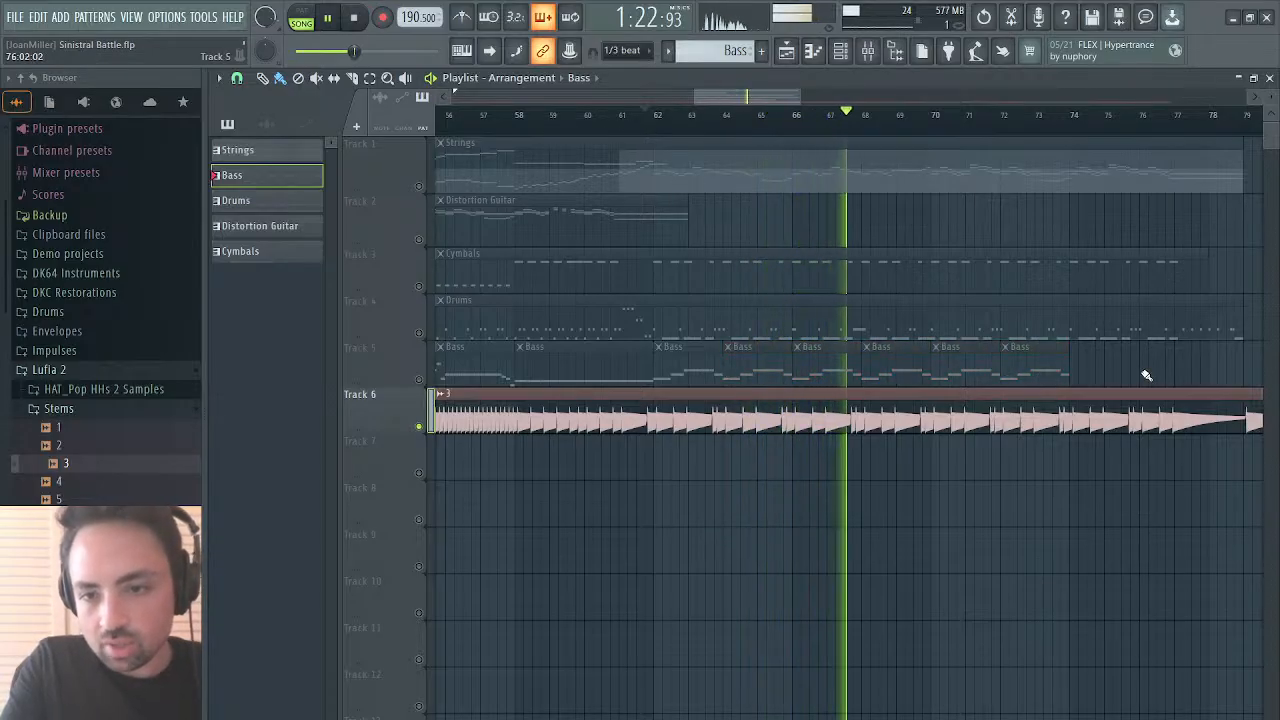
left_click(1067, 373)
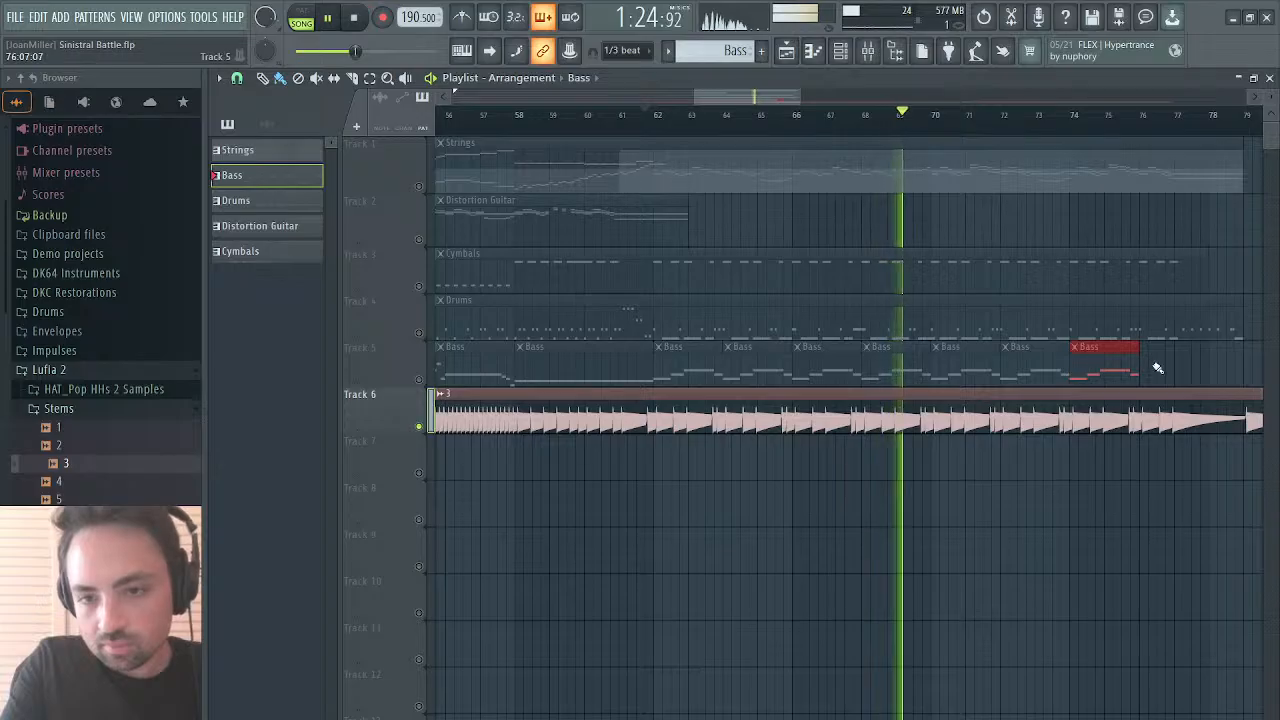
left_click_drag(1137, 368, 1151, 391)
Step: Duplicate the Bass clip at bar 74, trim the copy to its last two bars and move it to bar 79
scroll(1151, 391, "right", 6)
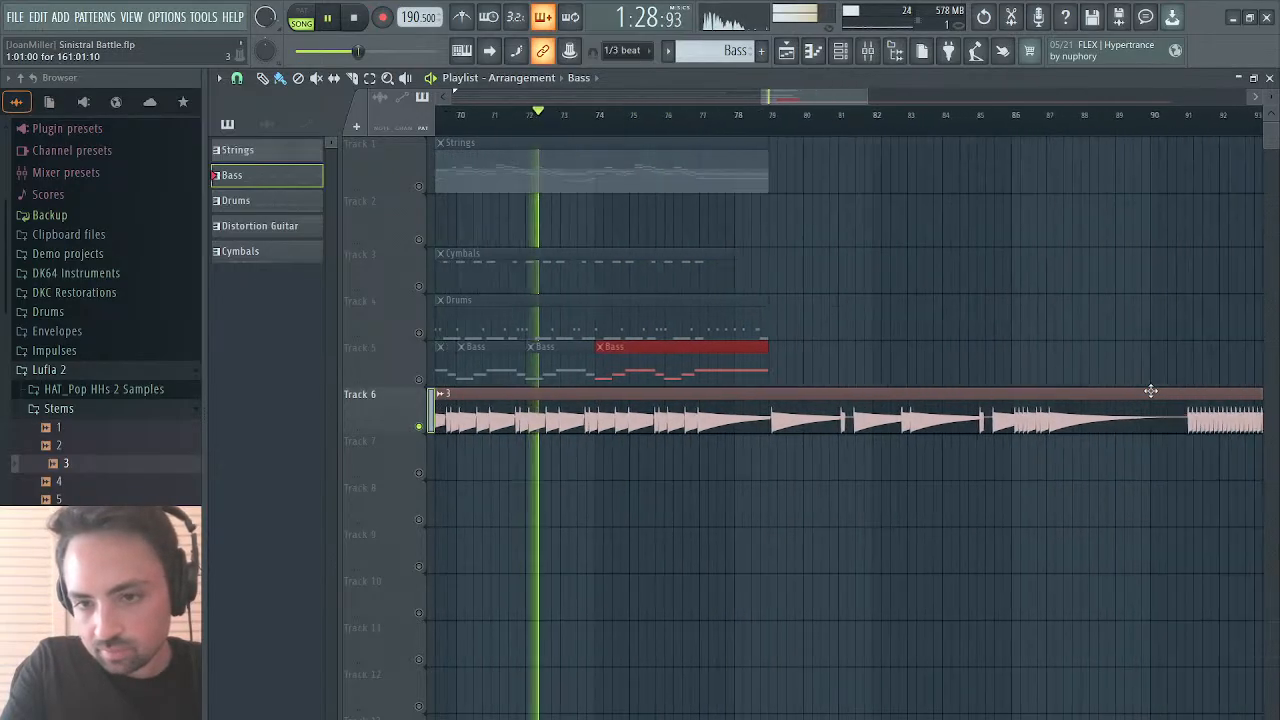
scroll(1151, 391, "left", 1)
scroll(1151, 391, "left", 1)
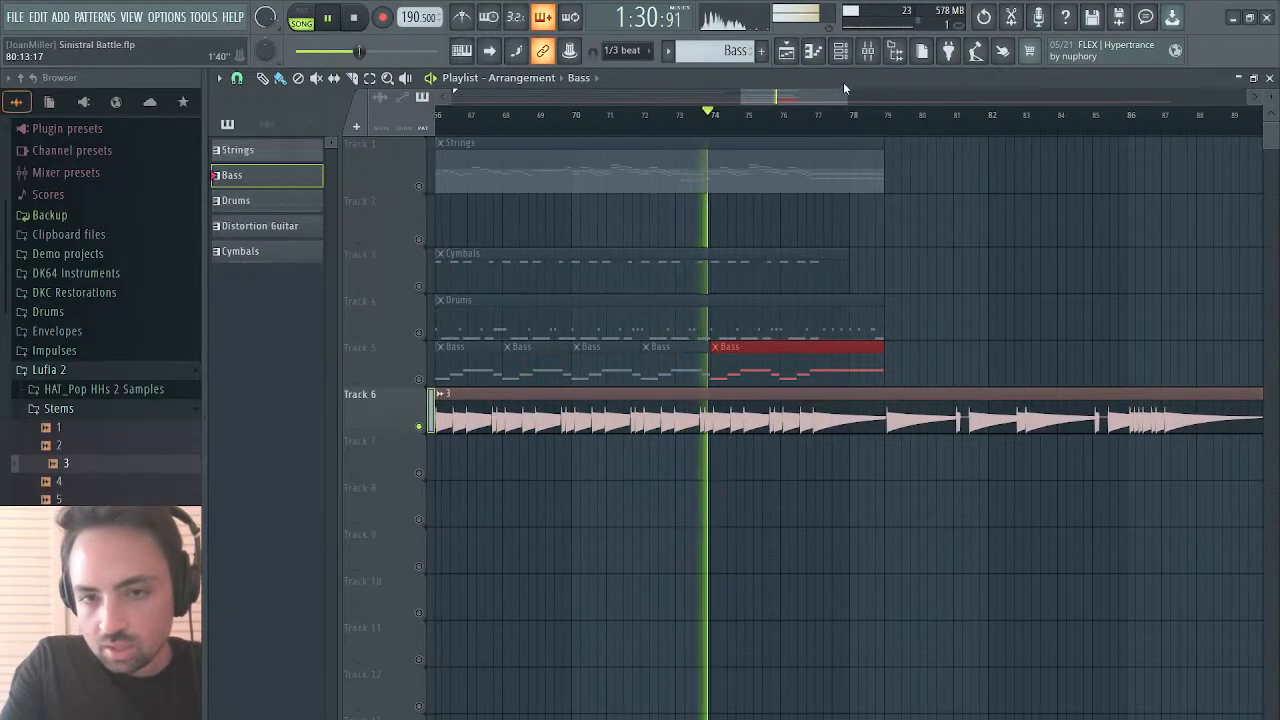
left_click_drag(843, 100, 998, 115)
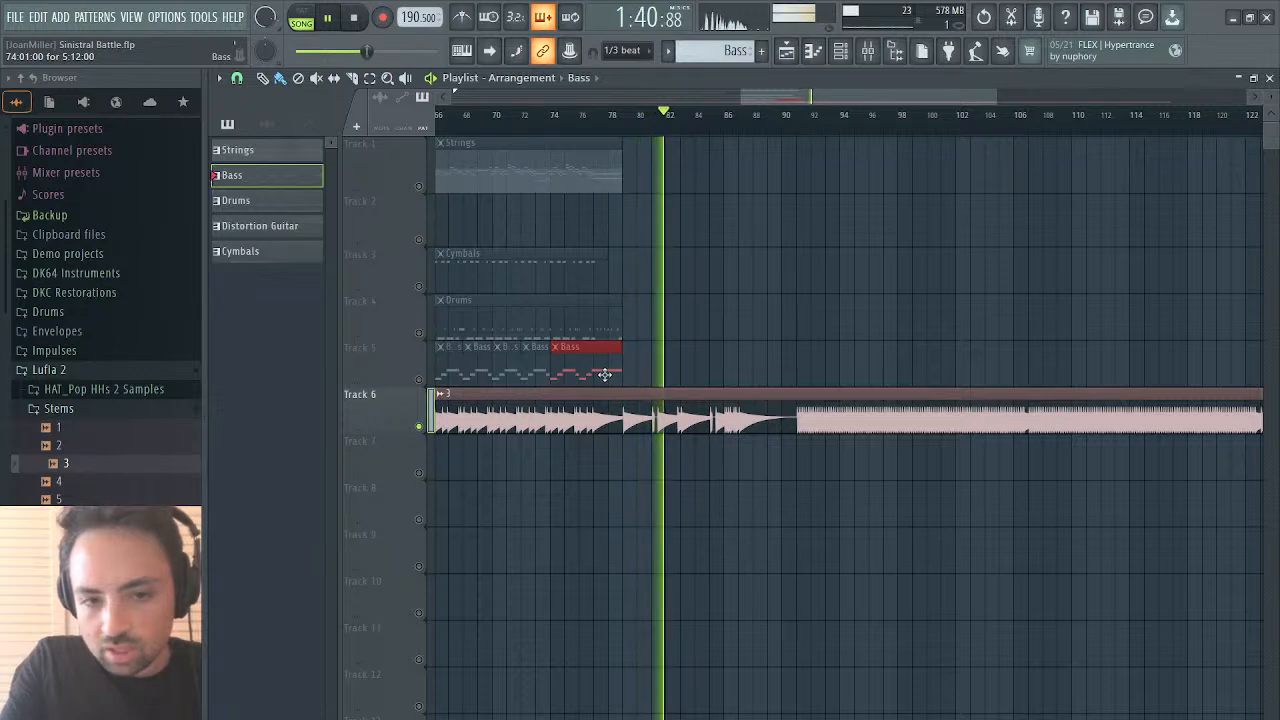
key("ctrl+b")
left_click_drag(629, 372, 673, 380)
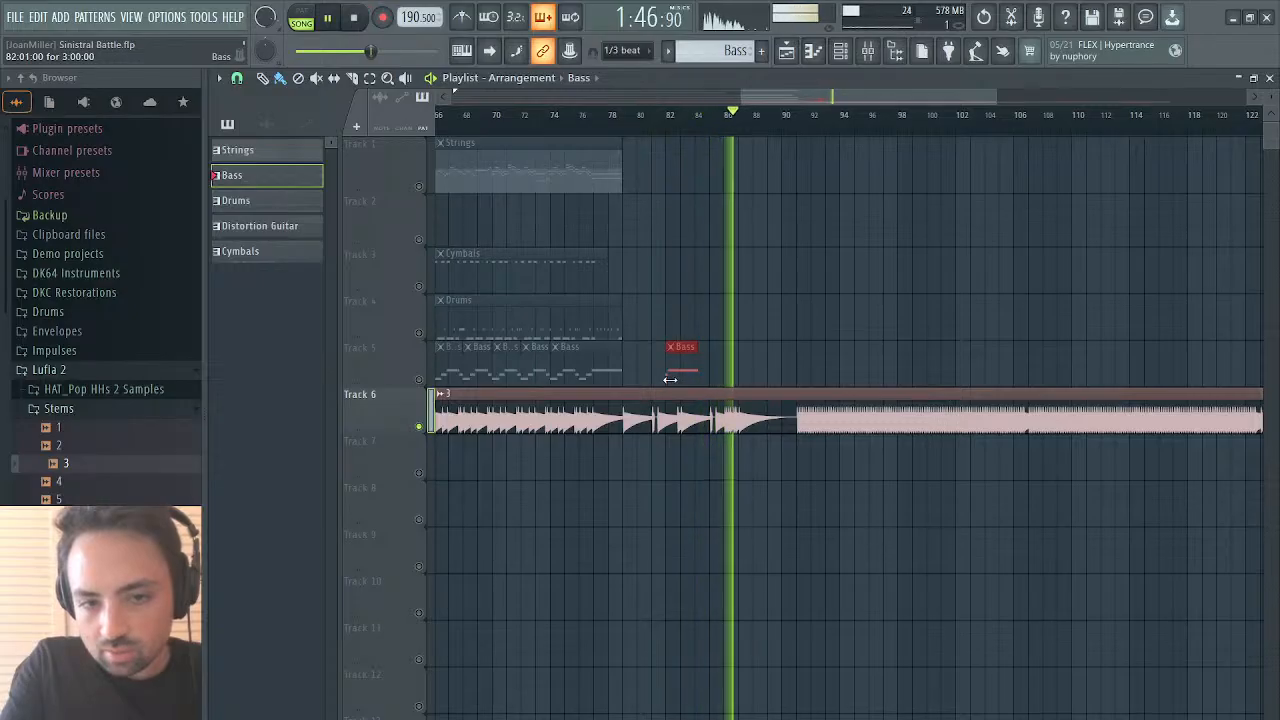
left_click_drag(670, 380, 634, 371)
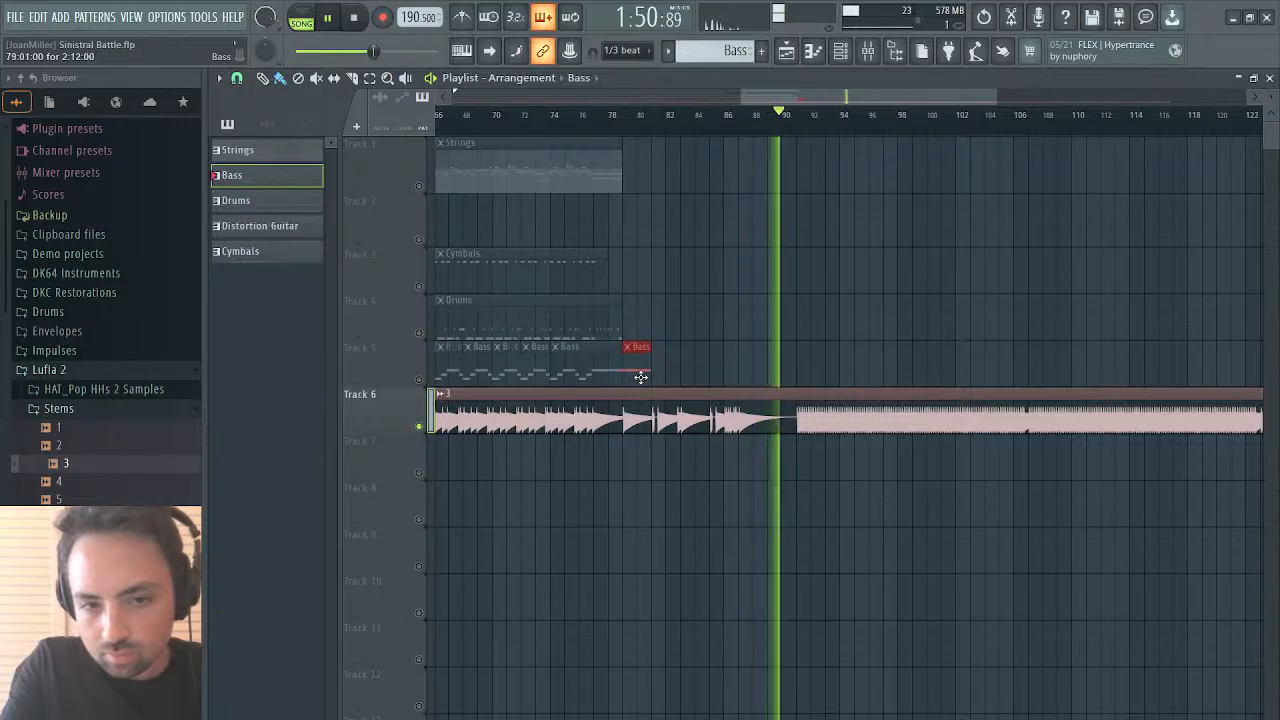
Step: Play the Bass ending from bar 78 against the stem, delete stem 3 from Track 6 and unsolo that track
left_click(617, 116)
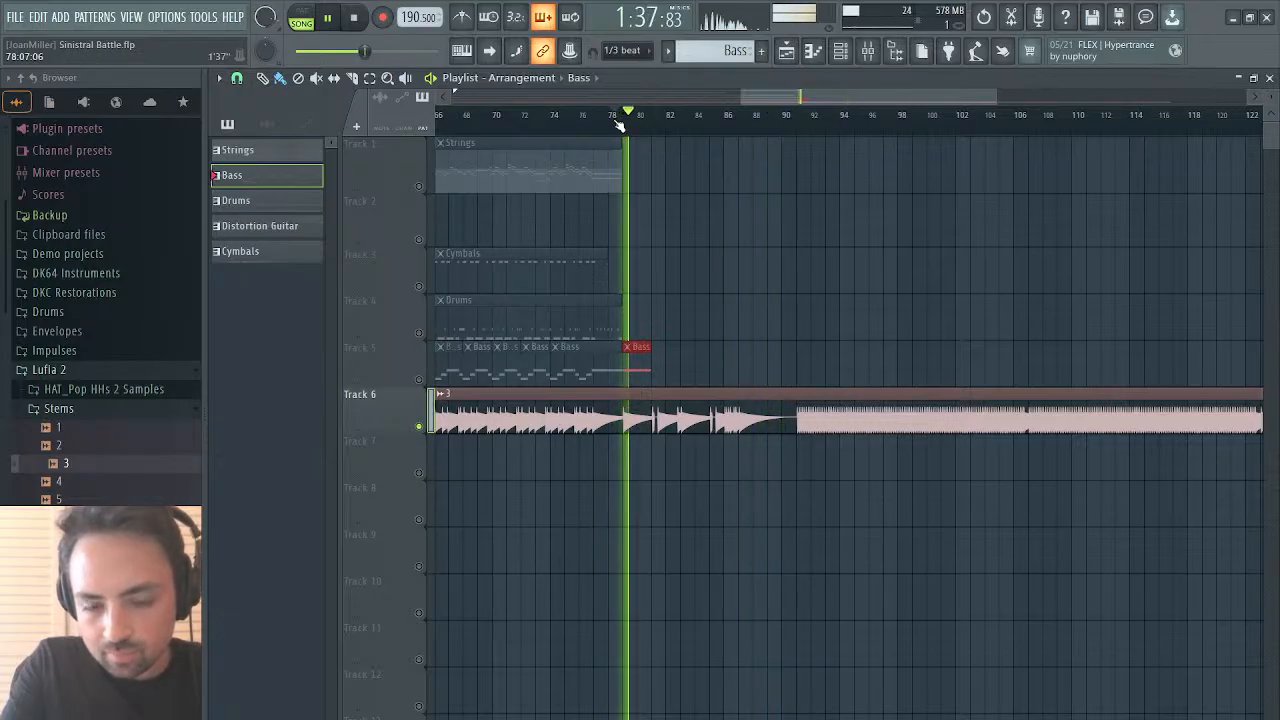
right_click(575, 418)
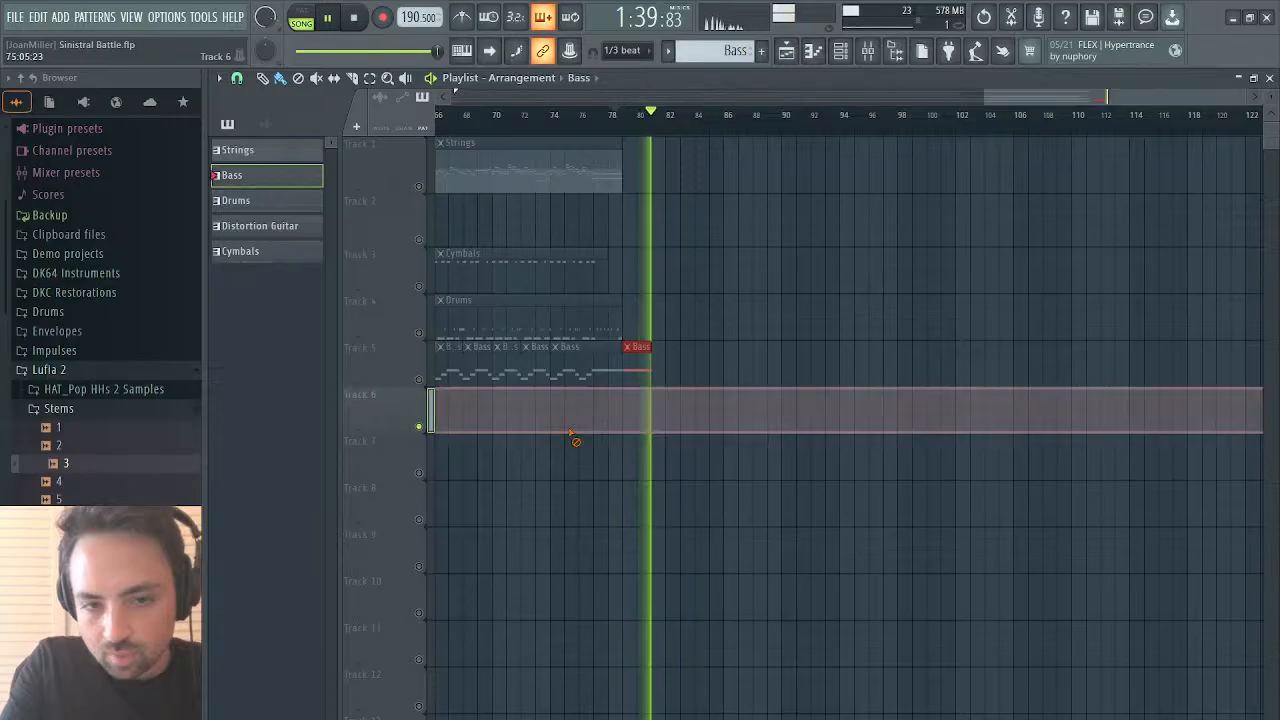
left_click(427, 385)
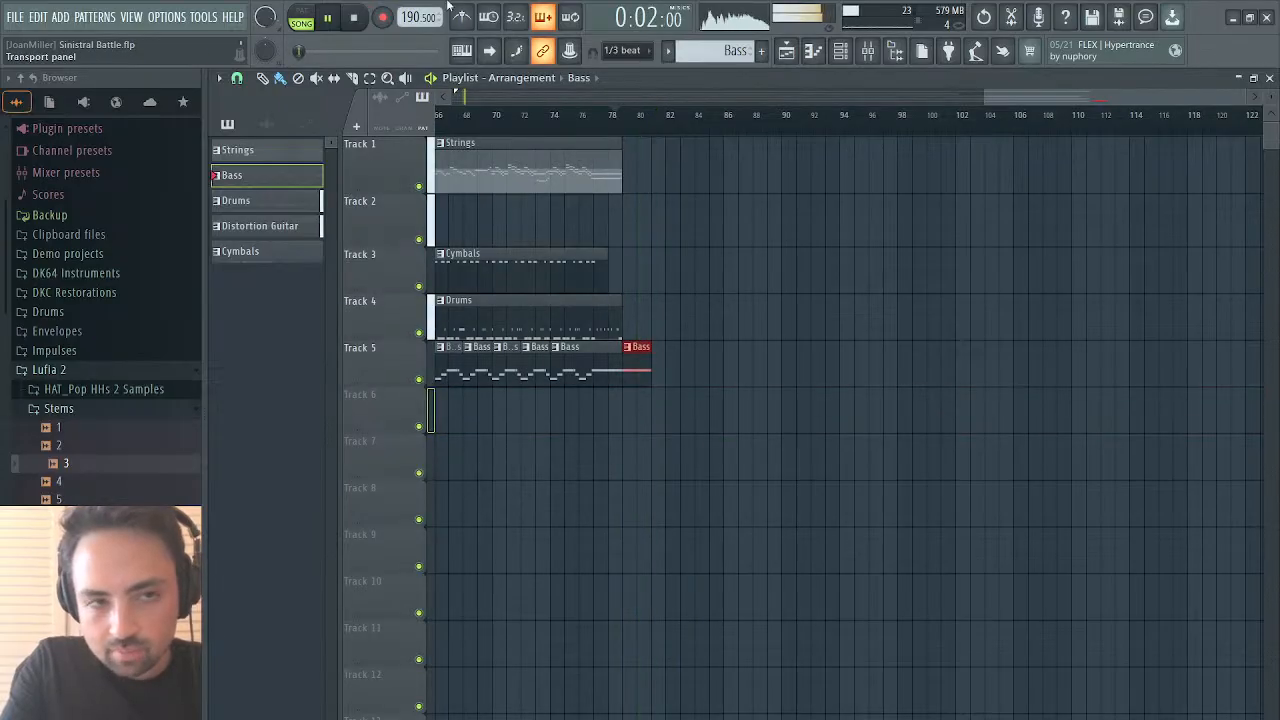
Step: Review the arrangement from bar 1 during playback with the playlist tracks enlarged, and close the playlist
left_click_drag(1117, 99, 570, 105)
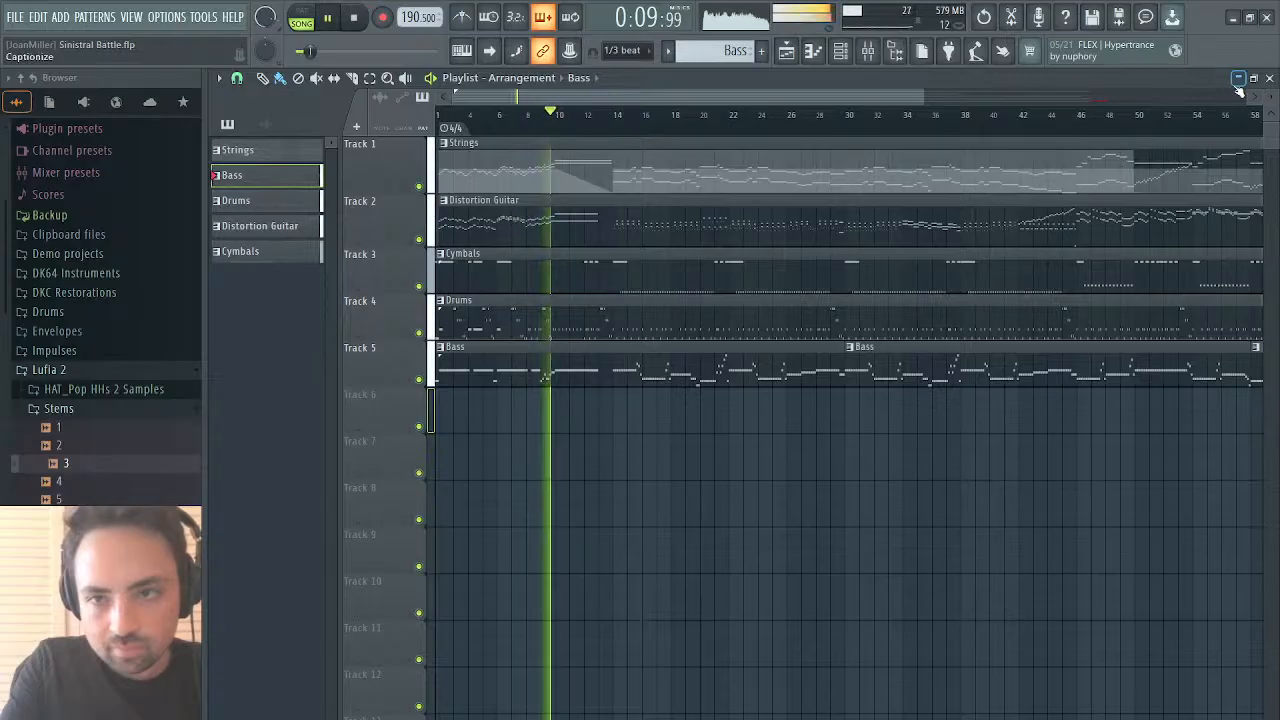
scroll(1267, 97, "up", 4)
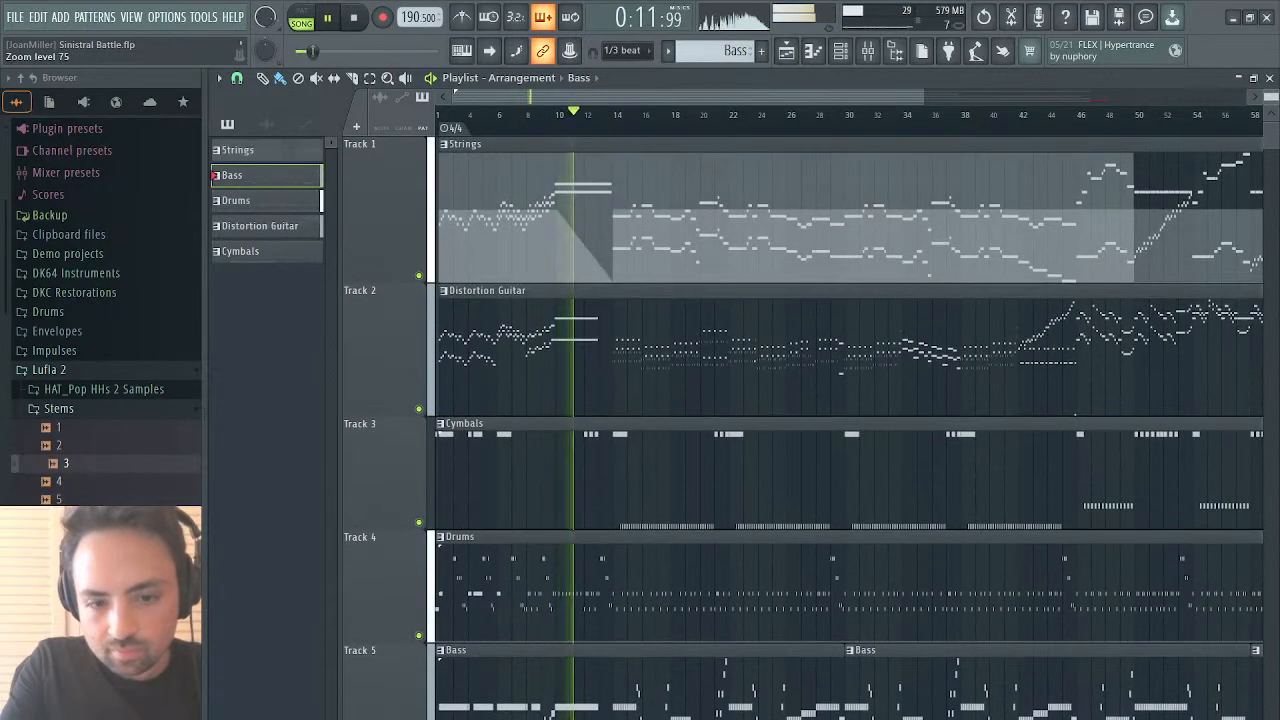
scroll(1267, 97, "down", 2)
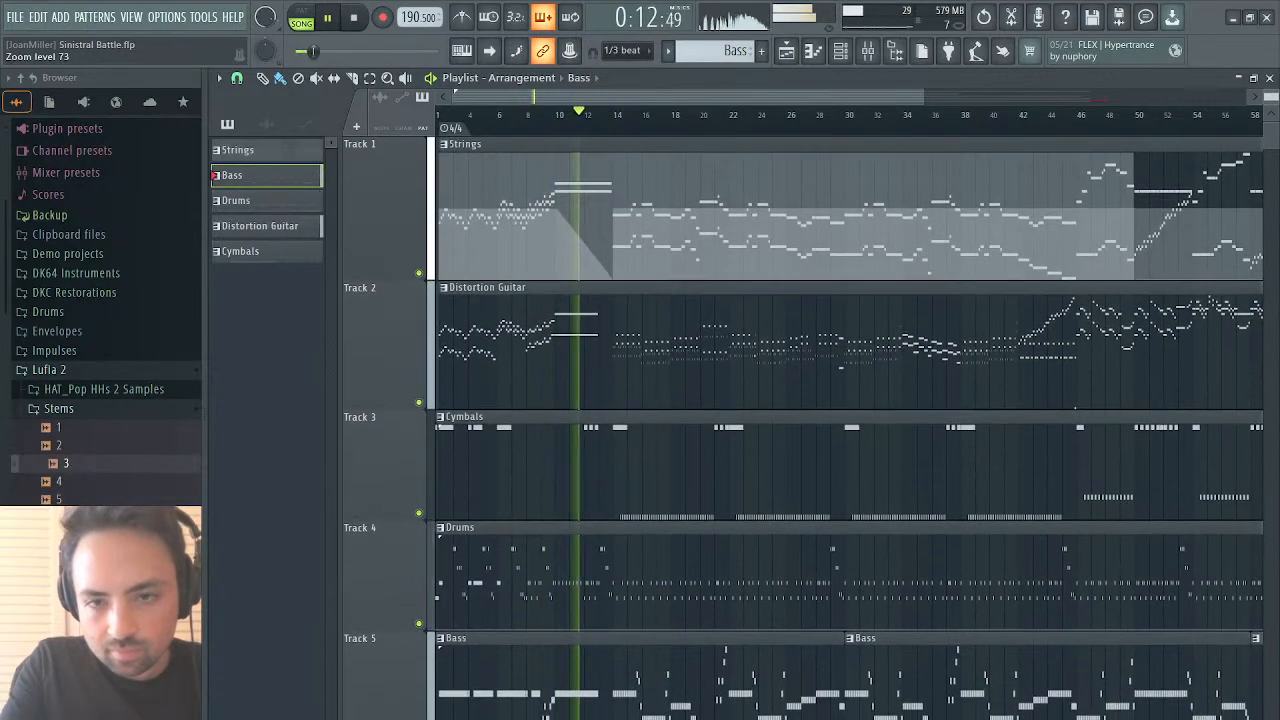
left_click(1269, 78)
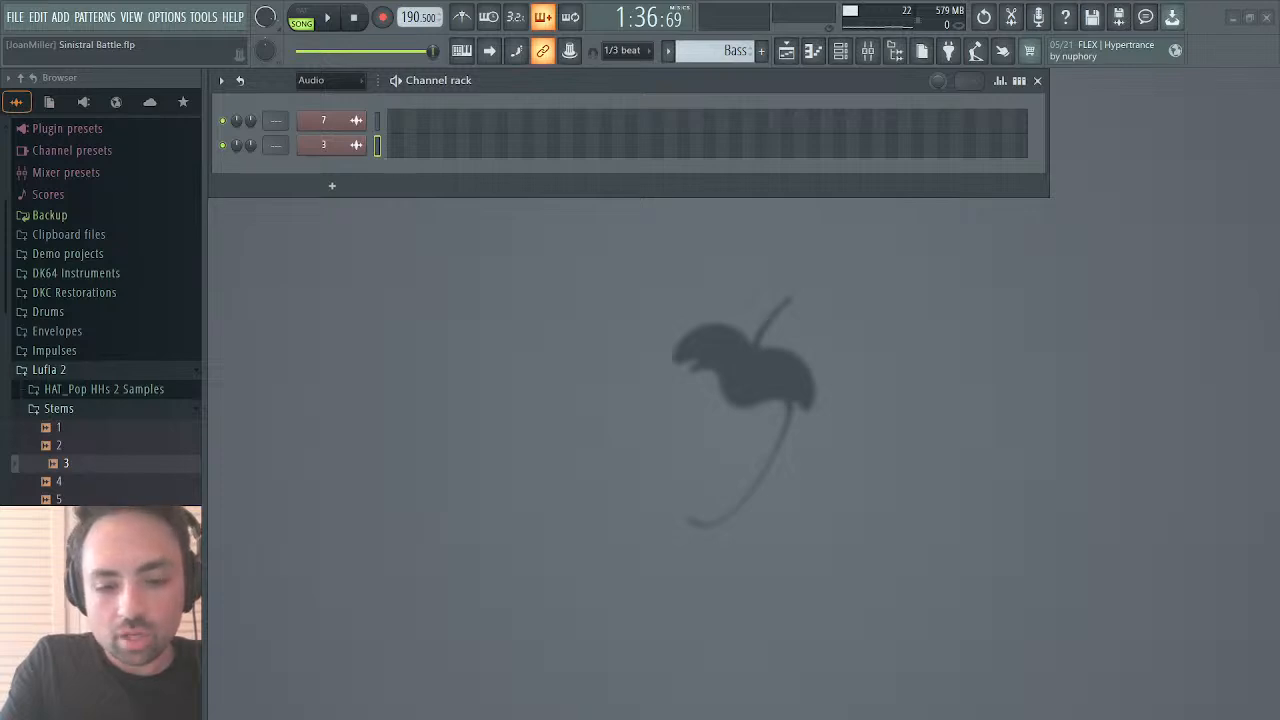
Step: Delete the audio channels 7 and 3 and the Percussion channel from the channel rack
left_click(379, 120)
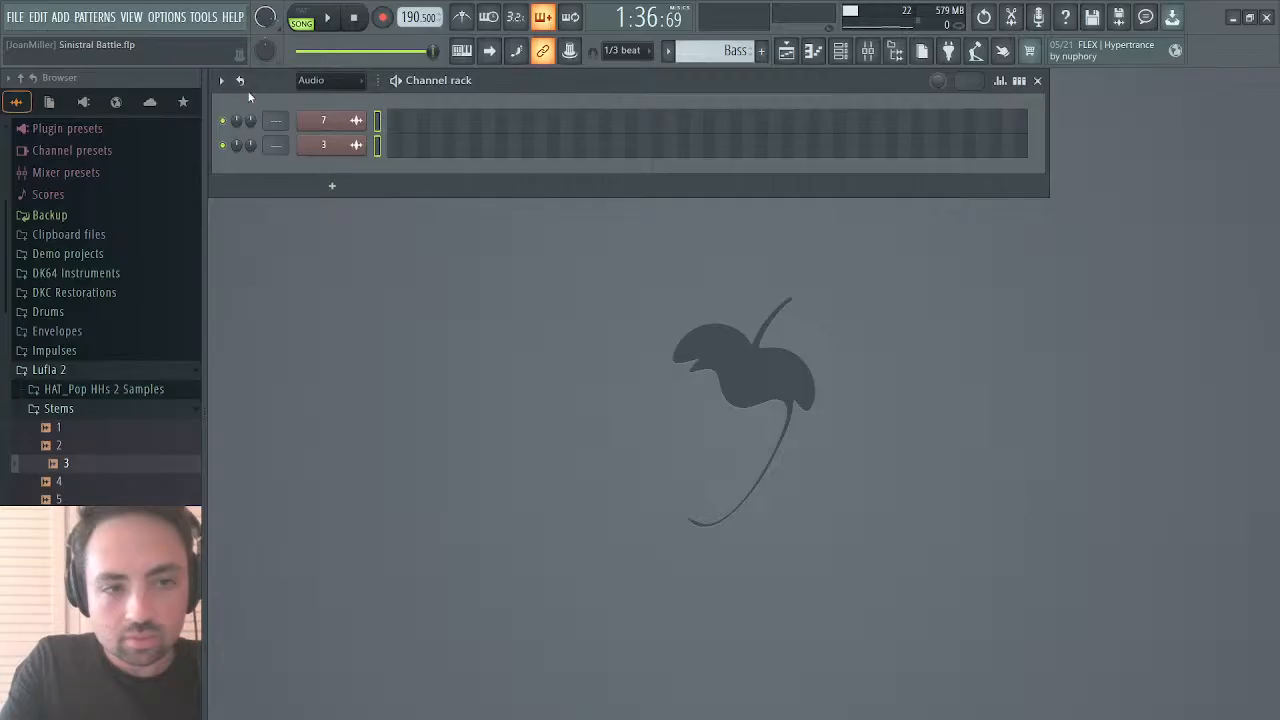
left_click(249, 144)
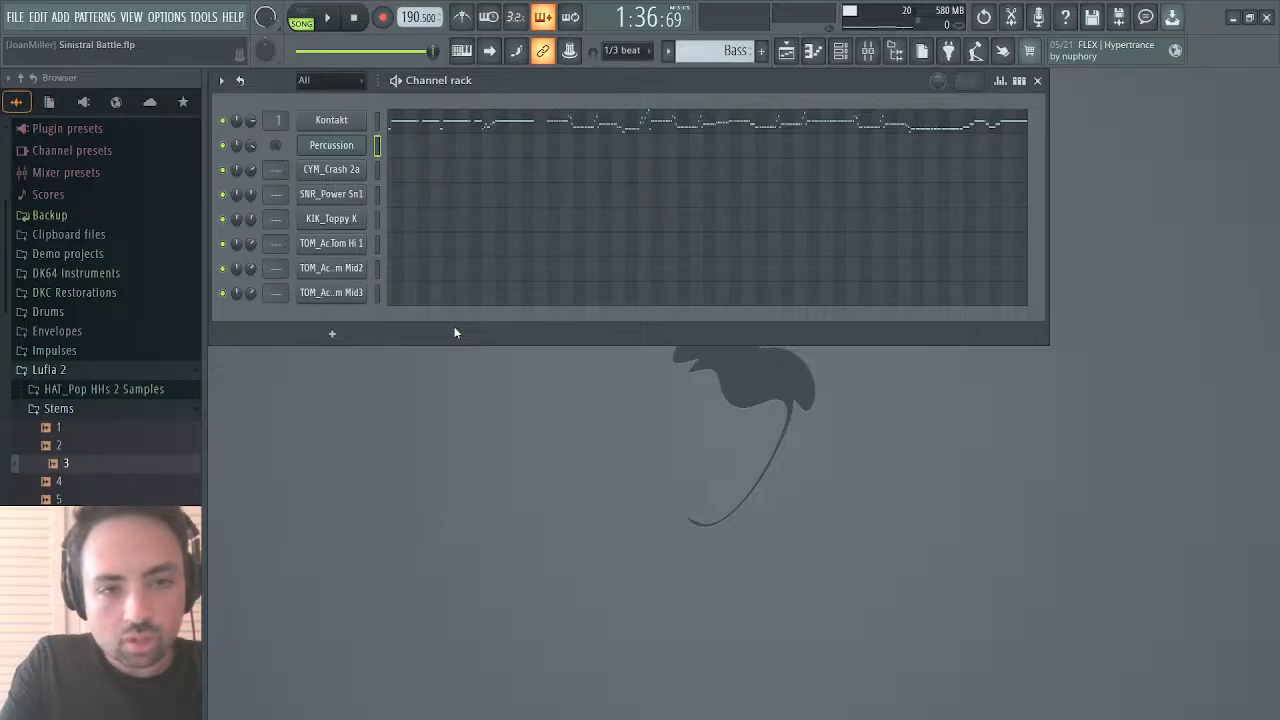
key("alt+Delete")
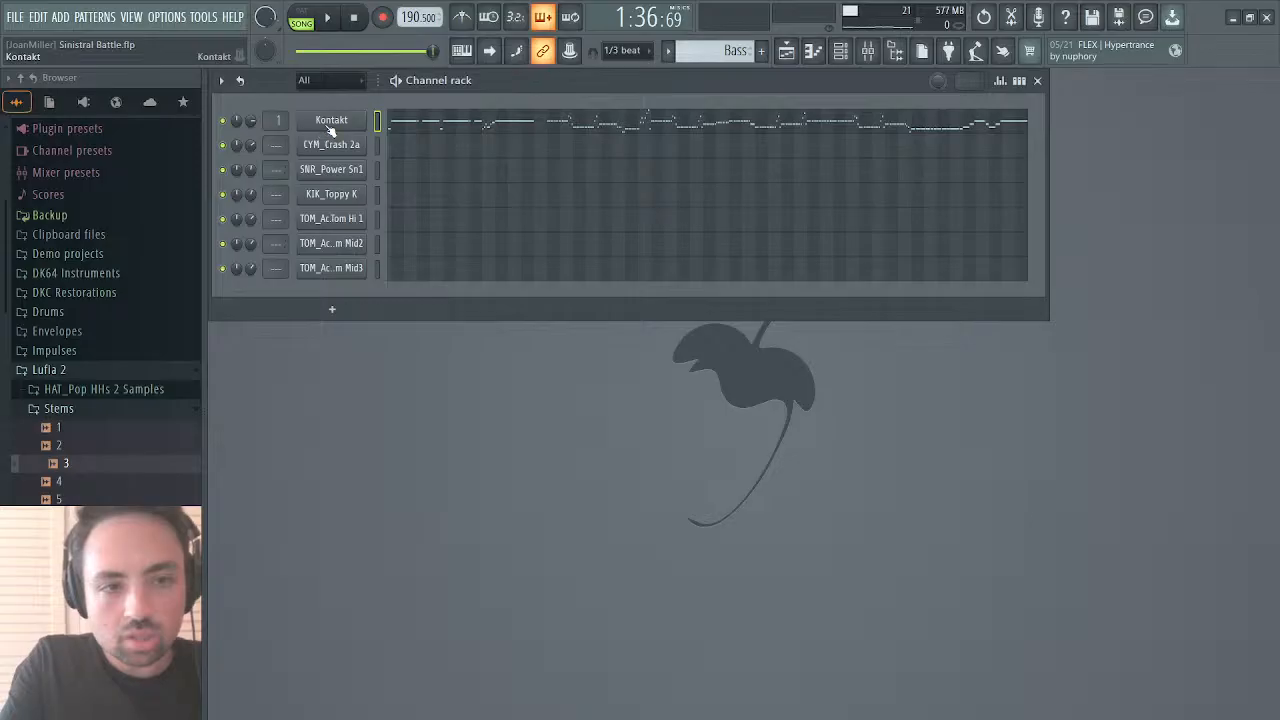
Step: Open the Kontakt instrument and display the output connections in its Processing settings
double_click(1121, 237)
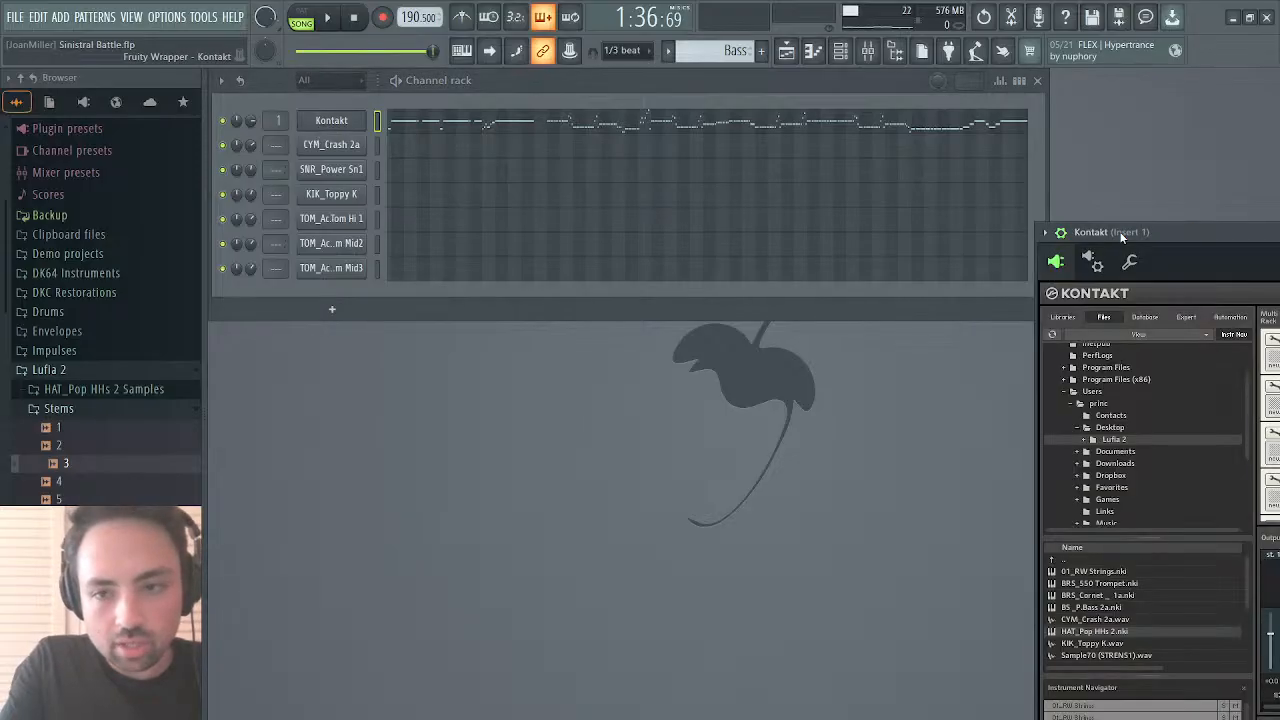
left_click_drag(1171, 240, 404, 187)
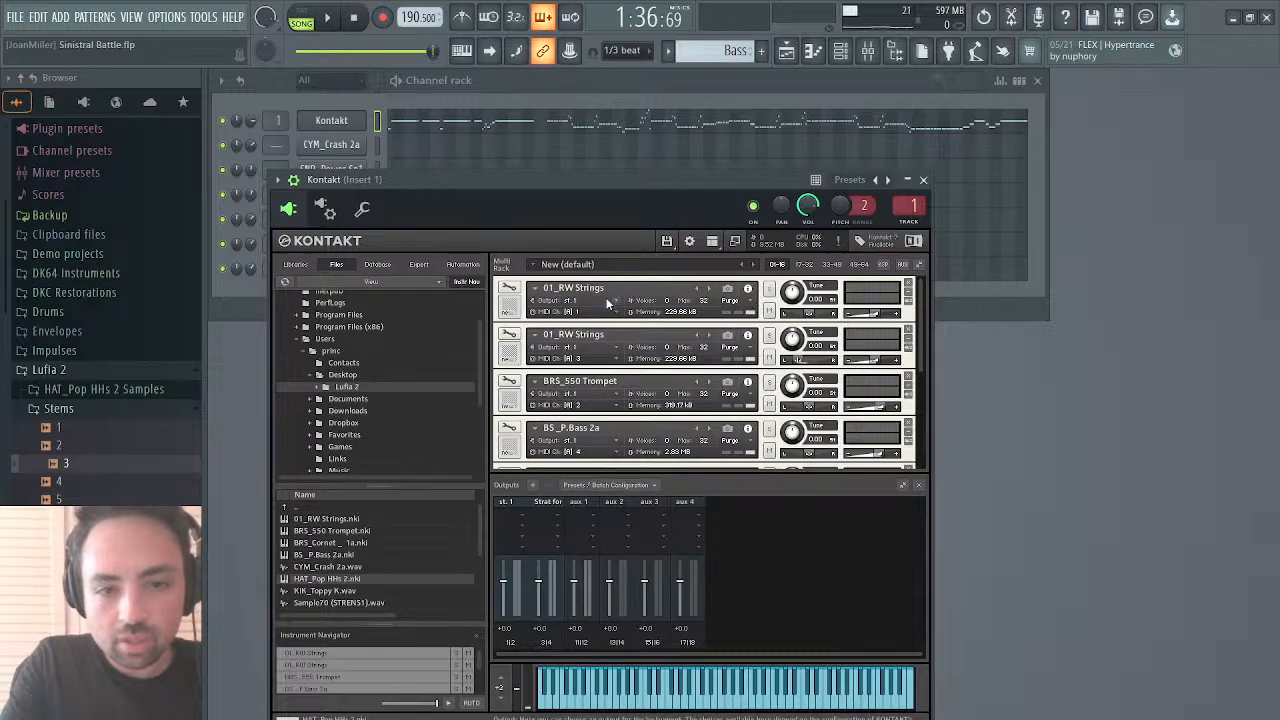
left_click(322, 207)
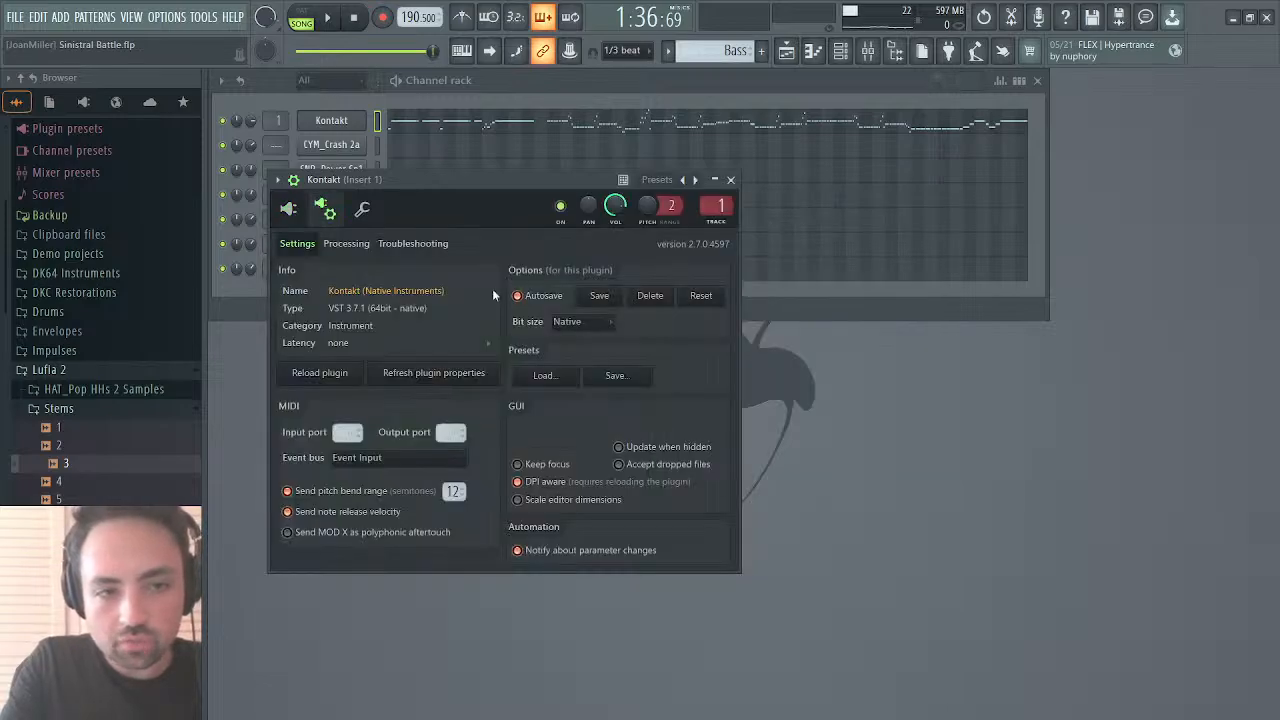
left_click(346, 244)
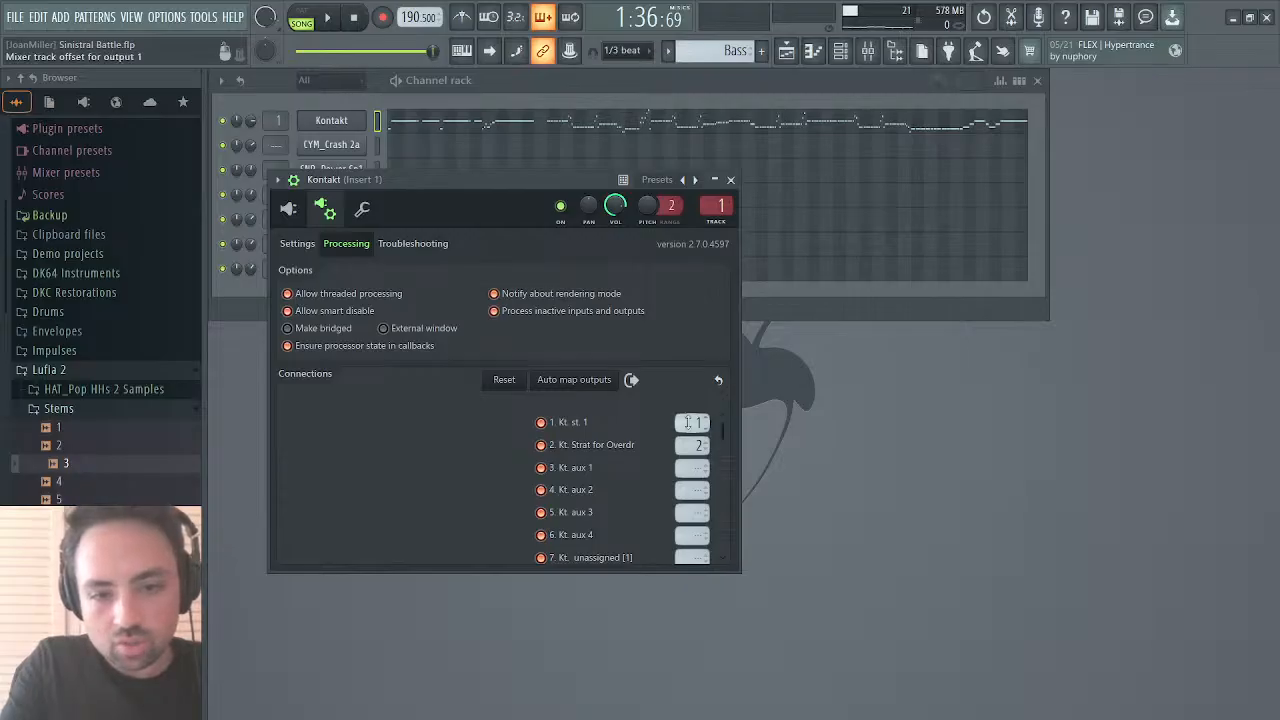
Step: Check the mixer's insert tracks, close the mixer and route the Kontakt channel to the Master
left_click(868, 50)
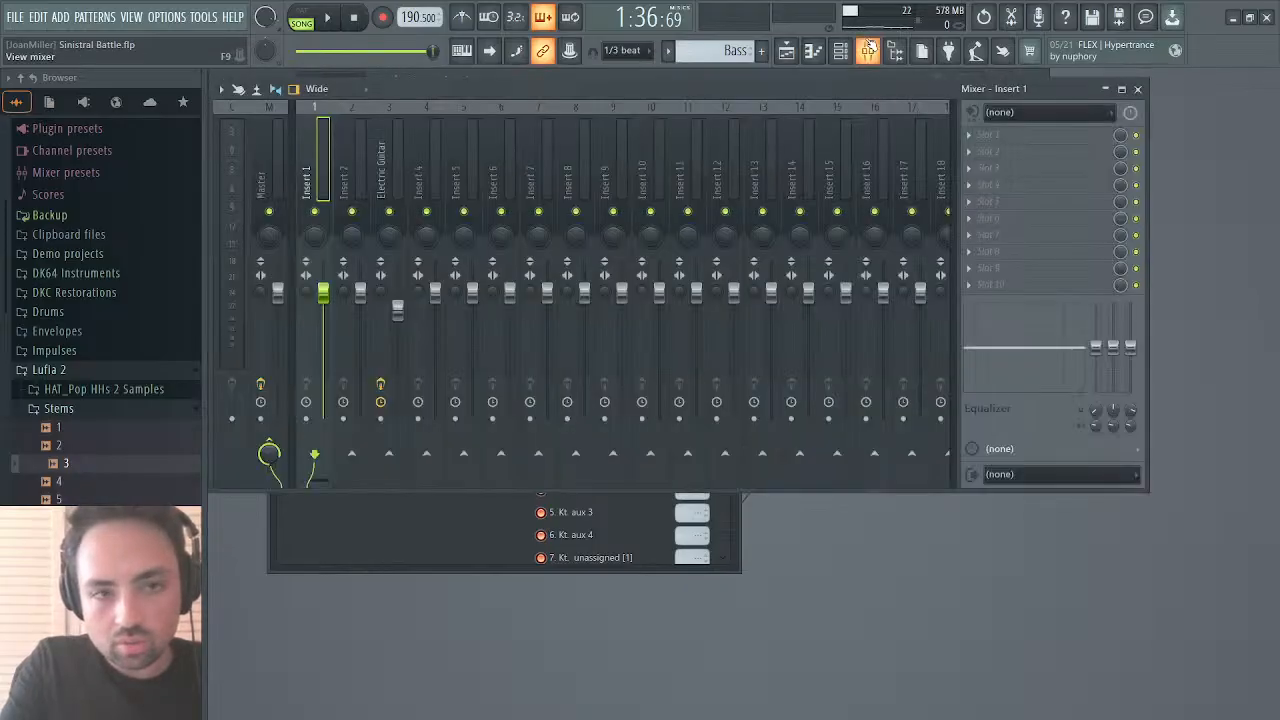
left_click(868, 50)
left_click(868, 50)
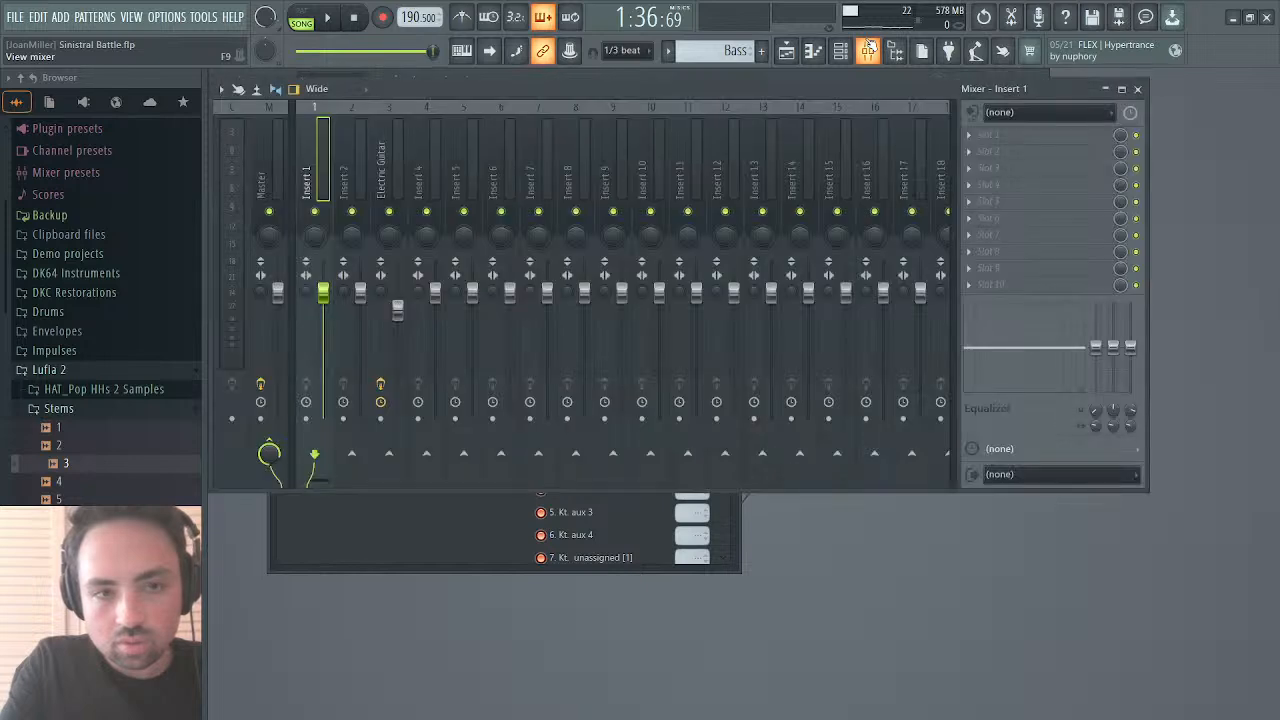
left_click(868, 50)
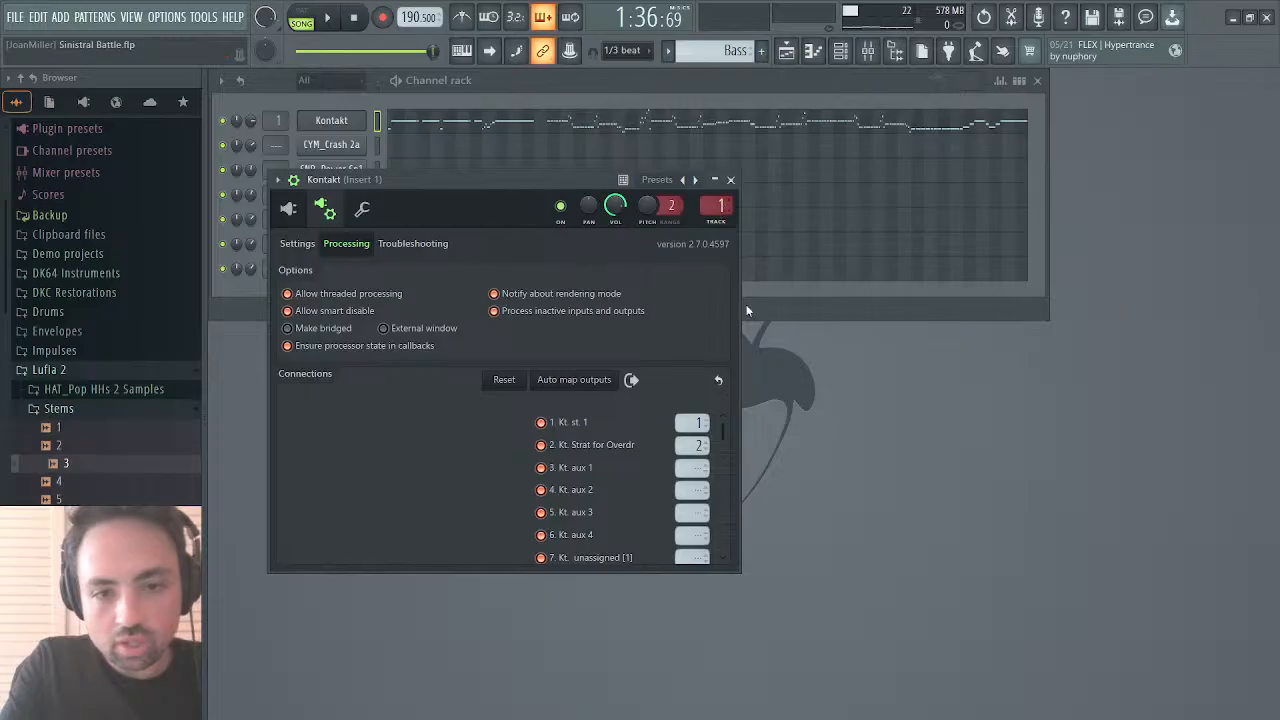
left_click(868, 52)
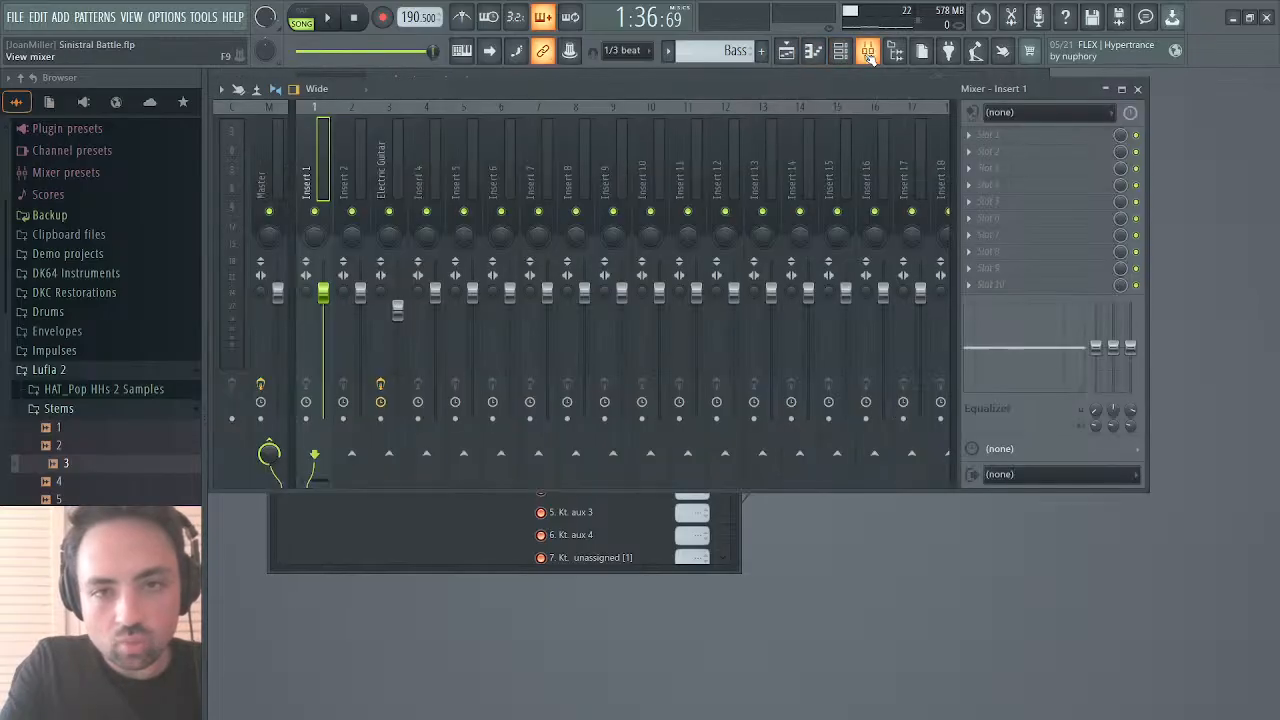
left_click(1138, 89)
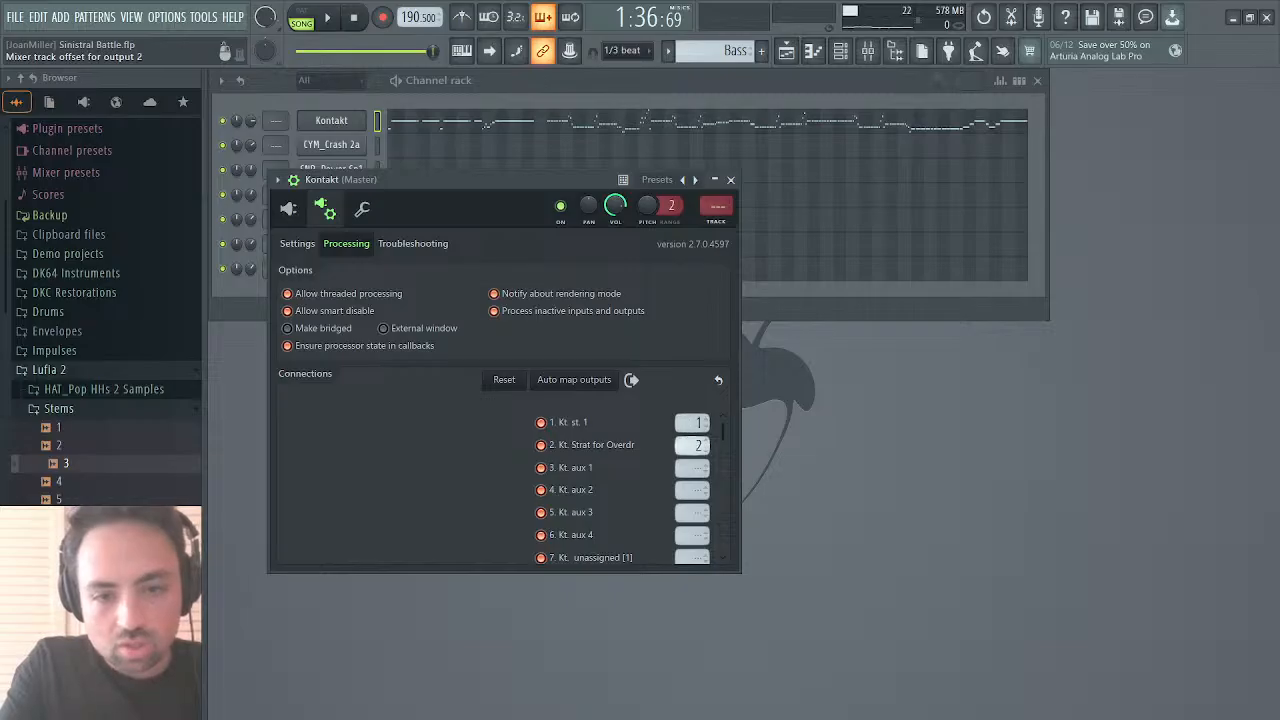
Step: Set the mixer track offsets of Kontakt outputs 2 to 7 to 3, 2, 4, 5, 6 and 7
scroll(692, 445, "up", 1)
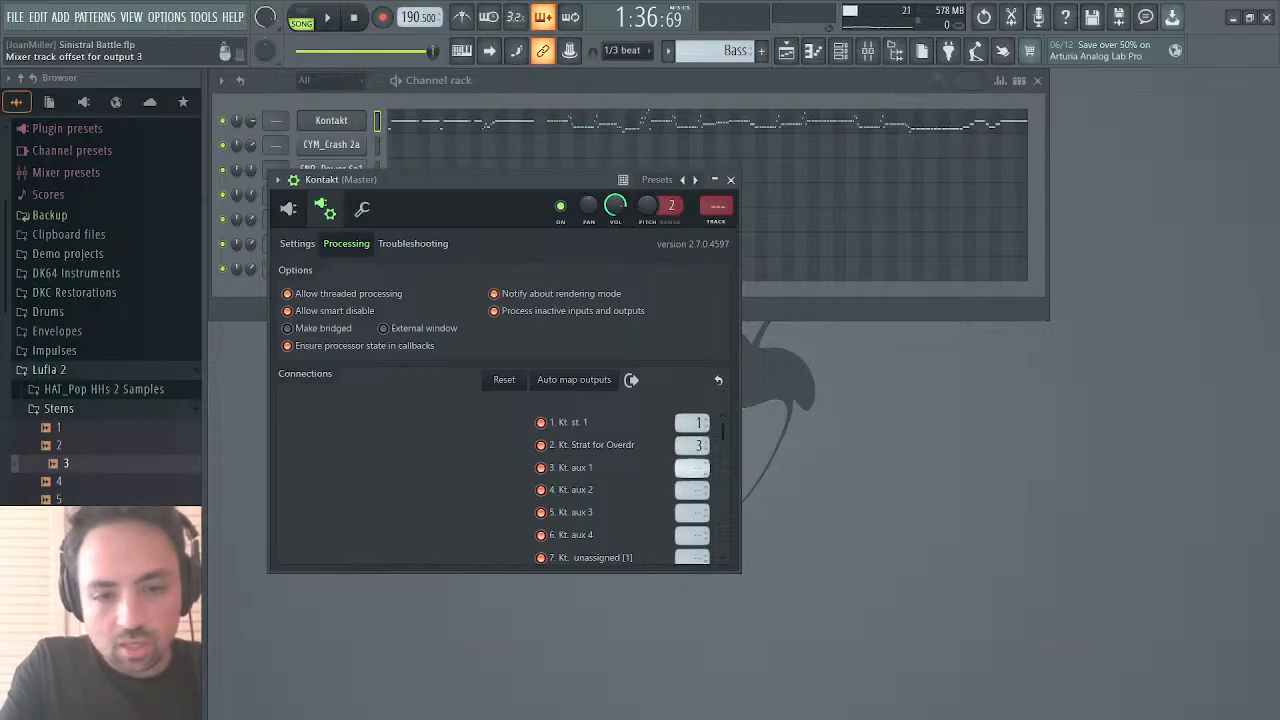
scroll(692, 490, "up", 2)
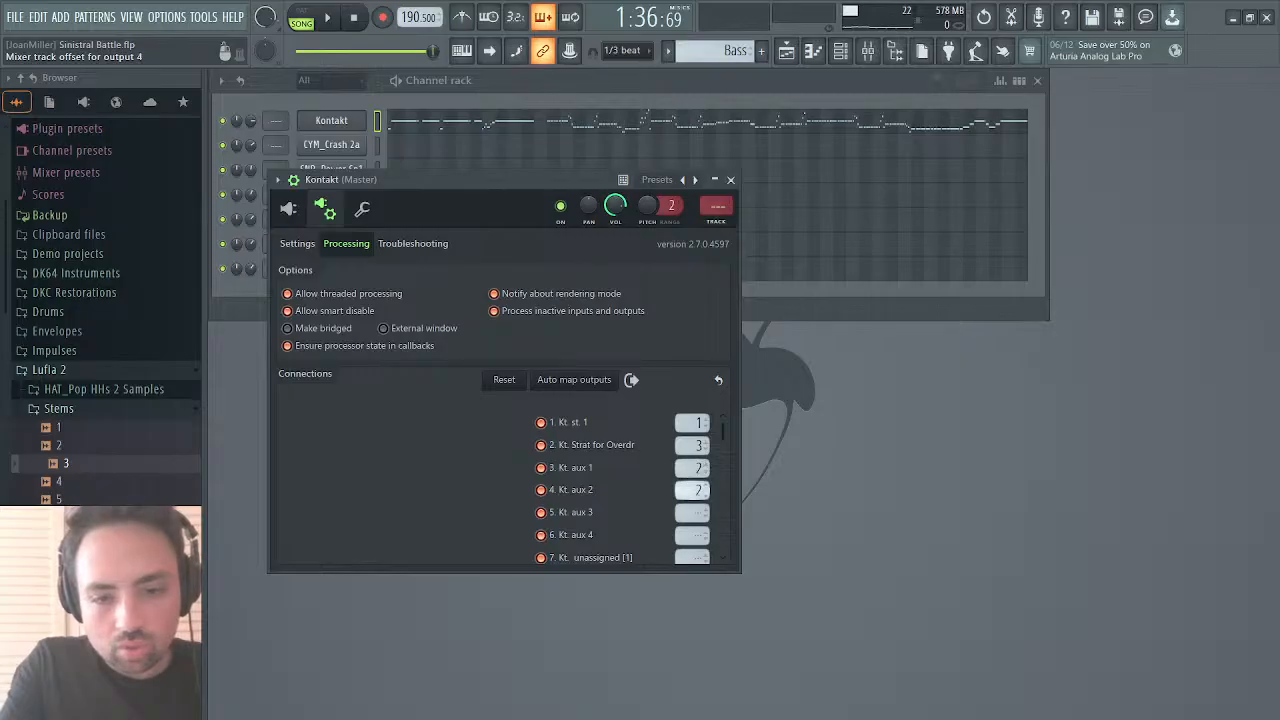
scroll(692, 512, "up", 2)
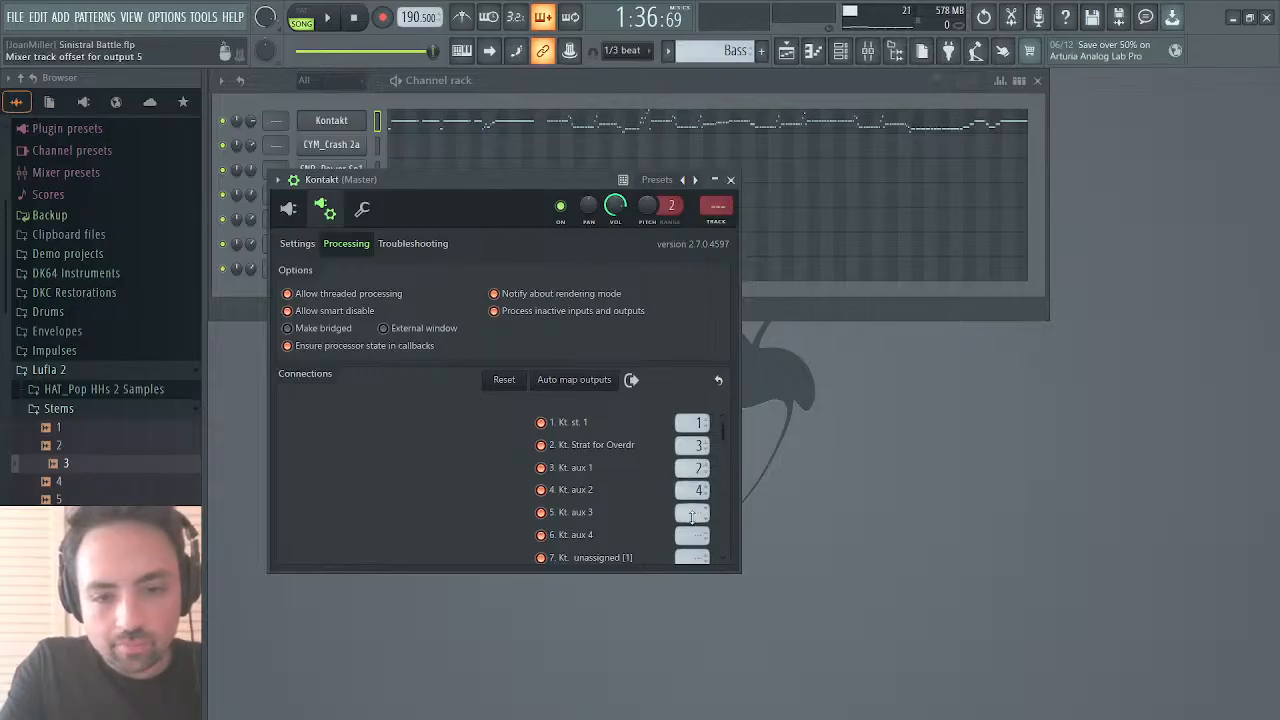
scroll(692, 535, "up", 9)
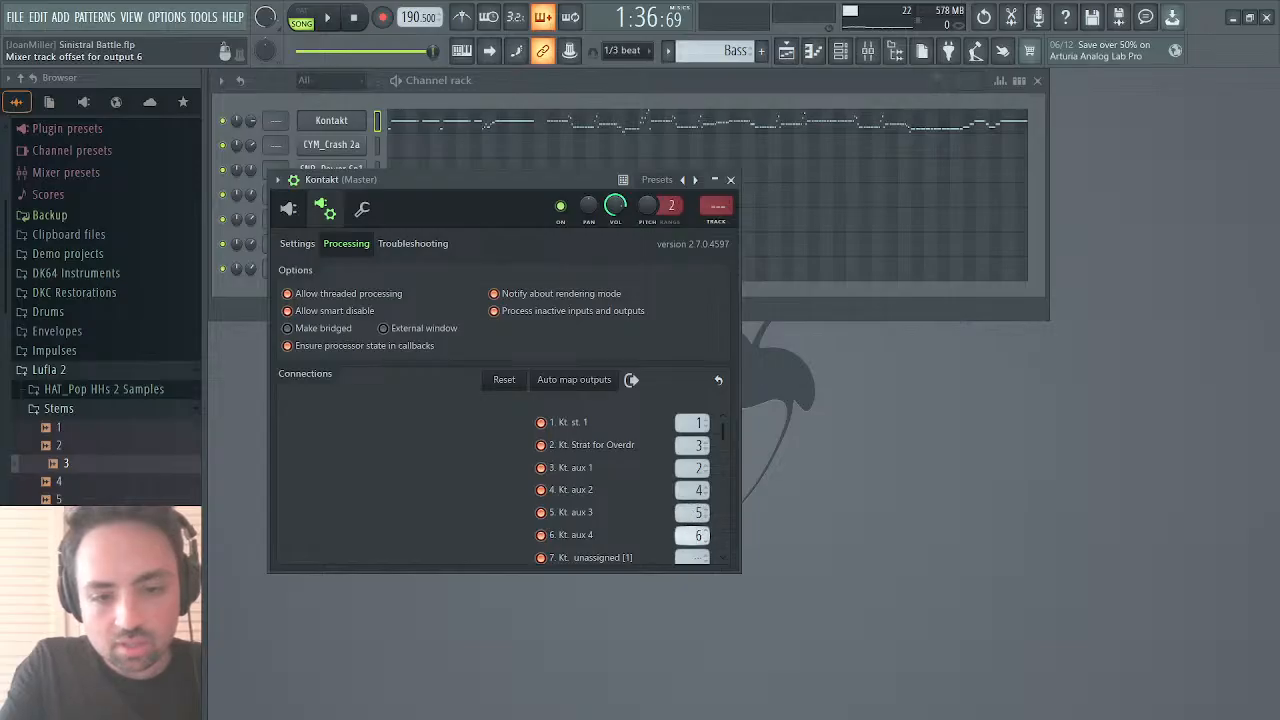
scroll(634, 497, "down", 3)
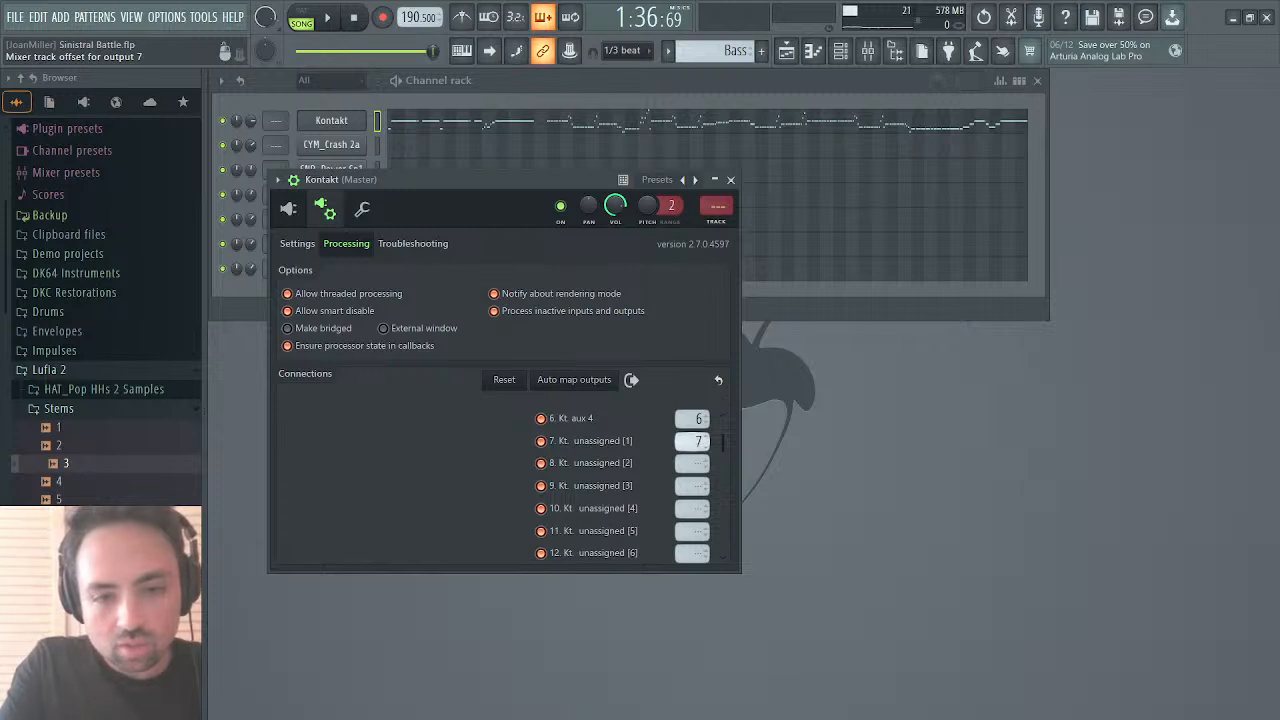
Step: Create separate master output channels in Kontakt for the BRS_SSO Trumpet and BS_P.Bass 2a instruments
left_click(288, 209)
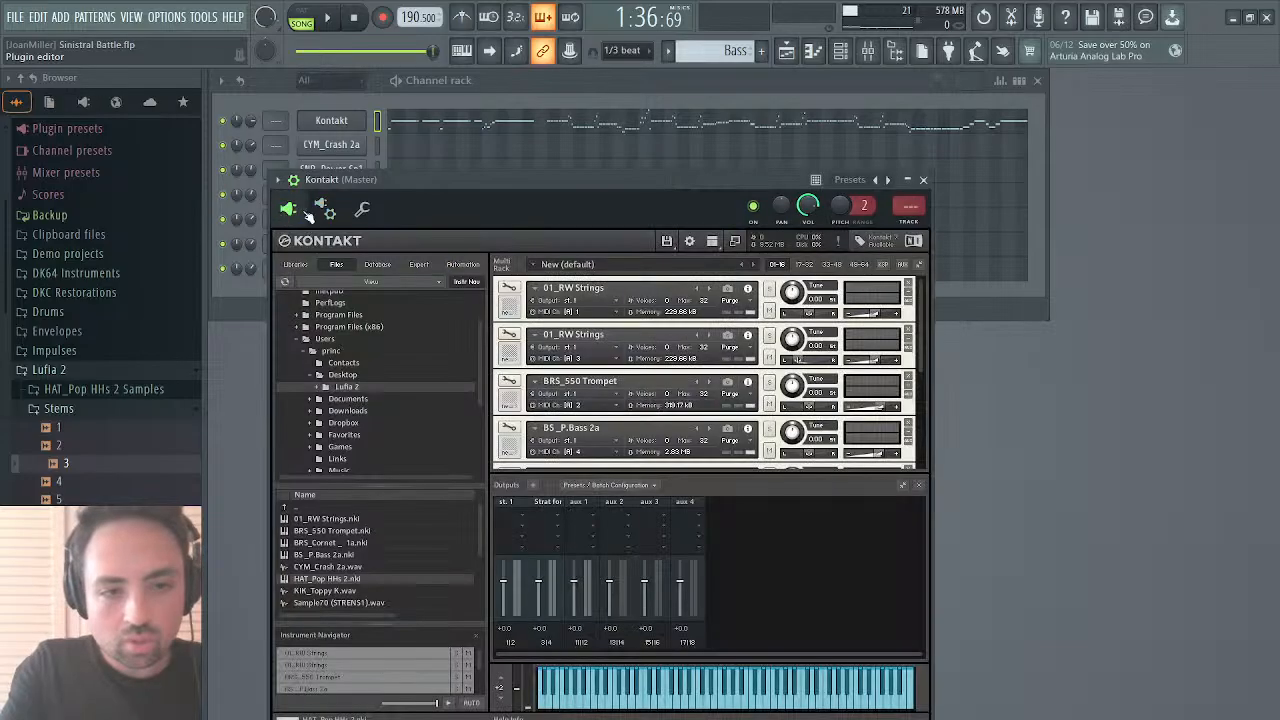
left_click(613, 395)
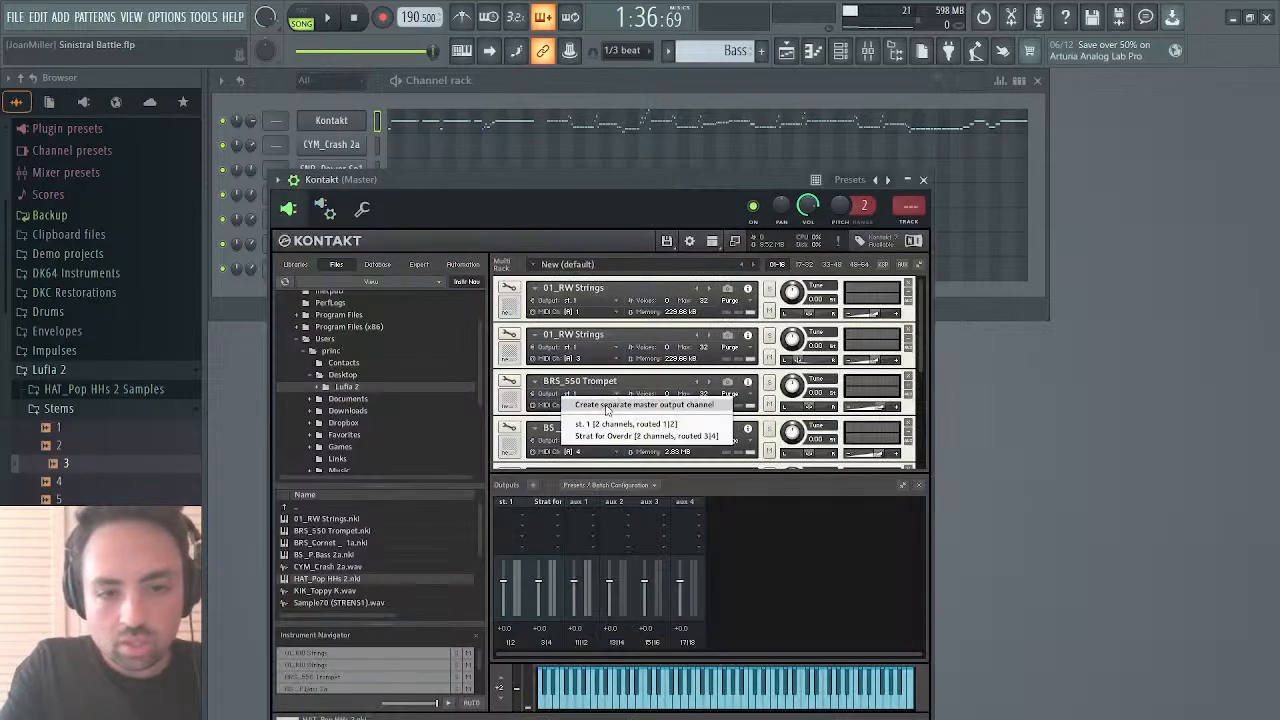
left_click(607, 408)
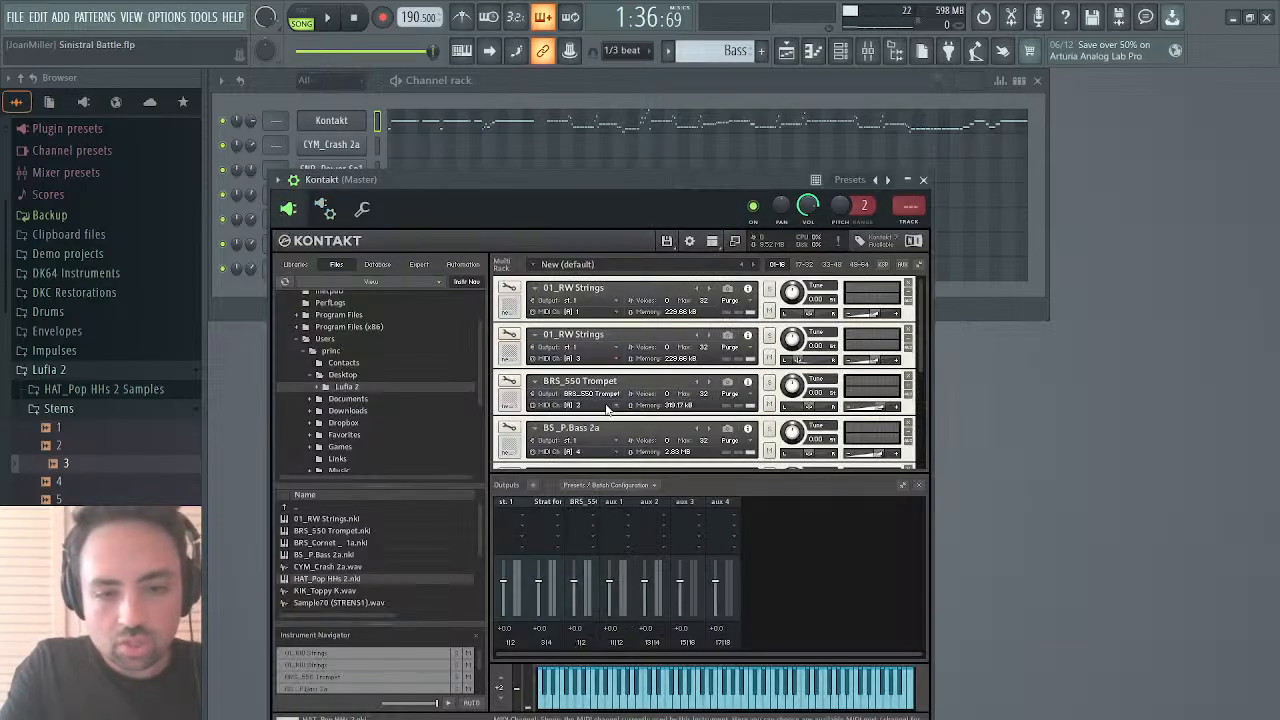
scroll(595, 452, "down", 1)
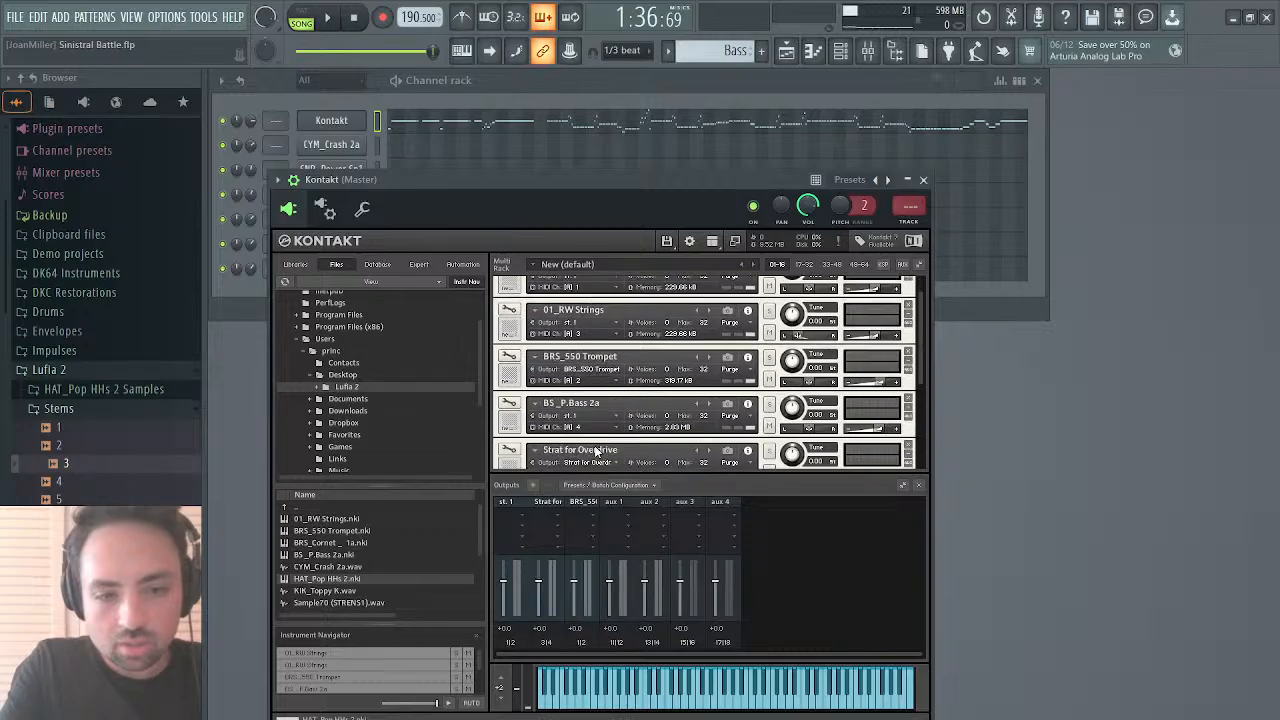
left_click(605, 418)
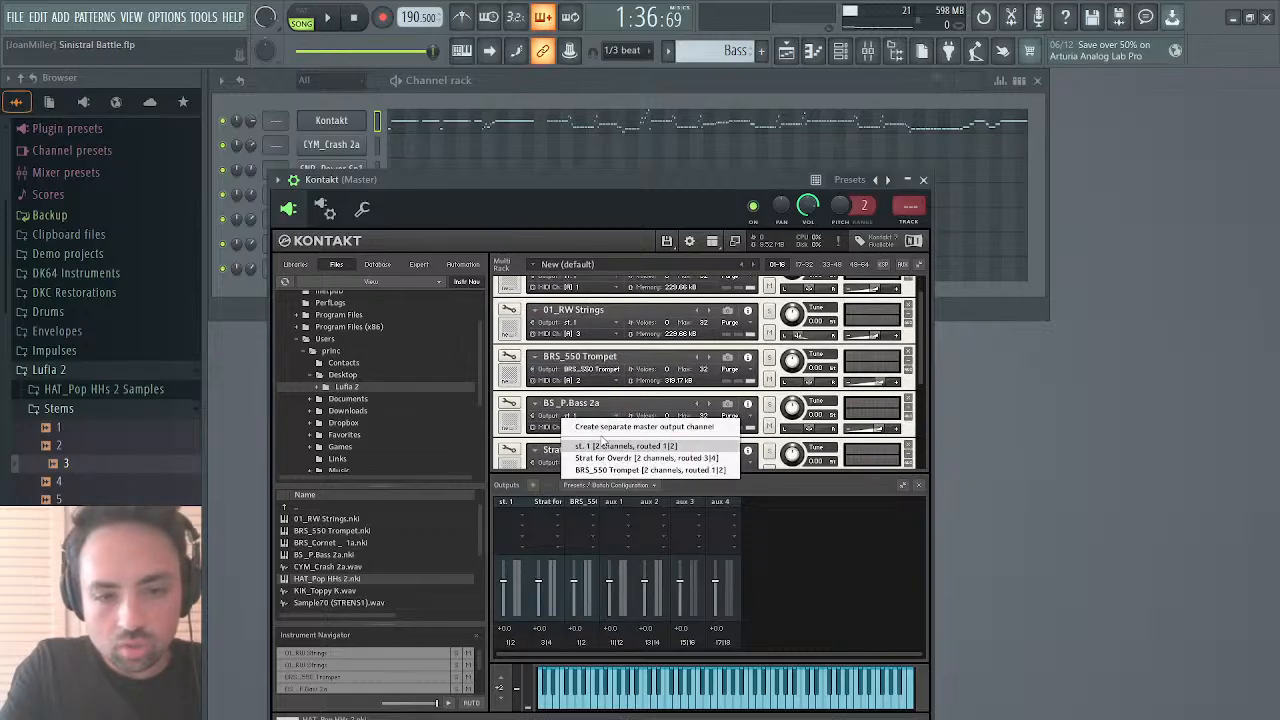
left_click(600, 426)
Step: Create a separate master output channel for HAT_Pop HHs 2, with the bass output routed to 5|6 and the hi-hat output to 7|8
scroll(597, 412, "down", 1)
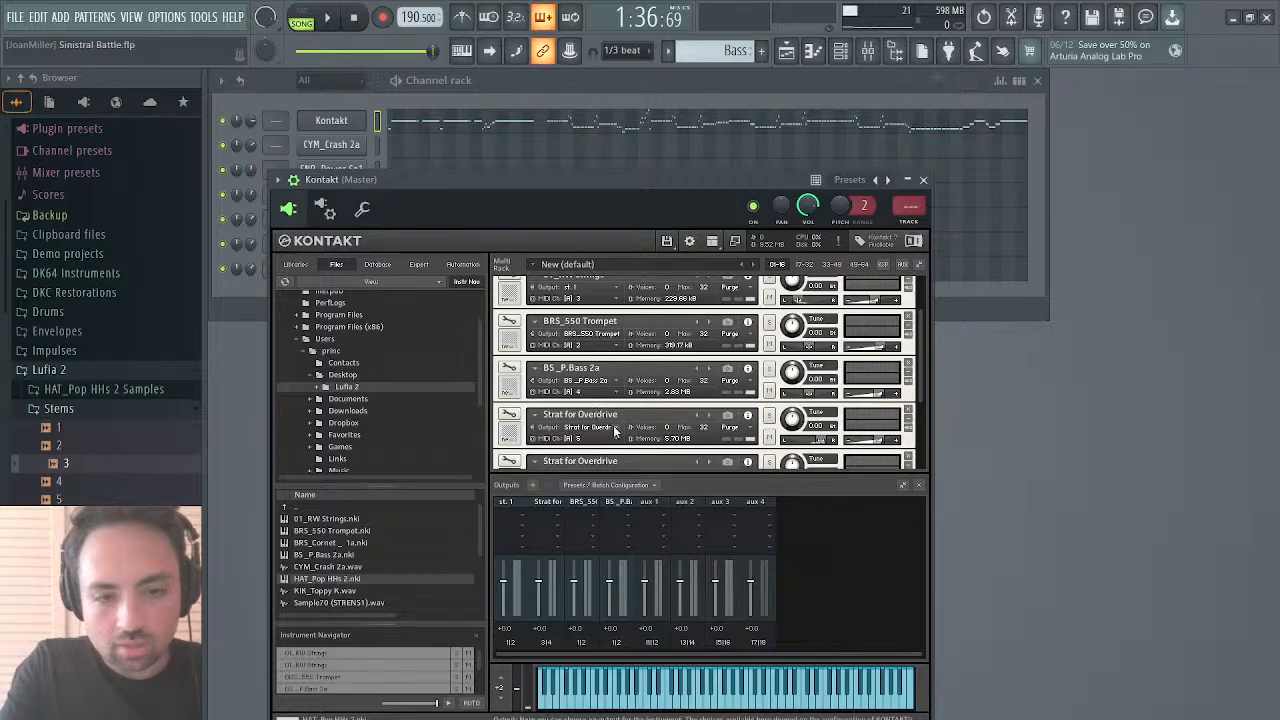
scroll(617, 428, "down", 3)
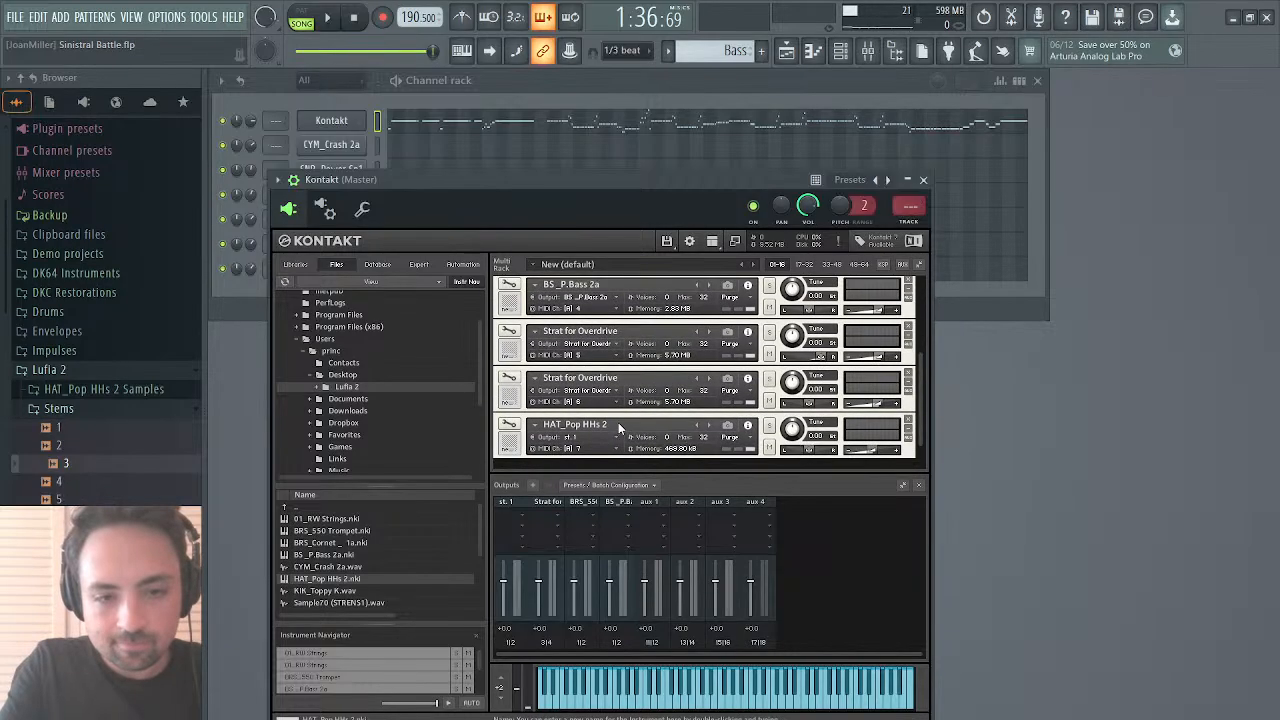
left_click(620, 440)
left_click(611, 450)
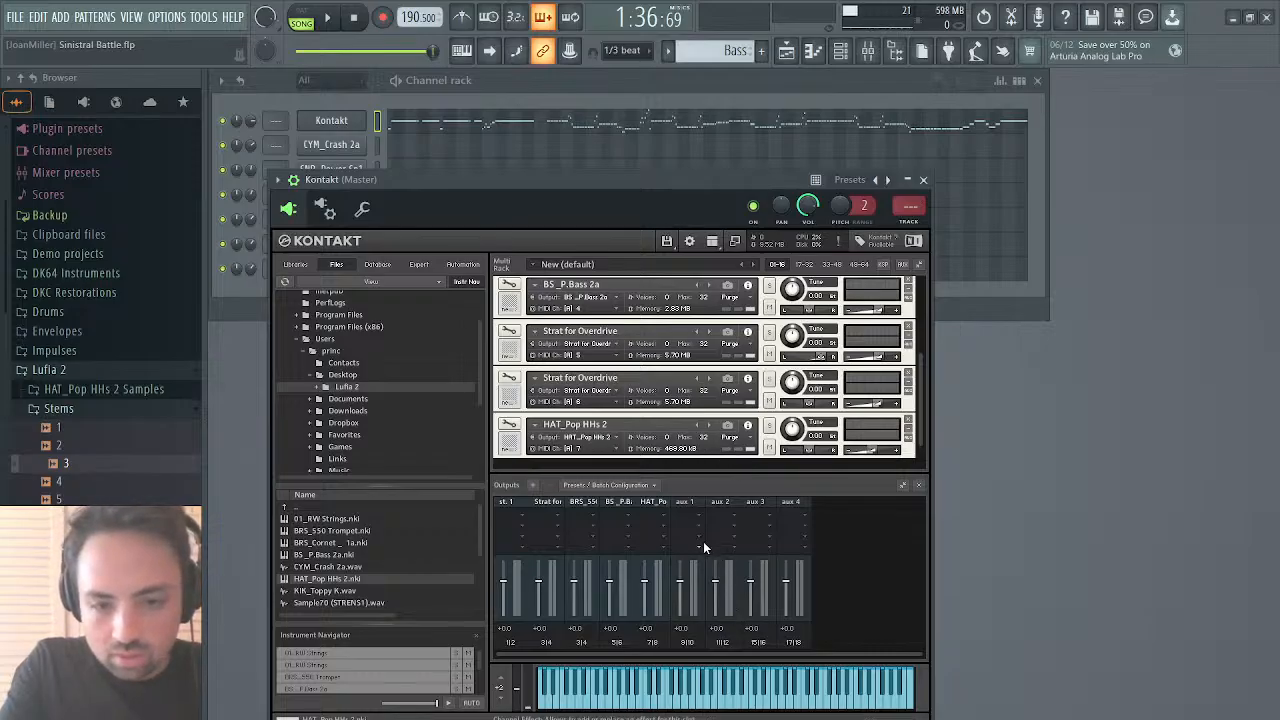
Step: Play the song and check the signal levels on the mixer inserts for the separated Kontakt outputs
key("space")
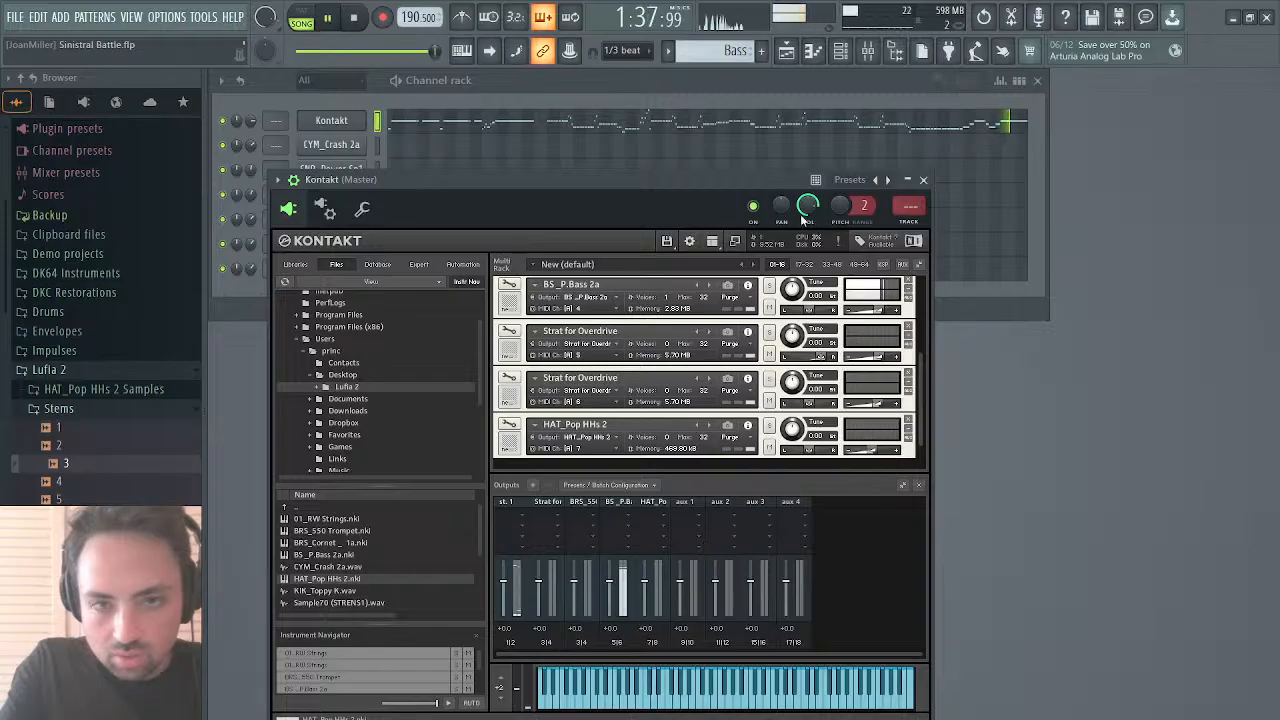
left_click(870, 52)
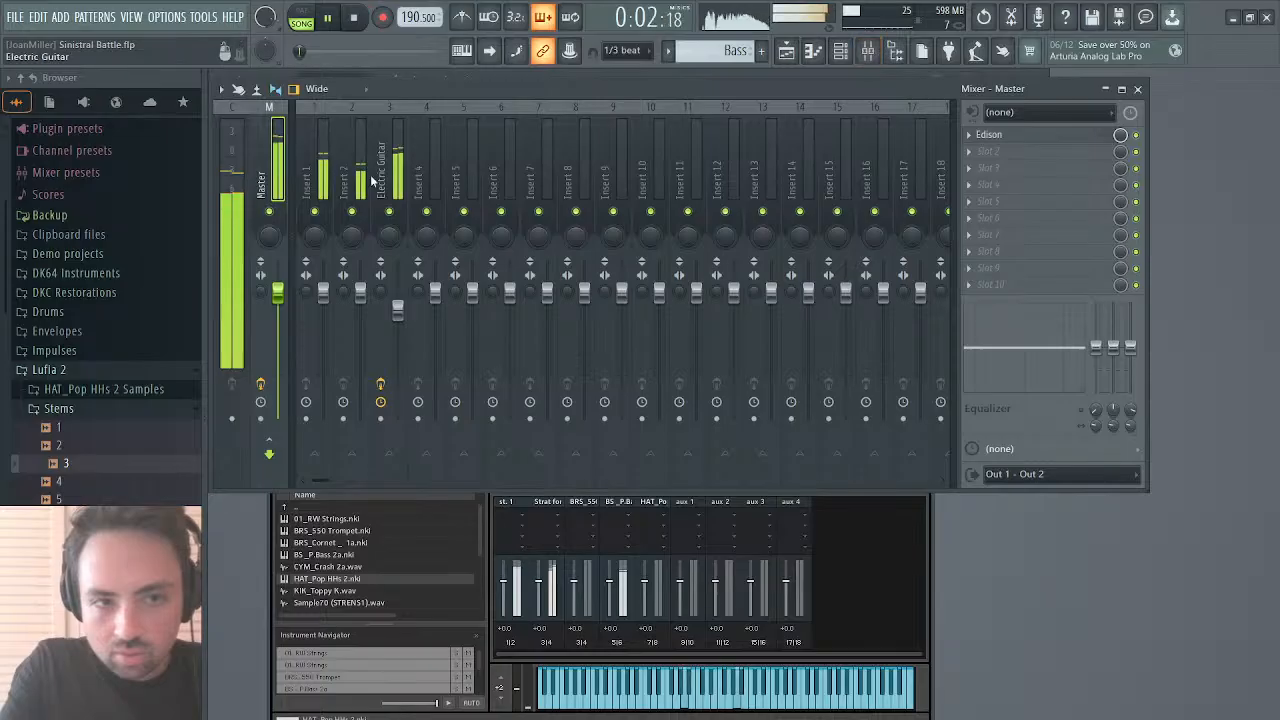
left_click(1136, 88)
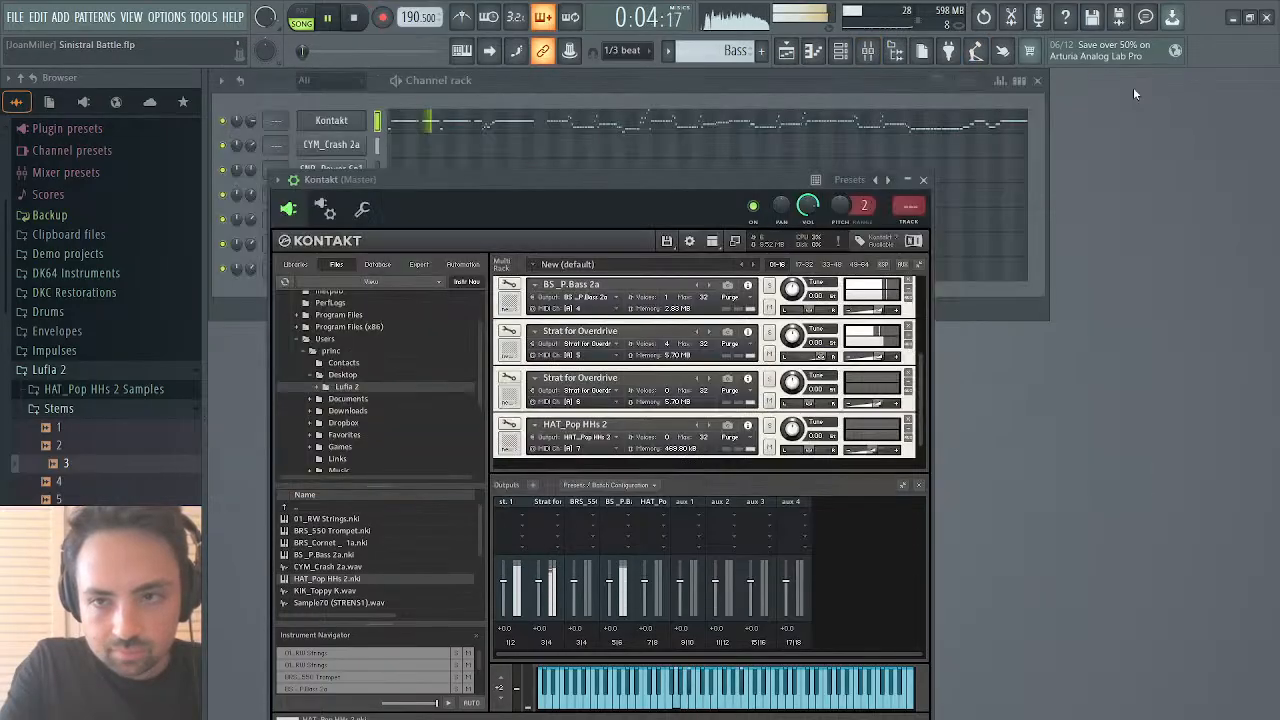
Step: Stop playback, close the Kontakt window and rename the CYM_Crash 2a and SNR_Power Sn1 channels as Crash and Snare
key("space")
left_click(923, 179)
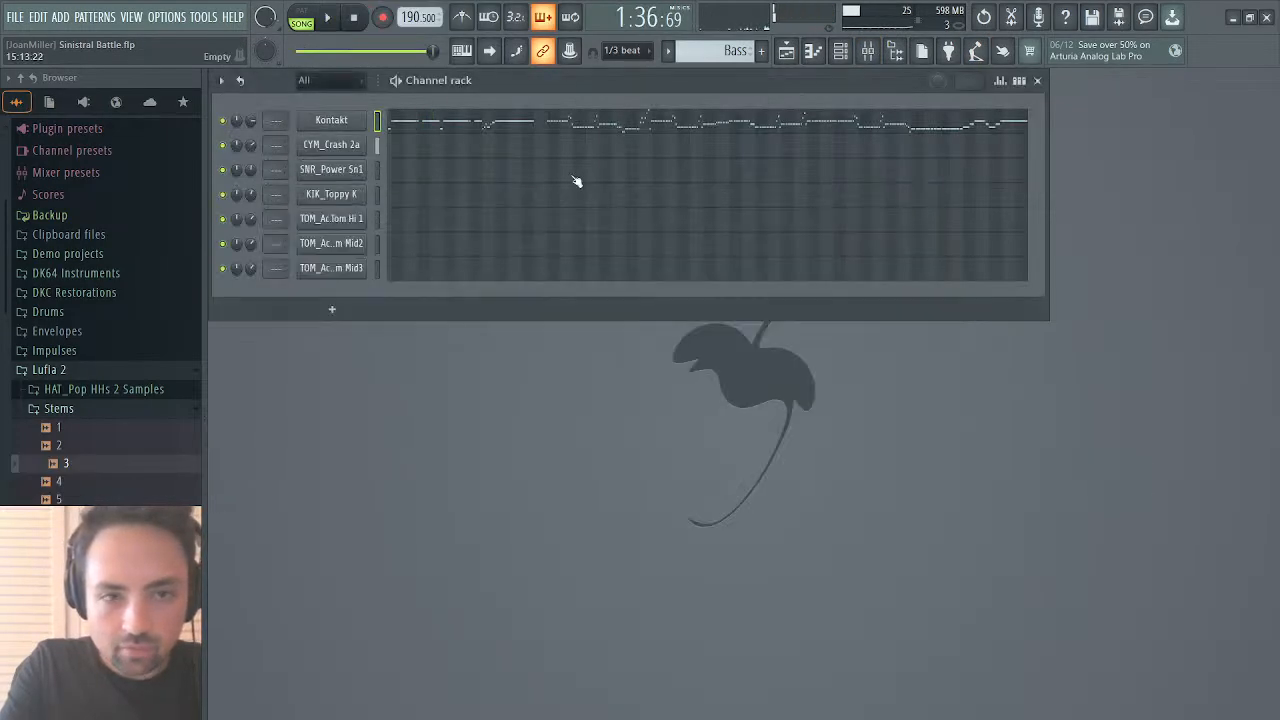
left_click(378, 145)
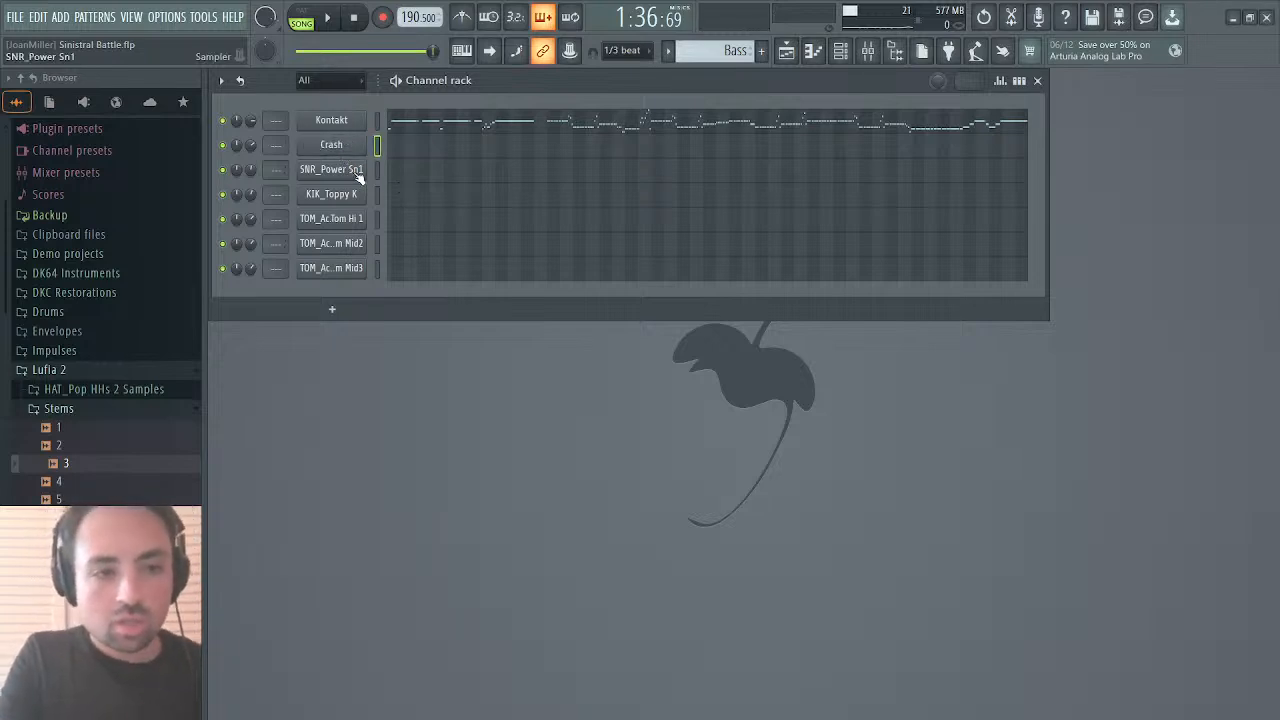
left_click(378, 170)
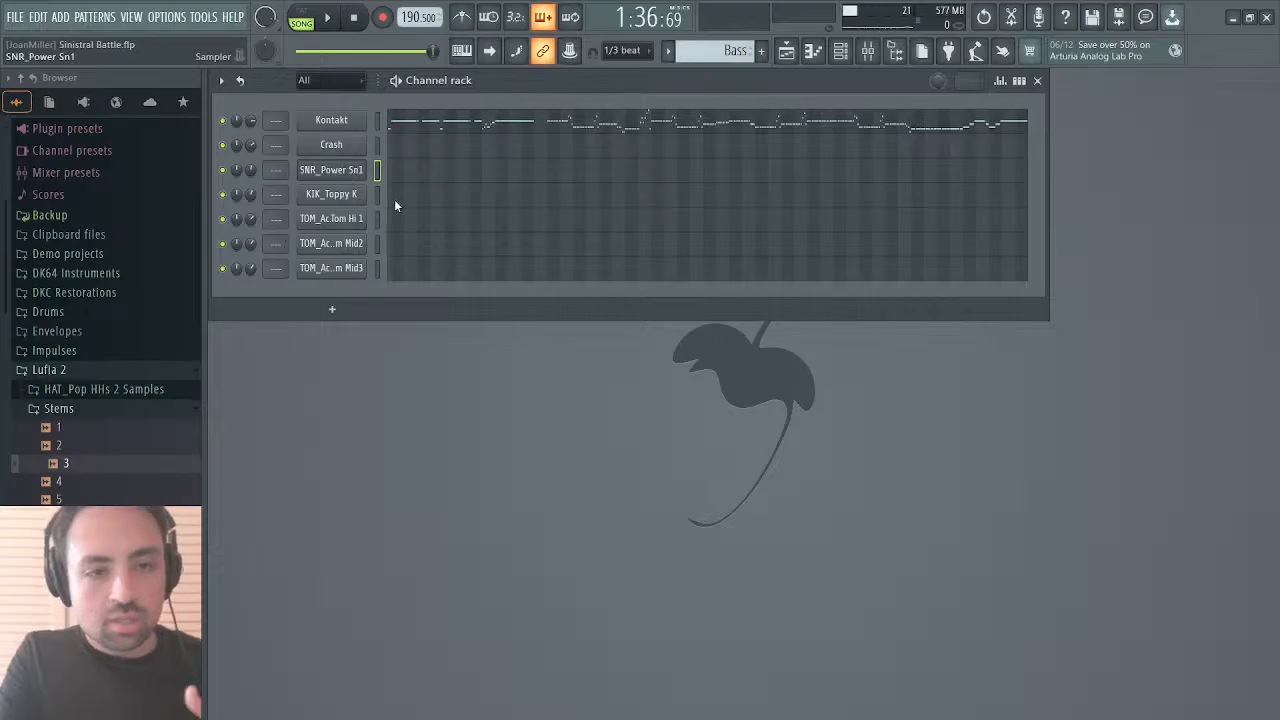
type("Snare")
key("Return")
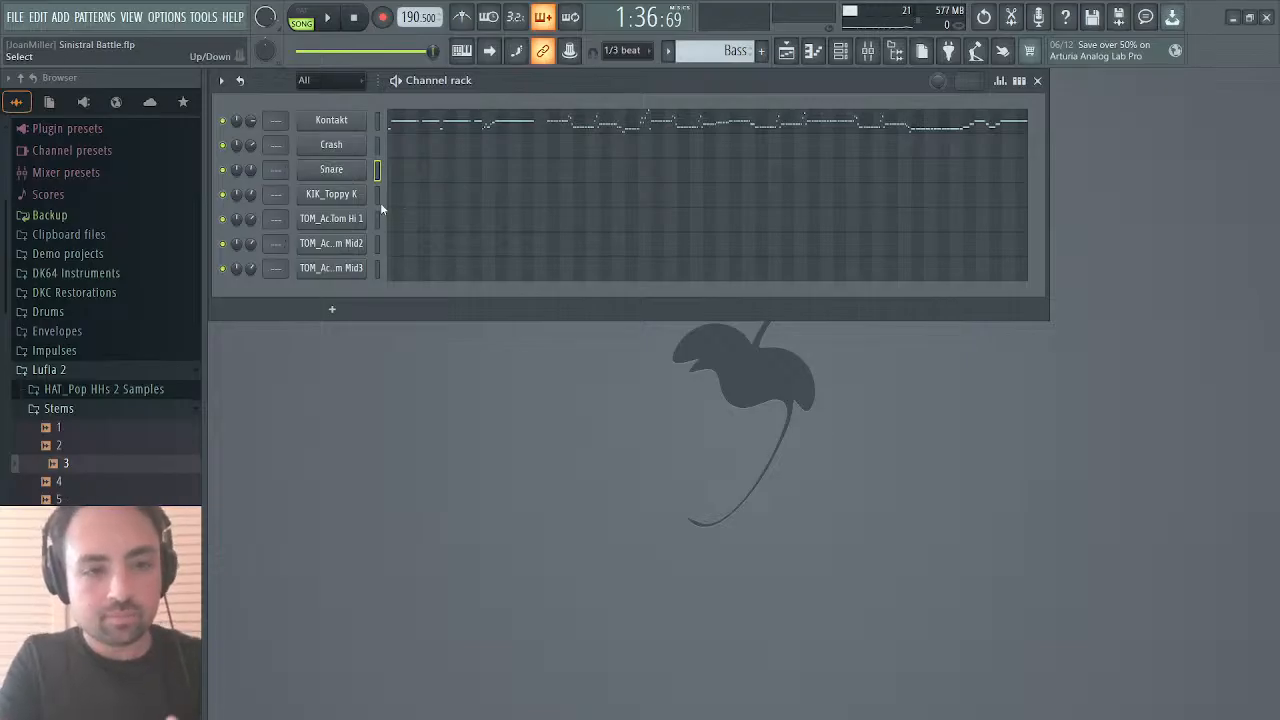
Step: Rename the KIK_Toppy K channel as Kick and the TOM_Ac.Tom Hi 1 channel as High Tom
right_click(351, 202)
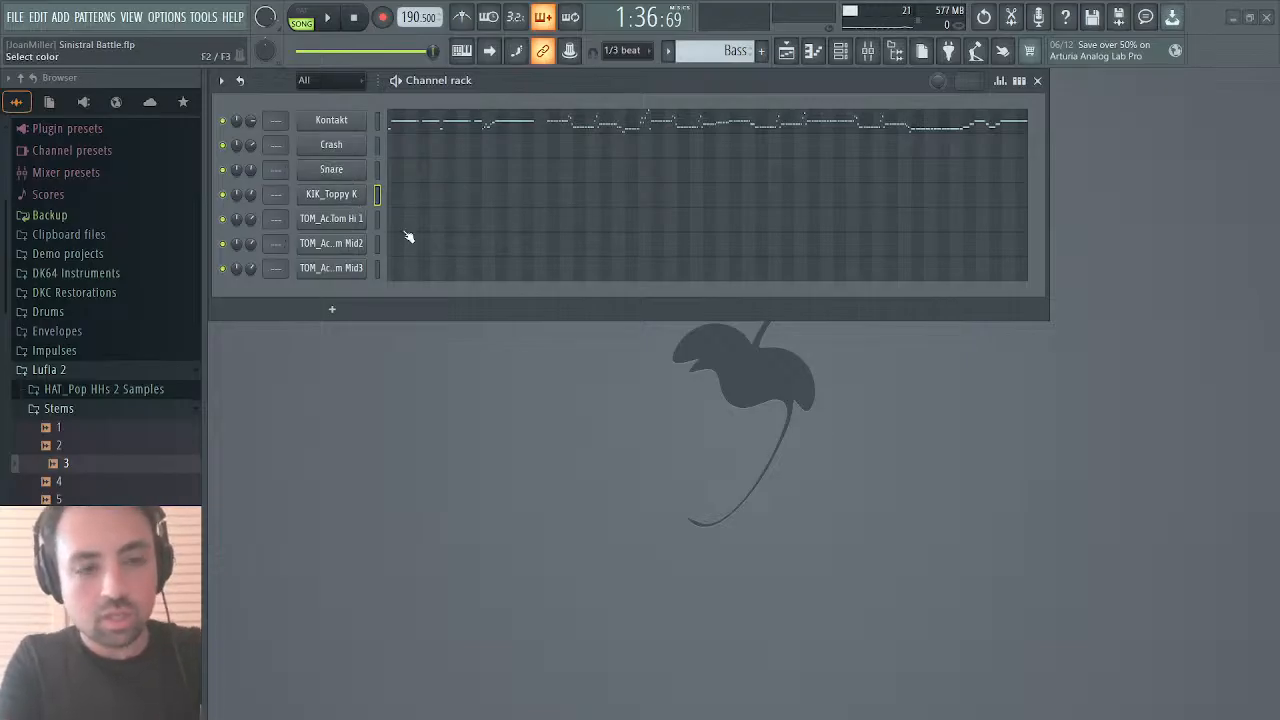
type("Kick")
key("Return")
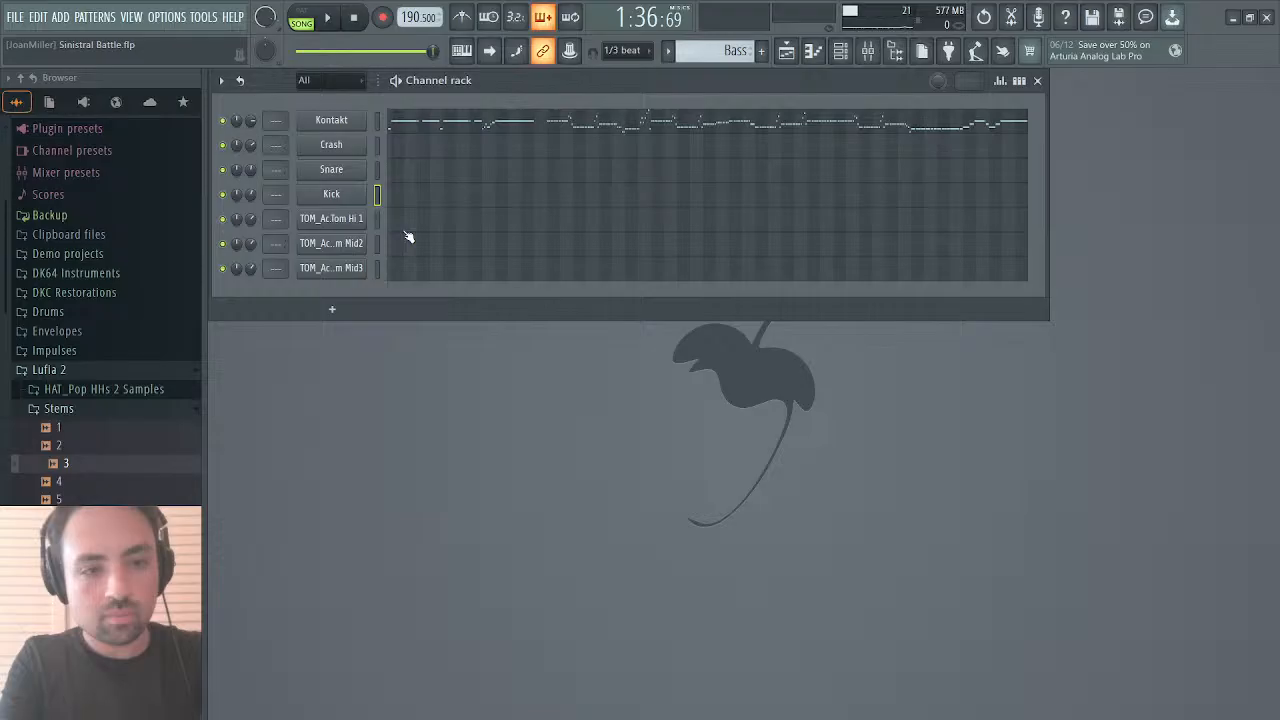
left_click(355, 222)
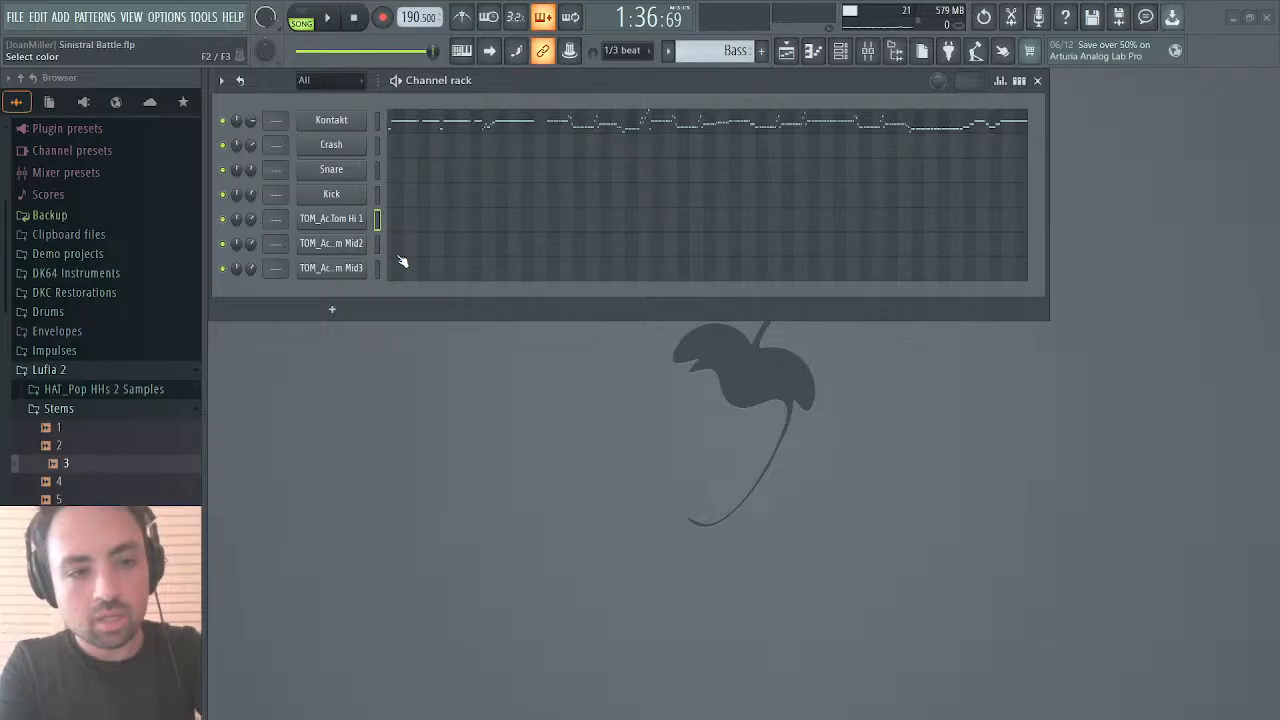
type("High Tom")
key("Return")
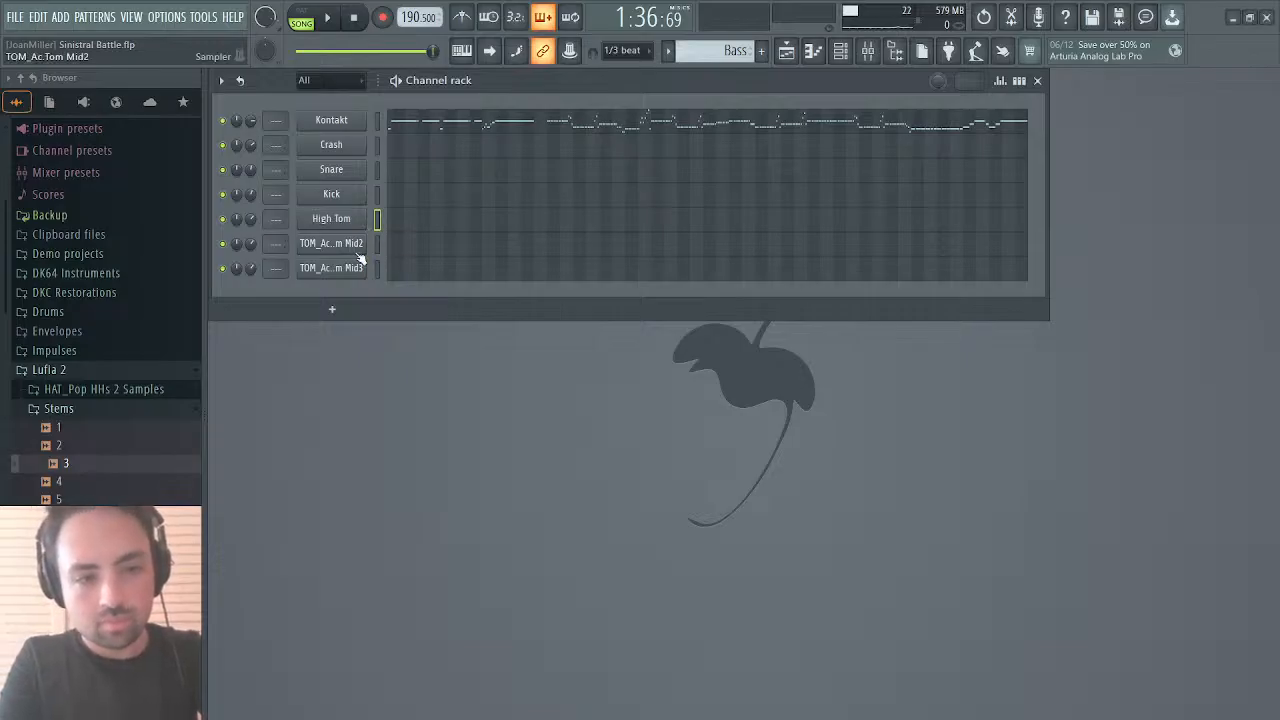
Step: Rename the two remaining tom channels, Mid2 and Mid3, as Mid Tom and Low Tom
left_click(358, 247)
key("F2")
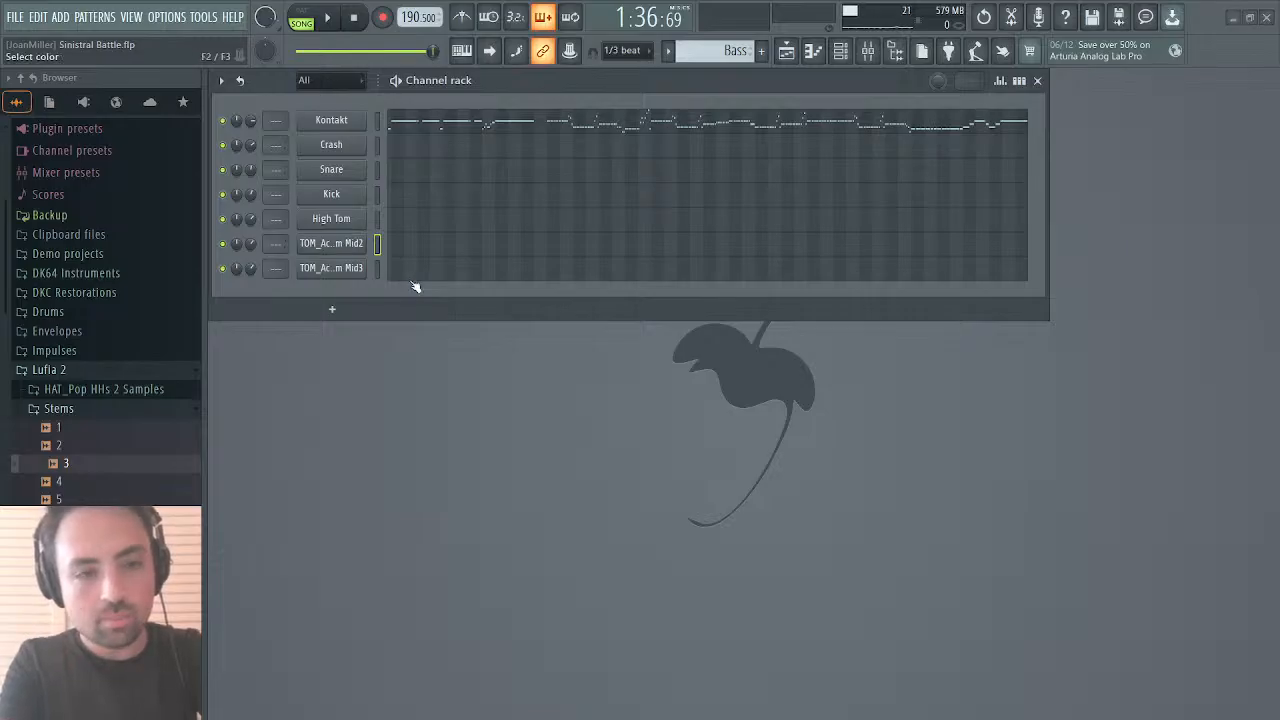
type("Mid Tom")
key("Return")
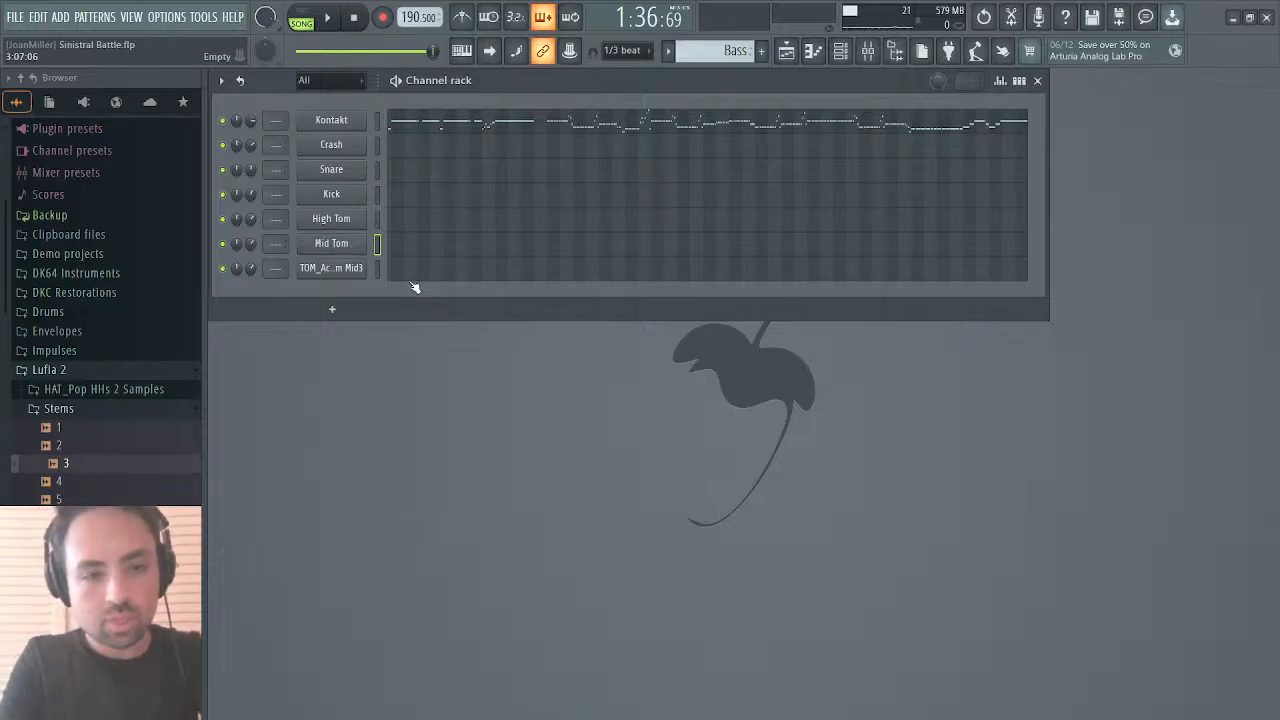
left_click(360, 272)
key("F2")
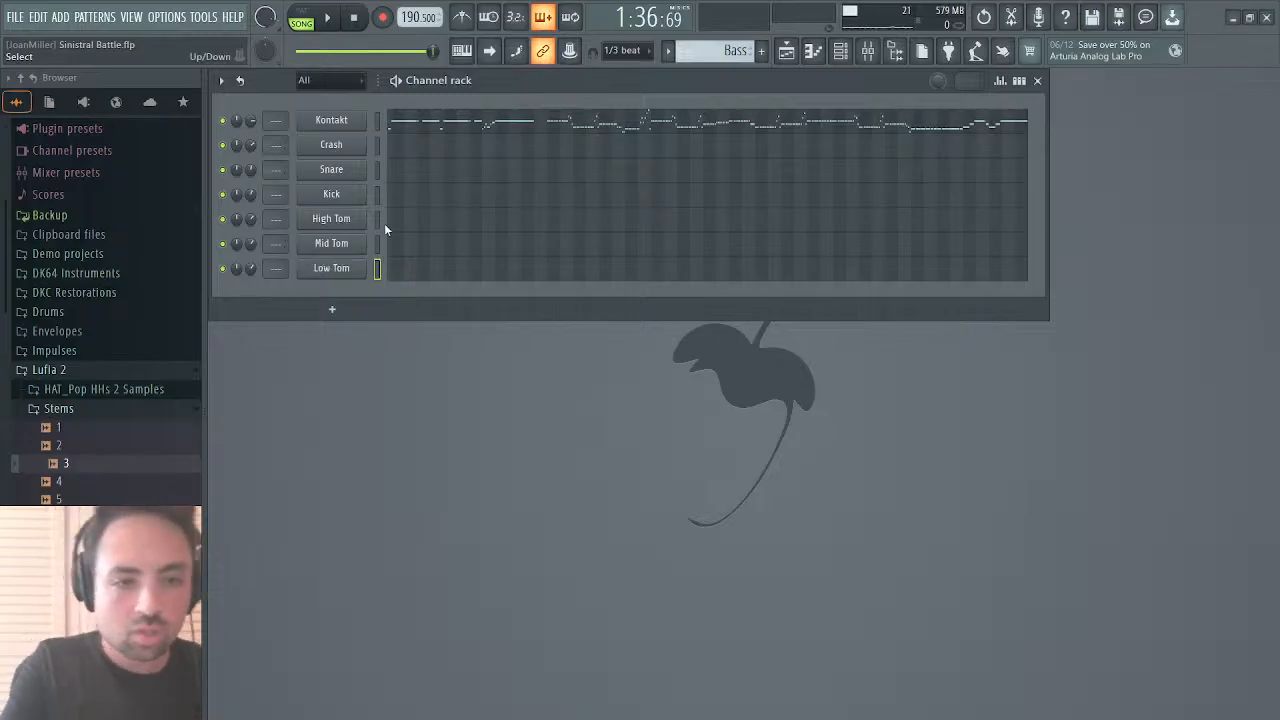
Step: Assign the Crash channel to mixer track 1
left_click(348, 148)
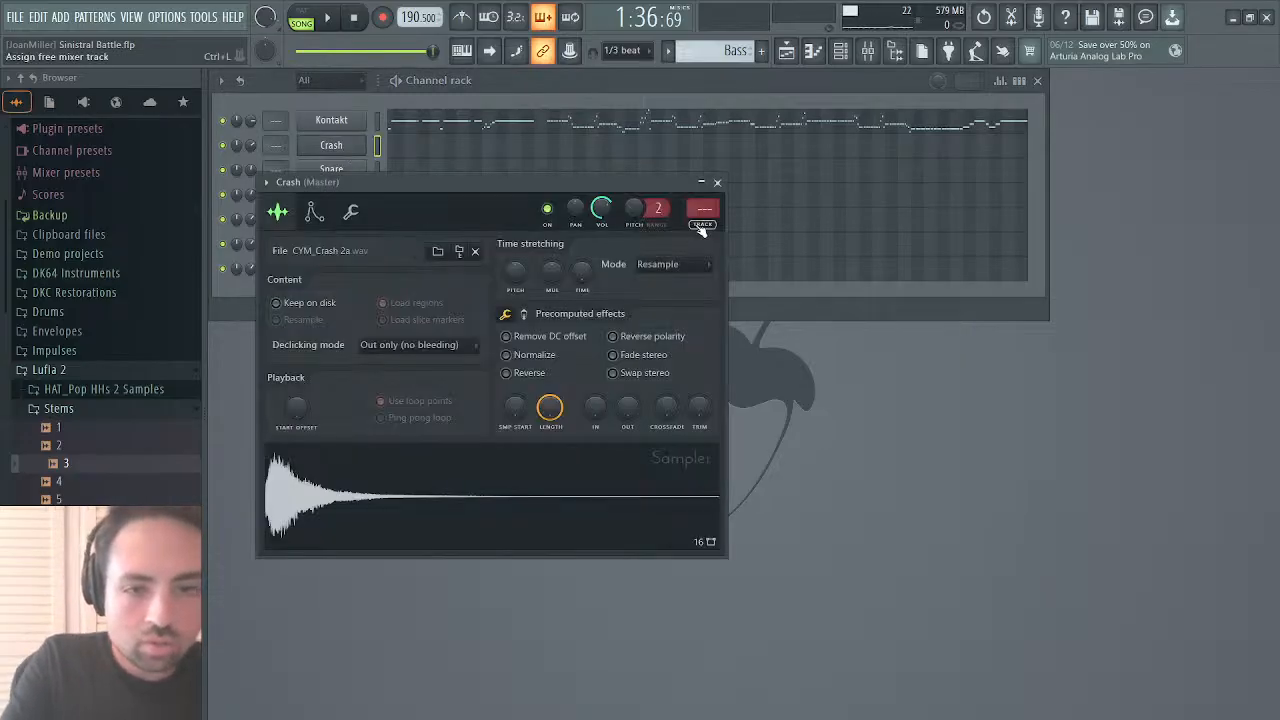
left_click(704, 212)
left_click(1137, 88)
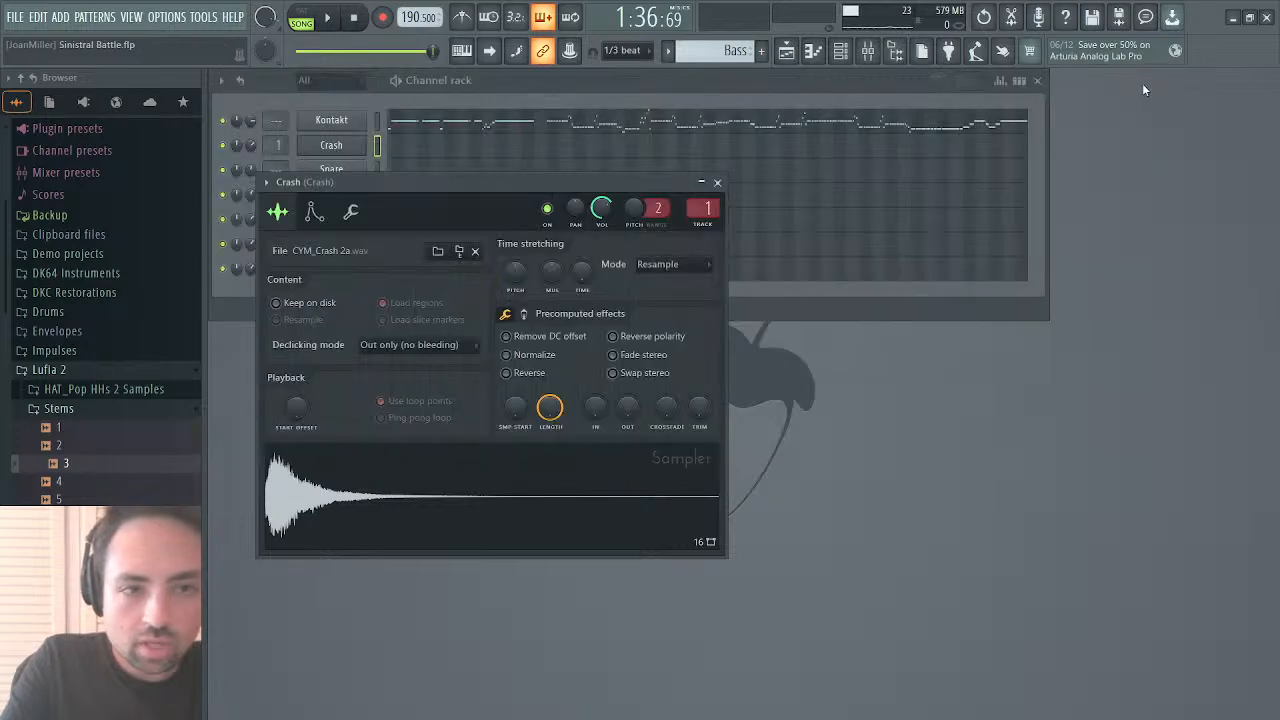
Step: Name mixer track 1 Strings and mixer track 2 Bass, then close the mixer and the Crash channel window
left_click(868, 52)
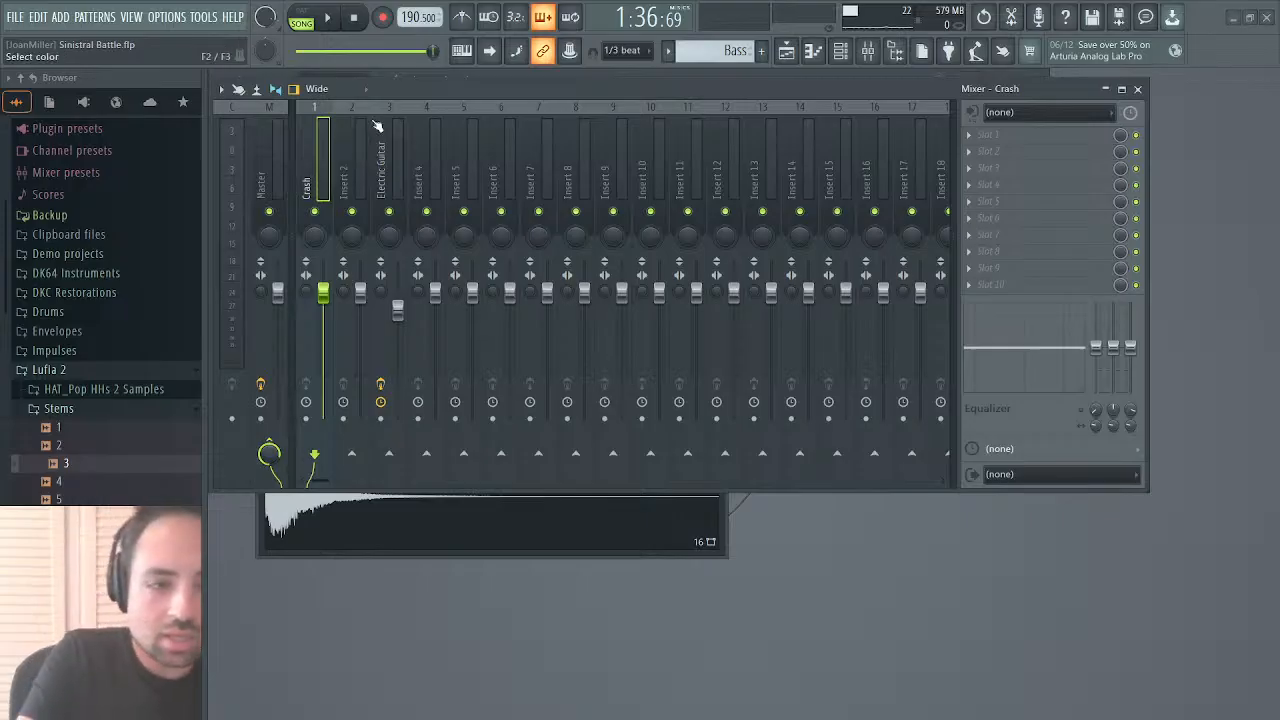
key("Return")
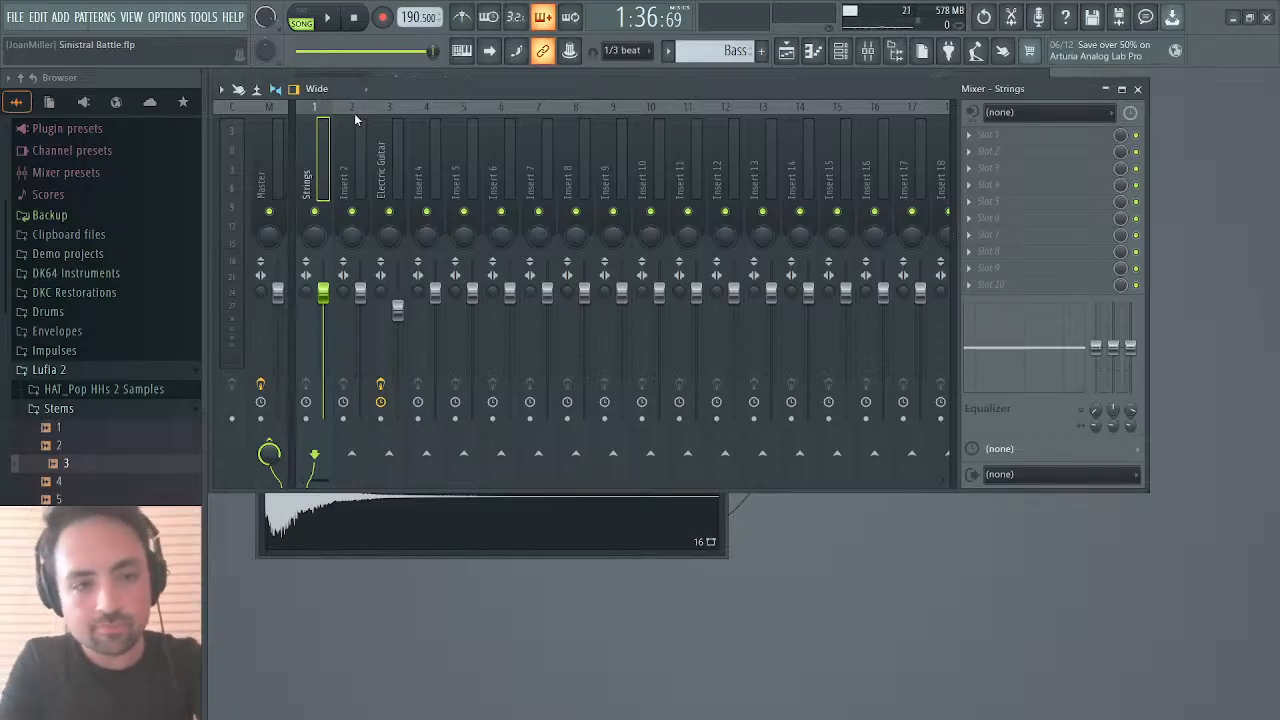
left_click(357, 175)
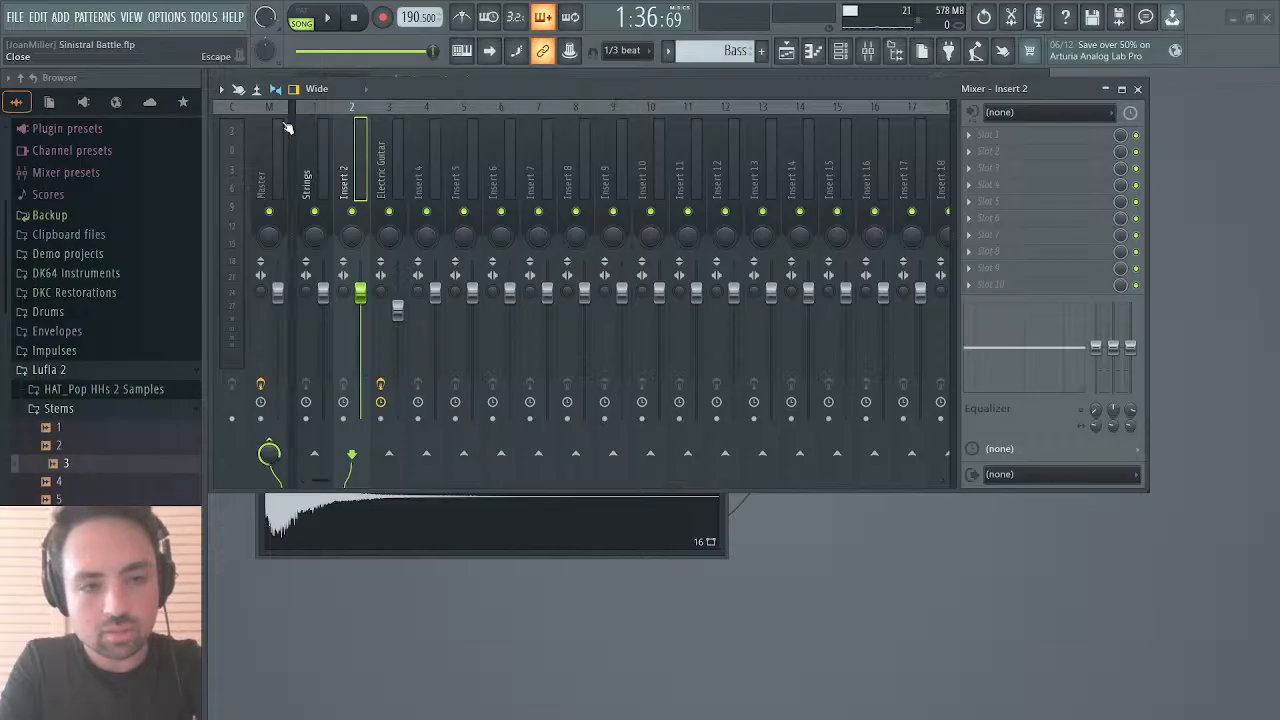
key("ctrl+l")
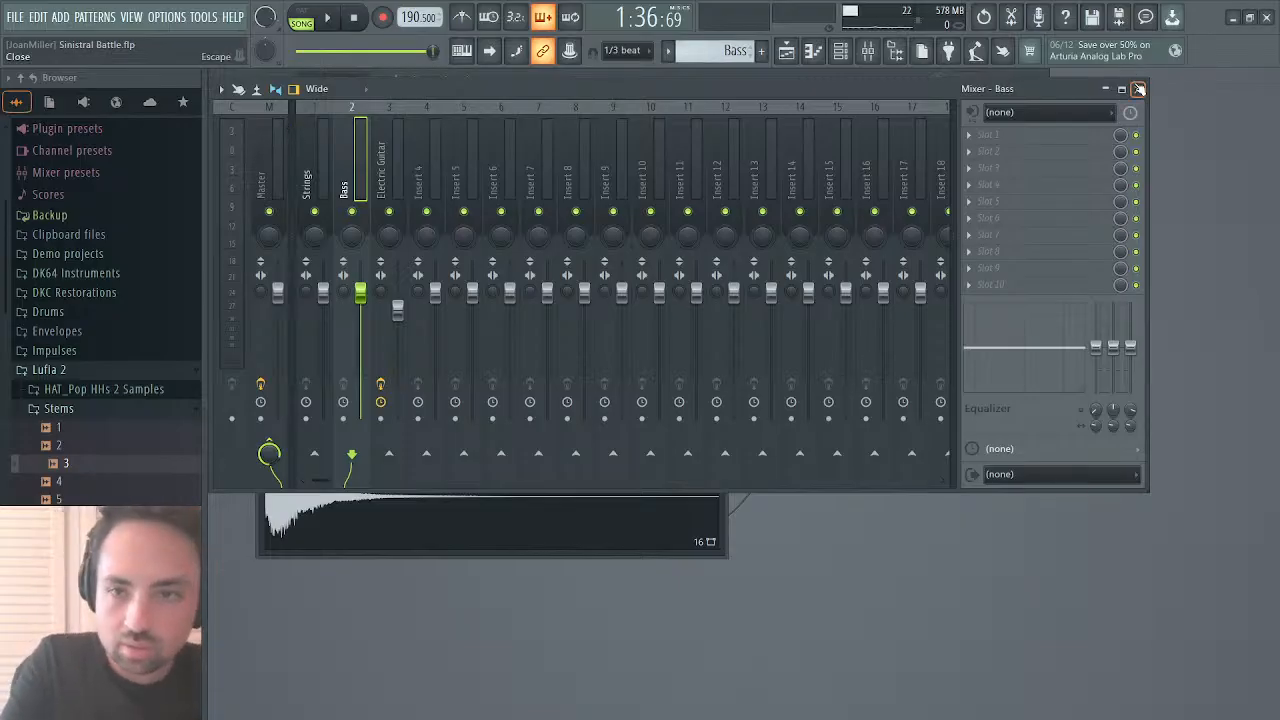
left_click(1138, 89)
left_click(718, 190)
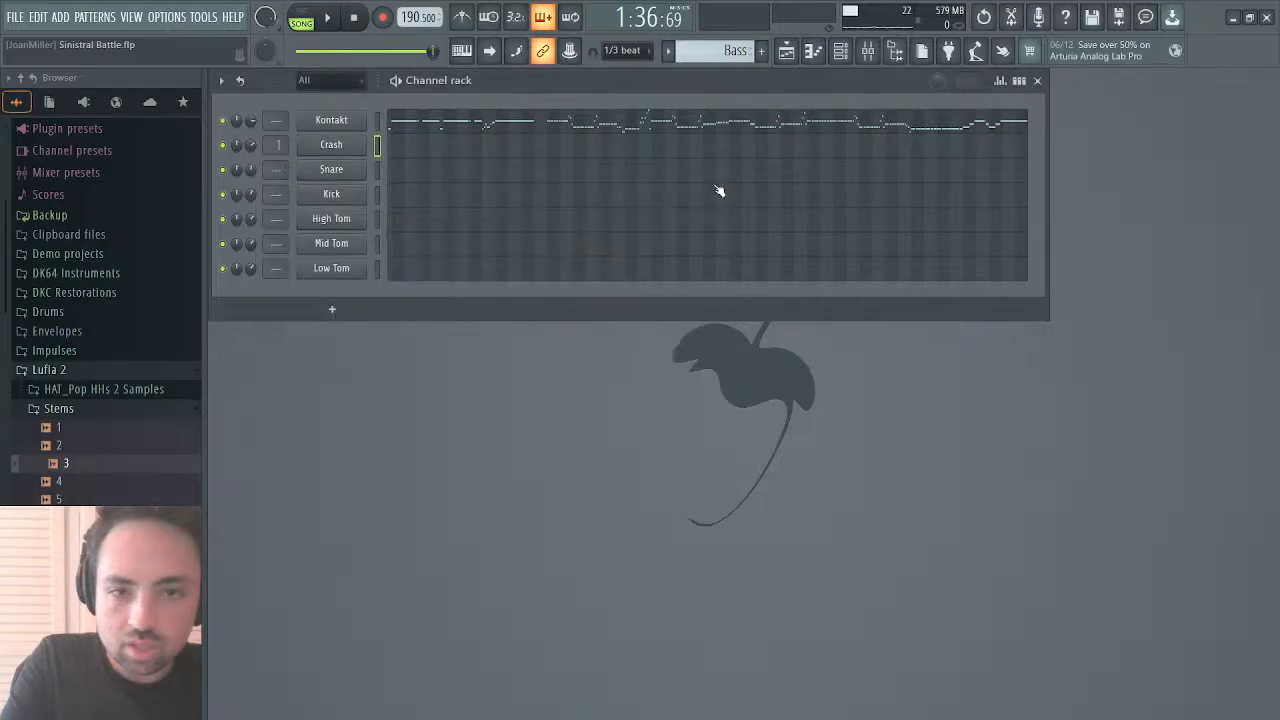
Step: Assign the Crash and Snare channels to the free mixer tracks 4 and 5
left_click(334, 144)
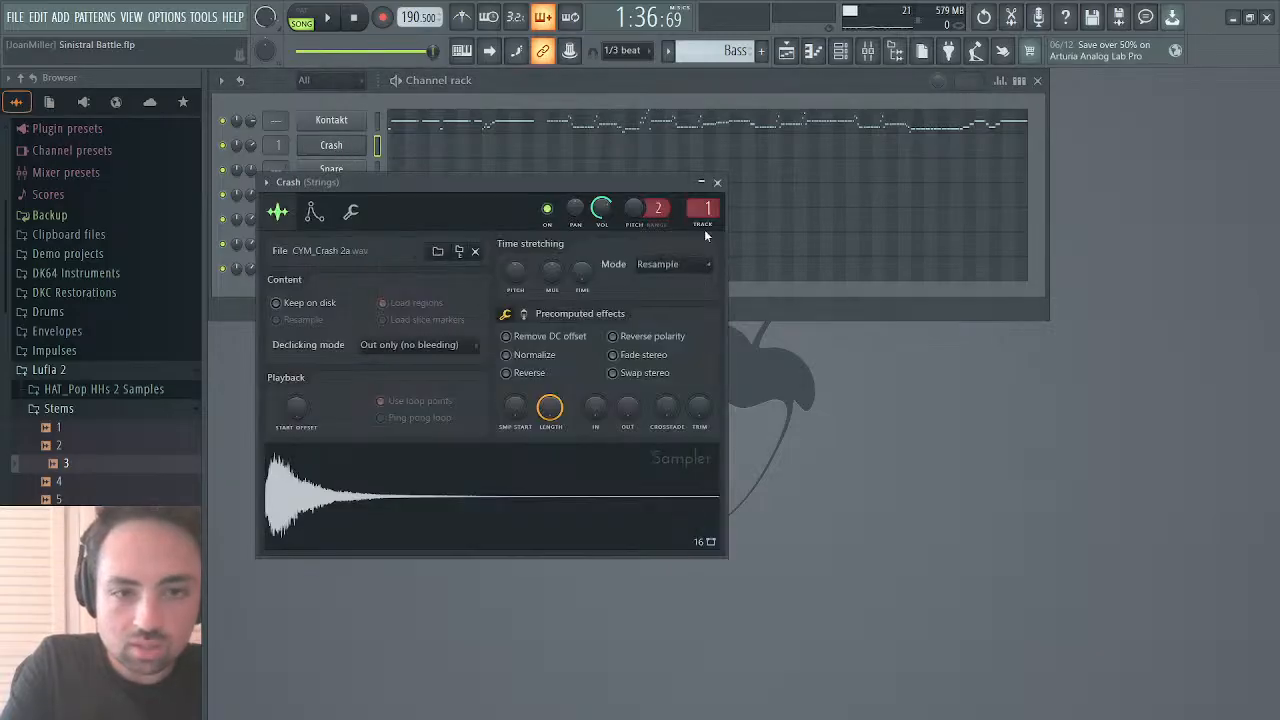
left_click(704, 228)
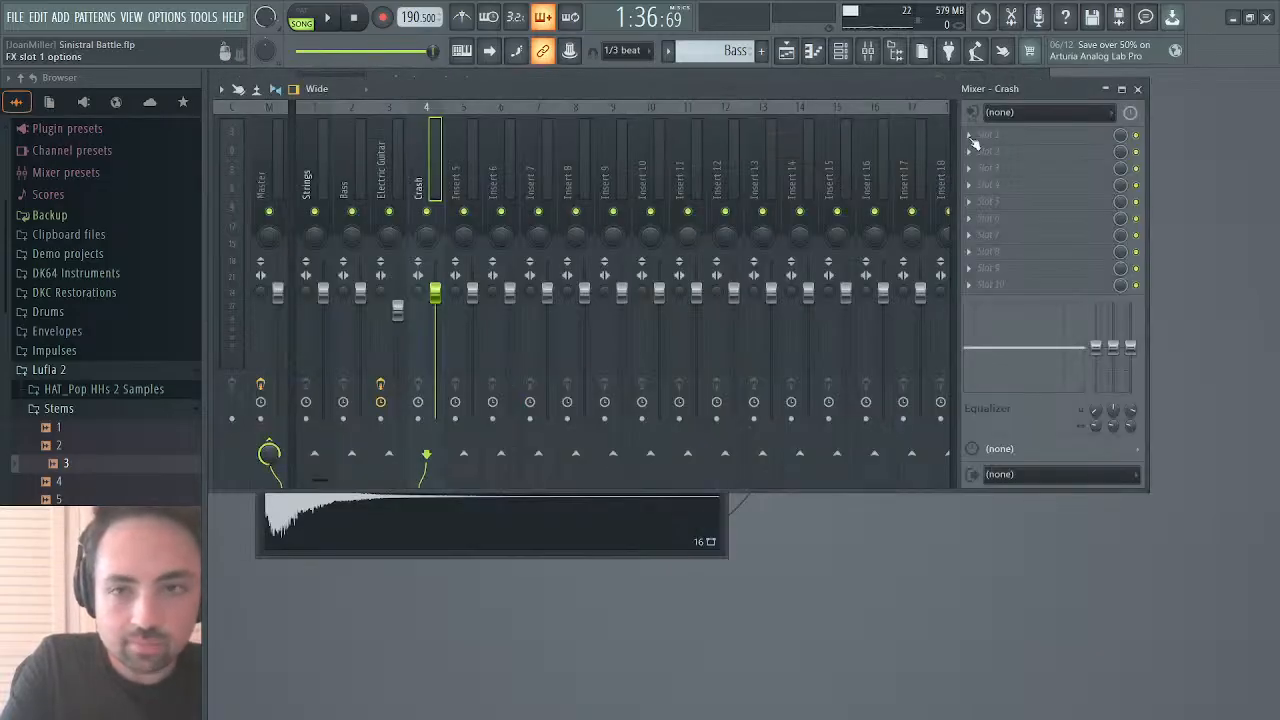
left_click(1138, 89)
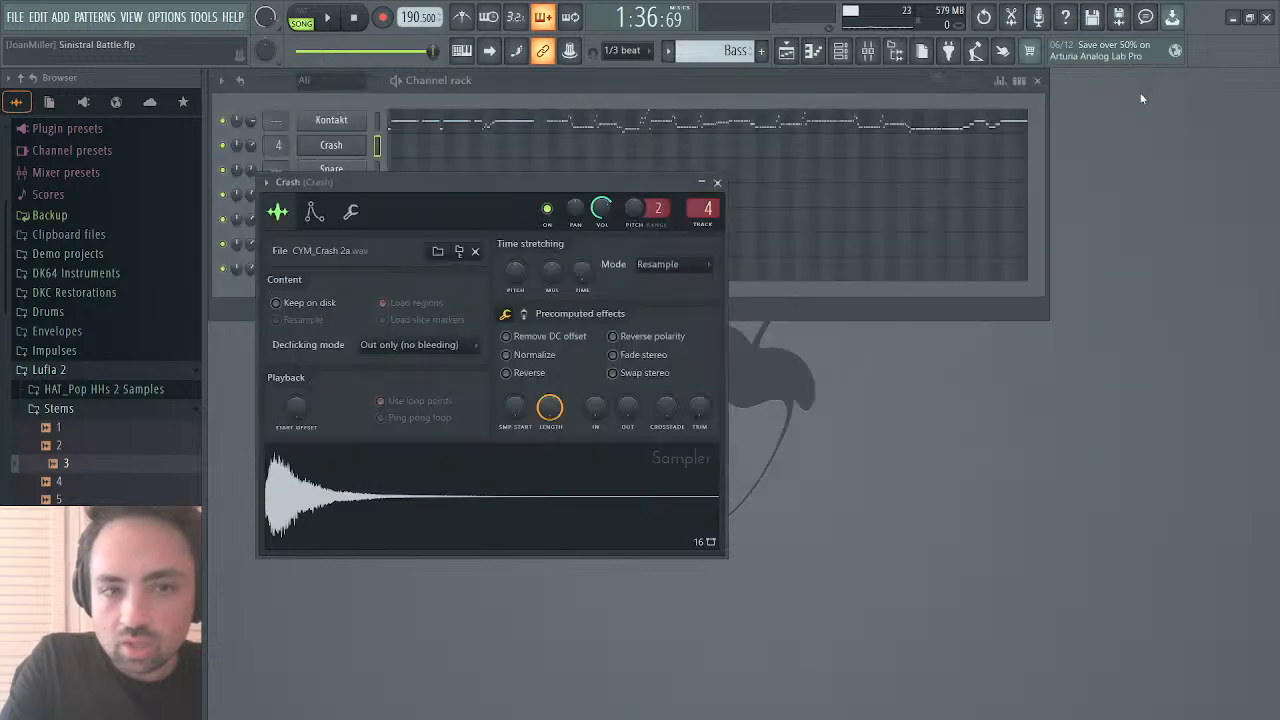
left_click(717, 183)
left_click(357, 176)
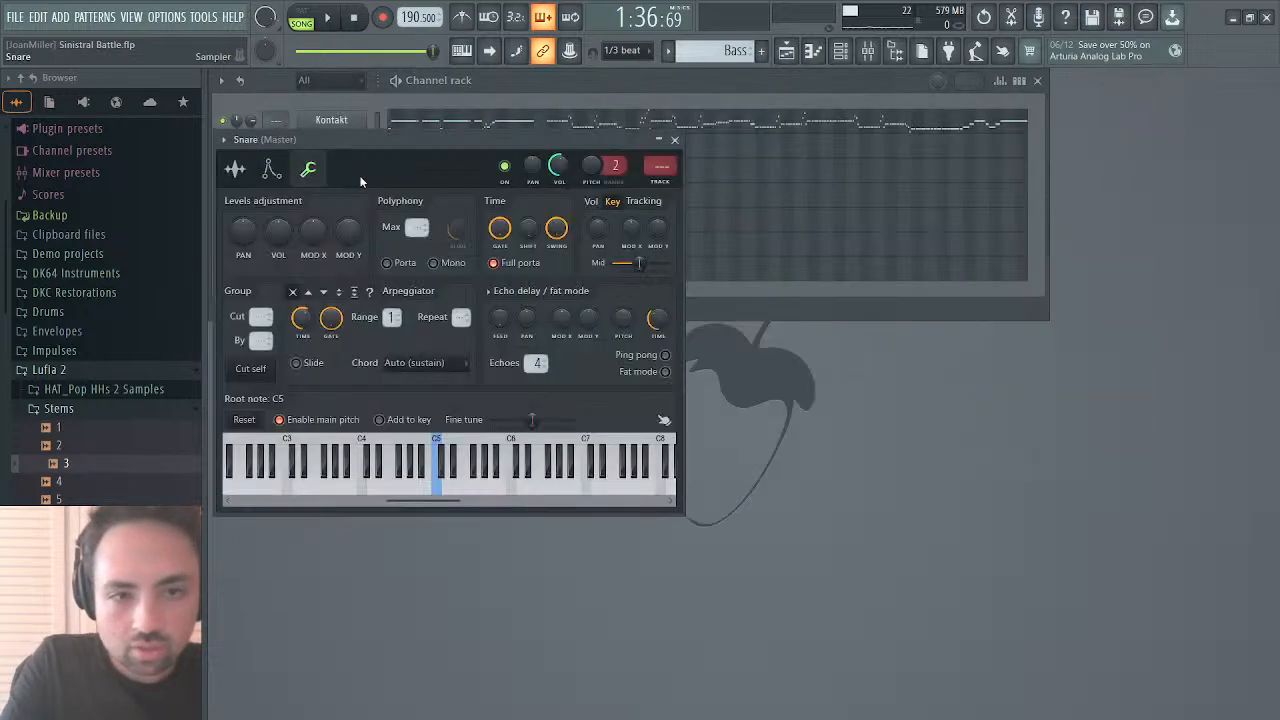
left_click(658, 183)
left_click(1139, 90)
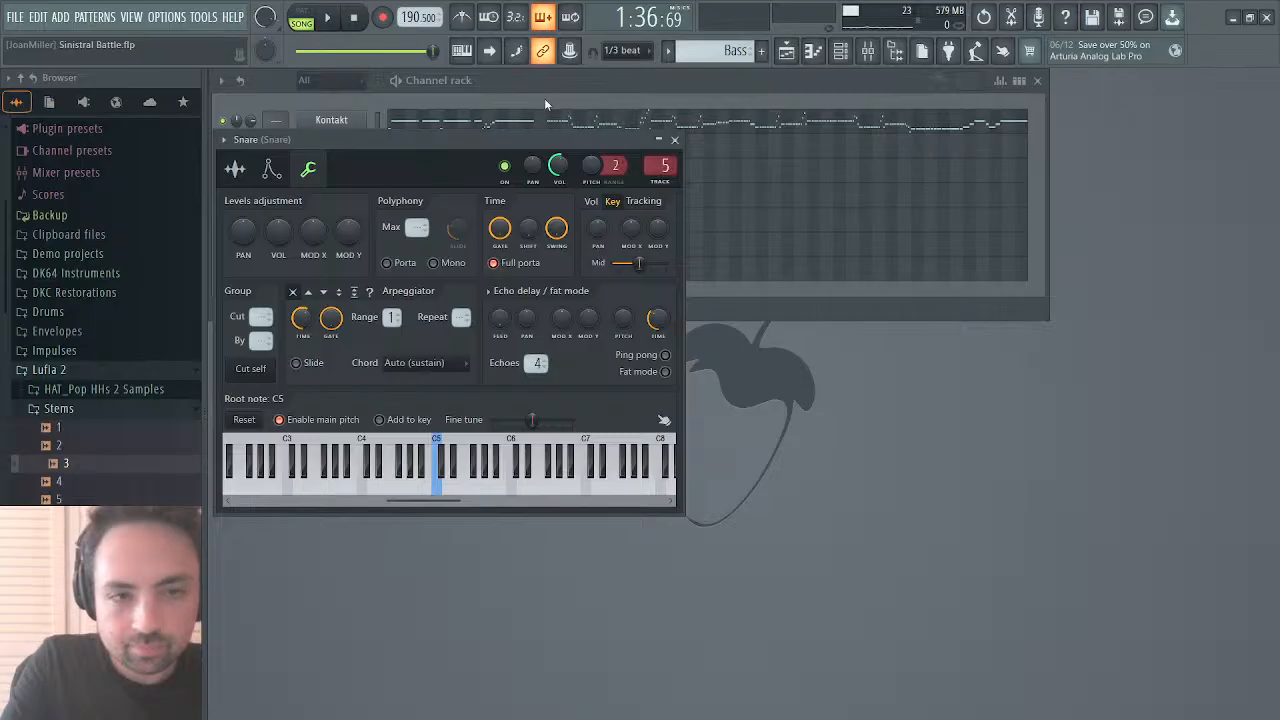
left_click(674, 139)
Step: Route the Kick channel to mixer track 6 and the High Tom channel to mixer track 7
left_click(332, 197)
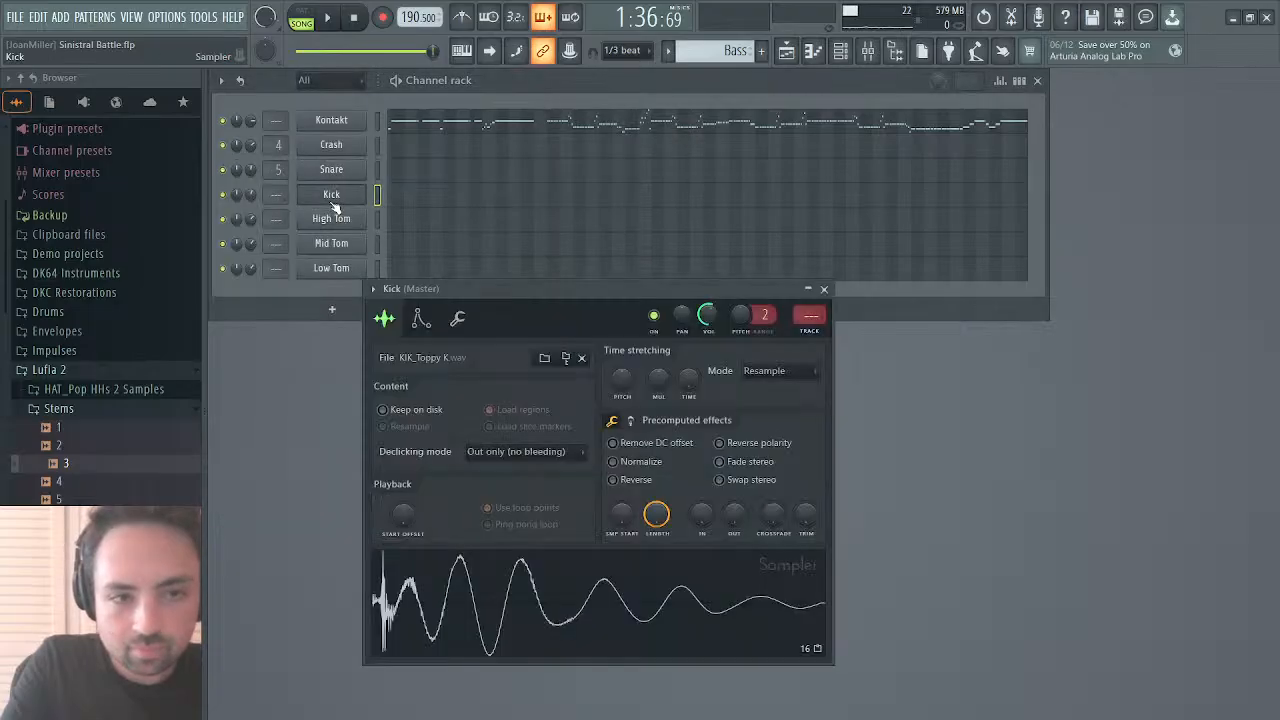
left_click(805, 328)
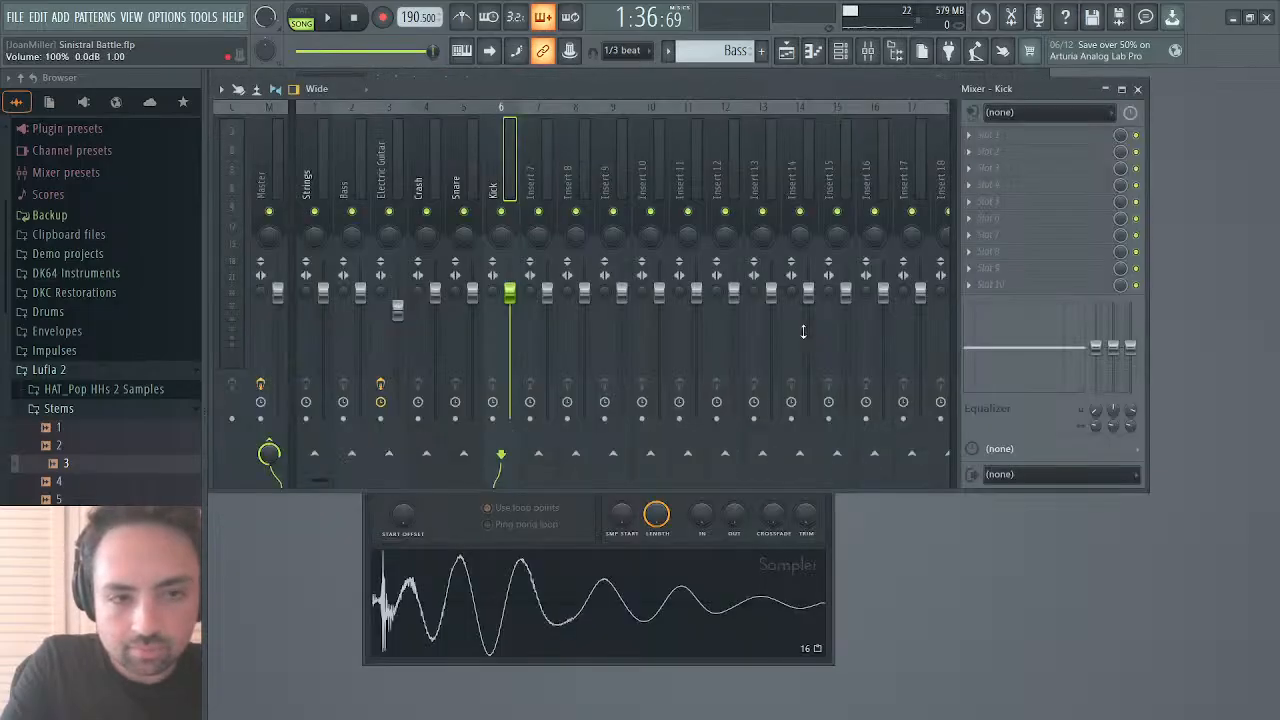
left_click(1138, 89)
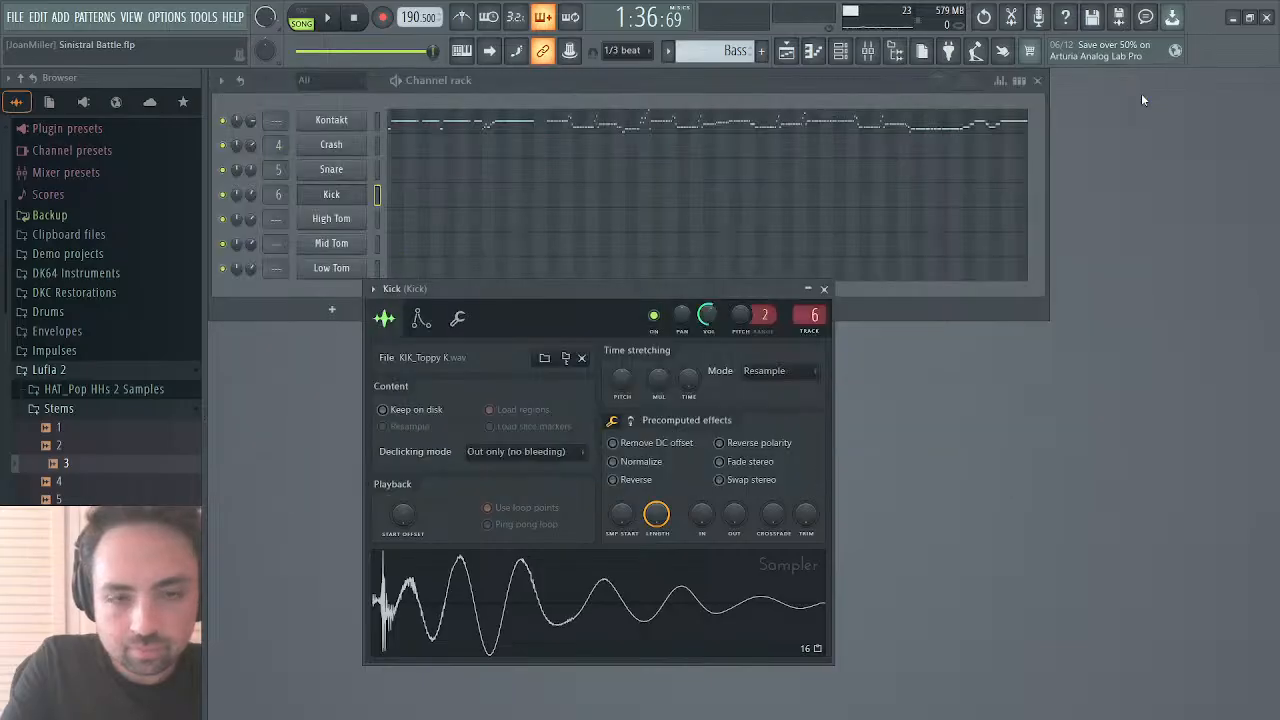
left_click(824, 289)
left_click(336, 221)
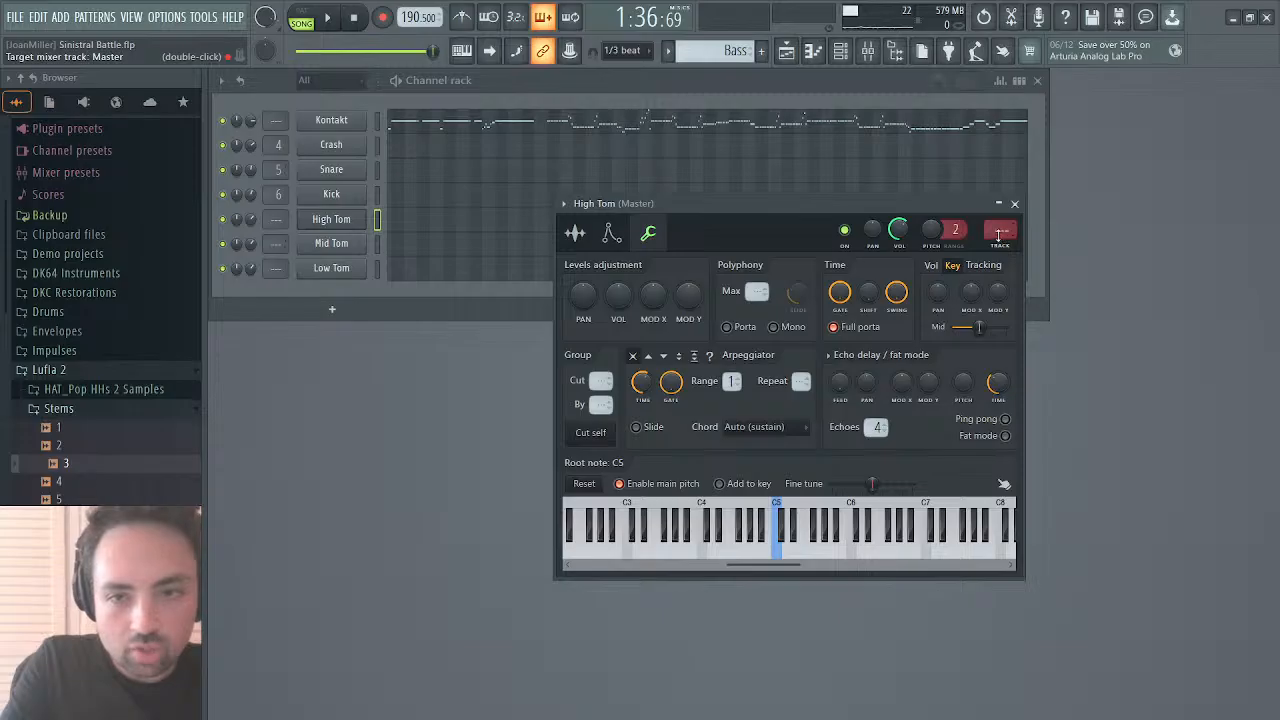
left_click_drag(998, 235, 998, 199)
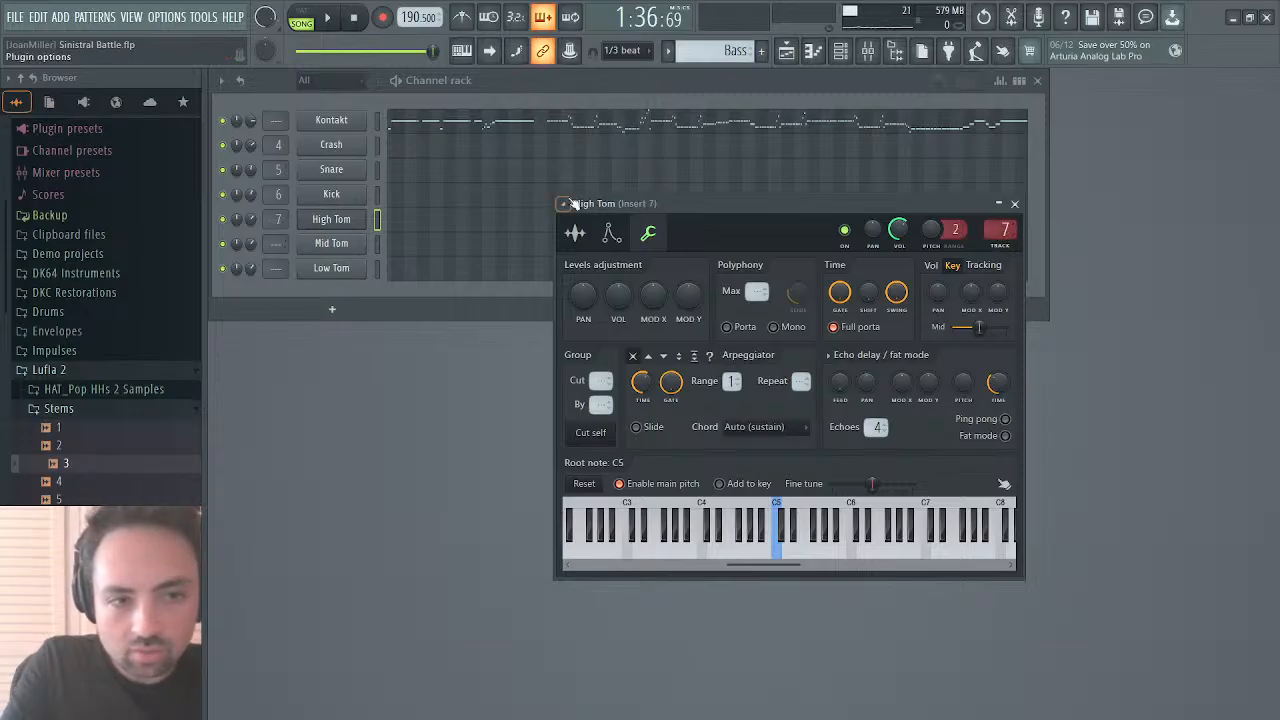
Step: Play the Cymbals pattern on its own from the hi-hat notes near bar 16 and check which mixer insert receives signal
left_click(358, 244)
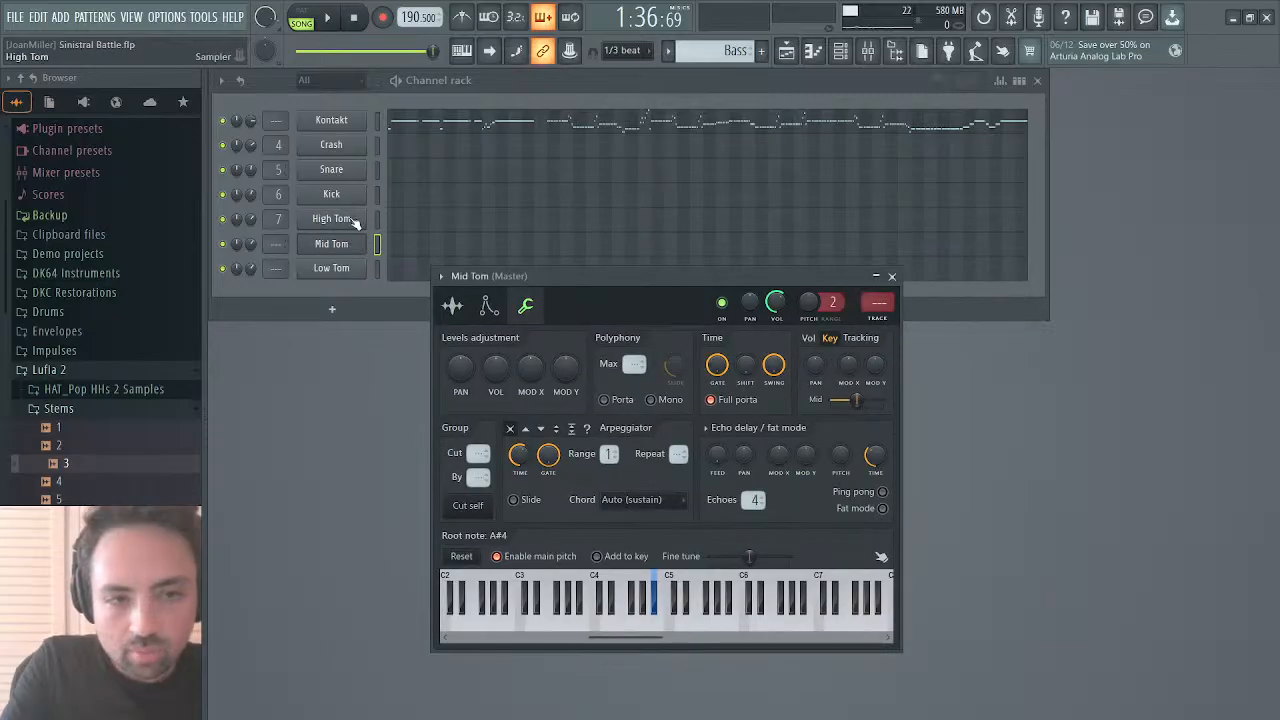
left_click(352, 220)
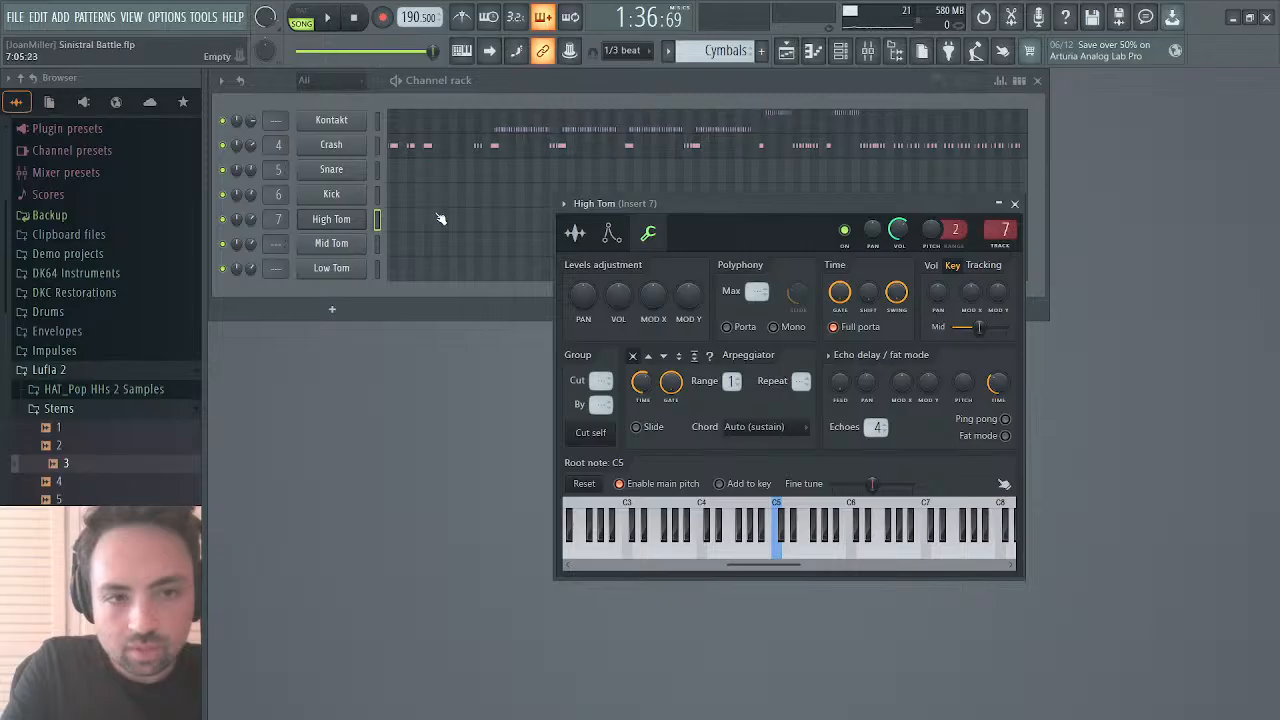
left_click(329, 18)
left_click(301, 17)
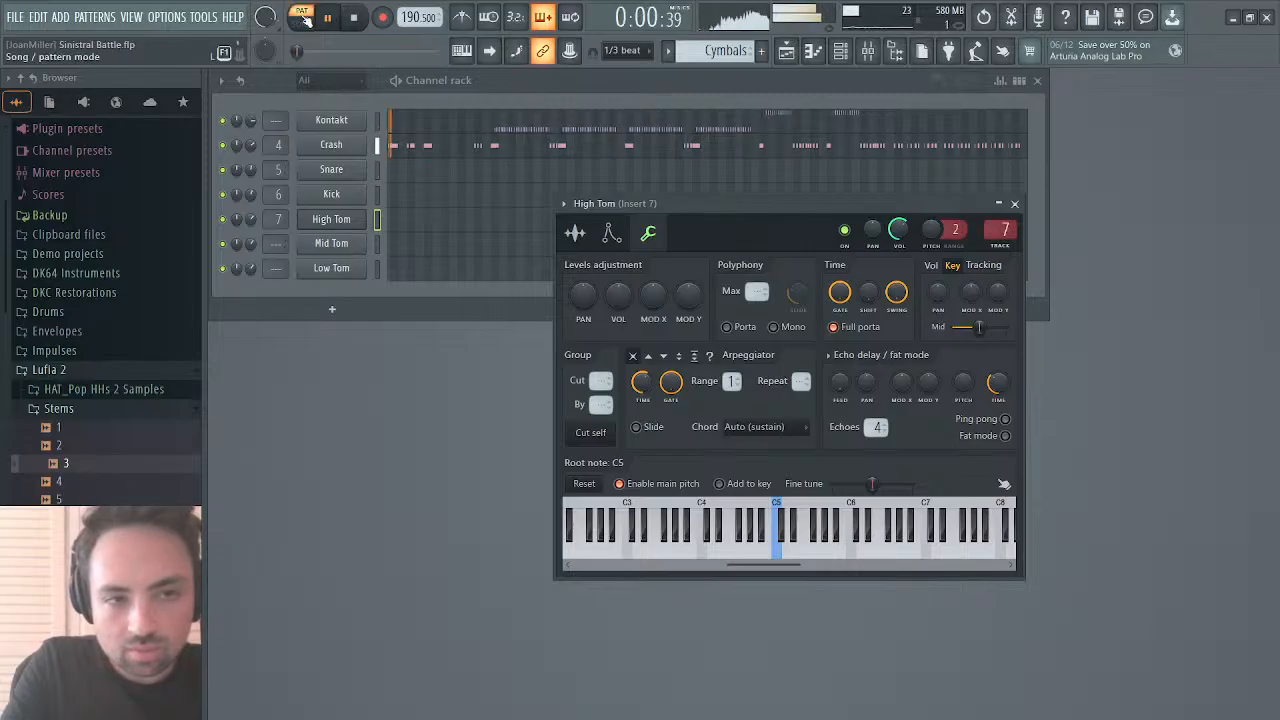
left_click(490, 124)
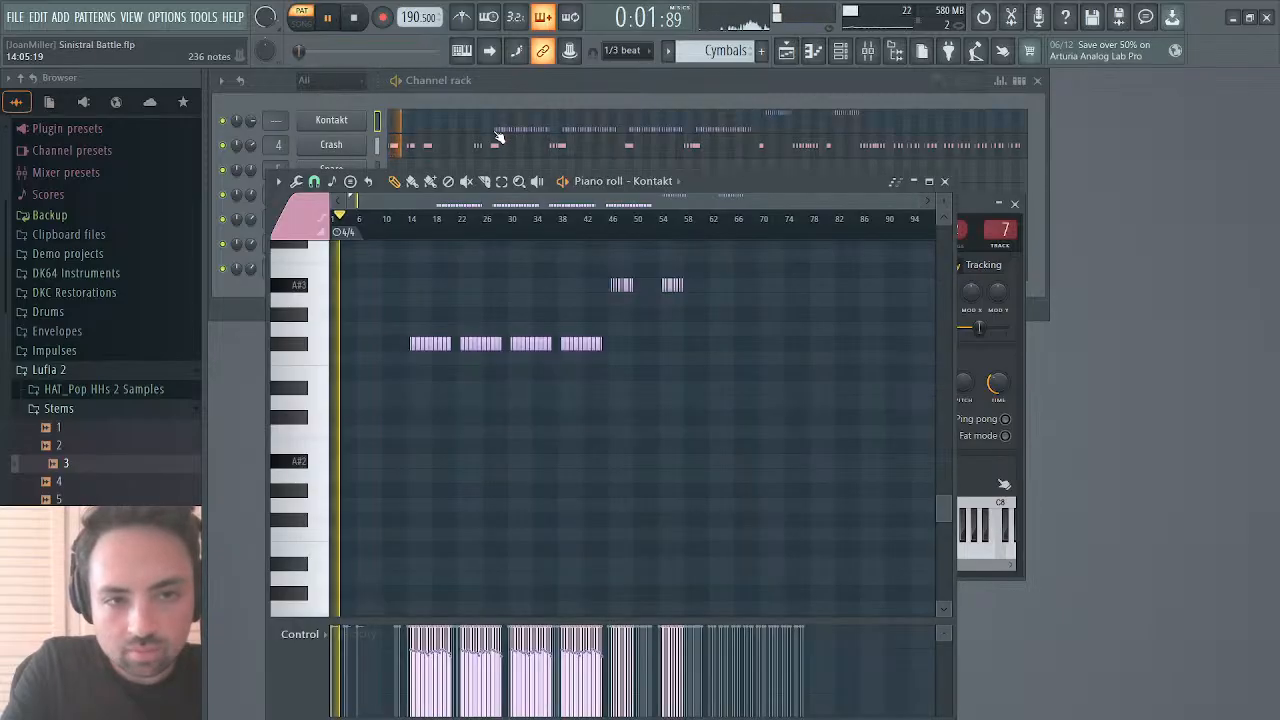
left_click(428, 219)
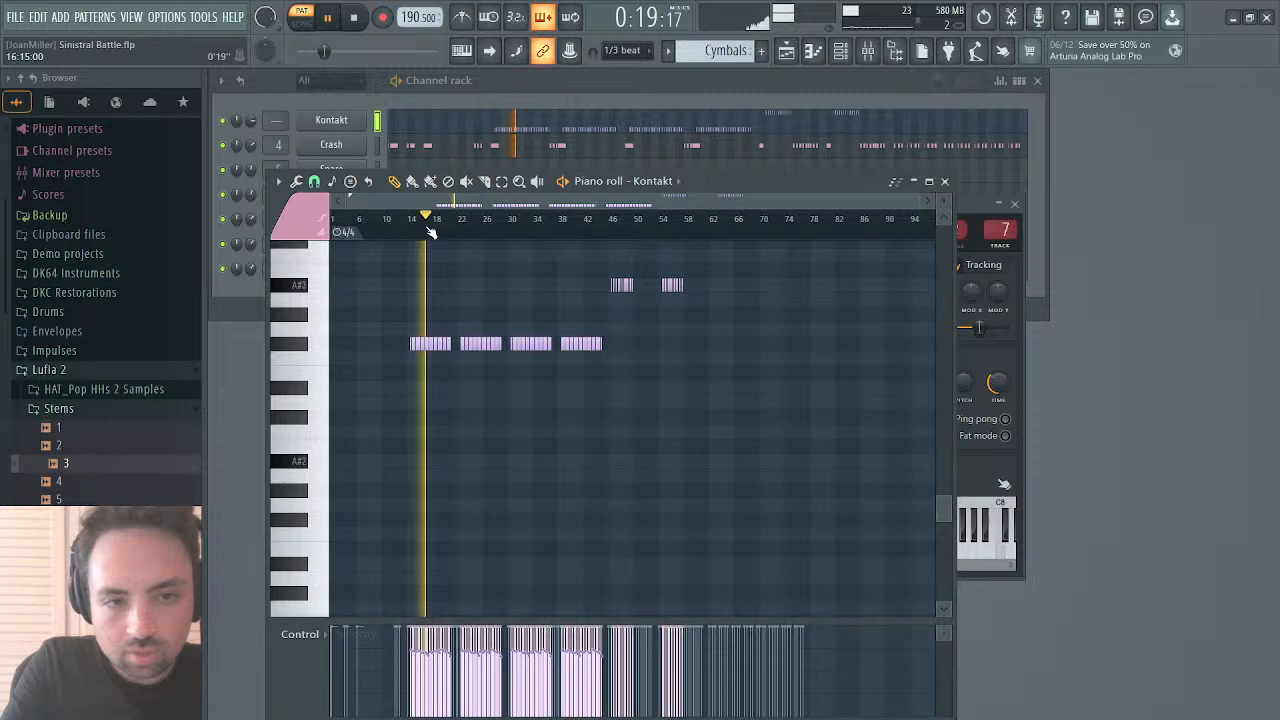
left_click(944, 181)
left_click(868, 51)
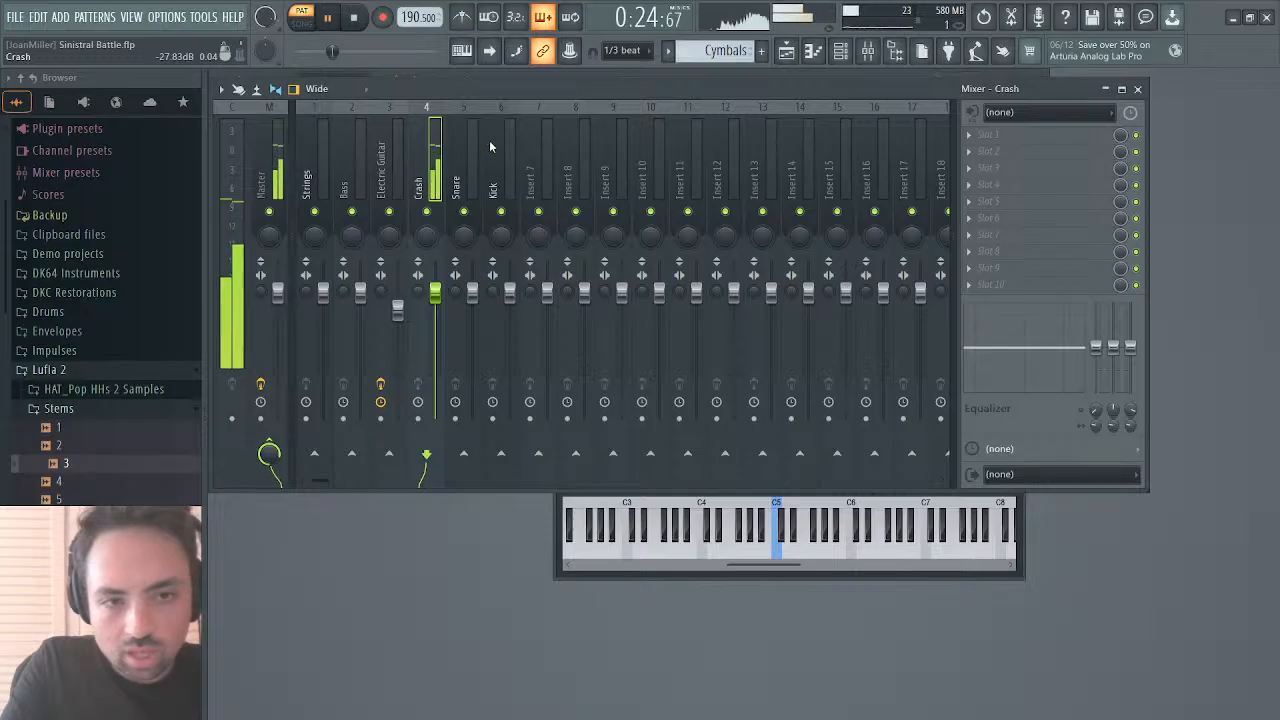
Step: Rename mixer track 4 as Hihats and close the mixer
type("Hihats")
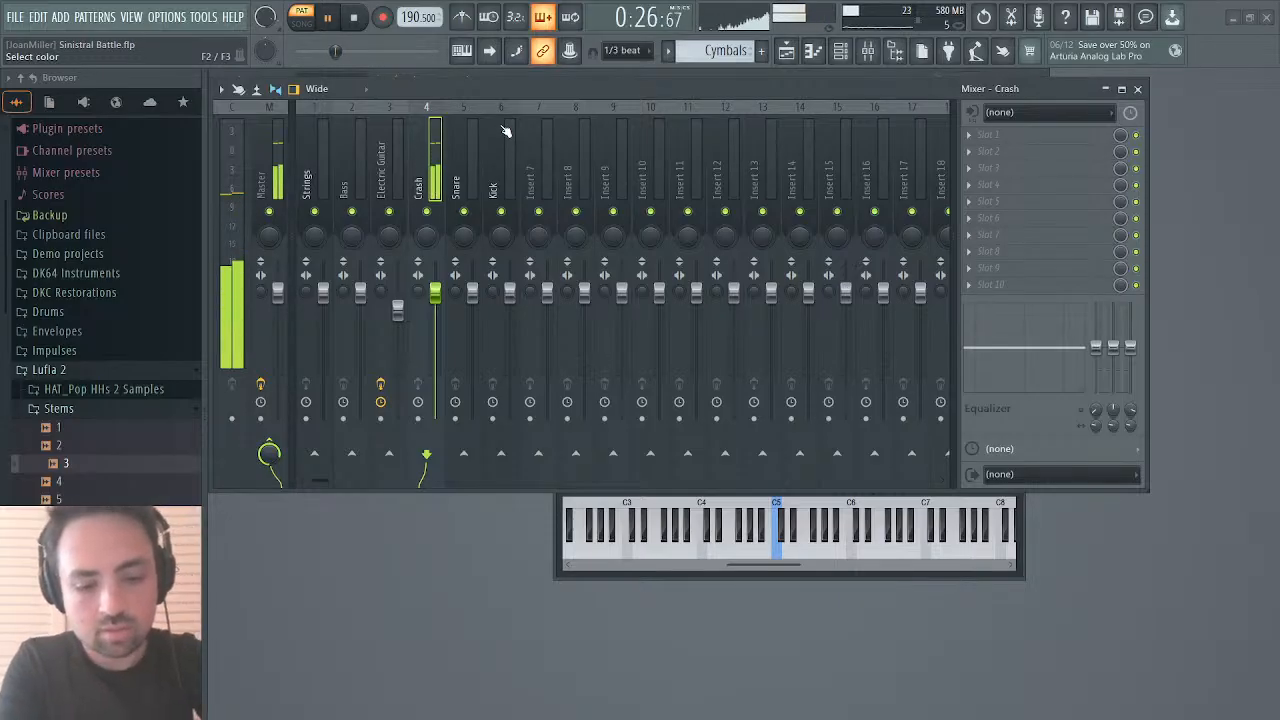
key("Return")
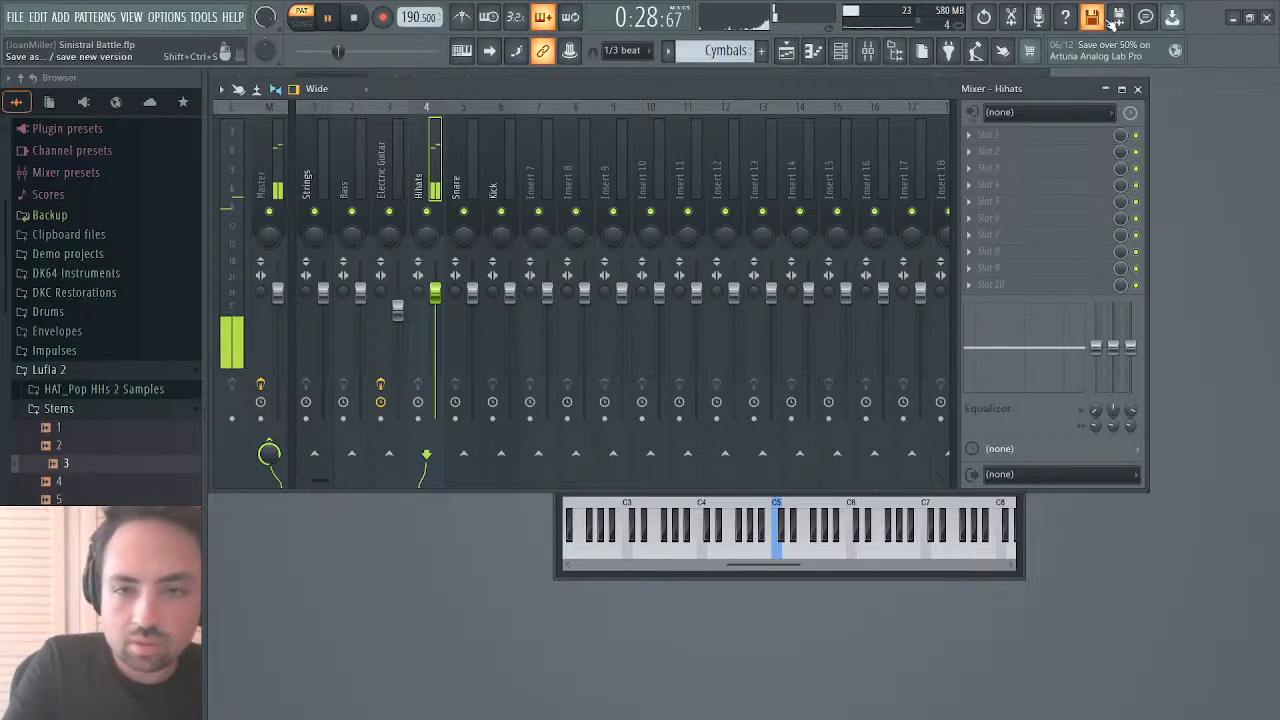
left_click(1138, 90)
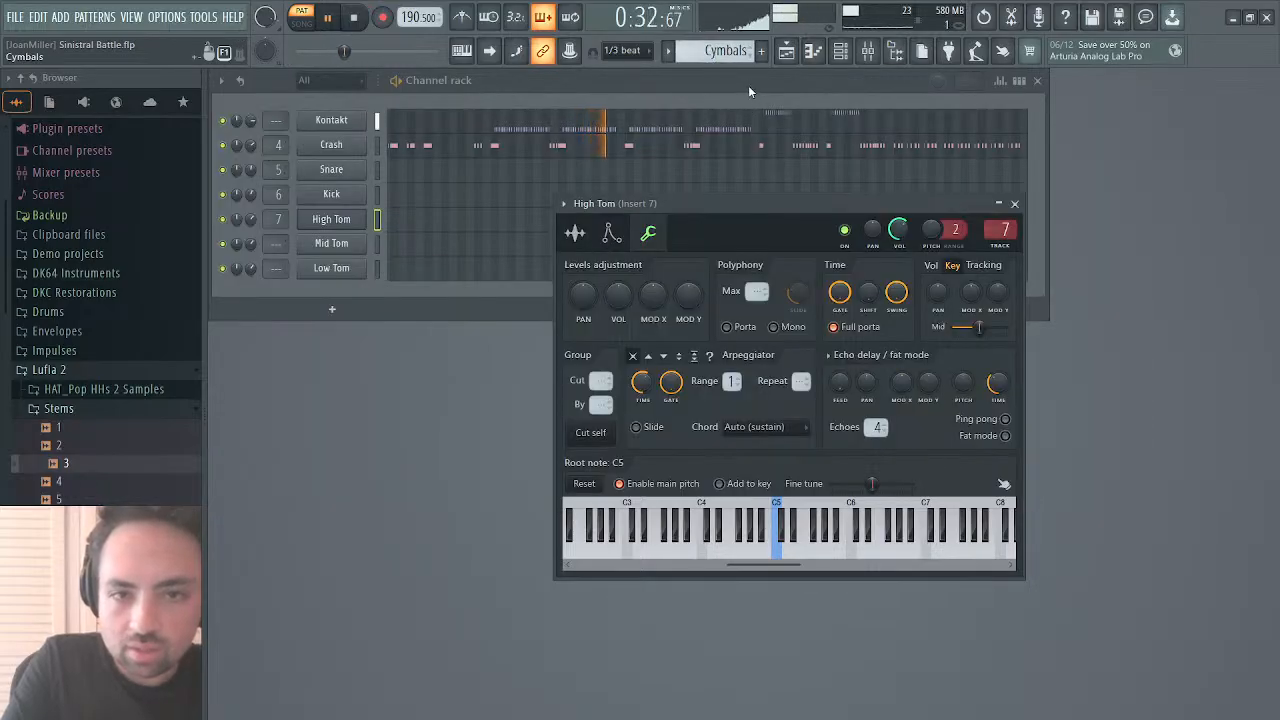
Step: Check the mixer while the Bass pattern plays and switch to the Strings pattern
key("KP_Add")
left_click(877, 54)
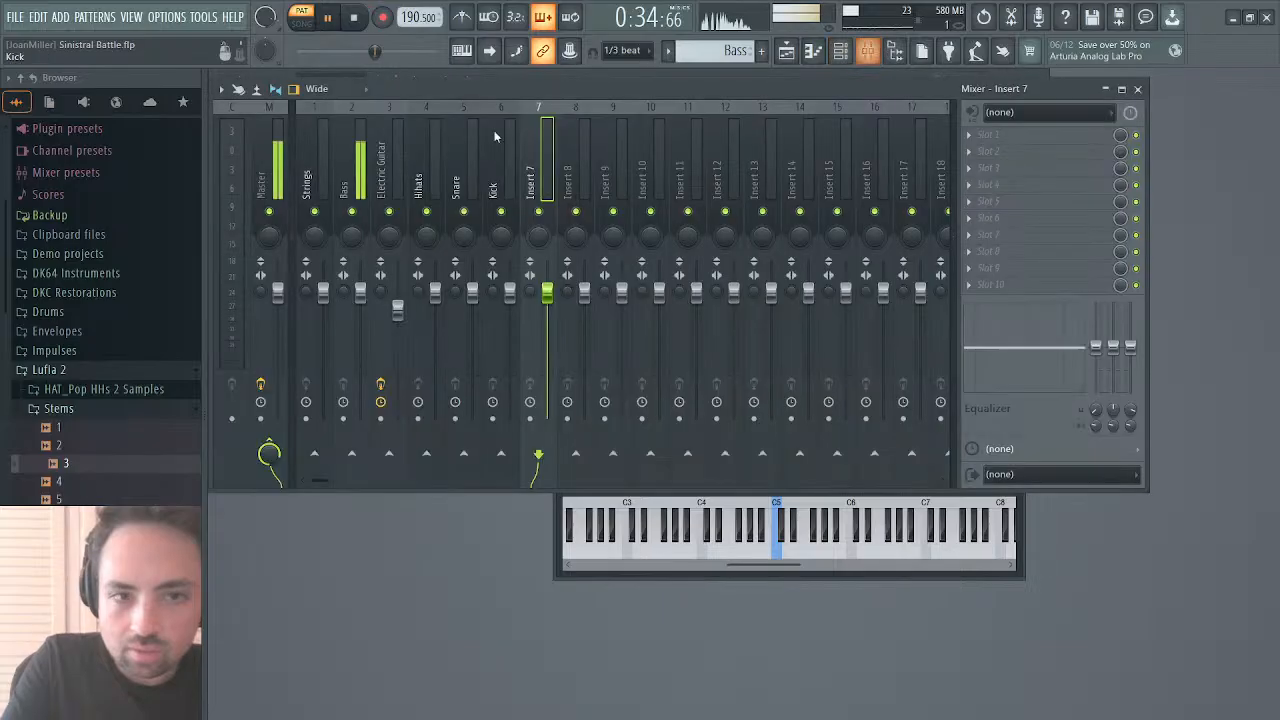
left_click(1137, 89)
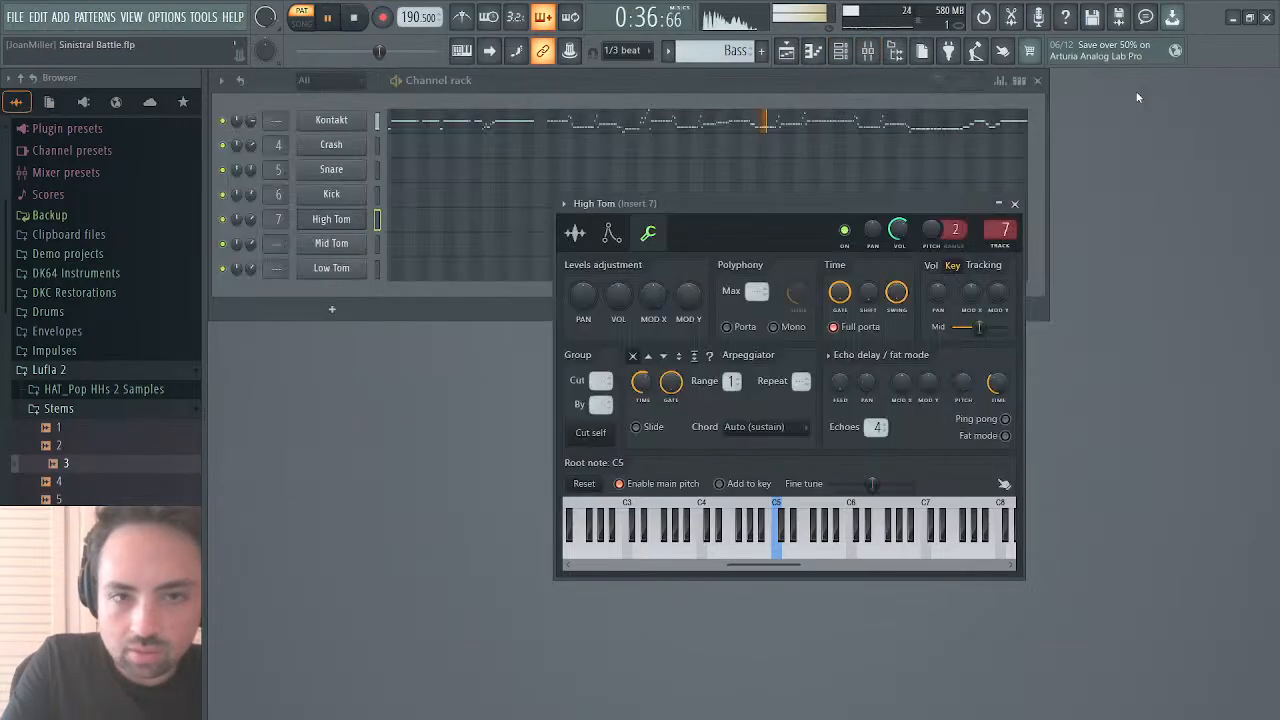
left_click(755, 78)
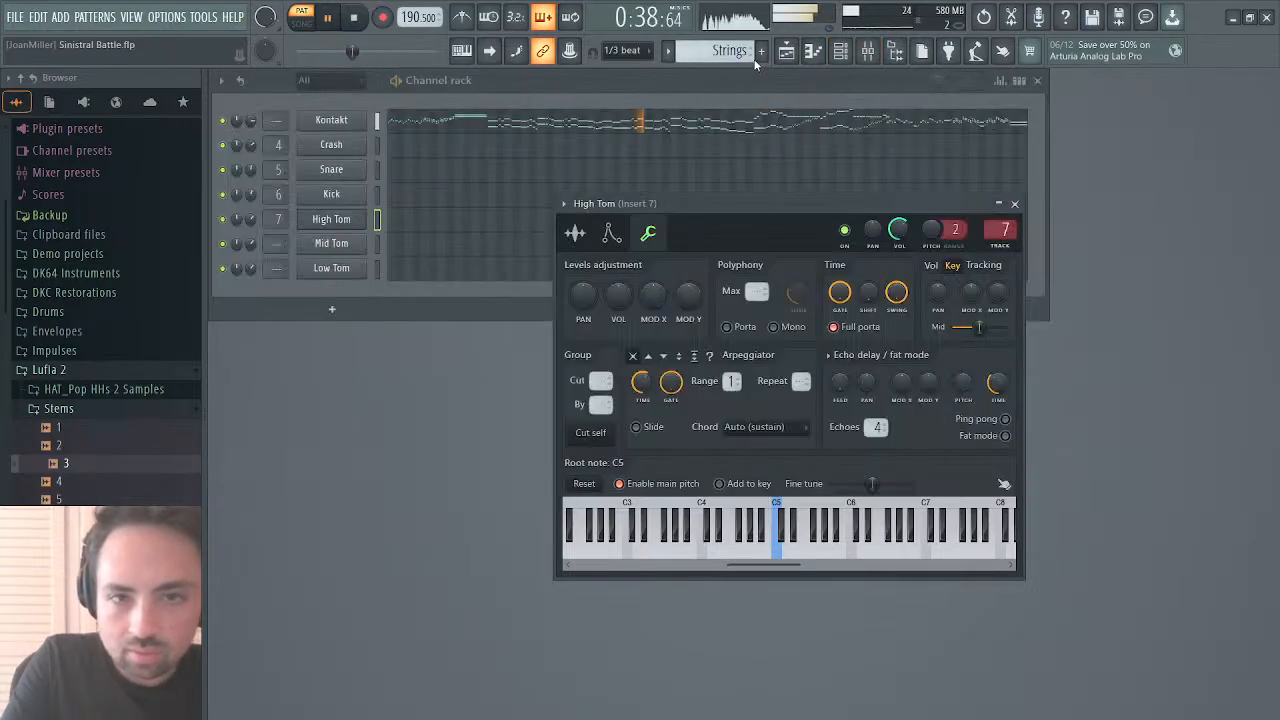
Step: Listen to the Strings pattern from about bar 45 in Kontakt's piano roll, closing it and stopping playback
left_click(714, 128)
left_click(607, 218)
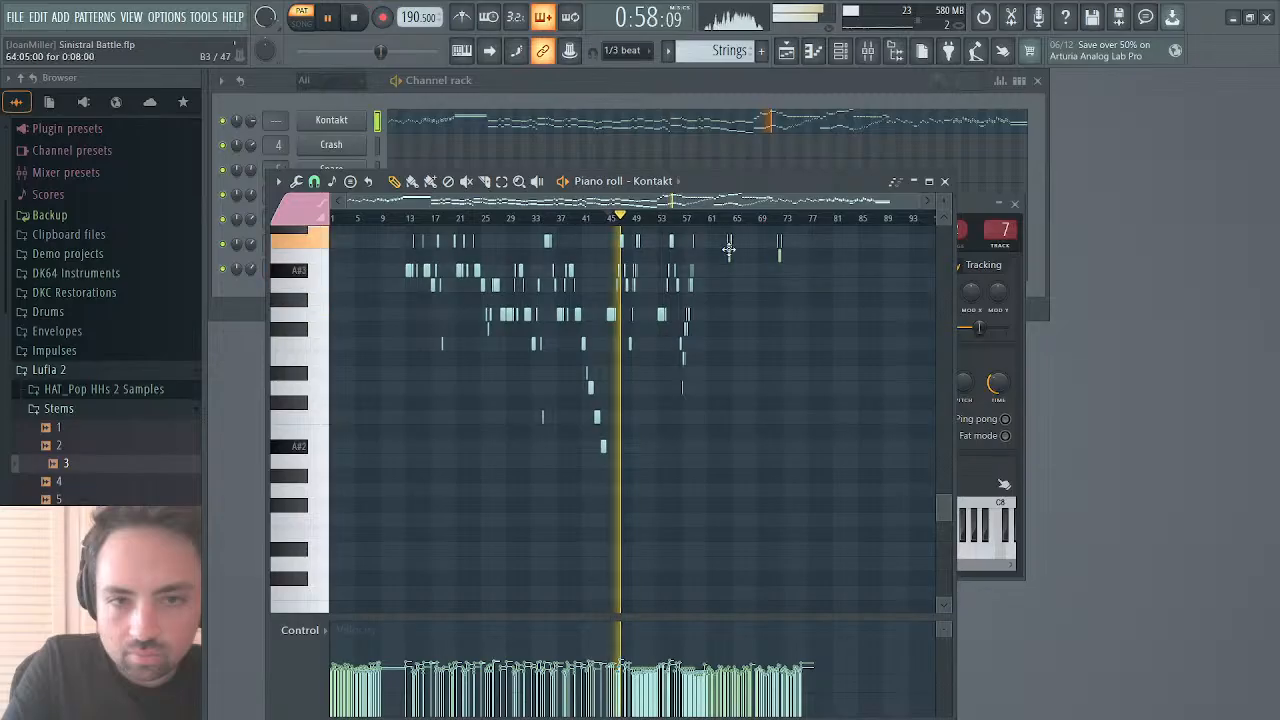
left_click(944, 182)
left_click(366, 21)
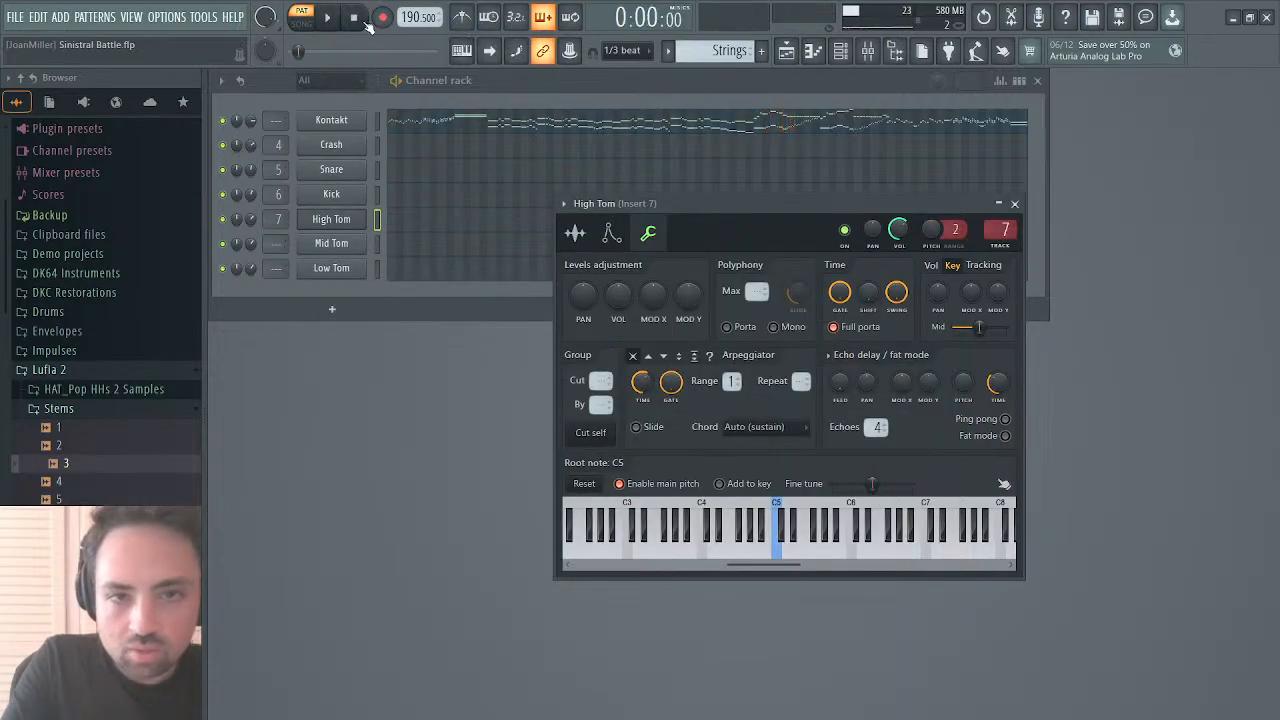
Step: Review the instruments loaded in Kontakt and the Strings pattern's notes in its piano roll
left_click(358, 122)
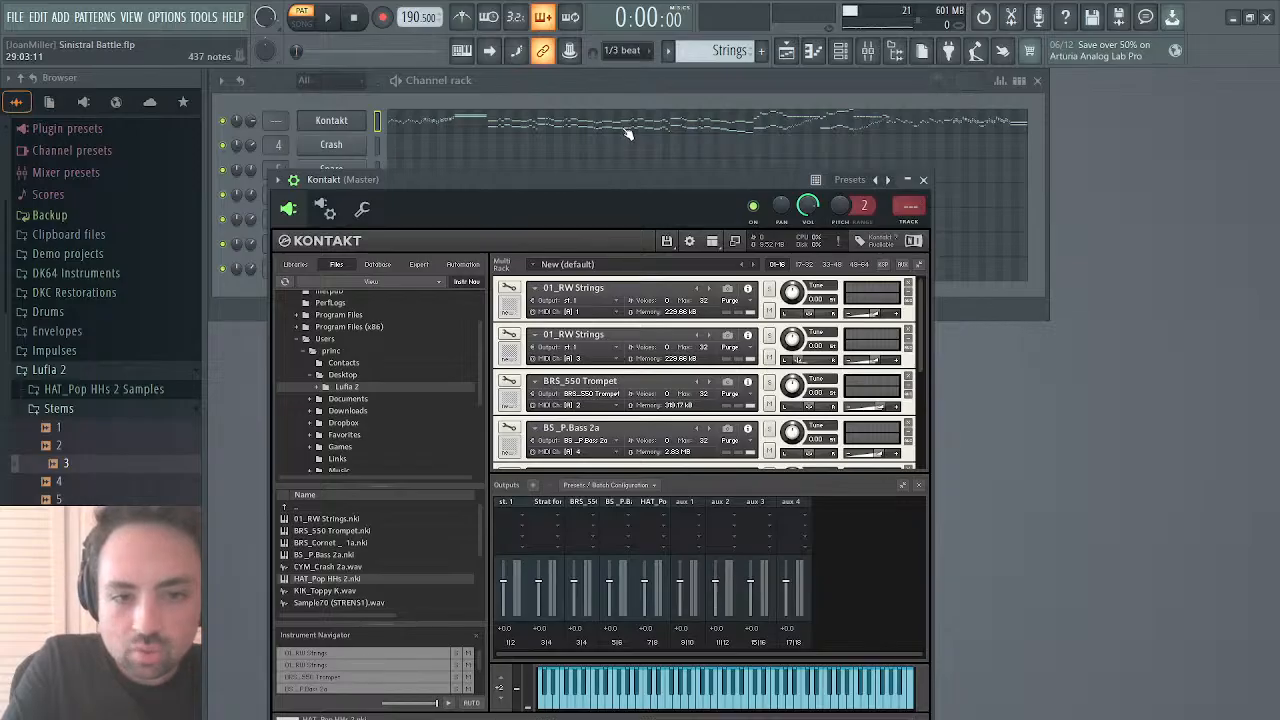
scroll(641, 353, "down", 5)
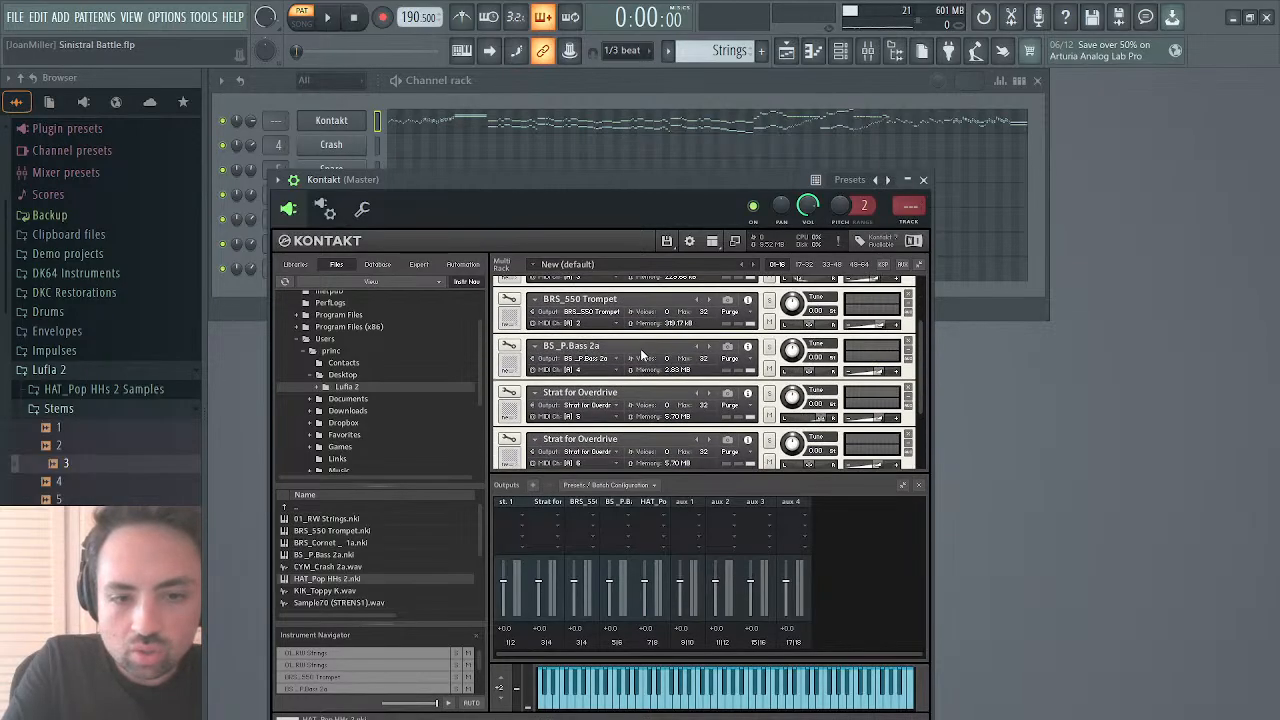
scroll(642, 354, "up", 2)
scroll(640, 348, "up", 1)
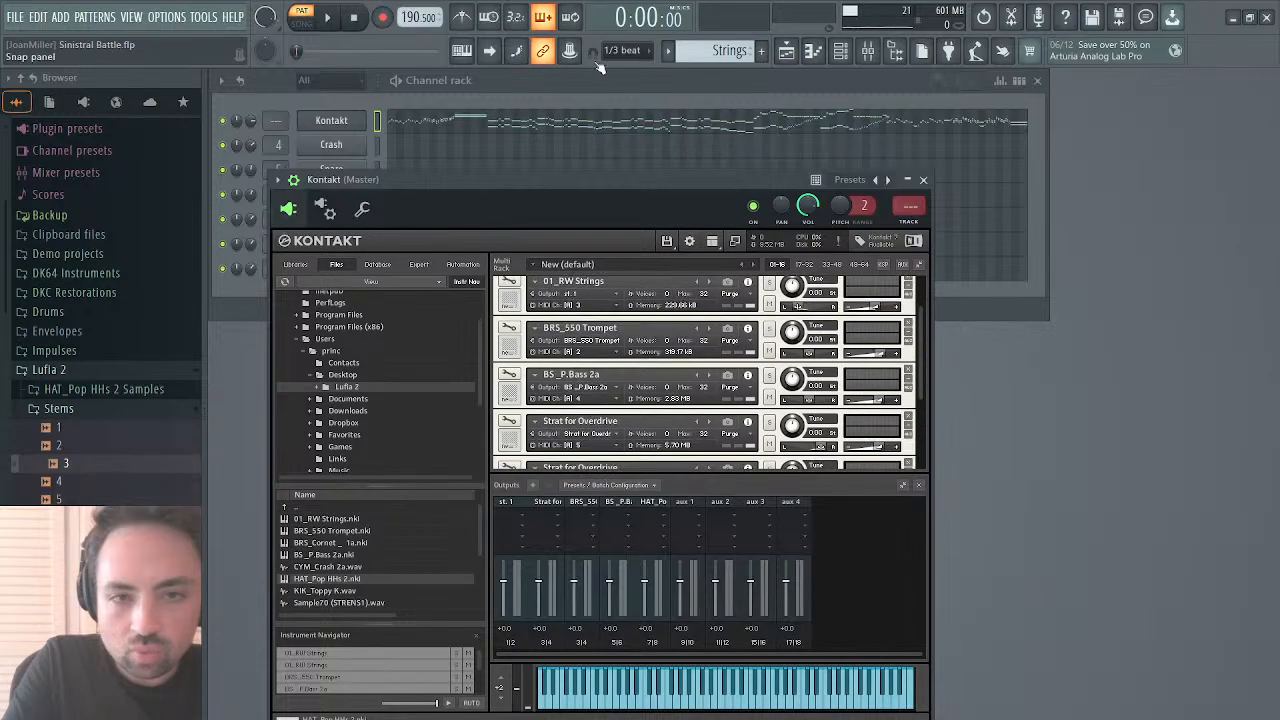
left_click(600, 127)
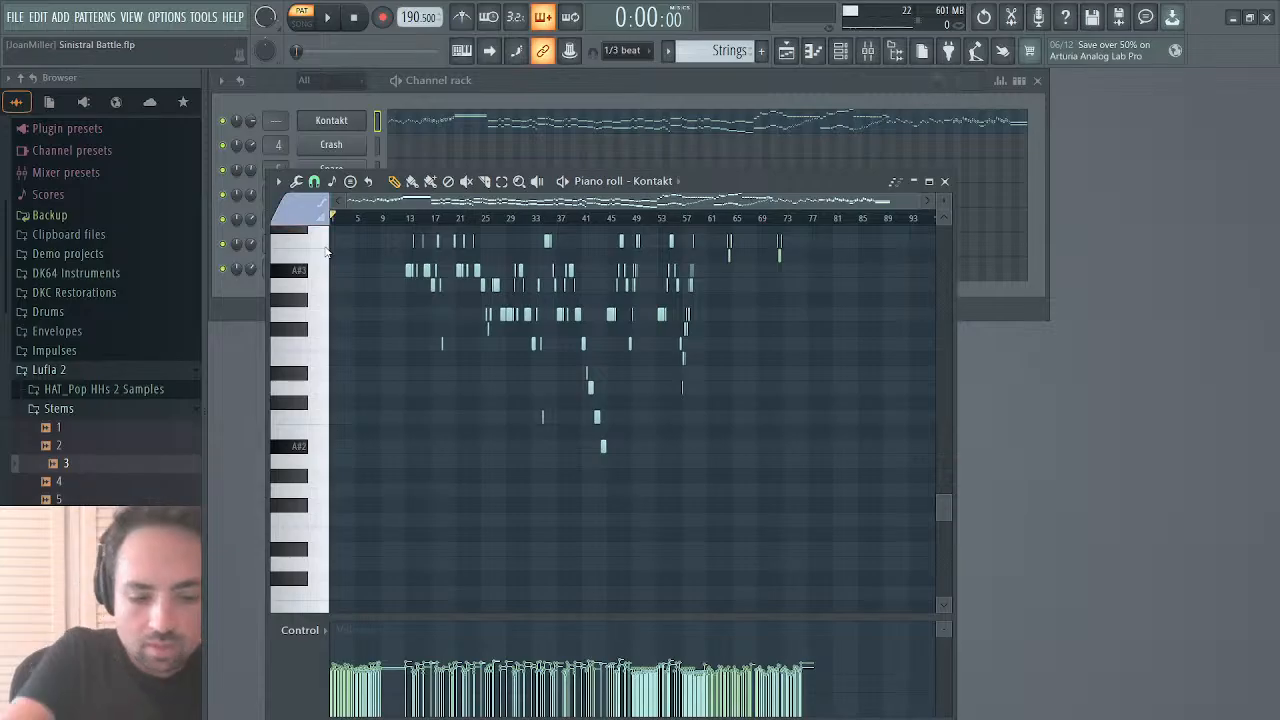
scroll(463, 313, "up", 5)
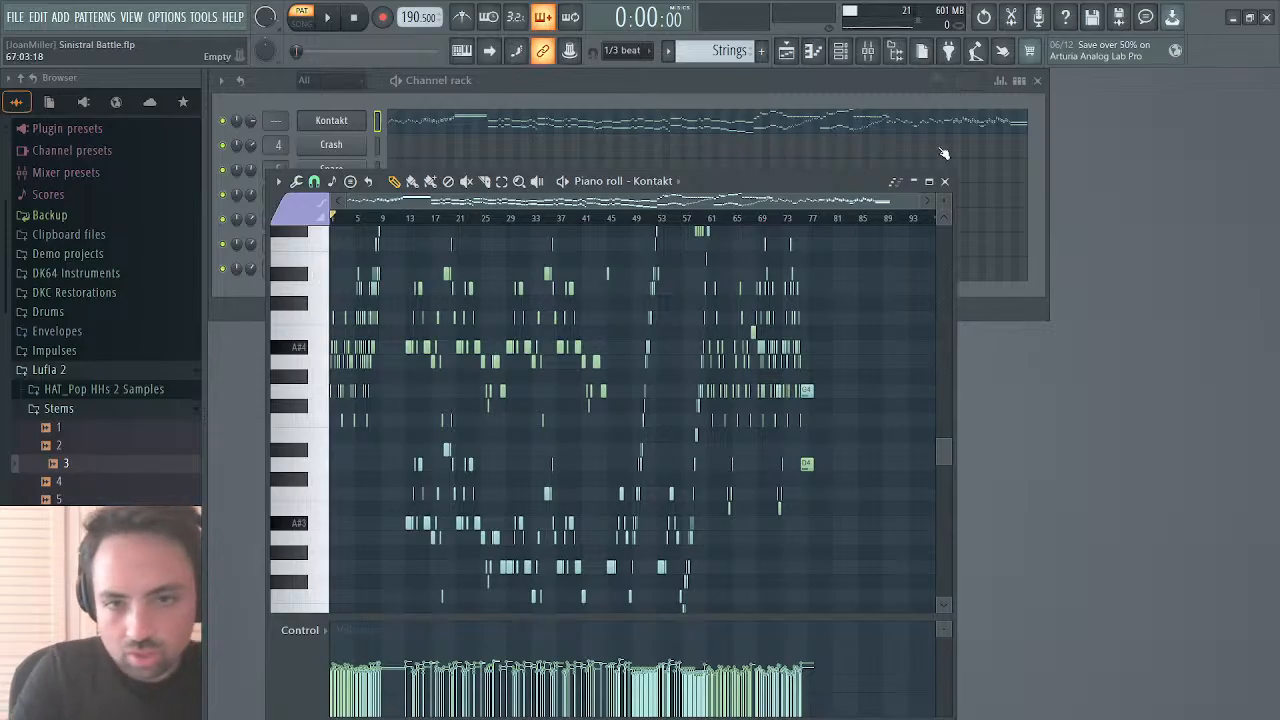
left_click(944, 181)
Step: Play the Strings pattern from about bar 44 and examine the highest notes in Kontakt's piano roll
key("space")
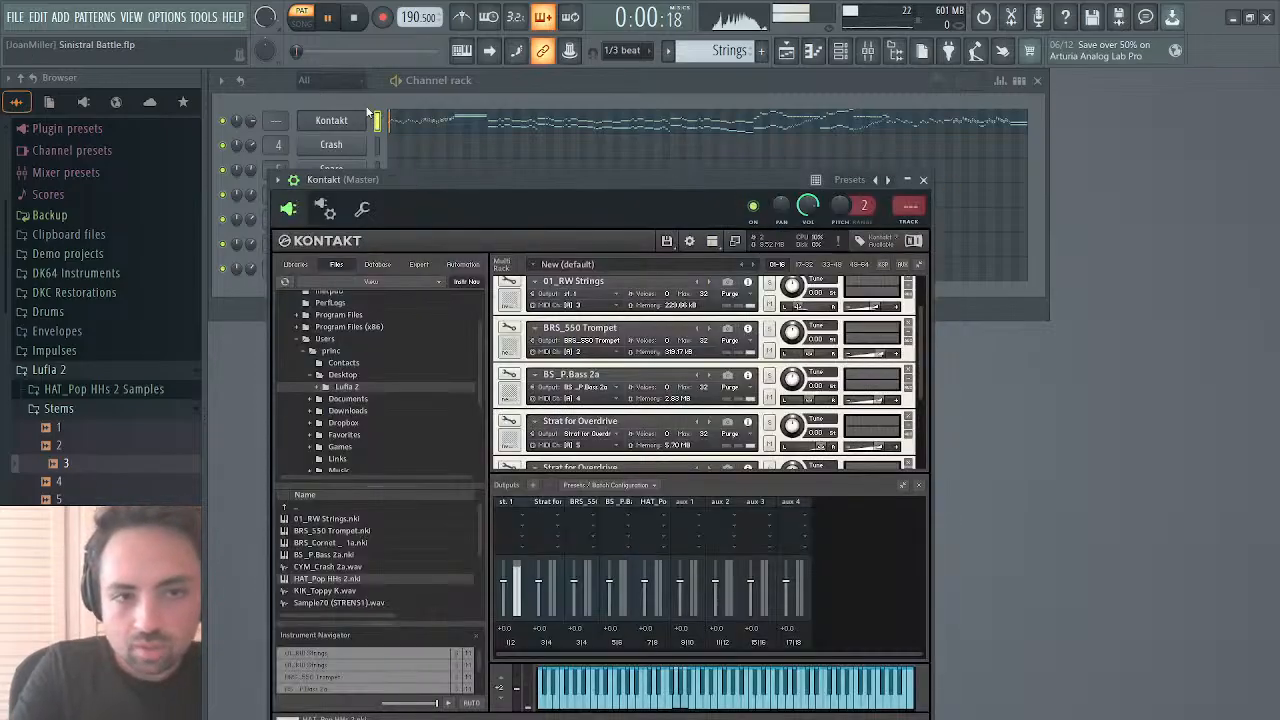
left_click(440, 135)
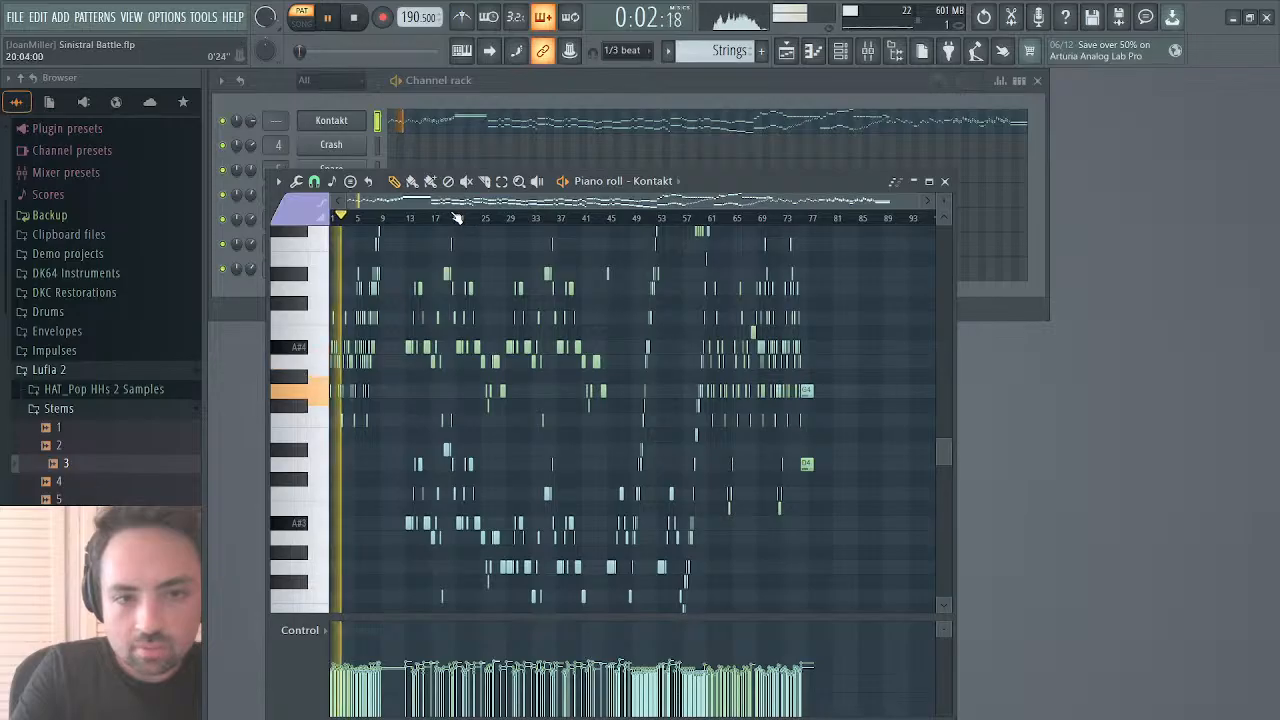
left_click(453, 217)
left_click(555, 217)
left_click(606, 217)
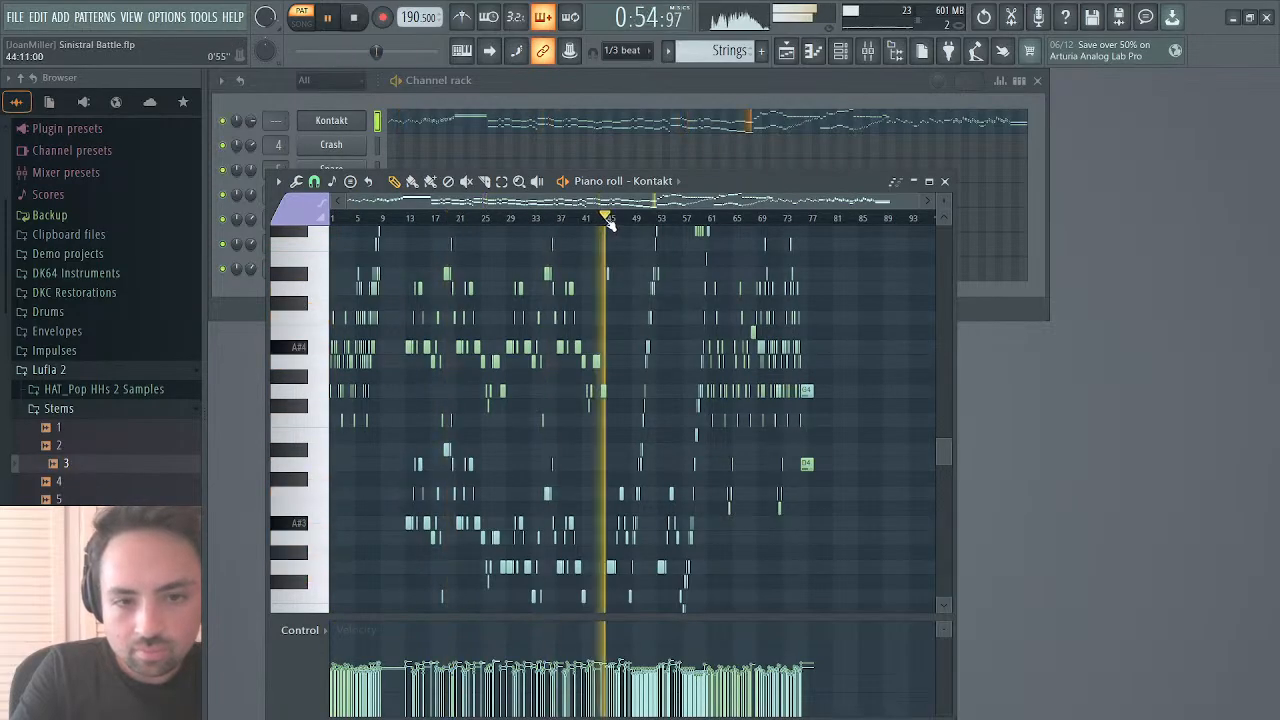
scroll(624, 385, "up", 5)
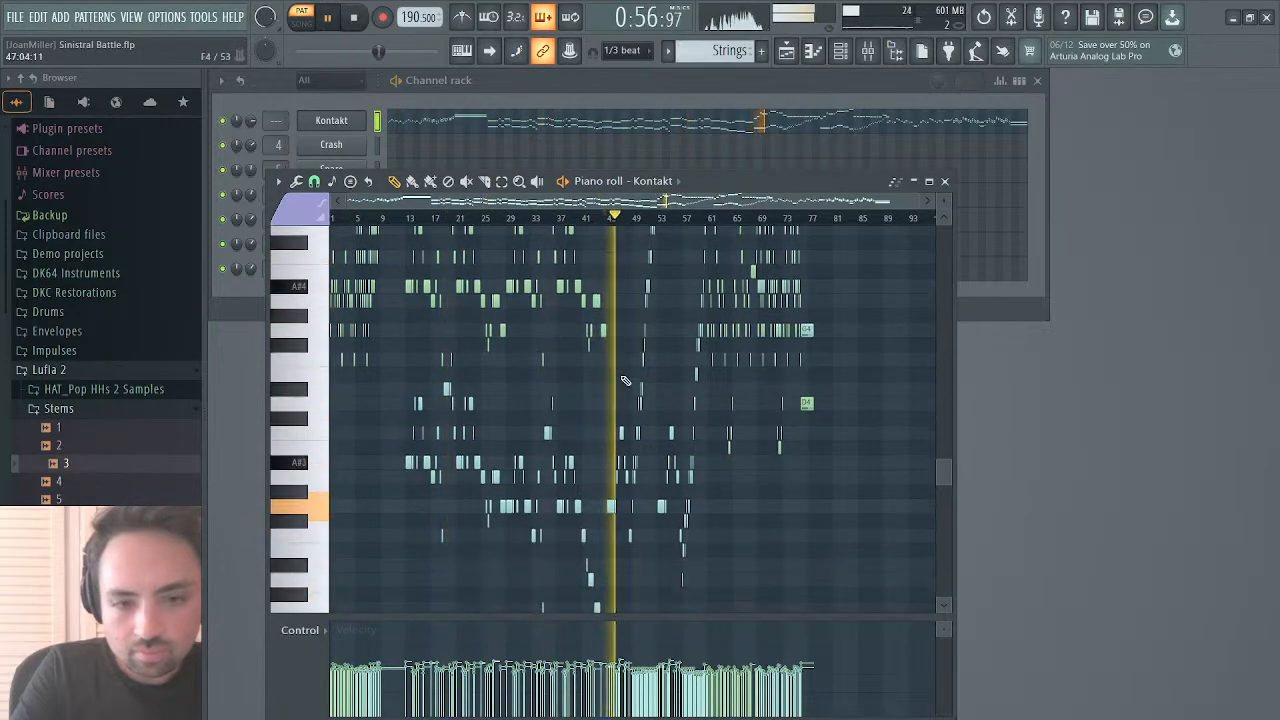
scroll(618, 400, "up", 2)
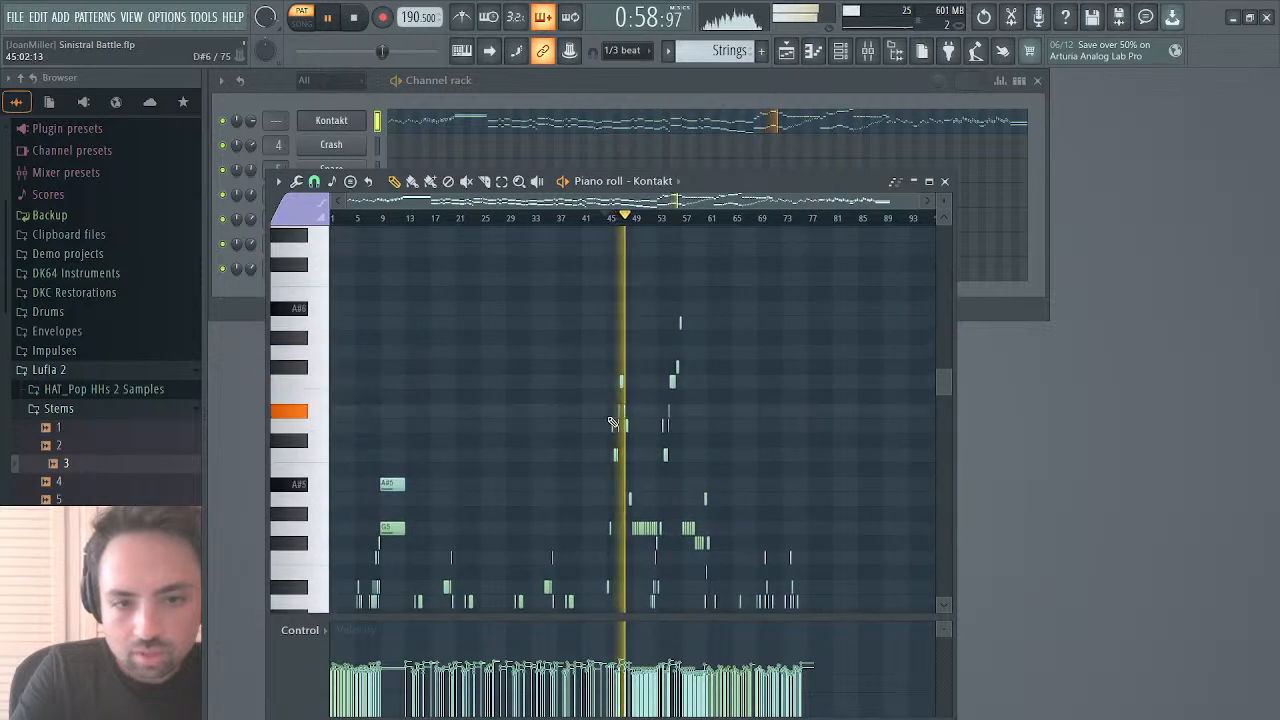
key("space")
Step: Select all notes sharing the colour of the F6 note at bar 47 and audition a key around E6
left_click(623, 385)
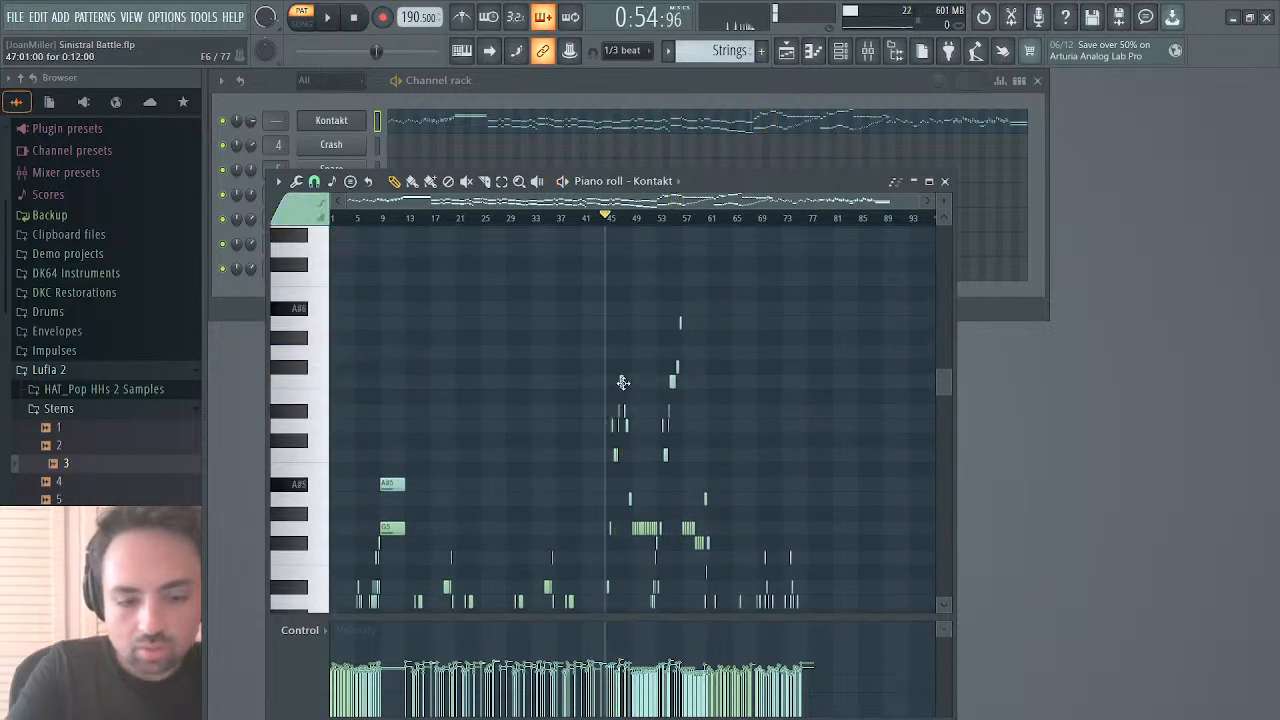
key("shift+c")
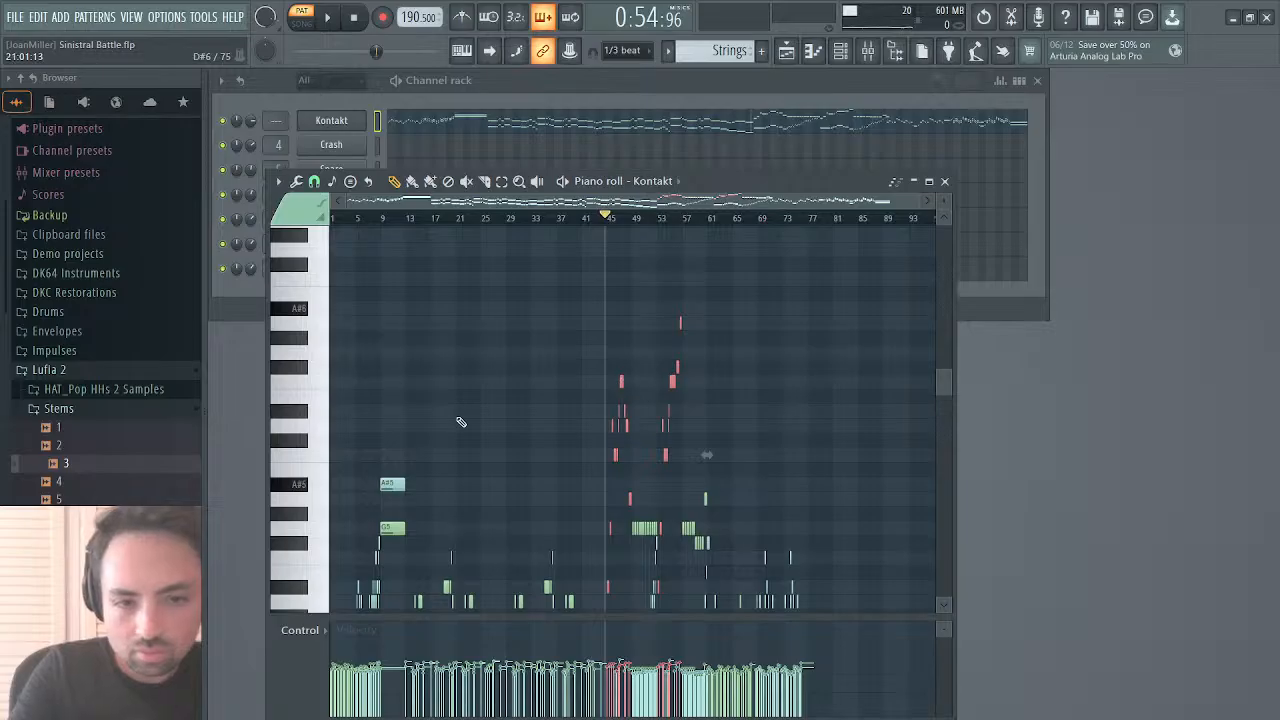
mouse_move(325, 387)
left_mouse_down()
mouse_move(314, 374)
mouse_move(320, 457)
mouse_move(328, 407)
left_mouse_up()
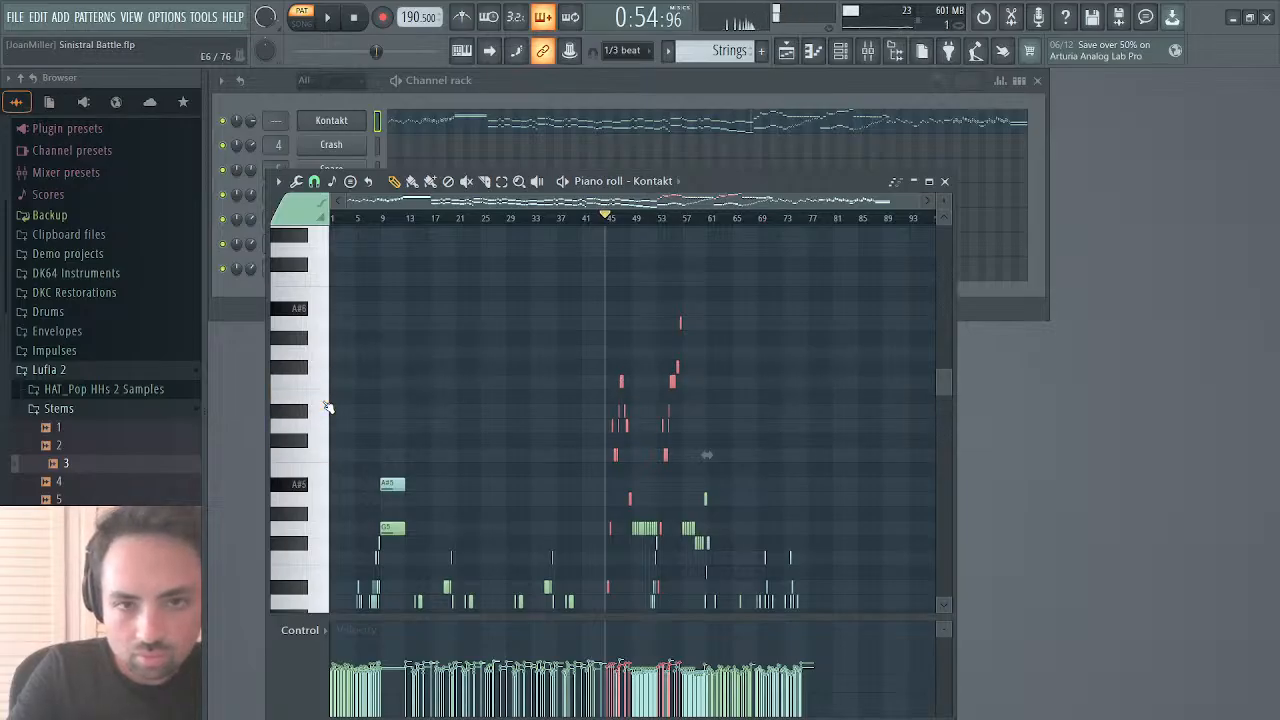
Step: Inspect the Electric Guitar mixer track and its effect slots while auditioning the Kontakt notes
left_click(868, 52)
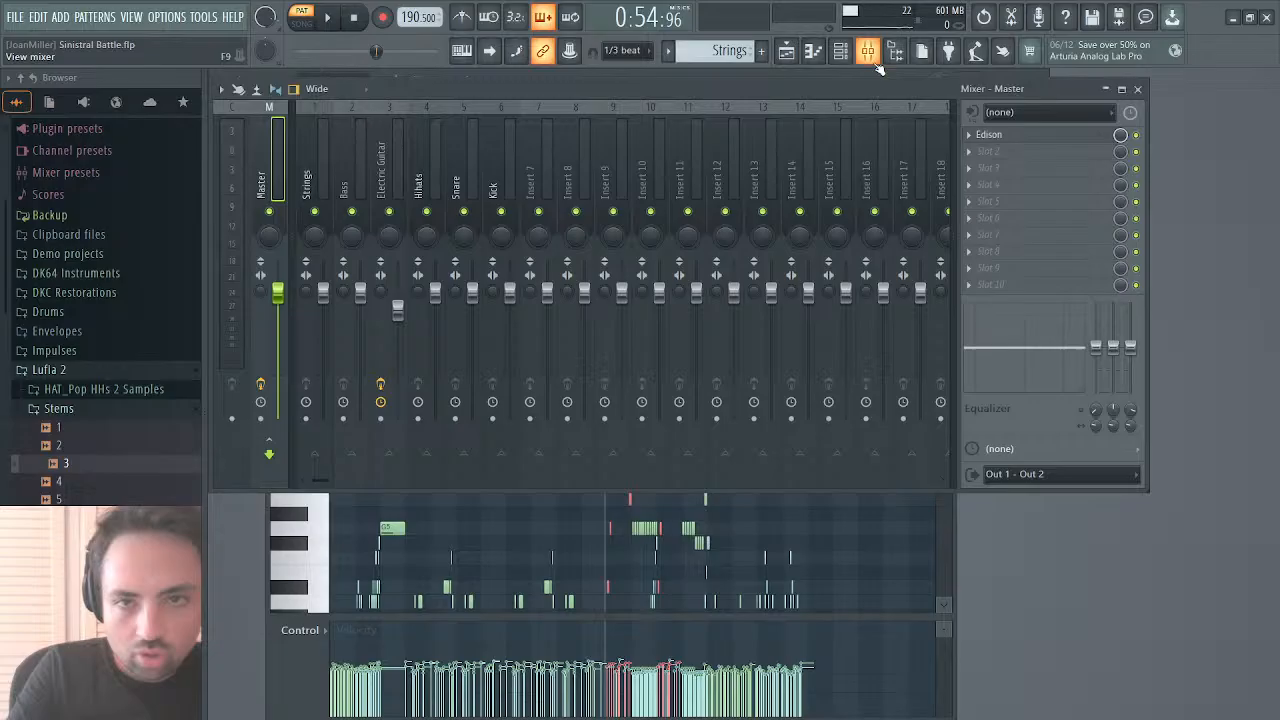
left_click(390, 172)
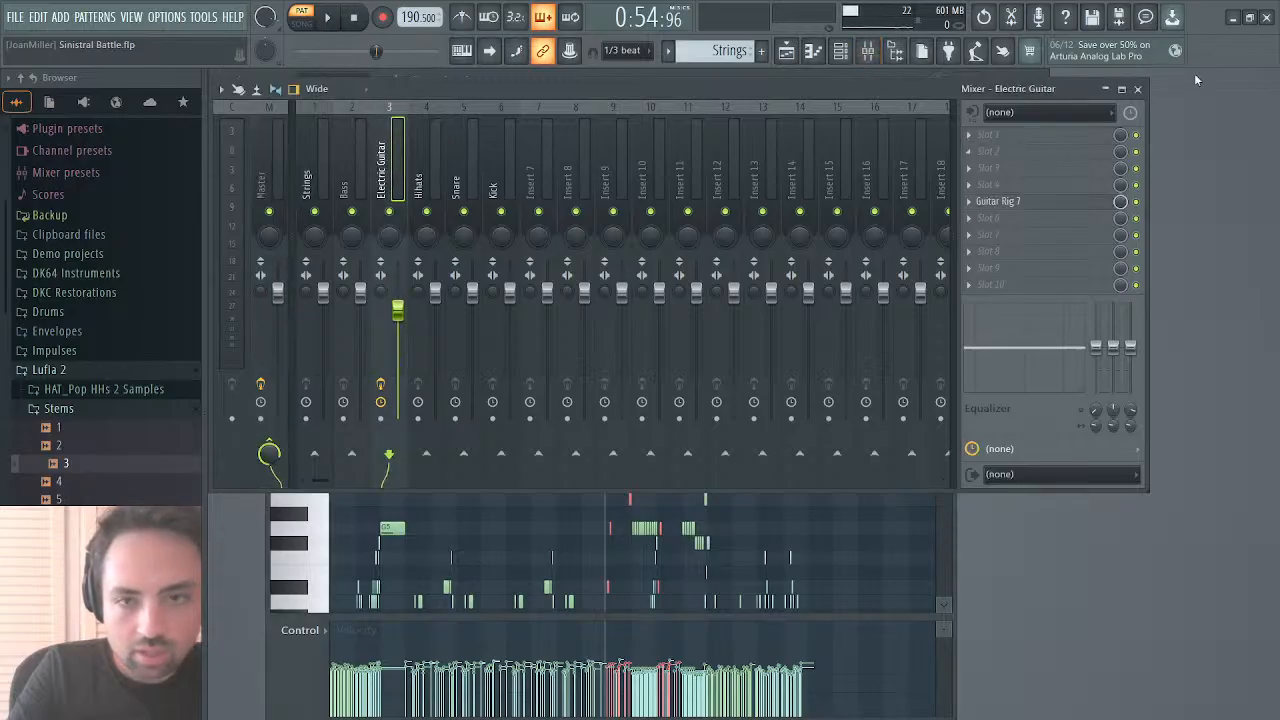
left_click(1137, 88)
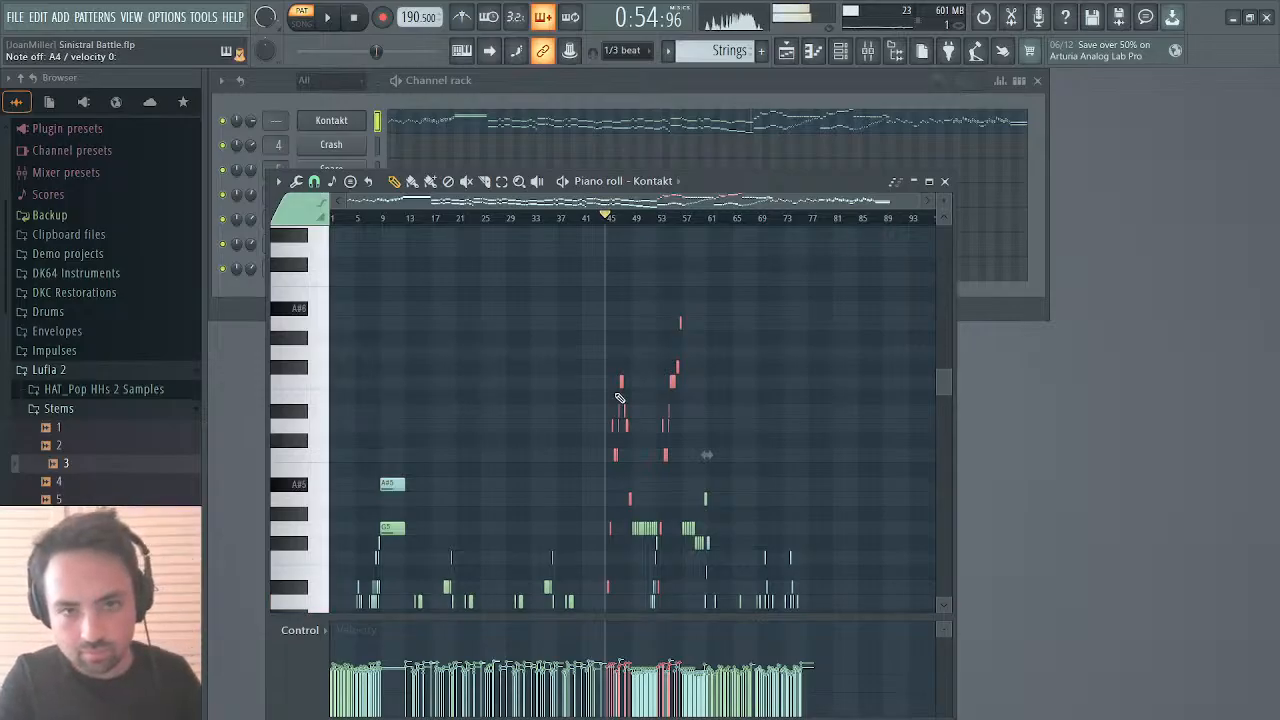
left_click(869, 51)
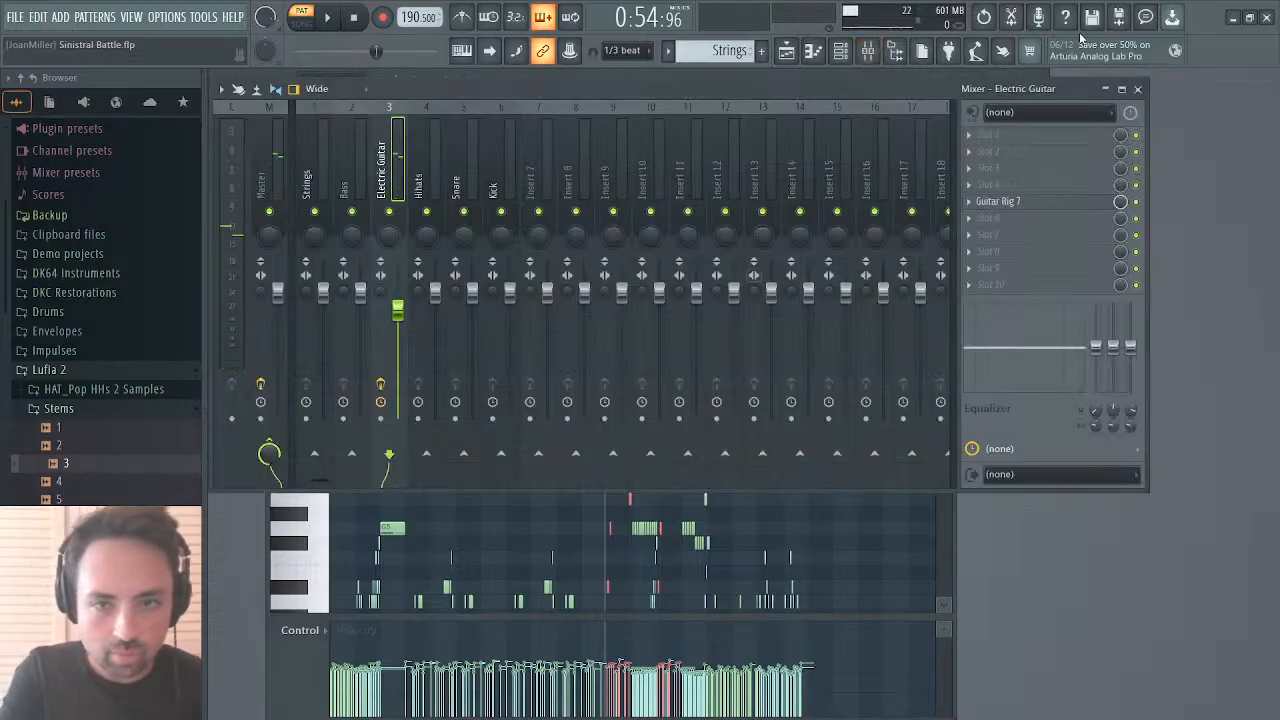
left_click(1137, 89)
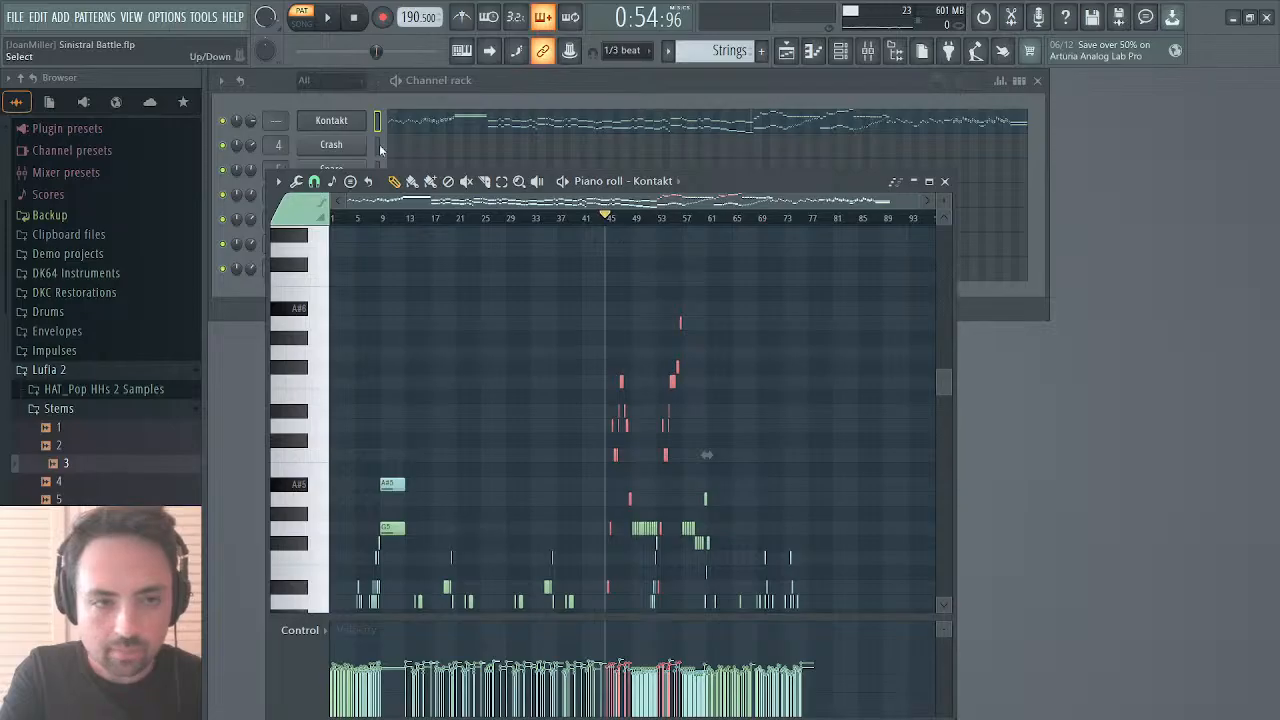
Step: Compare the instrument outputs set inside Kontakt with the plugin's output connections to the mixer tracks
left_click(344, 119)
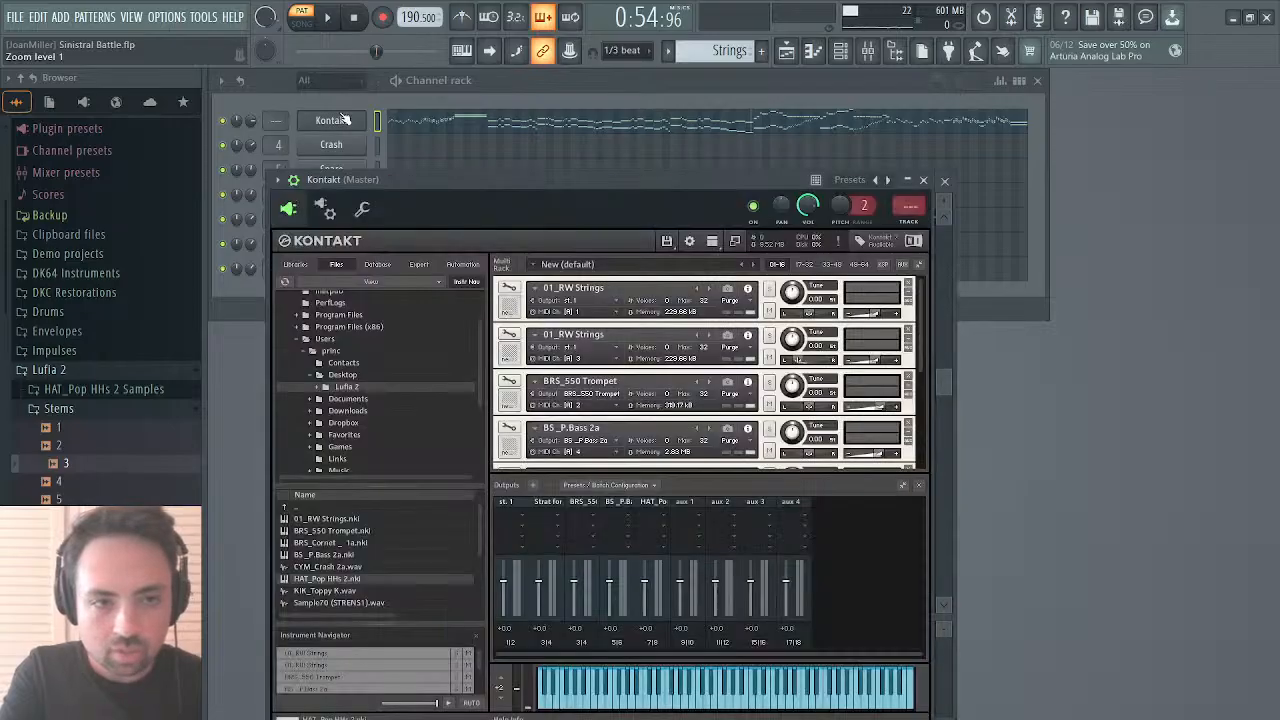
left_click(330, 213)
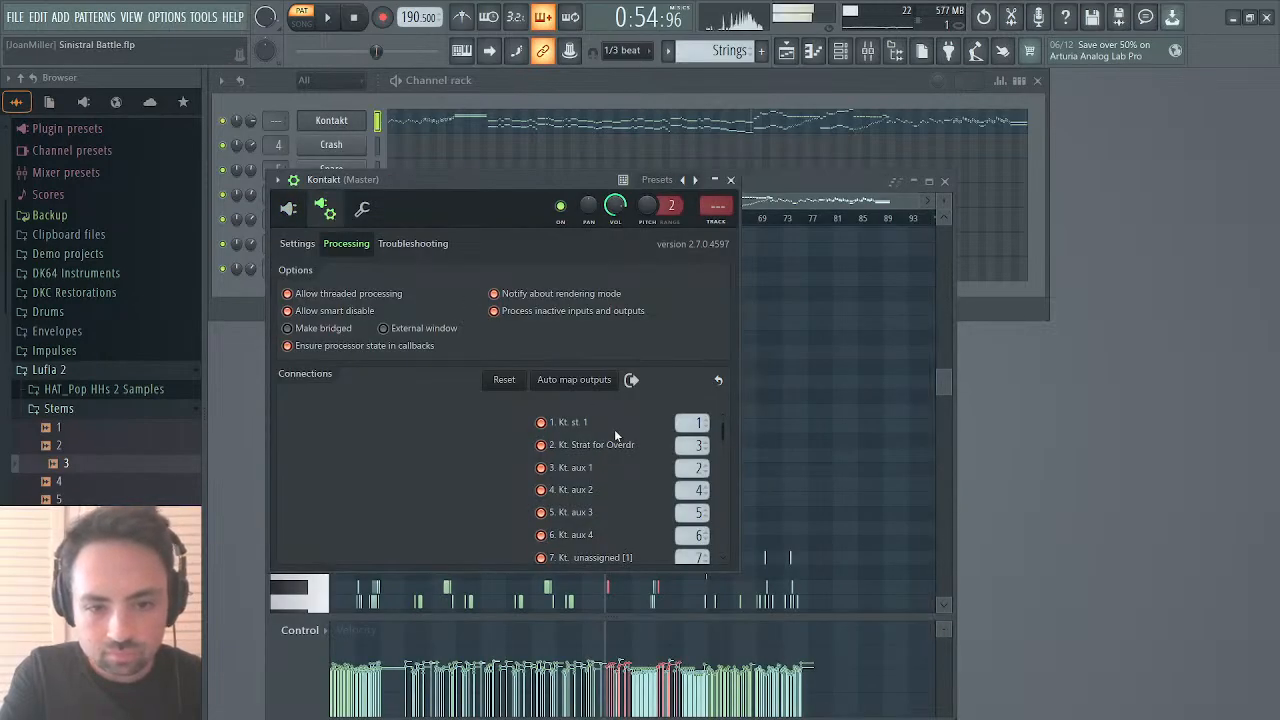
left_click(288, 208)
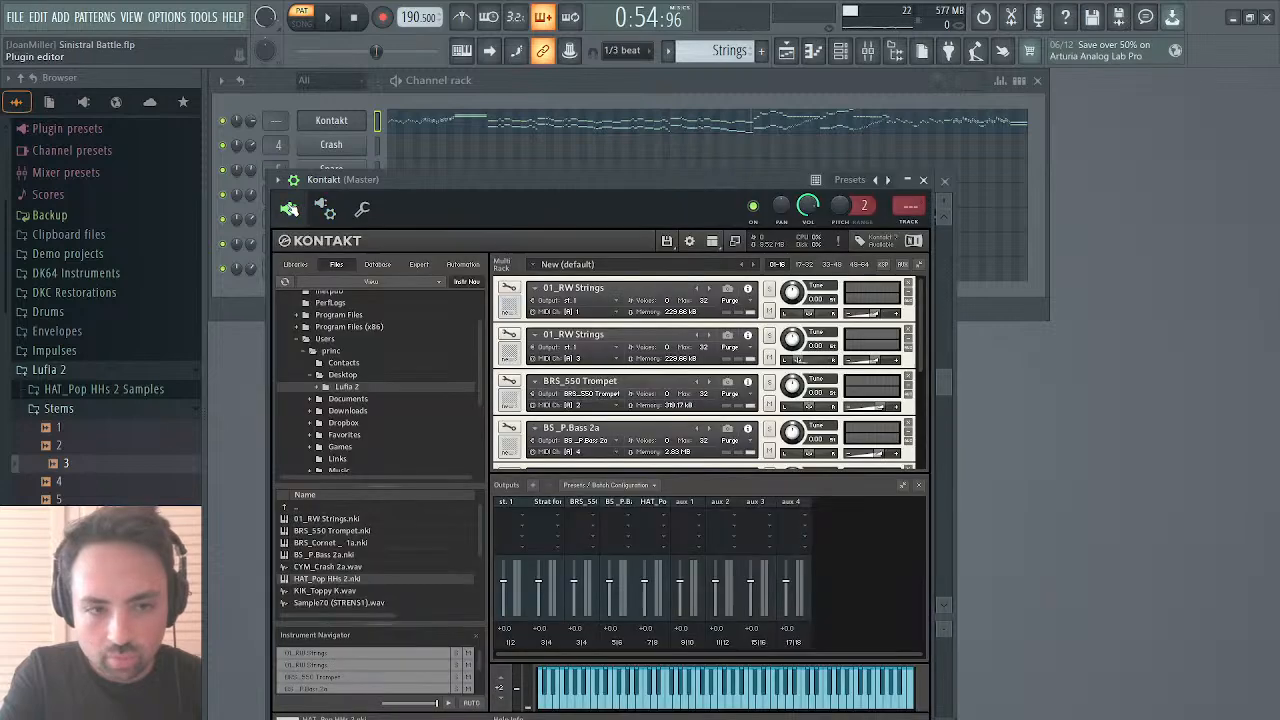
scroll(625, 411, "down", 2)
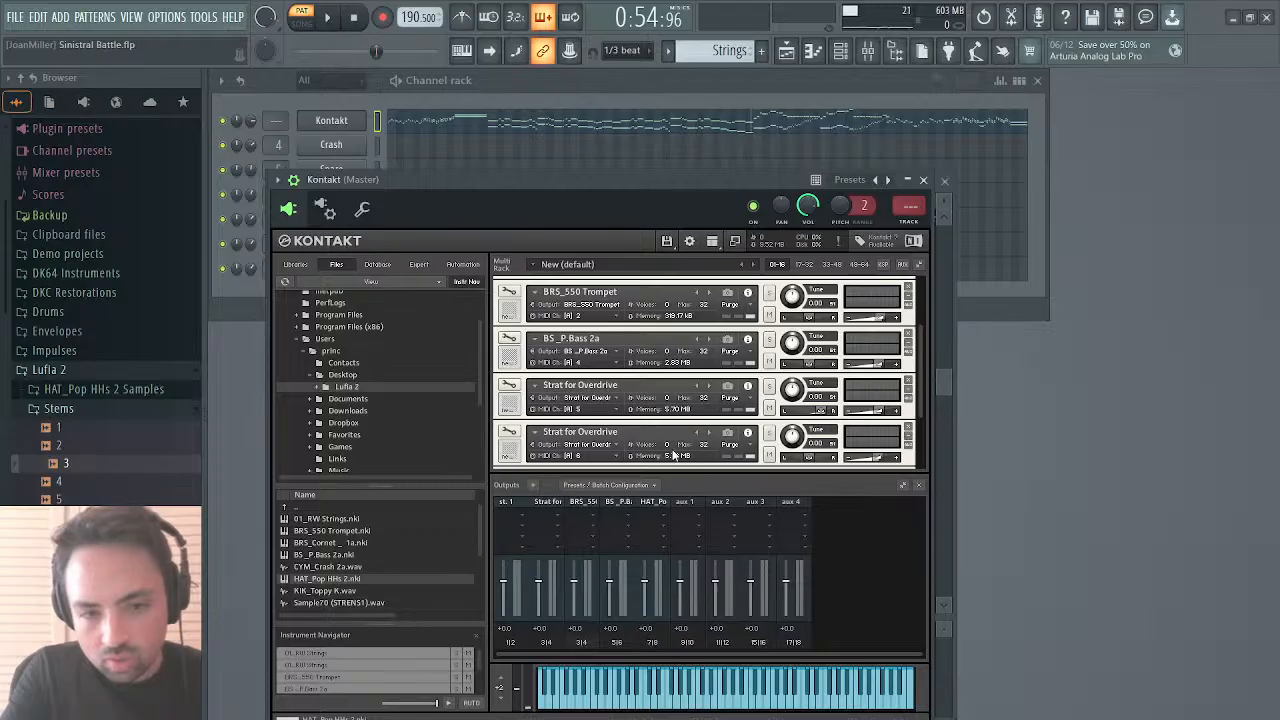
left_click(327, 208)
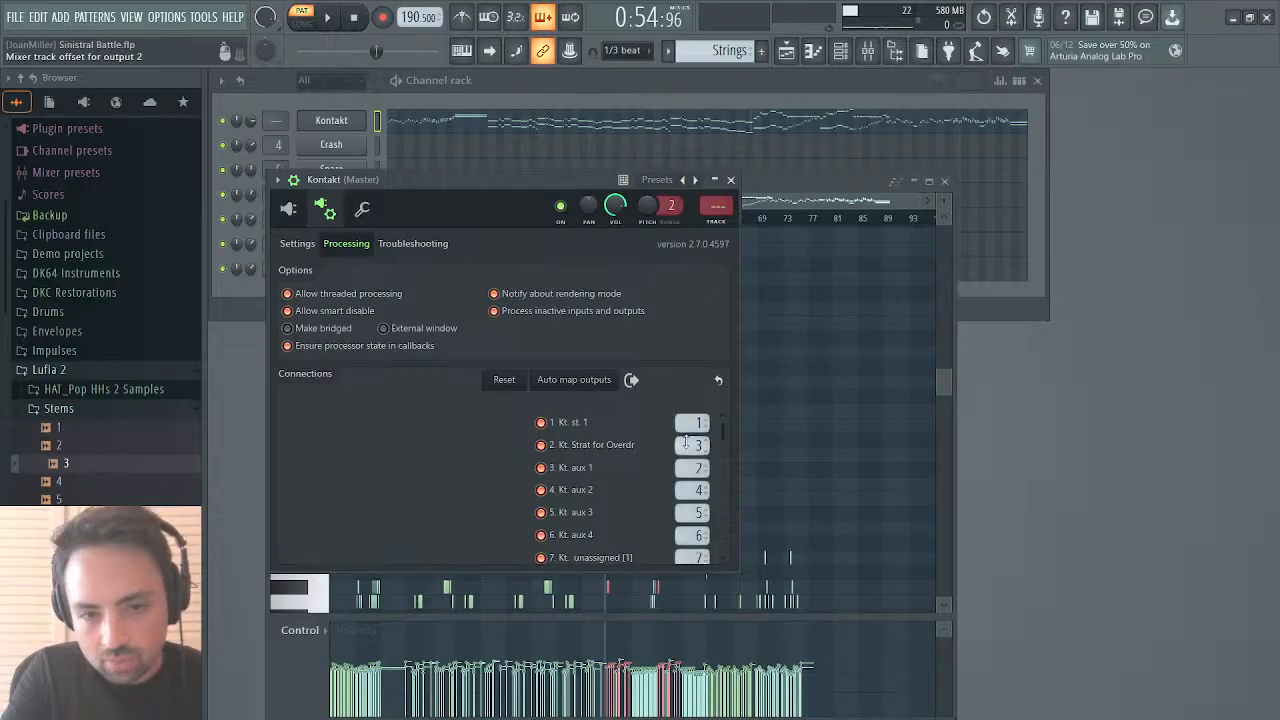
left_click(288, 208)
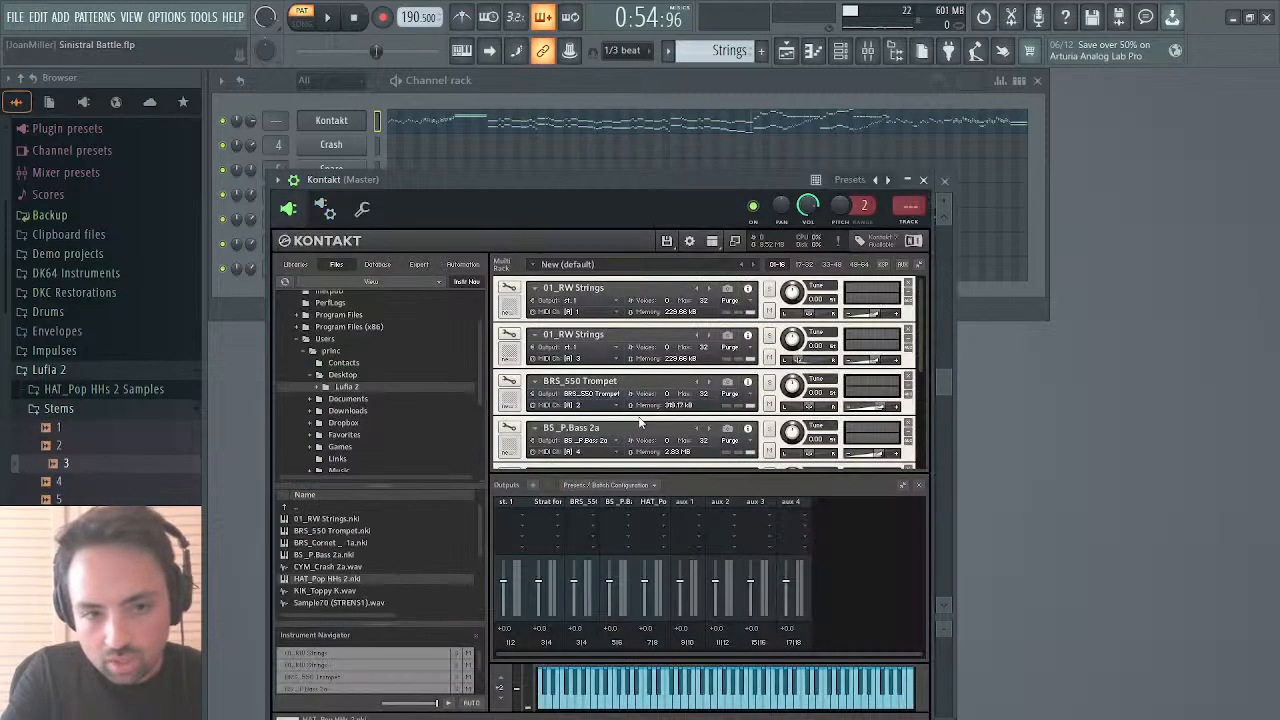
scroll(640, 421, "down", 1)
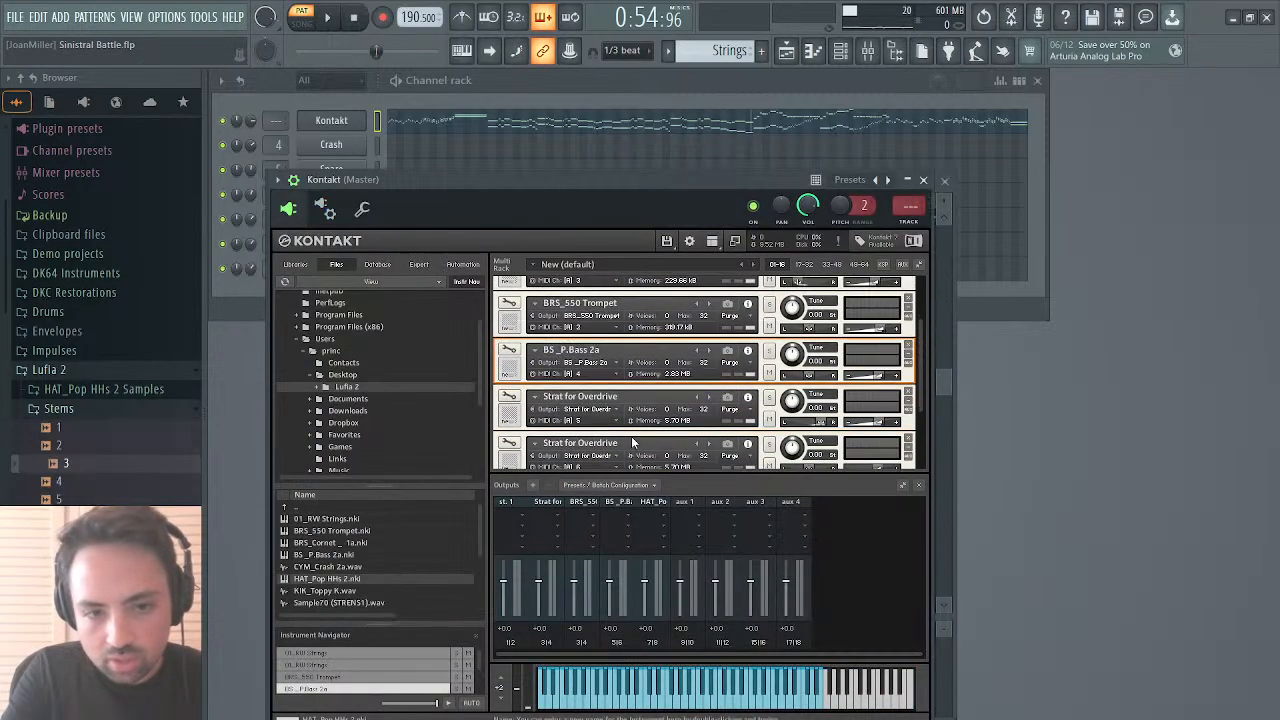
scroll(632, 442, "up", 1)
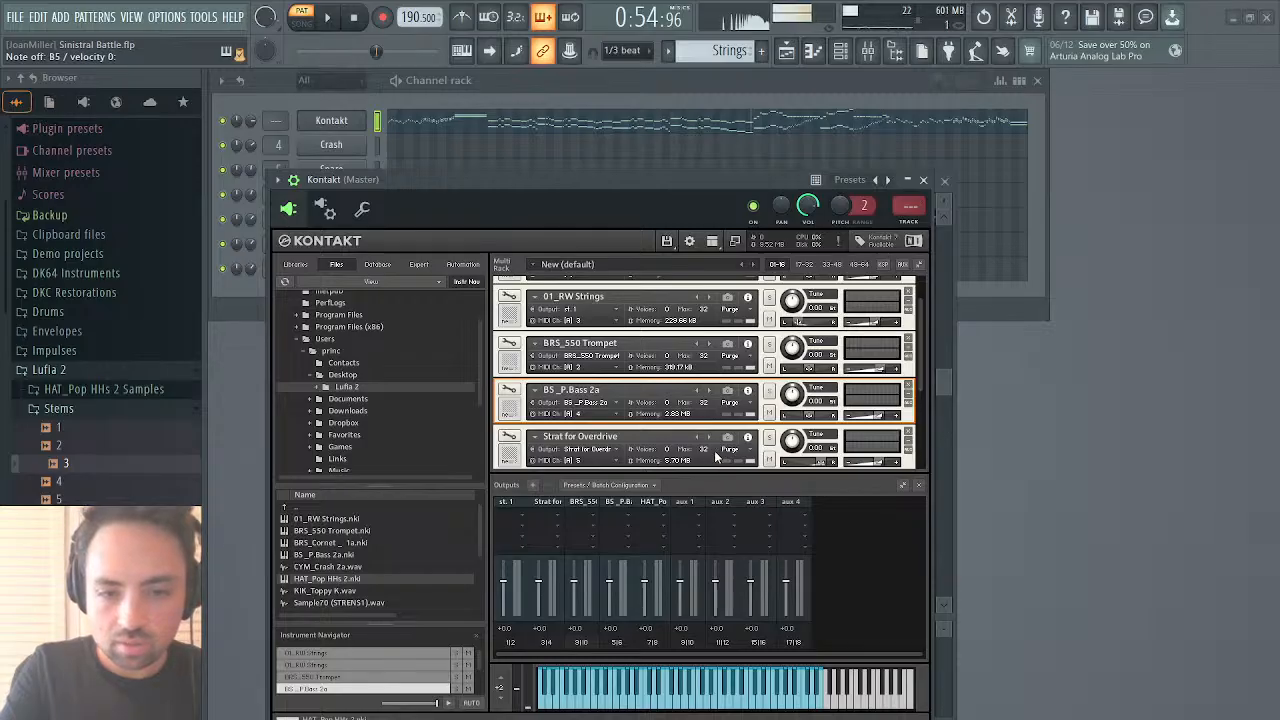
Step: Rename the Snare mixer track as Trumpet
key("F9")
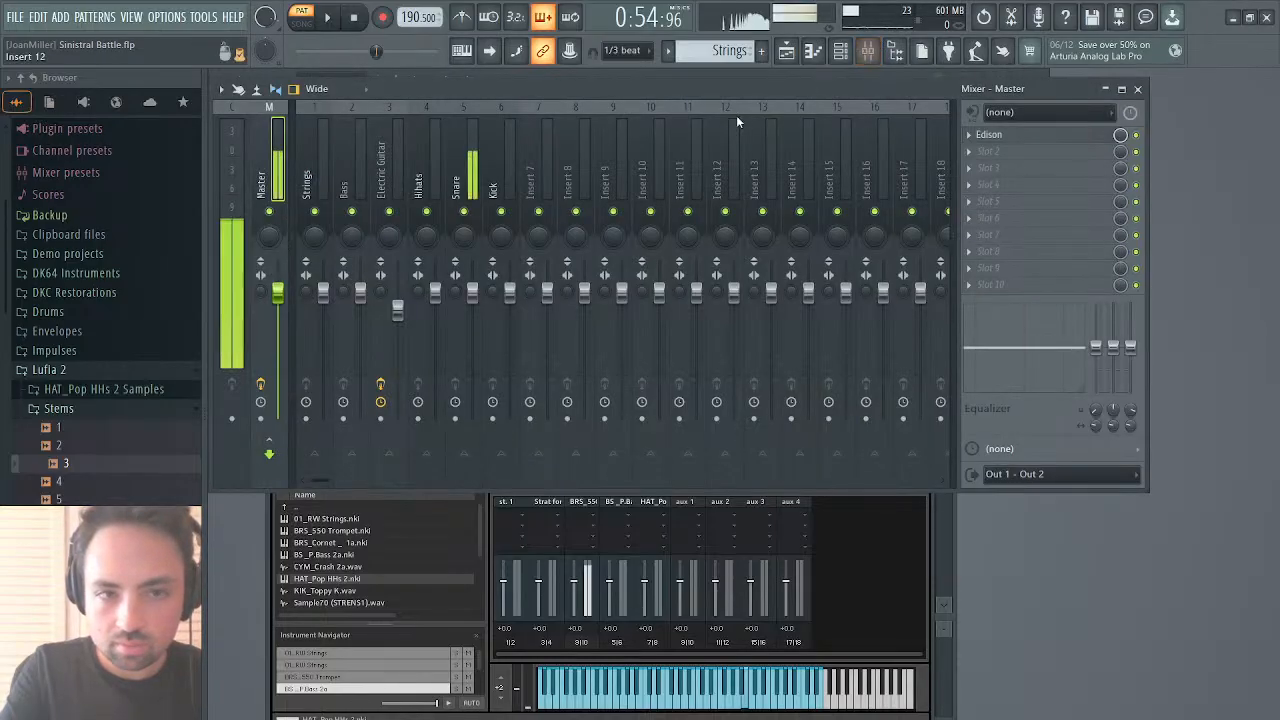
left_click(492, 175)
left_click(475, 172)
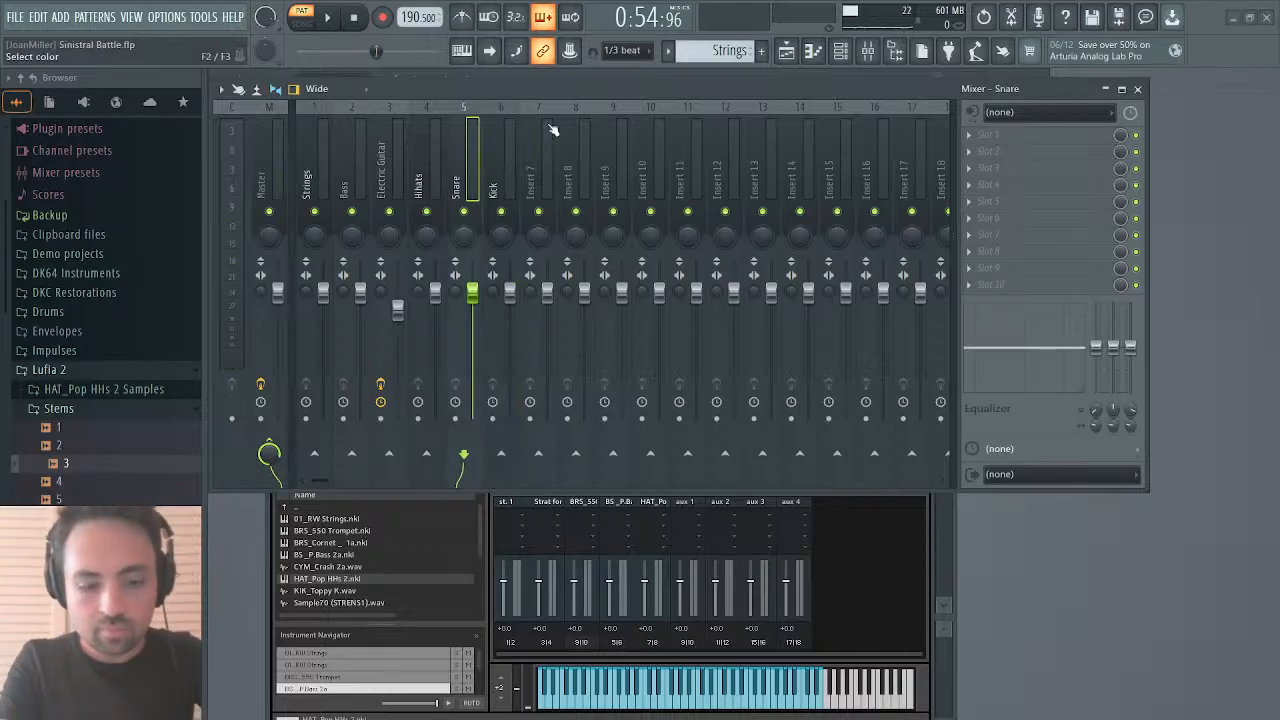
type("Trumpet")
key("Return")
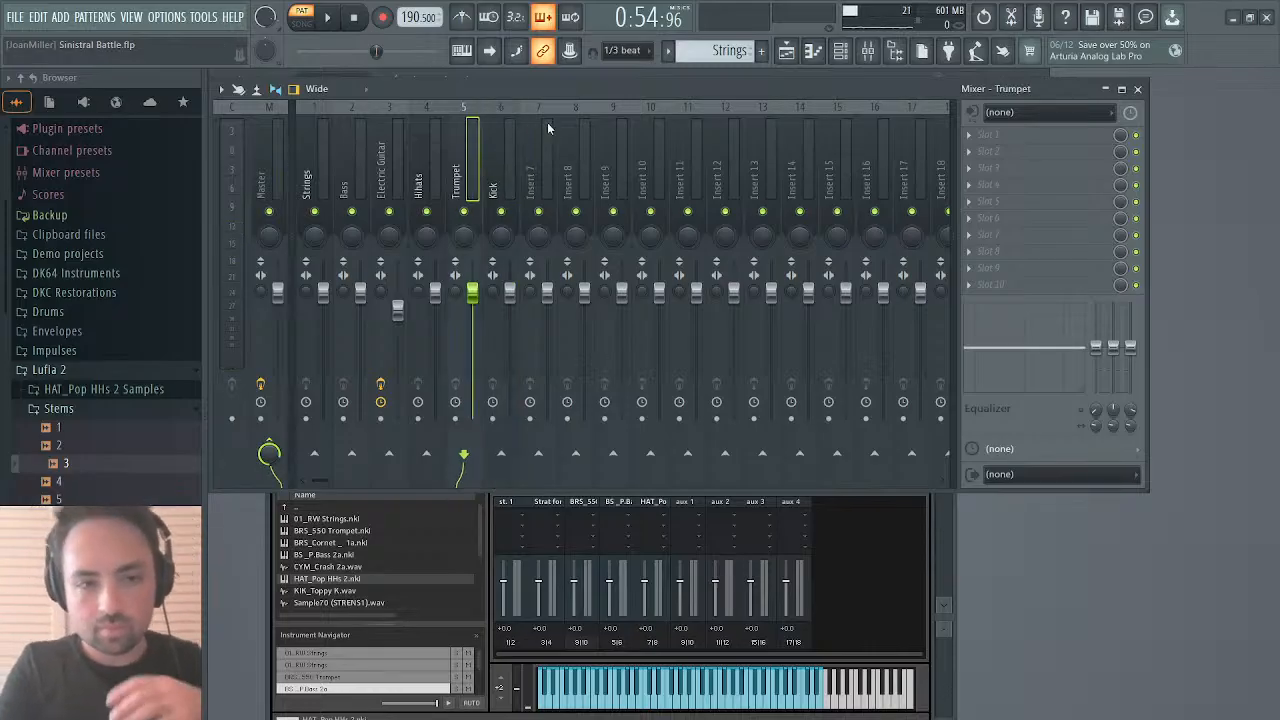
Step: Select the Kick mixer track, then close the mixer, the Kontakt window and the piano roll
left_click(507, 184)
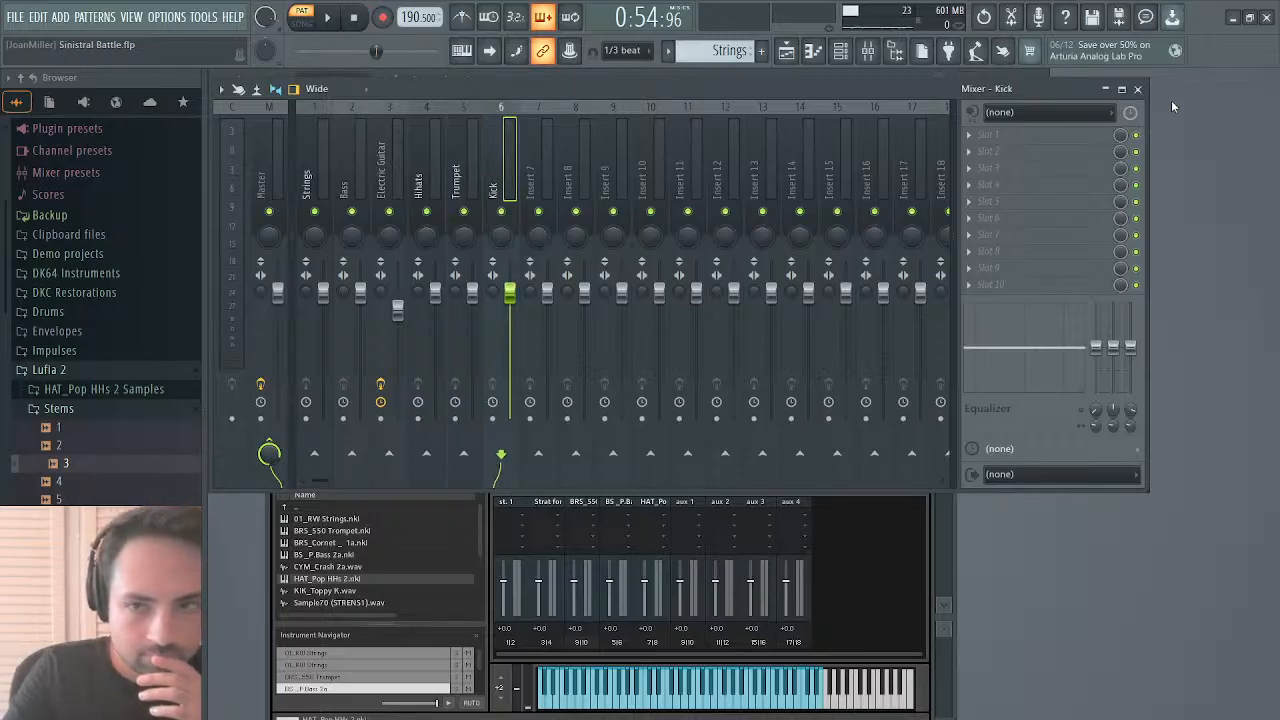
left_click(1137, 90)
left_click(924, 189)
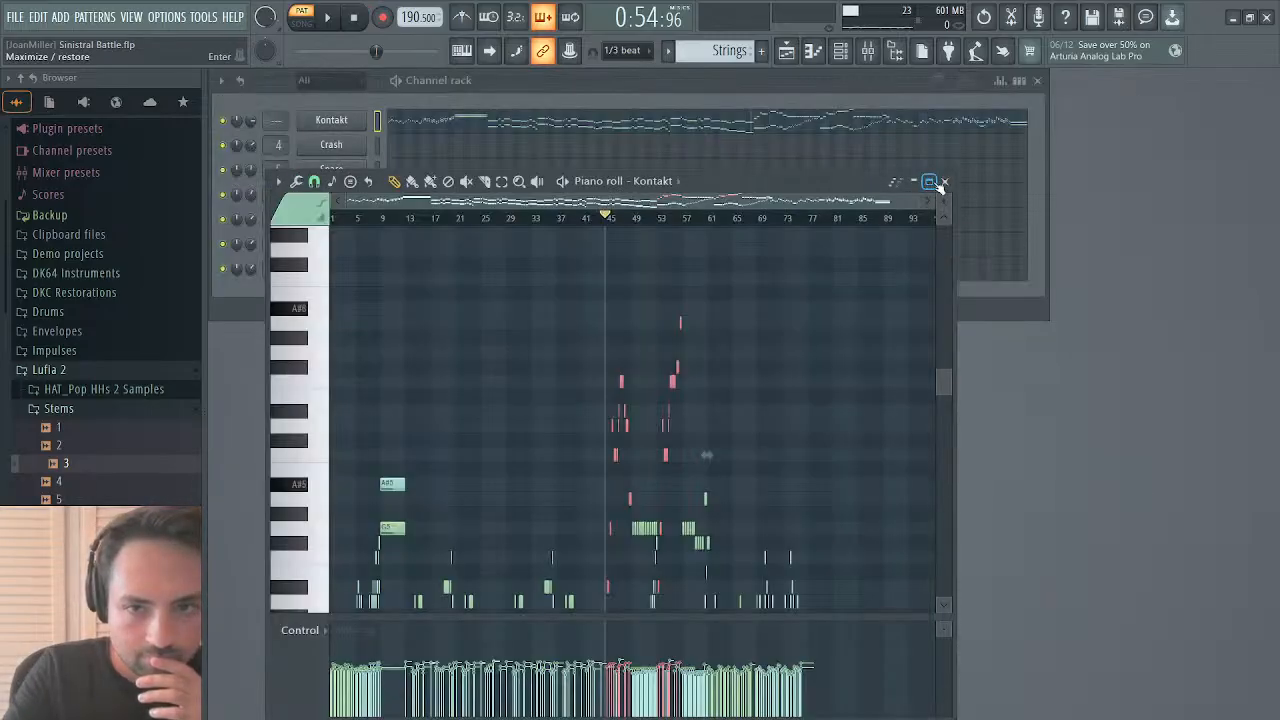
left_click(944, 181)
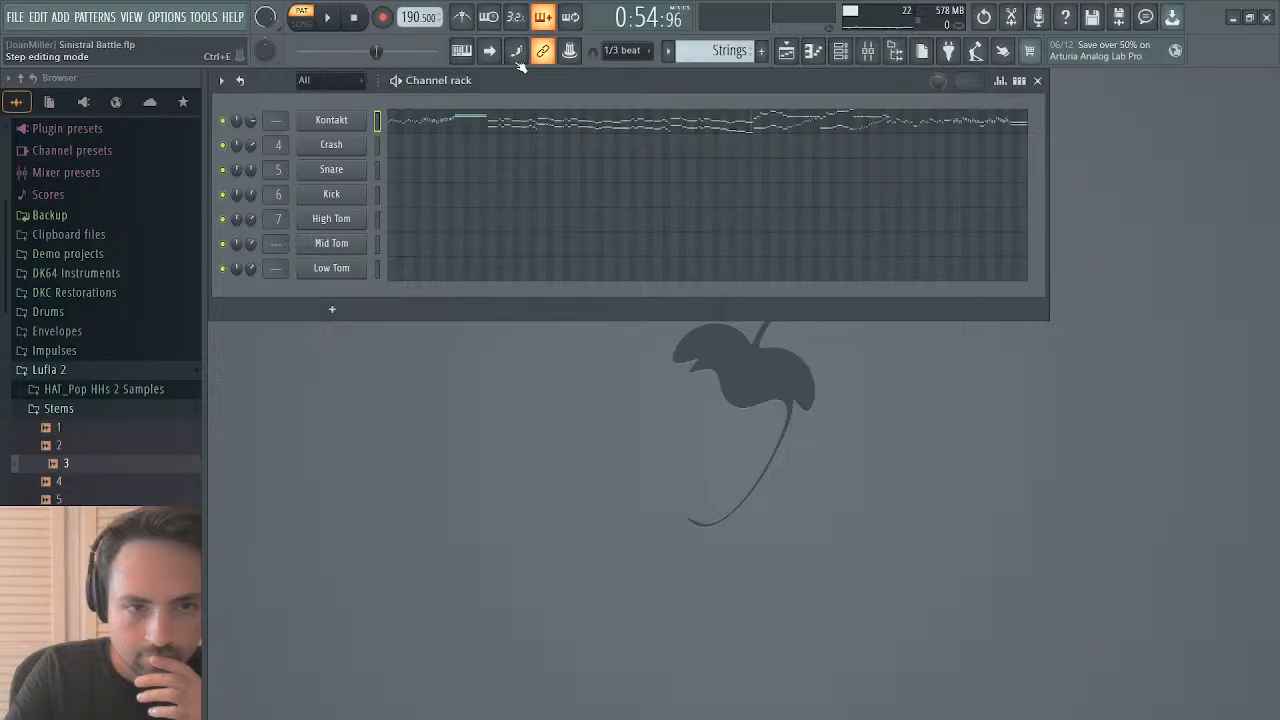
Step: Review the output assignments of the instruments in the Kontakt rack, down to HAT_Pop HHs 2
left_click(340, 124)
scroll(522, 365, "down", 4)
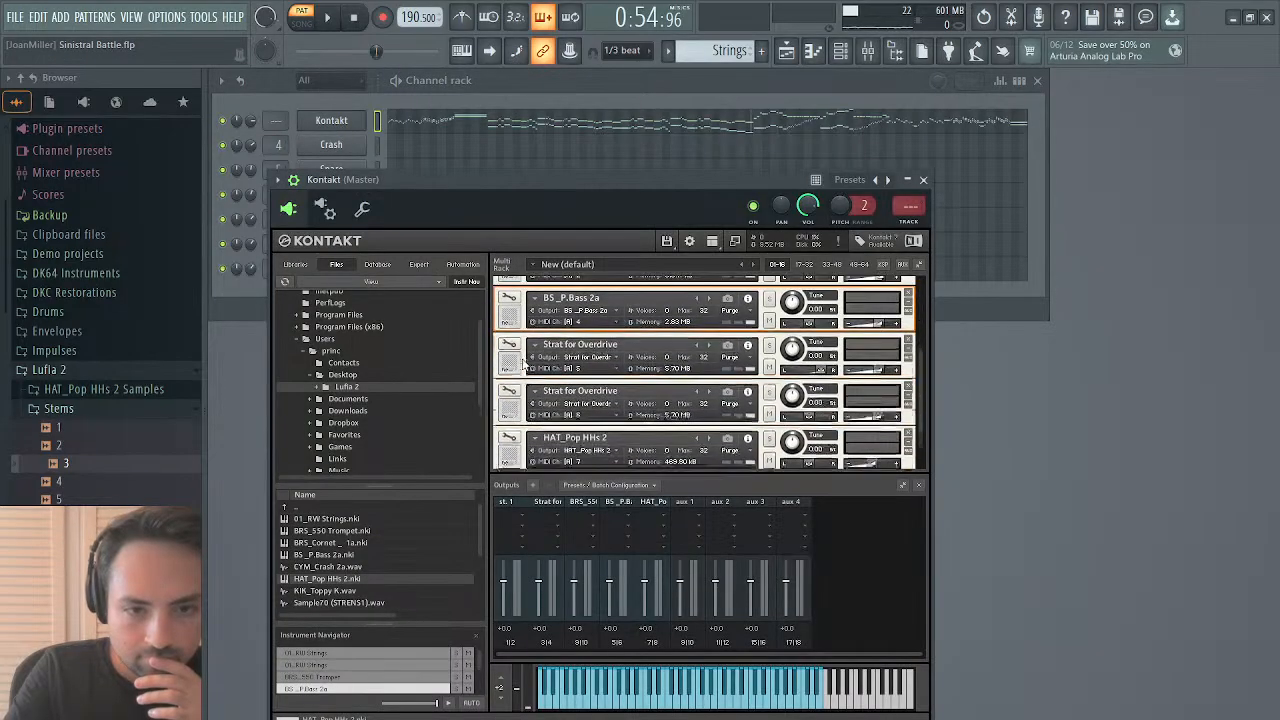
scroll(522, 365, "down", 1)
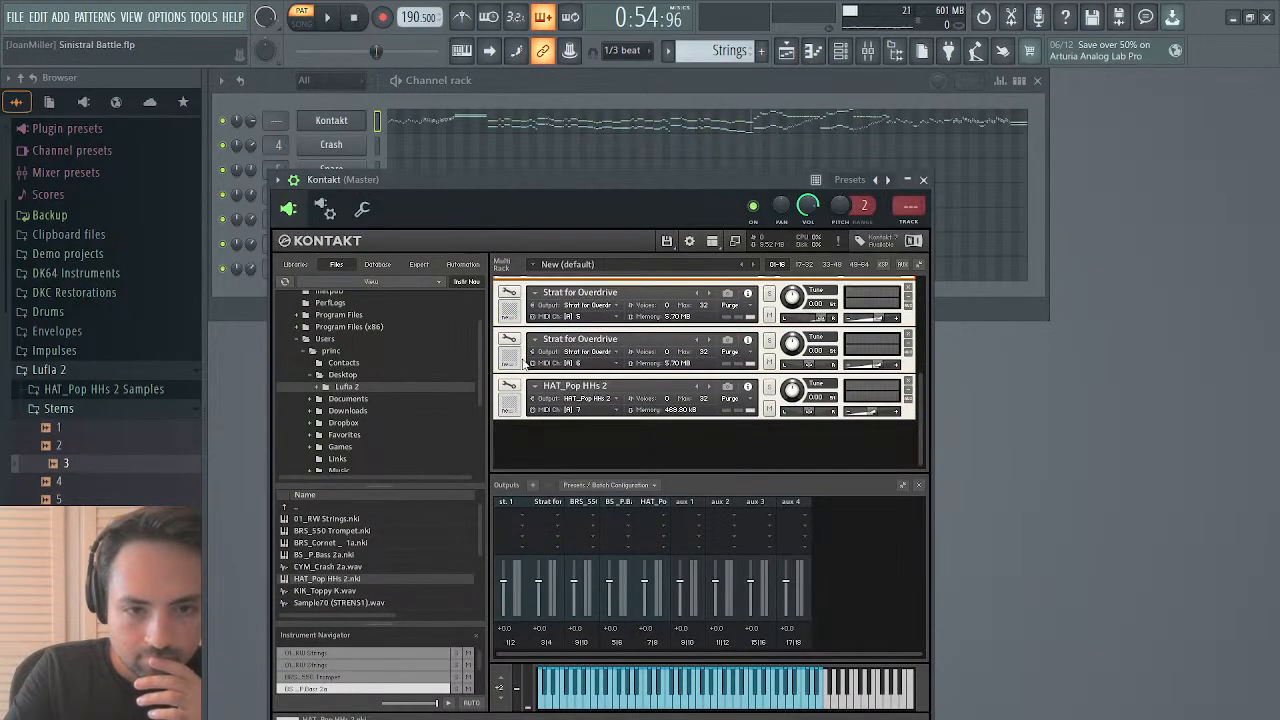
left_click(923, 181)
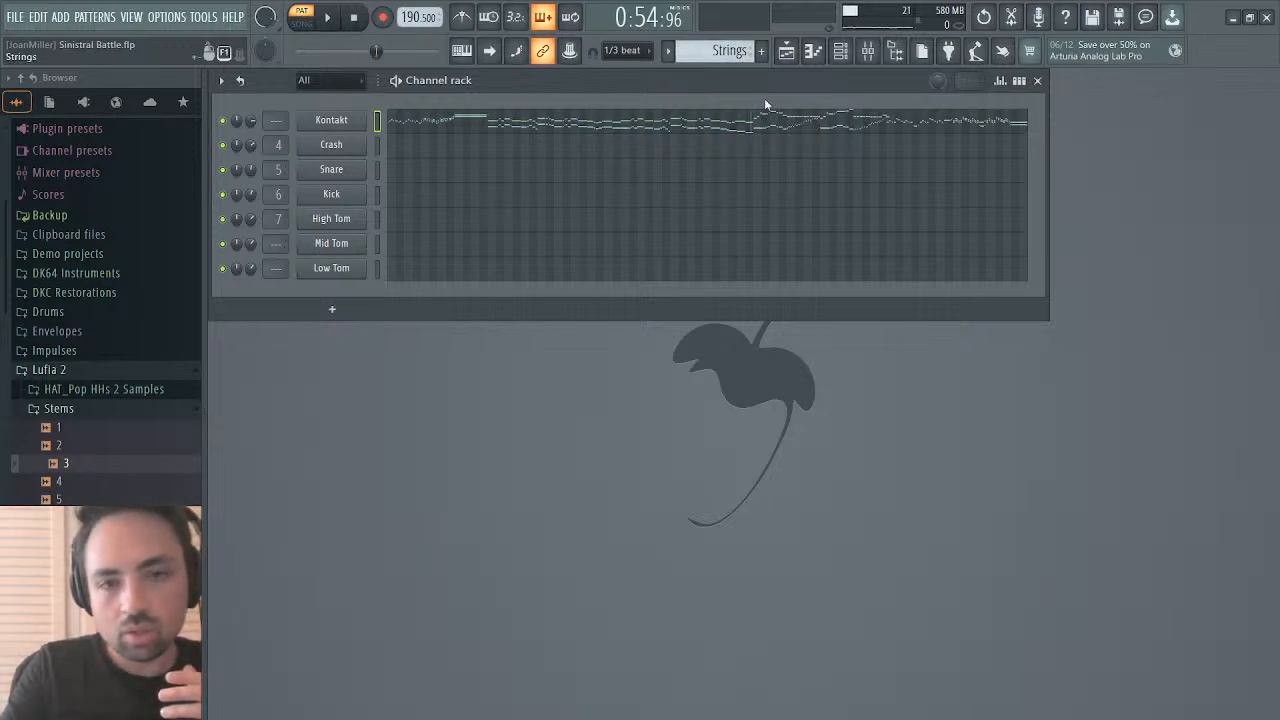
Step: Switch to the Drums pattern and check which mixer track the Snare channel is routed to
key("KP_Add")
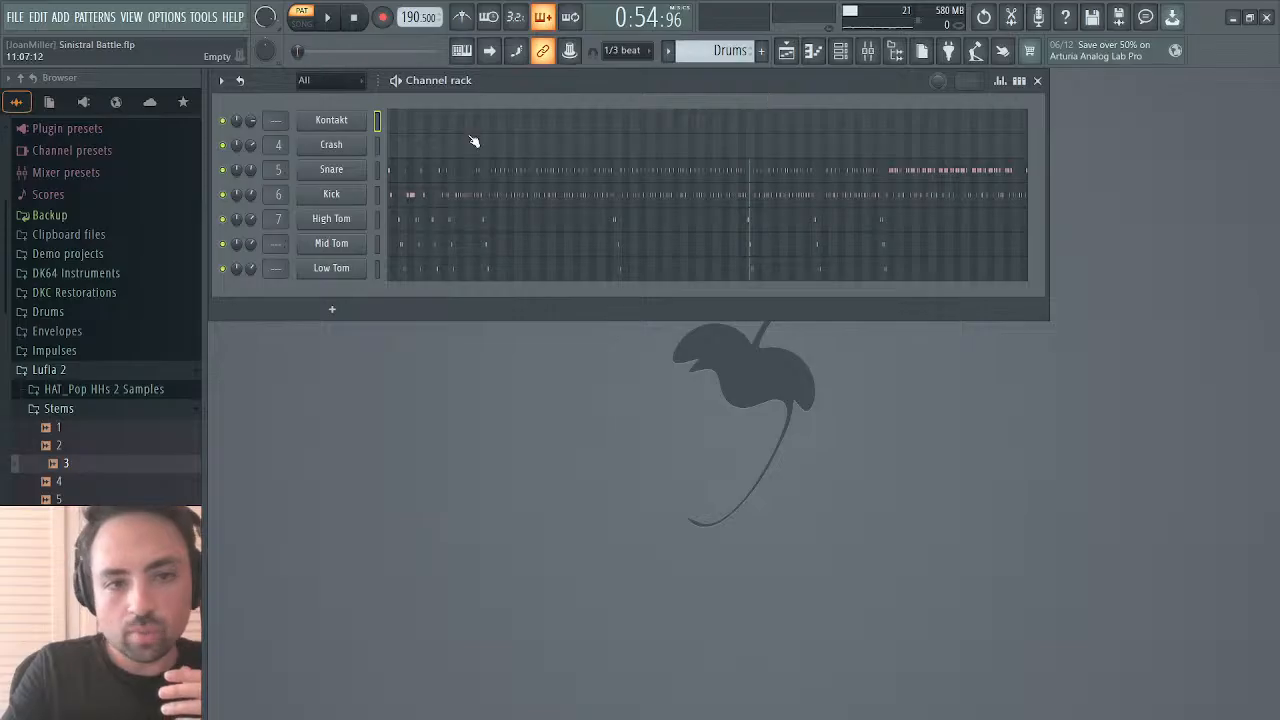
left_click(331, 170)
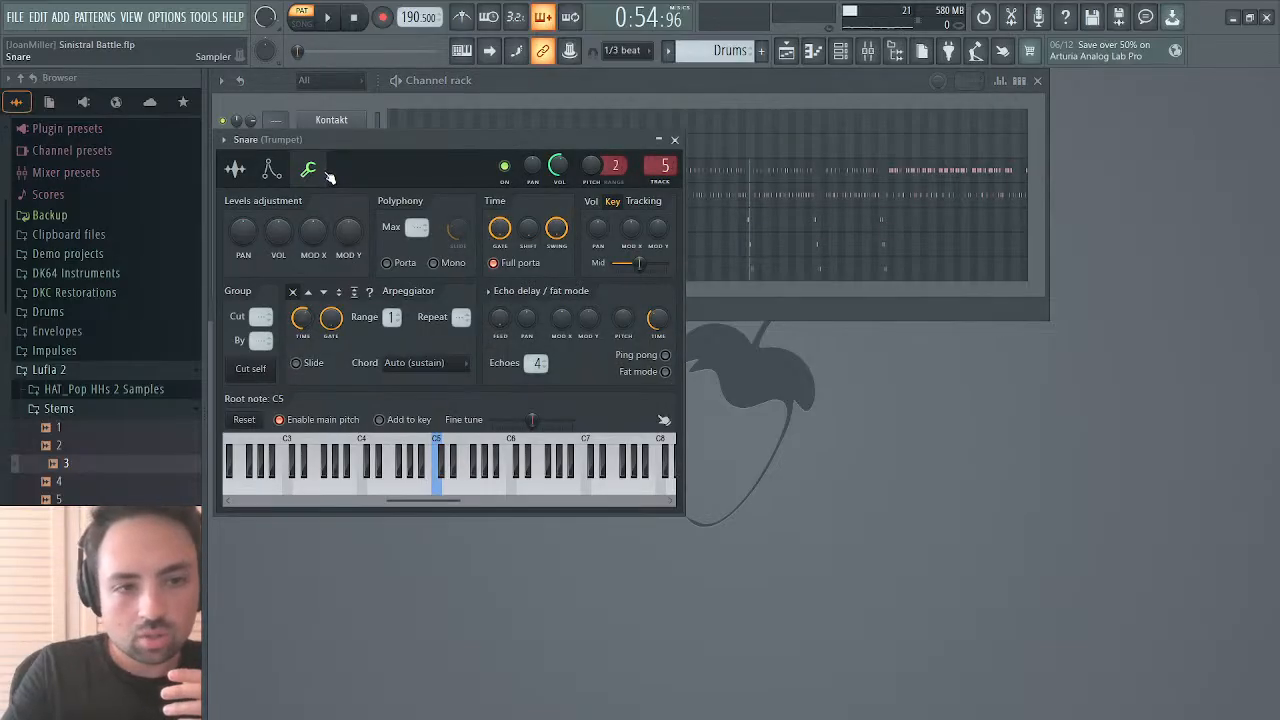
left_click_drag(293, 145, 567, 233)
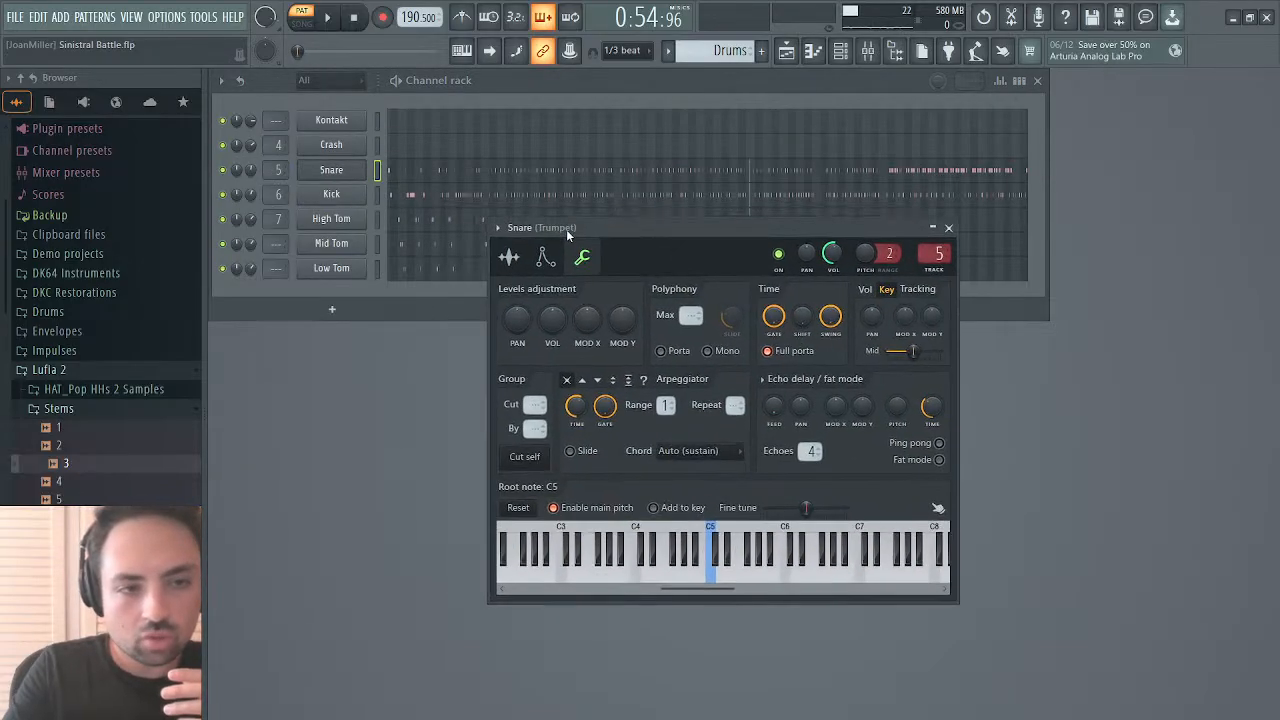
left_click(868, 51)
left_click(868, 51)
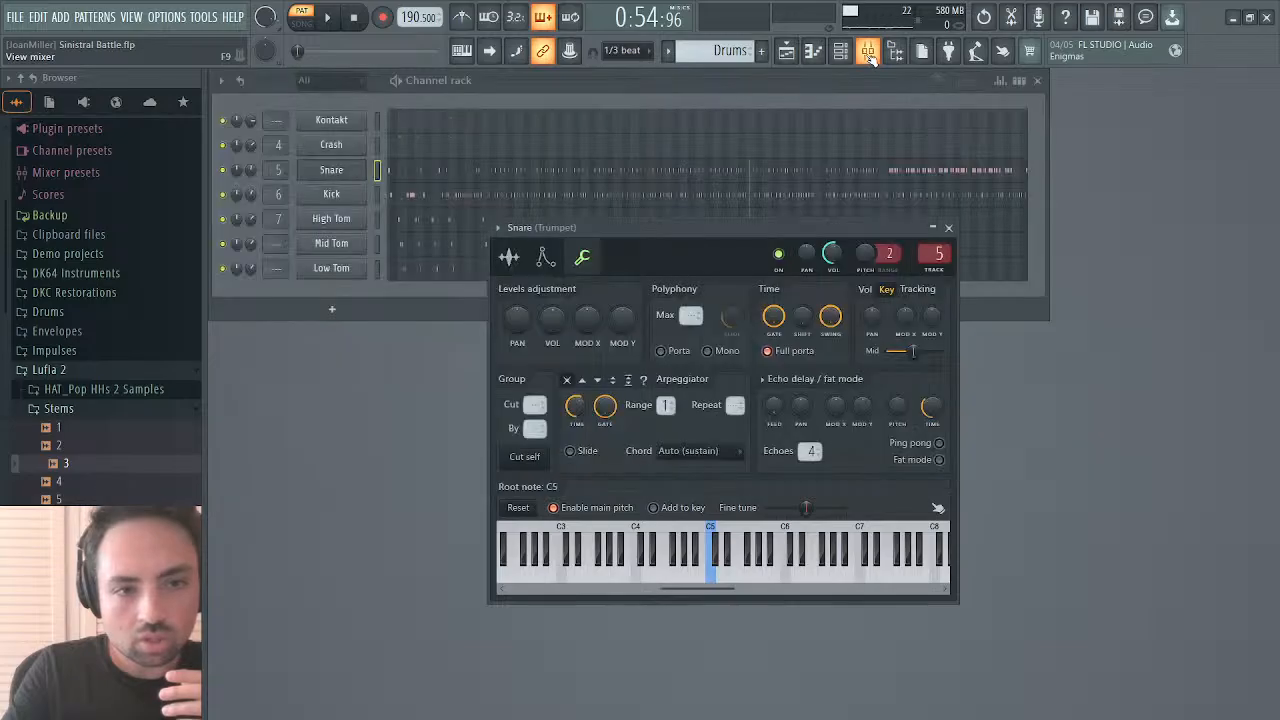
Step: Route the Crash channel to the free mixer track 8 and close its channel window
left_click(328, 149)
key("ctrl+l")
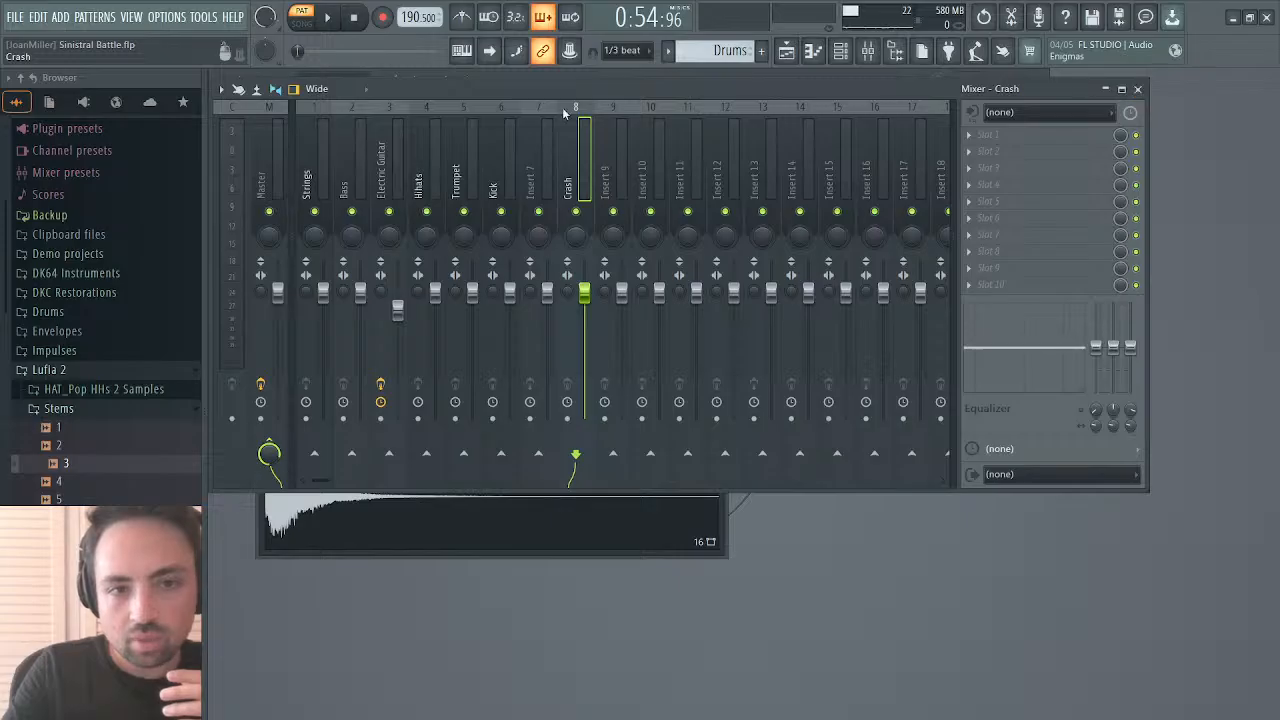
left_click(544, 166)
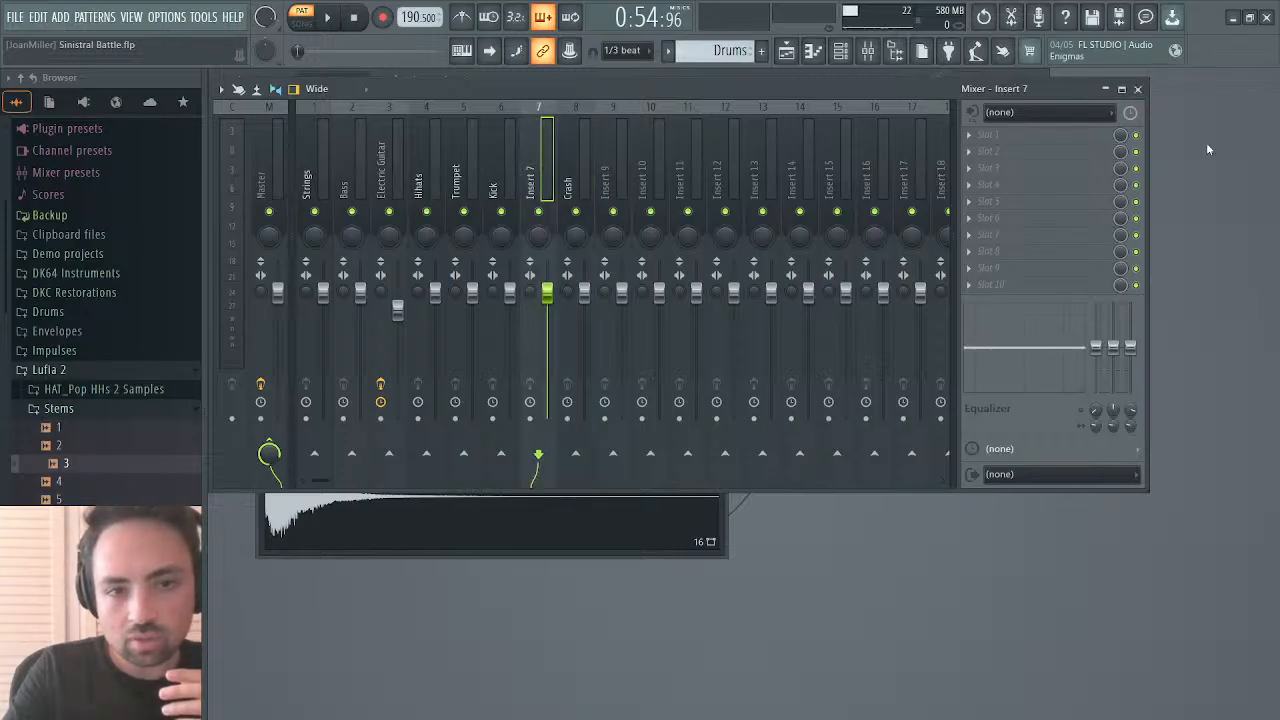
left_click(1138, 89)
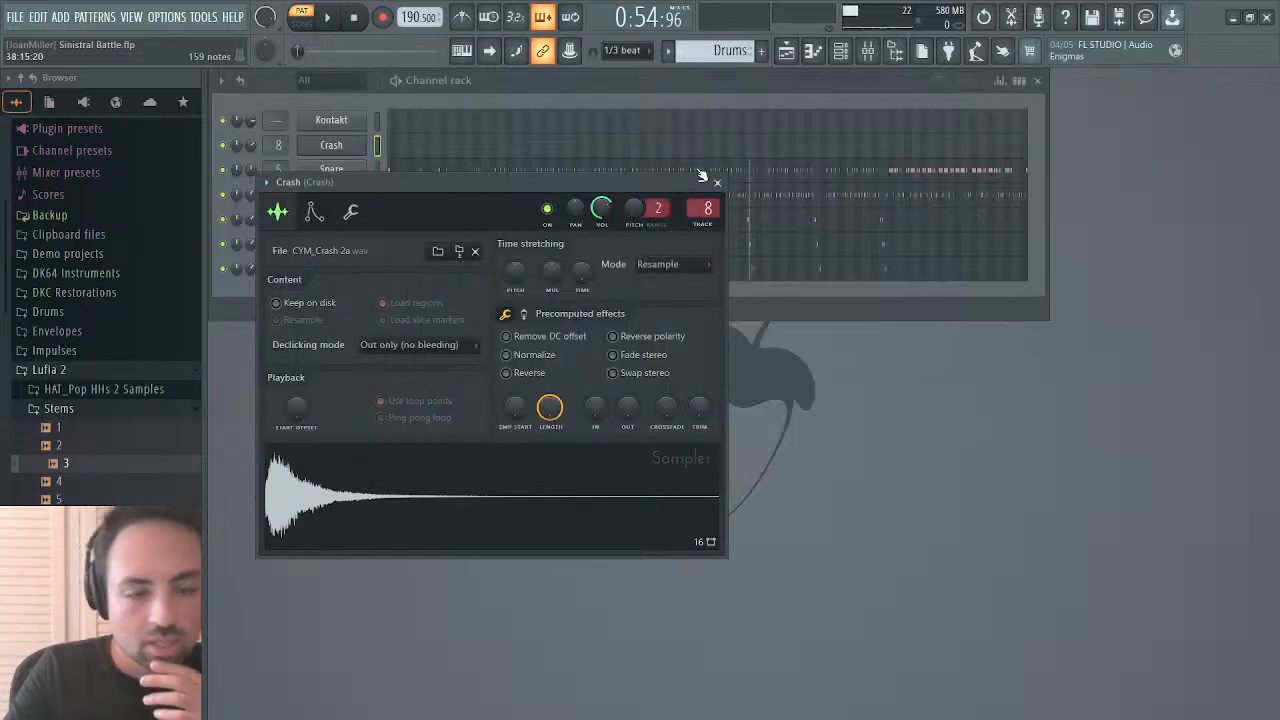
left_click(720, 188)
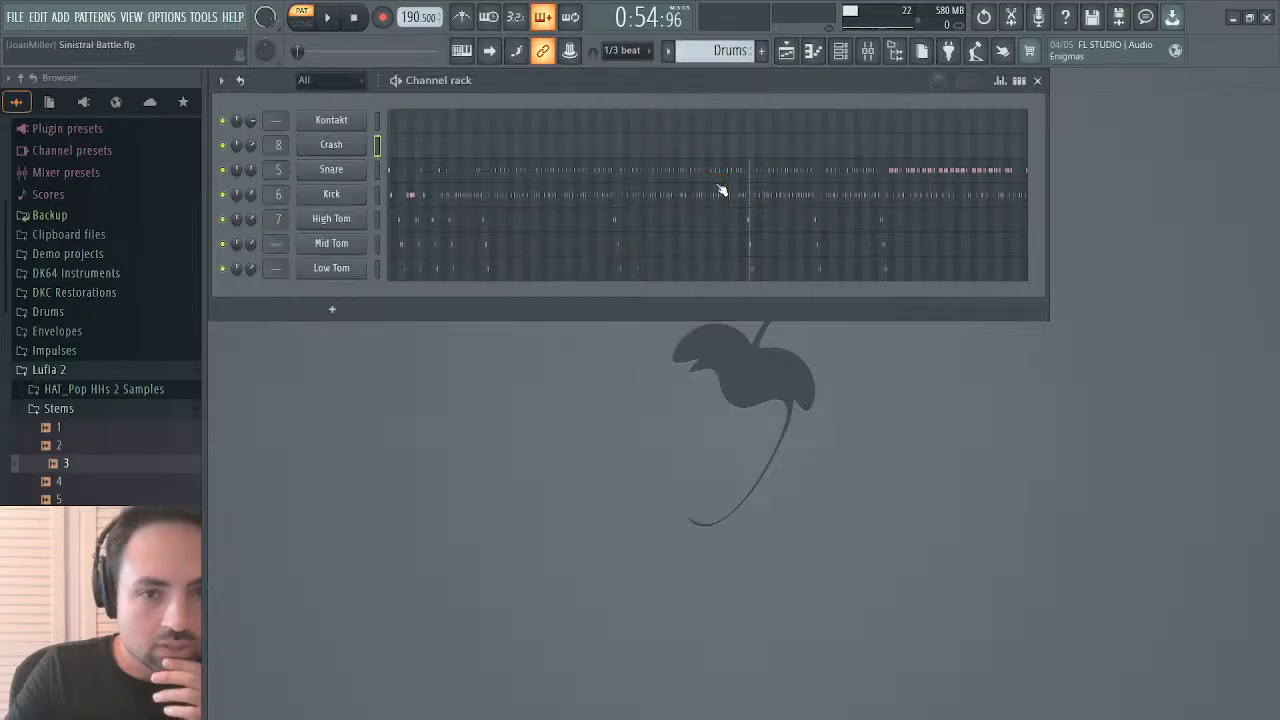
Step: Route the Snare channel to the free mixer track 9
left_click(341, 172)
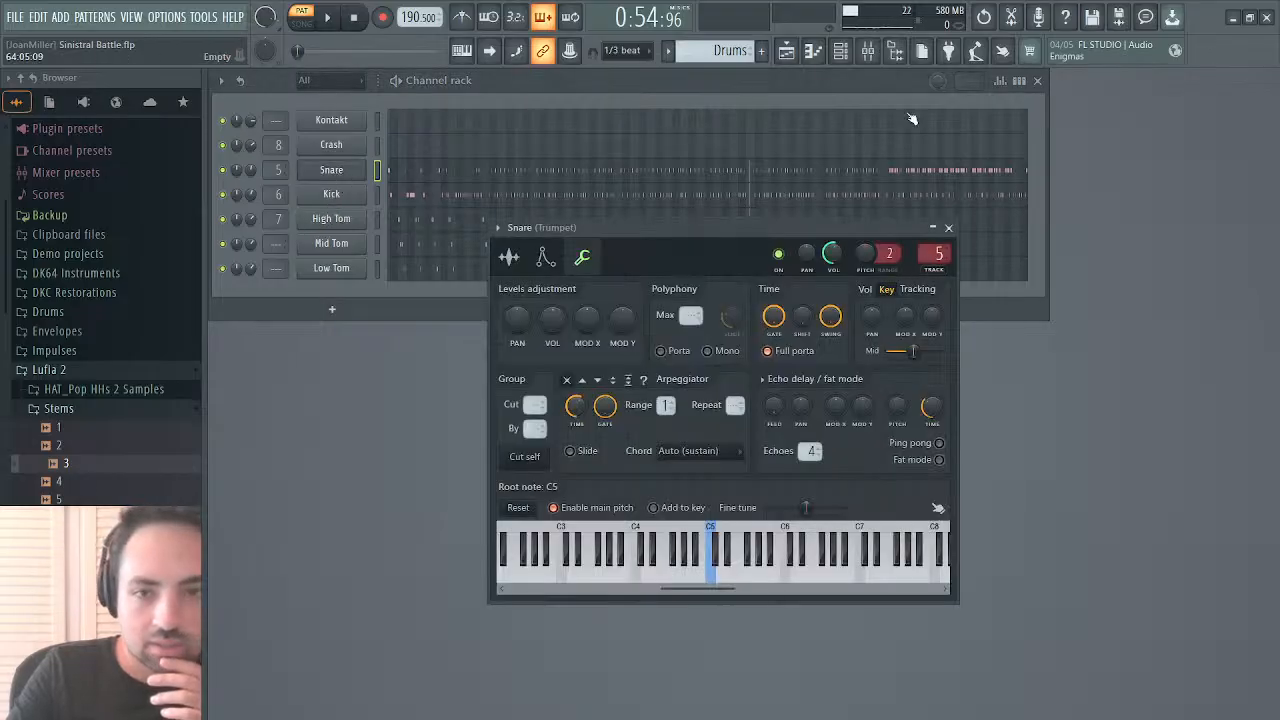
left_click(868, 55)
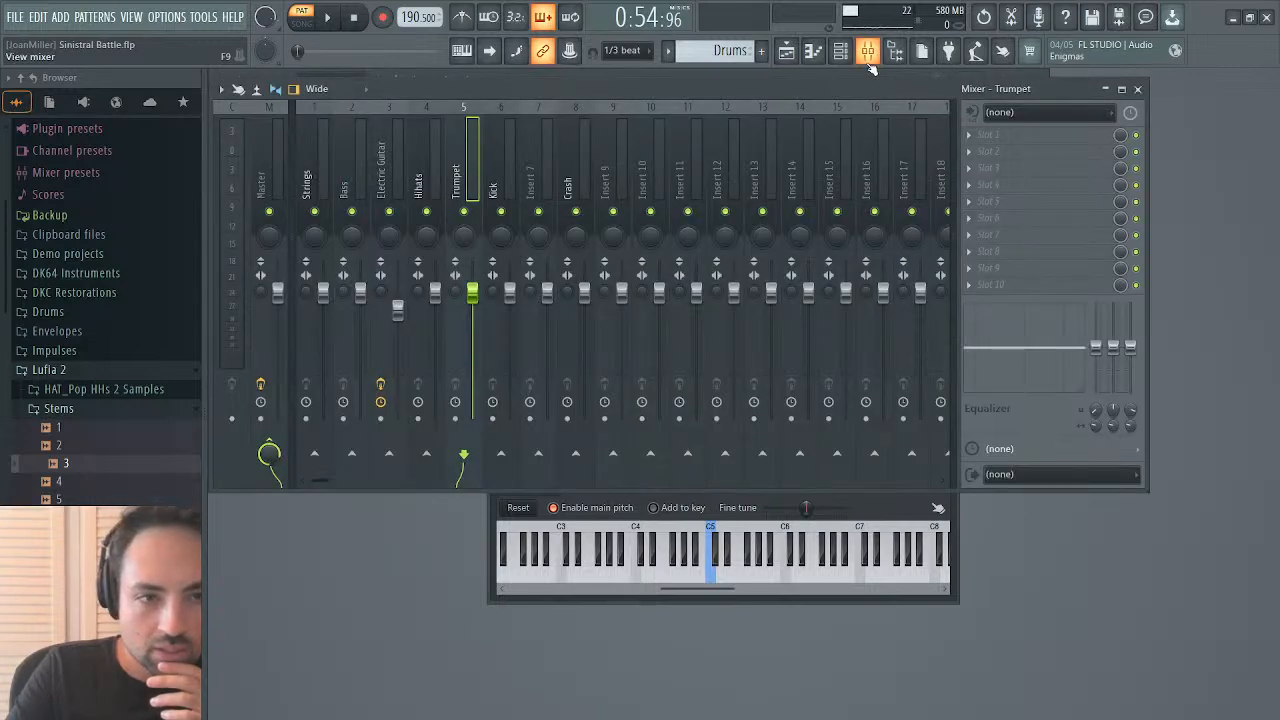
left_click(868, 55)
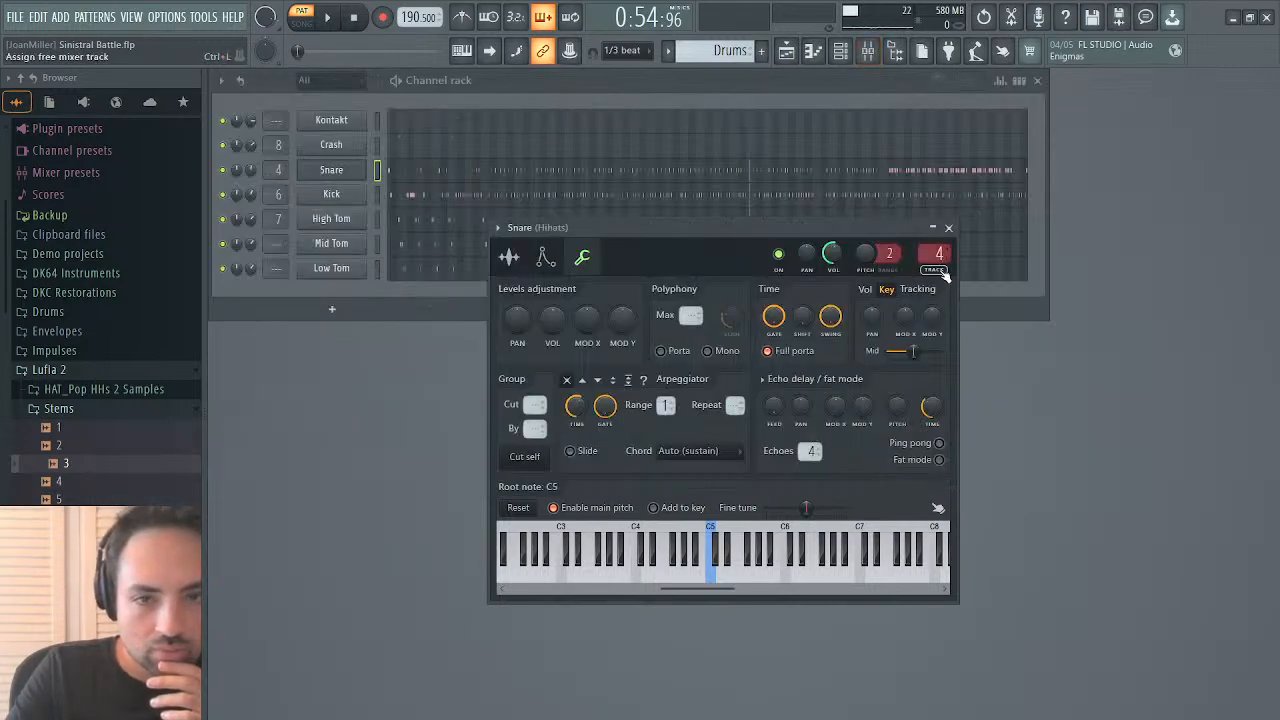
key("ctrl+l")
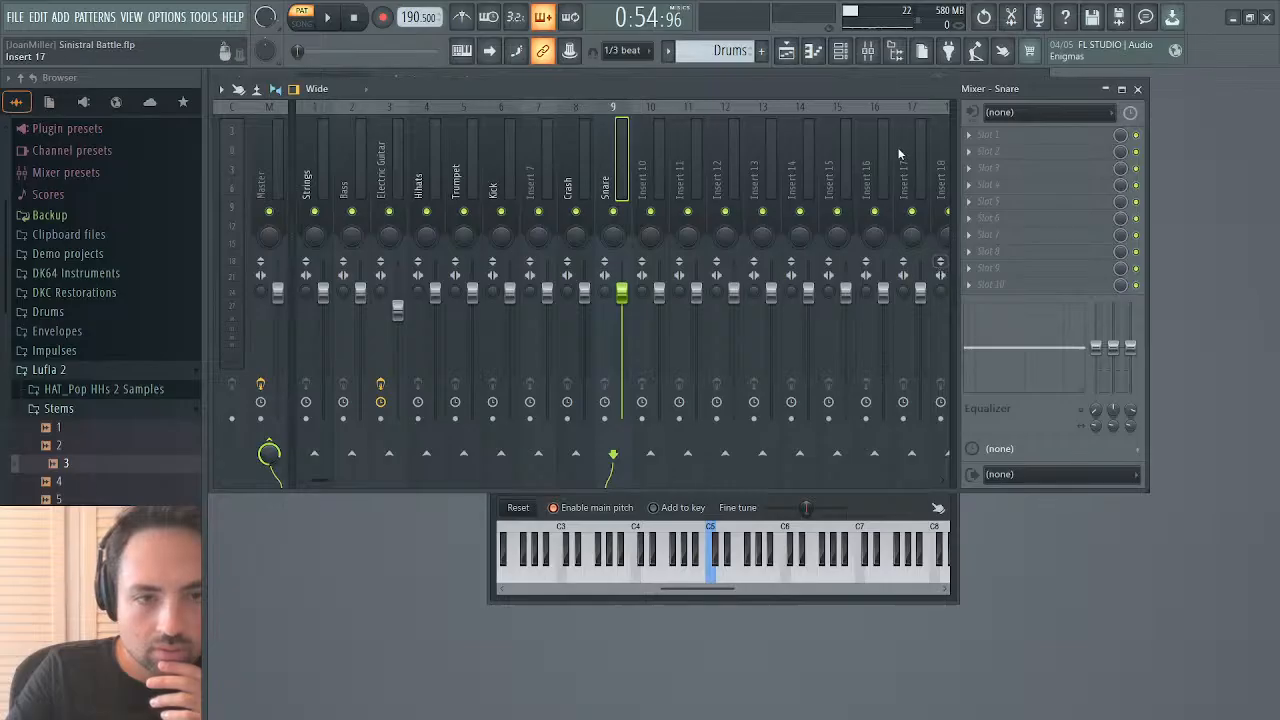
left_click(1140, 90)
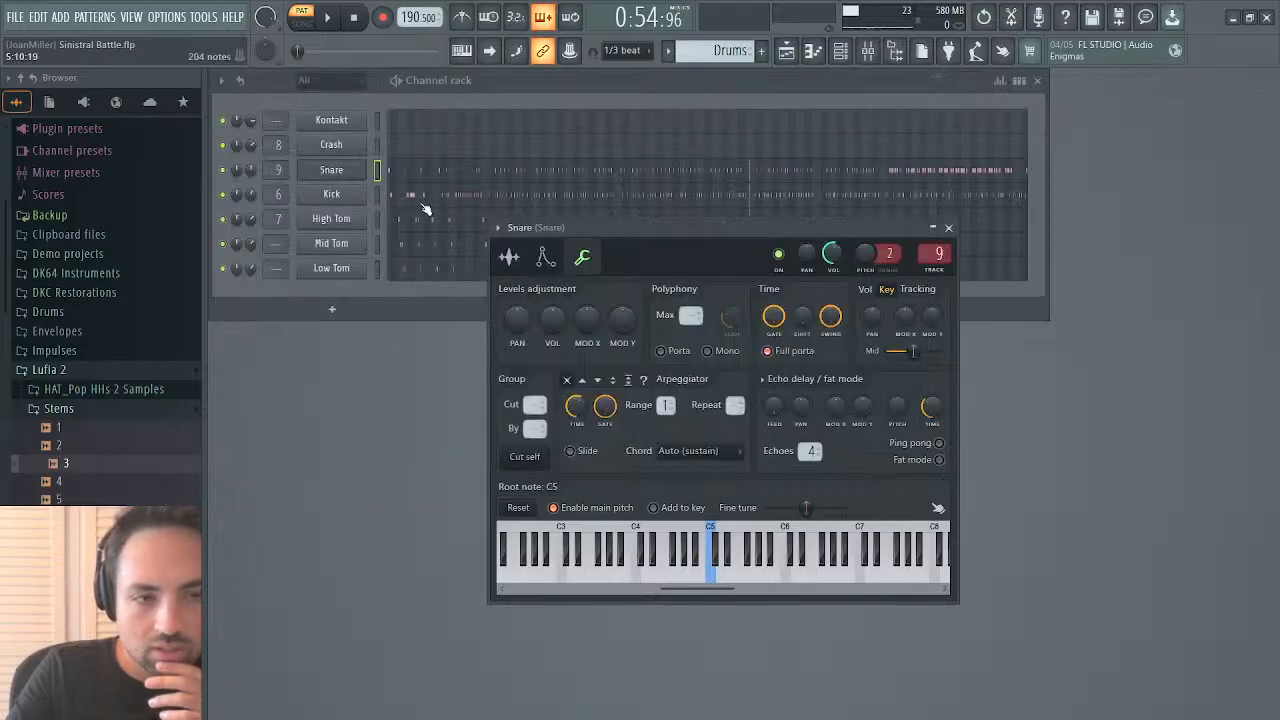
Step: Check the Kick channel's mixer routing and assign the Mid Tom and Low Tom channels to mixer track 7
left_click(326, 200)
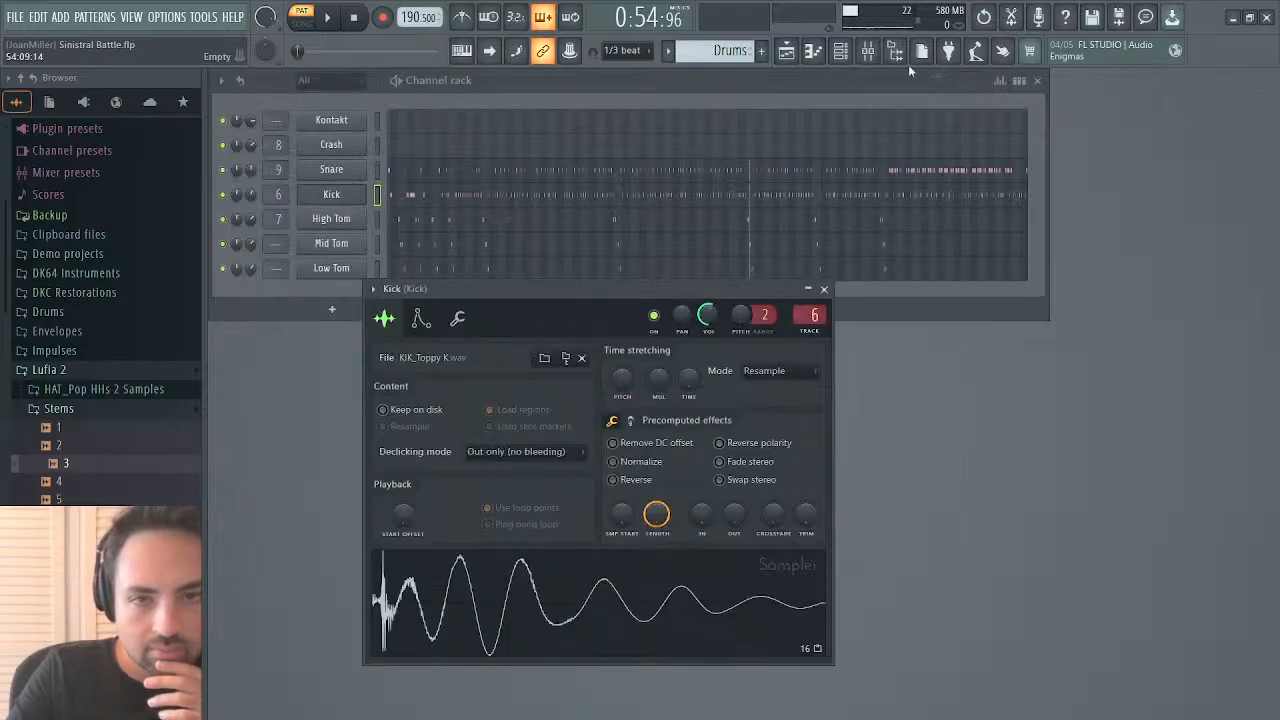
left_click(868, 52)
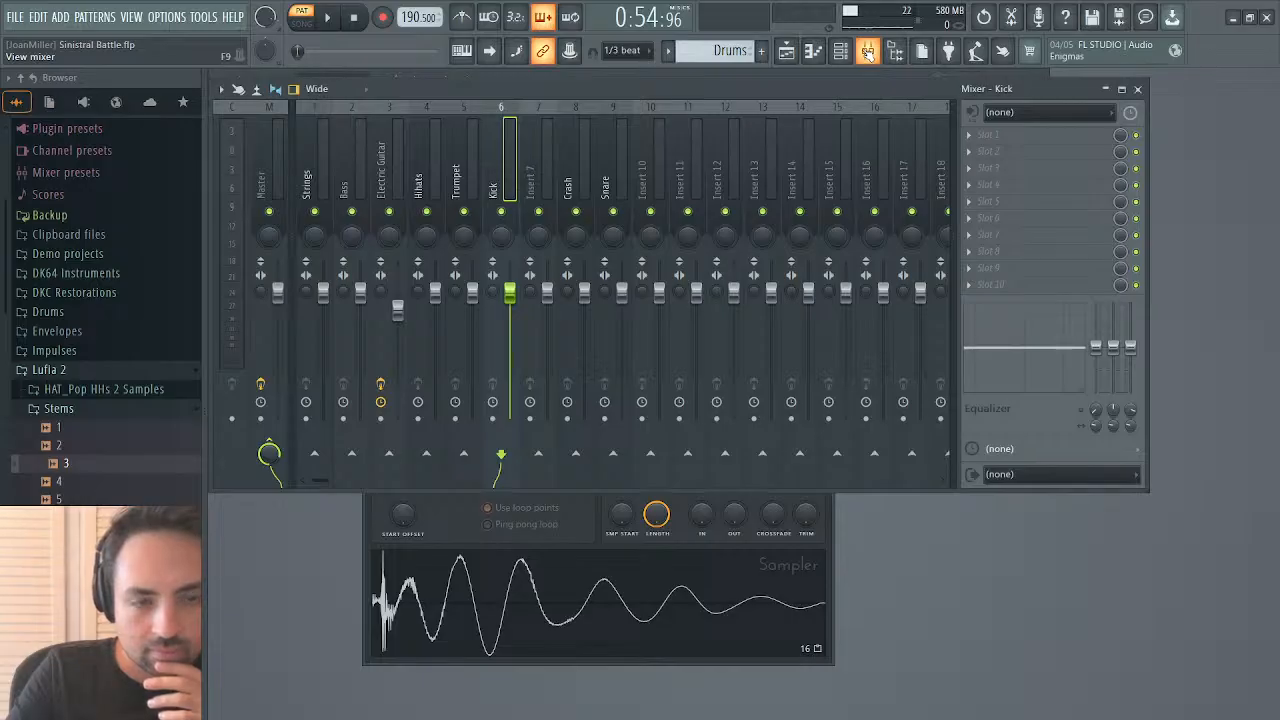
left_click(868, 52)
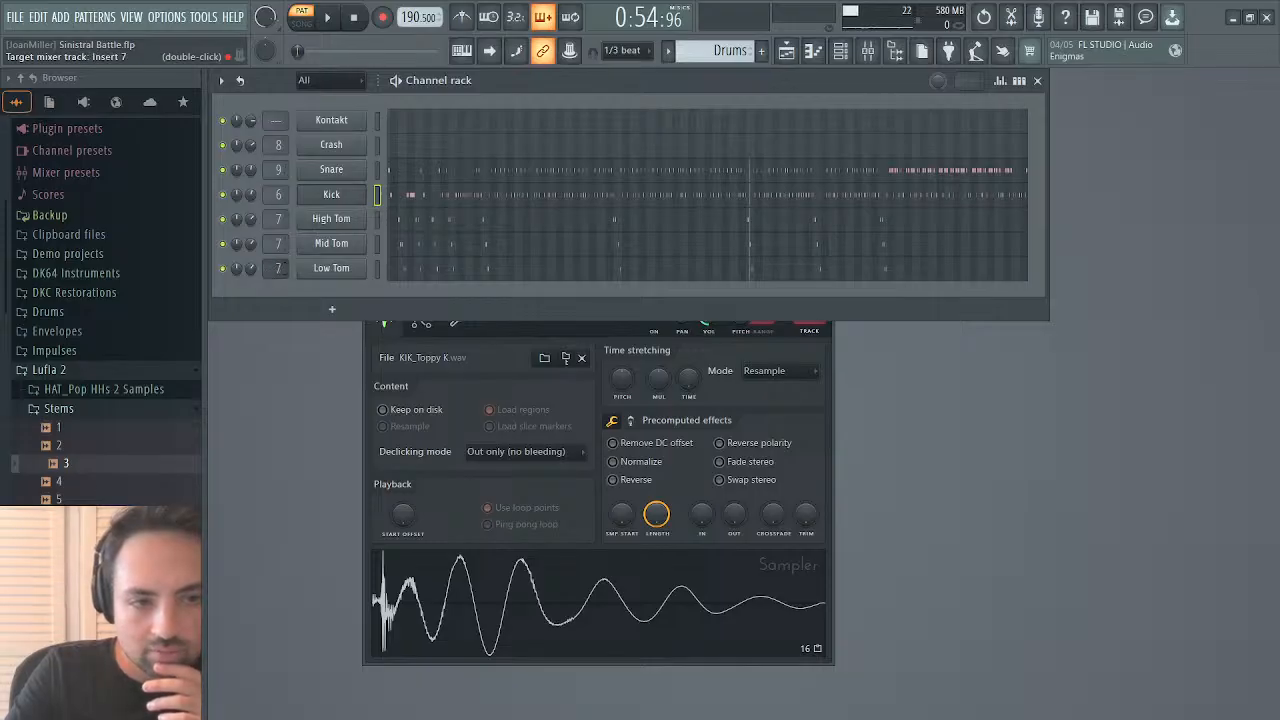
Step: Rename mixer track 7 as Toms, then close the mixer and the Kick channel window
left_click(868, 52)
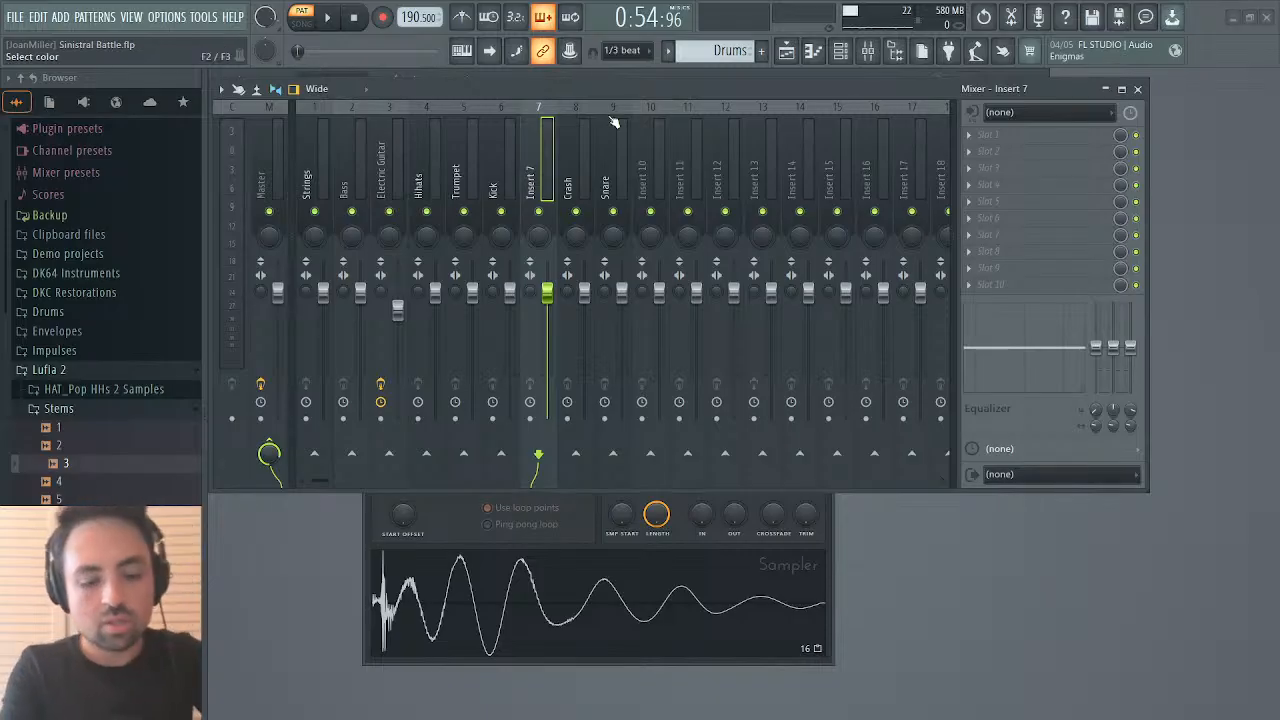
type("Toms")
key("Return")
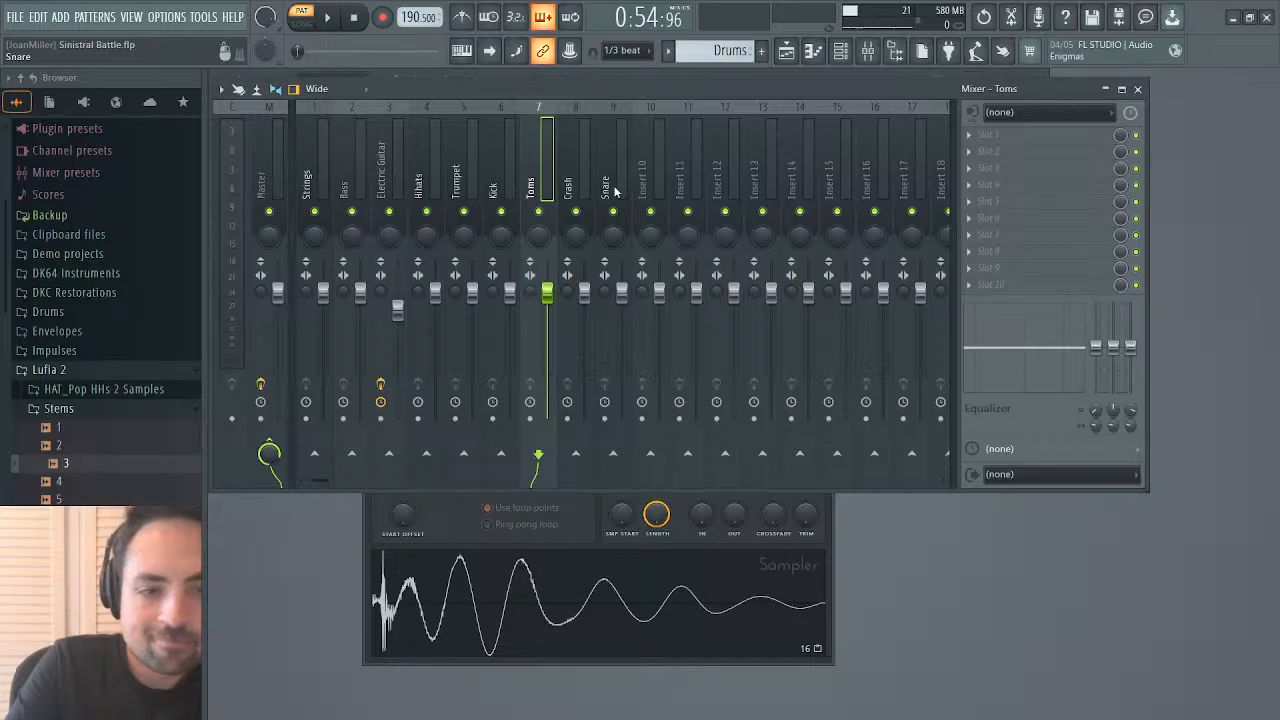
left_click(1136, 89)
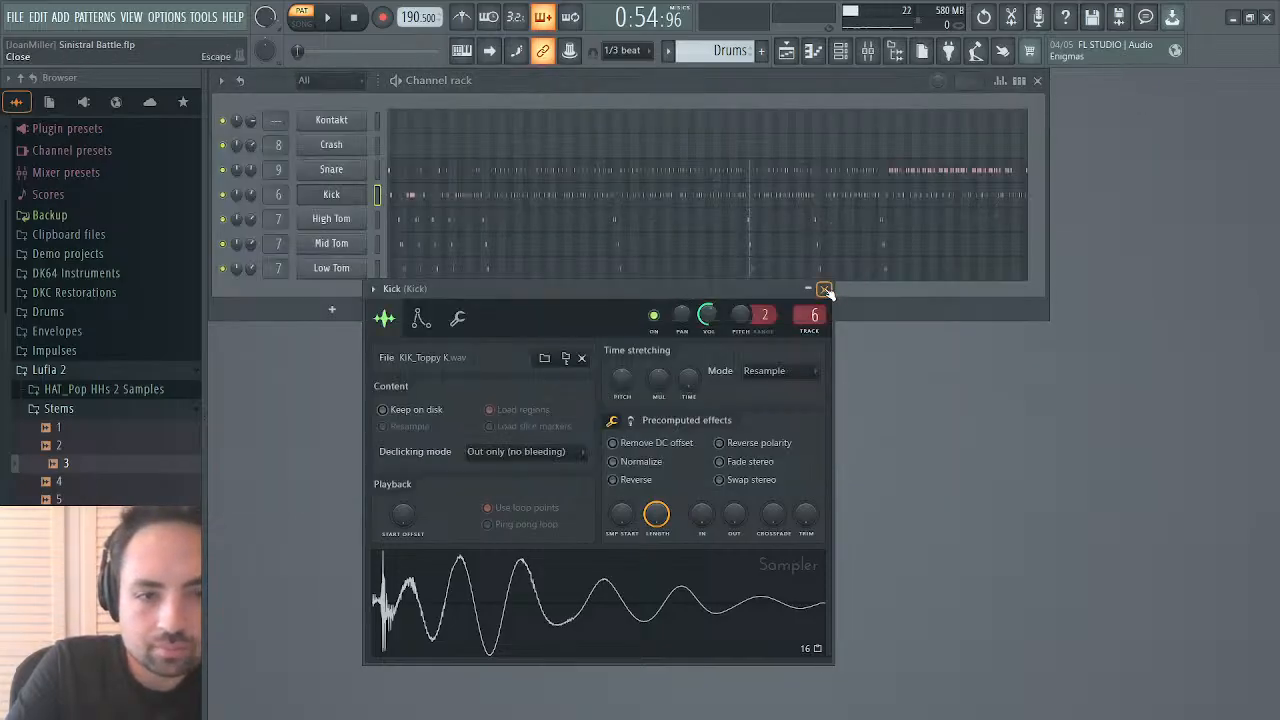
left_click(826, 291)
Step: Switch playback to song mode and play the arrangement while watching the mixer track levels
key("space")
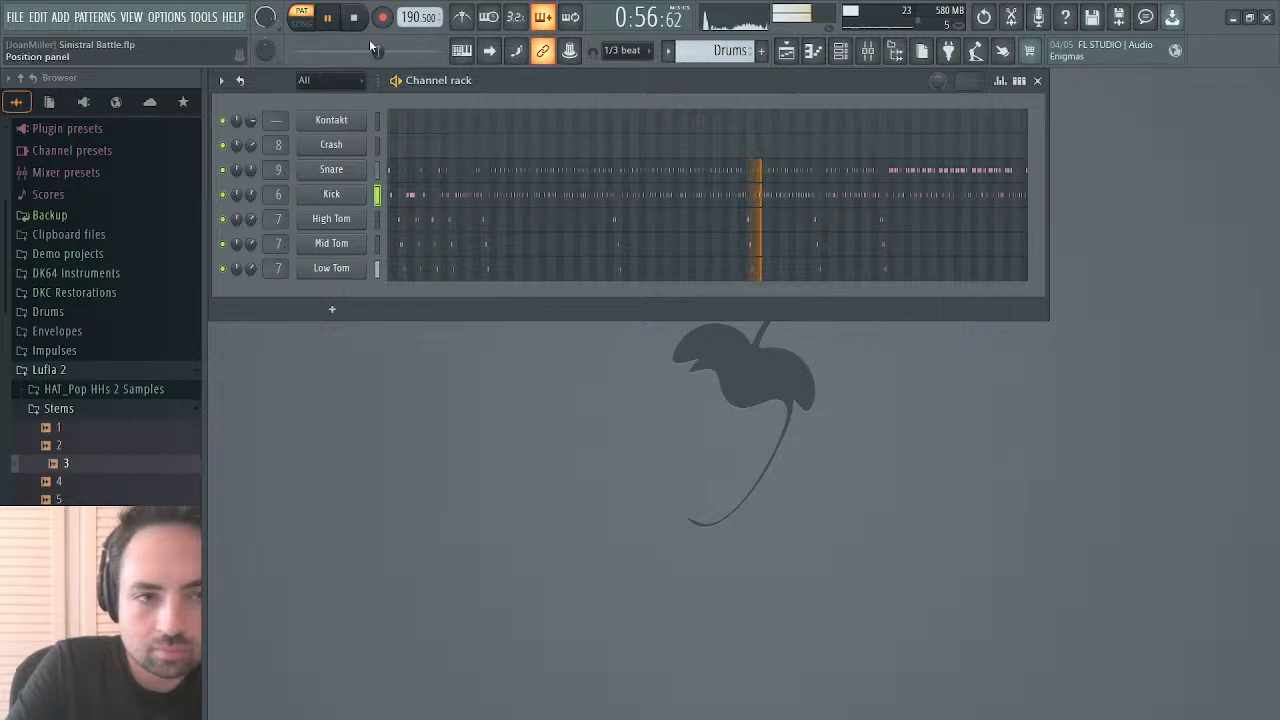
left_click(301, 20)
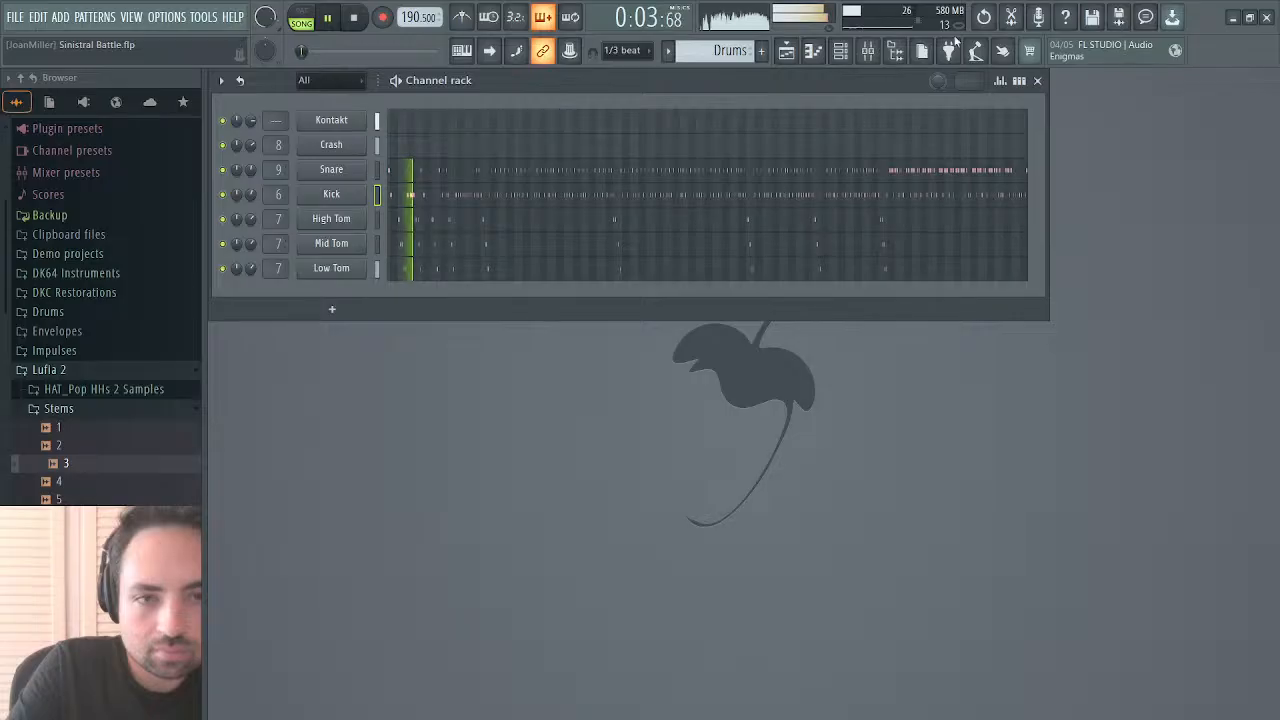
left_click(868, 52)
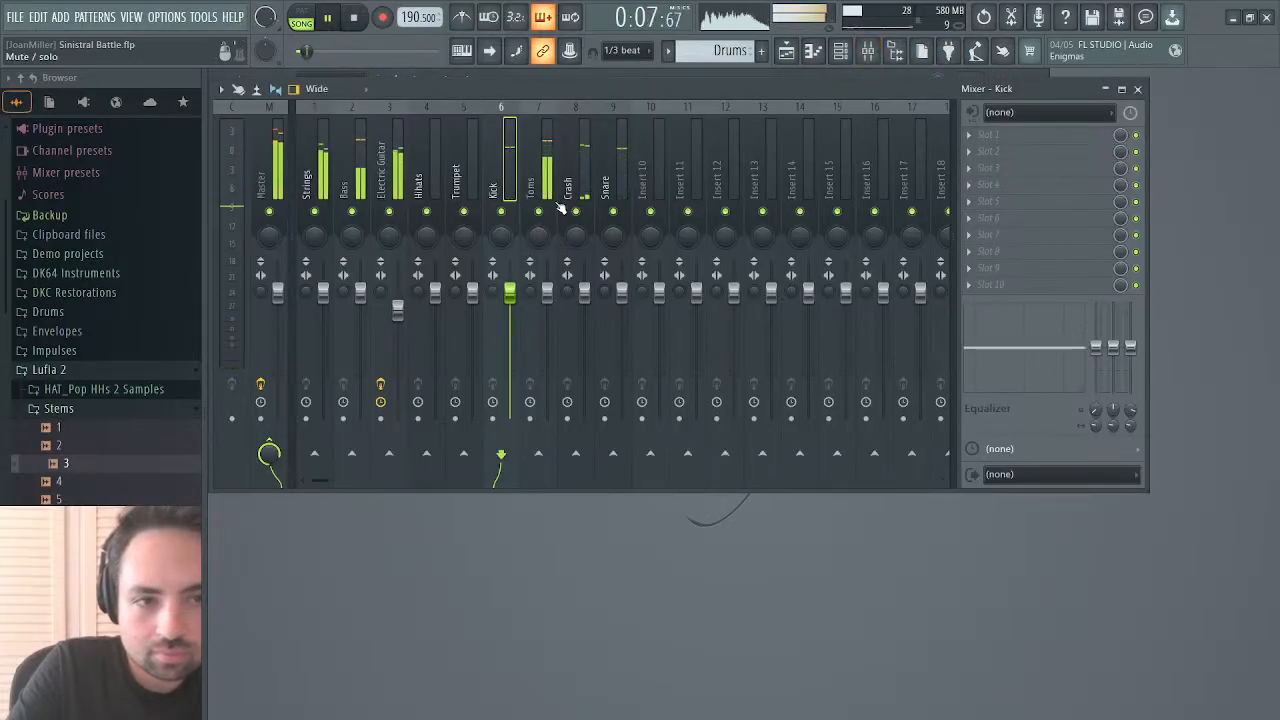
key("space")
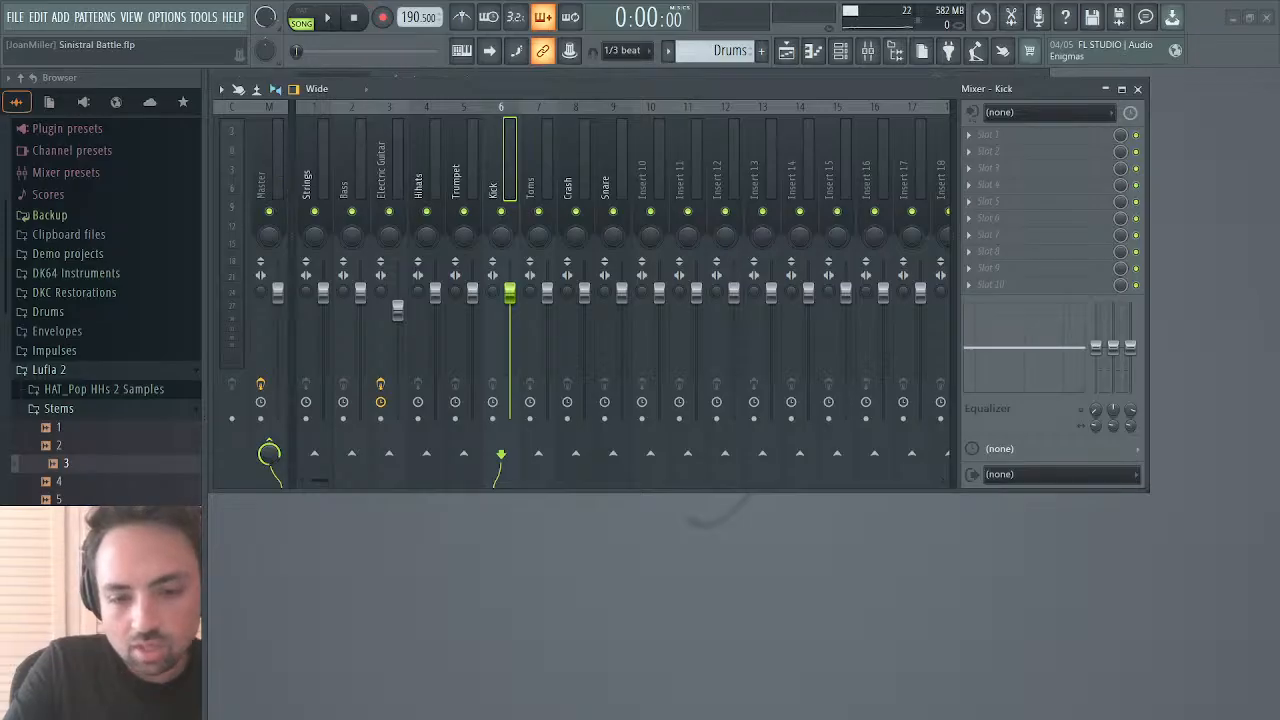
Step: Solo the Strings mixer track, start playback and load Fruity Chorus into its effect slot 4
right_click(315, 213)
key("space")
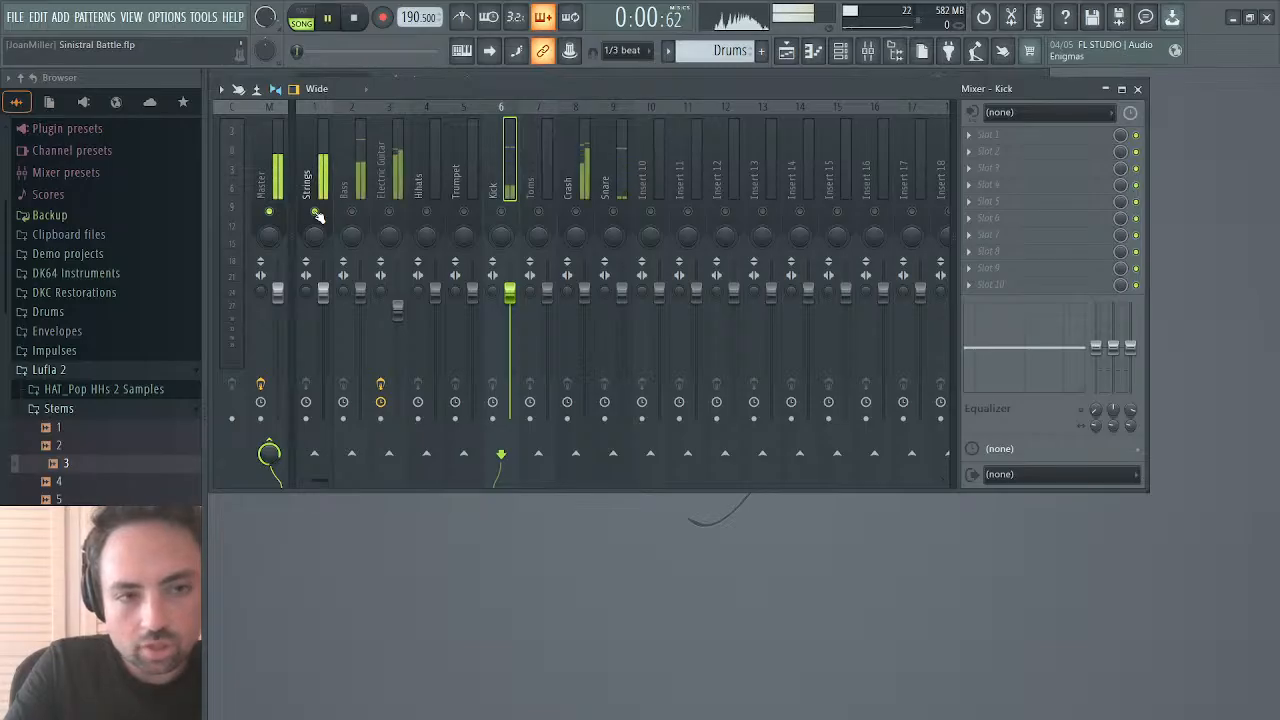
left_click(314, 190)
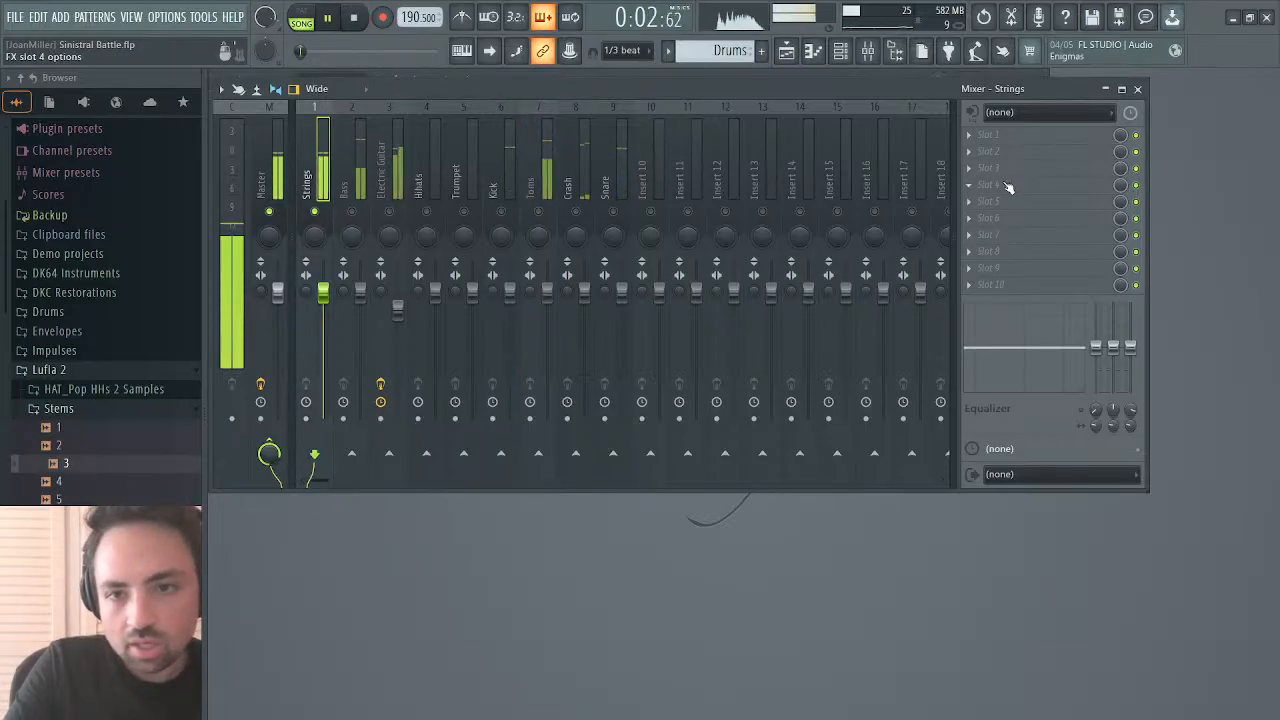
left_click(711, 490)
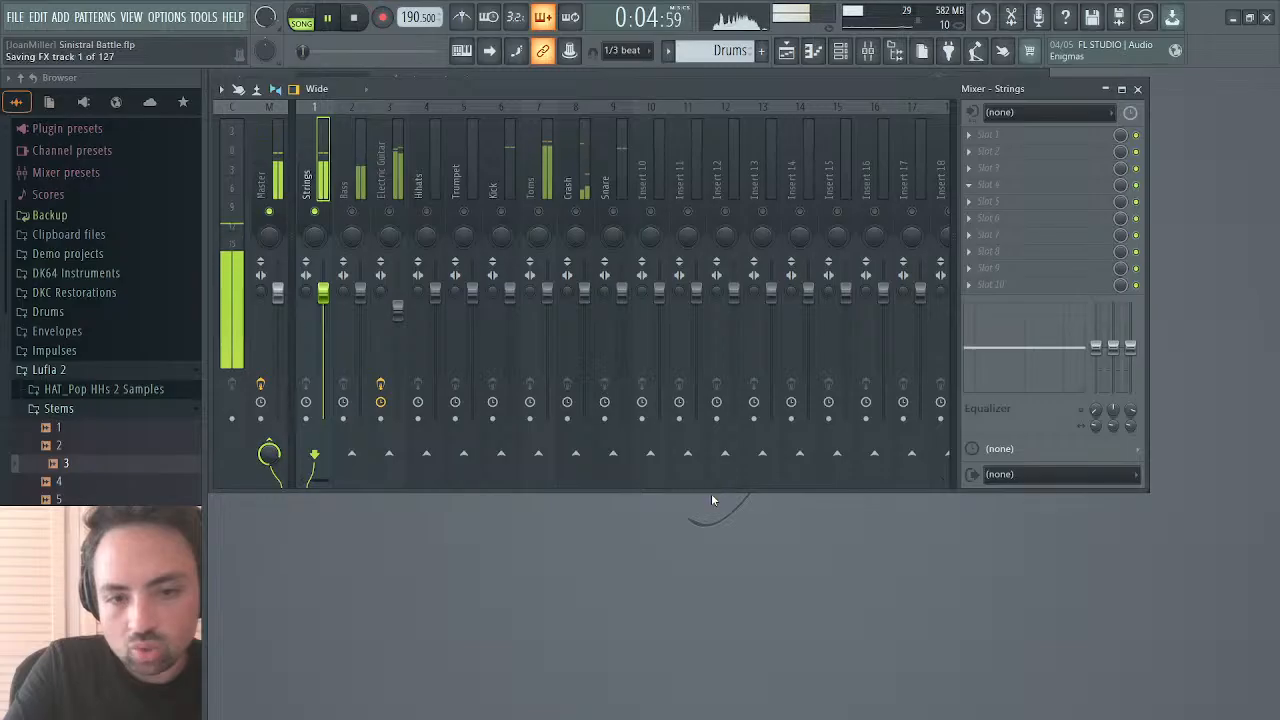
Step: In Fruity Chorus, lower LFO 1 frequency to about 0.216 Hz, LFO 2 to about 0.724 Hz, and reduce LFO 3 frequency
left_click_drag(386, 366, 386, 386)
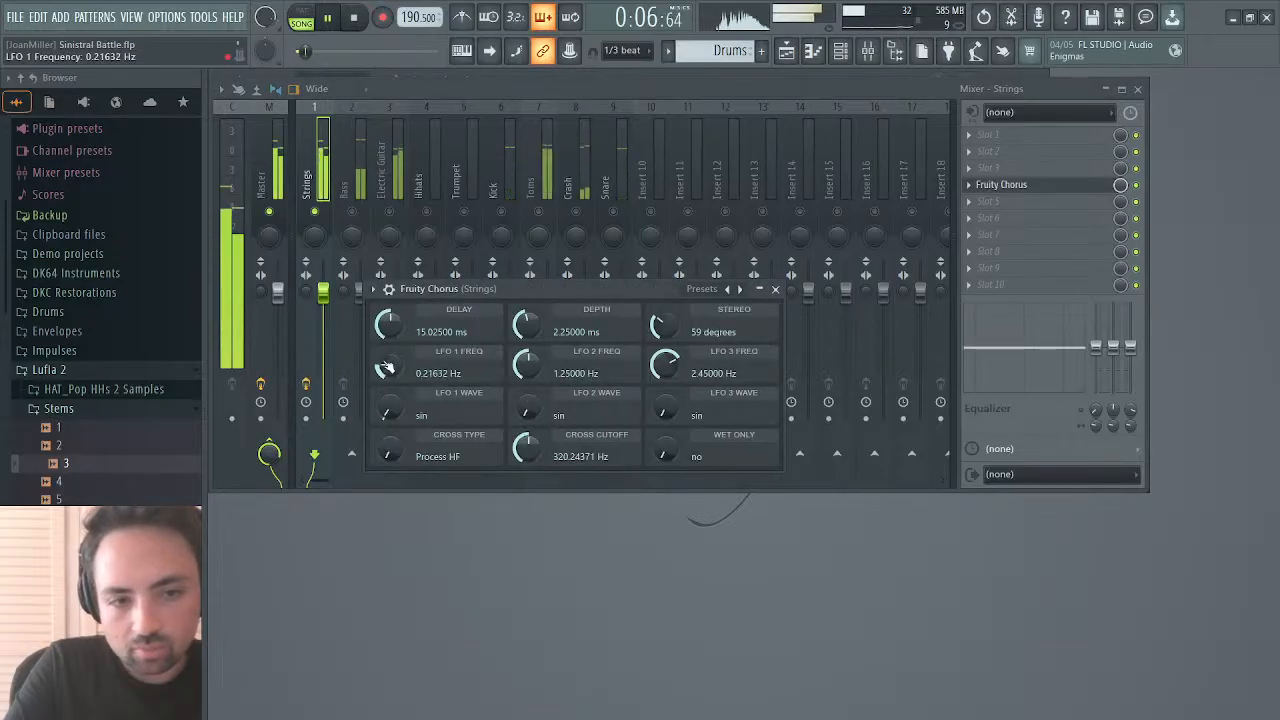
left_click_drag(530, 366, 530, 386)
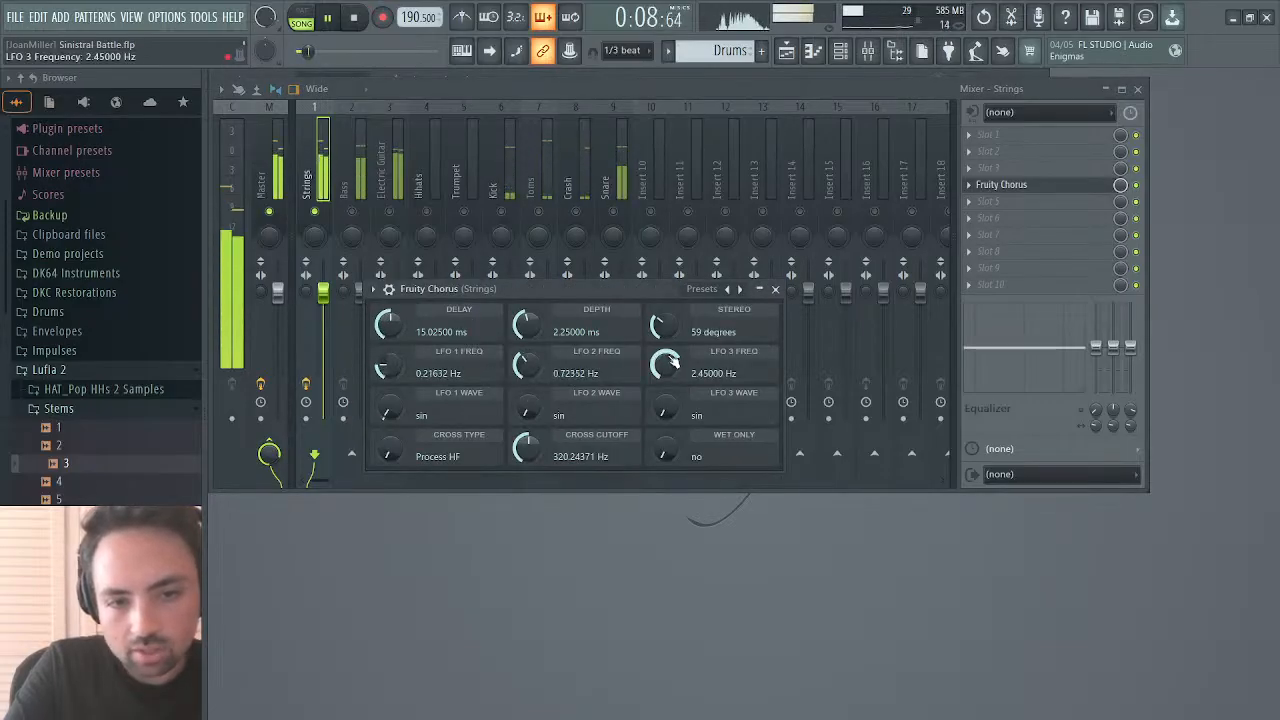
left_click_drag(670, 362, 670, 391)
left_click(775, 289)
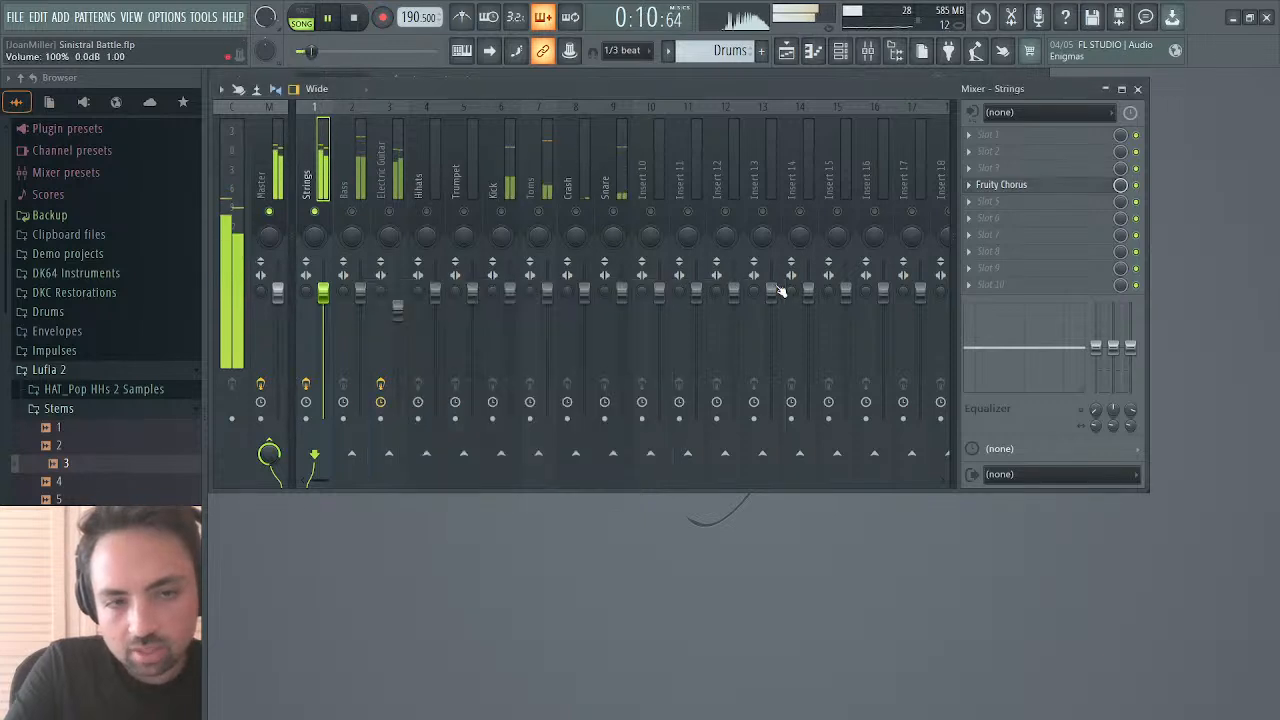
Step: Lower the Fruity Chorus slot's mix level, then load Saturation Knob into Strings slot 6 with saturation at about 0.7
left_click_drag(1120, 185, 1120, 191)
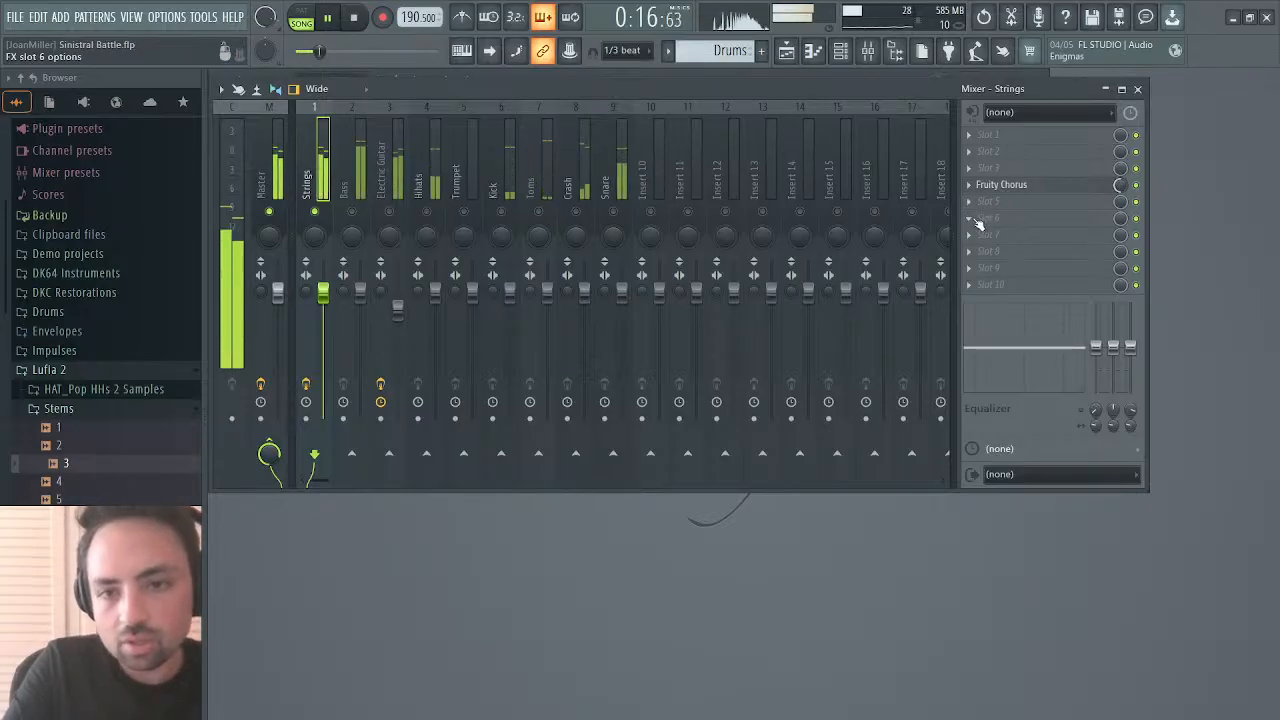
left_click(730, 190)
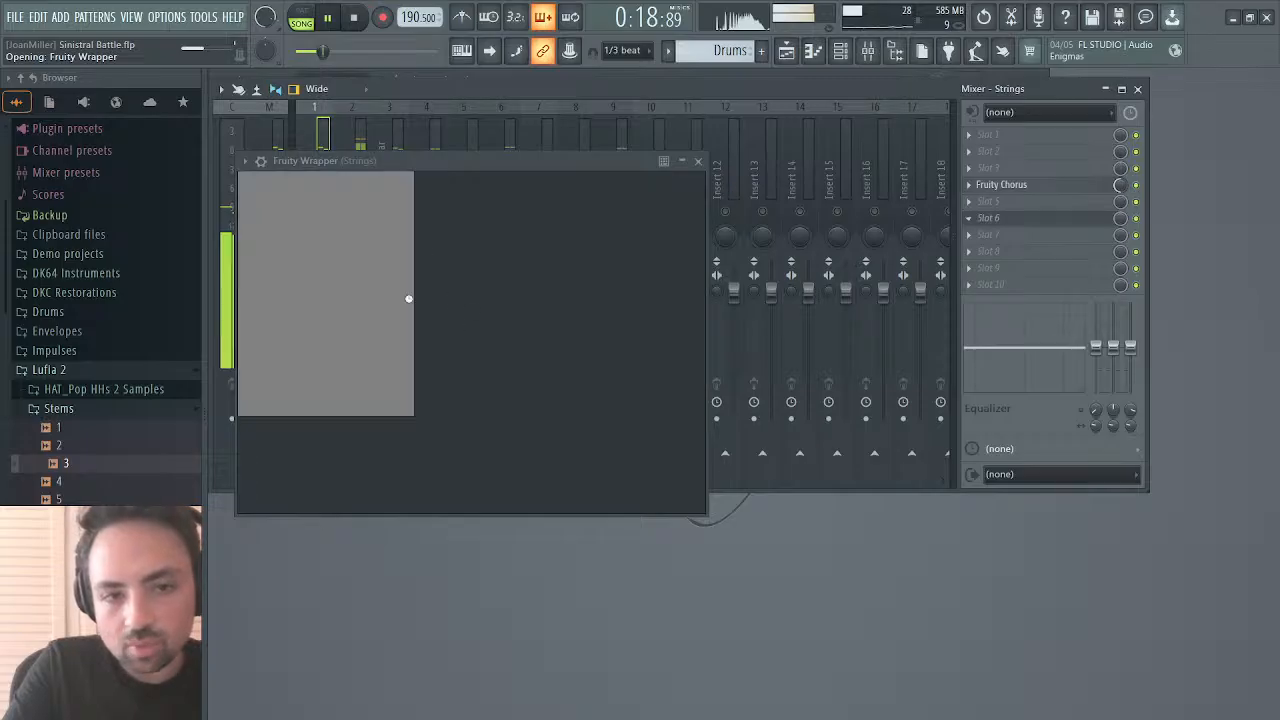
left_click_drag(427, 262, 432, 245)
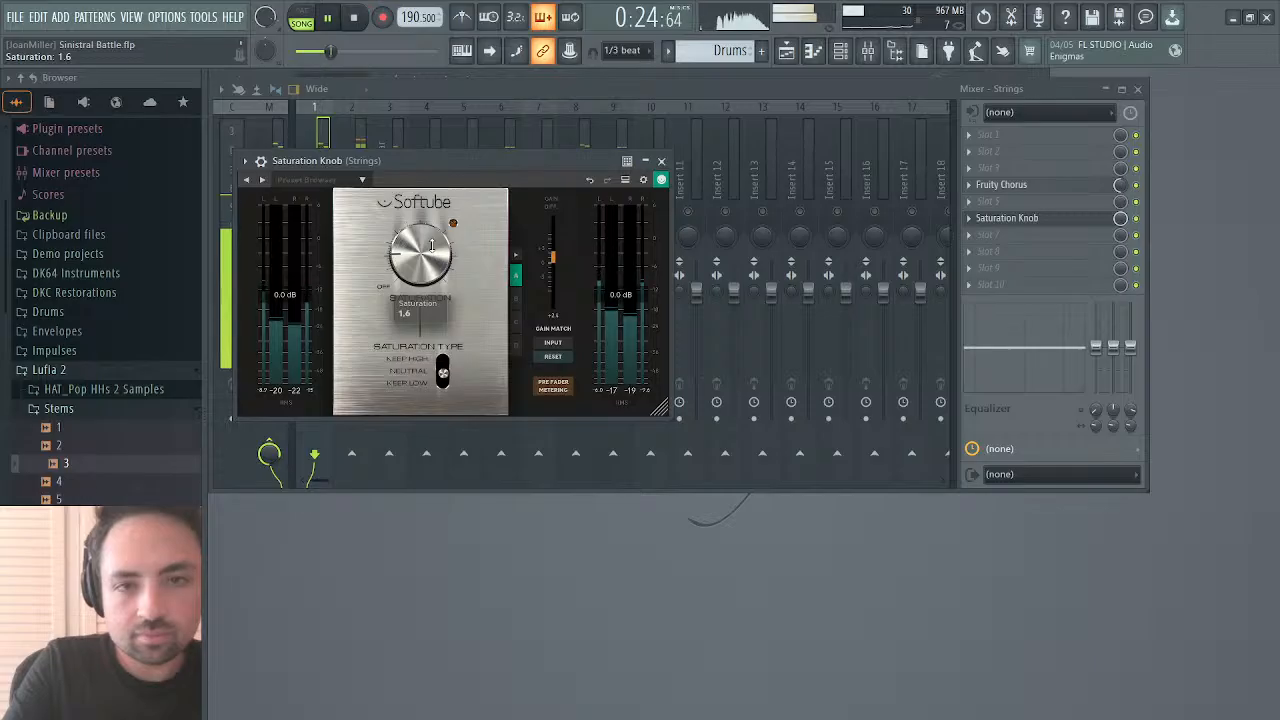
left_click(661, 161)
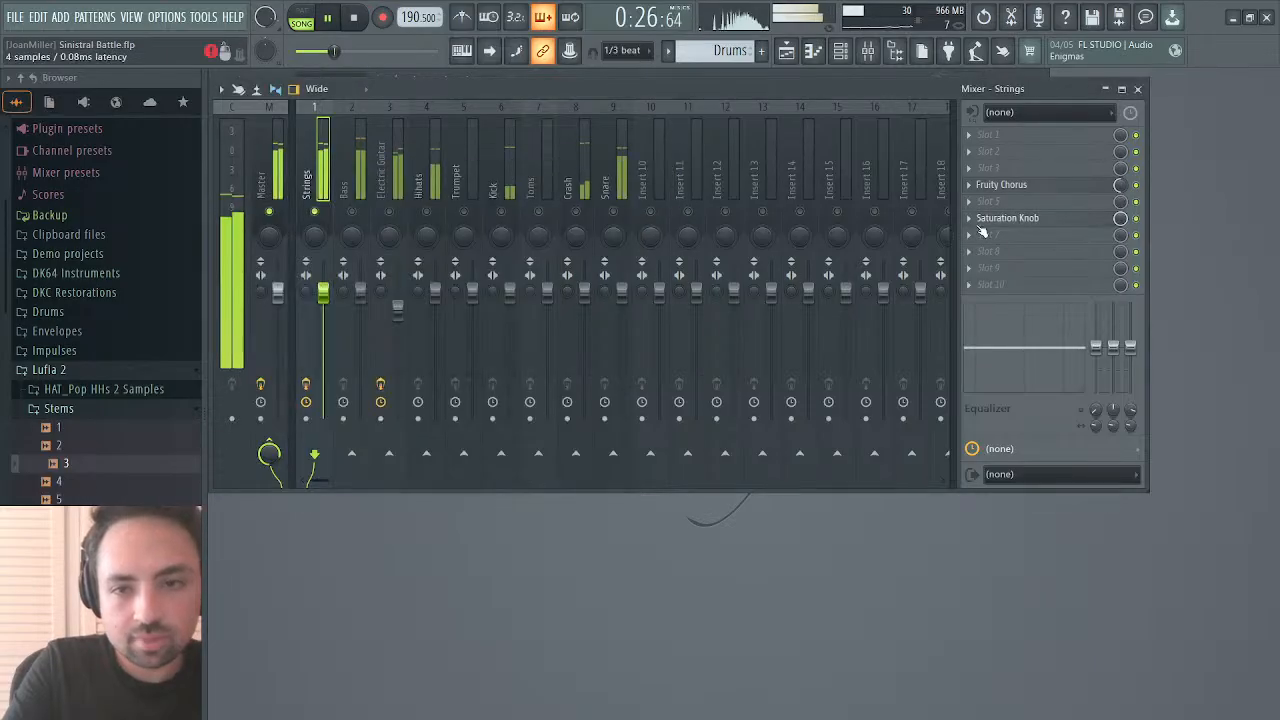
left_click(1005, 218)
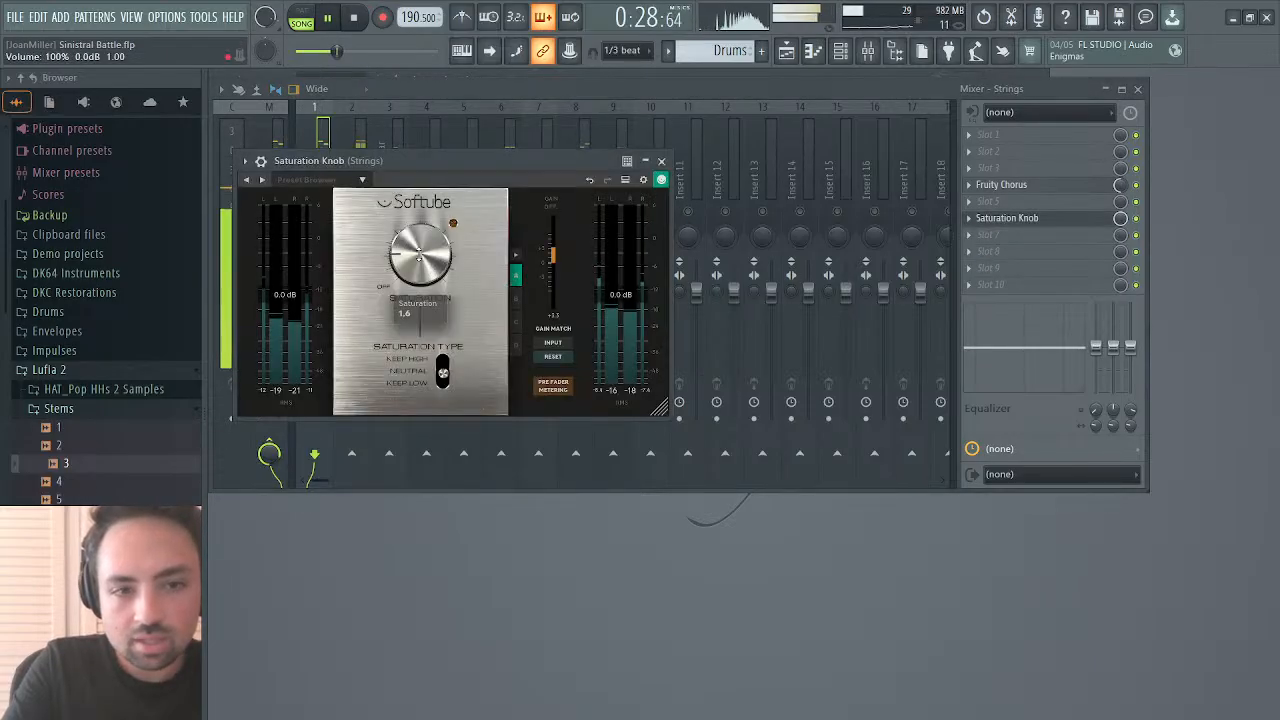
left_click_drag(432, 275, 432, 285)
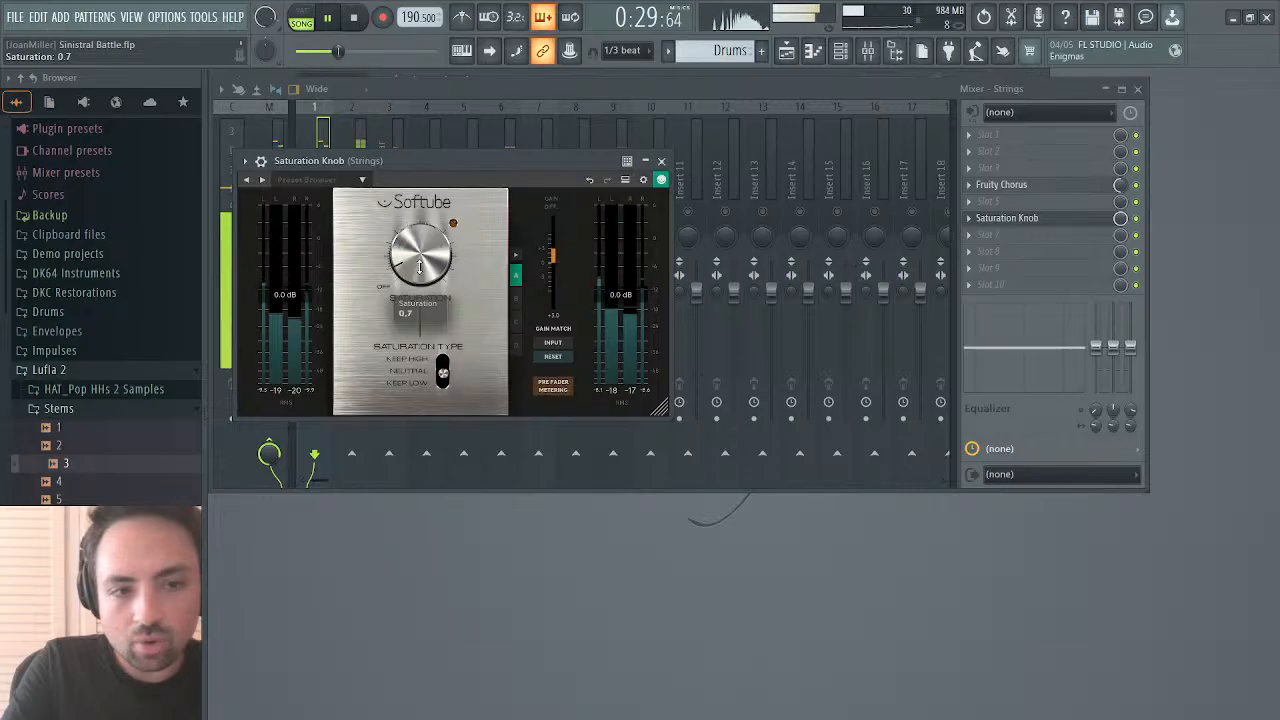
left_click(661, 161)
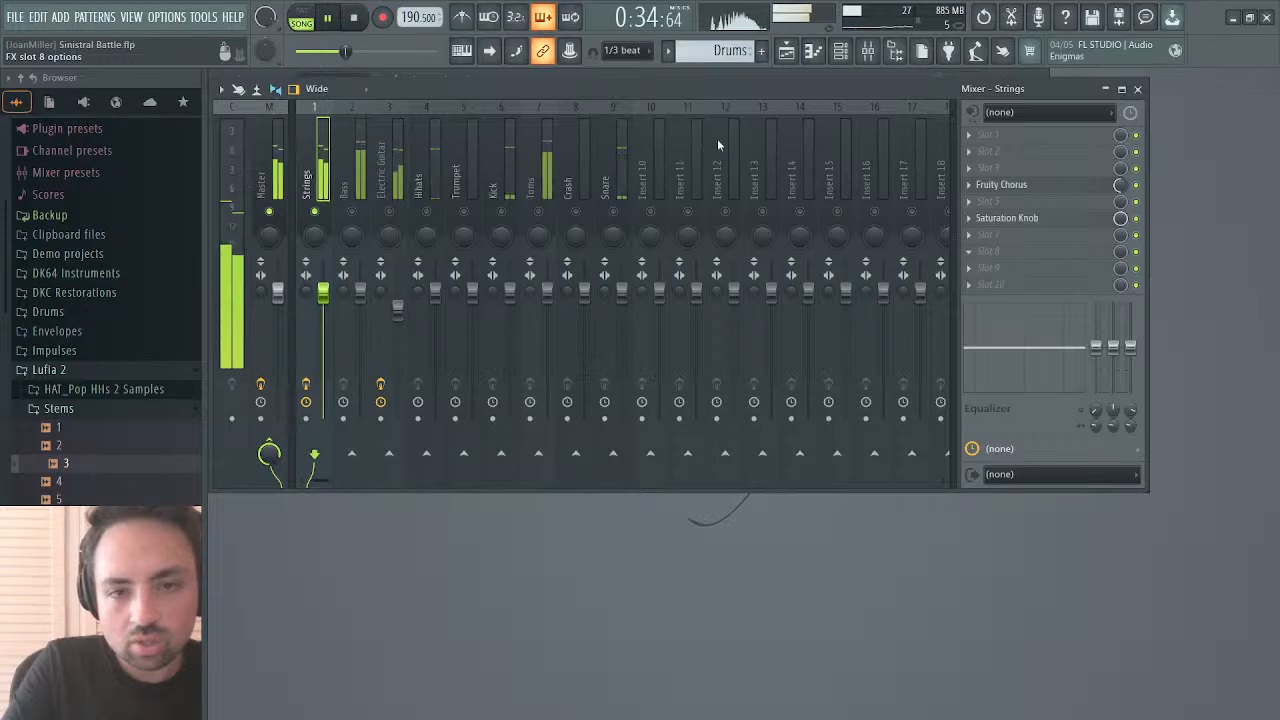
Step: Load La Petite Excite into Strings slot 8, set High to about 0.79 dB and close the plugin window
mouse_move(534, 266)
left_mouse_down()
mouse_move(542, 244)
mouse_move(535, 262)
left_mouse_up()
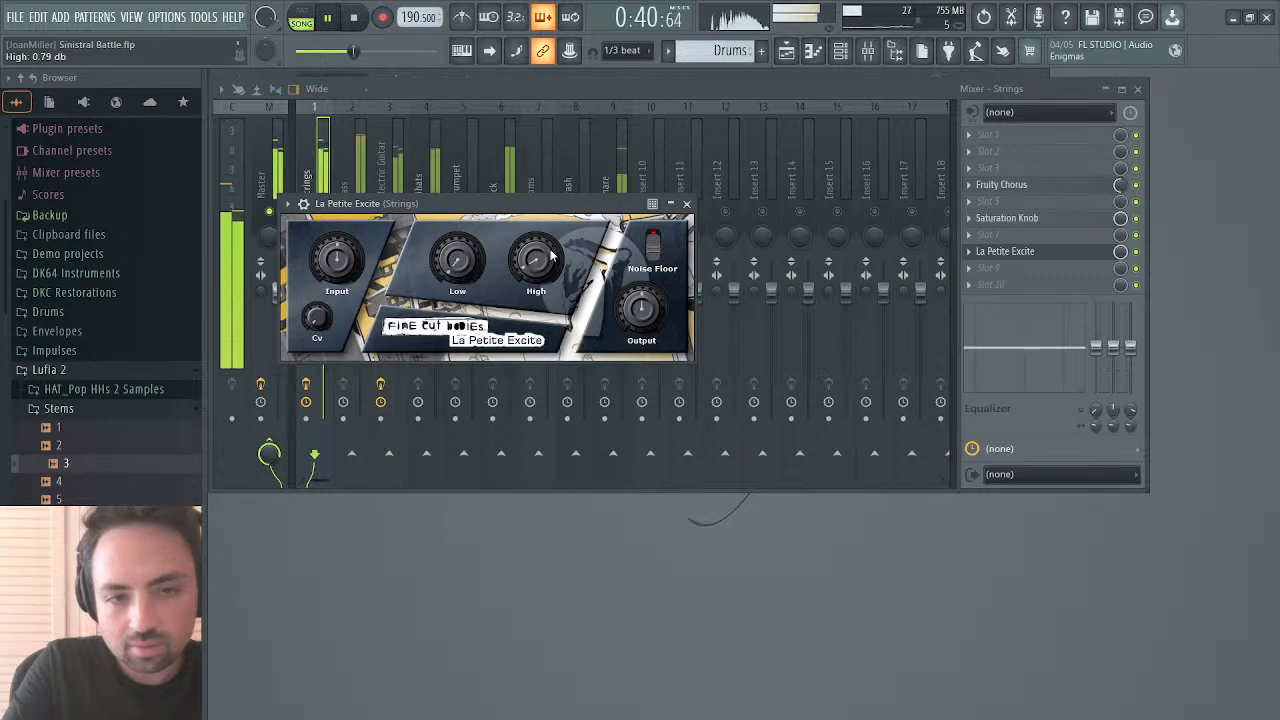
left_click(686, 203)
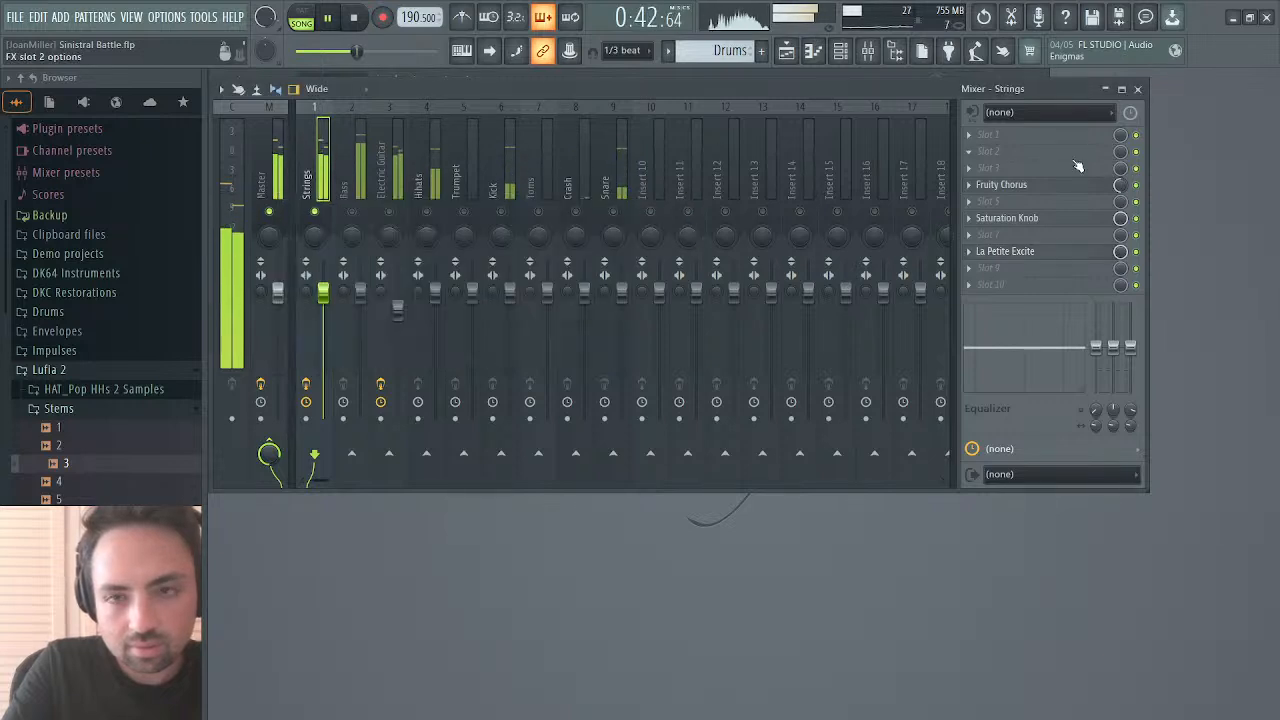
Step: Look at the Snare notes in the piano roll, switch the active pattern to Strings and return to the mixer
left_click(1137, 88)
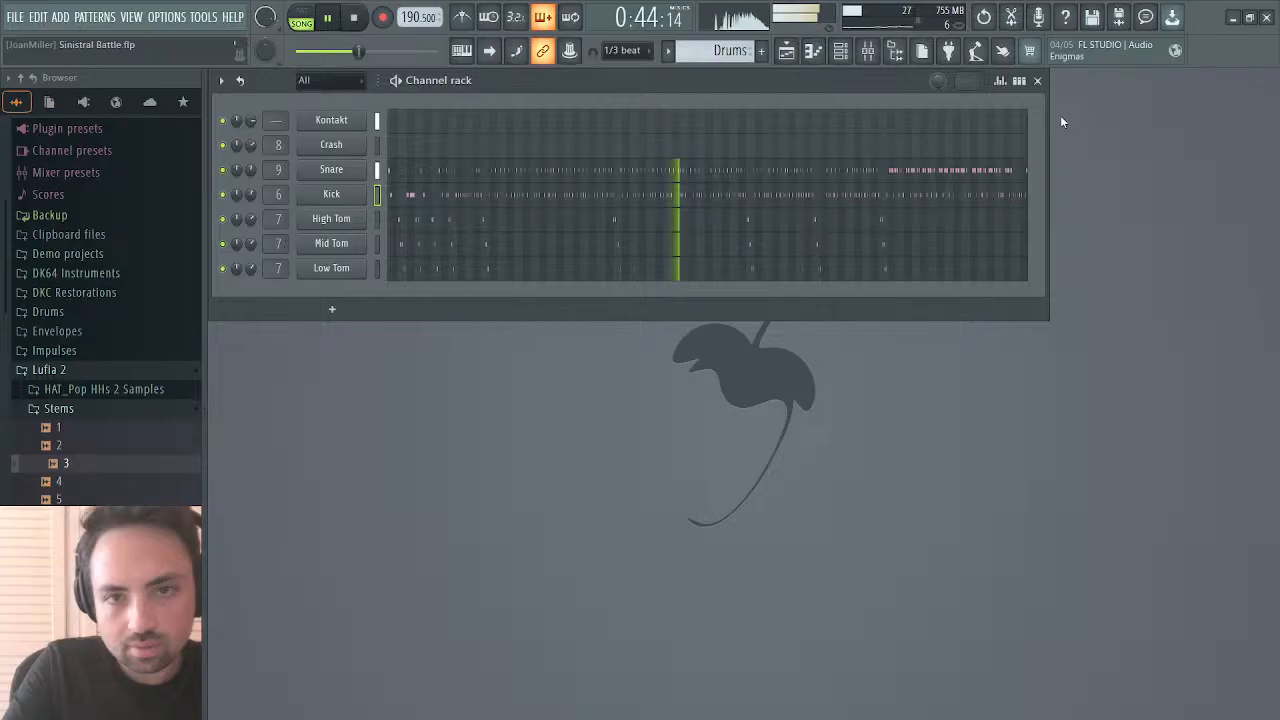
left_click(666, 167)
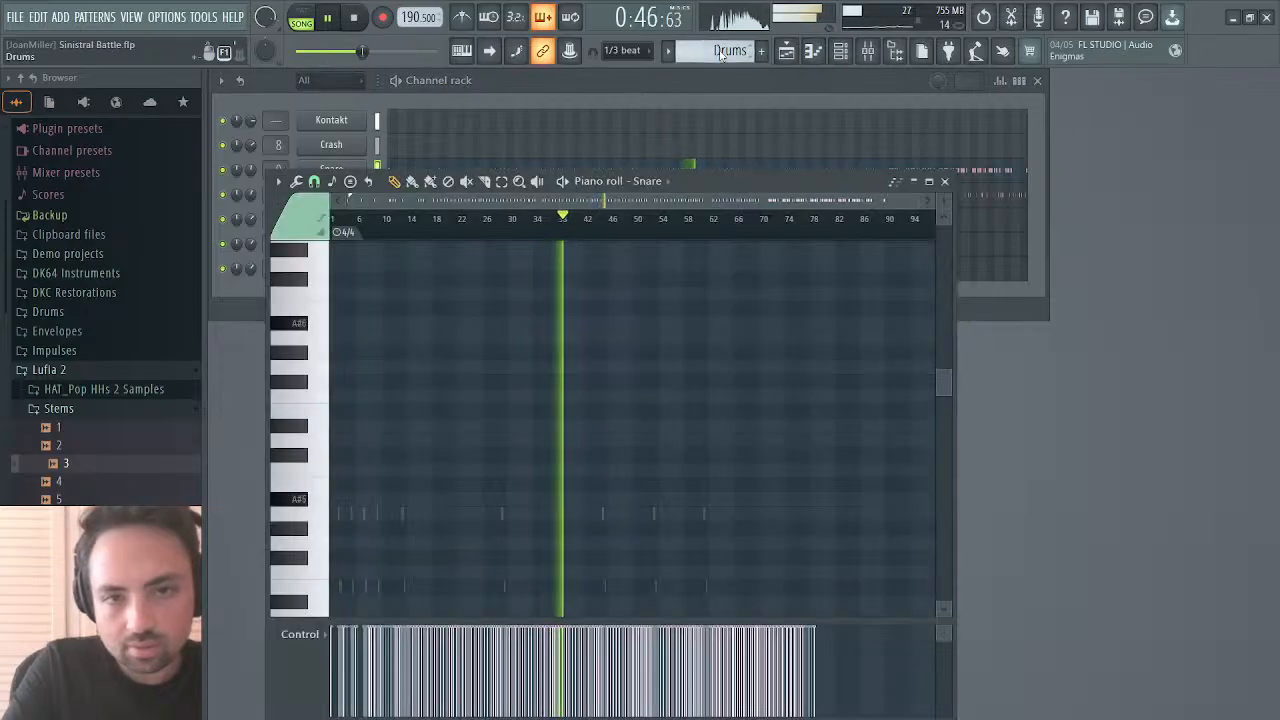
scroll(744, 61, "down", 1)
left_click(945, 182)
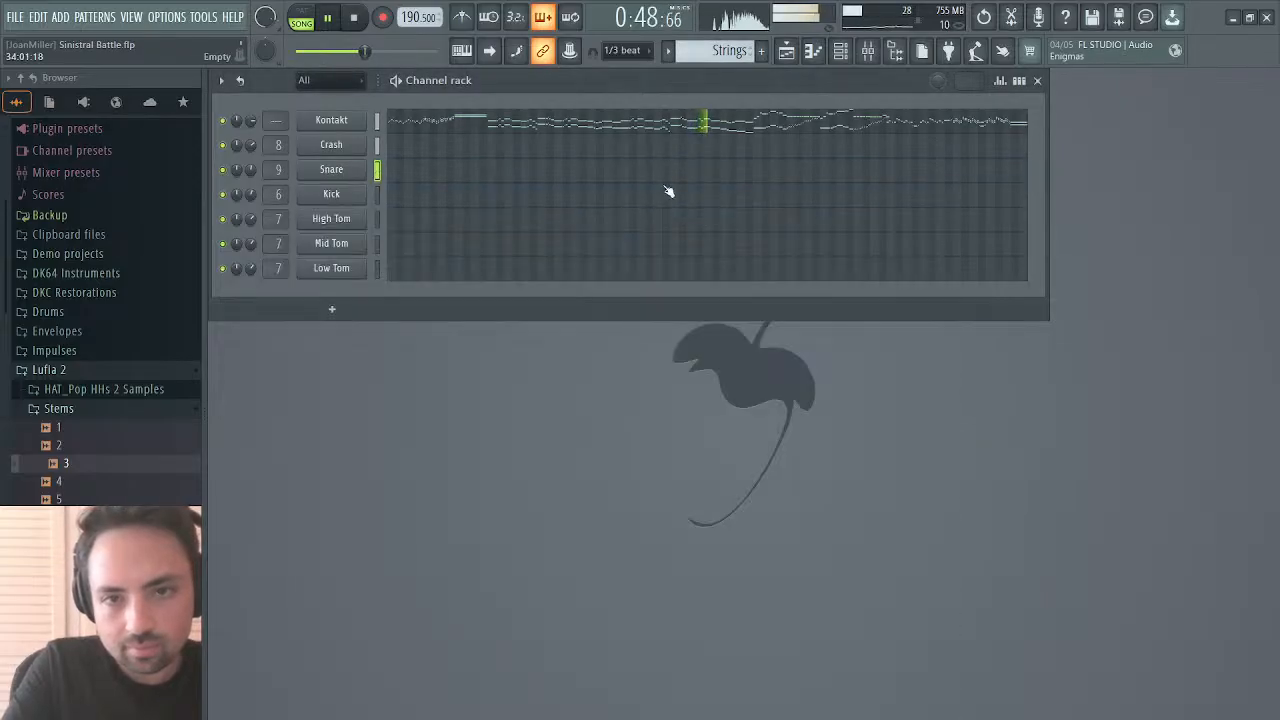
left_click(868, 51)
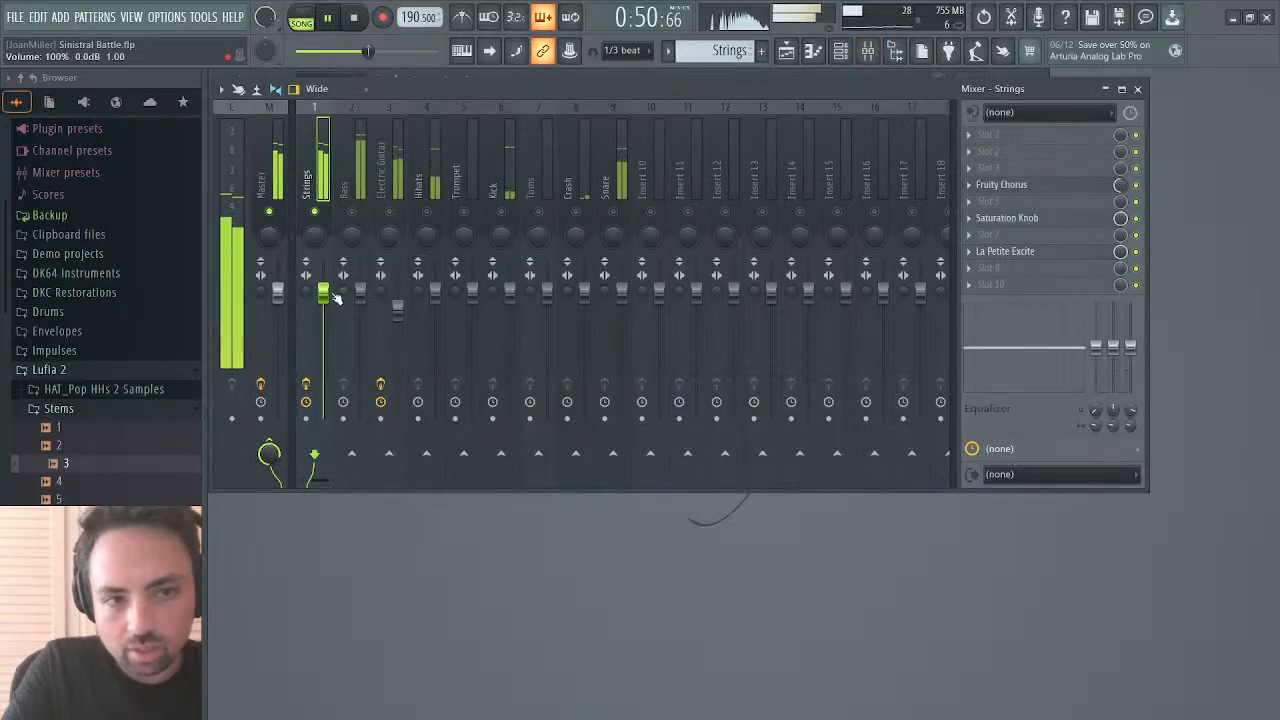
Step: Lower the Strings track's volume slightly and set its stereo separation to 50% separated, replaying the song to compare
left_click_drag(323, 292, 323, 303)
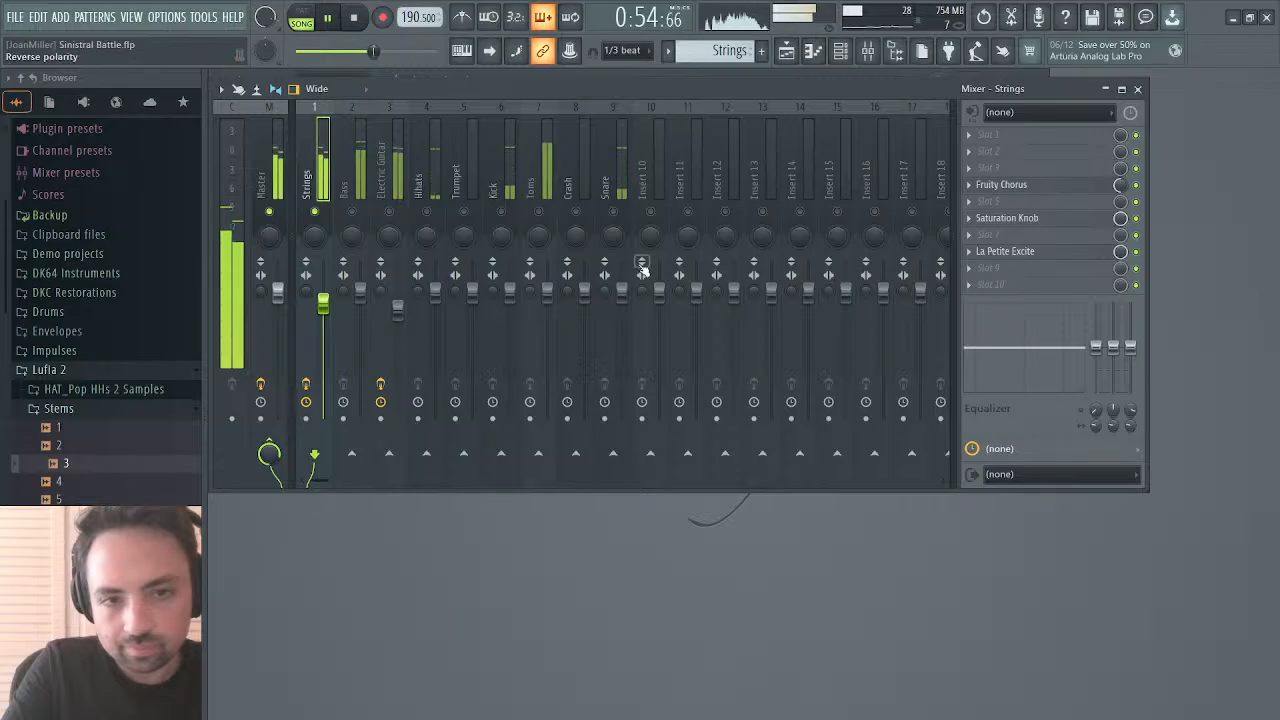
key("space")
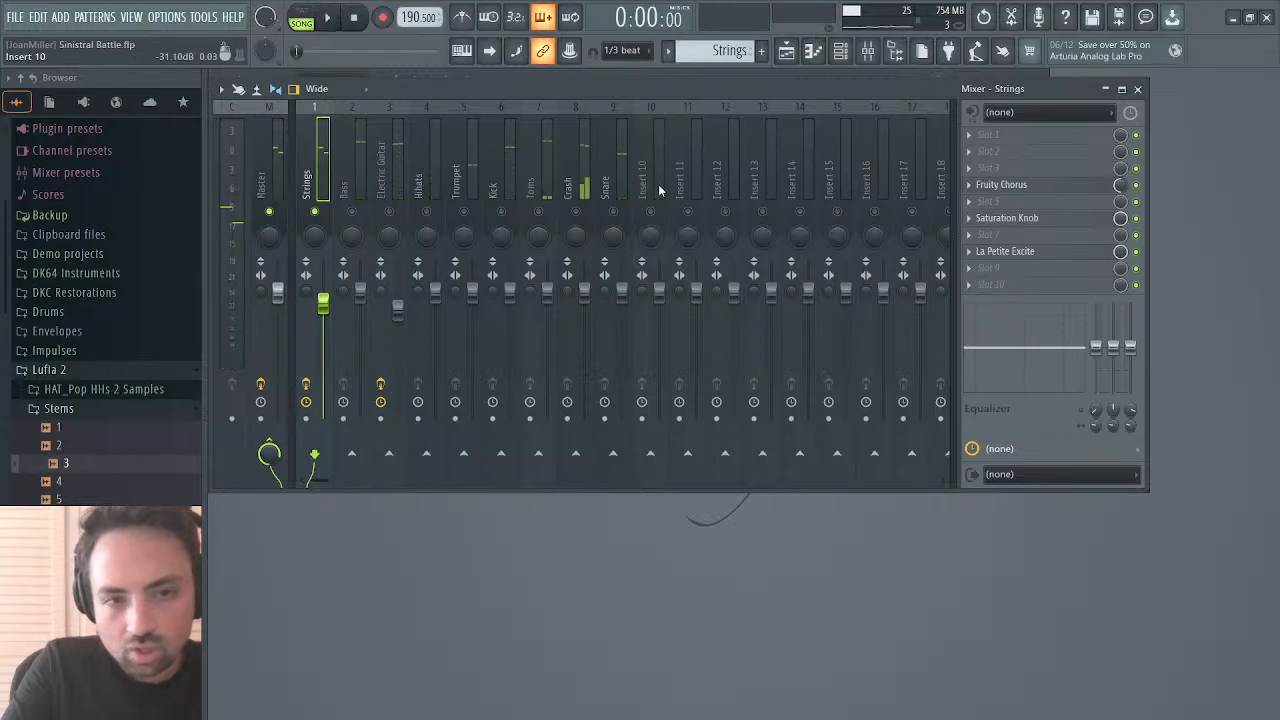
key("space")
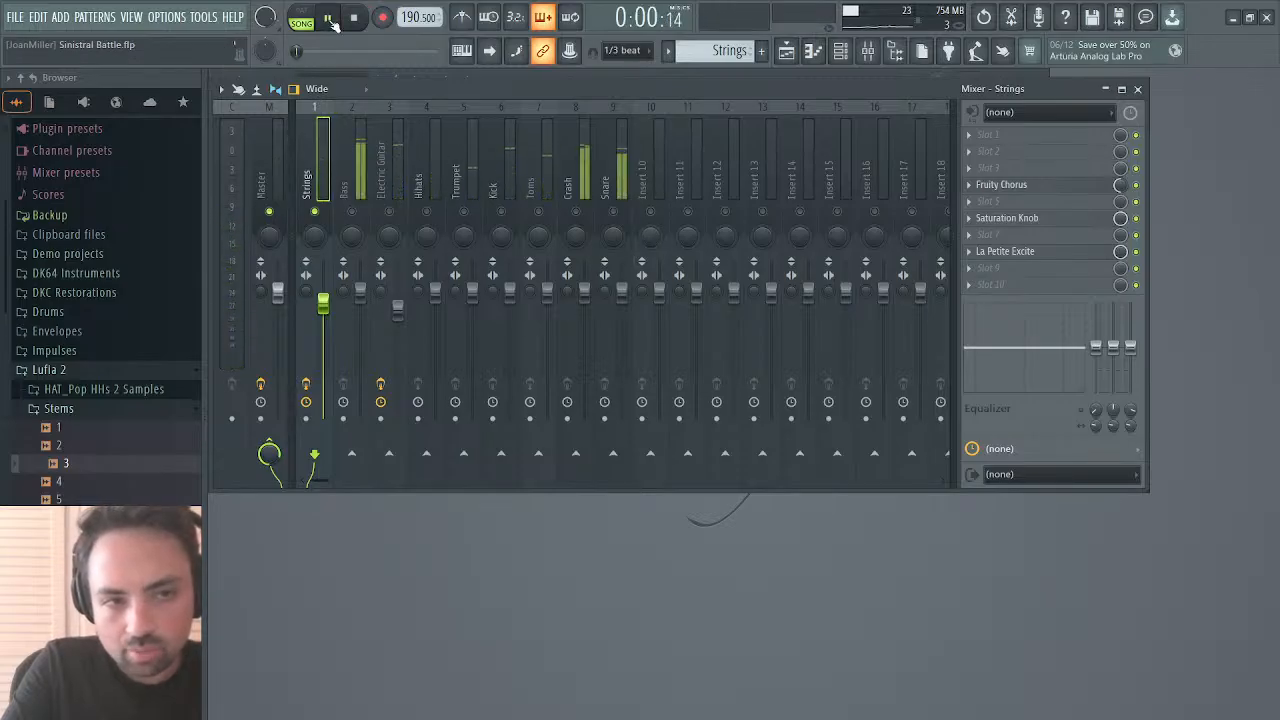
left_click_drag(306, 291, 306, 323)
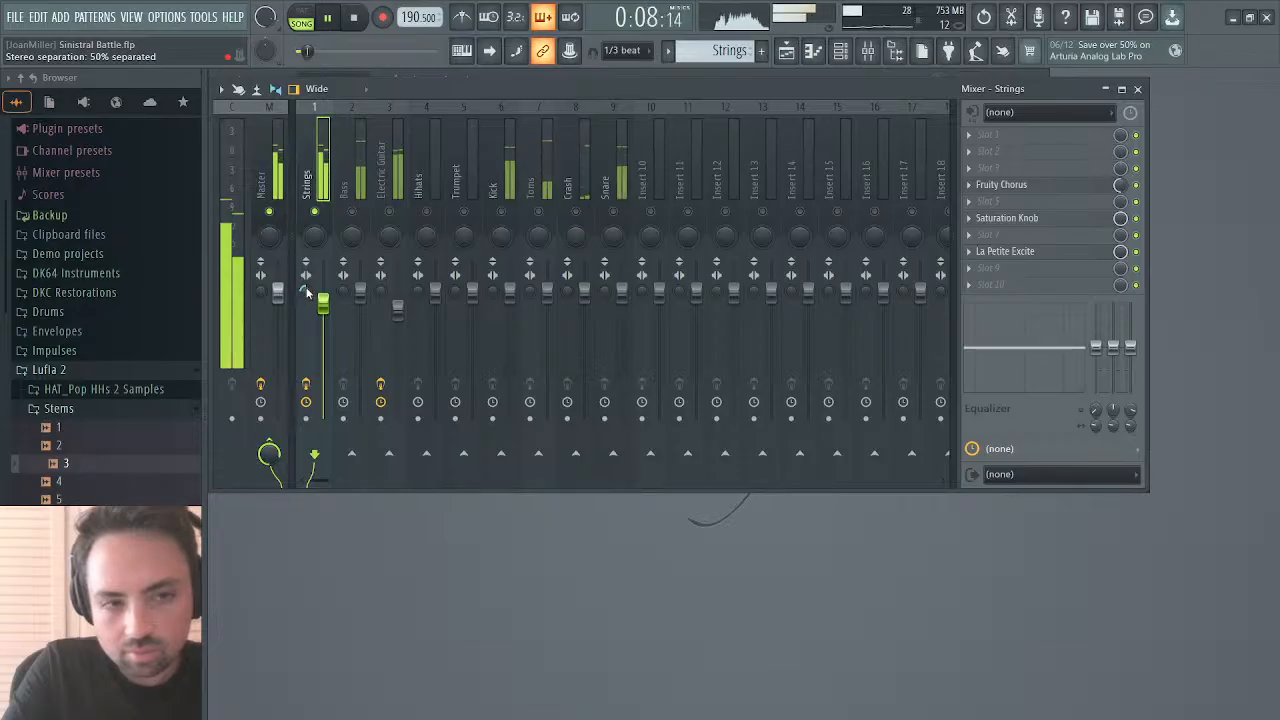
key("space")
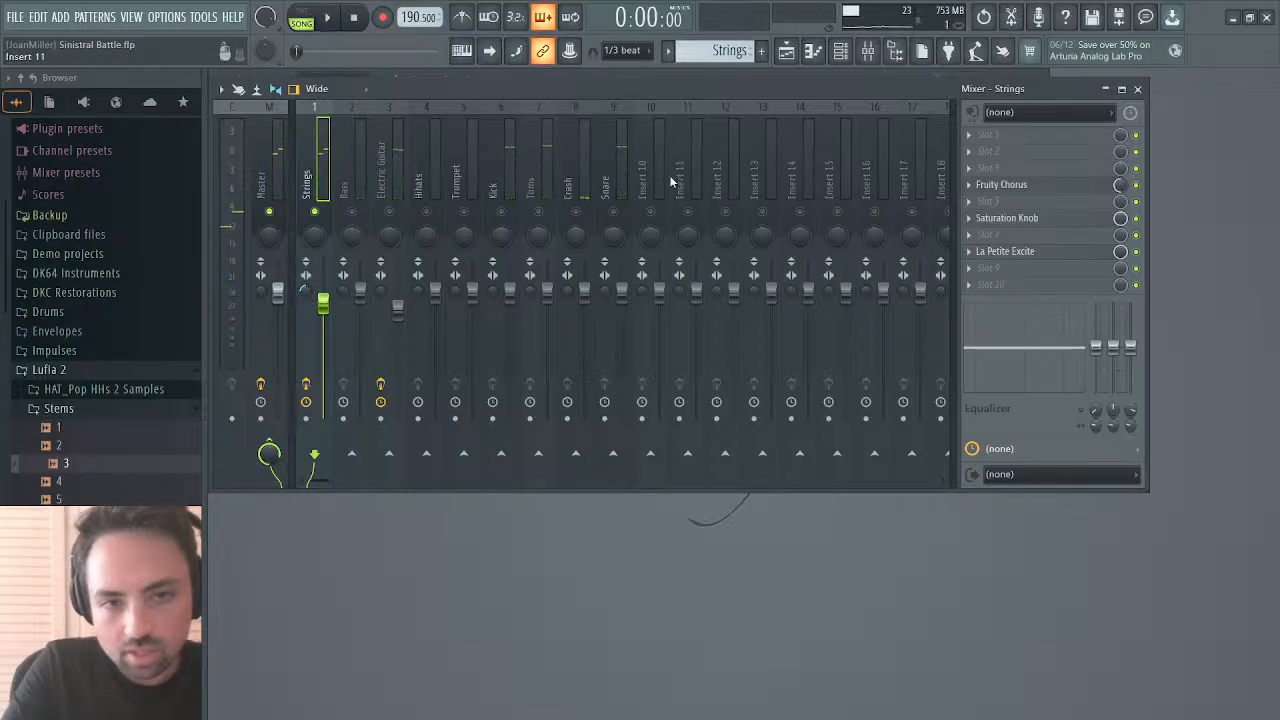
Step: Dock mixer tracks Insert 10 and Insert 11 in the mixer's right-hand group, playing the song briefly in between
left_click(667, 182)
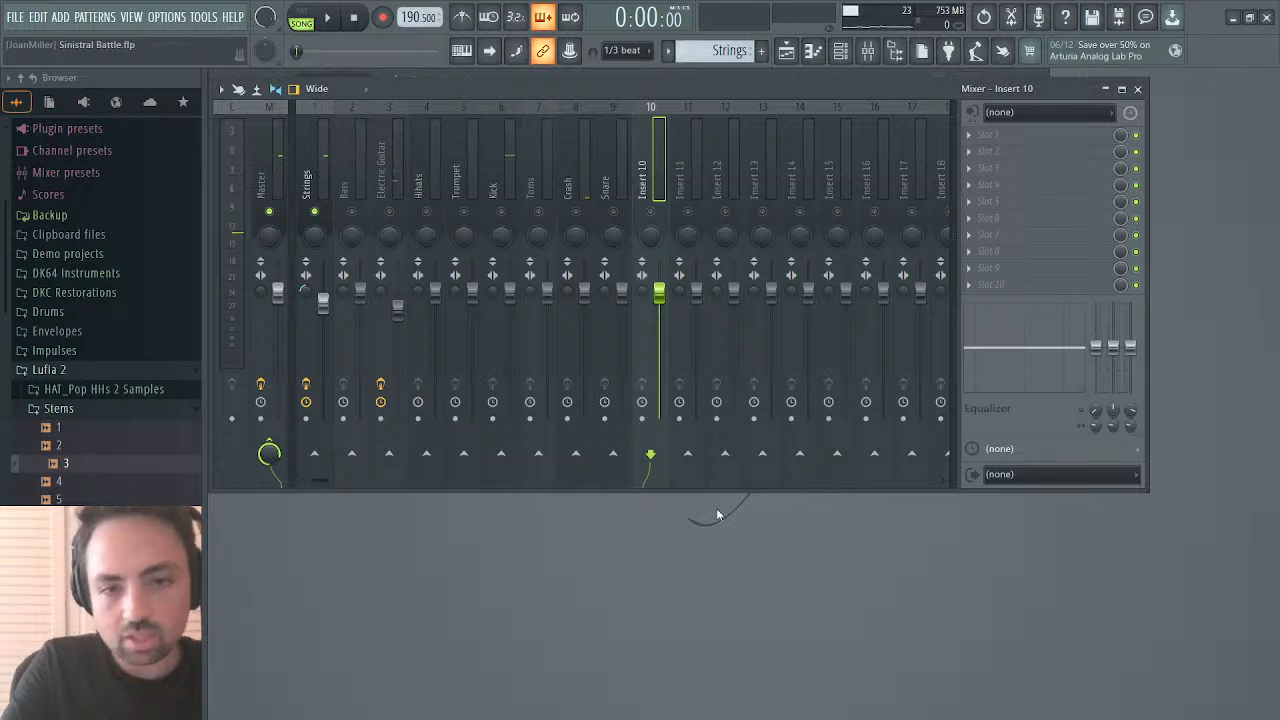
key("ctrl+shift+Right")
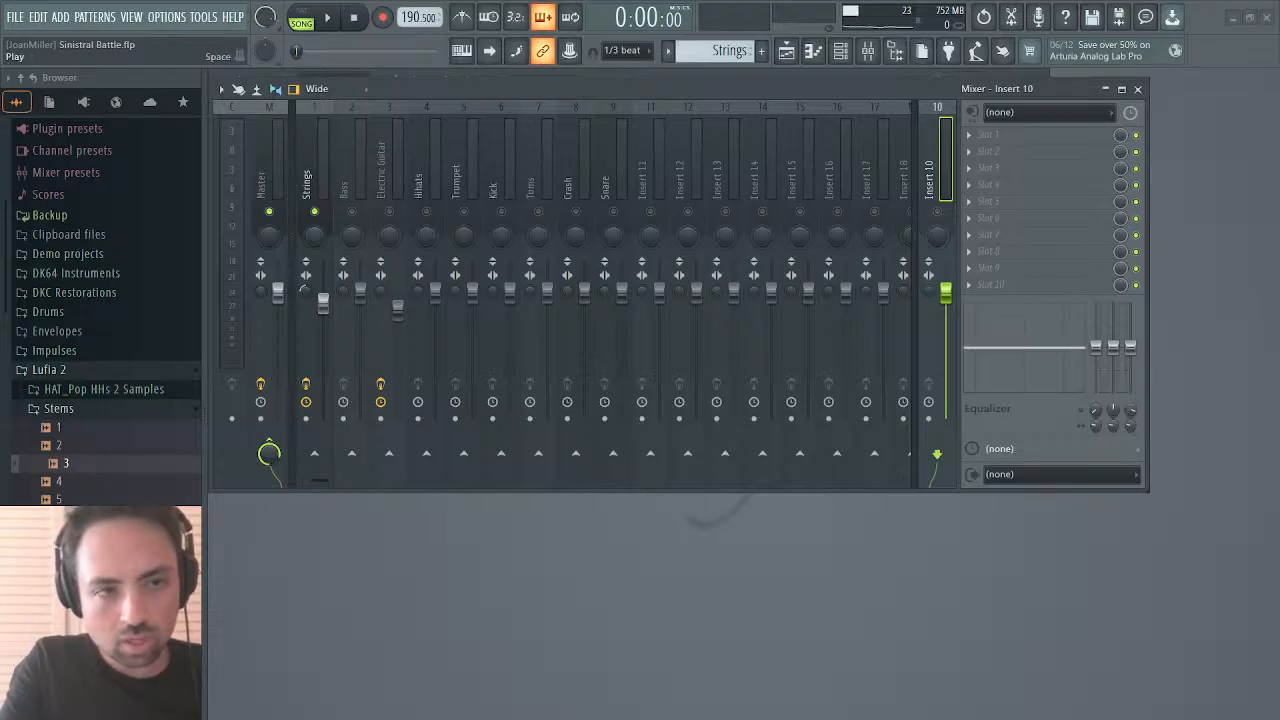
key("space")
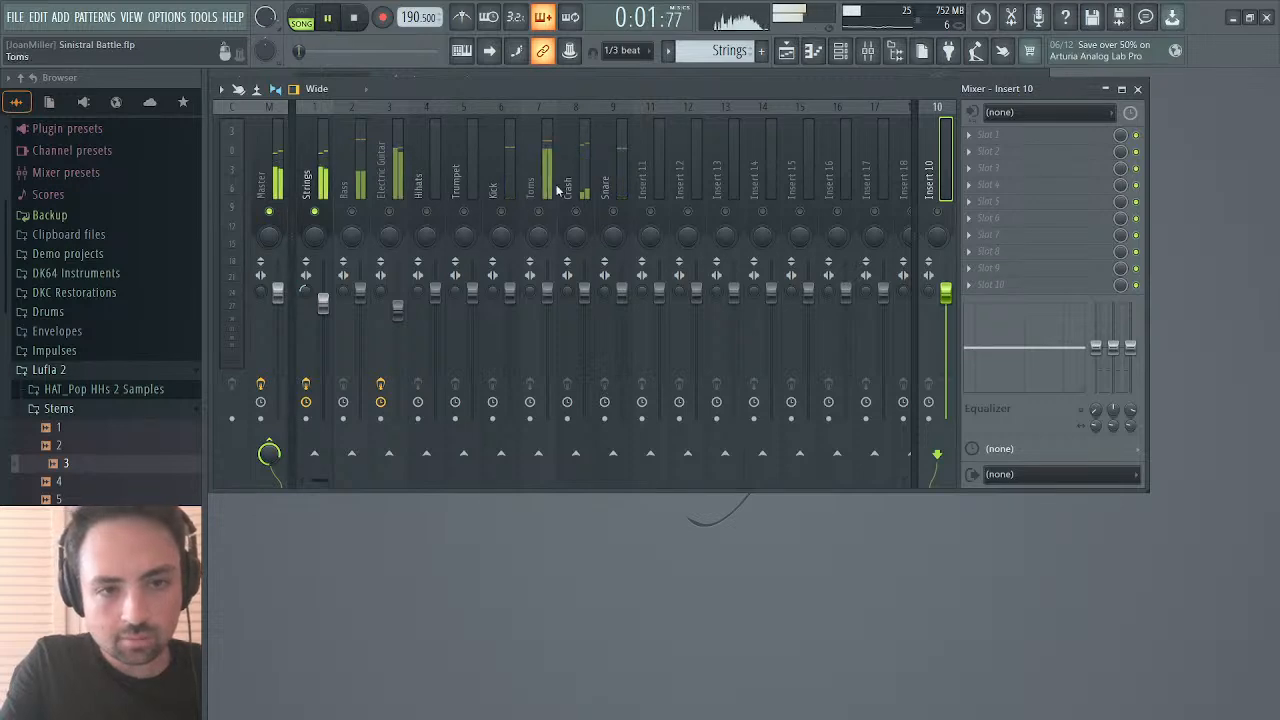
key("space")
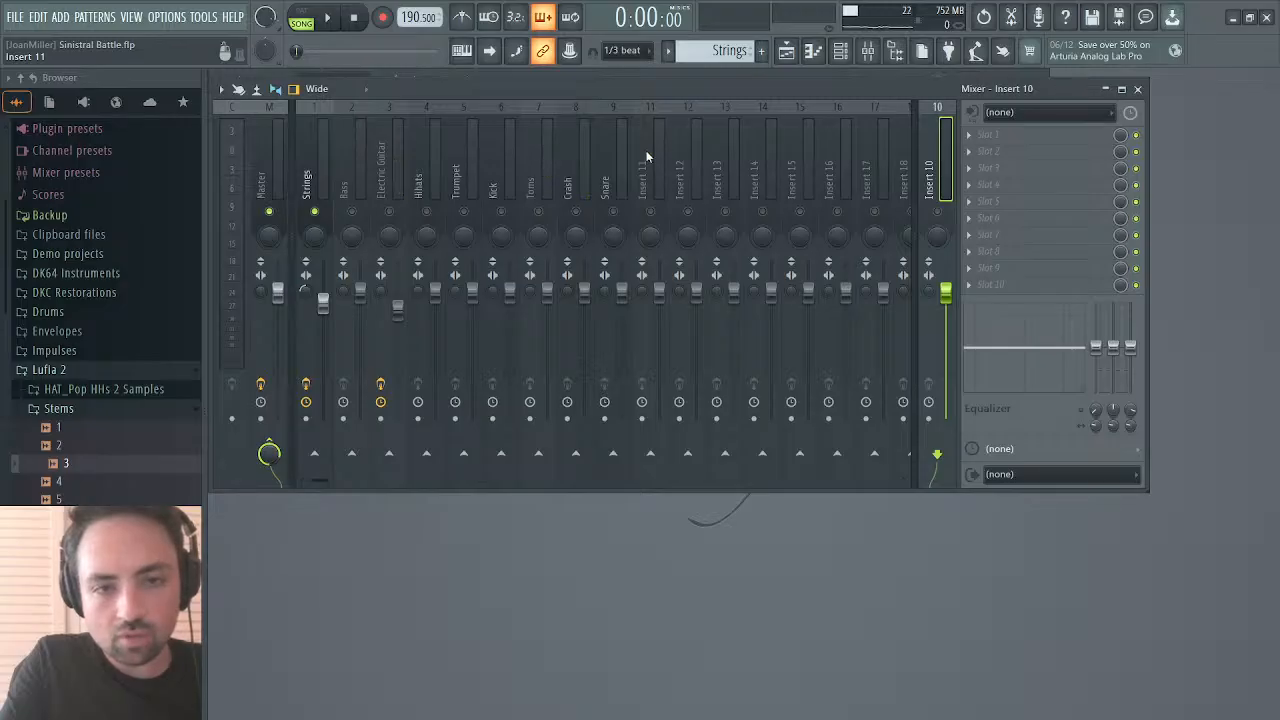
left_click(646, 157)
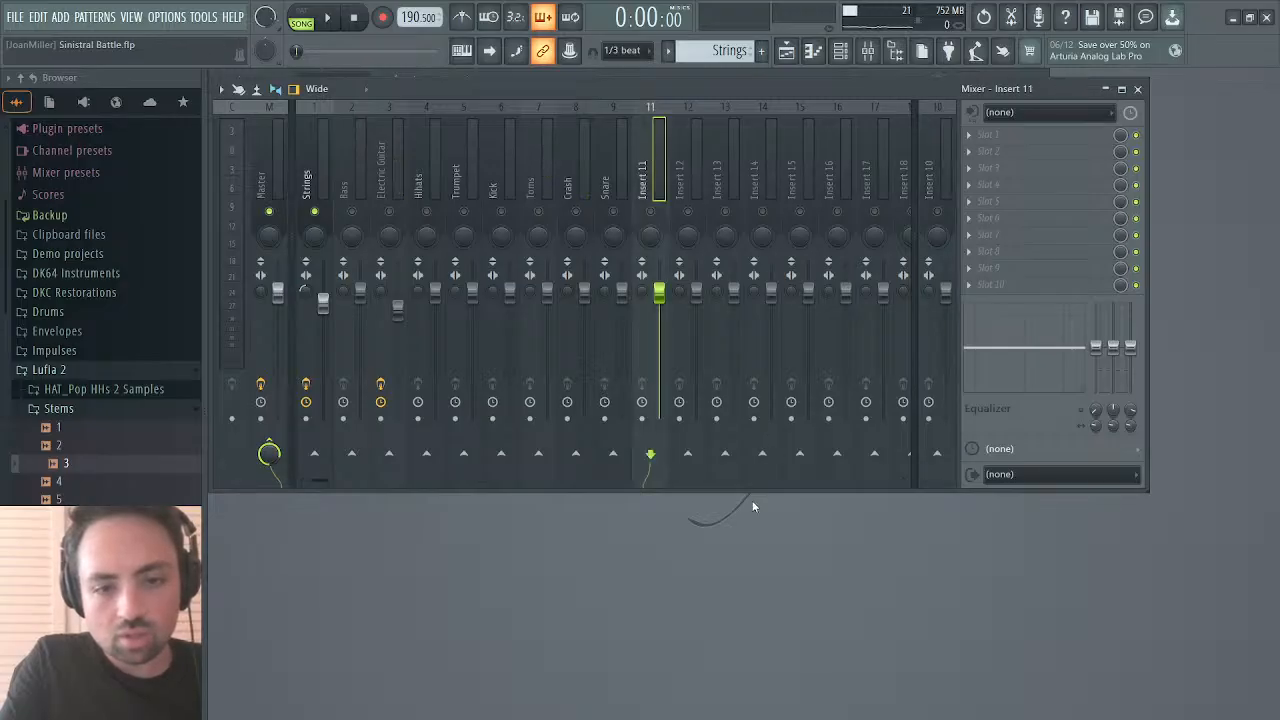
left_click(861, 540)
Step: Rename the docked mixer tracks 10 and 11 as Lots of Reverb and Not Much Reverb
left_click(909, 176)
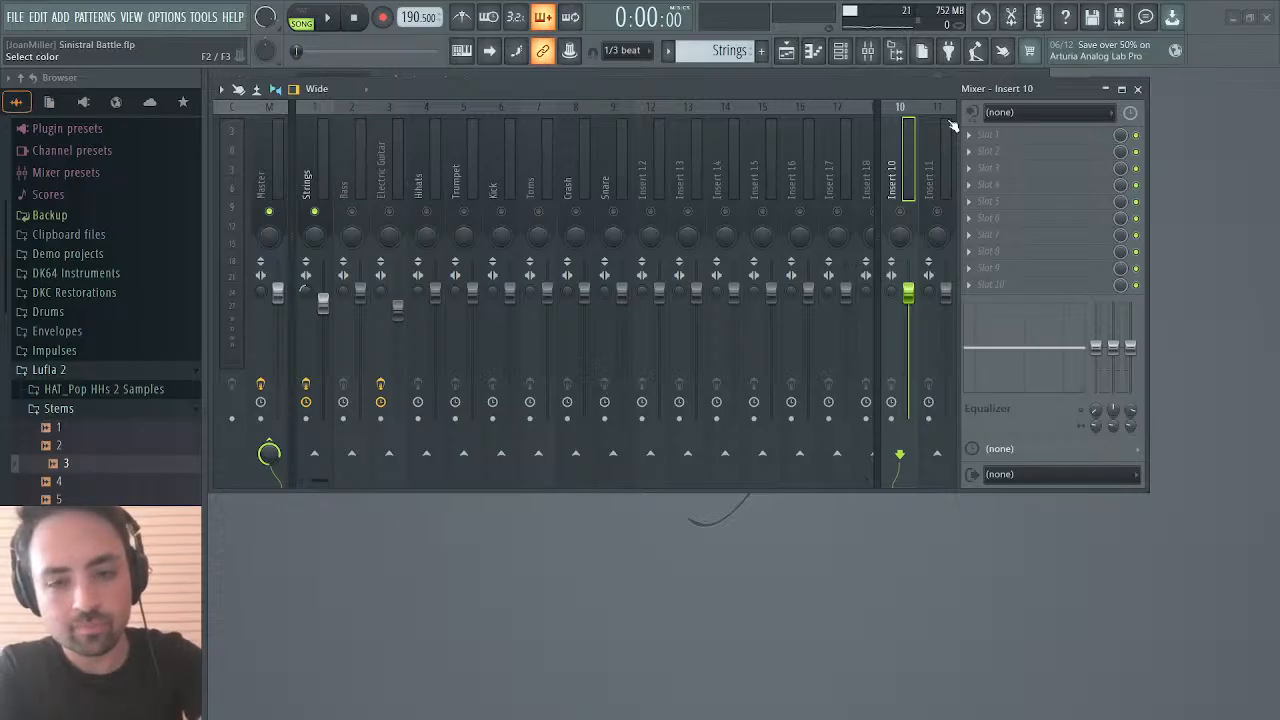
left_click(930, 160)
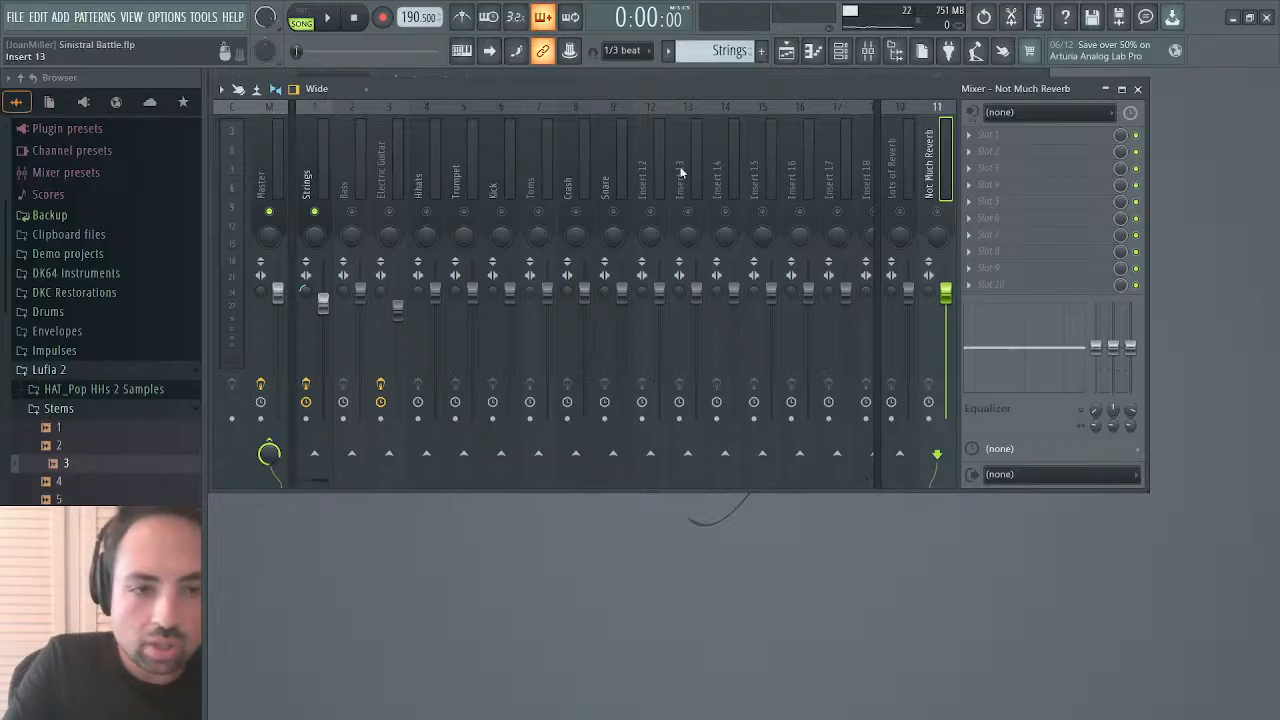
Step: Unsolo the Strings track so all tracks are enabled, and route Strings to the Lots of Reverb track
left_click(316, 168)
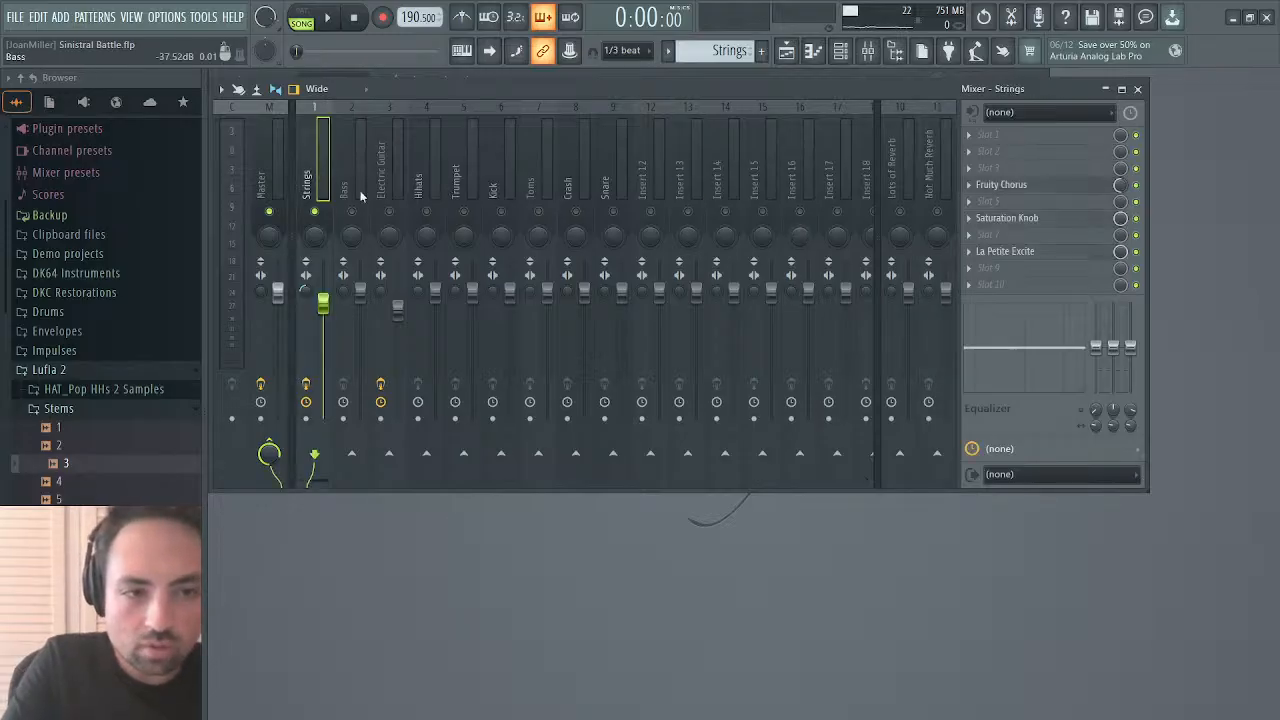
left_click(350, 190)
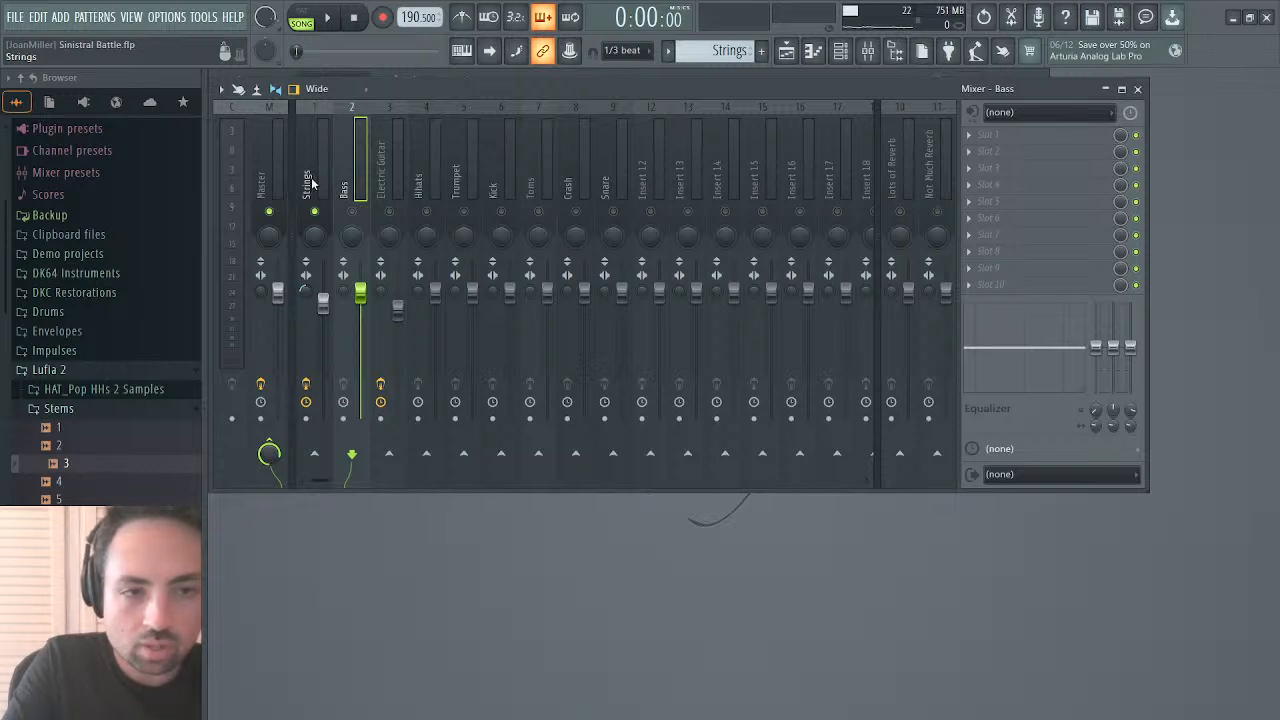
right_click(316, 212)
left_click(323, 196)
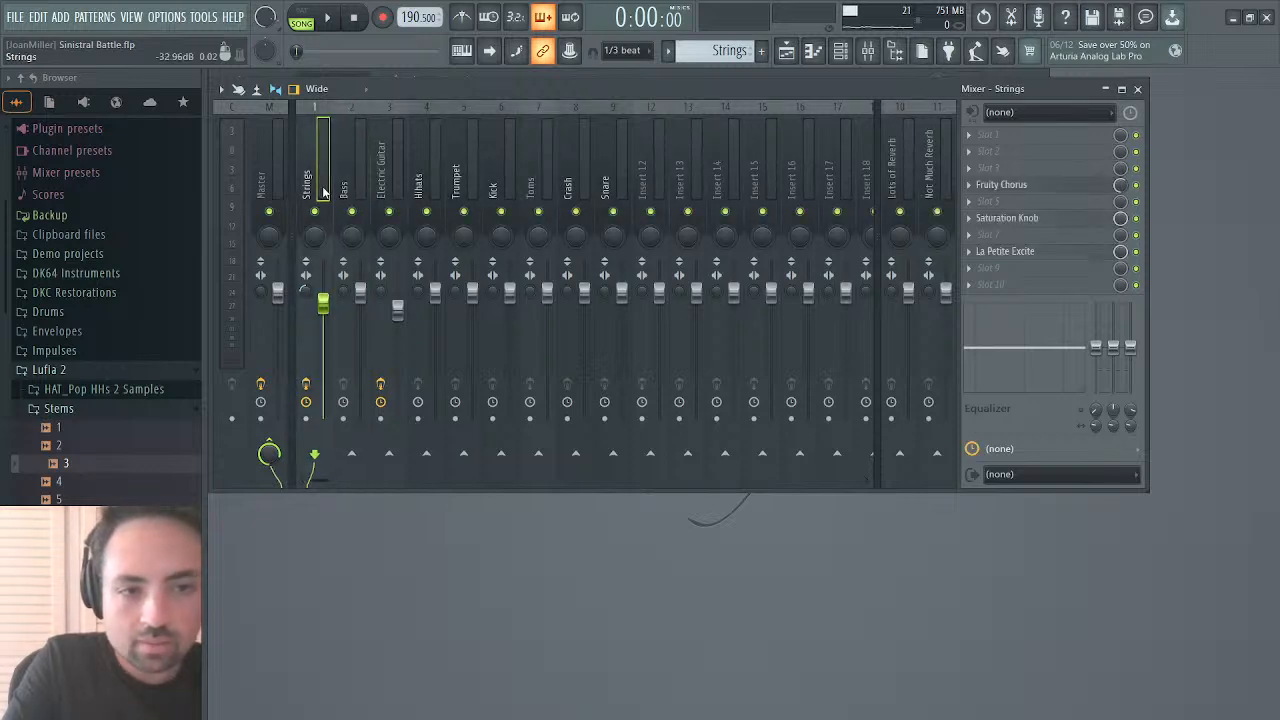
left_click(920, 465)
Step: Load Raum into slot 5 of Lots of Reverb with mix at 24.0%, and play the song with Strings soloed
left_click(911, 166)
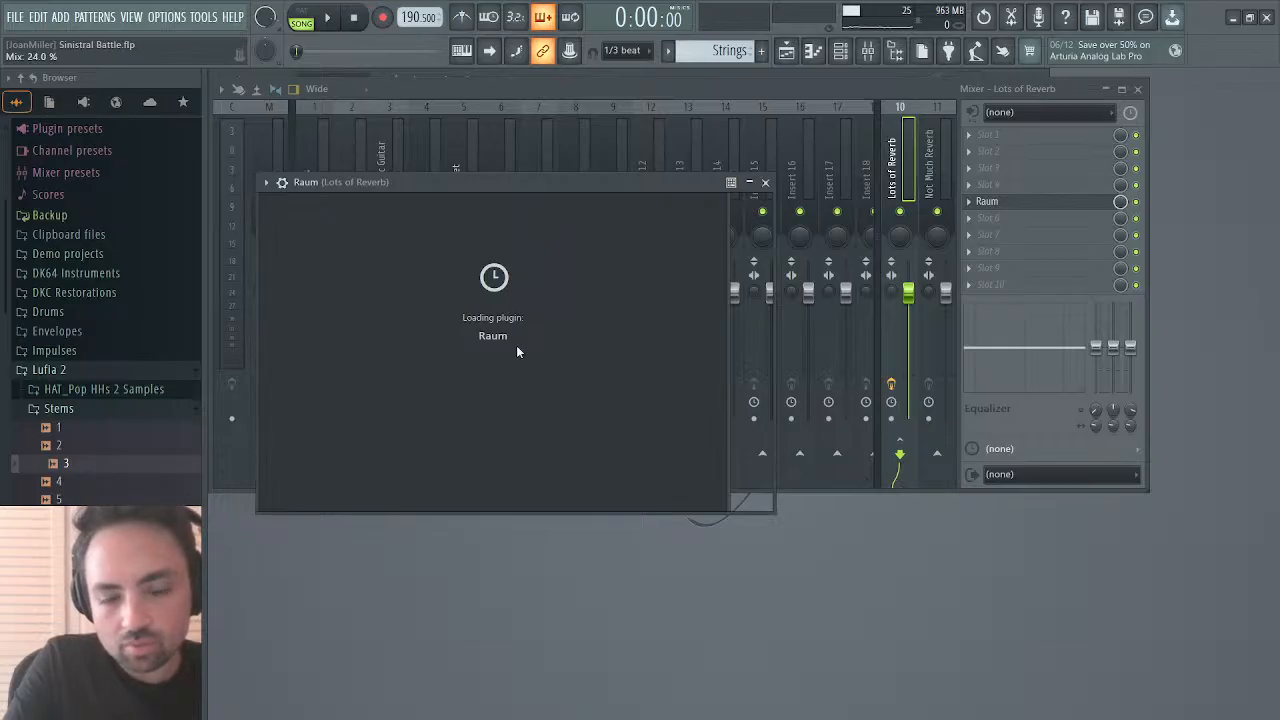
left_click(328, 17)
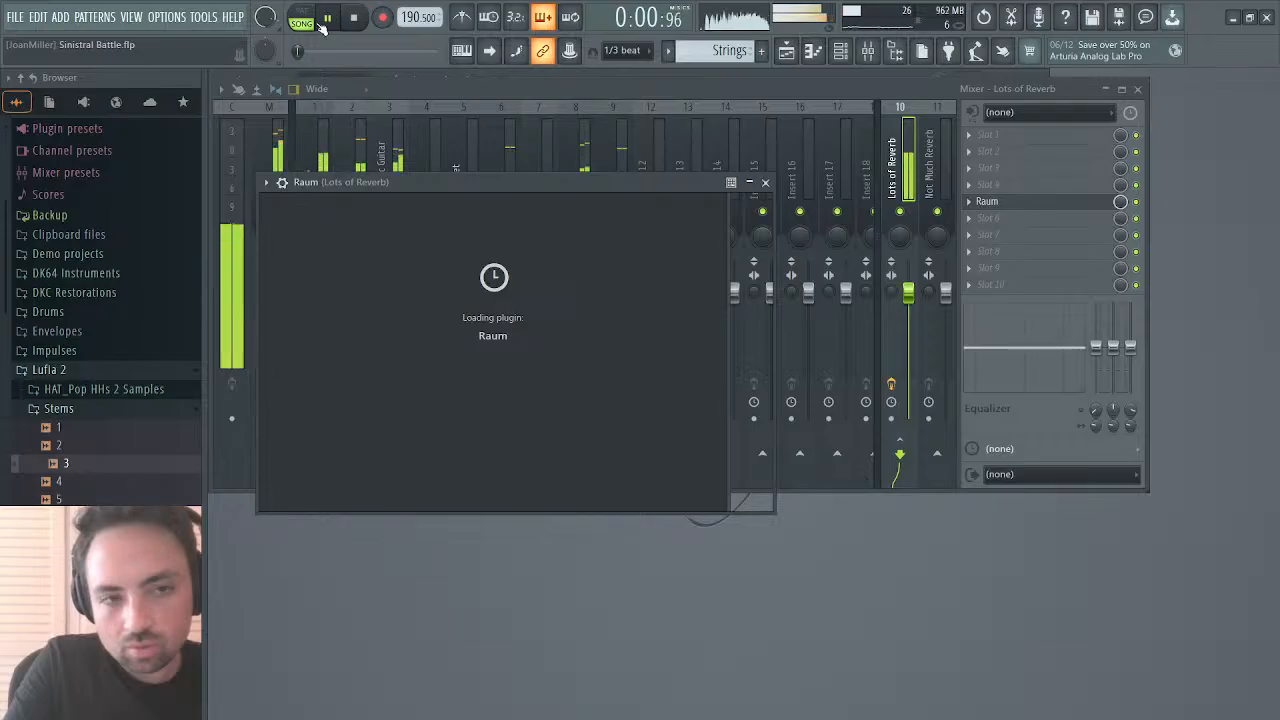
left_click_drag(371, 181, 405, 326)
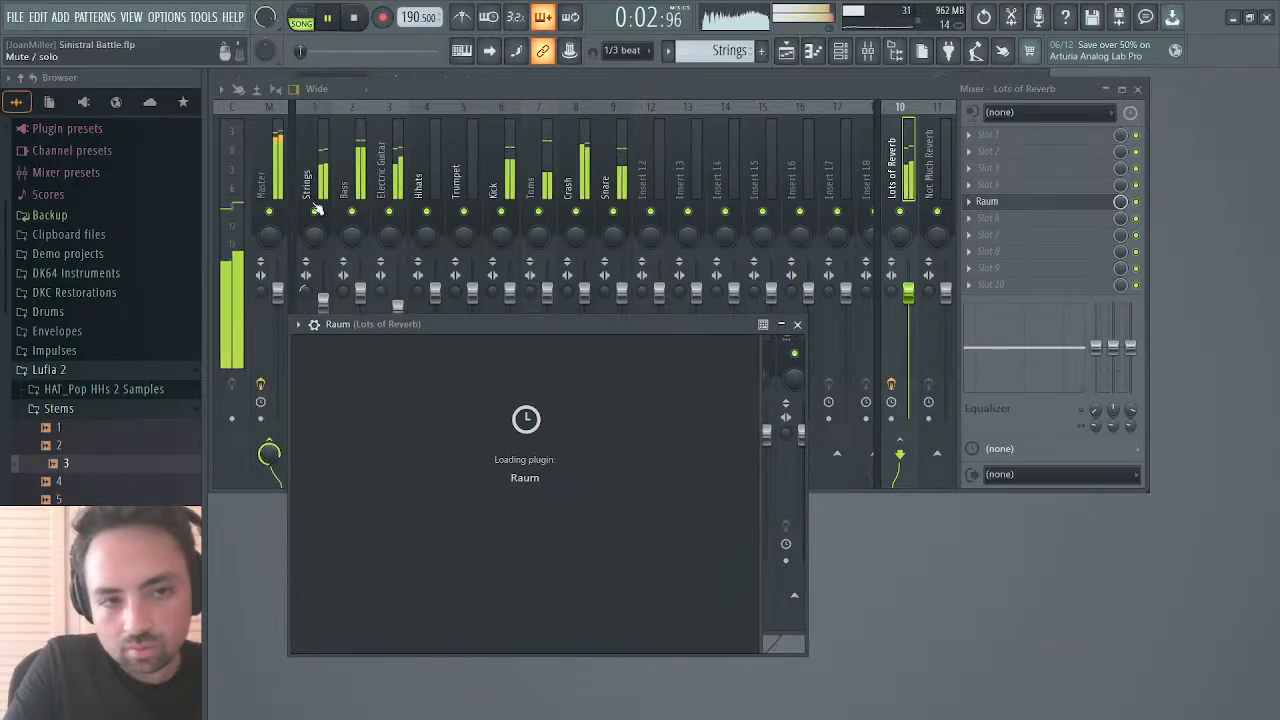
left_click(577, 555)
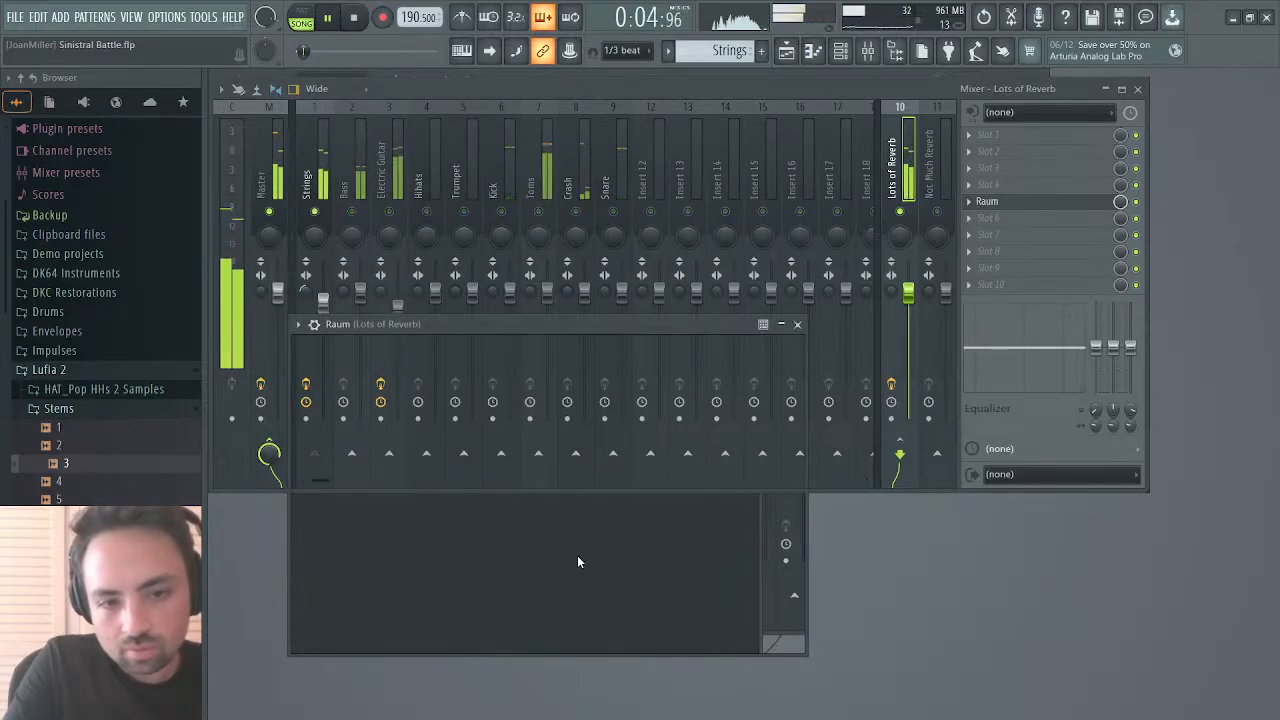
Step: Adjust Raum's decay to about 3.3 s, then restart playback and reduce it to about 2.5 s
mouse_move(683, 506)
left_mouse_down()
mouse_move(696, 470)
mouse_move(702, 512)
left_mouse_up()
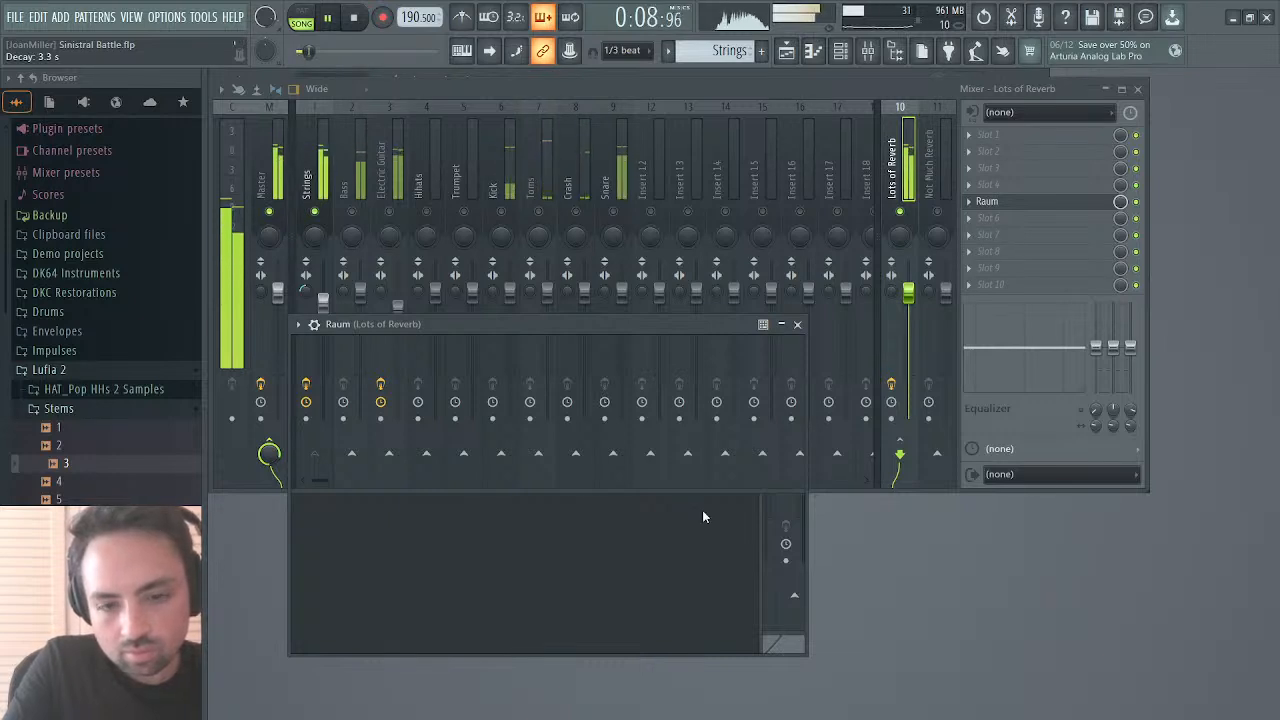
left_click(357, 20)
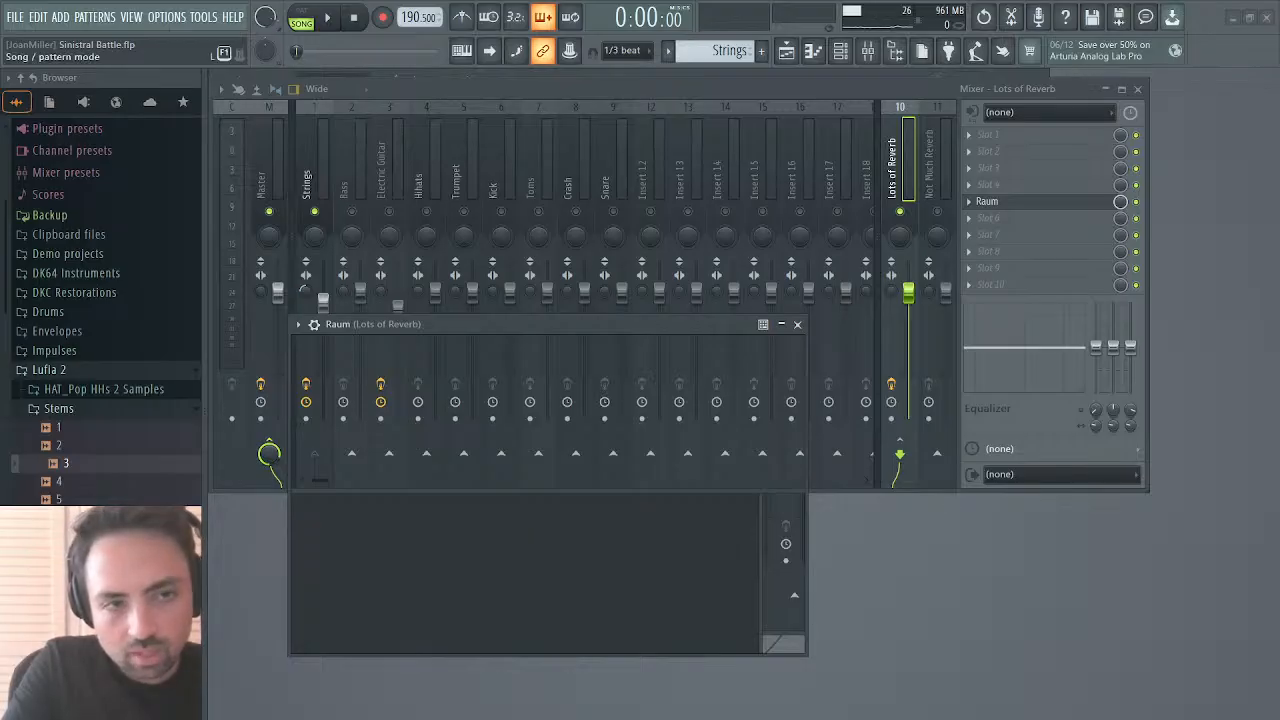
key("space")
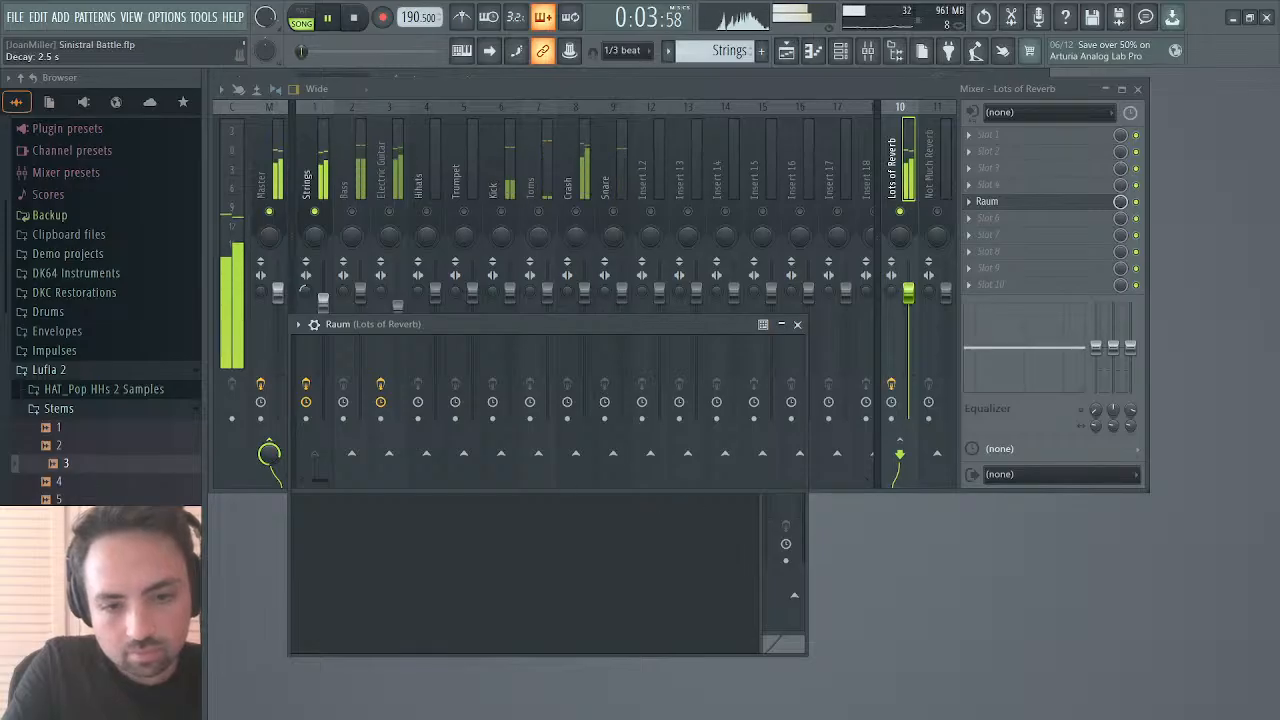
Step: Reduce Raum's decay on Lots of Reverb to about 2.1 s, then pause and resume playback to hear the reverb tail
left_click_drag(700, 506, 700, 501)
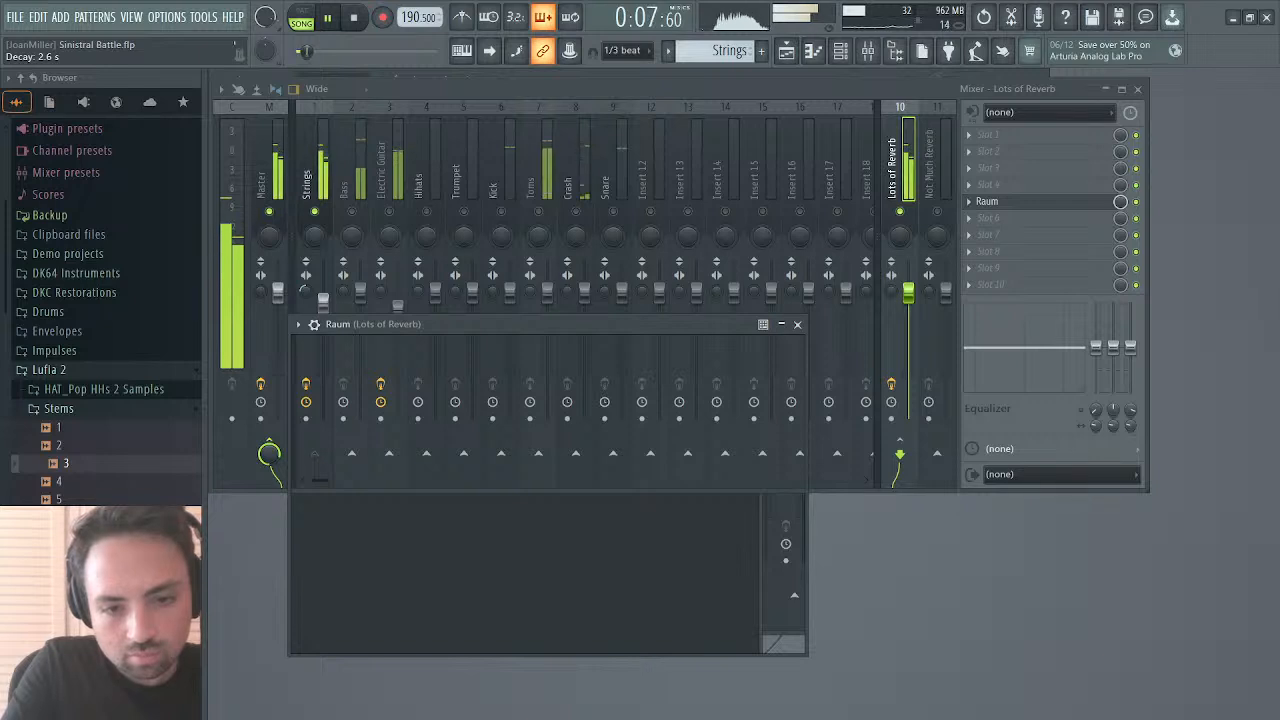
left_click_drag(700, 502, 700, 512)
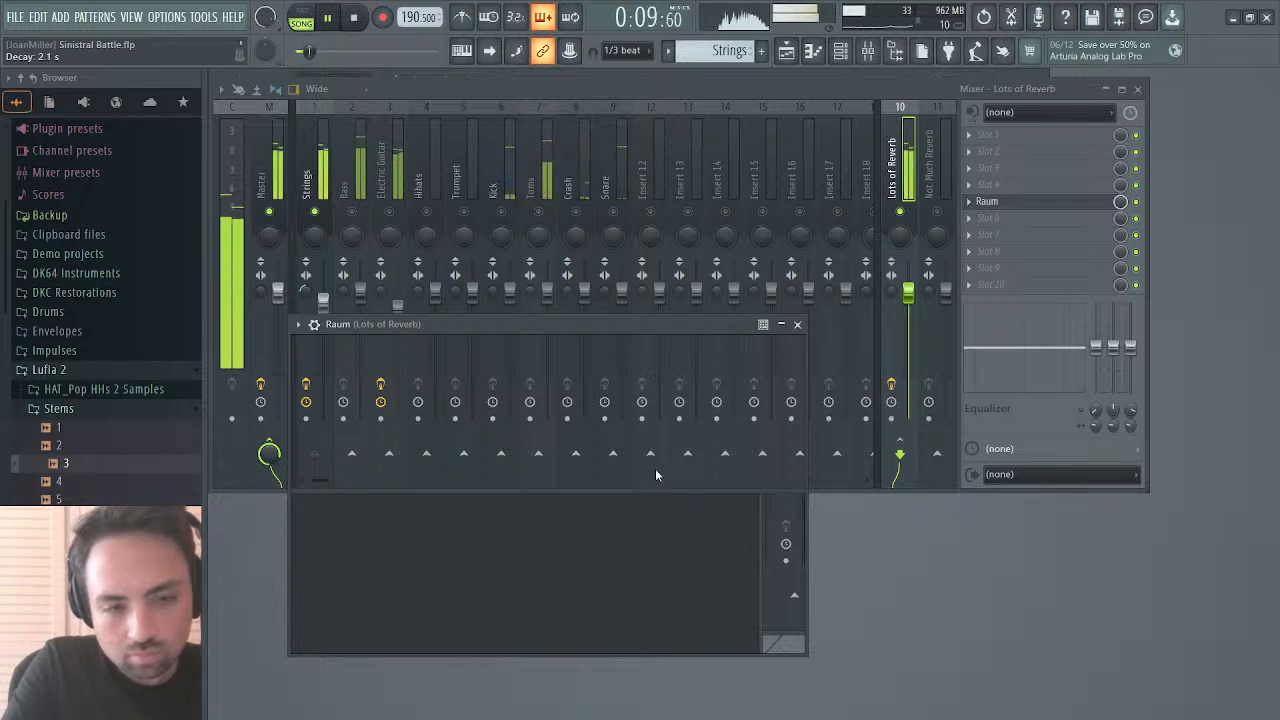
left_click(333, 19)
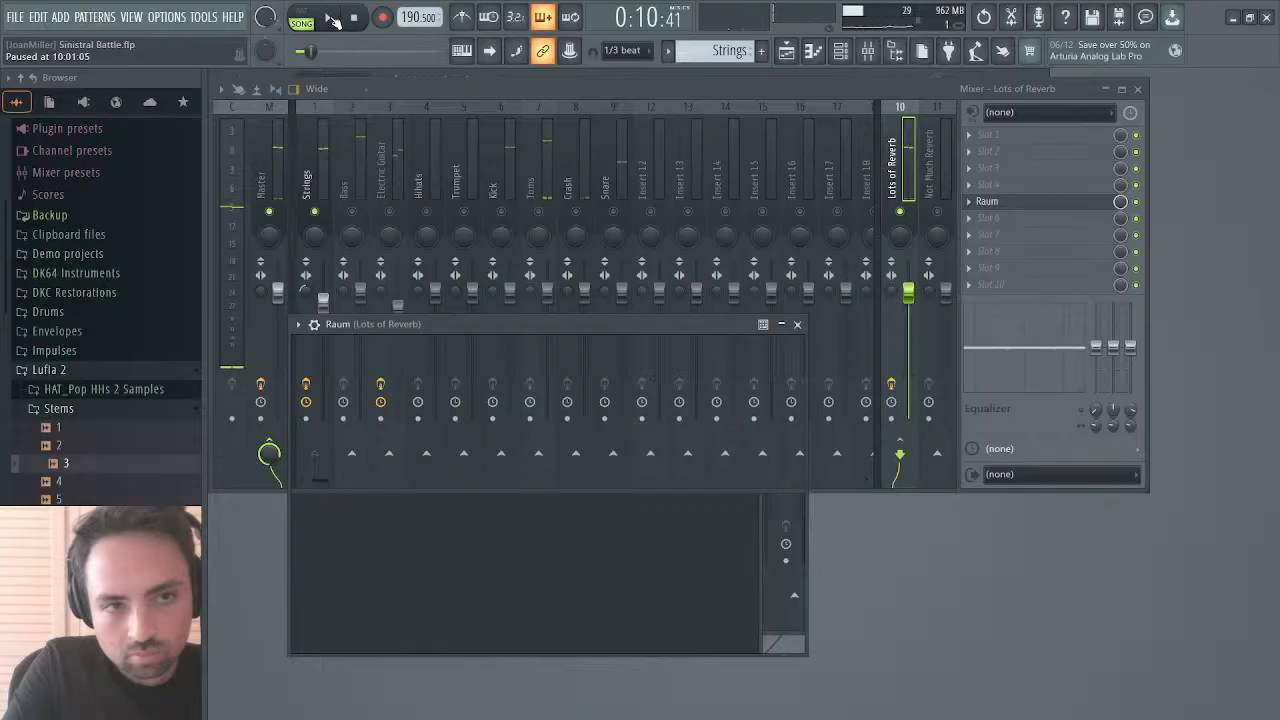
left_click(333, 19)
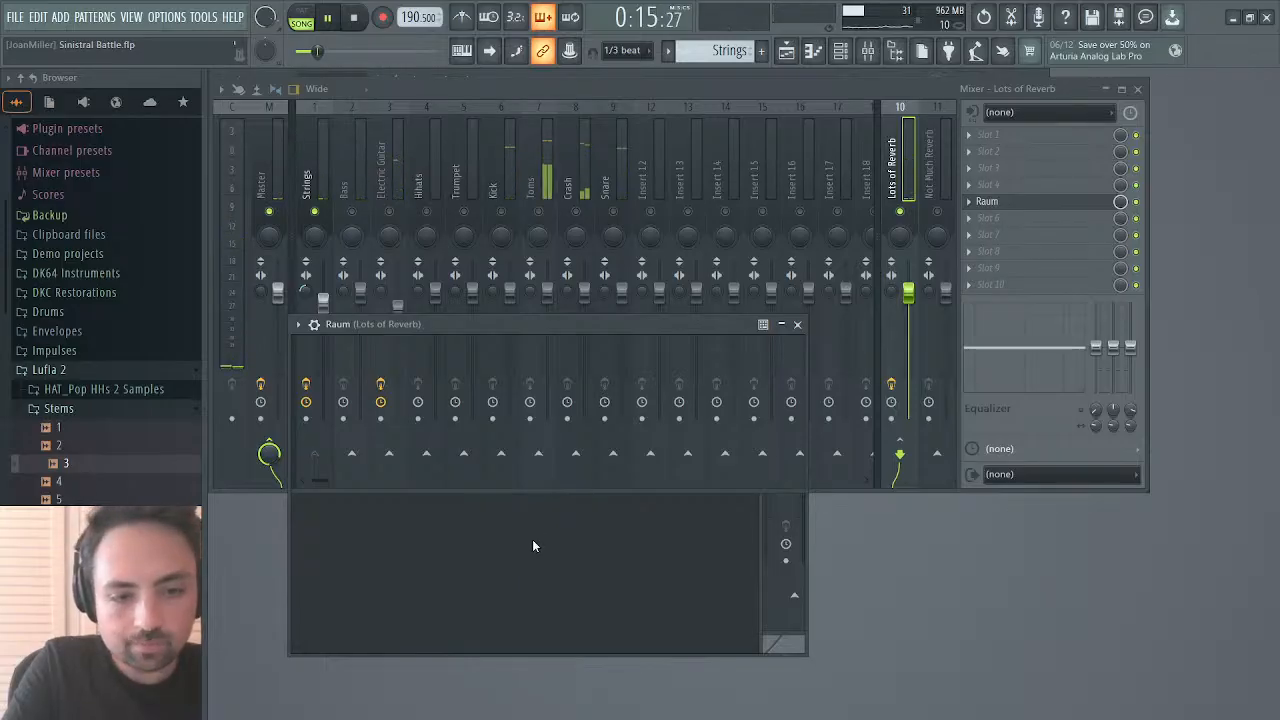
left_click(797, 324)
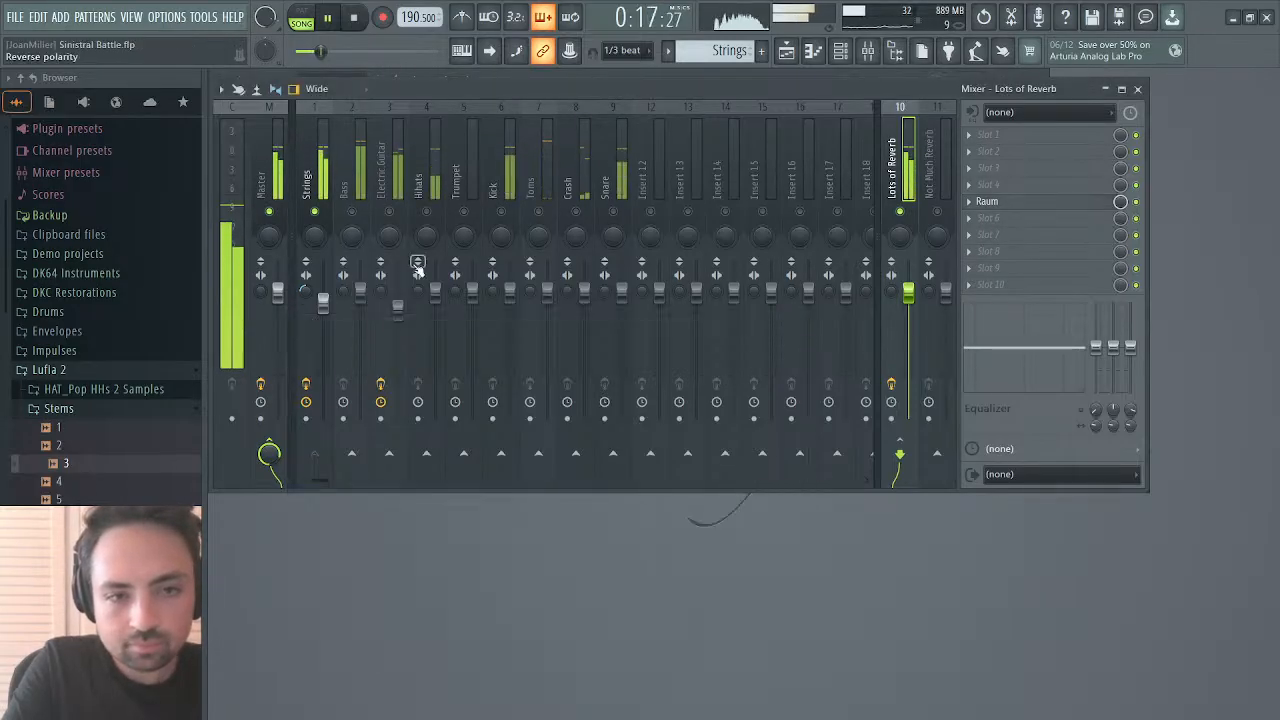
Step: Stop playback and load Raum into slot 5 of the Not Much Reverb track with mix at 8.0%
left_click(319, 172)
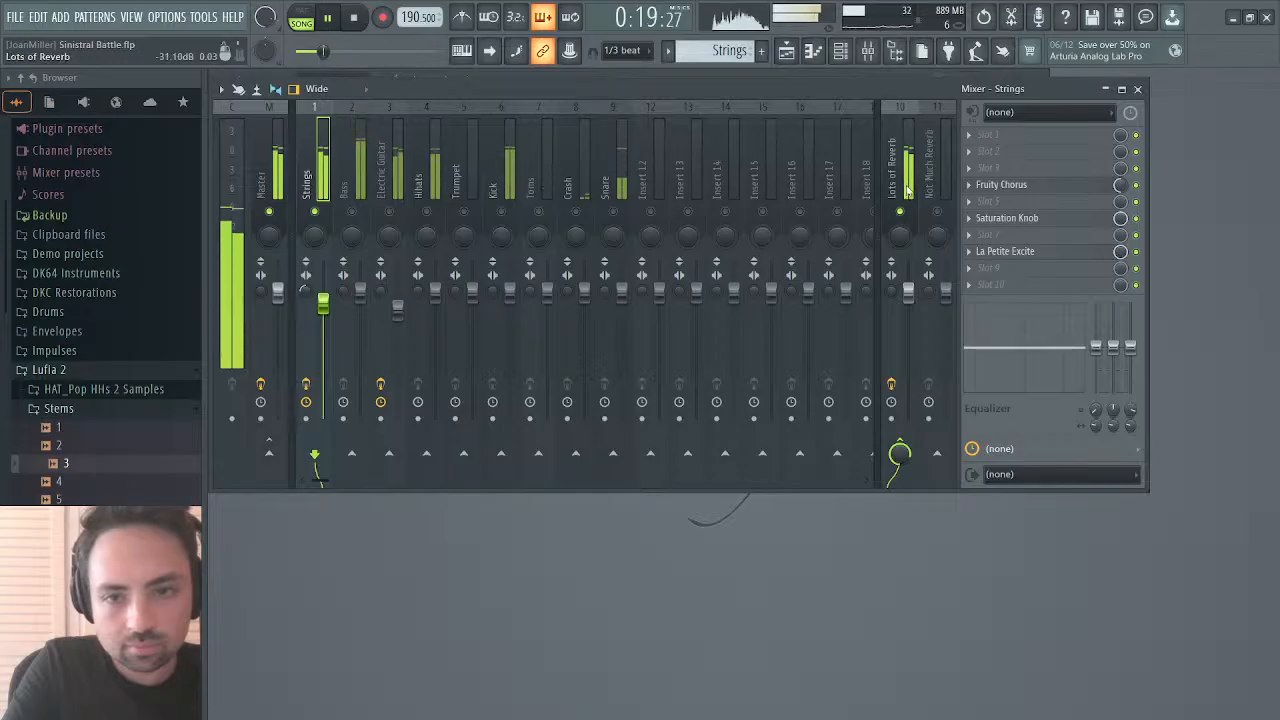
left_click(948, 192)
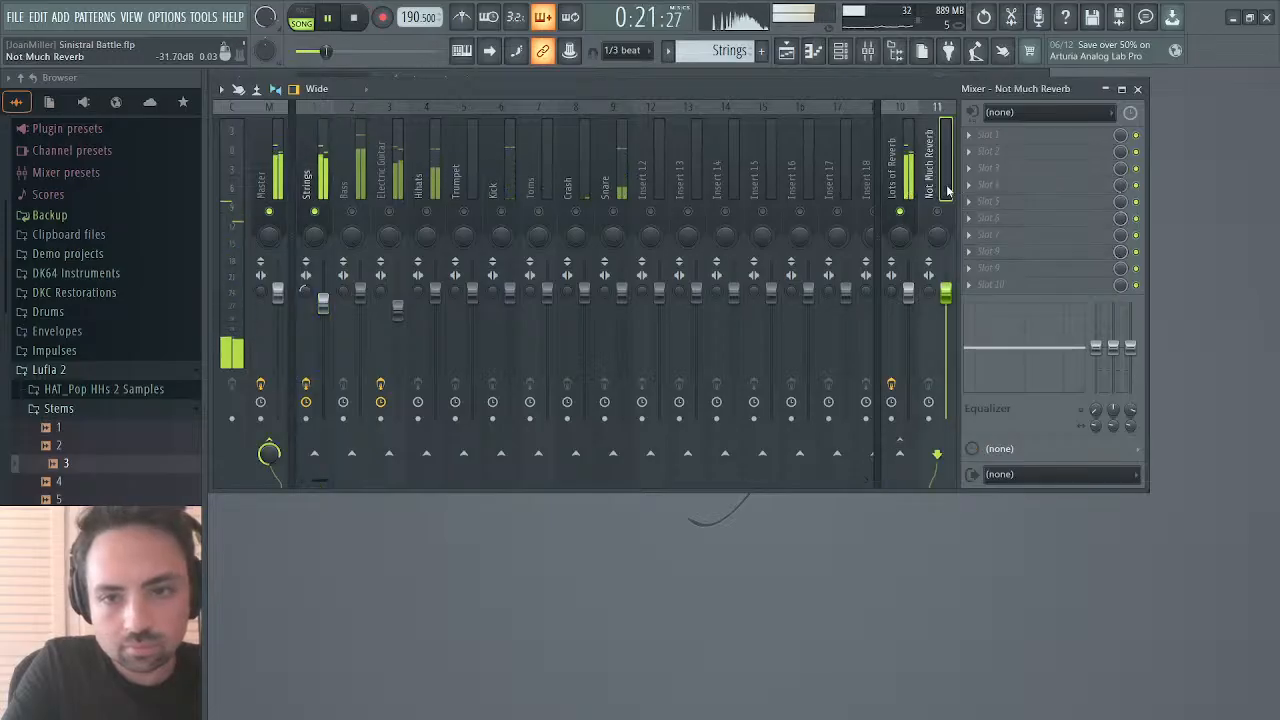
key("space")
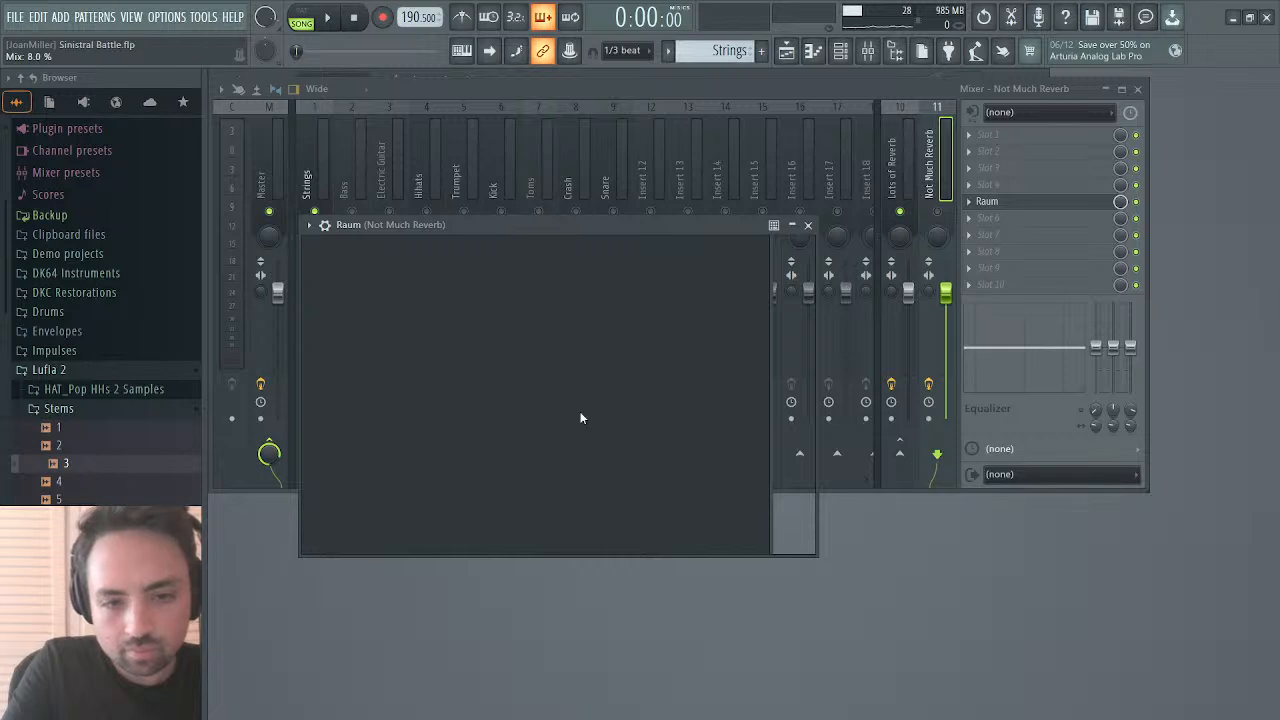
left_click(809, 227)
Step: Re-enable all mixer tracks, restart playback and solo the Bass track
right_click(941, 214)
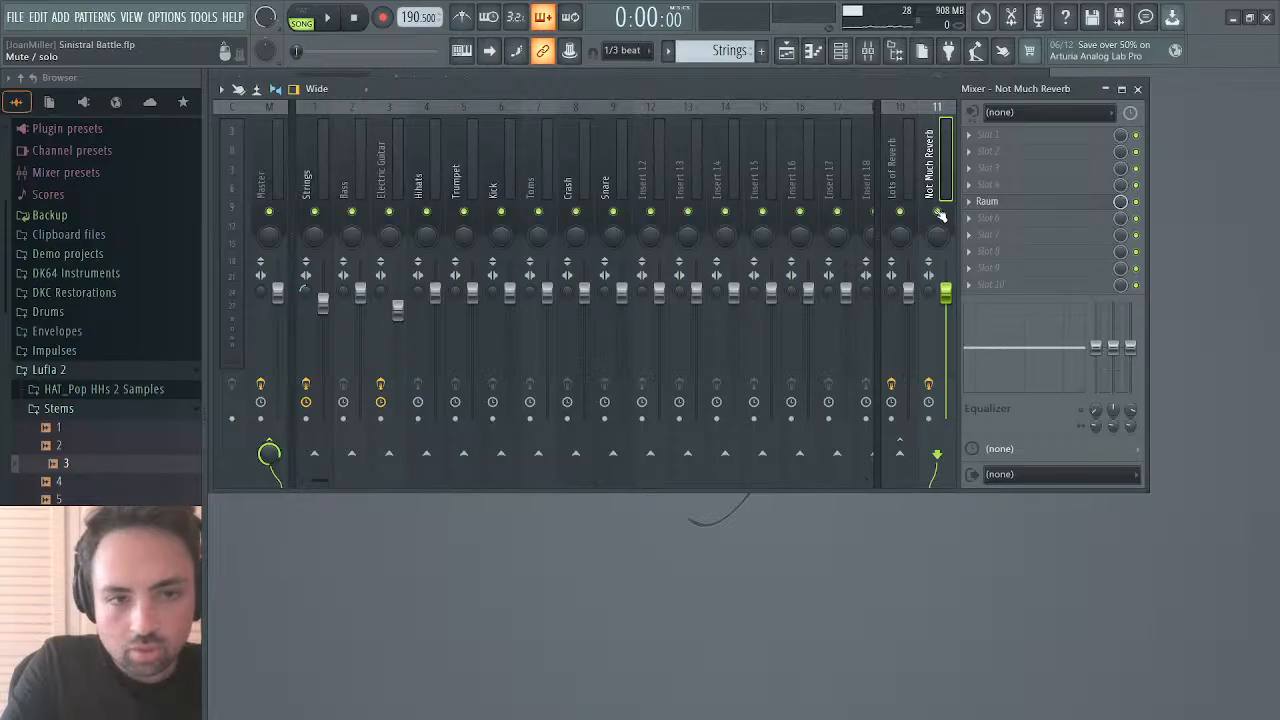
key("space")
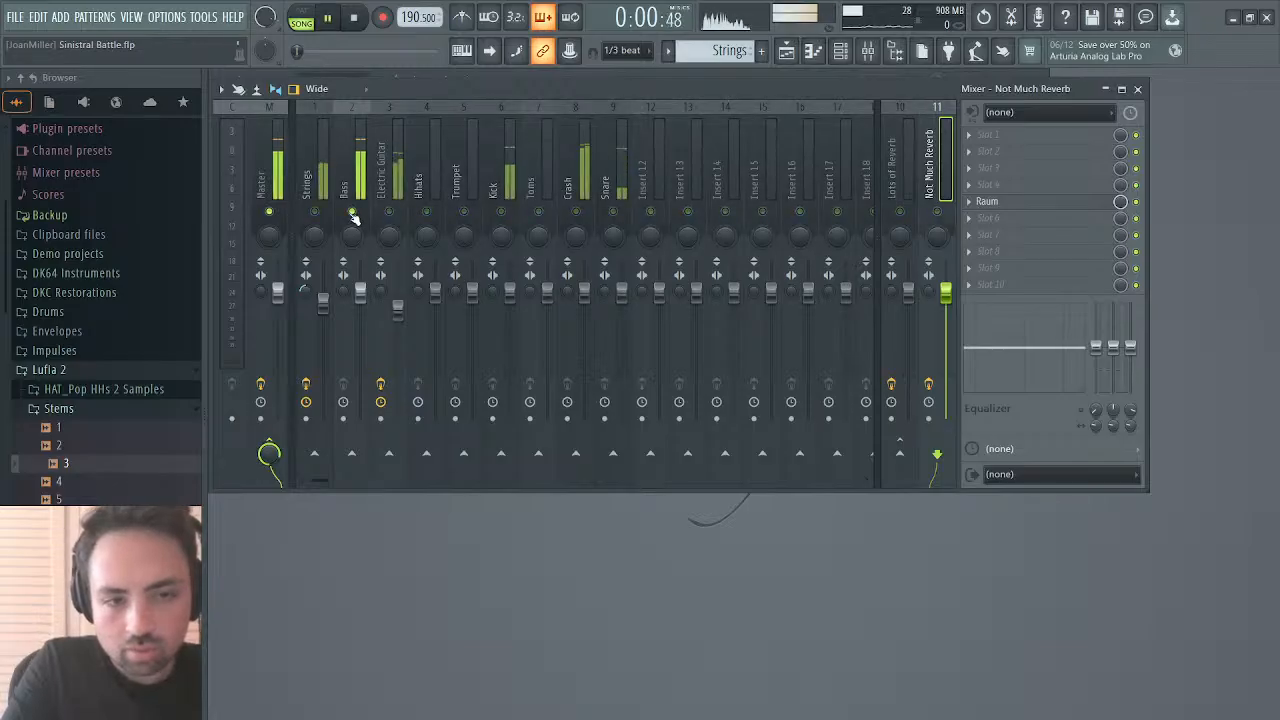
right_click(352, 212)
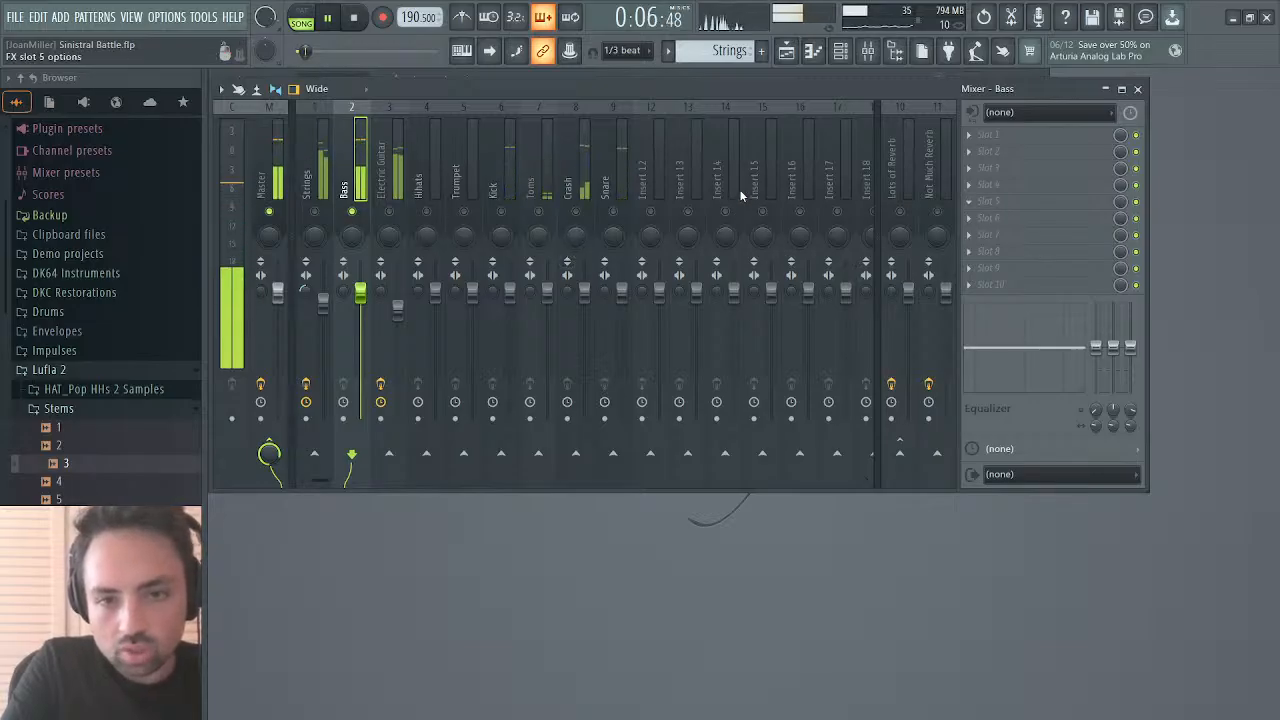
Step: Load Fruity Chorus into slot 5 of the Bass track and lower that slot's mix level
left_click(716, 491)
left_click_drag(1120, 203, 1120, 262)
left_click(1088, 205)
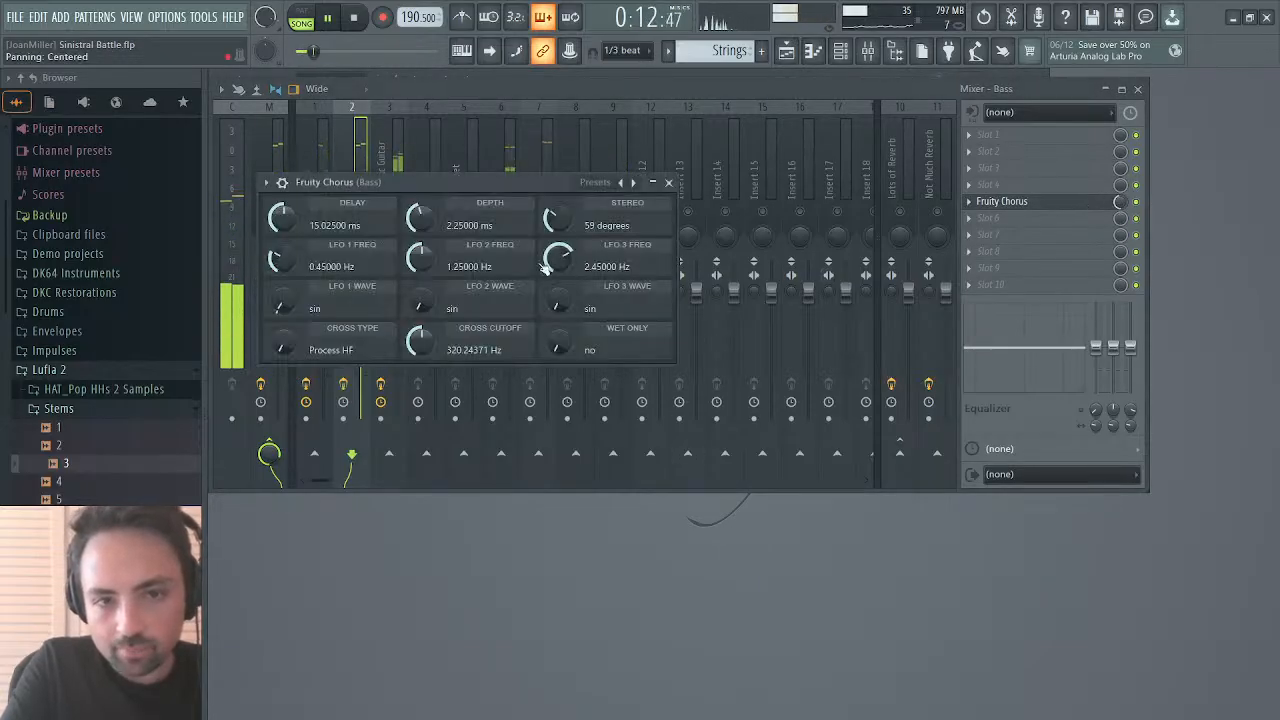
Step: Lower the Bass chorus LFO frequencies to about 0.85 Hz for LFO 3, 0.47 Hz for LFO 2 and 0.20 Hz for LFO 1
left_click_drag(565, 258, 565, 296)
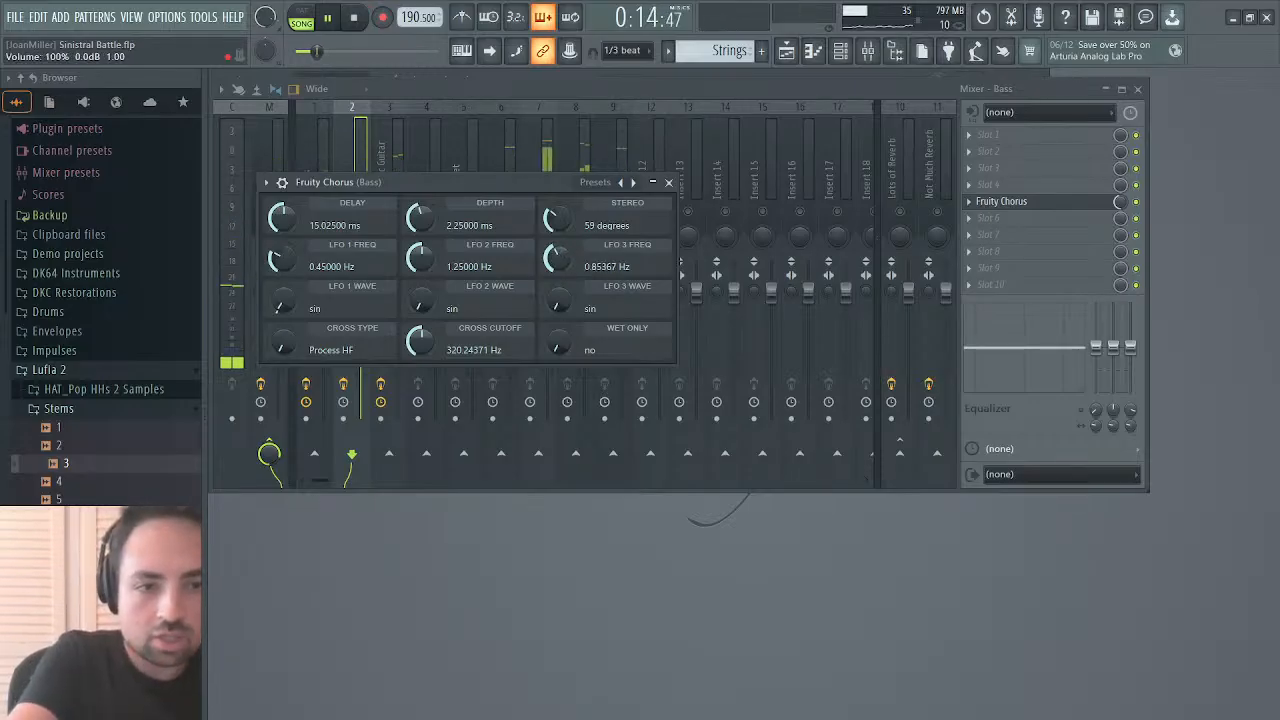
left_click_drag(424, 259, 424, 290)
left_click_drag(280, 259, 280, 303)
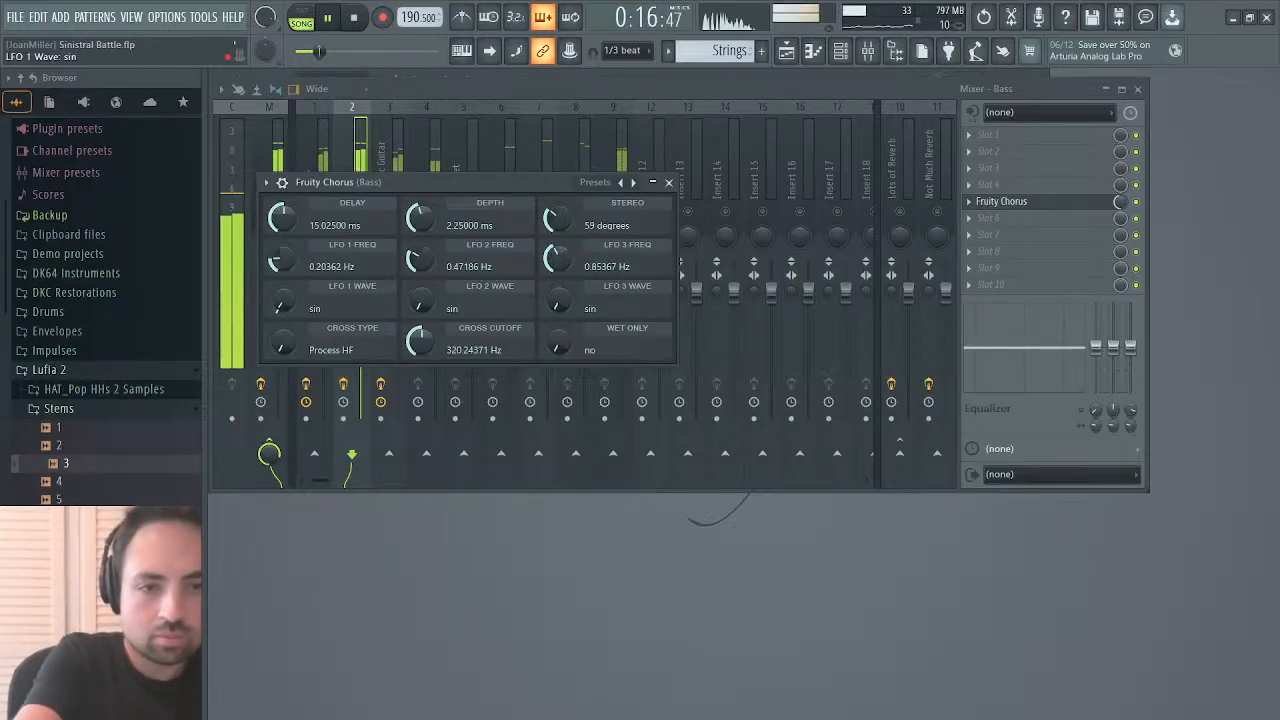
left_click(668, 183)
left_click(662, 185)
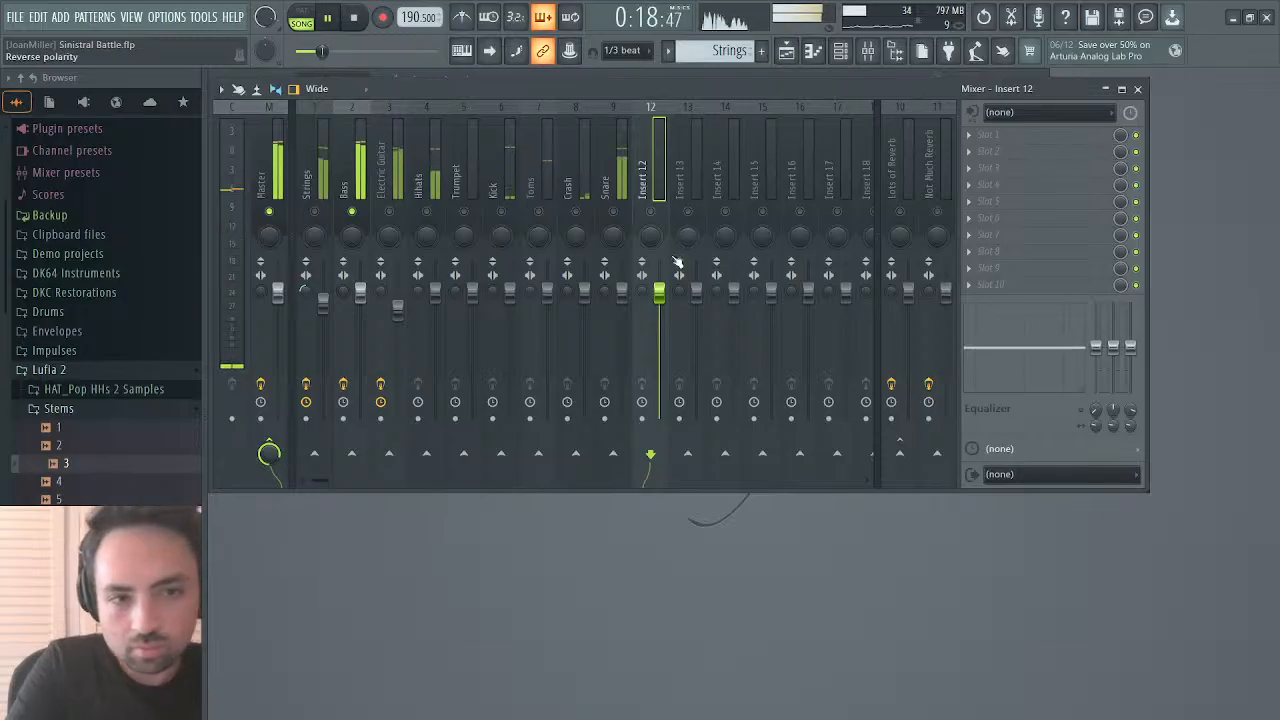
Step: Lower the Bass track's volume slightly and check the level on the Master track
left_click(262, 200)
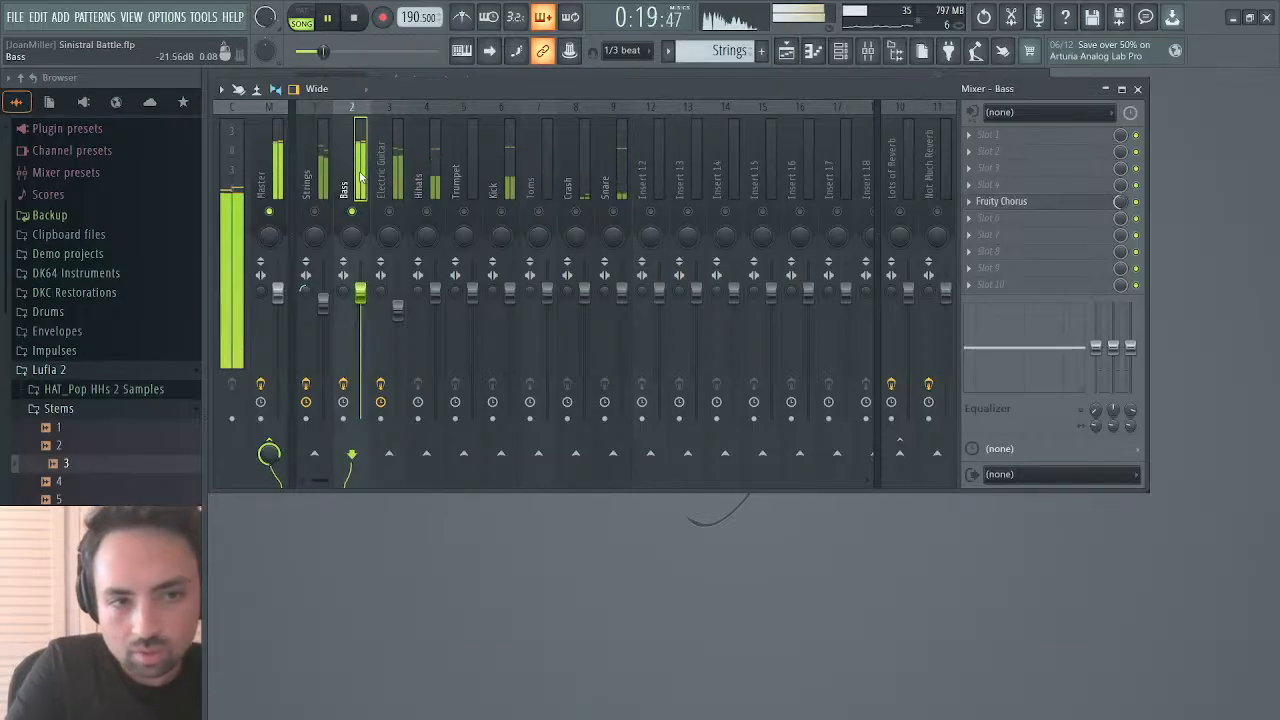
left_click_drag(361, 294, 361, 304)
left_click(277, 183)
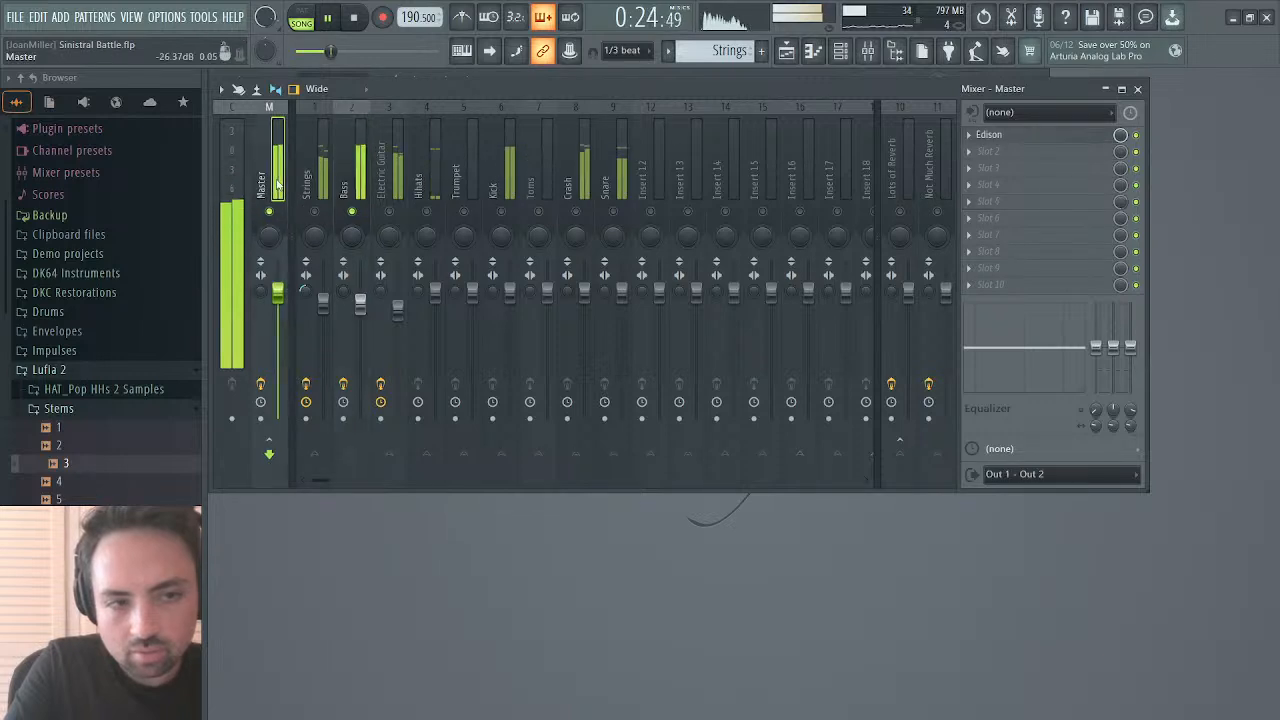
Step: Load Saturation Knob into slot 7 of the Bass track and check the result on the Master track
left_click(352, 180)
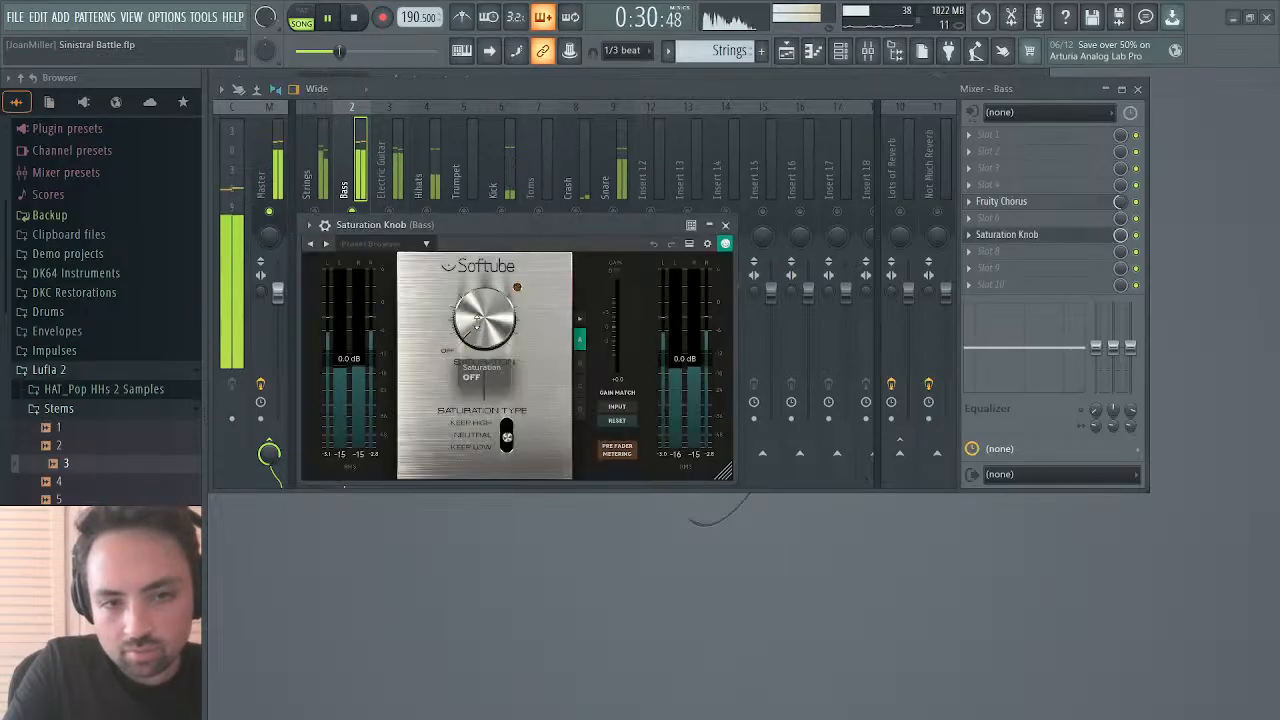
left_click(725, 224)
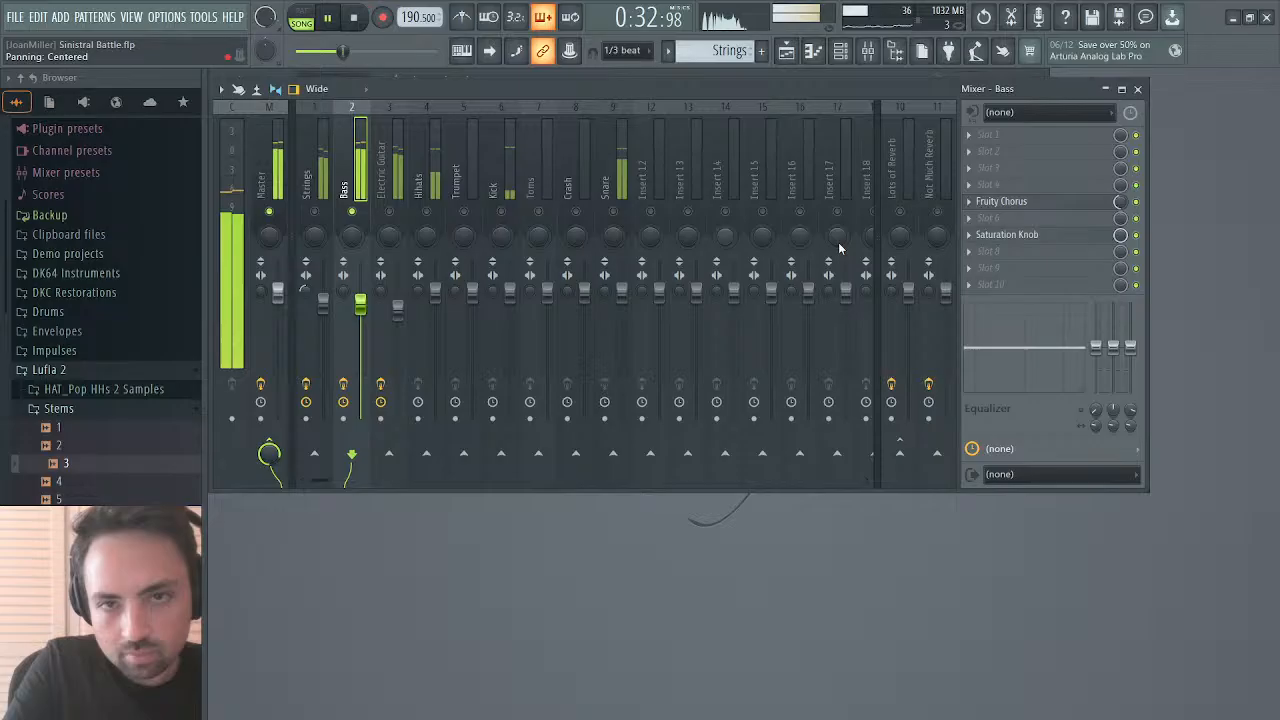
left_click(268, 172)
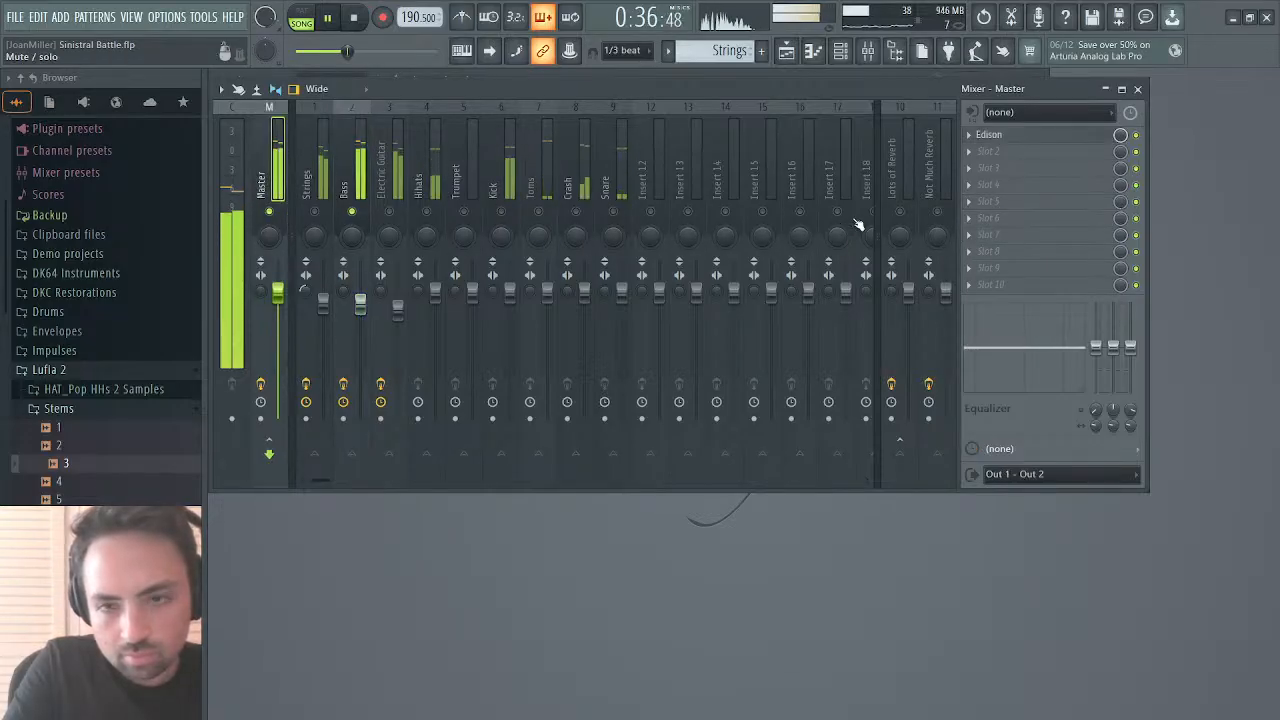
left_click(364, 170)
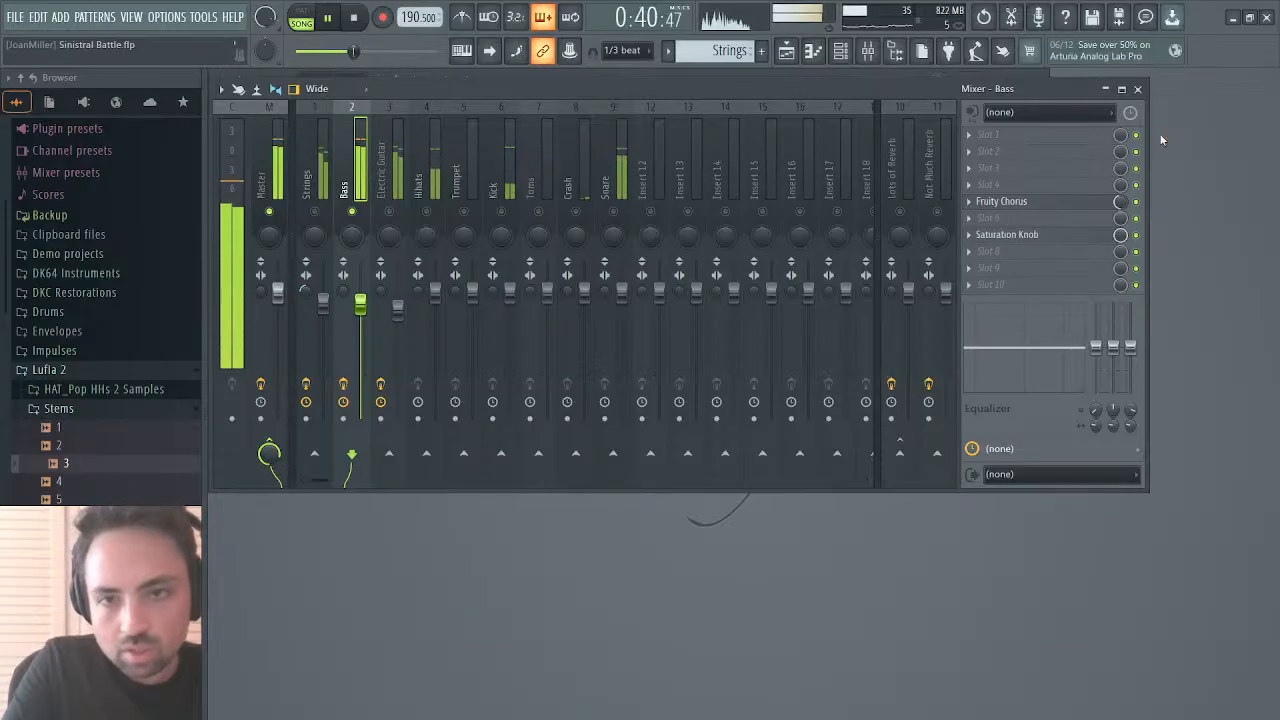
Step: Open the BS_P.Bass 2a instrument in Kontakt and show its sample zones in the Mapping Editor
left_click(1137, 88)
left_click(333, 120)
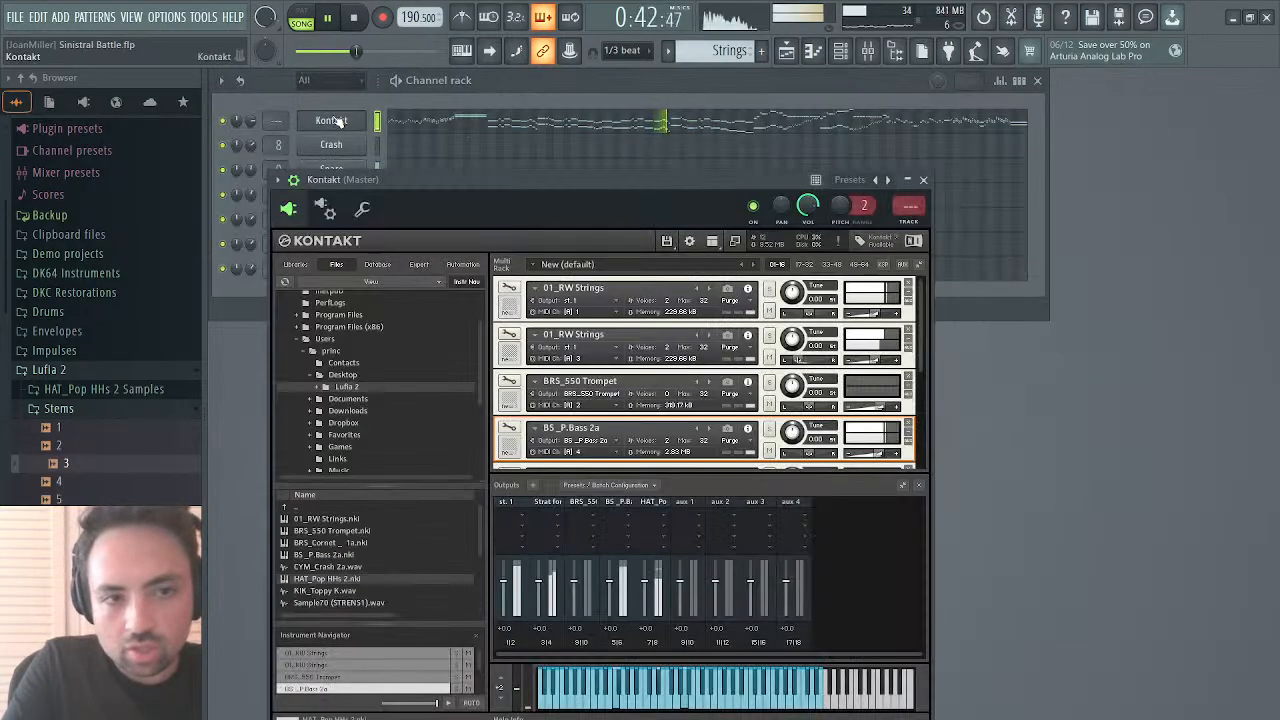
left_click(510, 430)
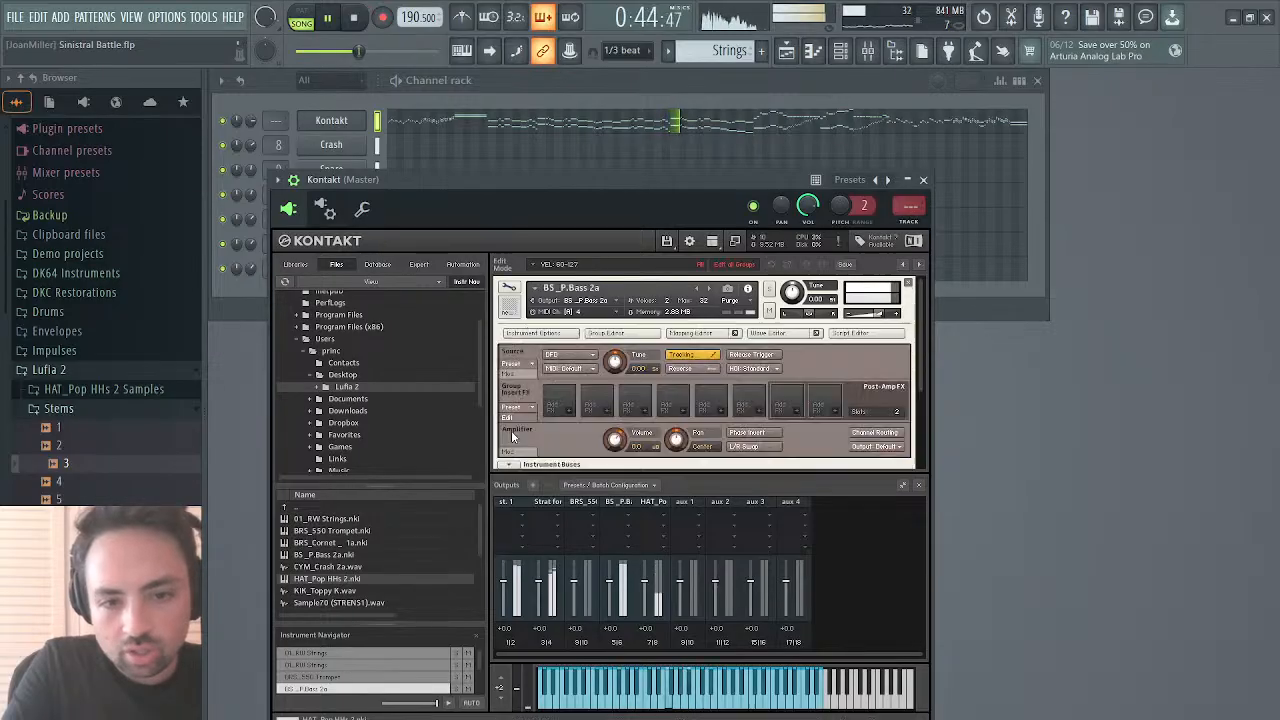
left_click(703, 333)
scroll(671, 422, "down", 2)
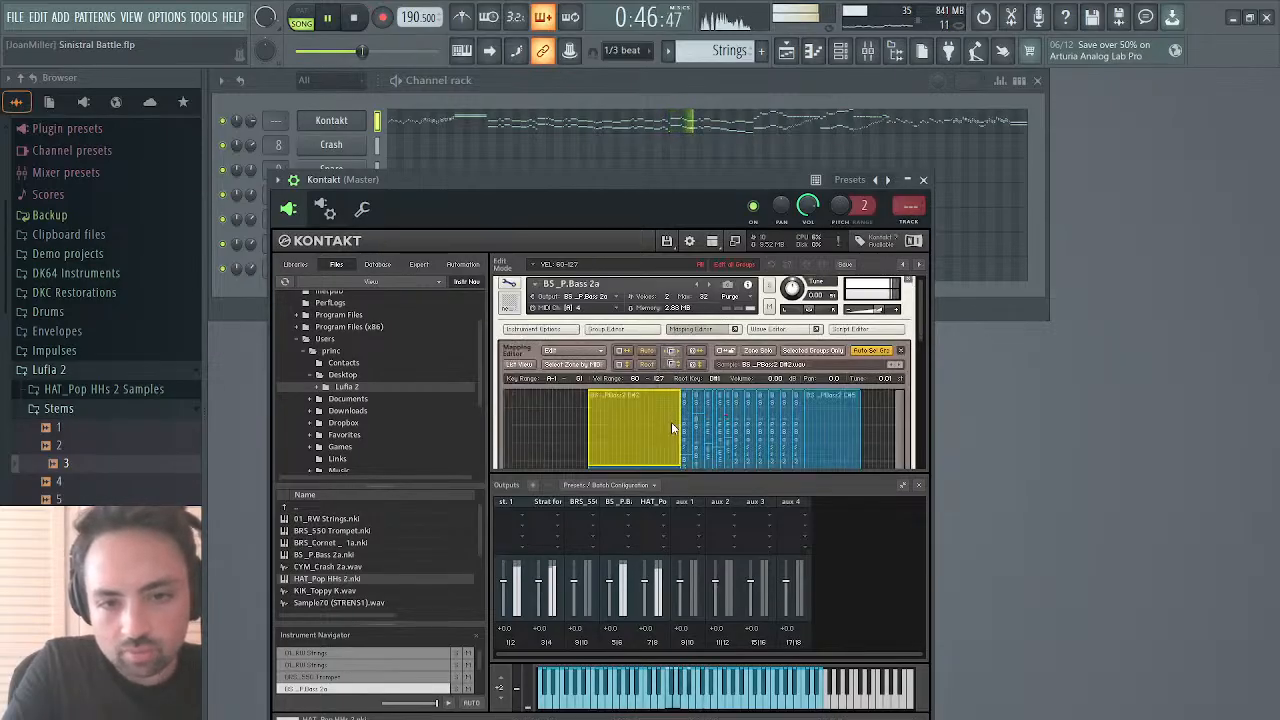
Step: Delete the upper-velocity D2 sample zone from the bass instrument's mapping
left_click(726, 398)
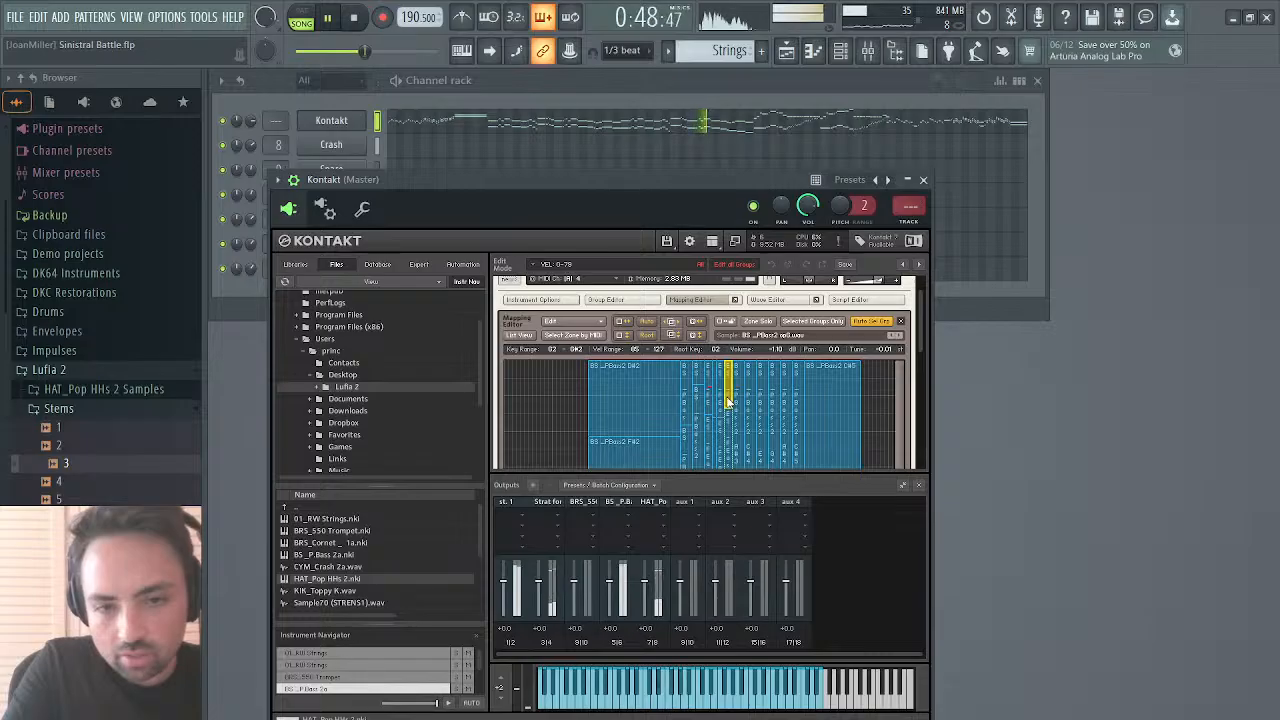
right_click(723, 398)
left_click(763, 452)
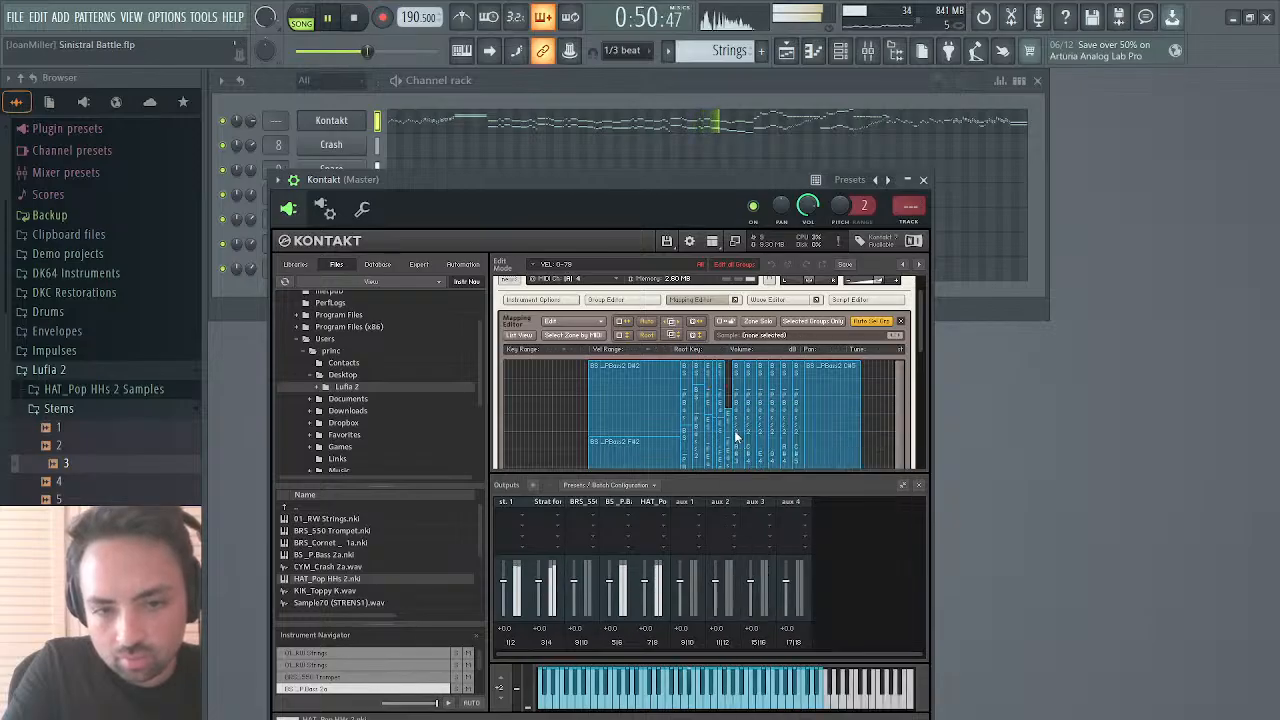
Step: Extend the remaining D2 bass zone's velocity range up to 127 and close Kontakt
left_click(730, 428)
left_click_drag(727, 409, 730, 348)
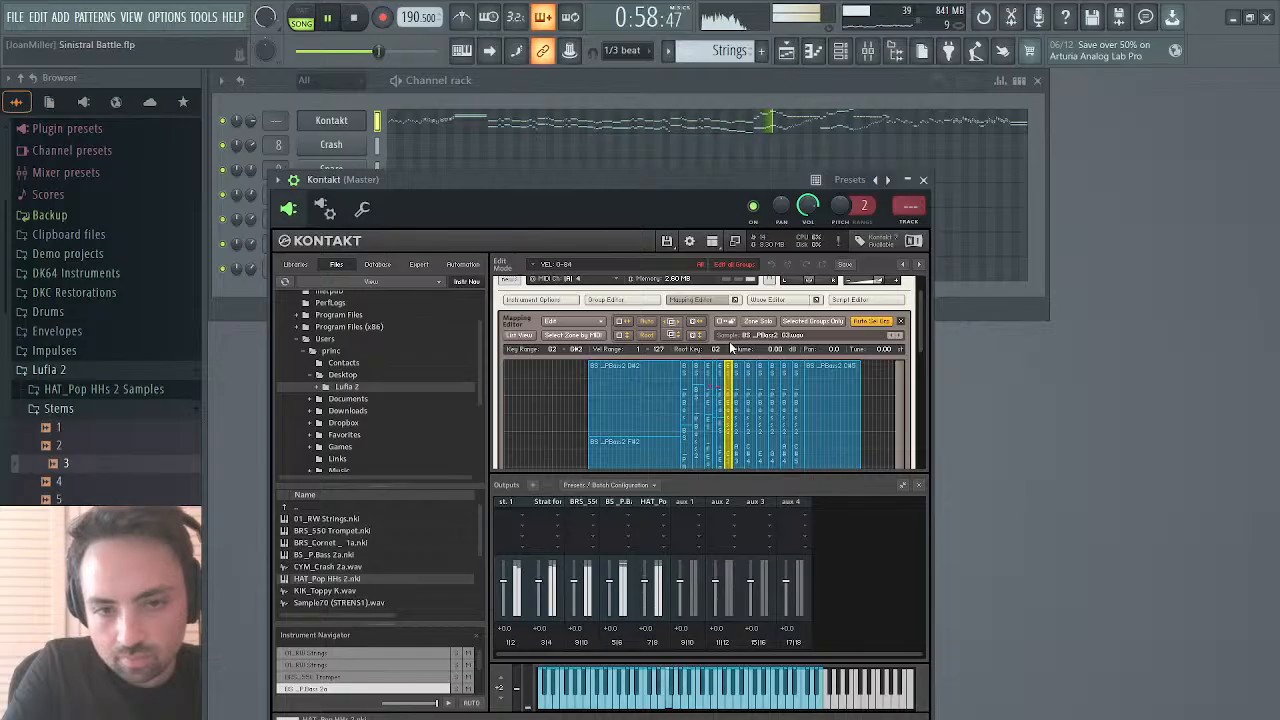
scroll(732, 411, "down", 1)
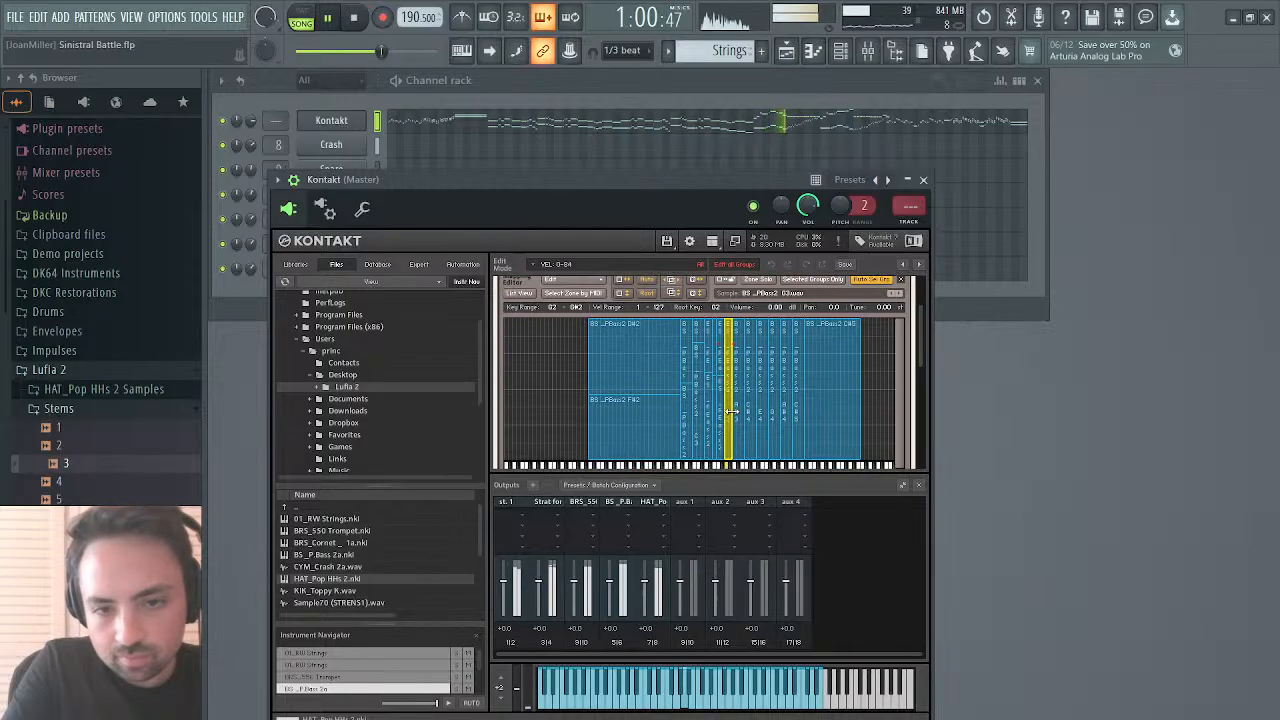
left_click(923, 180)
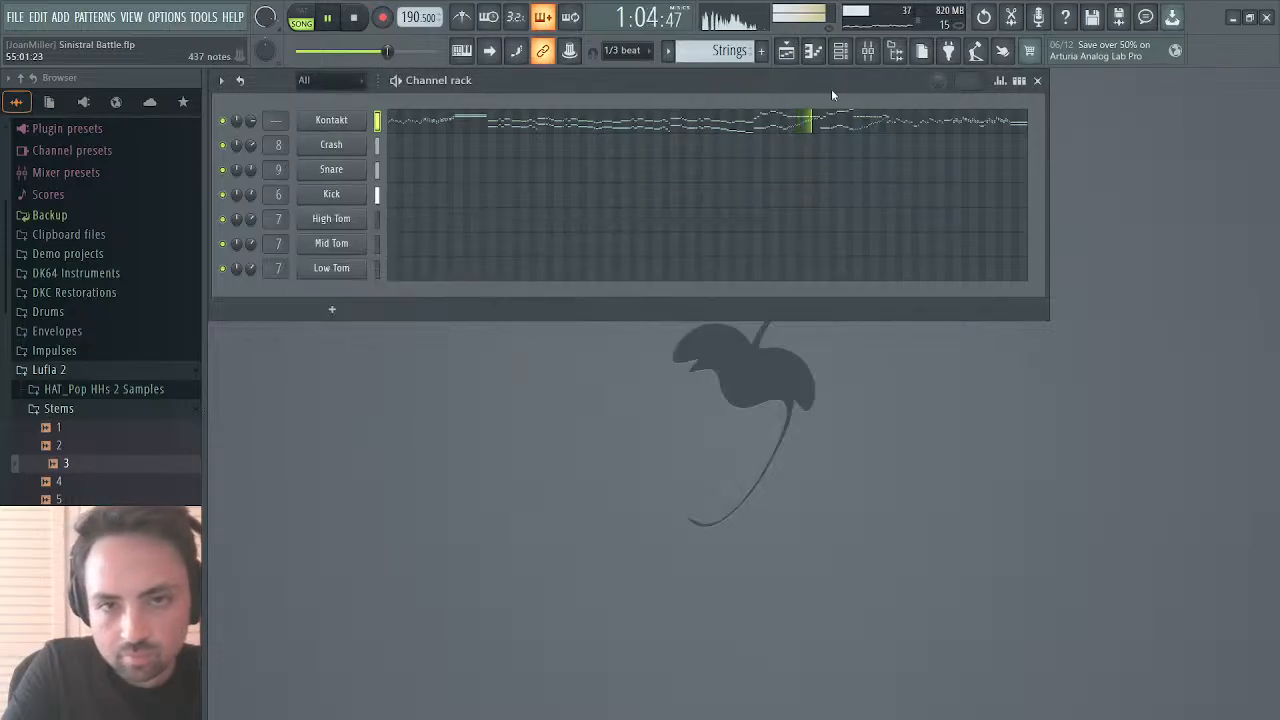
Step: Reopen the mixer, lower the Bass track's volume further and check the level on the Master track
left_click(868, 51)
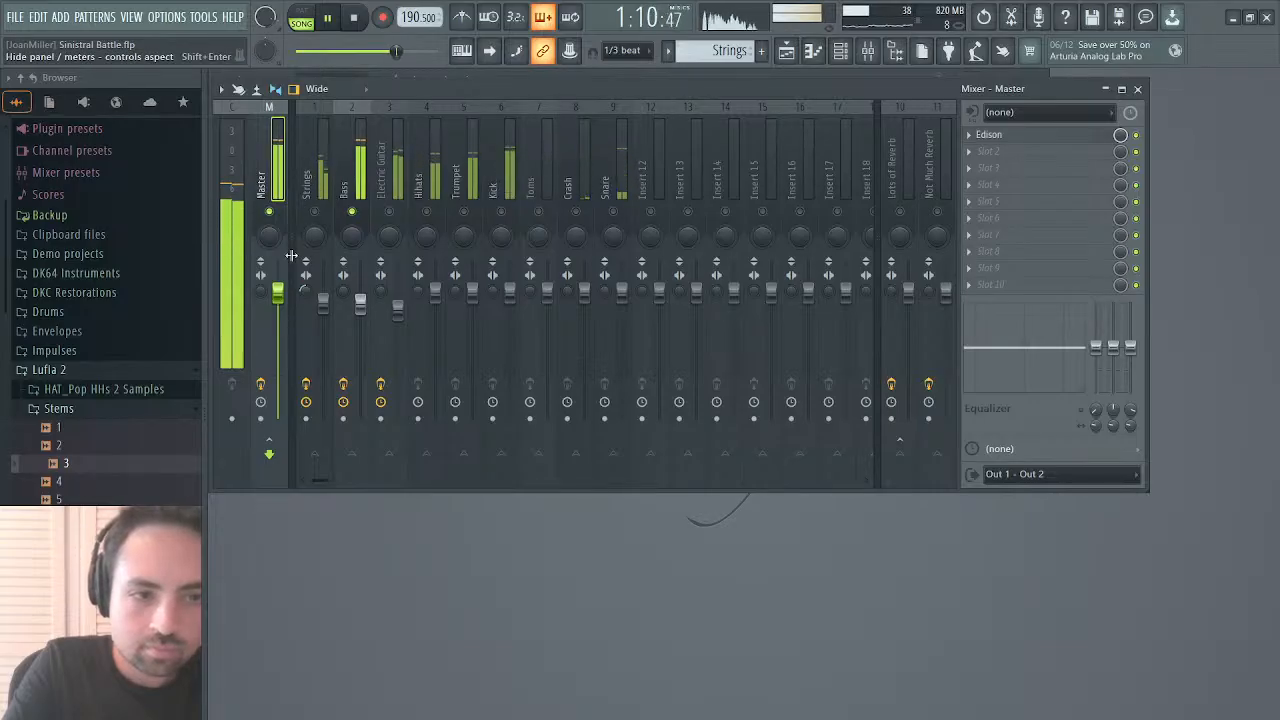
left_click(360, 304)
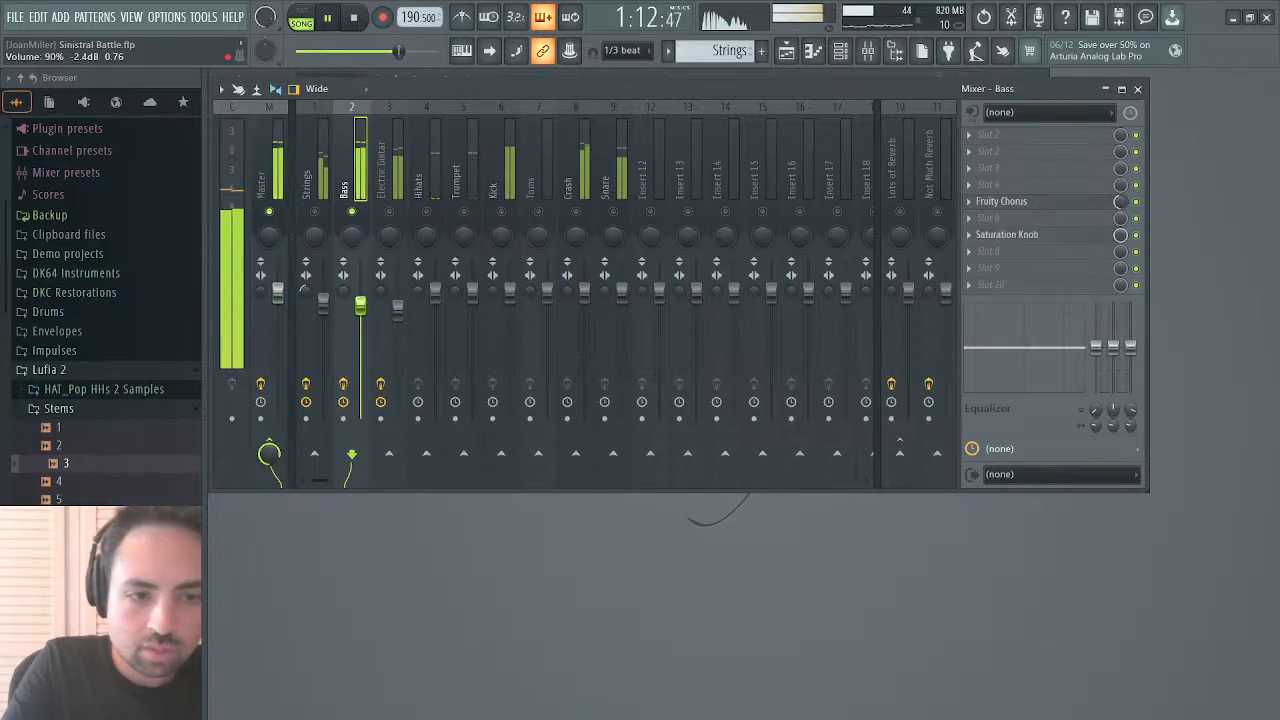
left_click(278, 190)
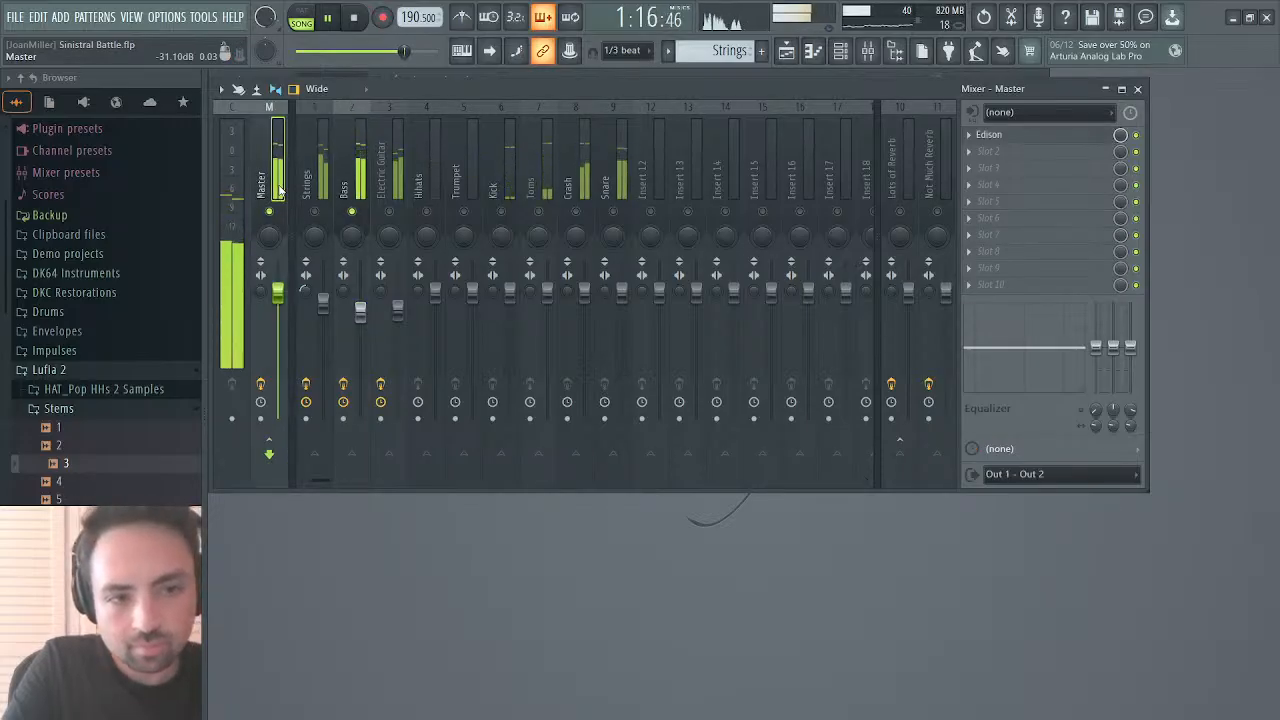
Step: Load La Petite Excite into slot 9 of the Bass track and raise its High control to about 1.09 dB
left_click(345, 182)
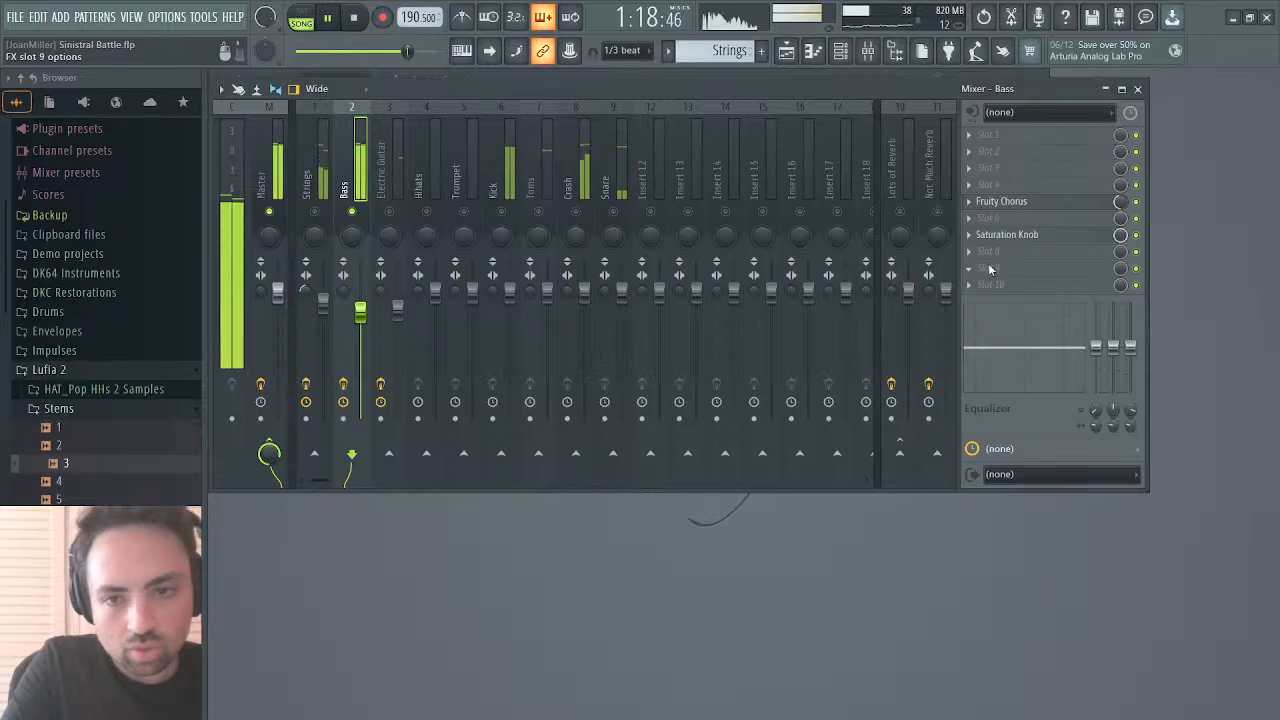
left_click(730, 173)
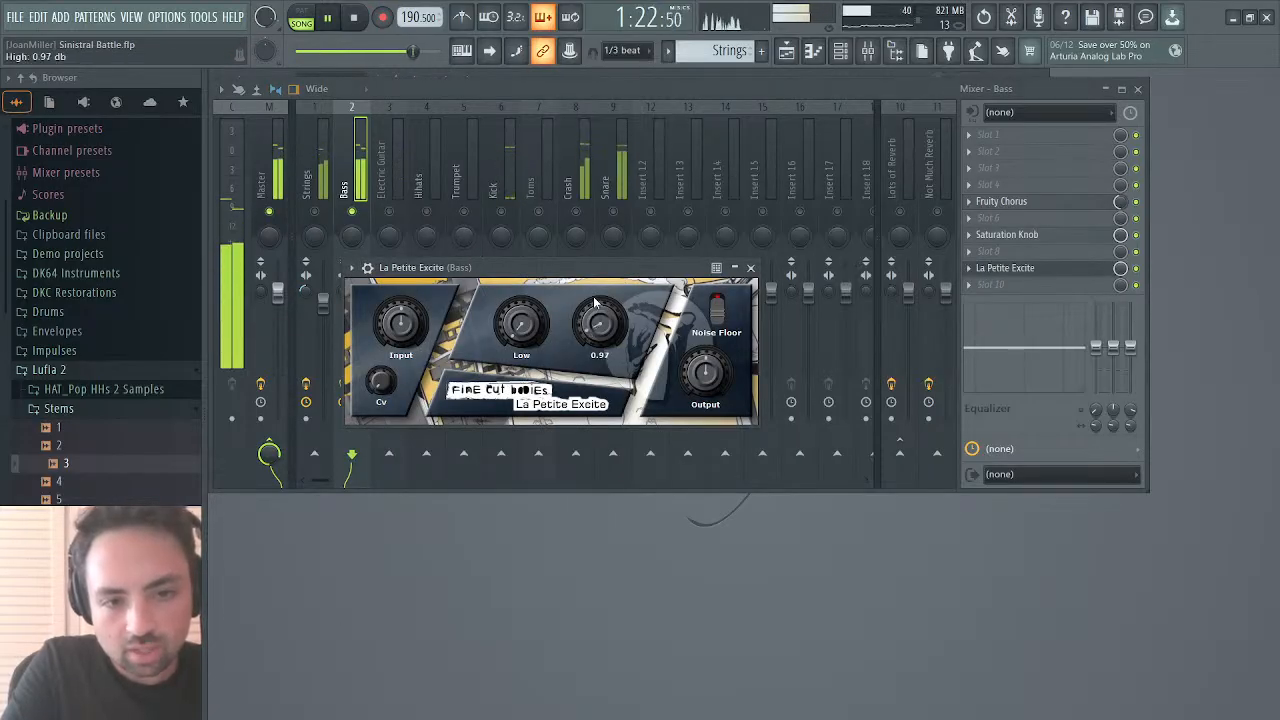
scroll(593, 296, "up", 2)
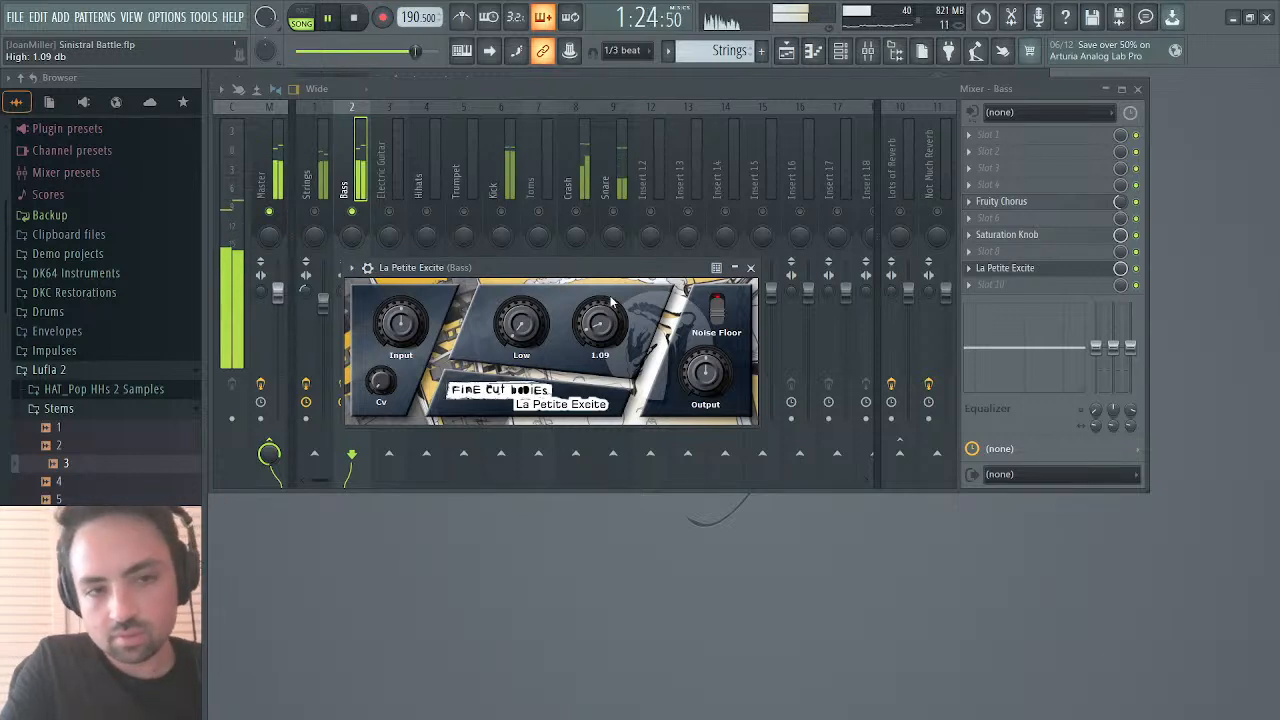
Step: Close La Petite Excite, solo the Electric Guitar track from the song's start and route it to Lots of Reverb instead of the Master
left_click(751, 268)
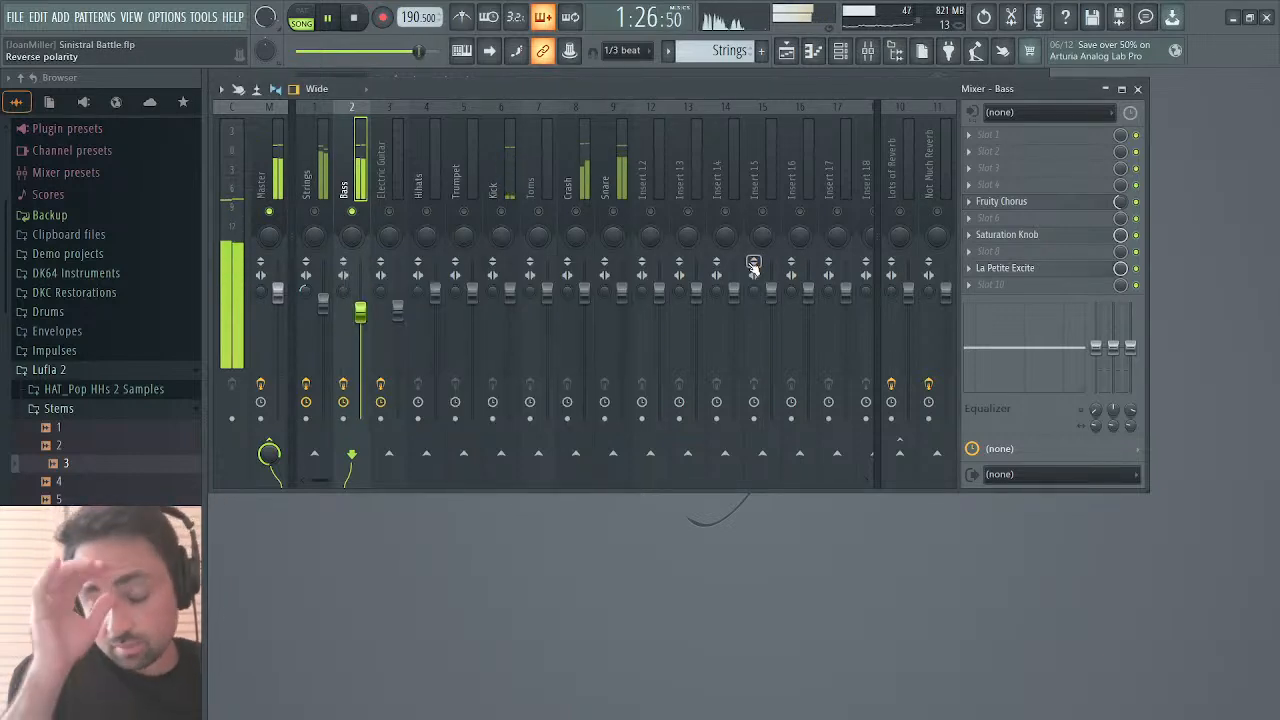
right_click(389, 211)
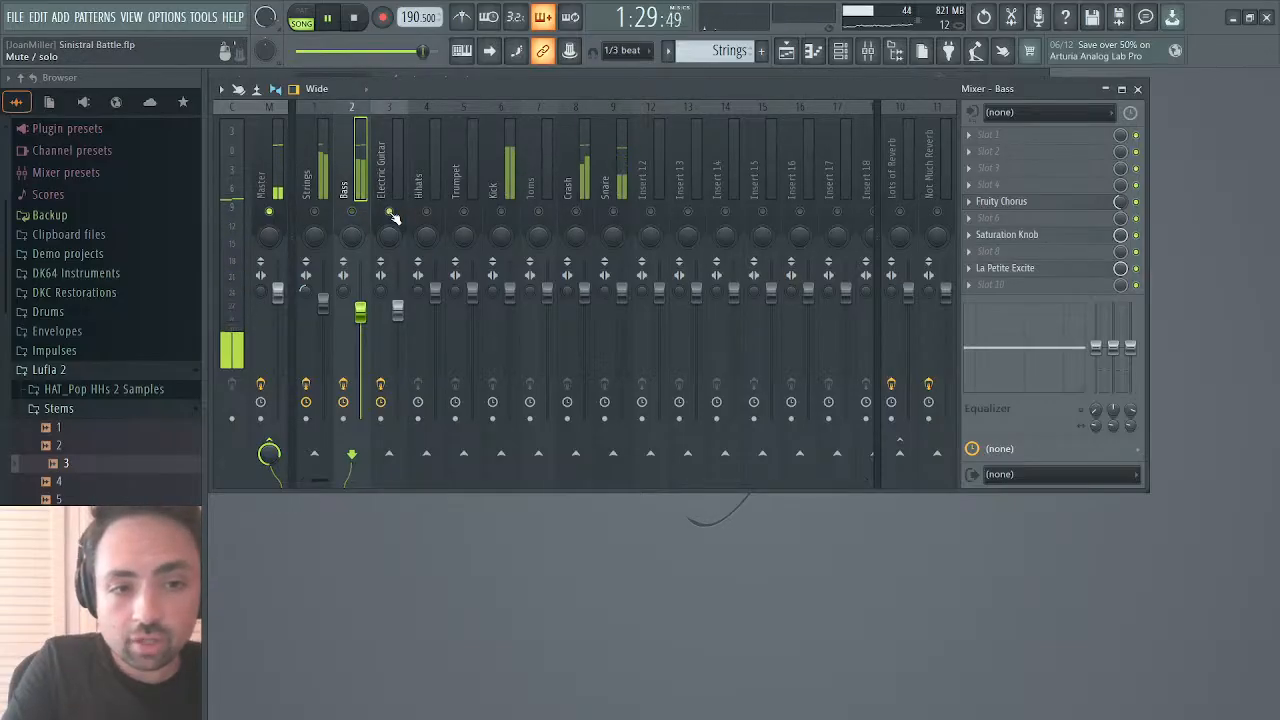
key("space")
left_click(337, 24)
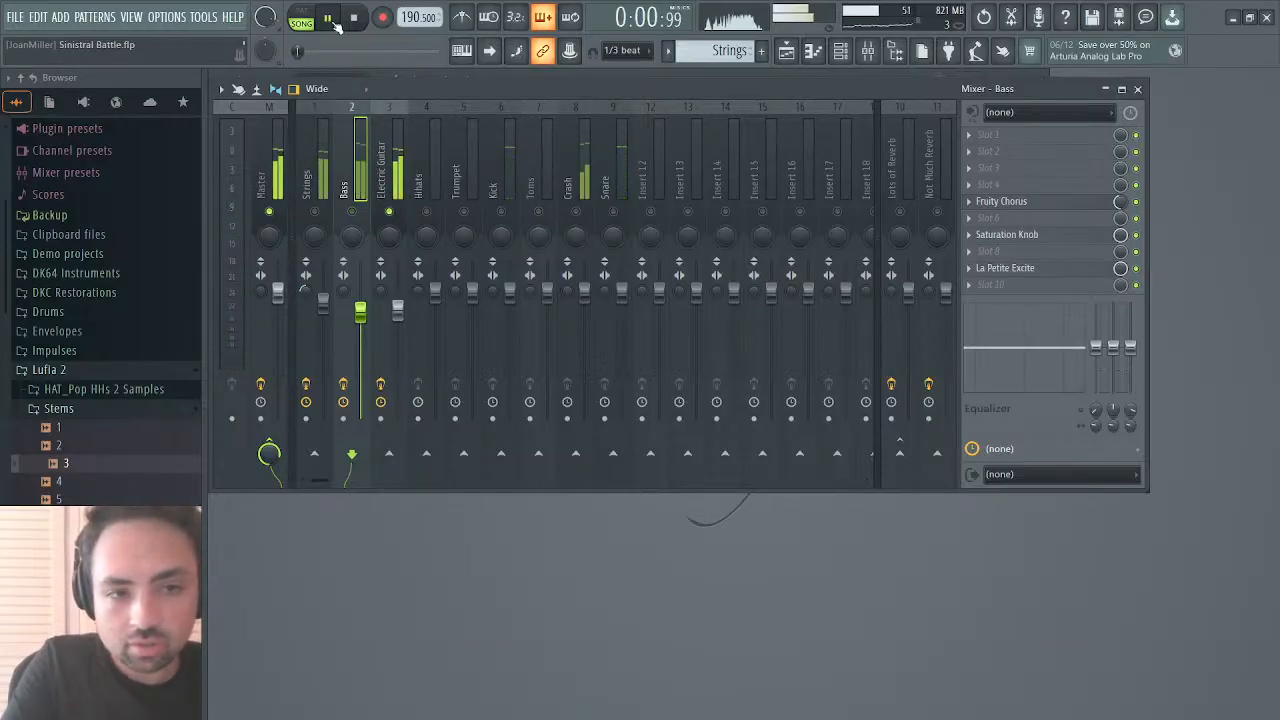
left_click(397, 180)
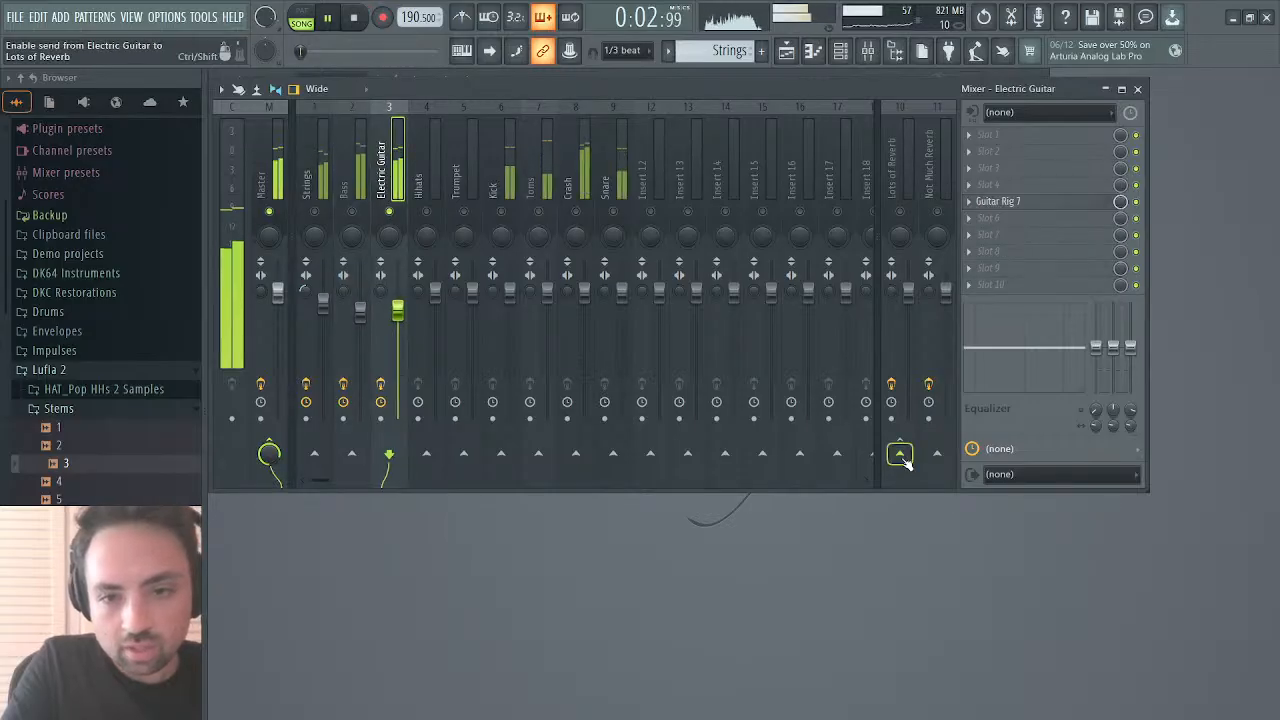
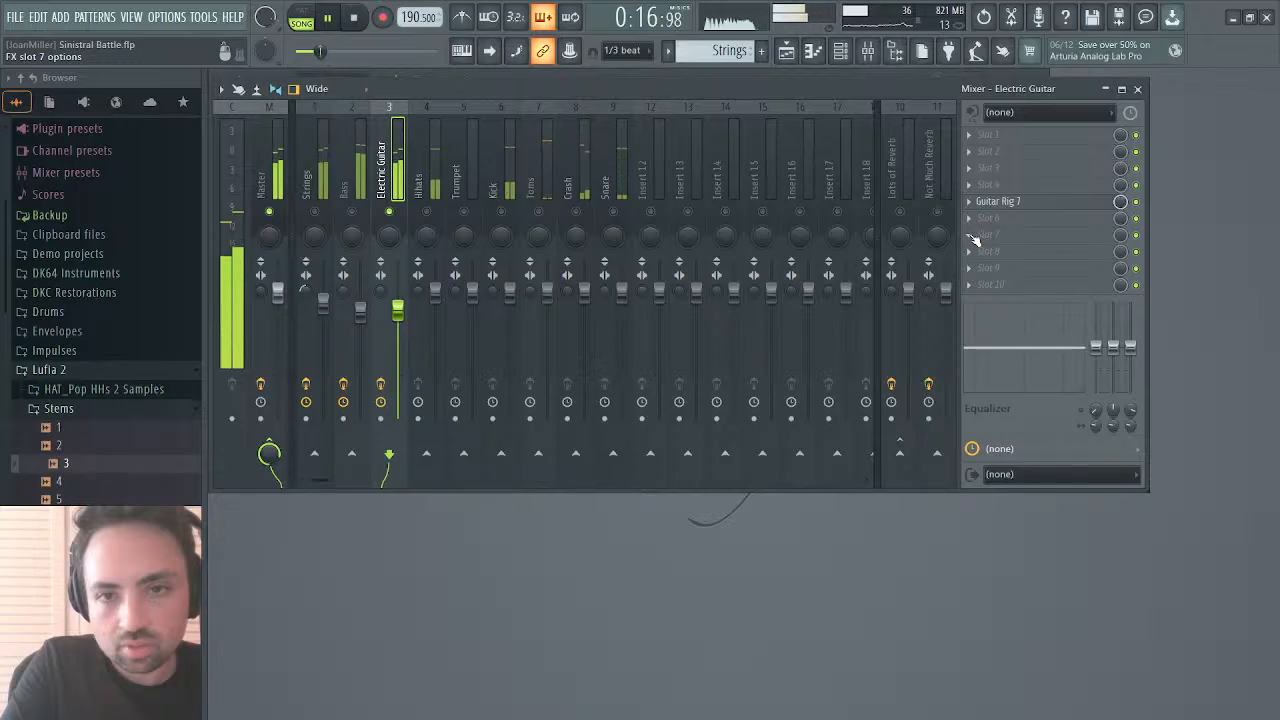
left_click(900, 455)
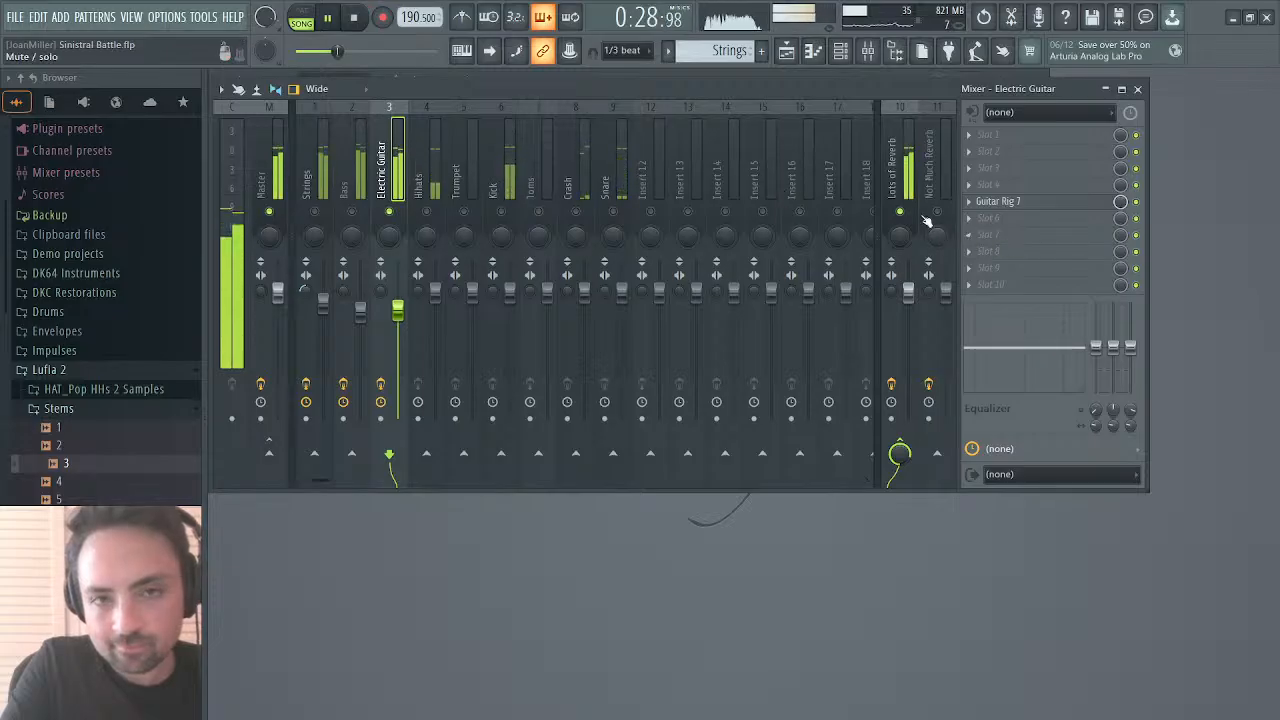
Step: Load Fruity Parametric EQ 2 into slot 3 of the Strings track and slightly boost its band 7 high shelf
left_click(433, 193)
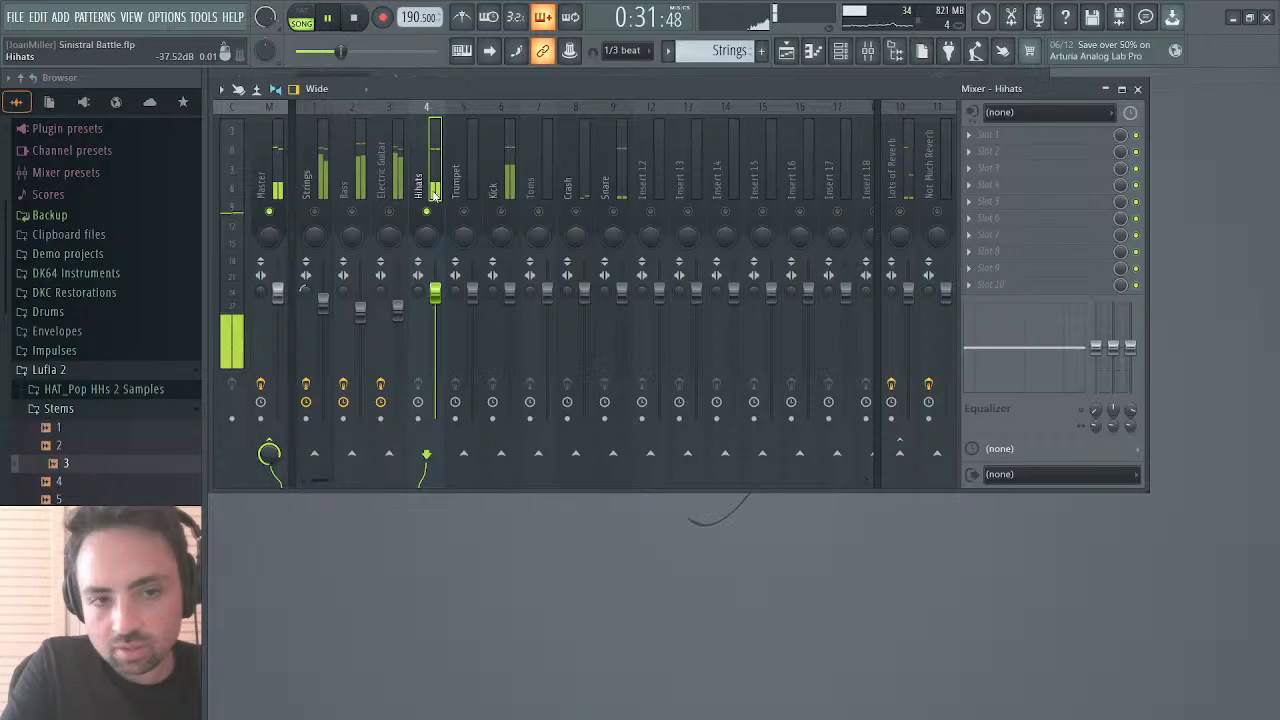
left_click(352, 200)
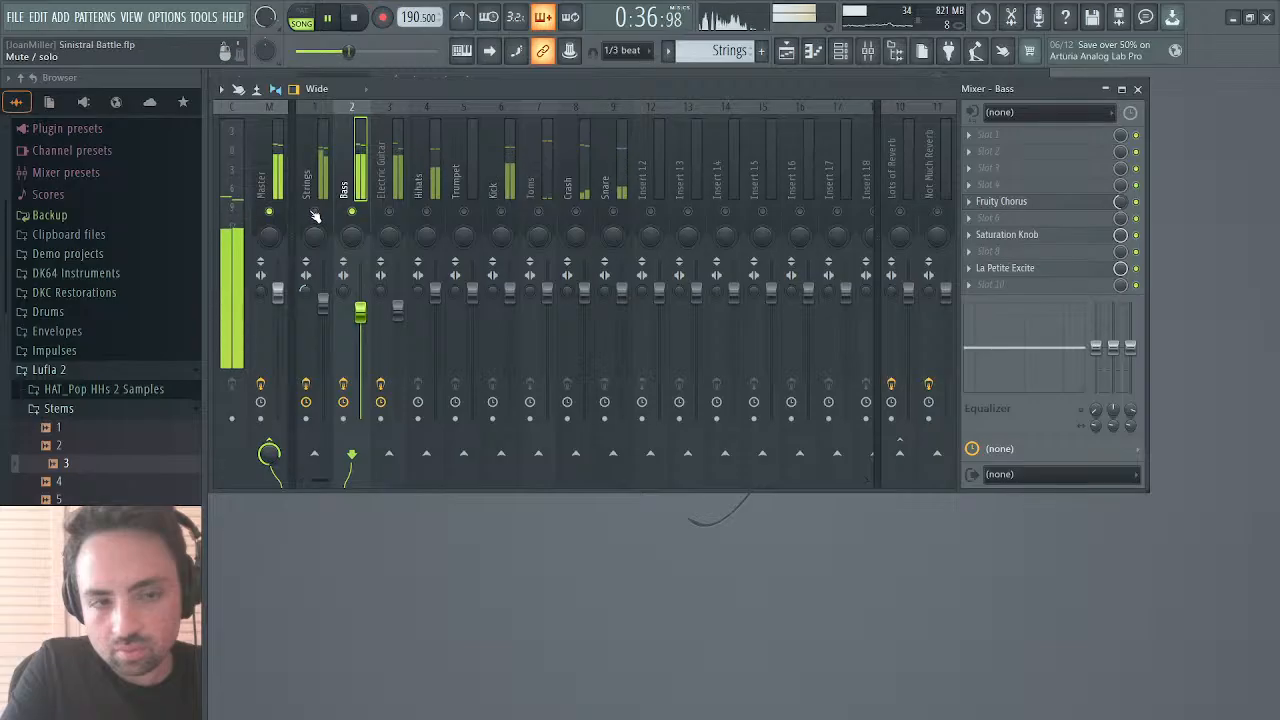
left_click(320, 193)
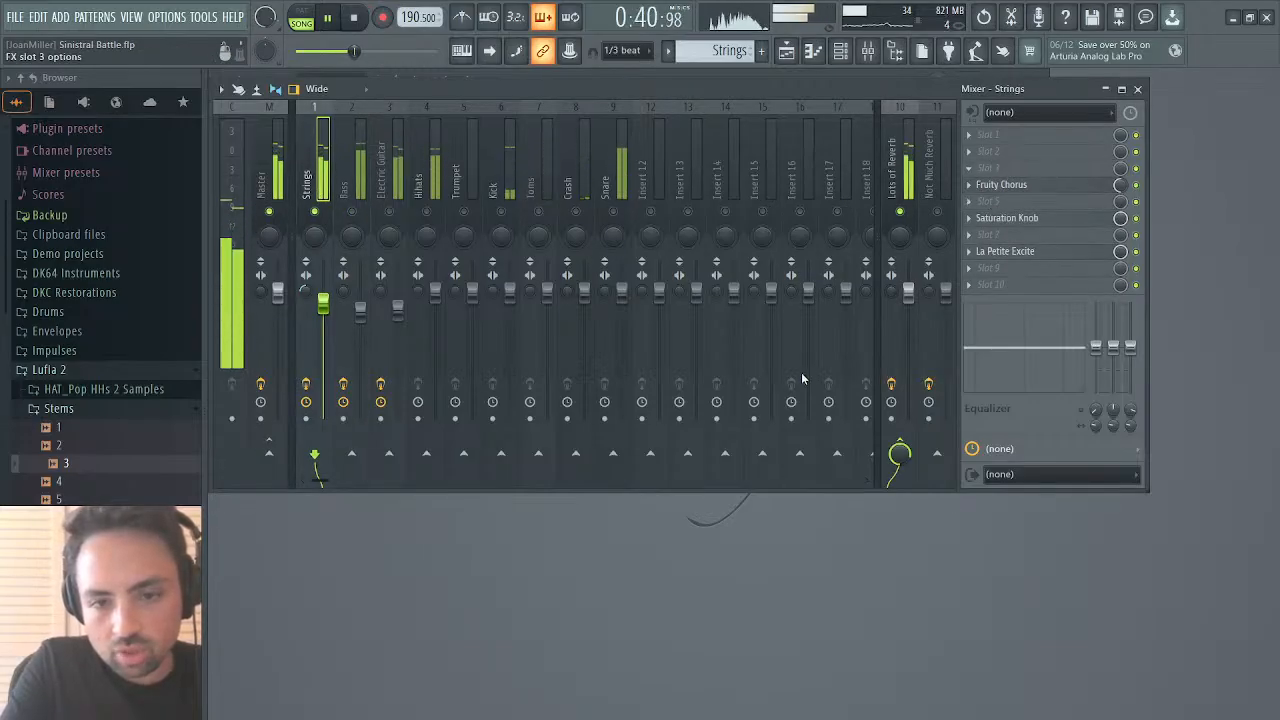
left_click(755, 441)
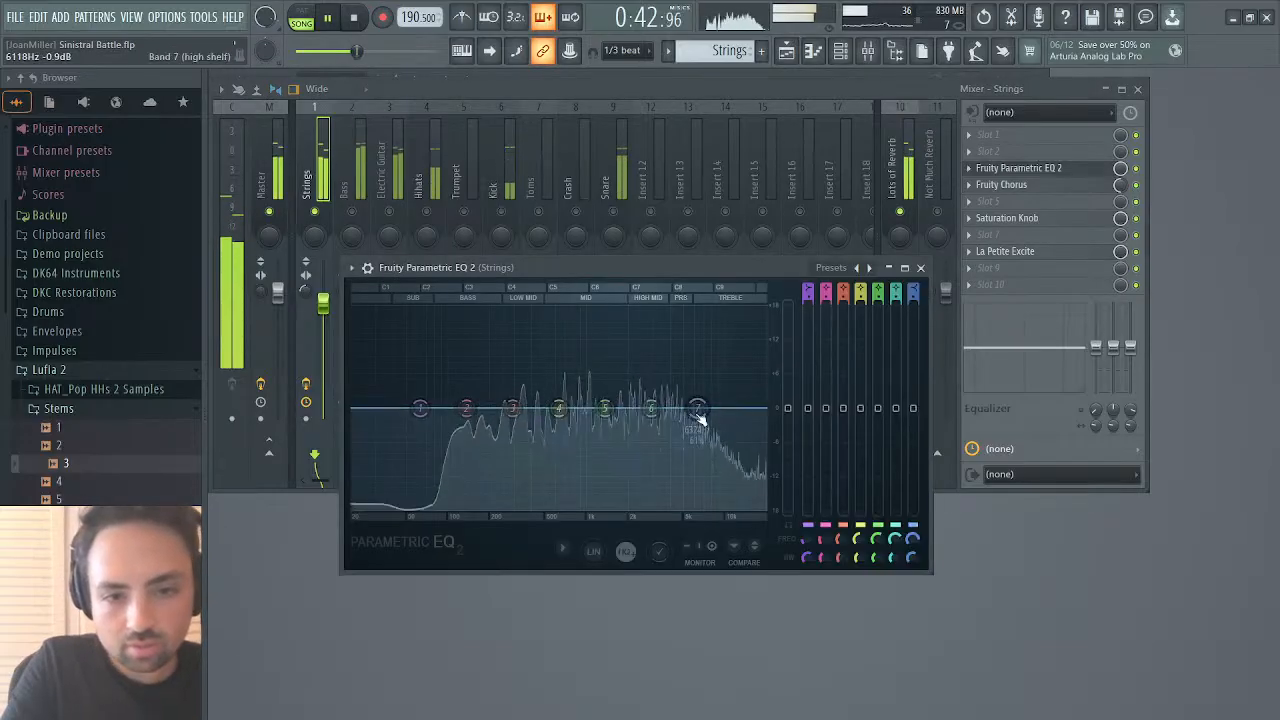
mouse_move(697, 410)
left_mouse_down()
mouse_move(694, 371)
mouse_move(690, 411)
mouse_move(697, 398)
left_mouse_up()
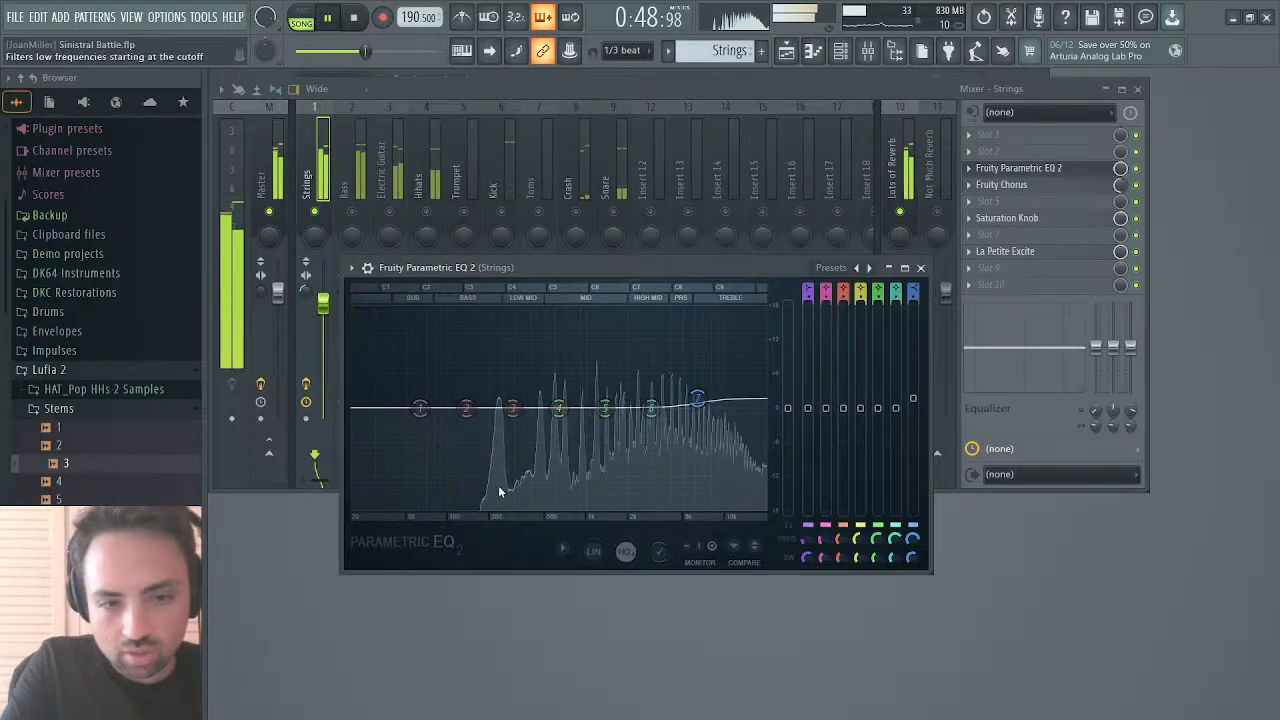
Step: High-pass the strings at about 139 Hz, gently dip band 4 and band 5 near 1.77 kHz, and close the equalizer
left_click_drag(420, 408, 476, 414)
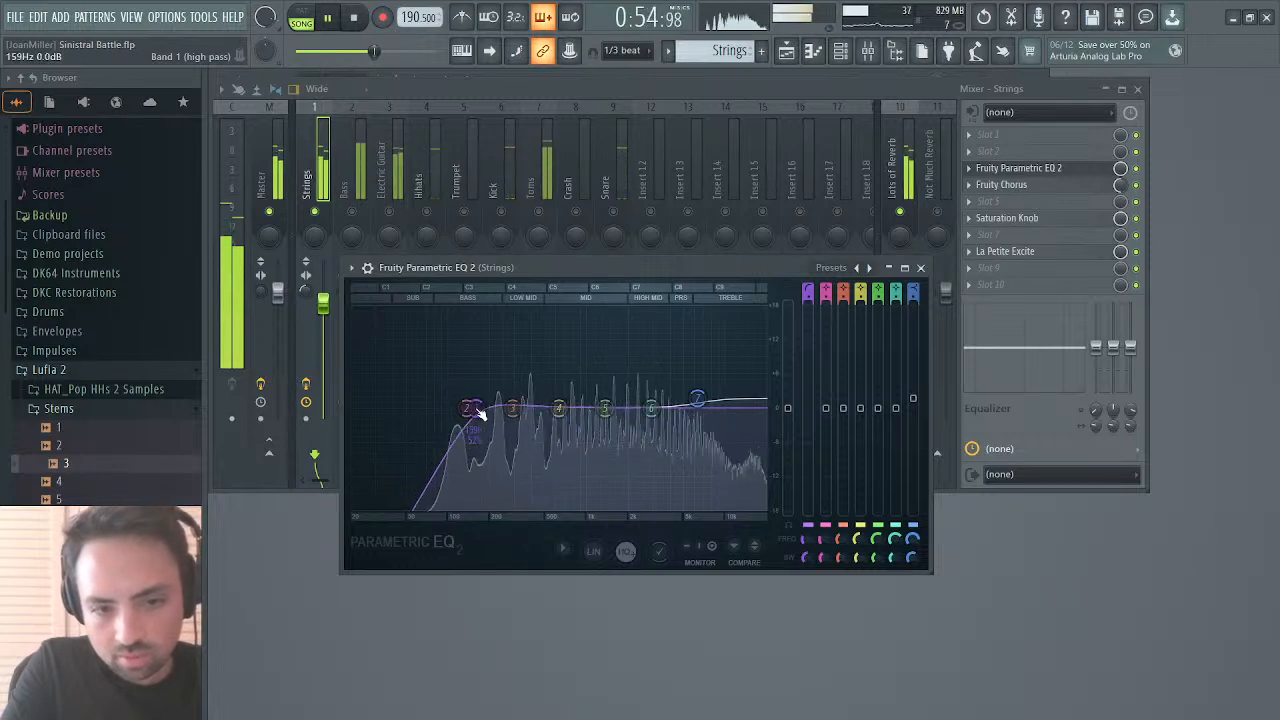
left_click_drag(559, 408, 620, 416)
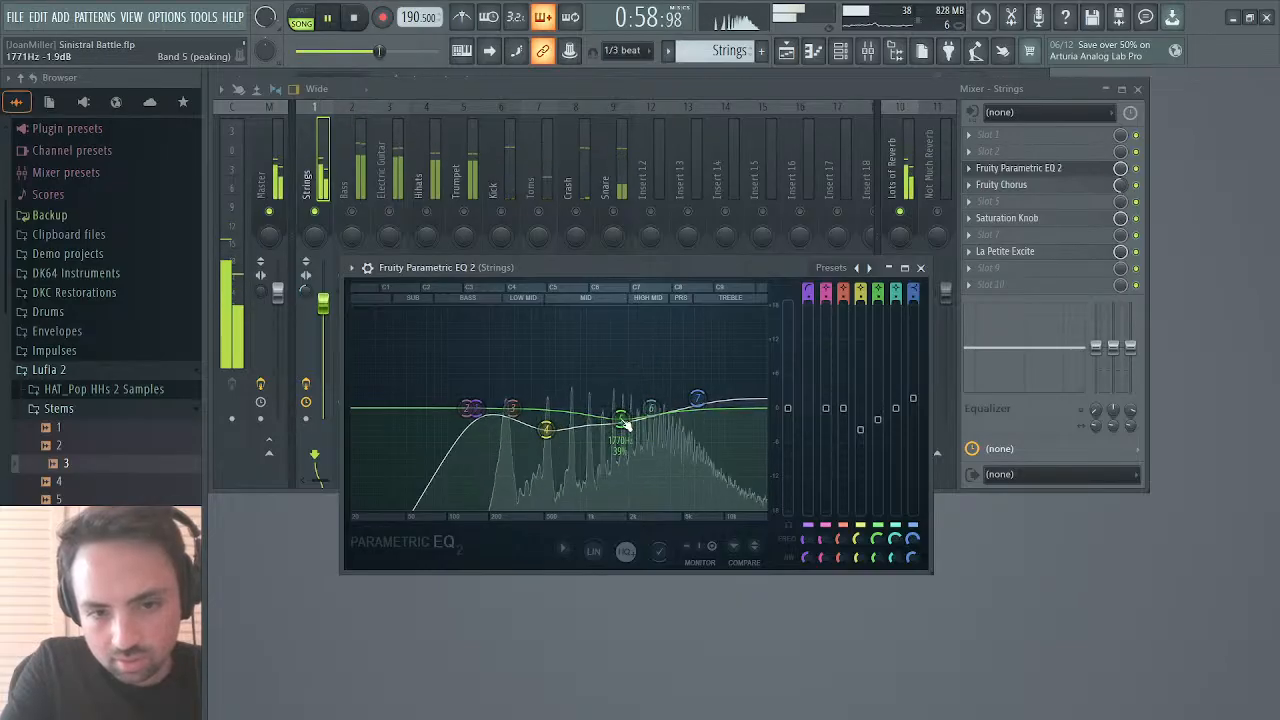
mouse_move(546, 430)
left_mouse_down()
mouse_move(544, 412)
mouse_move(621, 417)
mouse_move(551, 417)
left_mouse_up()
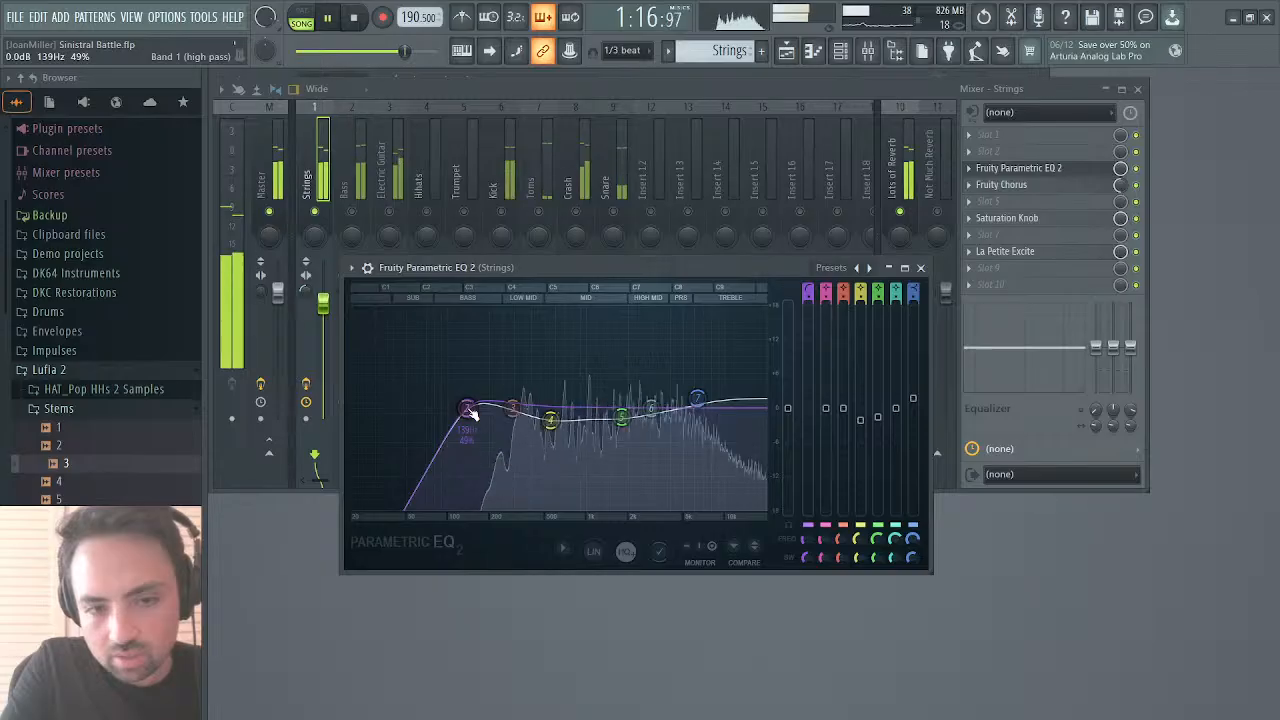
key("space")
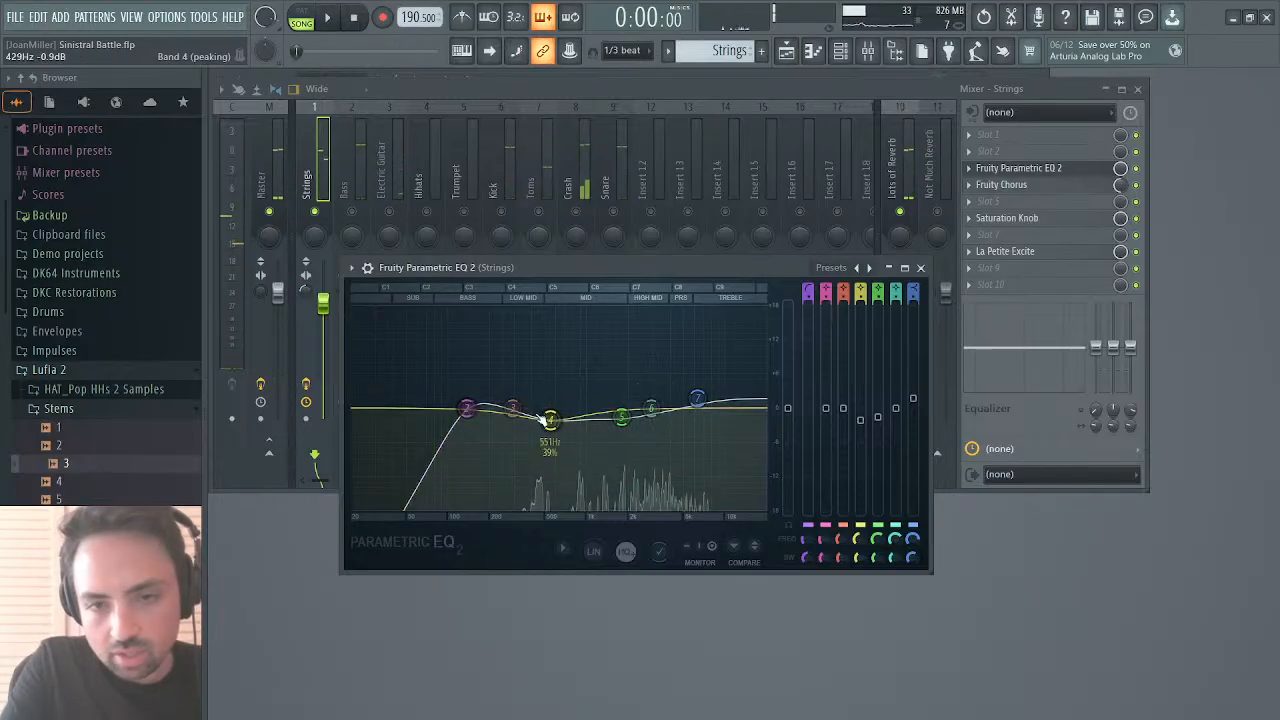
left_click(921, 268)
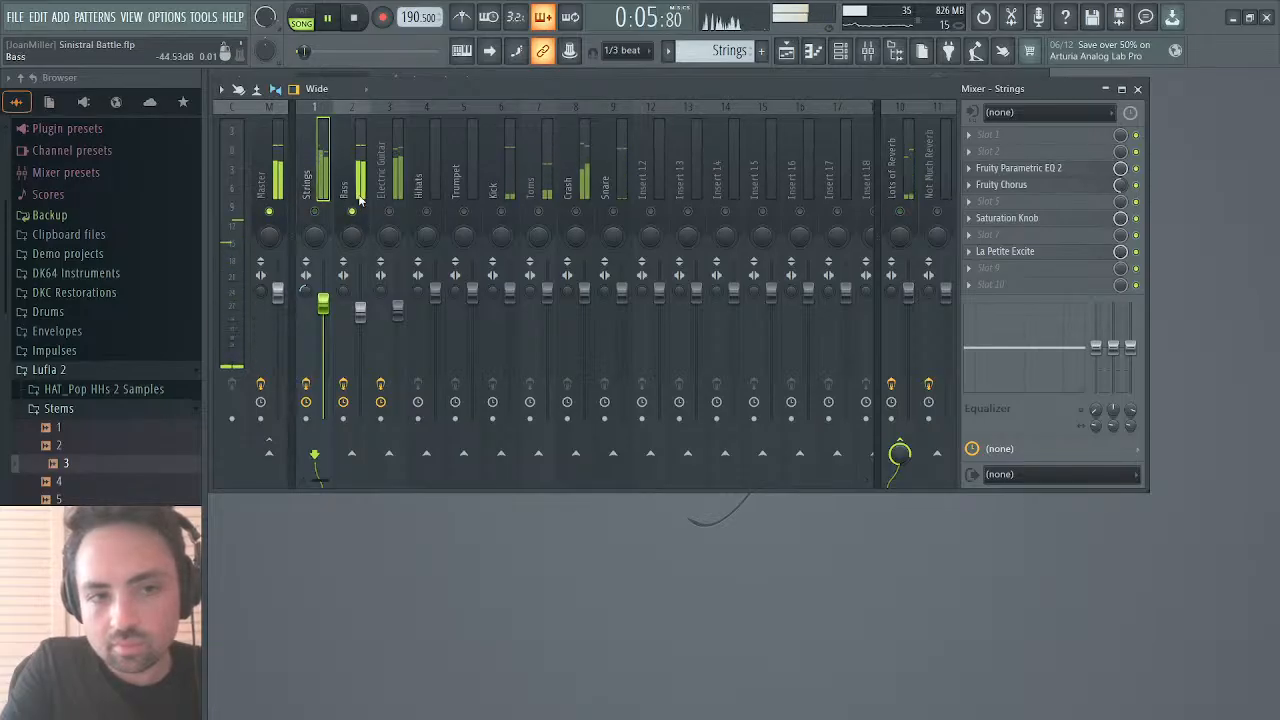
Step: Load Fruity Parametric EQ 2 into slot 3 of the Bass track, moving band 1 to about 175 Hz and dipping band 4 just above 1 kHz
left_click(352, 190)
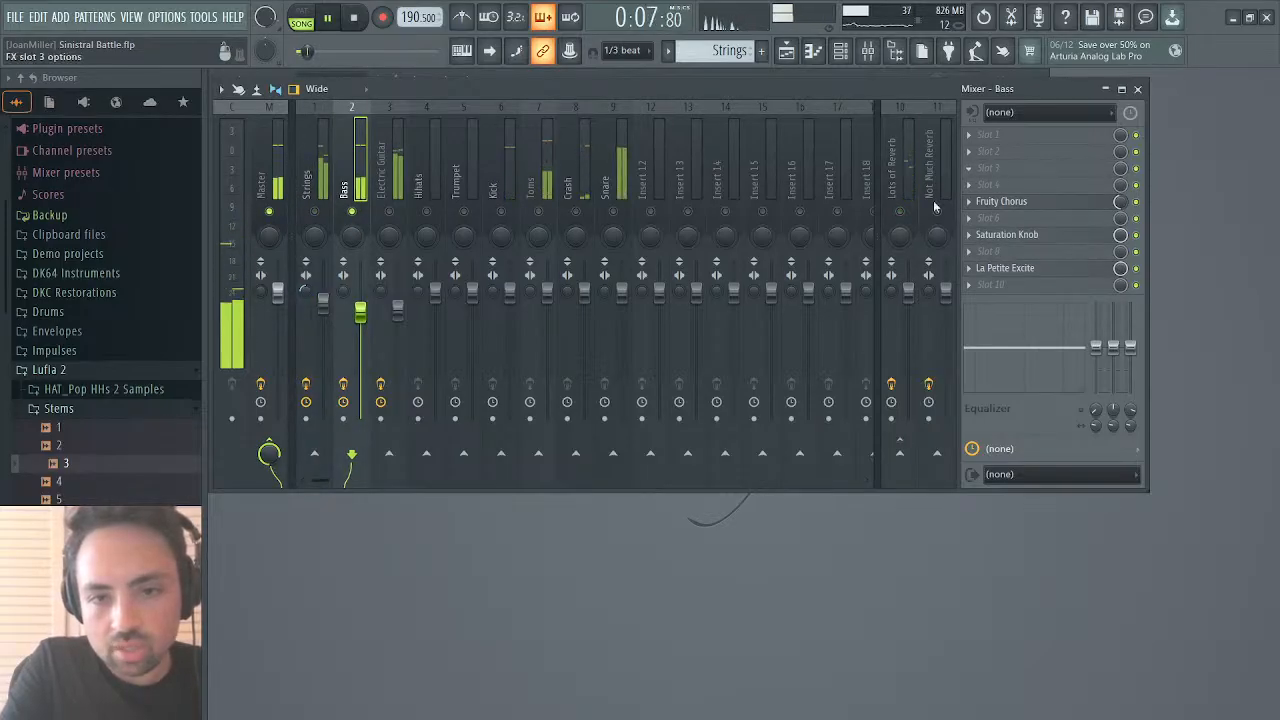
left_click(765, 441)
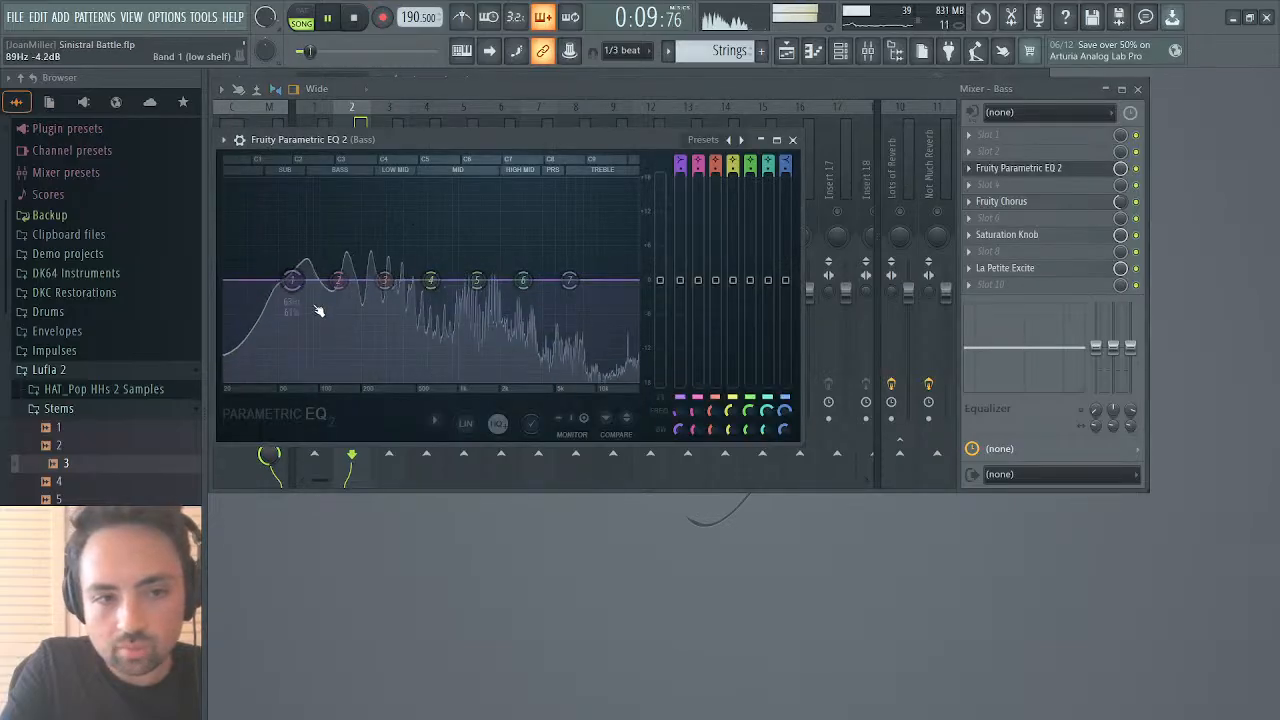
left_click_drag(291, 280, 352, 280)
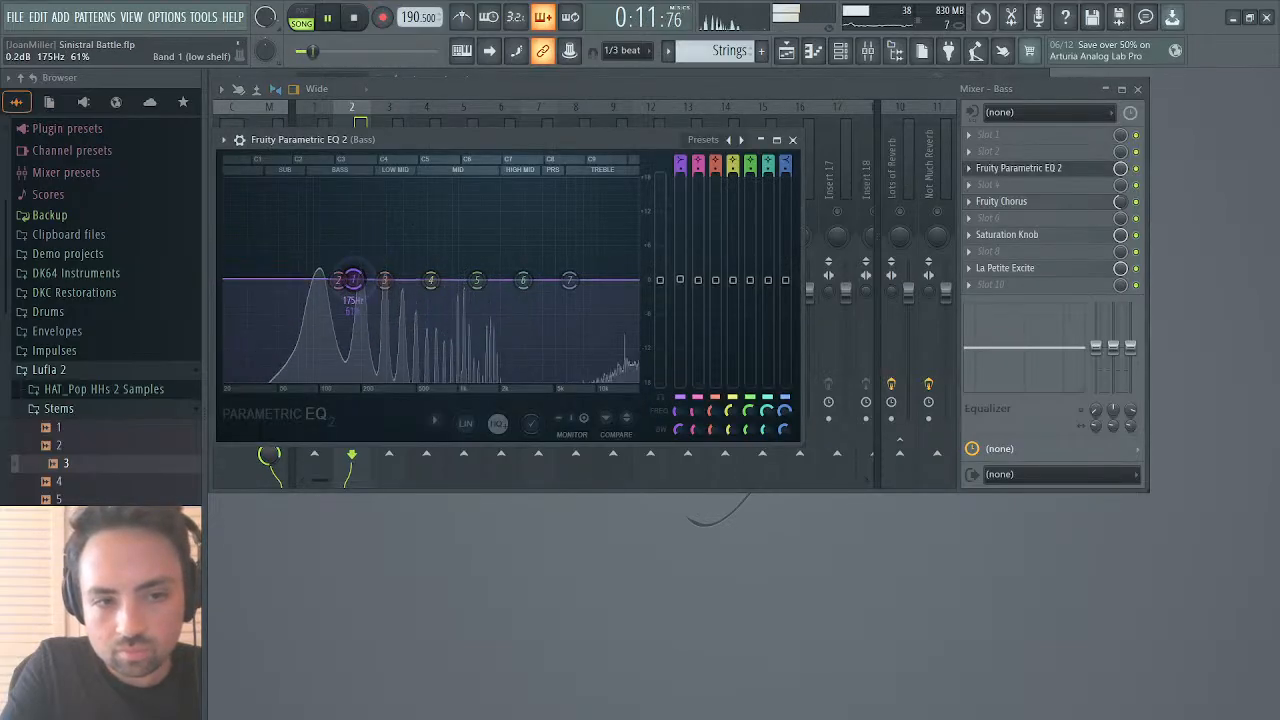
left_click_drag(431, 281, 456, 310)
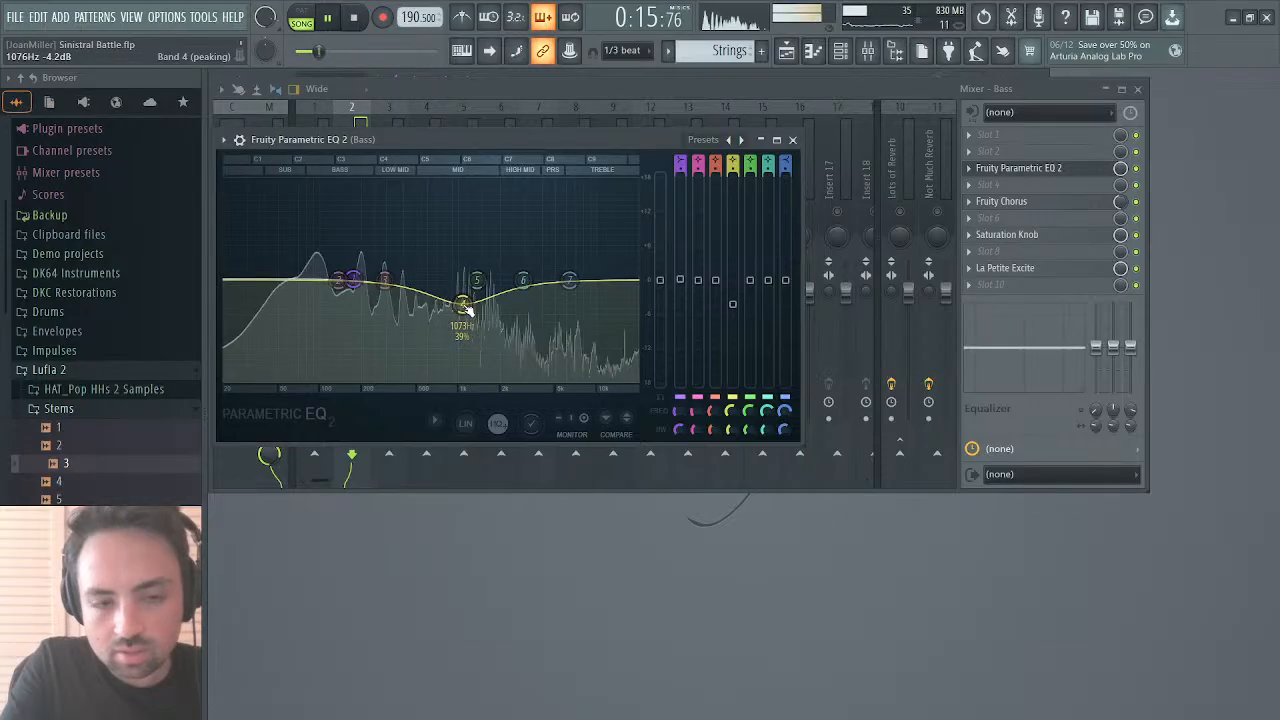
left_click_drag(467, 310, 477, 307)
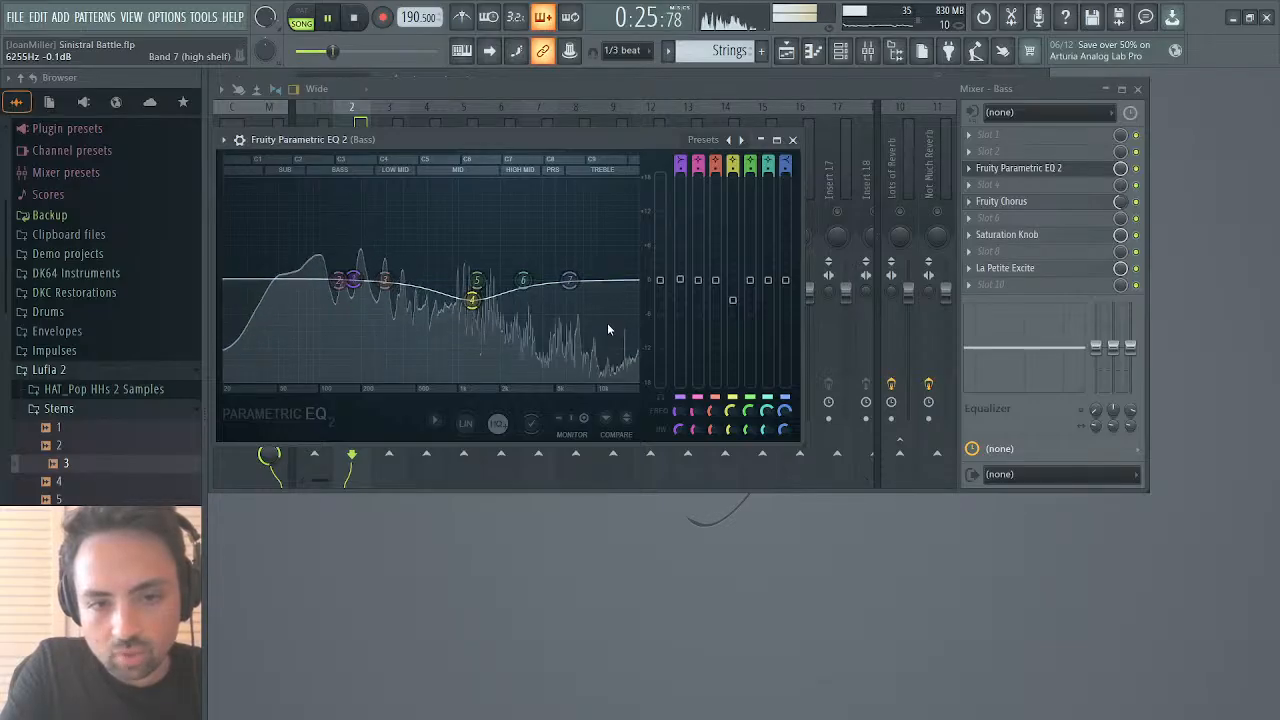
Step: Make band 7 of the bass equalizer a low-pass at about 9 kHz with 51% bandwidth, and turn off HQ mode
left_click(650, 369)
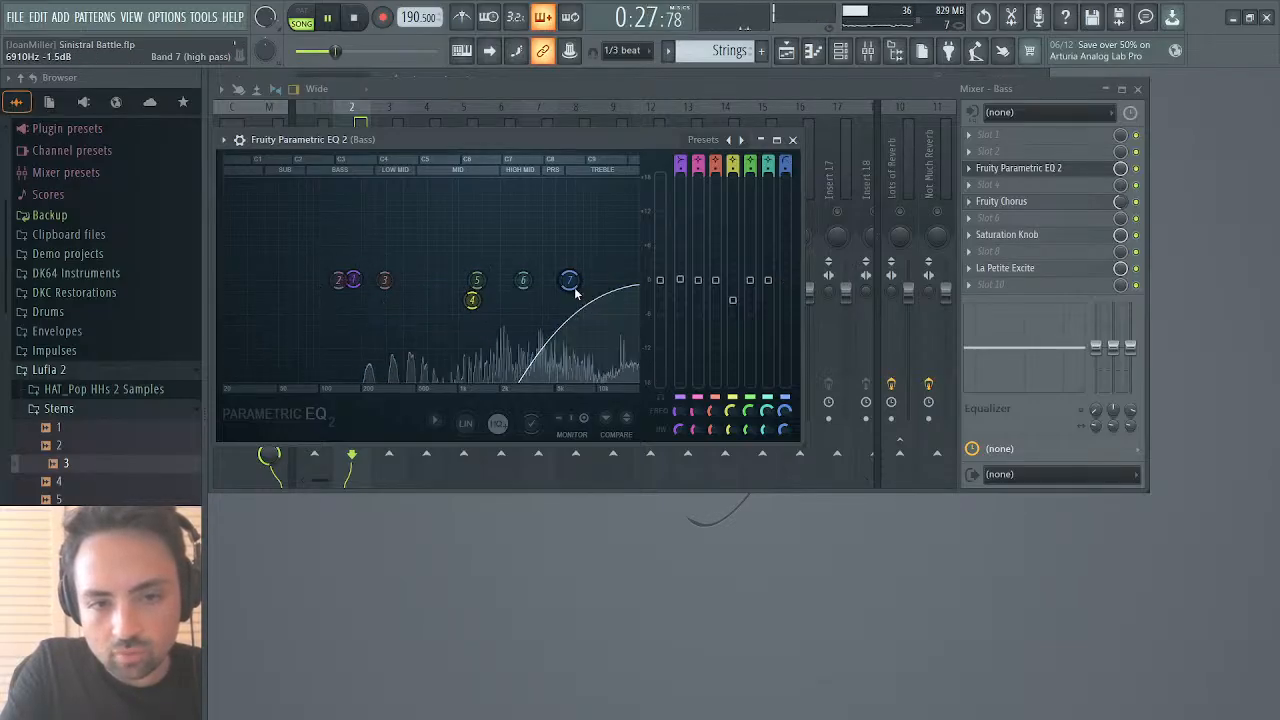
left_click(651, 341)
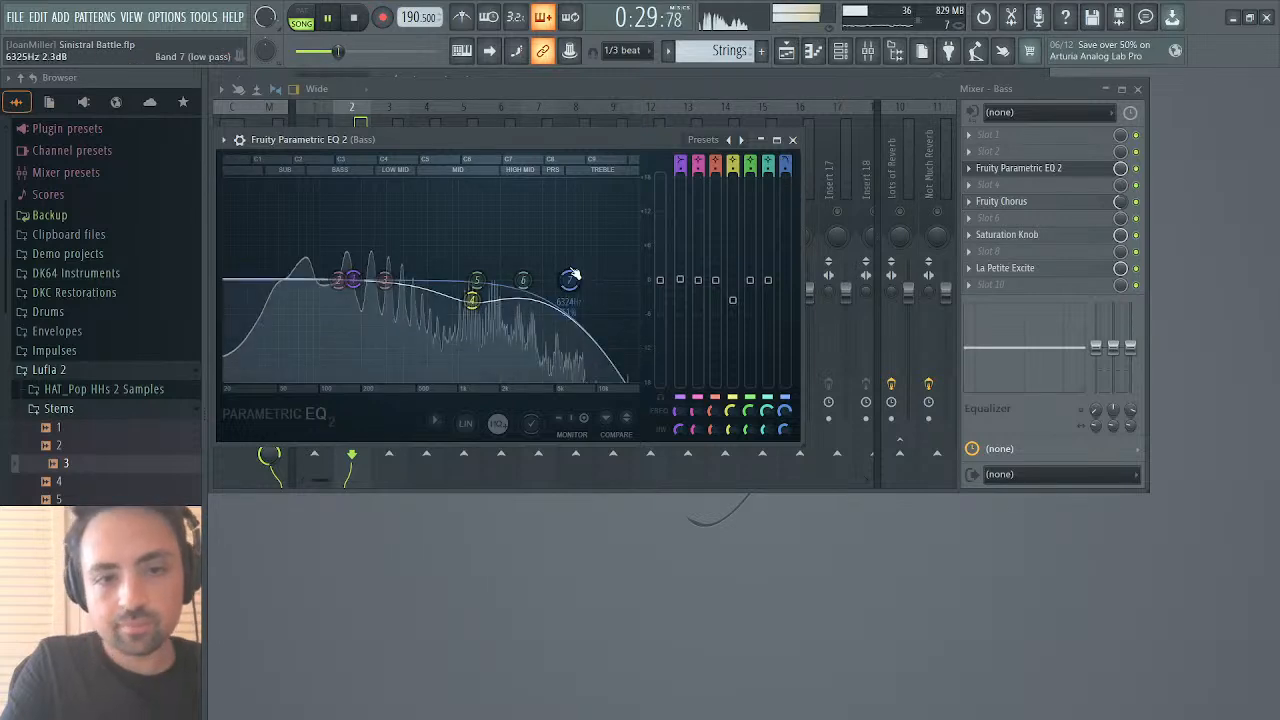
left_click_drag(572, 279, 591, 281)
scroll(599, 280, "down", 3)
left_click(504, 423)
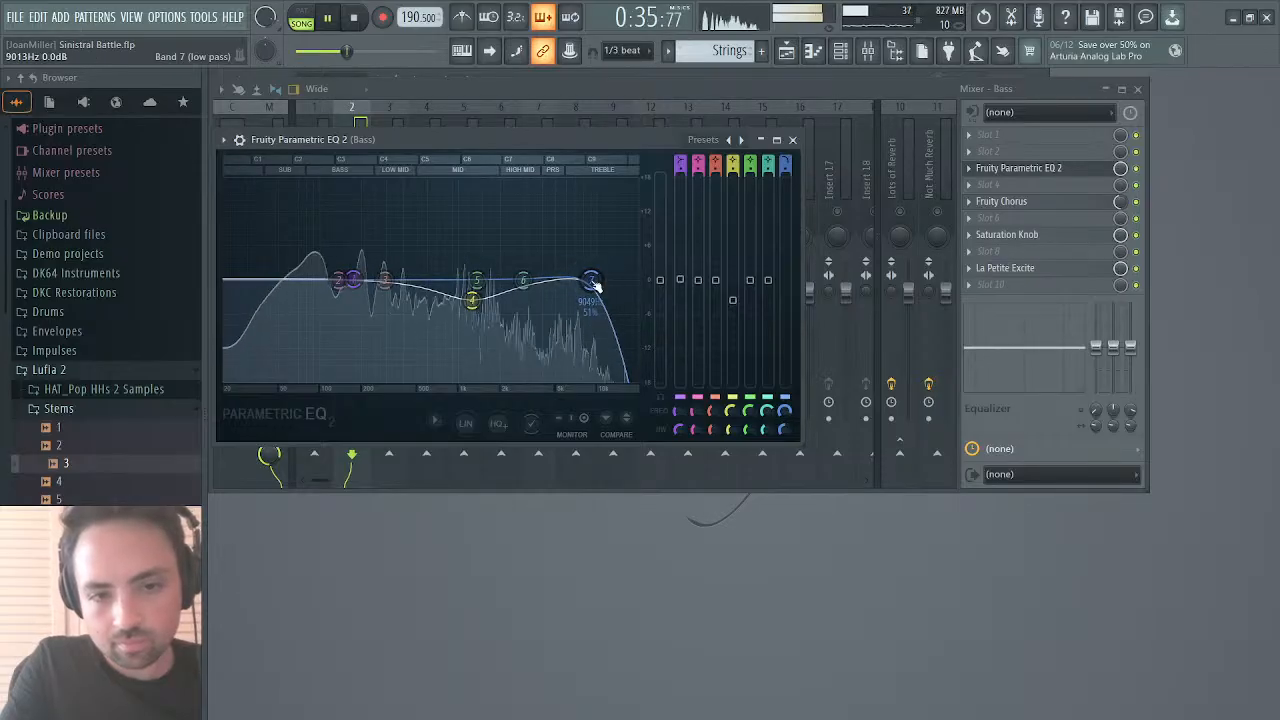
left_click(792, 139)
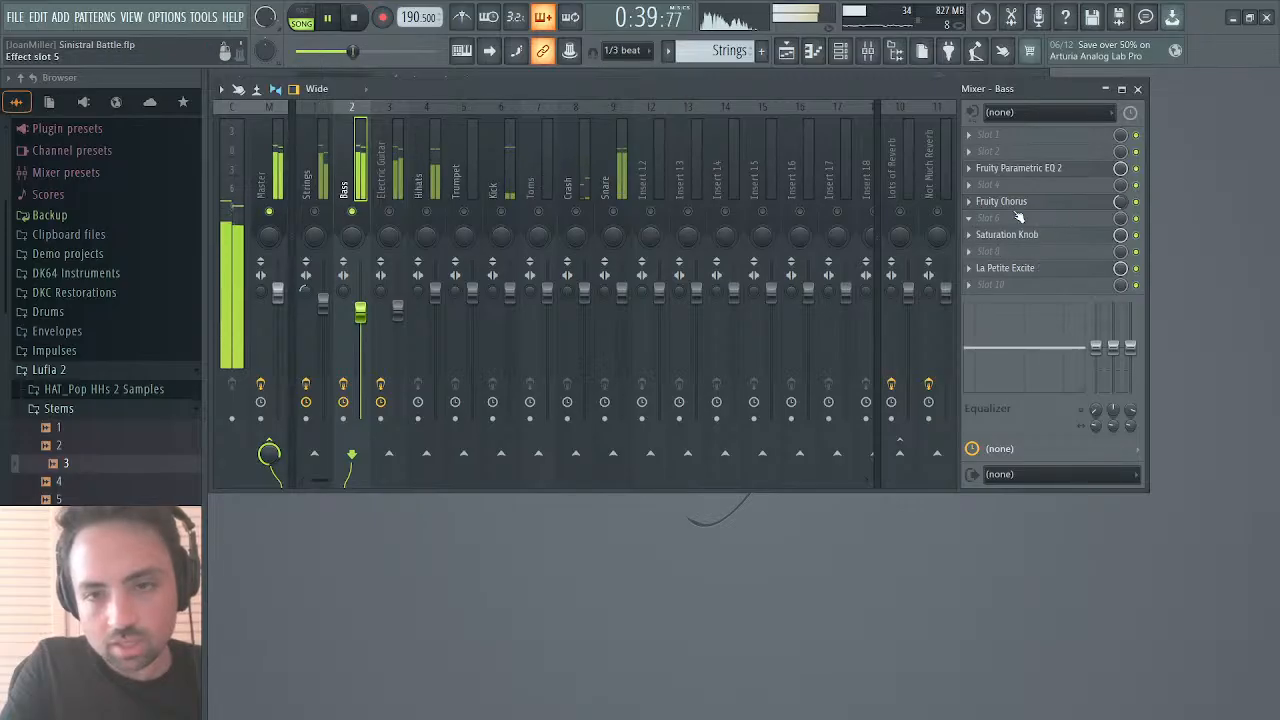
Step: Load Fruity Parametric EQ 2 on the Electric Guitar track and move it below Guitar Rig 7 into slot 6
left_click(391, 209)
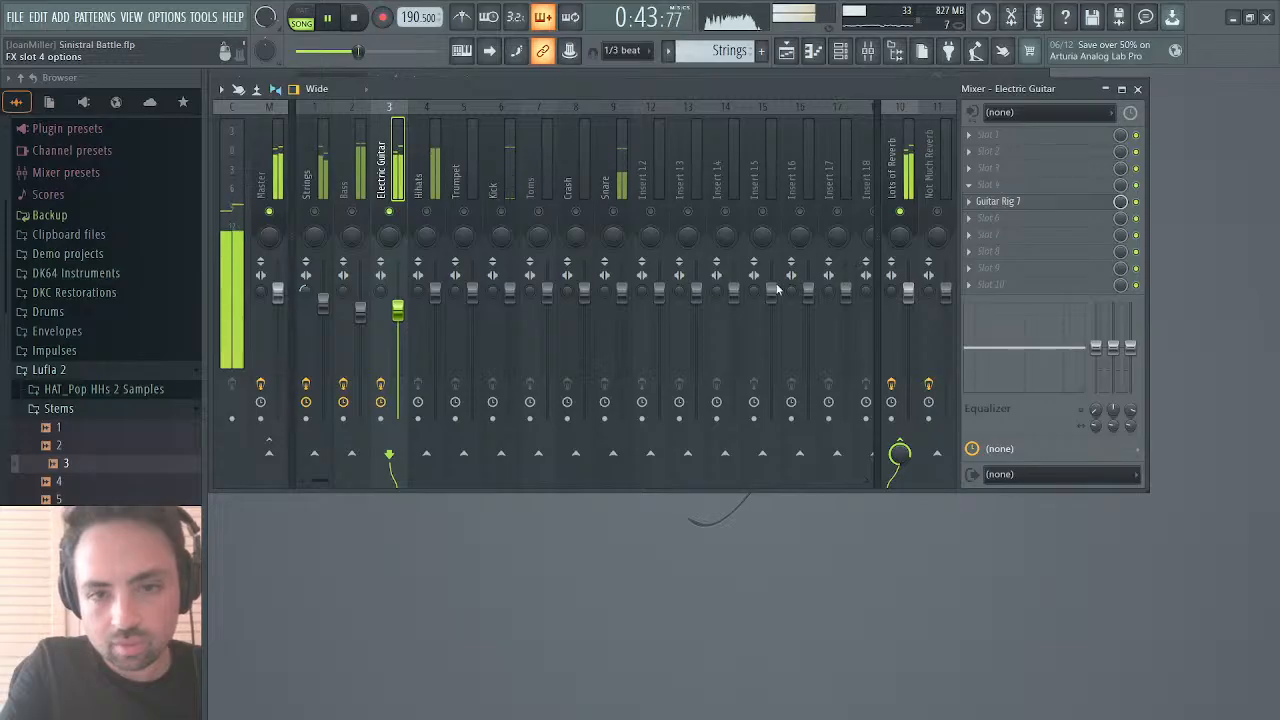
left_click(738, 430)
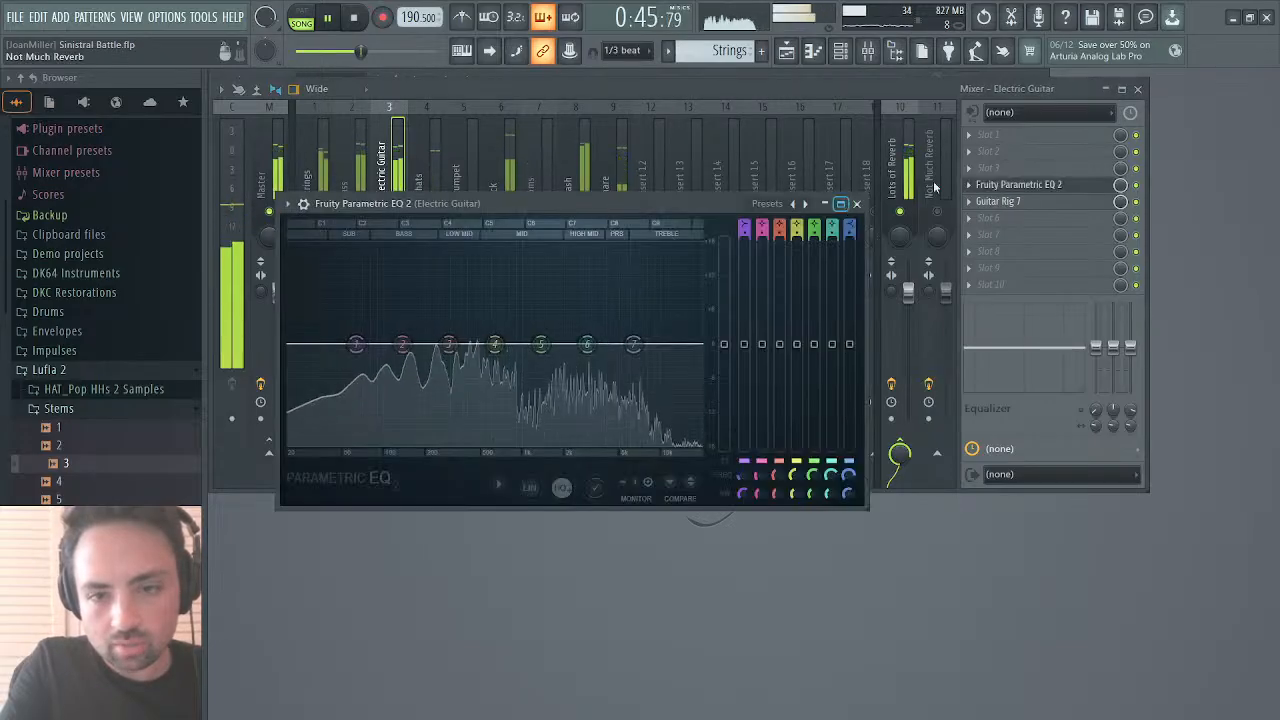
left_click_drag(1021, 204, 1023, 220)
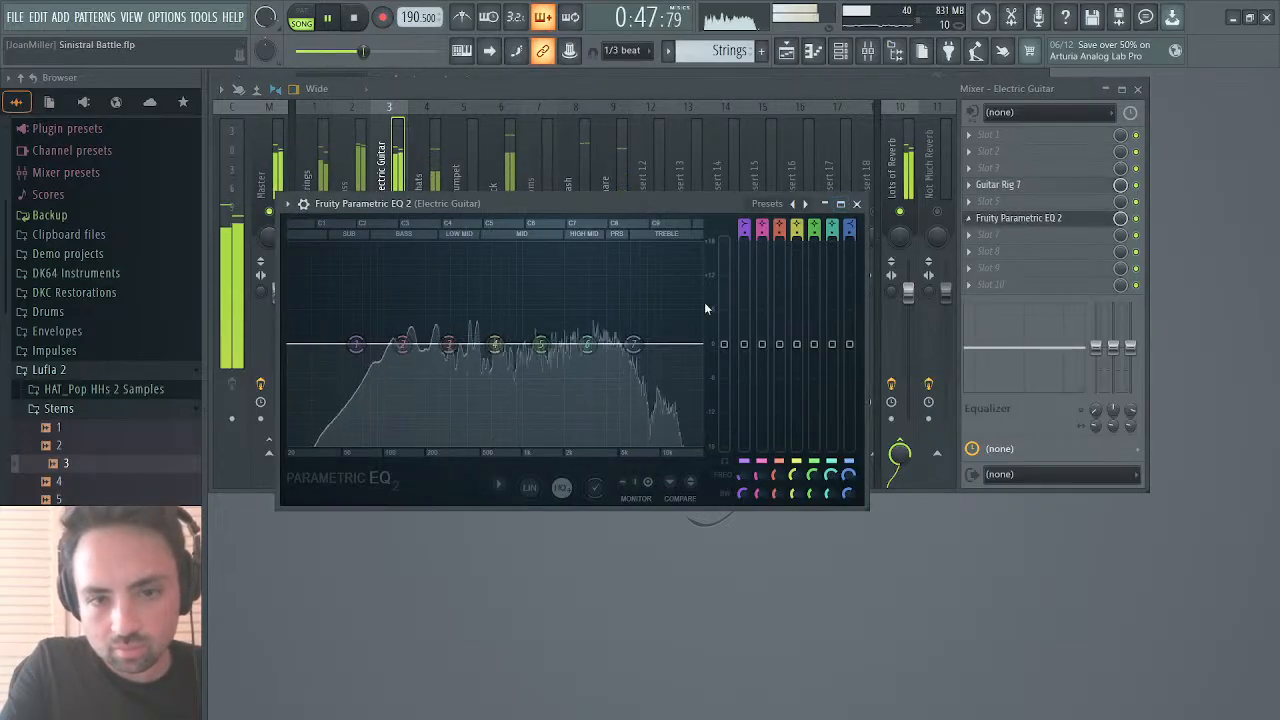
Step: Slightly lift band 6 of the guitar equalizer and make band 1 a high-pass at about 144 Hz
mouse_move(587, 344)
left_mouse_down()
mouse_move(597, 320)
mouse_move(586, 343)
mouse_move(597, 345)
mouse_move(497, 356)
mouse_move(580, 342)
left_mouse_up()
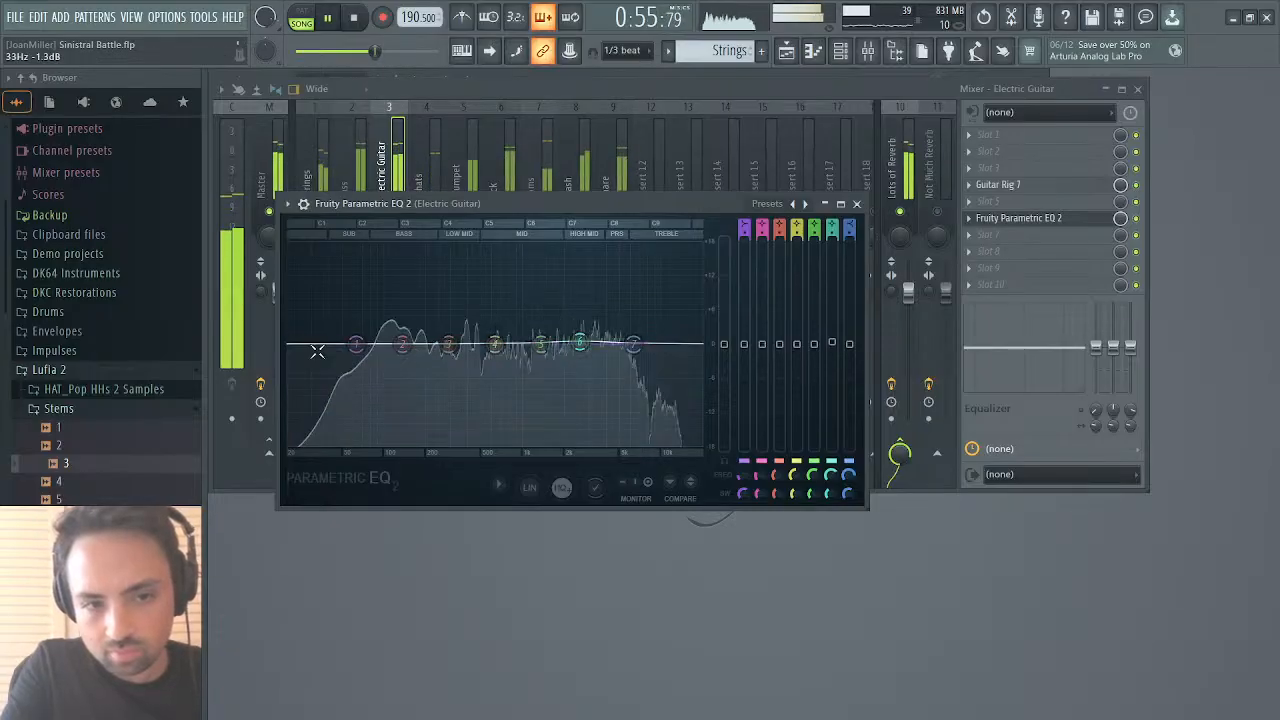
right_click(348, 350)
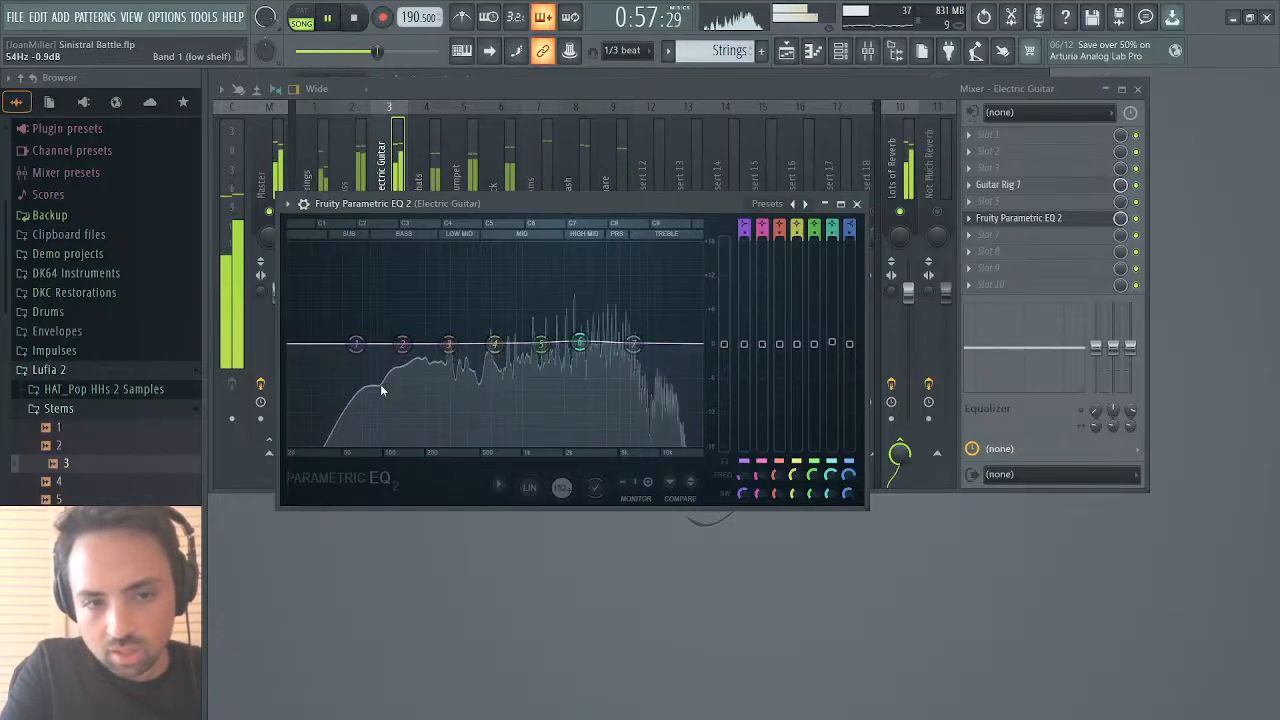
left_click(439, 429)
mouse_move(378, 350)
left_mouse_down()
mouse_move(325, 345)
mouse_move(404, 344)
mouse_move(376, 346)
left_mouse_up()
key("space")
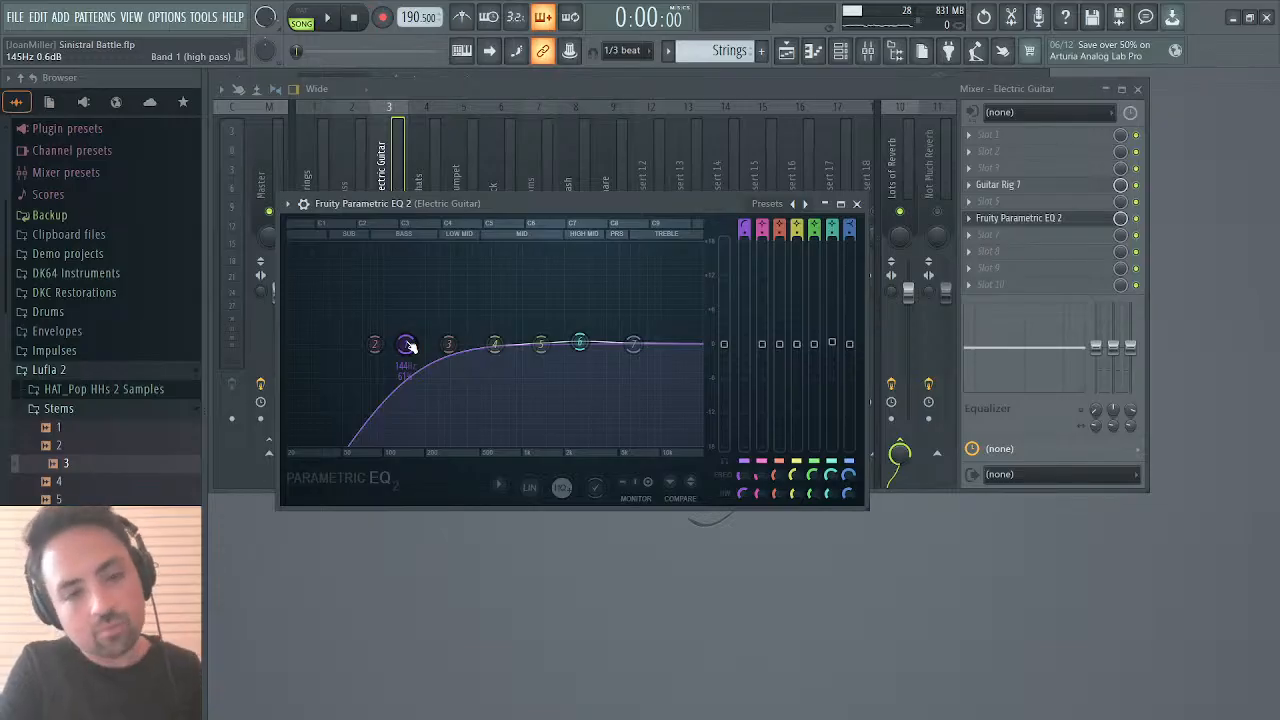
Step: Lower the guitar's high-pass to the bottom of the spectrum, dip band 6 in the high mids and close the equalizer
key("space")
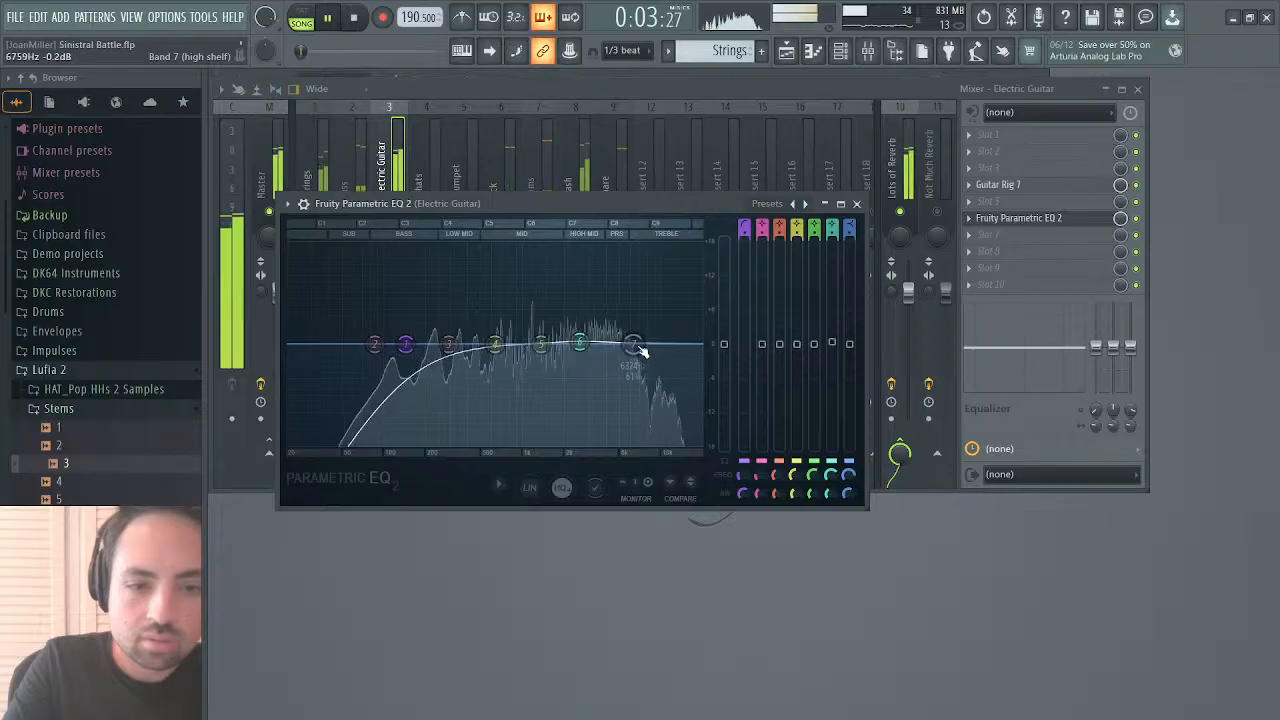
key("space")
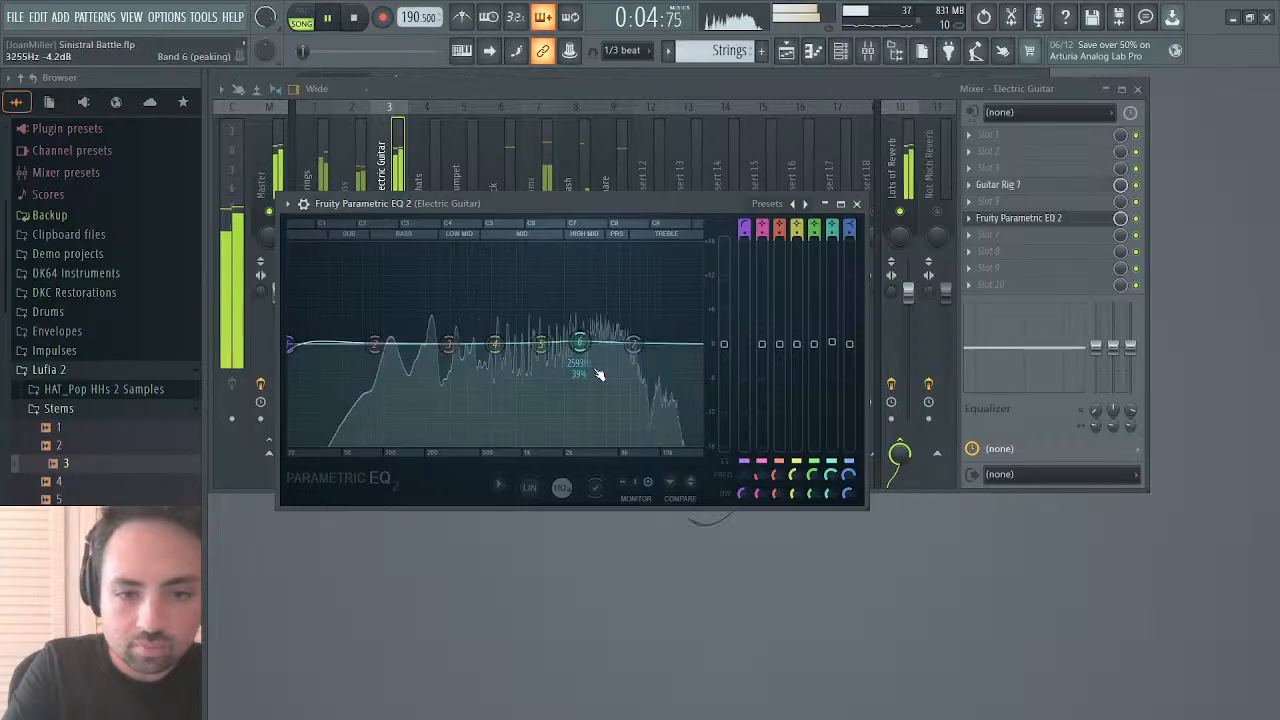
left_click_drag(580, 344, 592, 358)
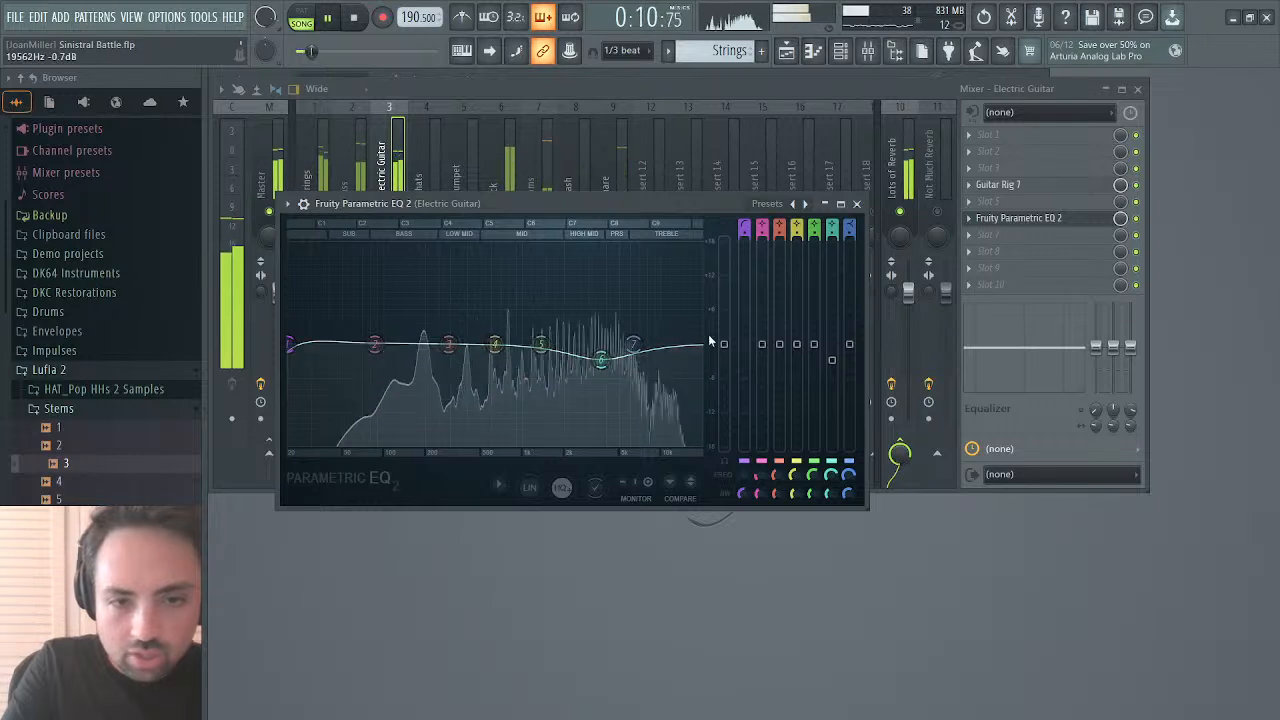
left_click(856, 203)
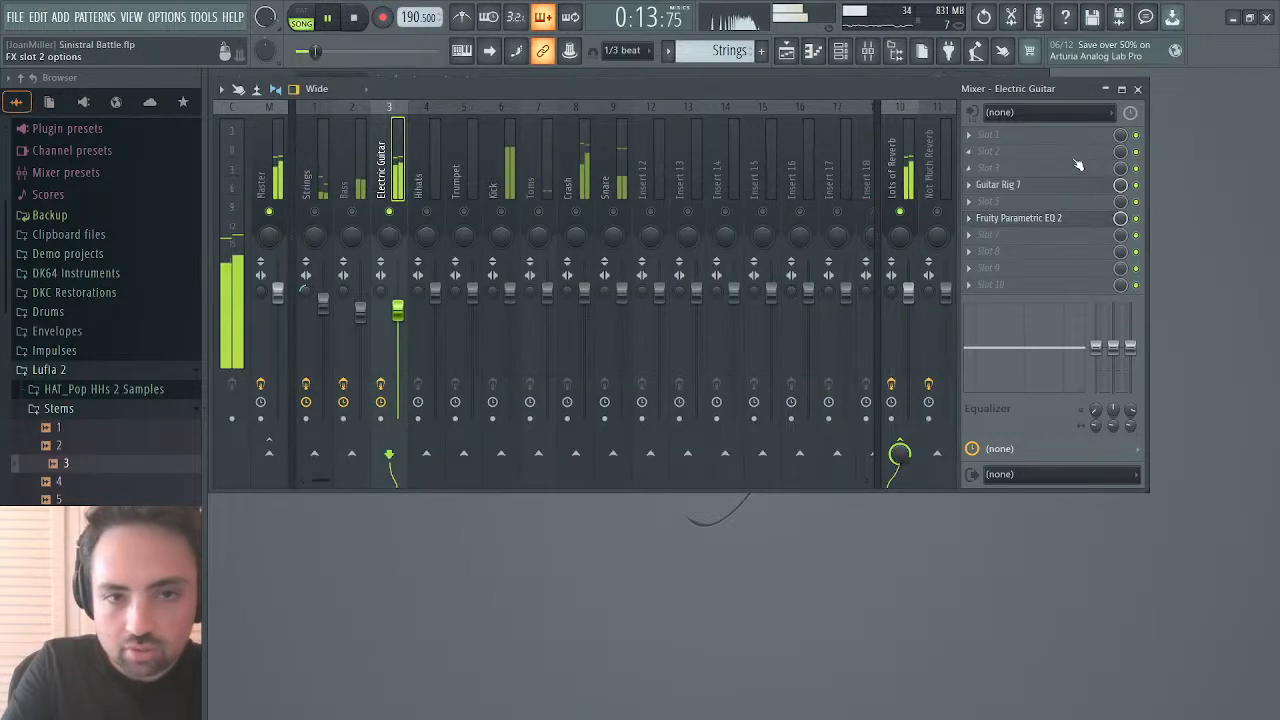
Step: Solo the Hihats track, load Fruity Parametric EQ 2 in slot 5, and make band 7 a low-pass at the top of the spectrum
left_click(435, 220)
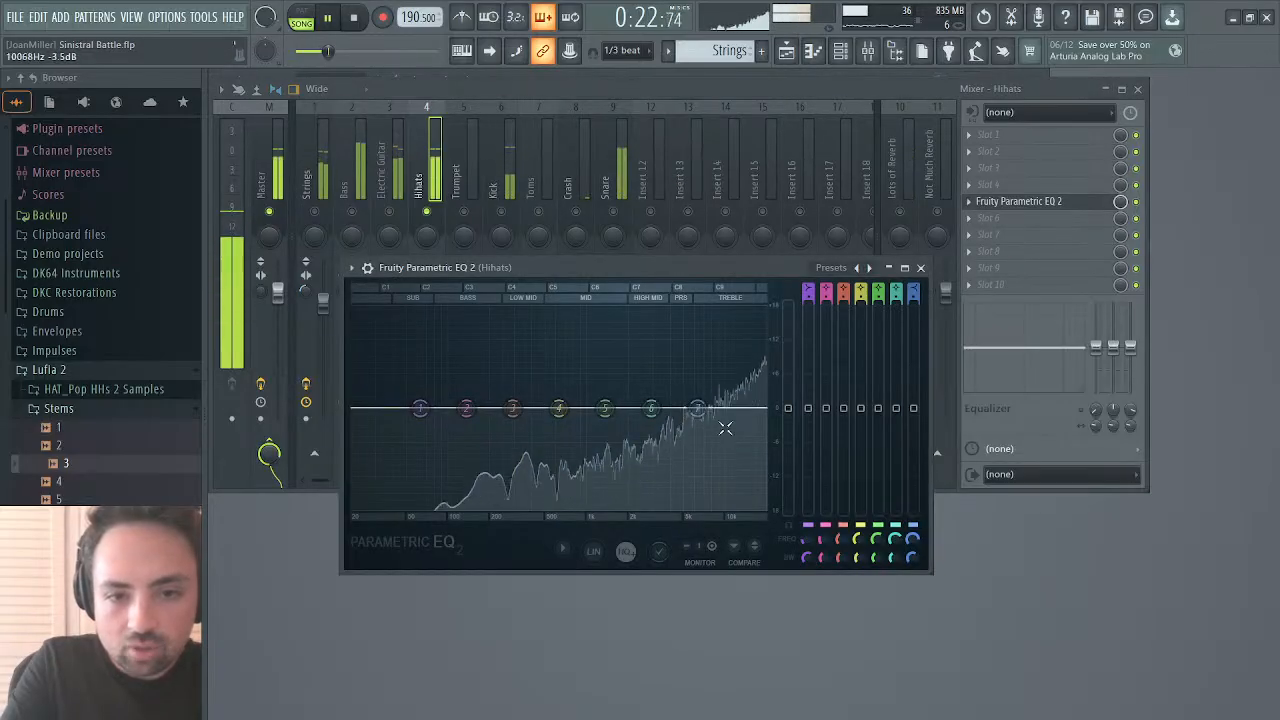
left_click_drag(742, 448, 595, 487)
left_click_drag(697, 408, 763, 415)
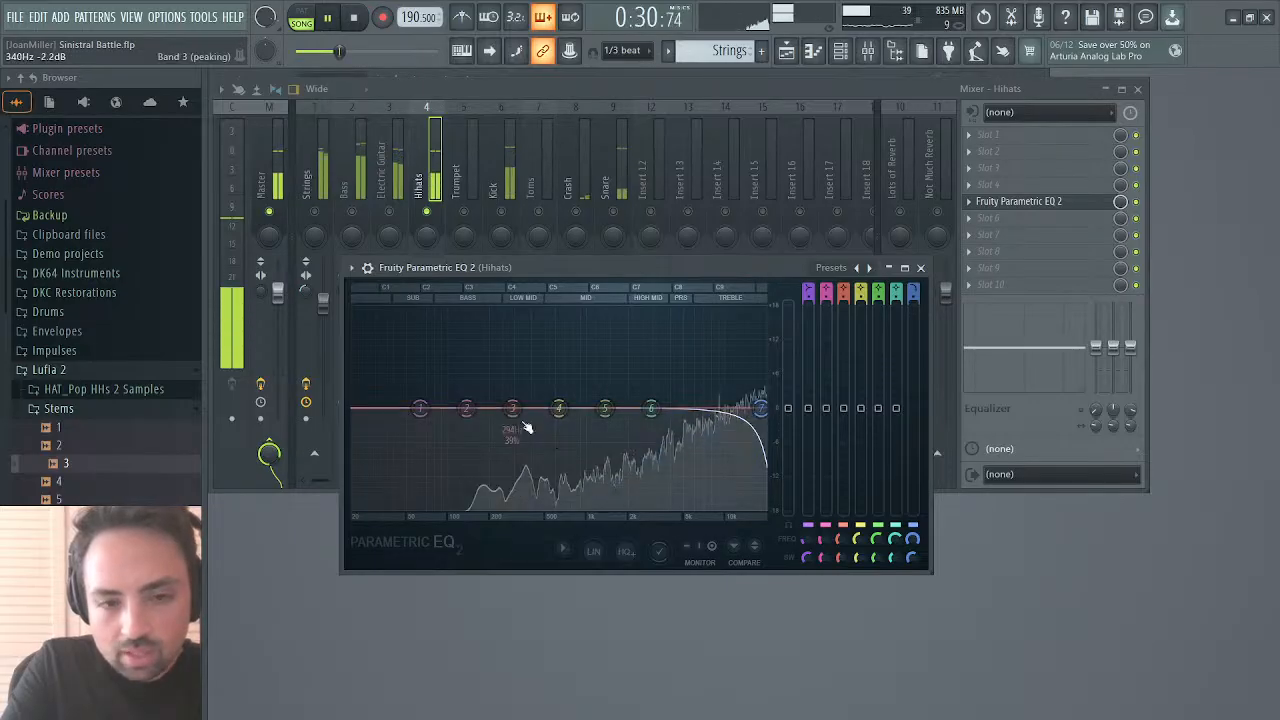
Step: Boost band 4 of the hi-hat equalizer at about 340 Hz, slightly lift band 5 at about 3.8 kHz, and close the equalizer
mouse_move(420, 408)
left_mouse_down()
mouse_move(679, 380)
mouse_move(697, 394)
mouse_move(600, 372)
mouse_move(657, 372)
mouse_move(576, 408)
mouse_move(414, 408)
left_mouse_up()
left_click_drag(560, 407, 527, 388)
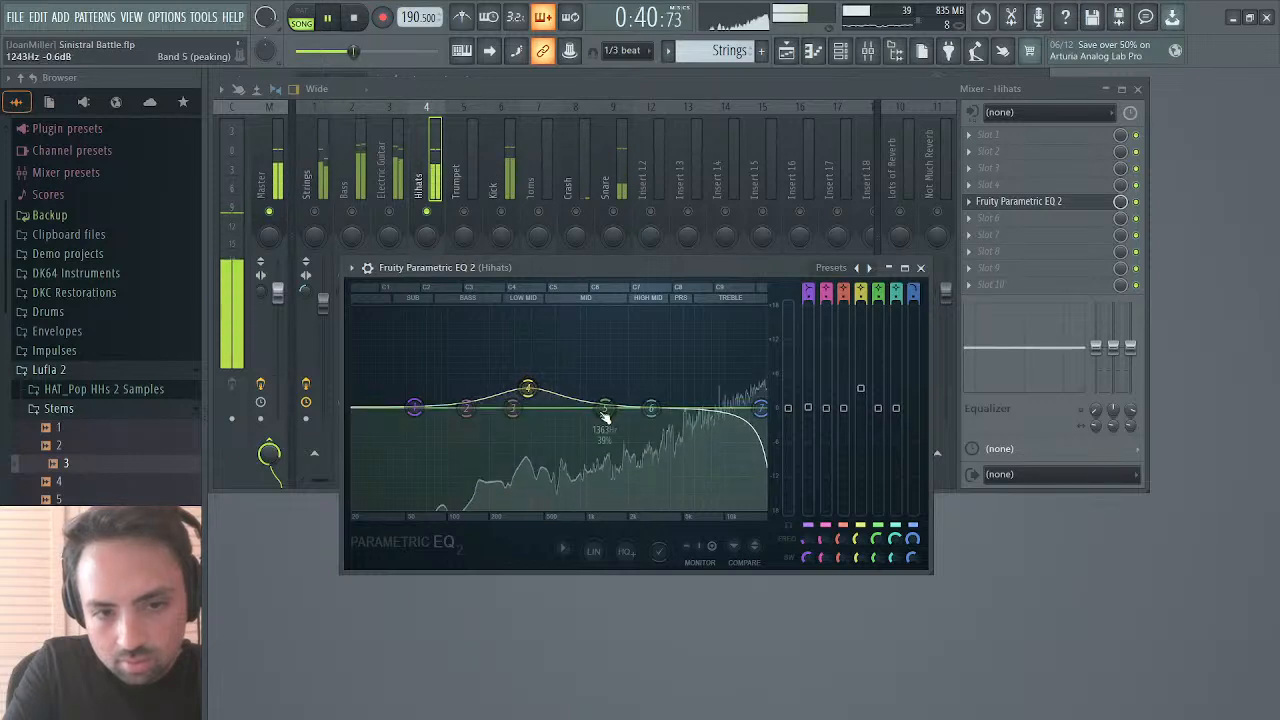
left_click_drag(605, 408, 669, 401)
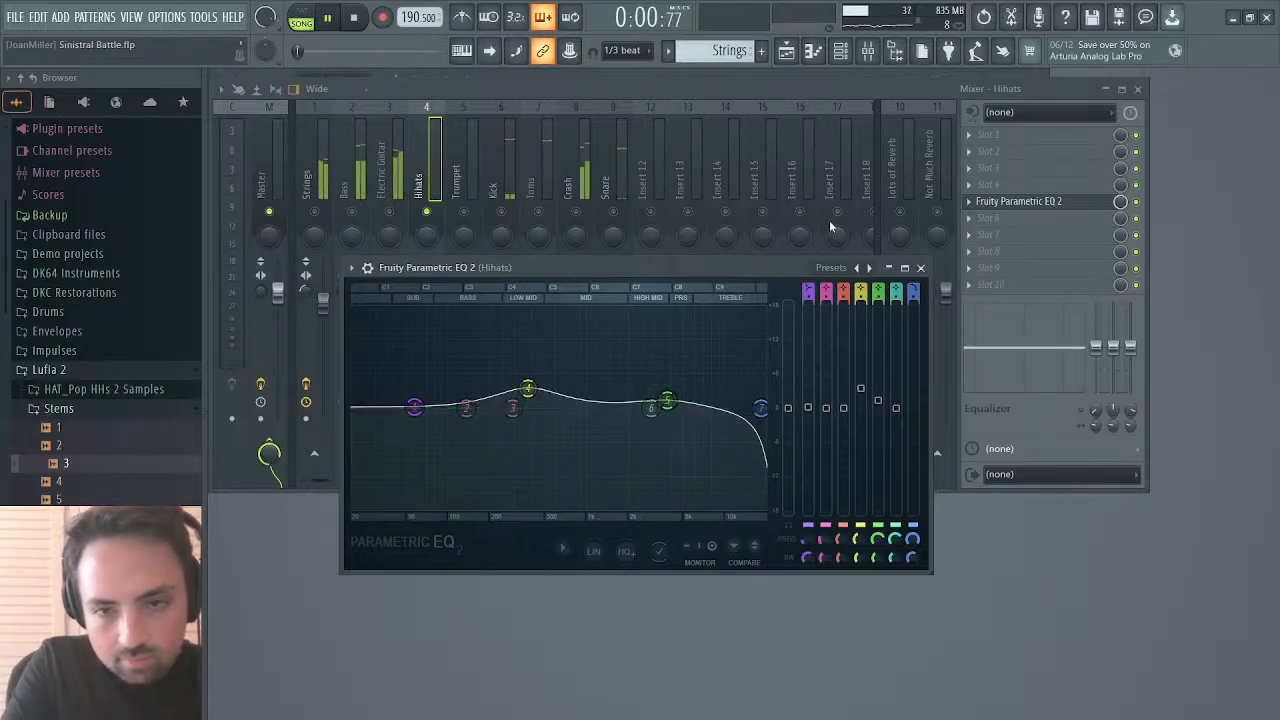
left_click(921, 268)
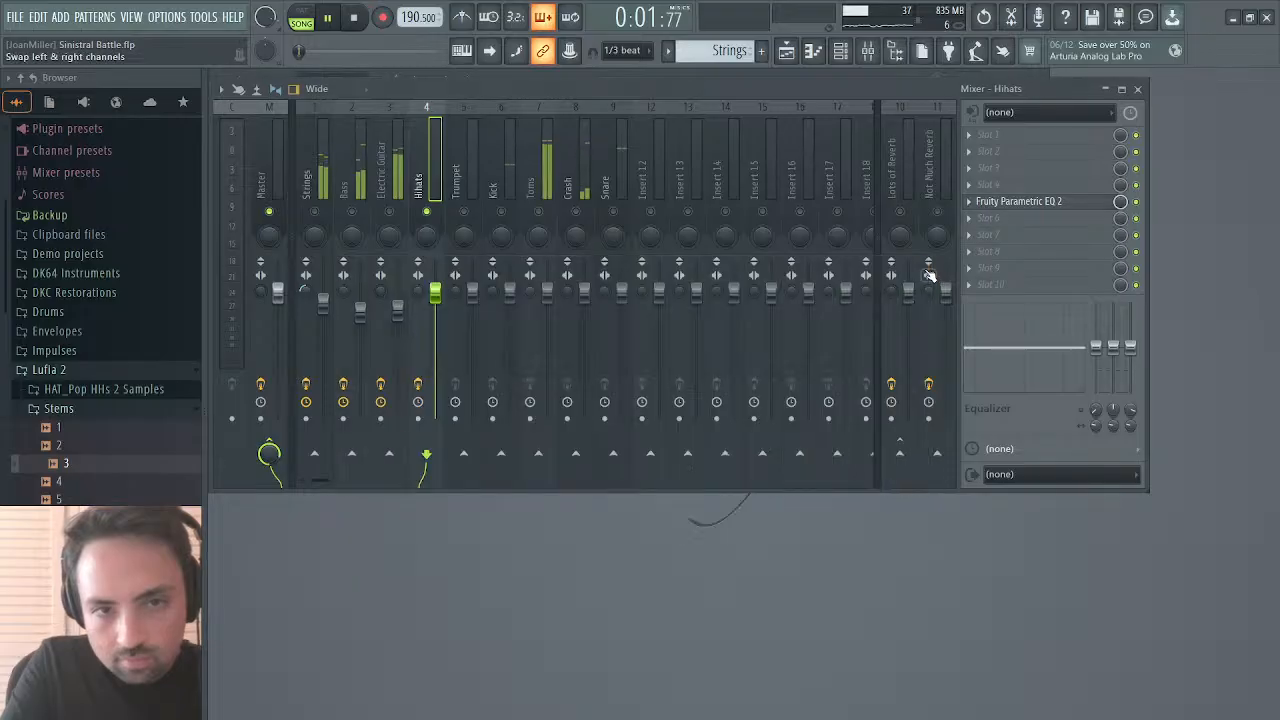
Step: Restart playback from about bar 14 of the playlist and return to the mixer
left_click(788, 48)
left_click(612, 118)
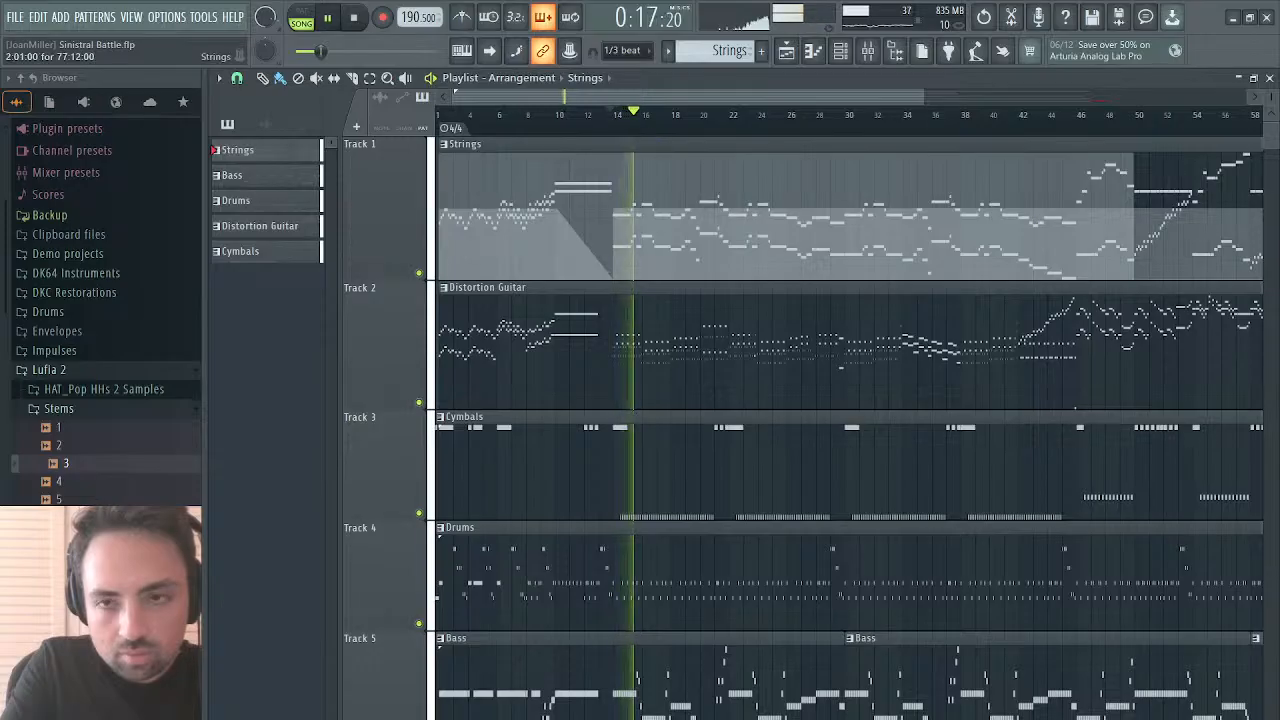
left_click(1269, 77)
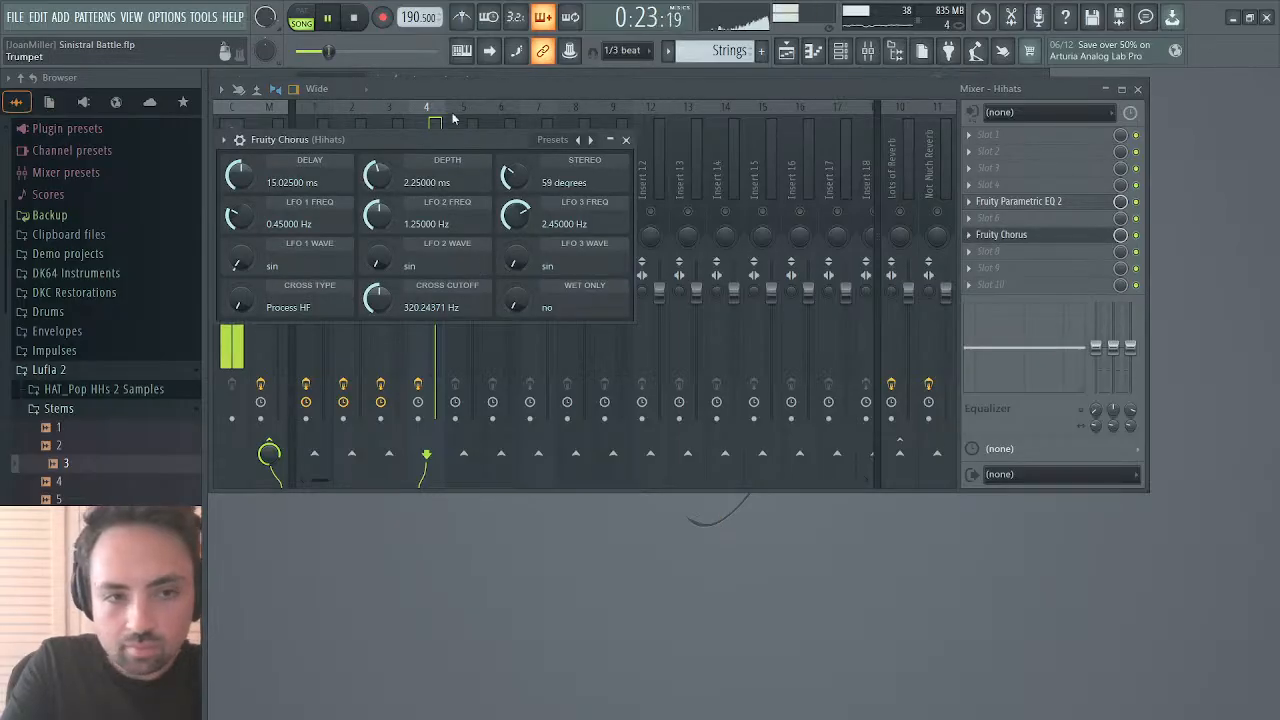
Step: Add Fruity Chorus in slot 7 of Hihats, set LFO 1 to 0.146 Hz and LFO 2 to 0.404 Hz, and lower its mix level
left_click_drag(240, 215, 240, 241)
left_click_drag(378, 215, 378, 258)
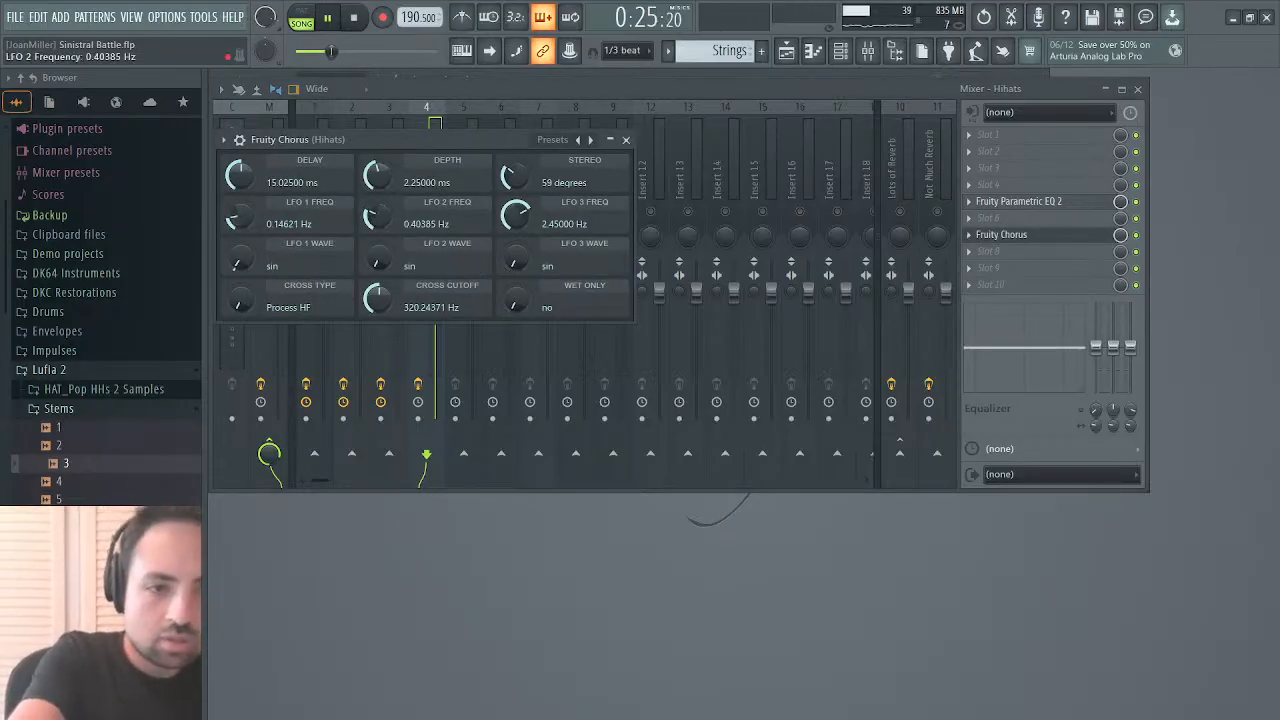
left_click(626, 140)
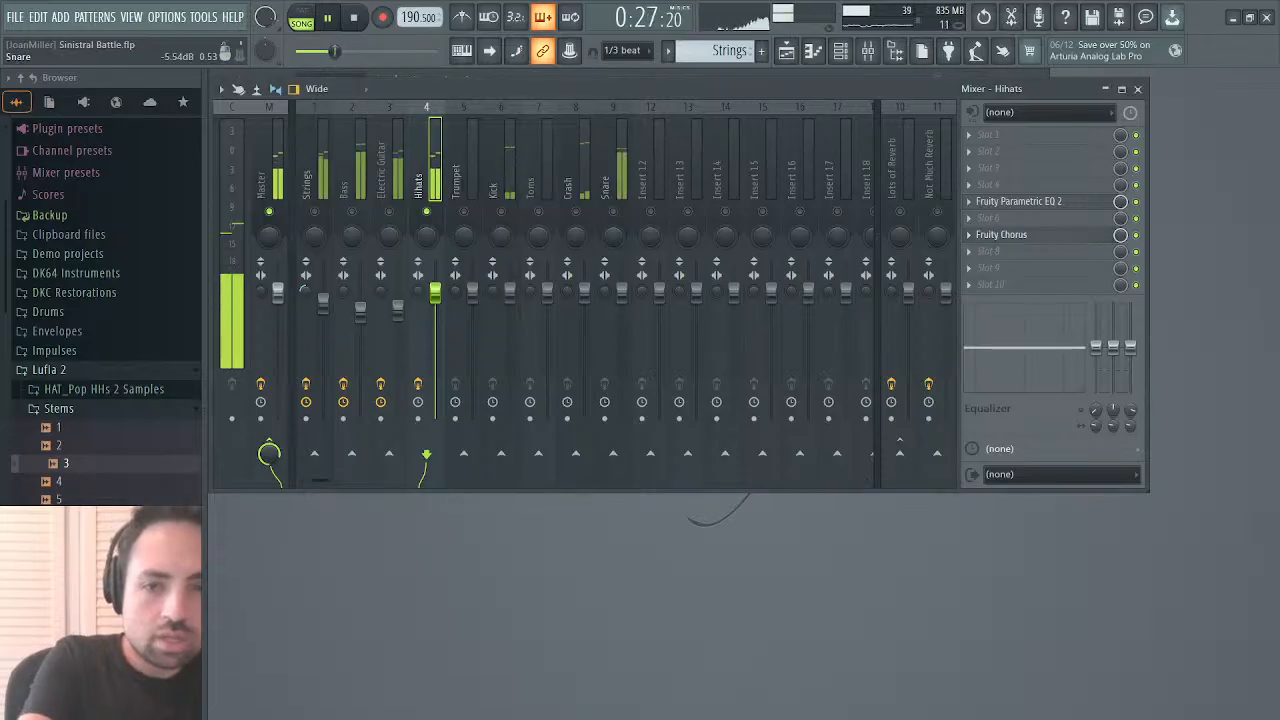
left_click_drag(1120, 235, 1120, 262)
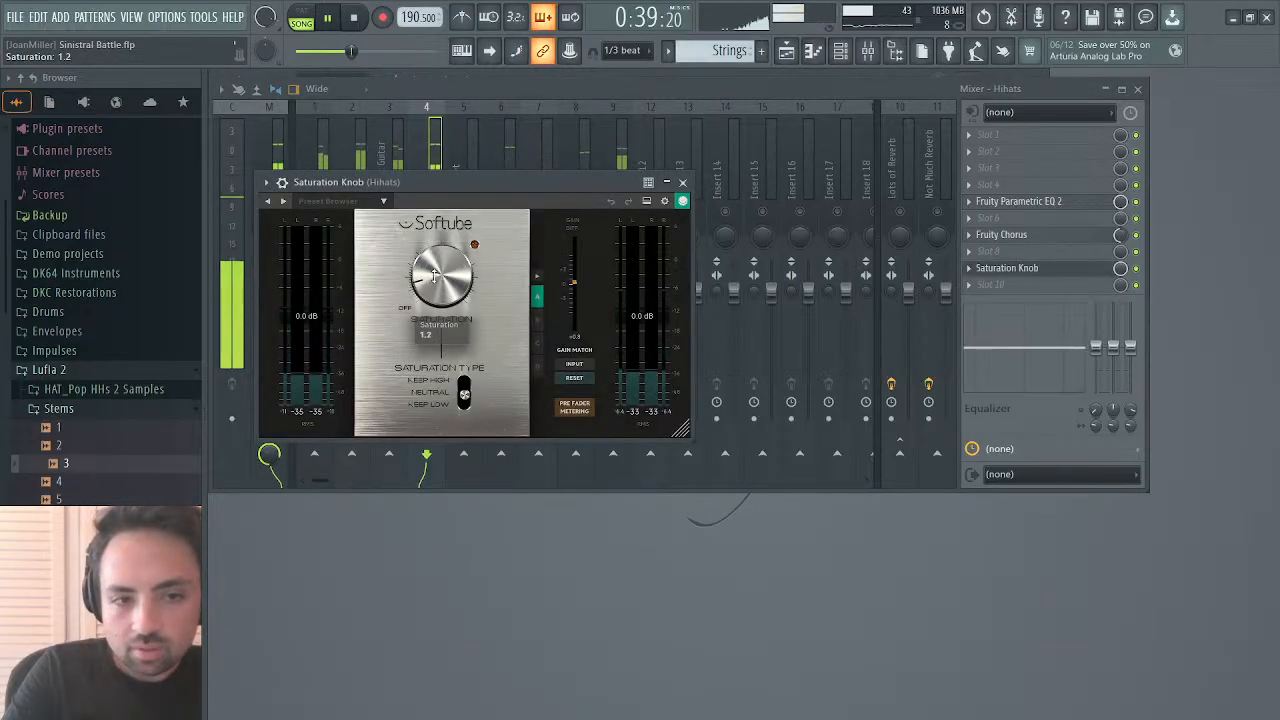
Step: Add Saturation Knob in slot 9 of Hihats with saturation at 1.4, and route the track only to the Not Much Reverb send
scroll(435, 277, "up", 2)
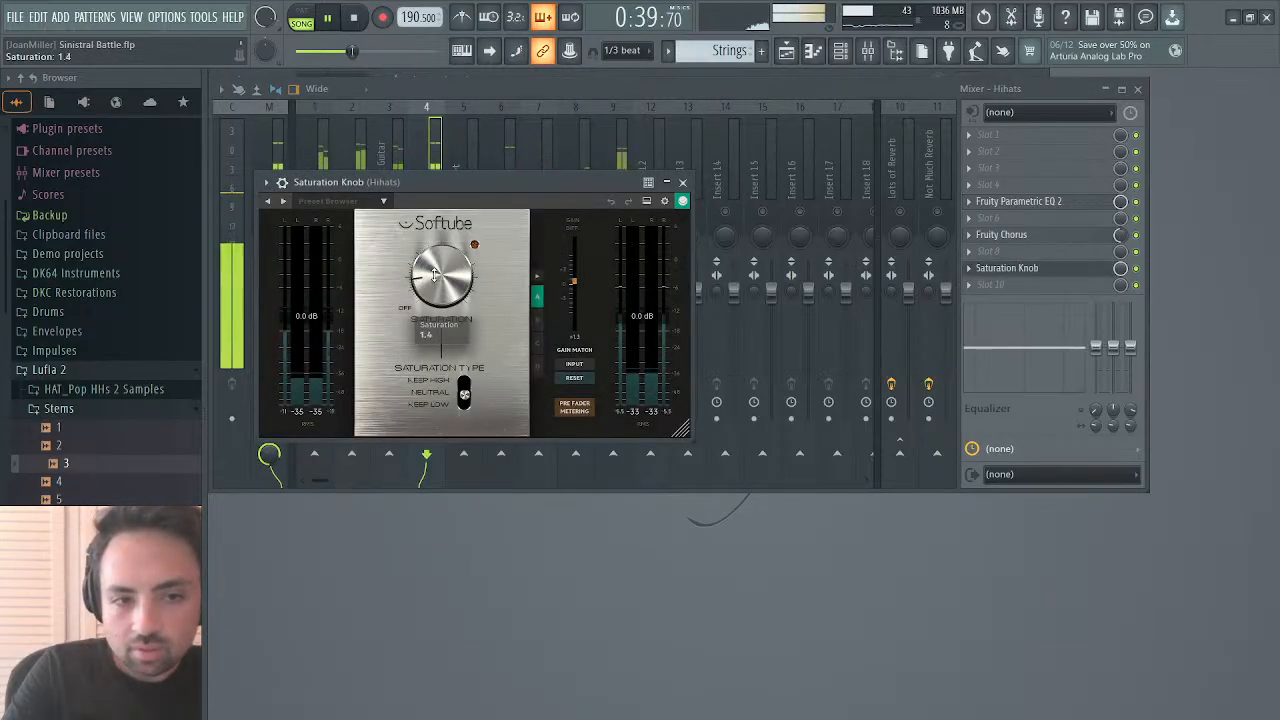
left_click(682, 182)
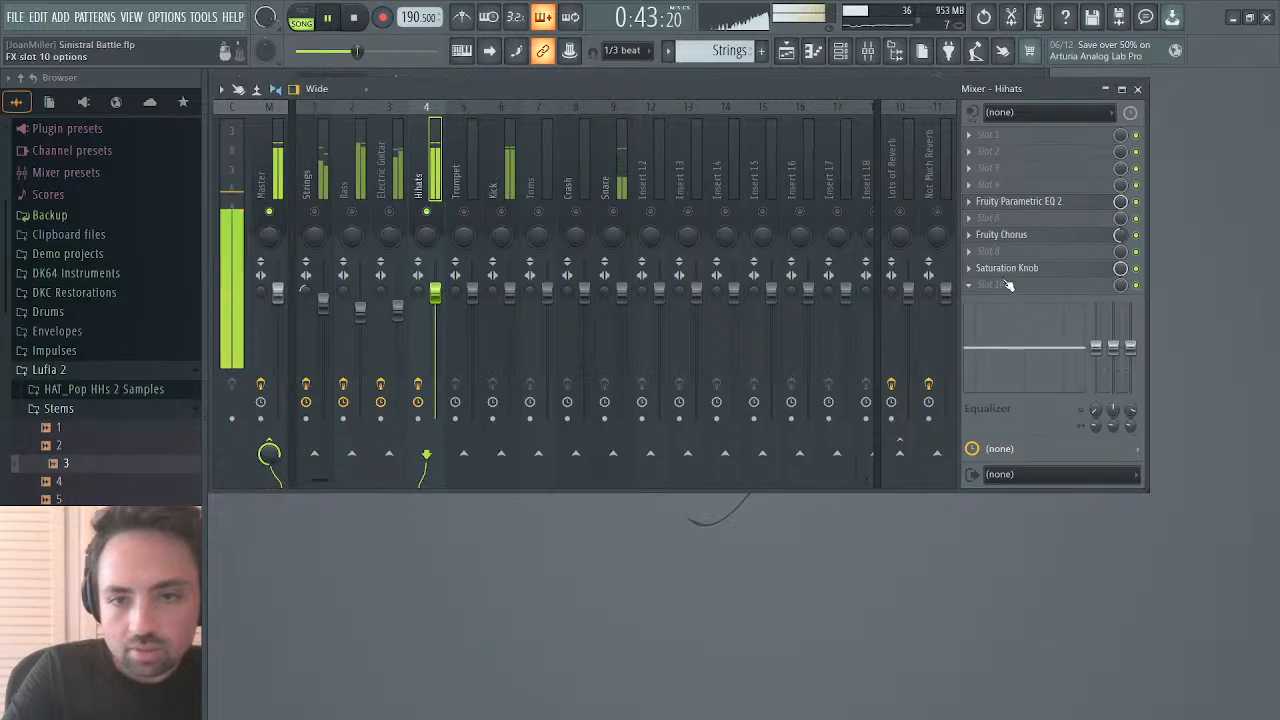
left_click(946, 437)
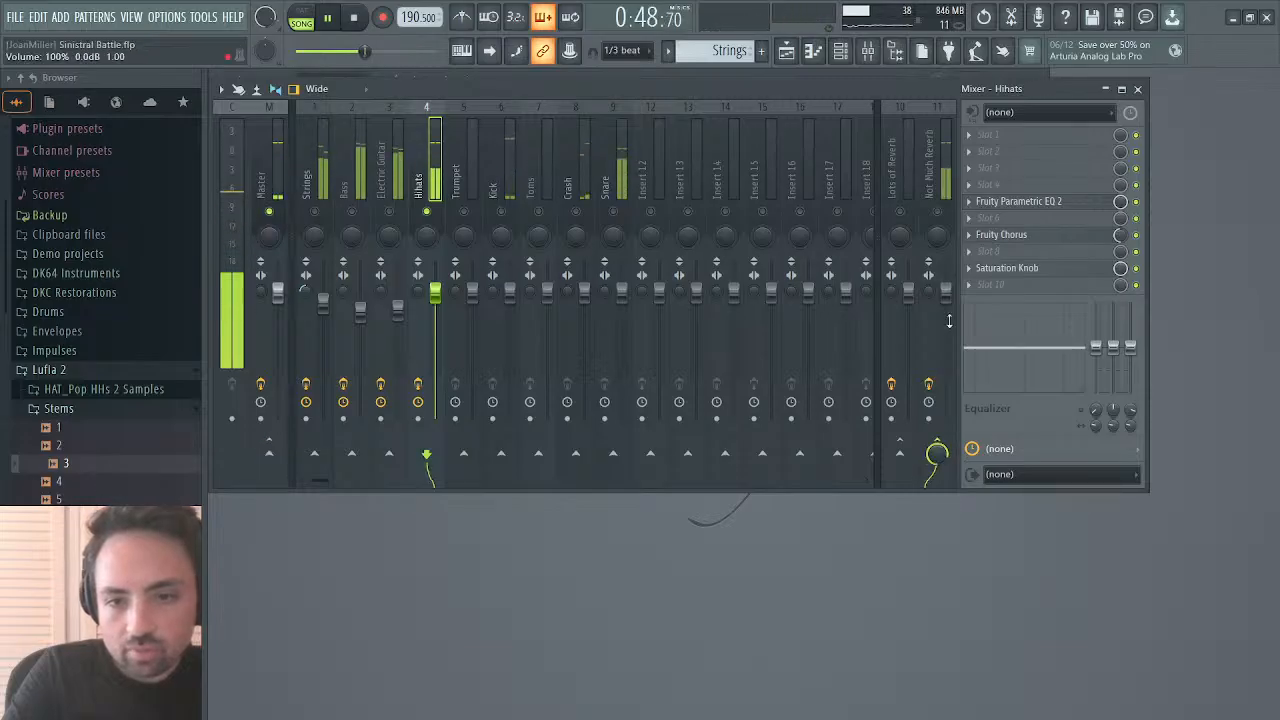
Step: Set the mix of the Raum reverb on the Not Much Reverb track to 10% and reselect the Hihats track
left_click(946, 212)
left_click(1012, 204)
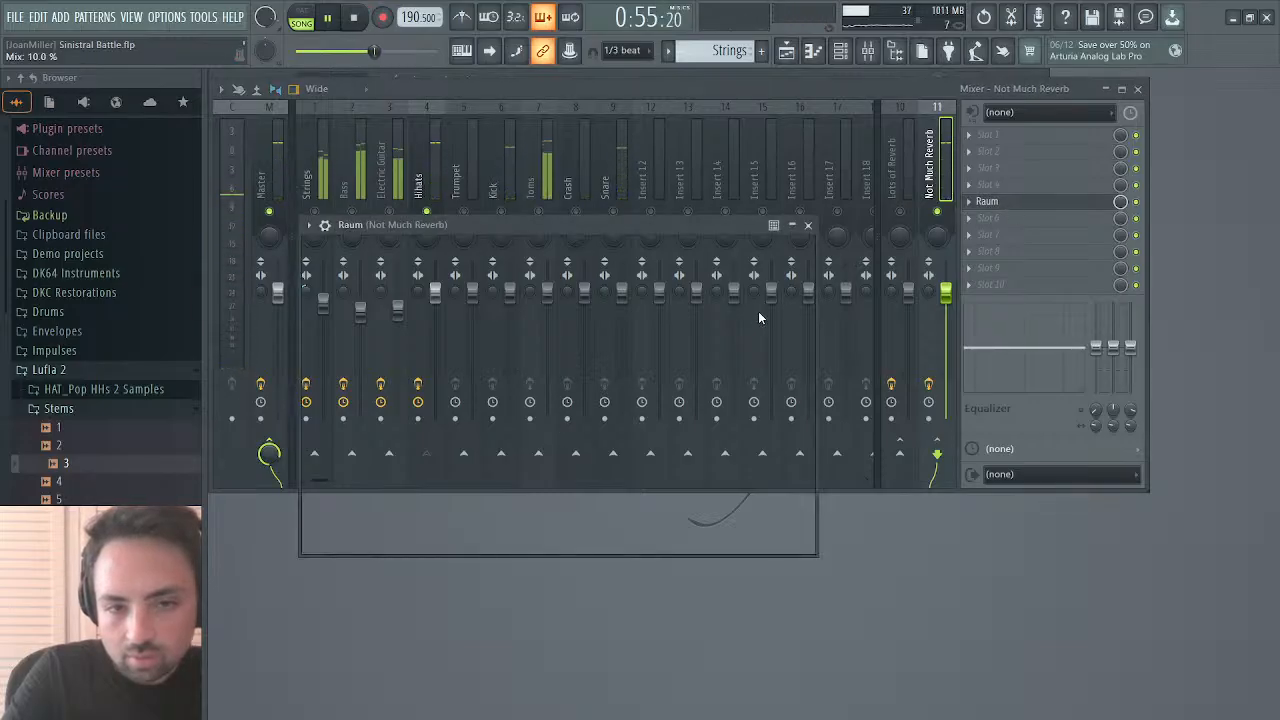
left_click(808, 224)
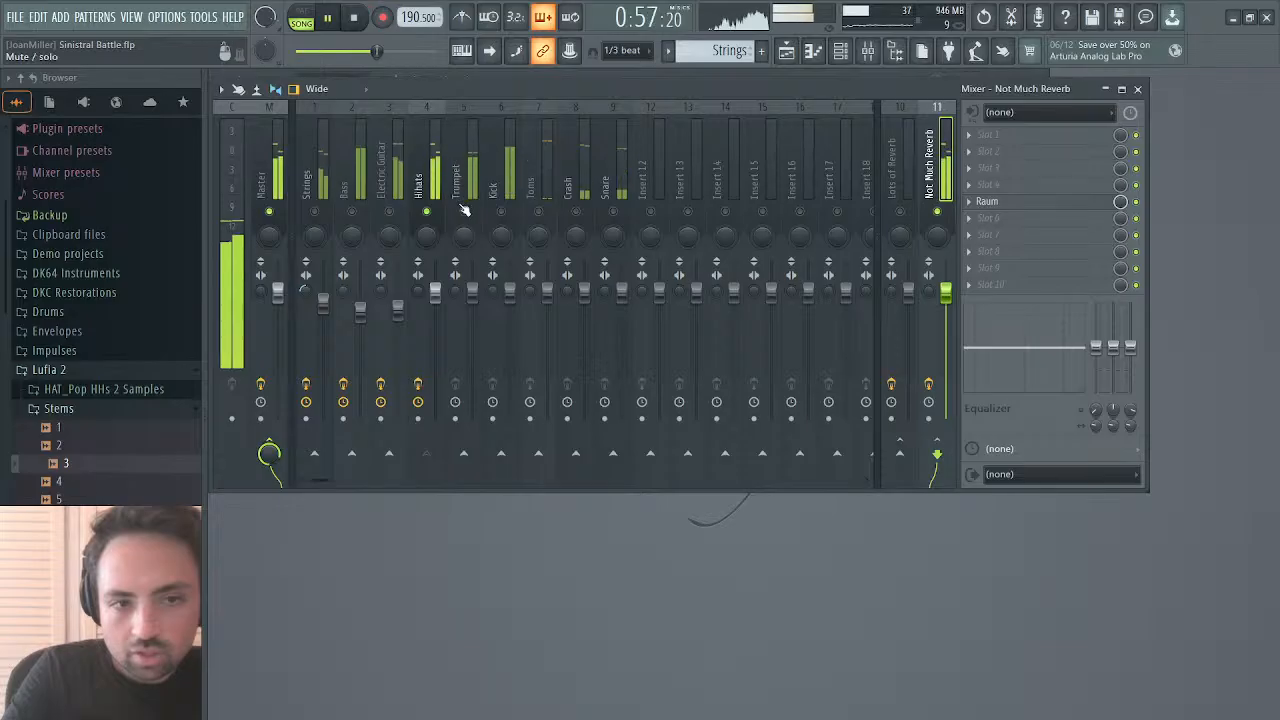
left_click(425, 172)
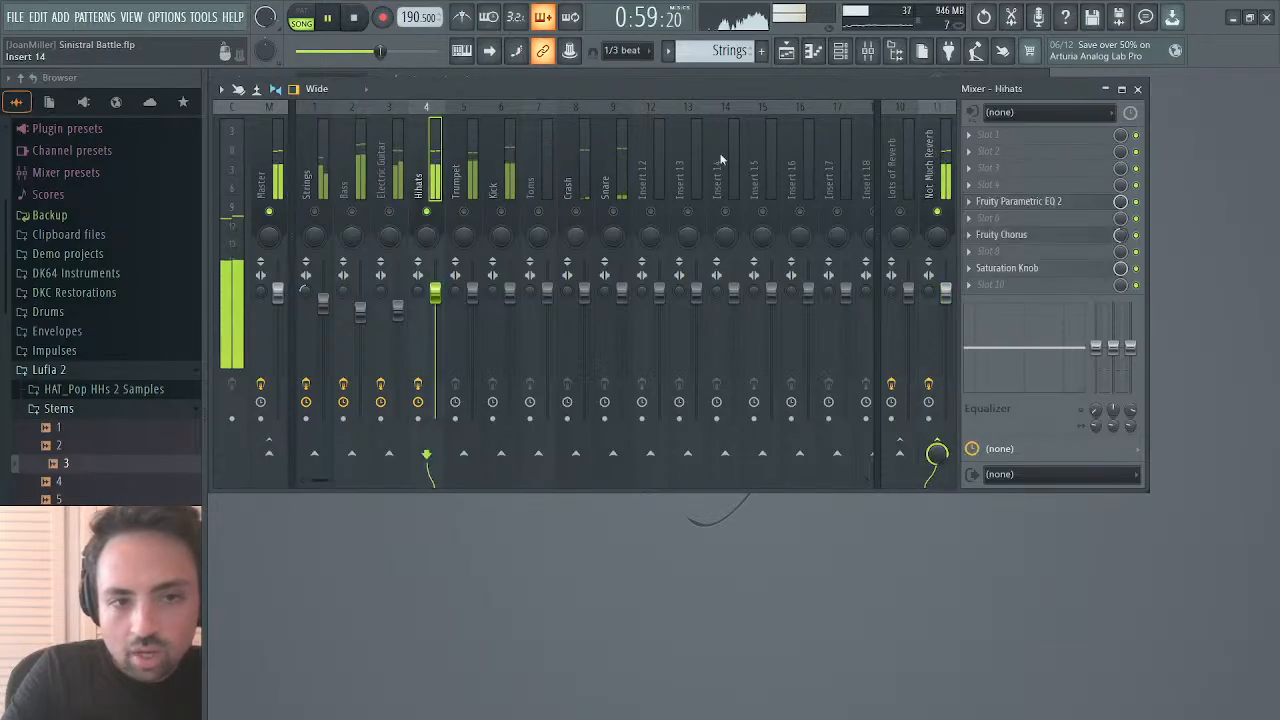
Step: Check the Crash channel's sampler settings and its mixer track, and close both
left_click(1137, 88)
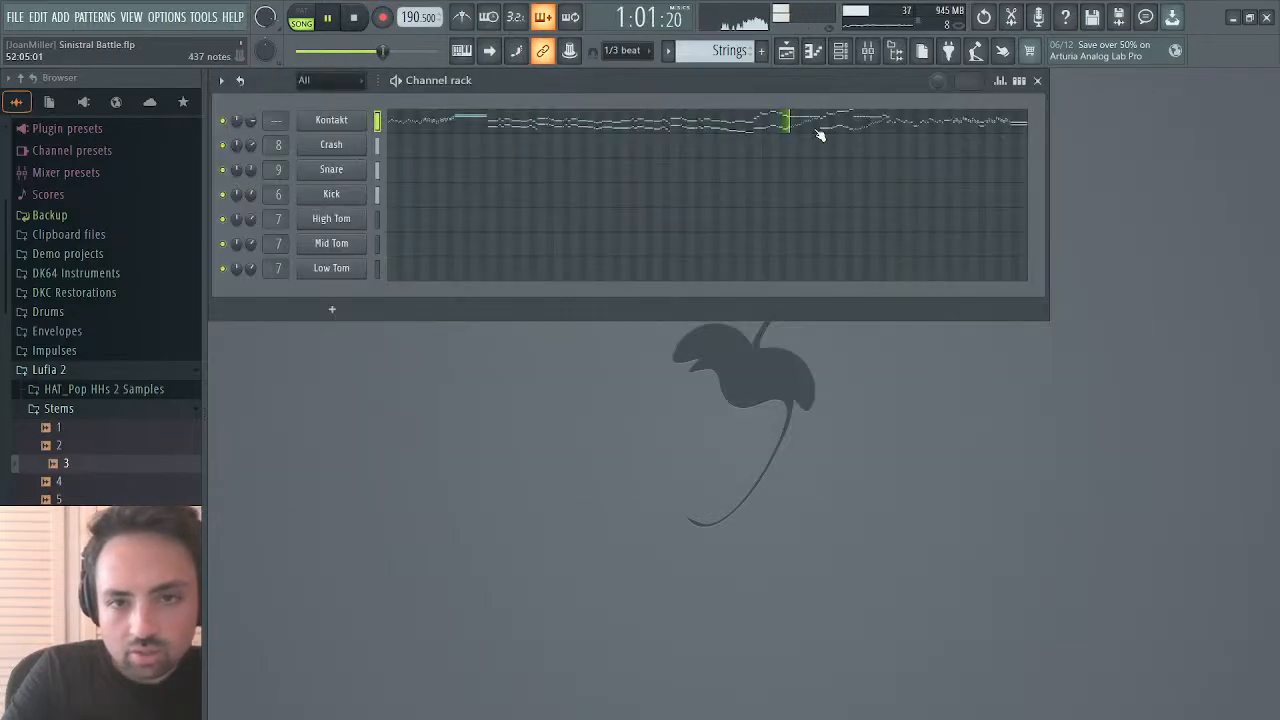
left_click(331, 146)
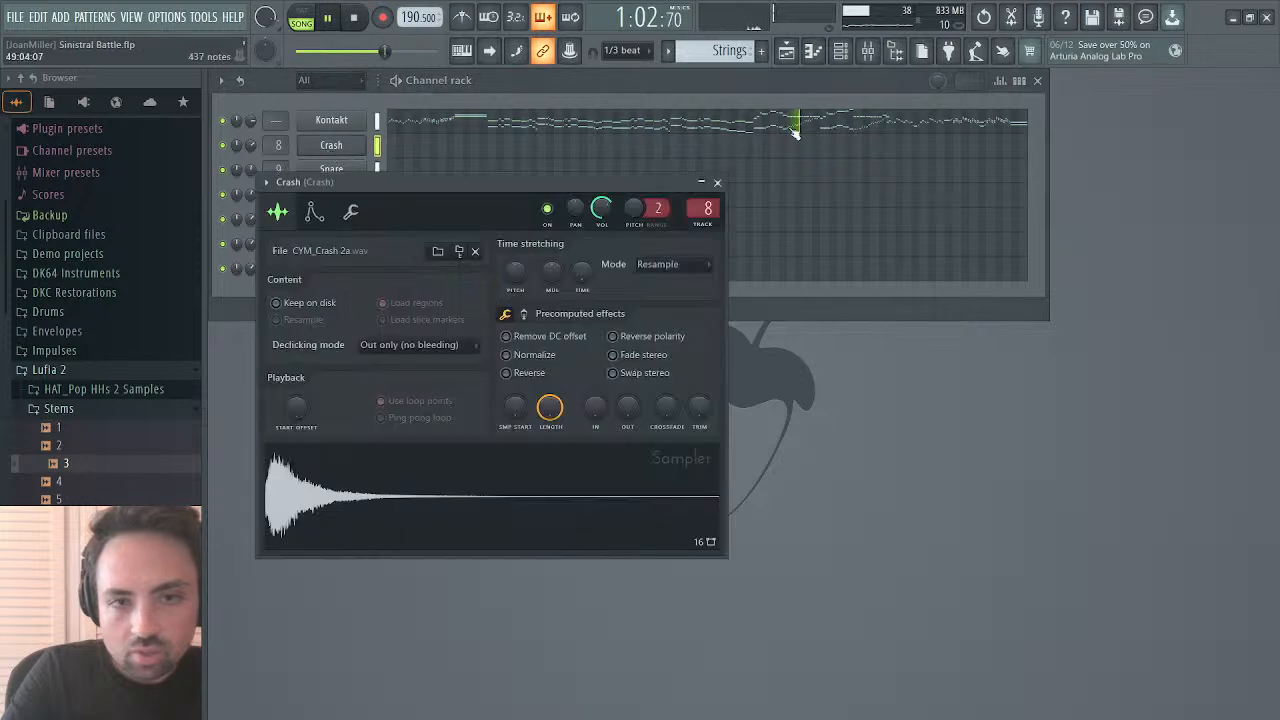
left_click(874, 53)
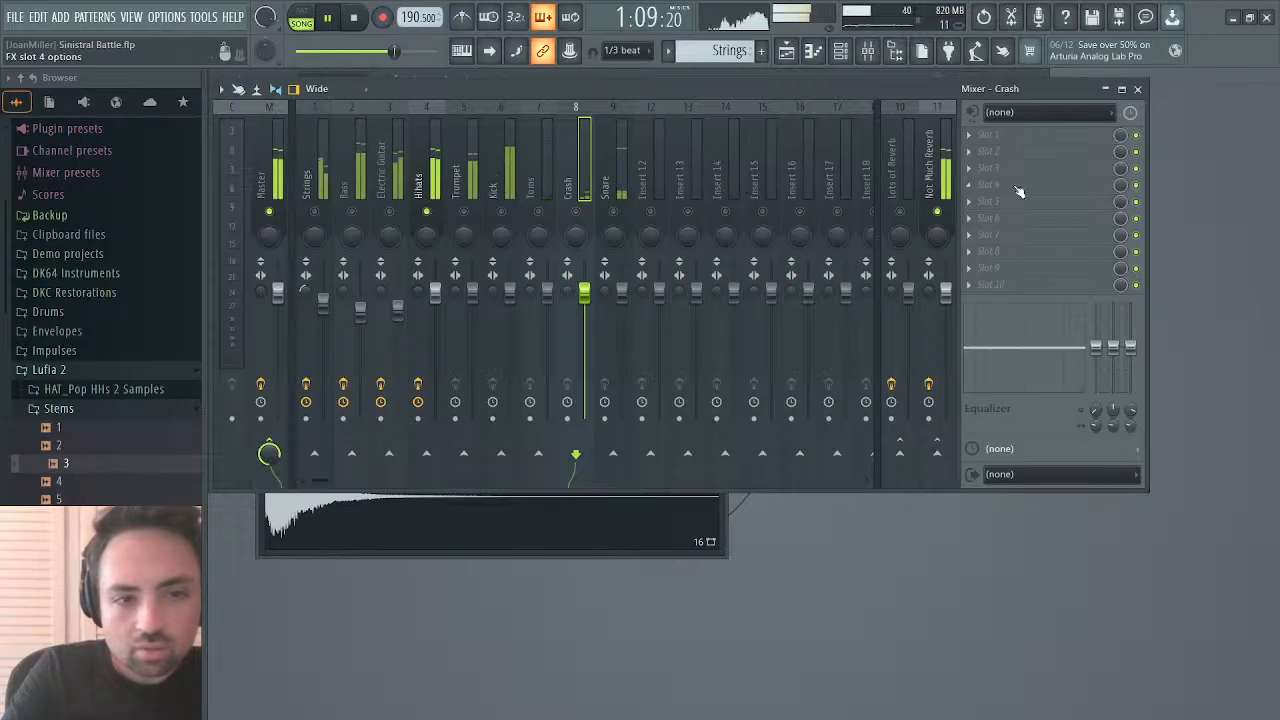
left_click(1137, 88)
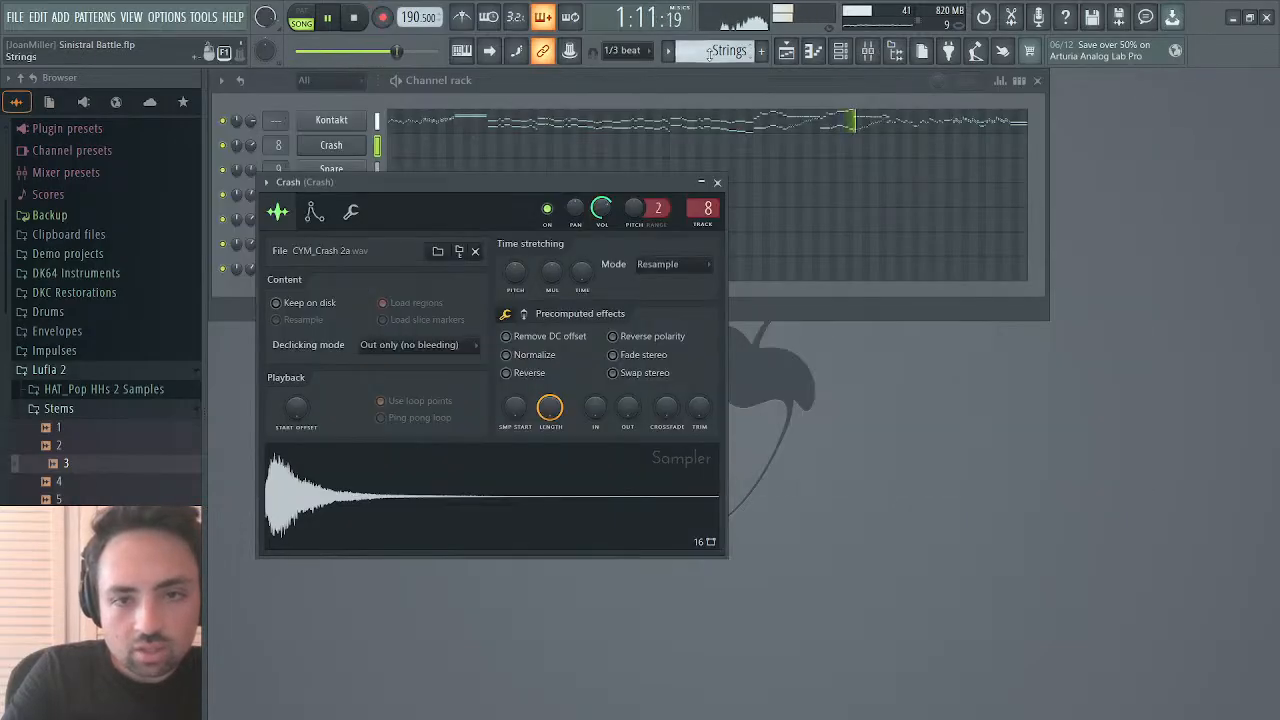
left_click(717, 182)
Step: Inspect the Kontakt notes of the Cymbals pattern in the piano roll and restart playback from about bar 46
left_click(771, 120)
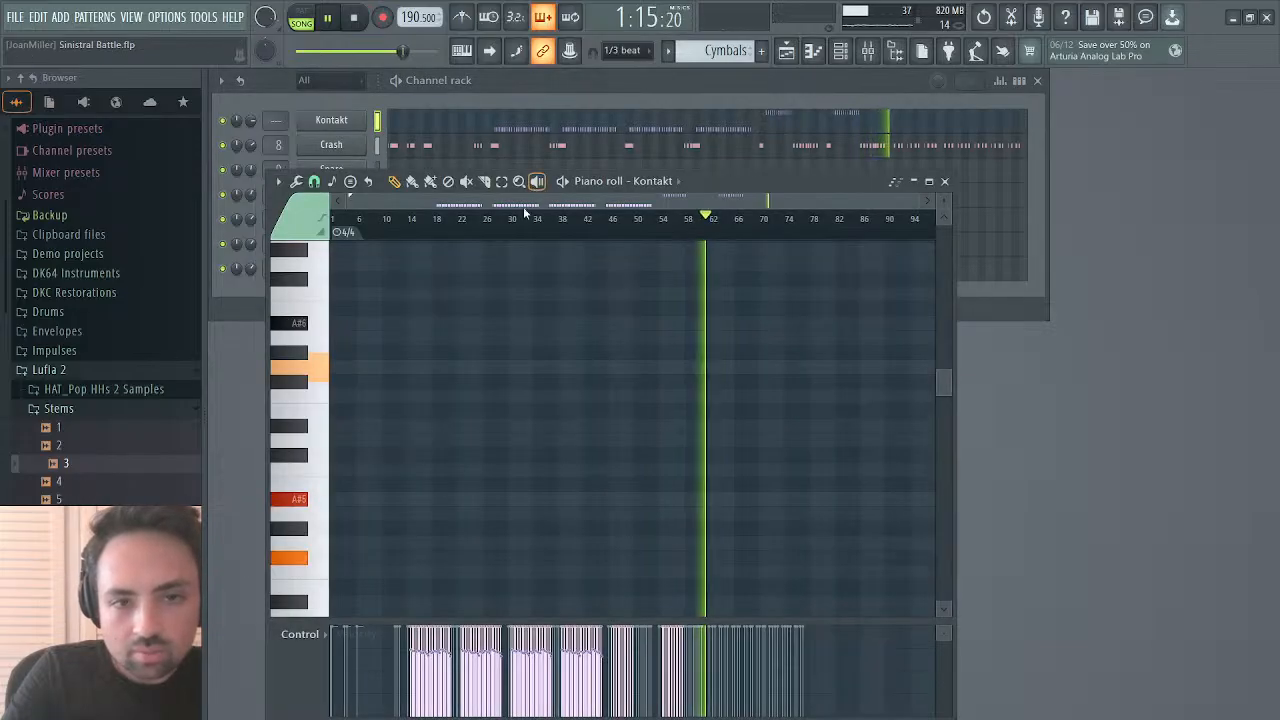
scroll(654, 279, "down", 6)
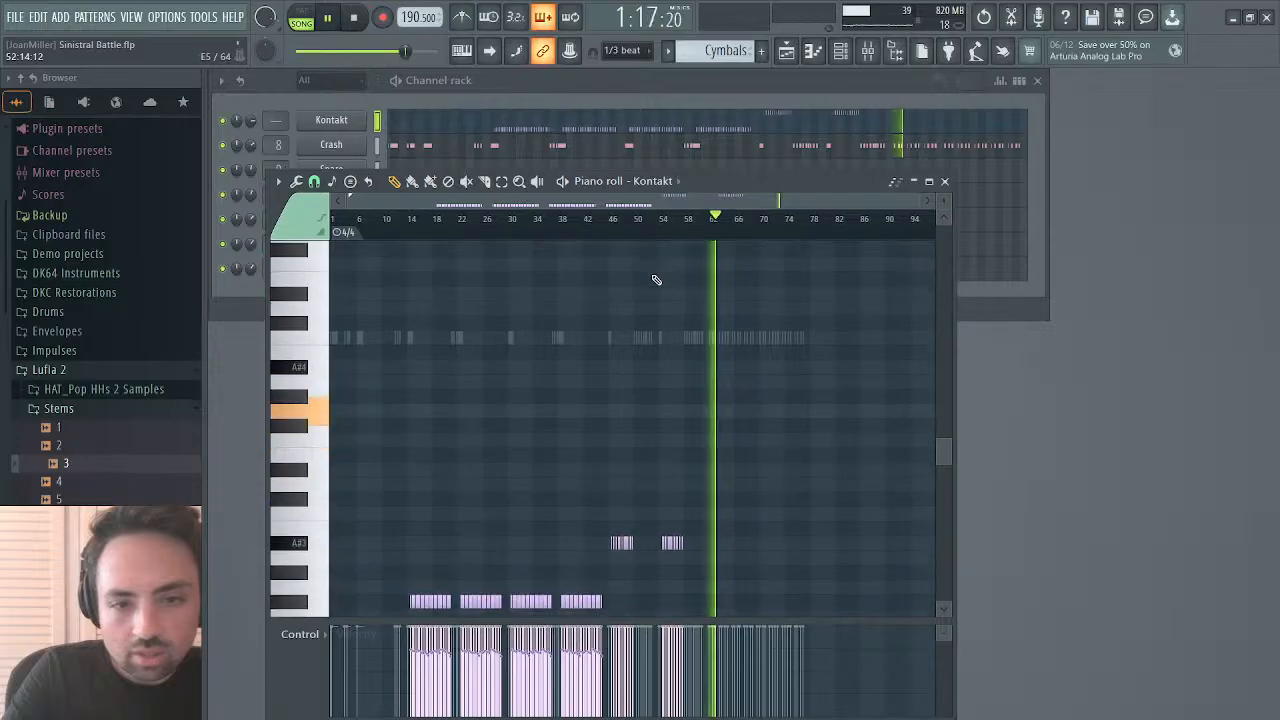
left_click(609, 219)
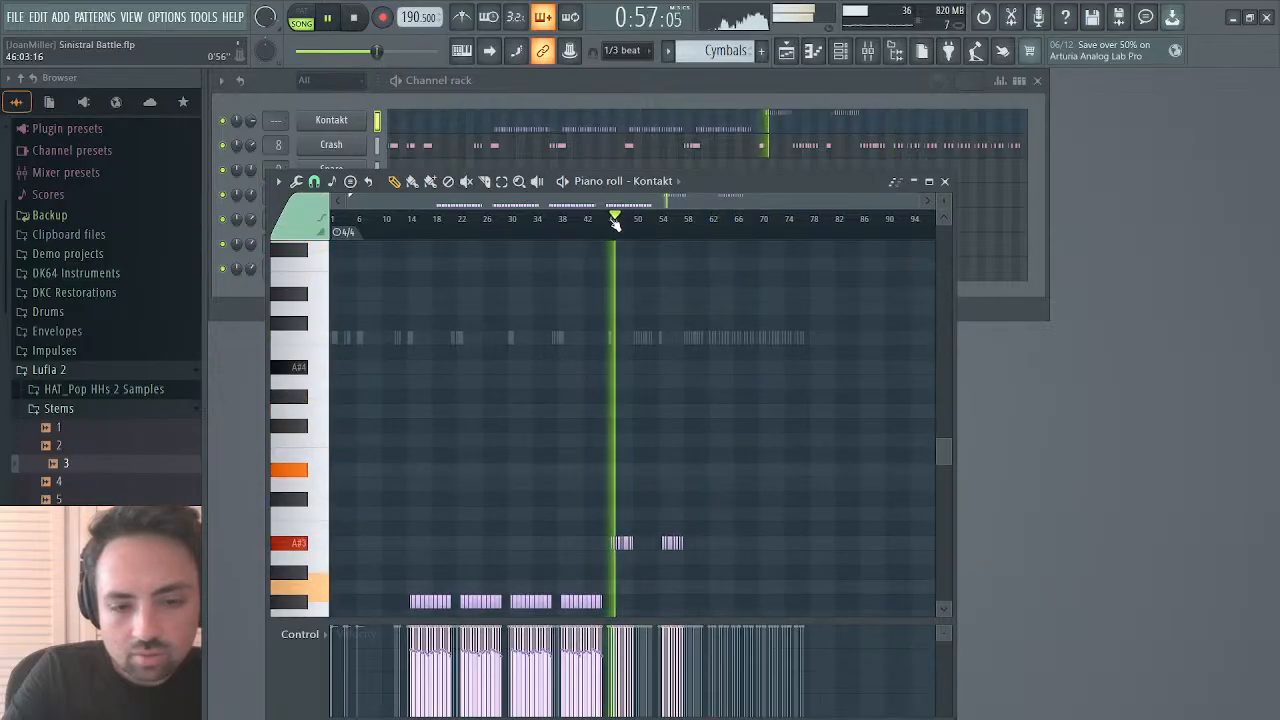
left_click(944, 181)
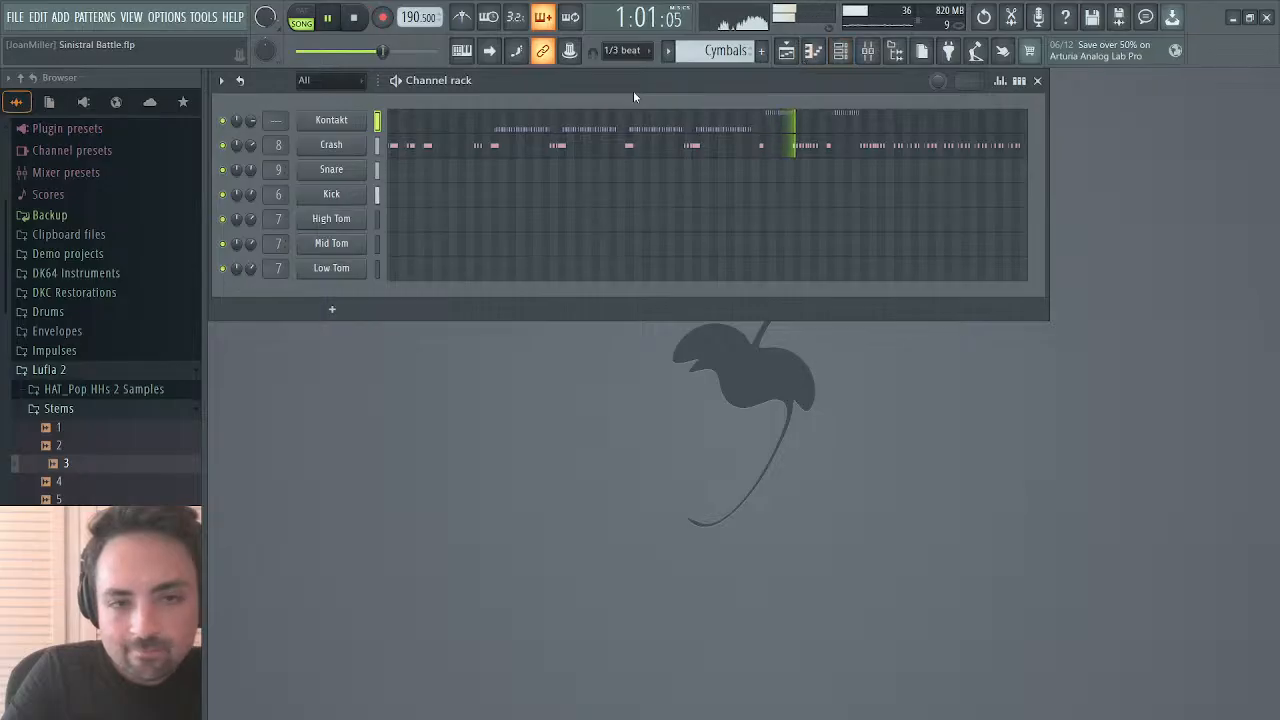
Step: In the hi-hat equalizer, dip band 4 slightly, flatten band 5 at about 3.8 kHz, and shift band 1 higher beside band 2
left_click(868, 51)
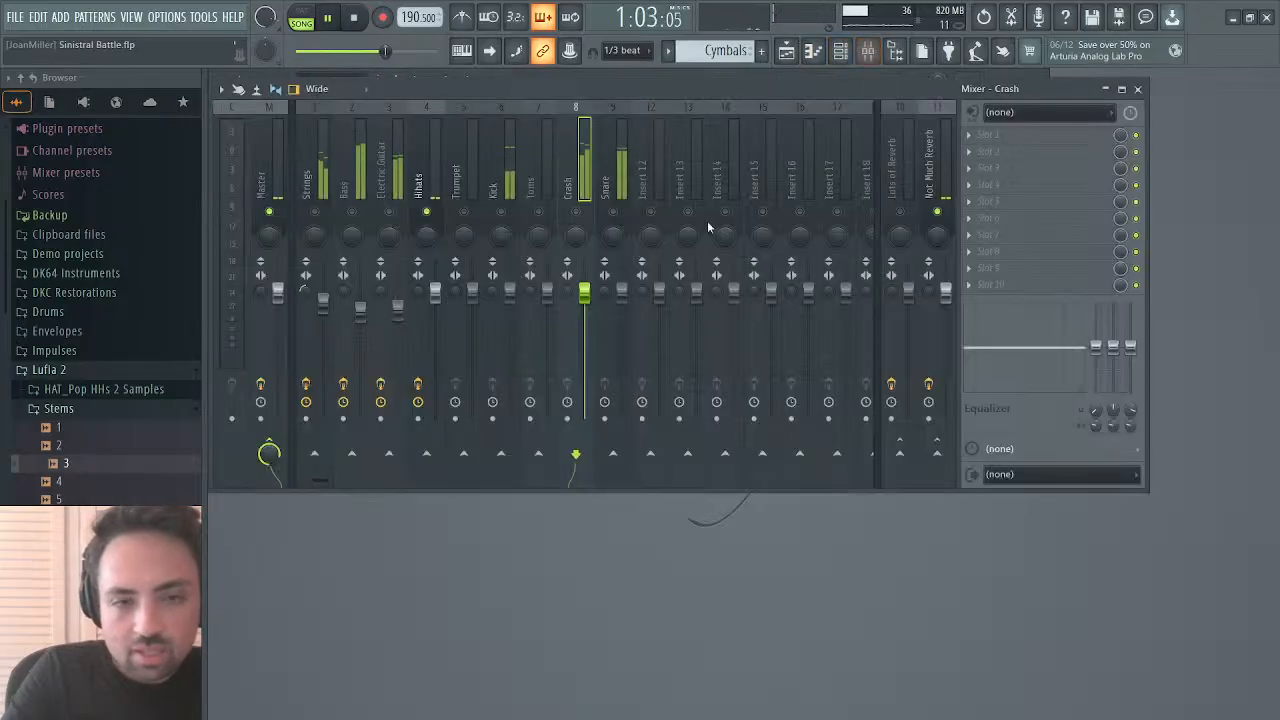
left_click(424, 178)
left_click(1006, 202)
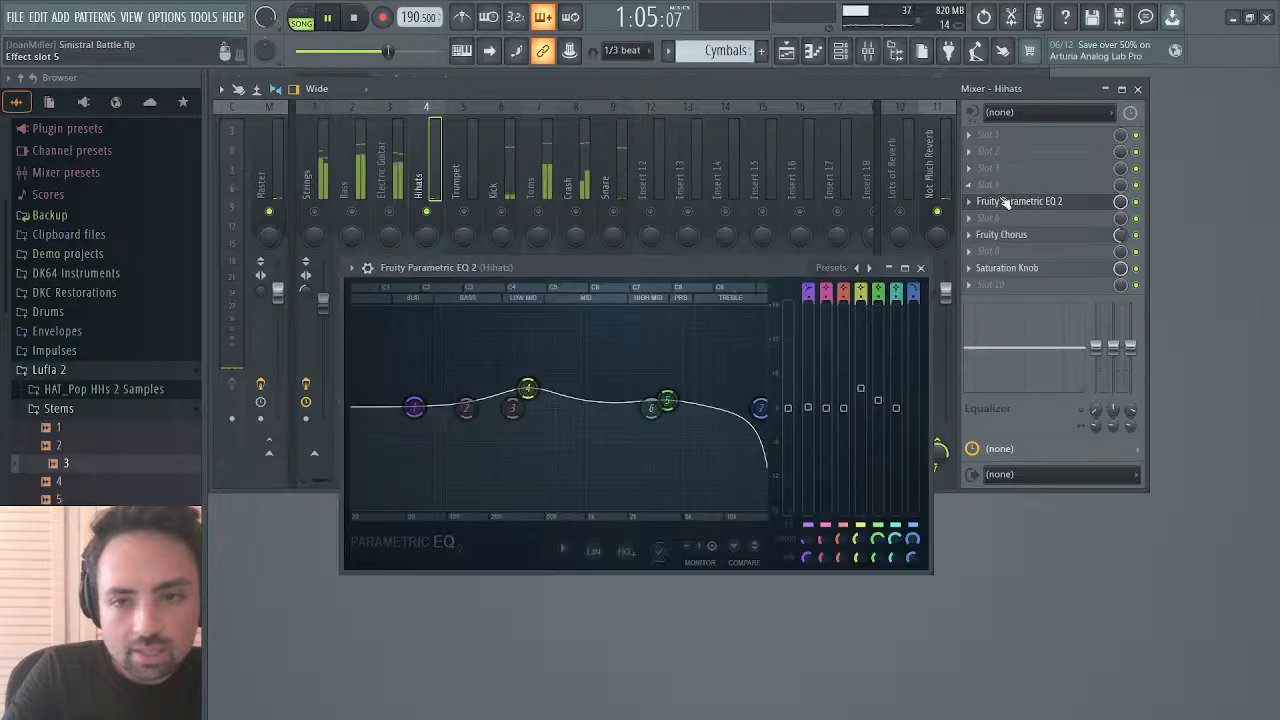
left_click_drag(527, 401, 531, 416)
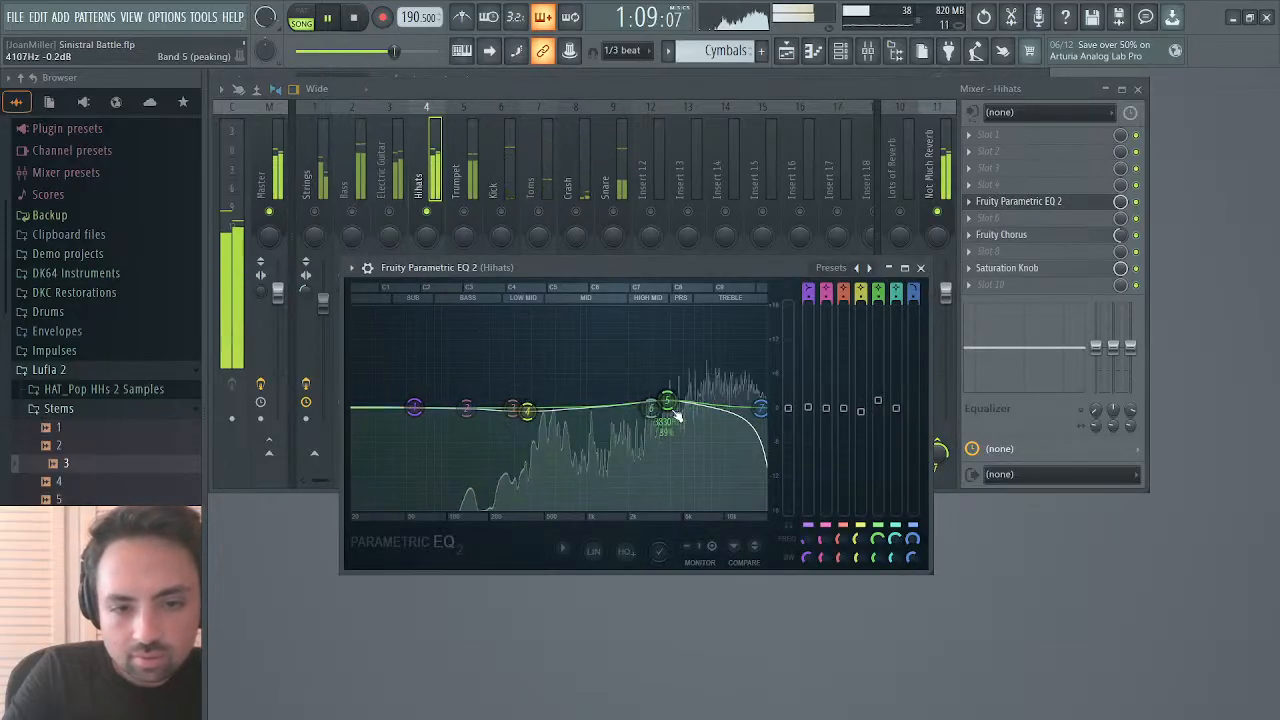
mouse_move(667, 405)
left_mouse_down()
mouse_move(686, 373)
mouse_move(673, 413)
left_mouse_up()
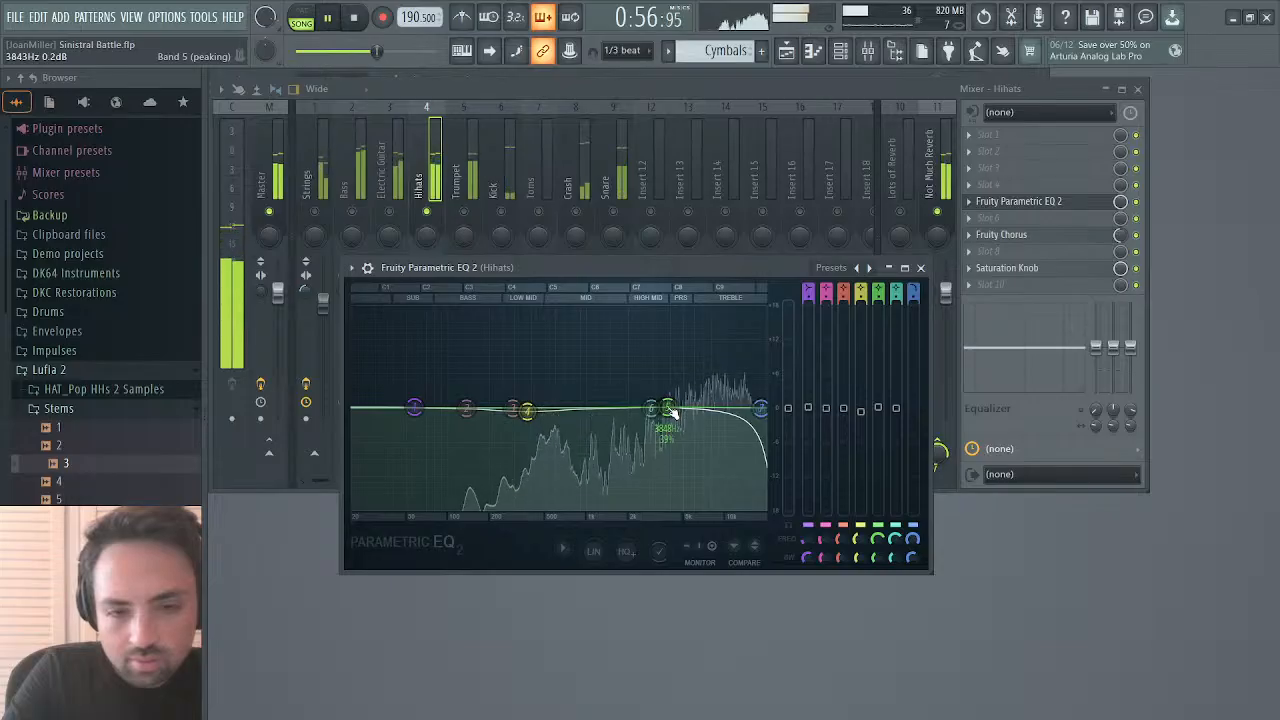
left_click_drag(414, 407, 457, 413)
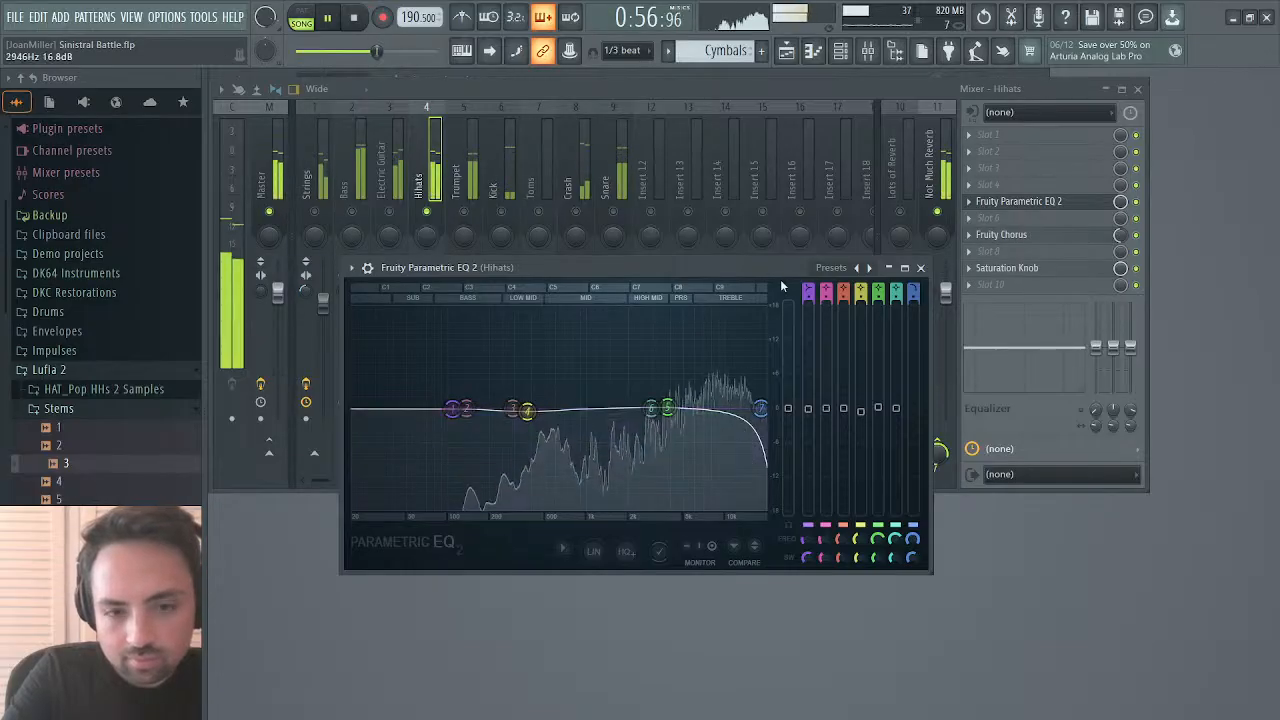
left_click(920, 268)
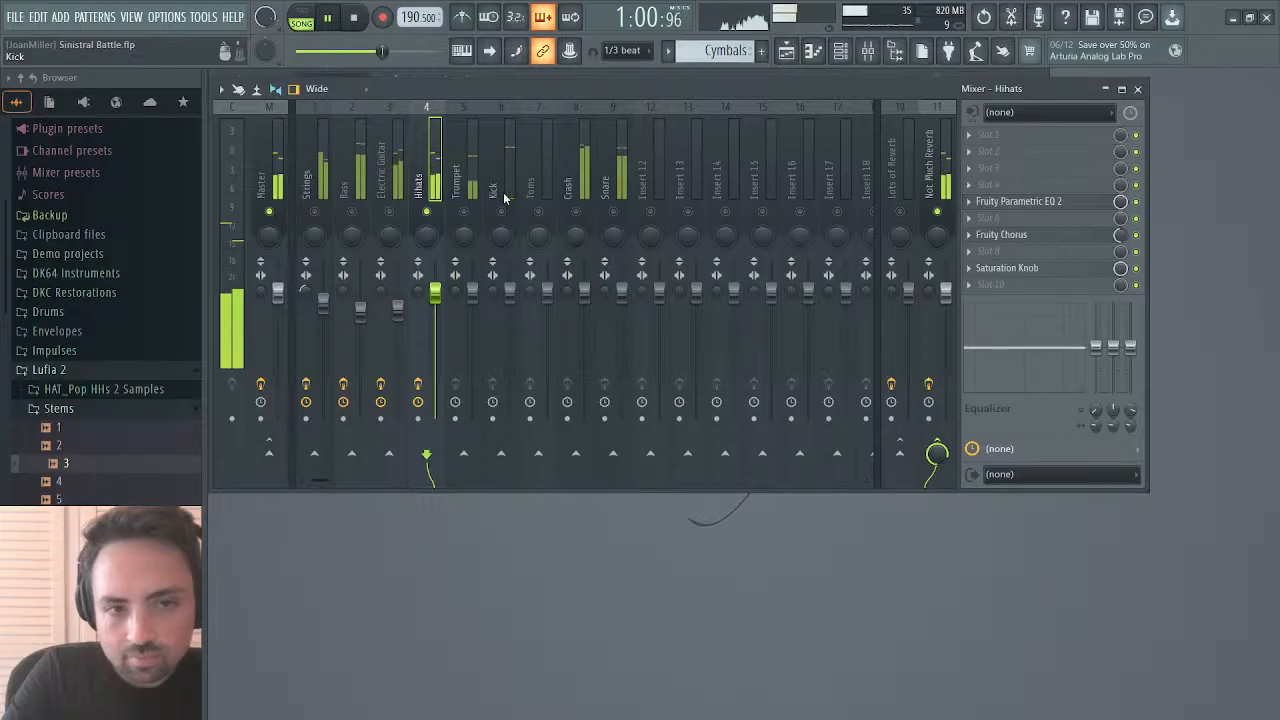
Step: Solo the Trumpet mixer track and audition the song from about bar 14 and from about bar 46
left_click(787, 52)
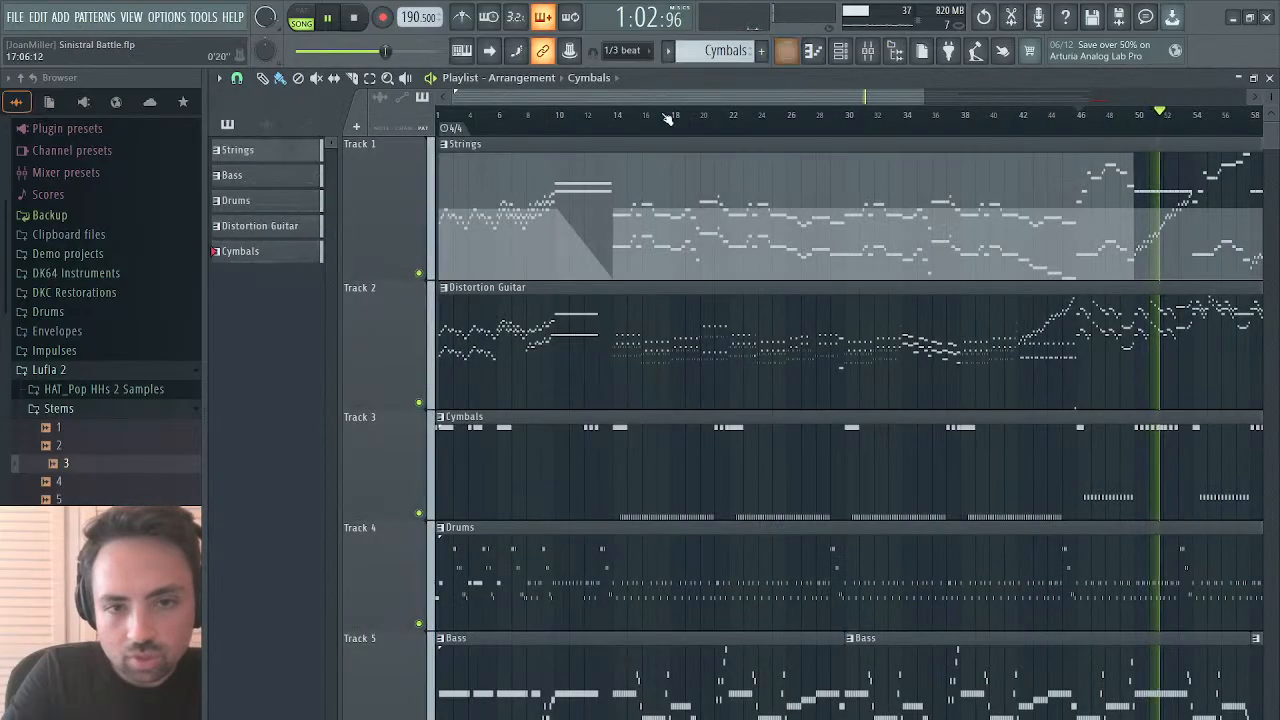
left_click(620, 112)
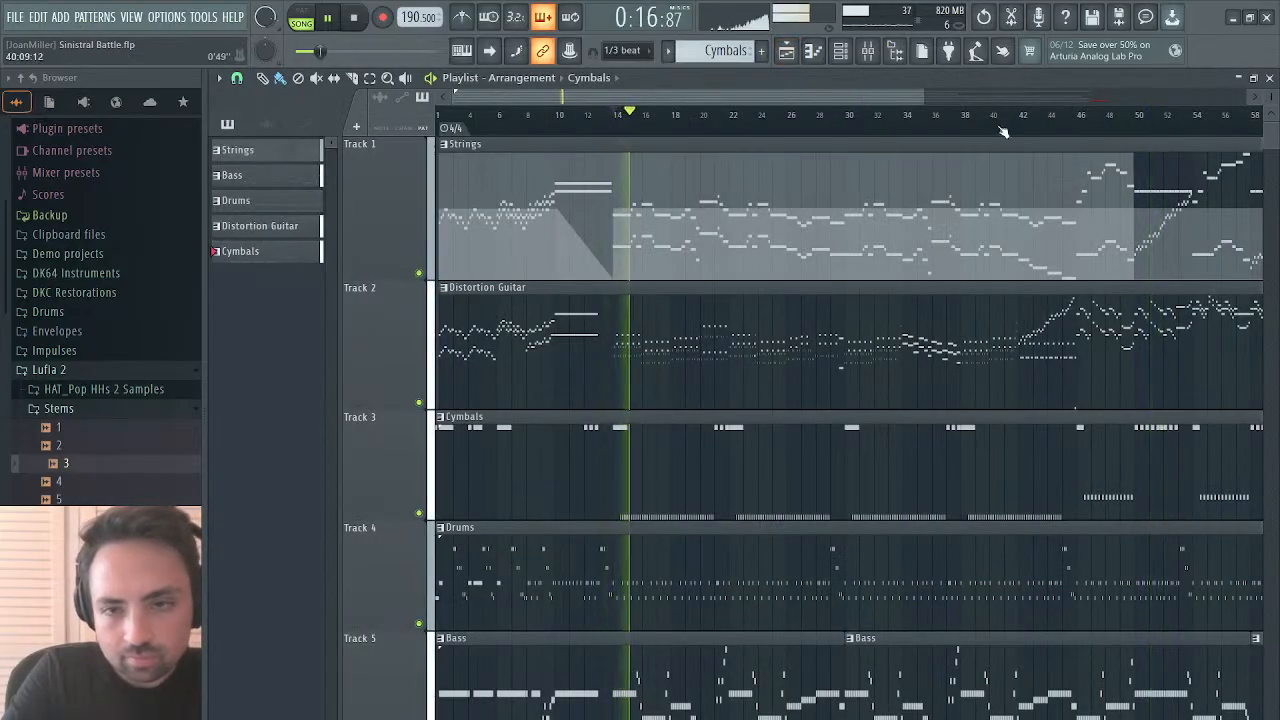
key("F9")
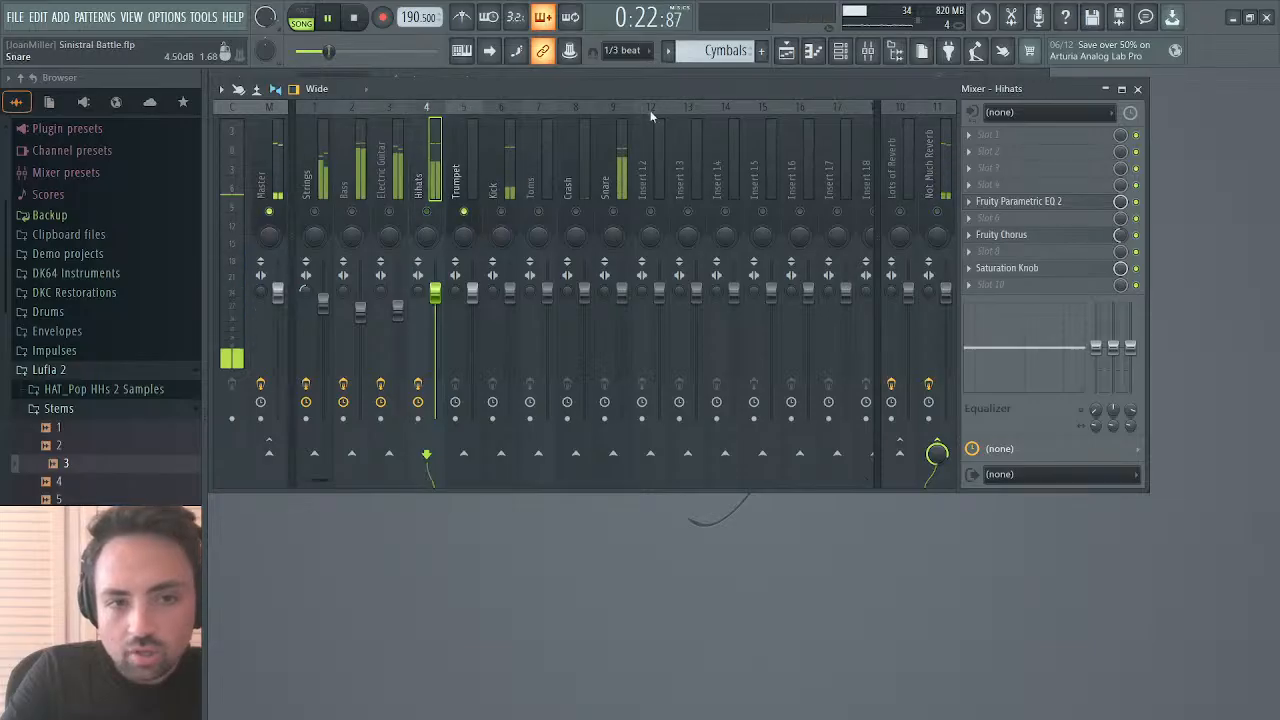
left_click(786, 51)
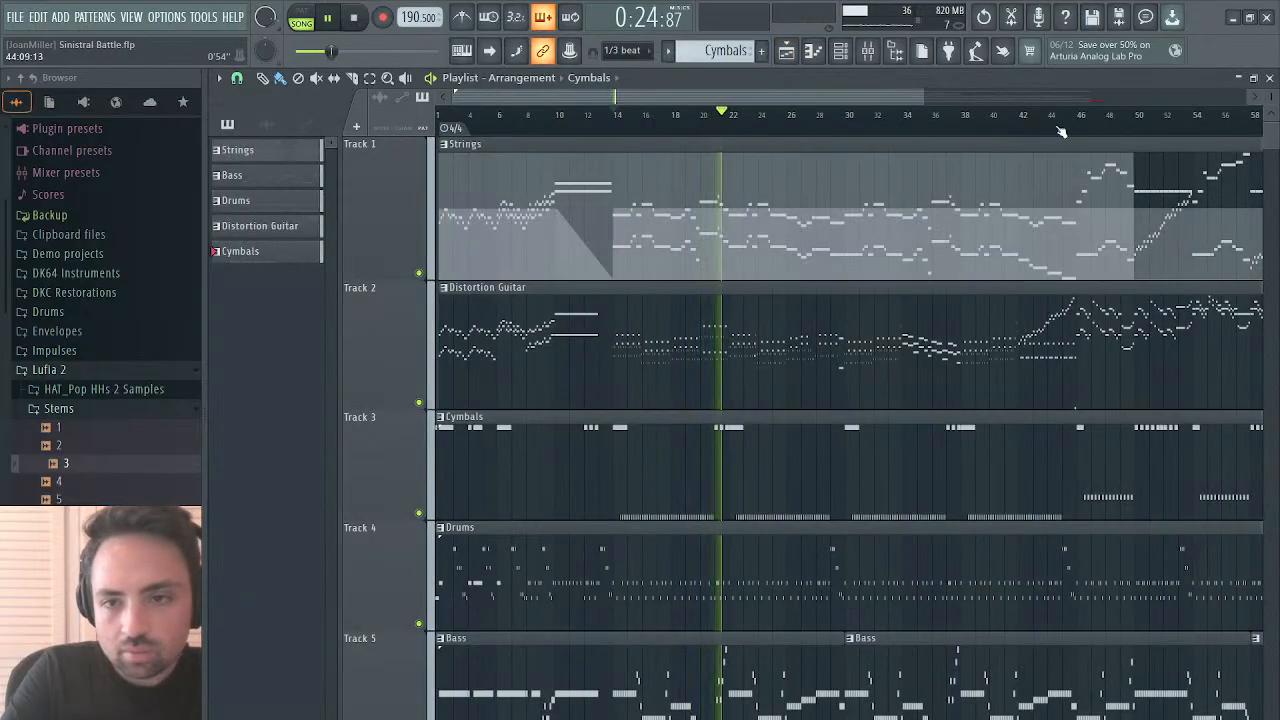
left_click(1080, 124)
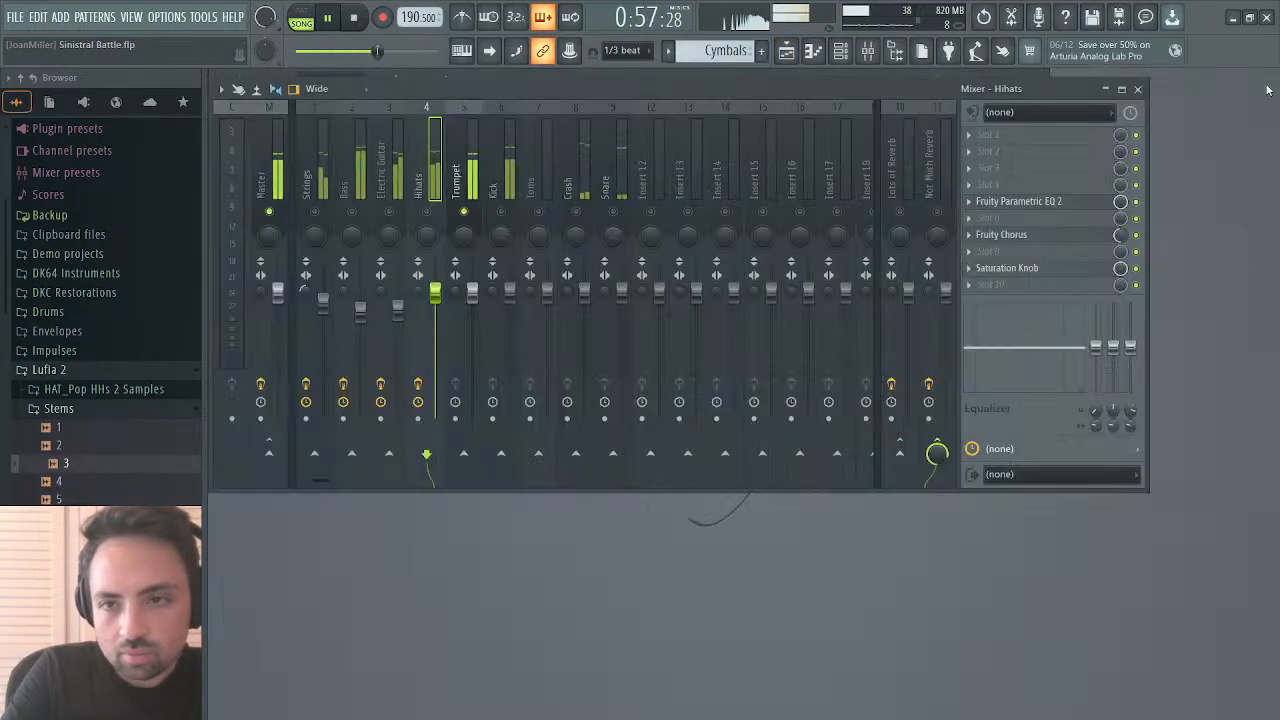
Step: On the Trumpet mixer track, slow Fruity Chorus LFO 1 to about 0.11 Hz and LFO 2 to about 0.35 Hz, lower LFO 3, and reduce its mix level
key("F9")
left_click(455, 168)
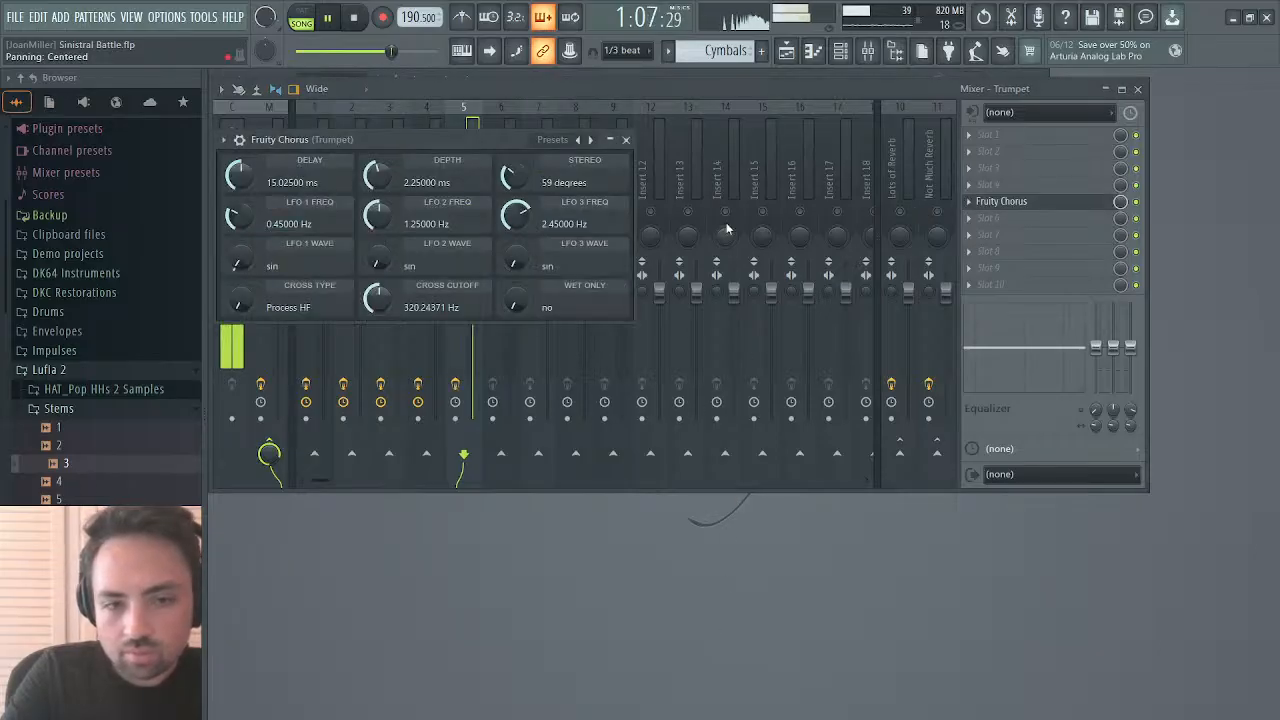
left_click_drag(239, 216, 239, 290)
left_click_drag(377, 216, 377, 285)
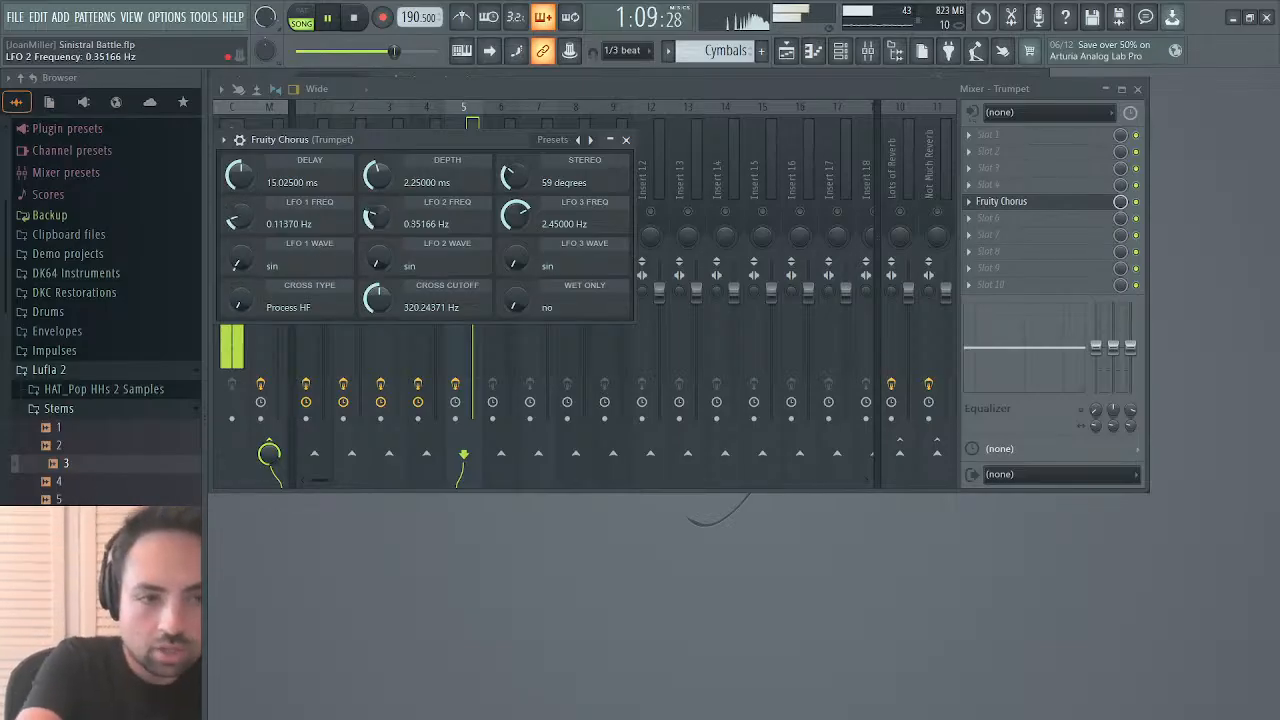
left_click_drag(515, 216, 515, 232)
left_click(626, 139)
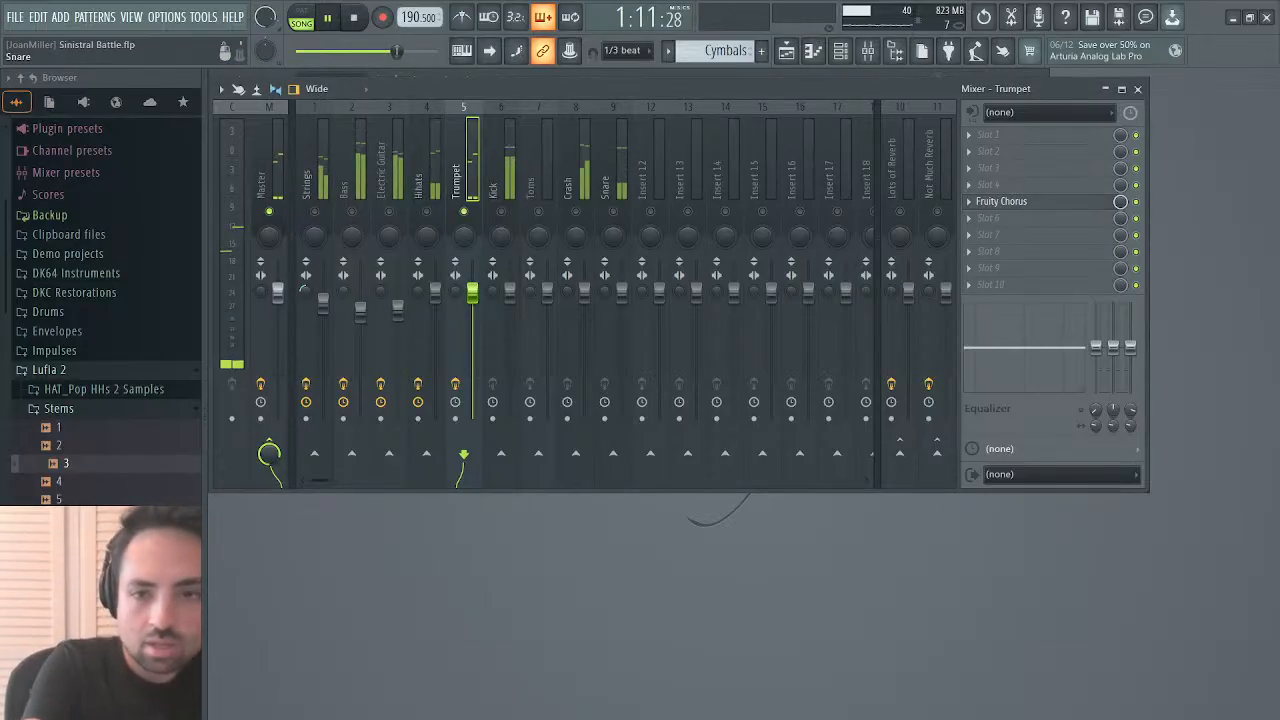
mouse_move(1120, 202)
left_mouse_down()
mouse_move(1120, 242)
mouse_move(1120, 202)
left_mouse_up()
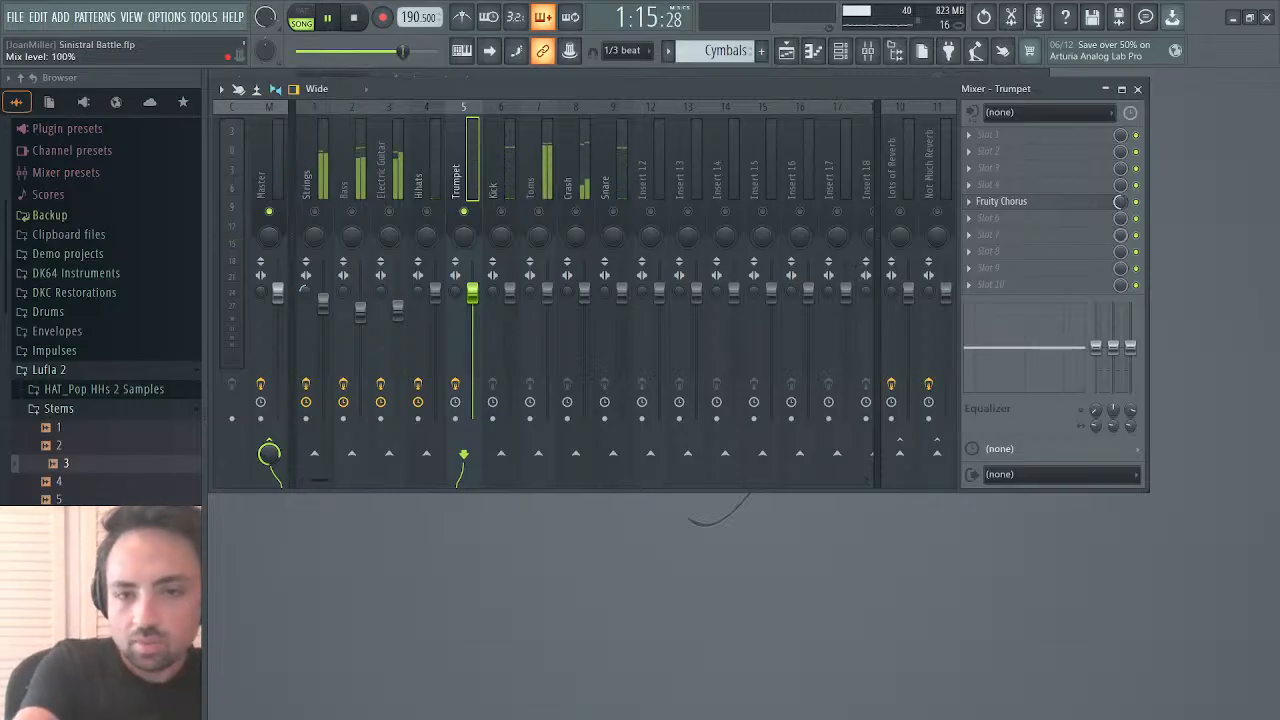
left_click(969, 235)
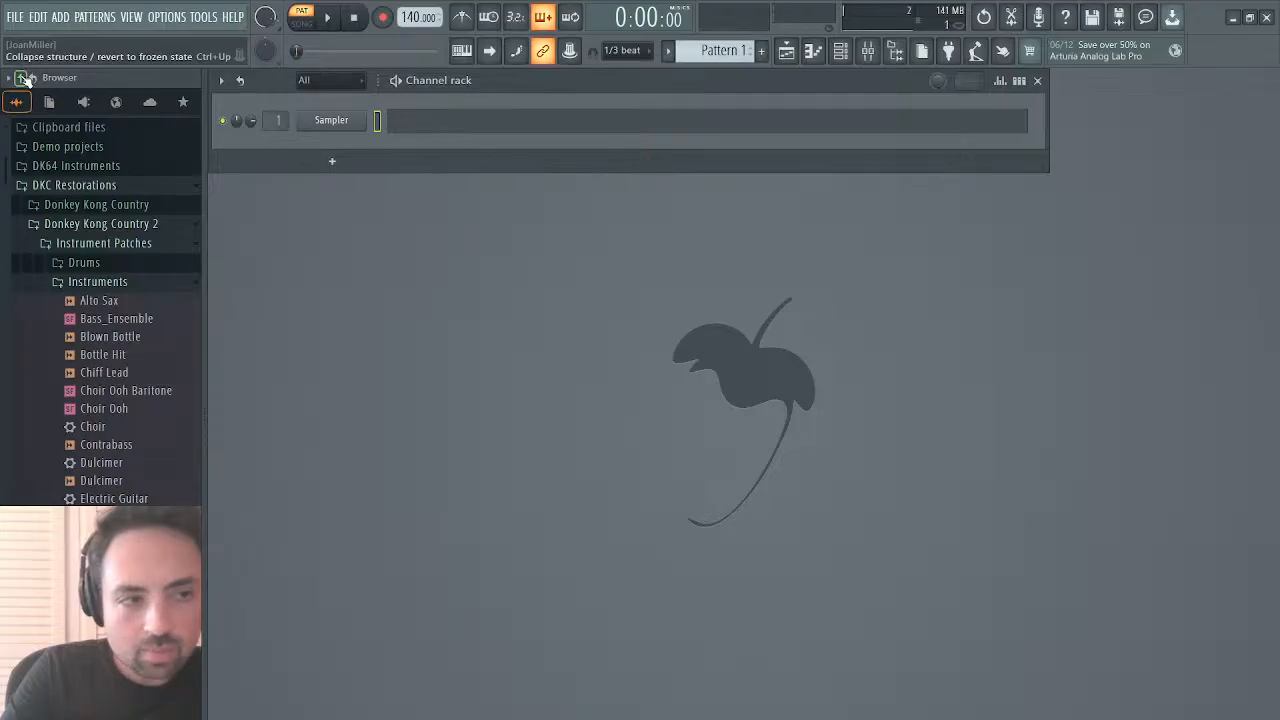
Step: Reload the Sinistral Battle project from its newest autosave, saved at 15h38 with suffix 2, in the Backup folder
left_click(20, 77)
left_click(47, 274)
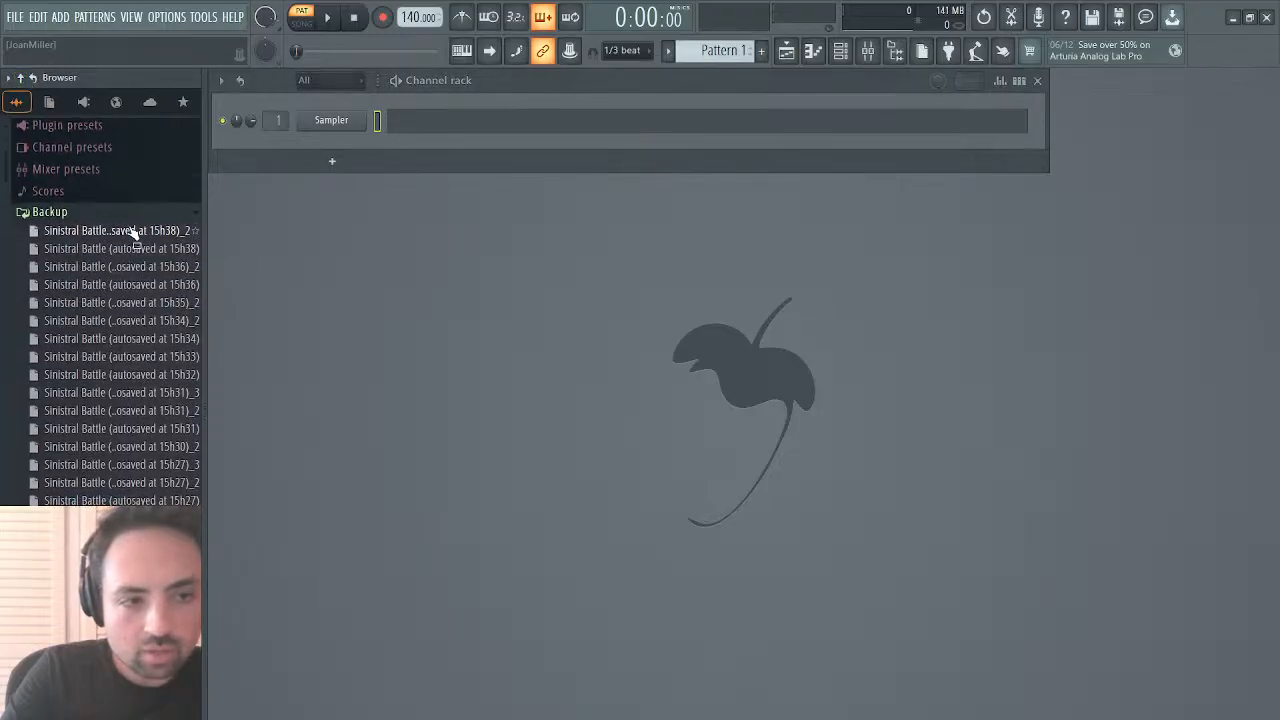
left_click_drag(133, 231, 324, 240)
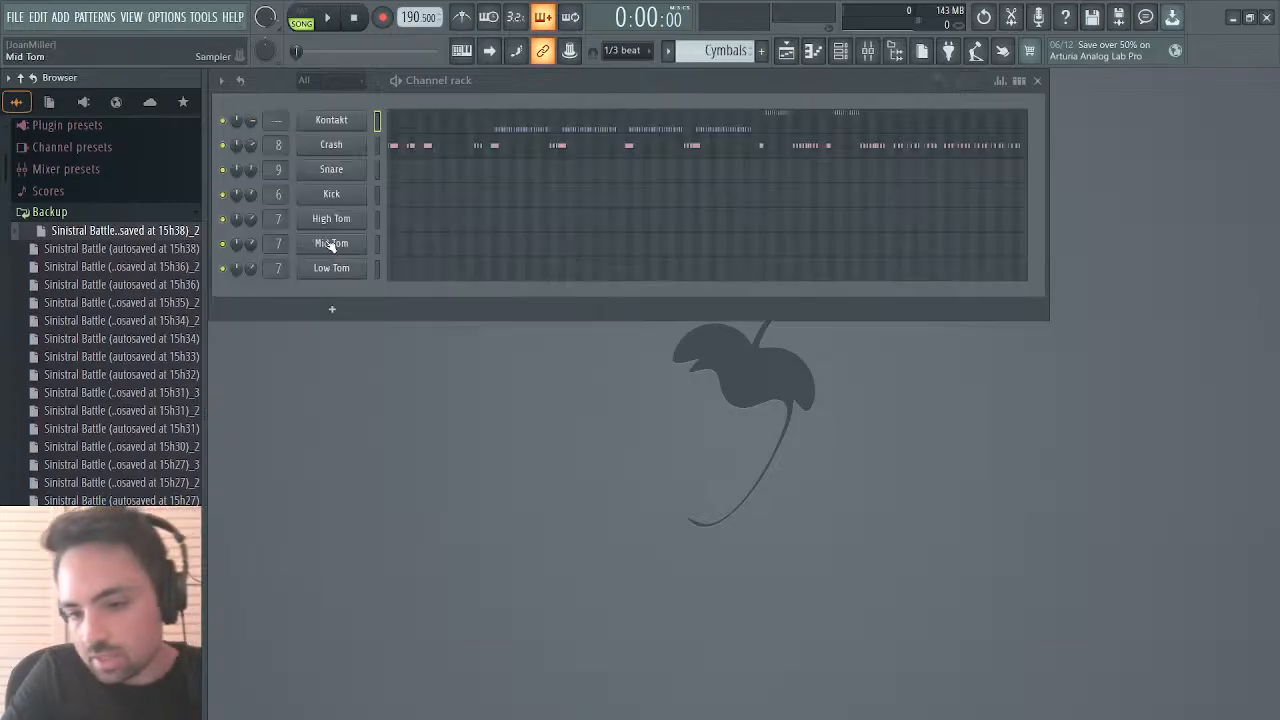
Step: Add Saturation Knob to slot 7 of the Trumpet mixer track and set its saturation to about 1.6
left_click(869, 51)
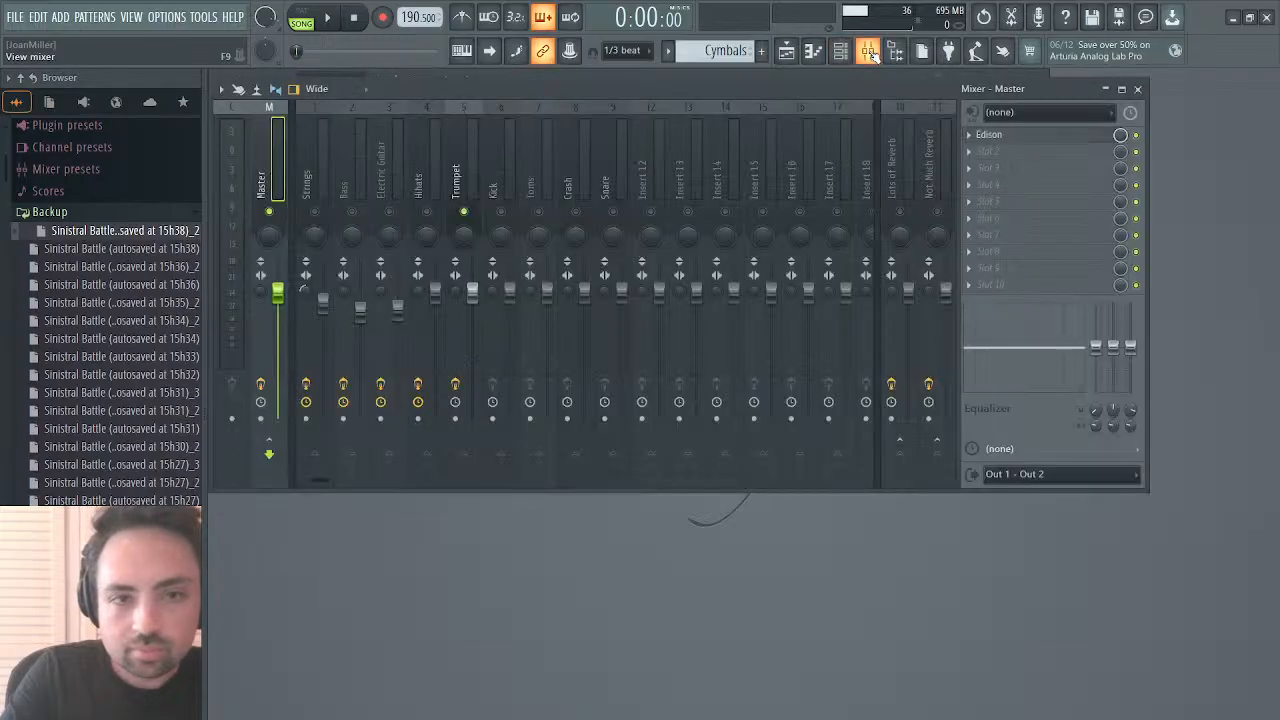
left_click(469, 187)
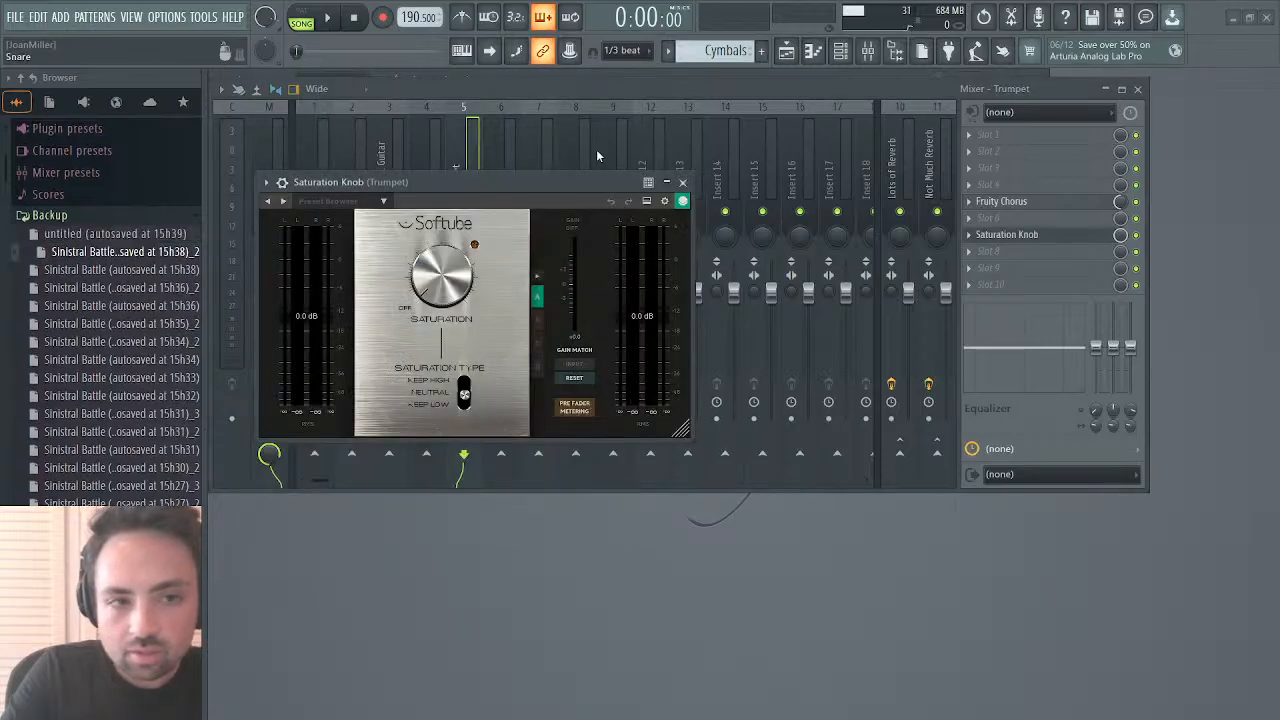
mouse_move(434, 273)
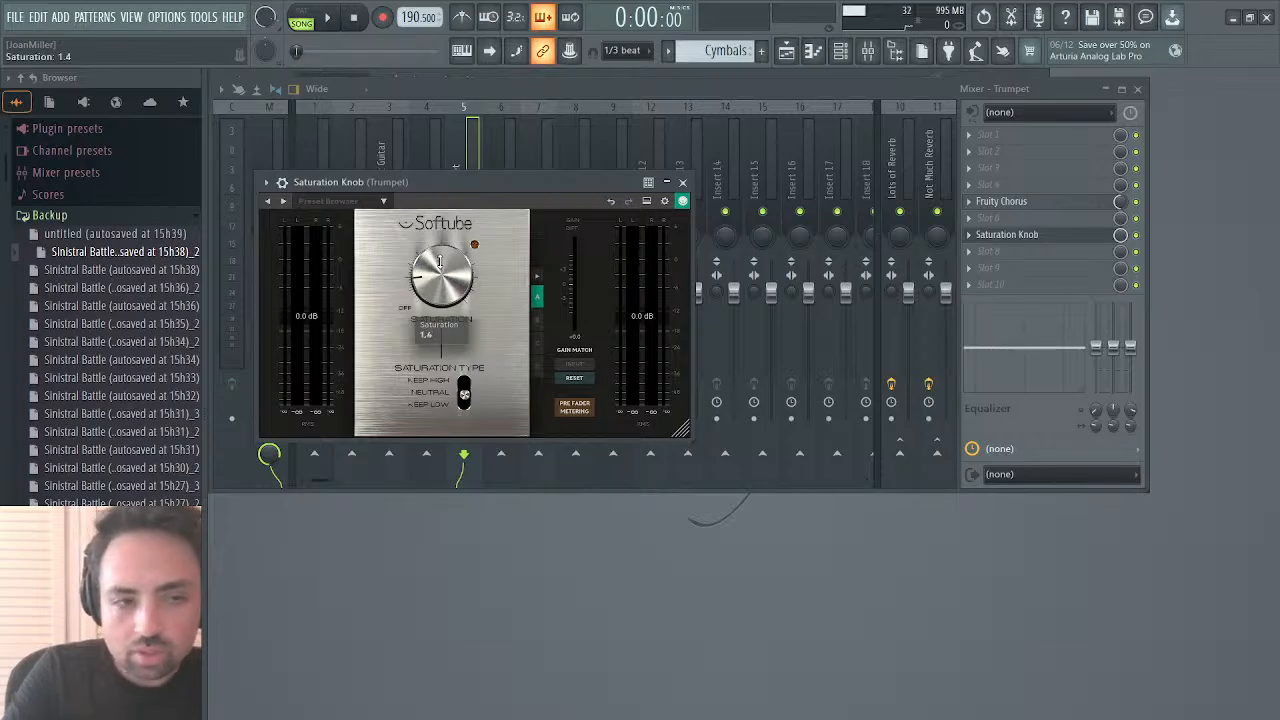
Step: Play the song from about bar 46, close Saturation Knob, and compare the soloed Trumpet with the full mix
key("space")
left_click(786, 51)
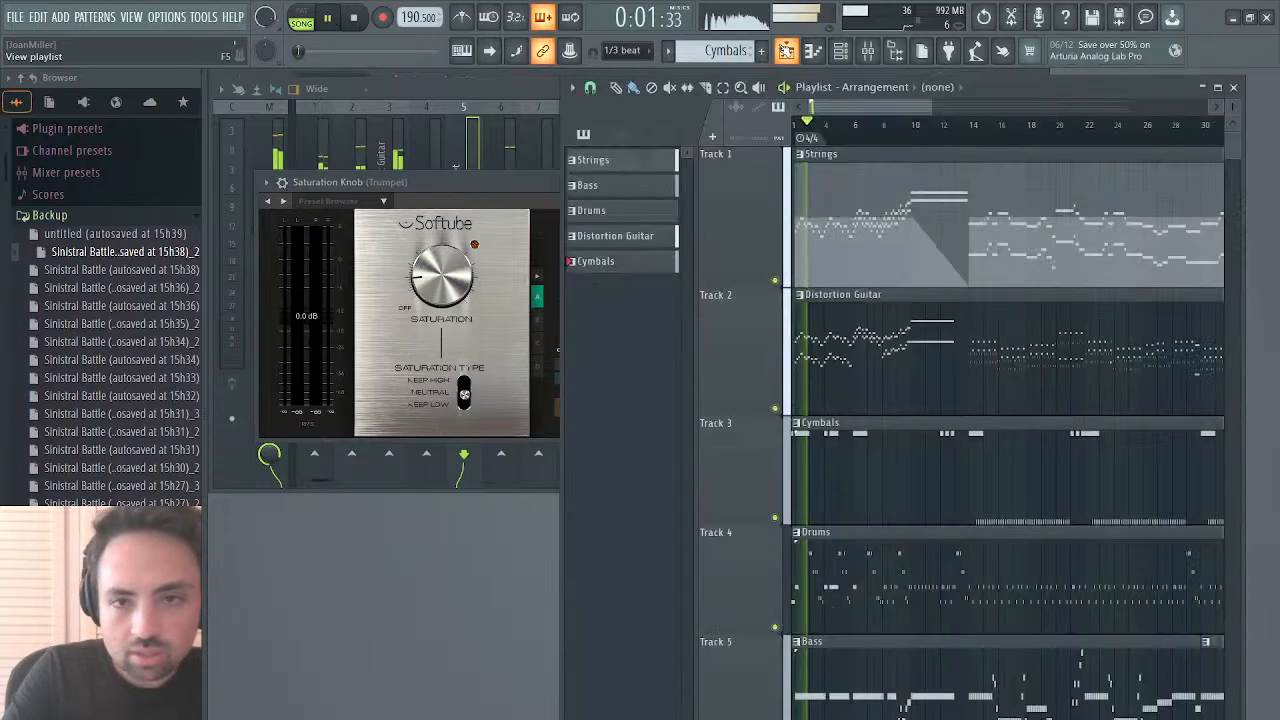
left_click_drag(900, 110, 995, 110)
left_click(1096, 127)
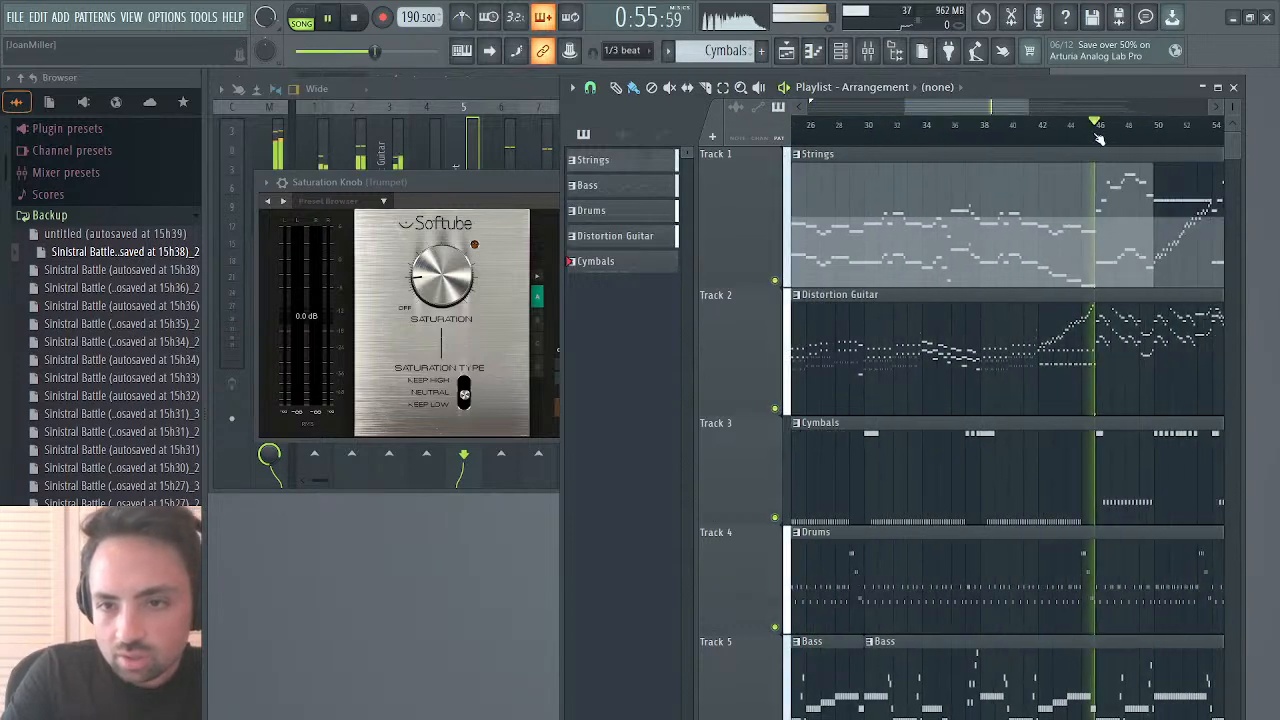
key("F5")
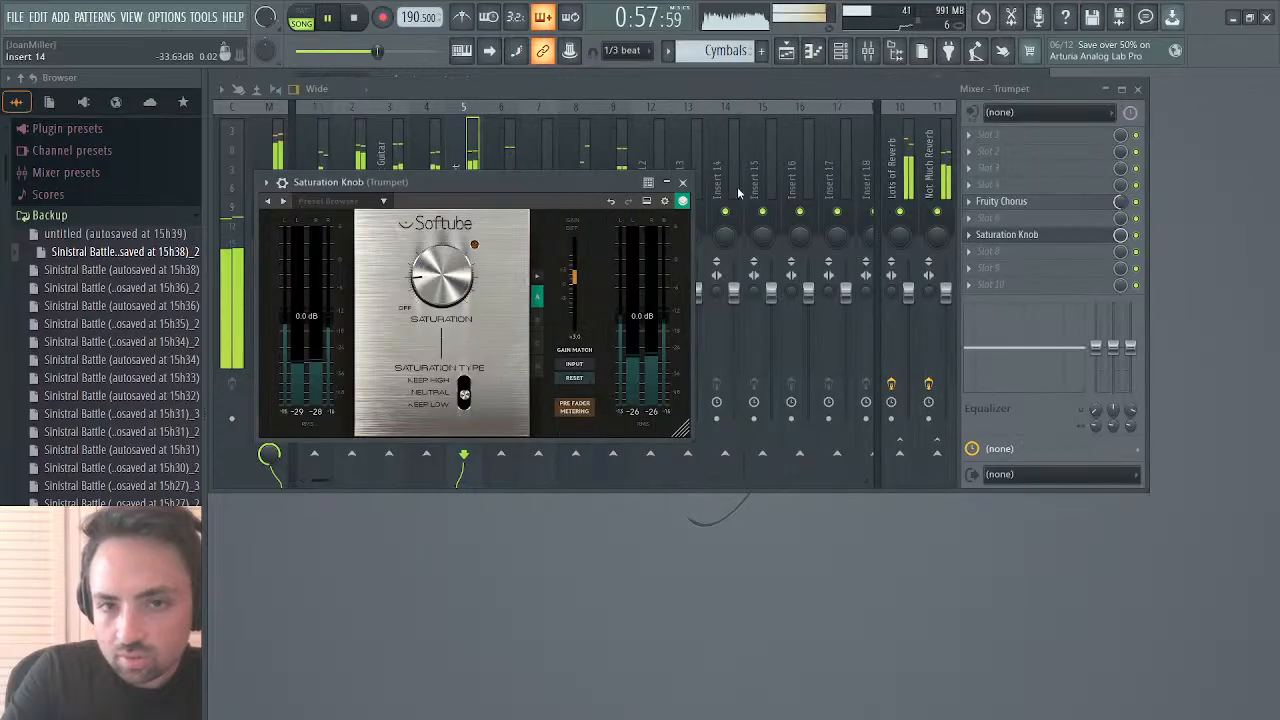
left_click(682, 182)
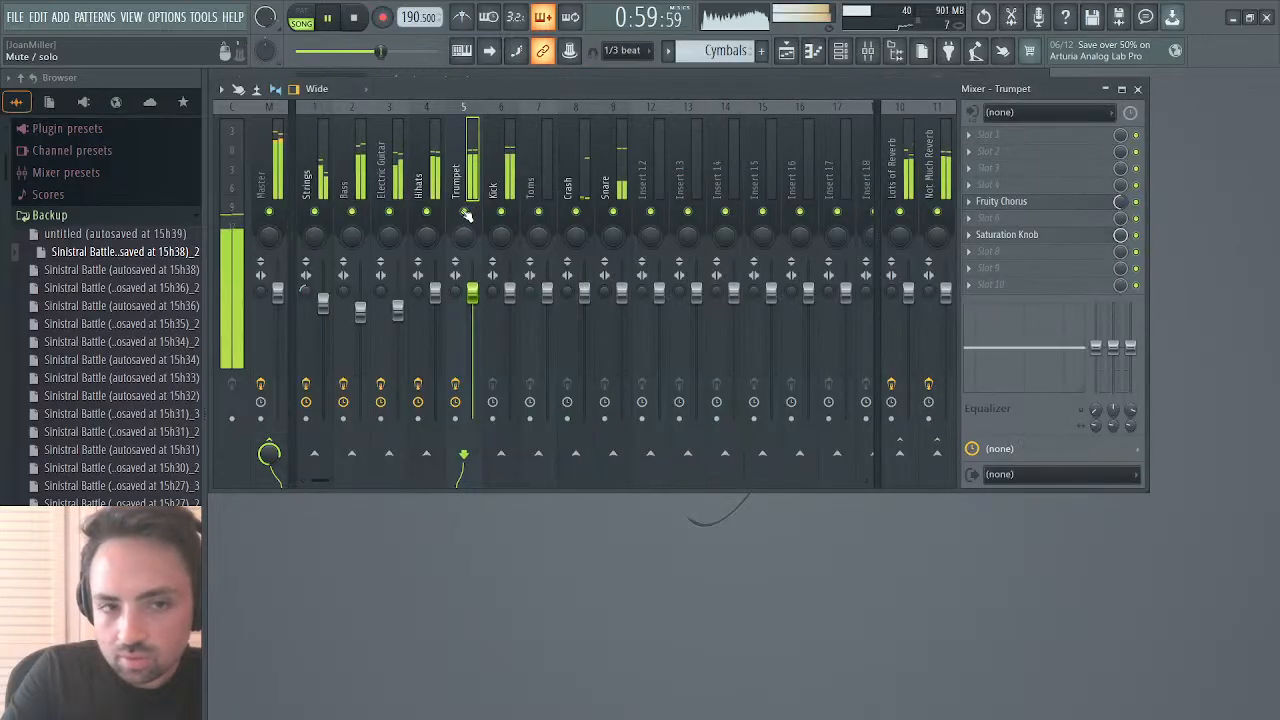
right_click(465, 213)
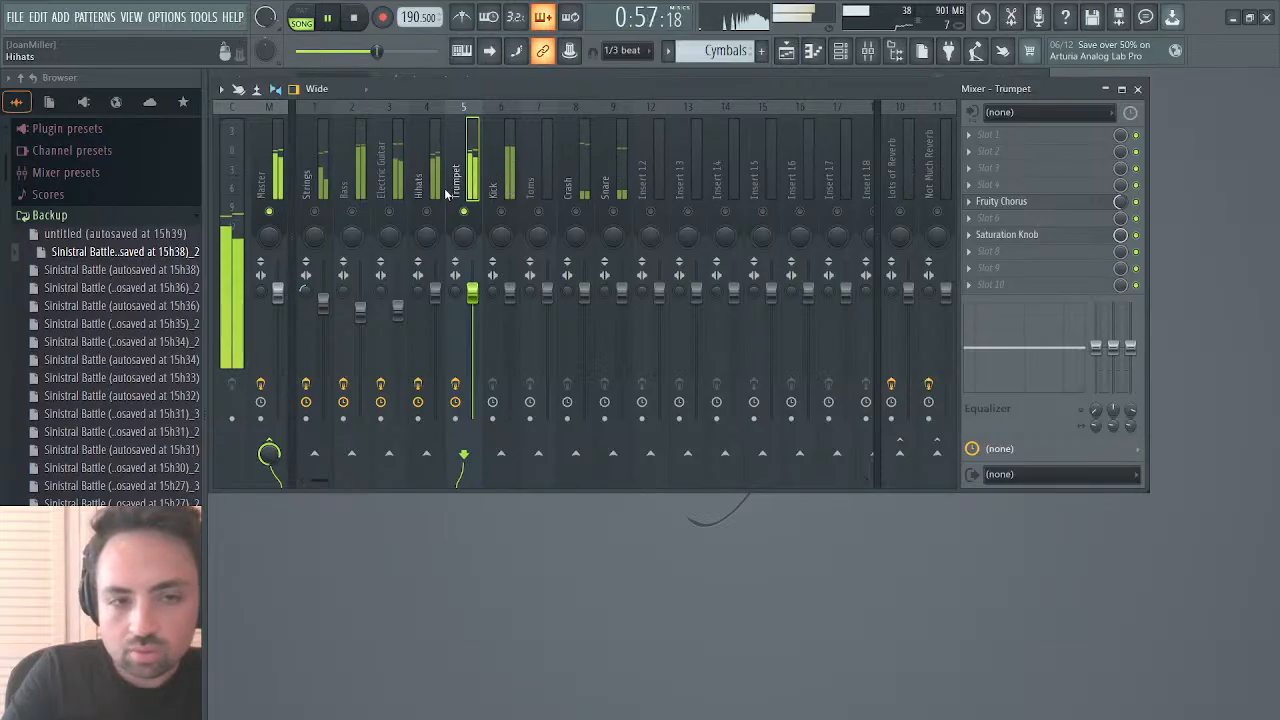
right_click(466, 214)
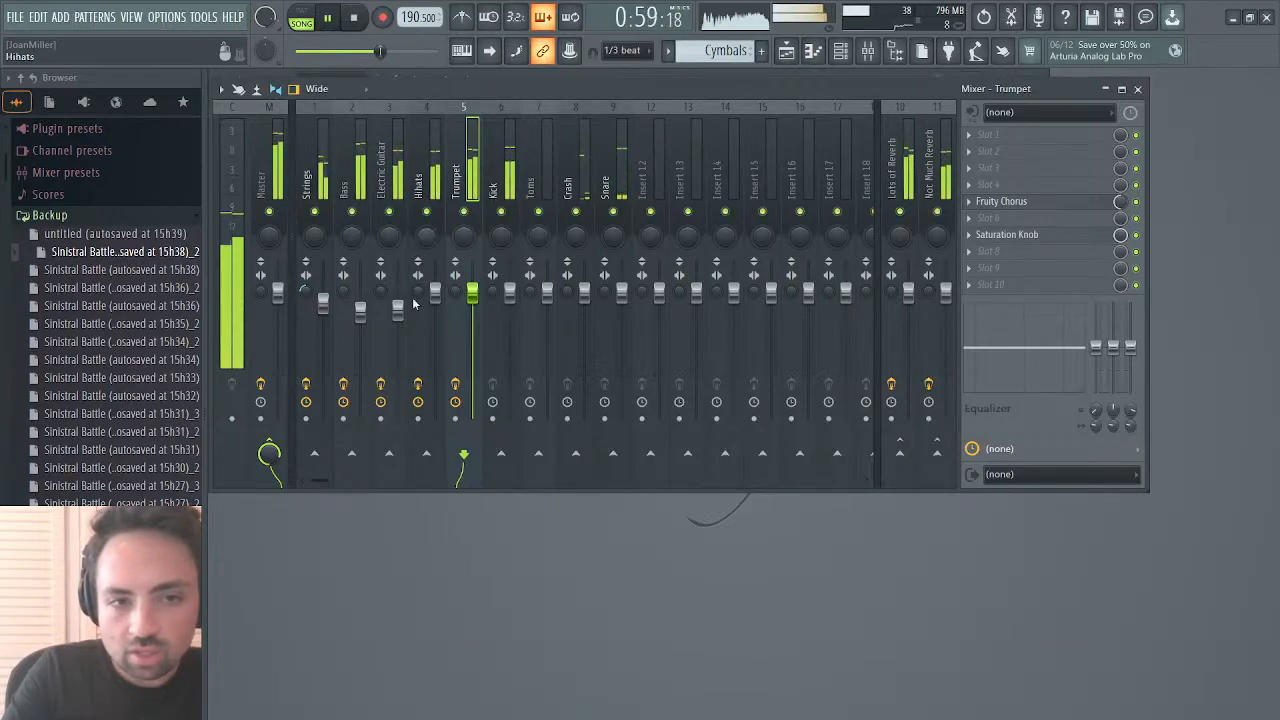
Step: Lower the Electric Guitar fader slightly, raise Trumpet to 122%, and bring Hihats down a little
left_click(399, 314)
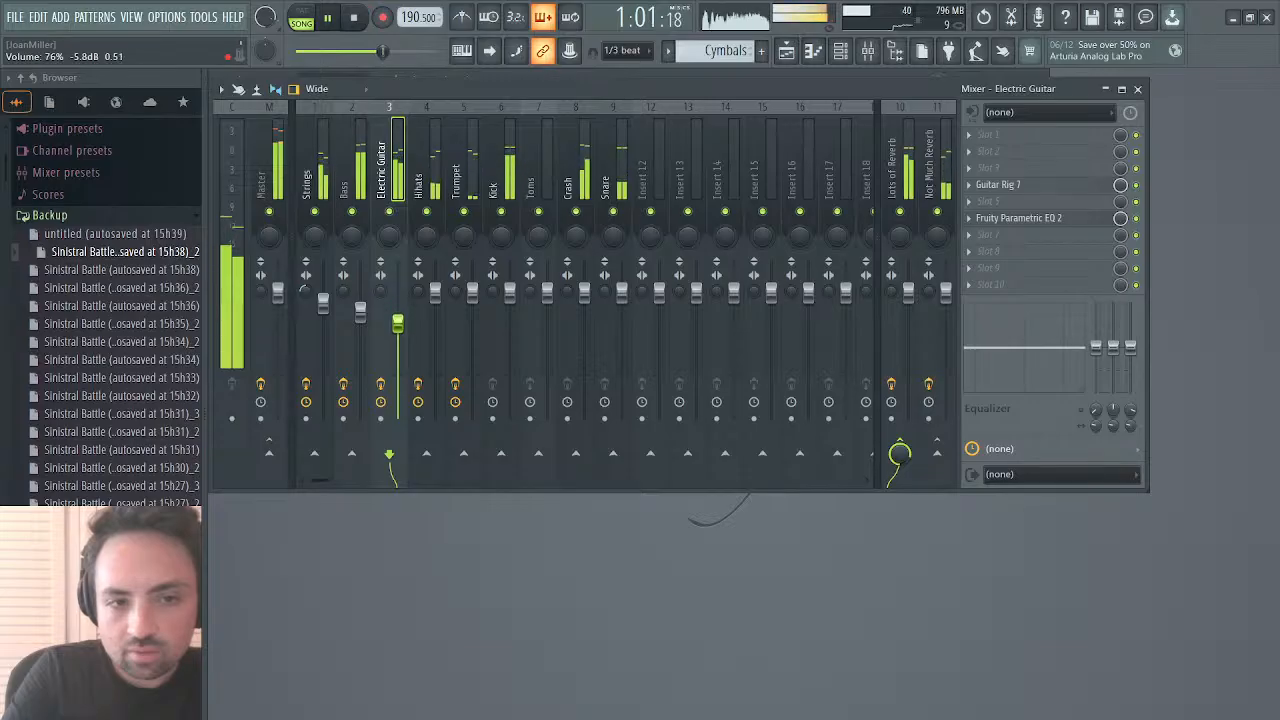
left_click(470, 294)
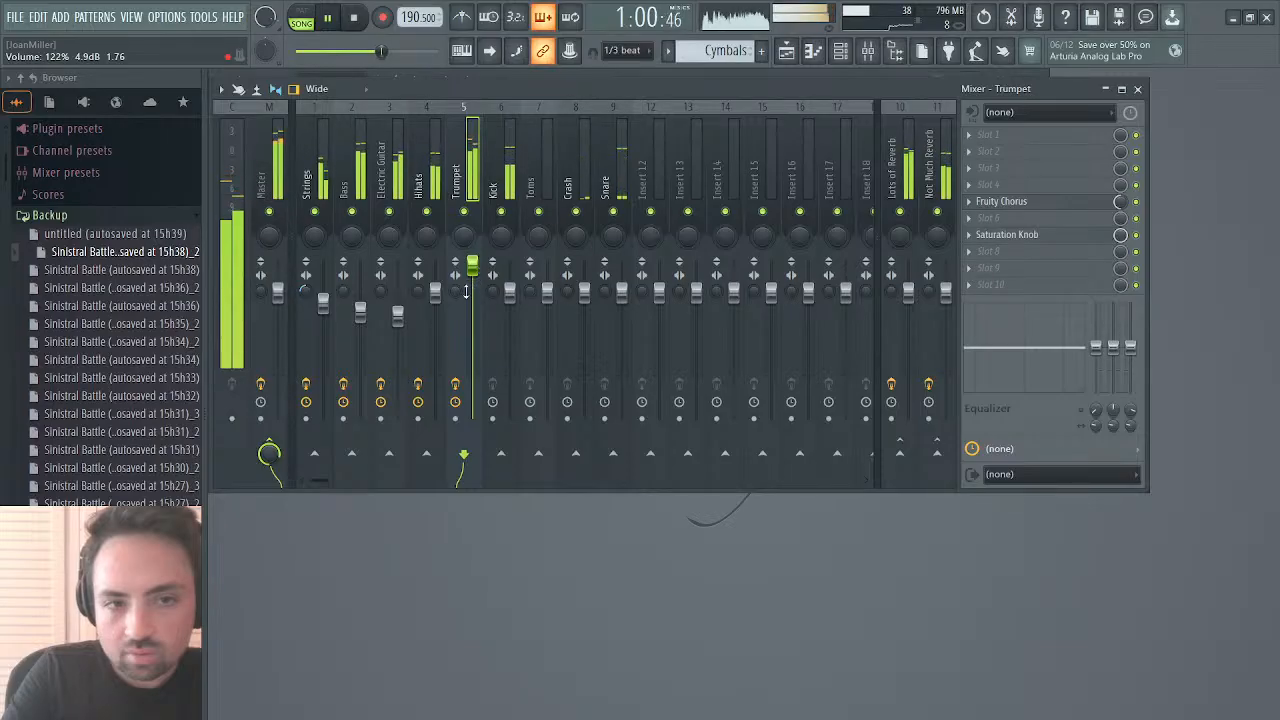
left_click_drag(435, 291, 435, 308)
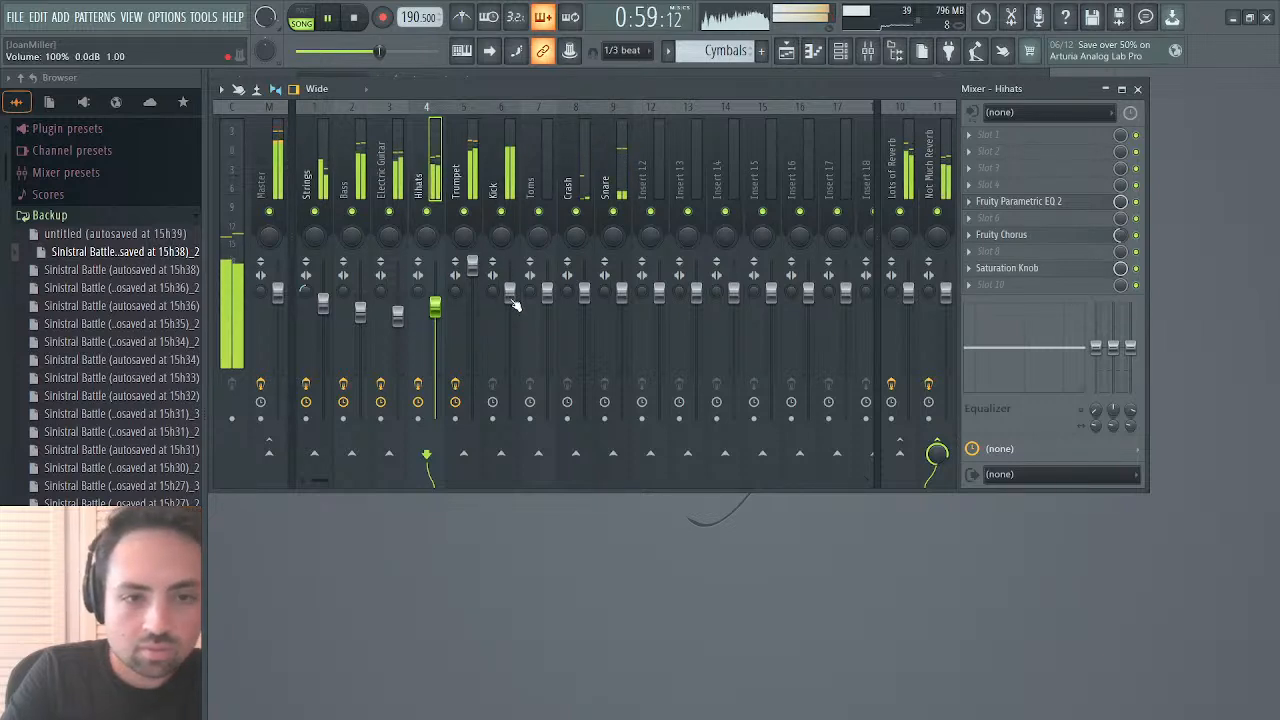
Step: Solo the Trumpet track, route it only to the Lots of Reverb send, and unmute that send track
left_click(467, 123)
key("space")
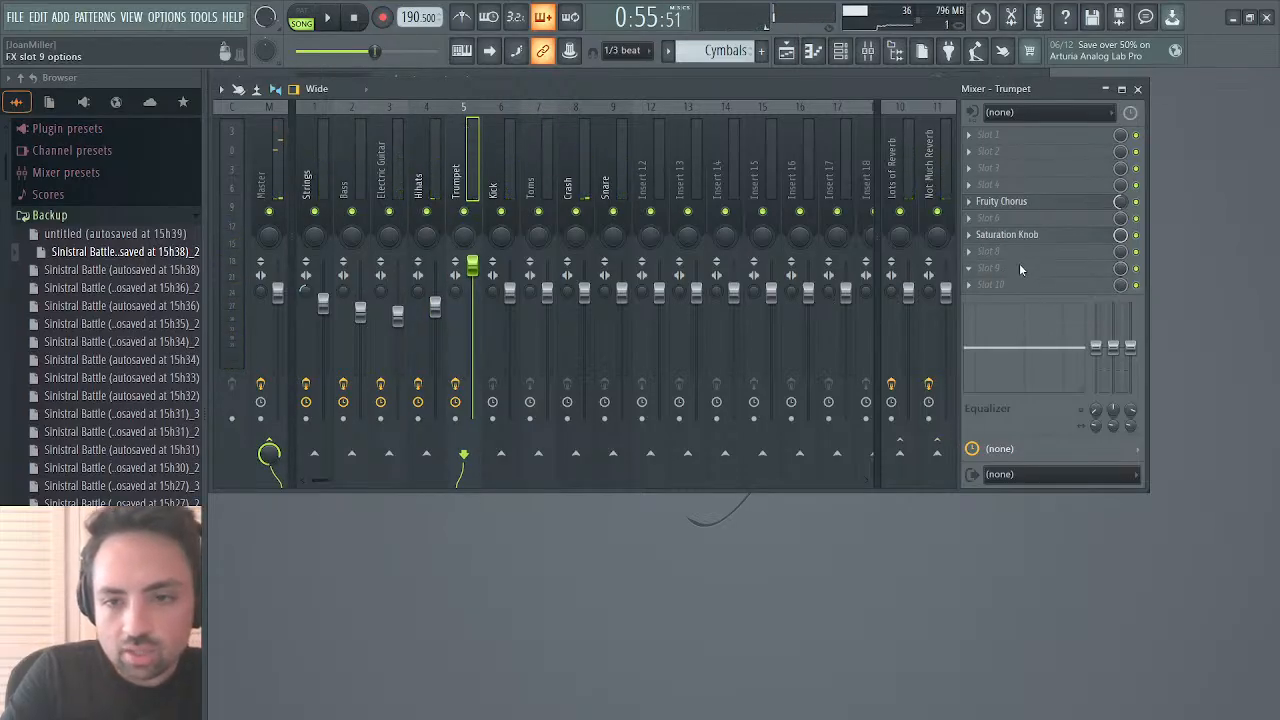
key("space")
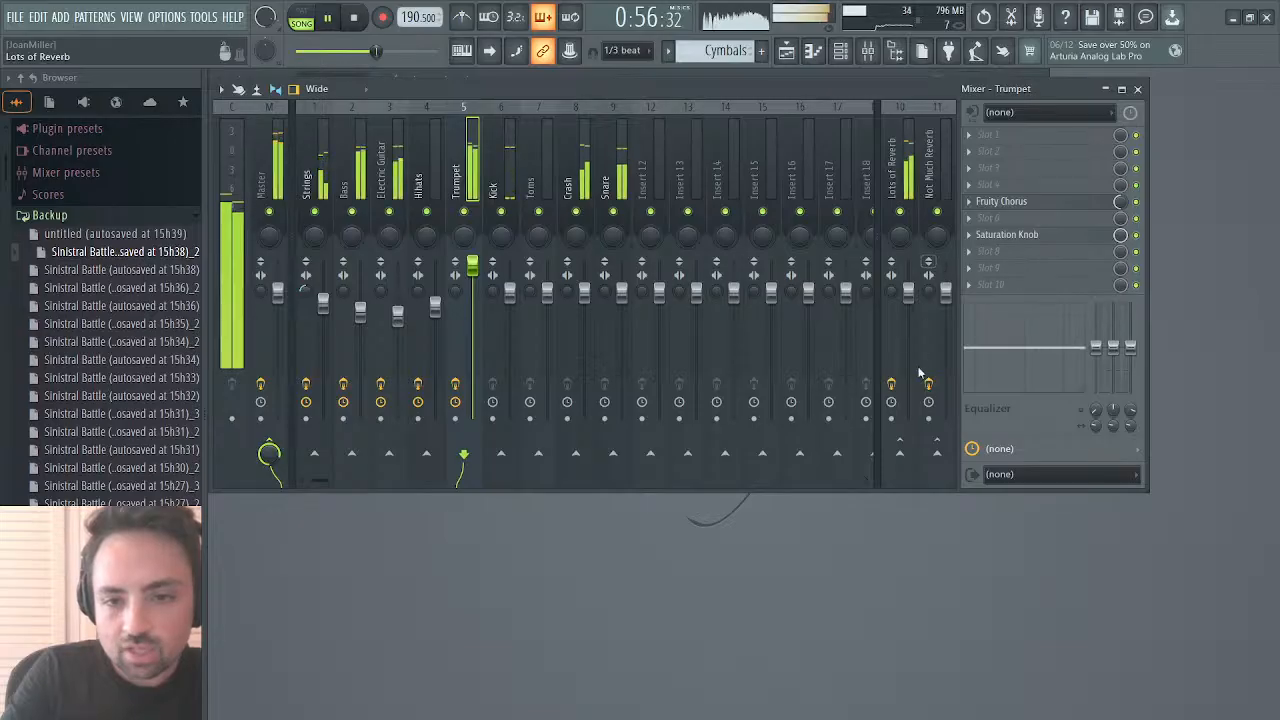
key("space")
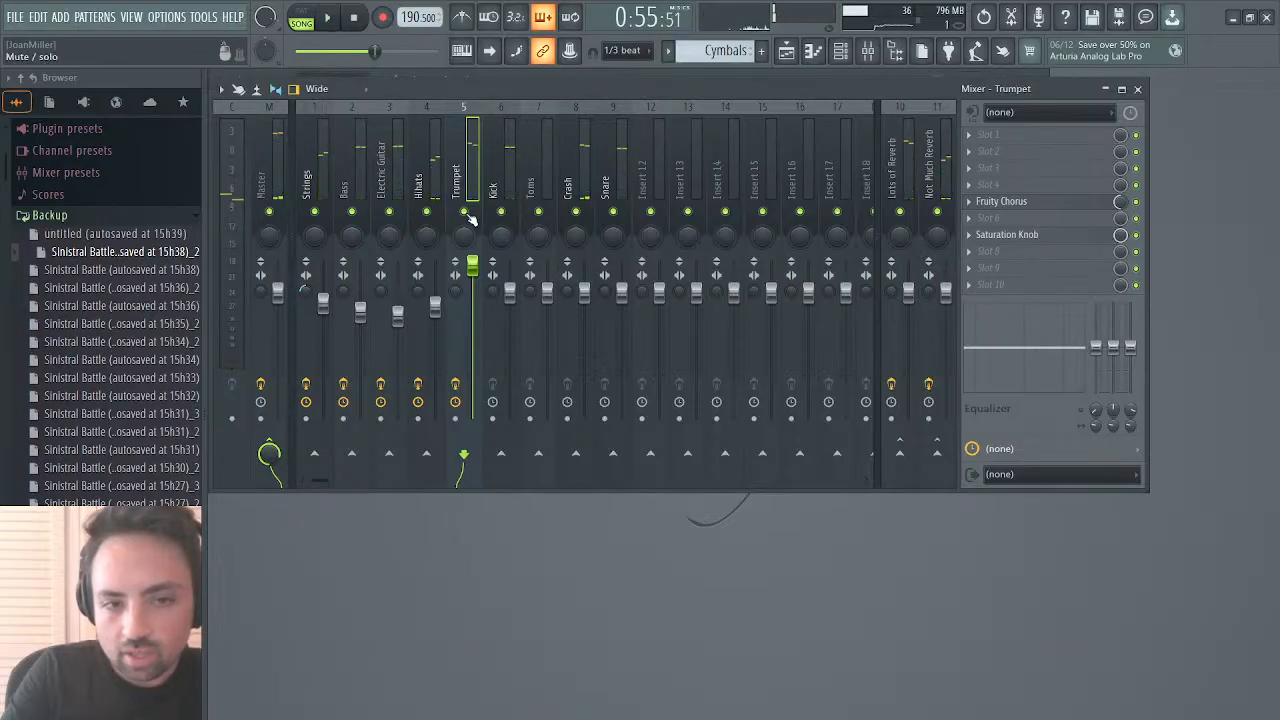
key("space")
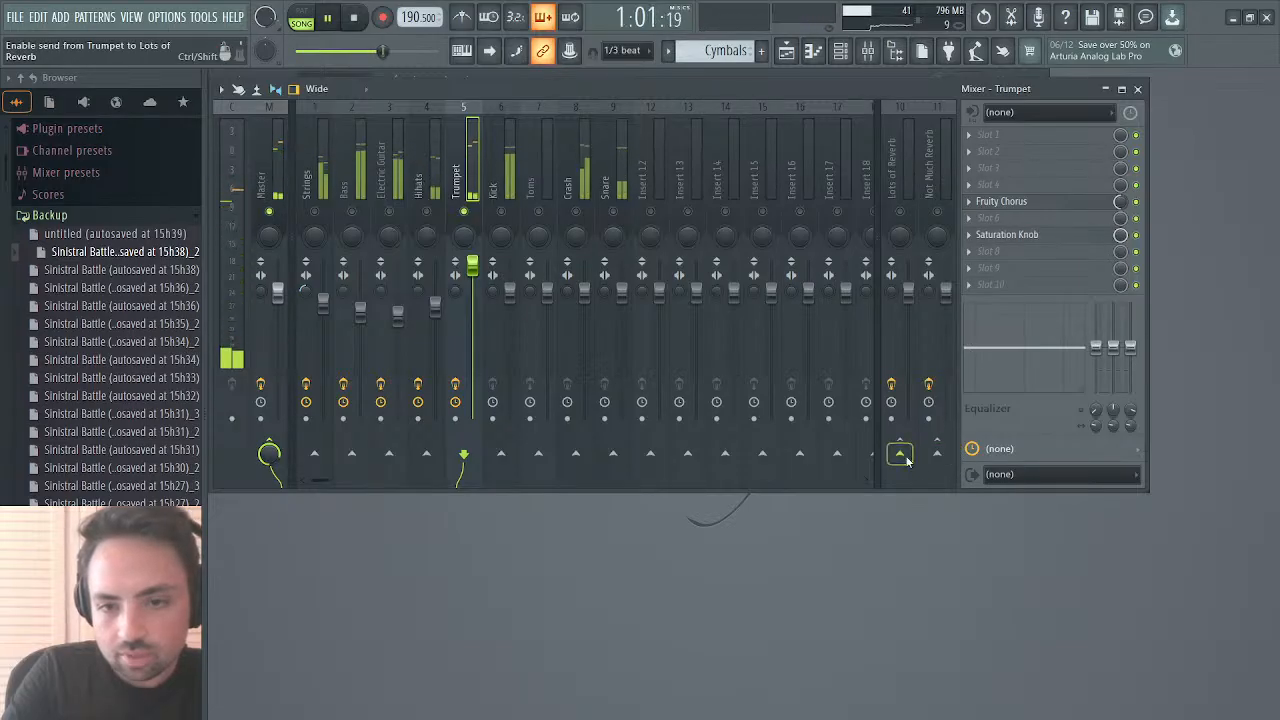
left_click(918, 482, "ctrl")
left_click(900, 212)
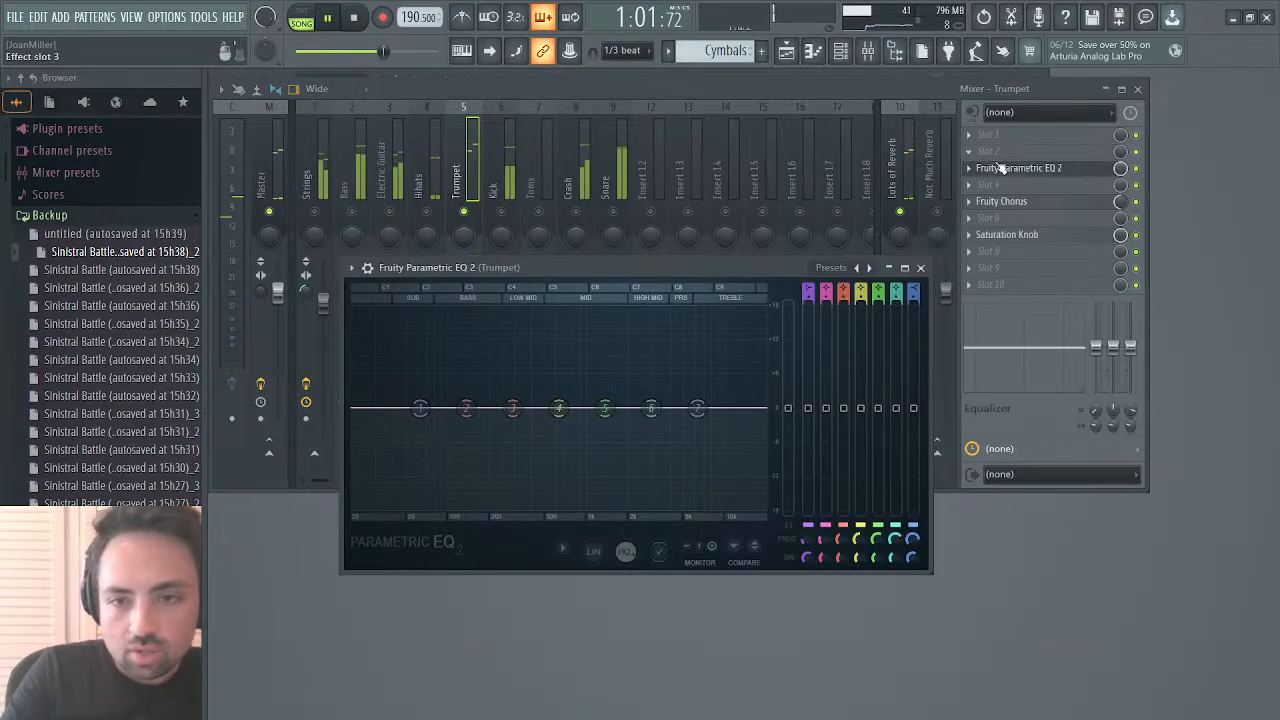
Step: Place Fruity Parametric EQ 2 after Saturation Knob on Trumpet, dip band 7's high shelf, and make band 1 a high pass just below band 4
left_click_drag(1003, 167, 1000, 258)
key("space")
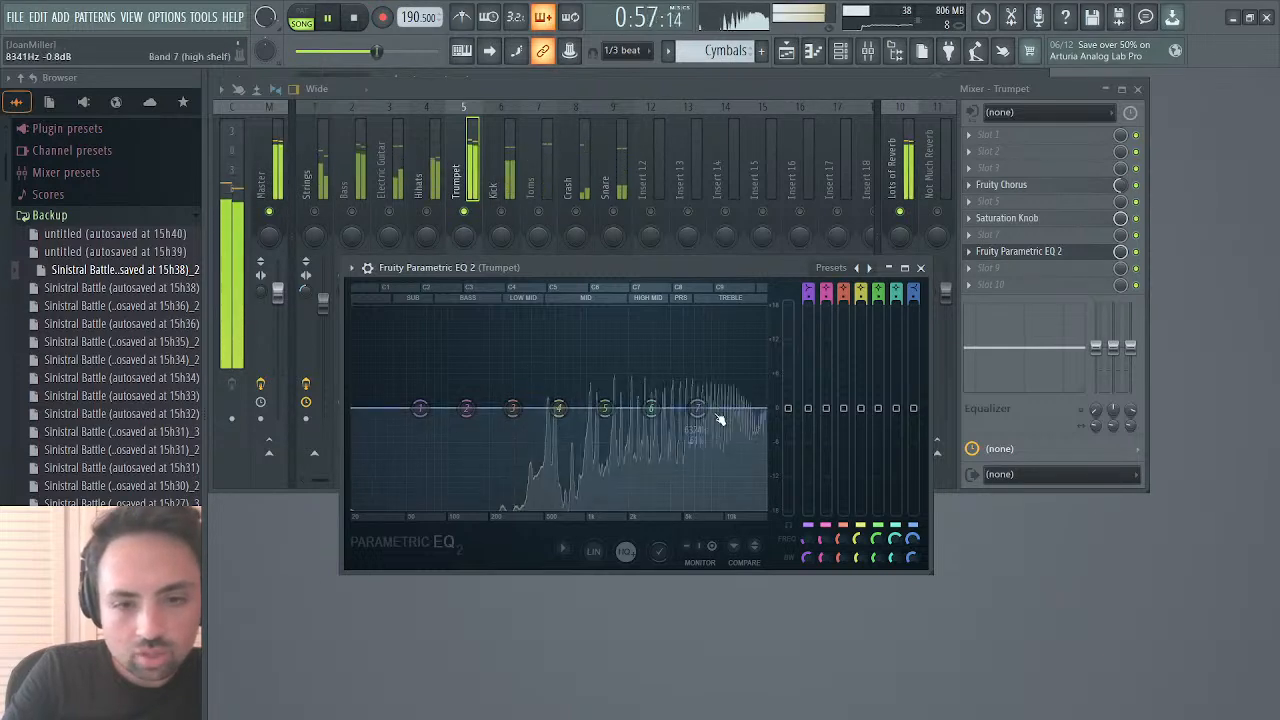
left_click_drag(697, 407, 705, 433)
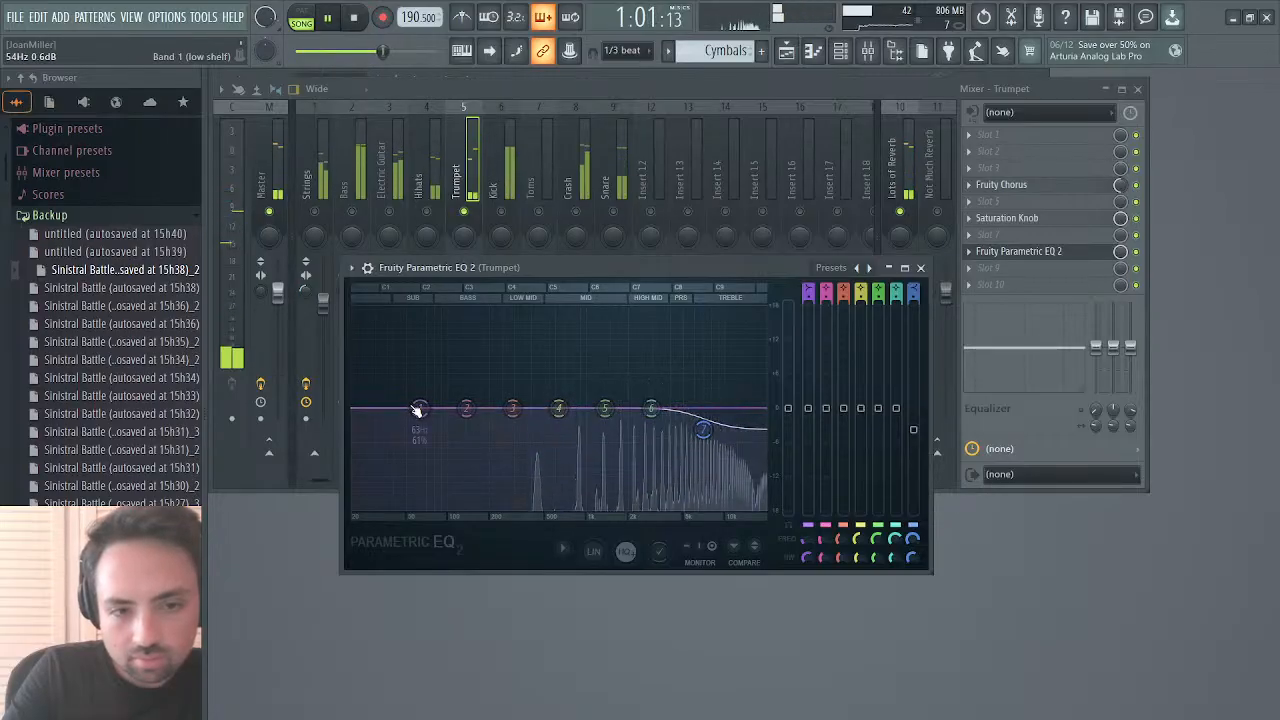
left_click(502, 494)
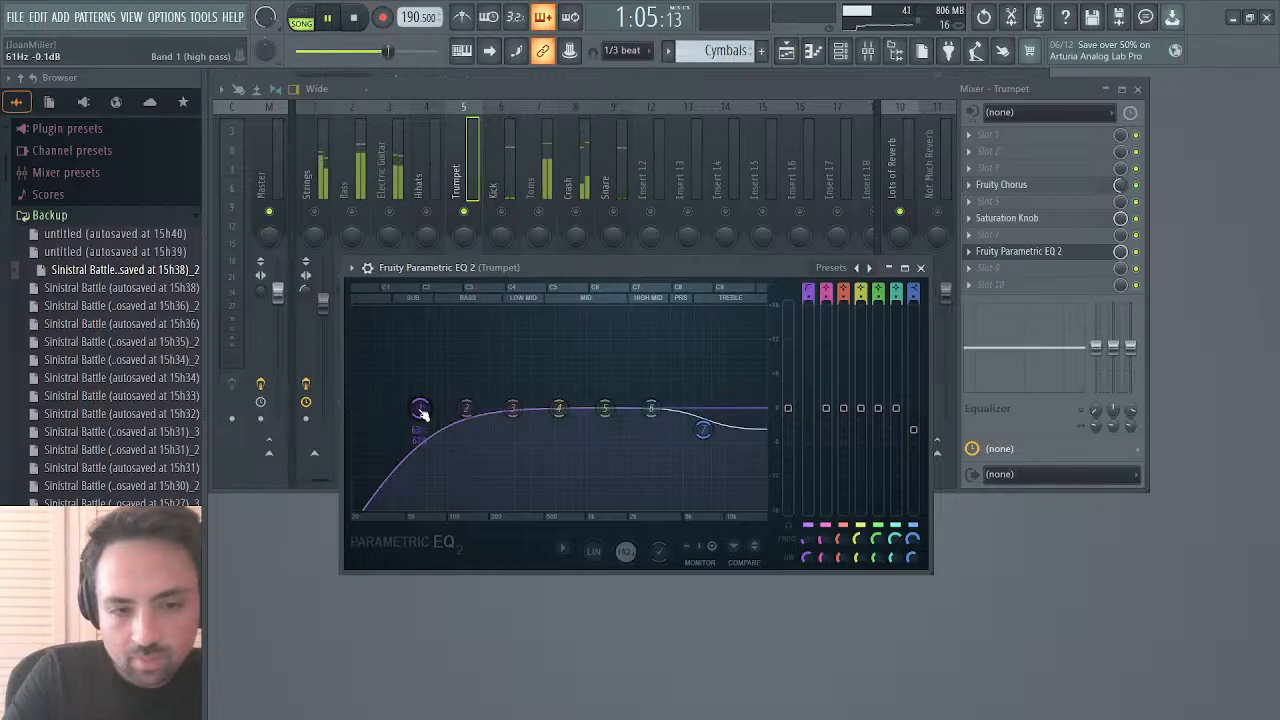
left_click_drag(423, 411, 538, 408)
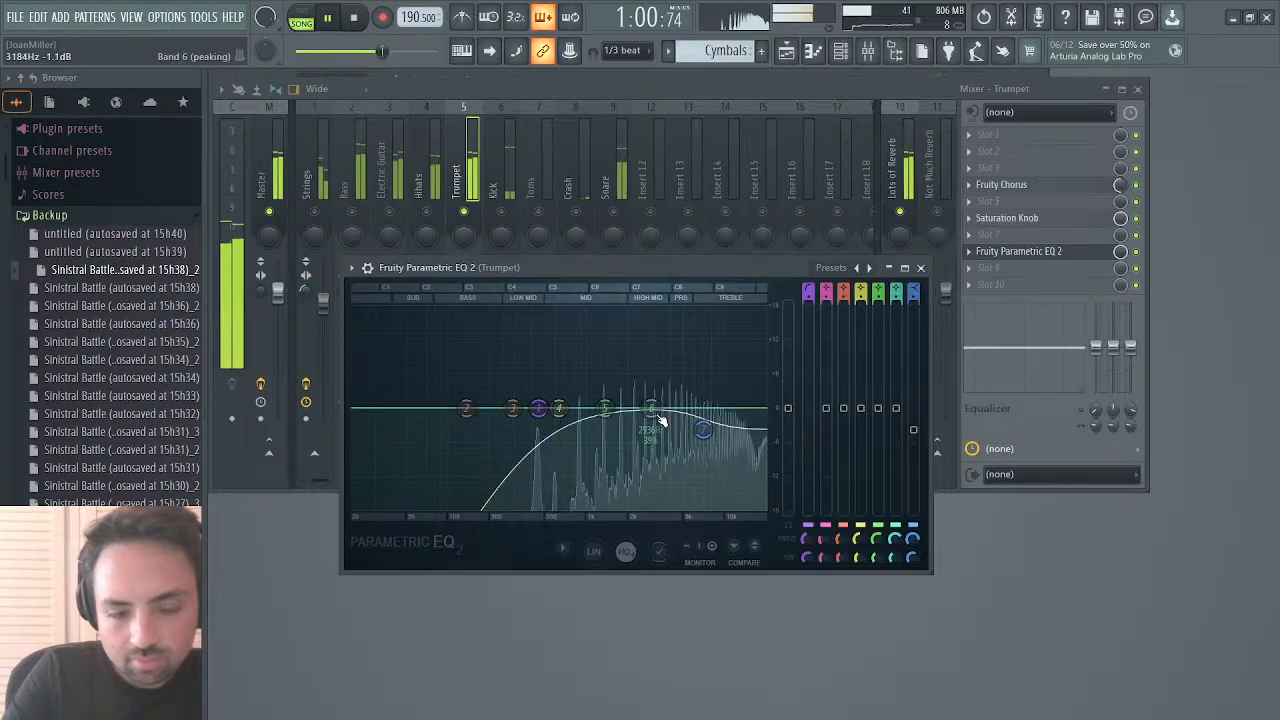
Step: Check the Trumpet's Saturation Knob settings, close them, and return to its parametric equalizer
left_click(1040, 218)
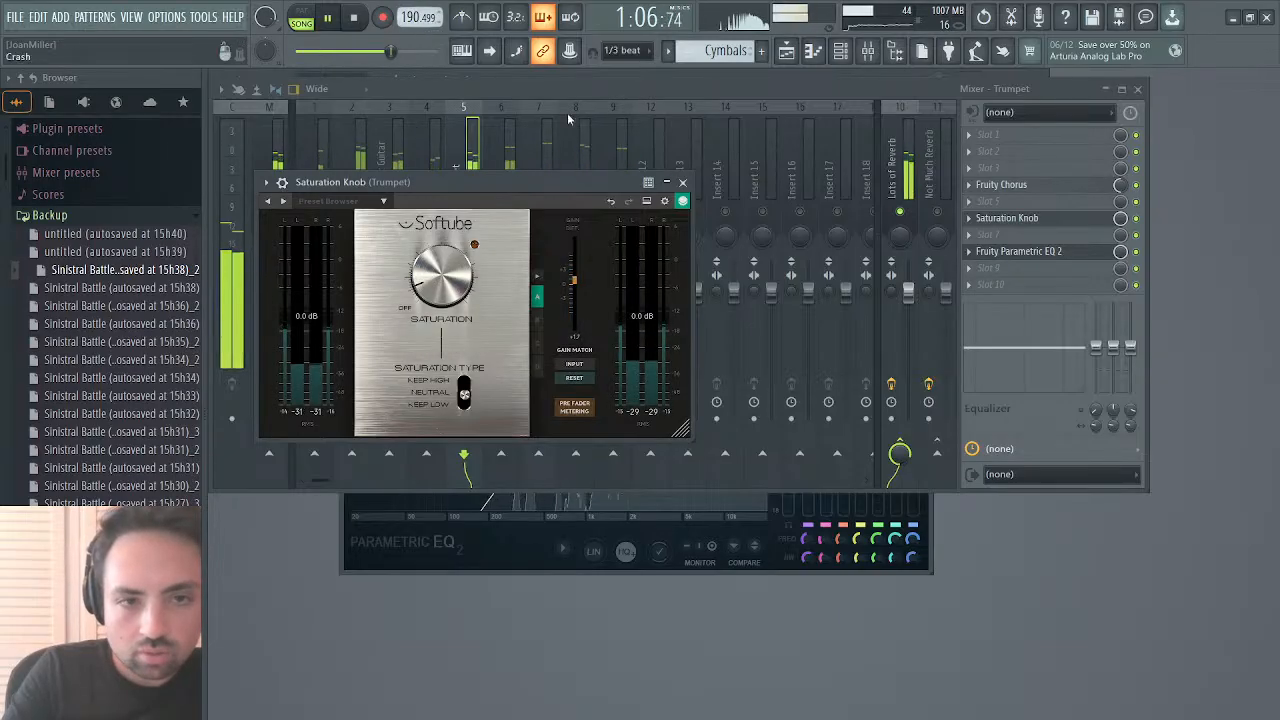
left_click(683, 184)
left_click(1023, 254)
left_click(1023, 254)
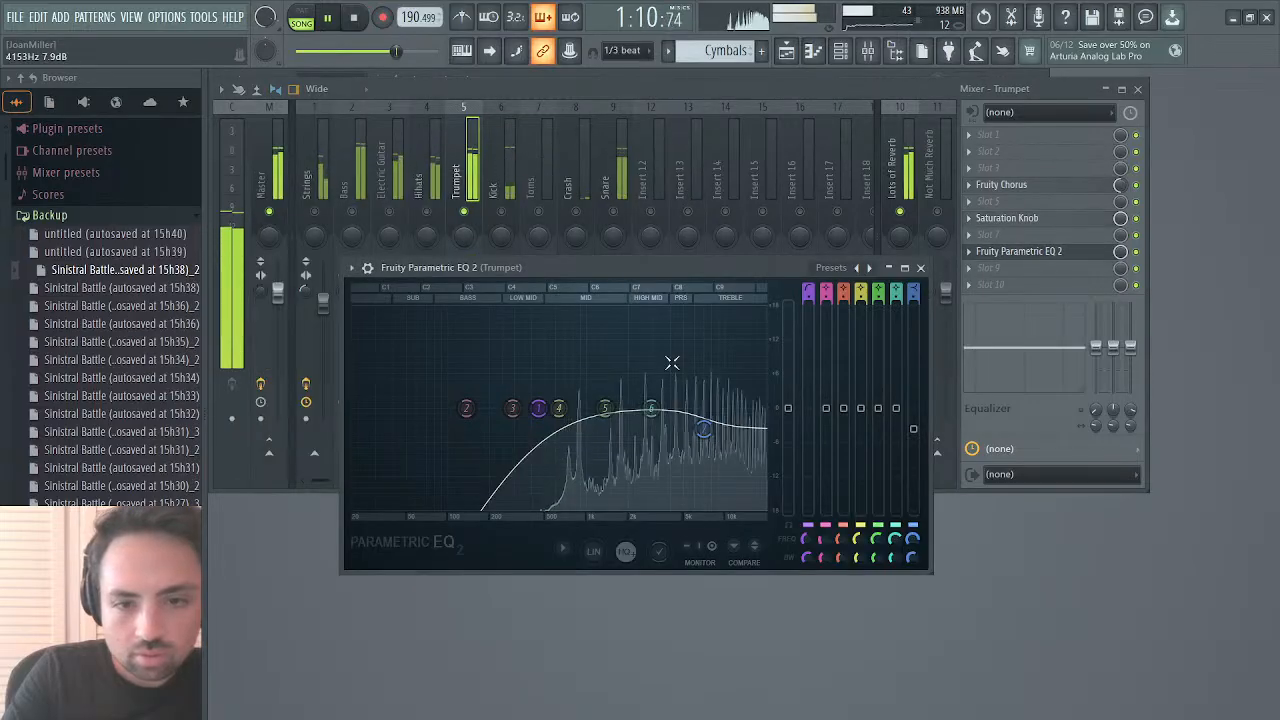
Step: In the Trumpet equalizer, make band 7 a low pass near 14.7 kHz, turn HQ off, lower band 1's cutoff, and boost band 6 slightly beside band 5
left_click_drag(707, 413, 713, 428)
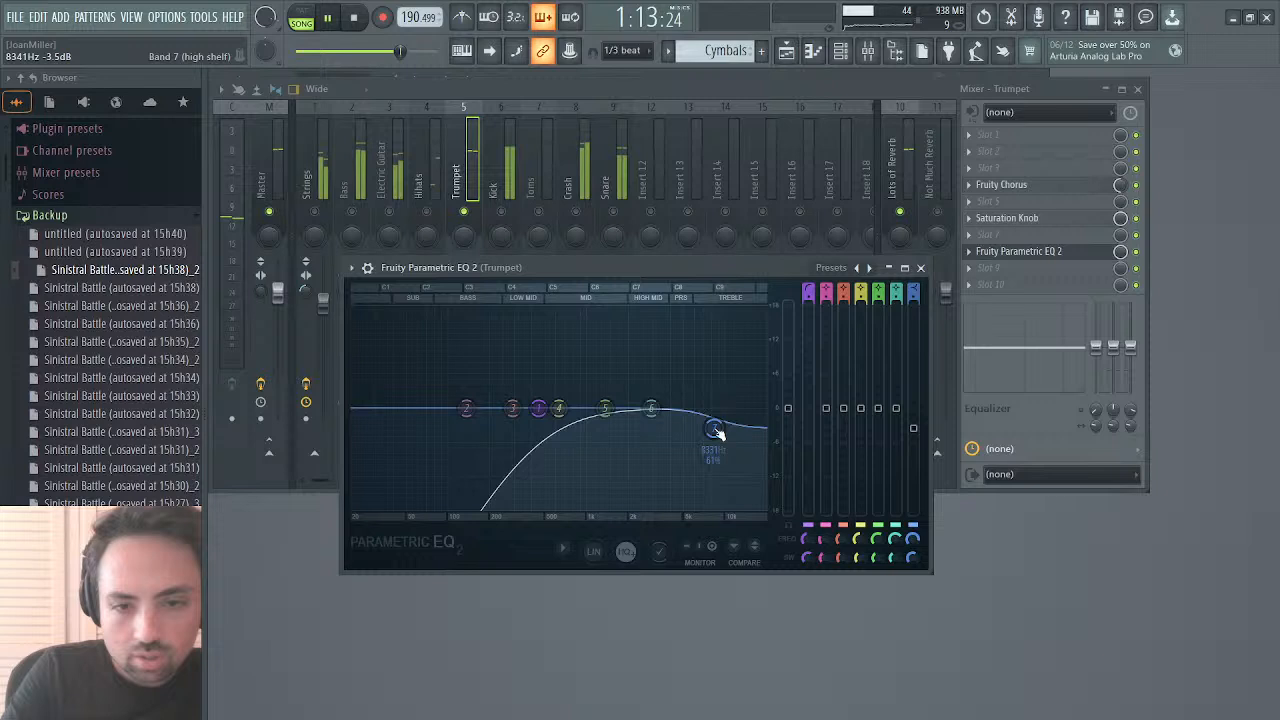
left_click(803, 484)
mouse_move(724, 412)
left_mouse_down()
mouse_move(763, 414)
mouse_move(749, 408)
left_mouse_up()
left_click(632, 550)
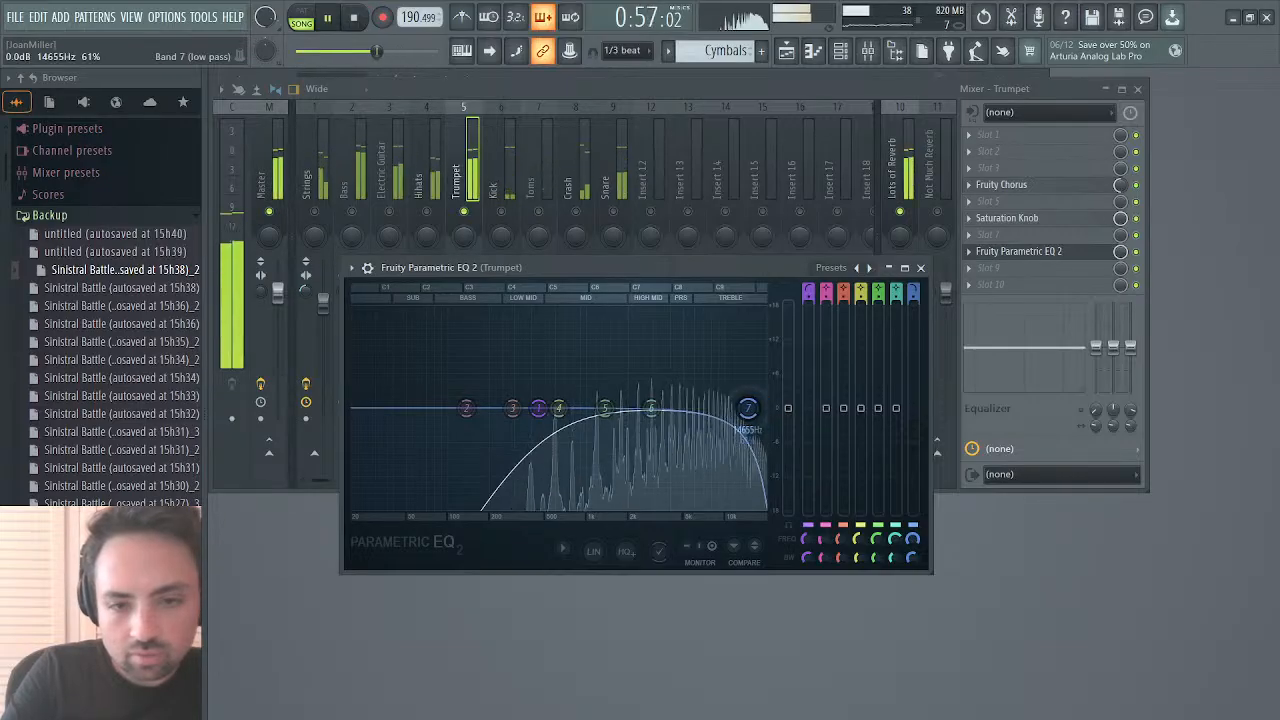
left_click_drag(652, 420, 488, 407)
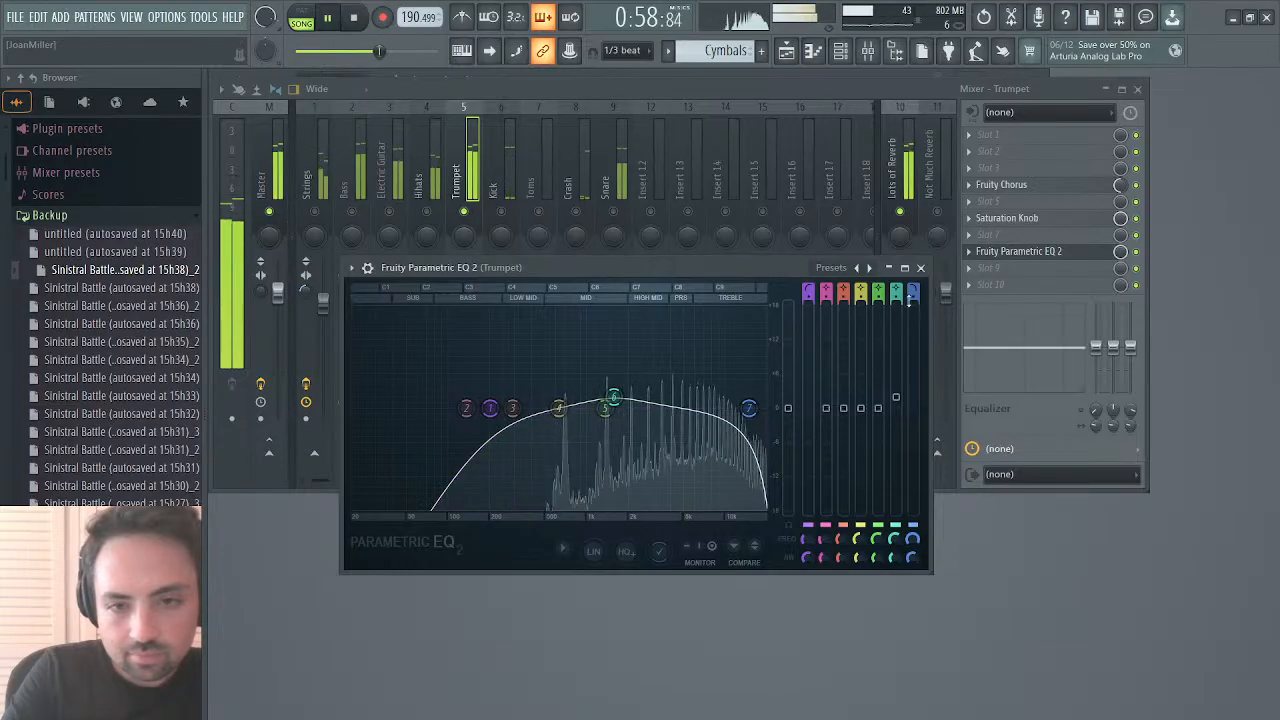
left_click(920, 268)
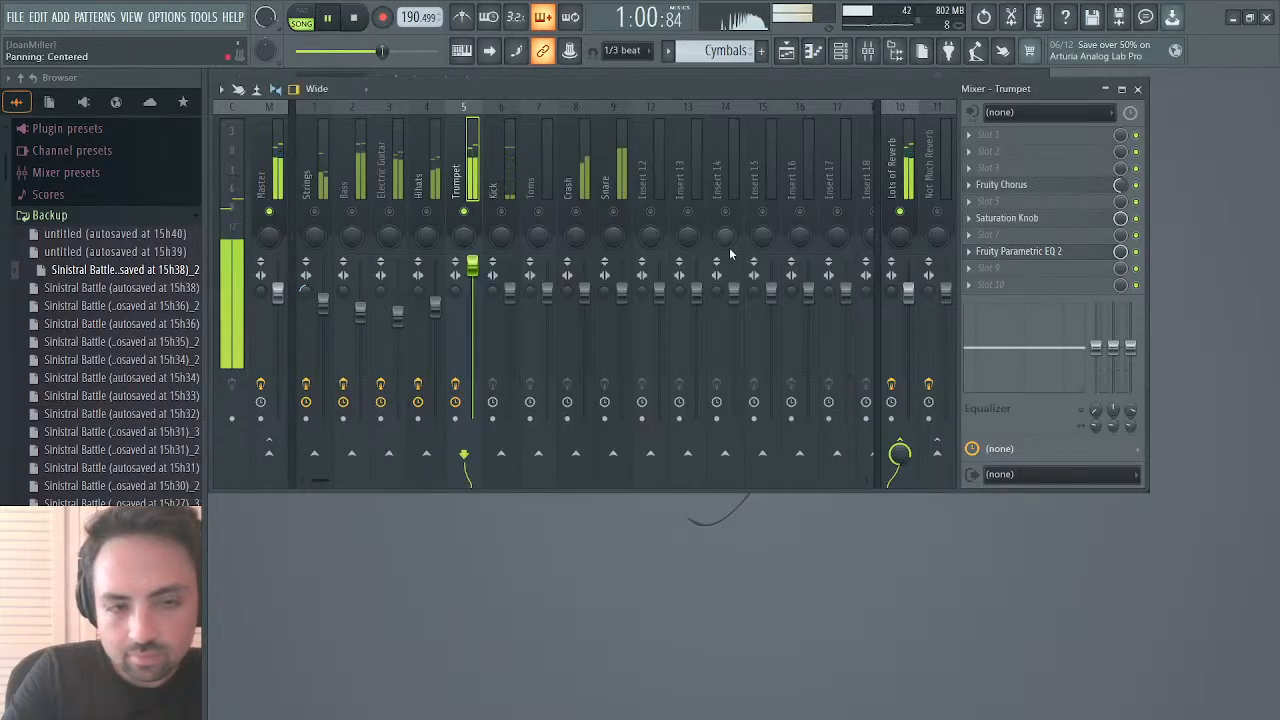
Step: Check the playback position in the playlist, return to the mixer, solo the Kick track, and raise its volume to 106%
left_click(786, 51)
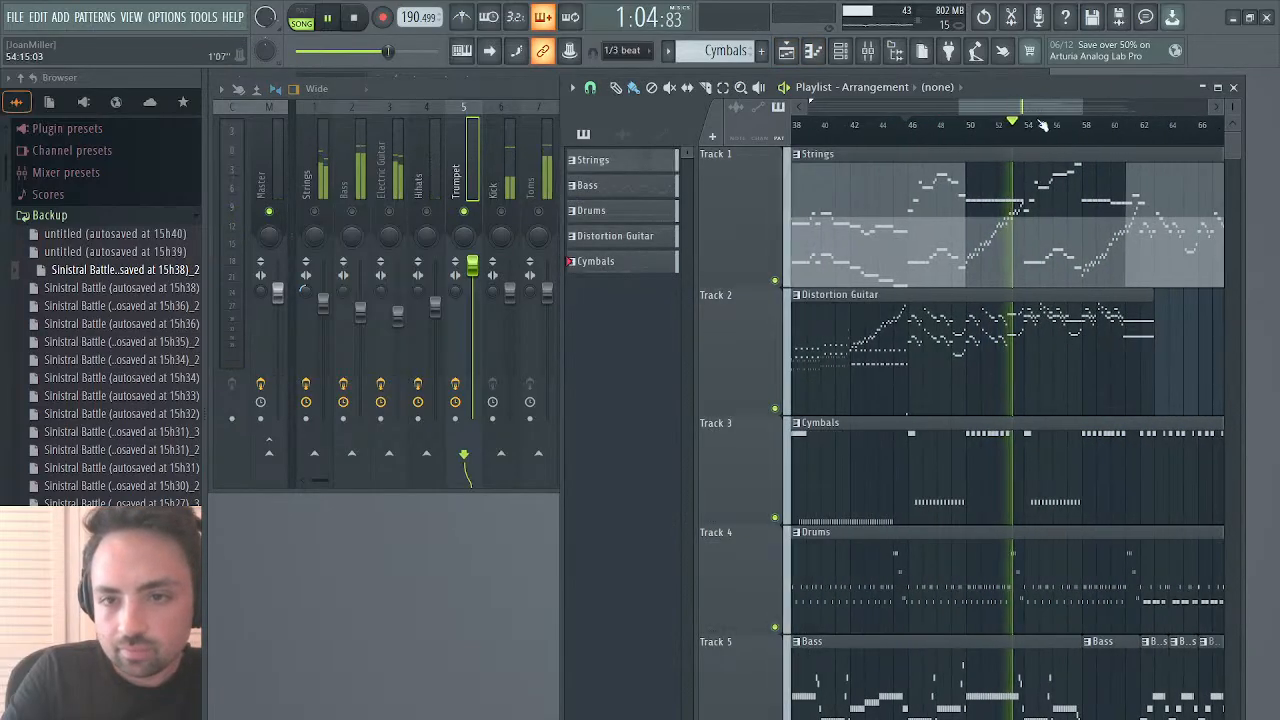
key("F5")
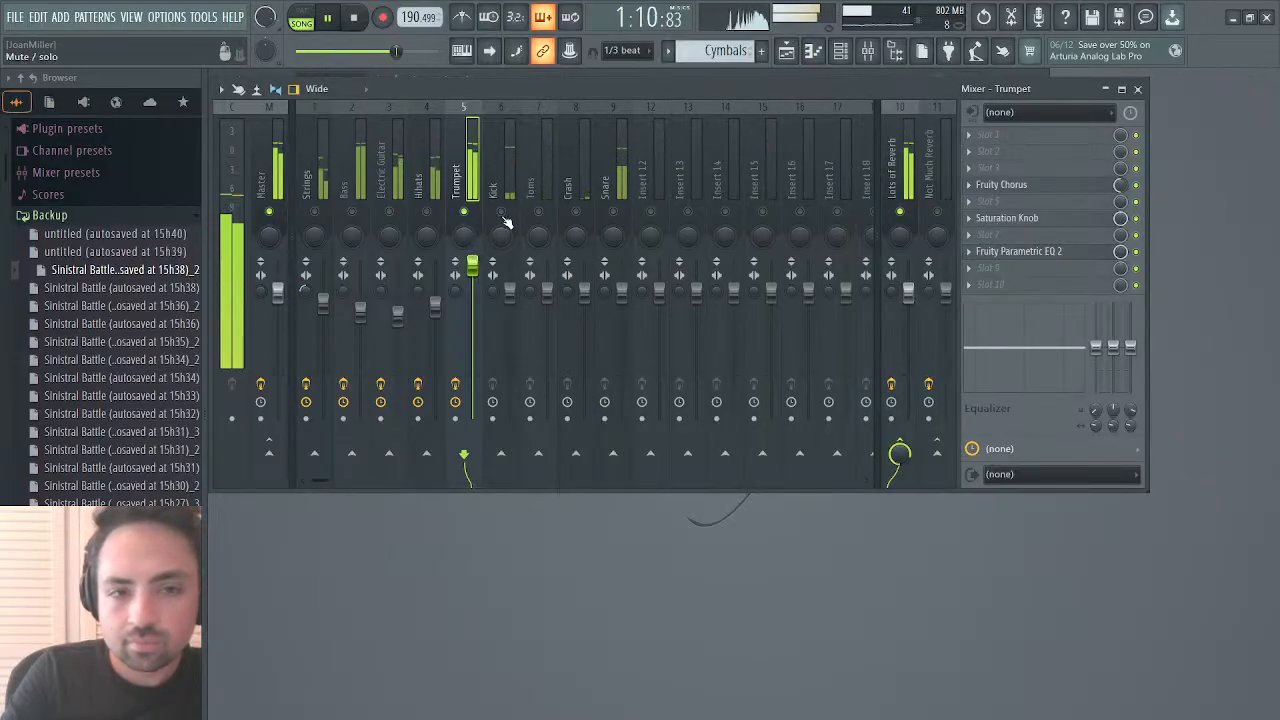
left_click(510, 289)
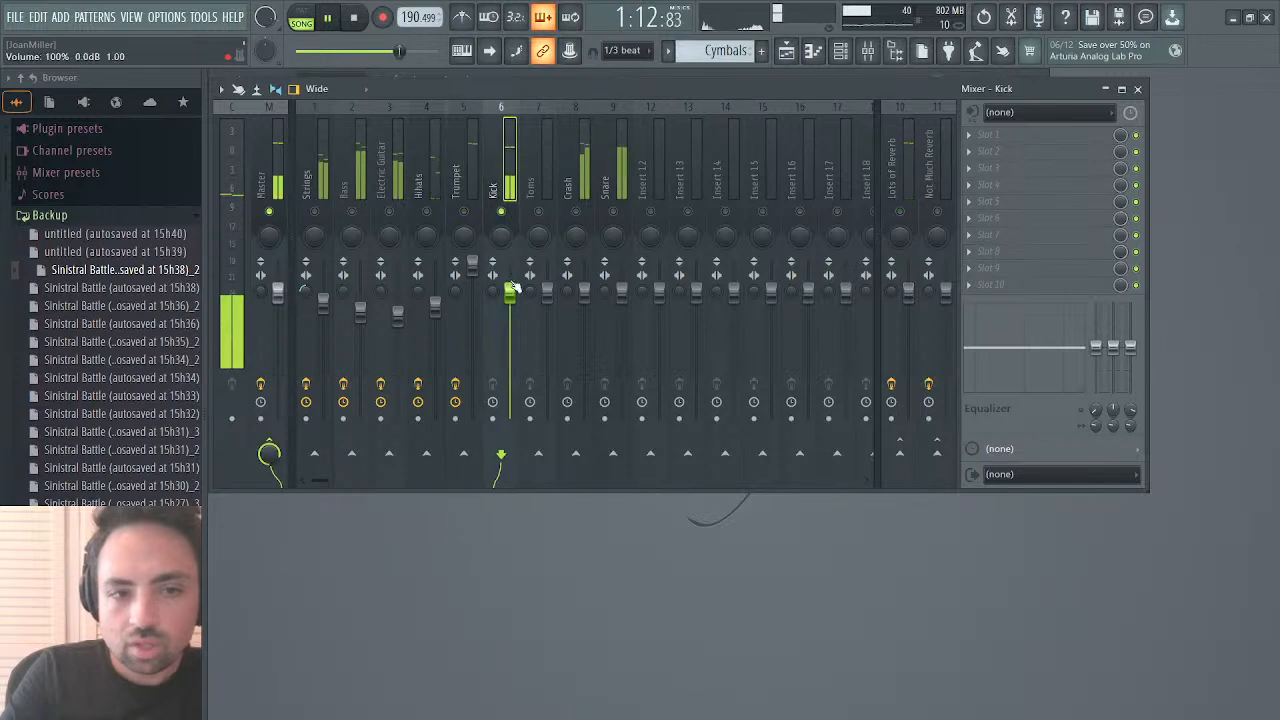
left_click_drag(512, 289, 512, 283)
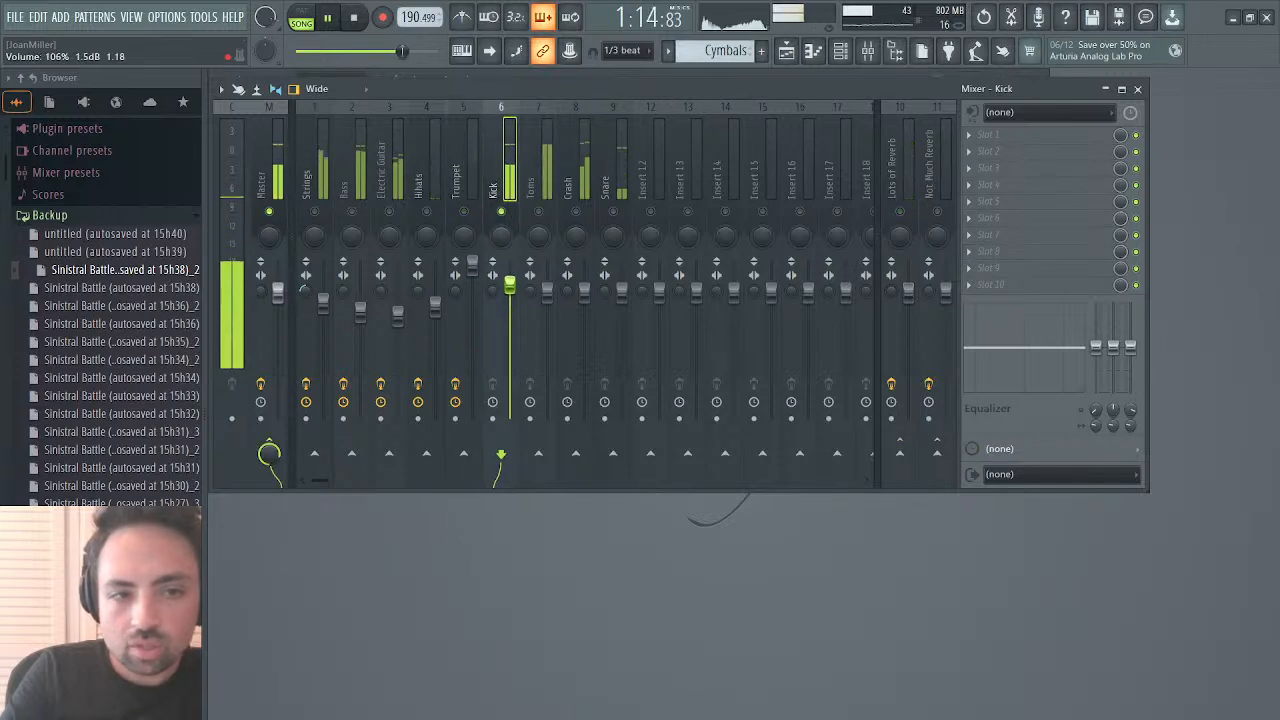
Step: Add Saturation Knob in slot 6 of the Kick track, turn its saturation up slightly, and return the Kick's volume to 100%
left_click(263, 158)
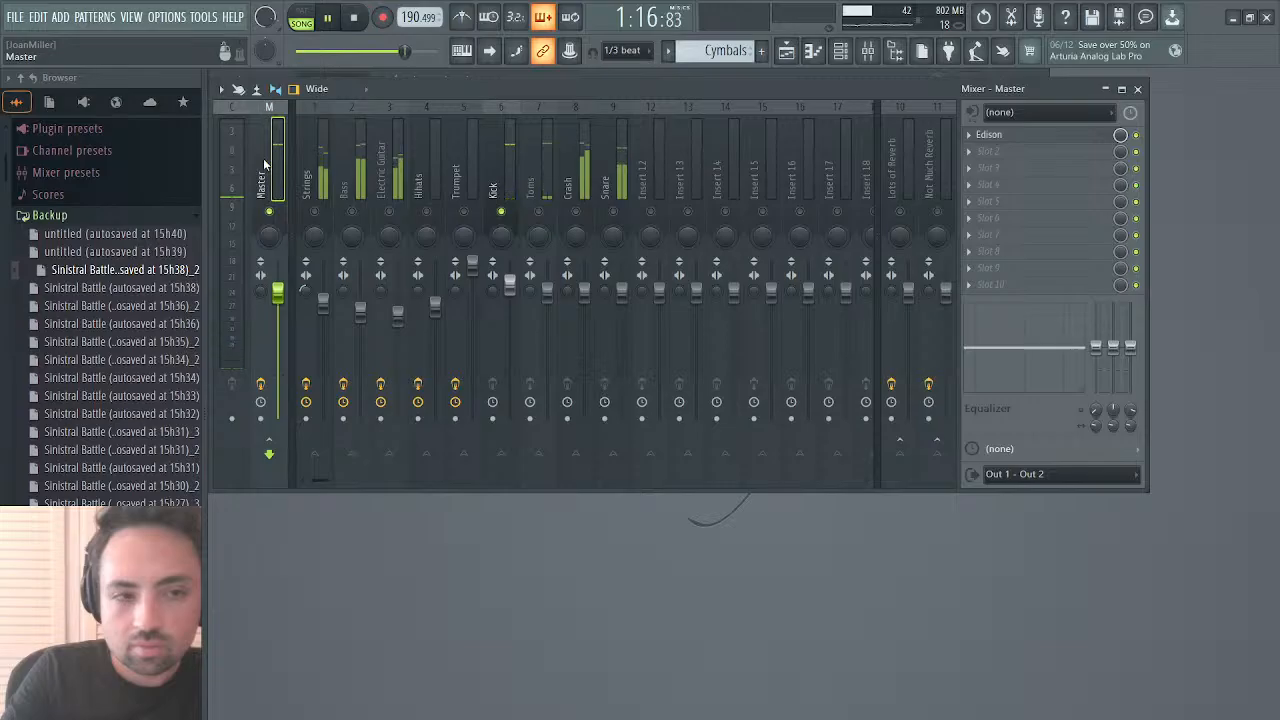
left_click(510, 185)
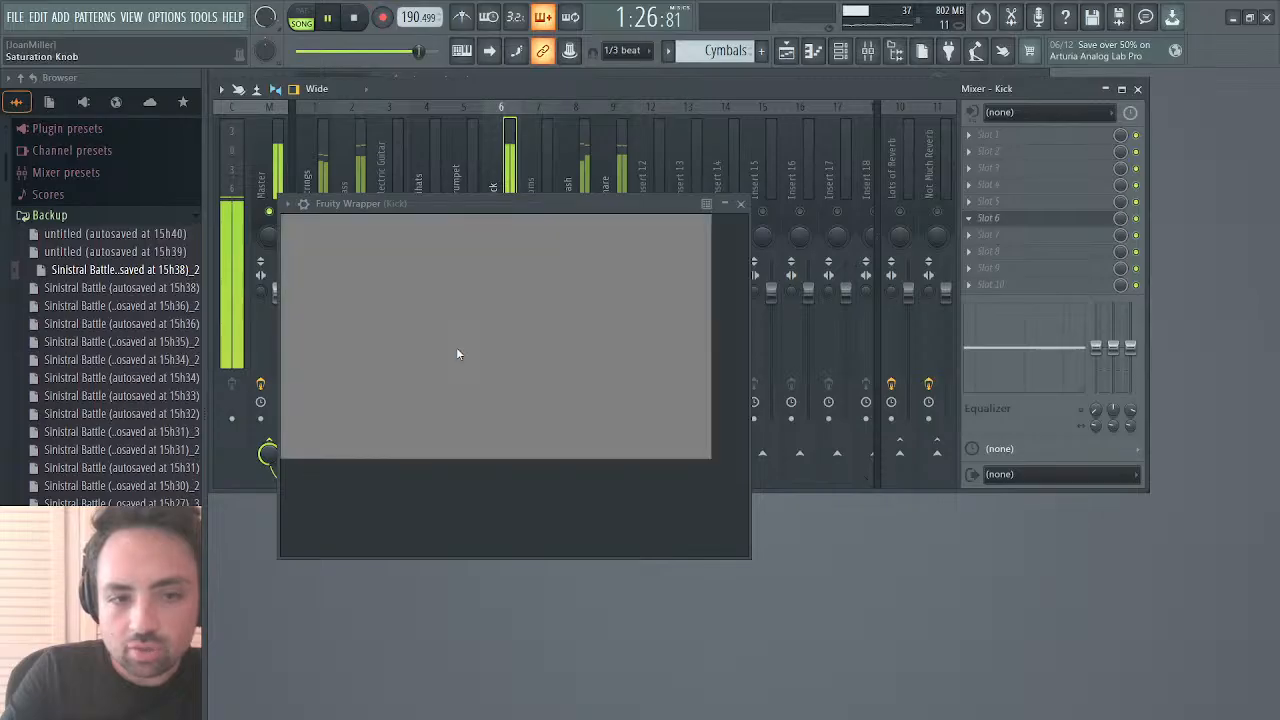
left_click_drag(449, 324, 448, 310)
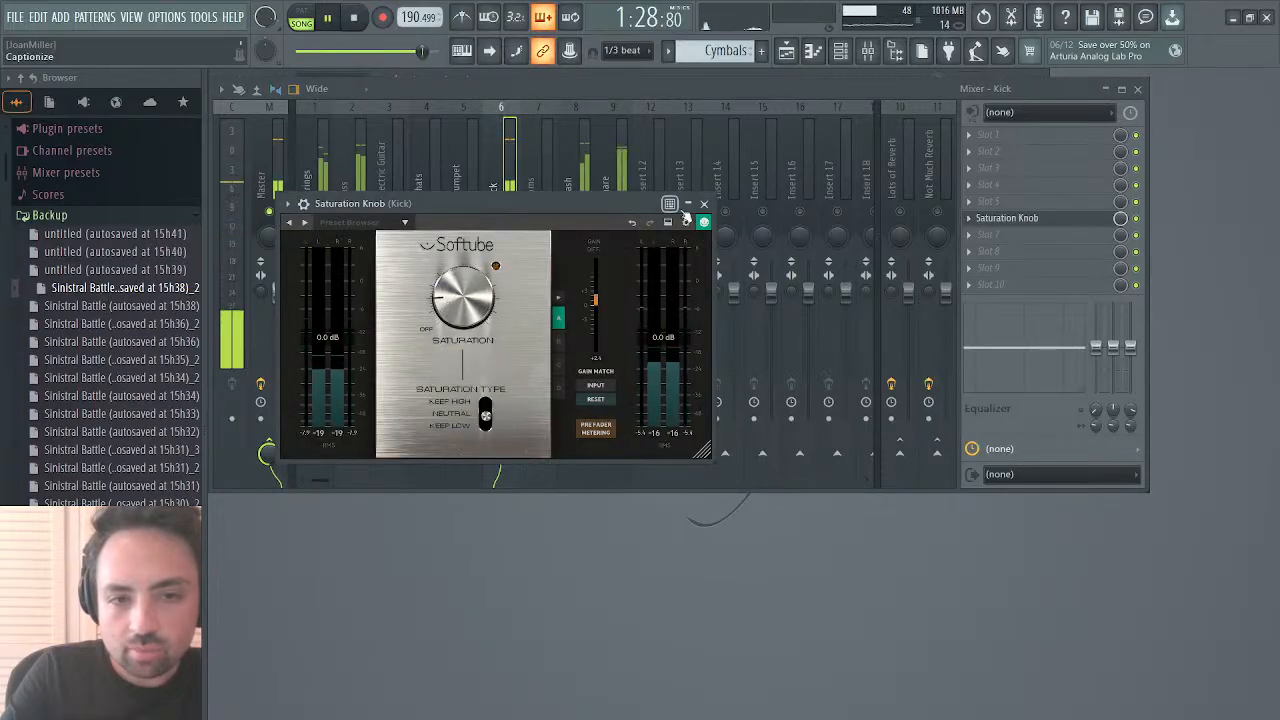
left_click(703, 203)
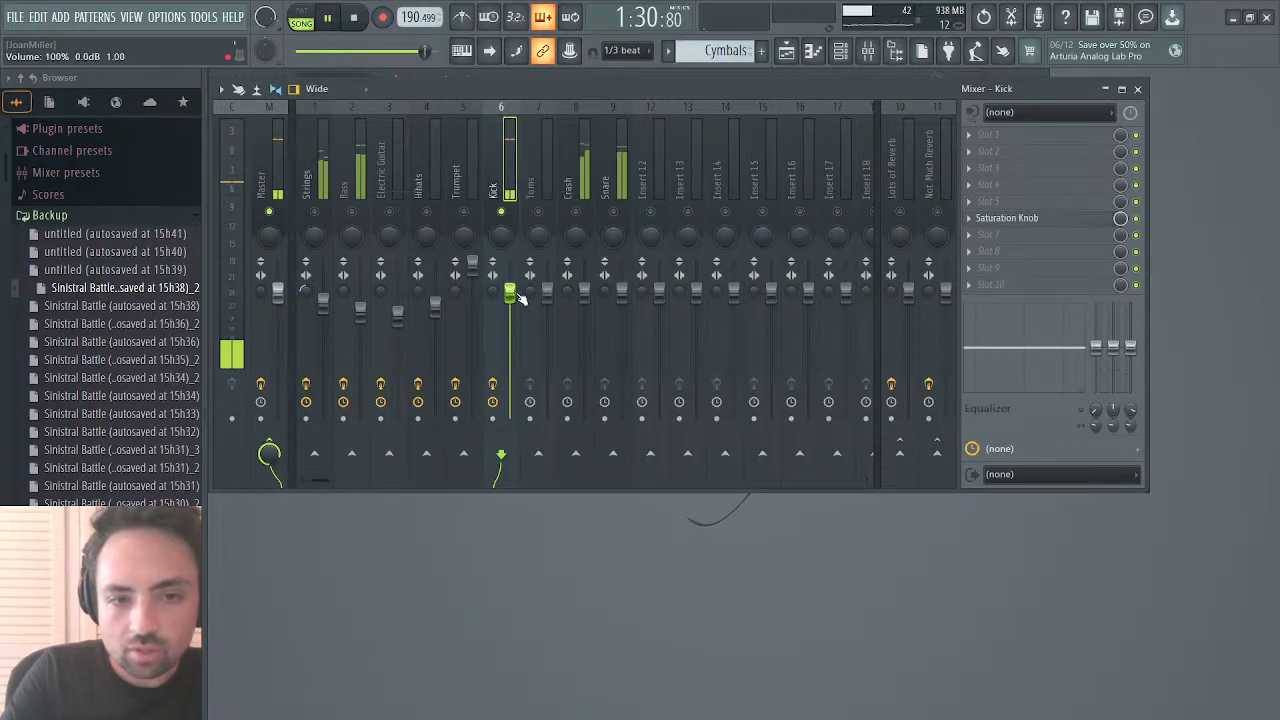
Step: Compare the Master and Kick levels, route Kick only to the Lots of Reverb send, and unmute that send track
left_click(278, 172)
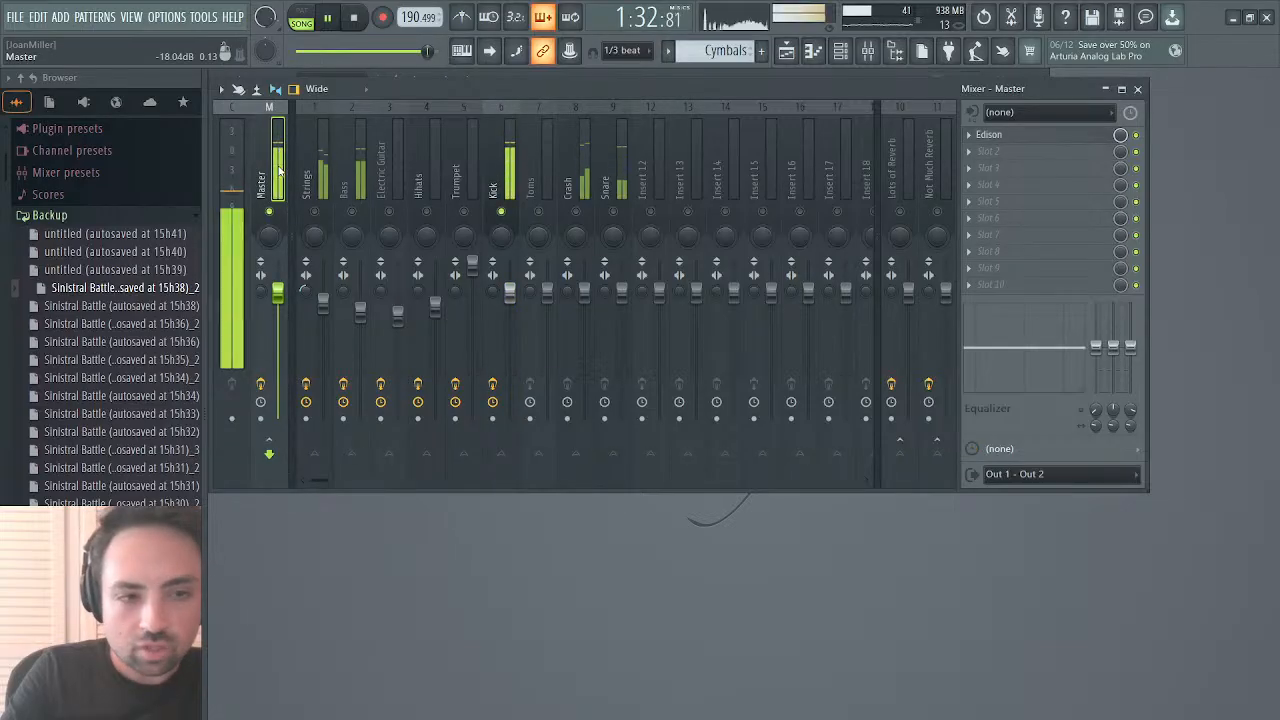
left_click(508, 200)
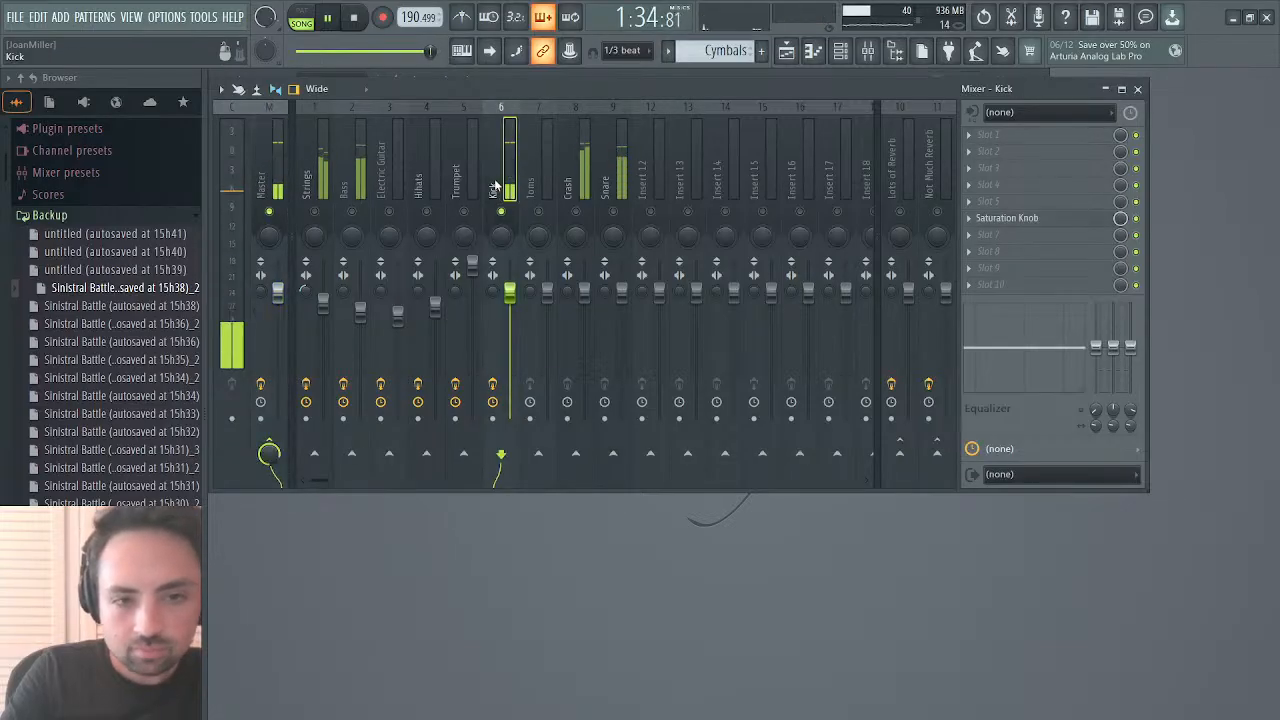
left_click(899, 453)
left_click(880, 216)
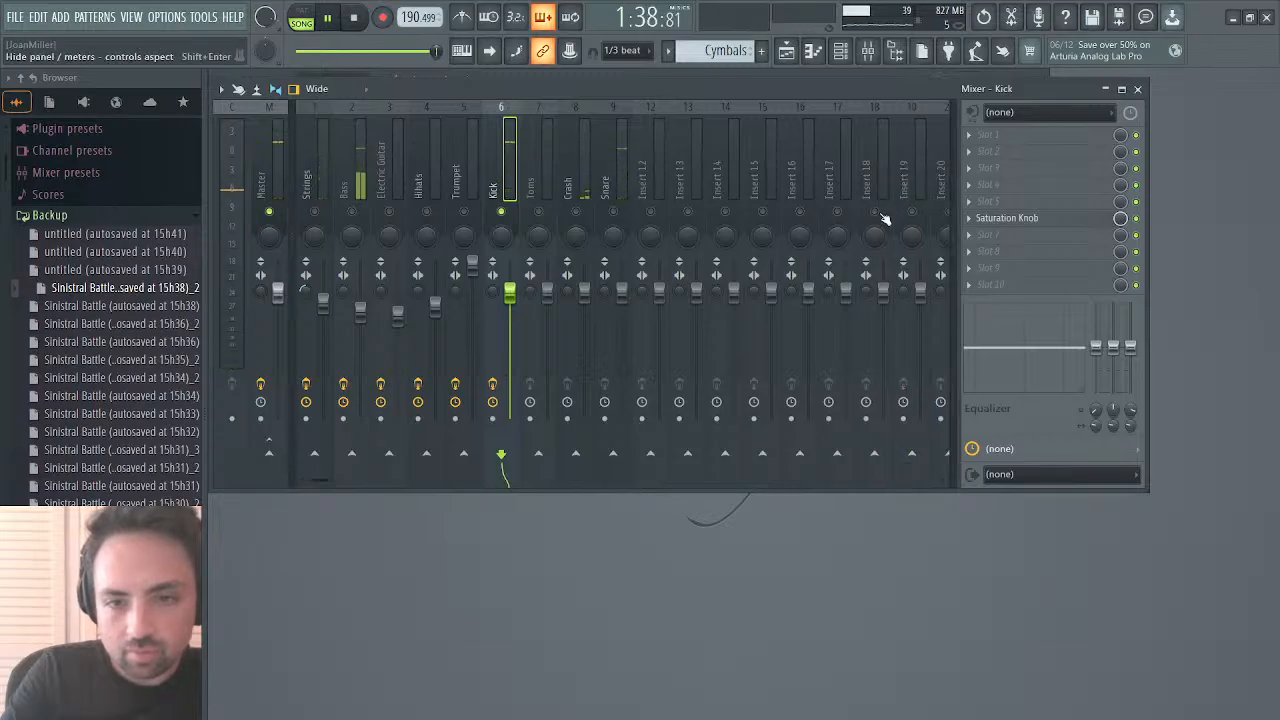
left_click(946, 192)
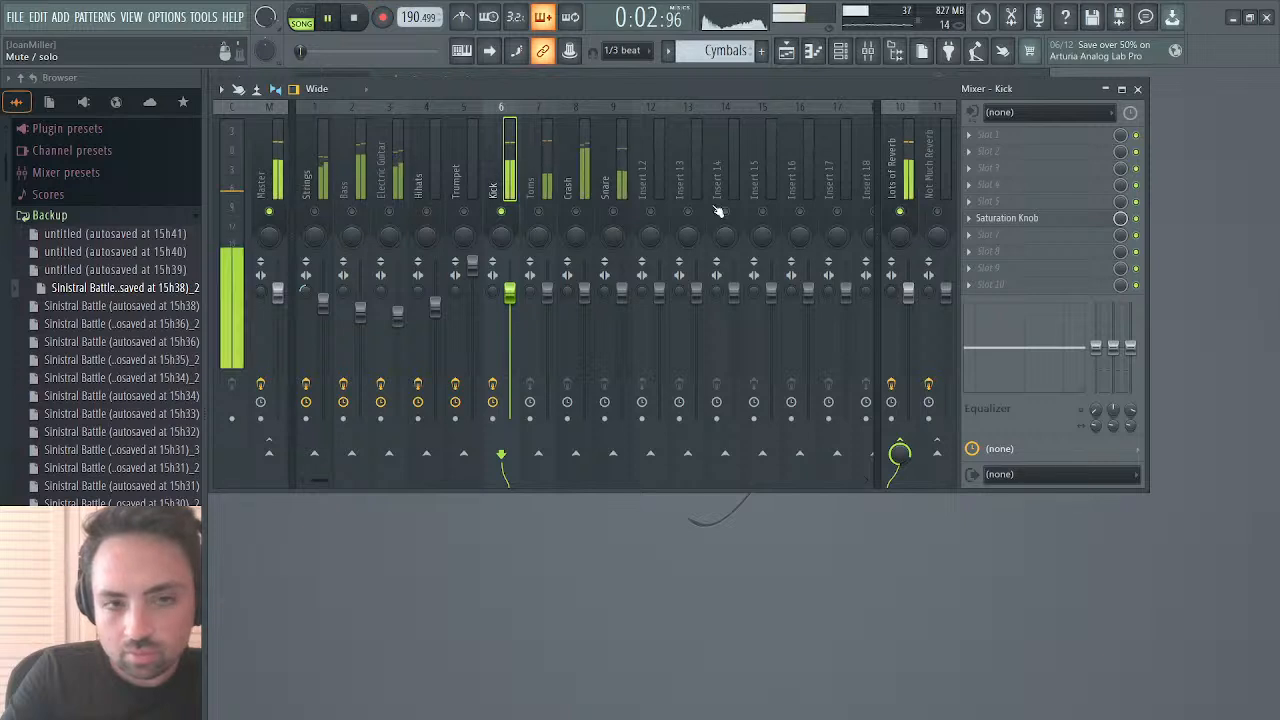
Step: Solo the Toms track, stop playback, and close the mixer
left_click(544, 192)
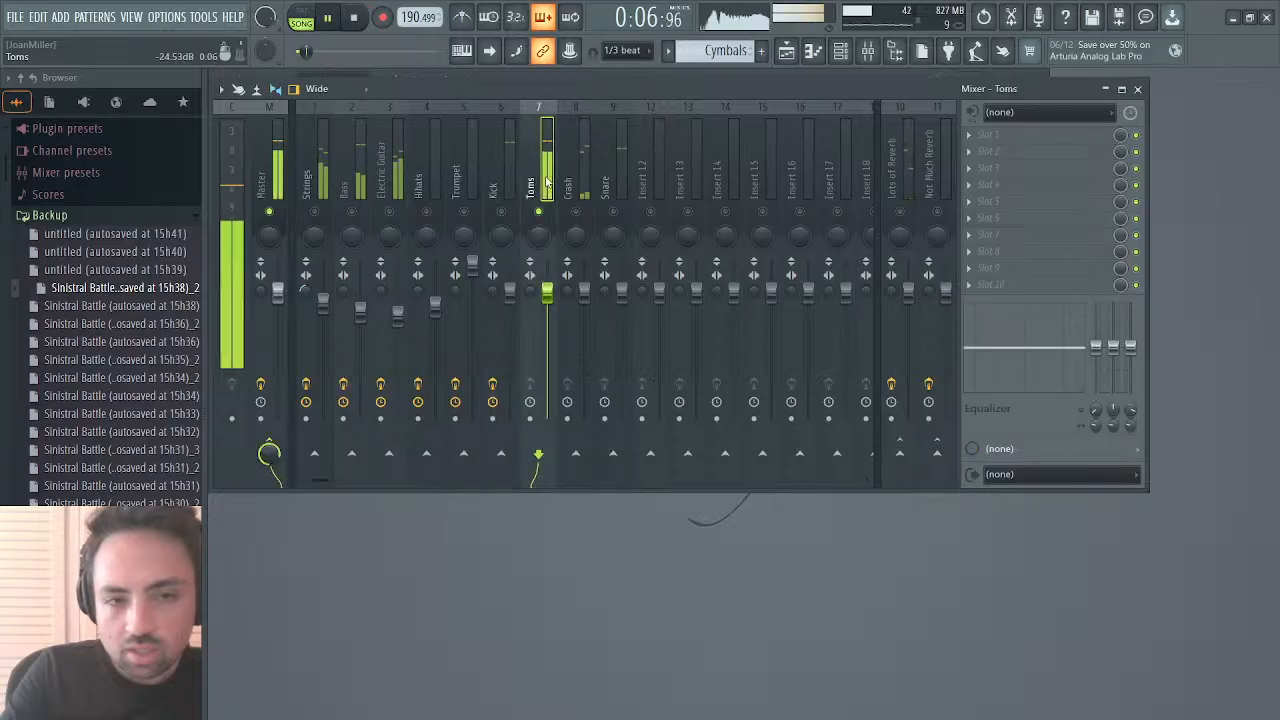
key("space")
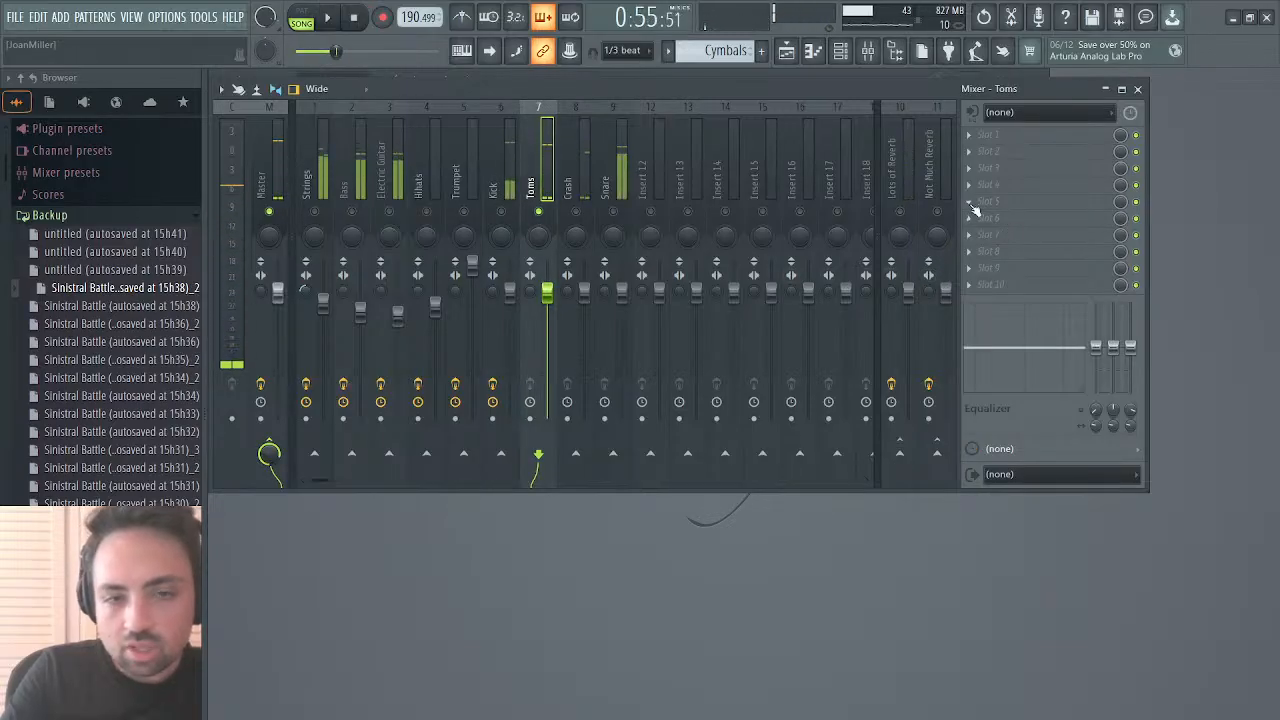
left_click(1138, 89)
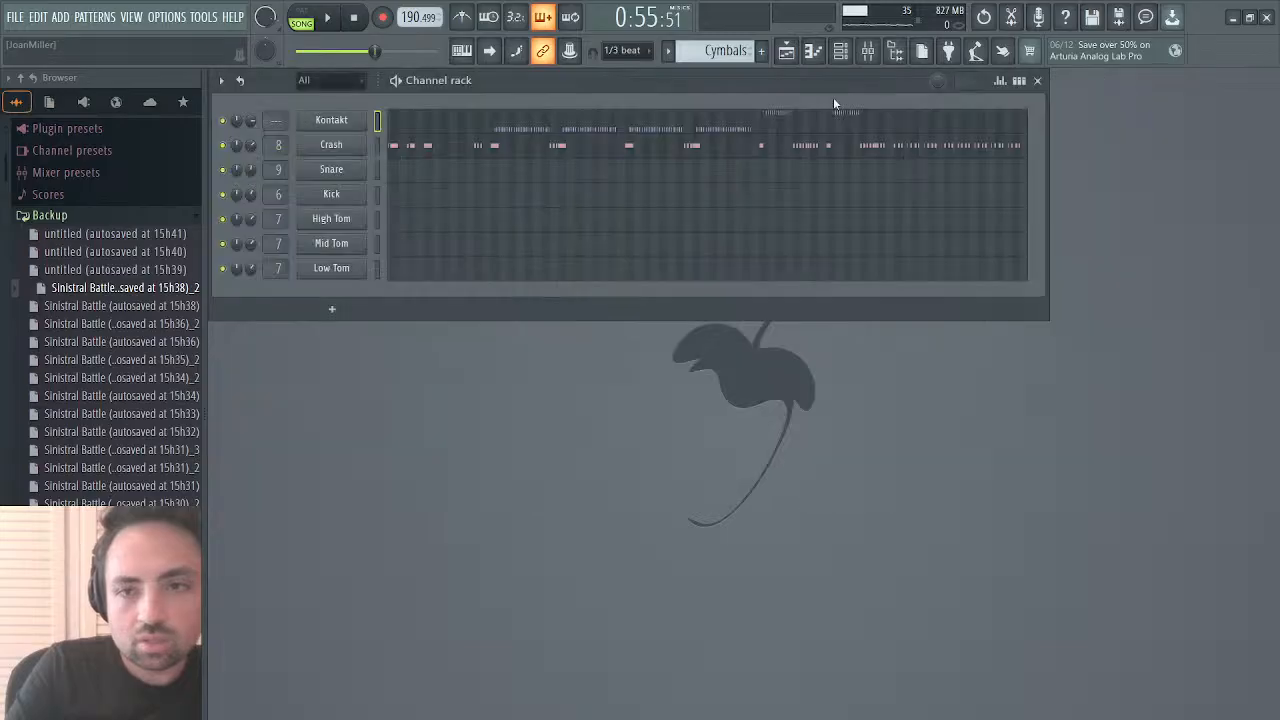
Step: Open the playlist, return to the start of the song, collapse the Backup folder, and solo the empty Track 6
left_click(790, 60)
left_click(49, 215)
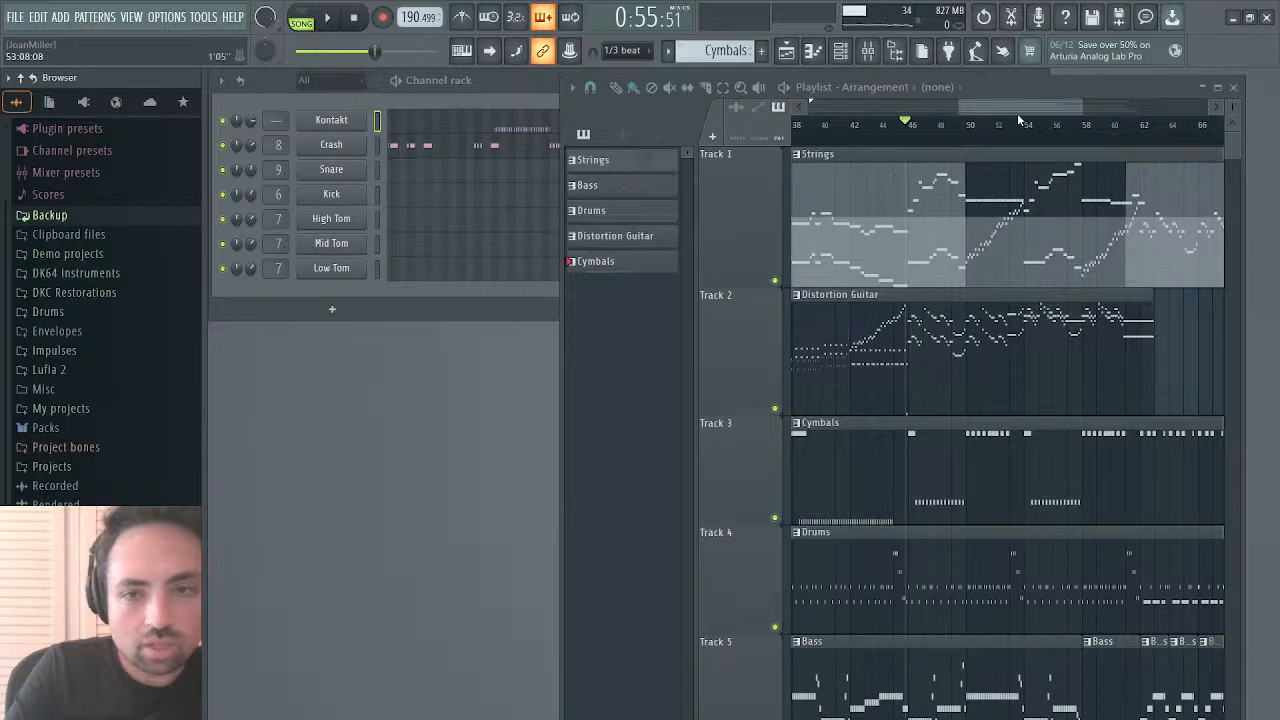
left_click_drag(1020, 119, 606, 122)
scroll(907, 275, "down", 5)
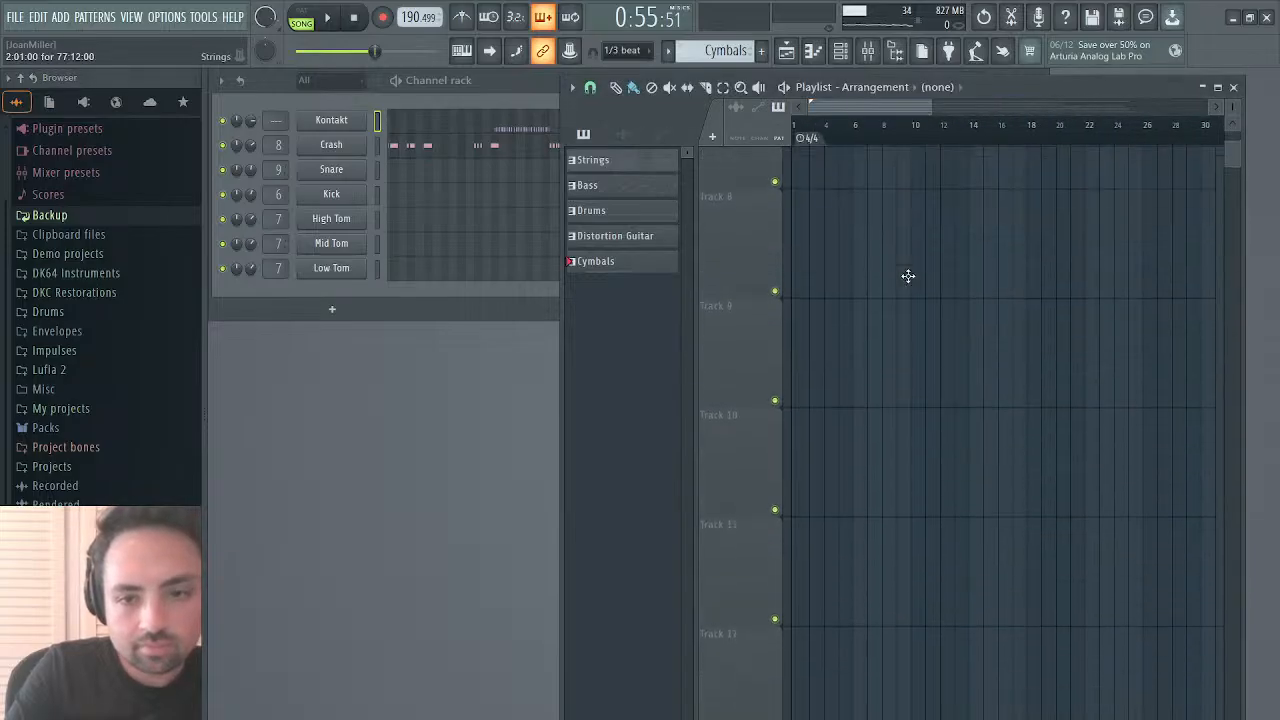
scroll(907, 275, "up", 2)
right_click(776, 422)
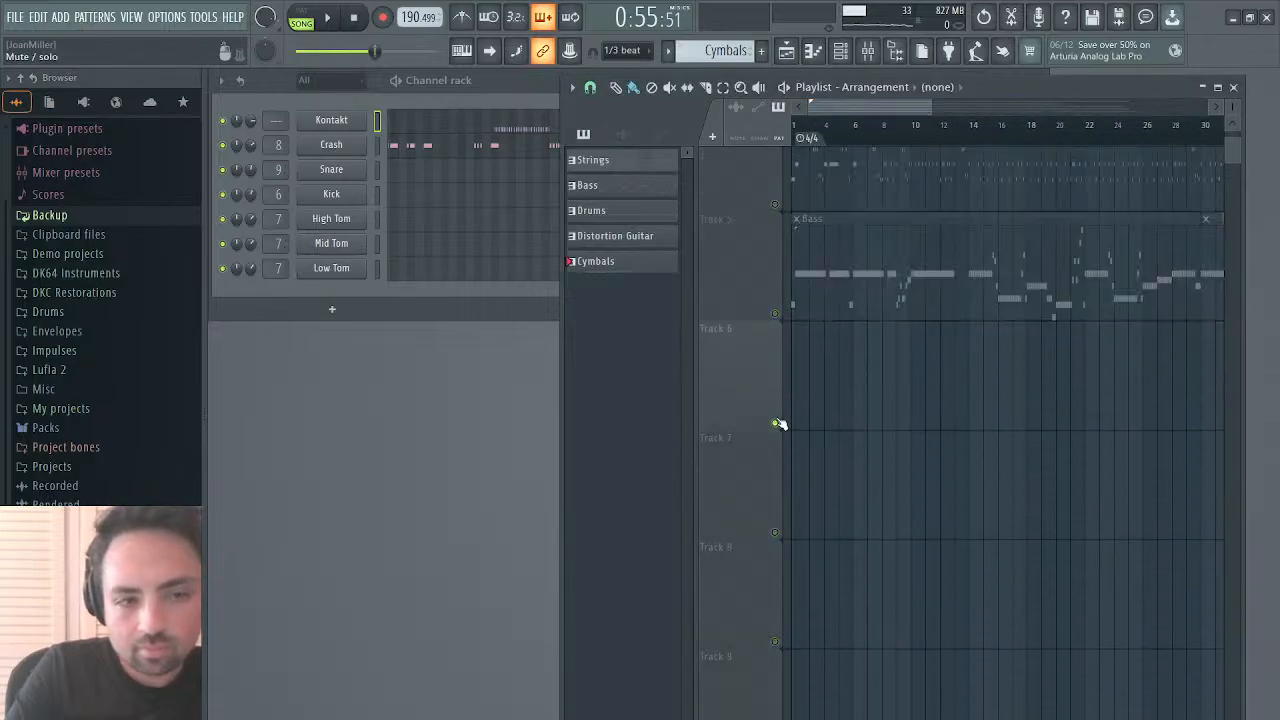
Step: Place stem 6 from the Lufia 2 Stems folder on Track 6 and align its start with bar 1
left_click(62, 370)
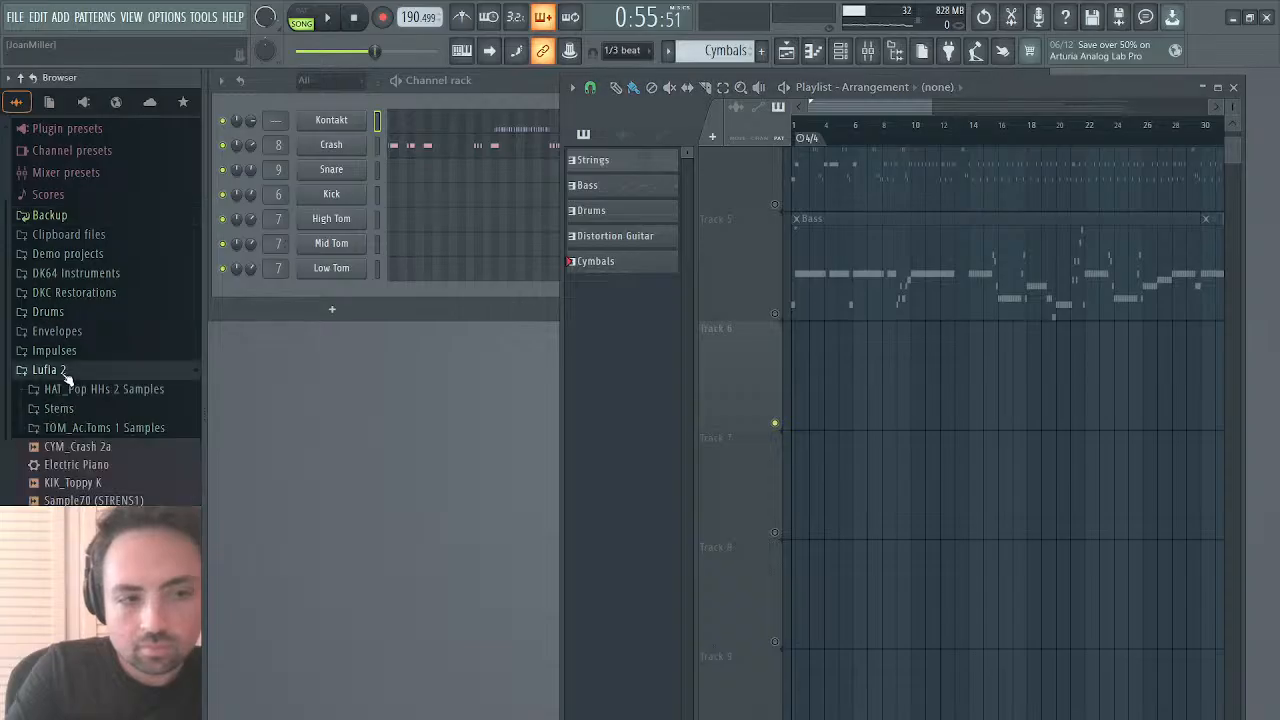
left_click(78, 411)
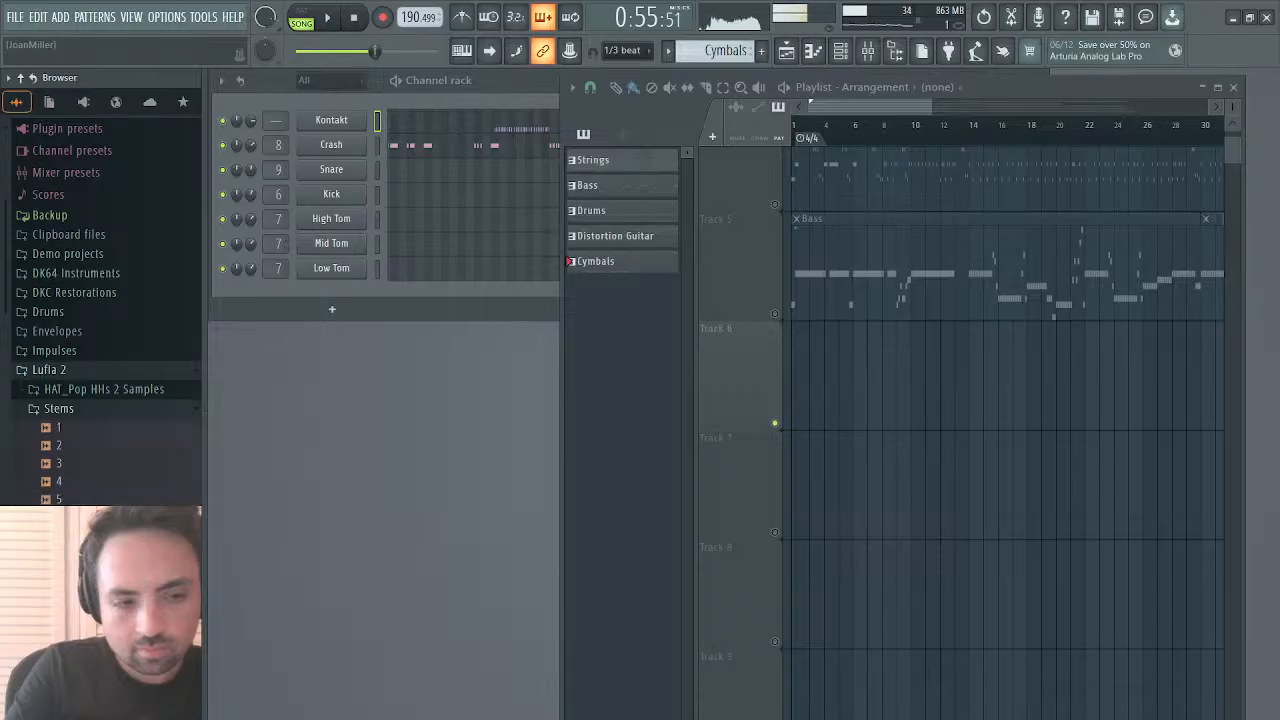
left_click_drag(58, 517, 805, 390)
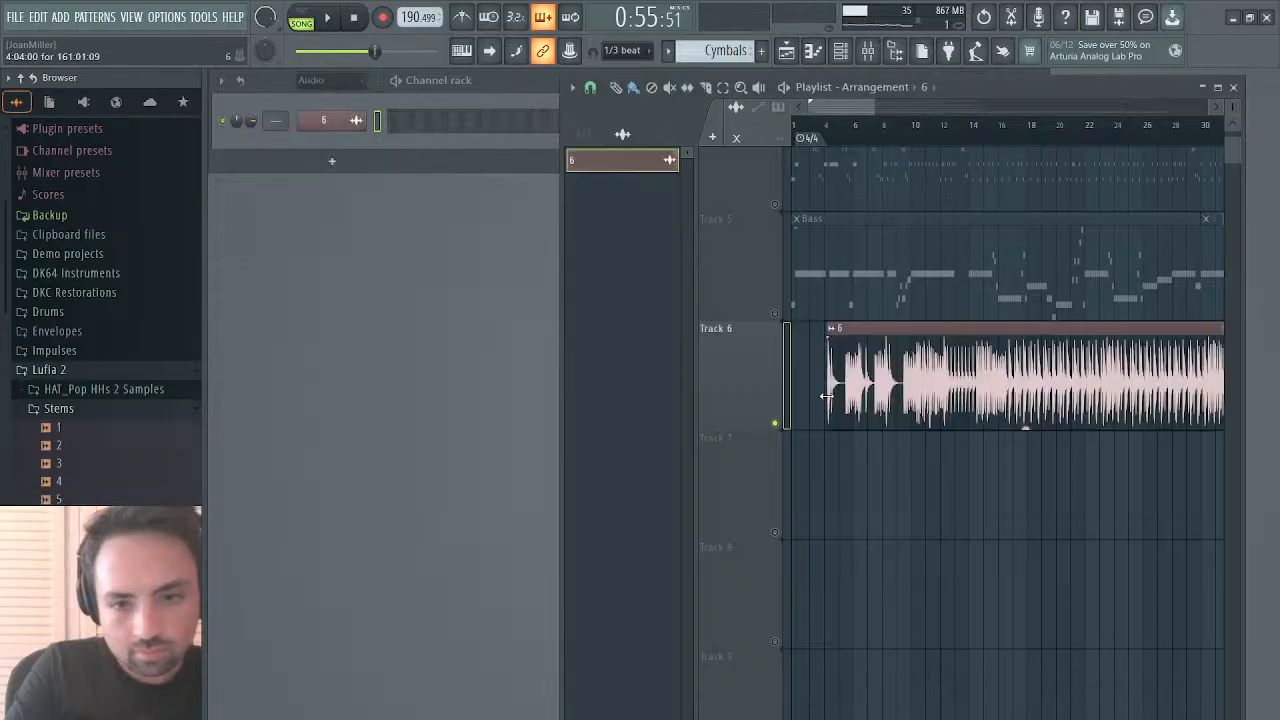
left_click_drag(906, 388, 876, 388)
Step: Play the reference stem on Track 6 from around bars 6 and 7
left_click_drag(875, 133, 876, 134)
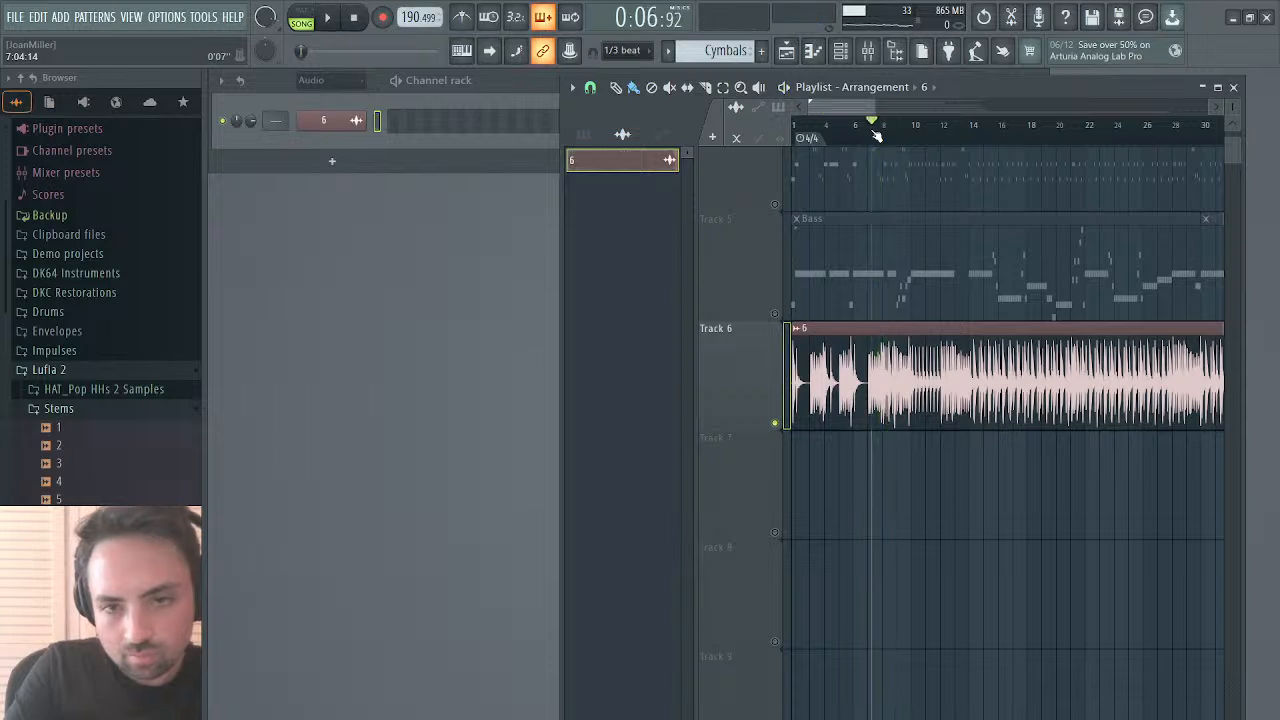
key("space")
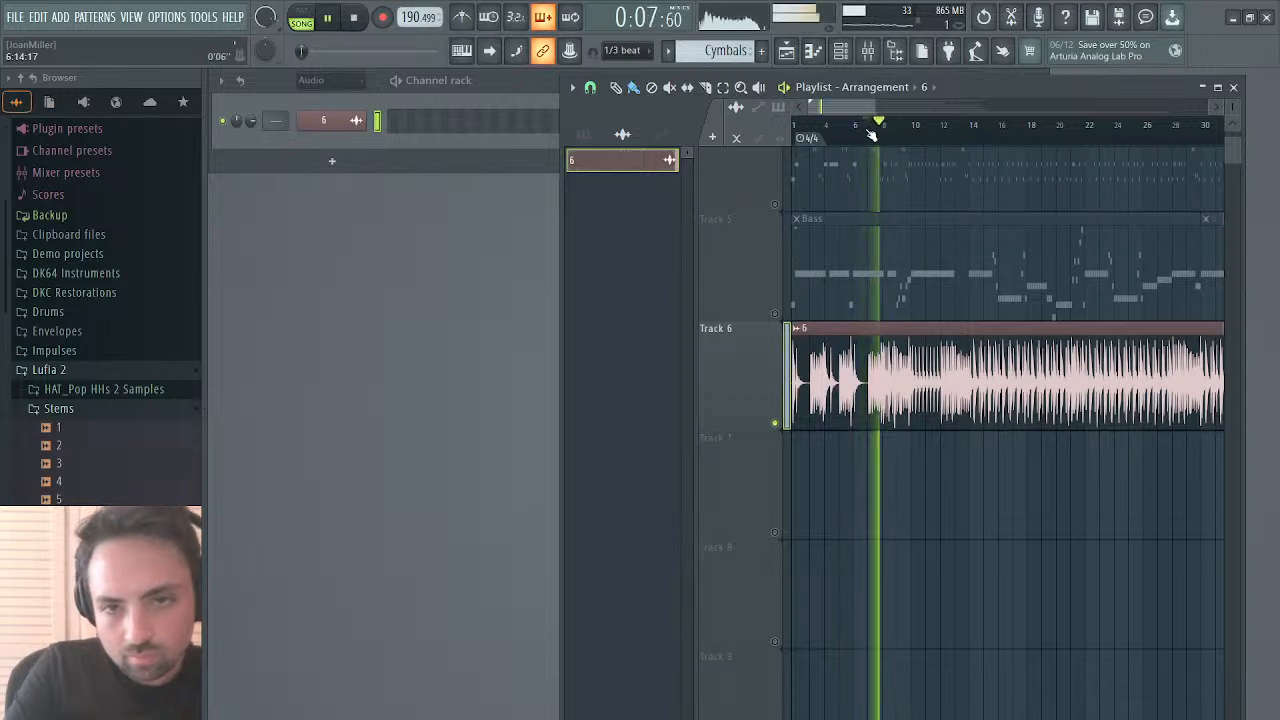
key("space")
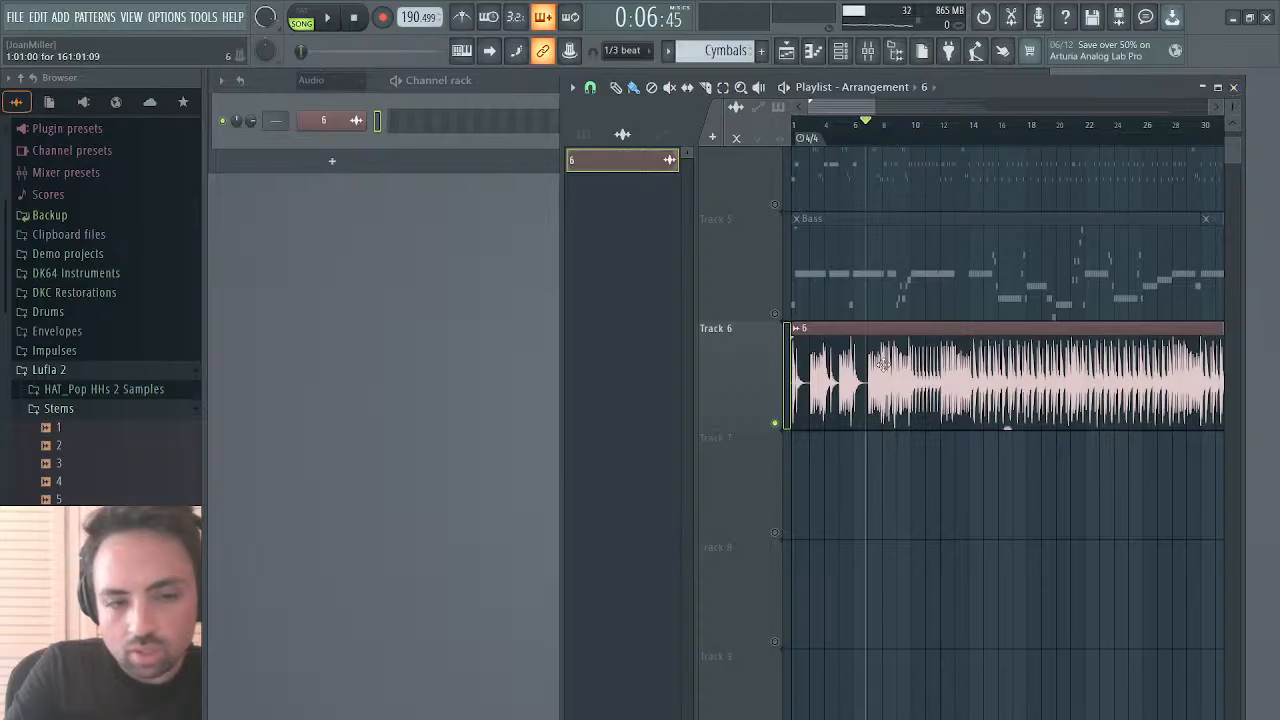
Step: Bring up the project history and undo the placement of stem 6 on Track 6
right_click(997, 20)
scroll(35, 318, "down", 5)
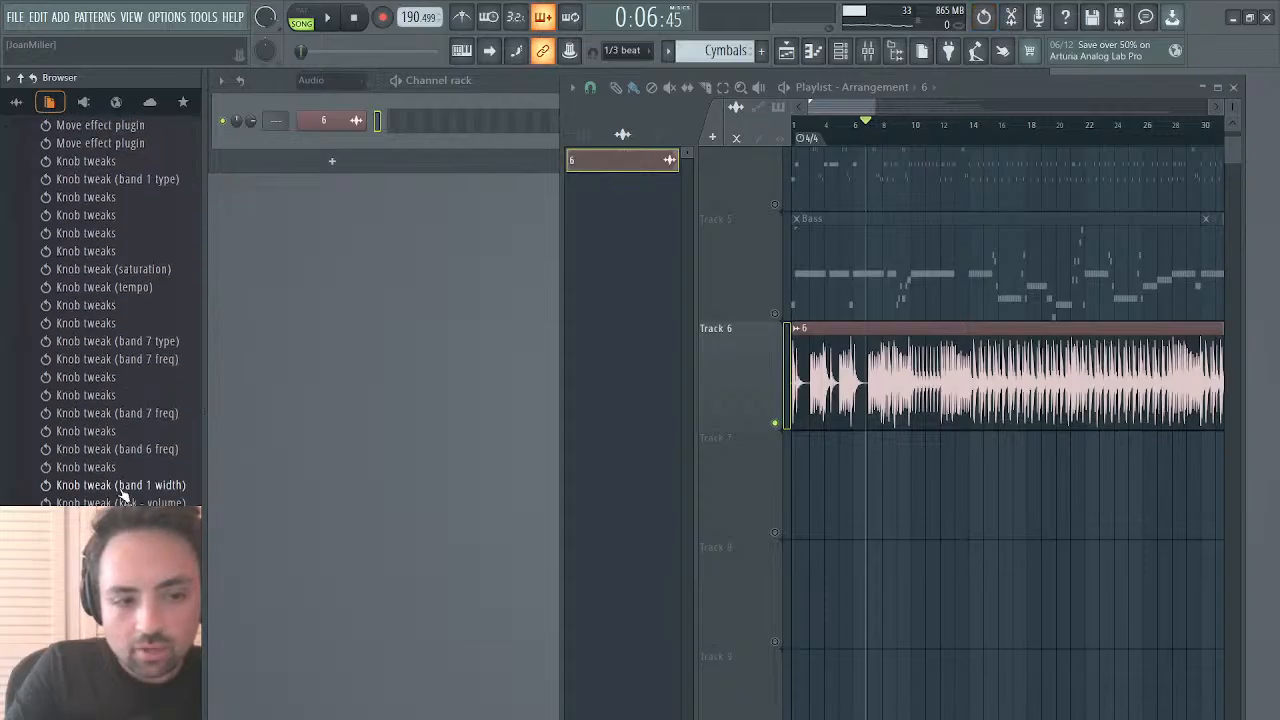
key("ctrl+alt+z")
key("ctrl+alt+z")
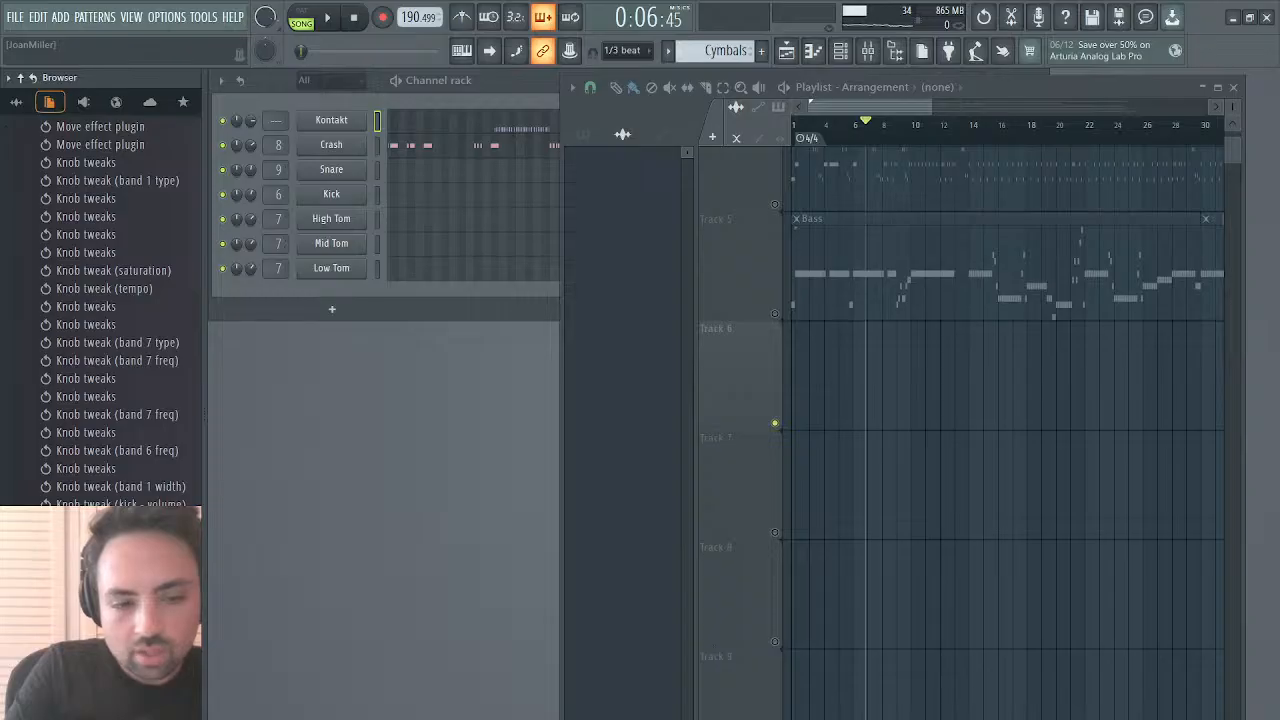
Step: Close the playlist, then pan the High Tom channel left and the Low Tom channel 25% right
left_click(1234, 87)
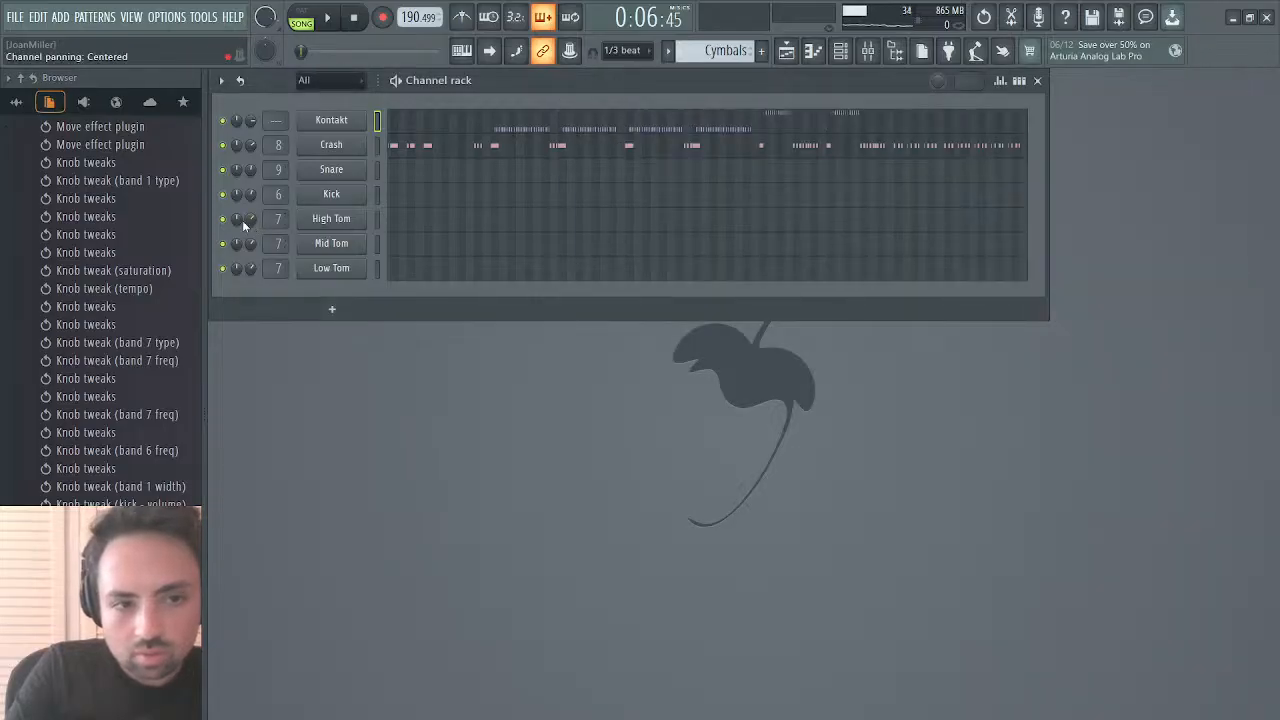
left_click_drag(243, 224, 243, 230)
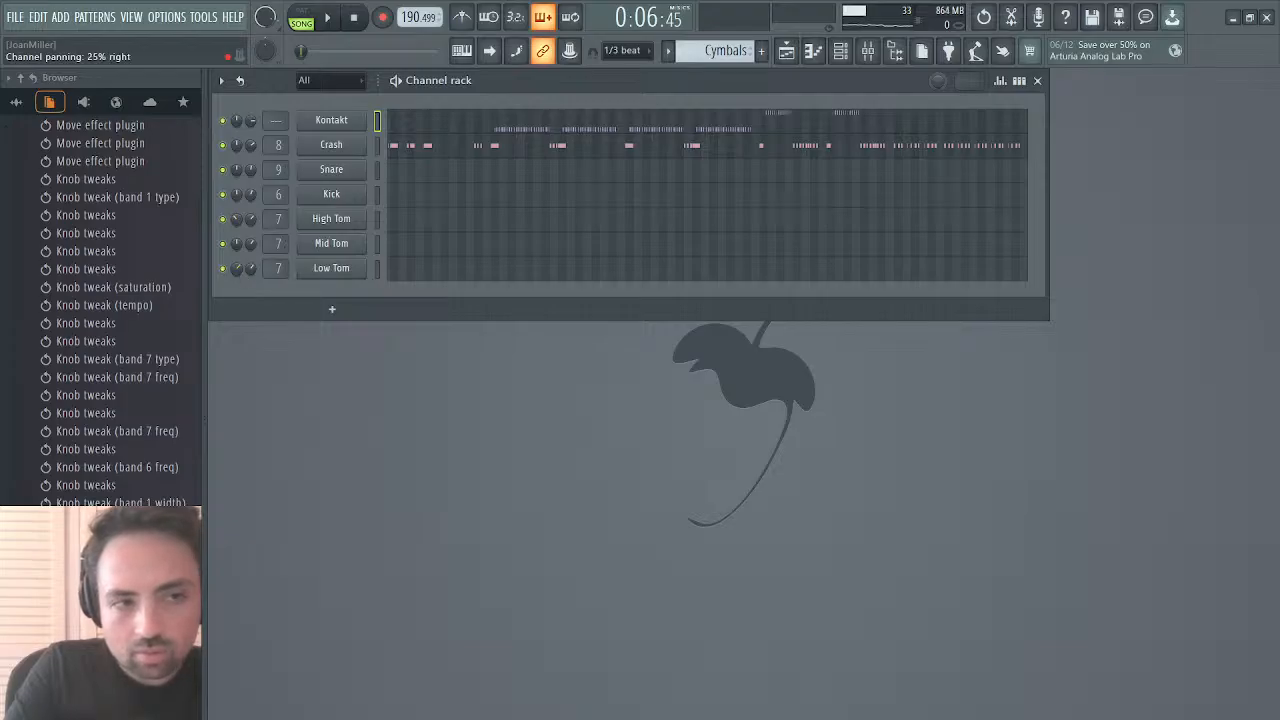
Step: Turn off the Track 6 solo in the playlist, replay the toms from about bar 6, and return to the mixer
left_click(800, 48)
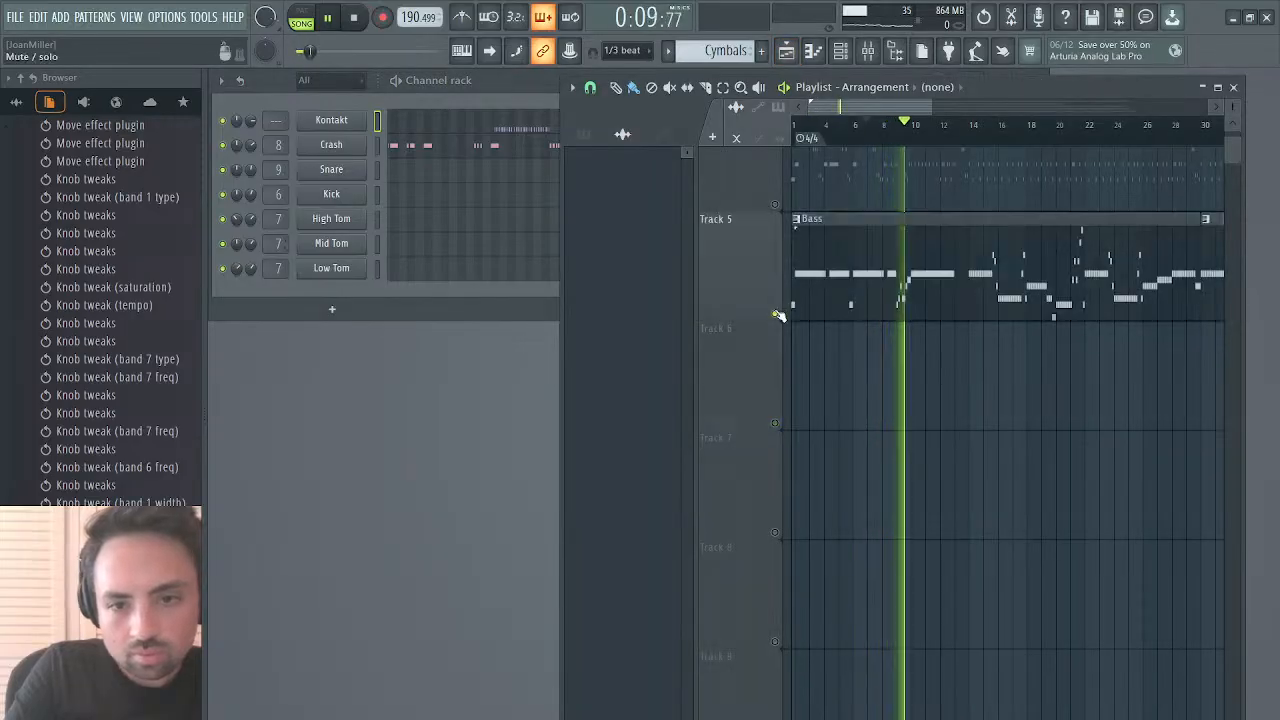
scroll(784, 314, "up", 4)
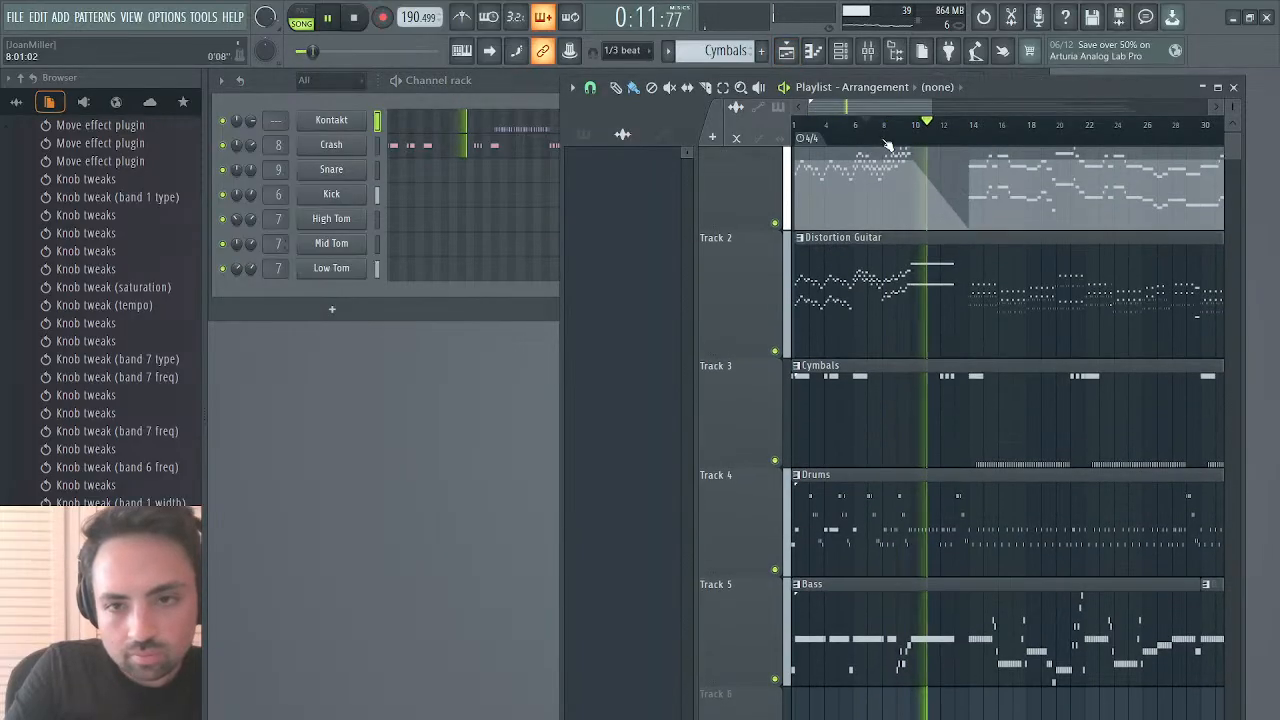
left_click(877, 125)
left_click(863, 125)
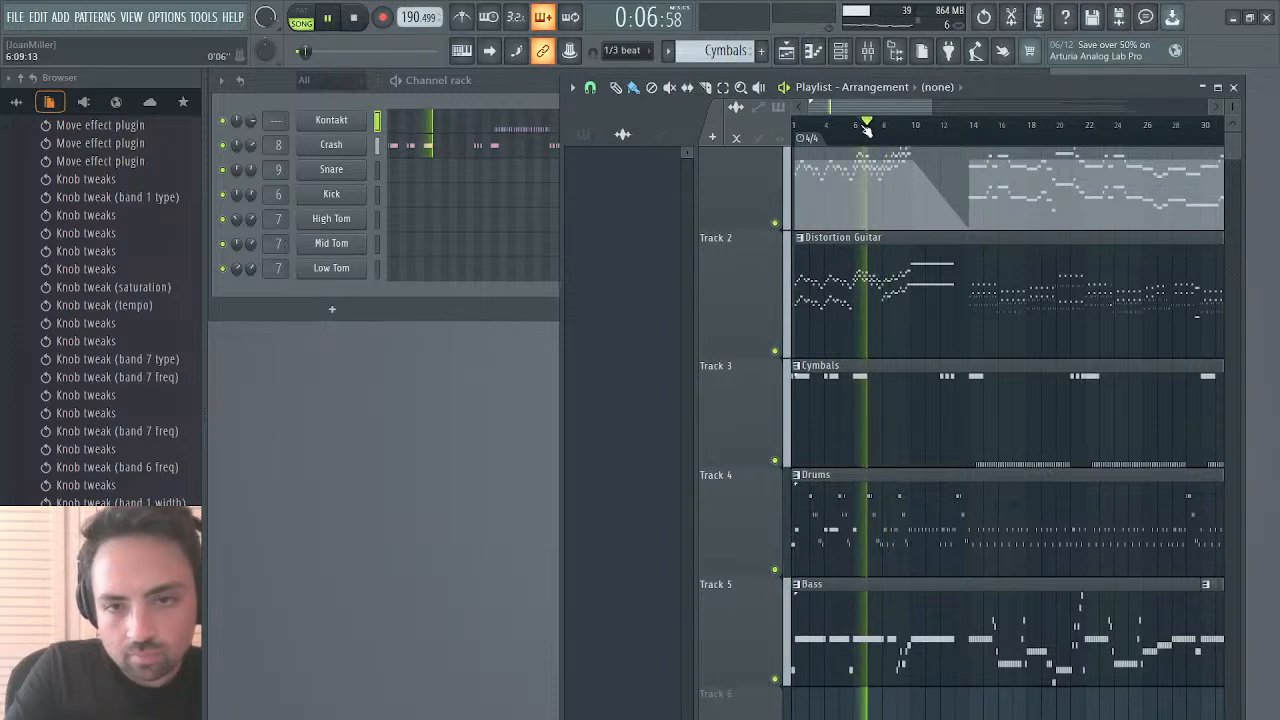
left_click(1233, 87)
left_click(867, 52)
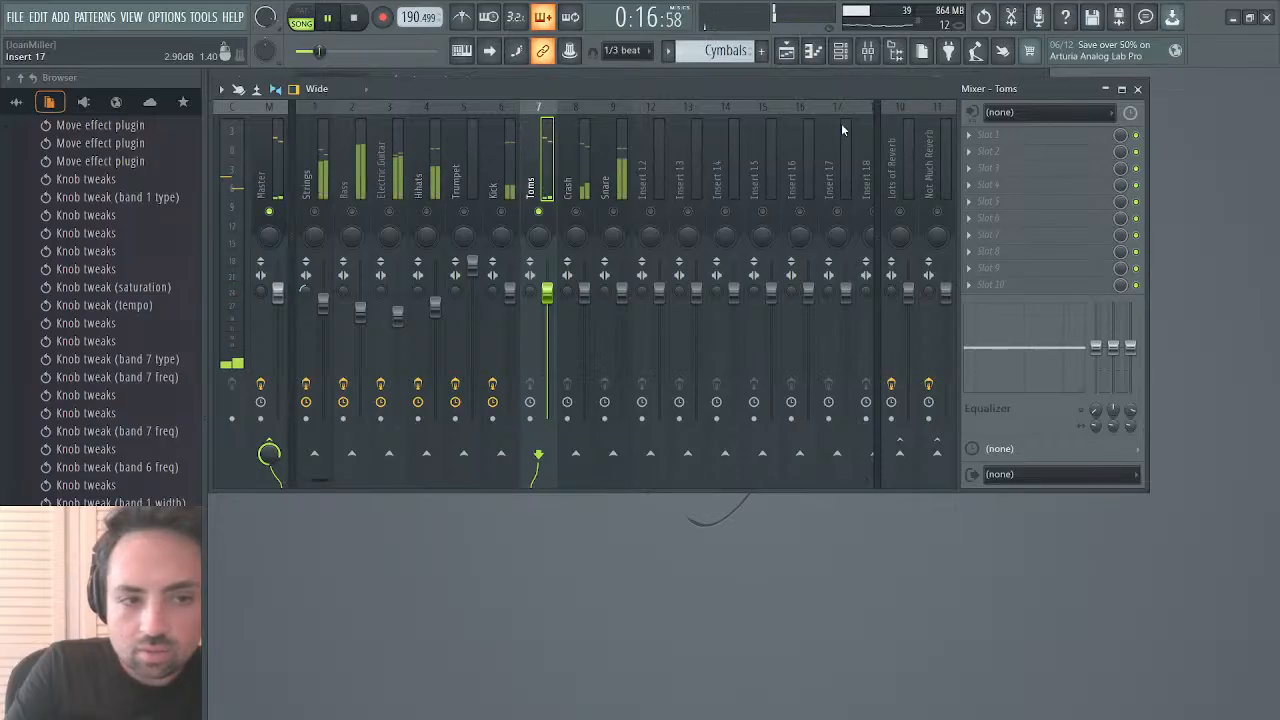
Step: Open the Kontakt instrument from the channel rack, look through its loaded instruments in the multi rack, and close it
left_click(1137, 88)
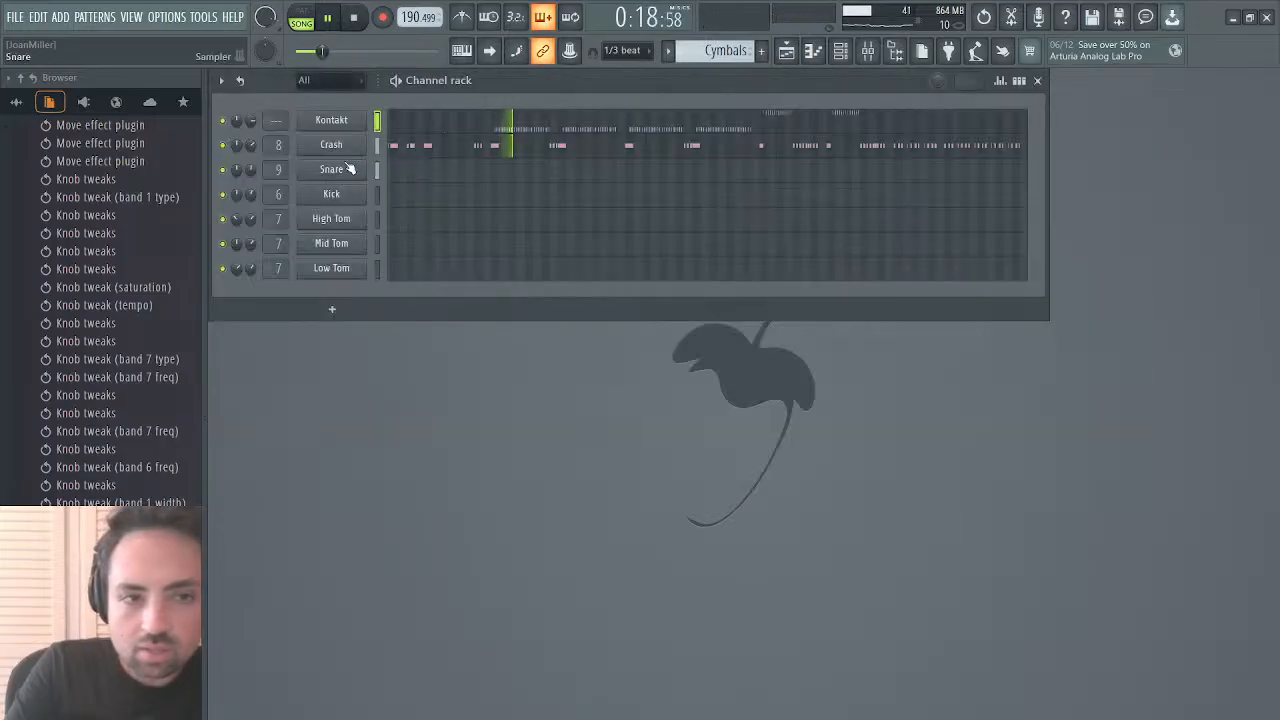
left_click(333, 120)
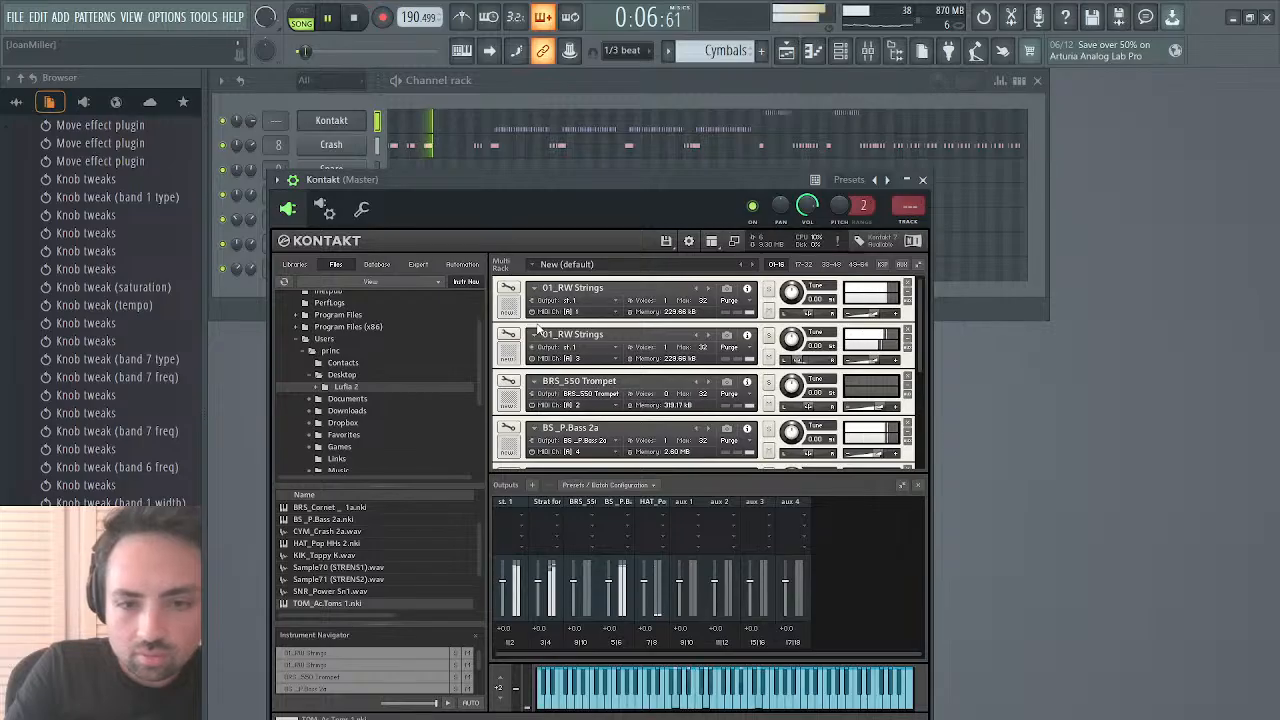
scroll(646, 412, "down", 1)
scroll(646, 412, "down", 1)
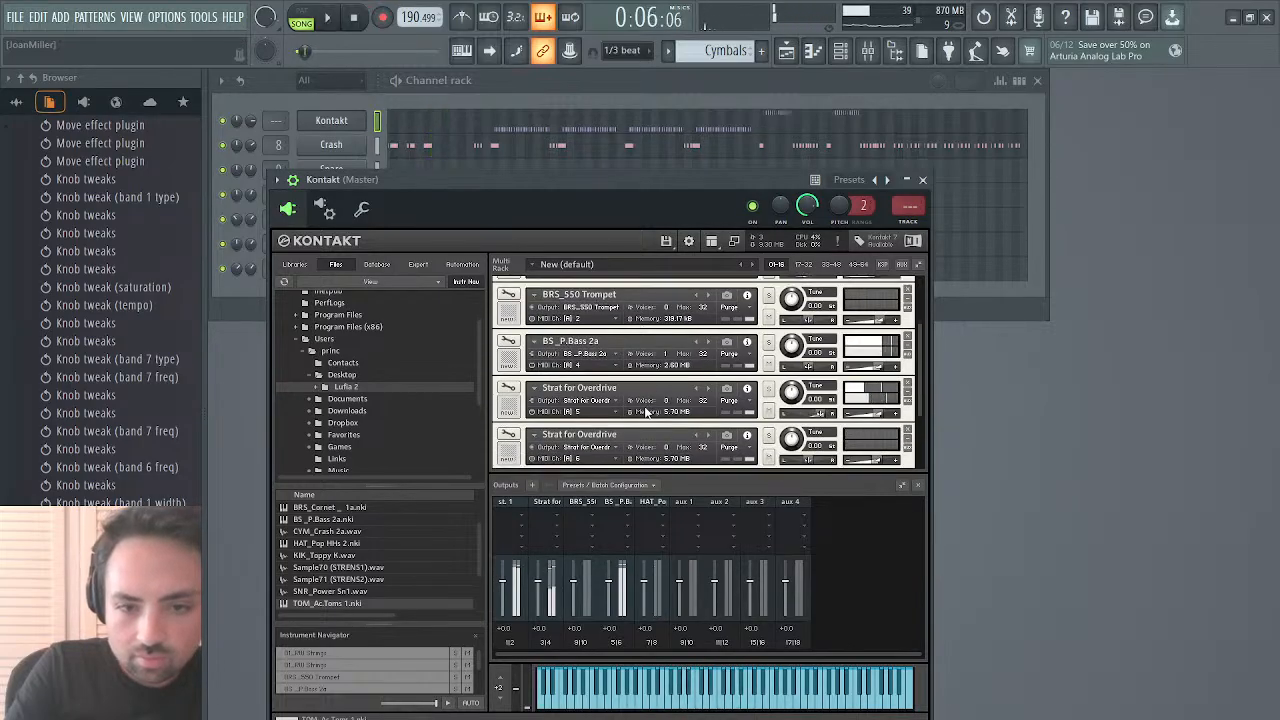
left_click(922, 180)
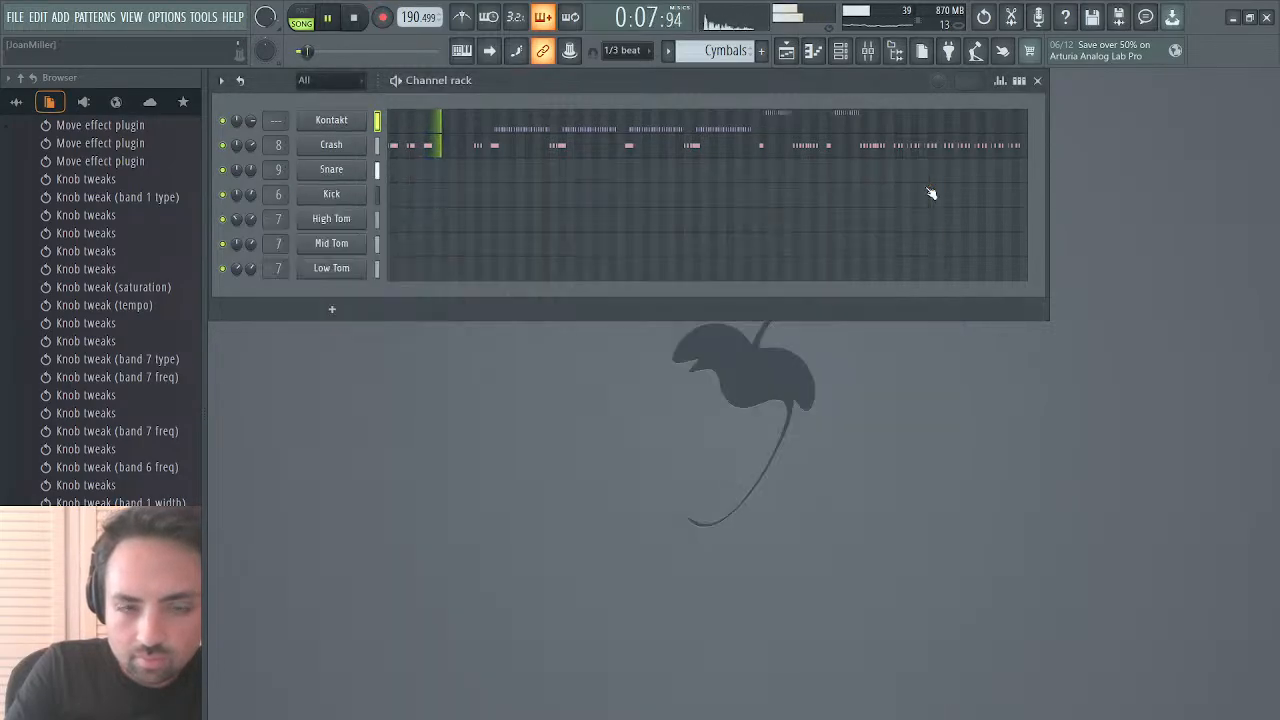
Step: Open the High Tom channel, inspect its sample waveform and sampler settings, and play the song
left_click(357, 220)
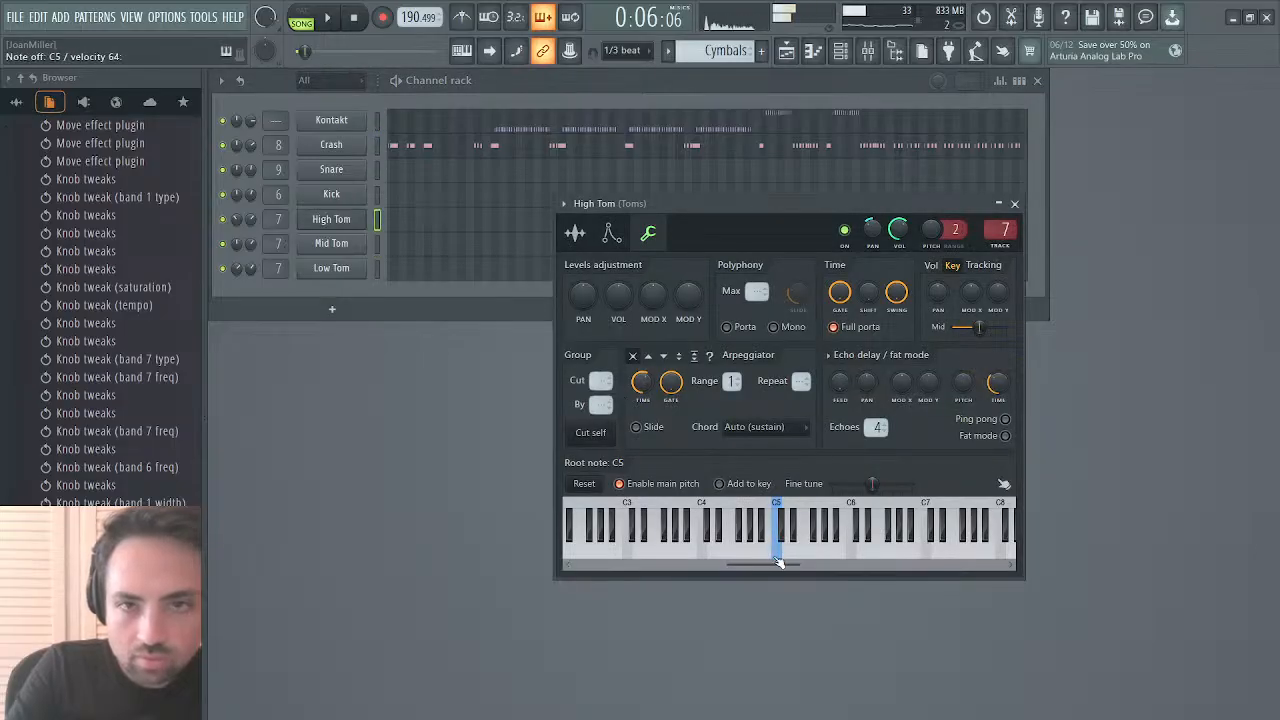
left_click(576, 233)
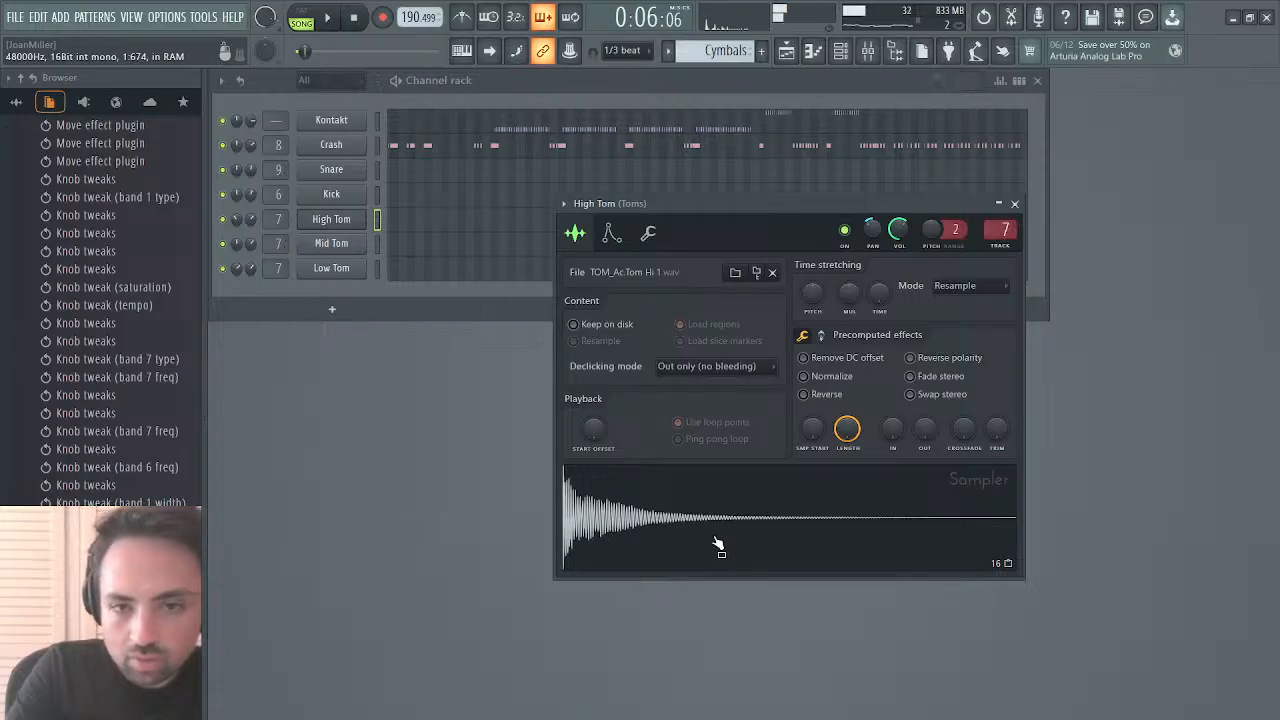
left_click(326, 18)
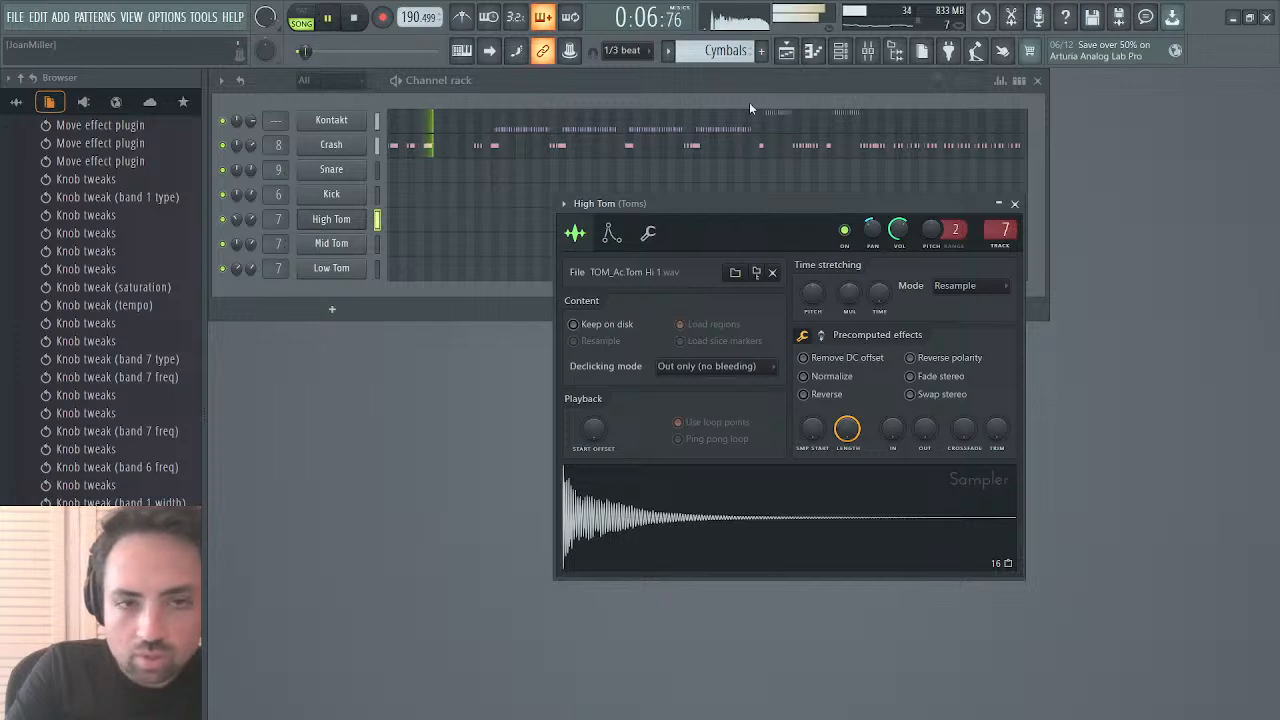
Step: Add Fruity Chorus to the Toms mixer track, close its window and reduce its mix level
left_click(868, 51)
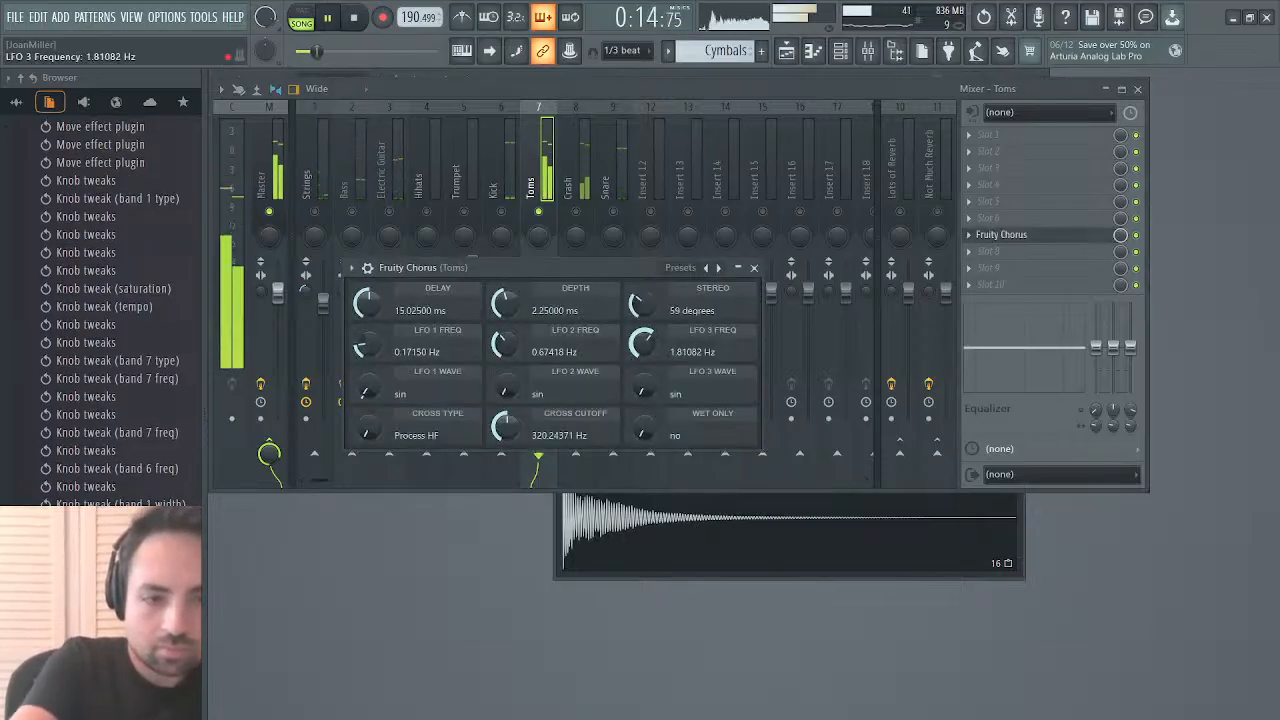
left_click(754, 267)
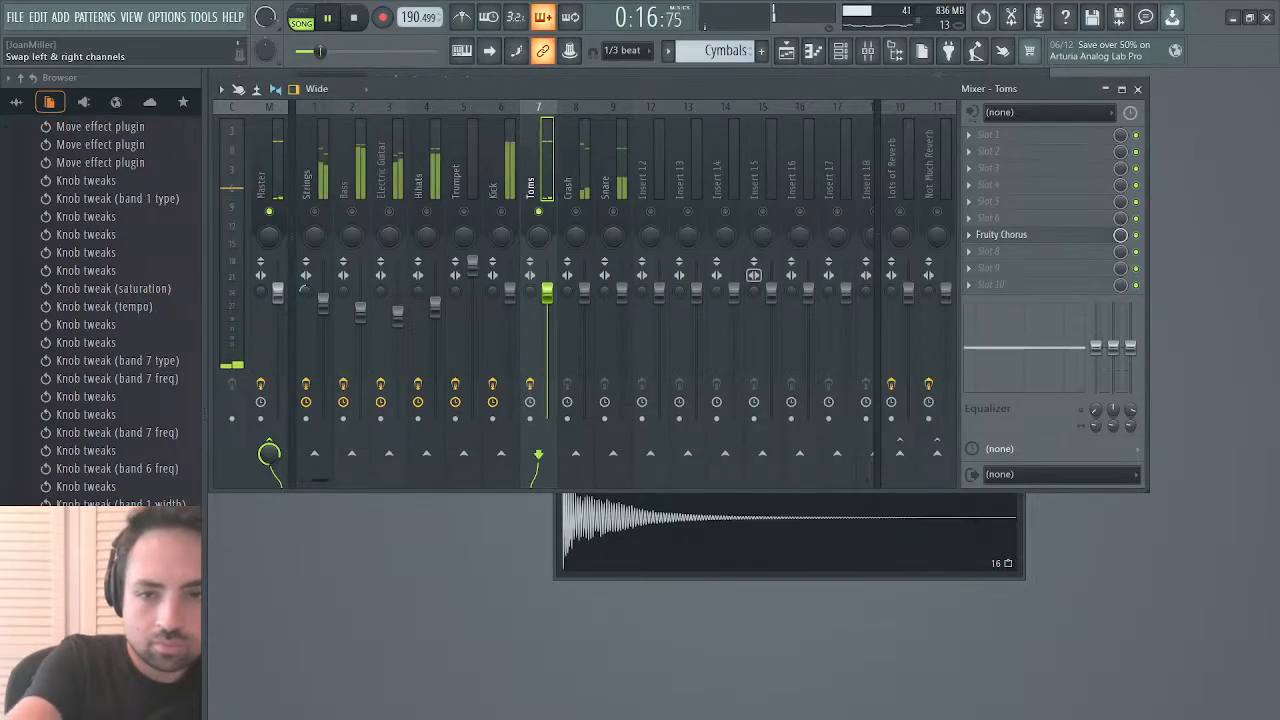
scroll(1120, 234, "up", 5)
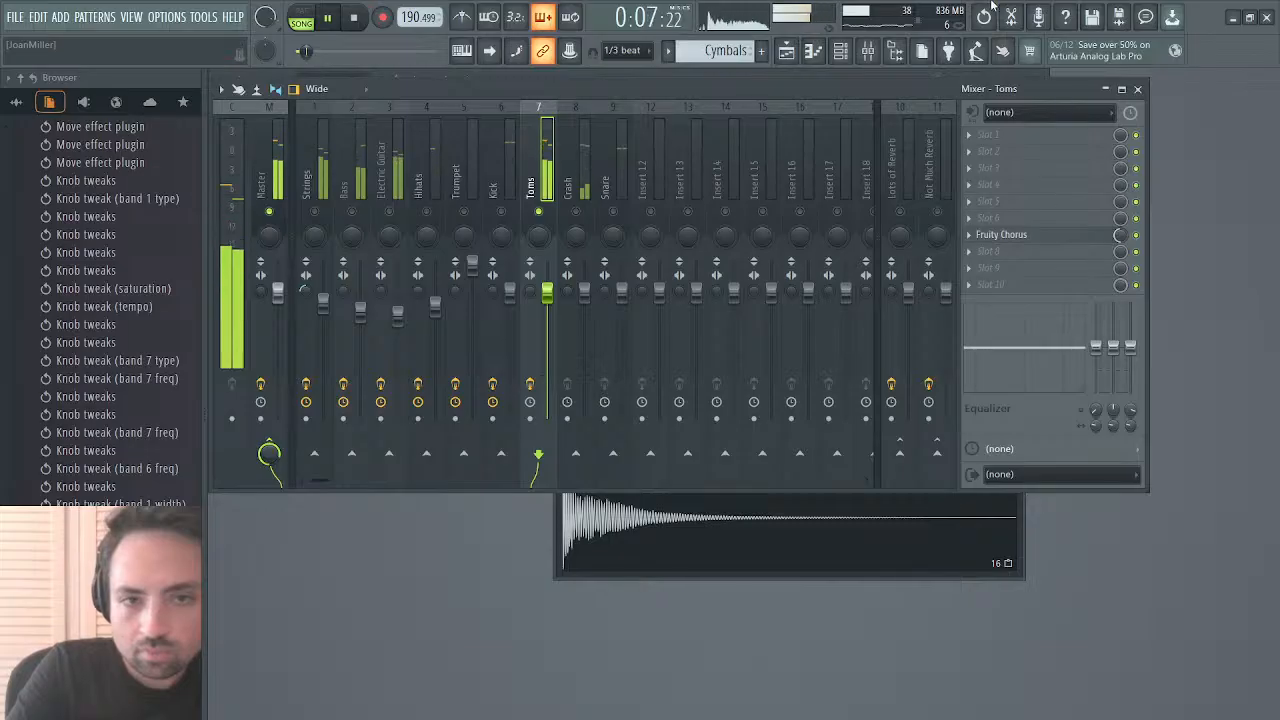
Step: Move Fruity Chorus to slot 2 on the Toms track and add Saturation Knob in slot 5 with saturation at 1.5
left_click(1020, 236)
left_click(1020, 236)
left_click_drag(1020, 237, 1022, 158)
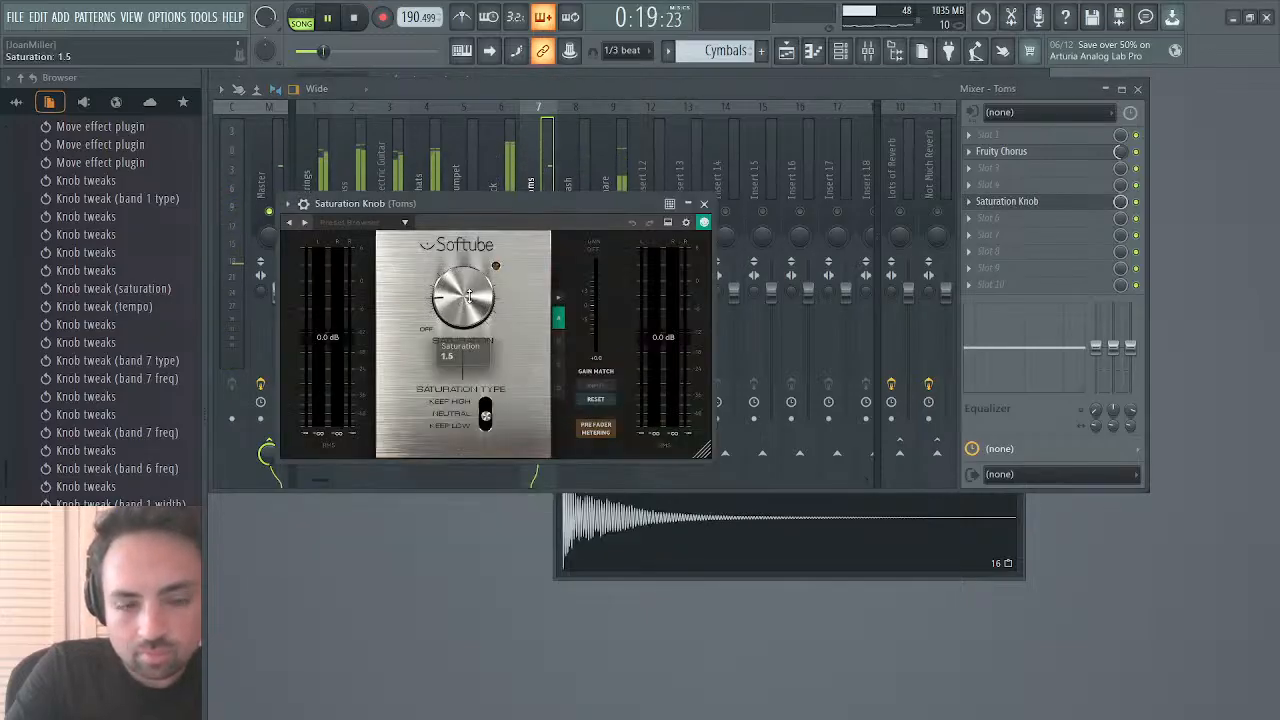
left_click(706, 204)
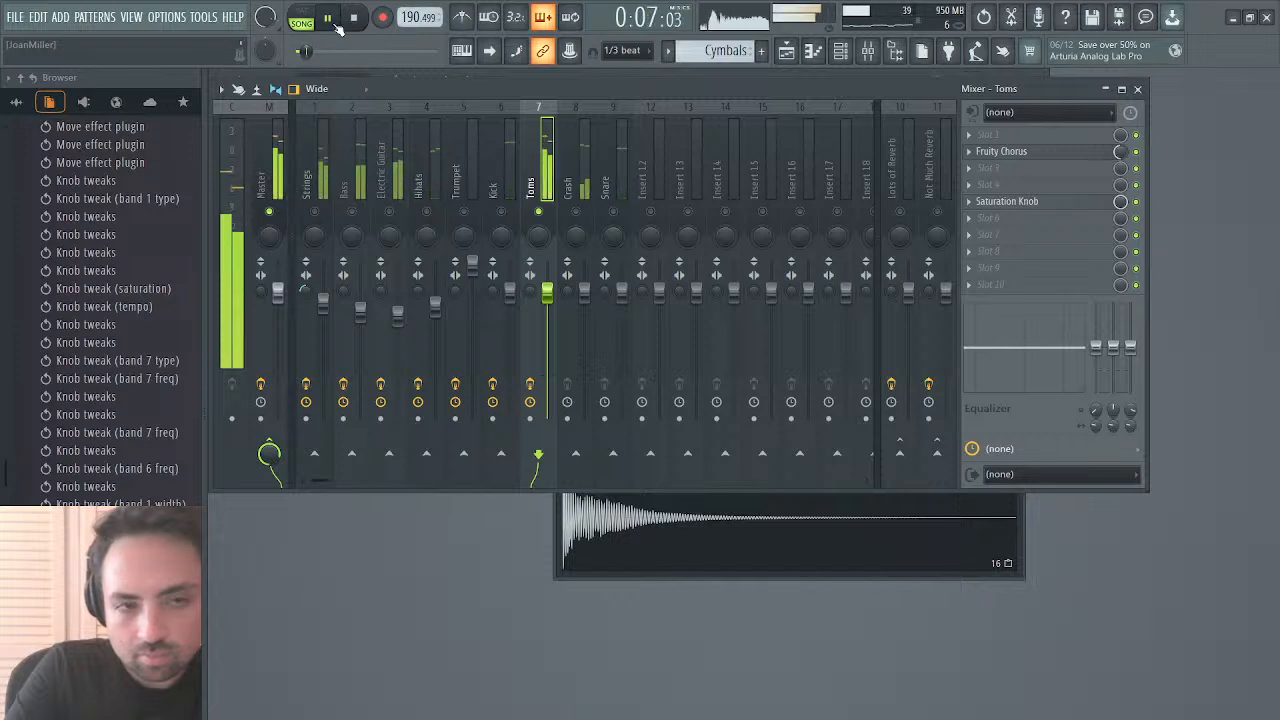
Step: Lower the Toms fader to 74% (-6.1 dB) and route the Toms track to the Lots of Reverb track
mouse_move(547, 302)
left_mouse_down()
mouse_move(547, 343)
mouse_move(549, 326)
left_mouse_up()
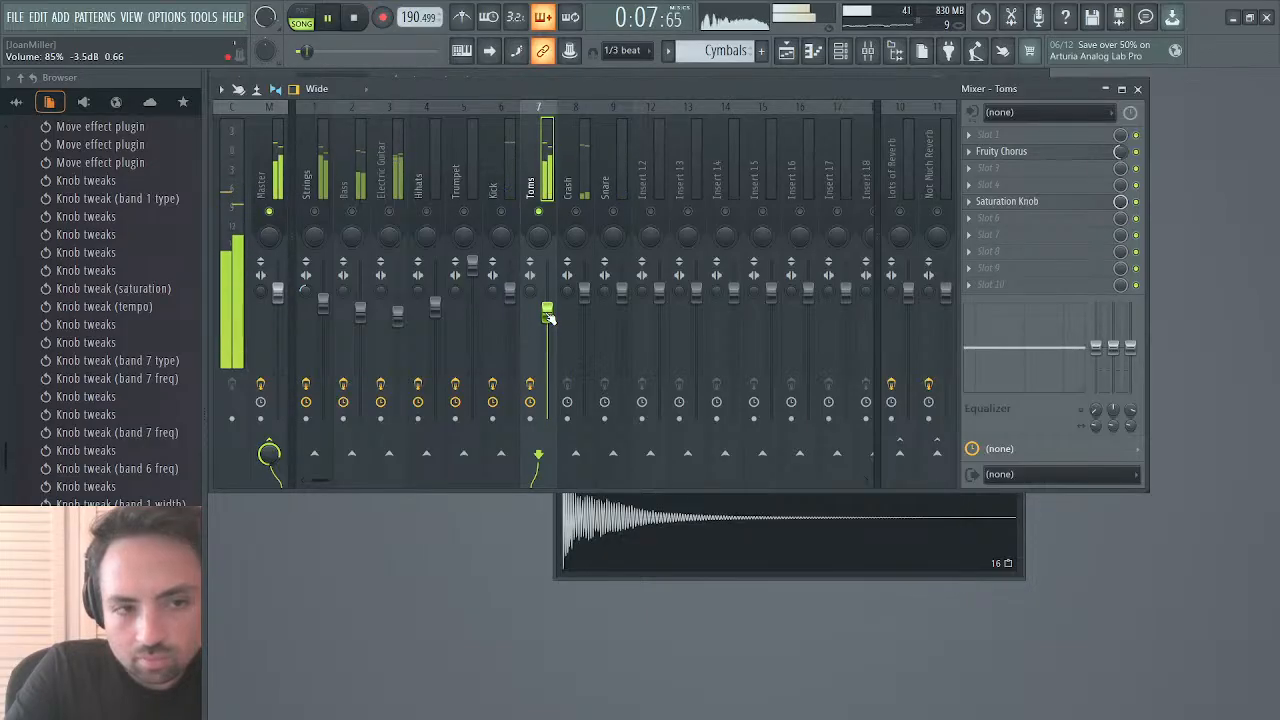
left_click_drag(547, 317, 548, 331)
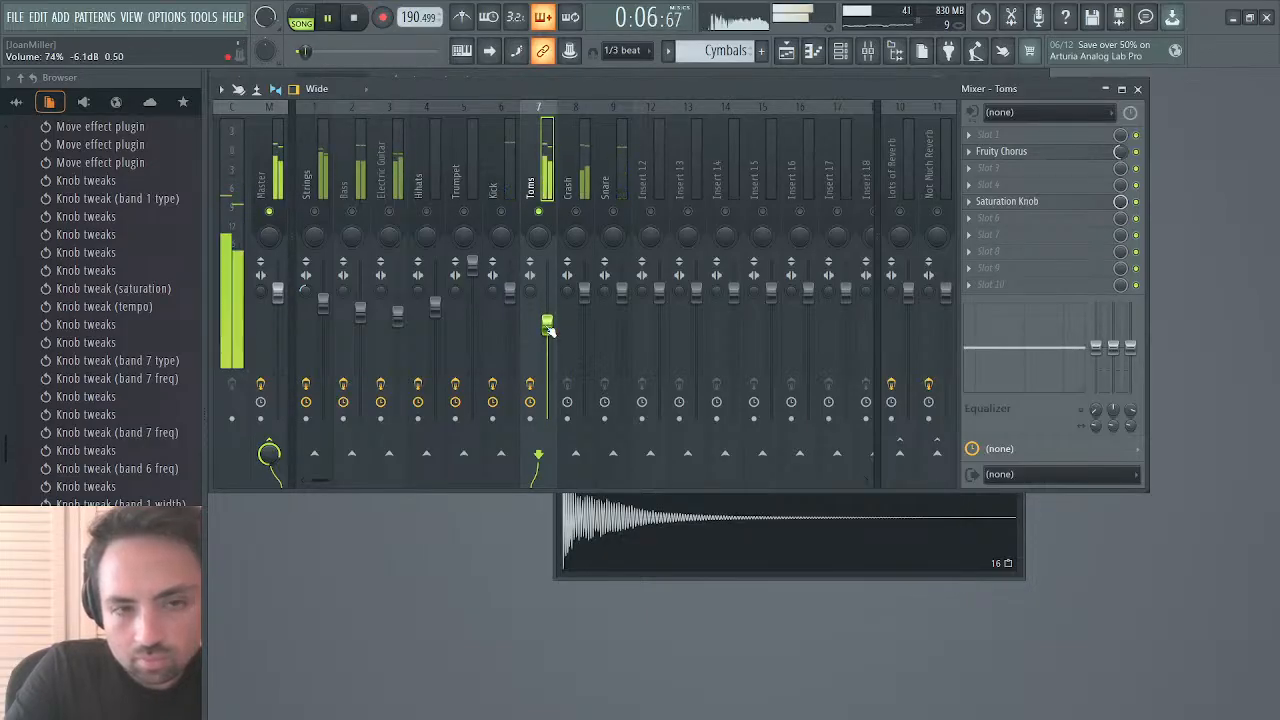
left_click(576, 188)
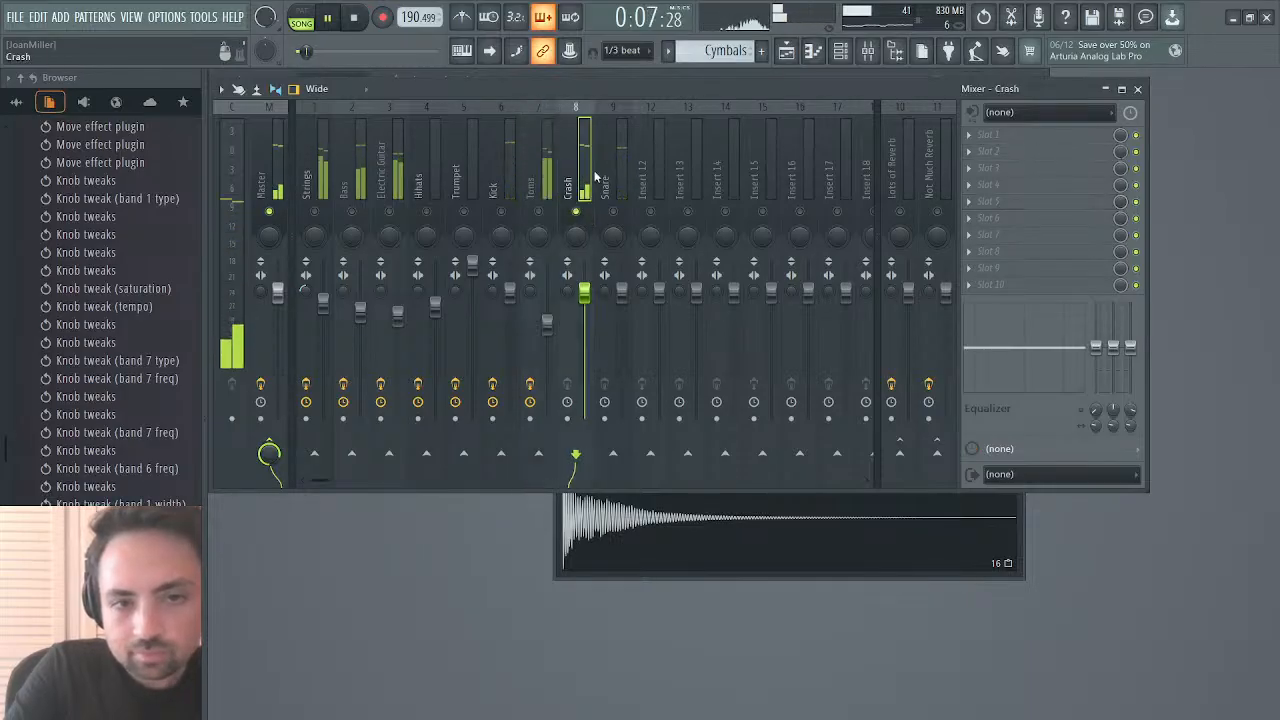
left_click(543, 205)
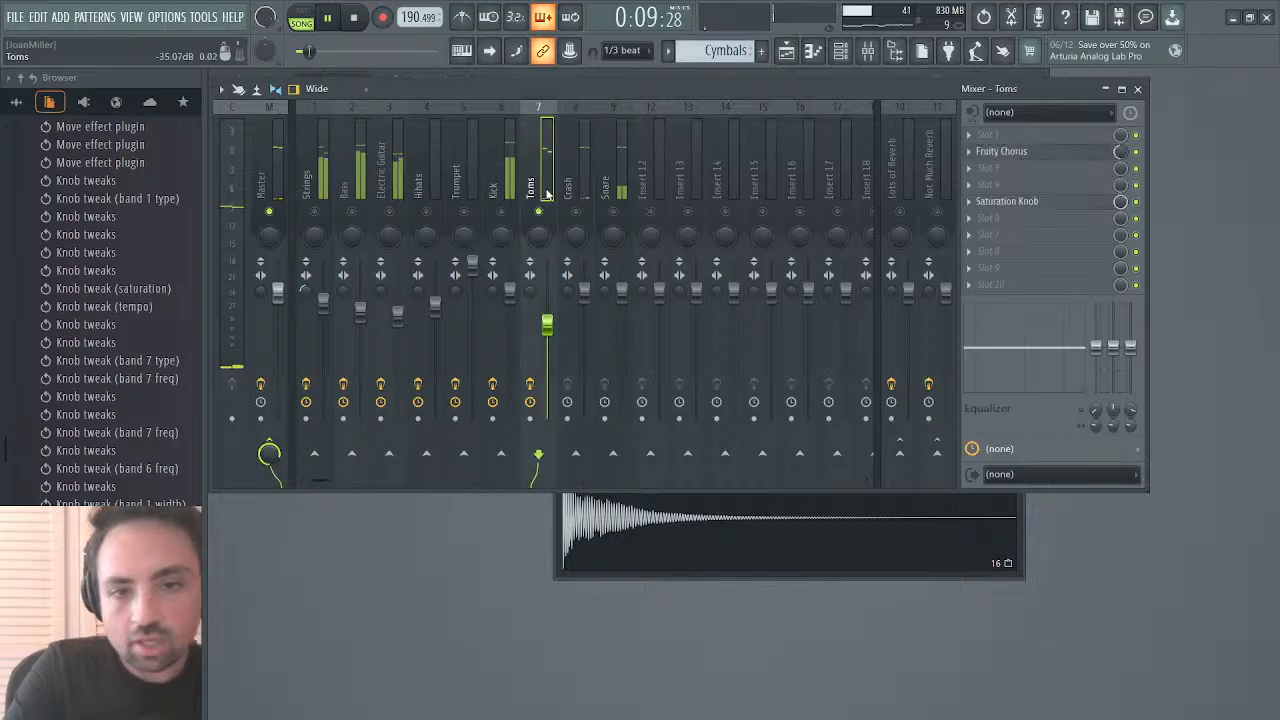
left_click(907, 458)
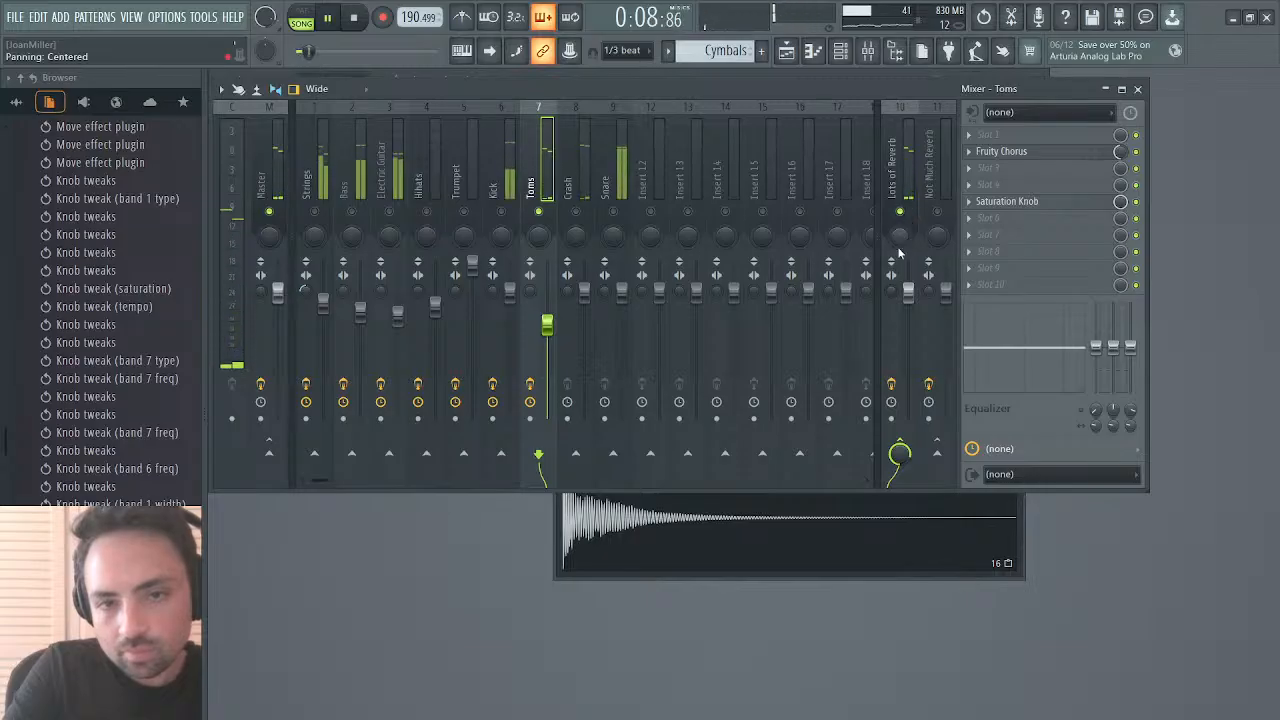
Step: Add Fruity Parametric EQ 2 to the Crash track, cut its low shelf about 4.5 dB at 1561 Hz, and move the high shelf lower in frequency
left_click(588, 192)
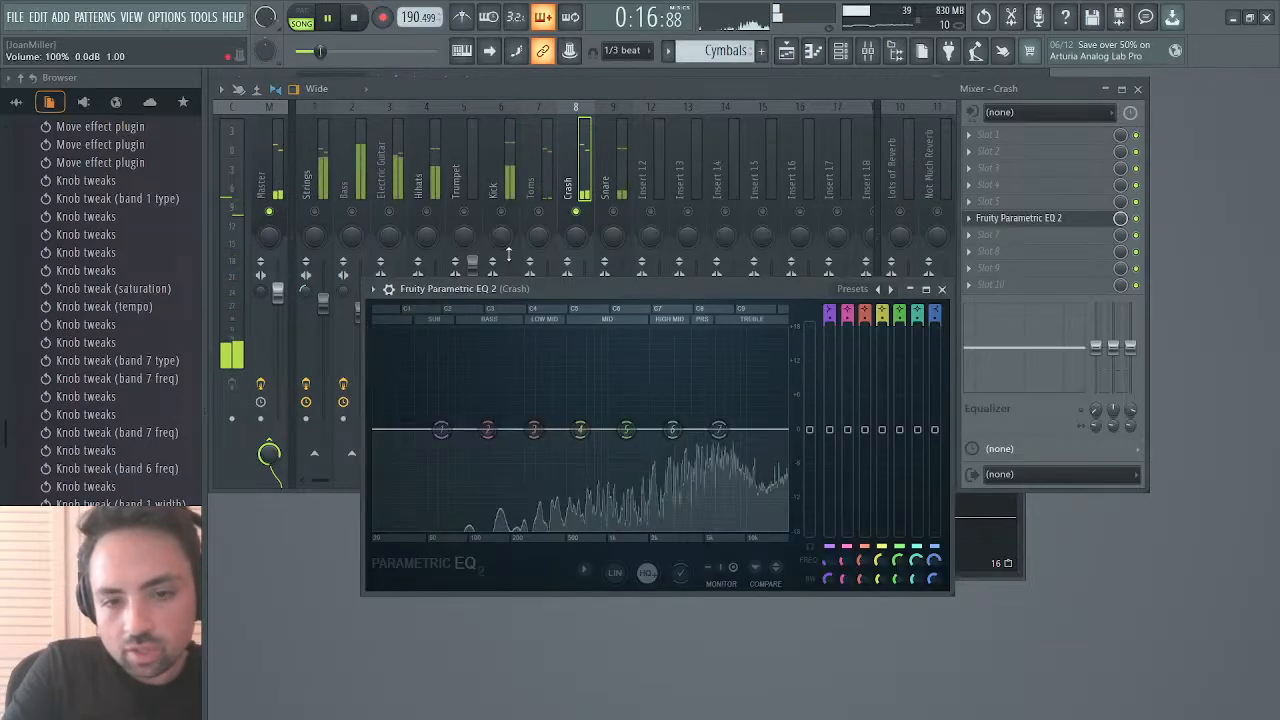
left_click_drag(441, 430, 634, 456)
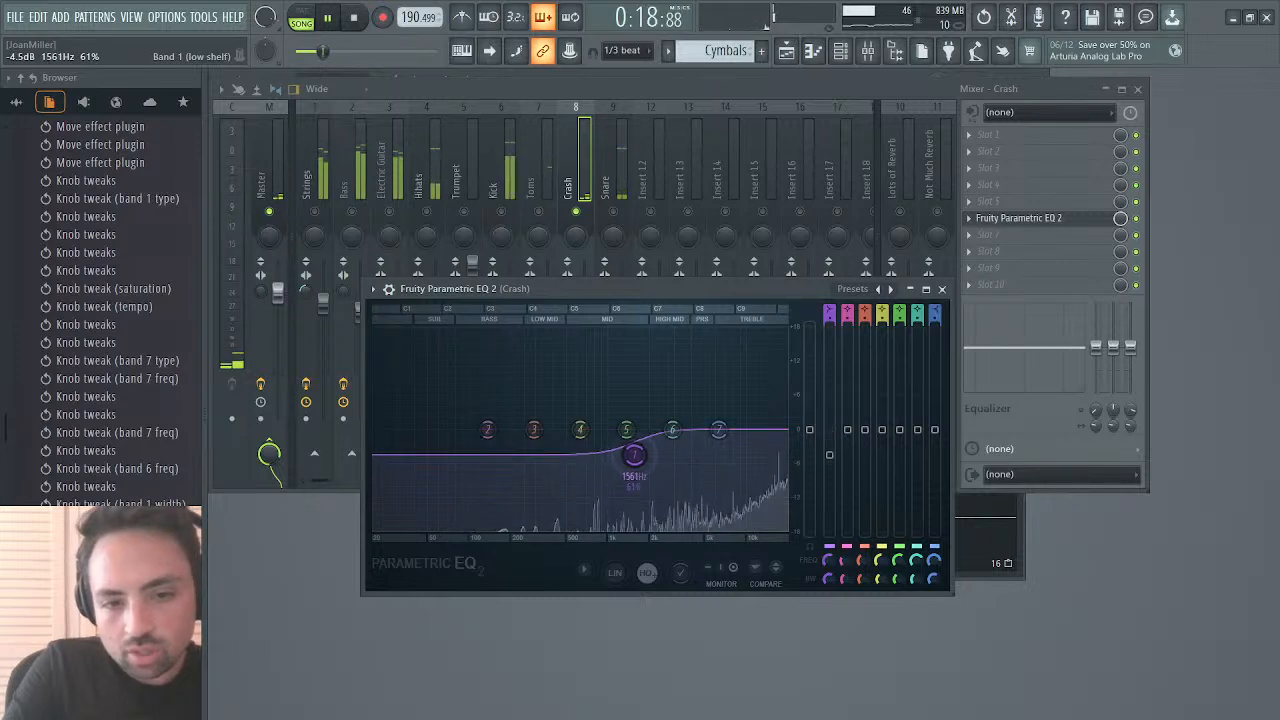
left_click_drag(718, 430, 686, 432)
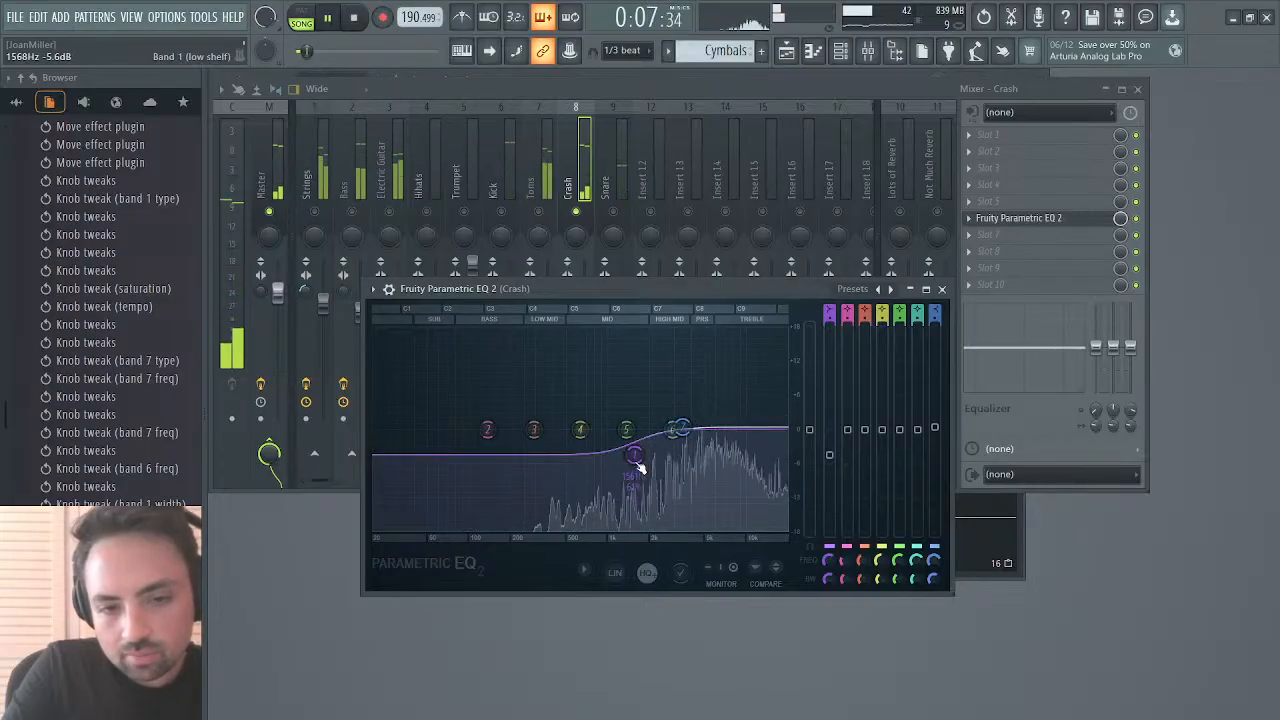
left_click(941, 289)
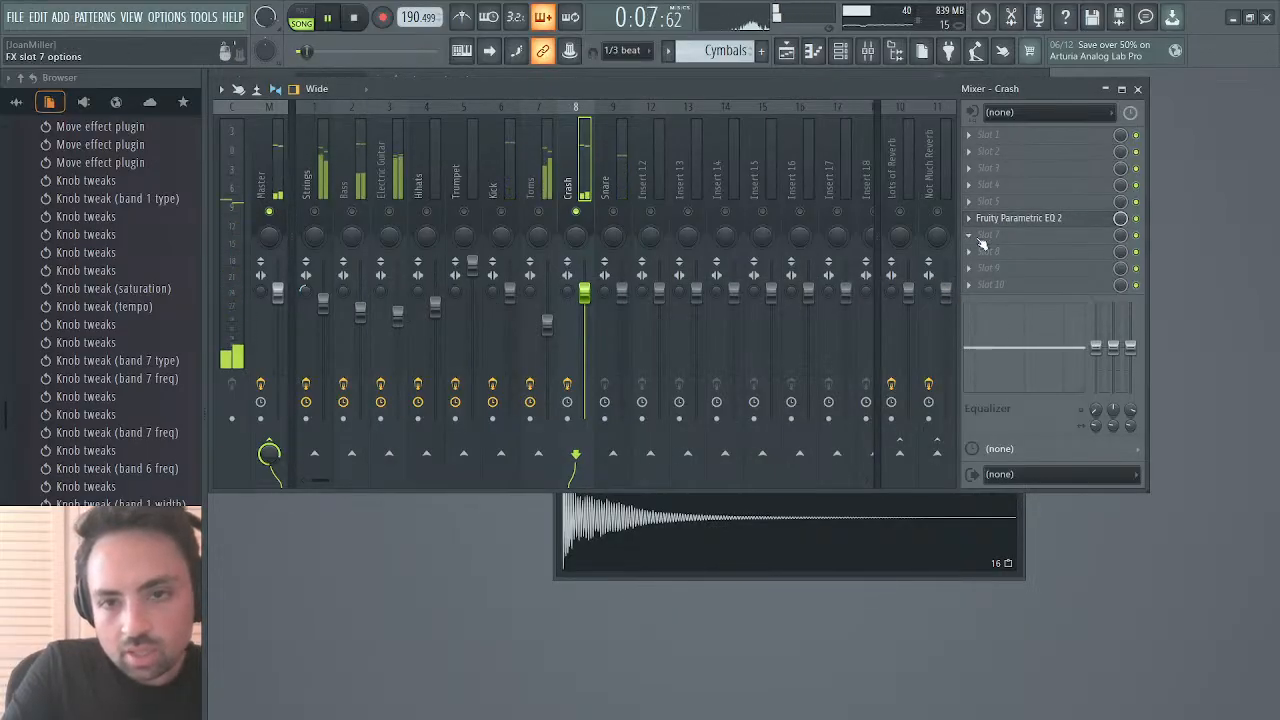
Step: Move the Crash EQ to slot 2, add Saturation Knob with saturation at 1.7, and lower the Crash fader to 88% (-2.8 dB)
mouse_move(991, 174)
left_mouse_down()
mouse_move(987, 134)
mouse_move(993, 160)
left_mouse_up()
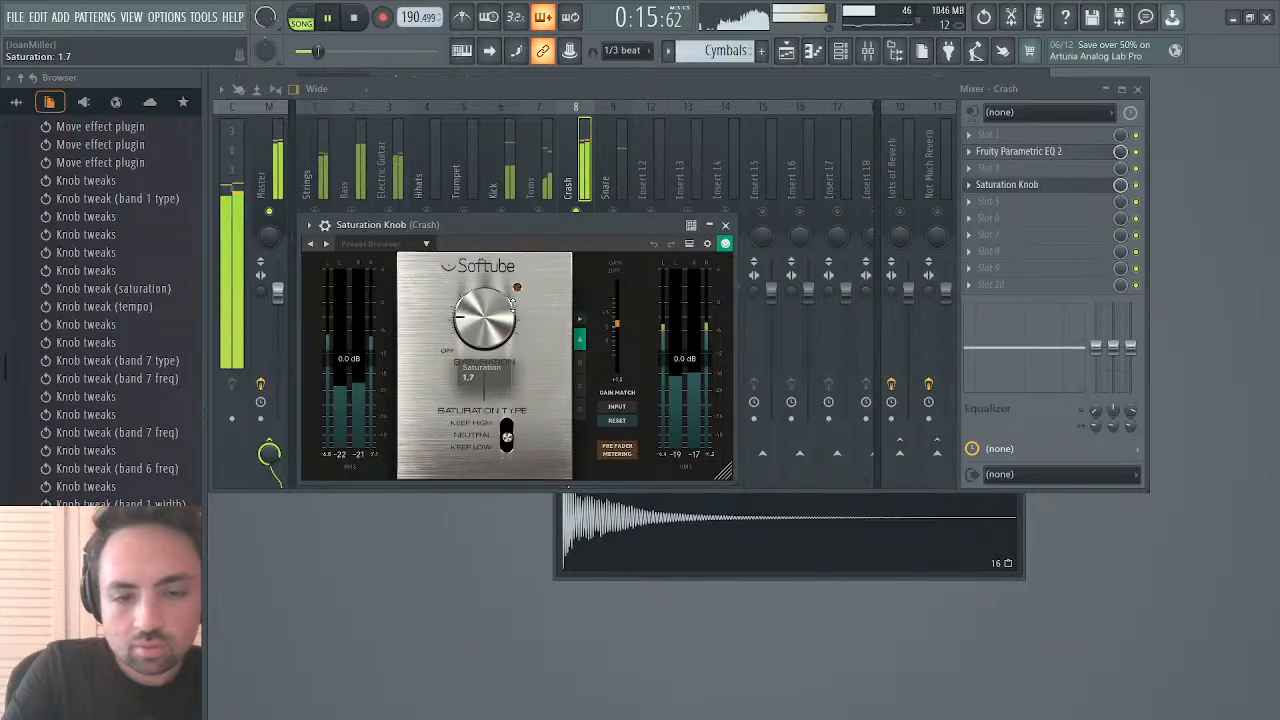
left_click(727, 226)
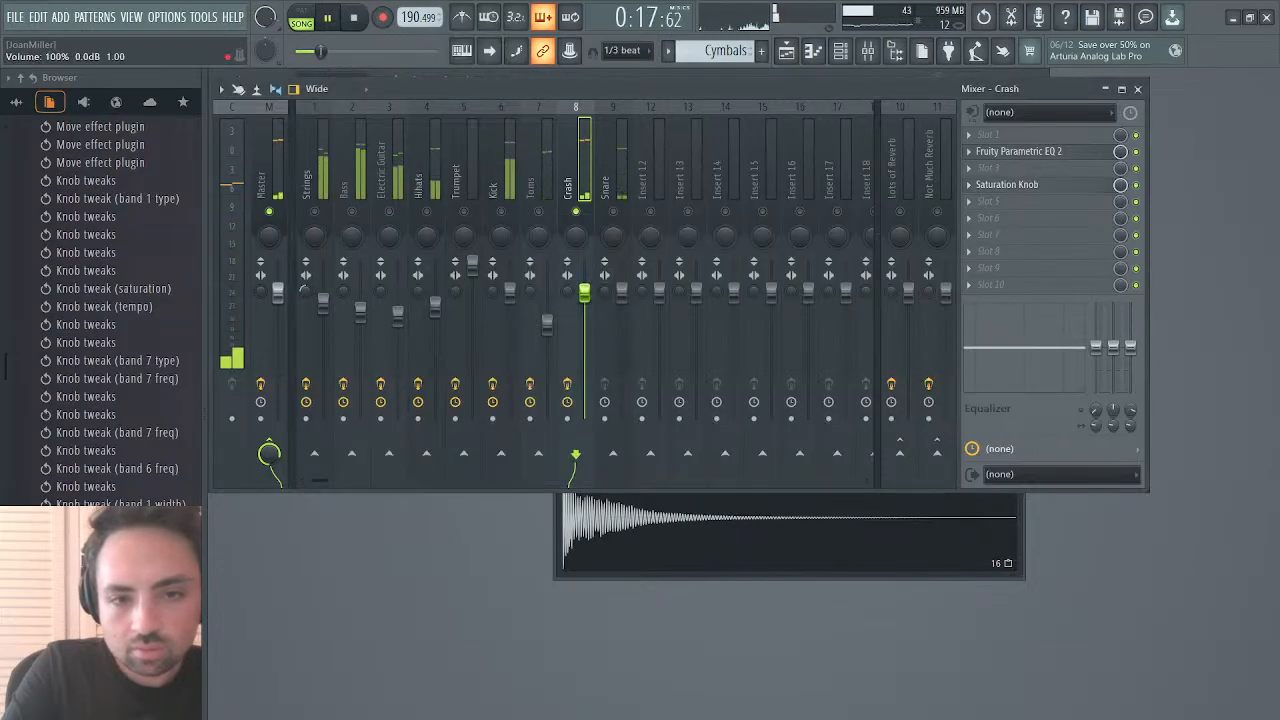
left_click_drag(584, 292, 590, 314)
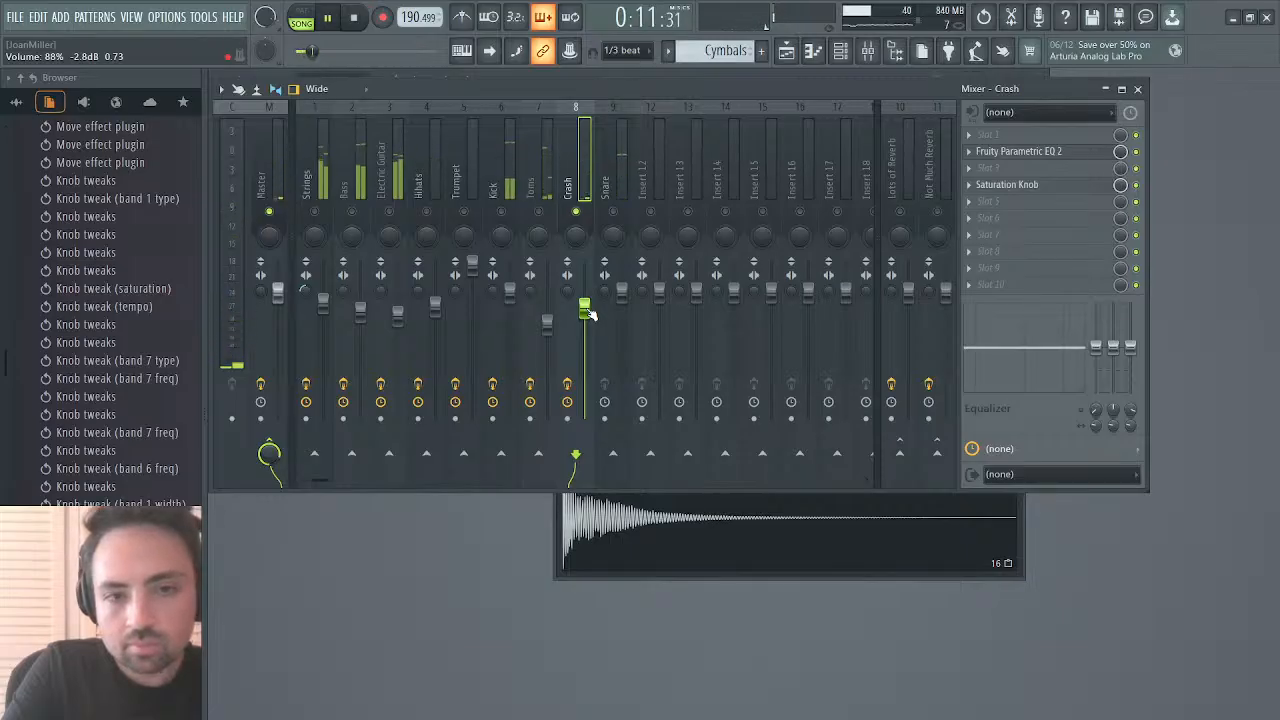
key("space")
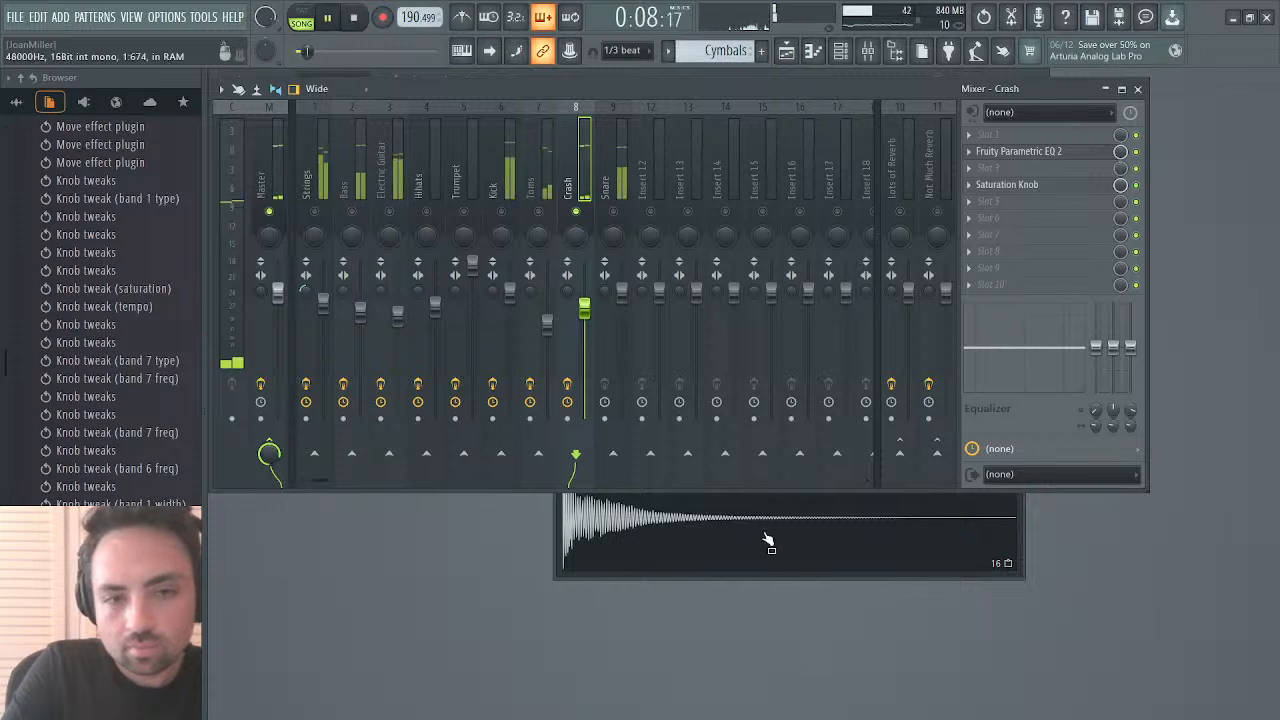
Step: Change band 7 of the Crash EQ to a low pass filter at about 13.1 kHz and close the EQ
left_click(1030, 151)
right_click(694, 437)
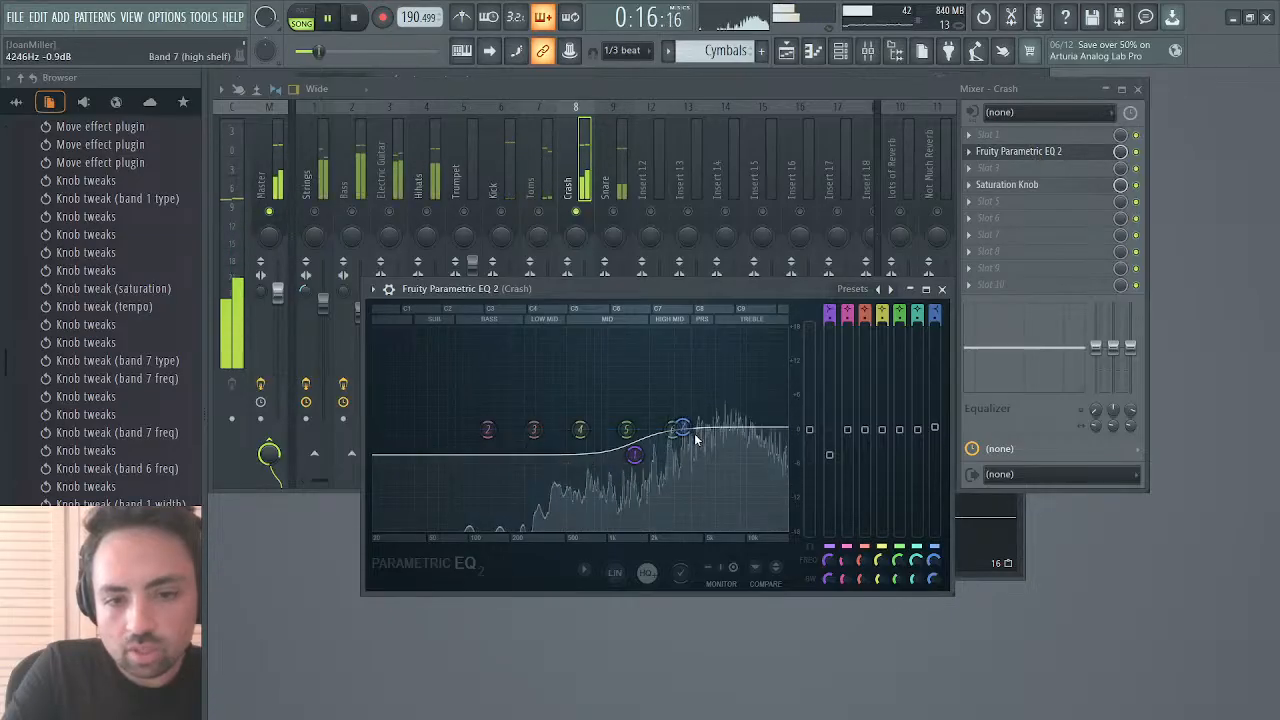
left_click(758, 483)
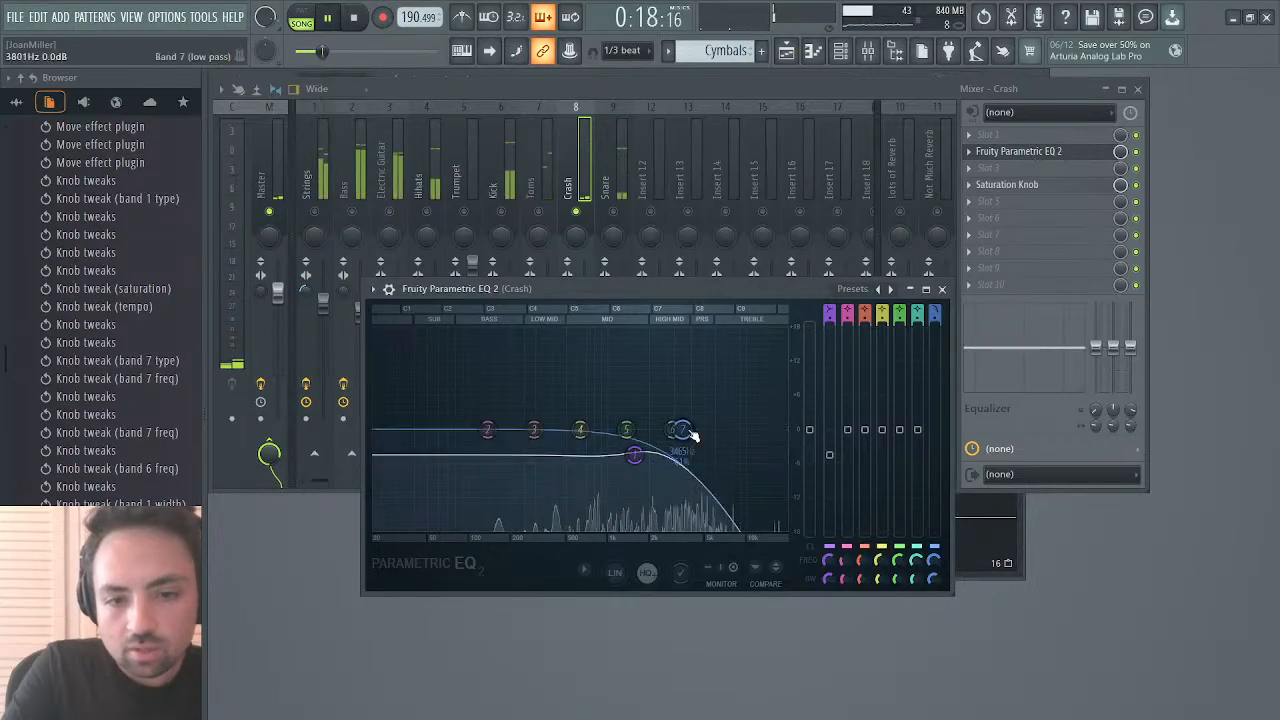
left_click_drag(679, 430, 771, 429)
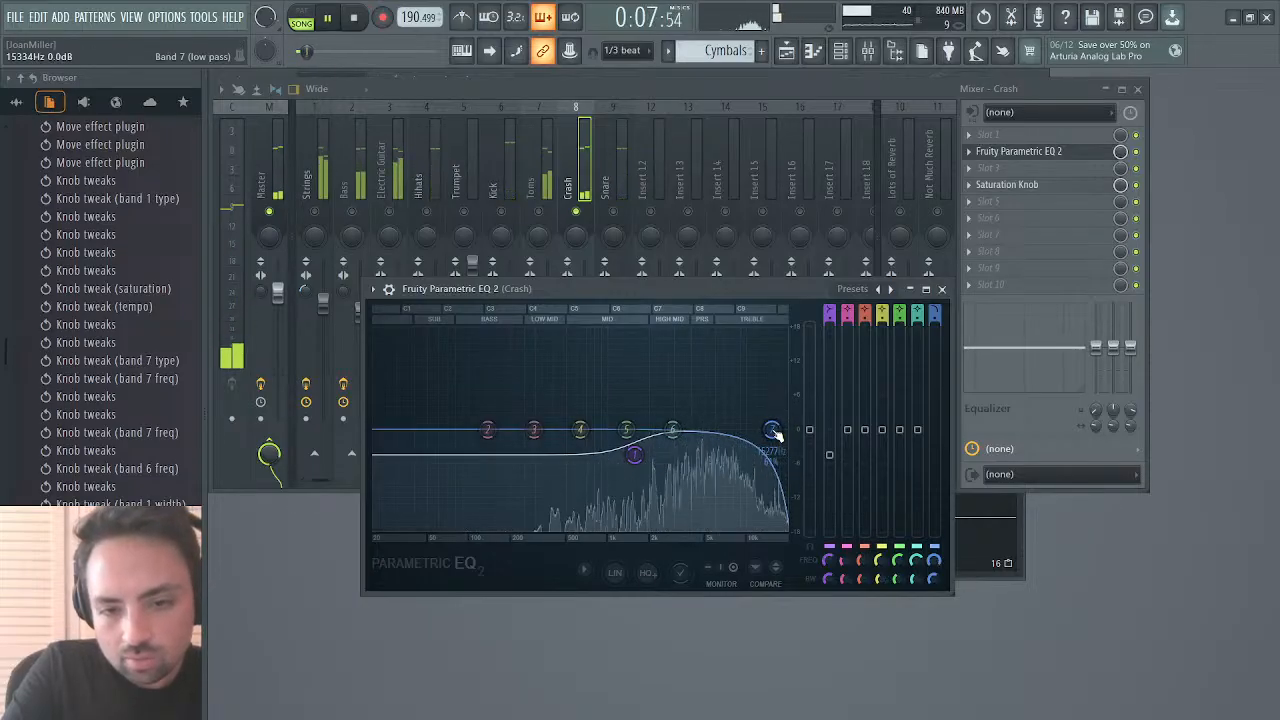
left_click_drag(777, 433, 768, 433)
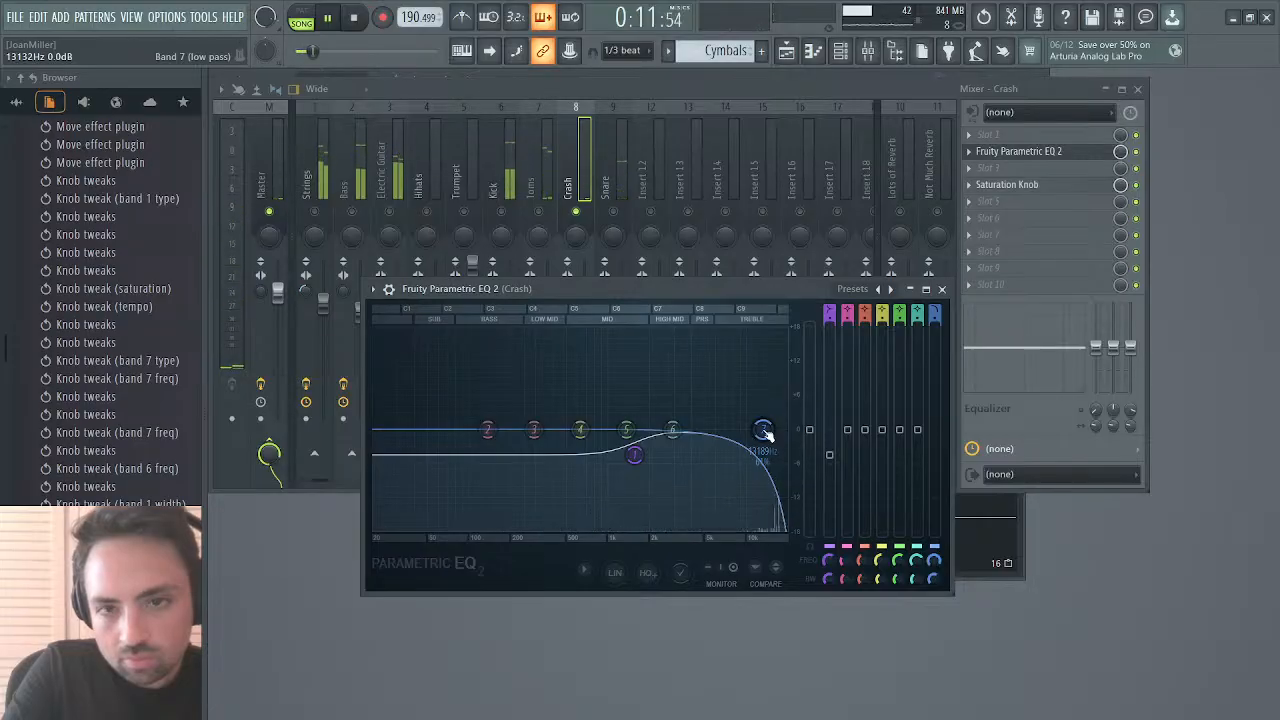
left_click(941, 289)
Step: Set the Crash channel's quick fade out to 17% in its sampler settings and close the channel window
left_click(1137, 89)
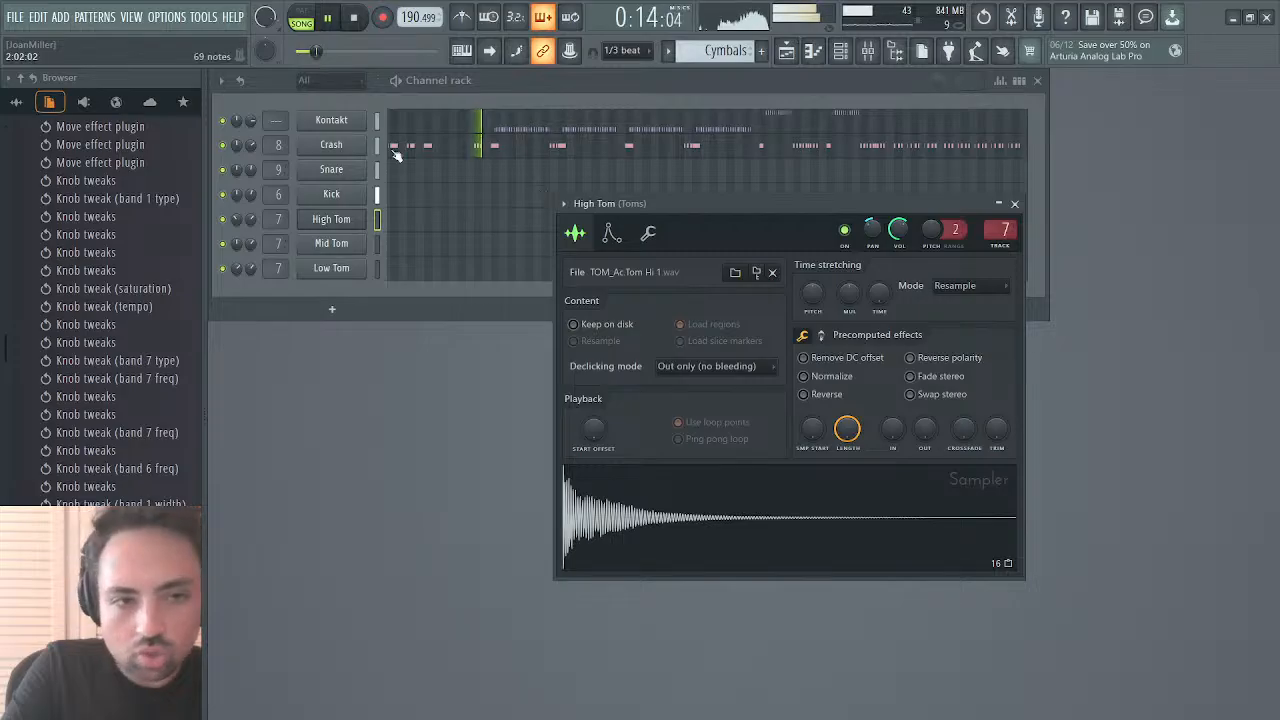
left_click(335, 145)
key("space")
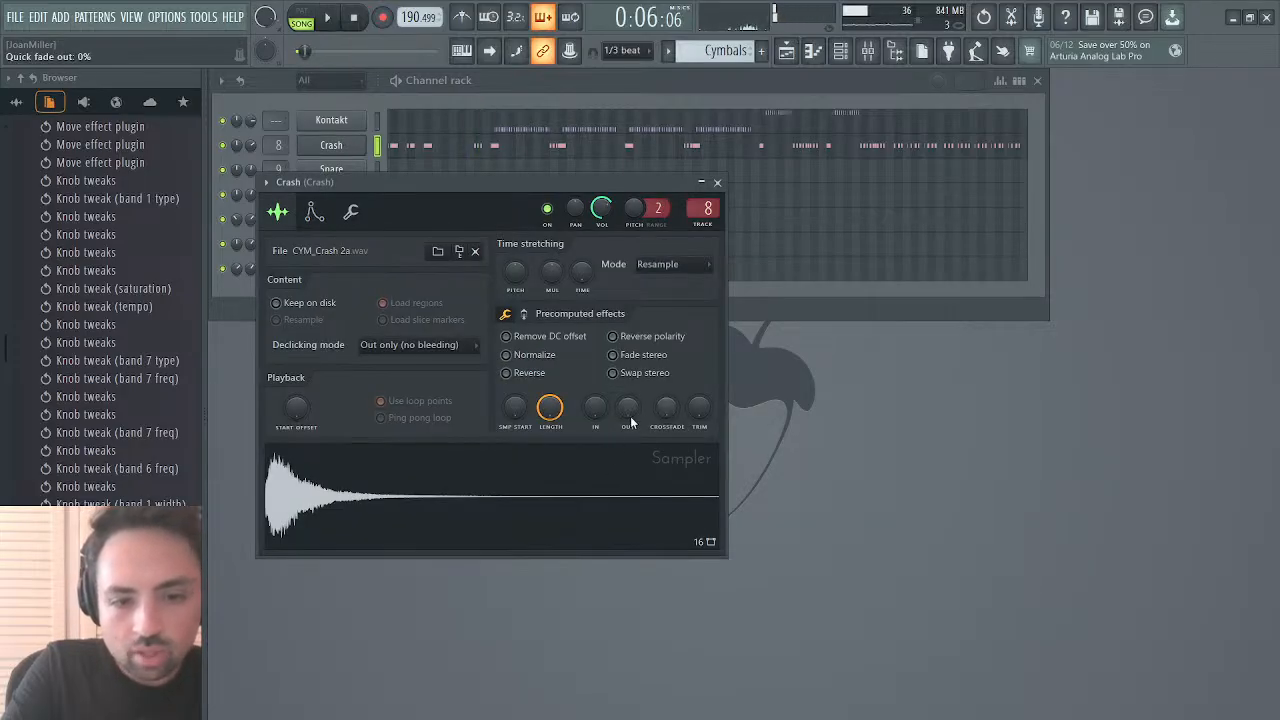
left_click_drag(631, 423, 631, 408)
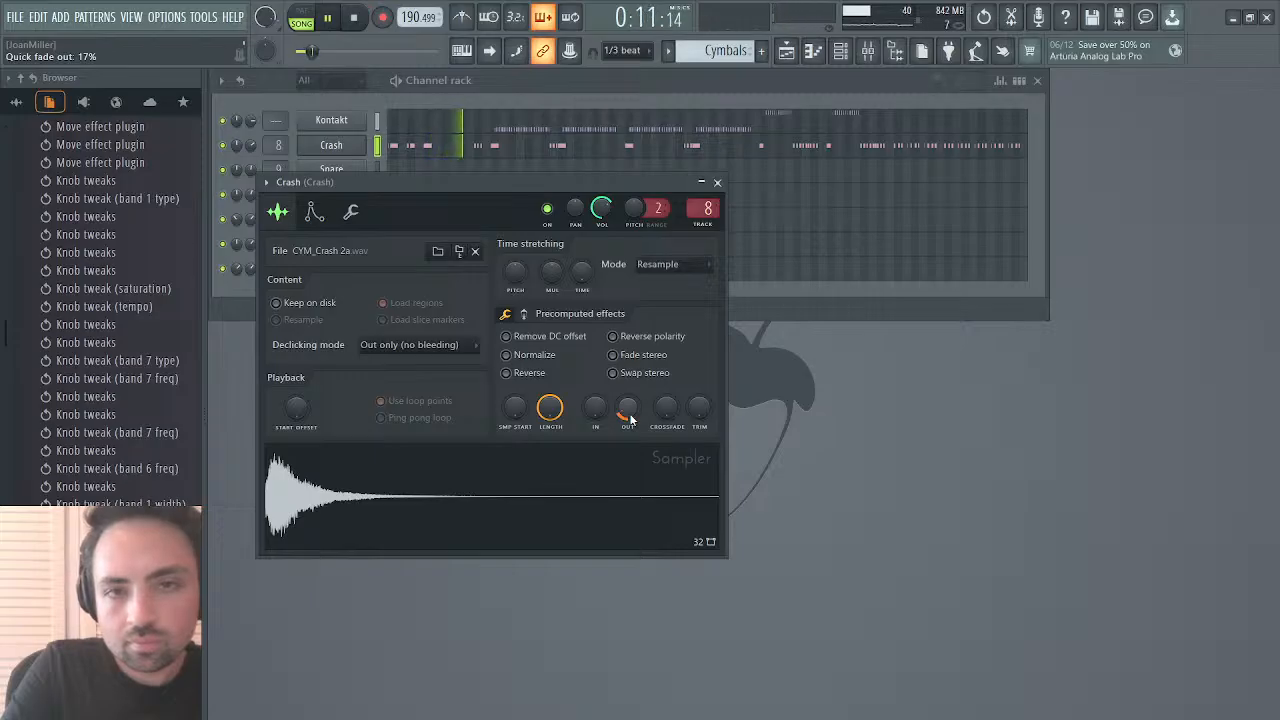
left_click(717, 183)
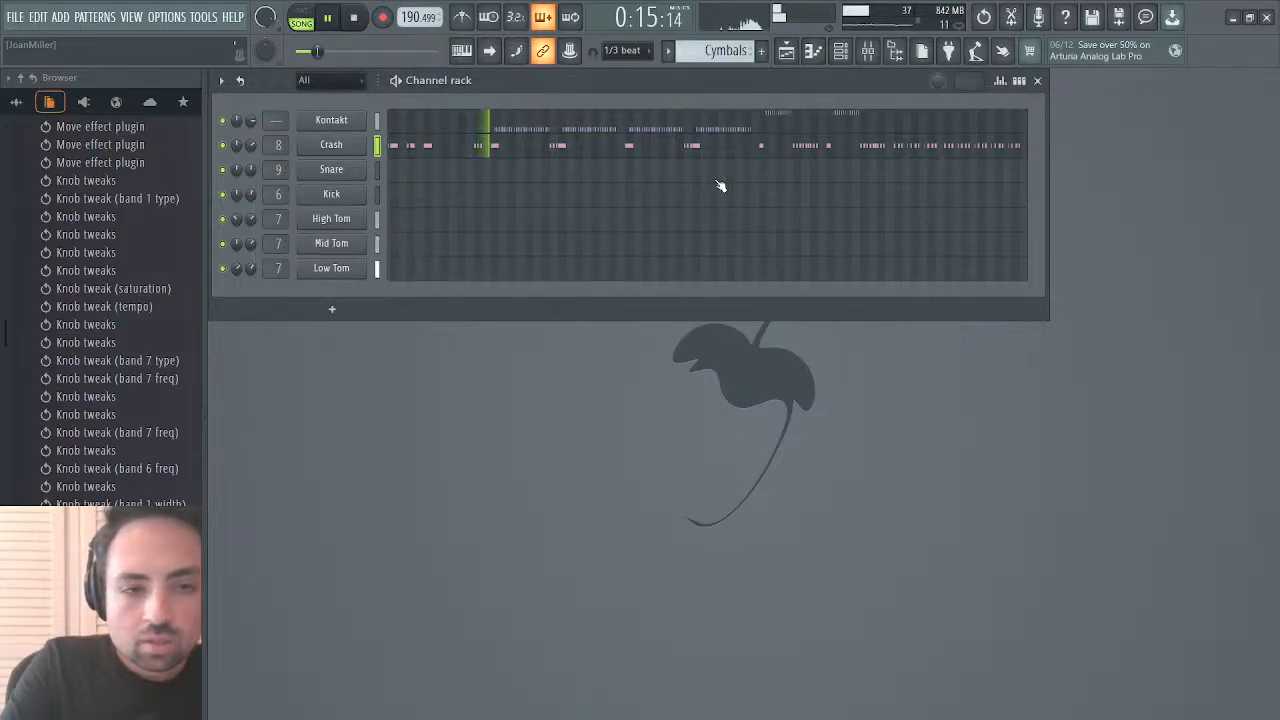
Step: Move band 6, the high shelf of the Crash EQ, to about 9.8 kHz with a 3.3 dB boost, and close the EQ
left_click(867, 51)
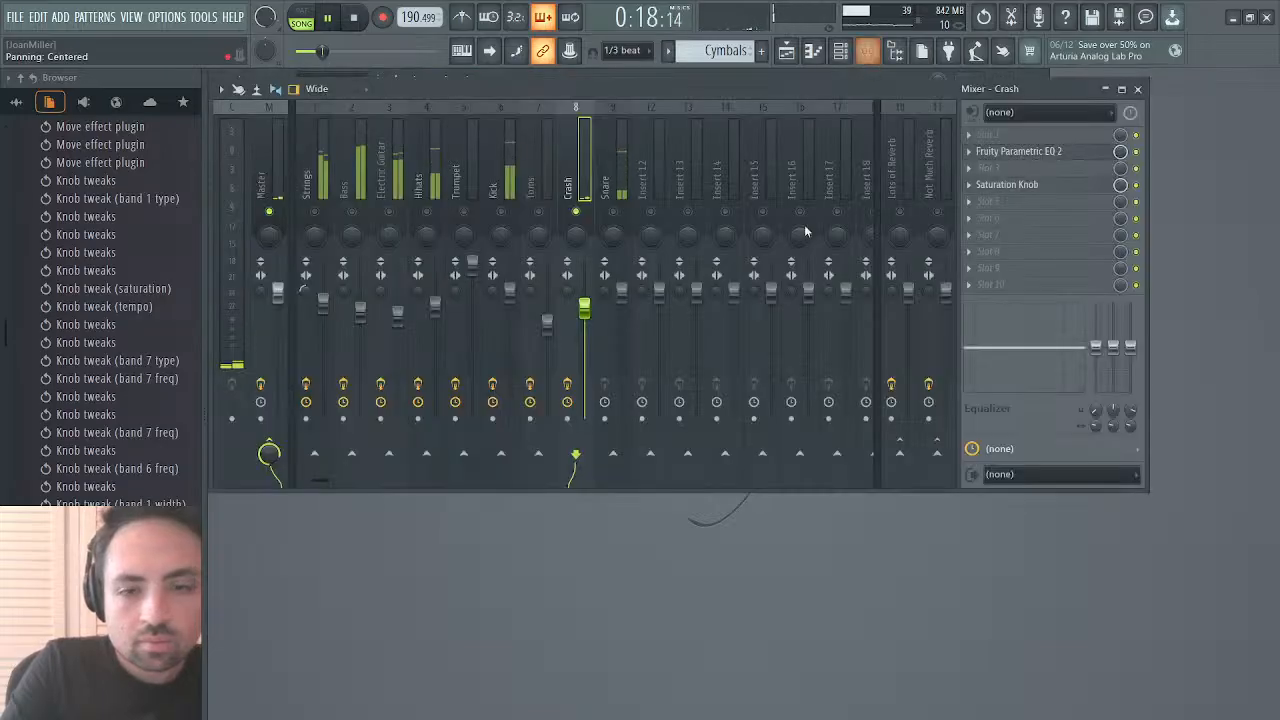
left_click(1031, 151)
mouse_move(674, 429)
left_mouse_down()
mouse_move(696, 417)
mouse_move(693, 434)
left_mouse_up()
key("space")
key("space")
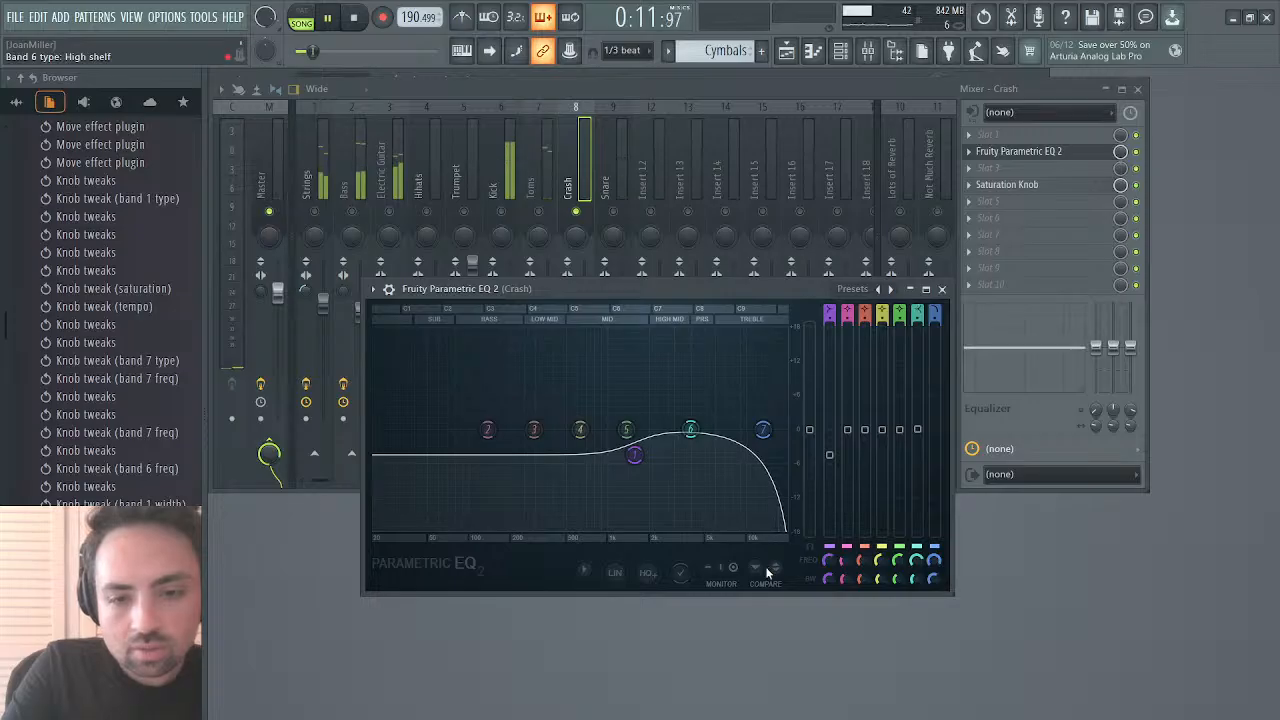
left_click_drag(690, 430, 746, 411)
key("space")
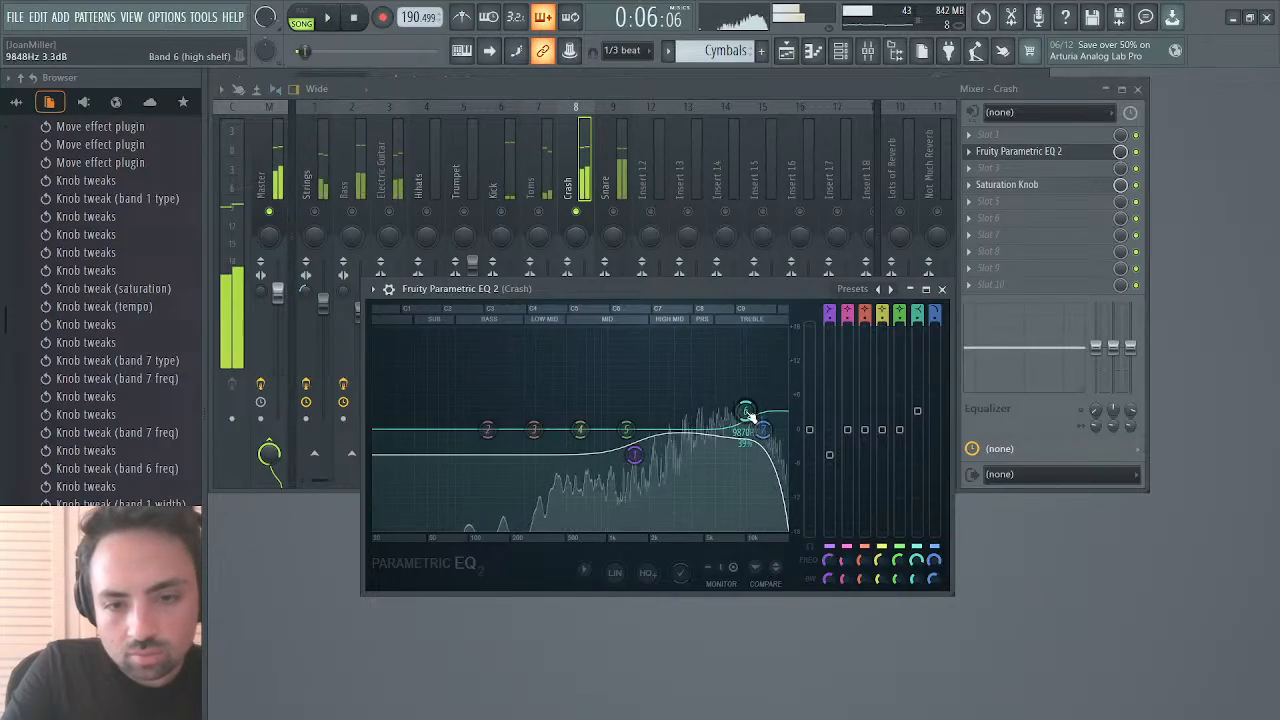
key("space")
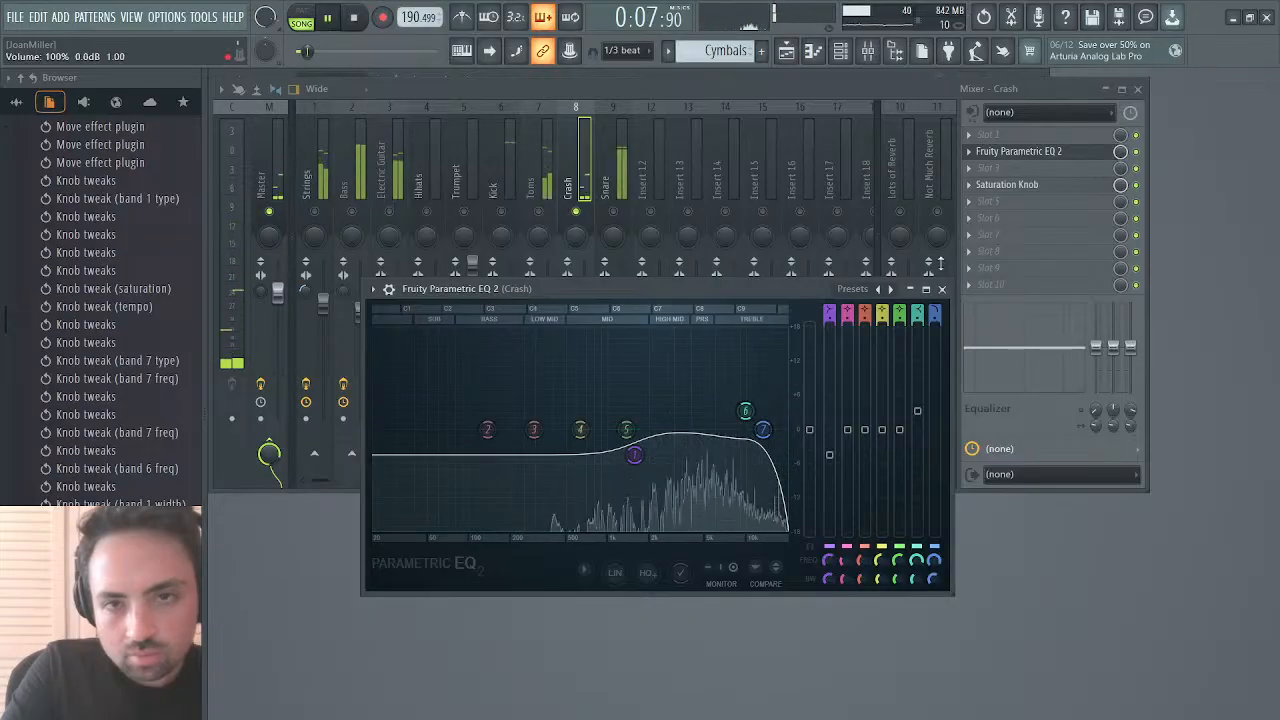
left_click(941, 289)
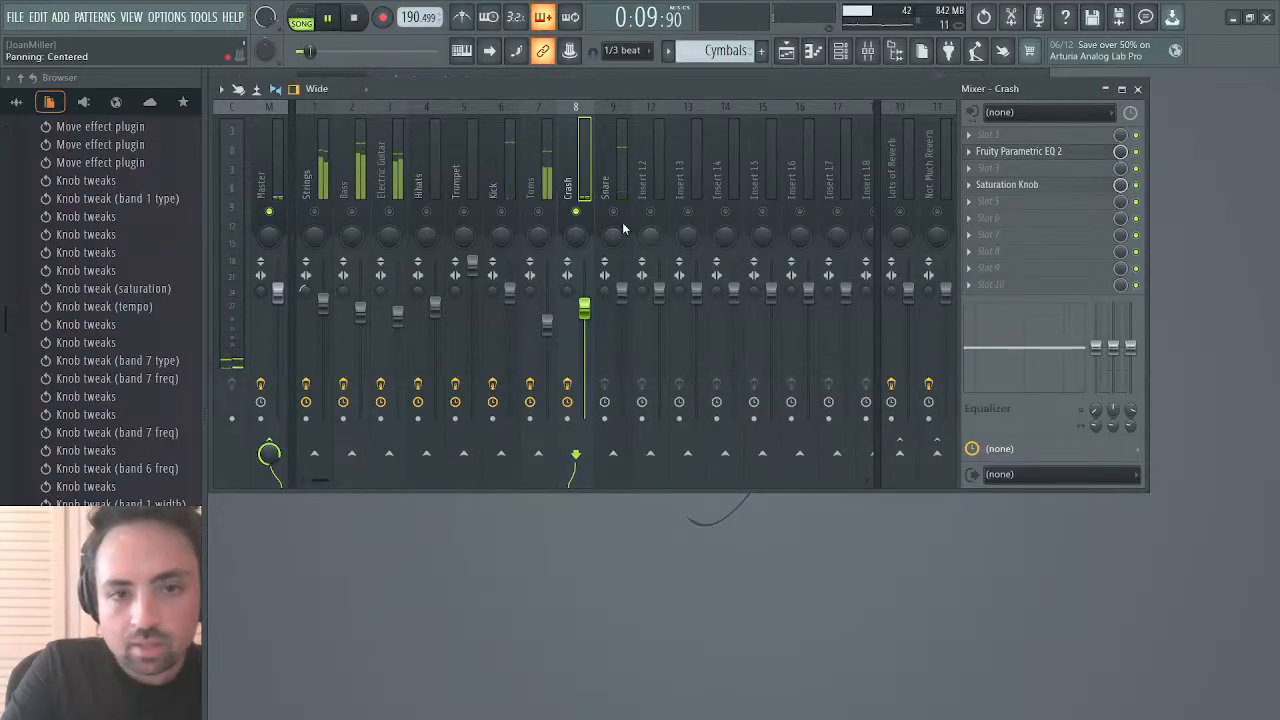
Step: Route the Crash track only to Not Much Reverb, keep that send audible in solo, and set Crash stereo separation to 47% separated
left_click(900, 446)
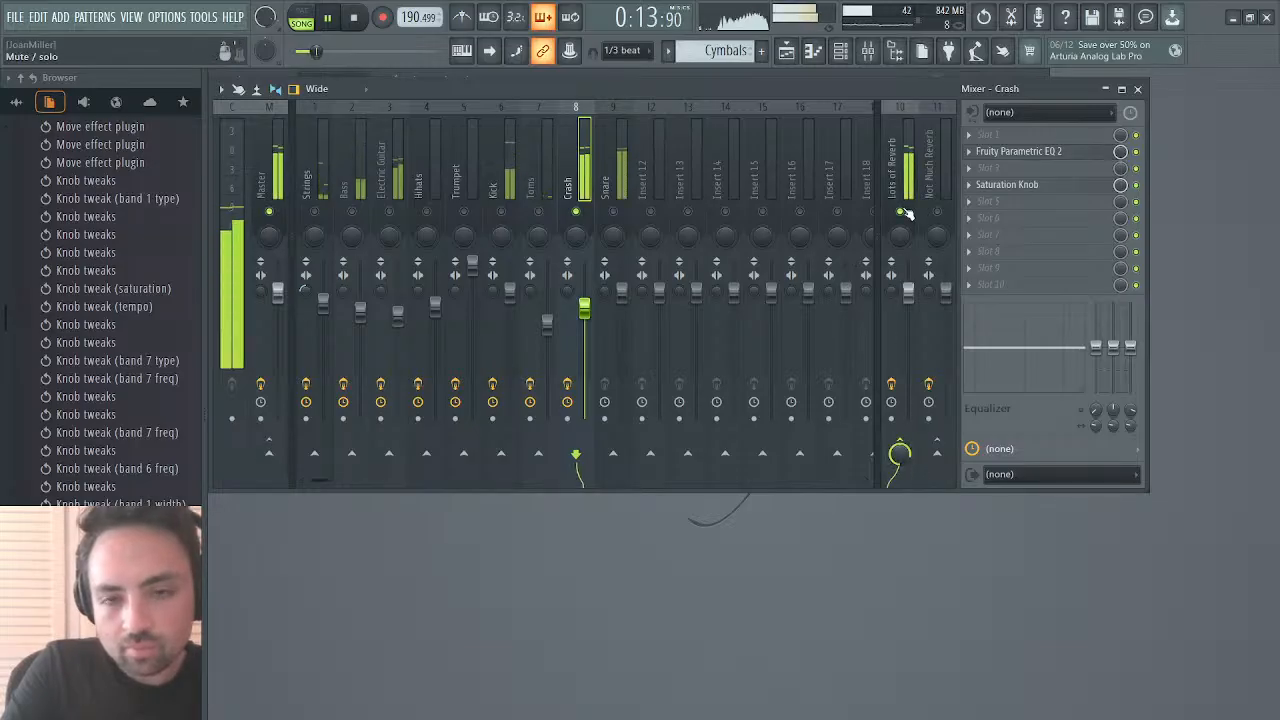
right_click(936, 456)
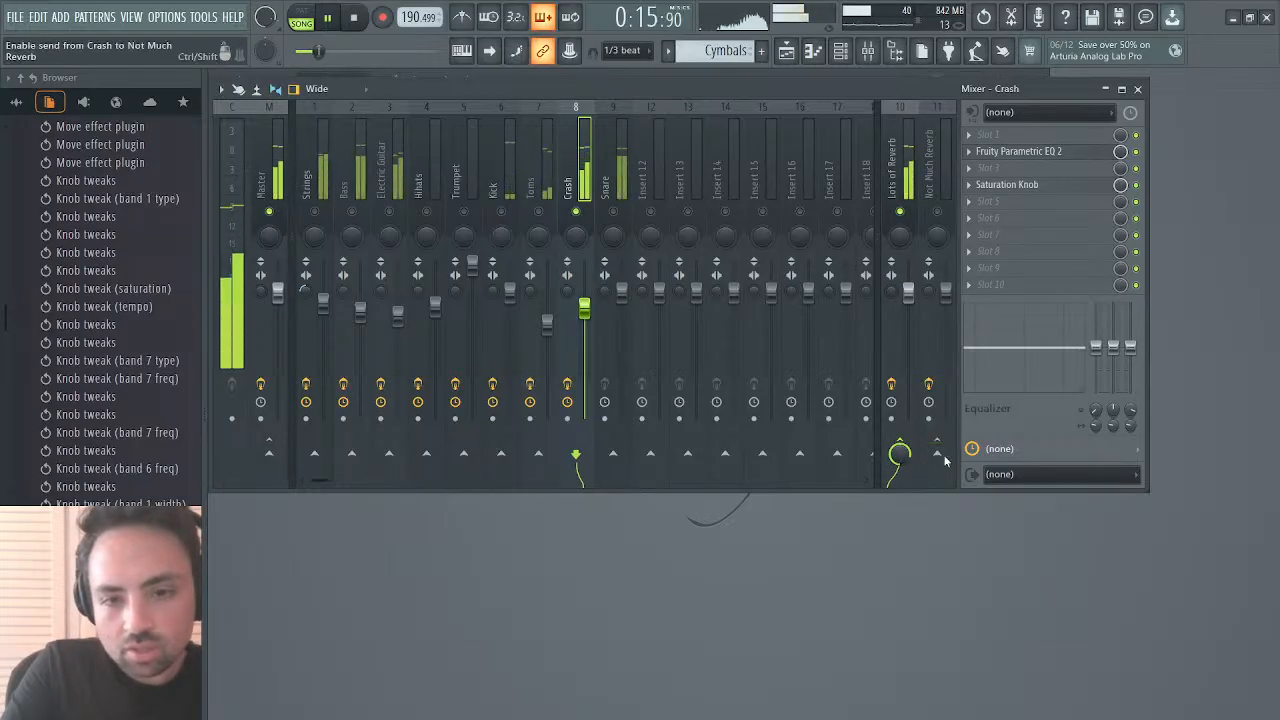
left_click(950, 477)
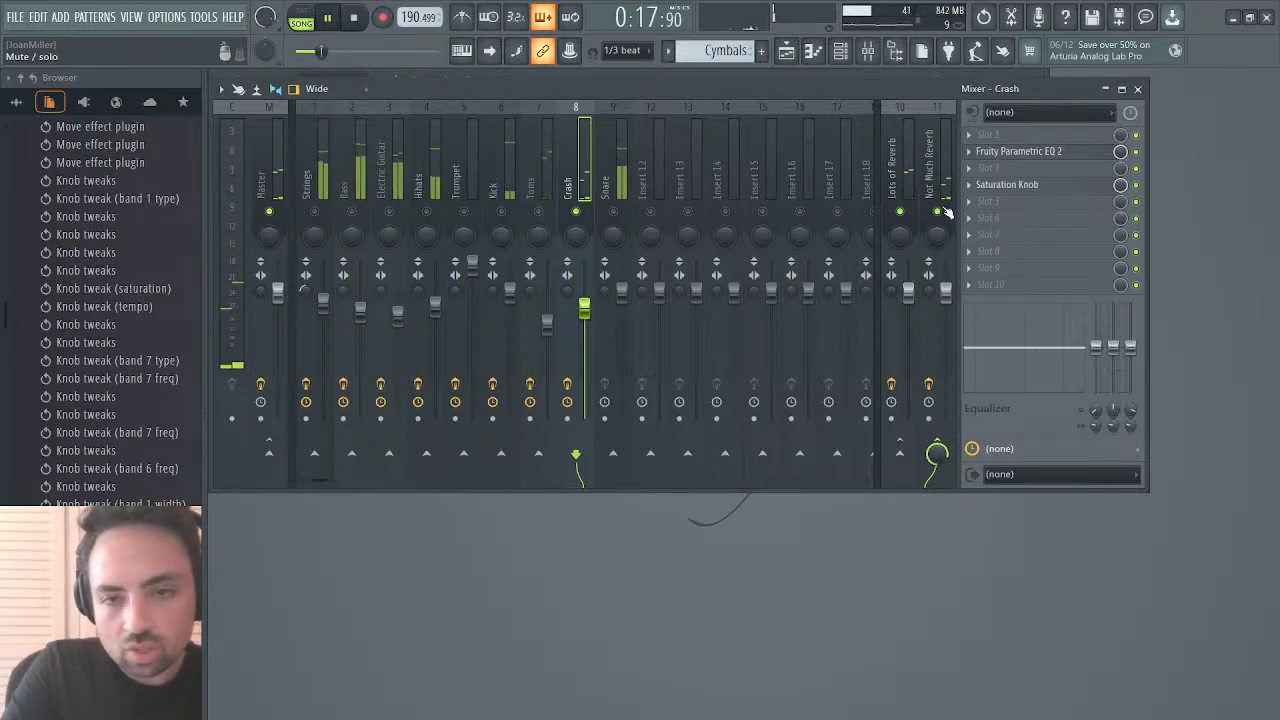
key("space")
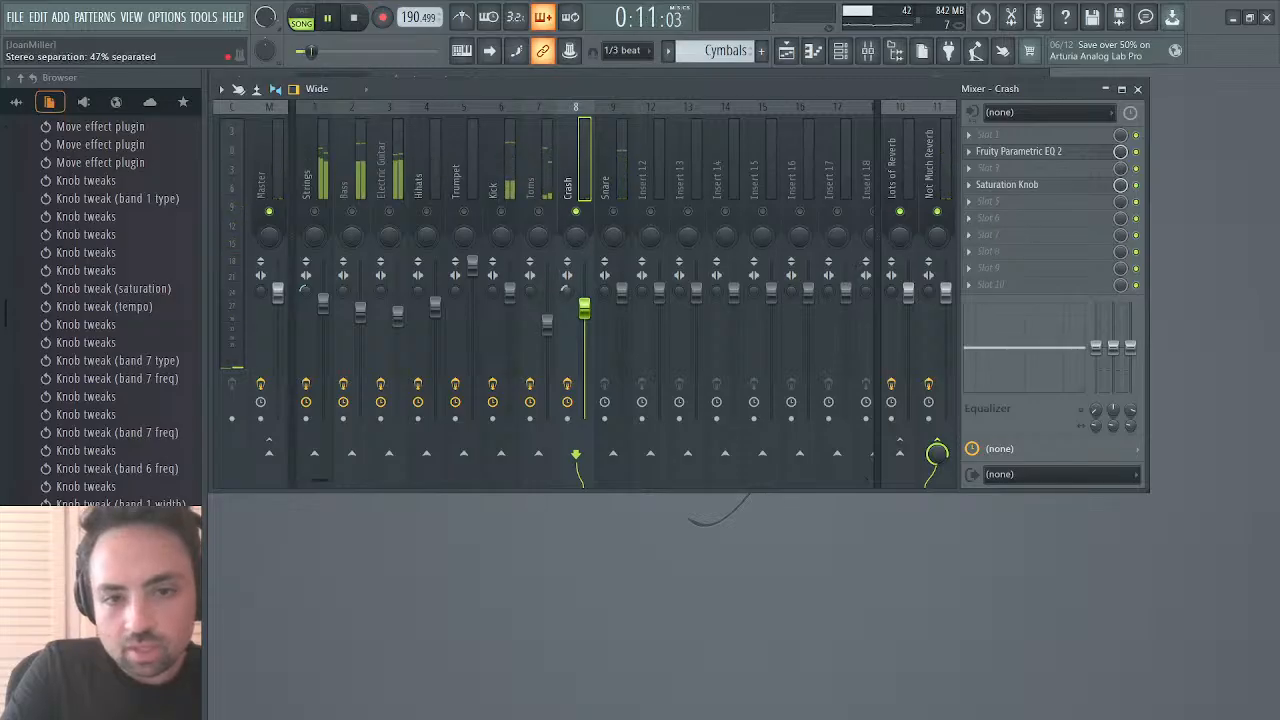
key("space")
key("space")
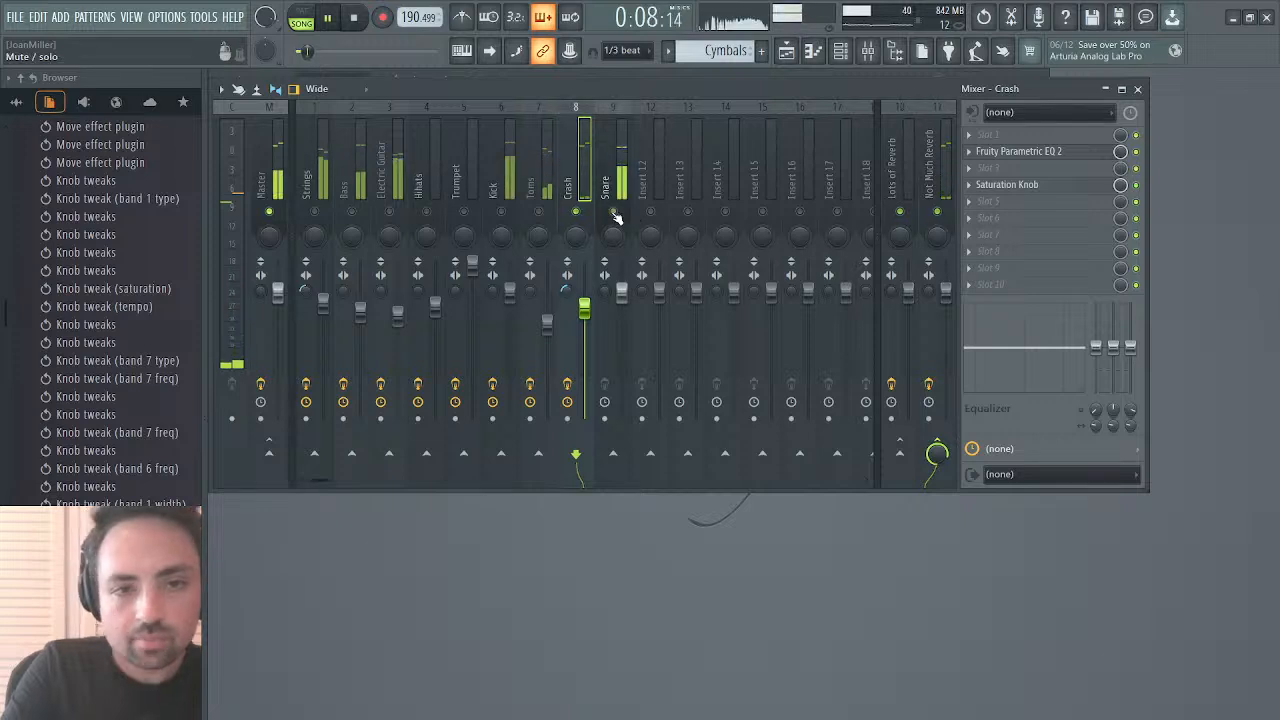
Step: Solo the Snare track, add Fruity Parametric EQ 2 in slot 4, and boost band 6 at around 3 kHz
left_click(620, 217)
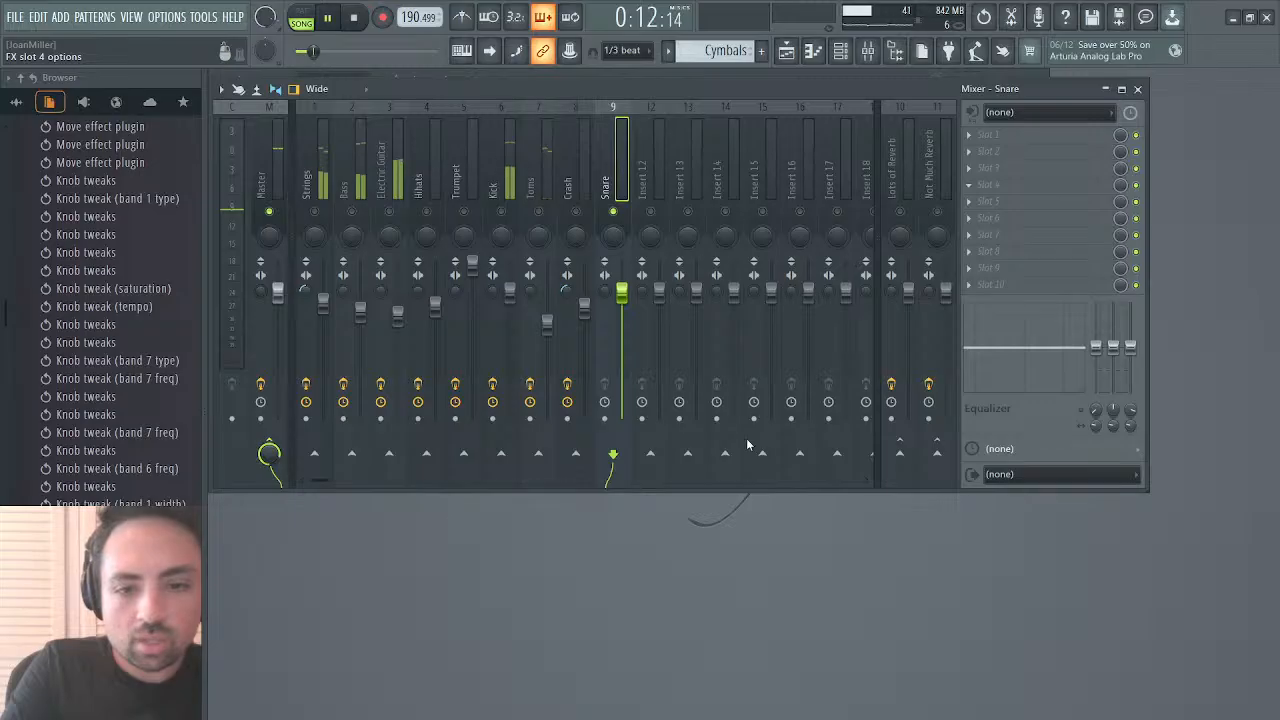
mouse_move(718, 429)
left_mouse_down()
mouse_move(714, 393)
mouse_move(714, 429)
left_mouse_up()
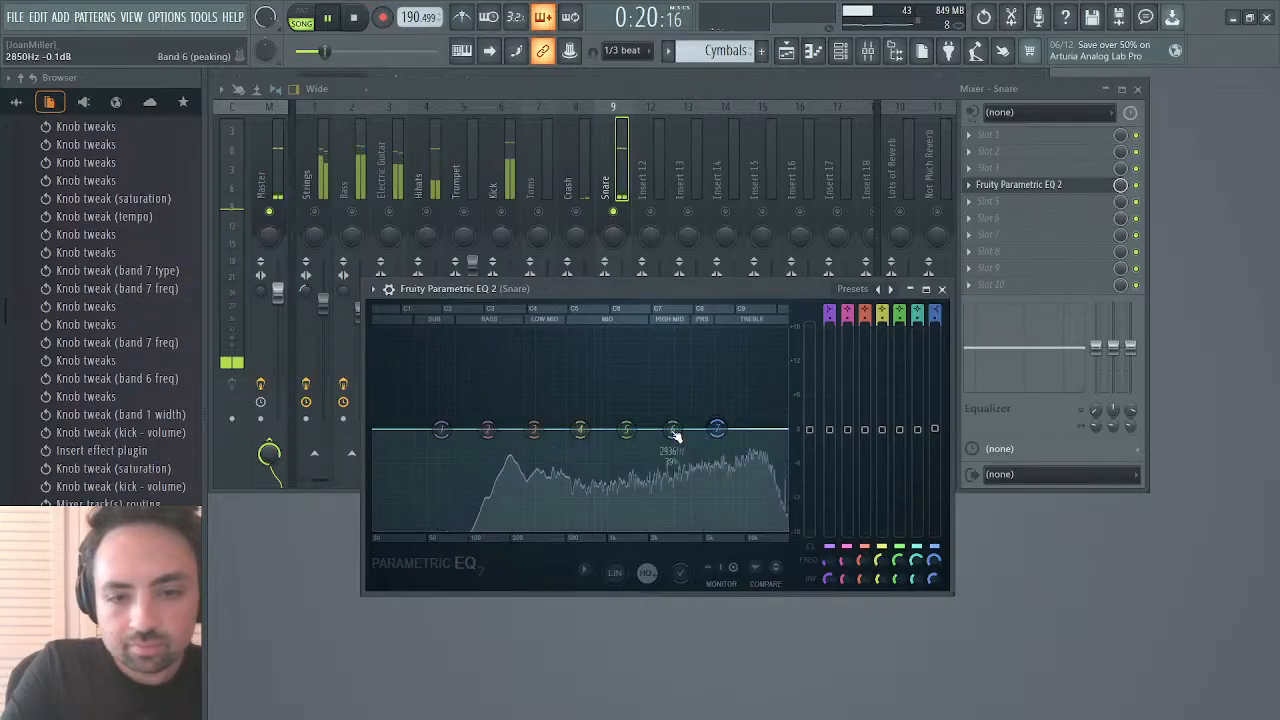
left_click_drag(626, 429, 678, 412)
scroll(614, 400, "up", 5)
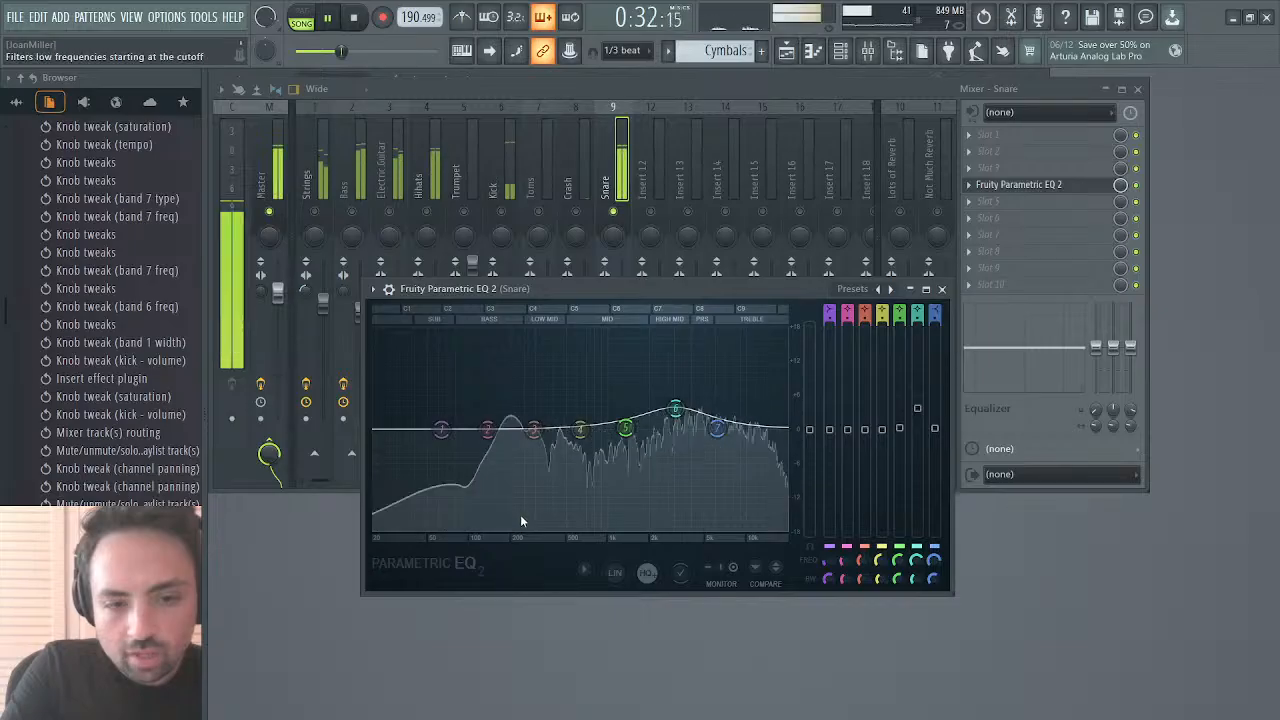
Step: Change band 1 of the Snare EQ to a steep high pass, raise its cutoff to band 2's position, and close the EQ
middle_click(436, 424)
scroll(436, 424, "down", 4)
left_click_drag(436, 424, 497, 433)
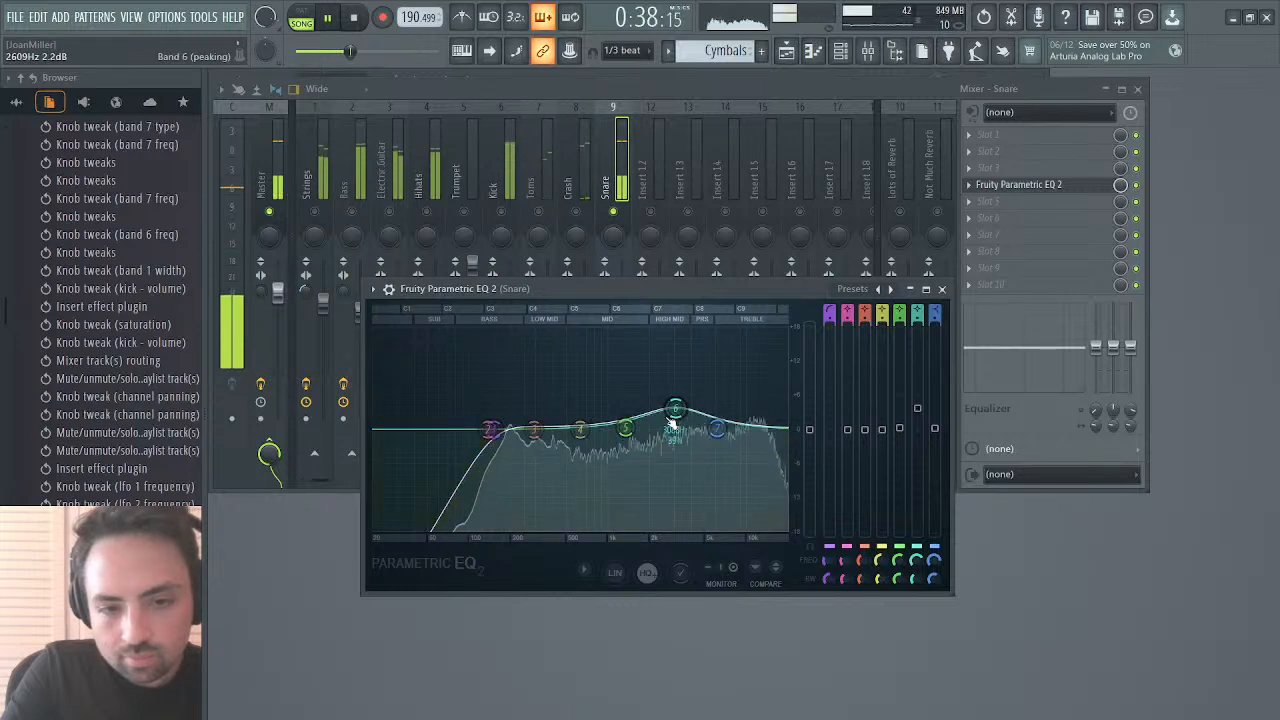
left_click(941, 289)
Step: Add Fruity Chorus to the Snare in slot 6 with LFO frequencies of about 0.22, 0.68 and 1.12 Hz, and reduce its mix level
key("space")
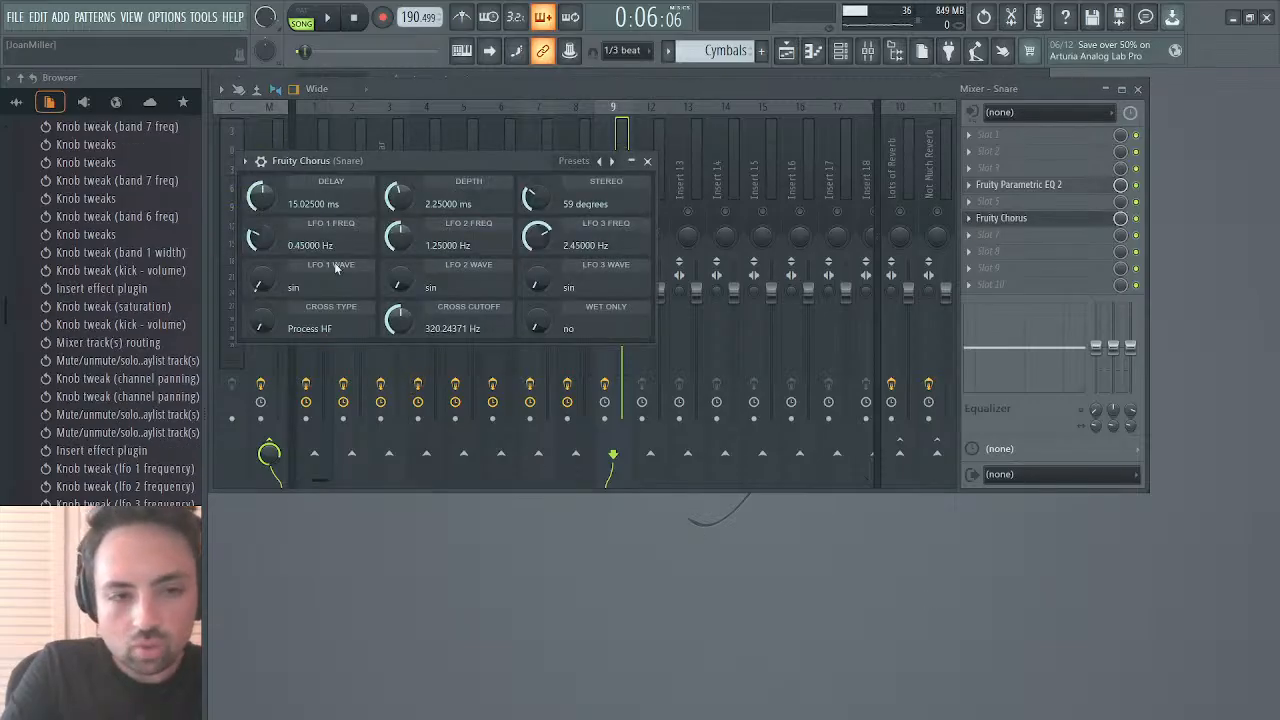
left_click_drag(272, 238, 272, 262)
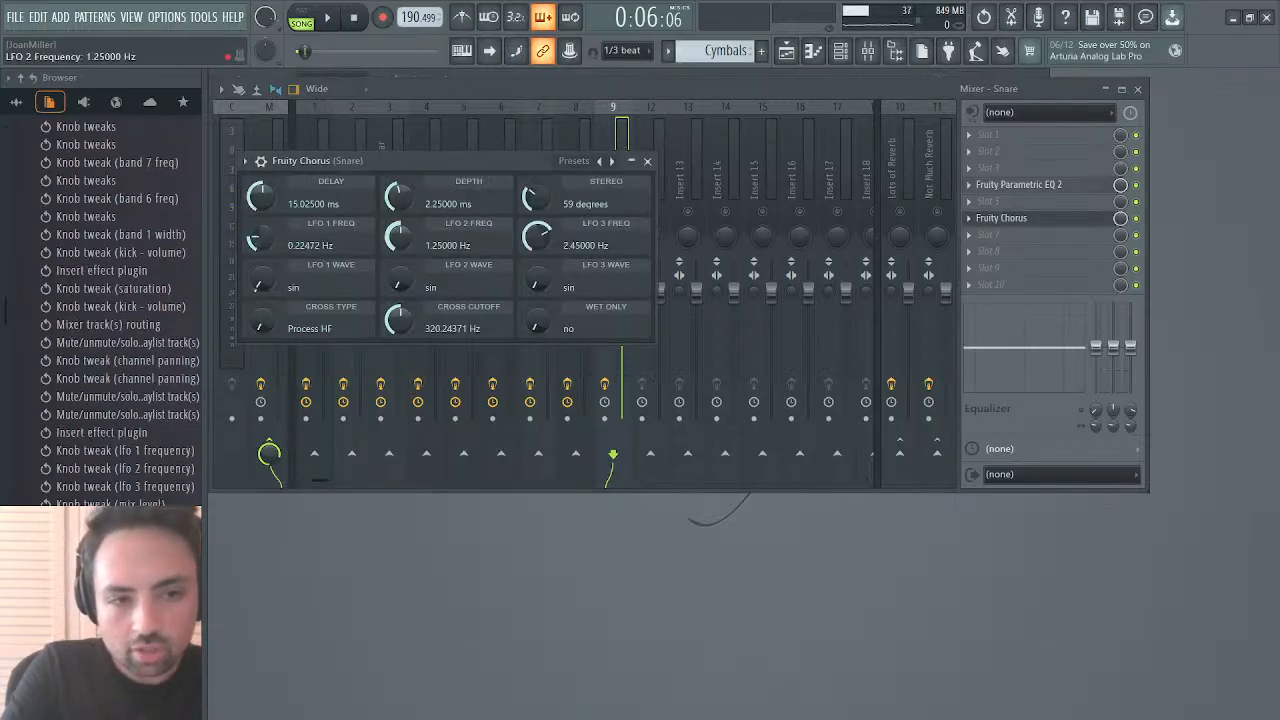
left_click_drag(398, 236, 425, 250)
left_click_drag(531, 245, 531, 268)
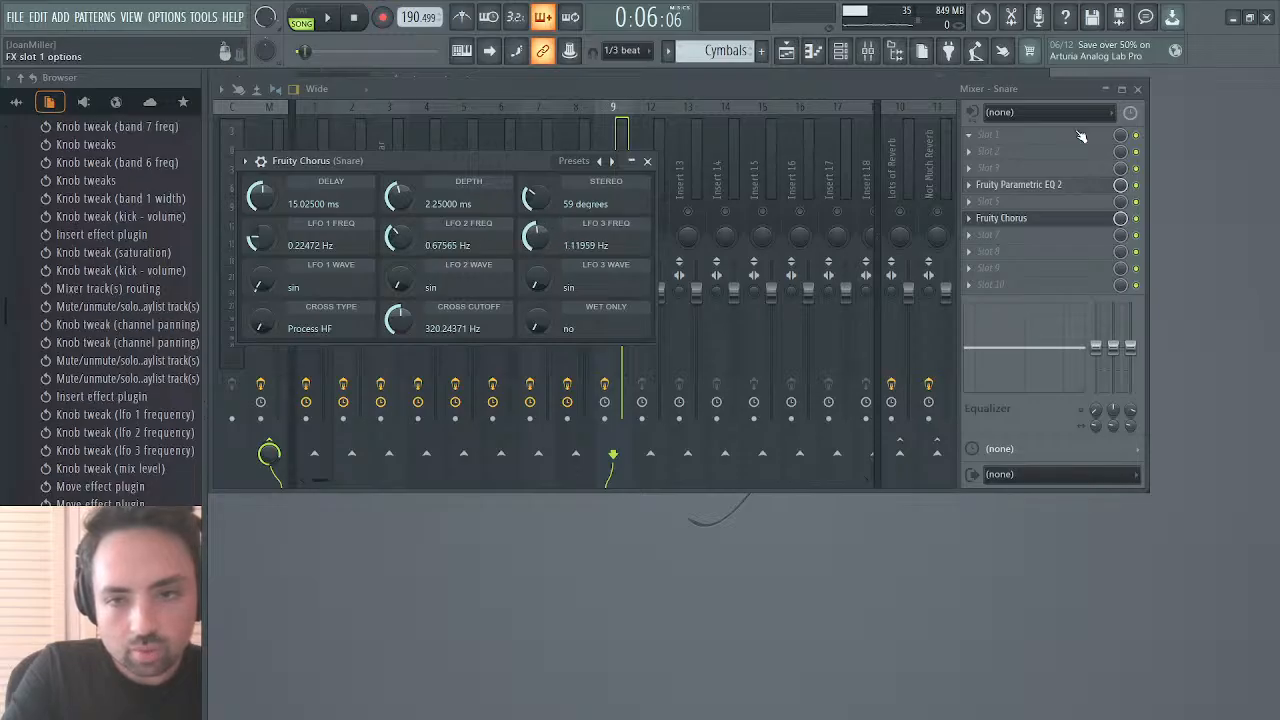
left_click_drag(1120, 218, 1120, 240)
key("space")
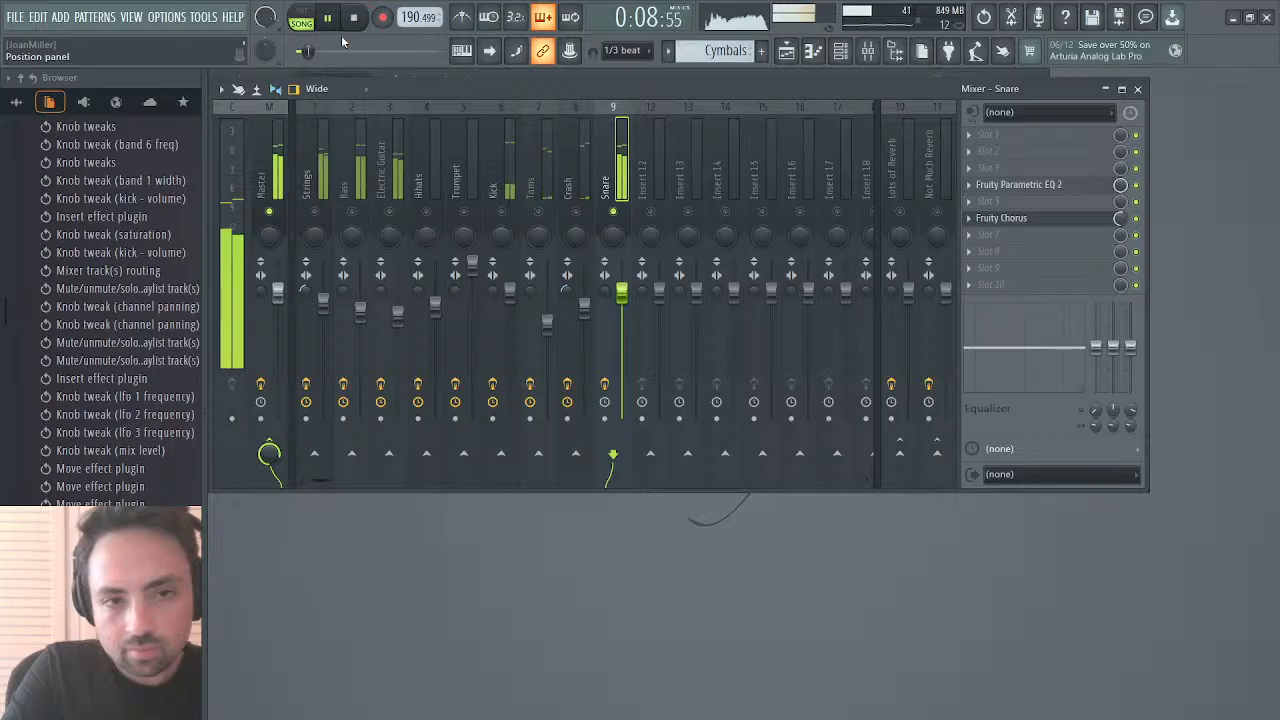
Step: Add Saturation Knob to the Snare in slot 8 with saturation at 1.5, and lower the Snare fader slightly below 100%
left_click_drag(621, 292, 621, 285)
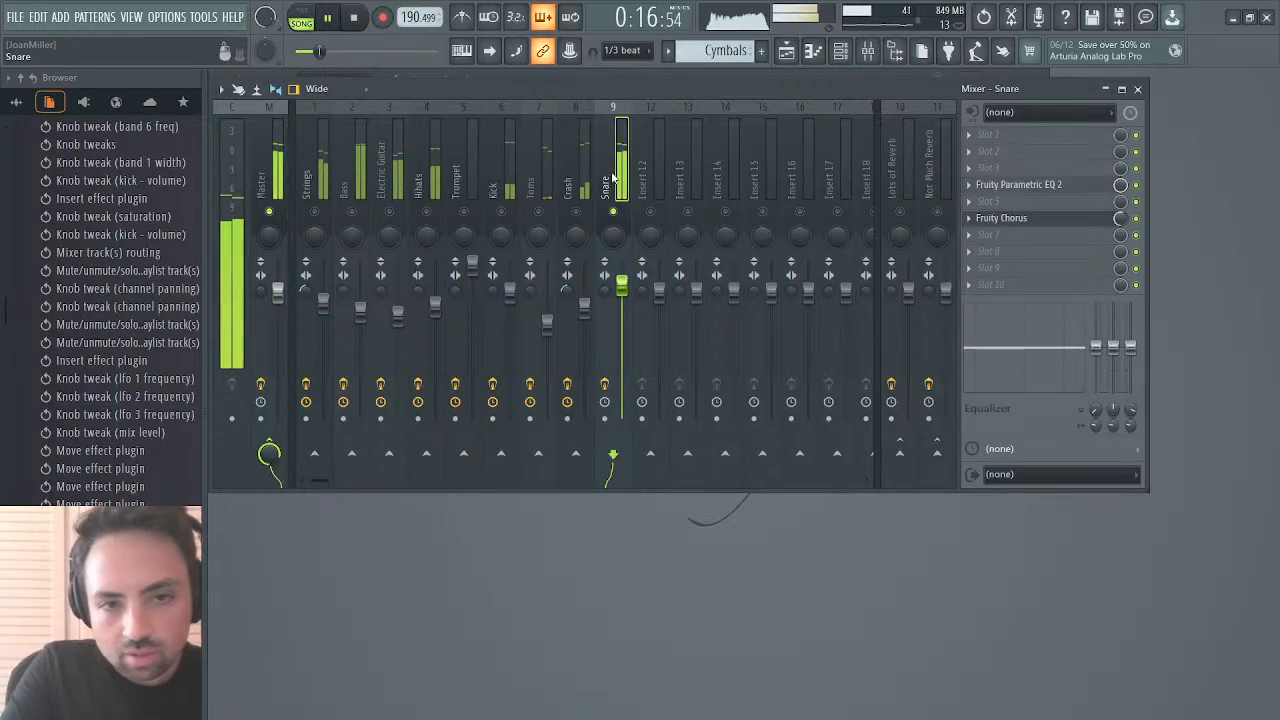
left_click(730, 194)
left_click_drag(482, 312, 481, 306)
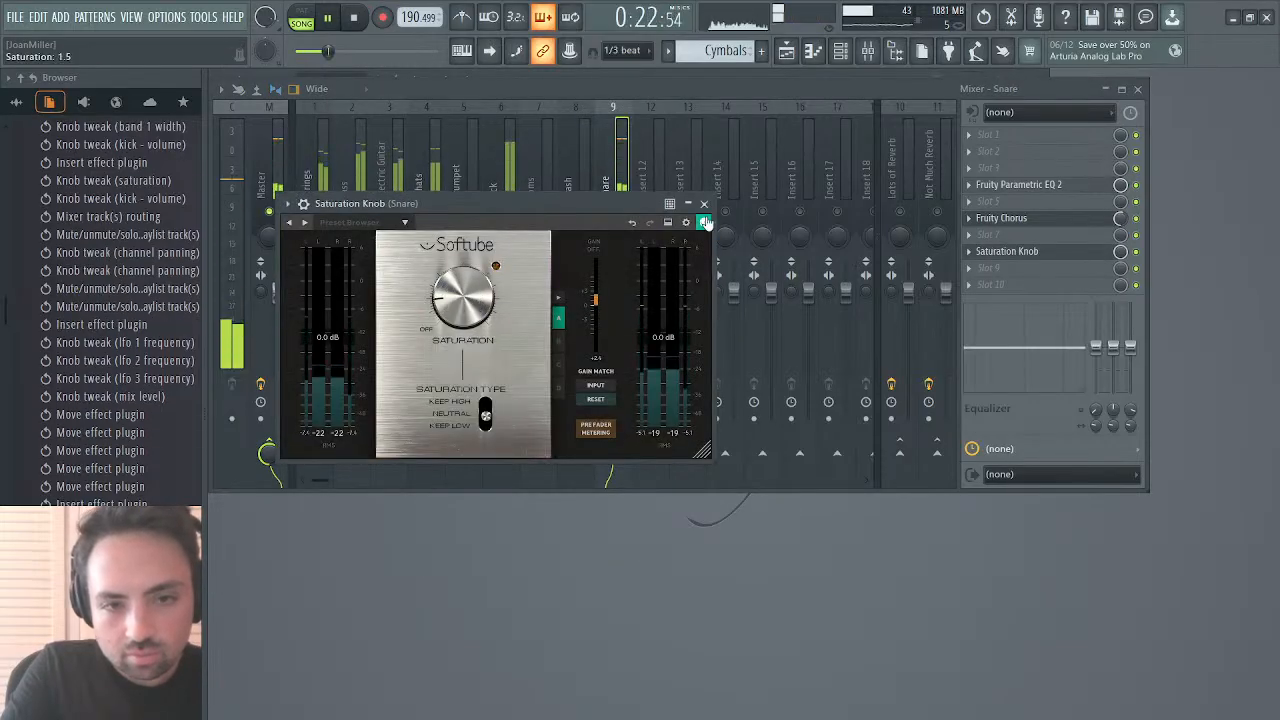
left_click(704, 203)
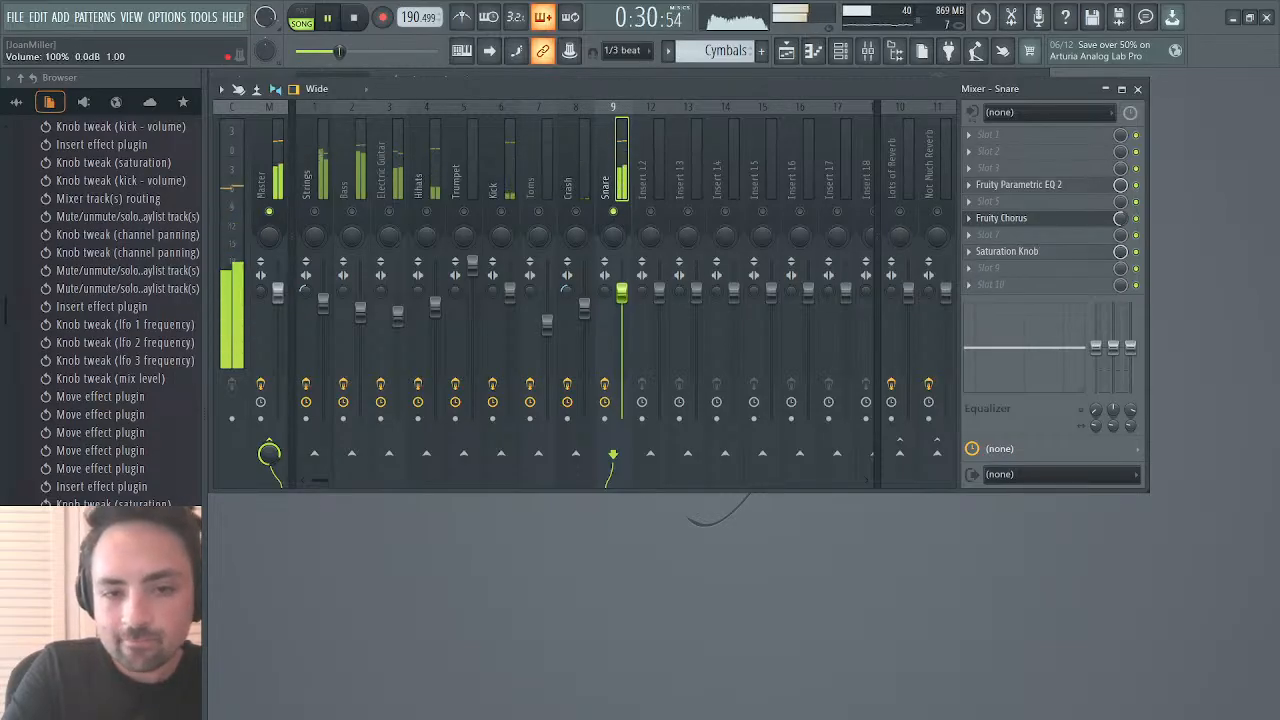
left_click_drag(622, 293, 622, 299)
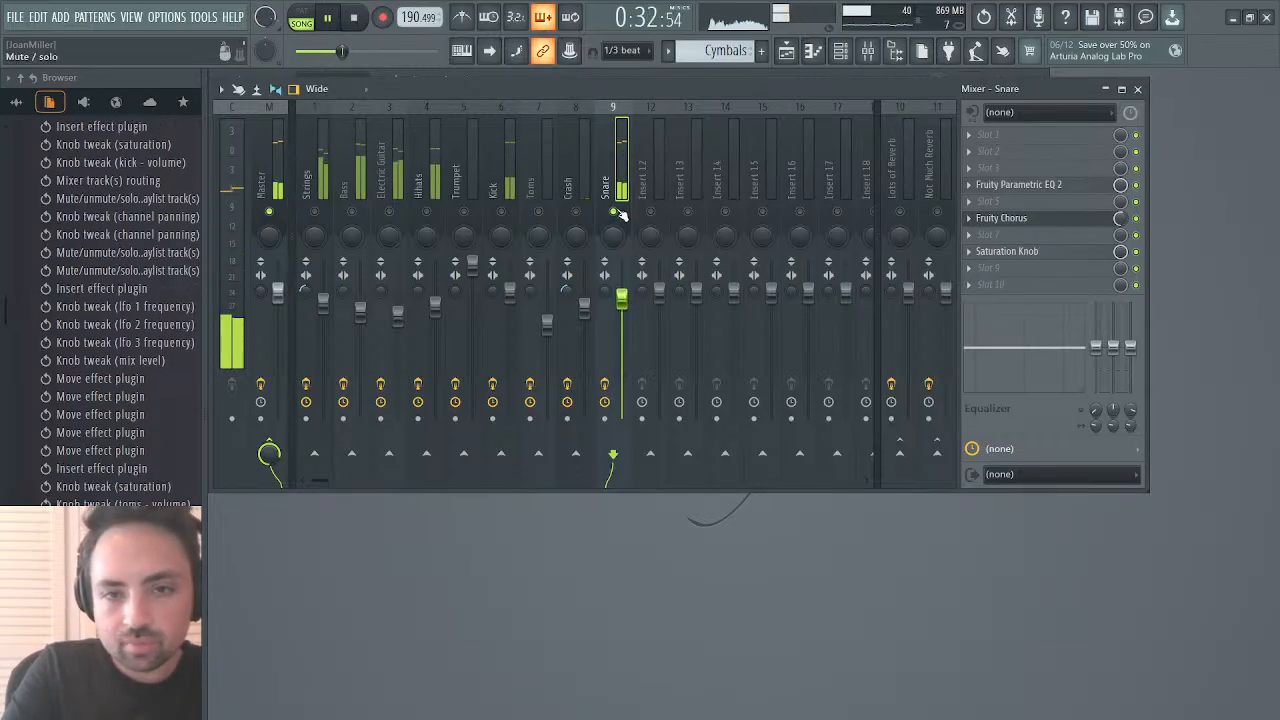
Step: Route the Snare track only to Lots of Reverb and audition it together with that send
left_click(919, 472)
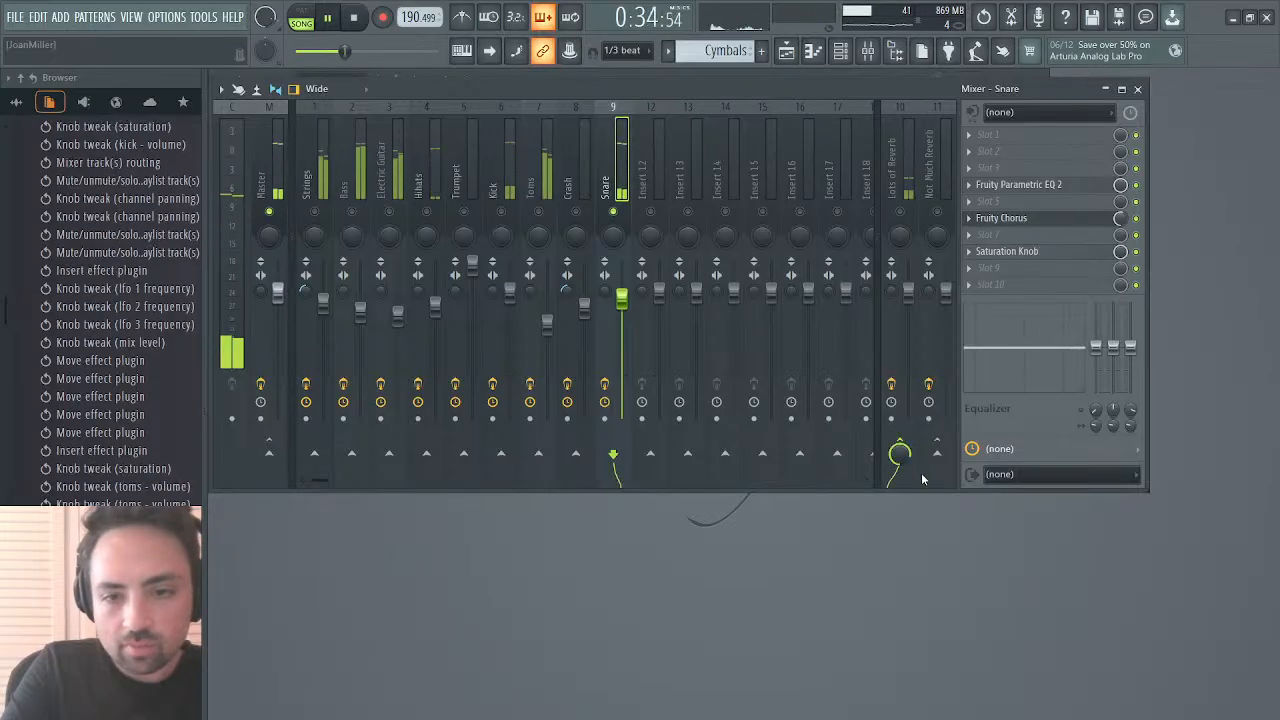
key("space")
key("space")
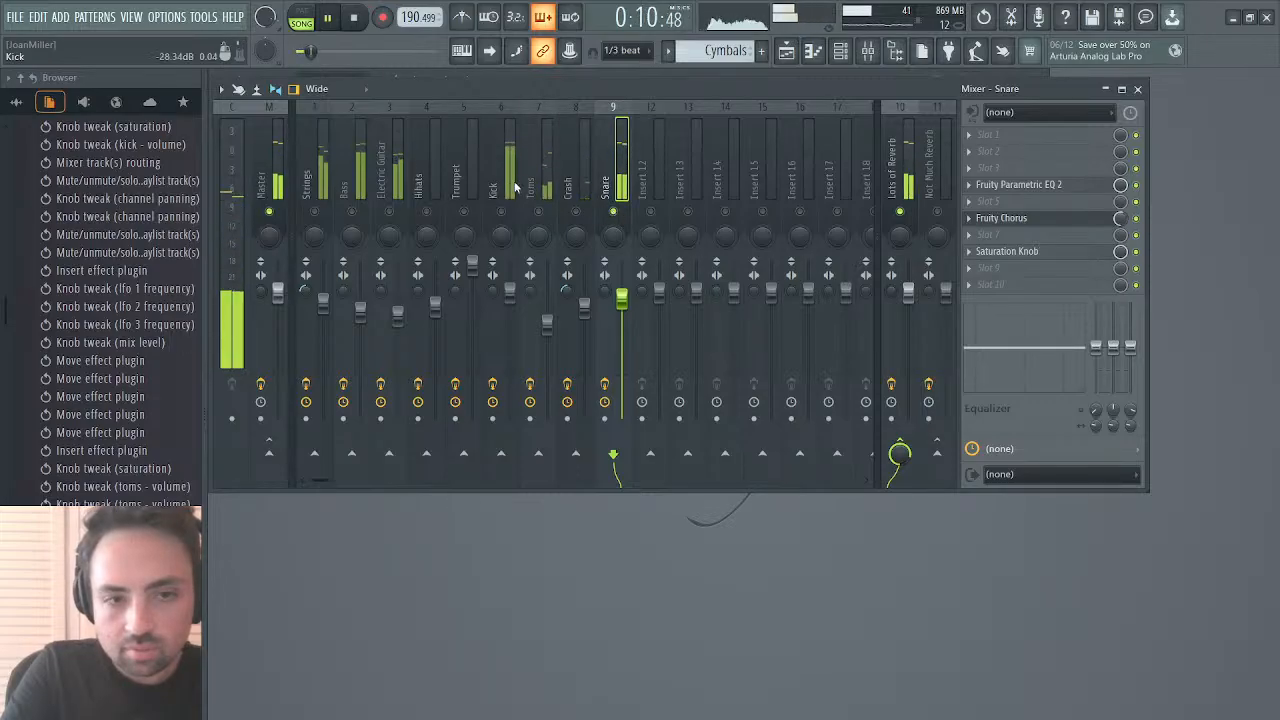
key("space")
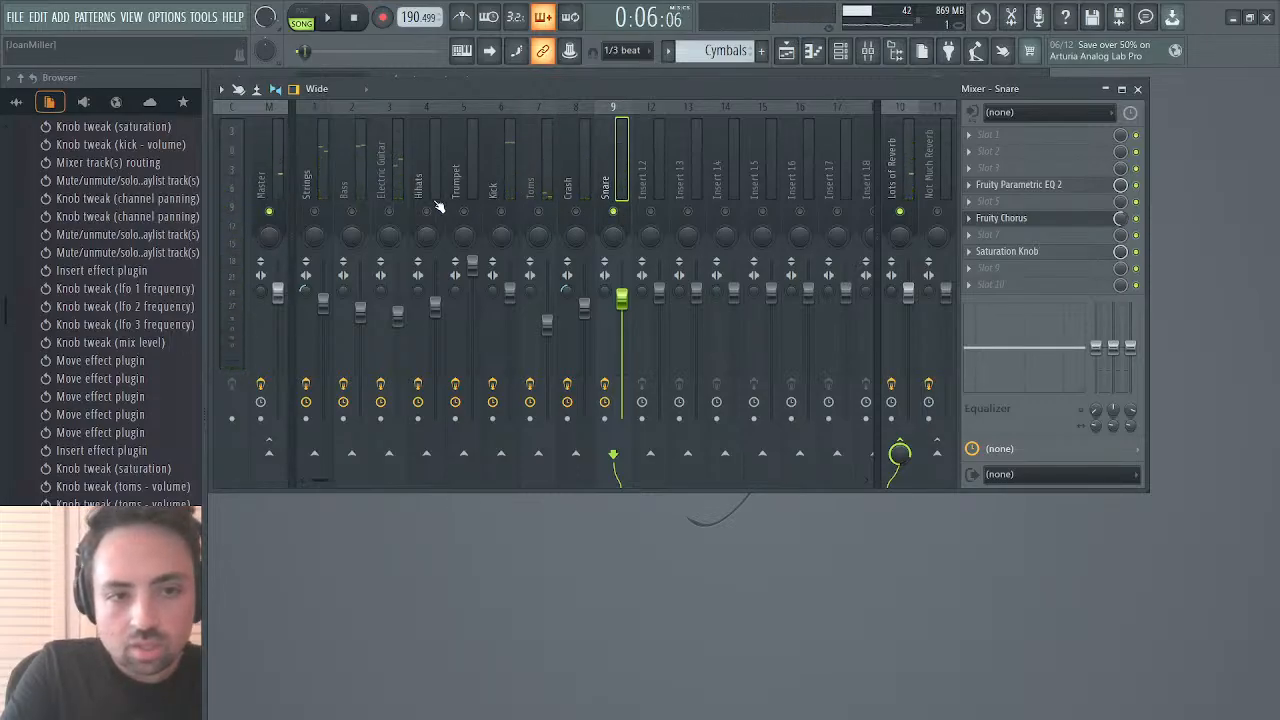
Step: Unsolo the Snare track and play the full mix from the start of the song
right_click(614, 212)
key("space")
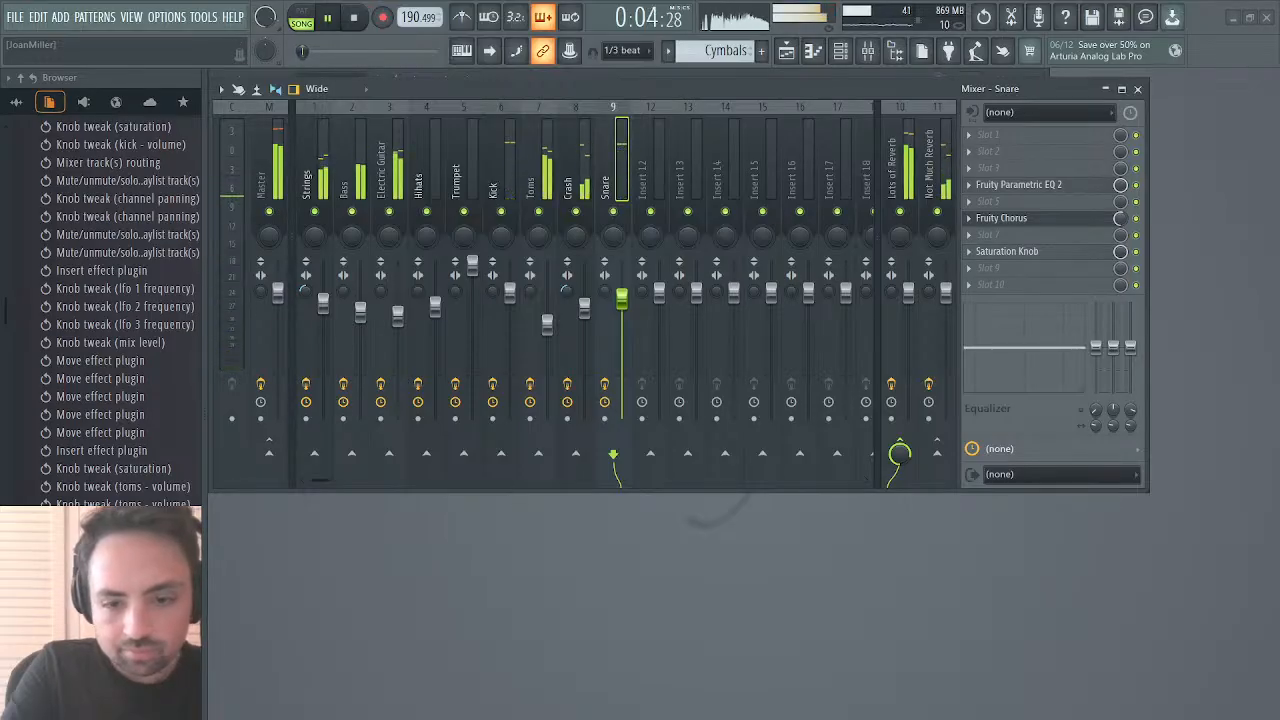
key("space")
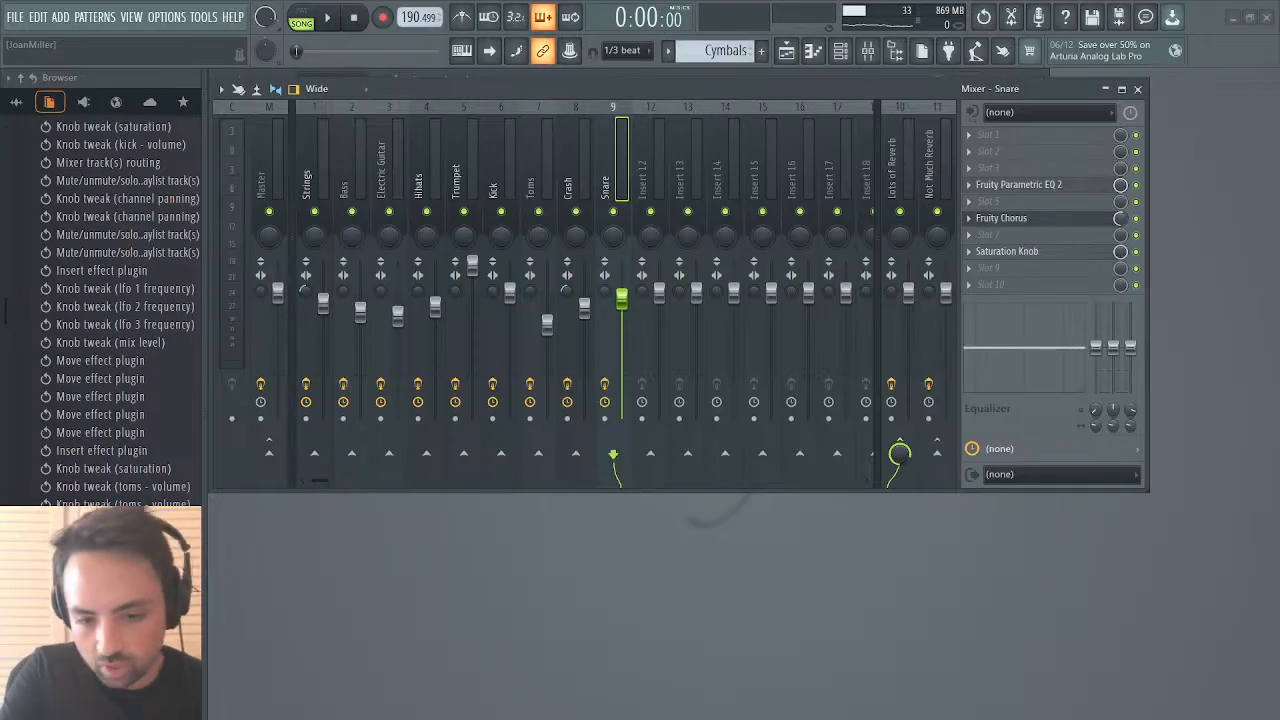
Step: Route the Bass track only to Lots of Reverb
left_click(424, 177)
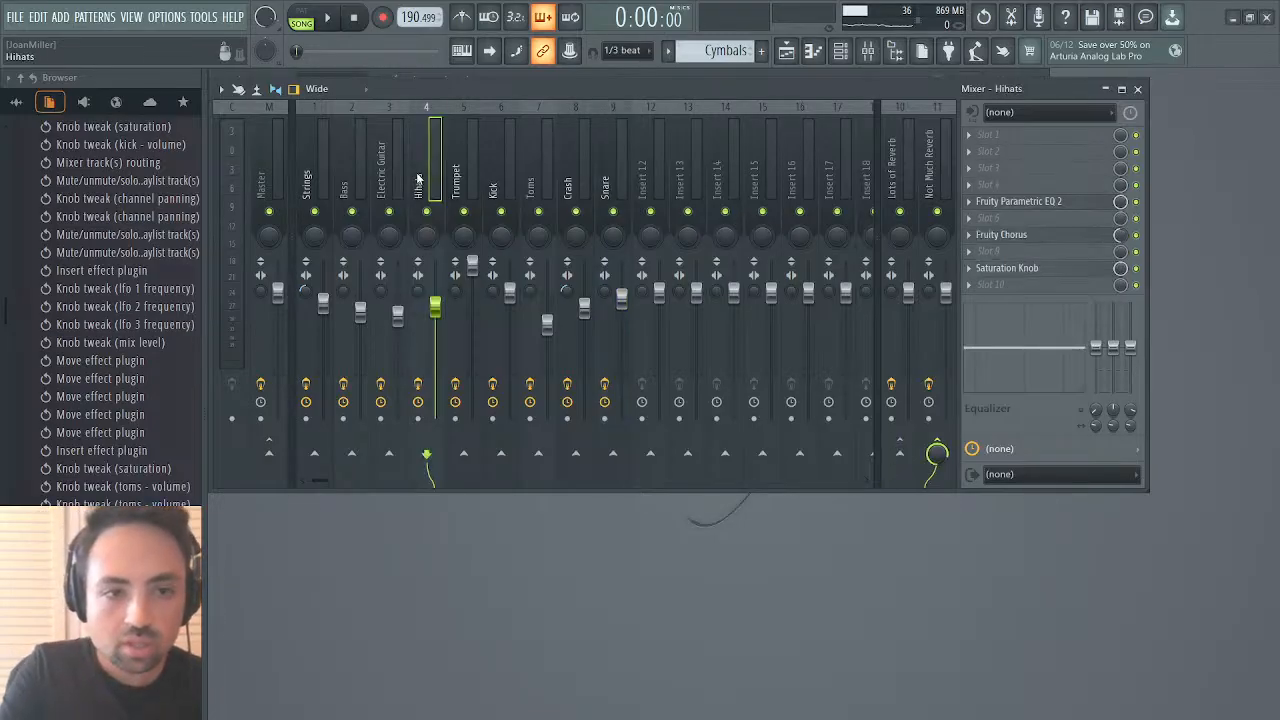
left_click(345, 182)
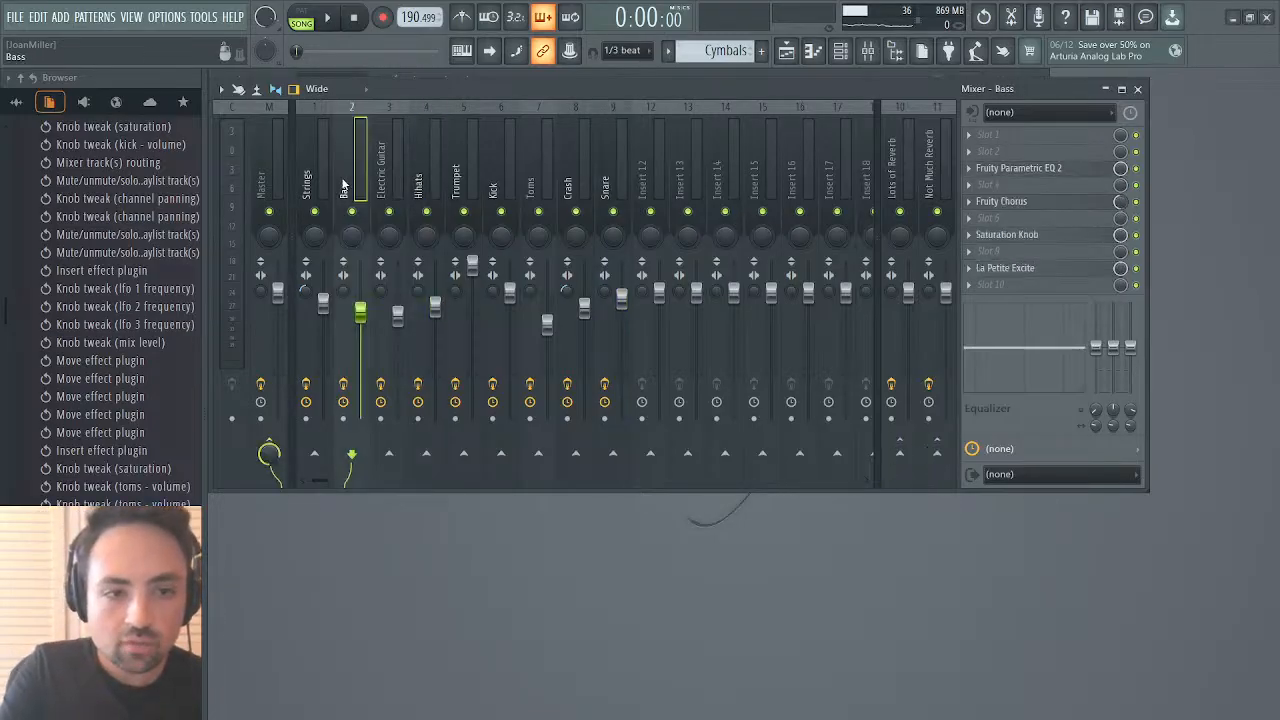
left_click(908, 456, "shift")
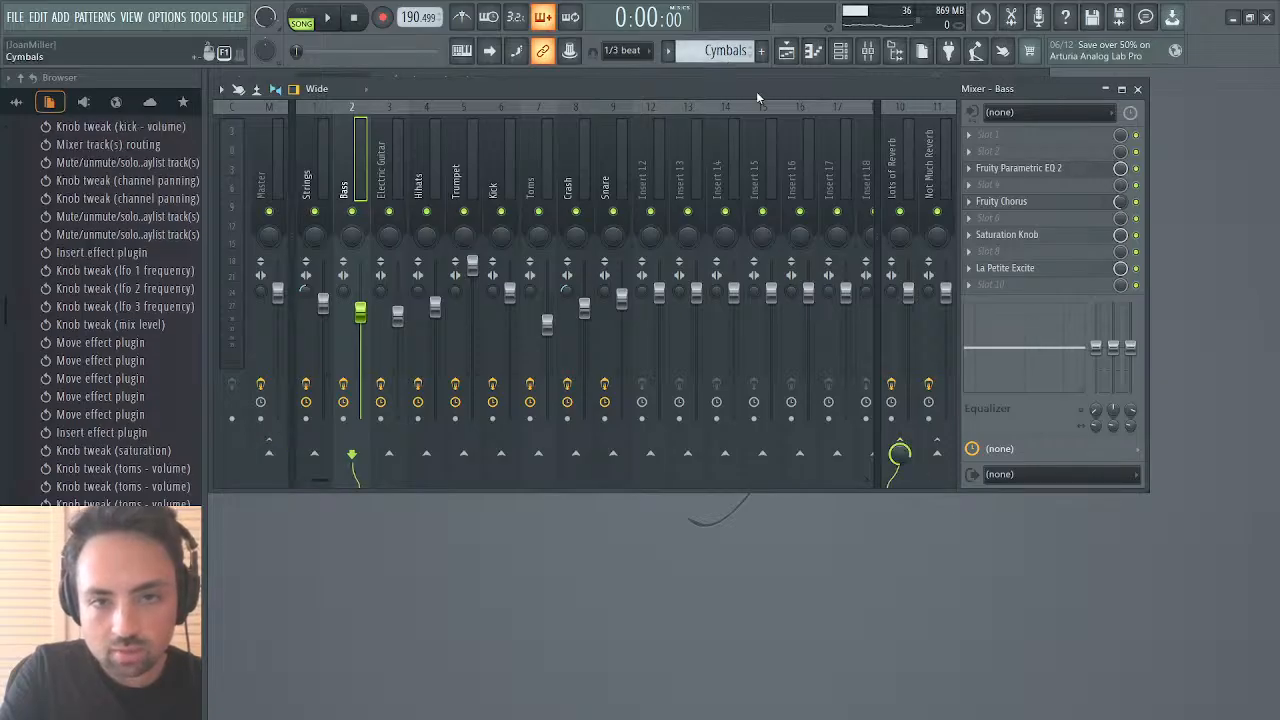
Step: Play the Bass pattern in pattern mode and examine its Kontakt notes in the piano roll, playing from about bar 14
left_click(325, 15)
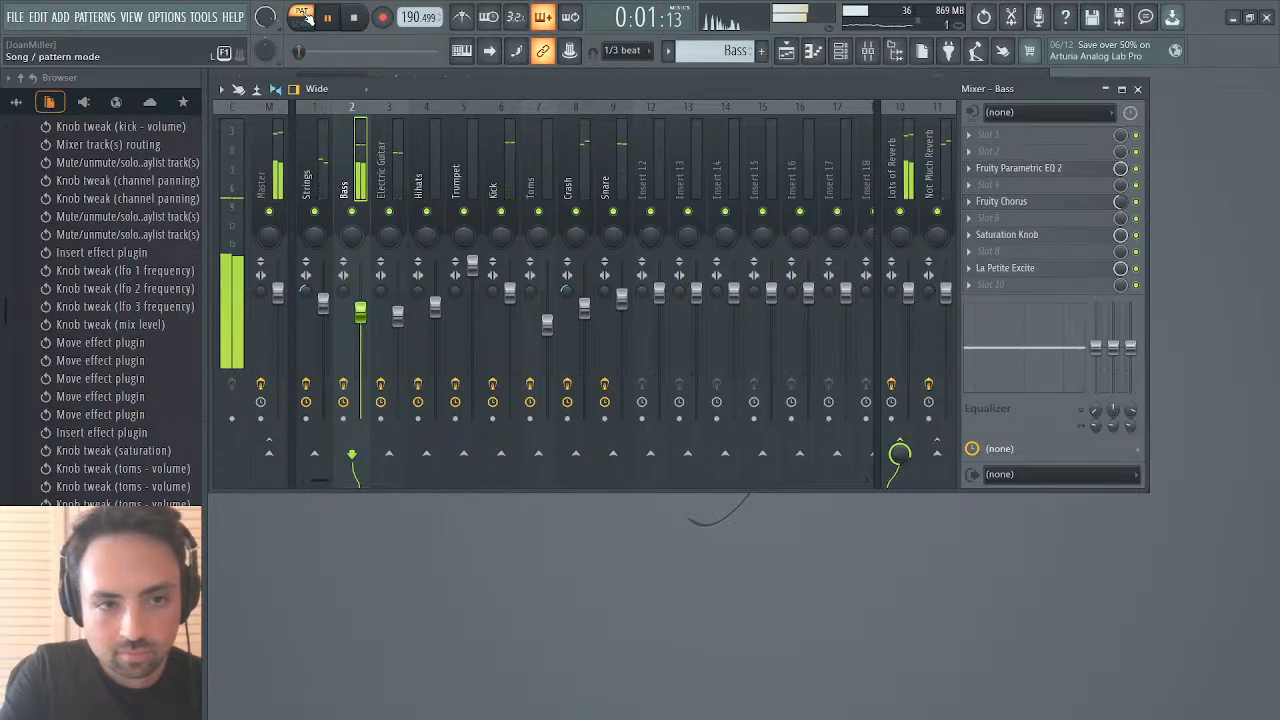
left_click(1137, 89)
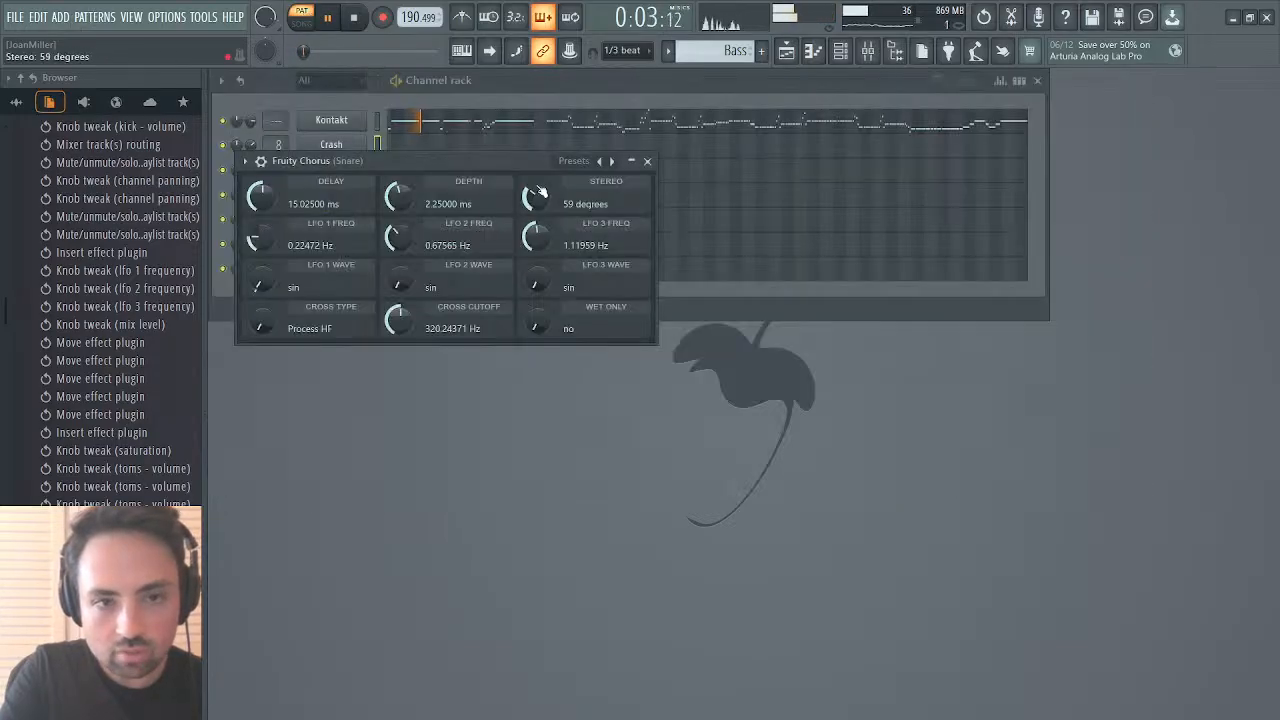
left_click(567, 118)
left_click_drag(380, 199, 495, 200)
scroll(674, 314, "up", 4)
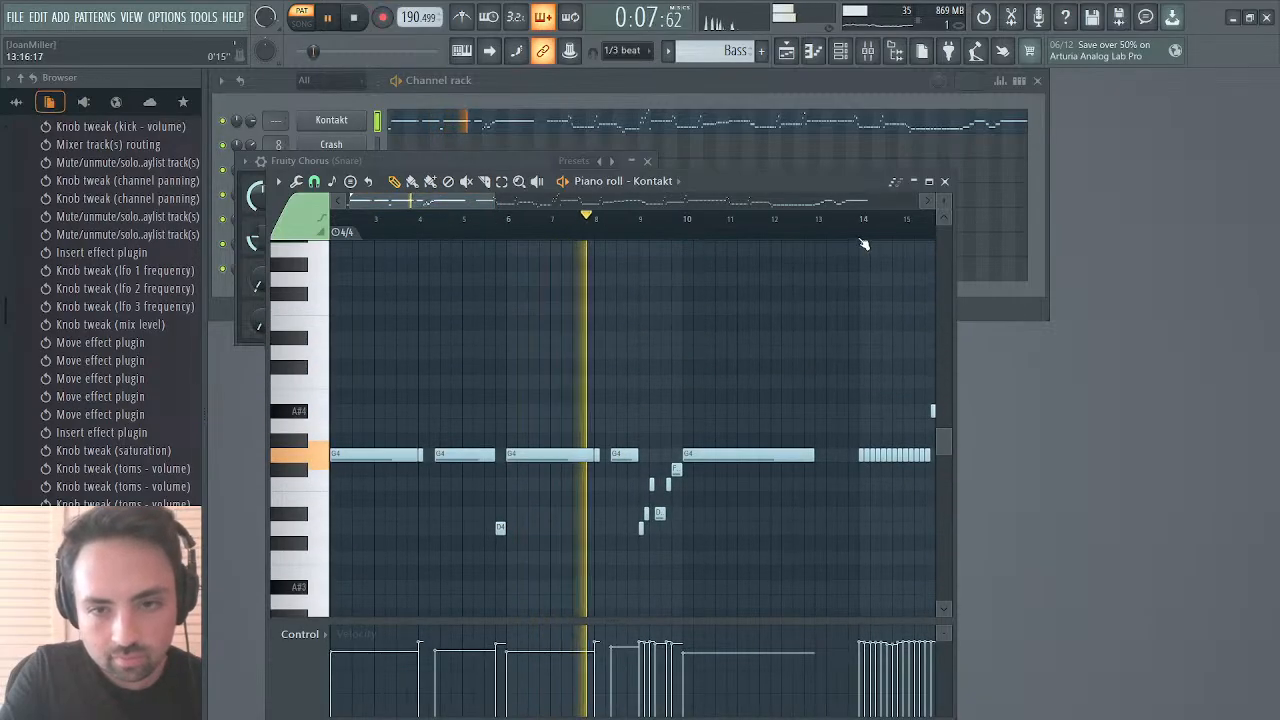
left_click(859, 238)
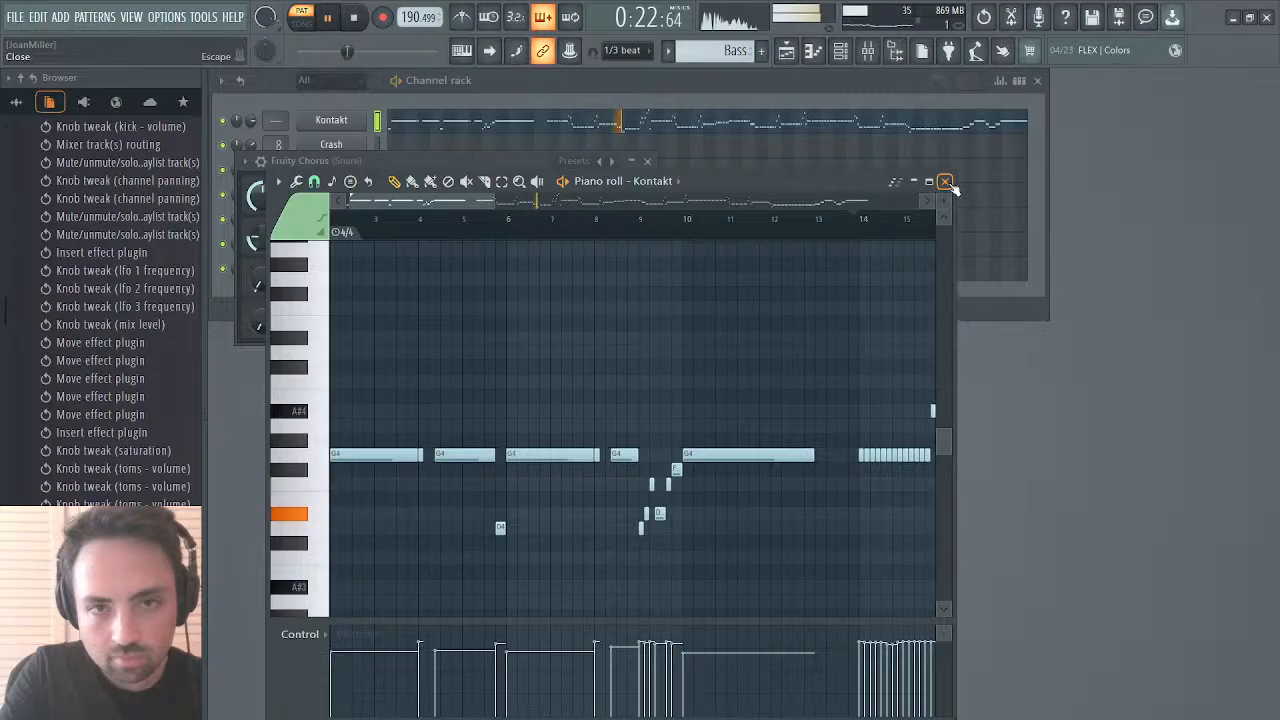
Step: Route the Snare mixer track to the Master instead of Lots of Reverb while playing the arrangement in song mode
key("space")
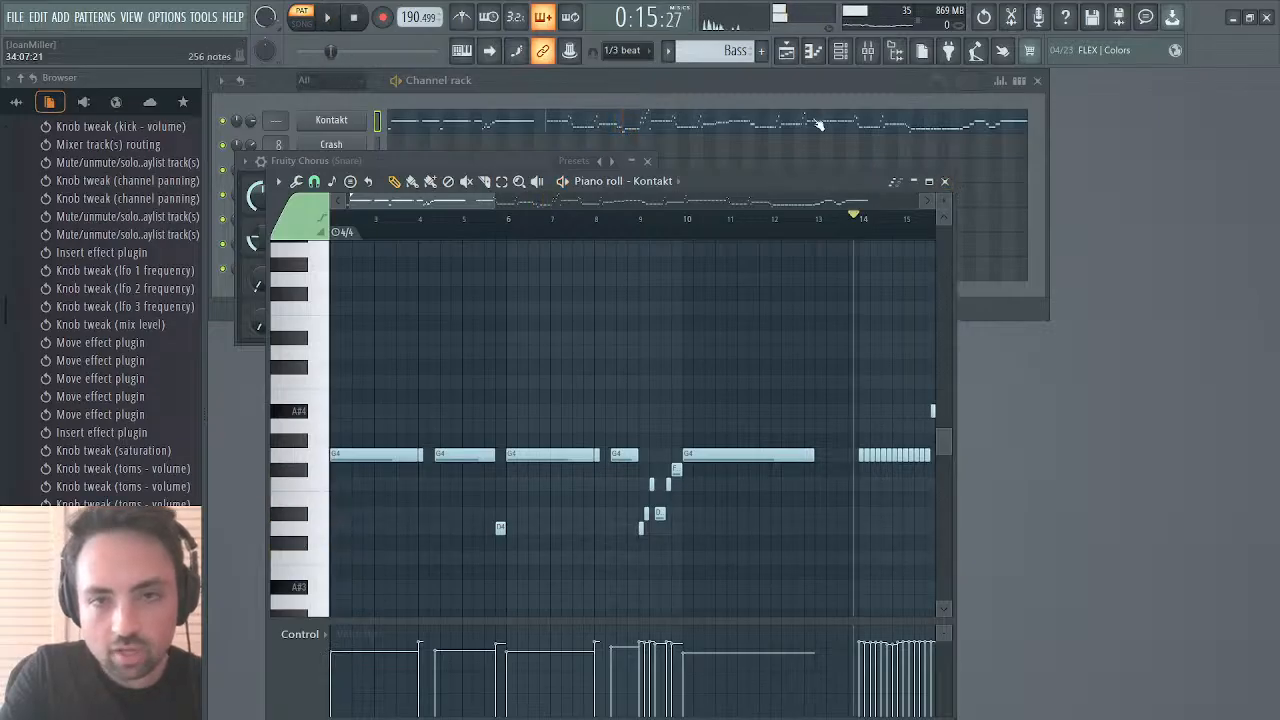
left_click(868, 51)
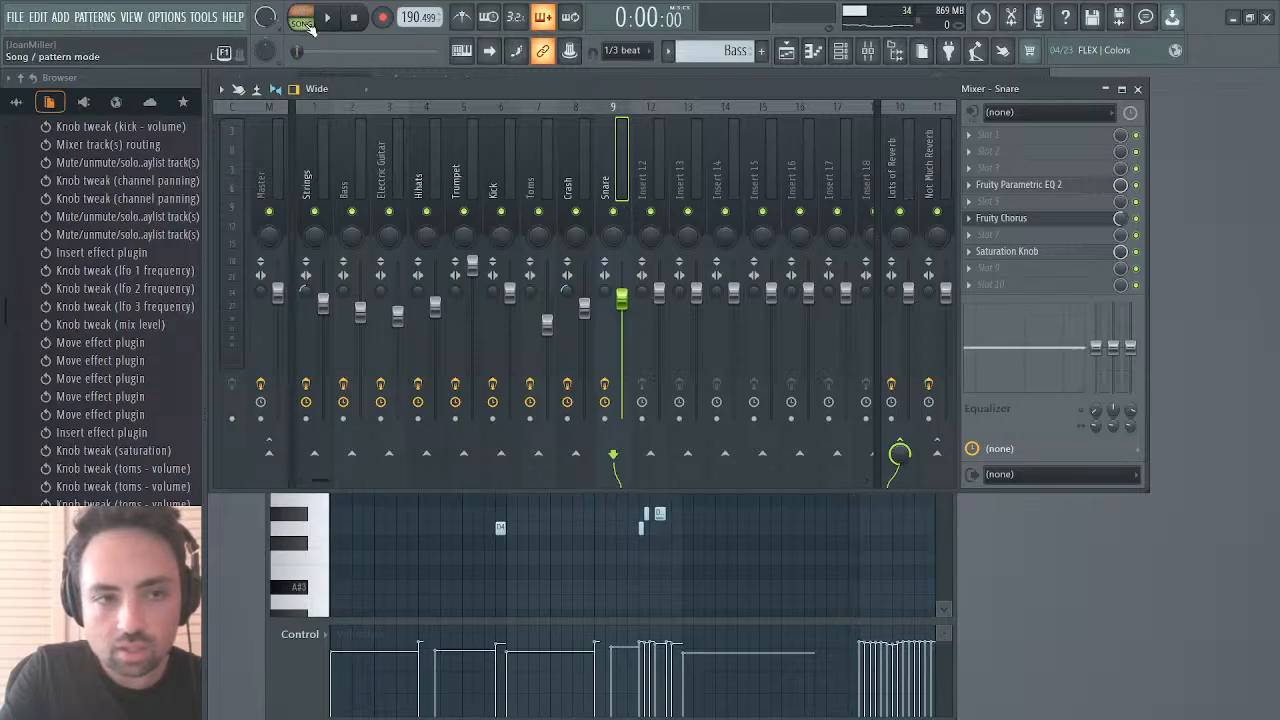
left_click(301, 24)
left_click(327, 18)
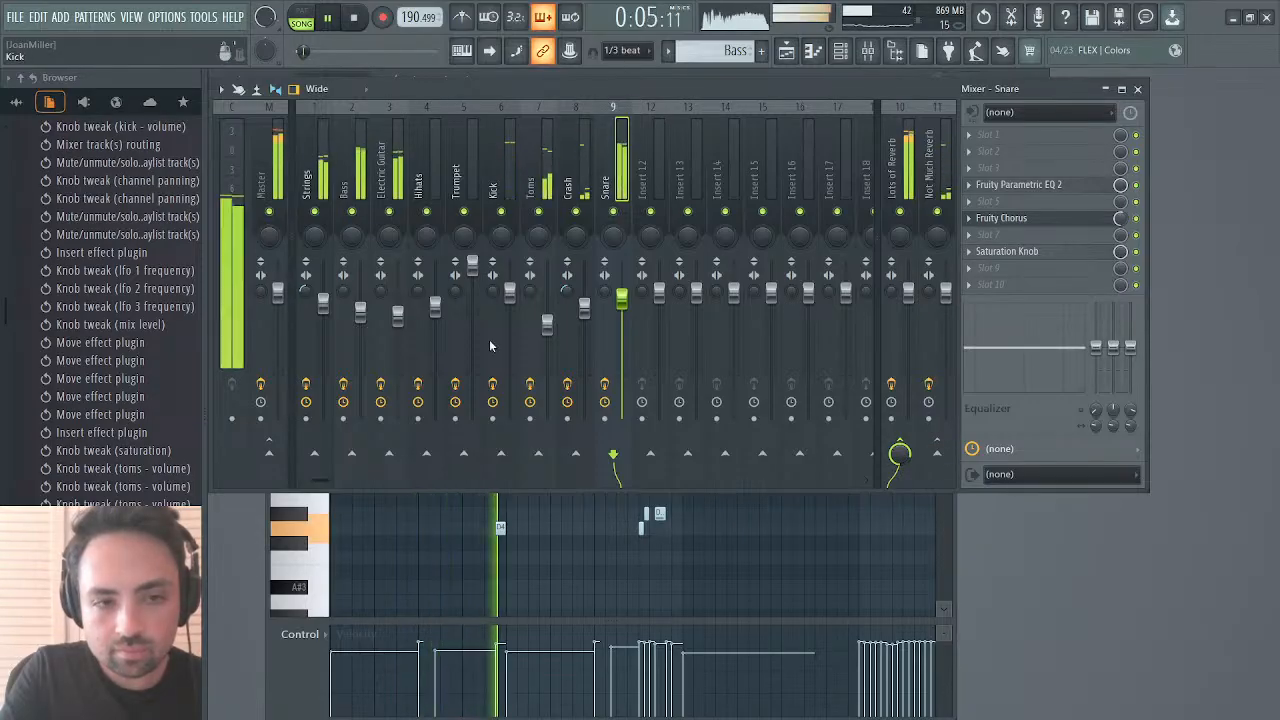
left_click(270, 453)
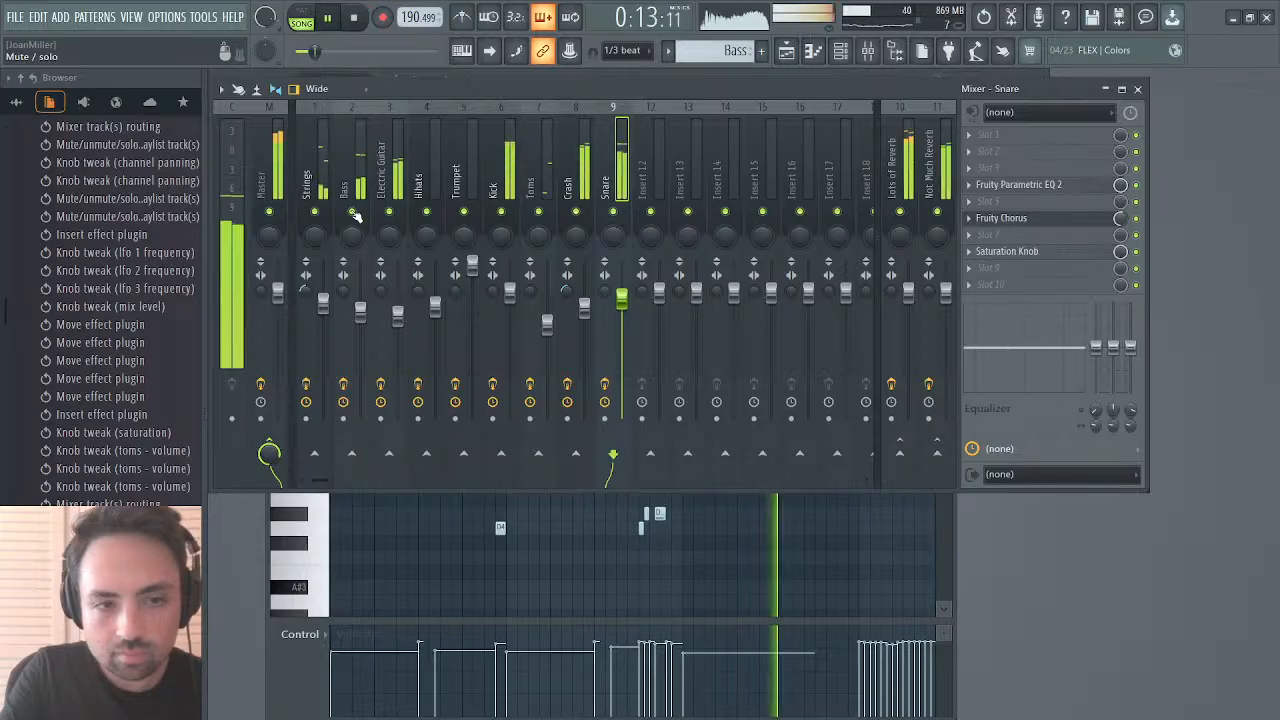
key("space")
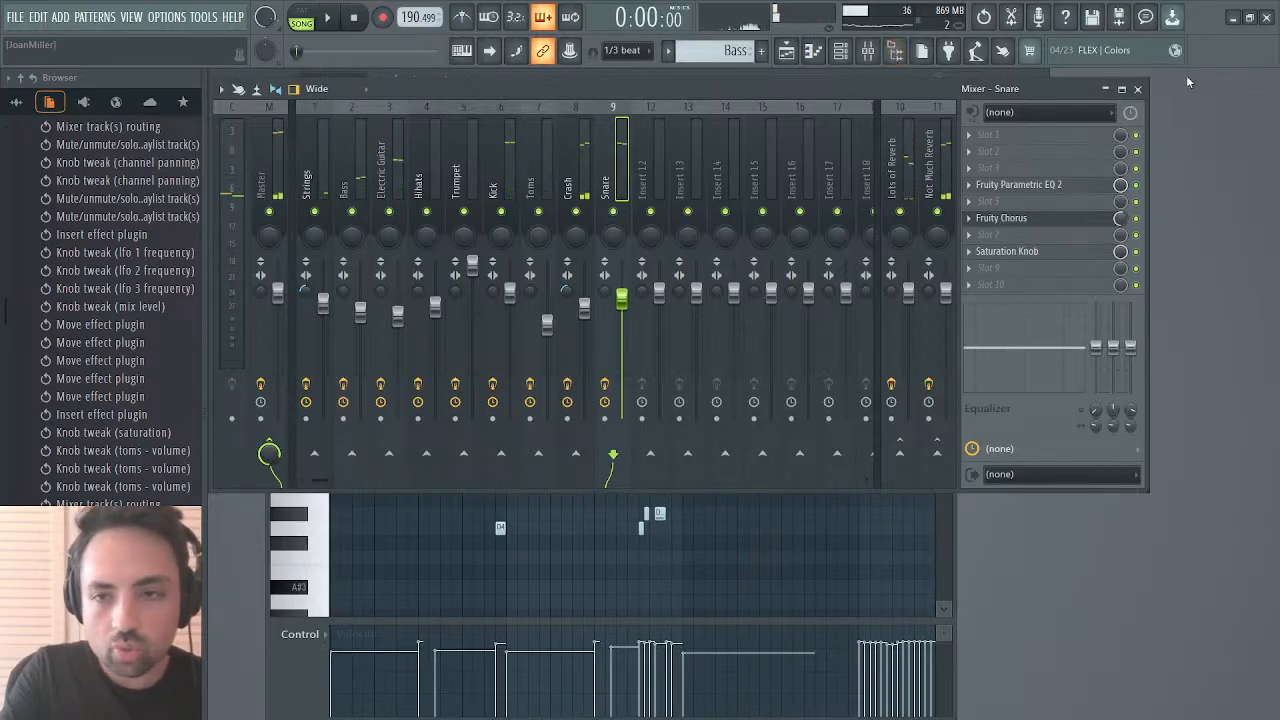
Step: Examine the Kontakt bass notes in the piano roll while playing the song, and close the piano roll and Fruity Chorus windows
left_click(1138, 89)
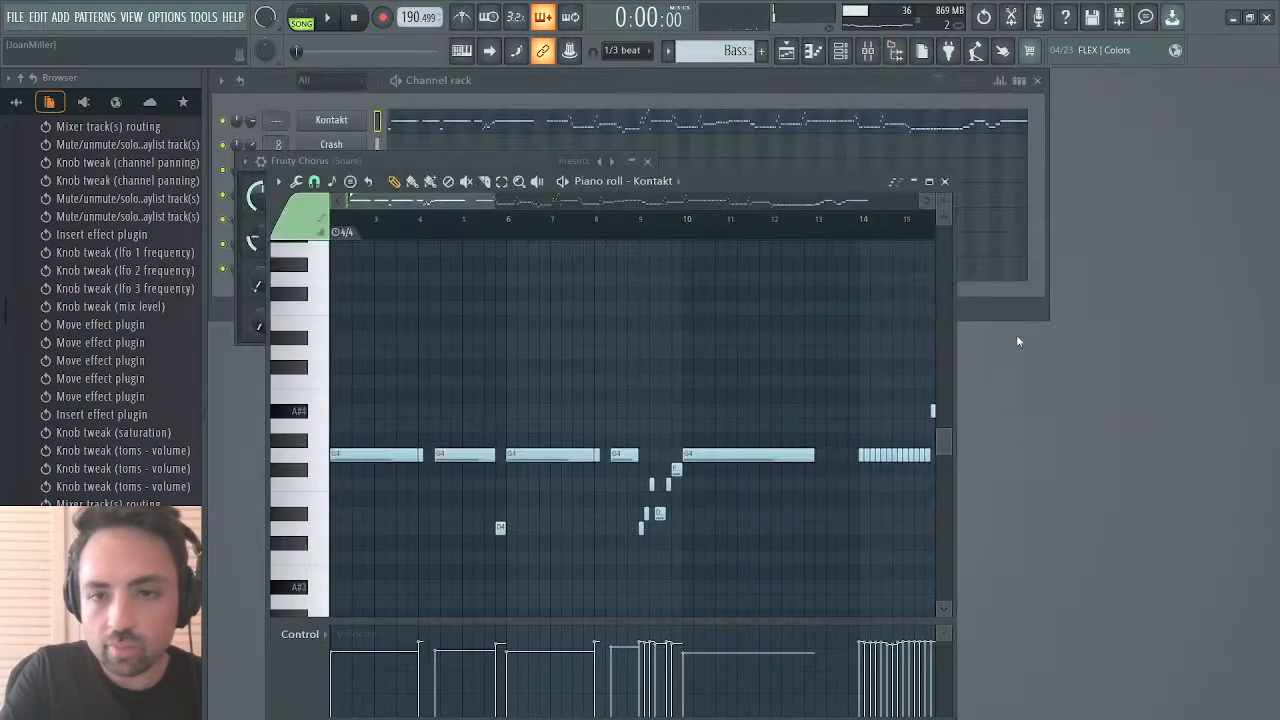
left_click(945, 182)
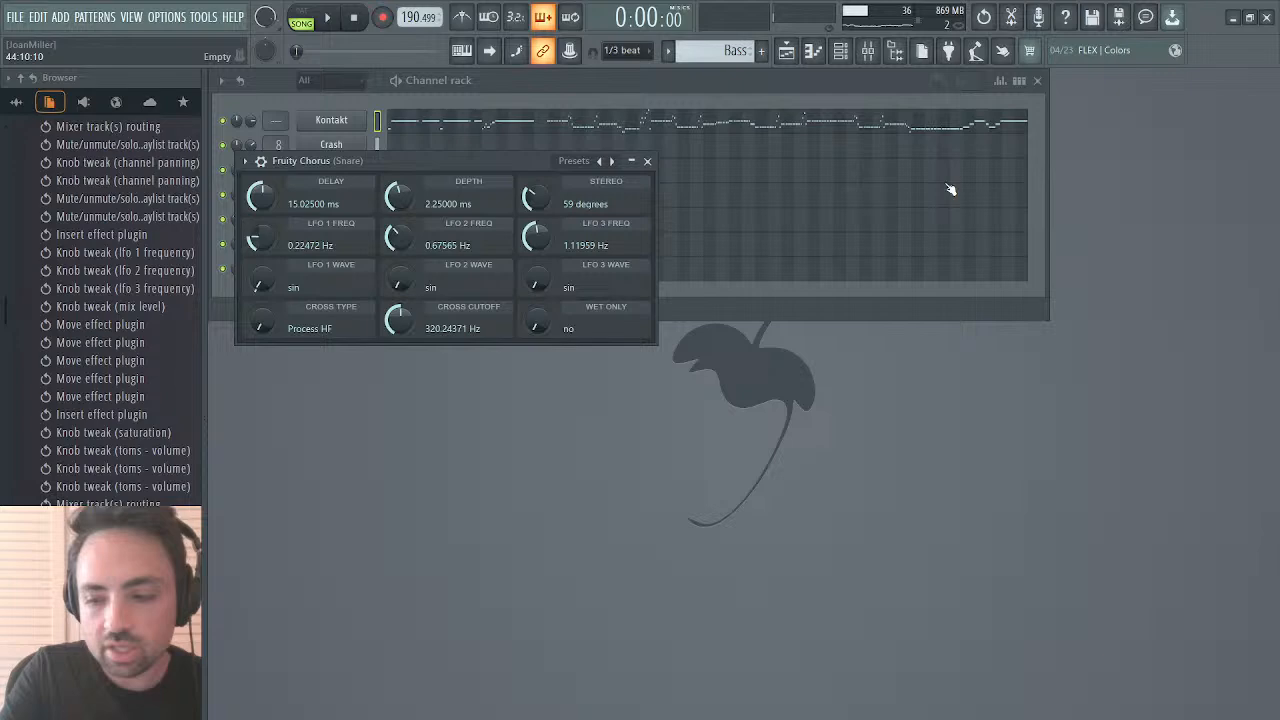
left_click(748, 122)
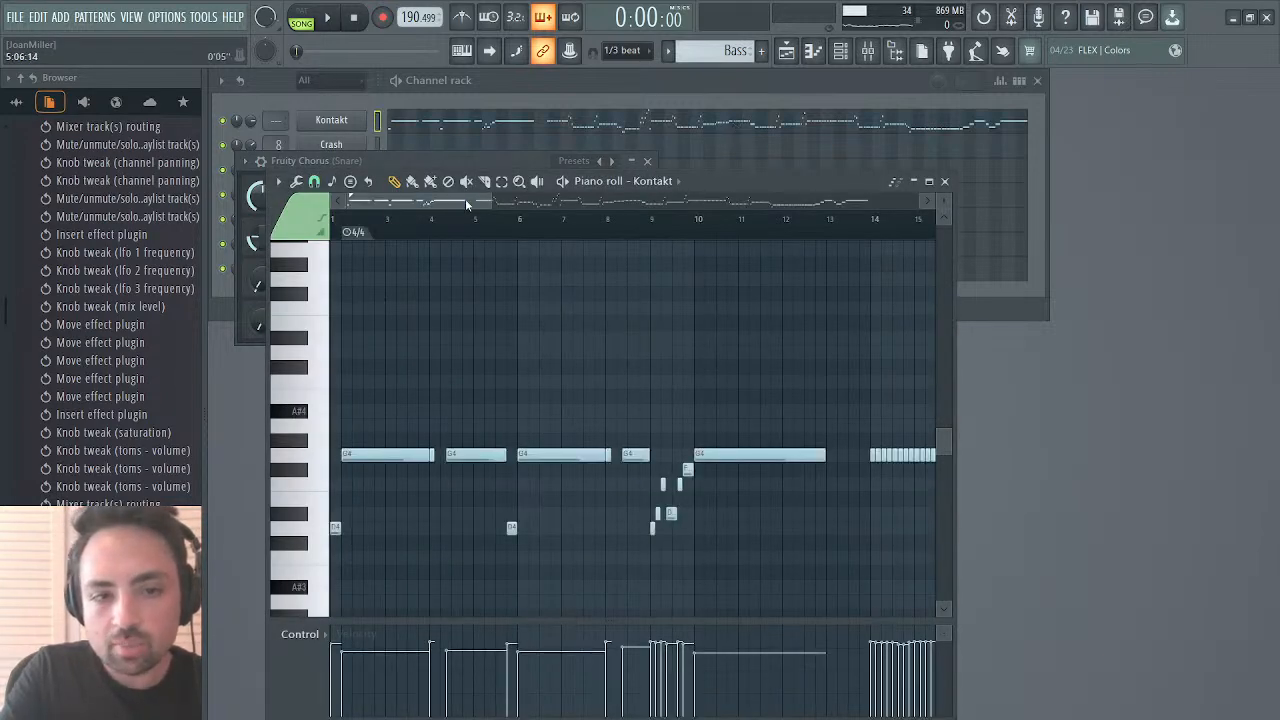
left_click_drag(465, 198, 589, 183)
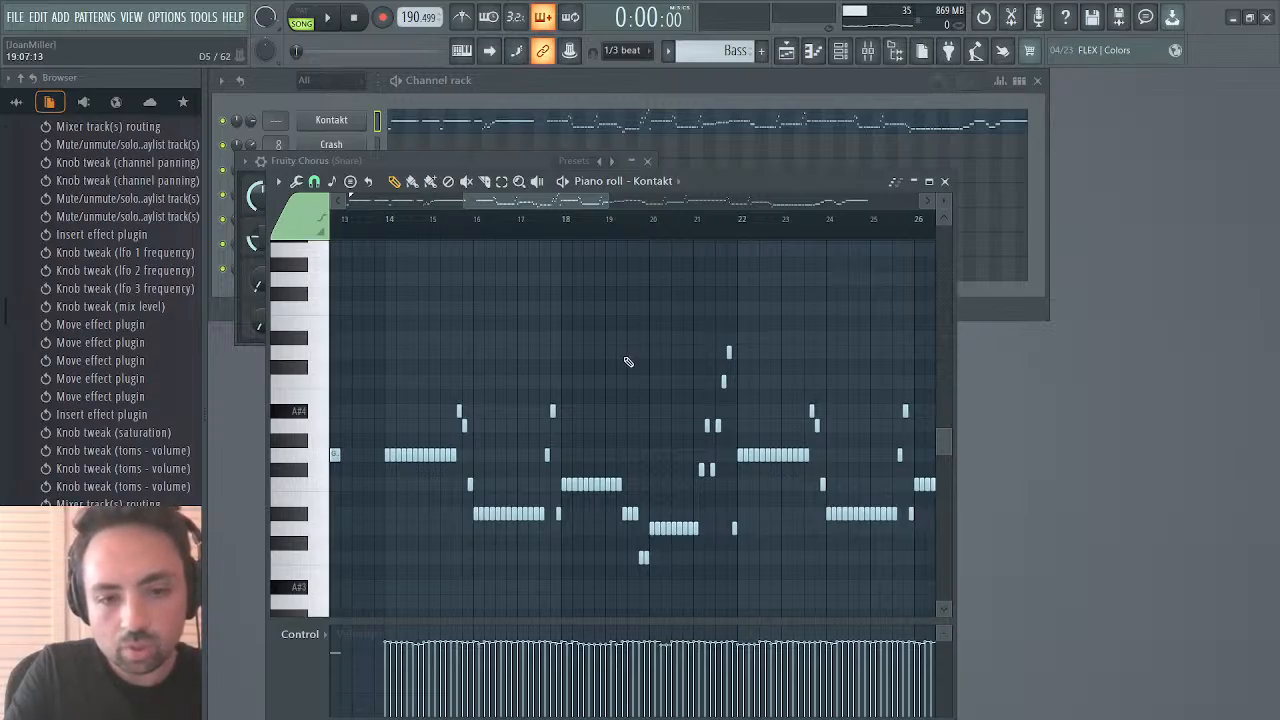
key("space")
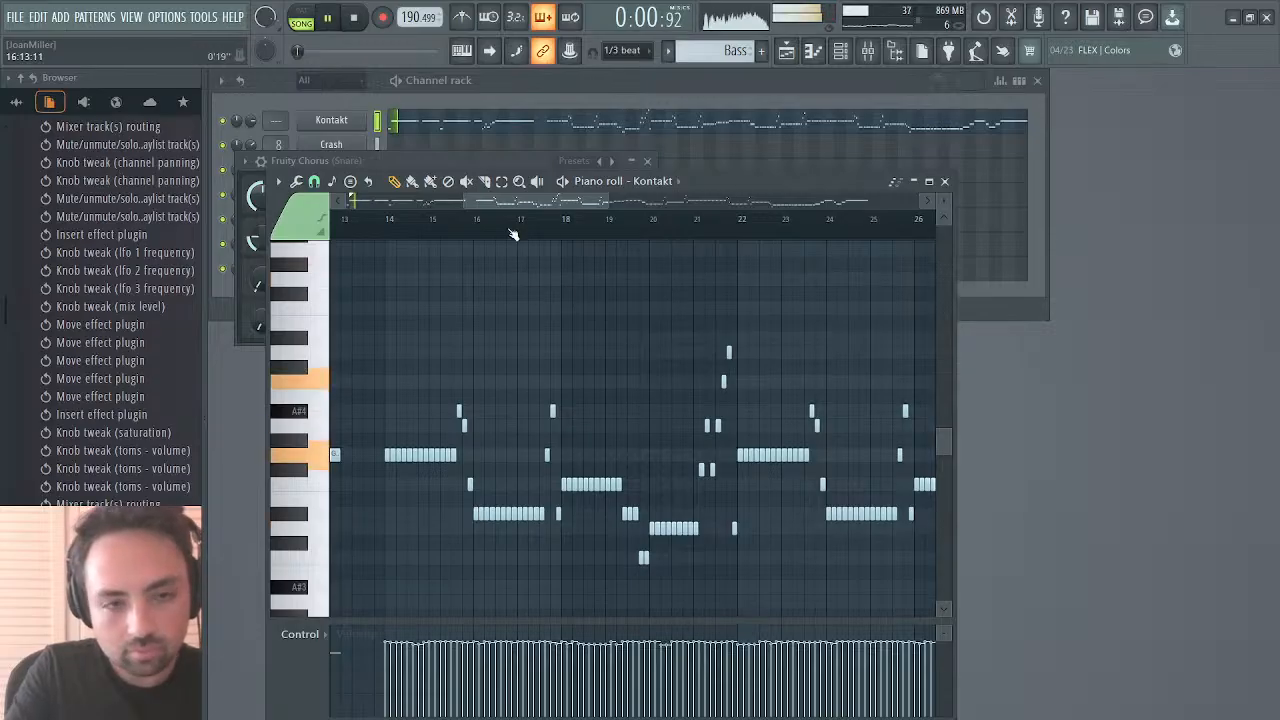
left_click_drag(523, 194, 345, 200)
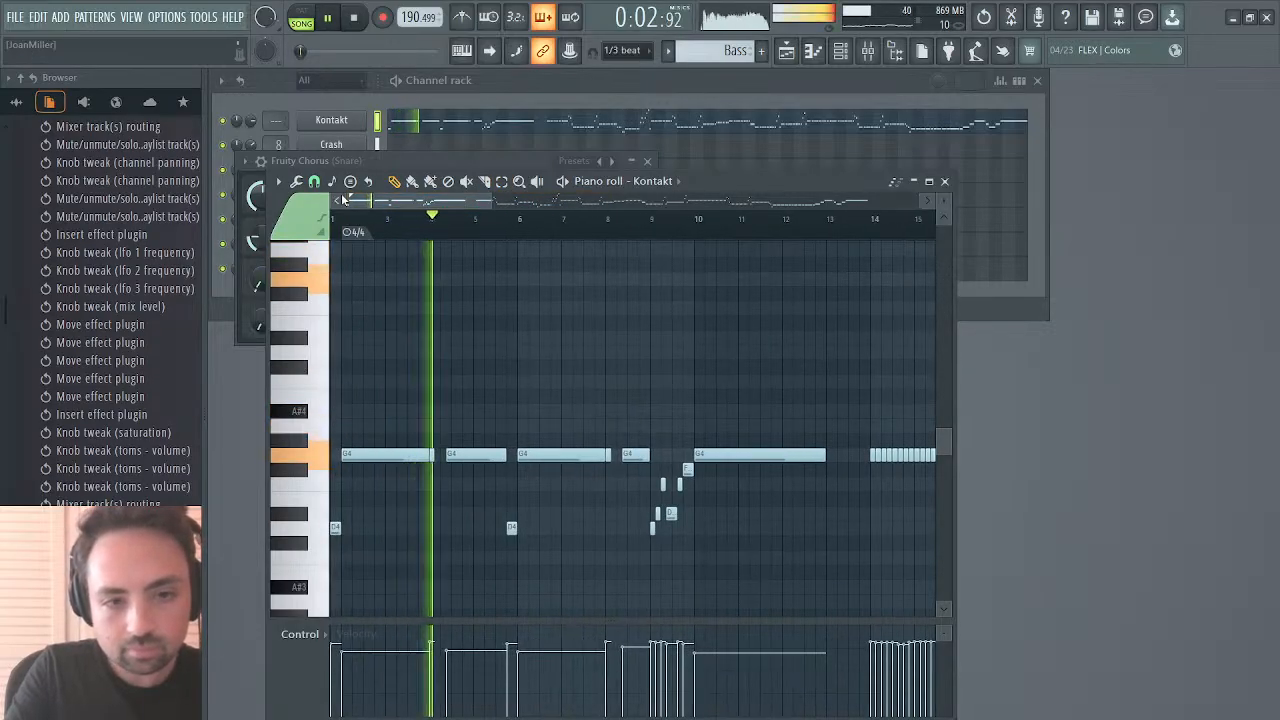
left_click(944, 181)
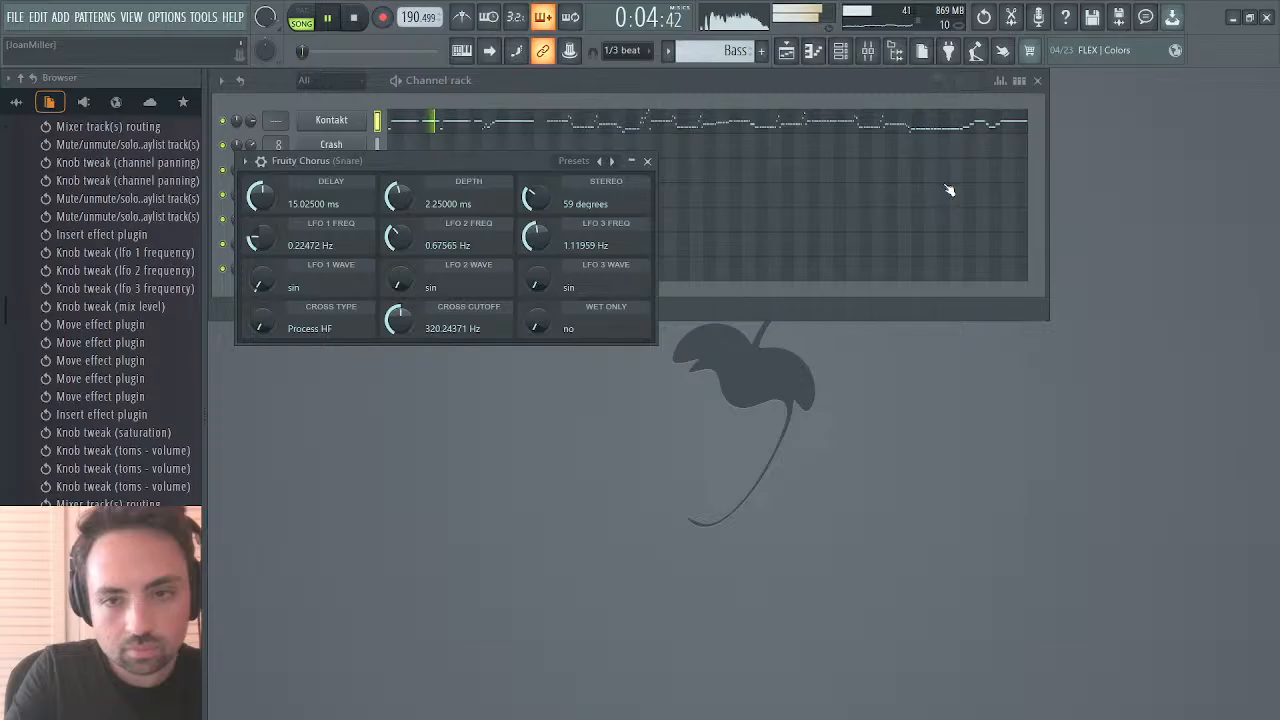
left_click(647, 161)
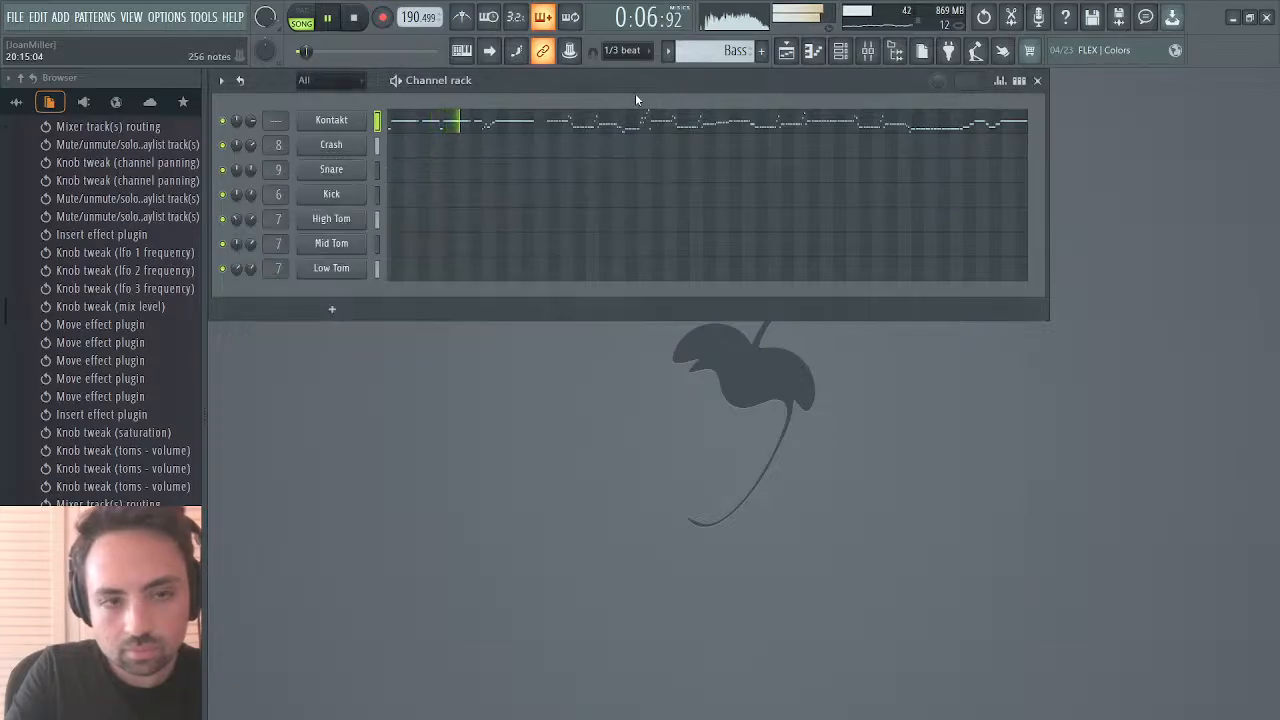
Step: Rebalance the mixer during playback: raise the Toms slightly, lower the Strings moderately and set the Crash volume to 77%
left_click(868, 50)
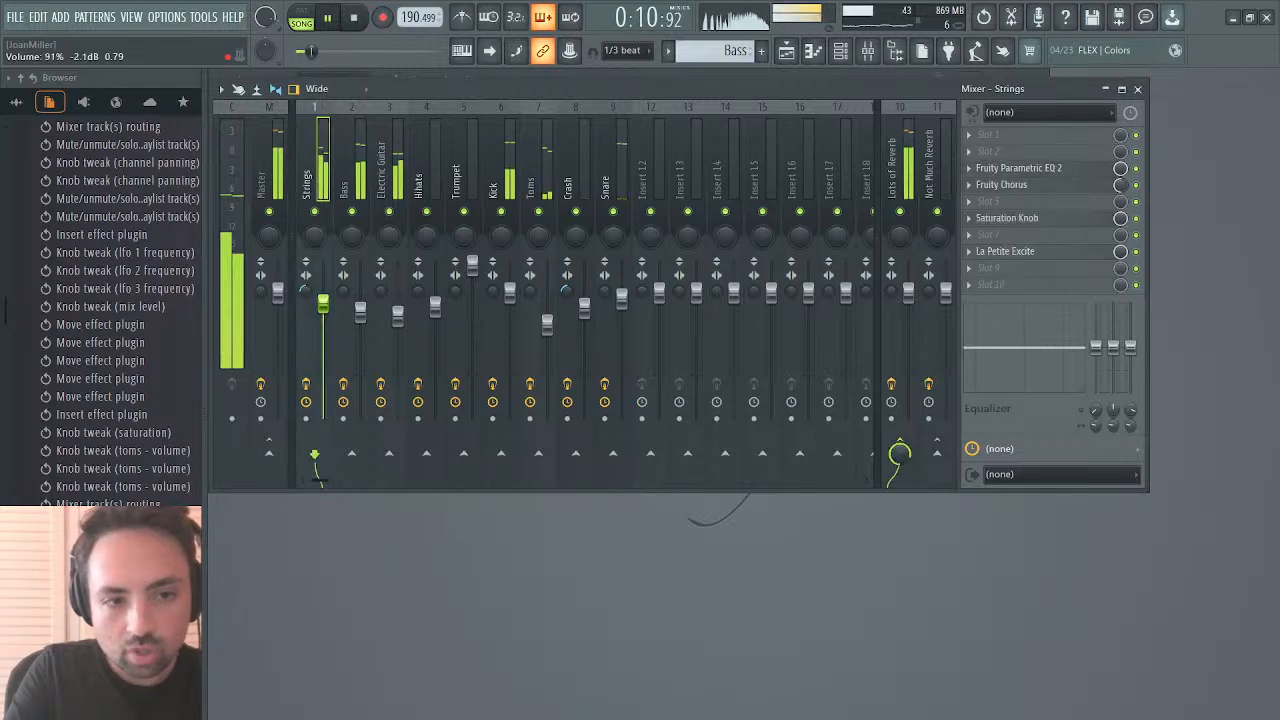
left_click(547, 325)
left_click_drag(547, 325, 596, 330)
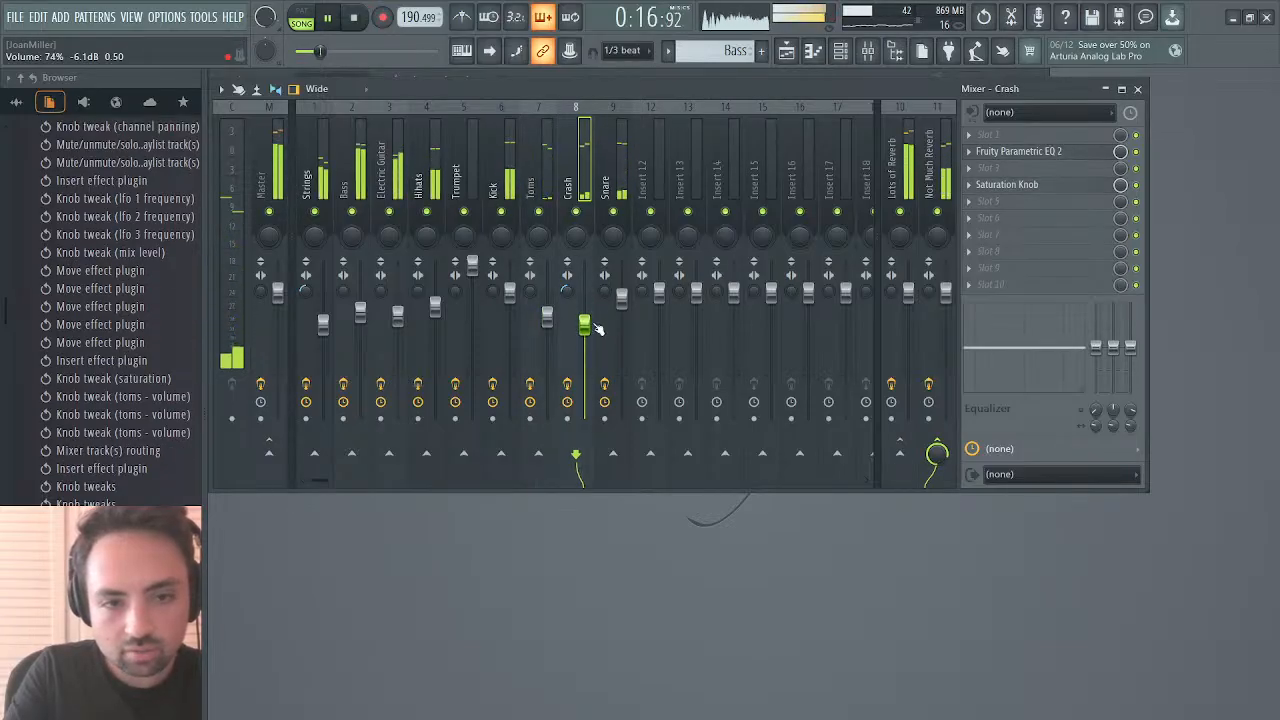
left_click_drag(588, 326, 588, 324)
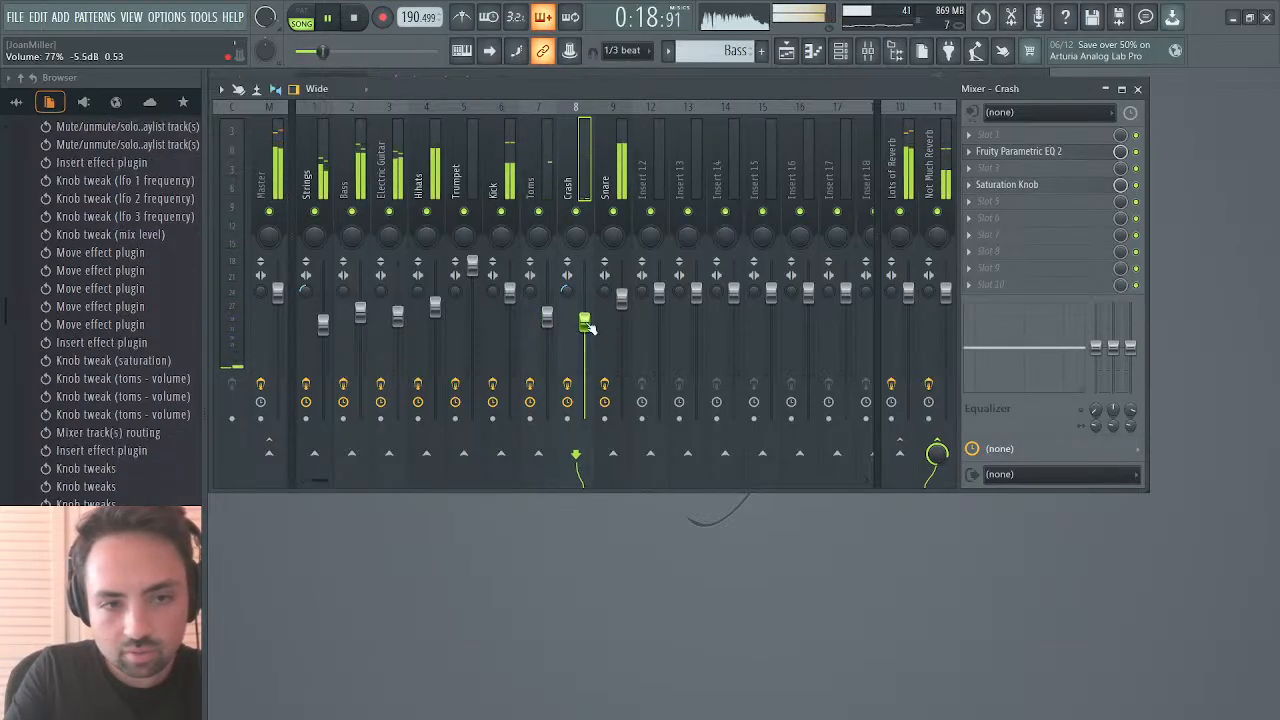
left_click_drag(322, 322, 322, 316)
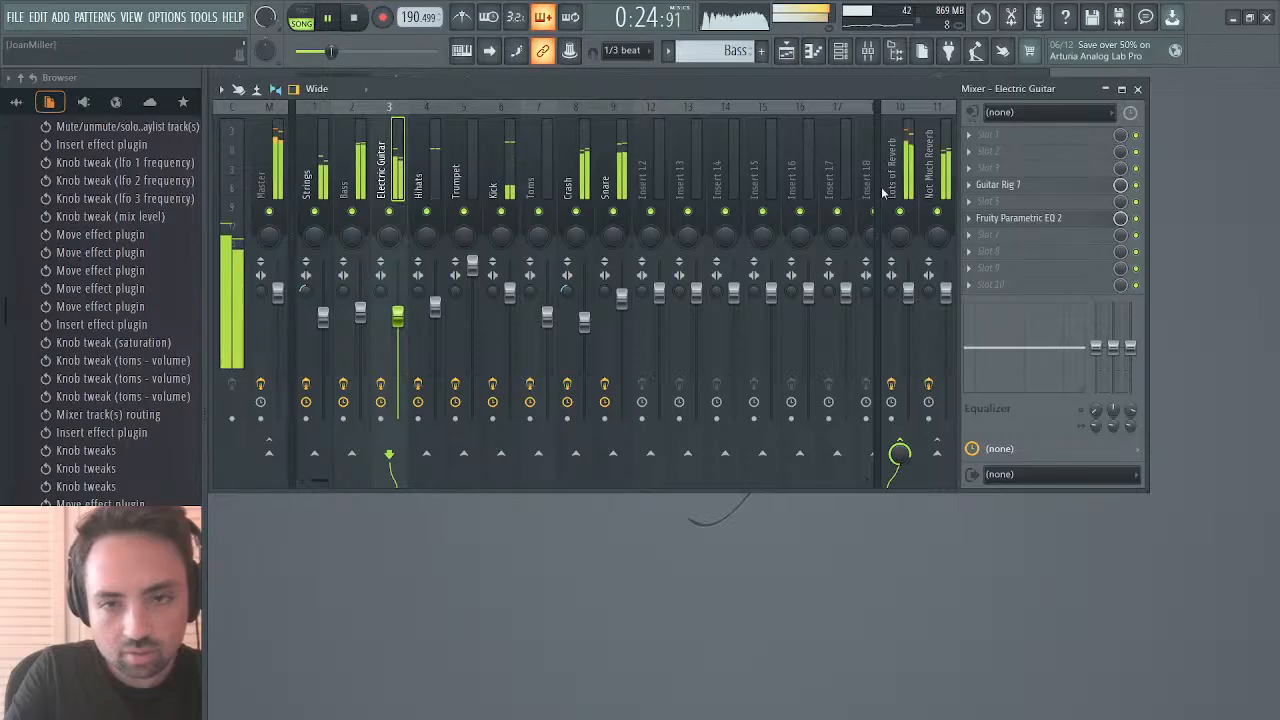
Step: Inspect the Electric Guitar track's Fruity Parametric EQ 2 curve and check the Strings track's level
left_click(997, 222)
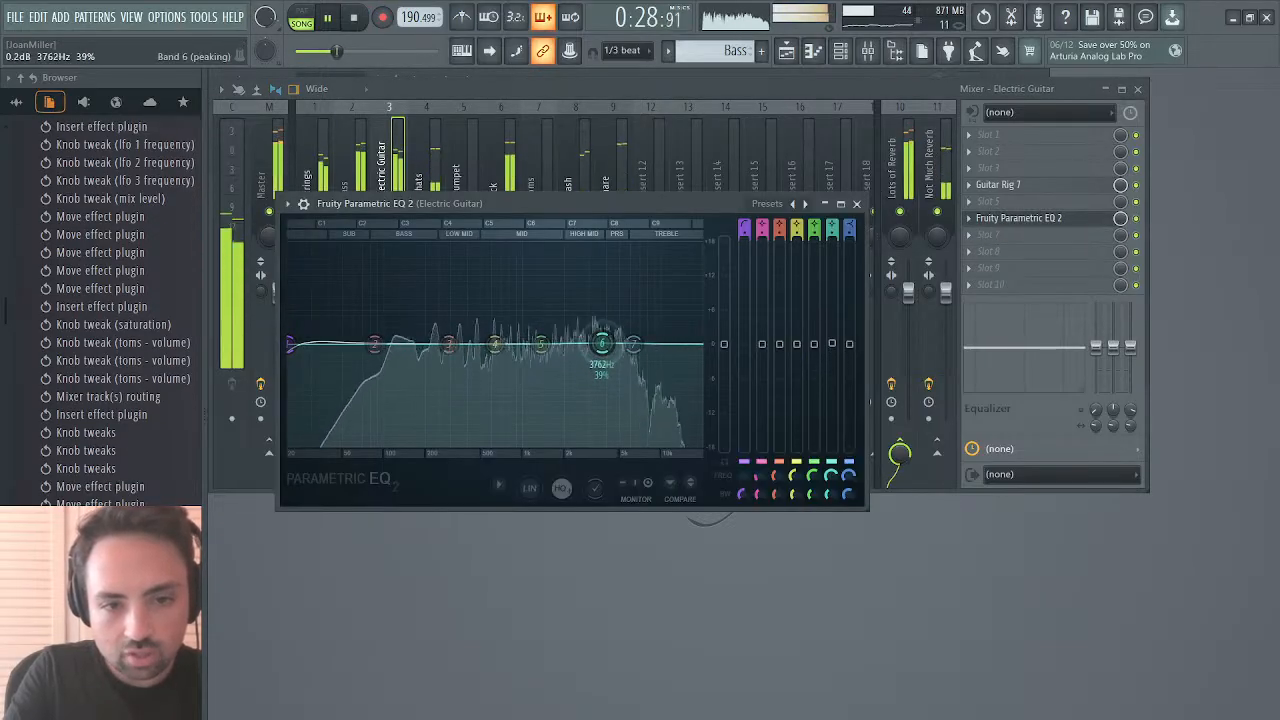
left_click(856, 204)
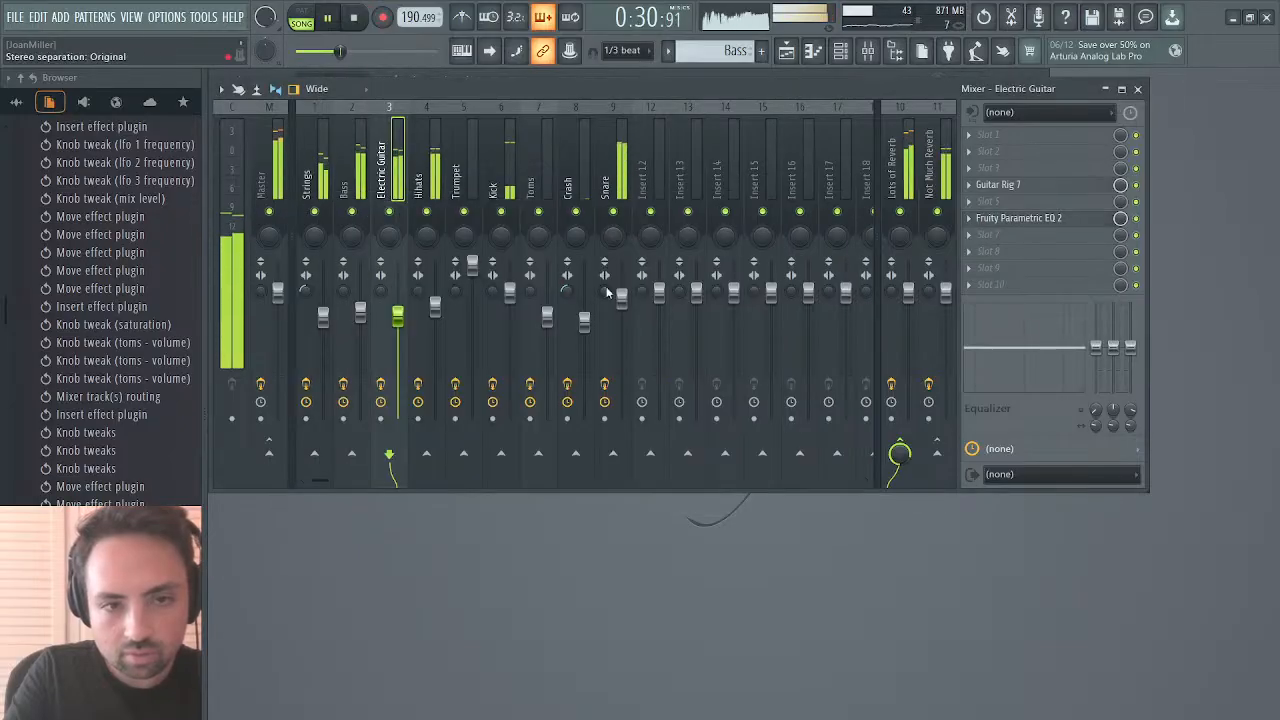
left_click(324, 320)
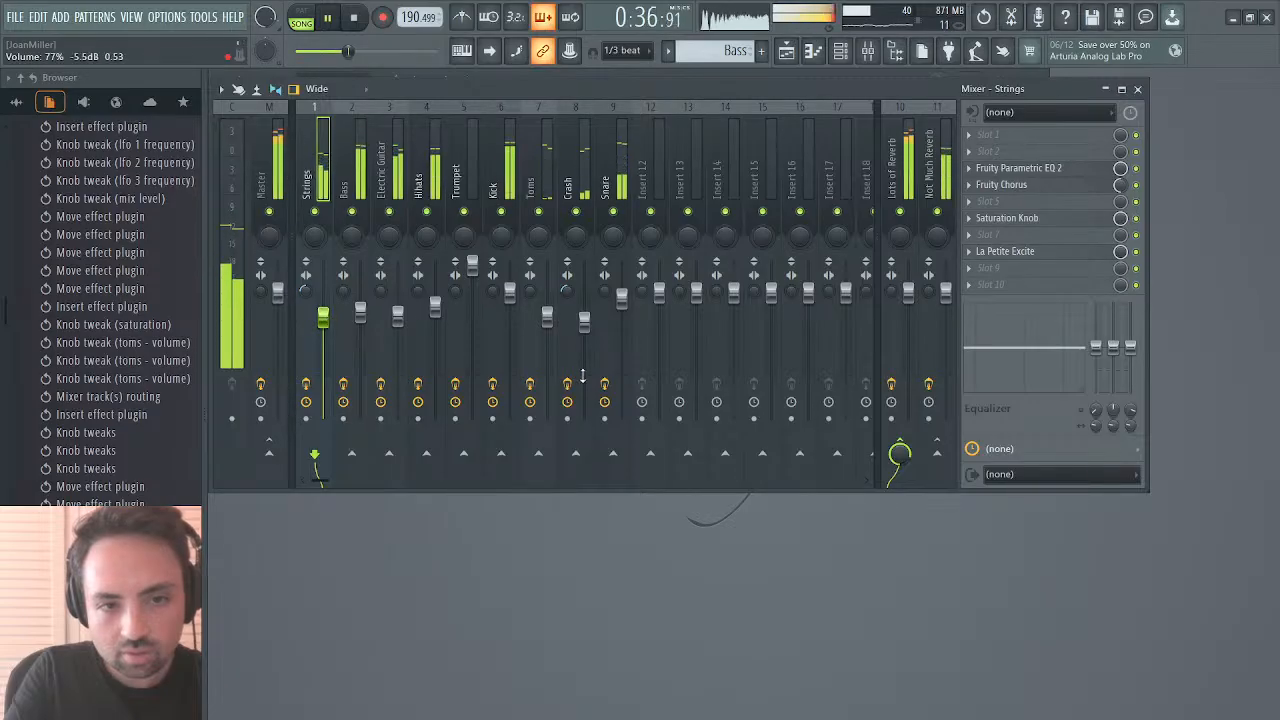
Step: Stop playback, remove Edison from the Master track and load Maximus in its effect slot 5
left_click(263, 170)
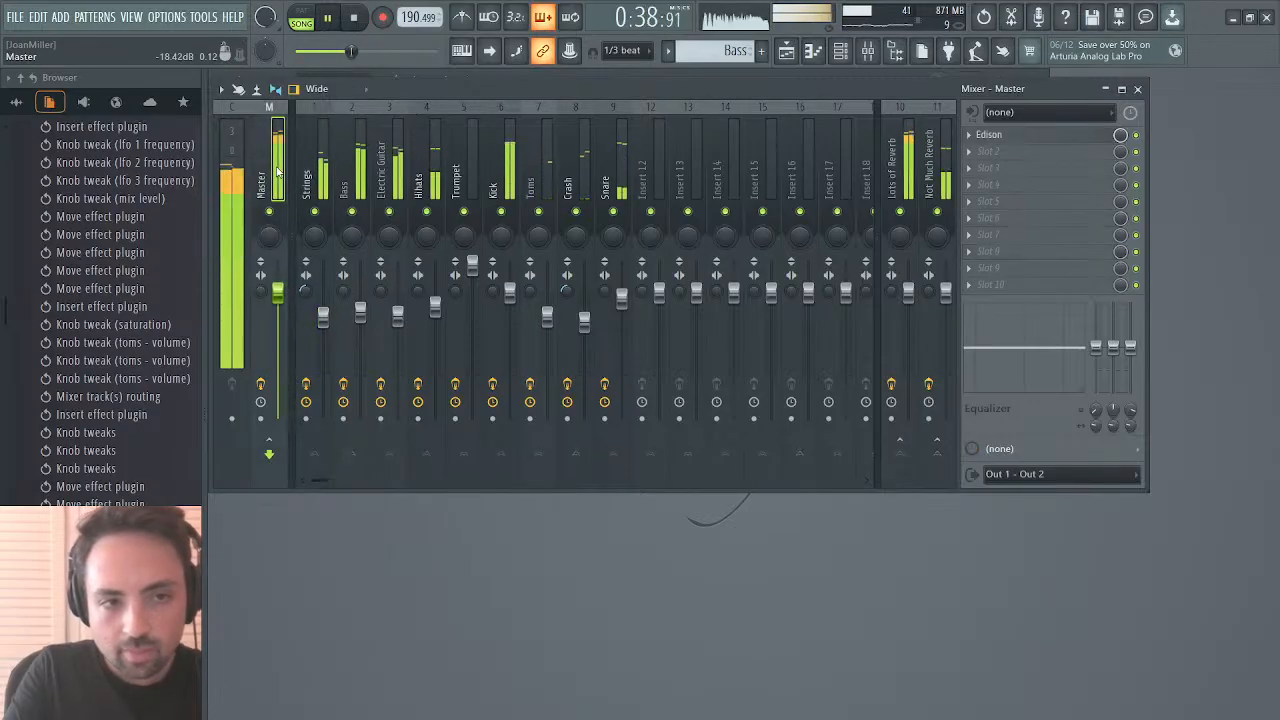
key("space")
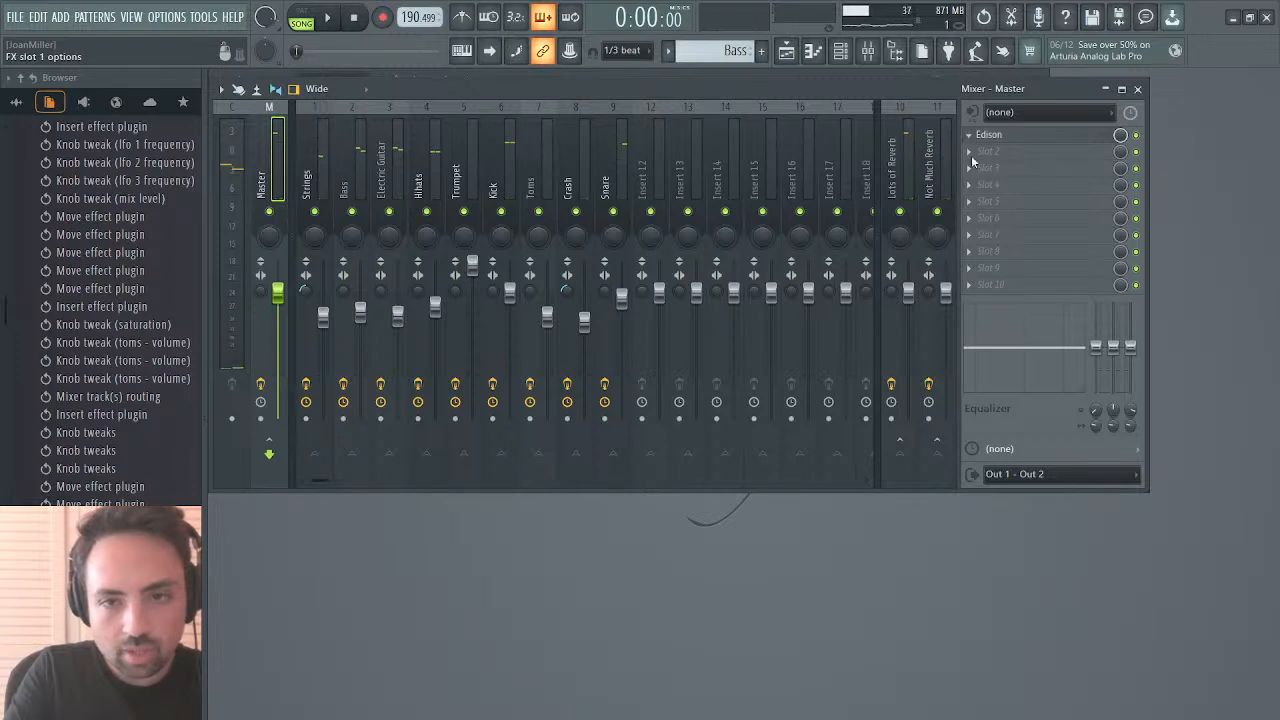
key("ctrl+z")
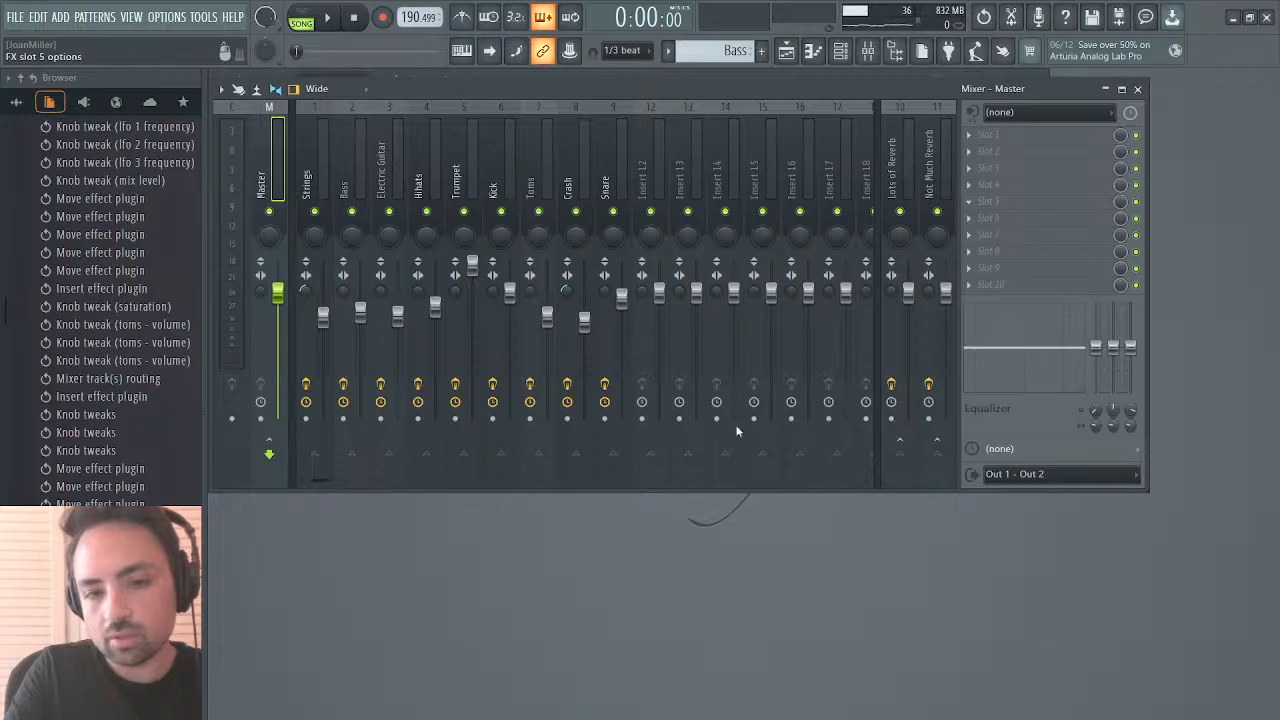
key("ctrl+z")
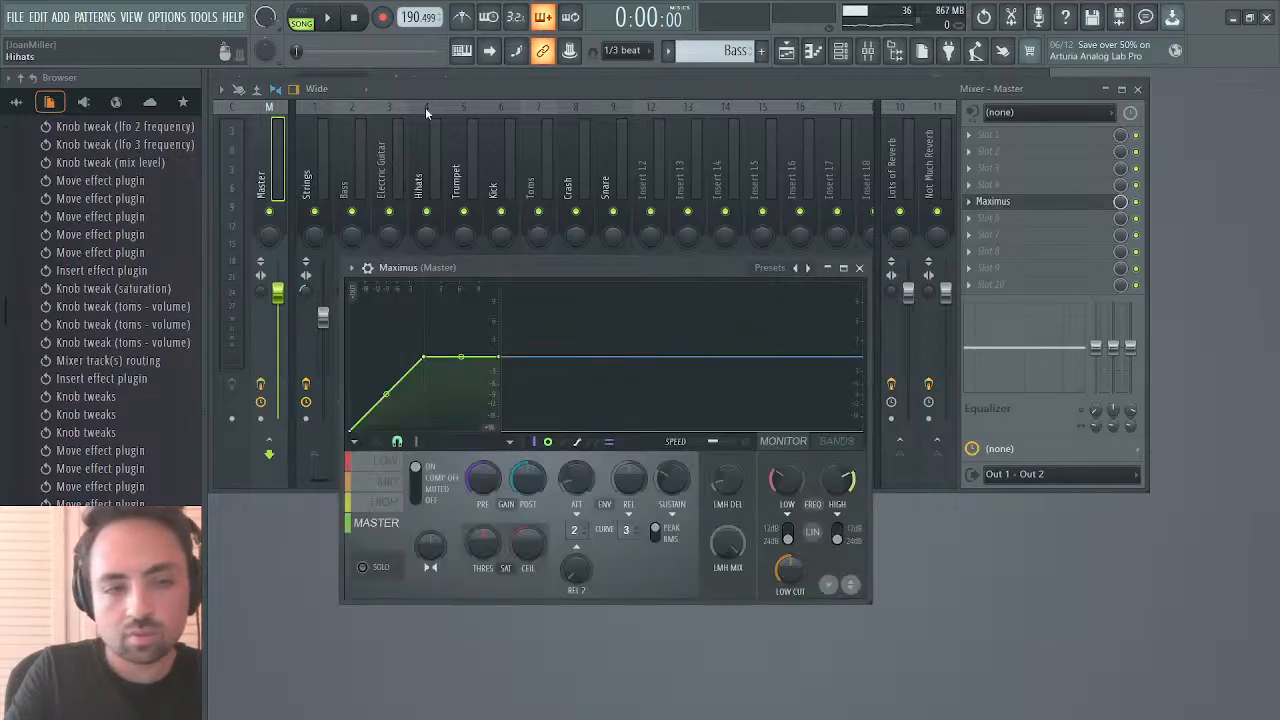
Step: Solo Maximus's low band during playback and reshape its compression curve, lowering the upper points and adding a point for a softer knee
left_click(330, 18)
left_click(383, 461)
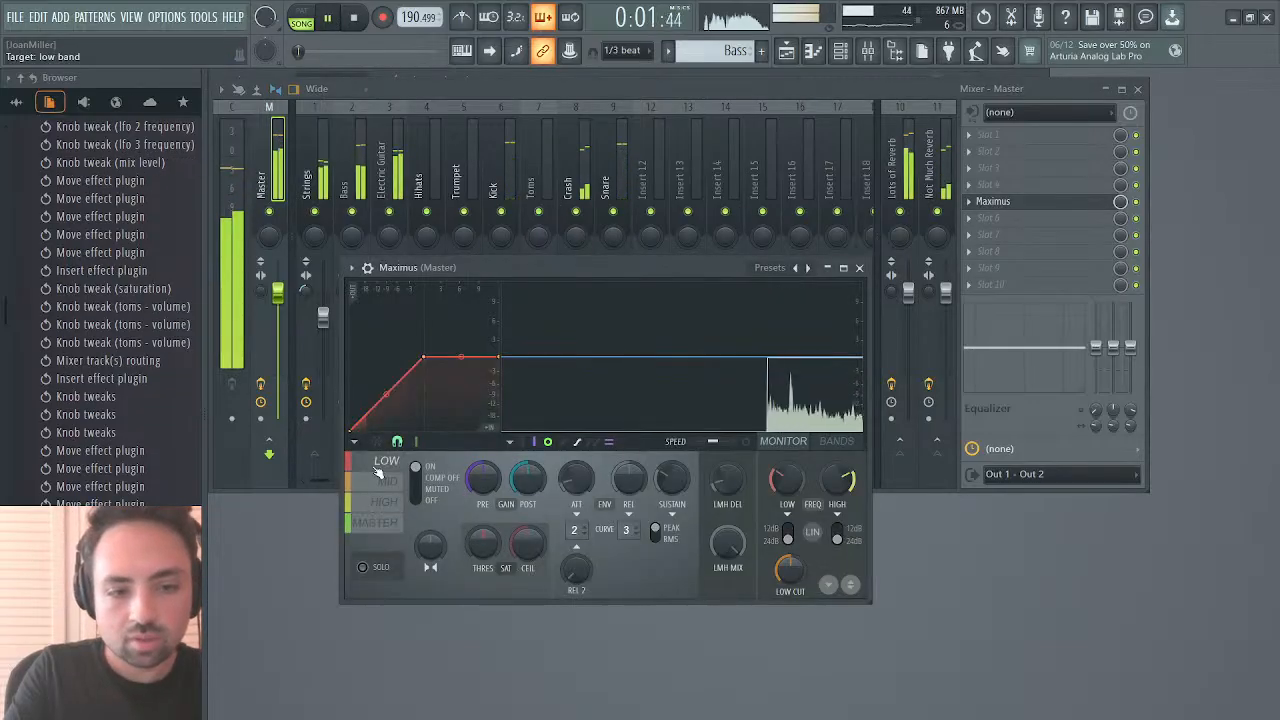
left_click(364, 567)
left_click_drag(498, 357, 498, 377)
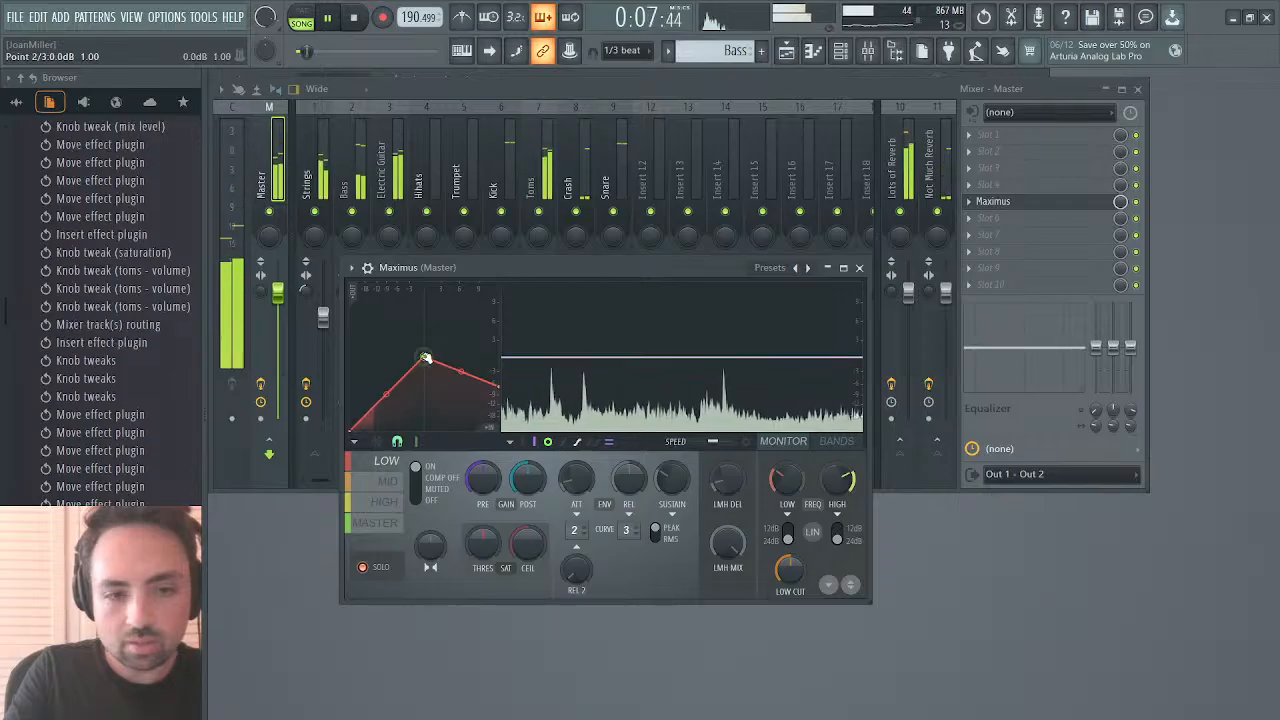
left_click_drag(423, 359, 425, 383)
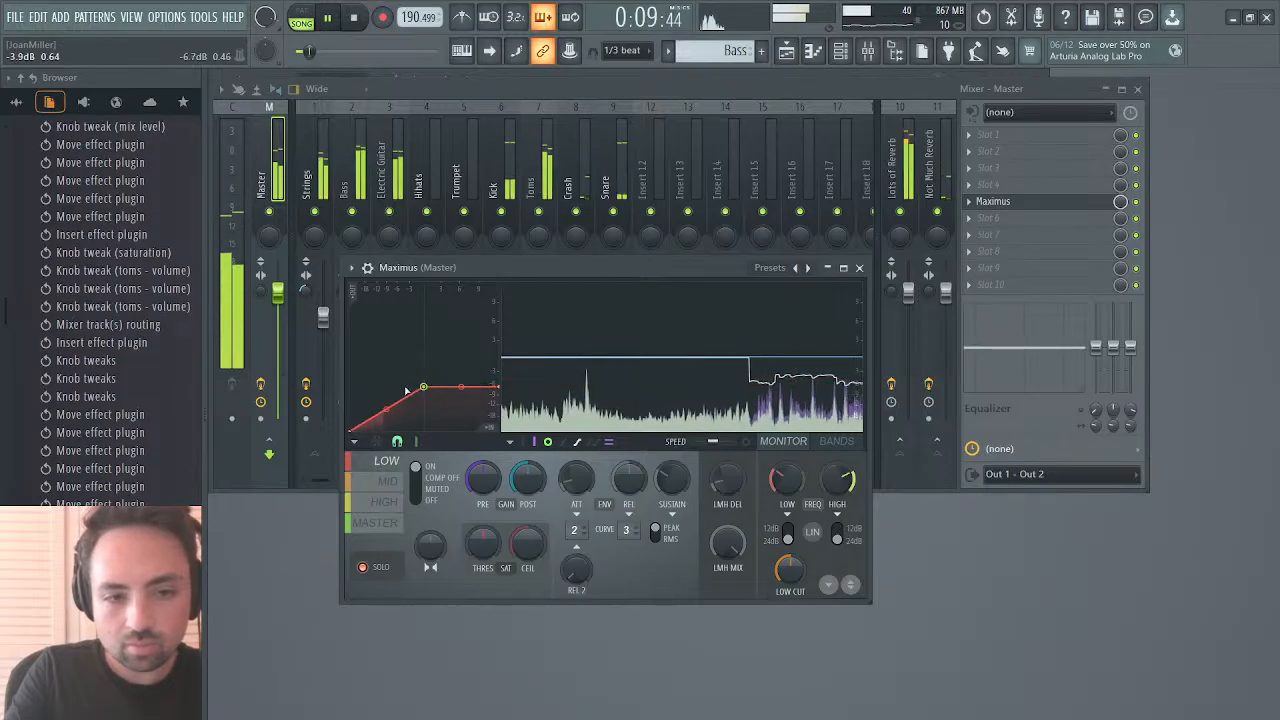
right_click(389, 396)
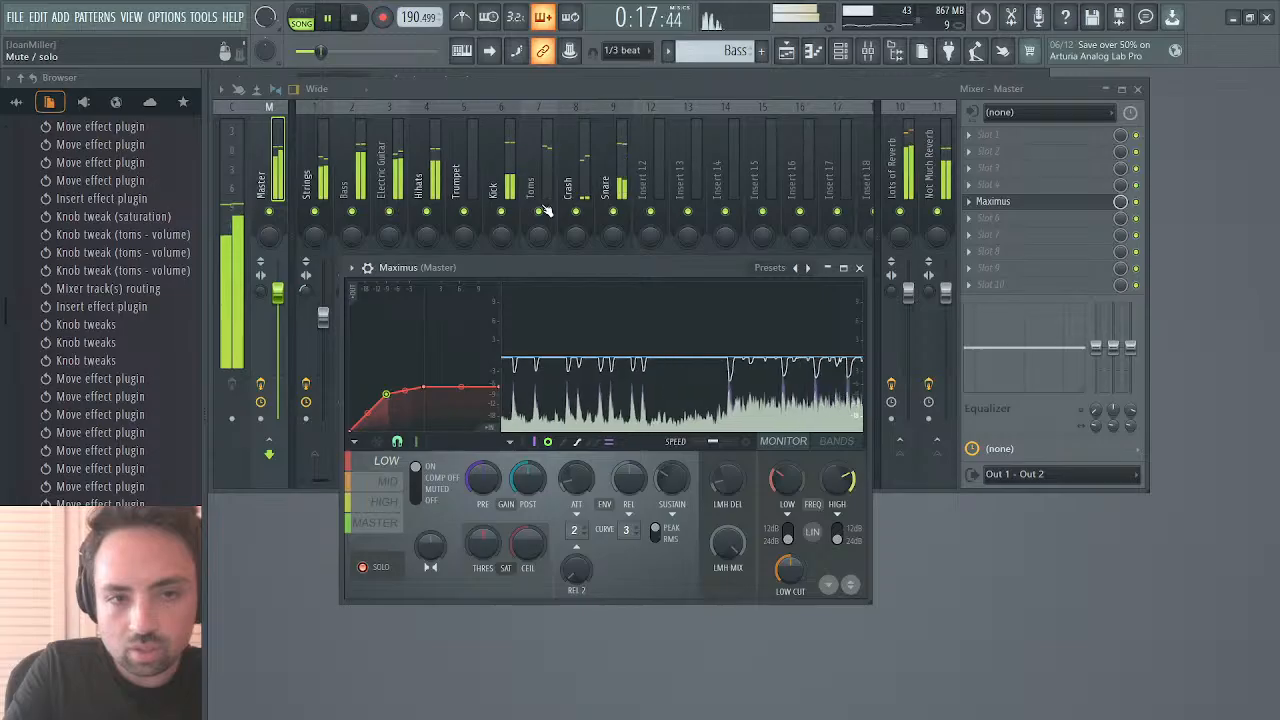
Step: Lower the Kick track's mixer volume slightly while monitoring Maximus's low band, and close the mixer and stop playback
left_click(513, 198)
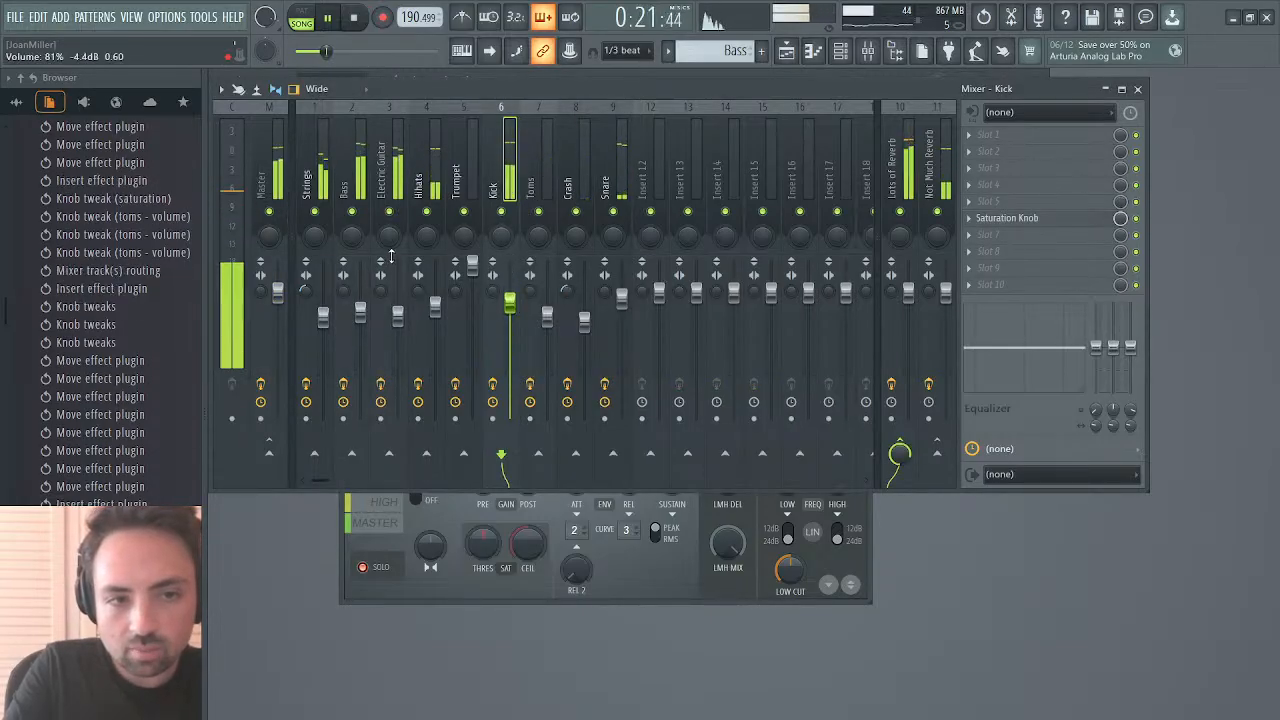
left_click(635, 579)
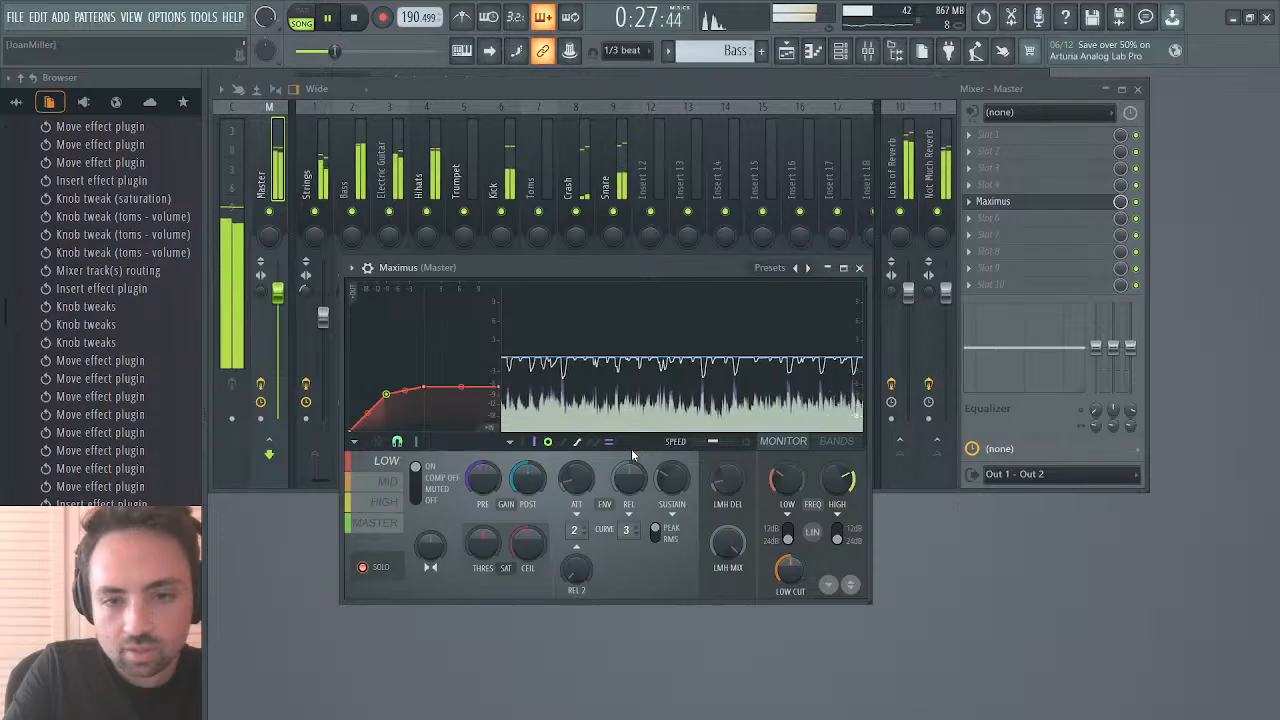
left_click(1139, 89)
key("space")
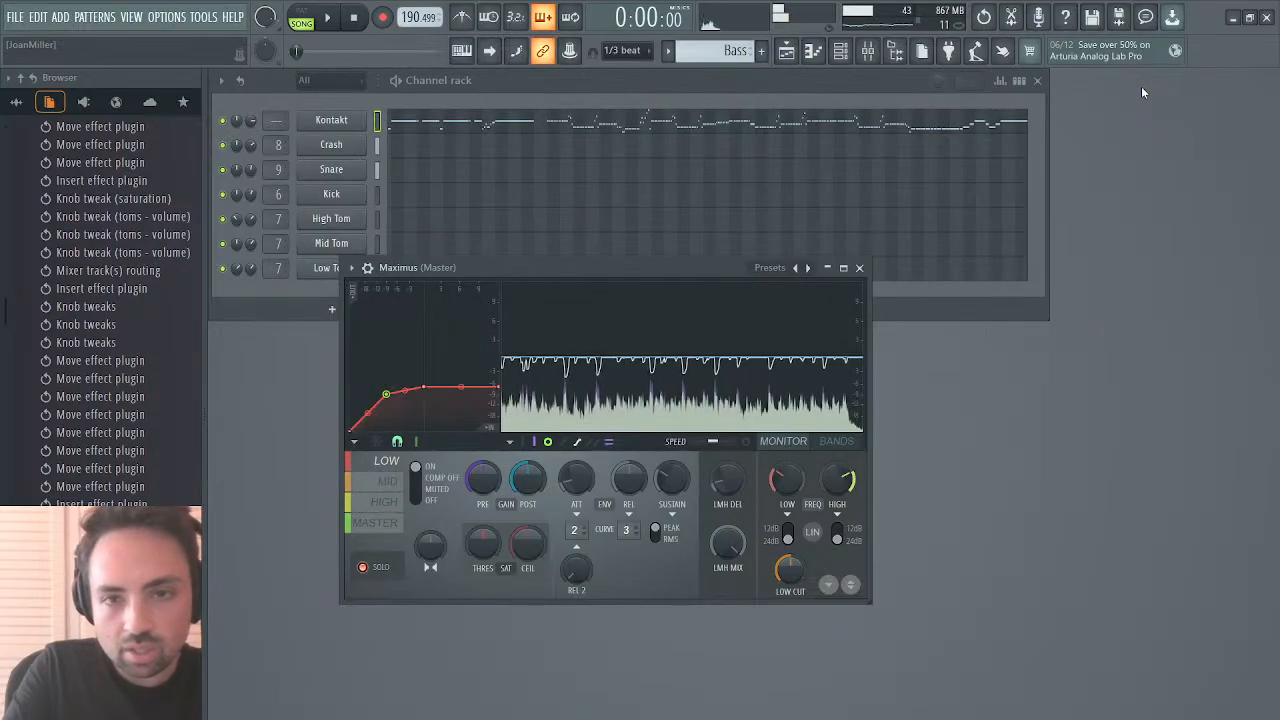
Step: Shorten all of the Kontakt bass notes slightly in the piano roll to leave small gaps, play the song, and close the piano roll
left_click(584, 126)
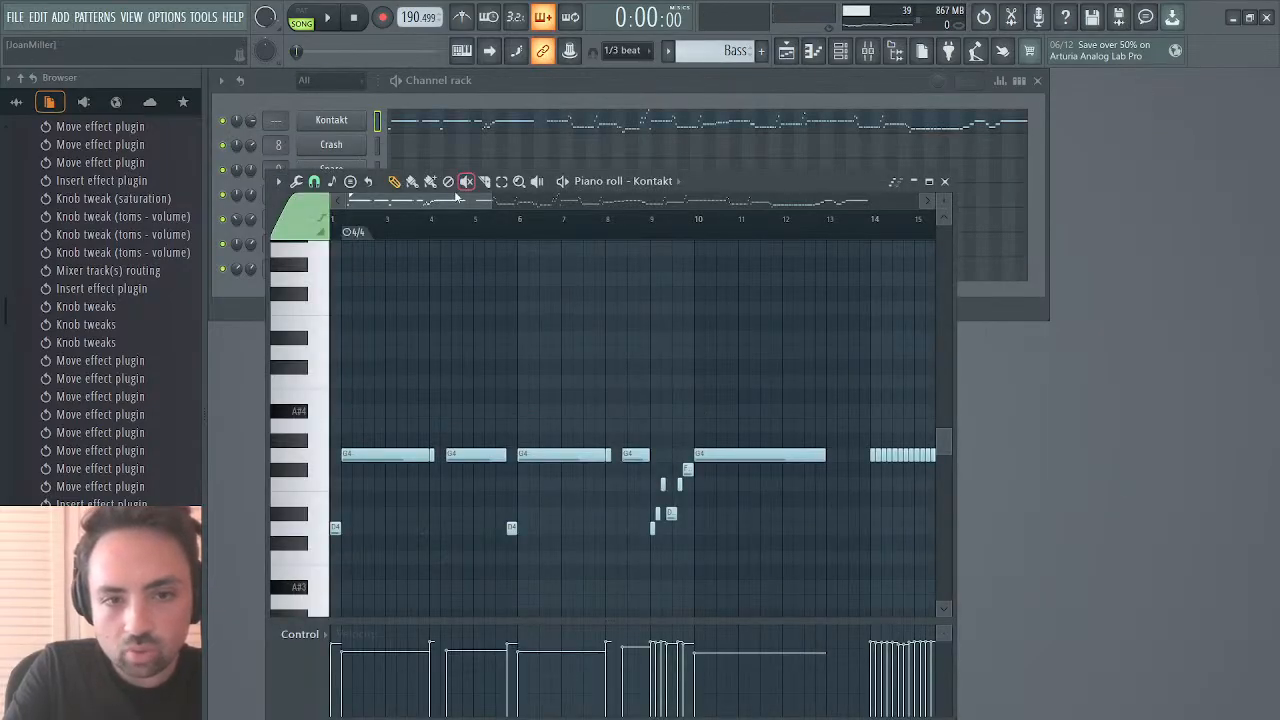
left_click_drag(456, 196, 577, 184)
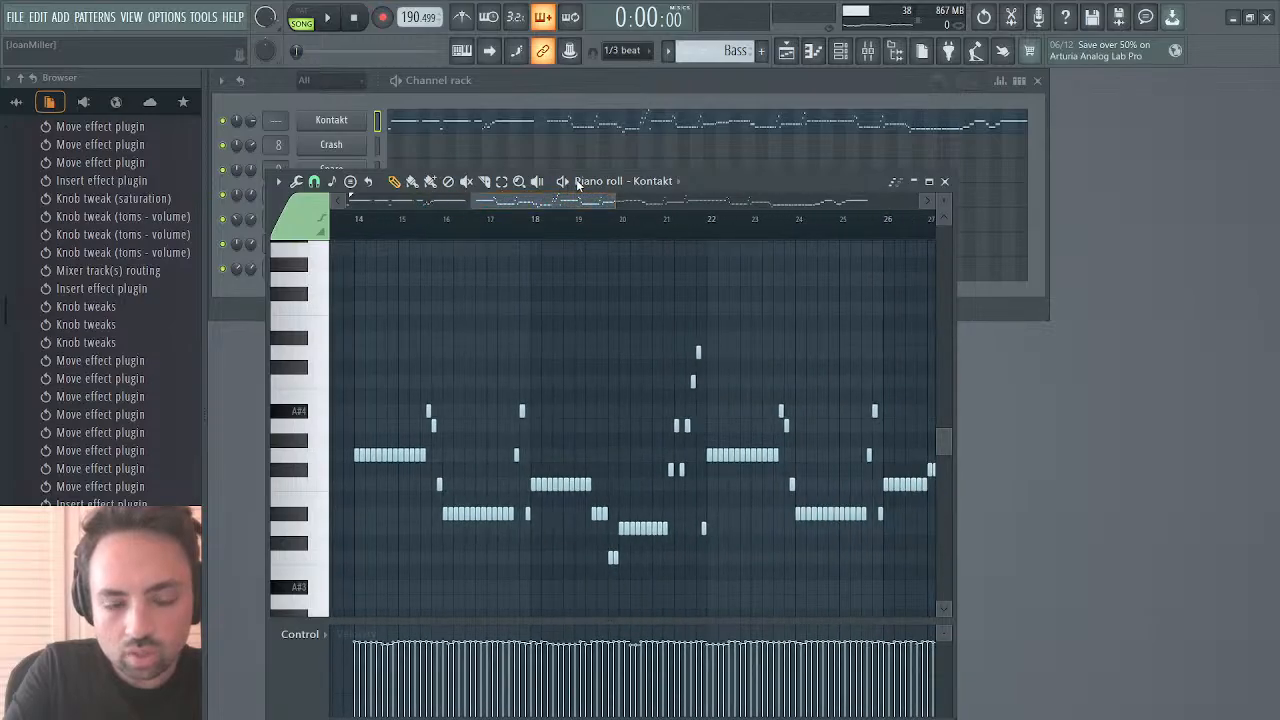
key("ctrl+a")
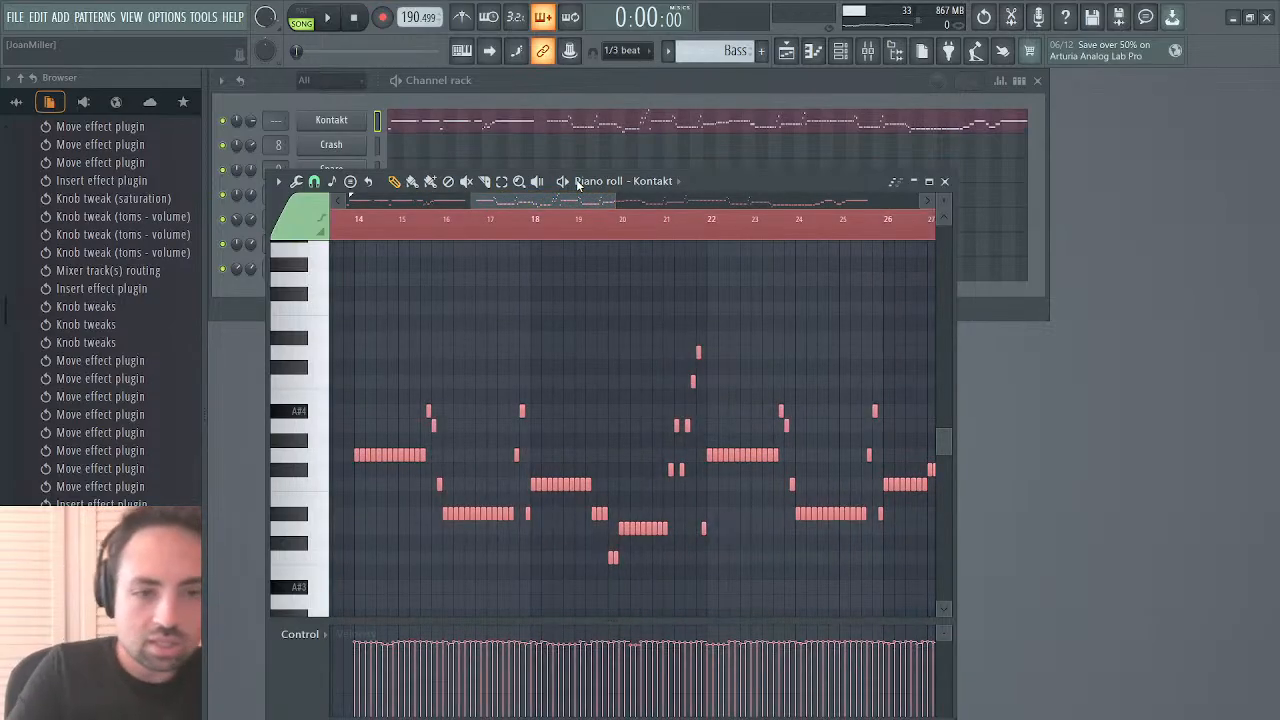
left_click_drag(614, 192, 500, 218)
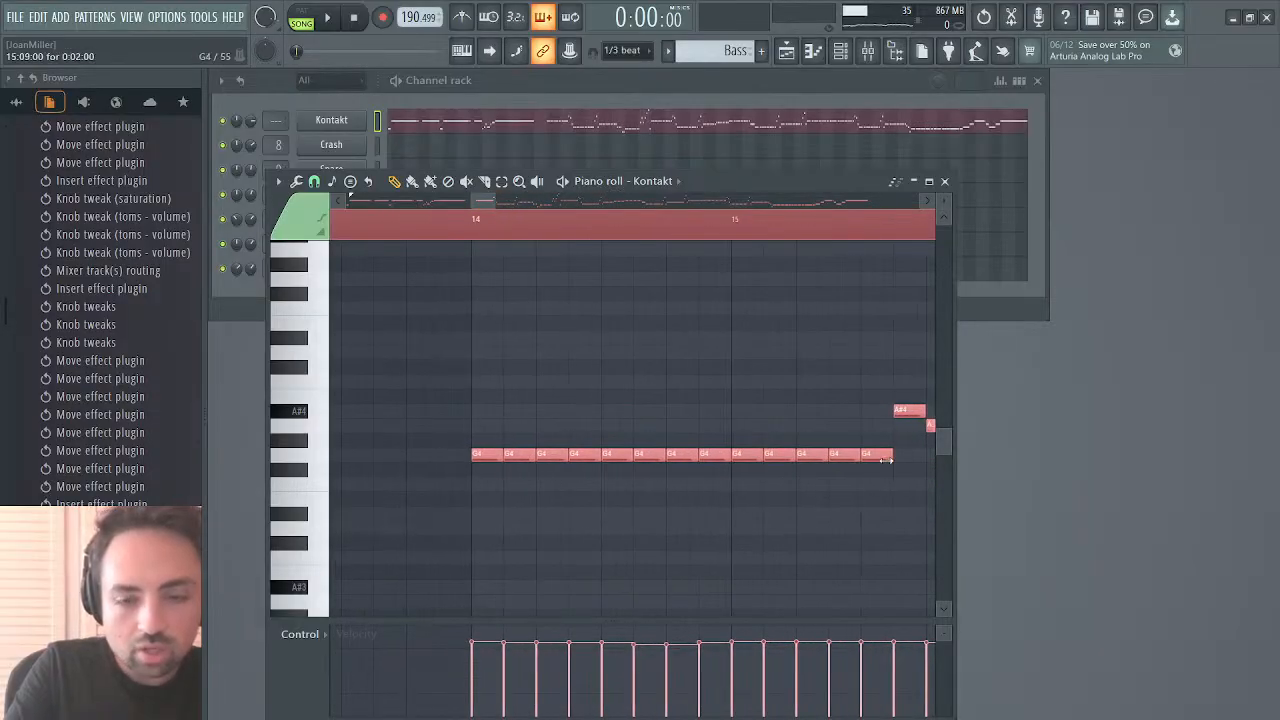
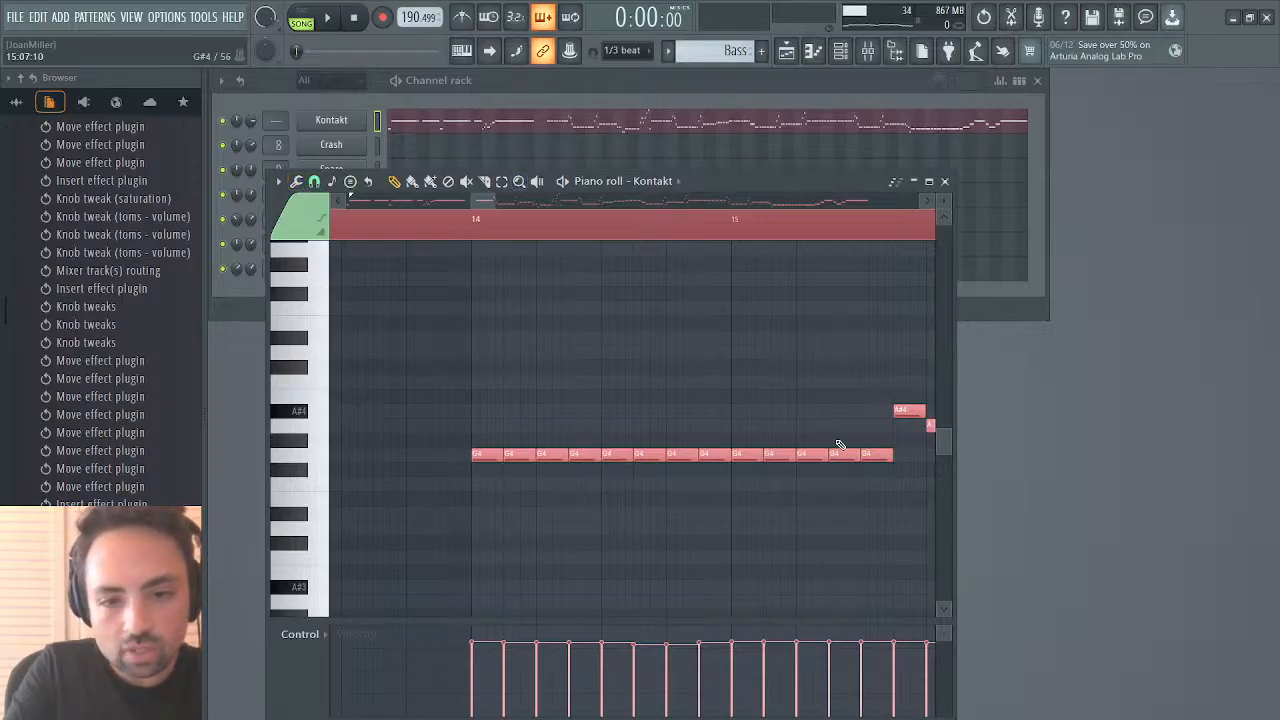
left_click_drag(892, 461, 890, 462)
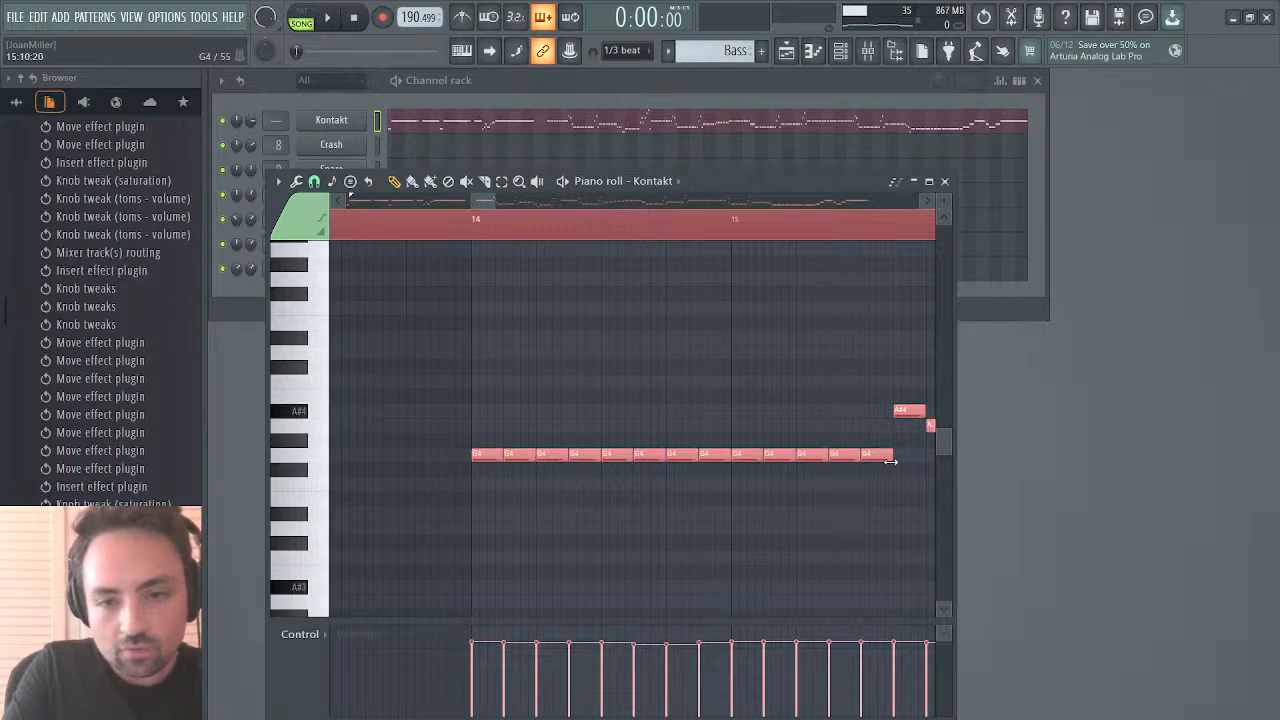
key("space")
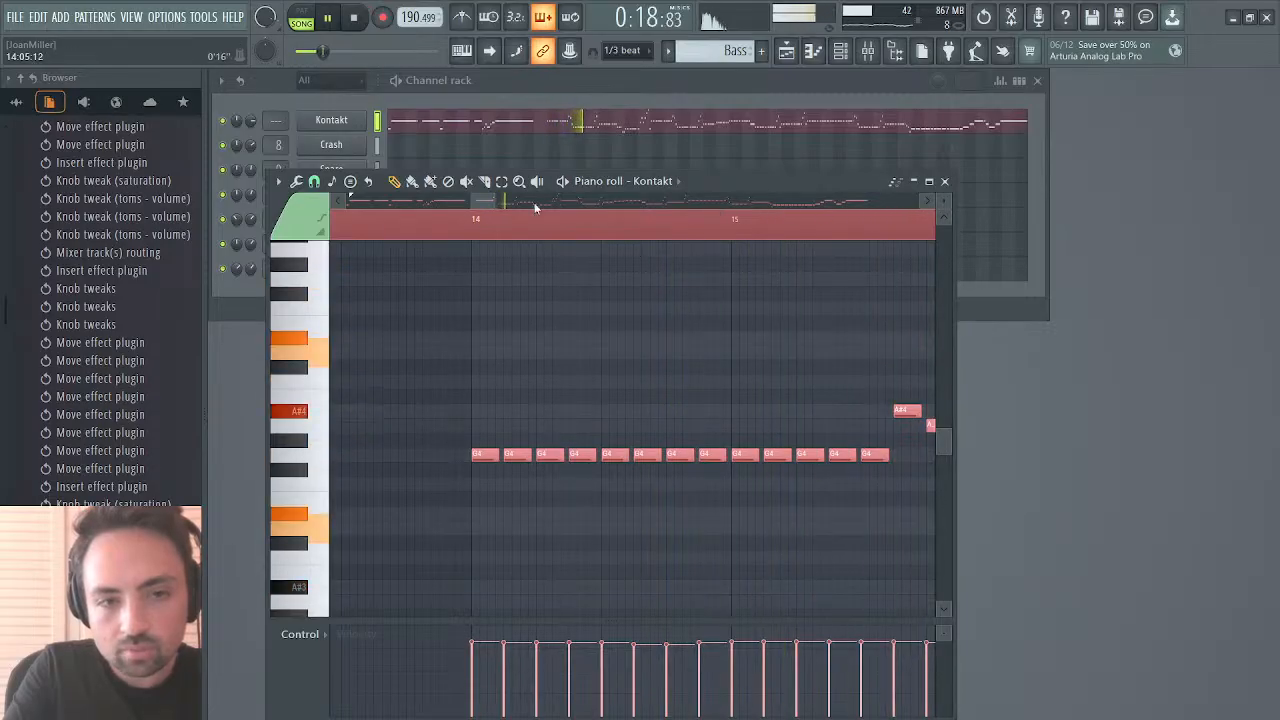
left_click(944, 182)
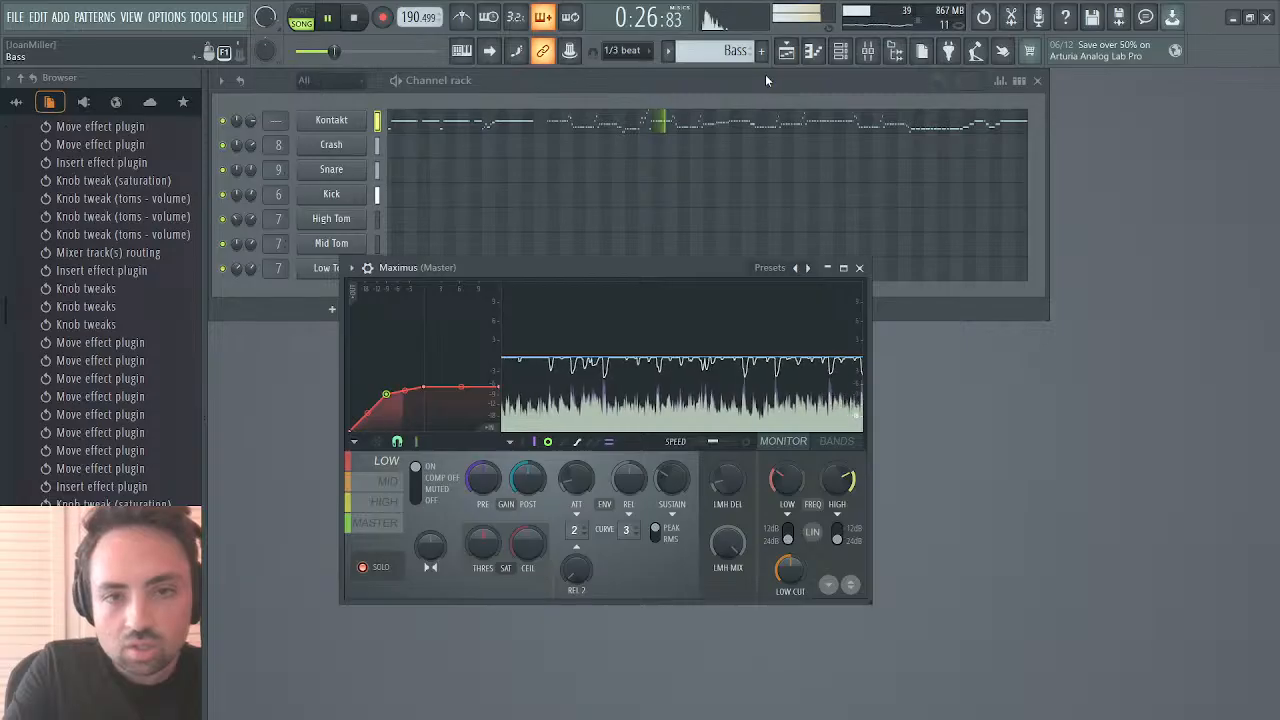
Step: Switch the current pattern from Bass through to Cymbals and close the Maximus window during playback
scroll(746, 54, "down", 1)
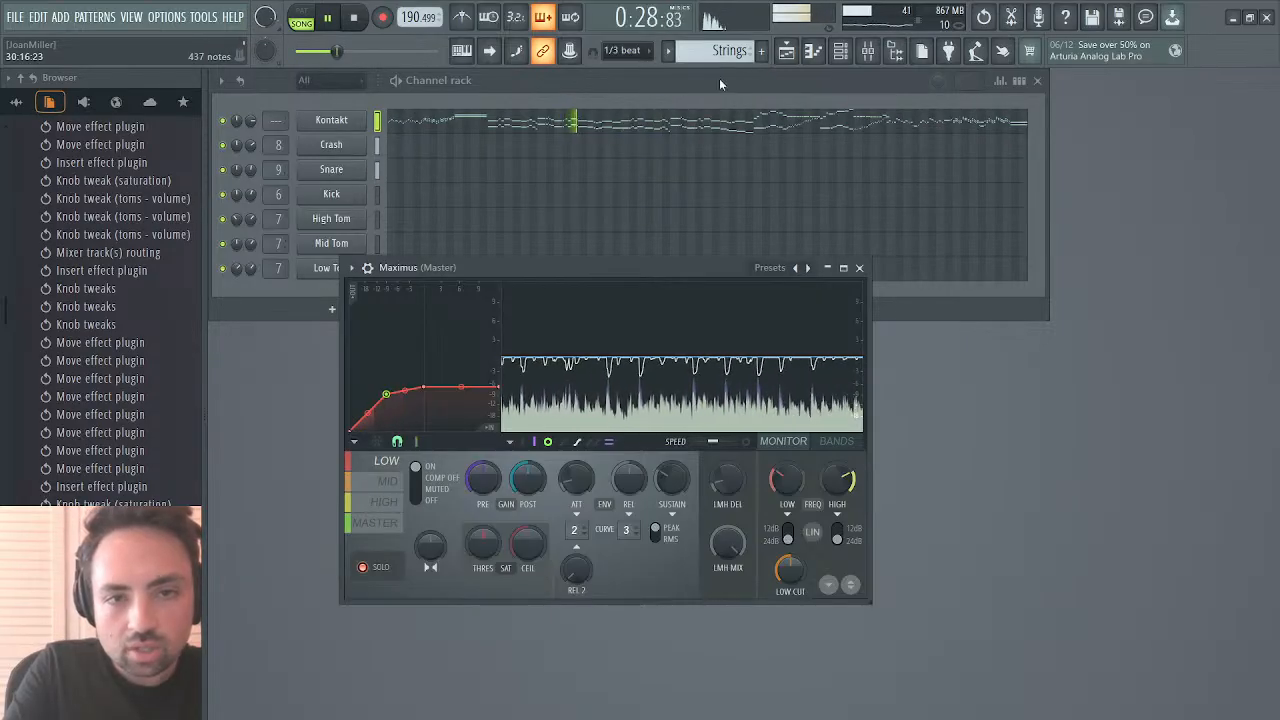
key("KP_Add")
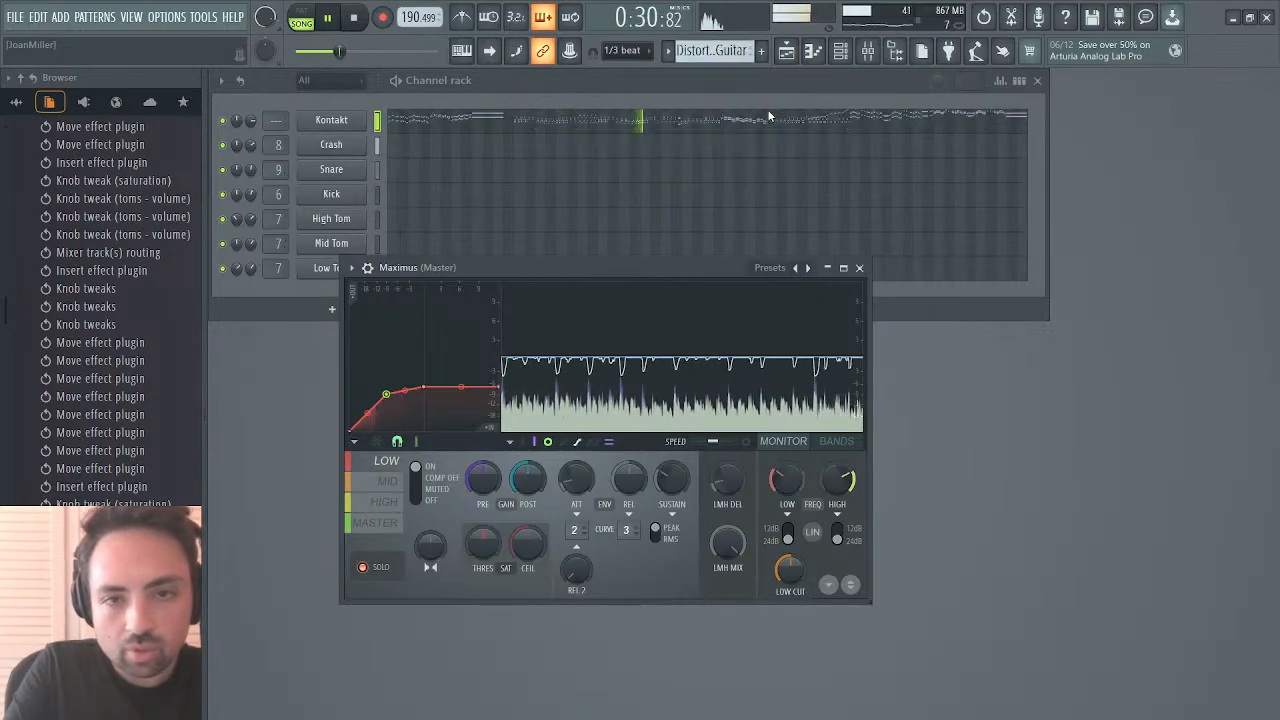
left_click(861, 268)
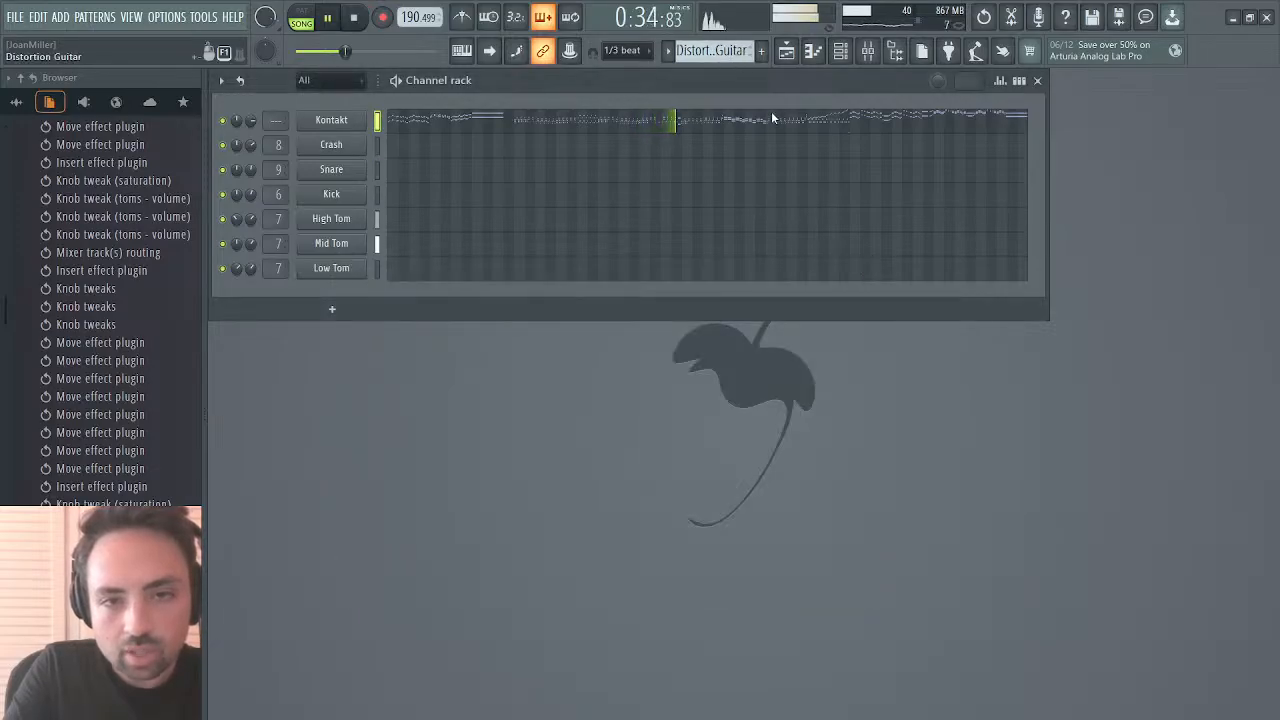
key("KP_Add")
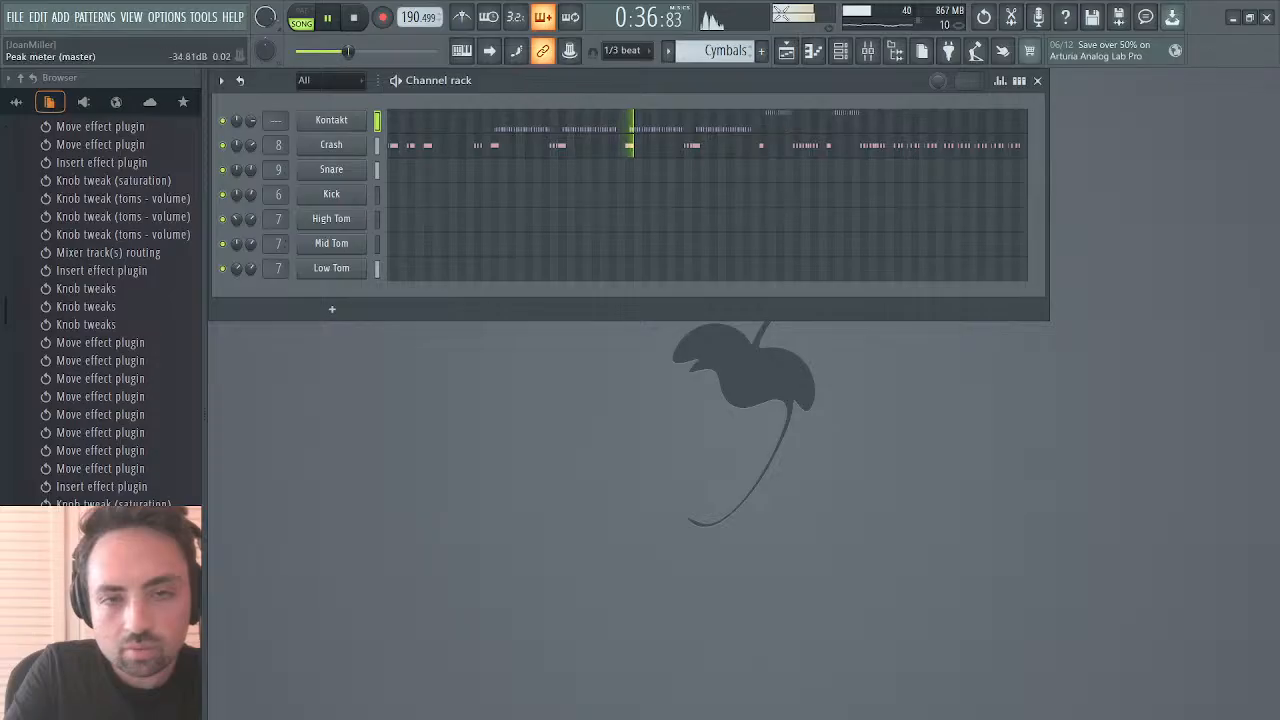
left_click(787, 51)
left_click(787, 51)
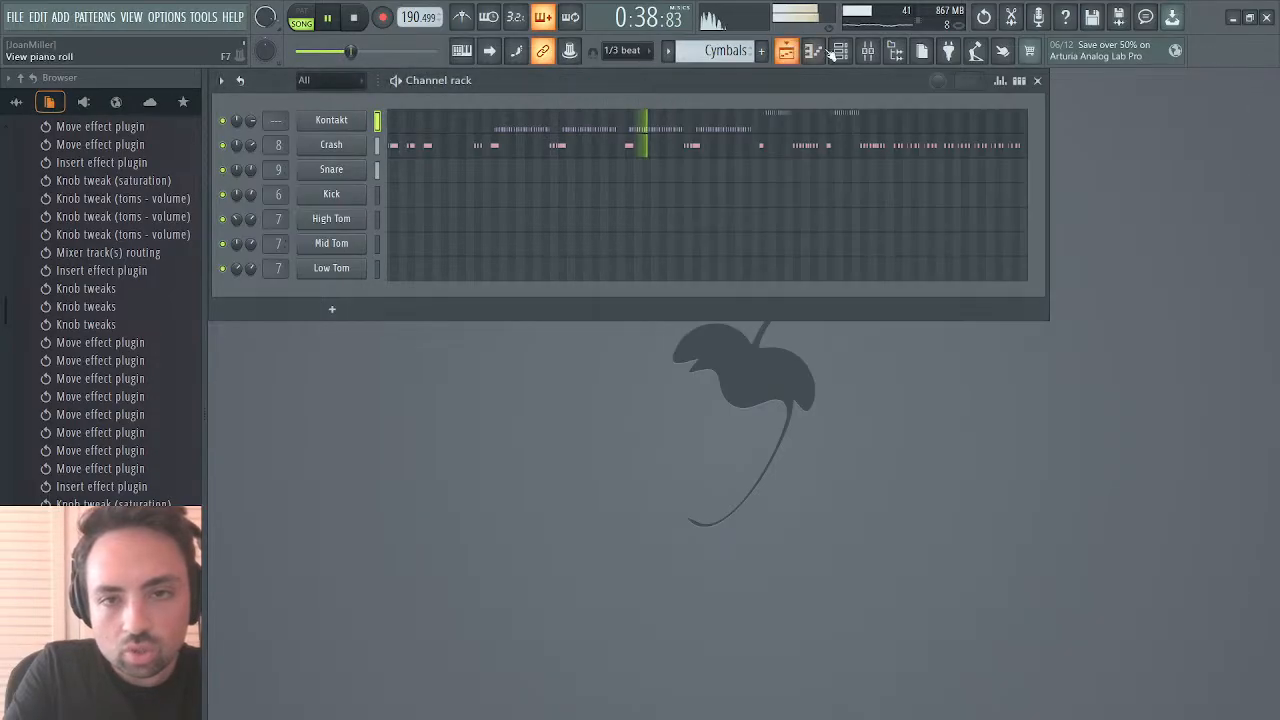
Step: Reopen Maximus on the Master and reshape its mid band curve, lowering the upper points and adding a point for a softer knee
left_click(868, 51)
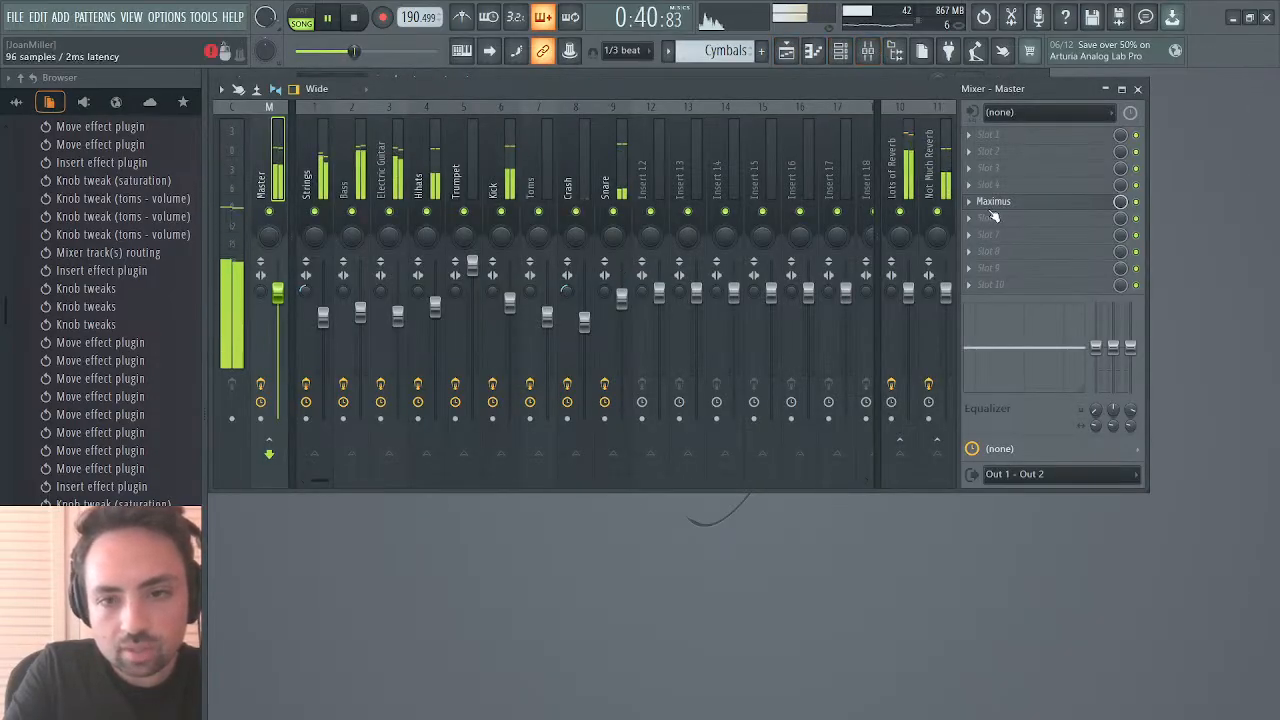
left_click(993, 202)
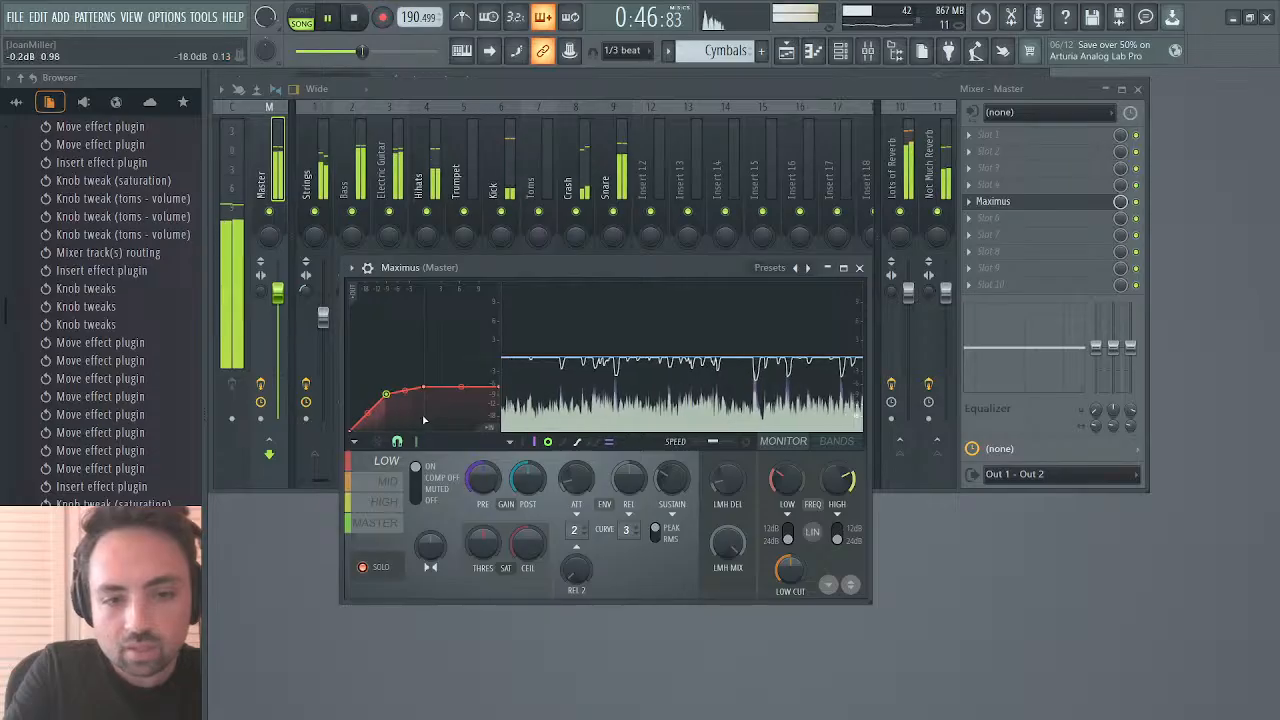
left_click(380, 484)
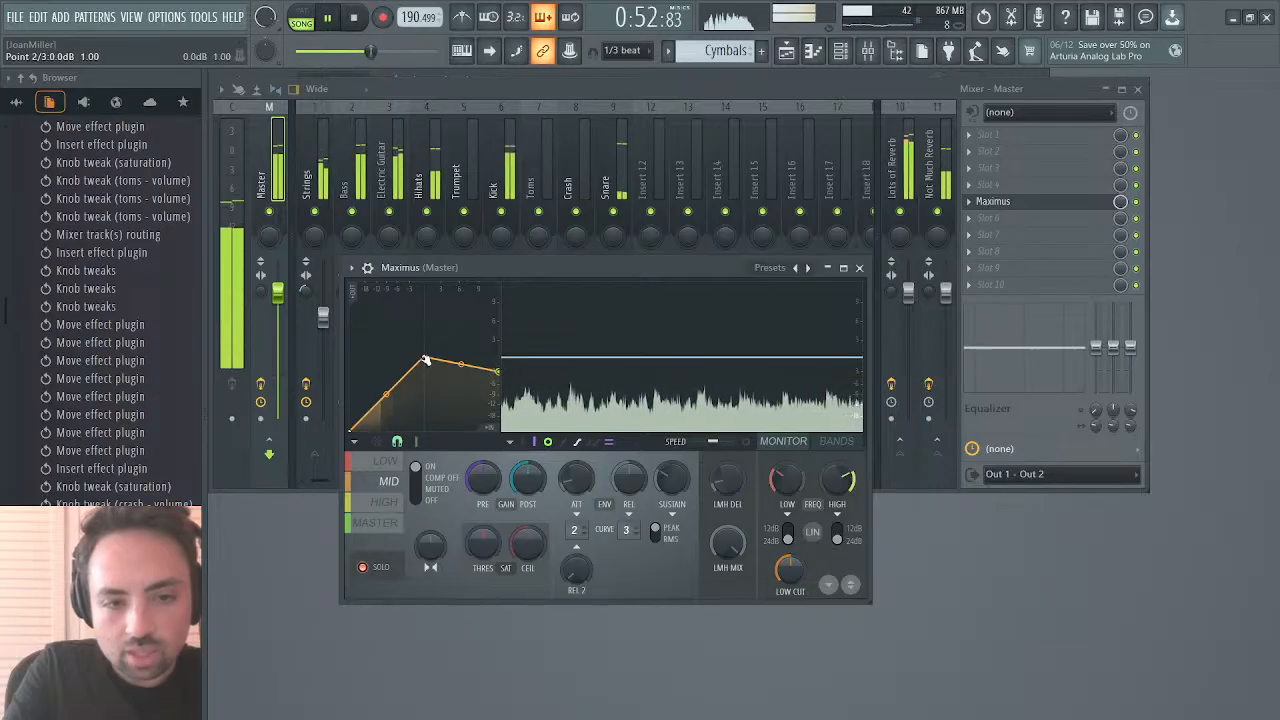
left_click_drag(425, 360, 396, 386)
right_click(398, 384)
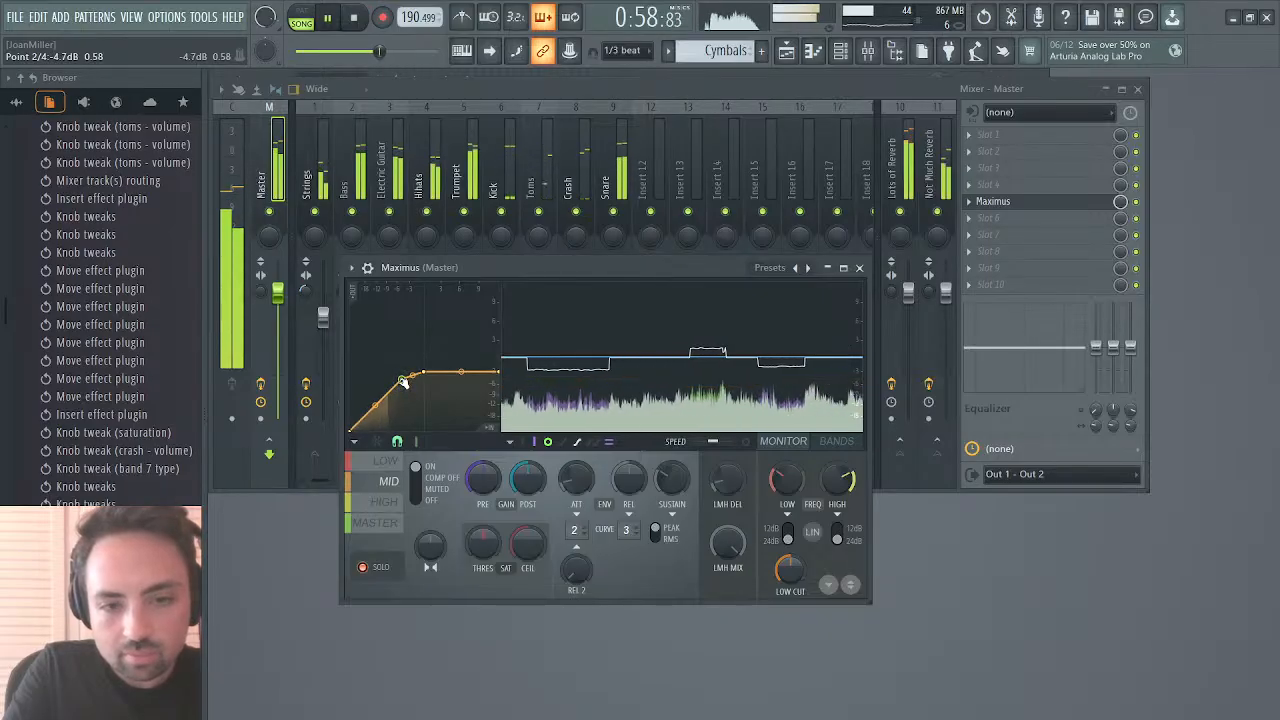
Step: Raise the Strings, Electric Guitar and Trumpet mixer volumes slightly, with Electric Guitar at about 85%, and close the mixer
left_click_drag(323, 317, 323, 307)
left_click_drag(398, 317, 398, 316)
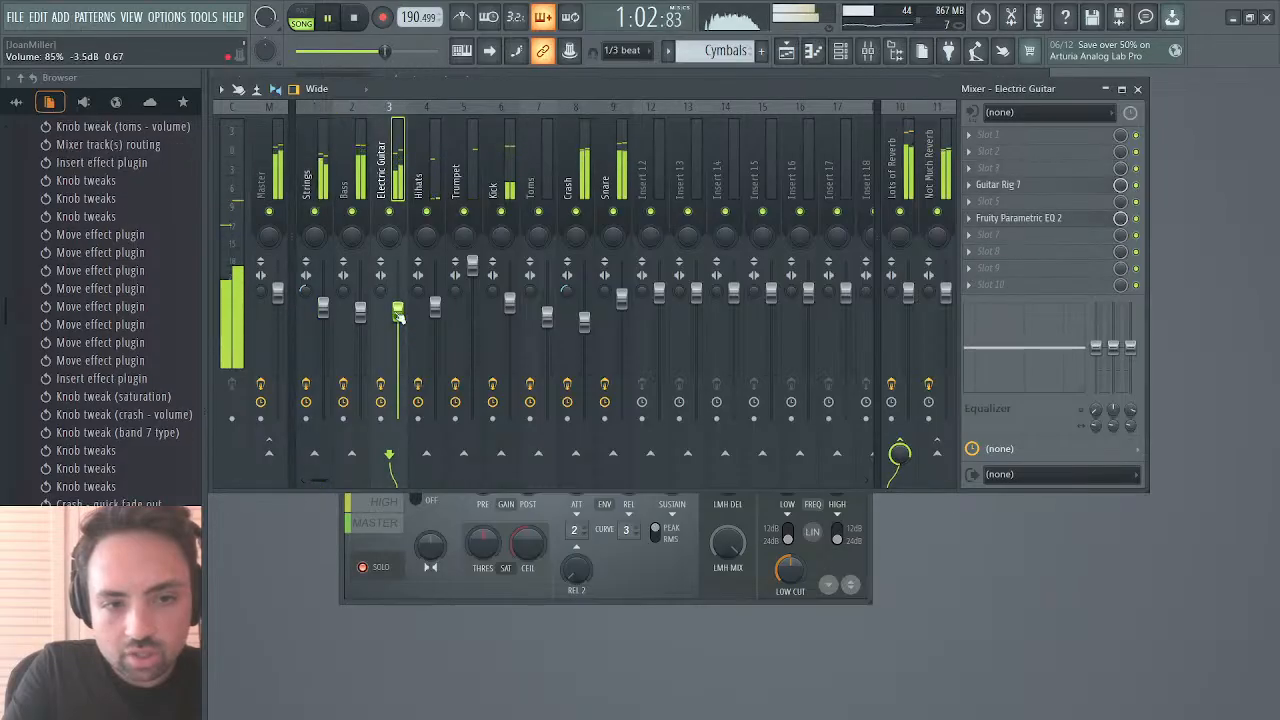
left_click(472, 262)
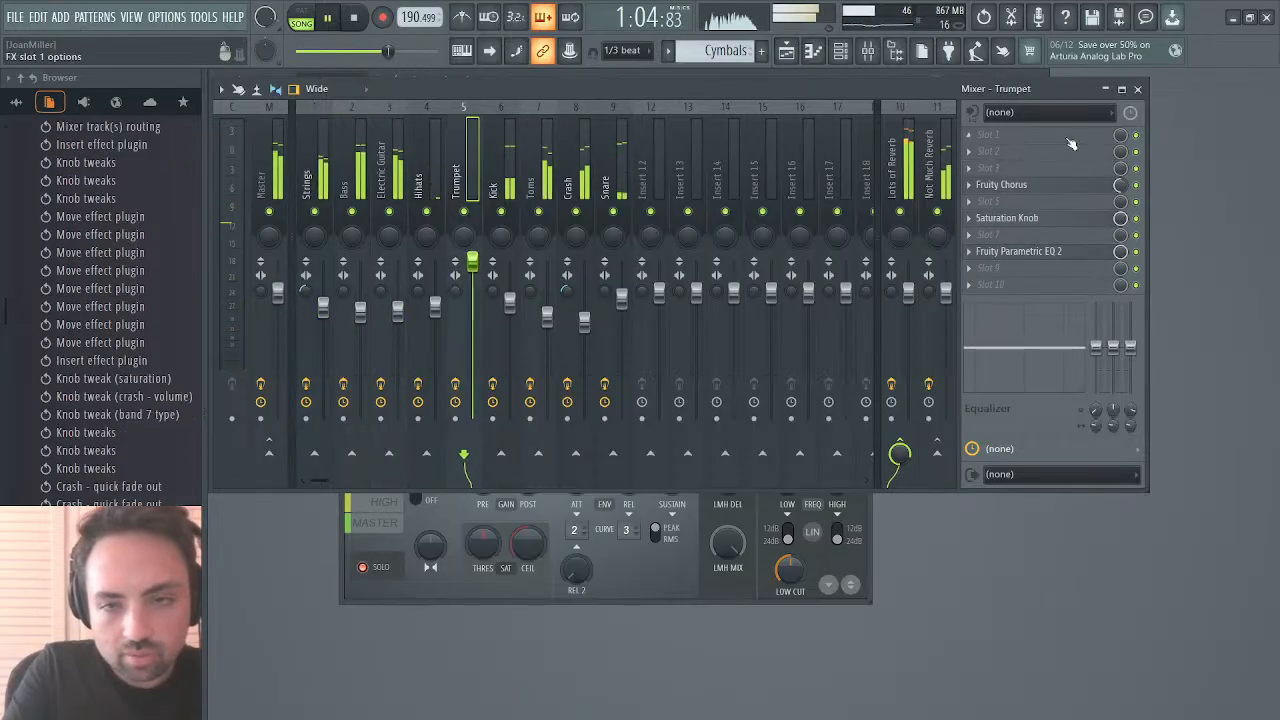
left_click(1137, 90)
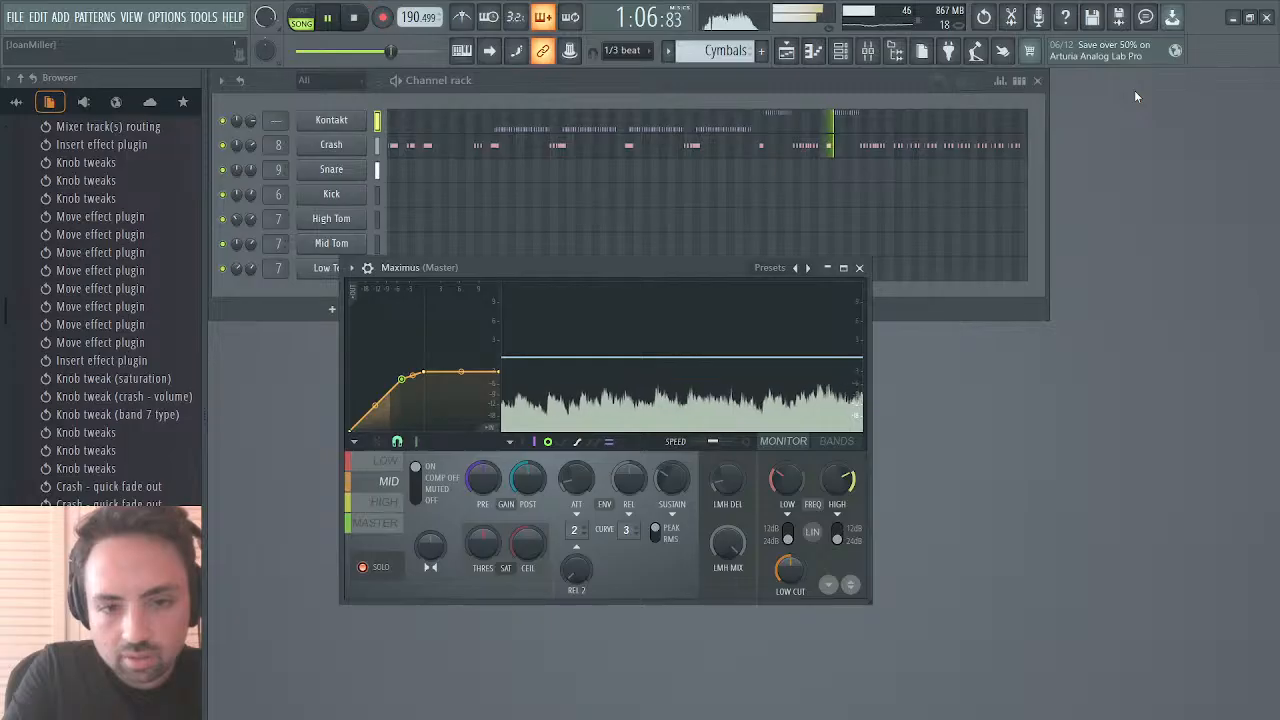
Step: Check Maximus's low and mid bands, raise the Electric Guitar and Strings mixer volumes further, and close the mixer
left_click(387, 463)
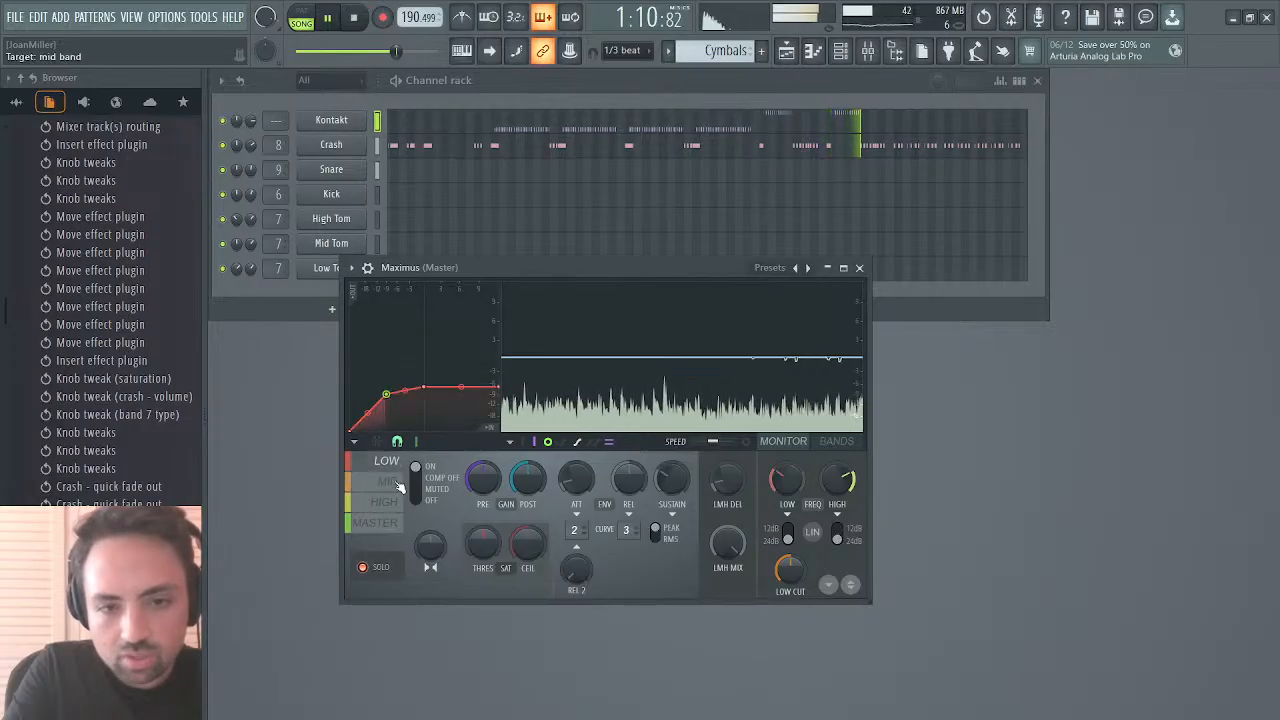
left_click(396, 488)
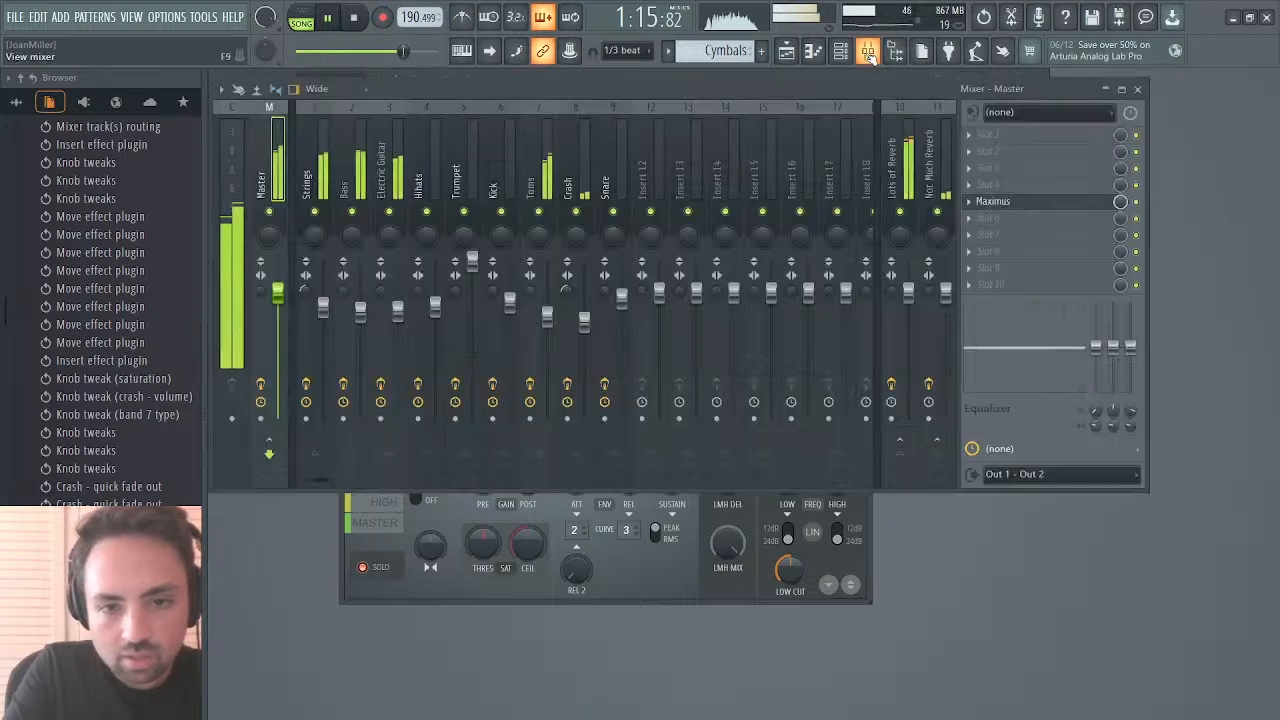
left_click(868, 52)
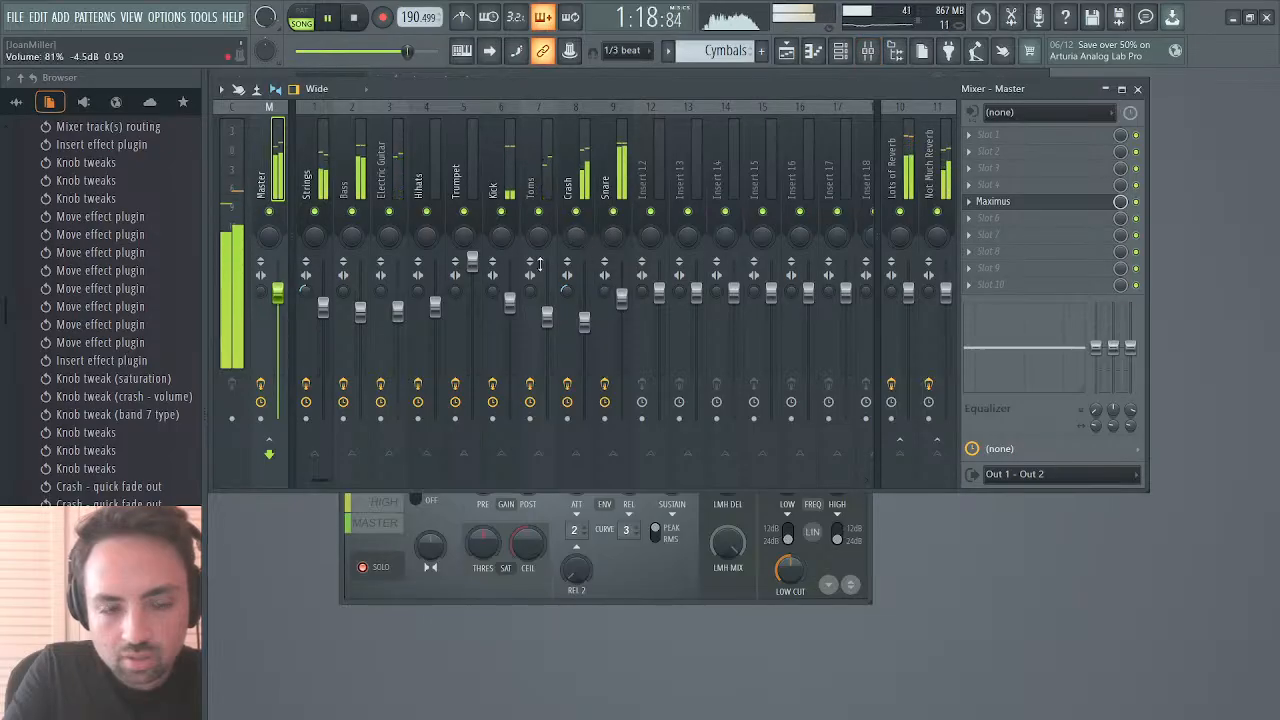
left_click(397, 305)
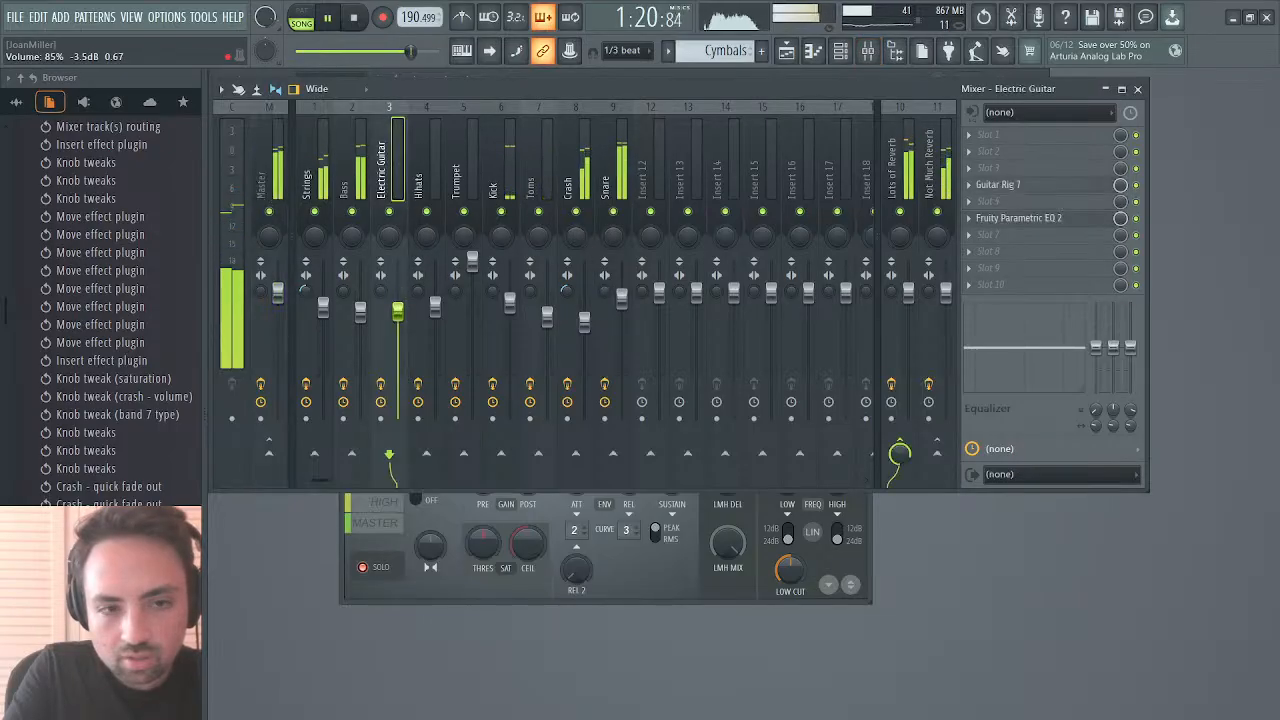
left_click_drag(322, 309, 323, 292)
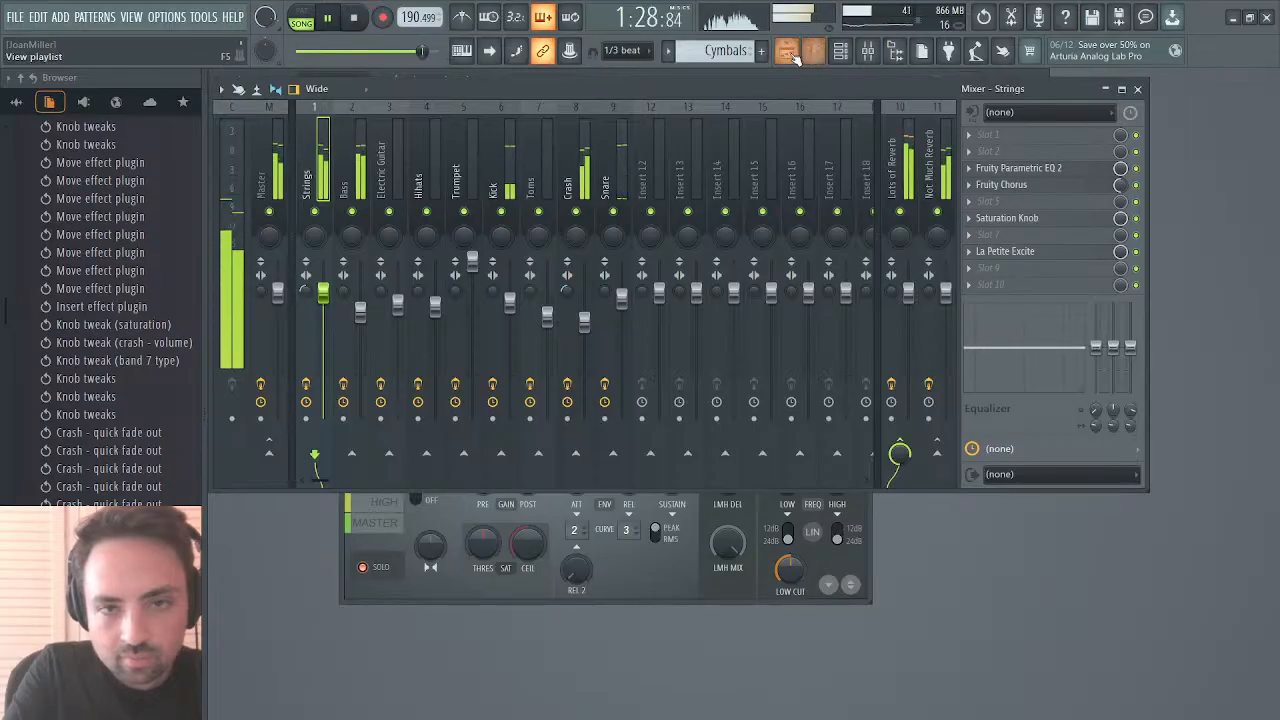
left_click(1137, 89)
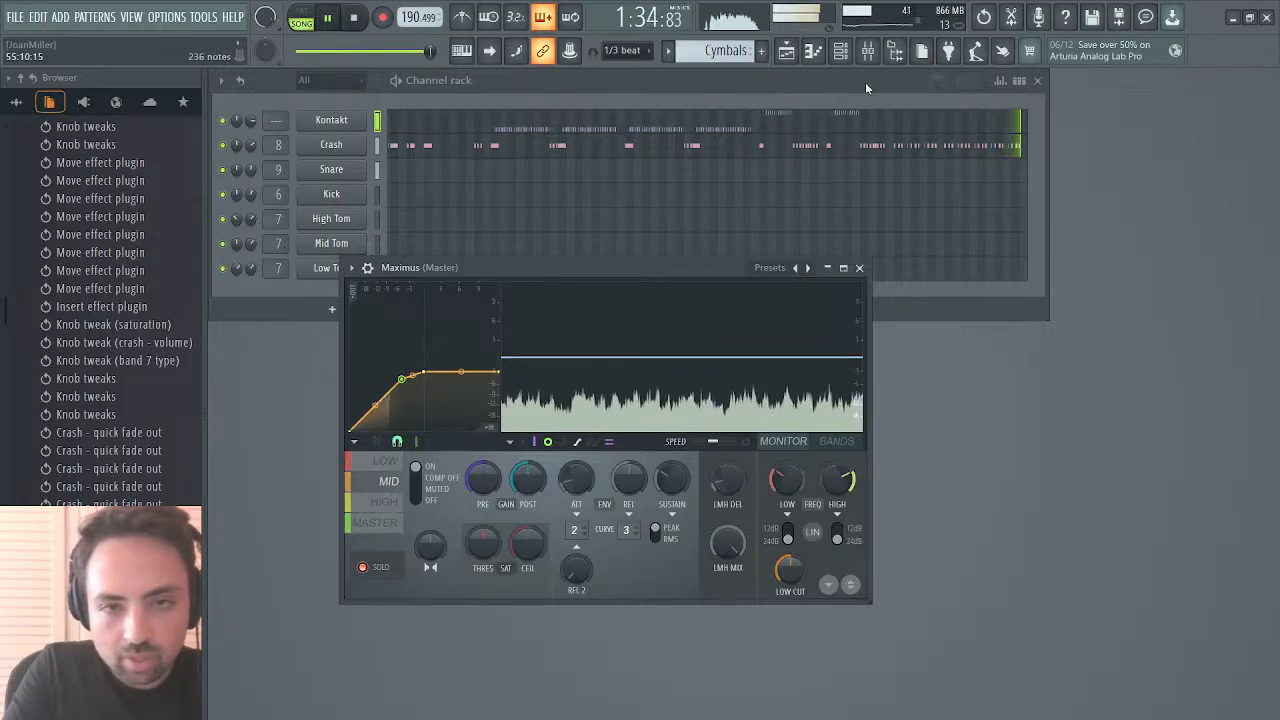
Step: Raise the Electric Guitar's mixer volume to the same fader height as Strings and check the playback position in the playlist
left_click(868, 54)
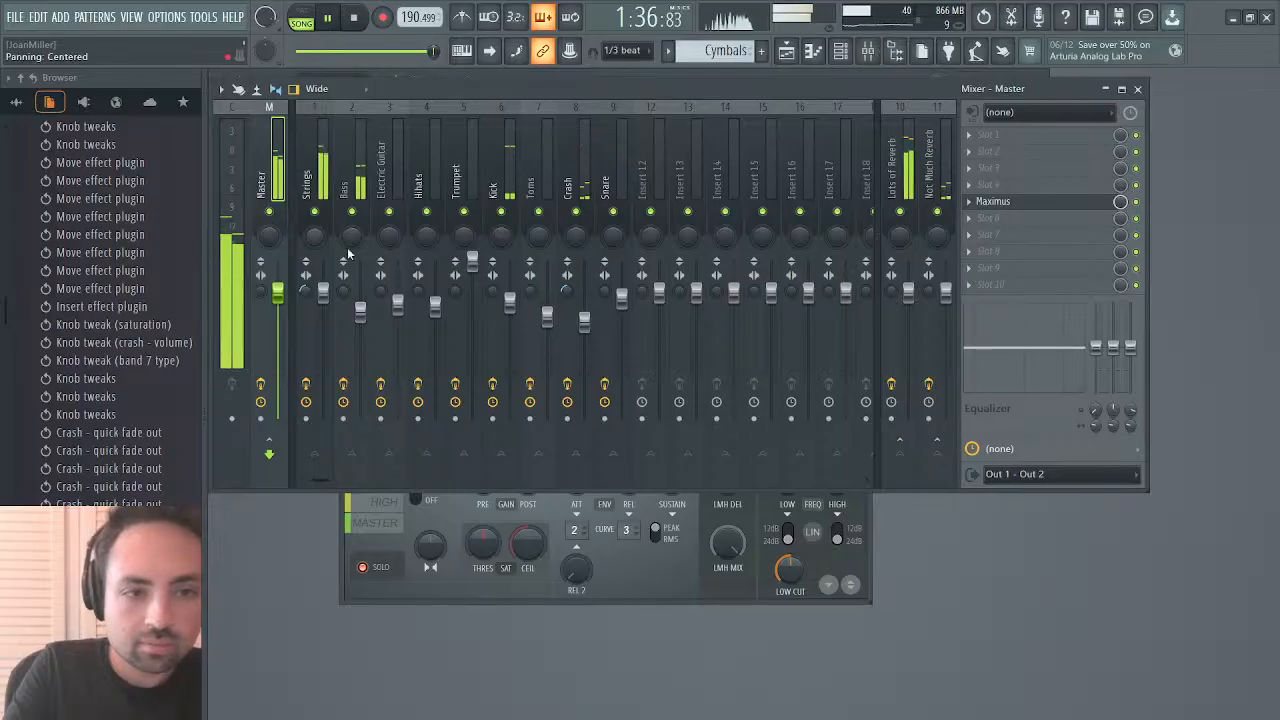
left_click(397, 293)
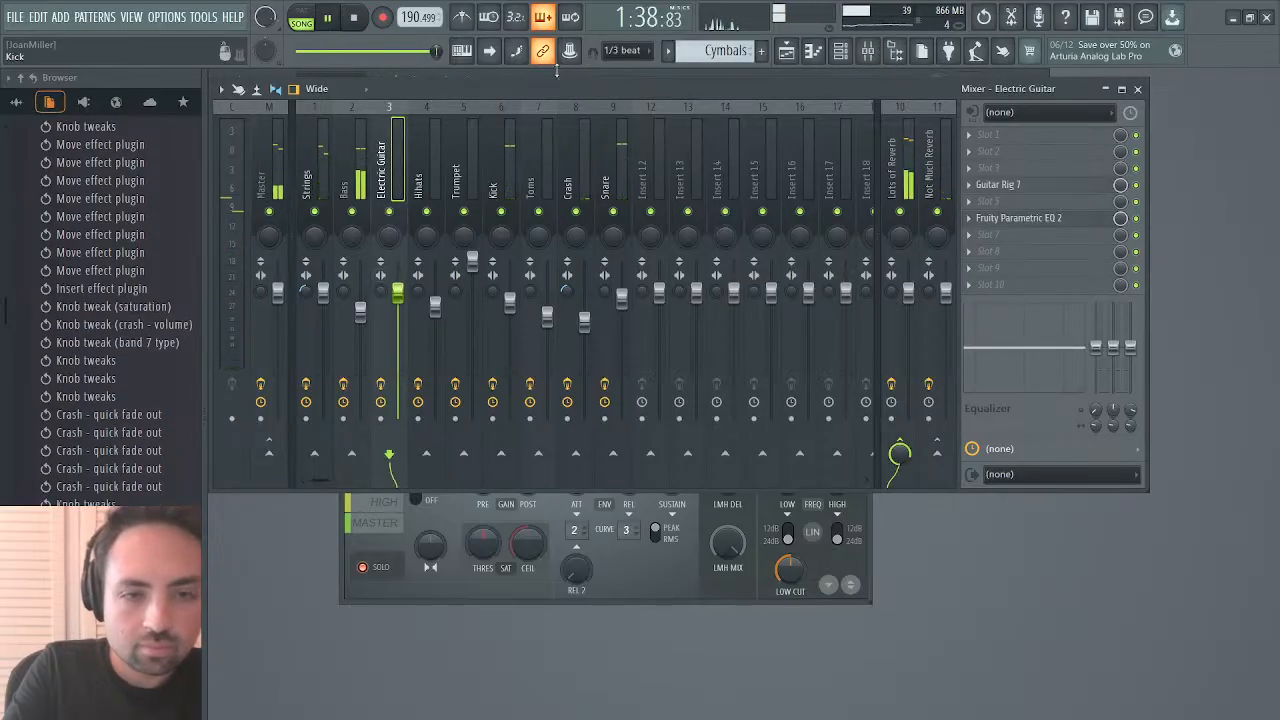
left_click(790, 54)
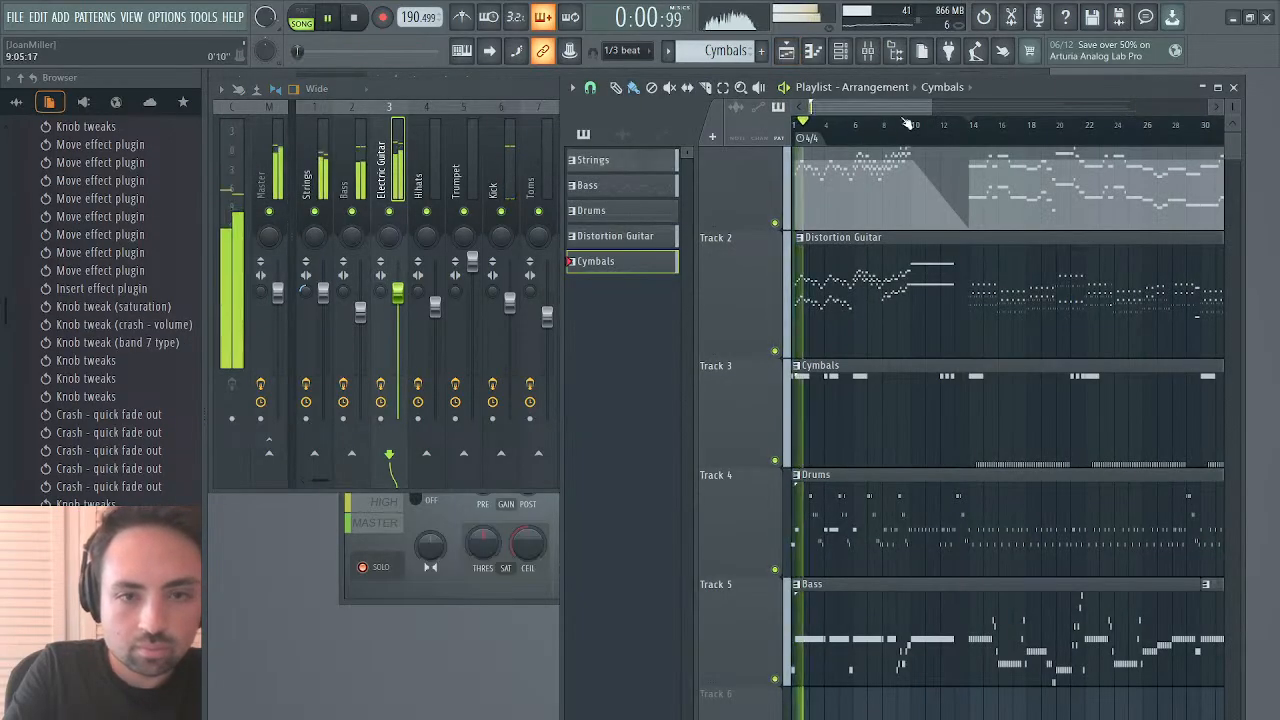
left_click(1234, 88)
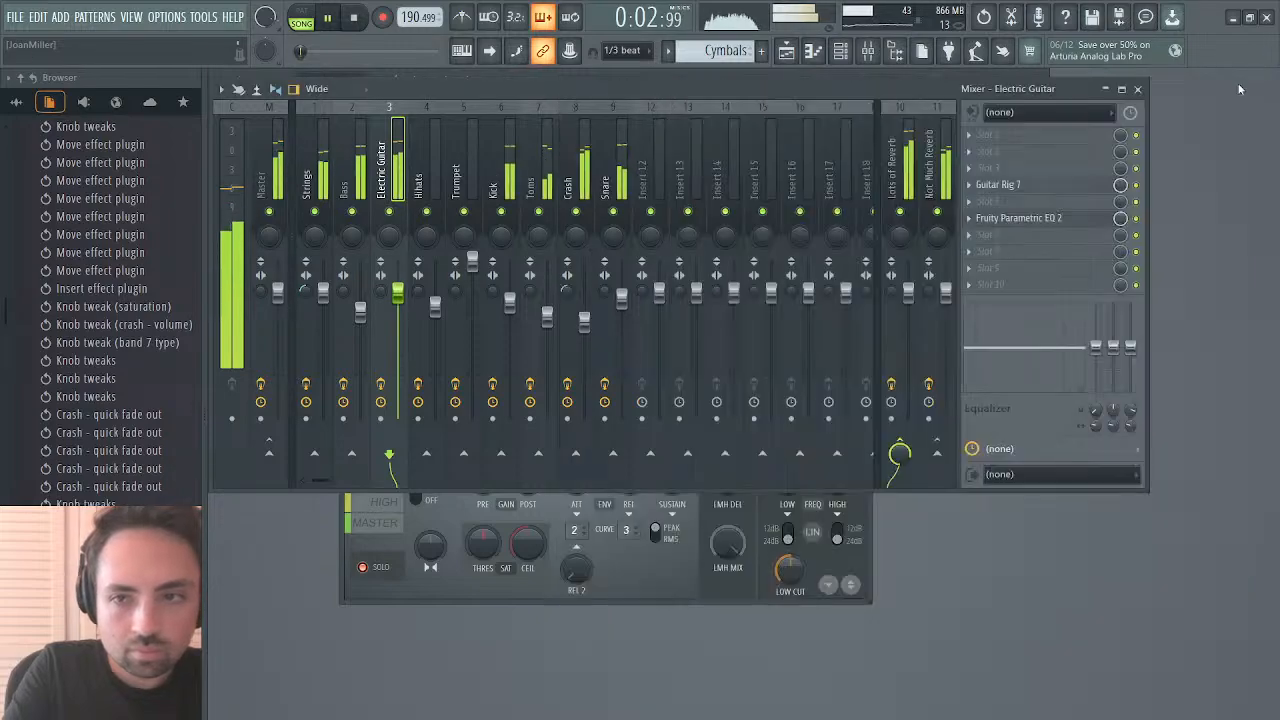
Step: Move the mixer below the Maximus curve display so both can be monitored together during playback
left_click_drag(1030, 90, 1002, 433)
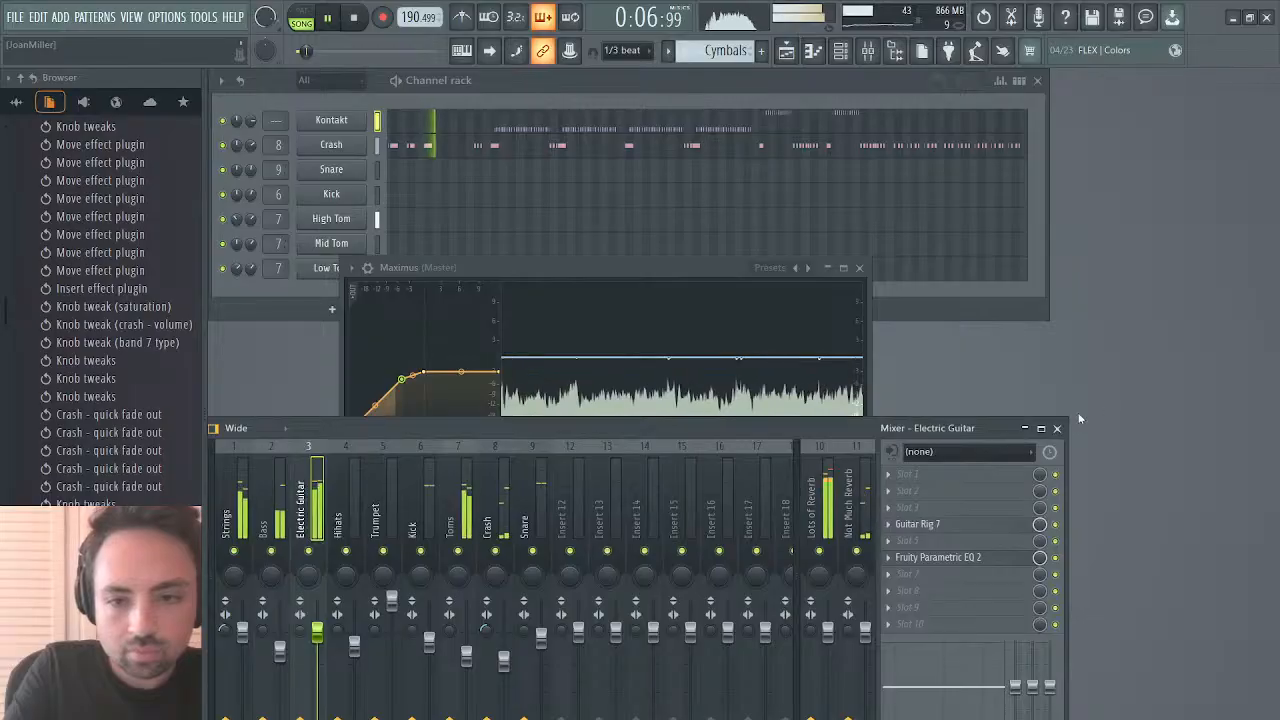
left_click(1056, 428)
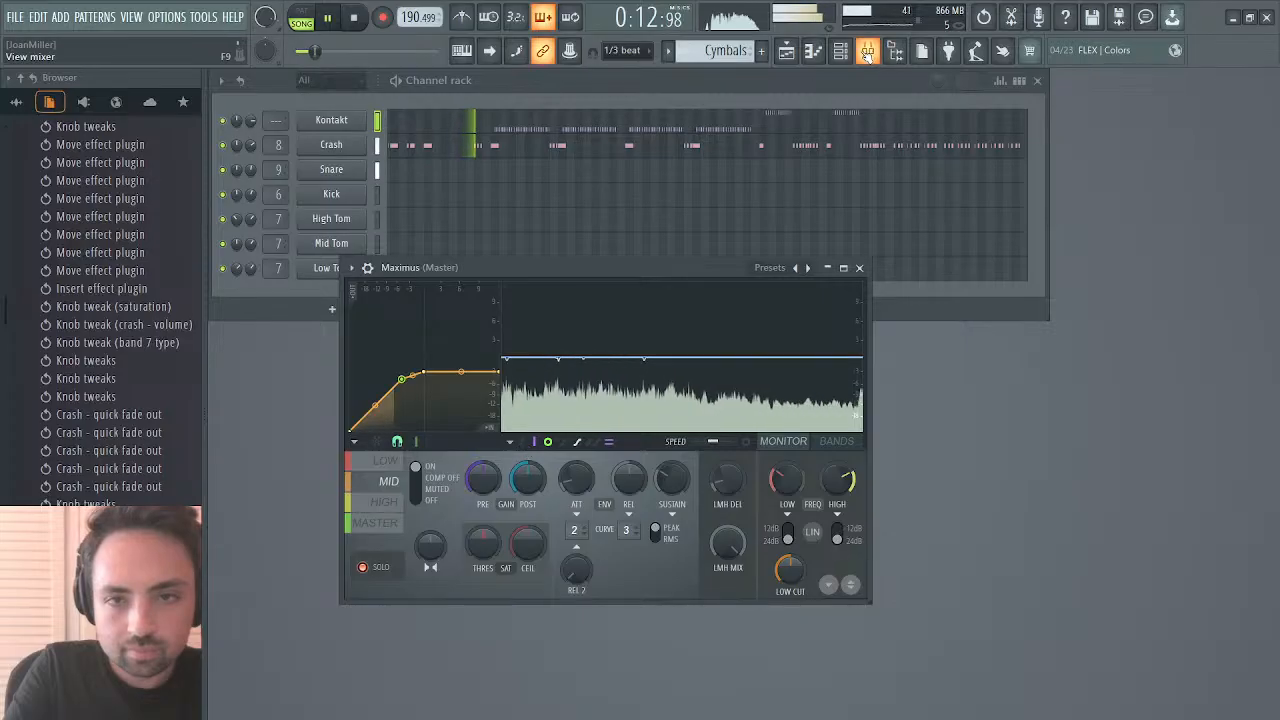
left_click(867, 53)
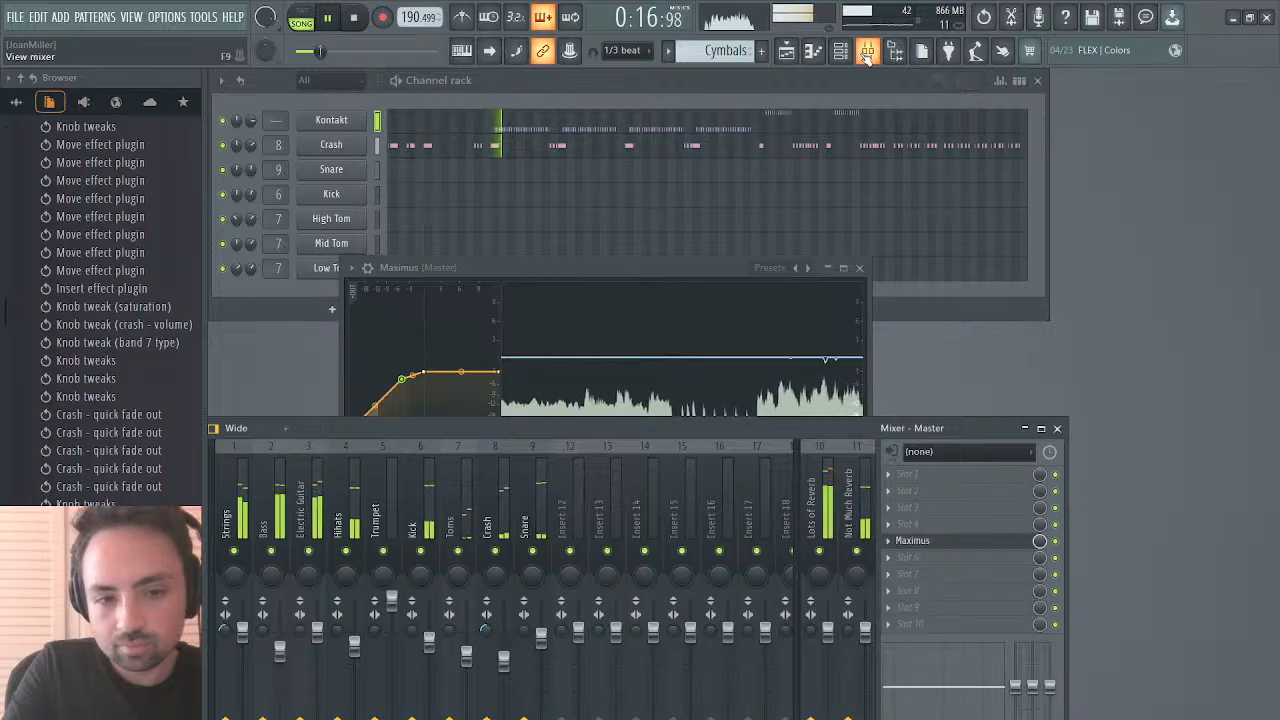
Step: Flatten and lower the upper part of Maximus's high-band compression curve and add a knee point at about -11.2 dB
left_click(710, 267)
left_click(385, 501)
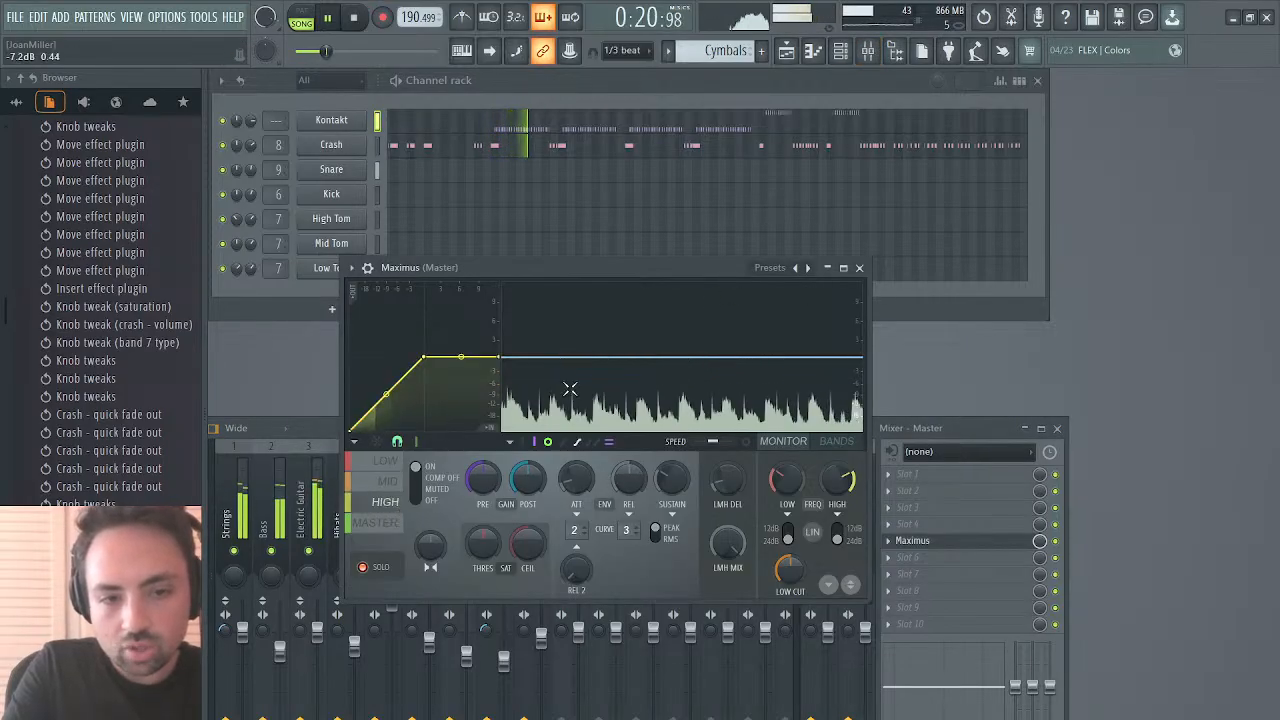
left_click(501, 357)
left_click_drag(501, 357, 497, 396)
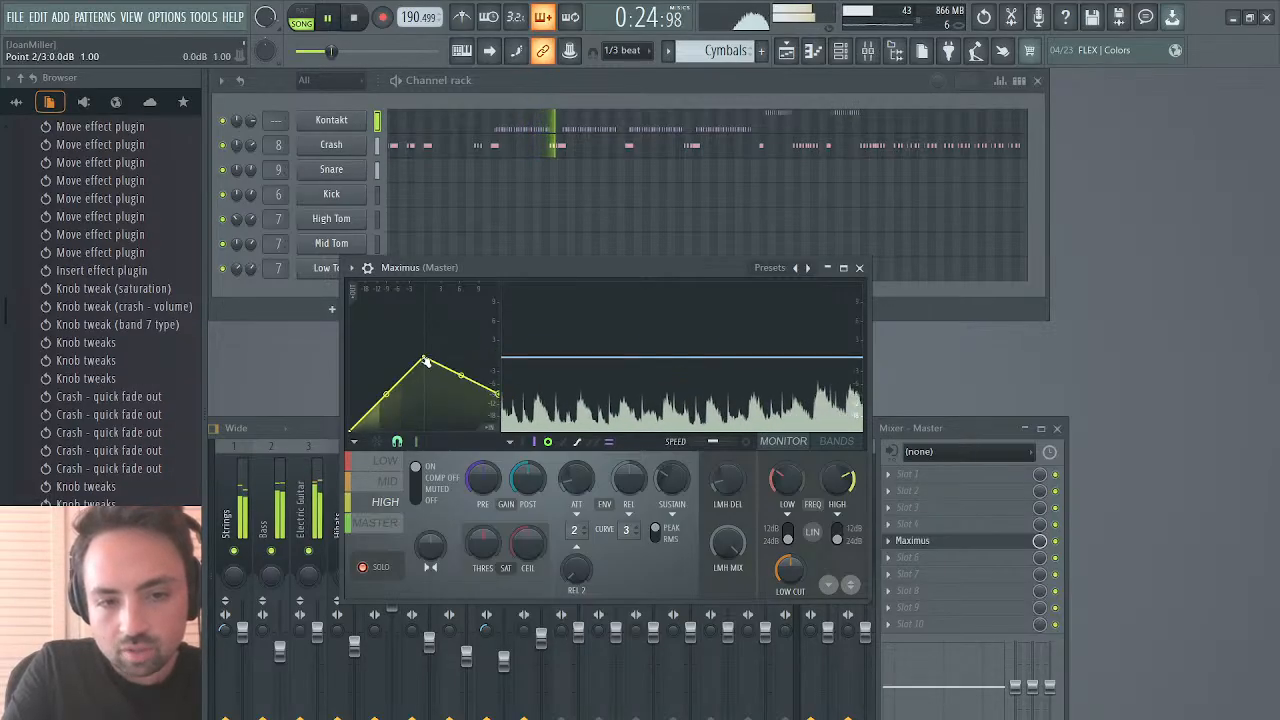
left_click_drag(423, 358, 424, 390)
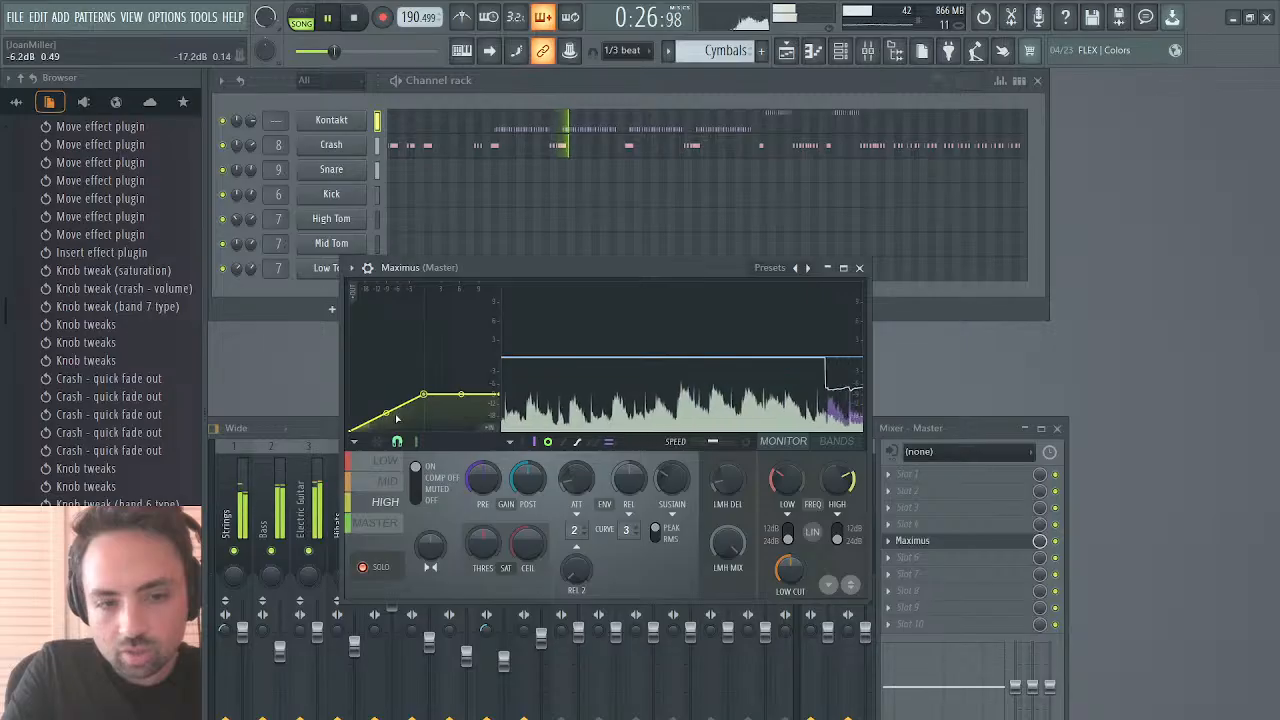
right_click(380, 402)
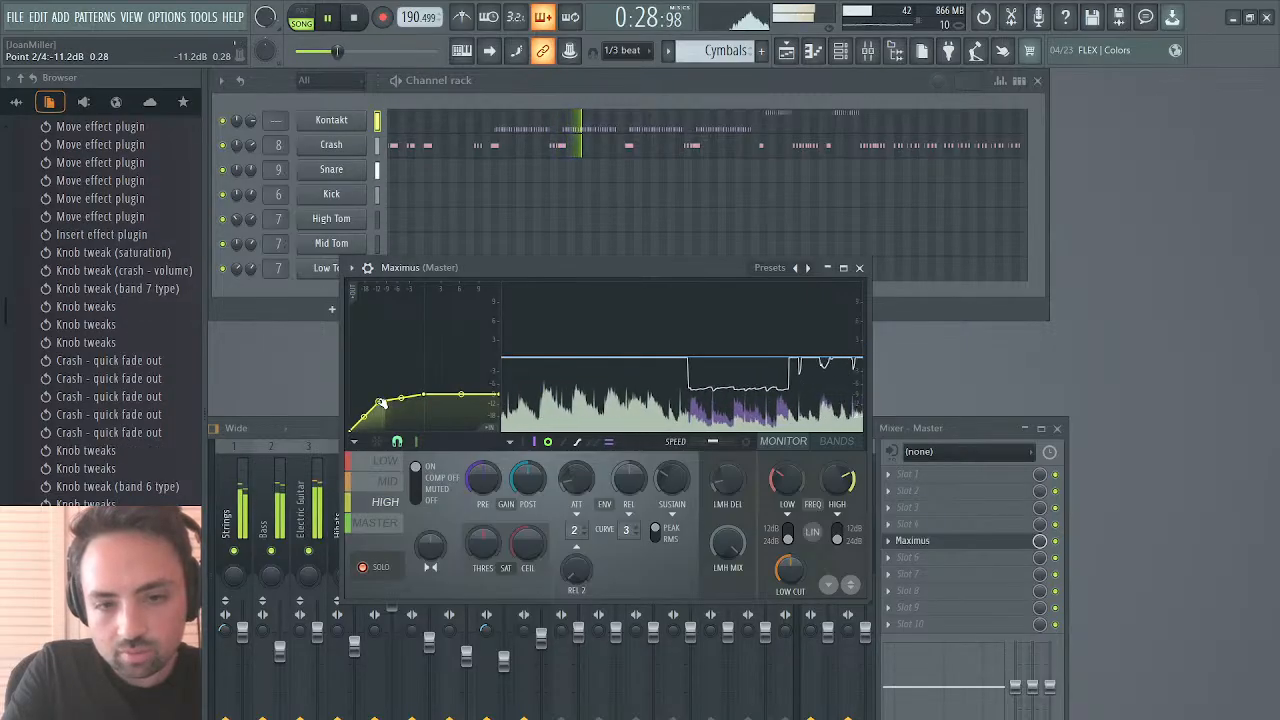
Step: Lower band 6 of the Snare's Parametric EQ 2 to about 0 dB near 2976 Hz and close the EQ
left_click(921, 431)
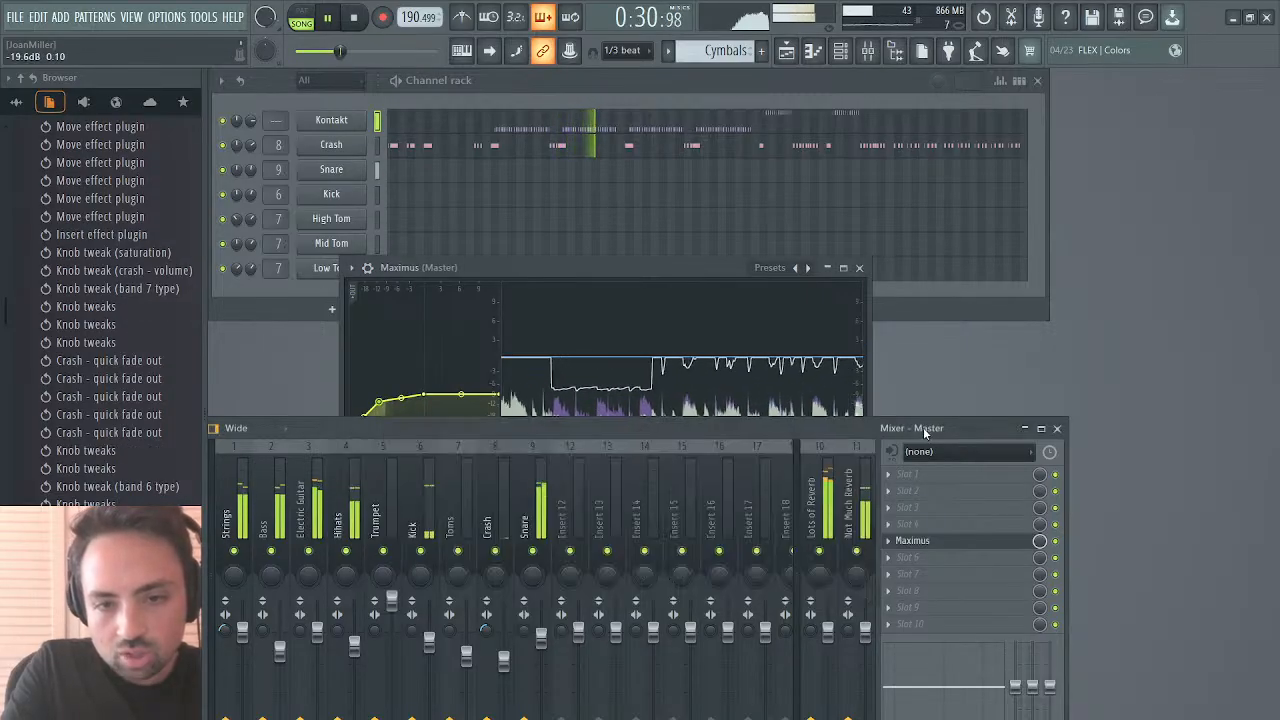
left_click(540, 502)
left_click(938, 524)
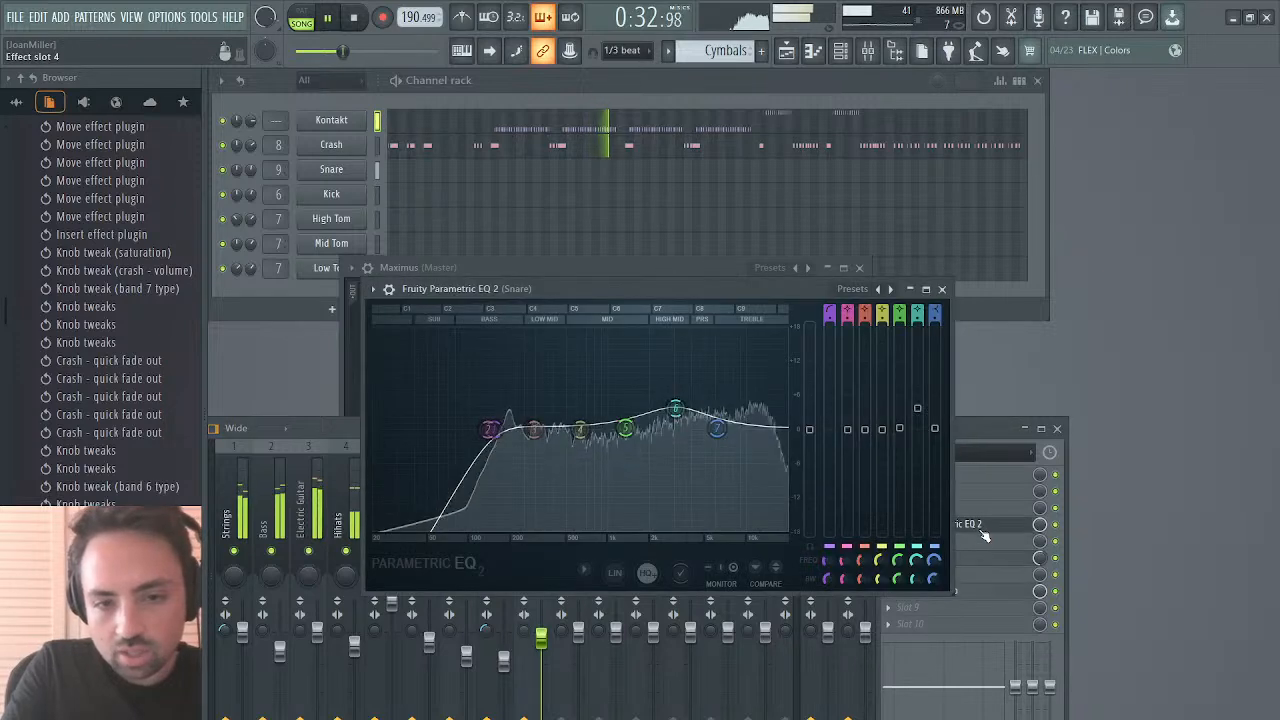
left_click_drag(676, 410, 673, 429)
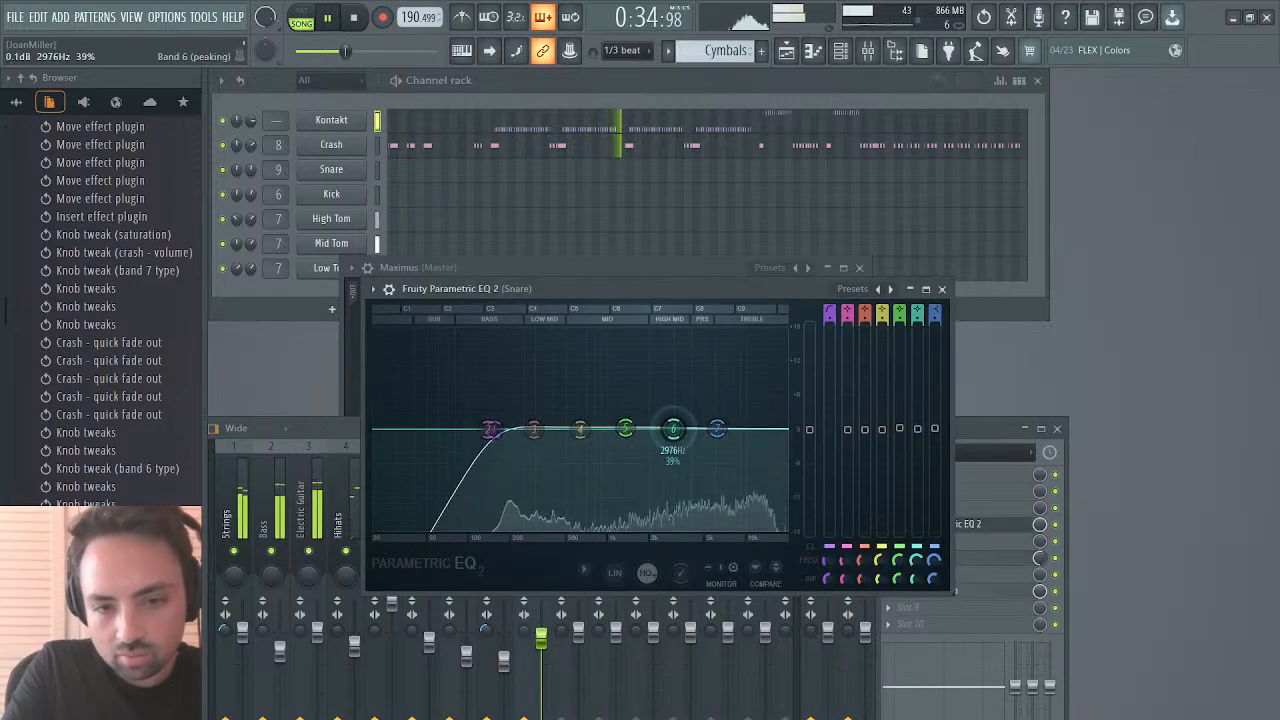
left_click(938, 289)
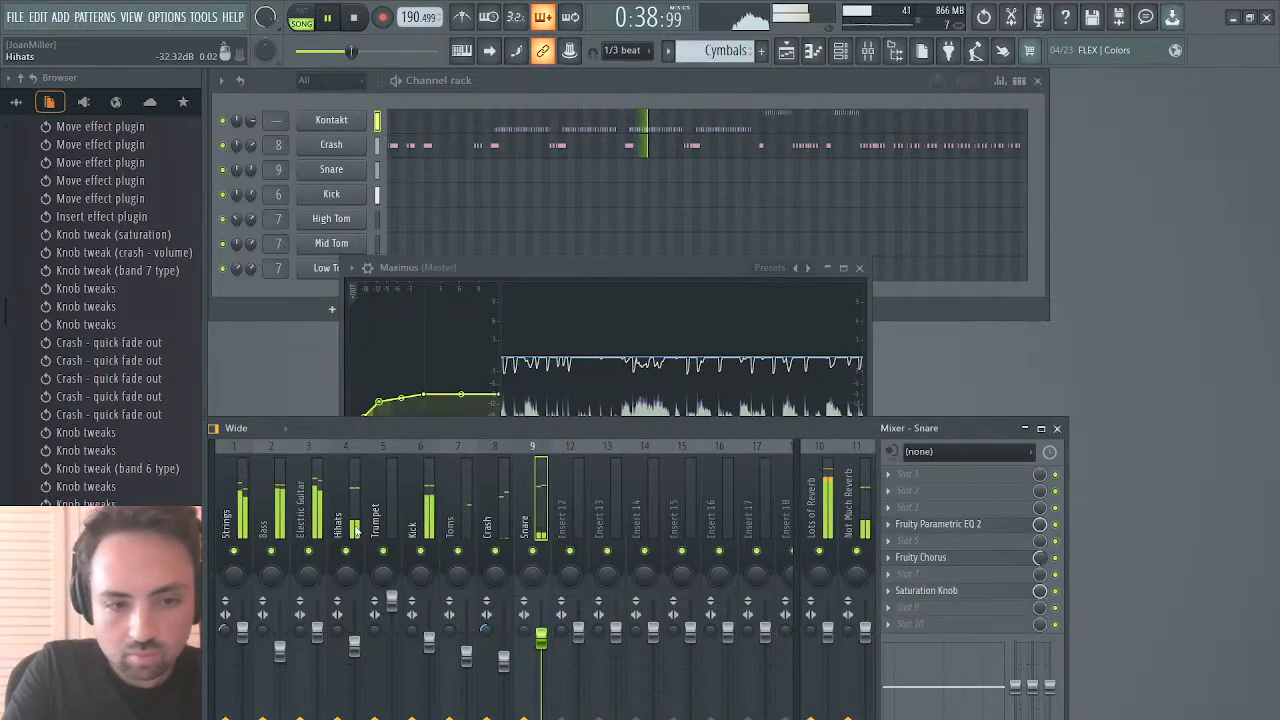
Step: Lower the band 7 high shelf in the Strings' Parametric EQ 2 to about -0.3 dB and close the EQ
left_click(238, 520)
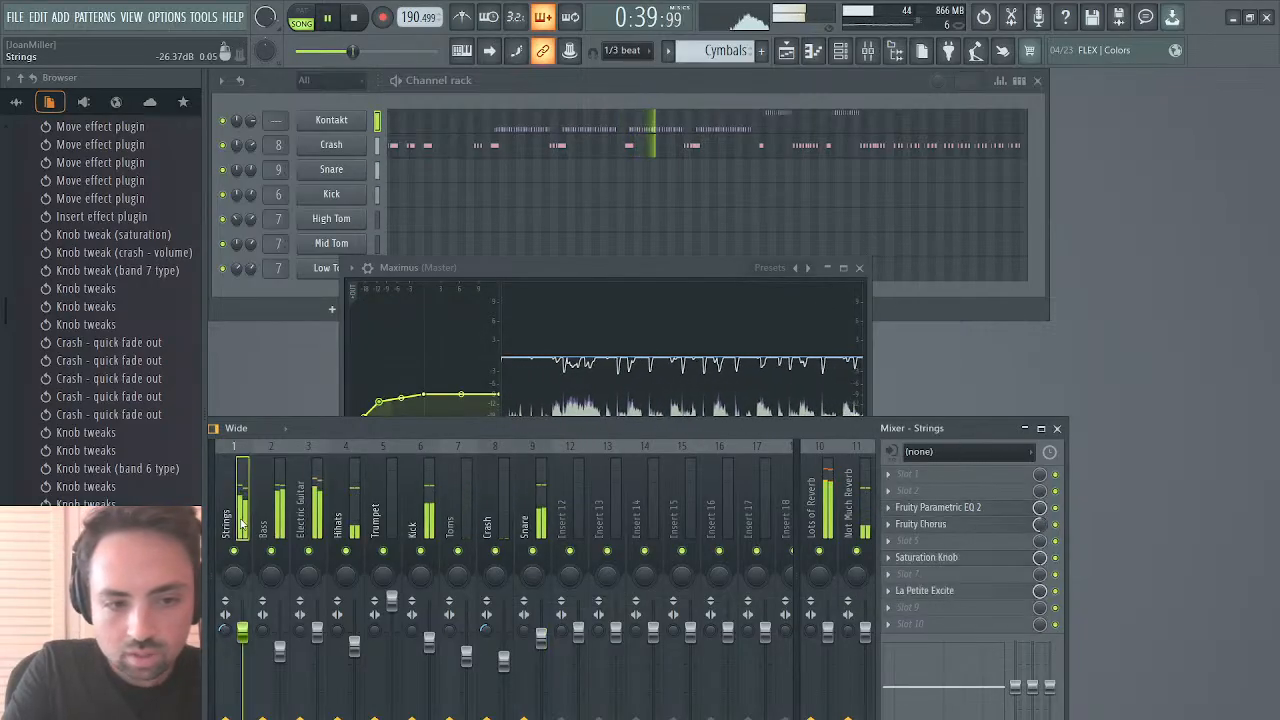
left_click(940, 507)
left_click_drag(697, 399, 697, 411)
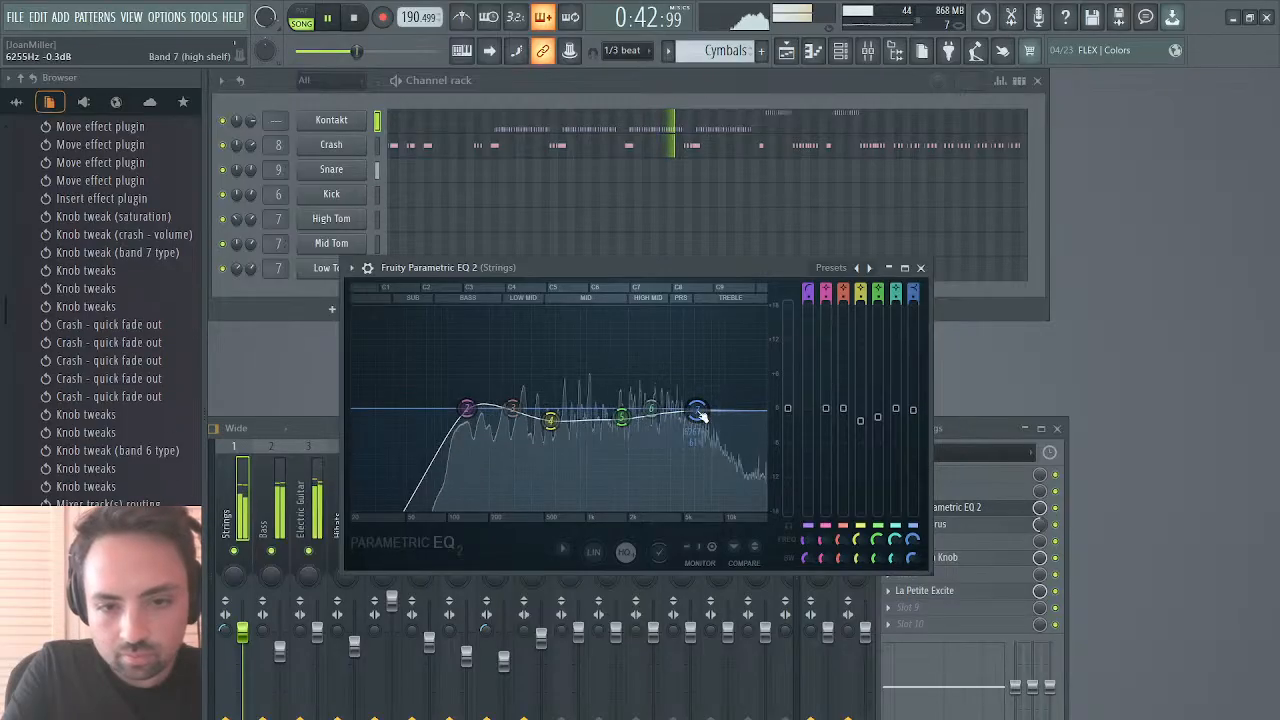
left_click(920, 267)
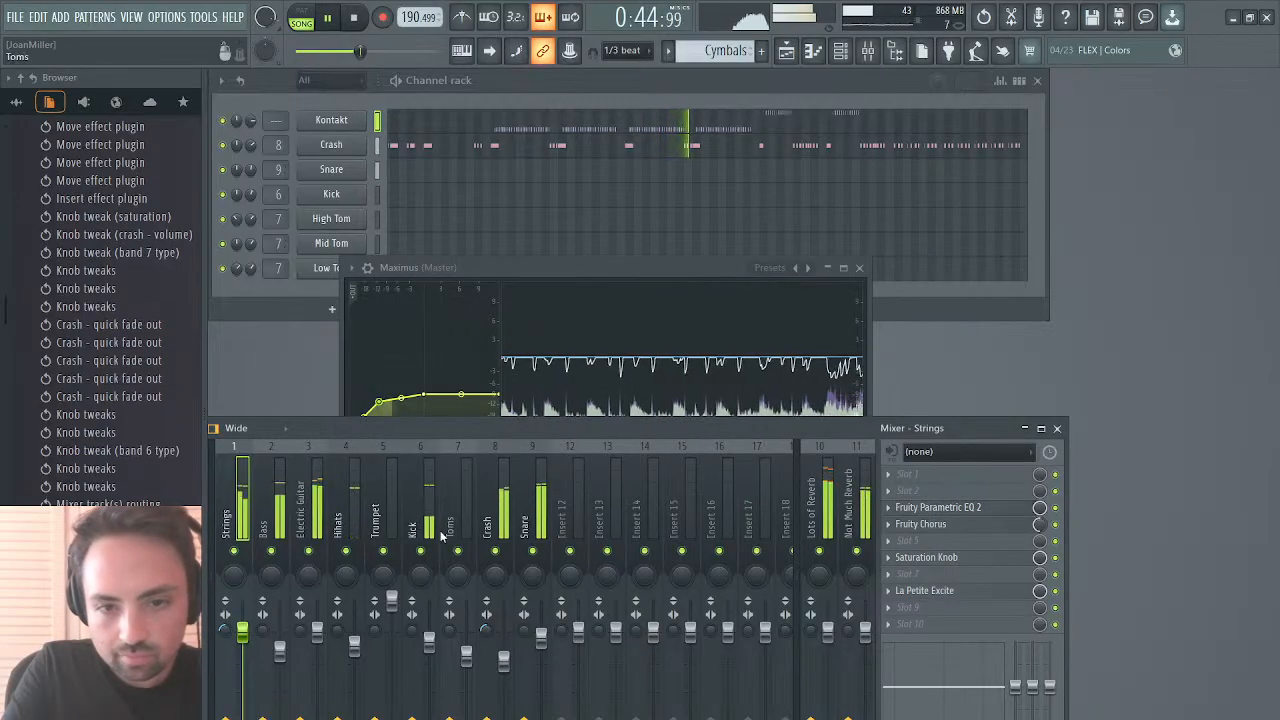
Step: Slightly lower a band in the Electric Guitar's Parametric EQ 2 and close the EQ
left_click(308, 520)
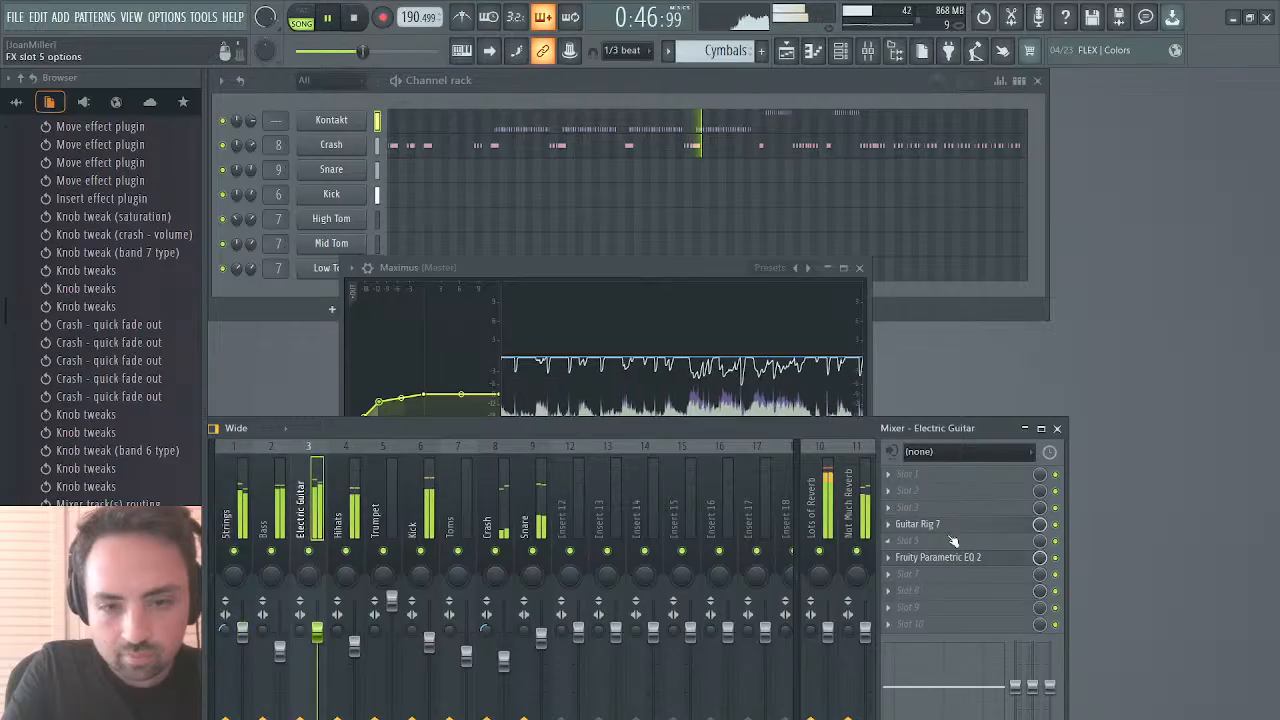
left_click(988, 563)
left_click_drag(602, 343, 599, 357)
left_click(857, 204)
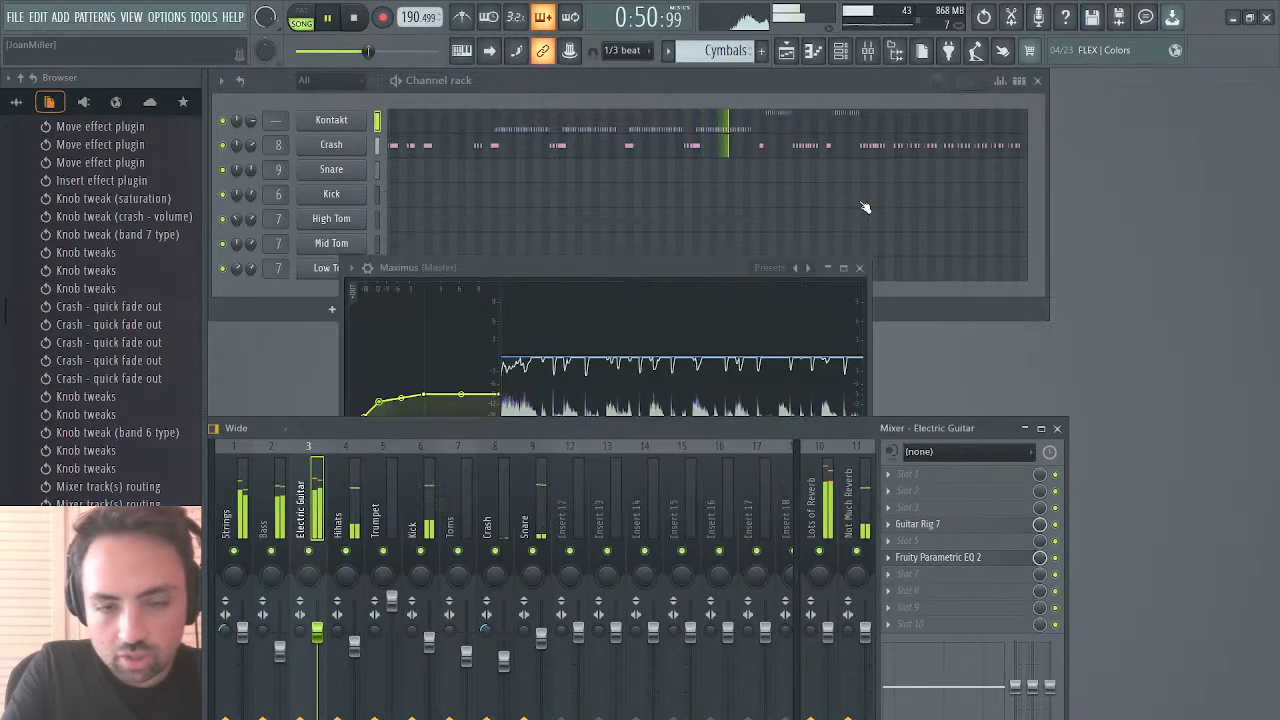
Step: Check Maximus's high-band response during playback and lower the Hihats mixer volume slightly
left_click(660, 267)
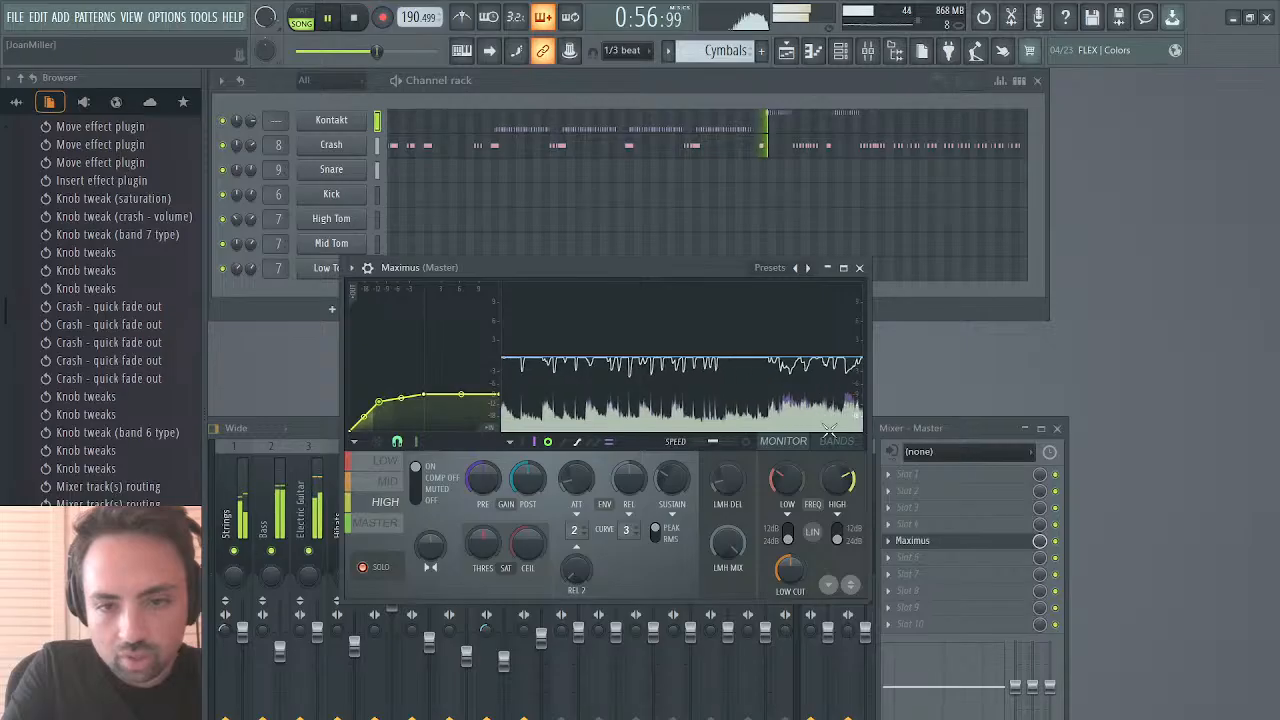
left_click(893, 427)
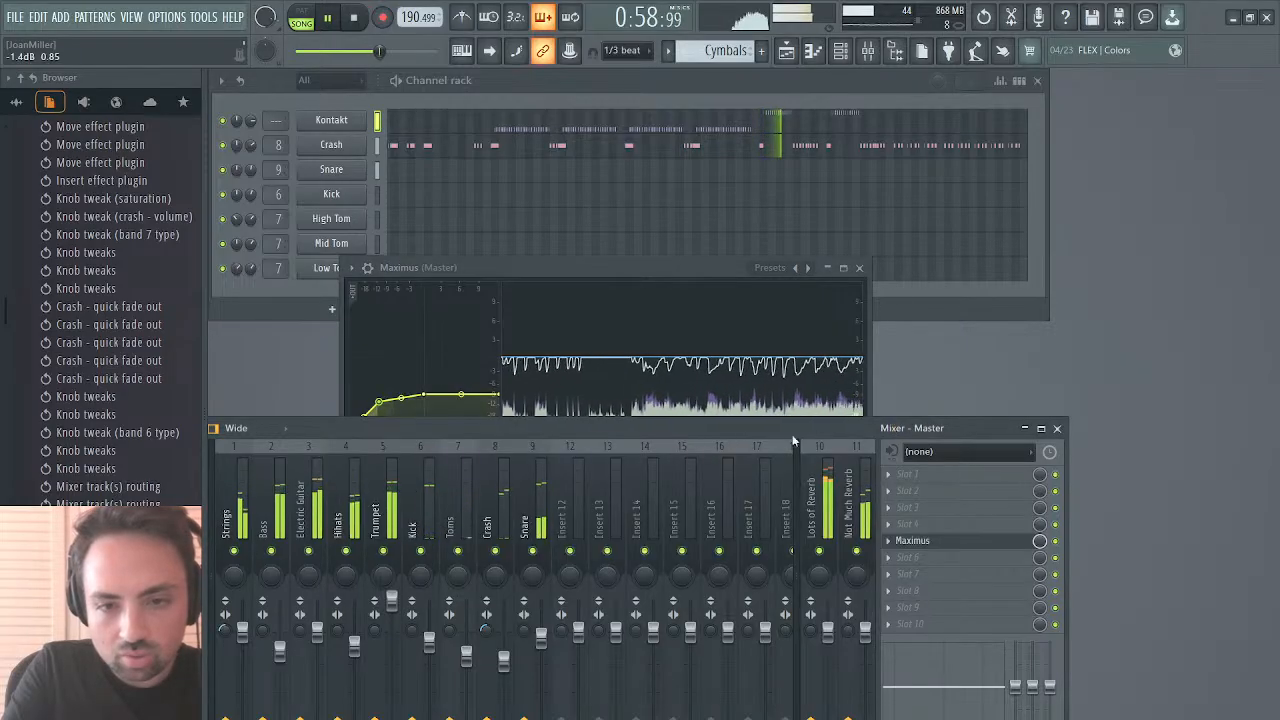
left_click_drag(354, 645, 358, 665)
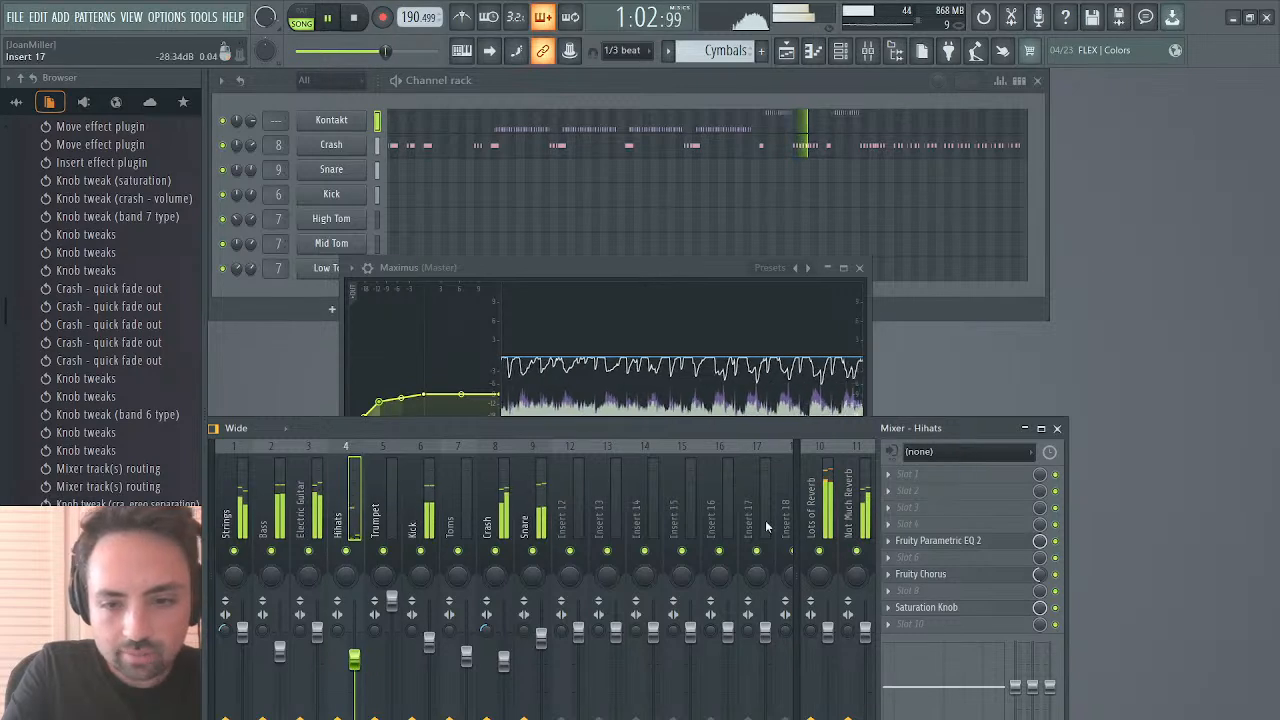
Step: Lower the Hihats' EQ band 7 low-pass cutoff, settling it at about 15344 Hz, and close the EQ
left_click(925, 540)
left_click_drag(760, 408, 742, 408)
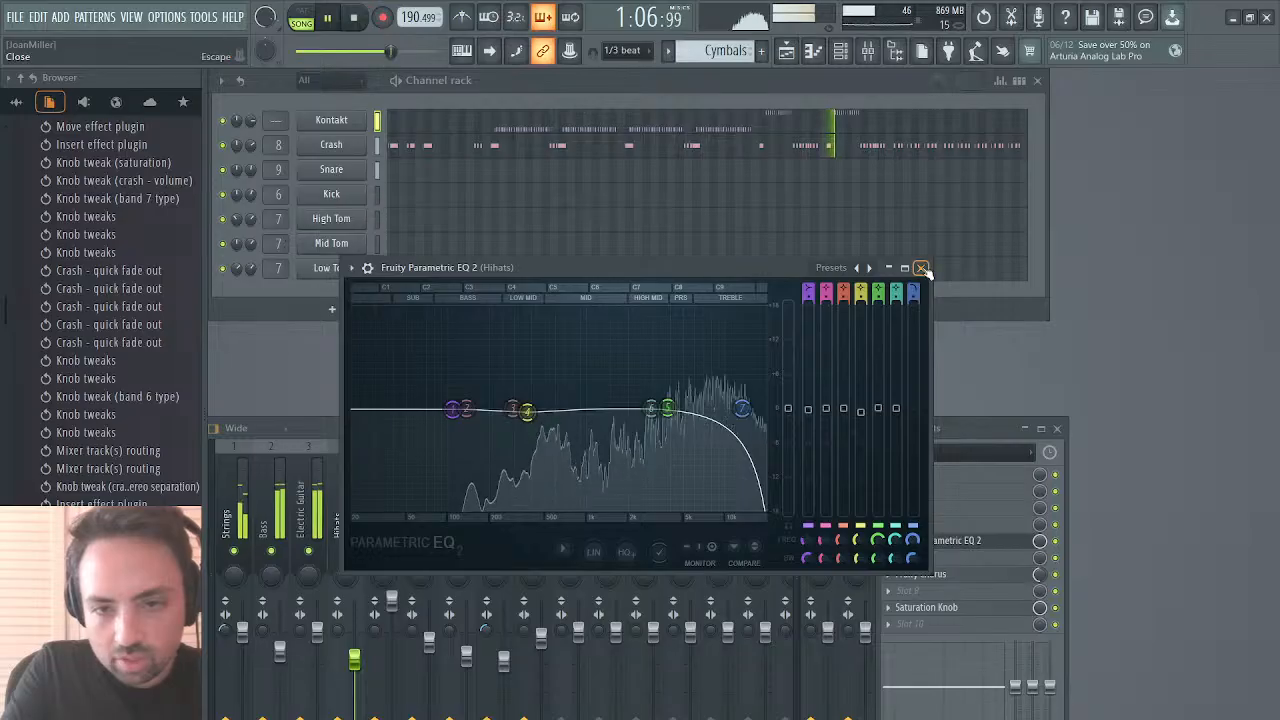
left_click(921, 268)
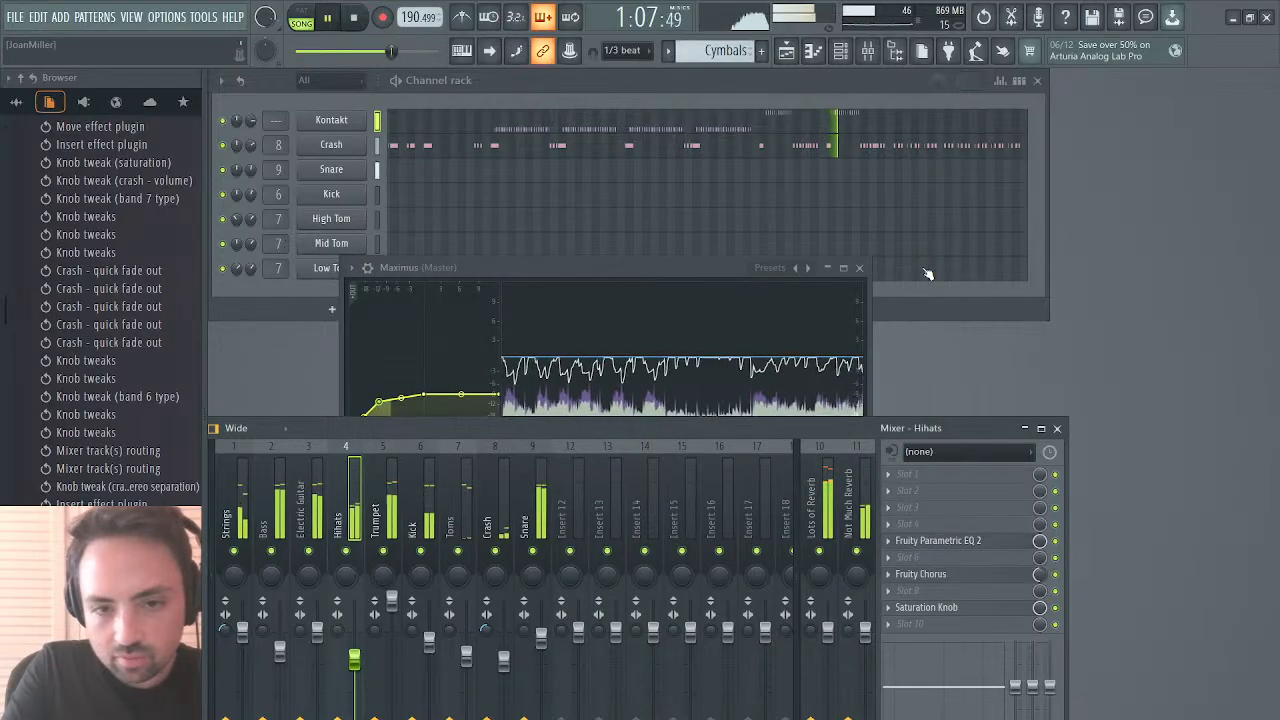
left_click(959, 544)
left_click_drag(741, 408, 750, 408)
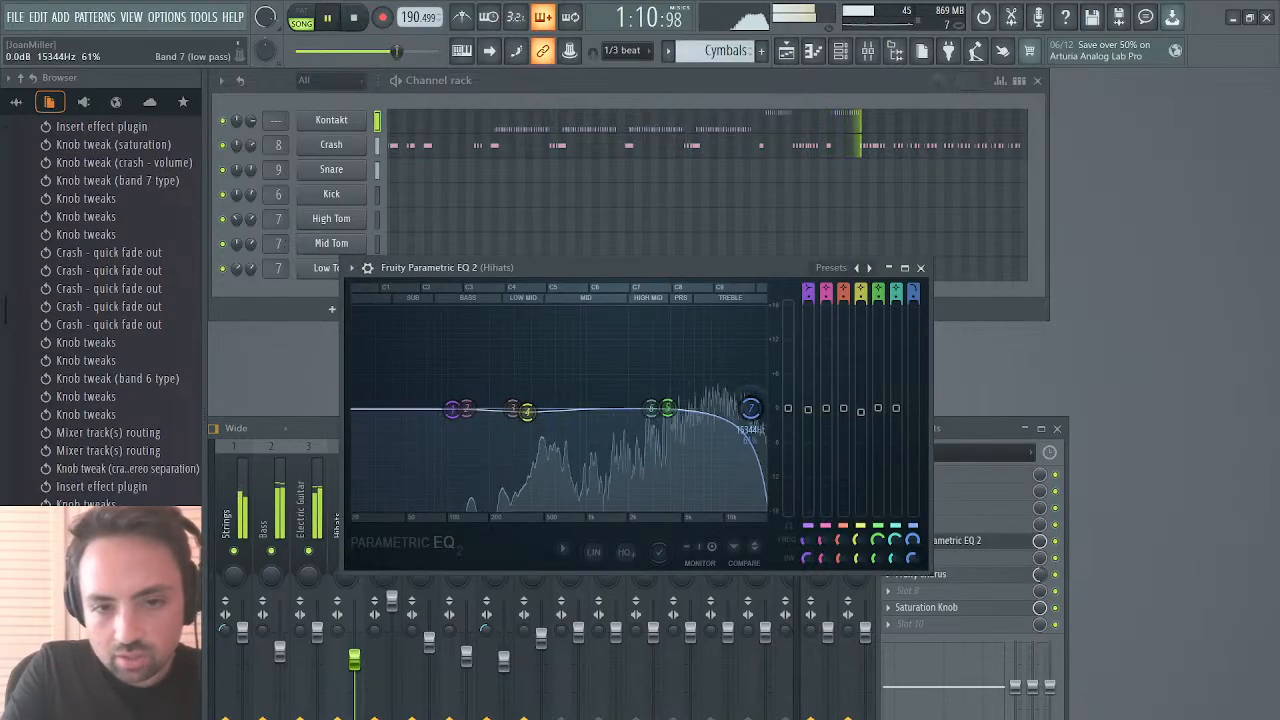
left_click(921, 268)
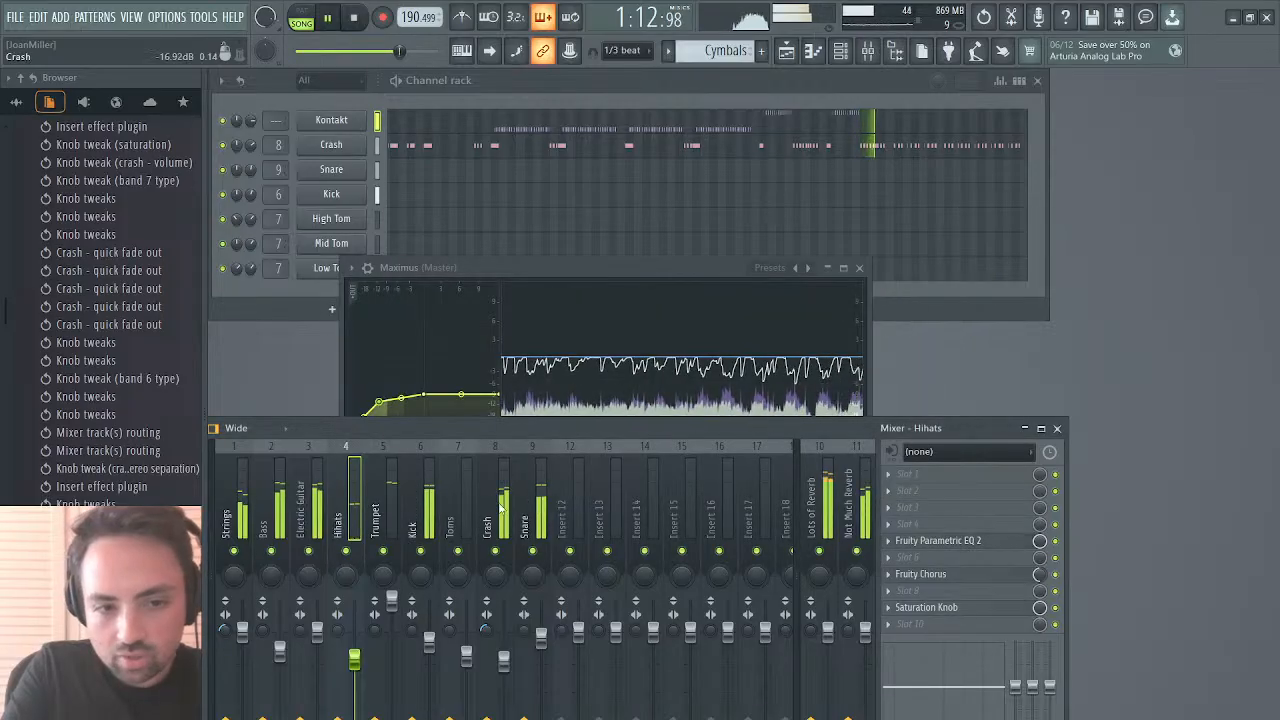
Step: Lower the Crash EQ's band 7 low-pass cutoff, move band 6 down in frequency at about 0 dB, and close the EQ
left_click(496, 480)
left_click(941, 496)
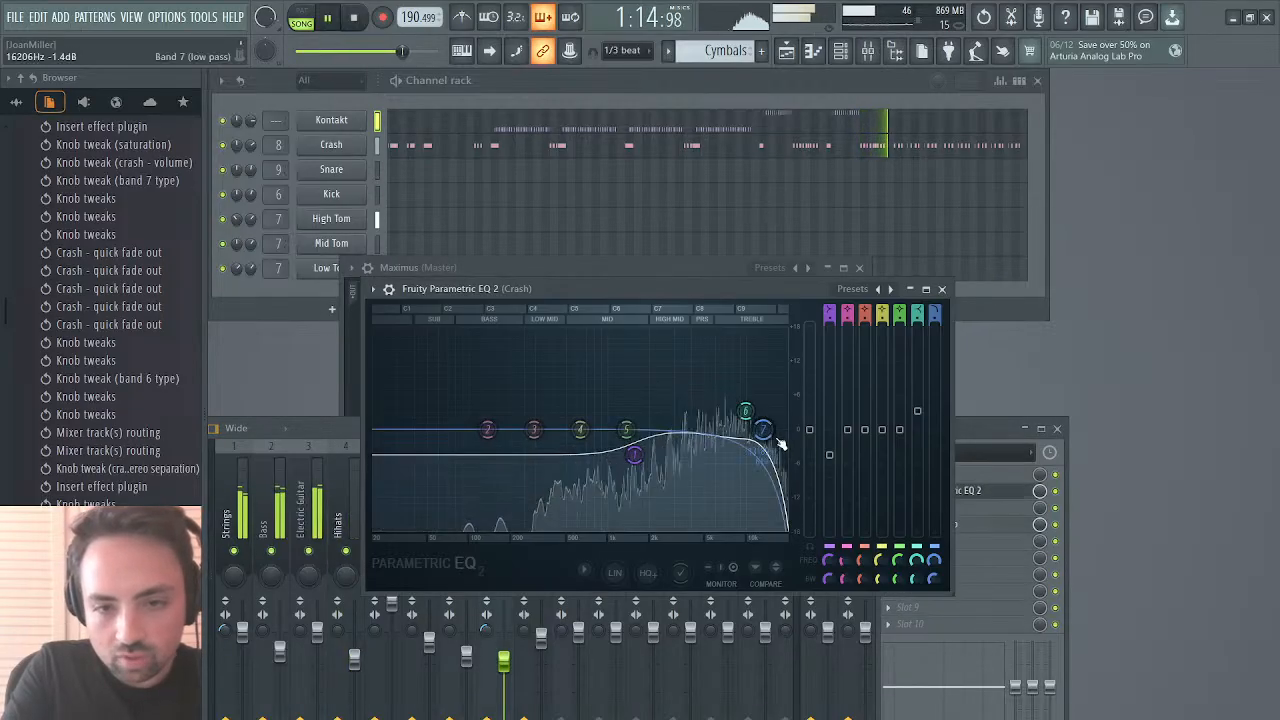
left_click_drag(769, 433, 718, 428)
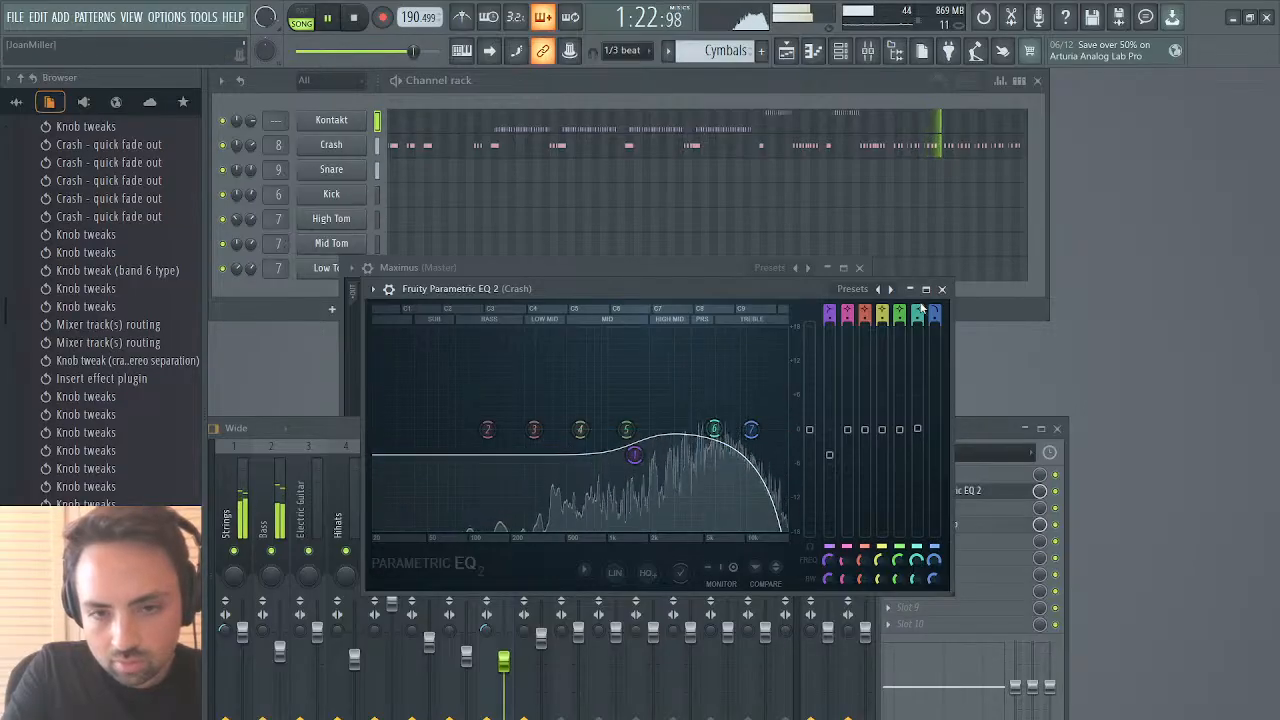
left_click(941, 288)
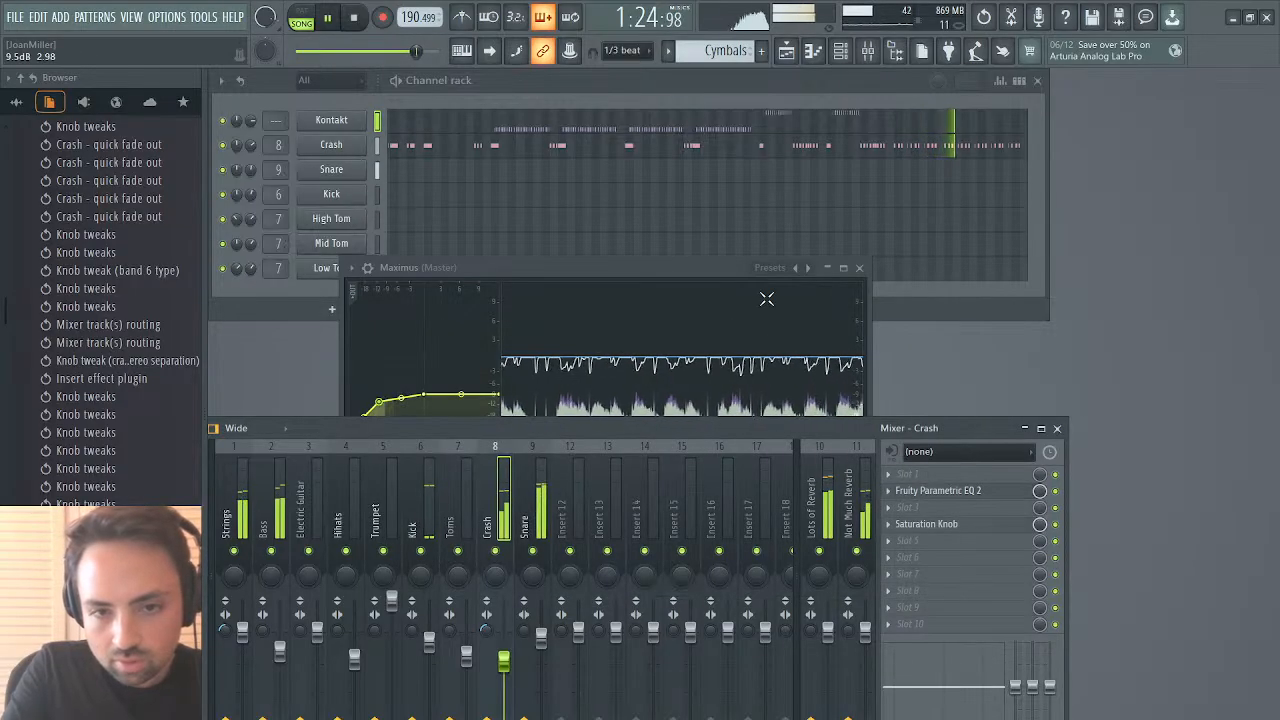
Step: Check Maximus's high band, switch the Snare EQ's band 7 to low pass, raise its cutoff into the upper treble, and close the EQ
left_click(685, 267)
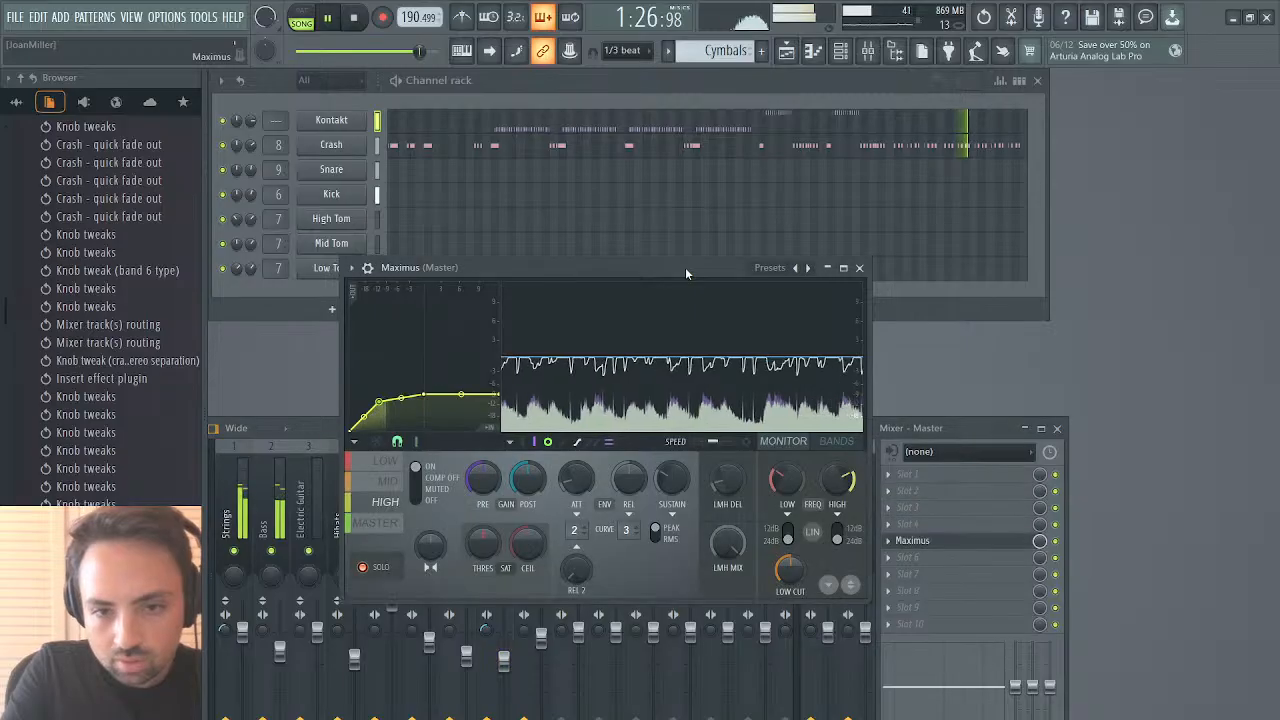
left_click(919, 428)
left_click(541, 526)
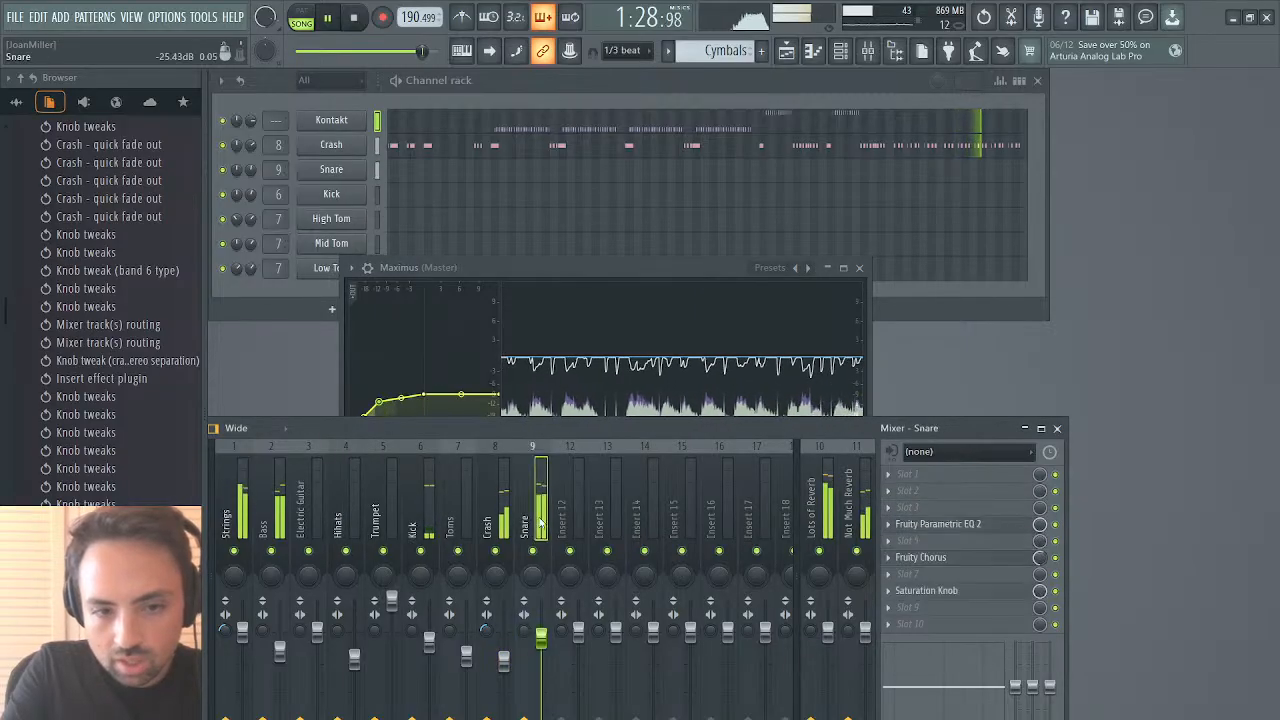
left_click(955, 524)
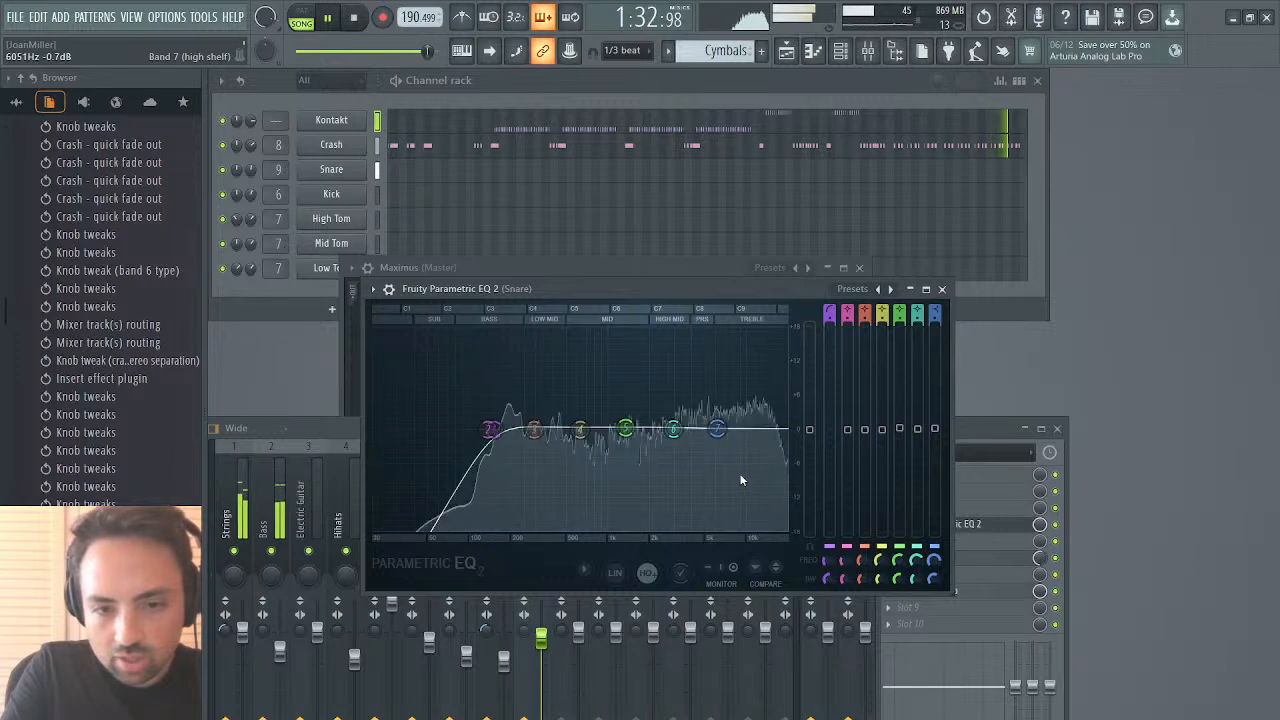
left_click(808, 487)
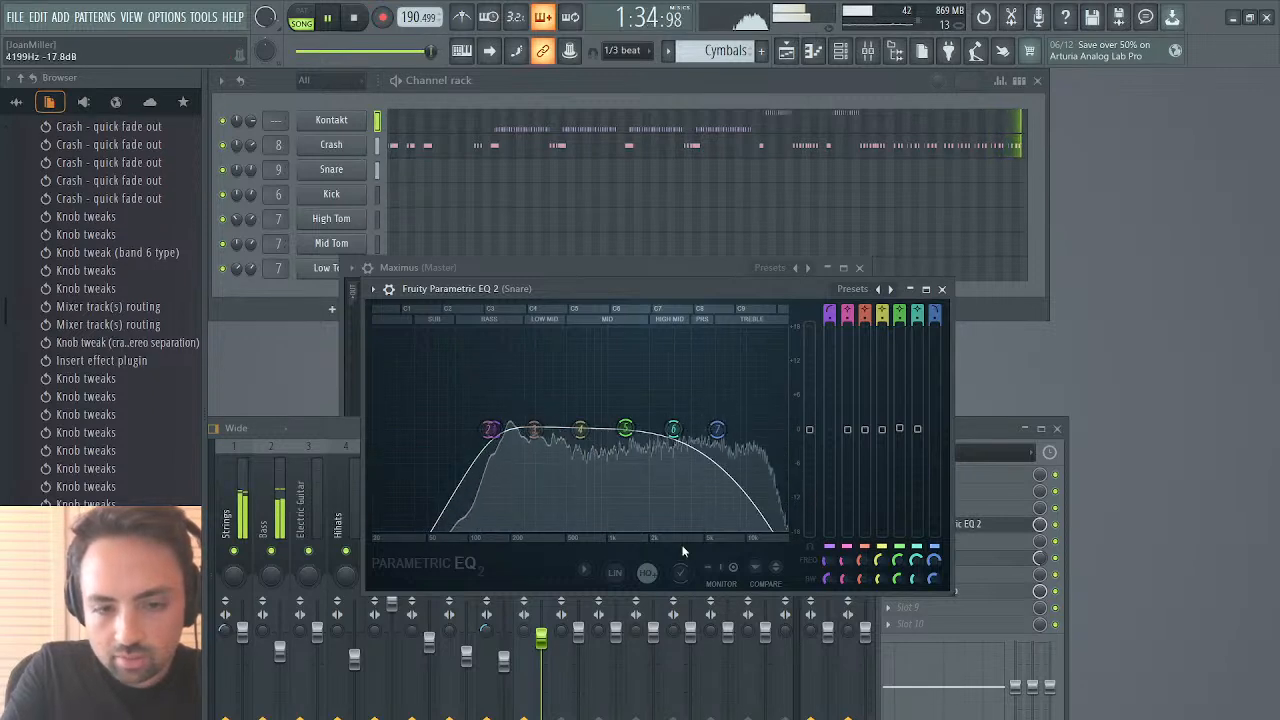
left_click_drag(717, 429, 760, 429)
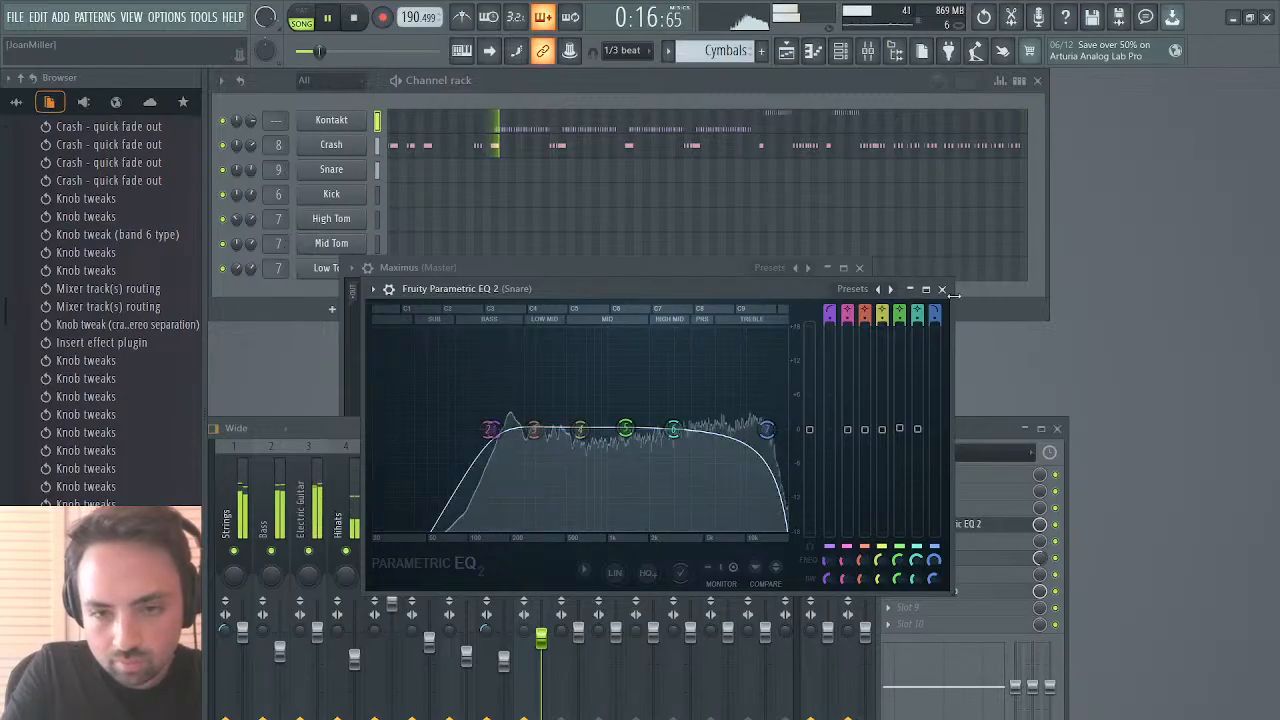
left_click(941, 289)
Step: Compare Maximus's high-band response with the playlist position and lower the Crash mixer volume to about 66%
left_click(690, 265)
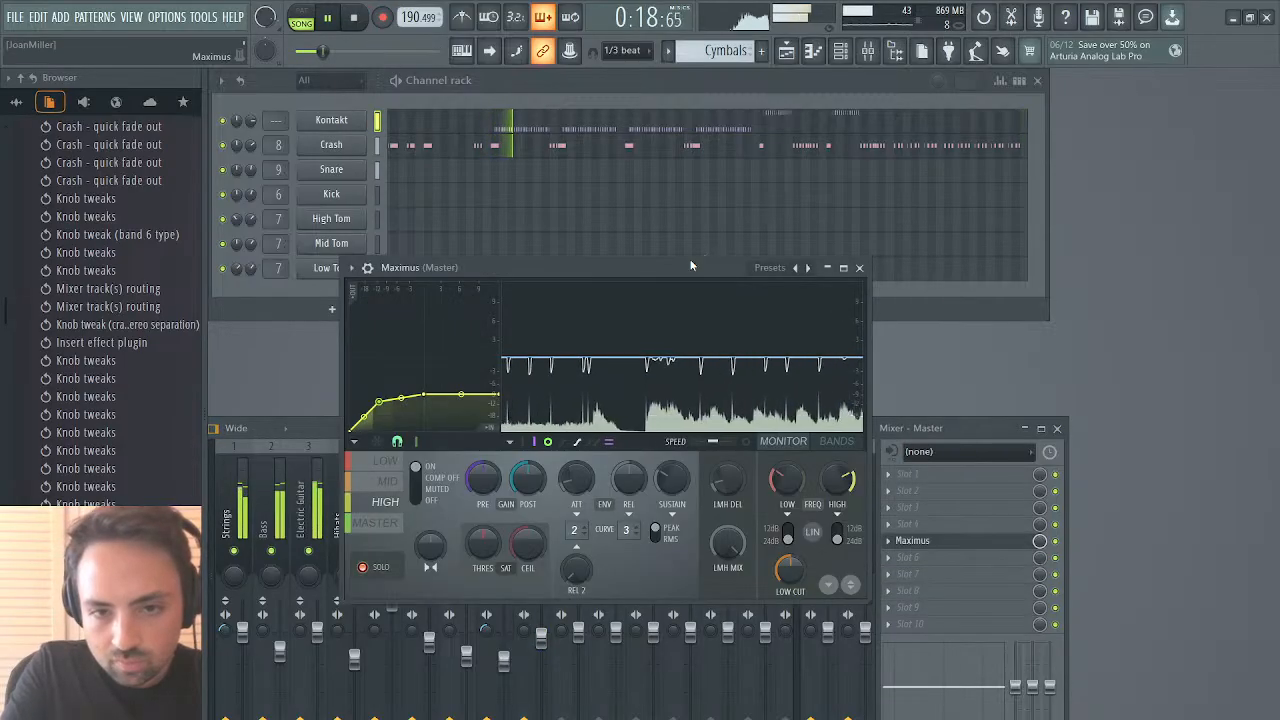
left_click(787, 51)
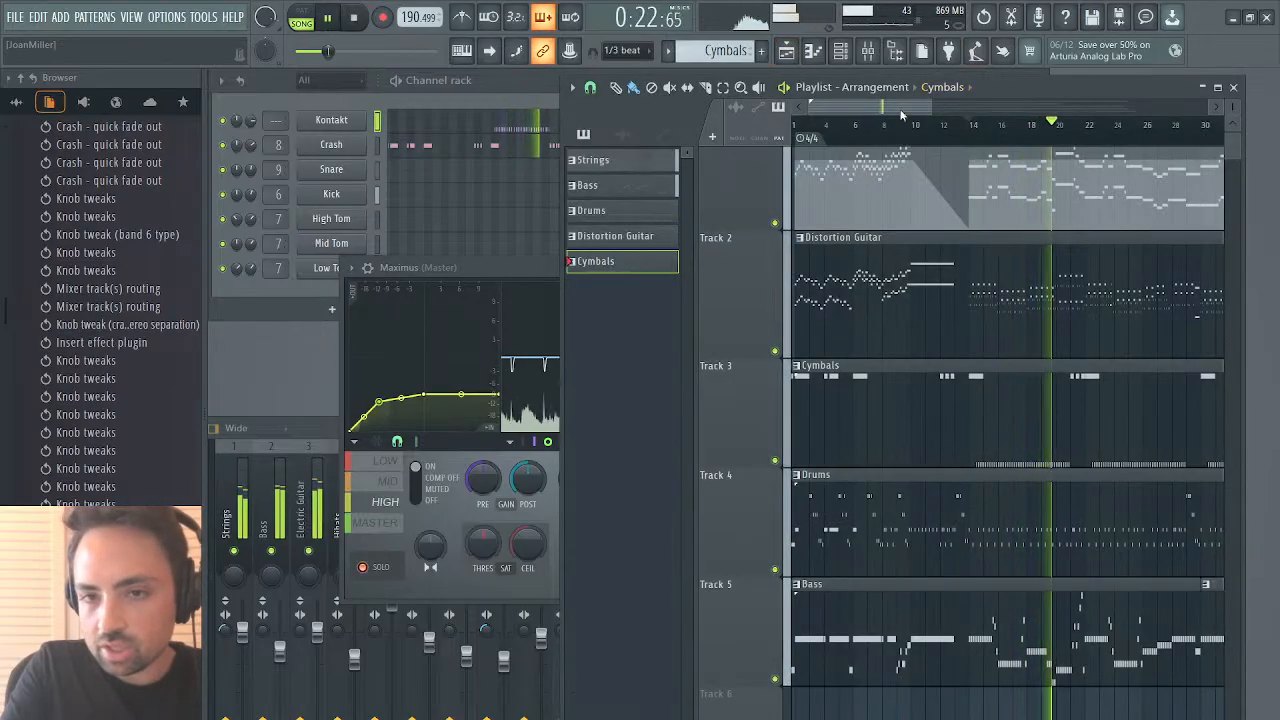
left_click_drag(904, 108, 962, 110)
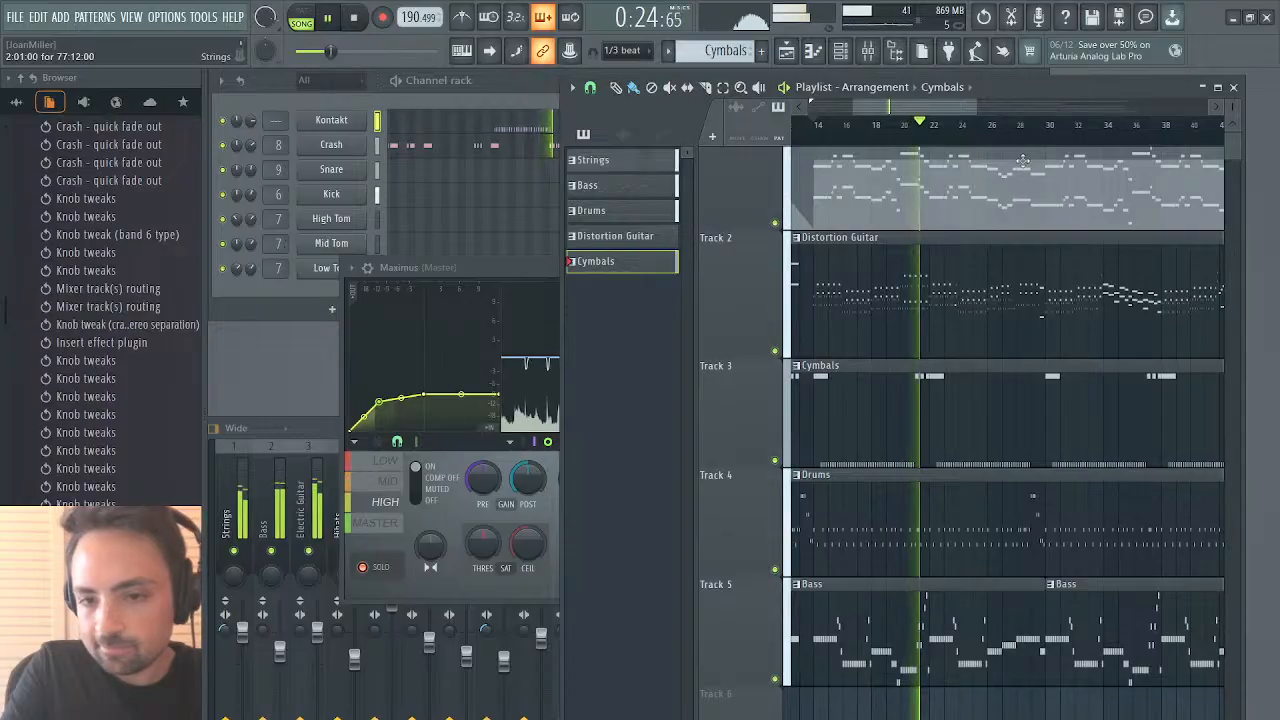
left_click(1232, 88)
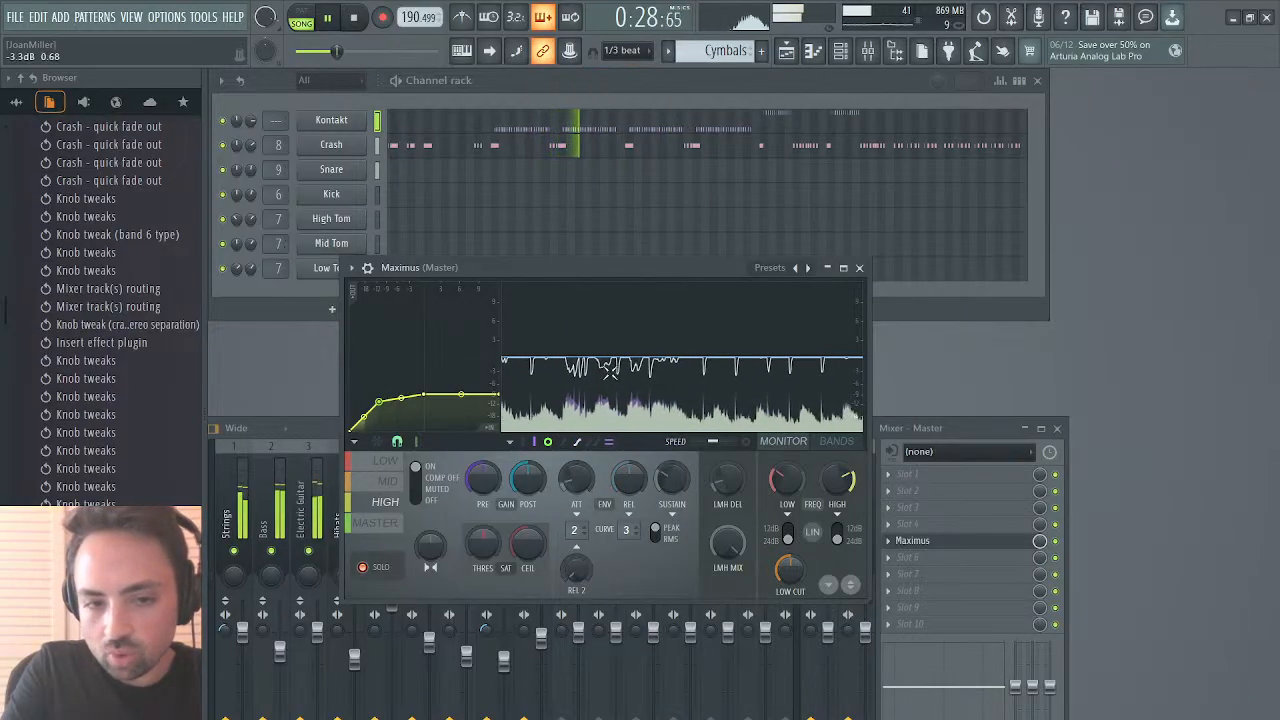
left_click(917, 432)
left_click_drag(504, 660, 504, 673)
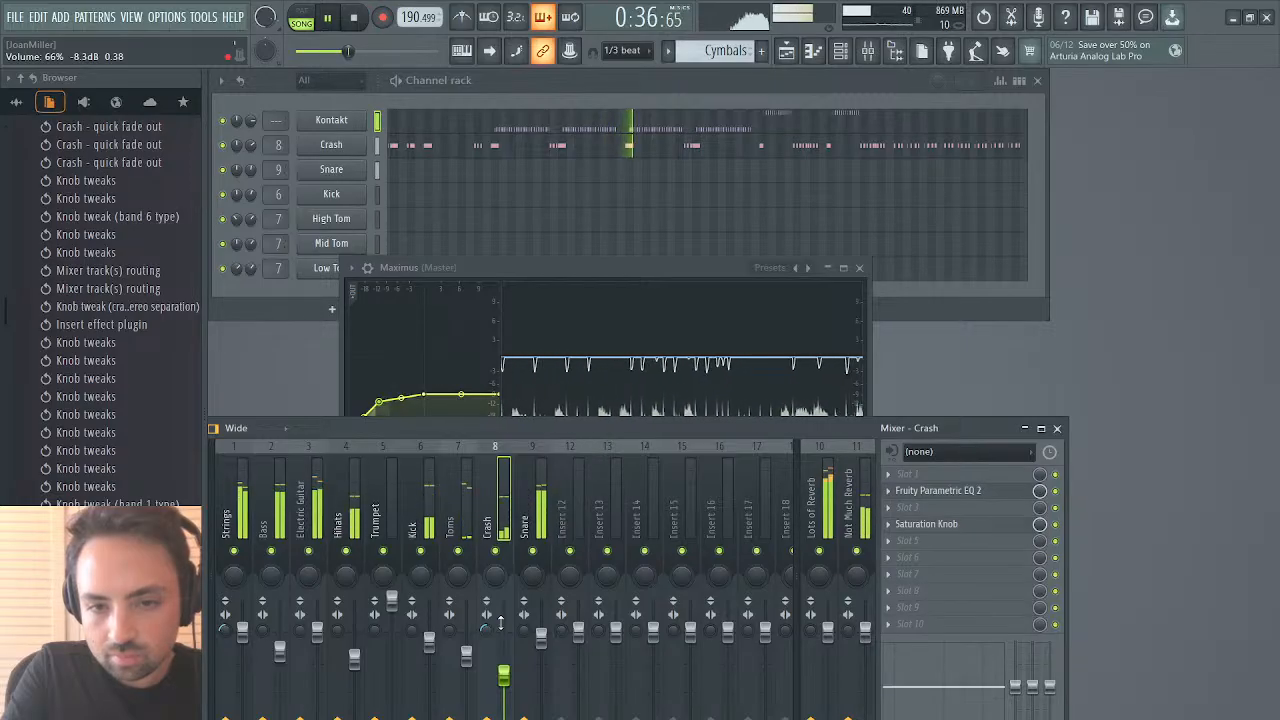
Step: Show the playlist and move playback ahead to about bar 50, where the repeated crash hits begin
key("F5")
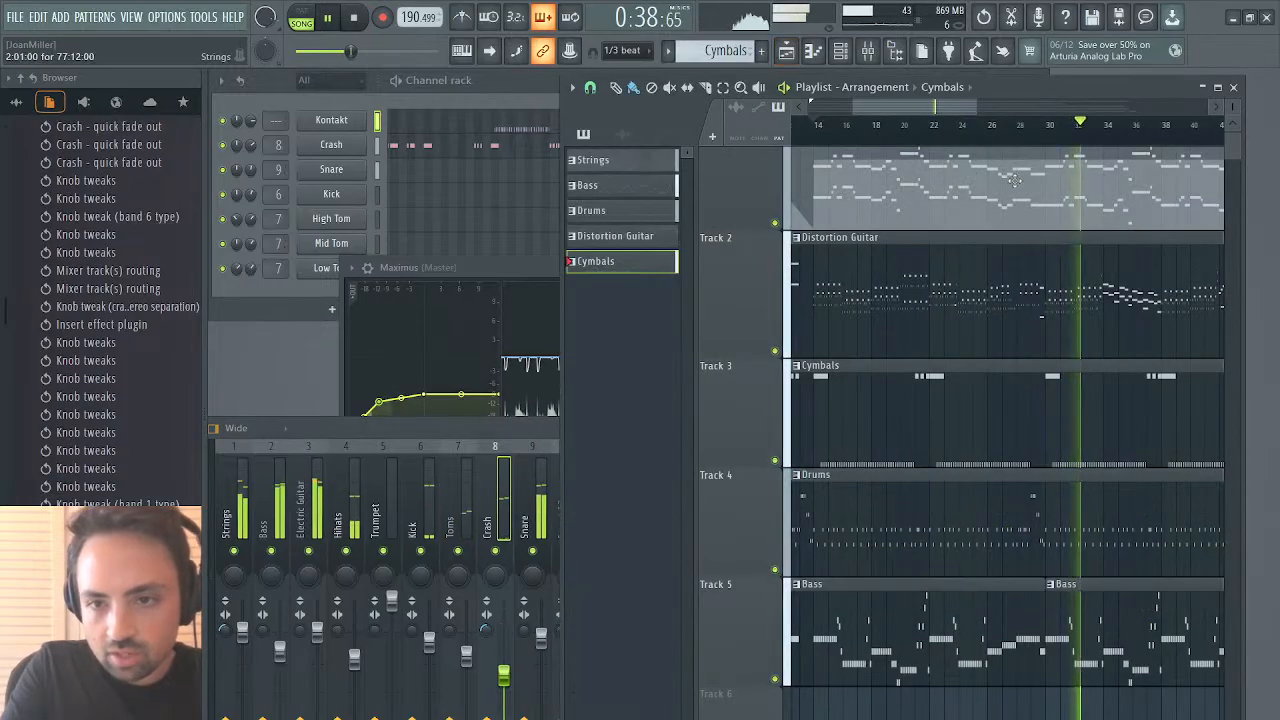
left_click_drag(890, 108, 1005, 125)
left_click(957, 127)
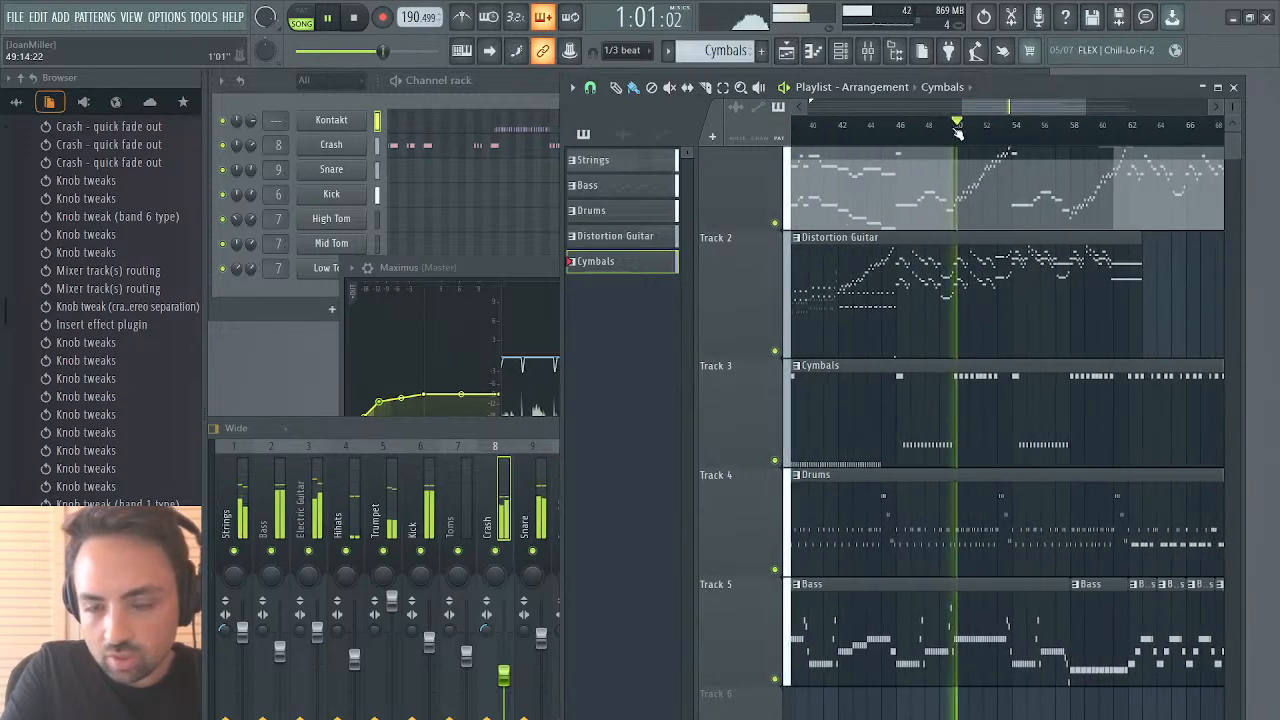
Step: Hide the playlist, check Maximus's high-band response, and lower the Trumpet's mixer volume slightly
key("F5")
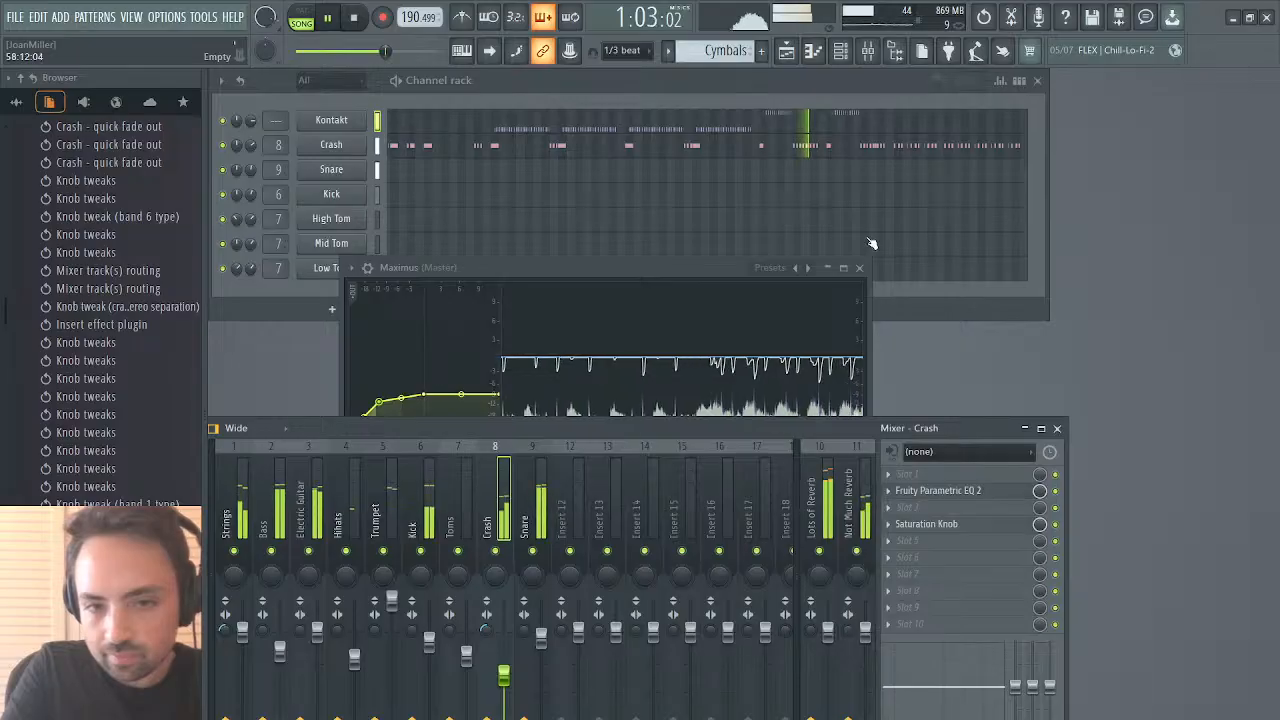
left_click(695, 268)
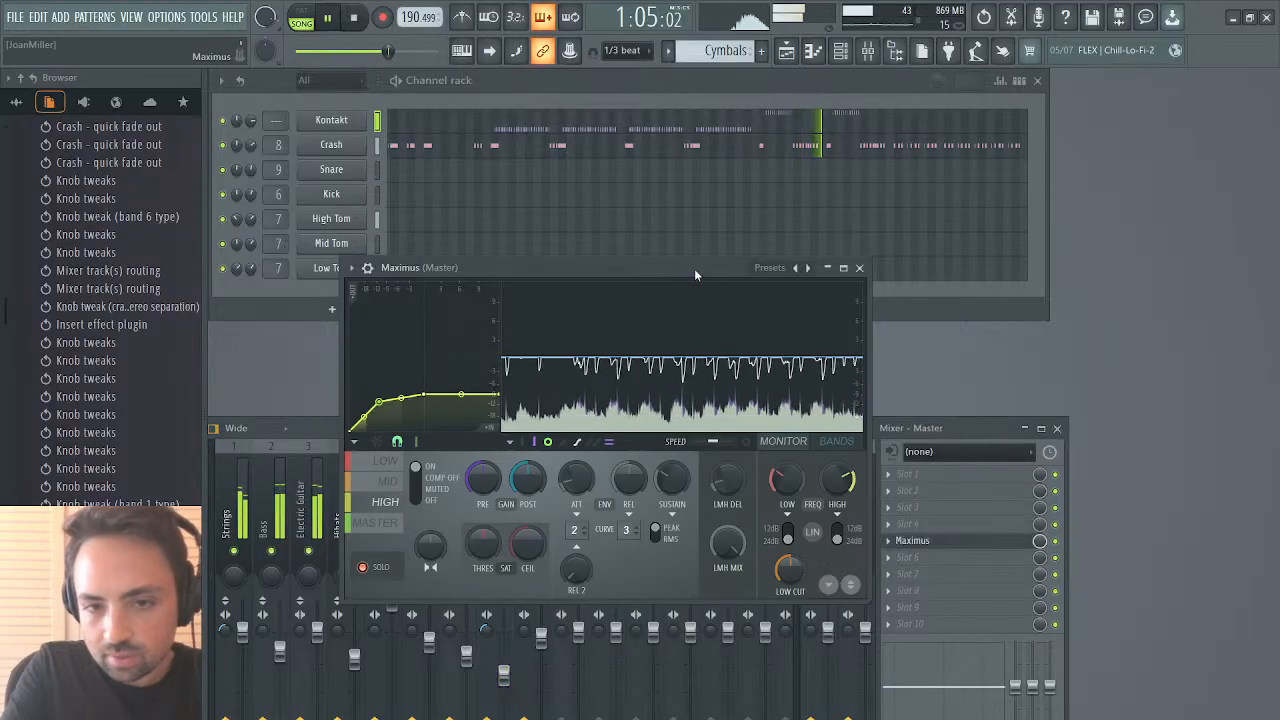
left_click(915, 427)
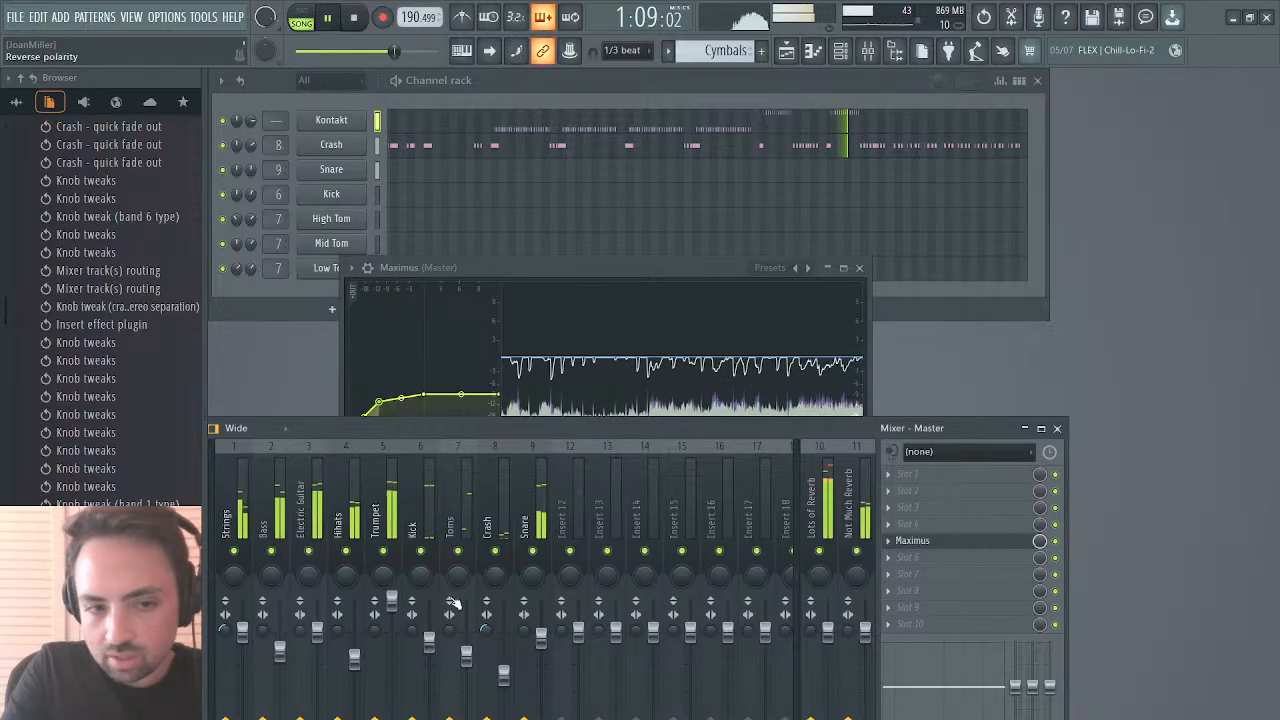
left_click_drag(391, 601, 395, 621)
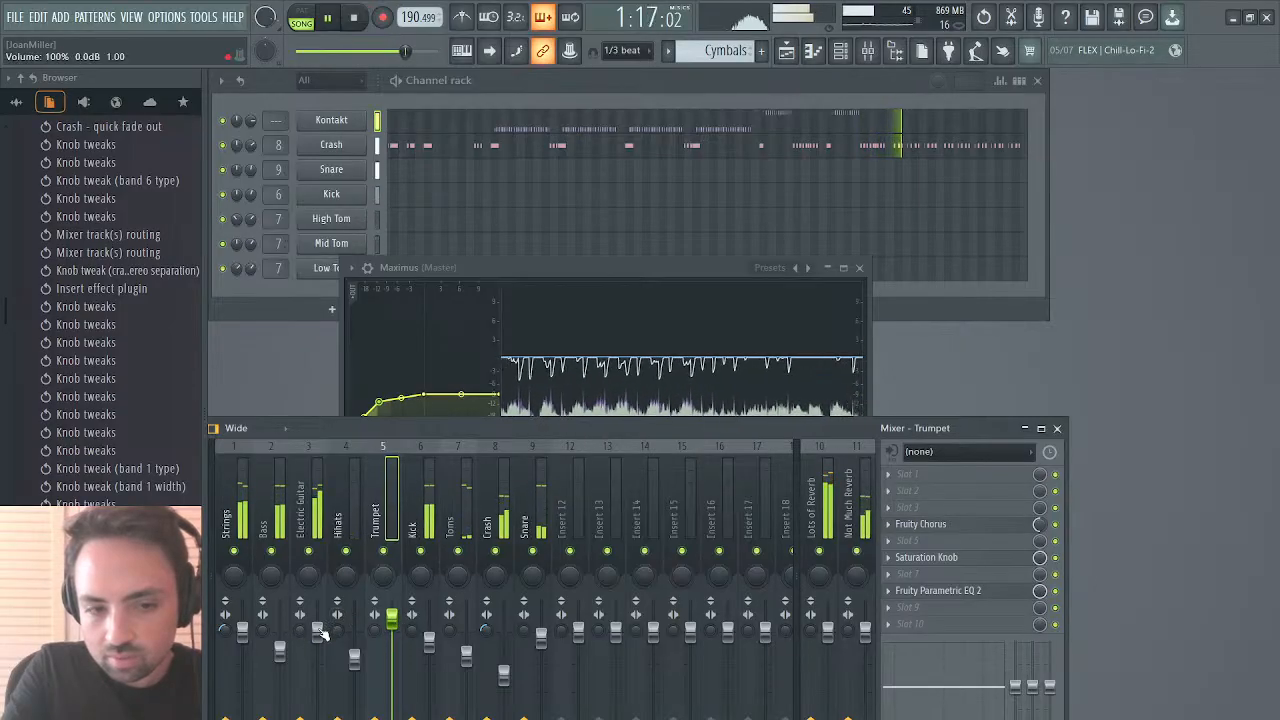
Step: Lower the mixer volumes of Electric Guitar to about 96%, Strings to about 91%, and Snare slightly
left_click_drag(320, 635, 317, 642)
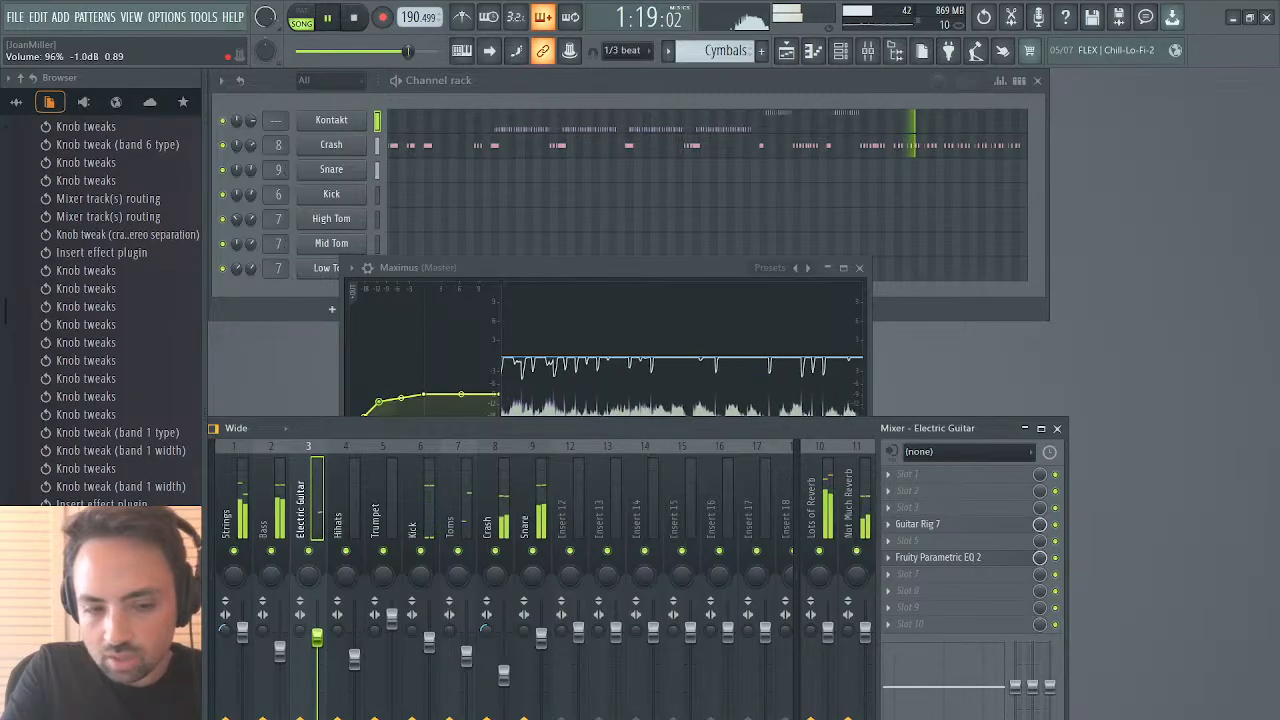
left_click_drag(242, 628, 242, 642)
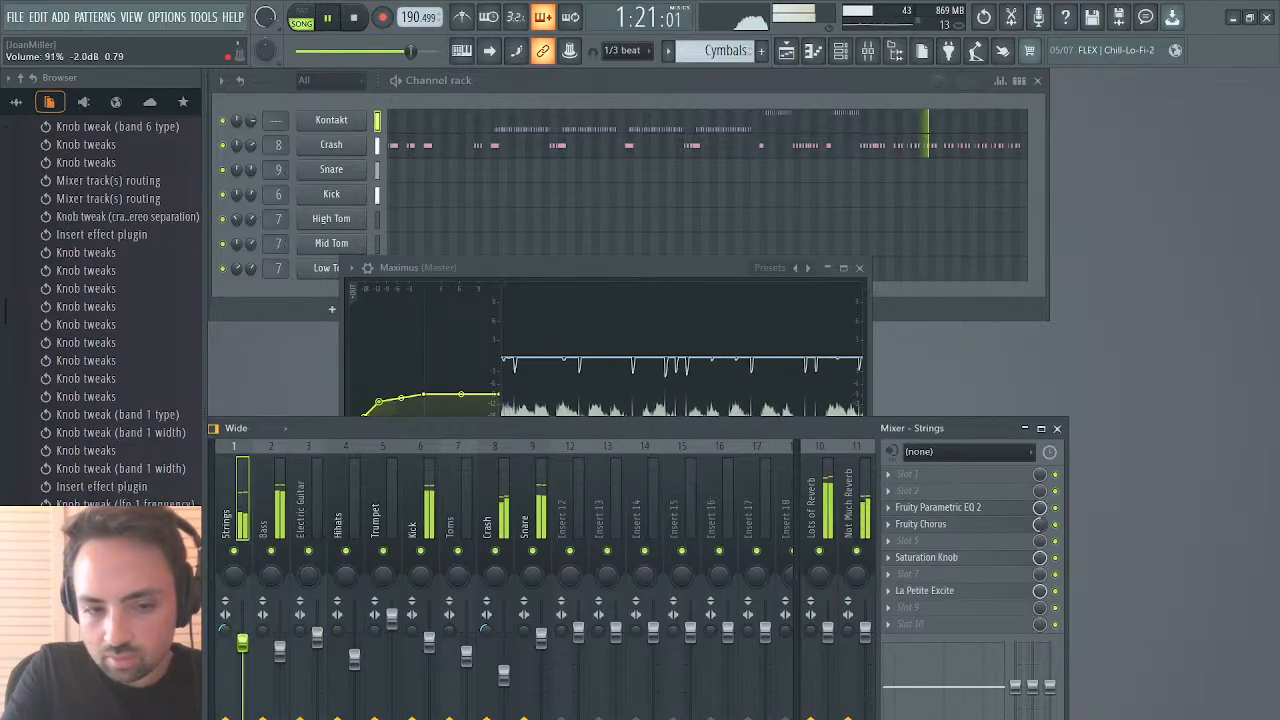
left_click_drag(541, 637, 545, 648)
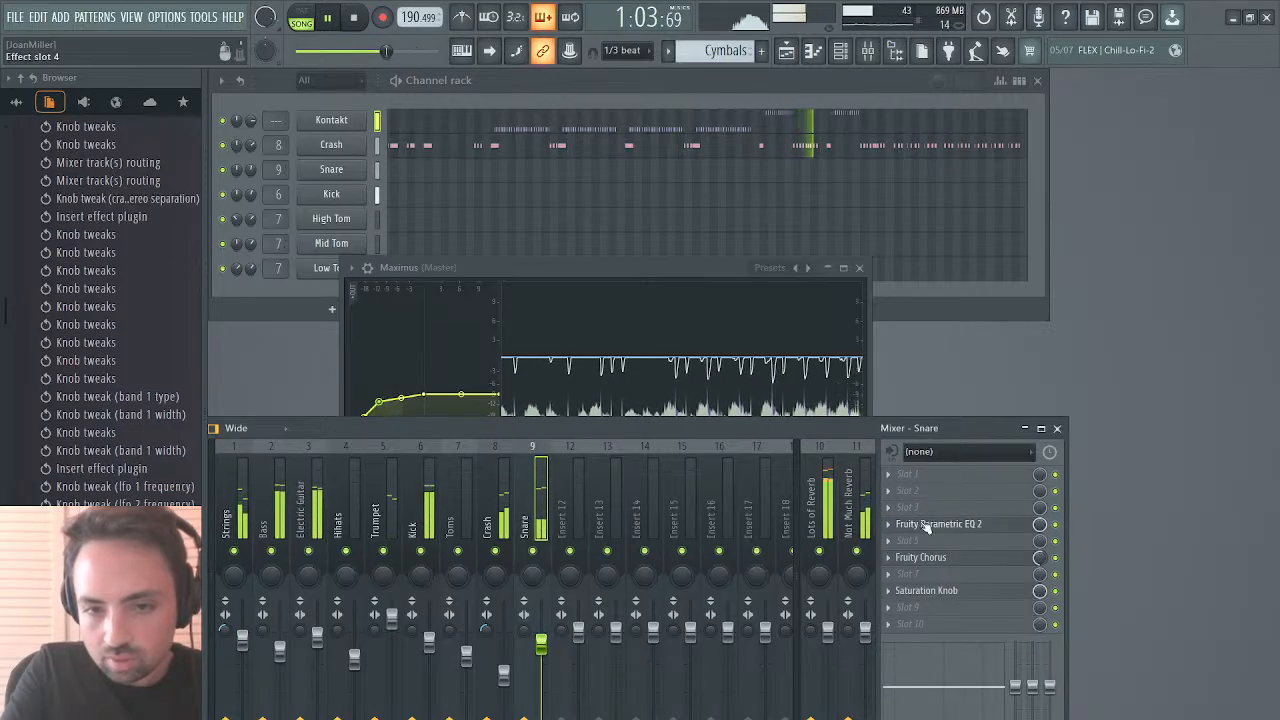
Step: Check Maximus's high and master bands and lower the Electric Guitar's mixer volume further
left_click(706, 333)
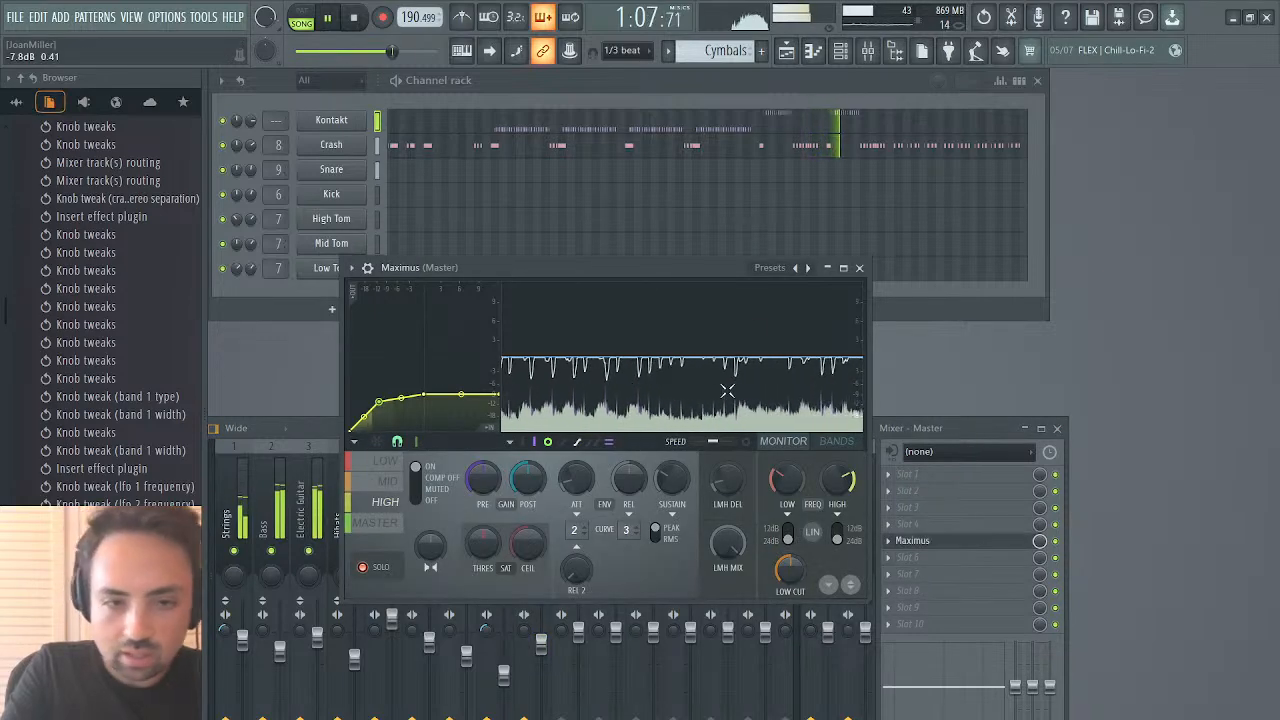
left_click(378, 523)
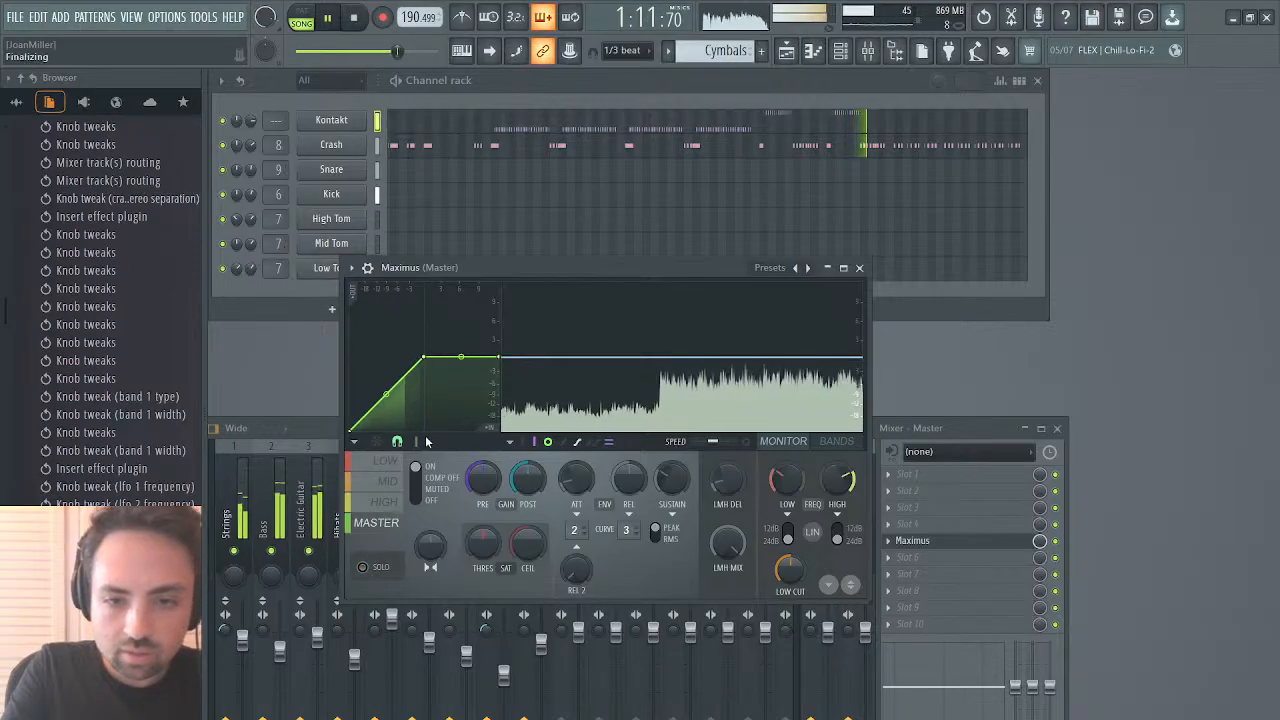
left_click(895, 428)
left_click_drag(316, 645, 317, 662)
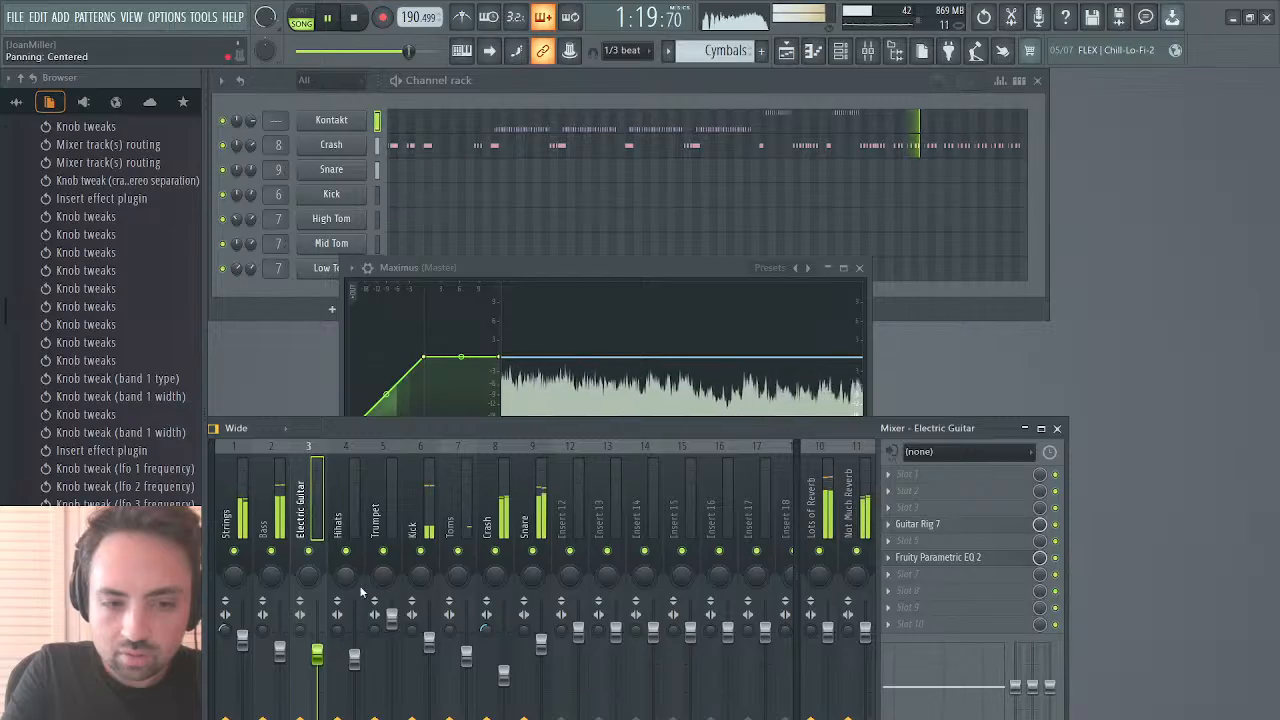
Step: Stop playback, show the playlist maximized, and slice the Distortion Guitar clip at bar 30
left_click(786, 51)
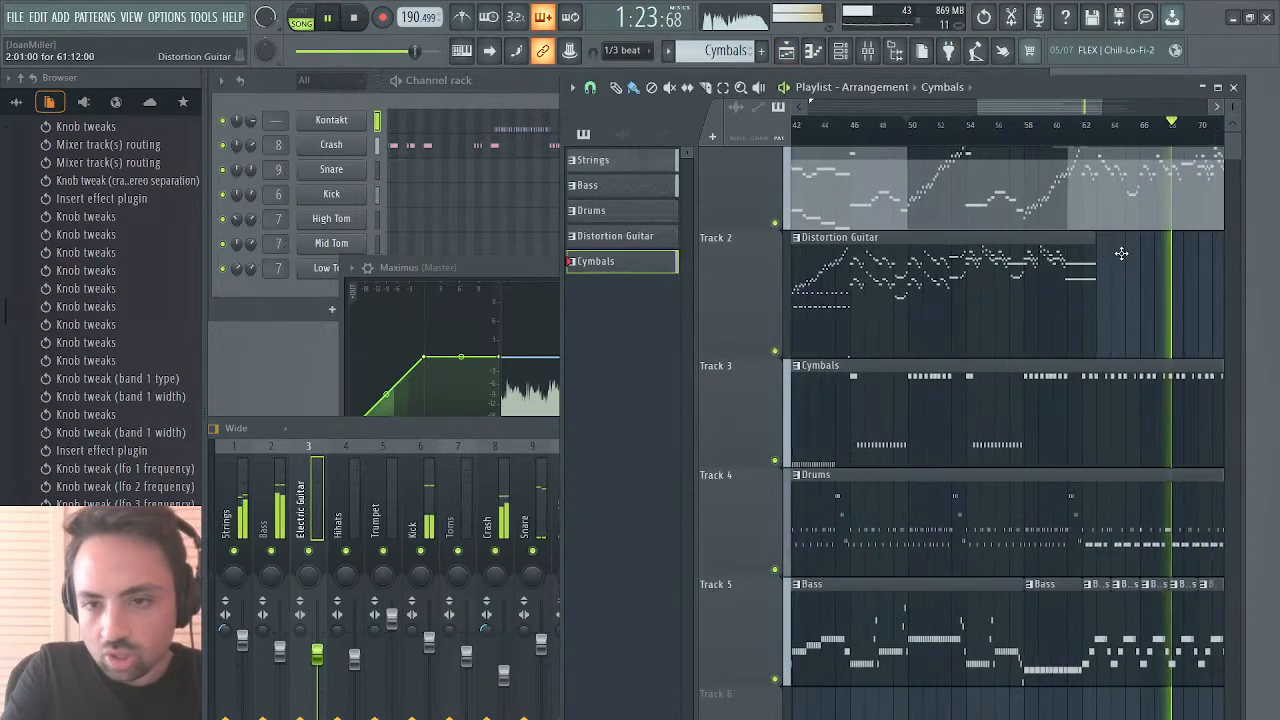
key("space")
scroll(1126, 257, "right", 5)
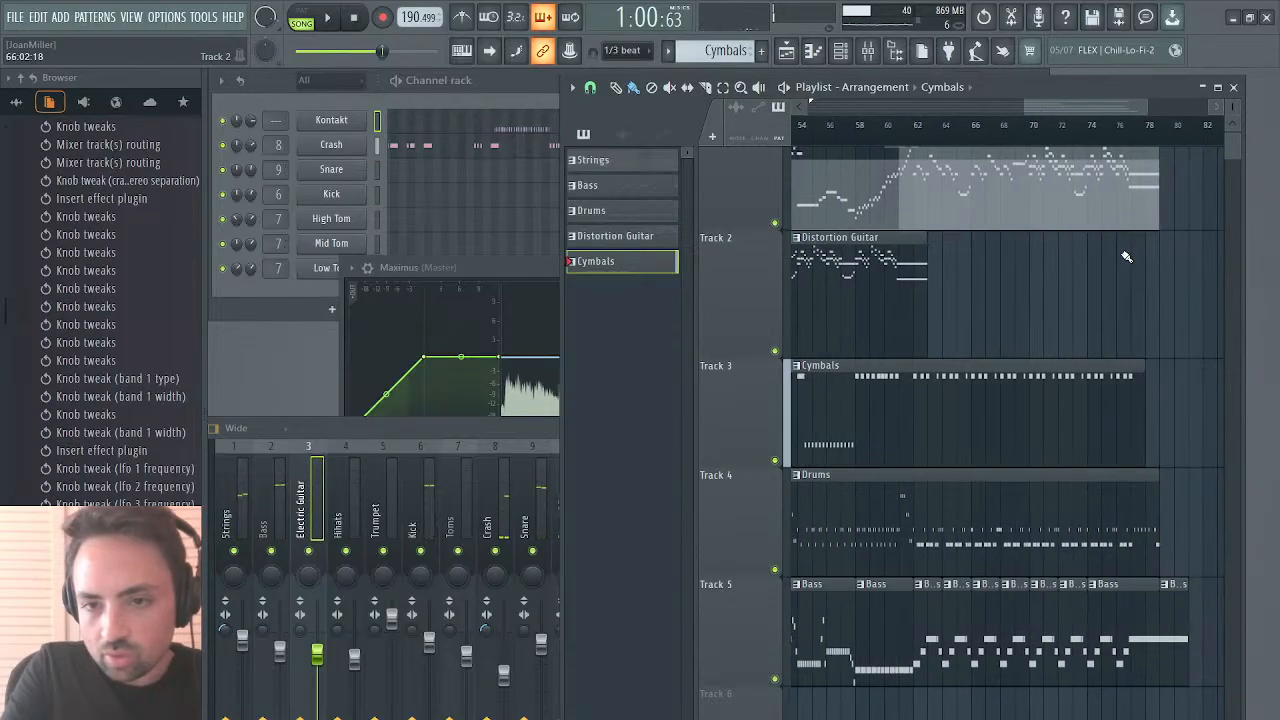
double_click(1088, 80)
scroll(730, 203, "left", 2)
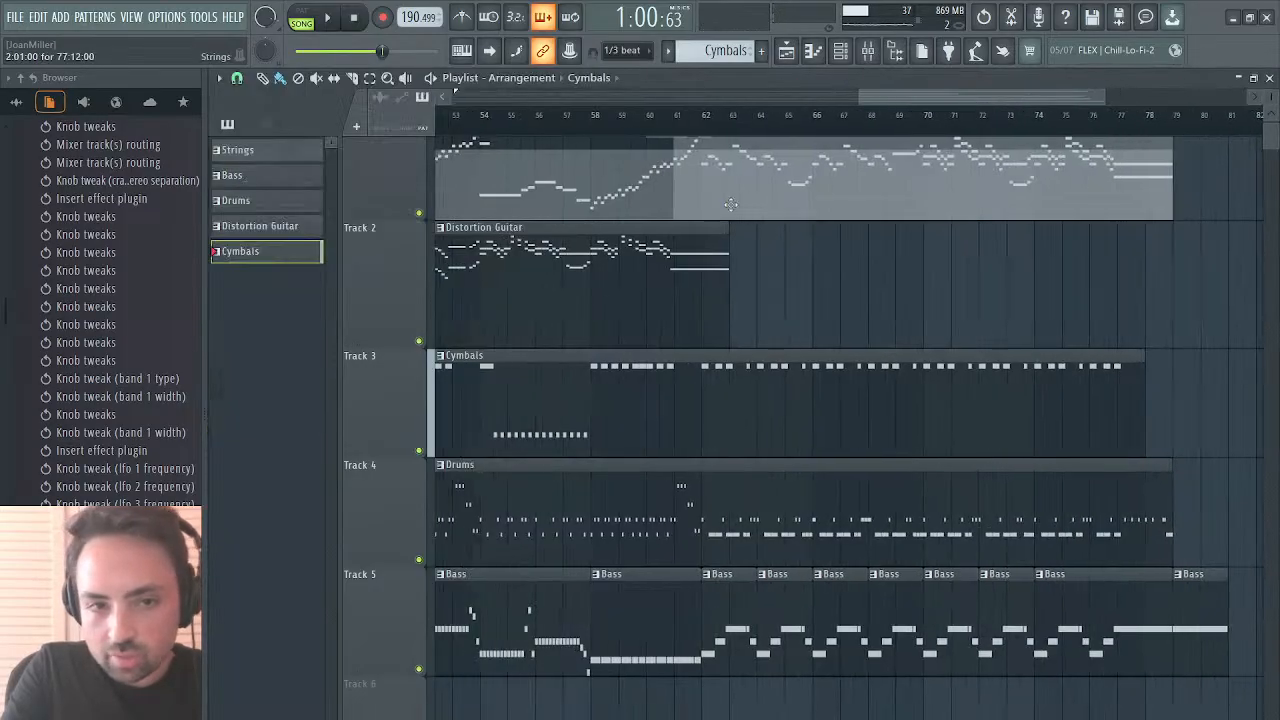
scroll(730, 203, "left", 2)
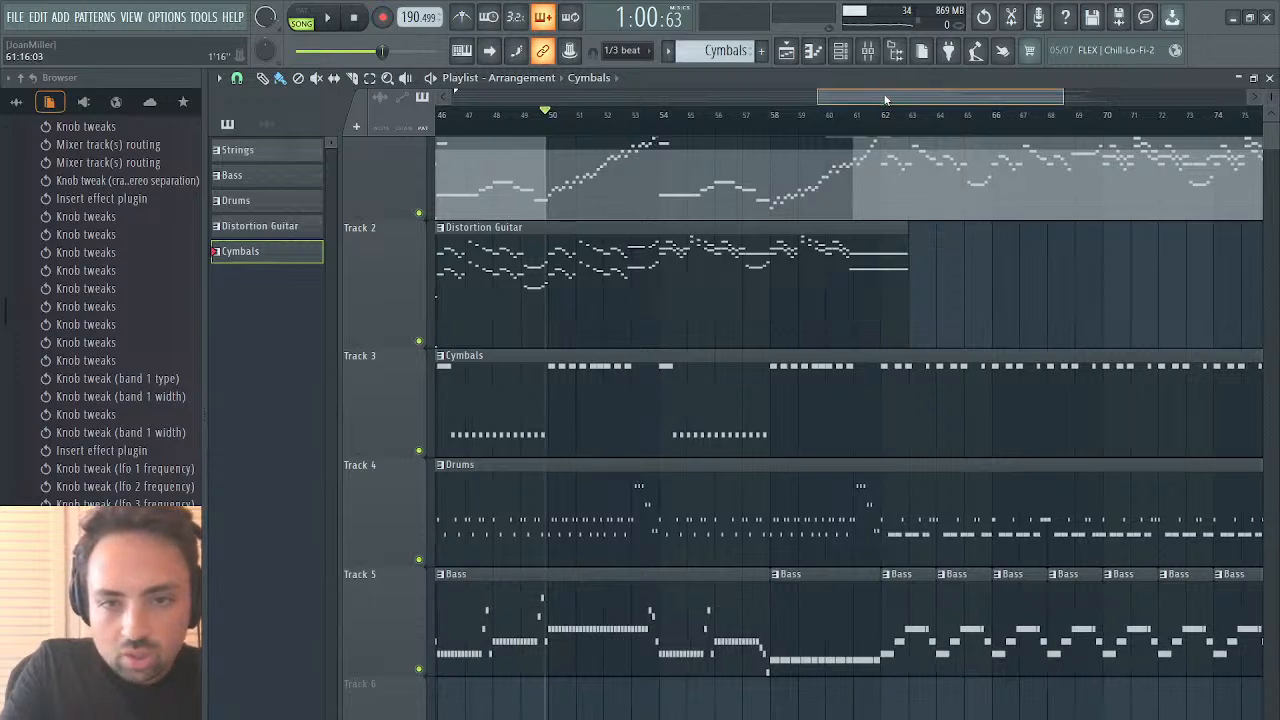
left_click_drag(885, 98, 809, 97)
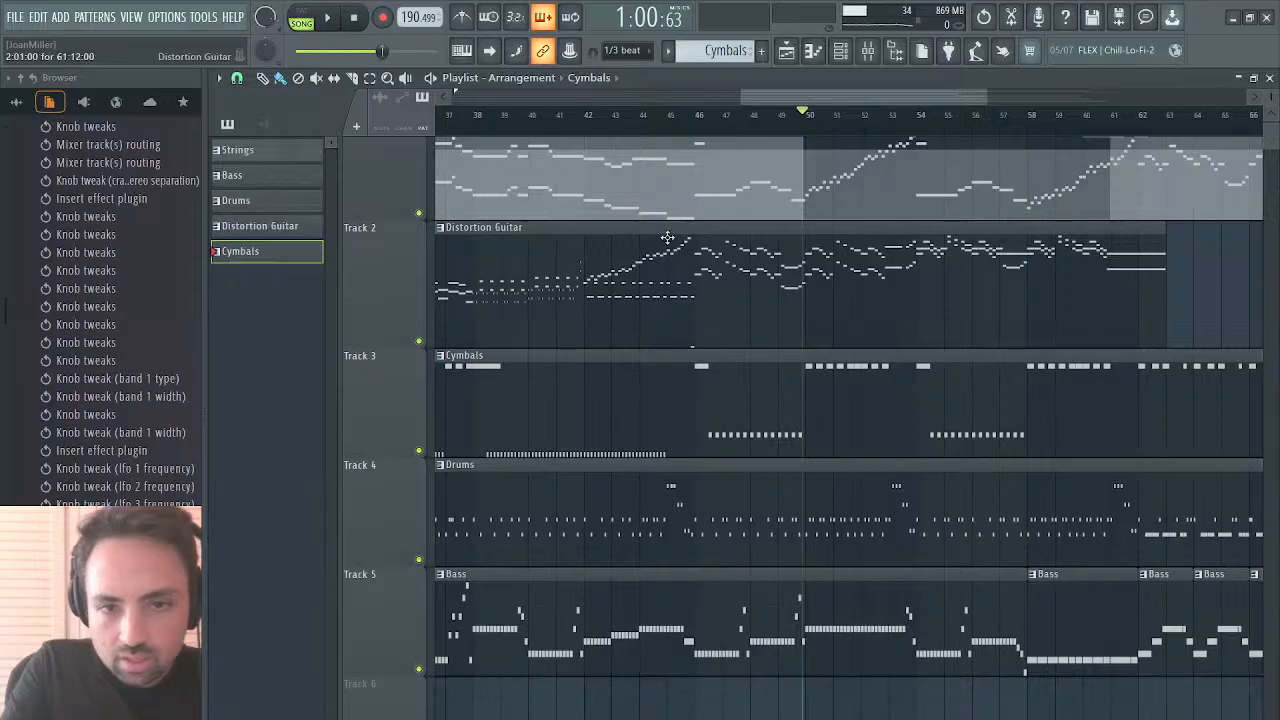
left_click_drag(826, 103, 716, 118)
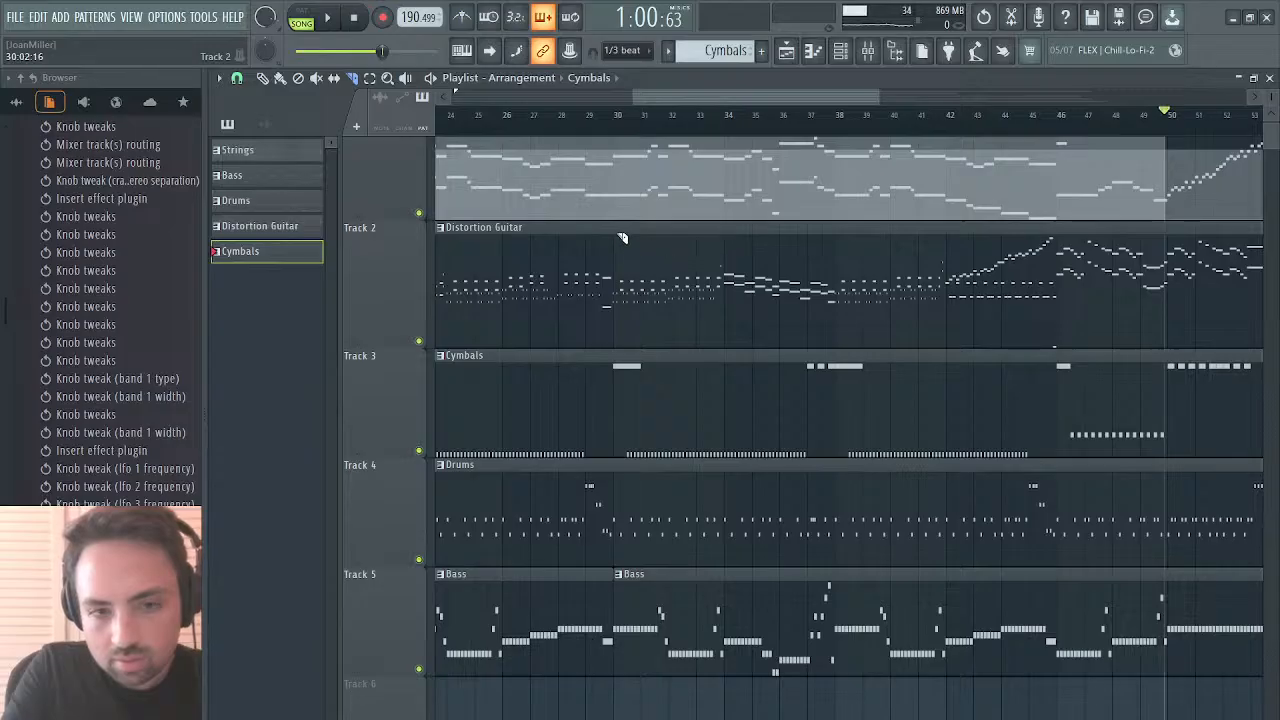
left_click_drag(616, 318, 619, 331)
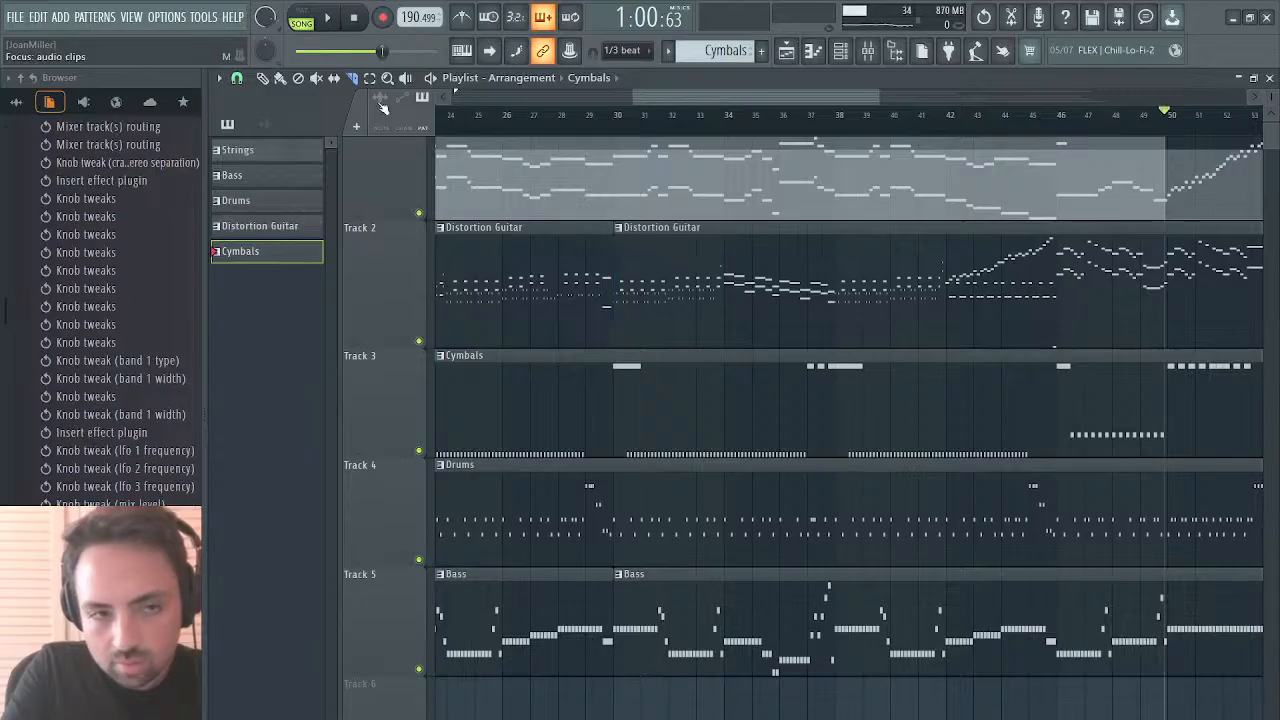
Step: Move the second Distortion Guitar clip later so it ends with the Strings clip near bar 79, extending its start to reveal earlier notes
left_click_drag(734, 324, 1026, 298)
left_click_drag(948, 282, 891, 300)
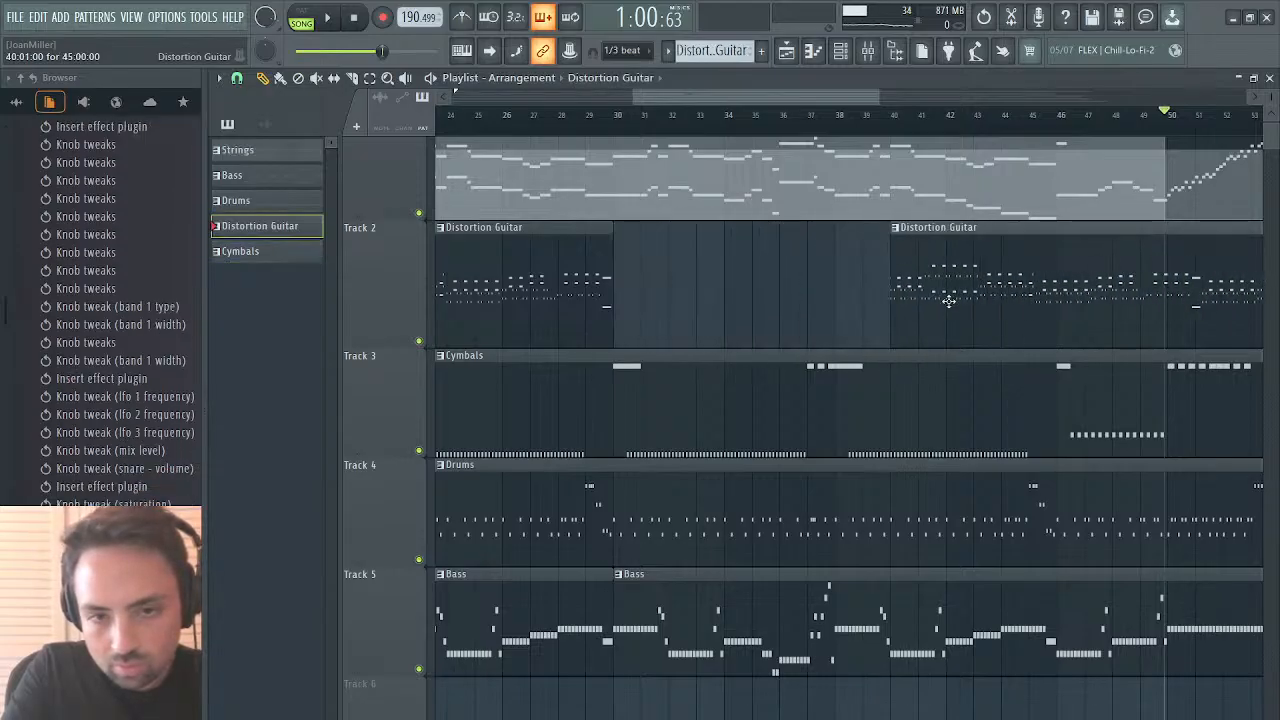
scroll(948, 300, "right", 15)
scroll(948, 300, "left", 6)
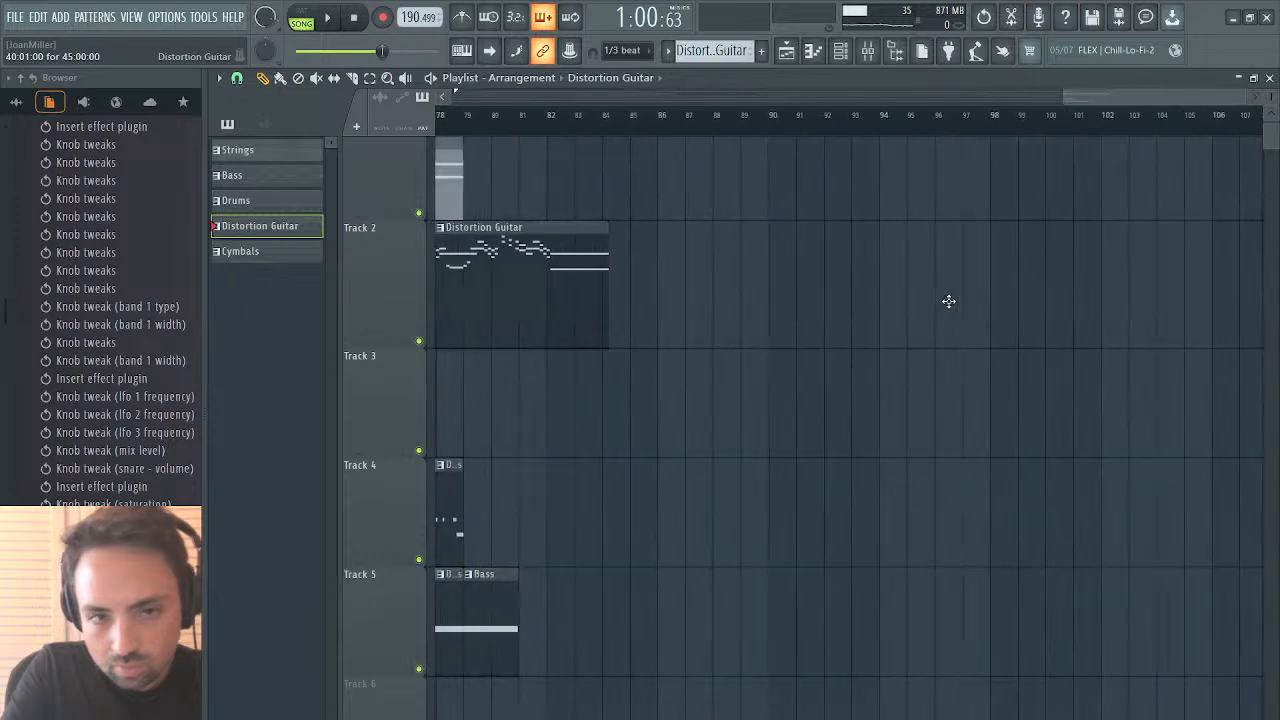
scroll(948, 300, "left", 2)
left_click_drag(864, 299, 709, 306)
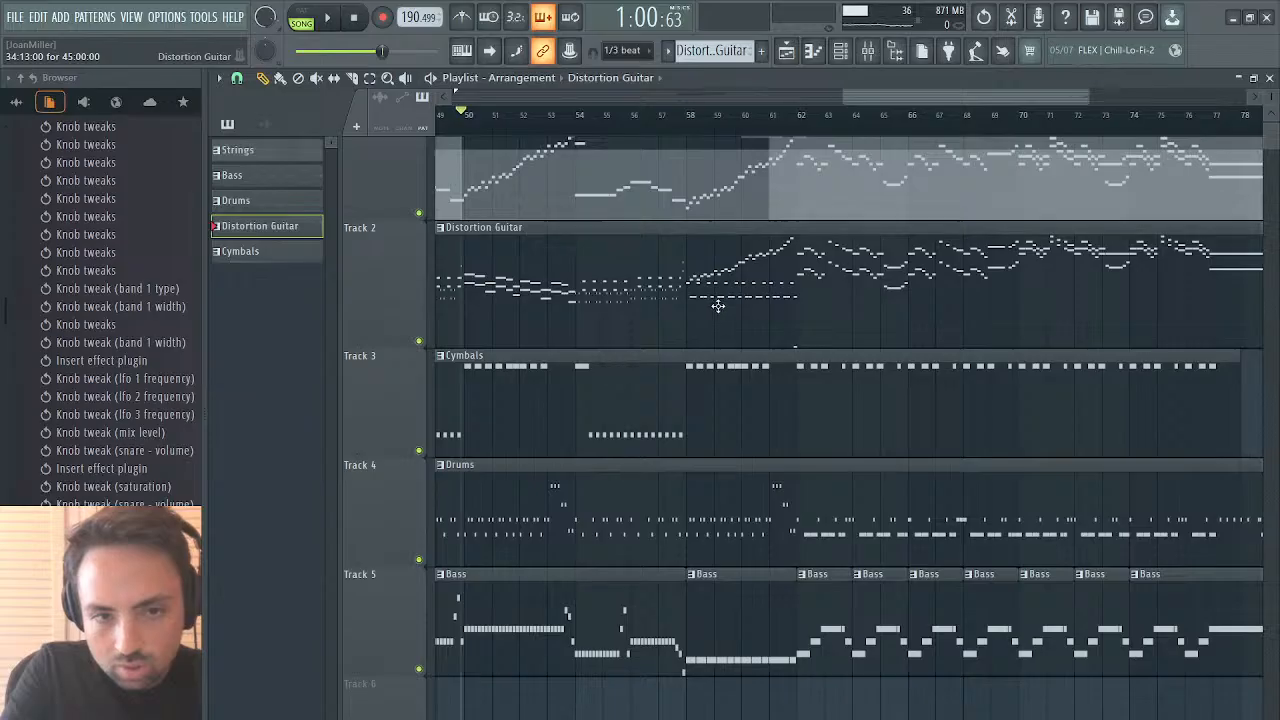
Step: Extend the start of the second Distortion Guitar clip back to bar 30, against the end of the first clip
scroll(715, 306, "left", 4)
scroll(718, 306, "left", 1)
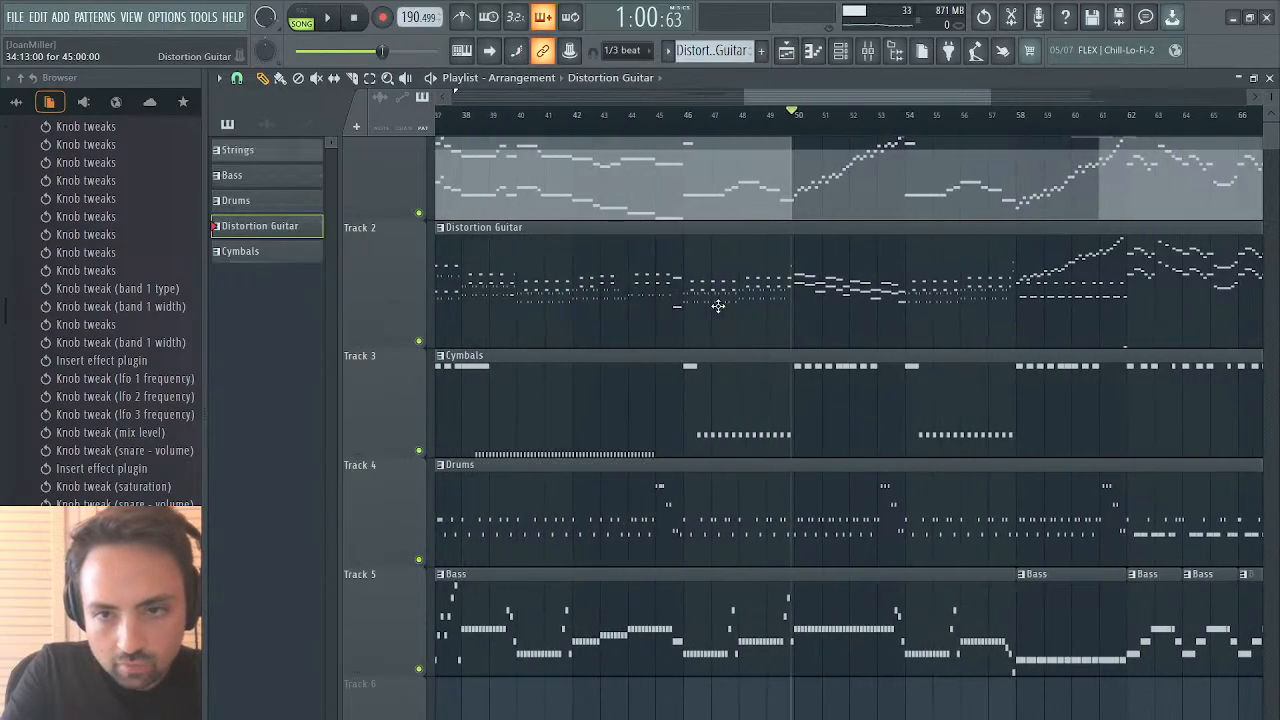
scroll(907, 307, "left", 6)
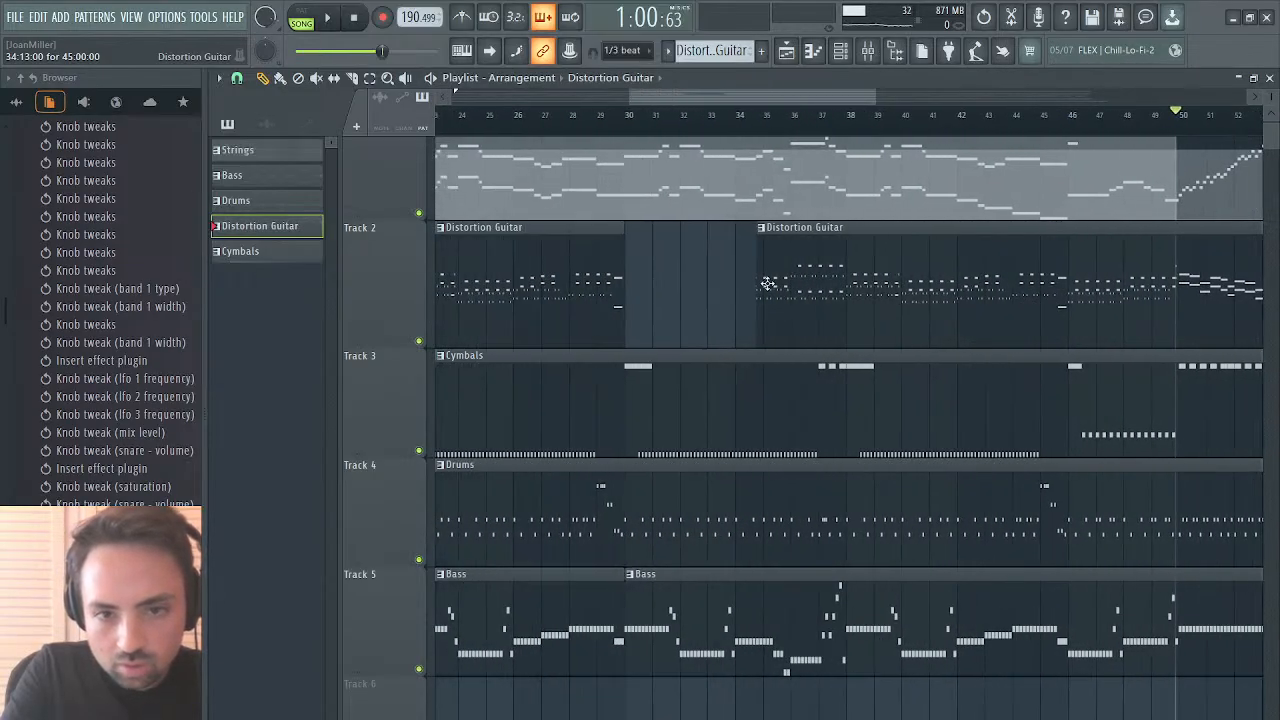
left_click_drag(759, 283, 633, 296)
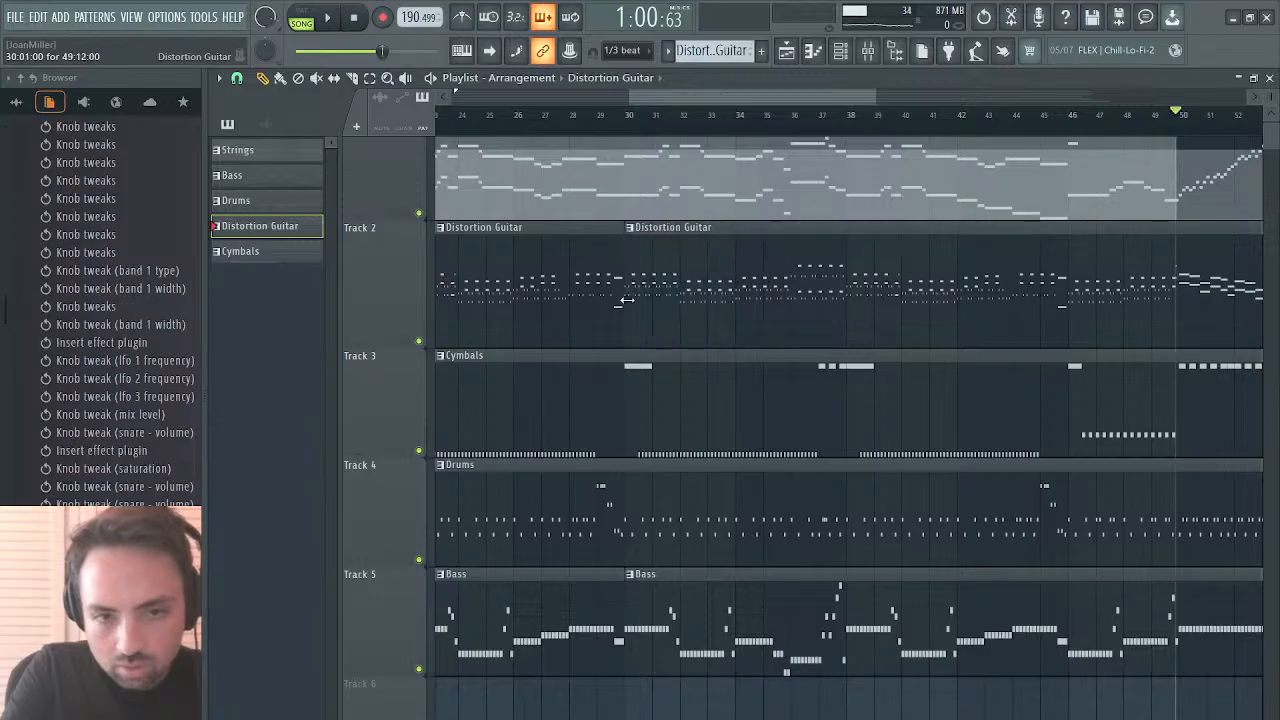
Step: Play the song from bar 30 and delete the extra Bass clip after bar 79
left_click(621, 96)
left_click_drag(664, 97, 783, 104)
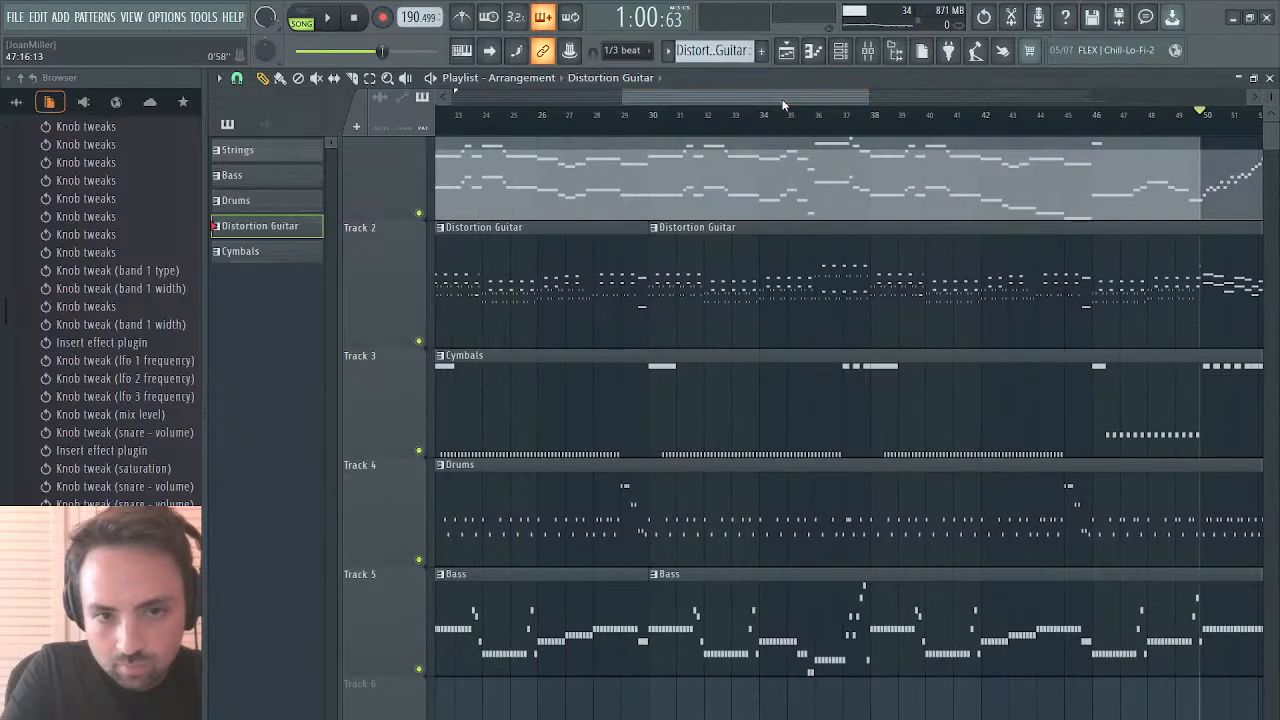
key("space")
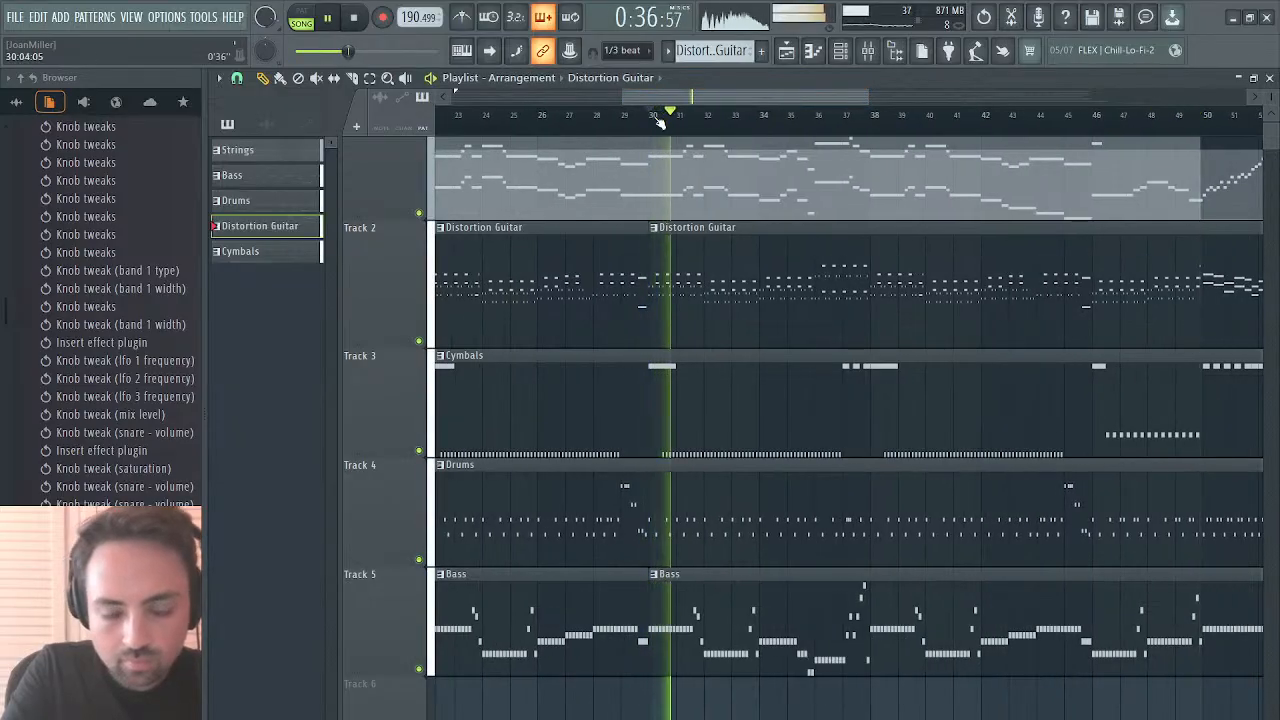
scroll(811, 271, "right", 4)
scroll(812, 271, "right", 7)
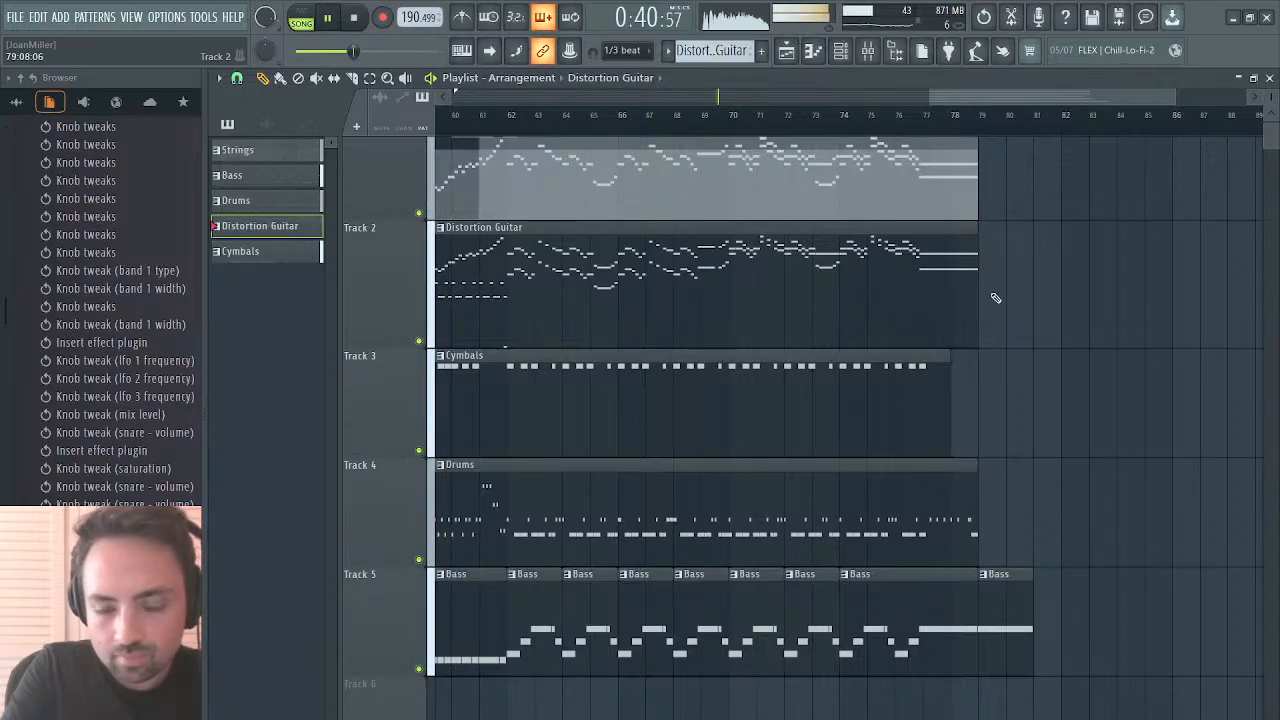
right_click(1008, 622)
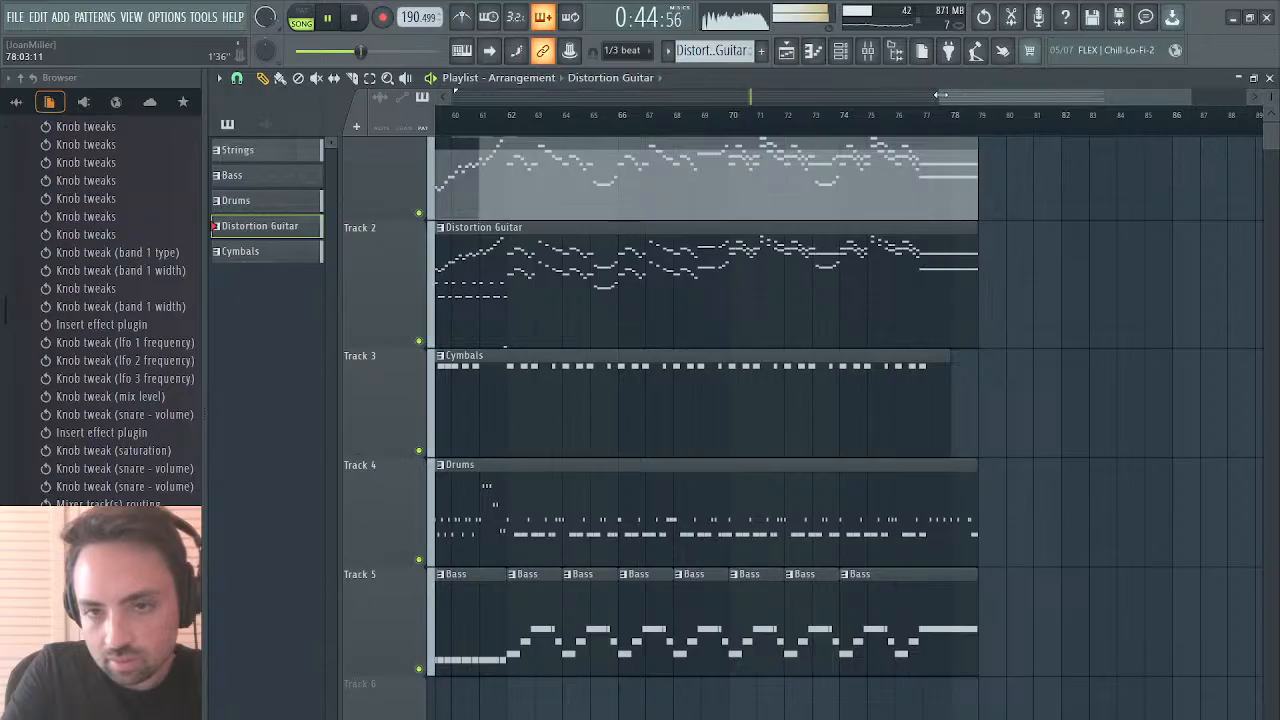
Step: Review the arrangement during playback, close the playlist, and inspect Maximus's high and mid bands
left_click_drag(940, 95, 680, 120)
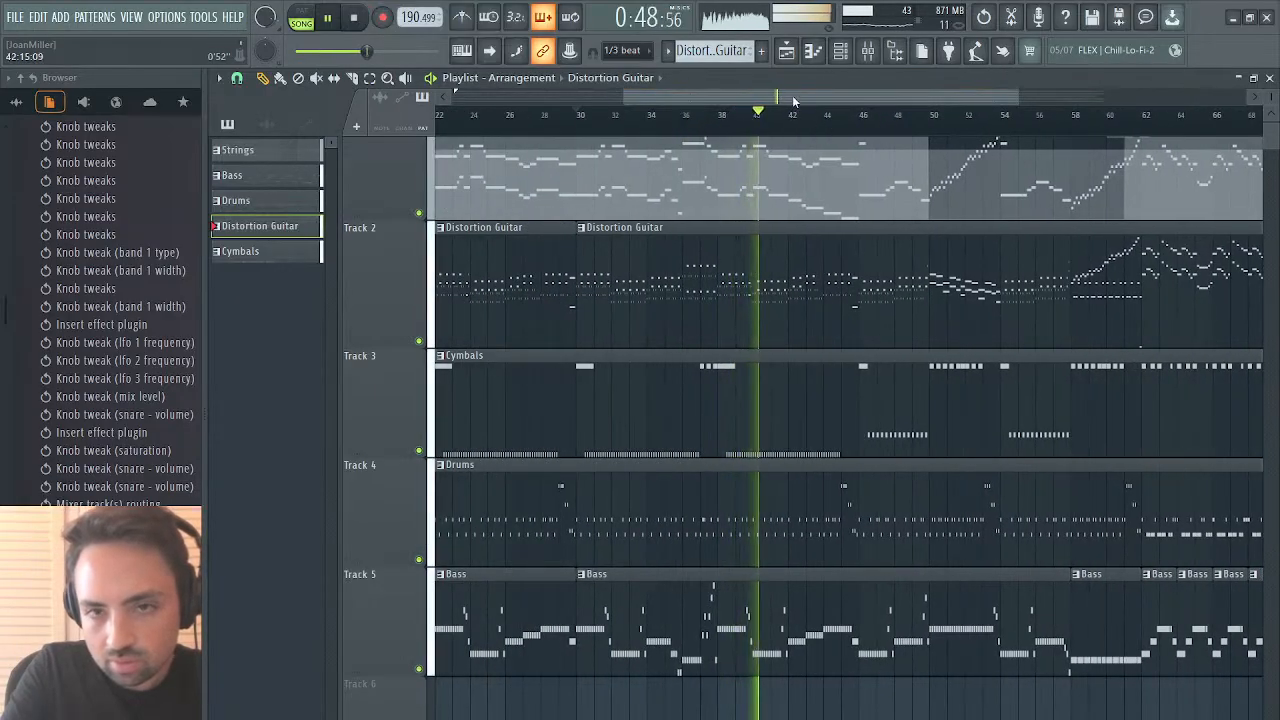
left_click_drag(818, 97, 999, 106)
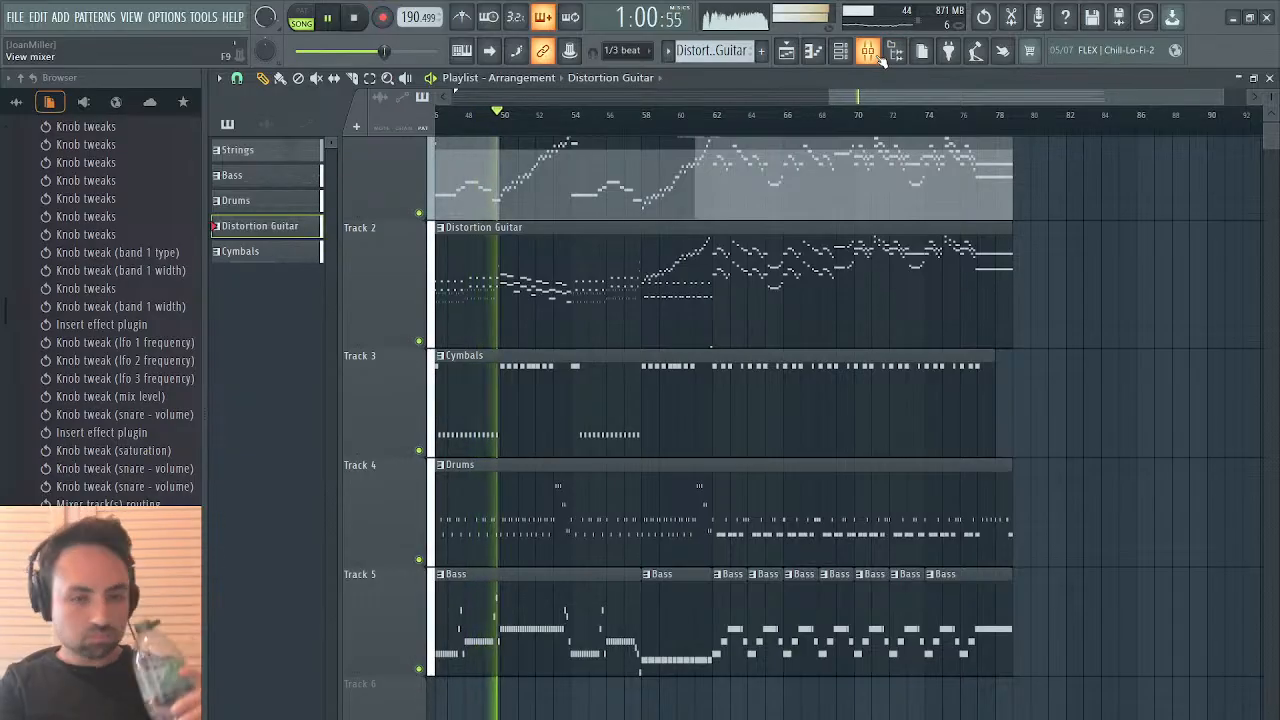
left_click(1269, 78)
left_click(677, 265)
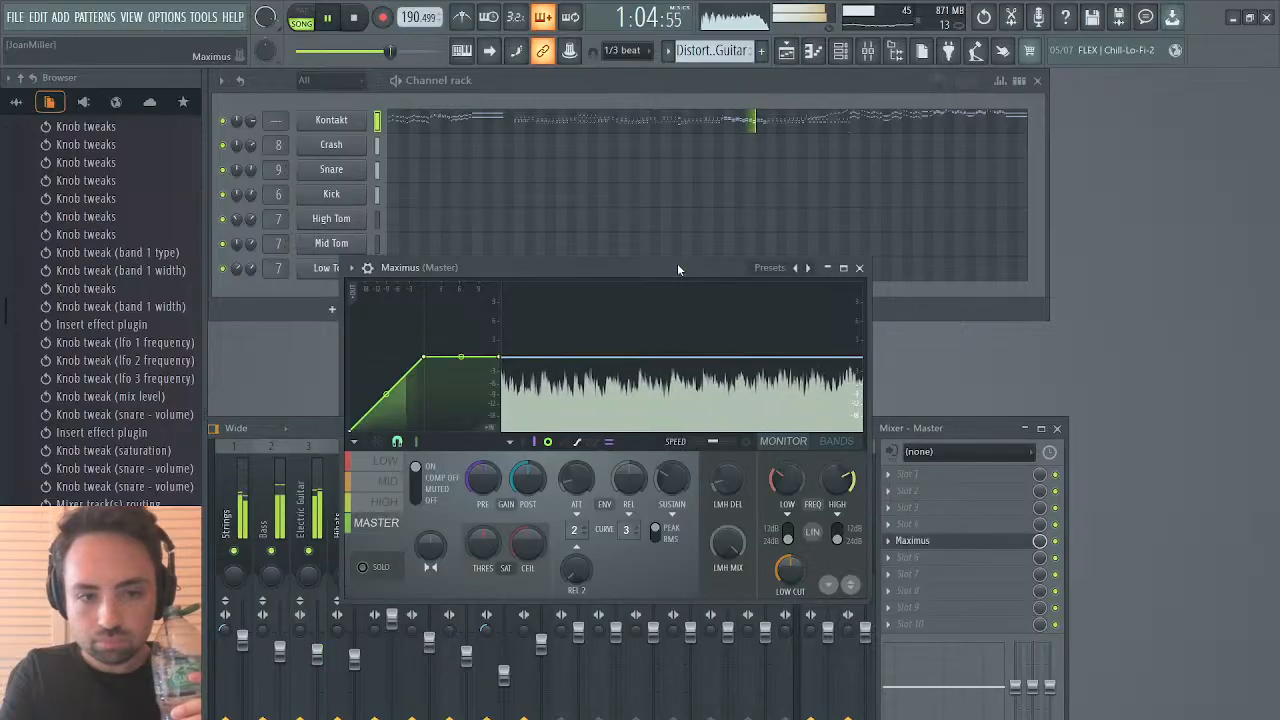
left_click(386, 502)
left_click(390, 484)
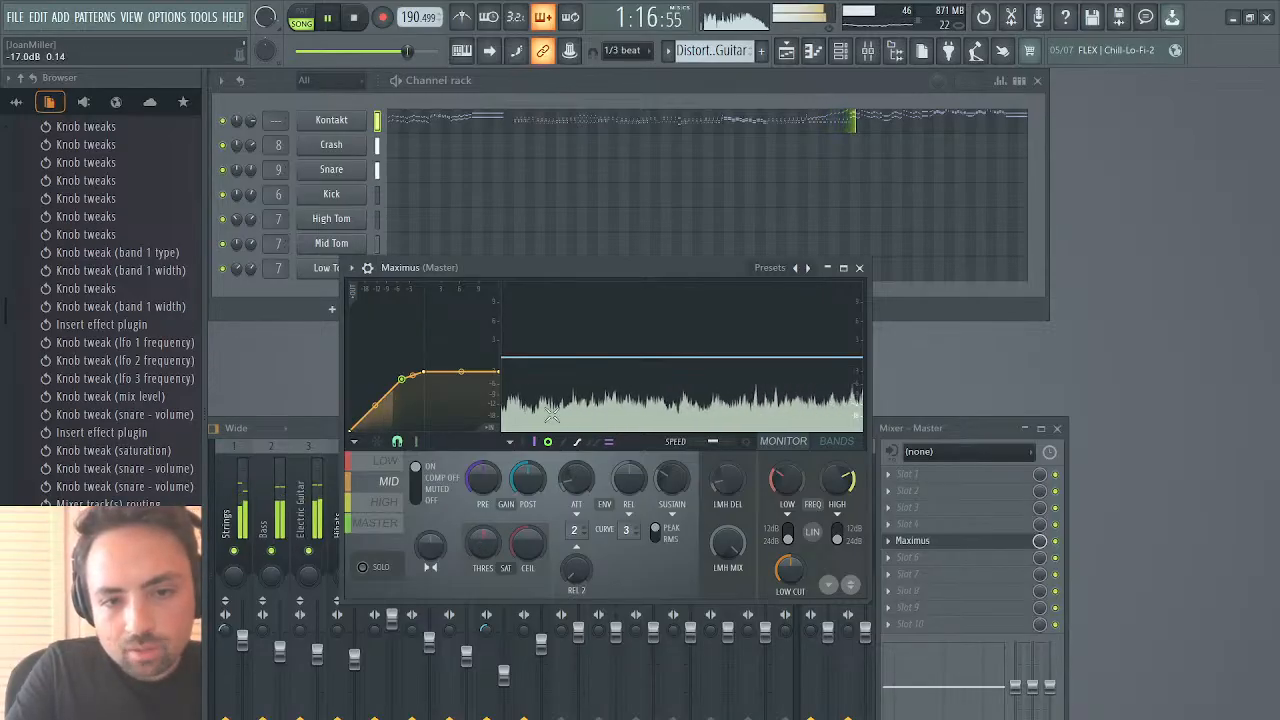
Step: Restart playback, raise the Maximus mid band's pre gain to about 2.5 dB, and show the high band
key("space")
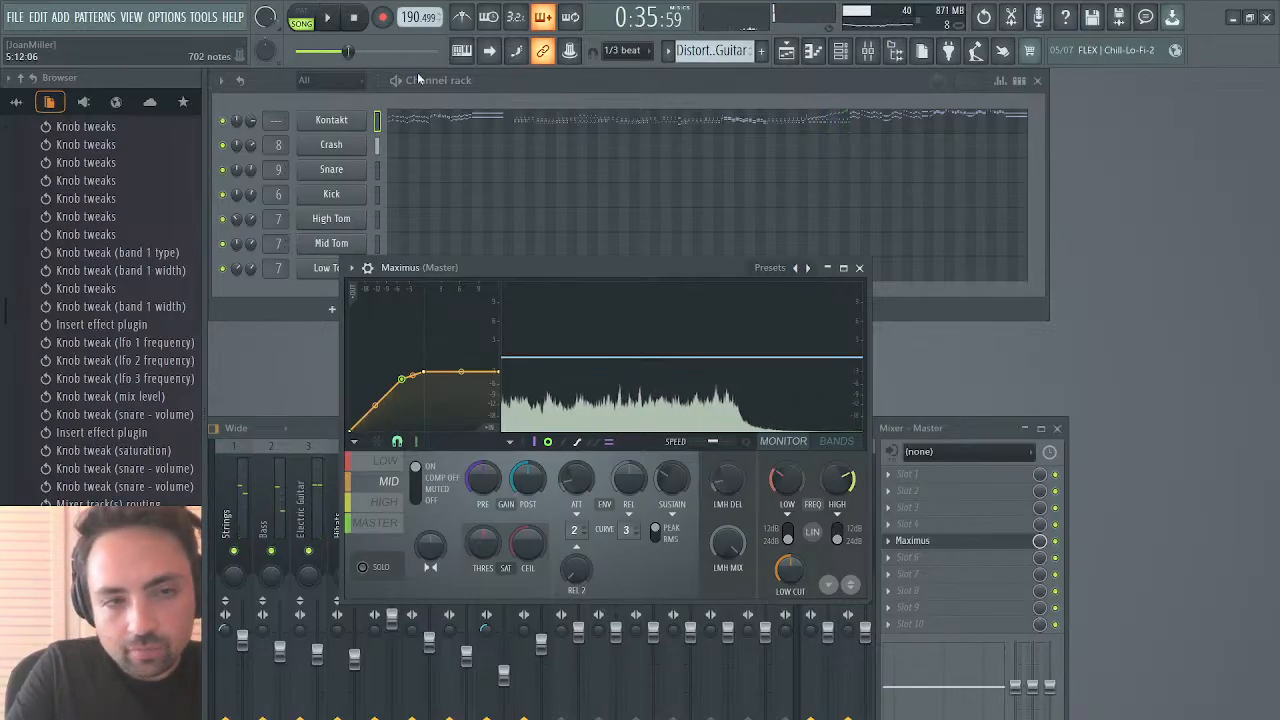
left_click(325, 33)
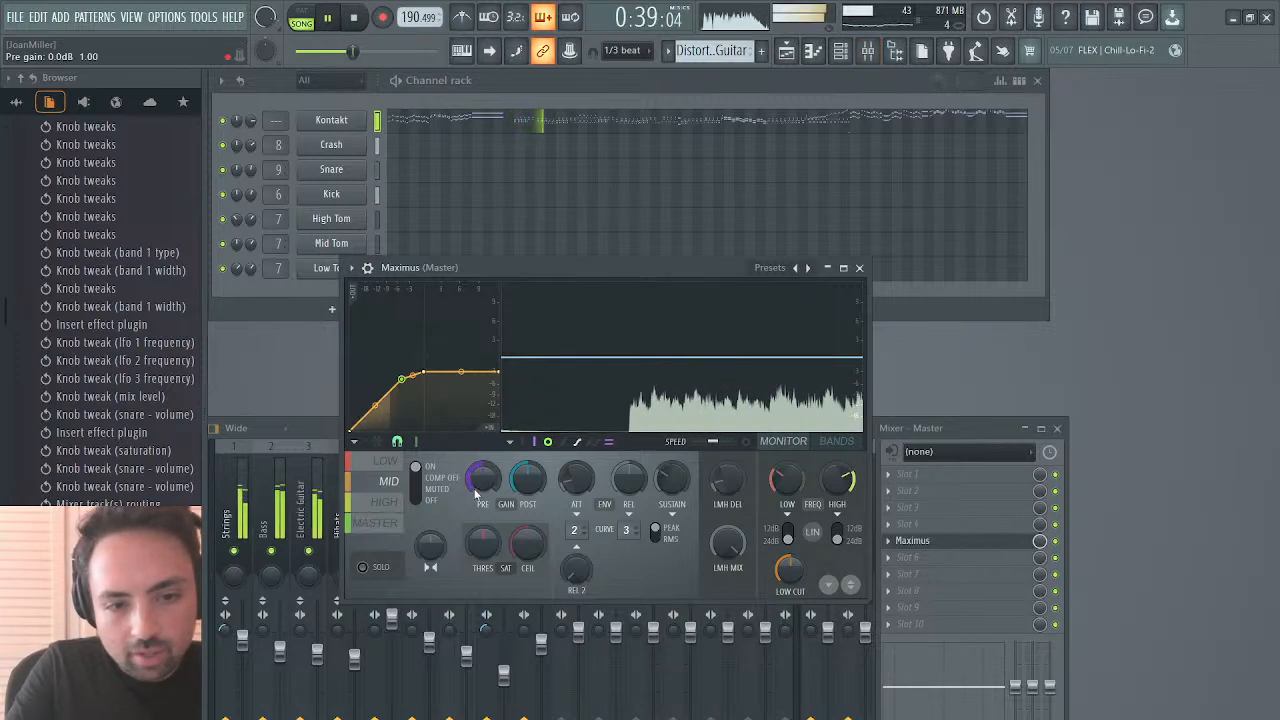
left_click_drag(476, 494, 483, 477)
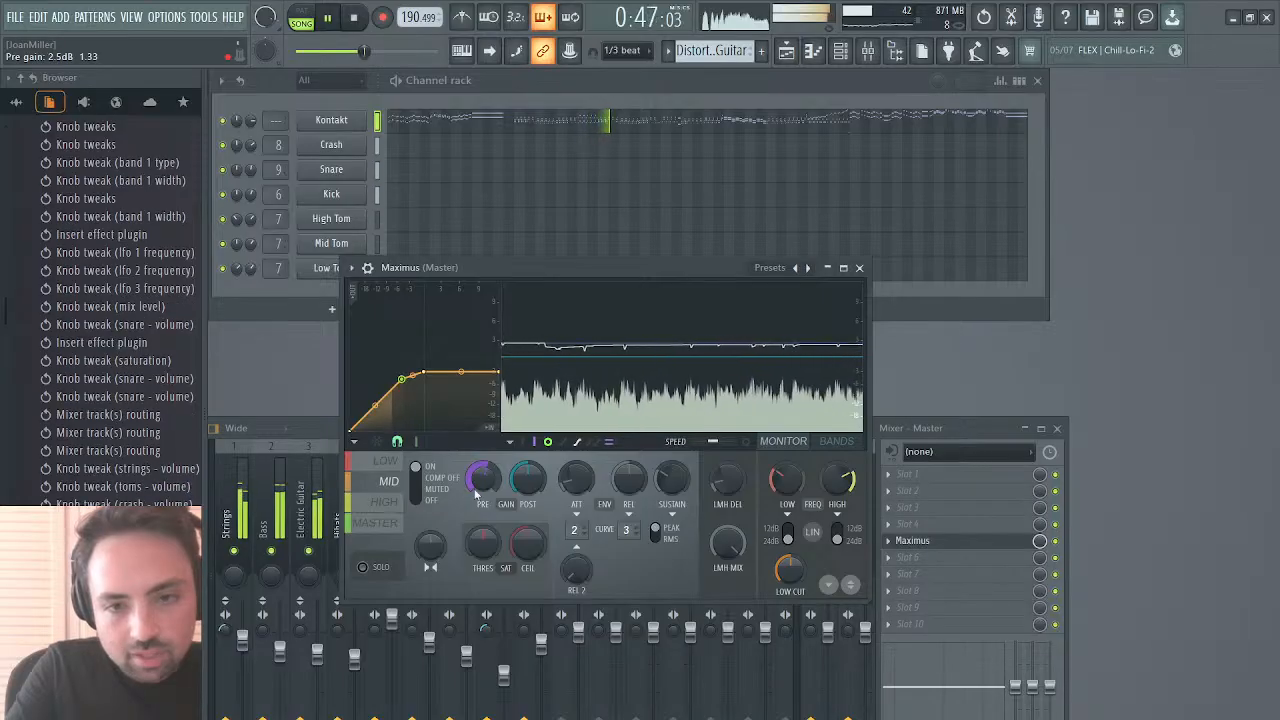
left_click(386, 504)
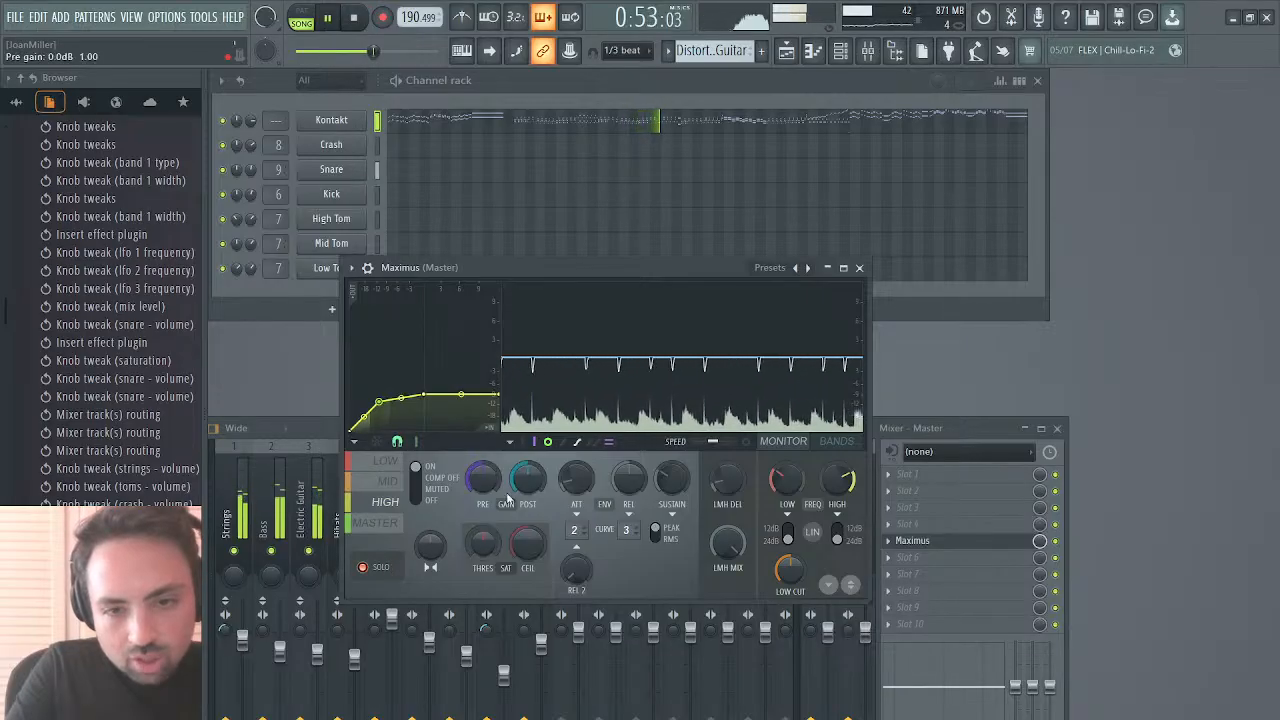
Step: Lower the Kick mixer track's high-shelf EQ band at 16000 Hz to cut its highs
left_click(868, 50)
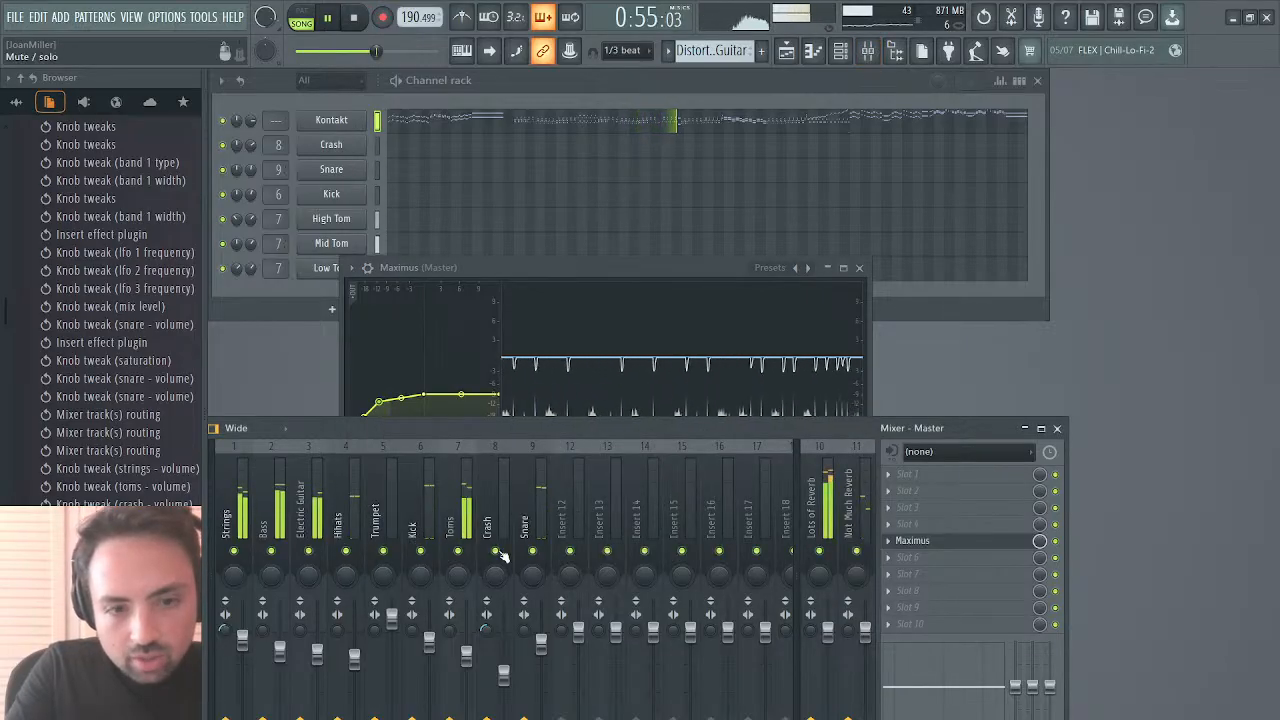
left_click(423, 520)
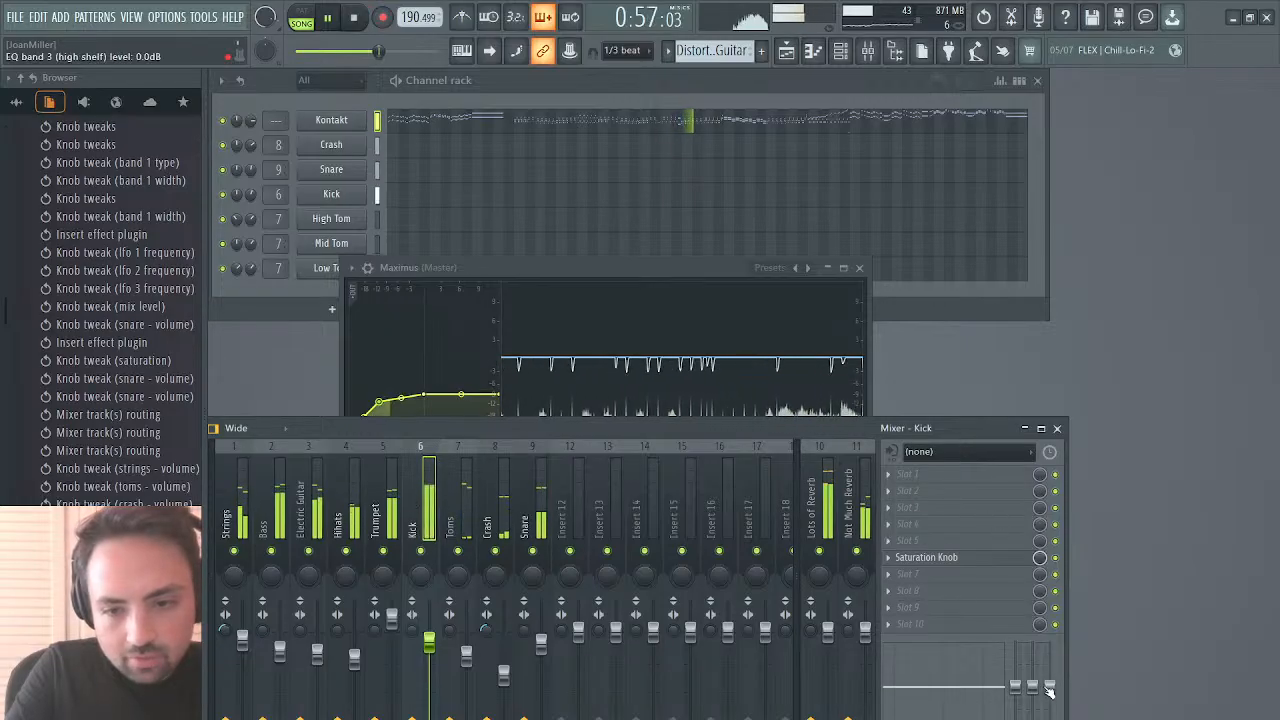
mouse_move(1049, 686)
left_mouse_down()
mouse_move(1049, 719)
mouse_move(1049, 685)
left_mouse_up()
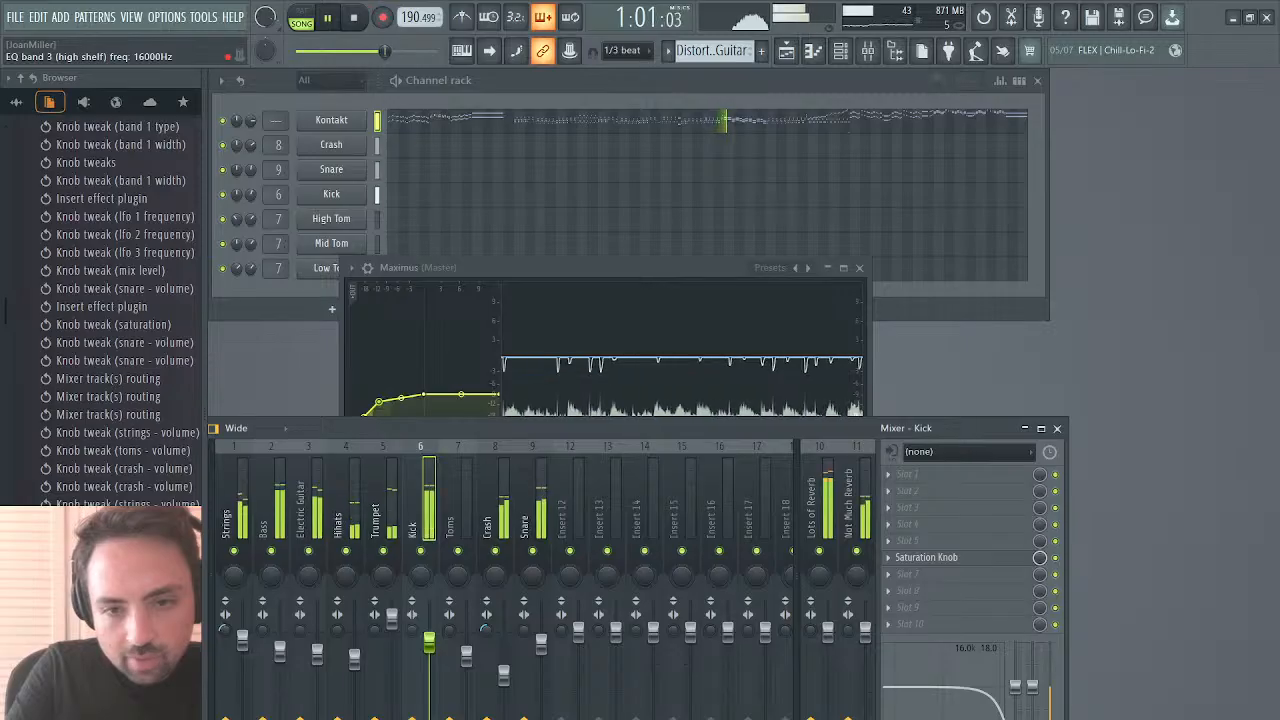
Step: Examine Maximus's high, mid, low and master bands against the mixer levels during playback
left_click(688, 274)
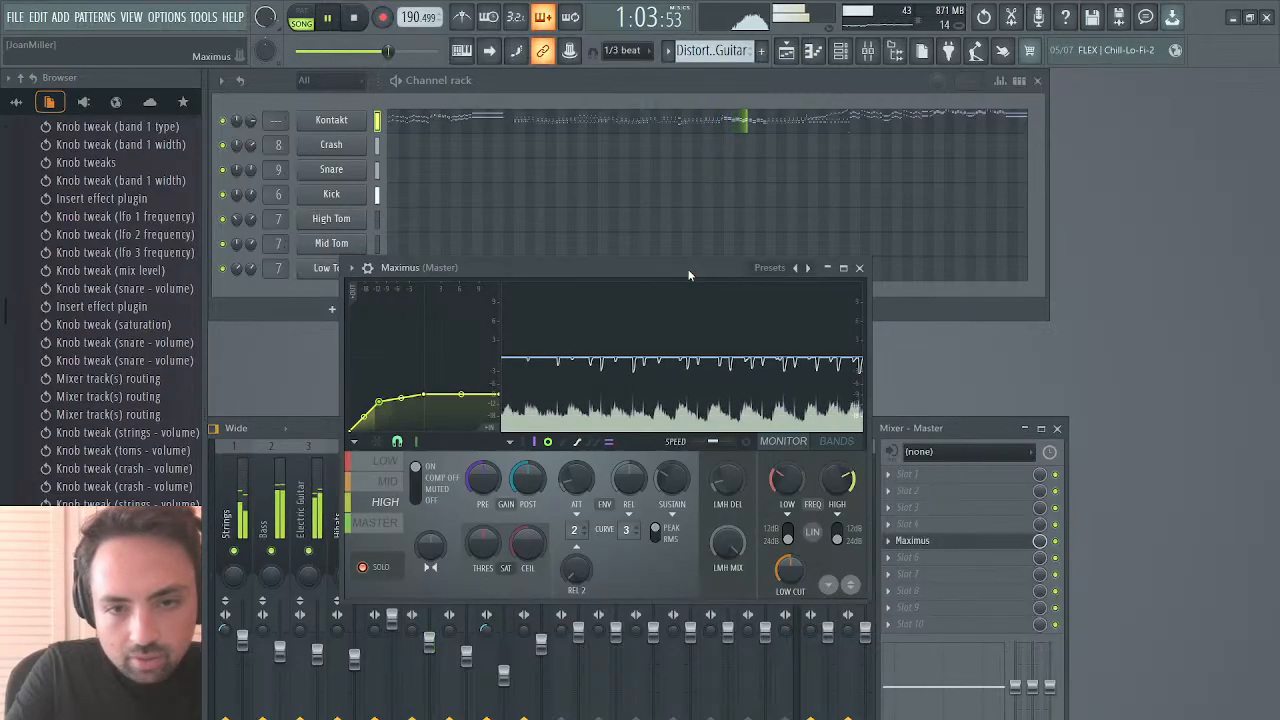
left_click(392, 482)
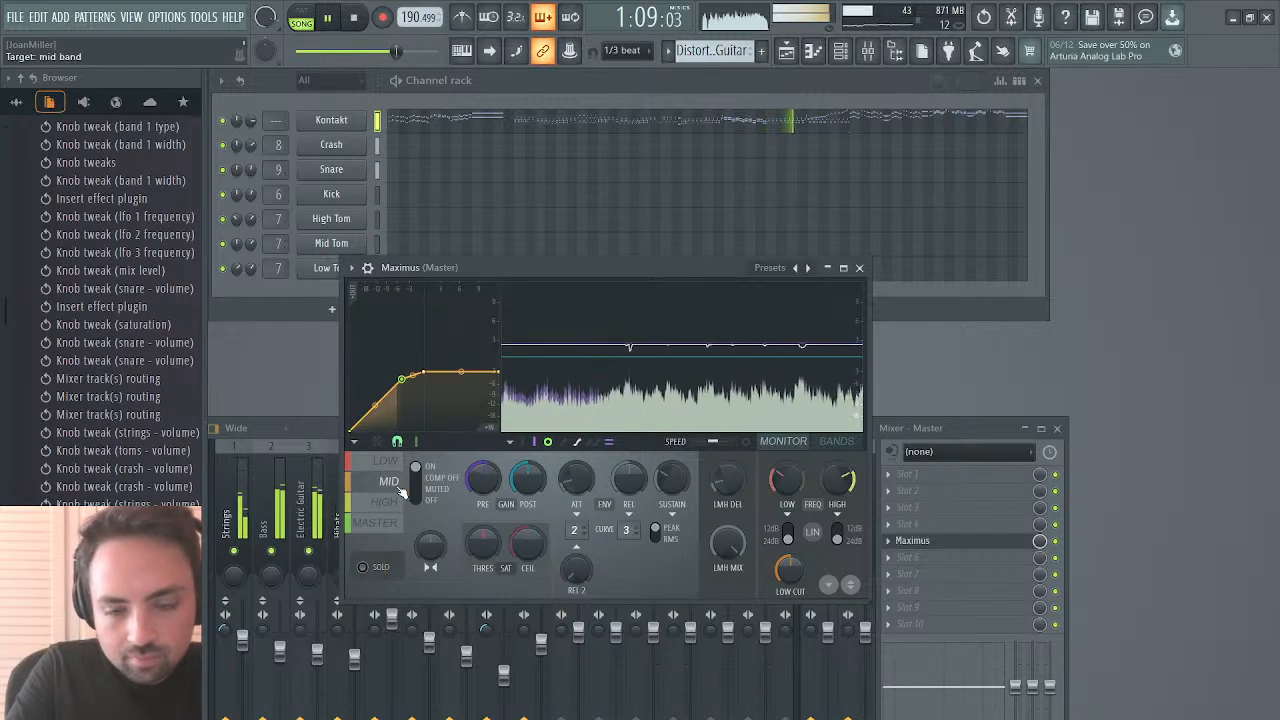
left_click(976, 429)
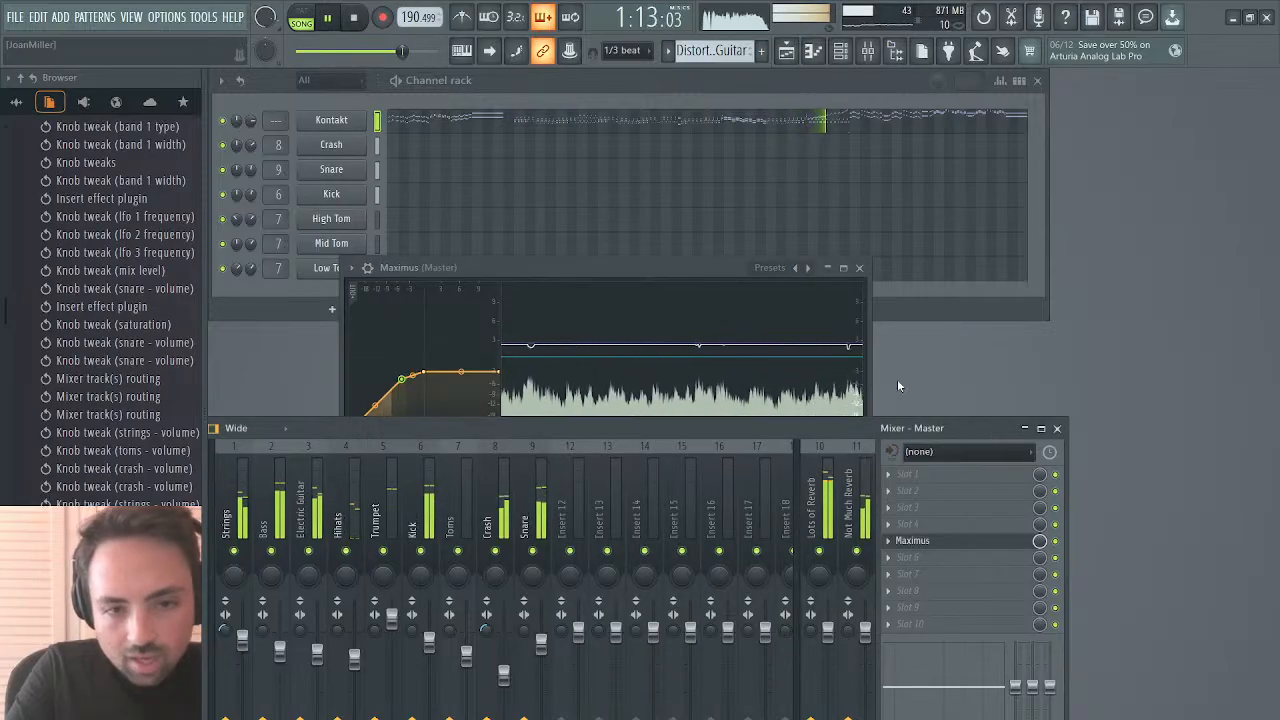
left_click(516, 267)
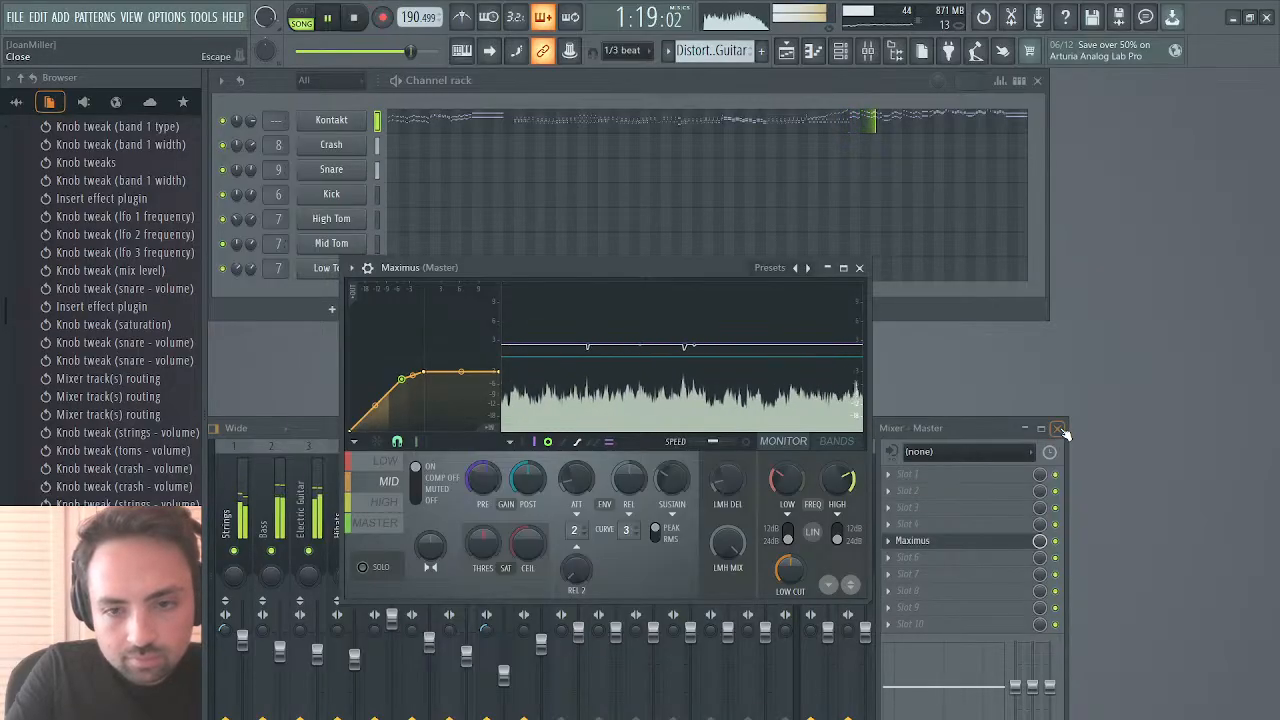
left_click(388, 461)
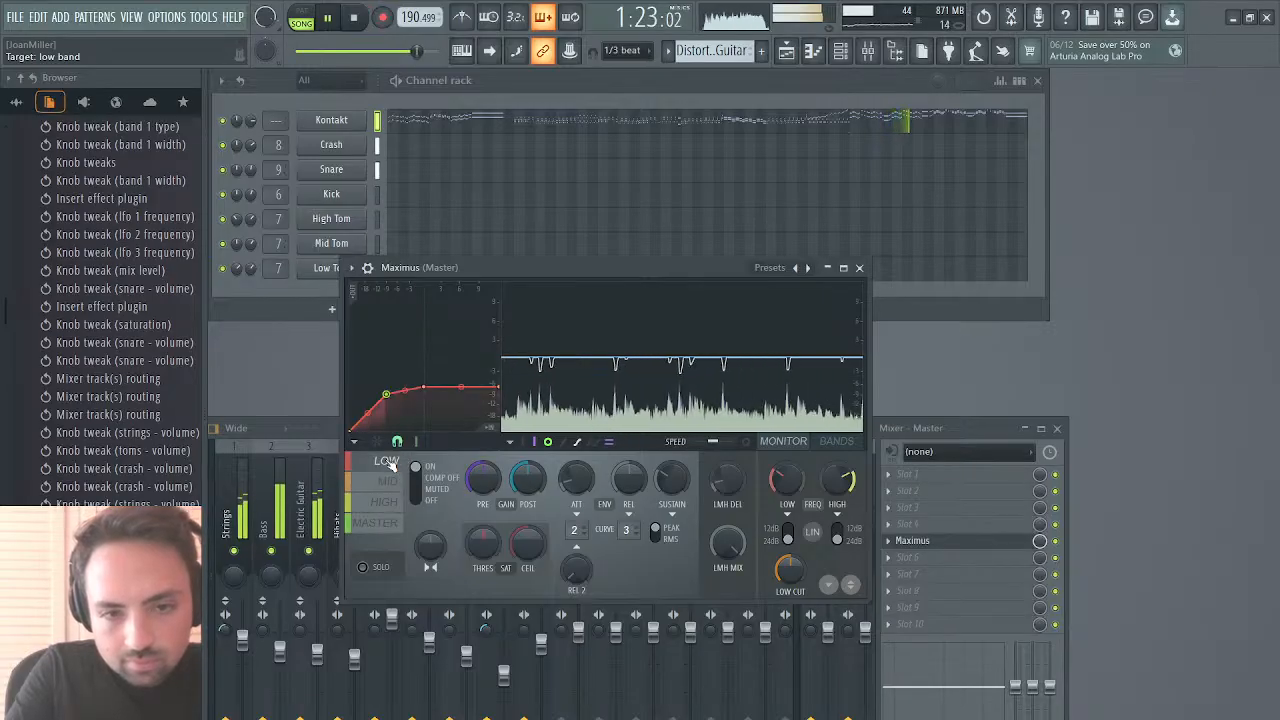
left_click(400, 482)
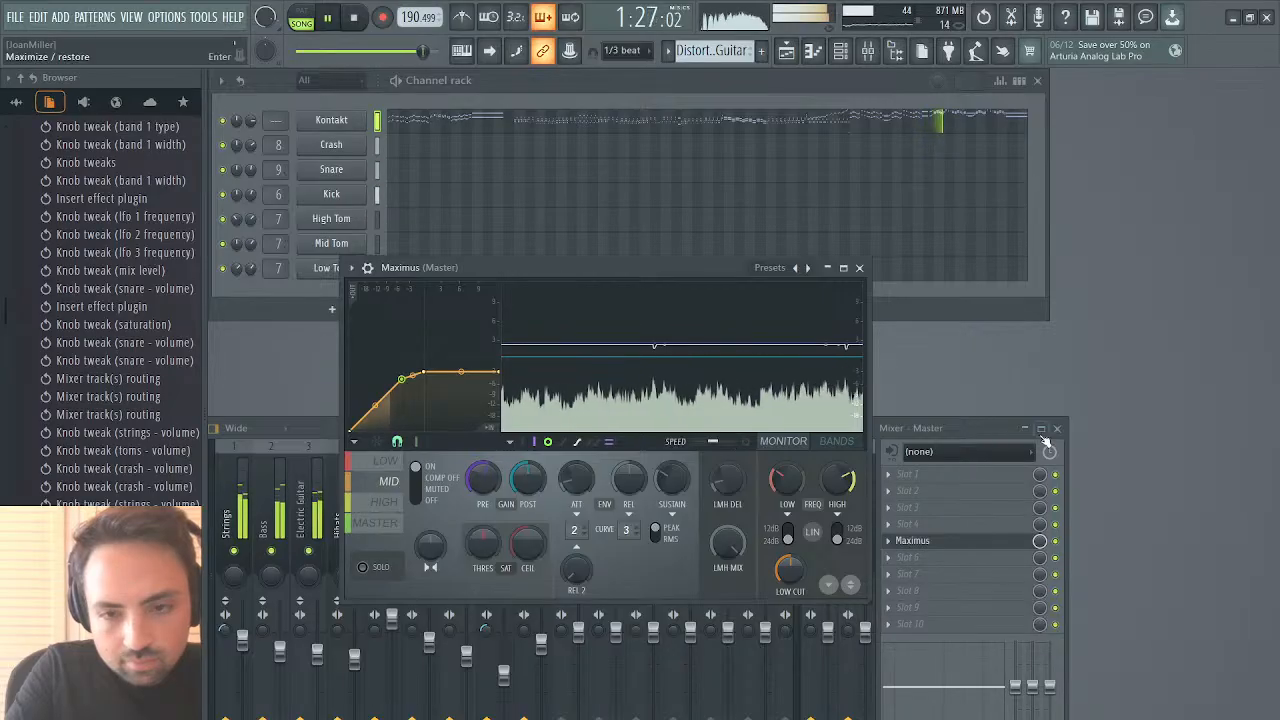
left_click(385, 502)
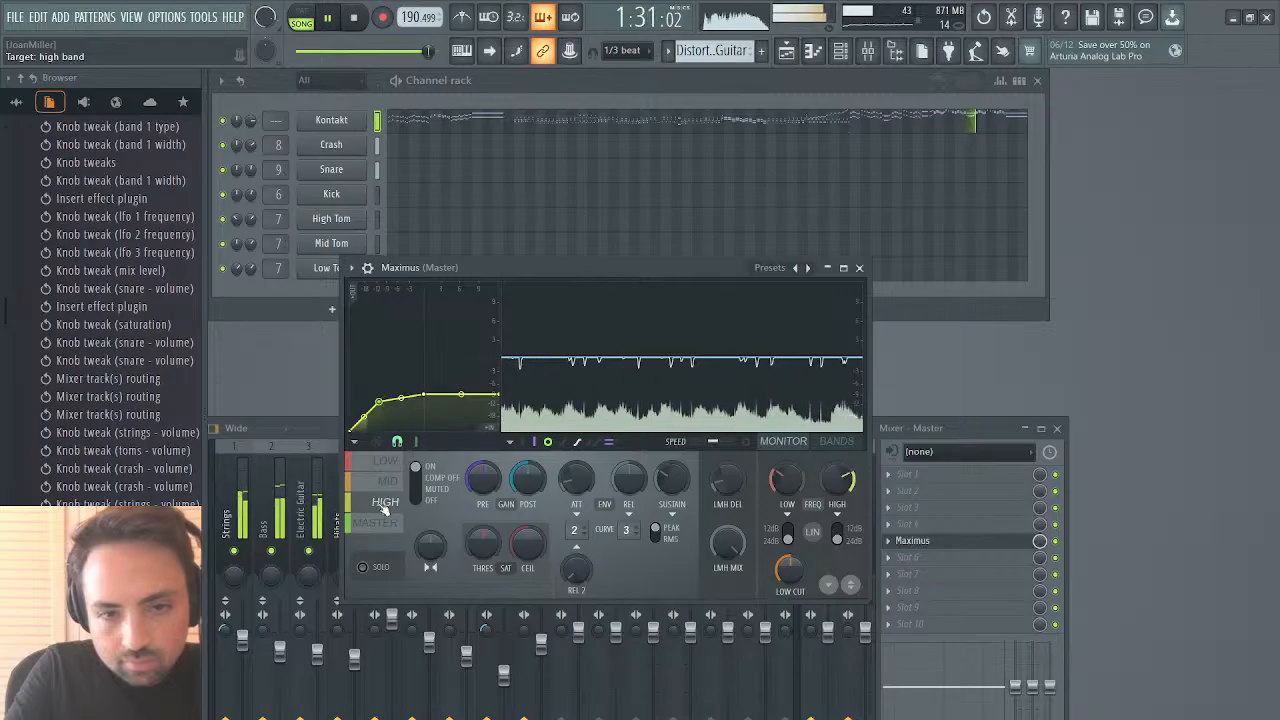
left_click(380, 523)
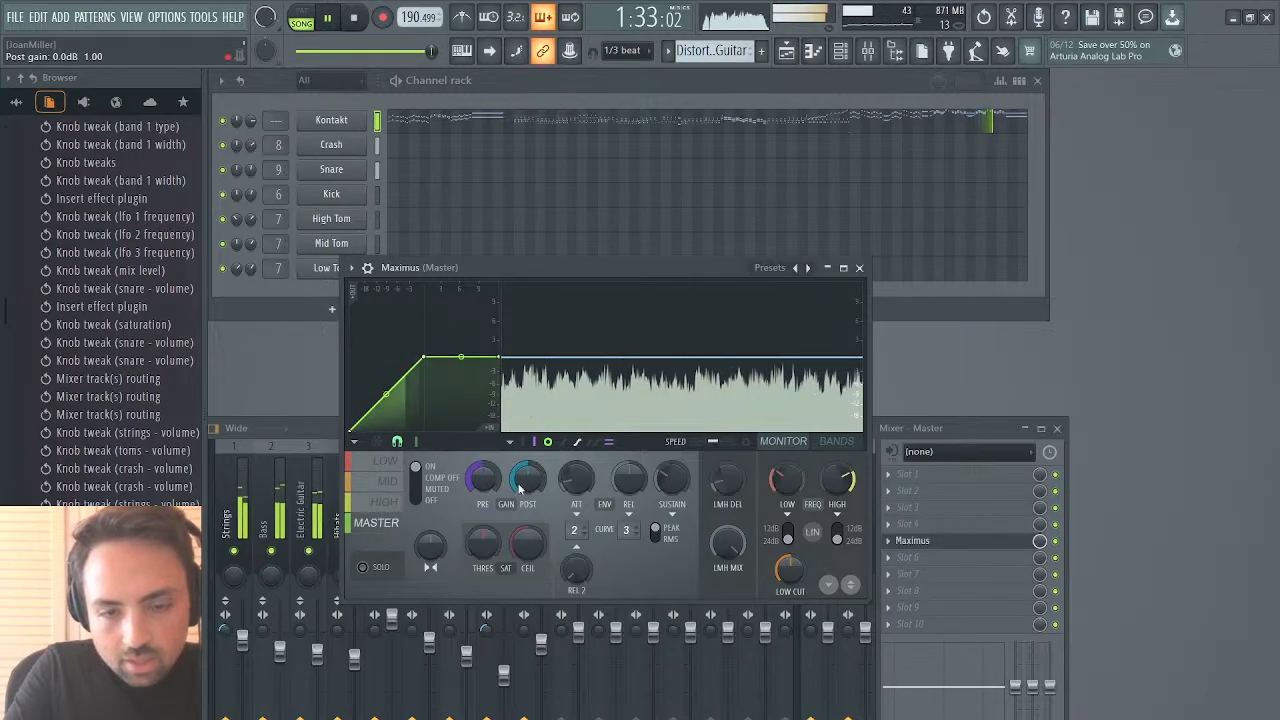
Step: Stop playback in the playlist and slice the Cymbals, Drums and Bass clips at the start of bar 1
left_click(786, 51)
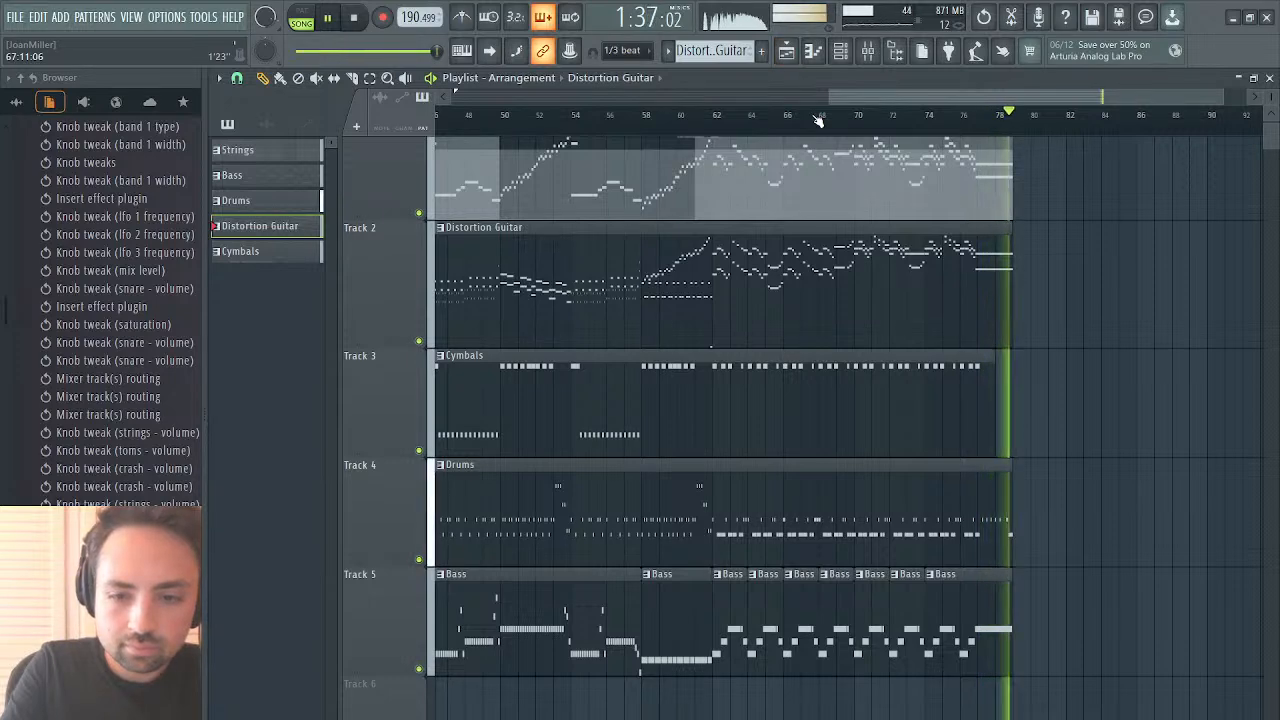
key("space")
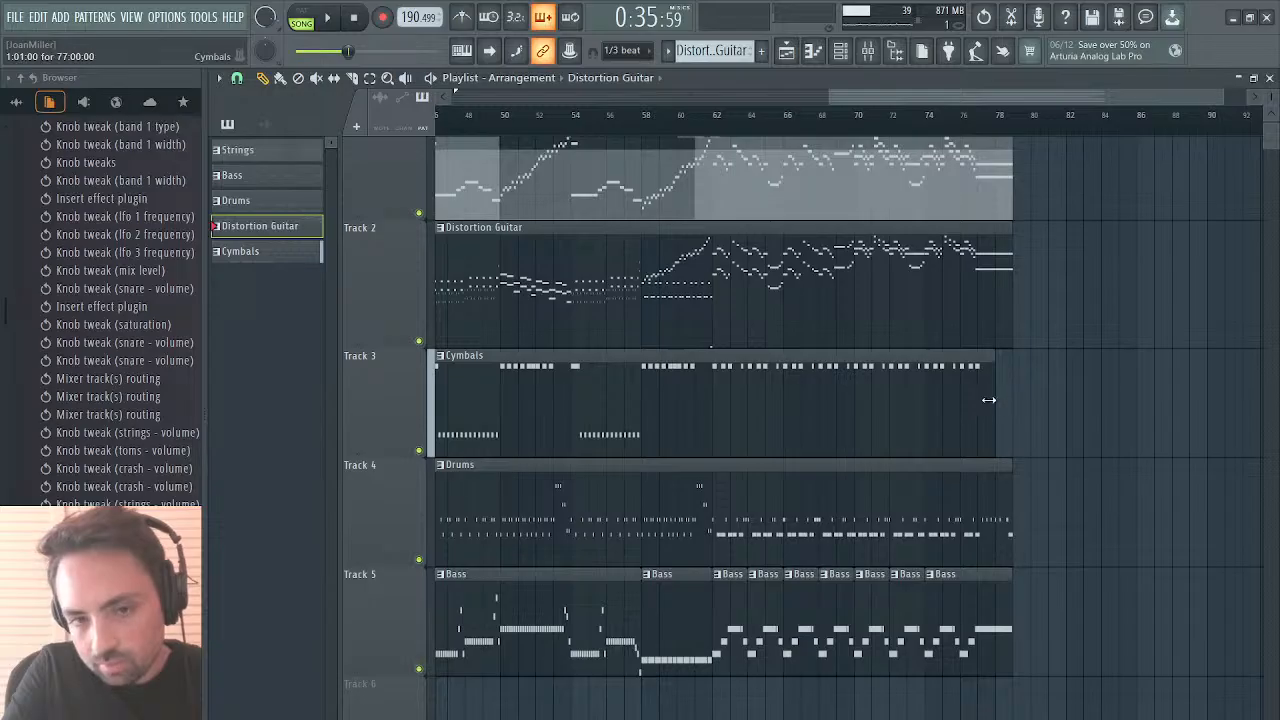
scroll(890, 261, "left", 10)
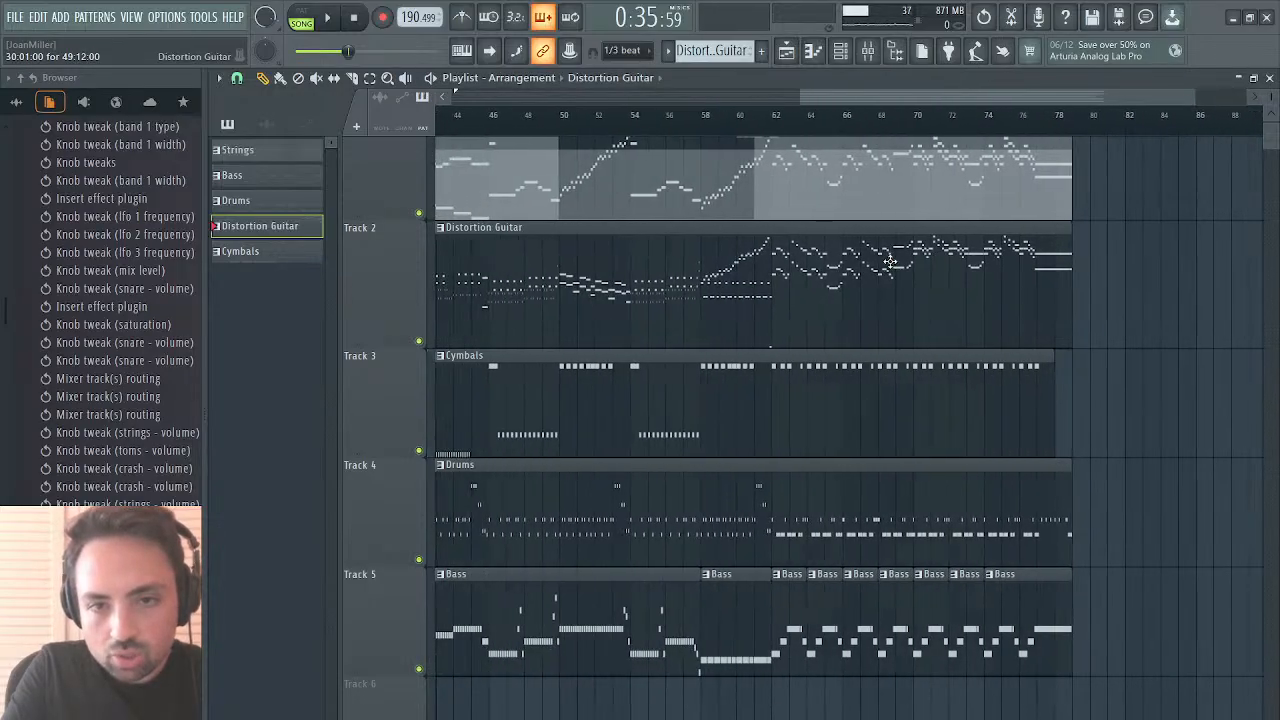
scroll(890, 261, "left", 3)
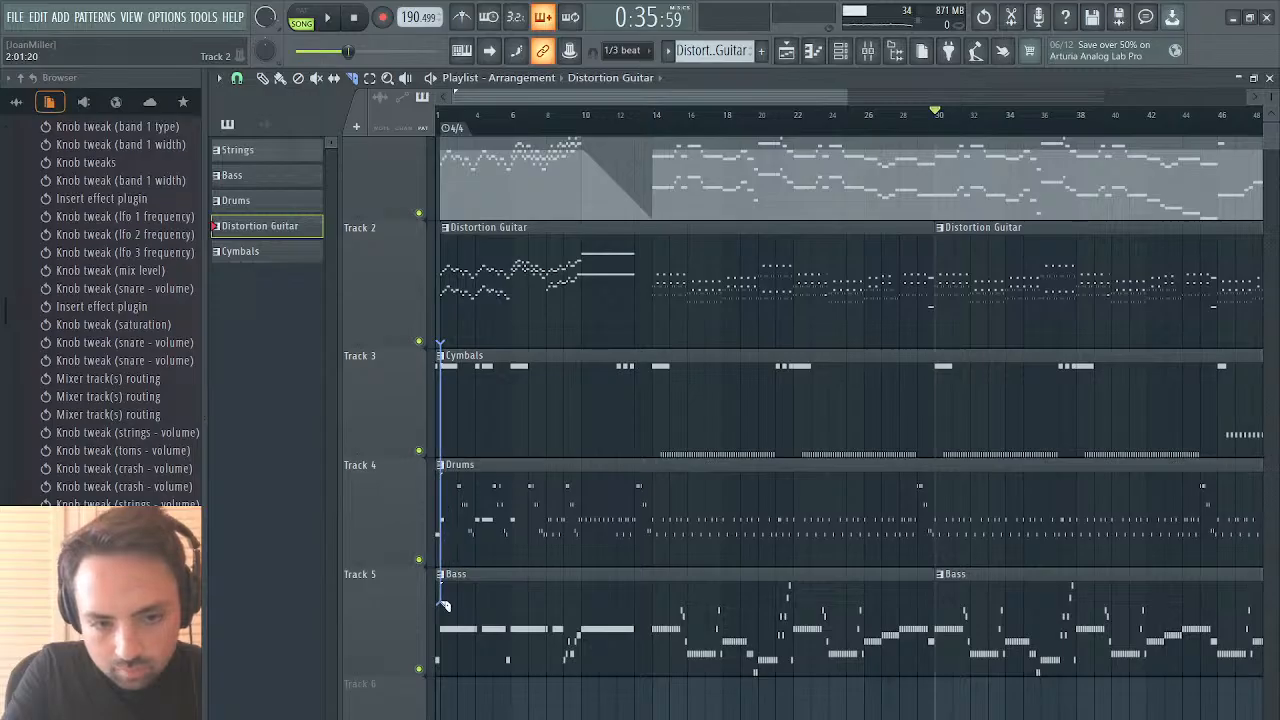
left_click_drag(449, 652, 447, 680)
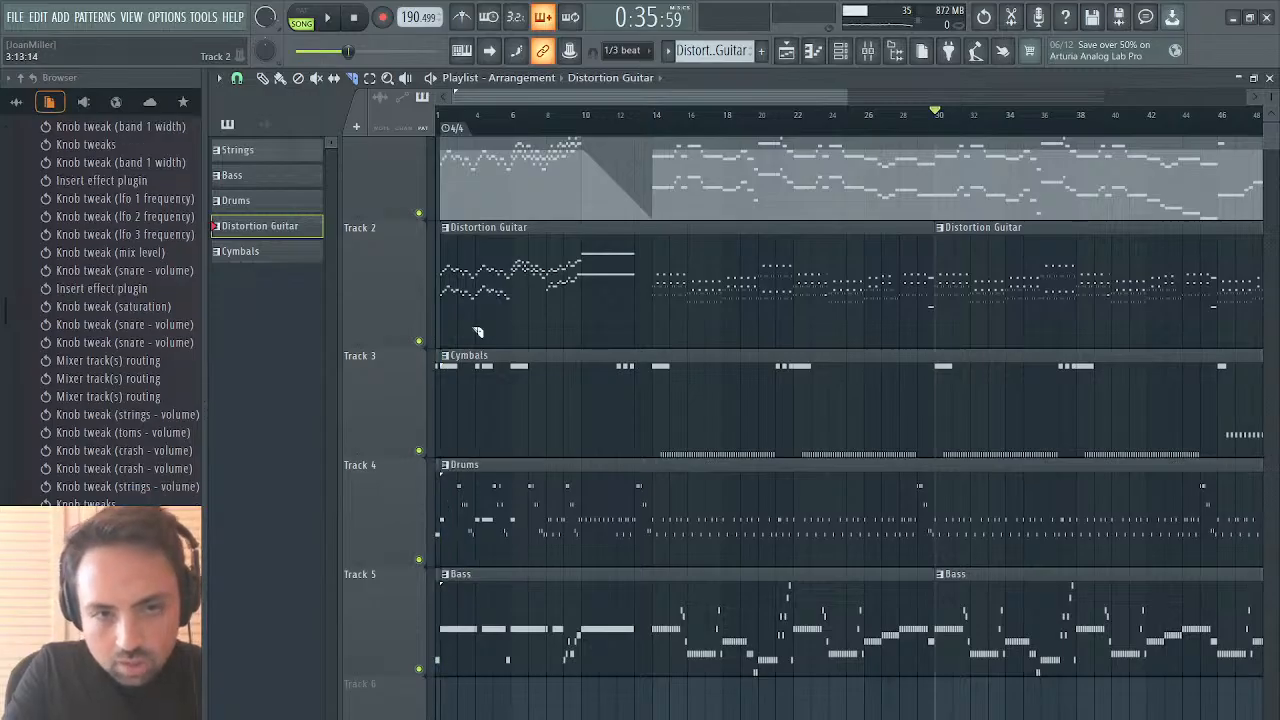
Step: Select all clips of the full arrangement and duplicate them directly after the originals, from bar 79
left_click_drag(847, 93, 1193, 135)
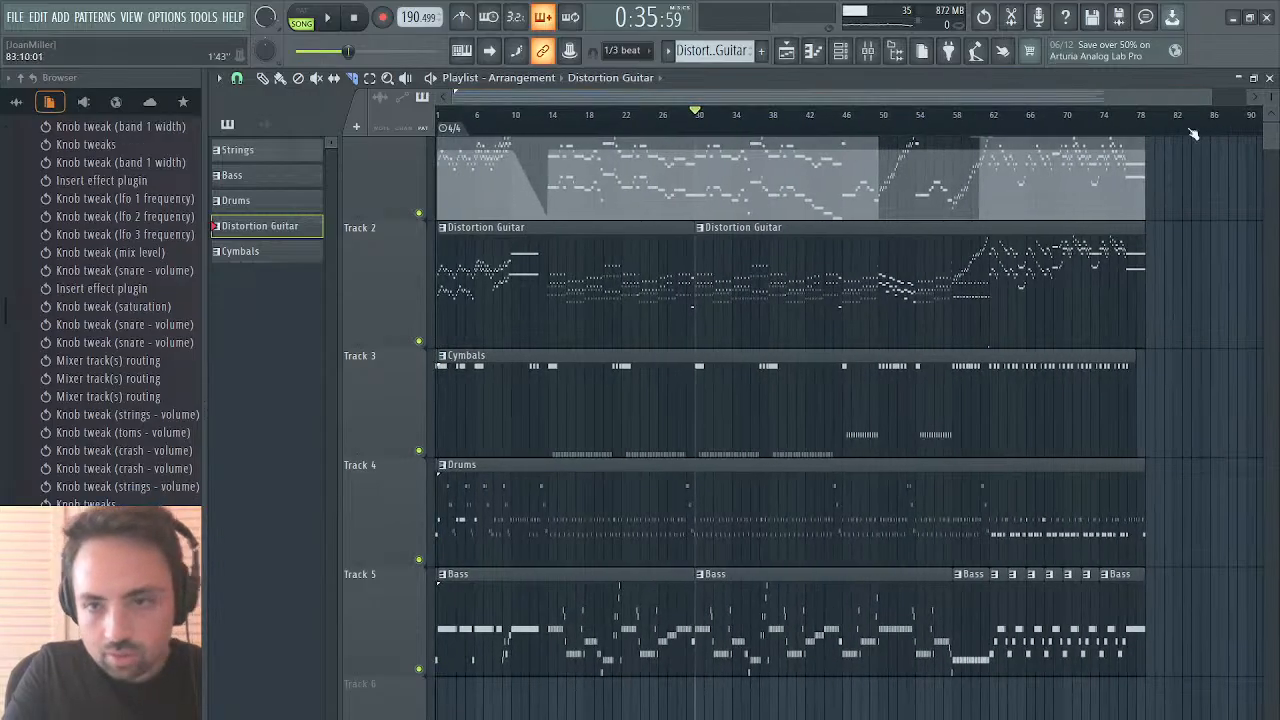
left_click_drag(1149, 195, 452, 636)
key("ctrl+b")
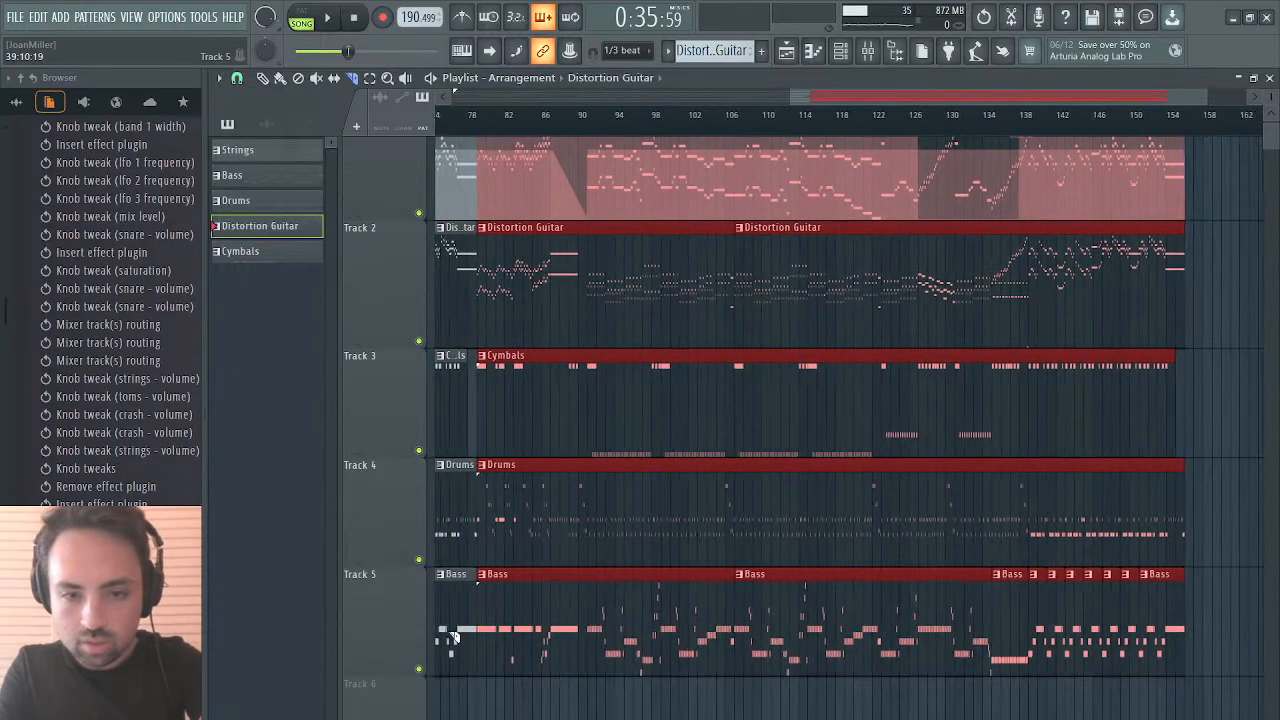
Step: Play the song from about bar 77 to check the transition into the repeated section and follow it onward
key("space")
left_click(462, 124)
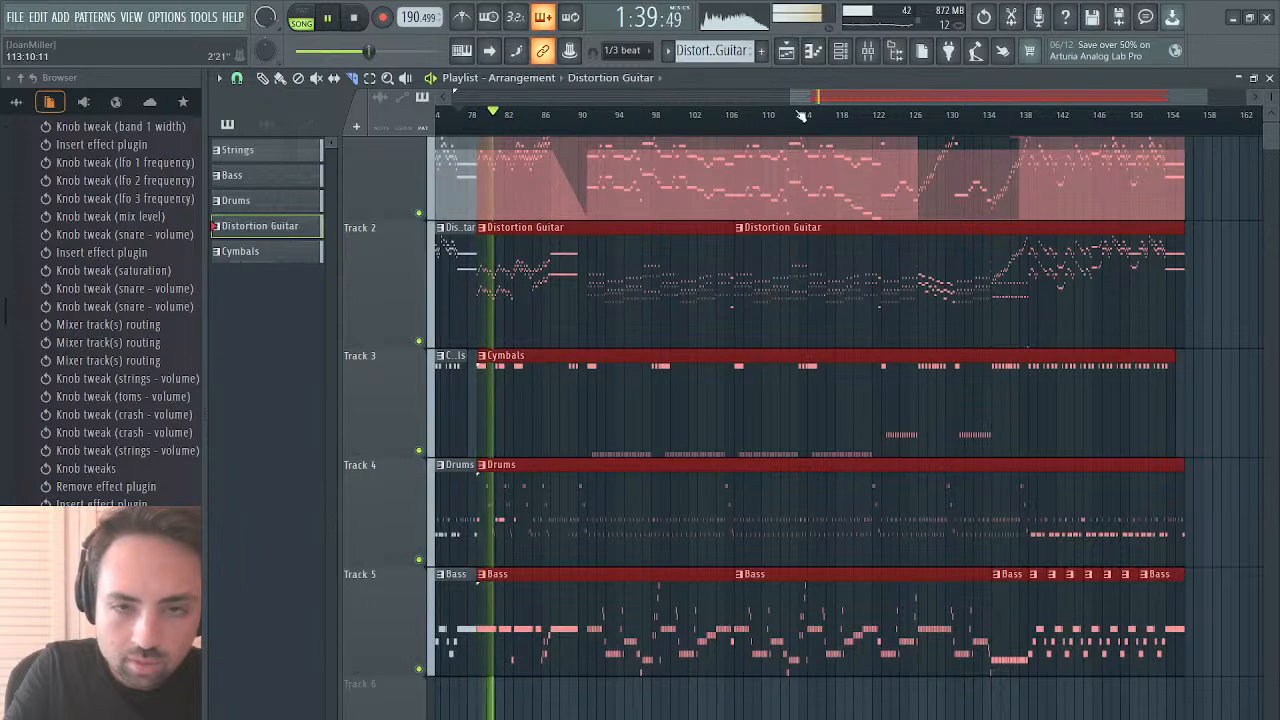
left_click_drag(849, 95, 1064, 74)
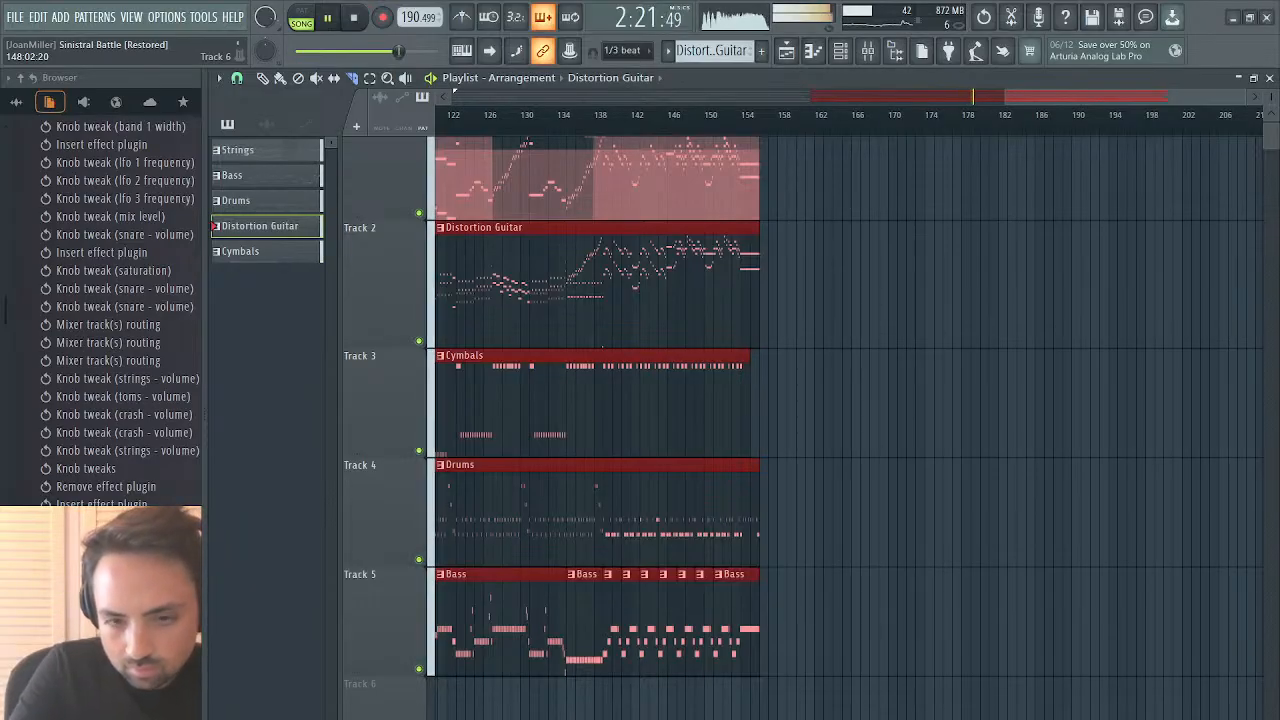
Step: Cut the upper bass range by about 4 dB with band 2 of the Electric Guitar's Fruity Parametric EQ 2
left_click(868, 52)
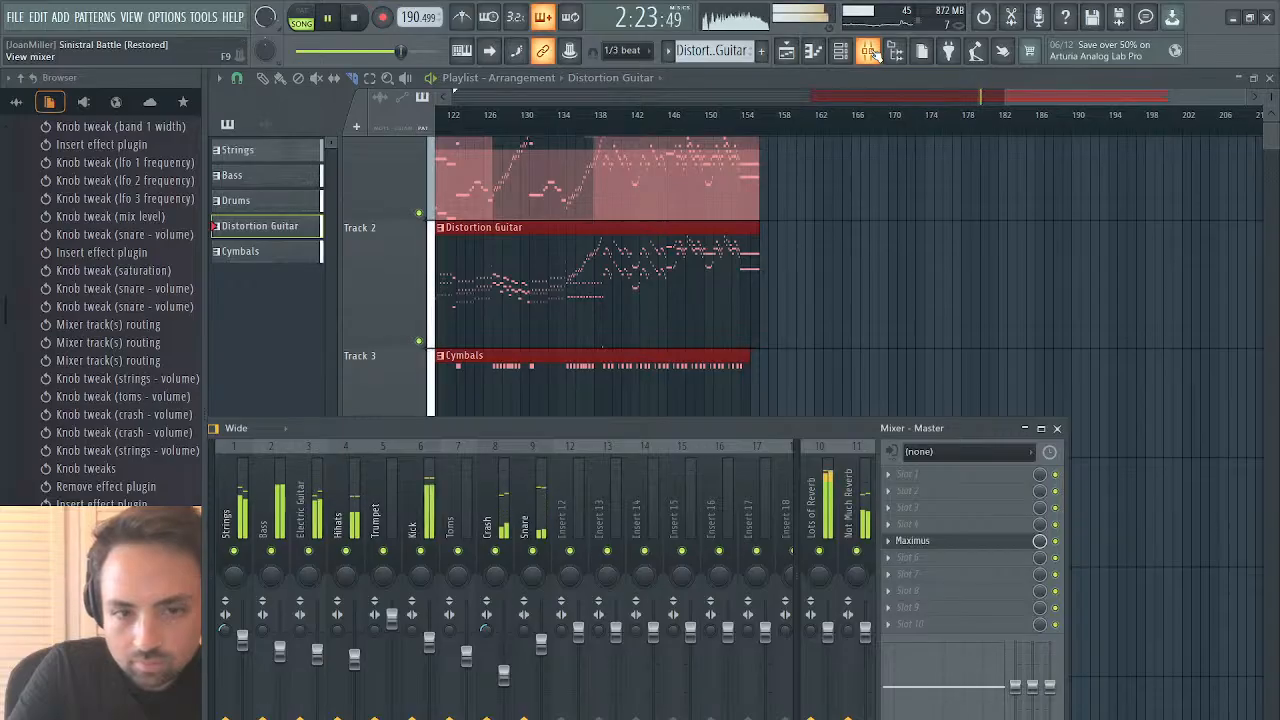
left_click(314, 512)
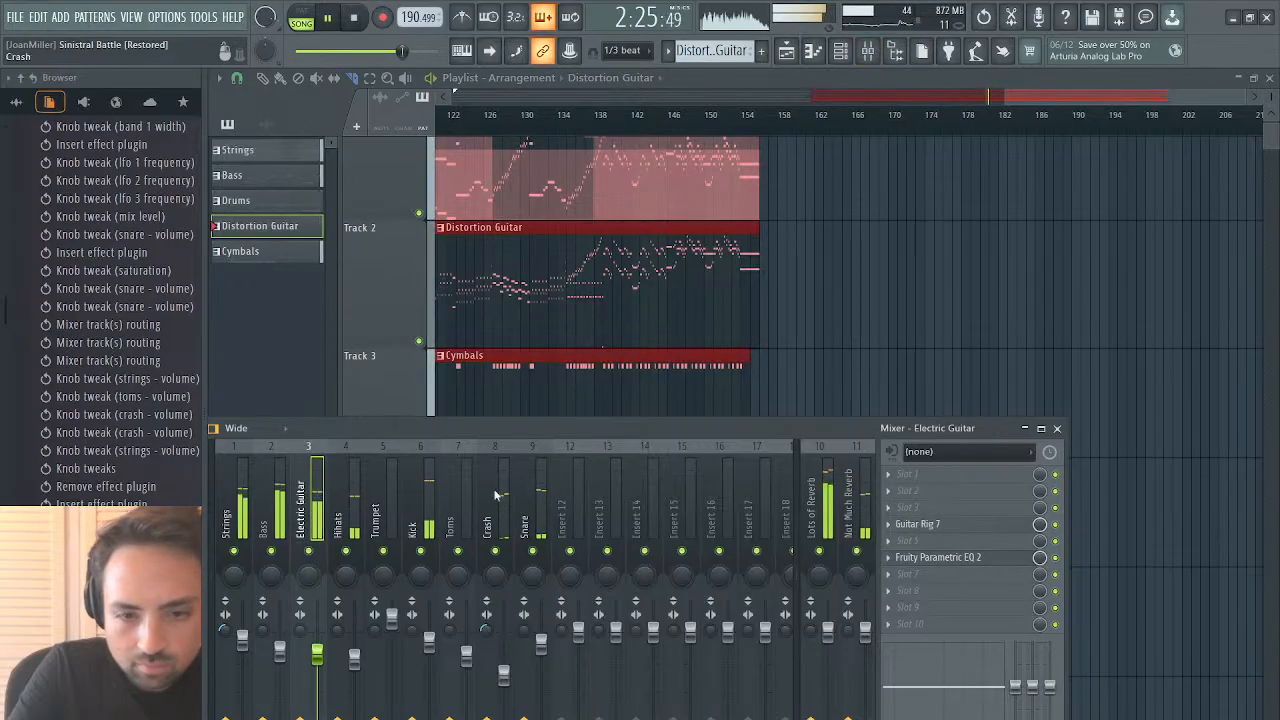
left_click(938, 557)
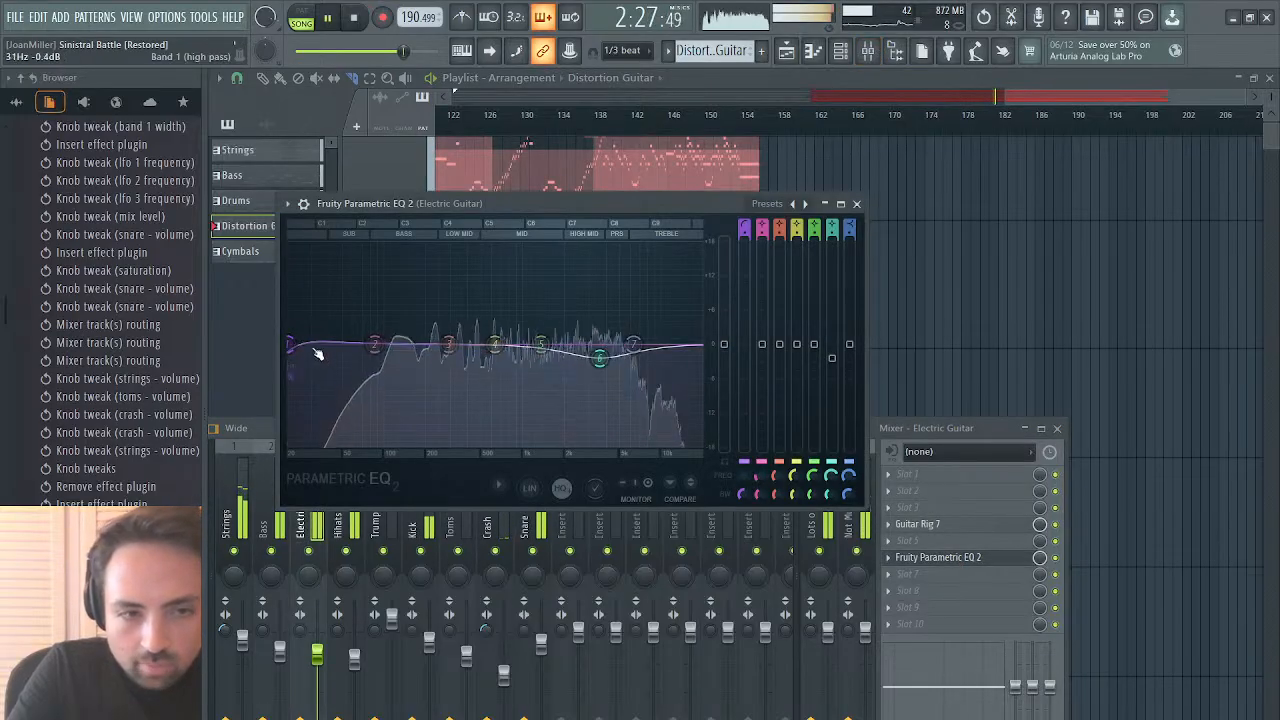
left_click_drag(374, 344, 409, 369)
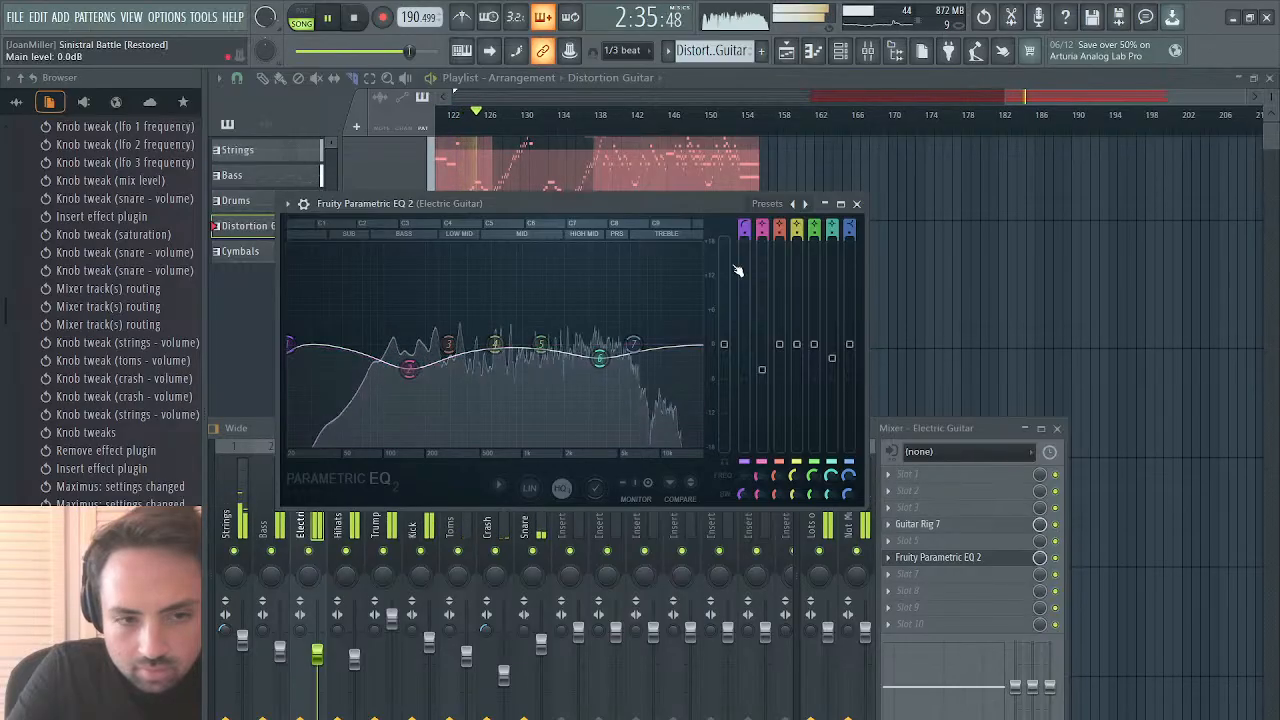
left_click(856, 203)
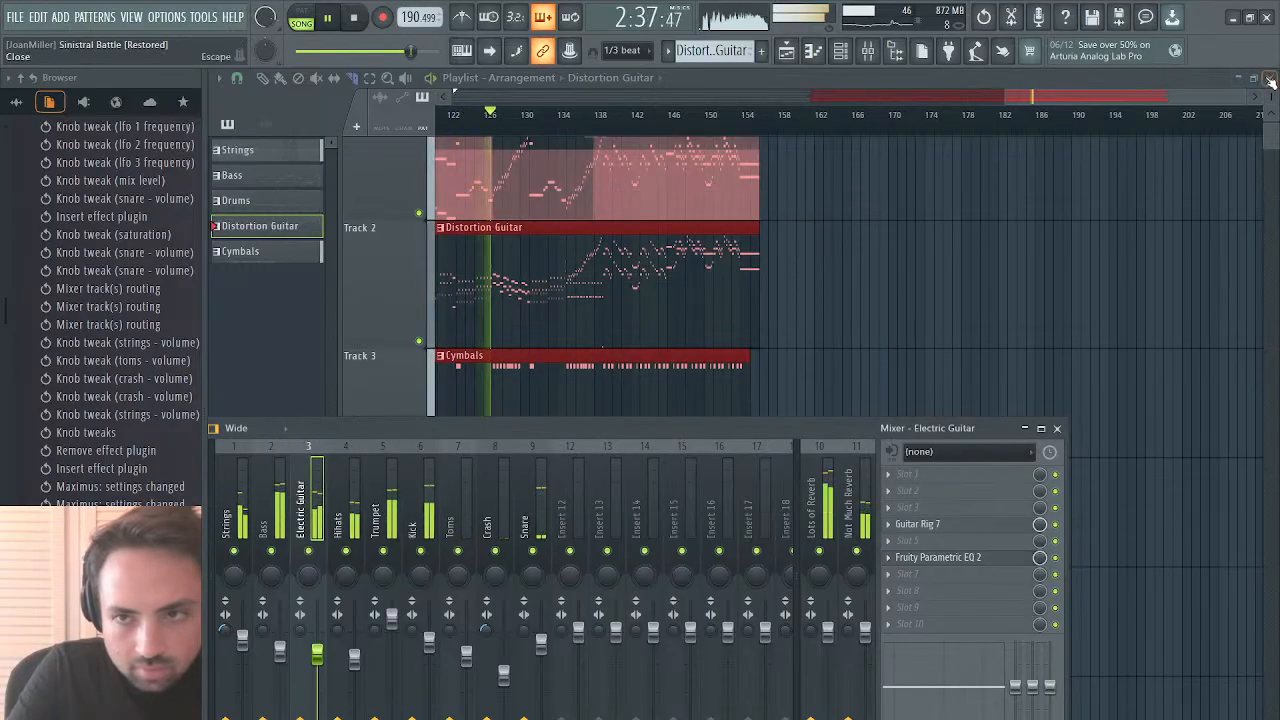
Step: Review Maximus's low band, the mixer levels and the repeated section's playback in the playlist
left_click(1268, 78)
left_click(543, 270)
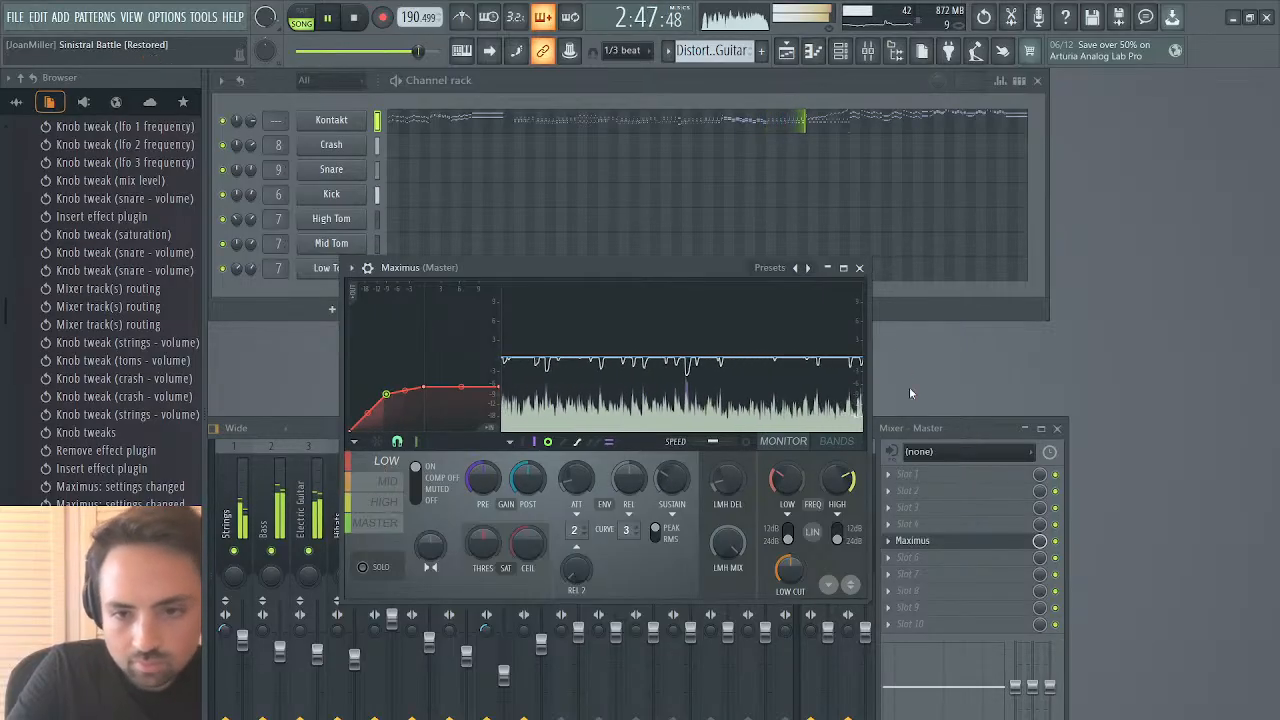
left_click(906, 424)
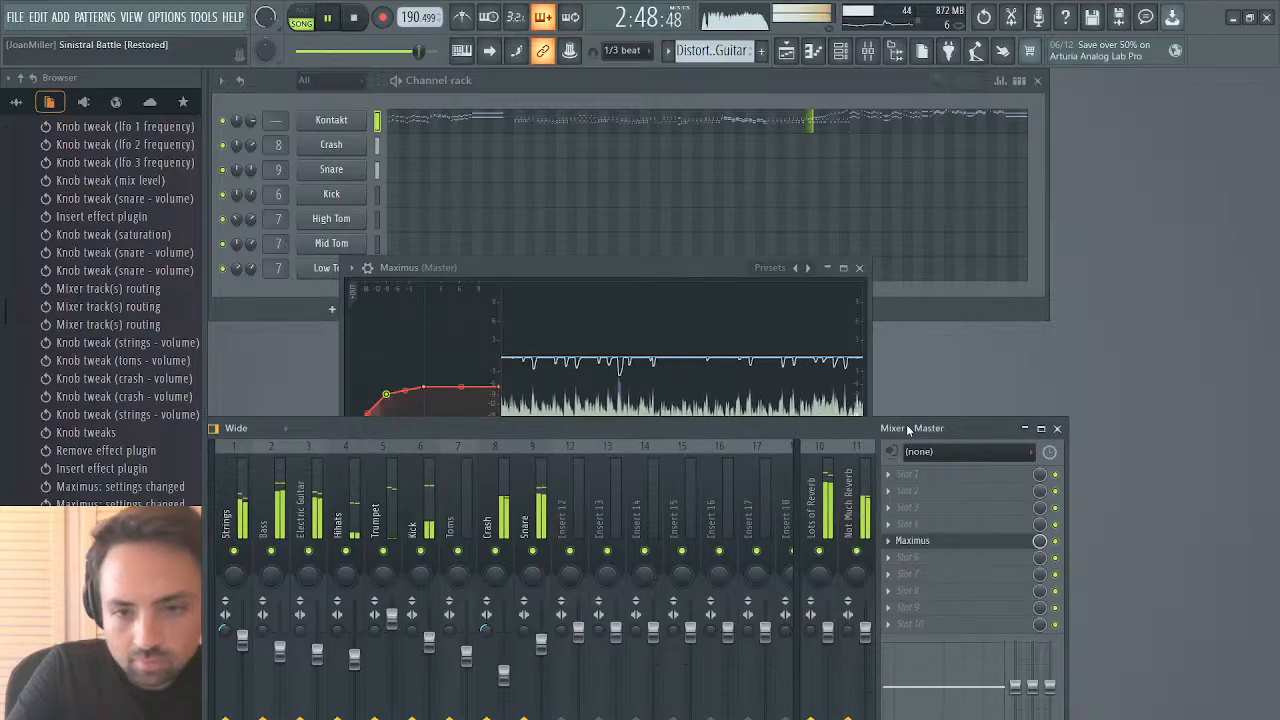
left_click(788, 54)
scroll(736, 192, "left", 4)
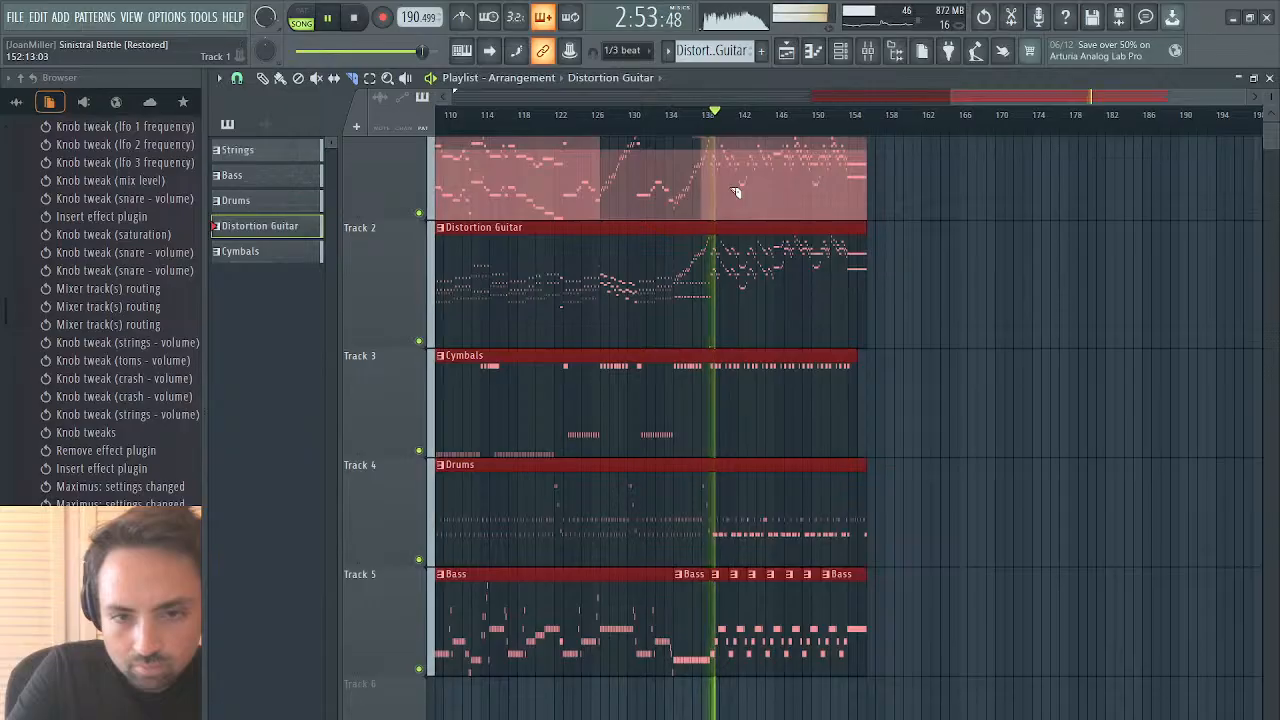
left_click(1270, 78)
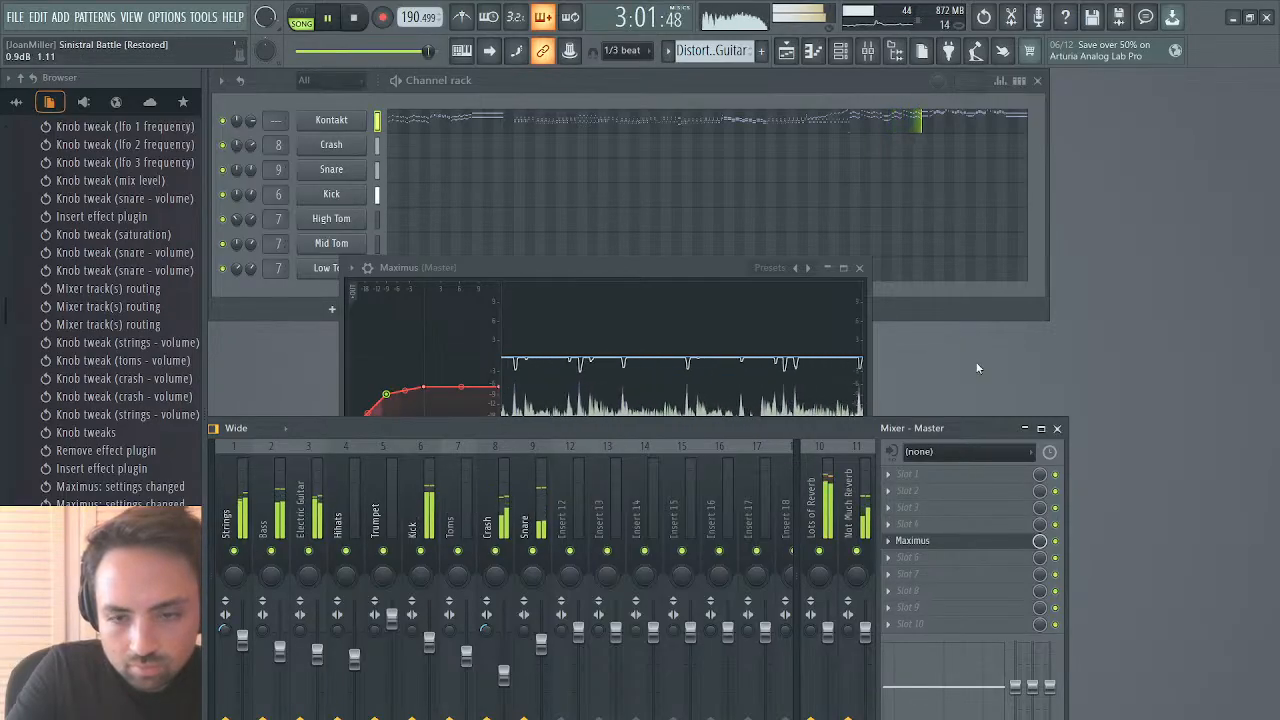
left_click(1057, 428)
Step: Stop playback and trim the end of the repeated Drums clip back to about one beat after bar 154 starts
left_click(787, 55)
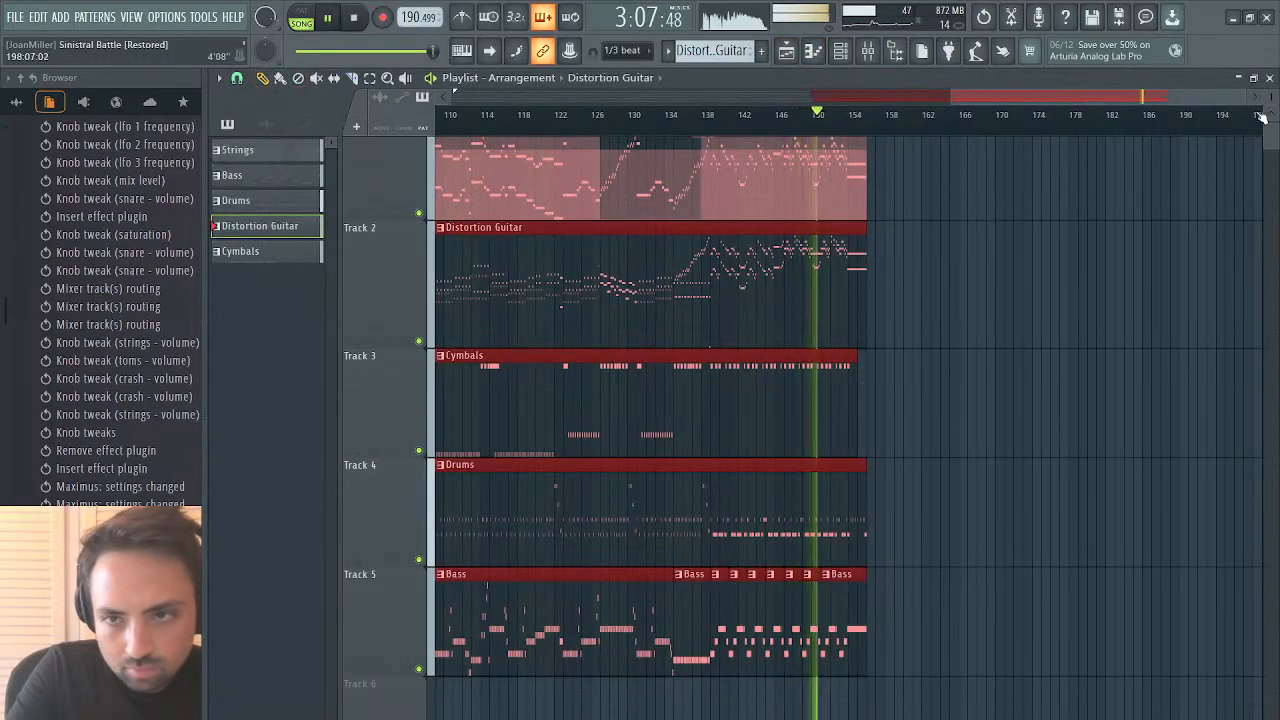
left_click_drag(1251, 98, 1175, 113)
key("space")
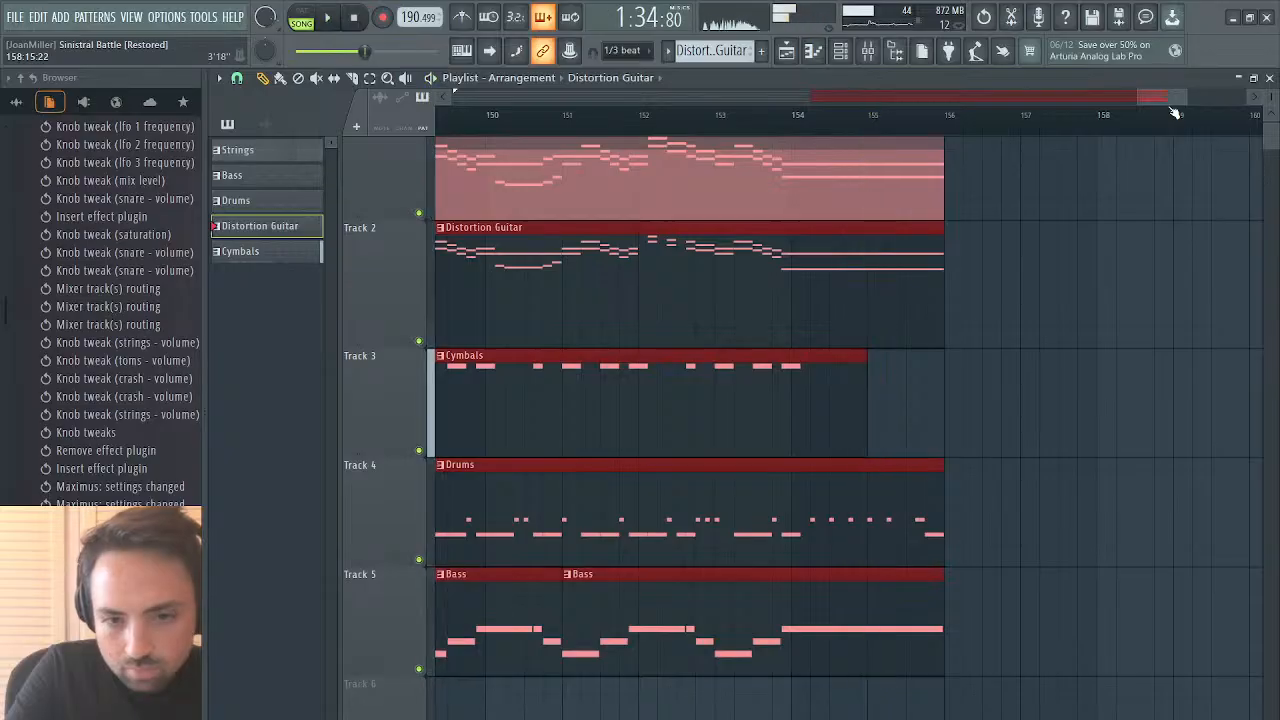
left_click_drag(940, 472, 810, 478)
left_click(1000, 400)
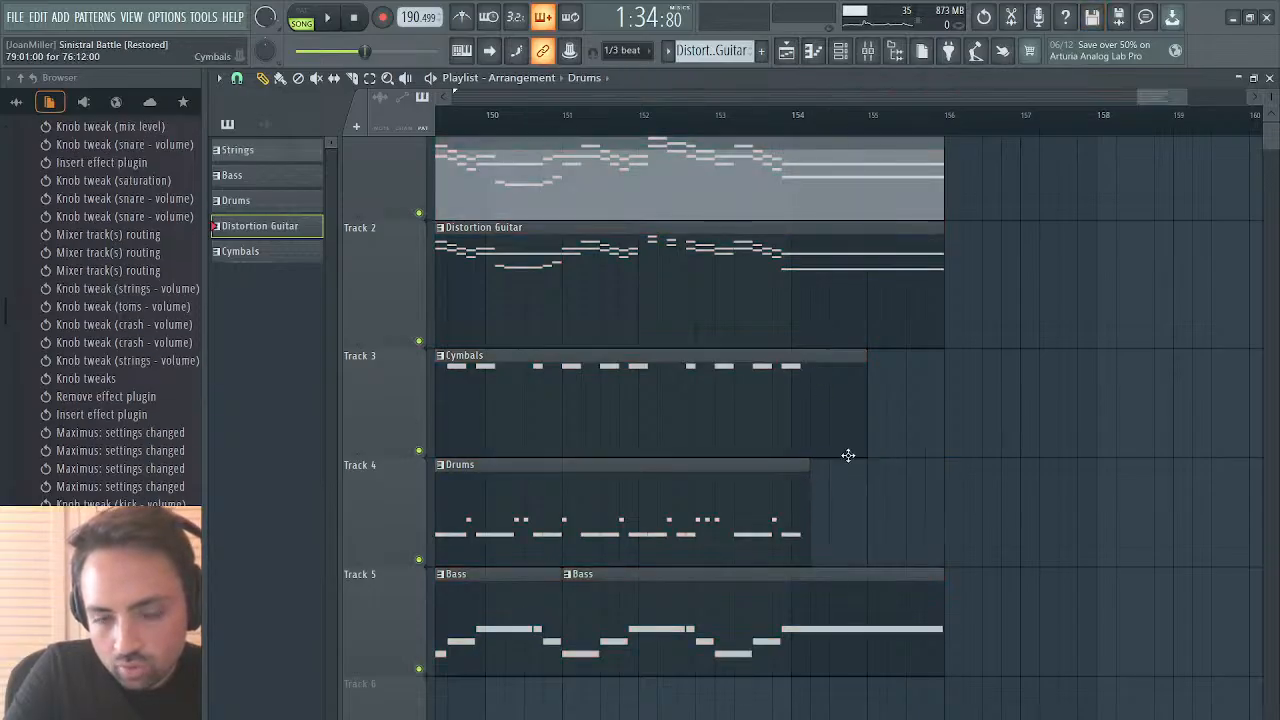
Step: Check the clip endings across all five tracks and play the song from the beginning
scroll(831, 388, "up", 1)
scroll(831, 388, "up", 1)
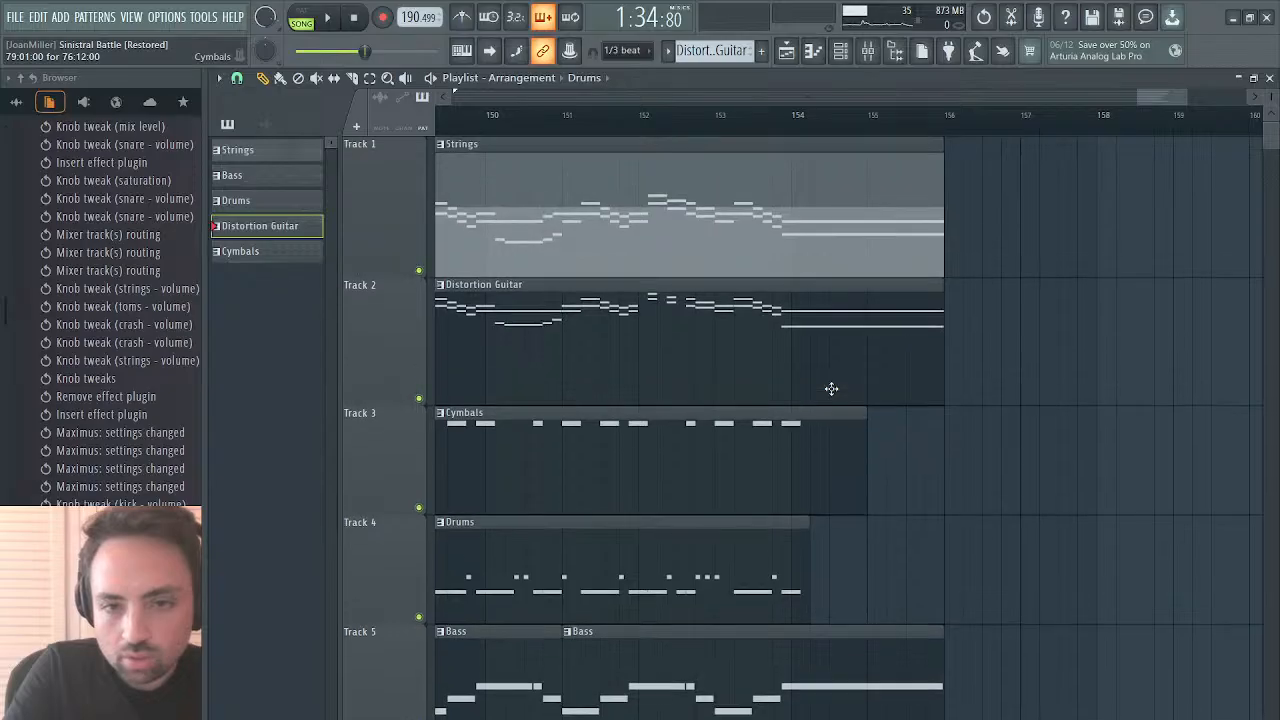
scroll(831, 388, "down", 4)
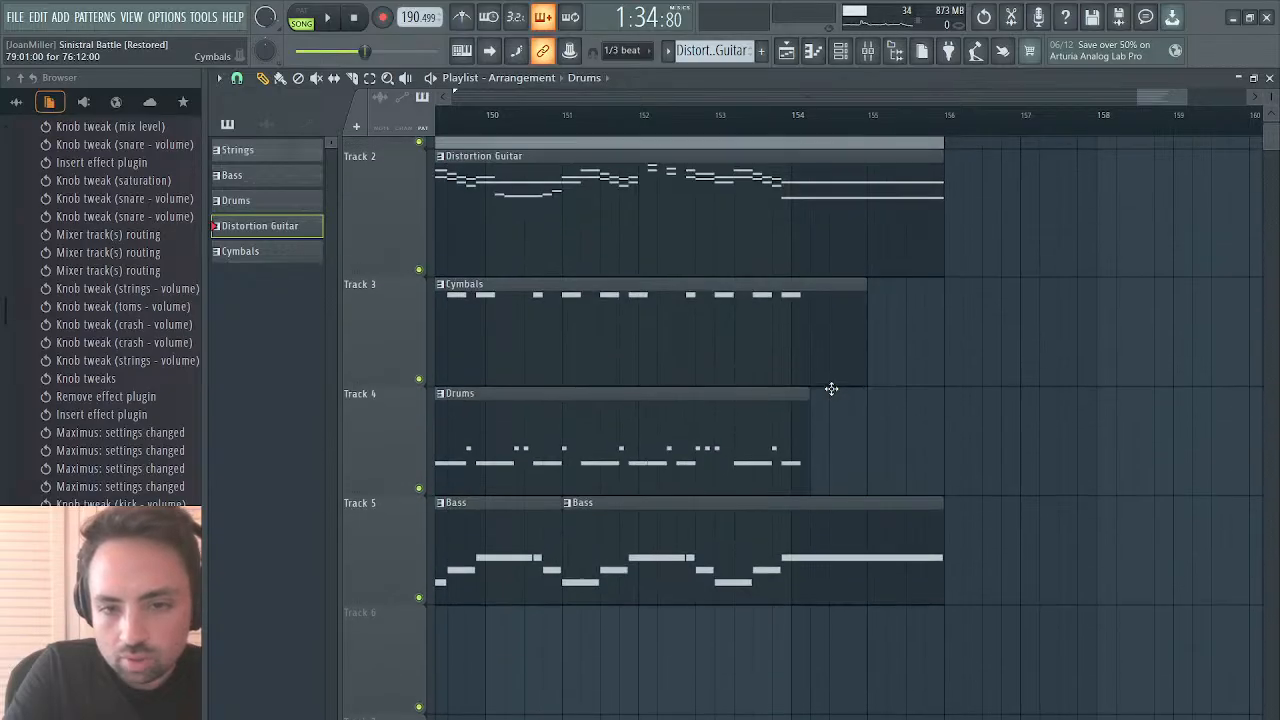
left_click(745, 138)
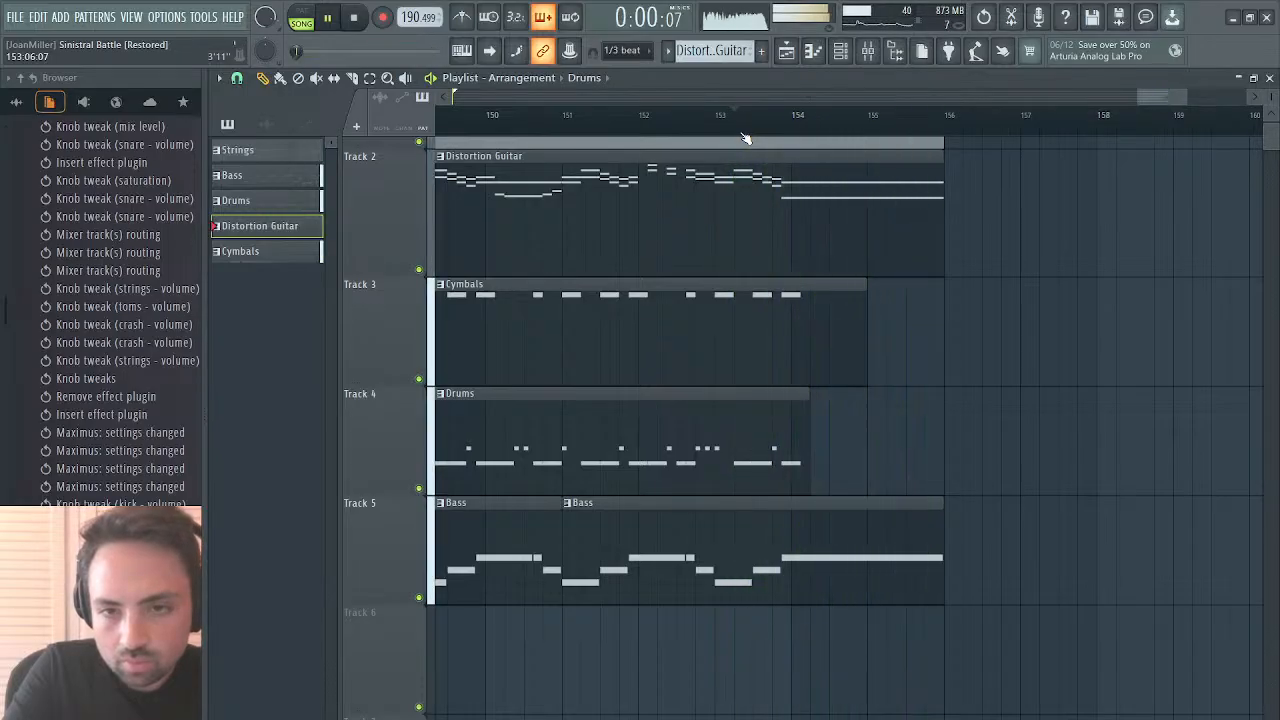
Step: Extend the end of the repeated Distortion Guitar clip to bar 157 and play the song's ending to check it
key("space")
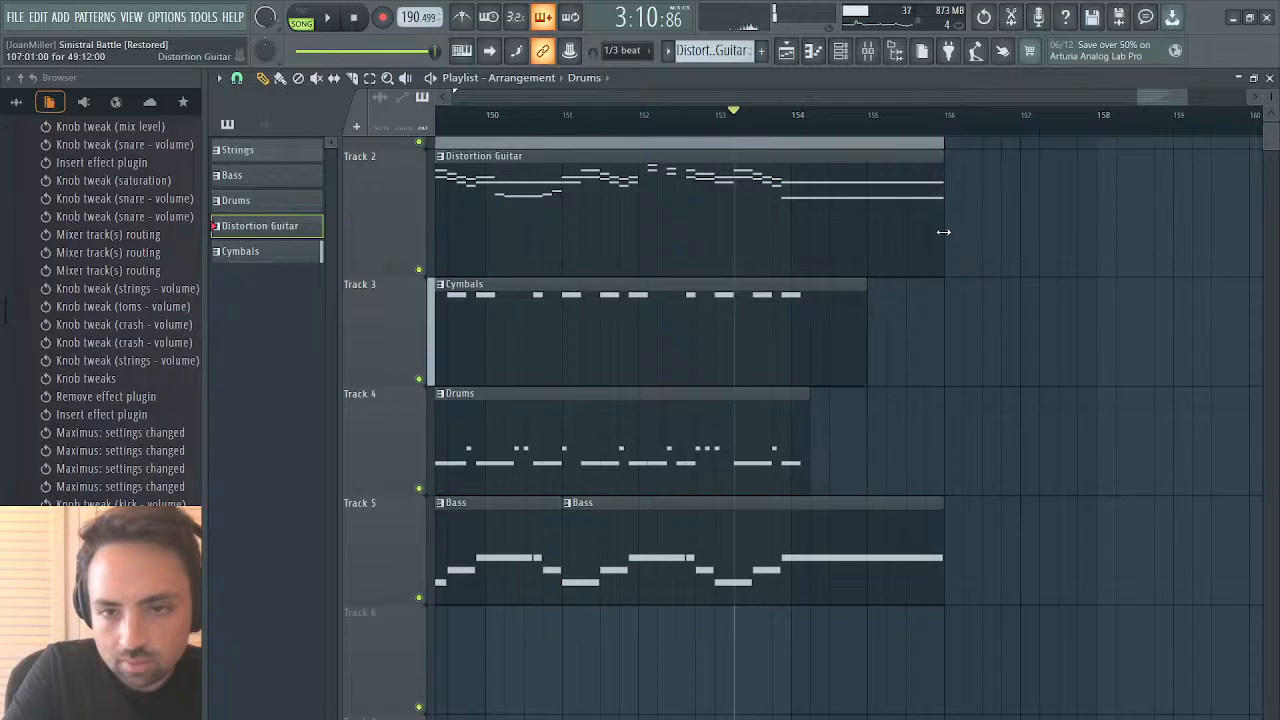
left_click_drag(943, 240, 1018, 232)
key("space")
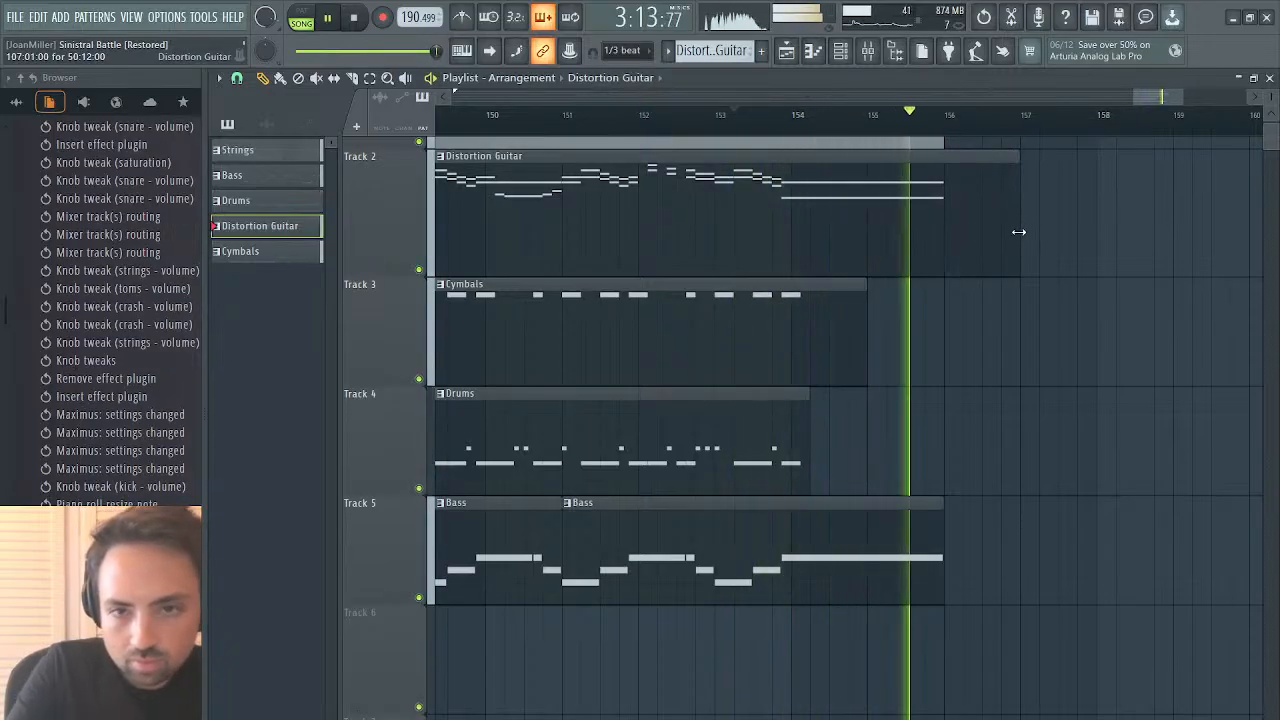
key("space")
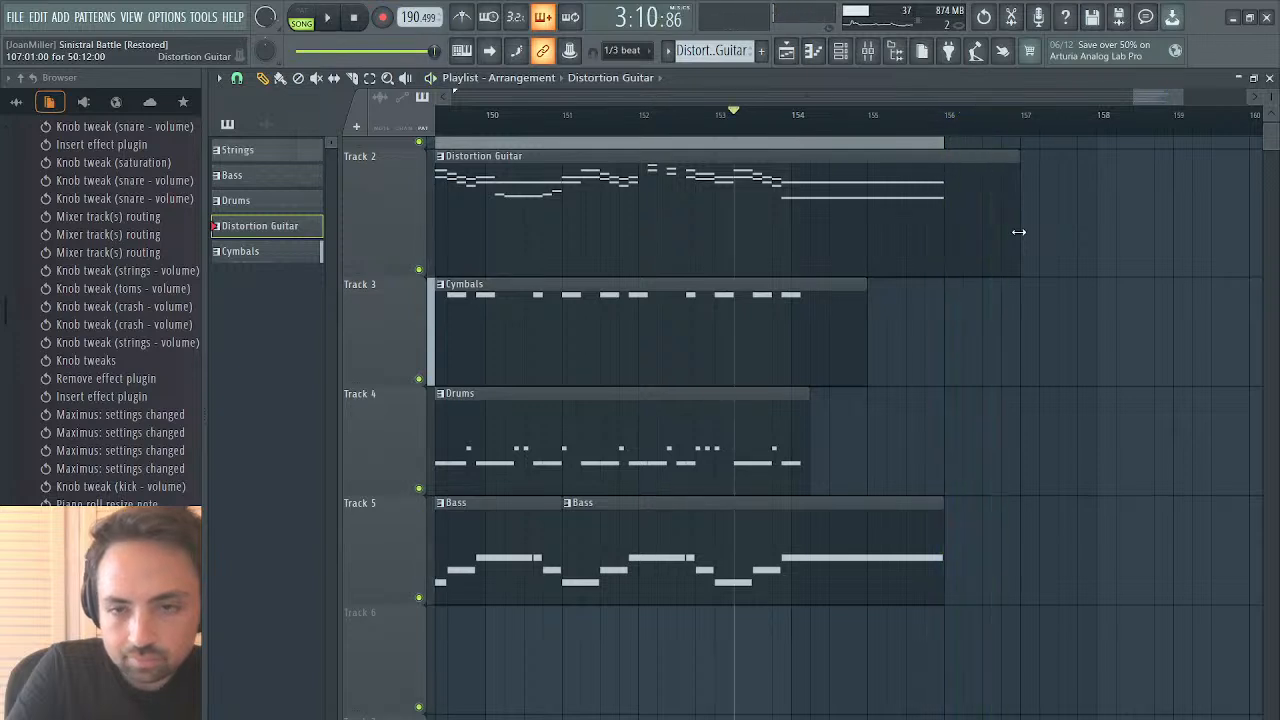
scroll(941, 266, "up", 1)
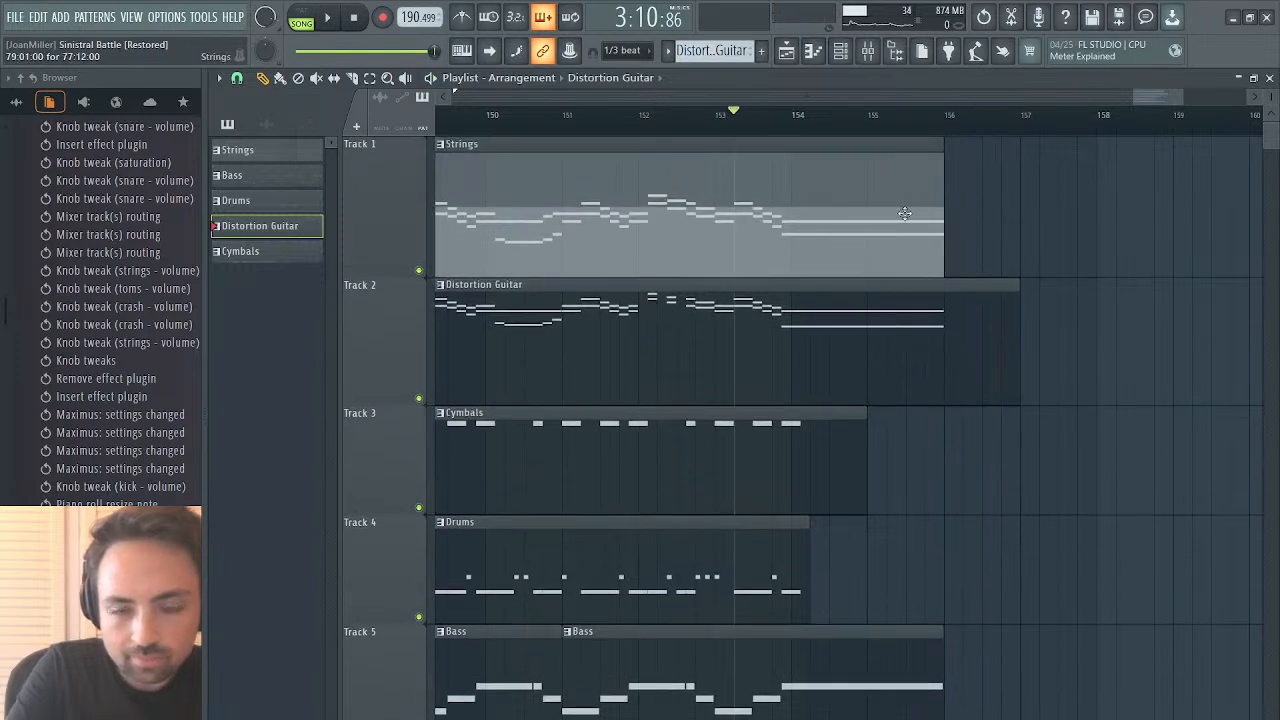
key("space")
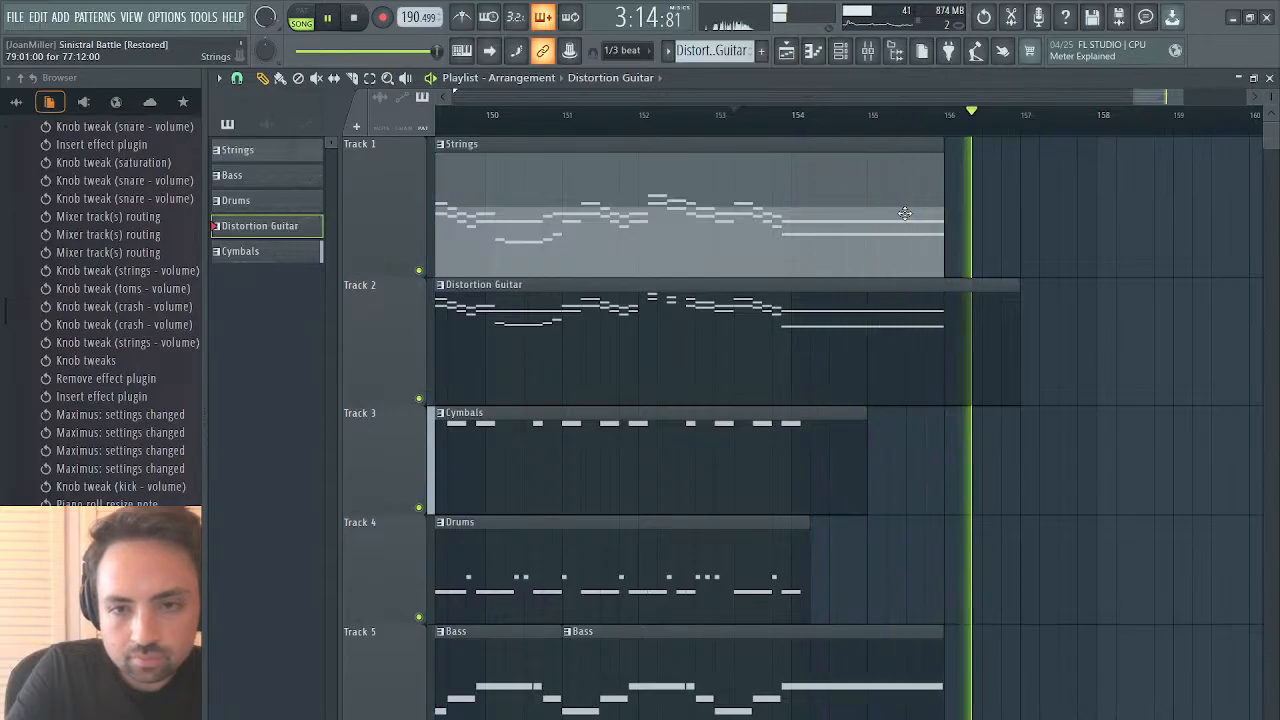
key("space")
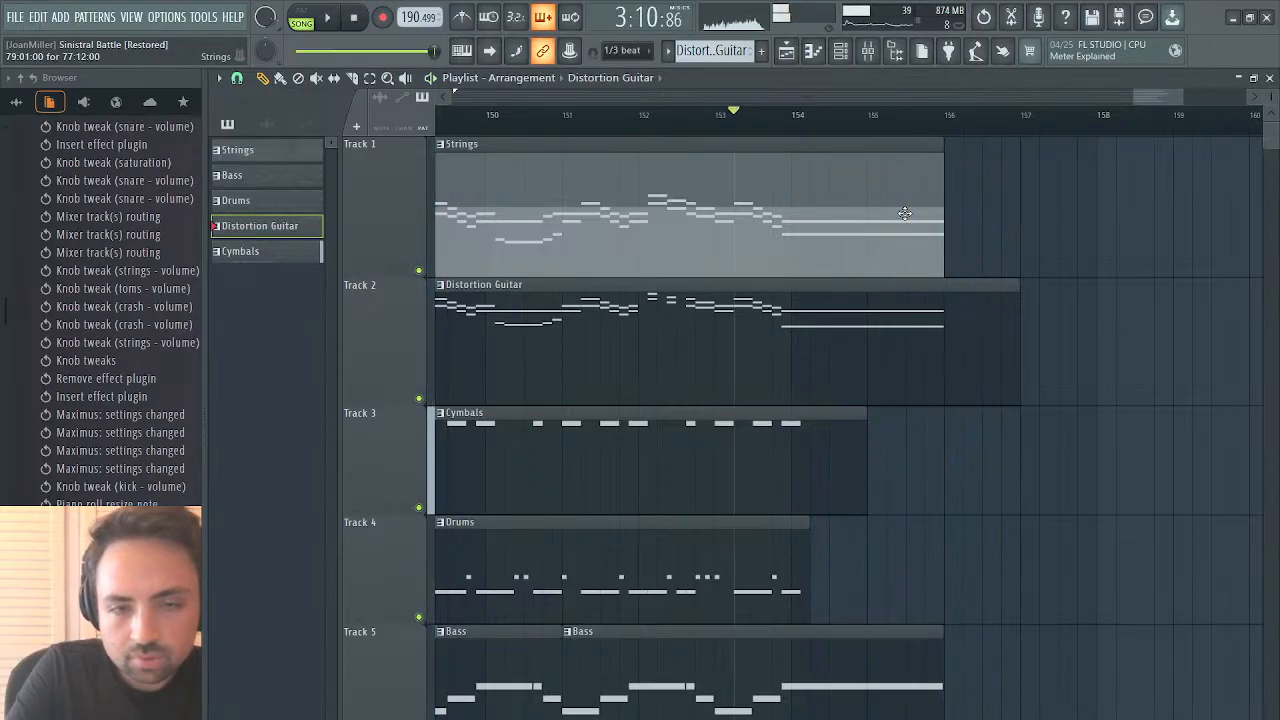
left_click(354, 17)
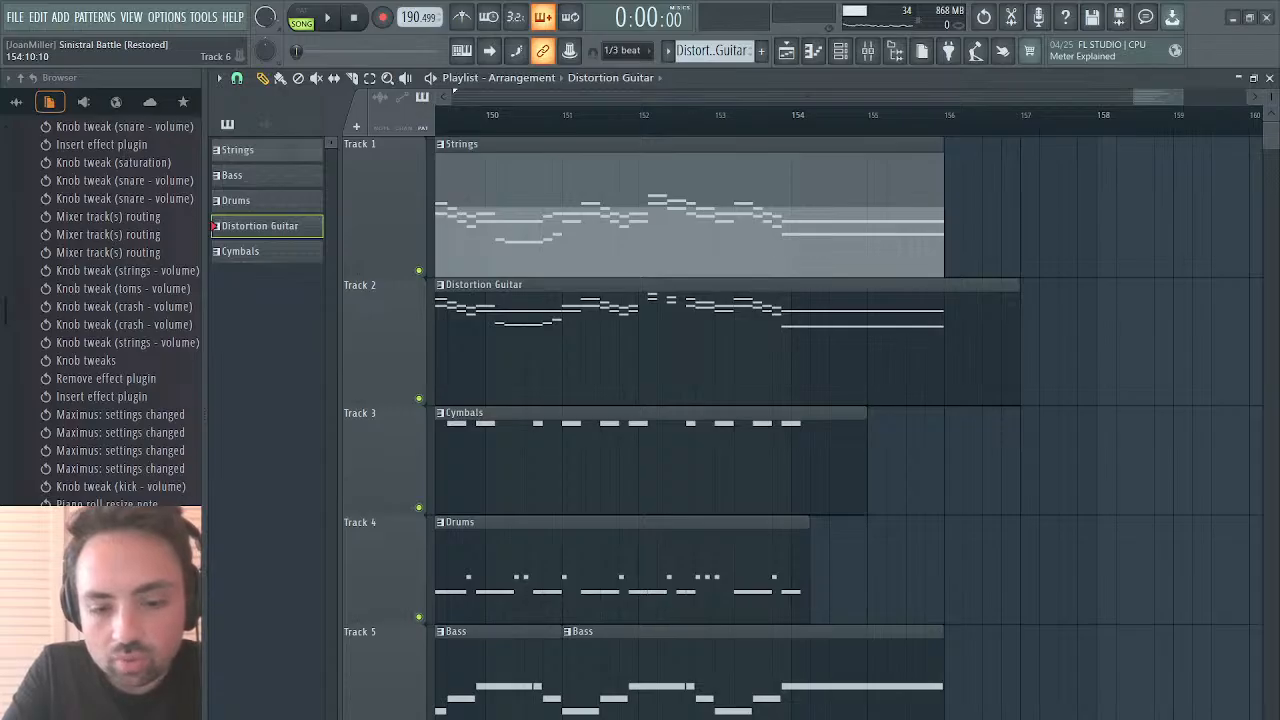
left_click_drag(1166, 96, 402, 110)
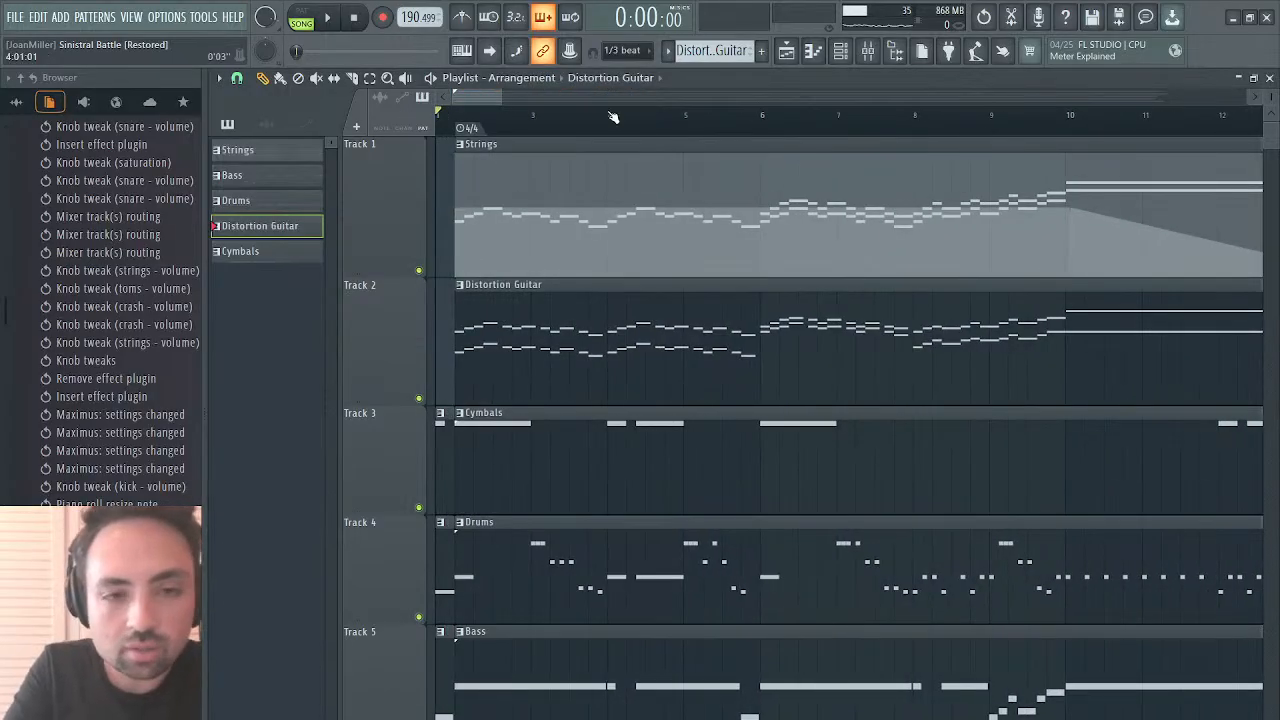
left_click_drag(502, 95, 1245, 80)
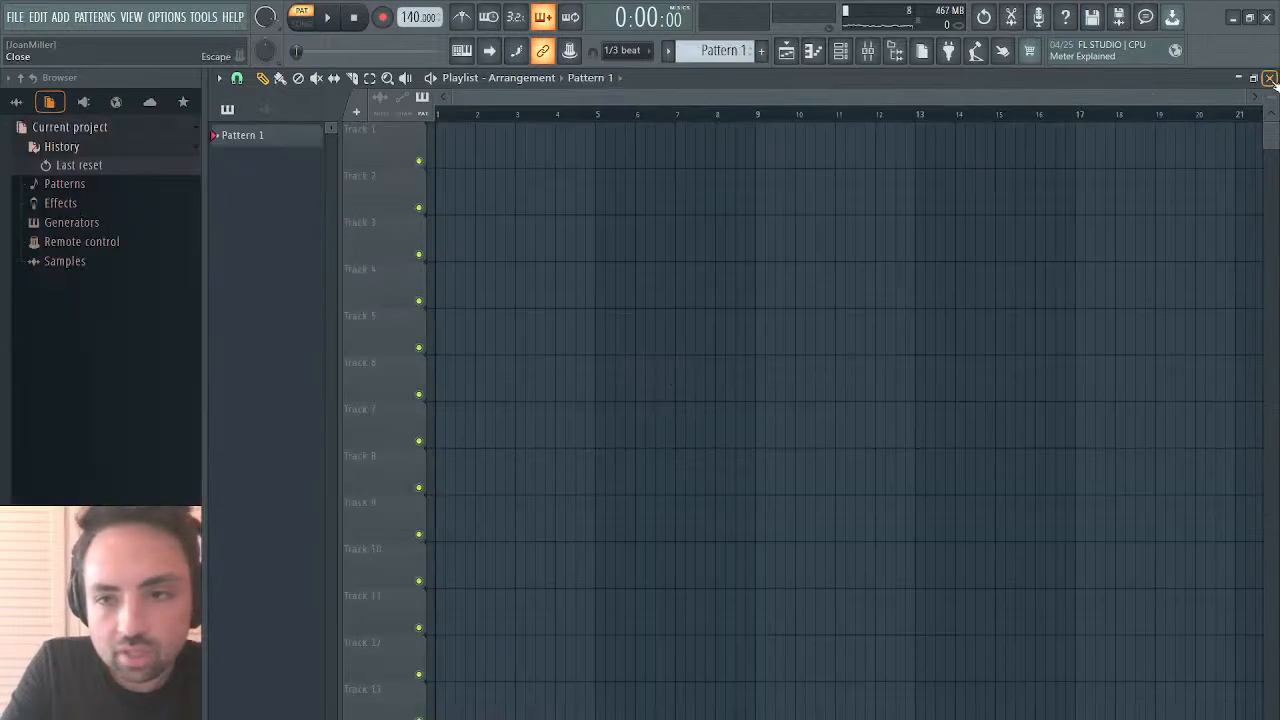
Step: Close the empty project's playlist and show the audio files of the Lufia 2 Stems folder in the file browser
left_click(1269, 77)
left_click(16, 103)
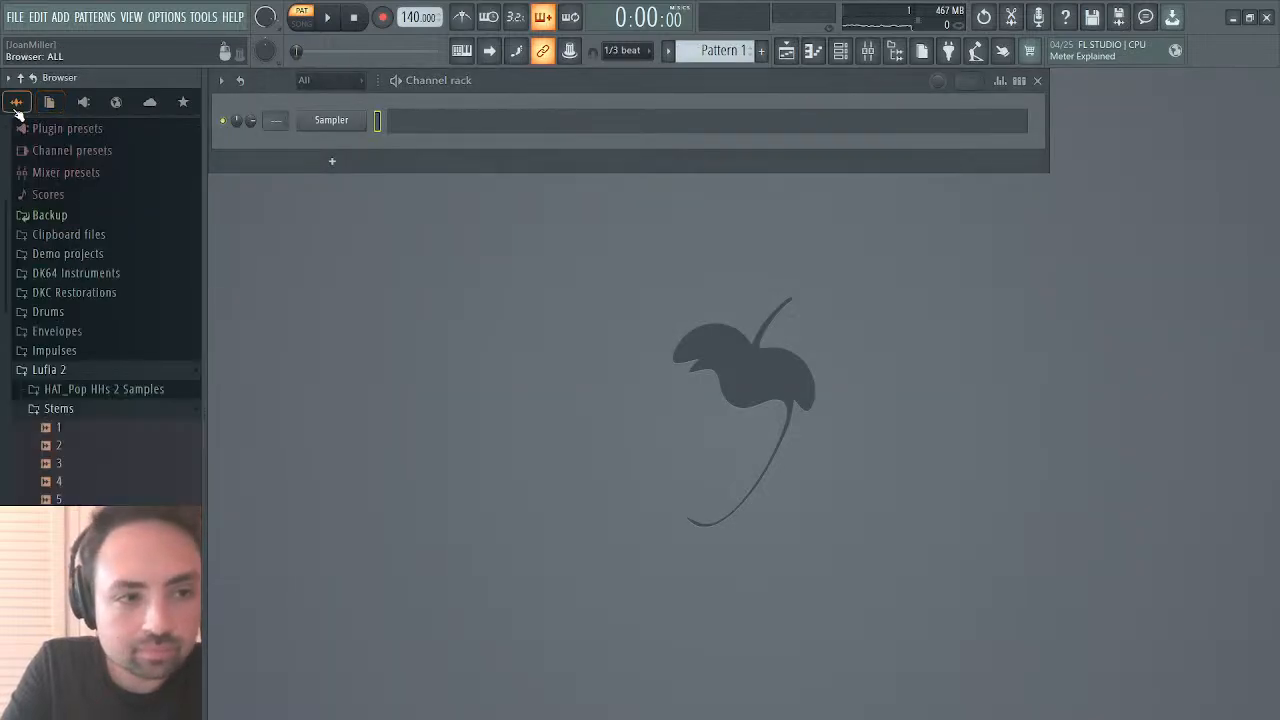
left_click(62, 410)
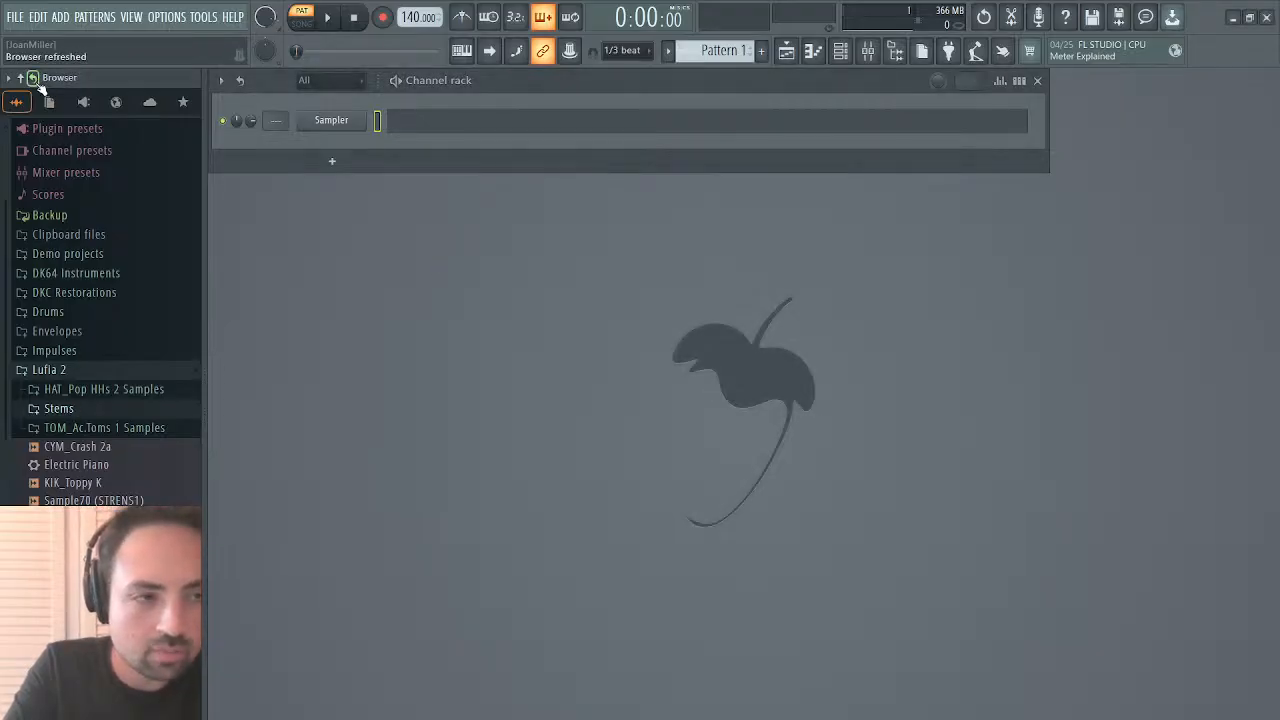
left_click(80, 412)
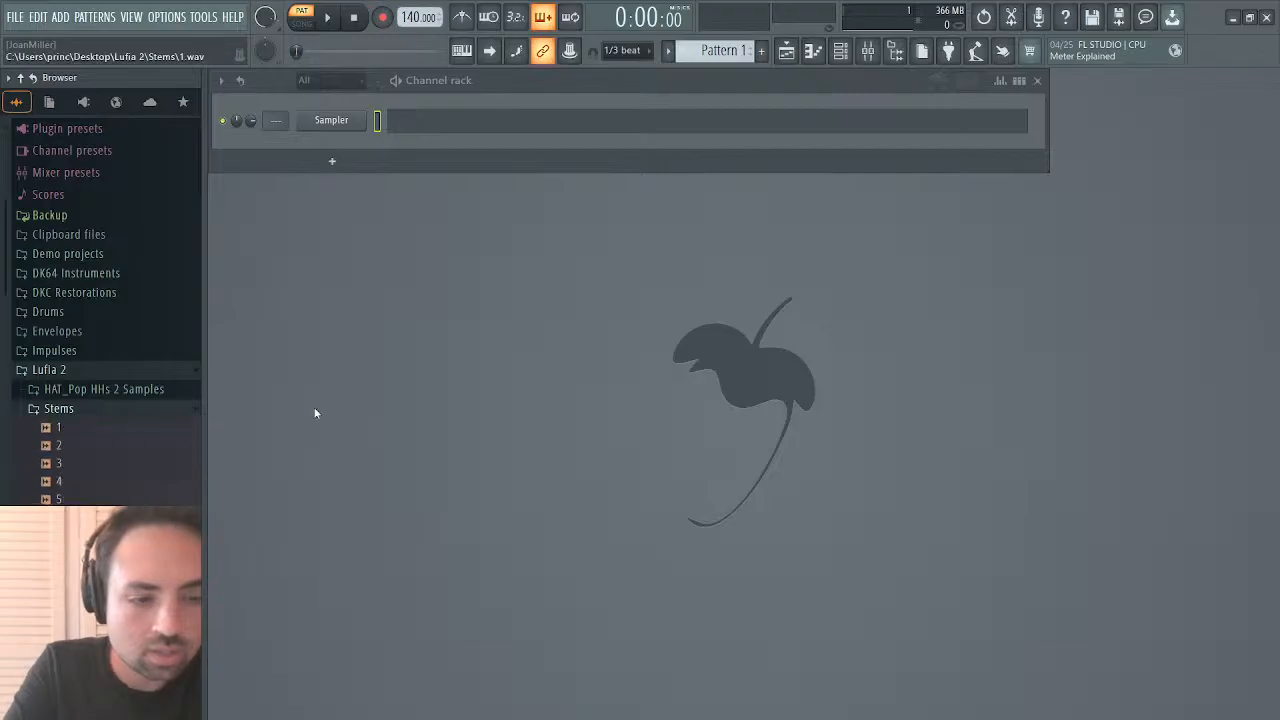
Step: Place stem 1 from the Stems folder at bar 1 of Track 1 and play it from about bar 21
left_click(787, 53)
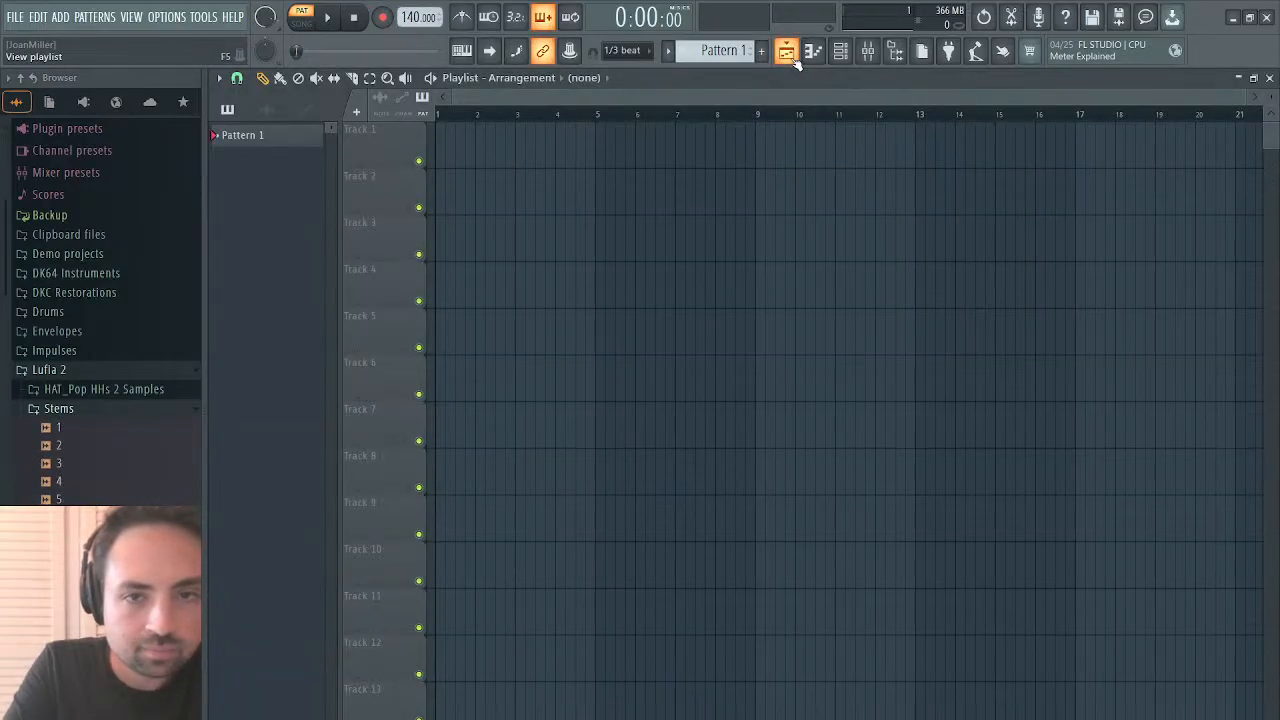
left_click(790, 55)
left_click(787, 53)
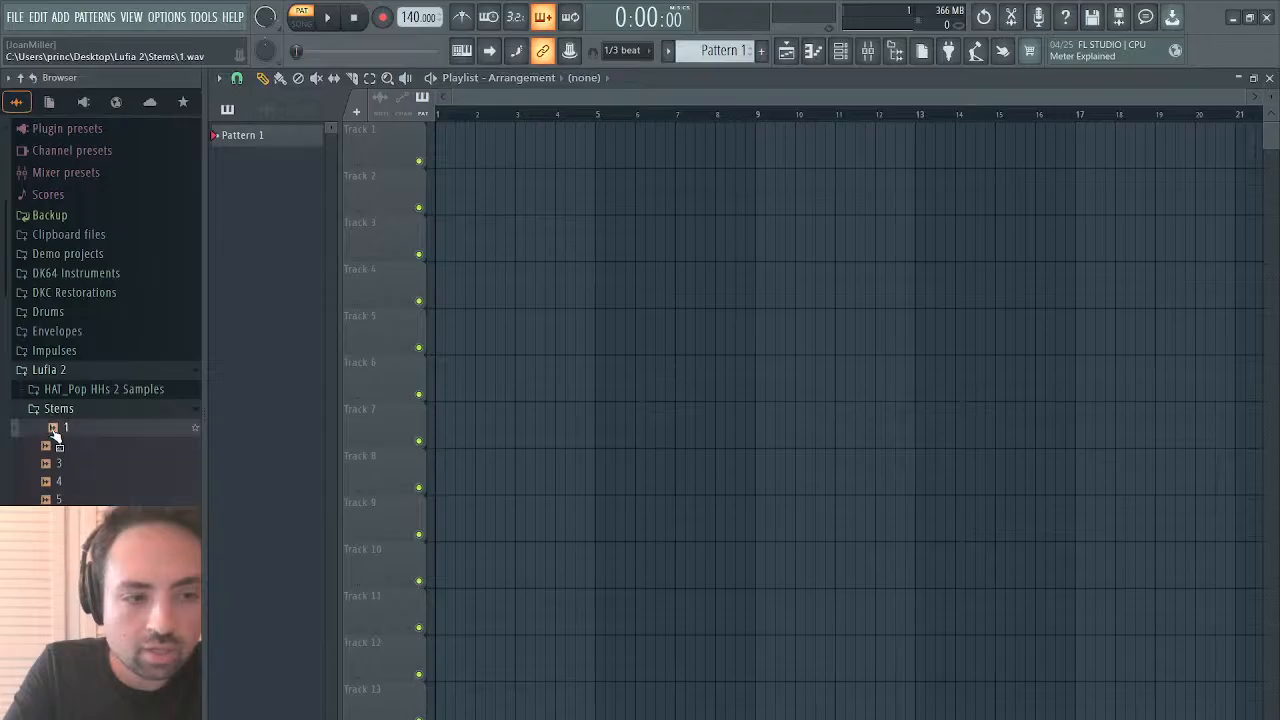
left_click_drag(49, 428, 549, 151)
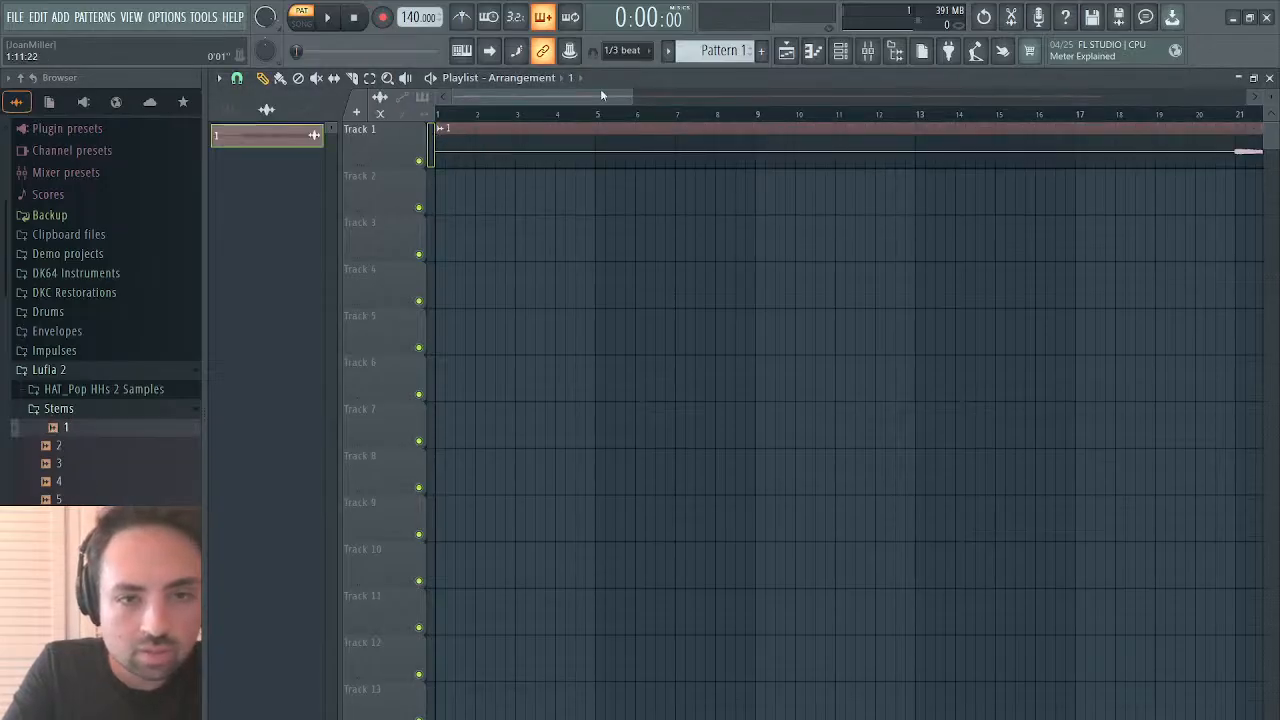
left_click_drag(636, 100, 1095, 100)
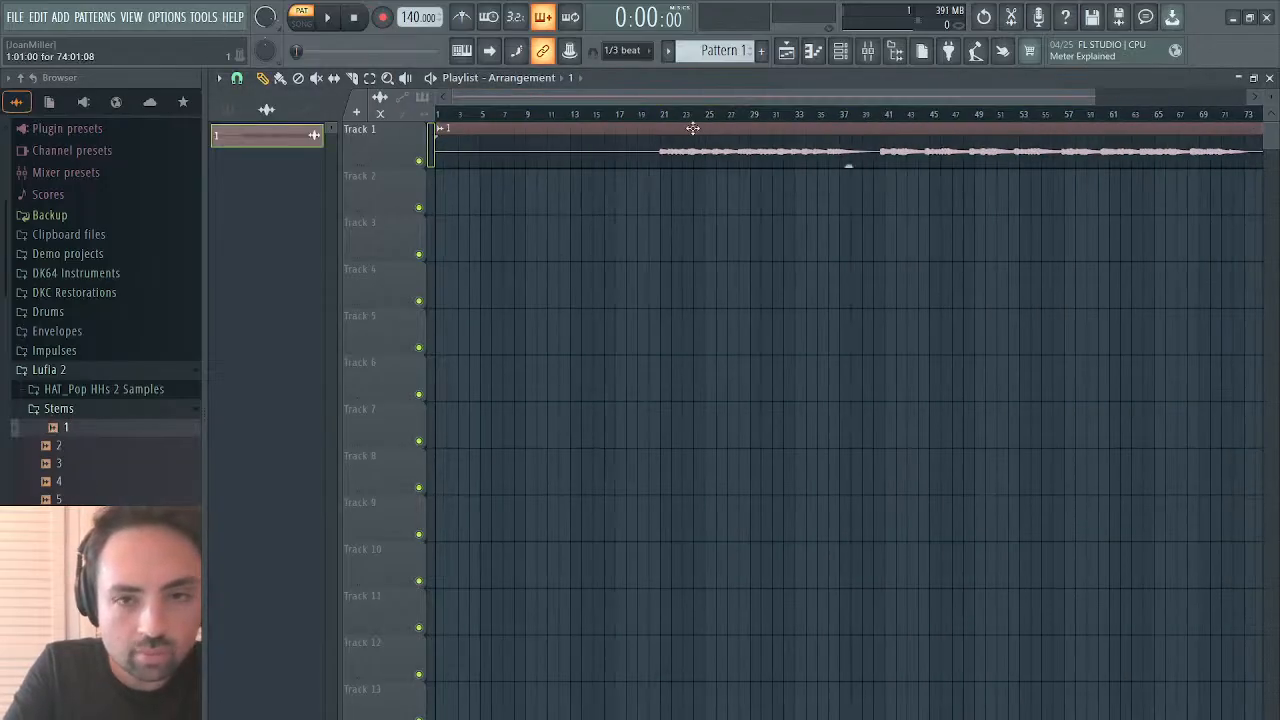
left_click(664, 115)
key("space")
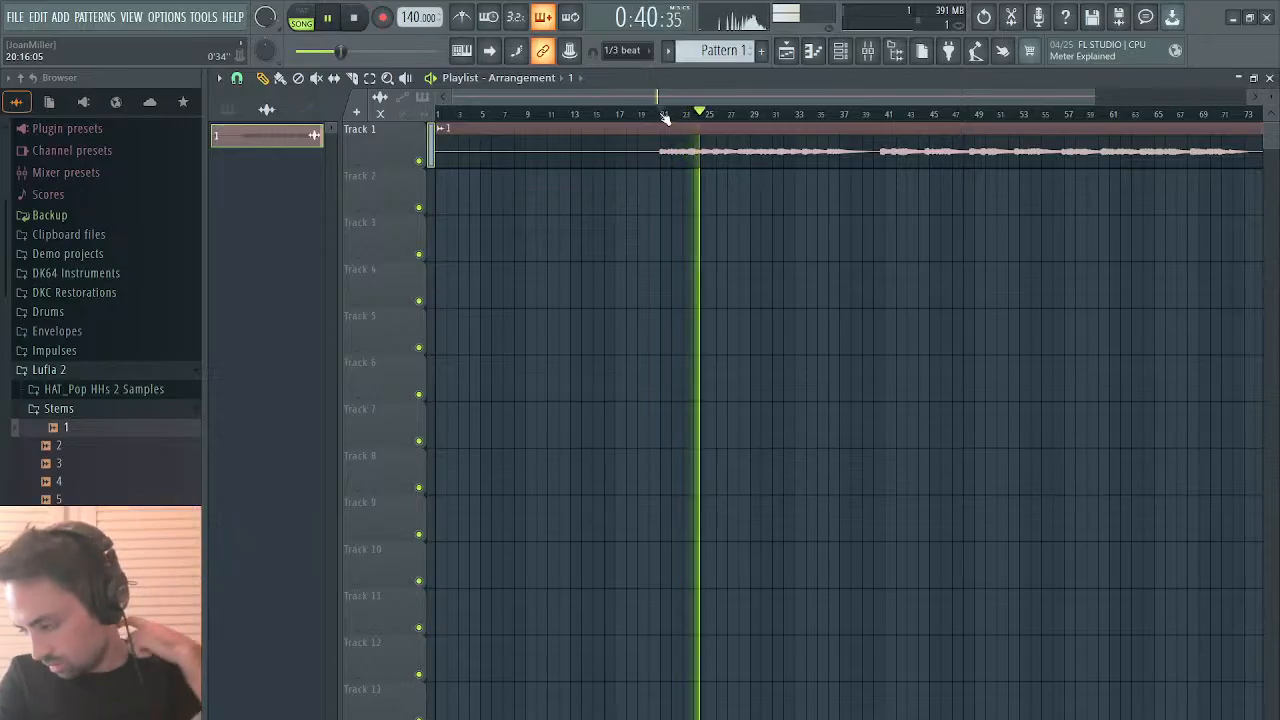
Step: Open the settings of the stem 1 audio clip and load its sample into Edison
double_click(658, 148)
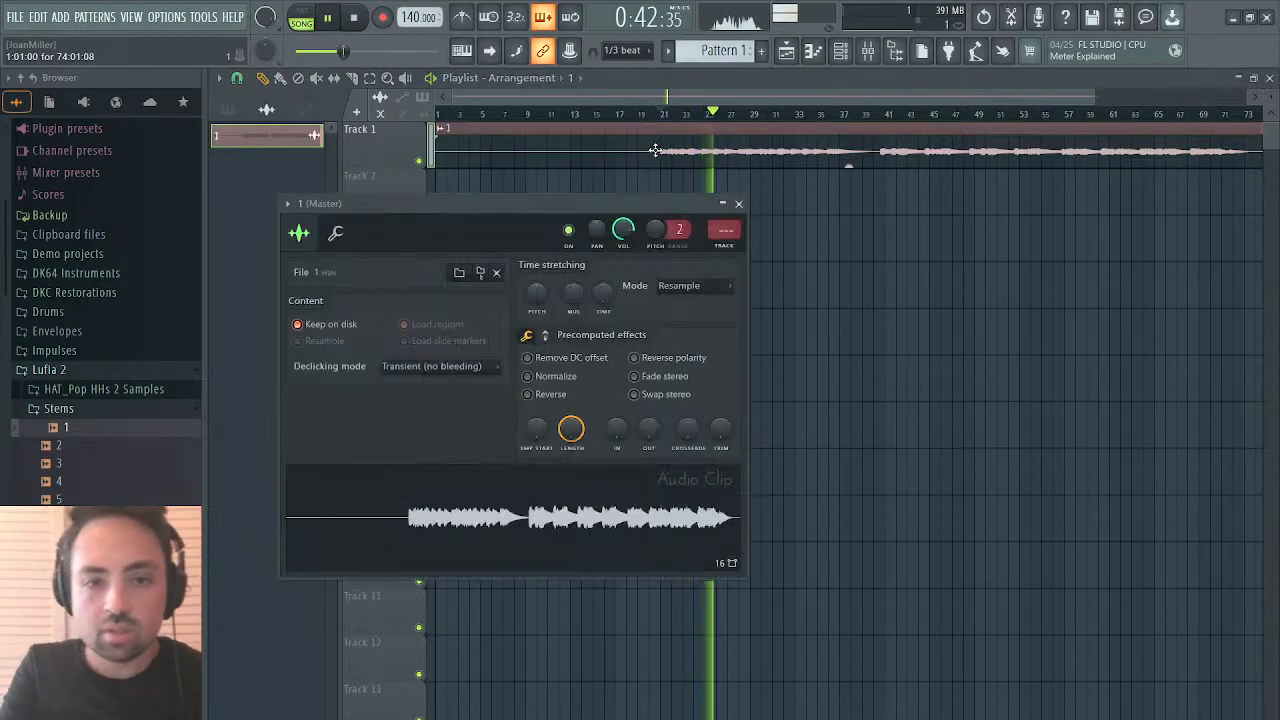
left_click(606, 572)
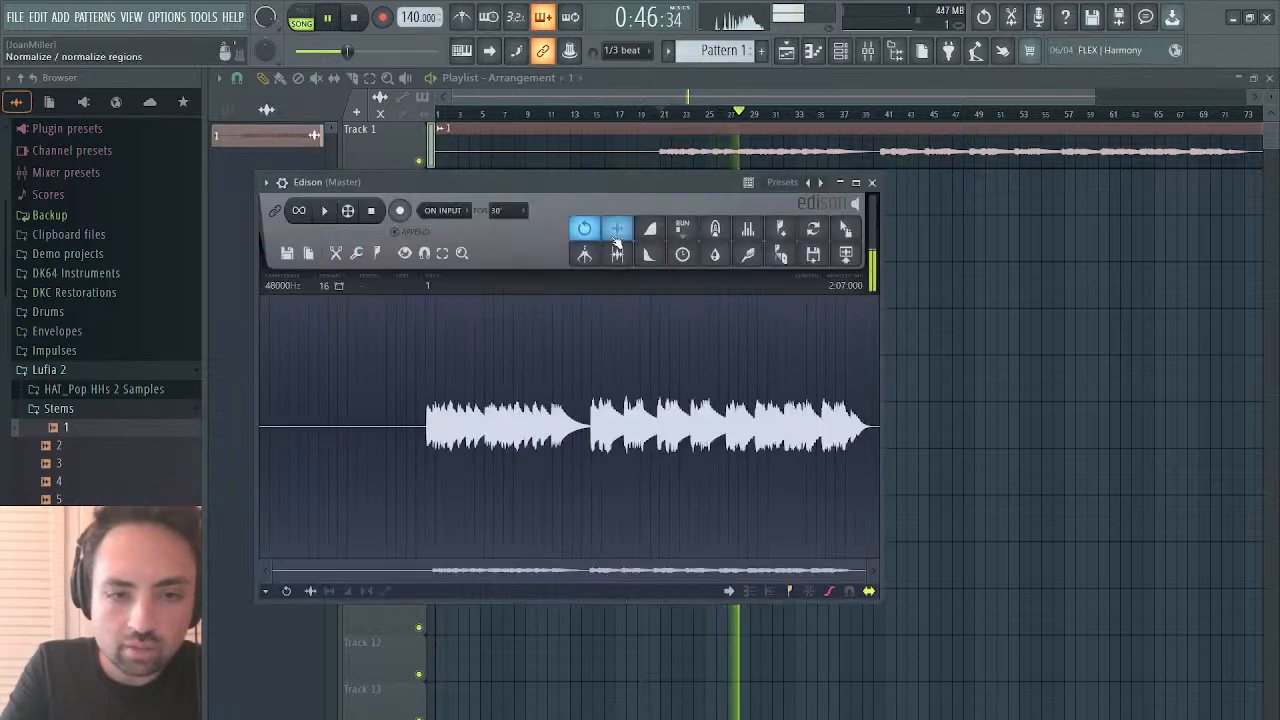
Step: Try normalizing the stem 1 waveform, listen to parts of its second half, and undo the normalization
left_click(617, 236)
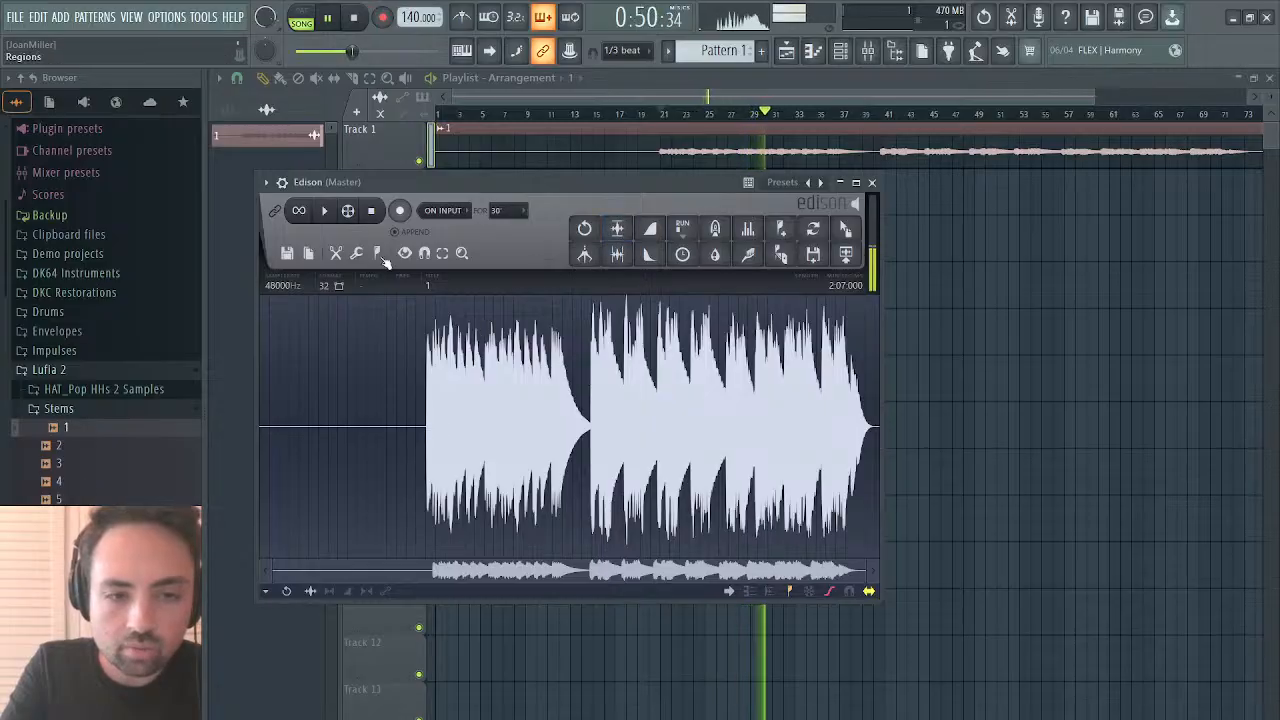
key("space")
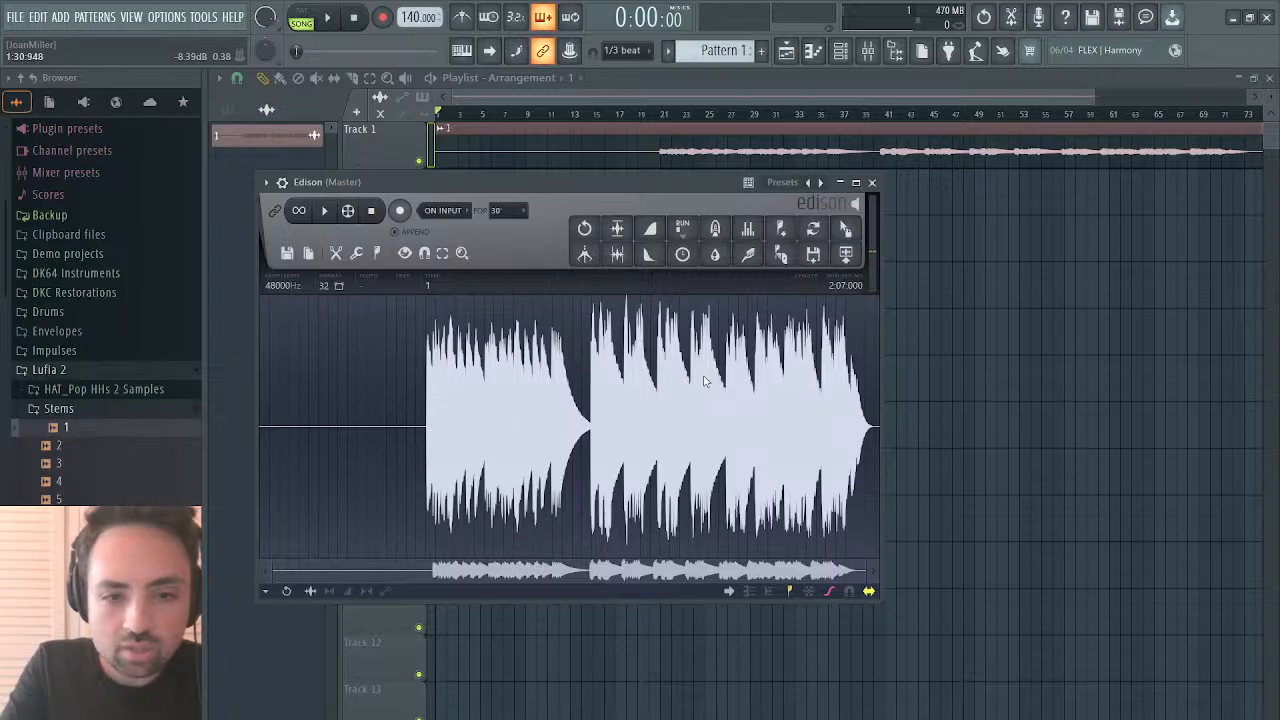
left_click_drag(705, 368, 952, 383)
key("space")
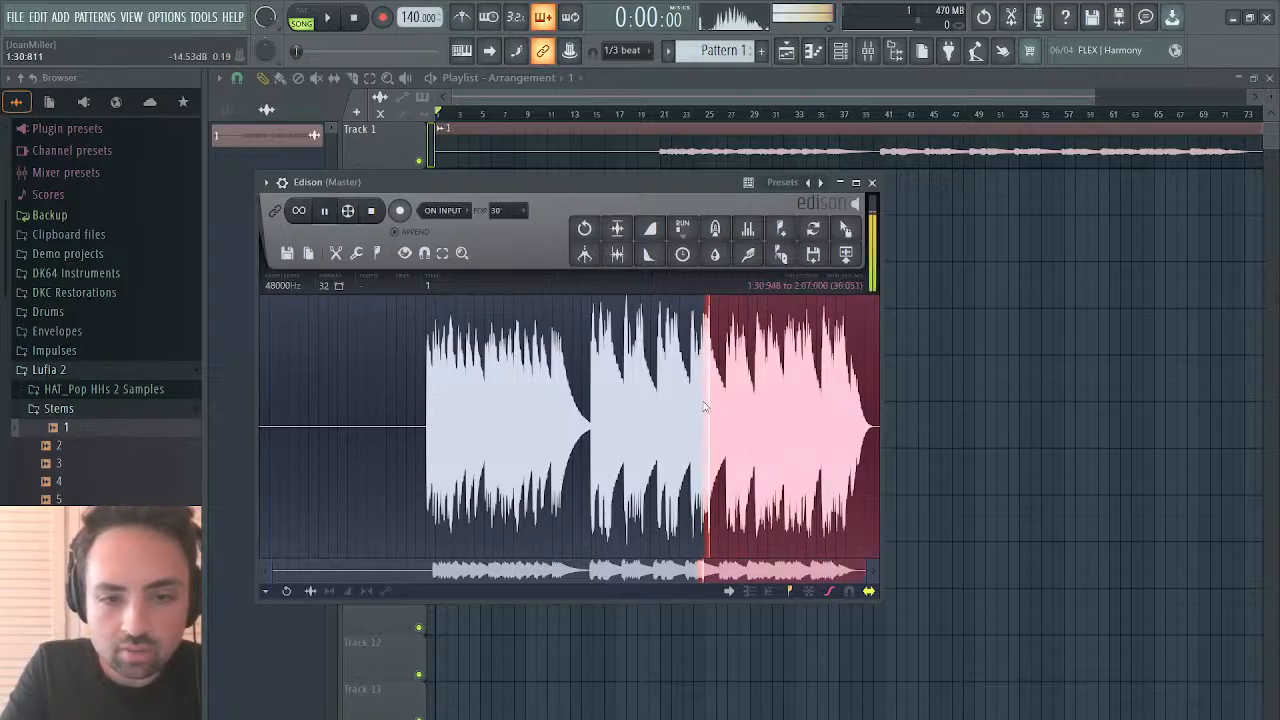
left_click_drag(706, 408, 742, 401)
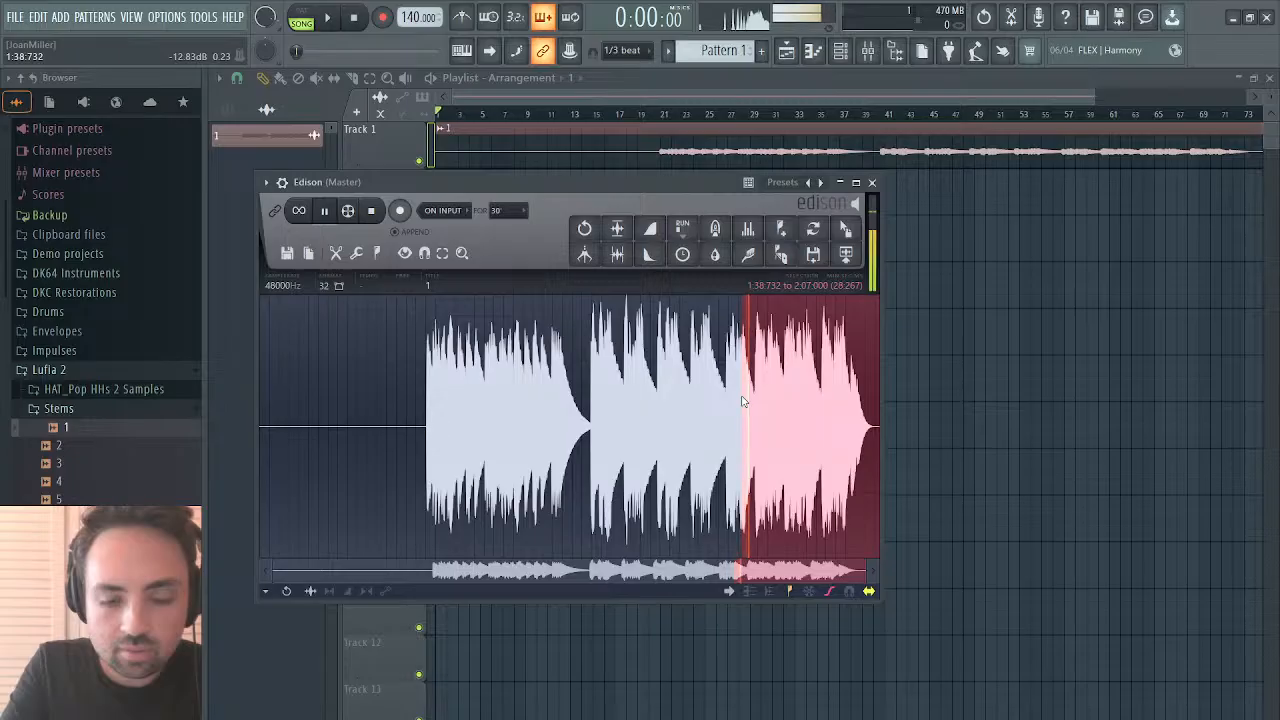
left_click(587, 228)
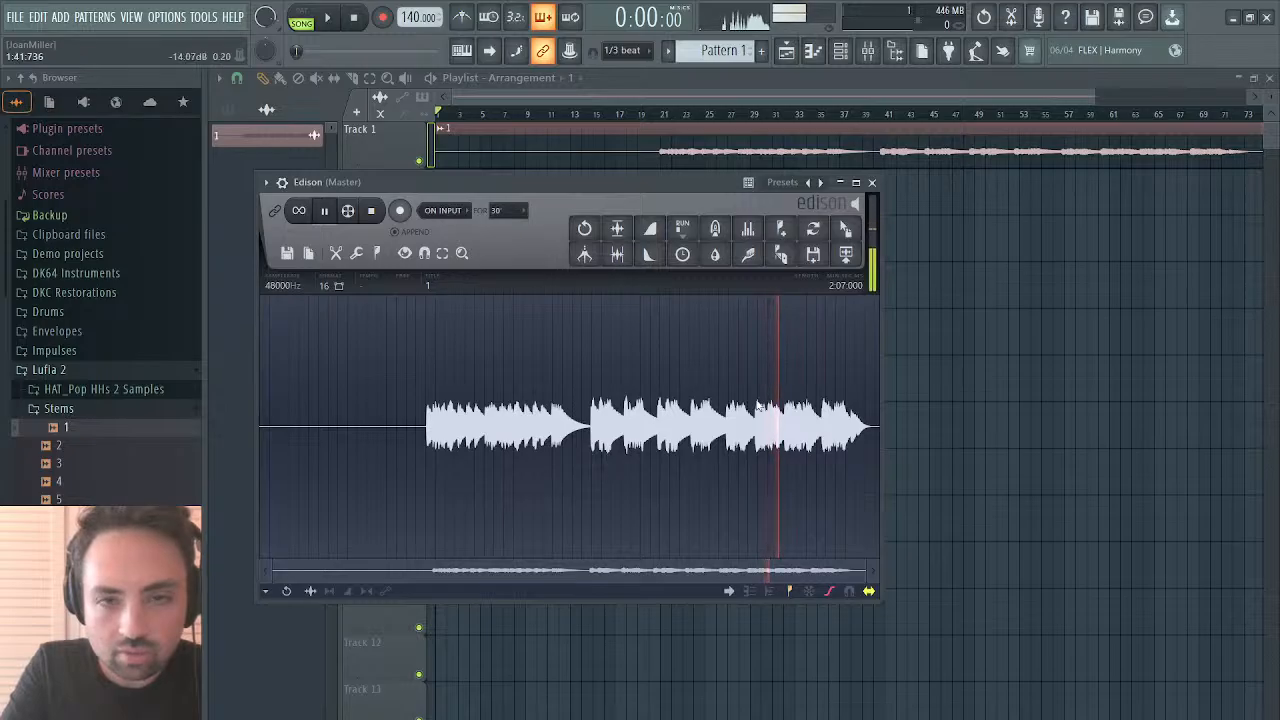
Step: Listen to stem 1 in Edison from several points, including its second section, the first sounding note and the closing part
left_click_drag(565, 420, 1000, 409)
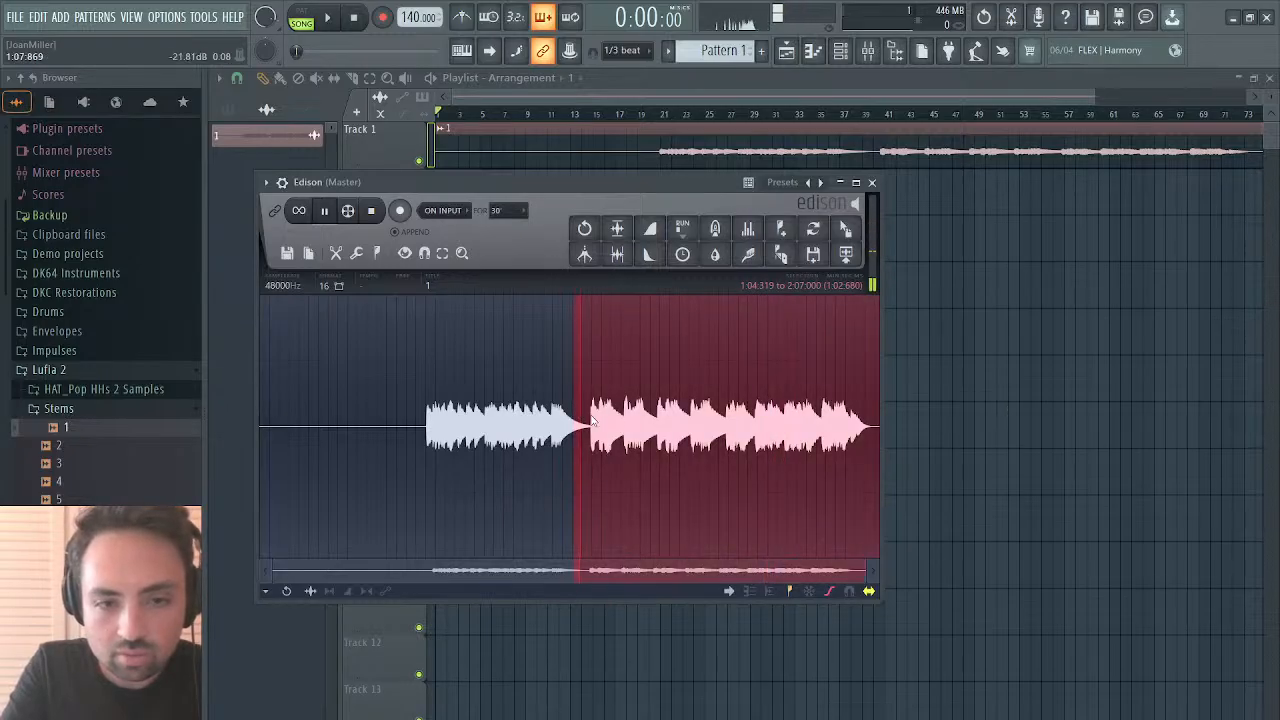
left_click_drag(565, 420, 422, 428)
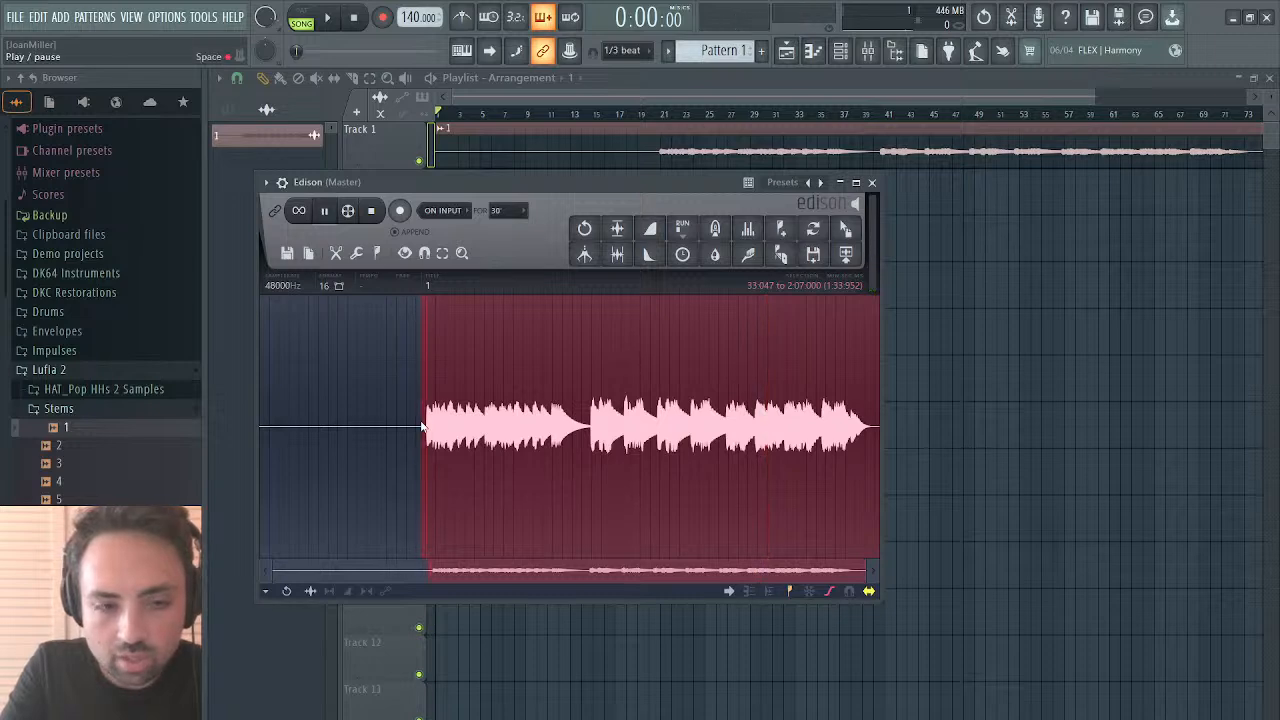
key("space")
left_click_drag(424, 428, 745, 451)
left_click_drag(746, 450, 792, 448)
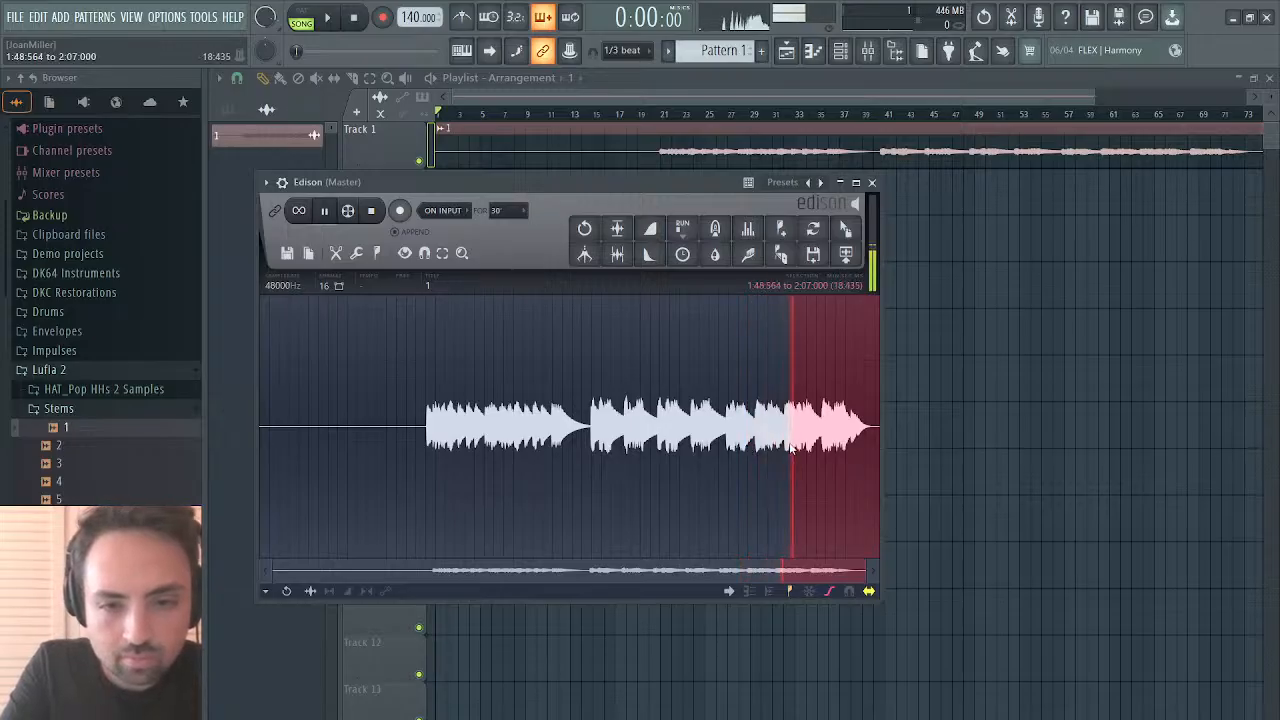
key("space")
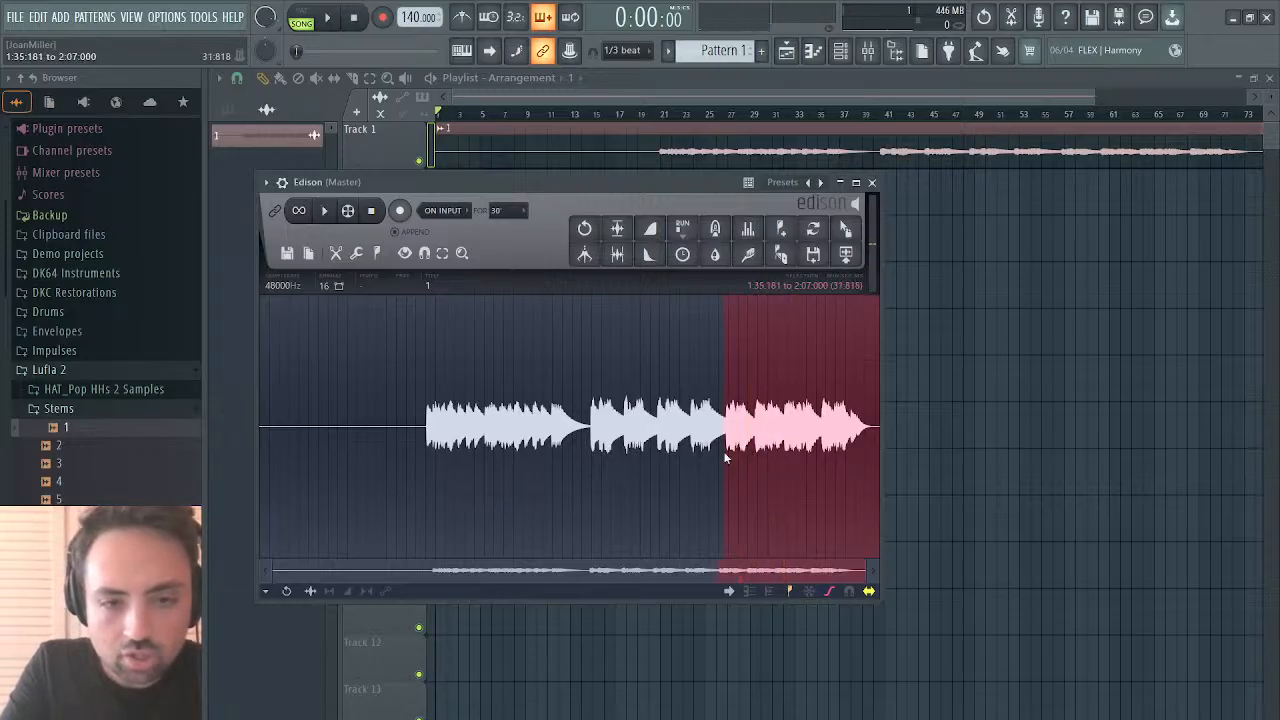
Step: Clear the selection, convert the full stem 1 waveform to piano roll notes, and close Edison and the audio clip's settings
key("ctrl+a")
left_click_drag(878, 450, 200, 508)
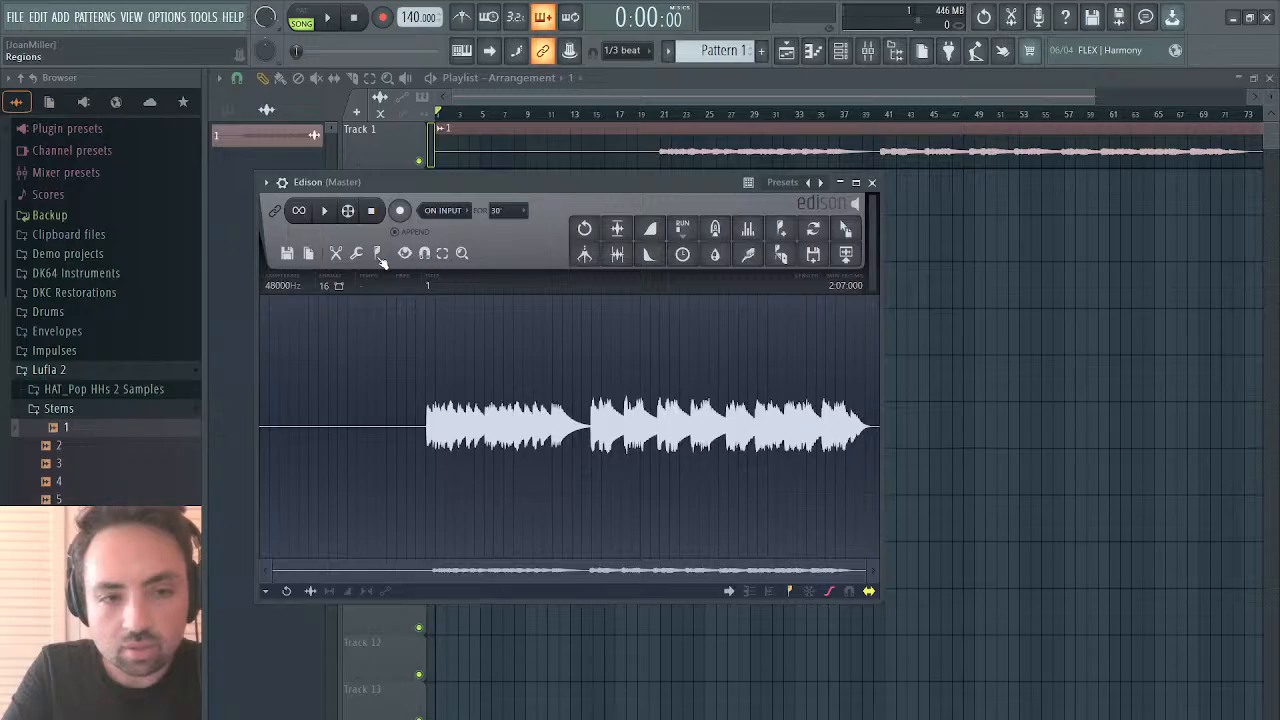
left_click(586, 591)
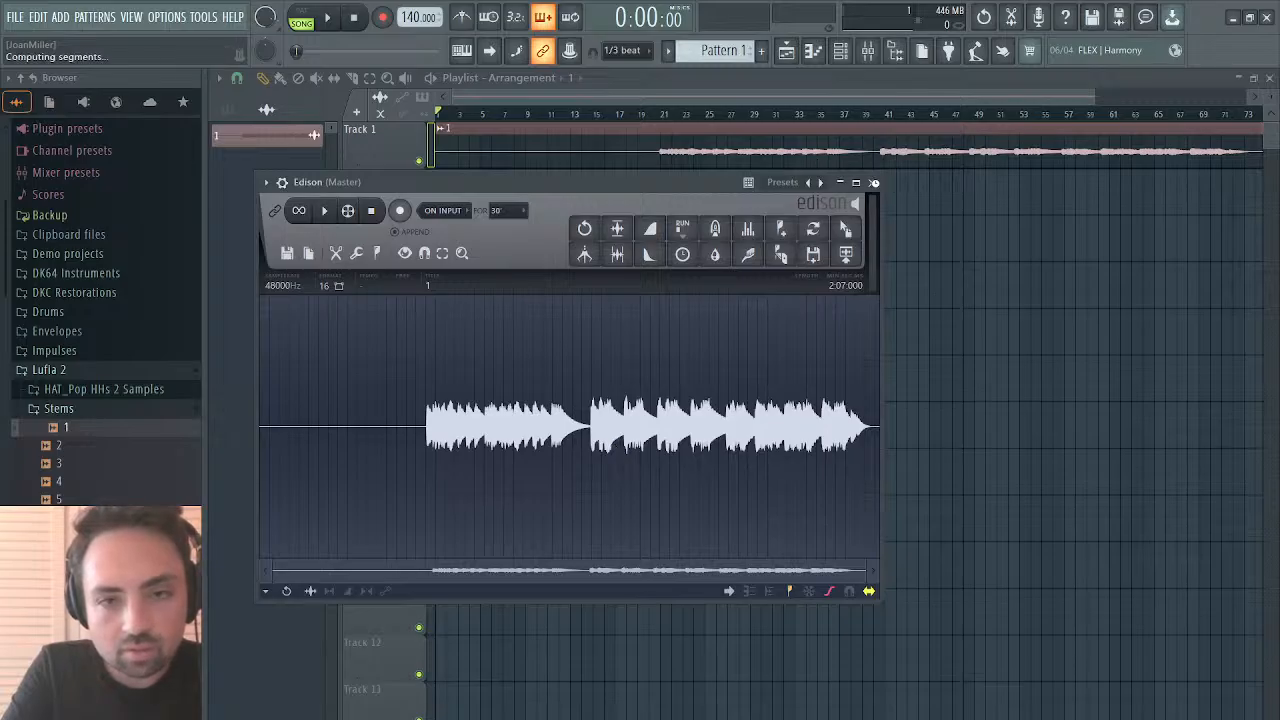
left_click(873, 183)
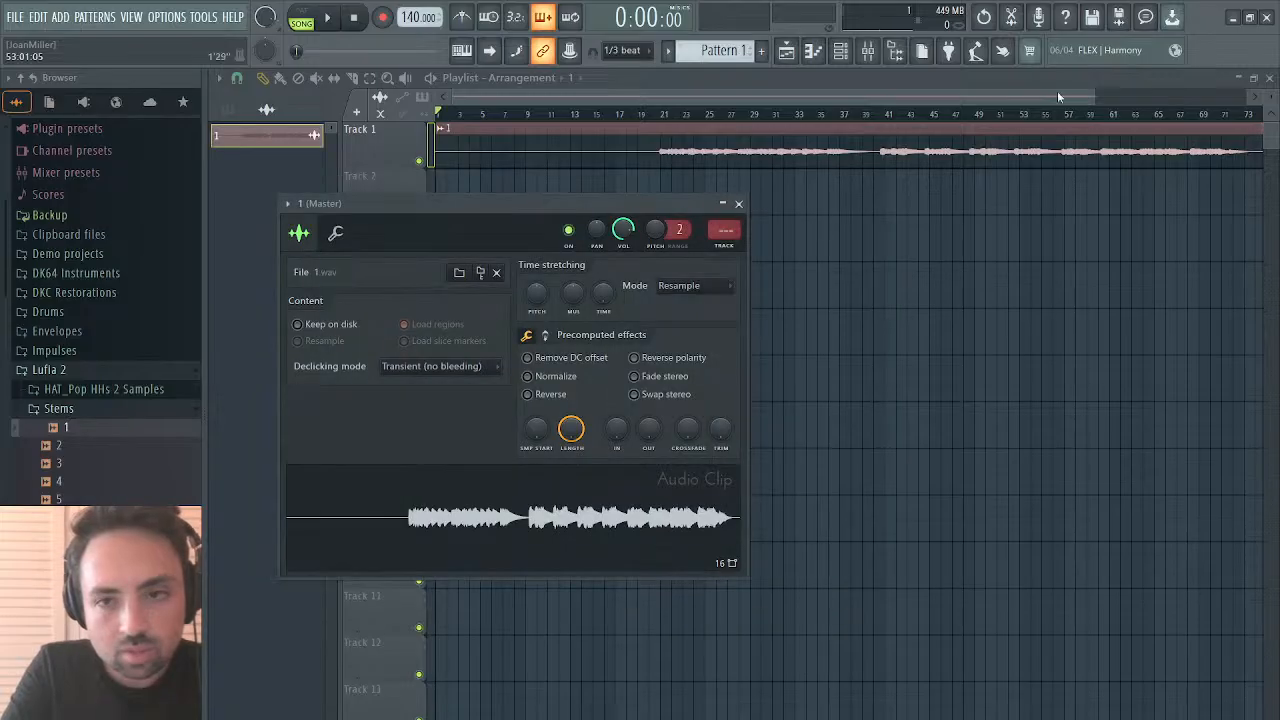
left_click(739, 205)
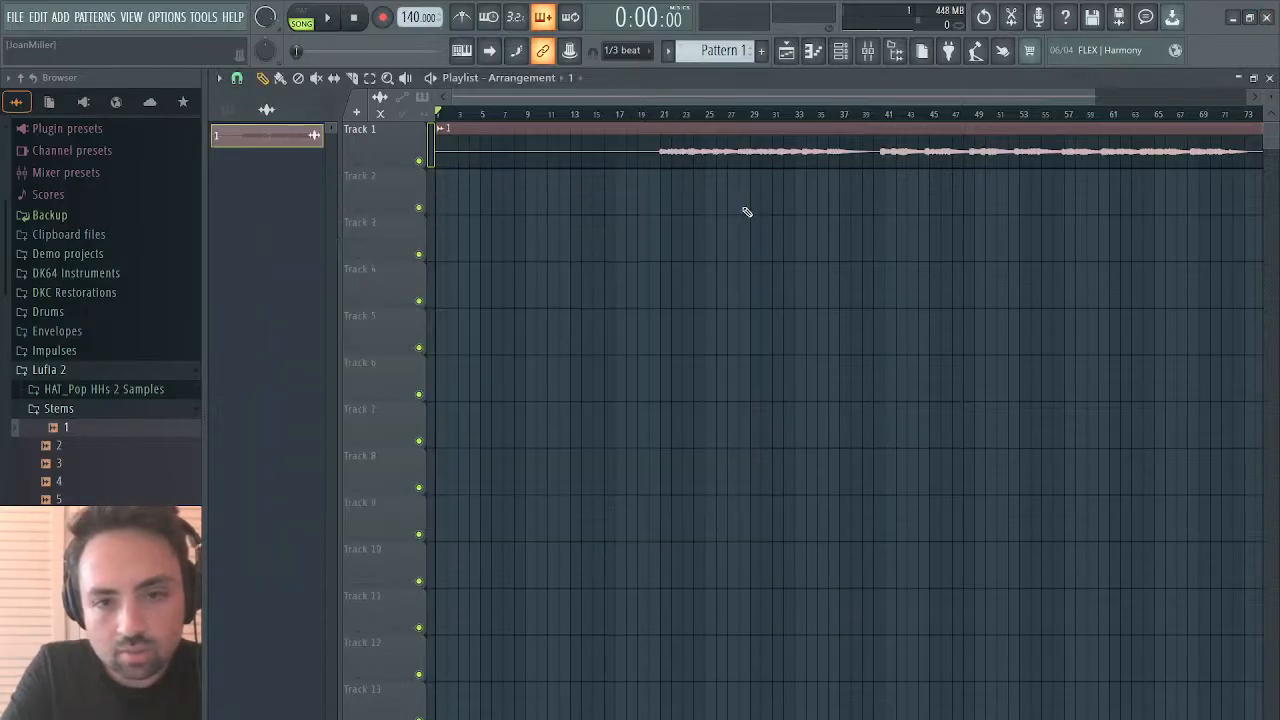
Step: Close the playlist and open the converted notes of channel 1 in the piano roll with the first 47 bars in view
left_click(1269, 79)
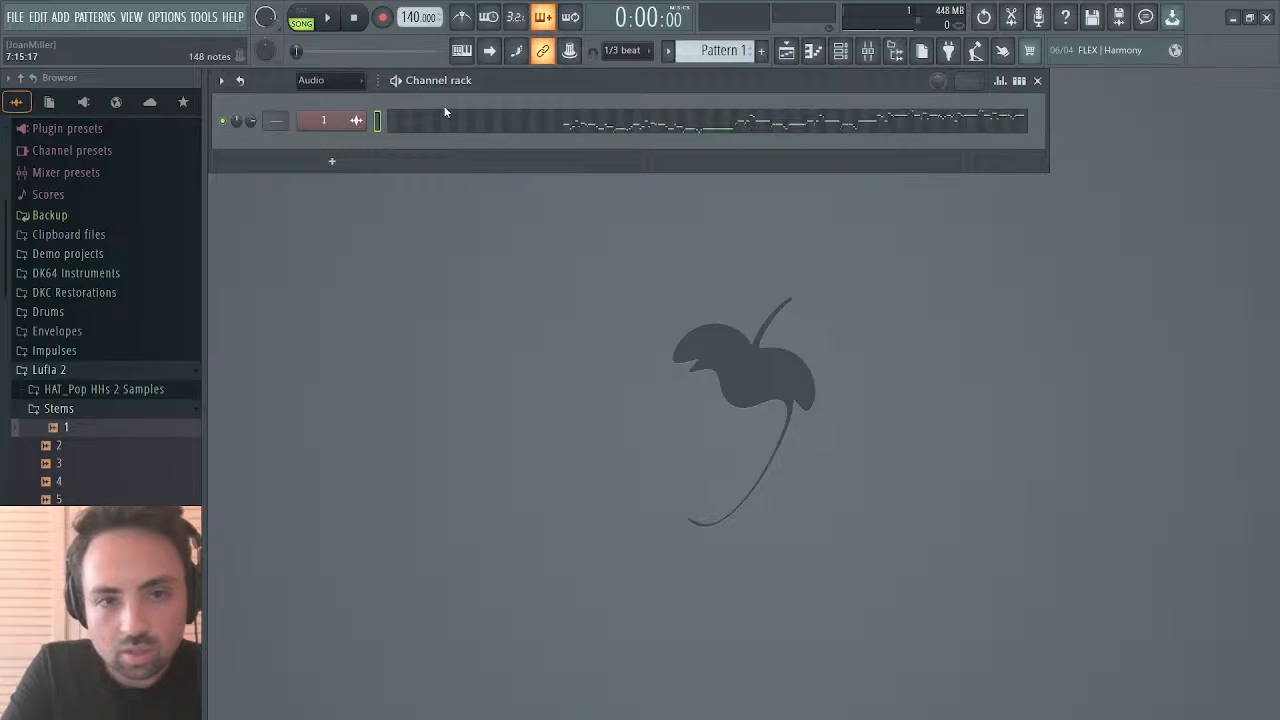
left_click(637, 133)
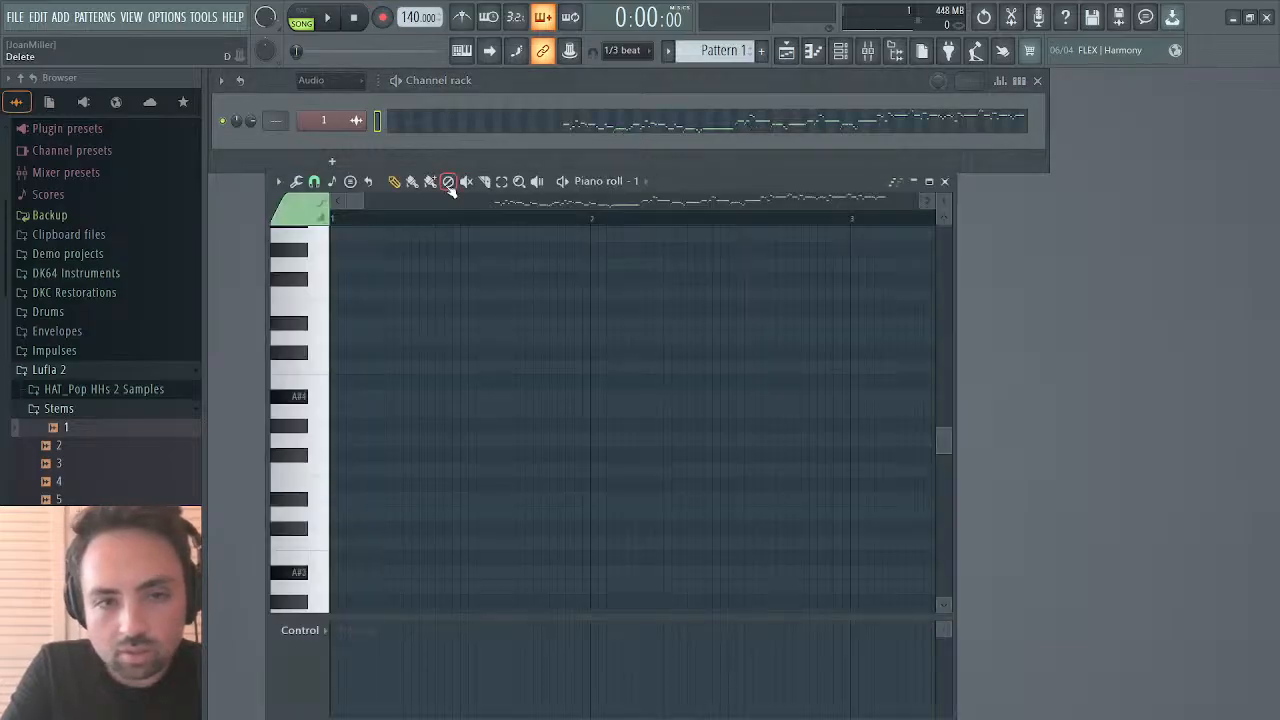
left_click_drag(363, 200, 669, 159)
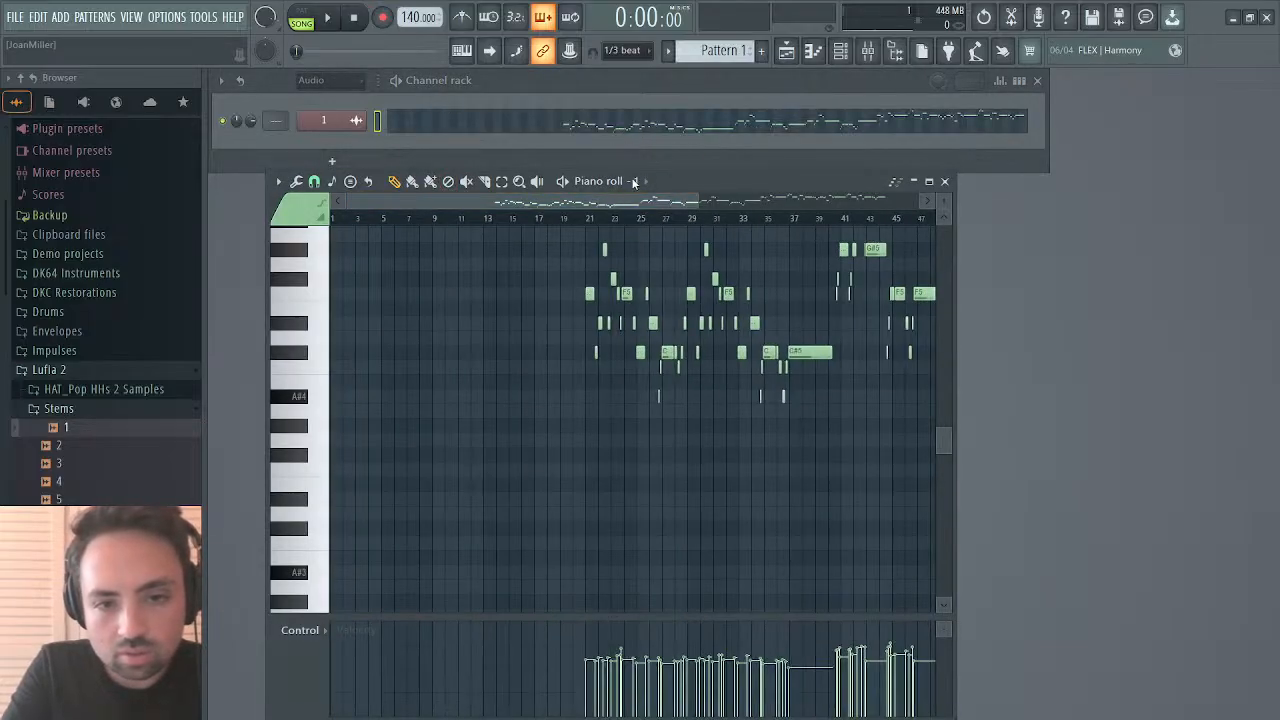
Step: Put the converted notes on a Kontakt channel in place of the audio clip channel, and open them in the piano roll
left_click(944, 182)
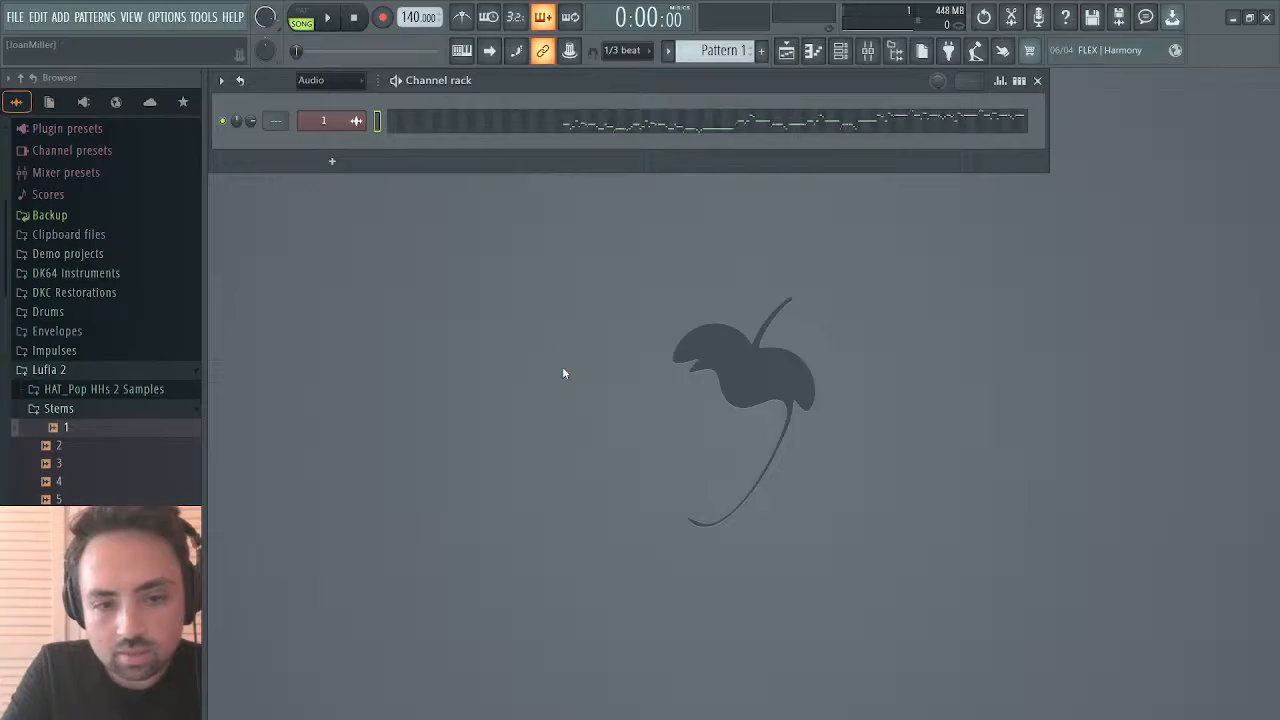
key("ctrl+z")
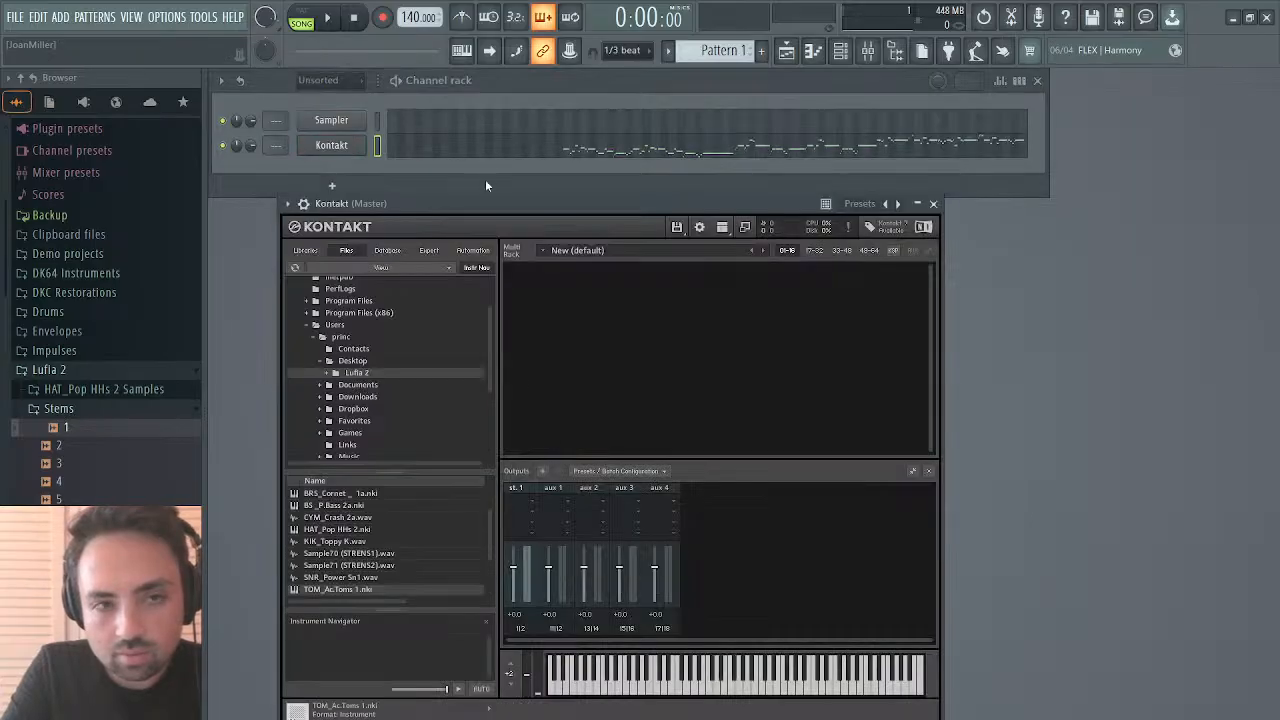
left_click(600, 145)
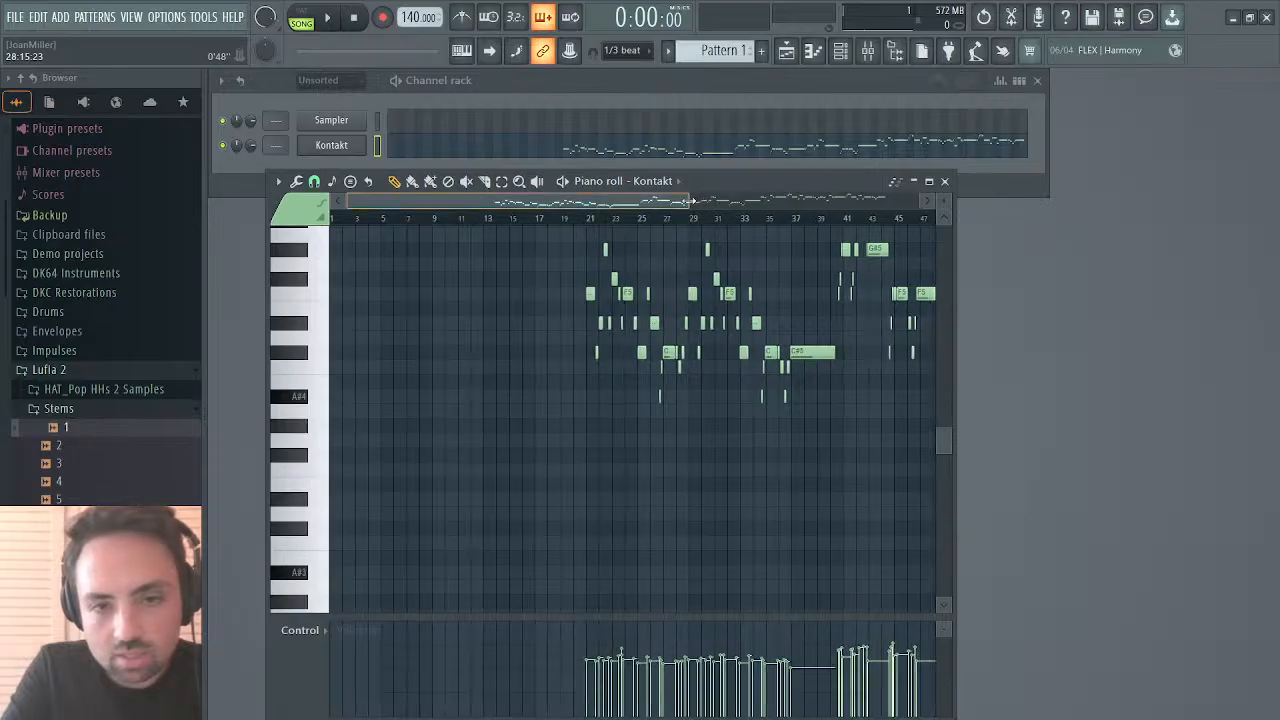
Step: Look over the Kontakt channel's notes up to bar 63 and play the pattern from just before bar 21
left_click_drag(704, 202, 780, 188)
scroll(715, 295, "up", 5)
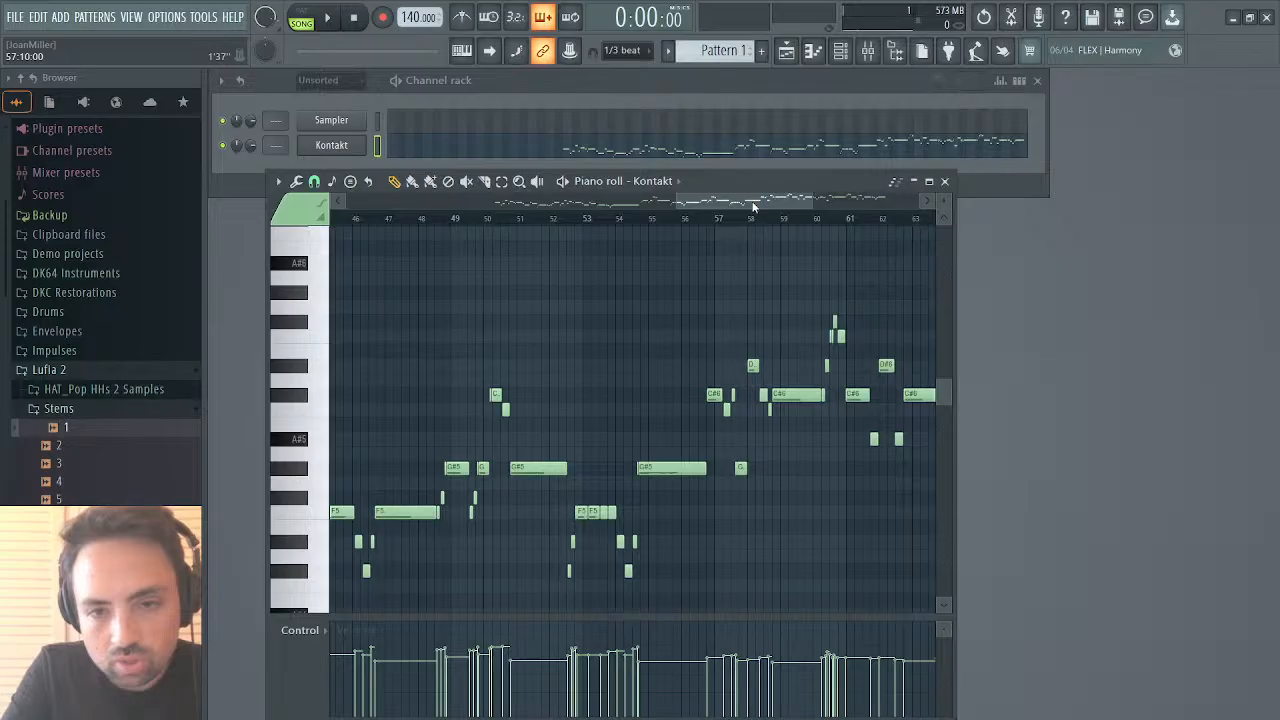
left_click_drag(754, 206, 514, 240)
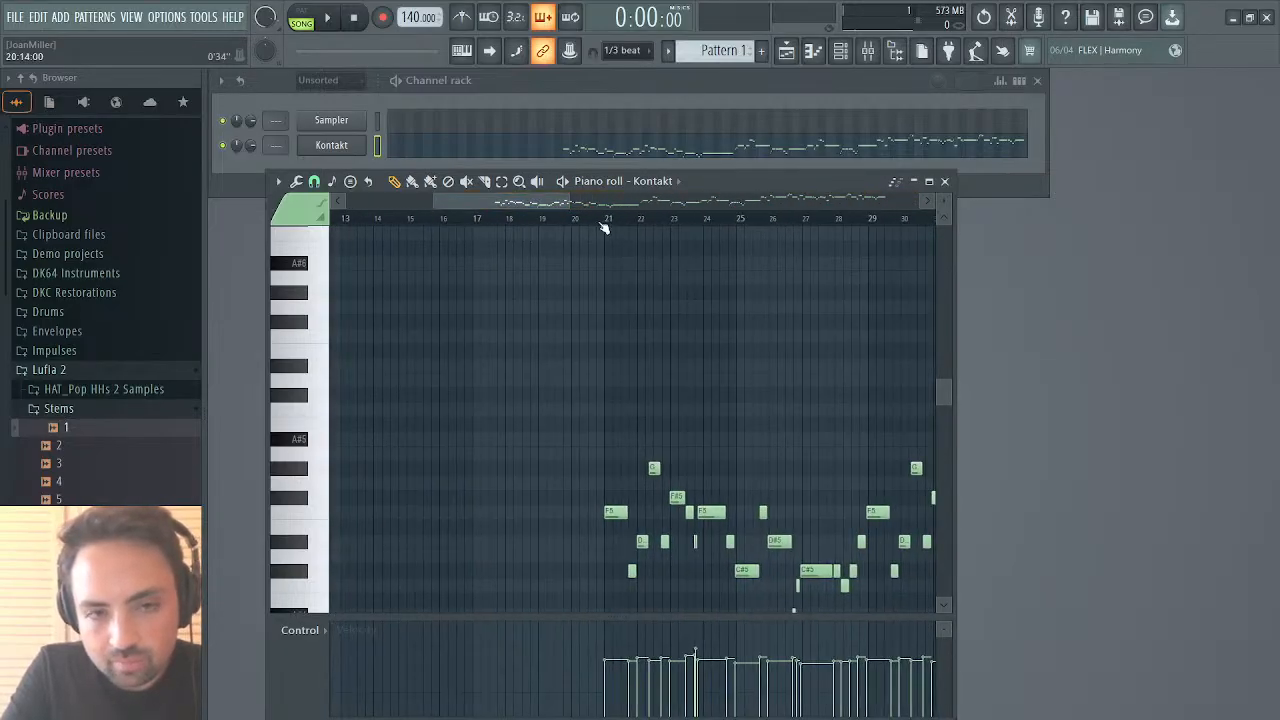
key("l")
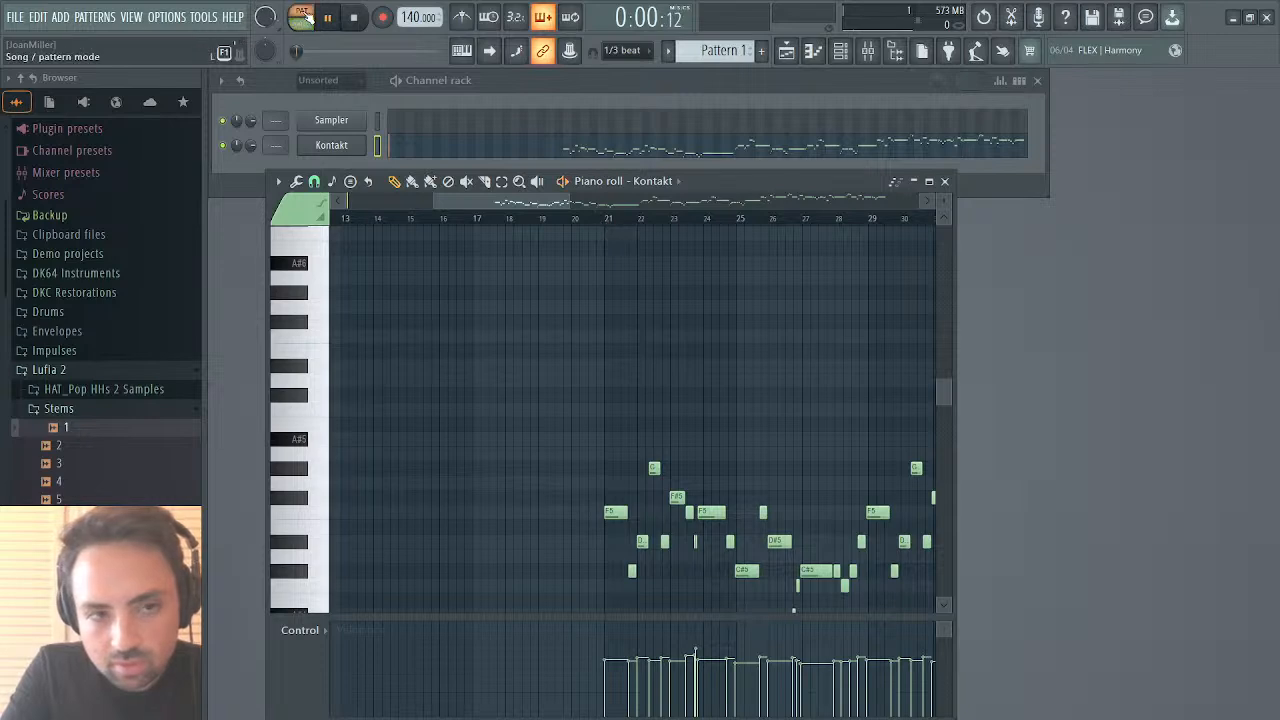
left_click(602, 217)
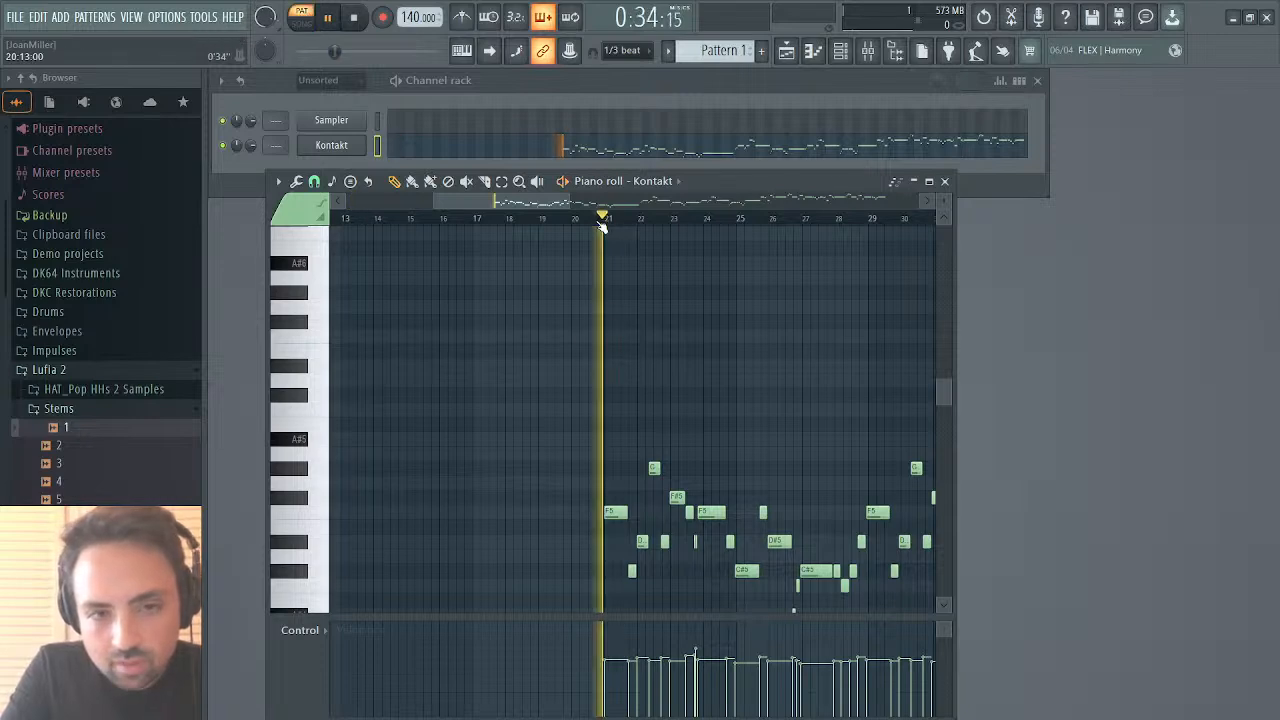
Step: Load WND_EHrn vb 2a.nki from the Lufia 2 folder into Kontakt, and close Kontakt and the piano roll
left_click(333, 146)
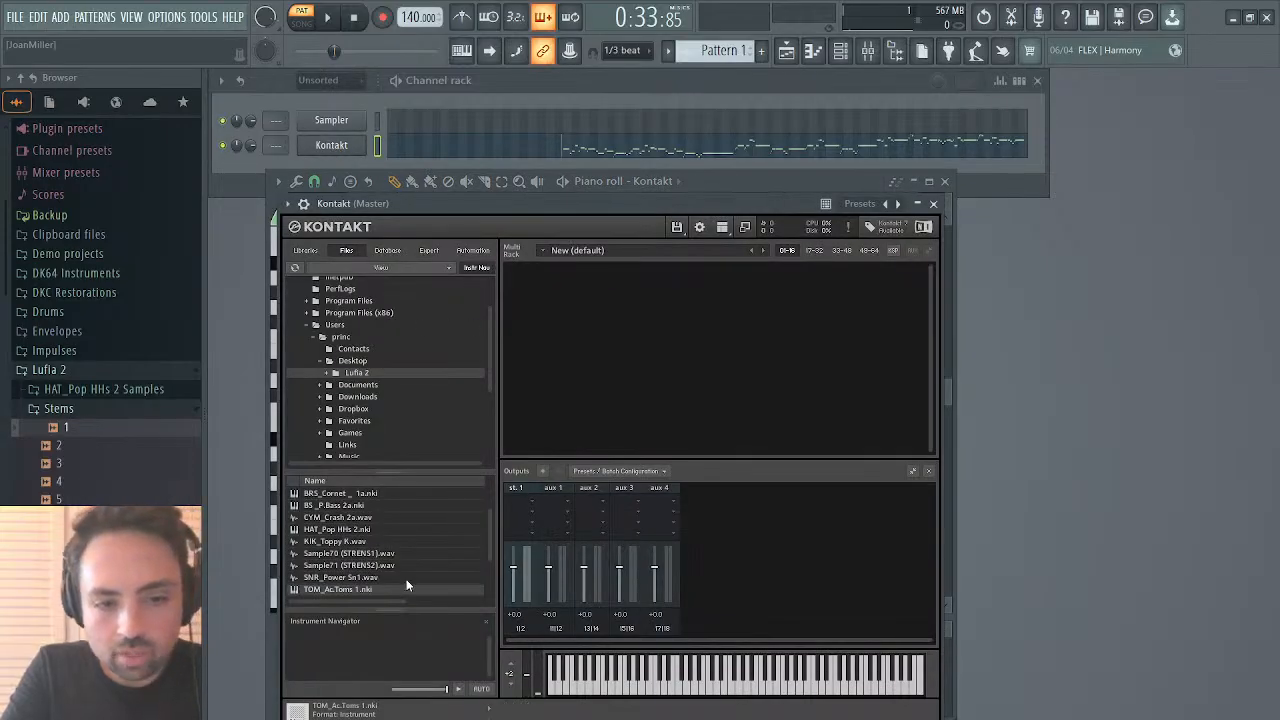
scroll(370, 563, "up", 2)
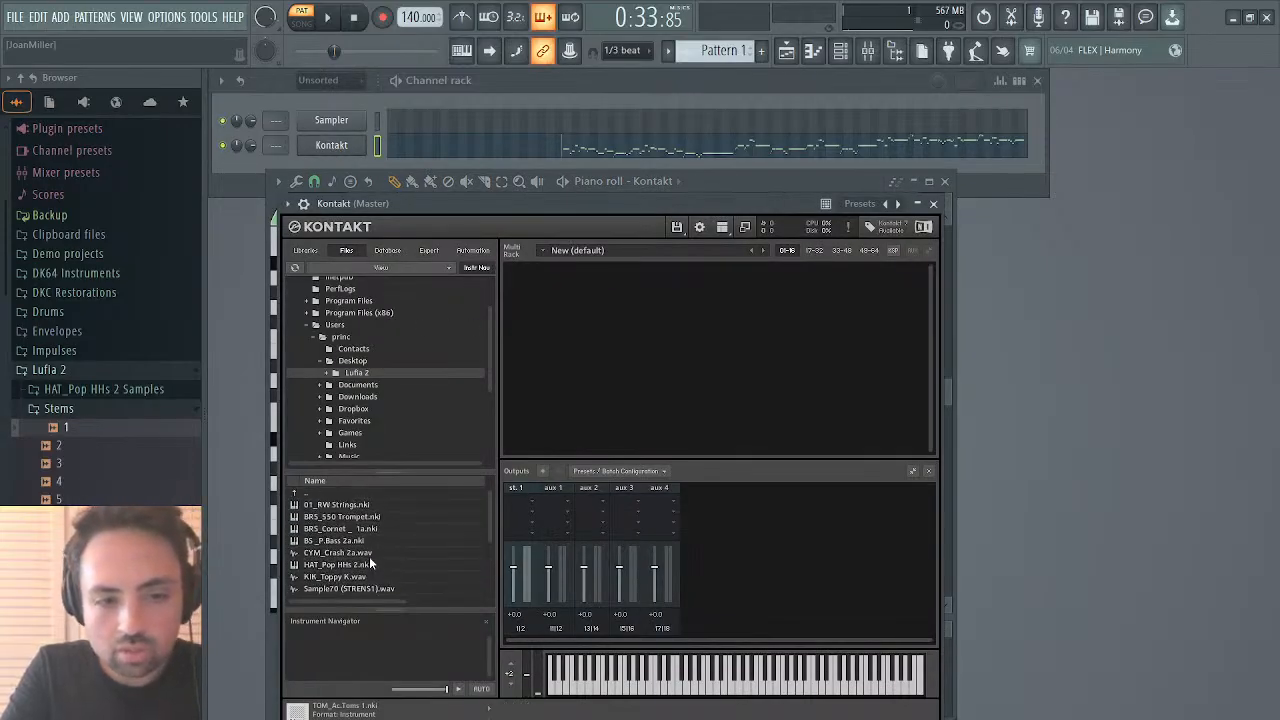
scroll(369, 556, "down", 3)
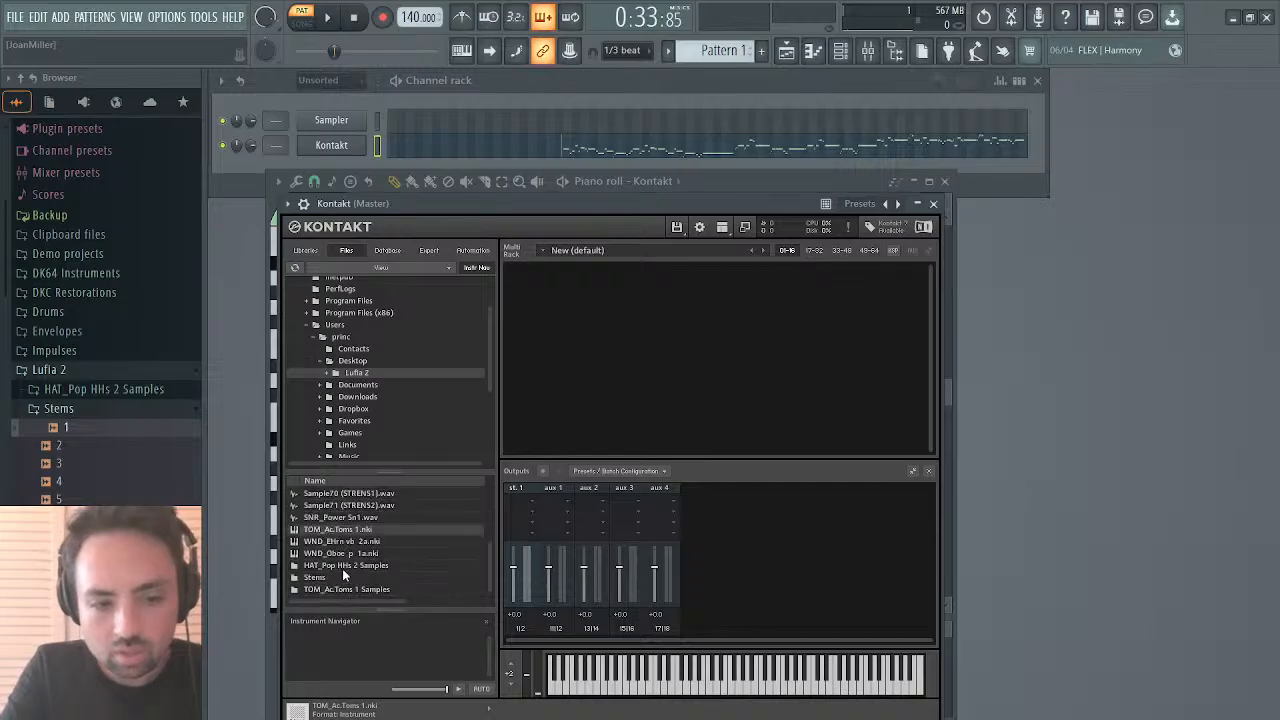
double_click(343, 542)
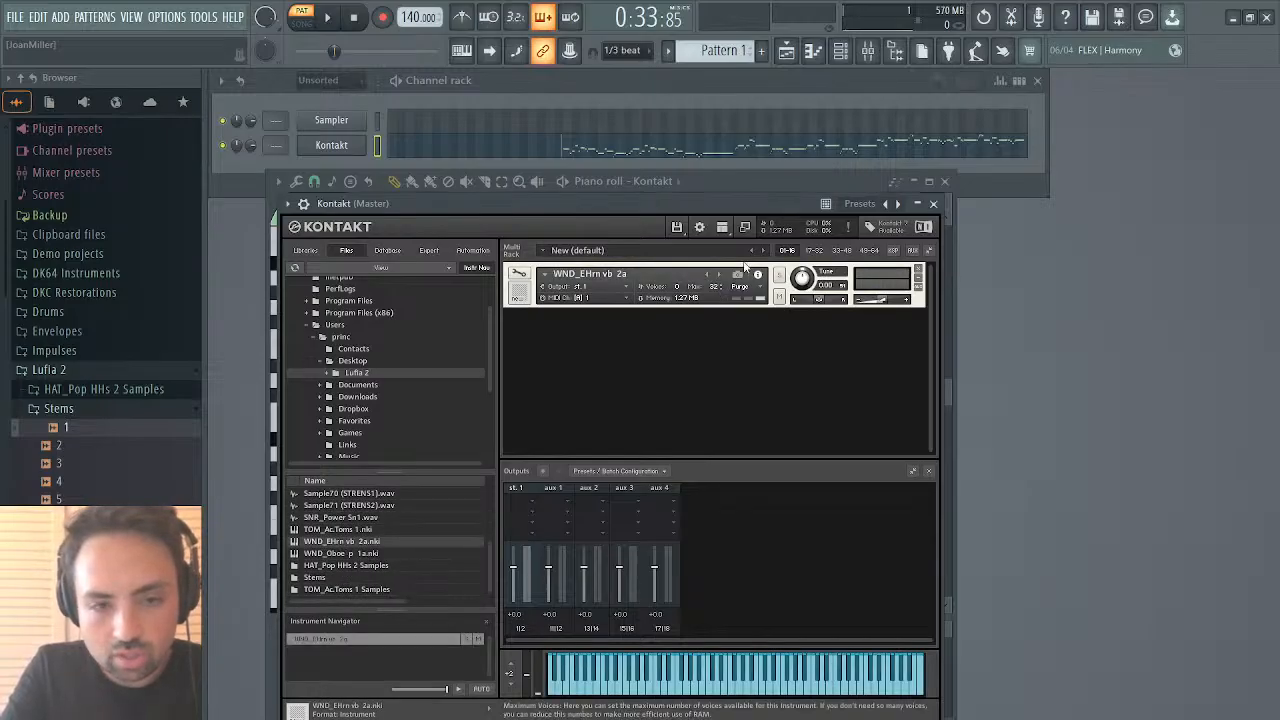
left_click(944, 181)
left_click(936, 204)
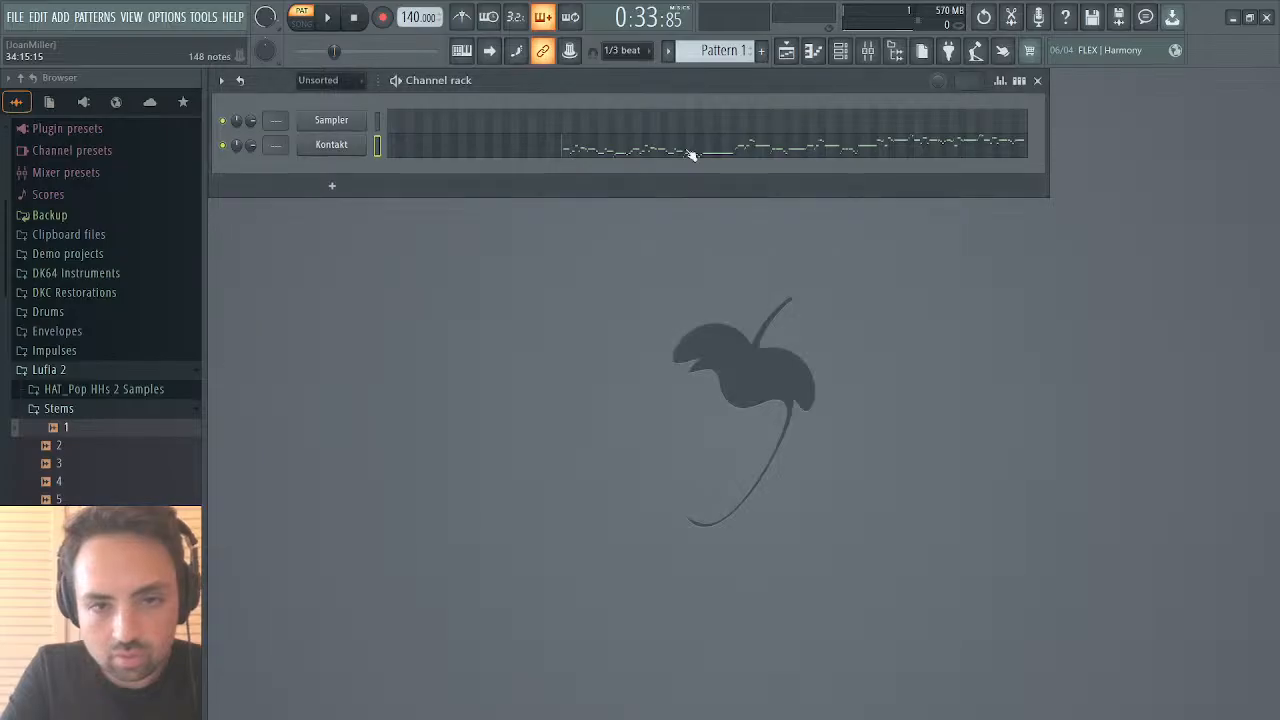
Step: Open the Kontakt notes in a maximized piano roll and listen to them from just before bar 21
left_click(689, 152)
left_click_drag(421, 209, 545, 190)
scroll(591, 309, "down", 3)
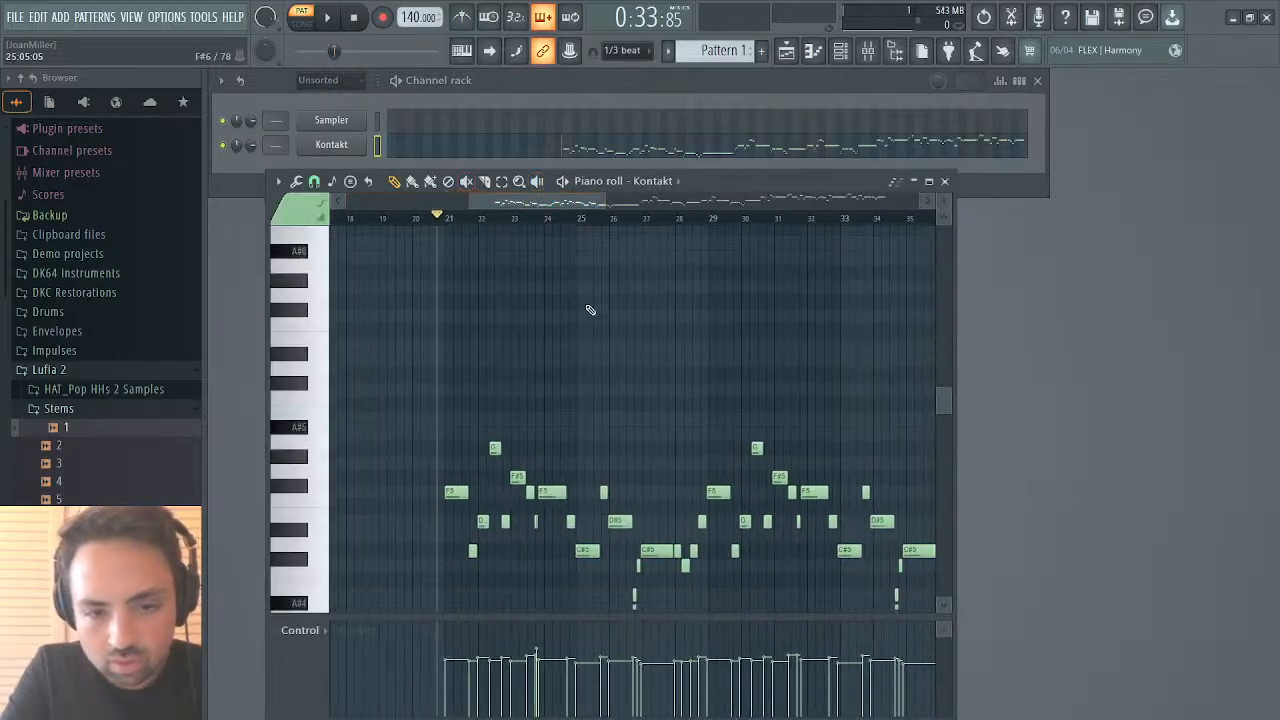
double_click(718, 183)
key("space")
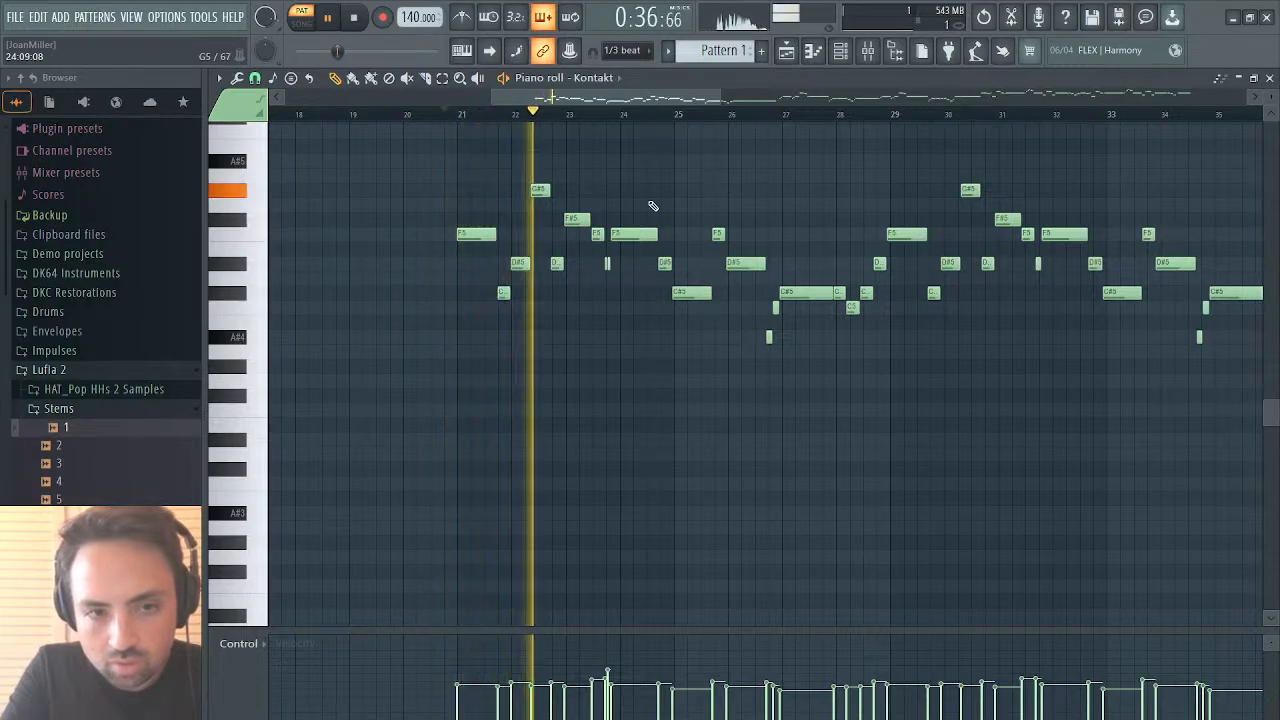
Step: Merge the split short D#5 note before bar 24, and slightly stretch all notes of the first section, bars 21 to 40
left_click(606, 264)
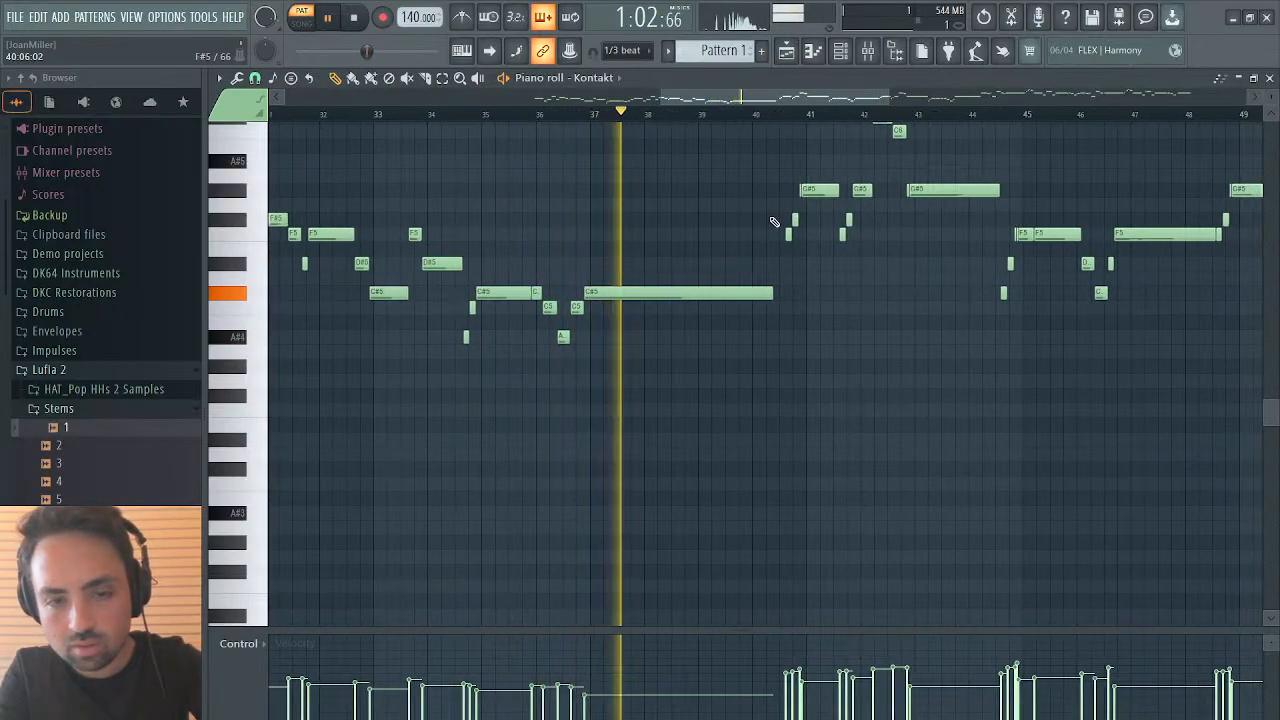
left_click_drag(661, 97, 320, 133)
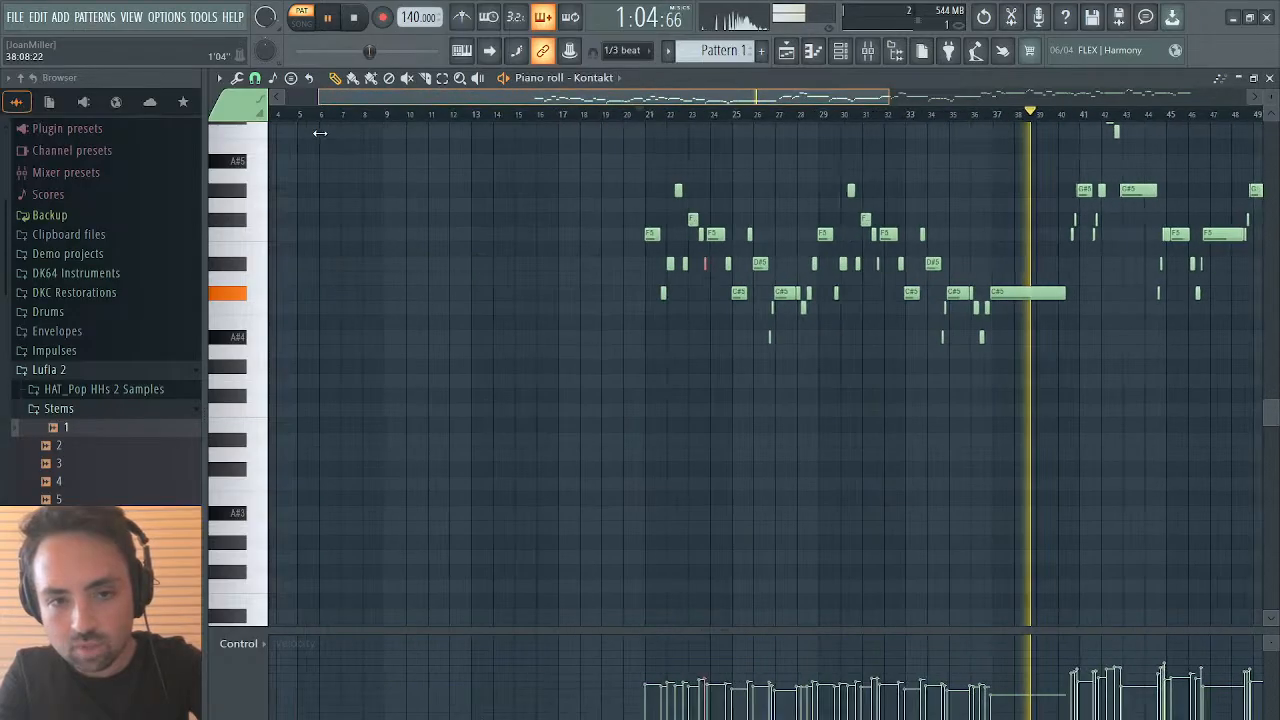
left_click_drag(1034, 157, 646, 398)
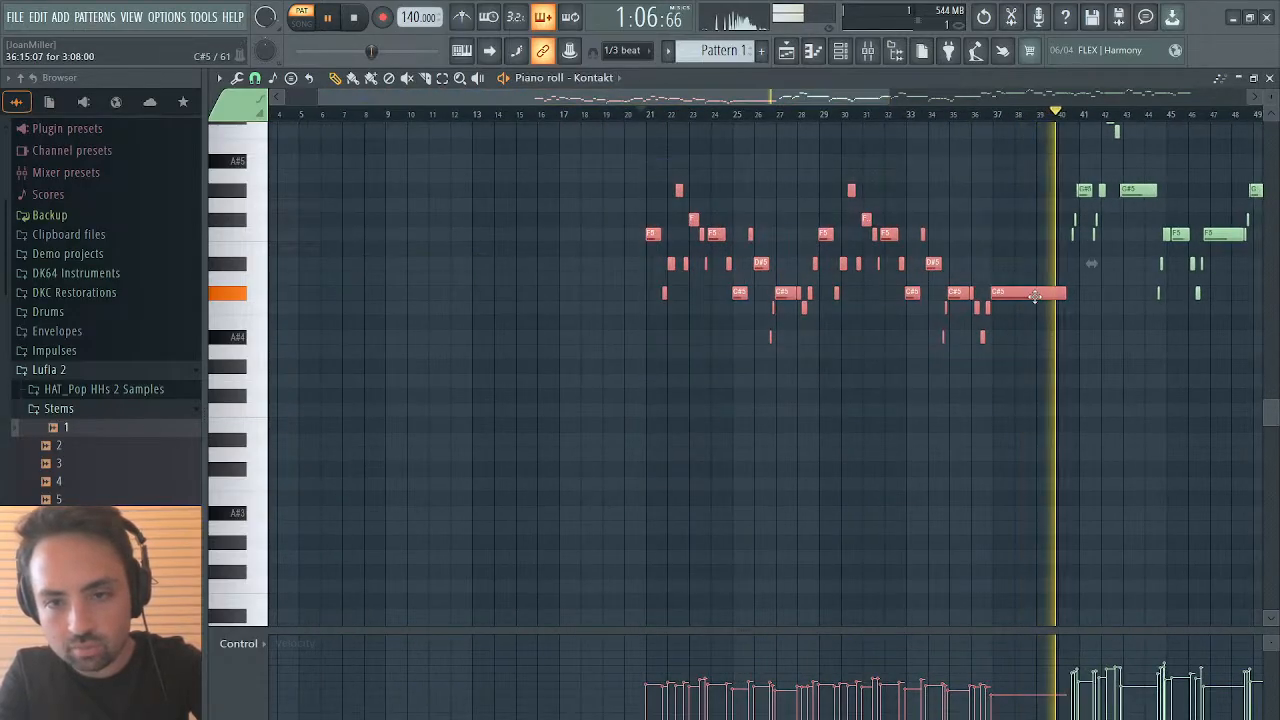
left_click_drag(1095, 264, 1098, 265)
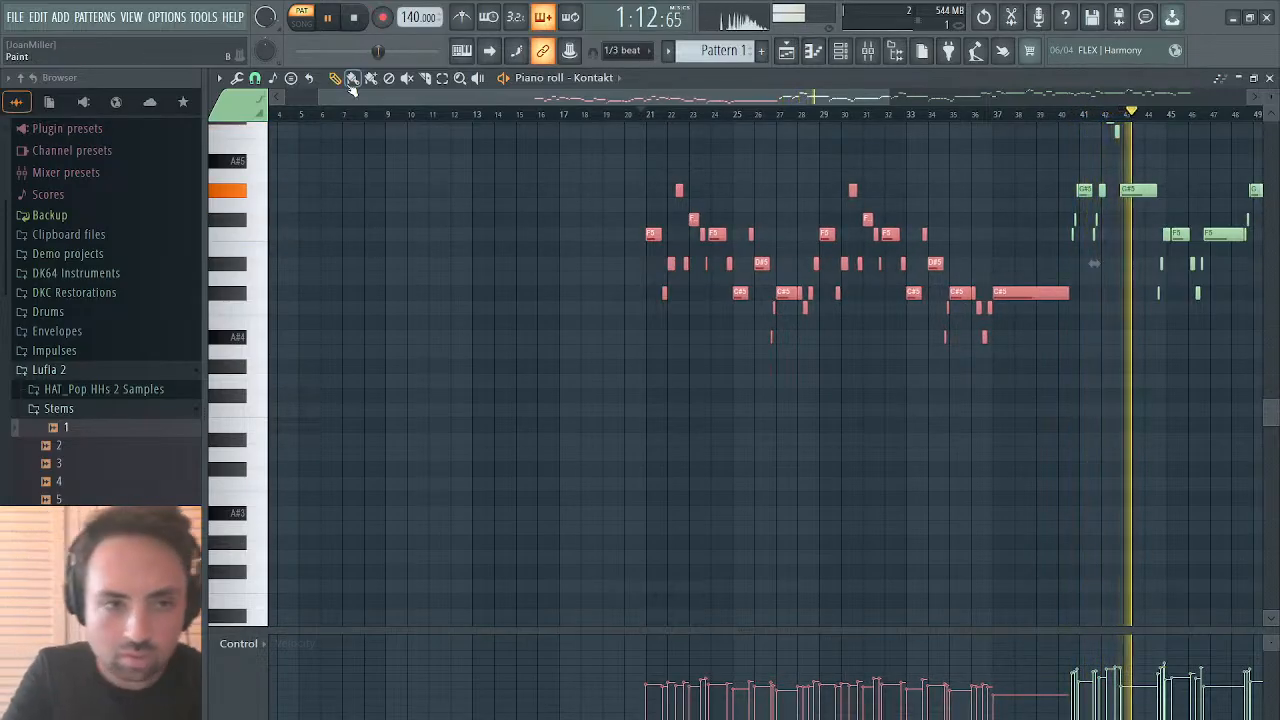
Step: Place stem 1 on Track 1 at bar 1 of the playlist and play it in song mode from about bar 40
left_click_drag(320, 97, 769, 100)
key("space")
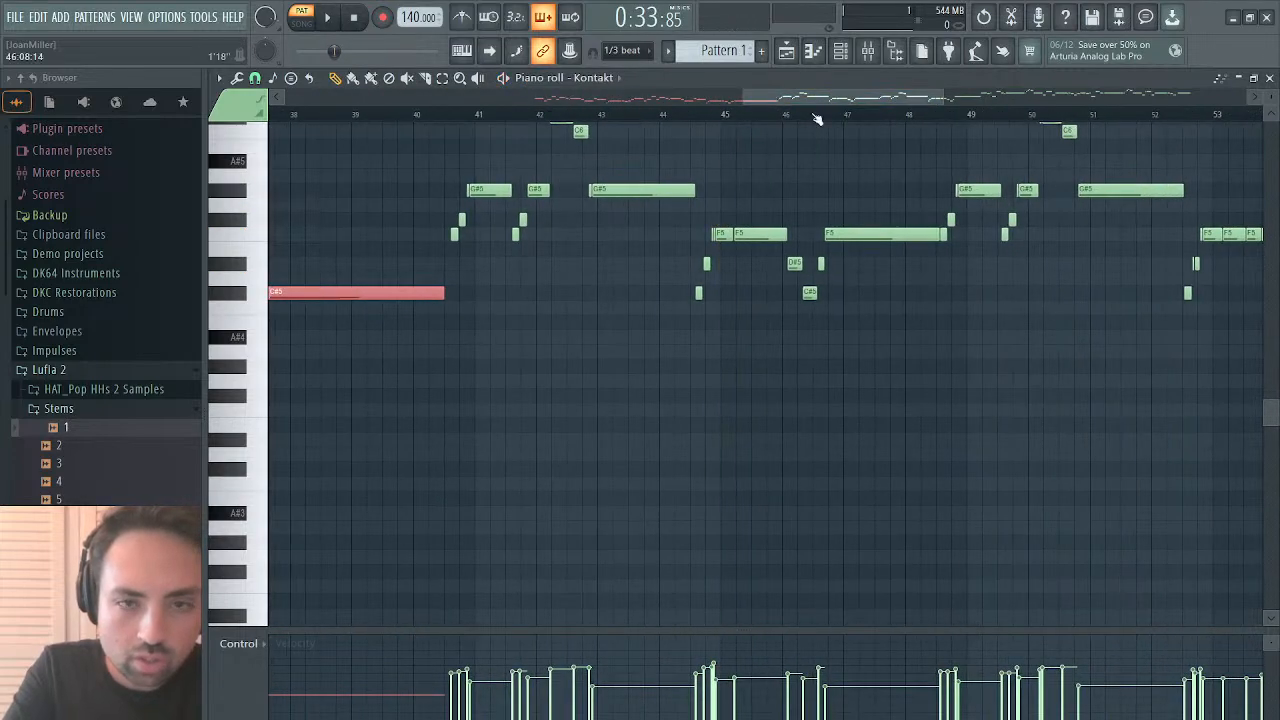
left_click(787, 50)
left_click(787, 50)
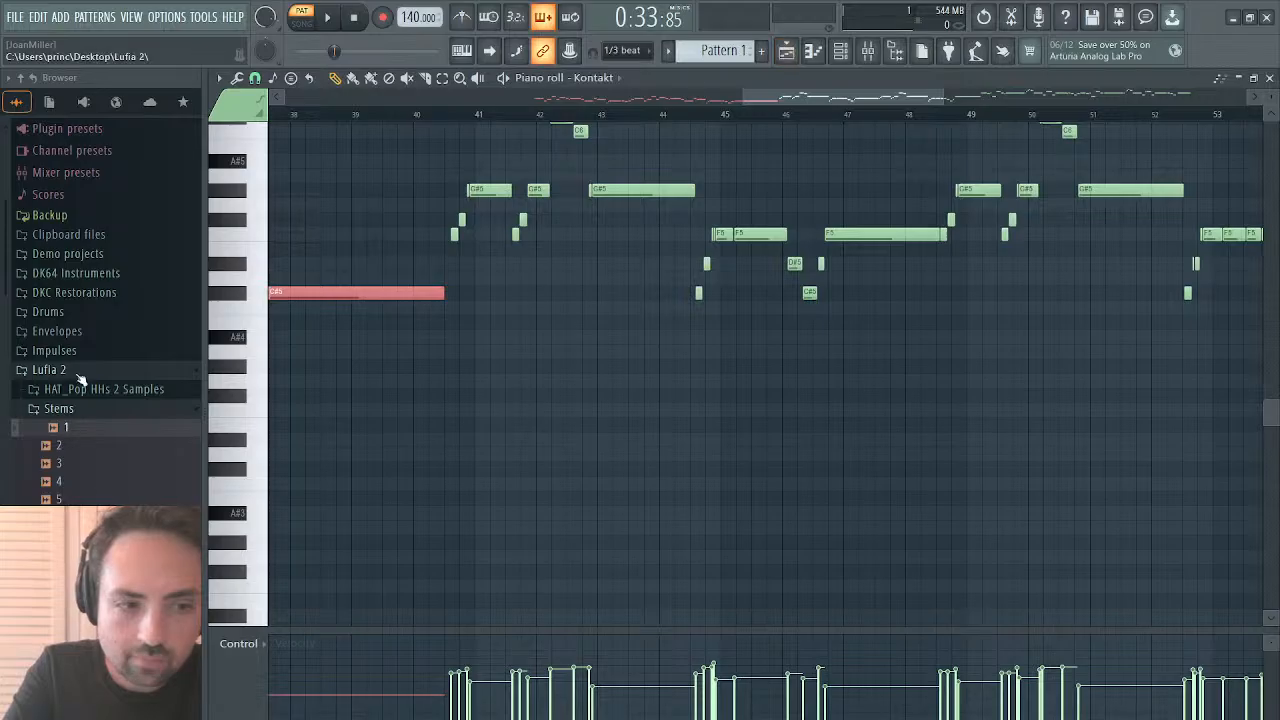
left_click(787, 50)
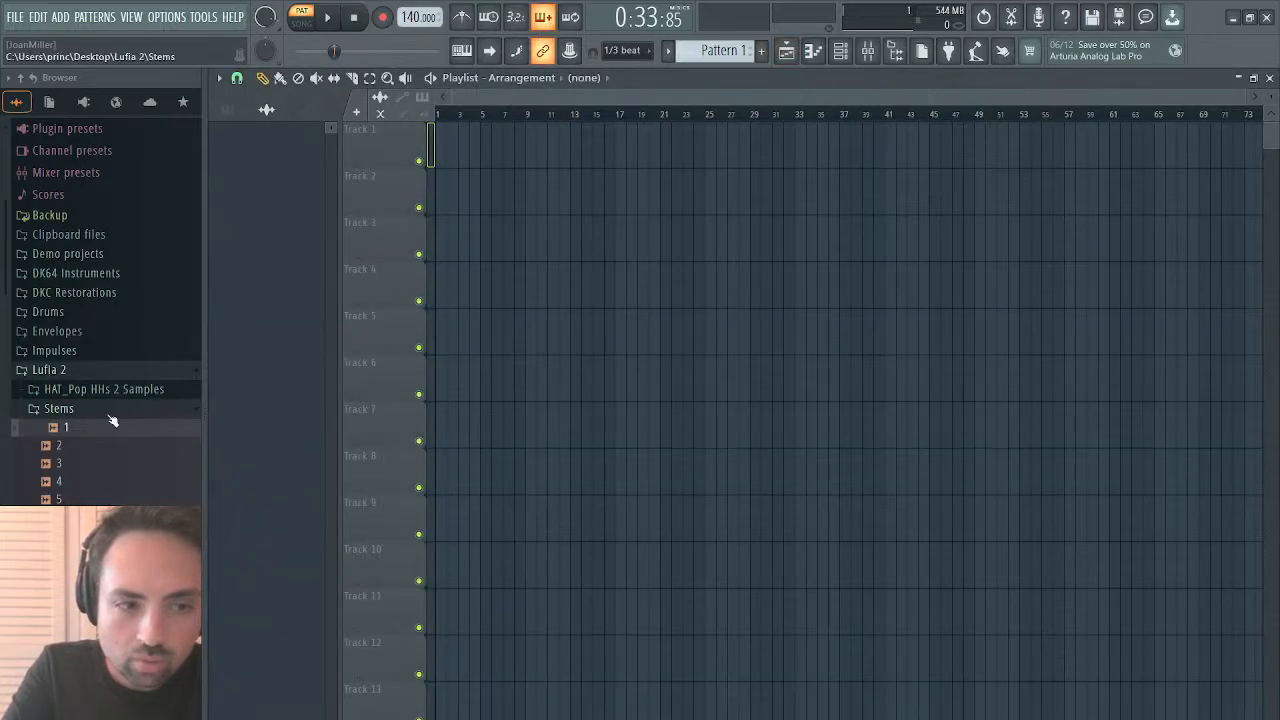
left_click_drag(112, 421, 468, 160)
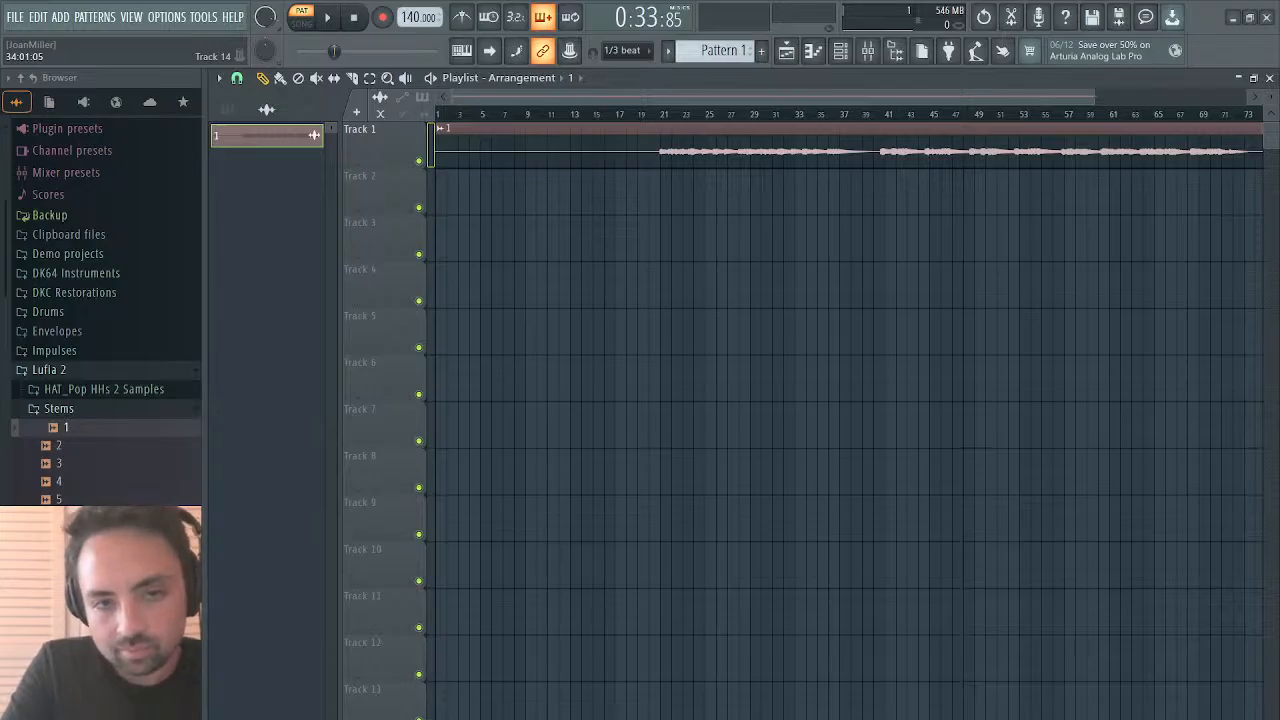
left_click(885, 118)
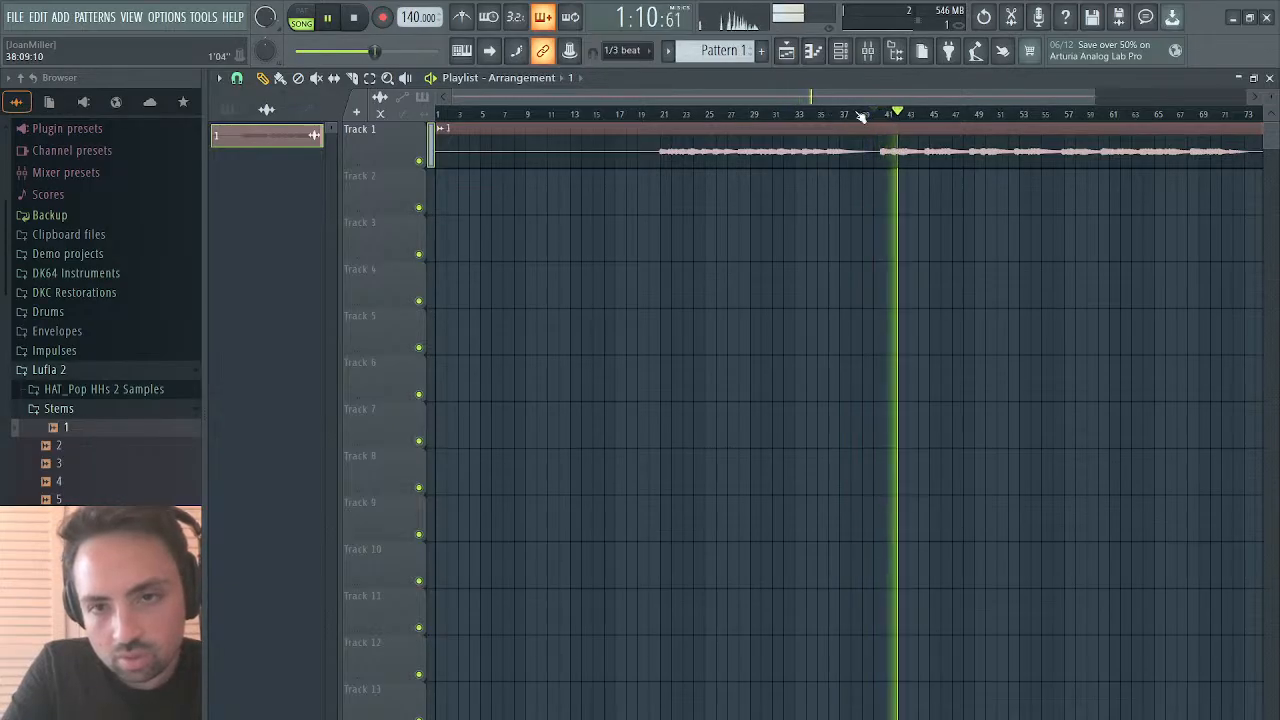
left_click(1270, 78)
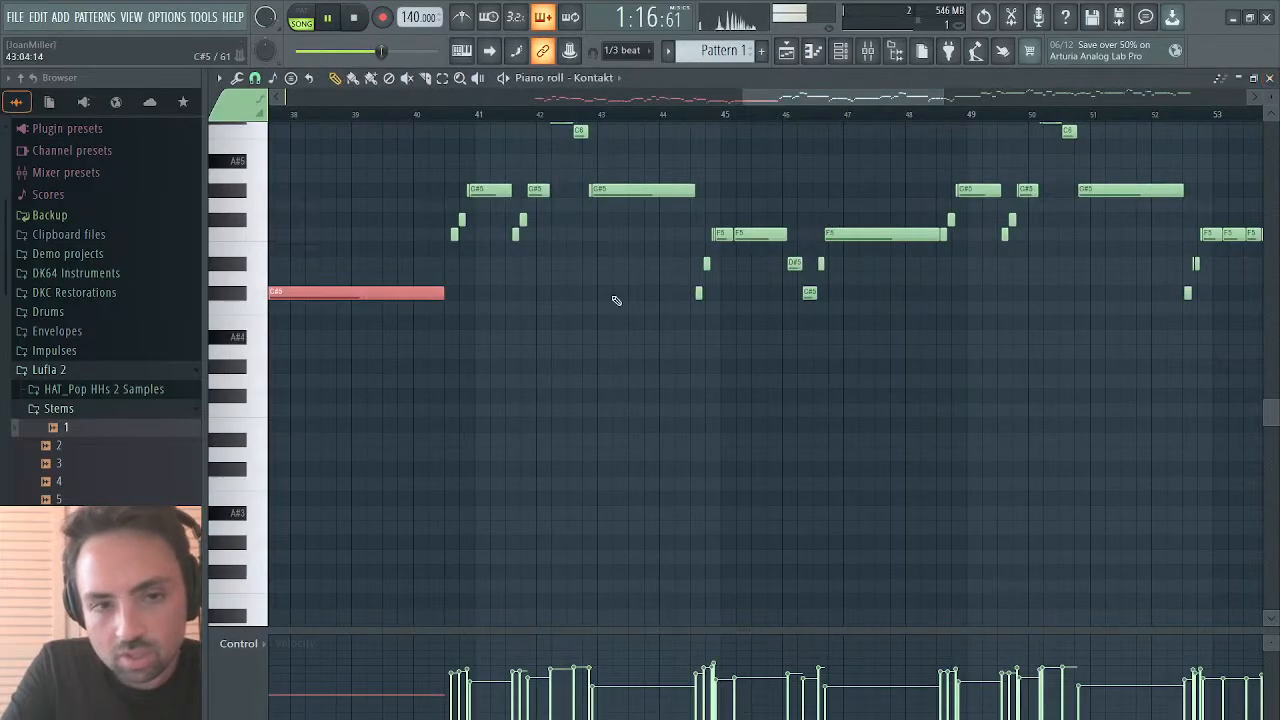
Step: Merge the sliver fragments into their G#5 and F5 notes between bars 40 and 45
scroll(616, 300, "up", 4)
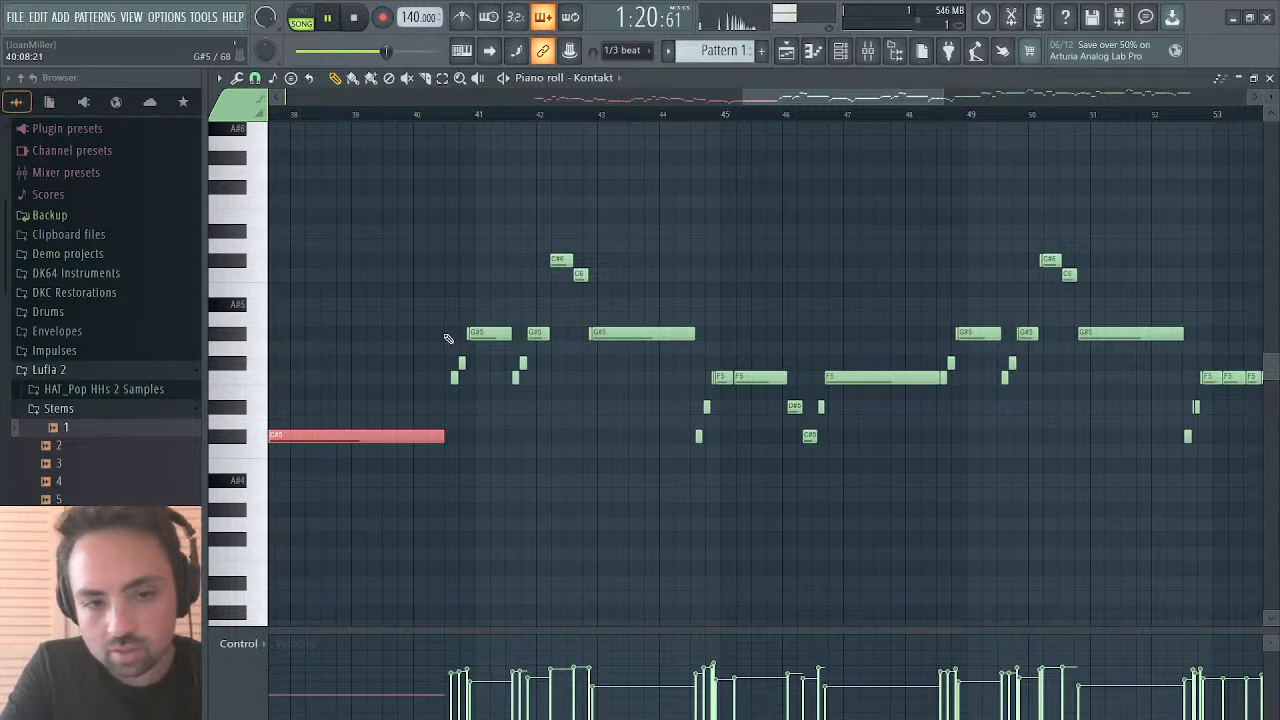
left_click(712, 379)
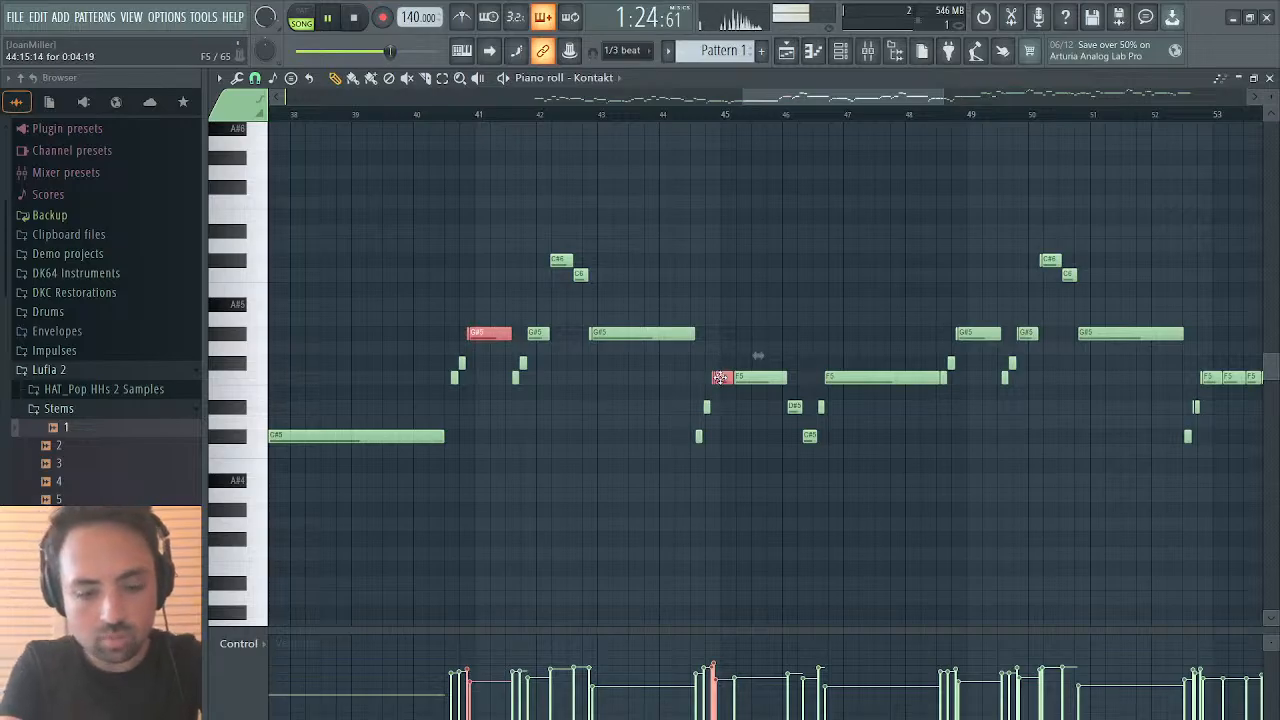
left_click(603, 334)
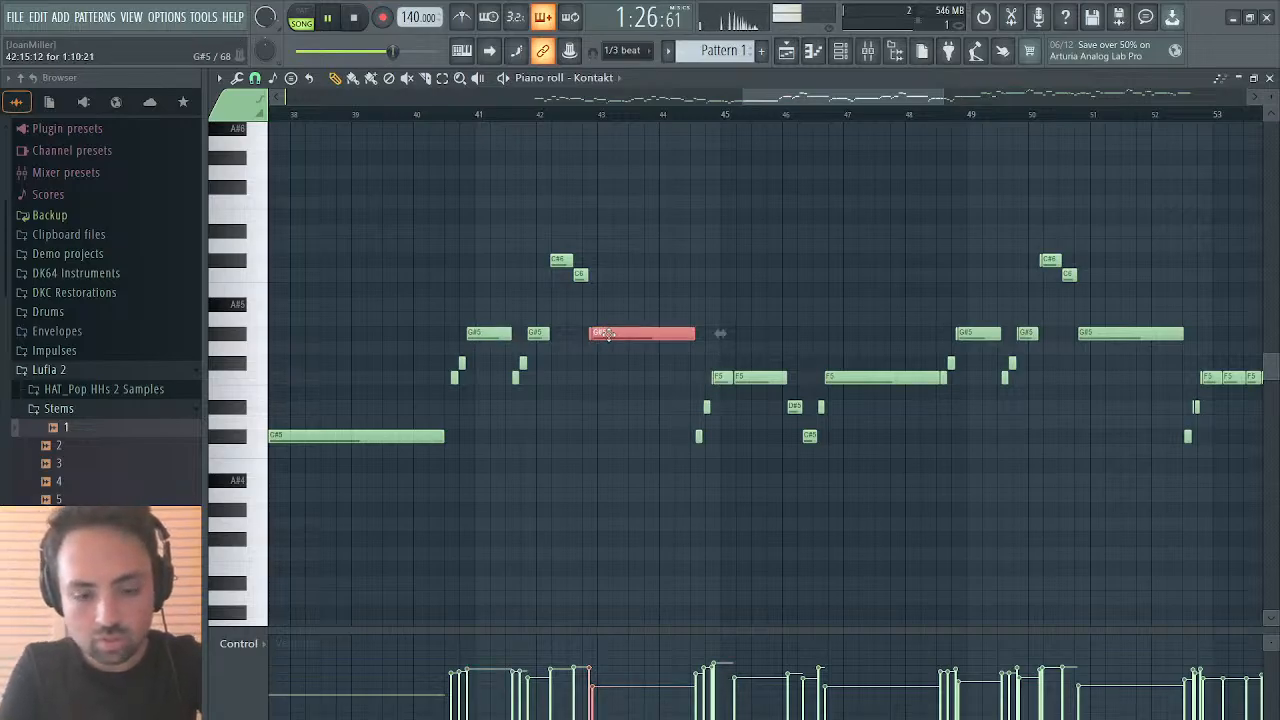
Step: Merge the sliver fragments into the C#6 note at bar 50 and the long G#5 note just before bar 49
scroll(824, 340, "right", 3)
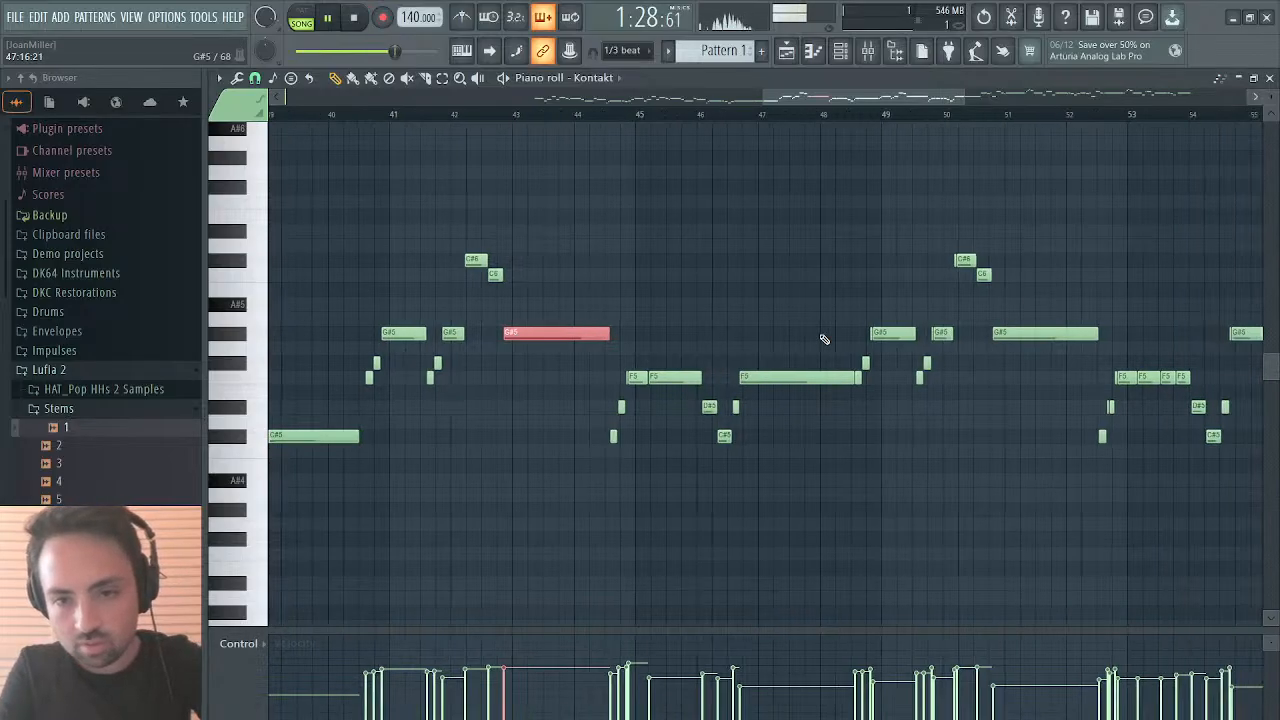
left_click_drag(827, 337, 932, 258)
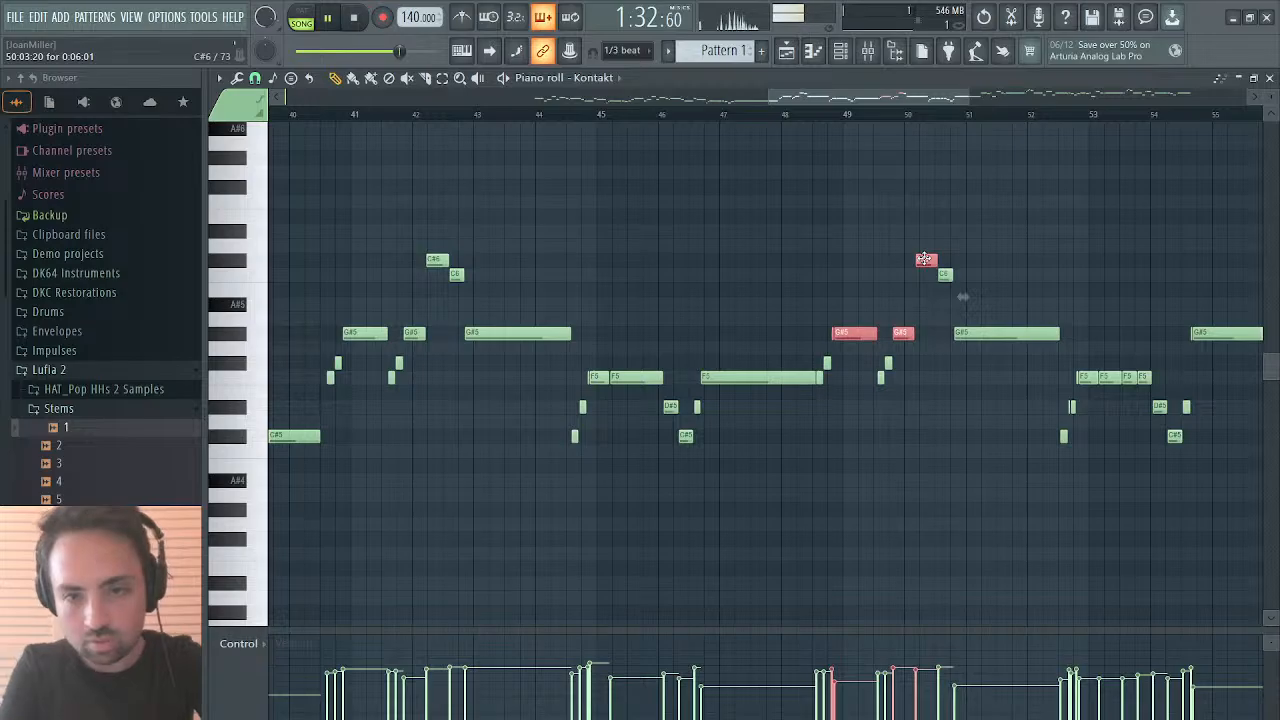
left_click(858, 330)
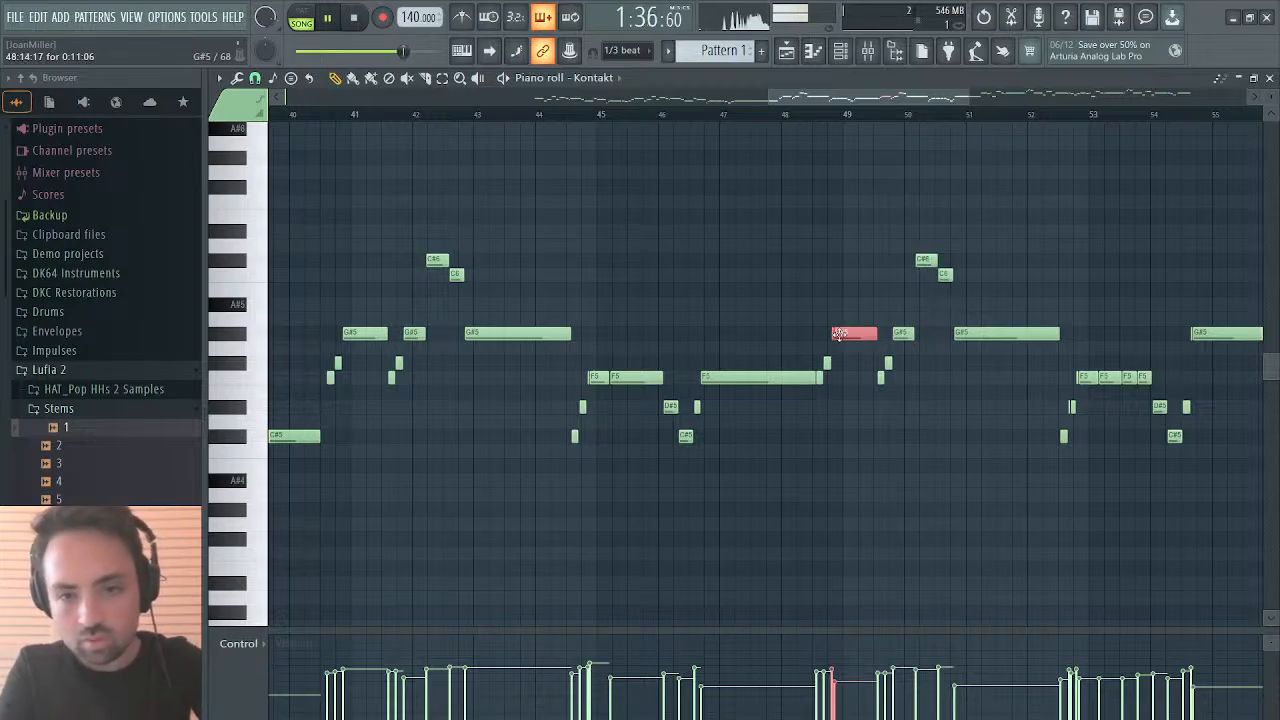
left_click_drag(770, 95, 868, 91)
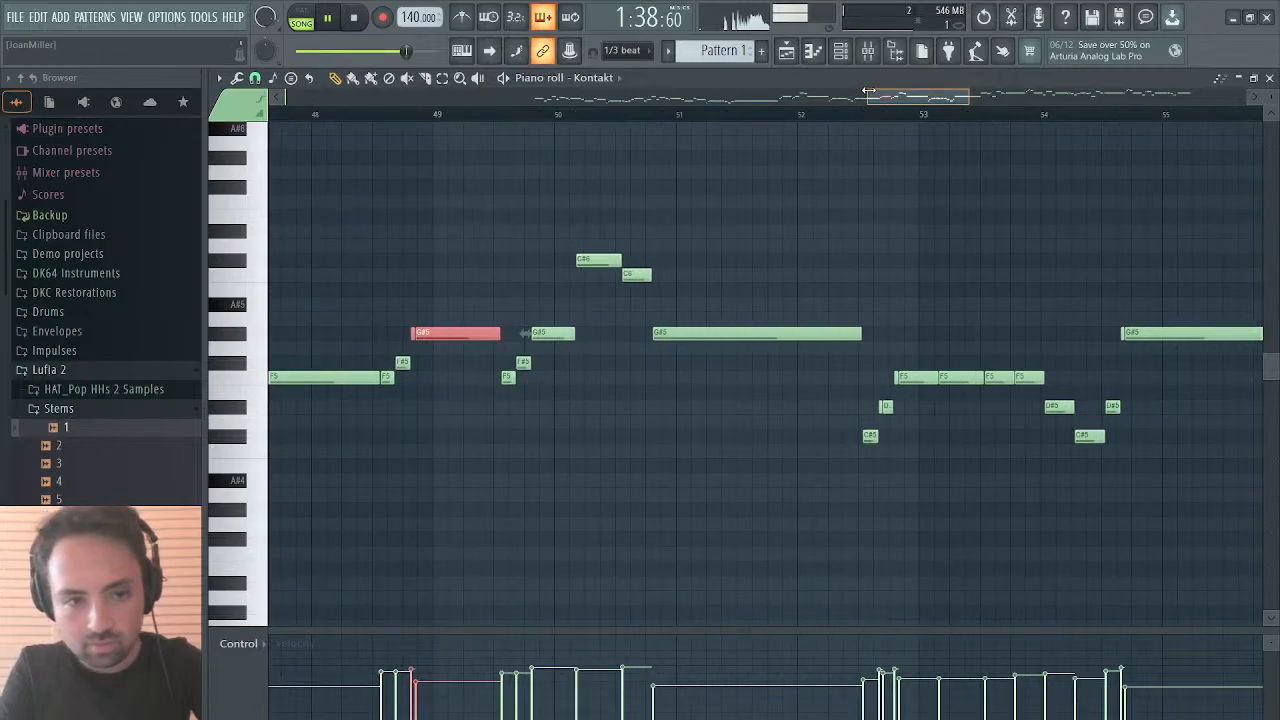
left_click(476, 292, "ctrl")
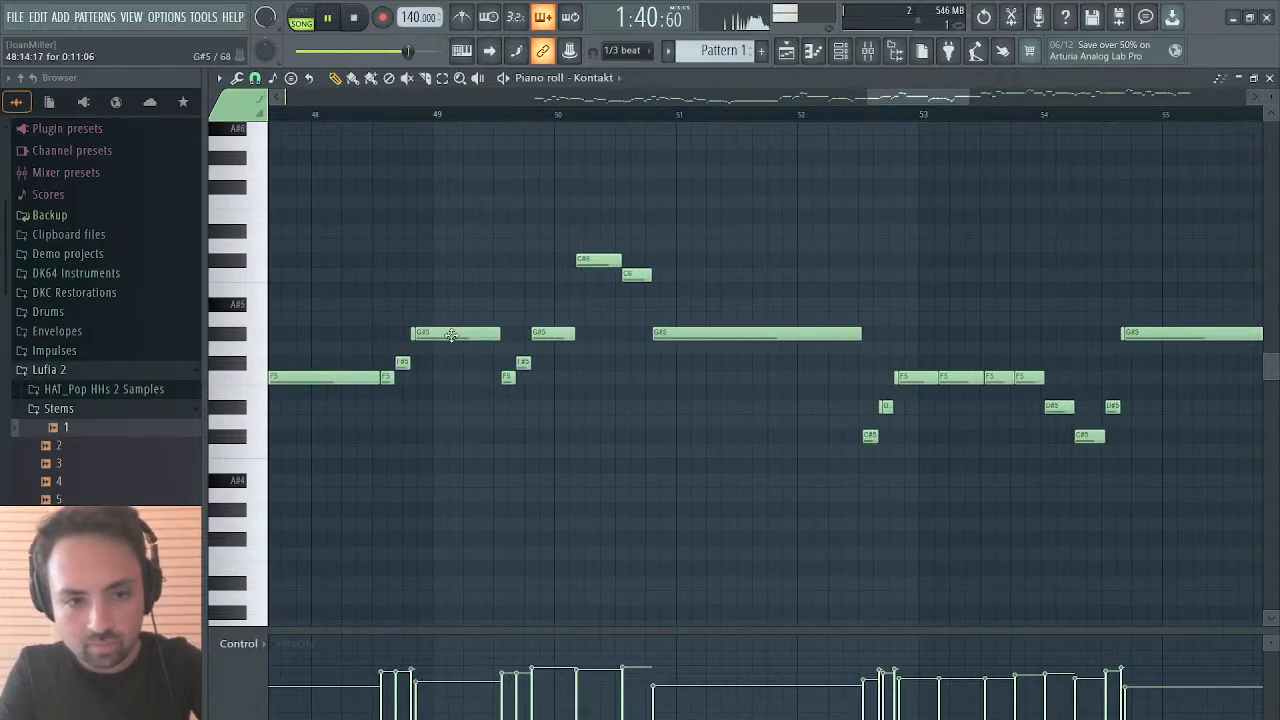
left_click(451, 335)
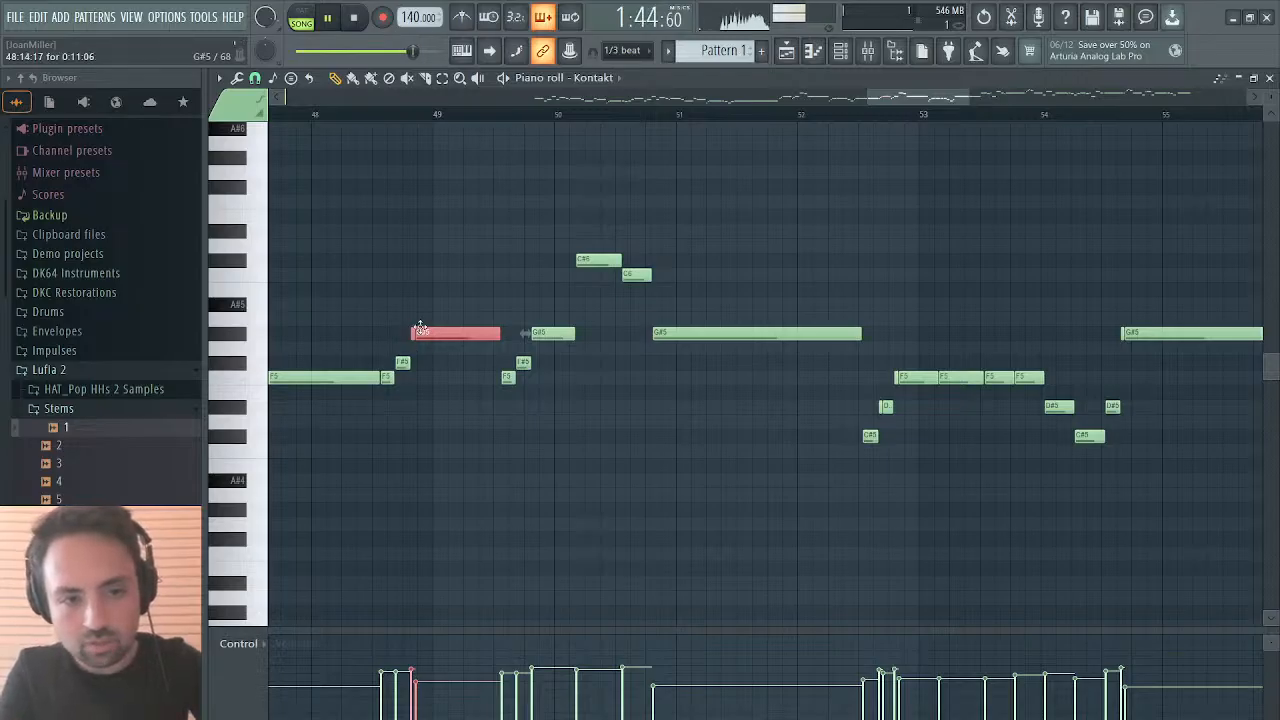
right_click(421, 332)
left_click_drag(415, 334, 507, 334)
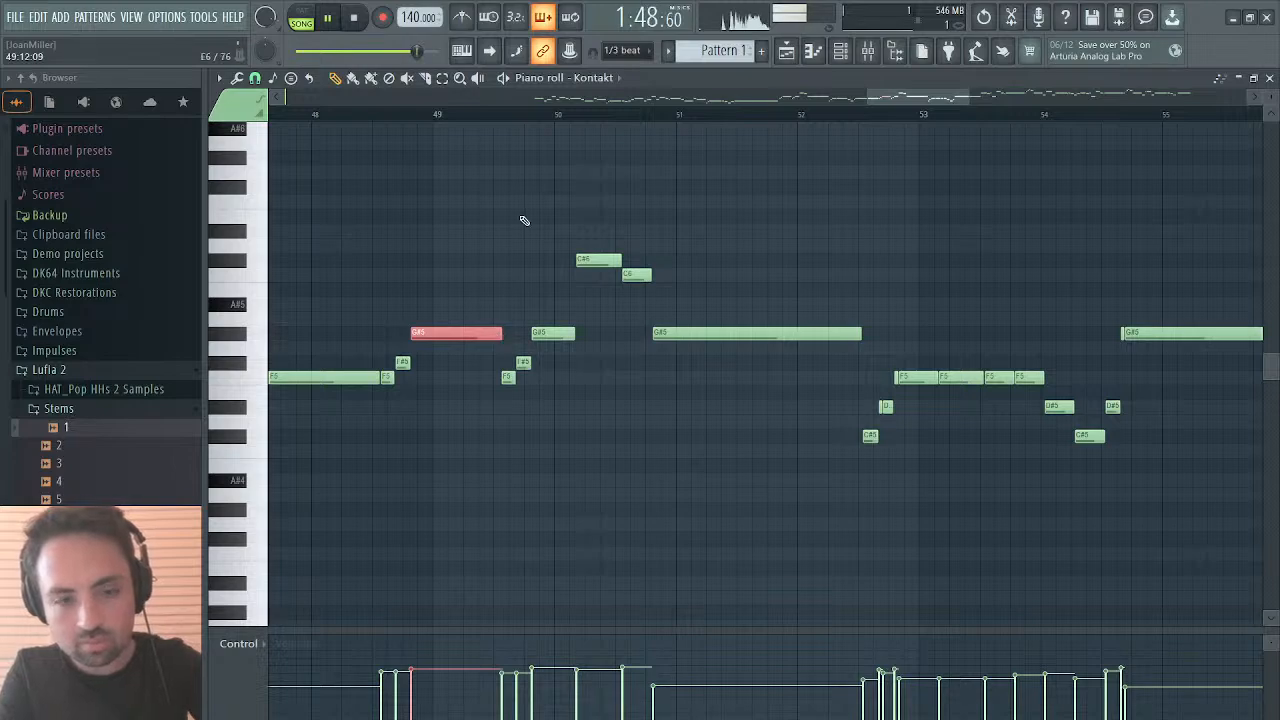
Step: Place Pattern 1 on Track 2 of the playlist at bar 1, directly below the stem clip
left_click_drag(868, 103, 576, 122)
left_click(786, 51)
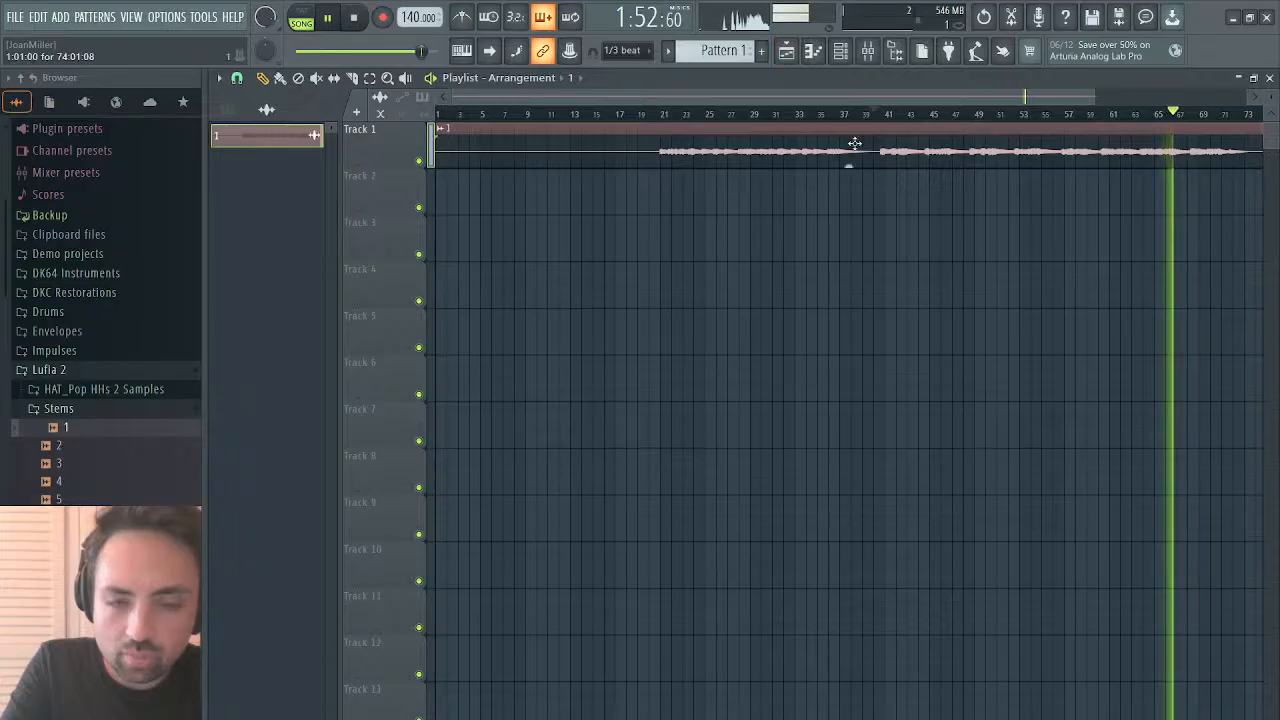
left_click(648, 205)
right_click(655, 207)
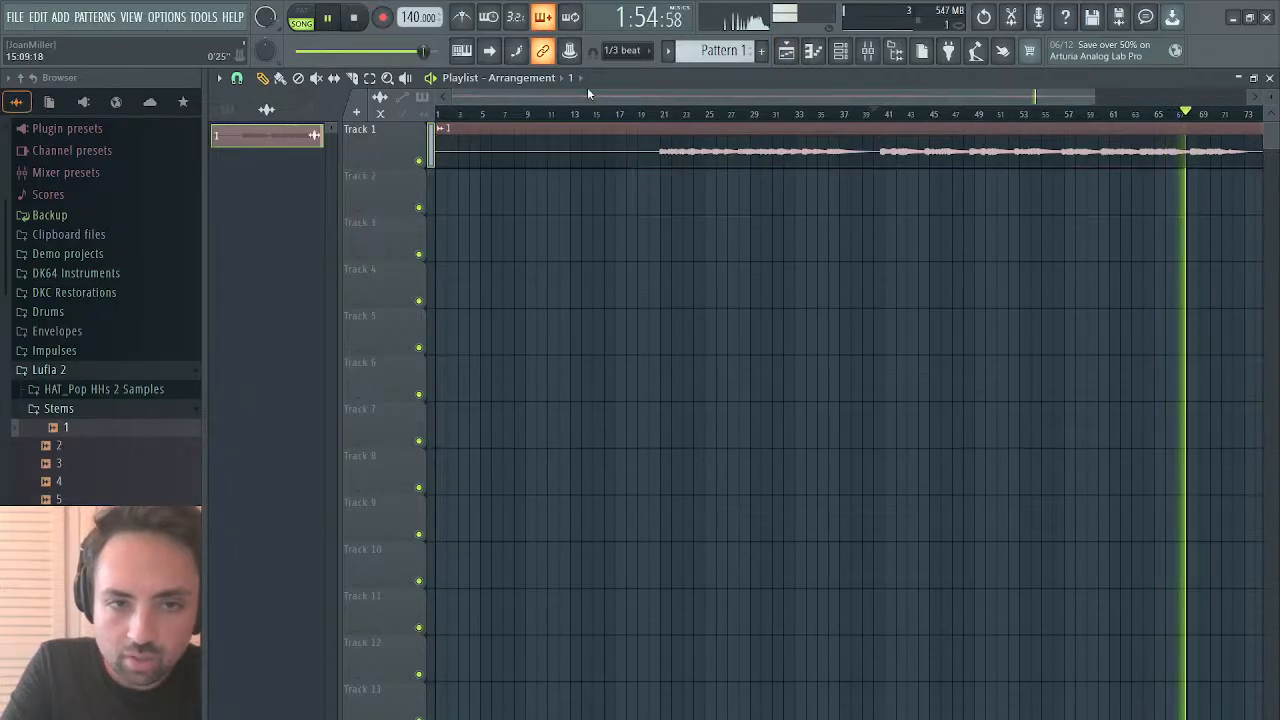
left_click_drag(625, 186, 251, 163)
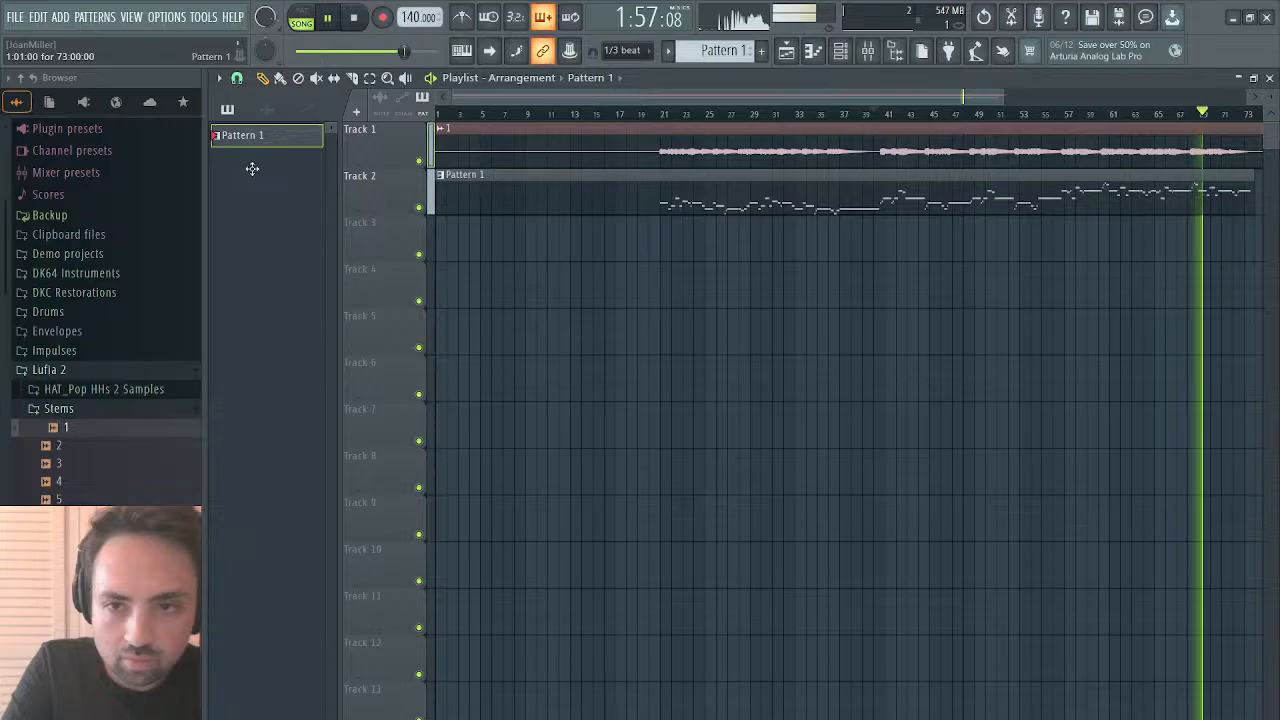
Step: Play the song from about bar 40 and compare the stem alone and together with Pattern 1 by muting and unmuting Track 2
left_click(880, 114)
left_click(419, 207)
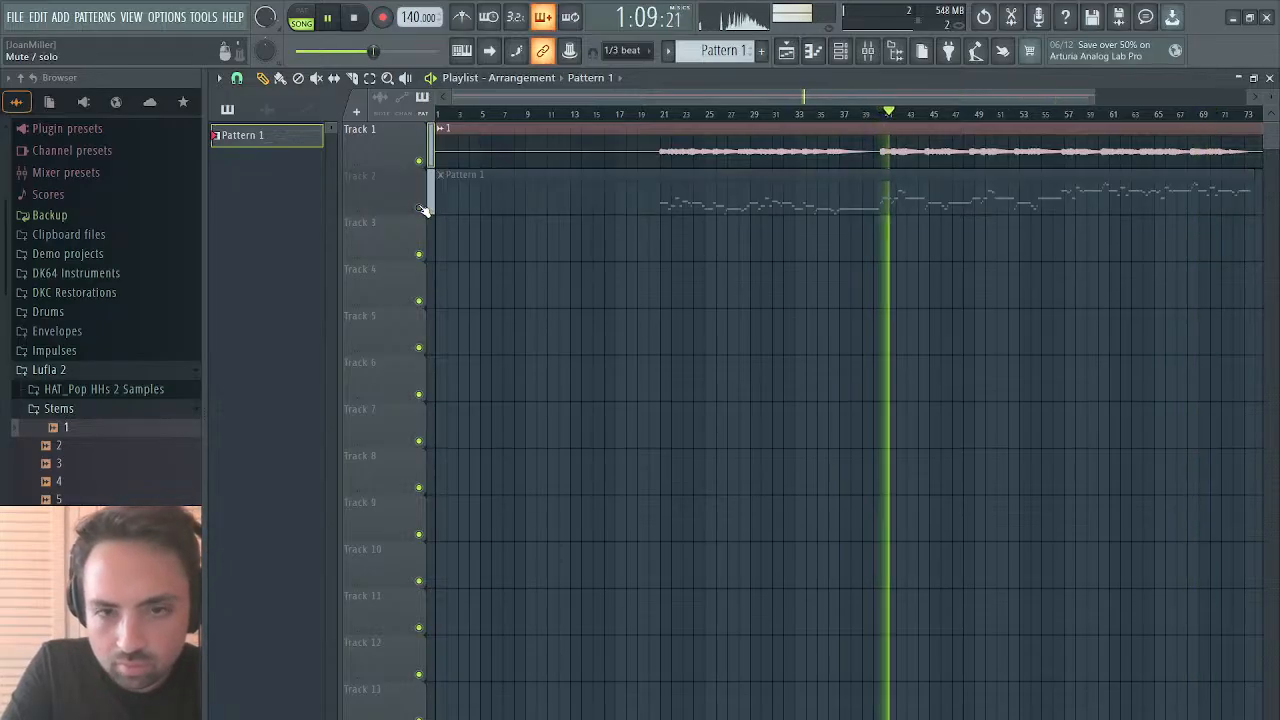
left_click(1270, 78)
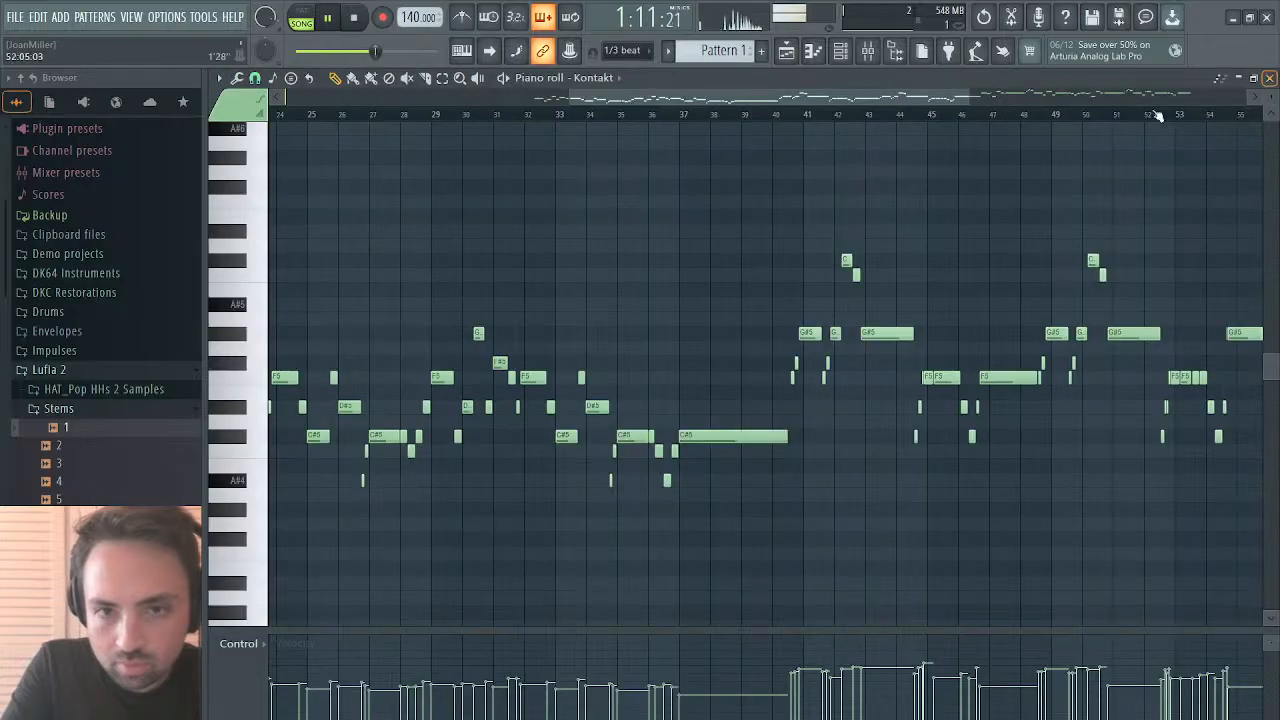
left_click_drag(726, 101, 898, 54)
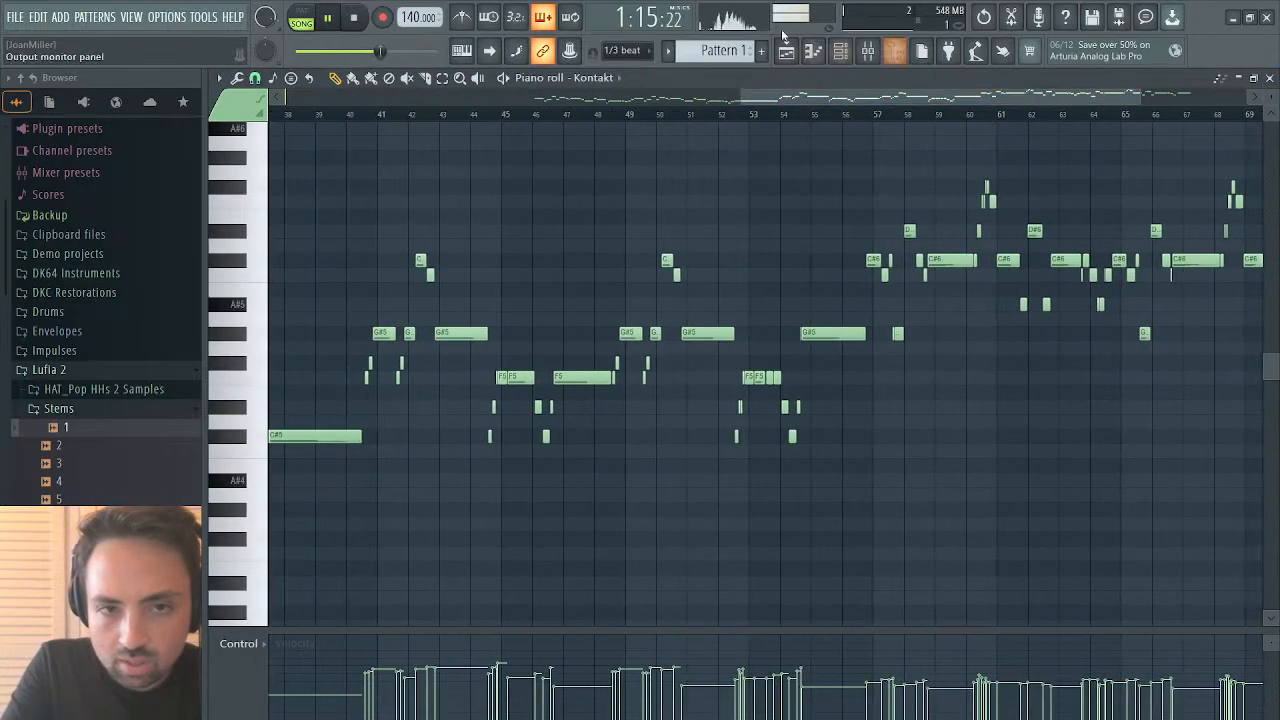
left_click(788, 50)
left_click(420, 208)
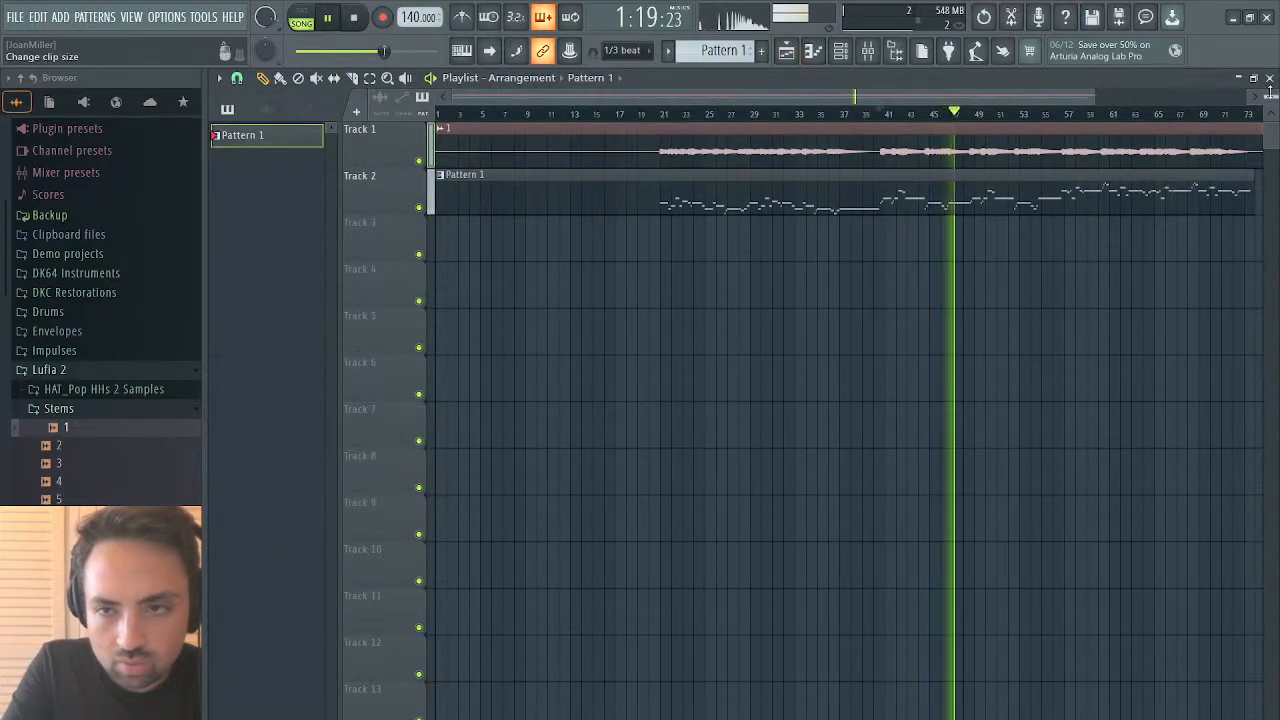
left_click(1269, 79)
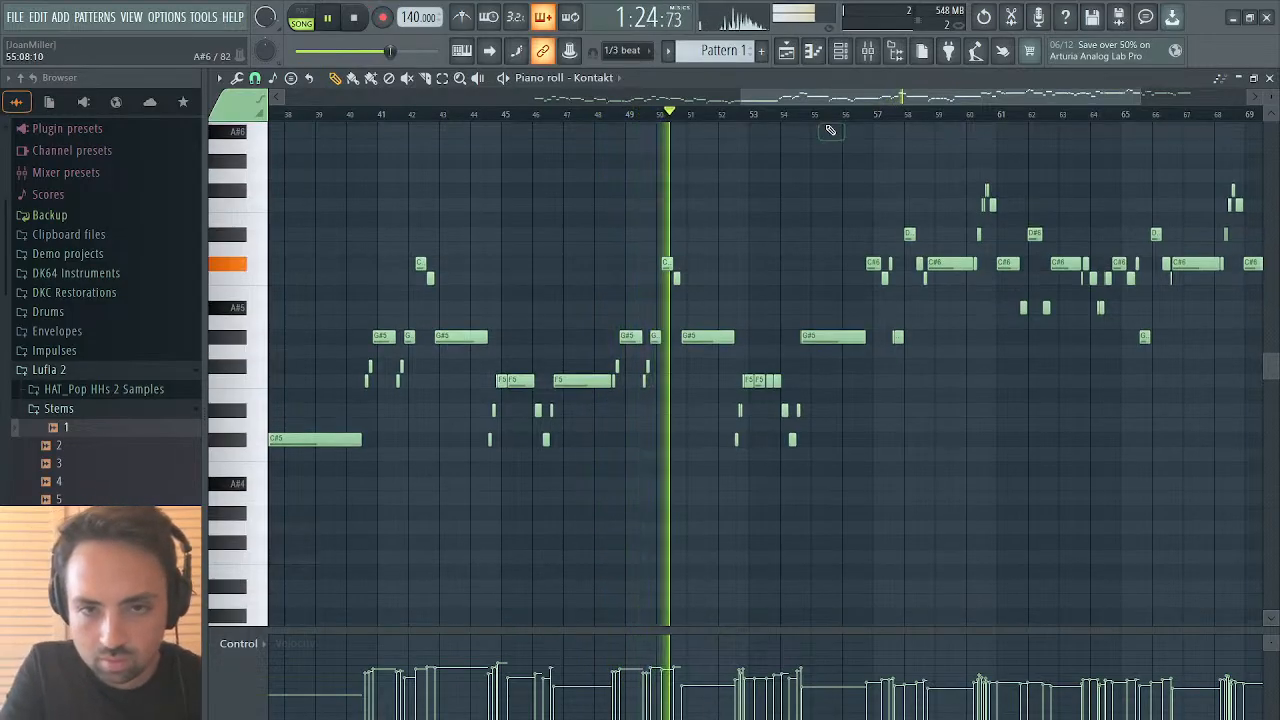
Step: Merge the sliver fragments into the D#5 note and the first F5 note just before bar 53
left_click(843, 114)
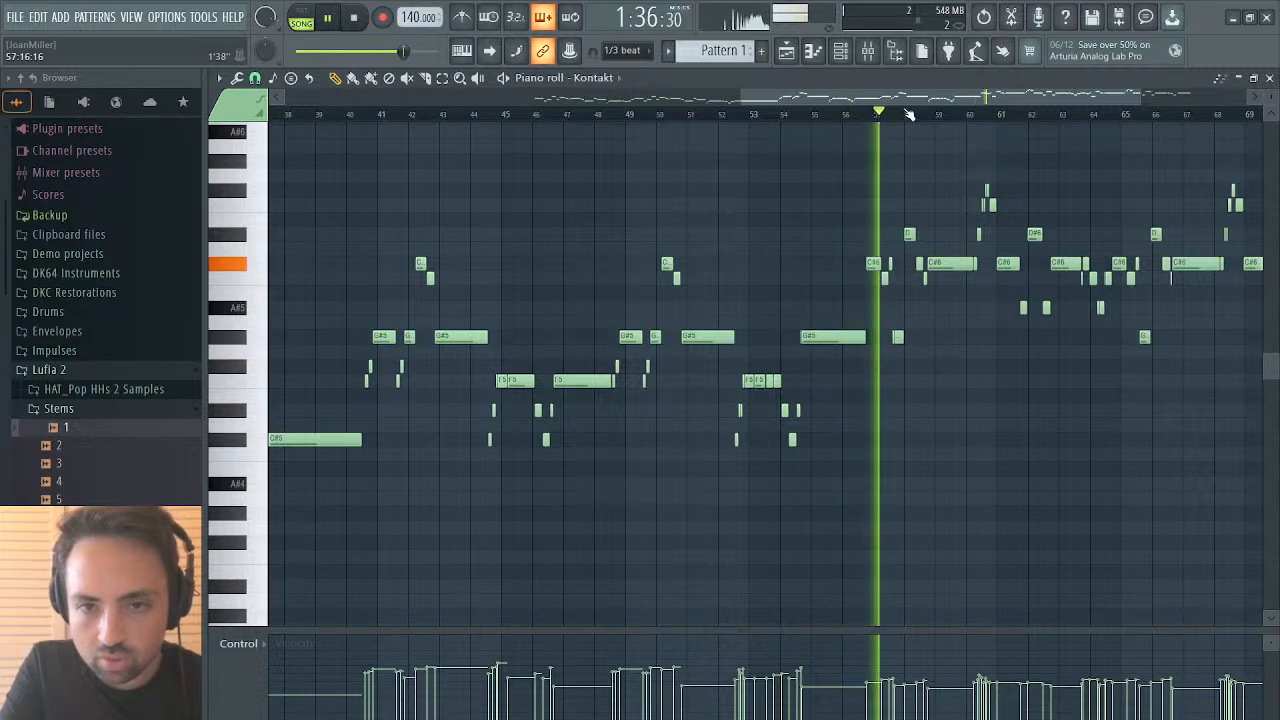
left_click(802, 114)
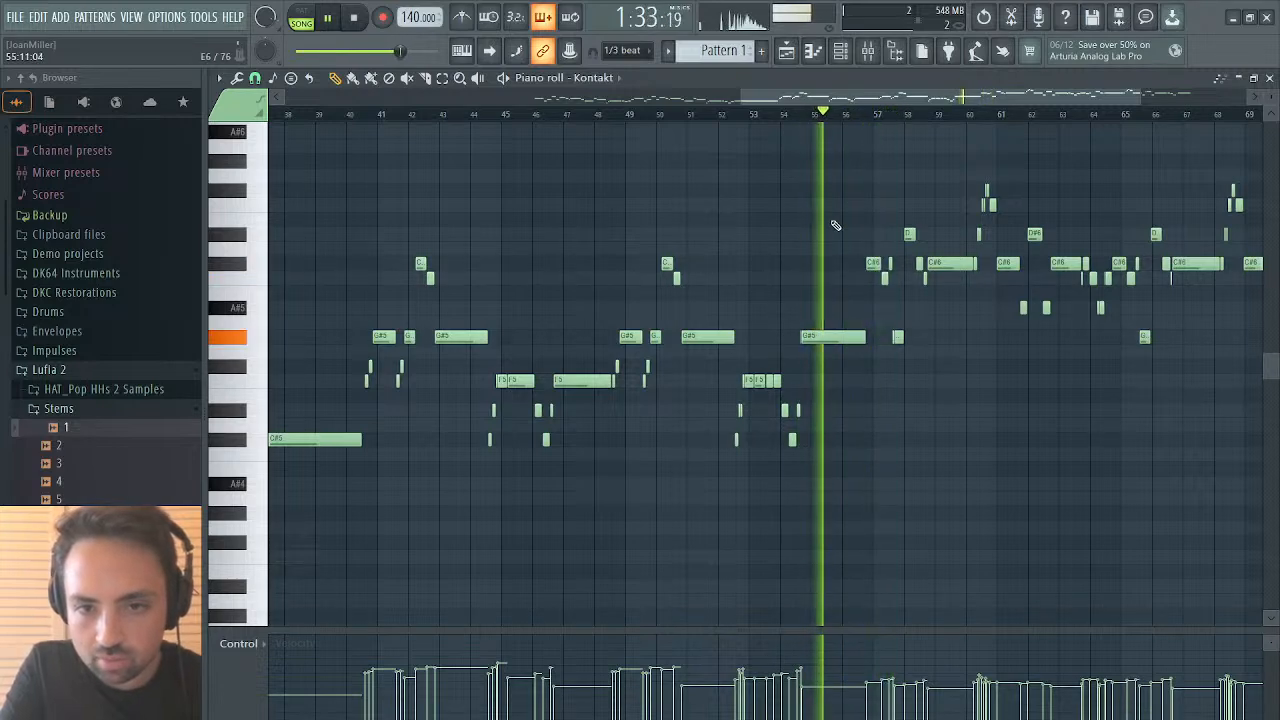
left_click_drag(833, 223, 787, 375)
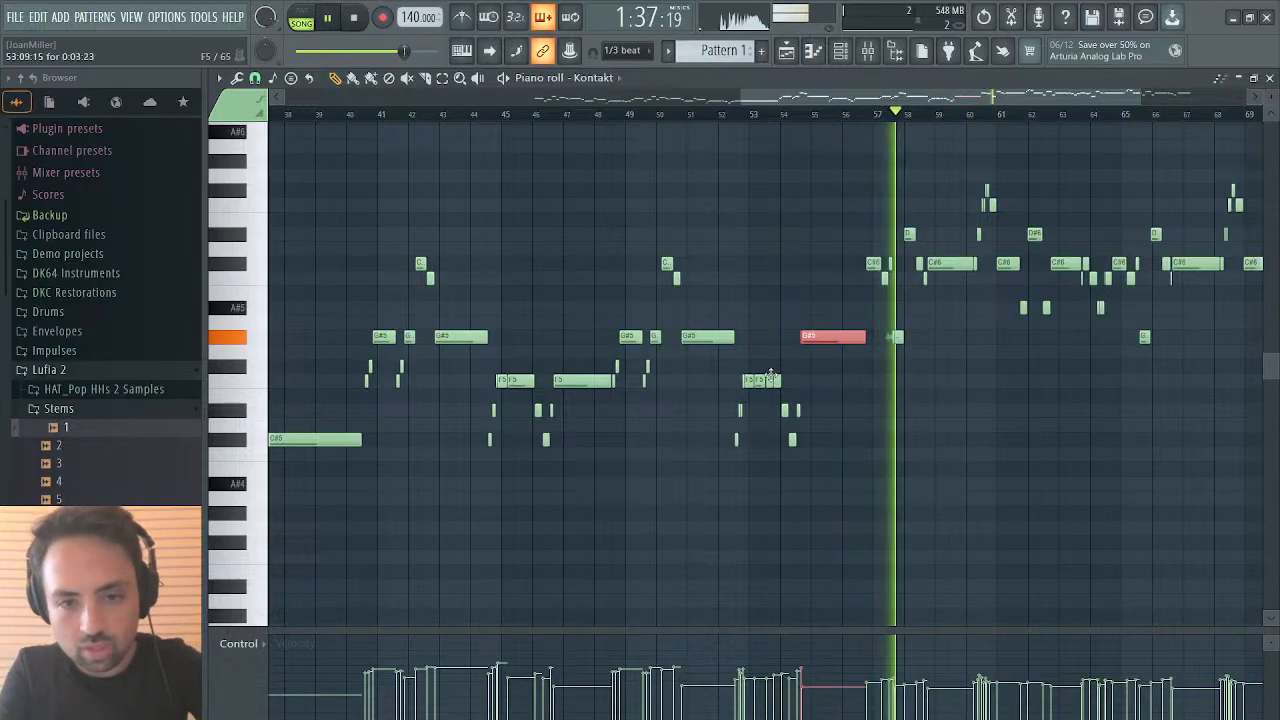
left_click(748, 382)
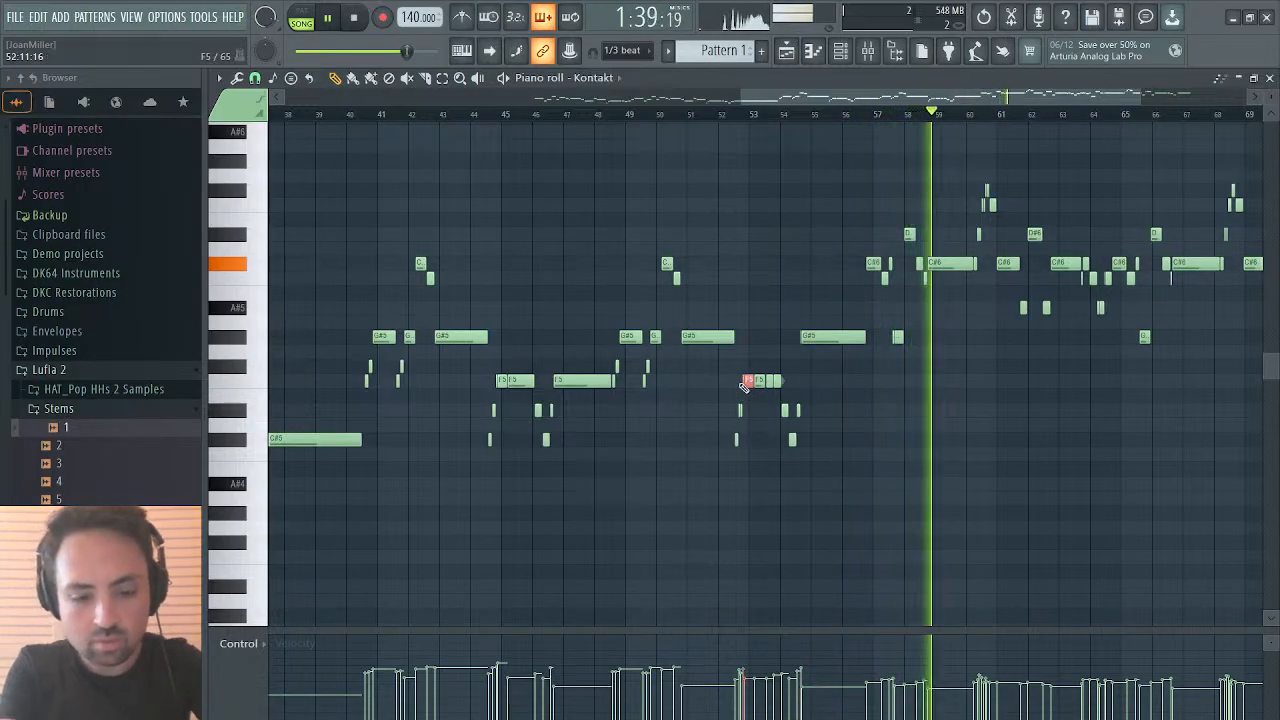
left_click(741, 410)
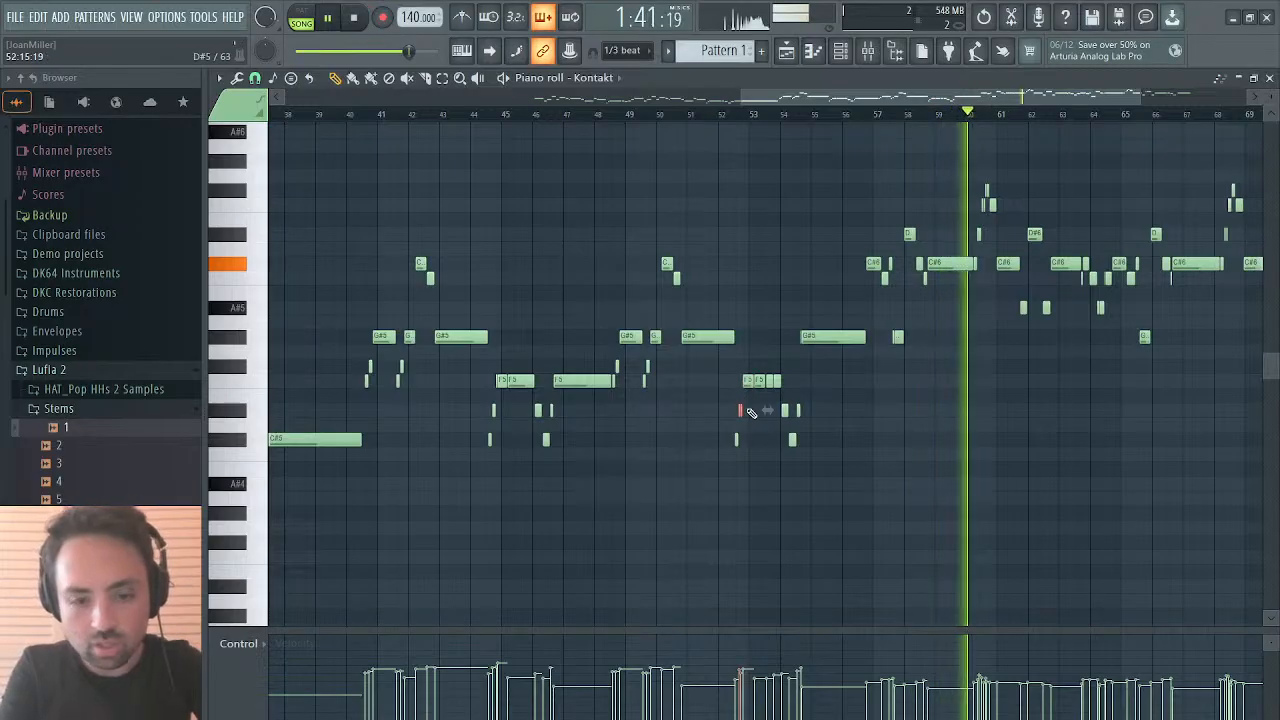
left_click(648, 308)
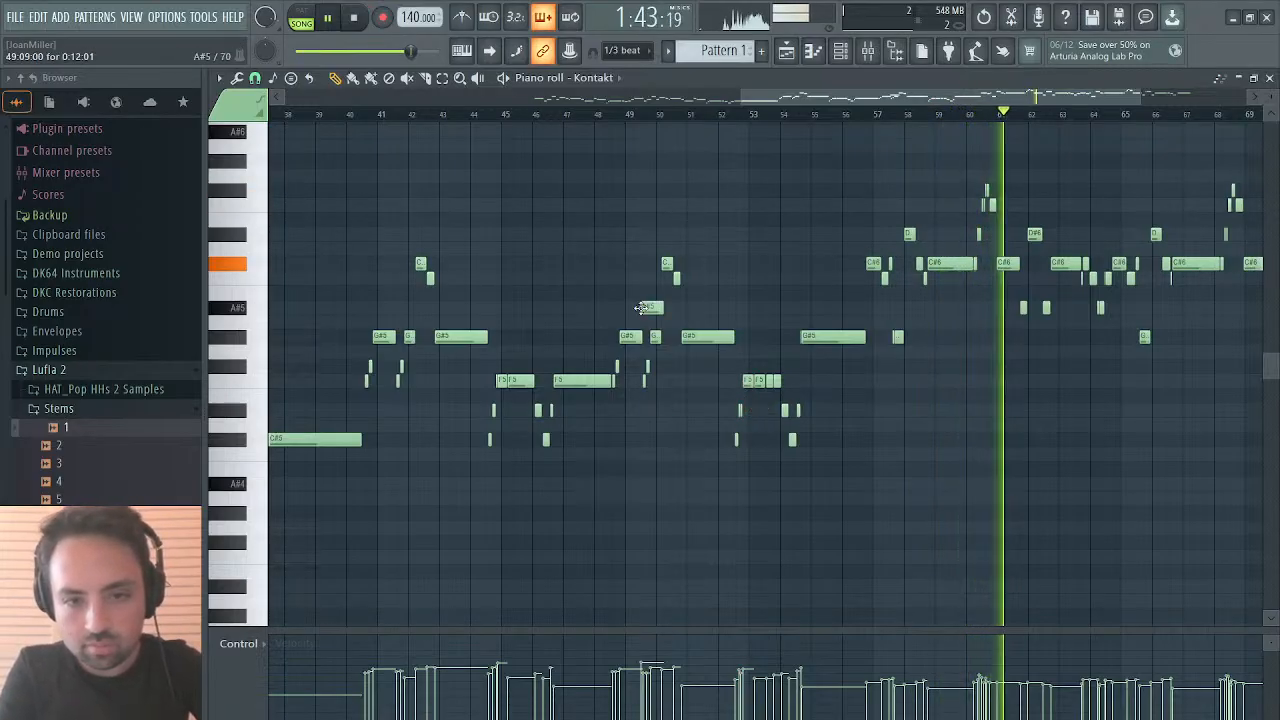
key("ctrl+z")
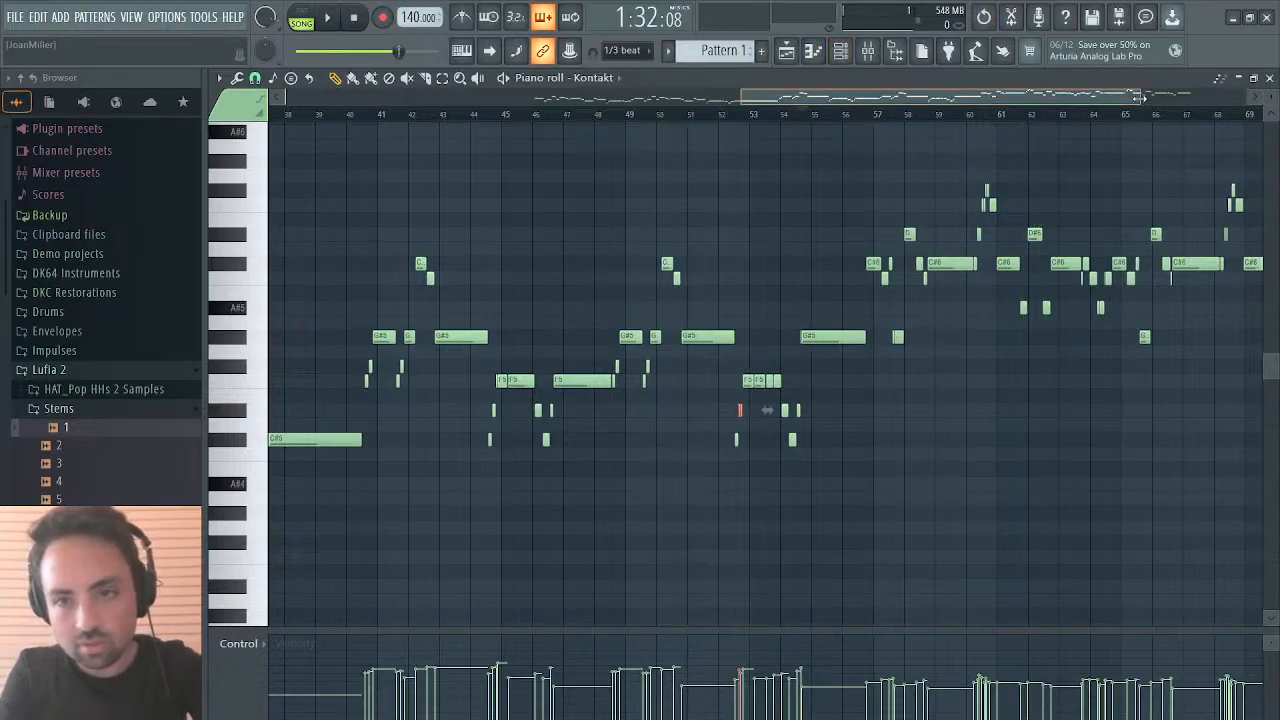
Step: Merge the sliver fragment into the long G#5 note just before bar 55, and play from about bar 56
left_click_drag(1139, 97, 960, 97)
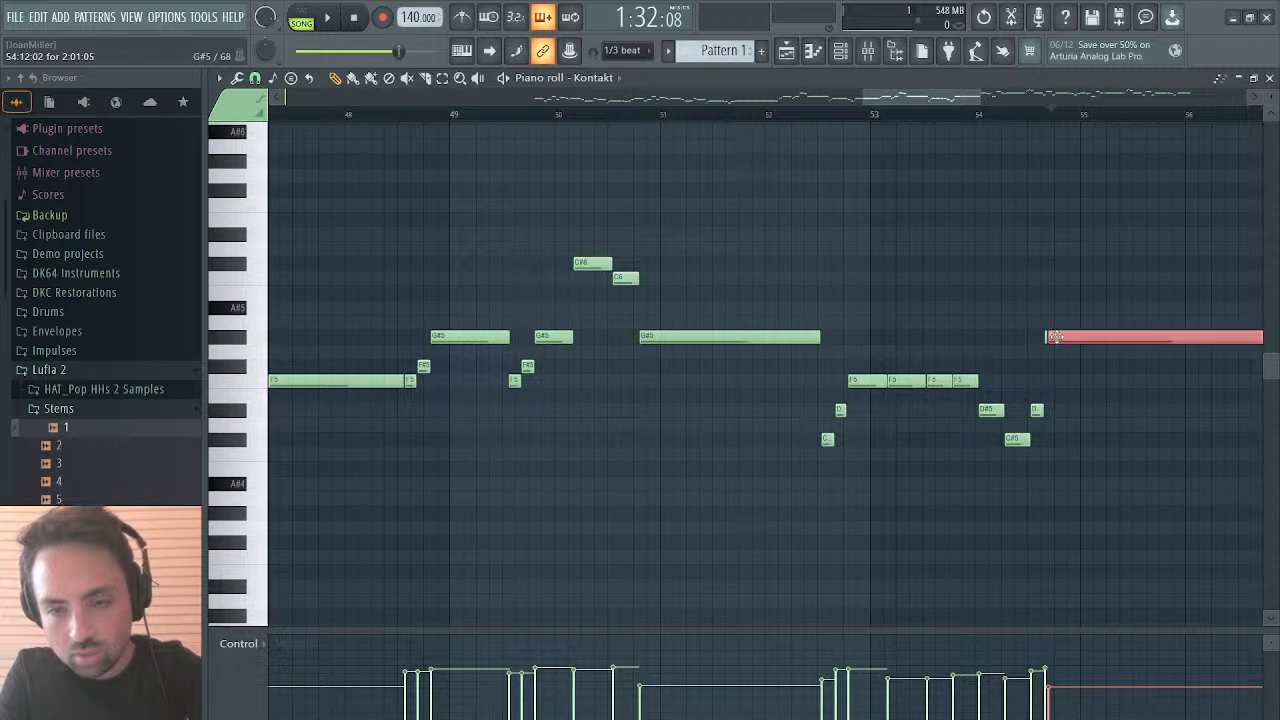
scroll(1056, 337, "right", 1)
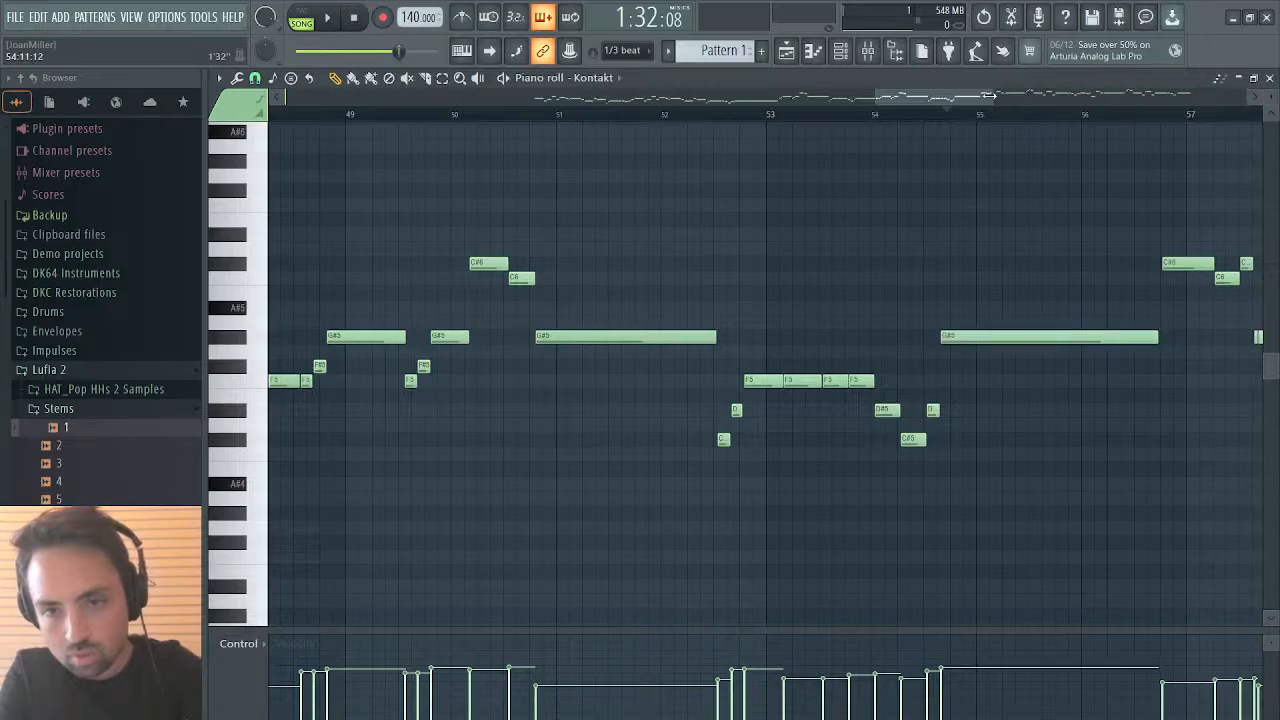
left_click_drag(988, 95, 1140, 95)
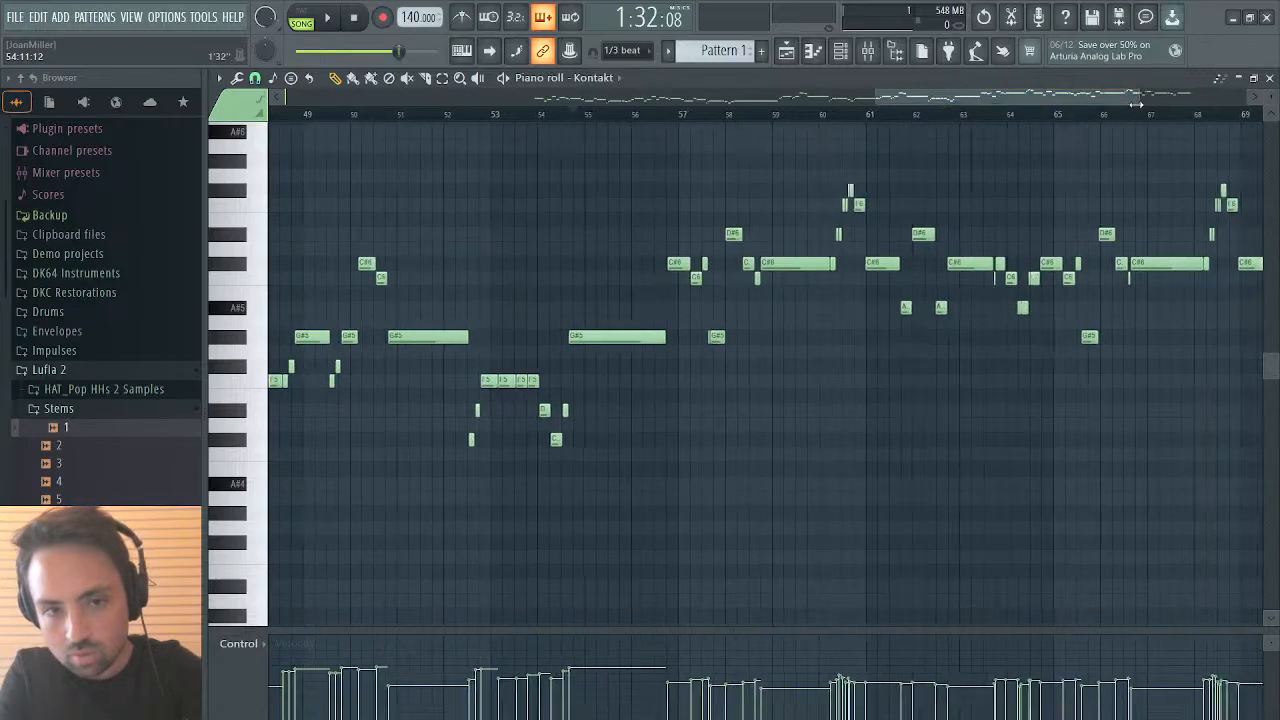
left_click(678, 116)
left_click(653, 114)
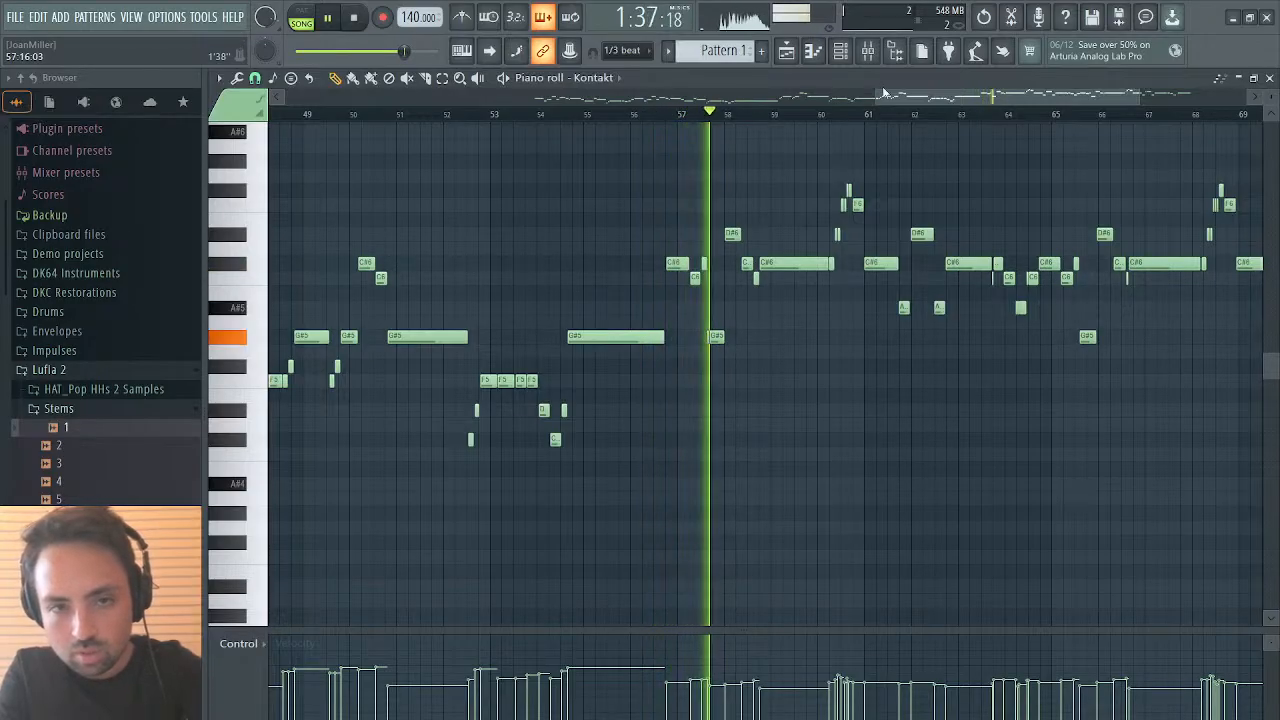
Step: Select all notes of the second section, about bars 40 to 57, and clear the selection again
left_click_drag(878, 96, 693, 116)
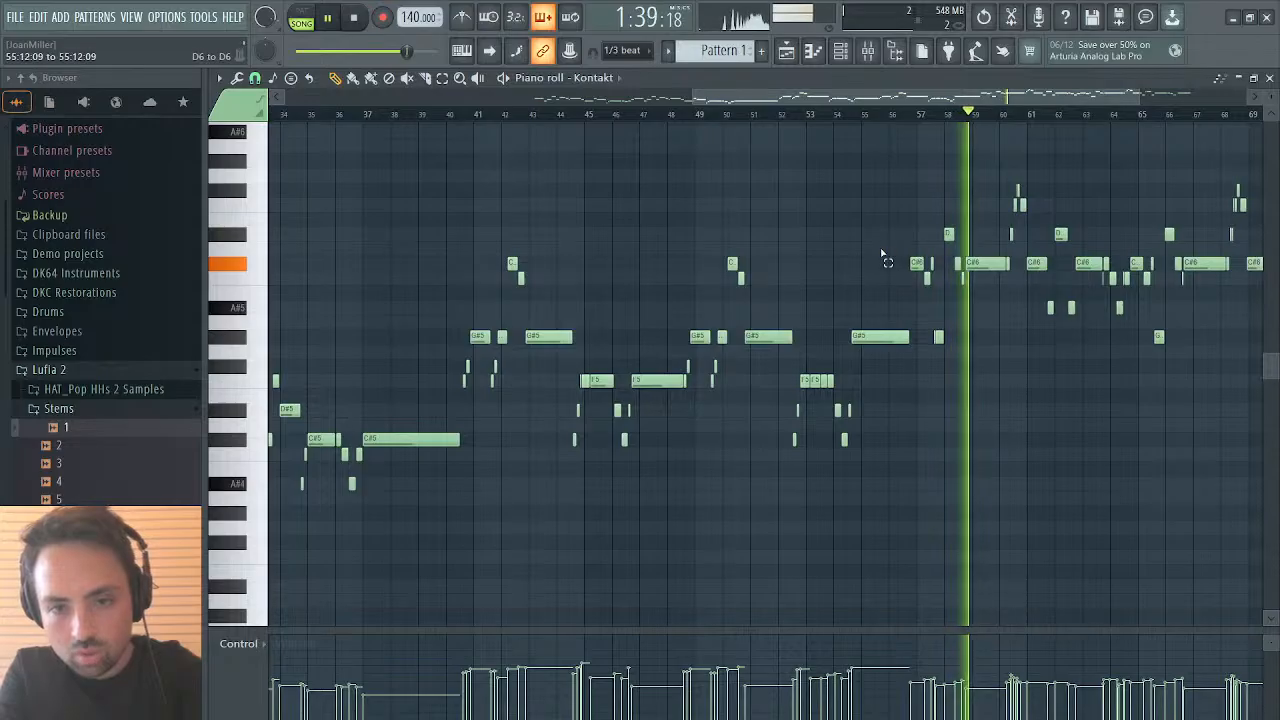
left_click_drag(881, 244, 466, 516)
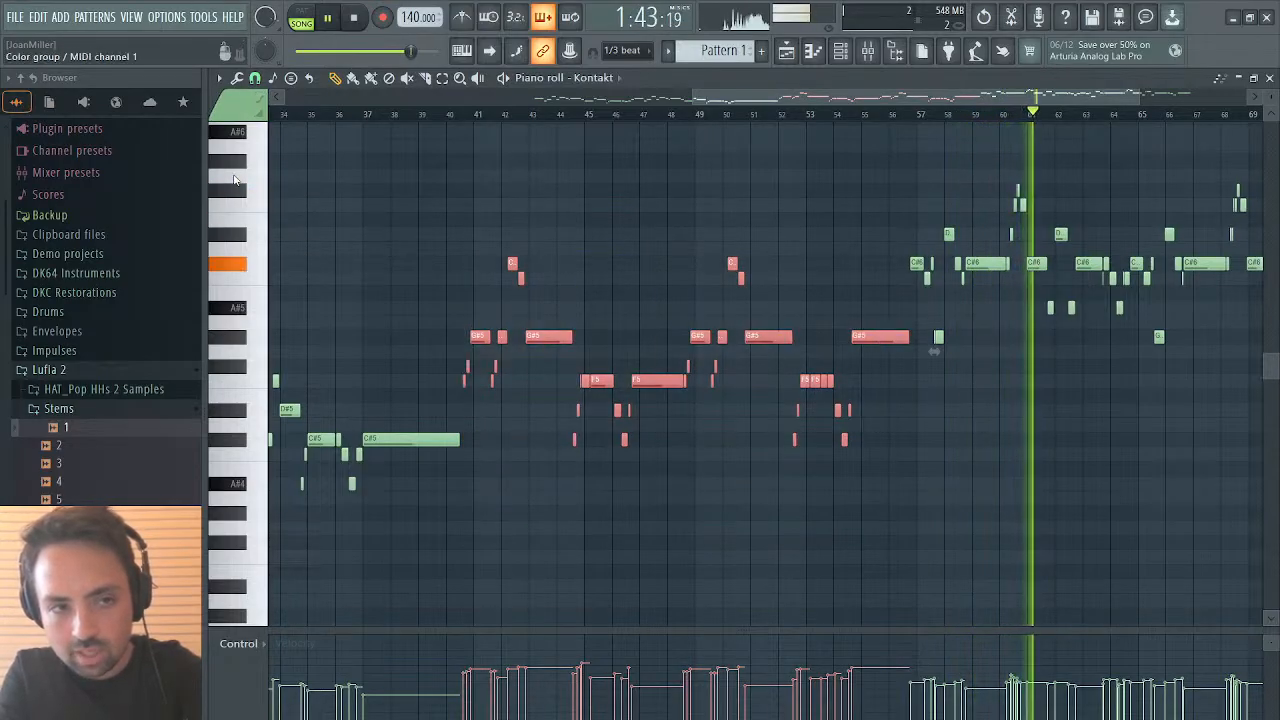
key("ctrl+d")
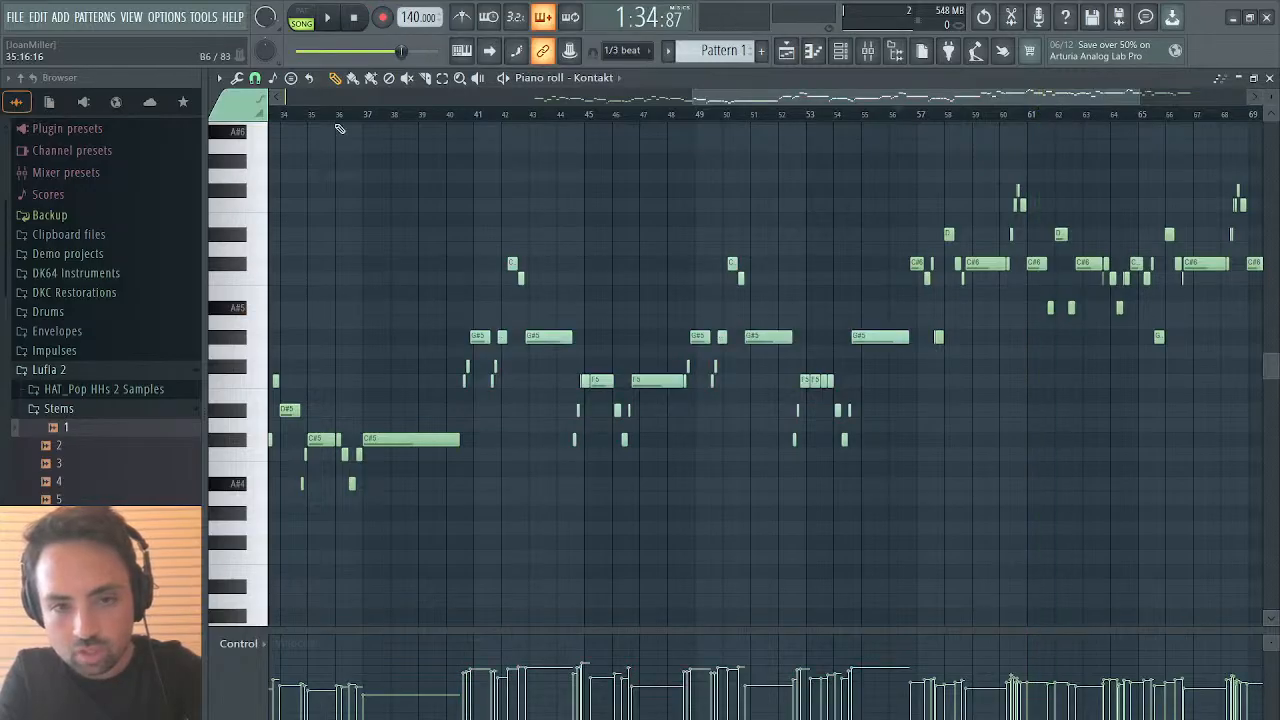
Step: Merge the split G#5 note just before bar 58 and the split D#6, F6 and F#6 notes between bars 60 and 61
left_click_drag(822, 99, 1030, 66)
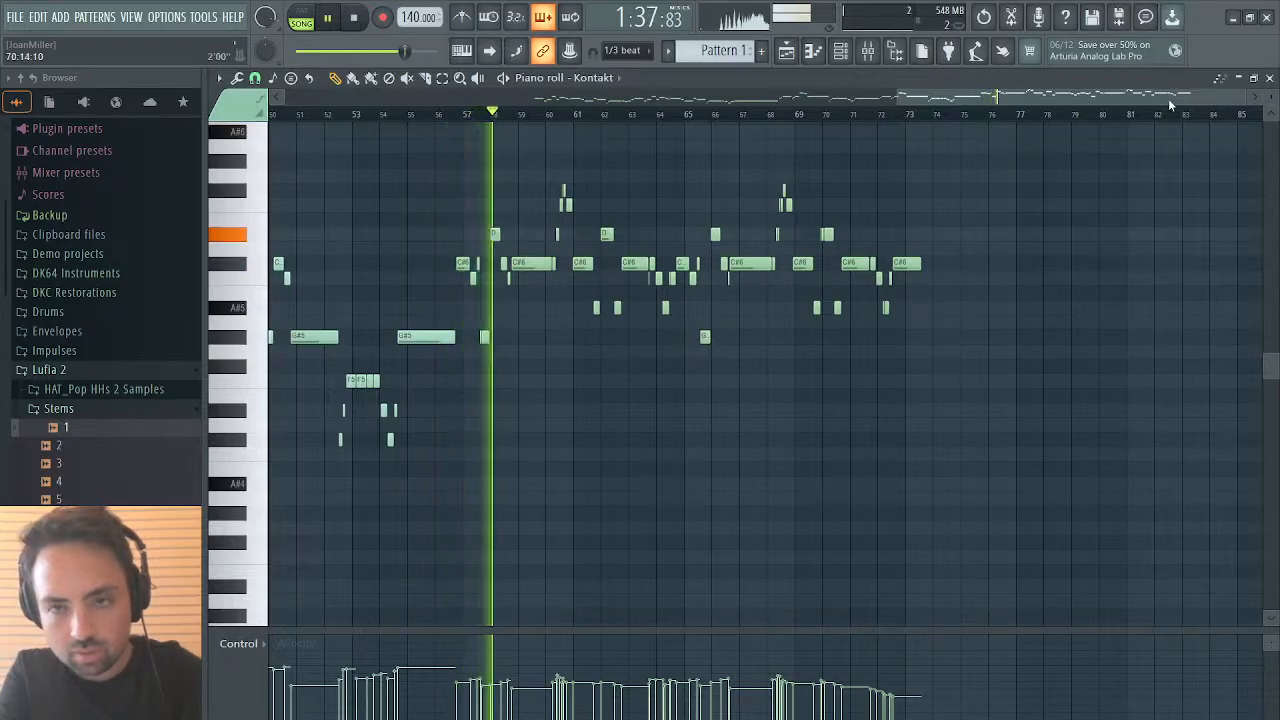
left_click_drag(1234, 103, 1013, 103)
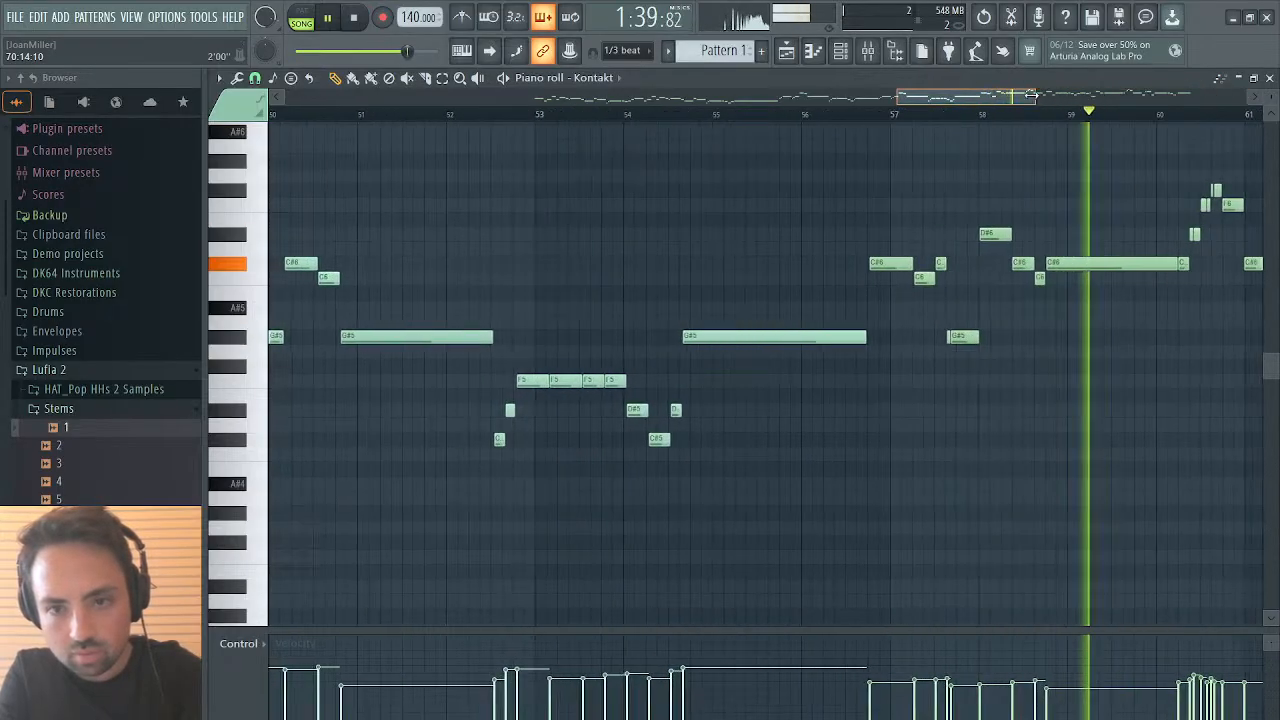
left_click(966, 336)
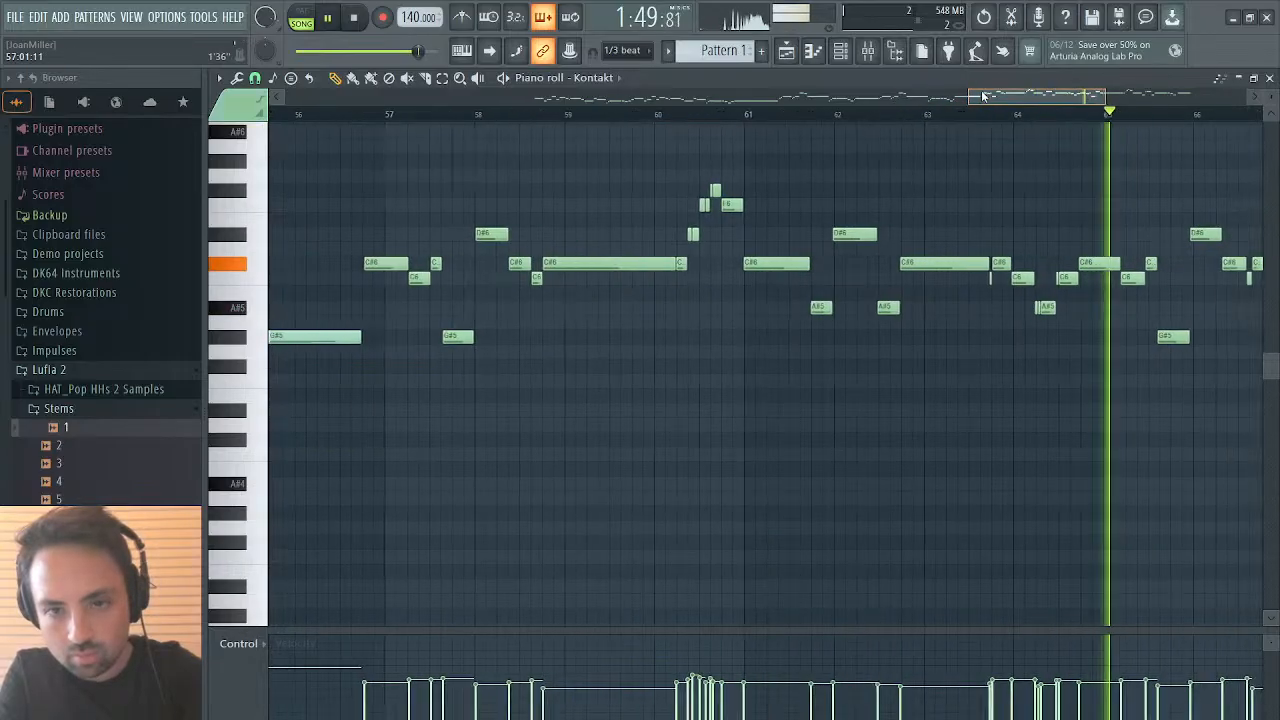
left_click_drag(679, 185, 718, 243)
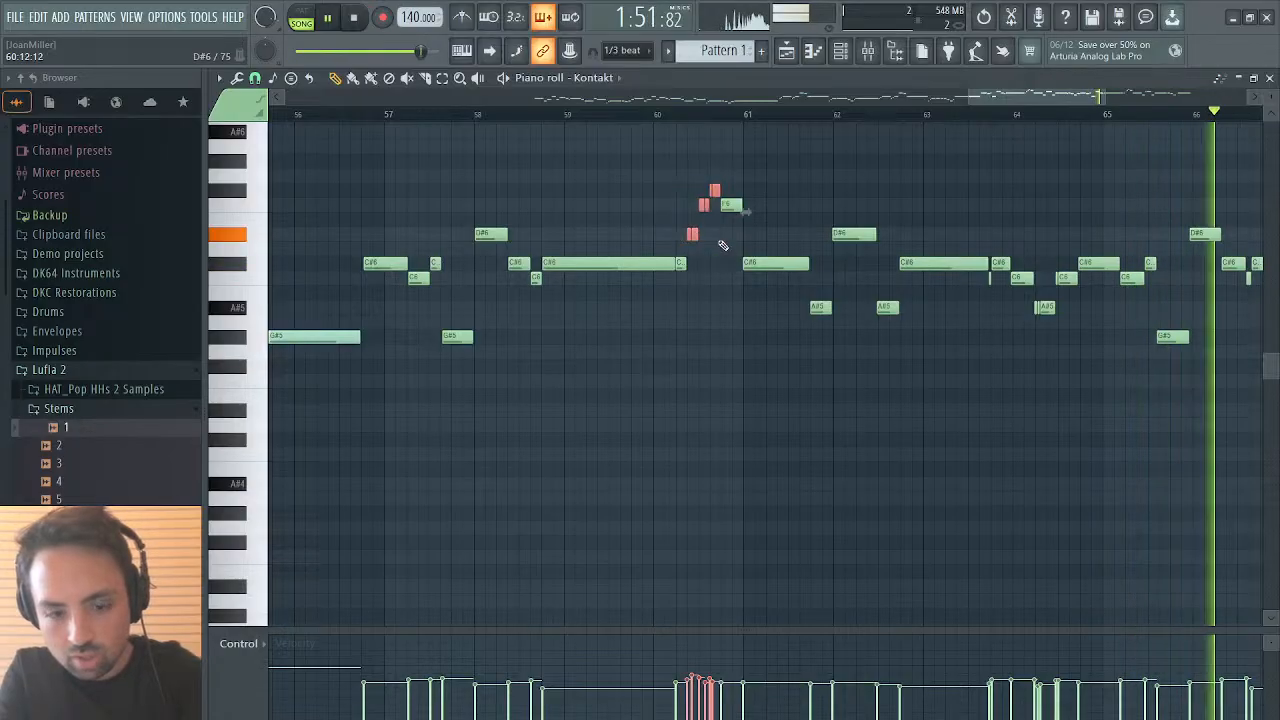
key("ctrl+g")
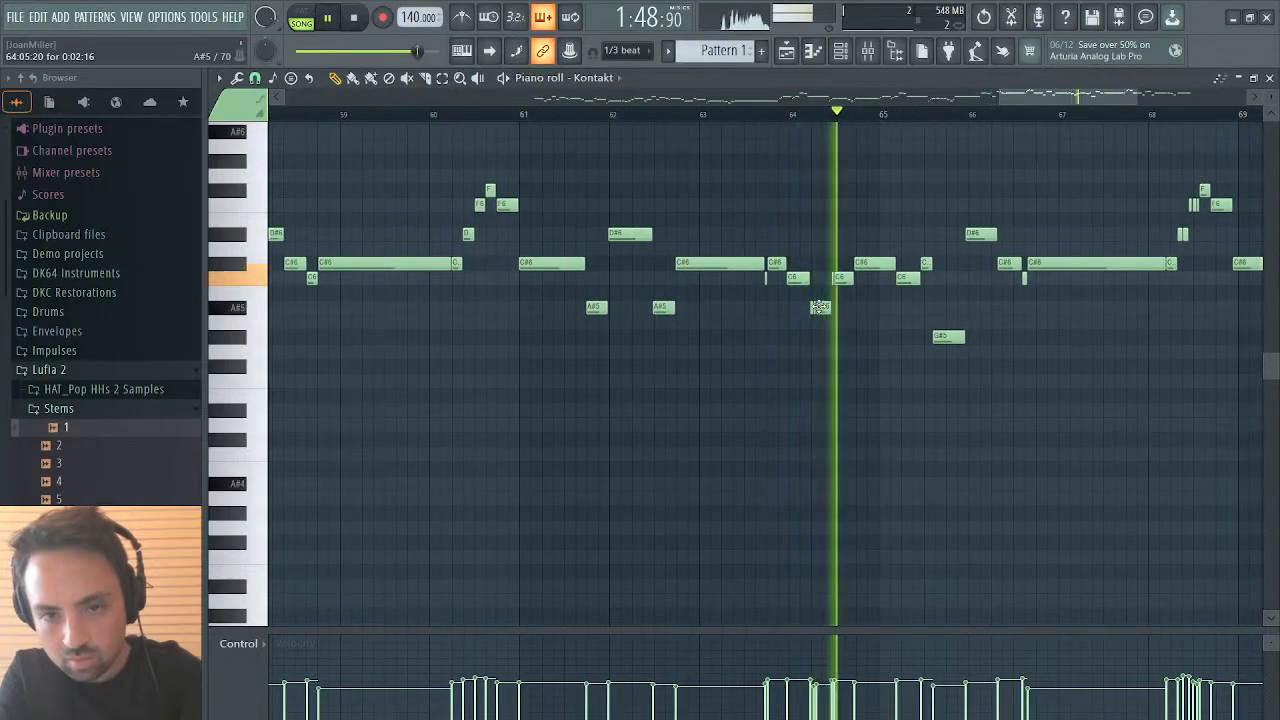
Step: Merge the split A#5 and C6 notes after bar 64 and the split D#6 and F6 notes between bars 68 and 69
left_click_drag(809, 304, 848, 275)
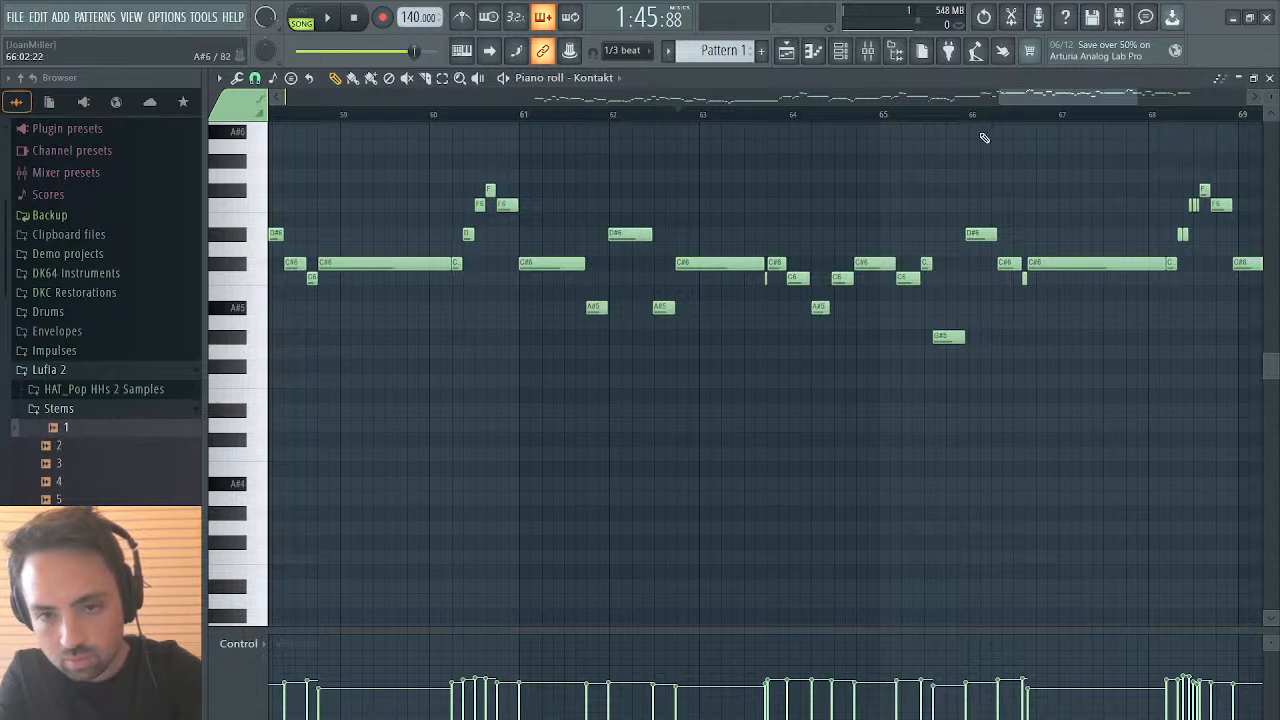
key("space")
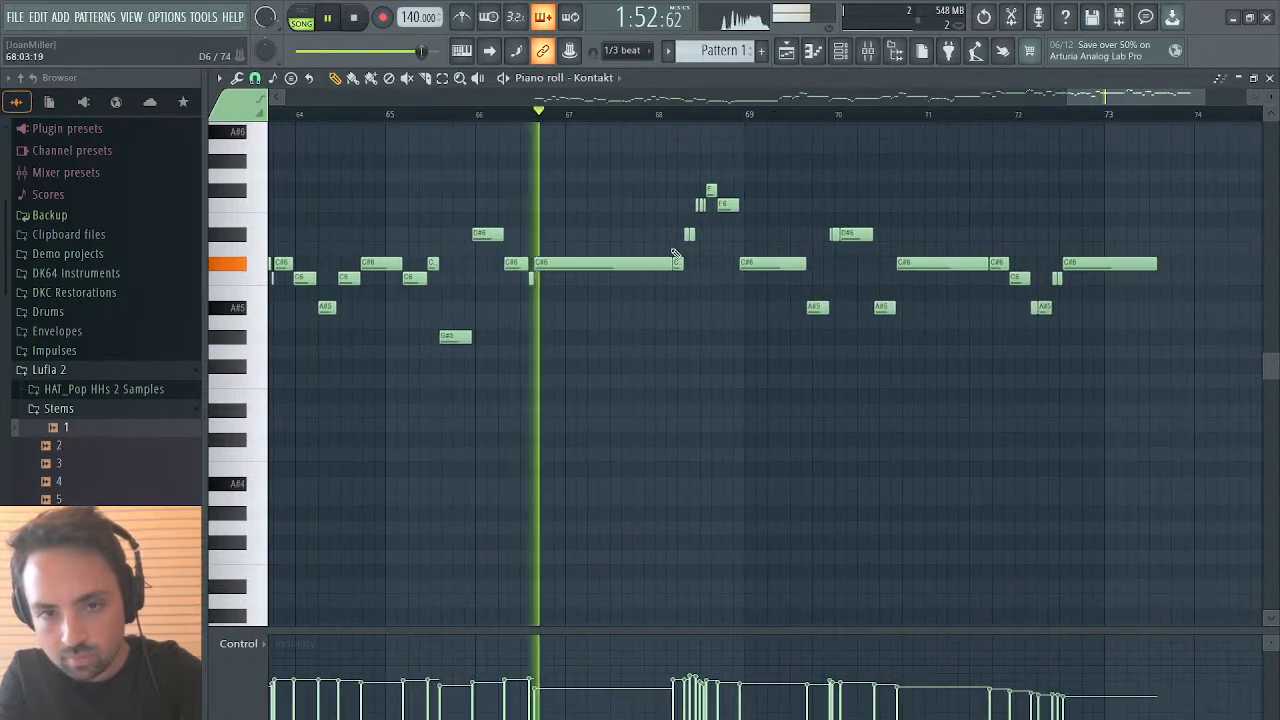
left_click_drag(678, 241, 709, 208)
key("ctrl+g")
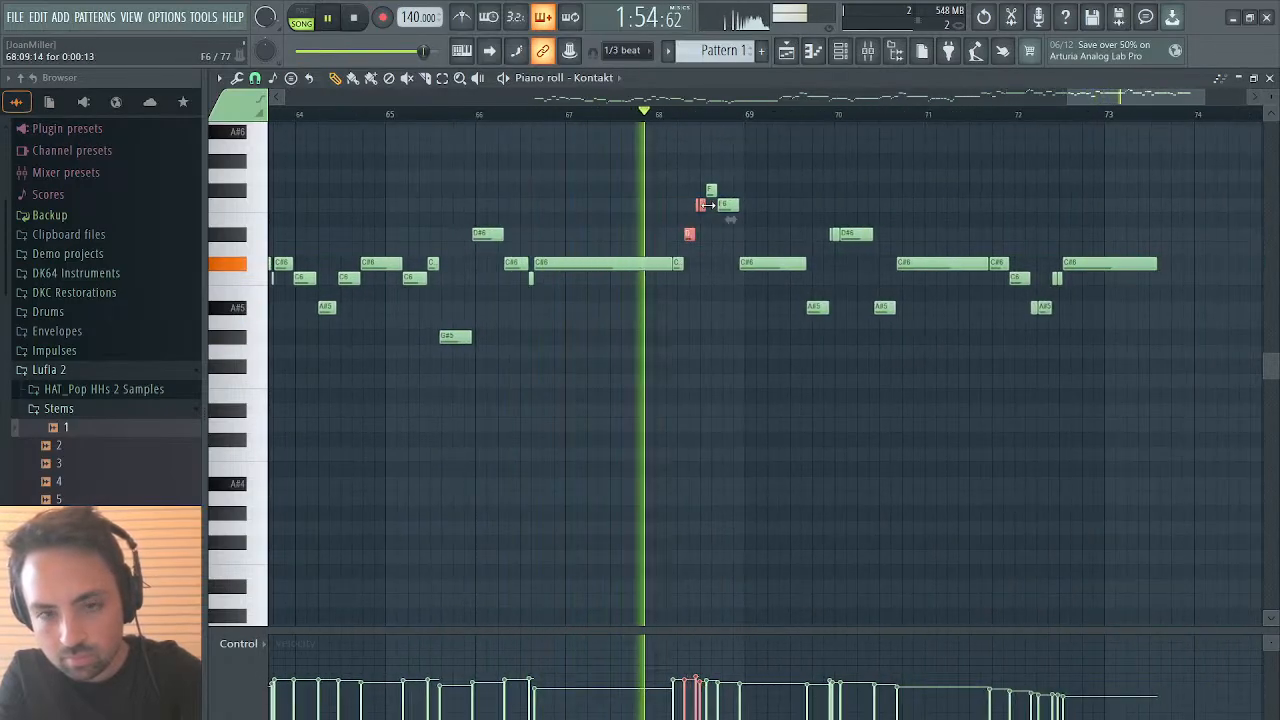
left_click(707, 222, "ctrl")
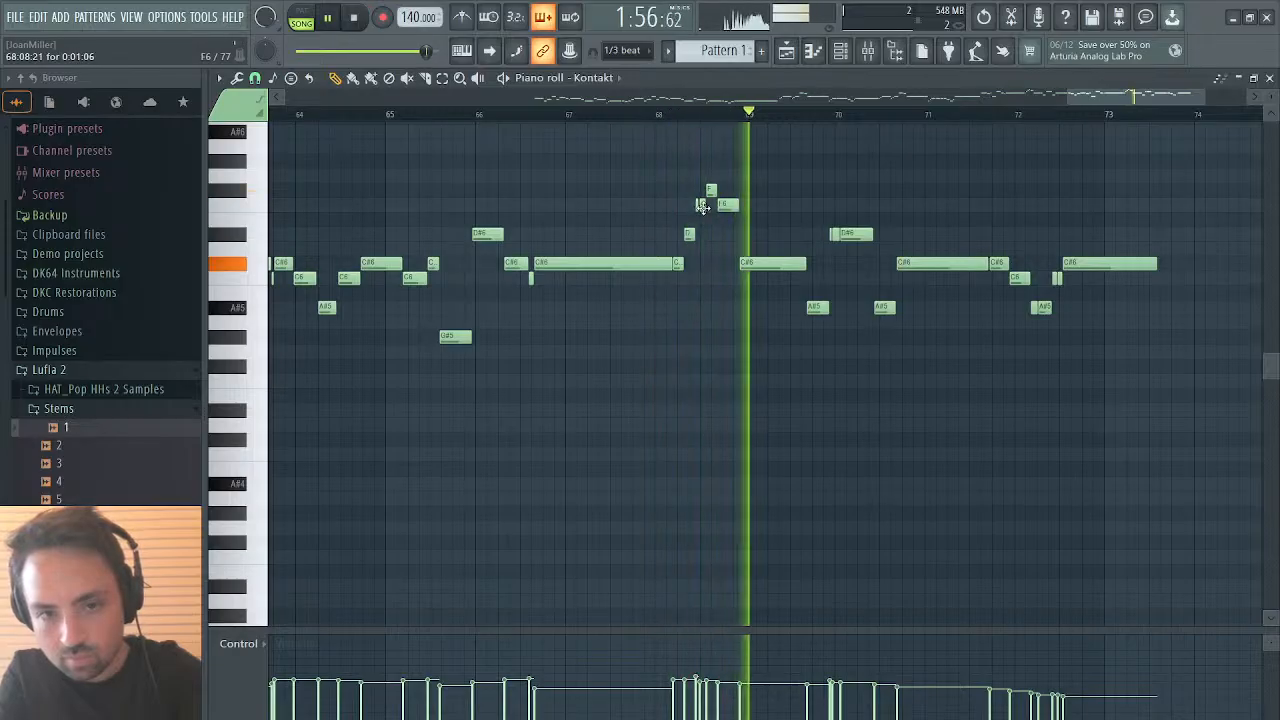
left_click(702, 204)
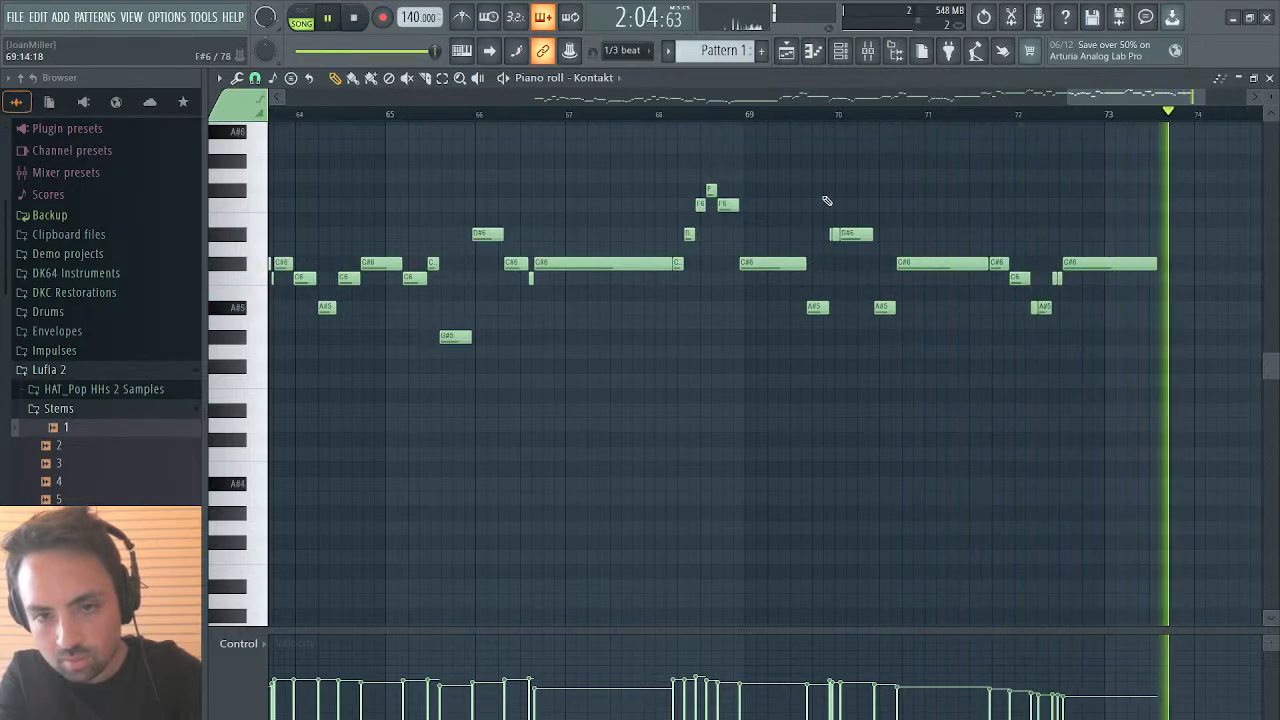
Step: Play the melody from about bar 70 and merge the split A#5 and C6 notes shortly after bar 72
left_click(808, 116)
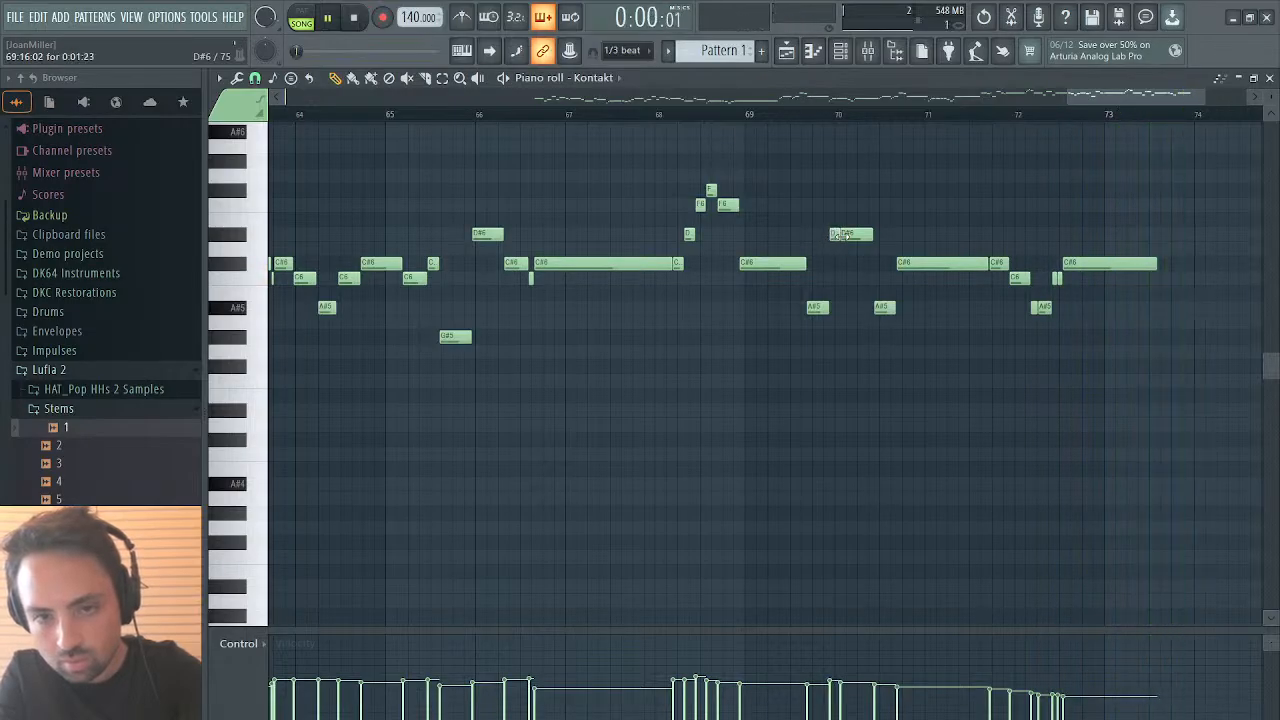
left_click(822, 119)
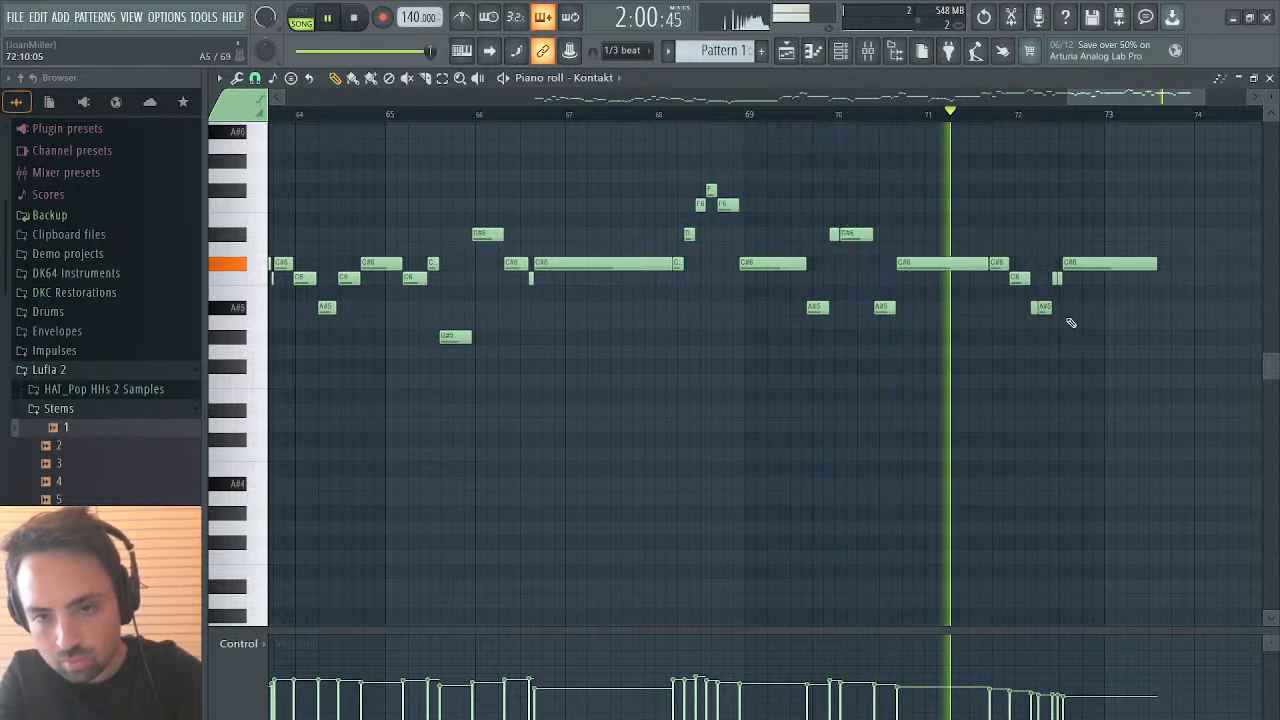
left_click_drag(1061, 273, 1040, 324)
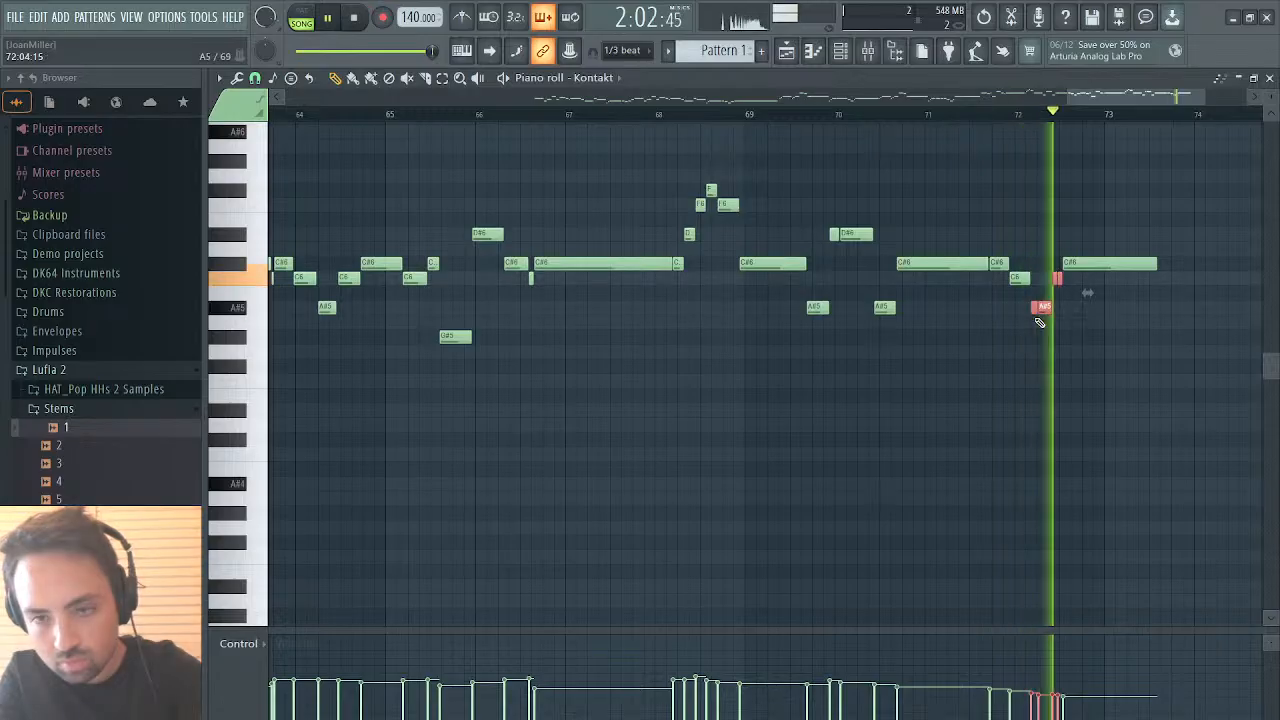
key("ctrl+b")
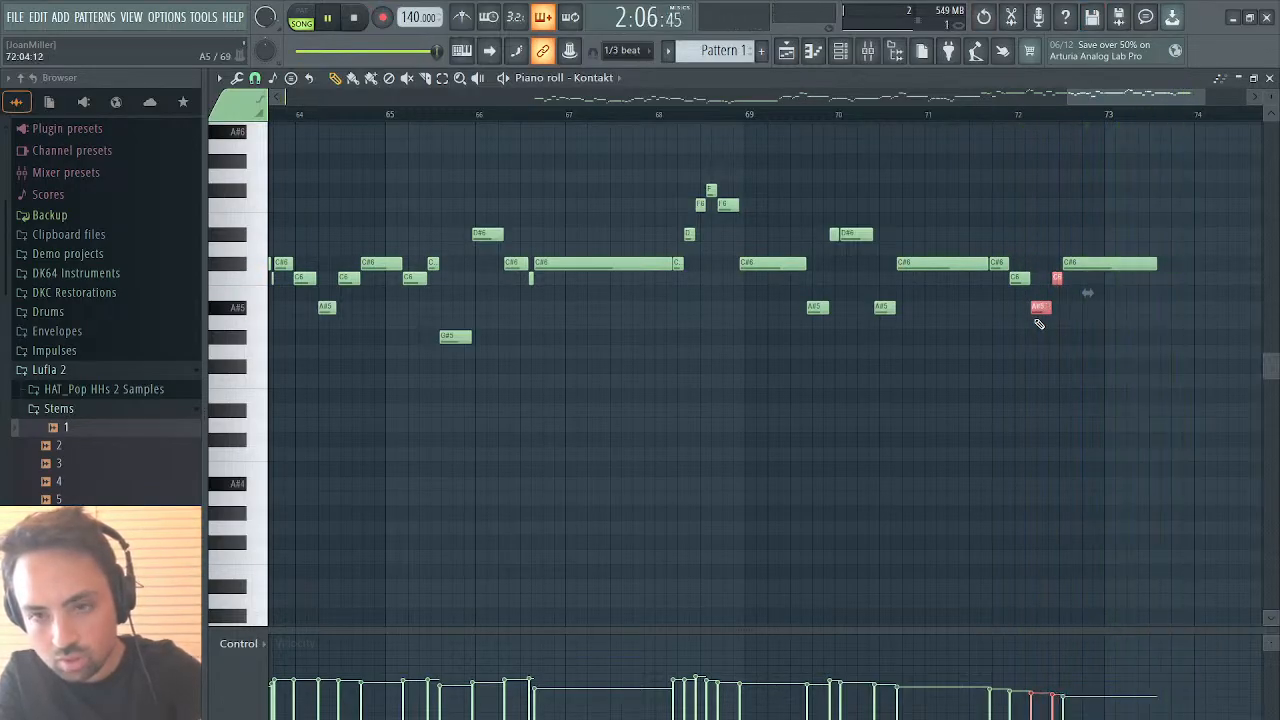
Step: Play the melody from just before bar 29 and look over the notes up to about bar 49
left_click_drag(1116, 103, 543, 163)
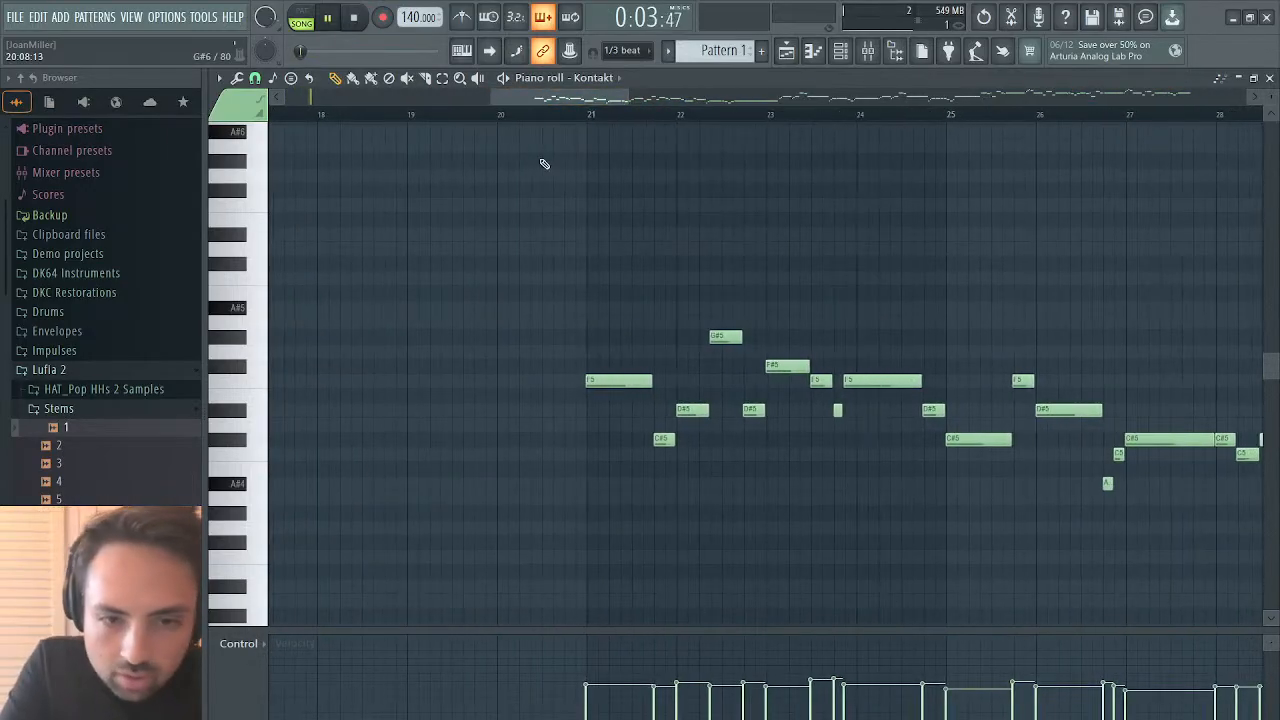
scroll(614, 270, "right", 10)
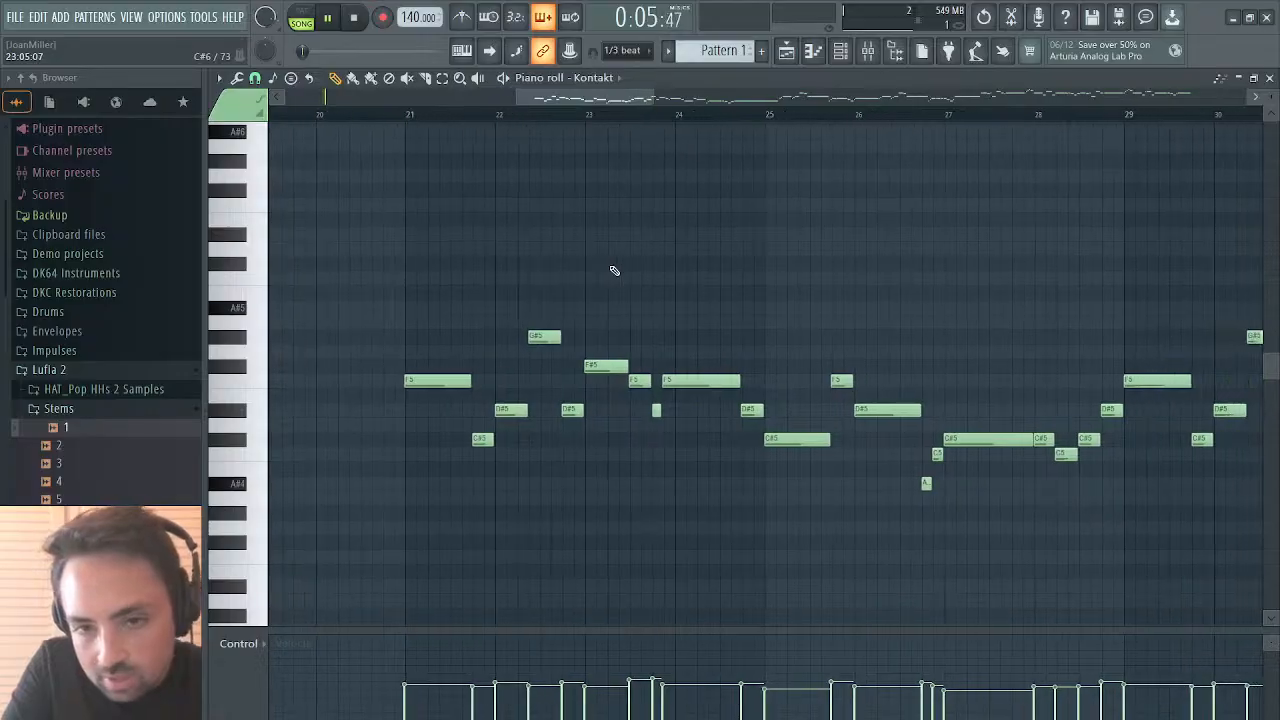
left_click(457, 112)
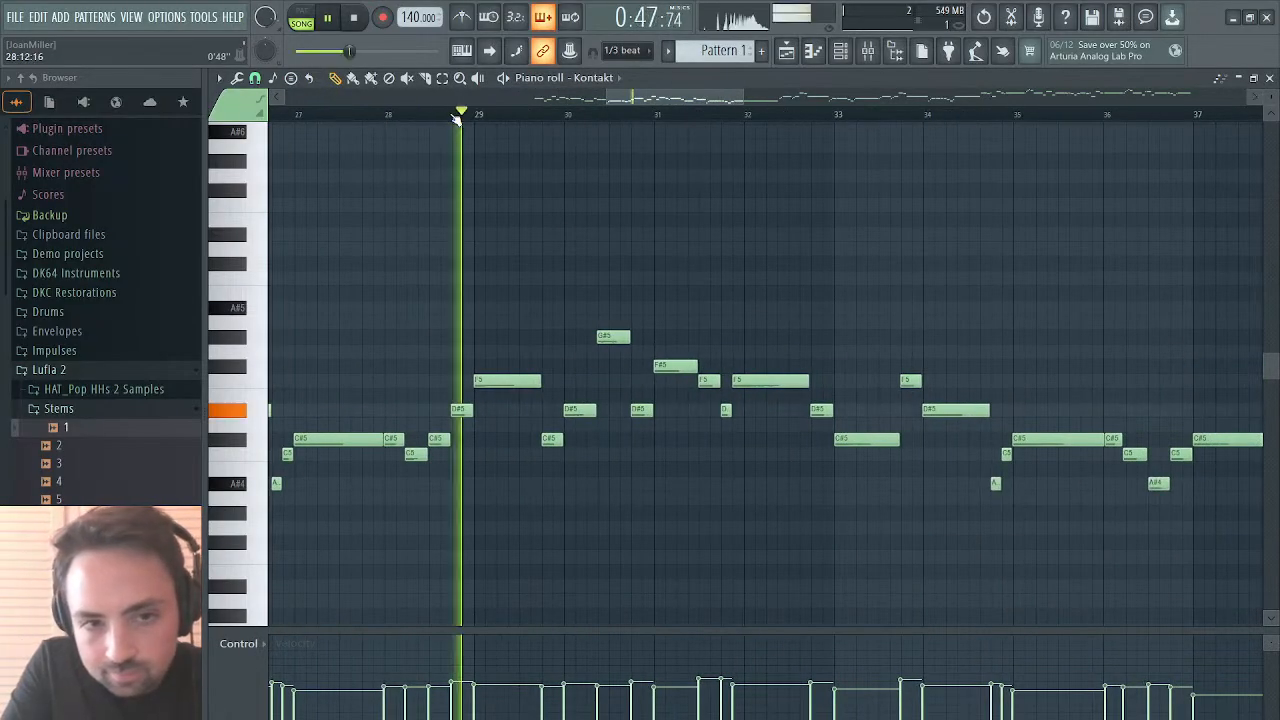
left_click_drag(657, 100, 796, 93)
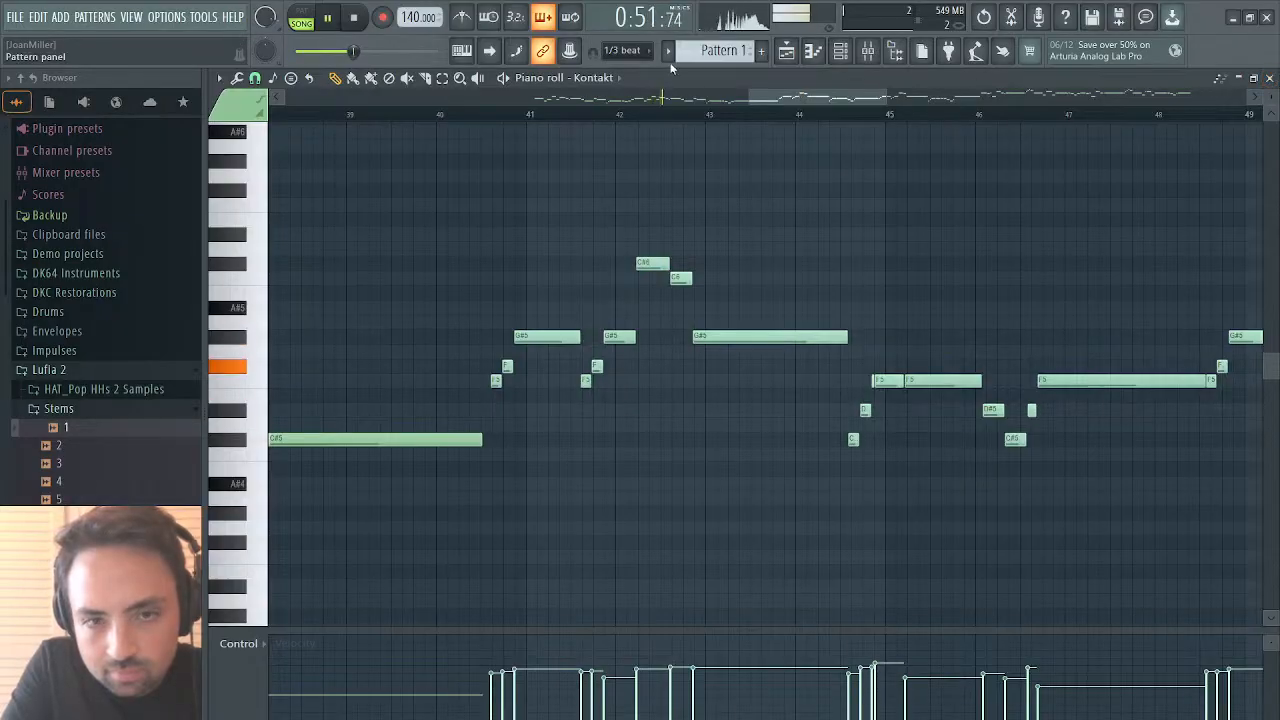
mouse_move(780, 105)
left_mouse_down()
mouse_move(845, 102)
mouse_move(788, 104)
left_mouse_up()
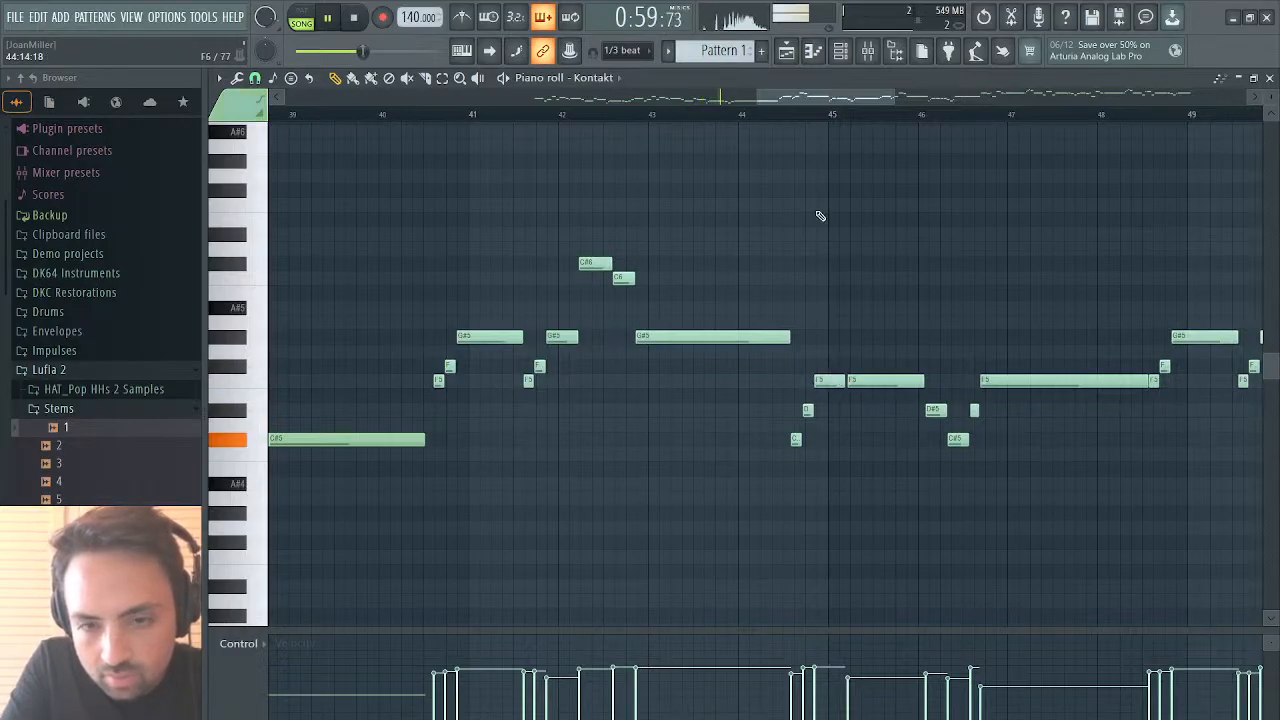
Step: Stretch all notes in time until the last C#6 ends just past bar 74, and play from about bar 71
key("ctrl+a")
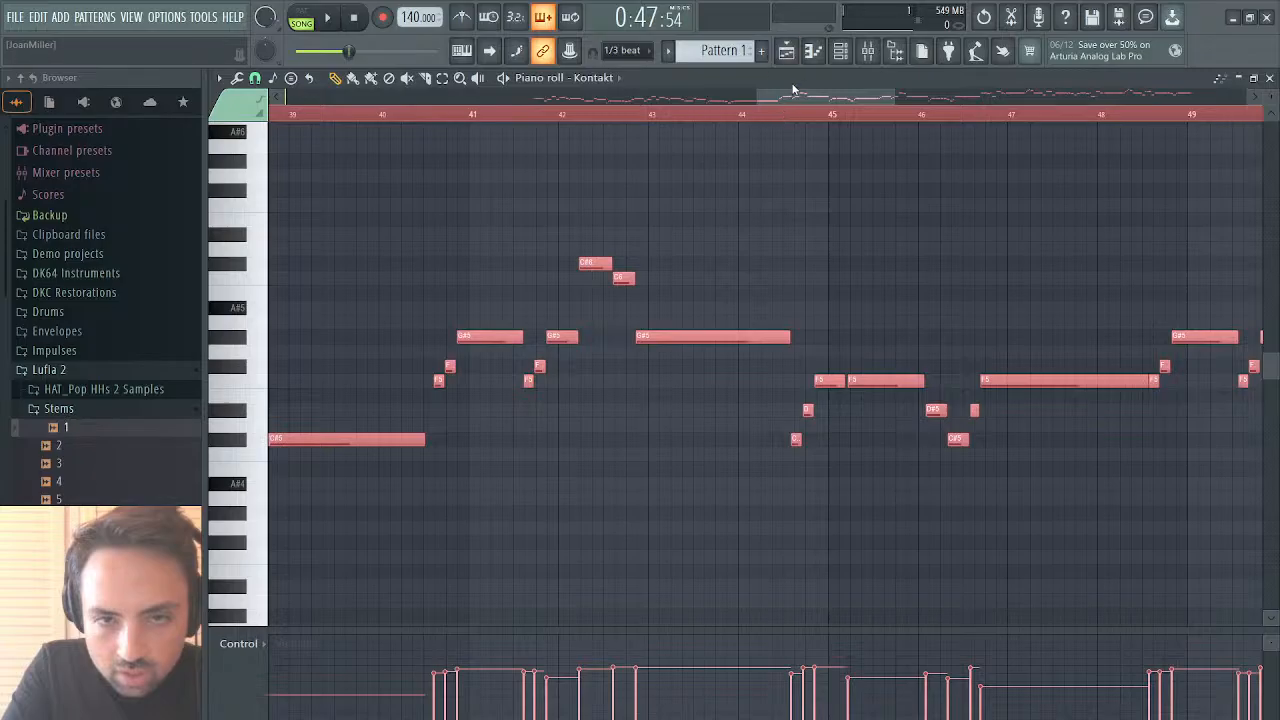
left_click_drag(789, 94, 1146, 88)
left_click_drag(856, 247, 897, 248)
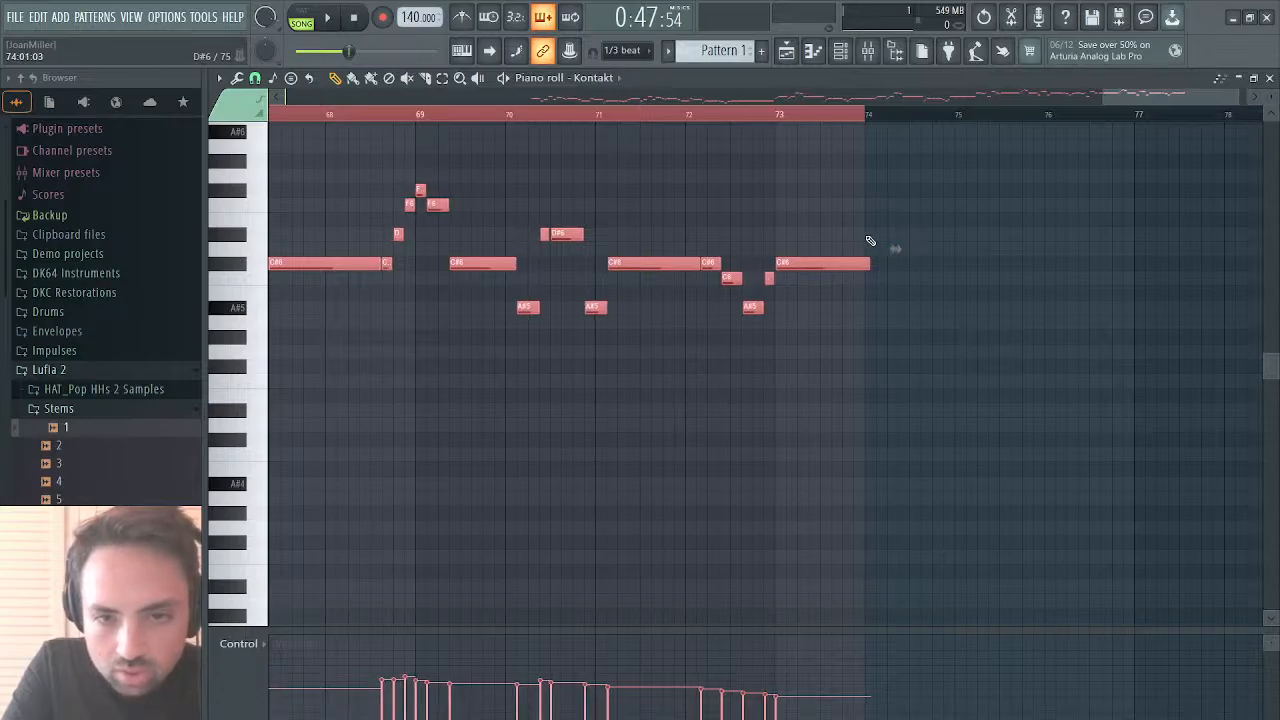
key("space")
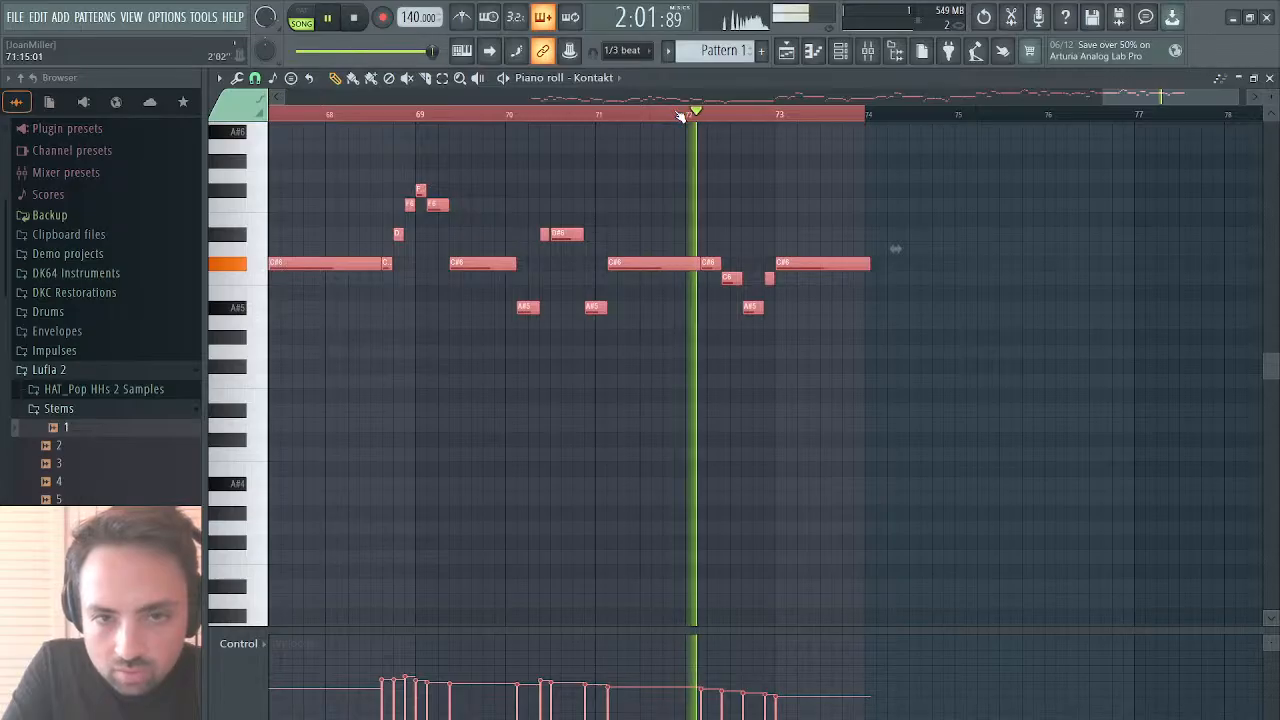
left_click(612, 113)
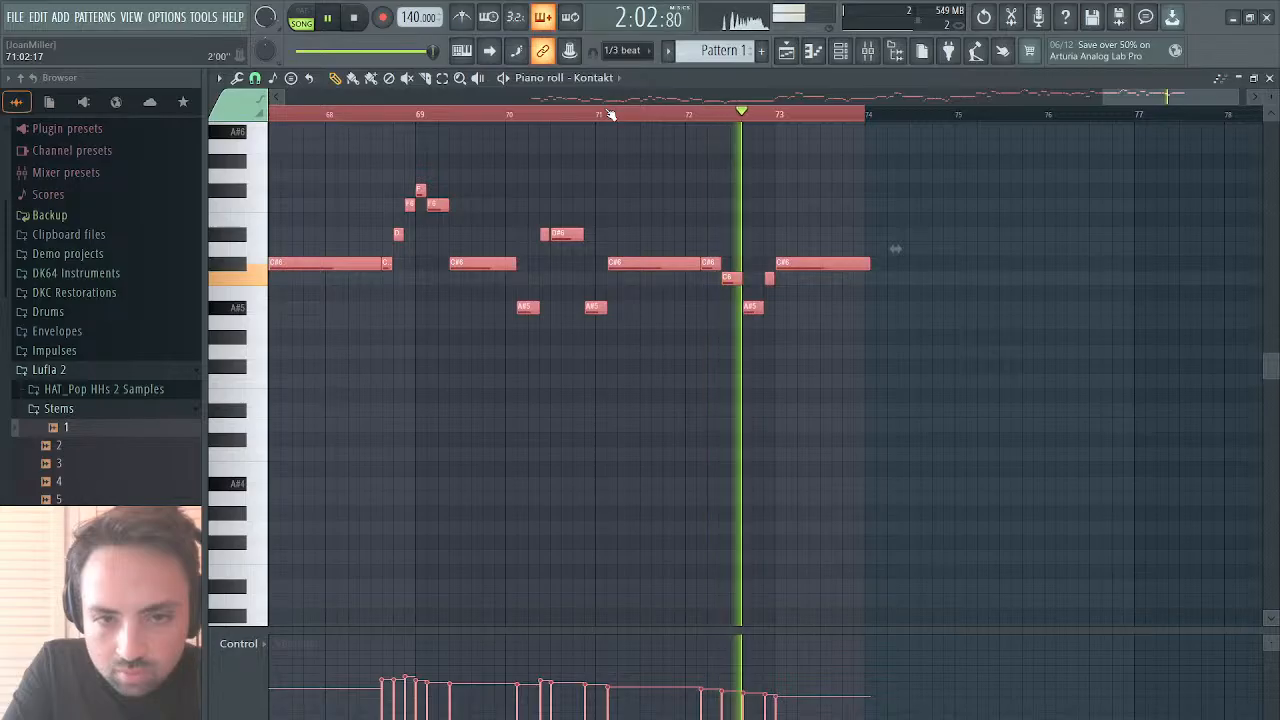
Step: In the Playlist, try project tempos of 143 and 141 BPM and play the audio stem together with Pattern 1
left_click(788, 52)
key("space")
left_click_drag(711, 87, 1016, 63)
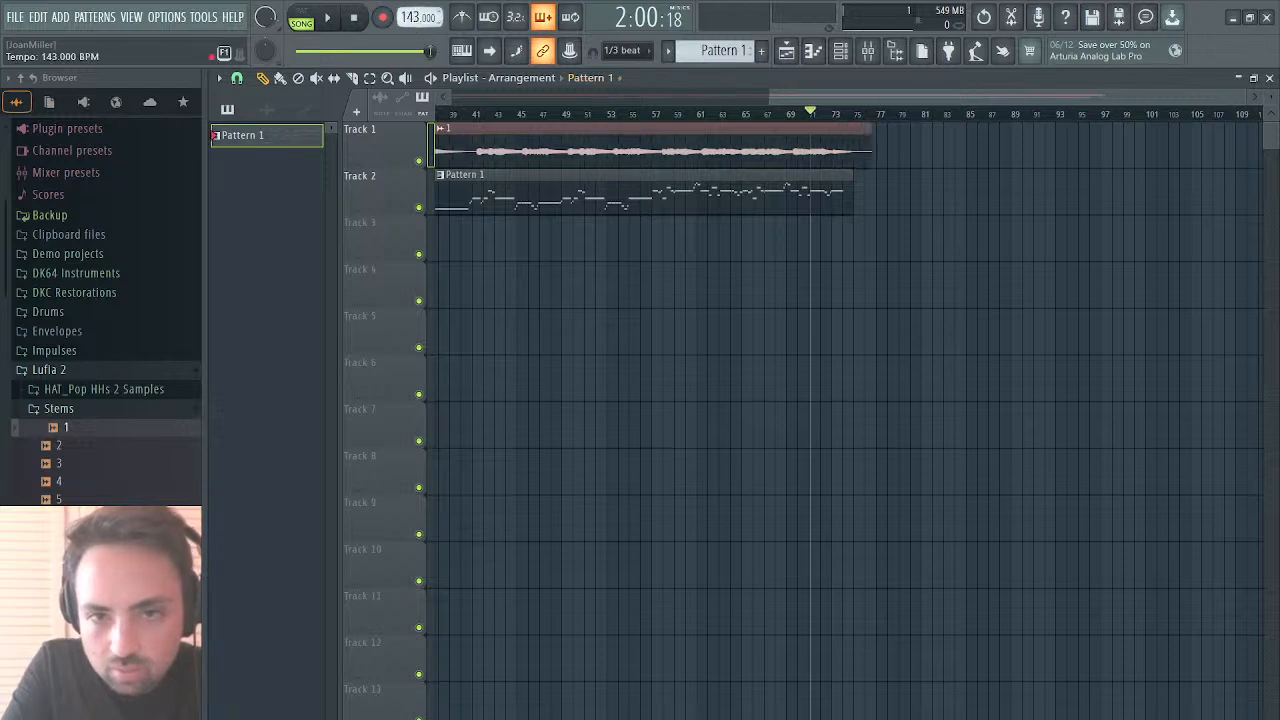
key("space")
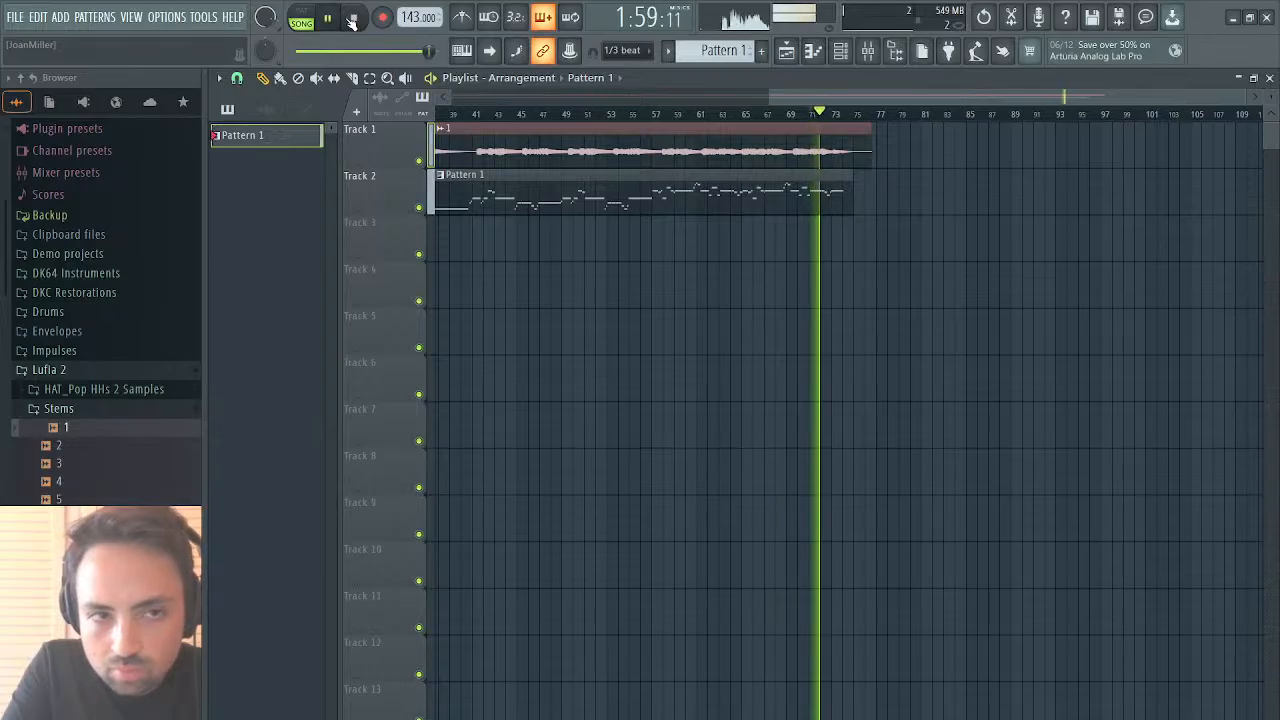
left_click_drag(409, 17, 409, 27)
key("space")
key("space")
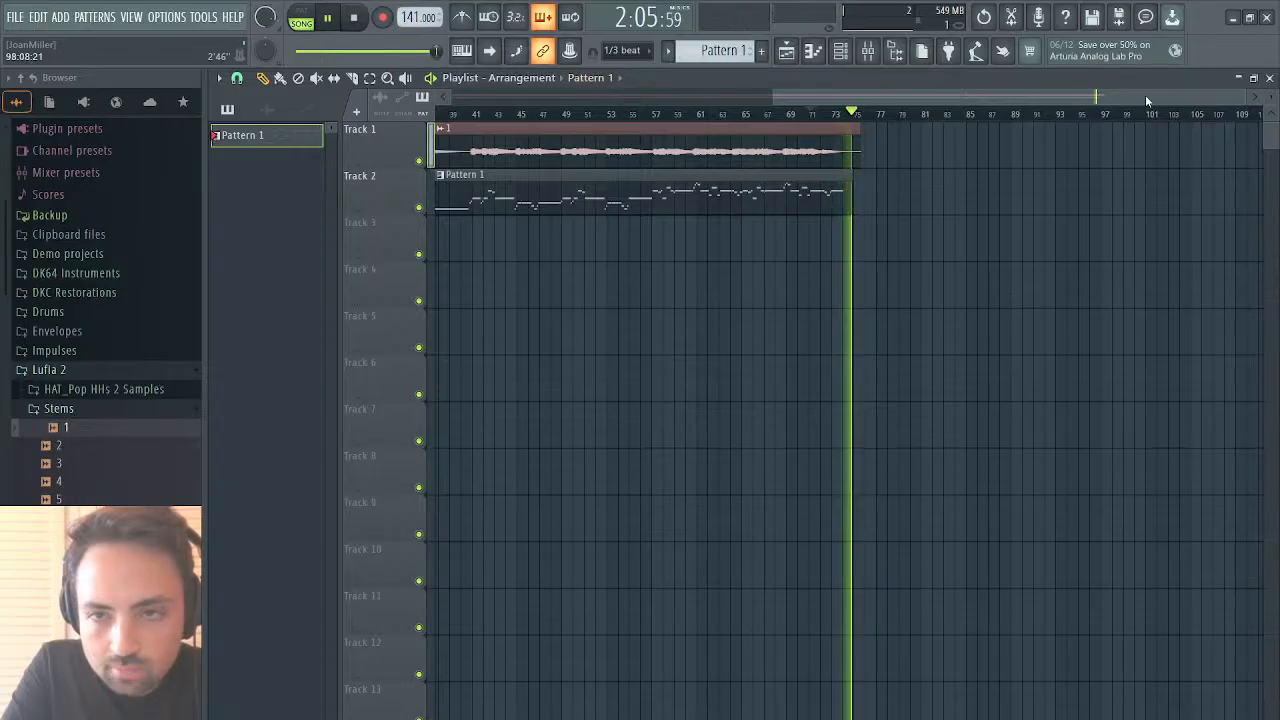
left_click_drag(1146, 100, 511, 163)
left_click_drag(760, 146, 1097, 150)
left_click(1094, 150)
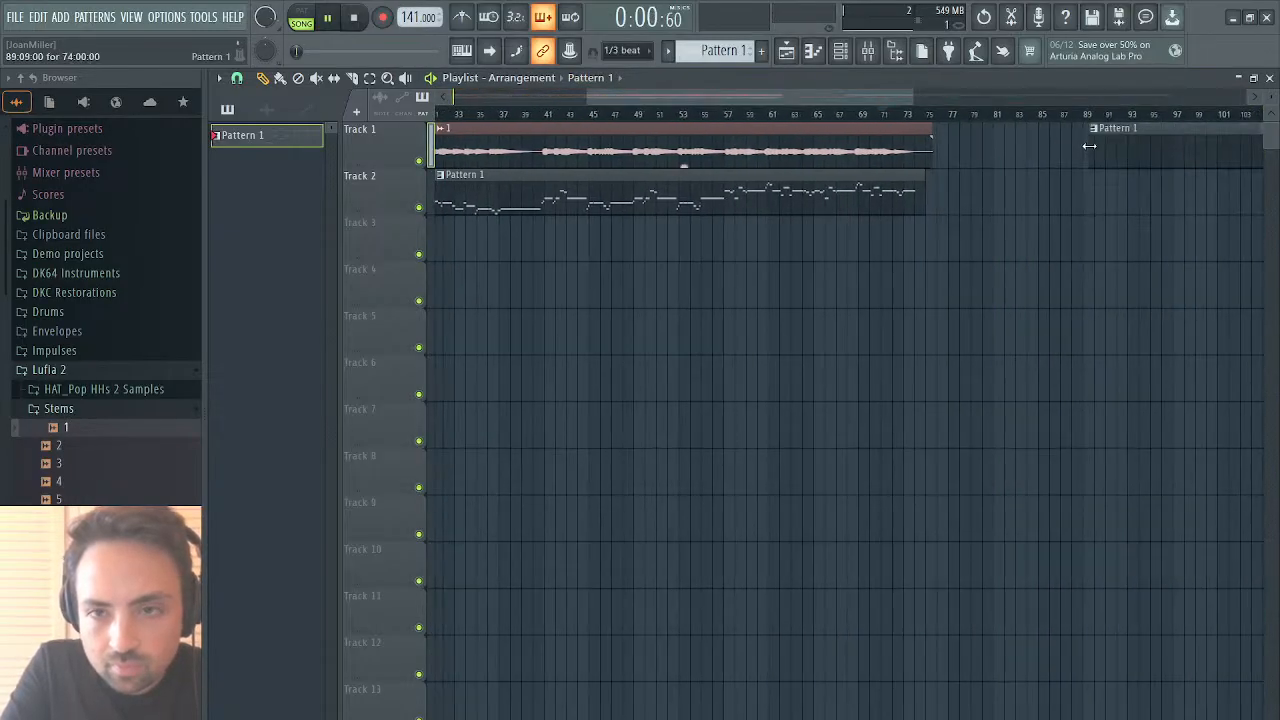
right_click(1132, 142)
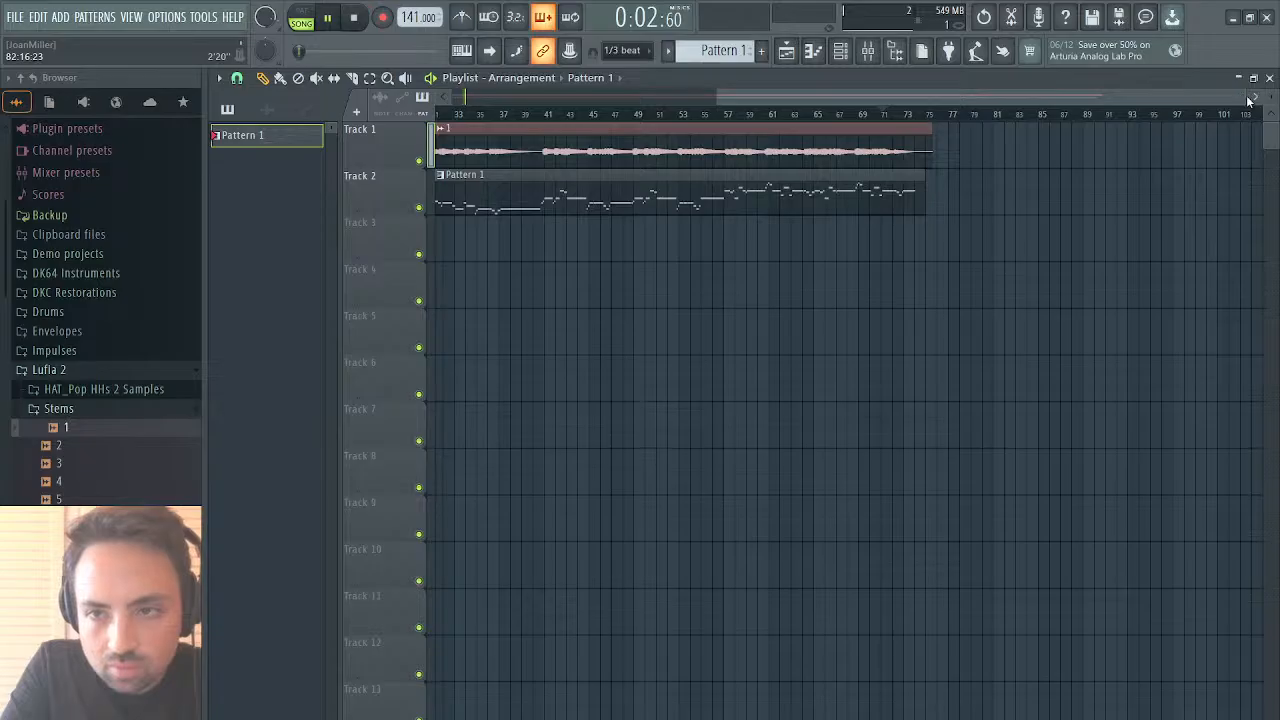
Step: Play the audio stem and Pattern 1 together from about bar 68 to compare their timing
left_click_drag(1244, 97, 1137, 65)
left_click(848, 116)
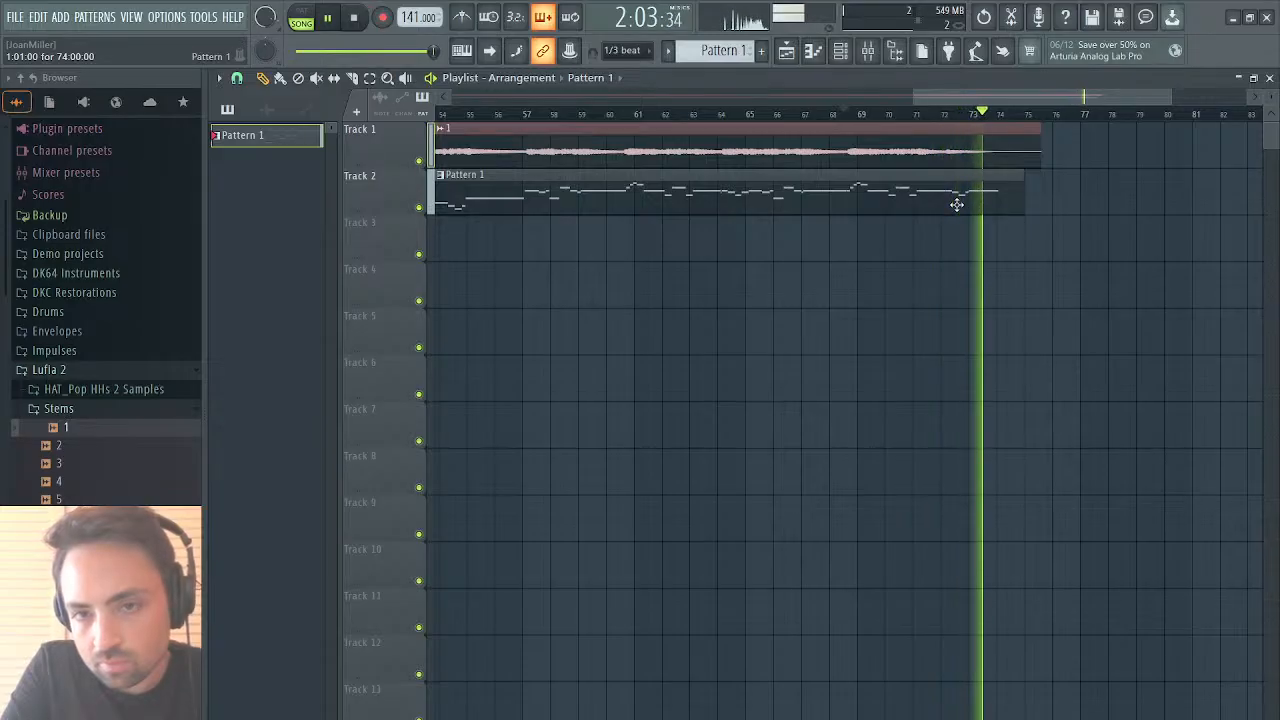
left_click(830, 113)
Step: Open Pattern 1's notes, compress them all slightly so the last C#6 ends just before bar 74, and play the result
double_click(881, 199)
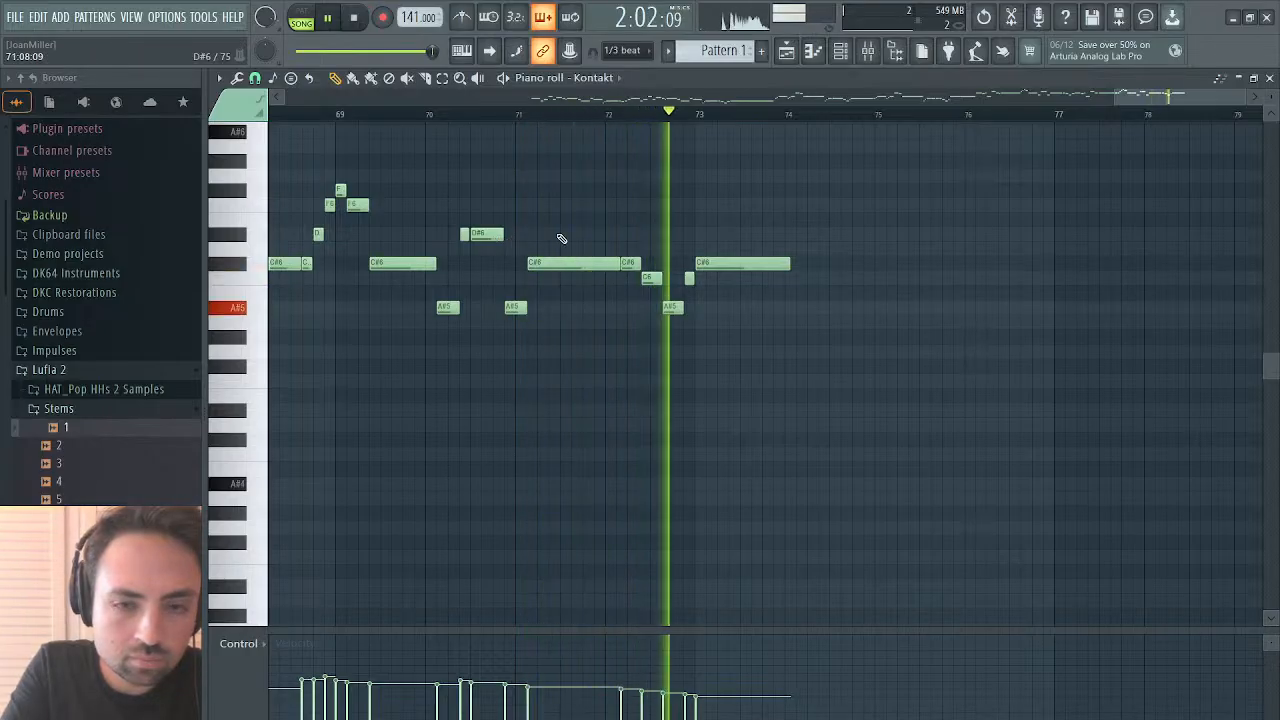
key("space")
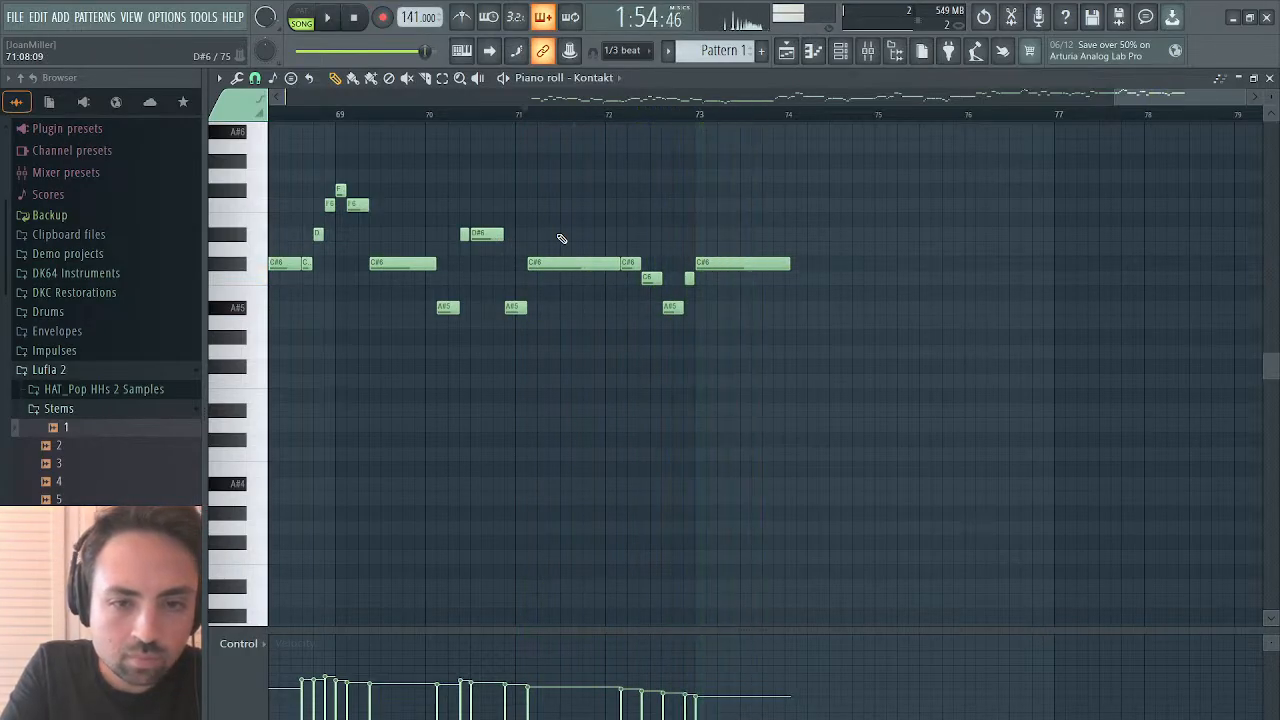
scroll(562, 238, "left", 4)
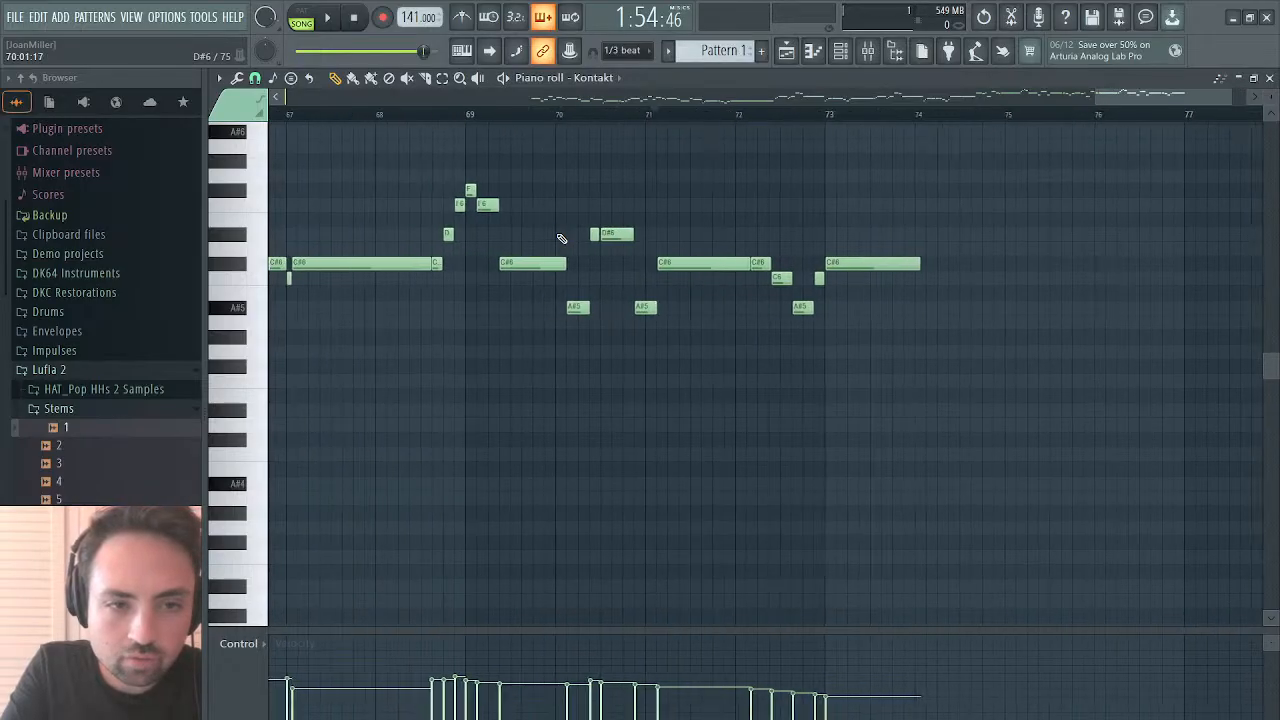
mouse_move(1138, 103)
left_mouse_down()
mouse_move(940, 117)
mouse_move(1183, 90)
mouse_move(1150, 97)
left_mouse_up()
key("ctrl+a")
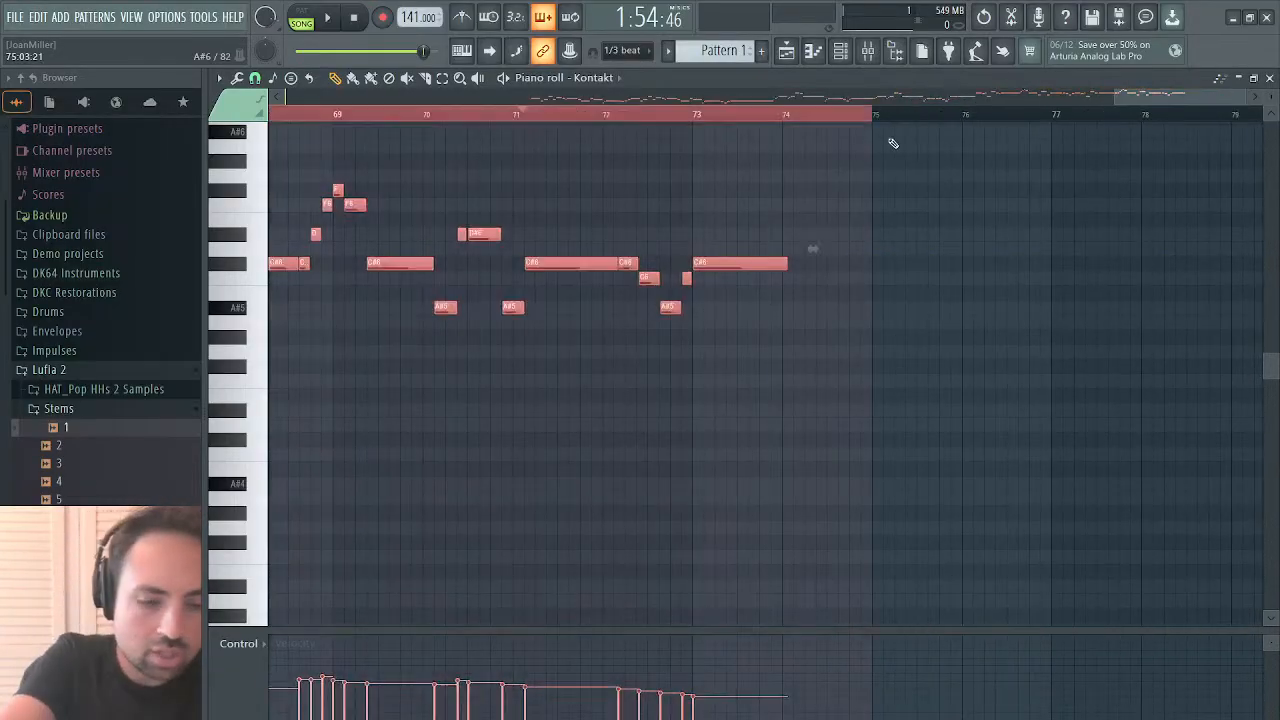
mouse_move(814, 249)
left_mouse_down()
mouse_move(786, 249)
mouse_move(812, 249)
mouse_move(800, 248)
left_mouse_up()
key("space")
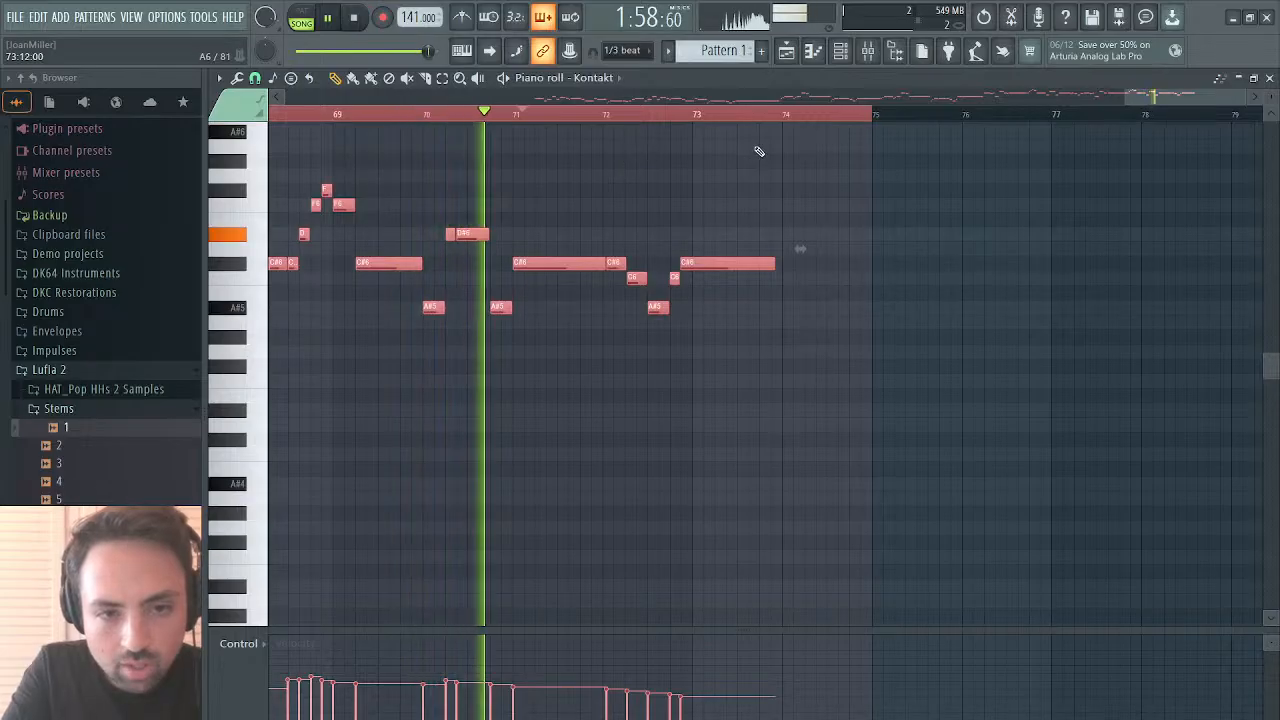
Step: Try the project tempo at 141.5 BPM, set it to 140.5 BPM, and play the stem against the pattern
key("F5")
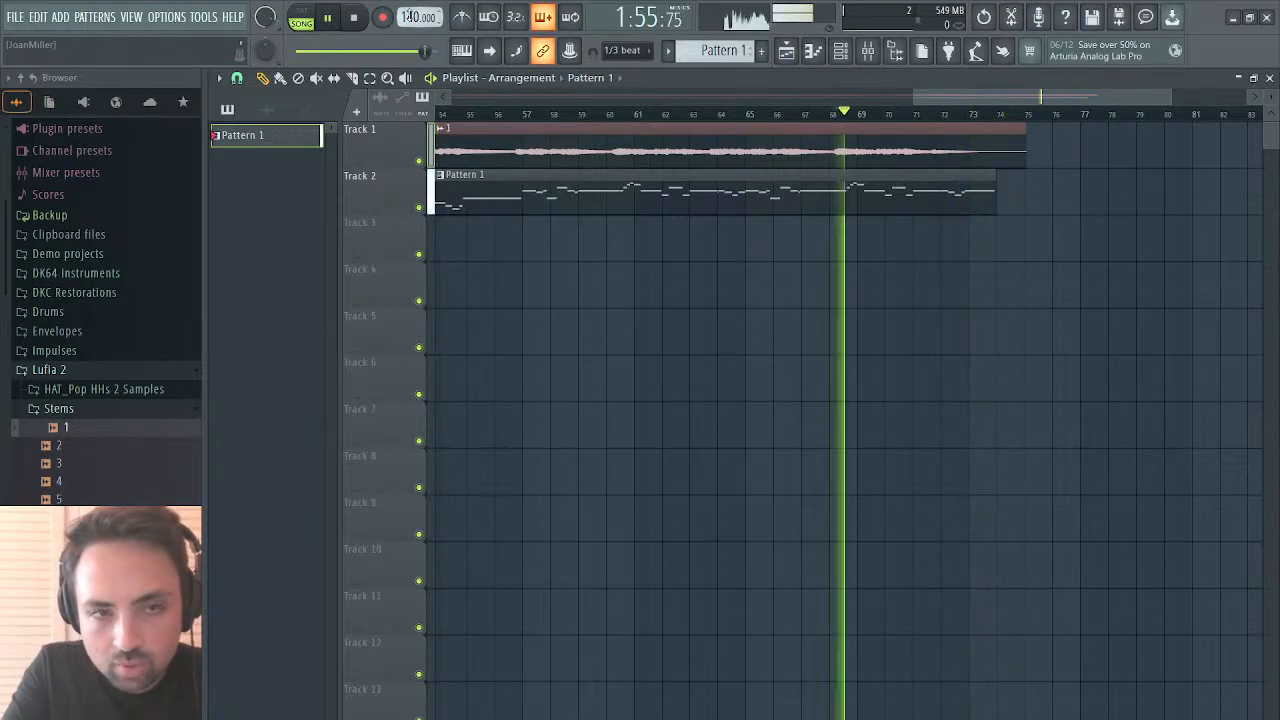
left_click_drag(409, 16, 428, 12)
key("space")
key("space")
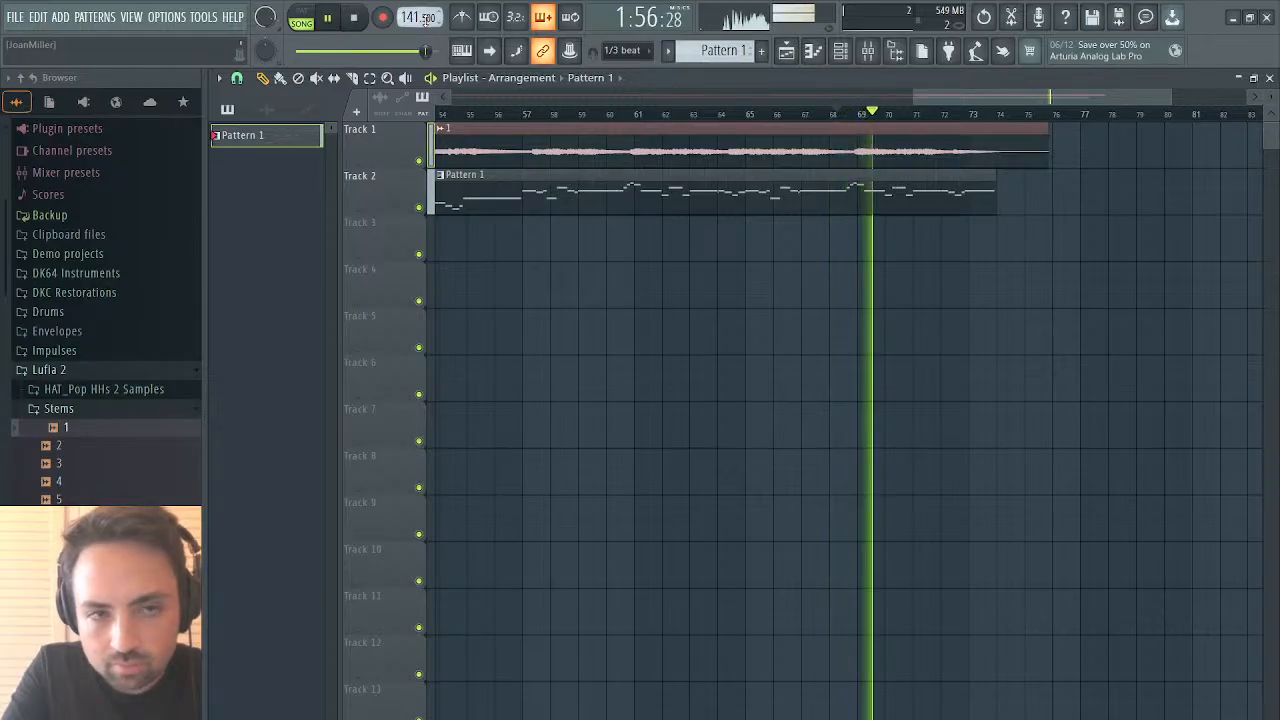
left_click_drag(412, 12, 412, 13)
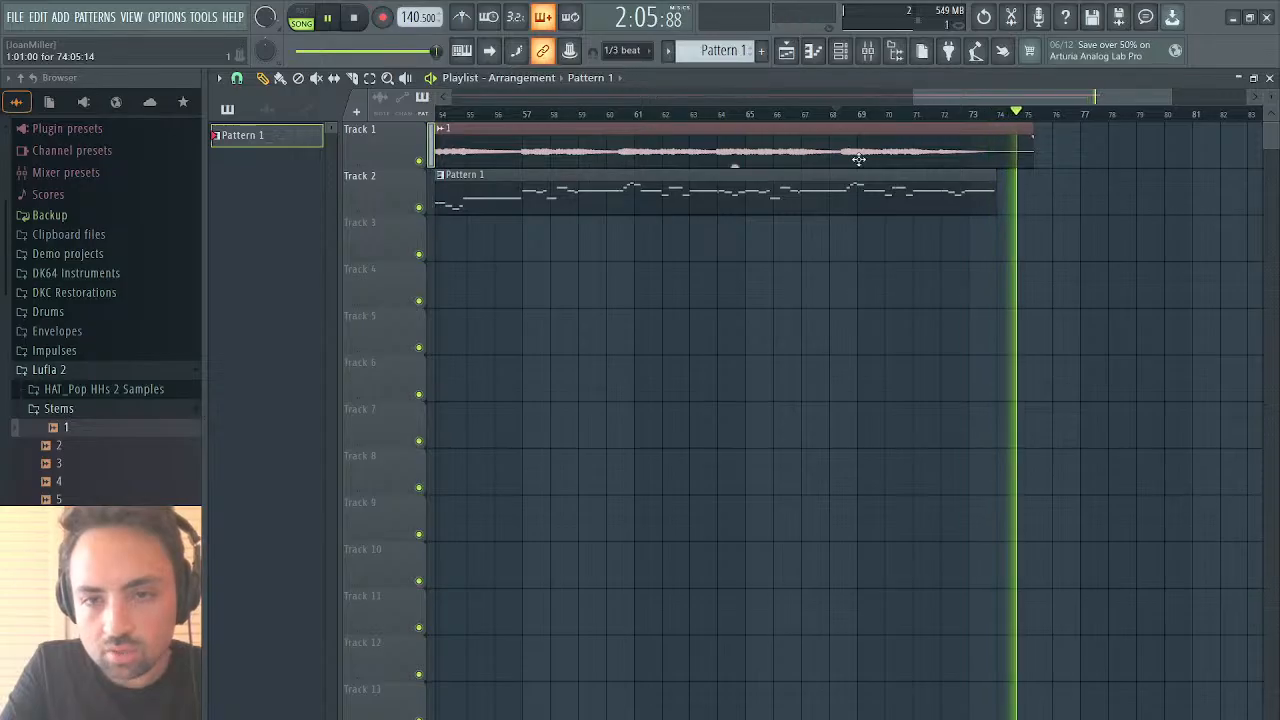
Step: Close the Playlist and piano roll, and delete the Sampler channel while the Kontakt instrument is open
left_click_drag(363, 101, 246, 106)
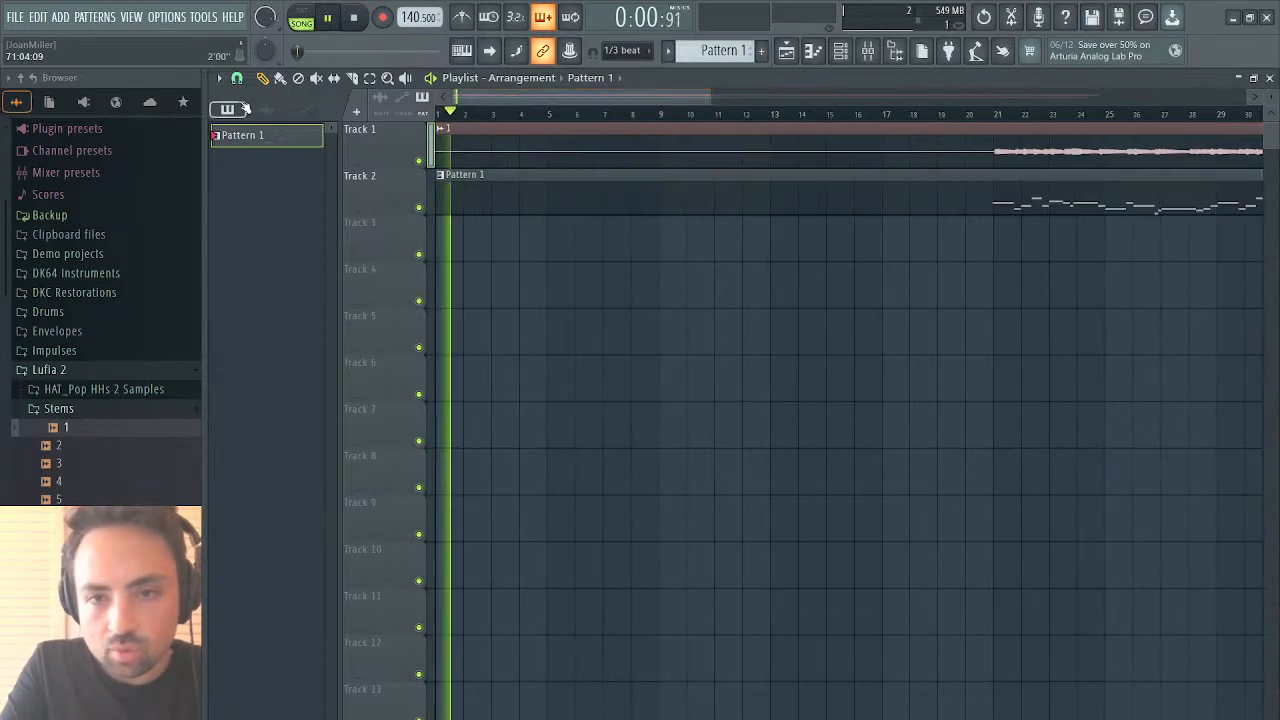
right_click(801, 140)
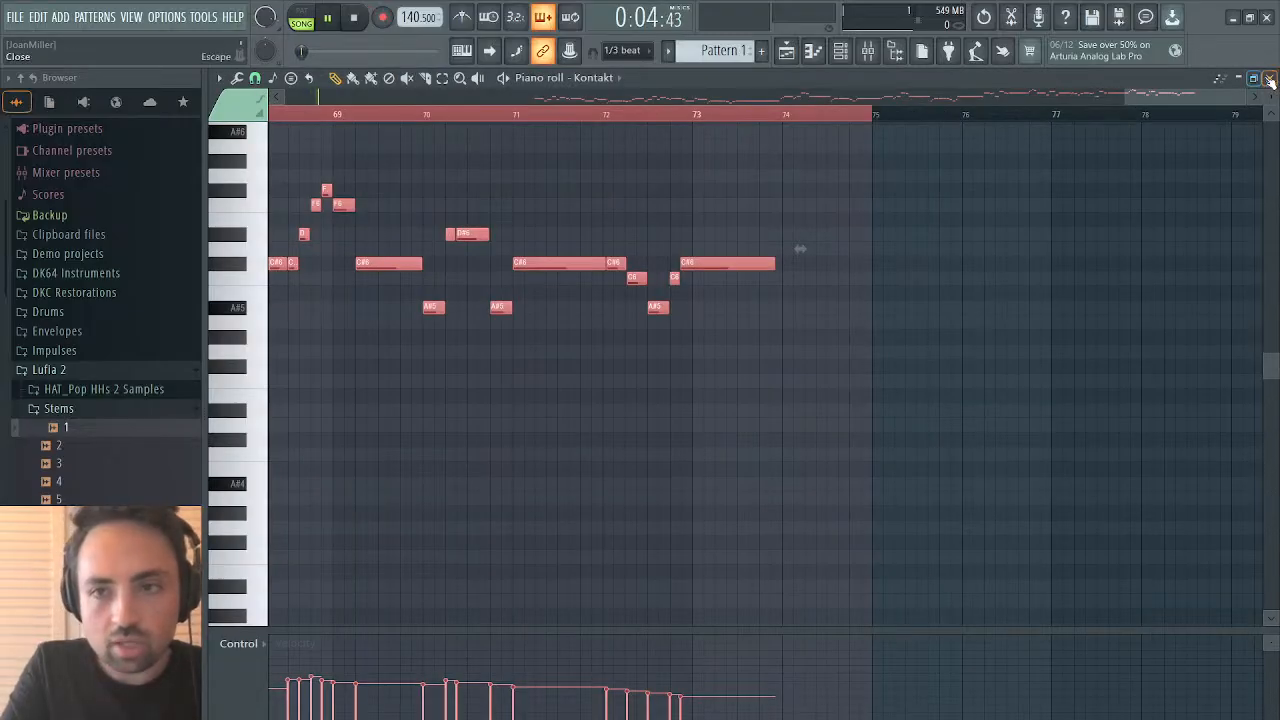
left_click(1270, 79)
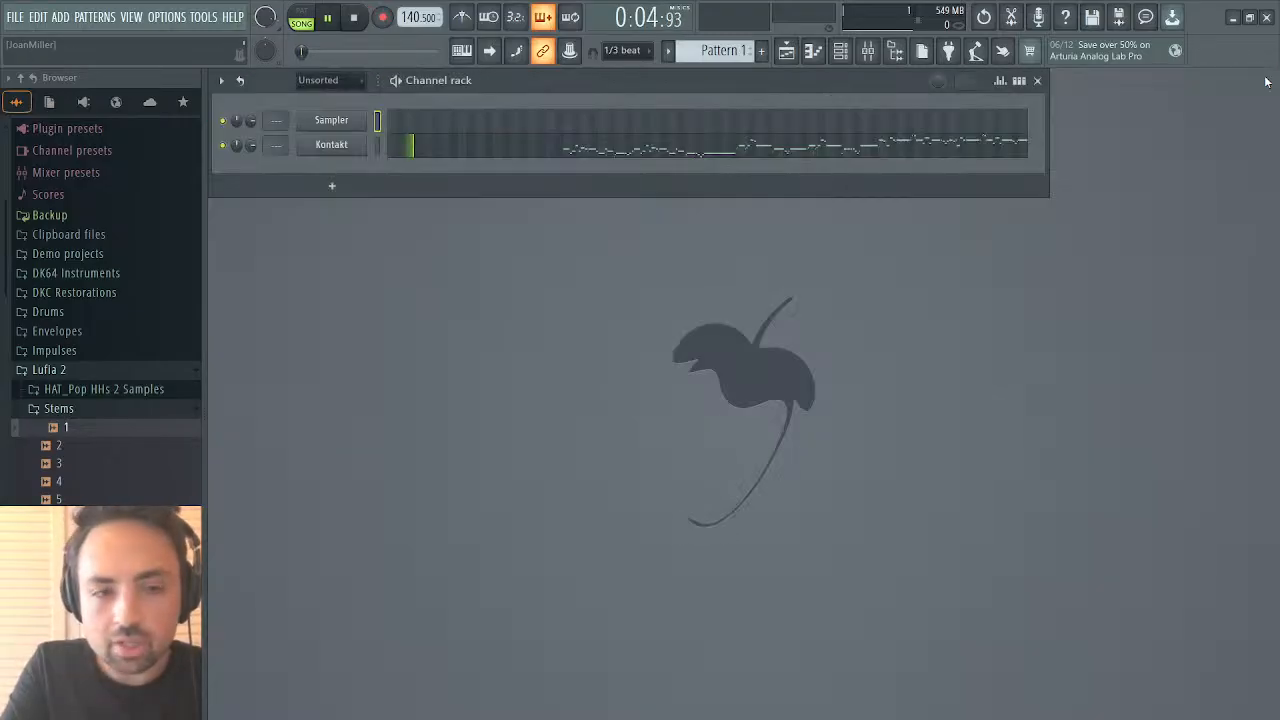
left_click(328, 148)
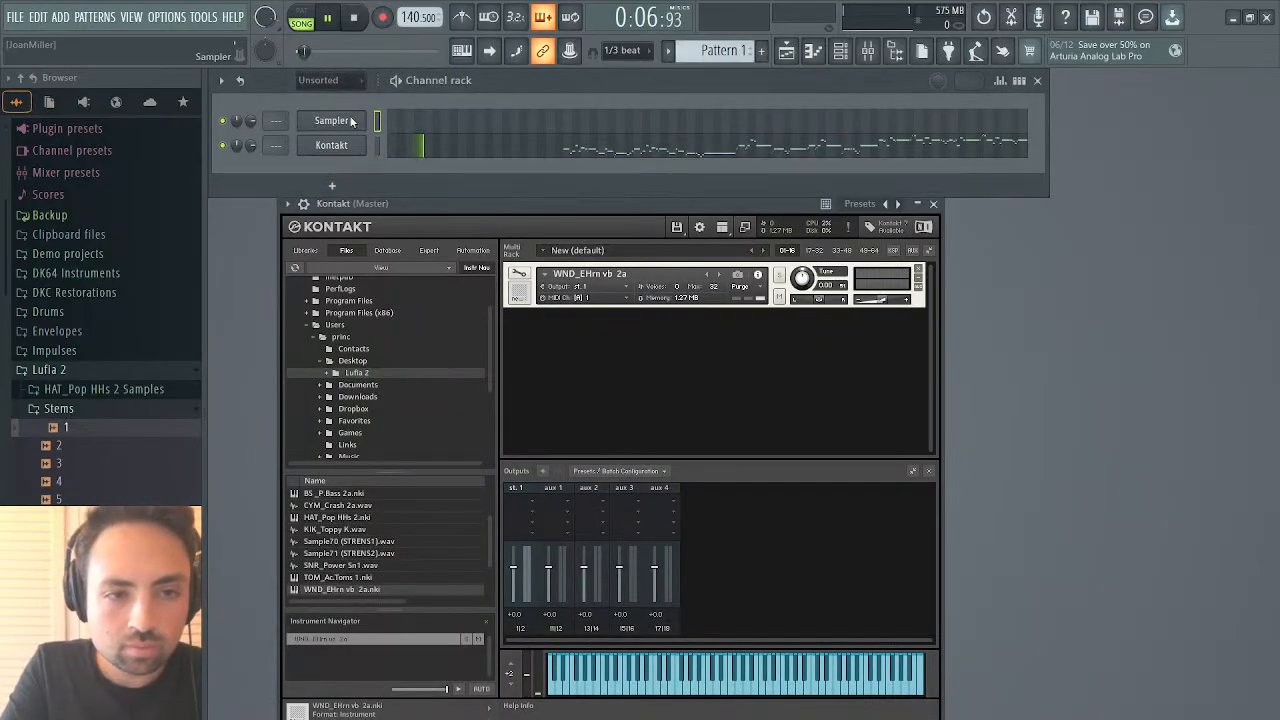
left_click(417, 312)
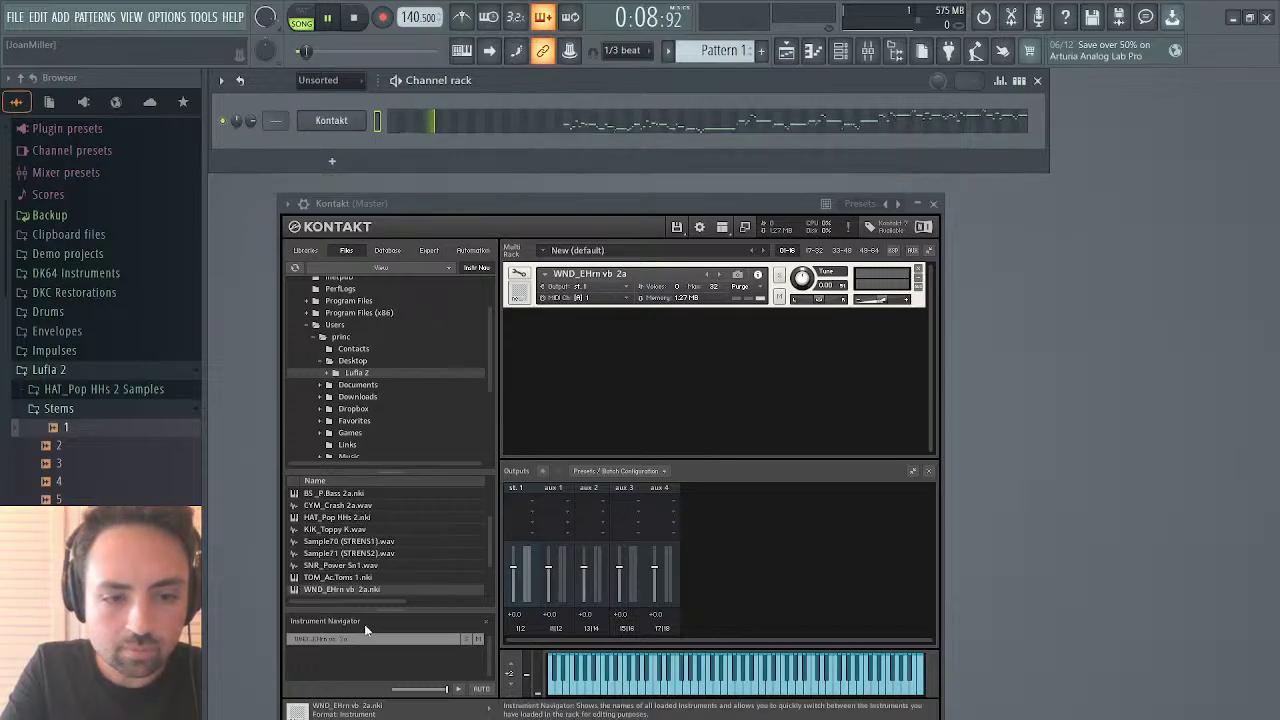
Step: Load WND_Oboe p 1a.nki into the Kontakt rack below the English horn and open the Kontakt channel's piano roll
scroll(334, 572, "down", 2)
left_click(330, 555)
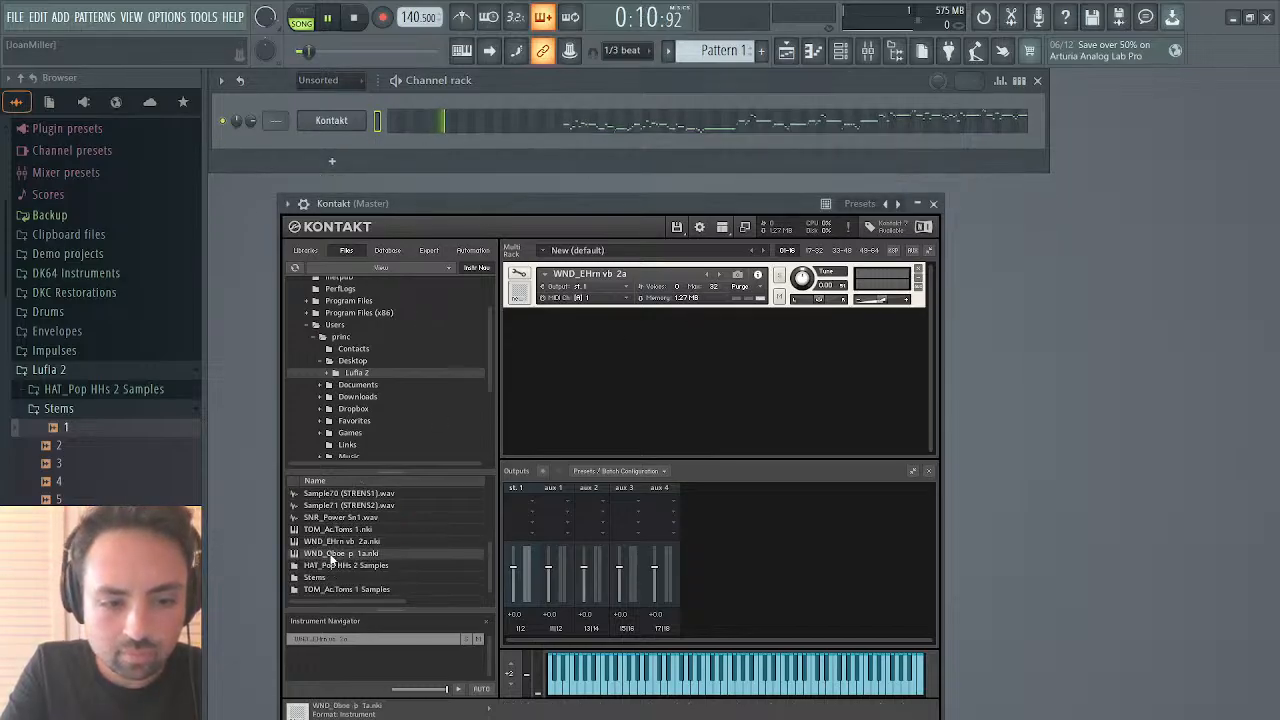
left_click_drag(617, 380, 617, 380)
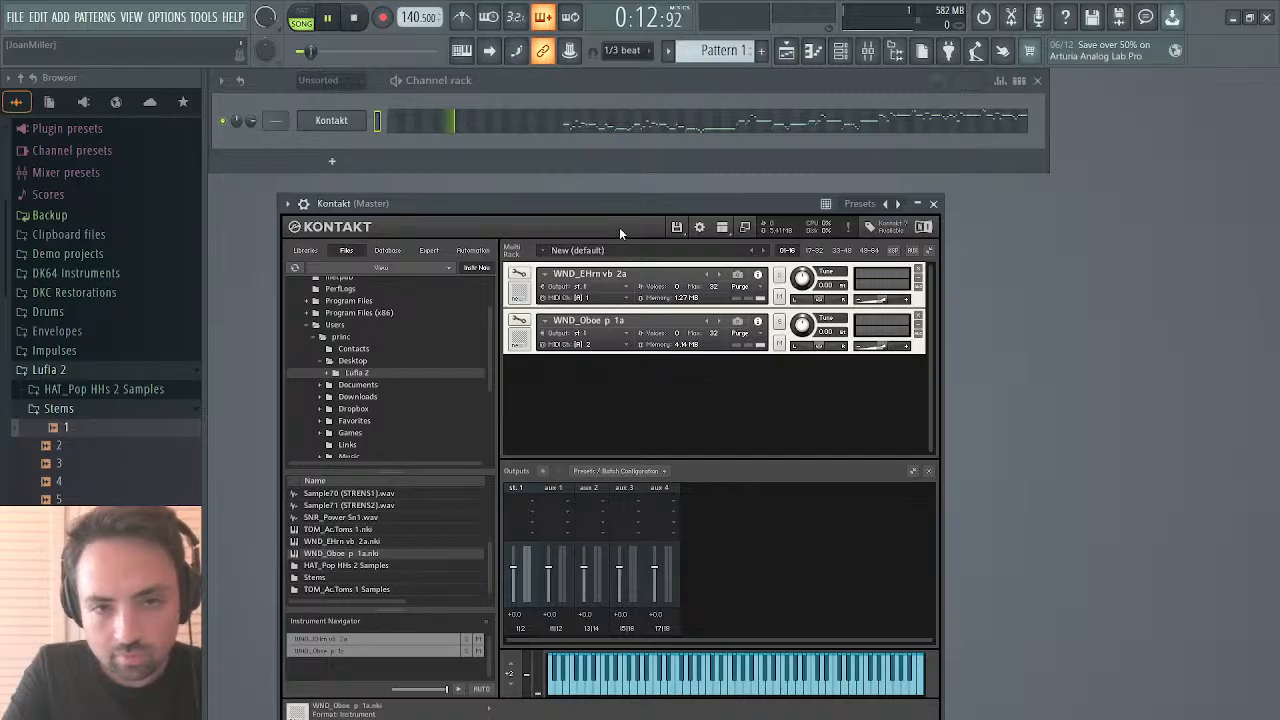
left_click(643, 120)
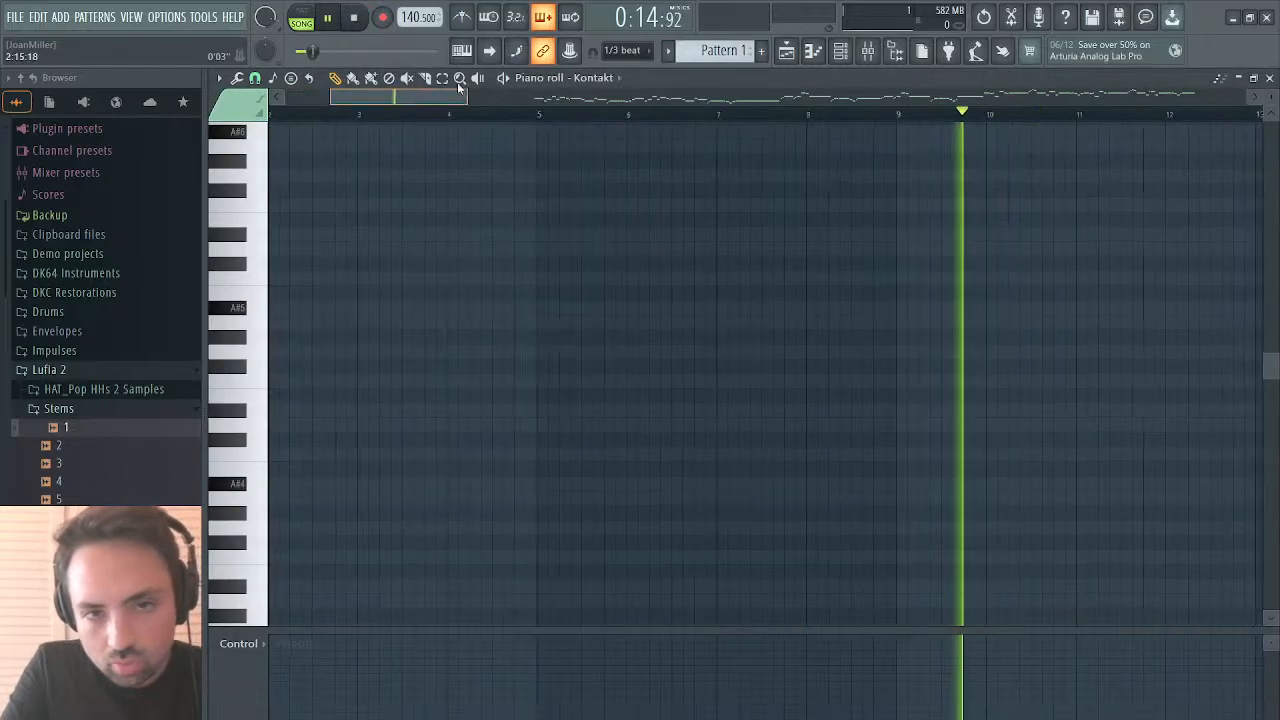
Step: Check the notes in the Kontakt piano roll during playback up to about bar 57, close it and reopen the Kontakt instrument
left_click(607, 115)
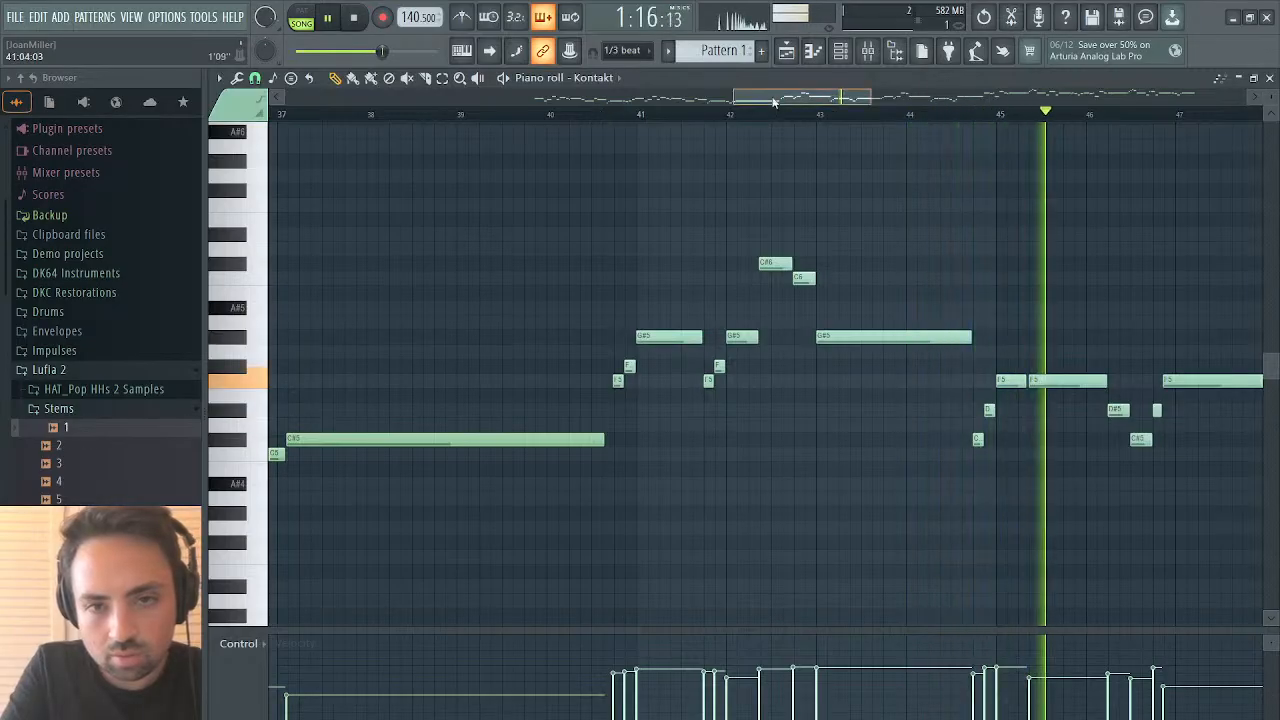
left_click_drag(772, 100, 897, 117)
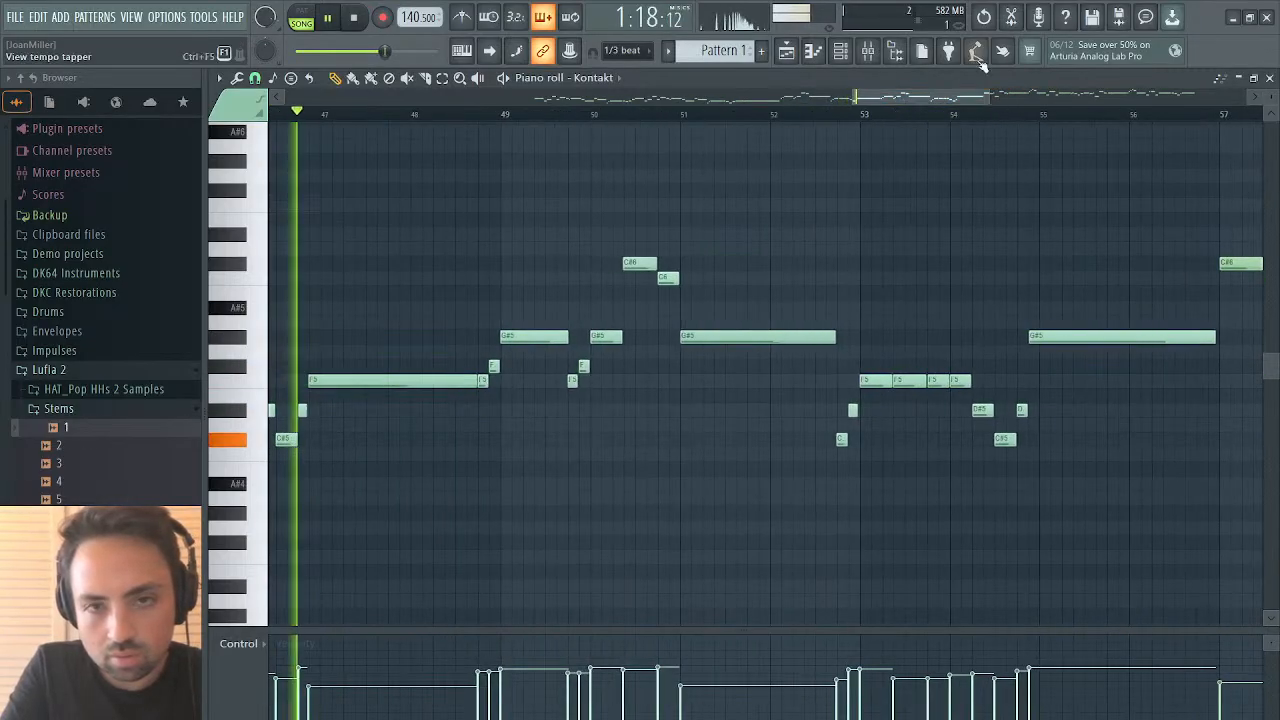
left_click(1270, 78)
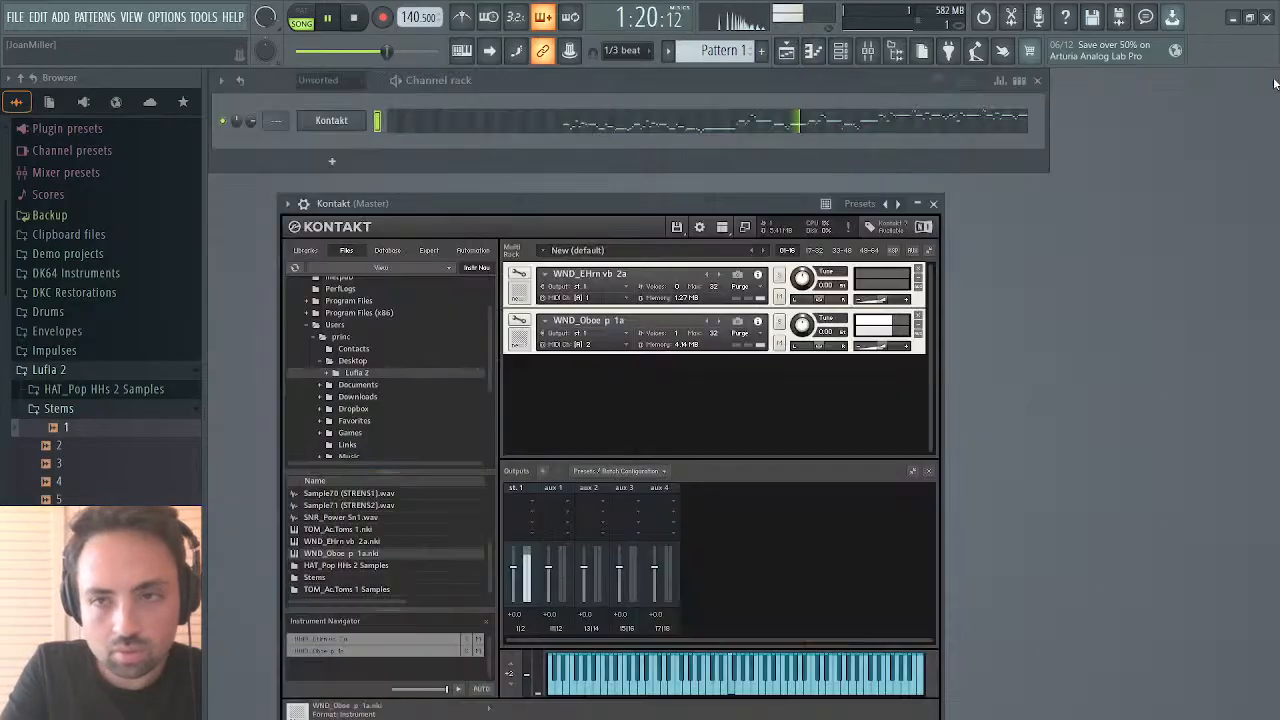
left_click(933, 204)
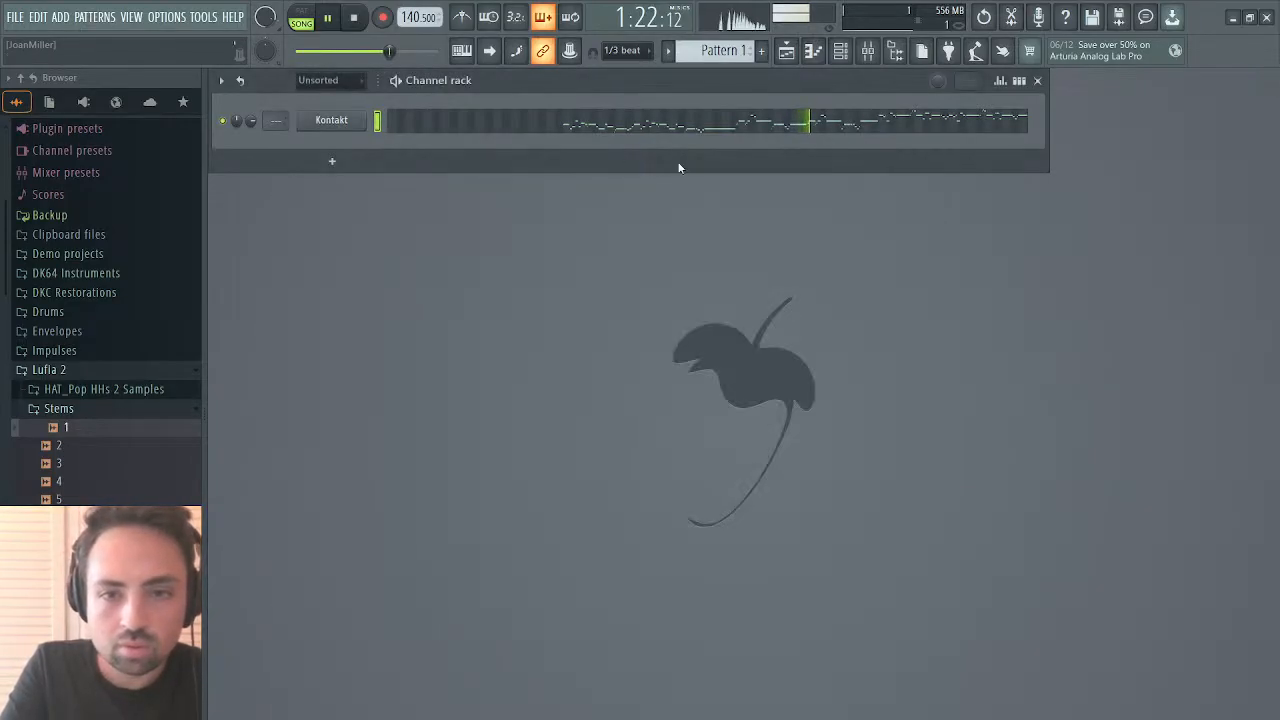
left_click(360, 119)
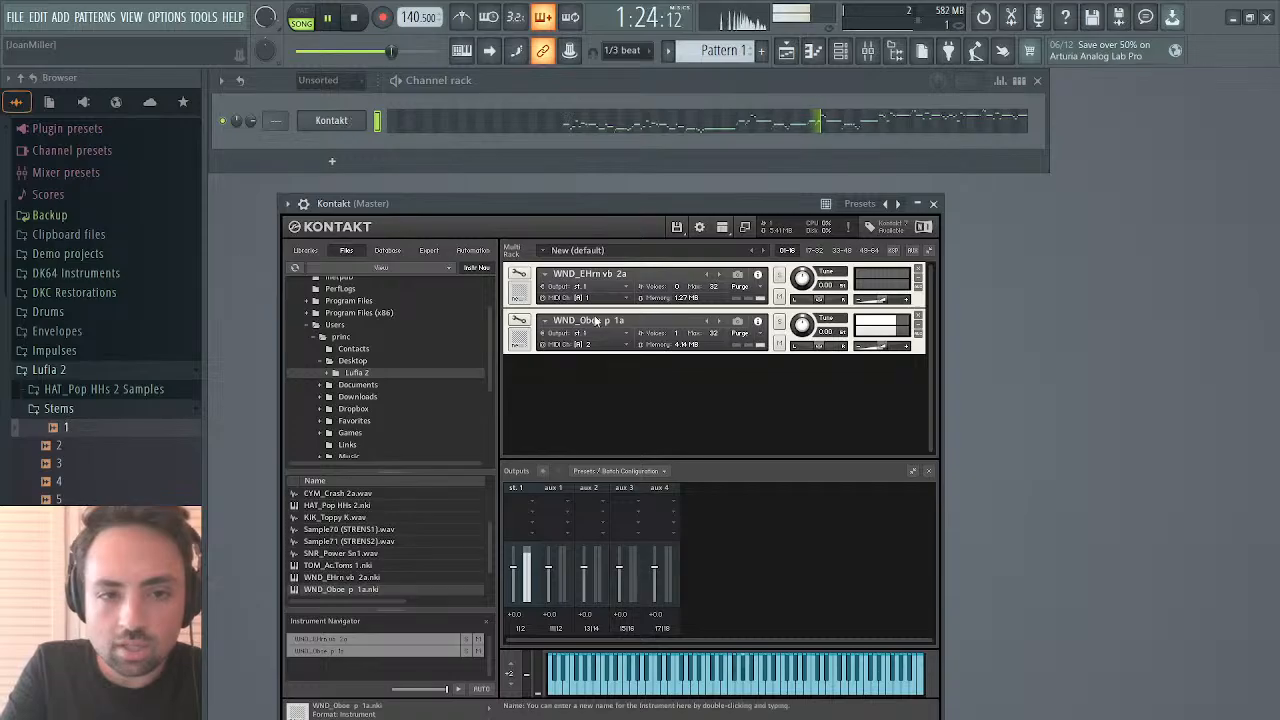
Step: Open WND_Oboe p 1a for editing in Kontakt and show the volume envelope in its Modulation section
left_click(519, 317)
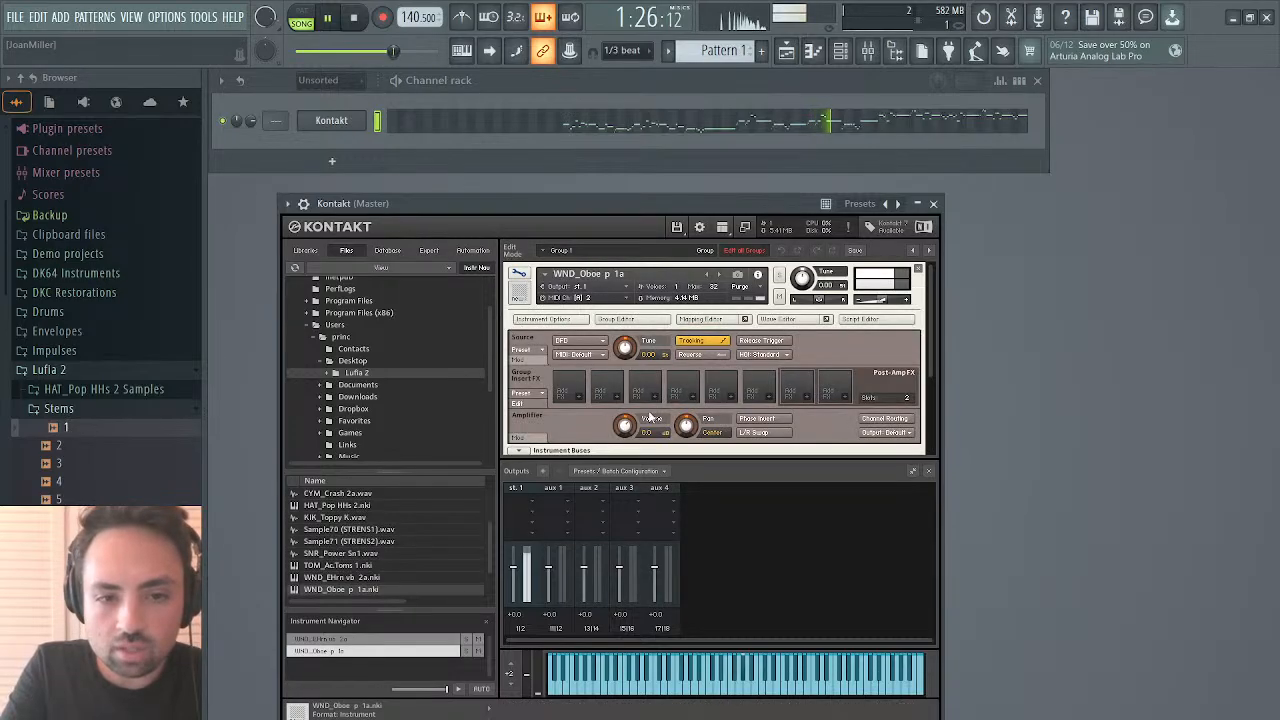
scroll(649, 417, "down", 5)
left_click(522, 442)
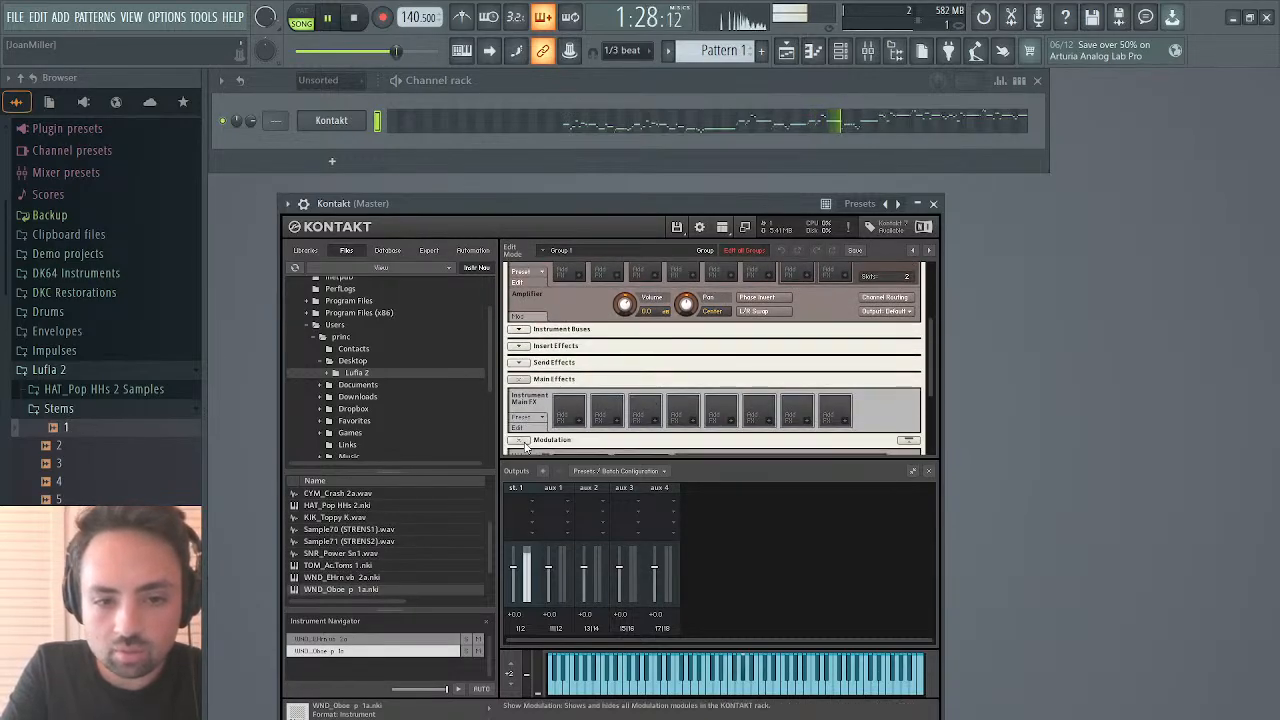
scroll(657, 426, "down", 4)
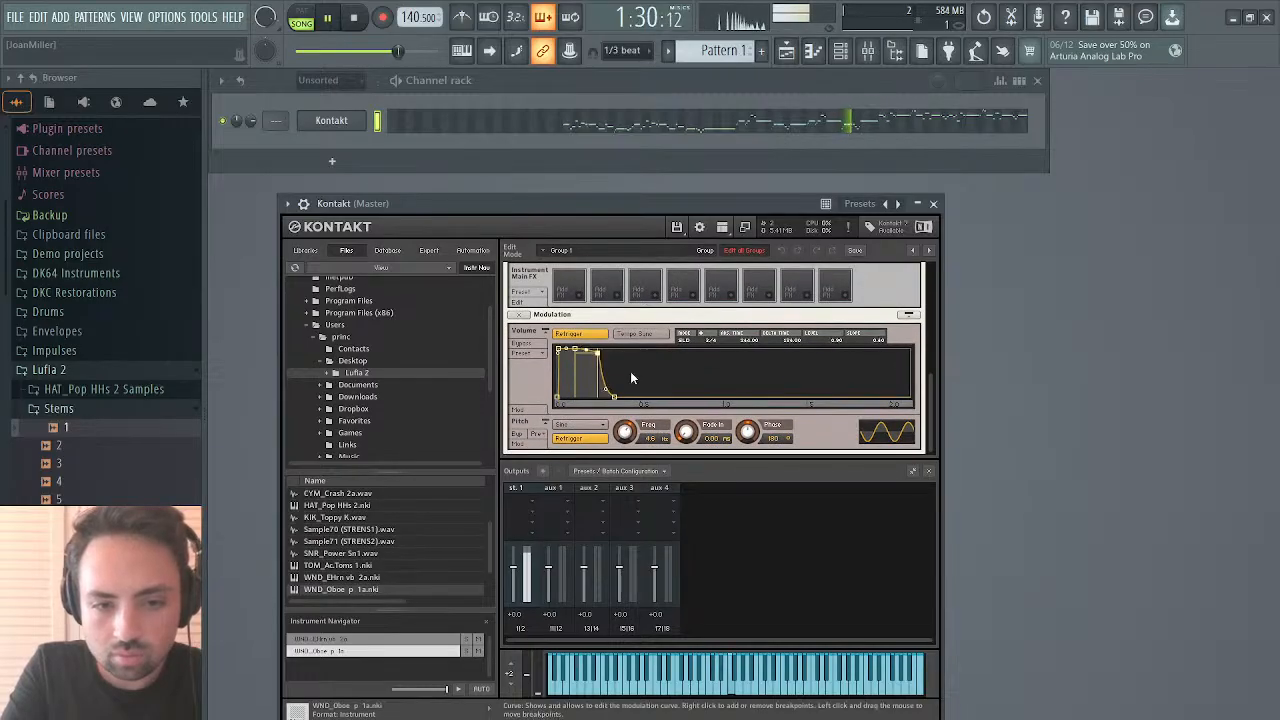
Step: Lengthen the oboe's volume envelope so it fades out at about 2.9 s, close Kontakt and stop playback
left_click_drag(613, 396, 893, 397)
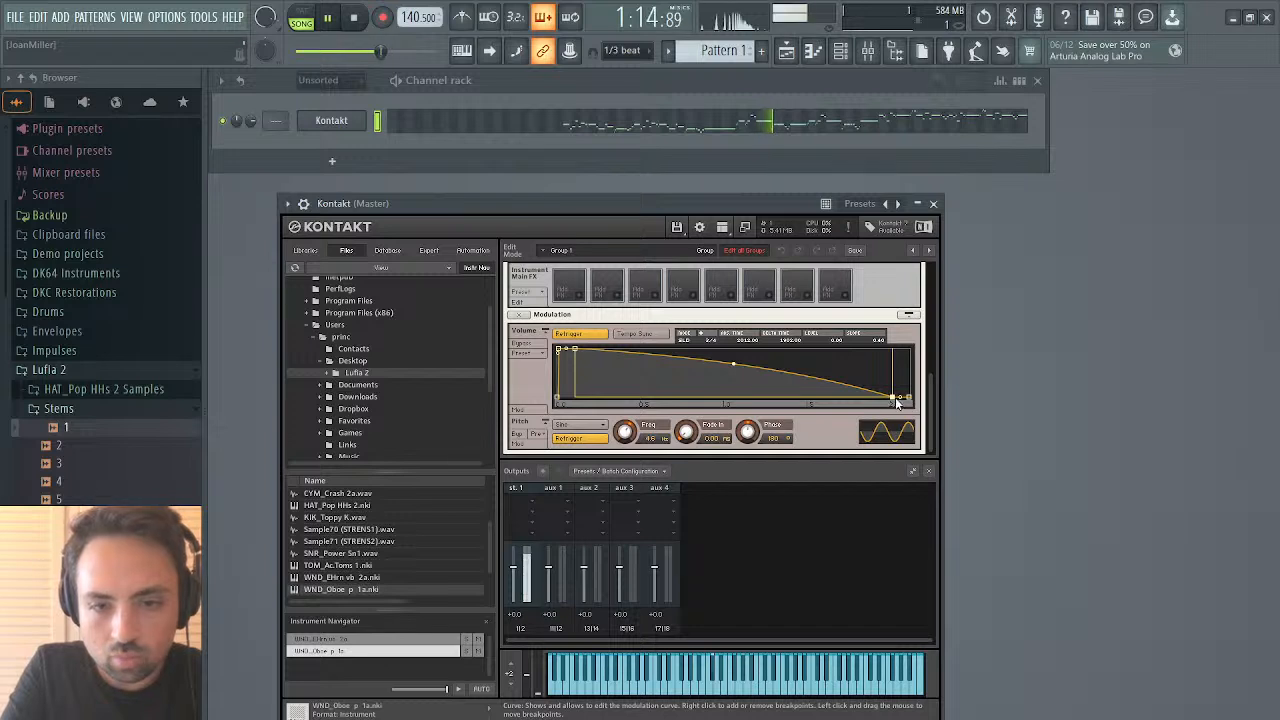
left_click_drag(893, 400, 1044, 418)
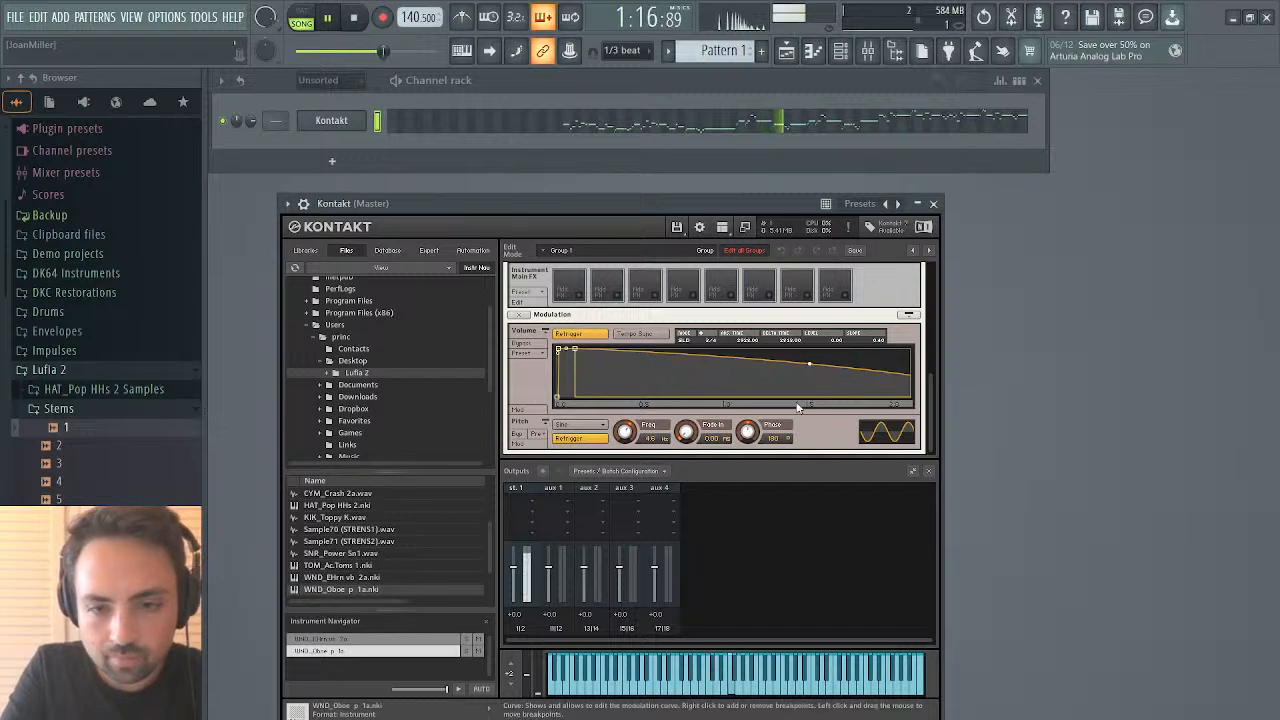
left_click_drag(798, 407, 685, 375)
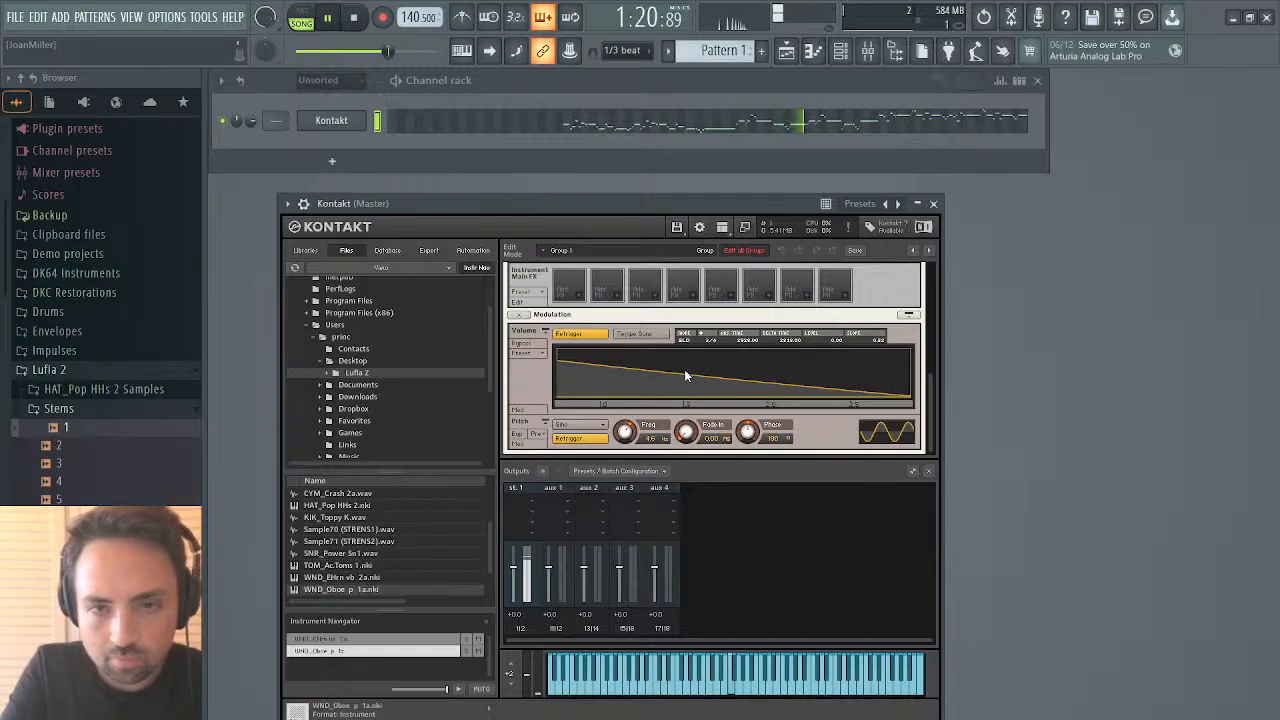
left_click_drag(735, 404, 598, 418)
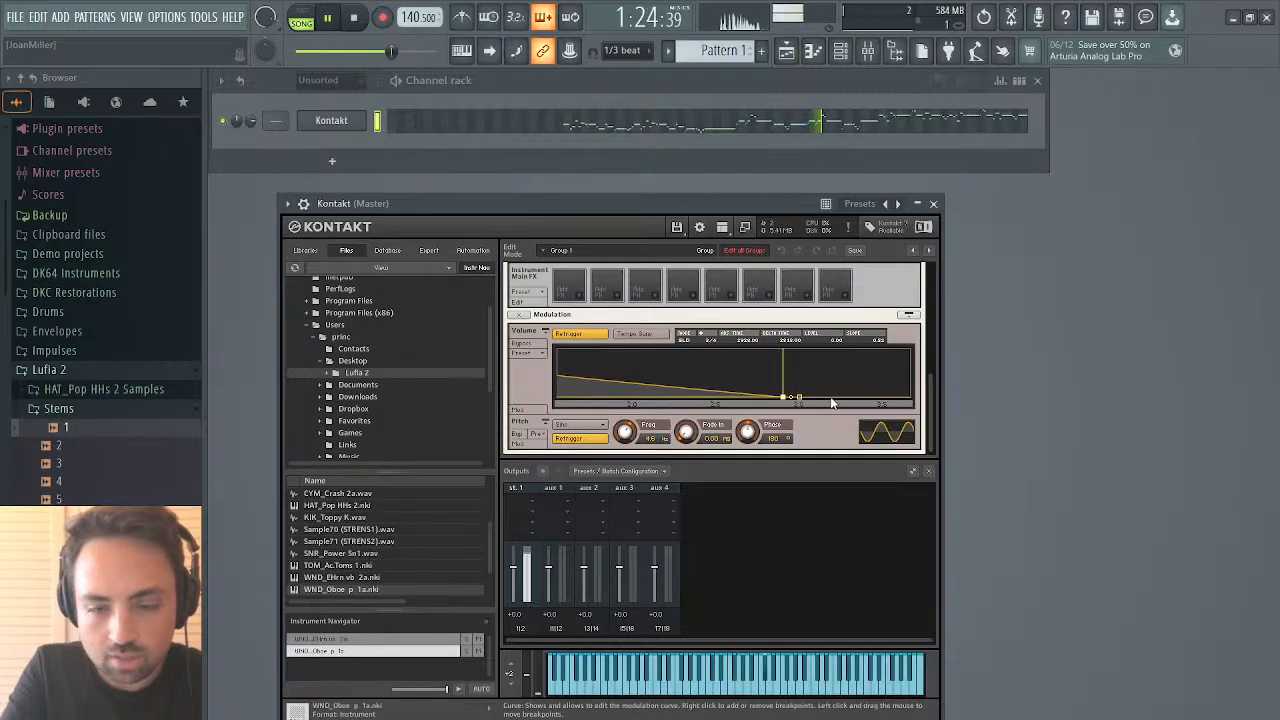
left_click(933, 204)
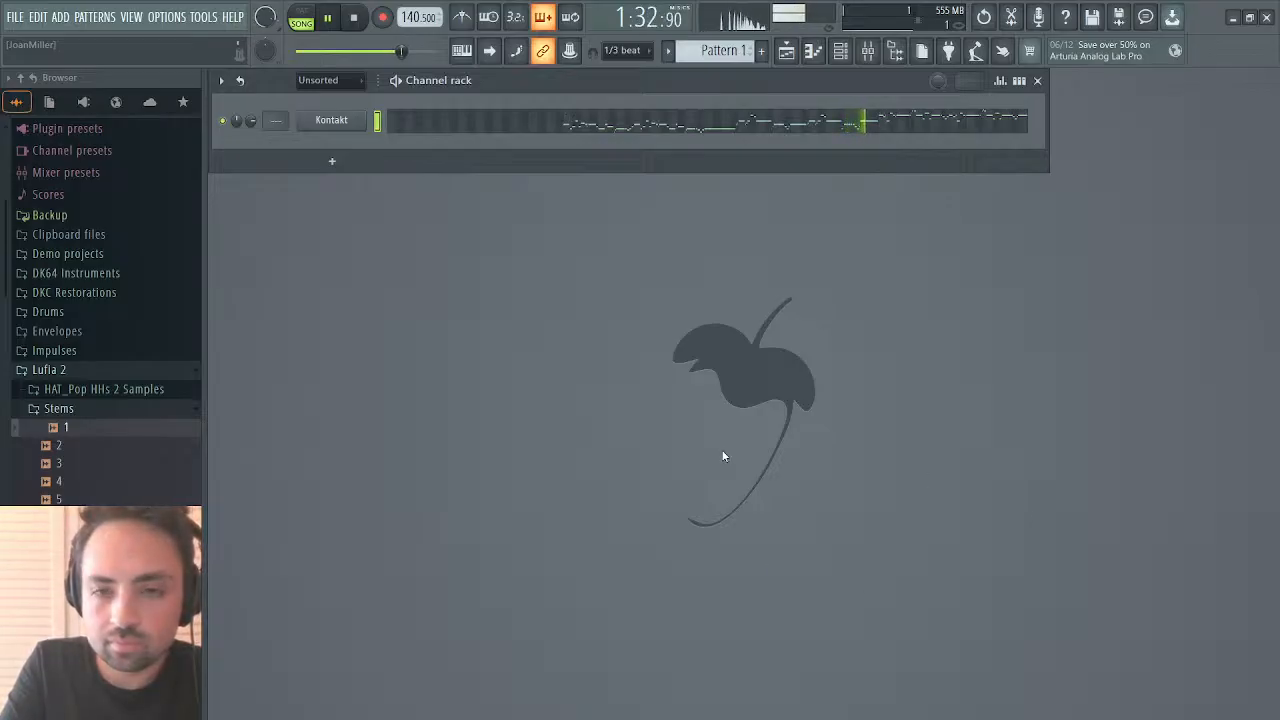
key("space")
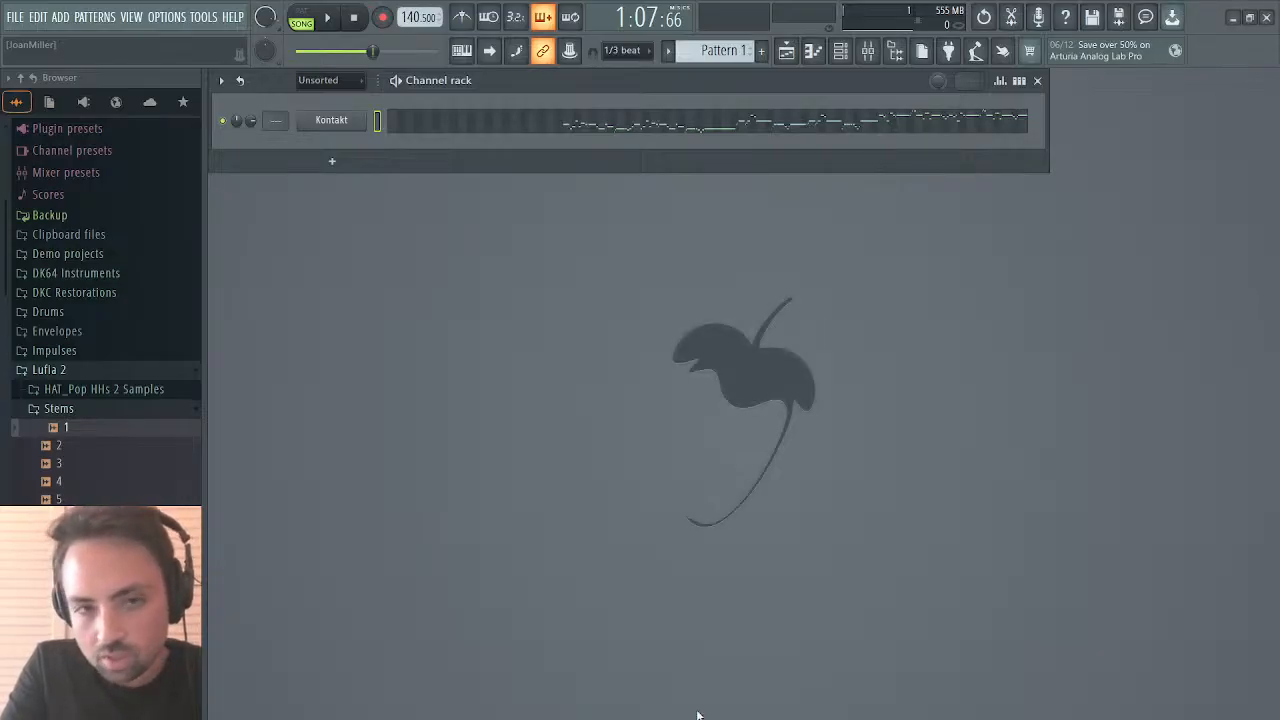
left_click(613, 128)
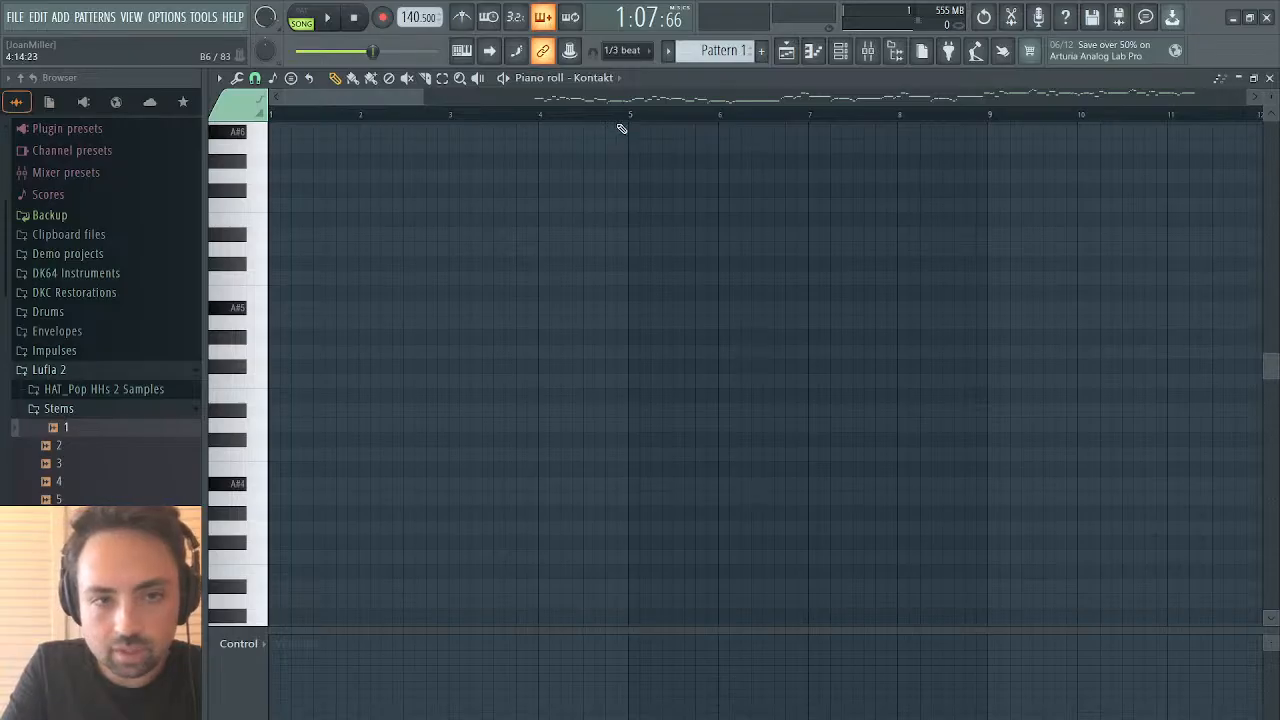
left_click(1270, 78)
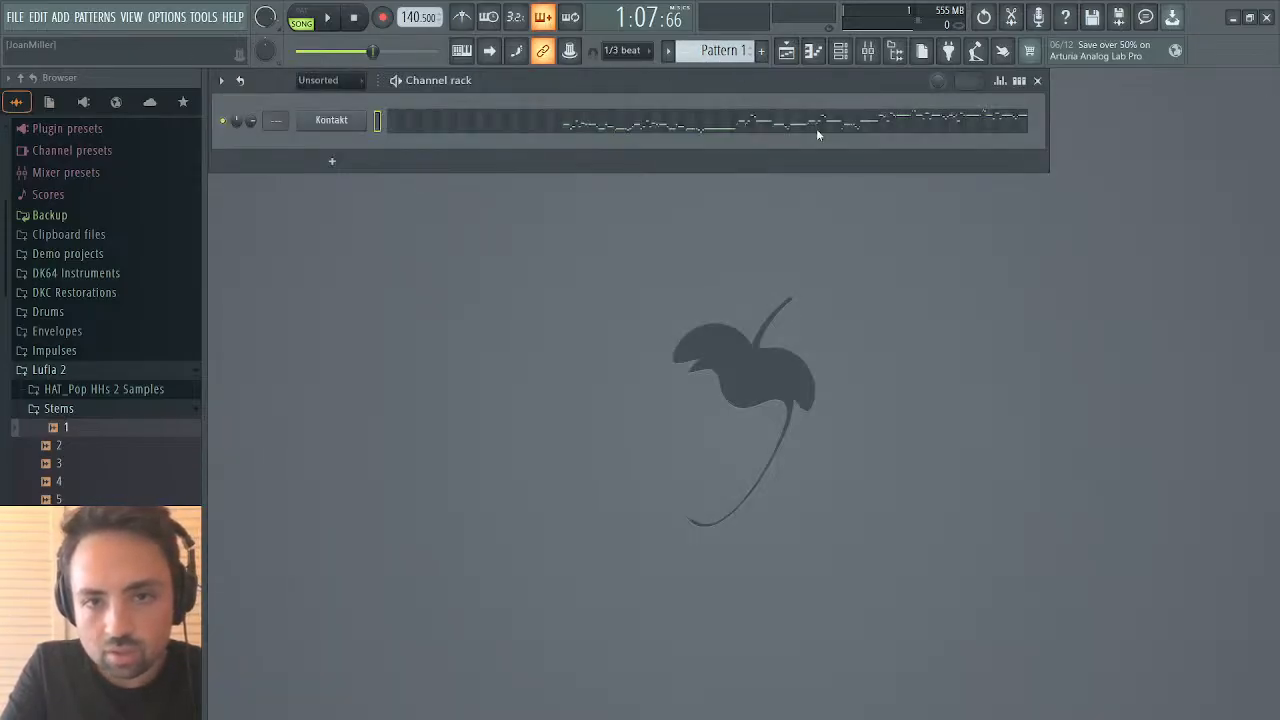
left_click(655, 121)
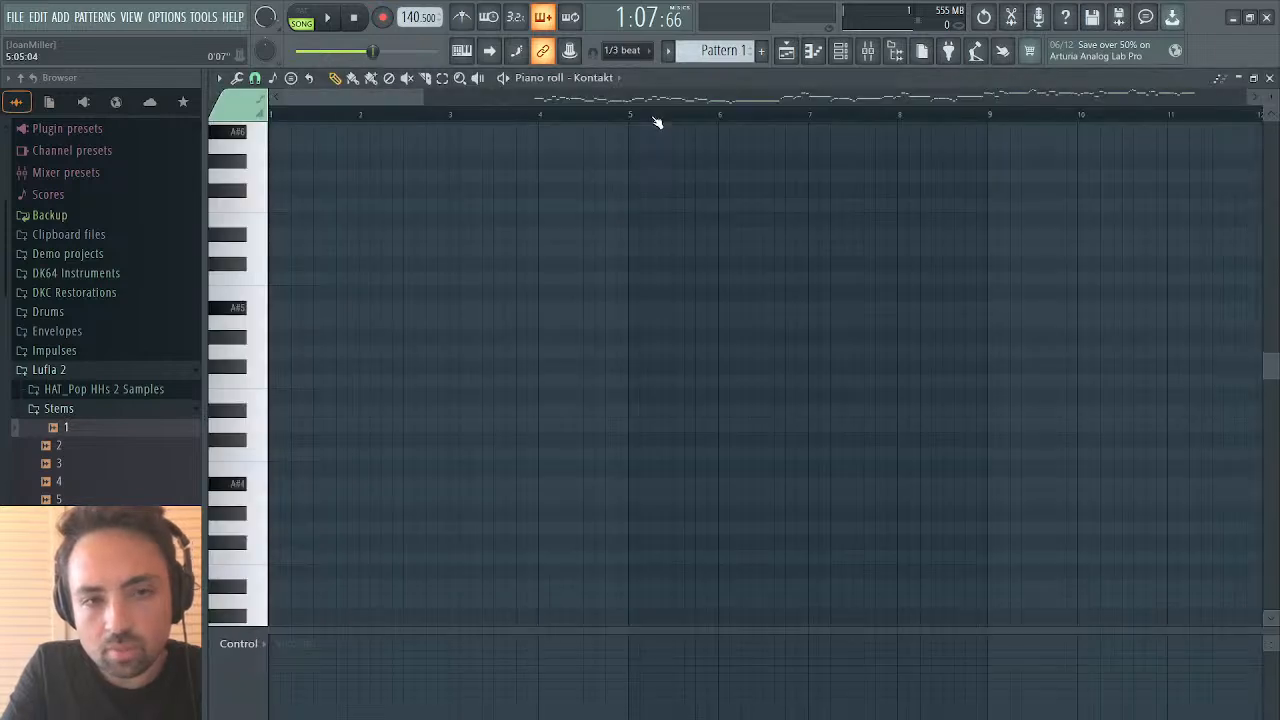
left_click(1253, 78)
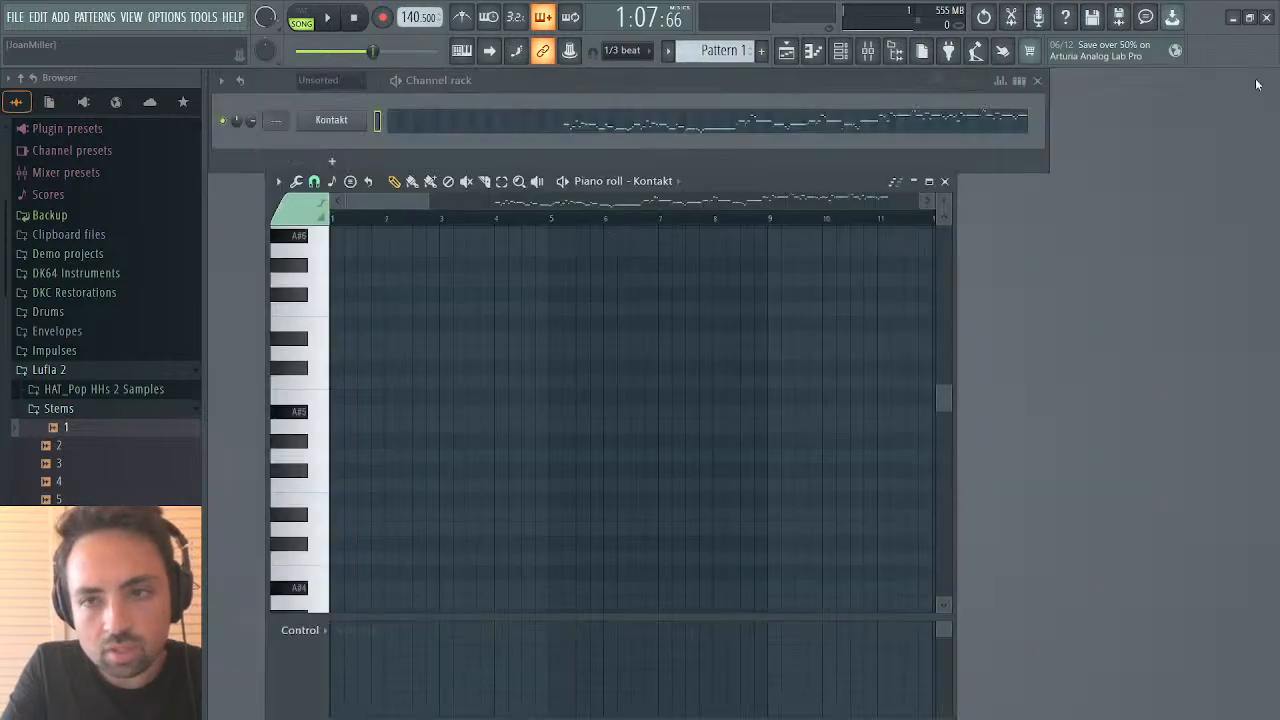
left_click(944, 181)
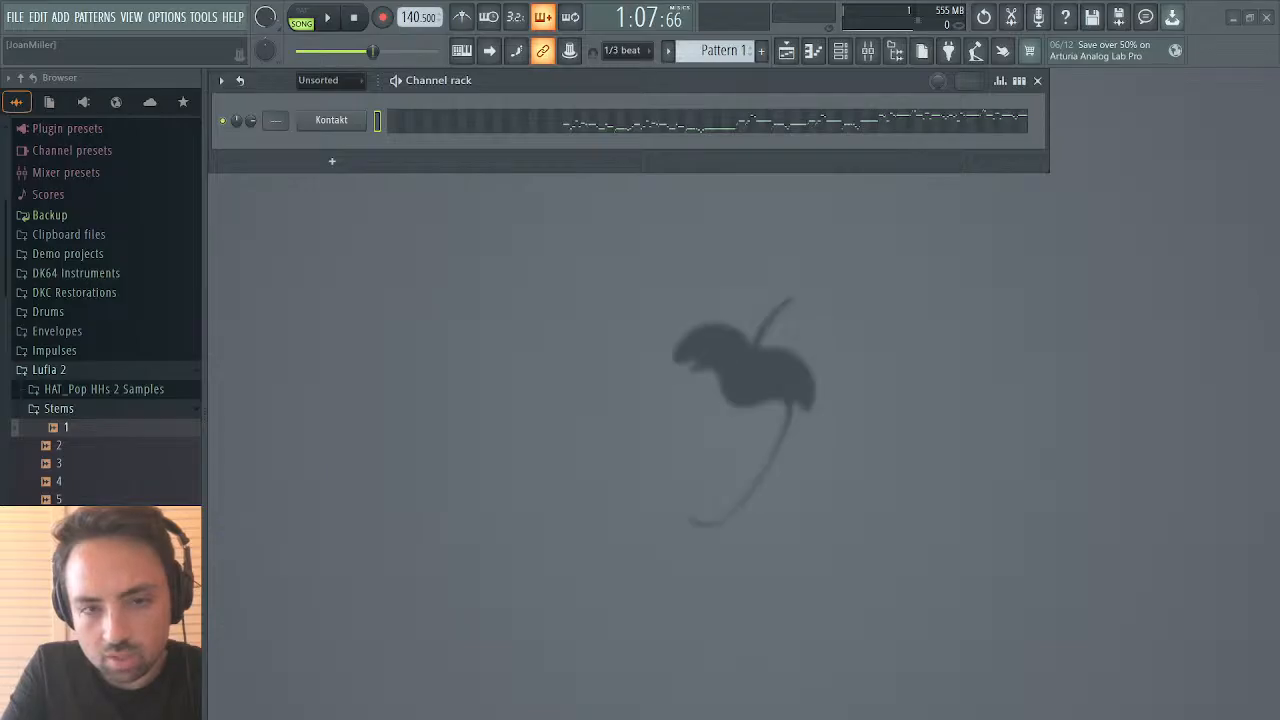
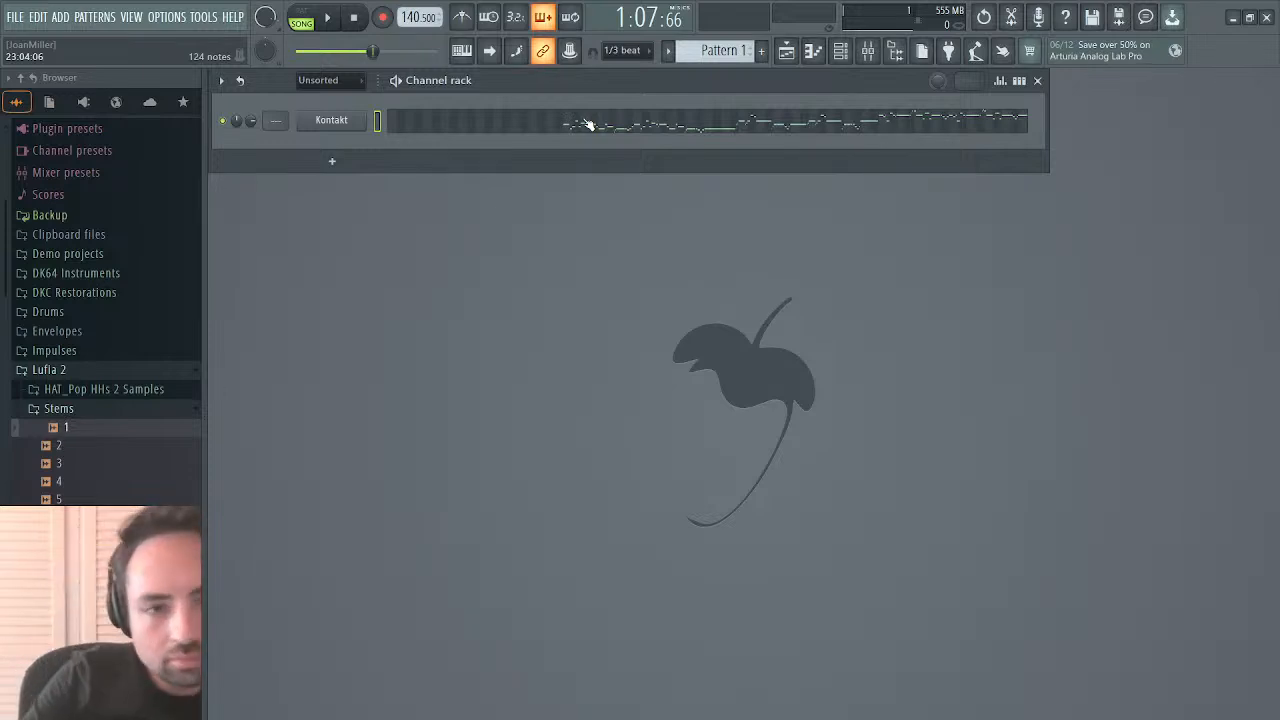
Step: Open the Kontakt channel's piano roll and examine the note timing against the grid from bar 21 to about bar 44
left_click(588, 124)
left_click_drag(420, 207, 532, 208)
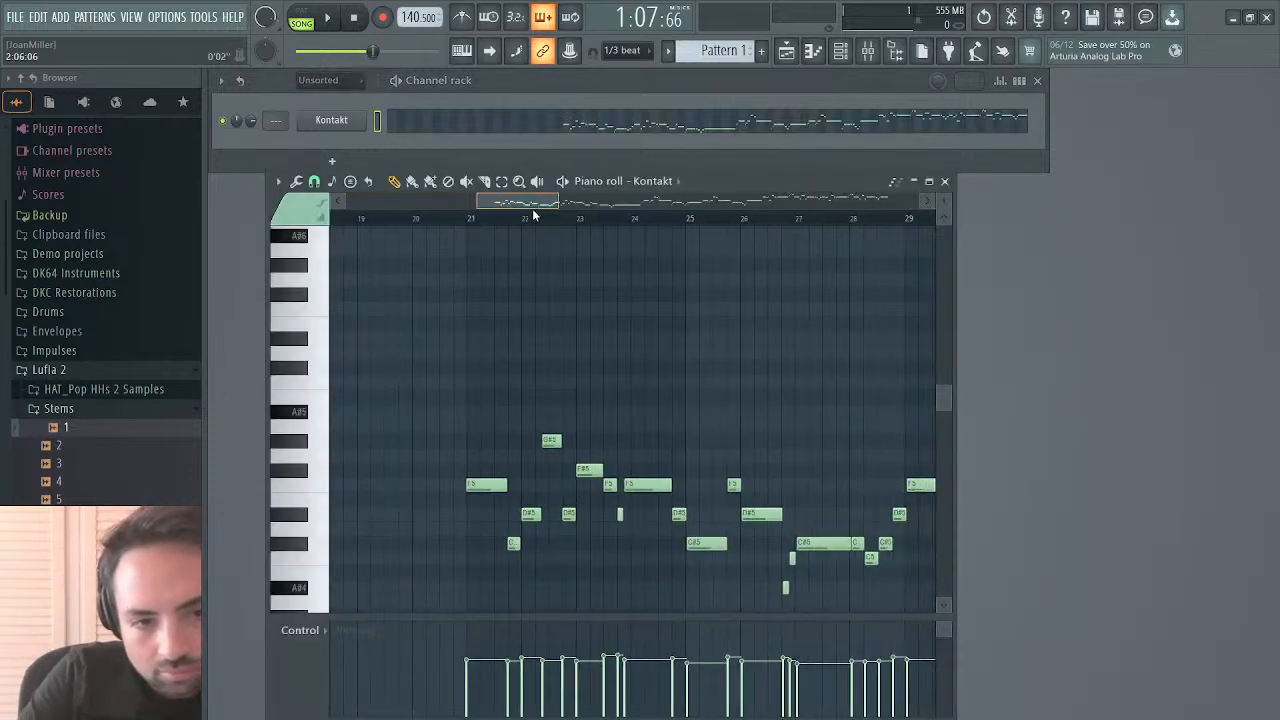
scroll(557, 300, "down", 5)
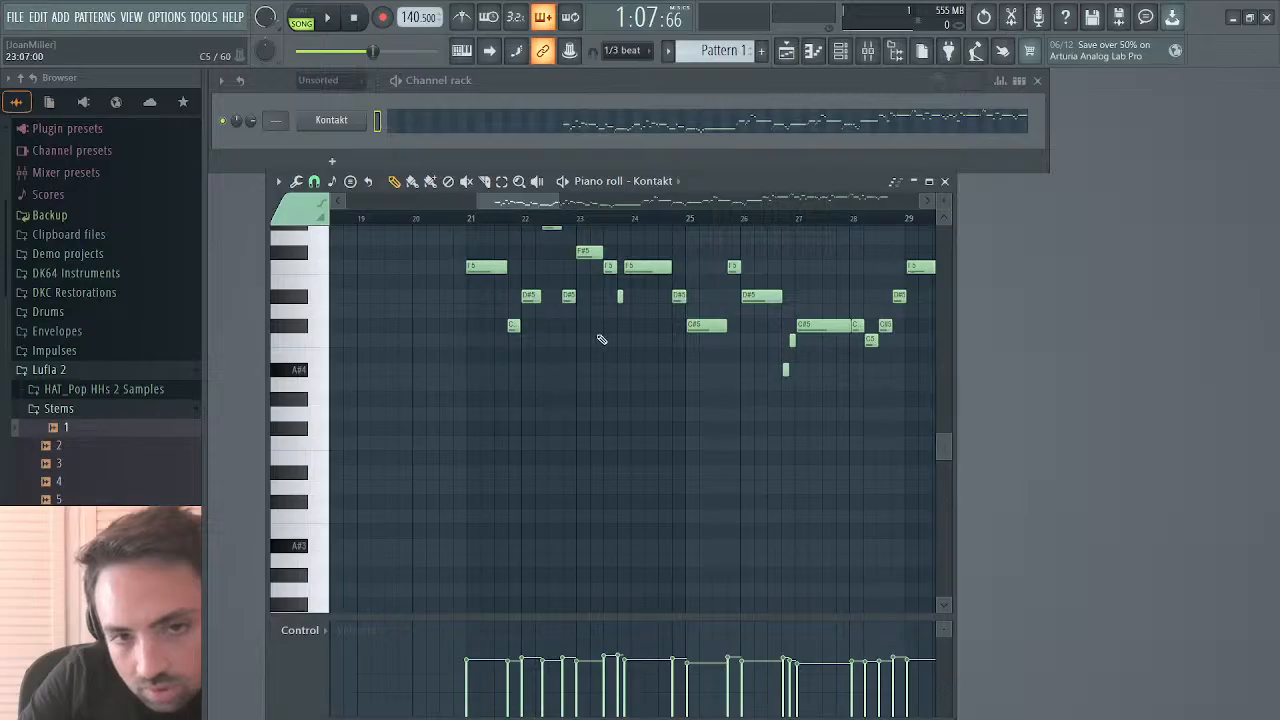
scroll(601, 339, "right", 3)
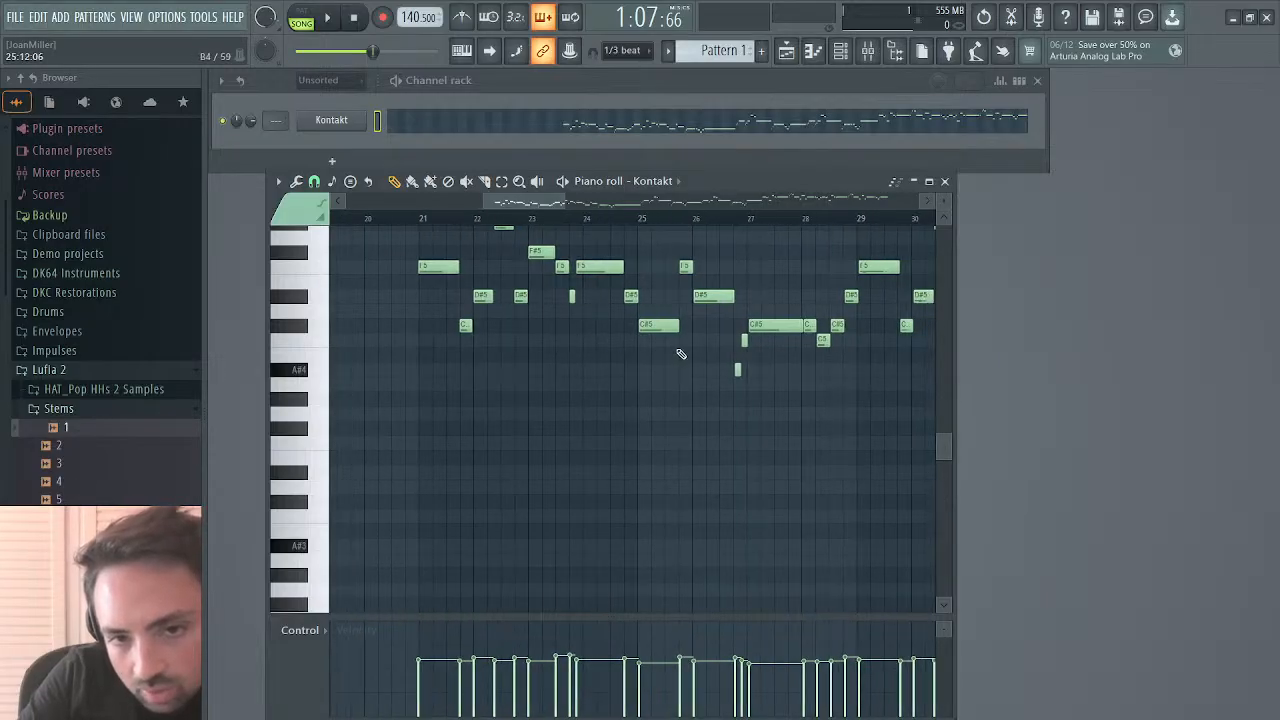
scroll(681, 354, "right", 12)
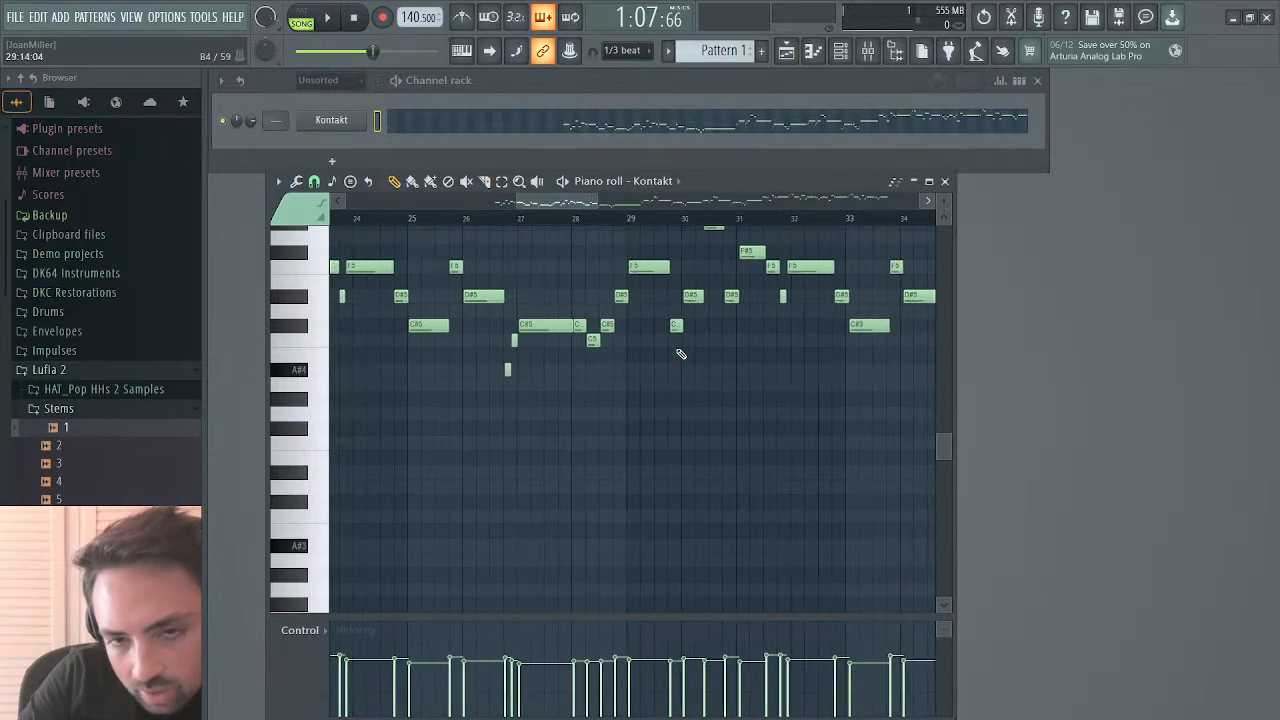
scroll(681, 354, "right", 20)
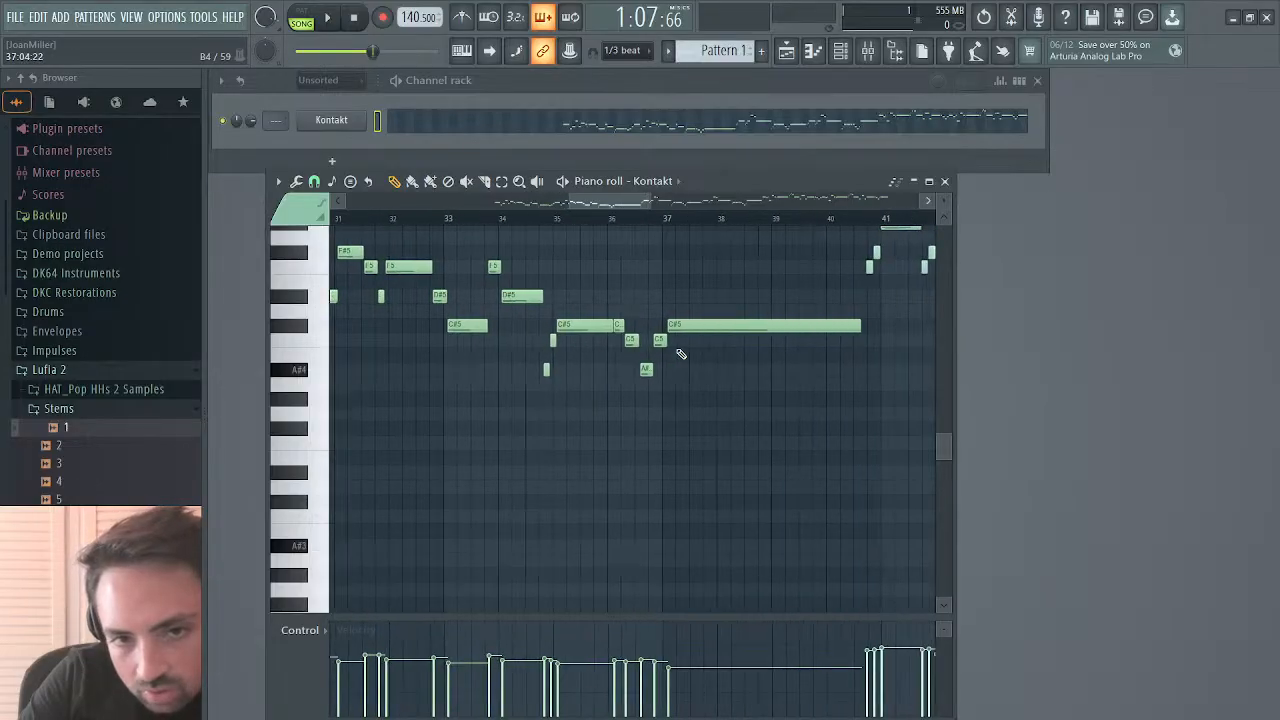
scroll(681, 354, "right", 9)
scroll(681, 354, "up", 4)
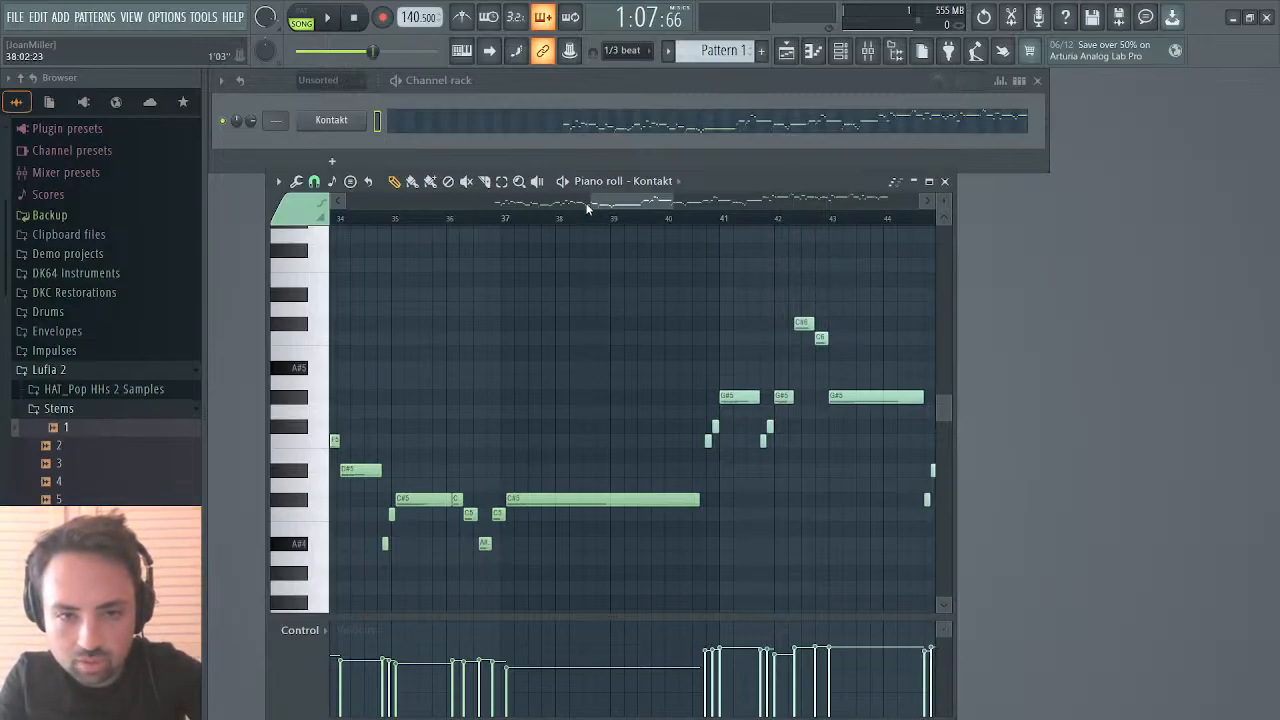
Step: Select the notes from bar 21 through the long C#5, compress them slightly to start that C#5 at bar 37, and save
mouse_move(590, 203)
left_mouse_down()
mouse_move(649, 203)
mouse_move(625, 217)
mouse_move(566, 207)
left_mouse_up()
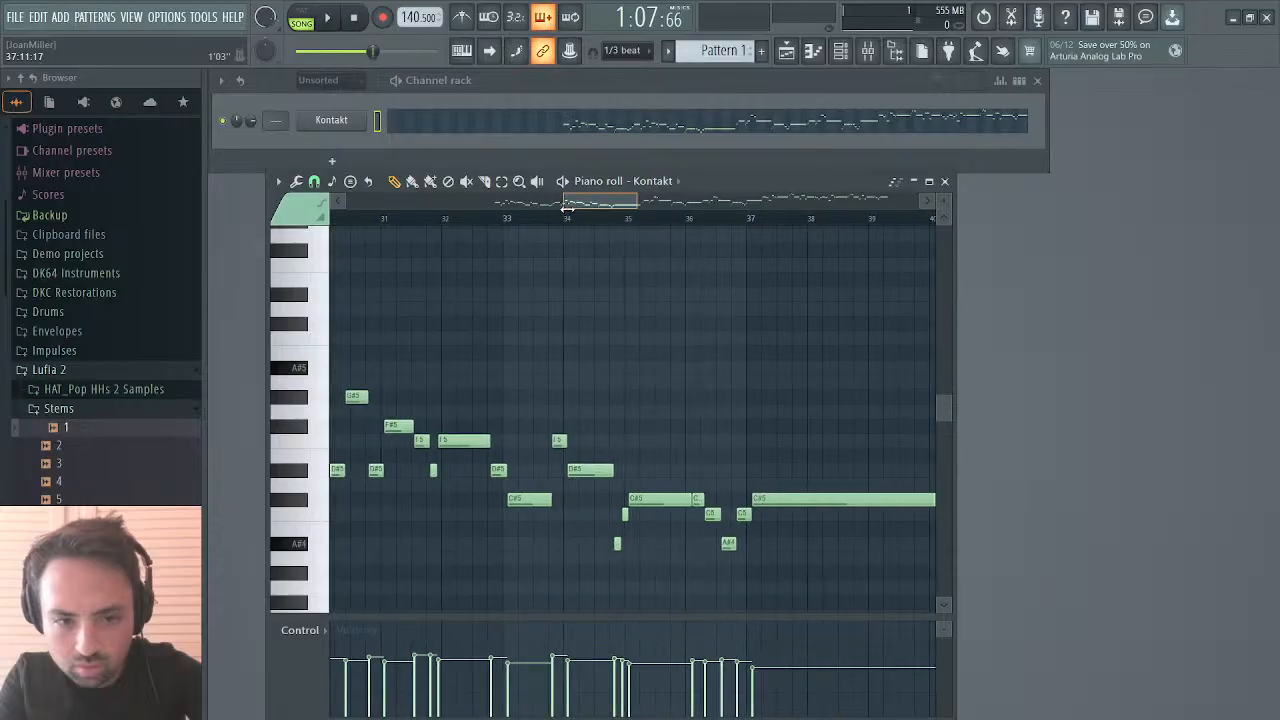
left_click_drag(767, 290, 185, 588)
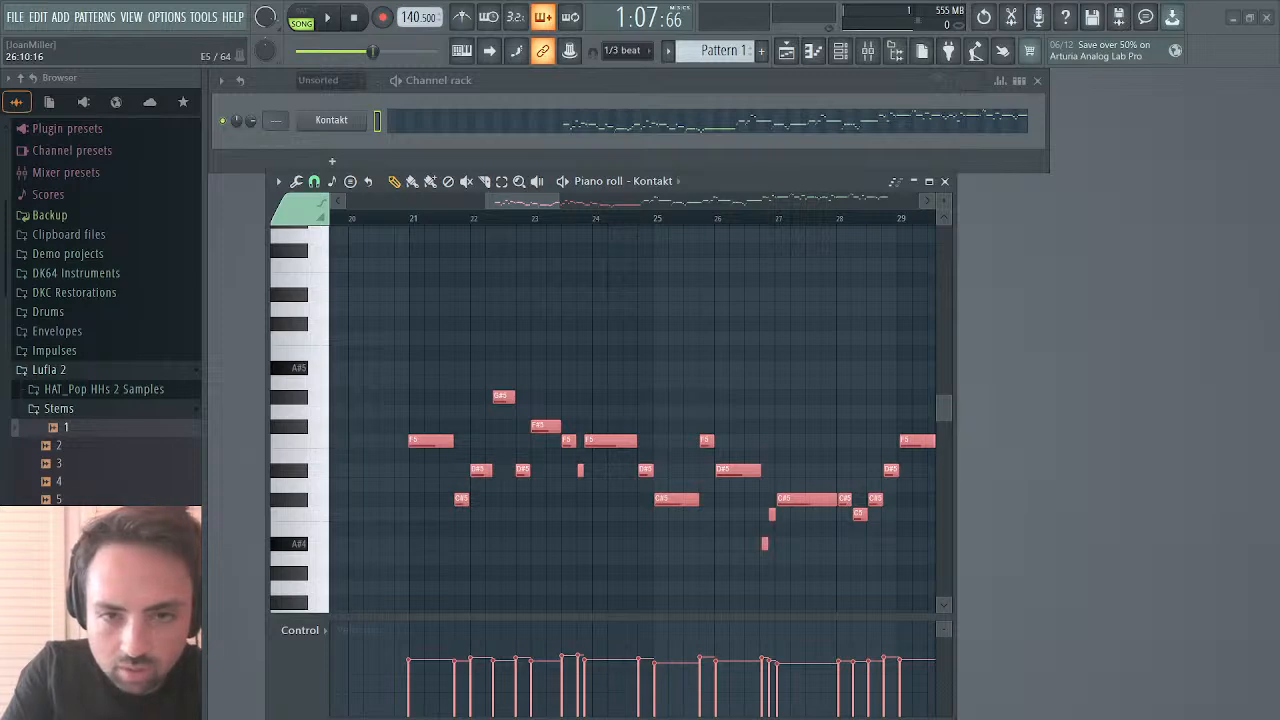
left_click_drag(513, 200, 612, 192)
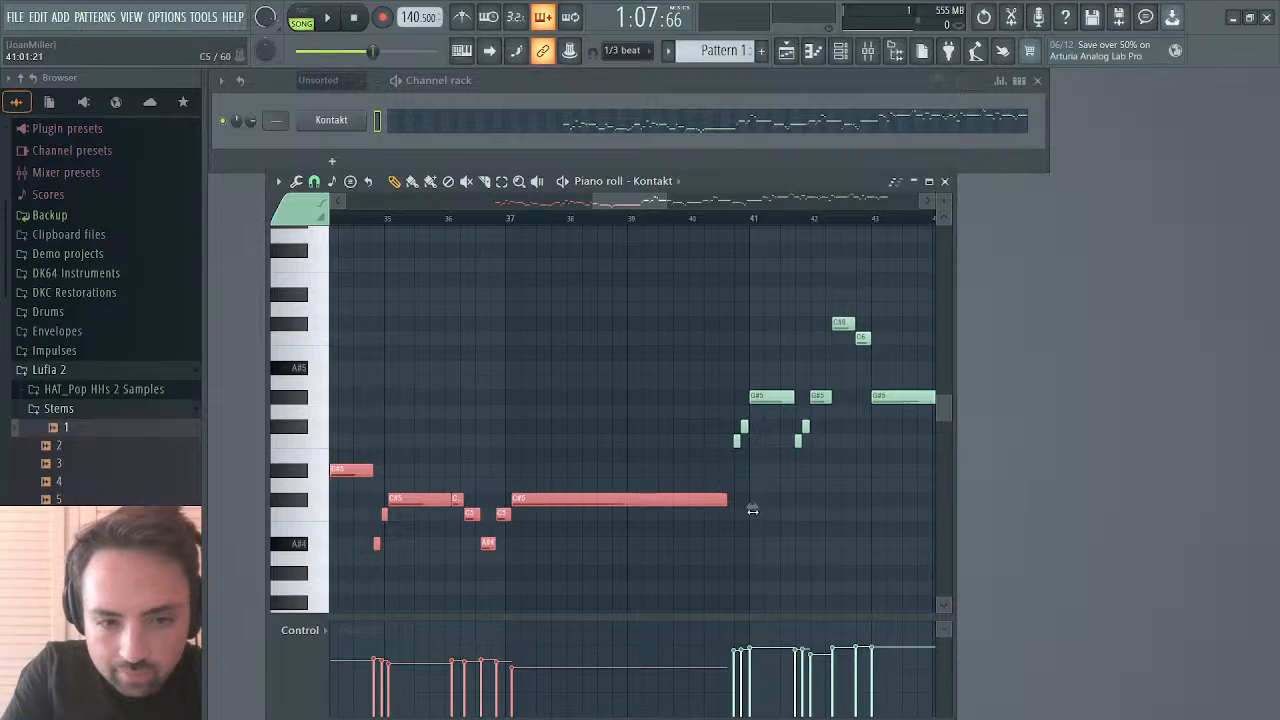
left_click_drag(756, 511, 745, 510)
key("ctrl+s")
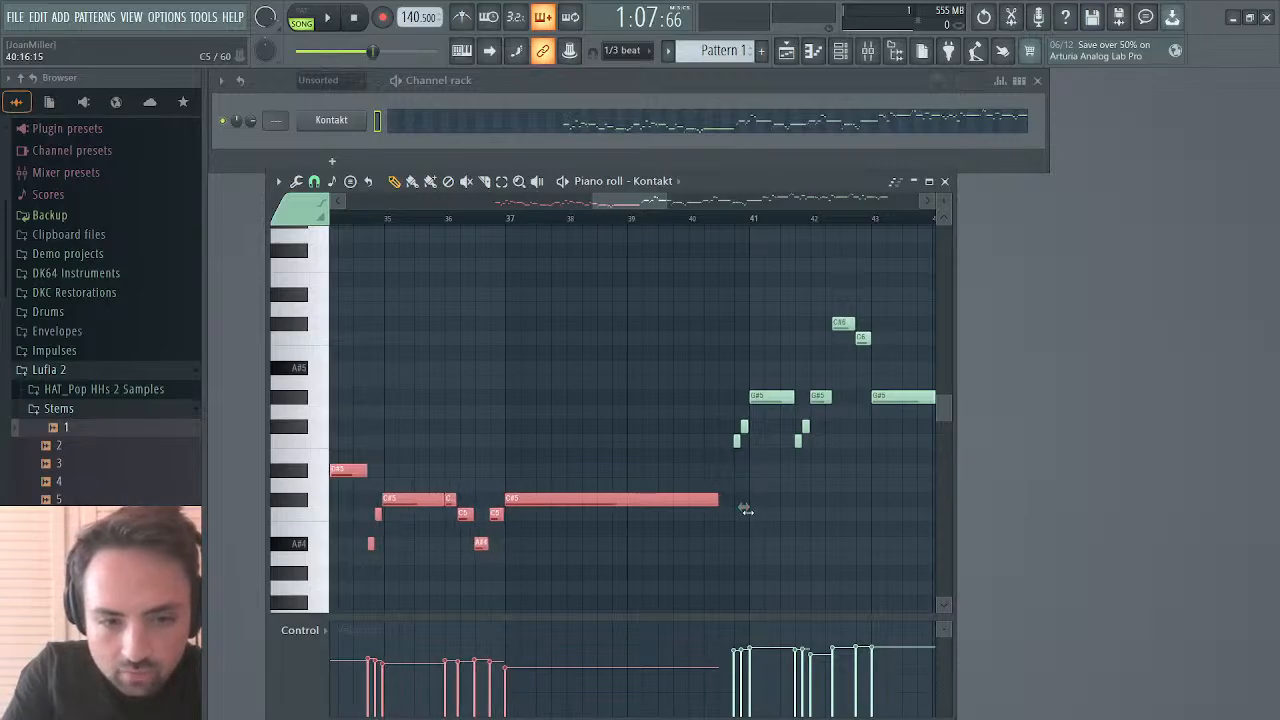
Step: Fine-tune the selected notes by scaling them to 100.23%, and deselect them
mouse_move(642, 200)
left_mouse_down()
mouse_move(600, 199)
mouse_move(619, 202)
left_mouse_up()
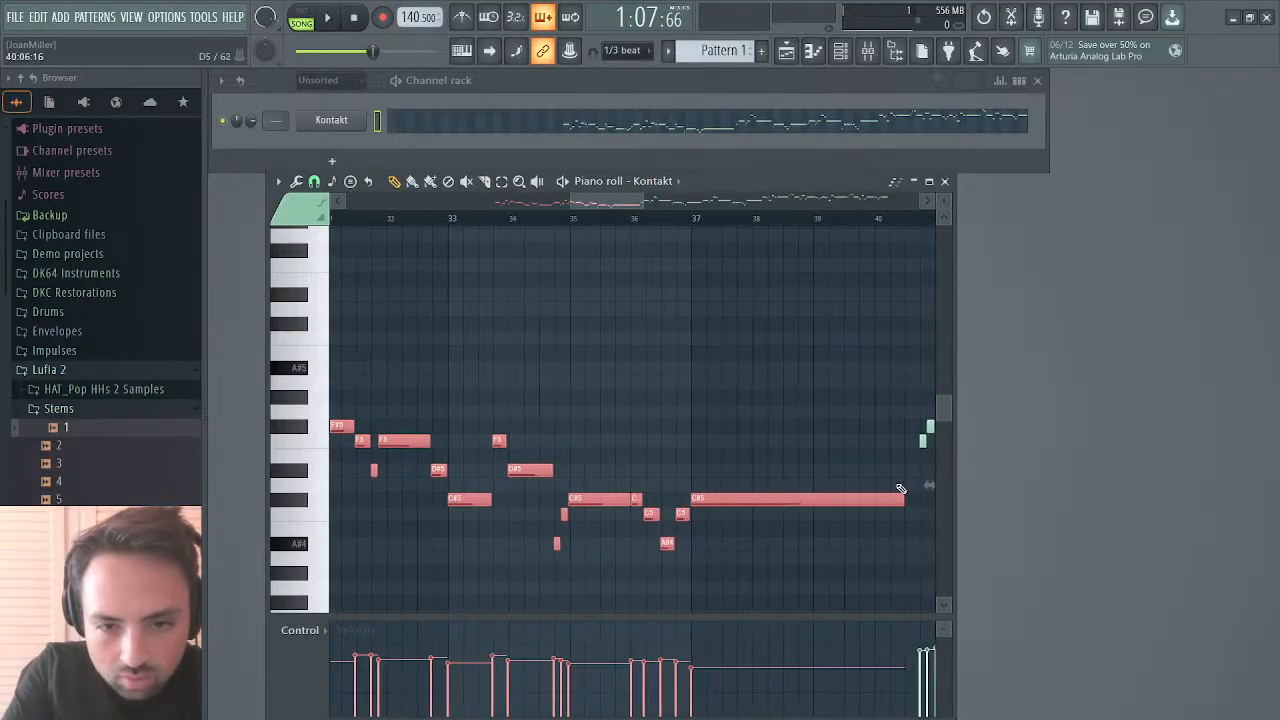
left_click_drag(923, 490, 926, 490)
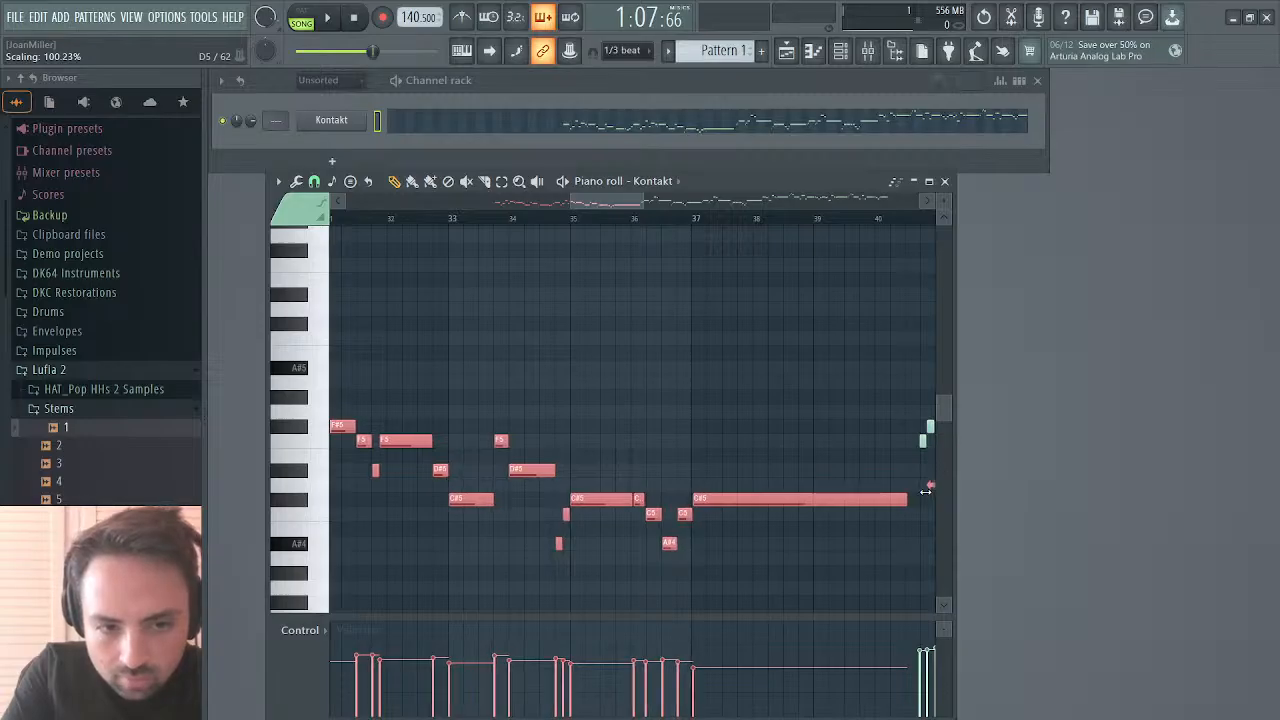
scroll(742, 402, "left", 1)
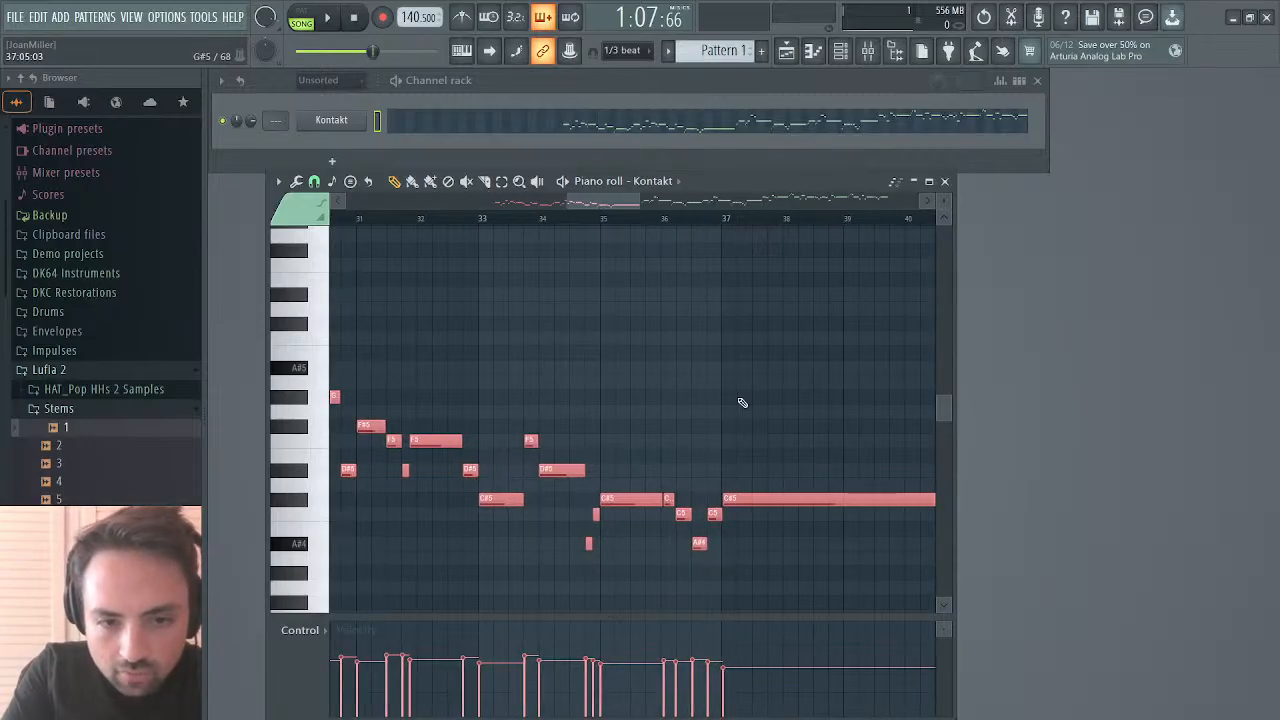
left_click(586, 443)
Step: Check and audition the very short C5 just before bar 35 and the very short C6 at bar 64
left_click_drag(595, 519, 595, 516)
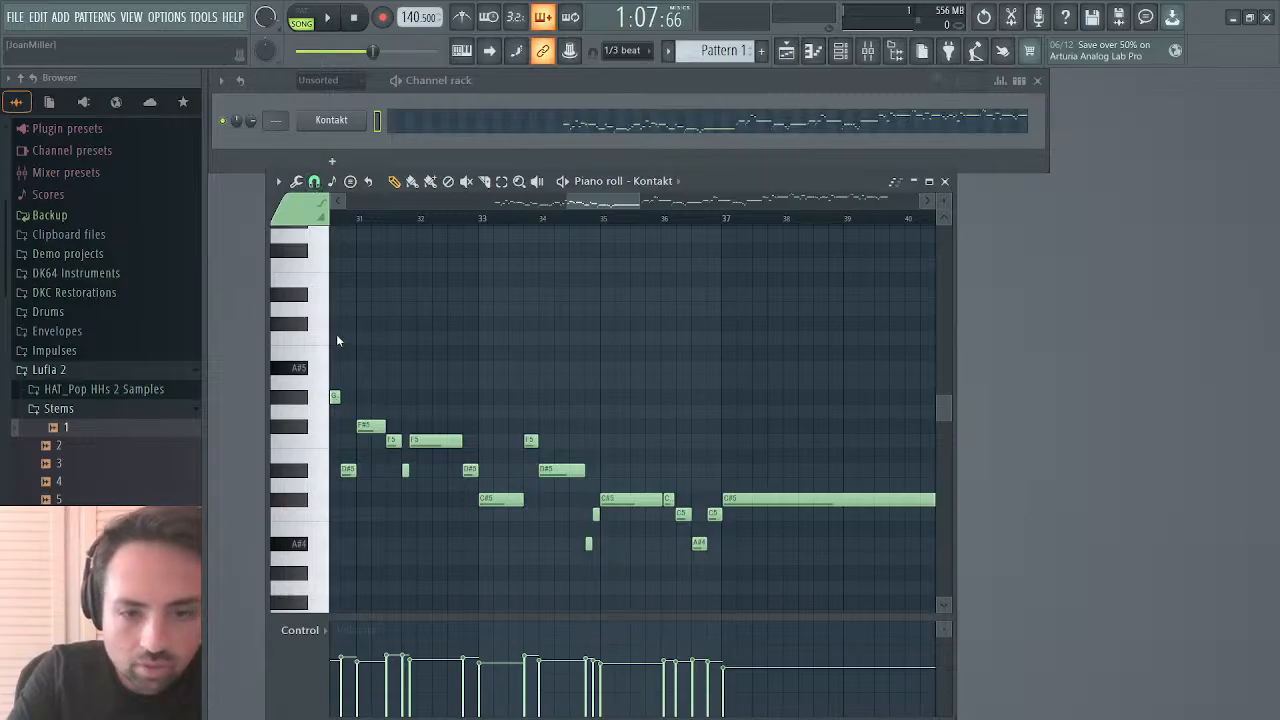
left_click_drag(595, 514, 595, 515)
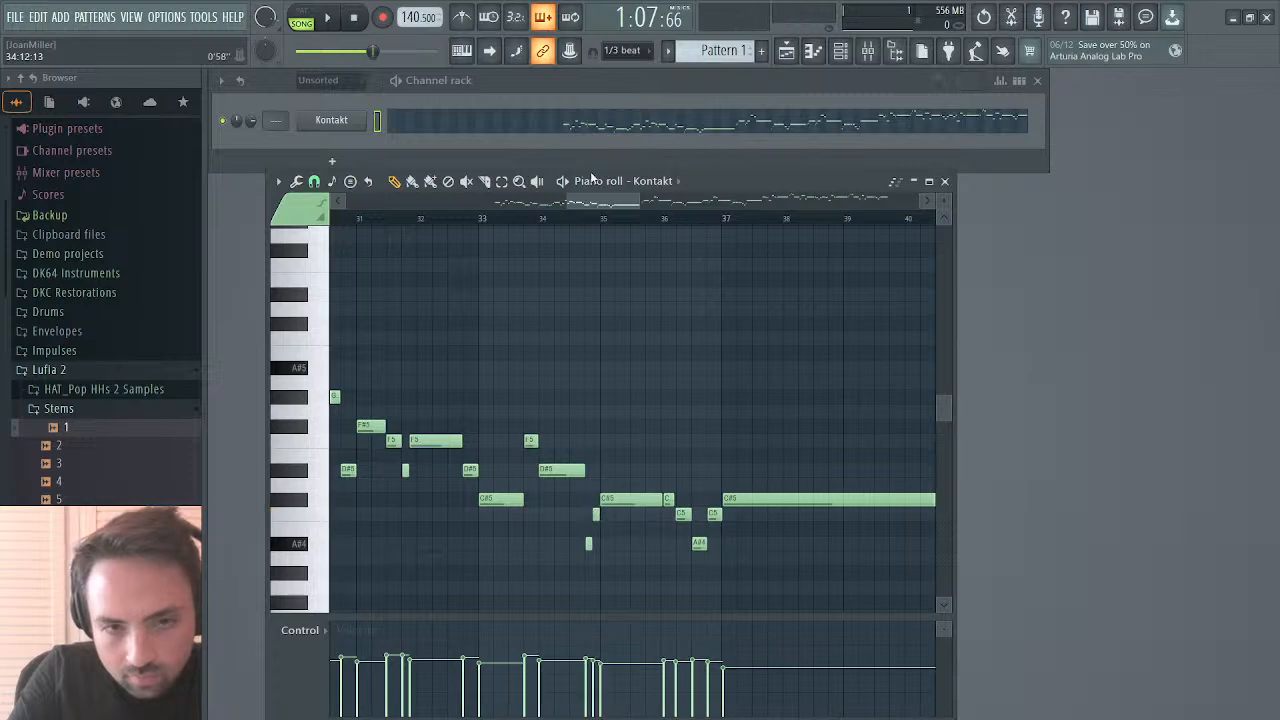
left_click_drag(591, 194, 829, 204)
left_click(660, 340)
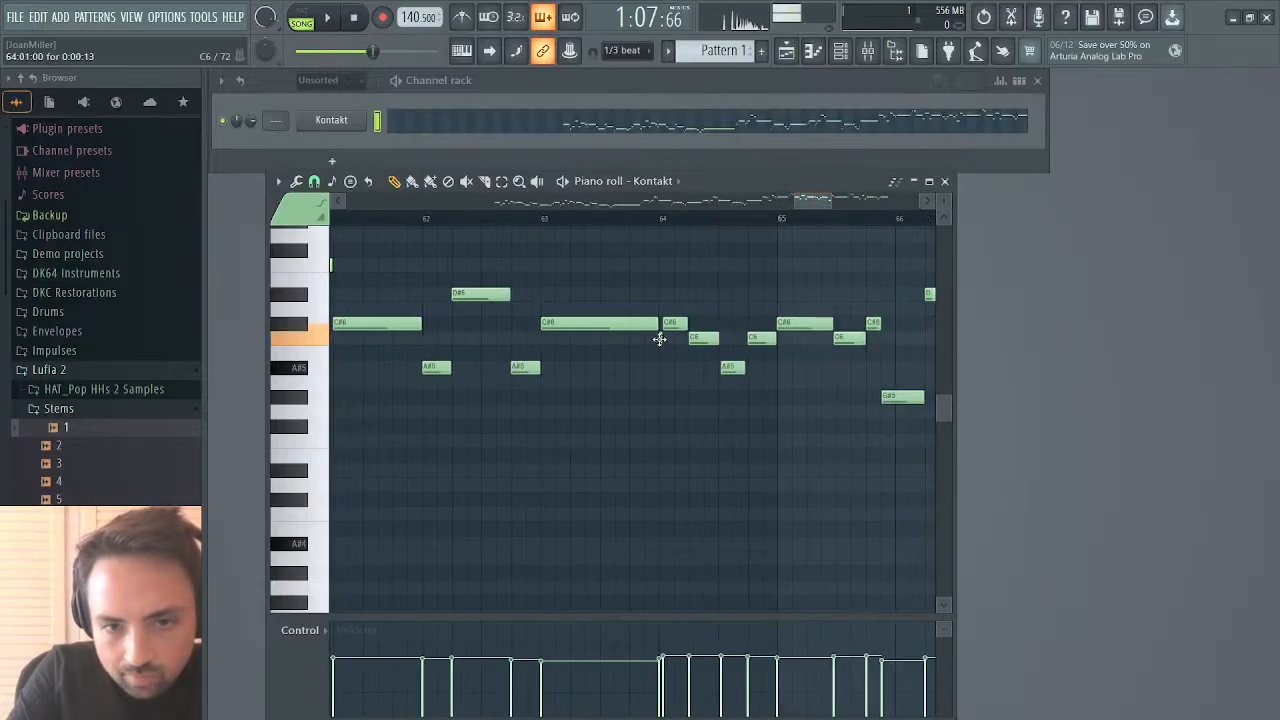
left_click_drag(661, 340, 661, 341)
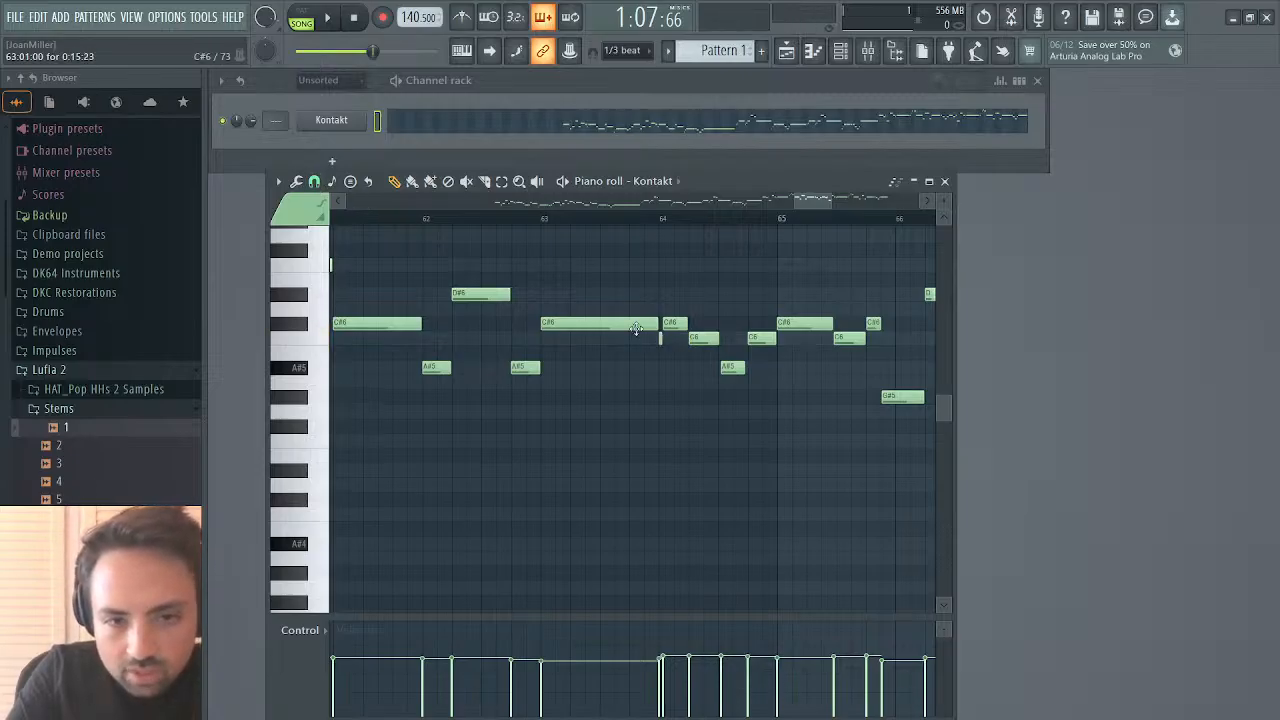
left_click_drag(659, 338, 661, 338)
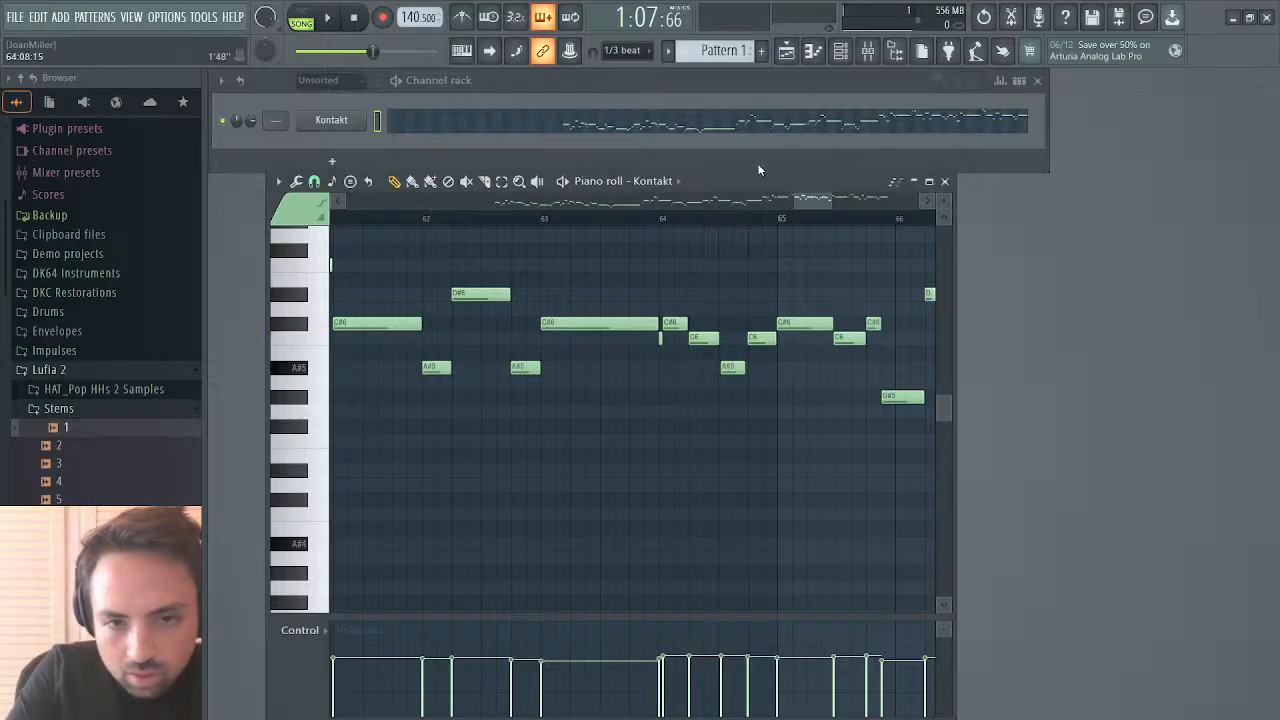
Step: Align the C#6 and C6 notes at bar 72 to the grid and extend the final C#6 note to bar 74
left_click_drag(815, 202, 882, 204)
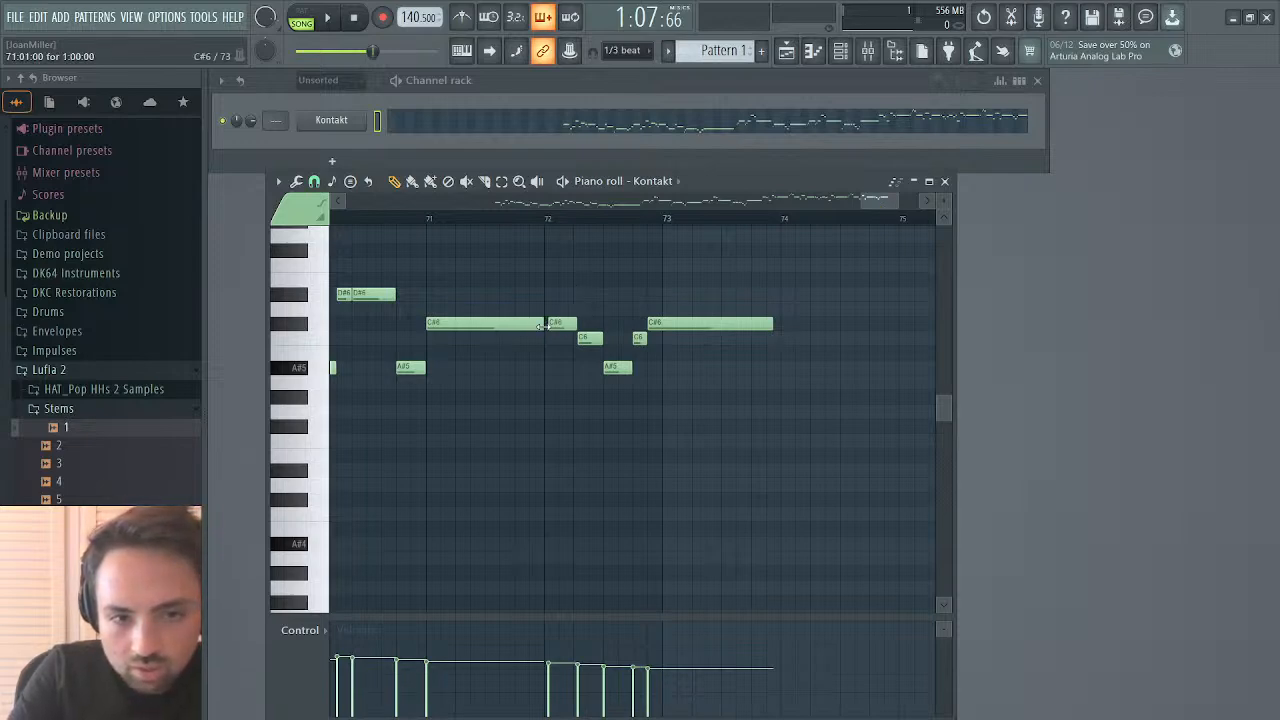
left_click_drag(555, 326, 587, 339)
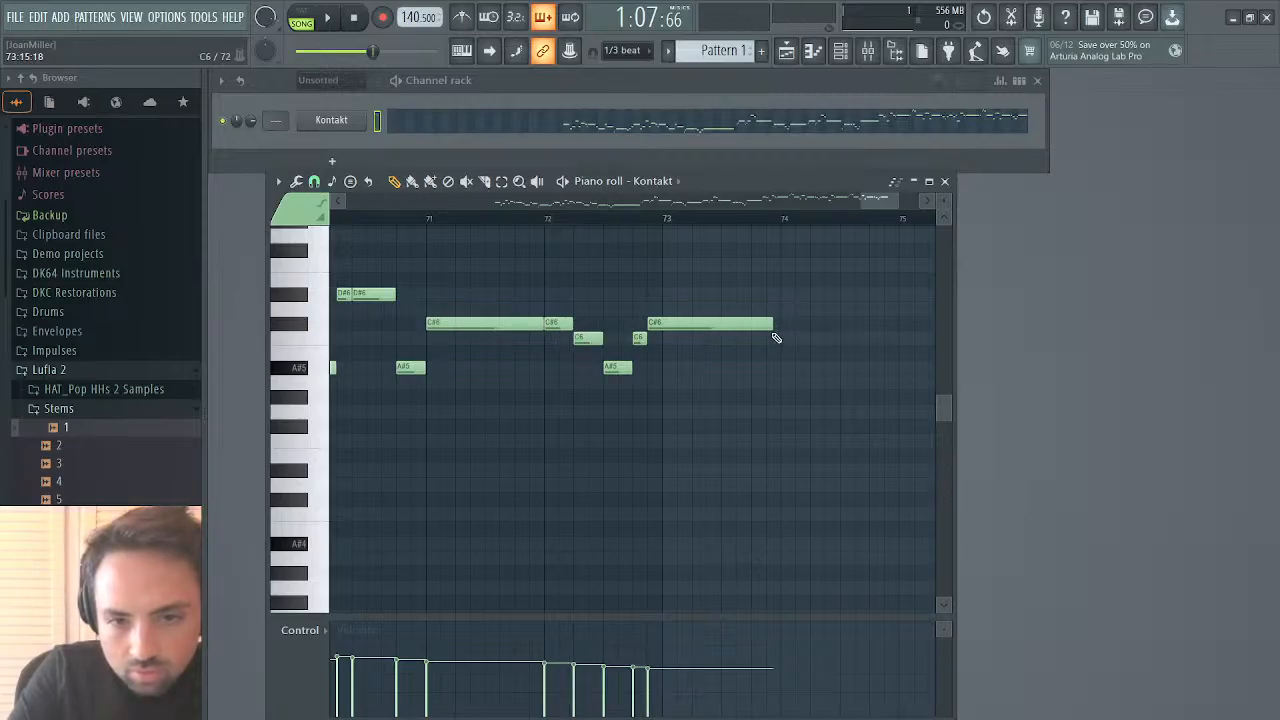
scroll(556, 333, "left", 6)
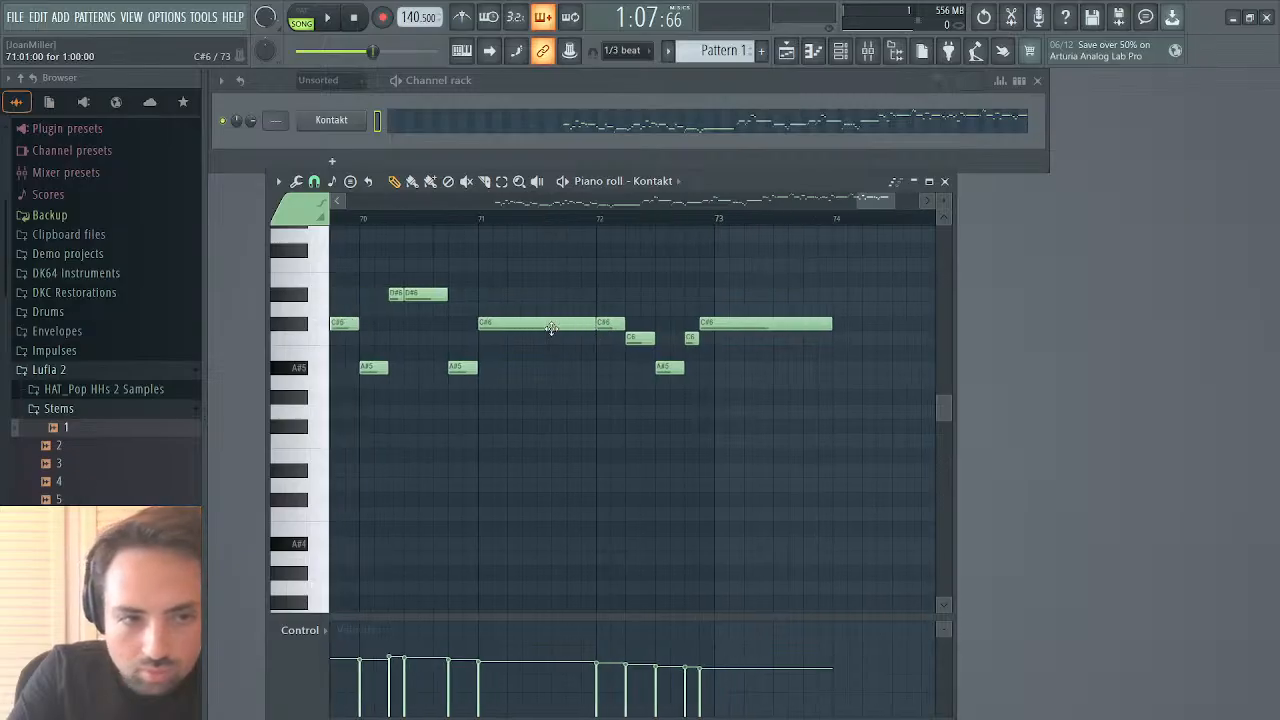
Step: Snap the long F5 note before bar 47 to 46:15:00 and shorten its end so it clears the short F5 before bar 49
scroll(556, 333, "left", 10)
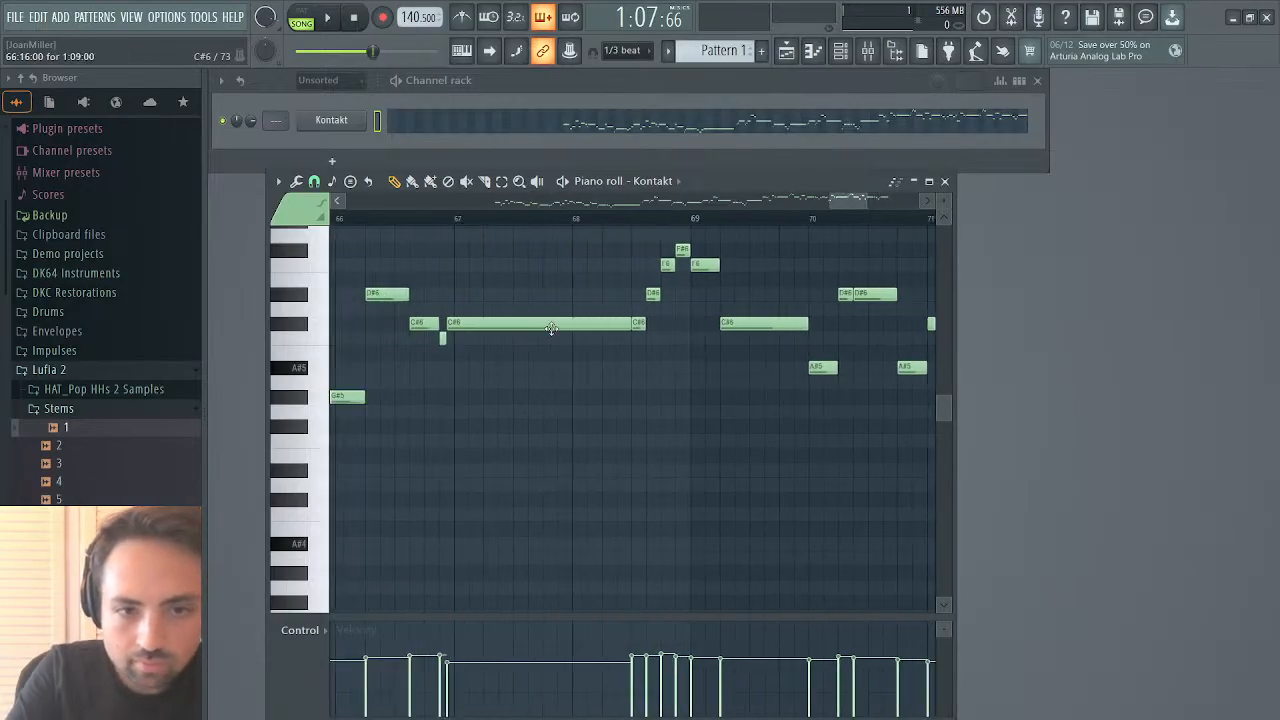
scroll(556, 333, "left", 8)
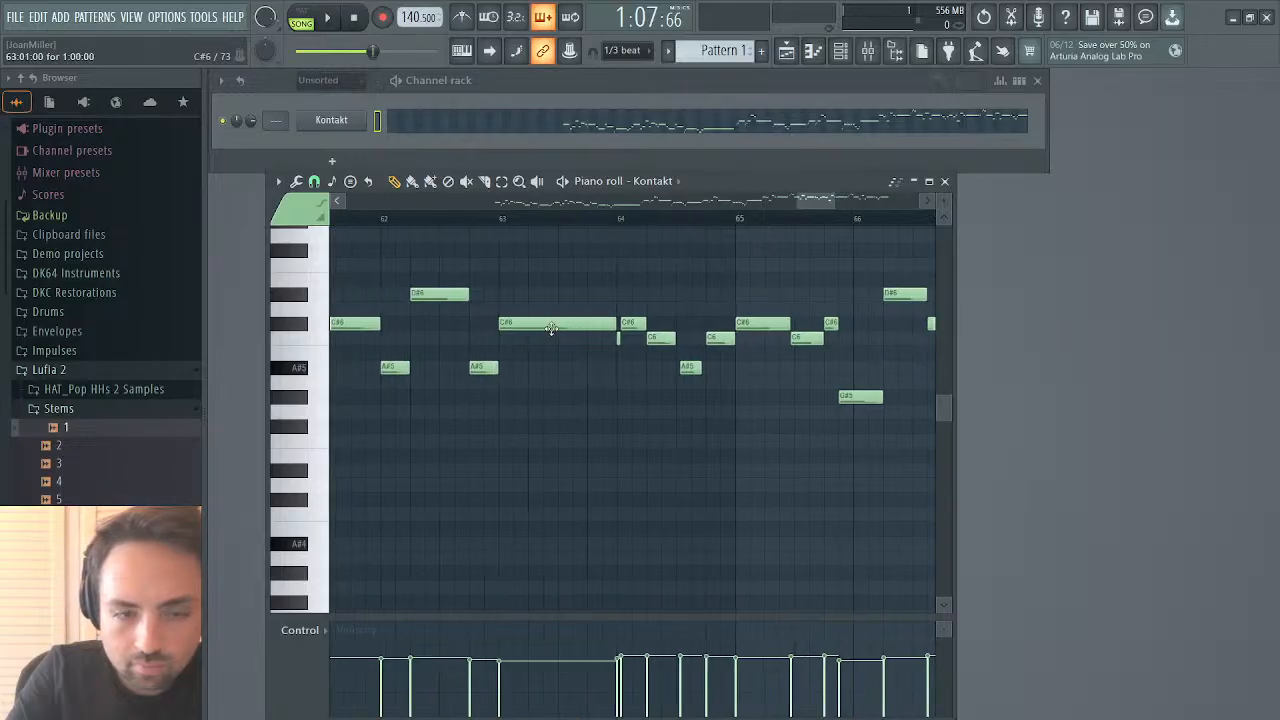
scroll(554, 328, "left", 8)
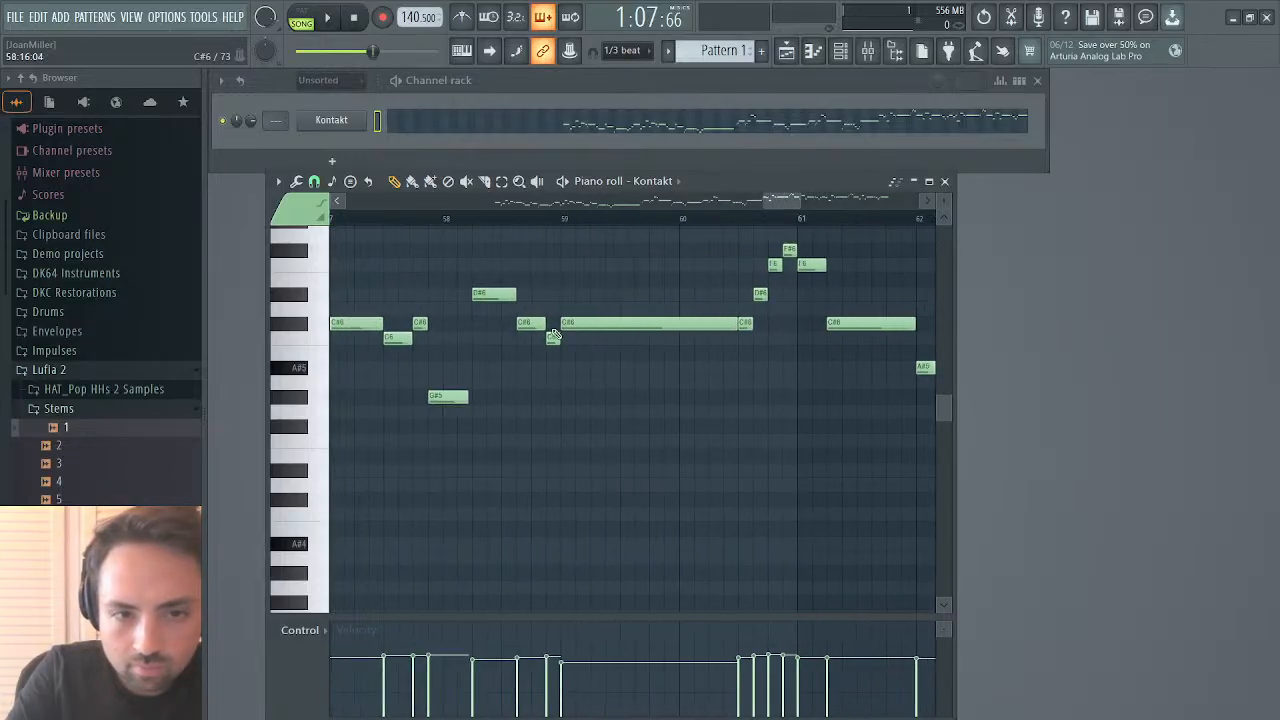
scroll(556, 333, "left", 4)
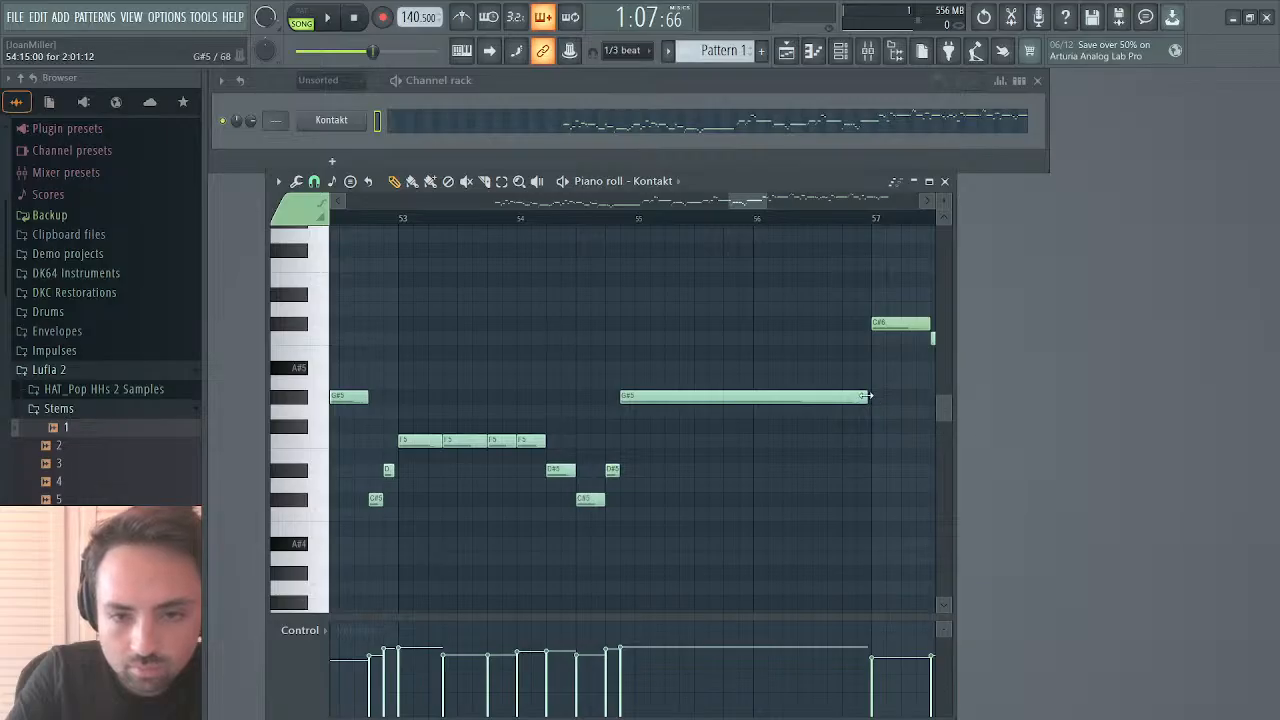
scroll(868, 398, "left", 6)
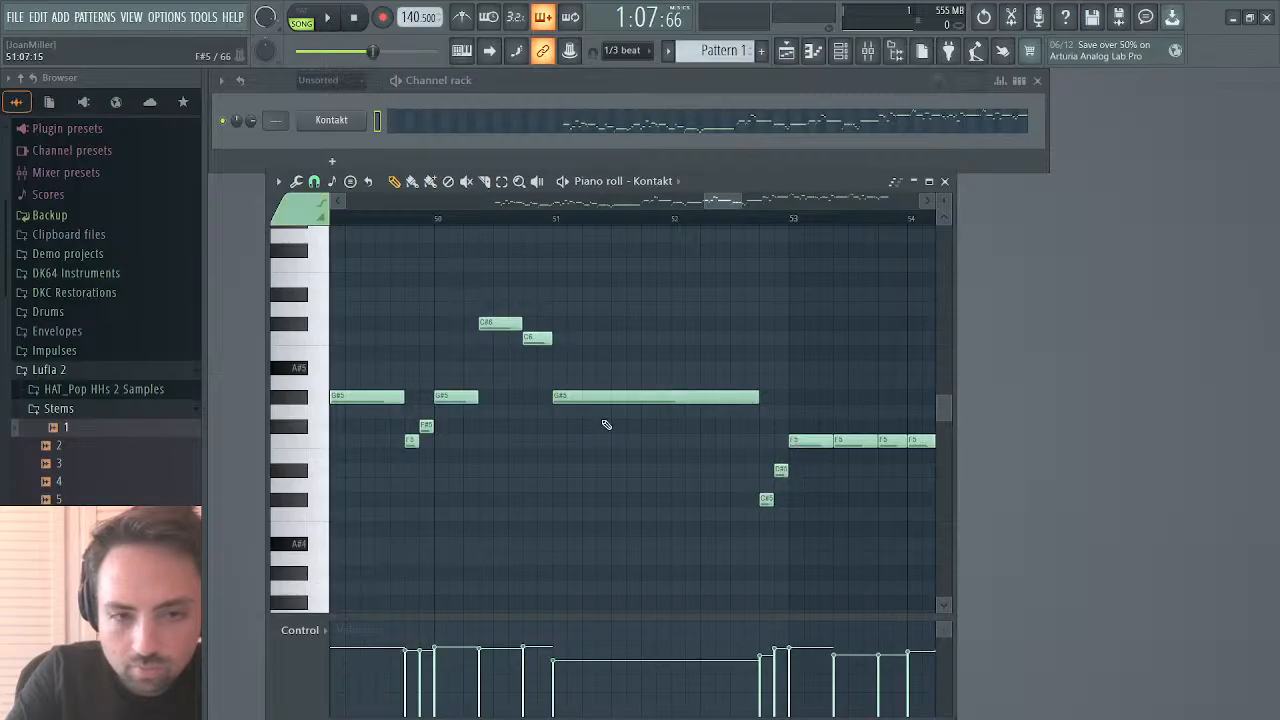
scroll(606, 424, "left", 10)
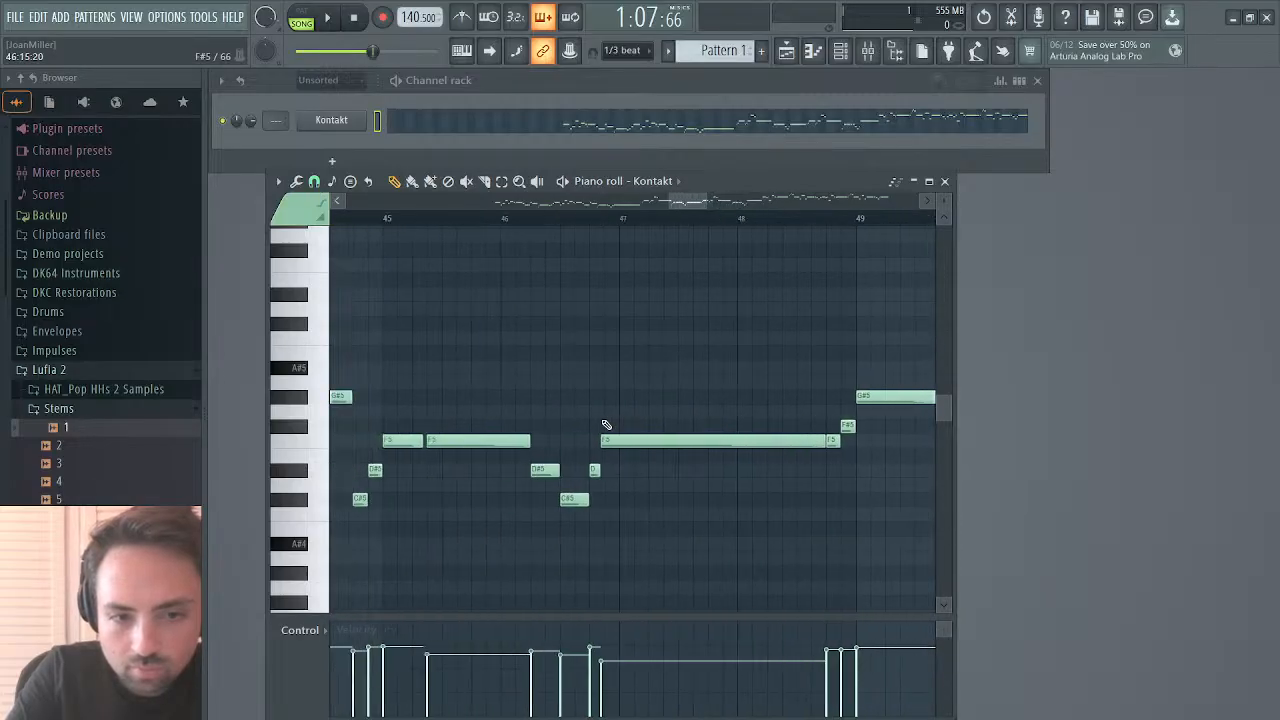
scroll(606, 424, "left", 4)
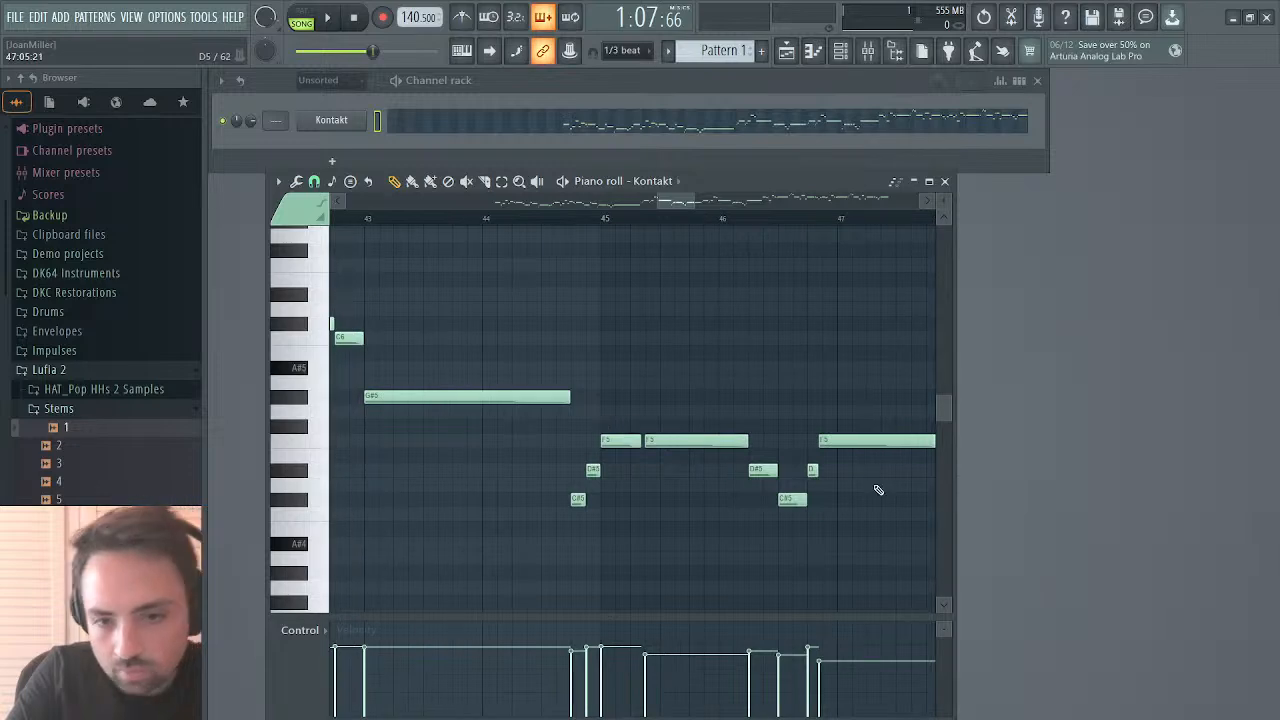
left_click_drag(837, 441, 845, 444)
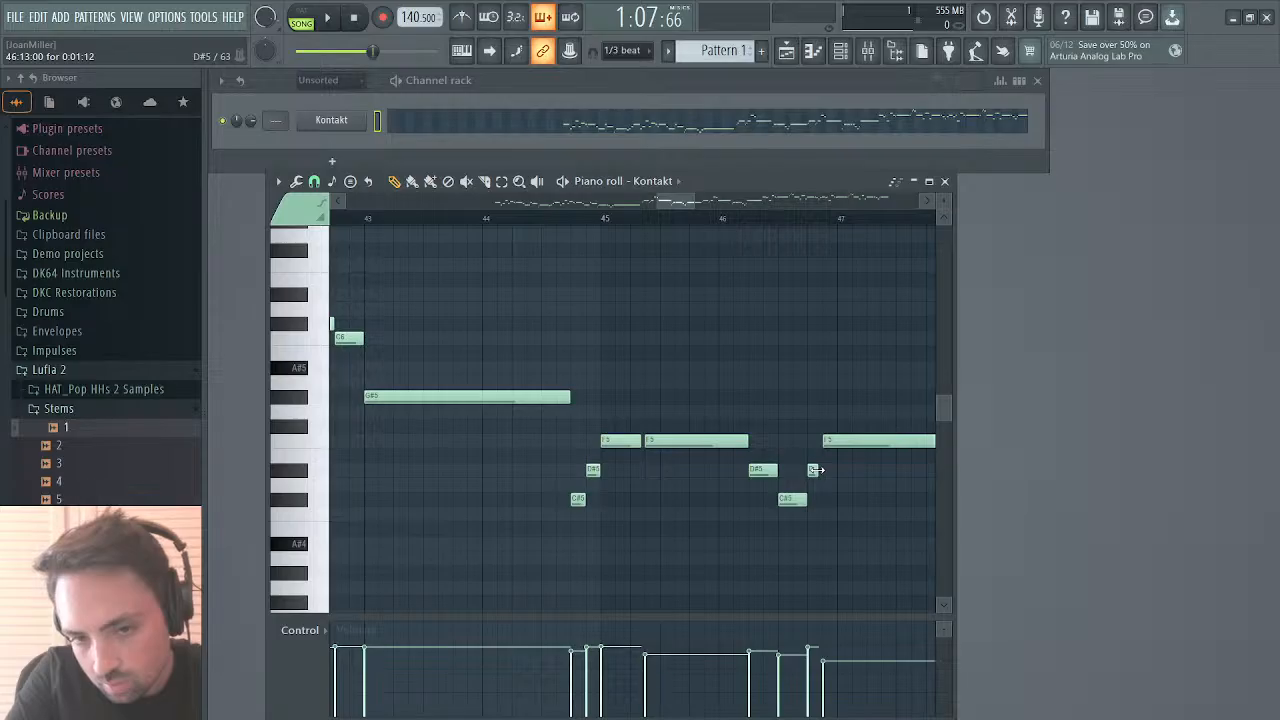
scroll(820, 470, "right", 3)
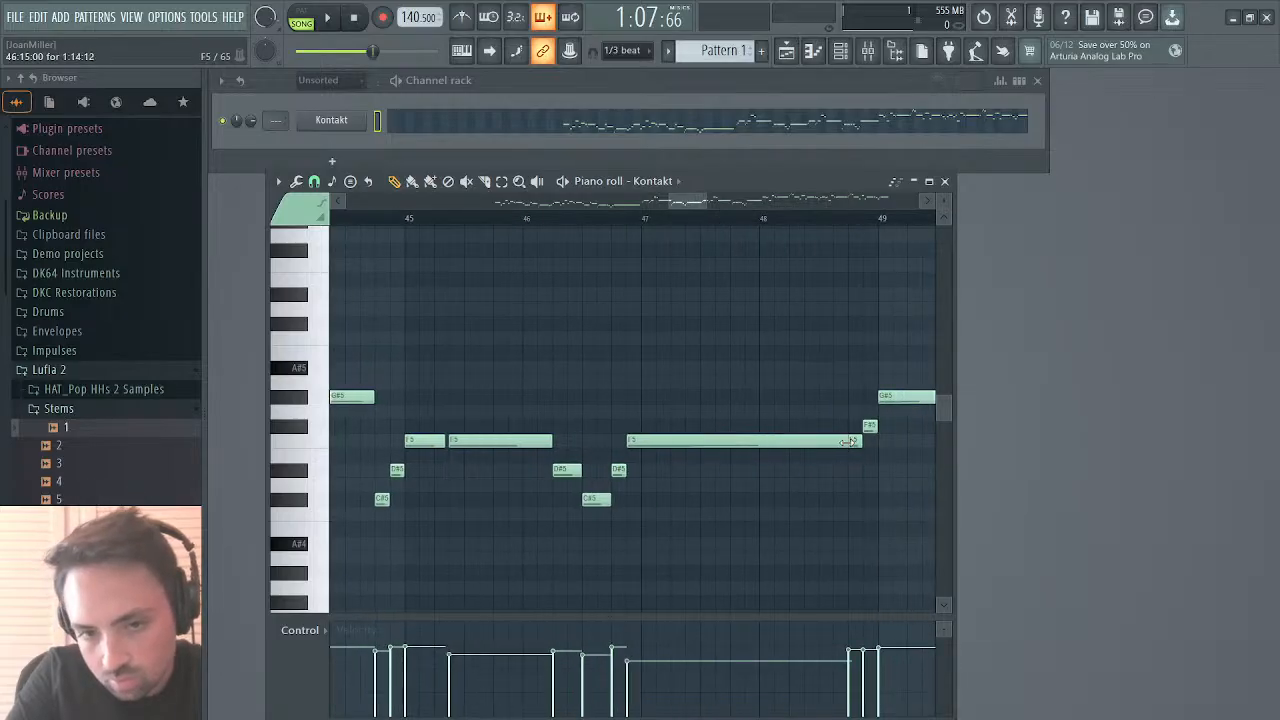
left_click_drag(832, 447, 838, 447)
Step: Trim the long C#5 note before bar 36 and move the following short C#5 to 36:01:00
scroll(838, 447, "left", 6)
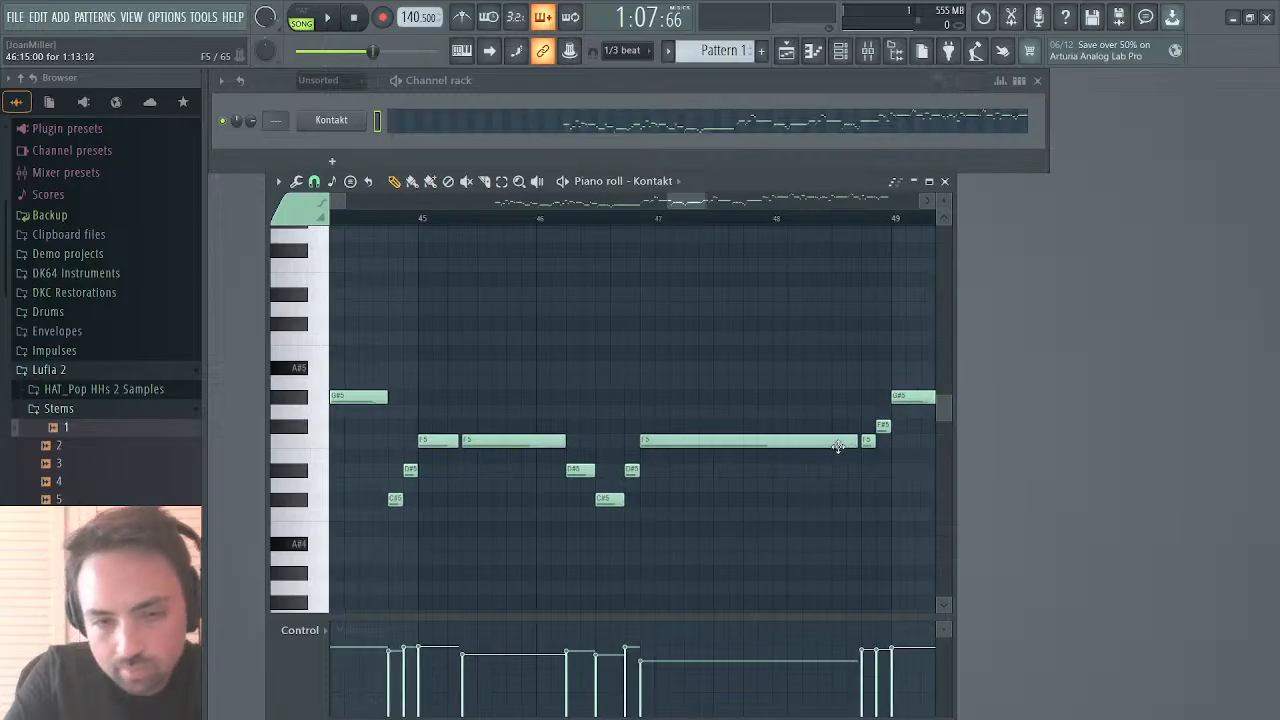
scroll(838, 447, "left", 6)
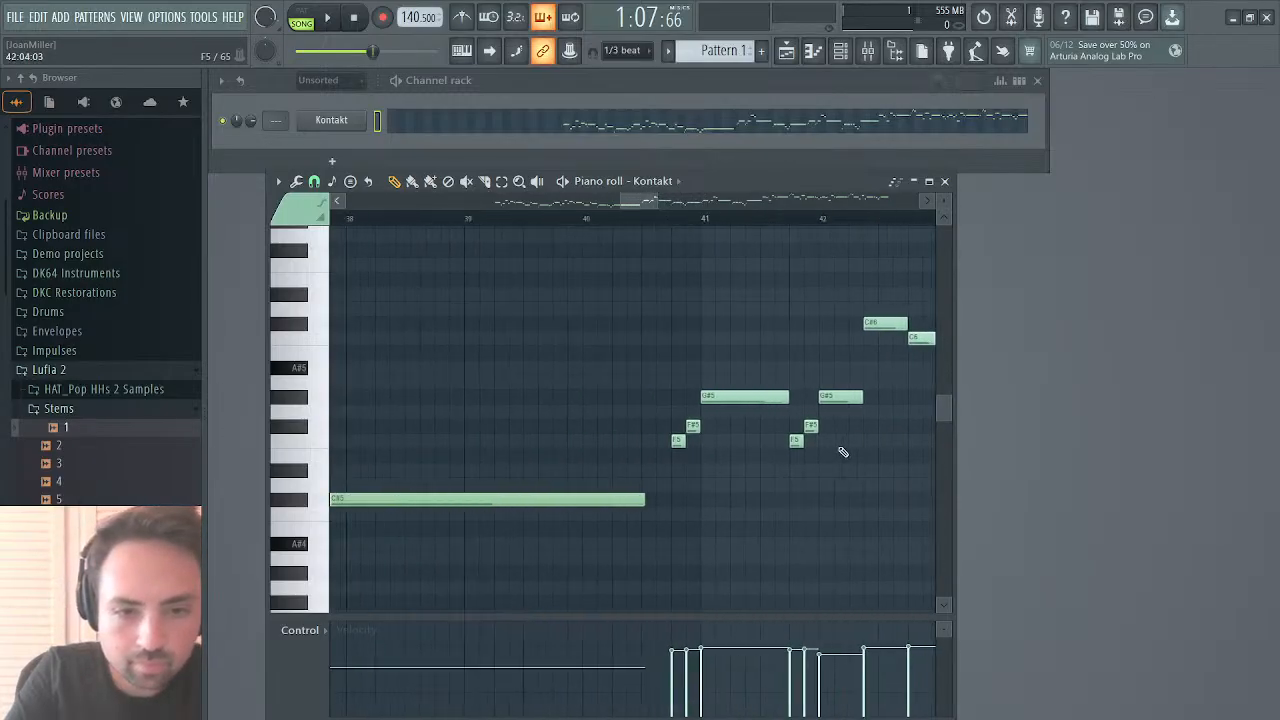
scroll(843, 452, "left", 6)
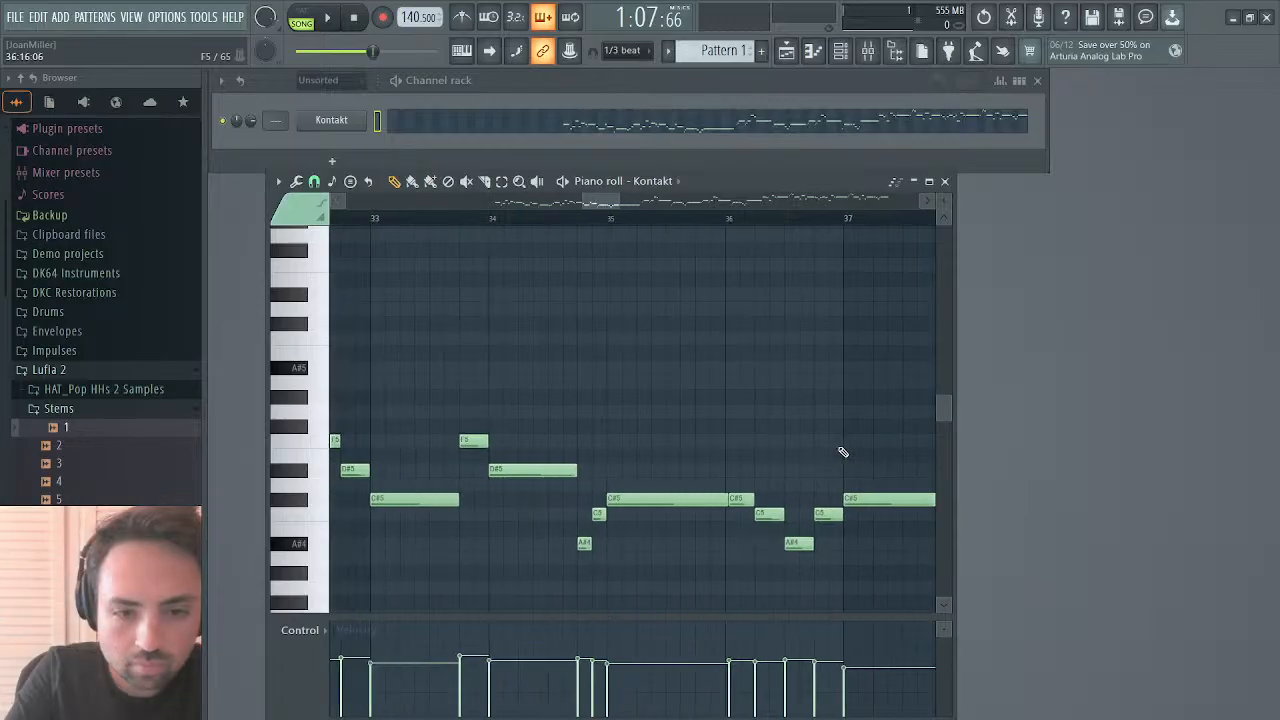
left_click(733, 502)
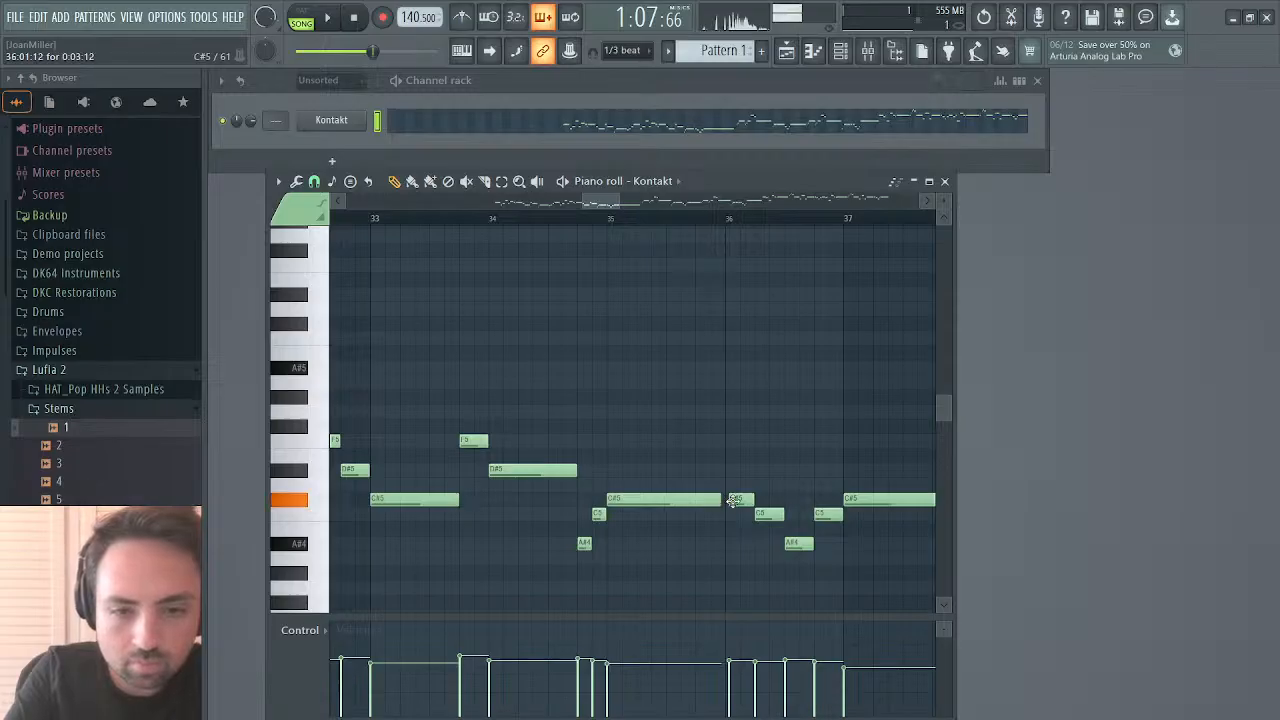
left_click_drag(731, 501, 728, 501)
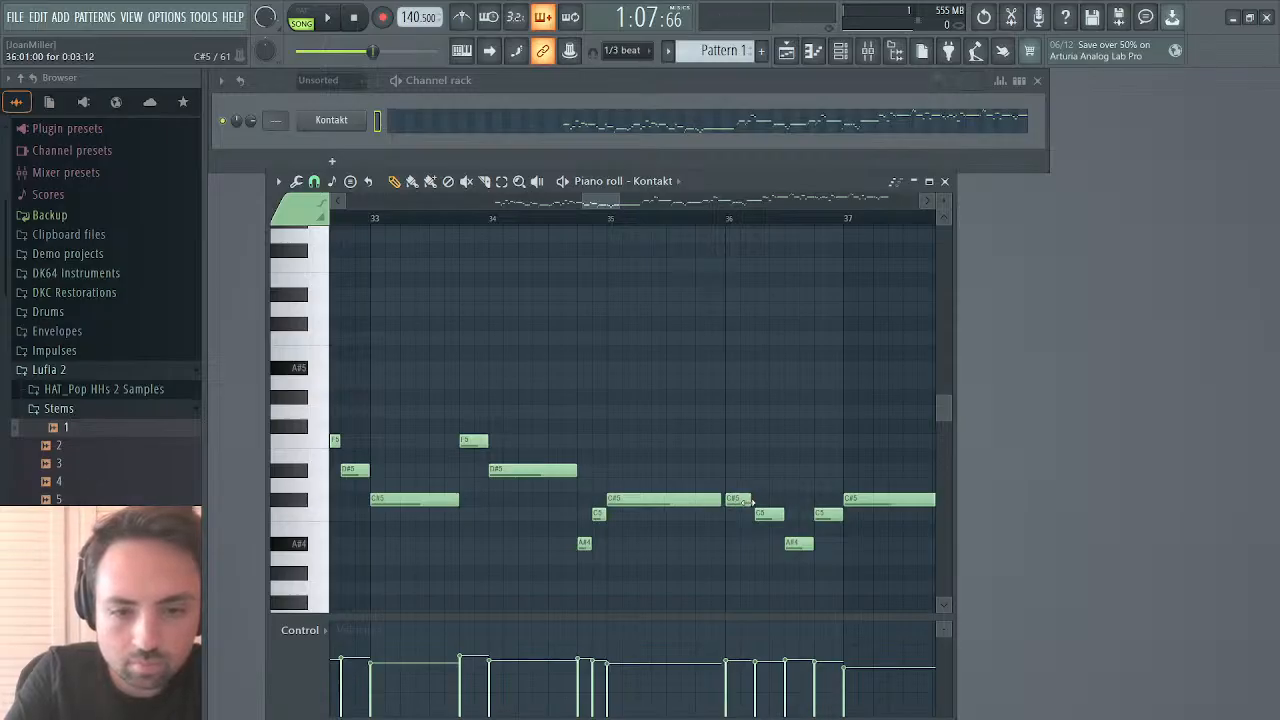
Step: Align the long F5 note before bar 24 to 23:15:00 and the D#5 before bar 25 to 24:13:00
scroll(681, 492, "left", 6)
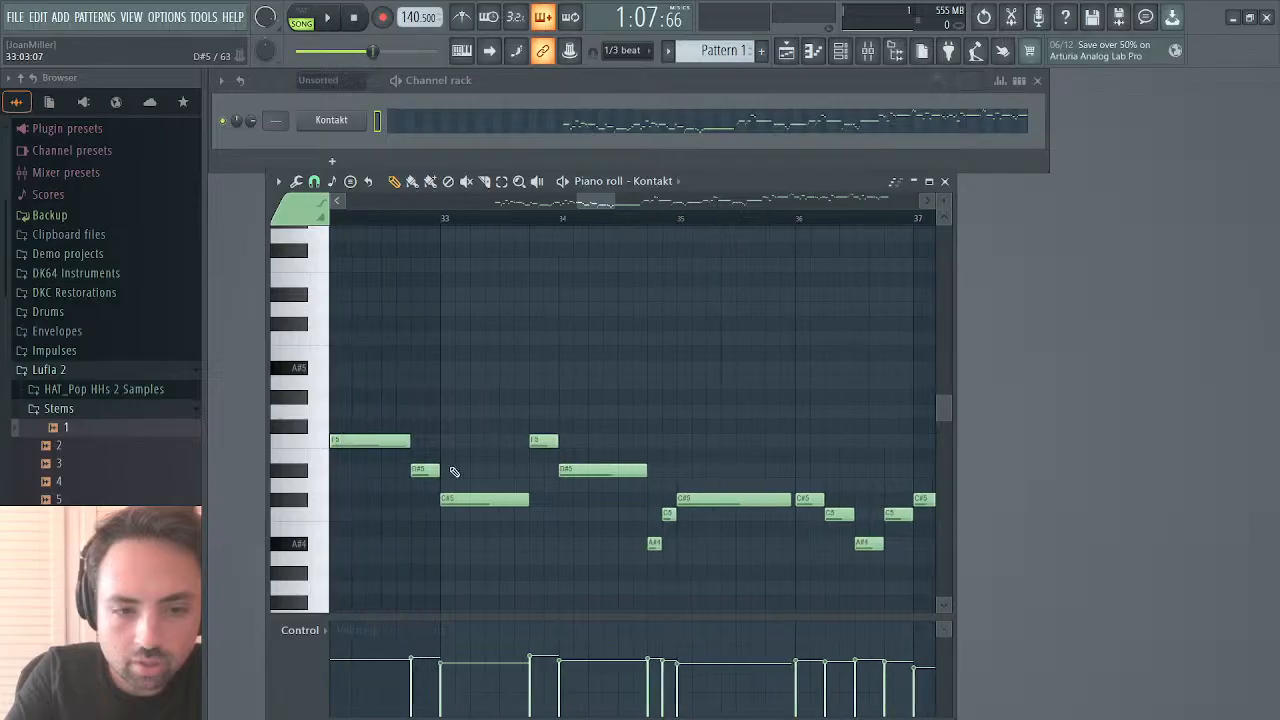
scroll(447, 468, "left", 8)
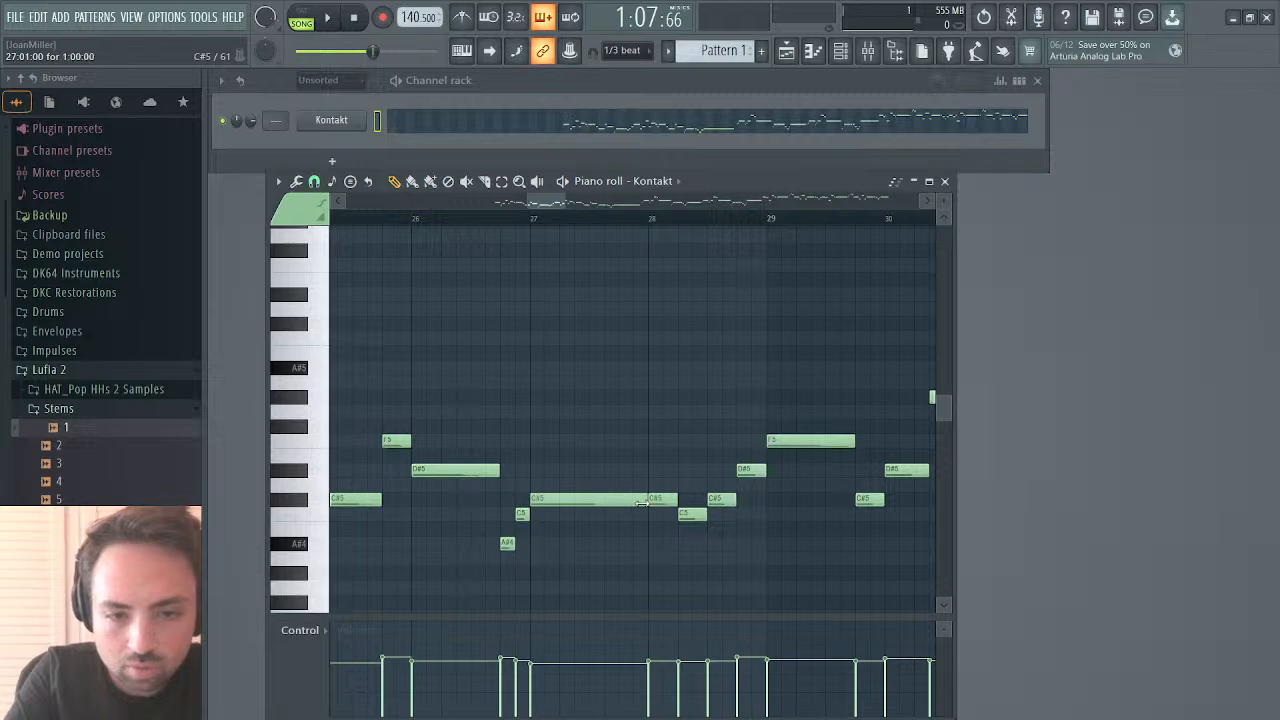
left_click_drag(554, 204, 524, 228)
left_click_drag(643, 440, 656, 441)
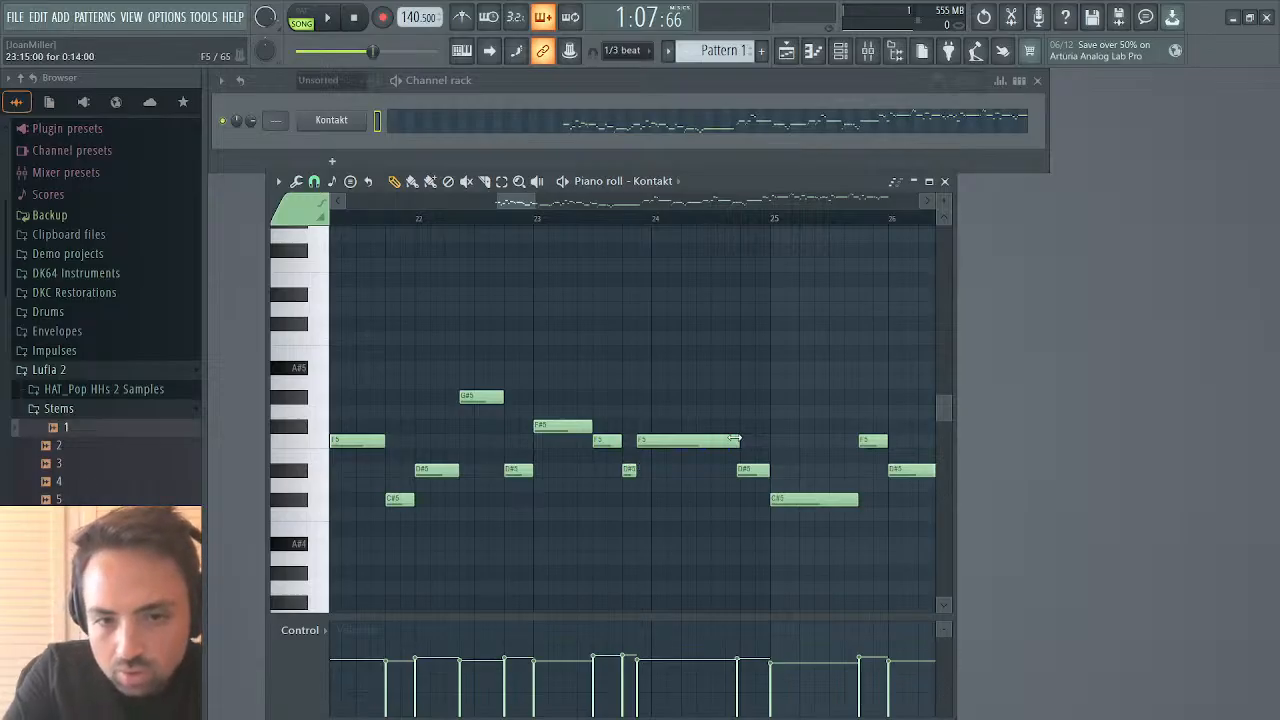
left_click_drag(753, 465, 756, 466)
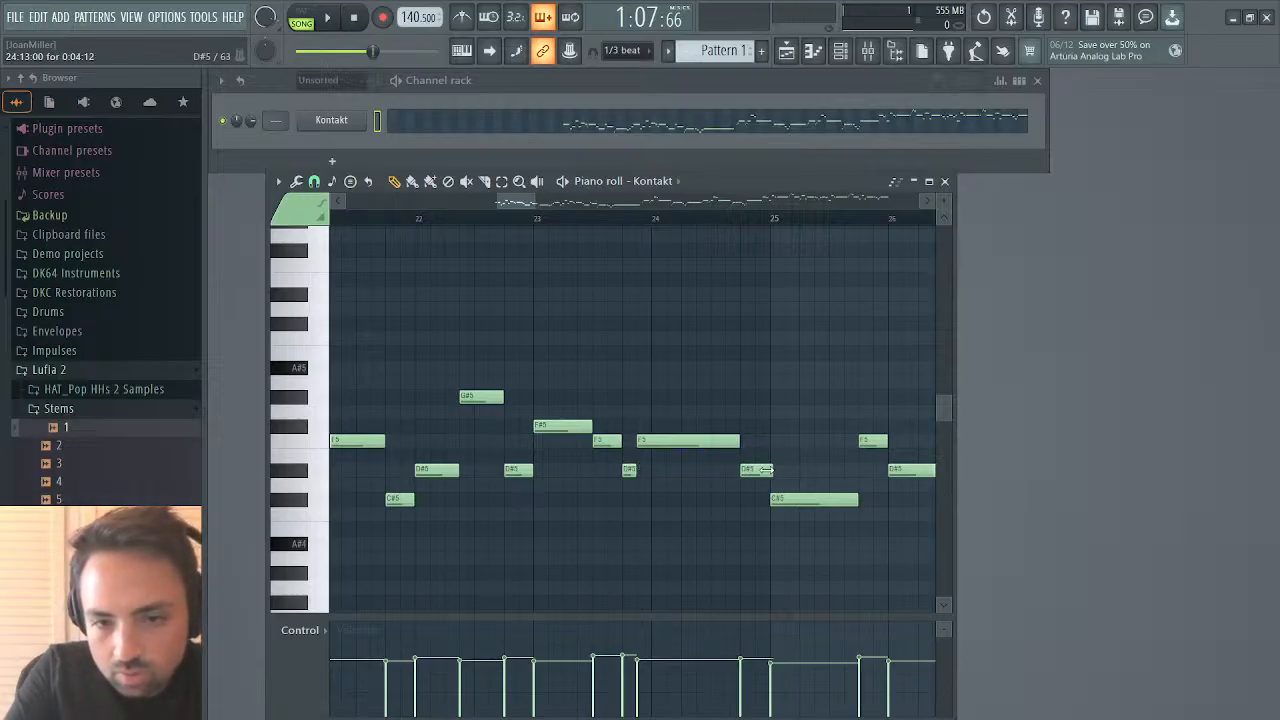
Step: Select all notes, leave out the tiny C6 notes, shorten the rest slightly, and start playback
left_click_drag(526, 200, 880, 192)
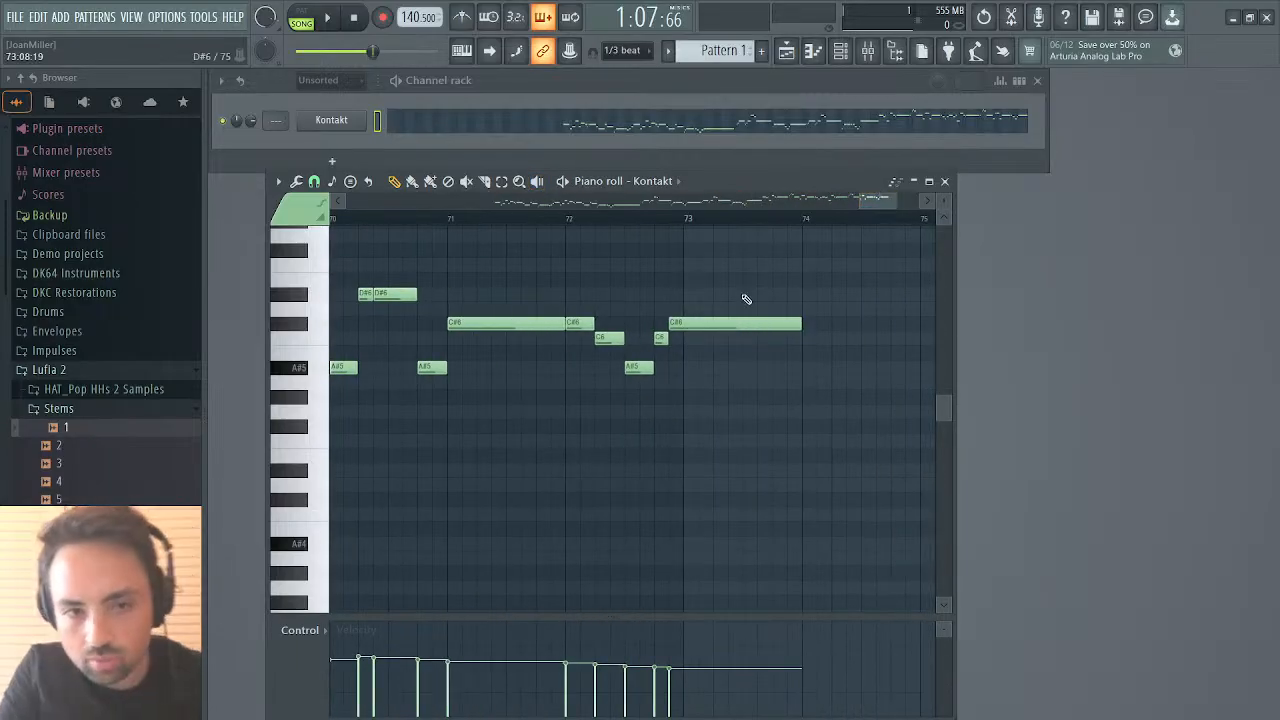
key("ctrl+a")
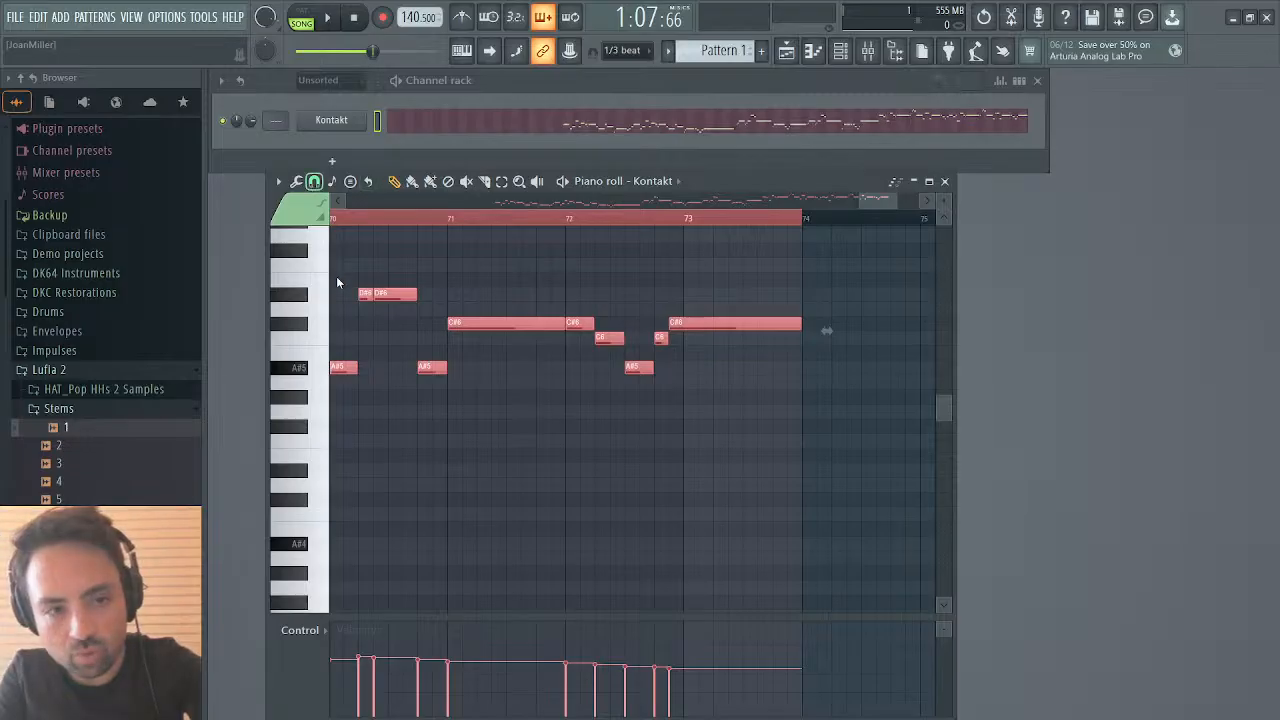
left_click_drag(868, 203, 815, 206)
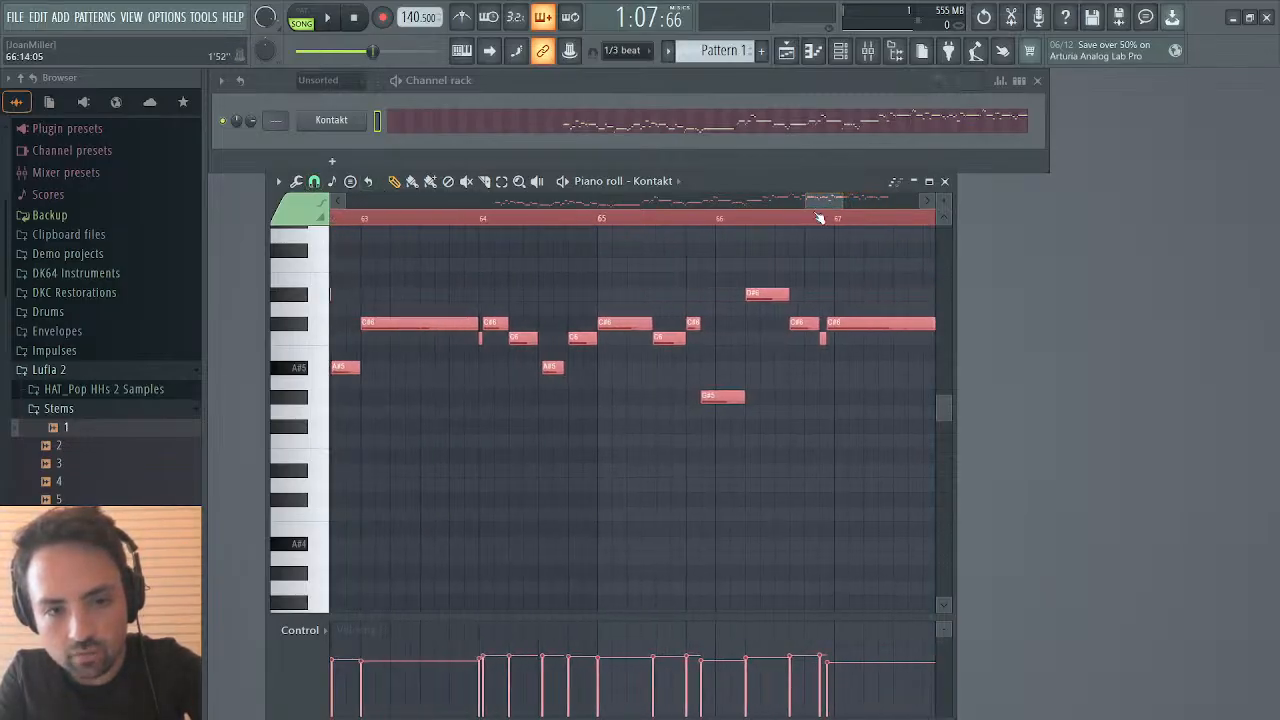
left_click(822, 340)
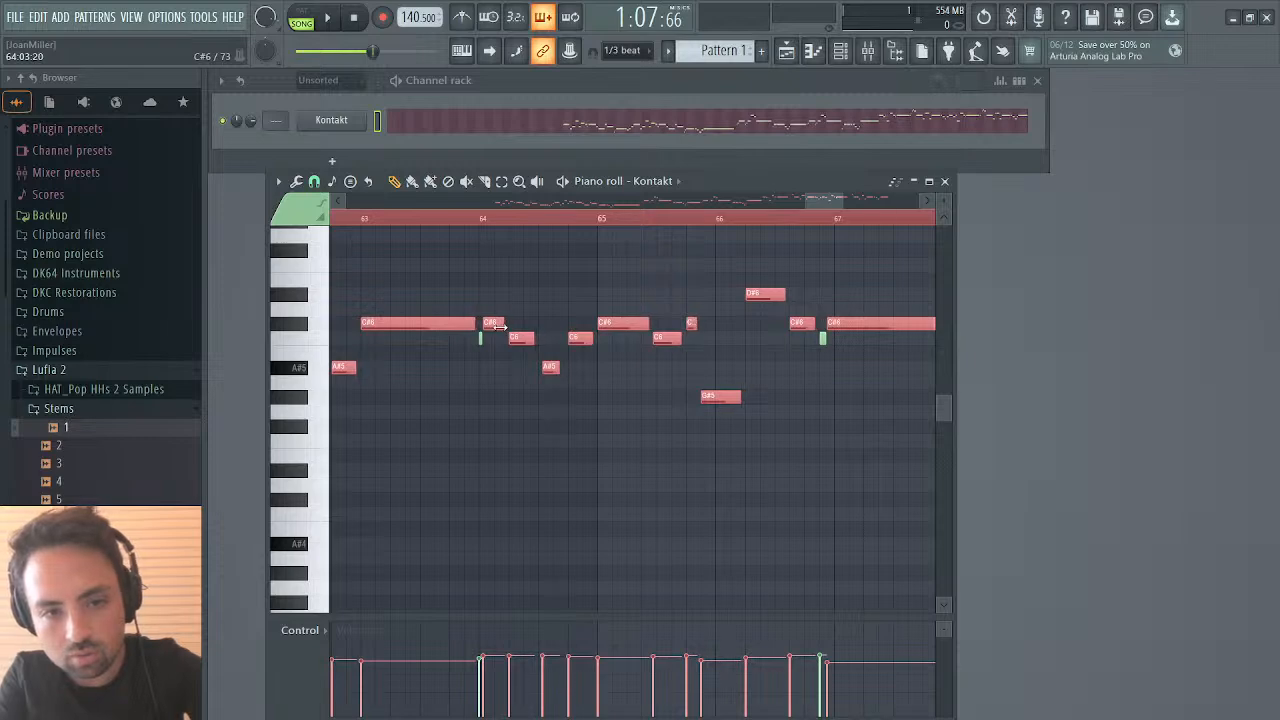
key("space")
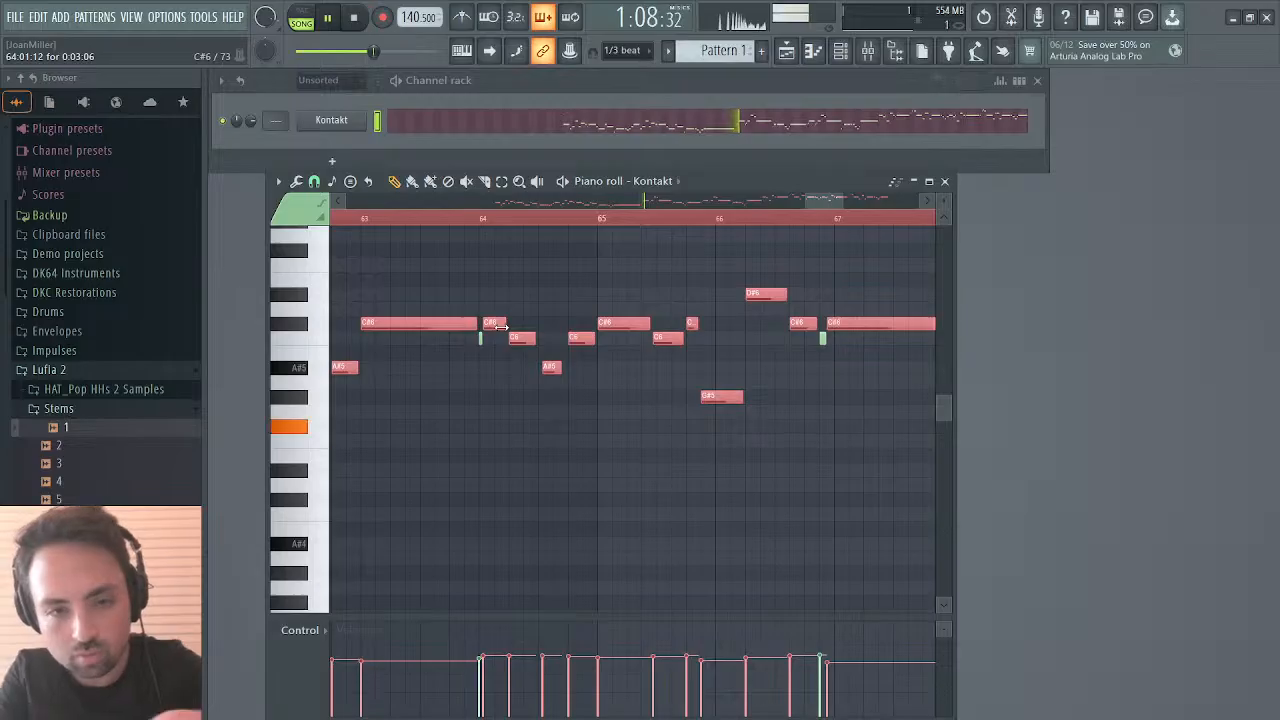
Step: Deselect the notes and shift the A#5 note between bars 64 and 65 slightly earlier
left_click(636, 392)
left_click_drag(550, 366, 543, 366)
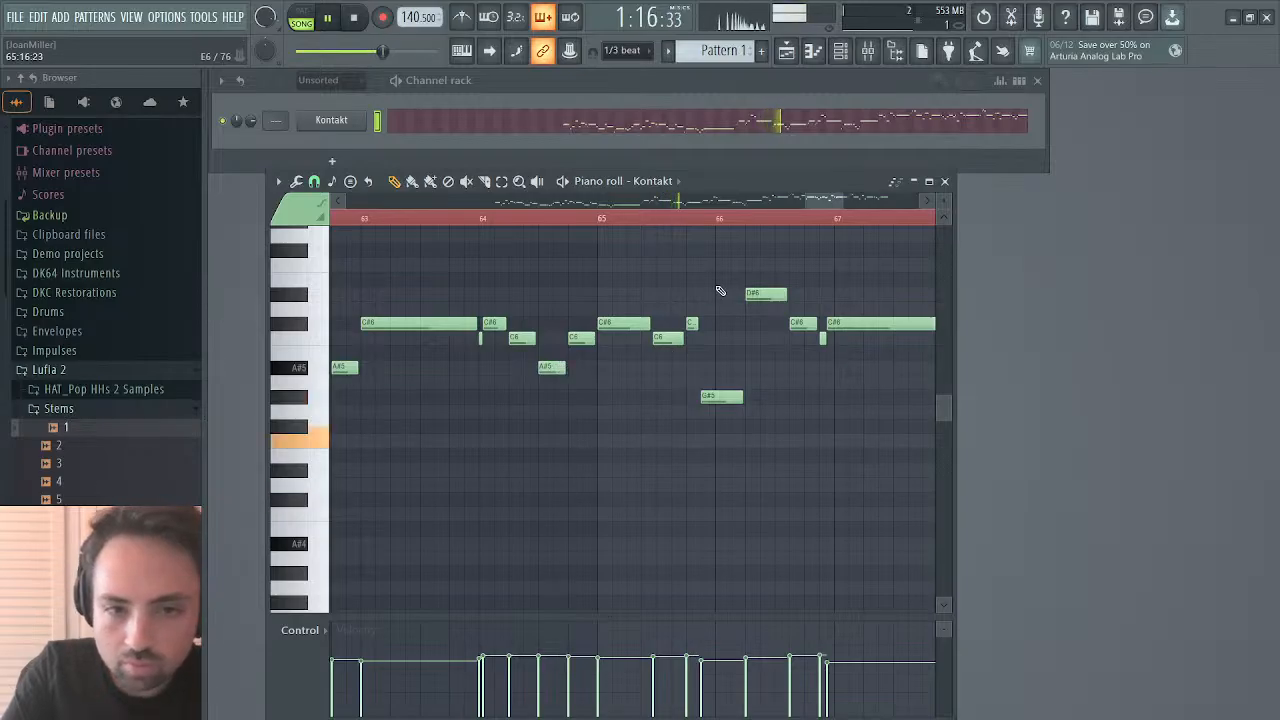
left_click_drag(830, 204, 728, 203)
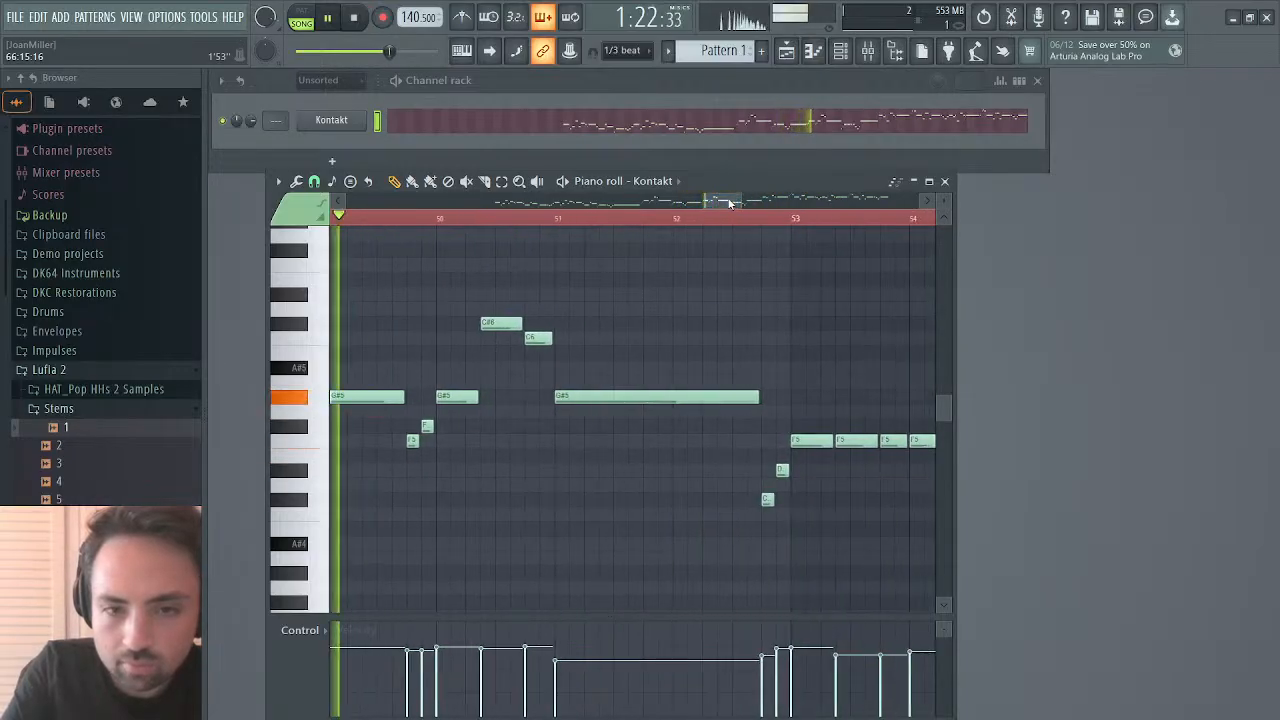
Step: Stop playback, then cut the whole melody and paste it at bar 1 of the Kontakt piano roll
left_click(944, 181)
left_click(669, 121)
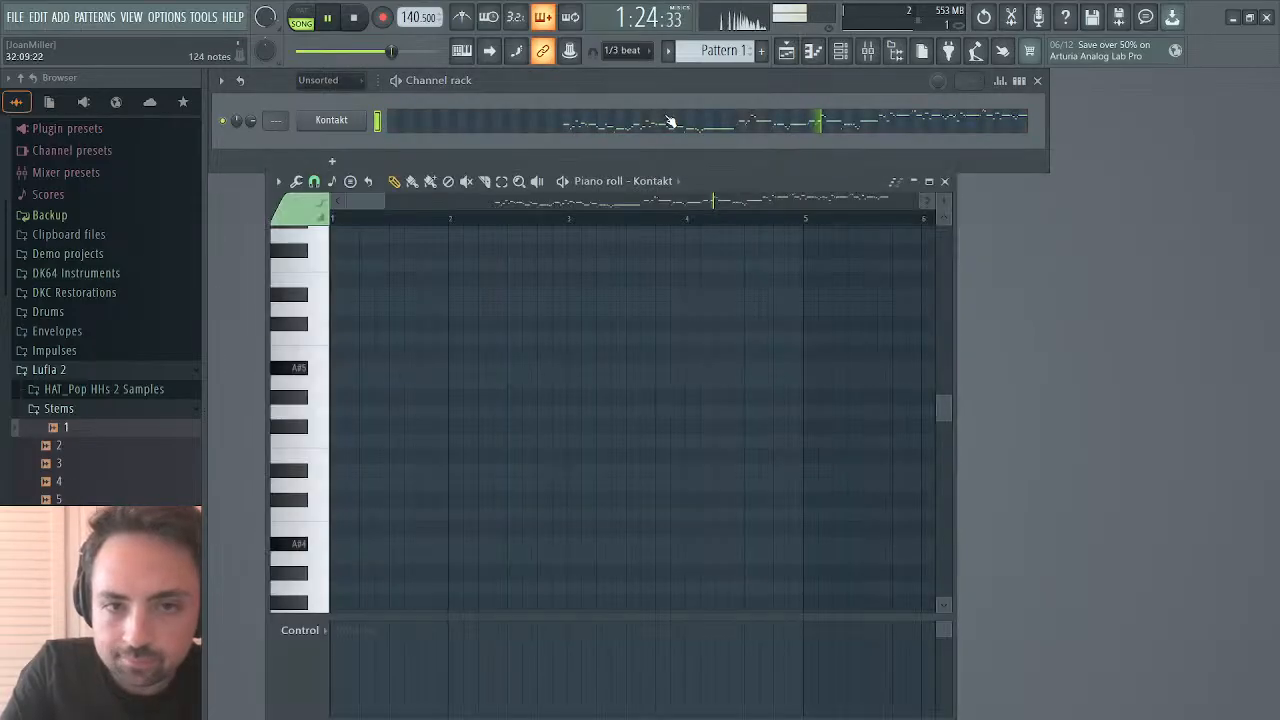
key("space")
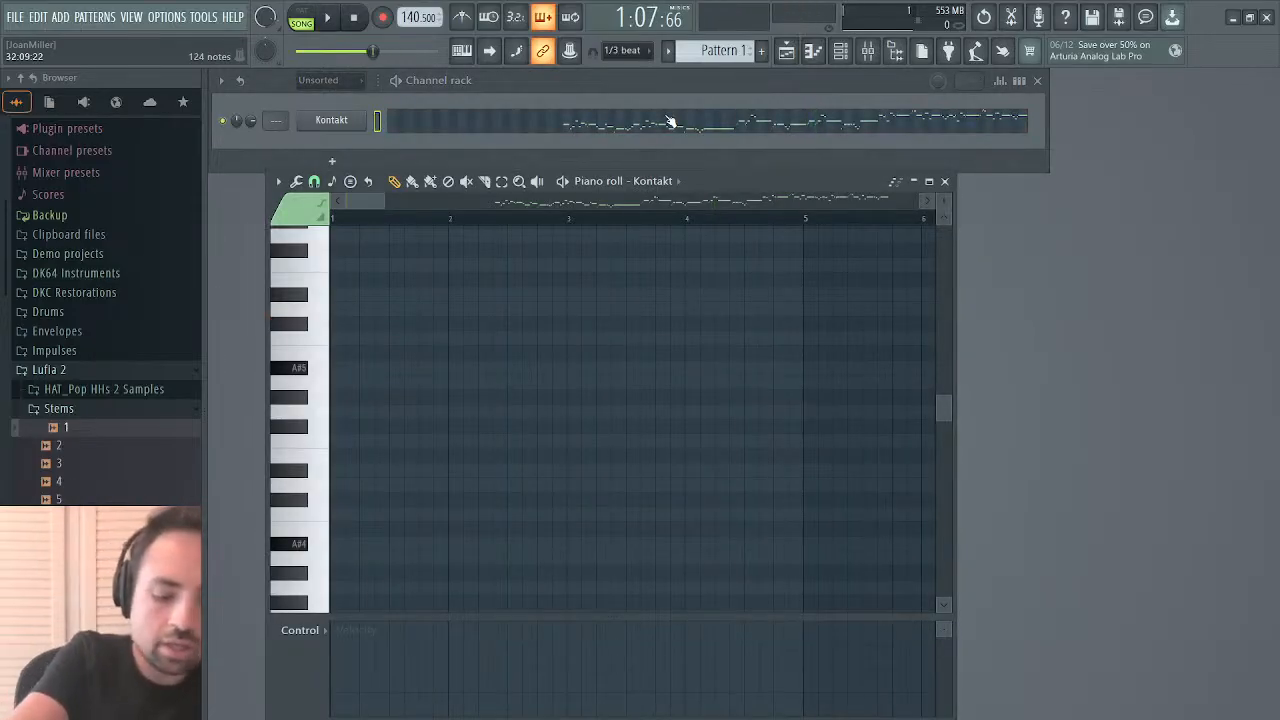
key("ctrl+x")
key("ctrl+v")
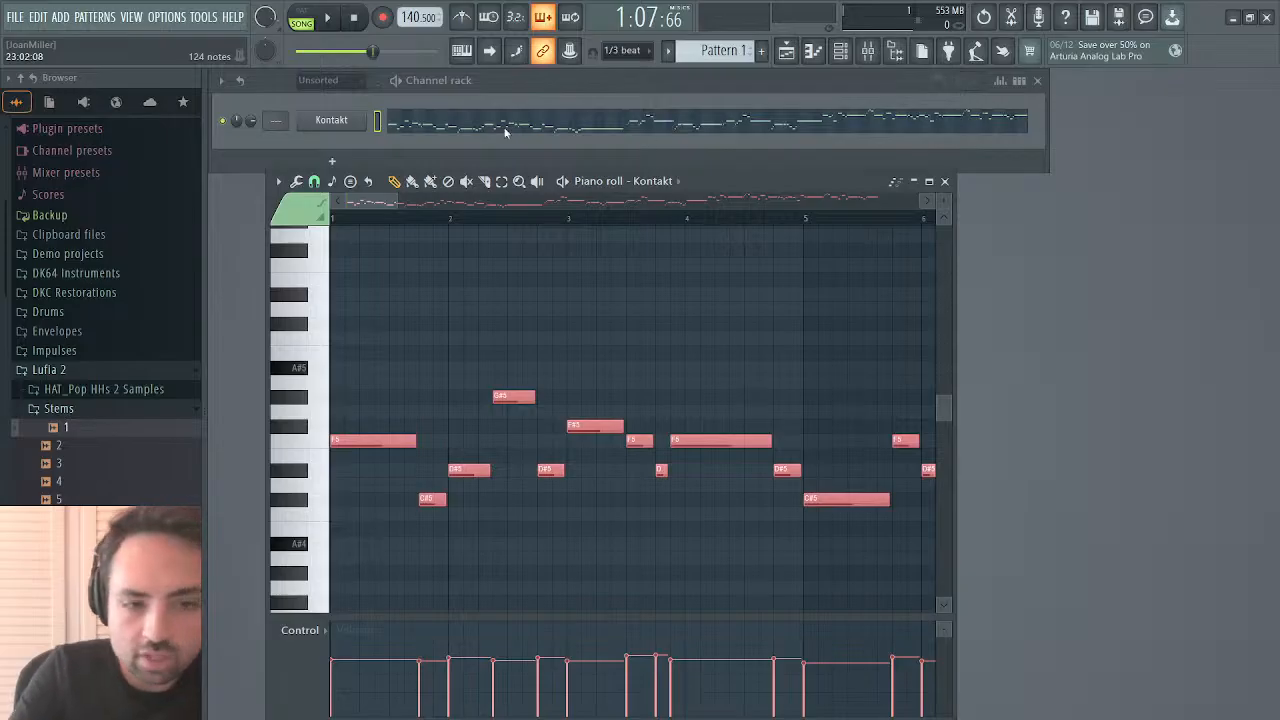
Step: Play back the moved melody, name the pattern Melody, and place it at bar 1 on Track 2 of the playlist
key("space")
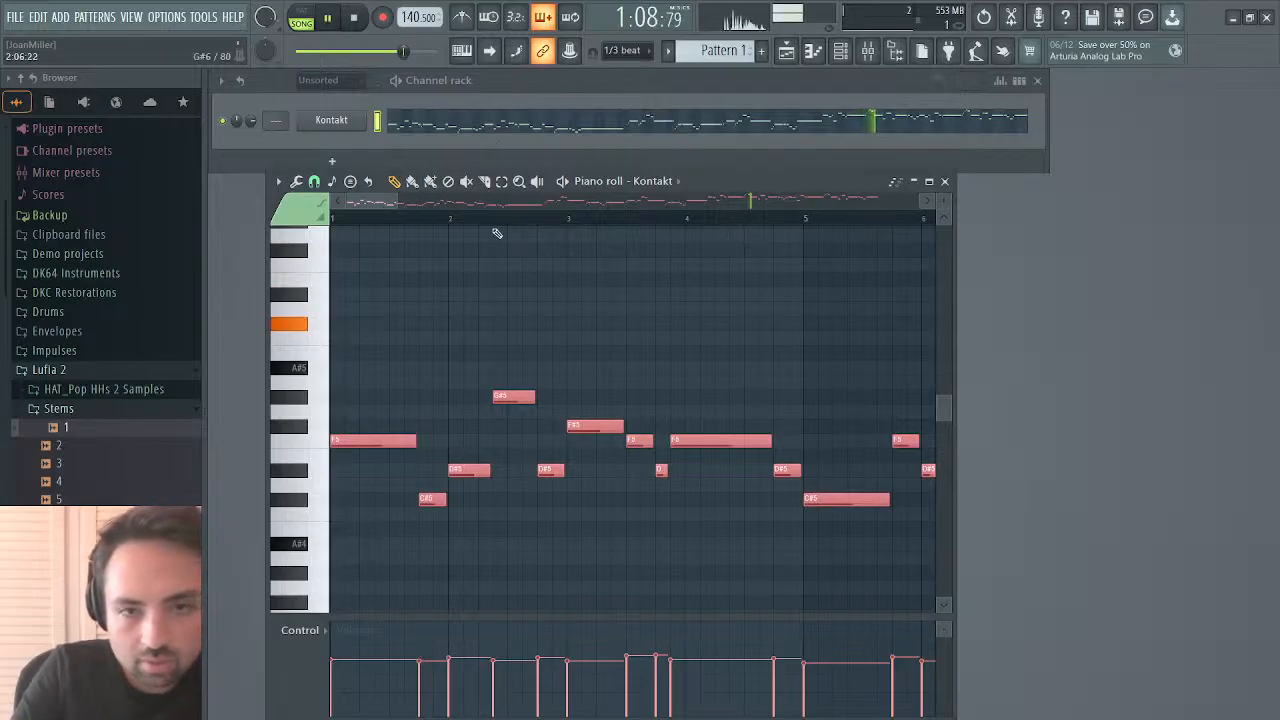
left_click(944, 181)
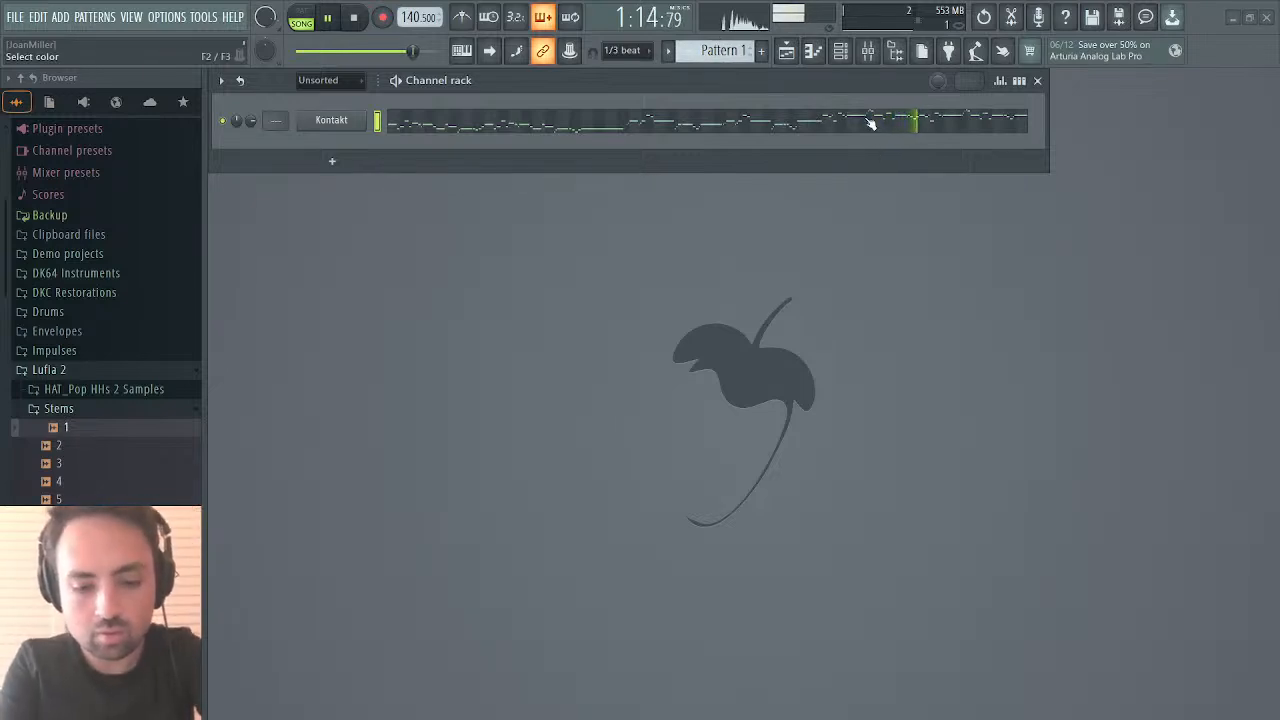
left_click(786, 52)
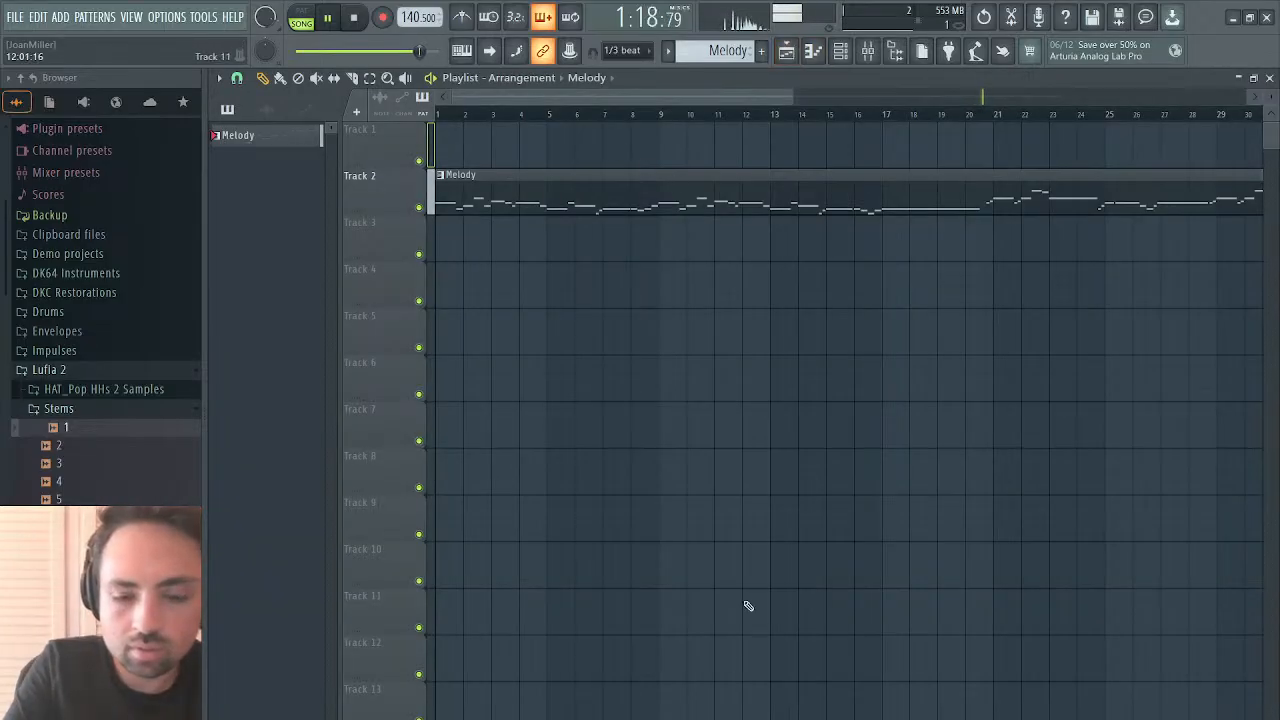
Step: Close the playlist and reopen the Kontakt piano roll around bars 45 to 49
left_click(1270, 78)
left_click(888, 131)
left_click(889, 131)
left_click(888, 131)
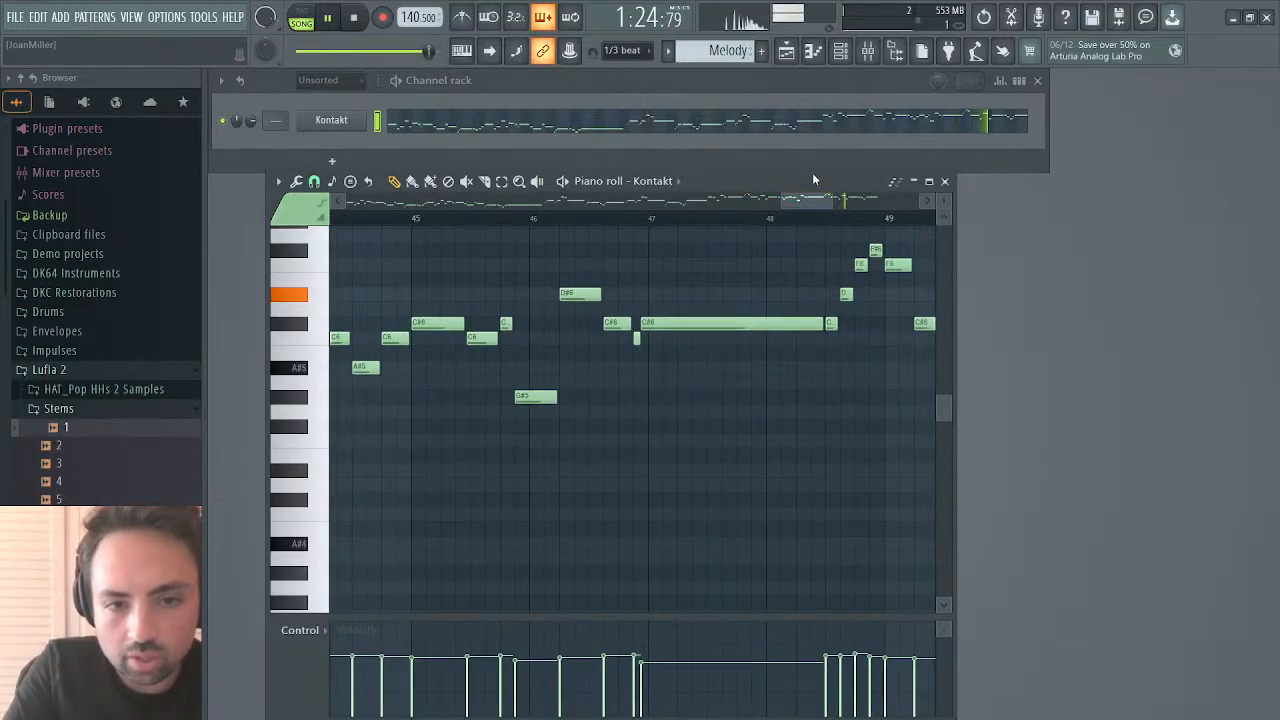
Step: Place audio clip 1 on Track 1 of the playlist and trim its silent lead-in so the audio starts at bar 1
left_click(576, 221)
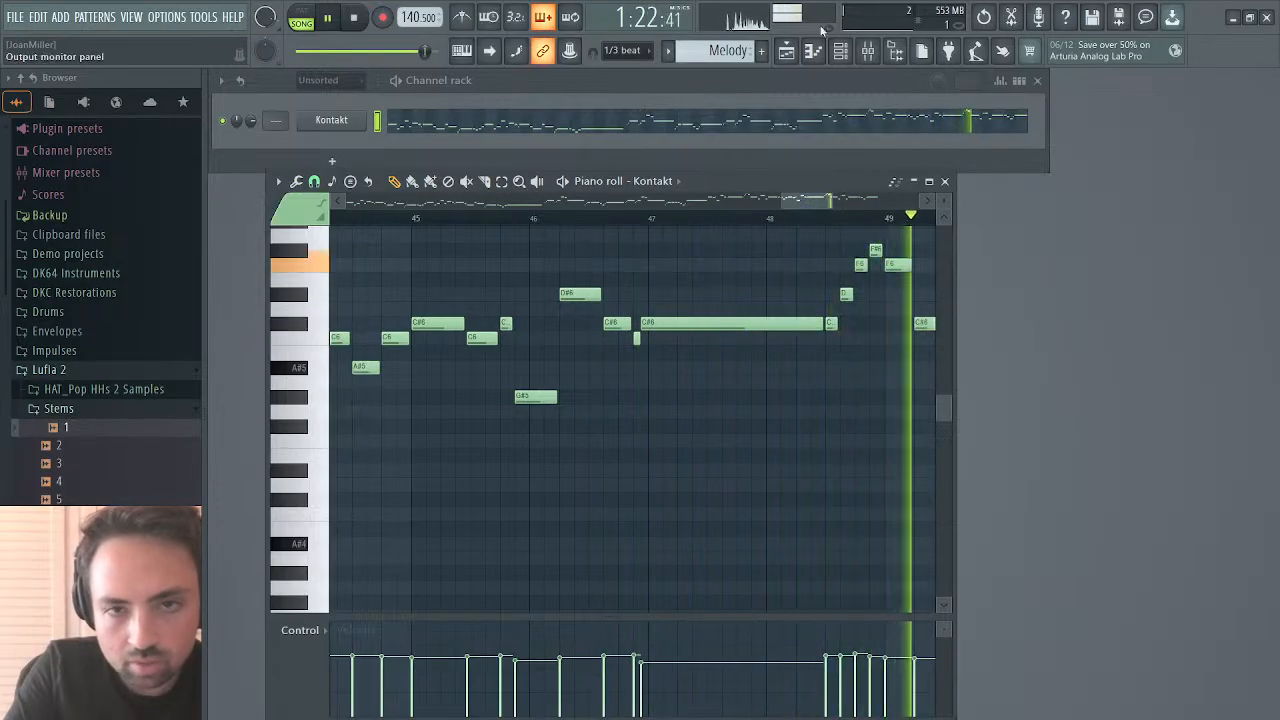
key("F5")
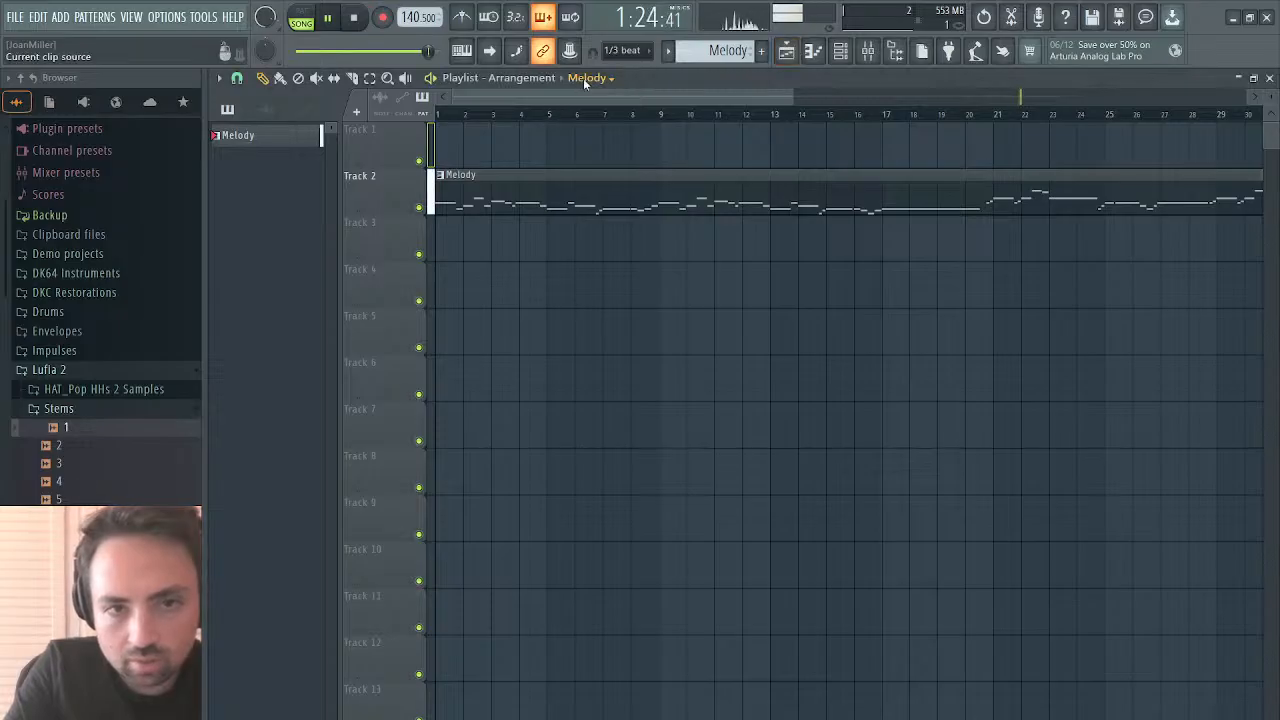
key("n")
key("space")
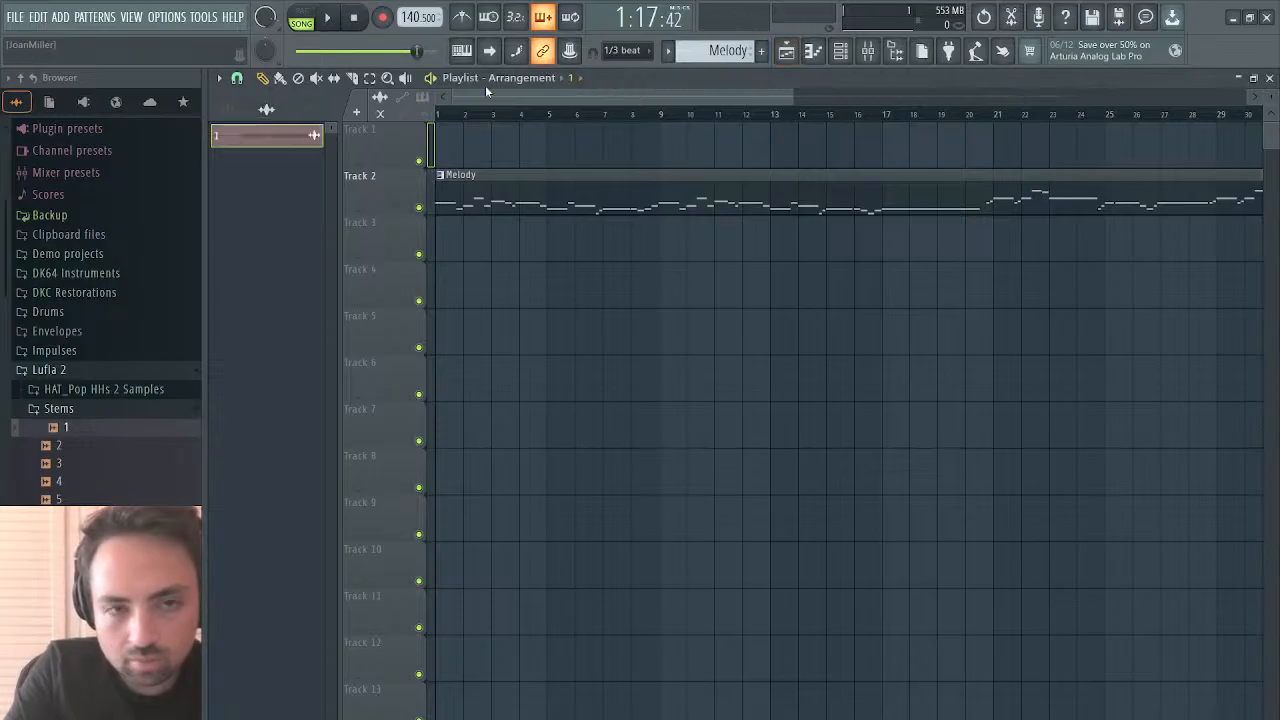
left_click(471, 149)
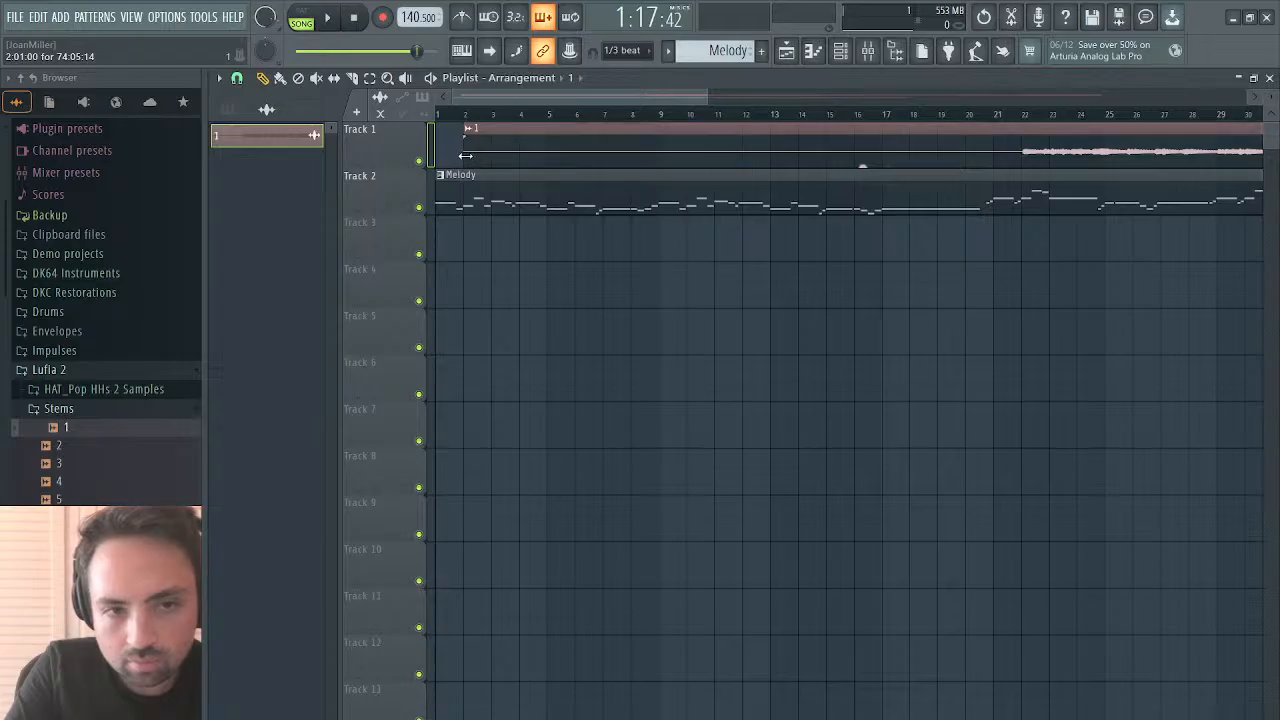
left_click_drag(474, 155, 444, 182)
Step: Play the audio clip together with the Melody clip around bars 43 to 47 to compare their timing
key("space")
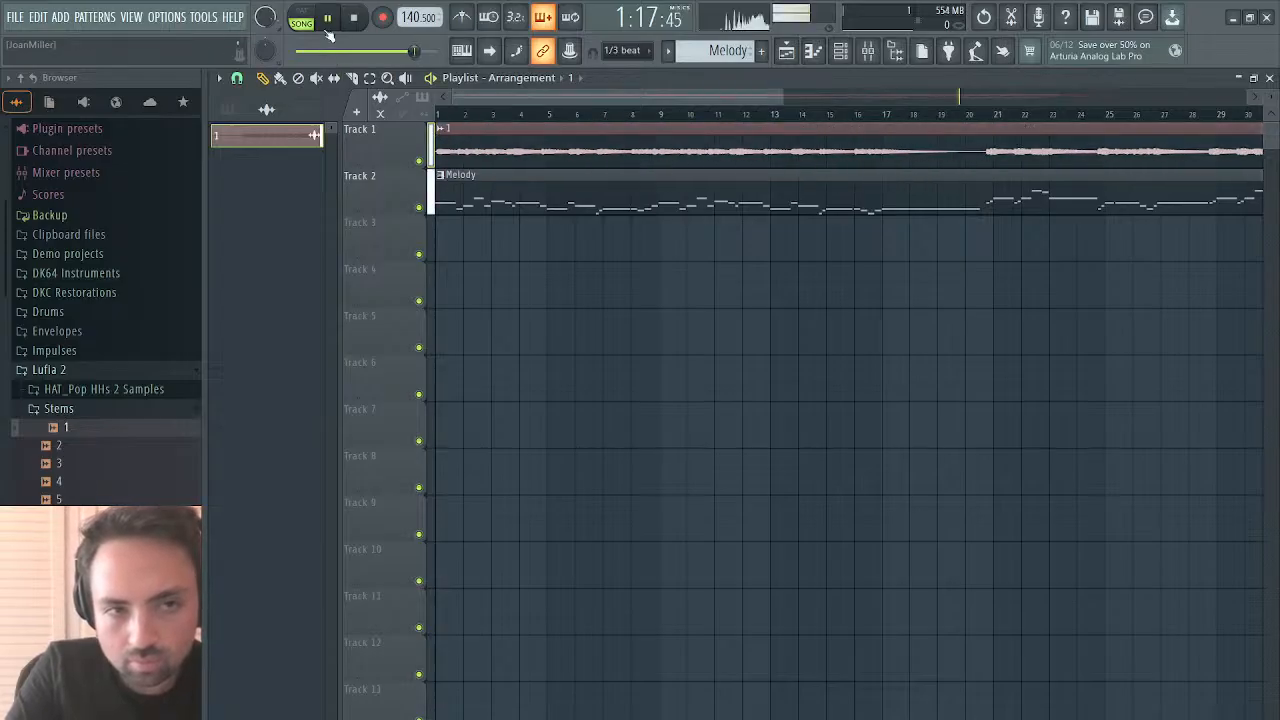
left_click_drag(665, 98, 939, 96)
left_click(958, 113)
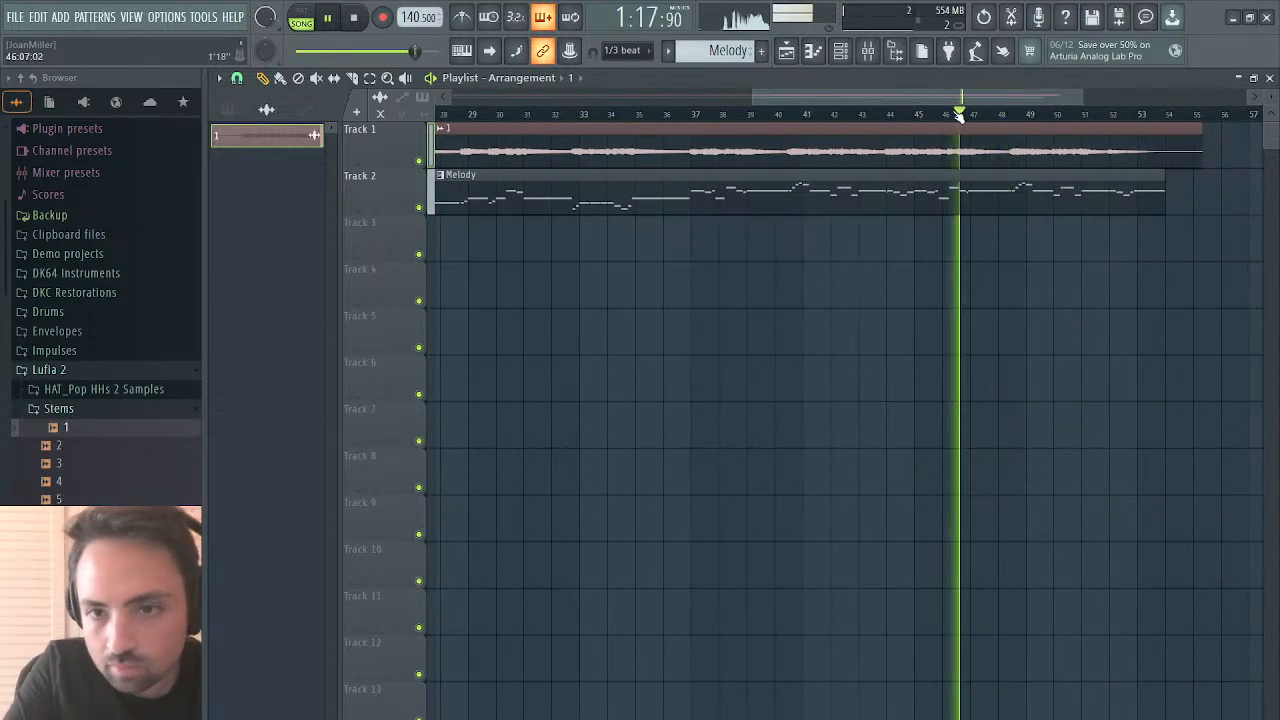
key("space")
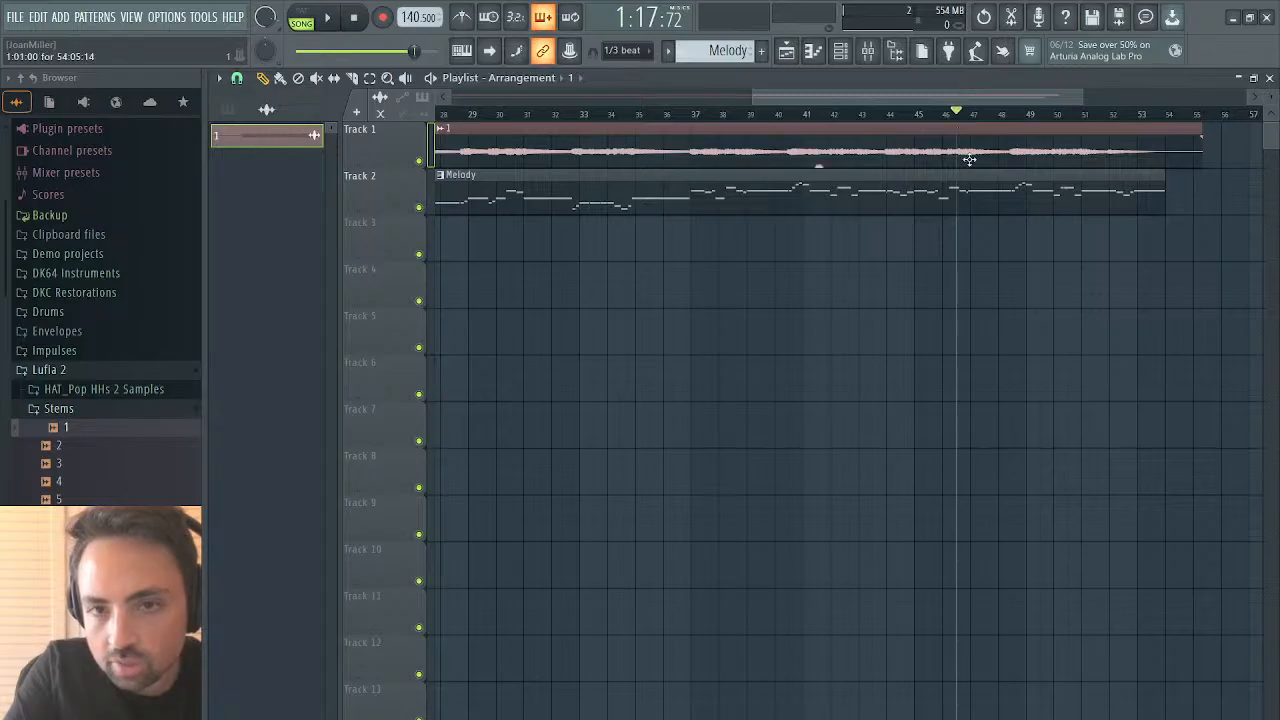
left_click(884, 113)
key("space")
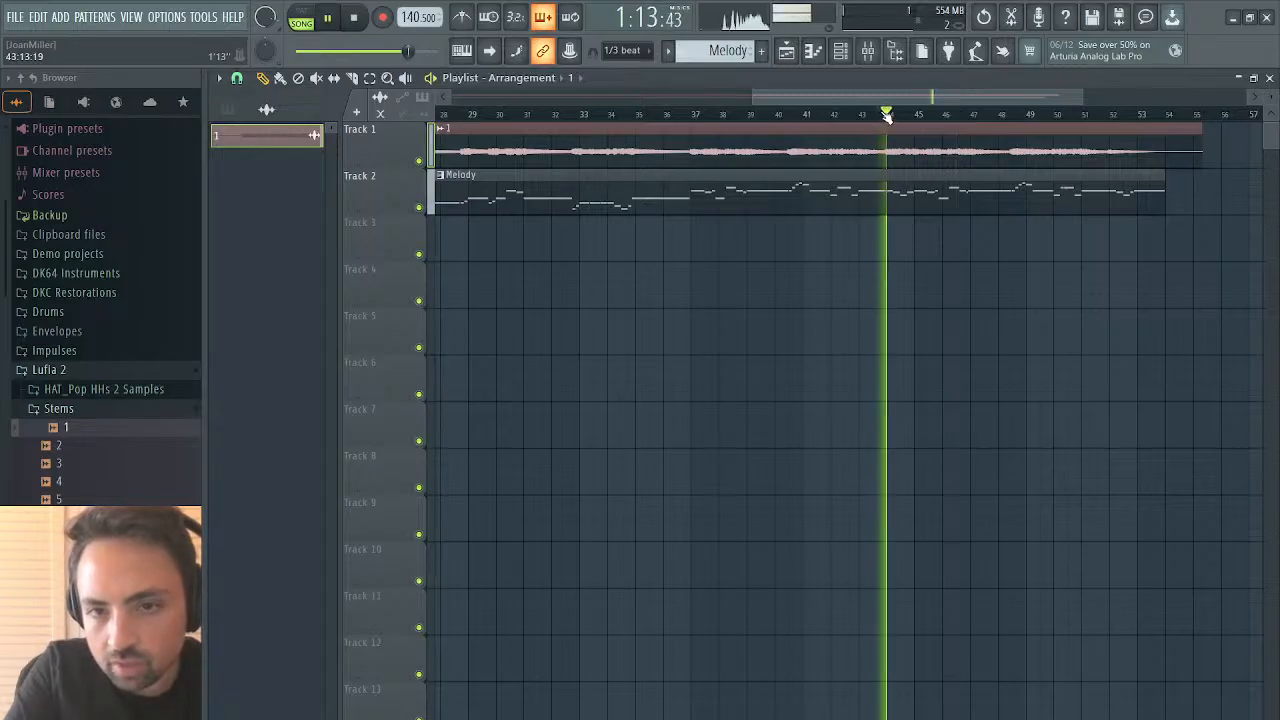
key("space")
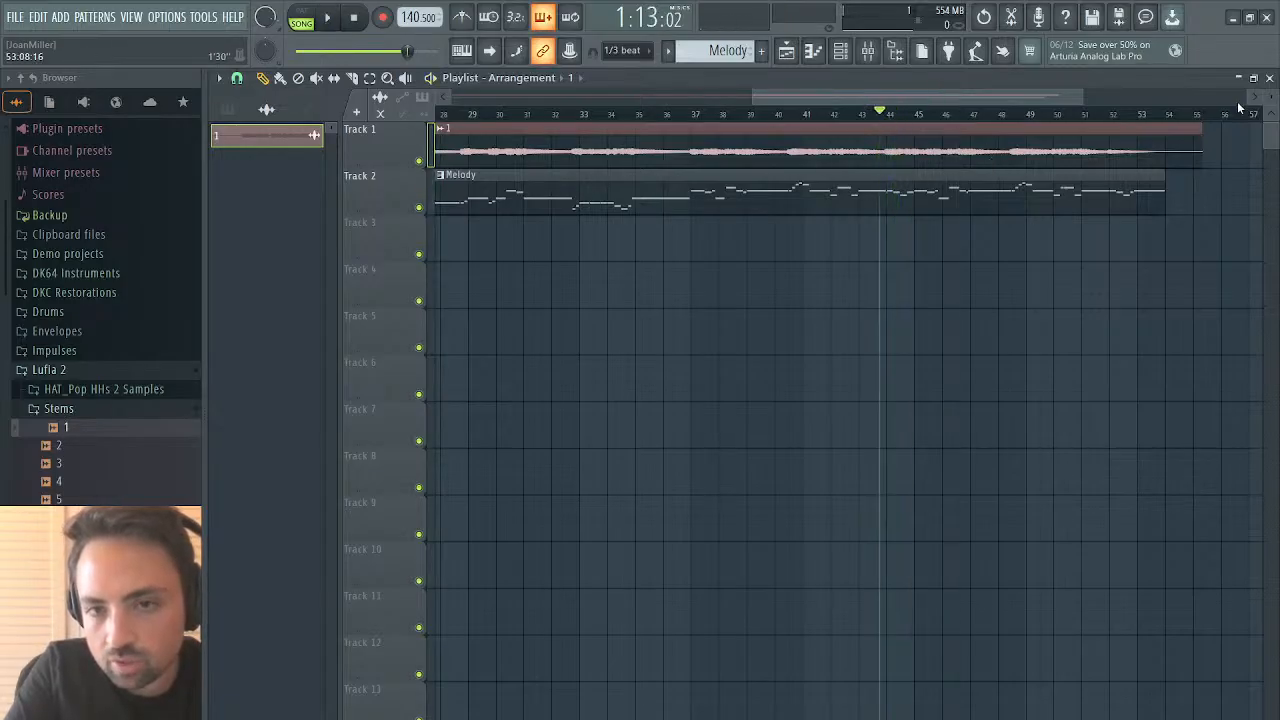
Step: Start the long C#6 note exactly at bar 47, trim its end slightly, extend the preceding C6 up to it, and play back from bar 46
left_click(1269, 77)
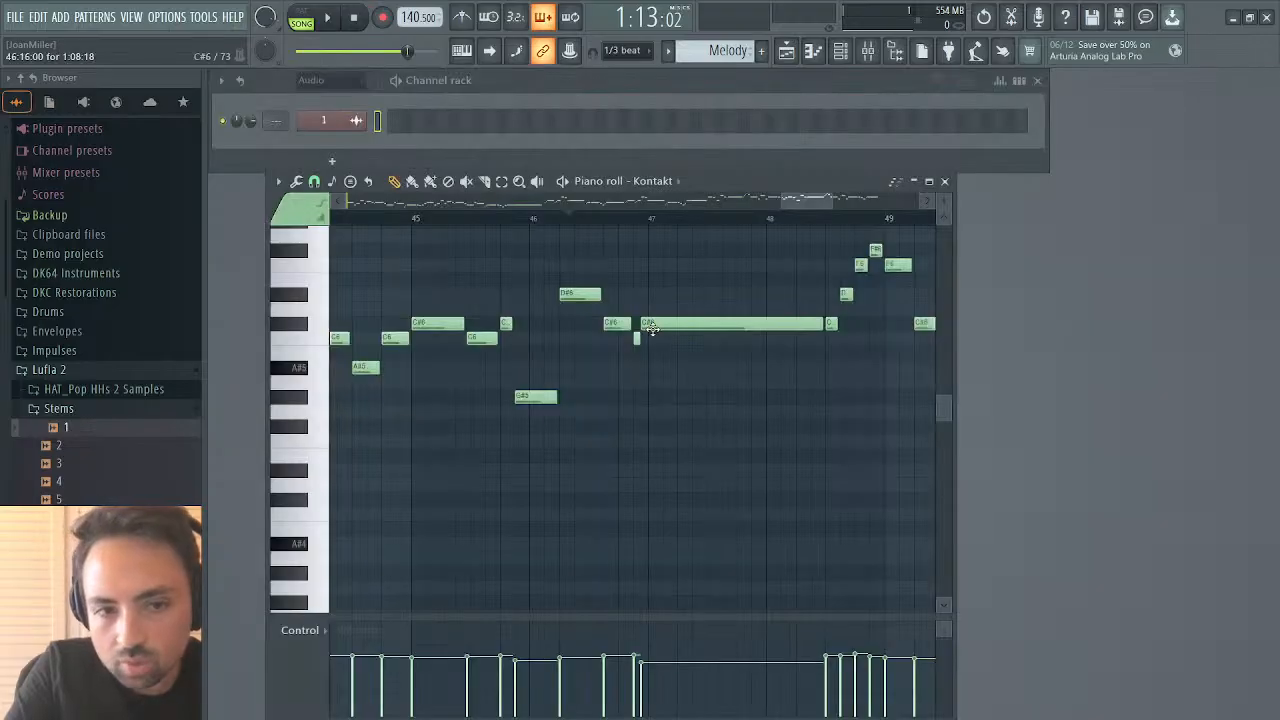
left_click_drag(655, 329, 660, 330)
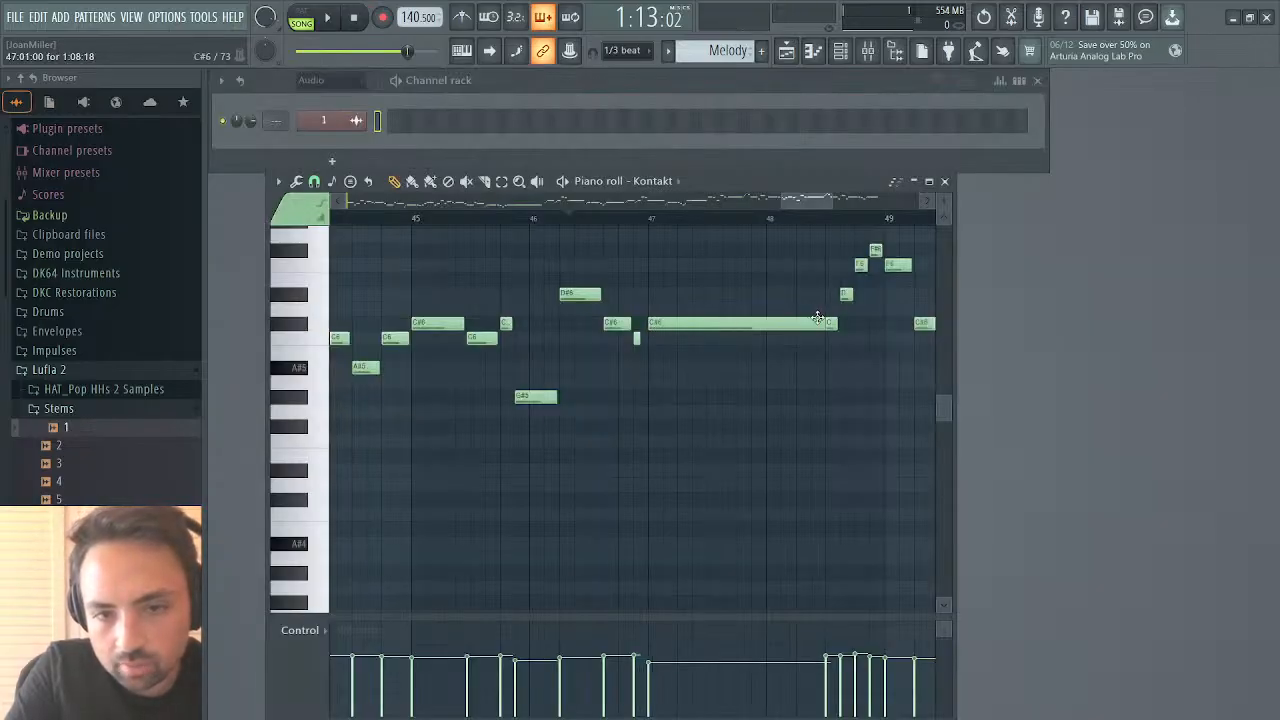
left_click(824, 323)
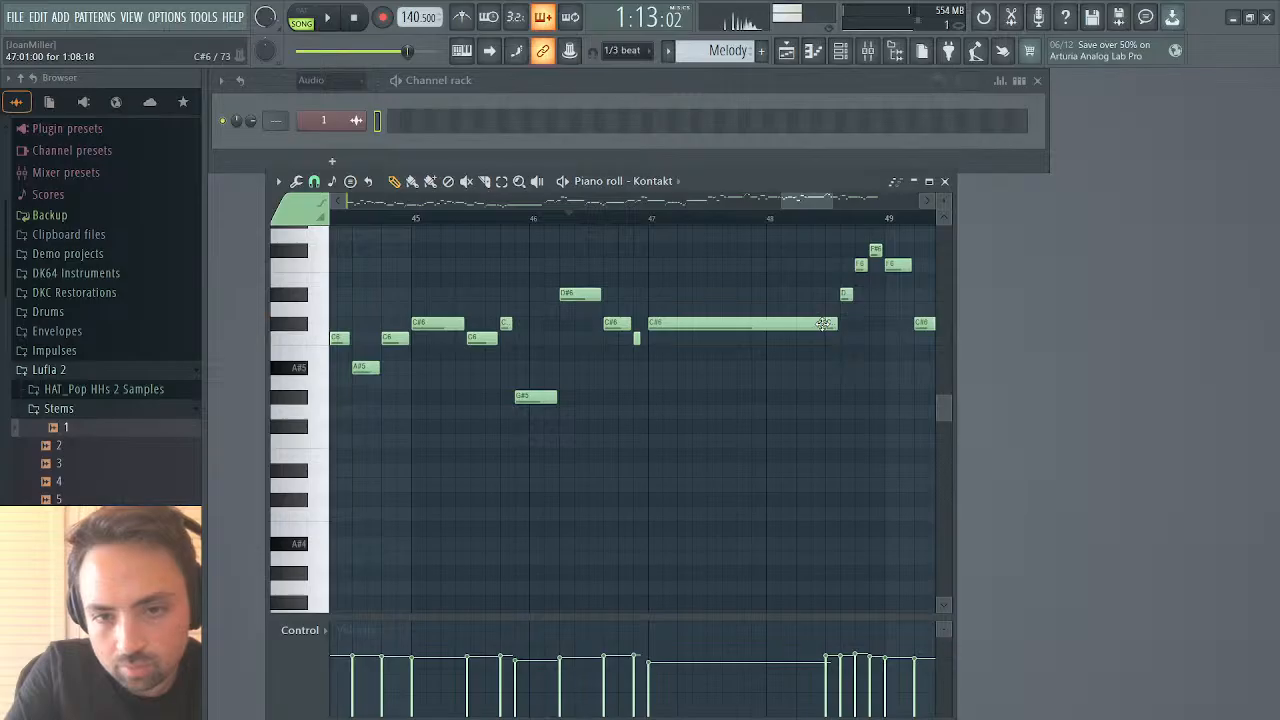
left_click(826, 324)
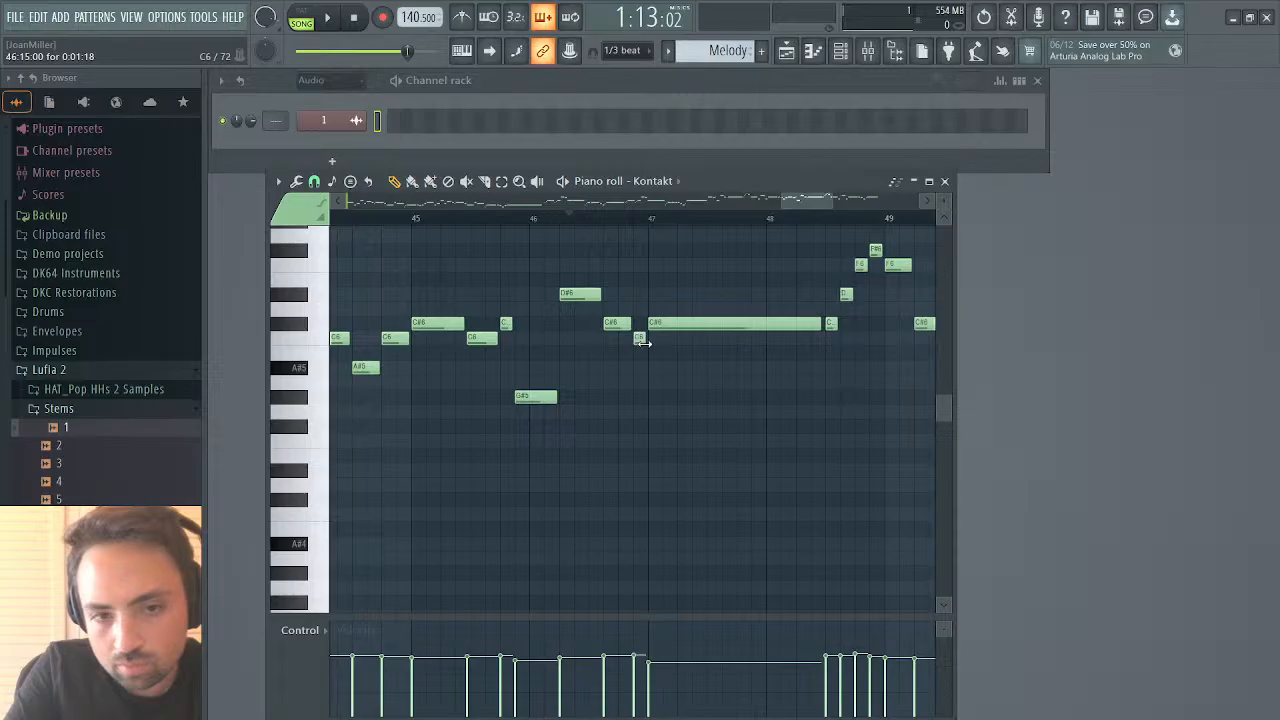
left_click(529, 220)
key("space")
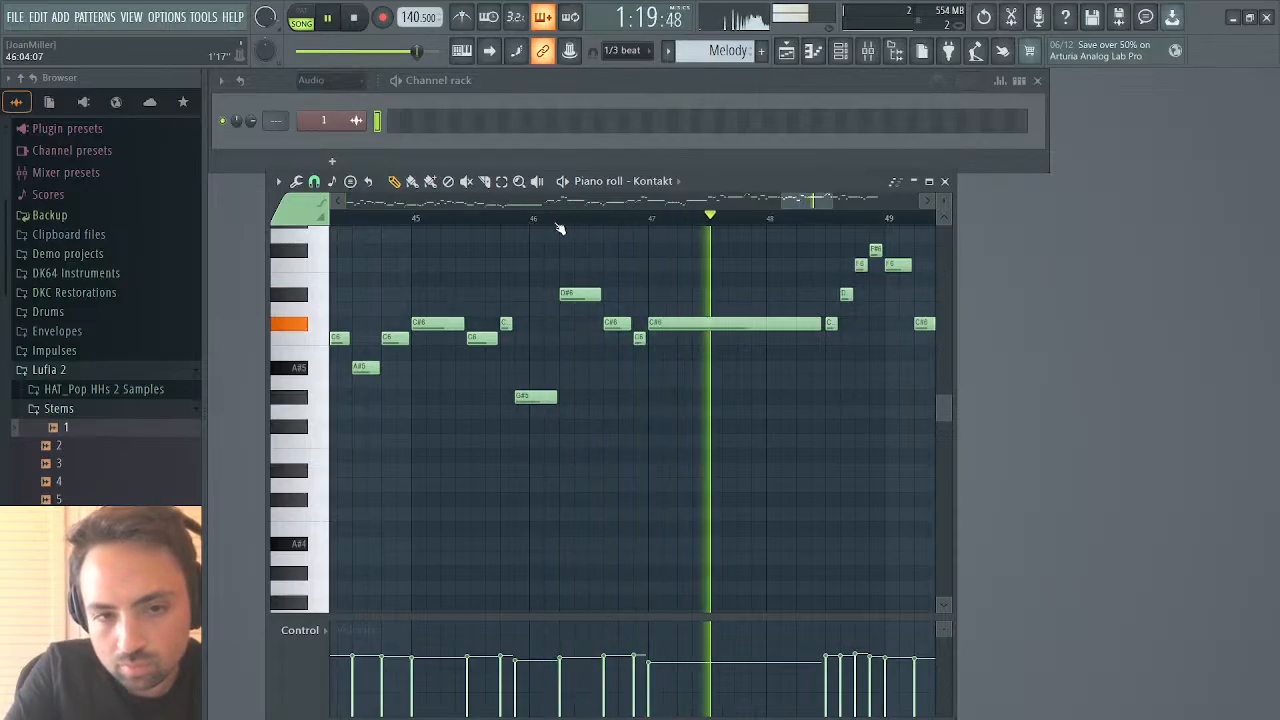
Step: Start the C#6 note at bar 52 slightly later and add a very short C6 grace note just before it
left_click_drag(831, 201, 973, 203)
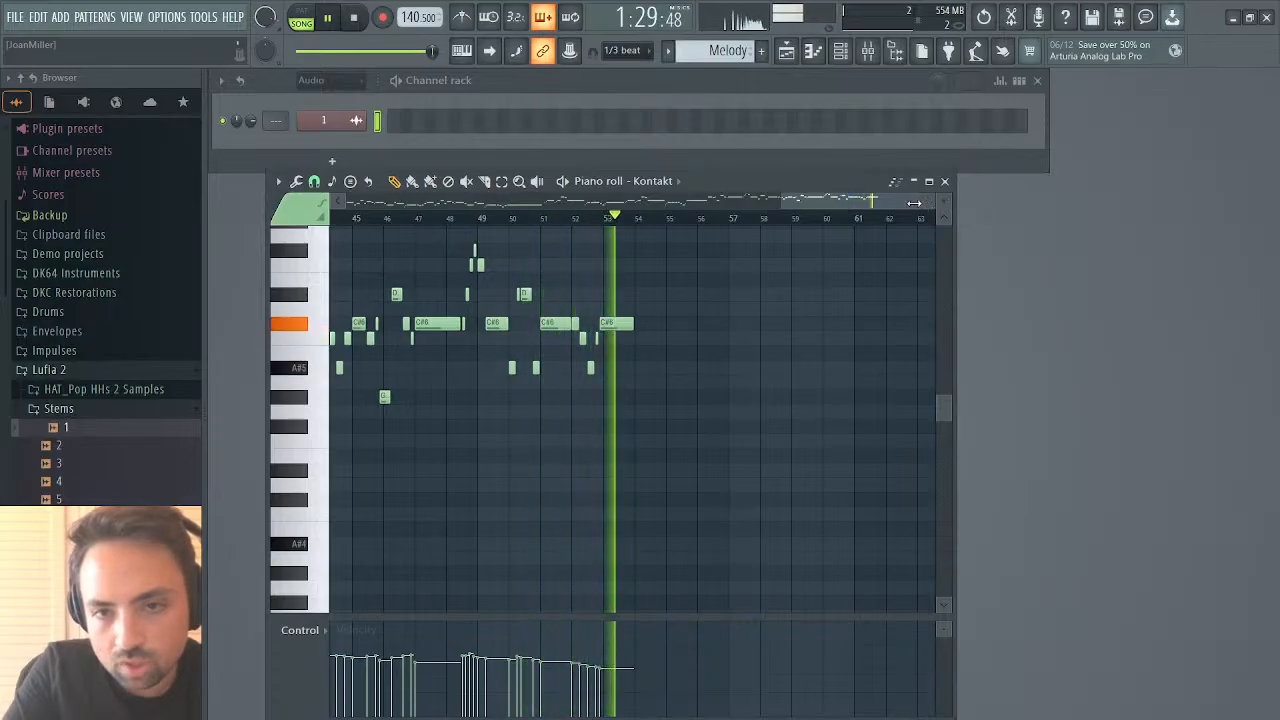
left_click_drag(914, 203, 864, 198)
mouse_move(560, 320)
left_mouse_down()
mouse_move(580, 322)
mouse_move(561, 322)
left_mouse_up()
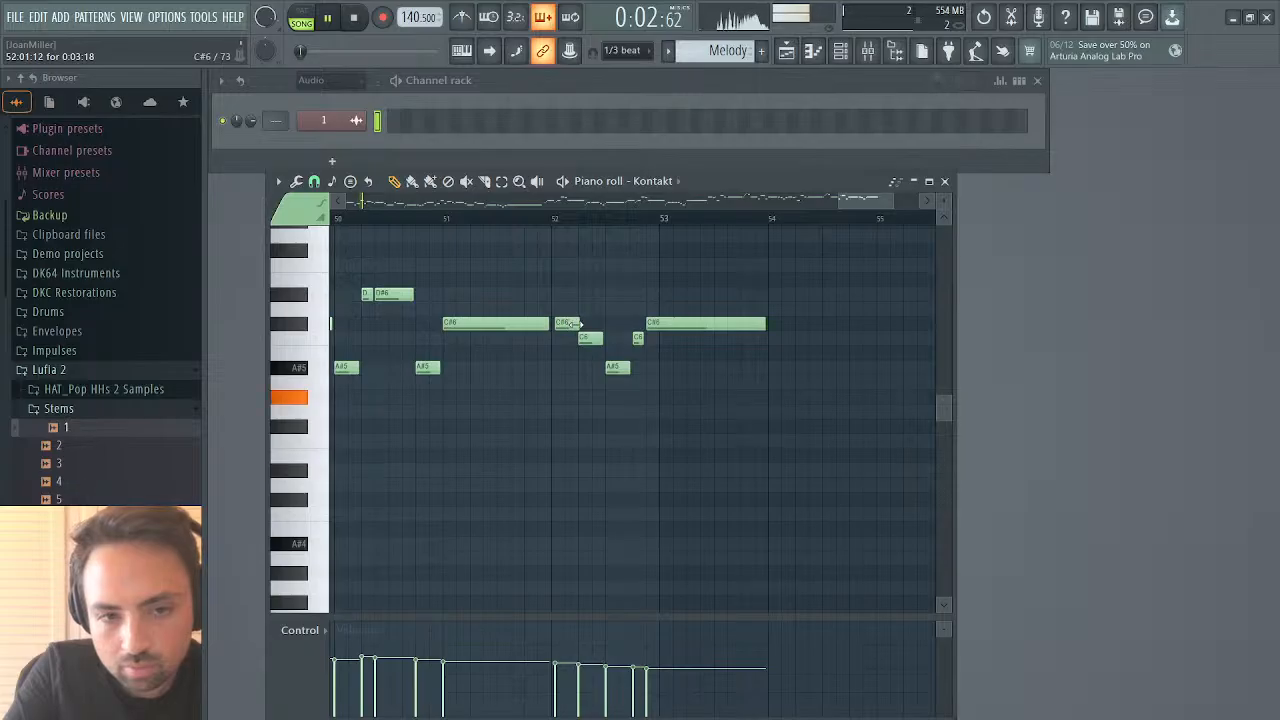
left_click(557, 338)
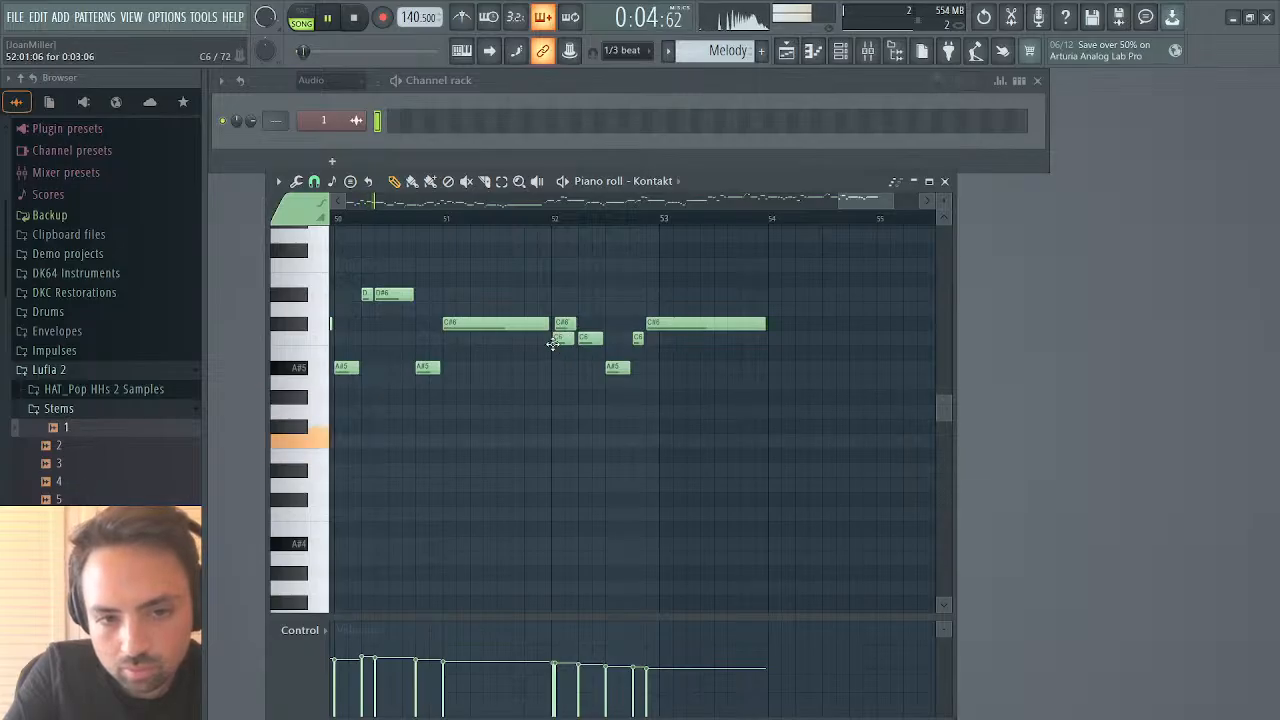
right_click(558, 339)
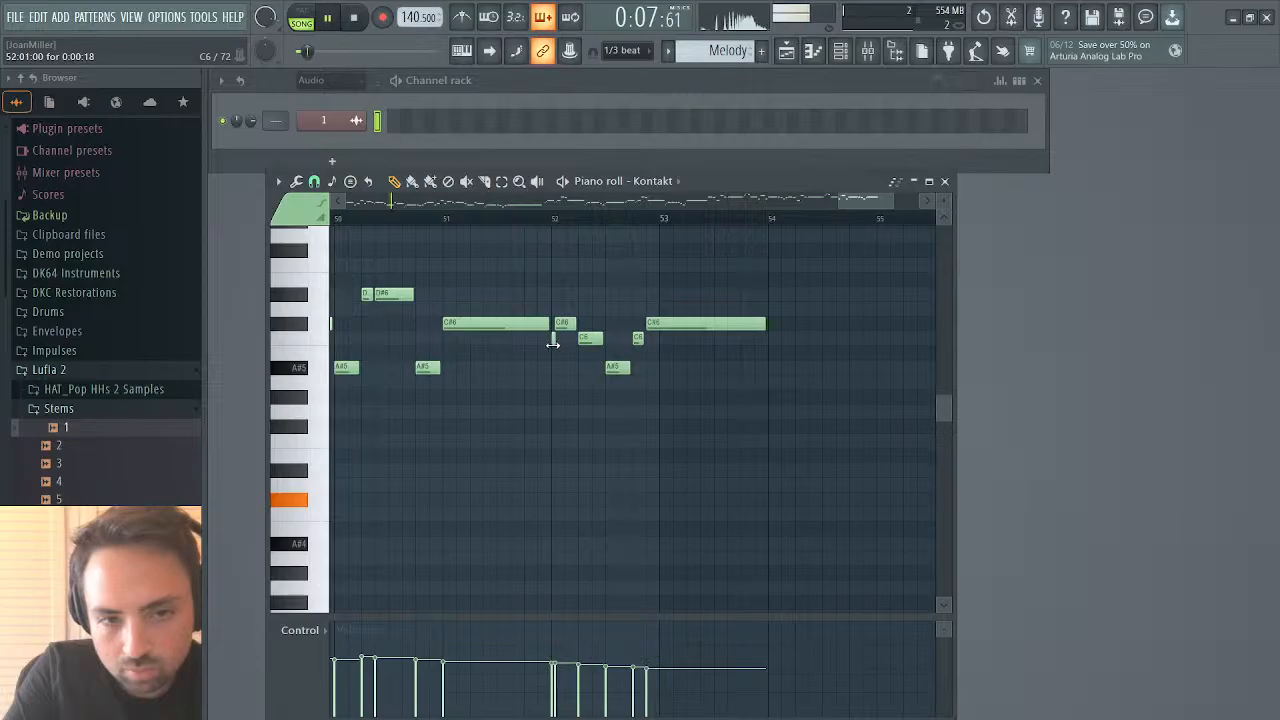
Step: Play back the notes around bars 51 and 52 several times, then stop playback and return to the melody's first bars
left_click(552, 222)
left_click_drag(892, 202, 861, 204)
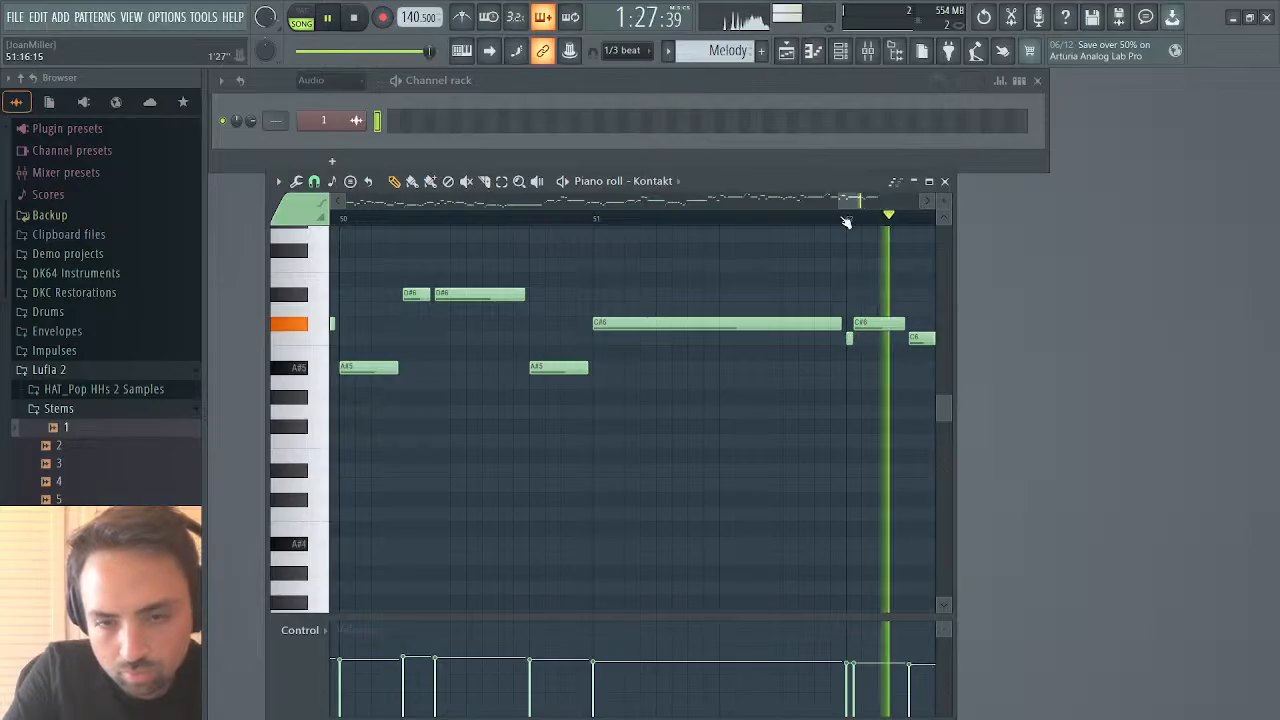
left_click(596, 221)
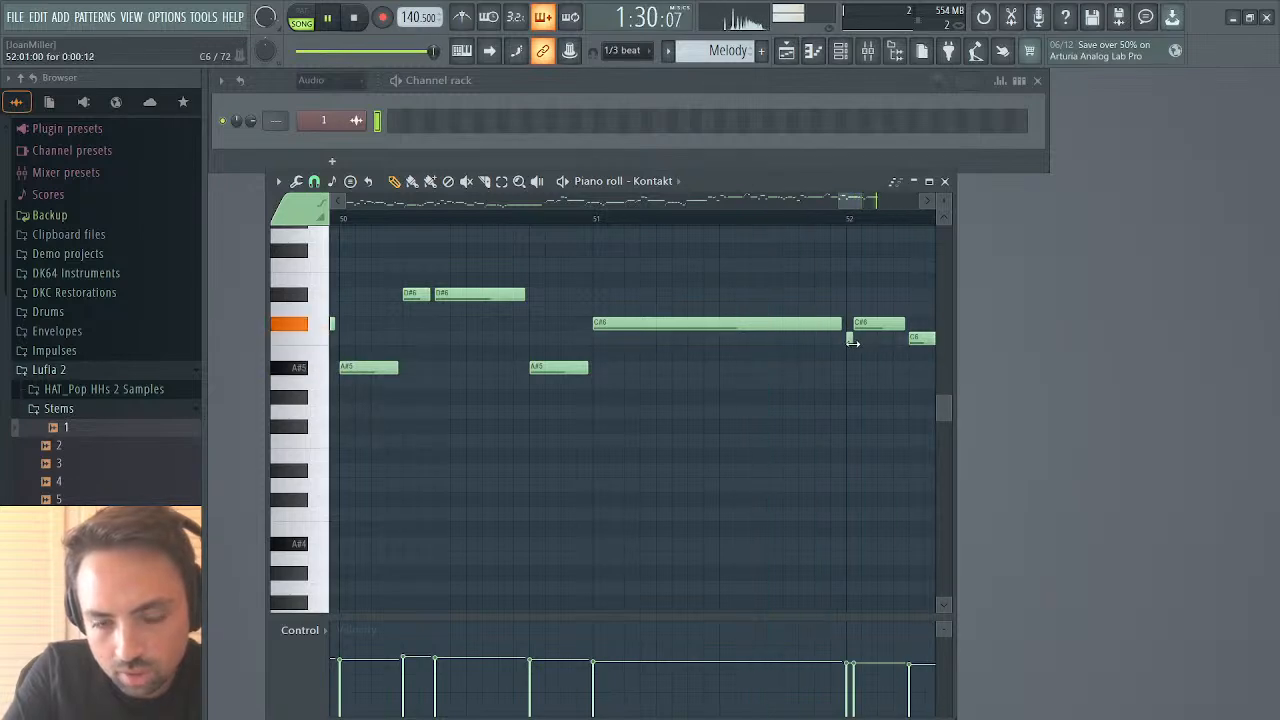
left_click(590, 221)
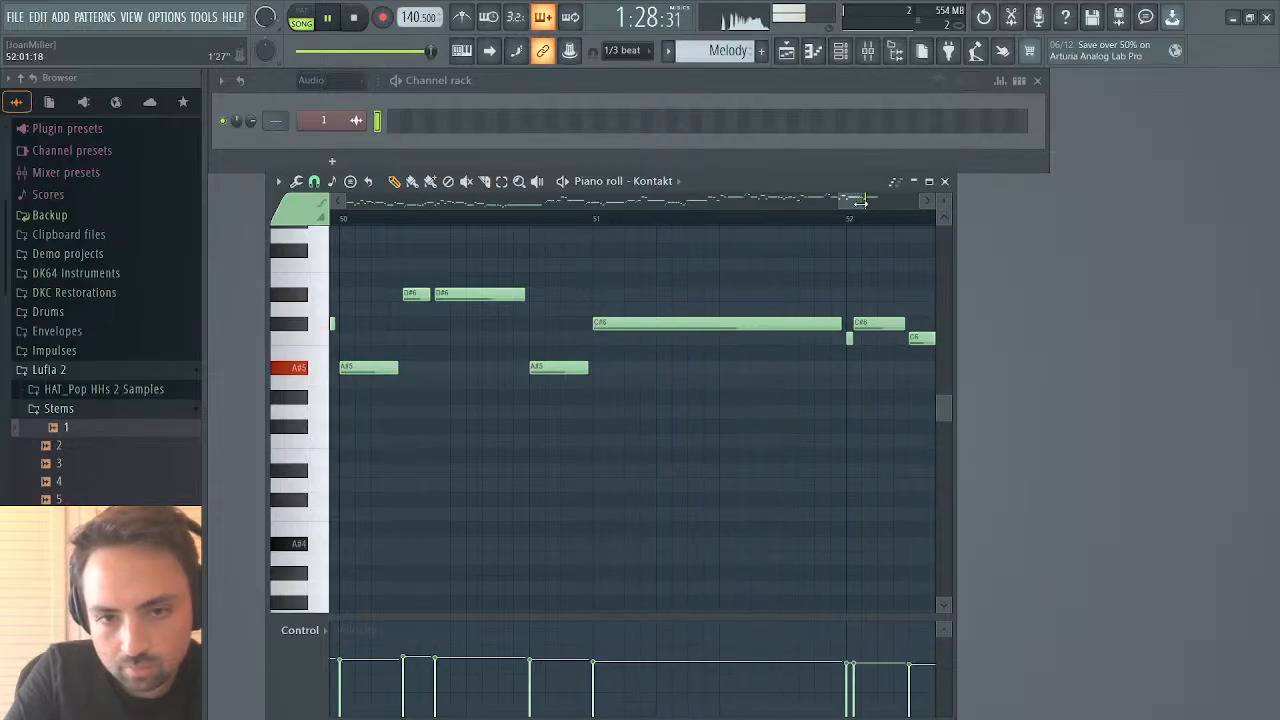
left_click_drag(860, 203, 371, 209)
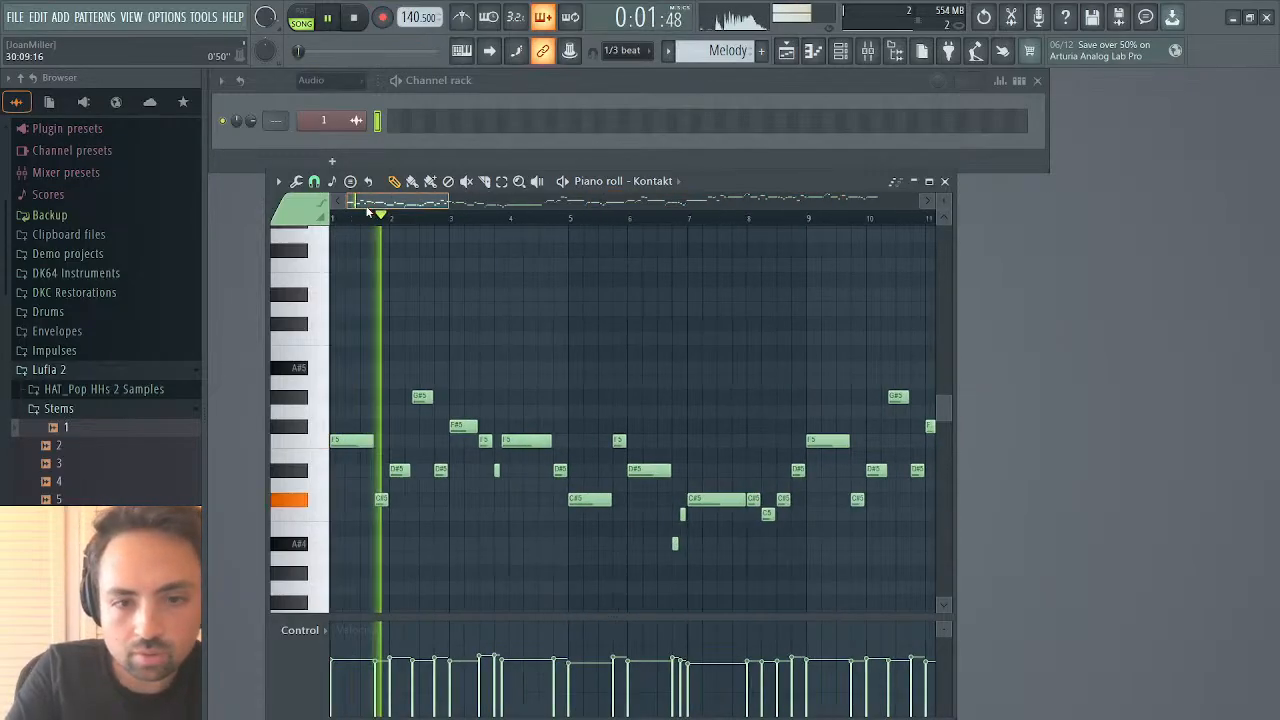
key("space")
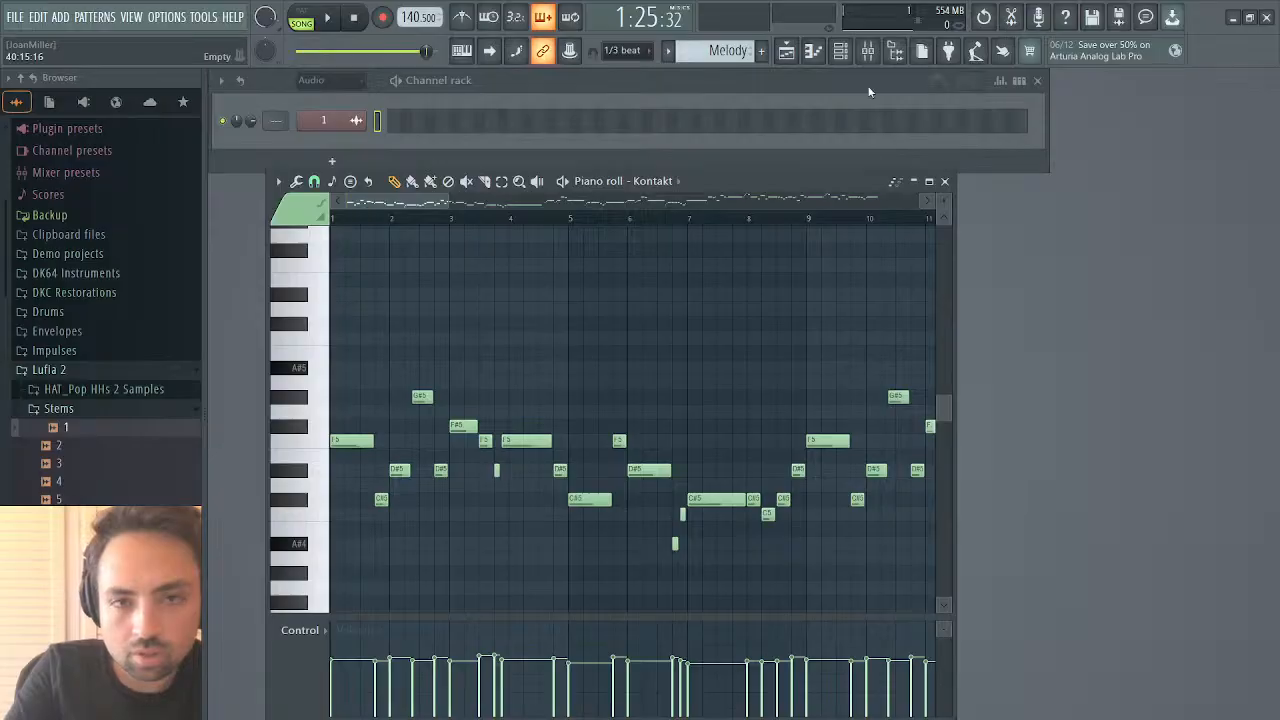
Step: Switch from song mode to pattern mode and audition the Melody pattern from its start
left_click(786, 50)
left_click(786, 50)
left_click(786, 50)
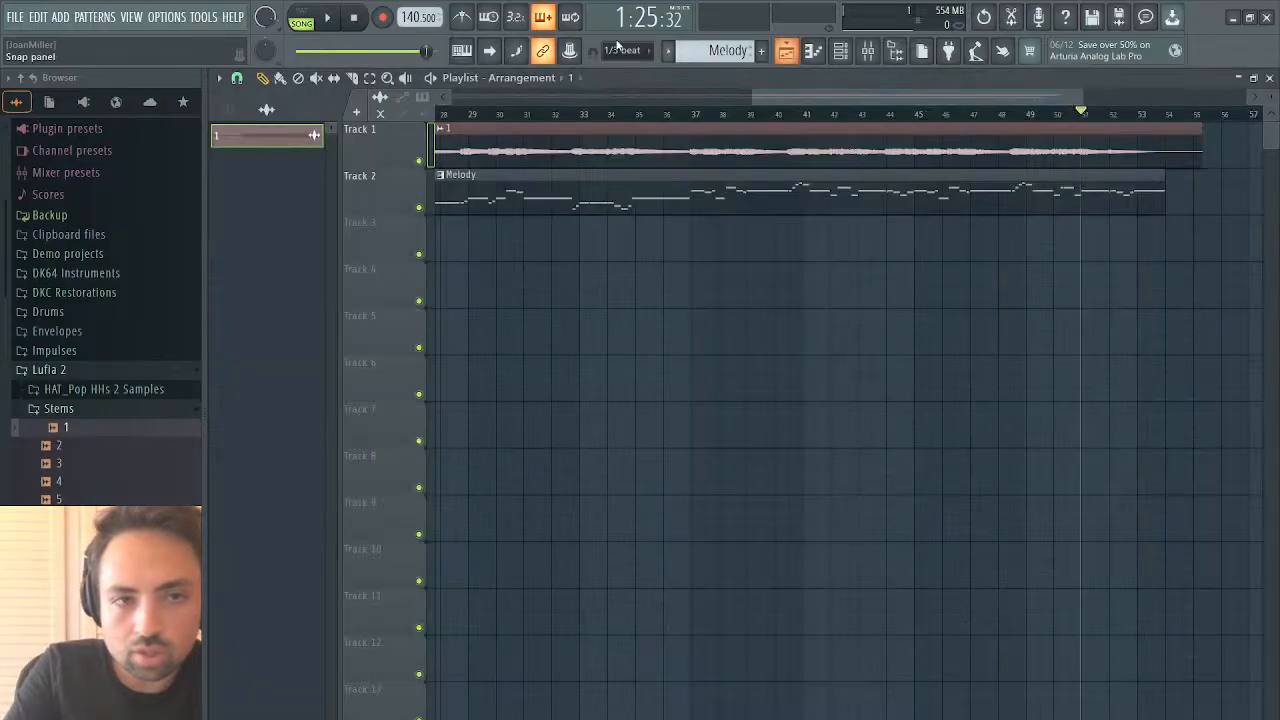
left_click(302, 16)
key("space")
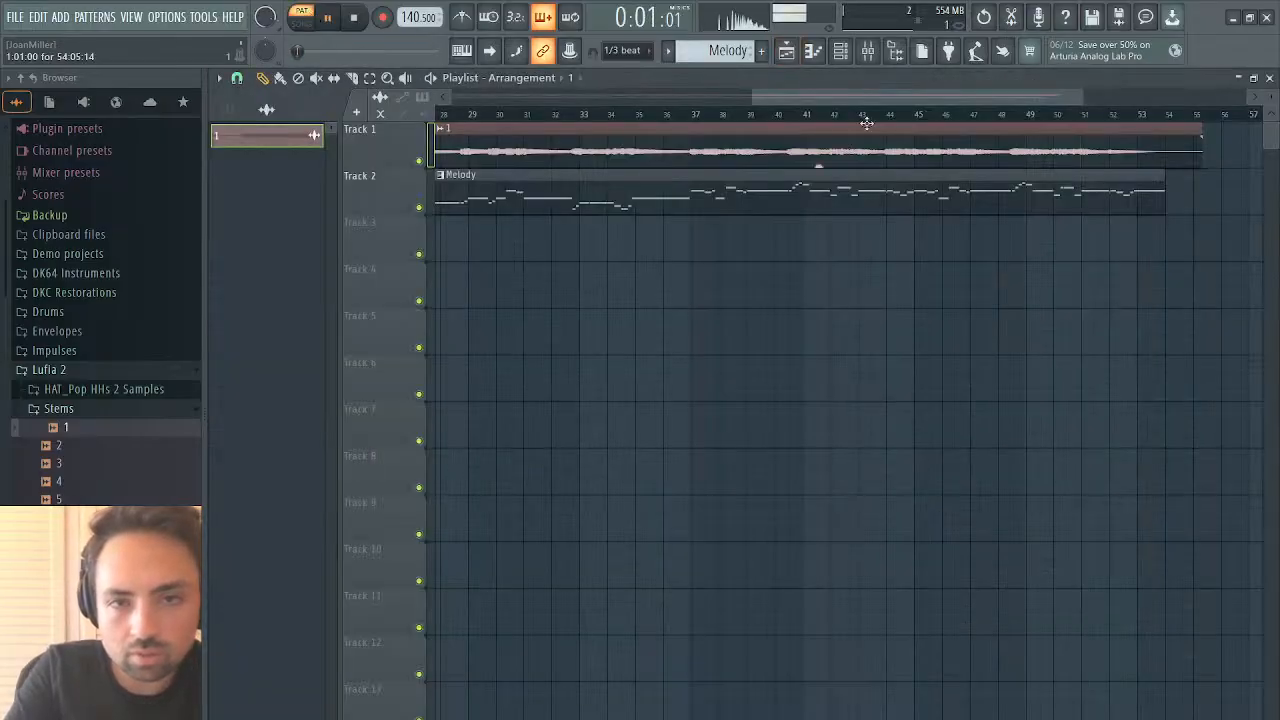
left_click(1269, 78)
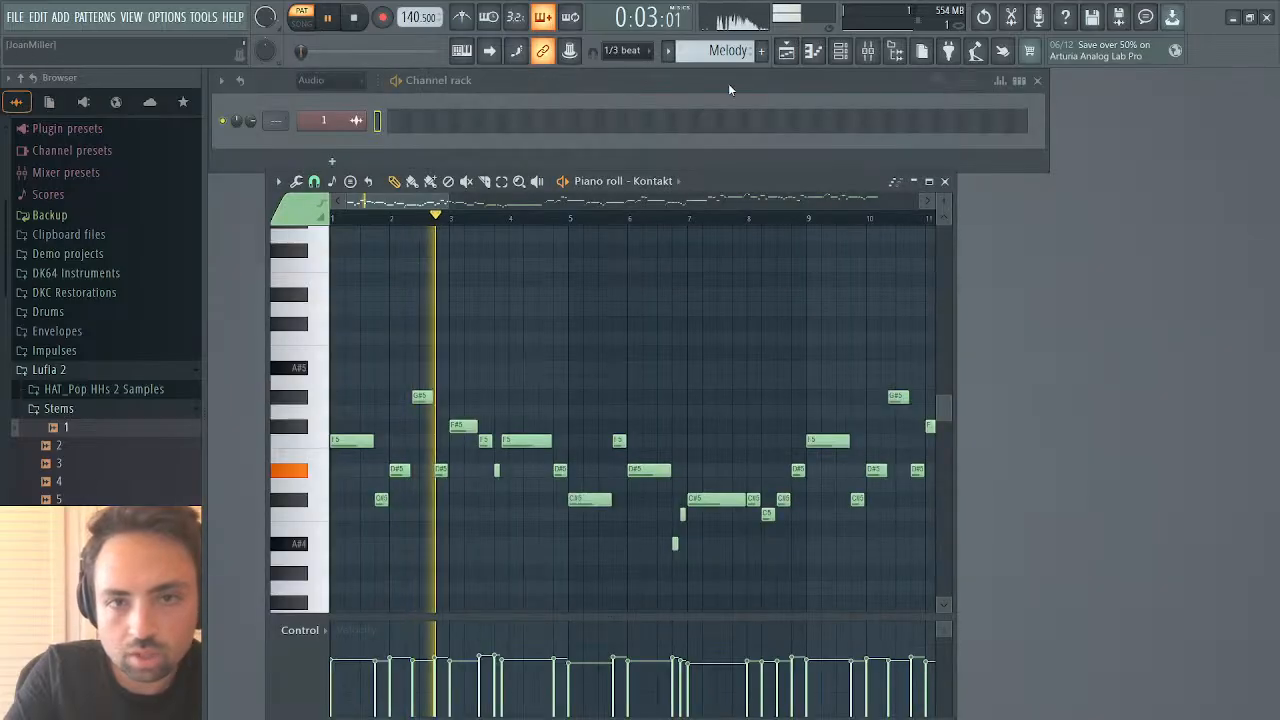
left_click(786, 50)
key("space")
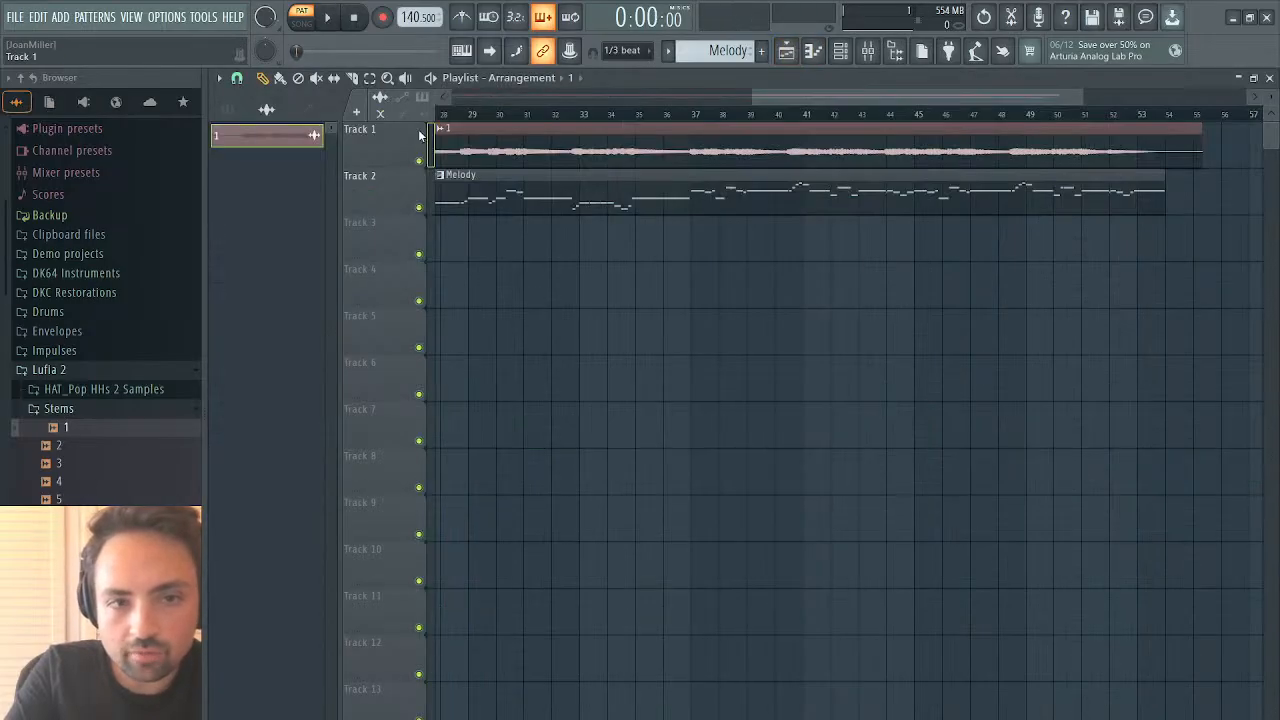
Step: Play the arrangement briefly in song mode, then return to pattern mode and stop playback
left_click(302, 21)
key("space")
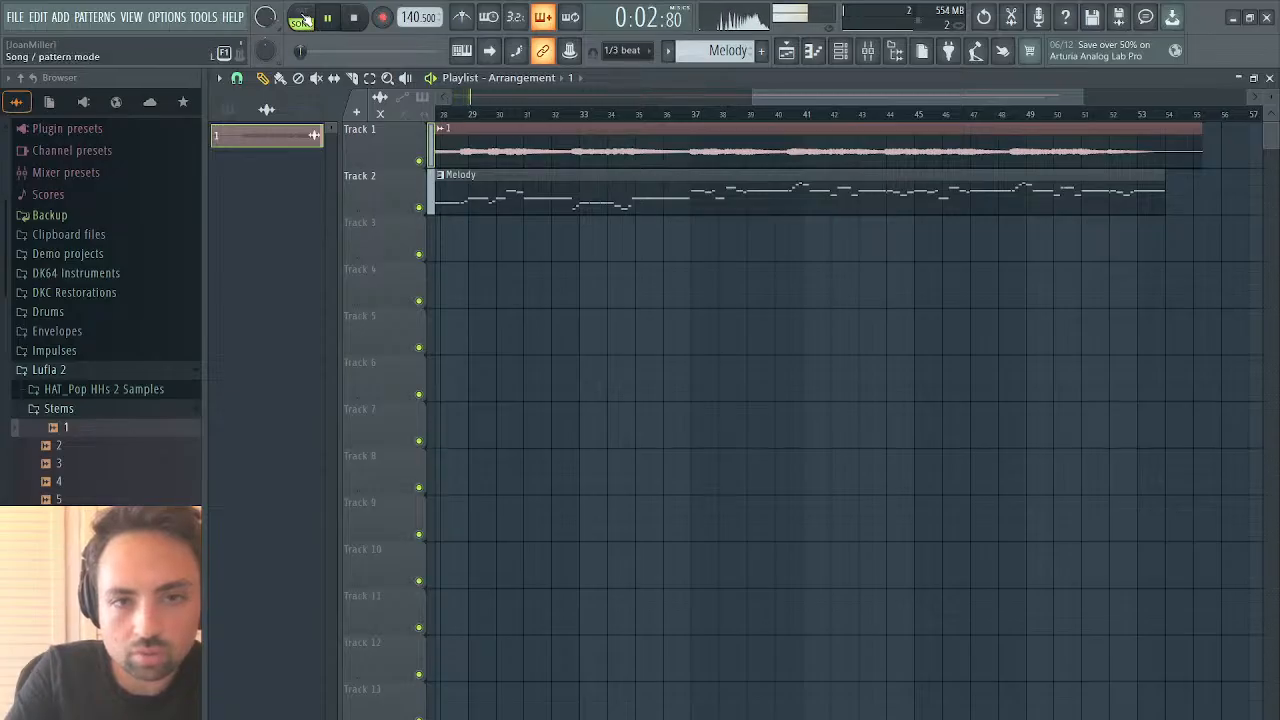
left_click(302, 19)
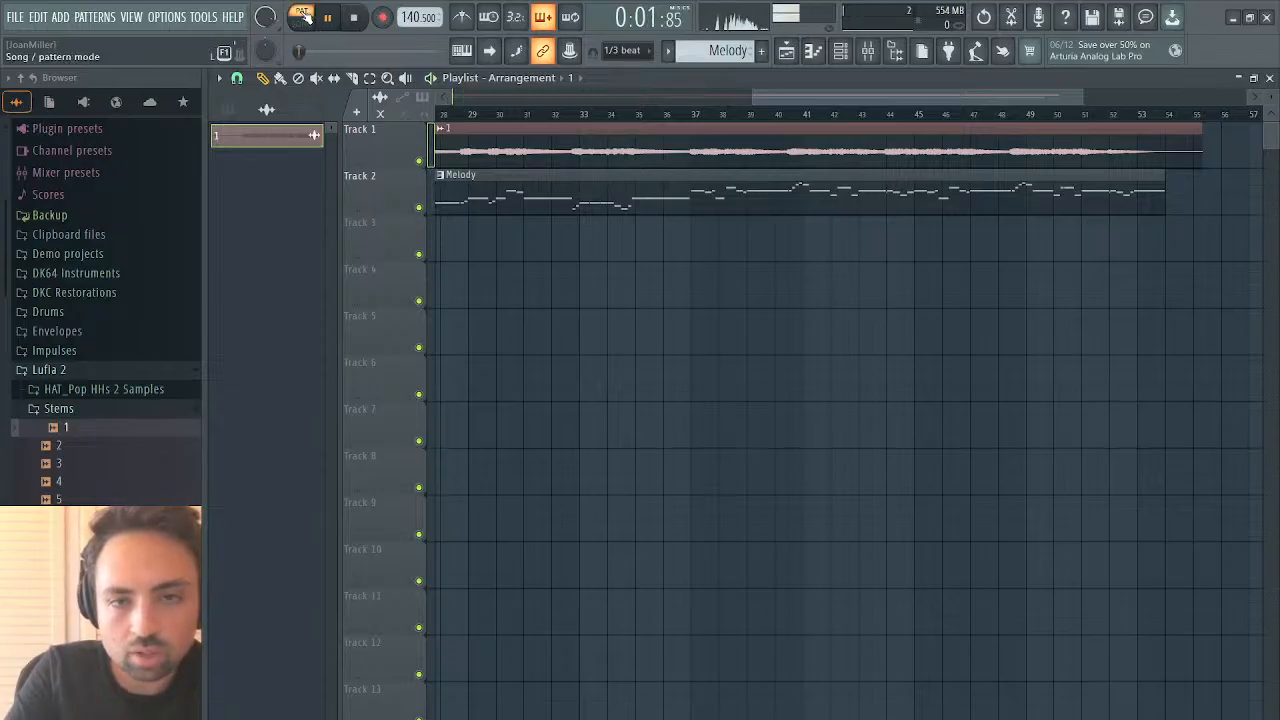
key("space")
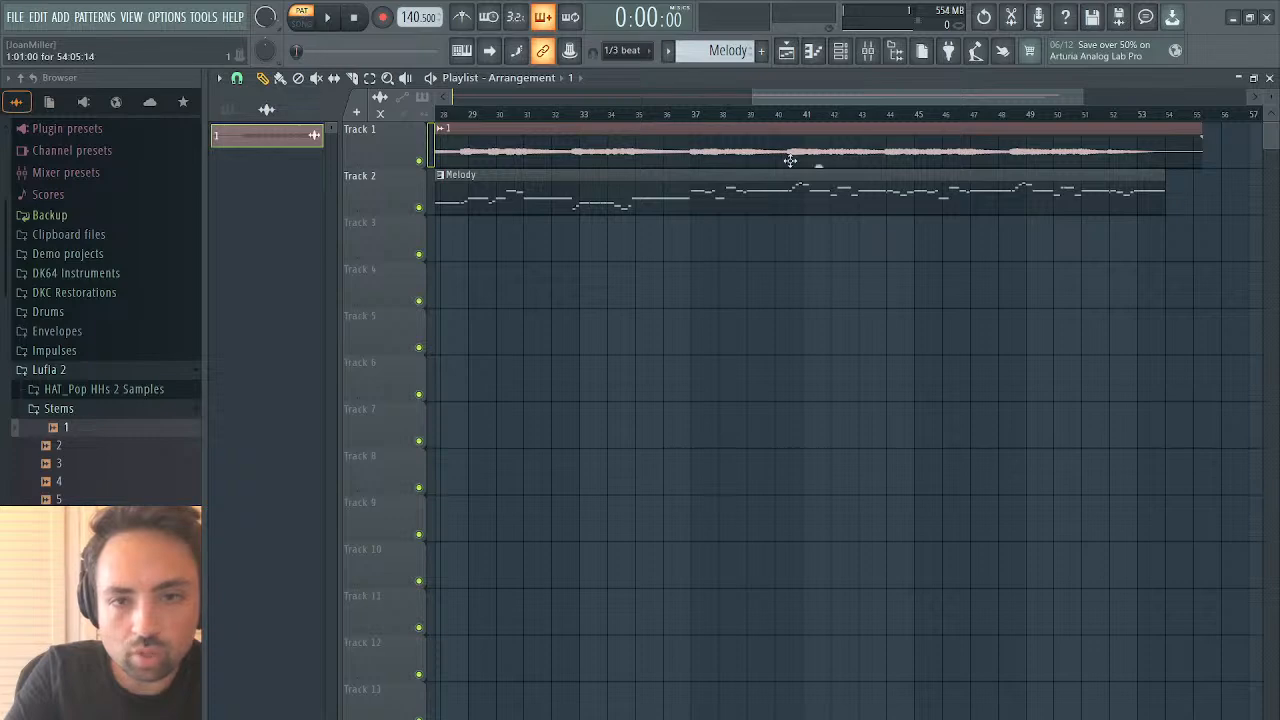
Step: Close the piano roll and the playlist, and collapse the Stems folder in the browser
left_click(1269, 79)
left_click(943, 182)
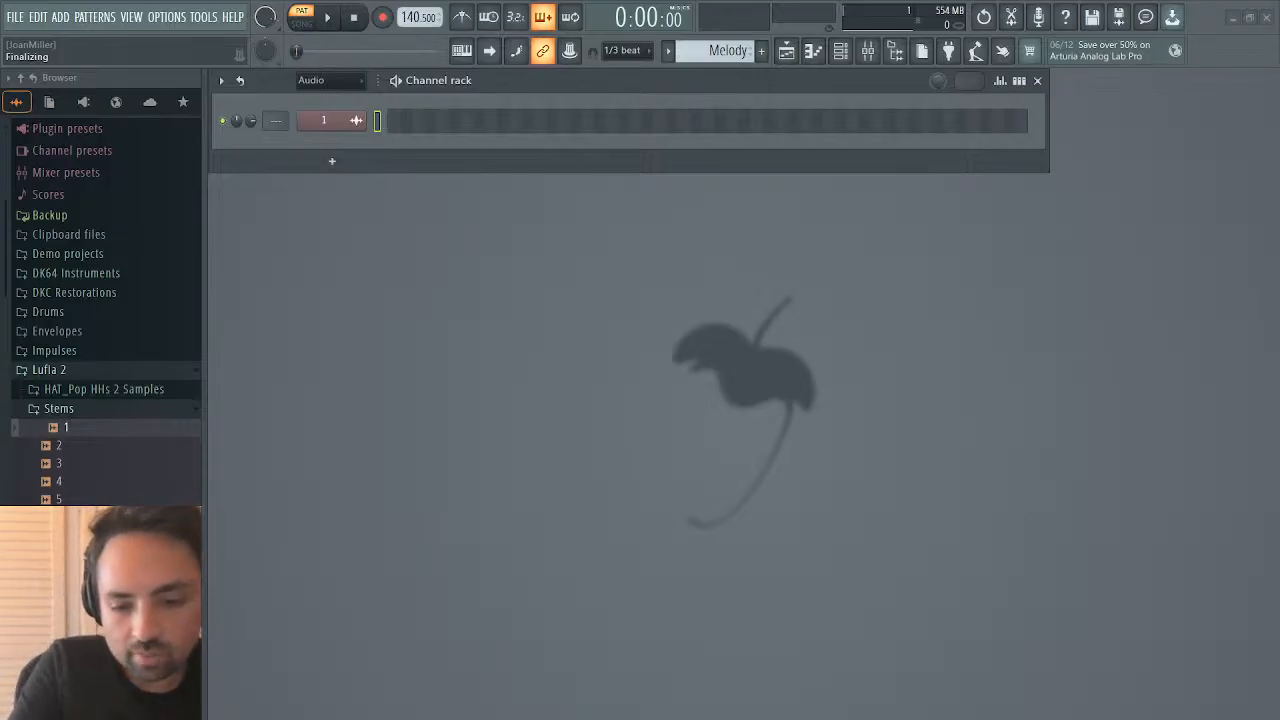
left_click(786, 51)
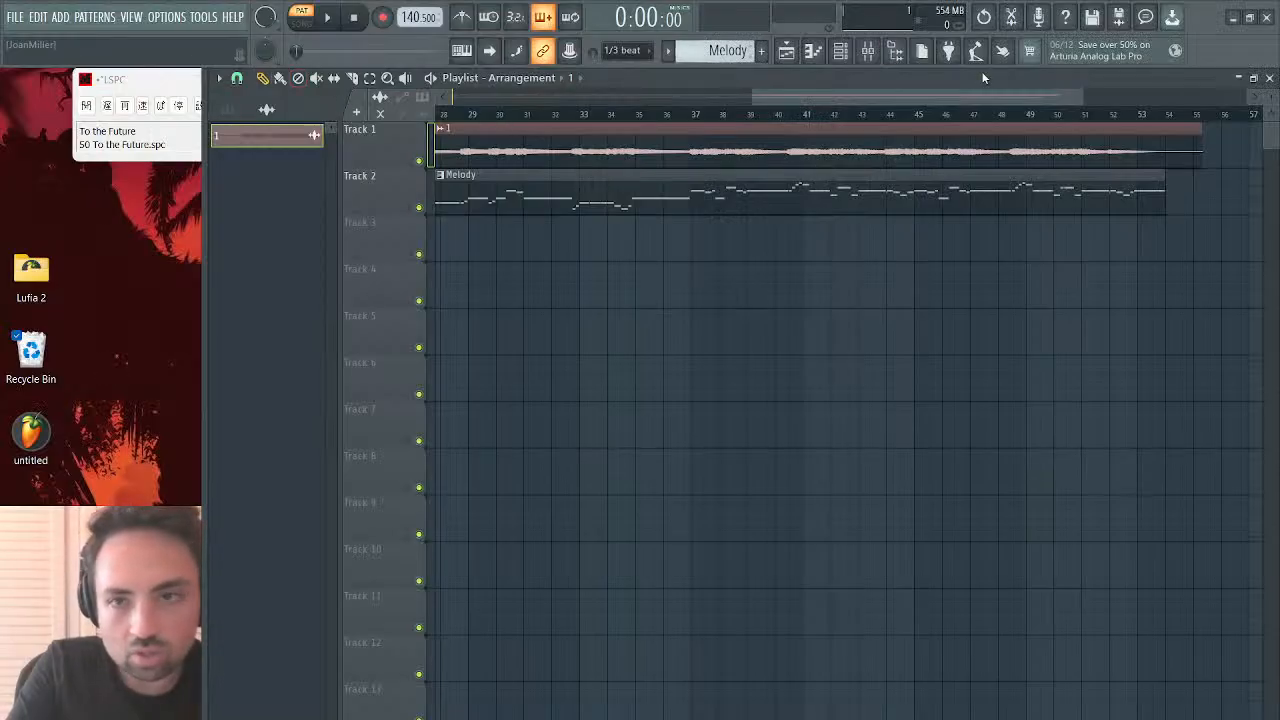
left_click(1250, 18)
left_click(1250, 18)
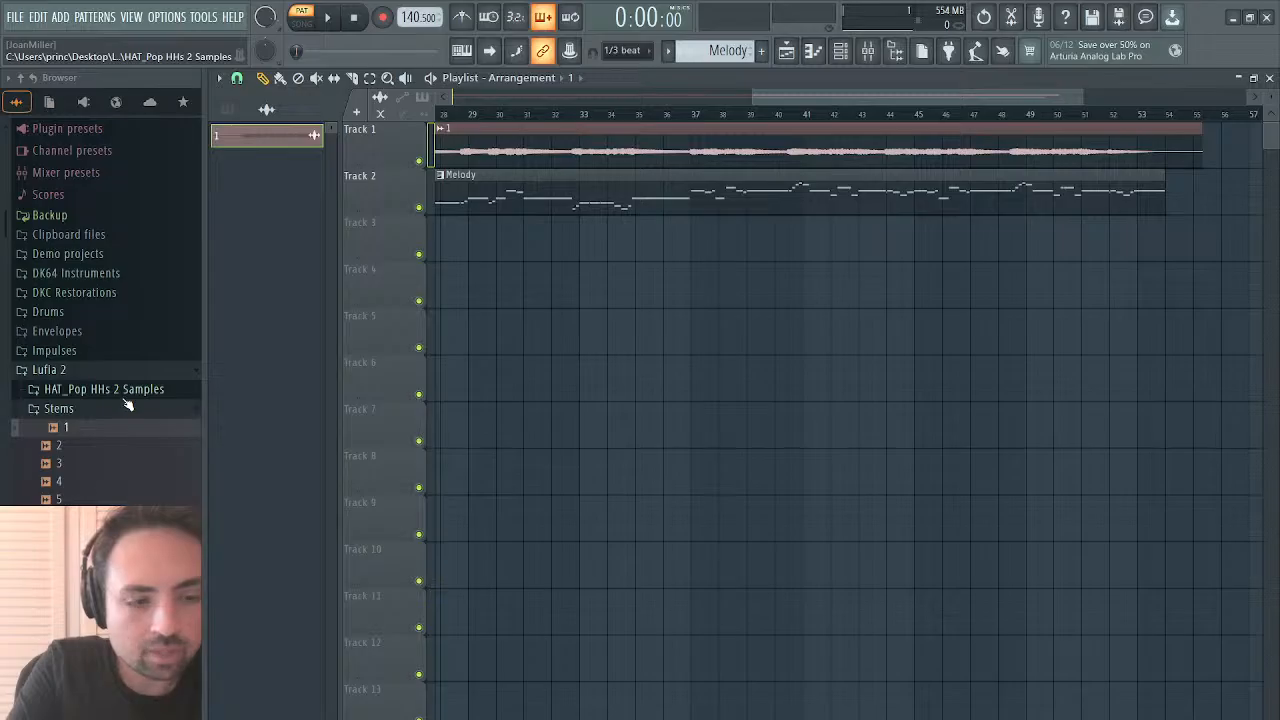
left_click(88, 410)
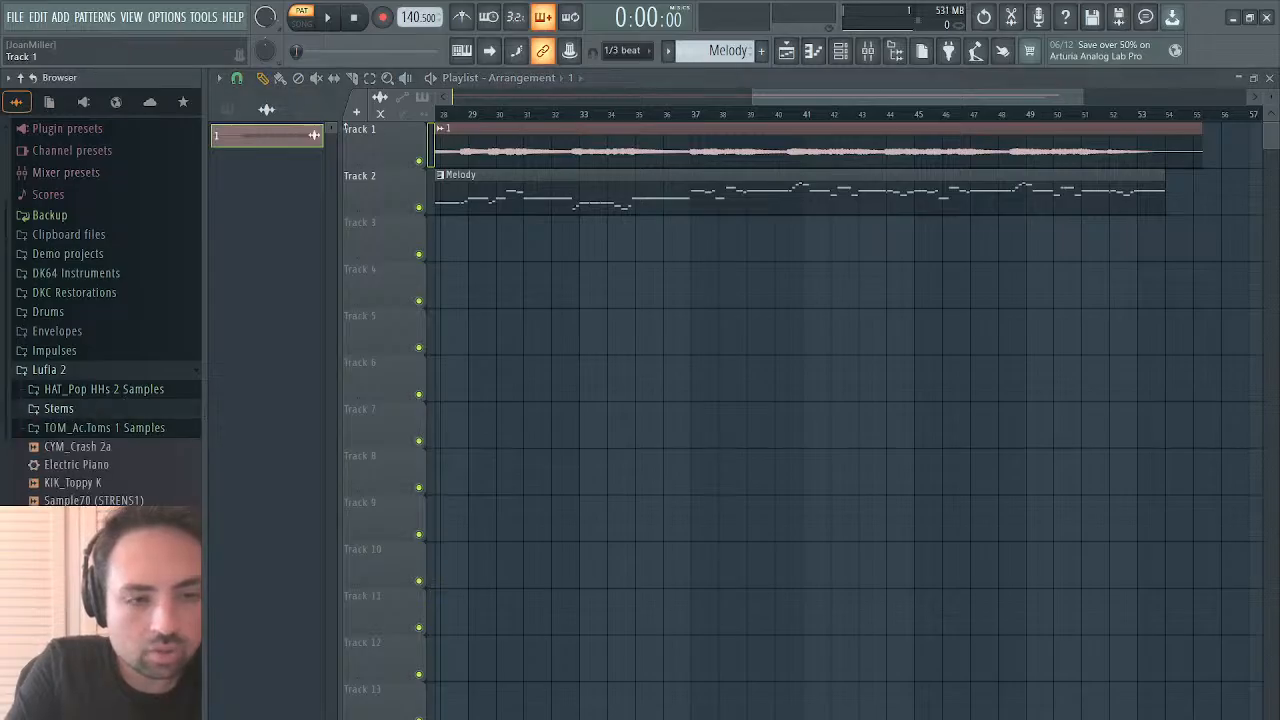
left_click(1269, 77)
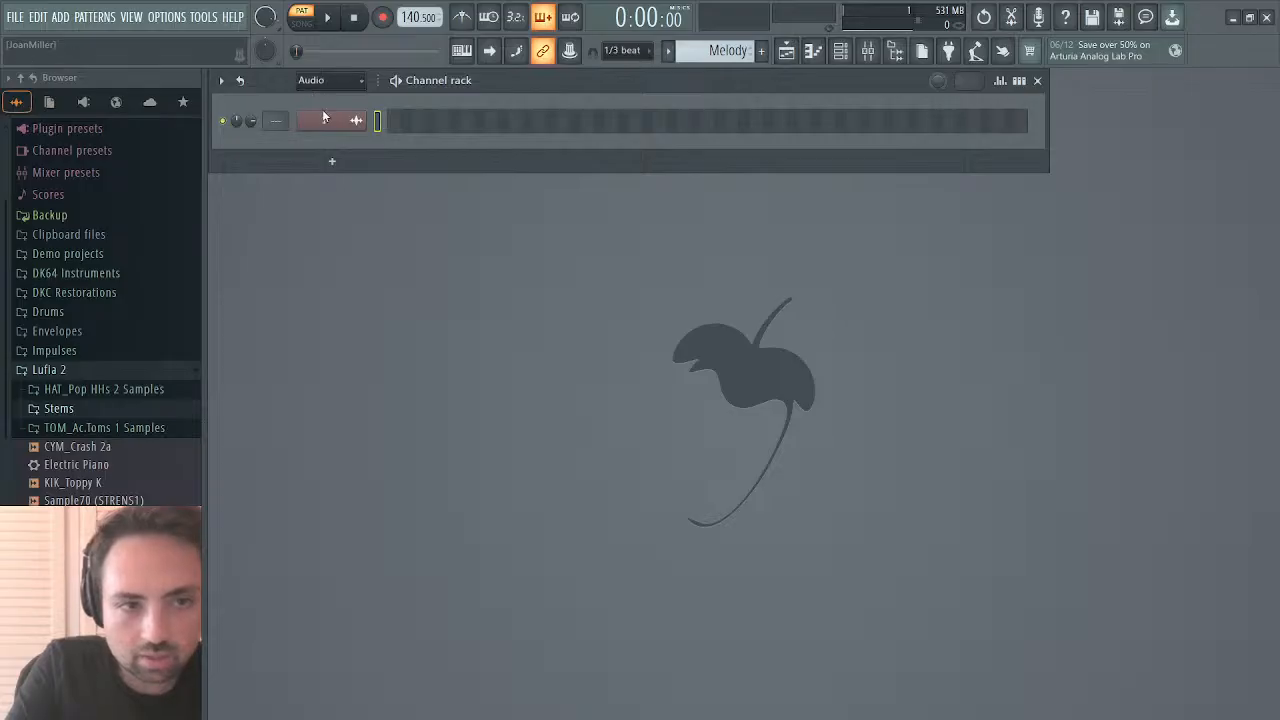
Step: Show all channels, open the Kontakt channel, replace its first instrument with WND_EHrn Chr 4a and play the Melody pattern
scroll(330, 82, "up", 1)
left_click(350, 127)
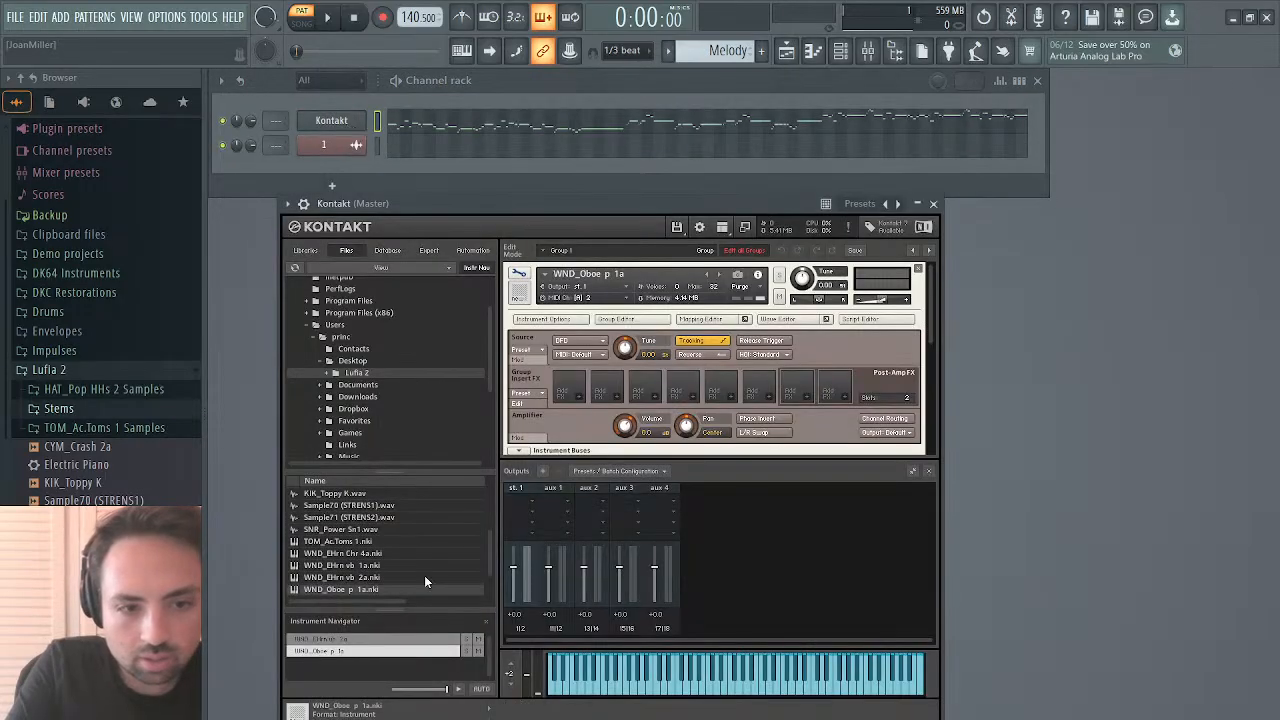
scroll(358, 545, "down", 1)
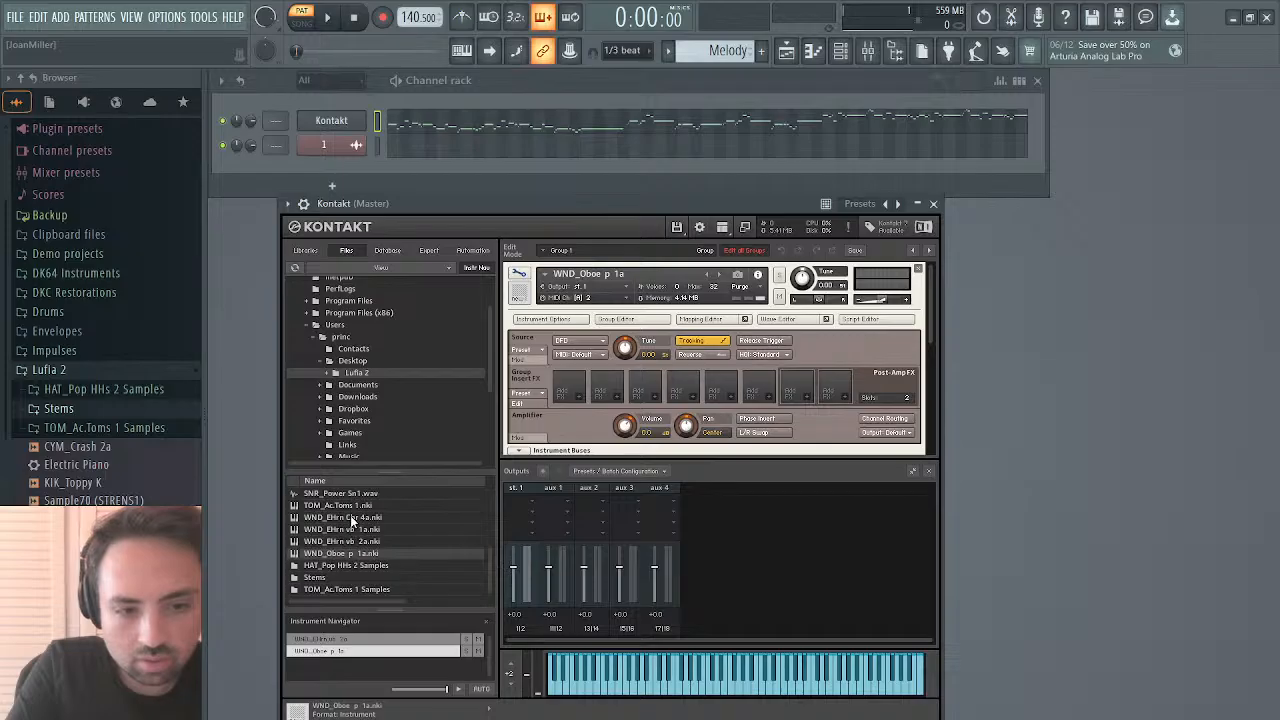
left_click(351, 518)
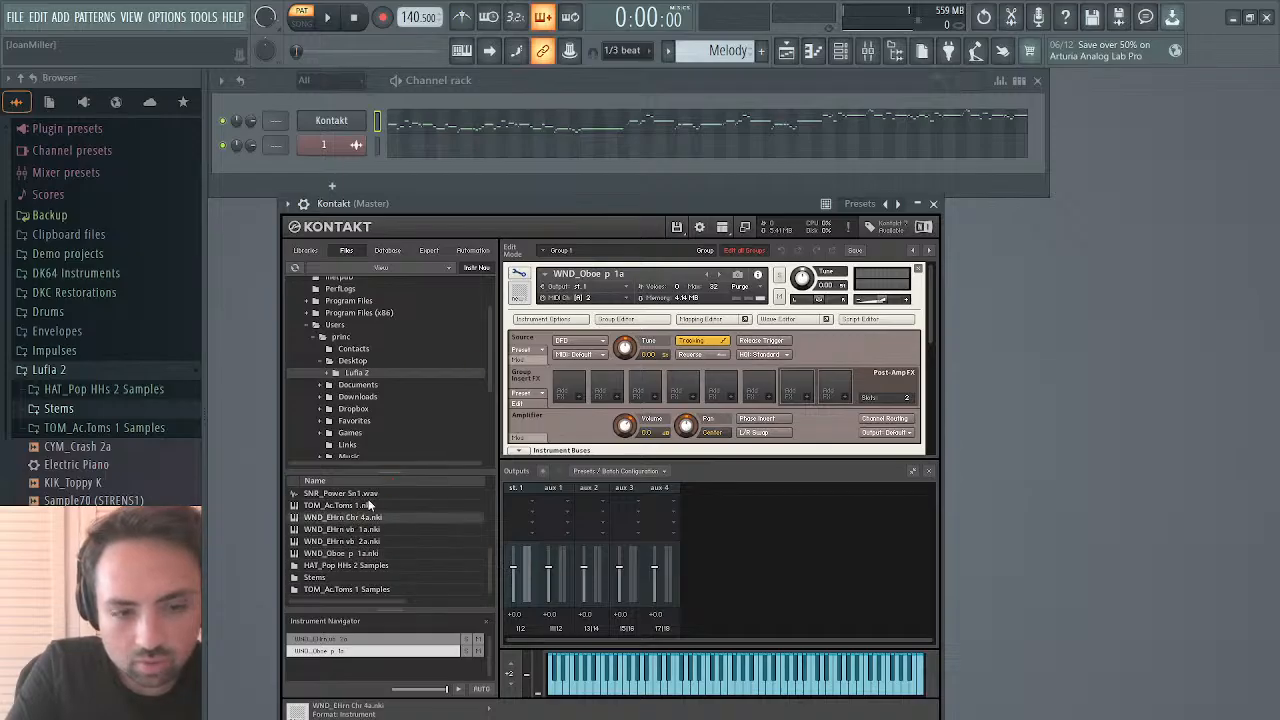
left_click(520, 275)
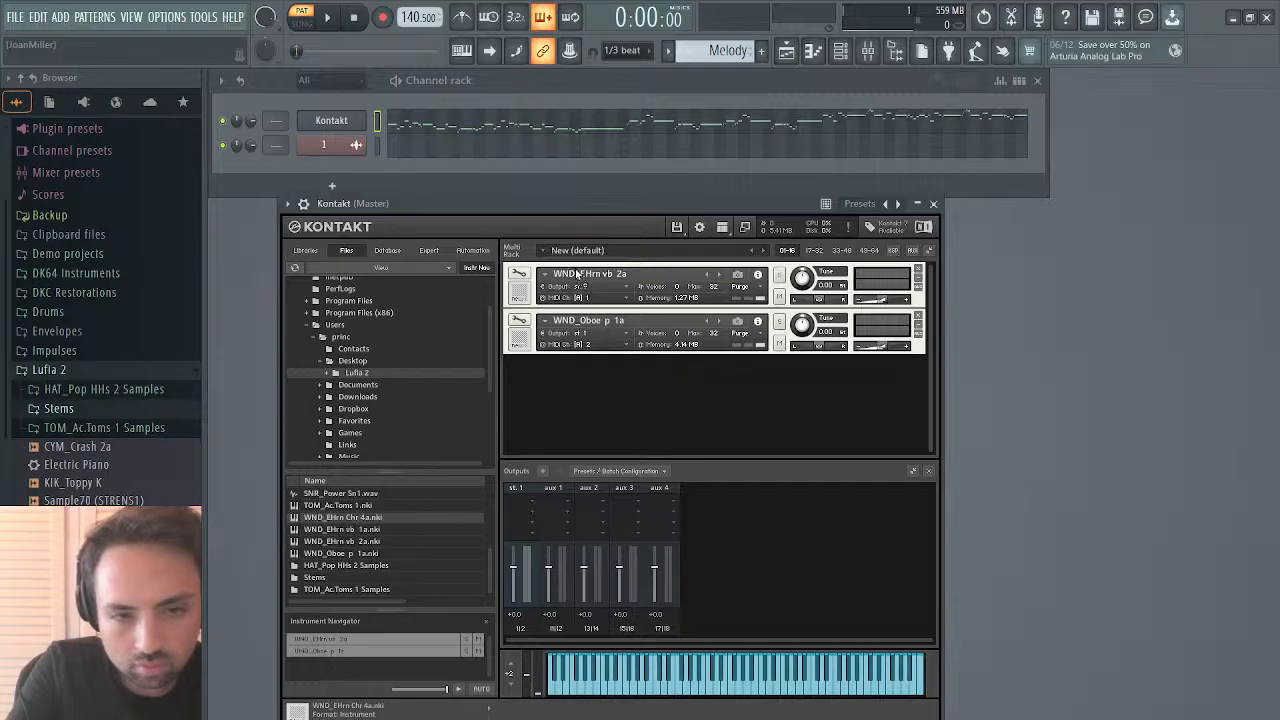
left_click(327, 17)
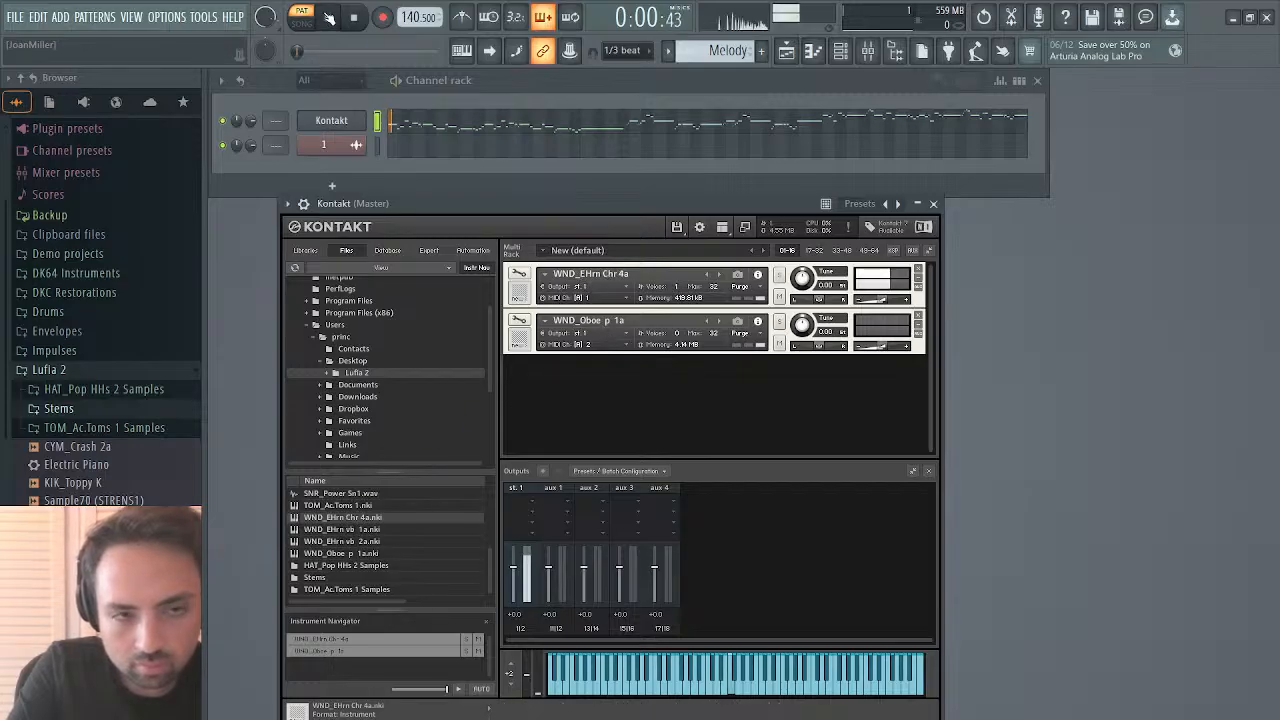
Step: Mute the Melody track in the playlist and compare the stem with the pattern by alternating song and pattern playback
left_click(786, 52)
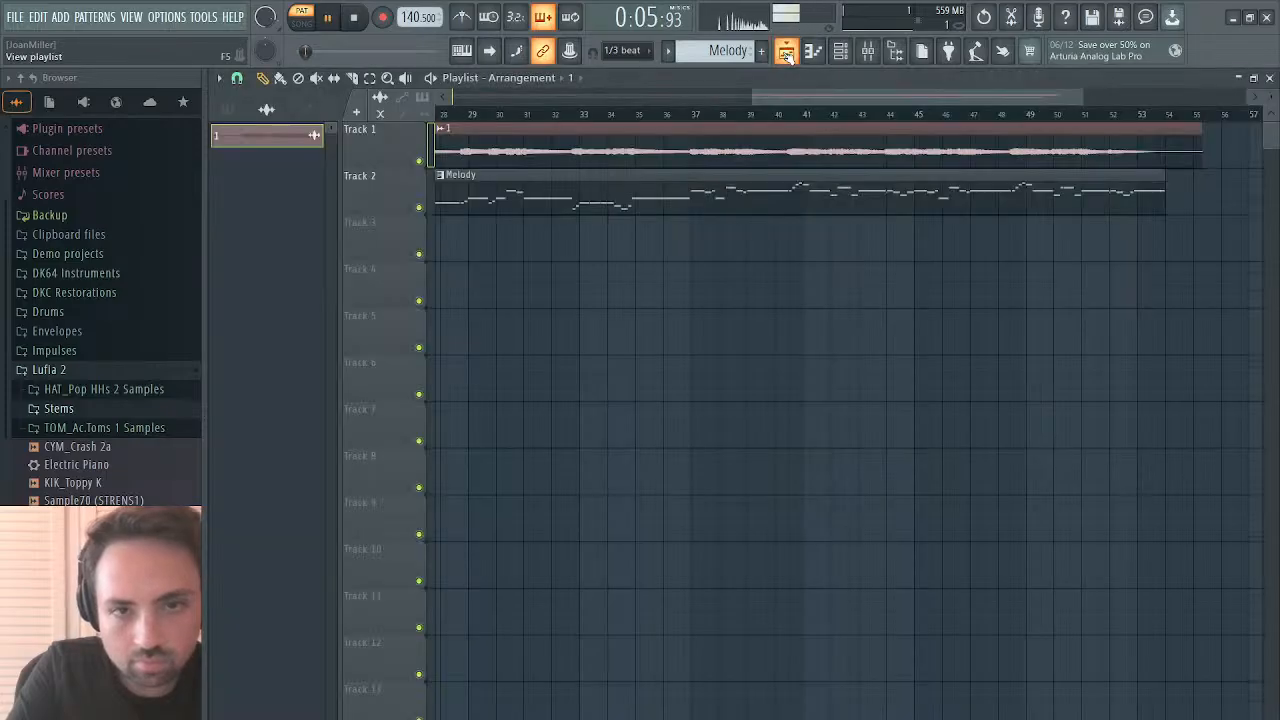
left_click(419, 207)
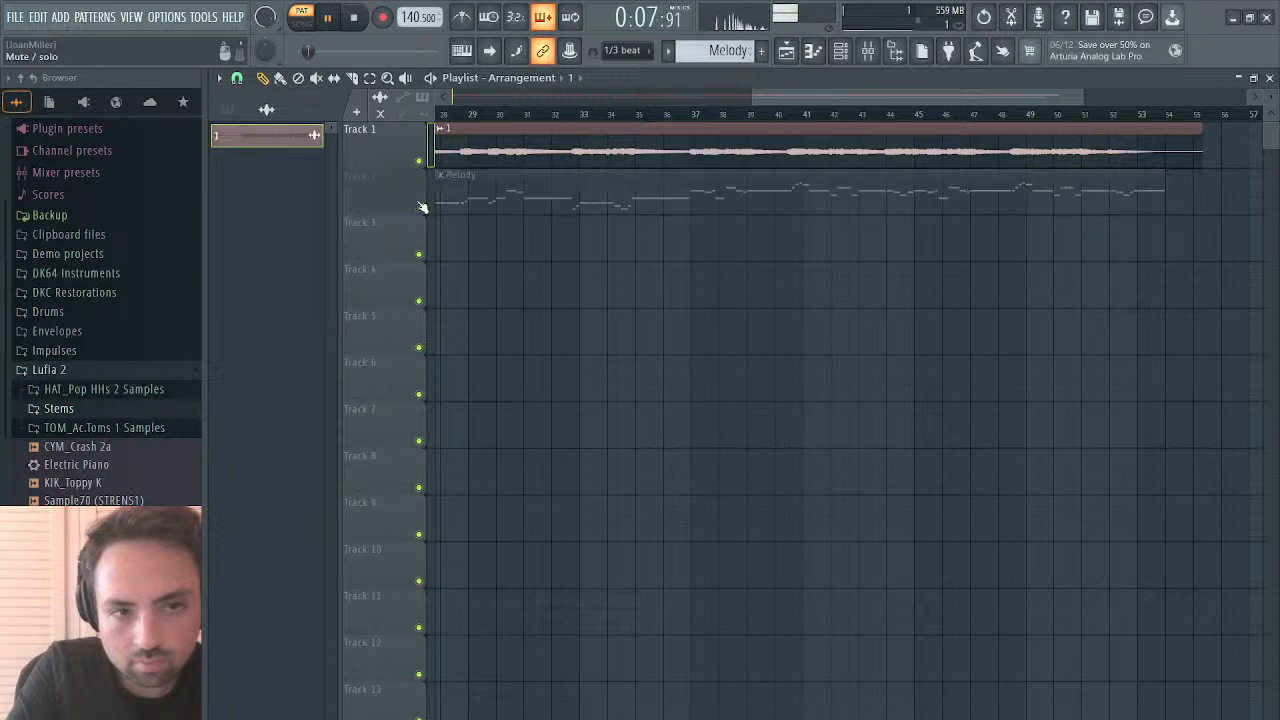
left_click(298, 21)
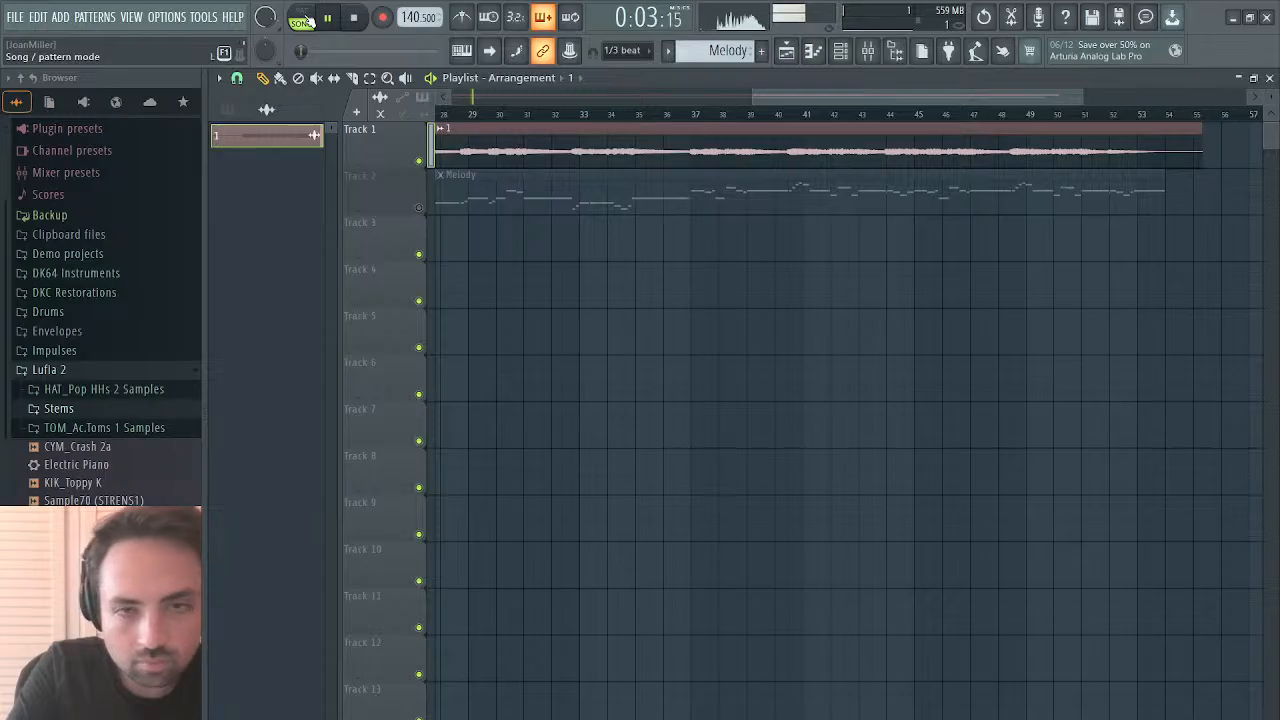
left_click(305, 20)
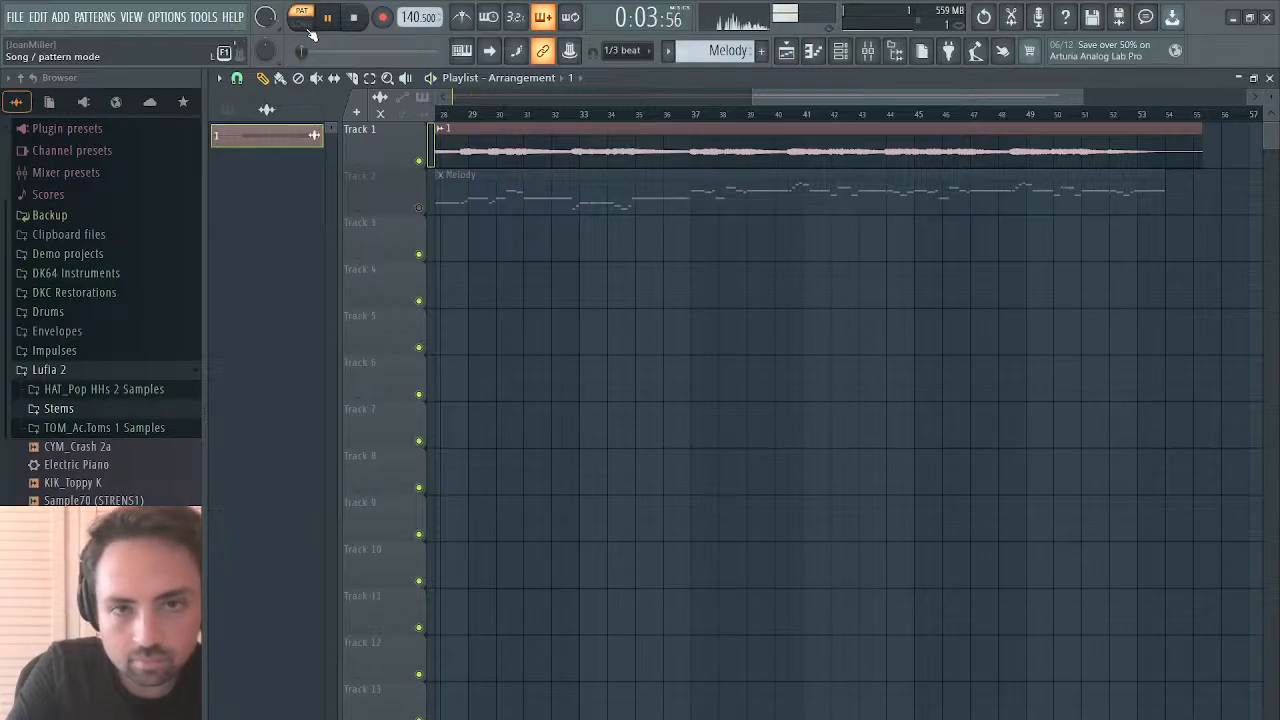
left_click(307, 26)
left_click(304, 21)
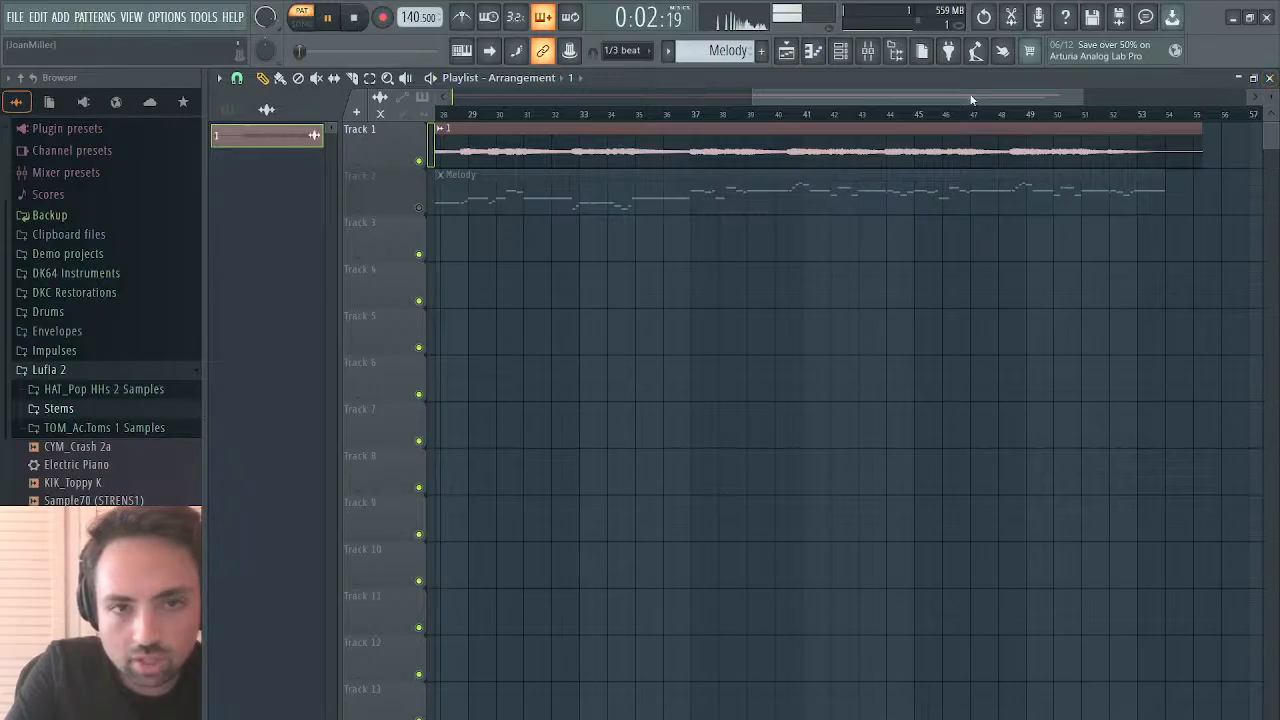
Step: Solo the Melody clip's track, restart playback and switch to song mode
right_click(420, 210)
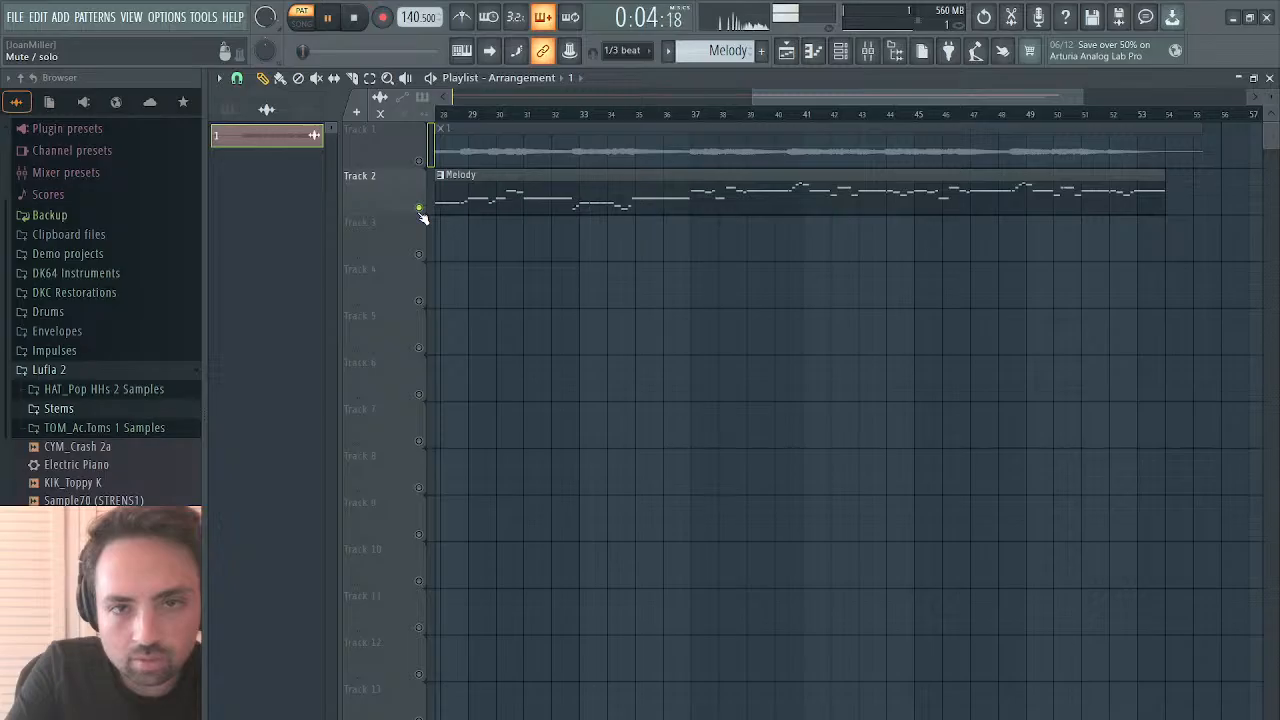
left_click(352, 20)
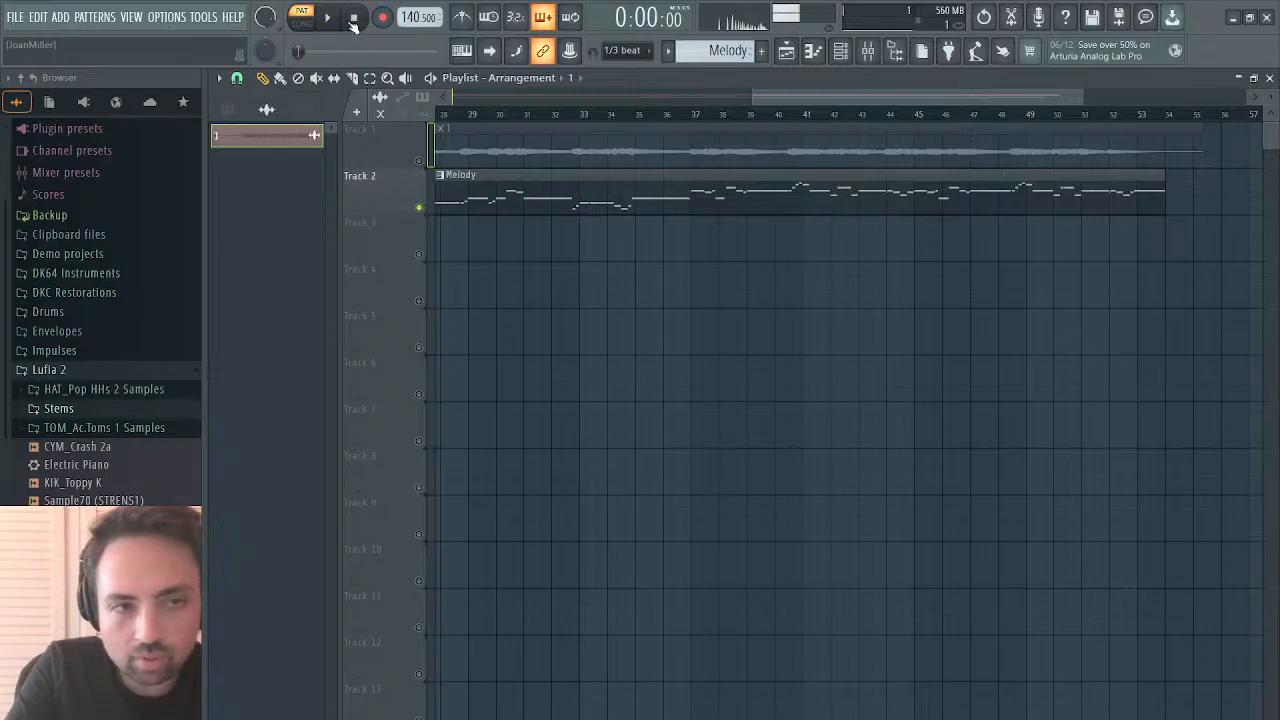
key("space")
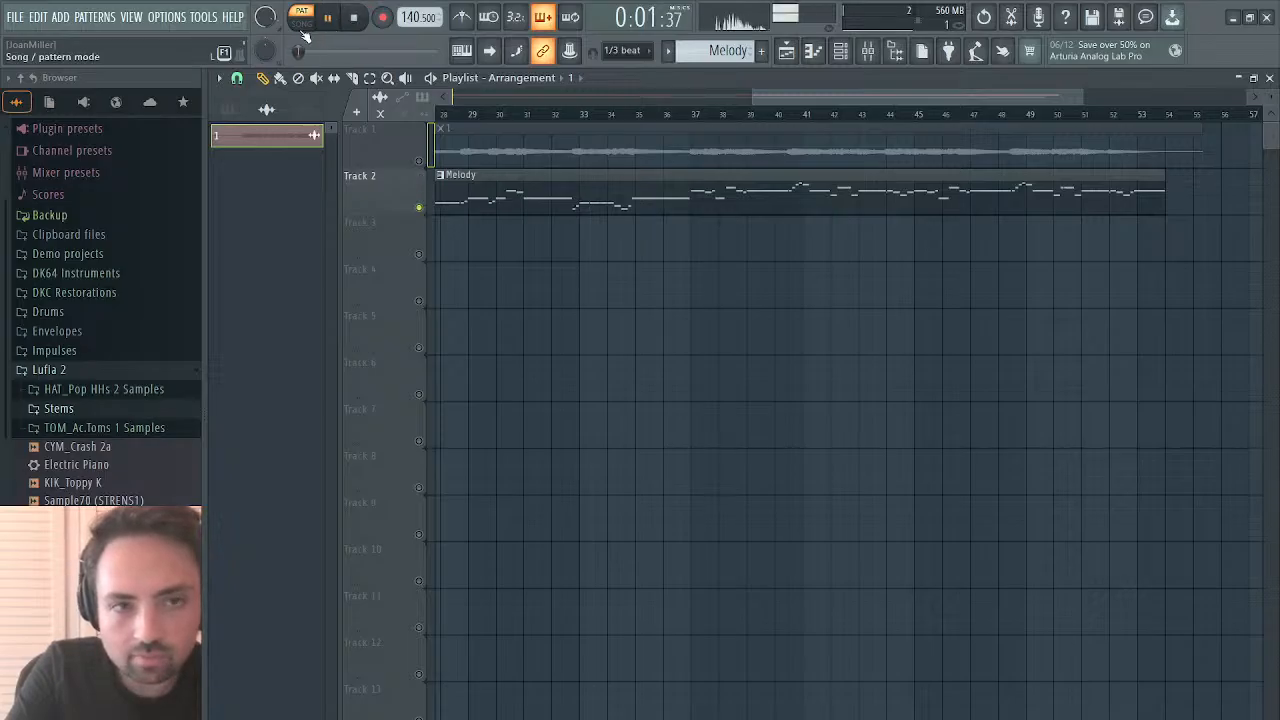
left_click(302, 26)
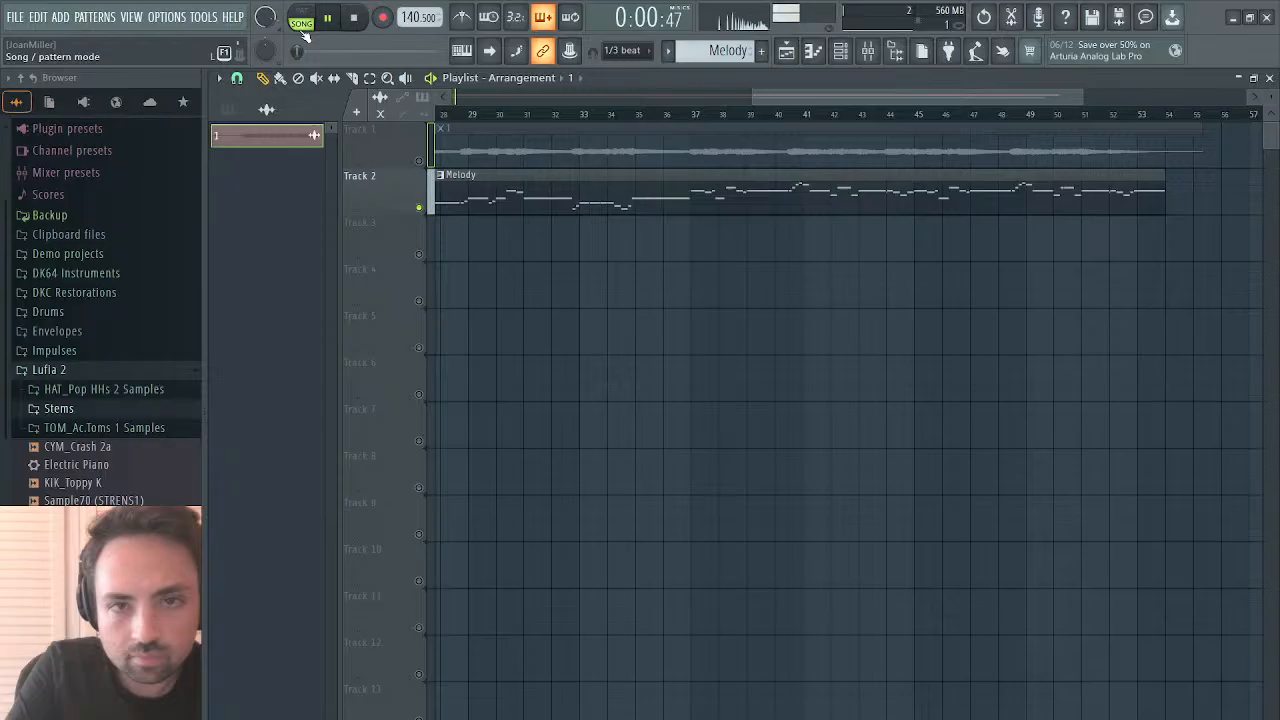
Step: Listen to Track 1 soloed, return the solo to the Melody track, replay it briefly and stop playback
right_click(421, 161)
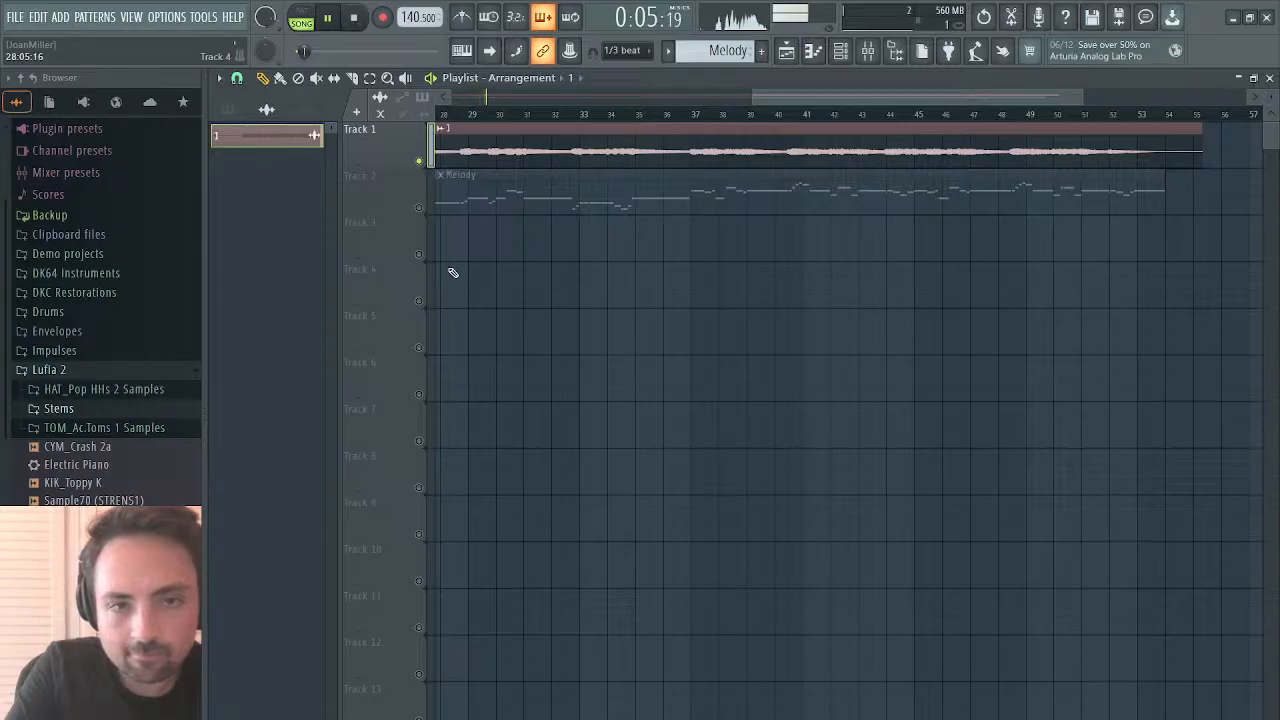
right_click(420, 208)
key("space")
key("space")
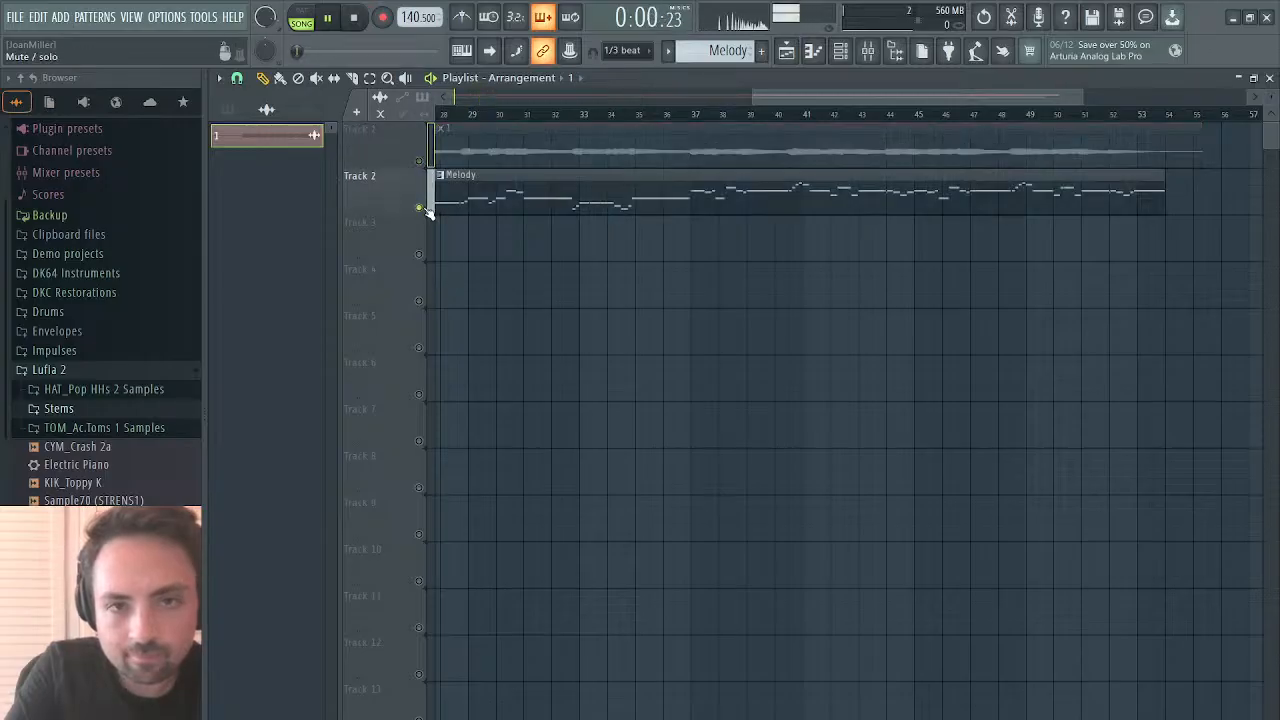
key("space")
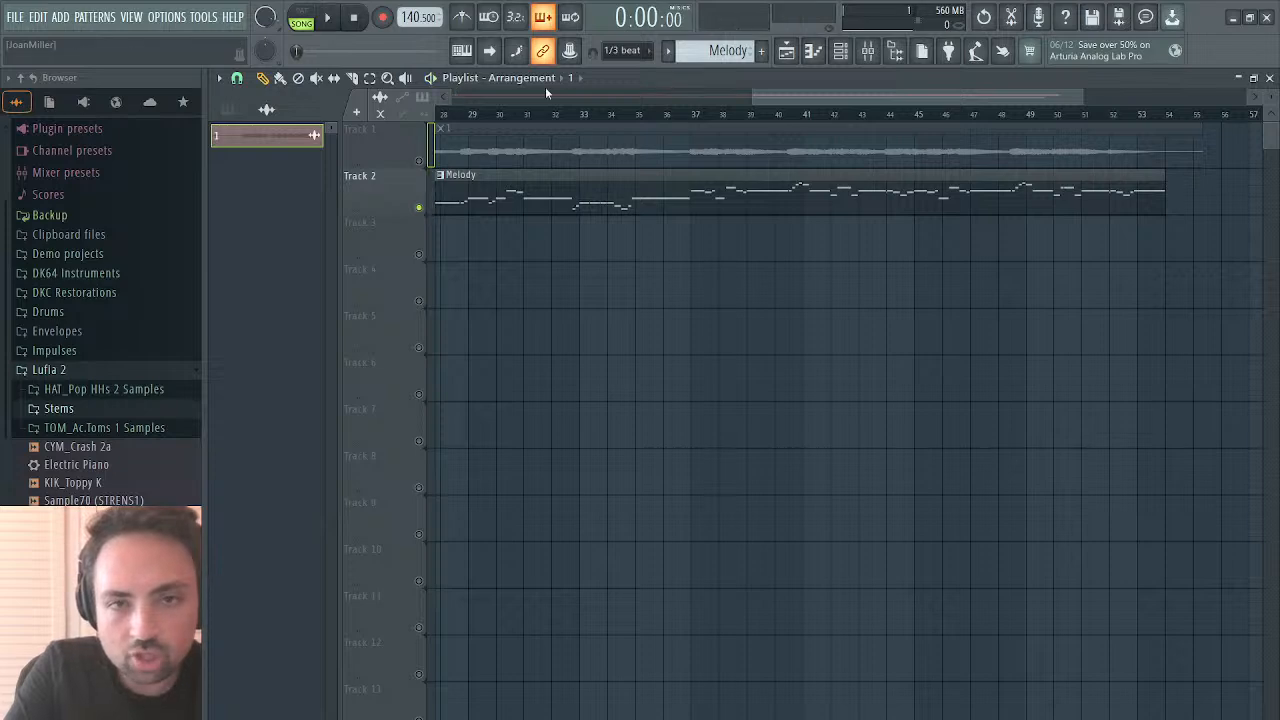
Step: Close the playlist, replace Kontakt's first instrument with WND_EHrn vb 1a and play the Melody in pattern mode
left_click(1268, 78)
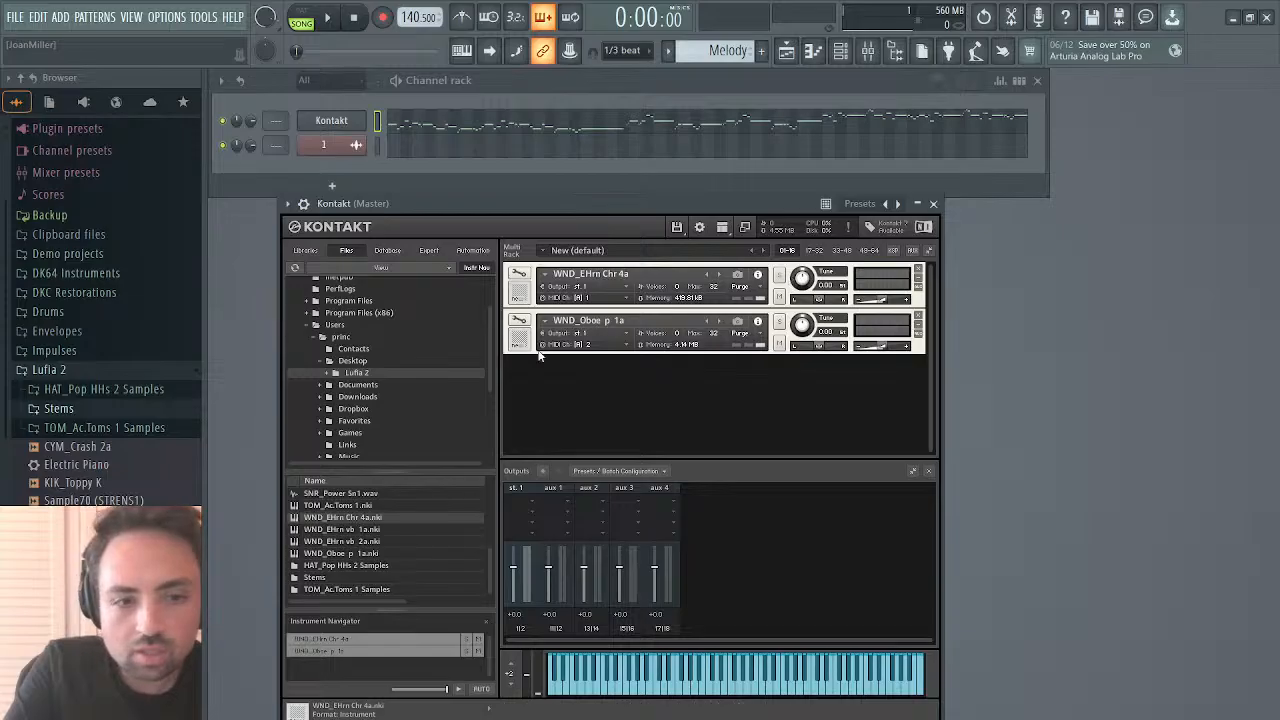
left_click(354, 532)
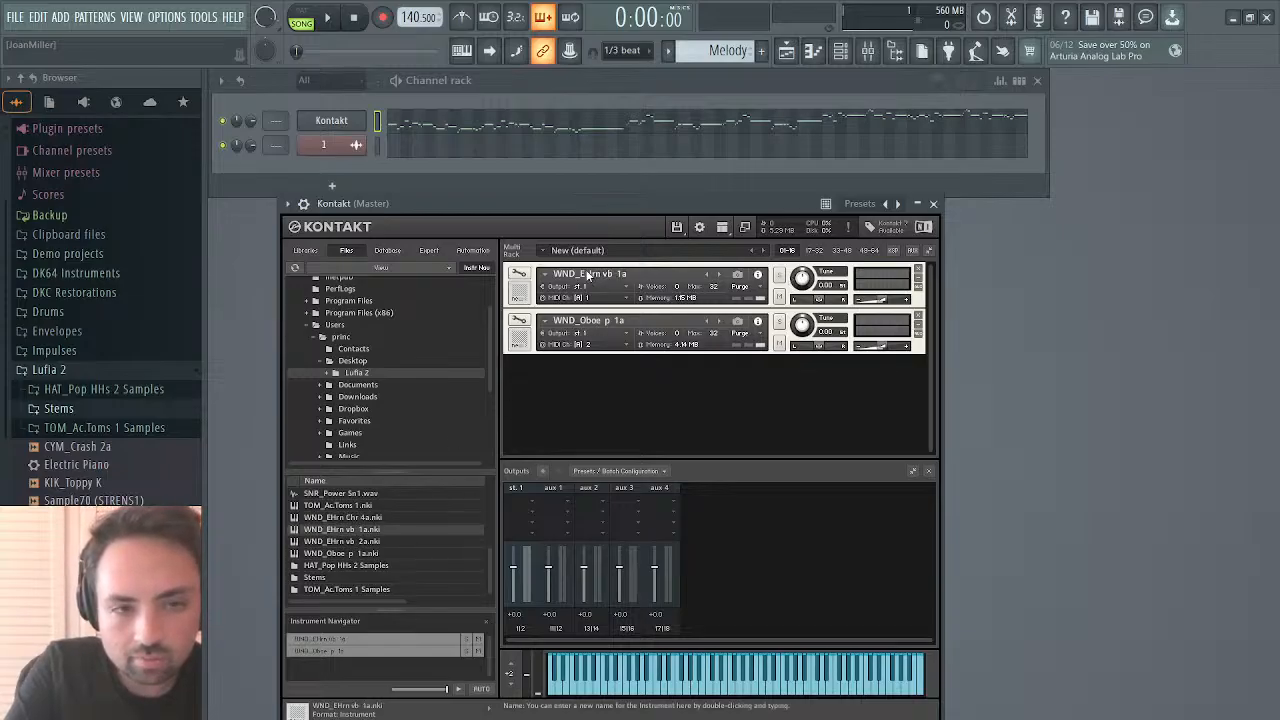
left_click(304, 19)
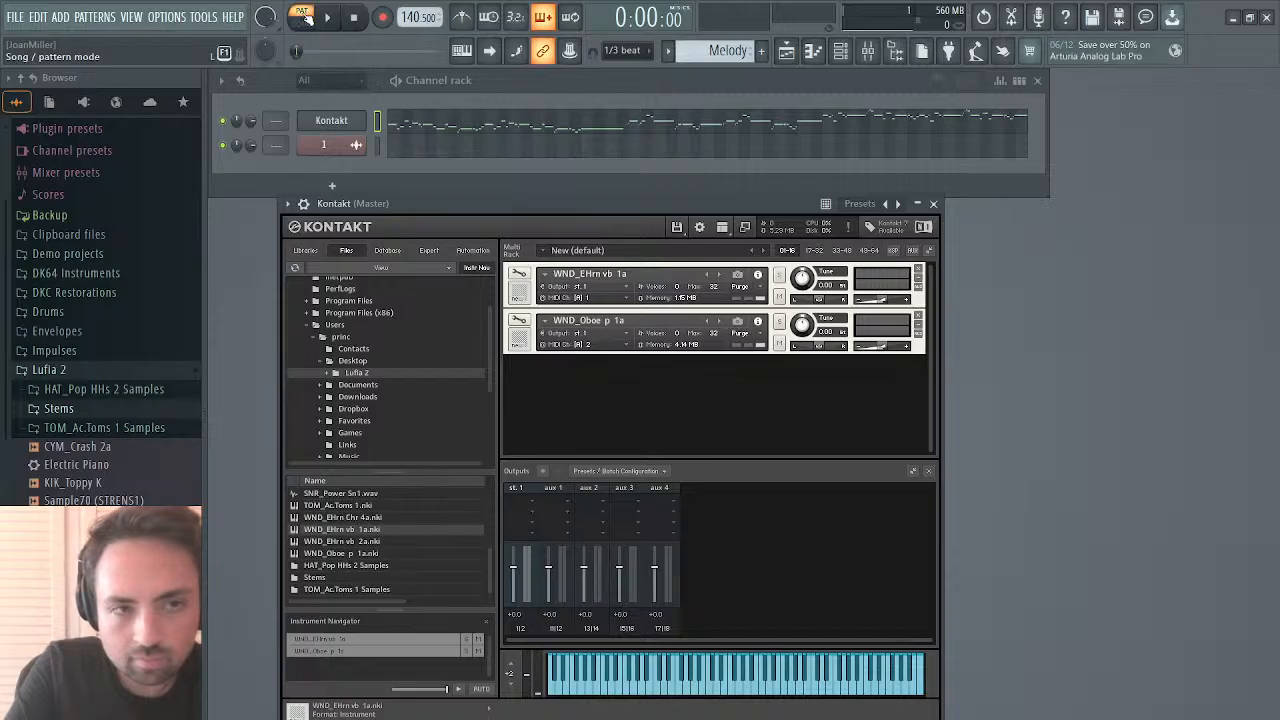
left_click(325, 18)
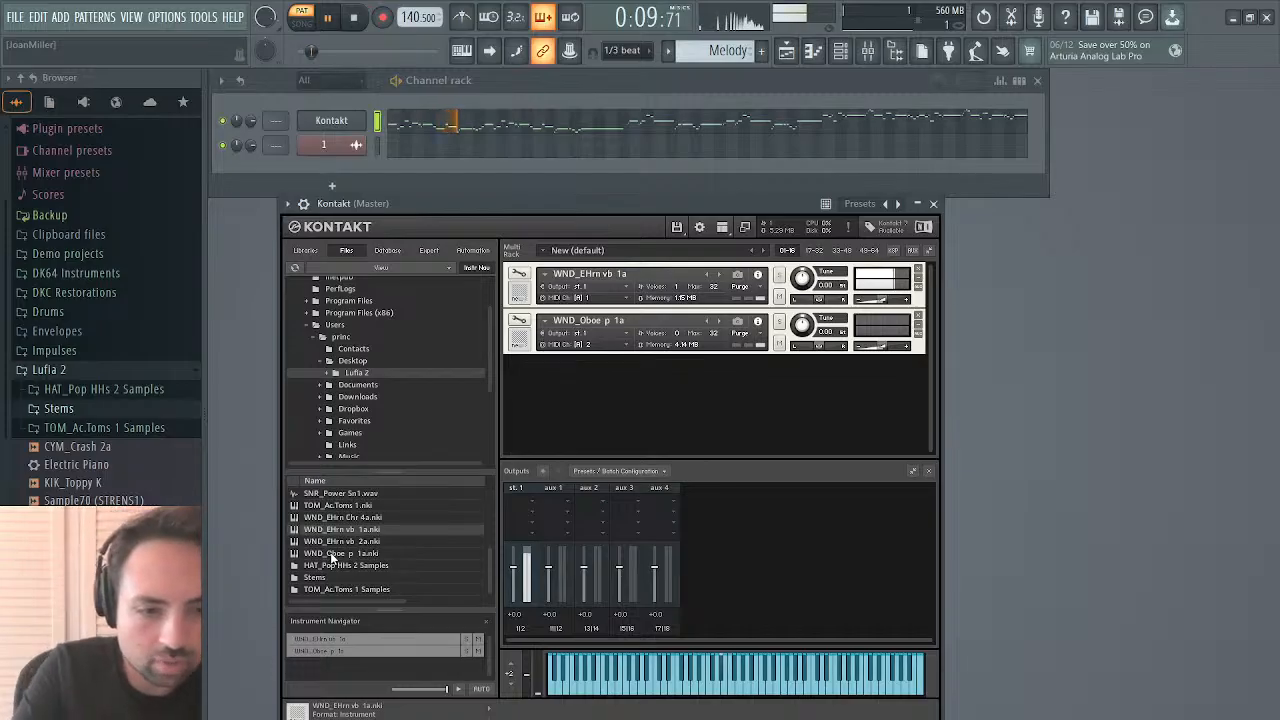
Step: Audition WND_EHrn vb 2a, vb 1a and Chr 4a in Kontakt's first slot during playback, finishing with vb 1a loaded
left_click_drag(343, 543, 600, 276)
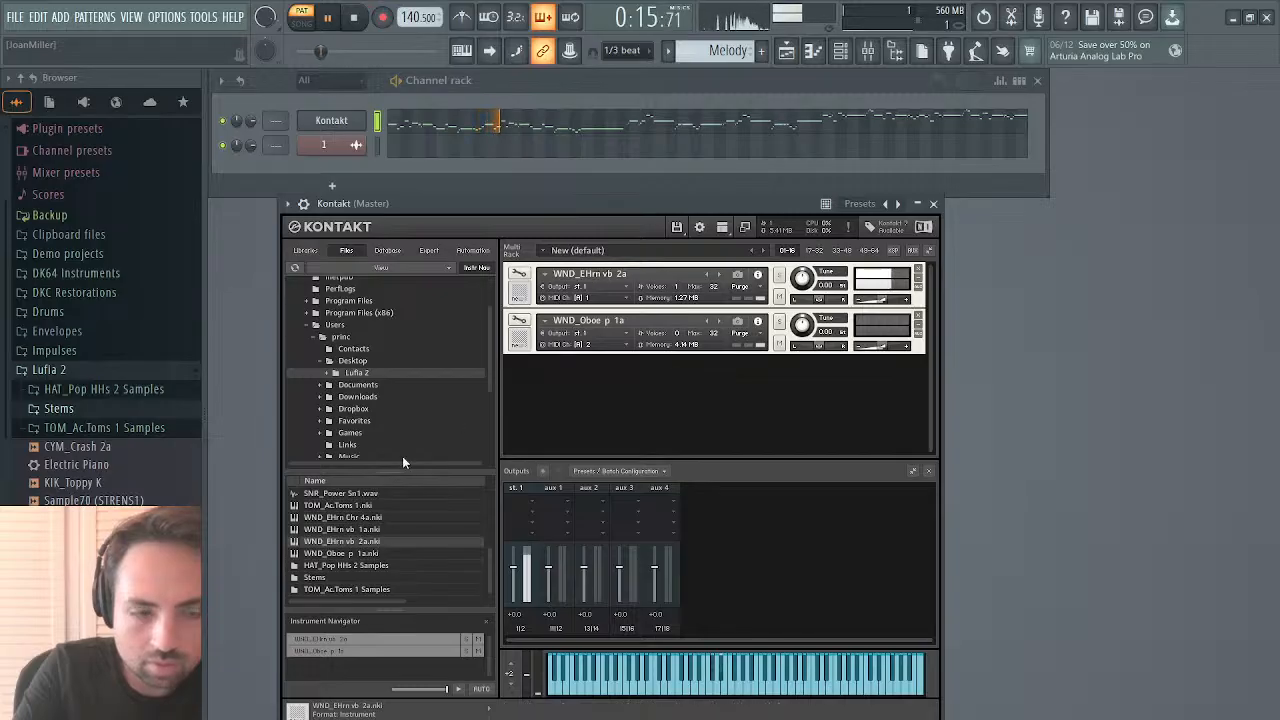
left_click_drag(345, 529, 580, 272)
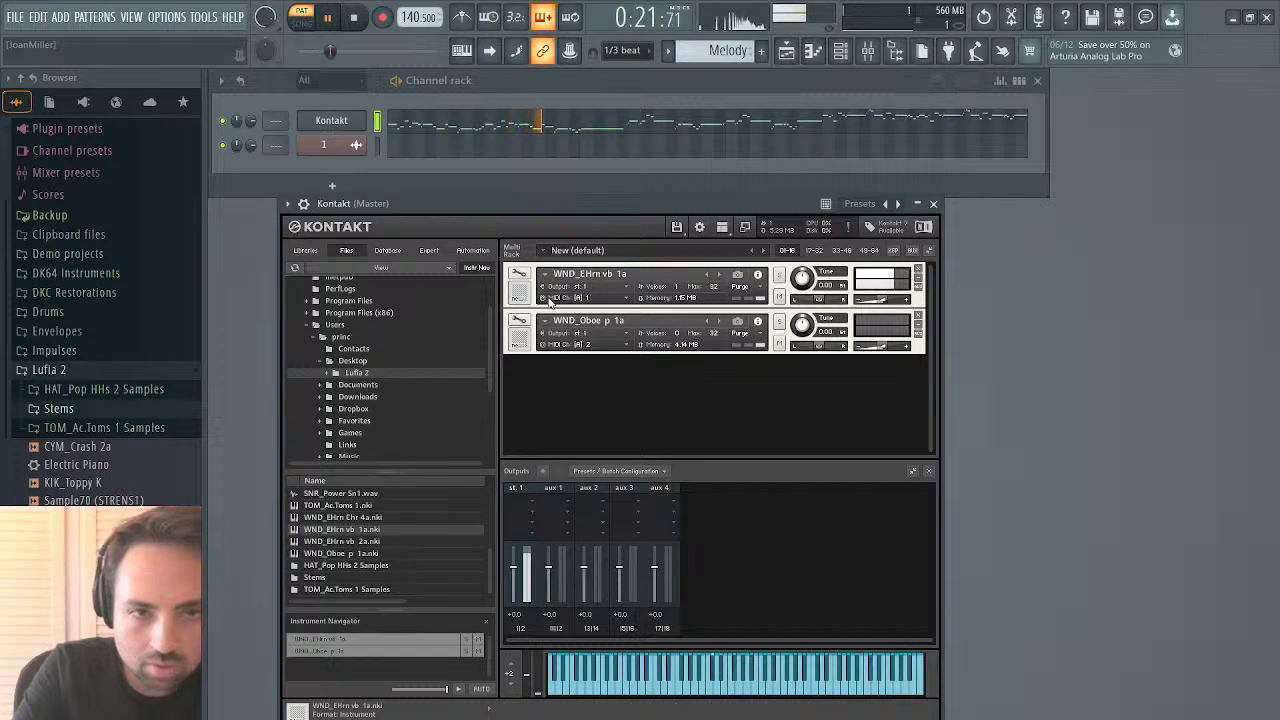
left_click_drag(350, 517, 616, 273)
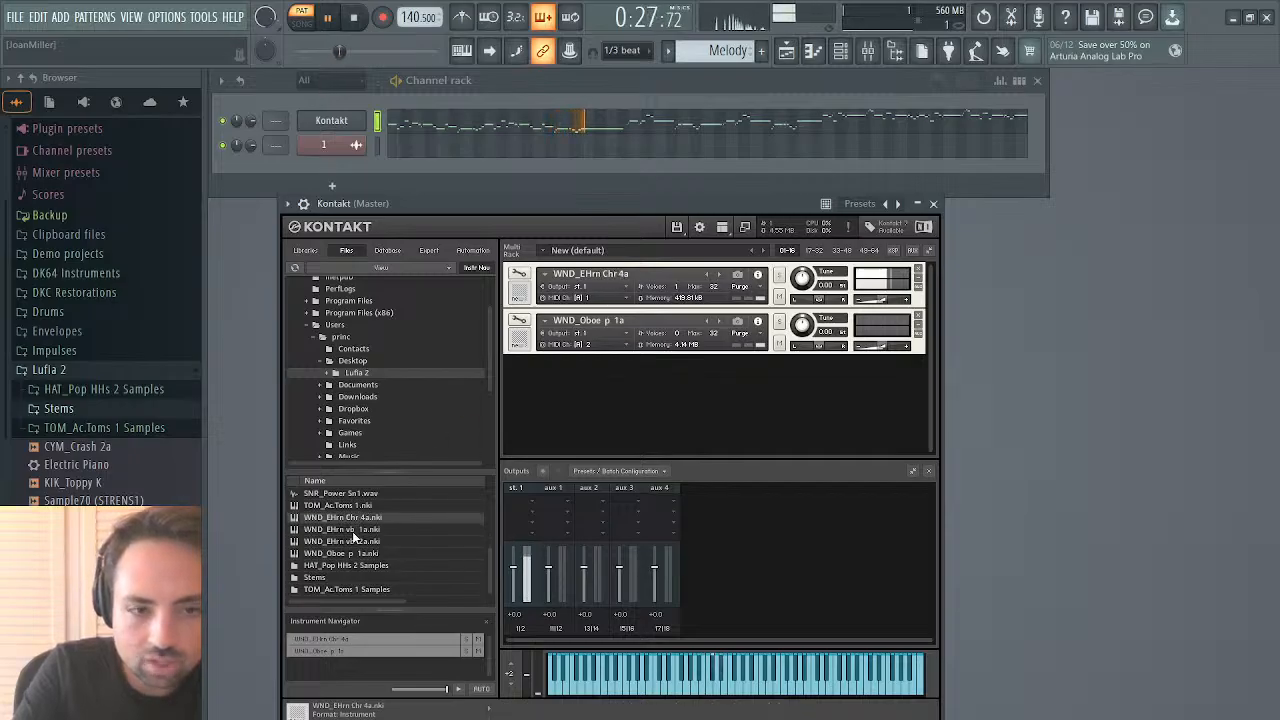
left_click_drag(350, 529, 464, 420)
left_click_drag(614, 265, 608, 273)
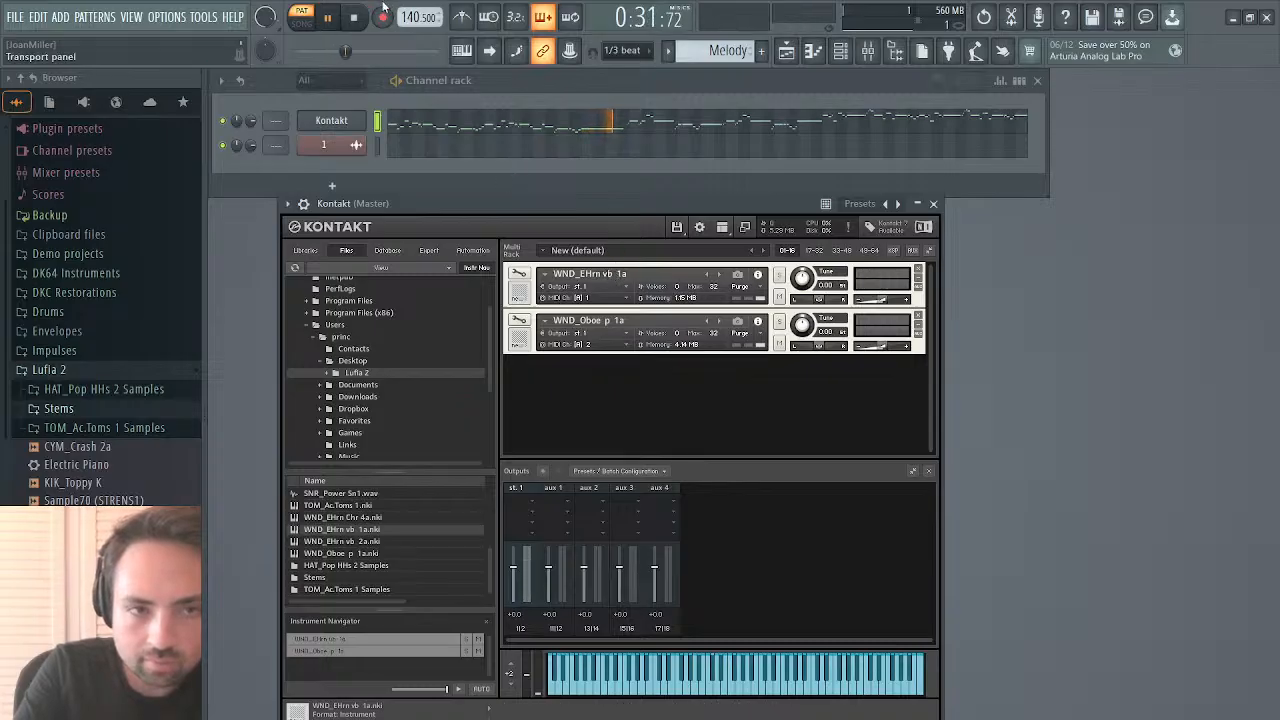
Step: Replay the Melody pattern from its start while checking the playlist and the edit view of WND_EHrn vb 1a
left_click(356, 17)
left_click(331, 19)
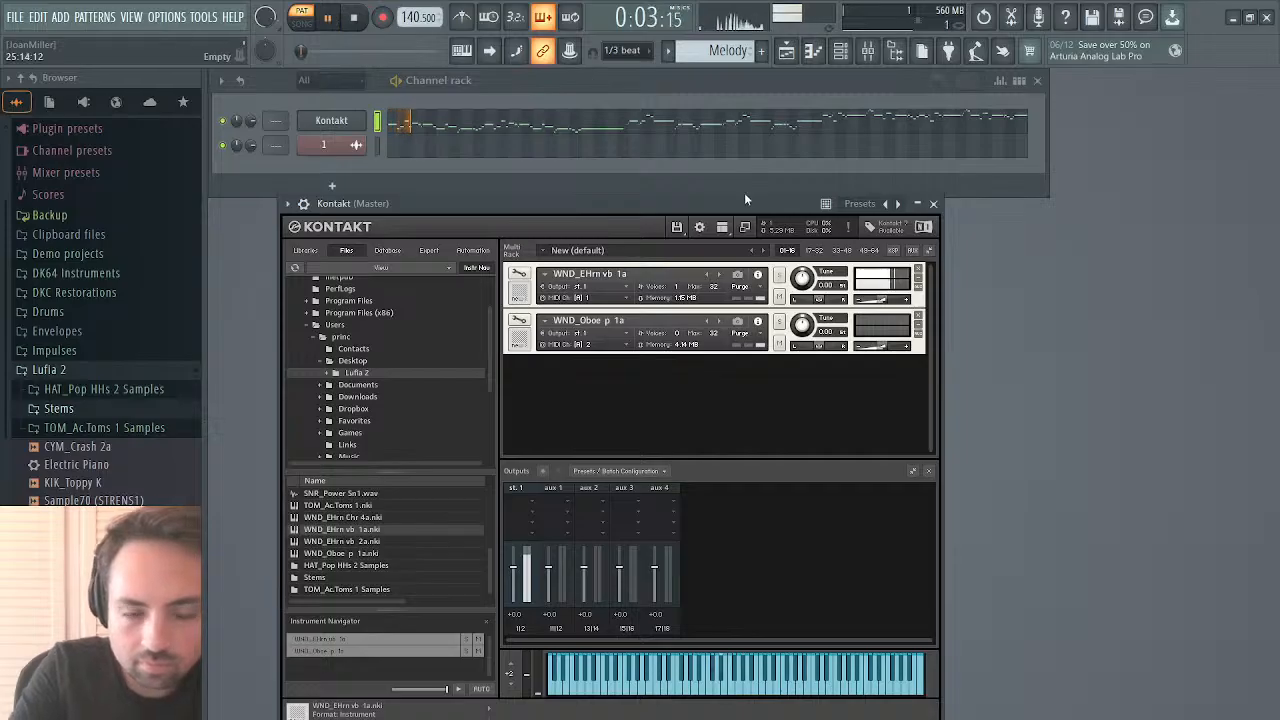
left_click(788, 54)
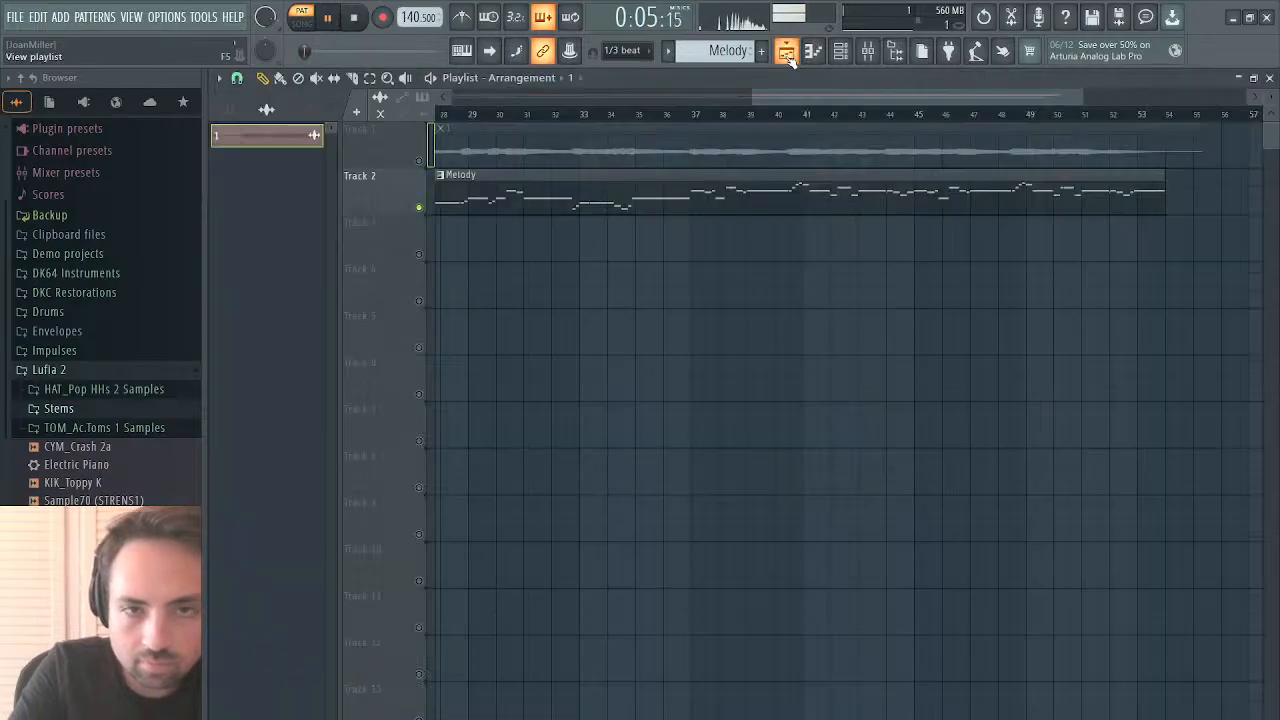
left_click(1268, 79)
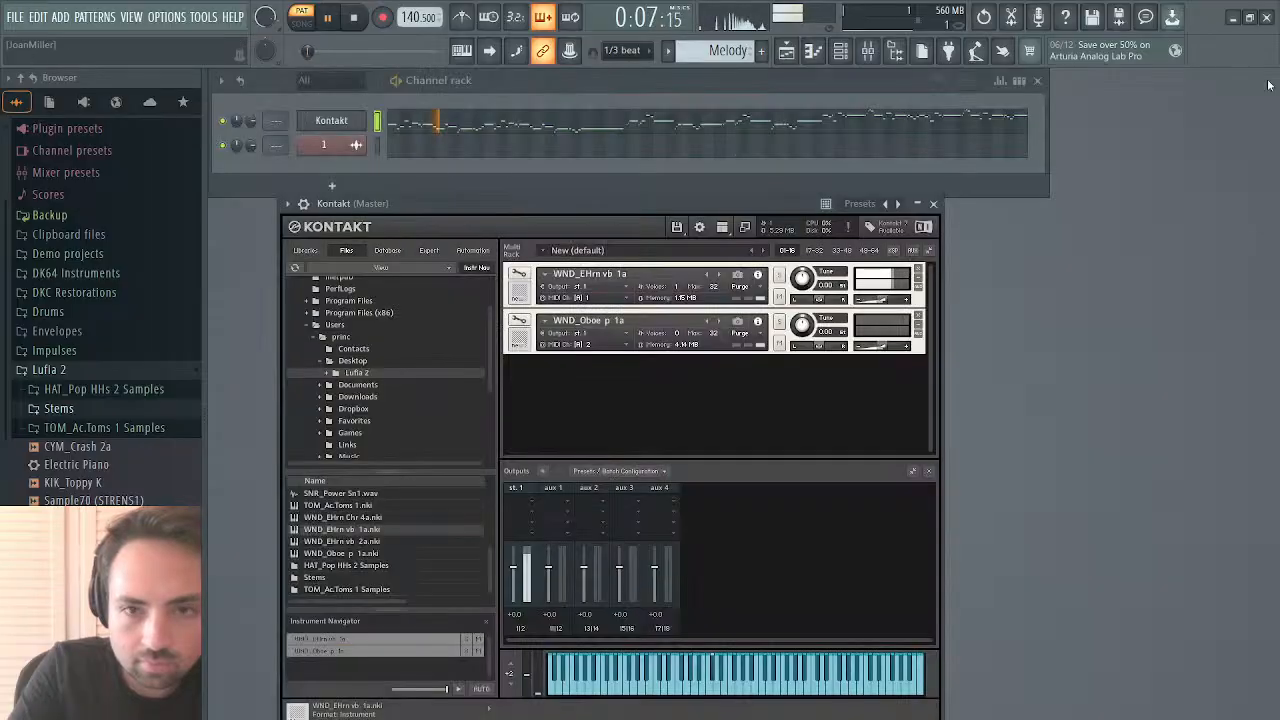
left_click(519, 276)
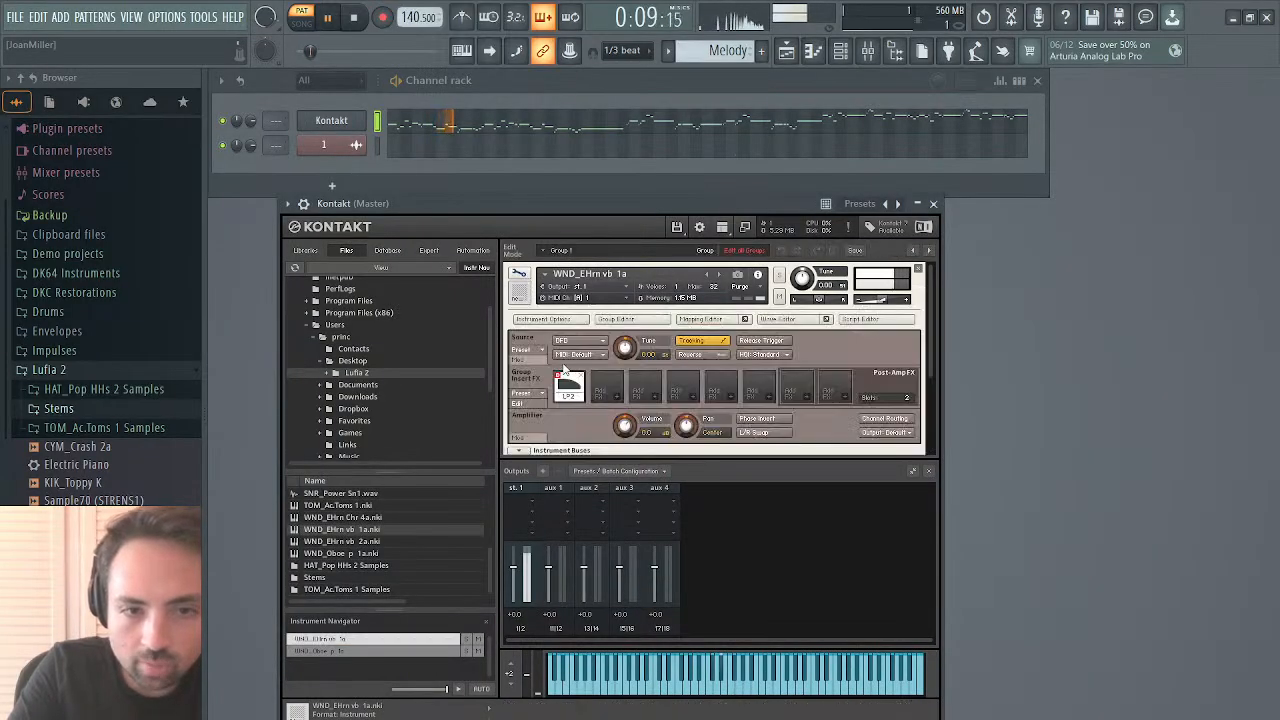
left_click(519, 274)
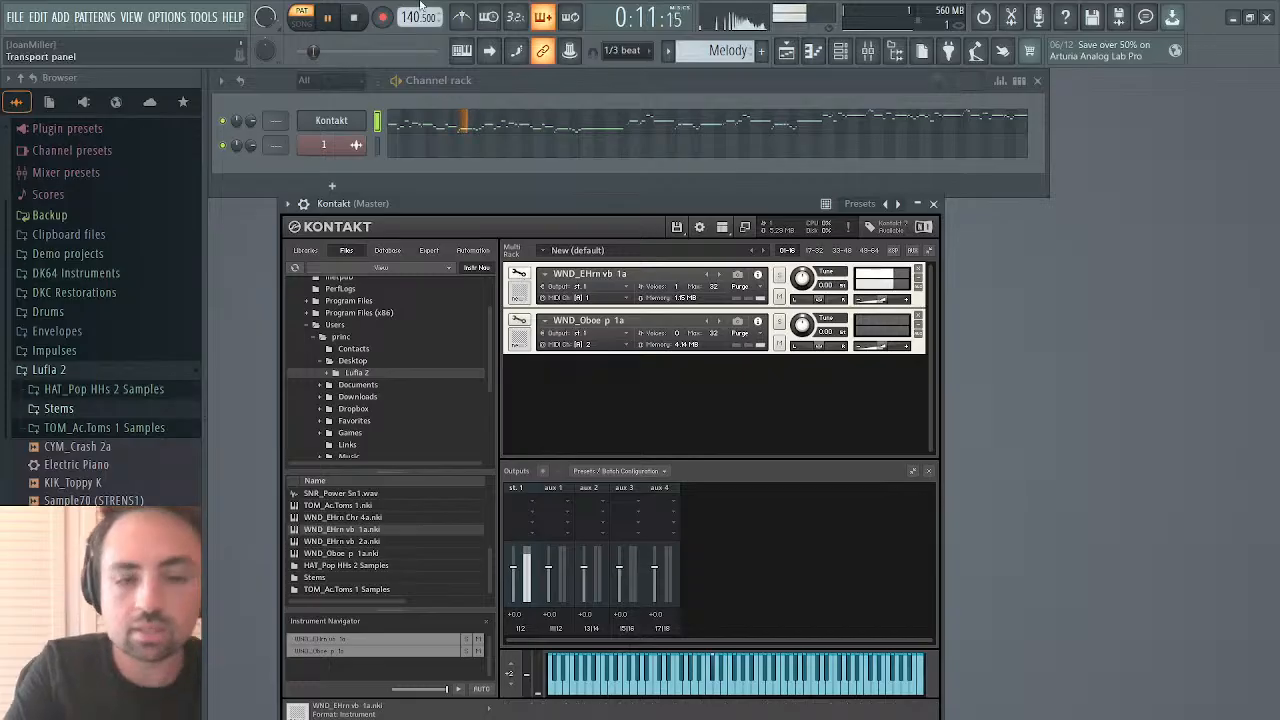
Step: Stop playback, close the Kontakt window and show the playlist from bar 1
left_click(786, 53)
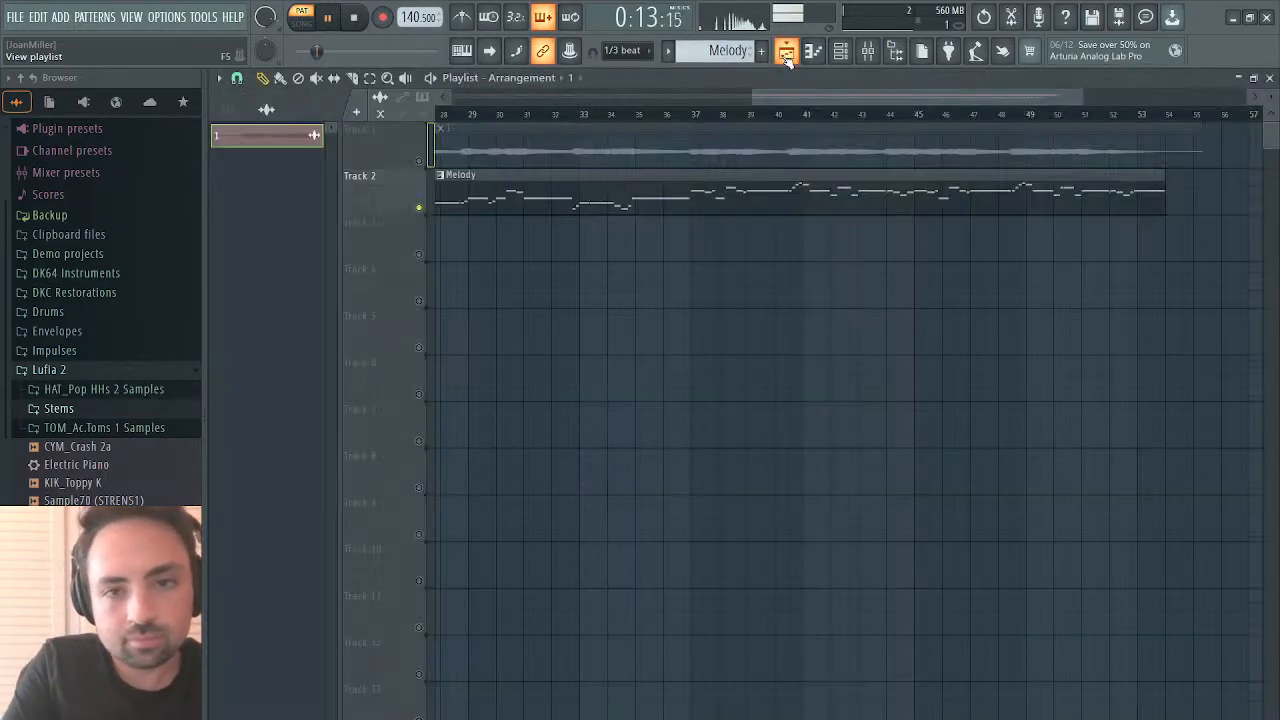
key("space")
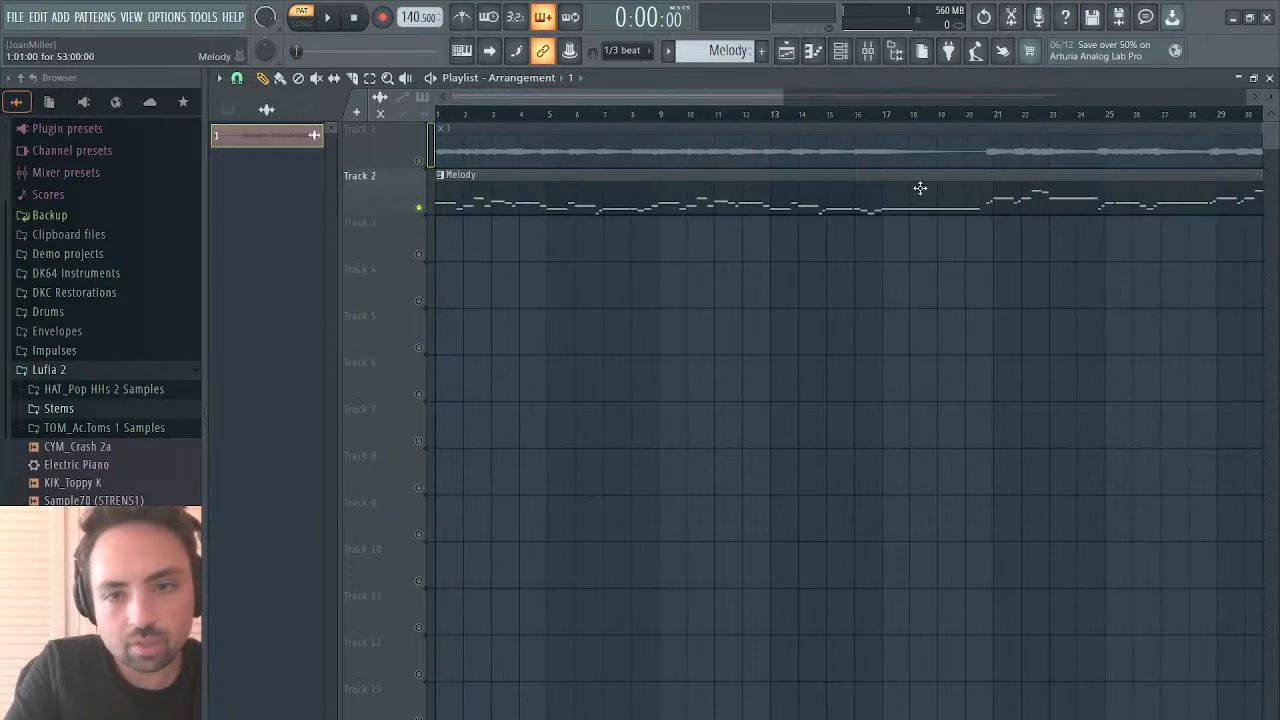
left_click(1269, 77)
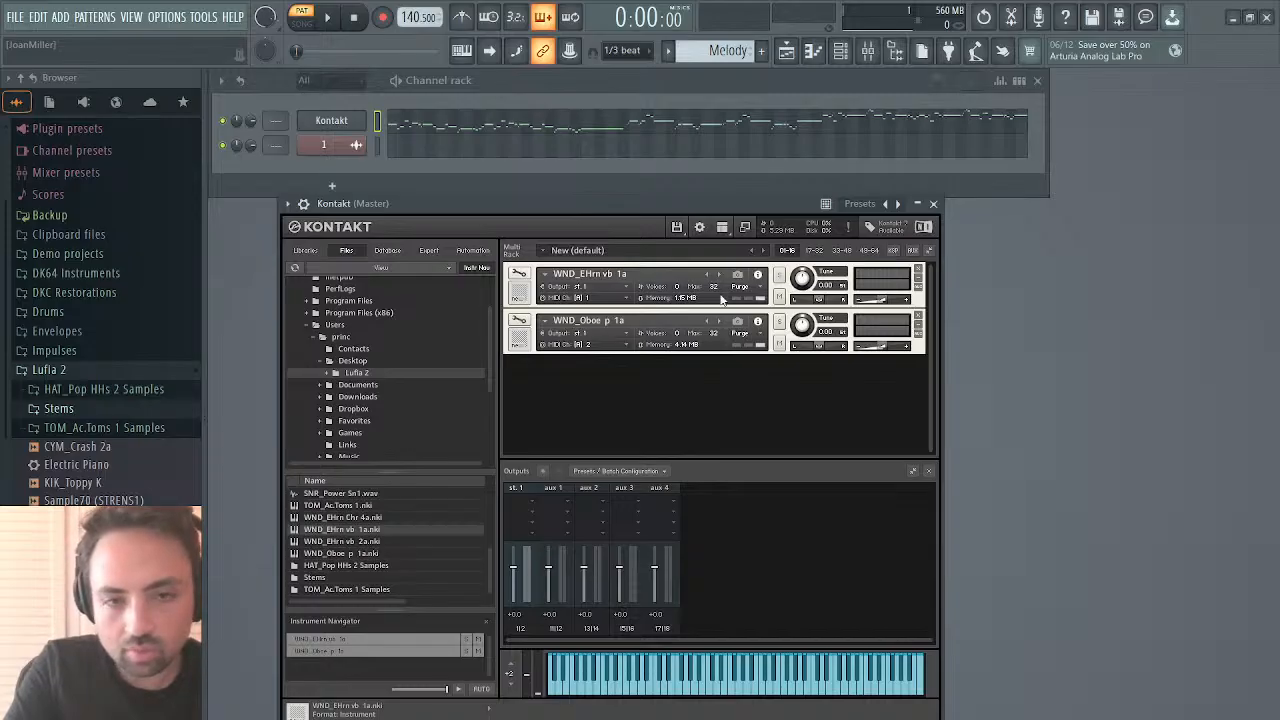
left_click(933, 203)
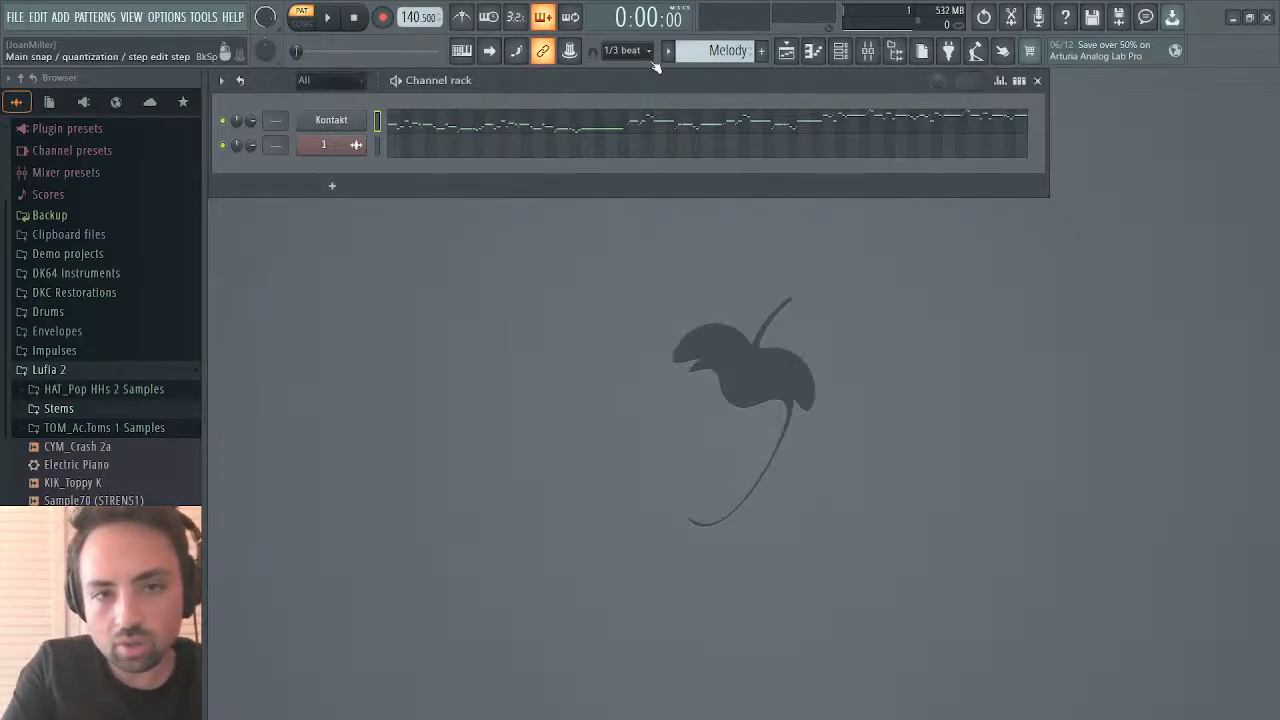
left_click(786, 51)
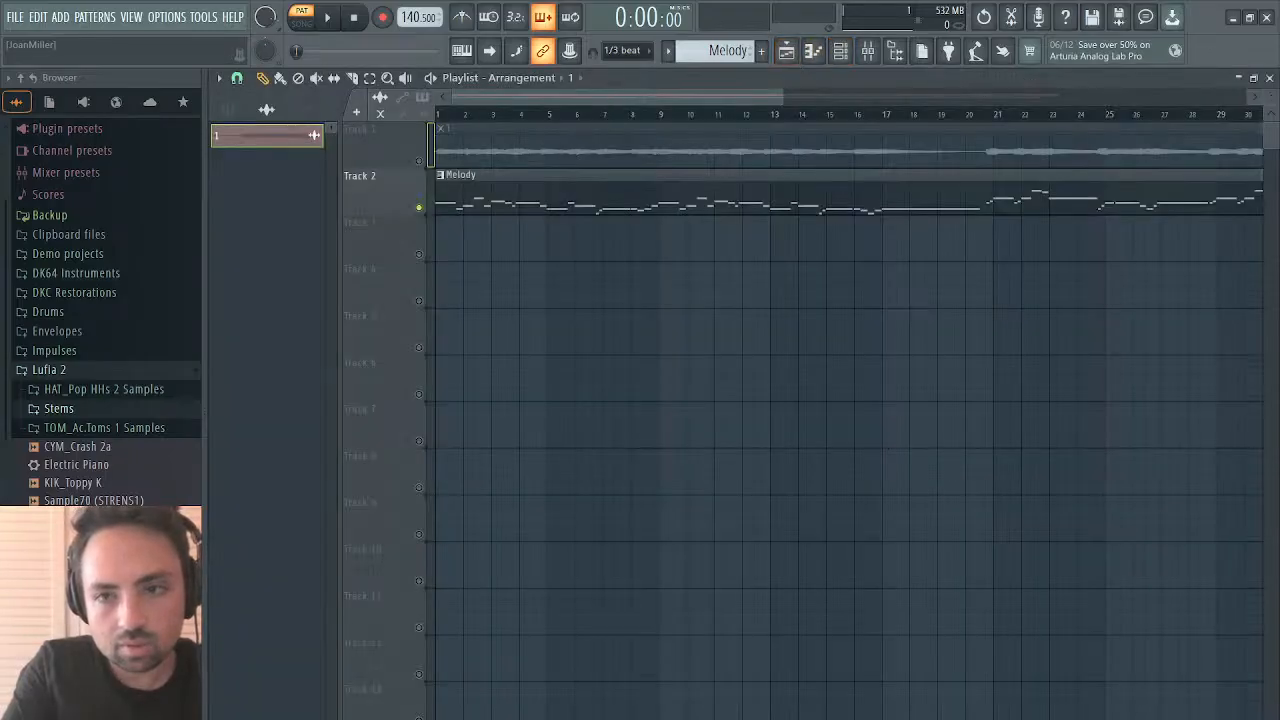
Step: Delete the audio clip channel 1 from the channel rack and return to the playlist
left_click(1269, 77)
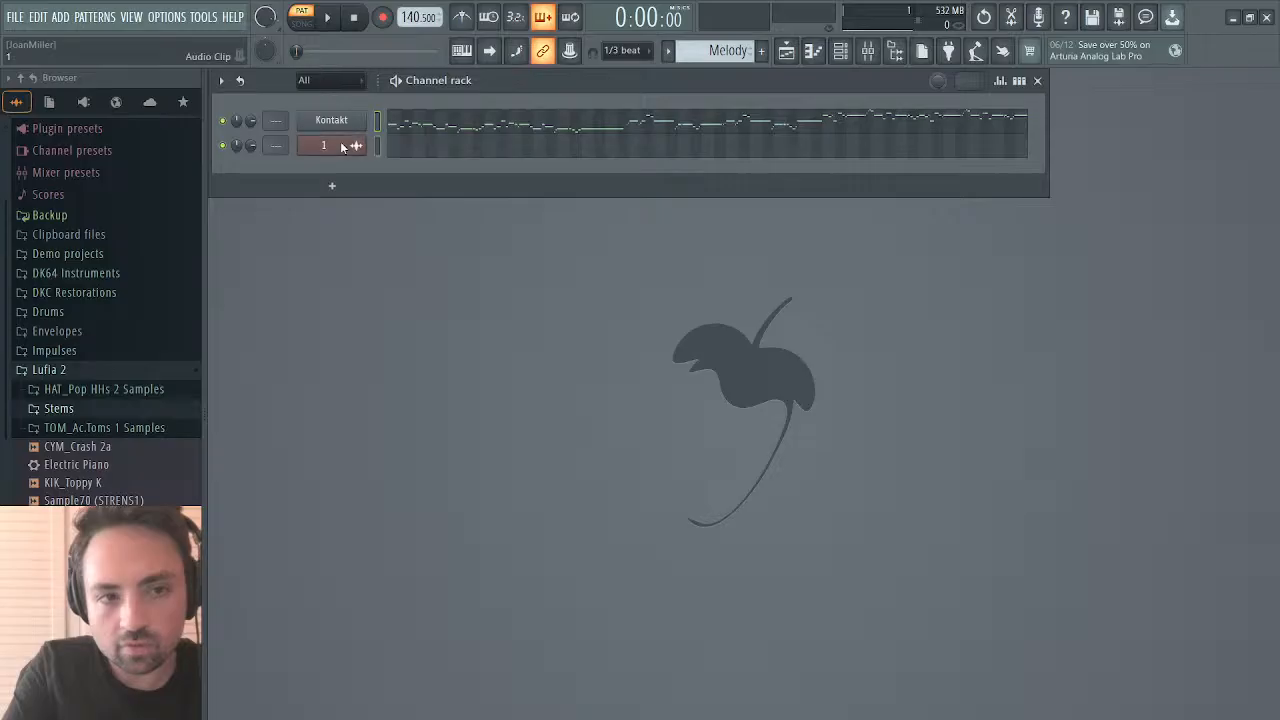
left_click(429, 336)
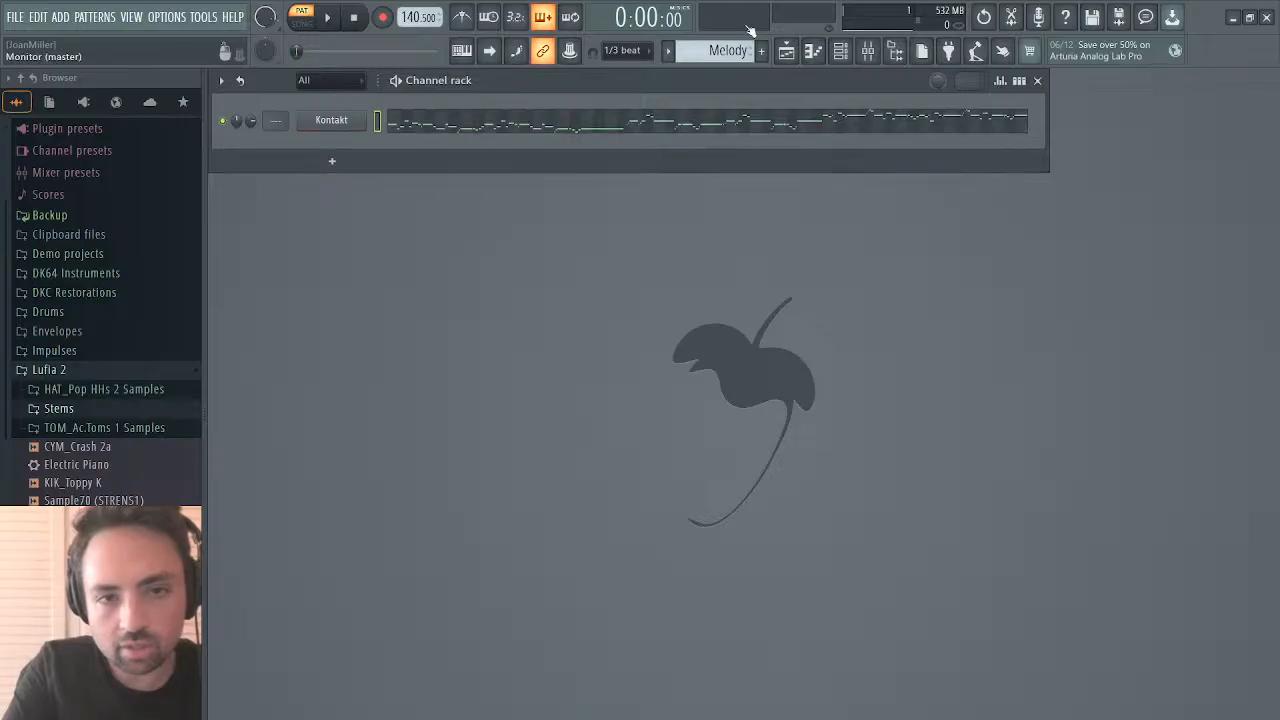
left_click(790, 52)
left_click(790, 52)
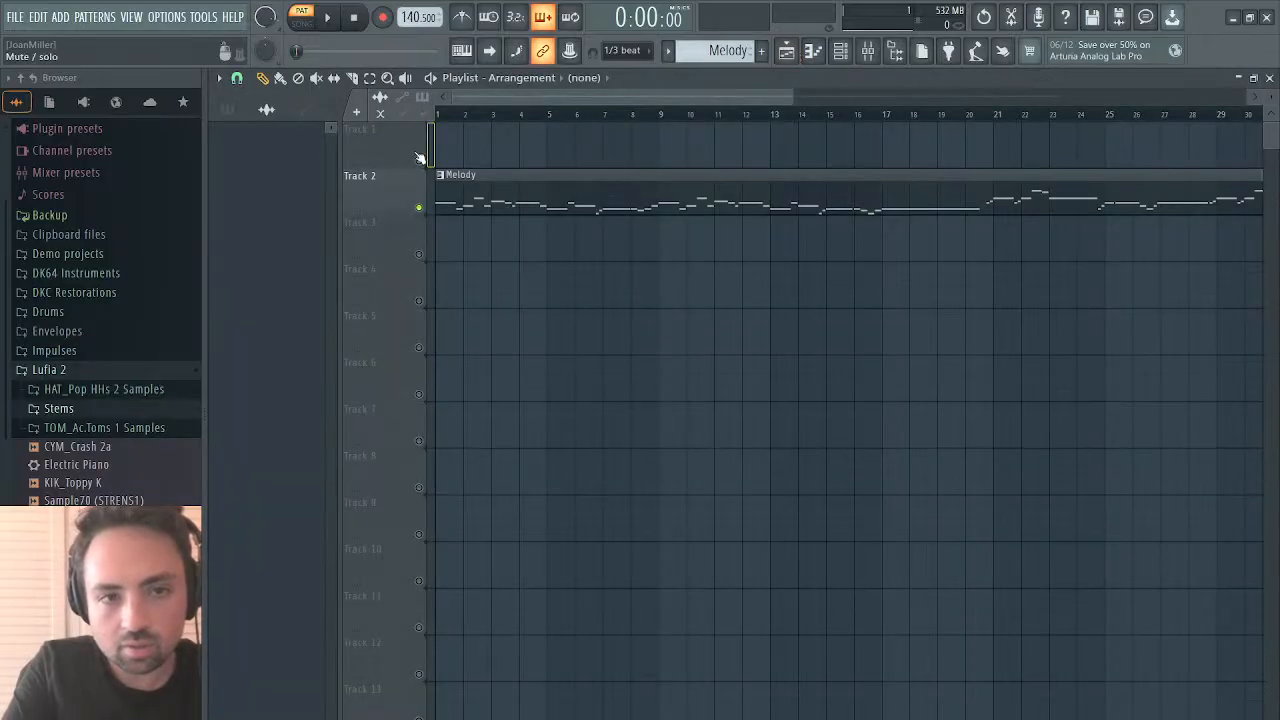
Step: Move the Melody clip up to Track 1 and make it start at bar 21
left_click_drag(451, 183, 451, 137)
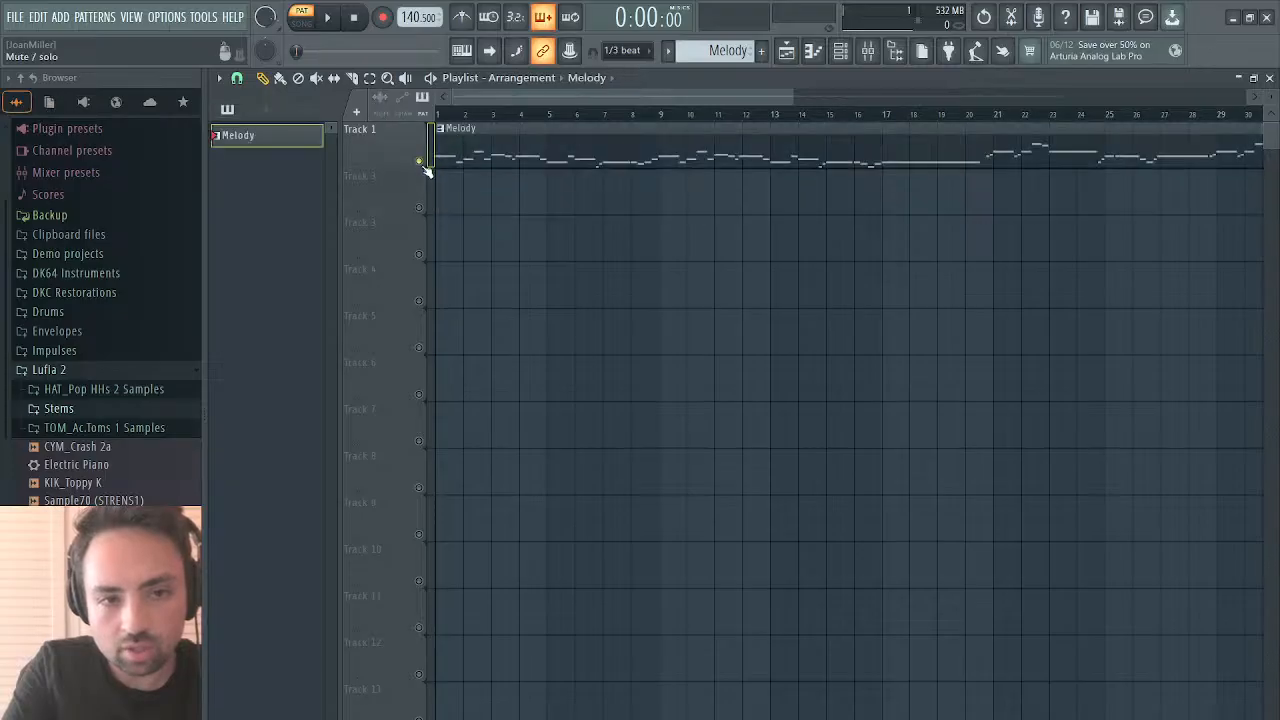
left_click_drag(509, 126, 1029, 97)
left_click_drag(973, 151, 1015, 151)
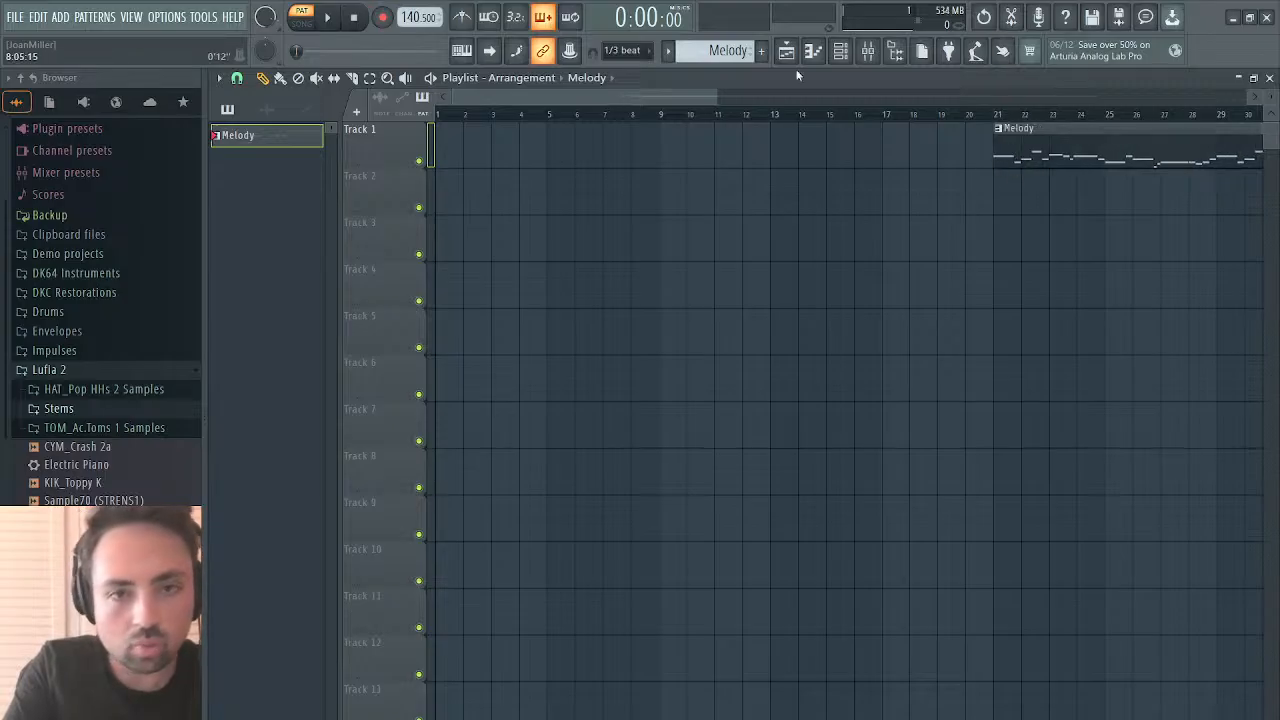
Step: Add stem 2 from the Stems folder to Track 2 at bar 1 and play it from bar 21
left_click(57, 408)
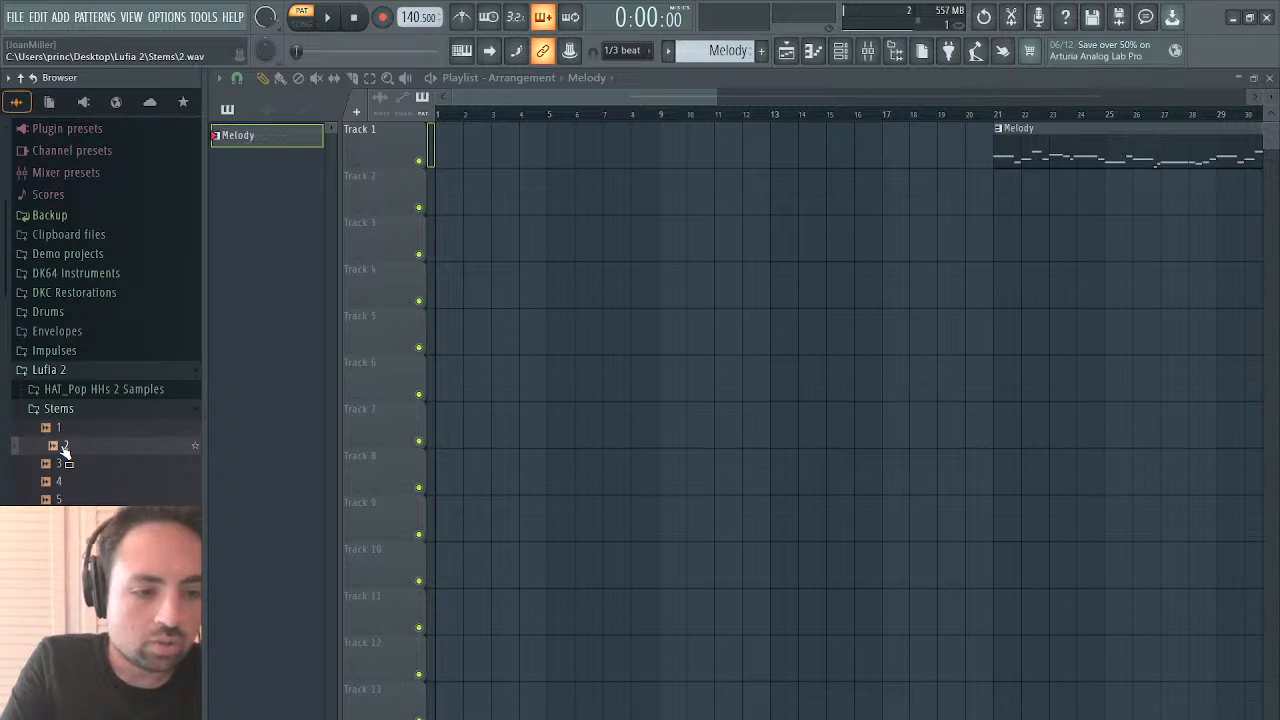
left_click_drag(62, 450, 474, 206)
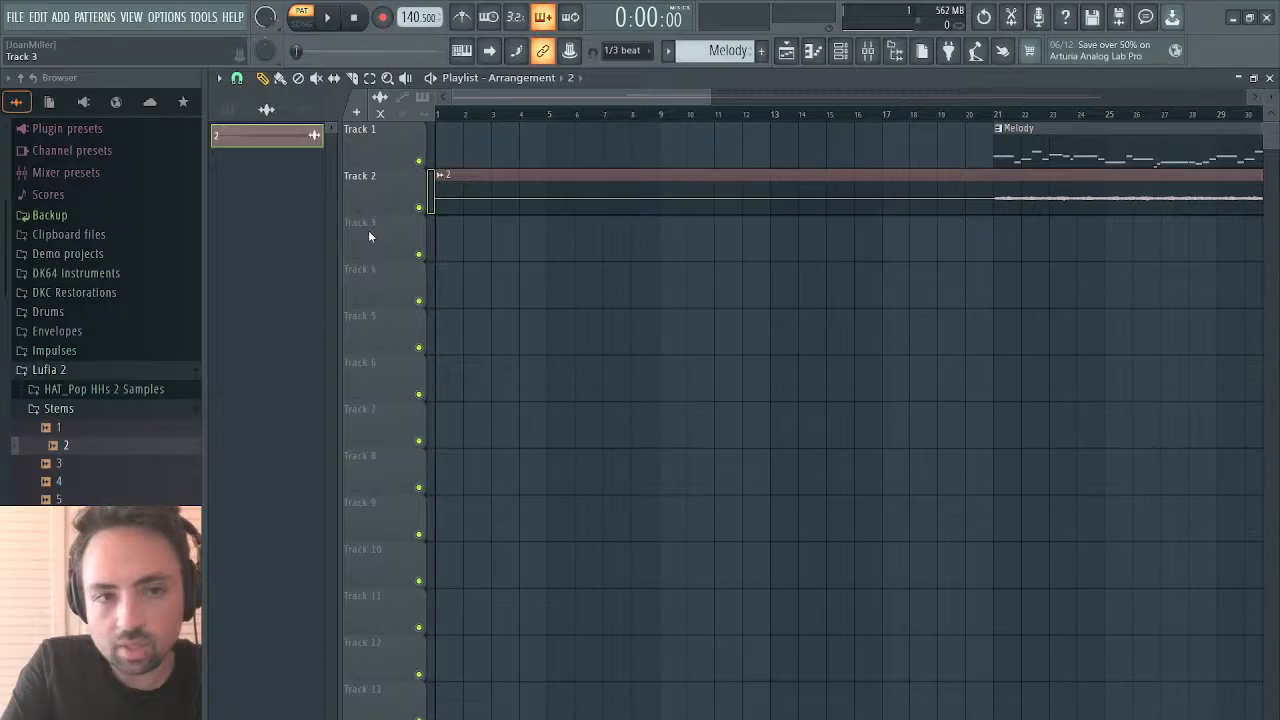
left_click(994, 115)
key("space")
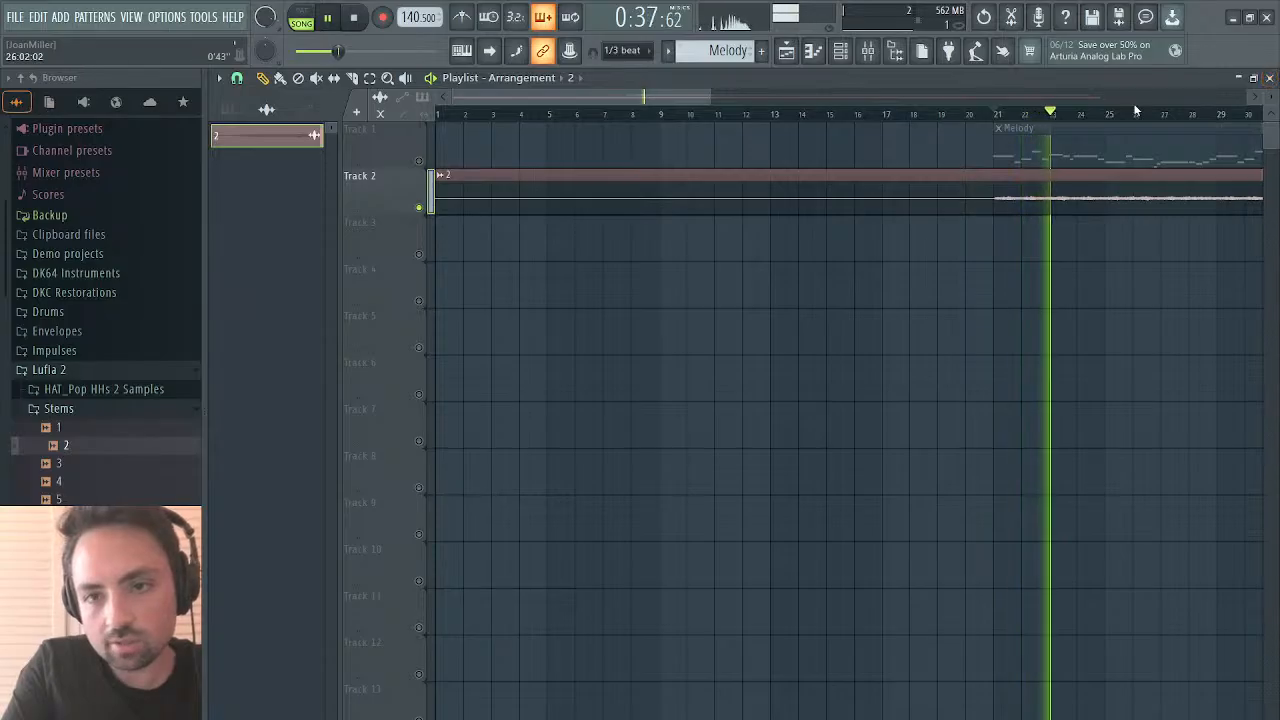
Step: Open the stem 2 audio clip in Edison, then stop the song and Edison playback
double_click(720, 188)
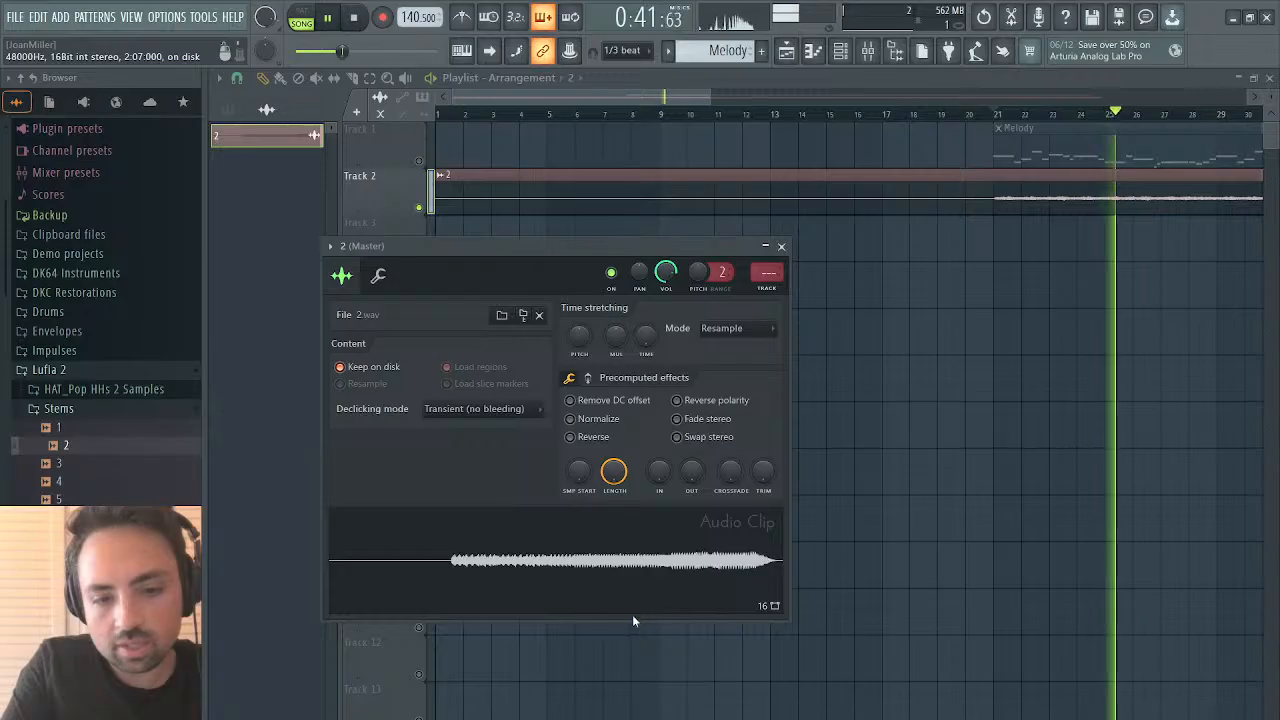
double_click(628, 585)
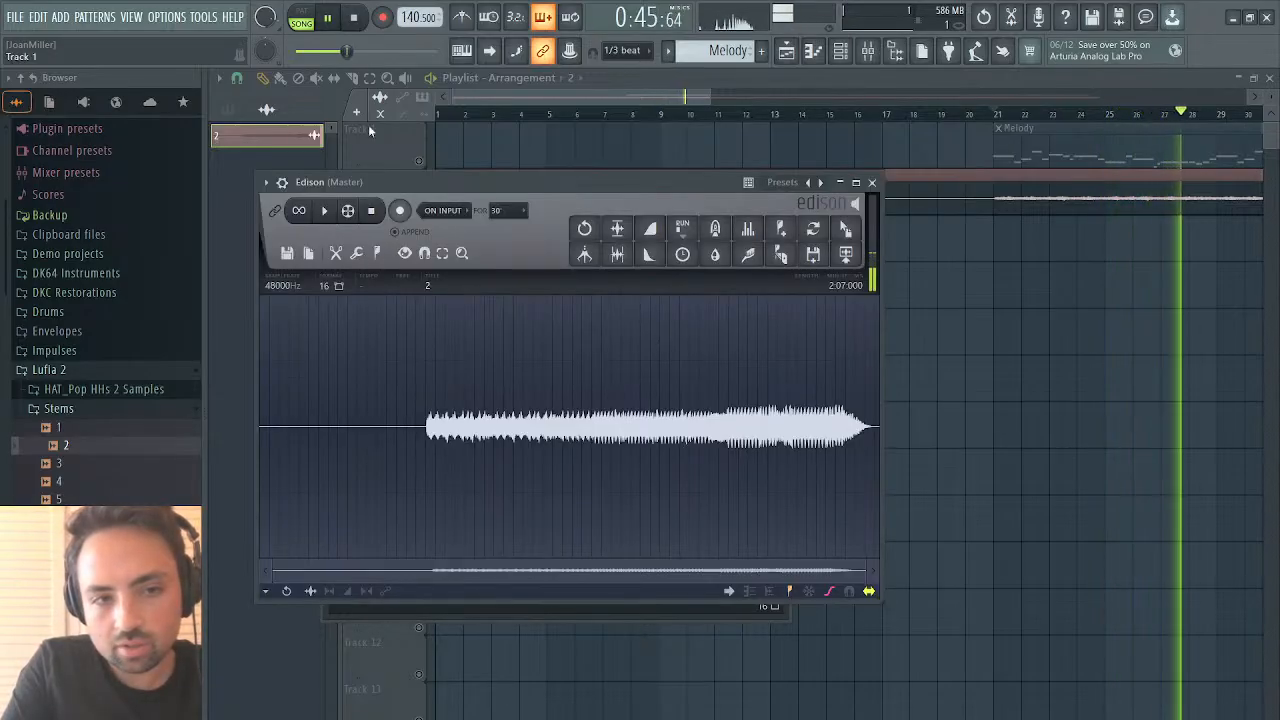
left_click(352, 19)
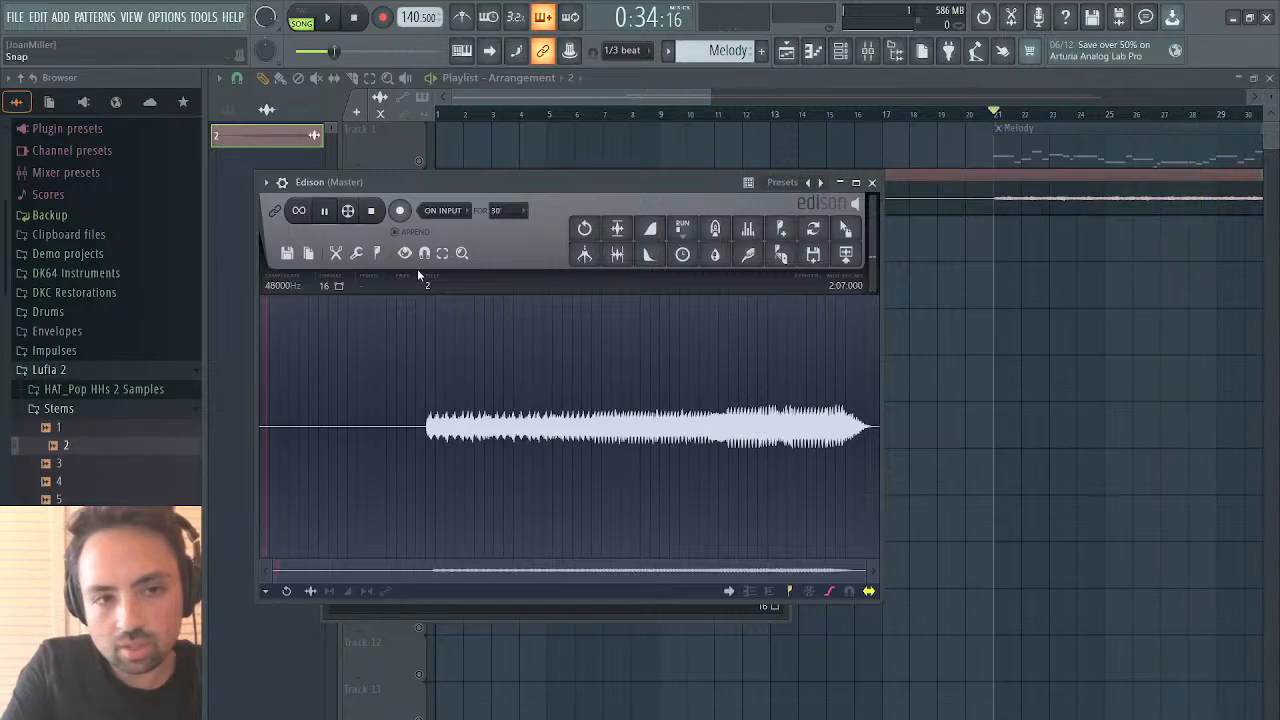
left_click(369, 210)
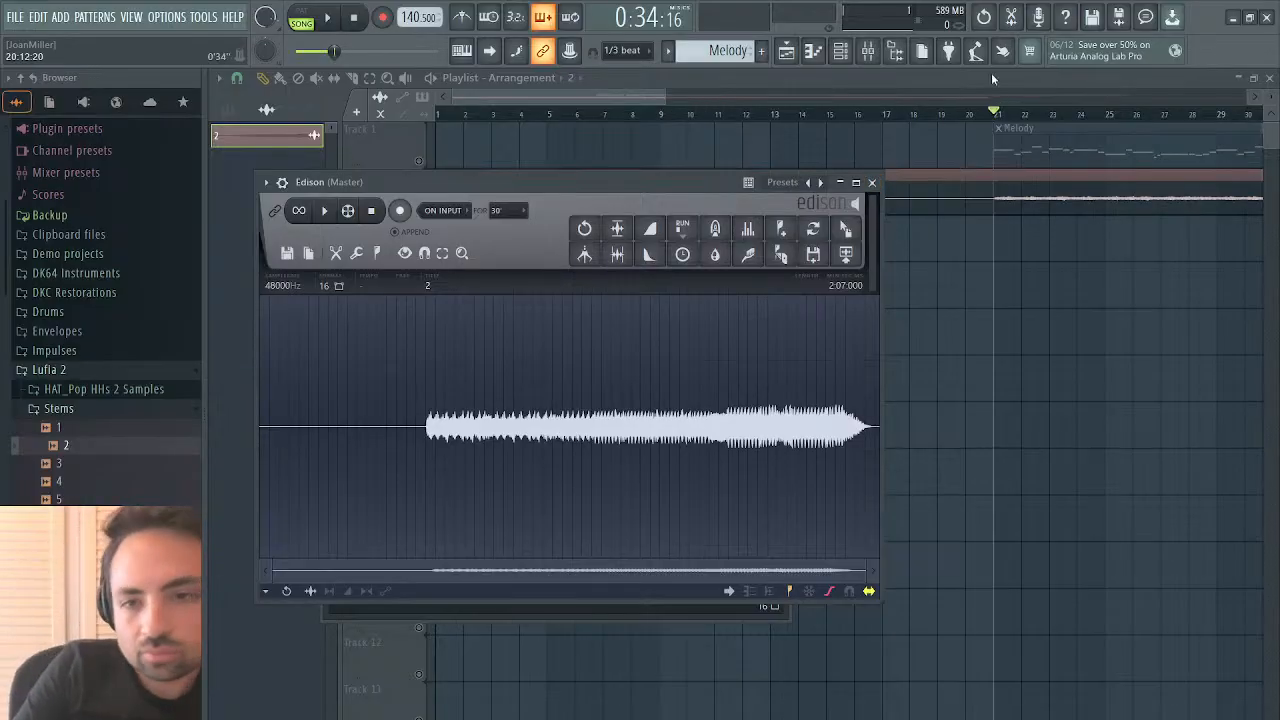
Step: Close the playlist, Edison and clip settings windows and cut all notes from the audio clip channel 2
key("F5")
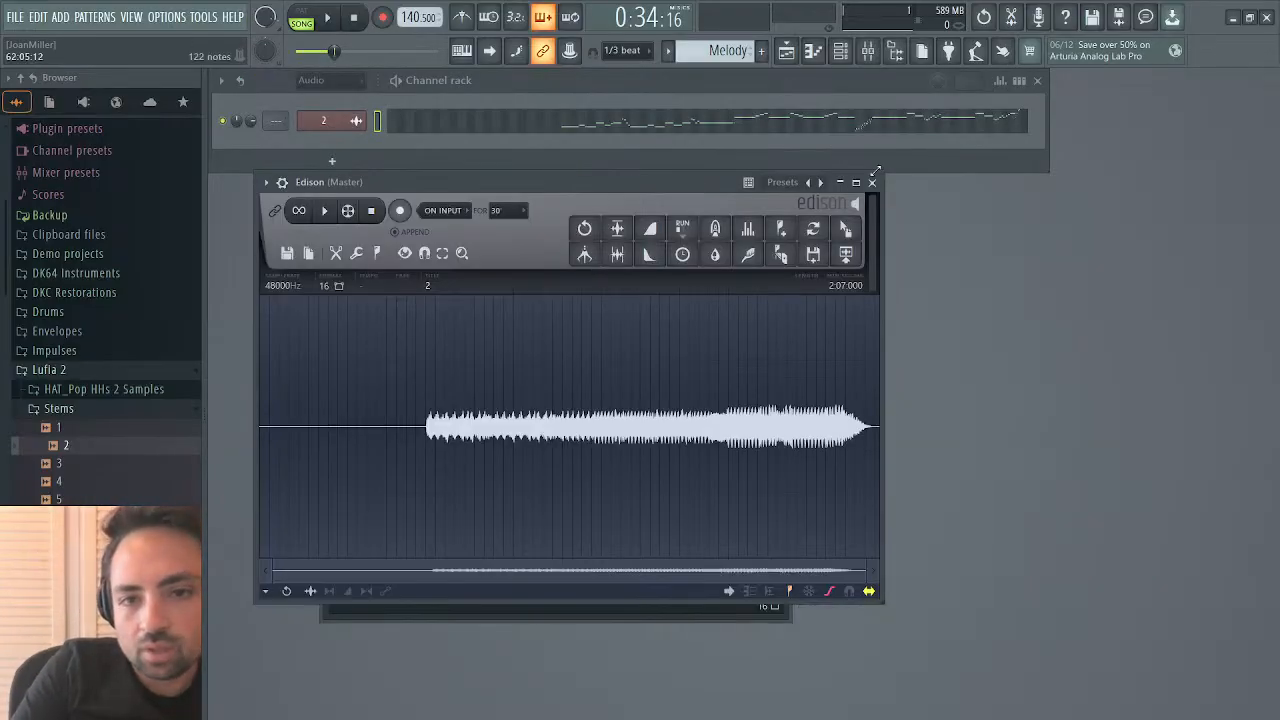
left_click(872, 182)
left_click(776, 247)
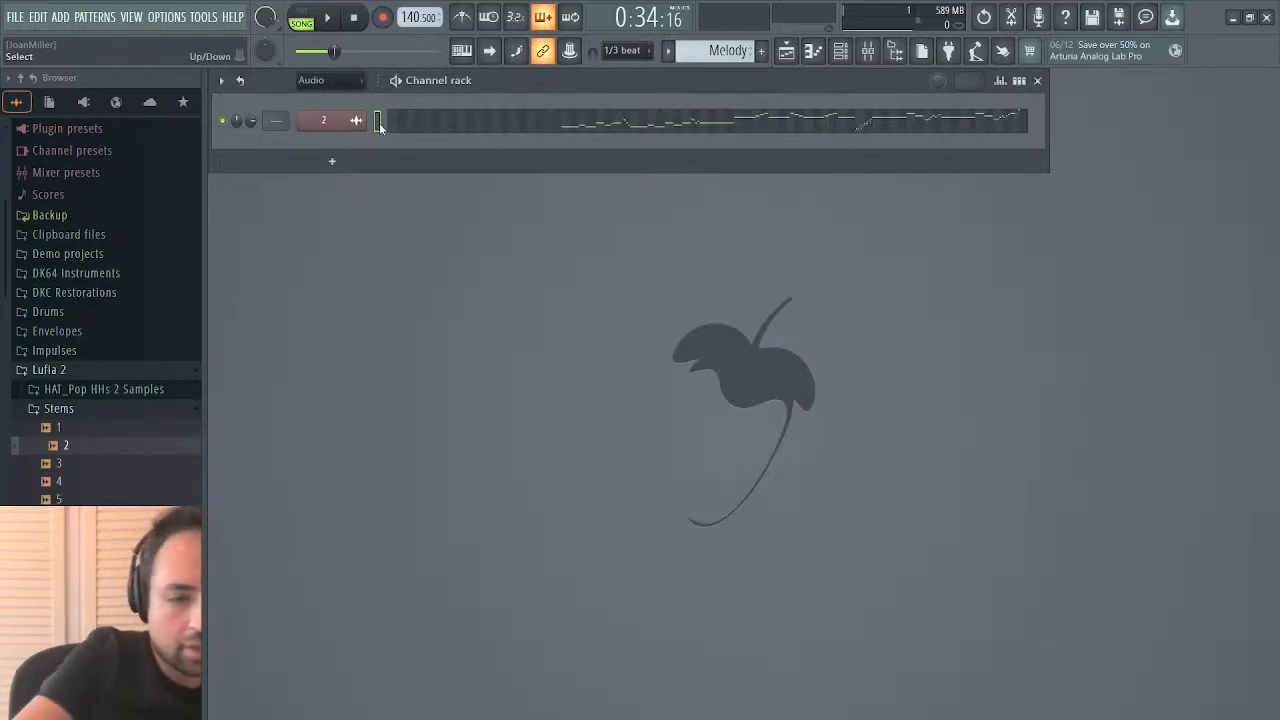
key("ctrl+x")
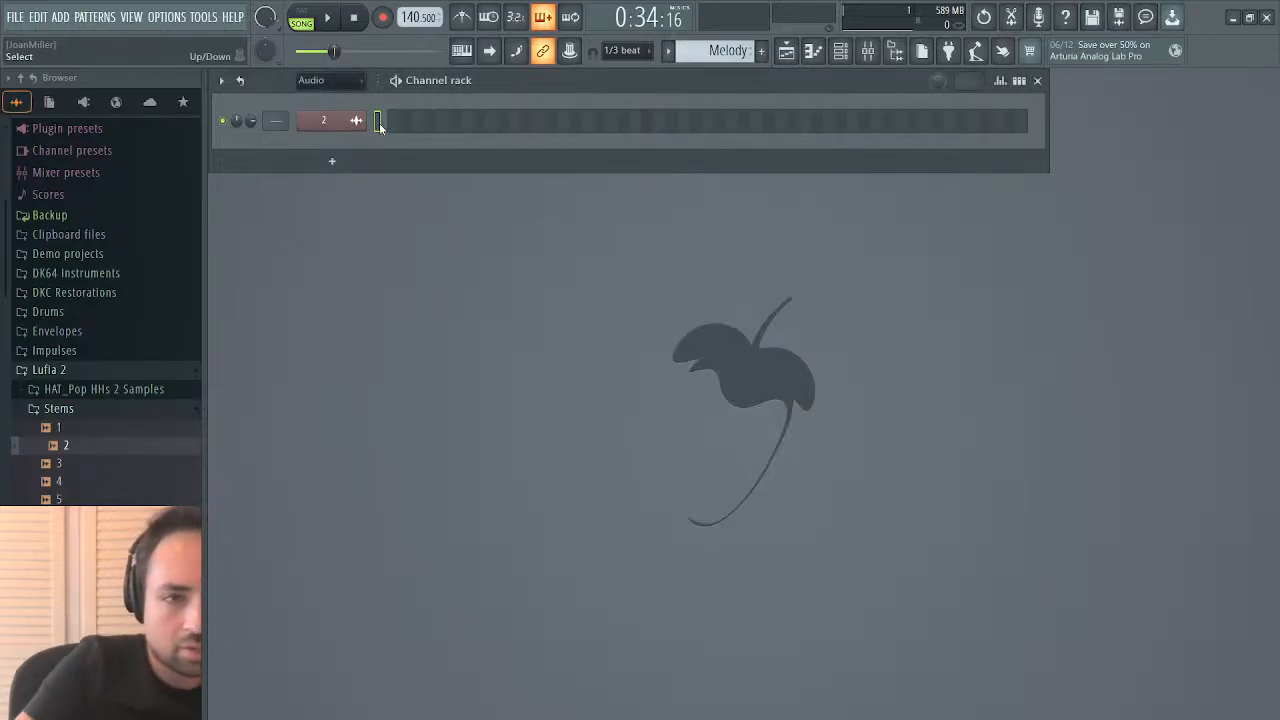
Step: Filter the channel rack to Unsorted and load 01_RW Strings.nki as Kontakt's third instrument
left_click(327, 119)
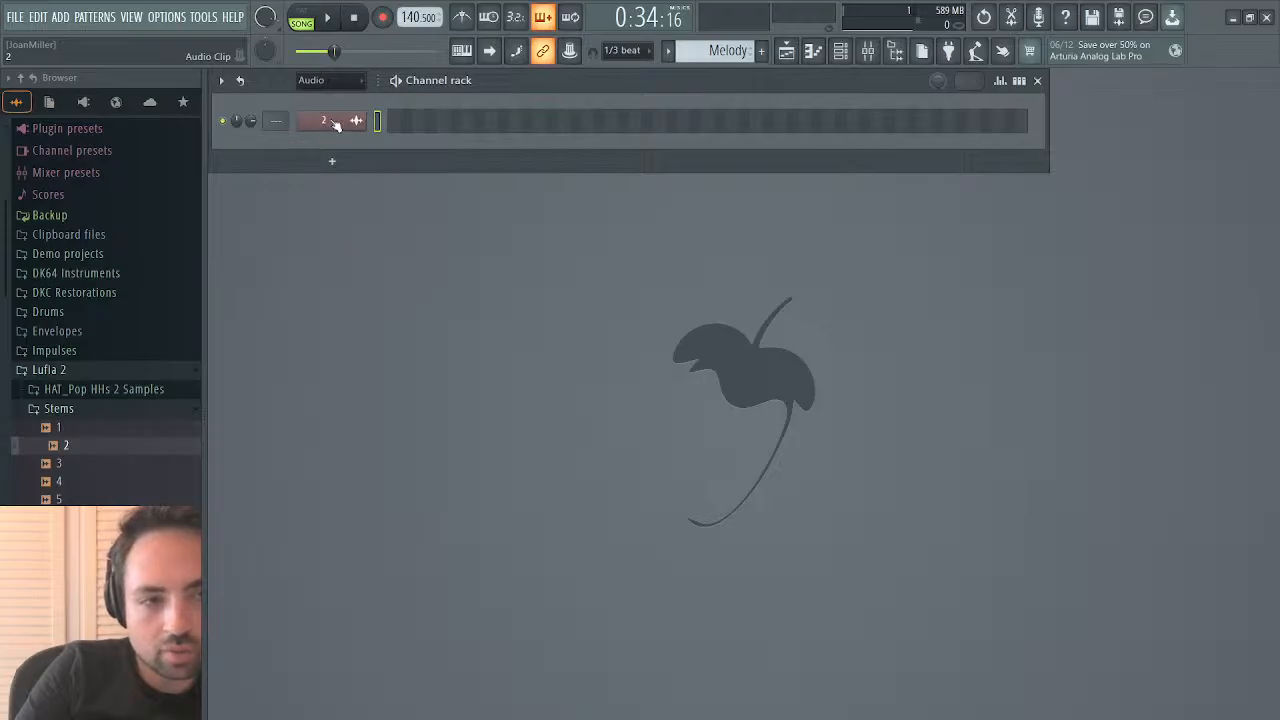
left_click(337, 82)
left_click(335, 135)
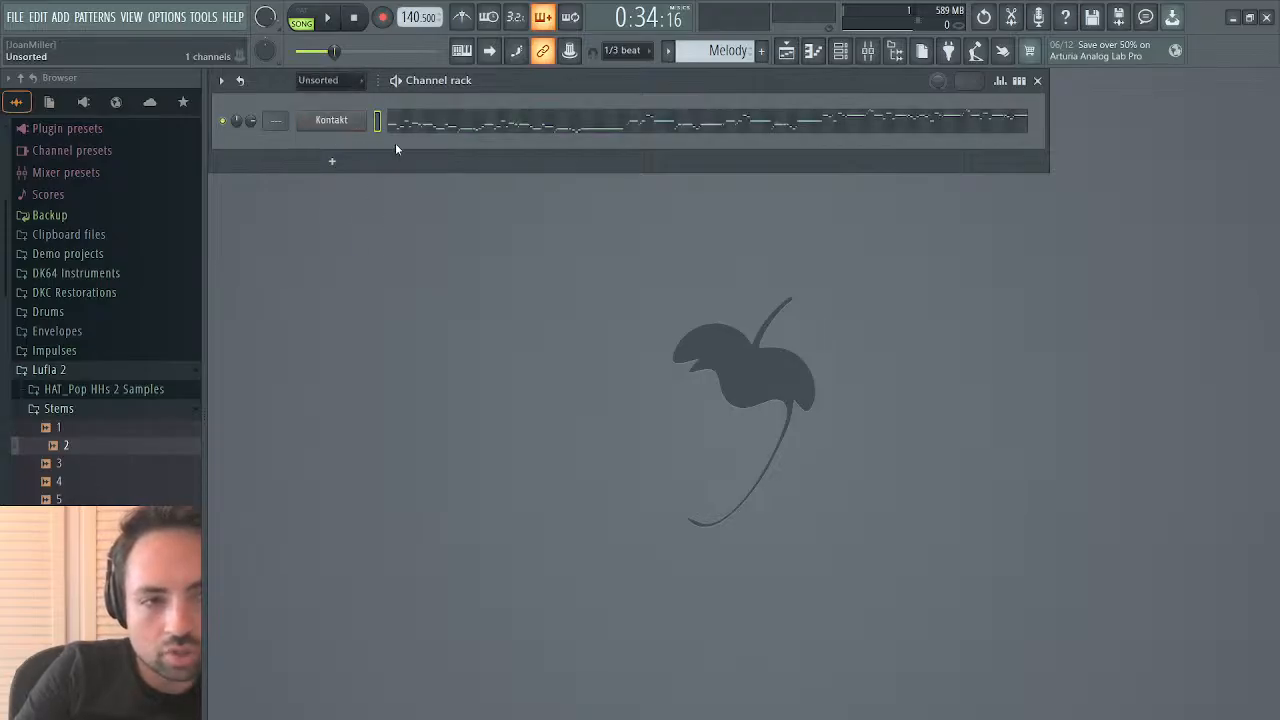
left_click(338, 122)
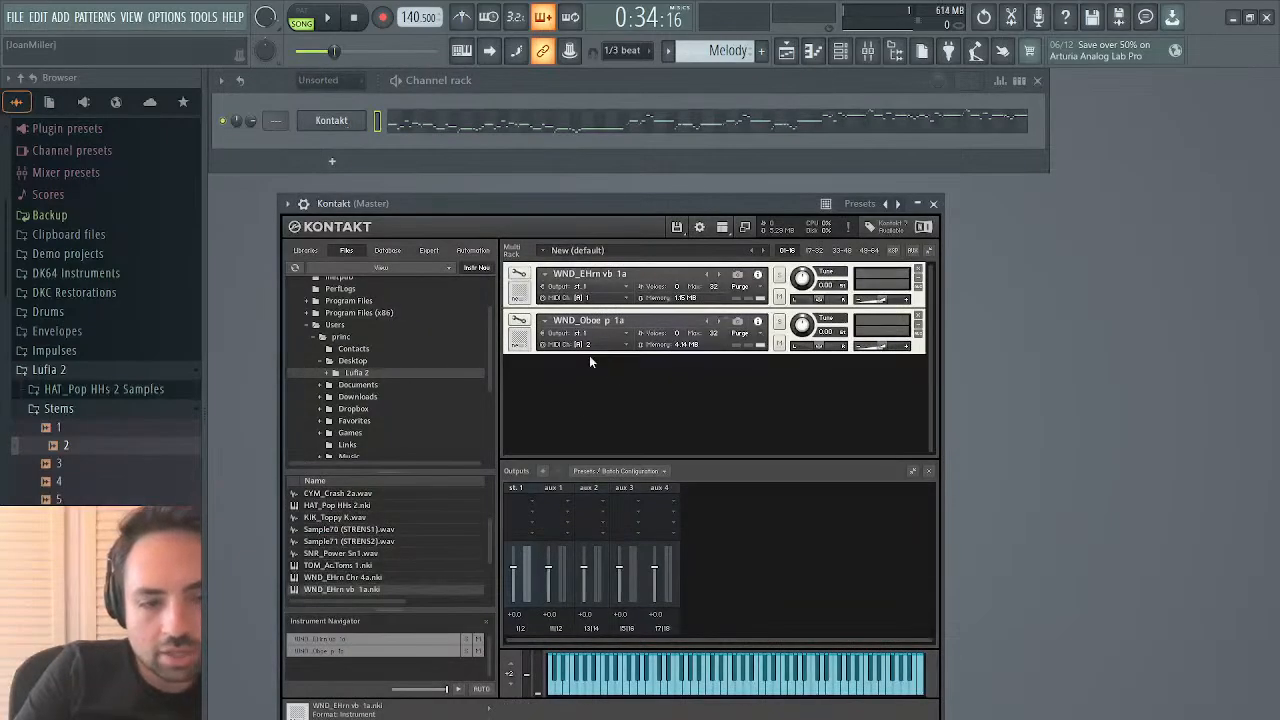
scroll(327, 521, "up", 2)
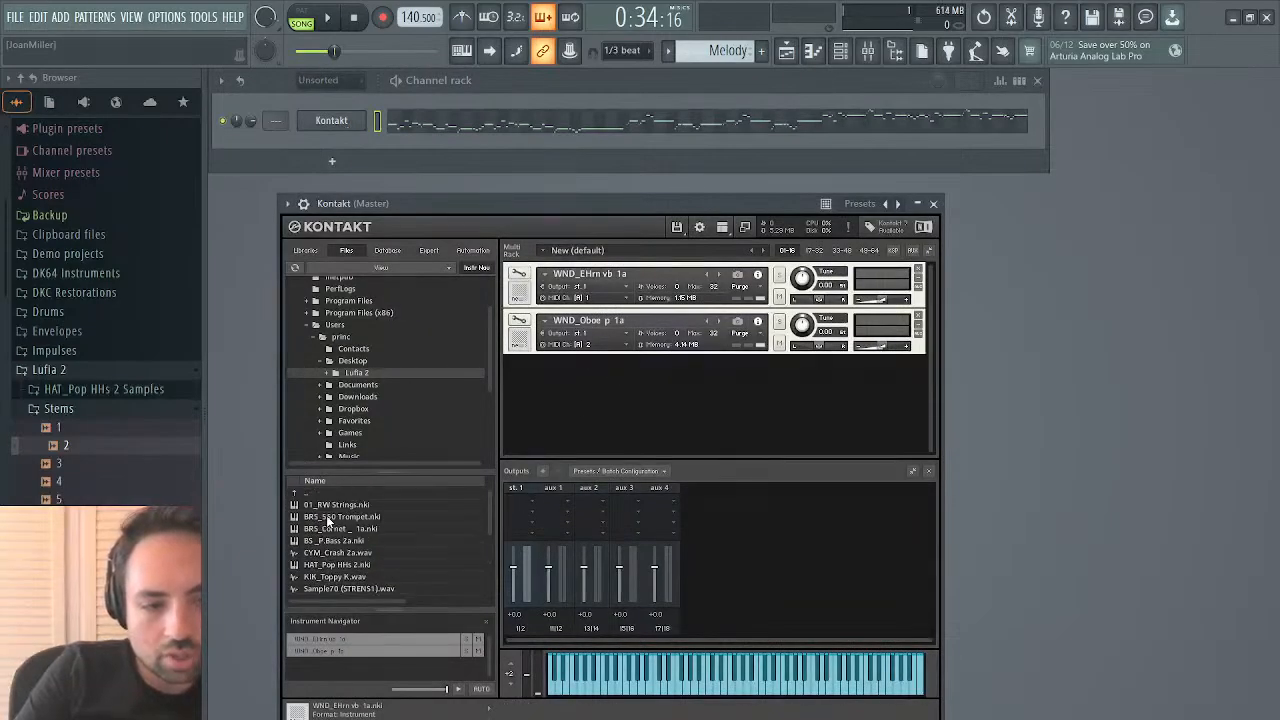
double_click(333, 506)
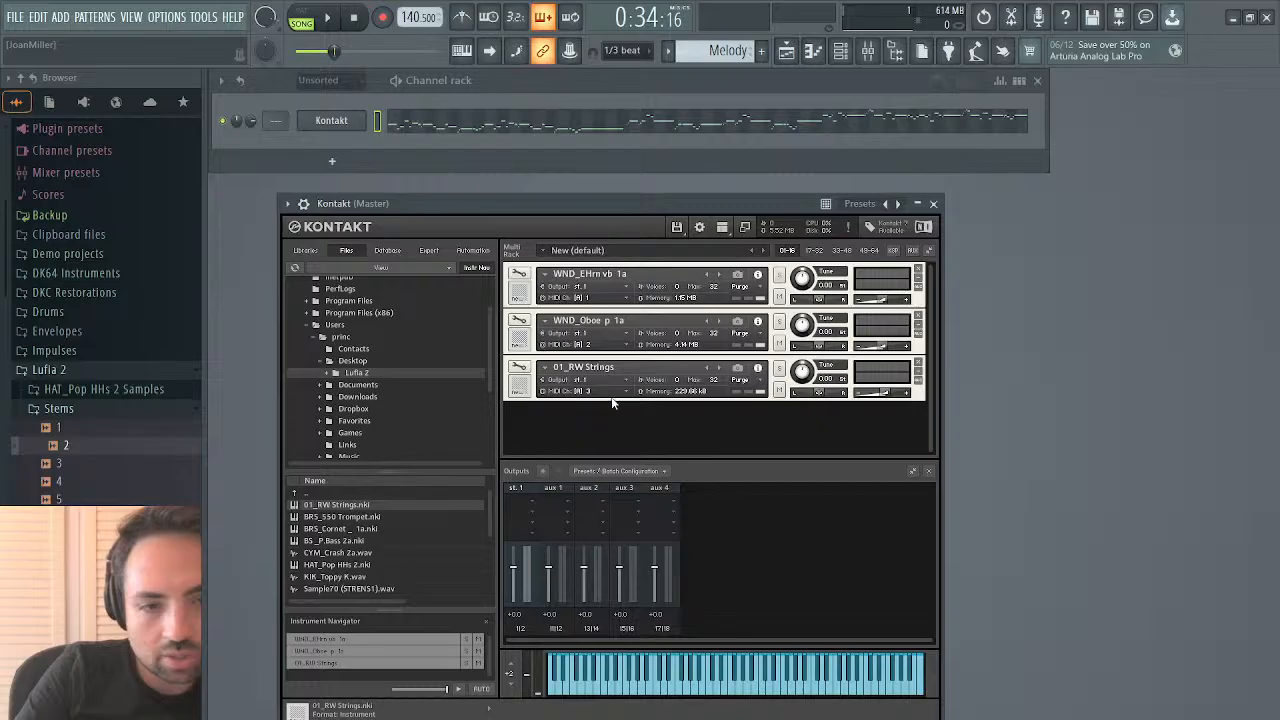
Step: Show all channels in the rack and paste the notes cut from channel 2 into Kontakt's piano roll
left_click(565, 128)
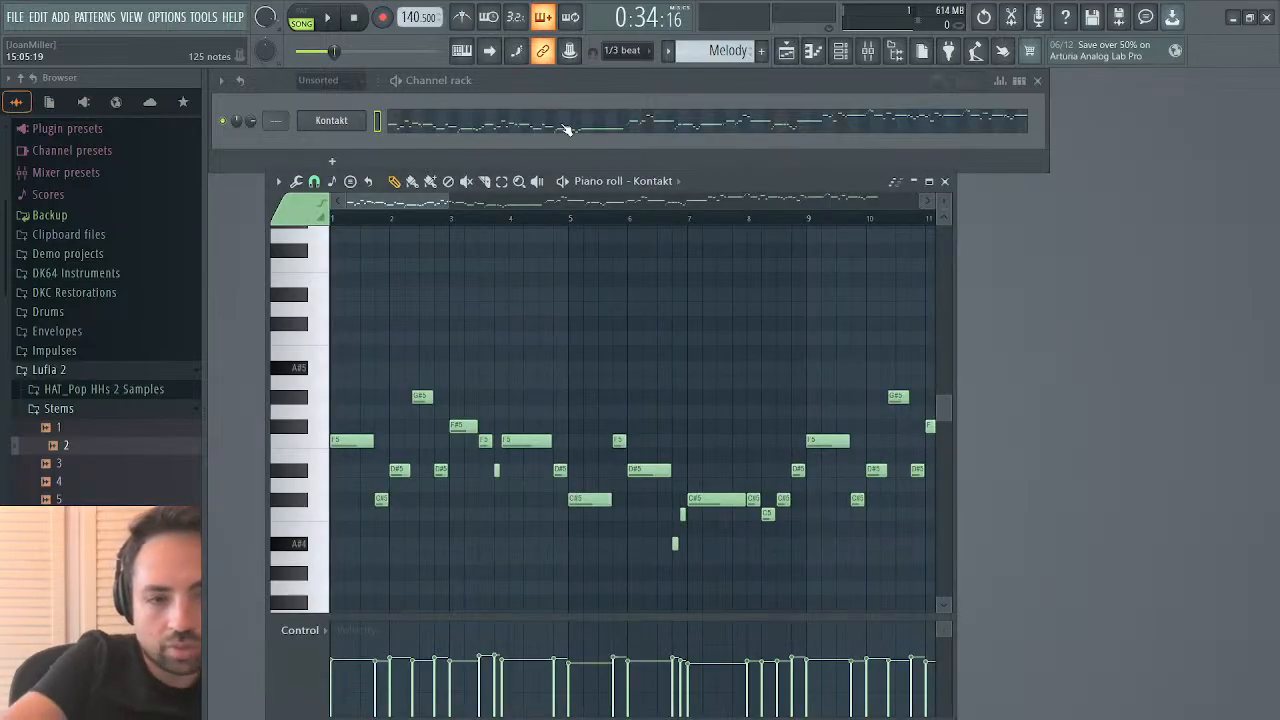
left_click(944, 182)
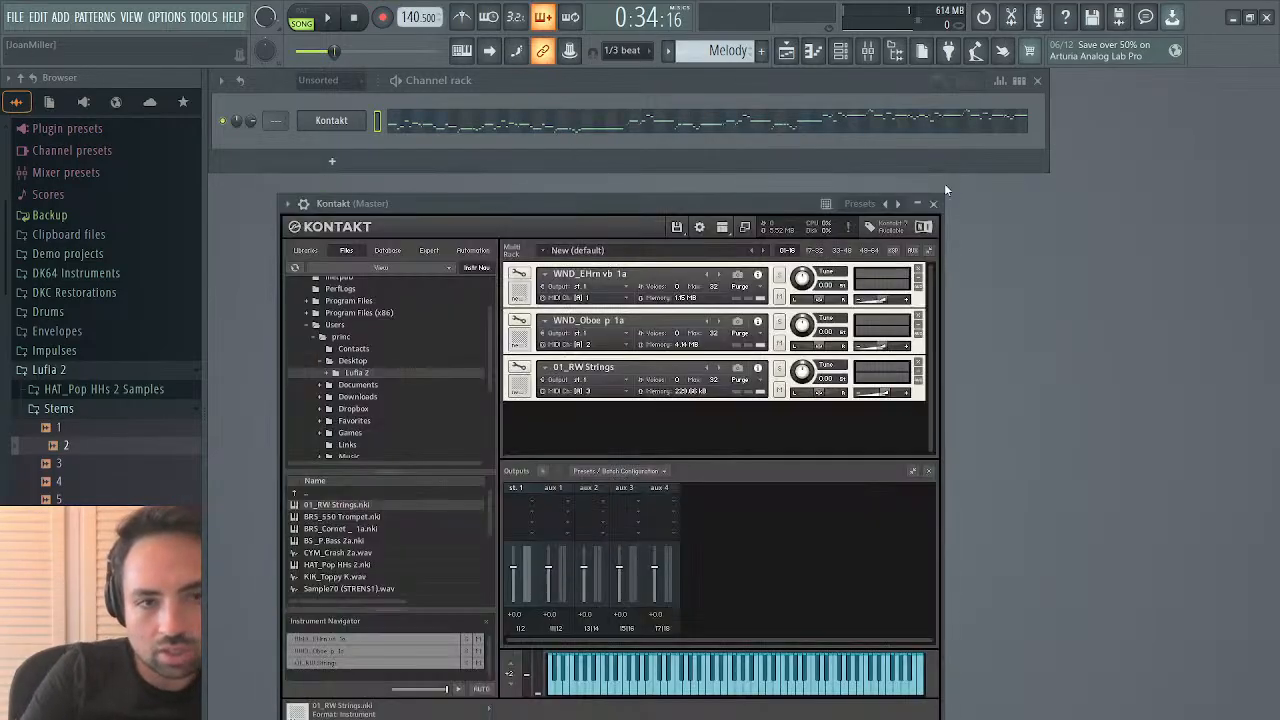
left_click(321, 82)
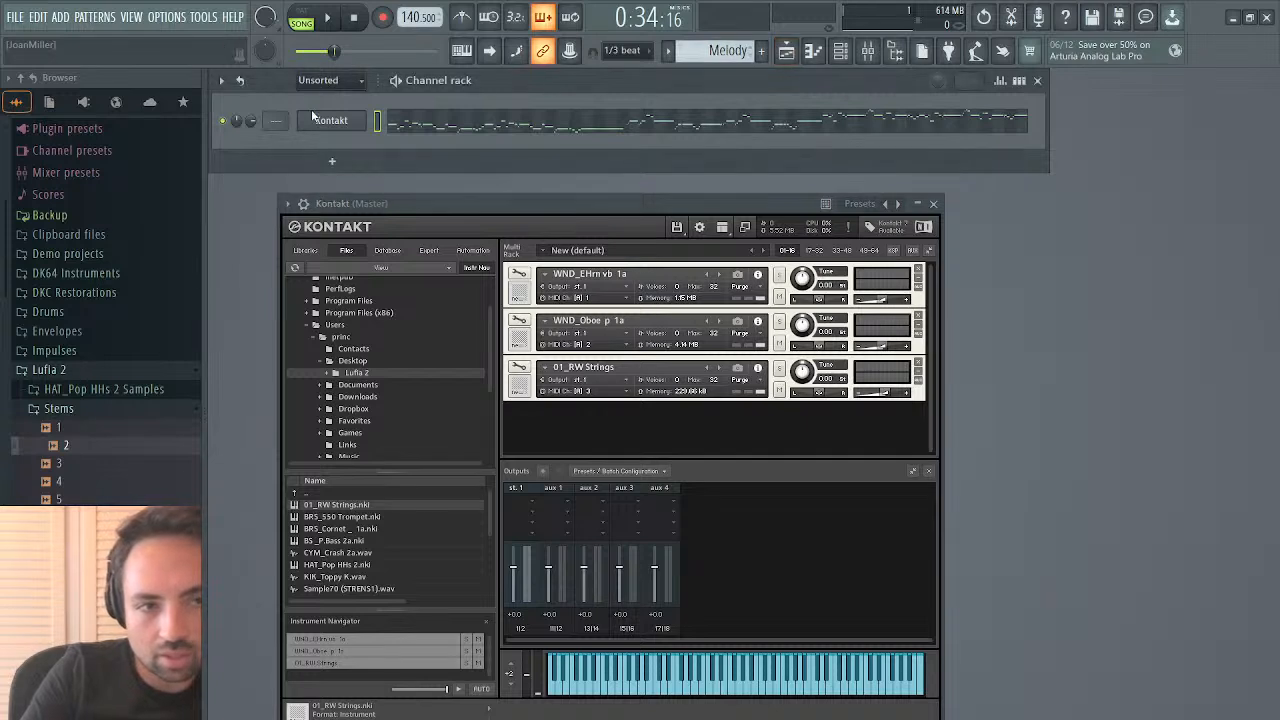
left_click(312, 106)
left_click(378, 150)
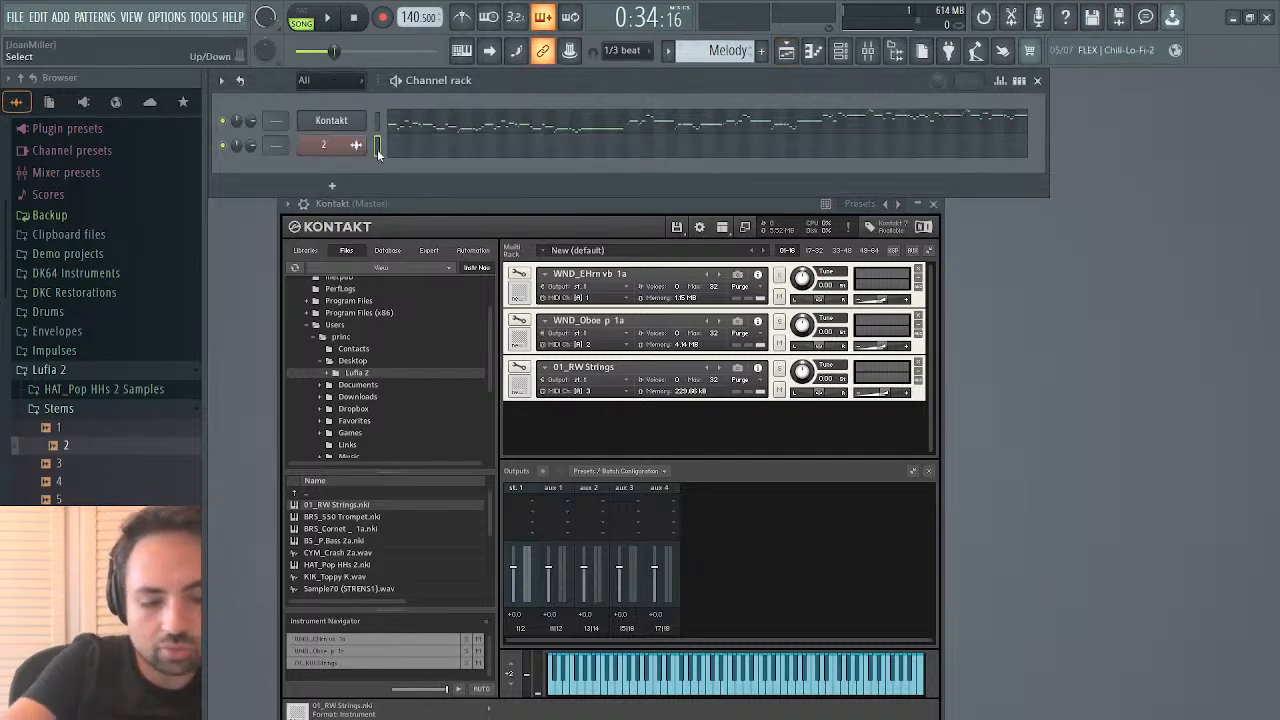
key("ctrl+v")
left_click(453, 143)
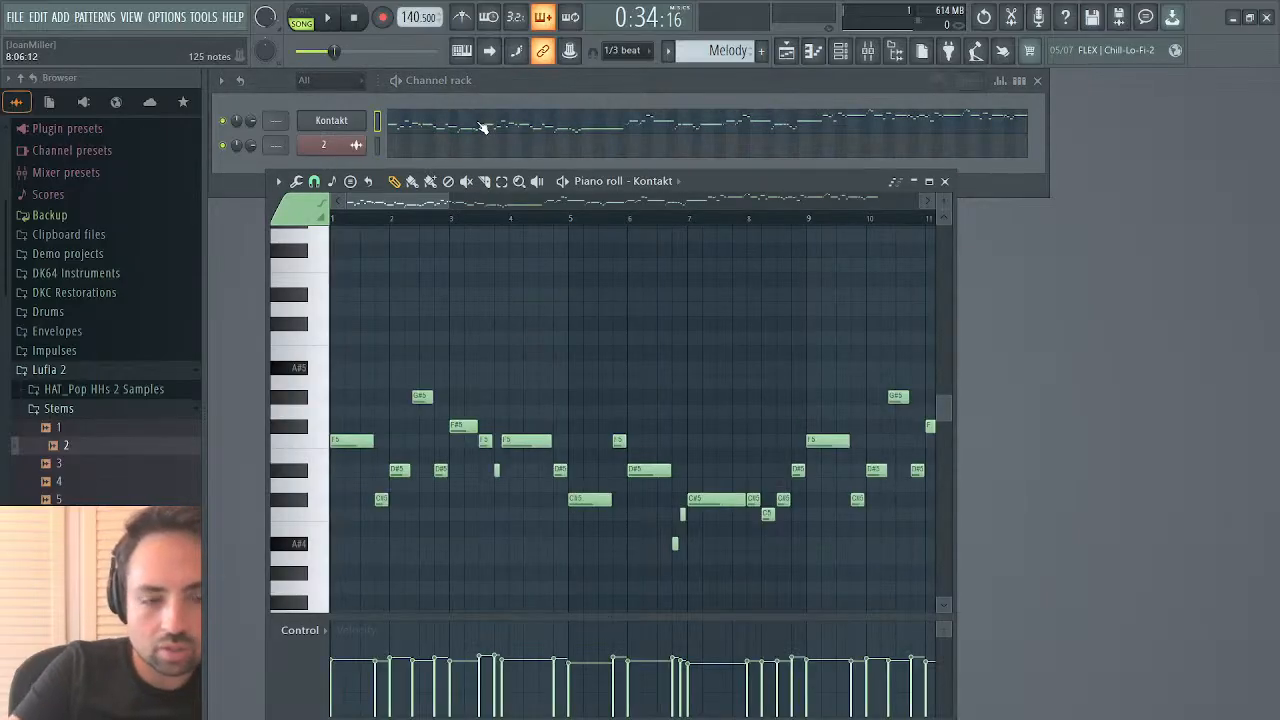
key("ctrl+v")
Step: Shift the pasted notes slightly earlier so the first G#4 starts exactly at bar 1
scroll(436, 350, "down", 4)
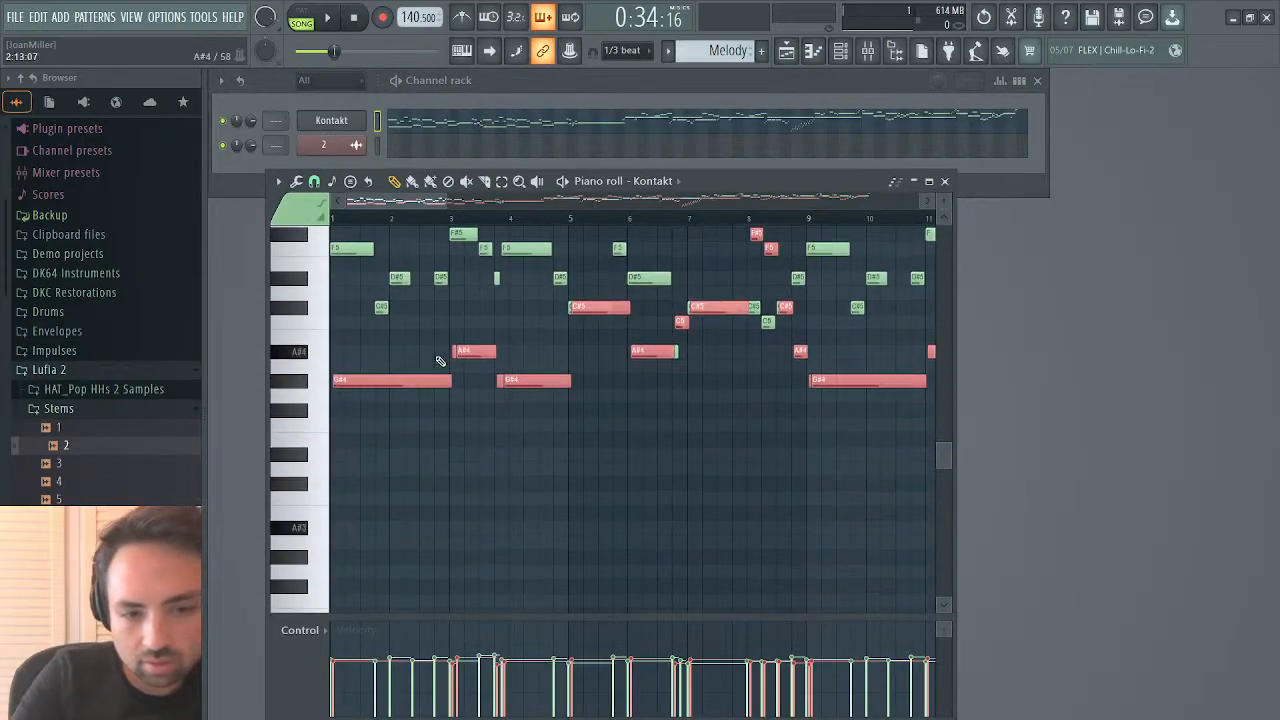
scroll(440, 361, "up", 3)
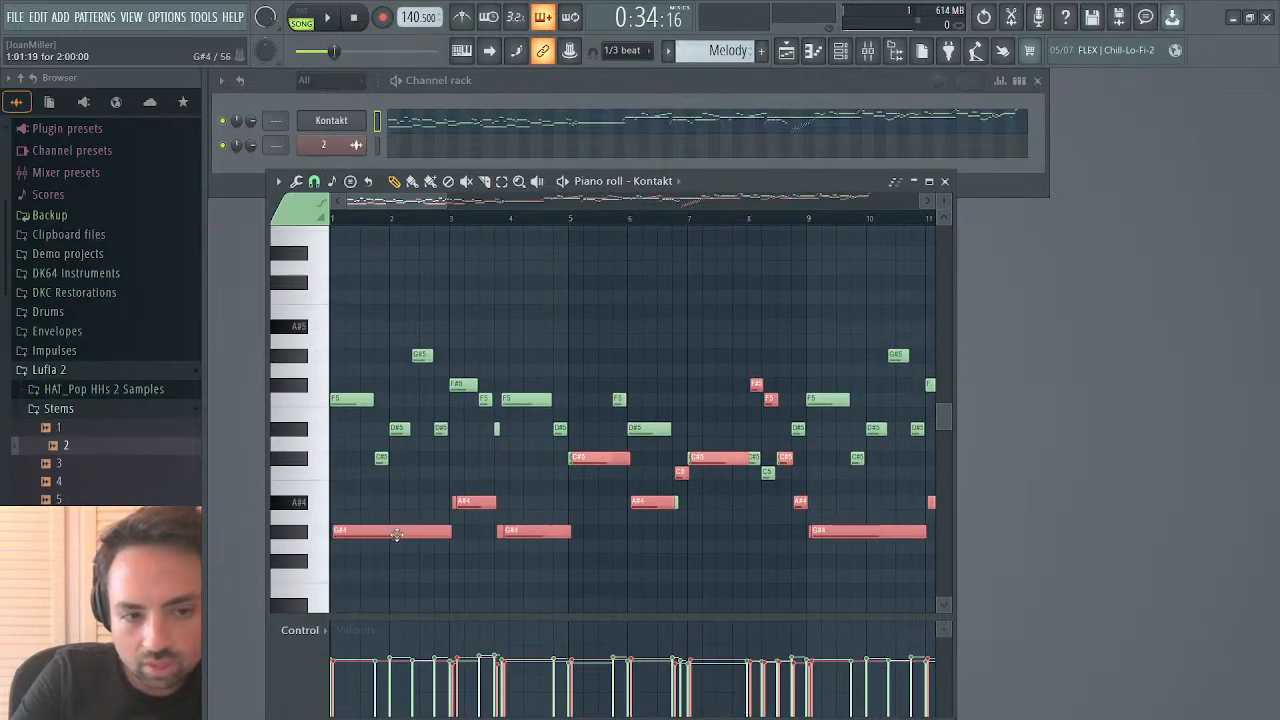
left_click_drag(397, 535, 342, 538)
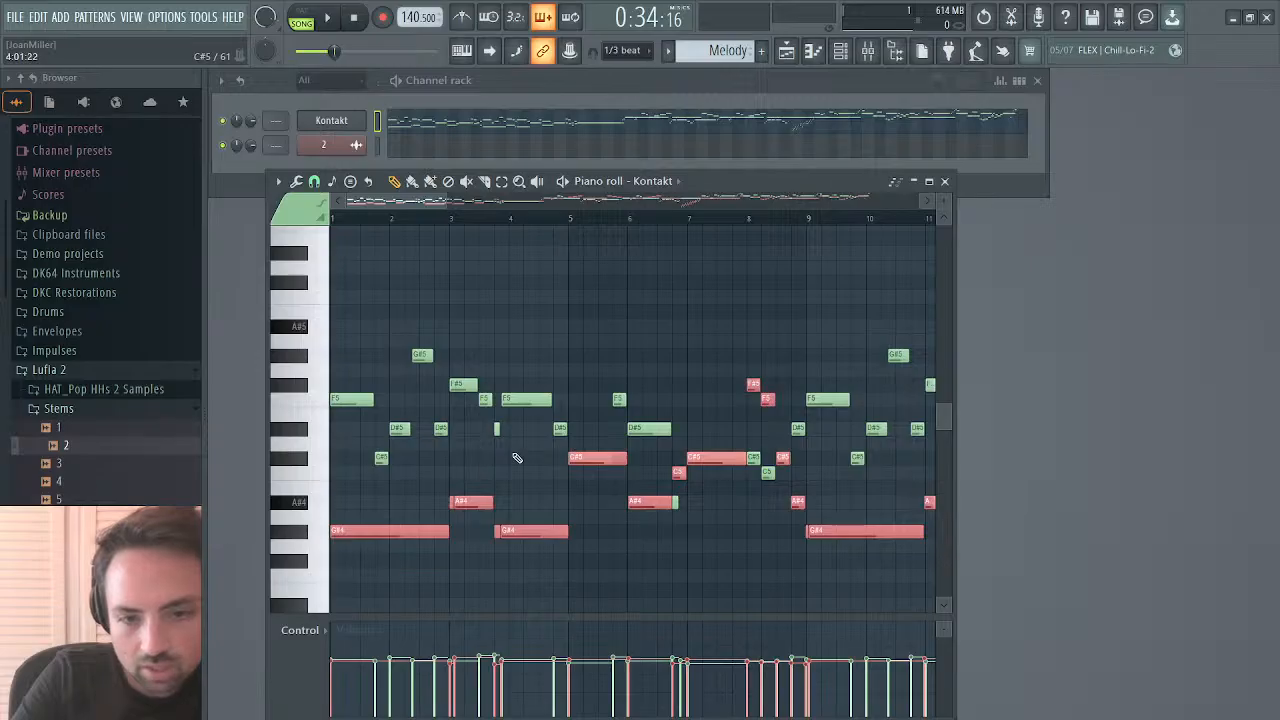
Step: Examine the pasted notes against the Melody notes throughout the piano roll up to about bar 46
scroll(516, 458, "right", 5)
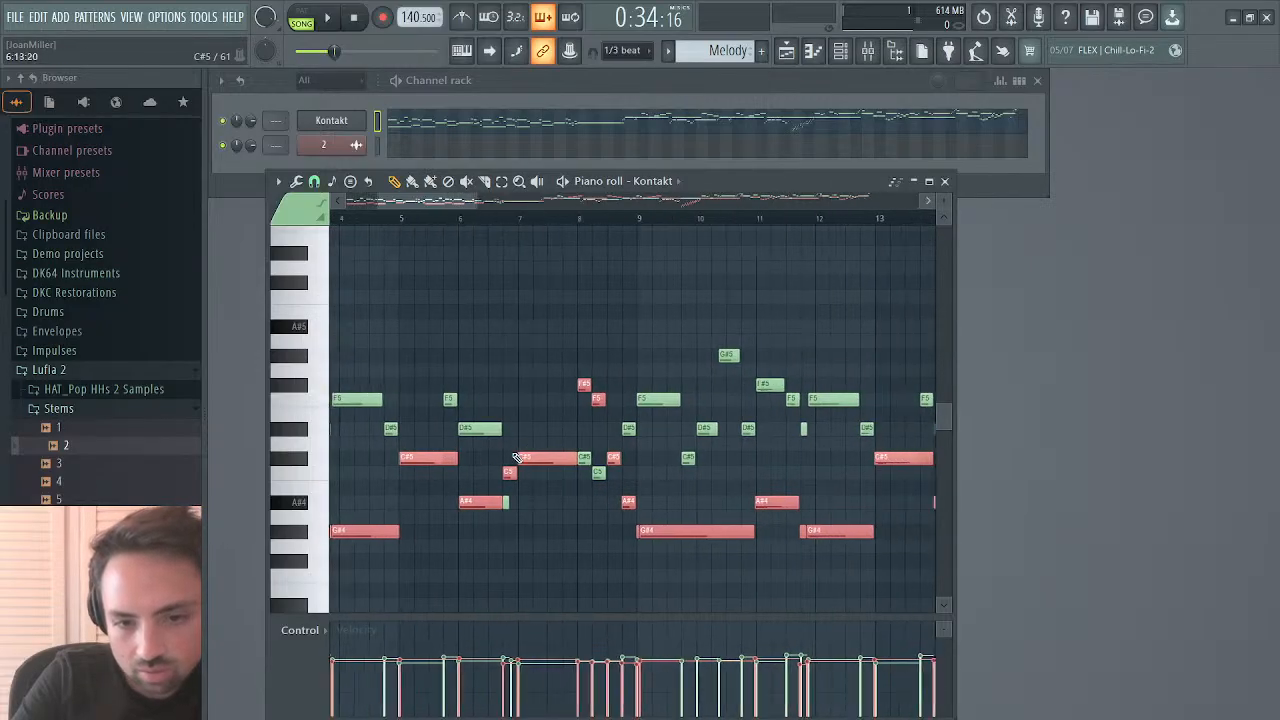
scroll(516, 458, "right", 6)
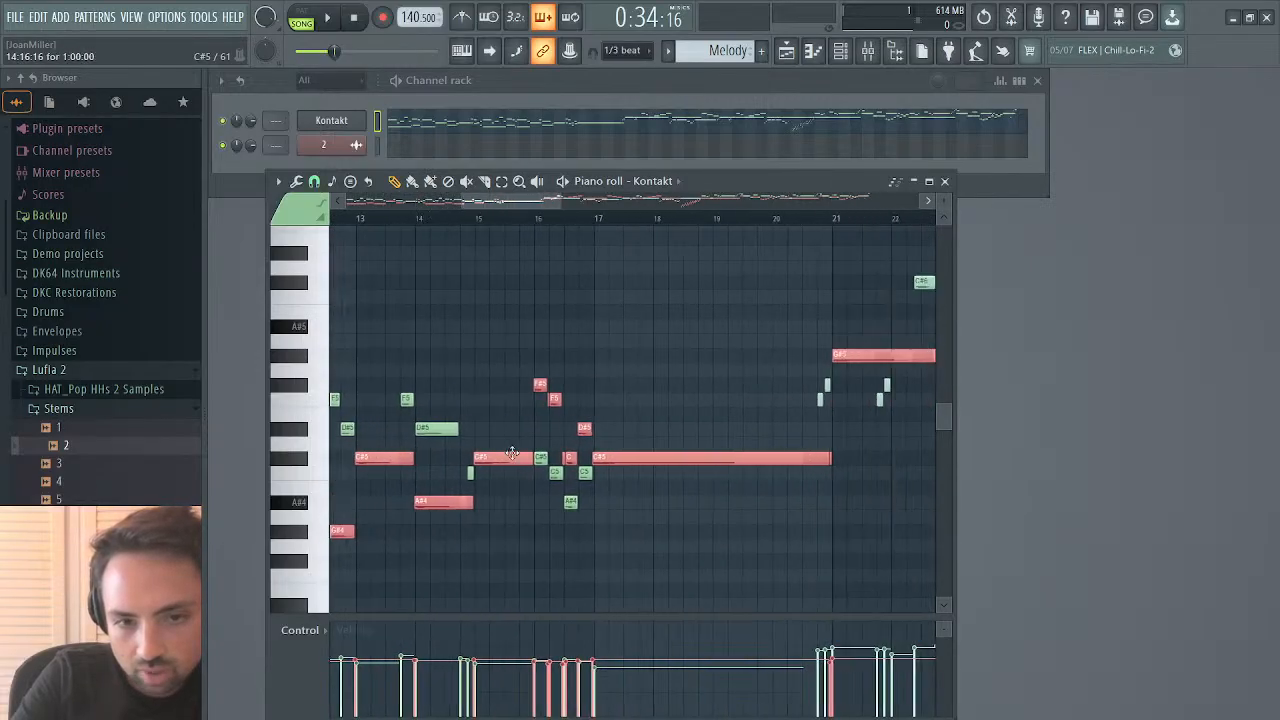
scroll(514, 456, "right", 6)
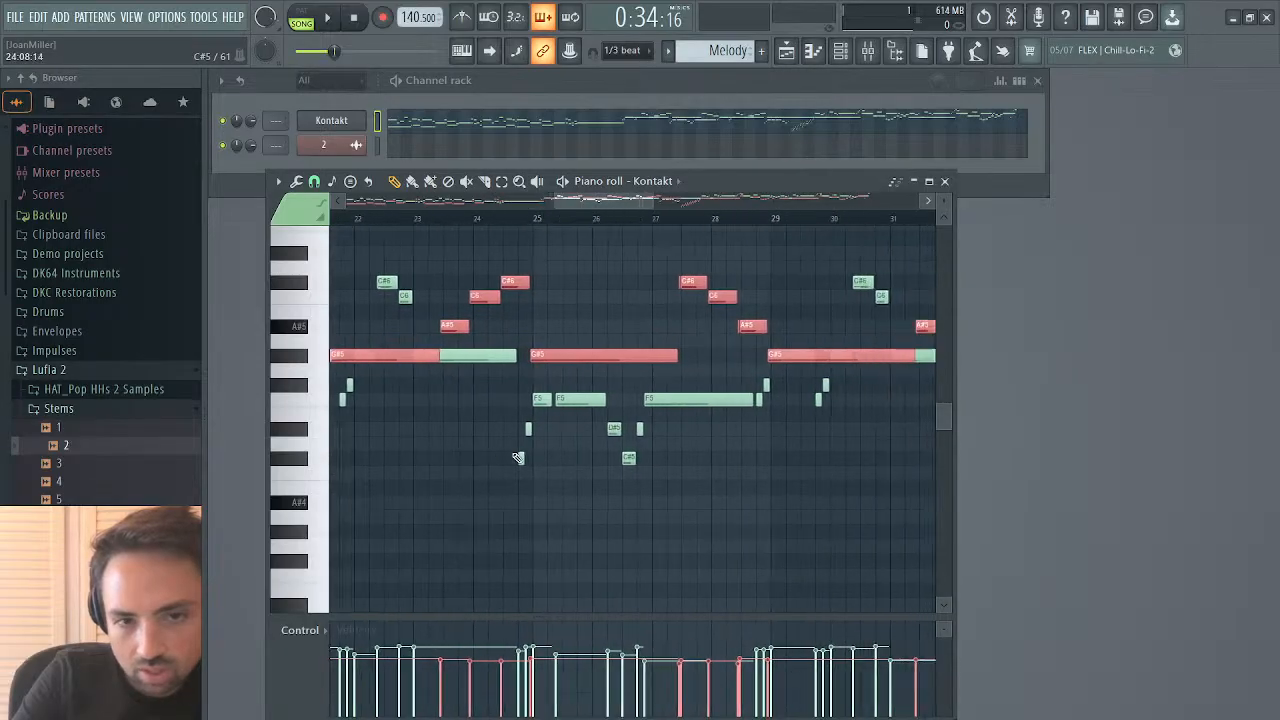
scroll(516, 458, "right", 3)
scroll(516, 458, "right", 2)
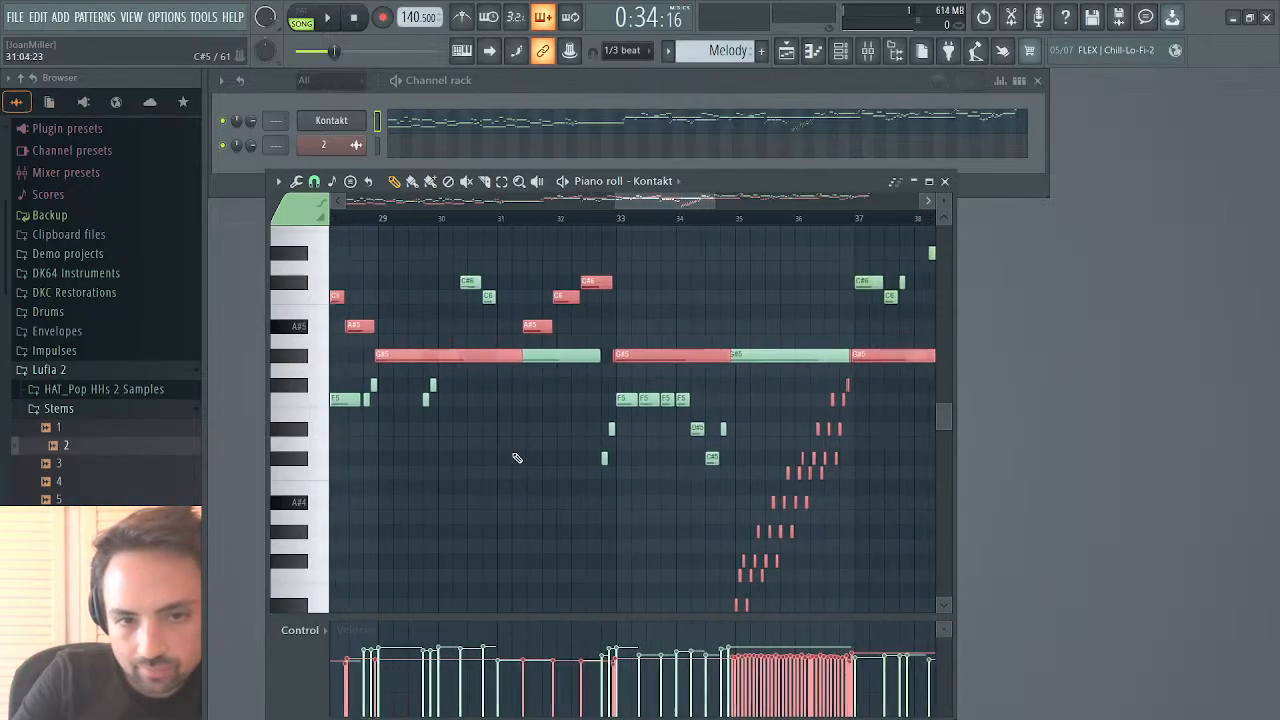
scroll(516, 458, "right", 5)
scroll(516, 458, "down", 6)
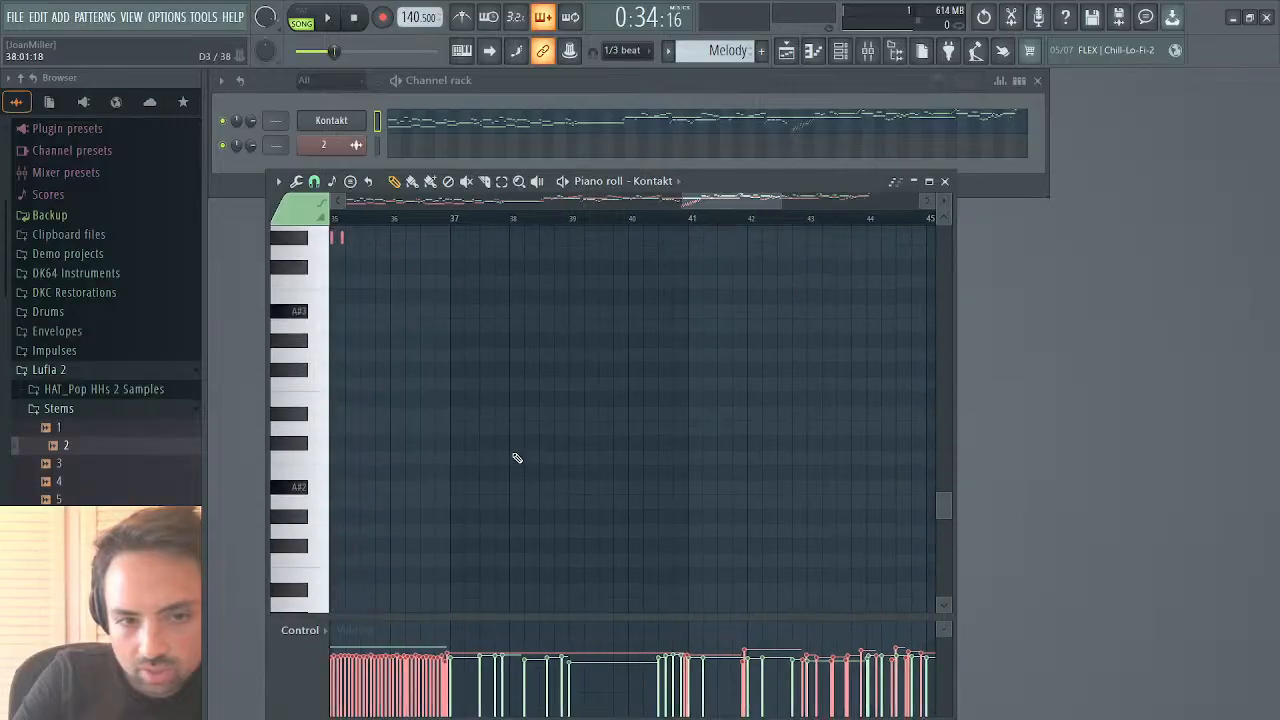
scroll(516, 458, "left", 2)
scroll(516, 458, "up", 6)
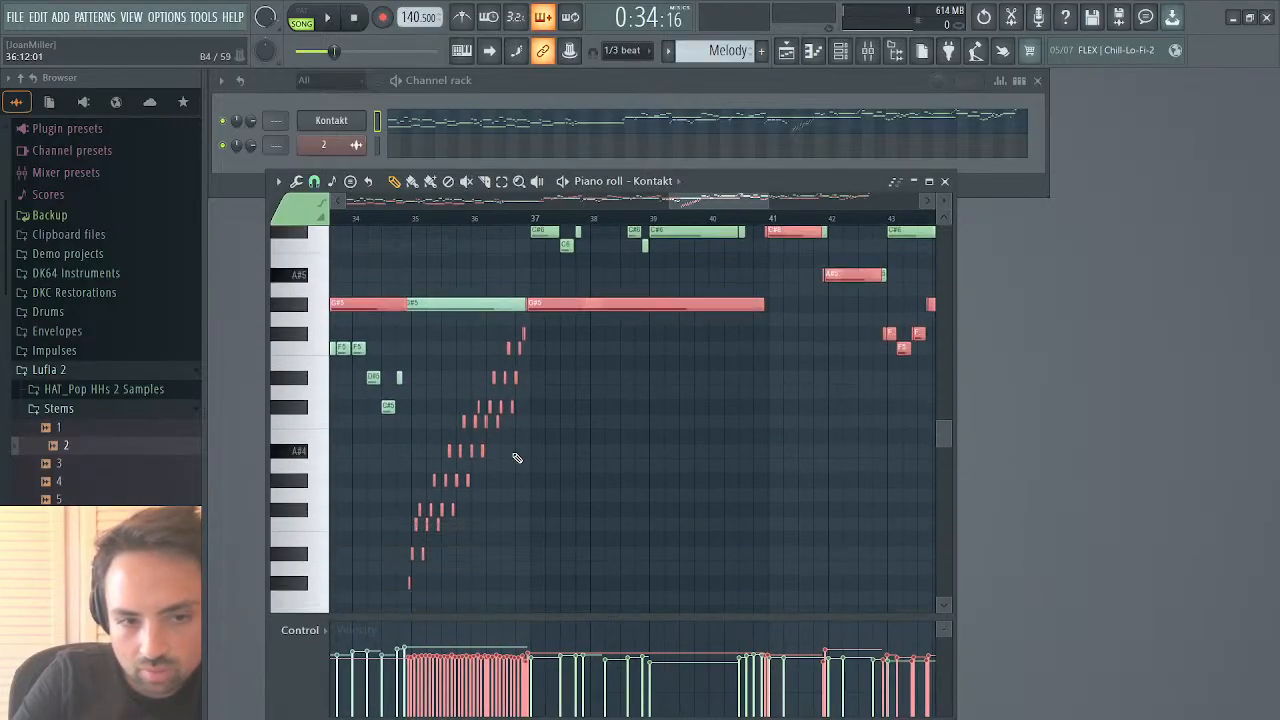
scroll(516, 458, "down", 1)
scroll(516, 458, "up", 4)
scroll(516, 458, "right", 5)
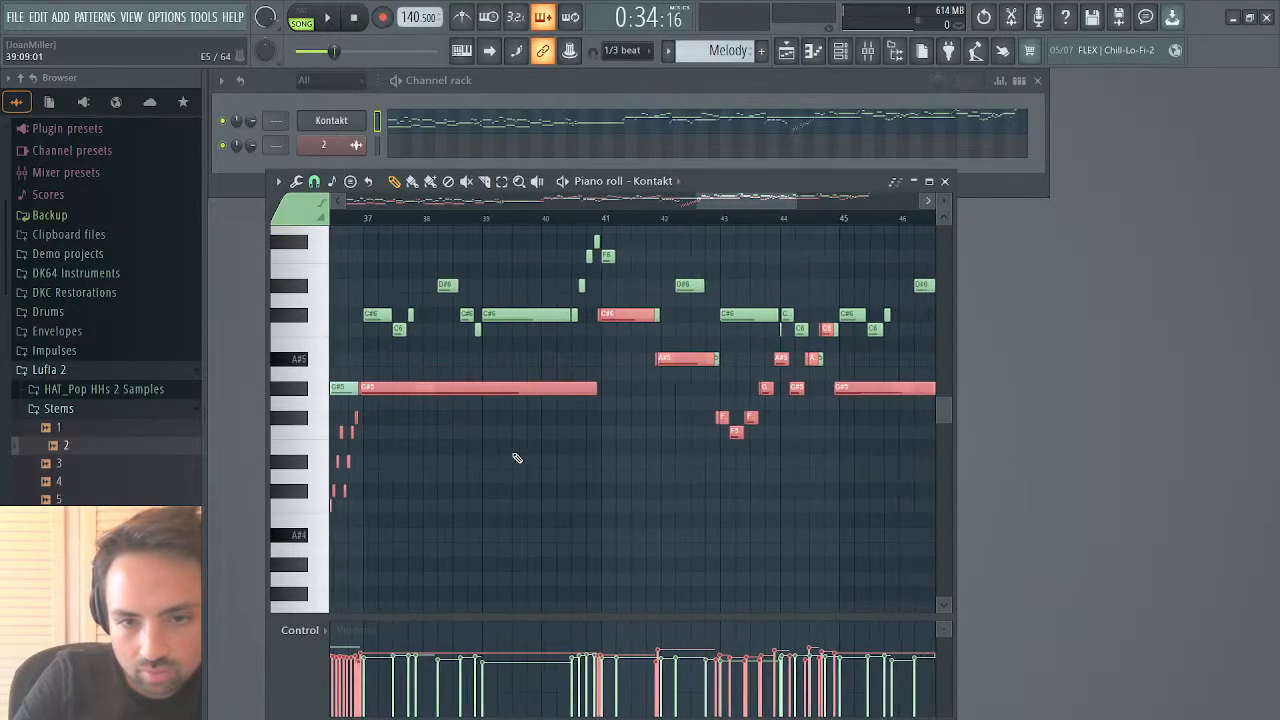
Step: Cut the selected string notes out of the Melody pattern, leaving only the original melody notes
scroll(516, 458, "right", 6)
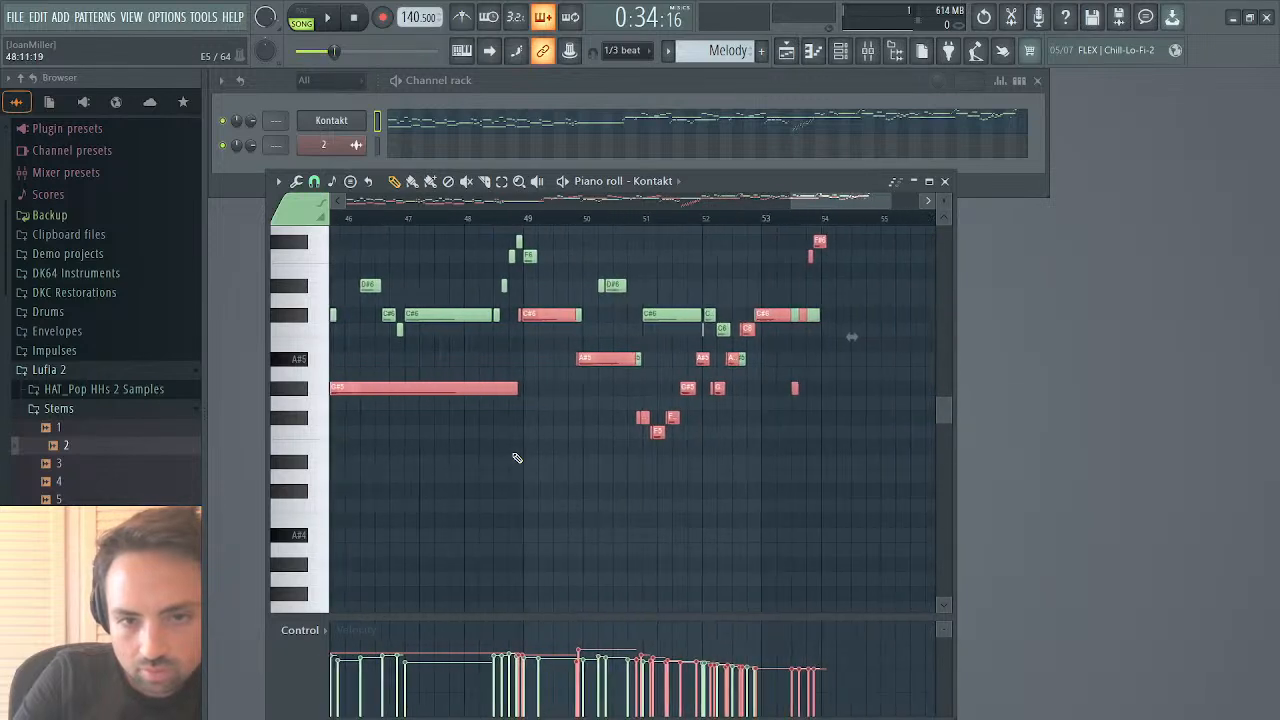
scroll(516, 458, "up", 5)
scroll(514, 455, "down", 1)
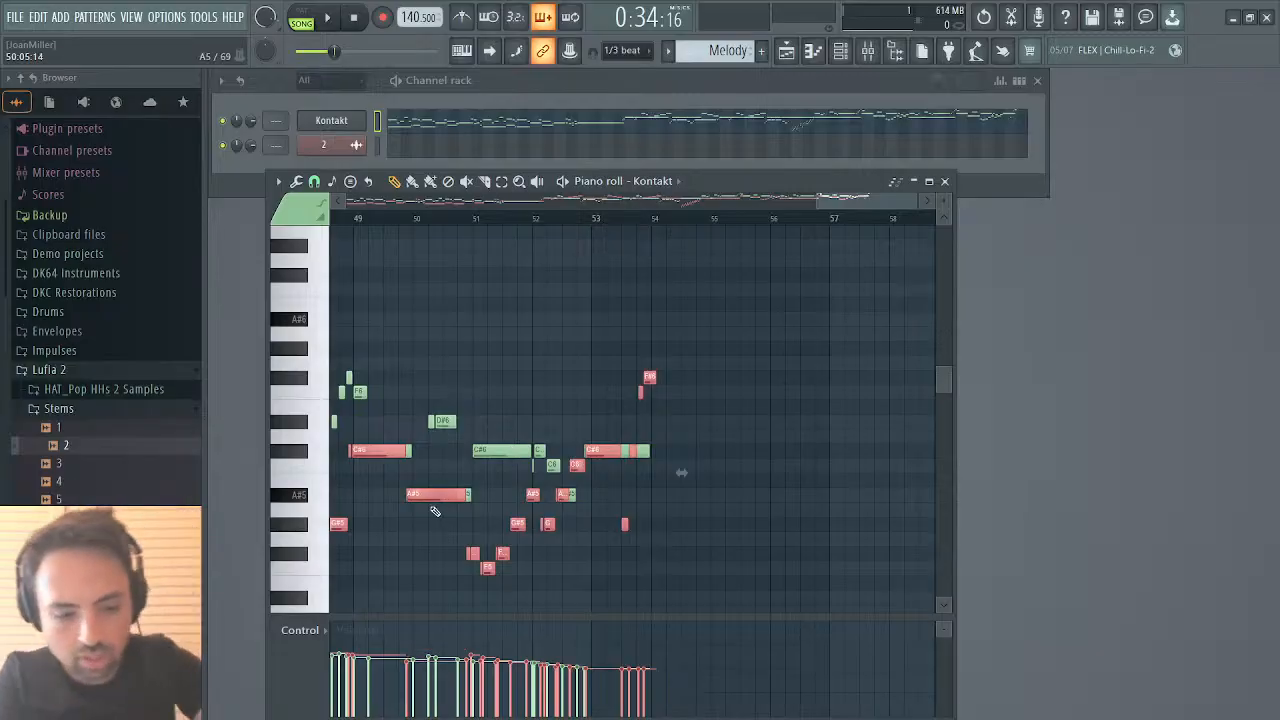
key("ctrl+l")
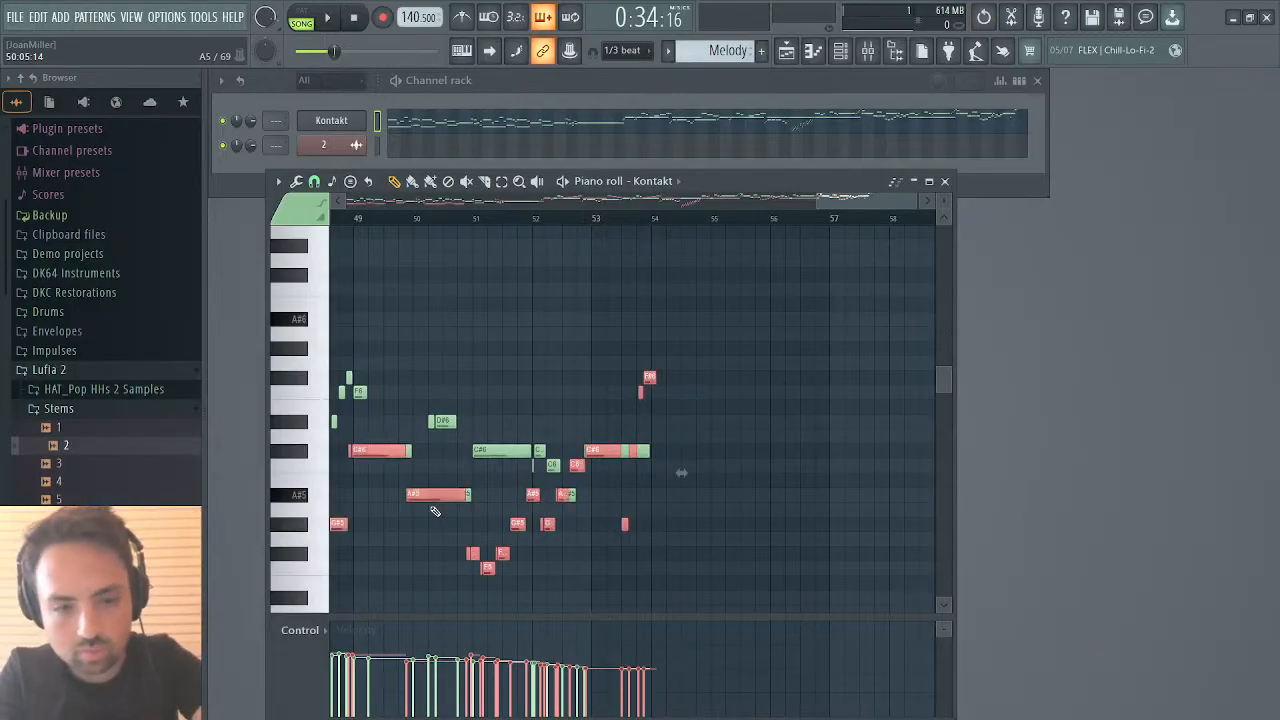
key("Delete")
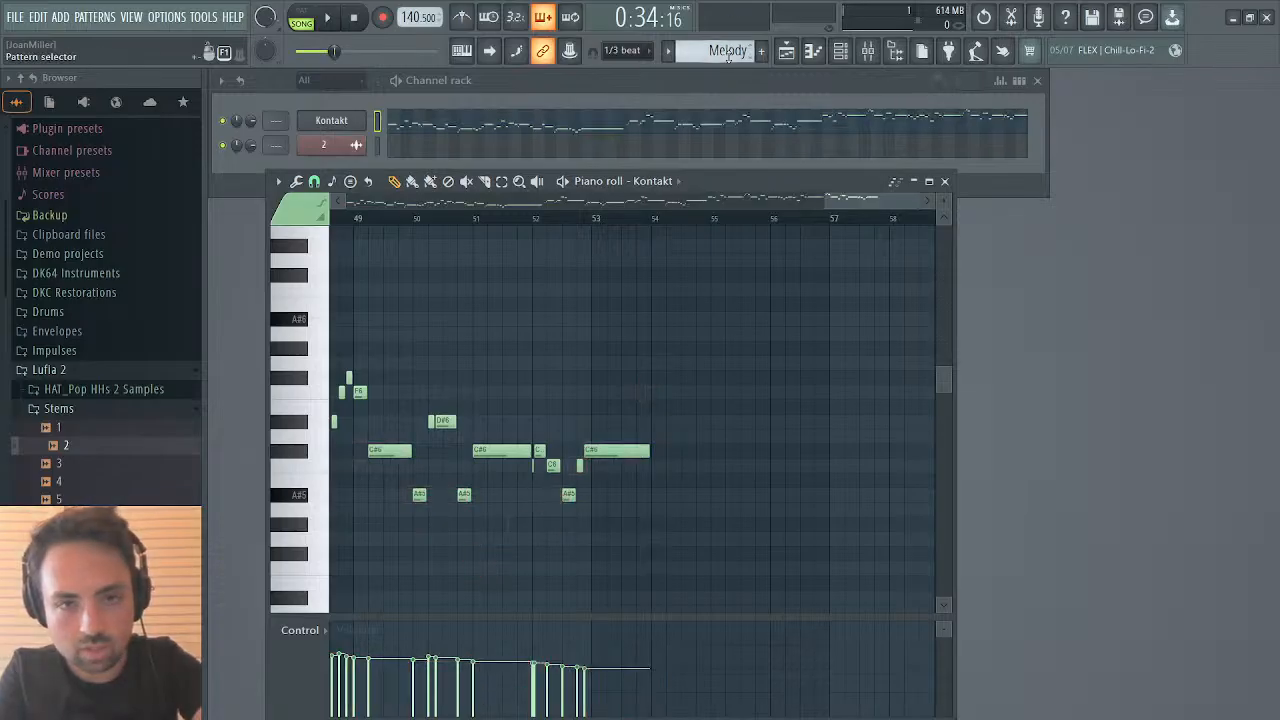
Step: Create a new pattern named Strings
key("F4")
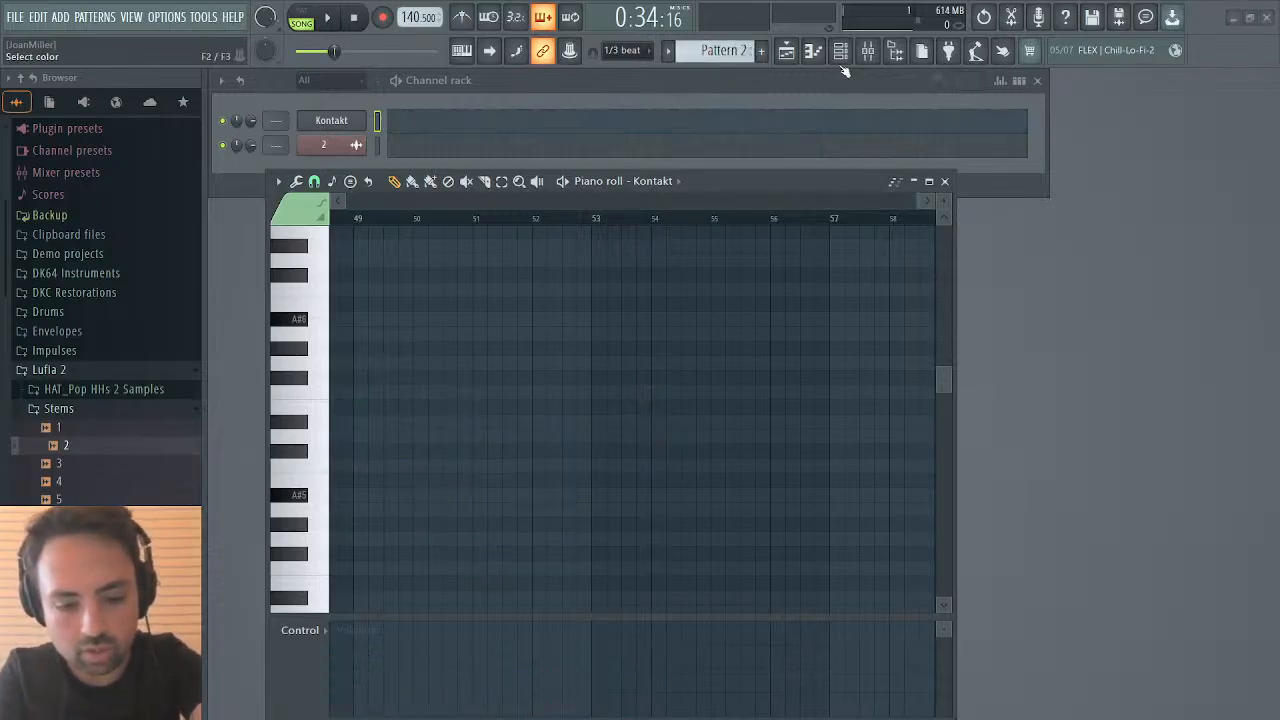
type("Strings")
key("Return")
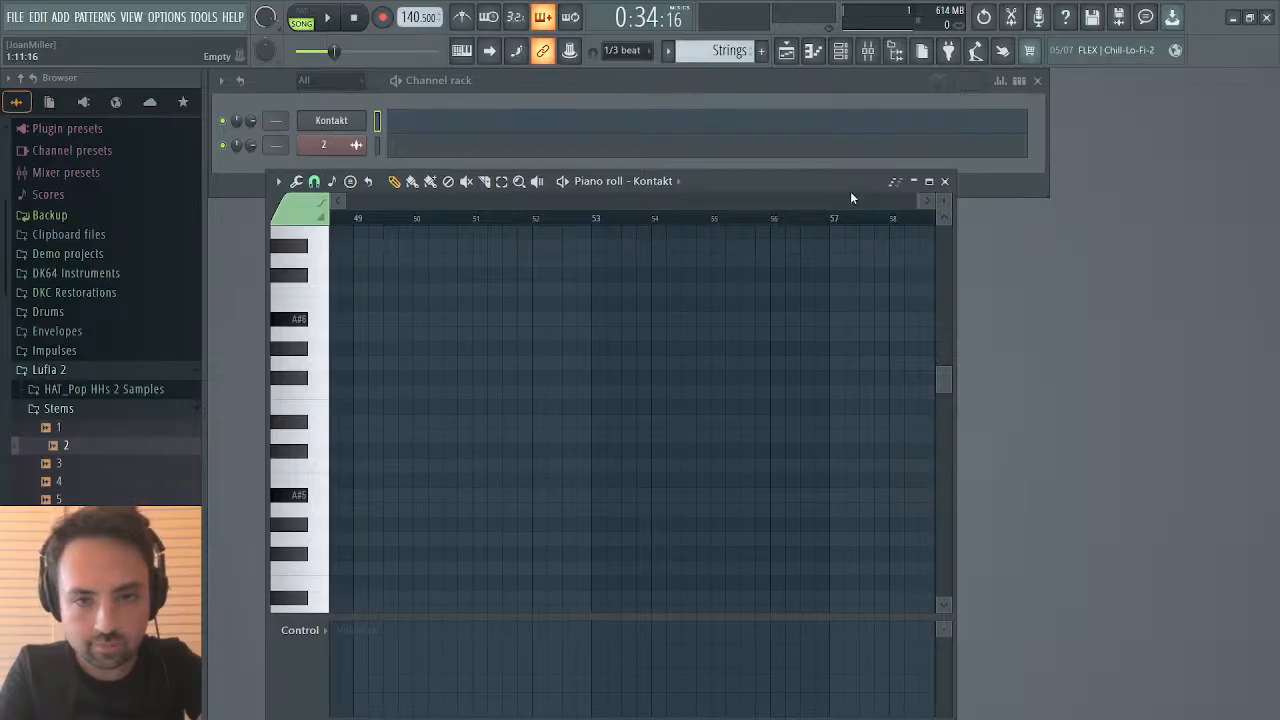
Step: Paste the cut notes into Kontakt's piano roll from bar 1 of the Strings pattern and assign them to MIDI channel 3
left_click_drag(914, 201, 86, 192)
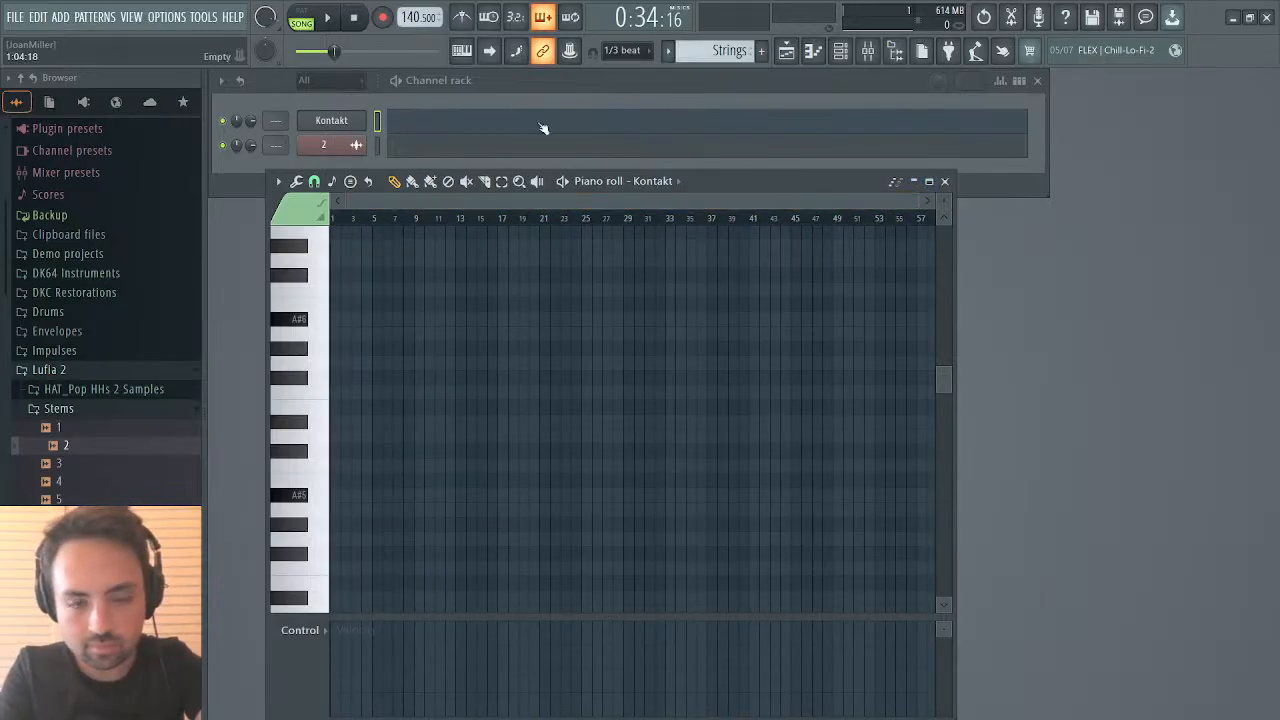
key("ctrl+v")
scroll(710, 332, "down", 5)
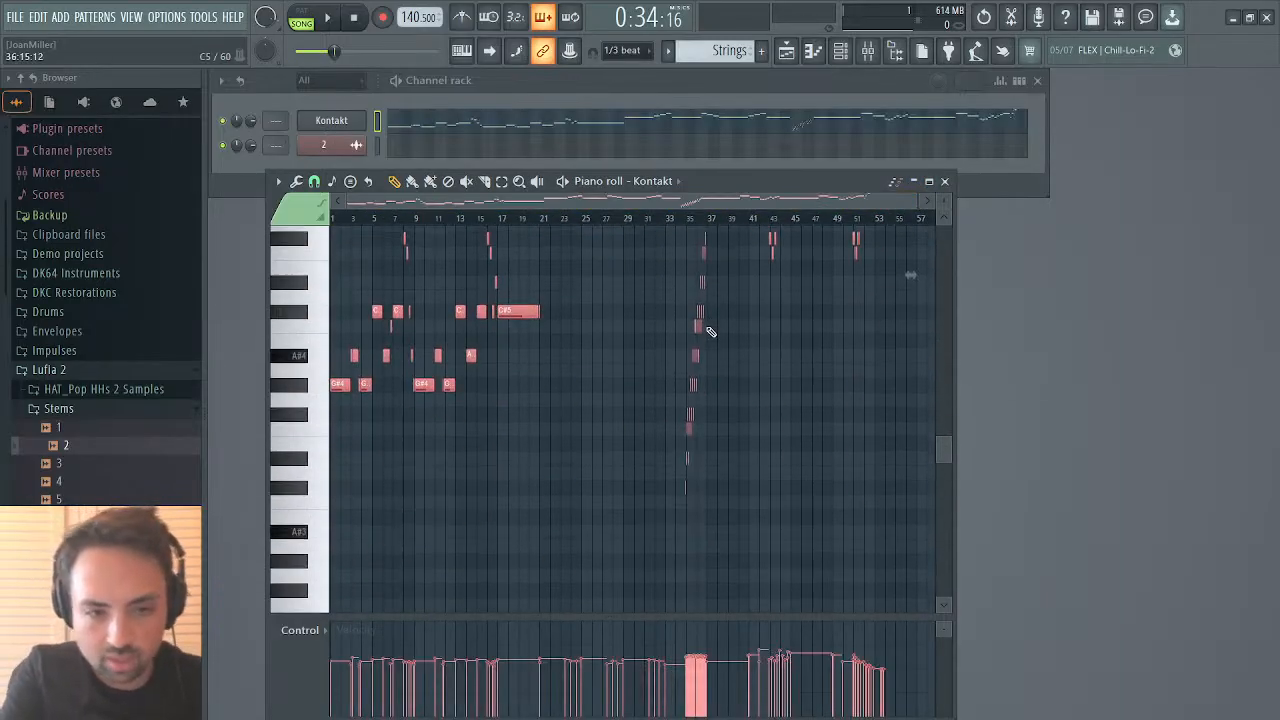
scroll(710, 332, "up", 4)
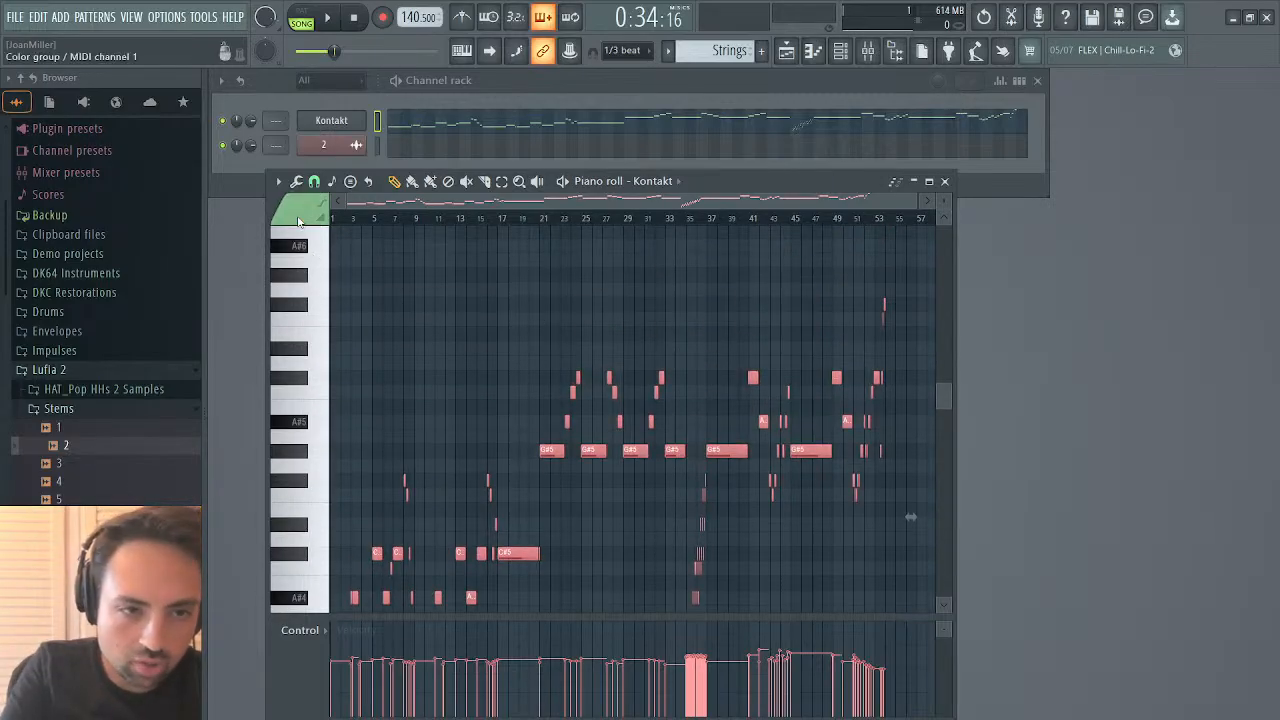
key("ctrl+d")
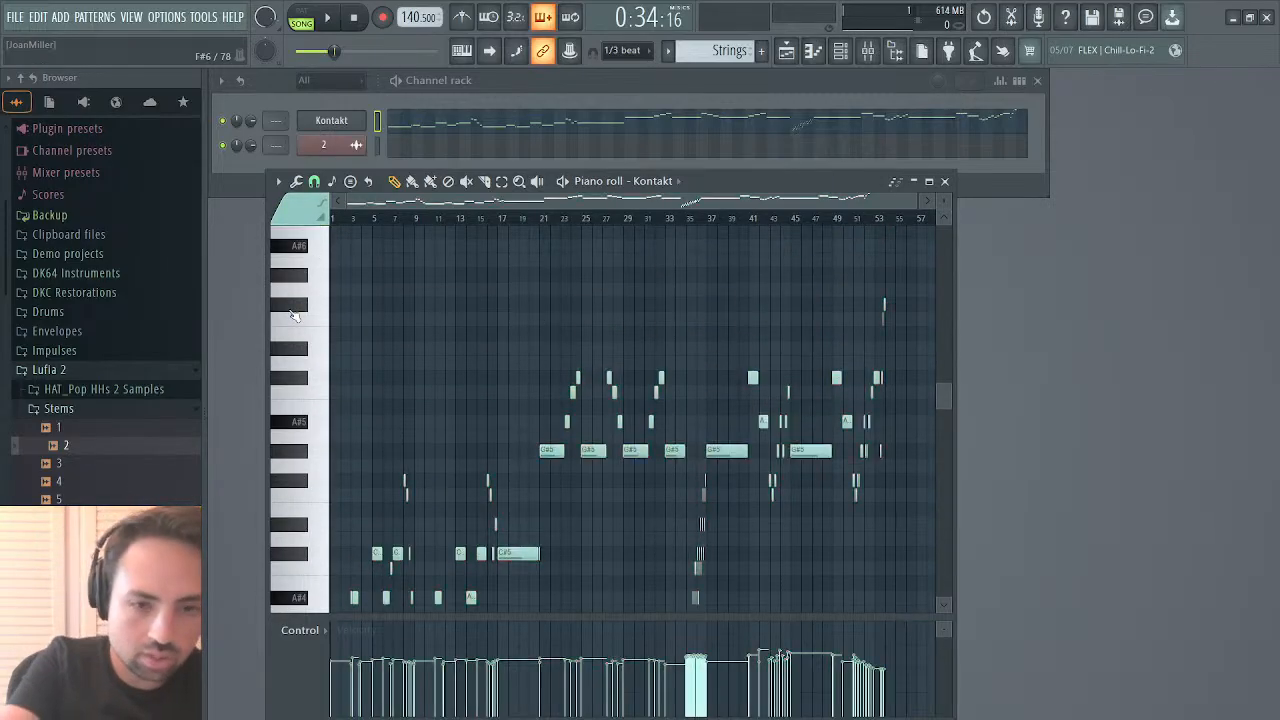
scroll(469, 422, "down", 3)
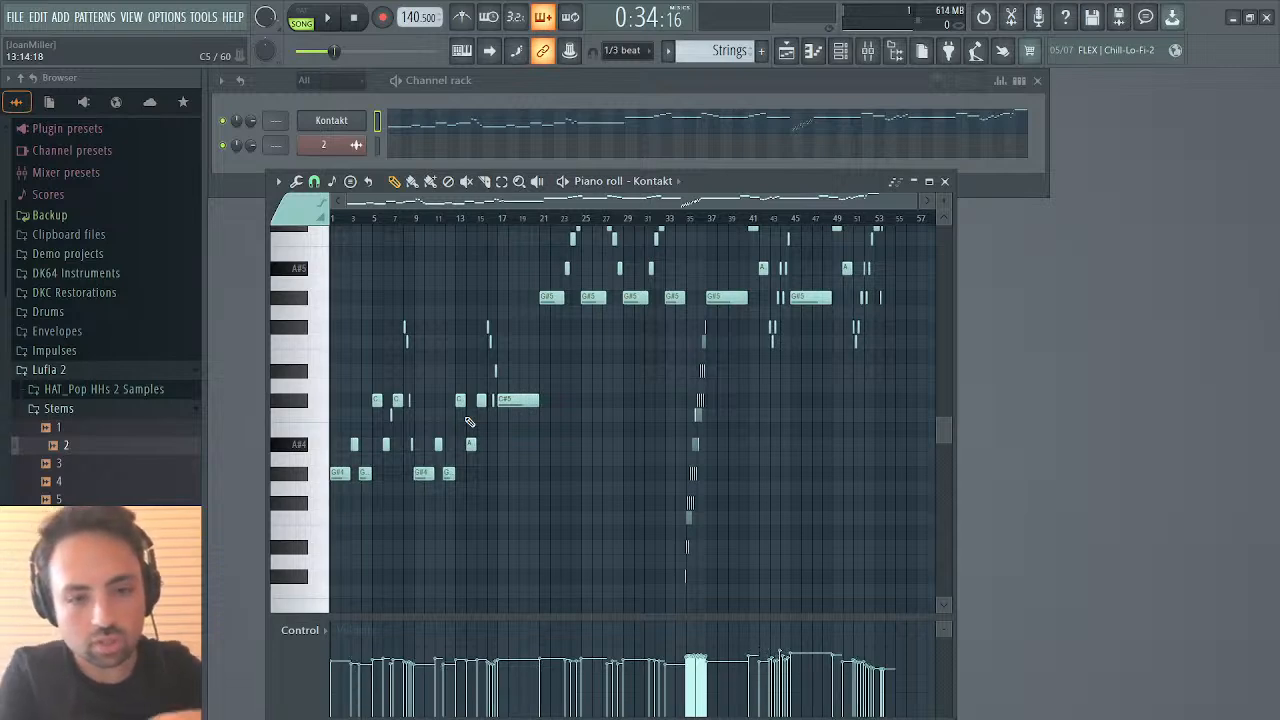
Step: Play the Strings pattern on its own and transpose all its notes down one octave
left_click(302, 17)
key("space")
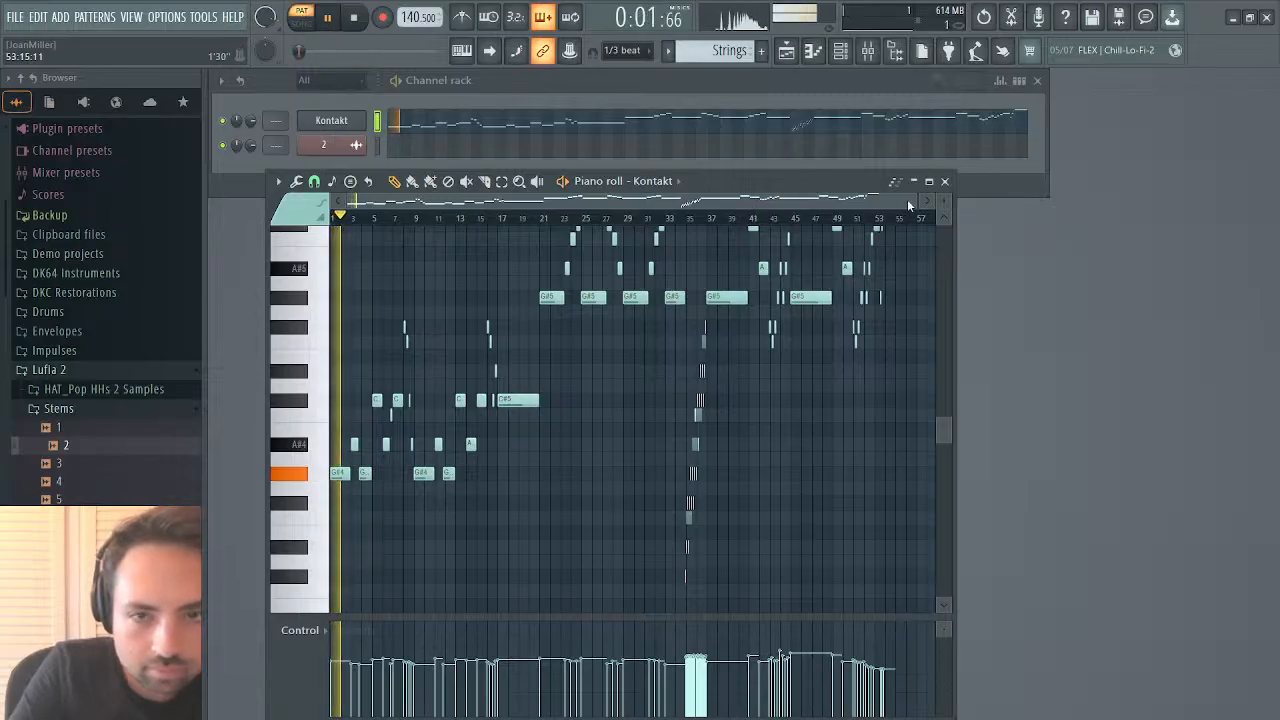
left_click_drag(916, 199, 545, 199)
left_click(503, 128)
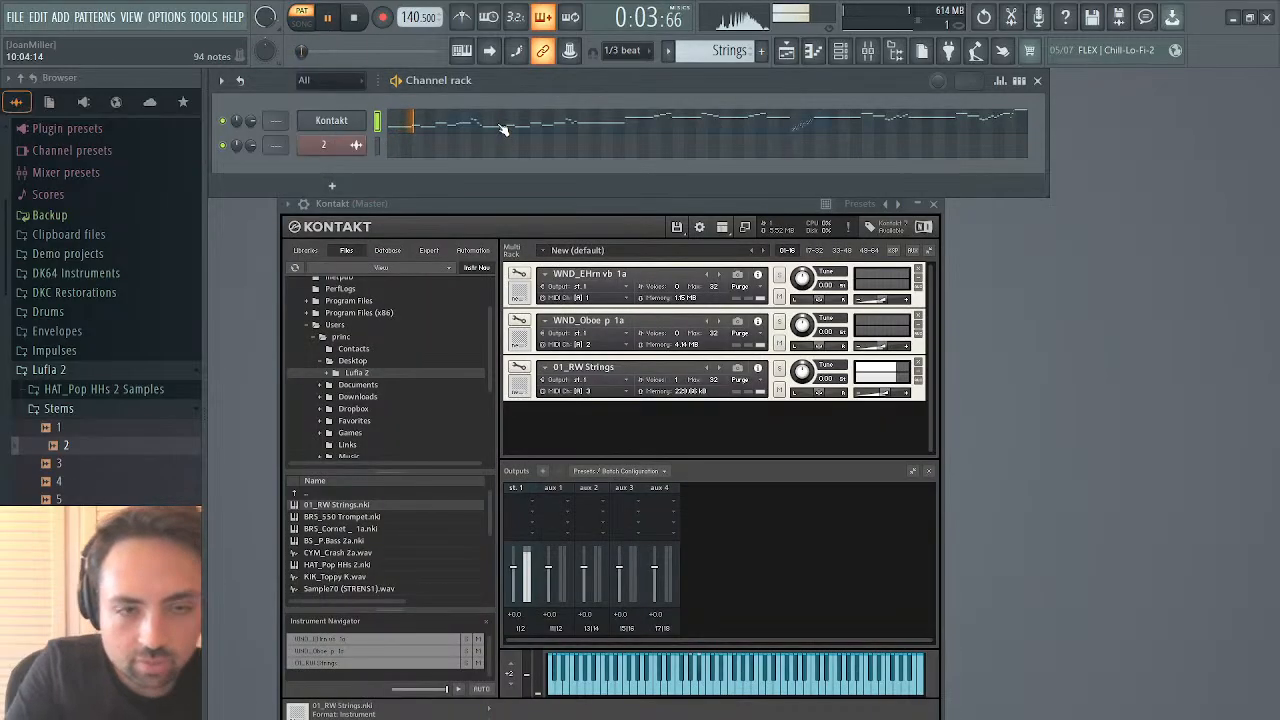
left_click(503, 128)
key("ctrl+Down")
key("space")
key("space")
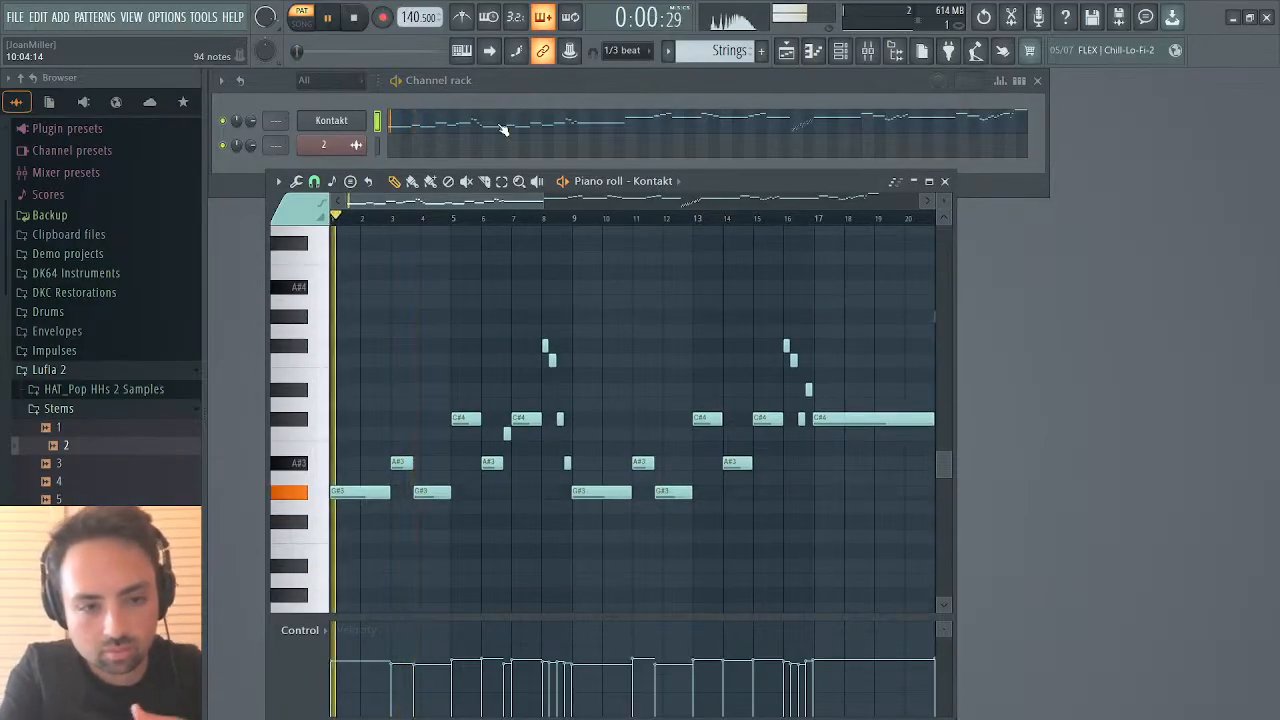
Step: Listen to the playlist from bar 21 for comparison, then return to Strings pattern playback and close the open windows
left_click(944, 181)
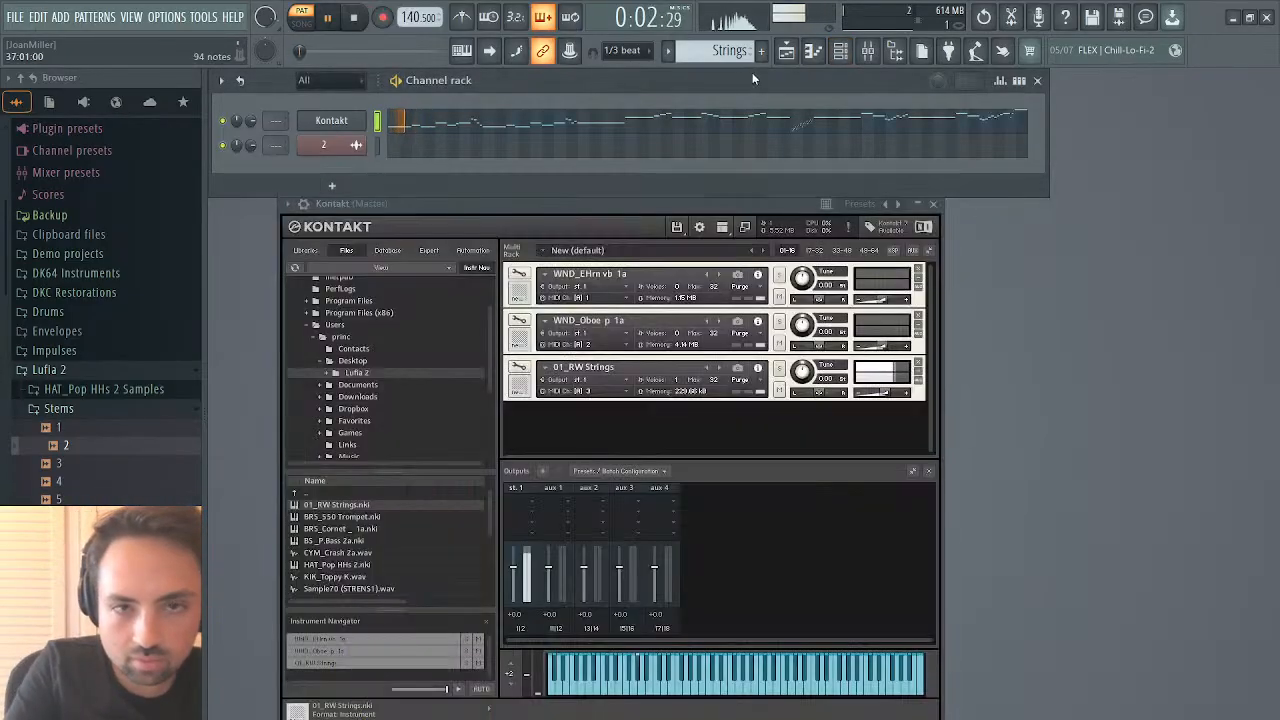
left_click(786, 50)
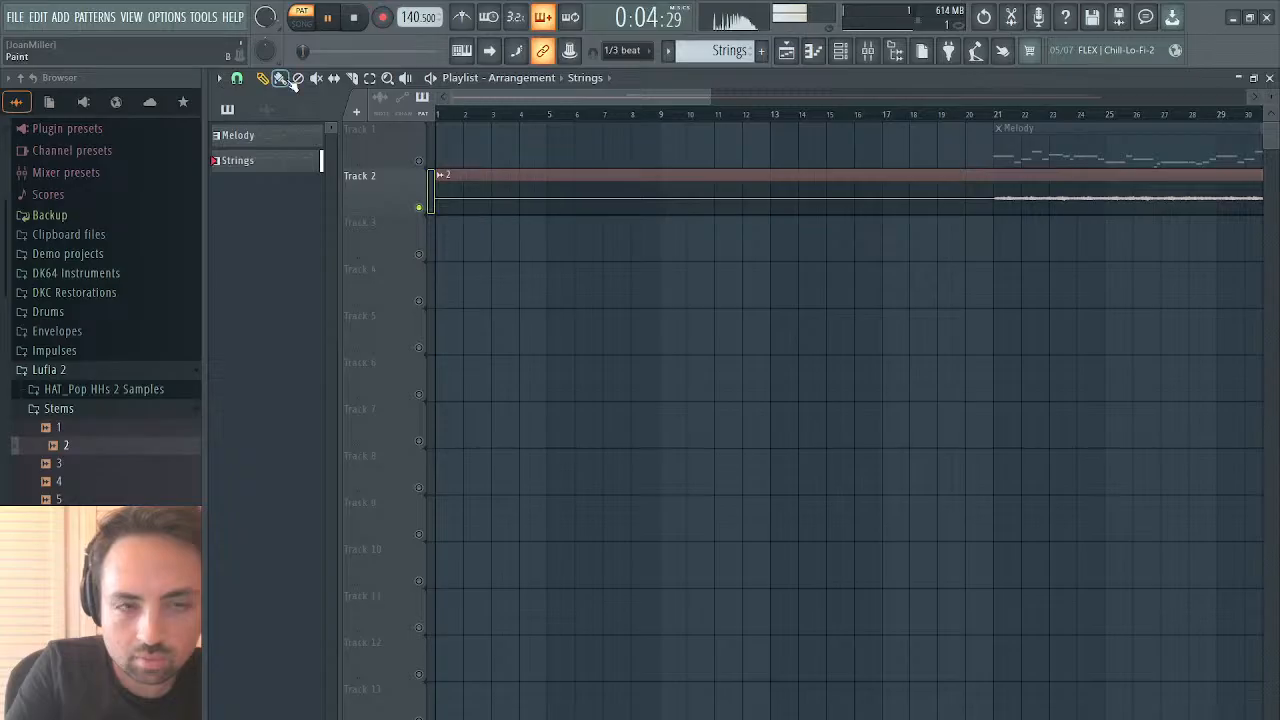
left_click(301, 22)
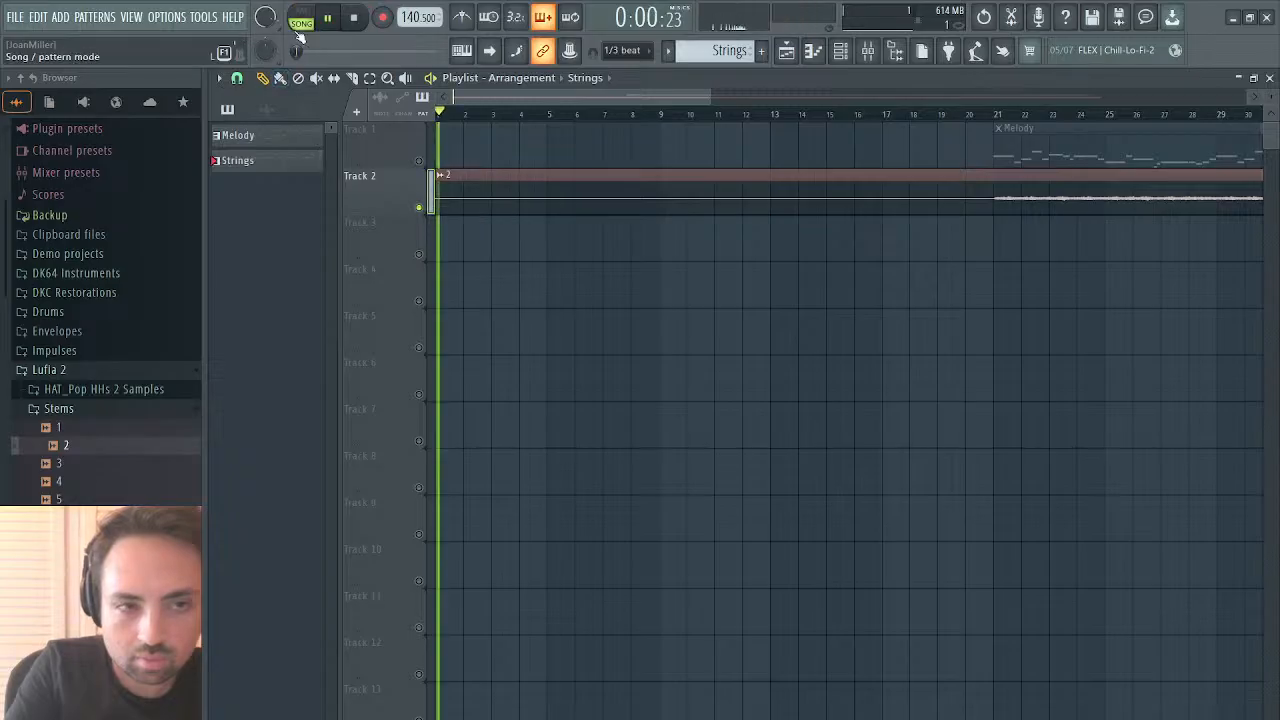
left_click(1005, 113)
left_click(990, 115)
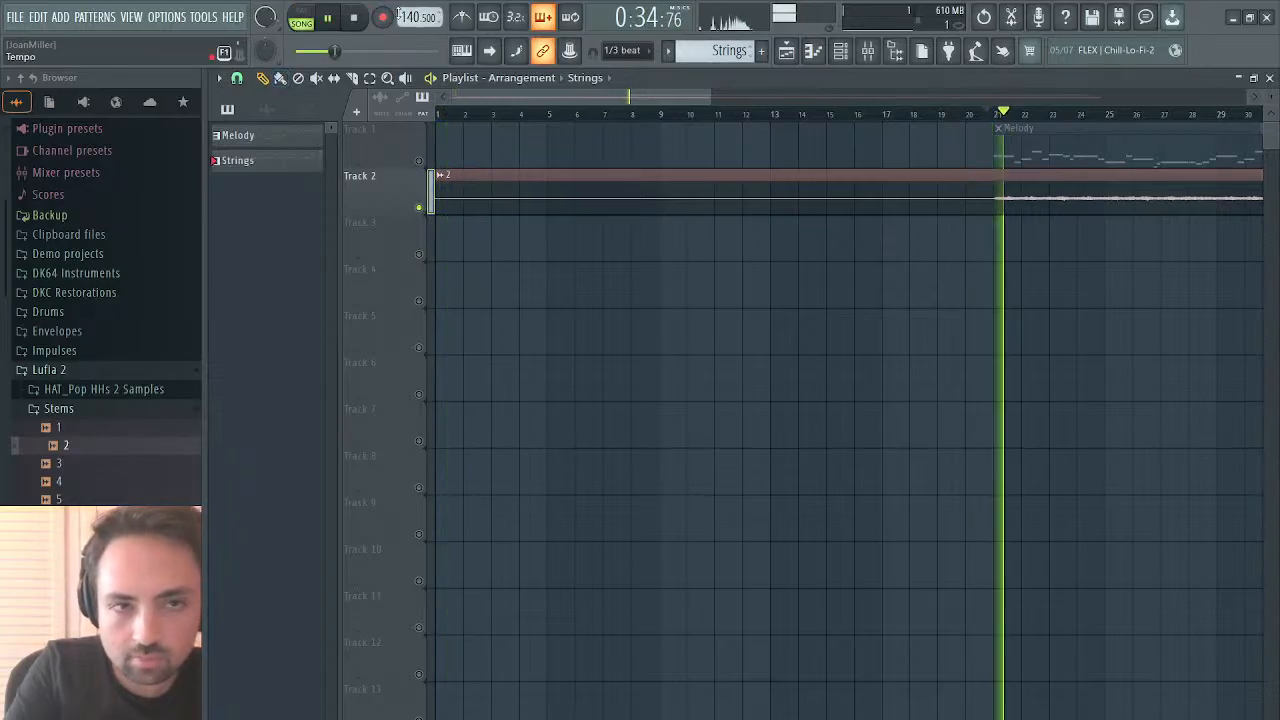
left_click(301, 20)
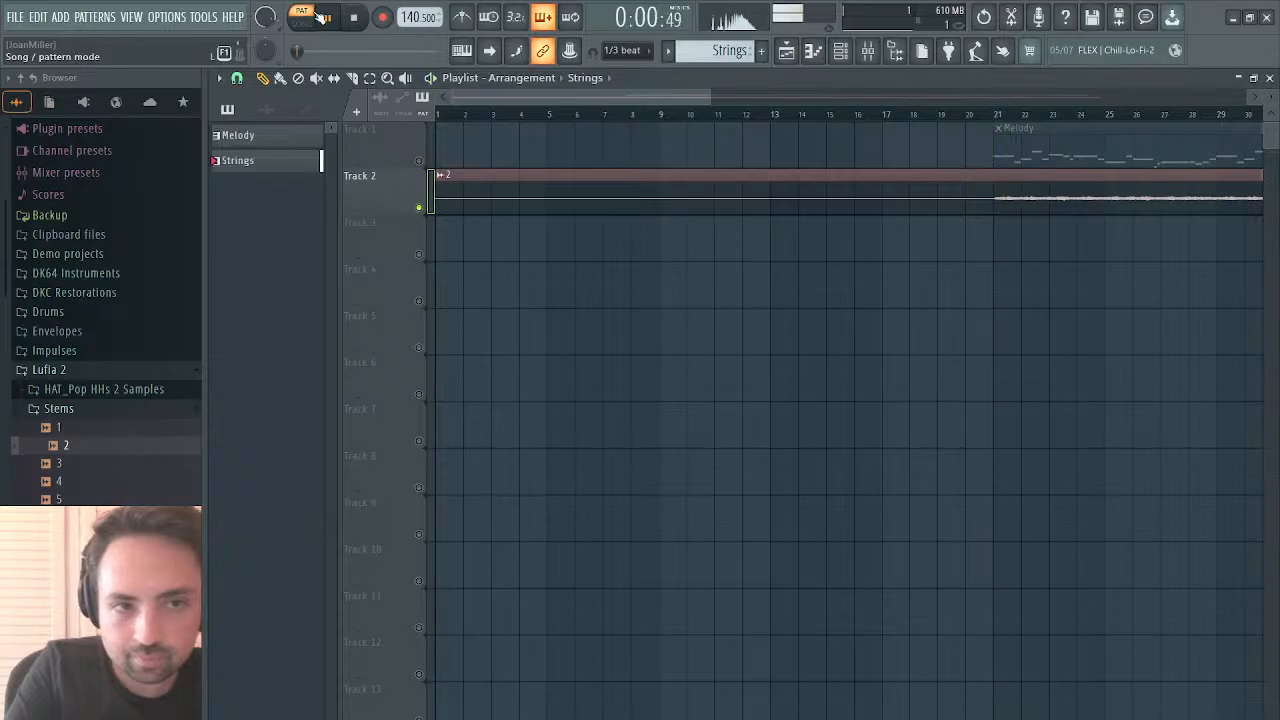
left_click(1269, 77)
left_click(934, 203)
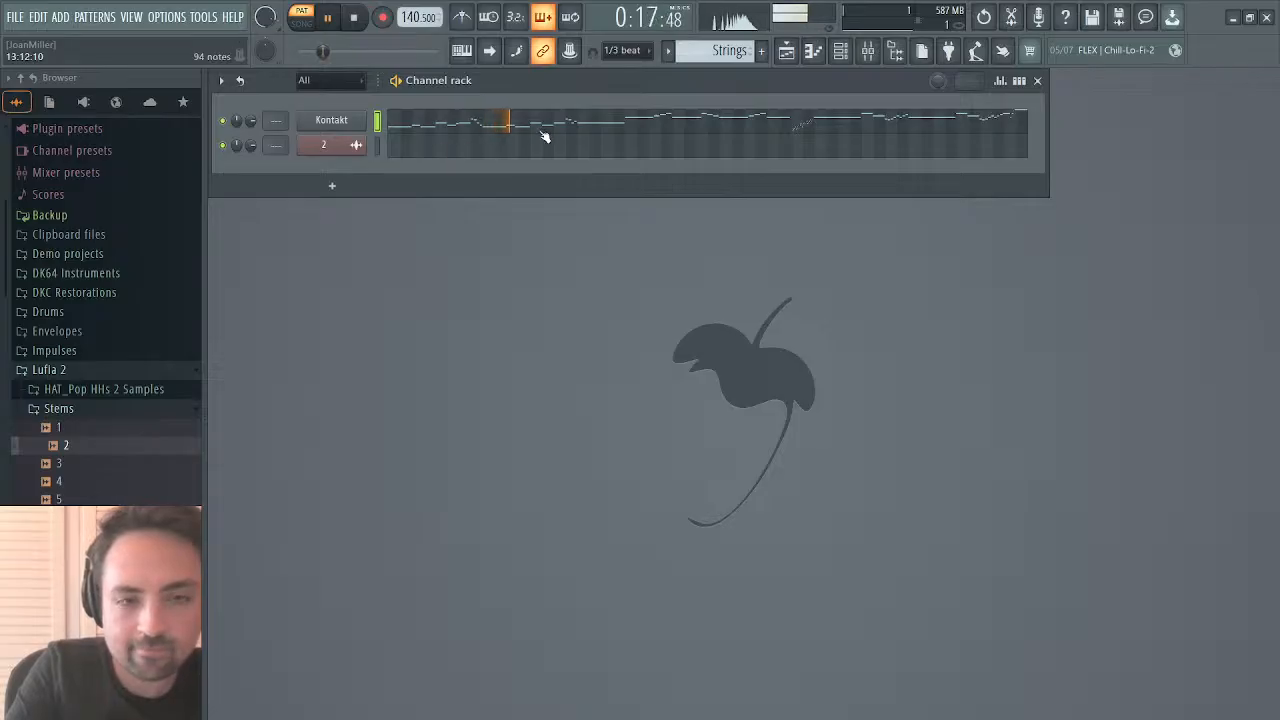
Step: Stop playback and examine the timing of the Strings notes against the bar lines through to the end of the pattern
left_click(502, 133)
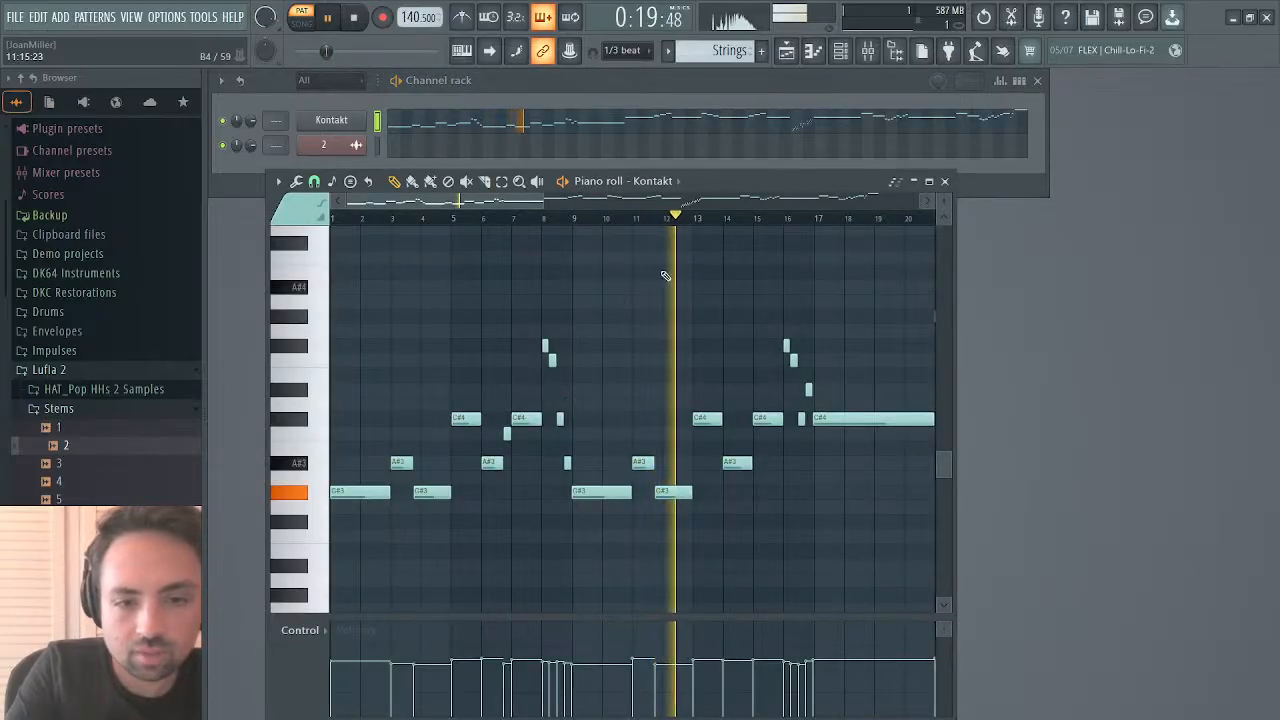
key("space")
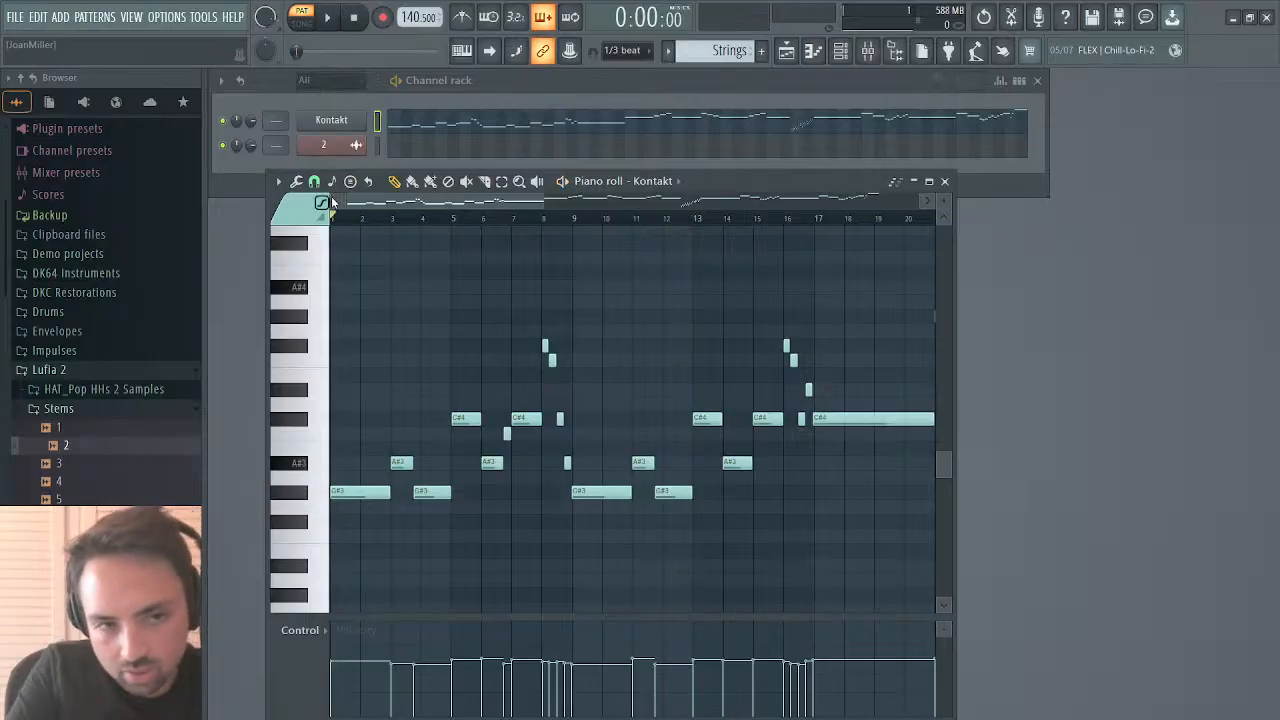
left_click_drag(345, 203, 405, 416)
scroll(535, 287, "up", 1)
left_click(502, 181)
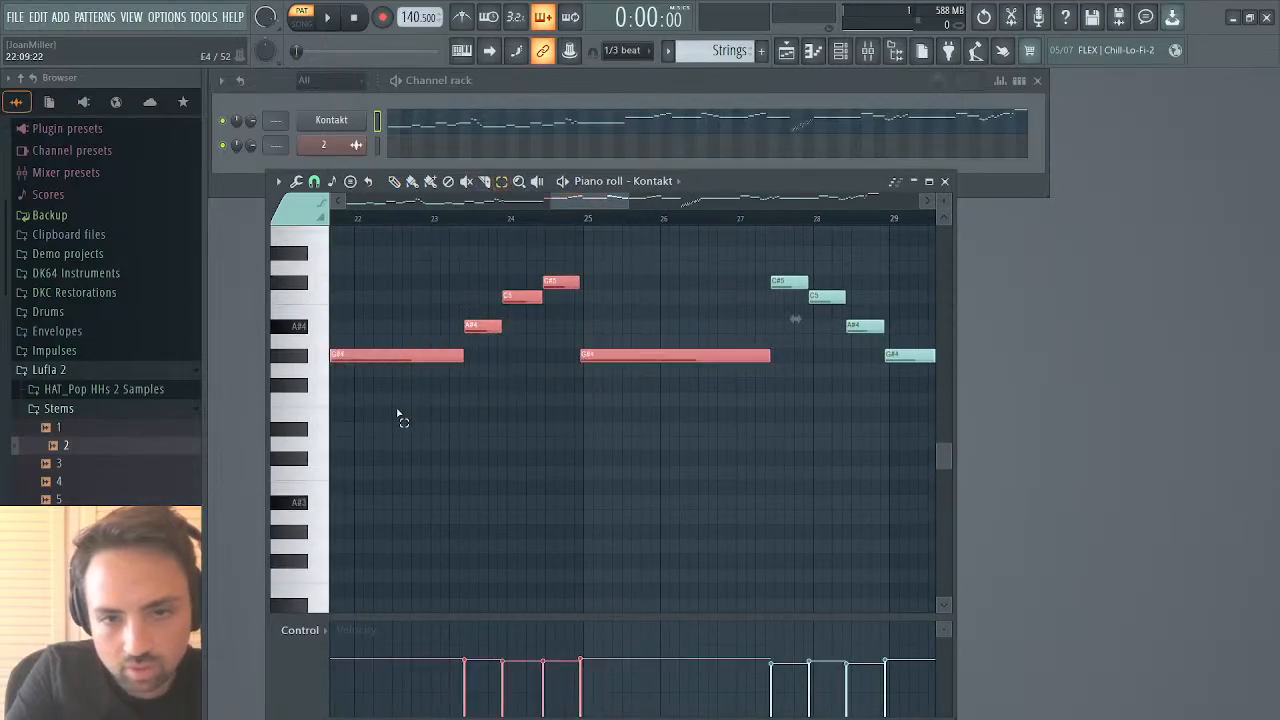
left_click_drag(630, 205, 711, 212)
scroll(732, 363, "down", 4)
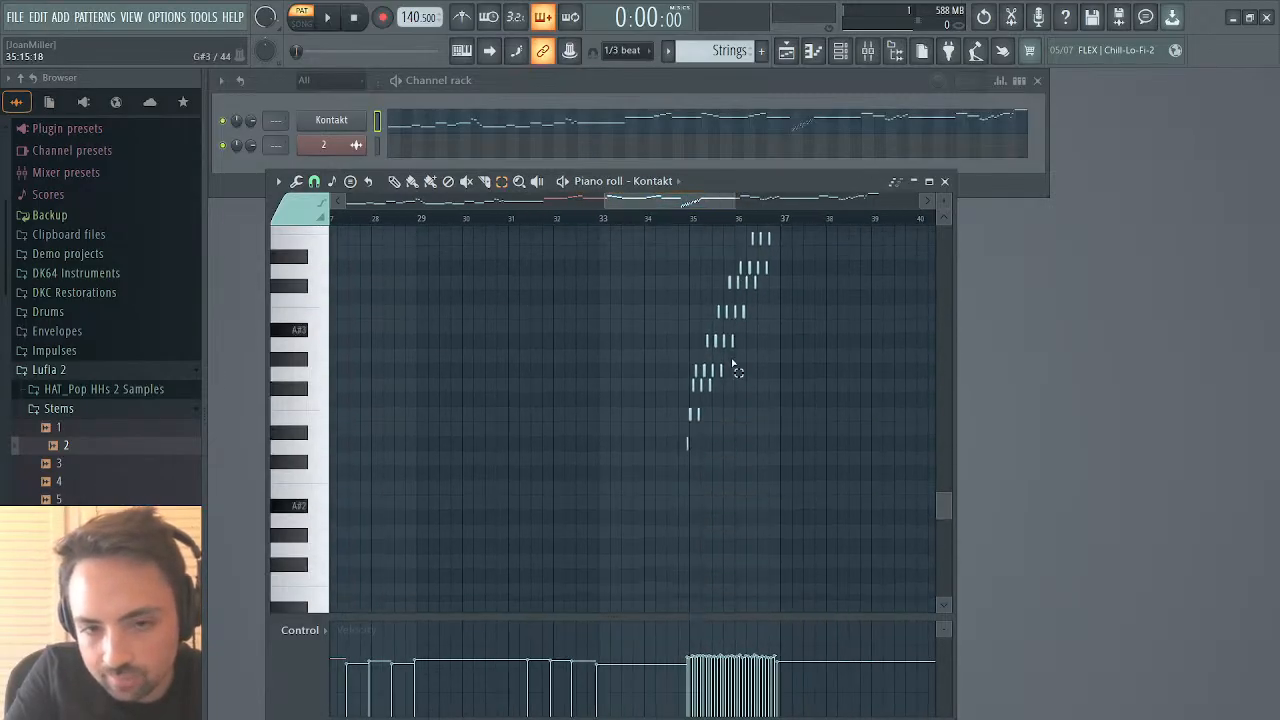
scroll(732, 363, "up", 4)
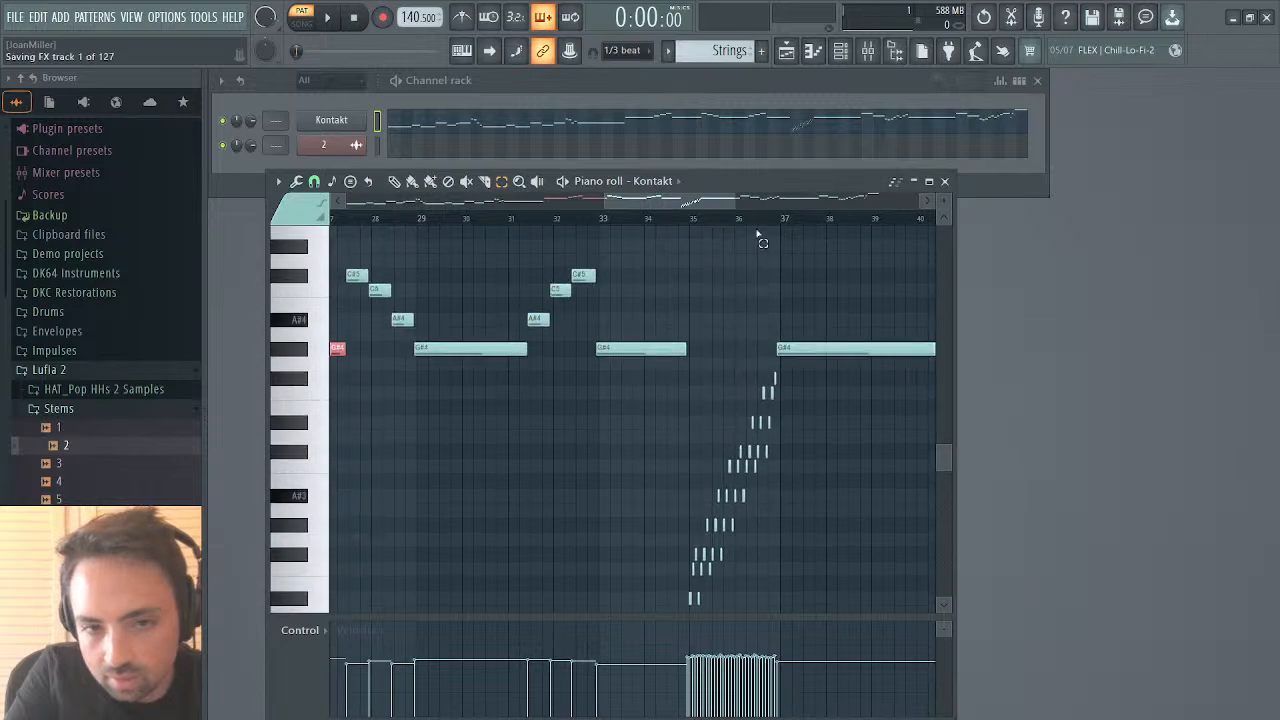
left_click_drag(710, 200, 876, 197)
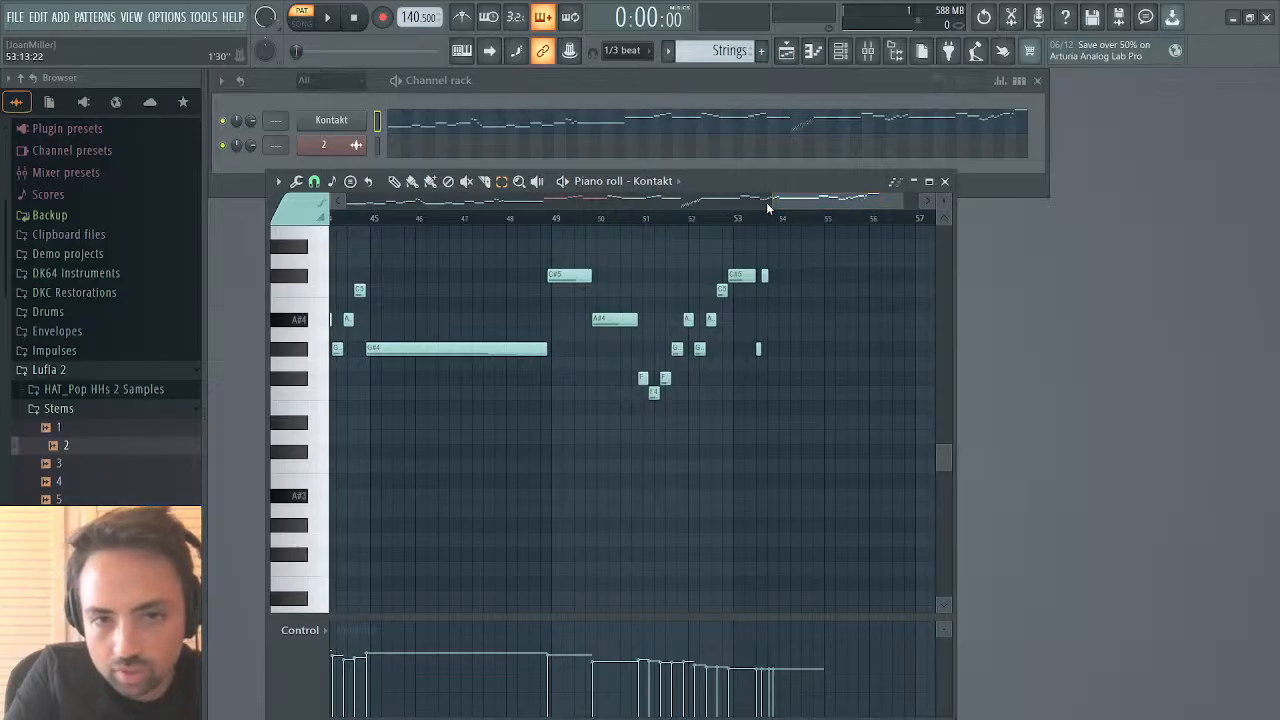
Step: Select all Strings notes and stretch them slightly so the C#5 notes start on bars 49 and 53, finishing with 100.08% scaling
key("ctrl+a")
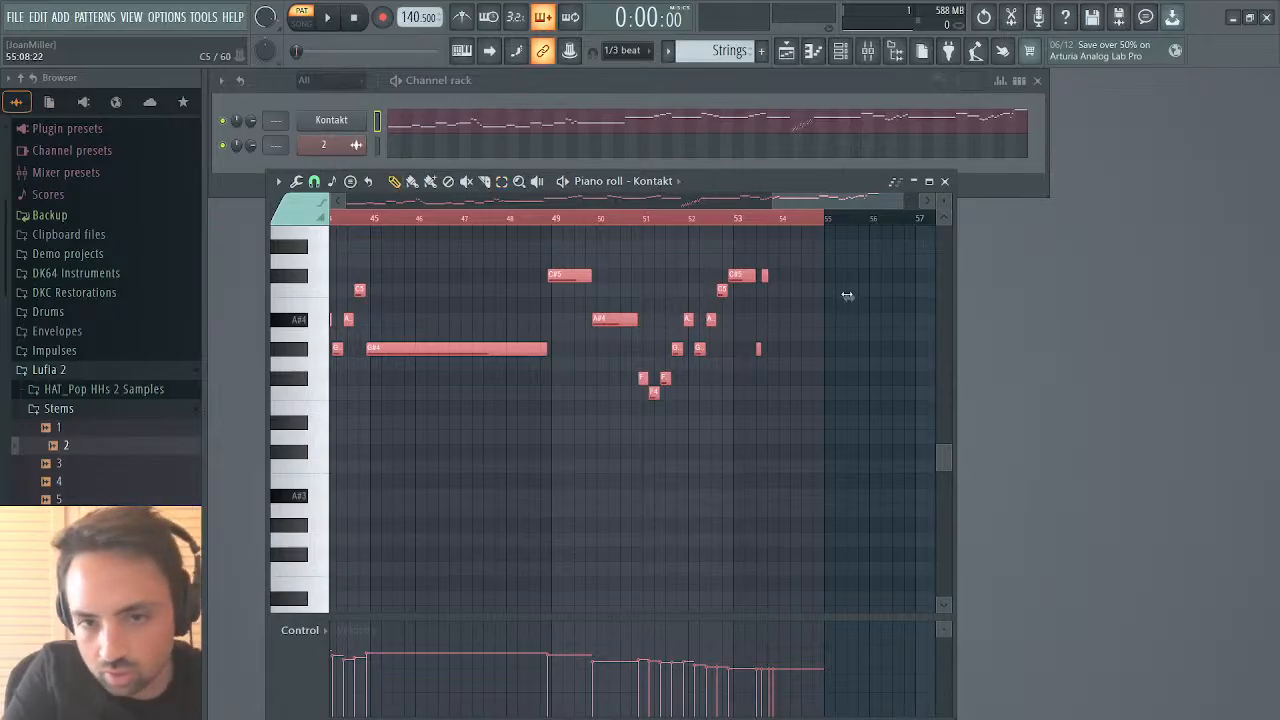
left_click_drag(847, 296, 852, 297)
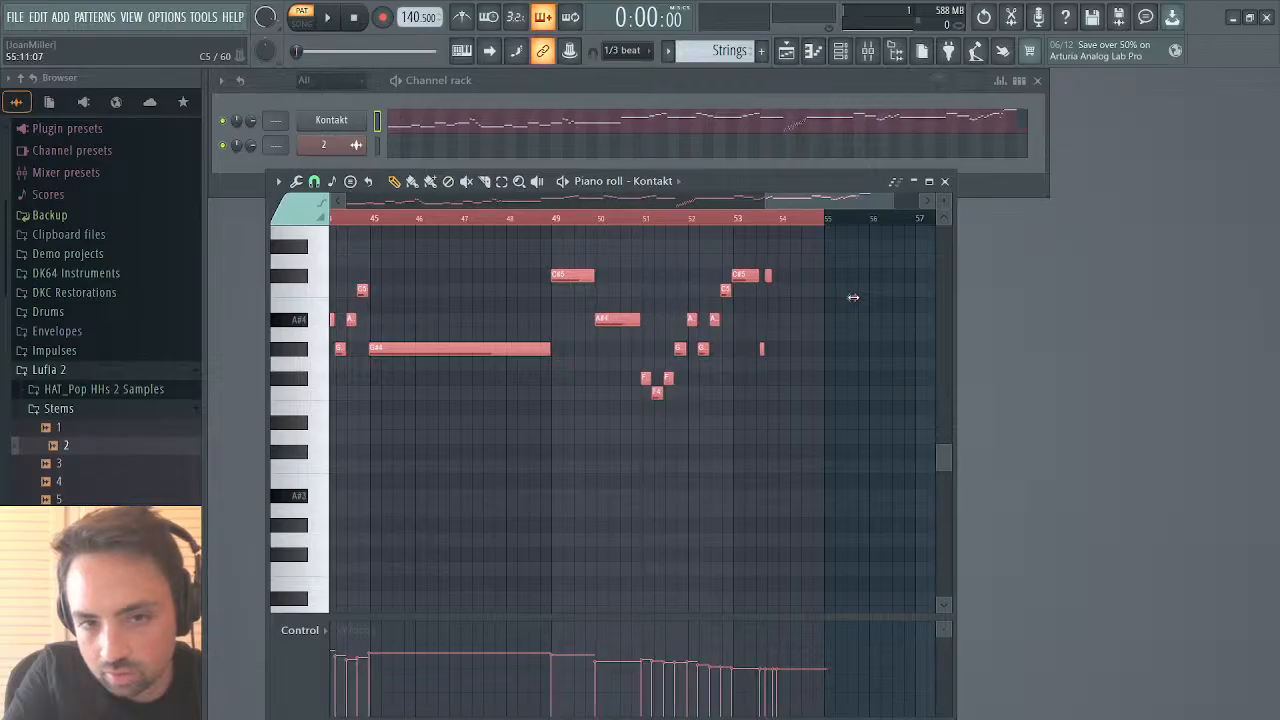
double_click(836, 184)
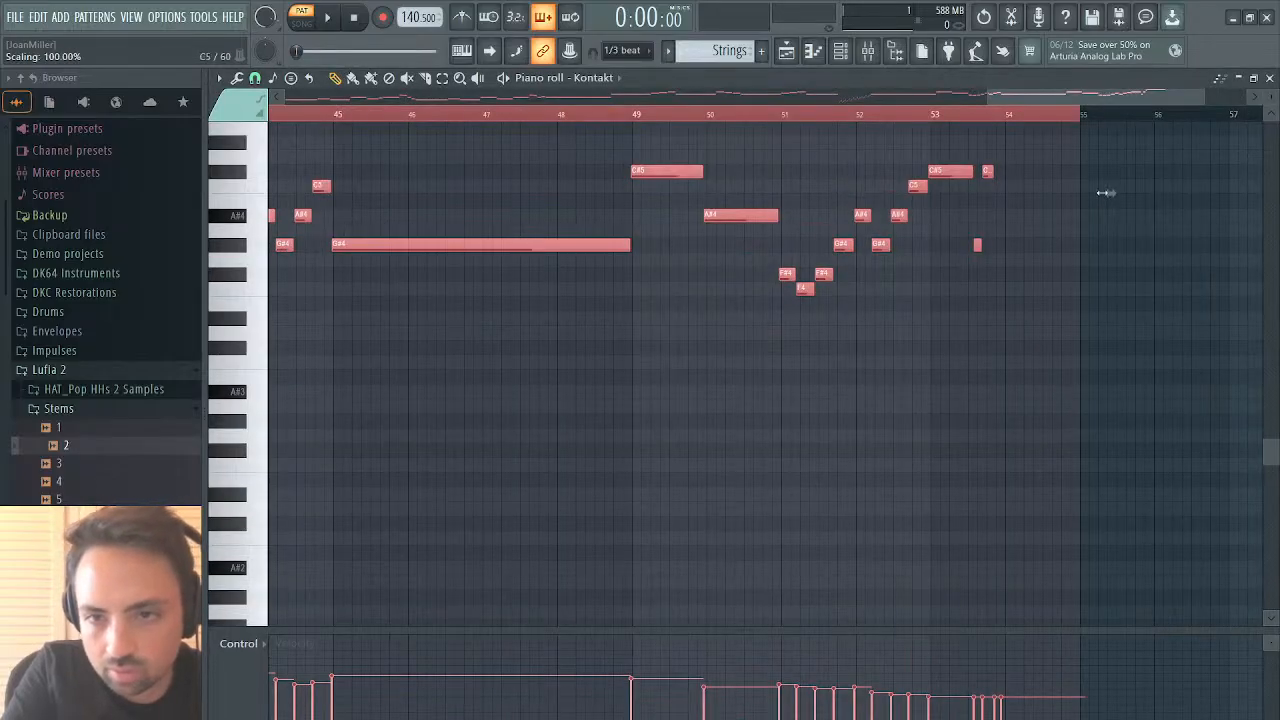
left_click_drag(1103, 193, 1110, 193)
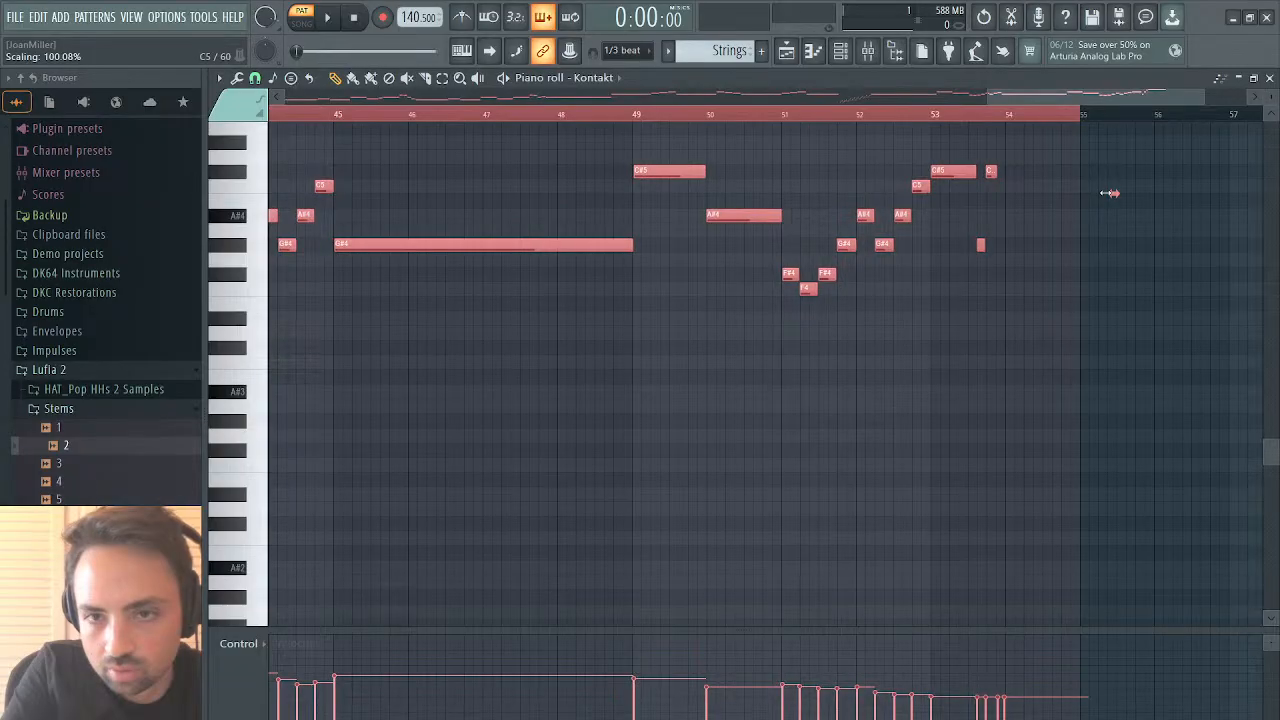
Step: Examine the timing of the stretched Strings notes against the bar lines, from the final F#5 back through bars 14 to 38
scroll(1086, 217, "up", 3)
left_click(1010, 263)
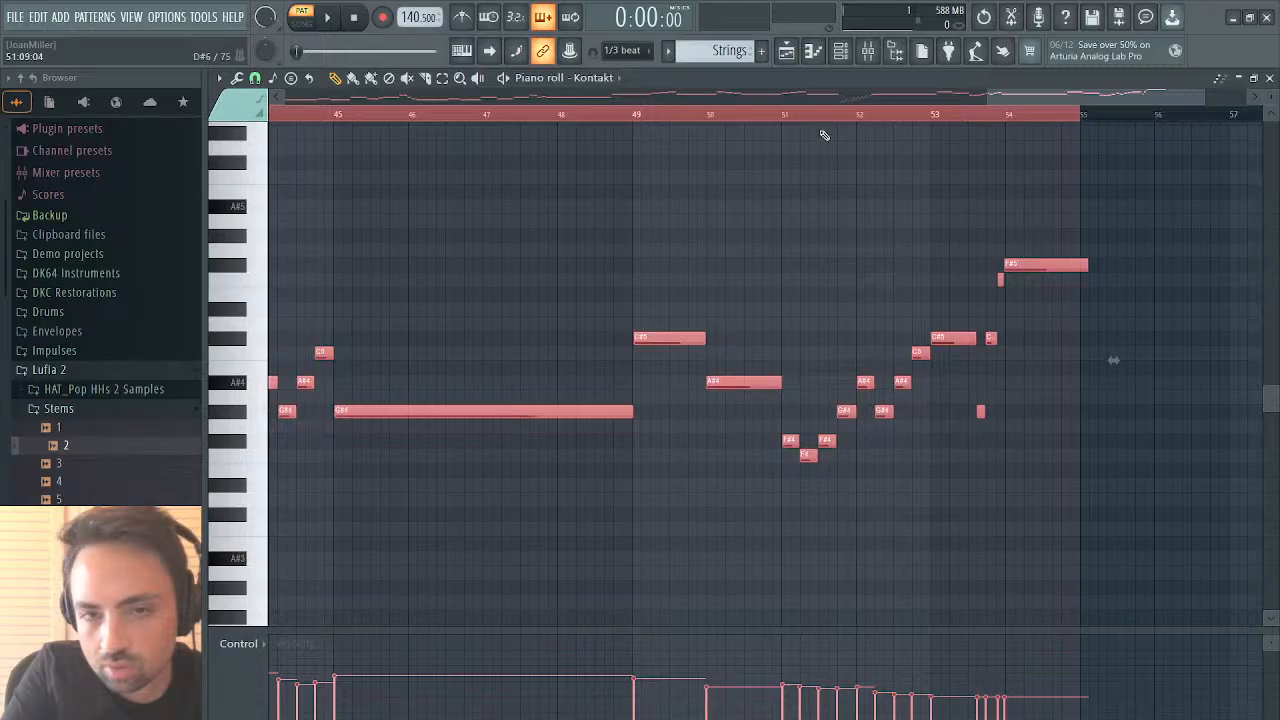
left_click_drag(988, 97, 1109, 97)
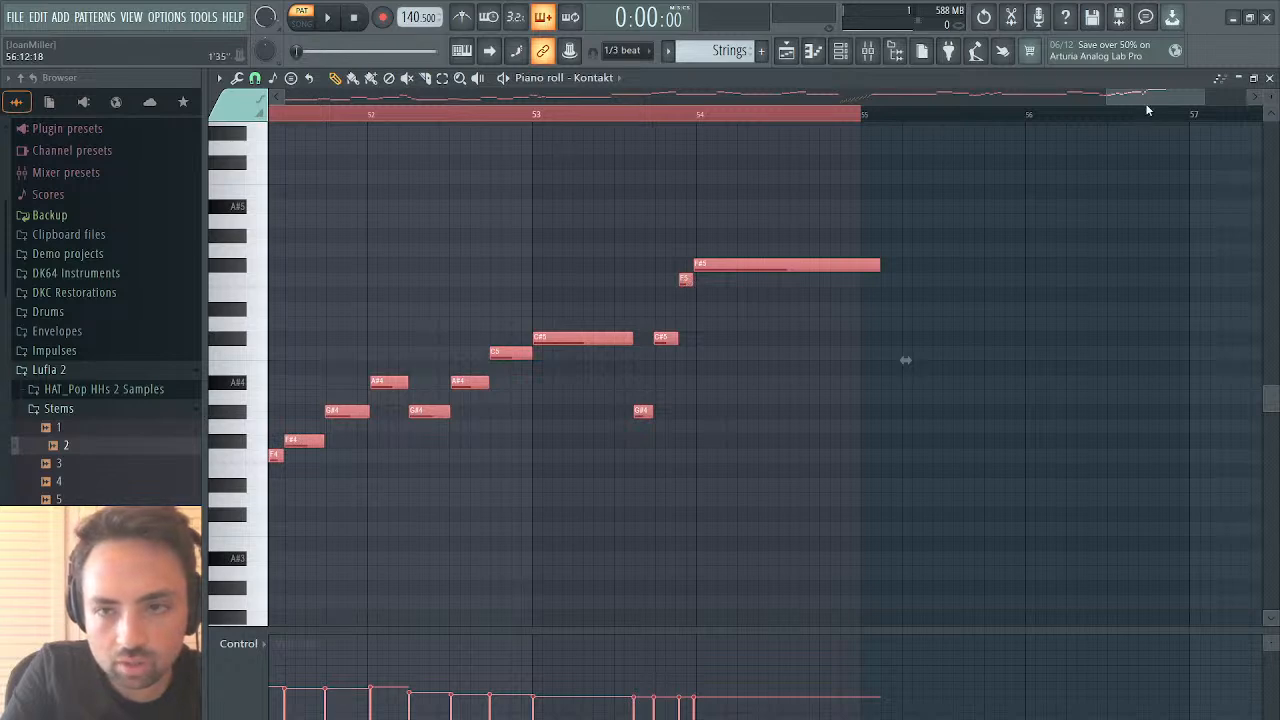
left_click_drag(1151, 101, 540, 152)
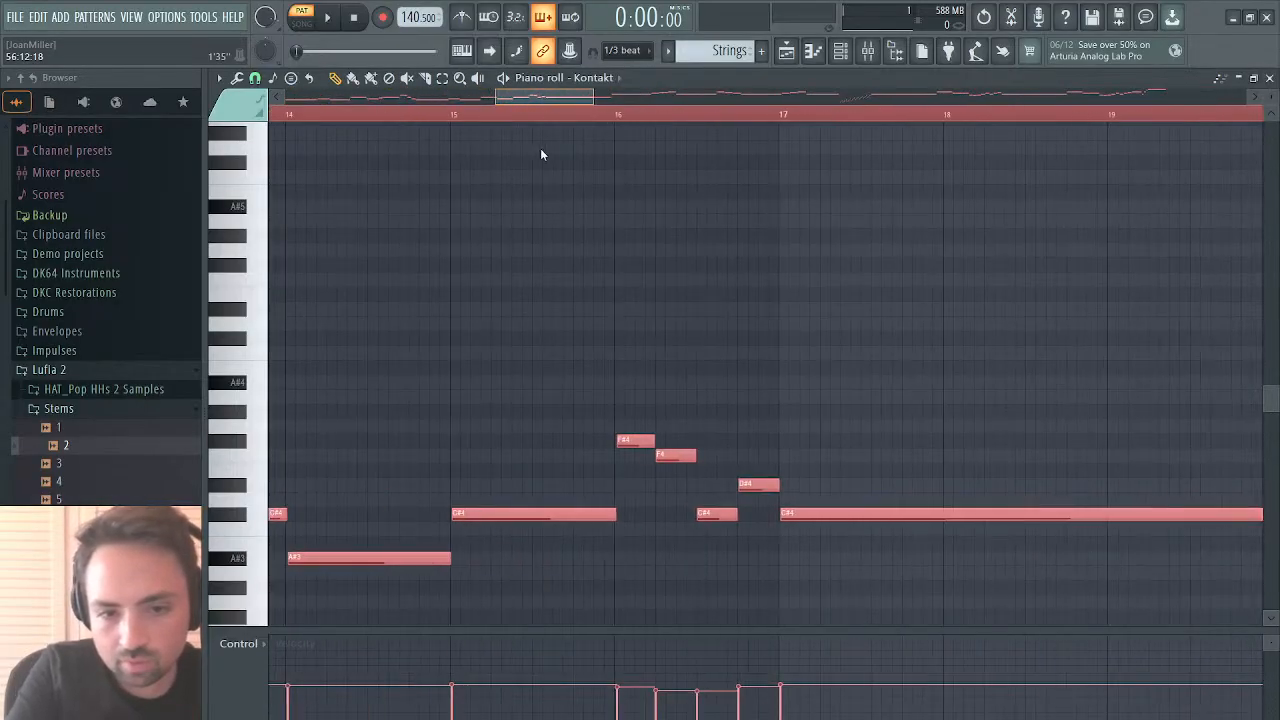
scroll(686, 194, "right", 8)
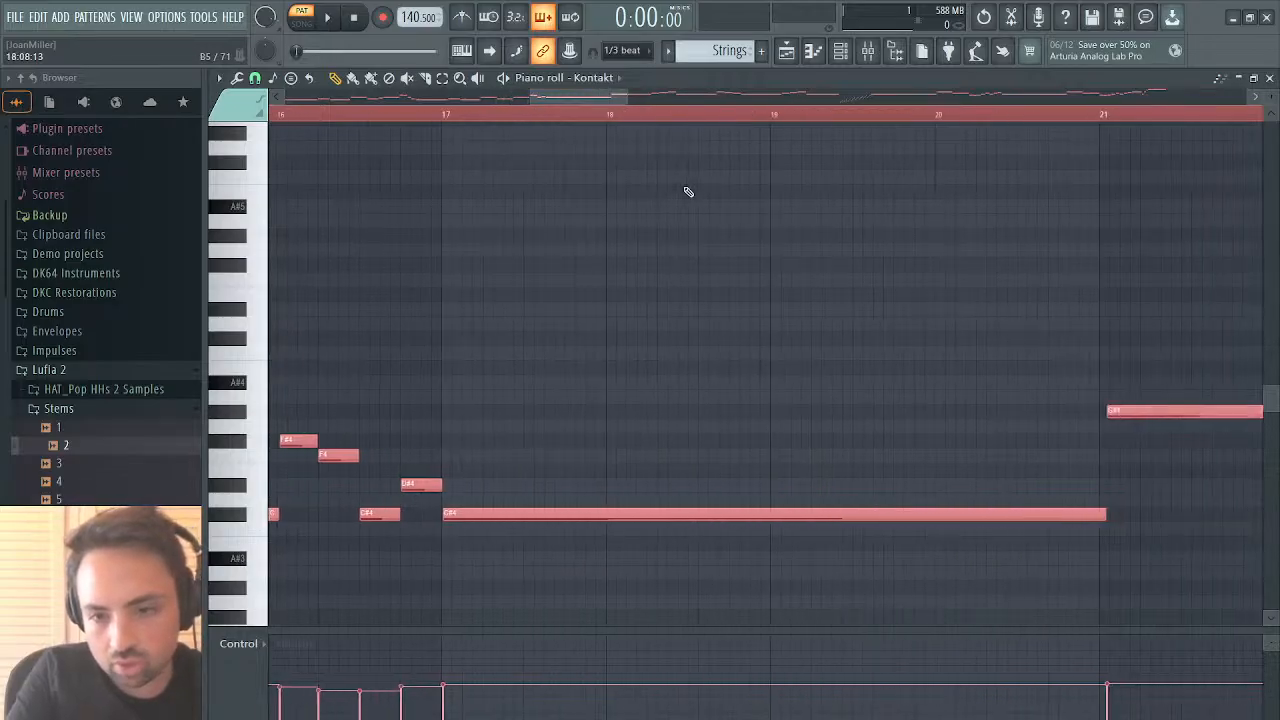
scroll(686, 194, "right", 5)
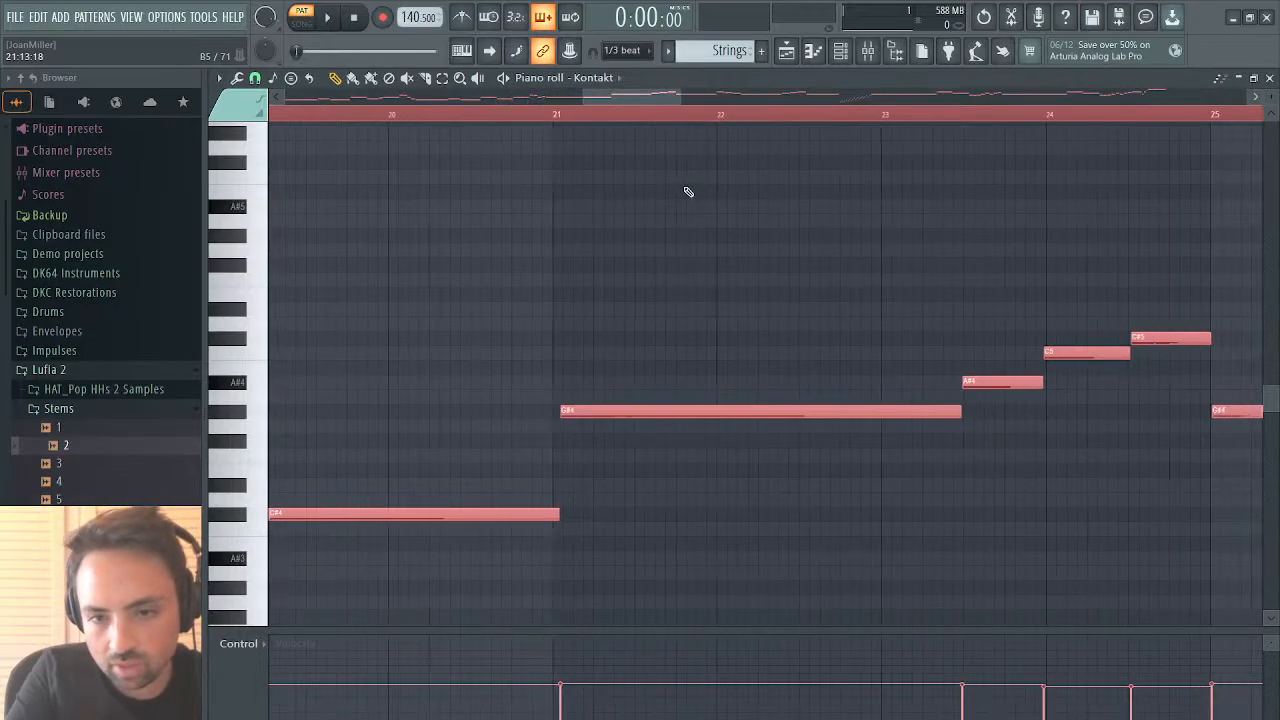
scroll(840, 333, "right", 1)
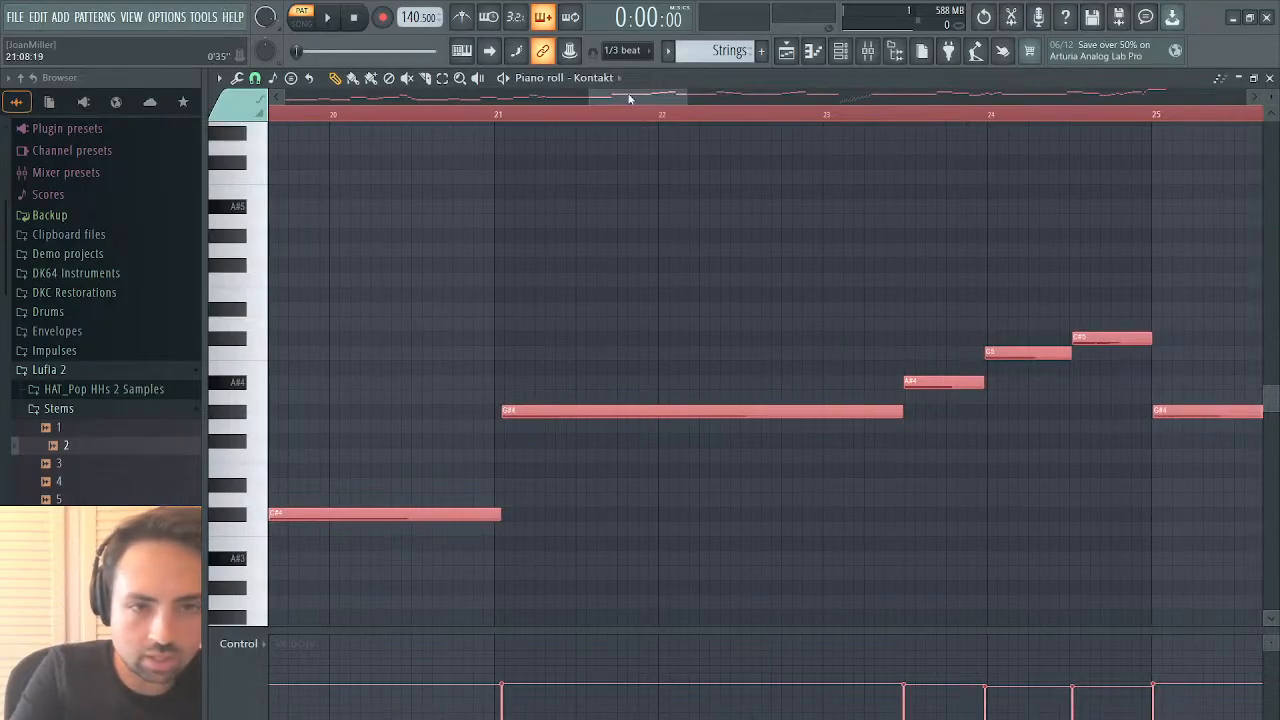
left_click_drag(629, 97, 846, 114)
scroll(866, 329, "down", 6)
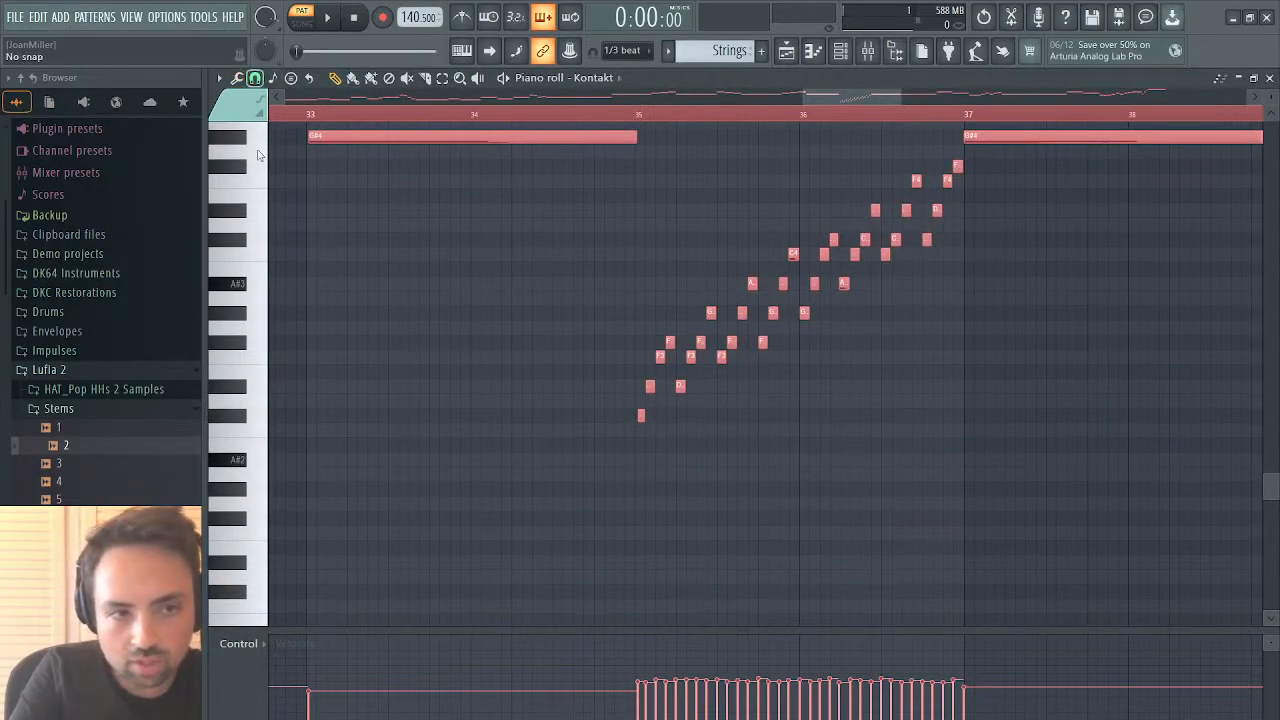
Step: Snap the Strings notes to the grid, extend the G#4 note's start back to bar 21, and close the piano roll
left_click(658, 373)
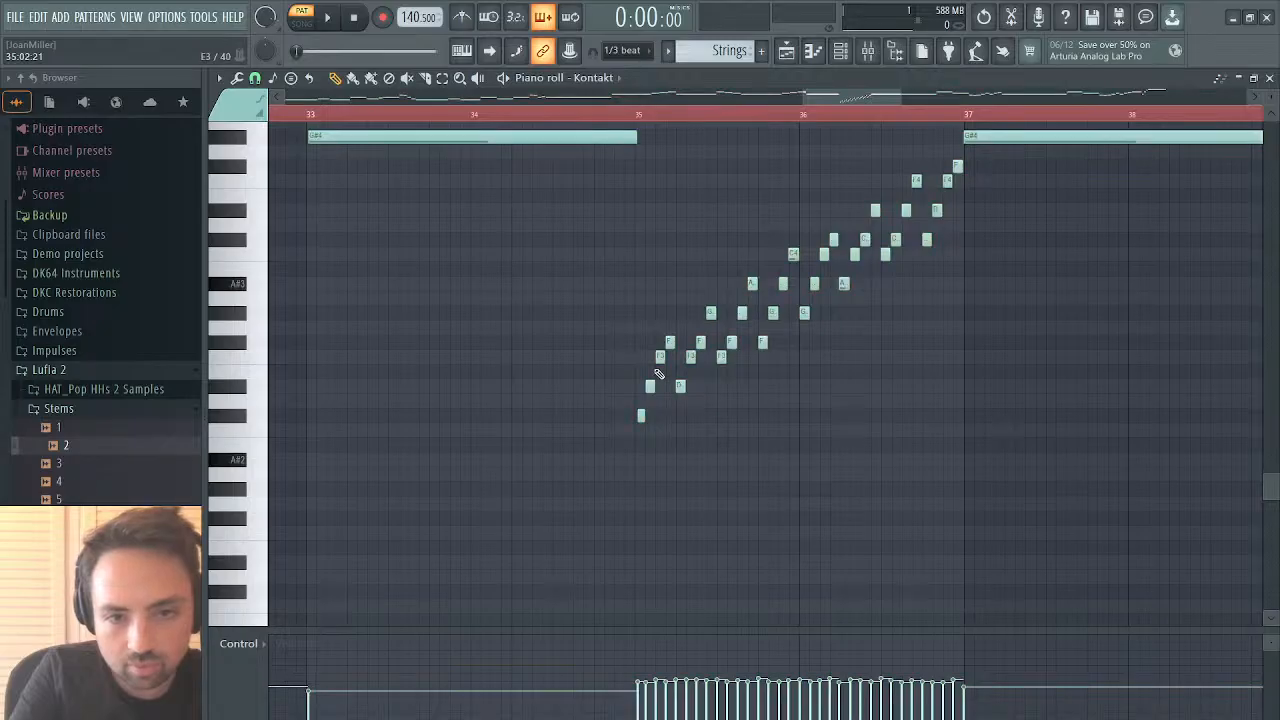
mouse_move(651, 389)
left_mouse_down()
mouse_move(638, 390)
mouse_move(650, 387)
left_mouse_up()
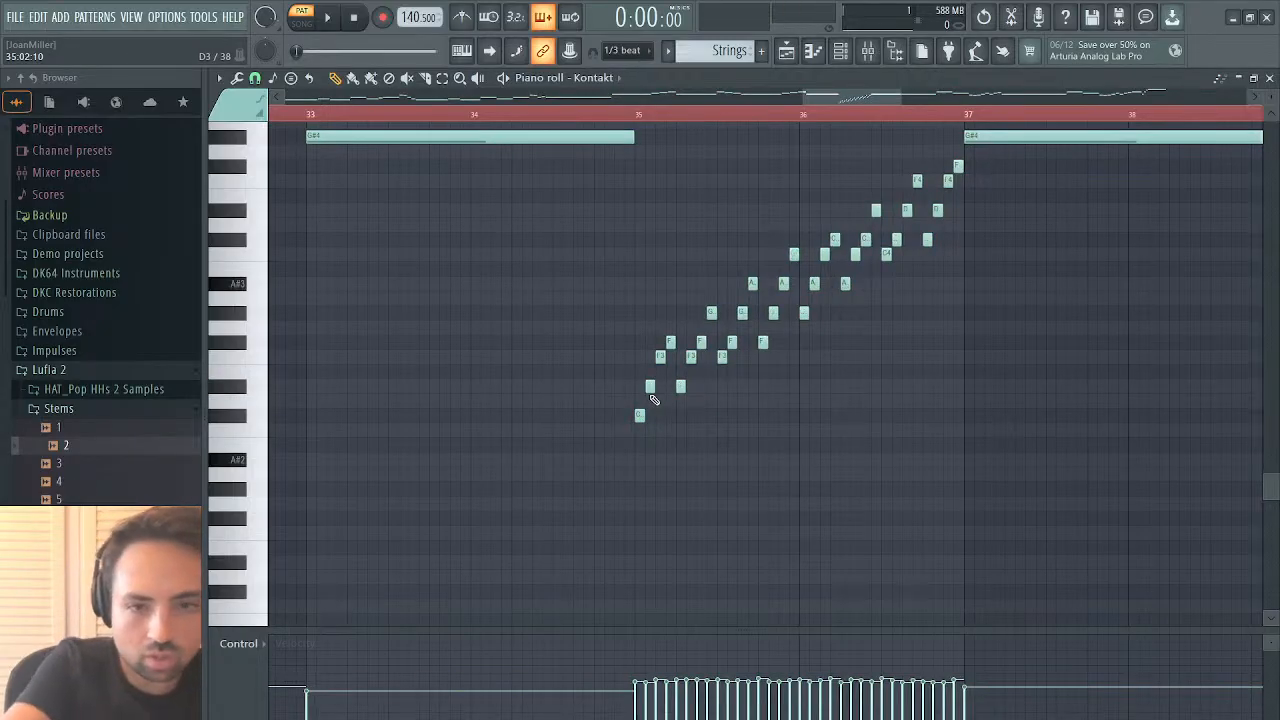
scroll(723, 372, "up", 6)
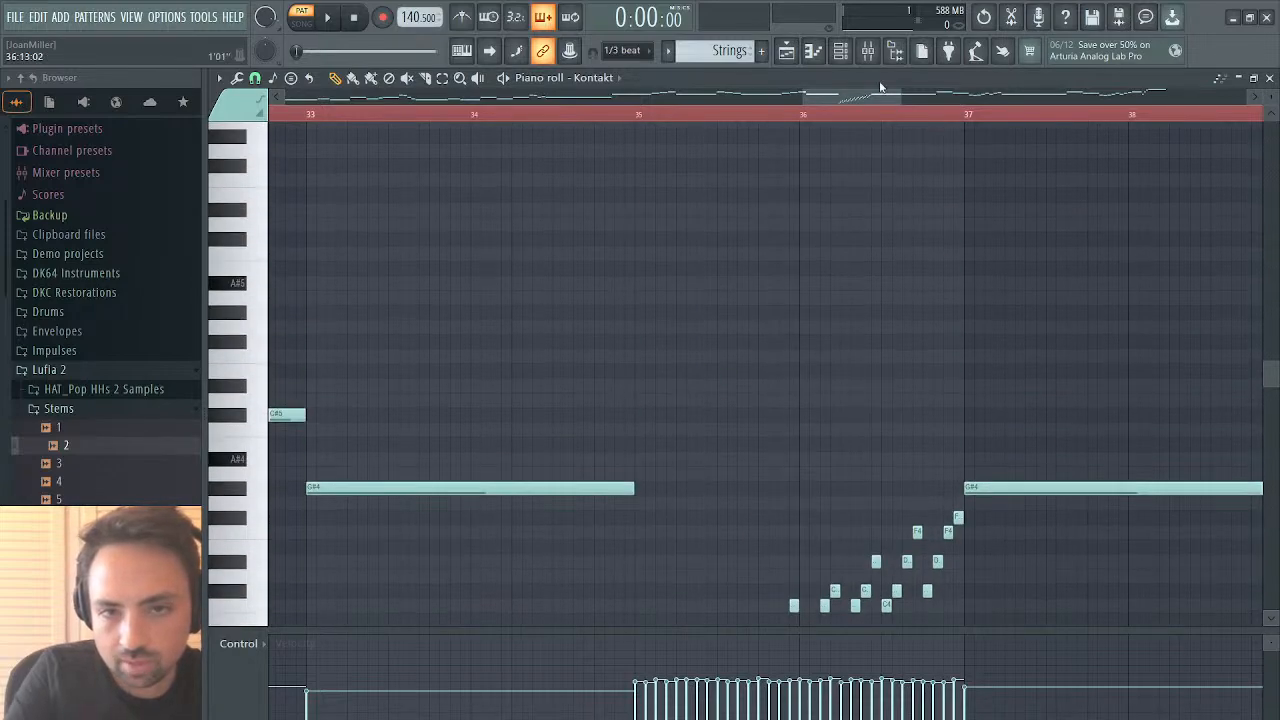
mouse_move(853, 100)
left_mouse_down()
mouse_move(1062, 100)
mouse_move(1130, 115)
mouse_move(456, 171)
mouse_move(611, 167)
left_mouse_up()
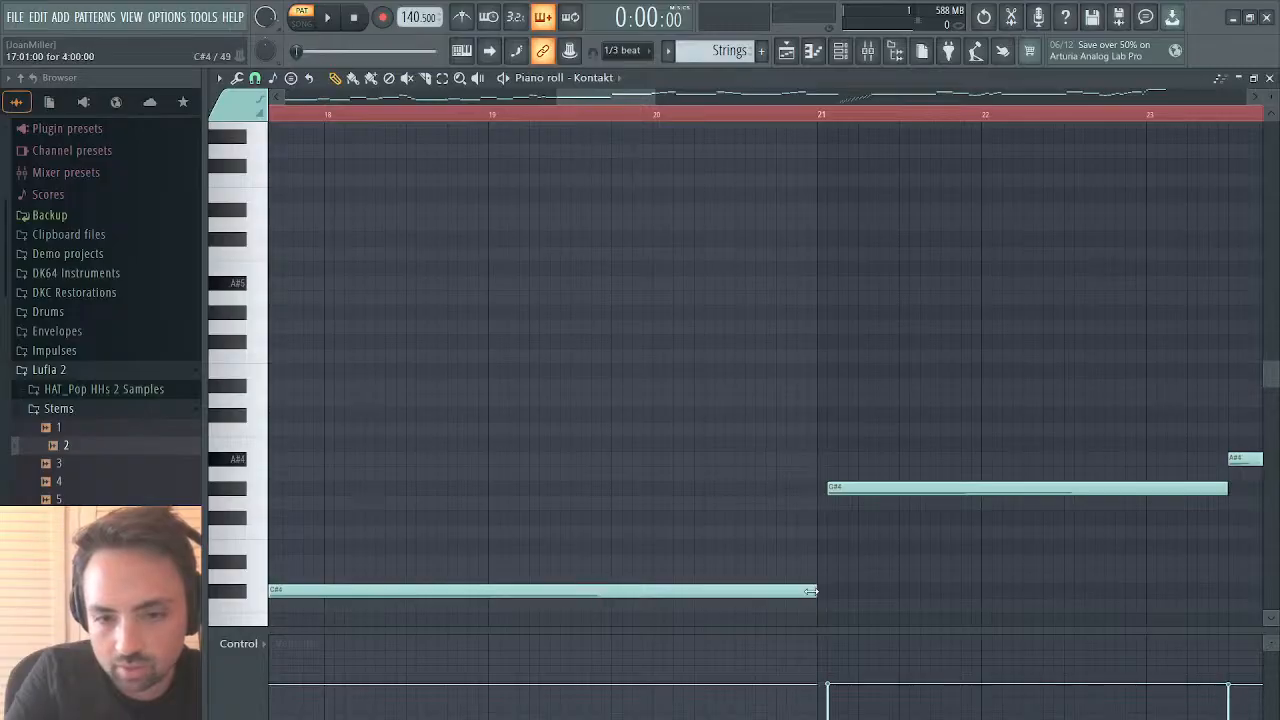
left_click_drag(870, 489, 860, 489)
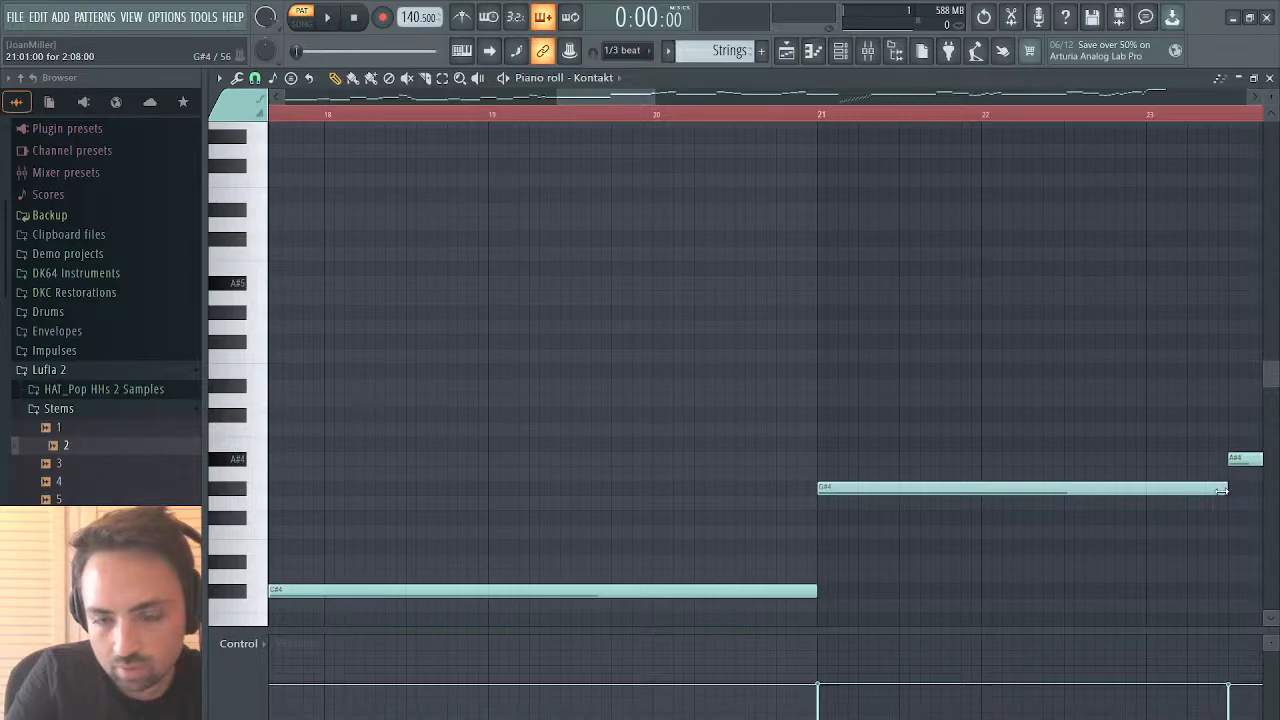
left_click(1269, 78)
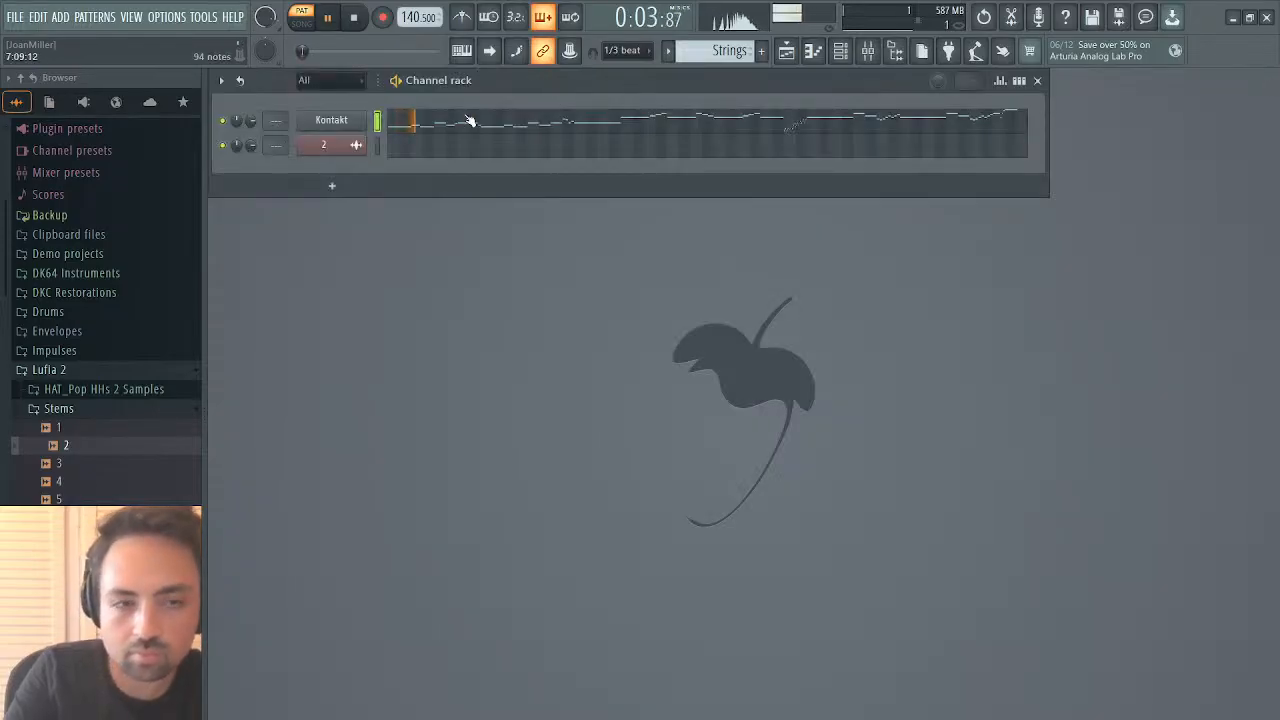
Step: Stop the pattern playback and listen to stem 2 in the playlist from bar 21 for comparison
left_click(355, 20)
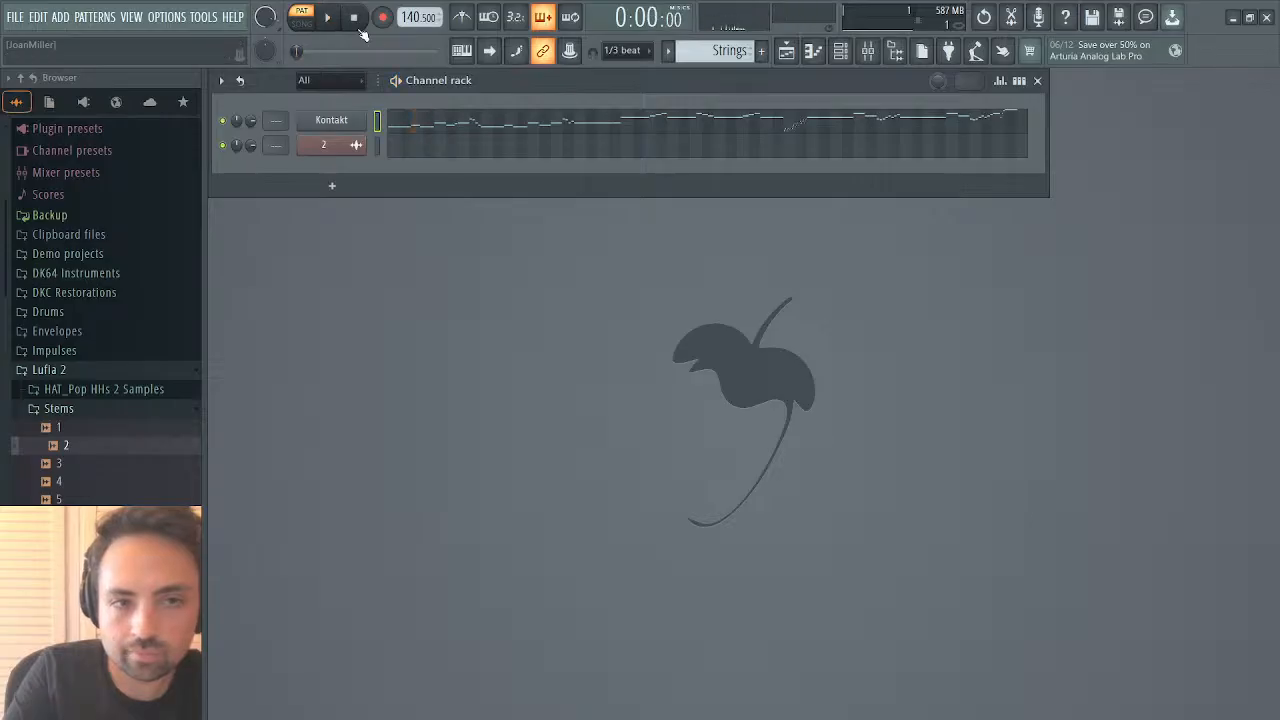
left_click(786, 52)
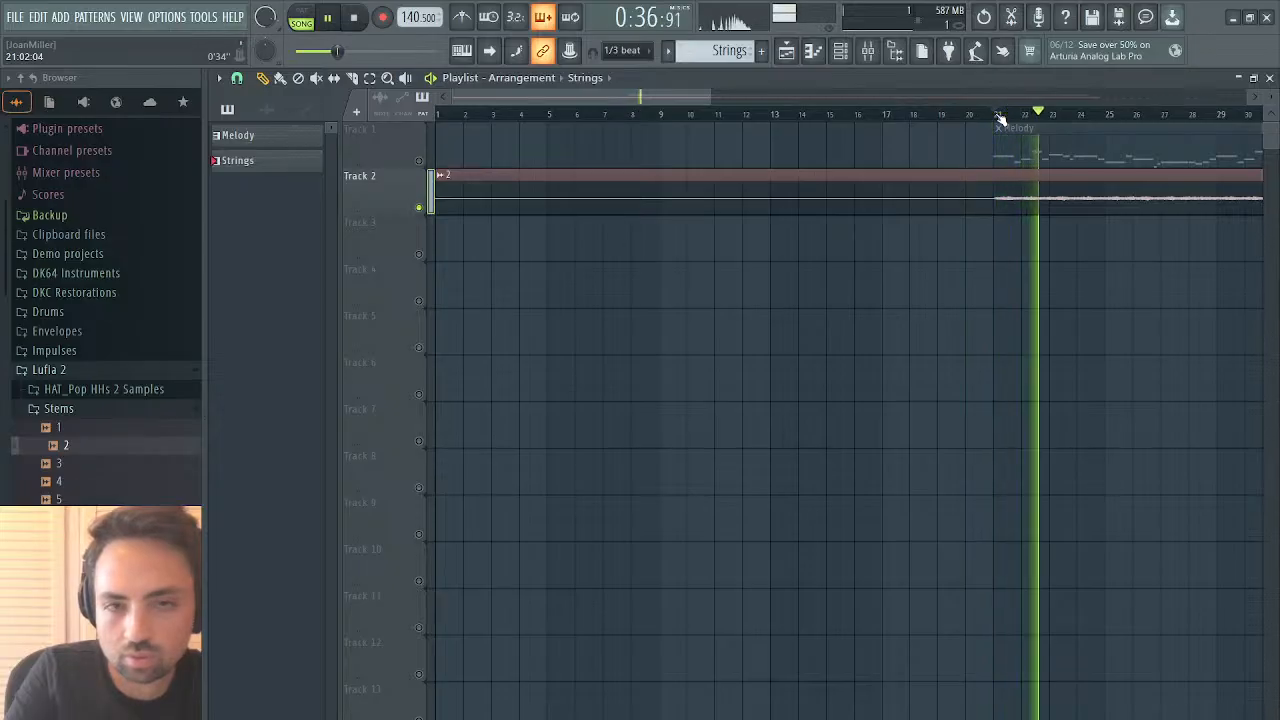
left_click_drag(680, 96, 809, 95)
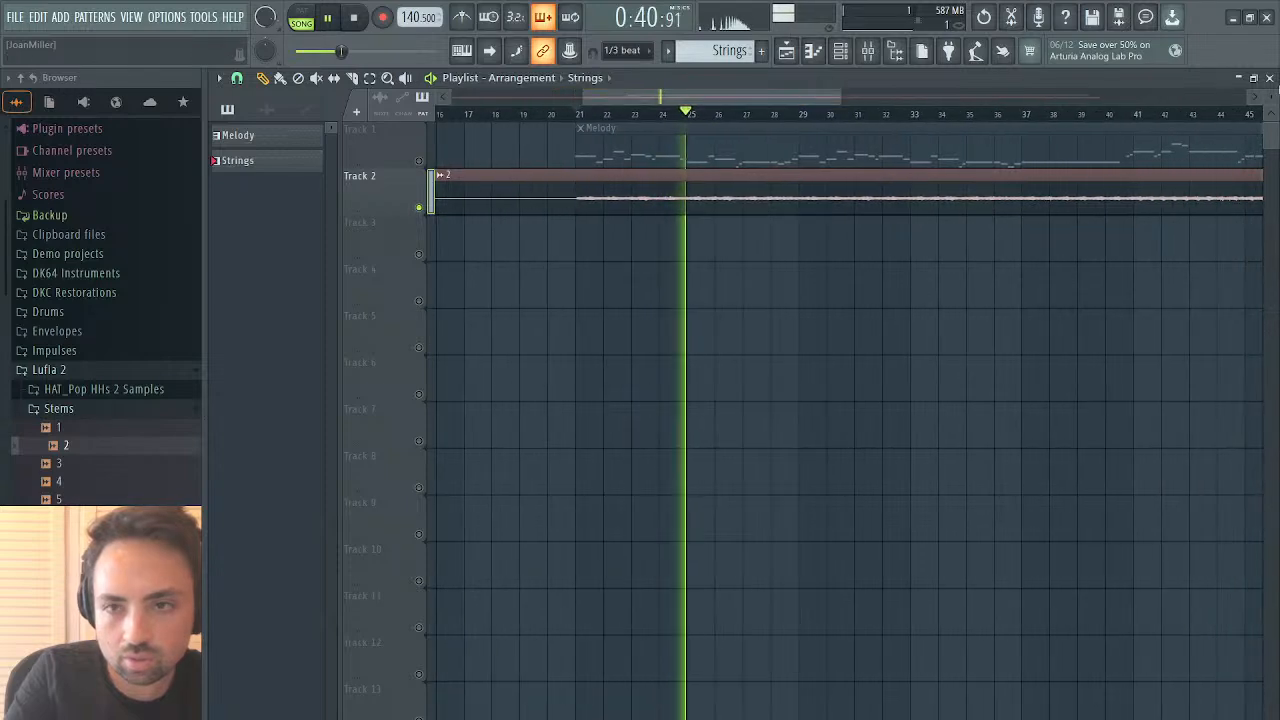
left_click(1269, 78)
Step: Split the G#3 note starting at 3:13 into a short note and a longer remainder, and play the Strings pattern on its own
left_click(490, 132)
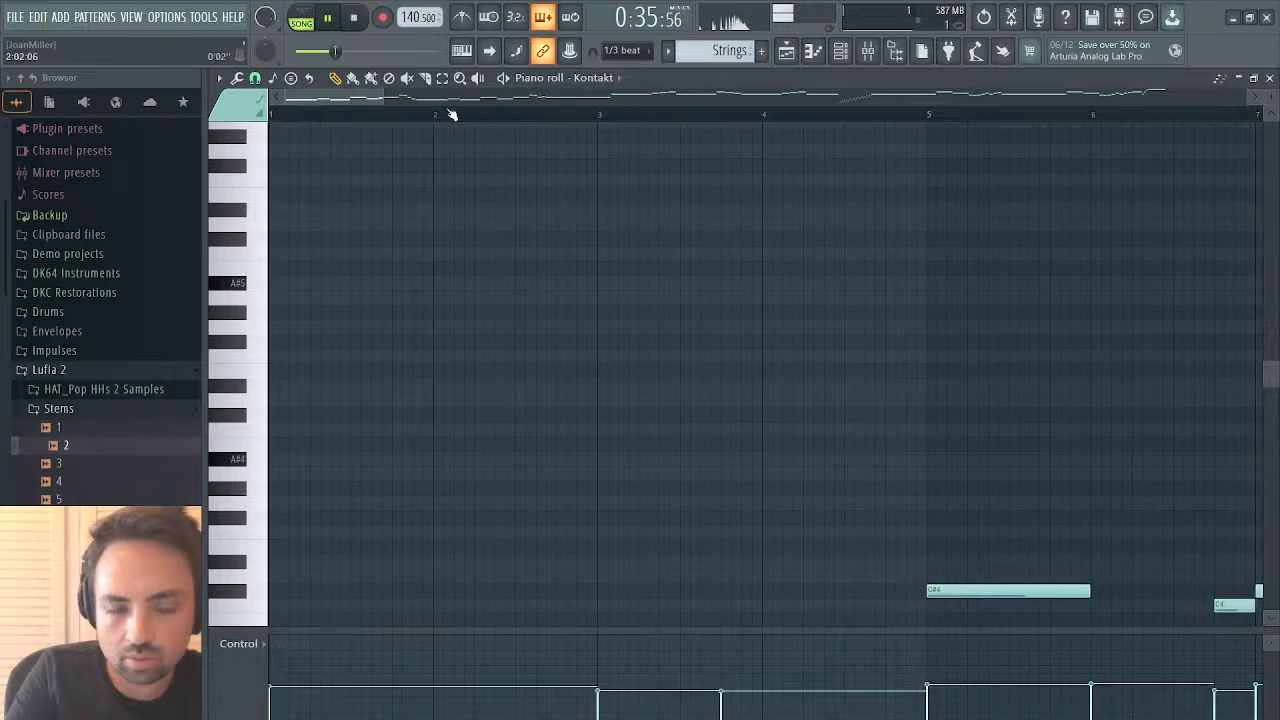
scroll(577, 224, "down", 5)
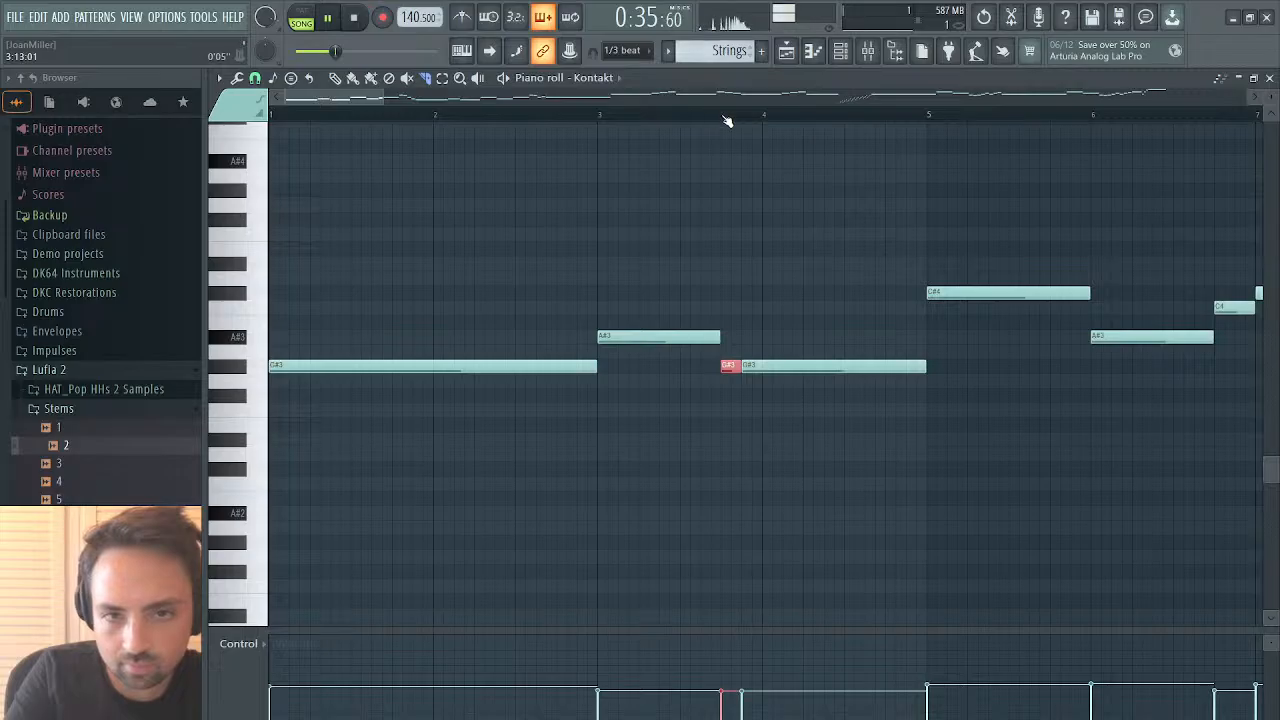
left_click(309, 19)
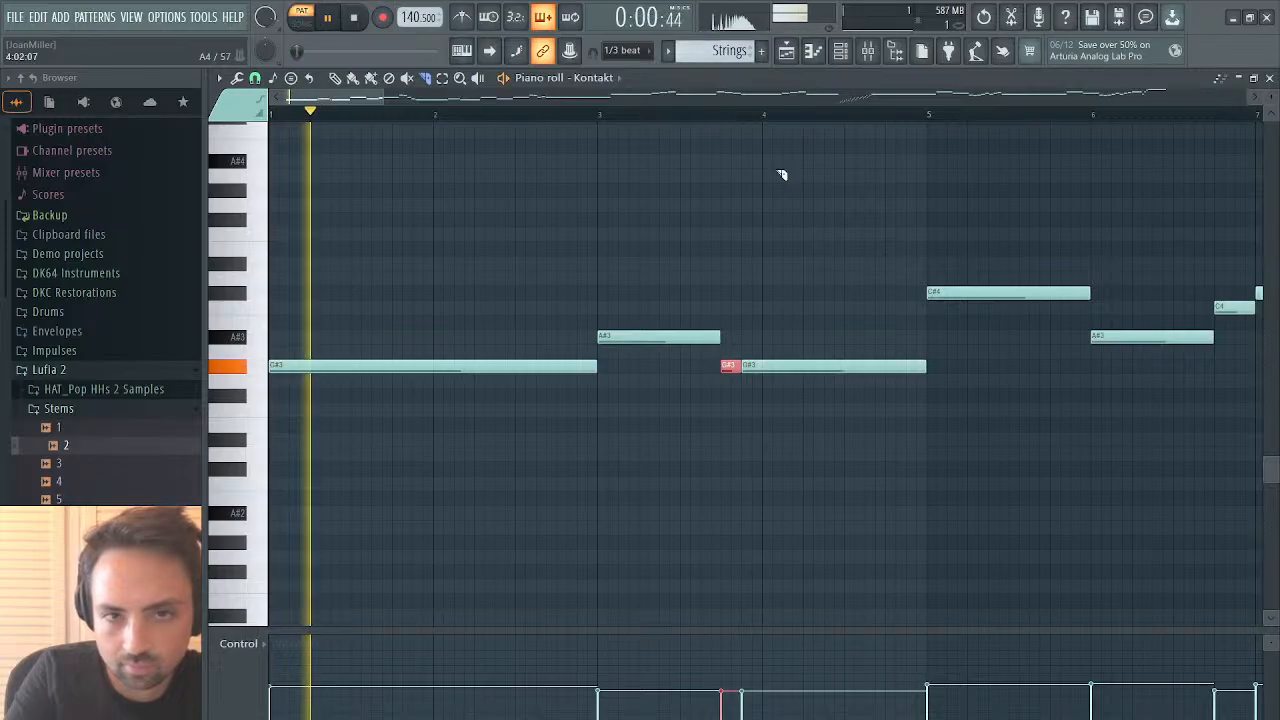
left_click(727, 114)
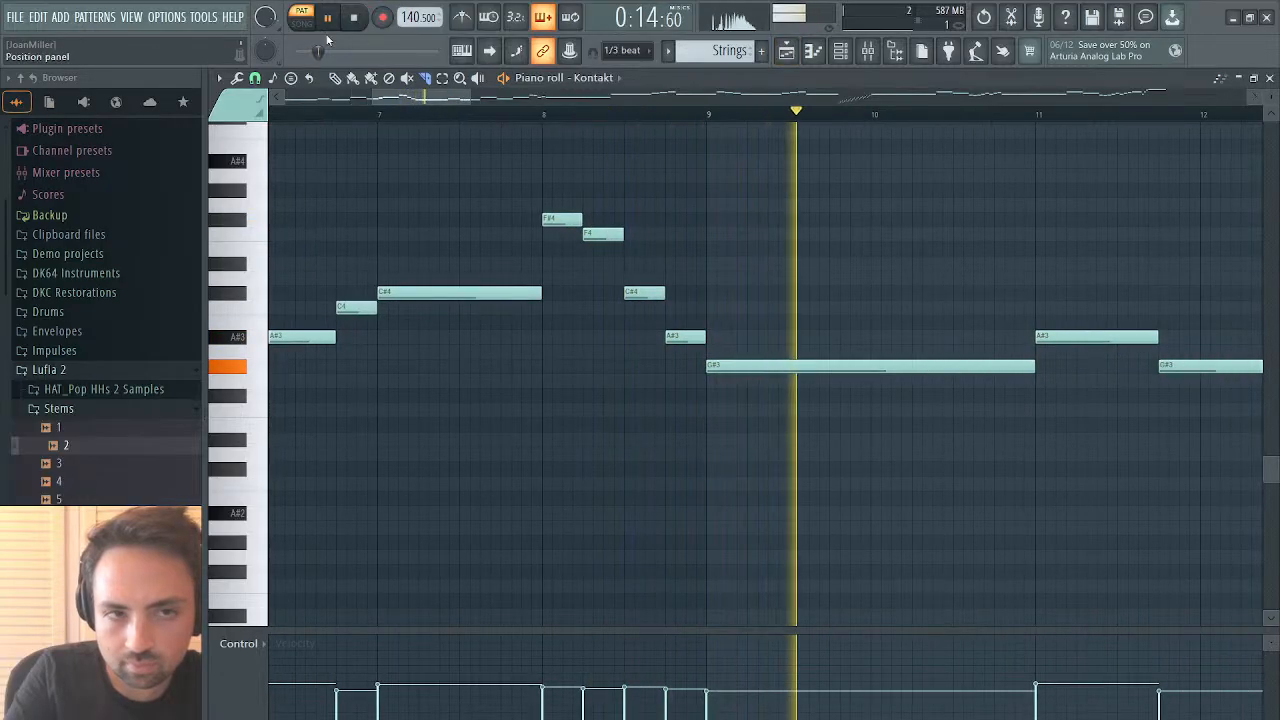
Step: Replace the Melody clip on Track 1 with the Strings pattern at bar 21 and listen to the playlist from there
left_click(786, 53)
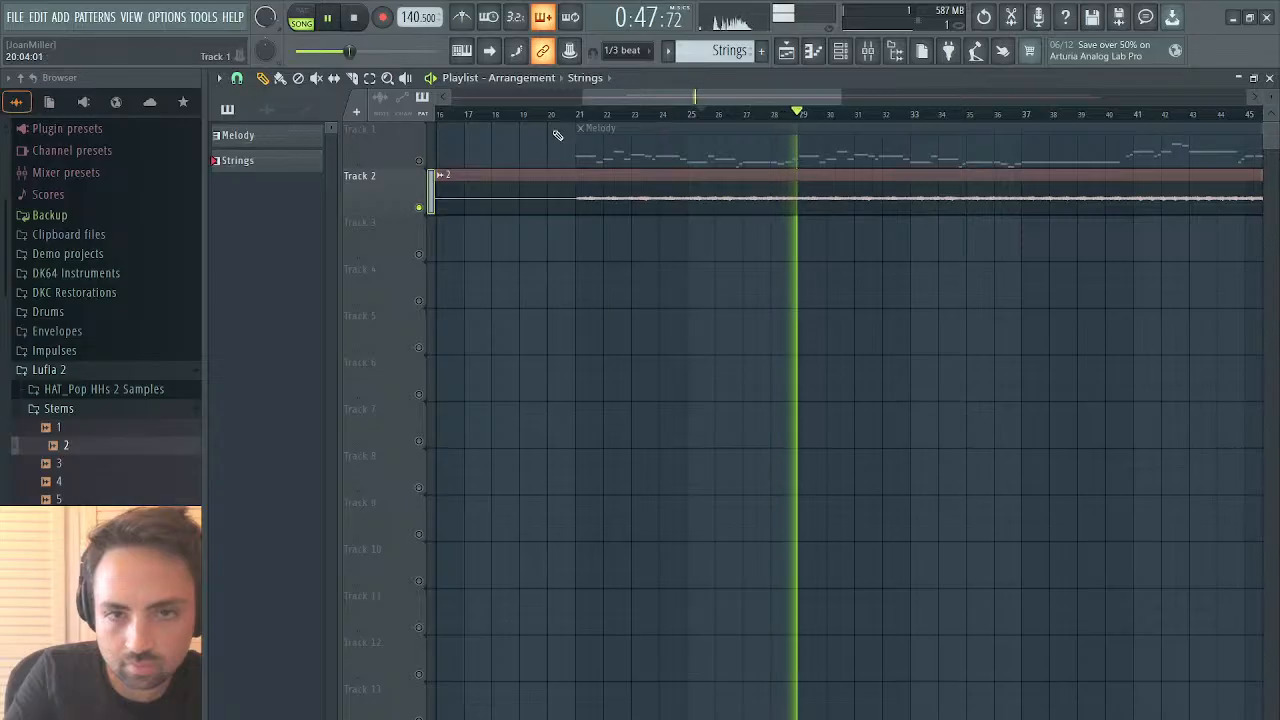
left_click(572, 113)
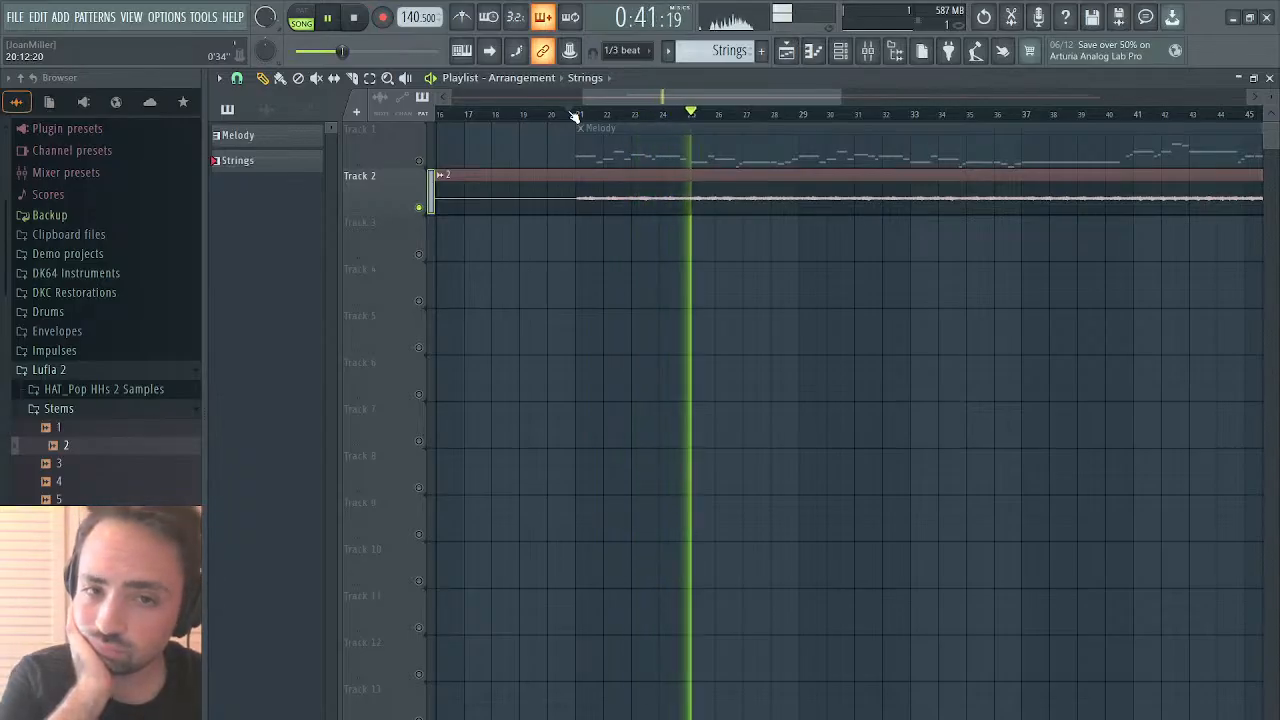
left_click(574, 114)
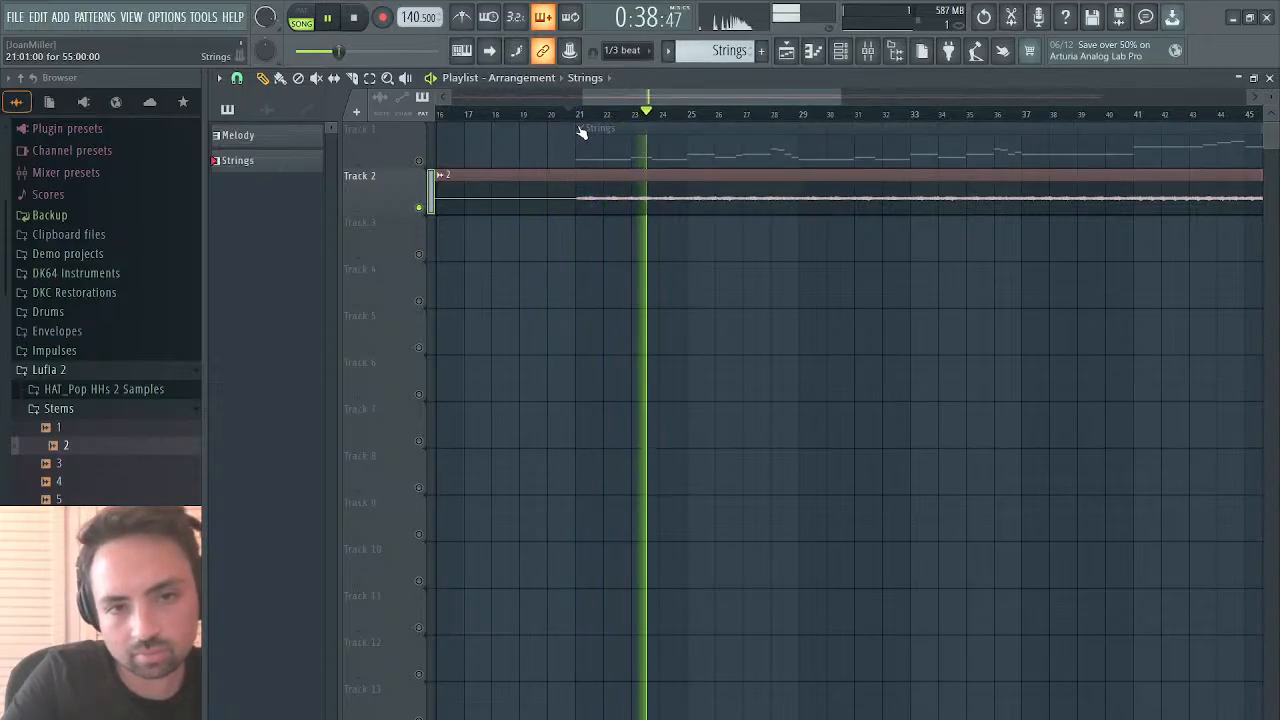
left_click(581, 113)
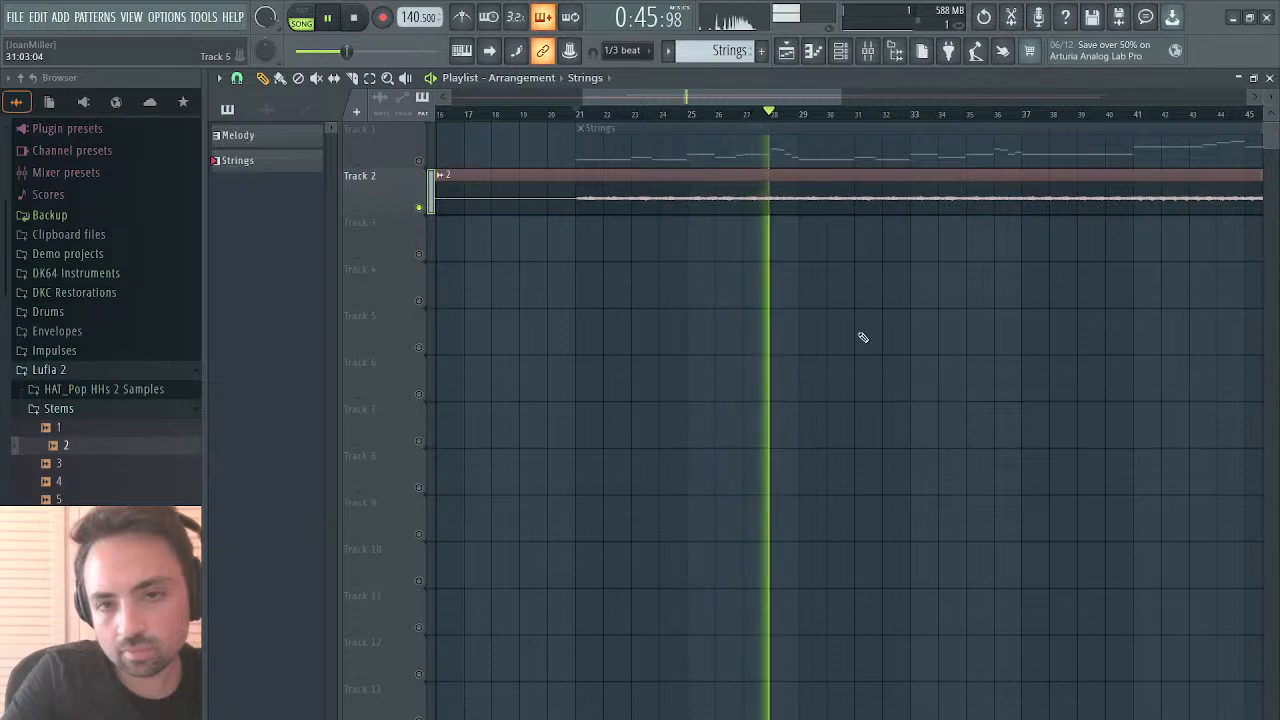
scroll(862, 335, "right", 3)
scroll(867, 330, "right", 3)
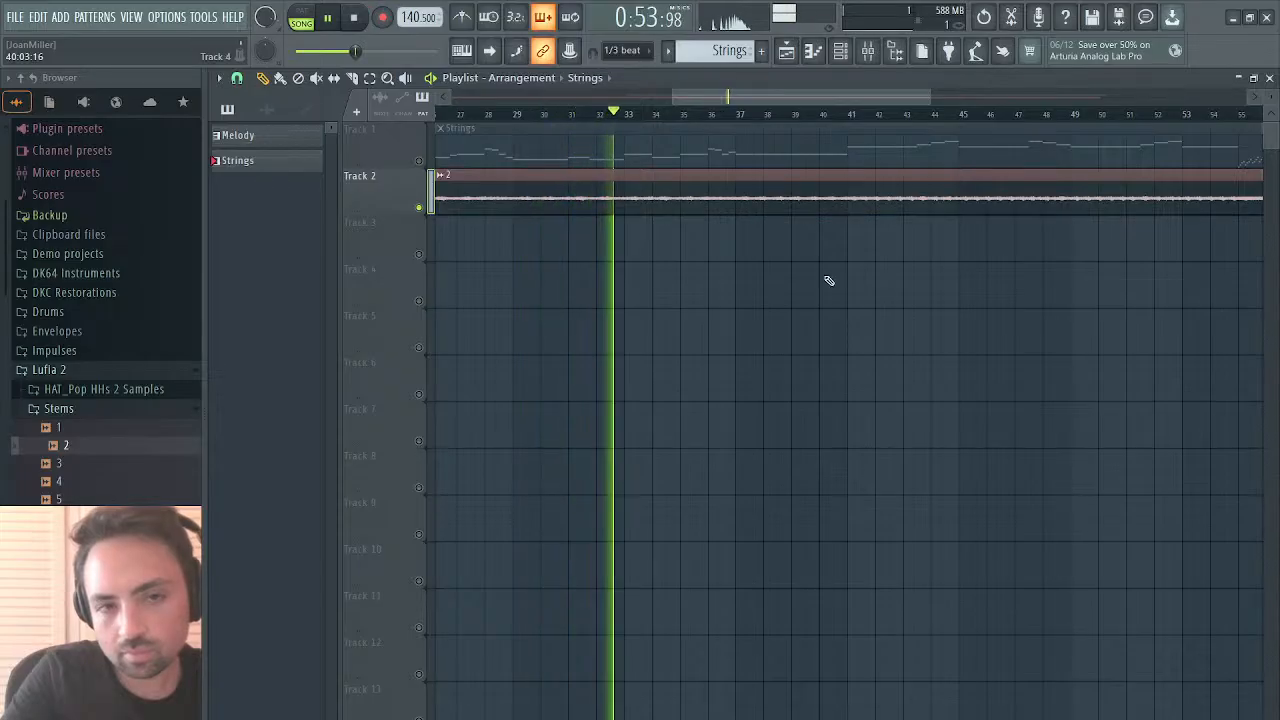
Step: Split the matching G#3 note just before bar 12 of the Strings pattern into a short note and a longer remainder
double_click(619, 148)
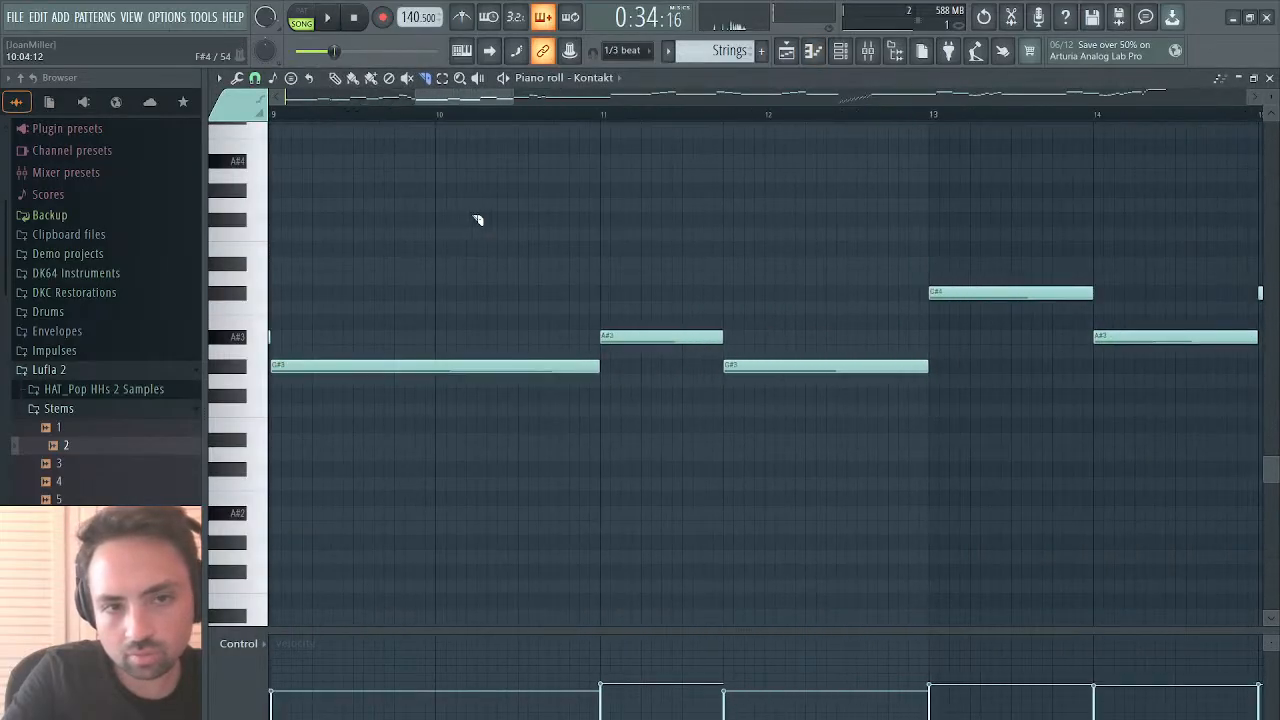
left_click(787, 55)
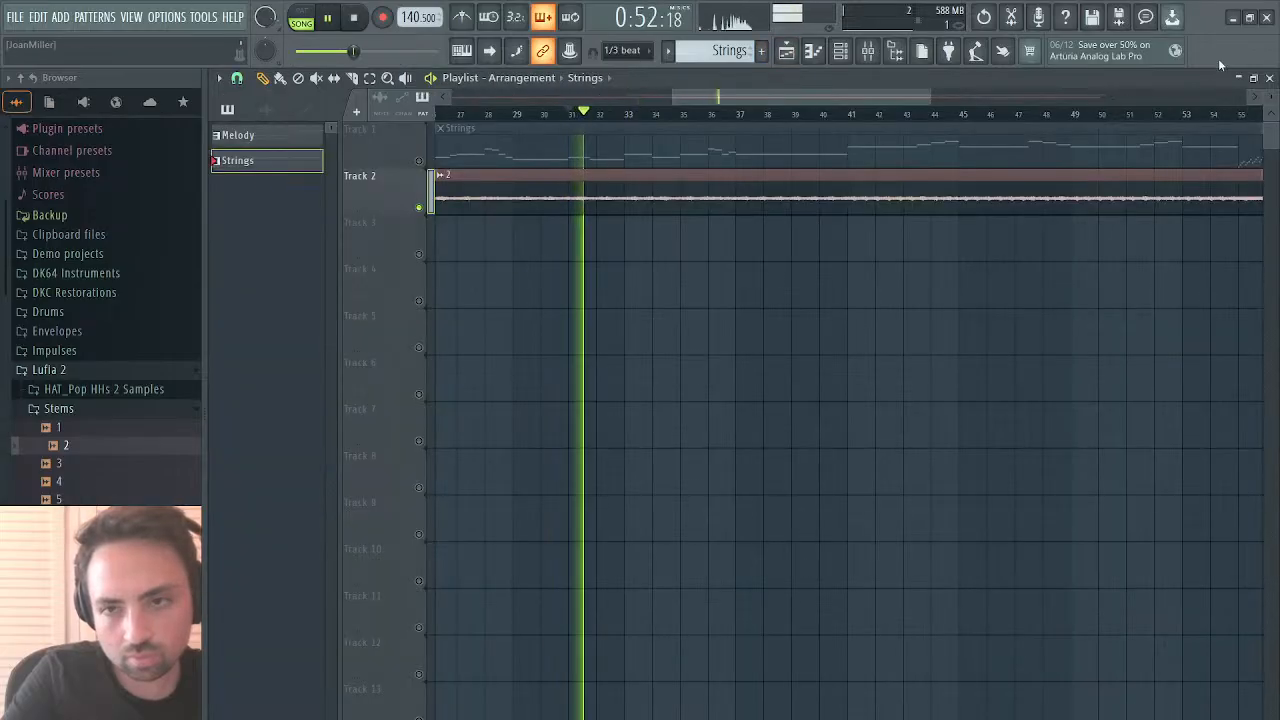
double_click(760, 146)
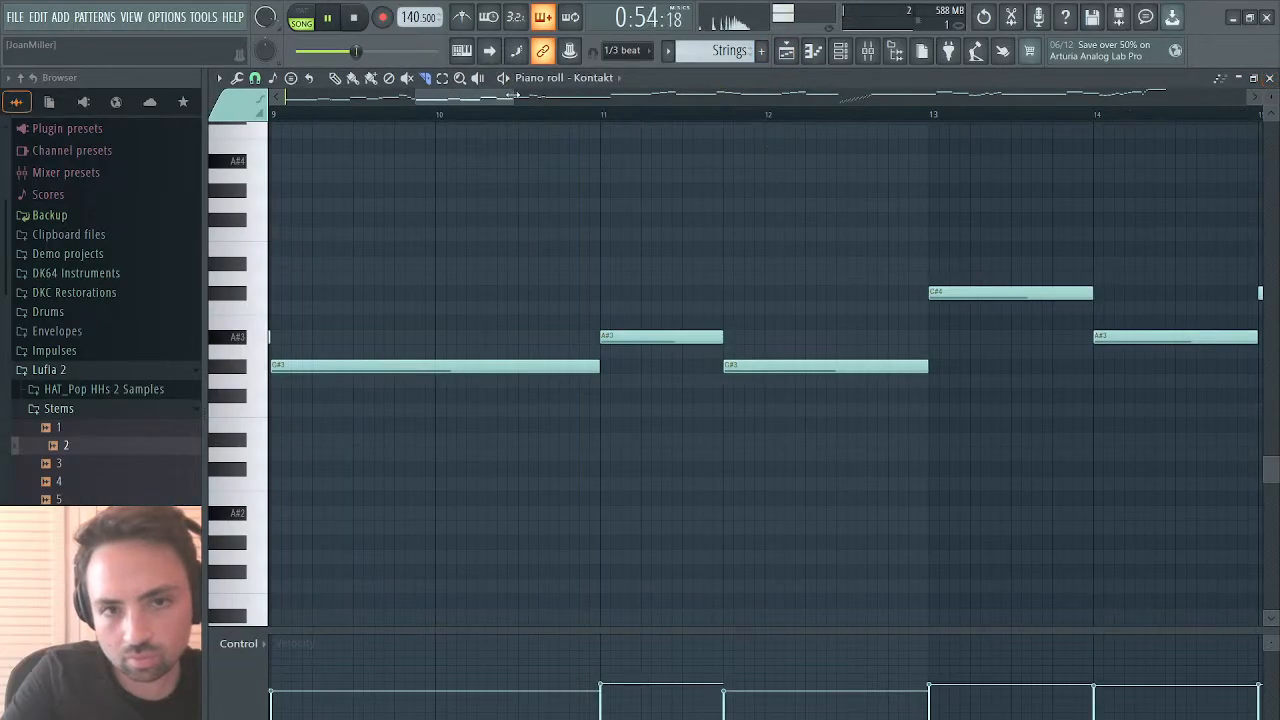
left_click_drag(515, 93, 310, 107)
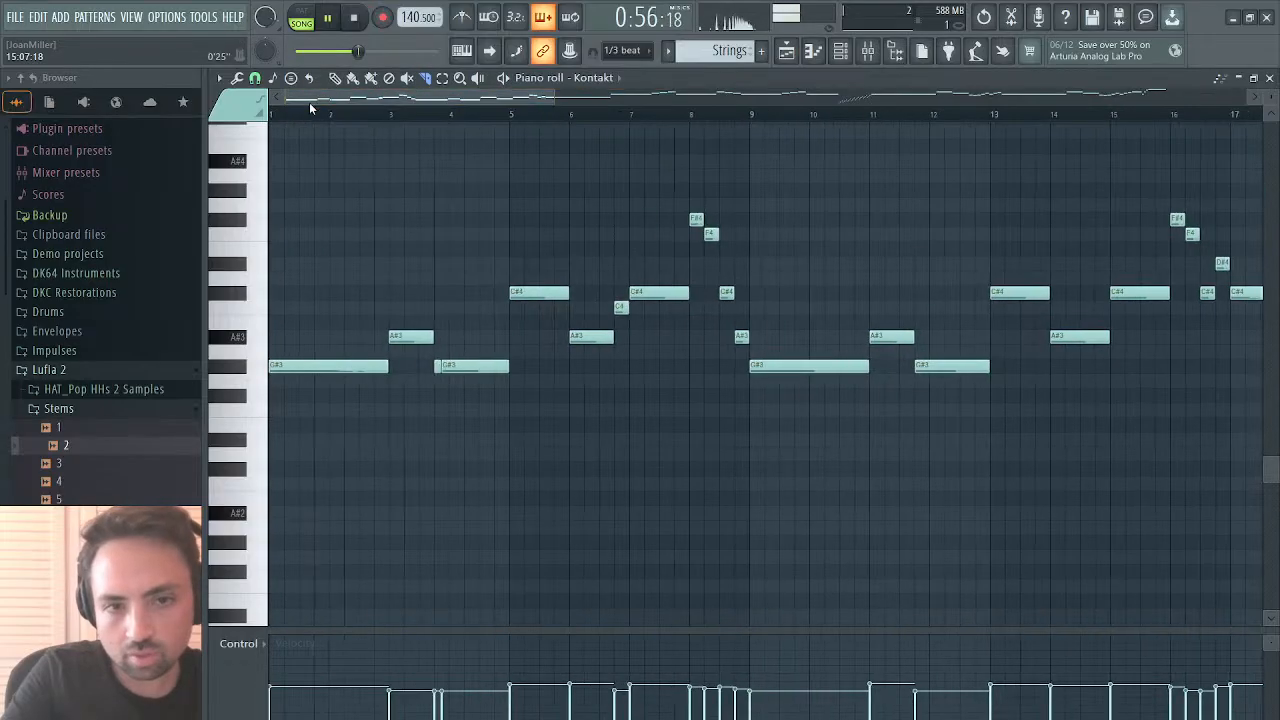
left_click_drag(550, 95, 968, 131)
scroll(843, 320, "up", 3)
scroll(843, 320, "down", 2)
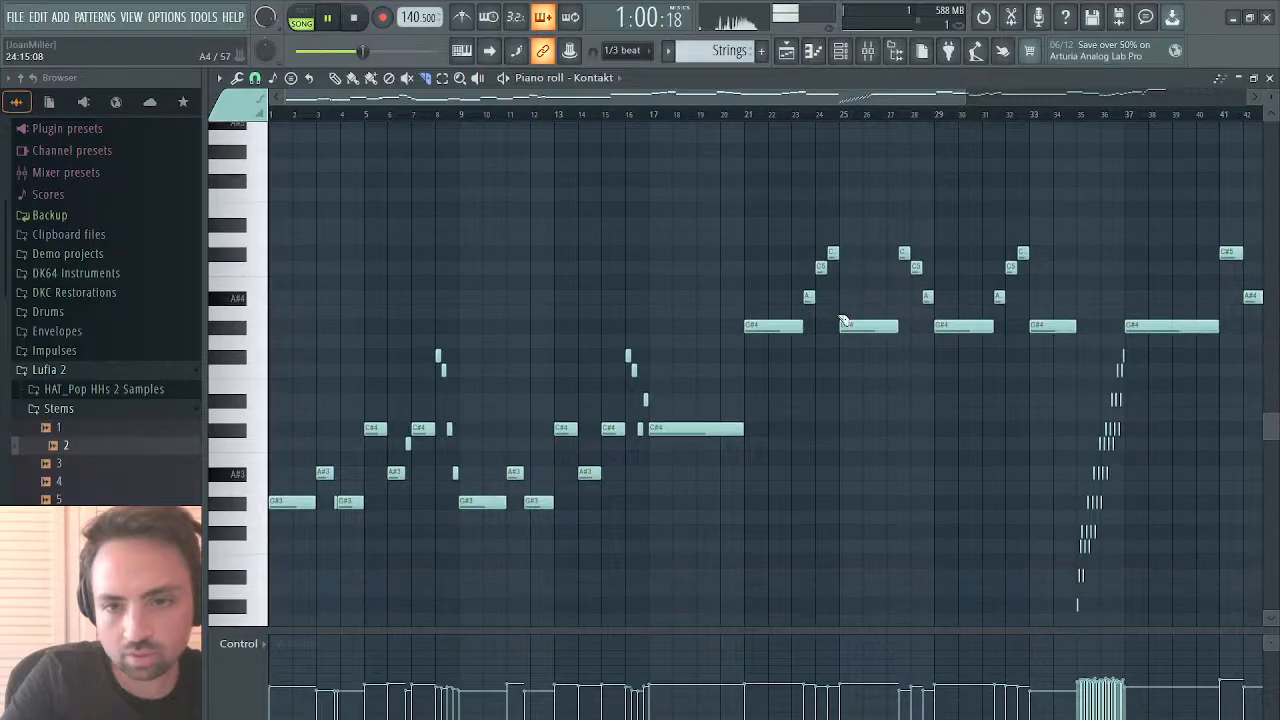
scroll(843, 320, "right", 1)
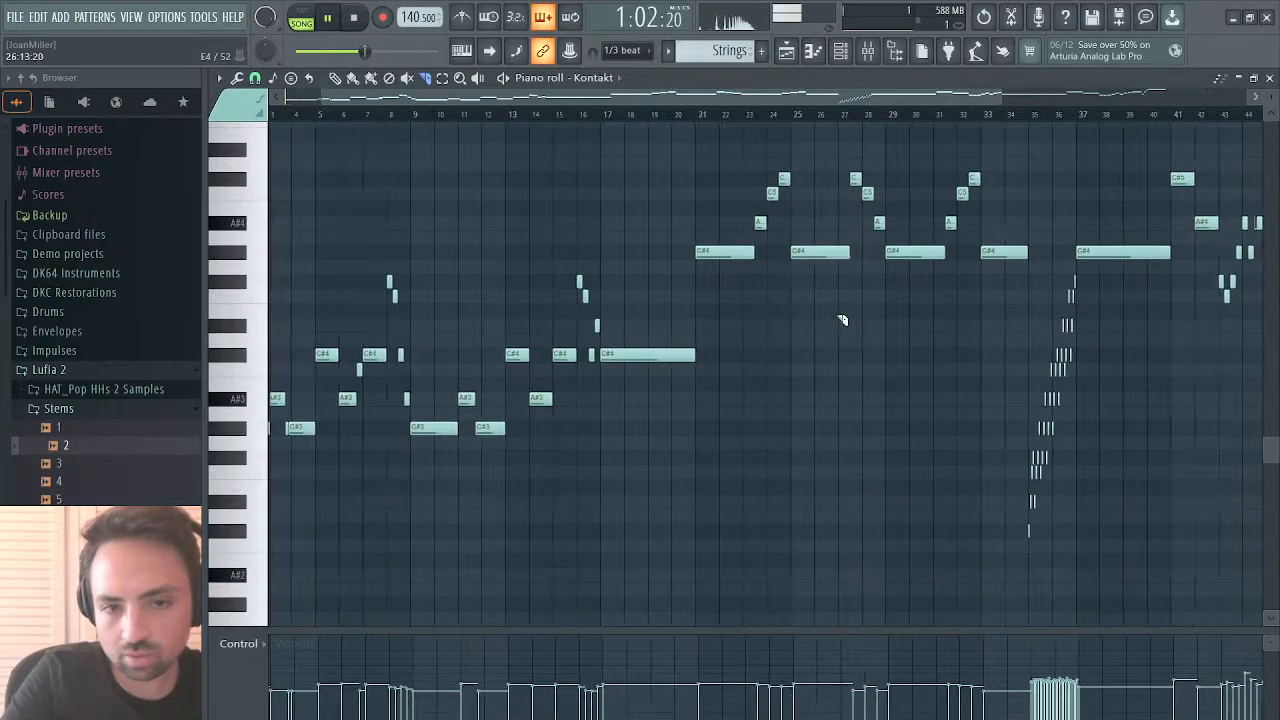
scroll(843, 320, "left", 1)
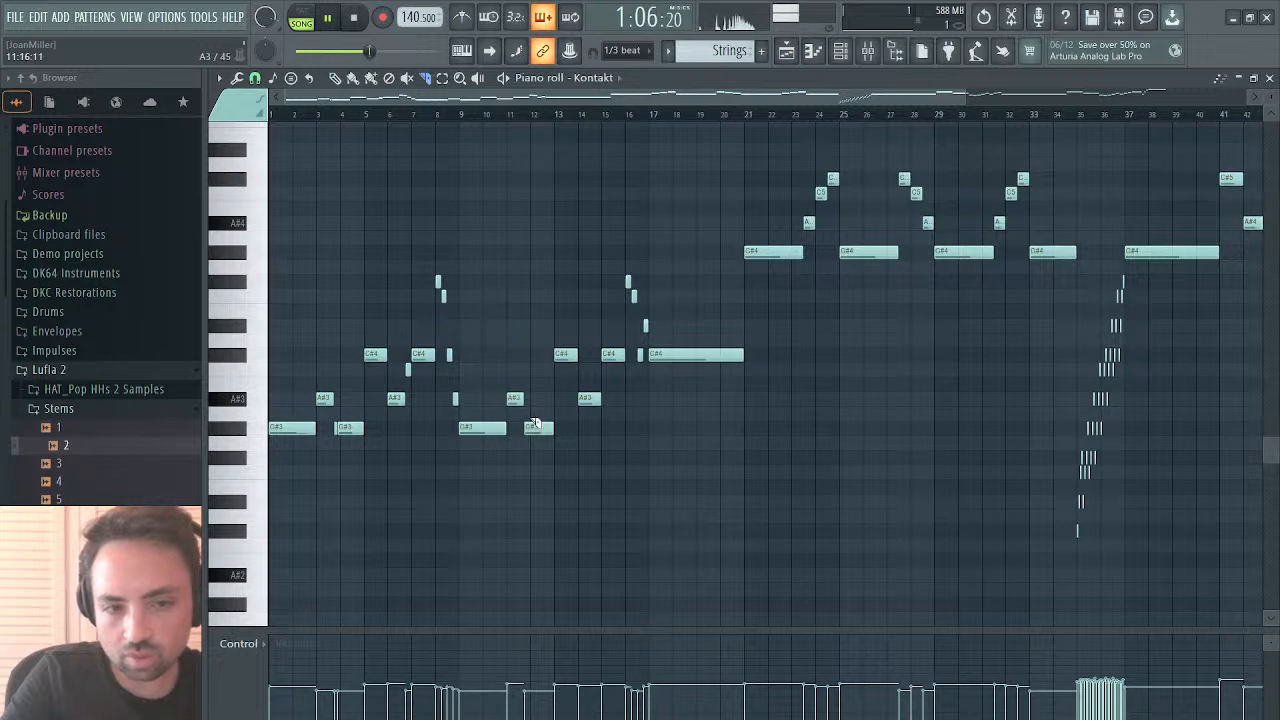
left_click_drag(966, 99, 561, 100)
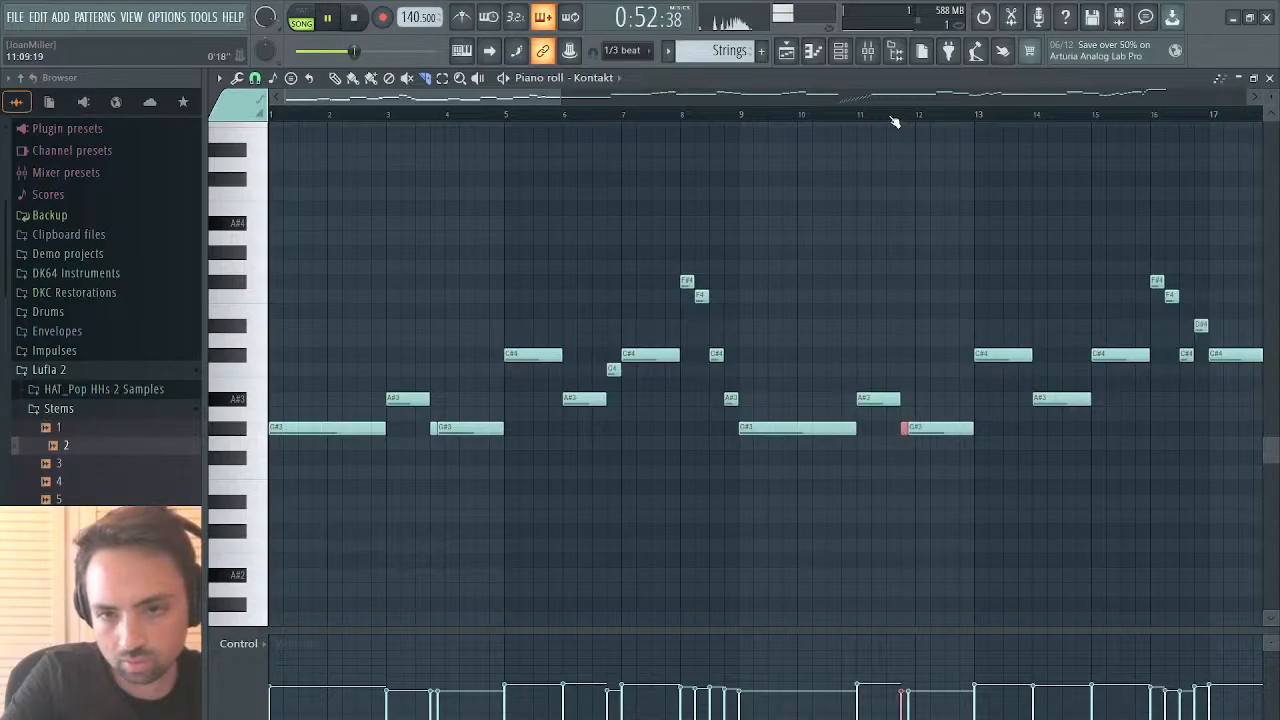
Step: Return to the playlist and unmute Track 1 to hear the Strings clip together with stem 2
left_click(787, 50)
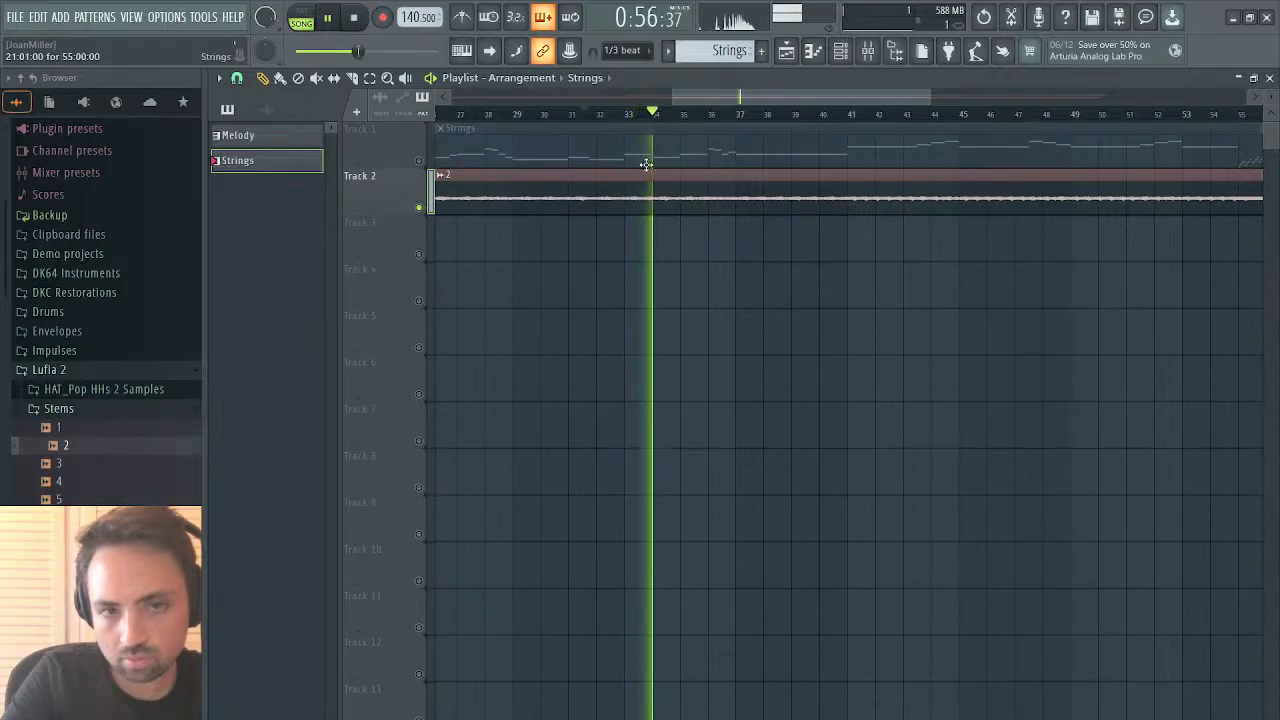
left_click(419, 160)
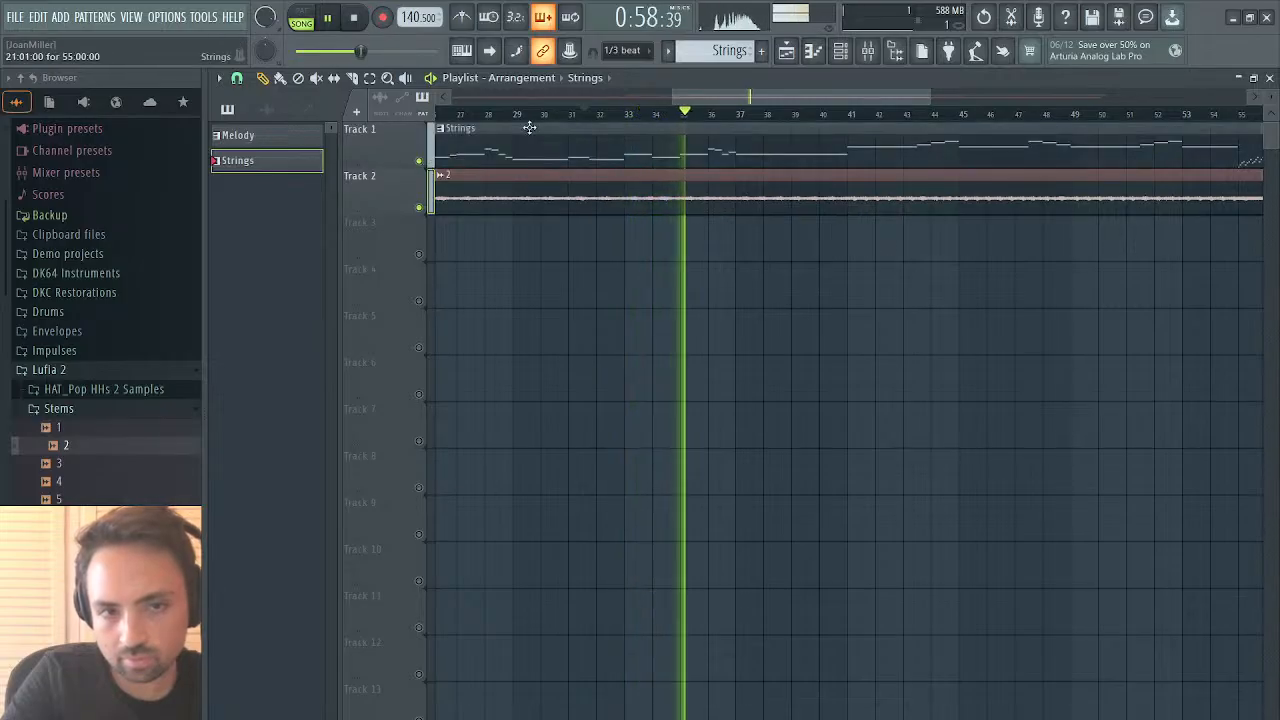
Step: Listen to the Strings clip together with stem 2 from several points between bars 32 and 55
left_click(590, 114)
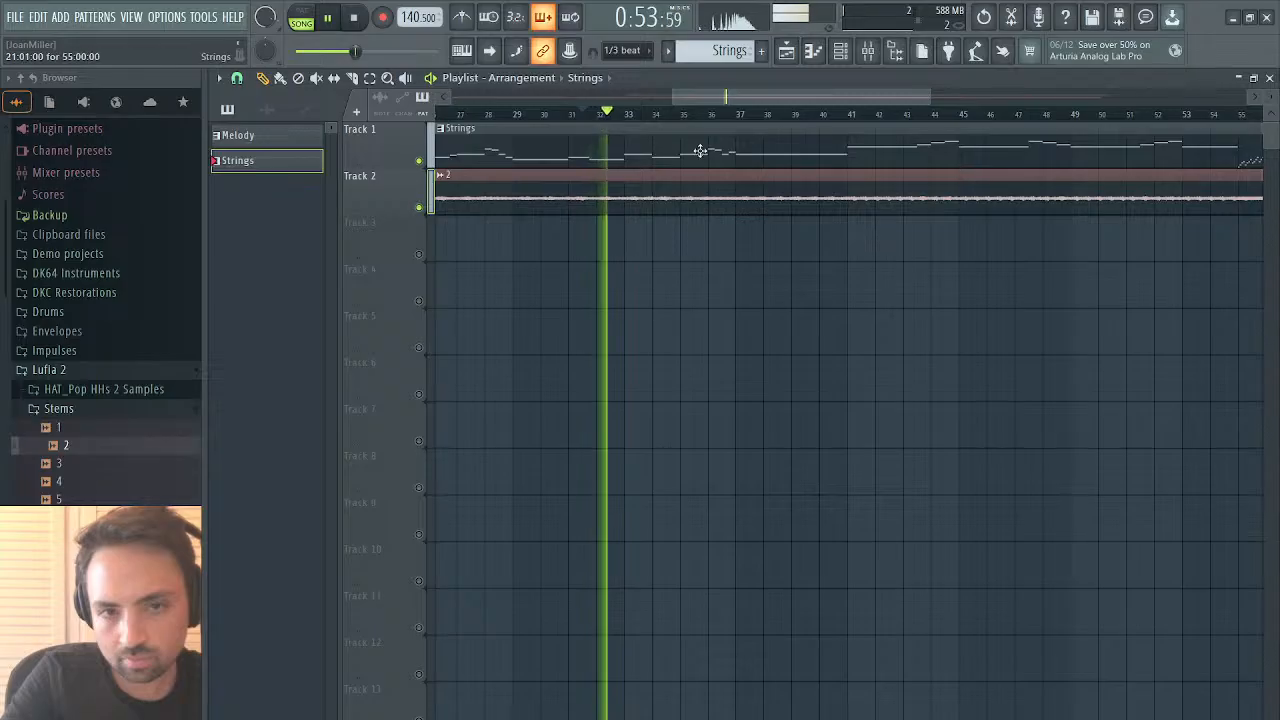
left_click(714, 114)
left_click(850, 114)
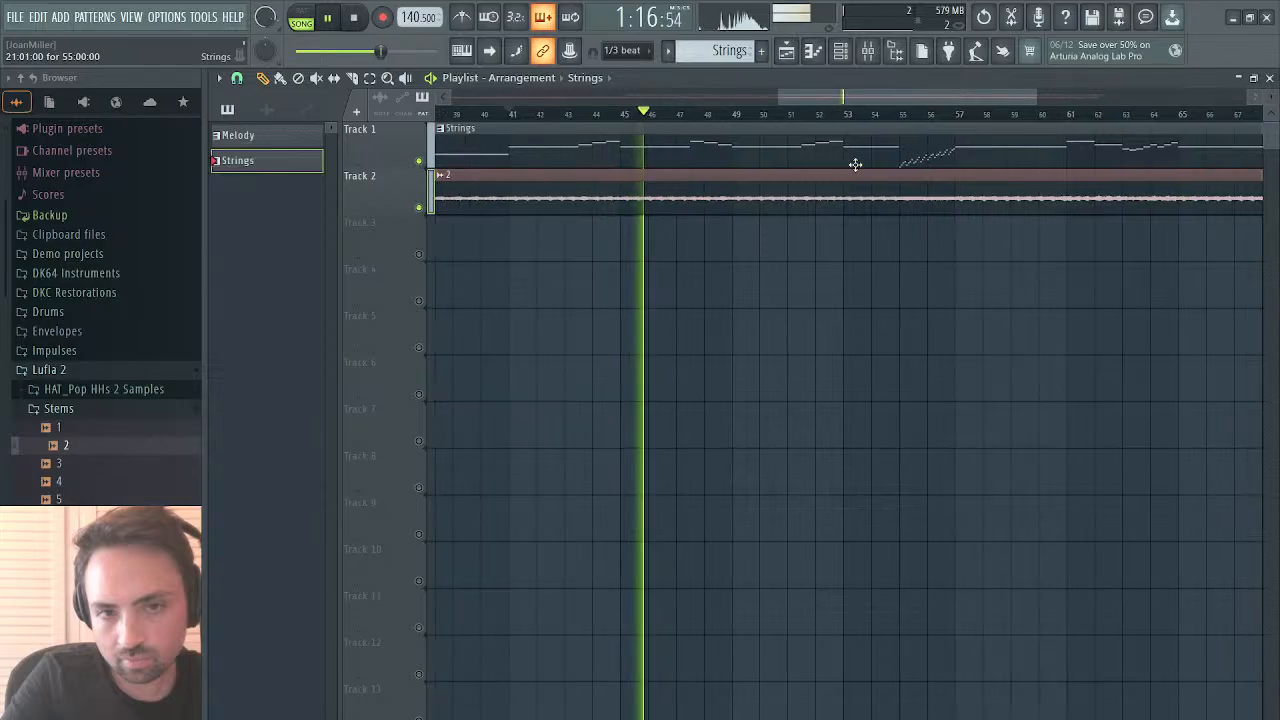
left_click(684, 112)
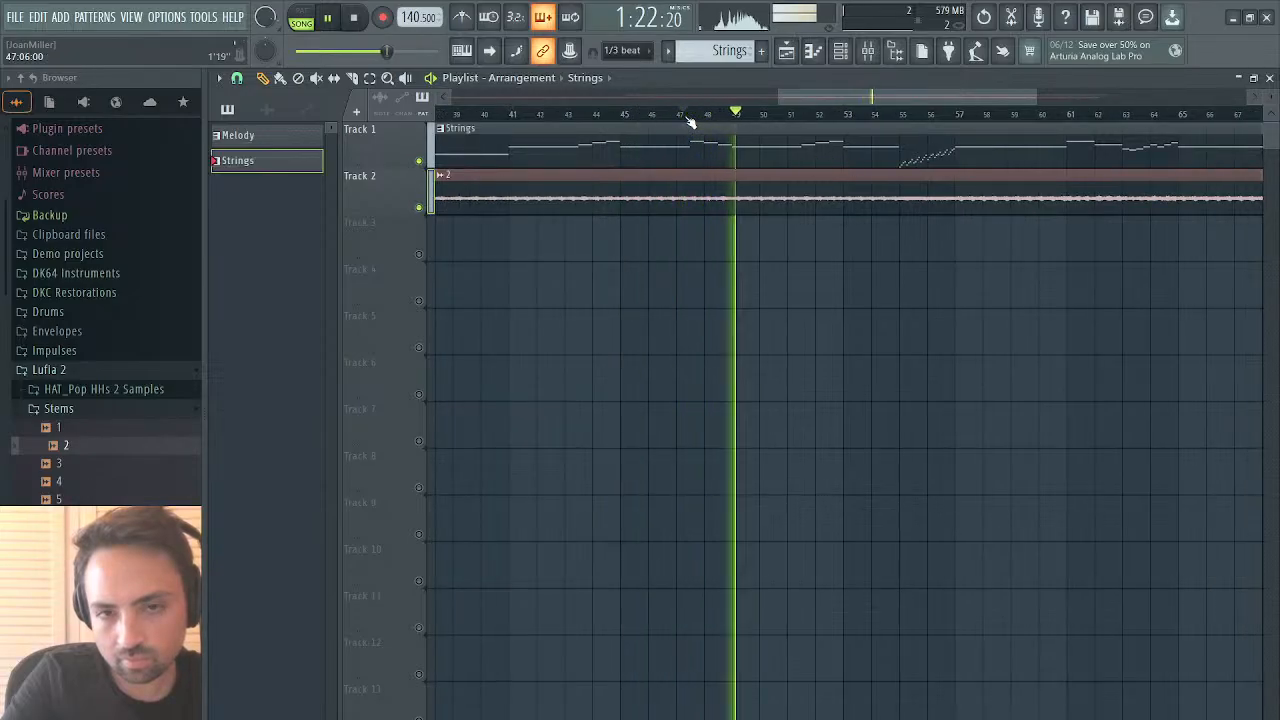
left_click(795, 113)
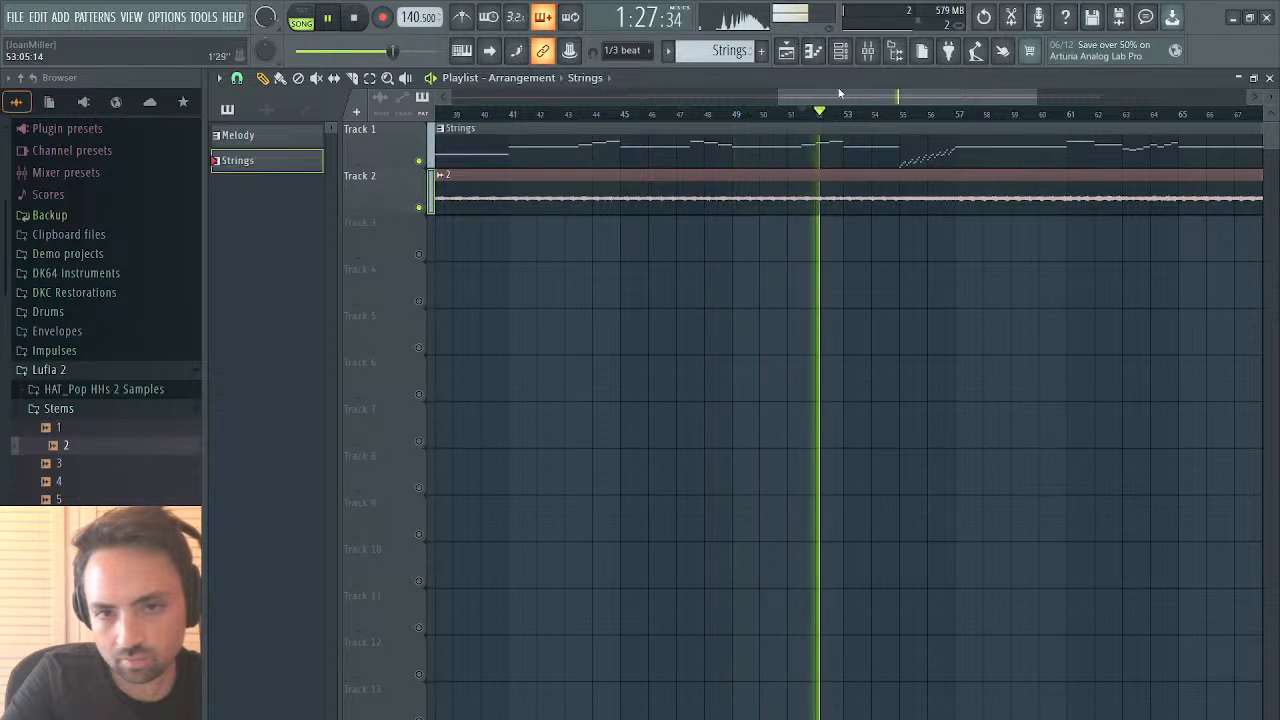
left_click_drag(839, 92, 887, 91)
left_click(751, 114)
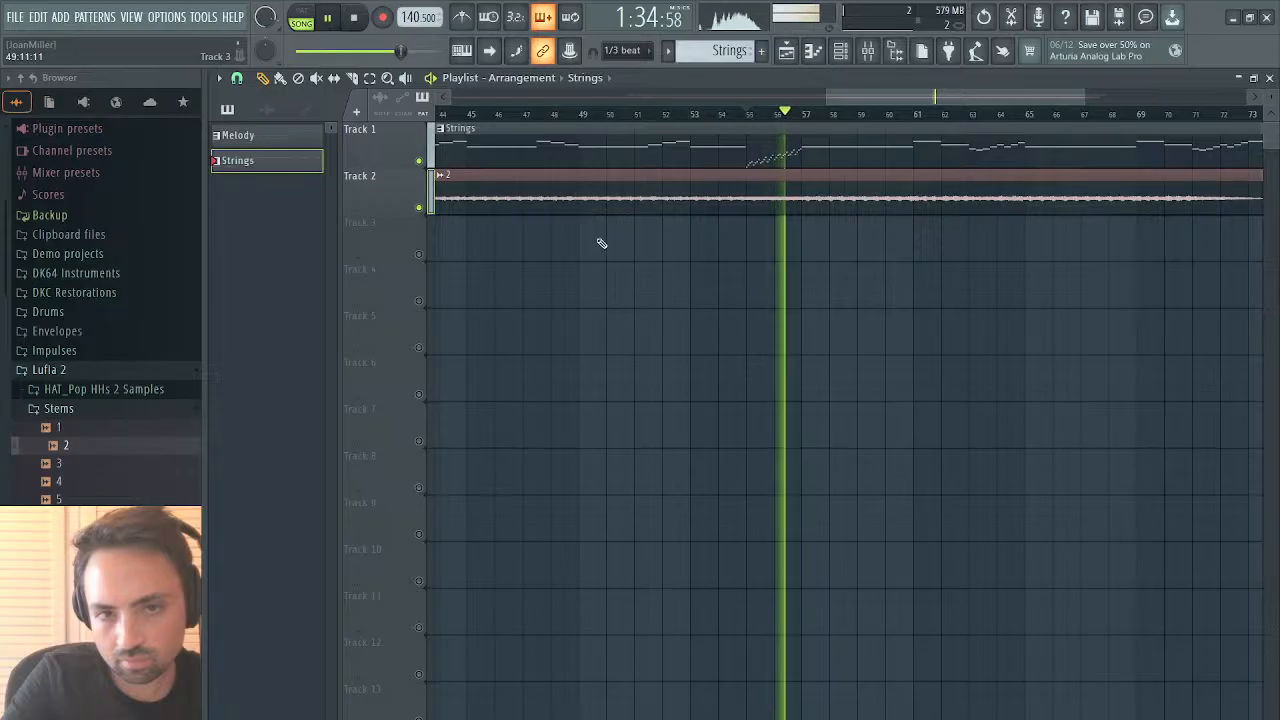
Step: Mute the Strings clip's track and listen to stem 2 alone from bar 69 through its ending
left_click(424, 207)
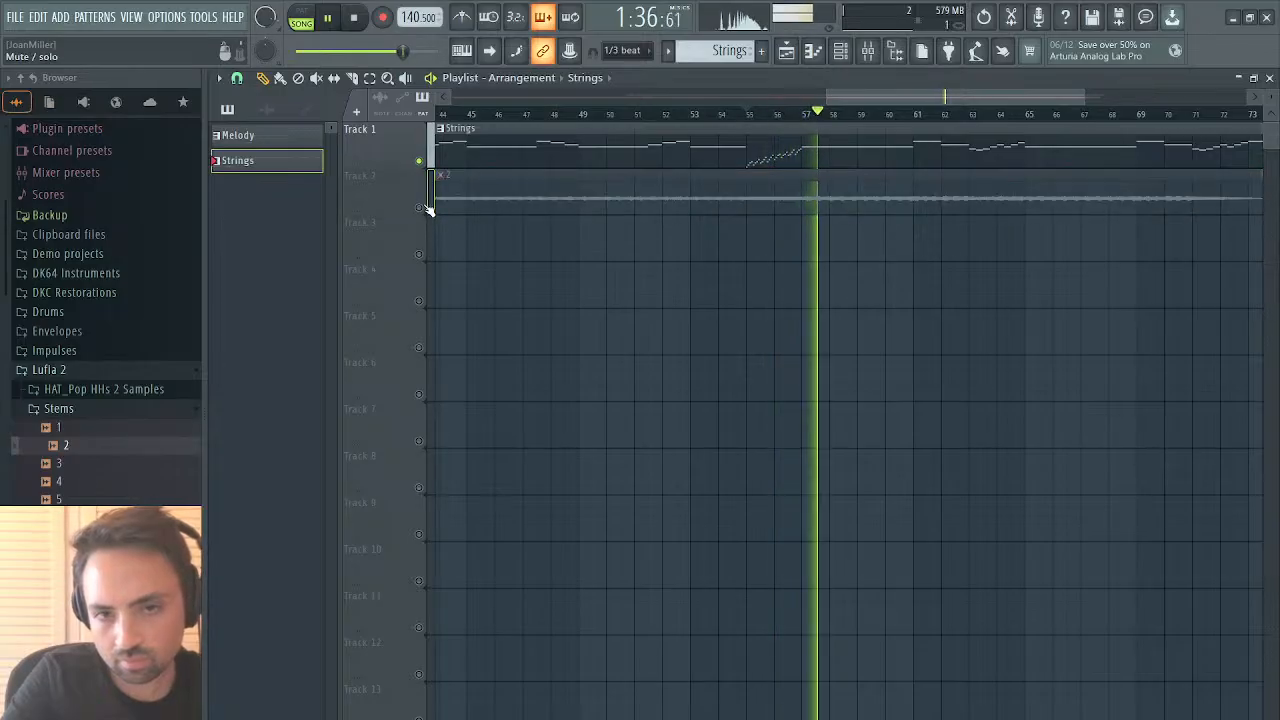
left_click(426, 208)
left_click(419, 160)
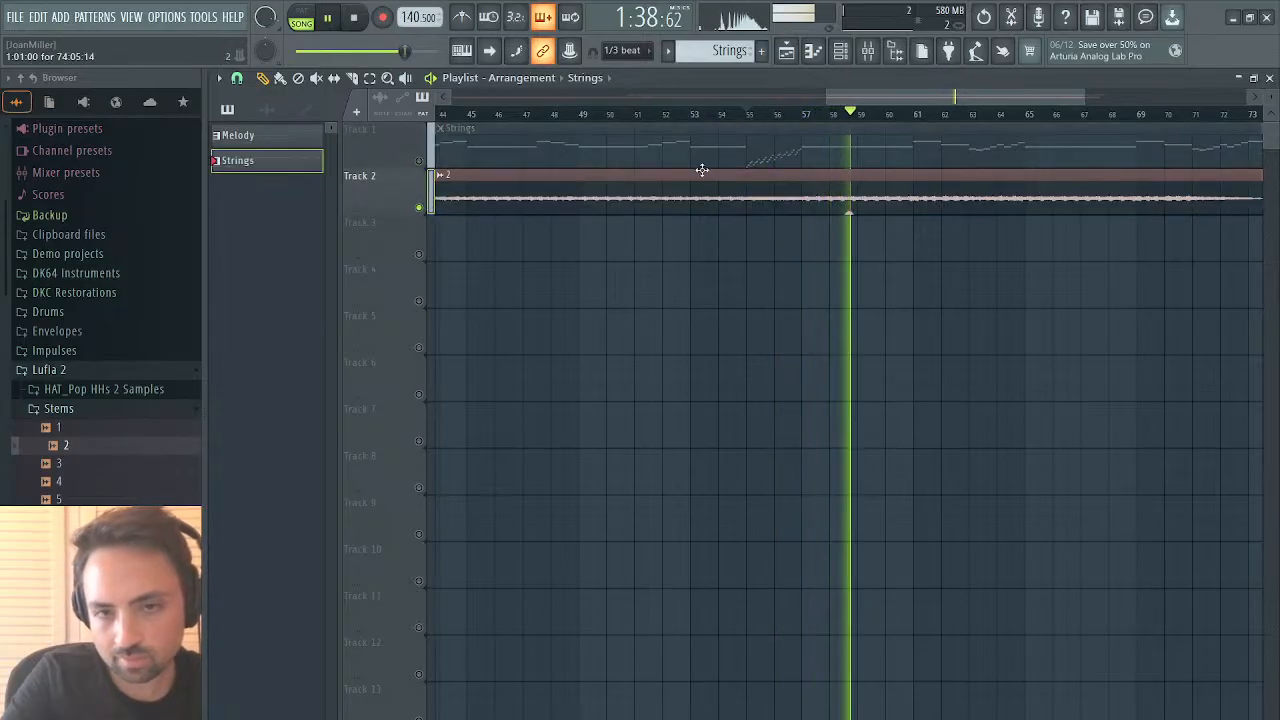
left_click_drag(880, 98, 1009, 93)
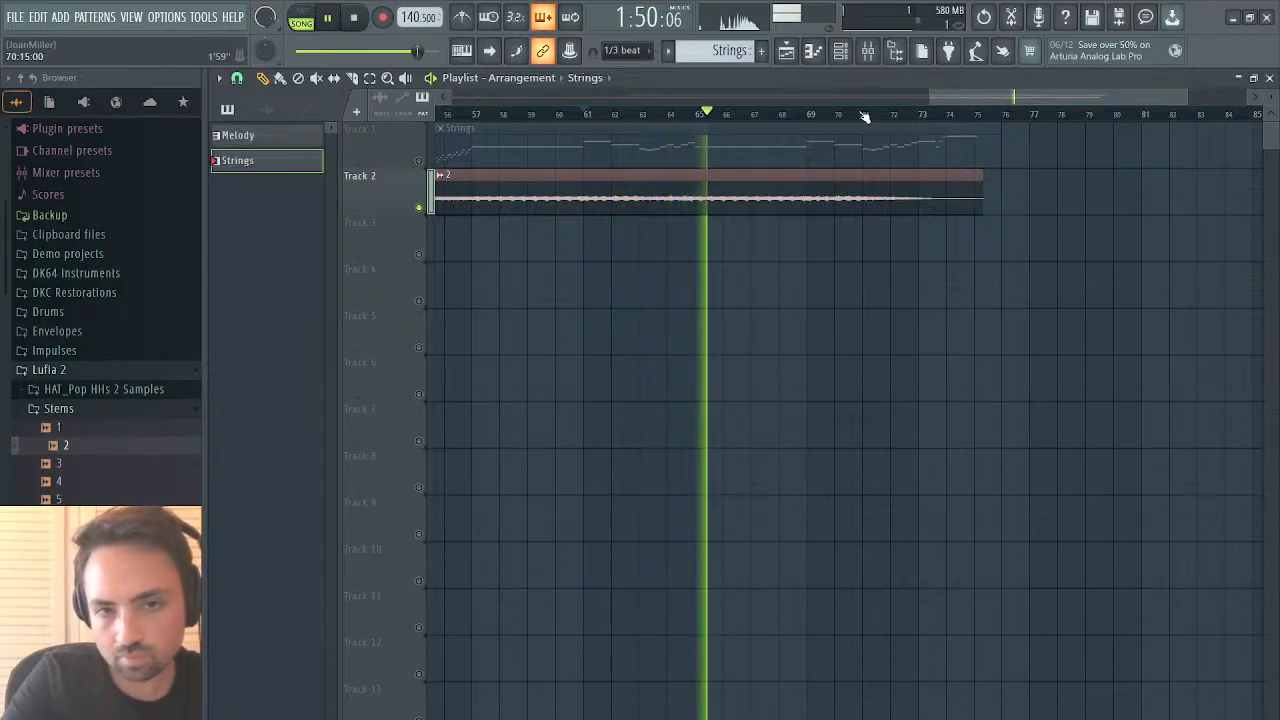
left_click(810, 115)
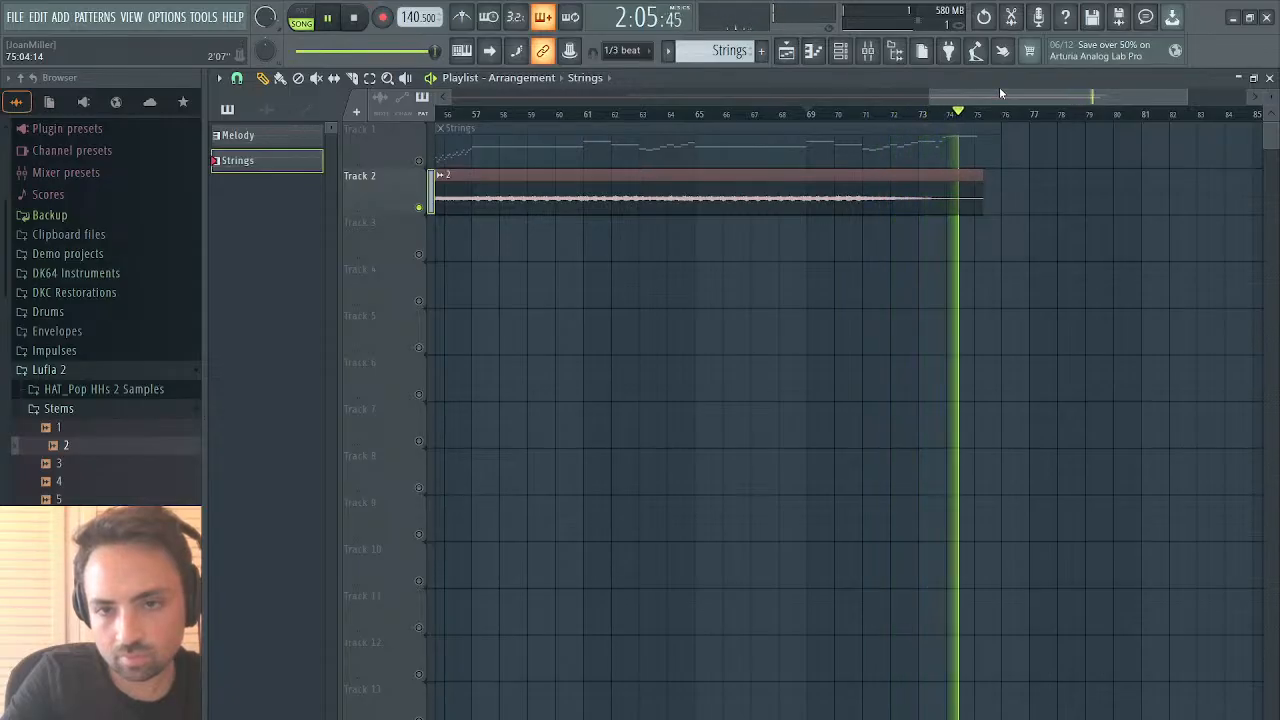
key("space")
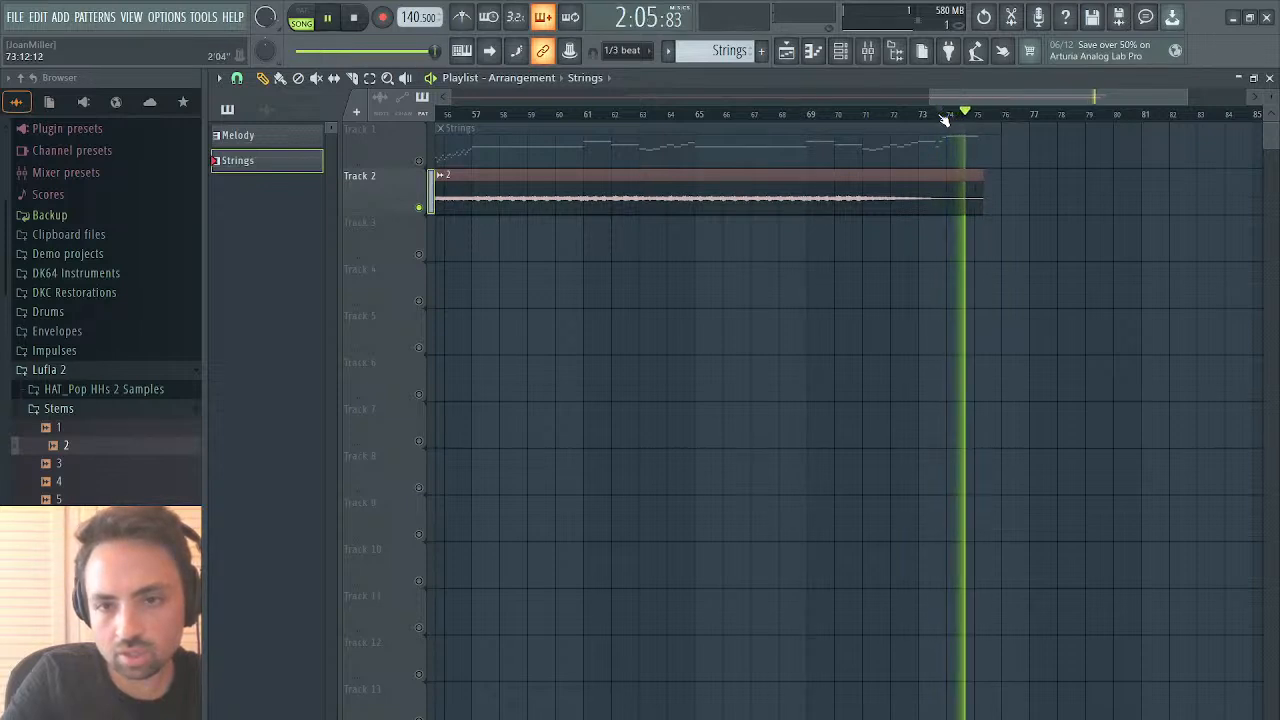
Step: Shorten the Strings pattern's final F#5 at bar 54 to one beat, add an F5 held to bar 55, and compare with the stem's ending
left_click_drag(930, 96, 989, 90)
double_click(849, 150)
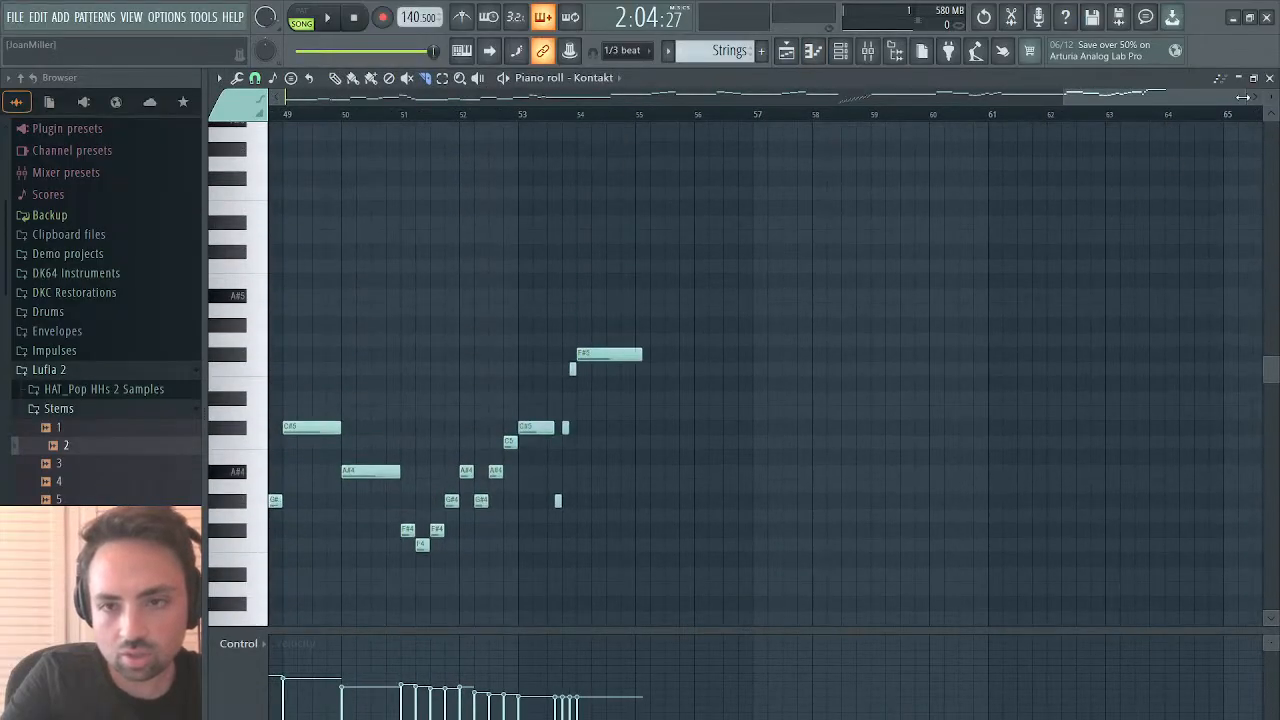
left_click_drag(1243, 97, 1167, 94)
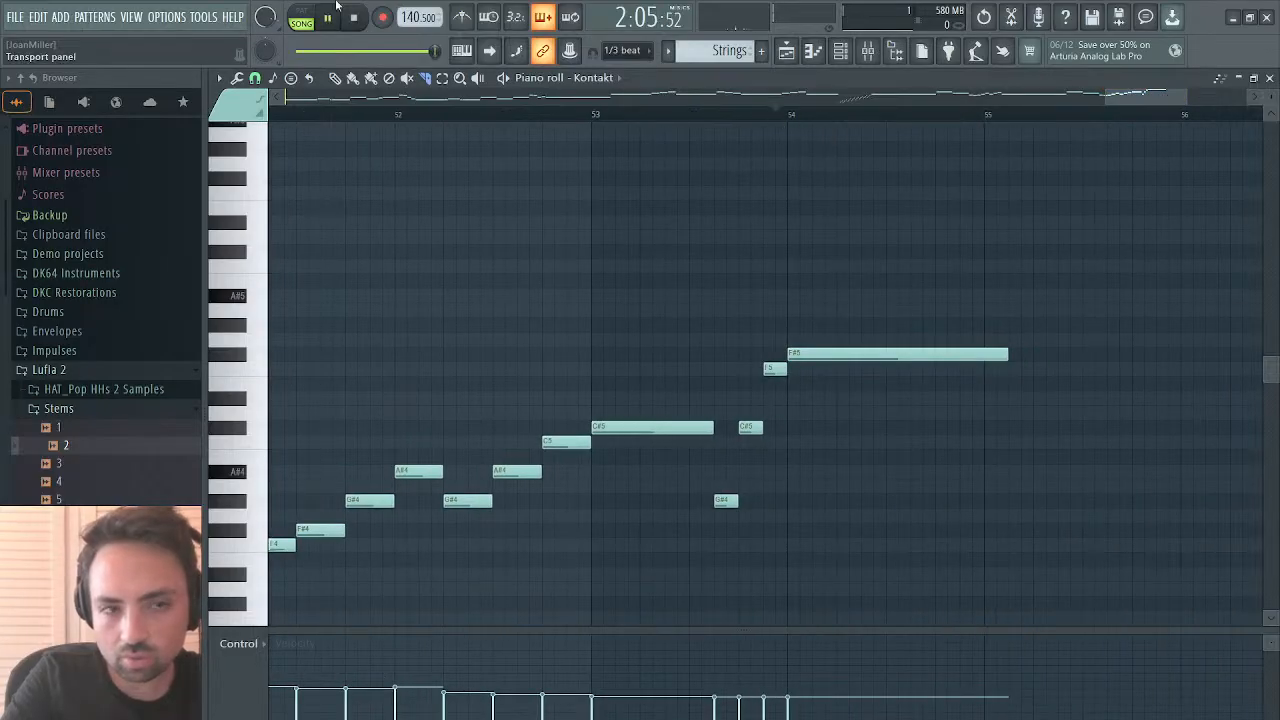
left_click(779, 112)
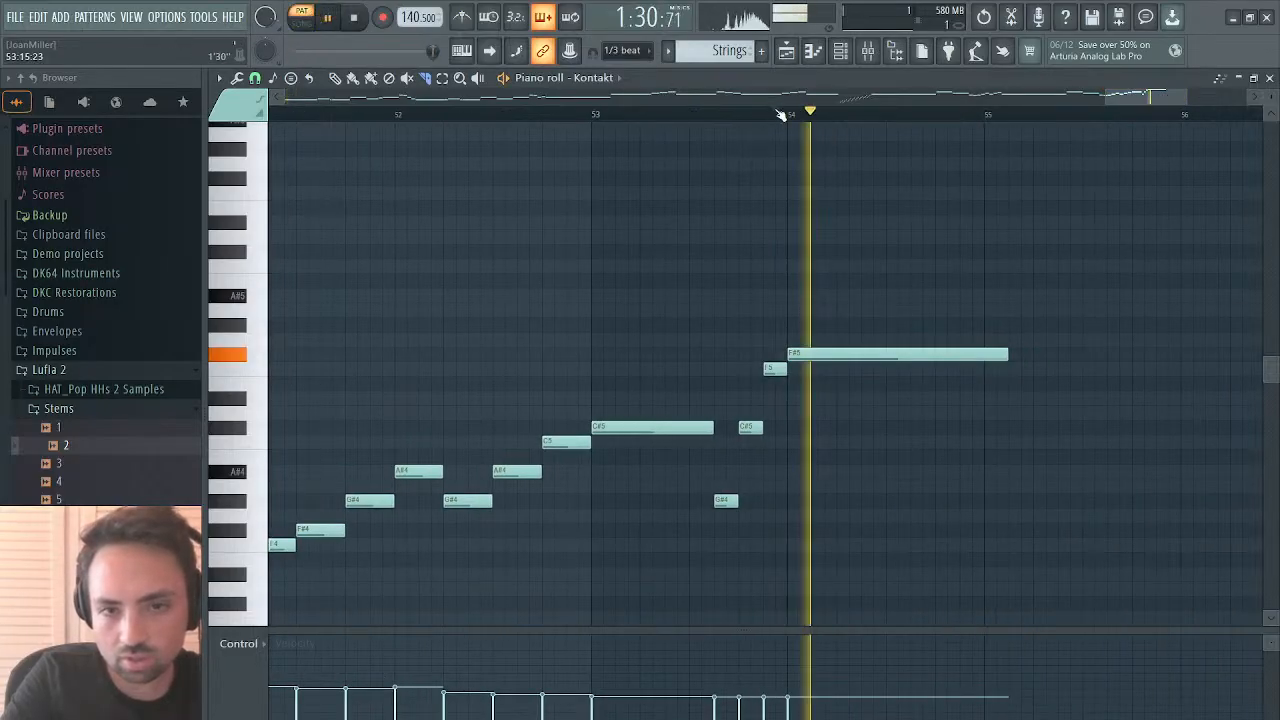
key("space")
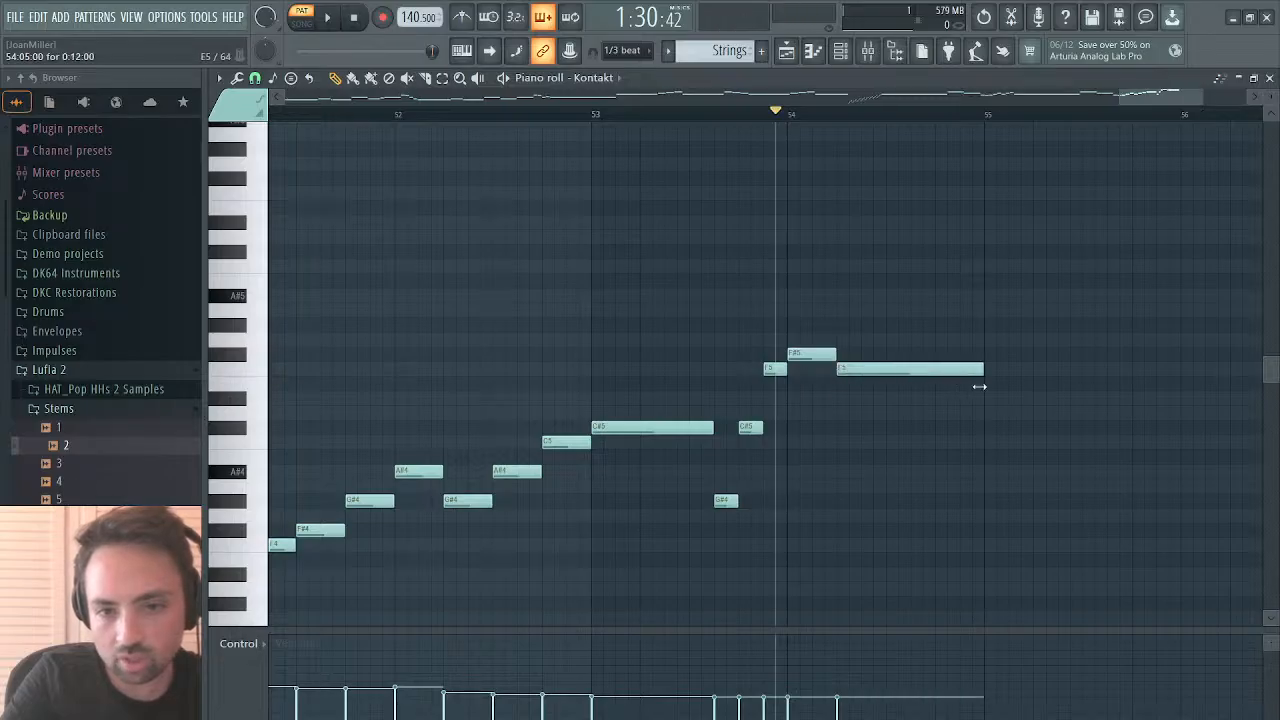
key("space")
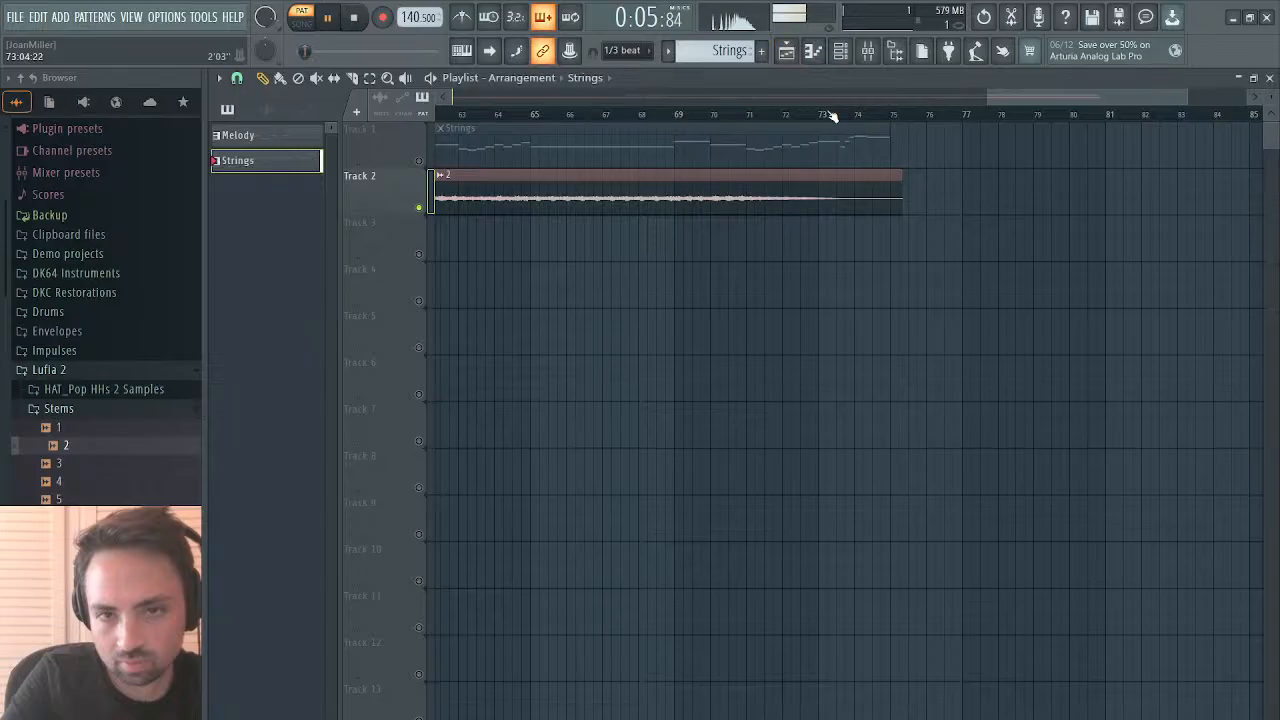
left_click(810, 113)
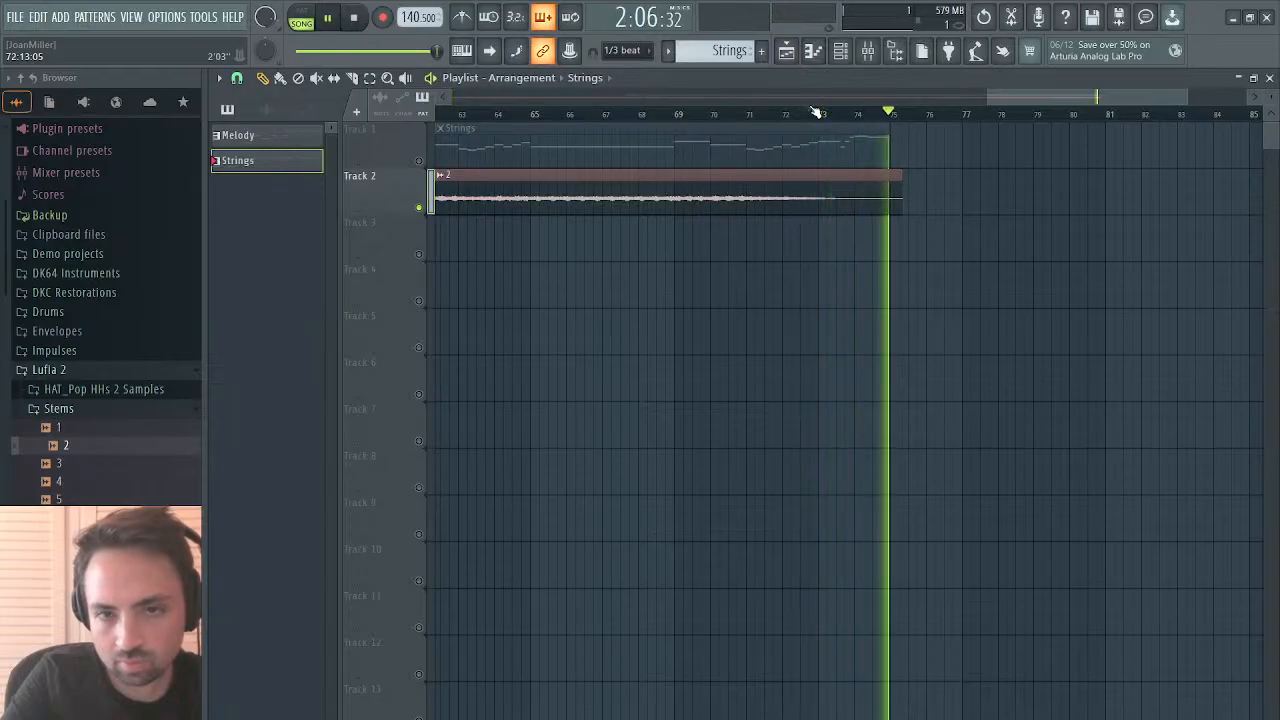
key("space")
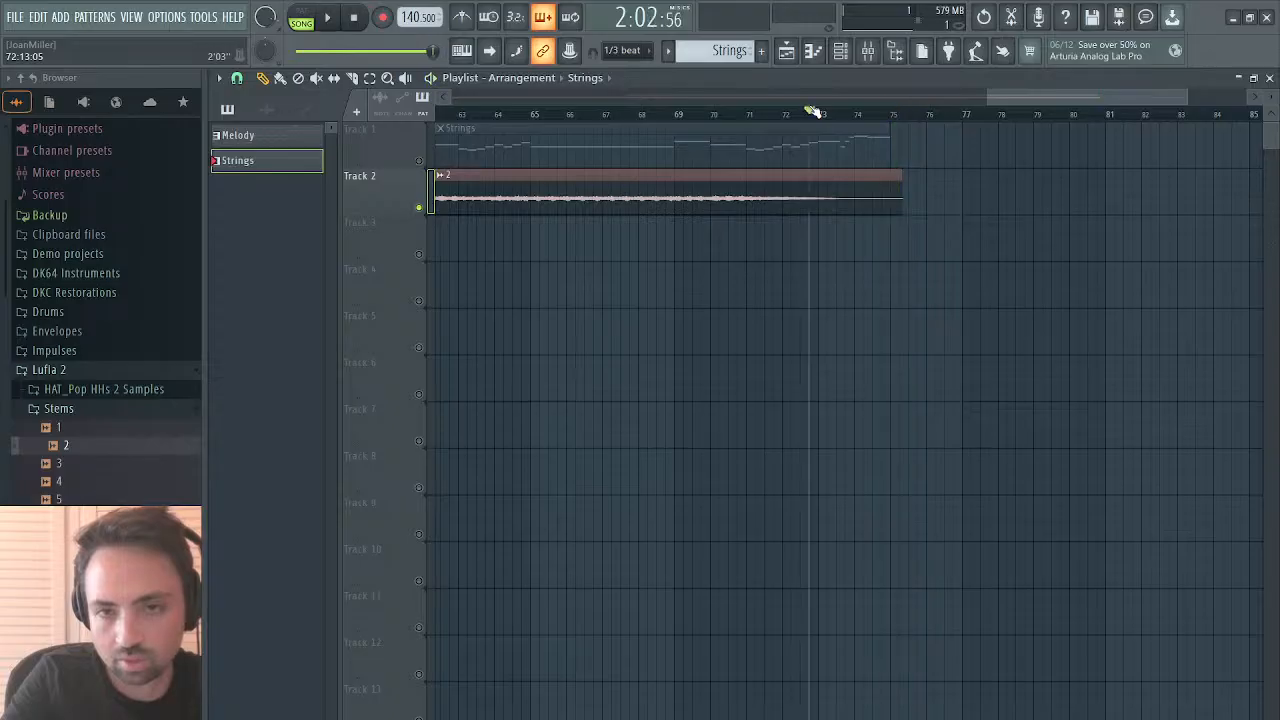
Step: Replace the stem 2 and Strings clips with the Melody pattern on Track 1 and the Strings pattern on Track 2, both starting at bar 21
right_click(886, 189)
left_click_drag(1014, 96, 643, 134)
right_click(608, 150)
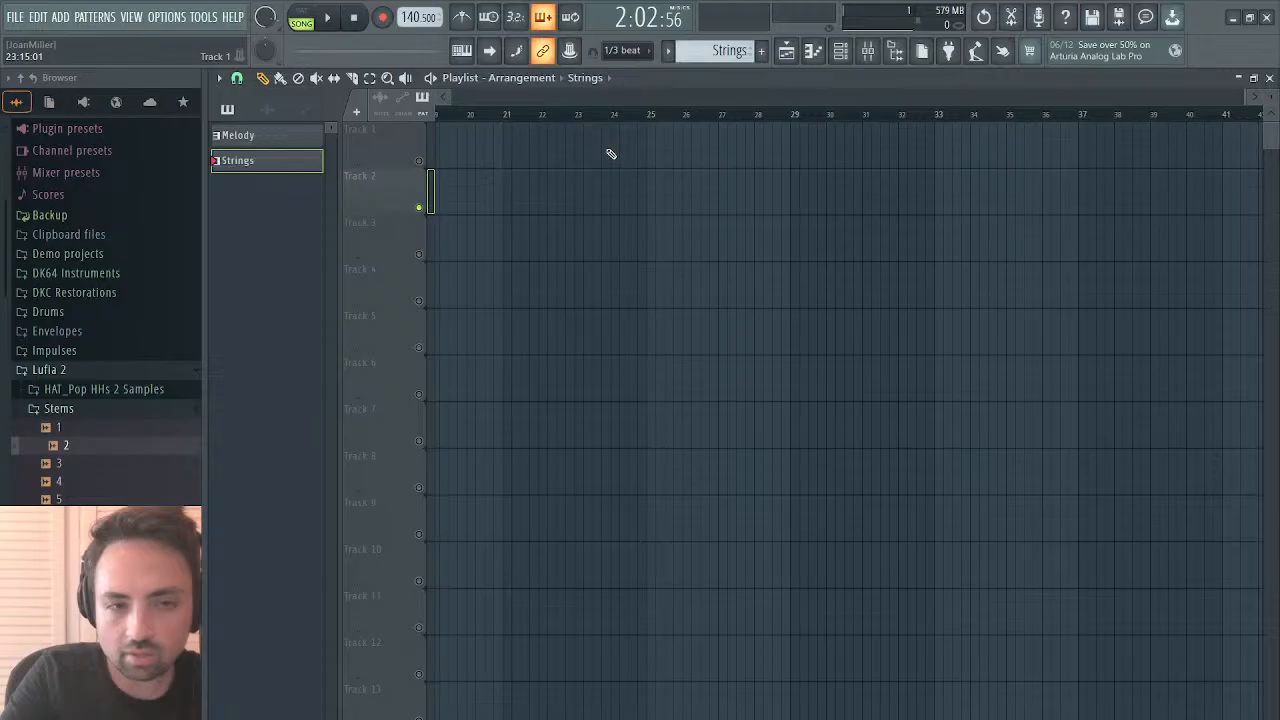
left_click(504, 197)
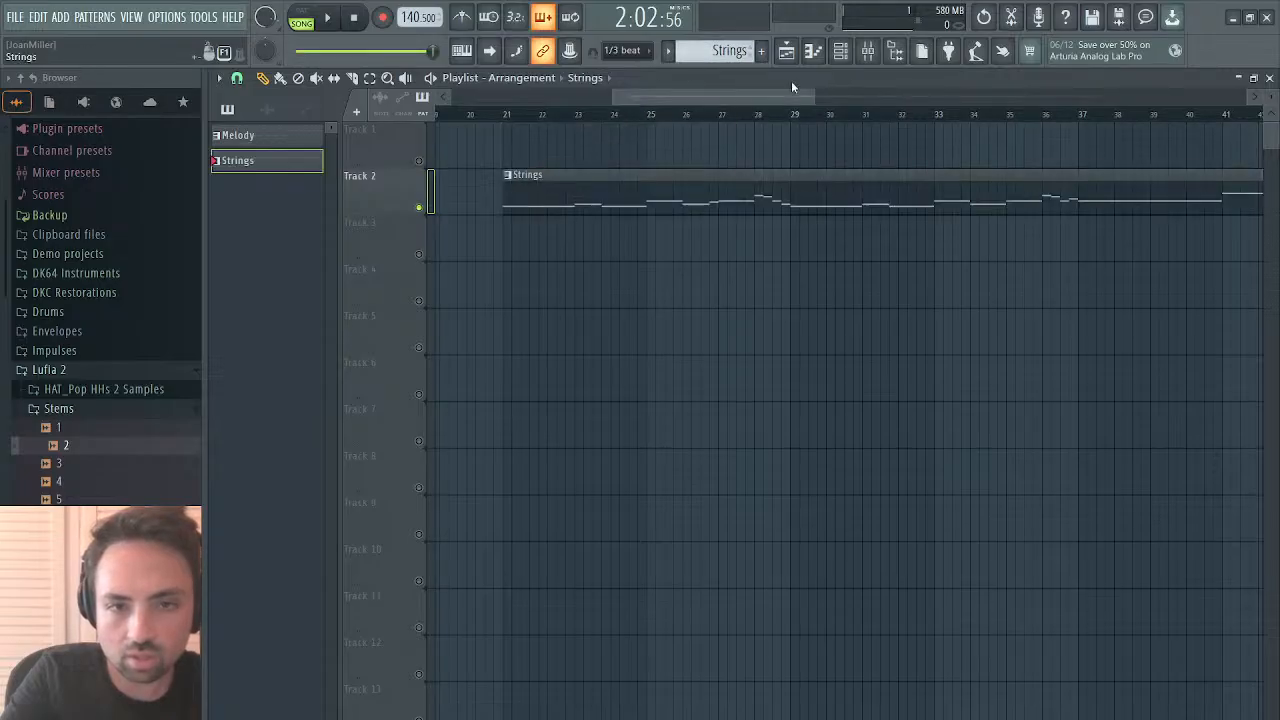
scroll(765, 60, "up", 1)
left_click(504, 141)
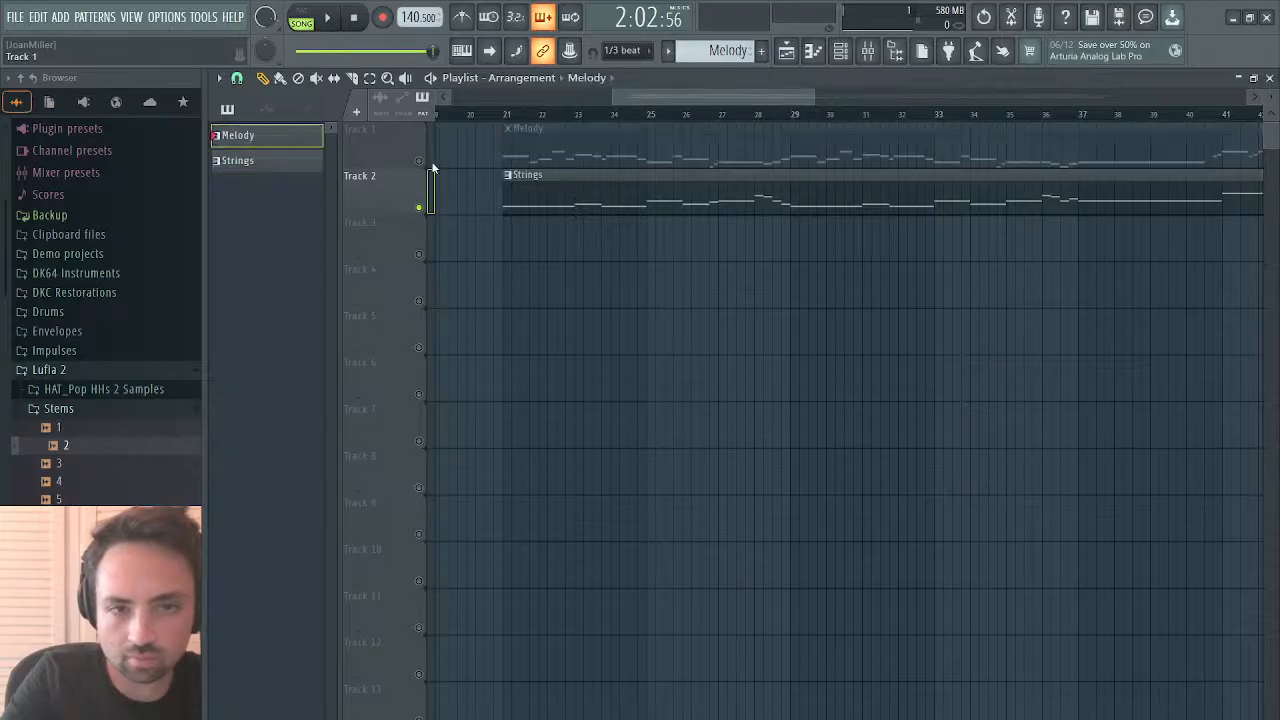
Step: Unmute all playlist tracks and play the Melody and Strings clips together from bar 21
key("space")
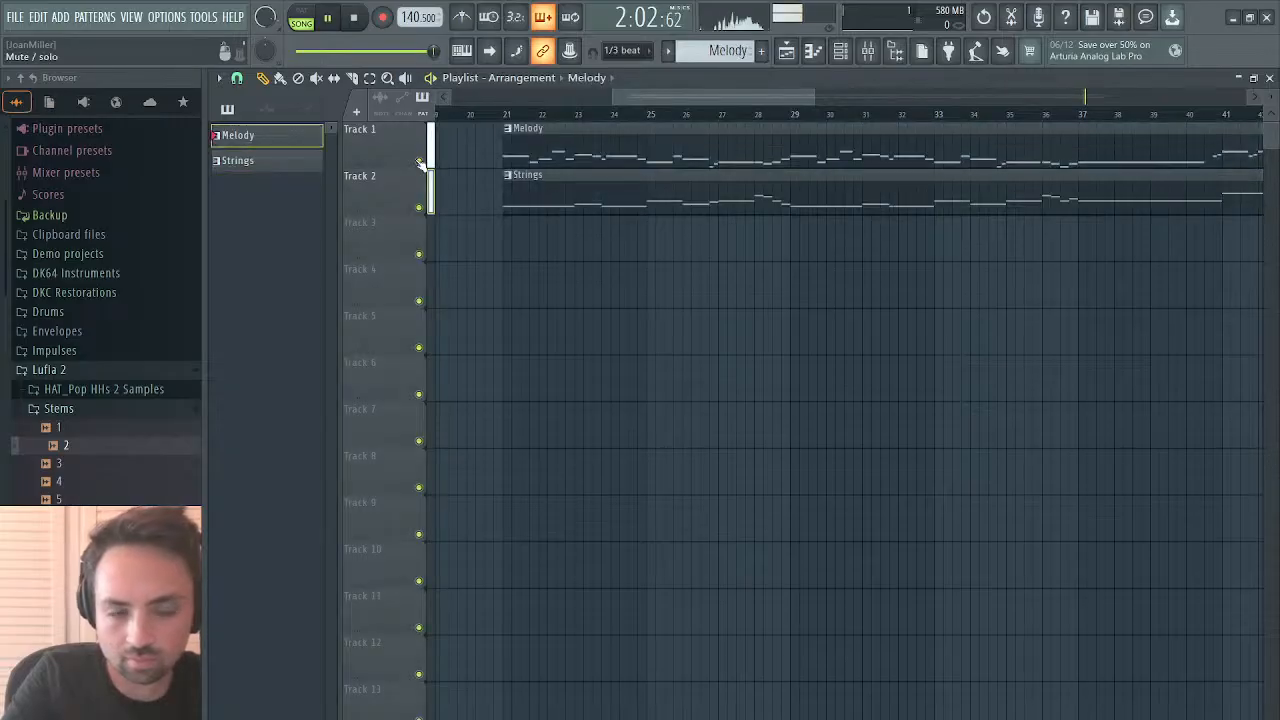
left_click(509, 117)
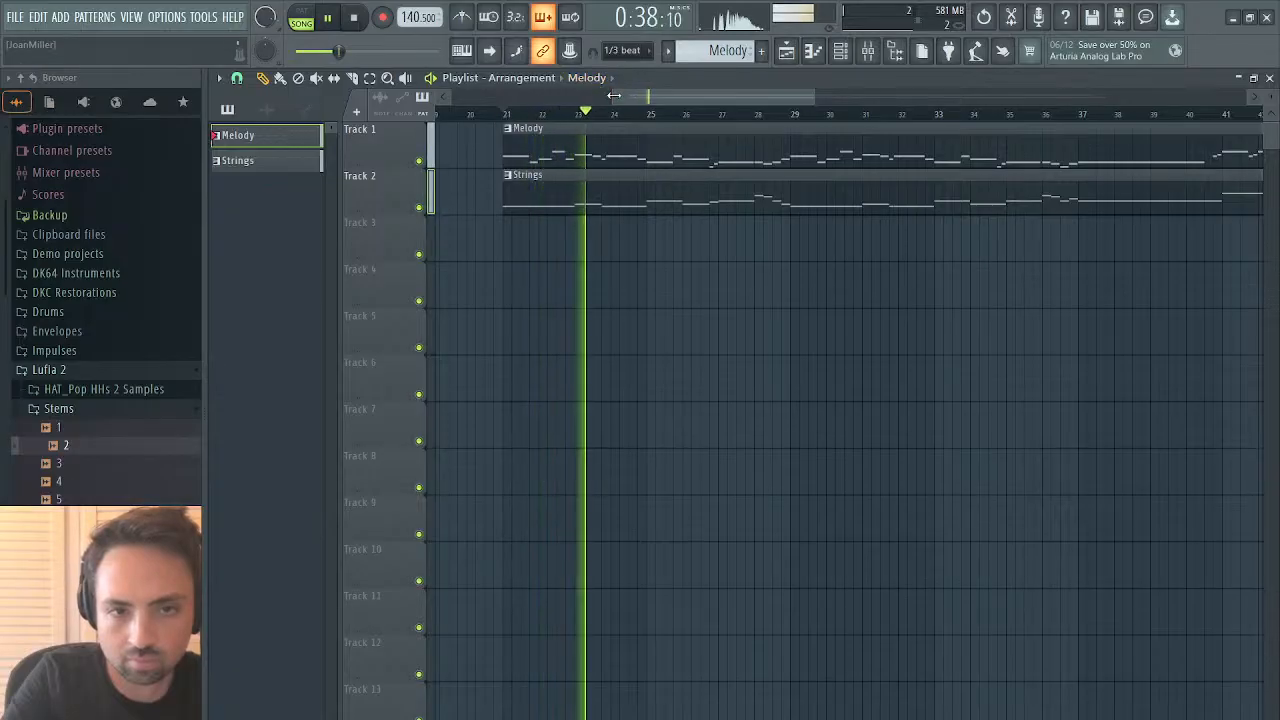
left_click_drag(614, 95, 528, 94)
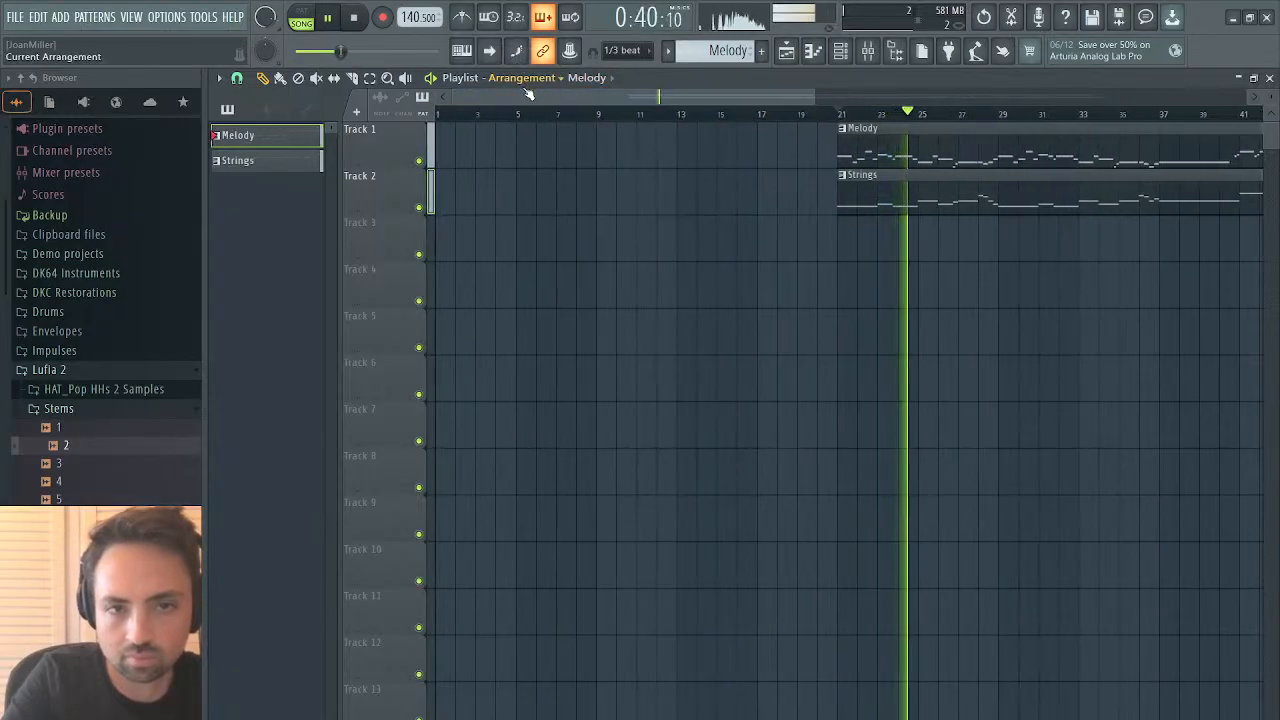
left_click_drag(525, 95, 928, 110)
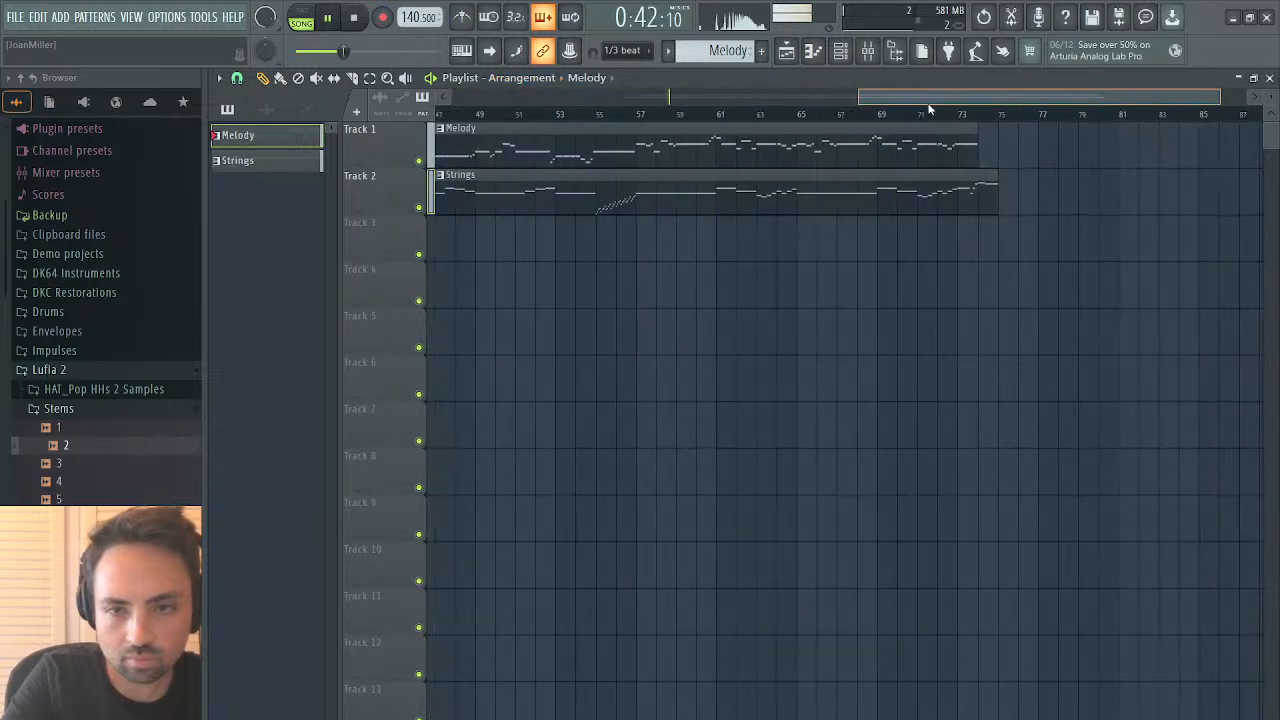
Step: Try shifting the Strings clip one bar earlier so it ends with the Melody clip, and listen from its start
left_click_drag(977, 197, 949, 203)
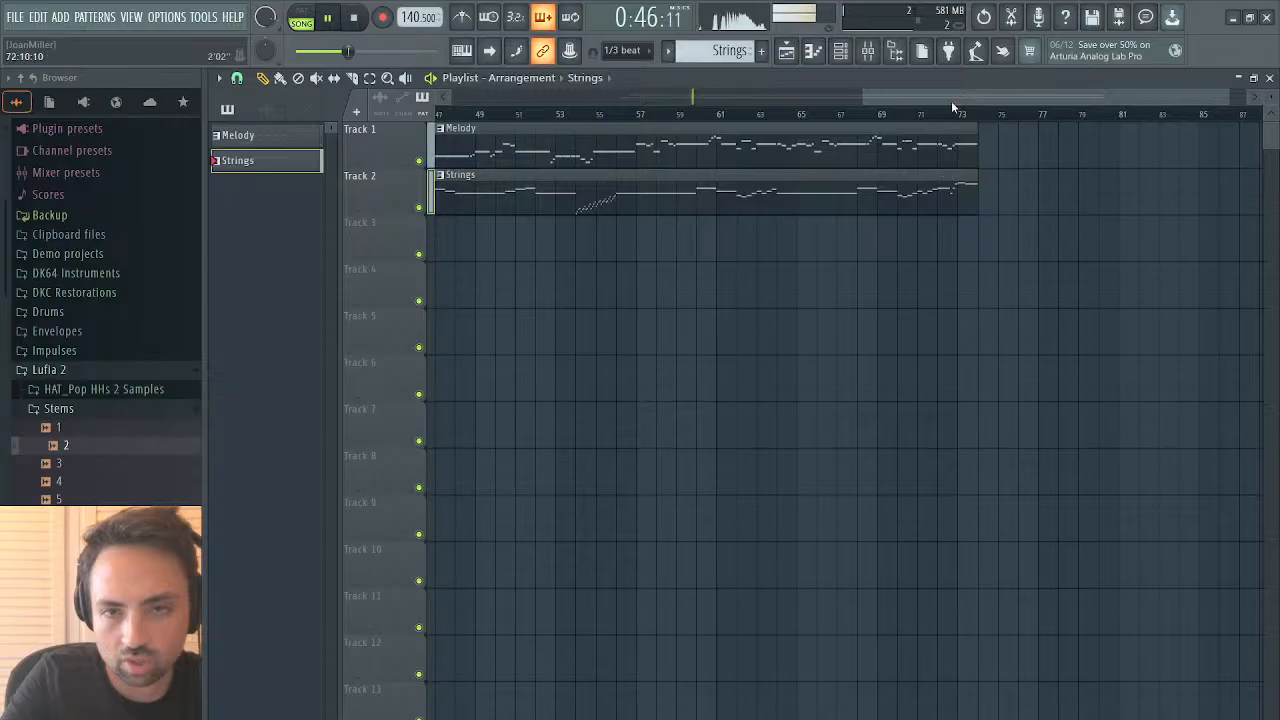
left_click_drag(951, 101, 590, 122)
left_click(720, 116)
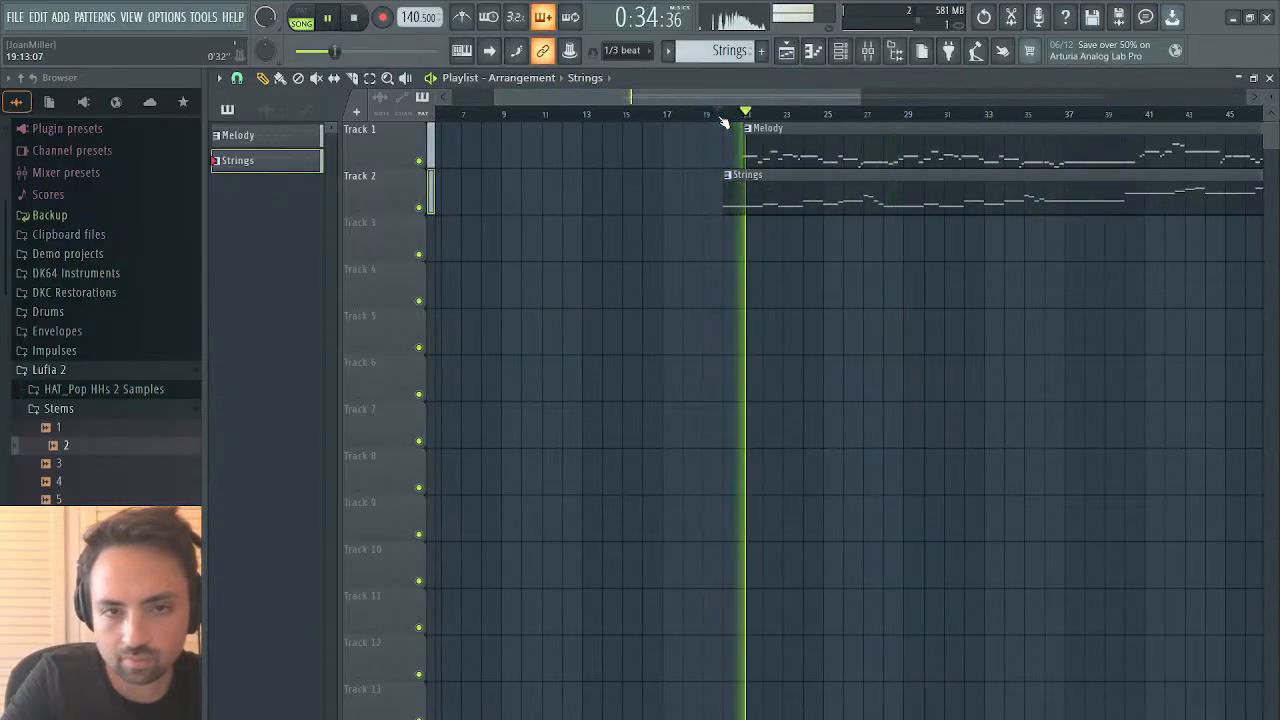
Step: Place stem 2 on Track 3 starting at bar 1 and move the Strings clip back to bar 21
left_click(612, 107)
left_click(514, 250)
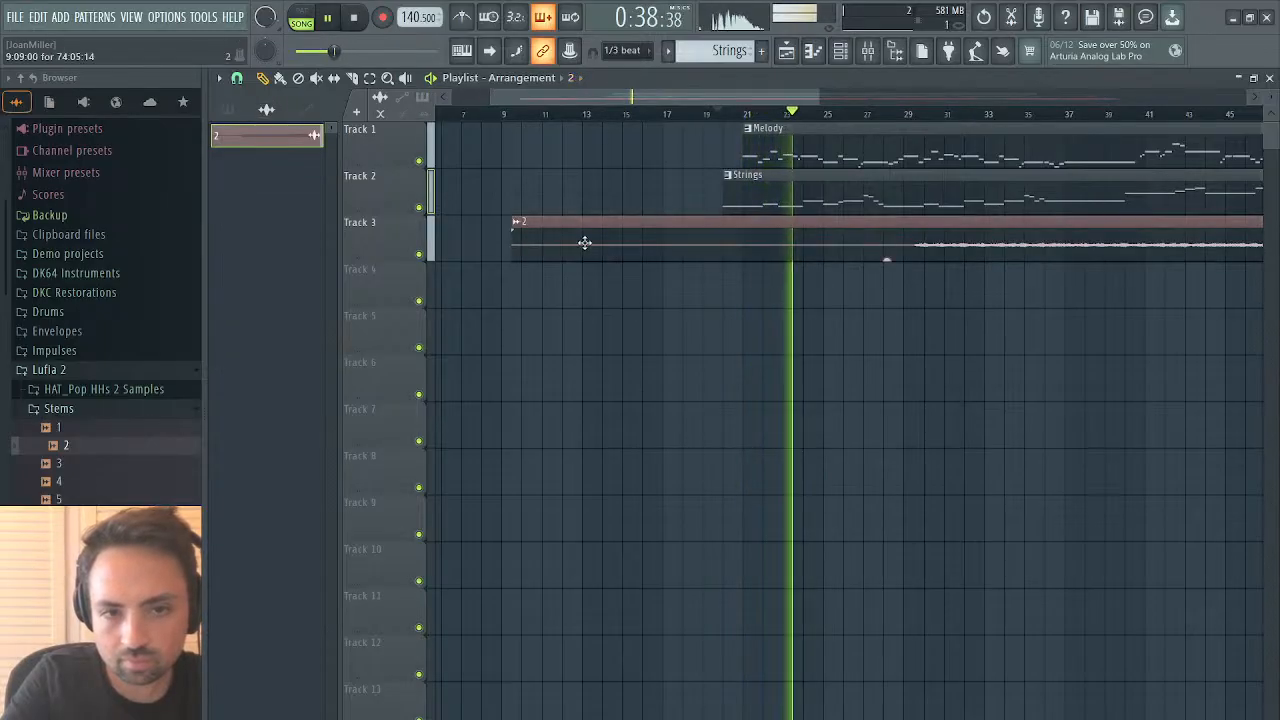
left_click_drag(583, 243, 436, 247)
left_click_drag(543, 231, 392, 241)
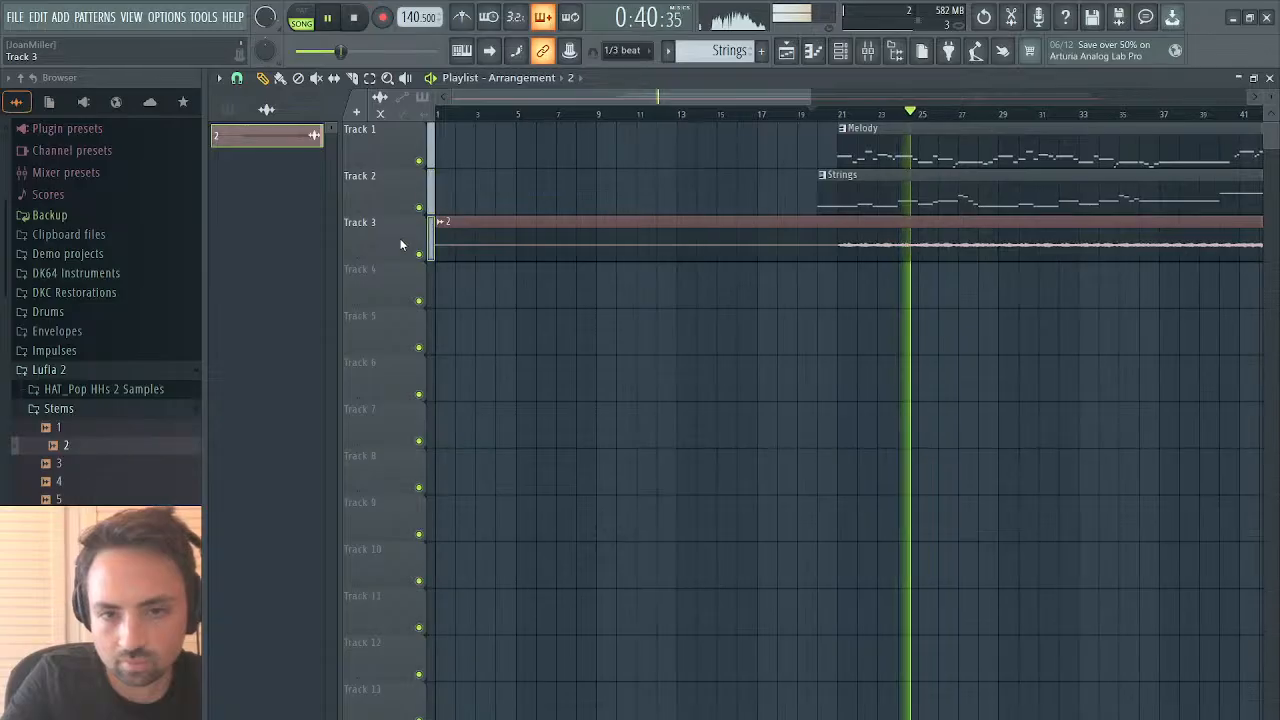
left_click(825, 210)
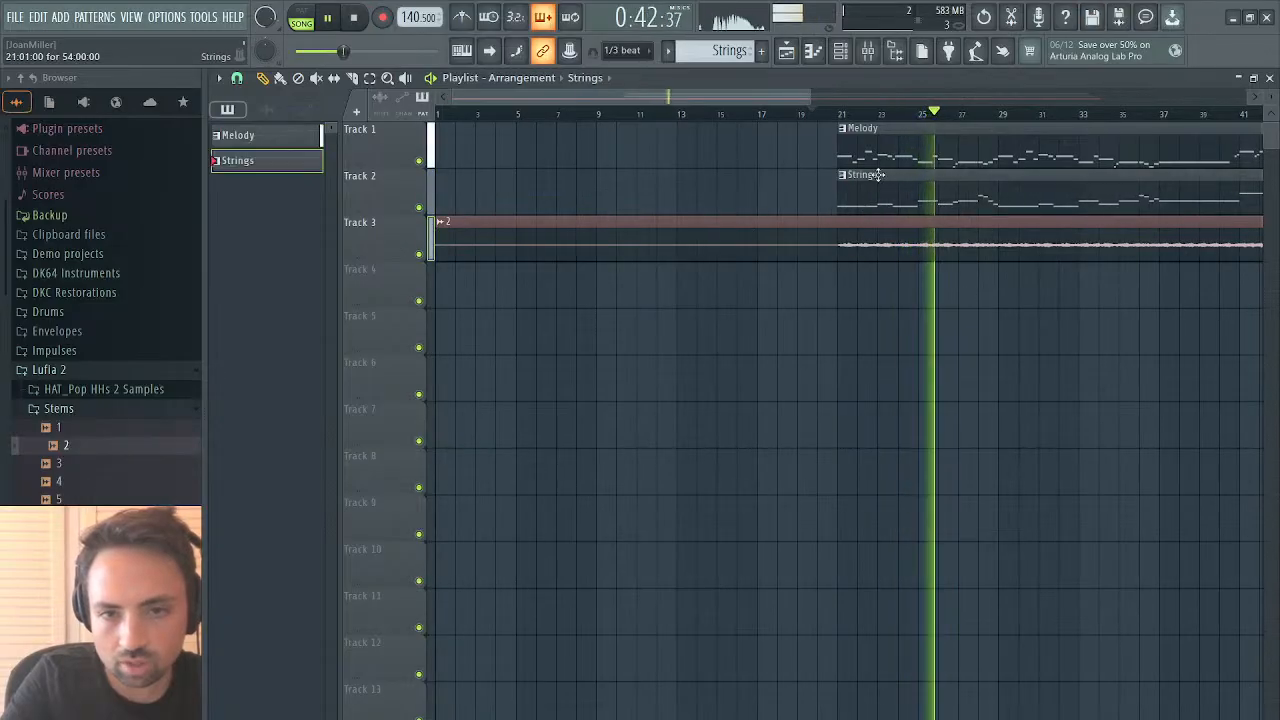
Step: Play the Melody, Strings and stem 2 clips together from bar 21 to check their alignment
left_click(840, 113)
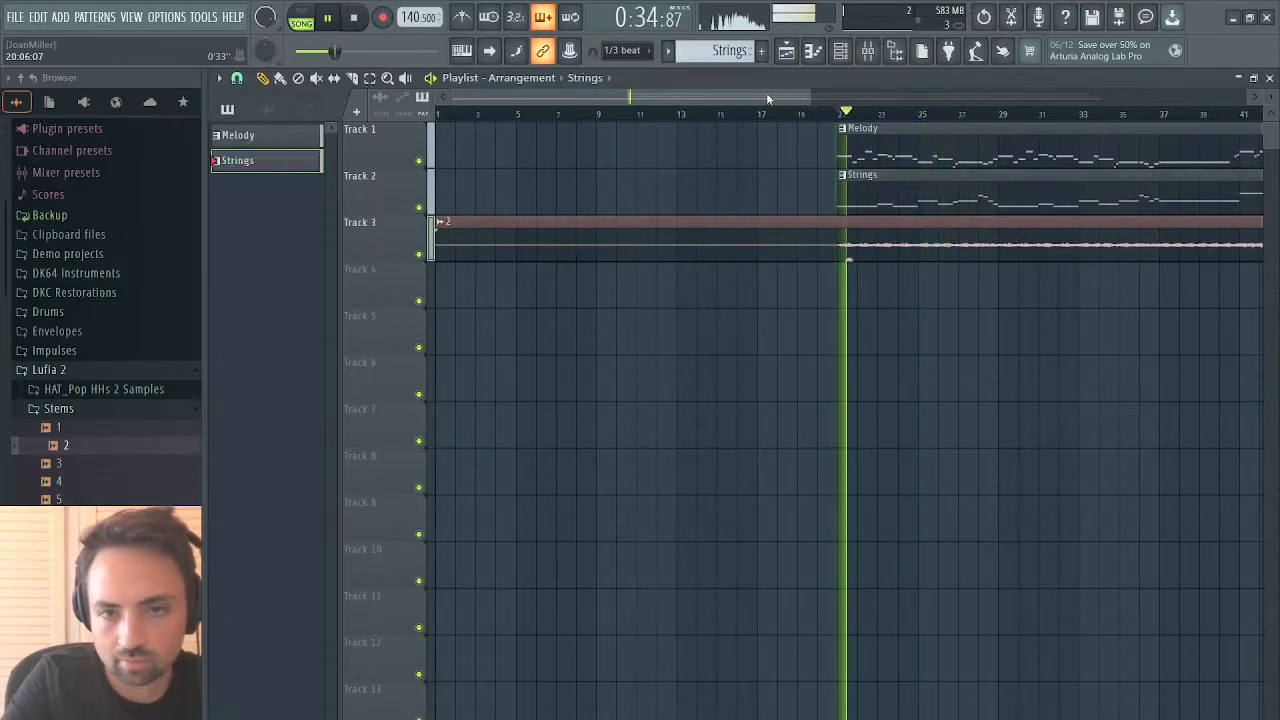
left_click_drag(768, 97, 678, 97)
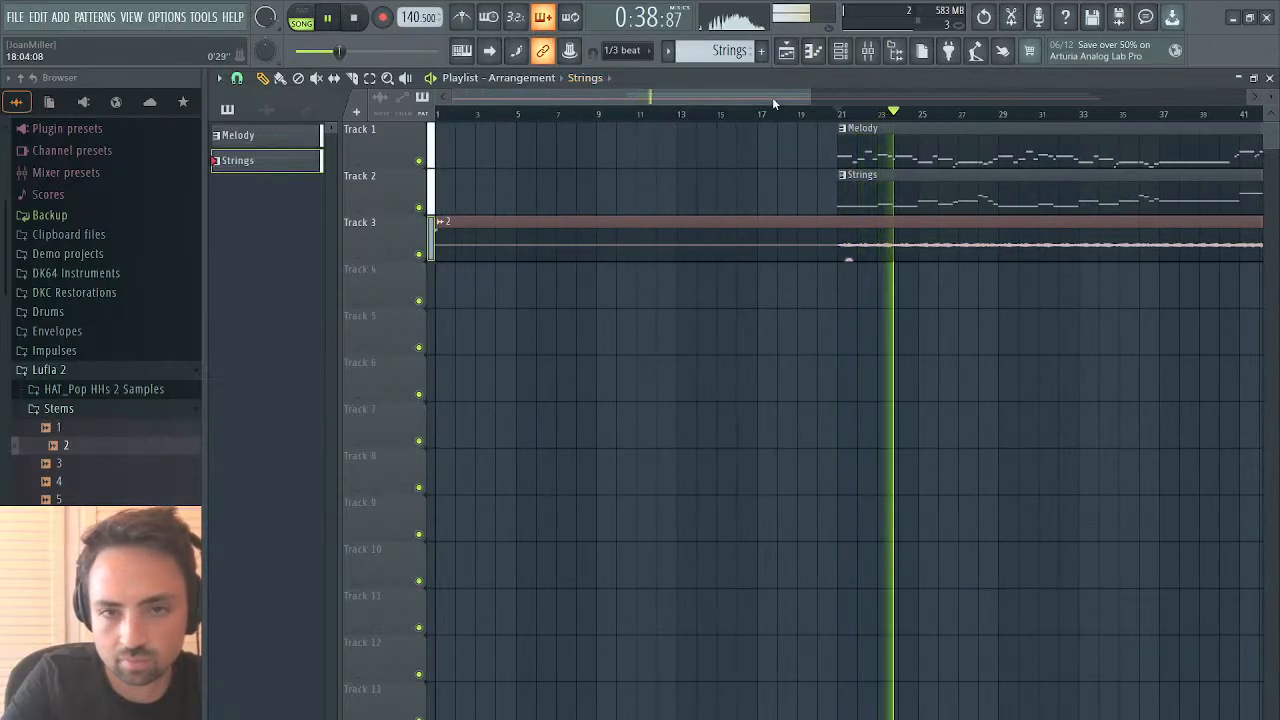
left_click_drag(772, 97, 928, 92)
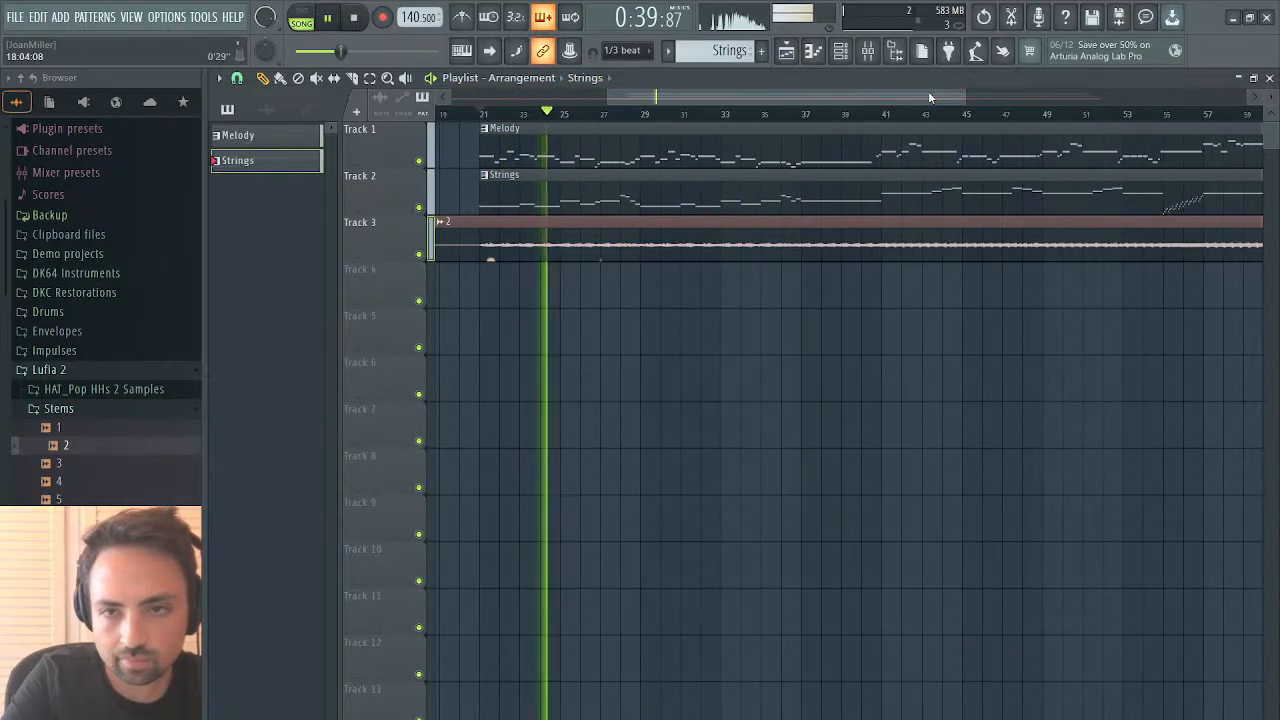
Step: Close the playlist, open the Kontakt instrument and set the 01_RW Strings volume to -8.5 dB
left_click(1270, 78)
left_click(1270, 78)
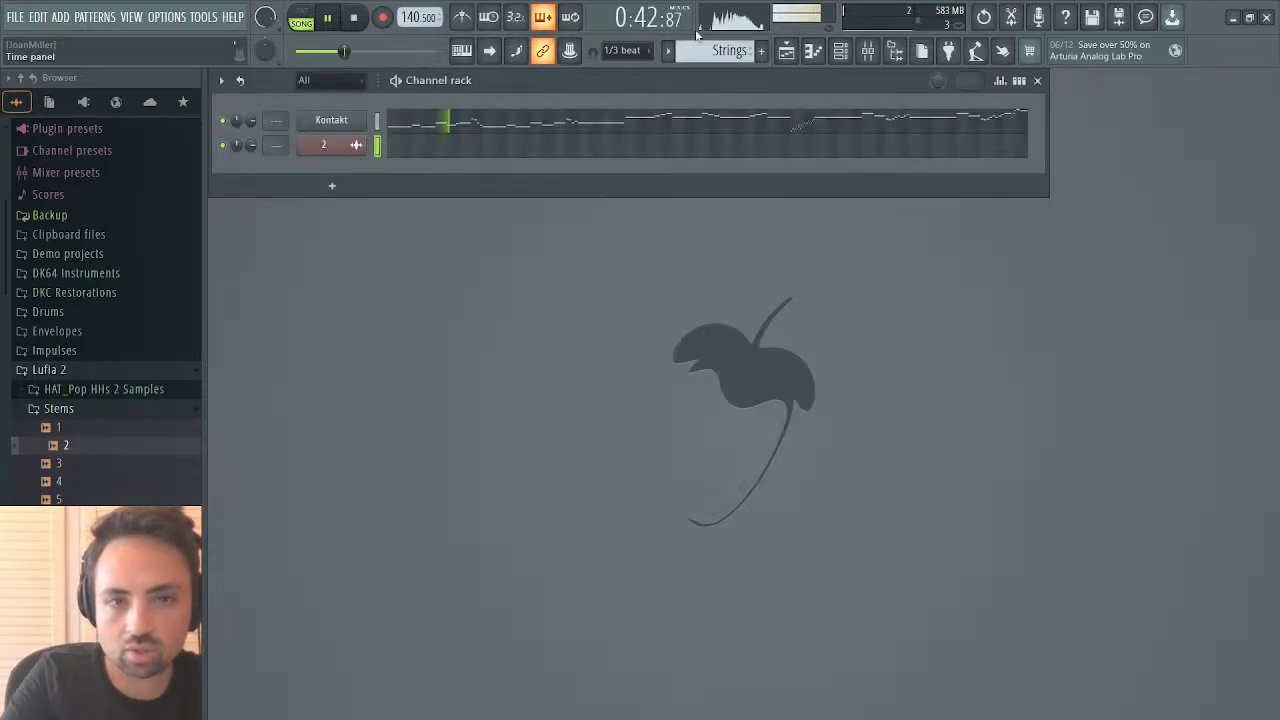
left_click(331, 120)
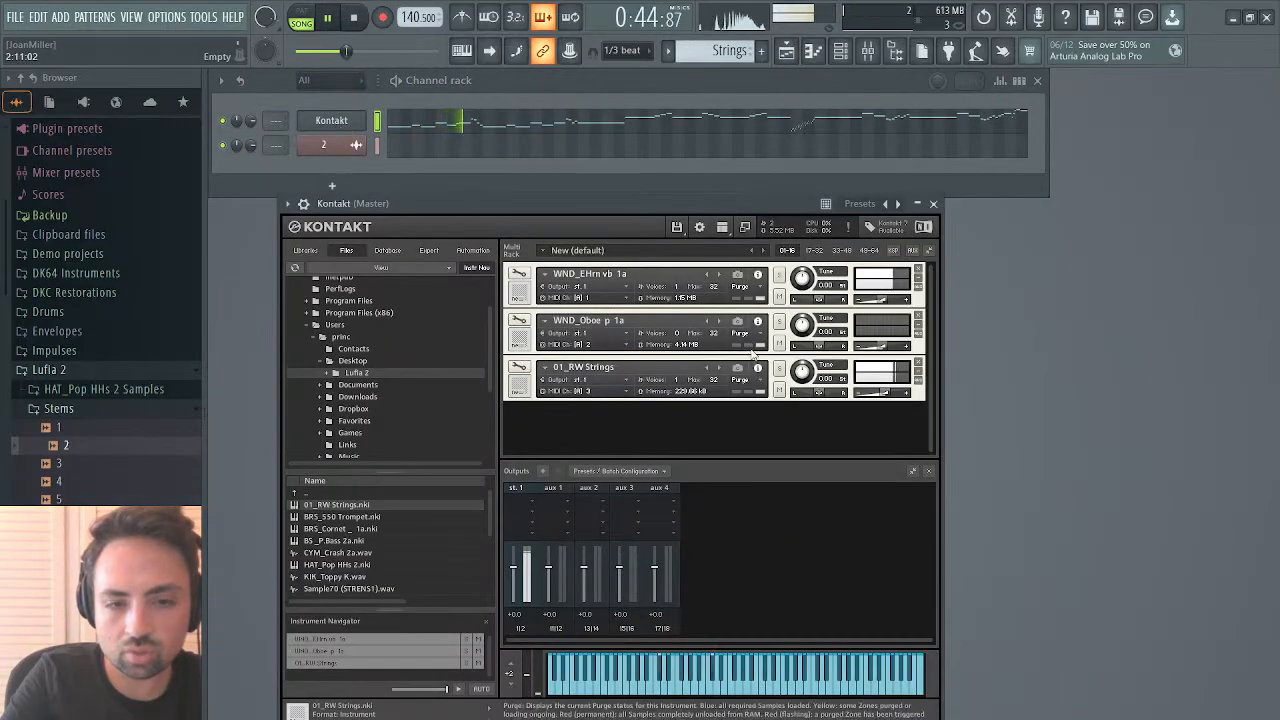
left_click_drag(862, 393, 880, 400)
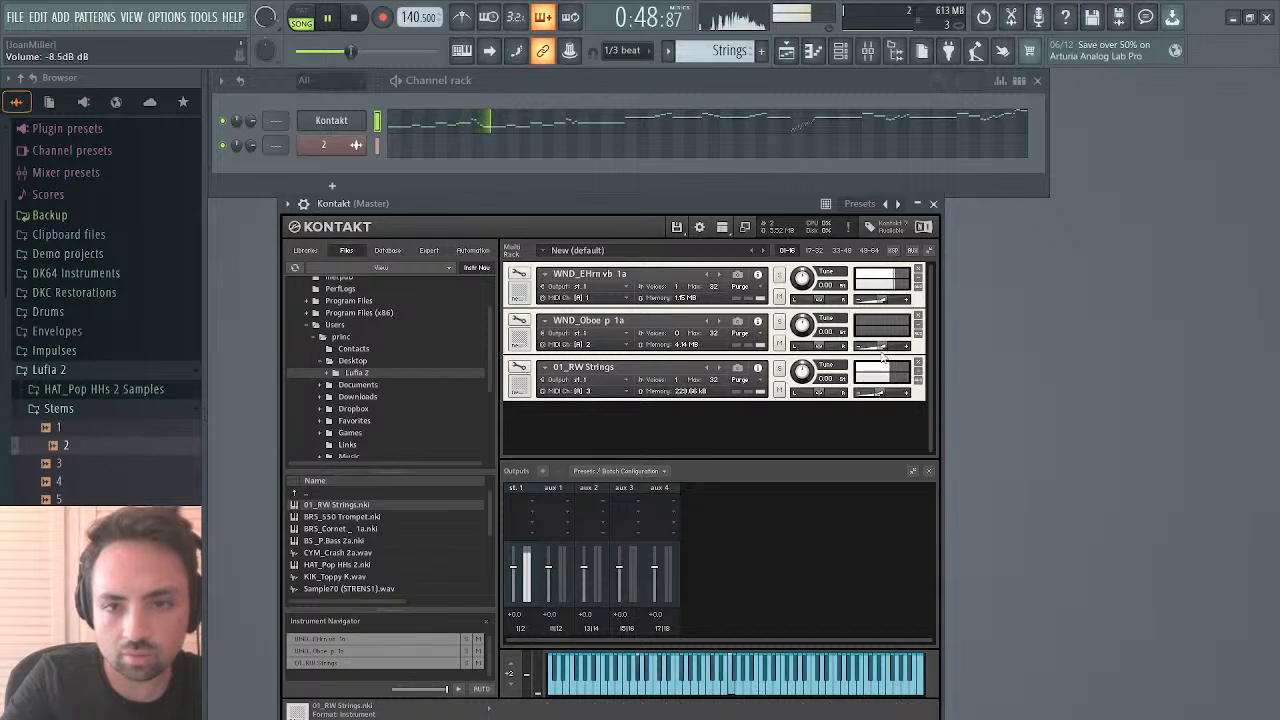
Step: Fine-tune the volumes of the WND_EHrn vb 1a and WND_Oboe p 1a instruments during playback, and close Kontakt
left_click_drag(884, 301, 887, 304)
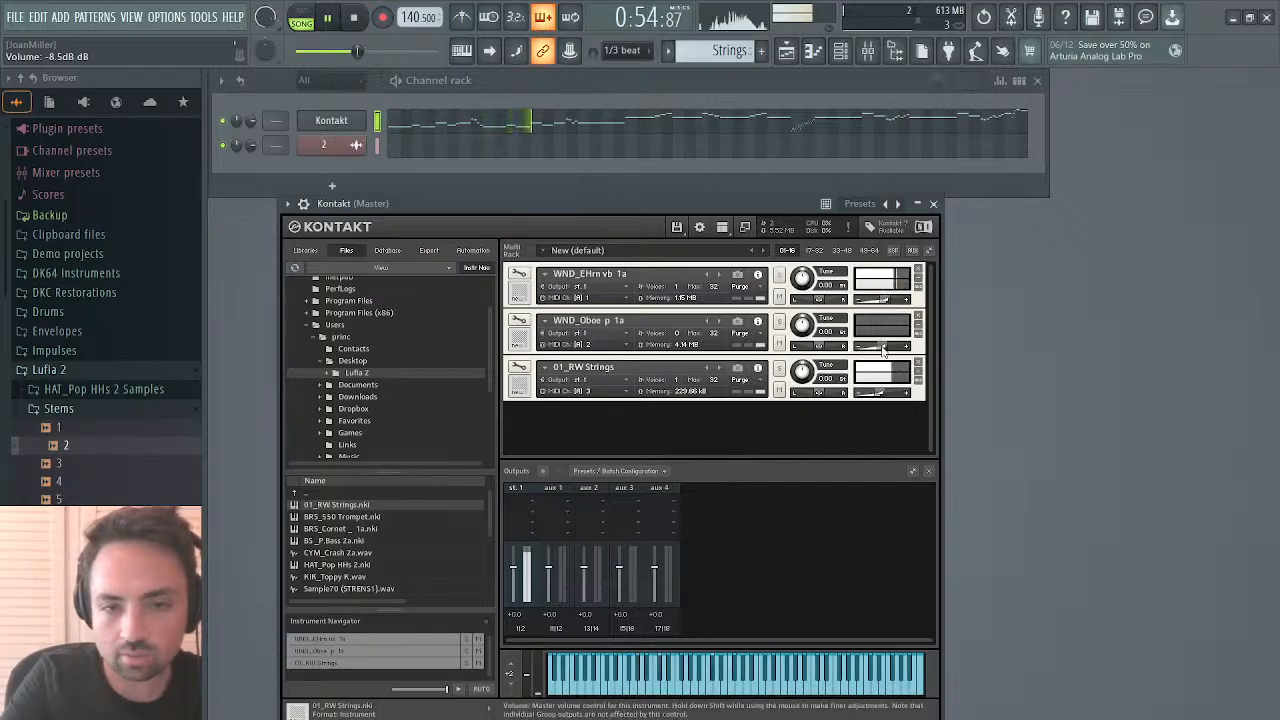
left_click_drag(882, 349, 883, 350)
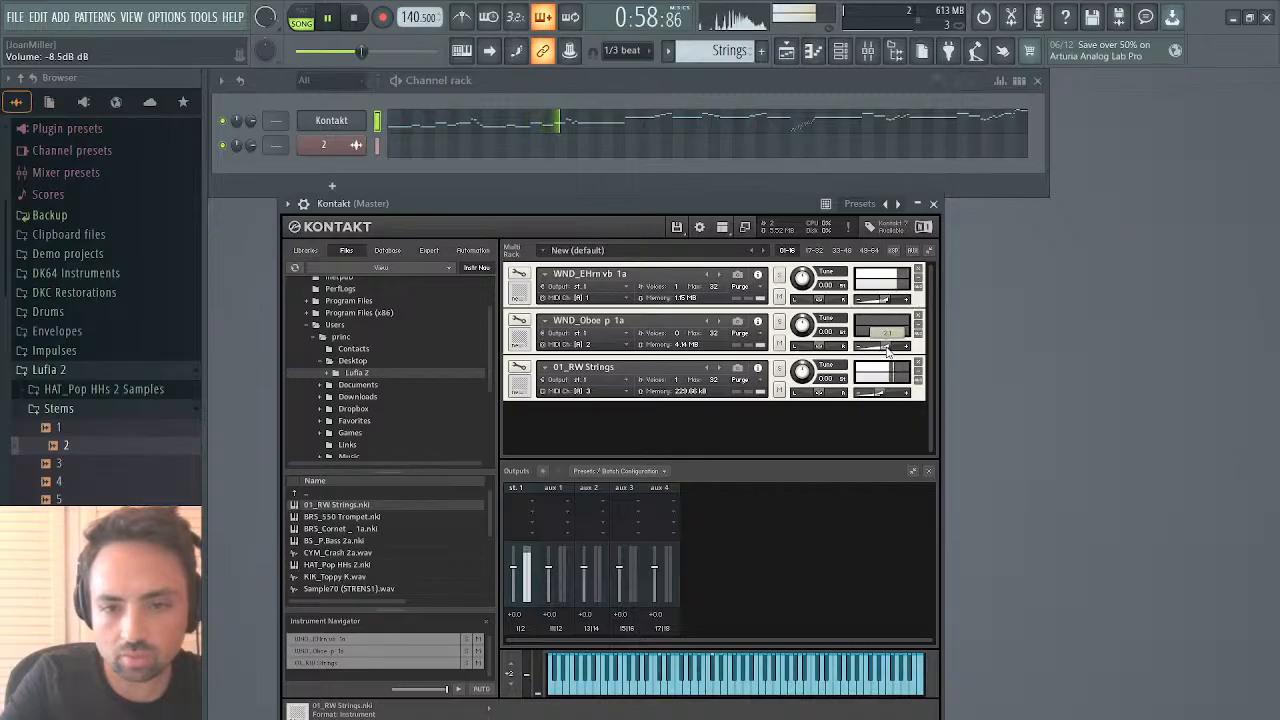
left_click_drag(886, 349, 886, 349)
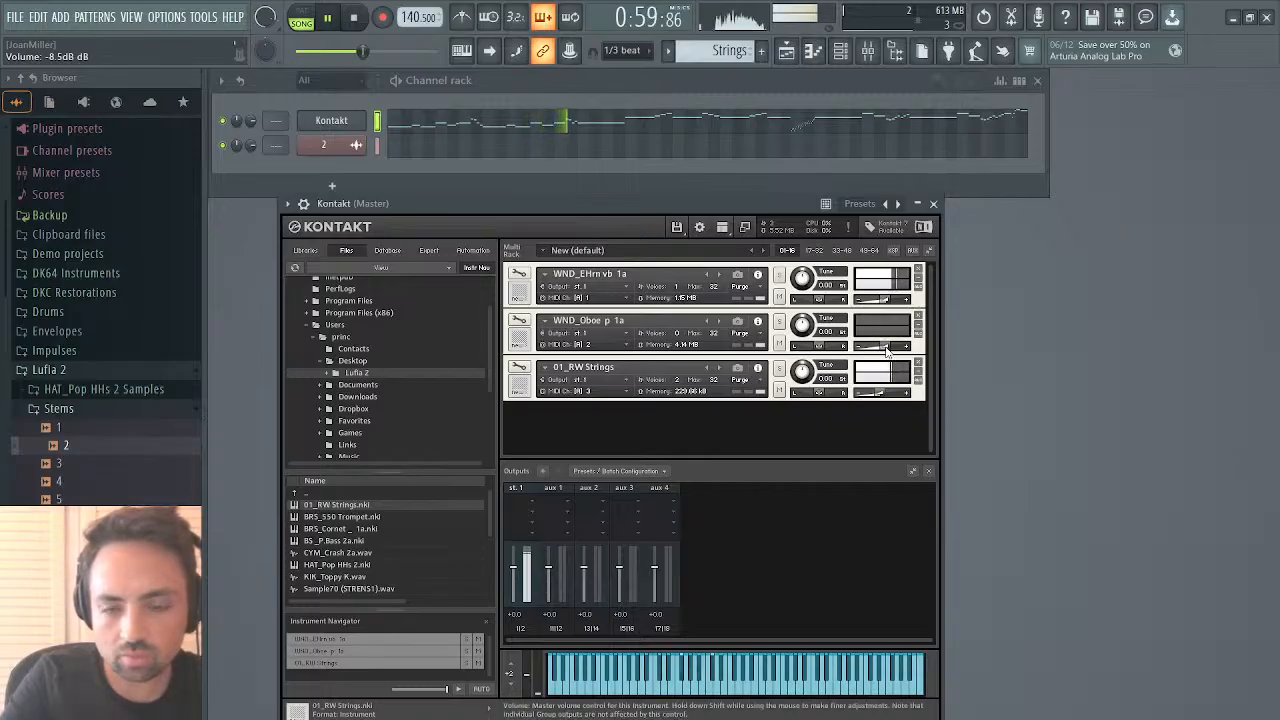
left_click(933, 204)
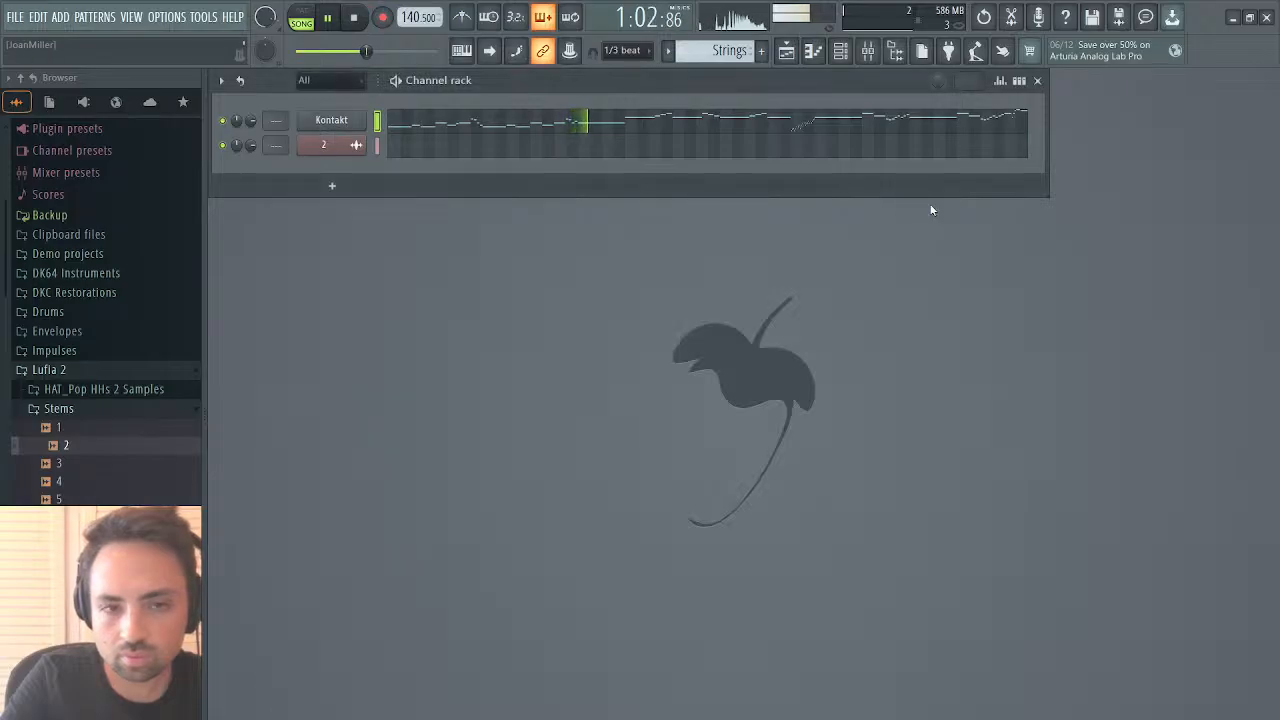
Step: Follow the Melody, Strings and stem 2 clips in the playlist to check their balance, closing it and stopping playback
left_click(787, 50)
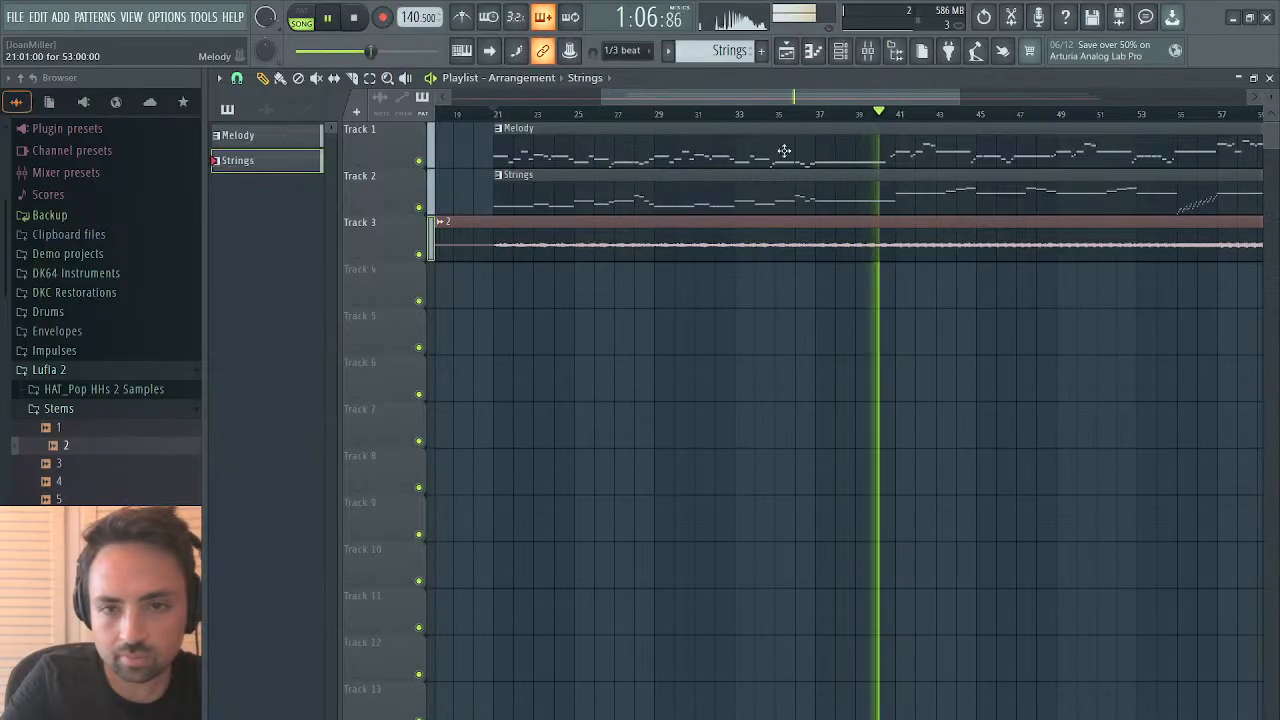
left_click_drag(839, 89, 891, 77)
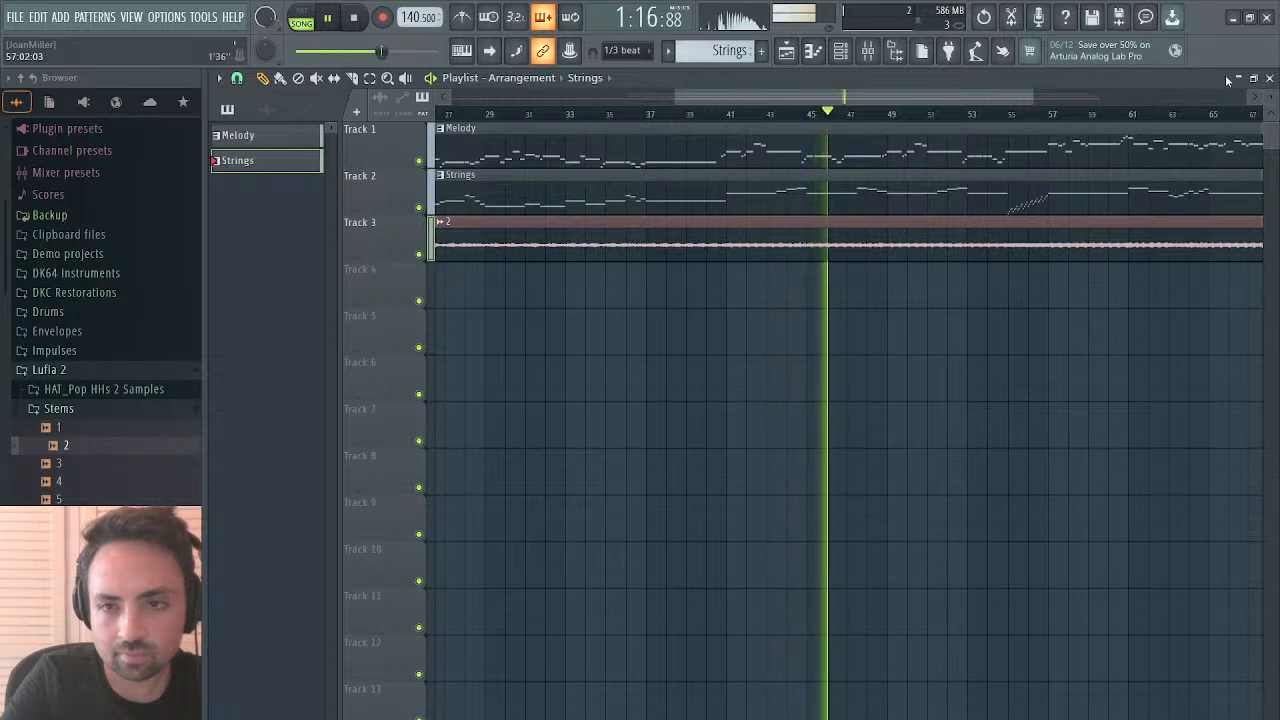
left_click(1269, 78)
key("space")
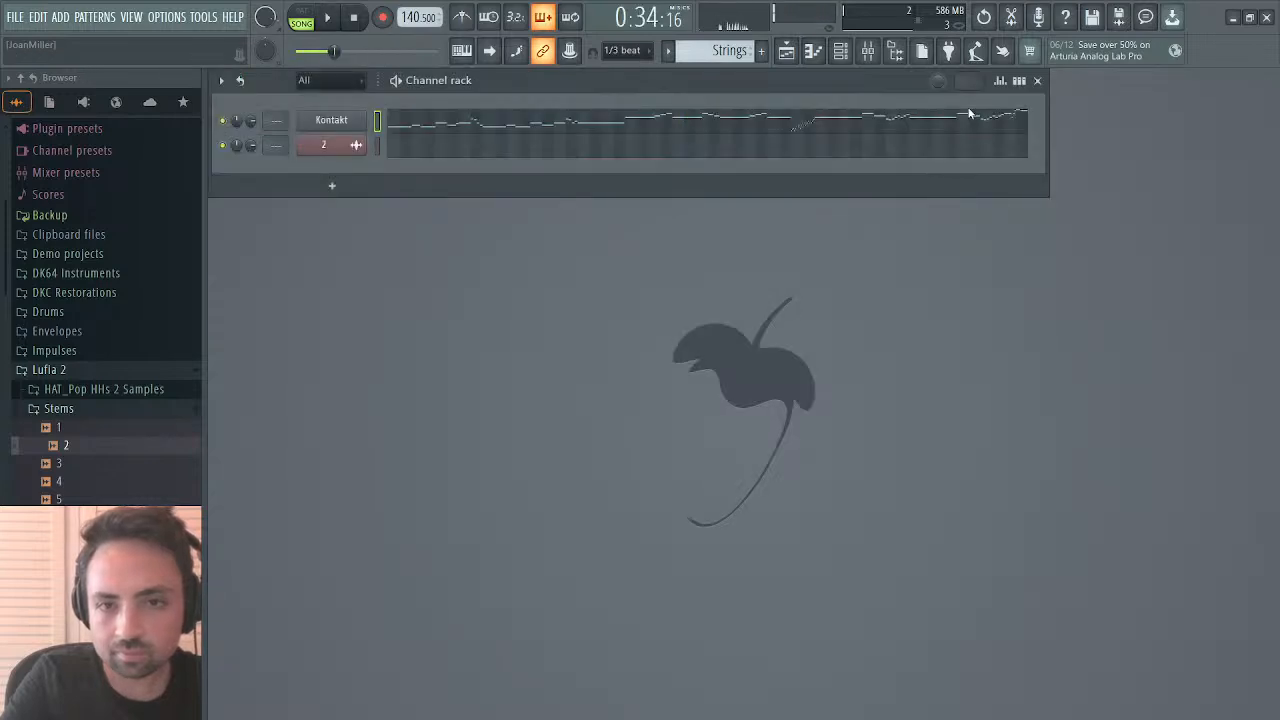
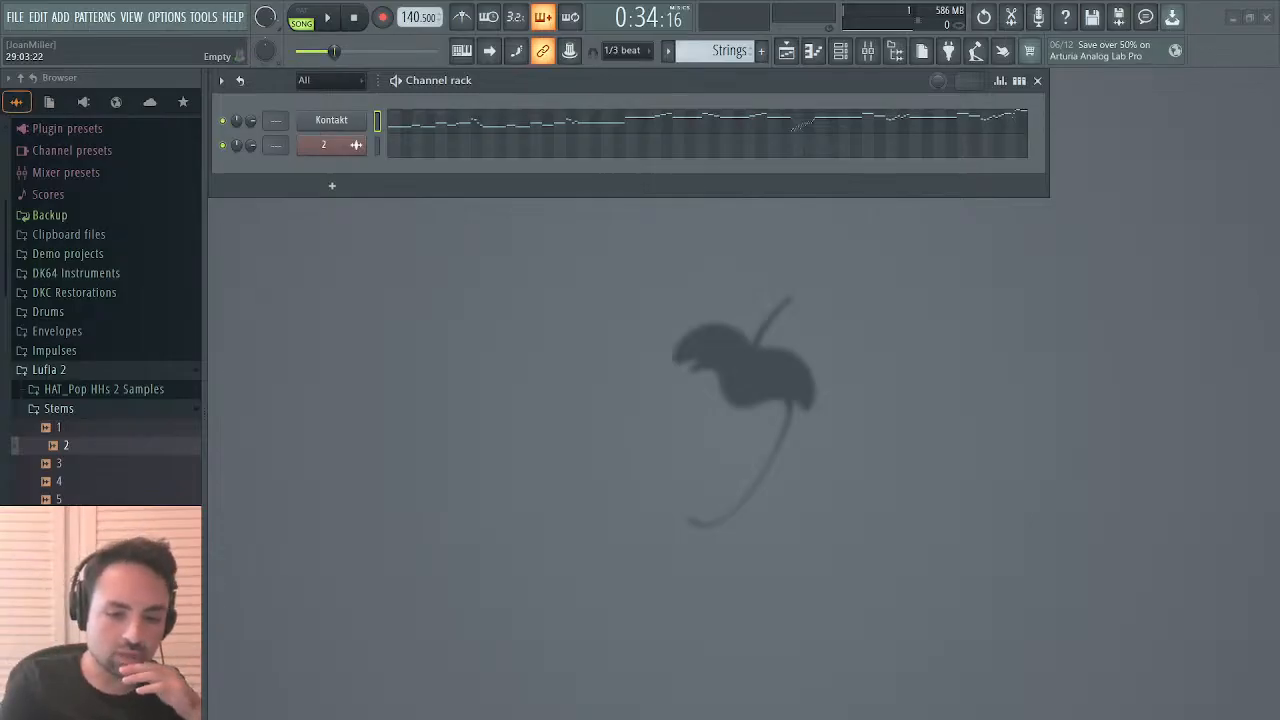
Step: Add a Korg M1 channel with the Strings preset and test its sound with its empty piano roll
left_click(340, 120)
left_click(350, 120)
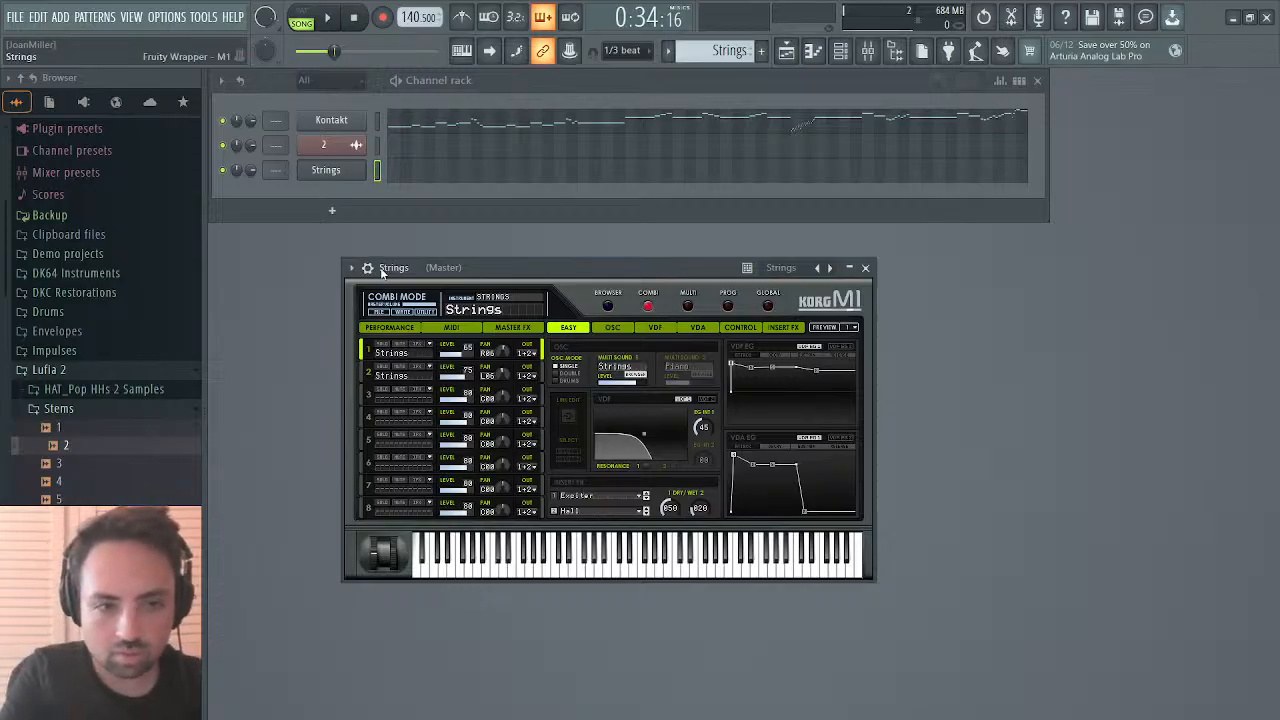
left_click(422, 180)
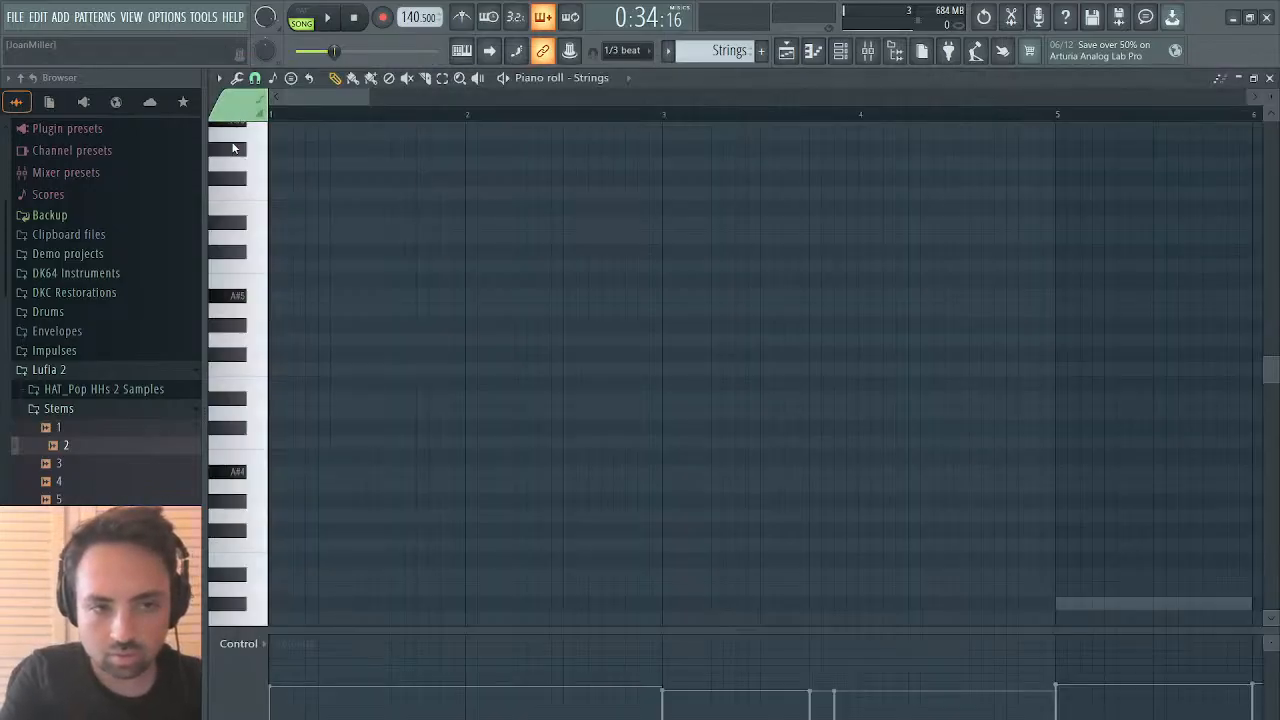
left_click(1270, 78)
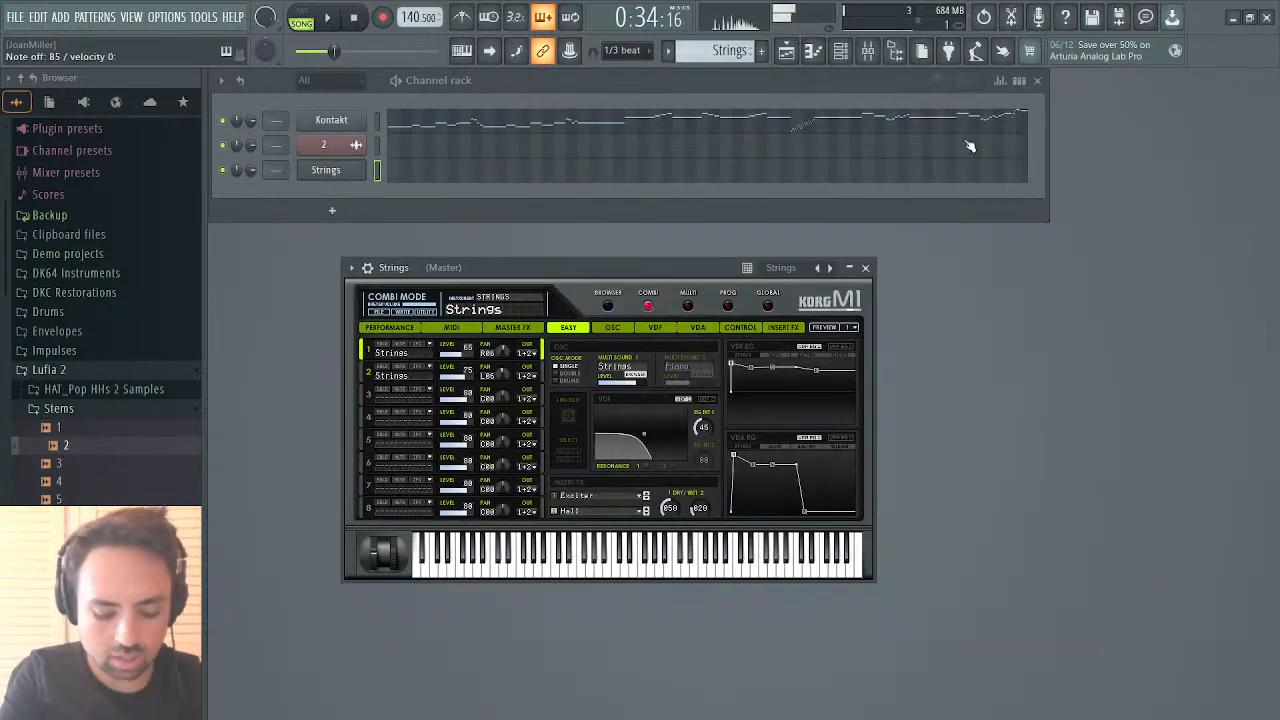
Step: Remove the M1's second Strings layer and compare the remaining layer's oscillator sound with the Kontakt strings
left_click(610, 328)
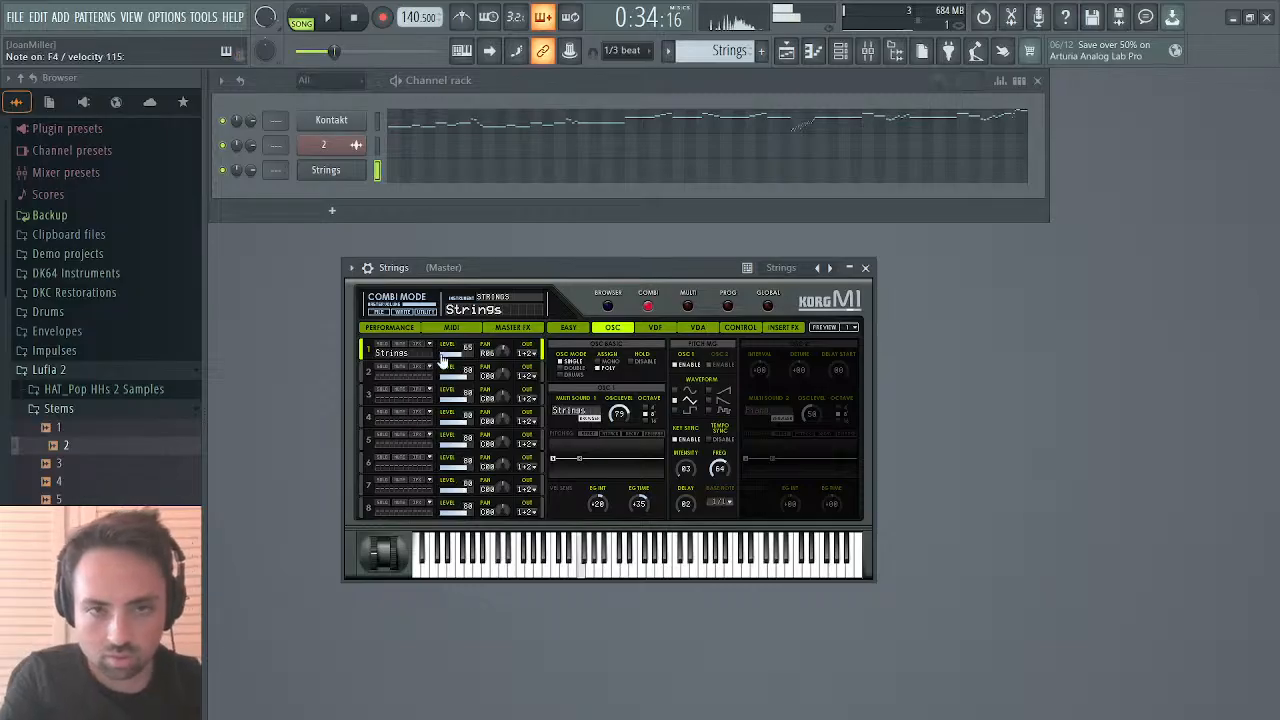
left_click(379, 121)
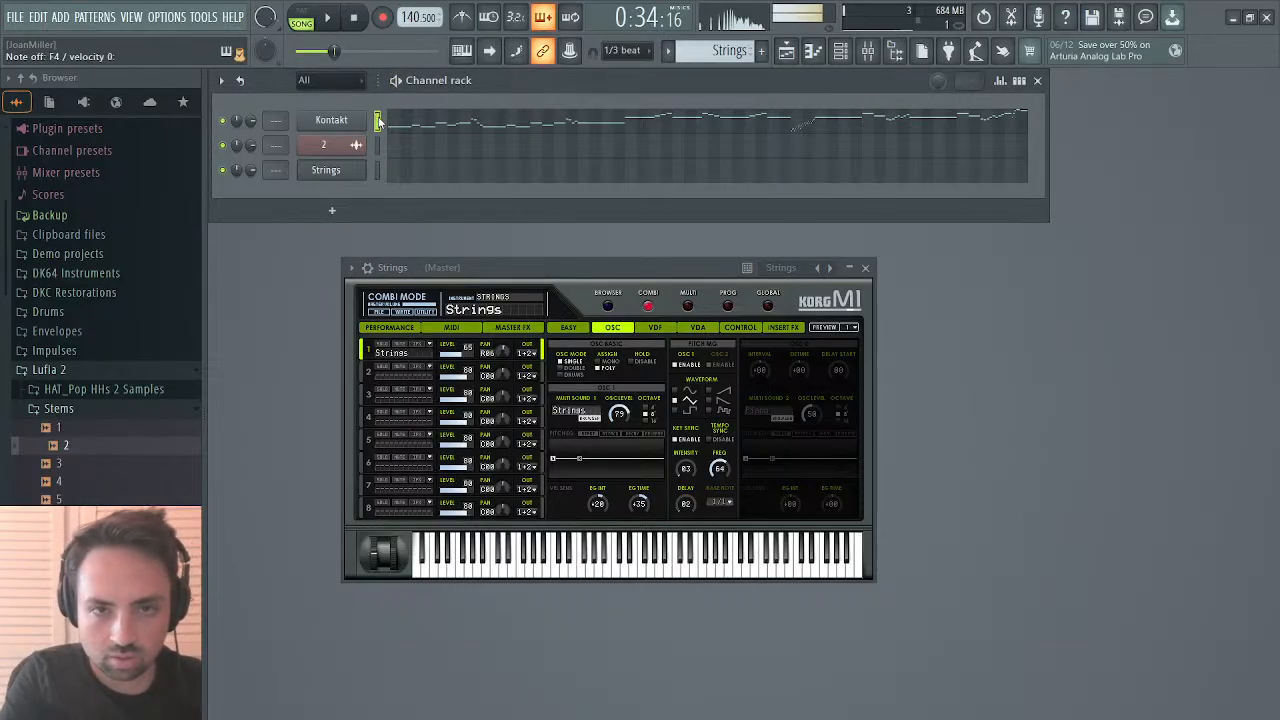
left_click(416, 125)
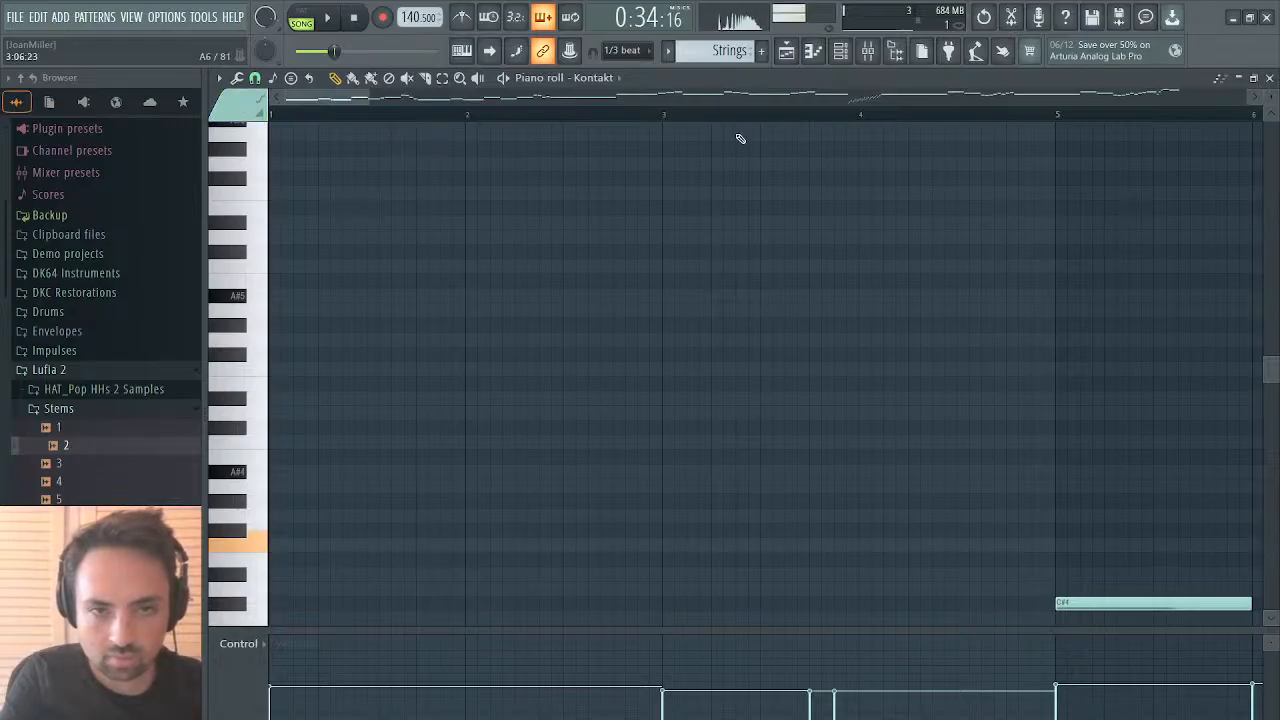
left_click(1268, 78)
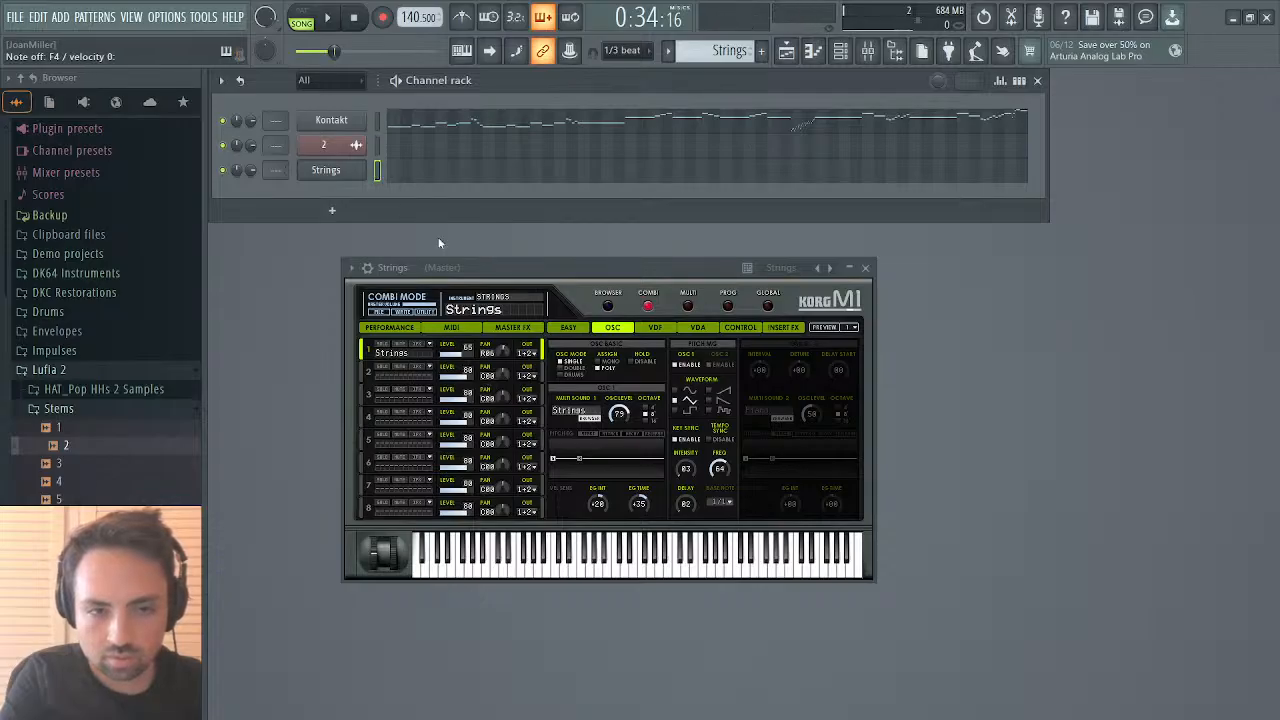
left_click(397, 128)
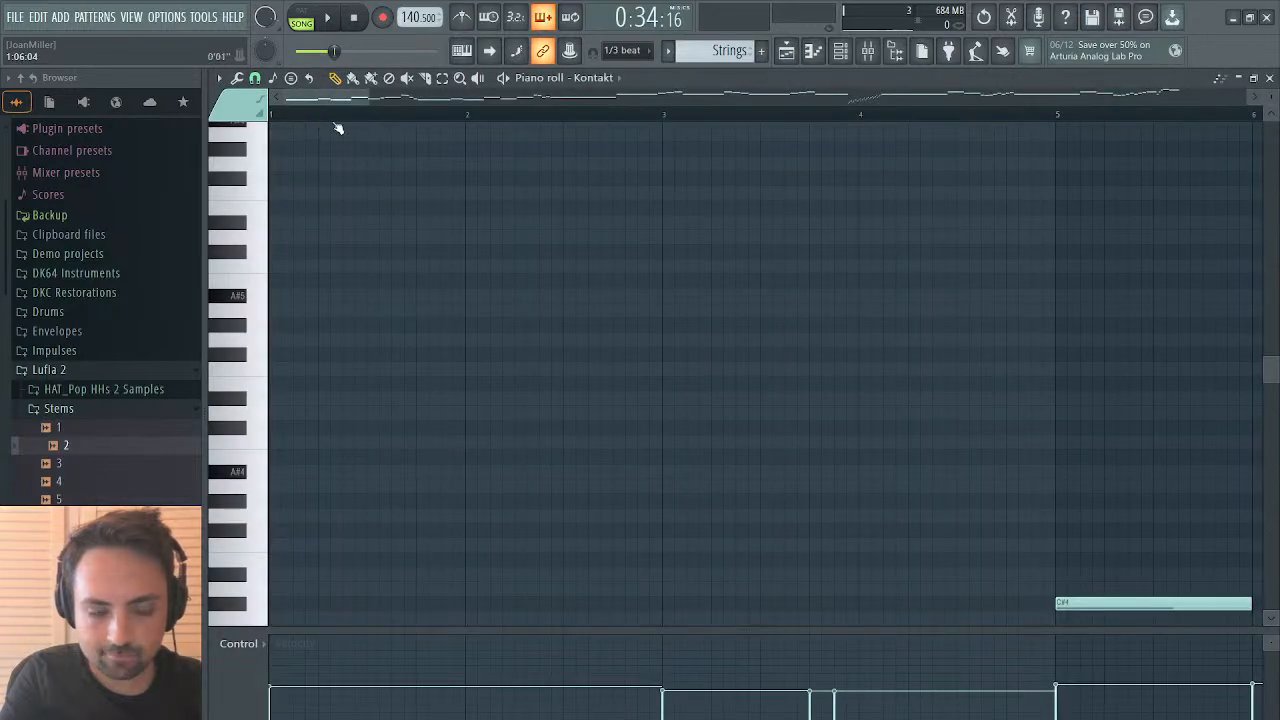
left_click(1269, 78)
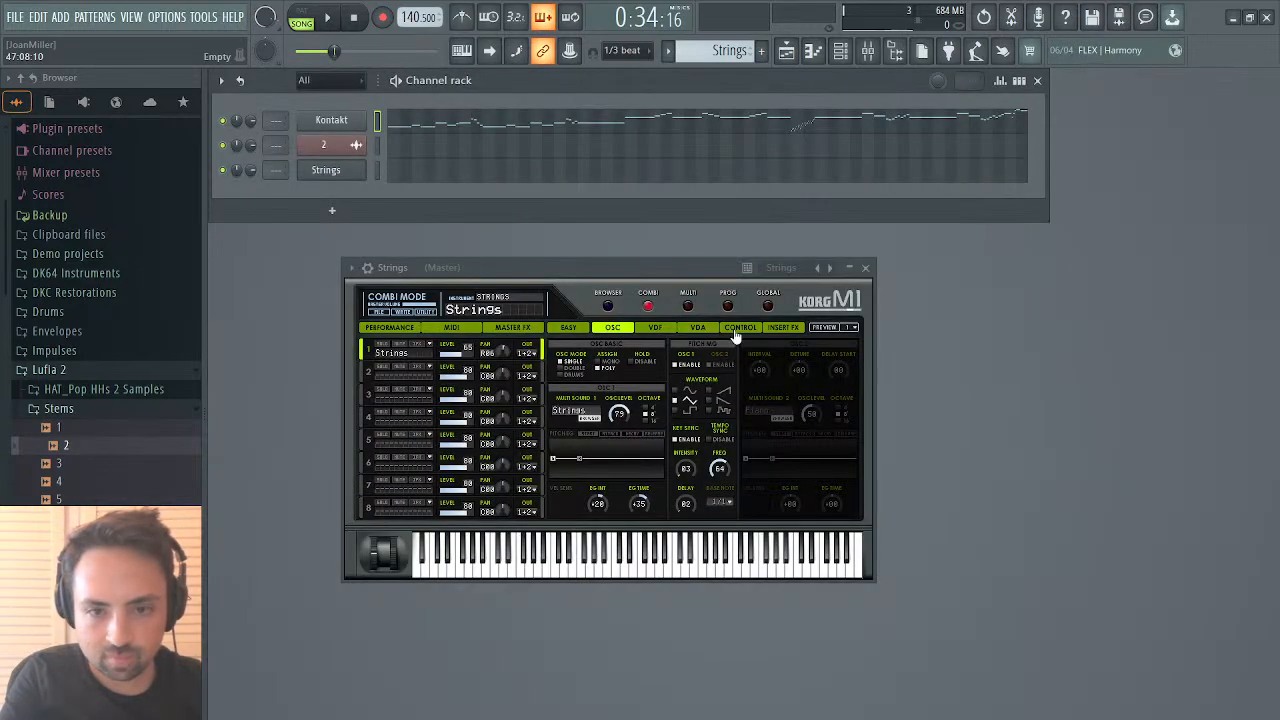
Step: Clear the M1's first slot and load the Strings program from the Strings category into slot 3
left_click(430, 346)
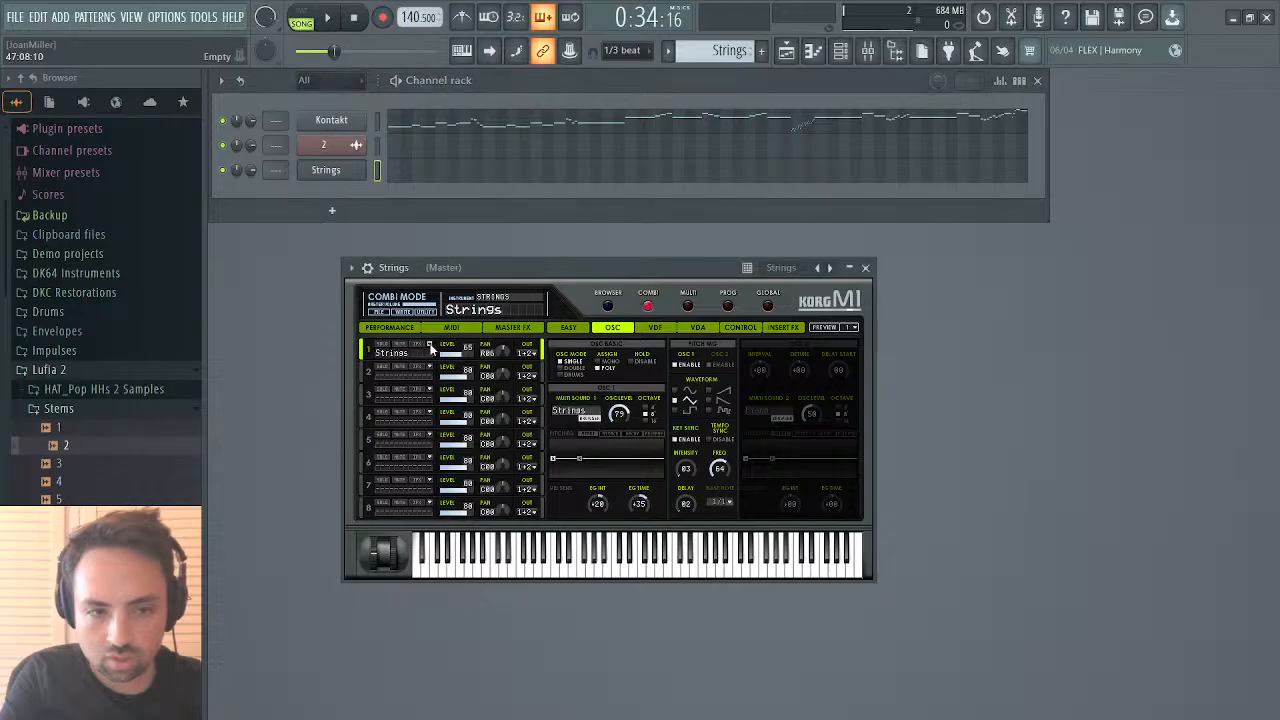
left_click(467, 466)
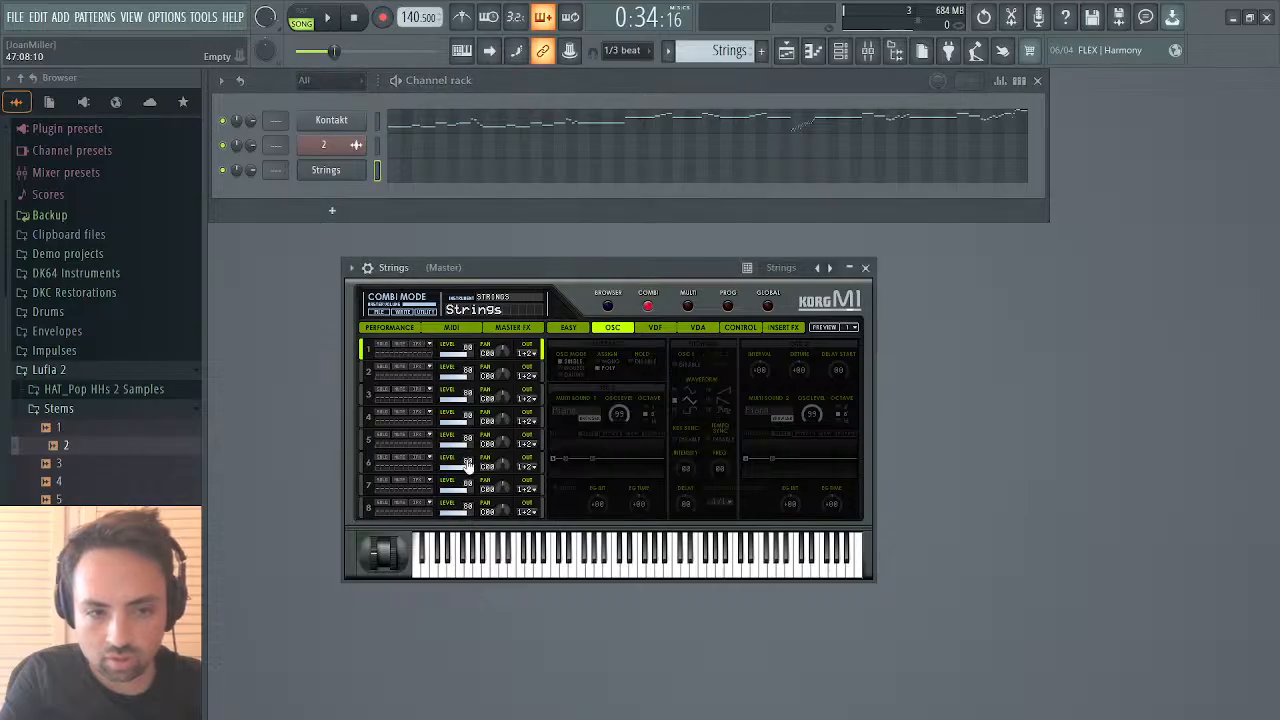
left_click(455, 406)
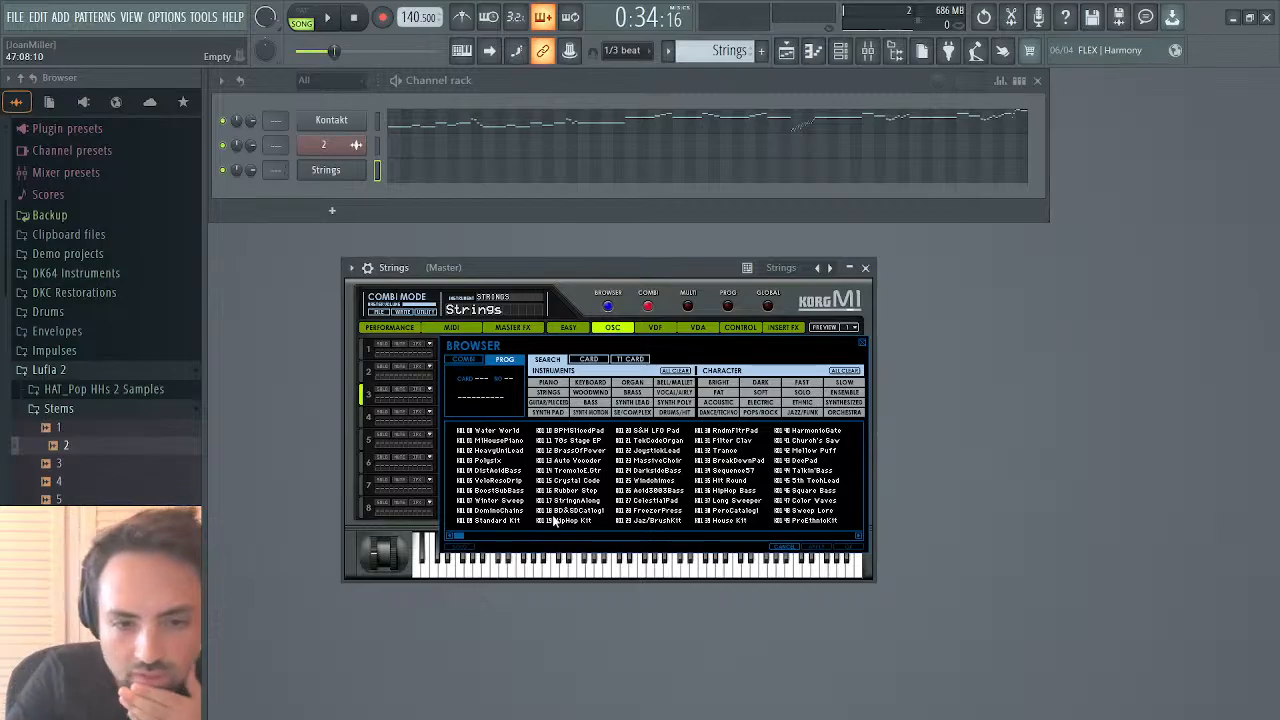
left_click(549, 392)
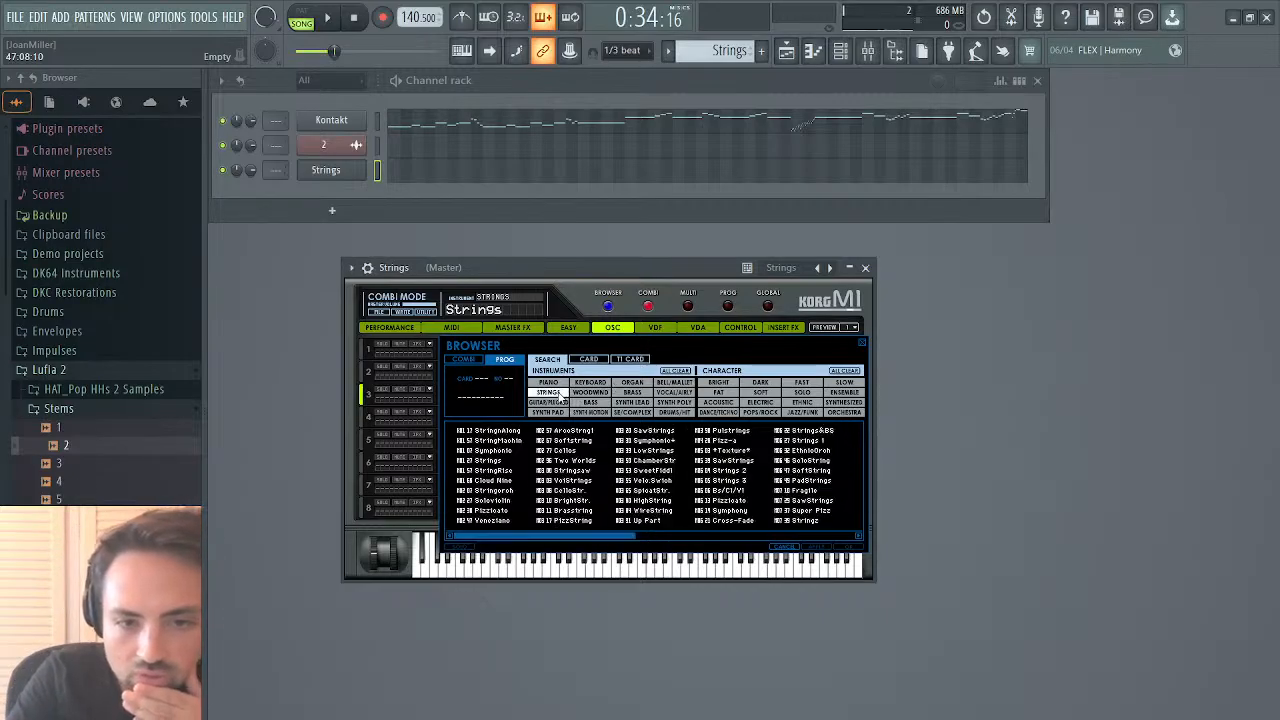
double_click(498, 462)
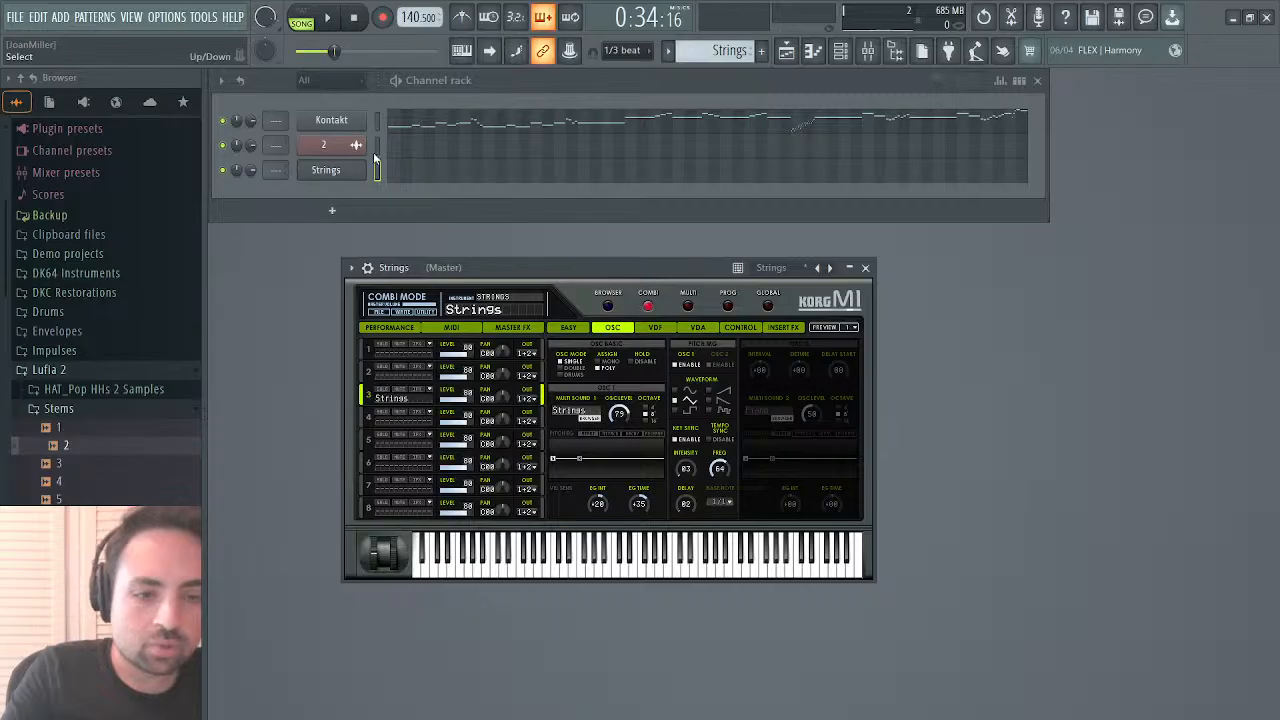
Step: Compare test notes of the Kontakt strings and the M1 Strings channel using their piano rolls
left_click(400, 121)
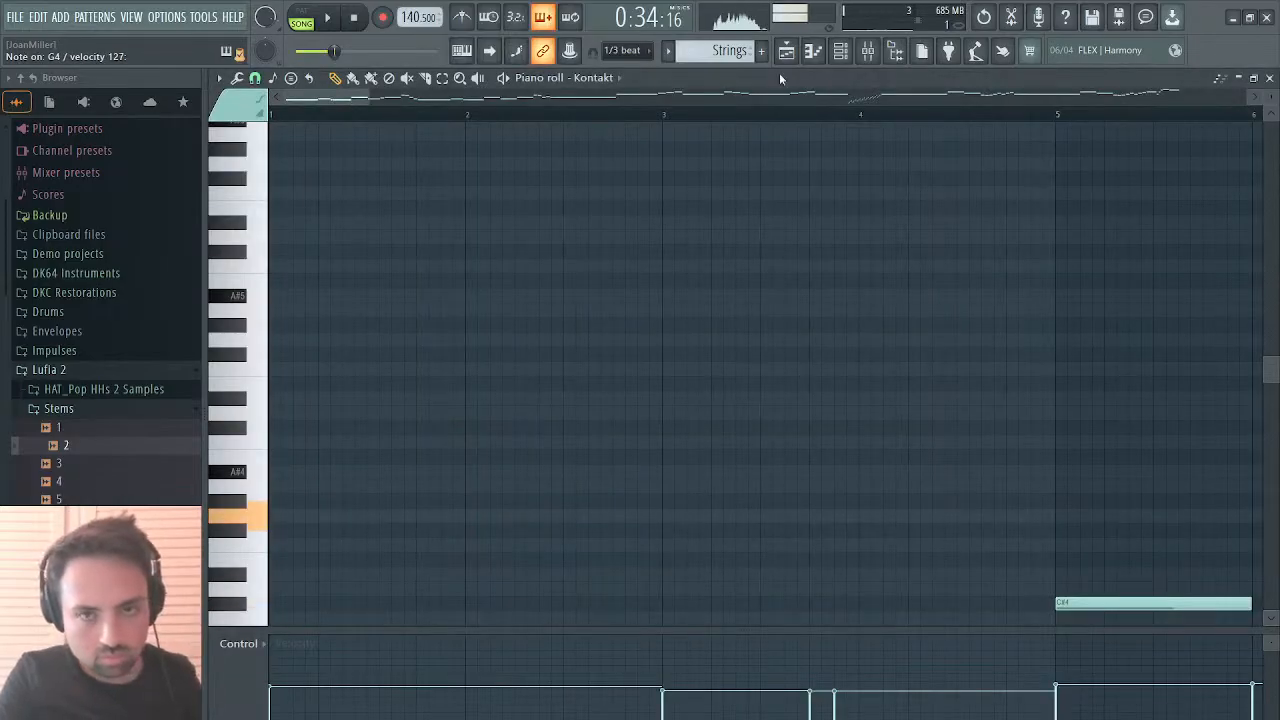
key("F7")
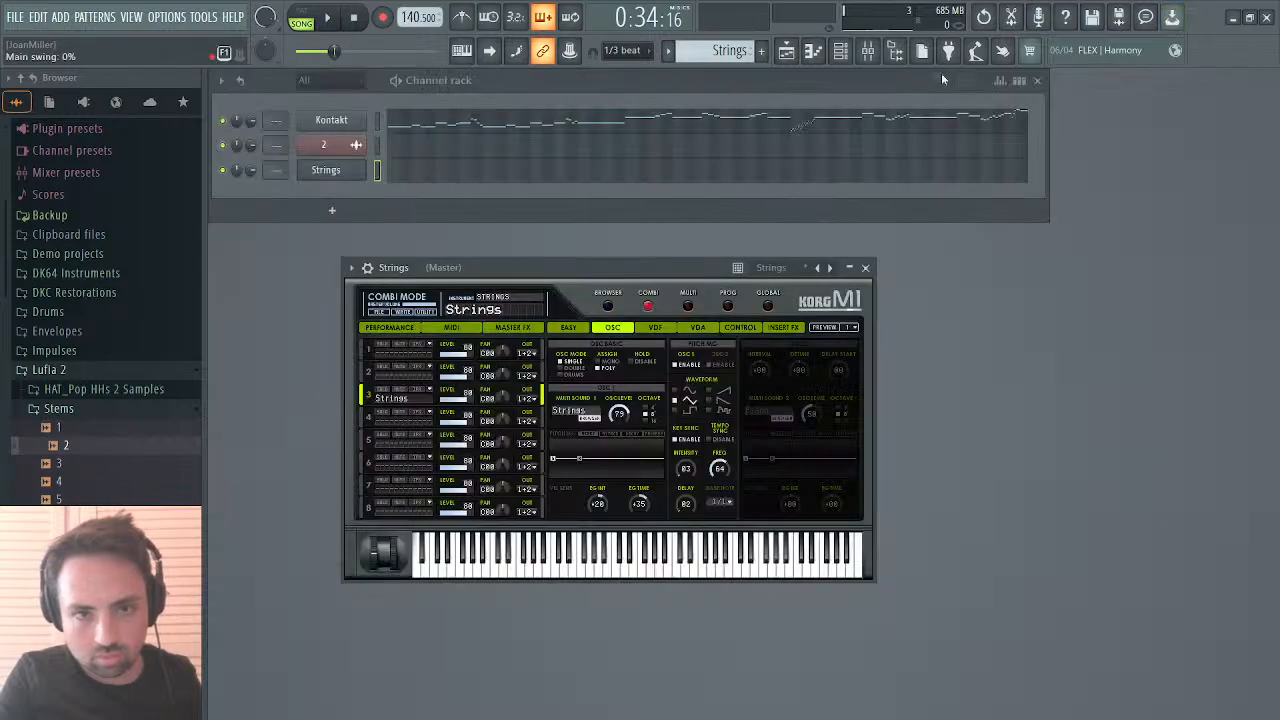
left_click(556, 173)
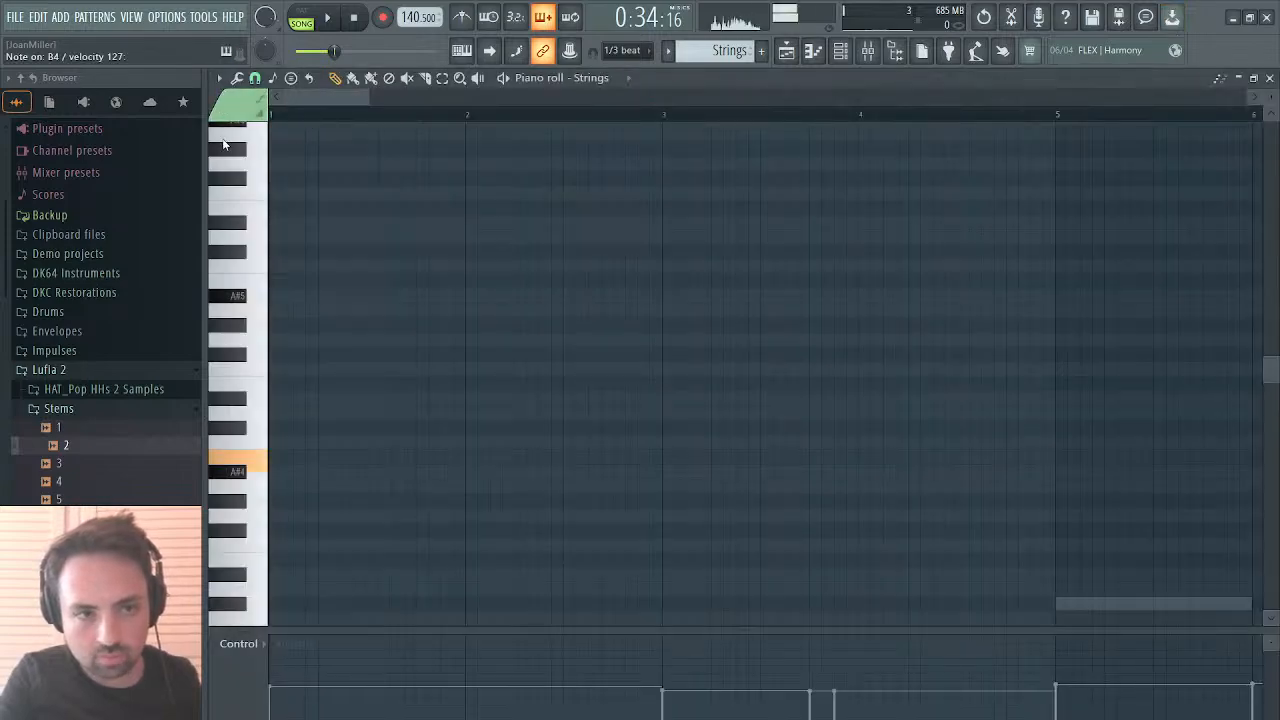
left_click(1269, 77)
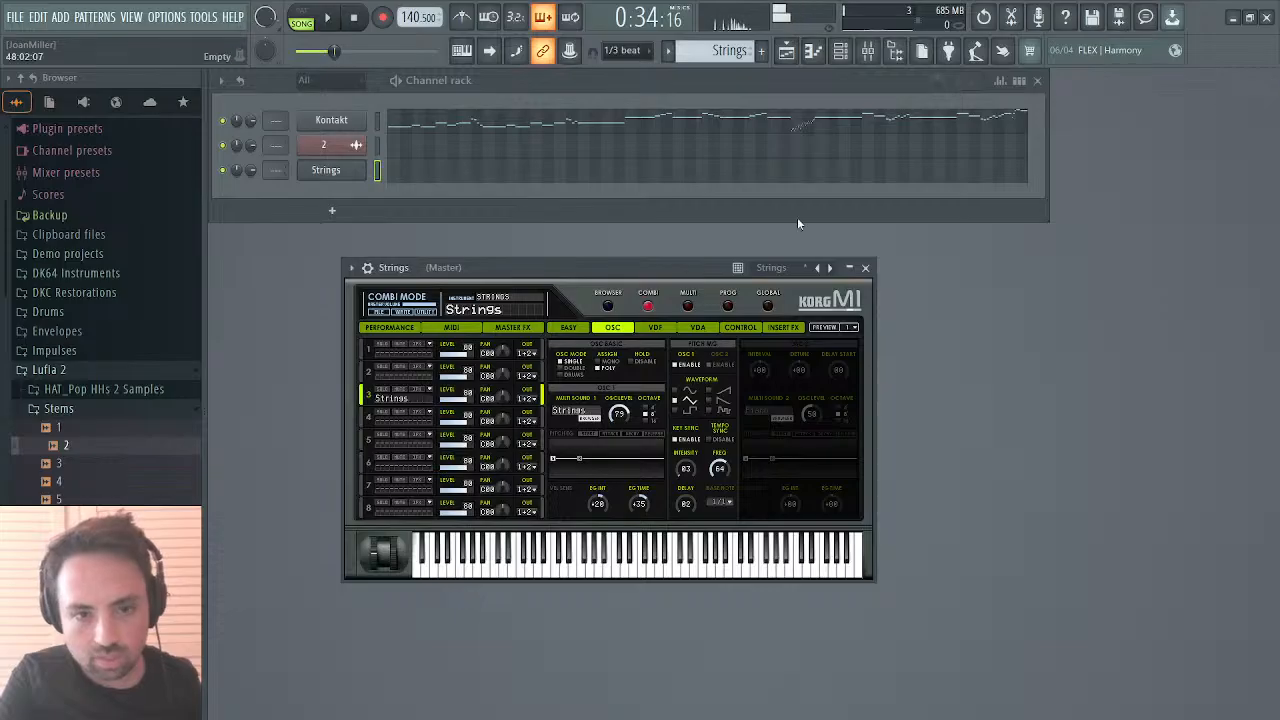
Step: Try the Strings 2 multisound for oscillator 1 of the M1 Strings layer
left_click(594, 421)
left_click(487, 443)
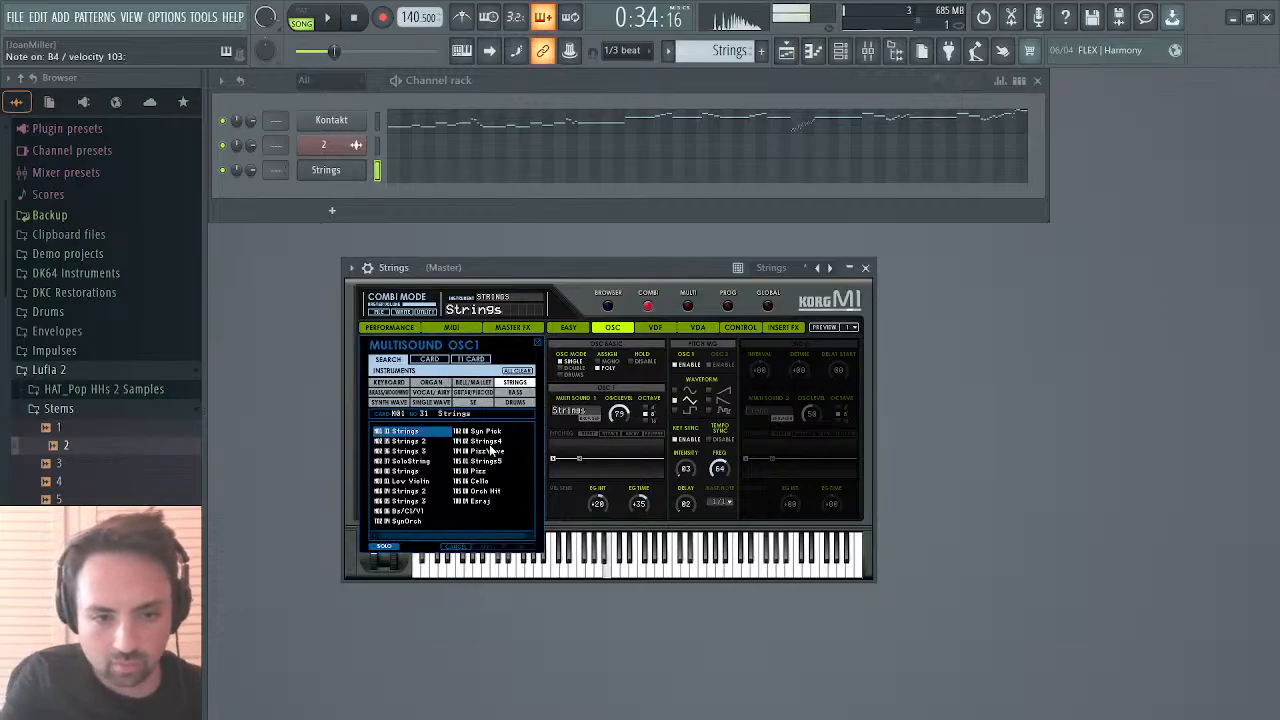
left_click(407, 441)
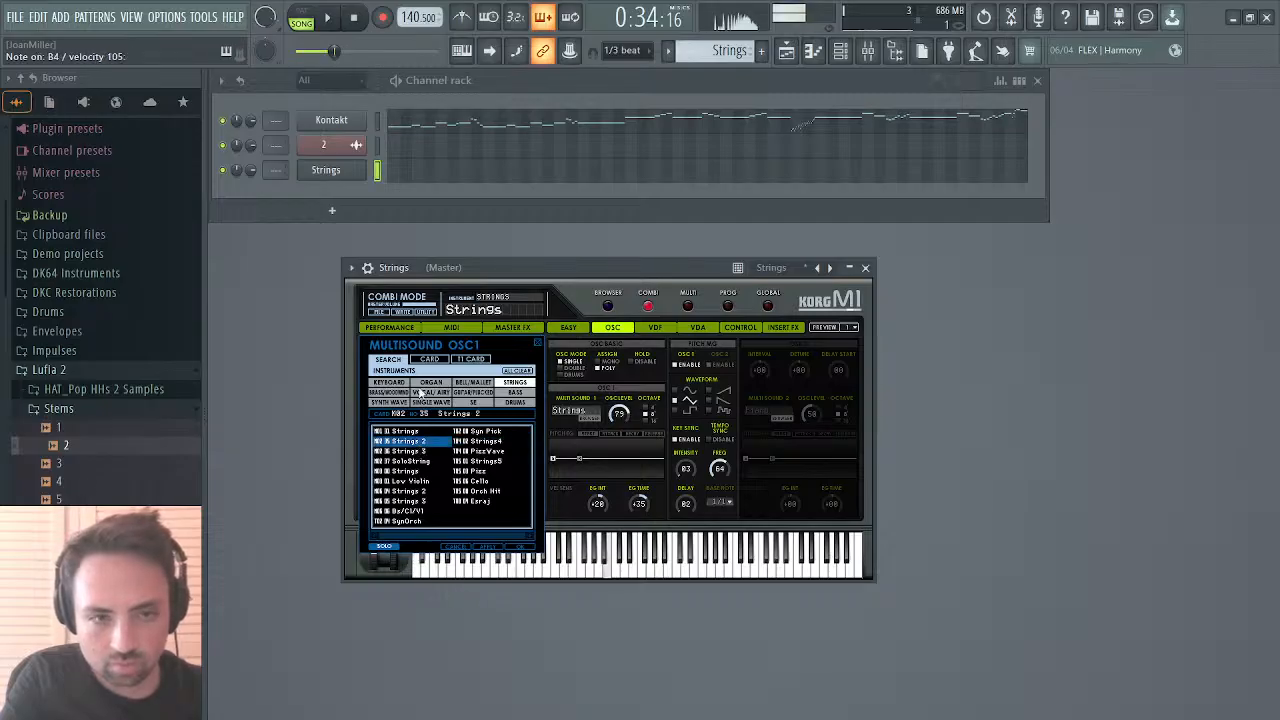
Step: Set the 01_RW Strings instrument's MIDI channel to Omni and solo it in Kontakt for comparison
left_click(333, 121)
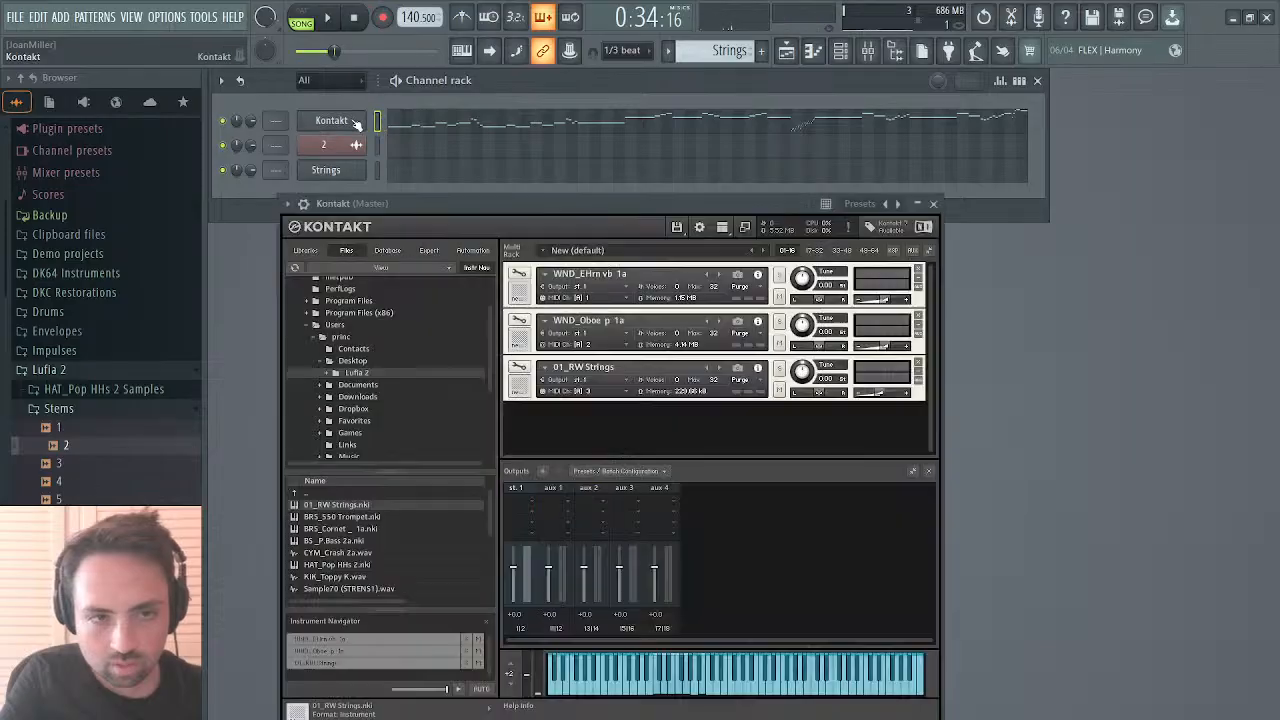
left_click(626, 393)
left_click(614, 402)
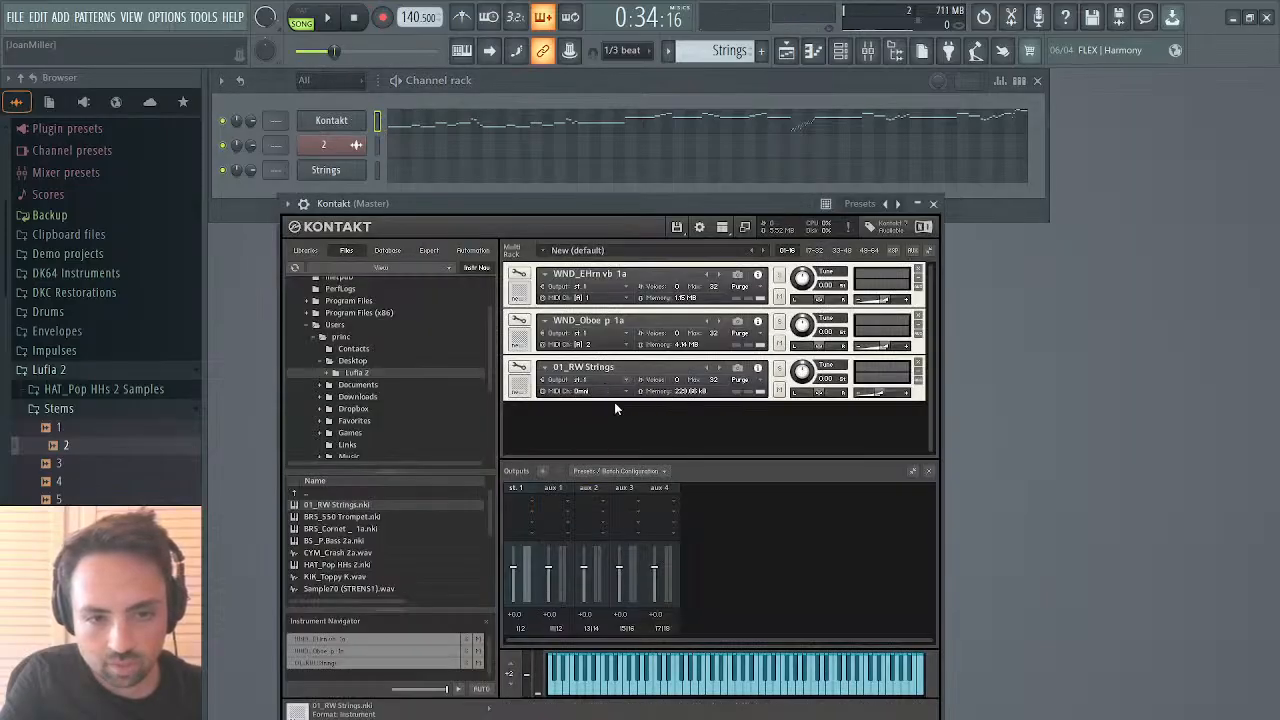
left_click(779, 368)
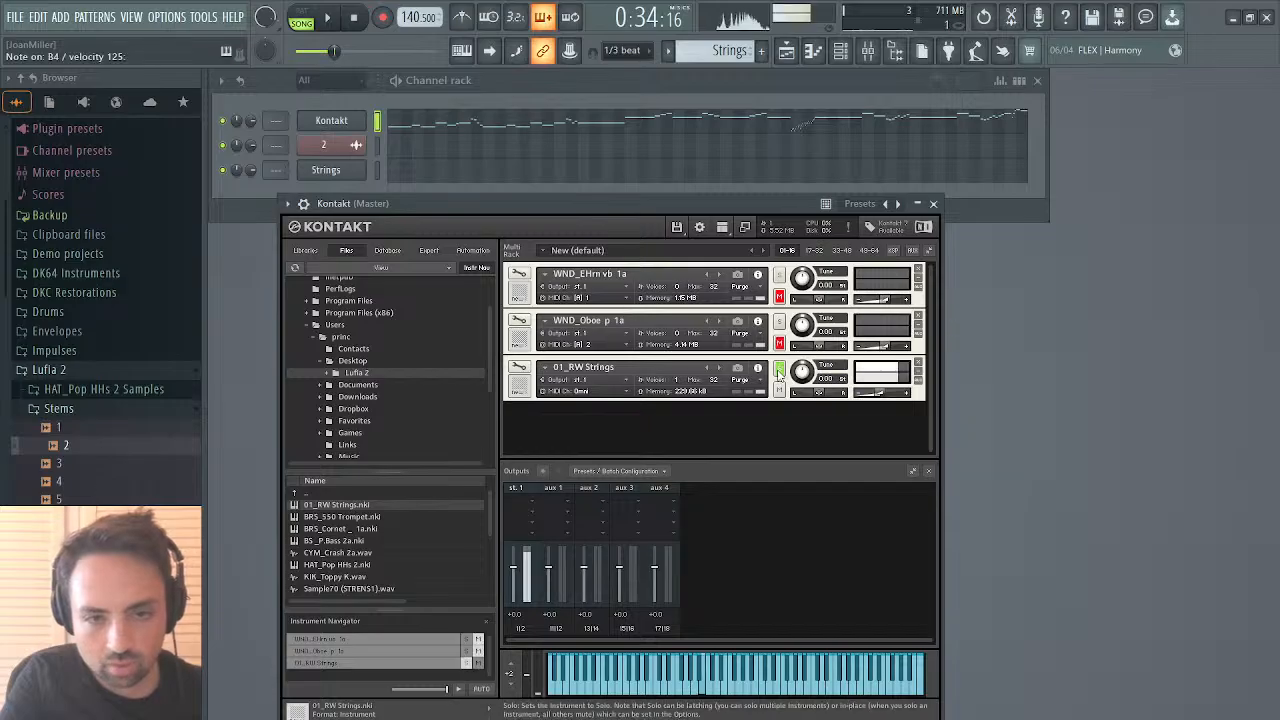
left_click(934, 205)
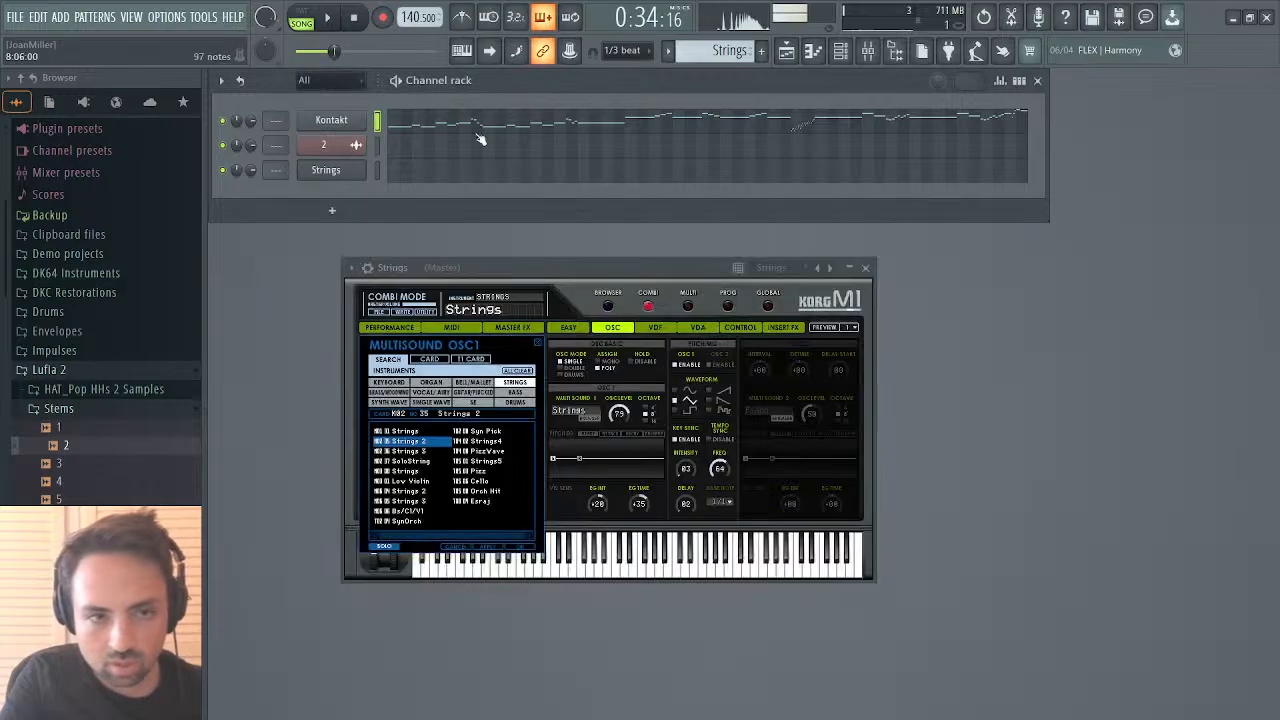
Step: Set the M1 Strings channel's root note to C4 and return to the synth's interface
left_click(330, 170)
left_click(368, 268)
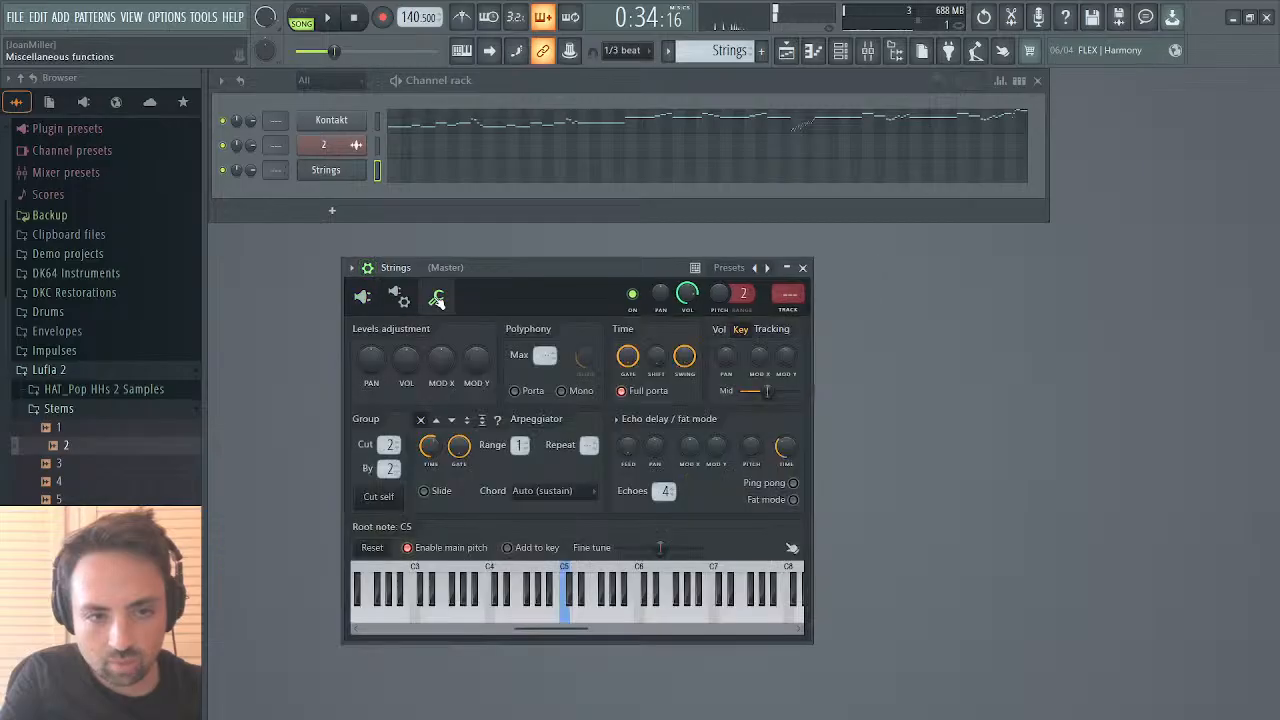
right_click(493, 624)
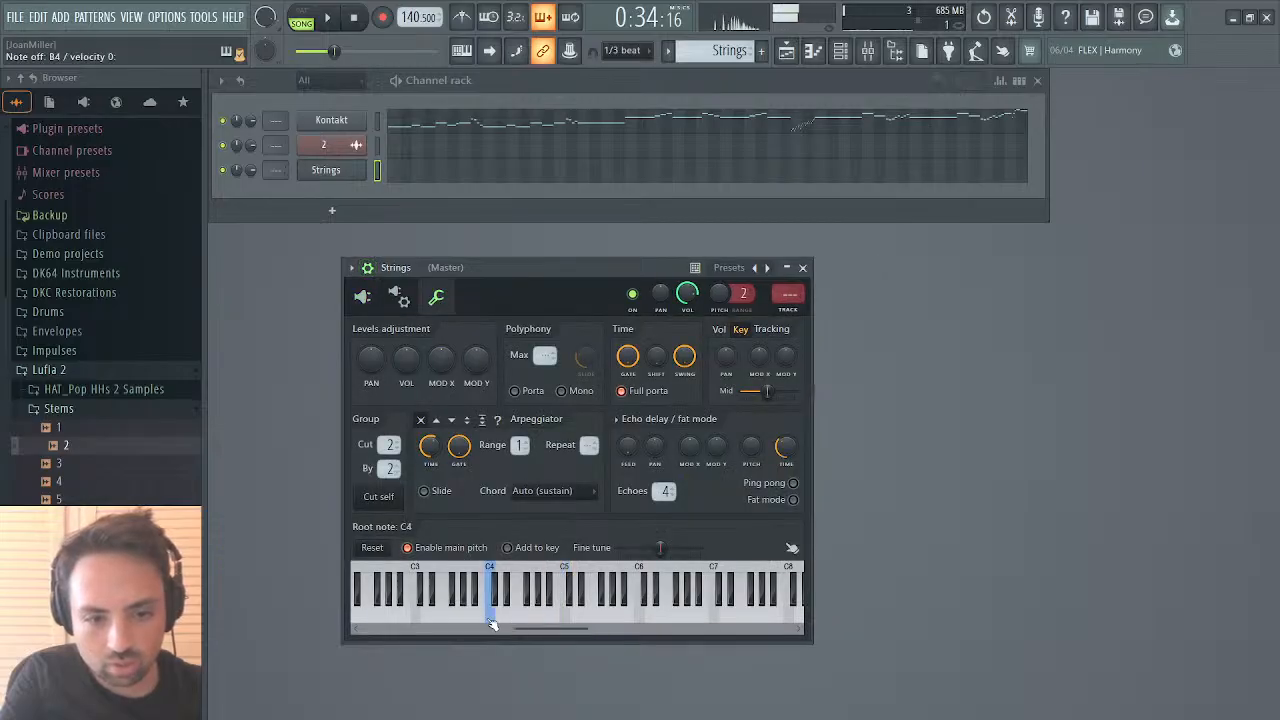
left_click(362, 297)
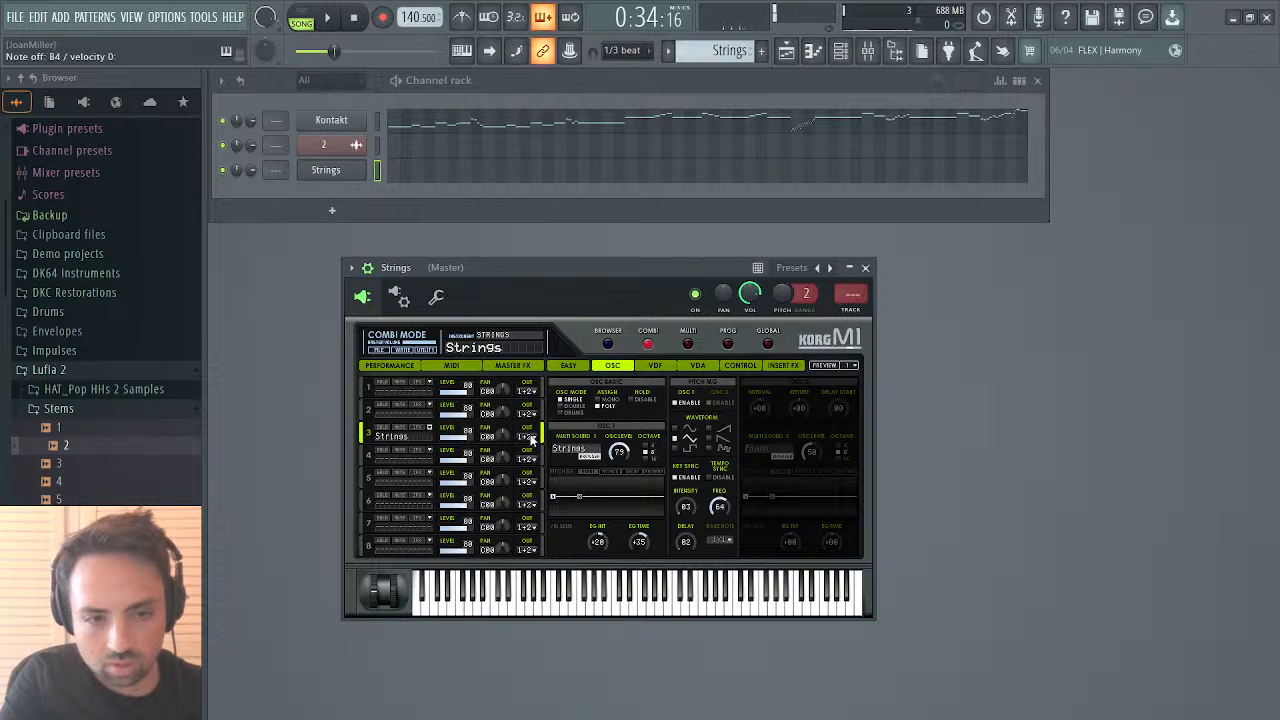
Step: Audition card 02's Strings 2 and Strings 3 and card 03's Strings multisounds for oscillator 1 against the Kontakt channel
left_click(580, 458)
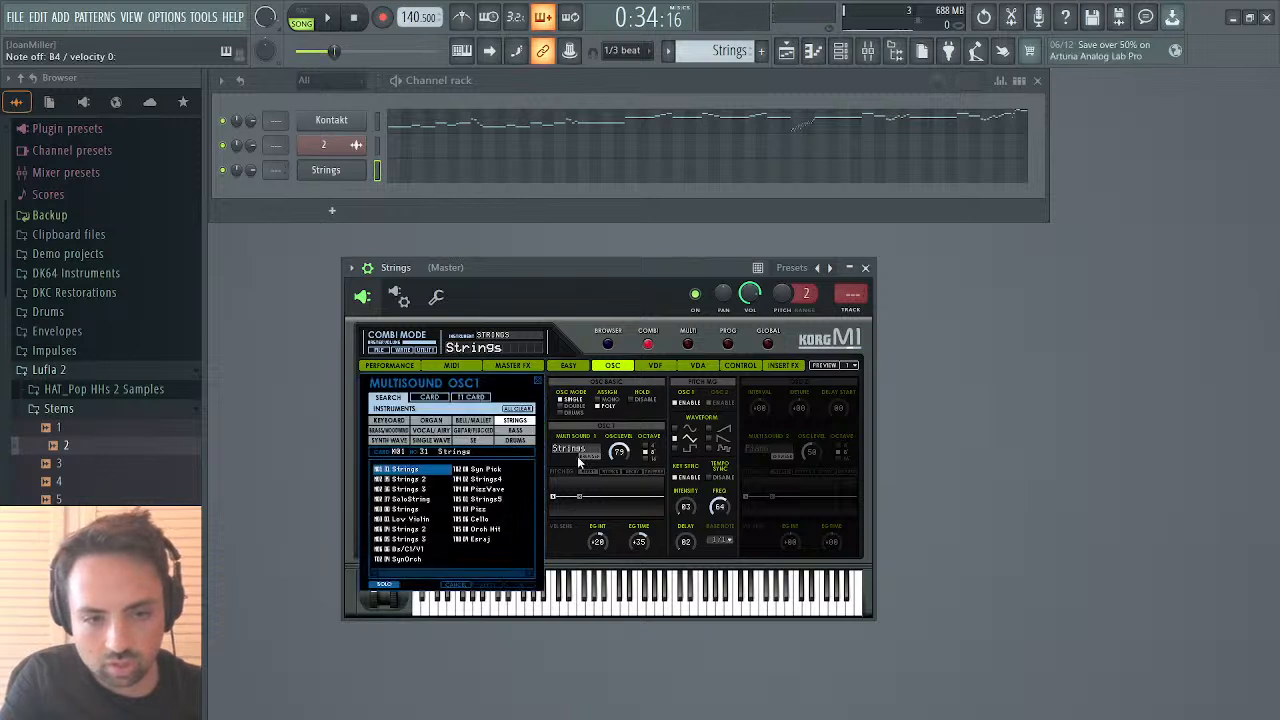
left_click(410, 479)
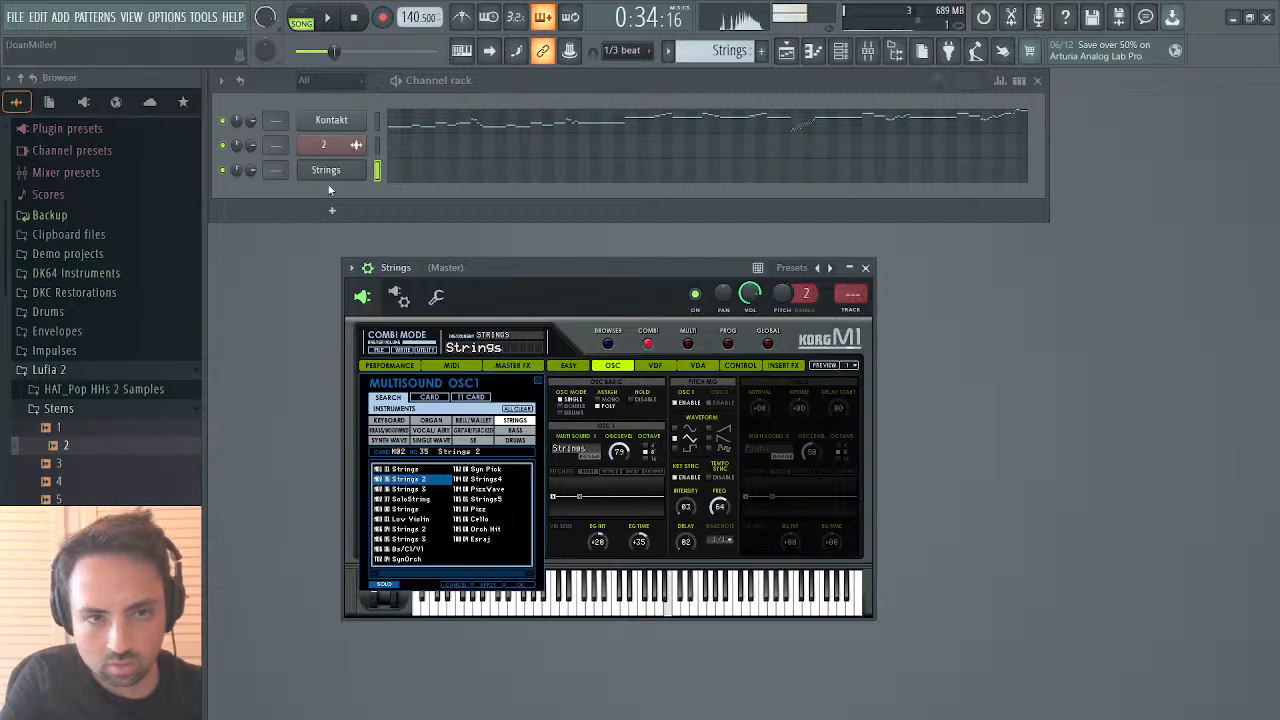
left_click(376, 121)
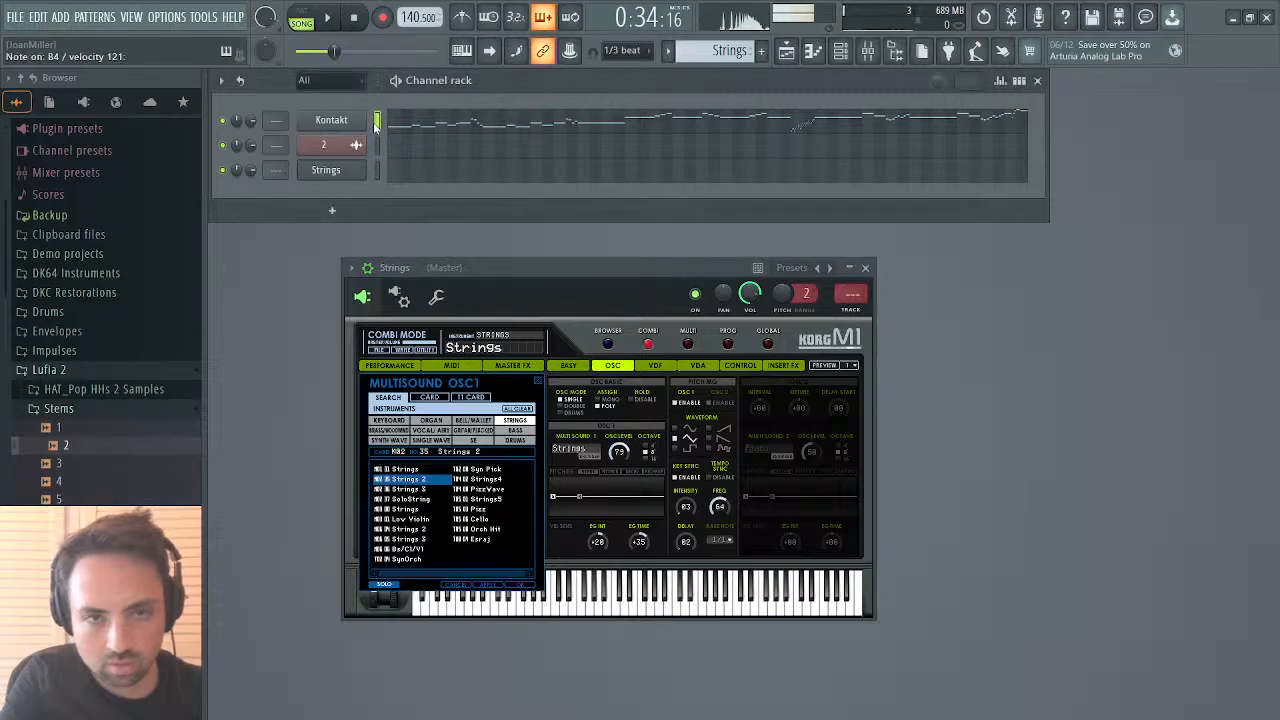
left_click(425, 490)
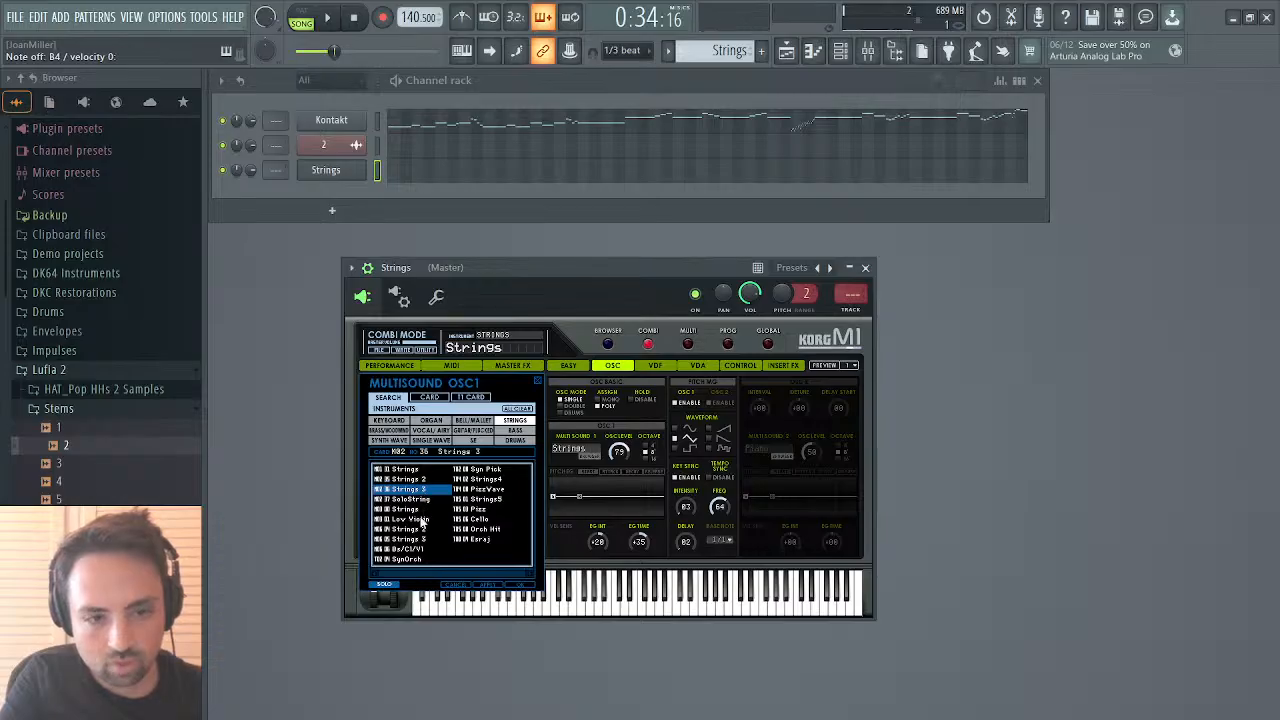
left_click(412, 510)
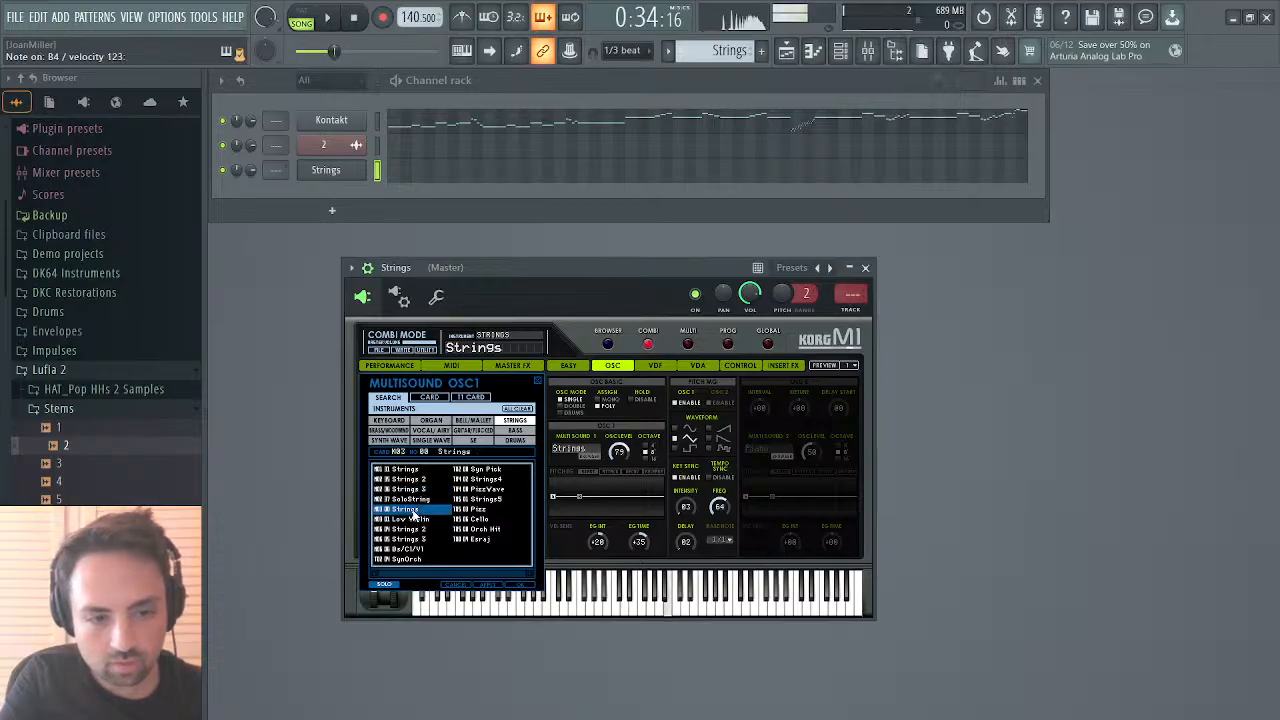
left_click(377, 121)
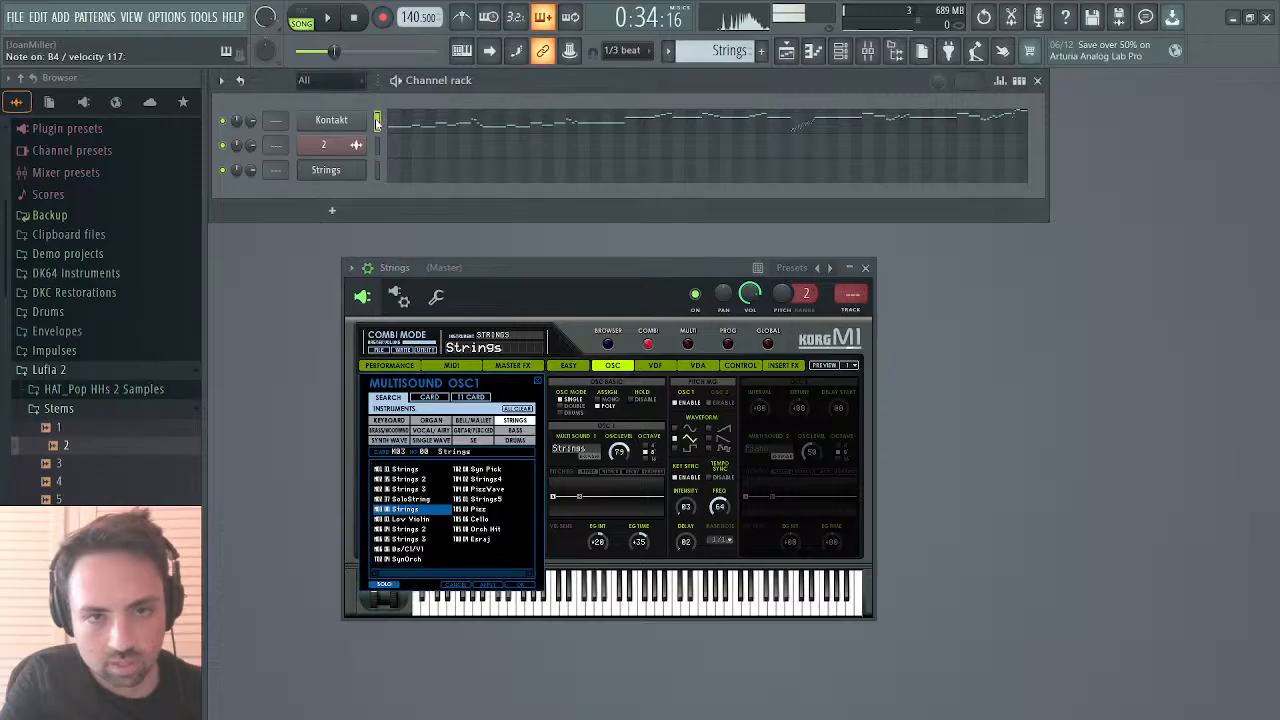
left_click(409, 521)
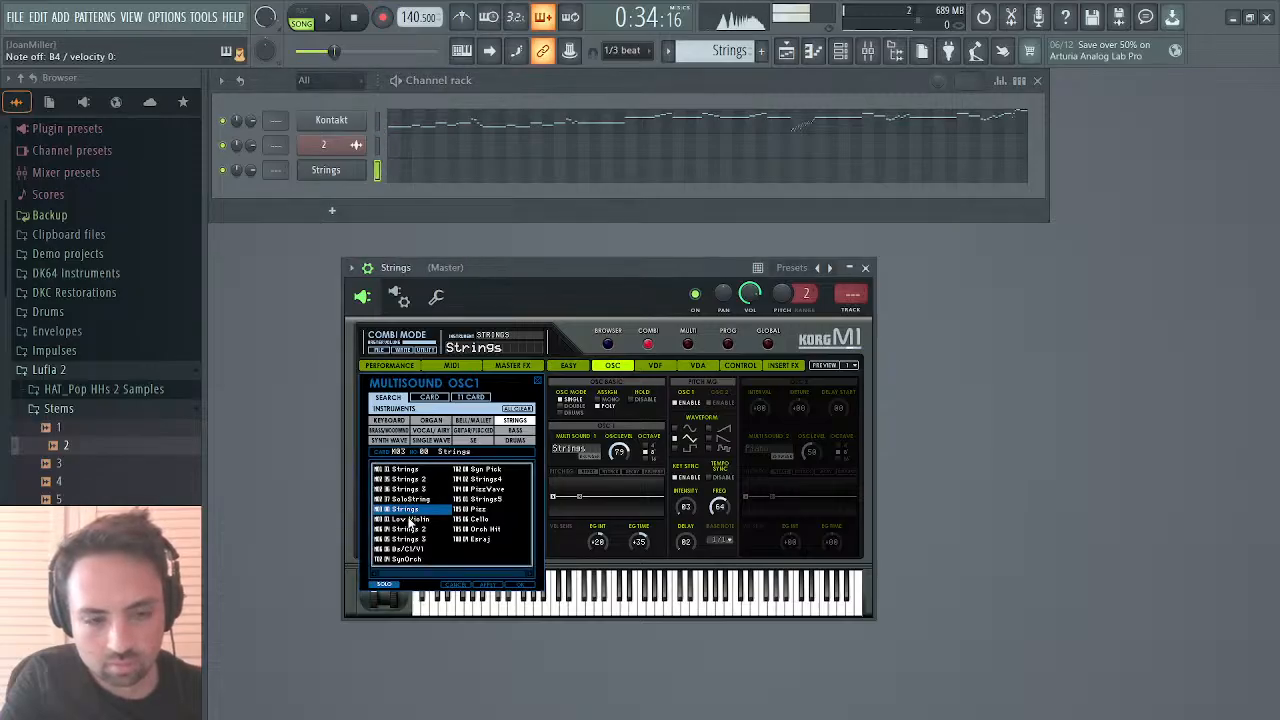
Step: Try card 06's Strings 2 multisound (no. 04) for oscillator 1, comparing test notes repeatedly with the Kontakt channel
left_click(408, 529)
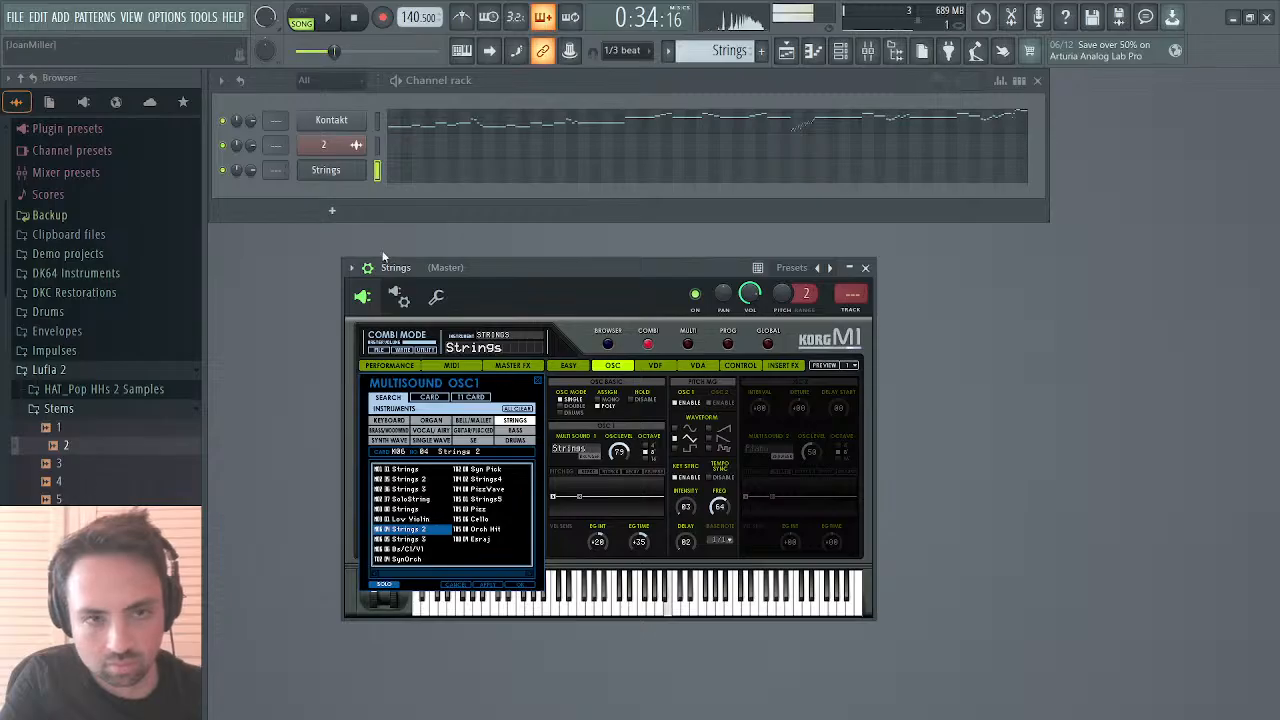
left_click(378, 121)
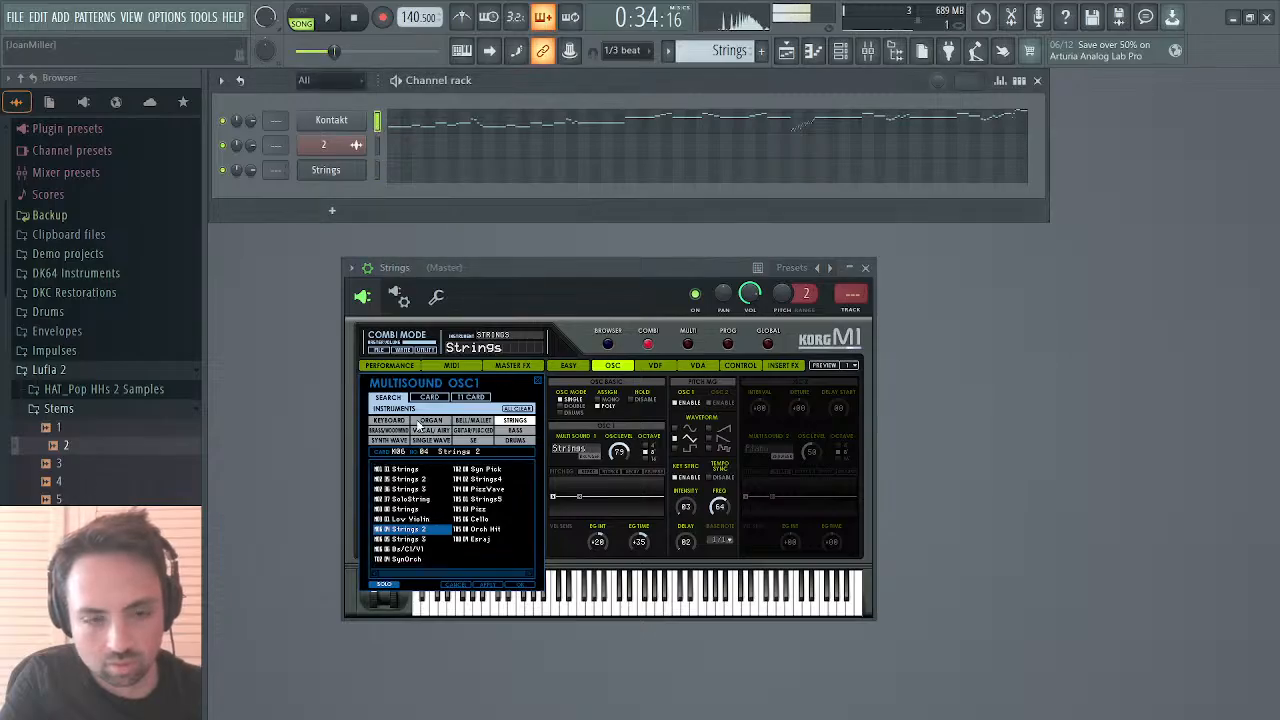
left_click(418, 531)
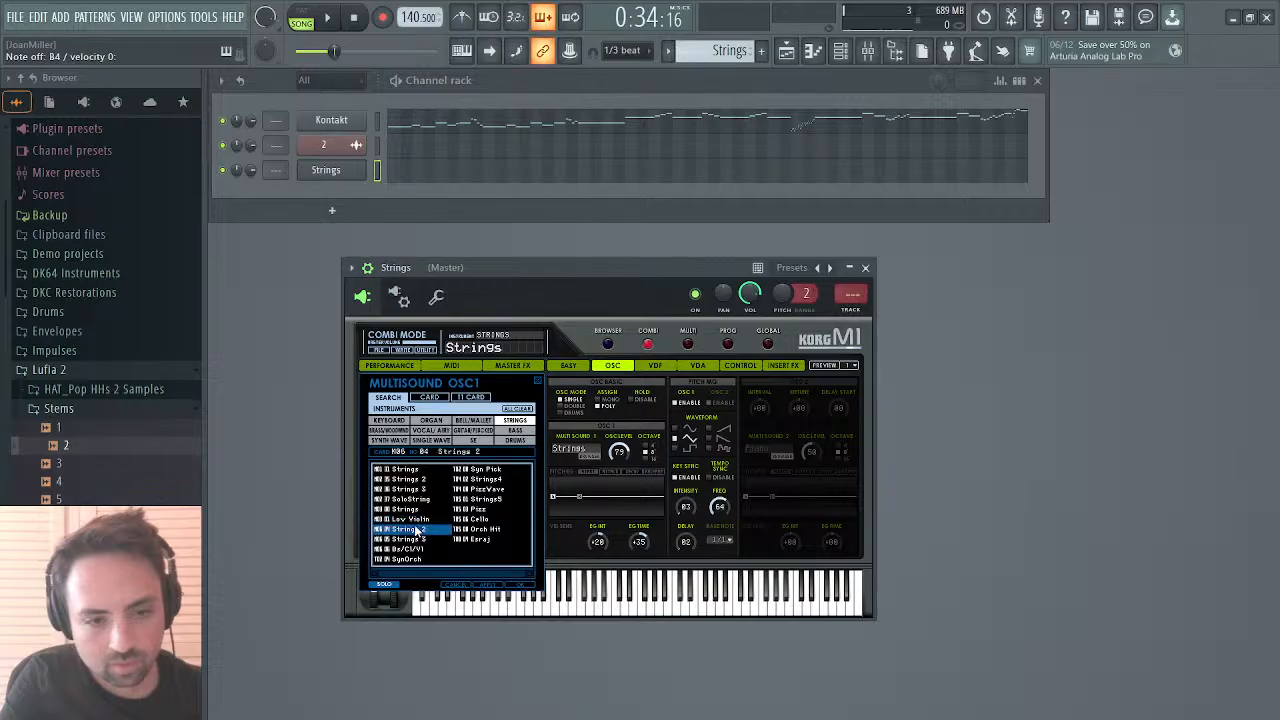
left_click(379, 121)
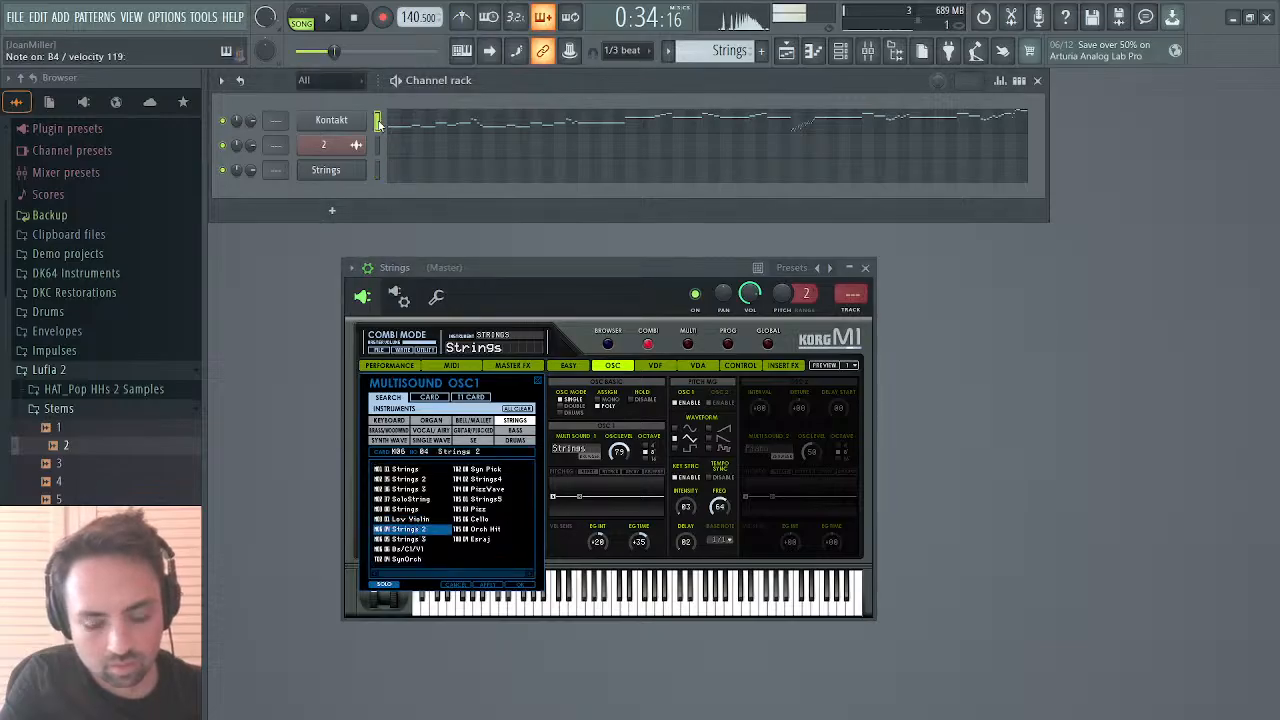
left_click(418, 531)
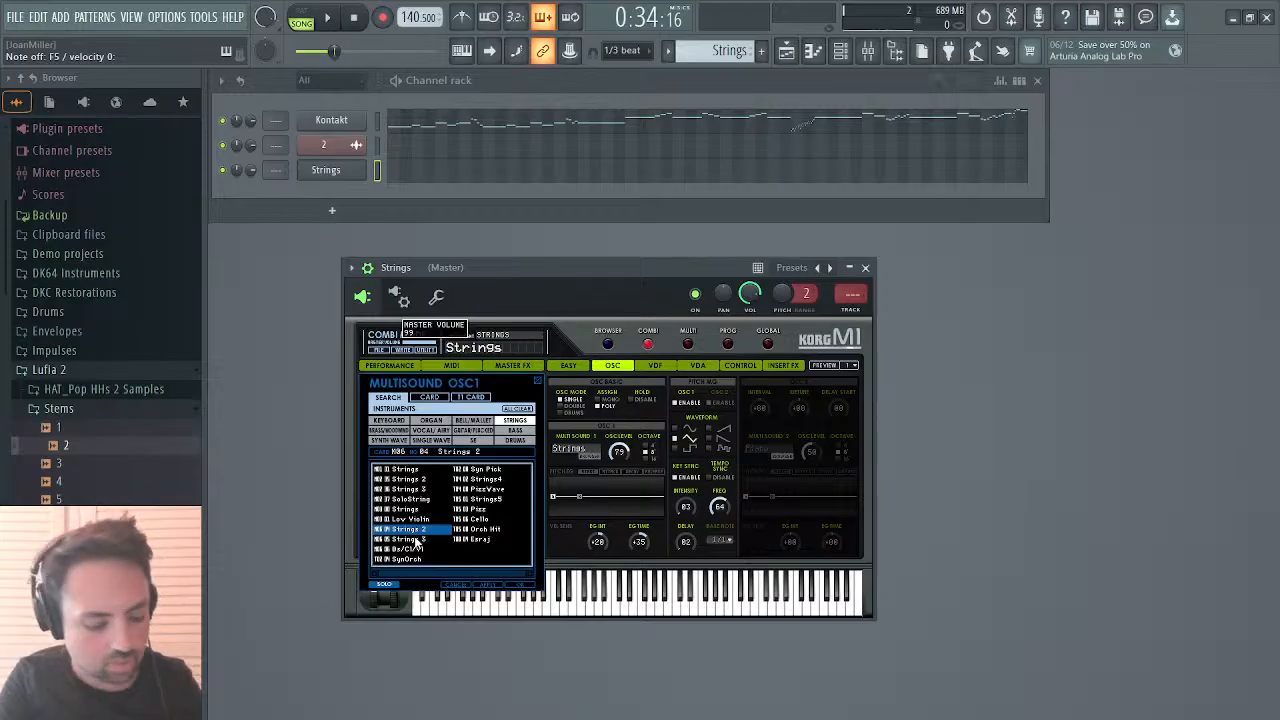
left_click(378, 122)
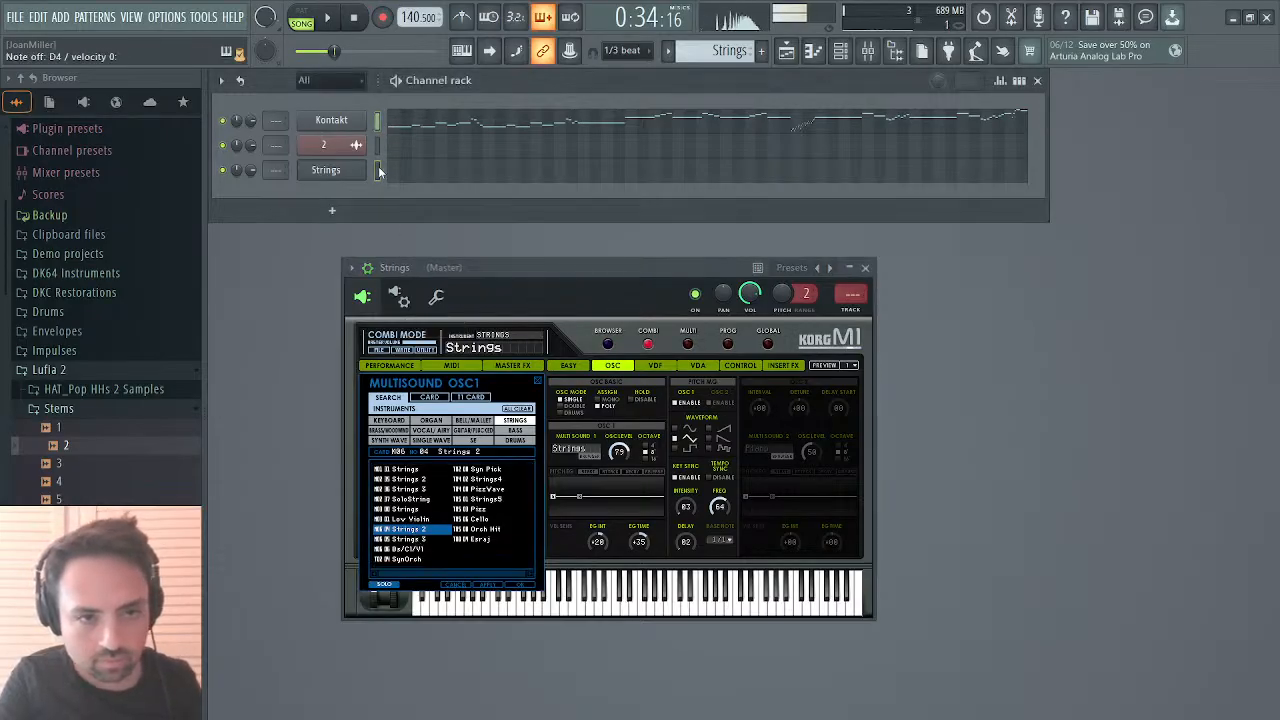
left_click(378, 168)
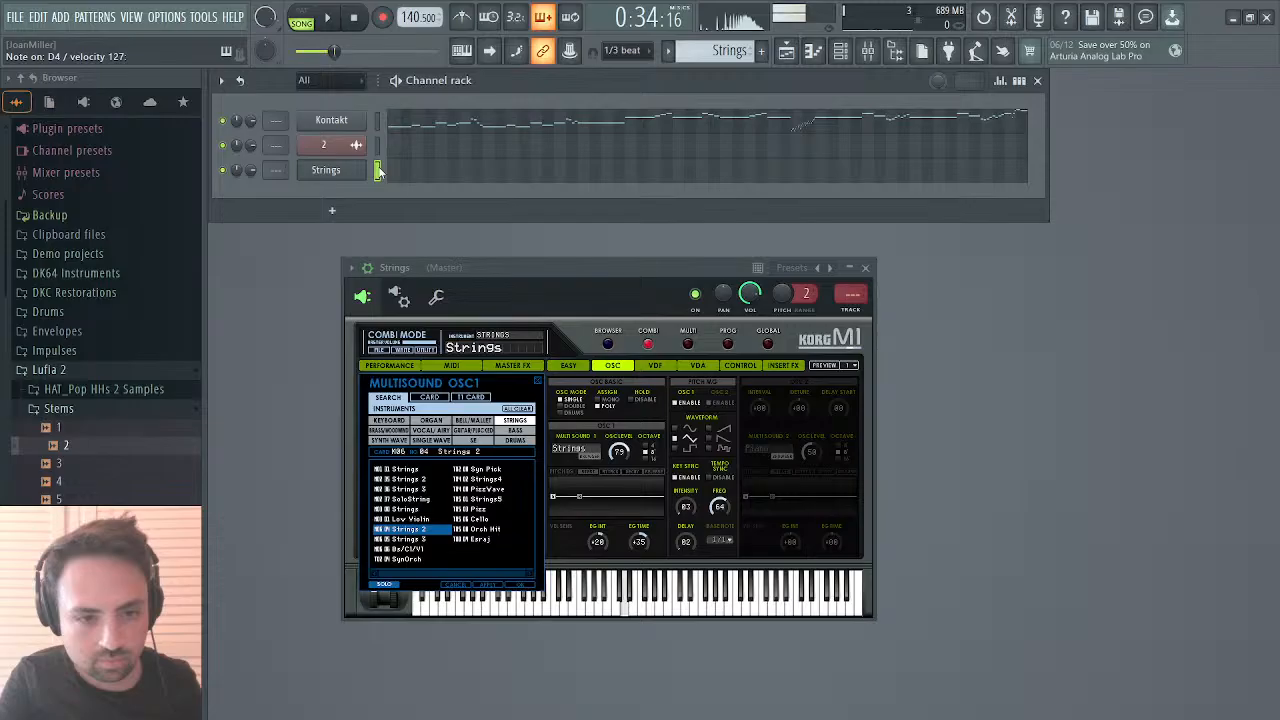
Step: Try card 06's Strings 3 and the Strings4 multisound for oscillator 1, comparing Strings4 with the Kontakt channel
left_click(424, 541)
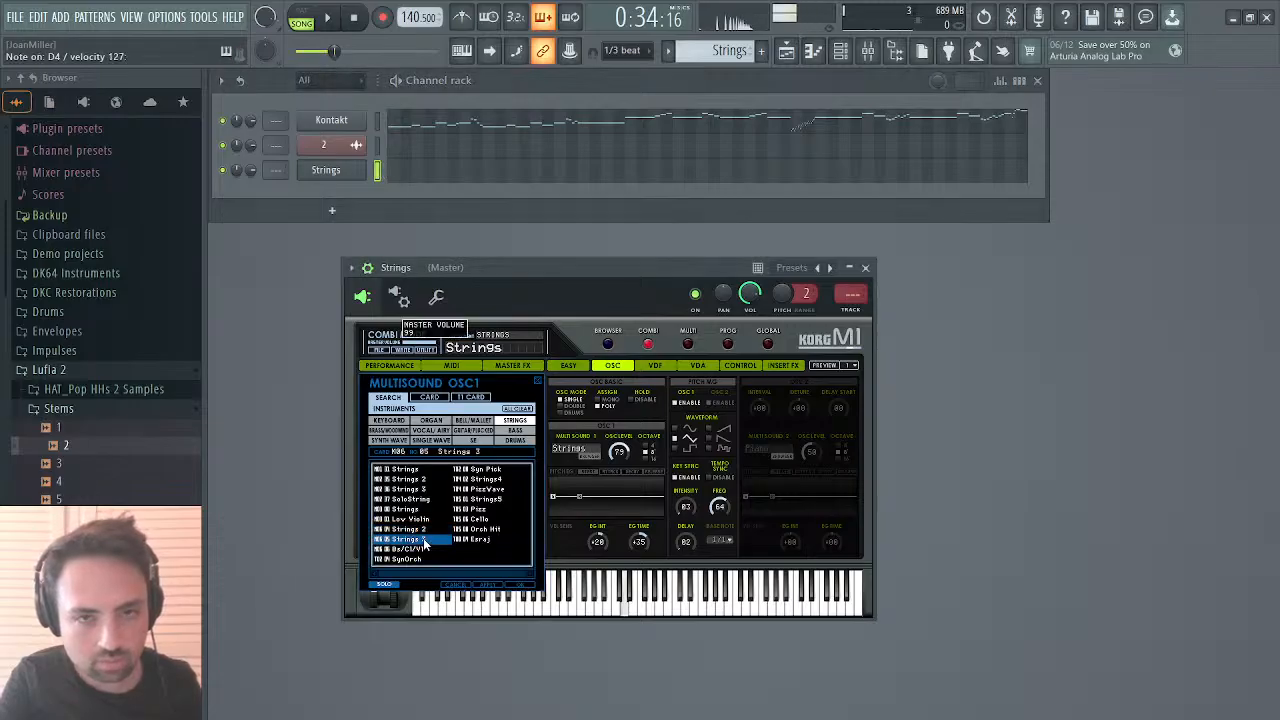
left_click(484, 480)
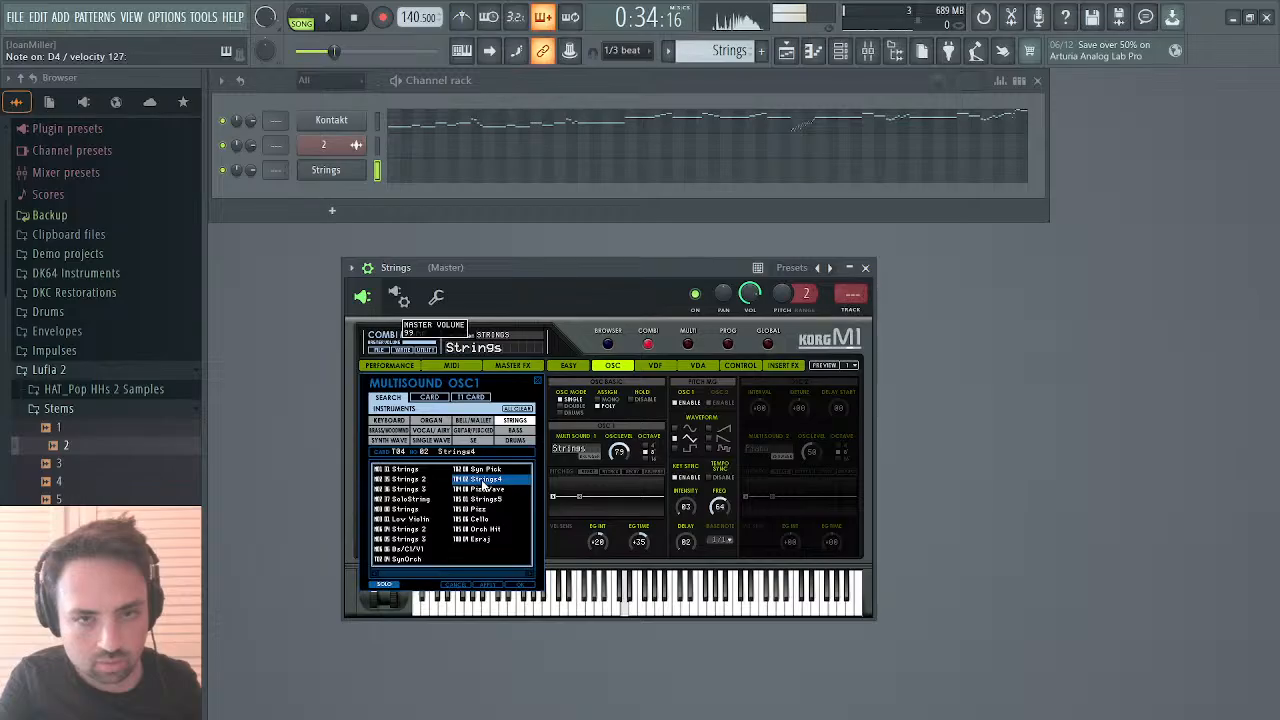
left_click(377, 122)
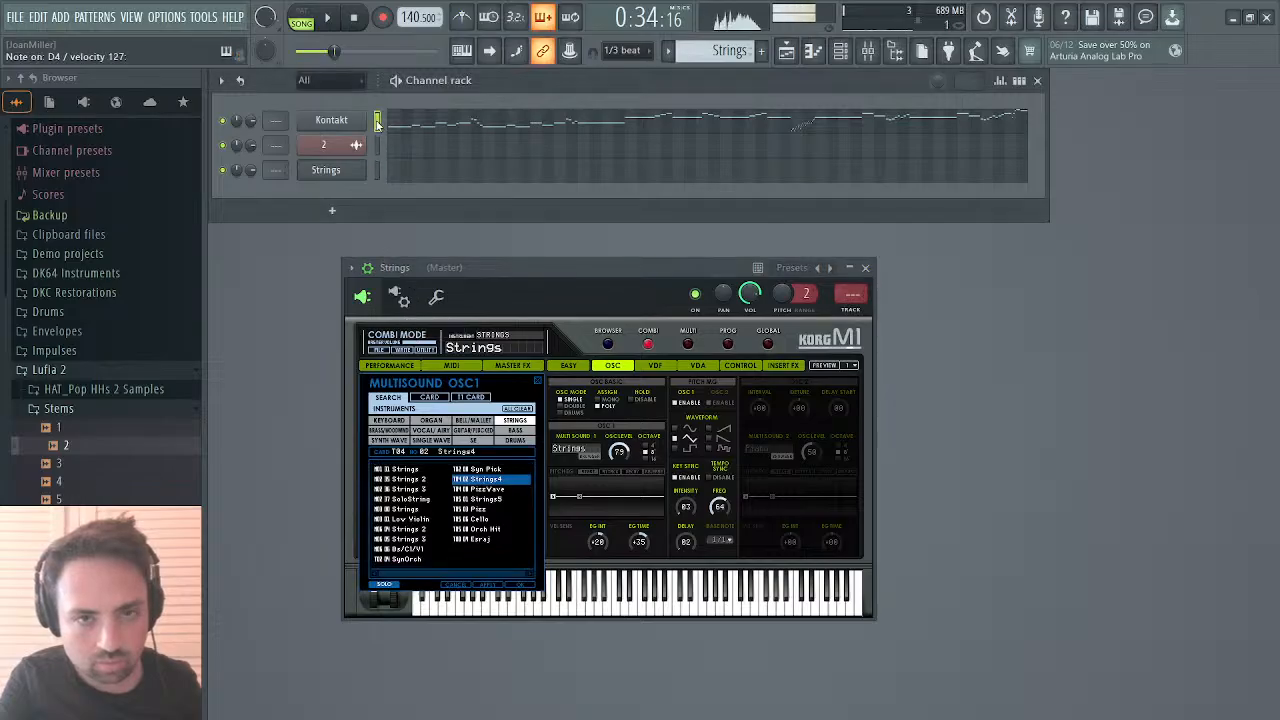
left_click(377, 172)
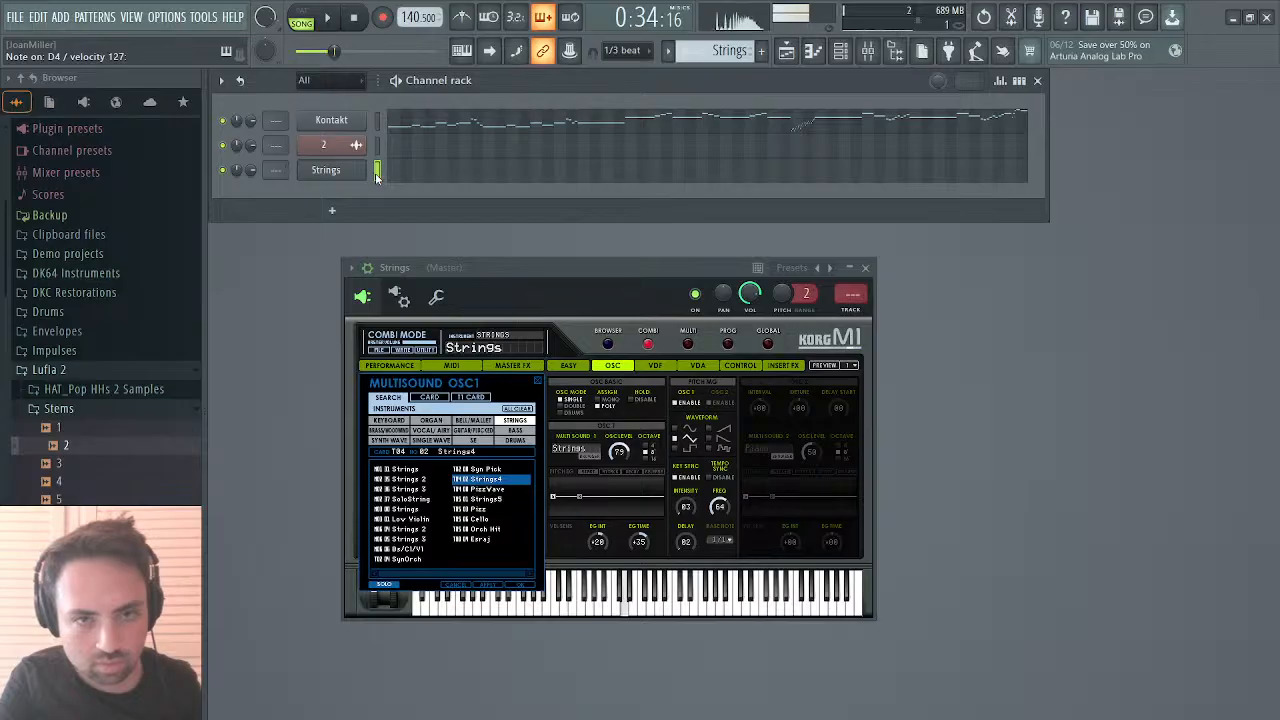
left_click(378, 123)
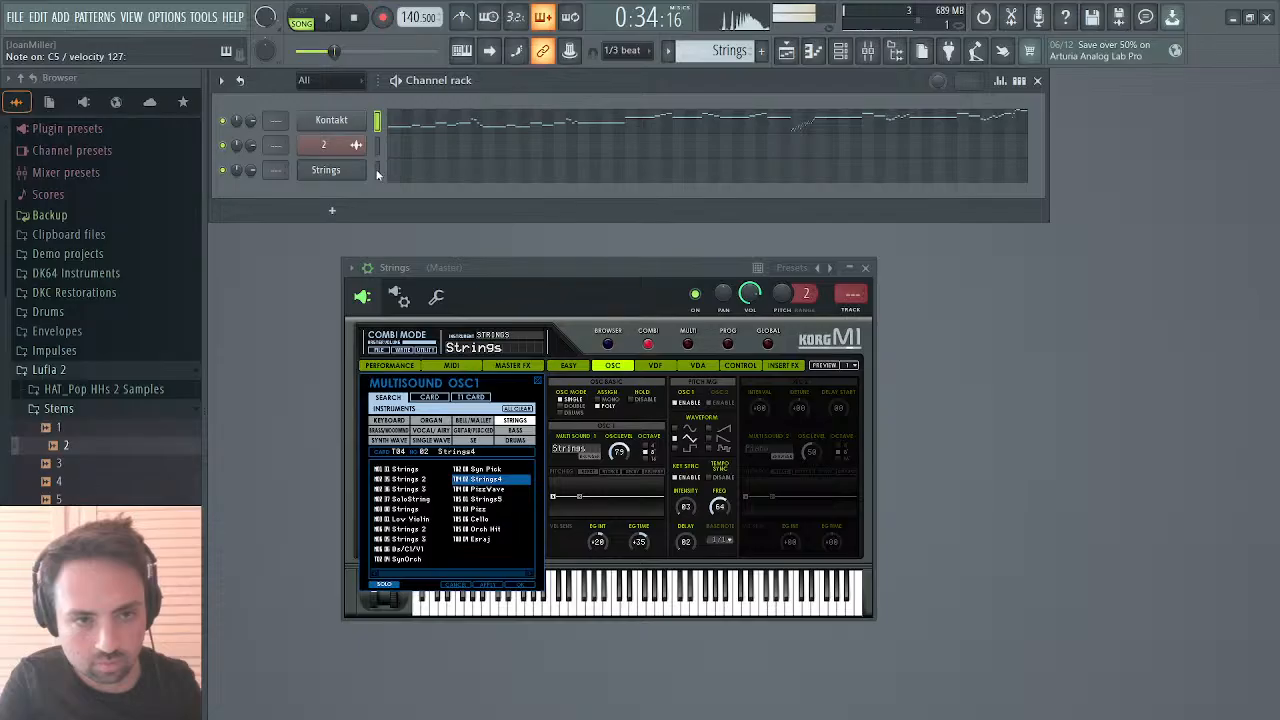
left_click(377, 172)
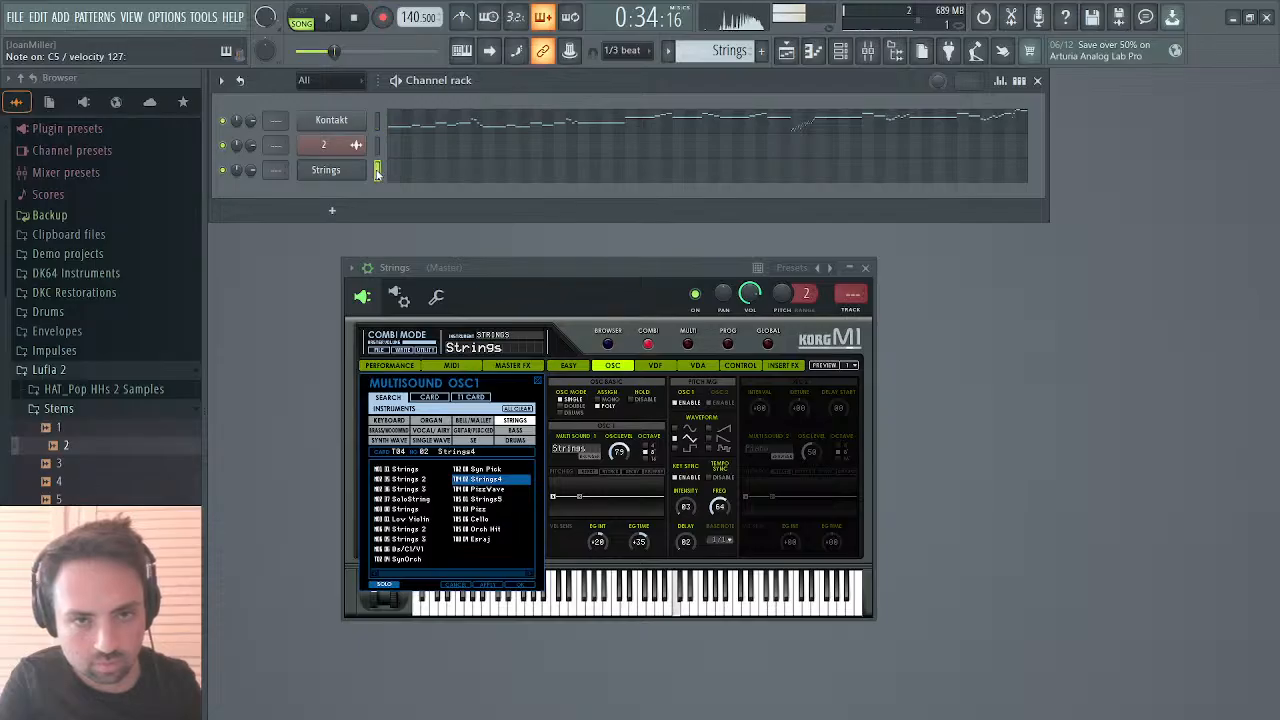
Step: Compare card 06's Strings 2 with Strings4, checking Strings4 once more against the Kontakt strings
left_click(418, 530)
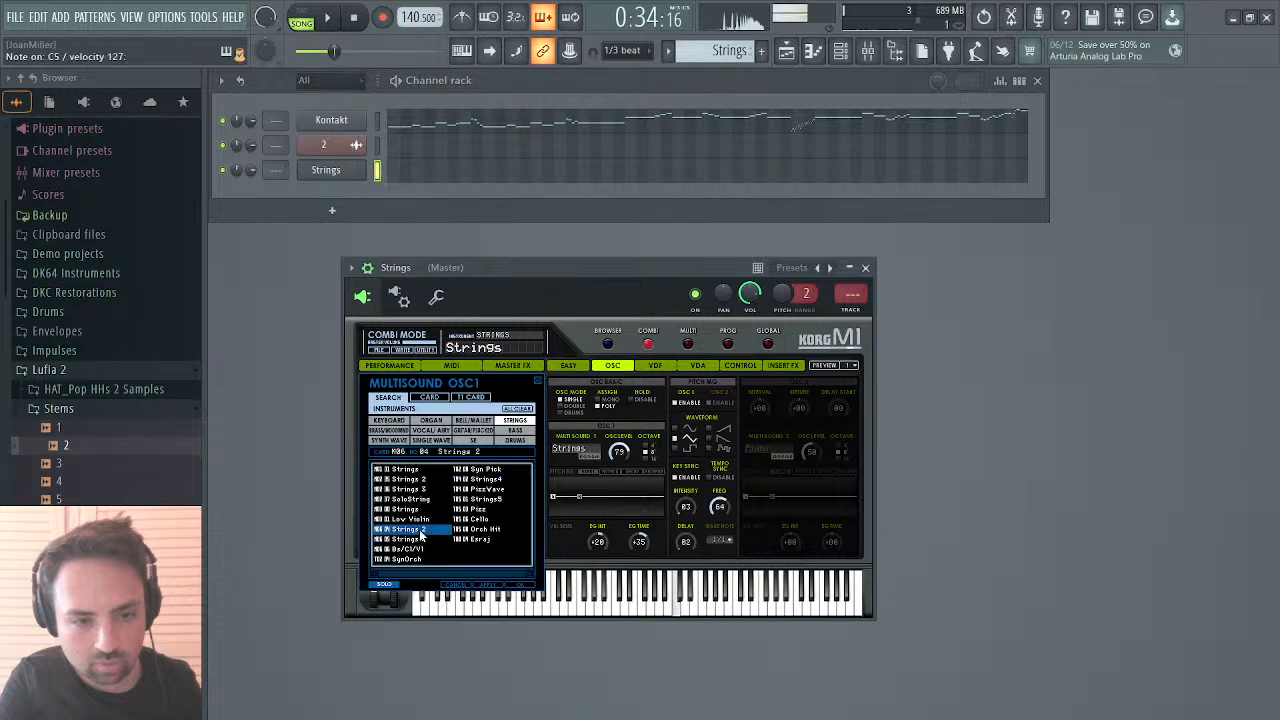
left_click(480, 480)
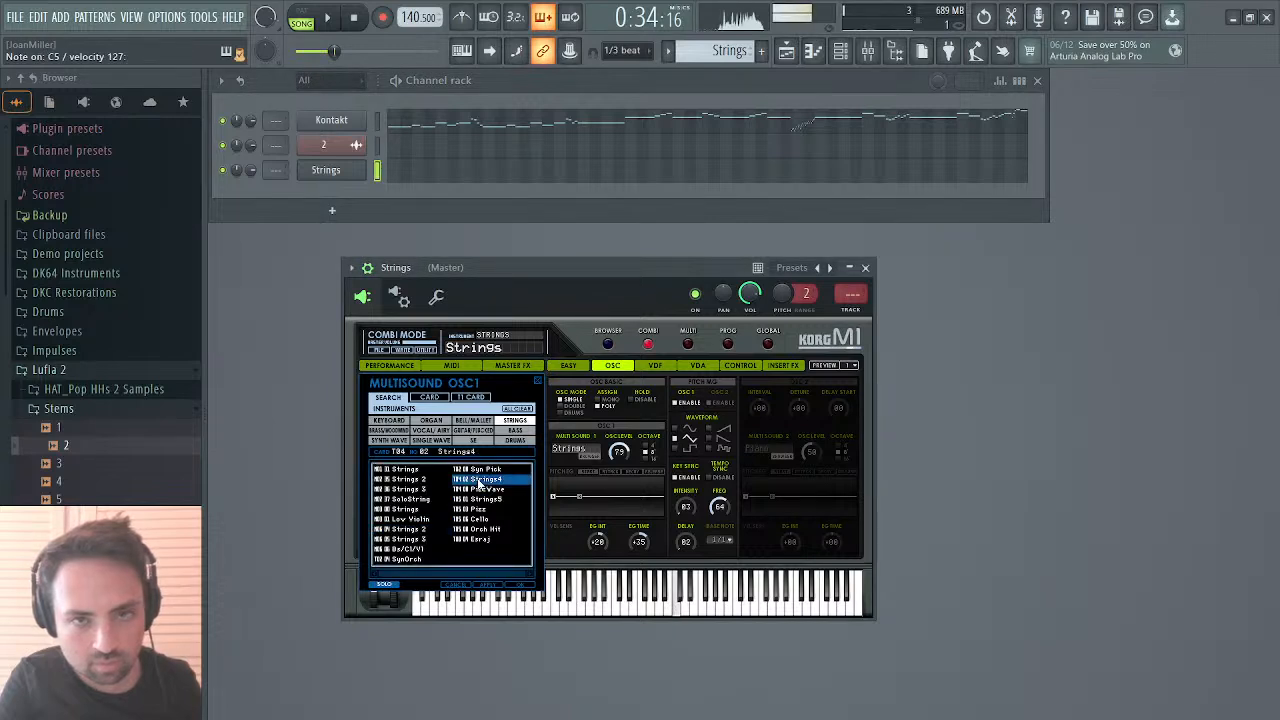
left_click(377, 120)
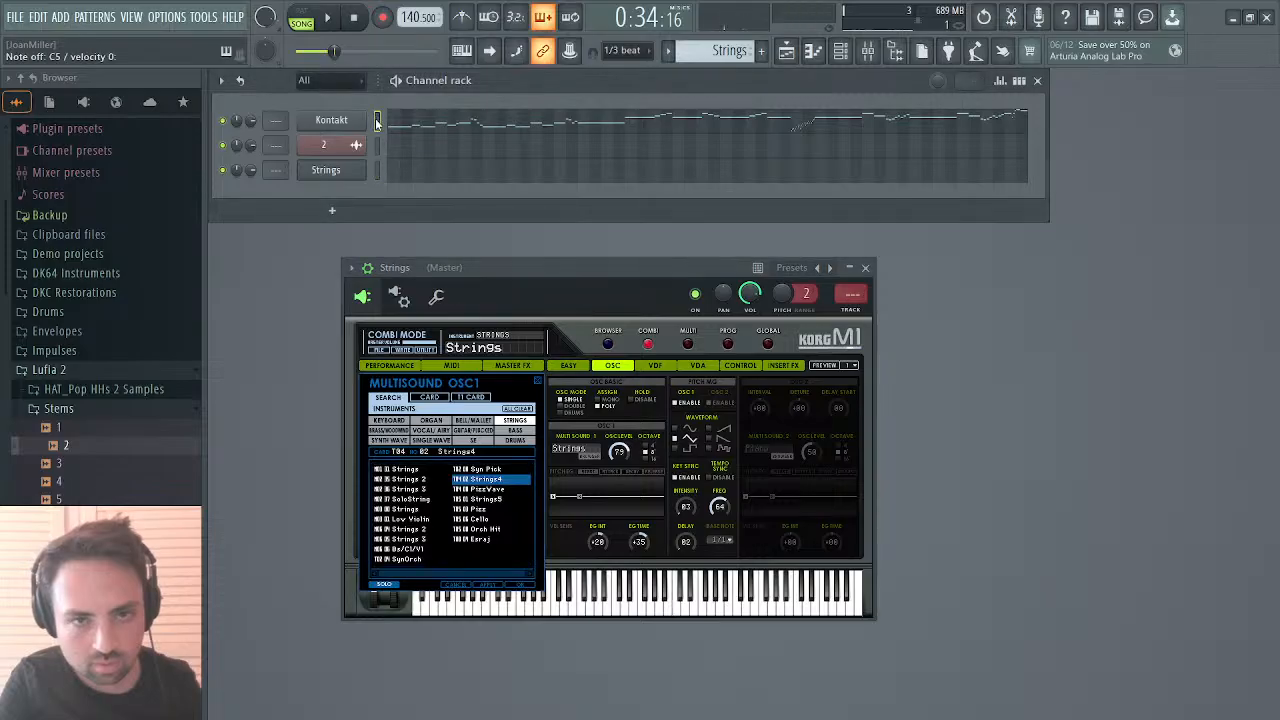
left_click(378, 171)
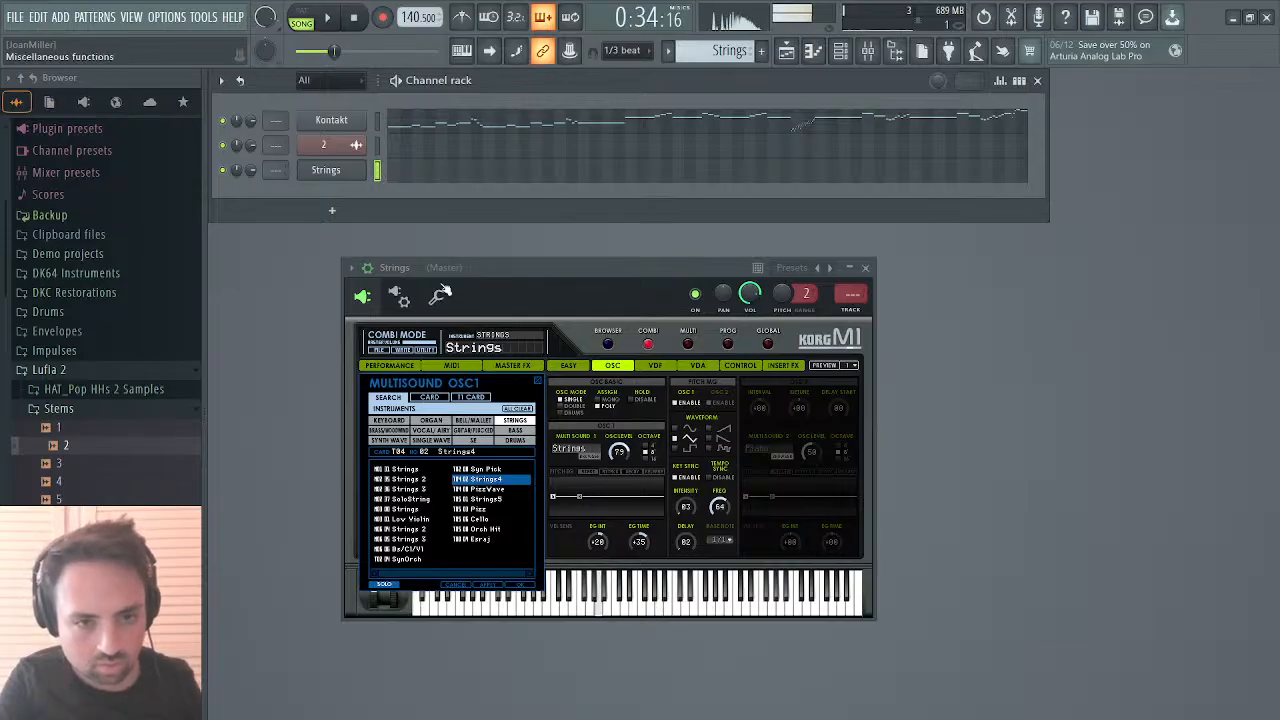
Step: Audition the Strings5 multisound against the Kontakt channel, Strings4 and card 06's Strings 2
left_click(492, 500)
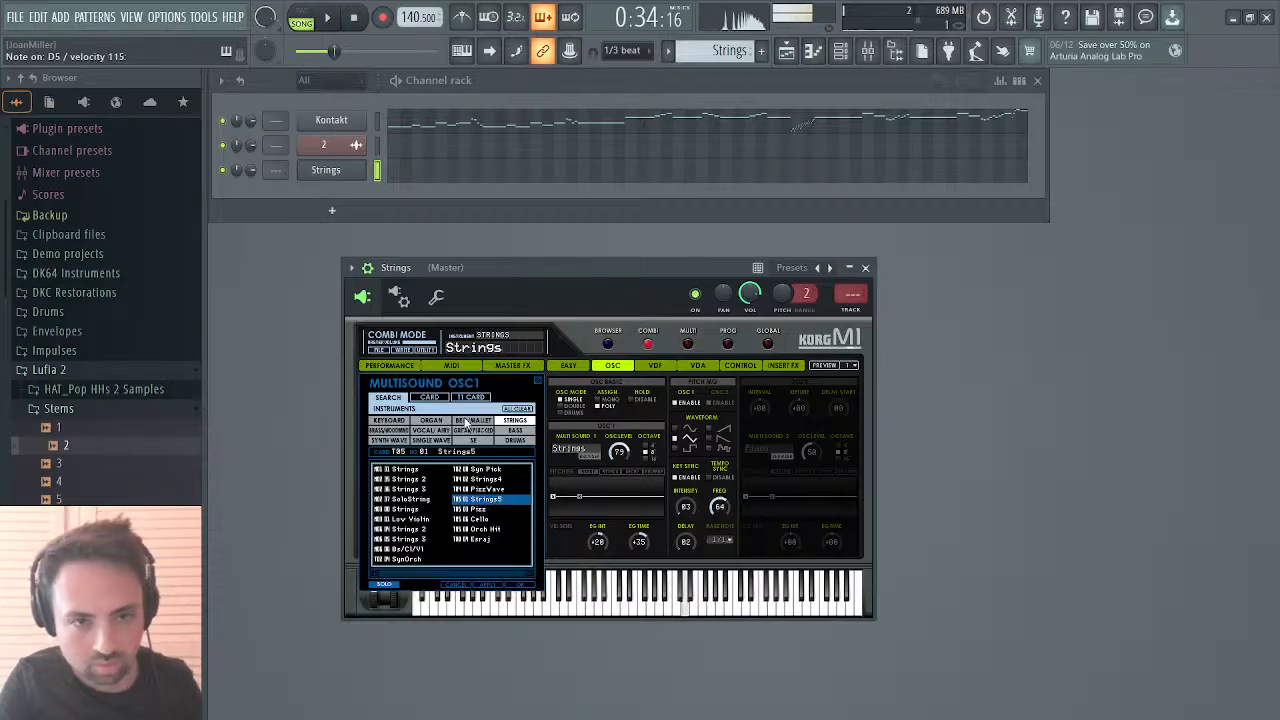
left_click(377, 122)
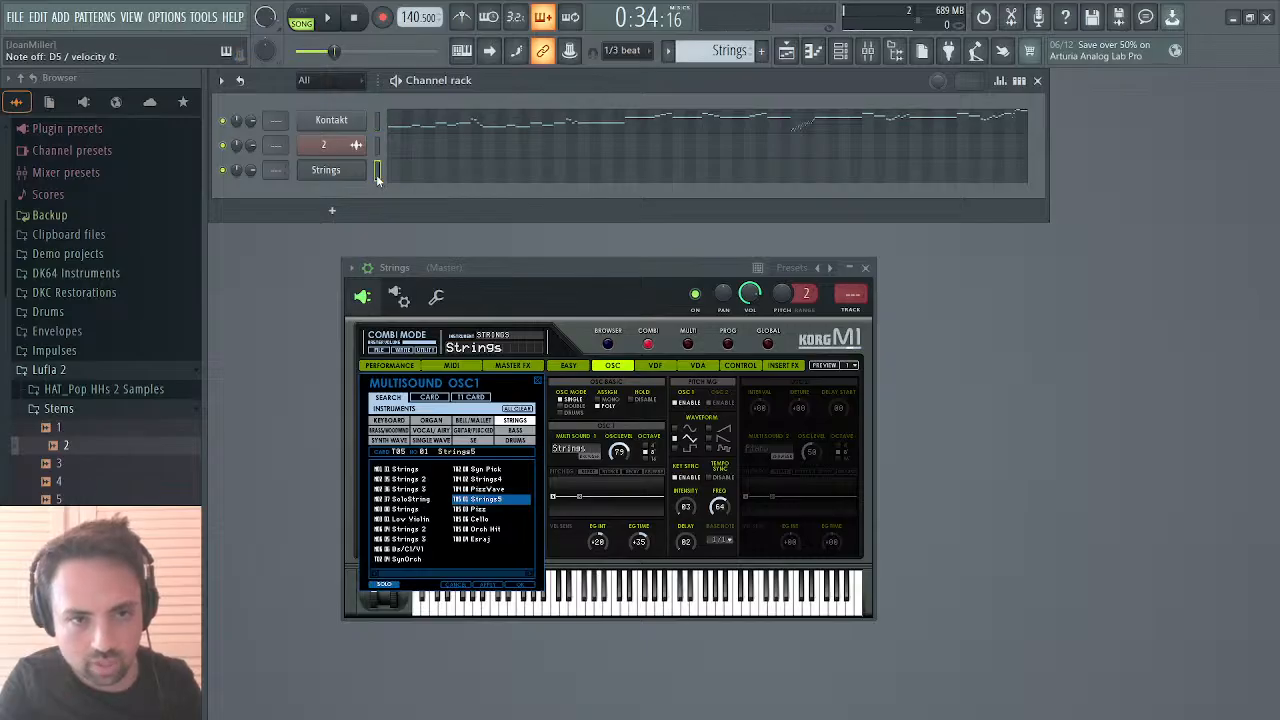
left_click(487, 479)
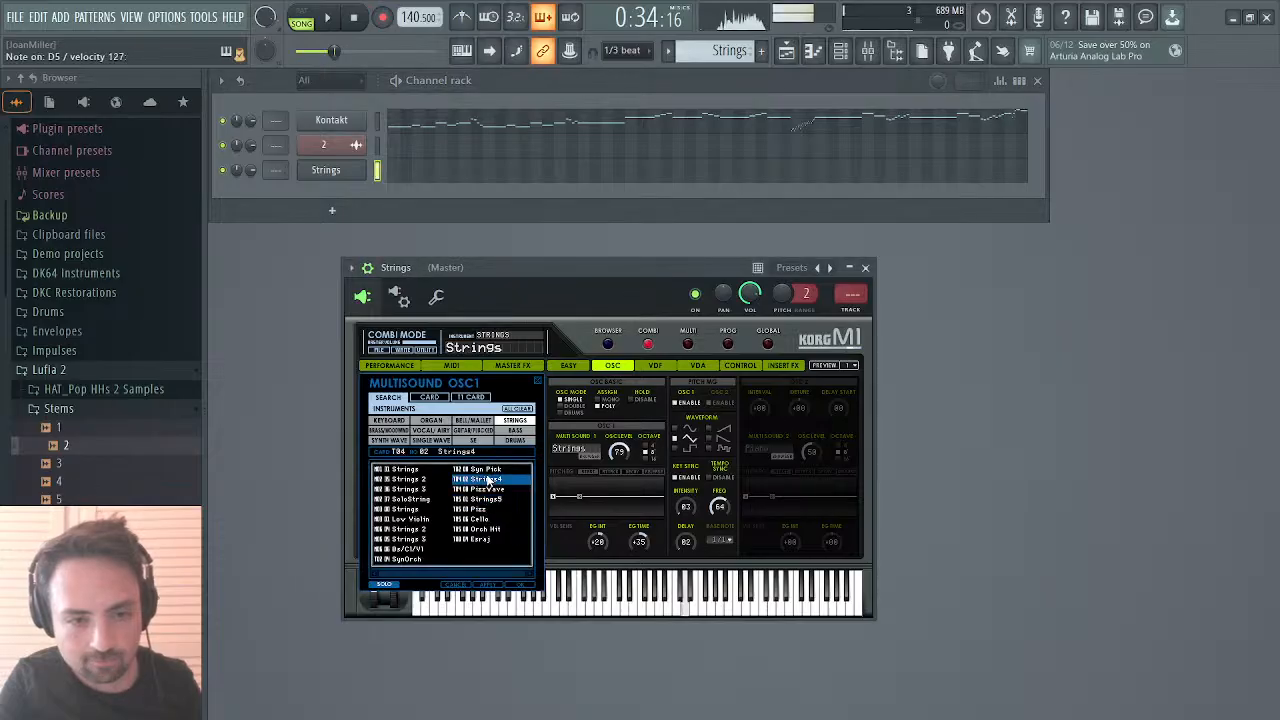
left_click(489, 501)
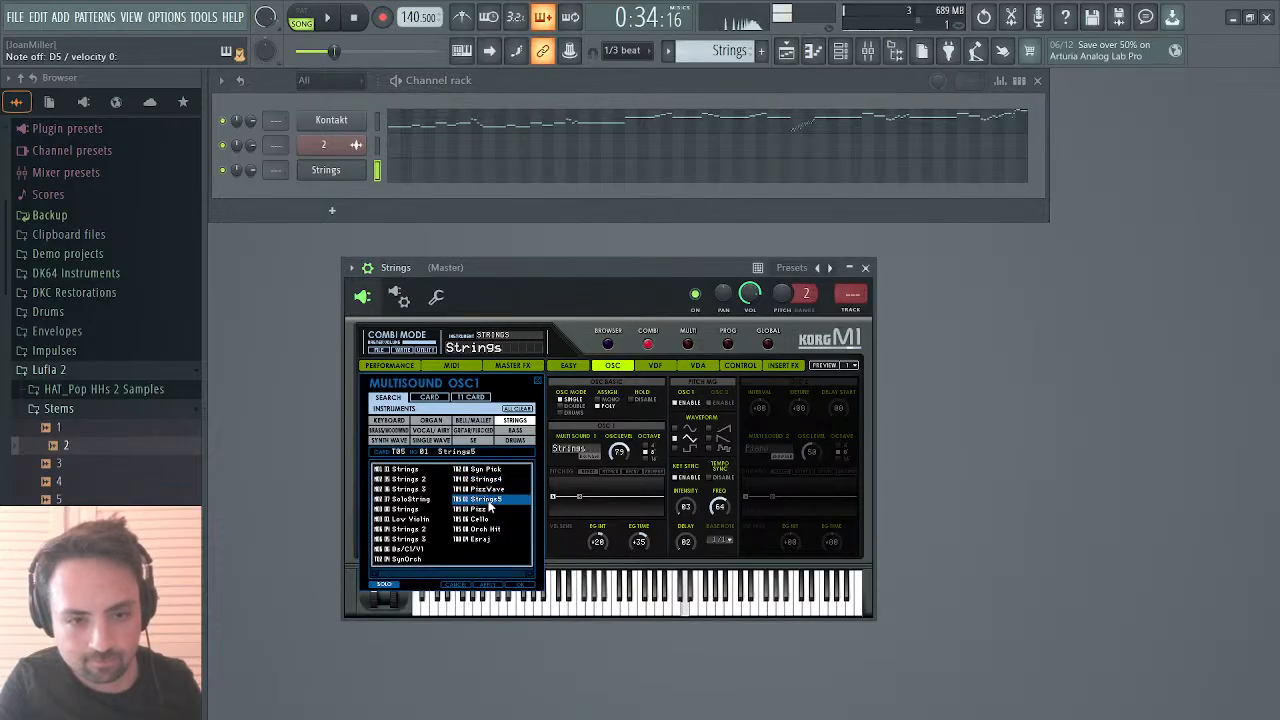
left_click(414, 541)
left_click(414, 531)
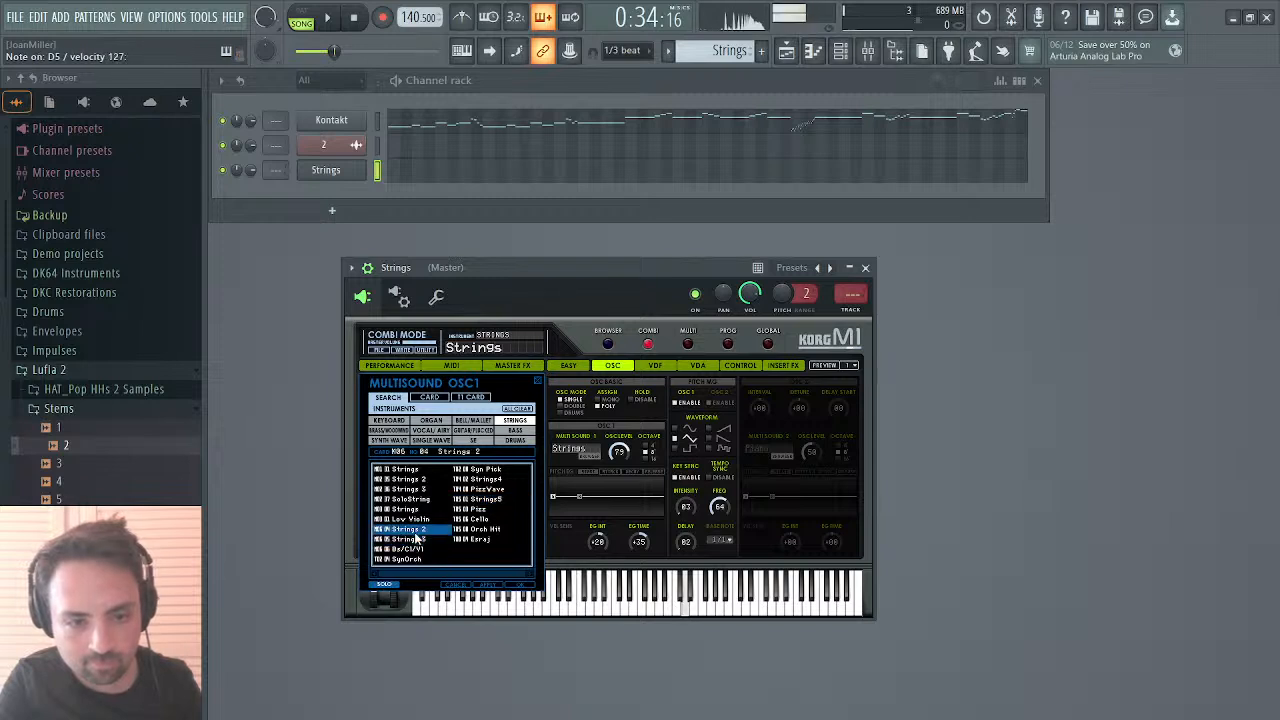
left_click(482, 499)
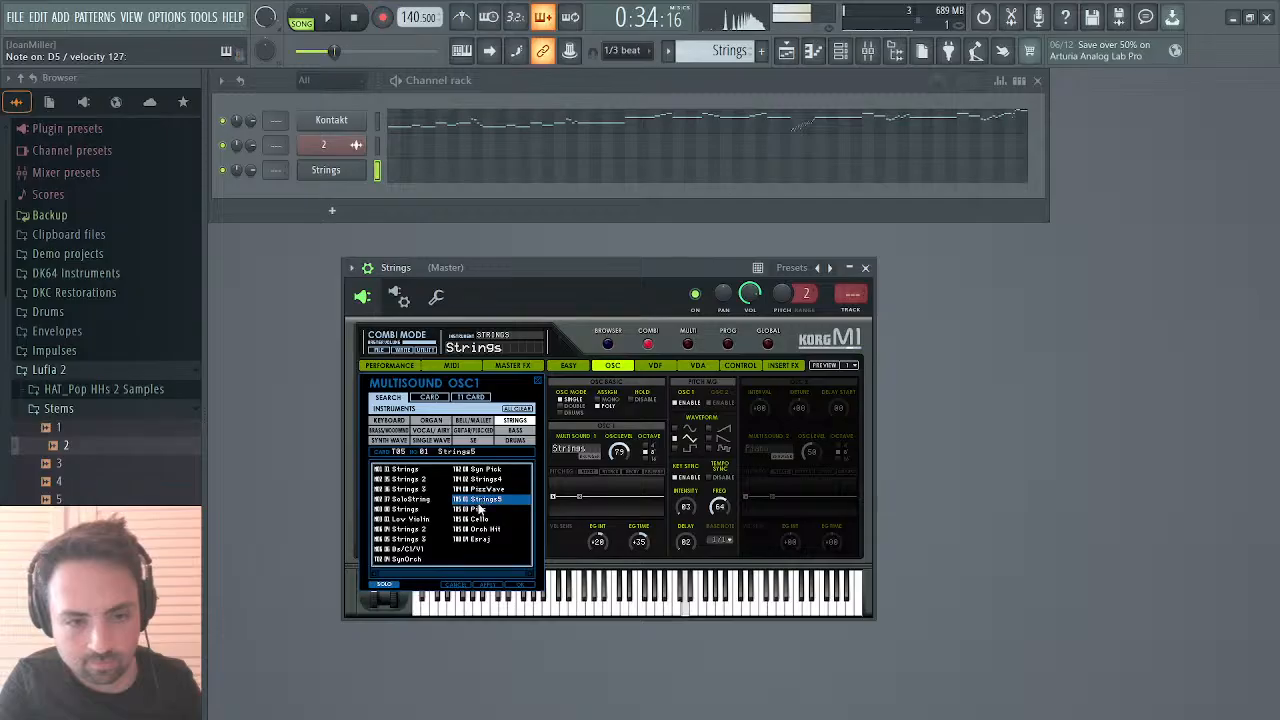
Step: Select card 06's Strings 2 (no. 04) as the oscillator 1 multisound and compare its notes with the Kontakt strings
left_click(420, 530)
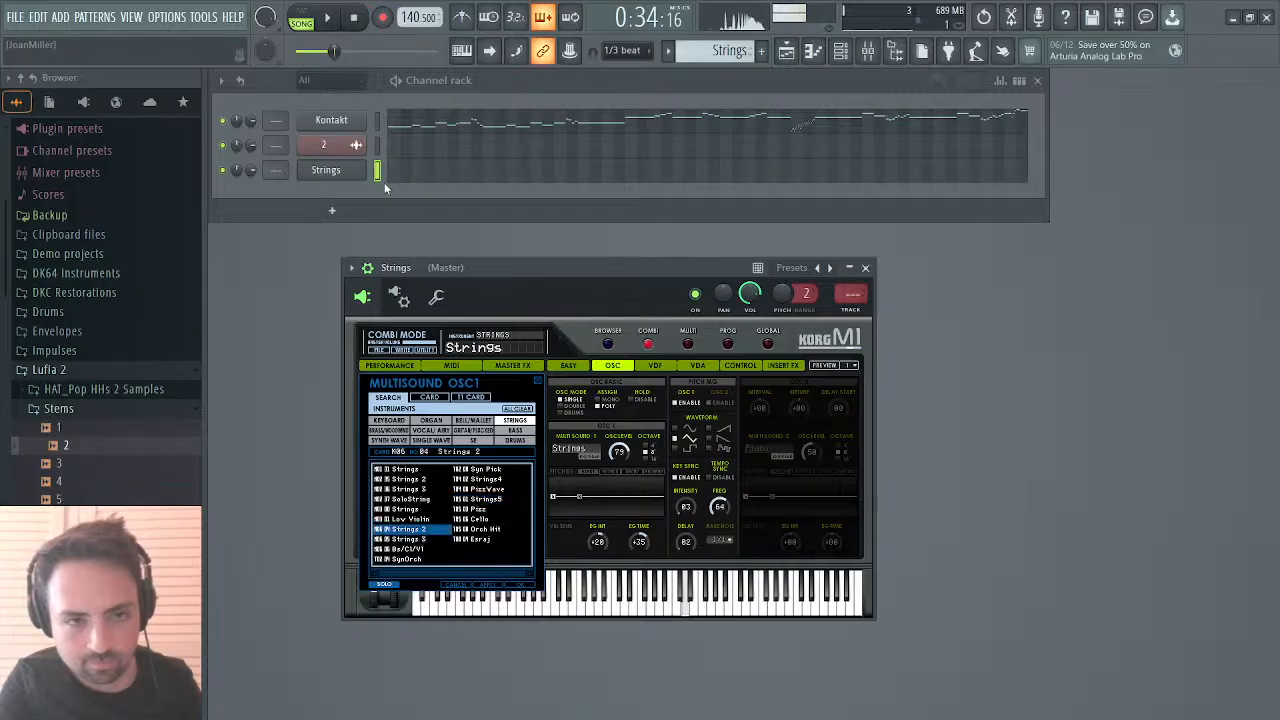
left_click(377, 122)
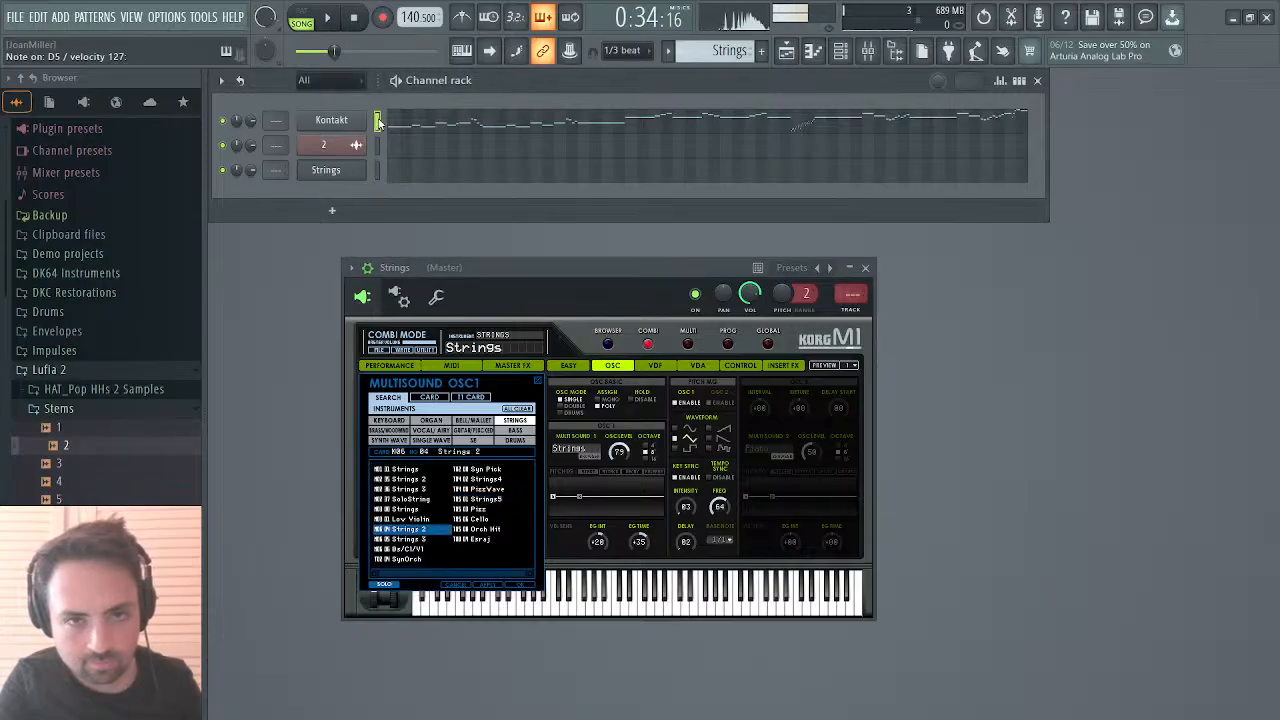
left_click(377, 170)
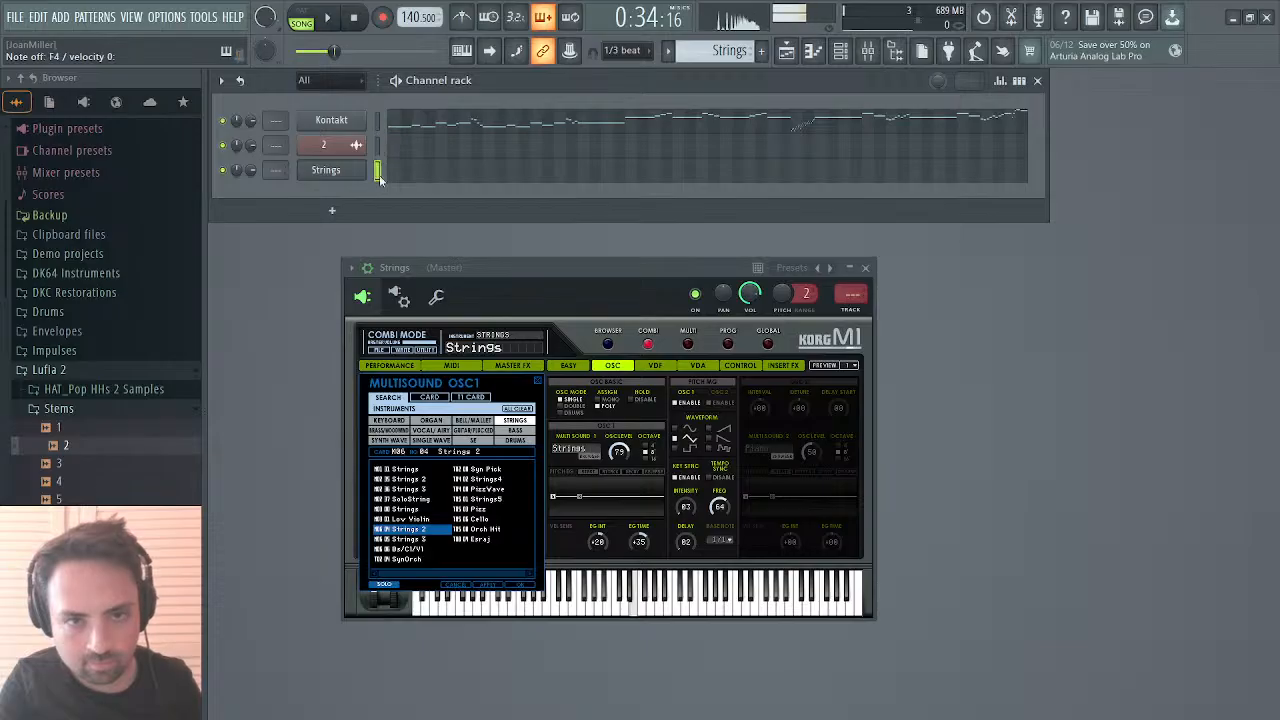
left_click(378, 120)
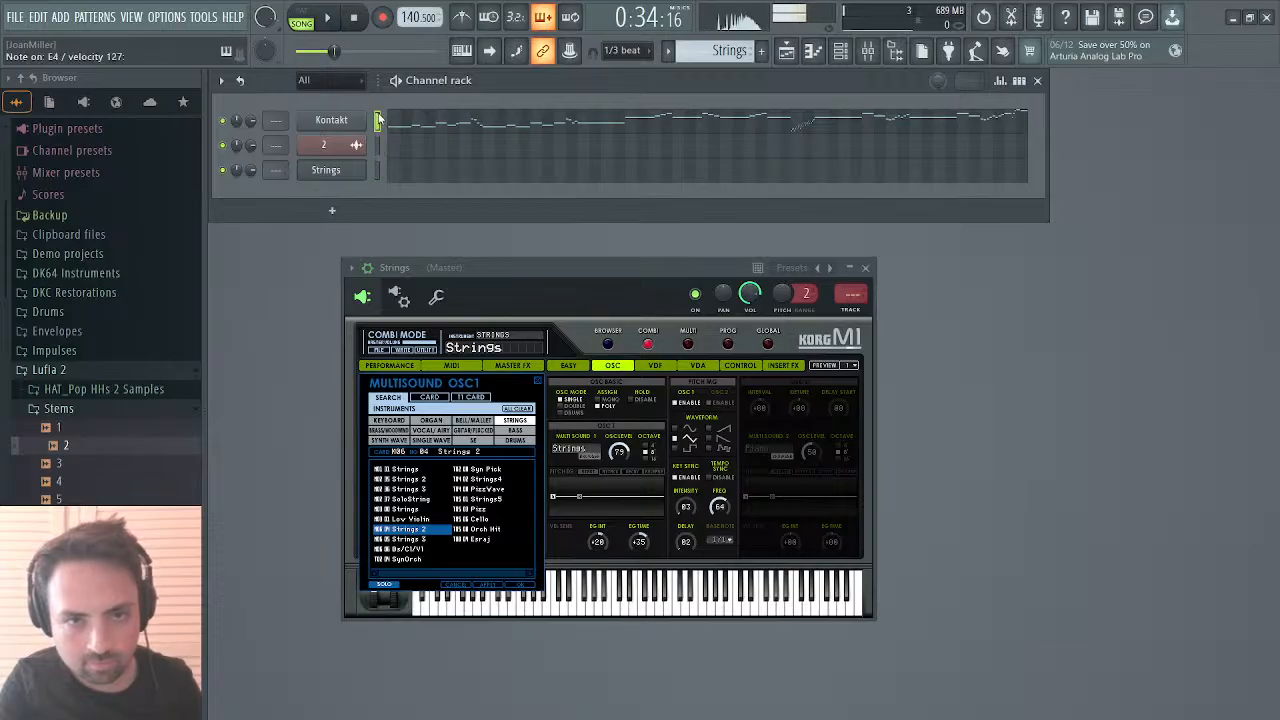
left_click(377, 170)
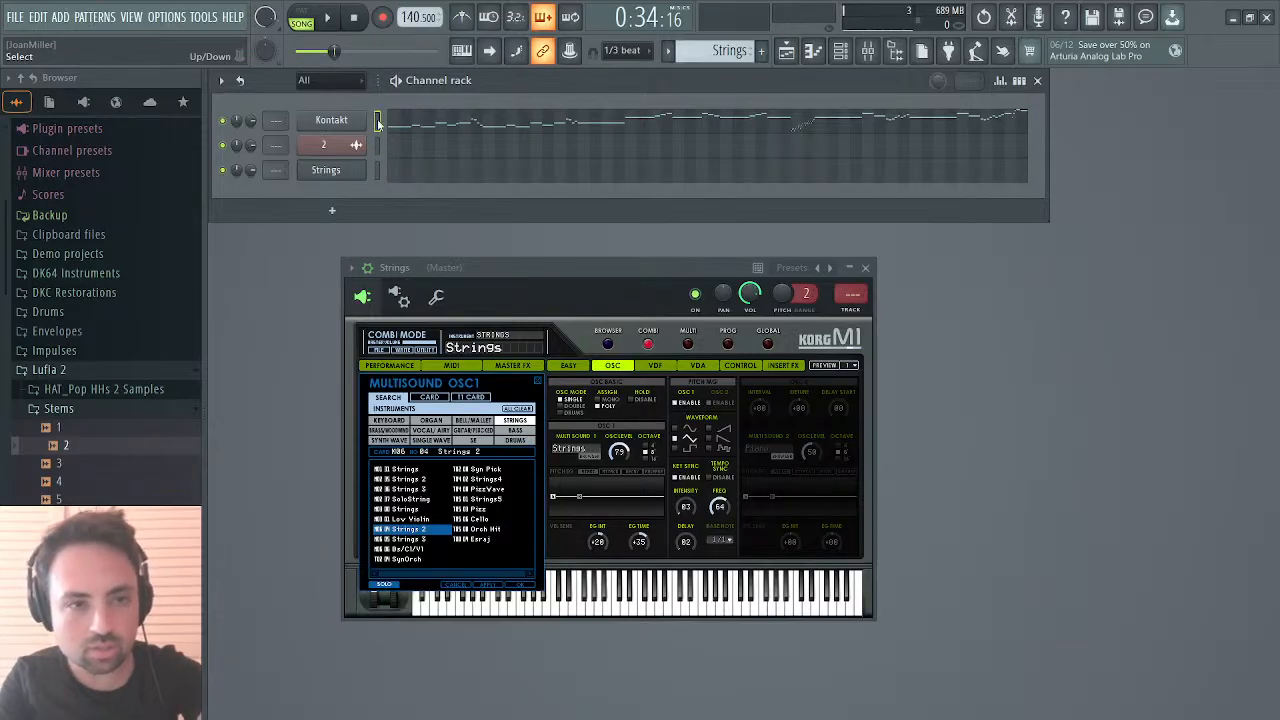
Step: Paste the Kontakt channel's notes into the Strings channel's piano roll
left_click(378, 171)
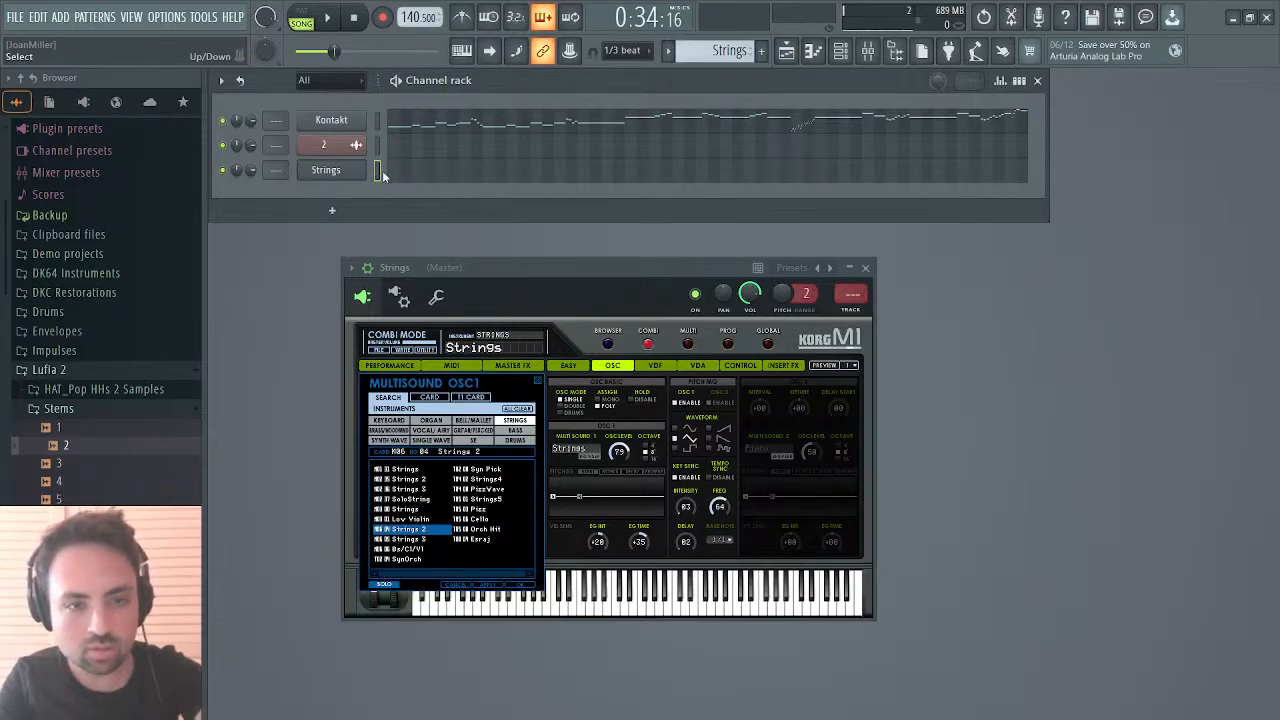
left_click(390, 174)
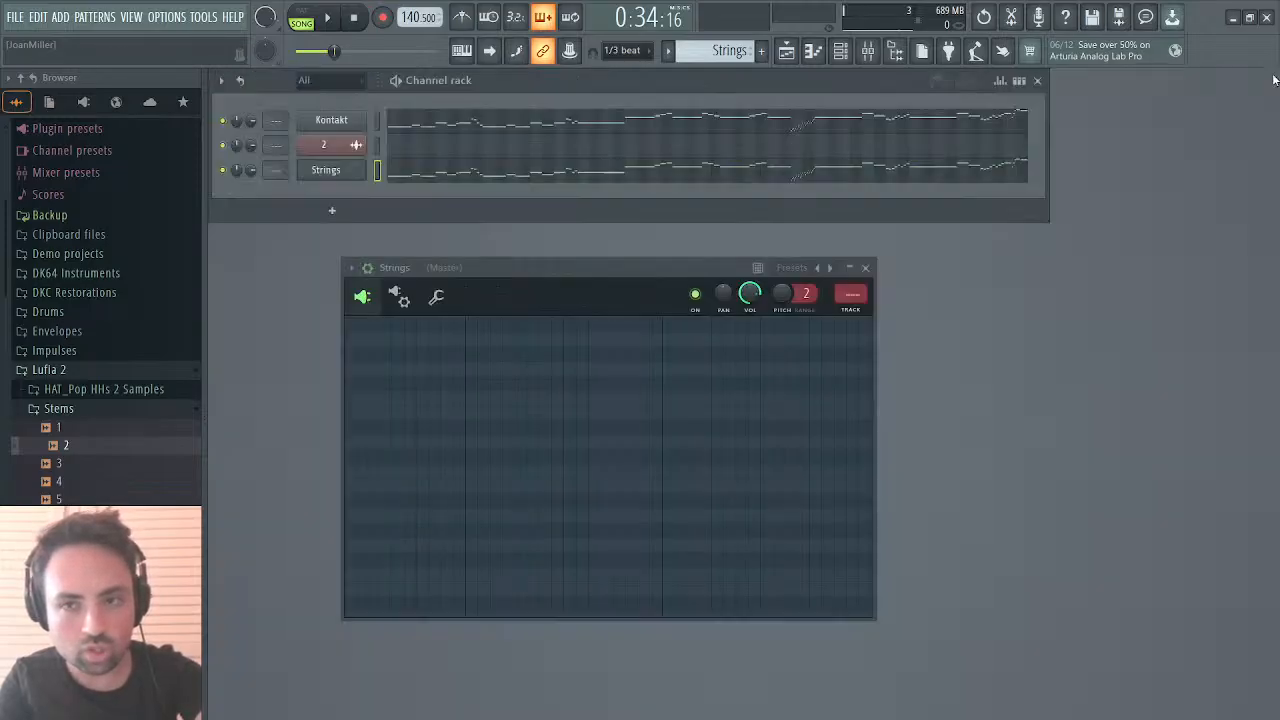
left_click(1269, 77)
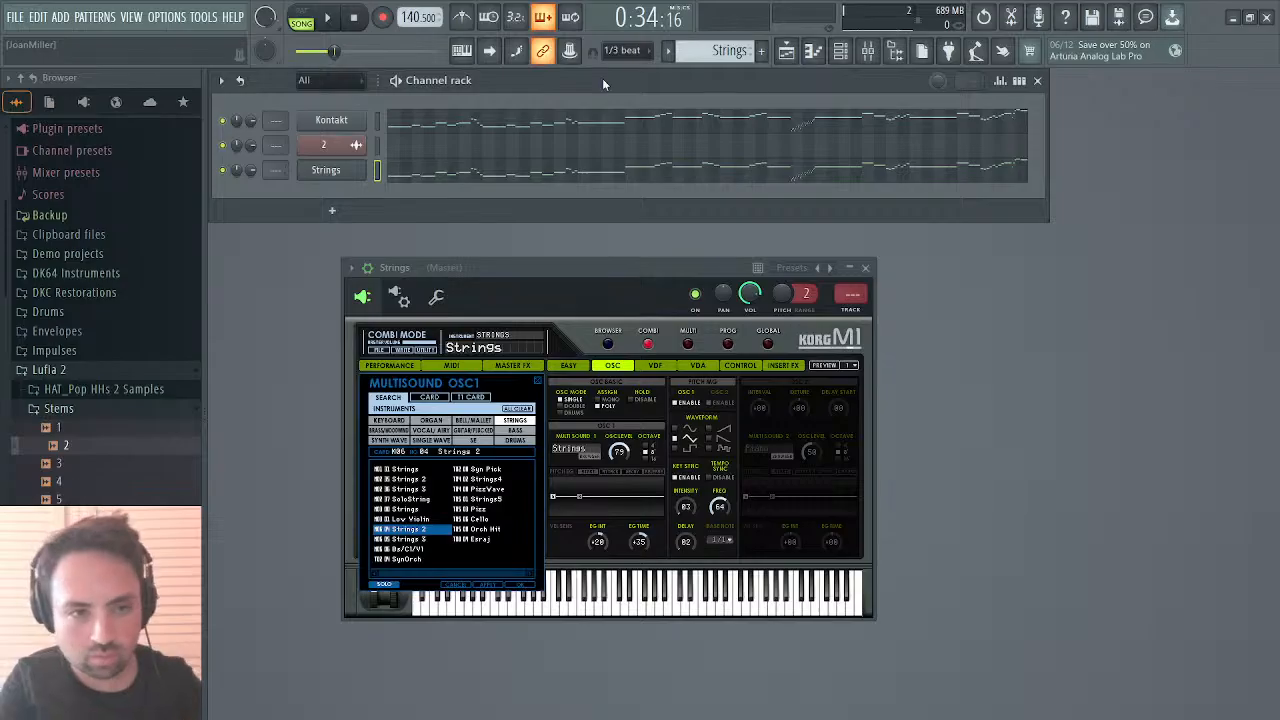
Step: Mute the Kontakt channel and loop the Strings pattern, comparing card 06's Strings 2 with the Strings4 multisound
left_click(301, 20)
key("space")
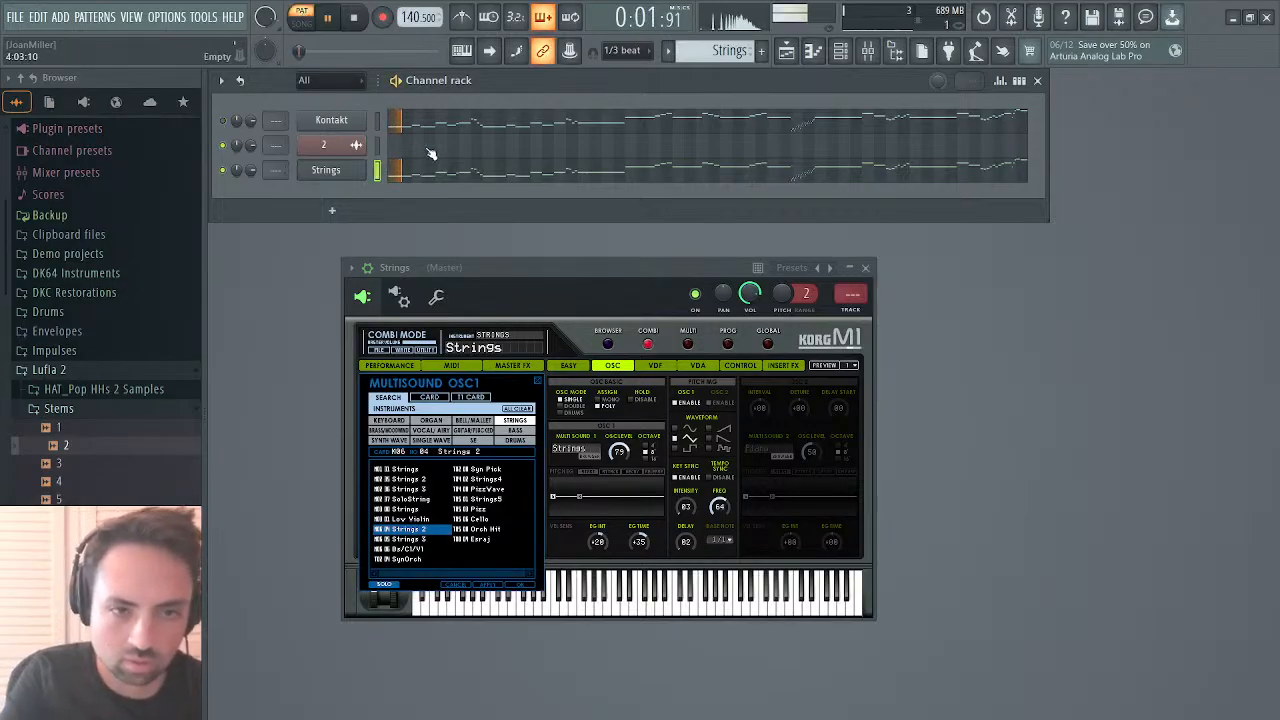
left_click(412, 539)
left_click(417, 531)
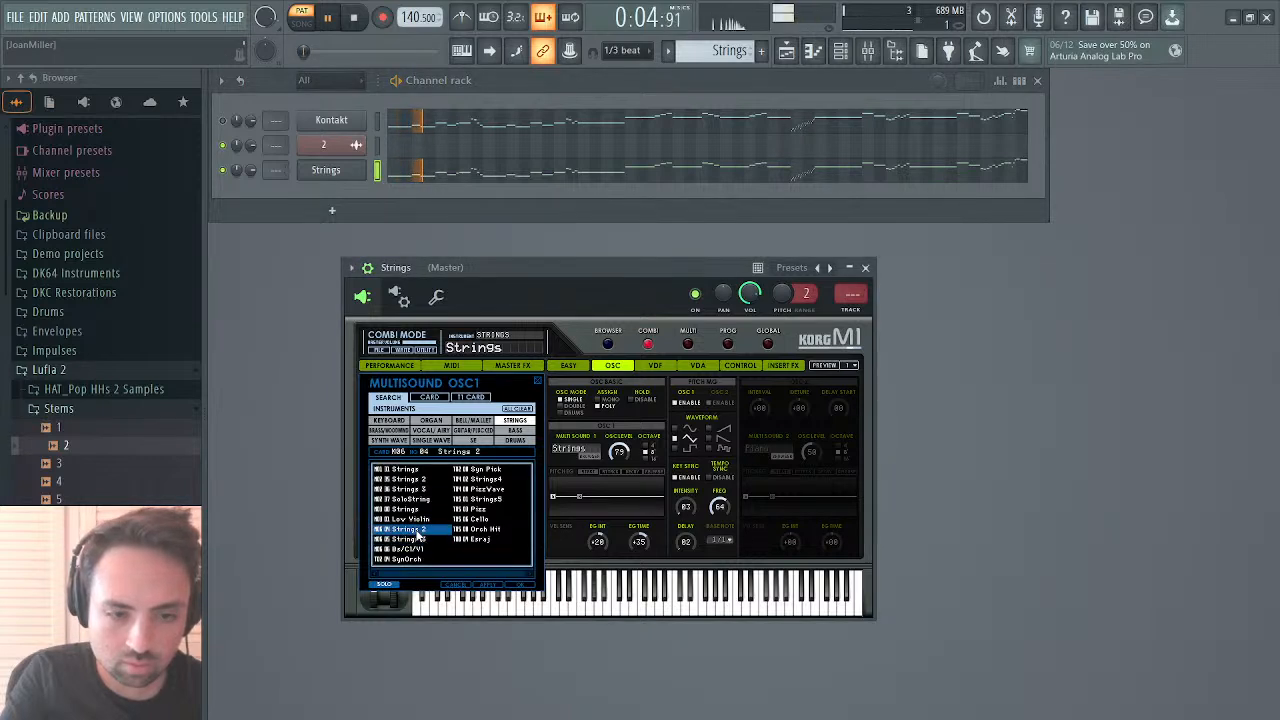
left_click(478, 480)
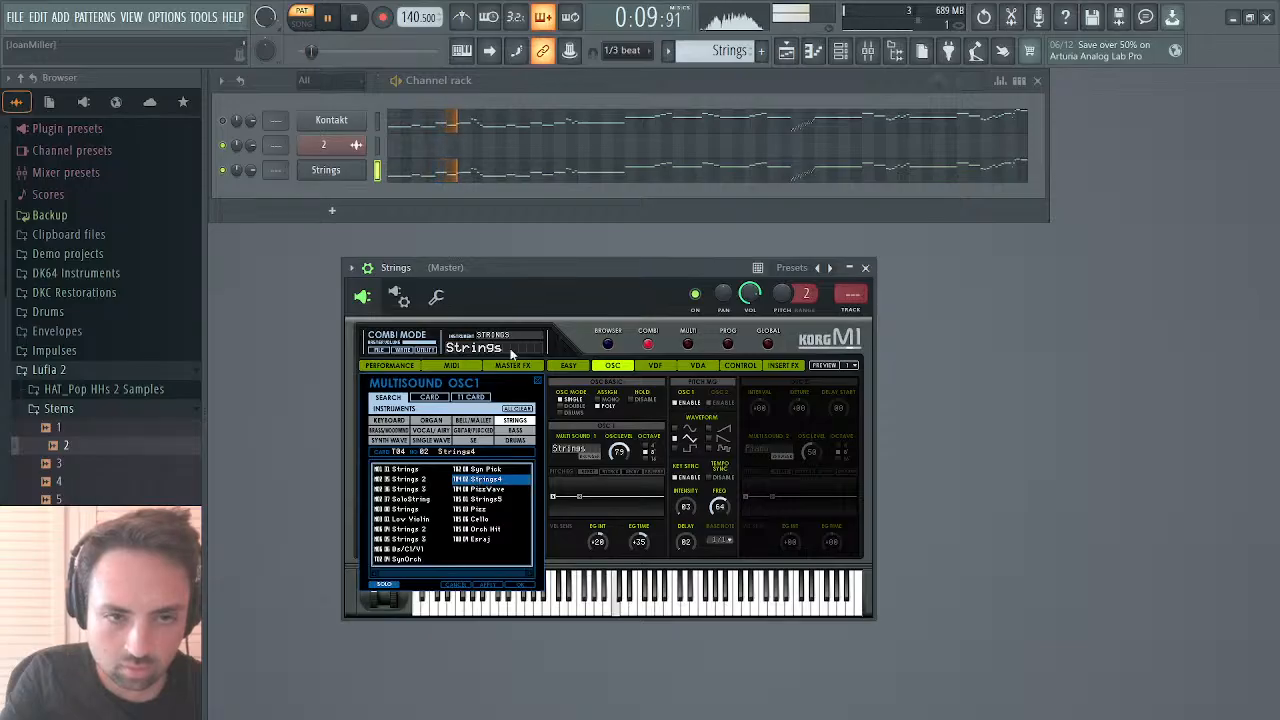
Step: Solo Track 3 in the playlist and play the original stem from bar 21
left_click(787, 51)
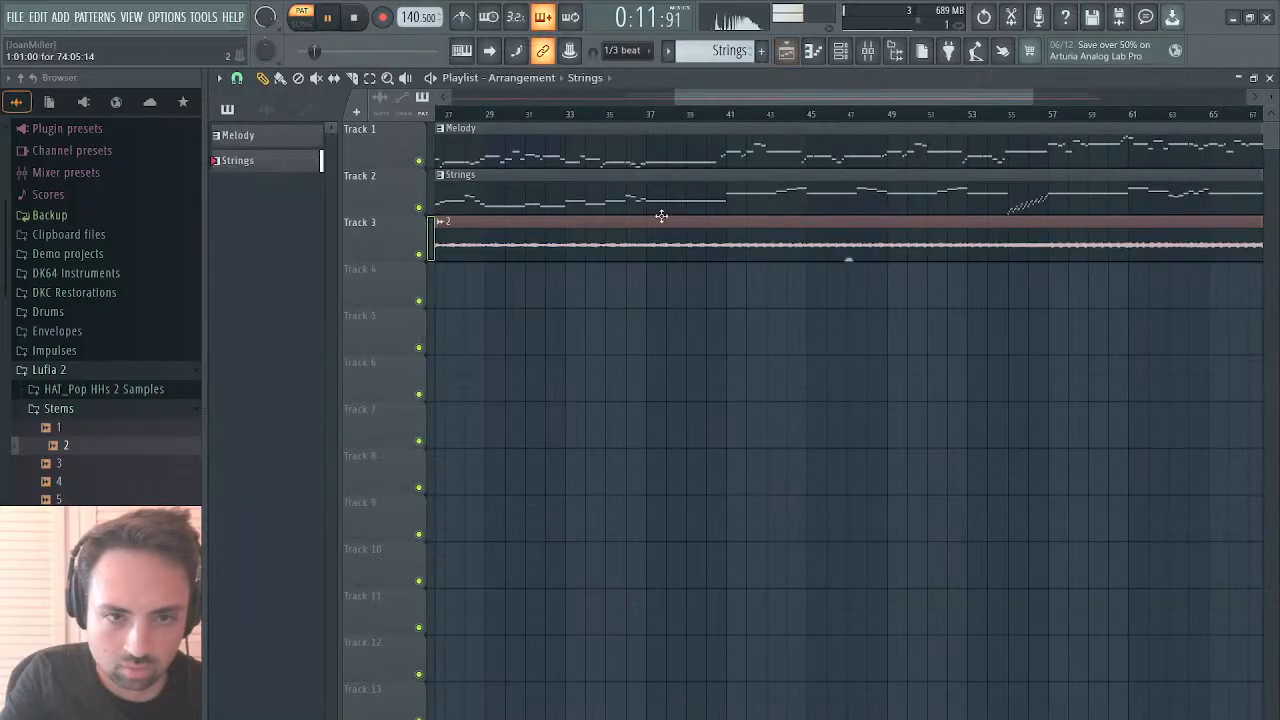
right_click(419, 254)
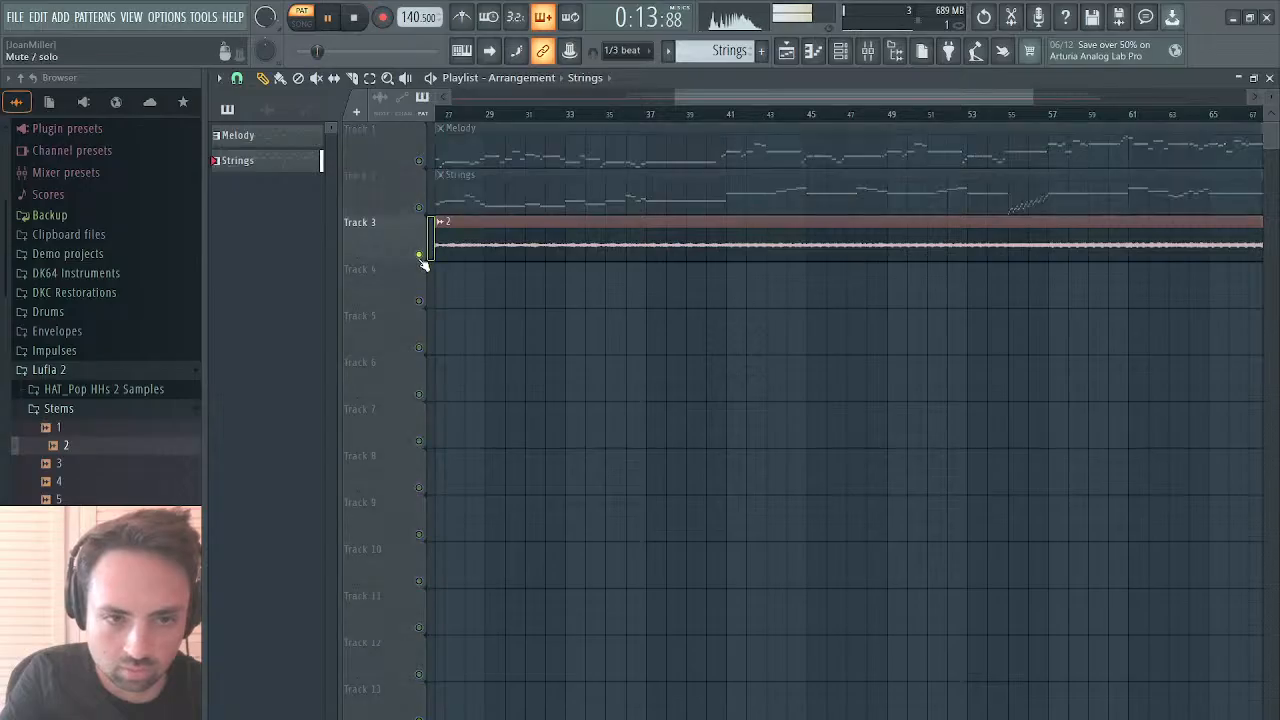
left_click(300, 17)
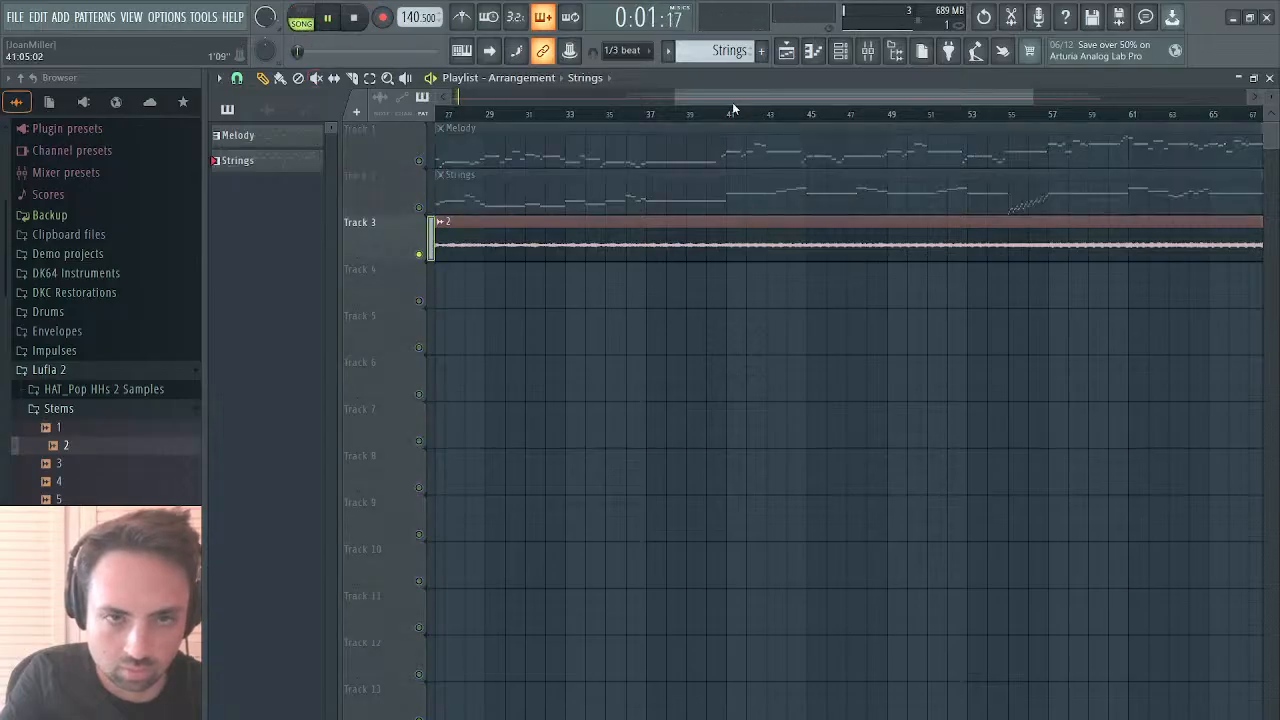
left_click_drag(732, 97, 350, 100)
left_click(845, 112)
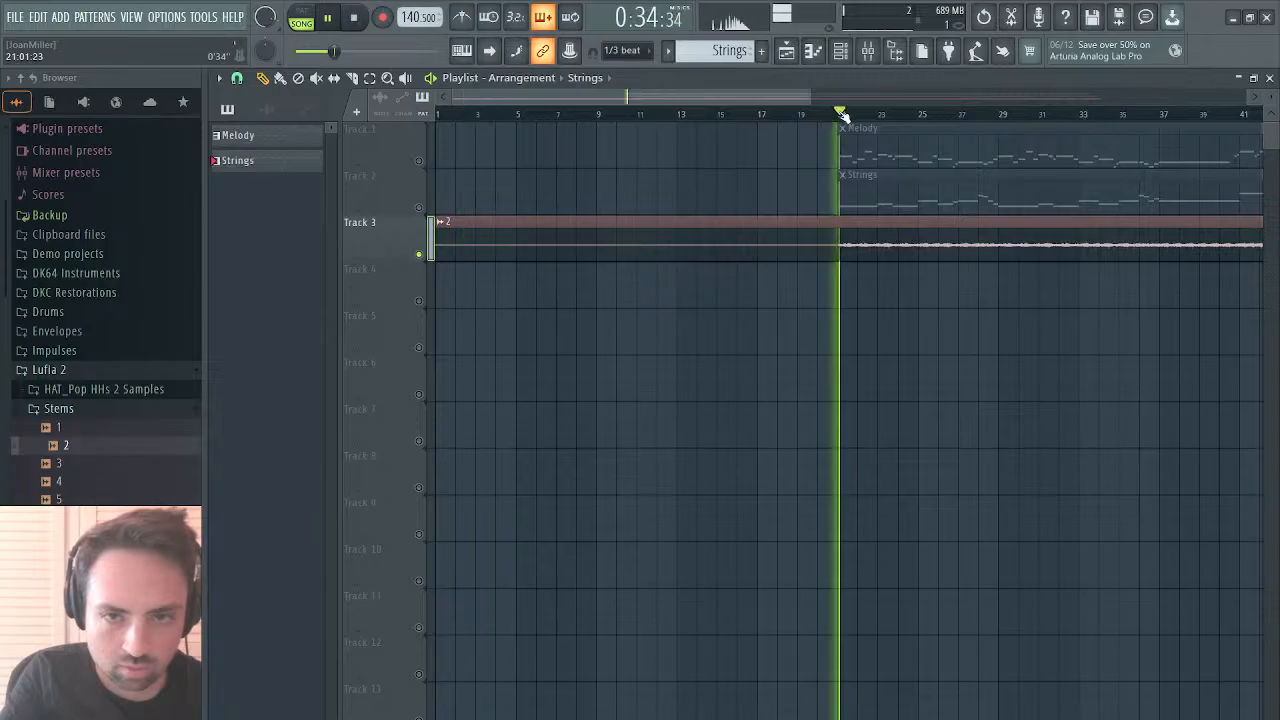
left_click(1269, 78)
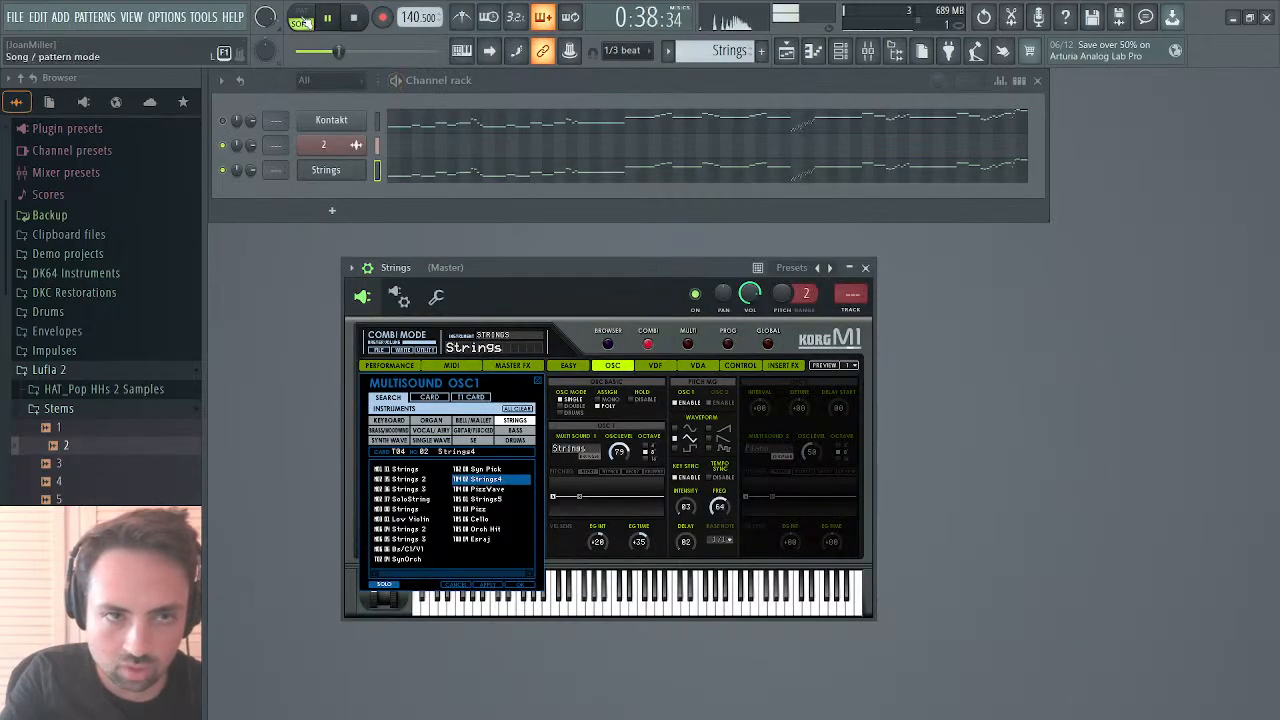
Step: Alternate between the Strings4 pattern and the soloed stem at bar 21 to compare their sound
left_click(303, 17)
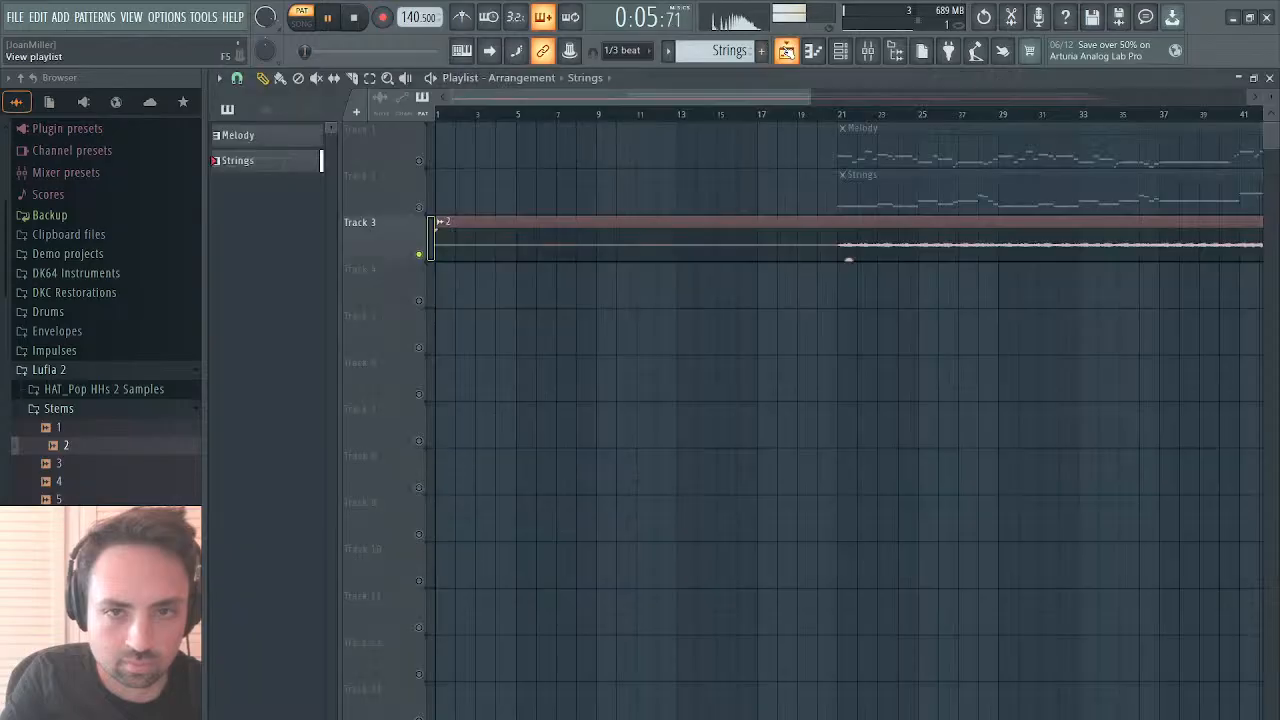
left_click(786, 50)
left_click(838, 116)
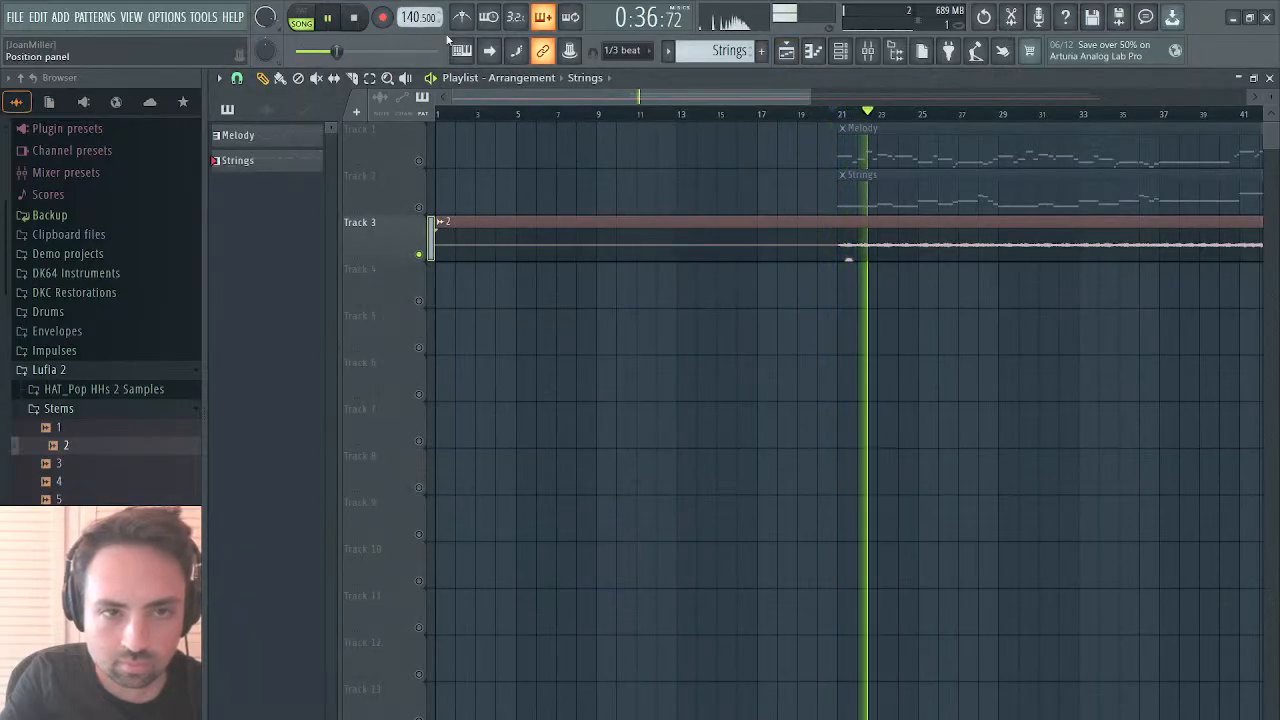
left_click(302, 17)
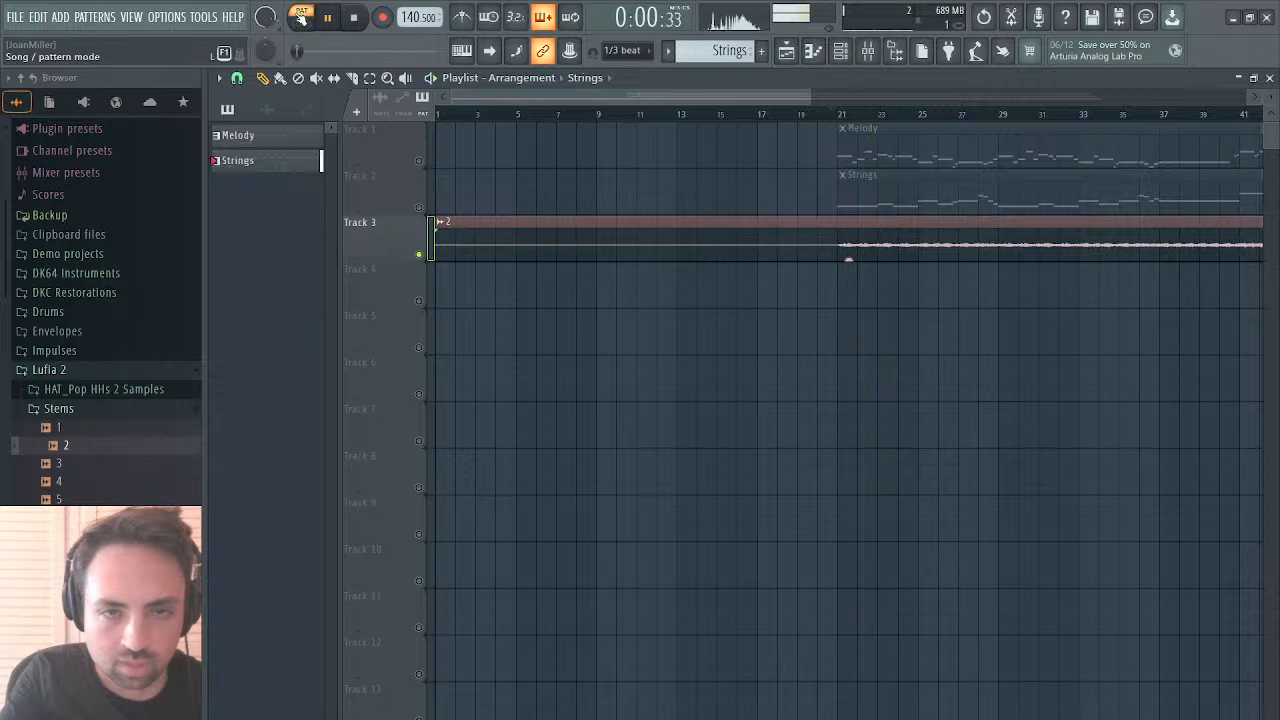
left_click(1269, 78)
Step: Open the Strings channel's piano roll and audition Strings4 on the passages from bars 44 and 51
left_click(486, 172)
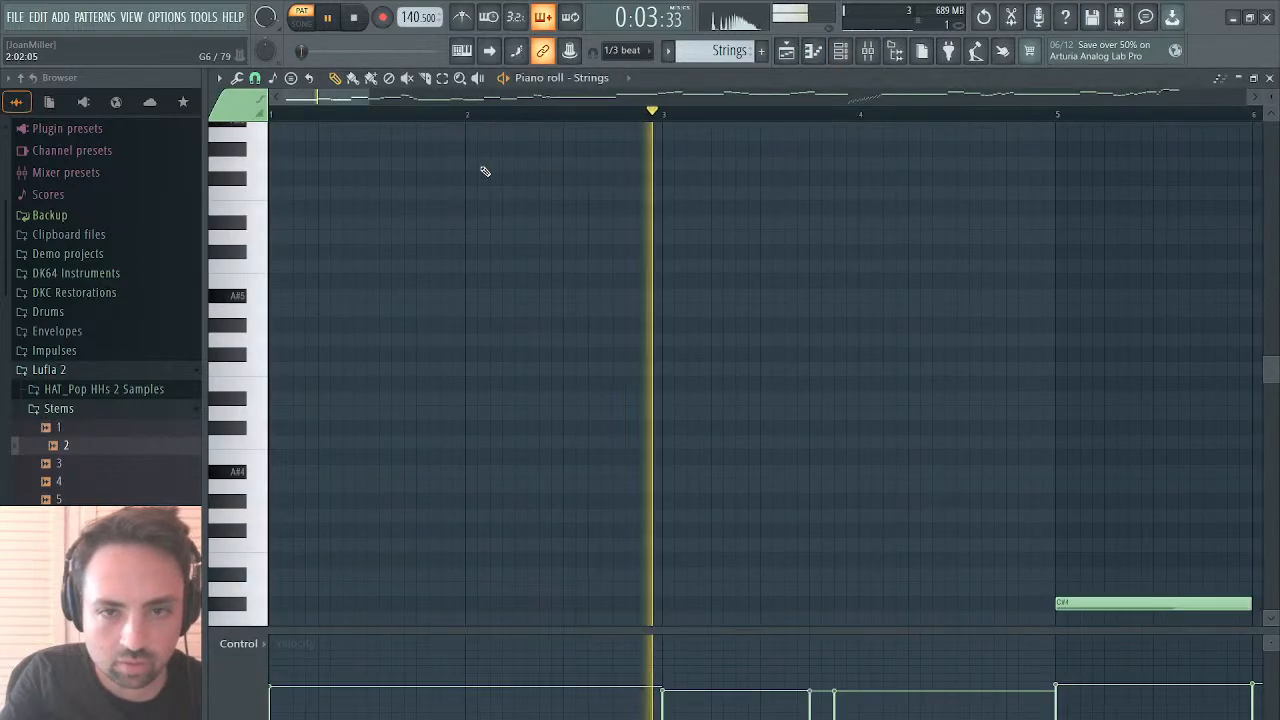
left_click_drag(351, 100, 1064, 96)
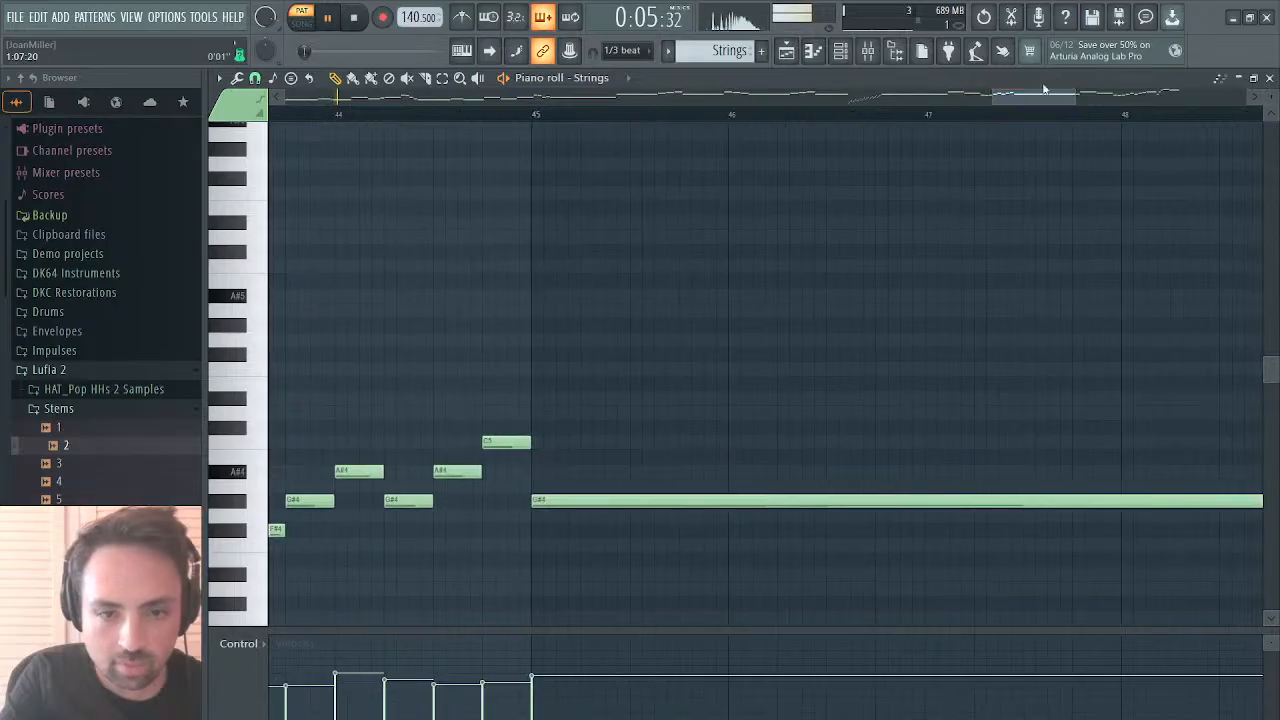
left_click(473, 114)
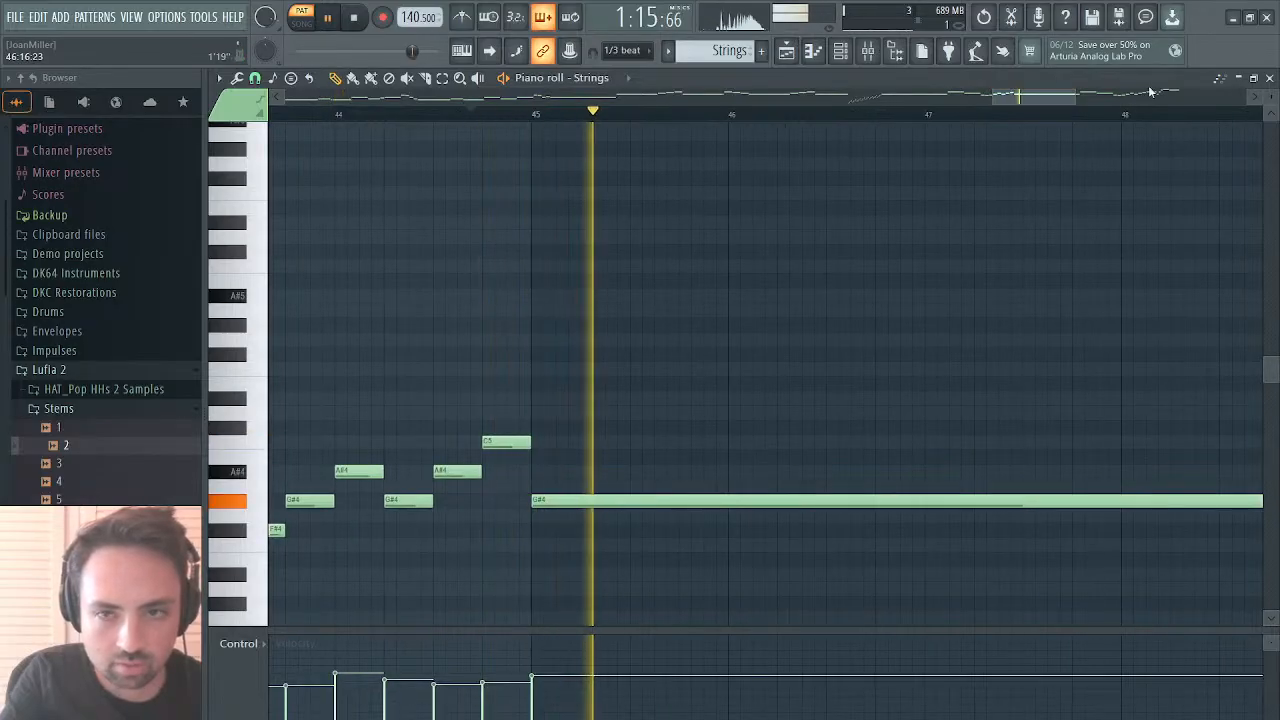
left_click_drag(1075, 97, 1240, 96)
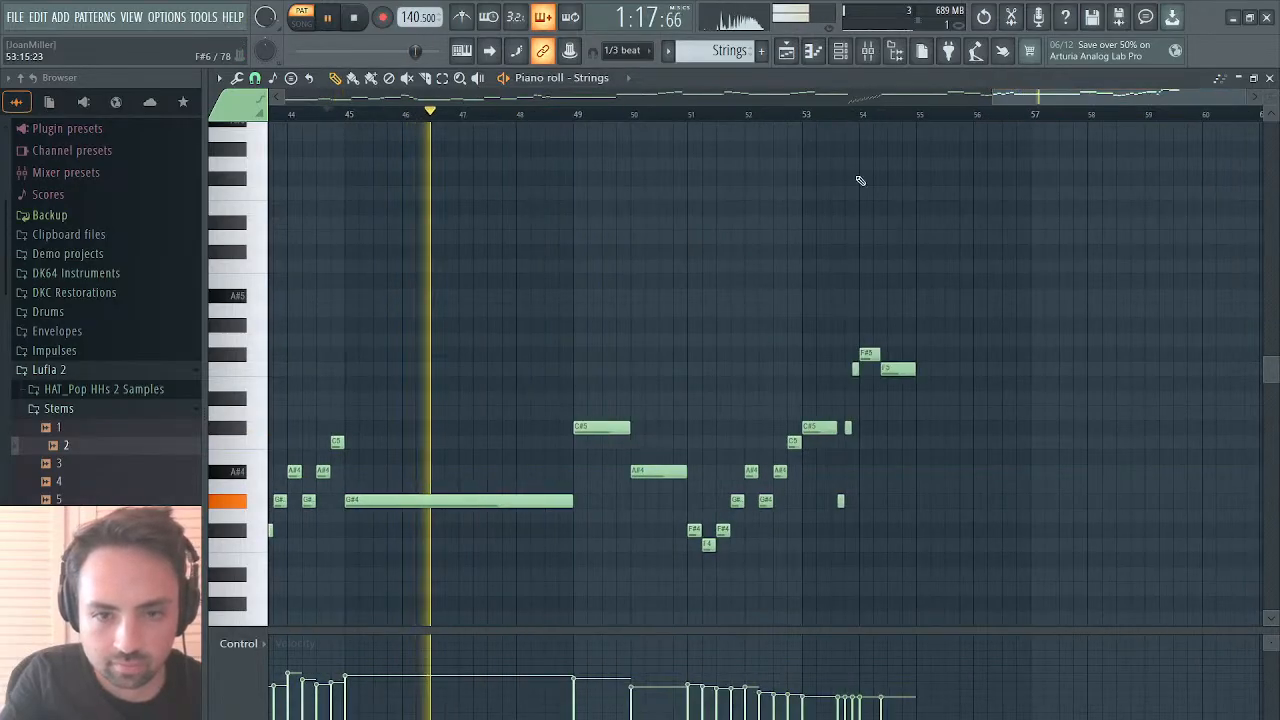
left_click(694, 116)
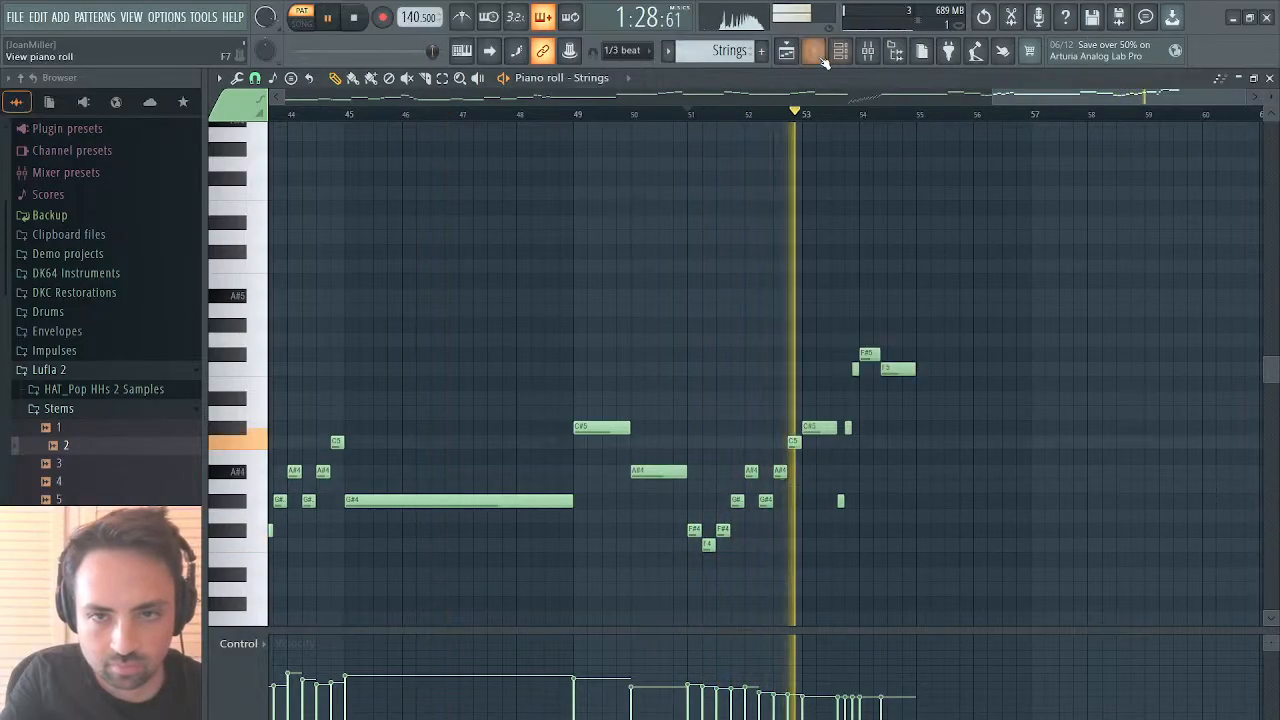
Step: Listen to the soloed stem at several points between bars 55 and 70 for comparison with Strings4
left_click(787, 50)
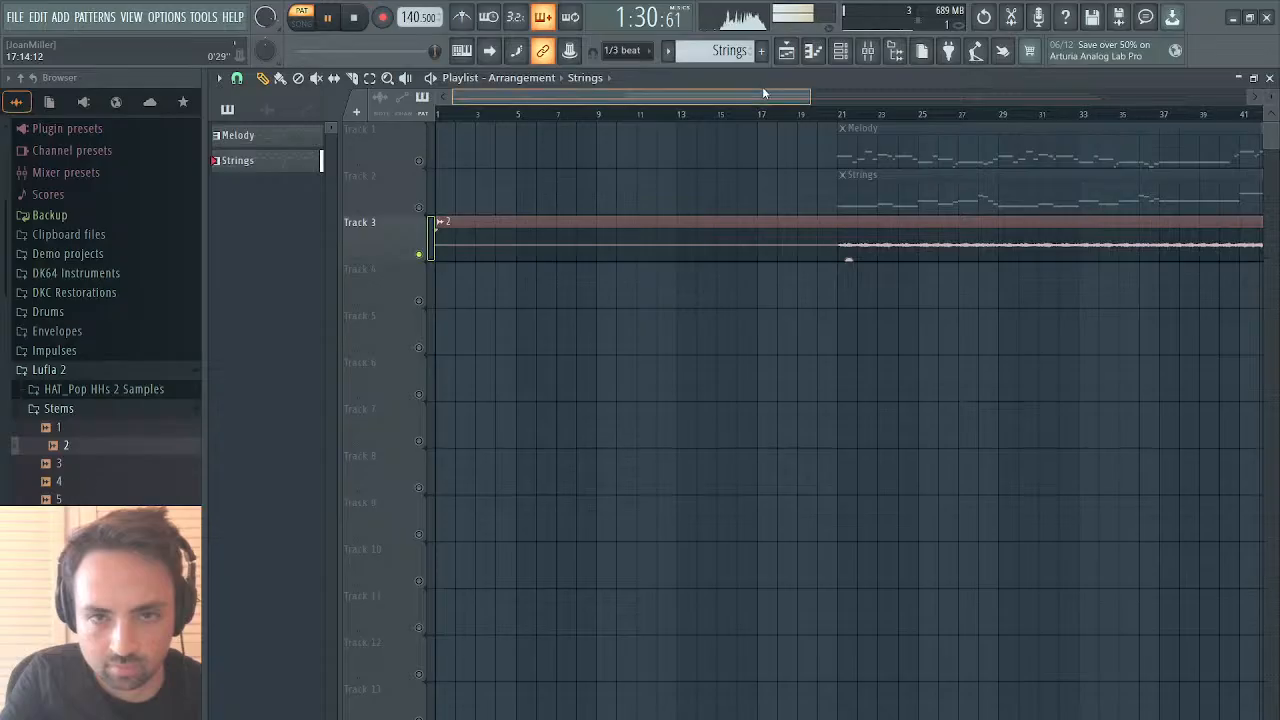
left_click_drag(764, 95, 1196, 66)
left_click(836, 114)
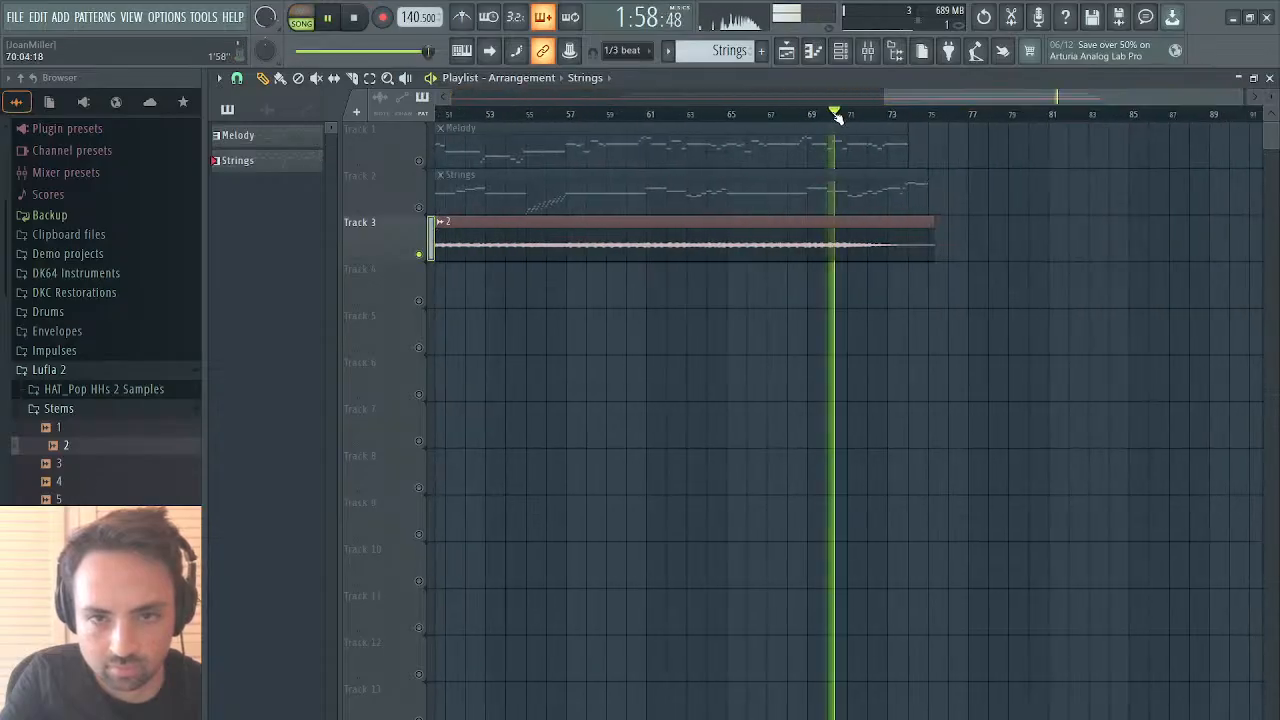
left_click(756, 114)
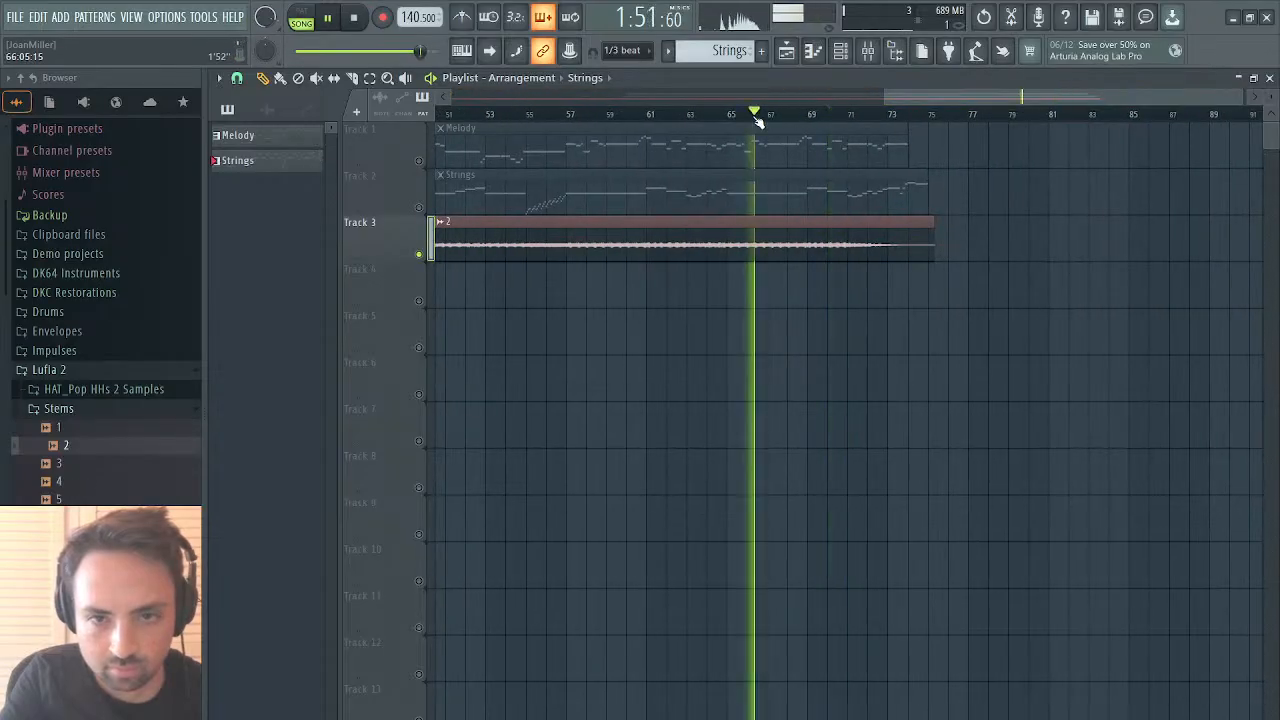
left_click(658, 114)
left_click(698, 115)
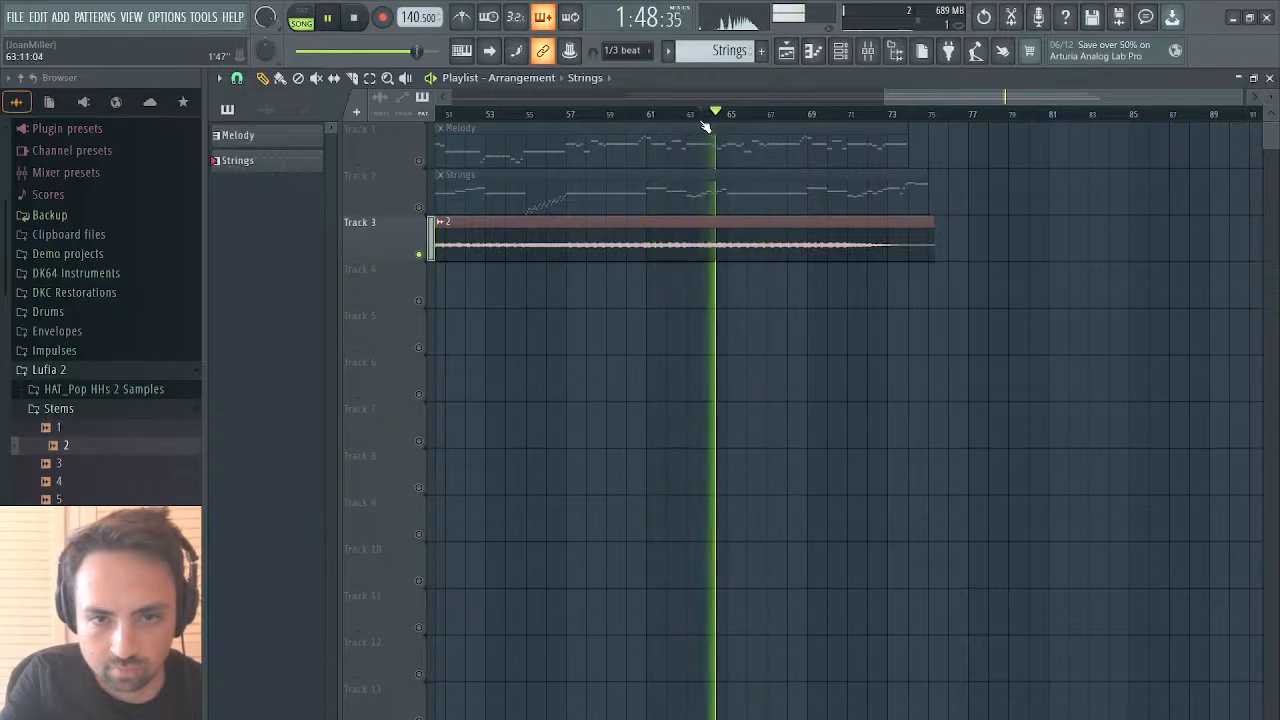
left_click(542, 114)
Step: Solo Track 2 and replay the Strings clip's rising run from bar 55, leaving playback stopped at that bar
left_click_drag(981, 100, 920, 98)
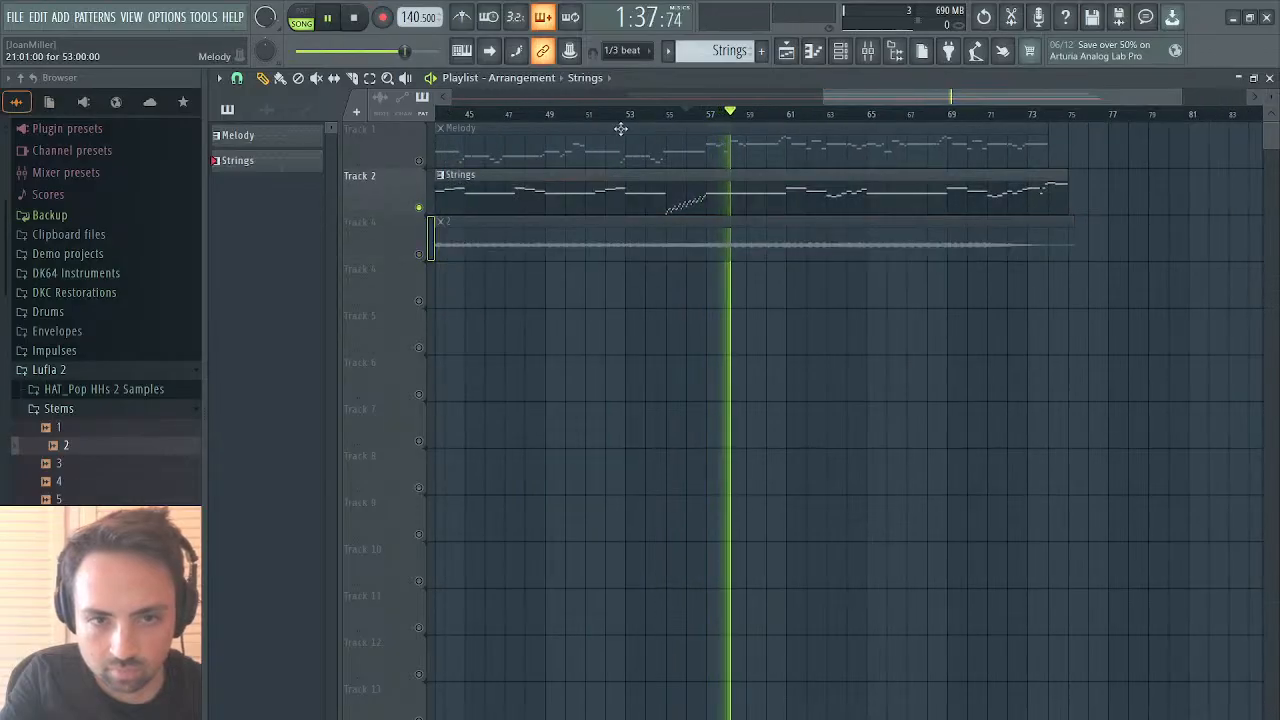
left_click(670, 115)
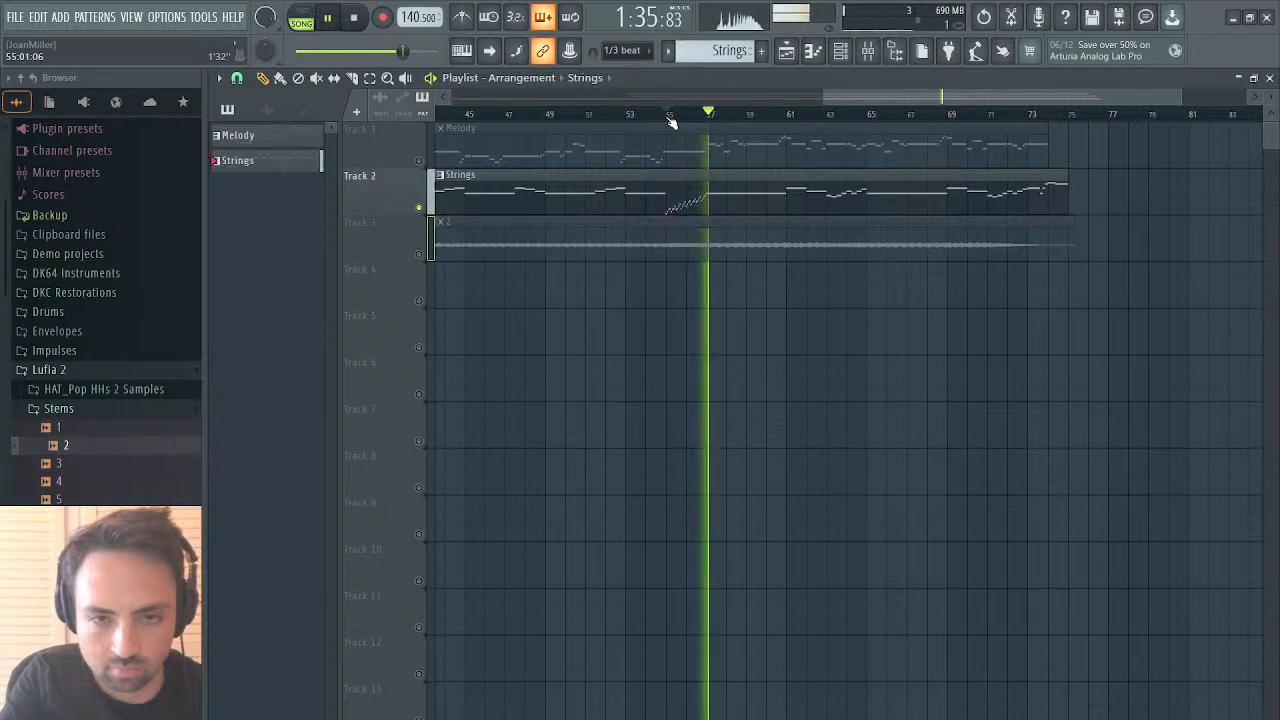
left_click(667, 116)
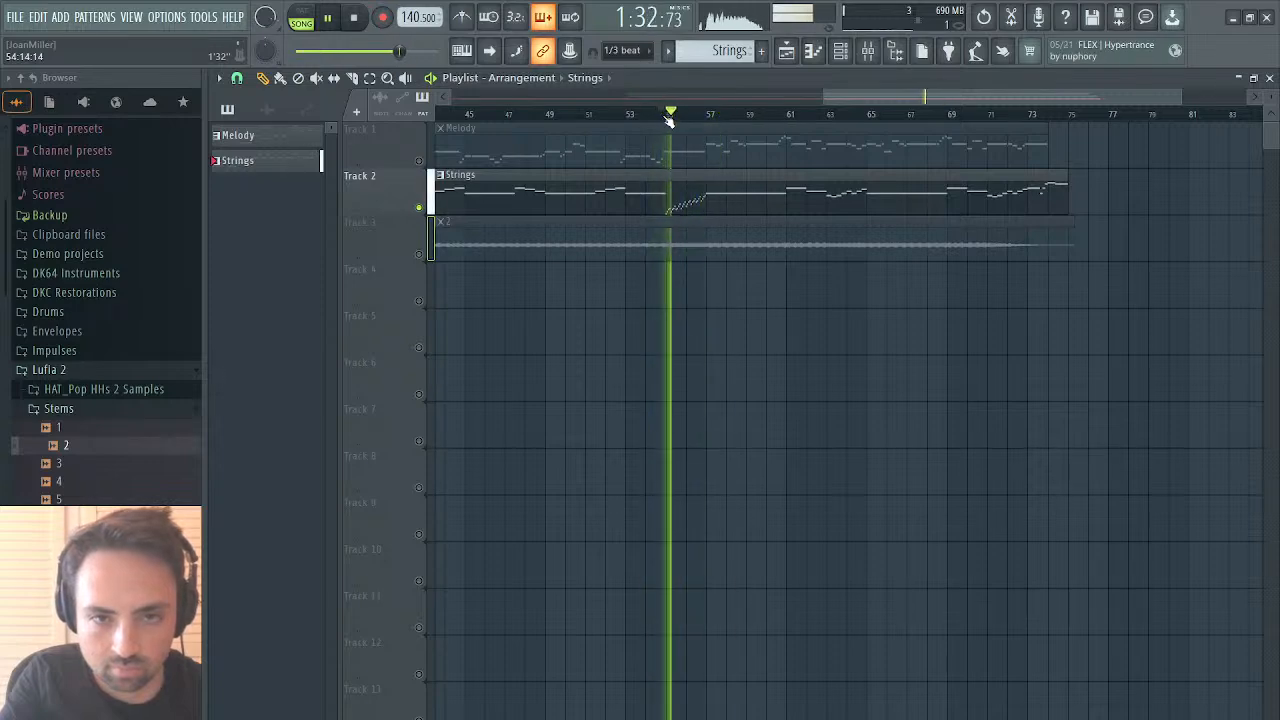
key("space")
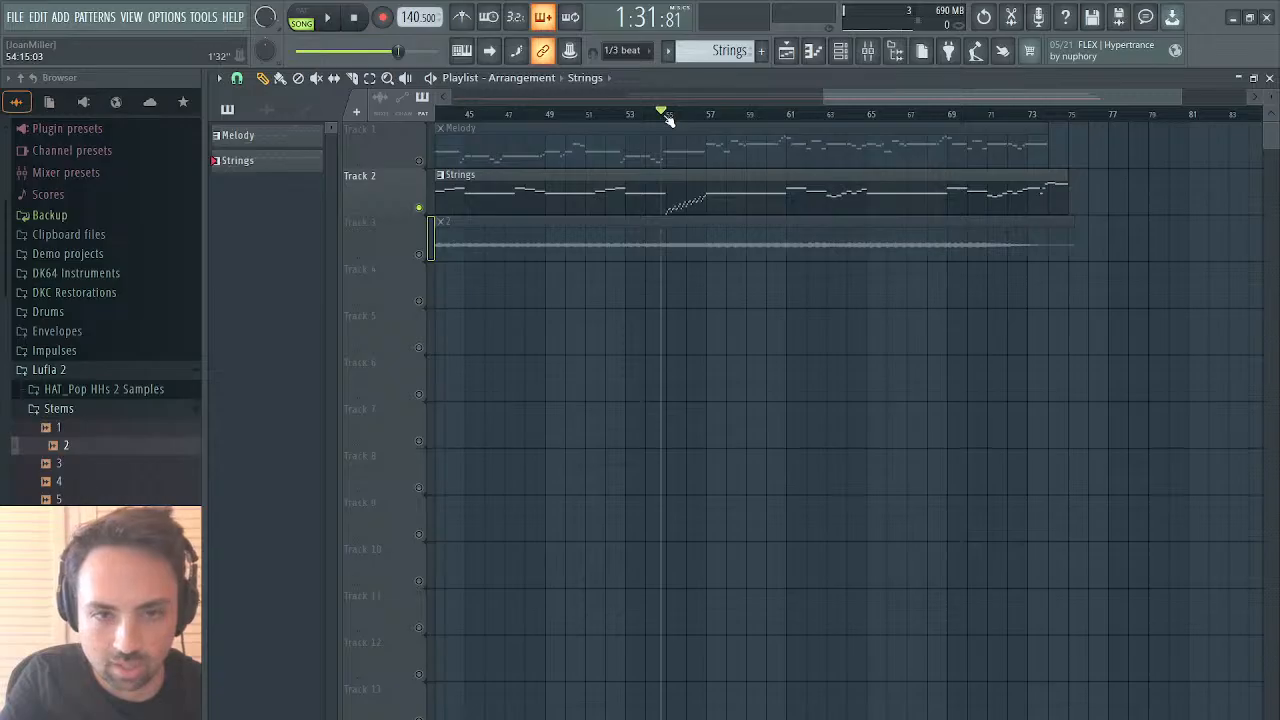
left_click(667, 114)
Step: Switch oscillator 1 to the Strings5 multisound and audition it from bar 55 of the song and from the pattern's start
left_click(1270, 78)
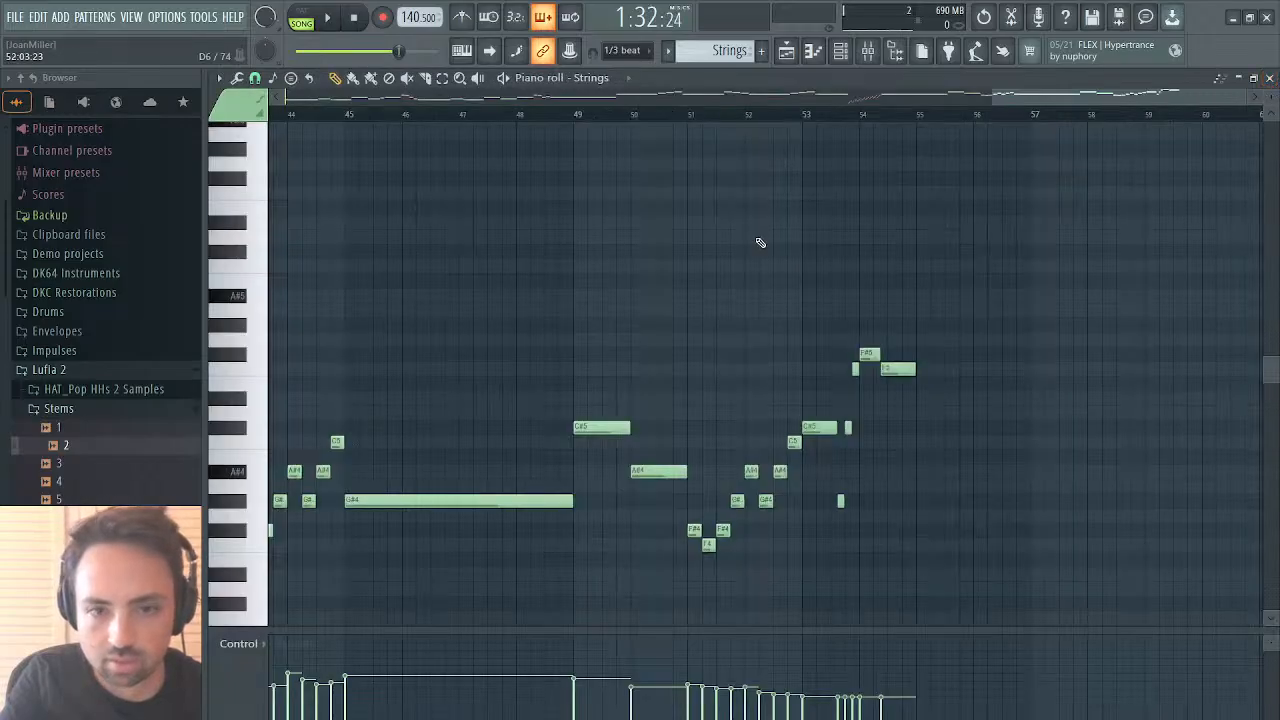
left_click(1270, 78)
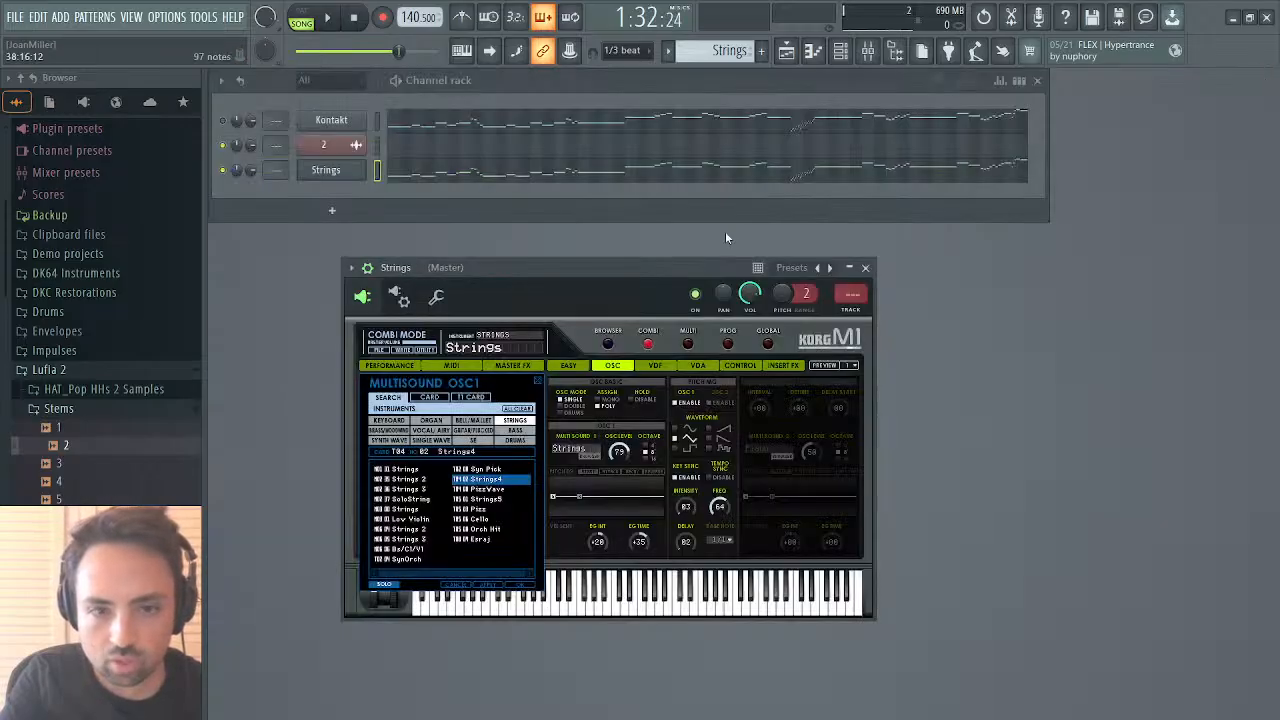
left_click(486, 501)
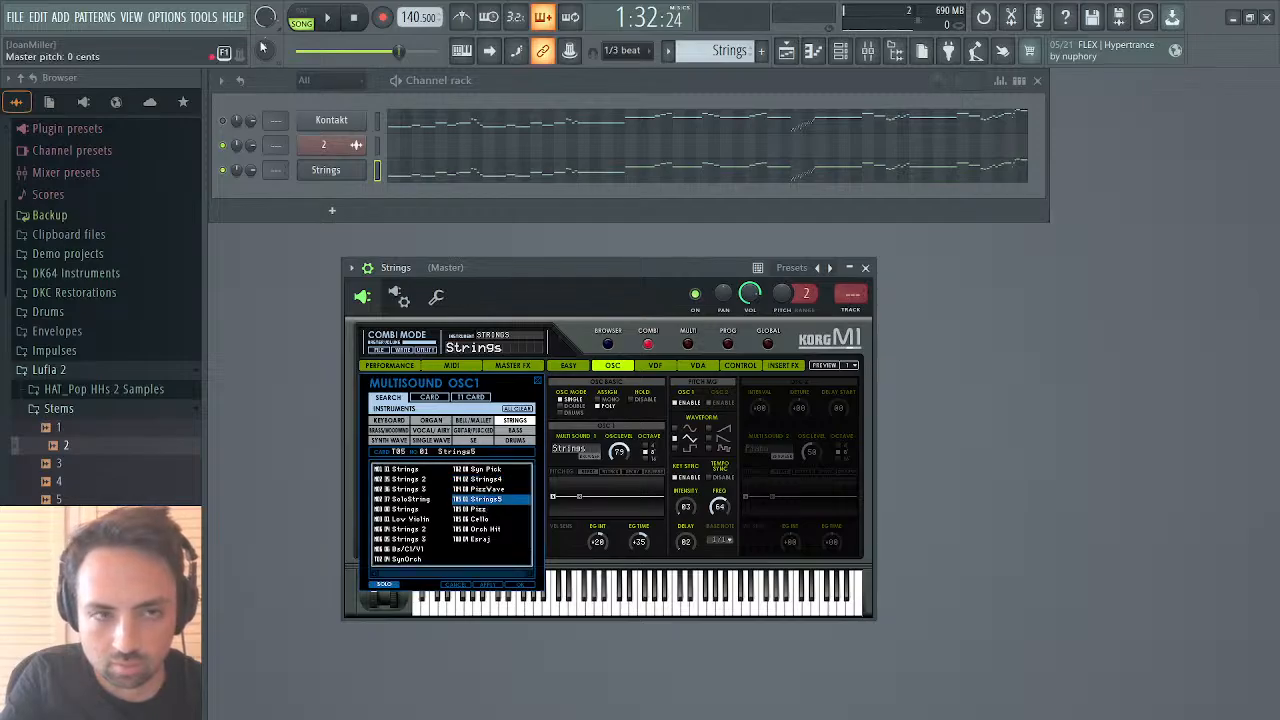
left_click(335, 24)
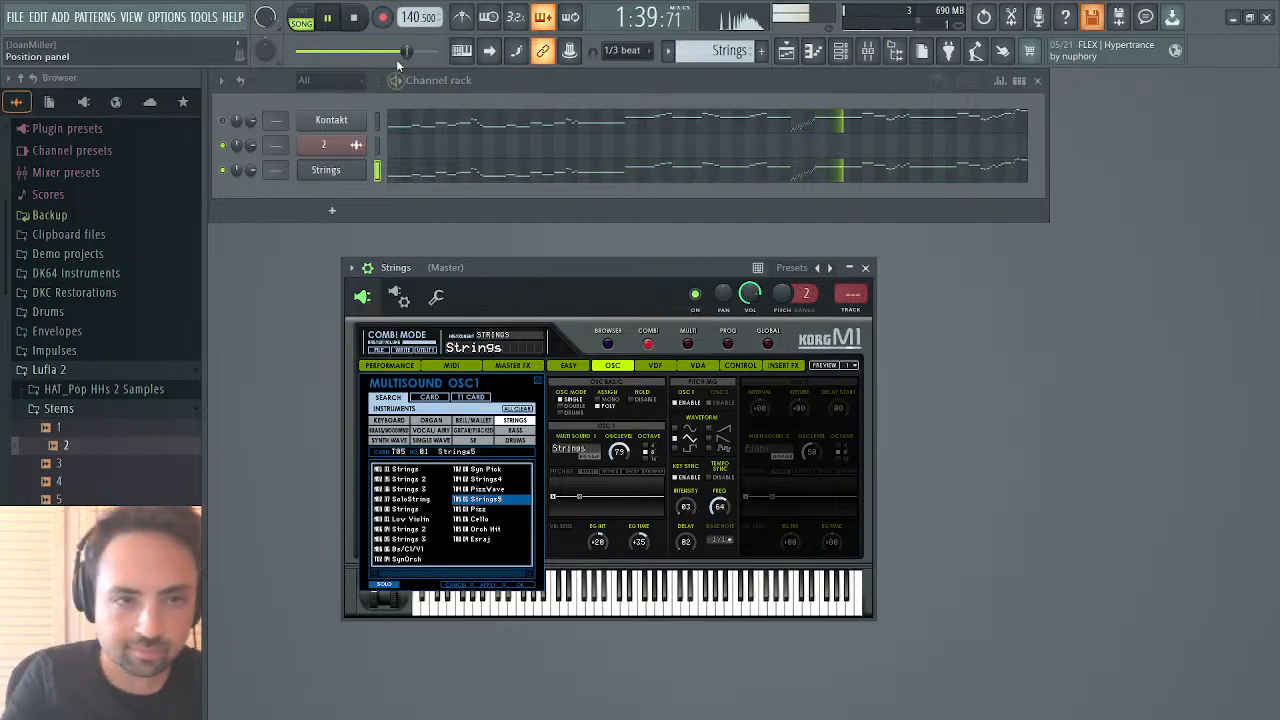
left_click(345, 20)
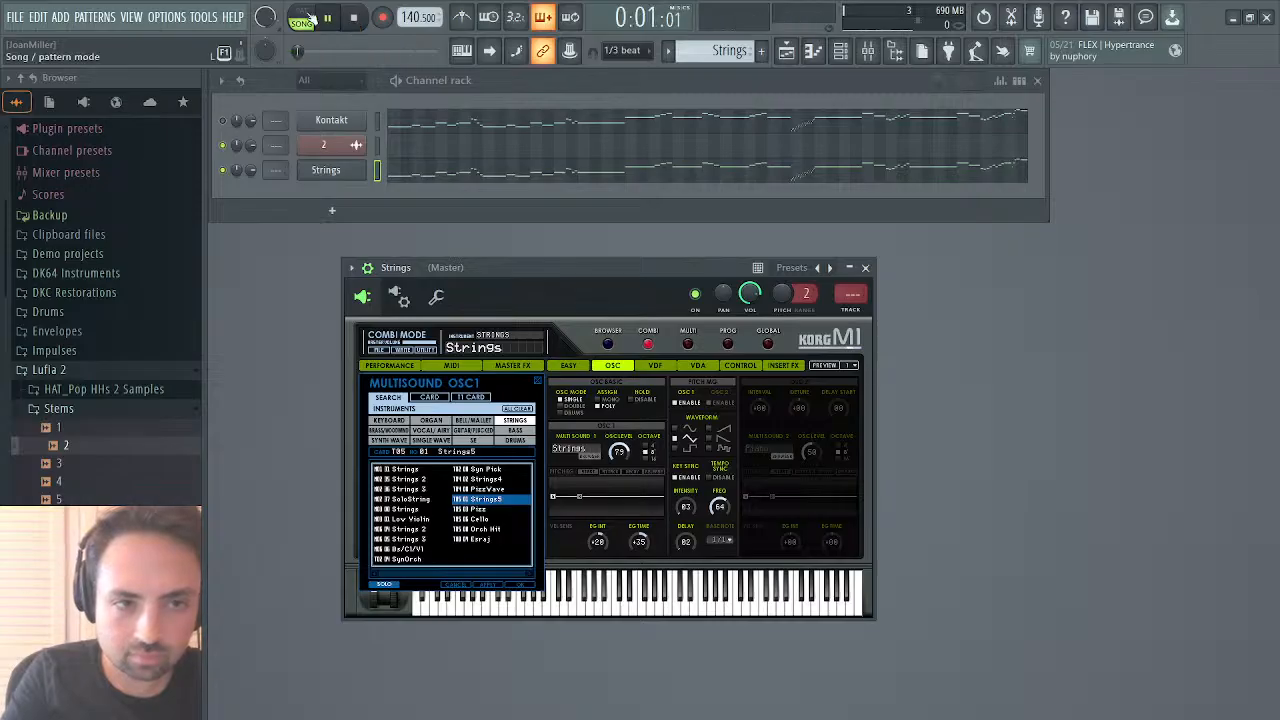
left_click(303, 18)
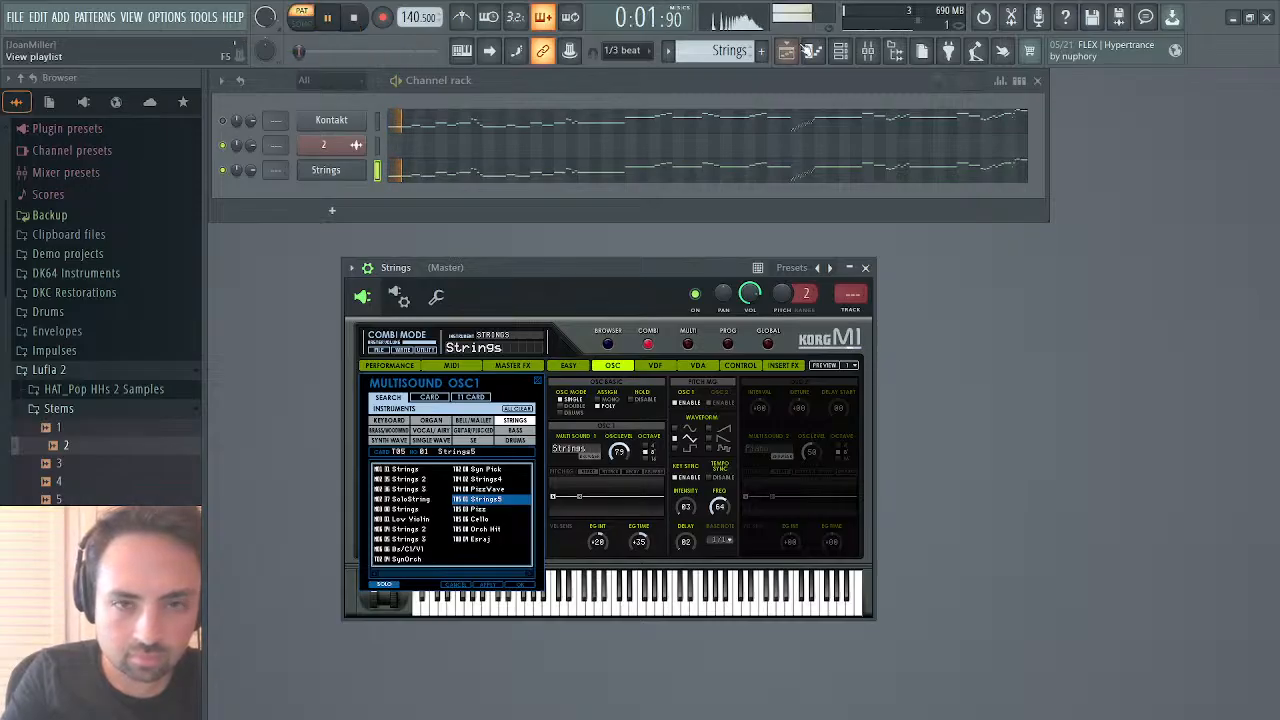
Step: Compare the stem on Track 3 with the Strings pattern on Track 2 by soloing each from bar 21
left_click(788, 52)
right_click(424, 258)
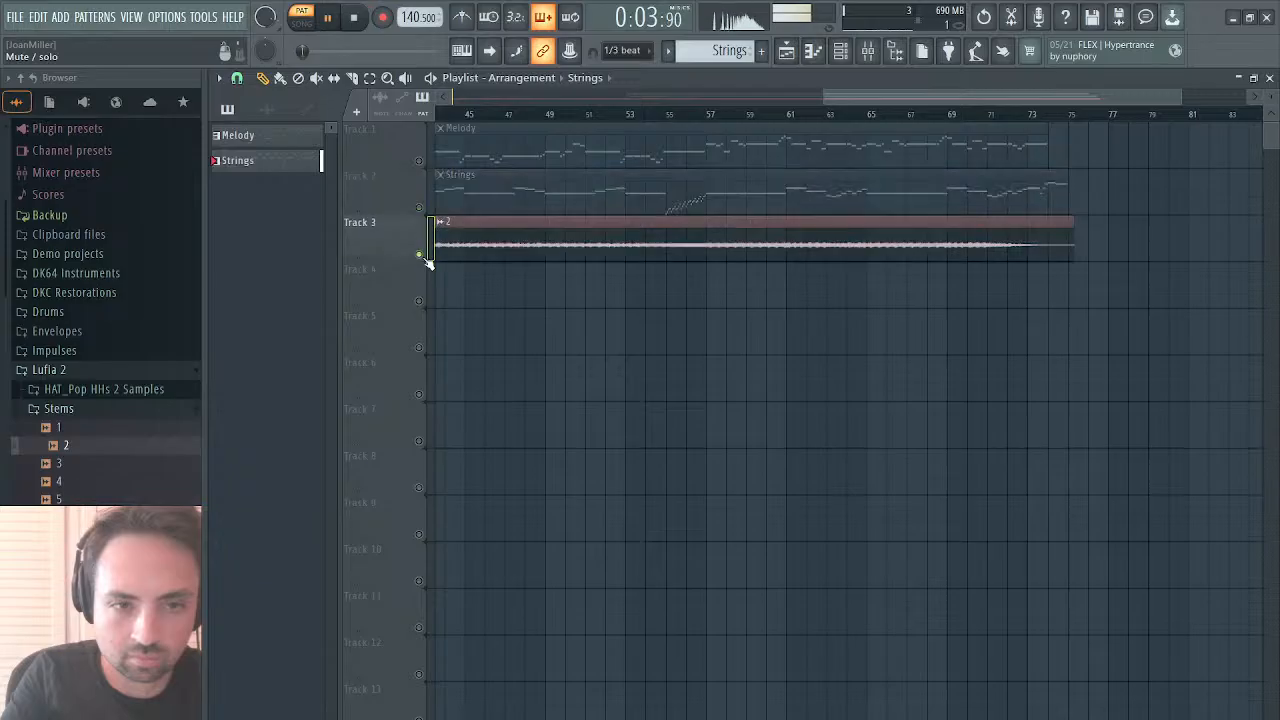
left_click_drag(846, 97, 530, 102)
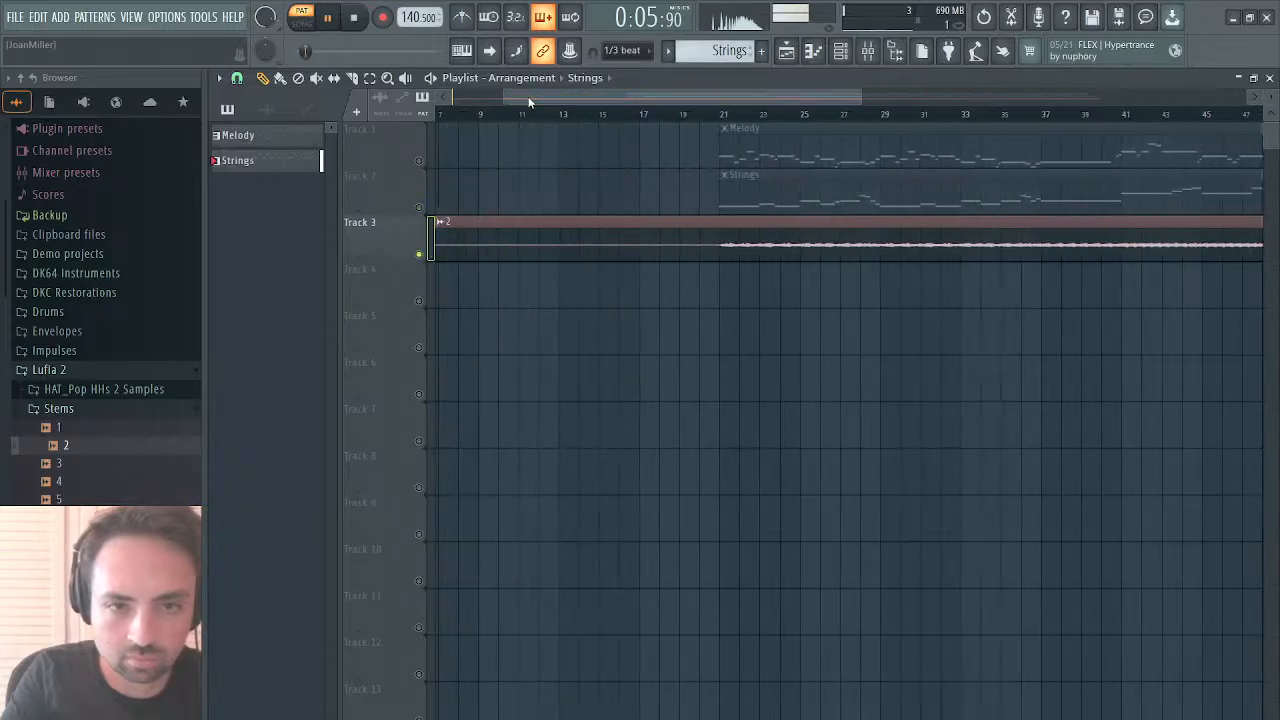
left_click(725, 113)
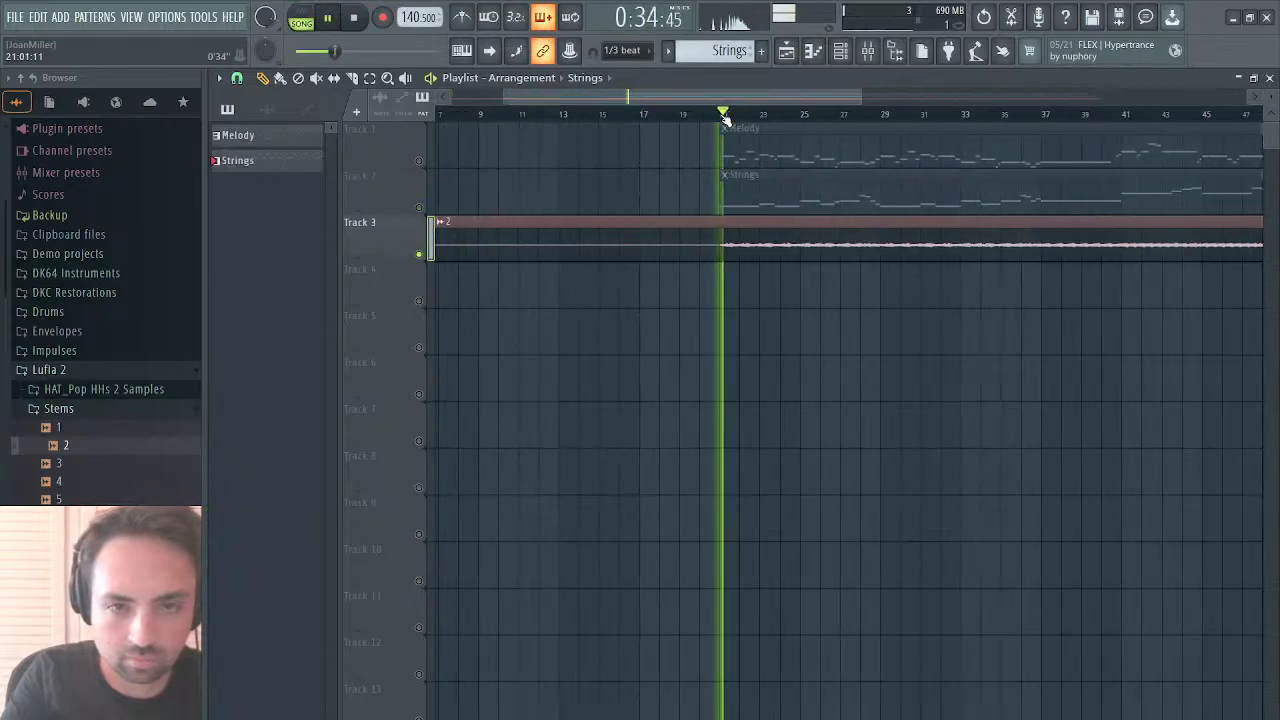
right_click(419, 207)
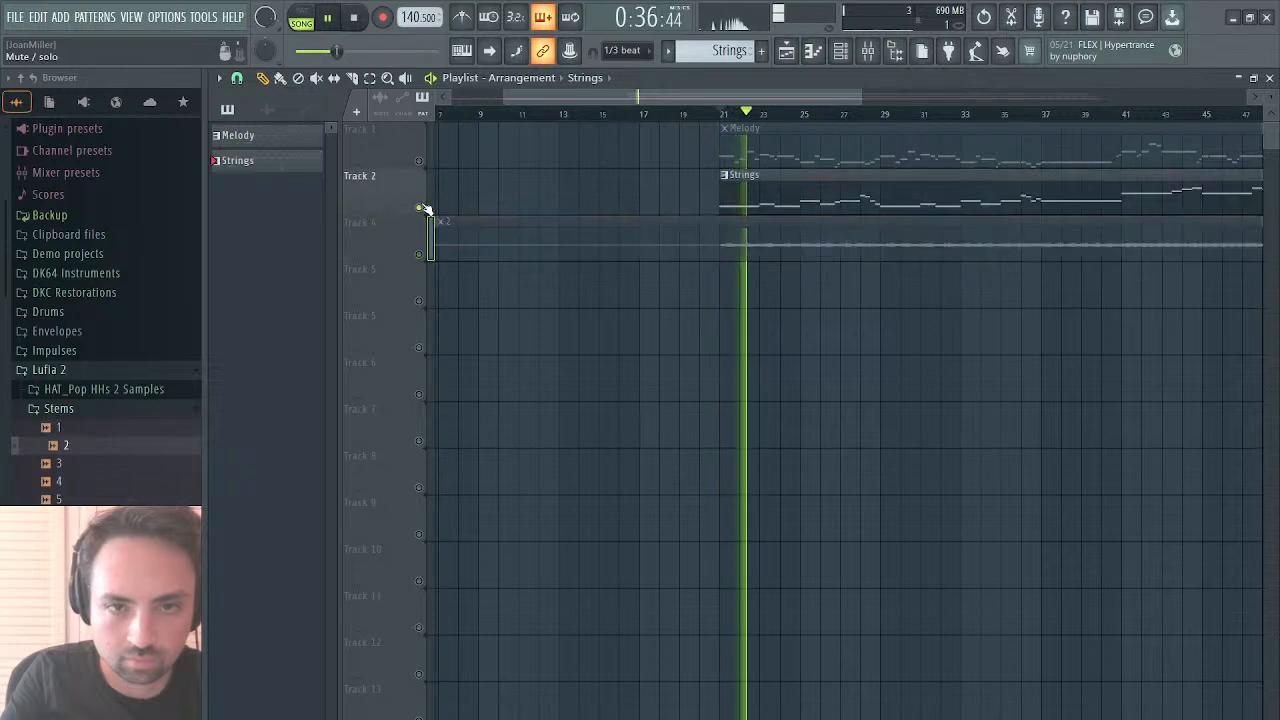
key("space")
key("space")
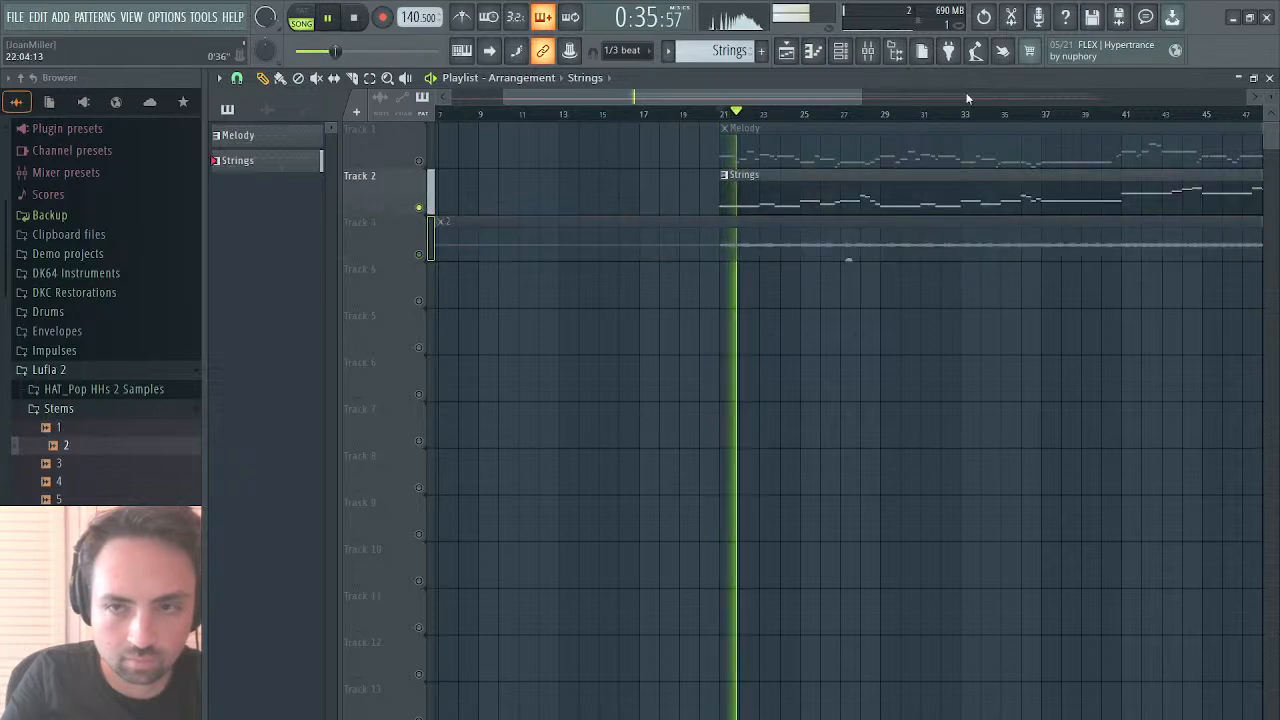
Step: Try the Strings4 multisound in the Korg M1 and compare it with the soloed Track 3 stem from bar 21
left_click(1270, 78)
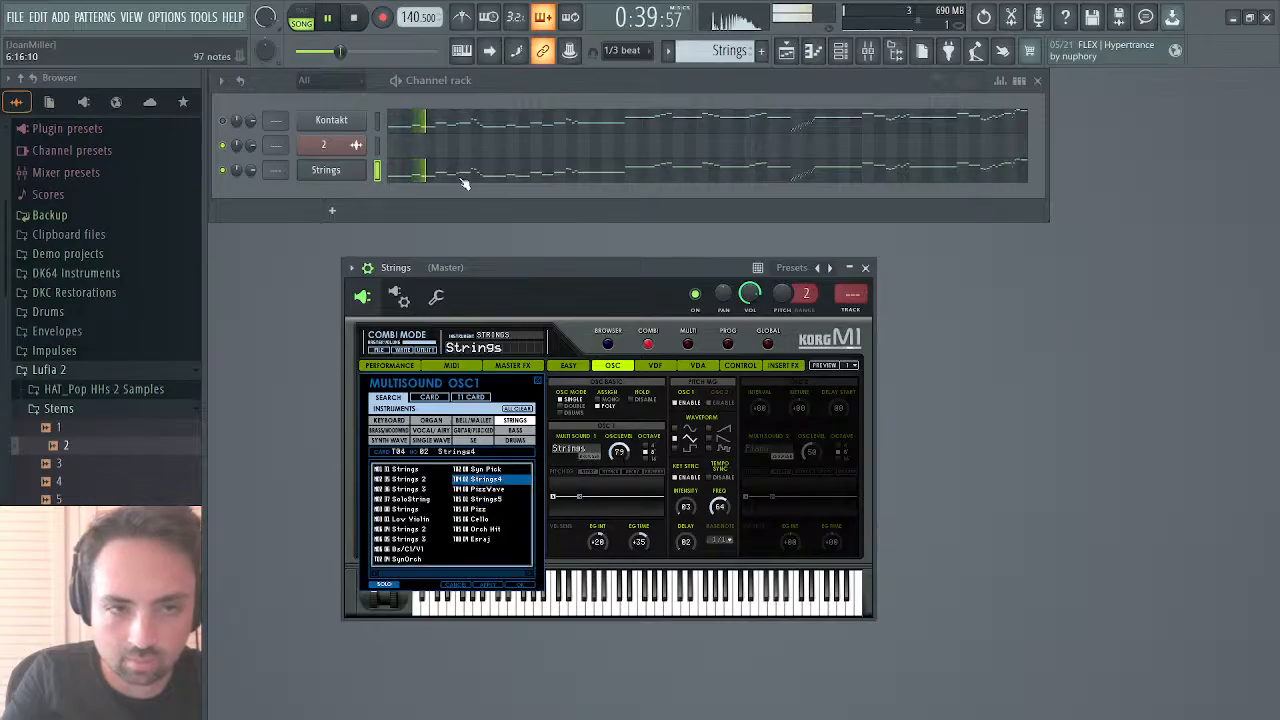
key("F5")
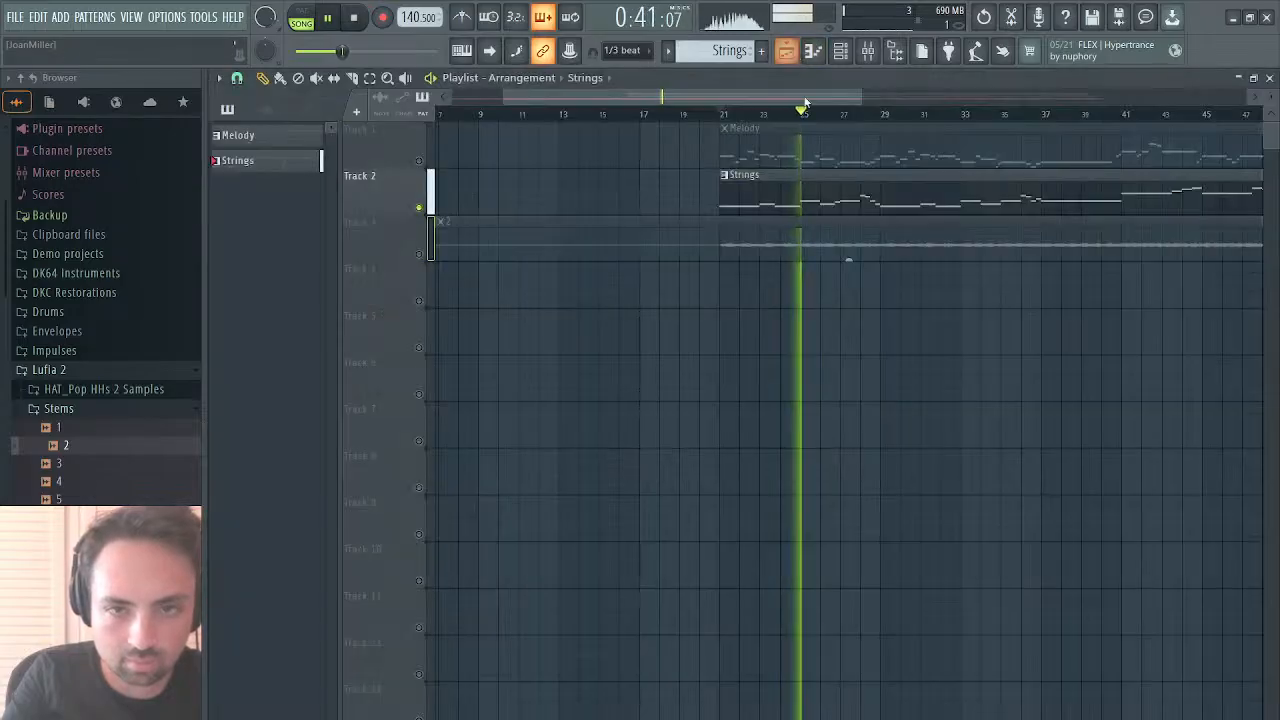
left_click(723, 115)
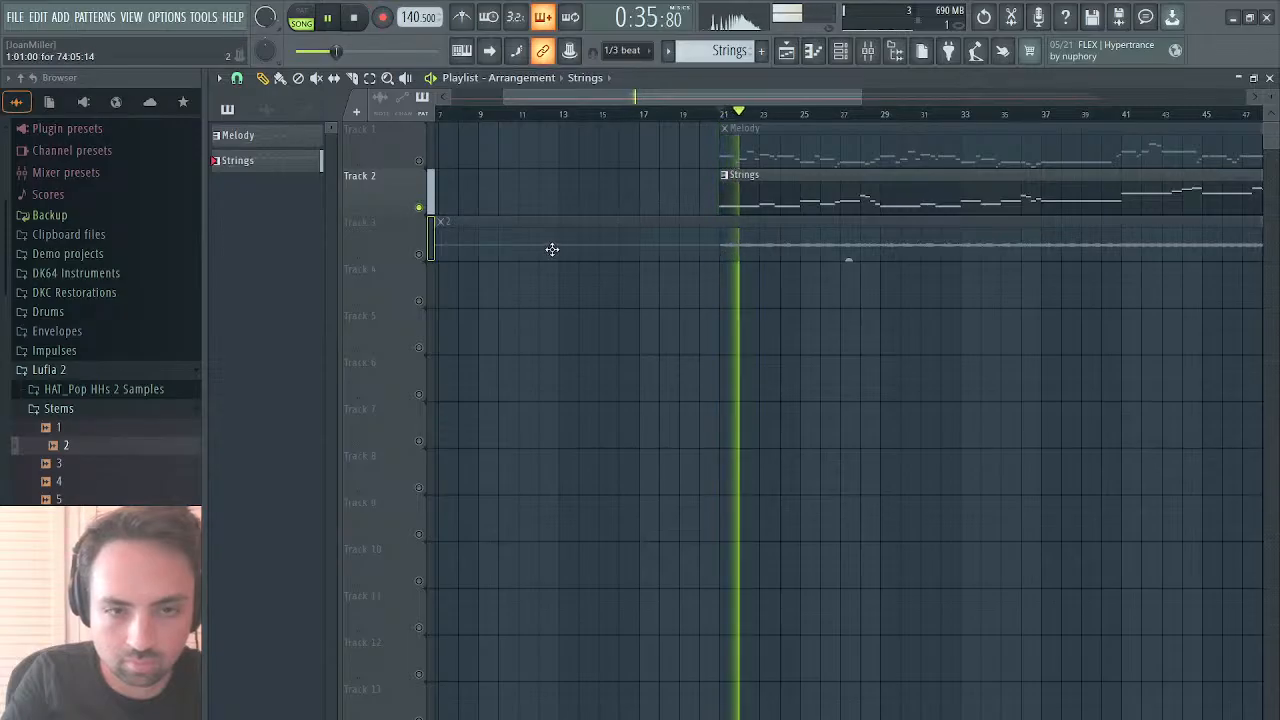
right_click(420, 255)
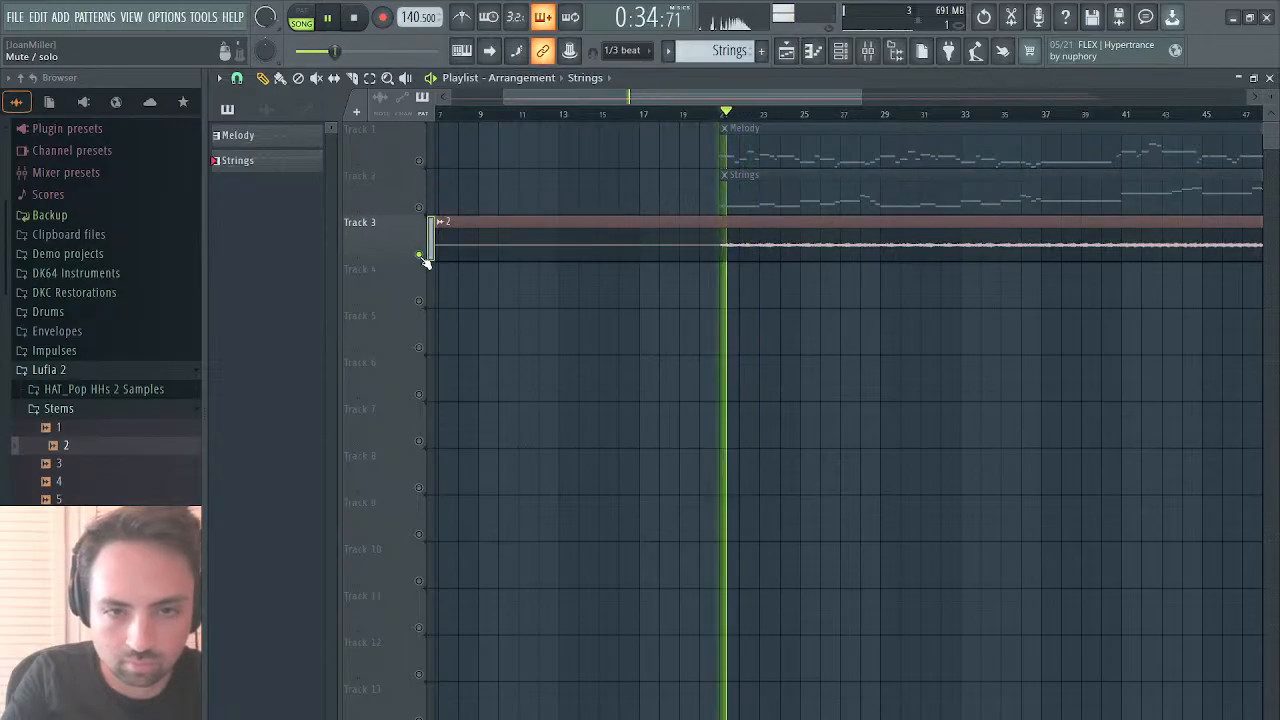
Step: Try the second Strings 3 multisound in the Korg M1 and compare the soloed stem with the soloed Strings track
left_click(1269, 77)
left_click(413, 540)
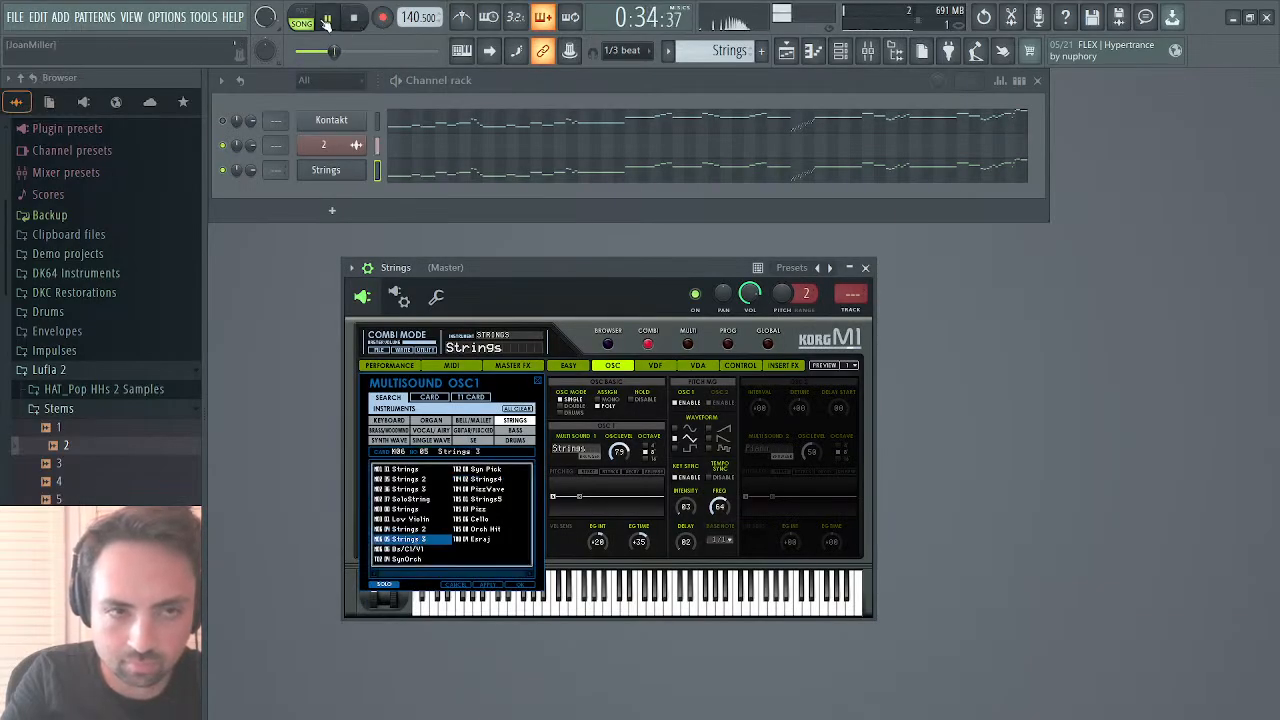
left_click(786, 51)
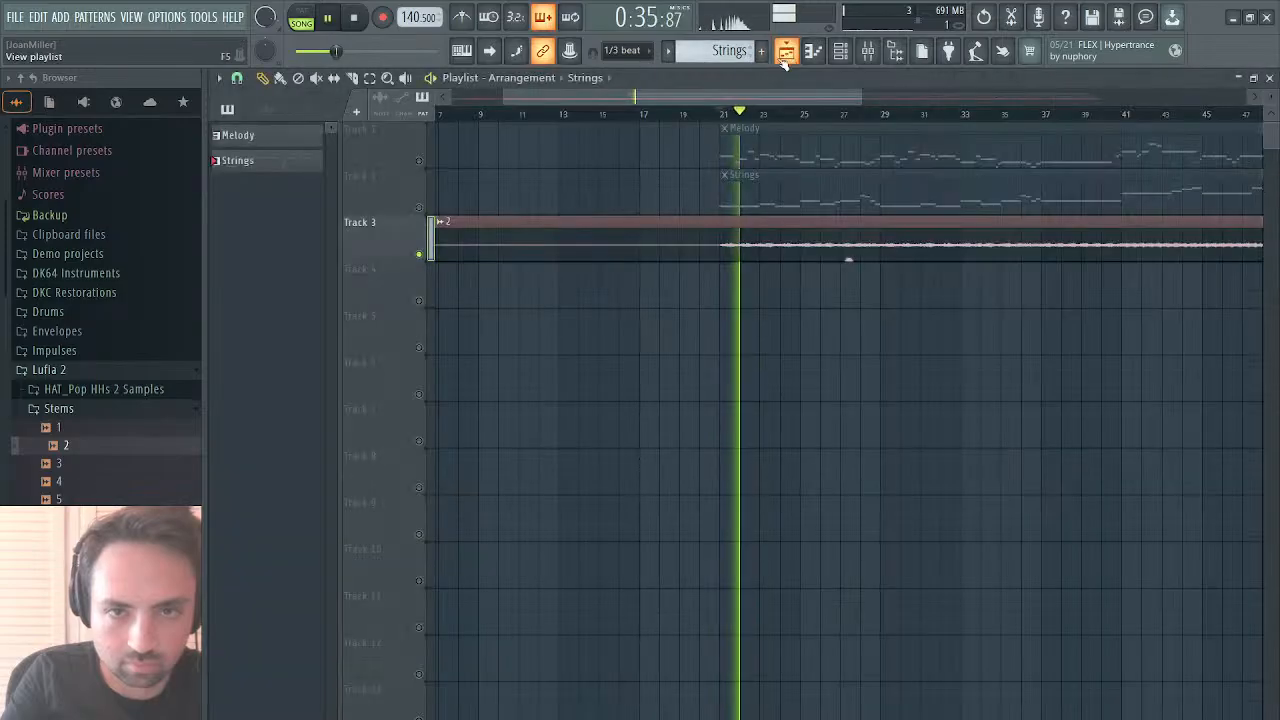
right_click(427, 209)
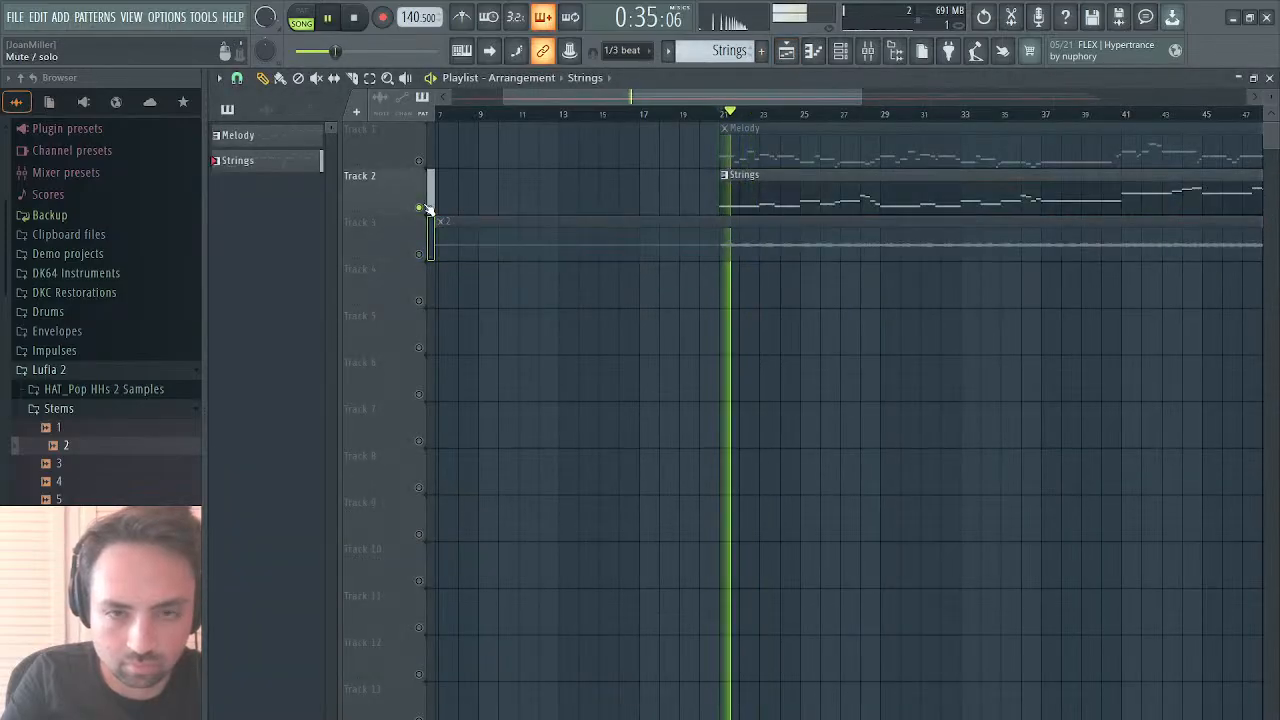
Step: Switch the M1 oscillator to the Strings 2 multisound just above the chosen Strings 3 and audition it with Track 2
left_click(1269, 78)
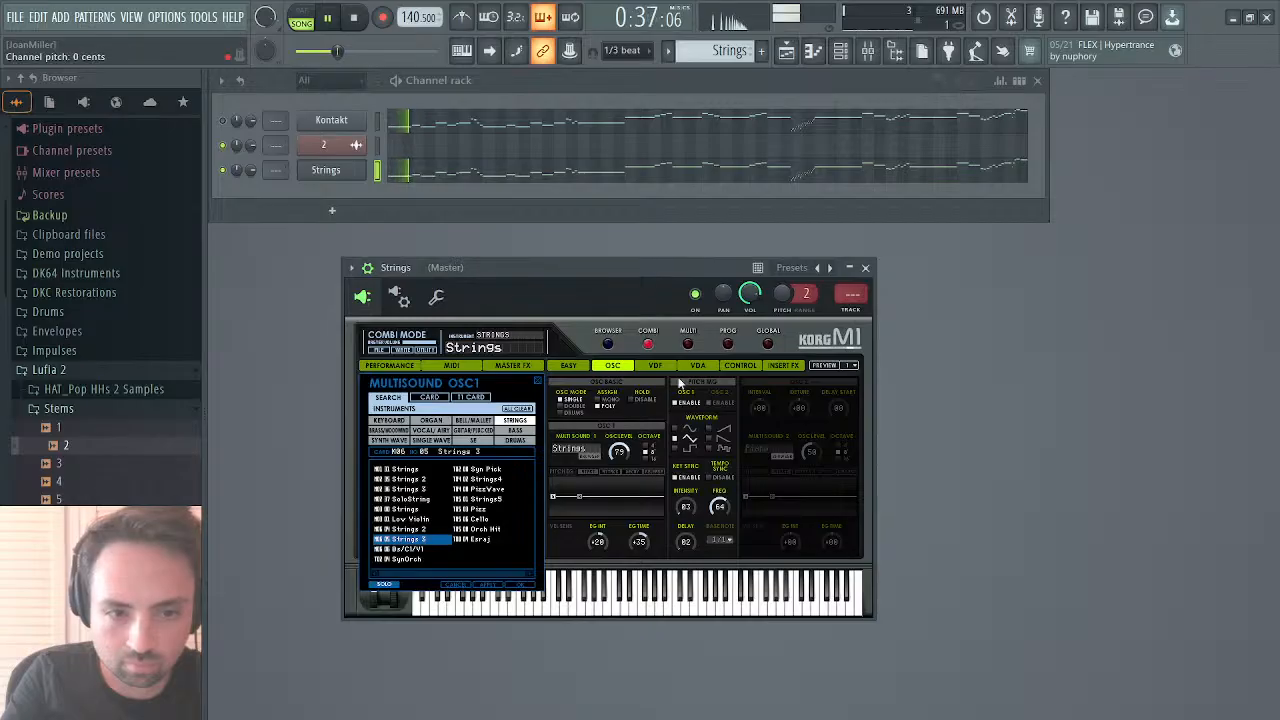
left_click(786, 51)
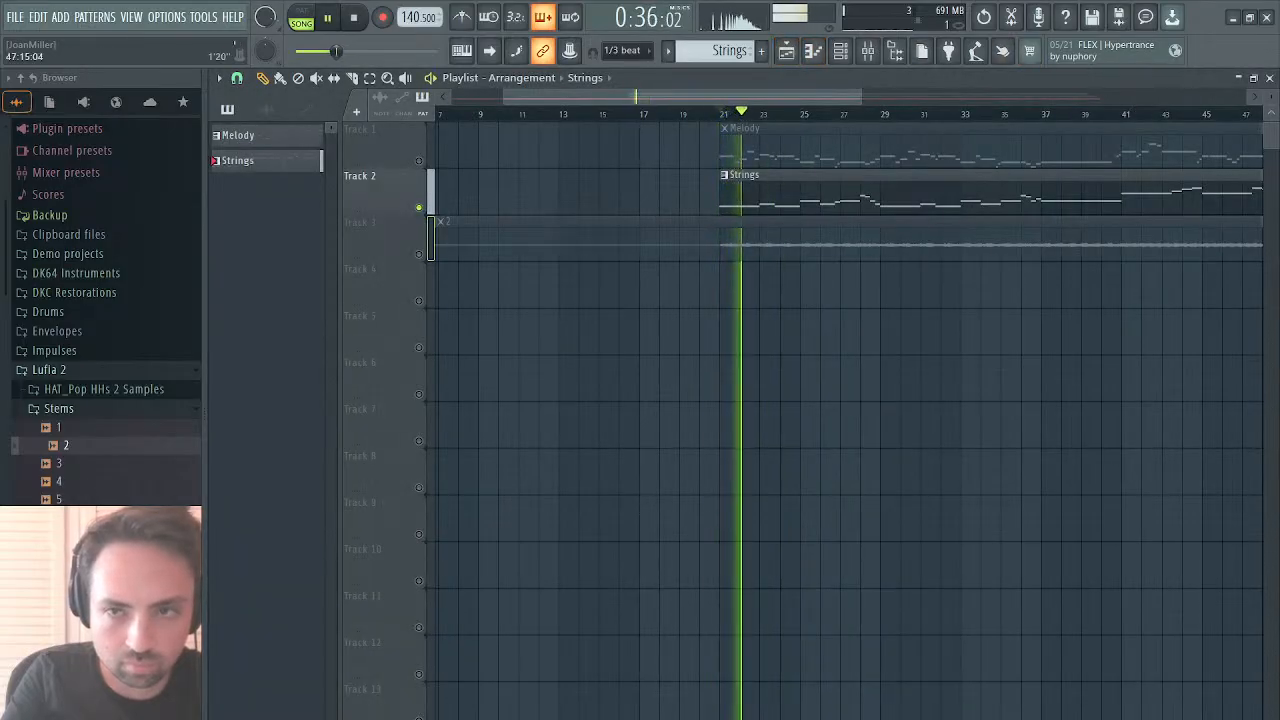
left_click(1269, 79)
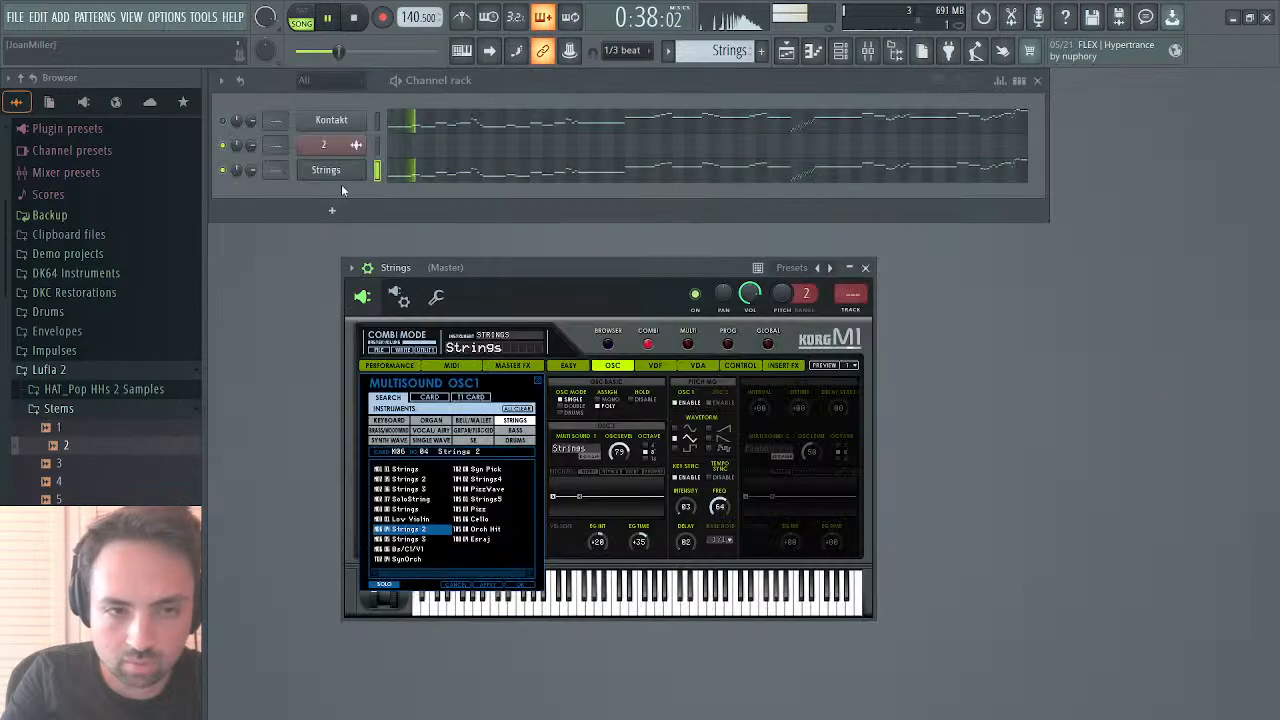
Step: Enable the Kontakt channel and toggle the Strings channel's mute to compare the two sounds
left_click(224, 120)
left_click(224, 174)
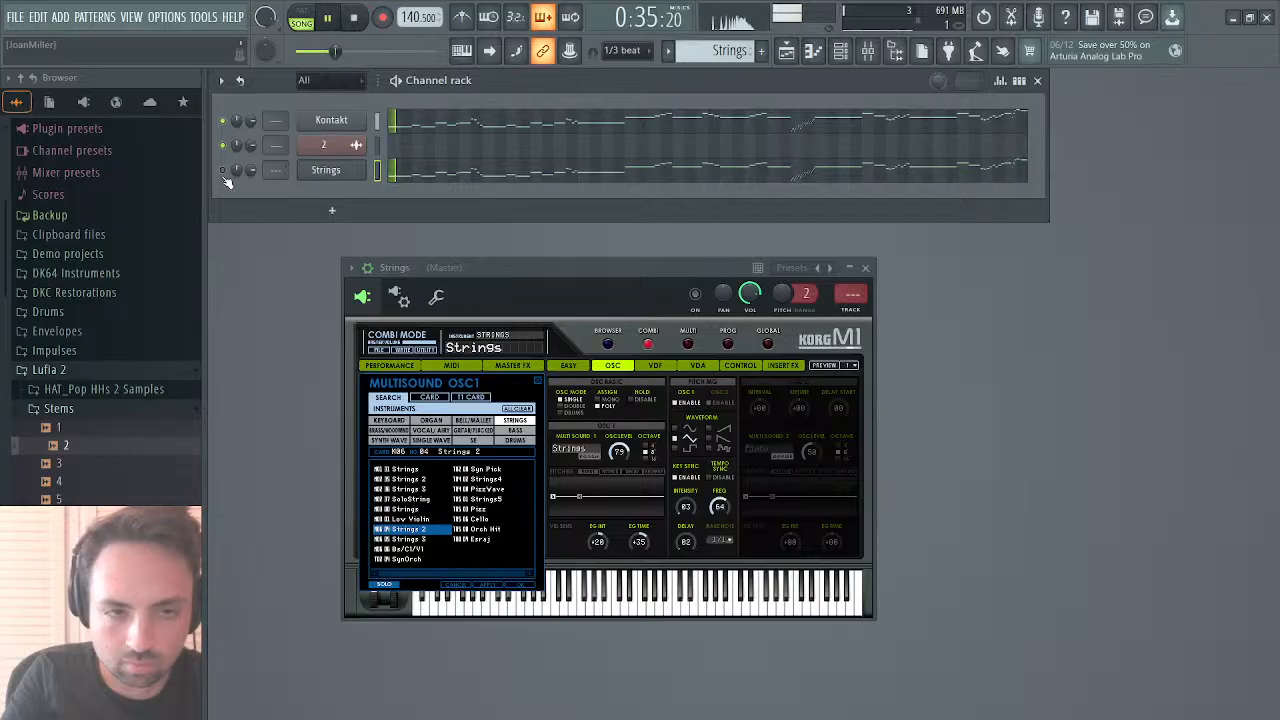
left_click(224, 172)
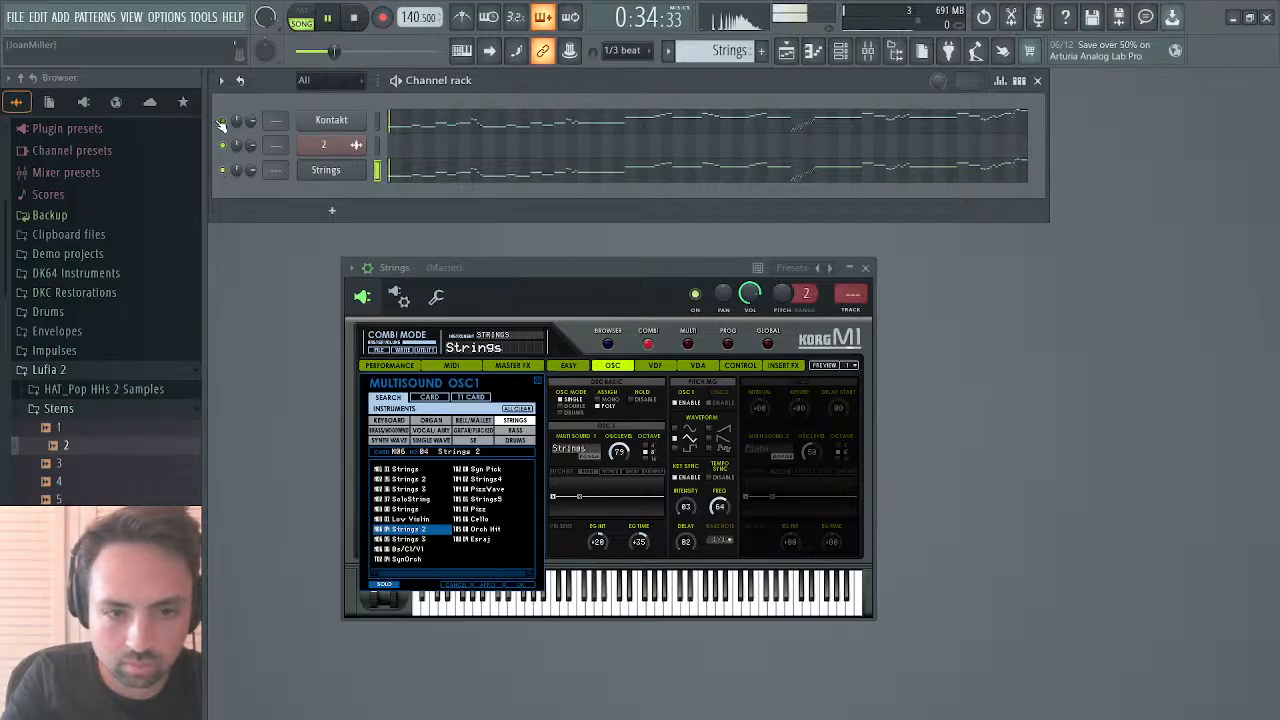
Step: Compare the stem with the Strings pattern in the playlist by switching Tracks 3 and 2 on and off, ending on Track 2
left_click(786, 51)
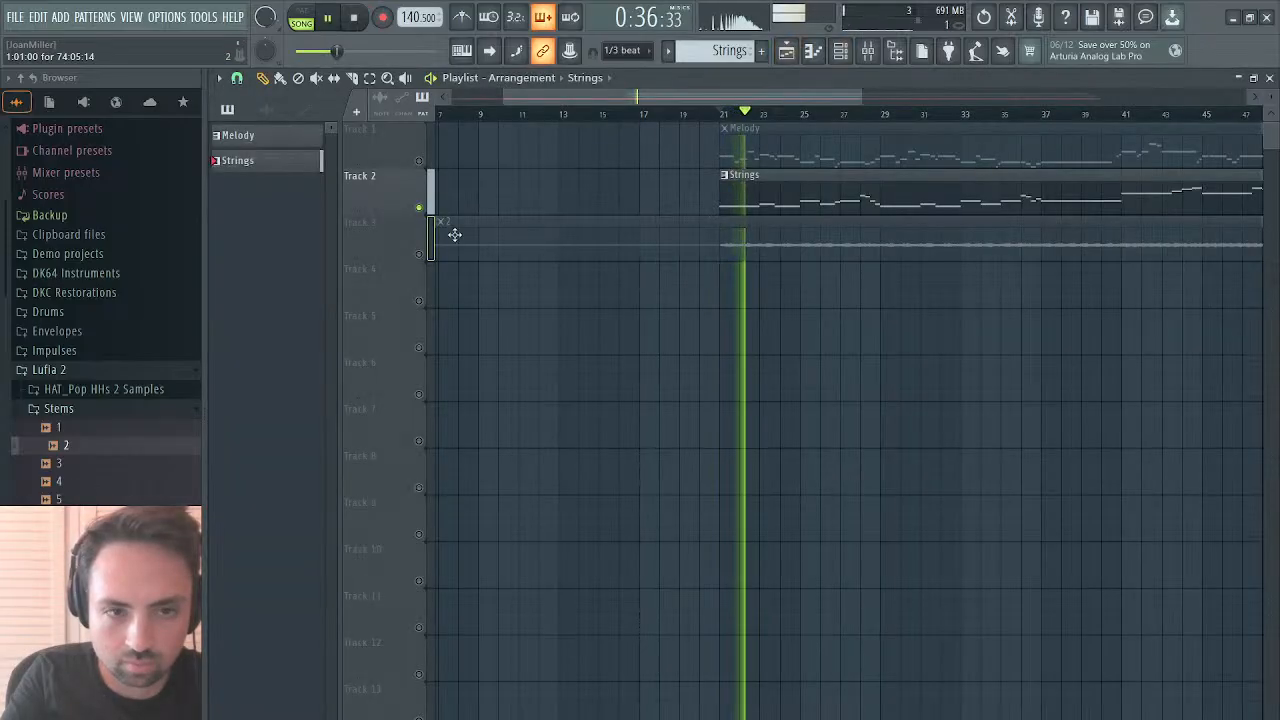
left_click(420, 253)
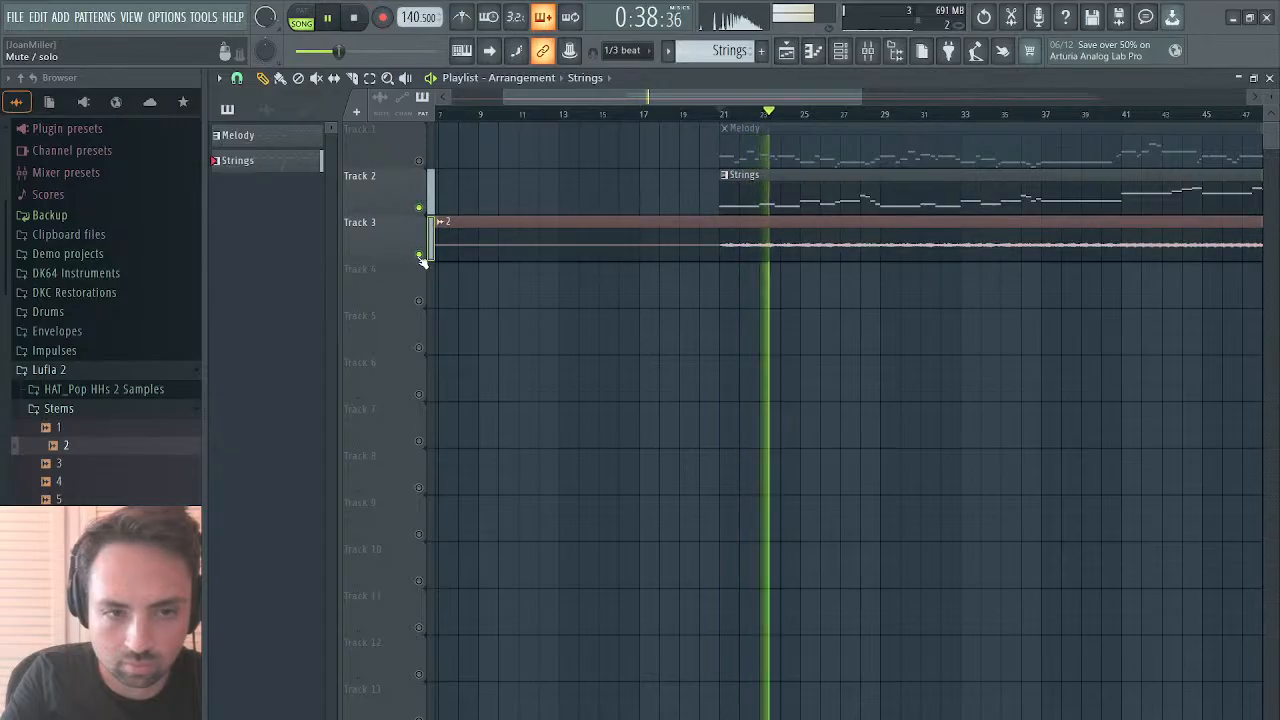
left_click(421, 208)
key("space")
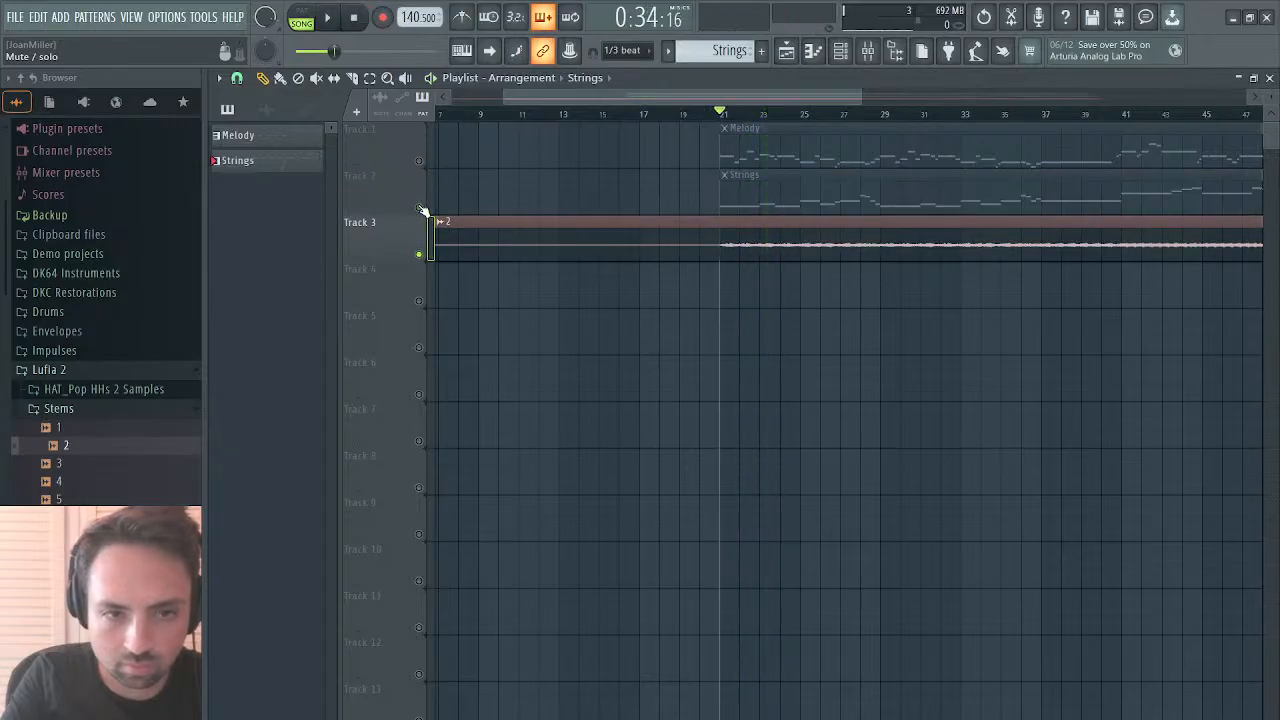
key("space")
left_click(420, 208)
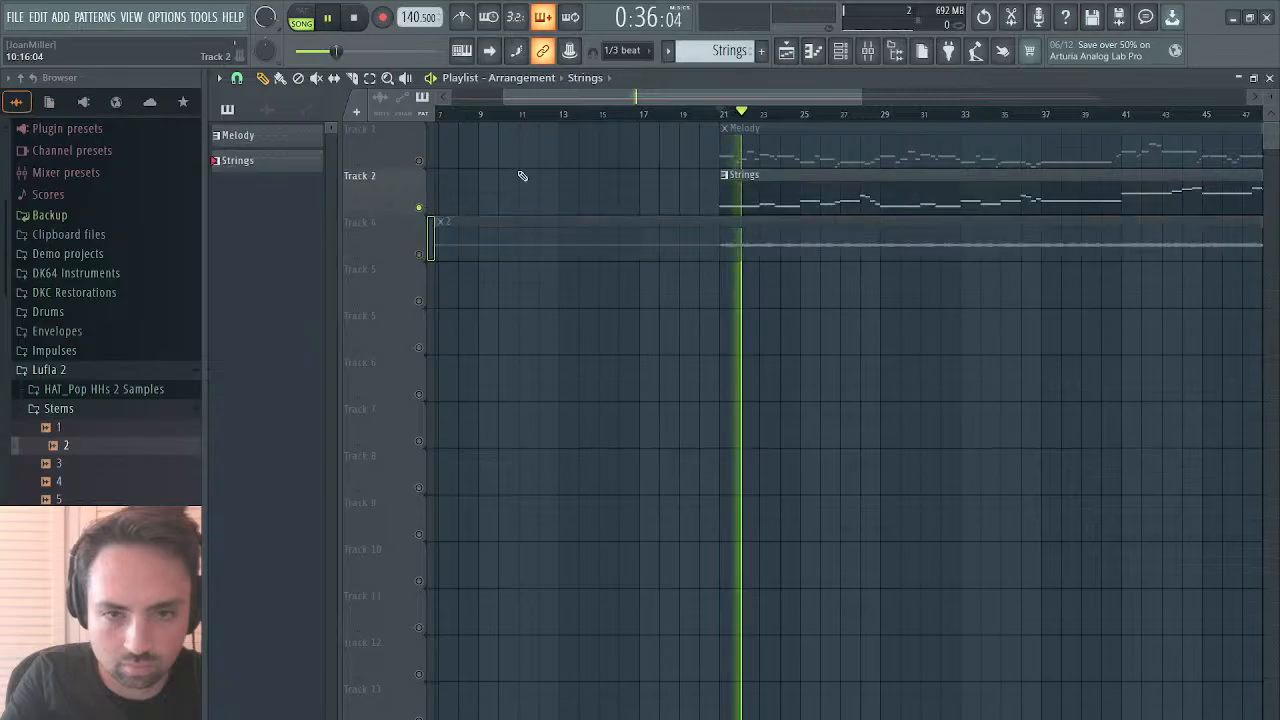
Step: Listen to the rising run in the Strings pattern from bar 55, then return to the channel rack
left_click_drag(730, 115, 1034, 66)
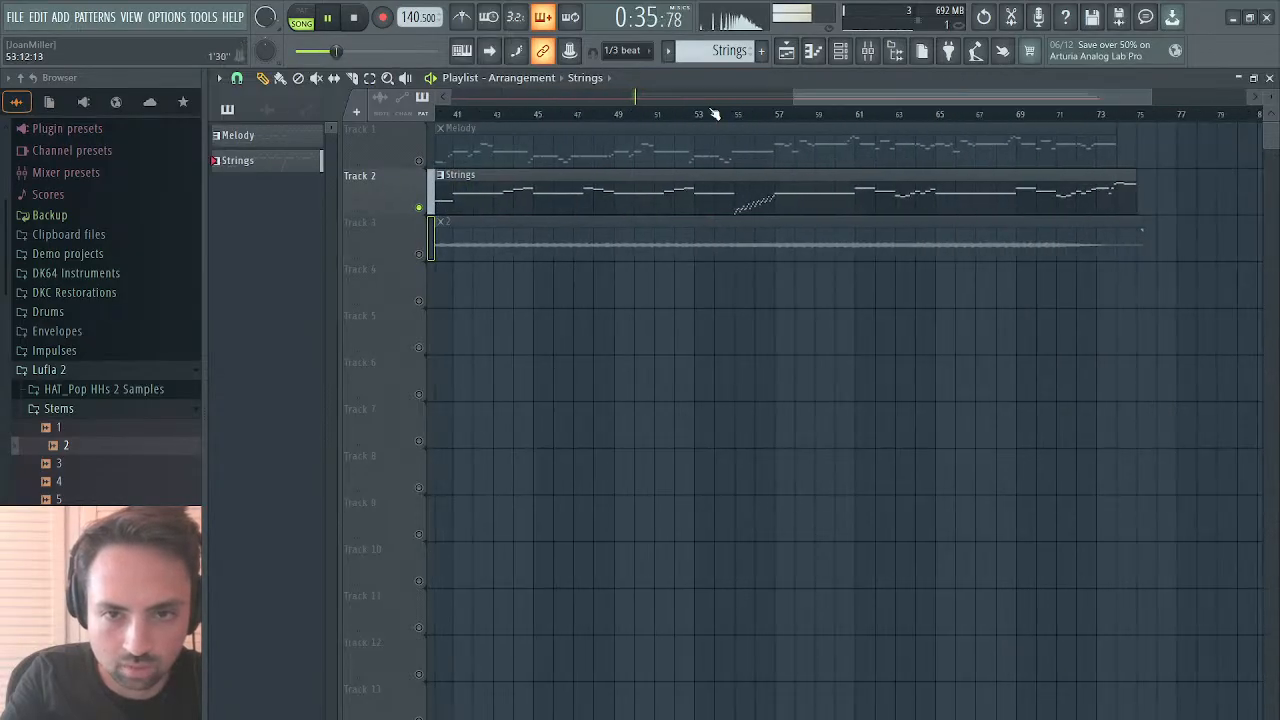
left_click(726, 114)
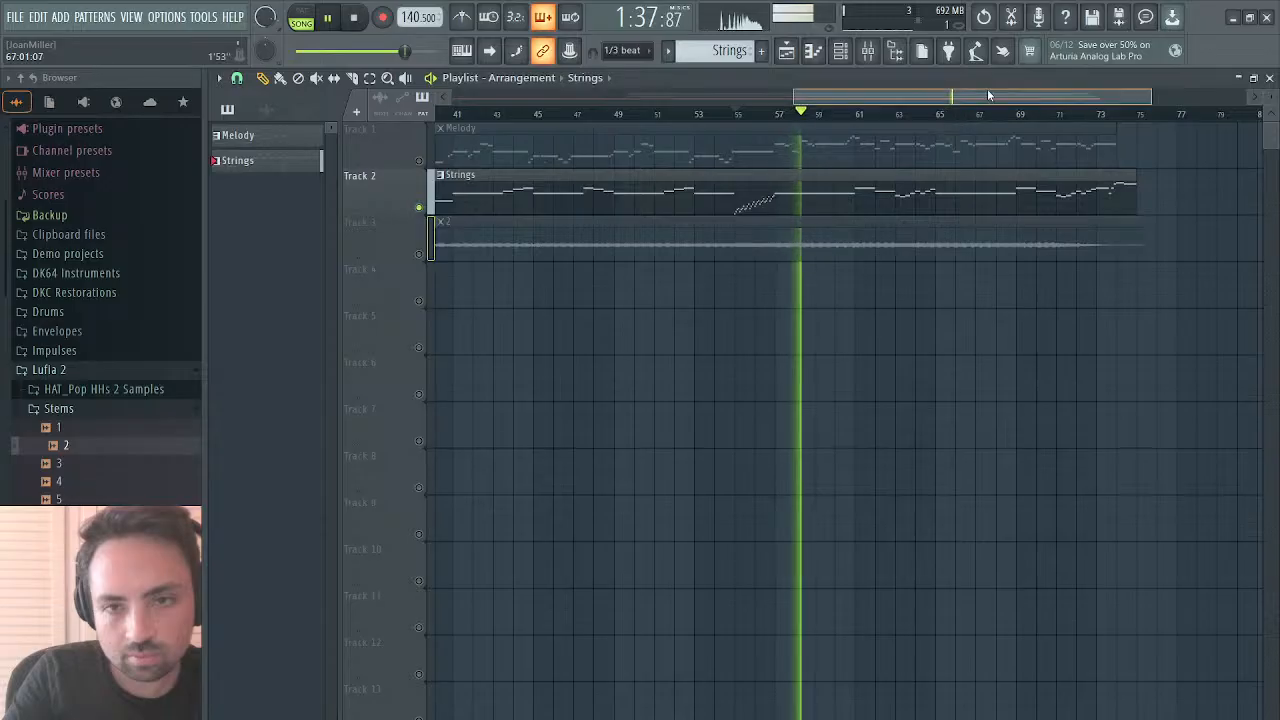
left_click_drag(989, 95, 740, 97)
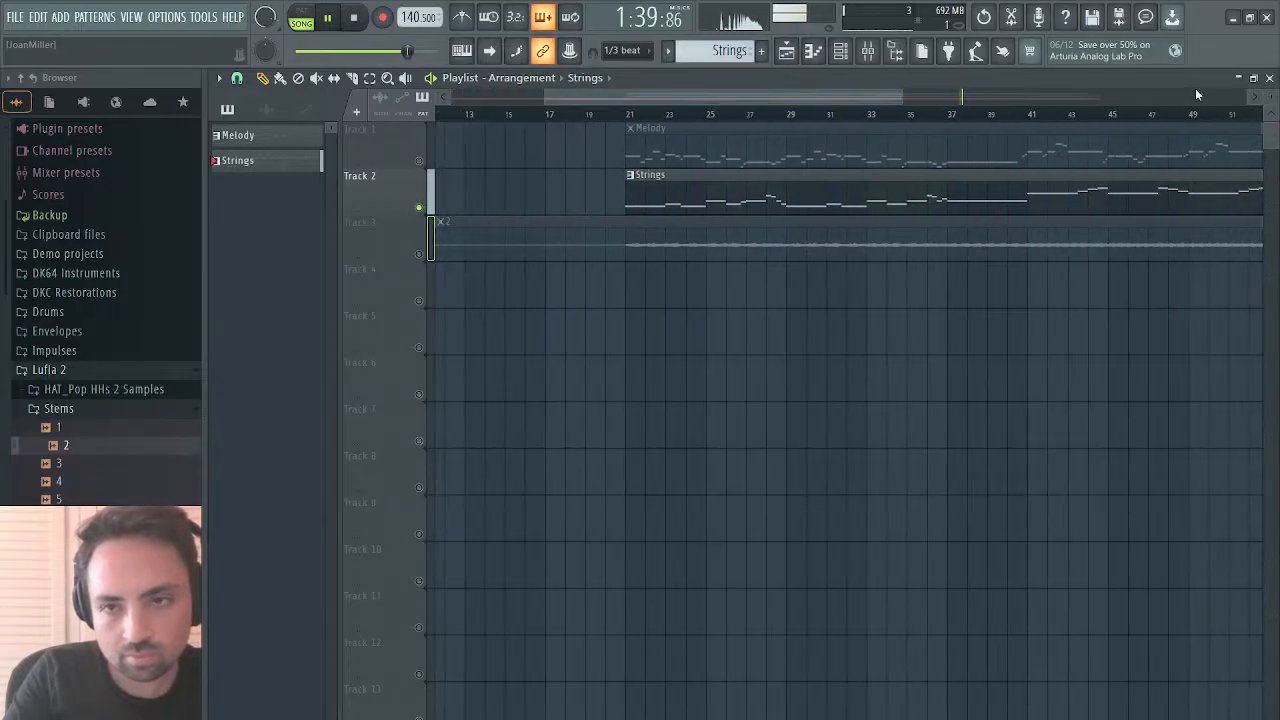
left_click(1269, 77)
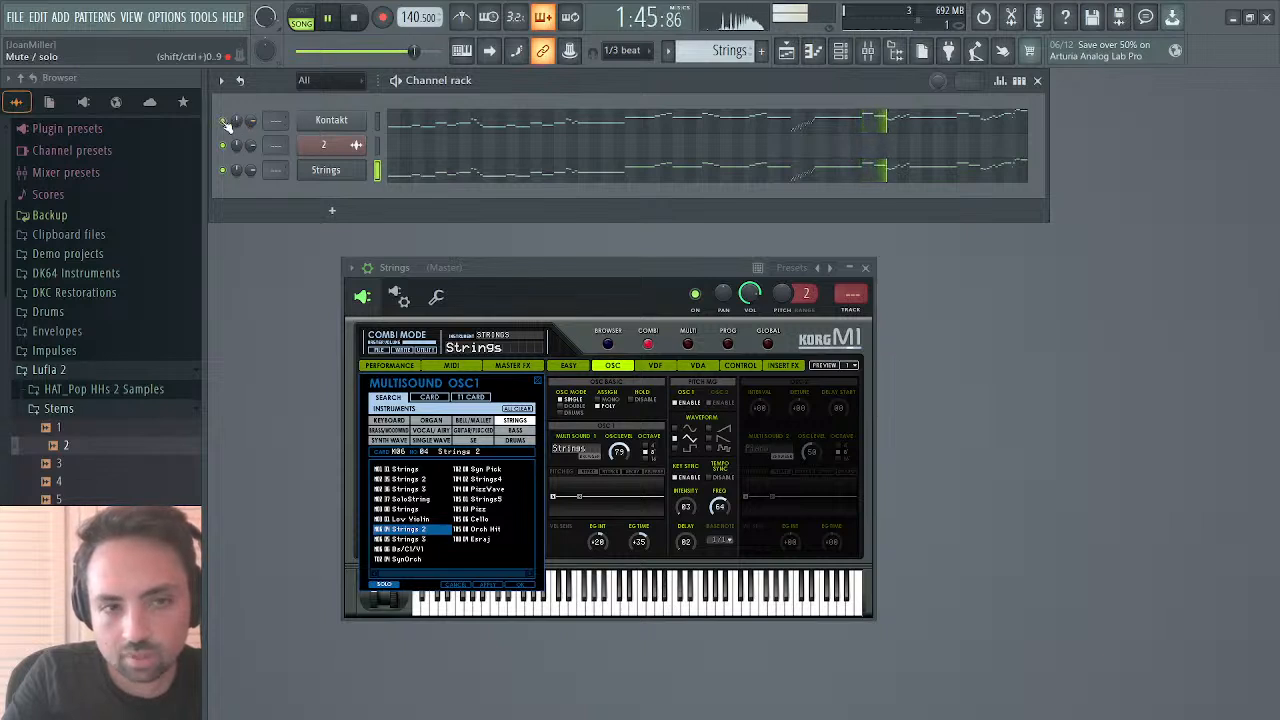
Step: Stop playback, cut the Kontakt channel's notes and undo the cut
key("space")
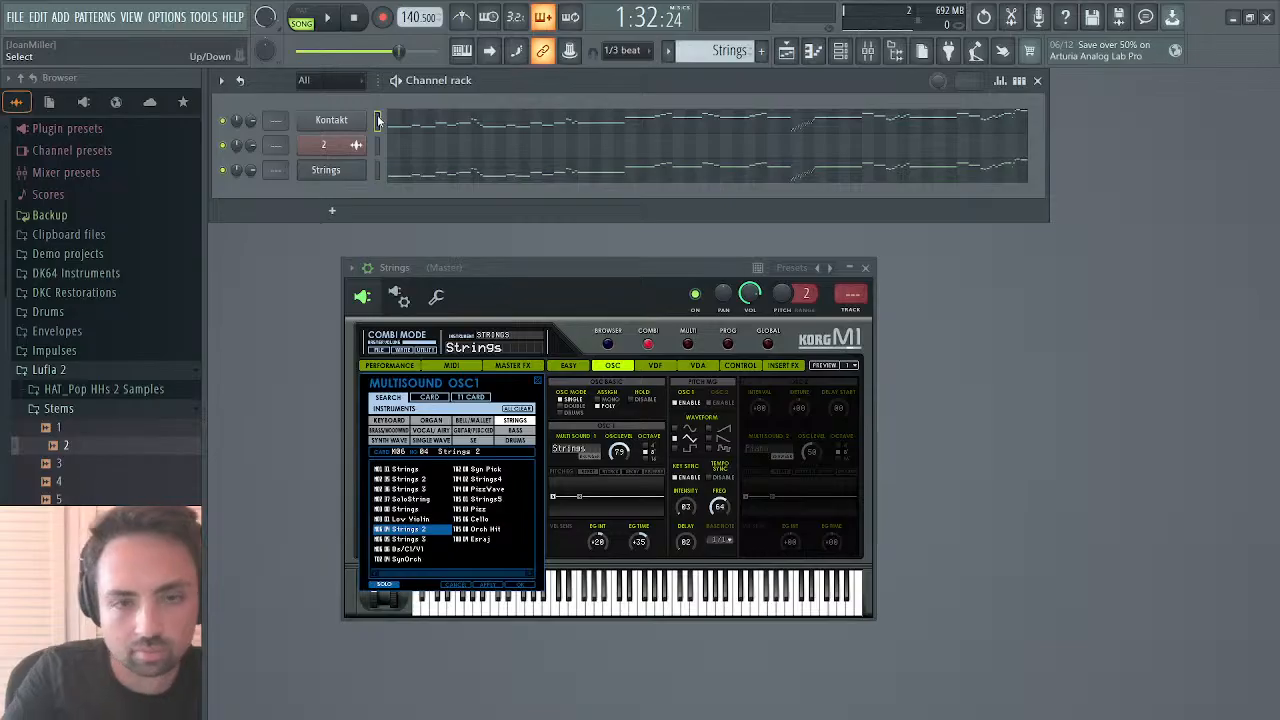
key("ctrl+x")
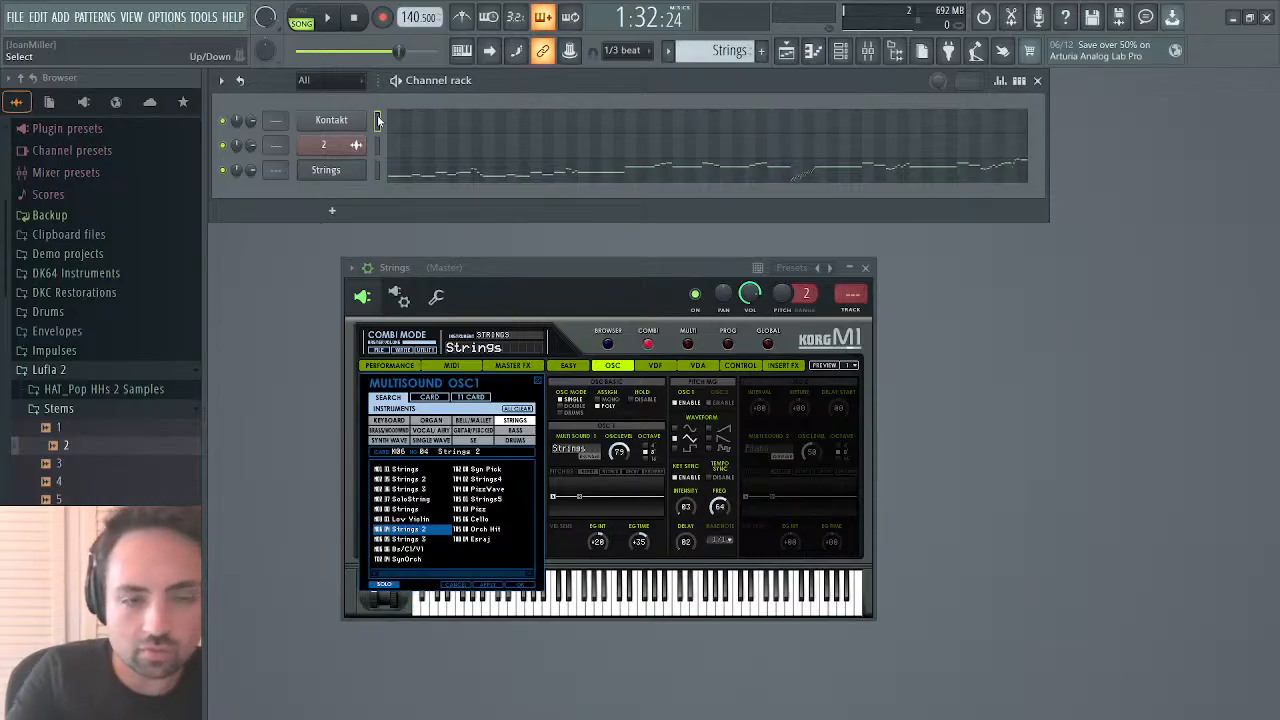
left_click(984, 18)
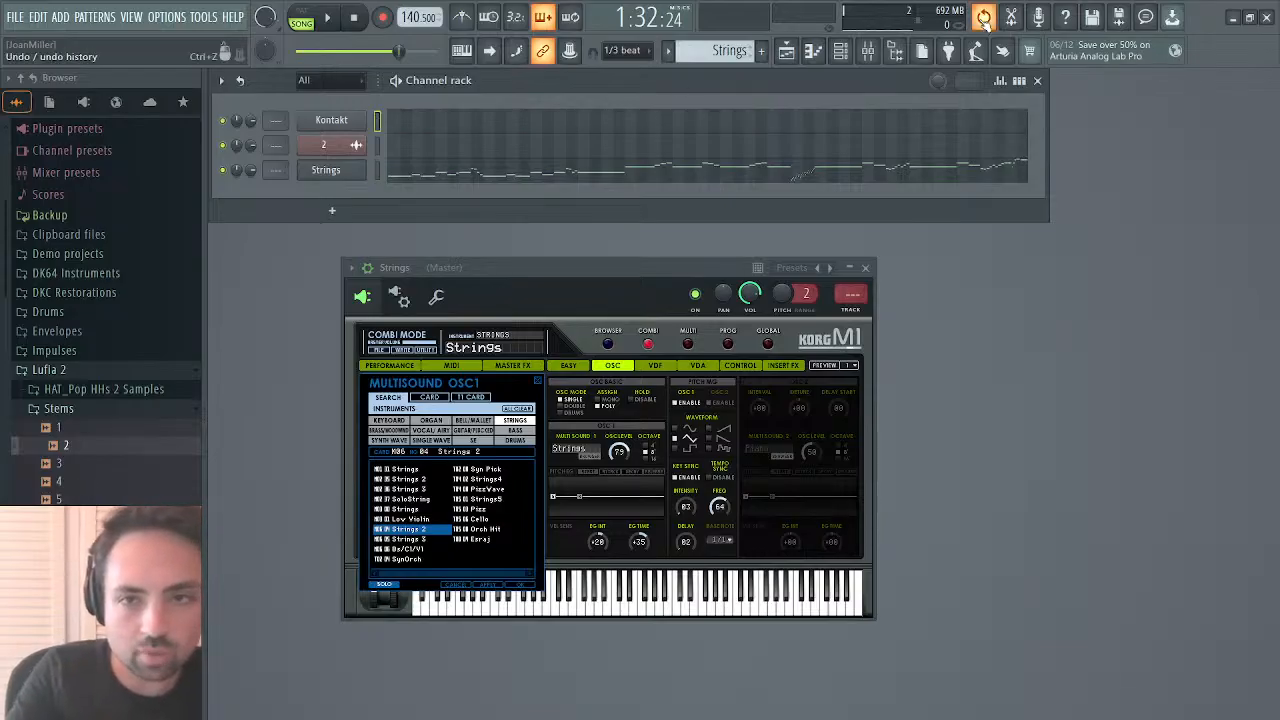
Step: Mute the 01_RW Strings instrument in the Kontakt channel's rack and close the Kontakt window
left_click(328, 118)
left_click(779, 368)
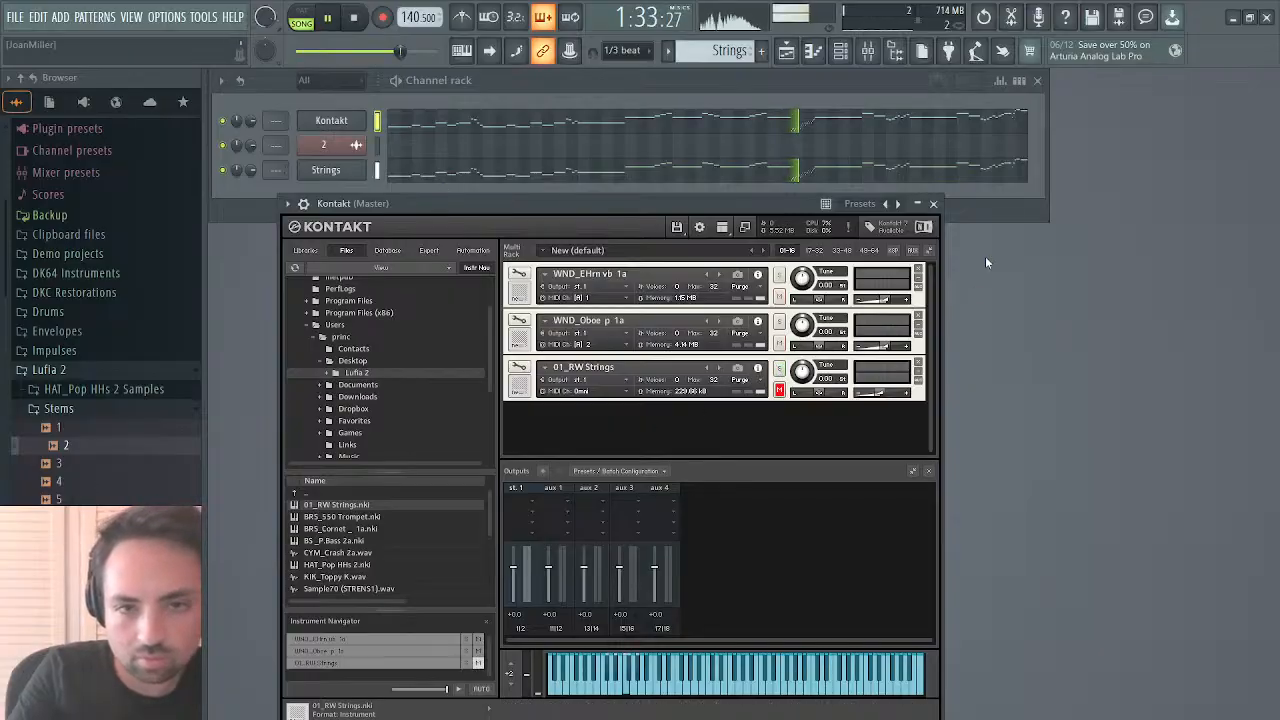
left_click(933, 203)
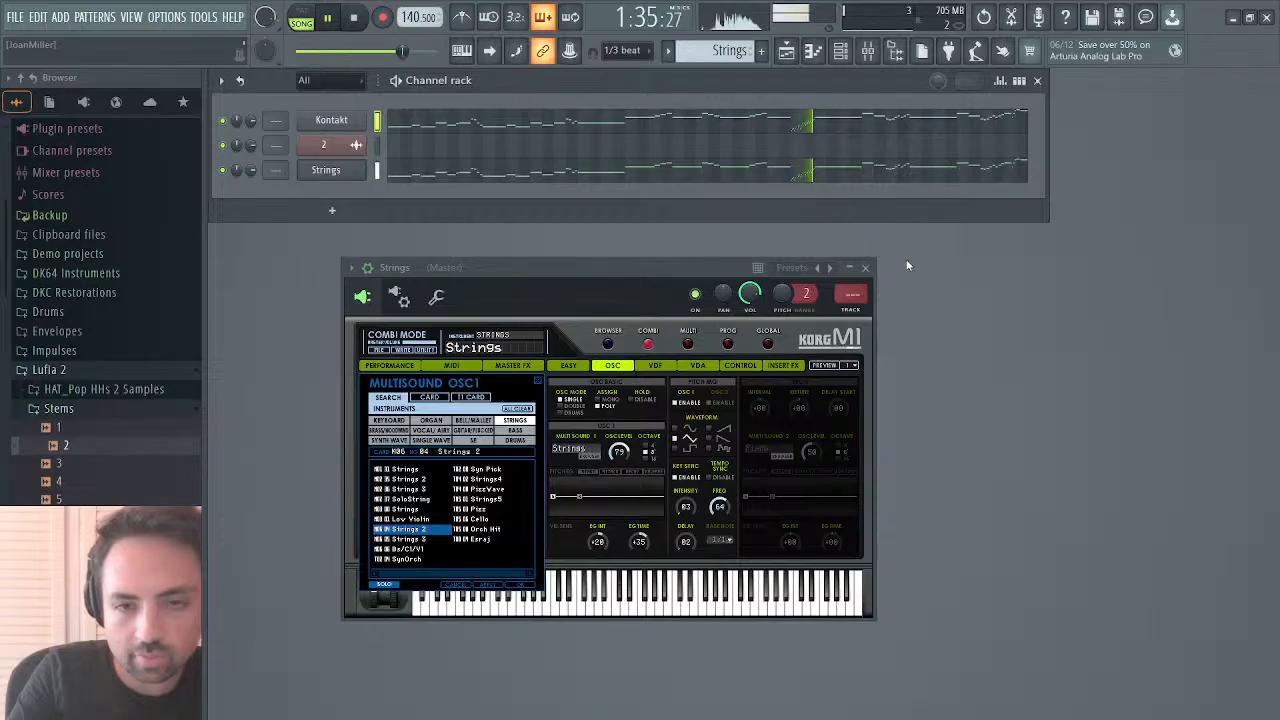
Step: Reopen the Strings channel's Korg M1 on its Easy page and clear the program from combi slot 3
left_click(868, 268)
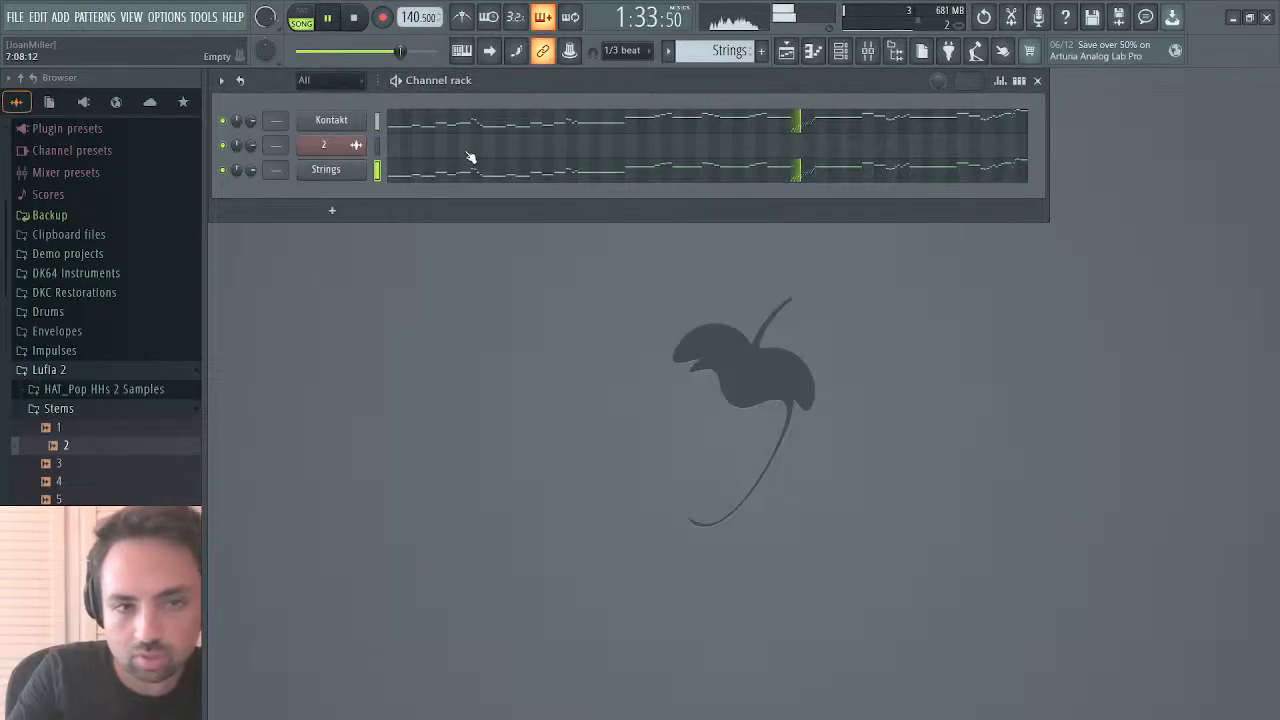
left_click(326, 169)
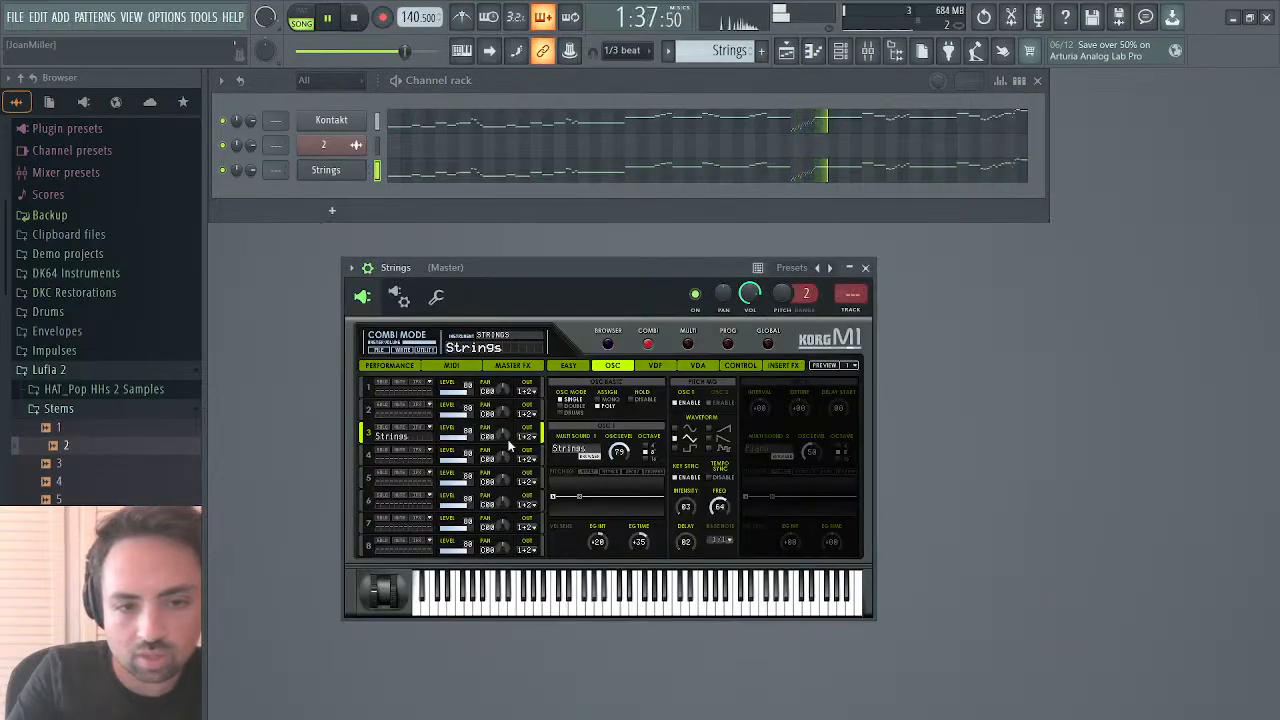
left_click(569, 366)
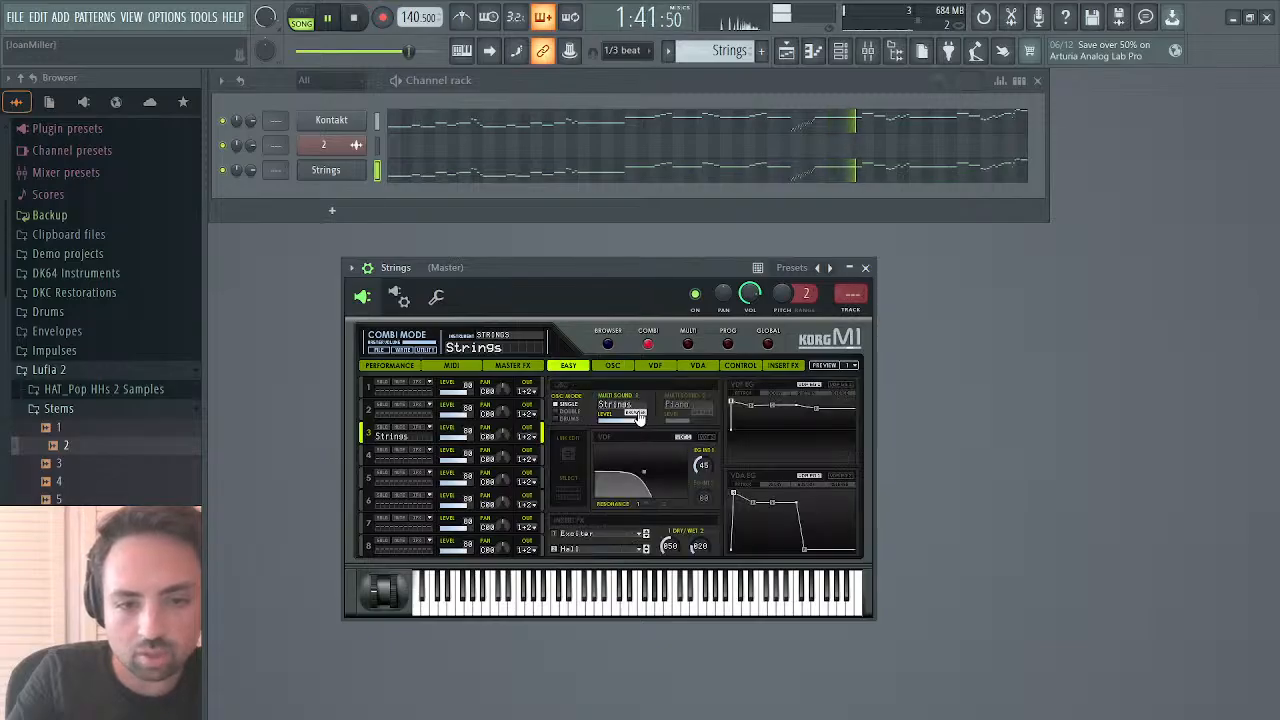
mouse_move(639, 425)
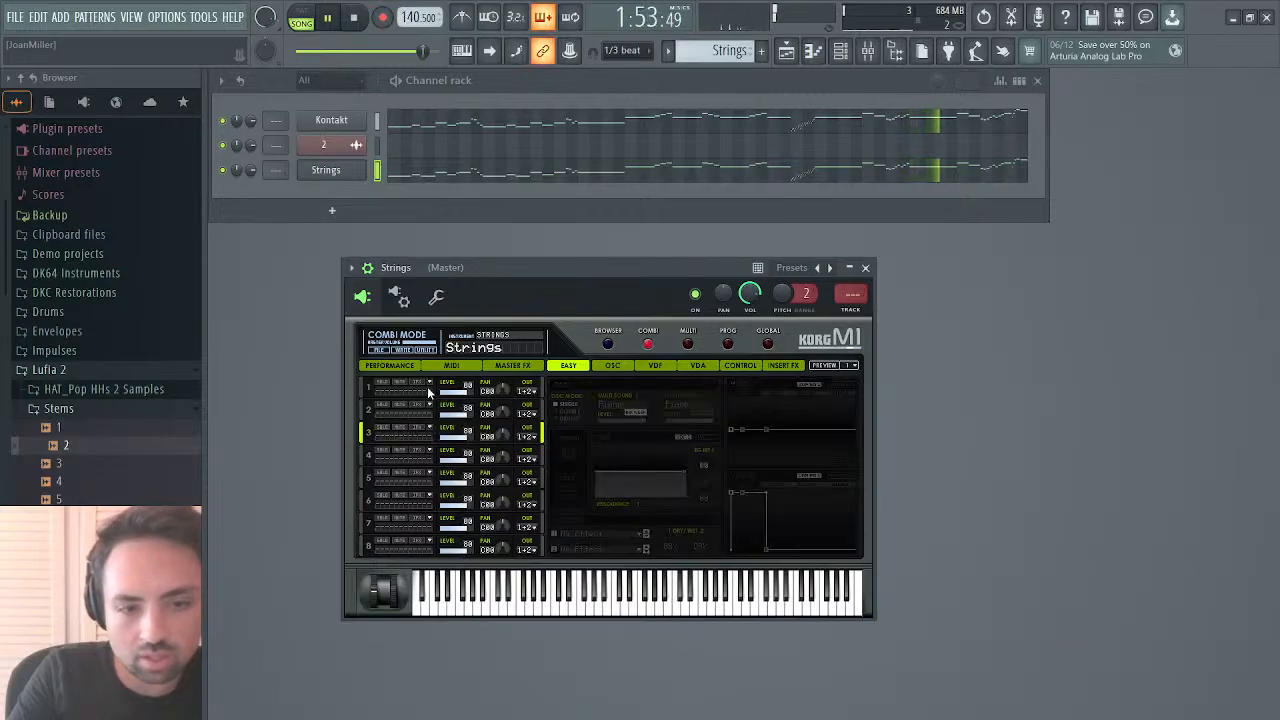
Step: Filter the M1's program browser by the Strings instrument category and load the Strings program into combi slot 1
left_click(476, 398)
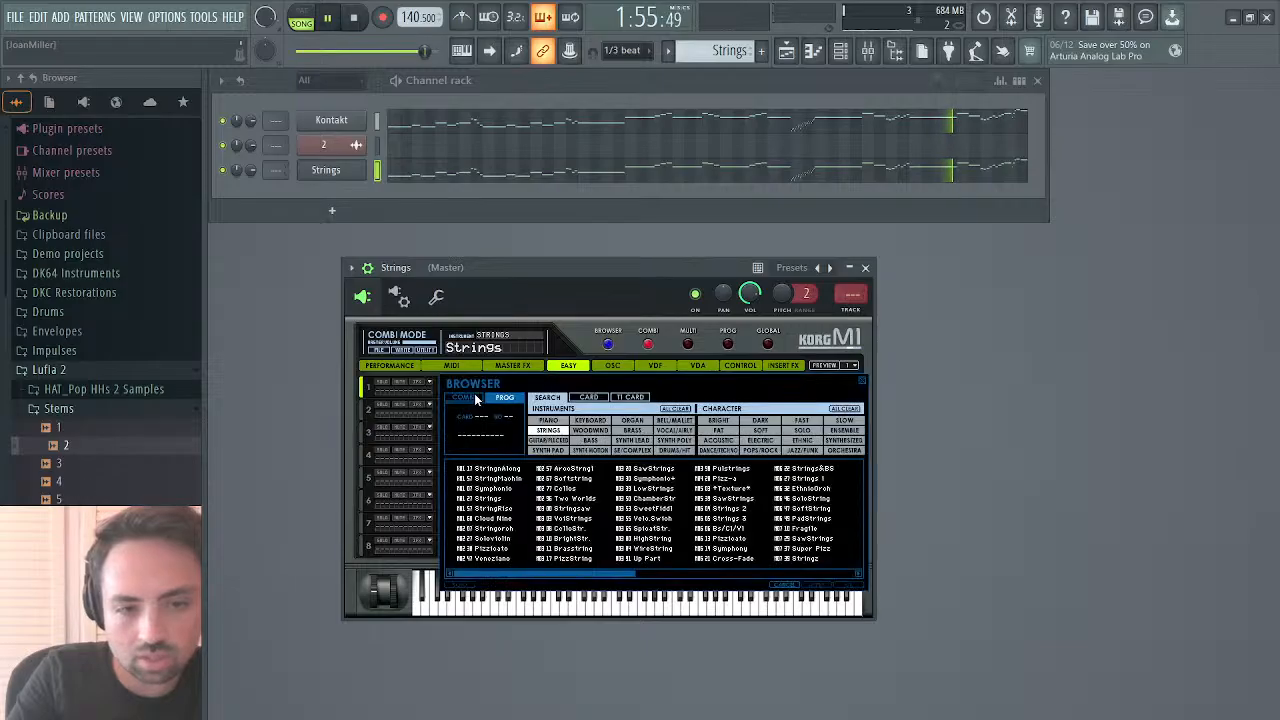
left_click(558, 432)
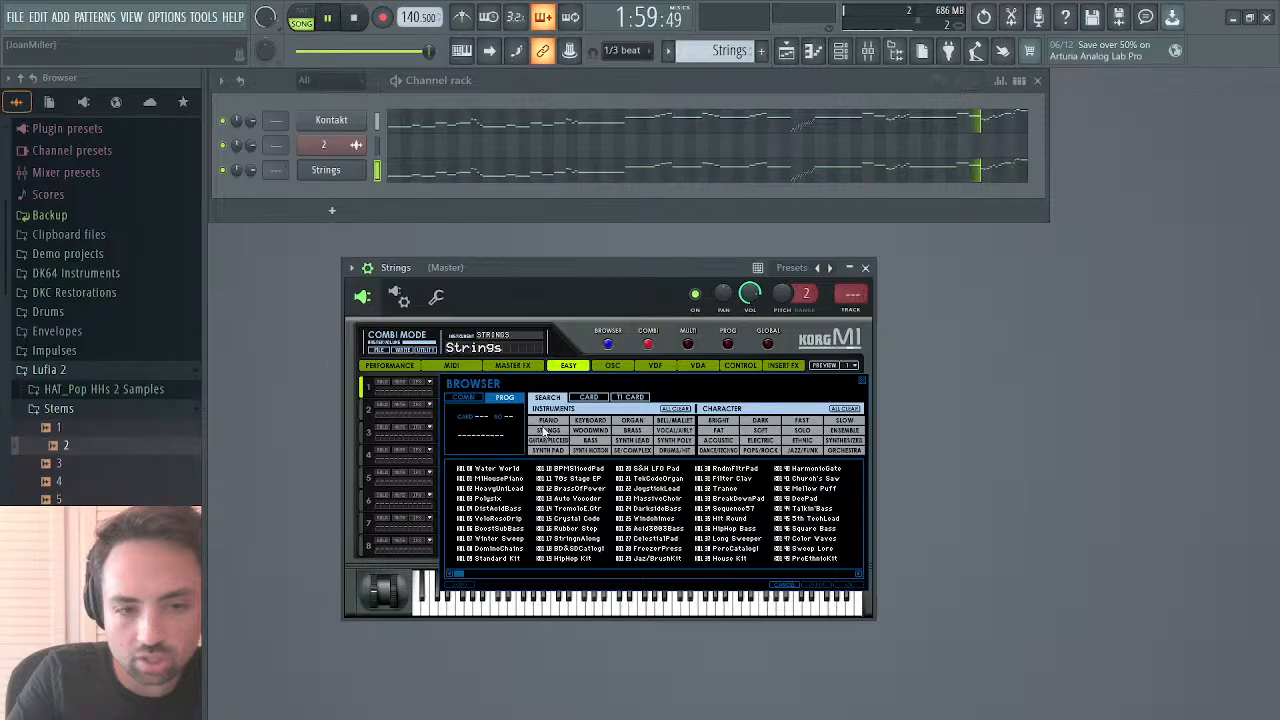
left_click(549, 431)
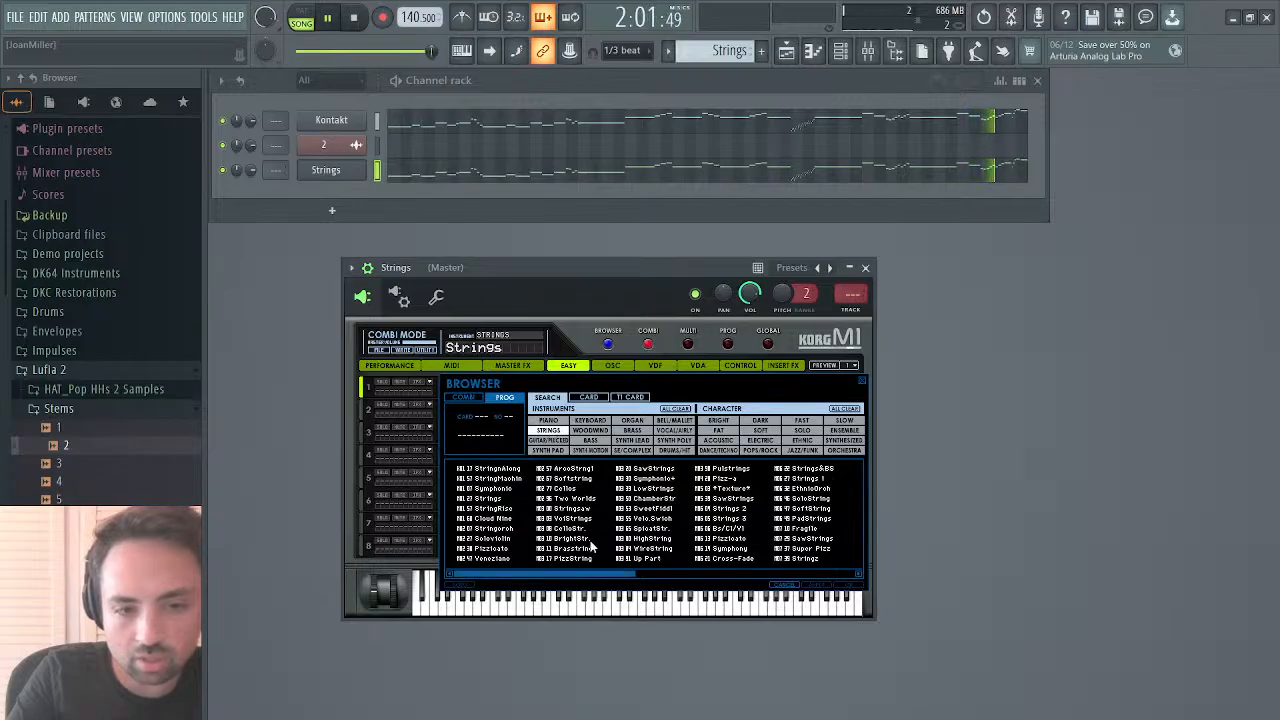
double_click(503, 497)
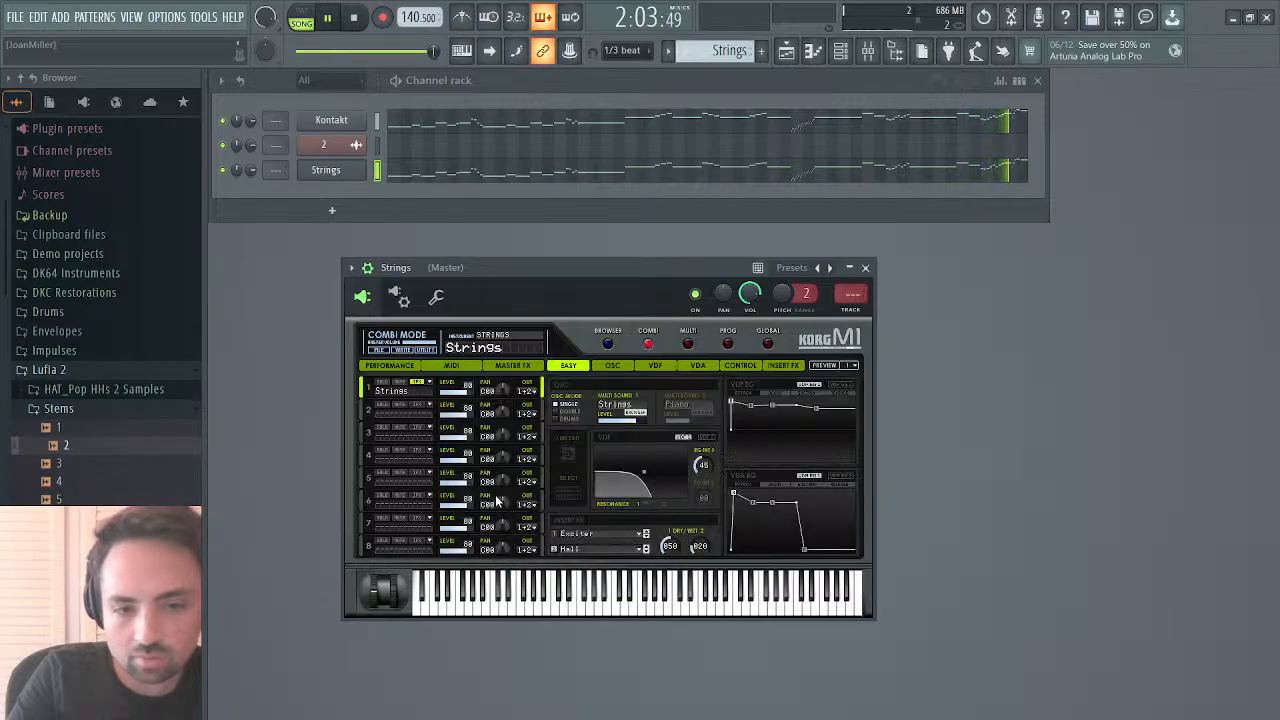
Step: Set slot 1's first multisound to Strings 2 while the Strings pattern plays, and open the VDF cutoff fully
left_click(632, 414)
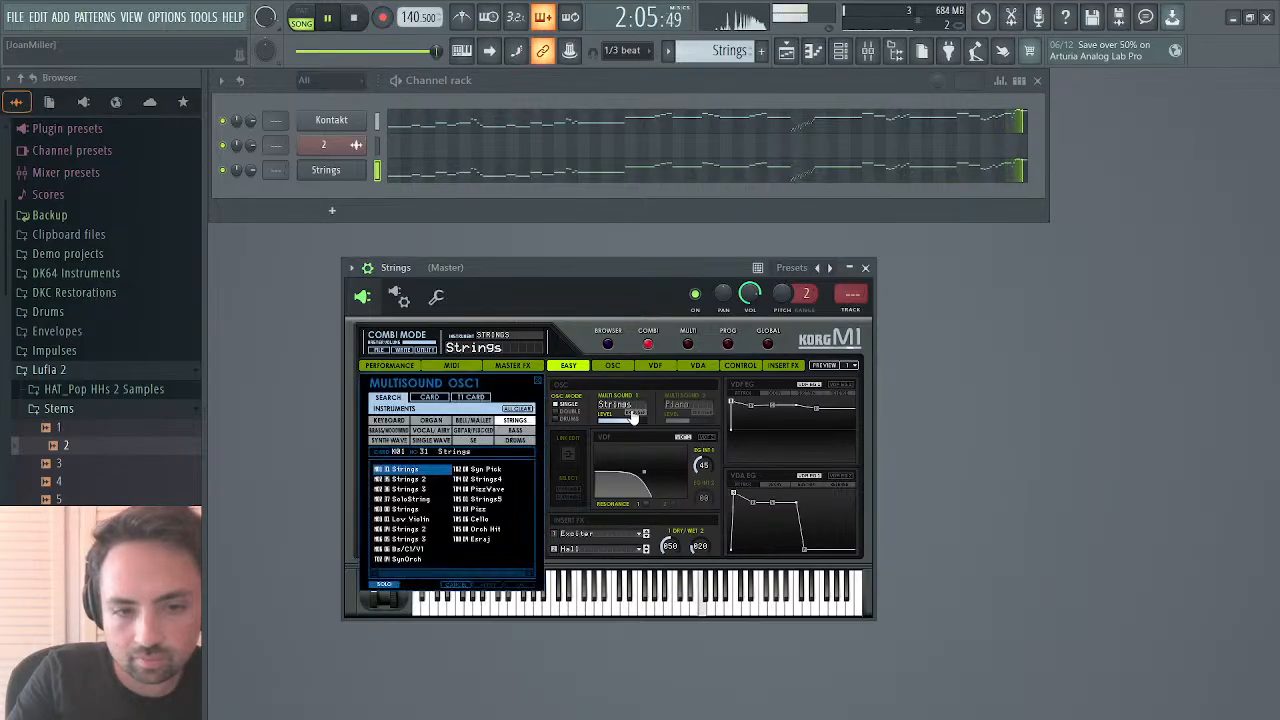
left_click(422, 481)
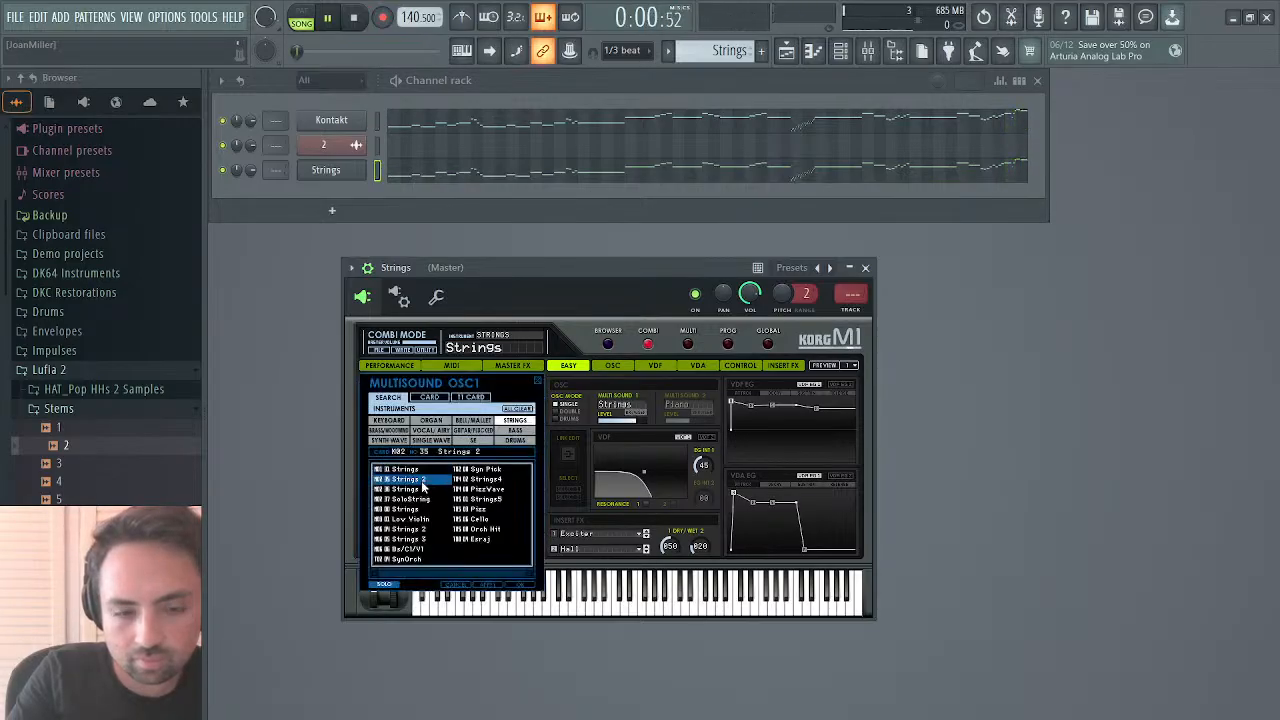
left_click(301, 10)
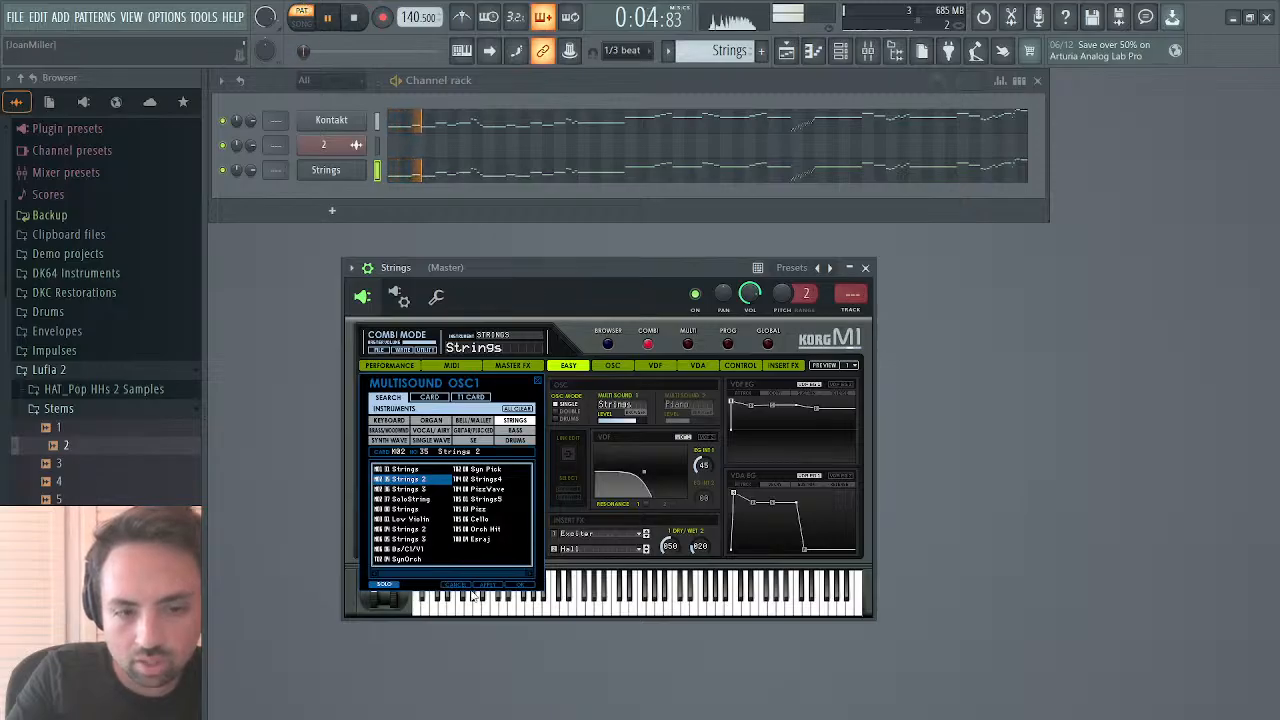
left_click(514, 588)
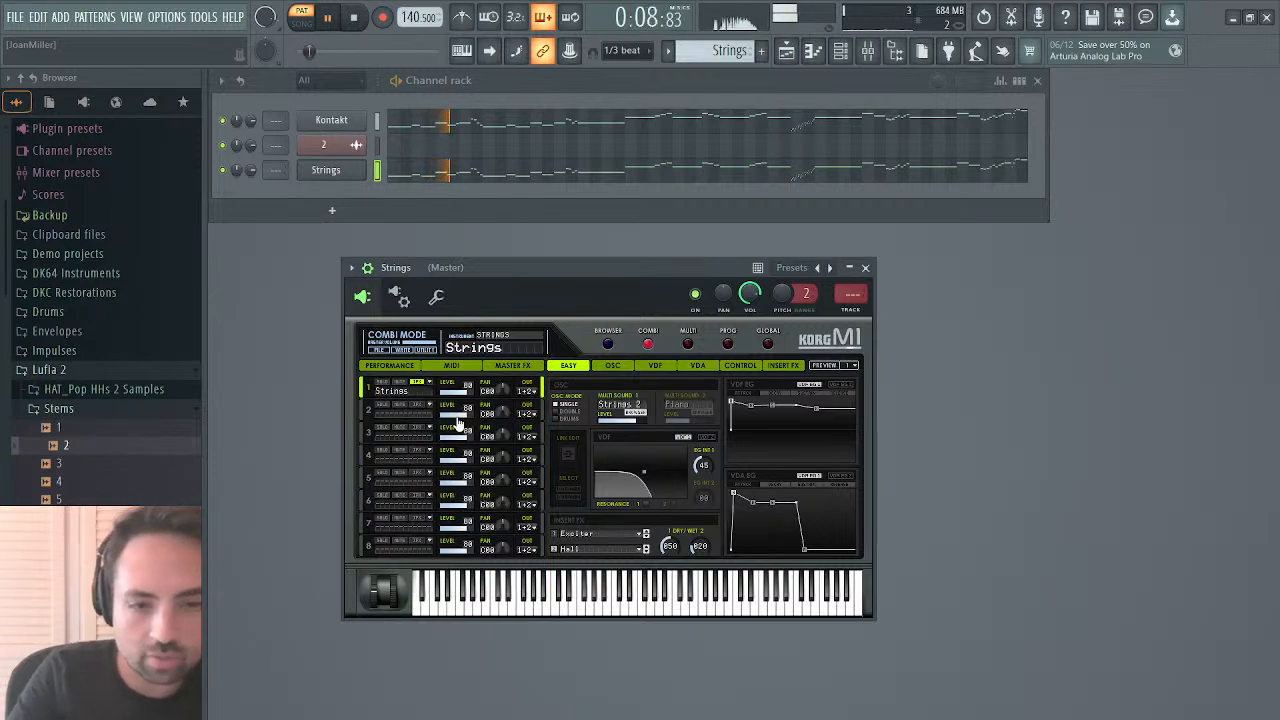
left_click_drag(654, 495, 737, 492)
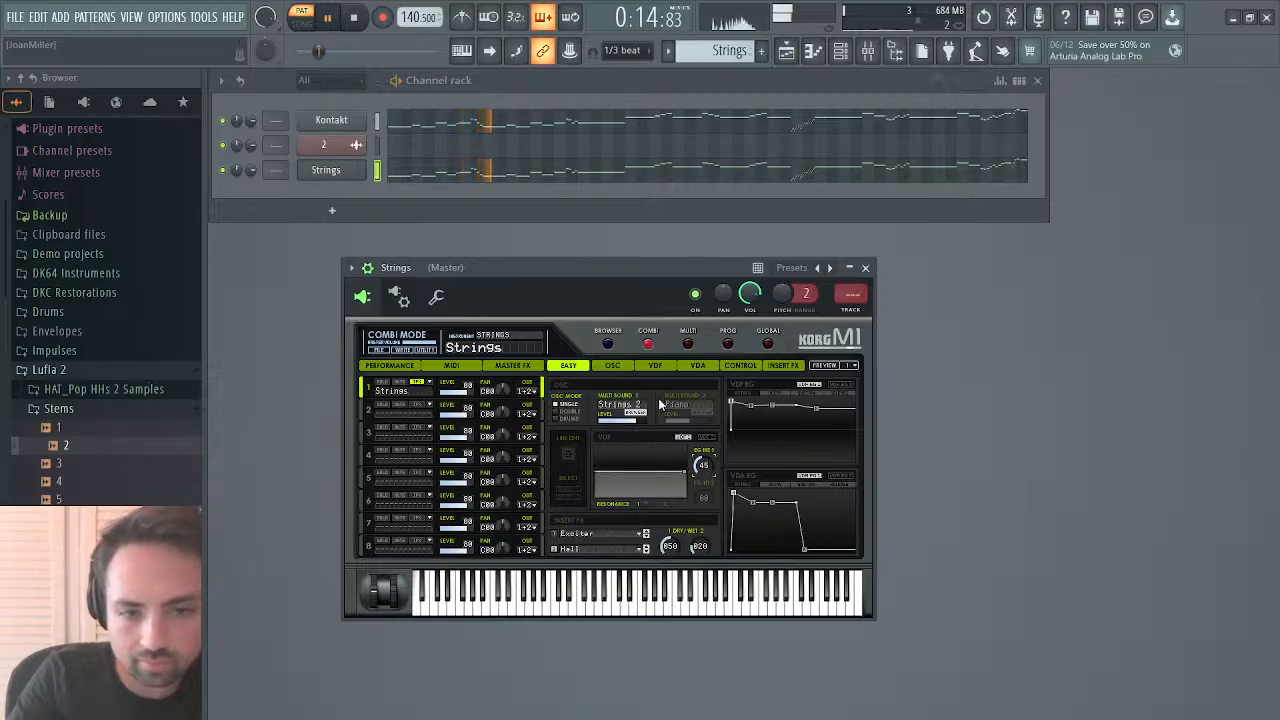
Step: Switch off slot 1's insert effects and both master effects, Stereo Chorus 1 and Concert Hall
left_click(785, 366)
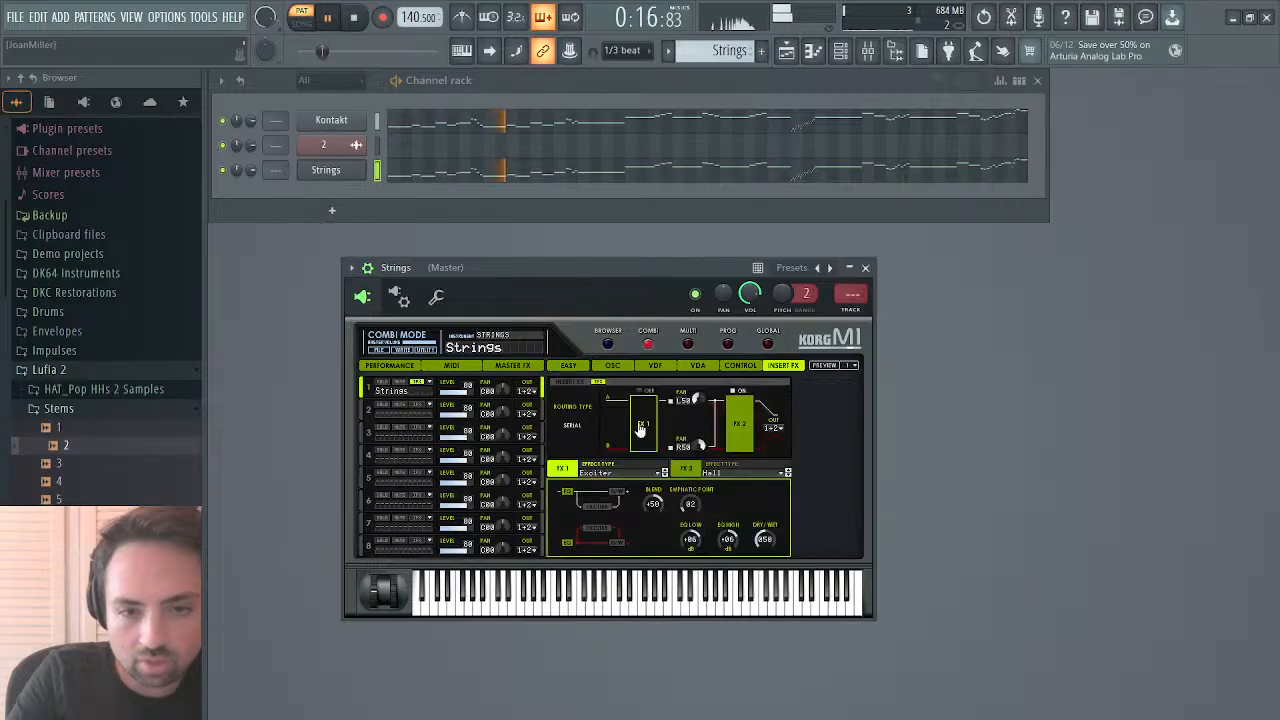
left_click(734, 398)
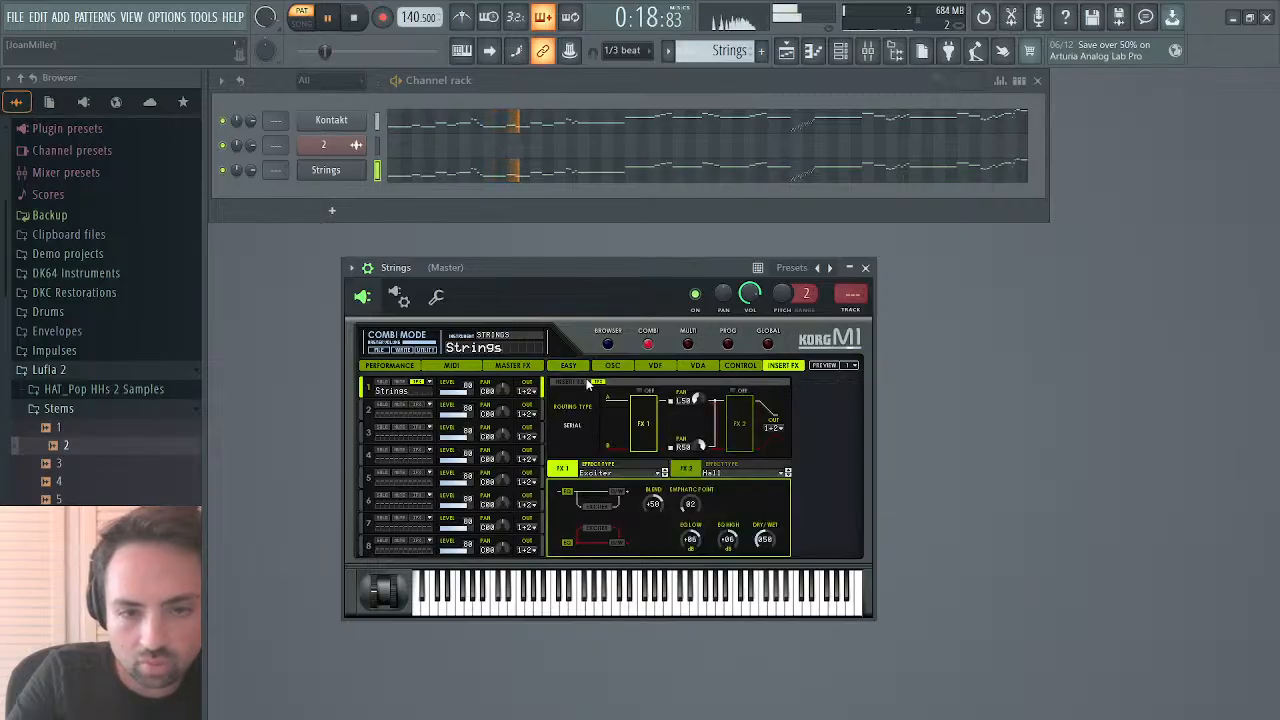
left_click(414, 384)
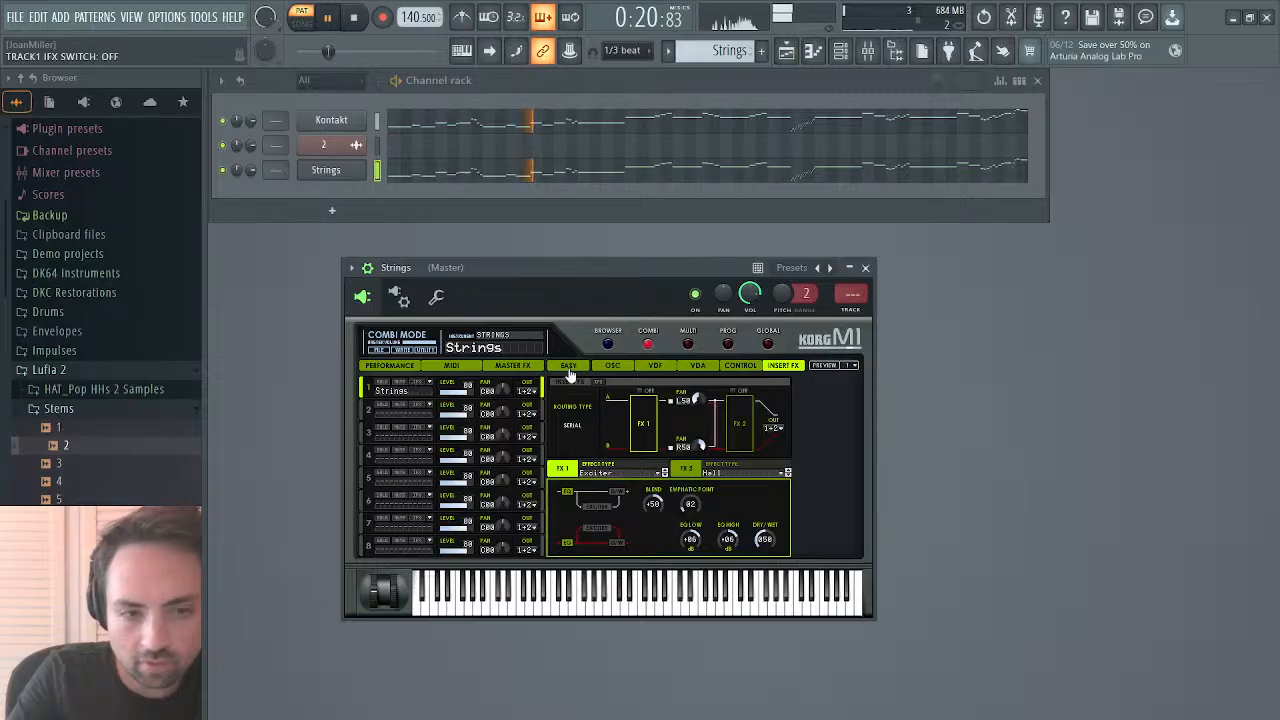
left_click(512, 366)
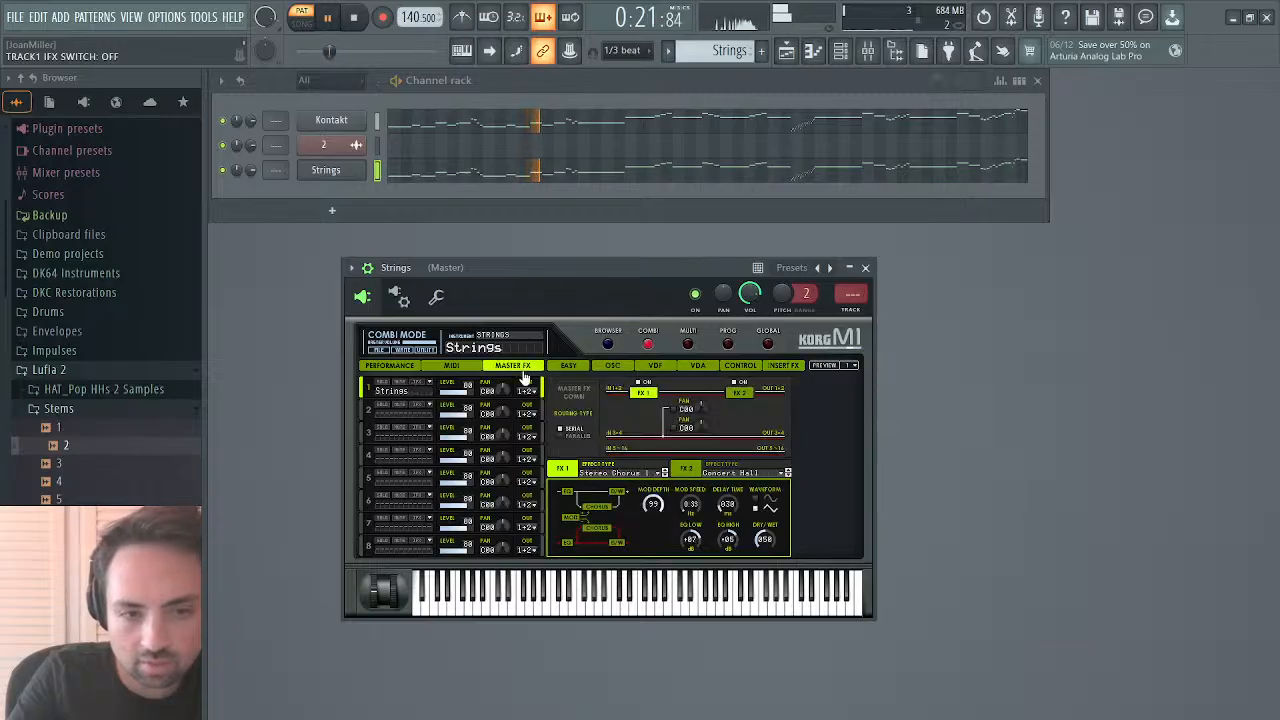
left_click(641, 392)
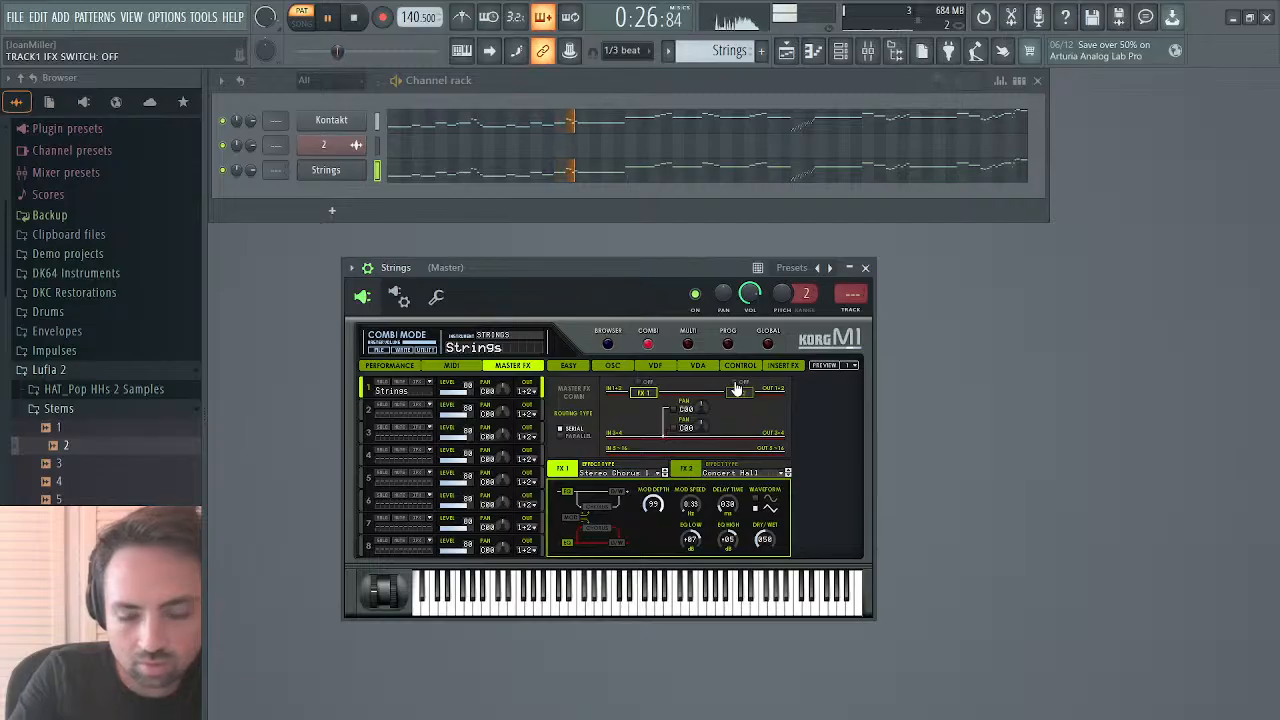
Step: Compare the new Strings sound with the stem by soloing Tracks 3 and 2 alternately from bar 21 in song mode, ending on Track 2
left_click(354, 19)
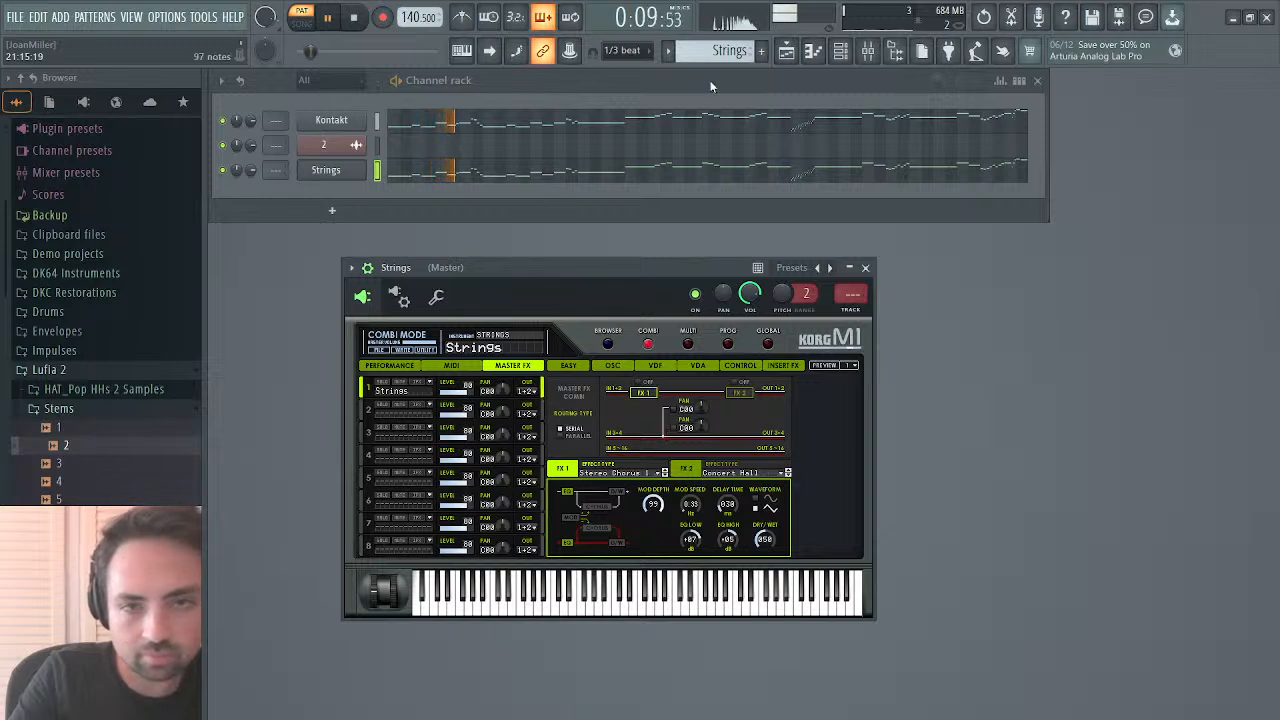
left_click(787, 52)
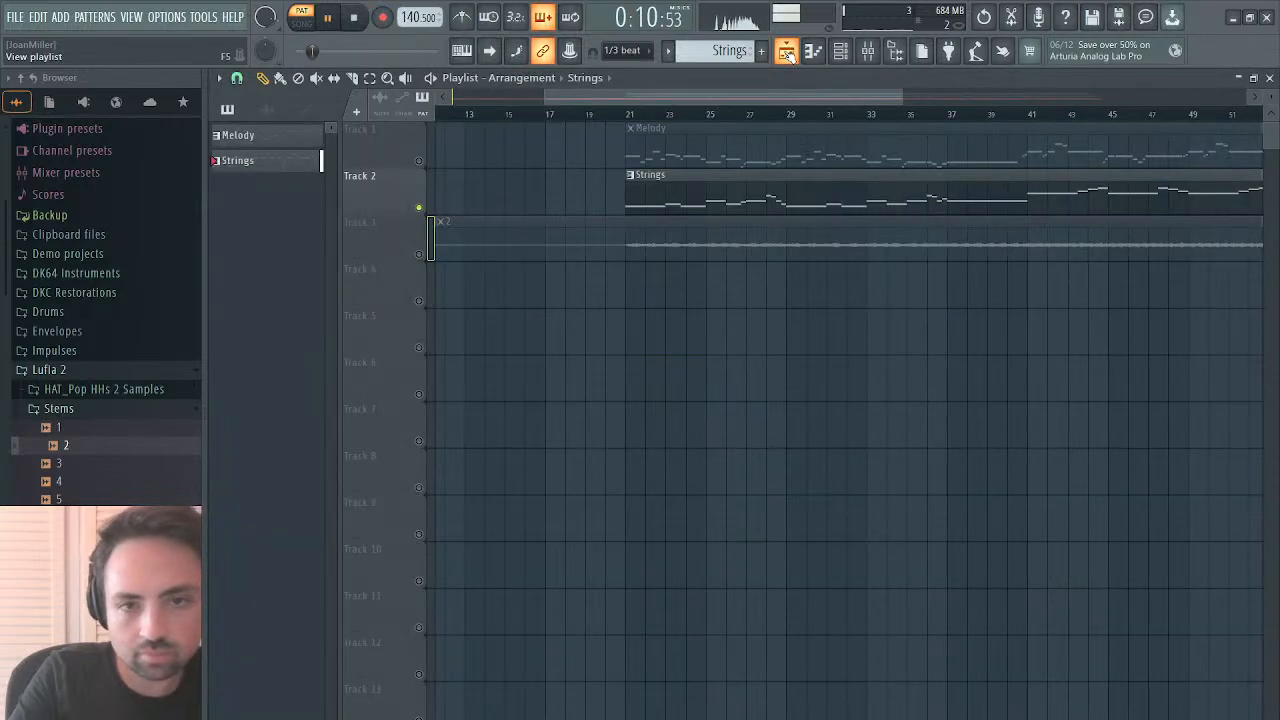
left_click(647, 103)
right_click(419, 254)
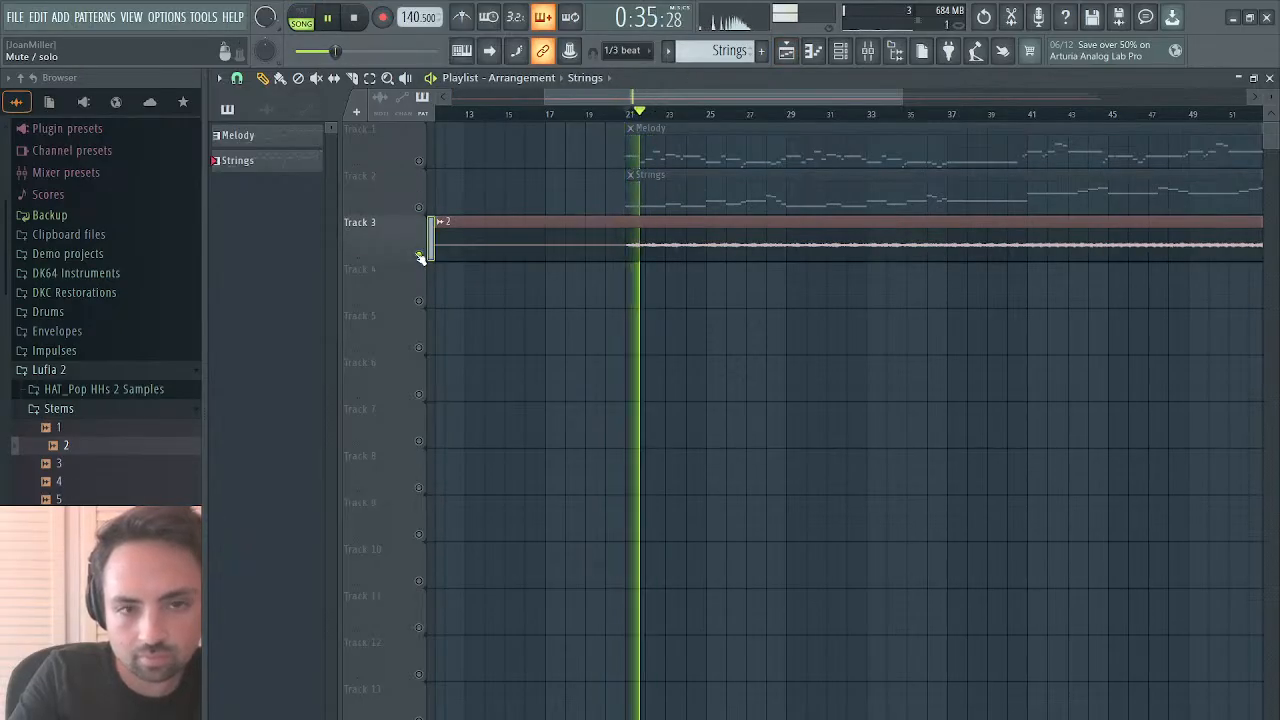
right_click(420, 208)
key("space")
key("space")
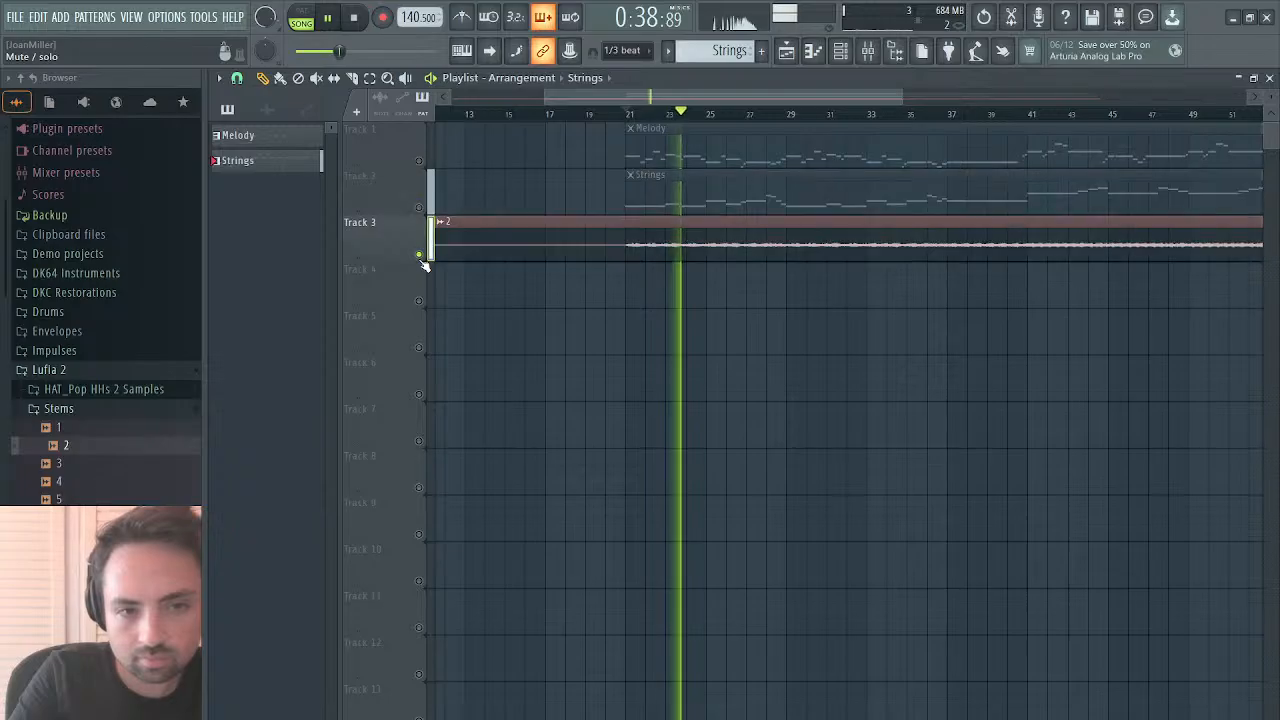
right_click(419, 254)
key("space")
key("space")
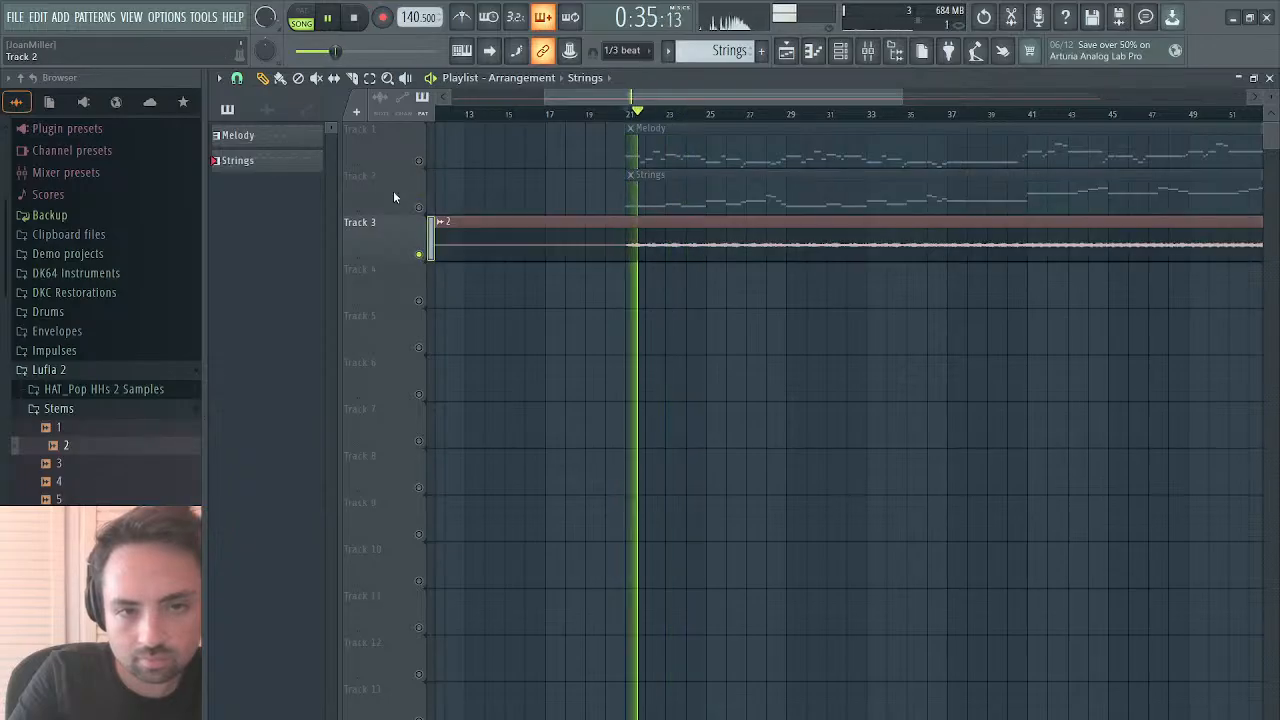
right_click(421, 209)
key("space")
key("space")
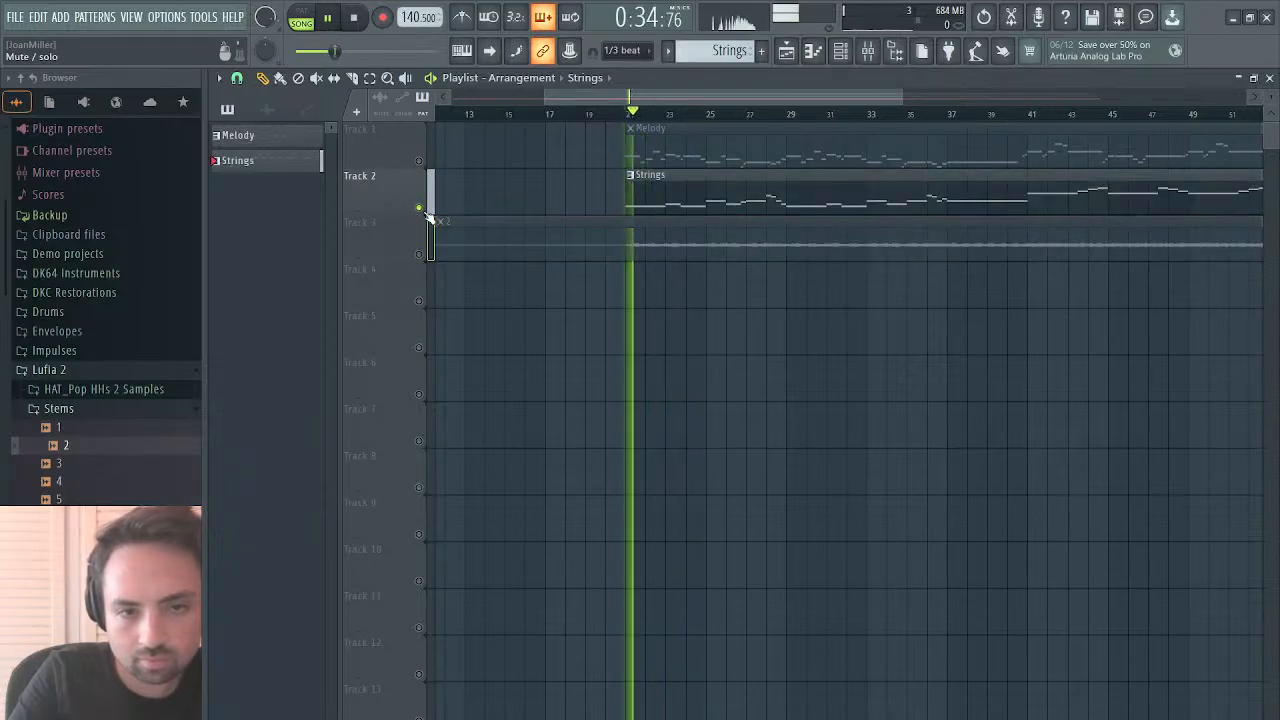
key("space")
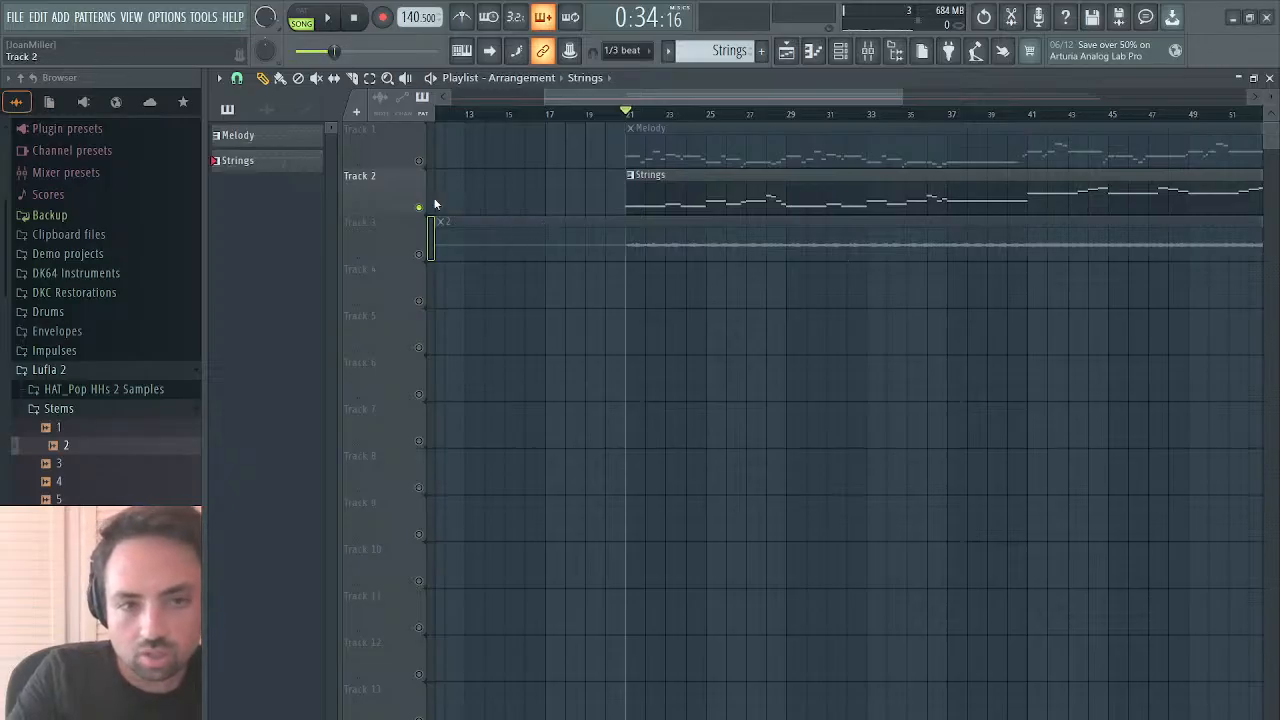
Step: Turn on Track 1 and remove stem 2 from both Track 3 and the channel rack
left_click(419, 161)
key("space")
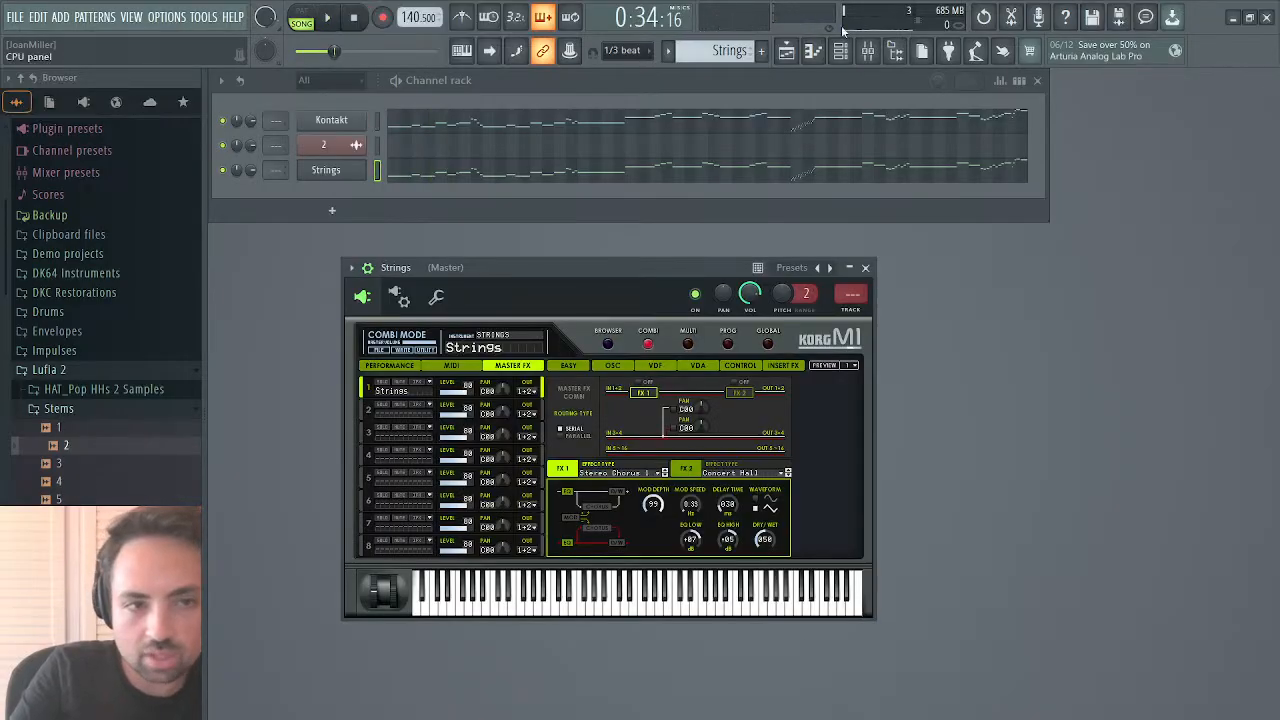
left_click(786, 51)
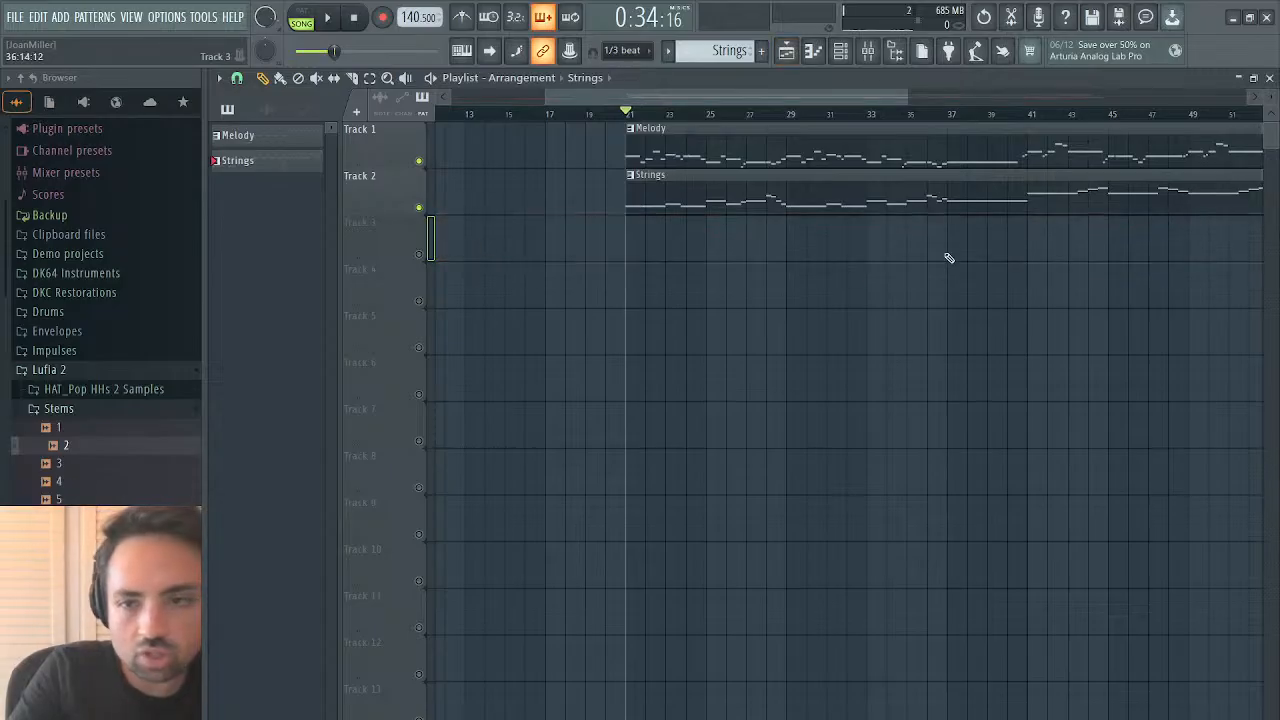
left_click(1270, 78)
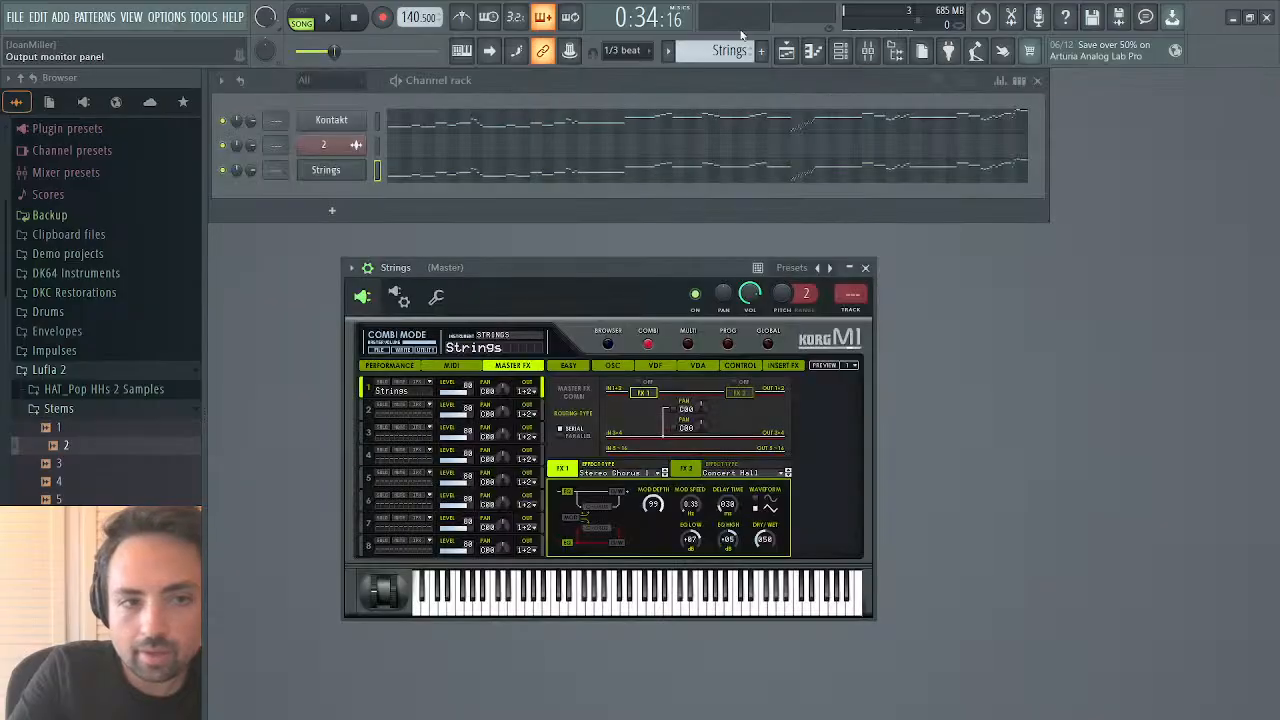
key("alt+Delete")
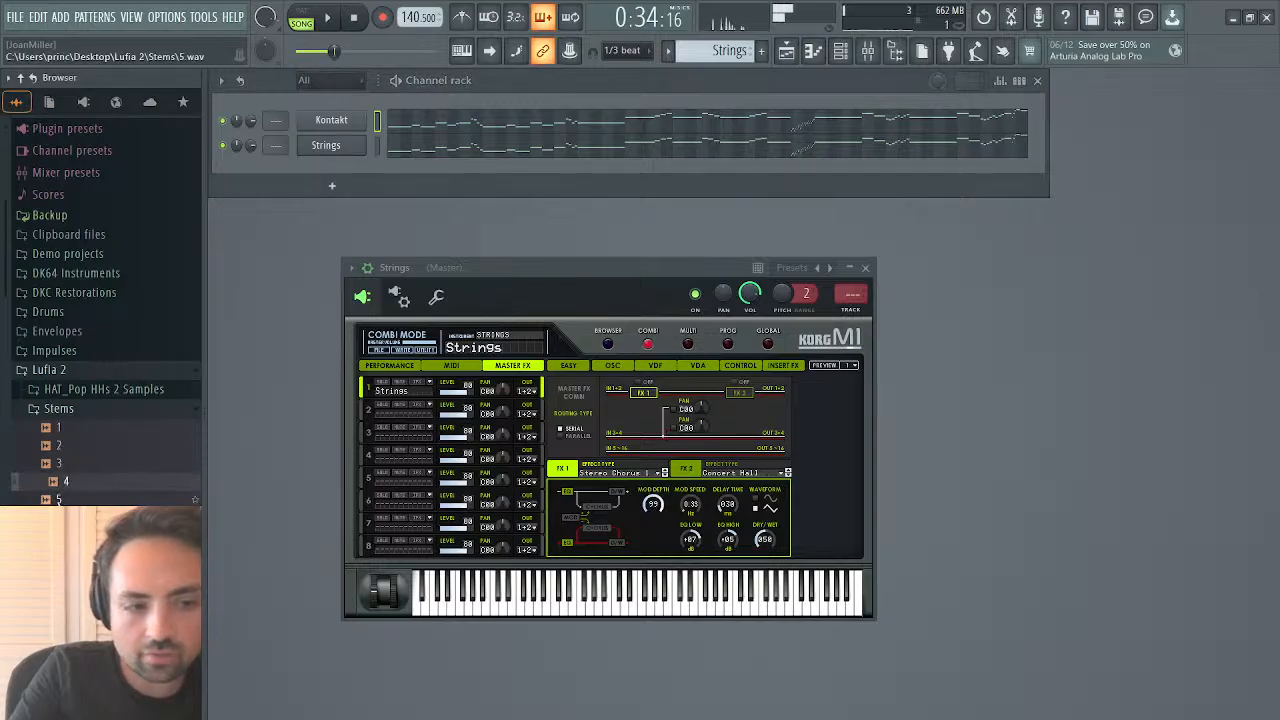
Step: Preview stem 3 from the Stems folder and place it at bar 1 on playlist Track 3
left_click(65, 465)
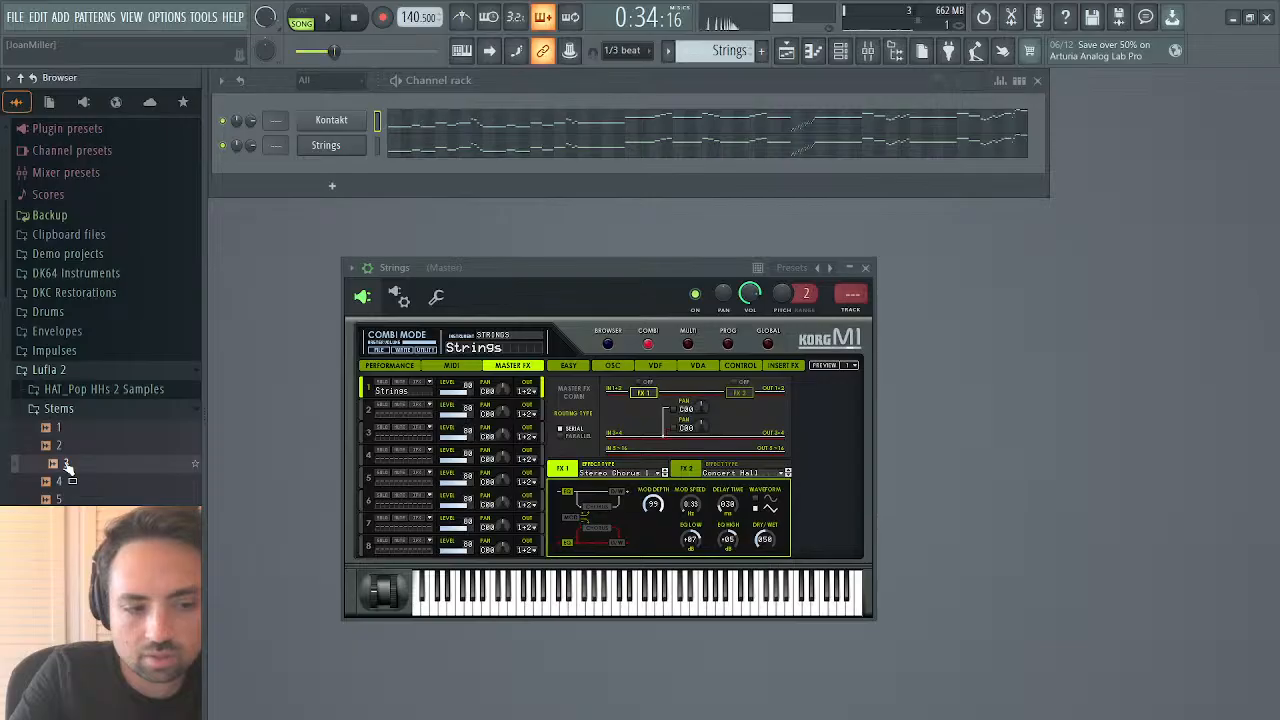
left_click(786, 58)
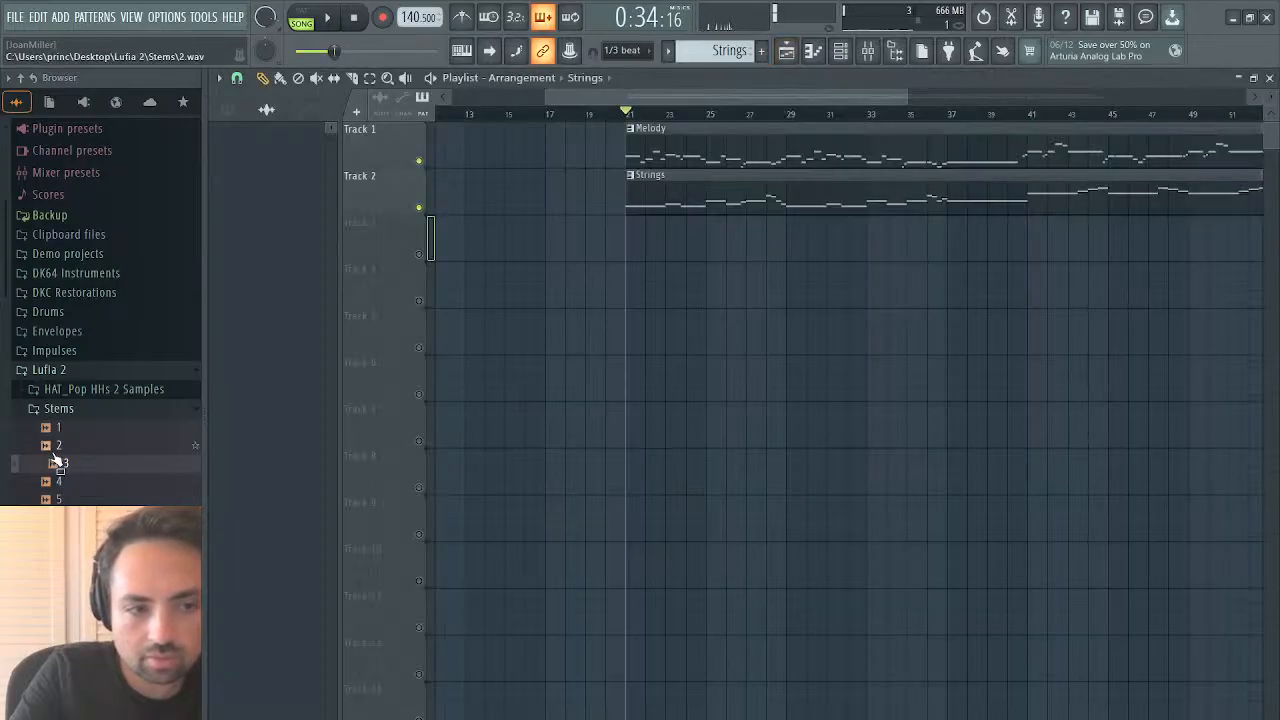
left_click_drag(58, 465, 480, 245)
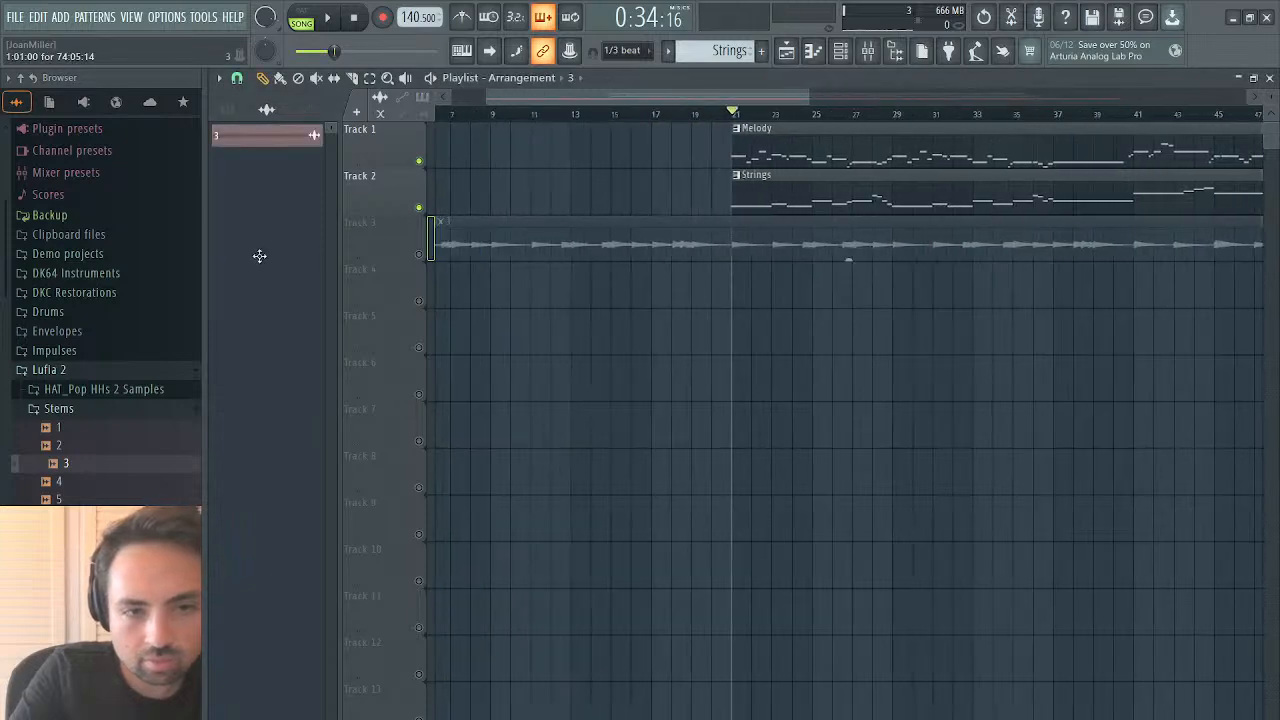
Step: Raise the Trim effect on the stem 3 audio clip and open the sample in Edison
double_click(497, 256)
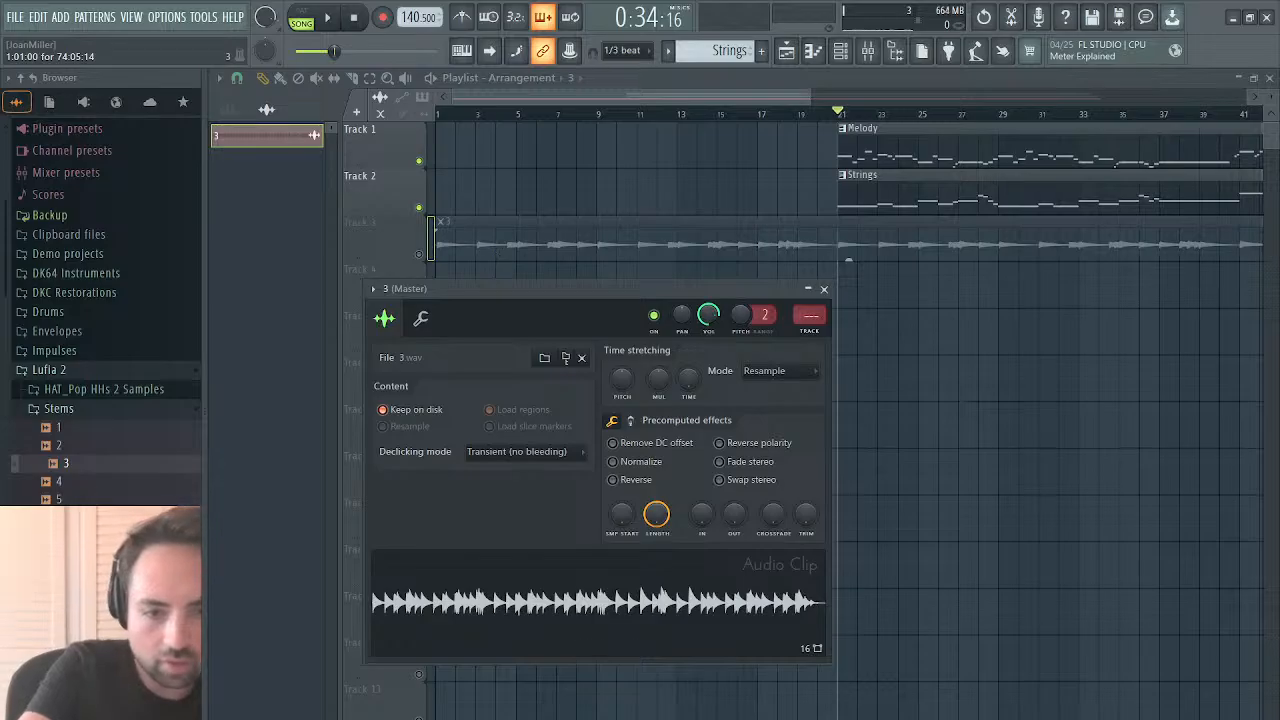
left_click_drag(806, 514, 806, 400)
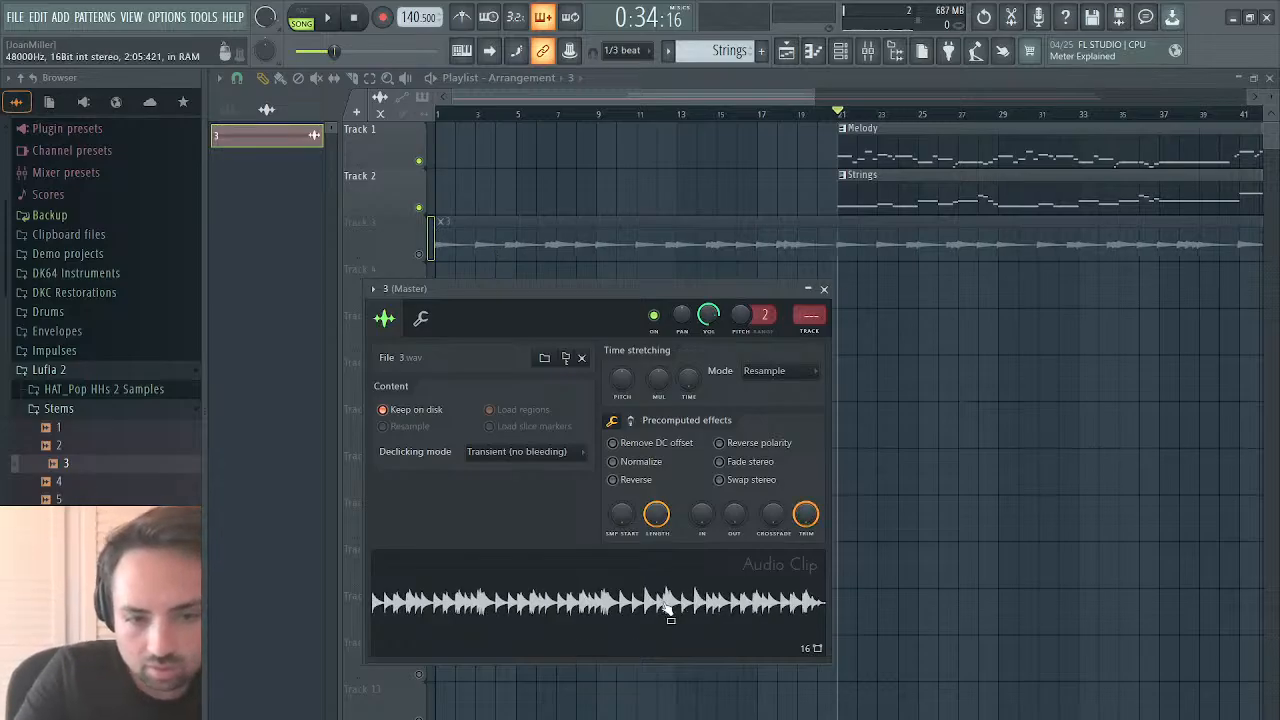
double_click(722, 569)
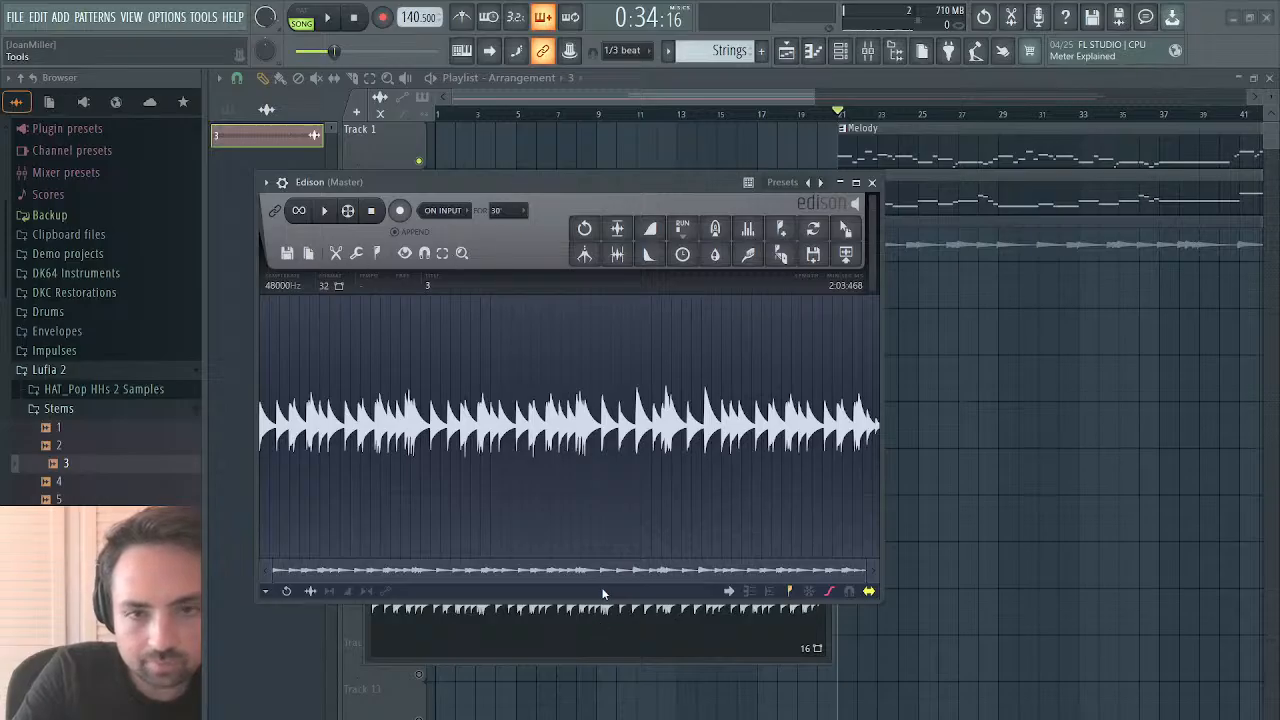
Step: Convert the stem 3 audio to notes from Edison and open them in channel 3's piano roll
left_click(783, 287)
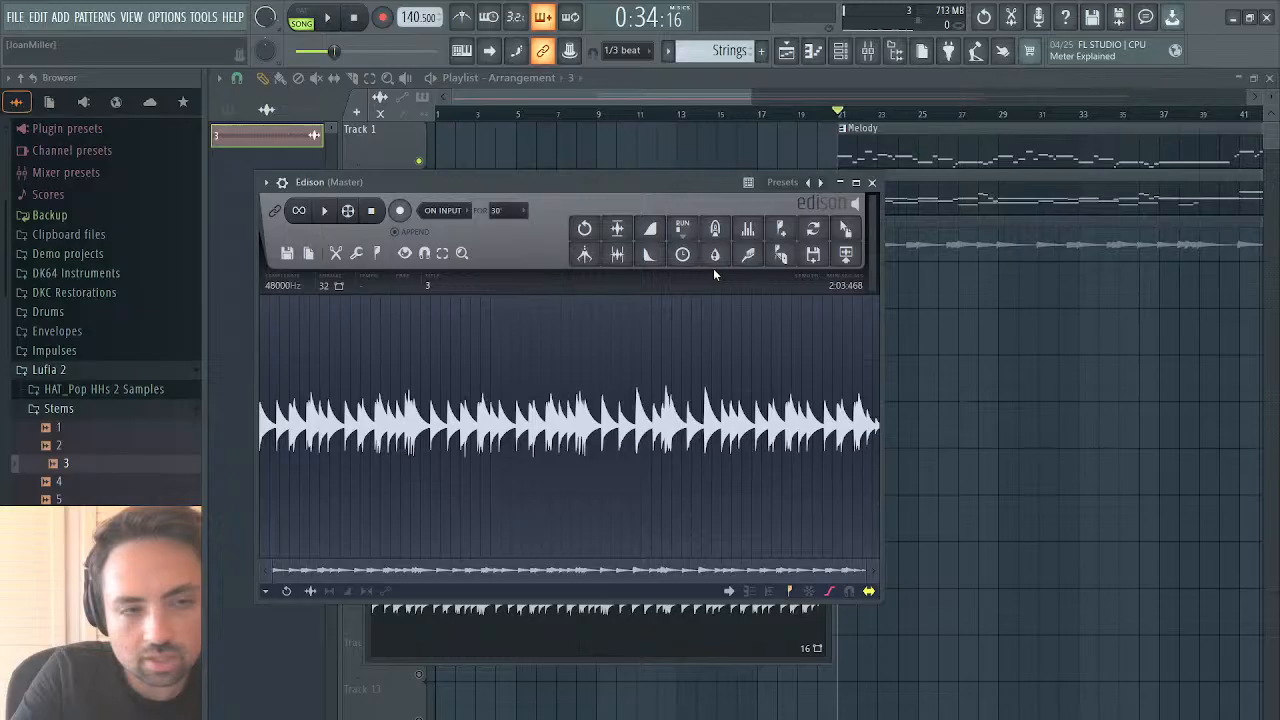
left_click(872, 182)
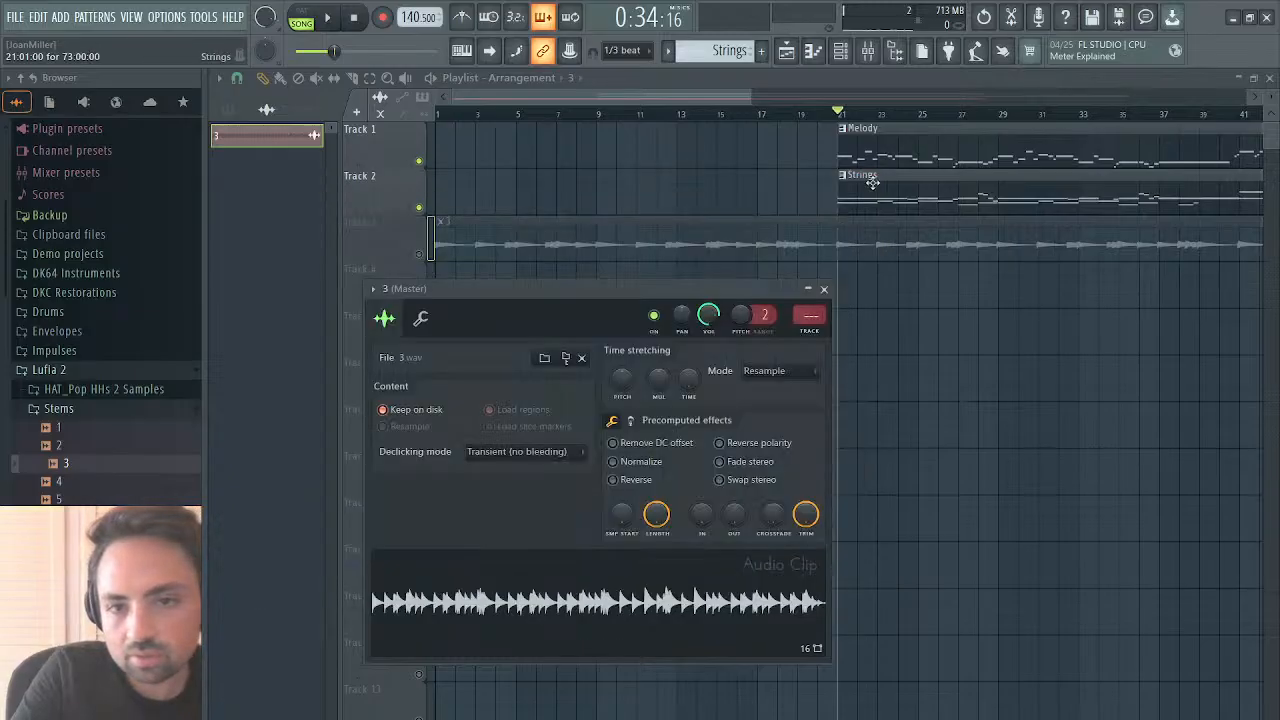
left_click(1269, 78)
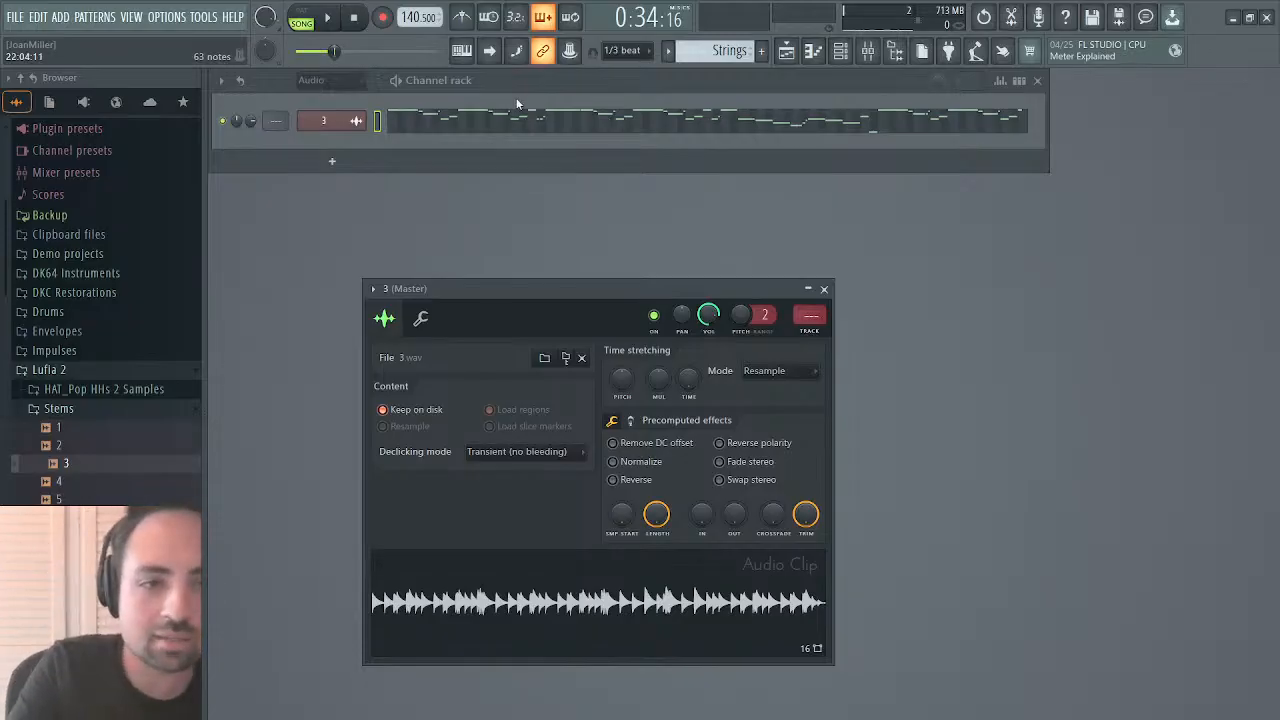
left_click(514, 125)
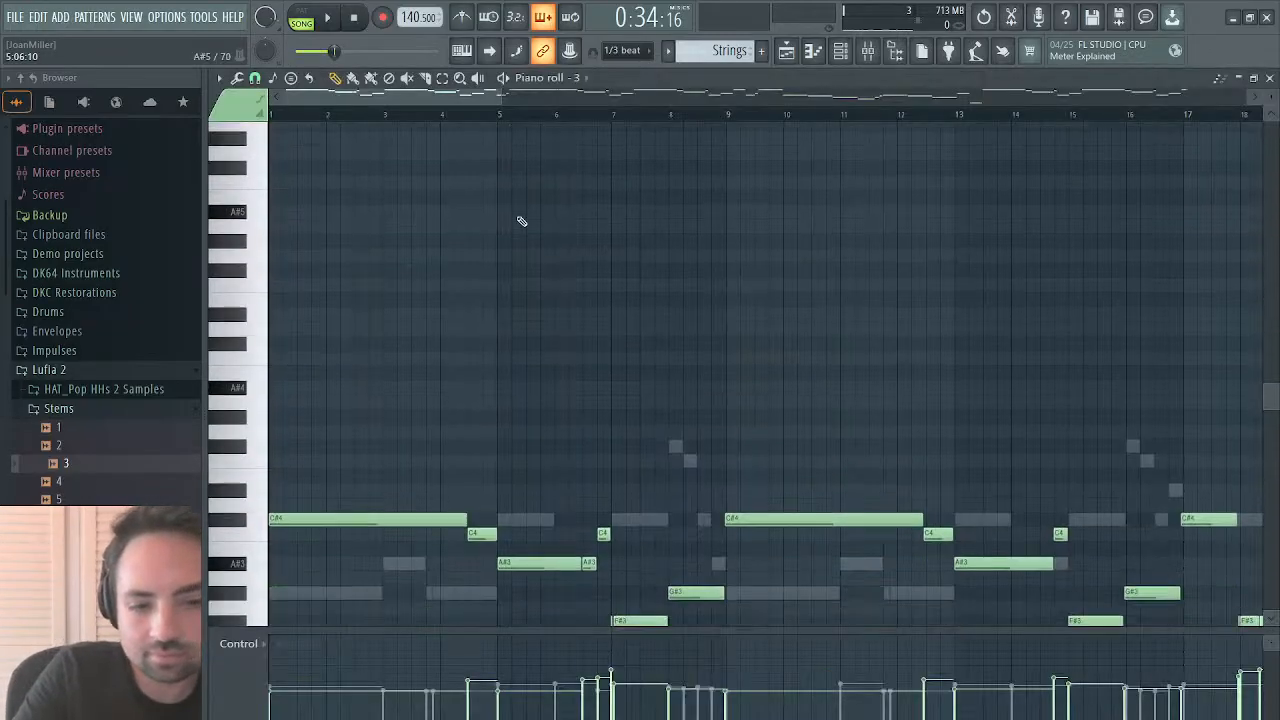
scroll(521, 221, "down", 4)
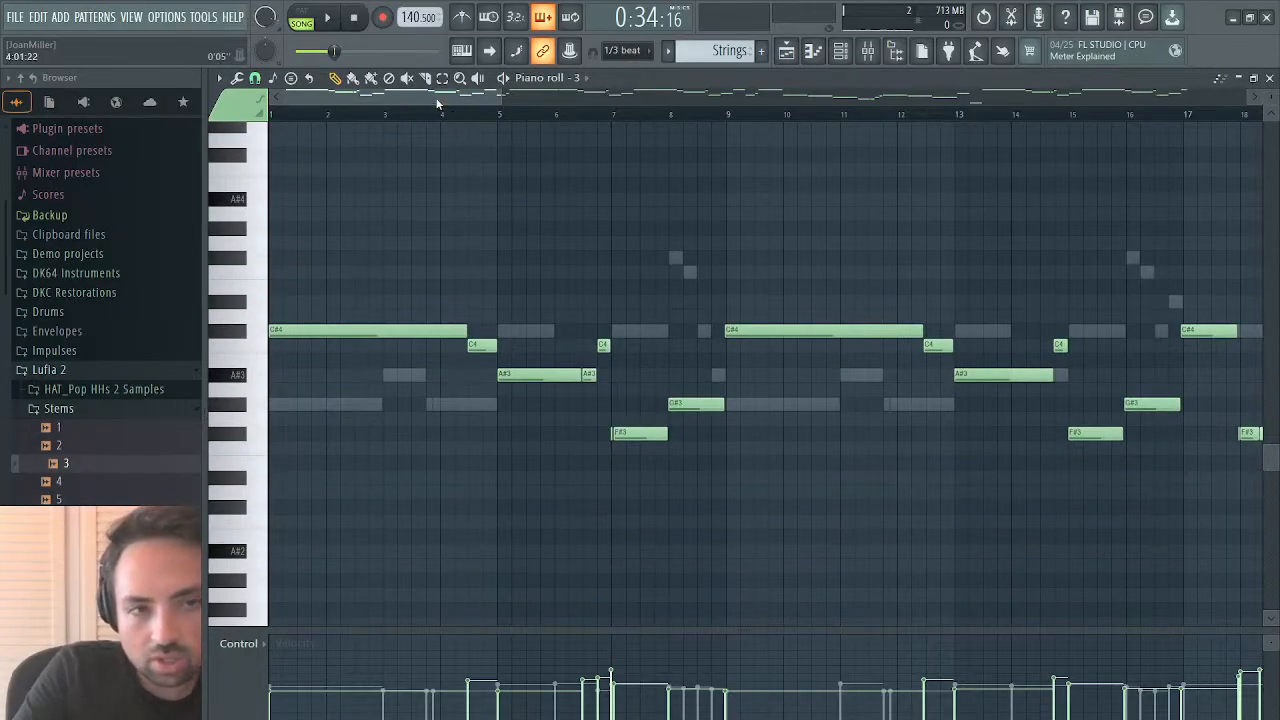
Step: Stretch all the converted notes slightly, to about 100.23% scaling, so the last notes line up with the grid around bar 73
left_click_drag(449, 100, 1179, 23)
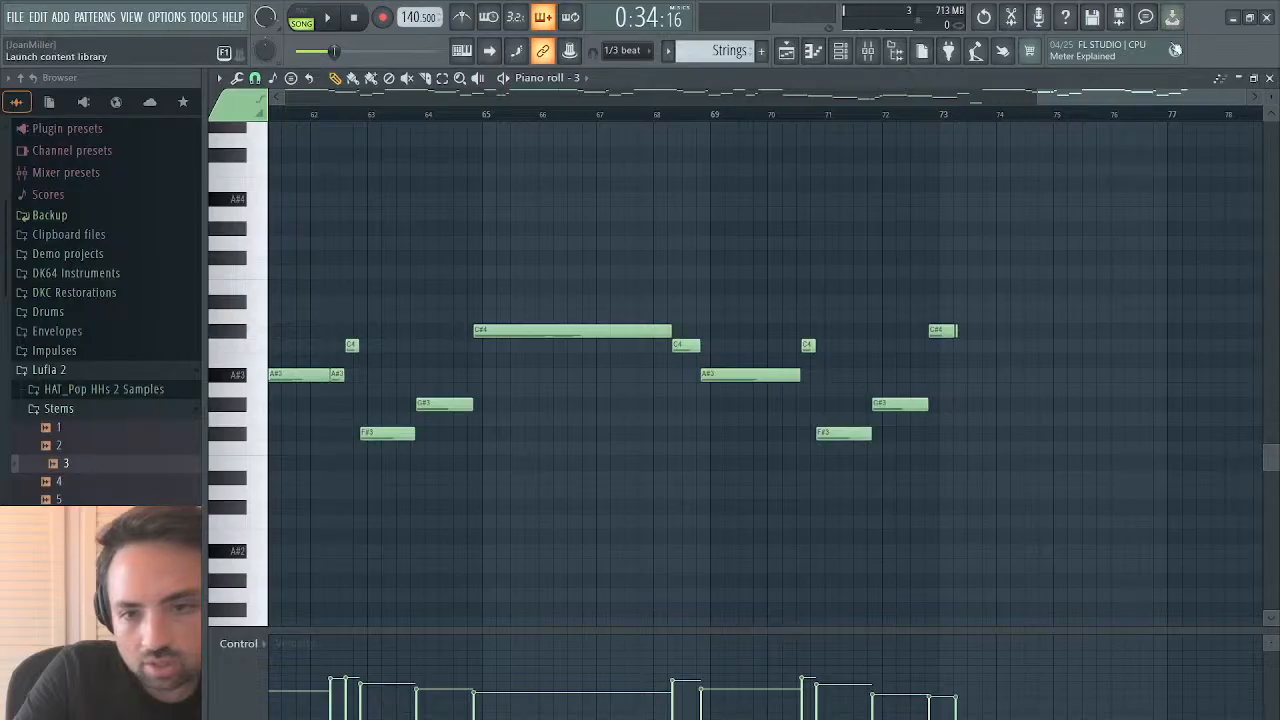
scroll(1026, 186, "right", 2)
key("ctrl+a")
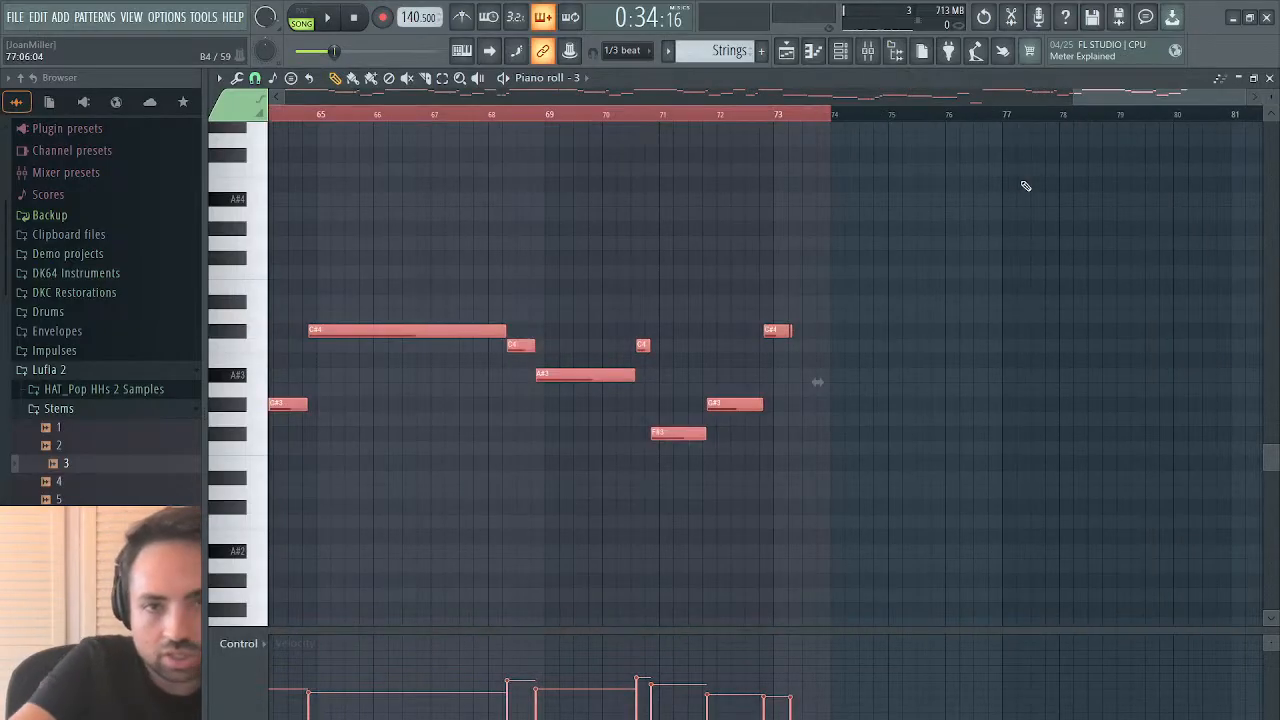
left_click_drag(808, 392, 822, 380)
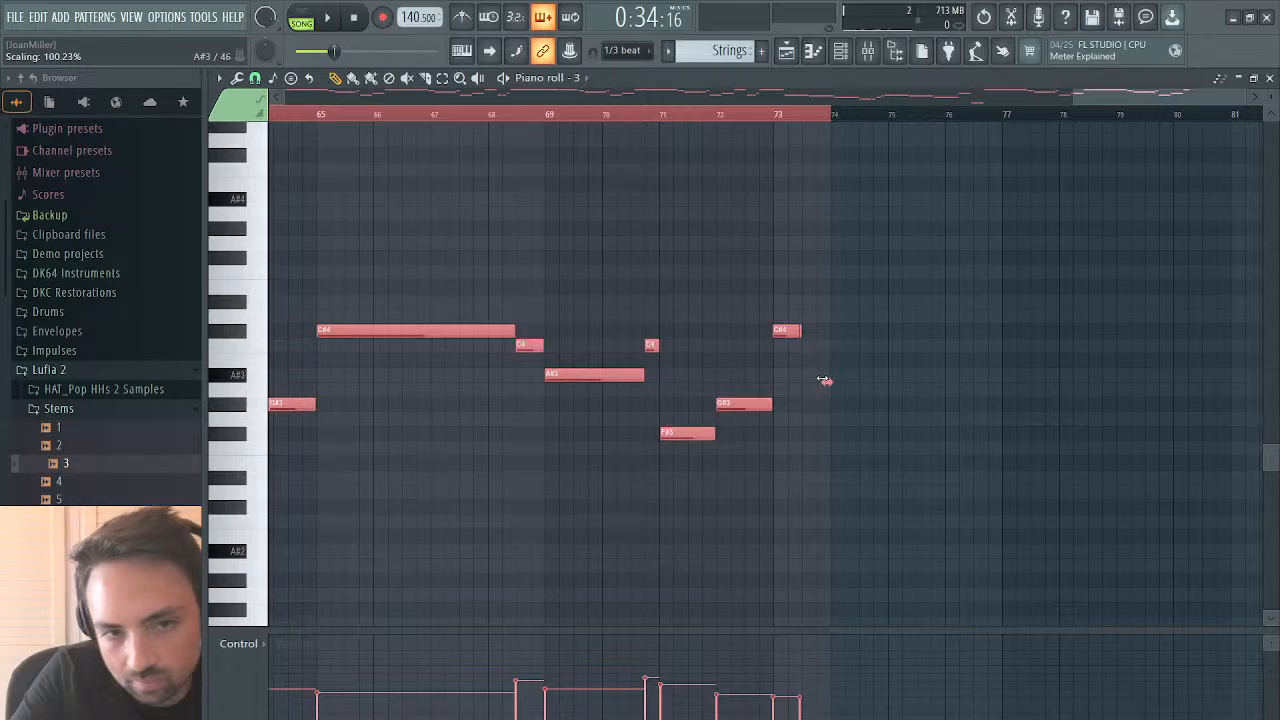
left_click_drag(822, 380, 824, 380)
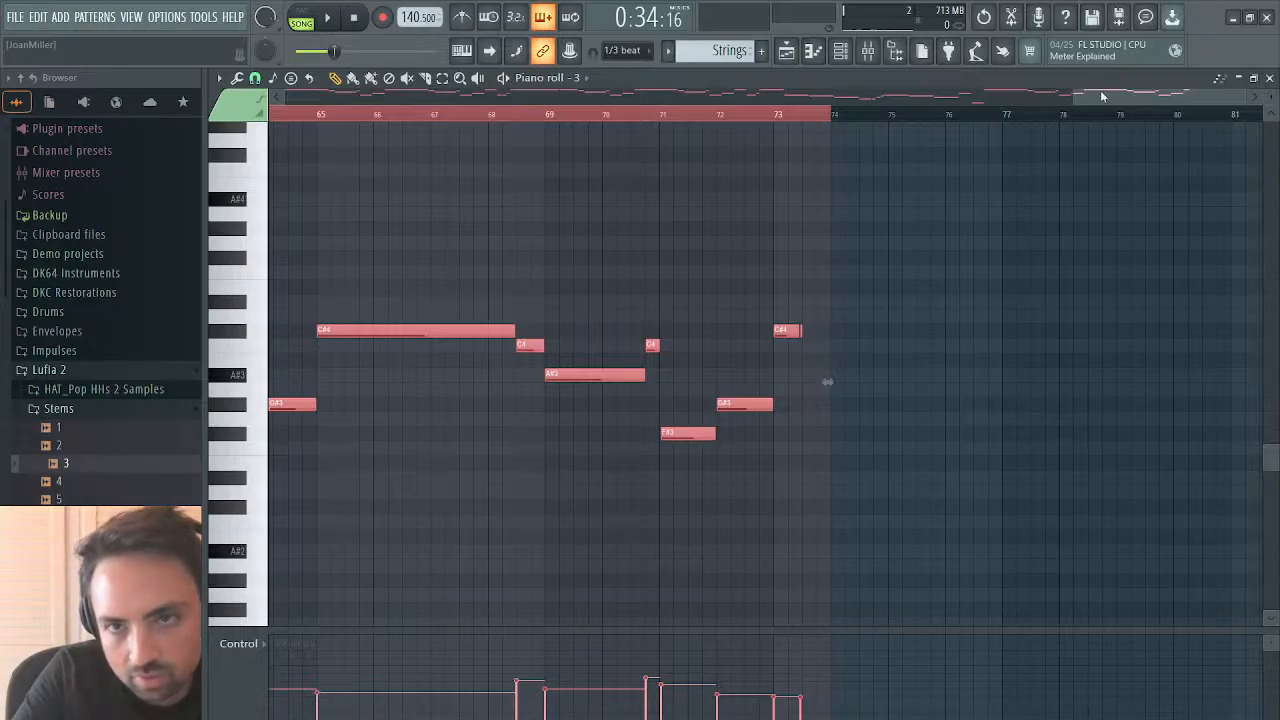
Step: Clean up the stretched notes by merging the split repeated notes and aligning starts and ends to the grid
left_click_drag(1100, 90, 228, 200)
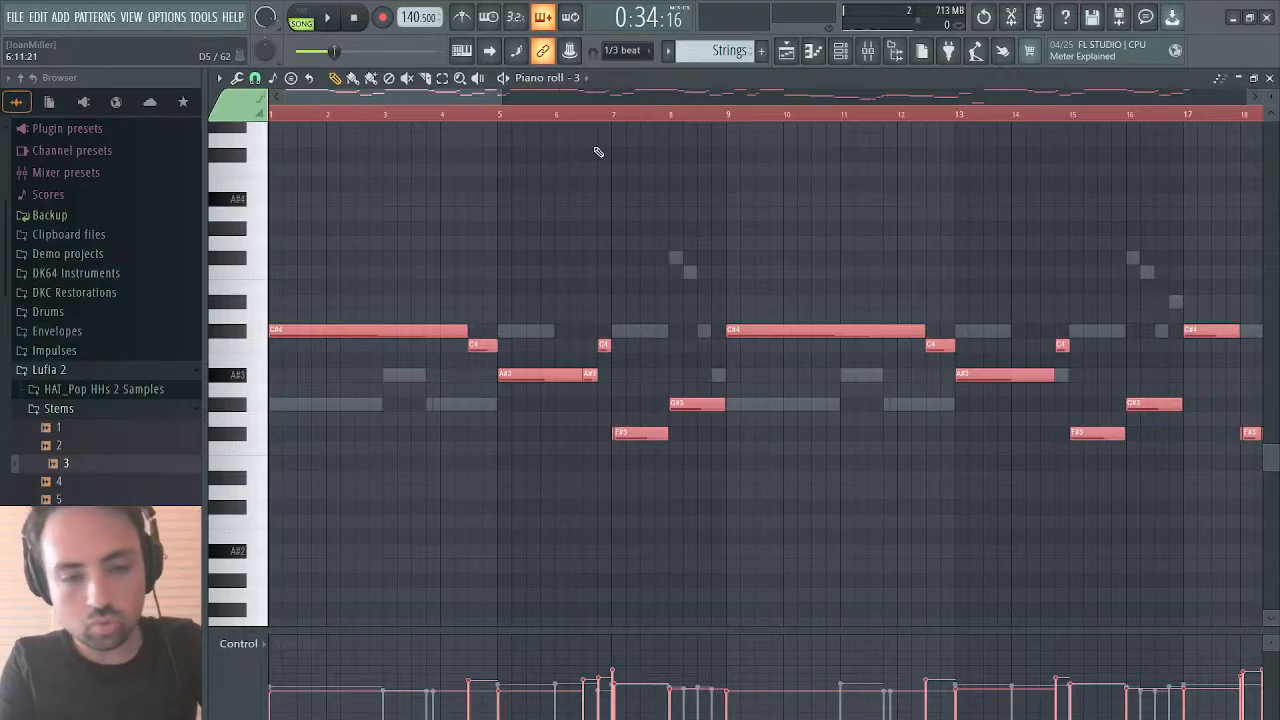
key("ctrl+d")
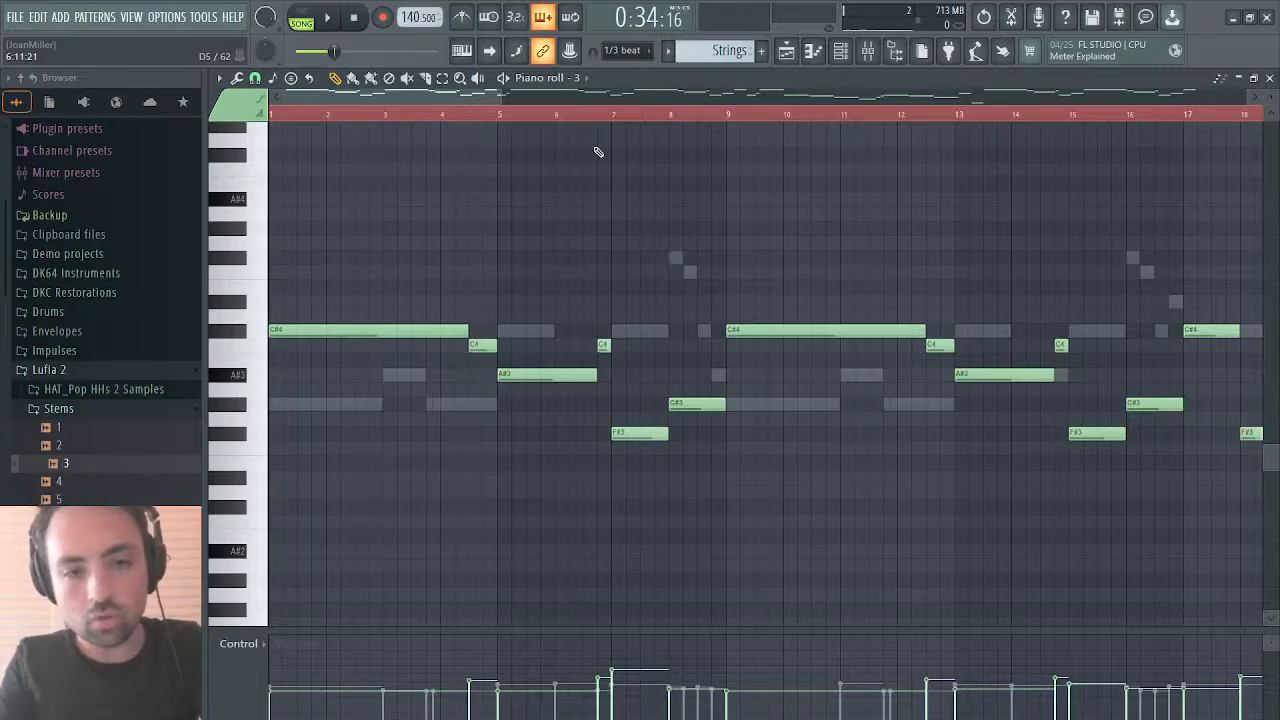
Step: Select all the notes and shorten their ends slightly to leave a very small gap before each following note
left_click_drag(463, 94, 1220, 62)
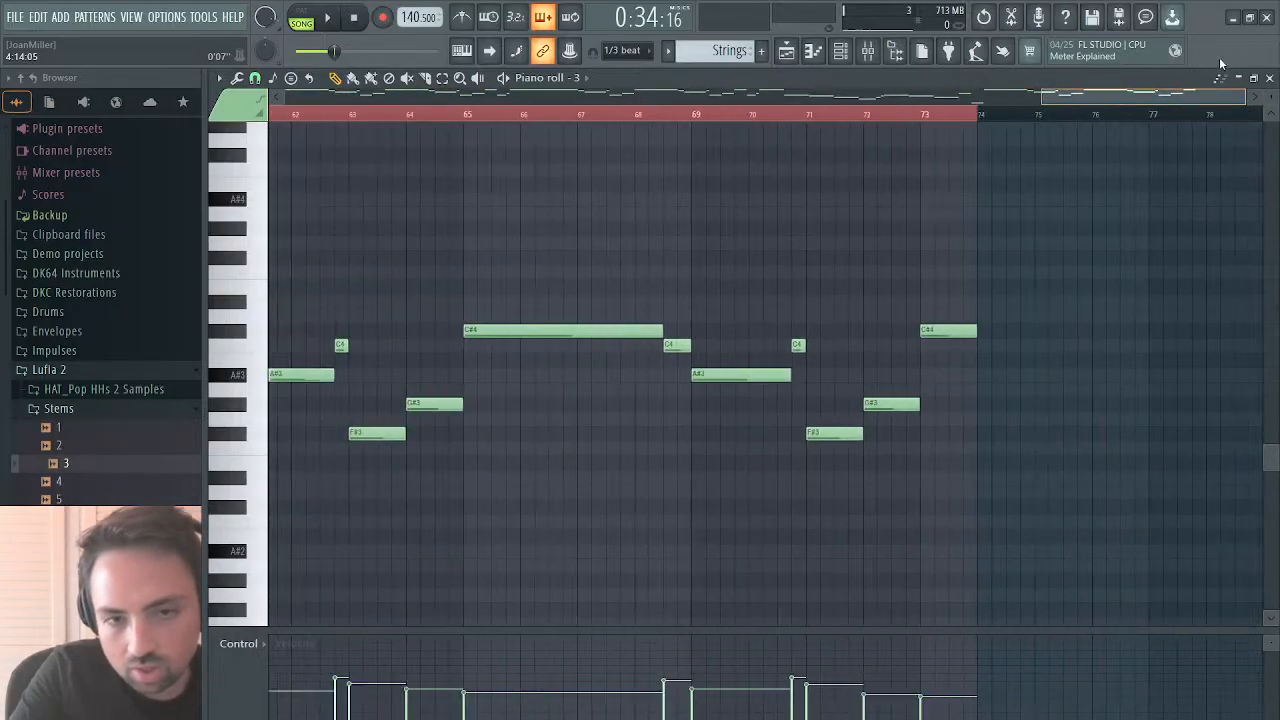
left_click(978, 113)
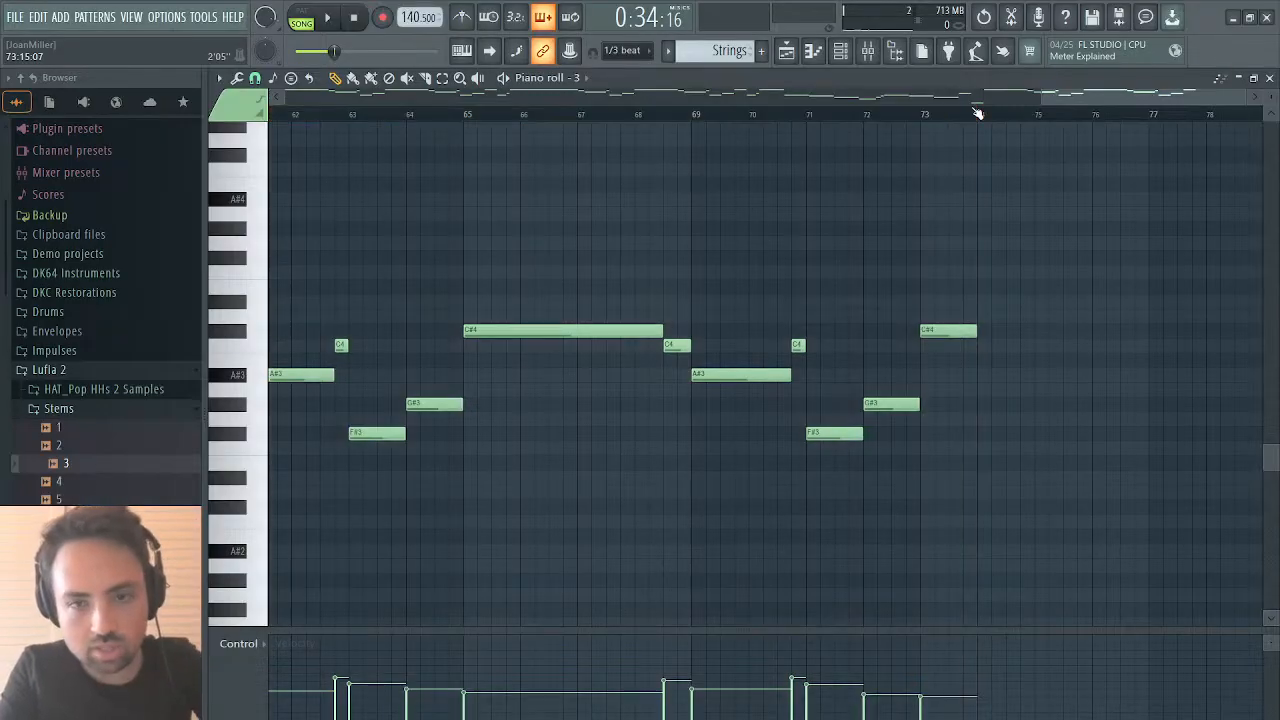
key("ctrl+a")
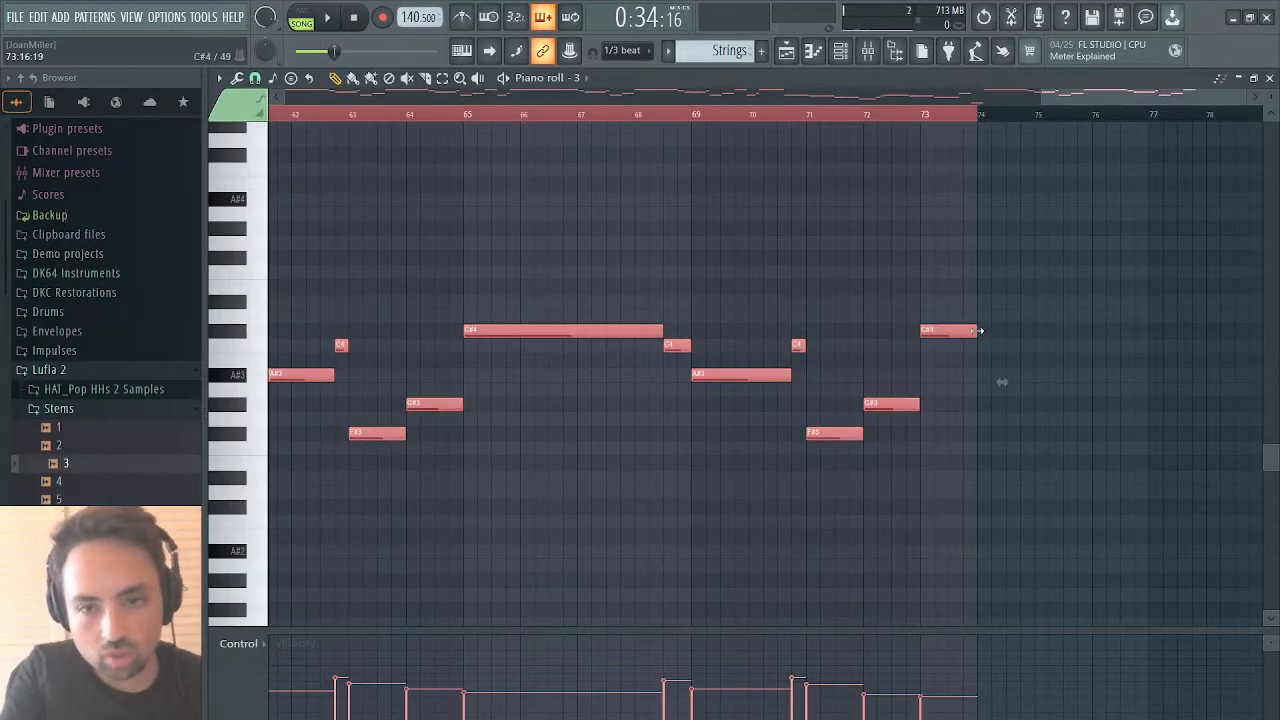
left_click_drag(978, 330, 973, 330)
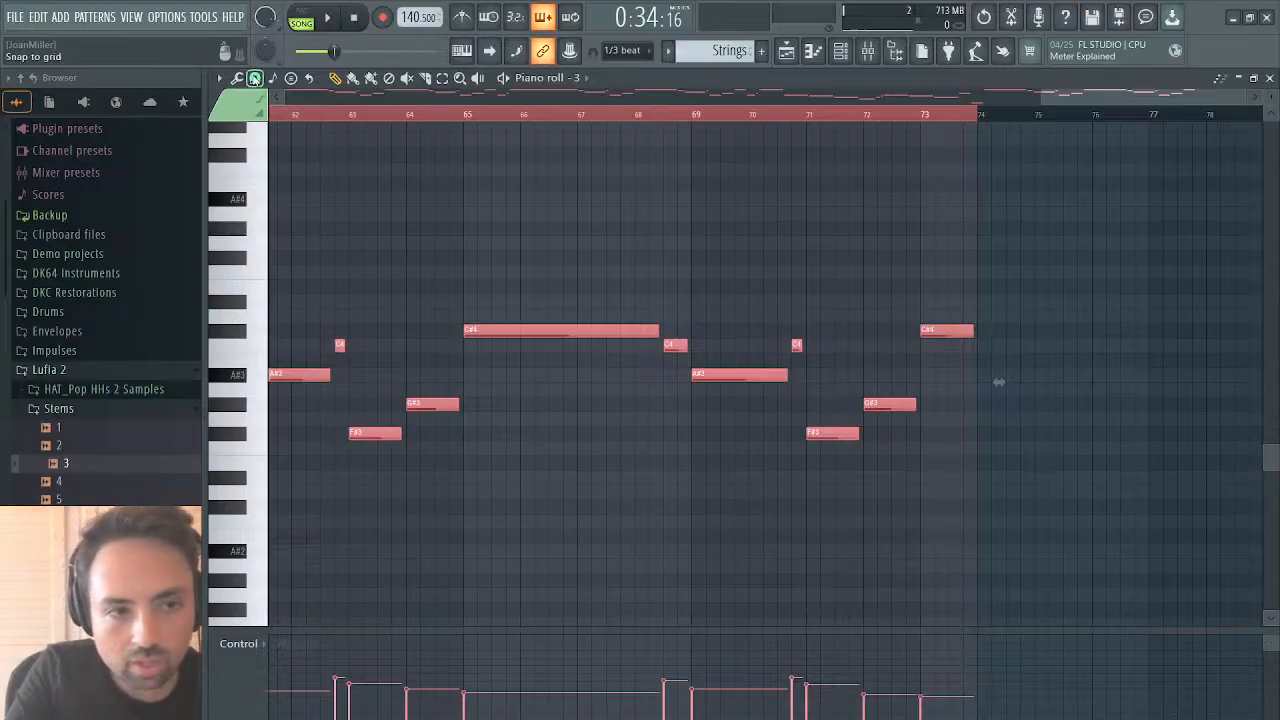
key("ctrl+z")
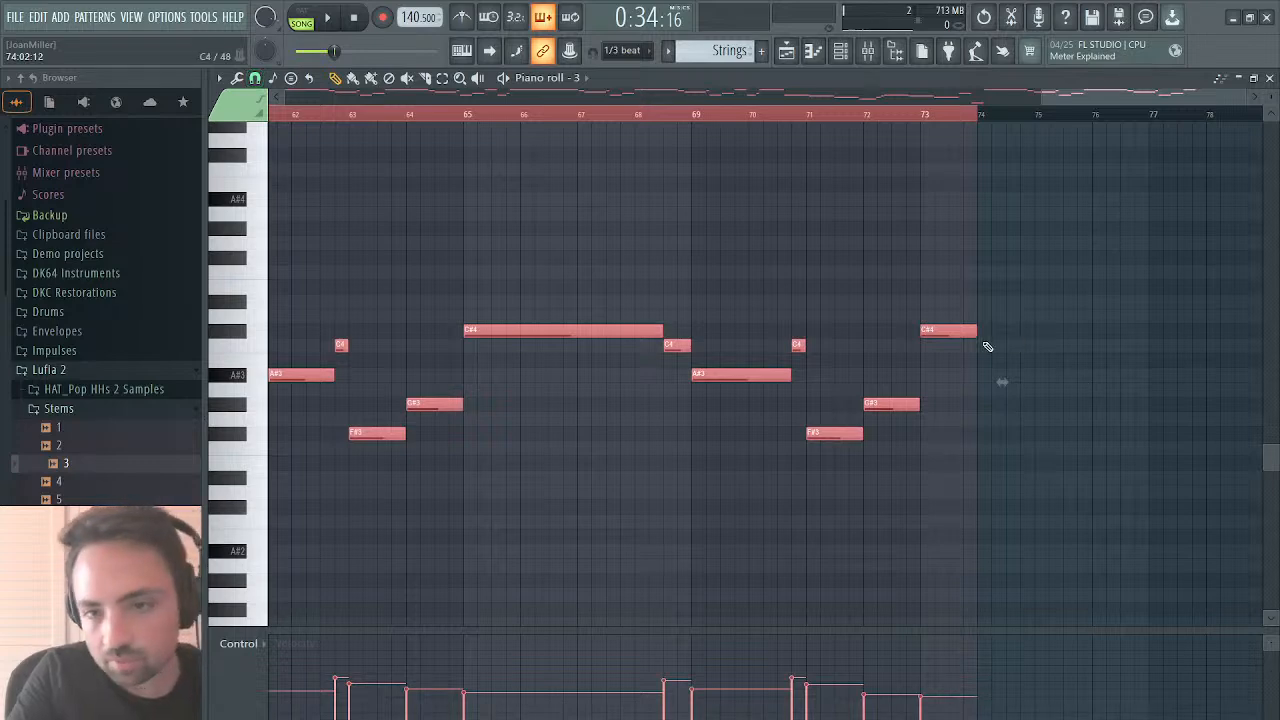
left_click_drag(975, 331, 978, 331)
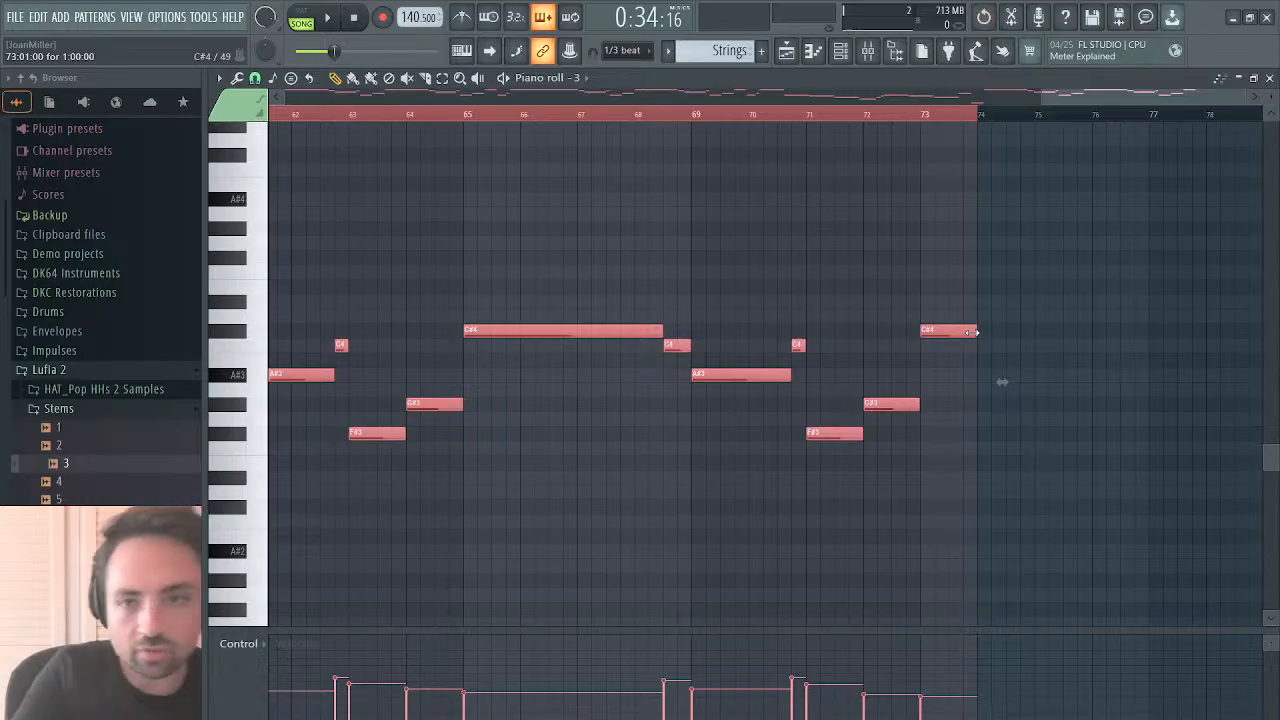
left_click_drag(1241, 92, 1089, 115)
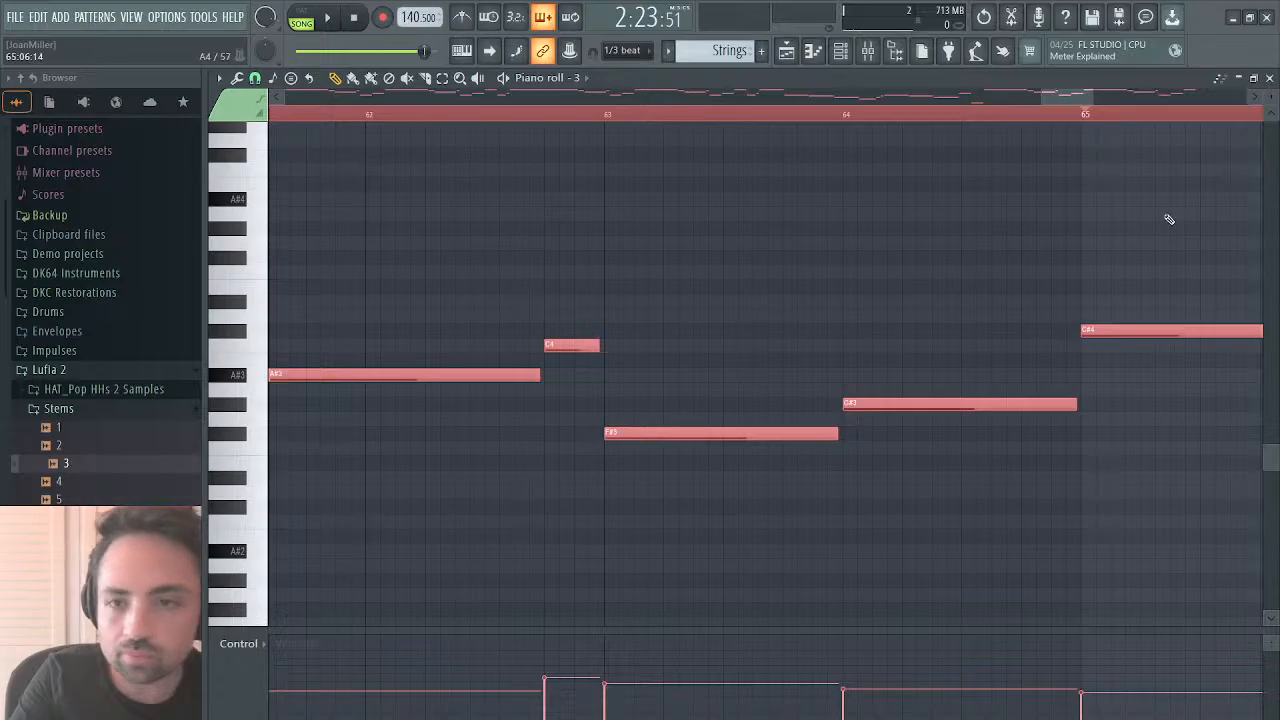
Step: Close the piano roll and the stem 3 clip settings, switch to pattern mode and play the notes briefly
left_click(1270, 78)
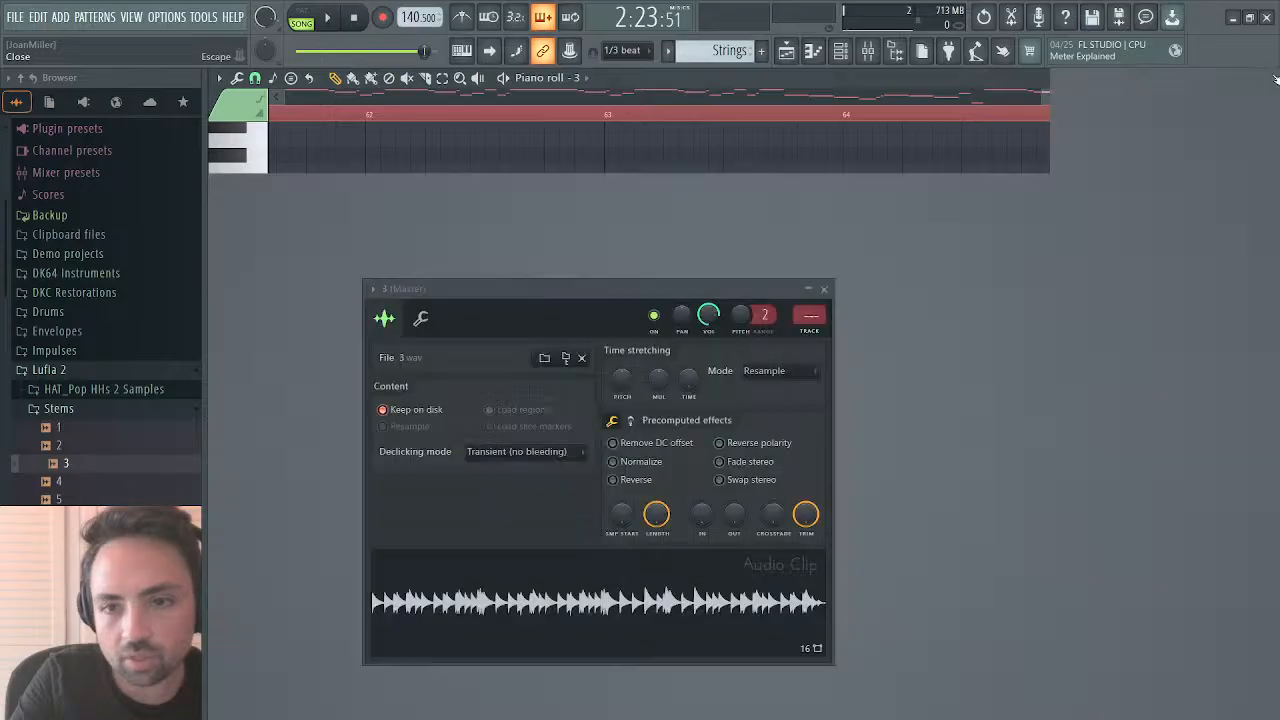
left_click(824, 289)
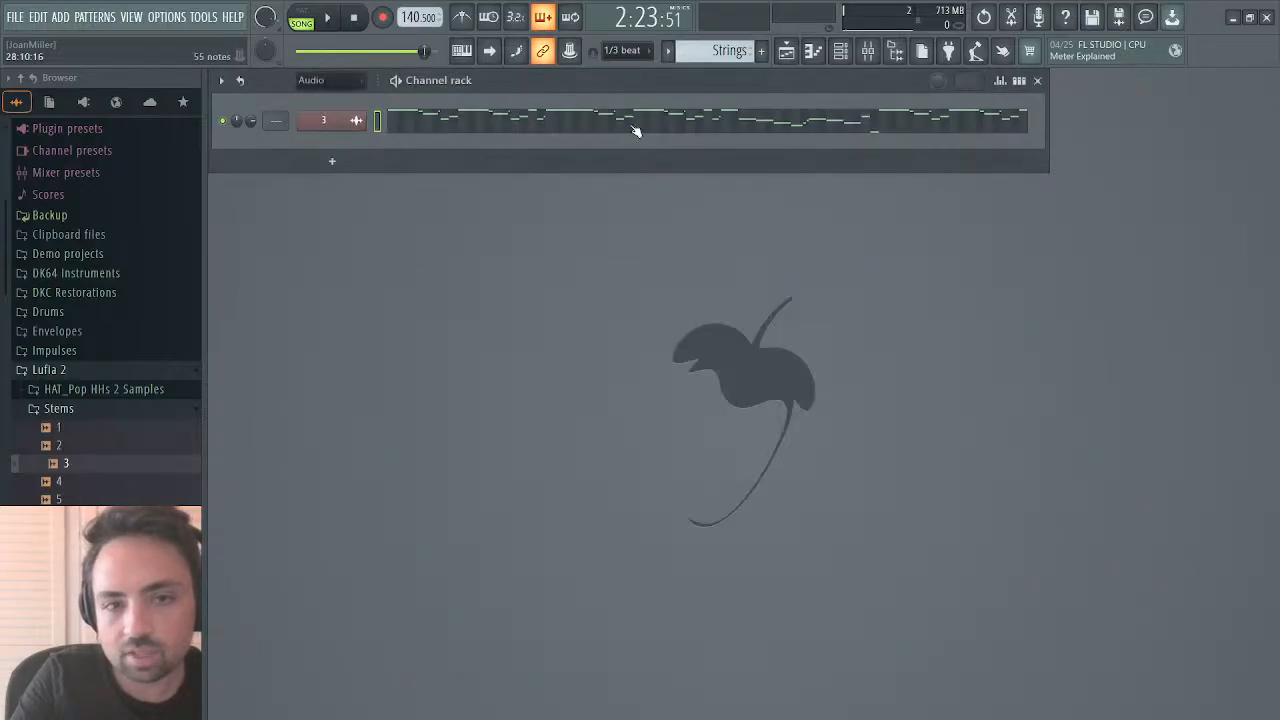
left_click(296, 18)
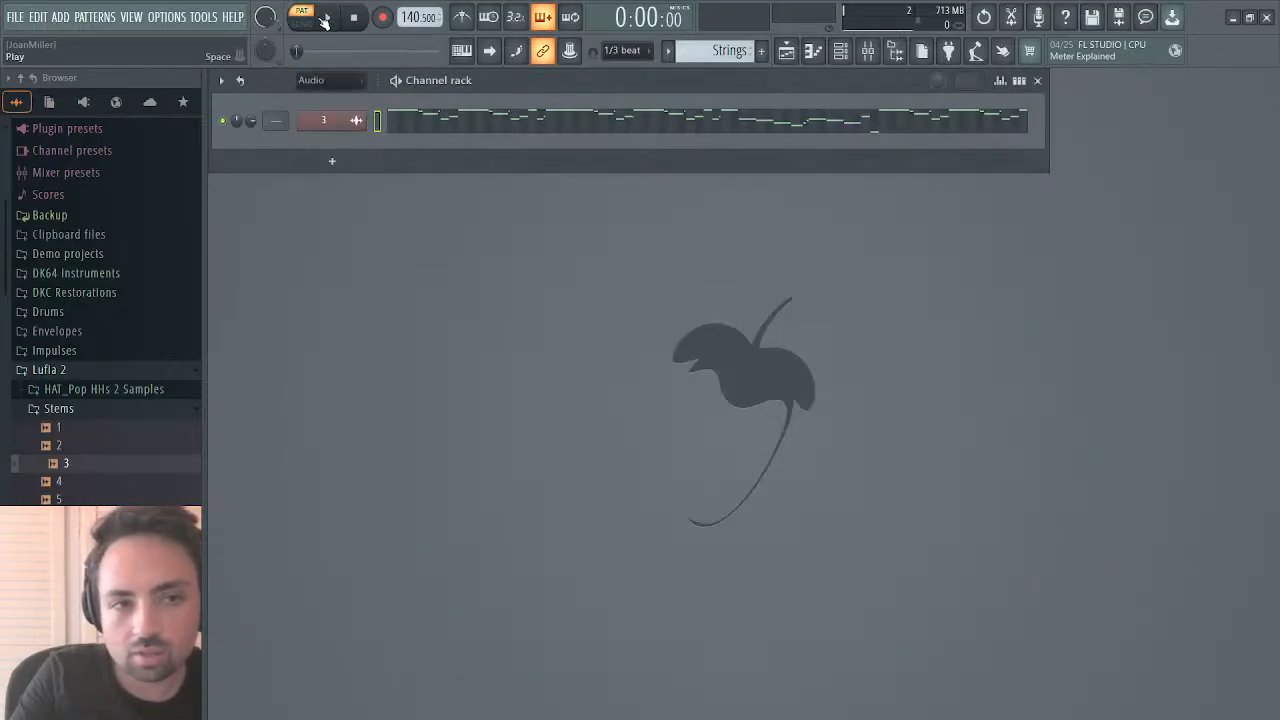
left_click(327, 17)
left_click(353, 17)
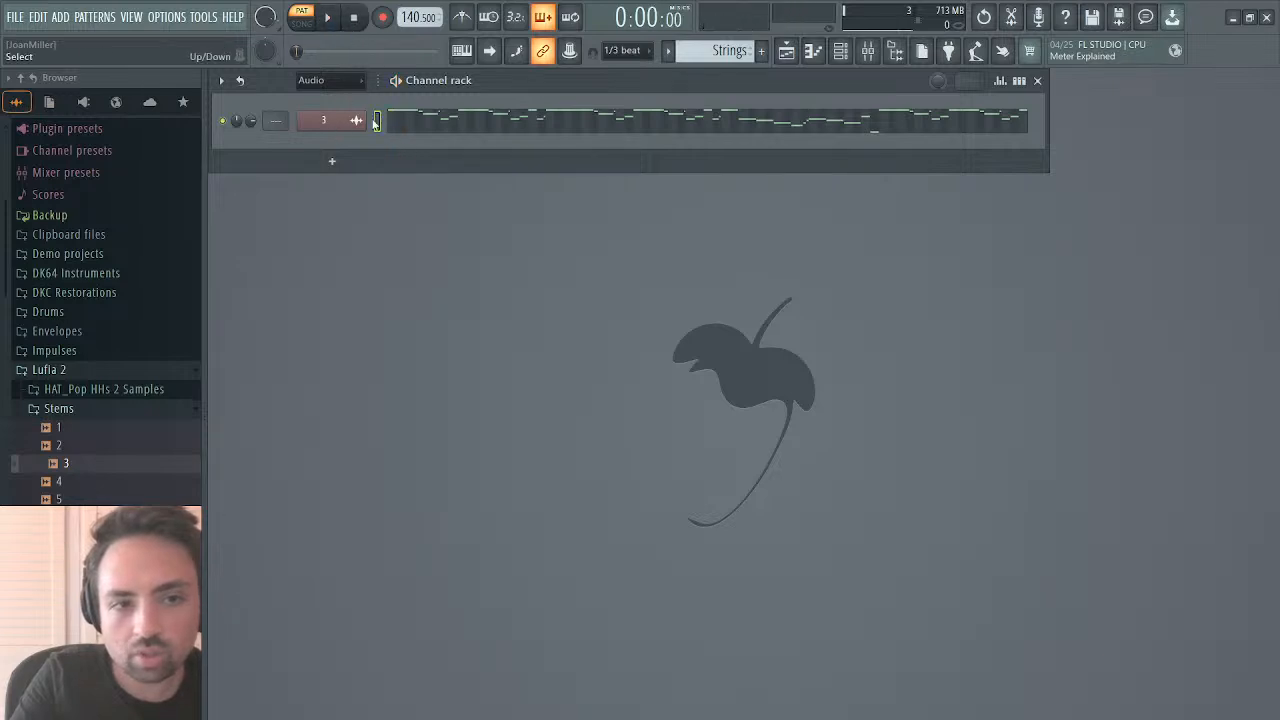
Step: Cut the notes from channel 3, show all channels and create a new pattern named Bass
key("ctrl+x")
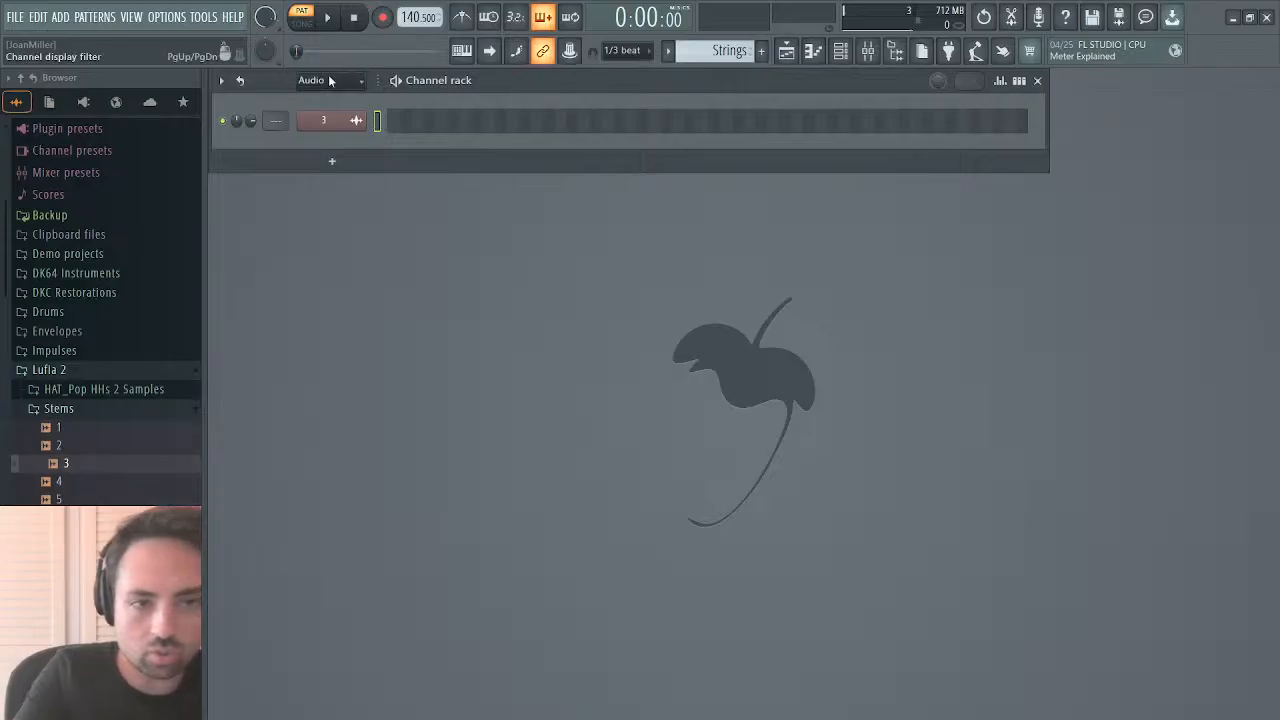
scroll(327, 91, "up", 1)
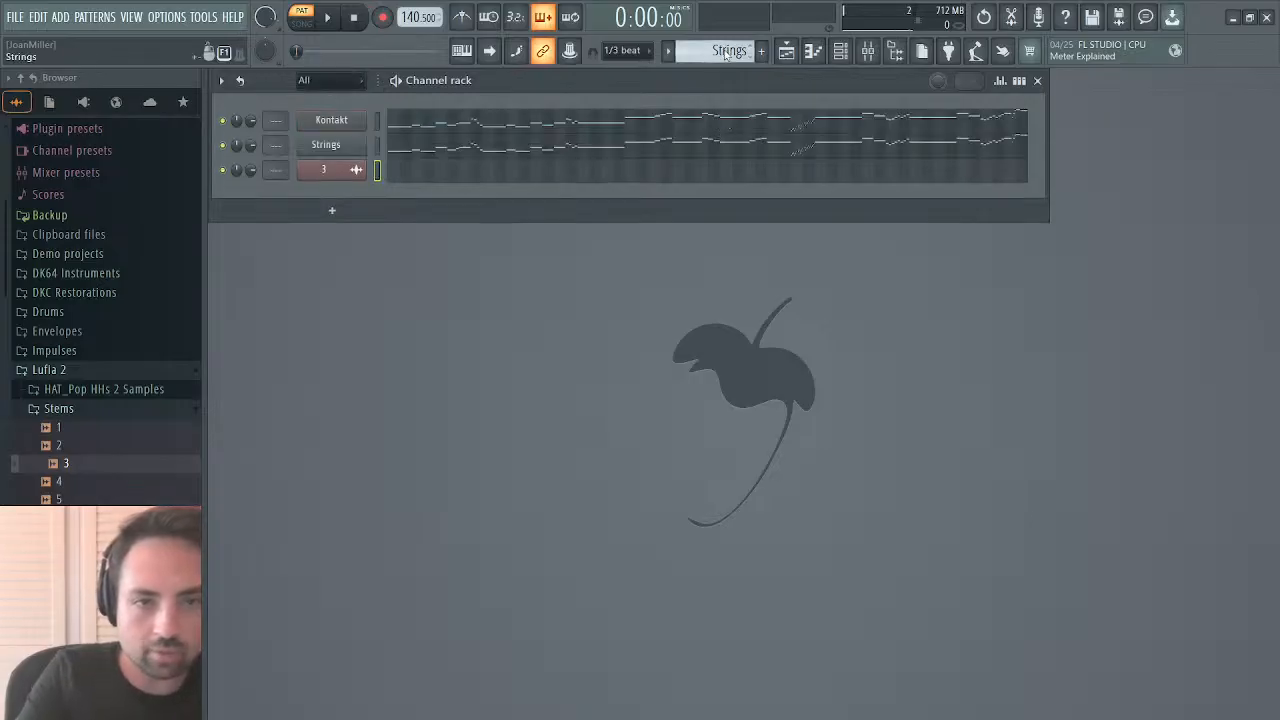
key("F4")
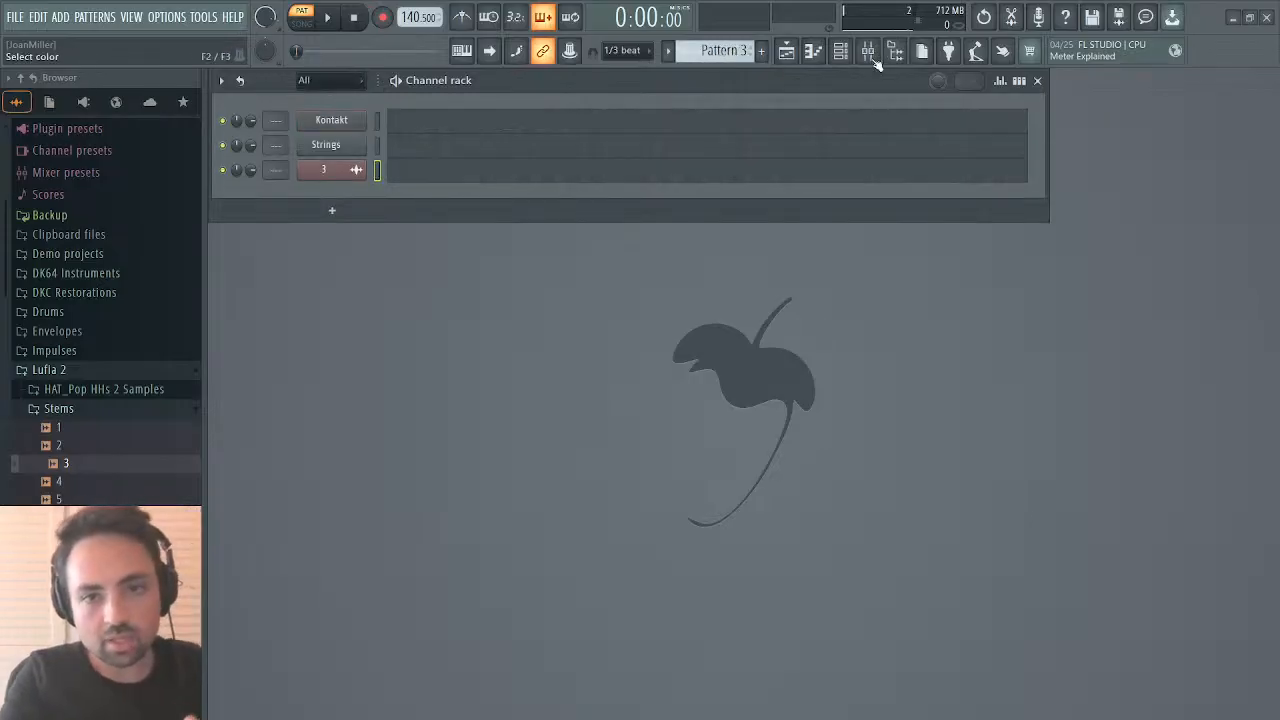
type("Bass")
key("Return")
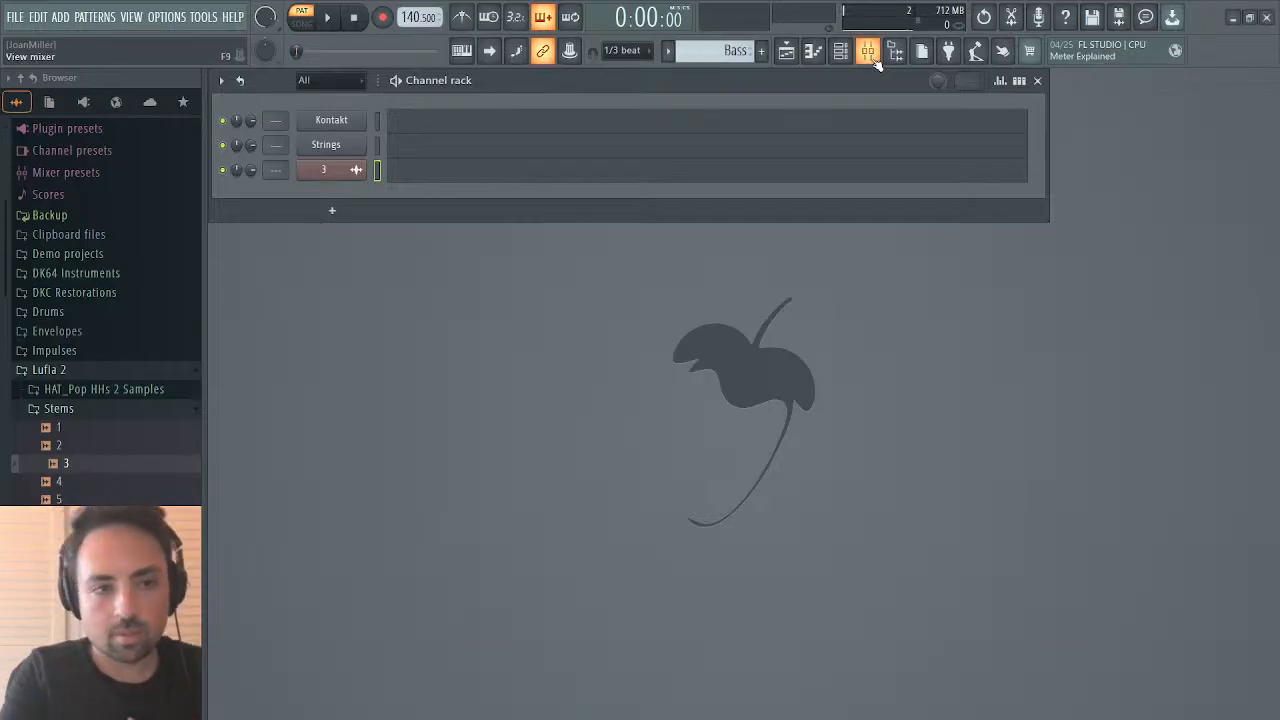
Step: Paste the cut notes onto the Kontakt channel in the Bass pattern and check them in its piano roll
key("ctrl+v")
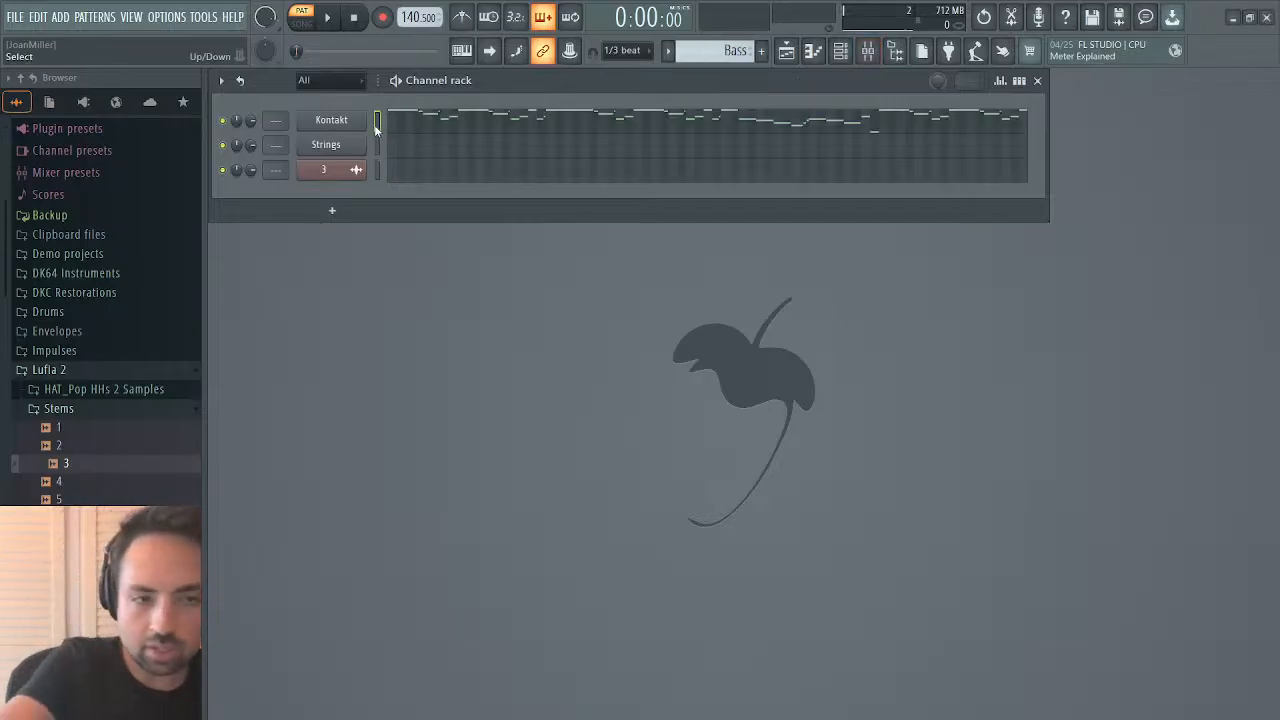
left_click(398, 128)
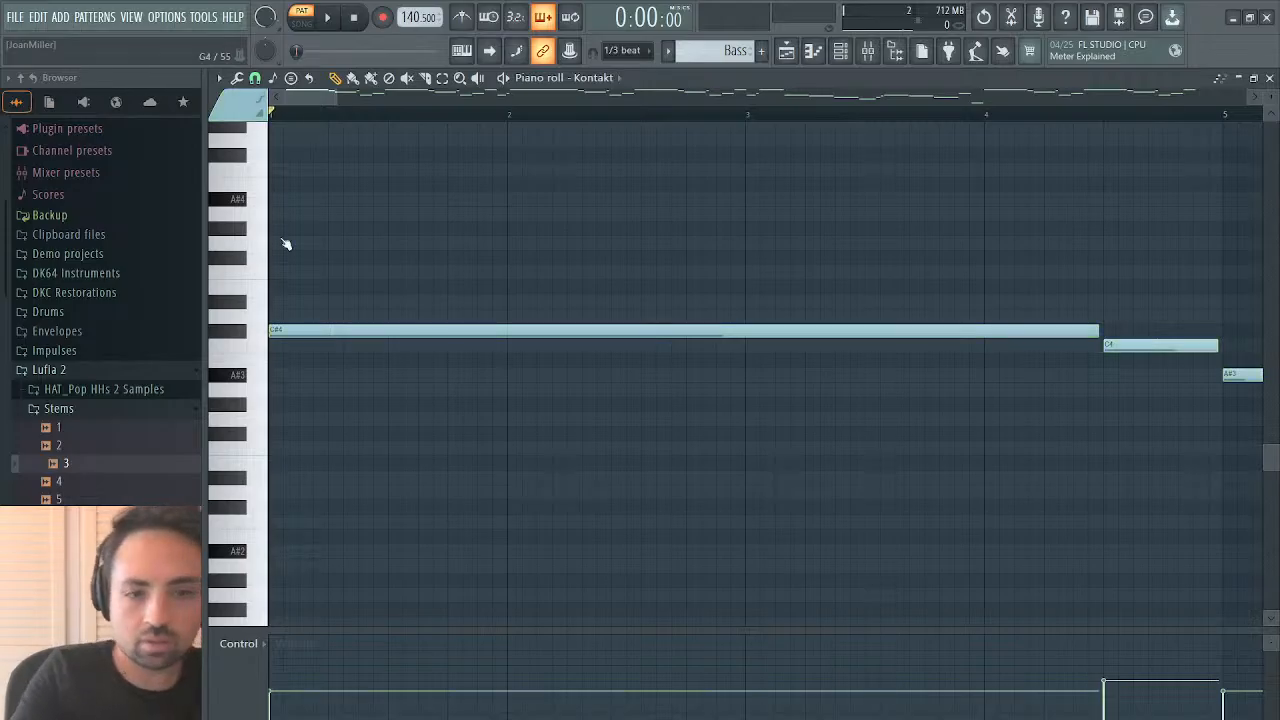
left_click(1269, 78)
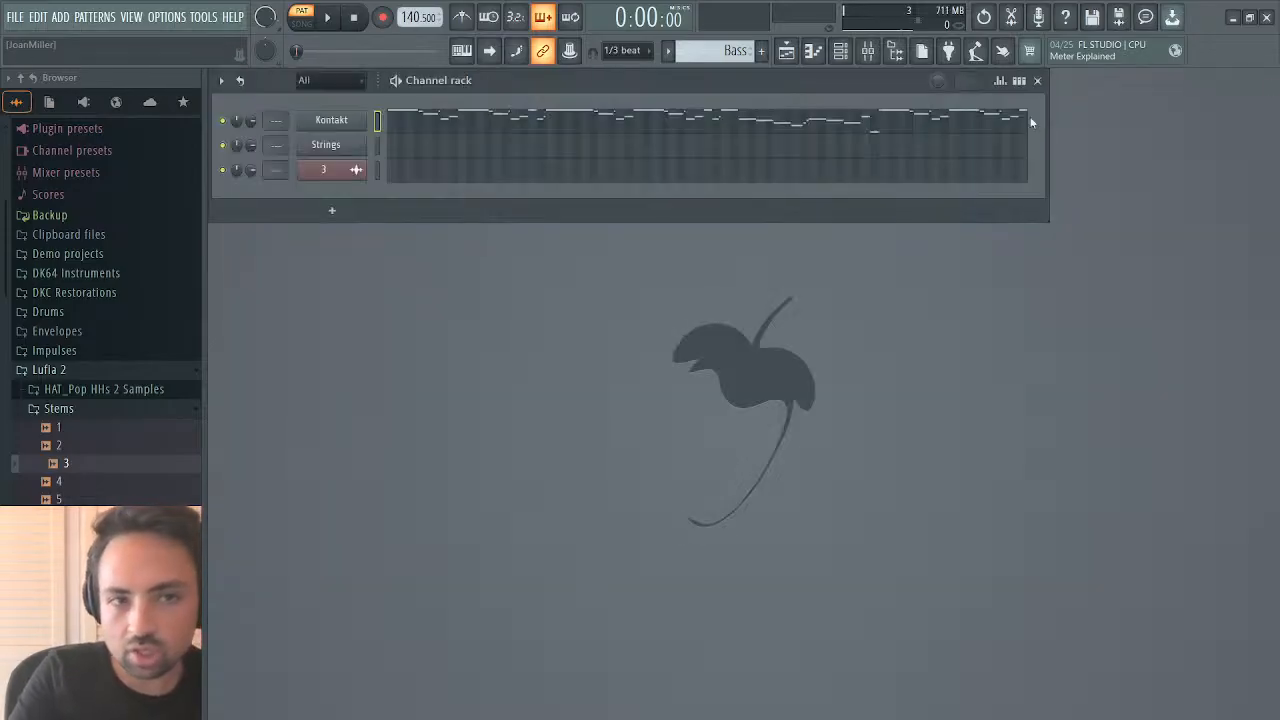
Step: Load BS_P.Bass 2a.nki into Kontakt, then assign 01_RW Strings to MIDI channel 3 and the bass to channel 4 on Port A
left_click(331, 120)
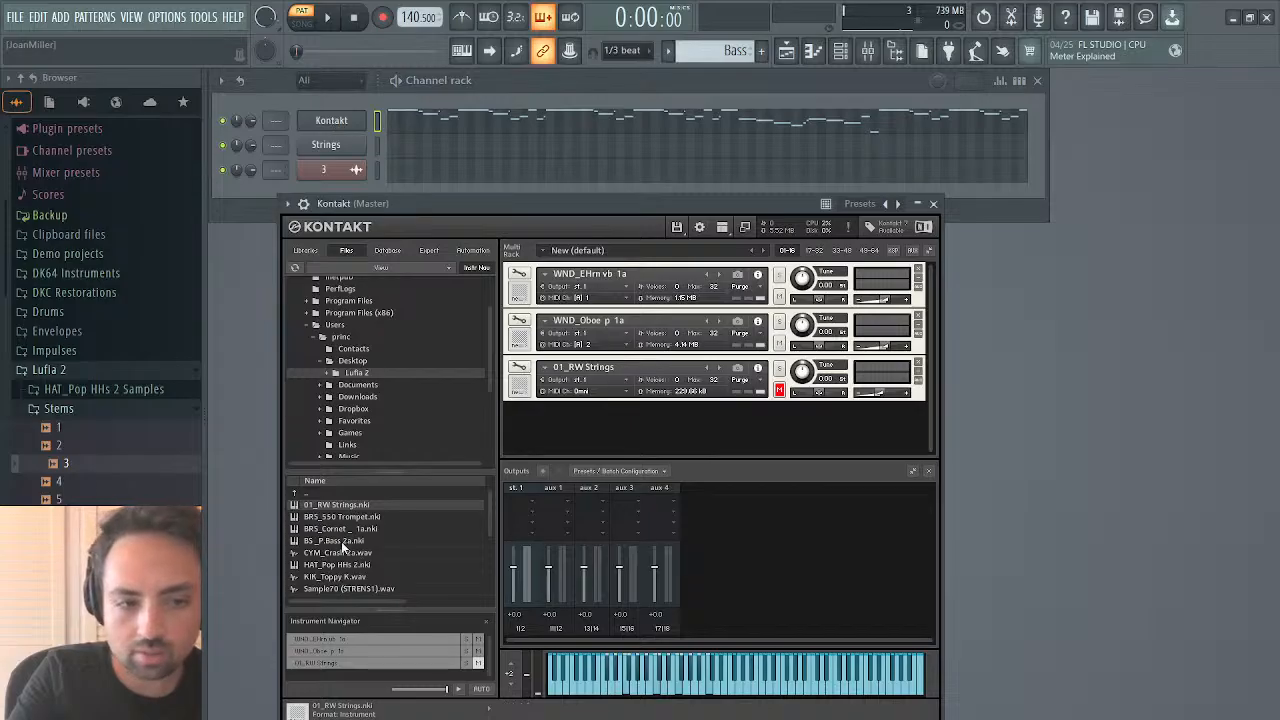
left_click_drag(343, 548, 592, 427)
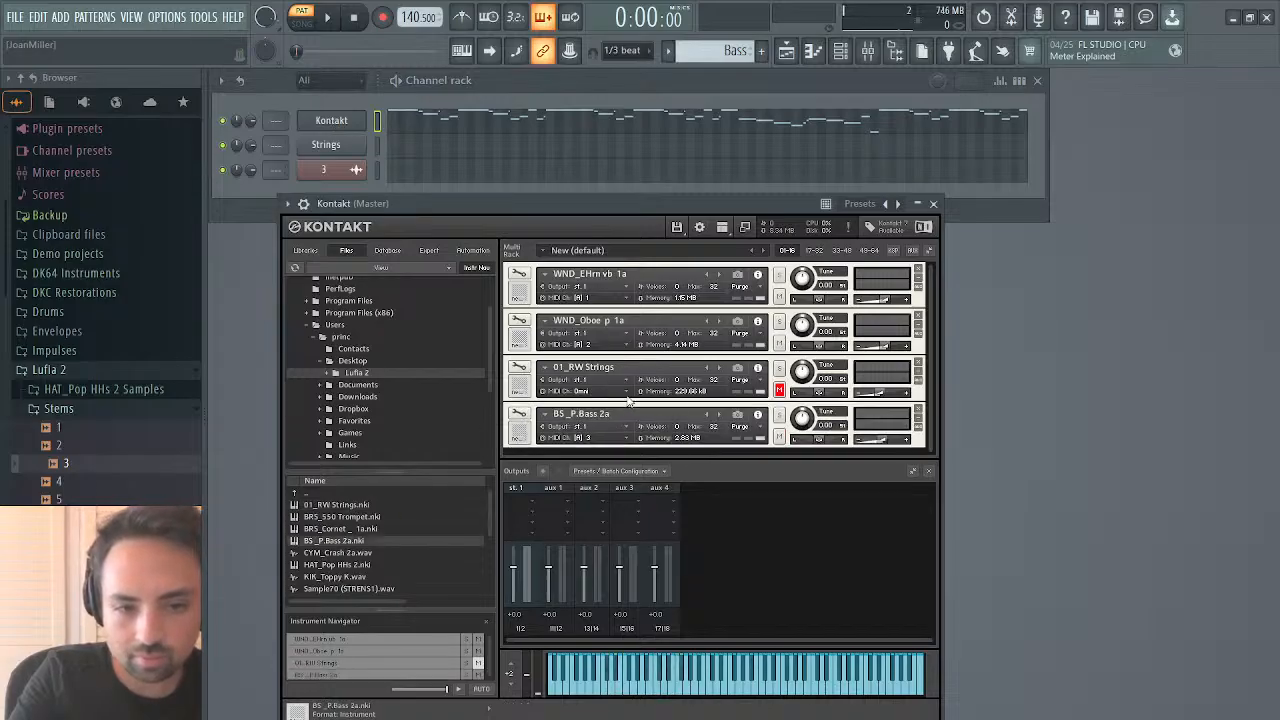
left_click(581, 391)
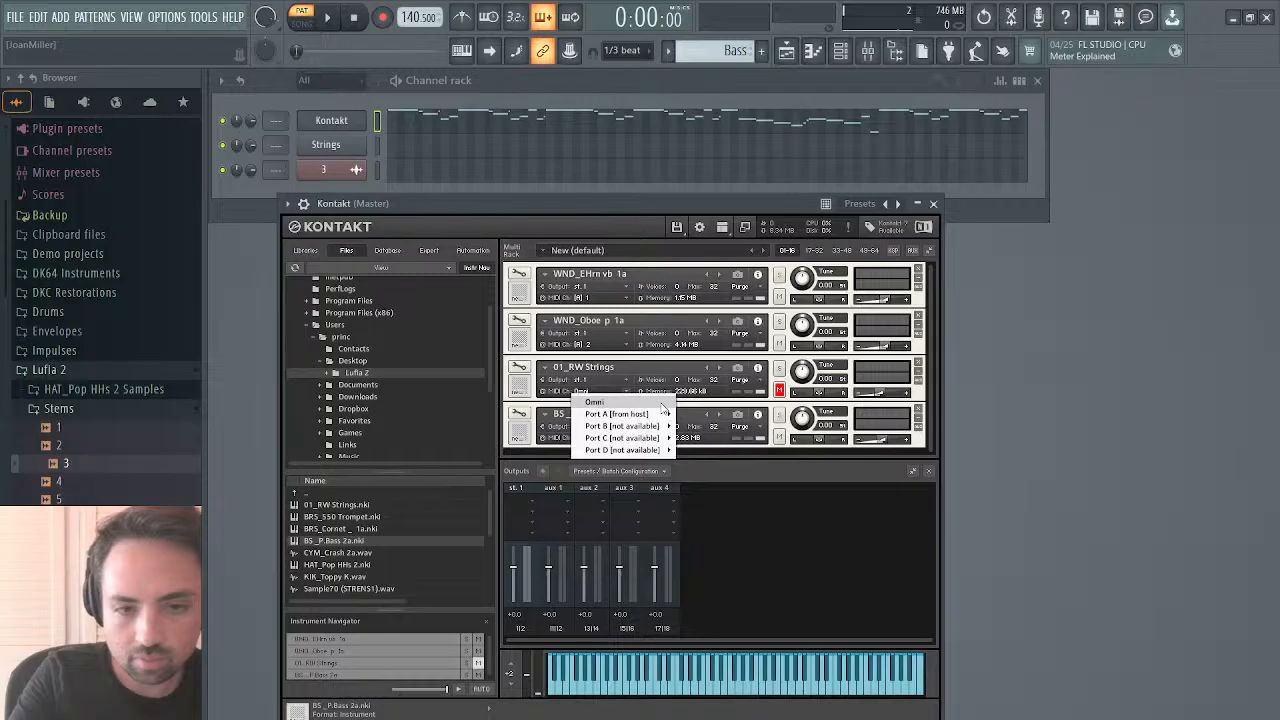
mouse_move(663, 418)
left_click(693, 439)
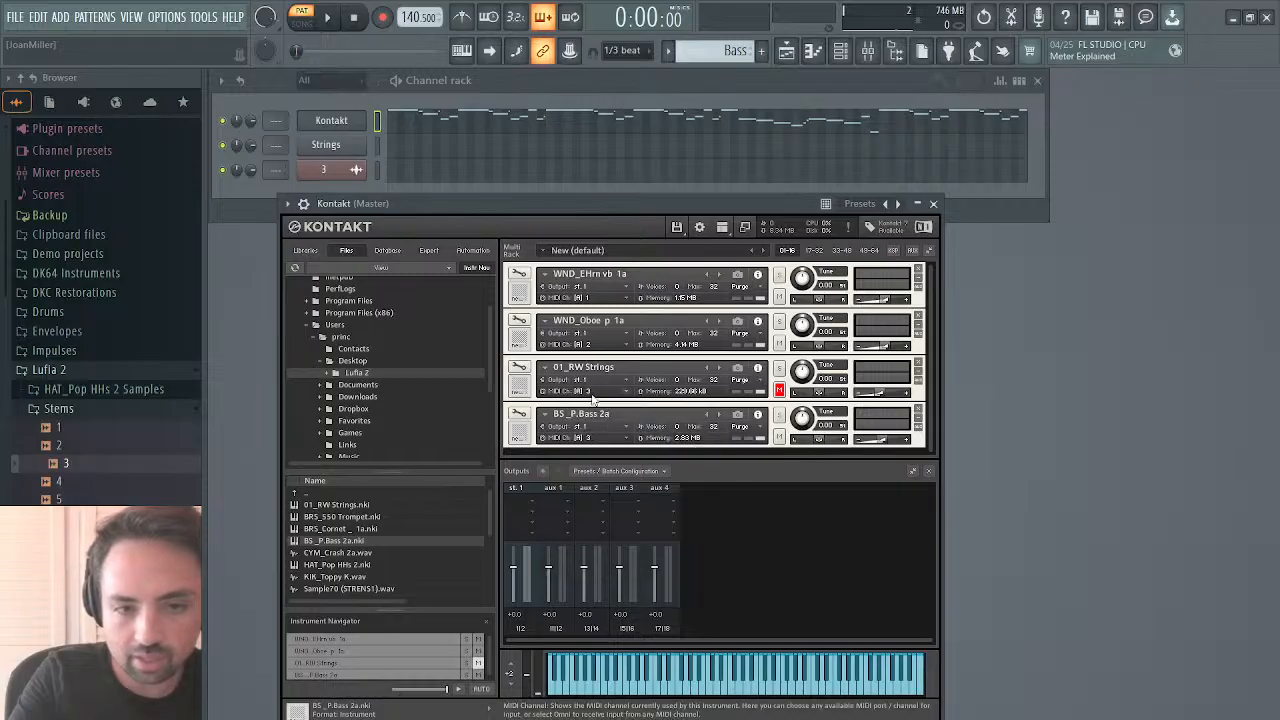
left_click(625, 439)
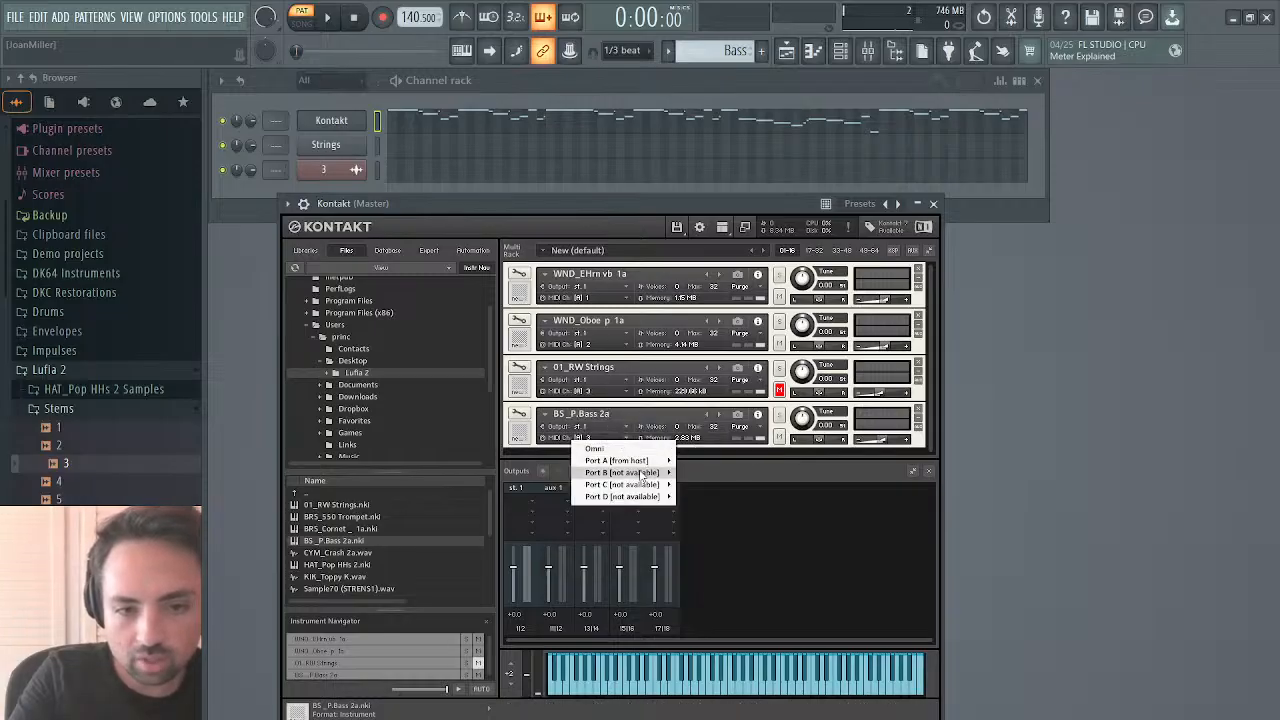
mouse_move(648, 462)
left_click(704, 500)
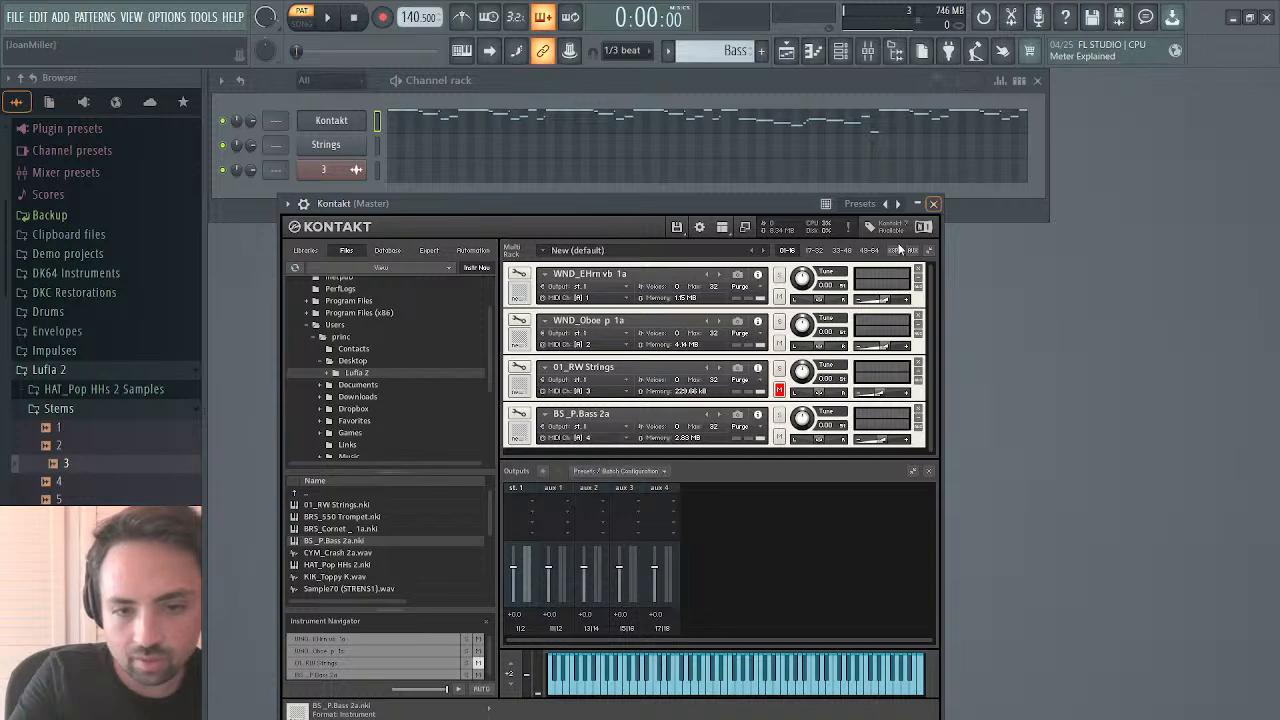
Step: Play the Bass pattern through the Kontakt bass and check its notes in the piano roll
left_click(933, 204)
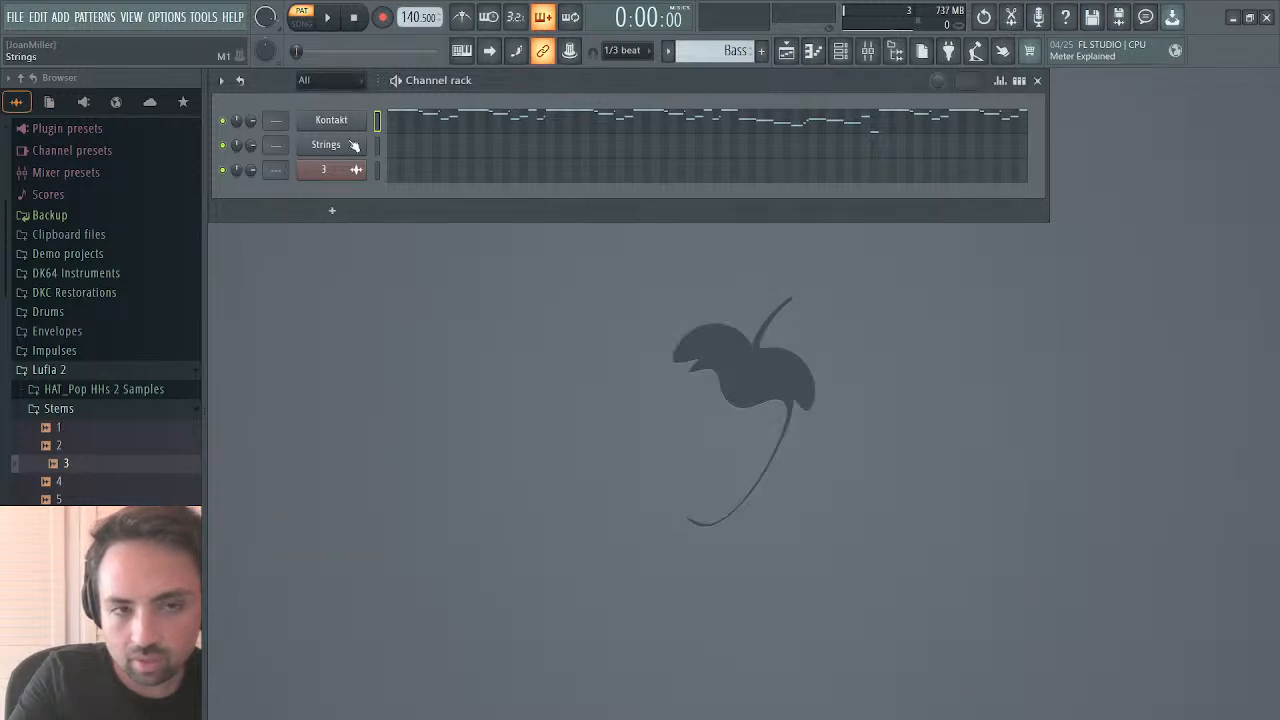
key("space")
left_click(318, 119)
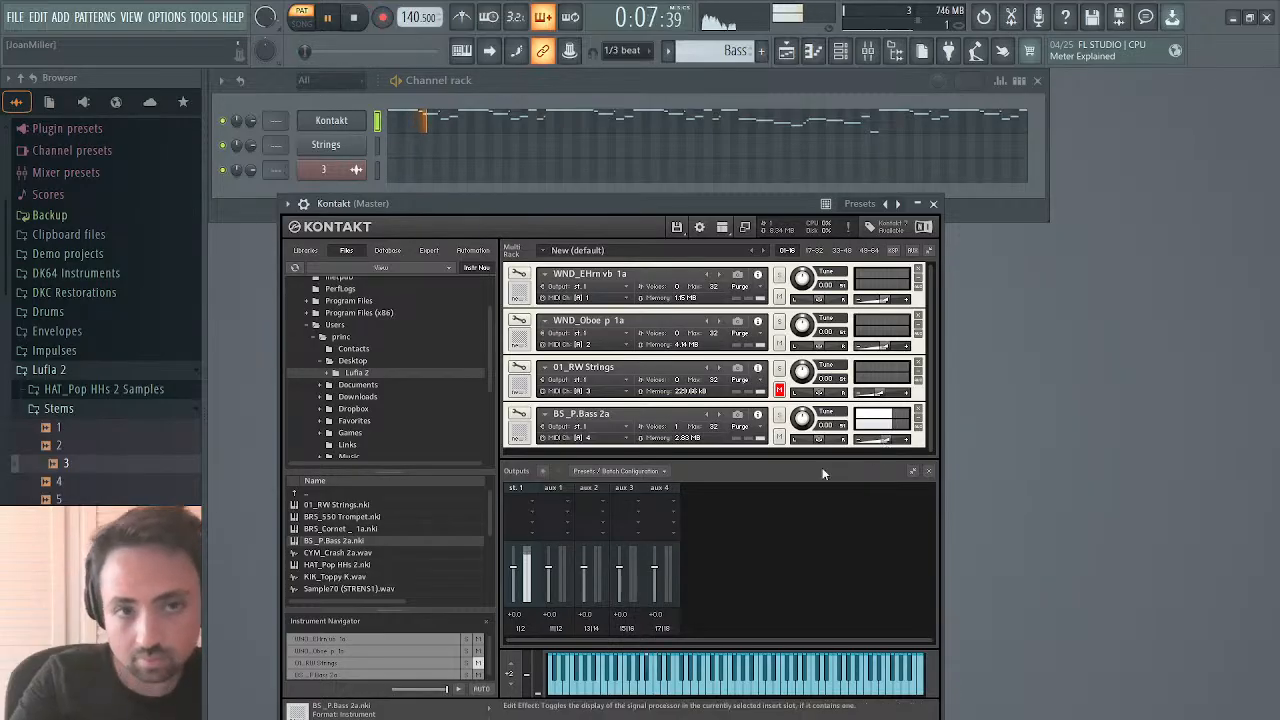
left_click(504, 130)
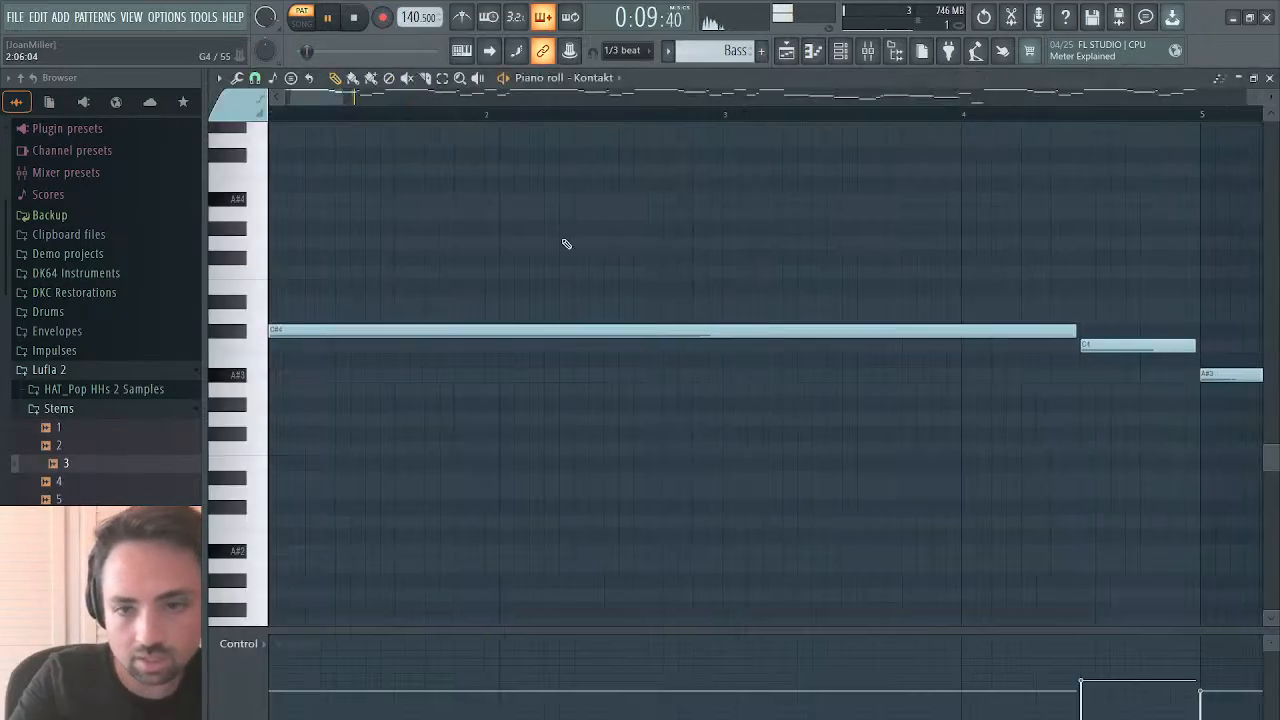
left_click_drag(360, 98, 720, 118)
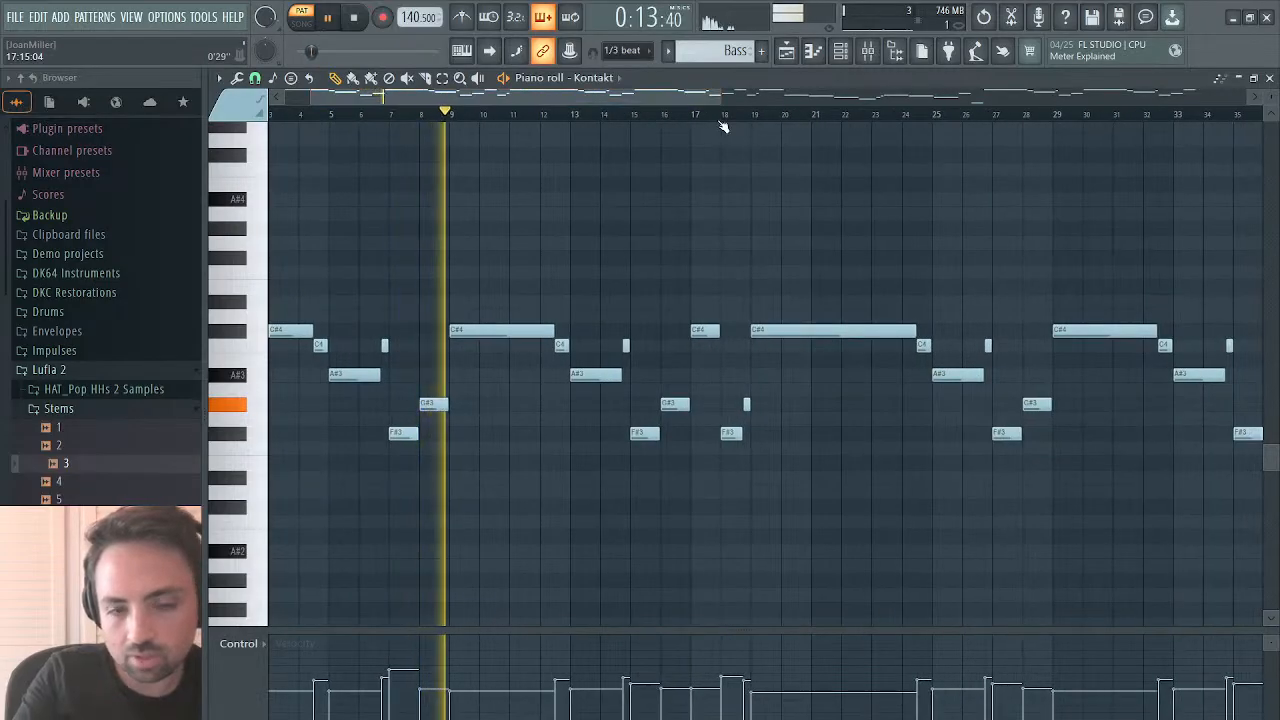
left_click(1270, 78)
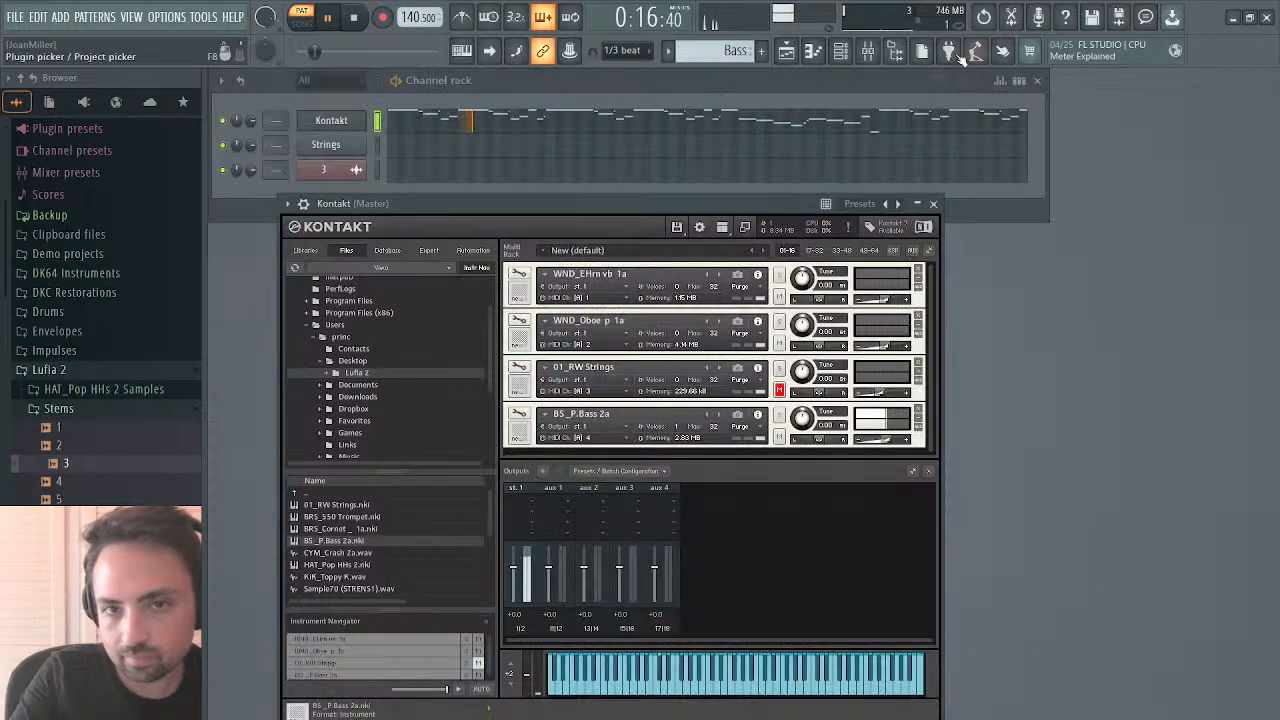
left_click(933, 203)
key("space")
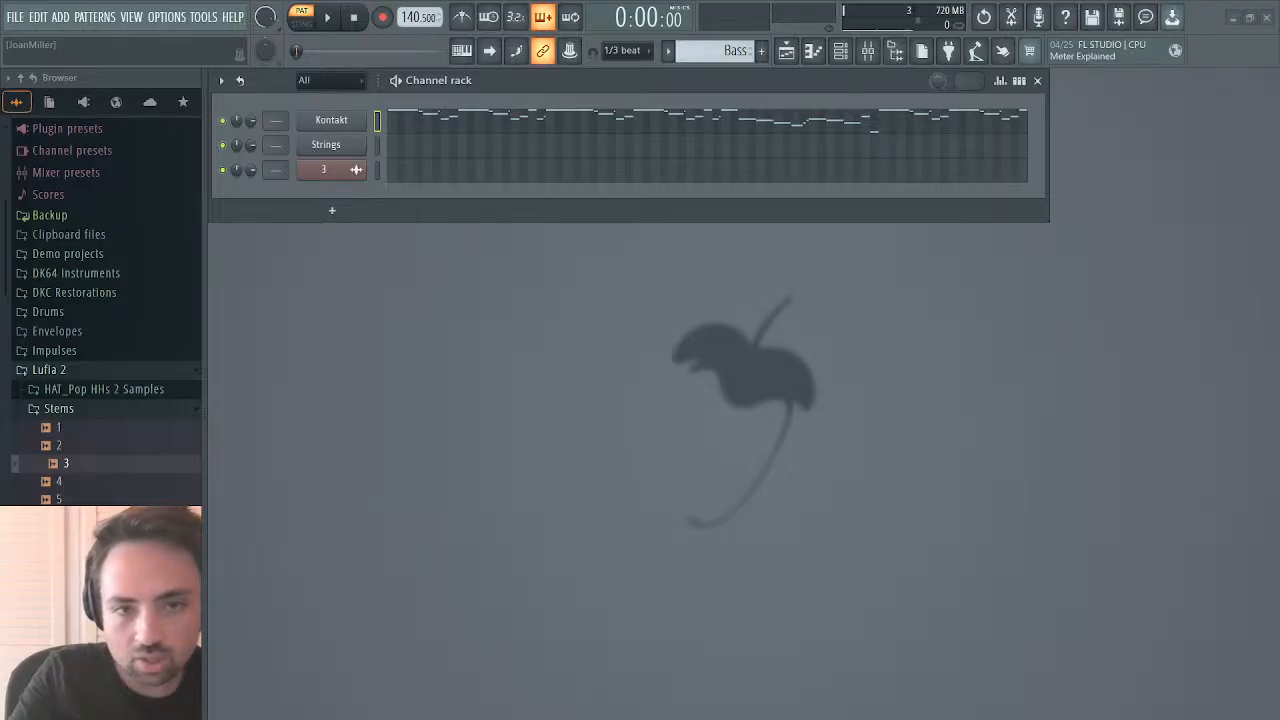
Step: Delete the stem 3 clip from track 3 of the playlist and place the Bass pattern there at bar 1
left_click(787, 51)
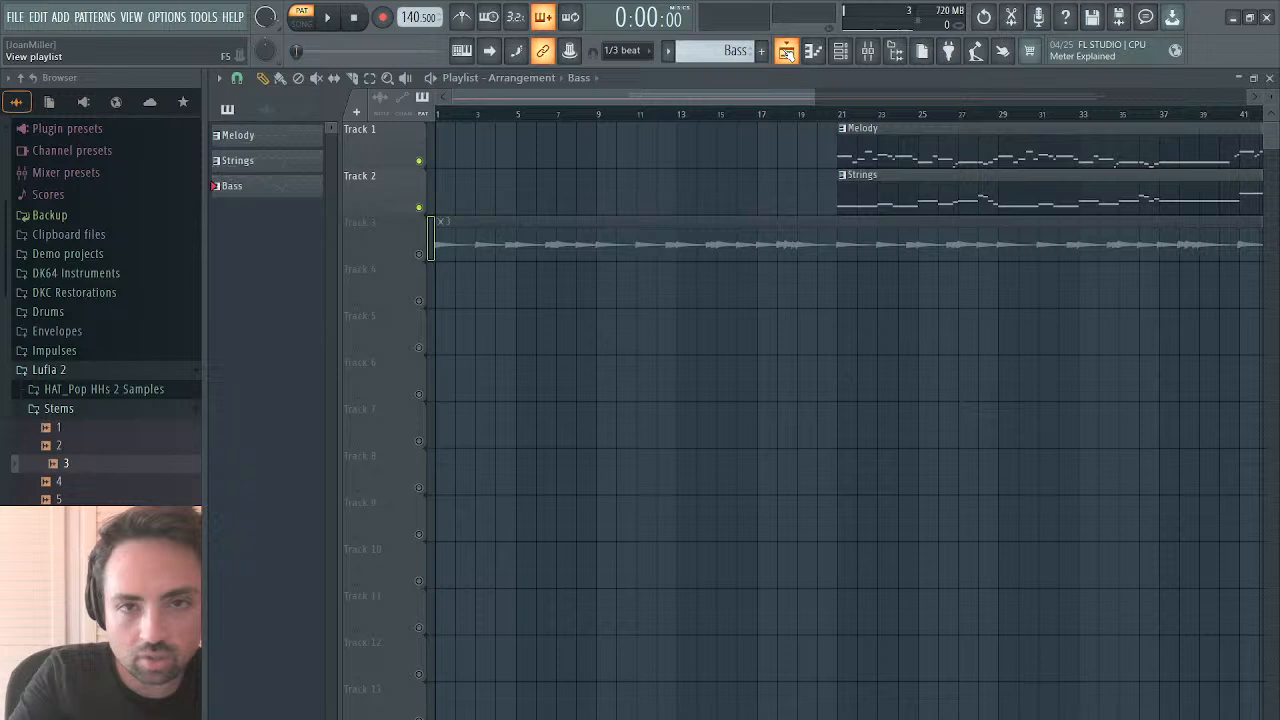
right_click(629, 229)
left_click(419, 255)
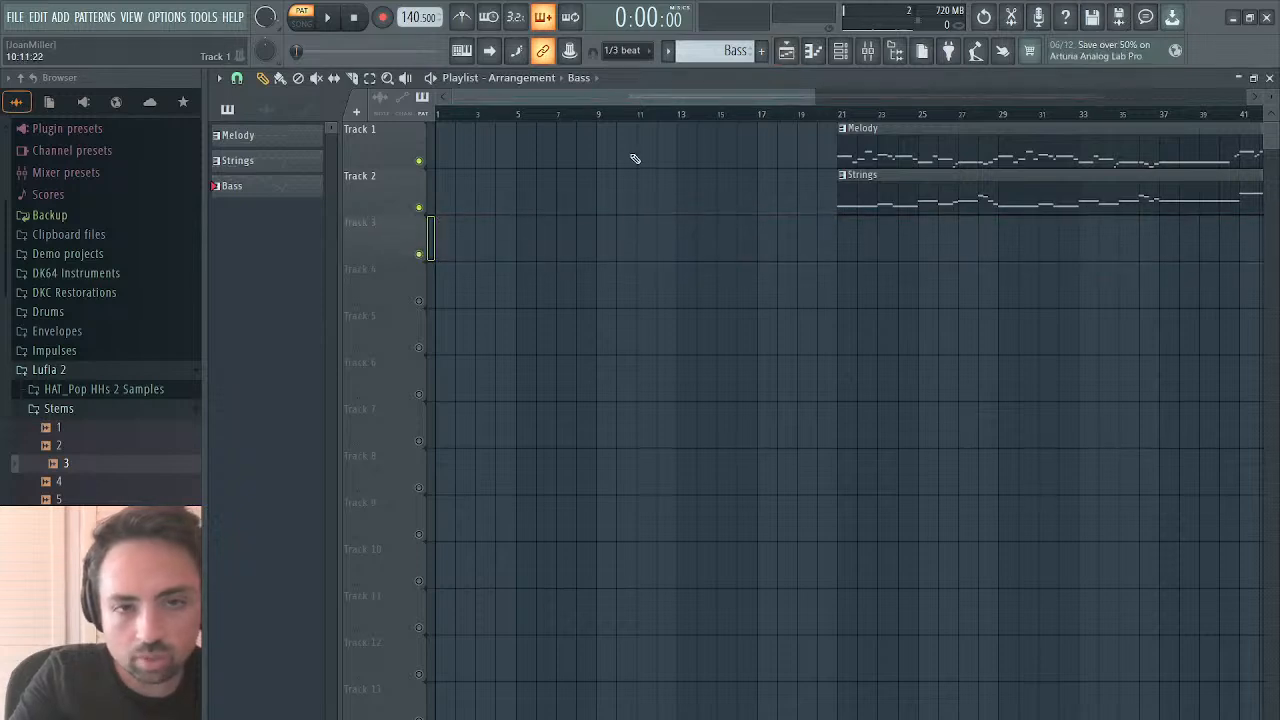
left_click(545, 232)
left_click_drag(657, 233, 460, 231)
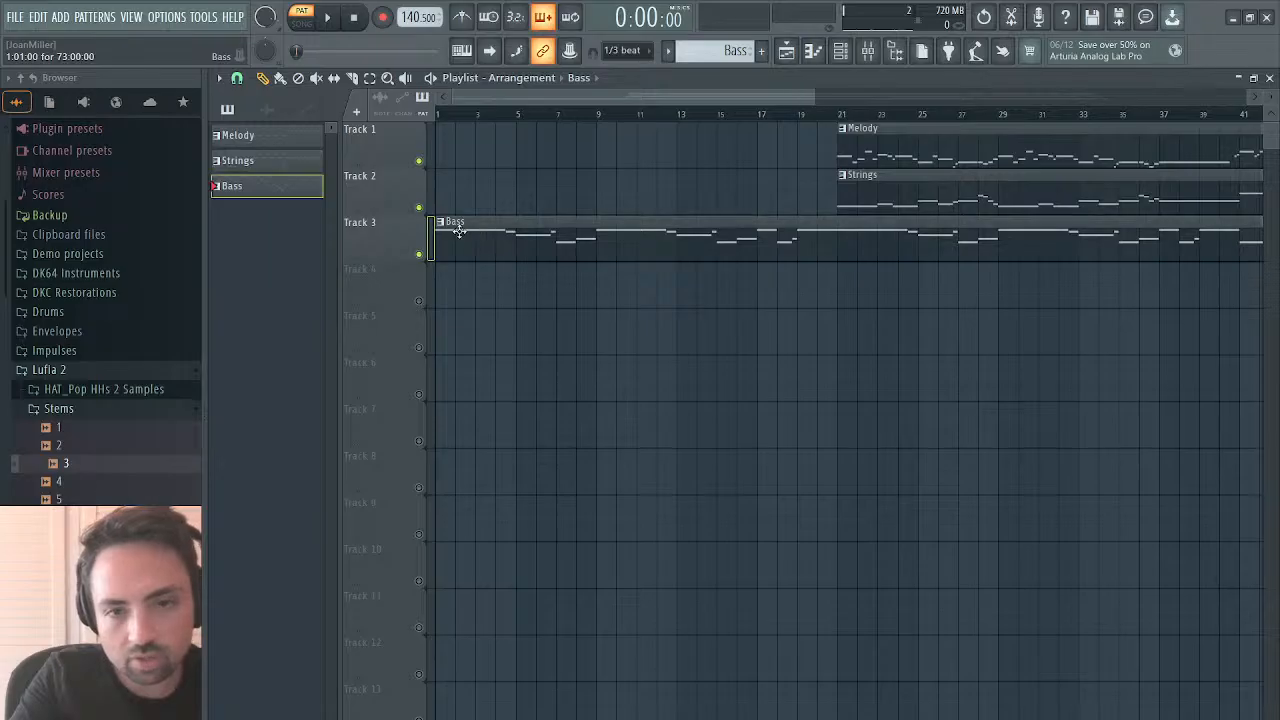
Step: Move the Bass clip down to track 7 at bar 1 and unmute all playlist tracks
left_click_drag(551, 225, 434, 408)
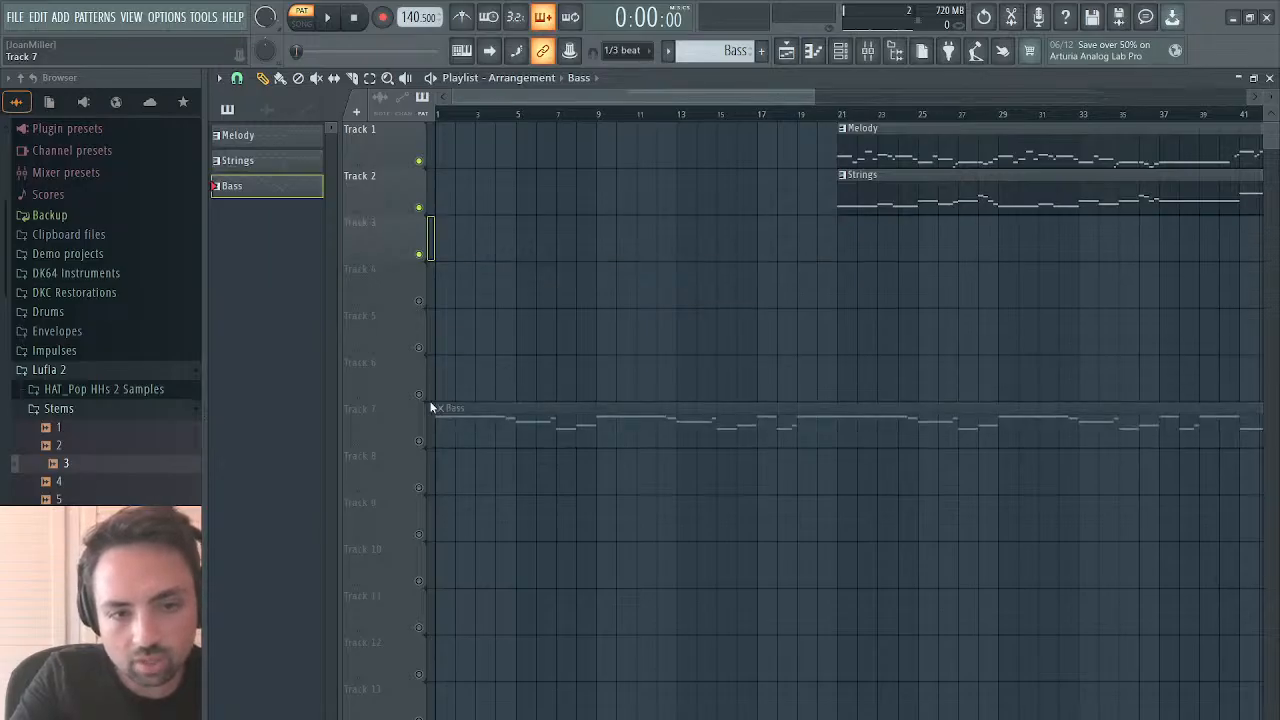
right_click(425, 398)
right_click(425, 398)
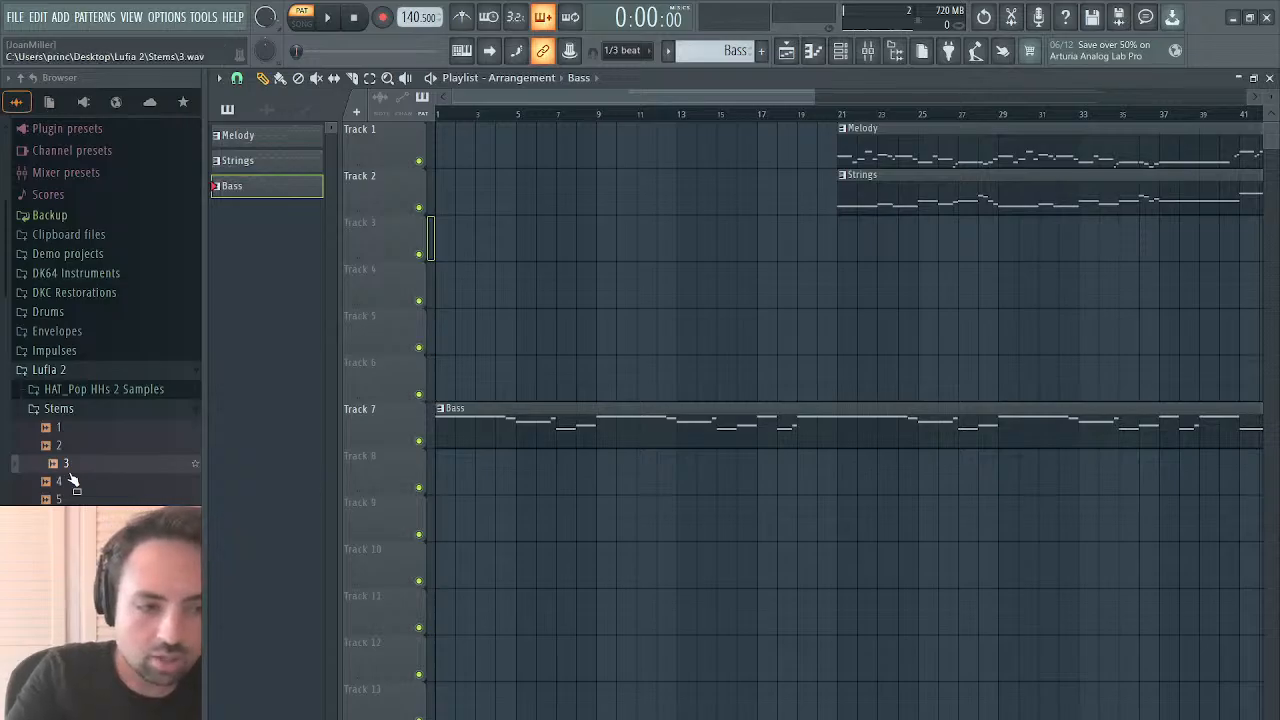
Step: Place stem 4 on track 3 at the start of the song and open its audio in Edison
left_click_drag(66, 482, 527, 245)
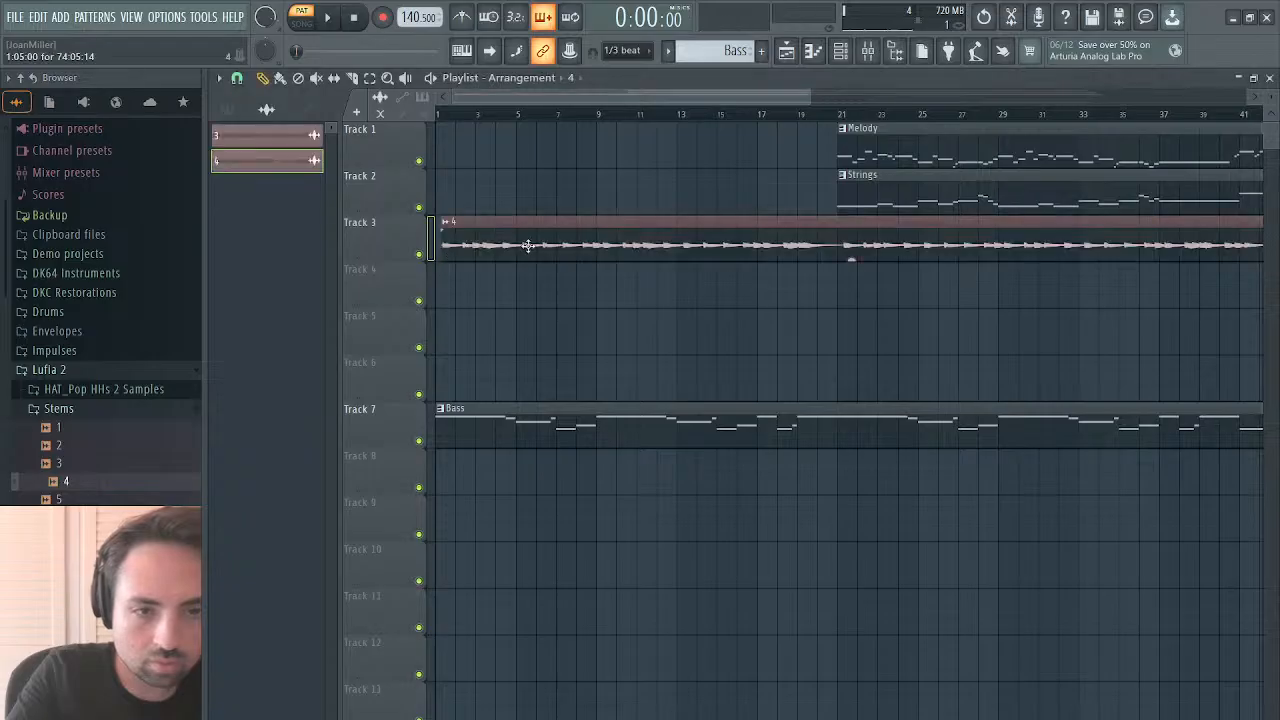
double_click(528, 248)
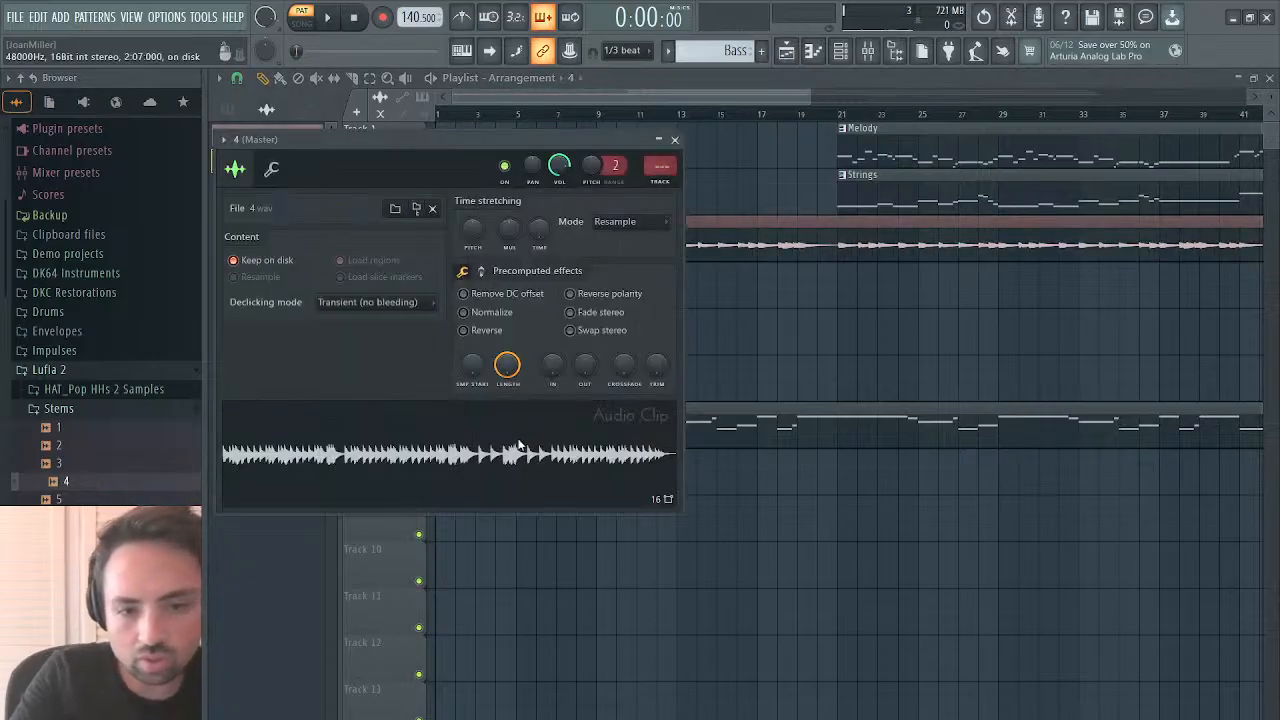
left_click(580, 528)
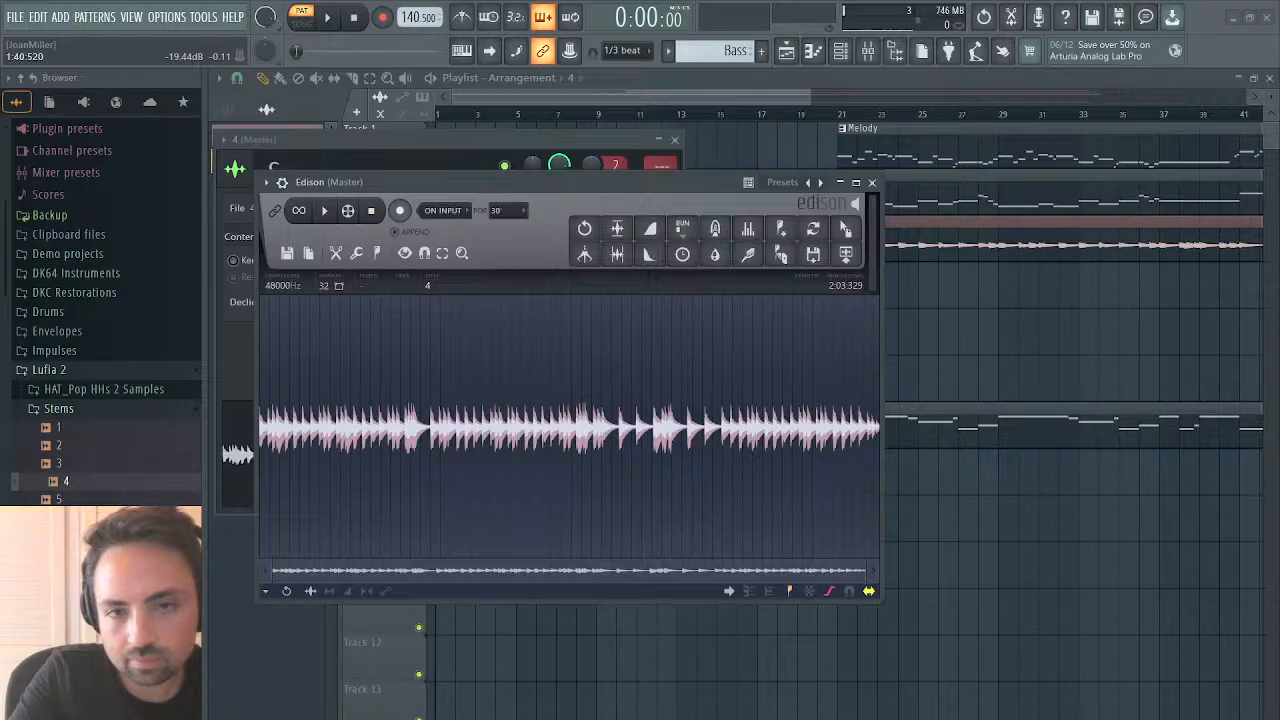
left_click(974, 80)
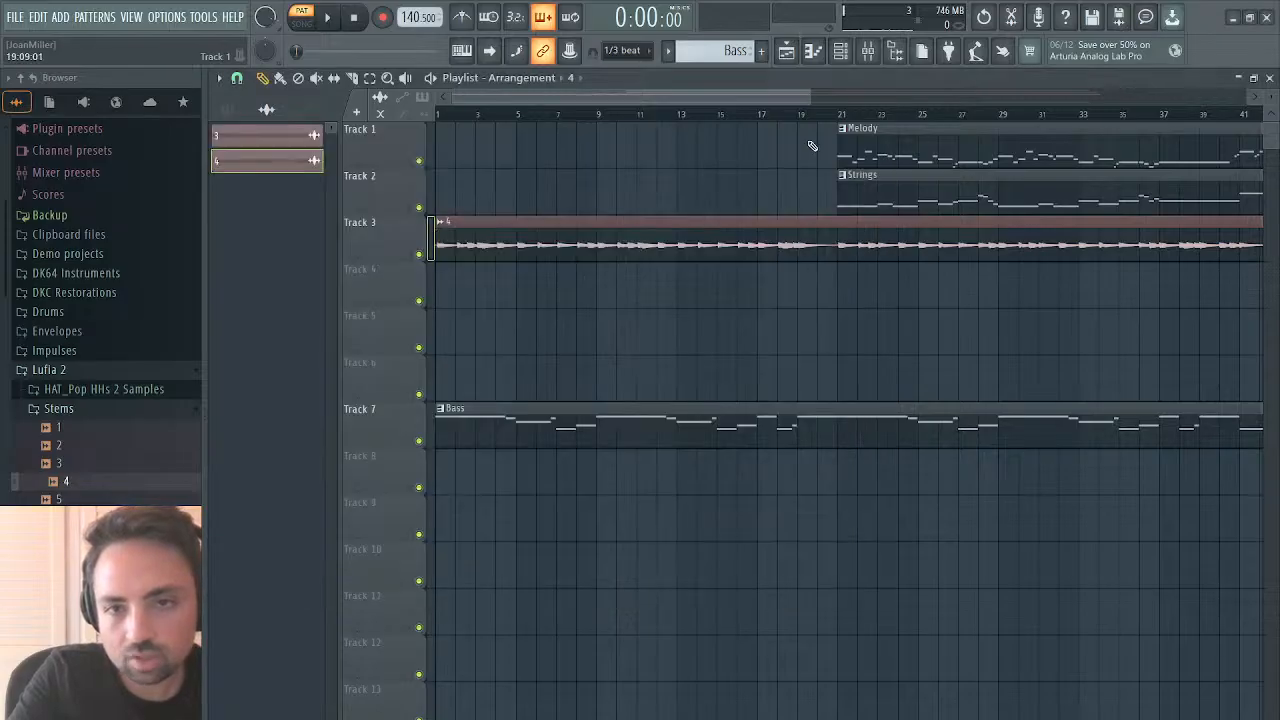
Step: Examine the arrangement in song mode from bar 21 onward, comparing the patterns with stem 4
left_click(838, 114)
key("space")
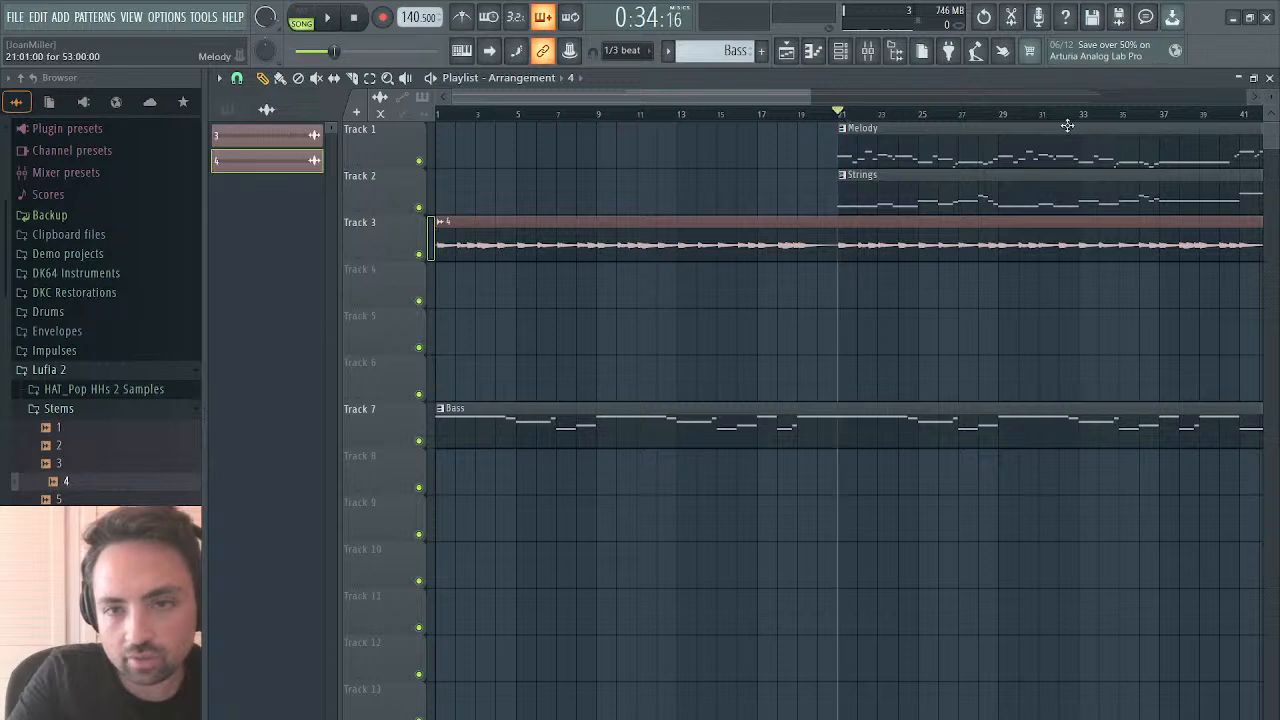
left_click(1141, 118)
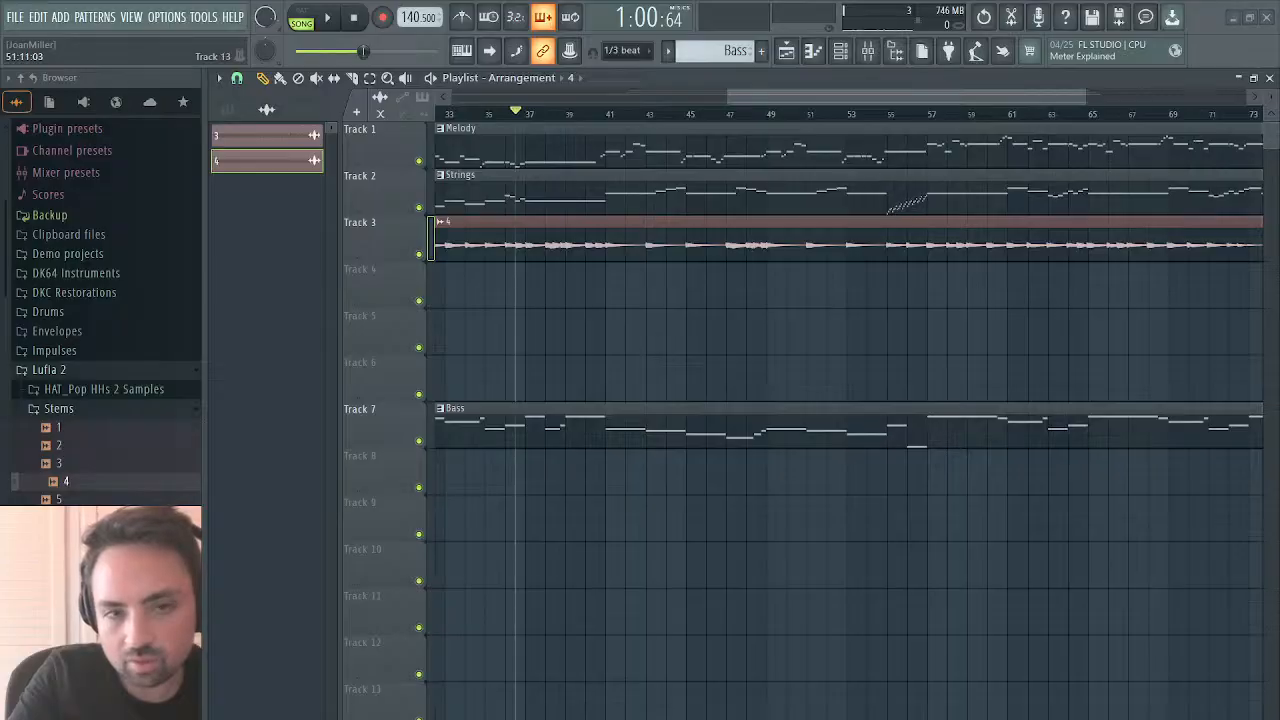
left_click_drag(768, 99, 666, 131)
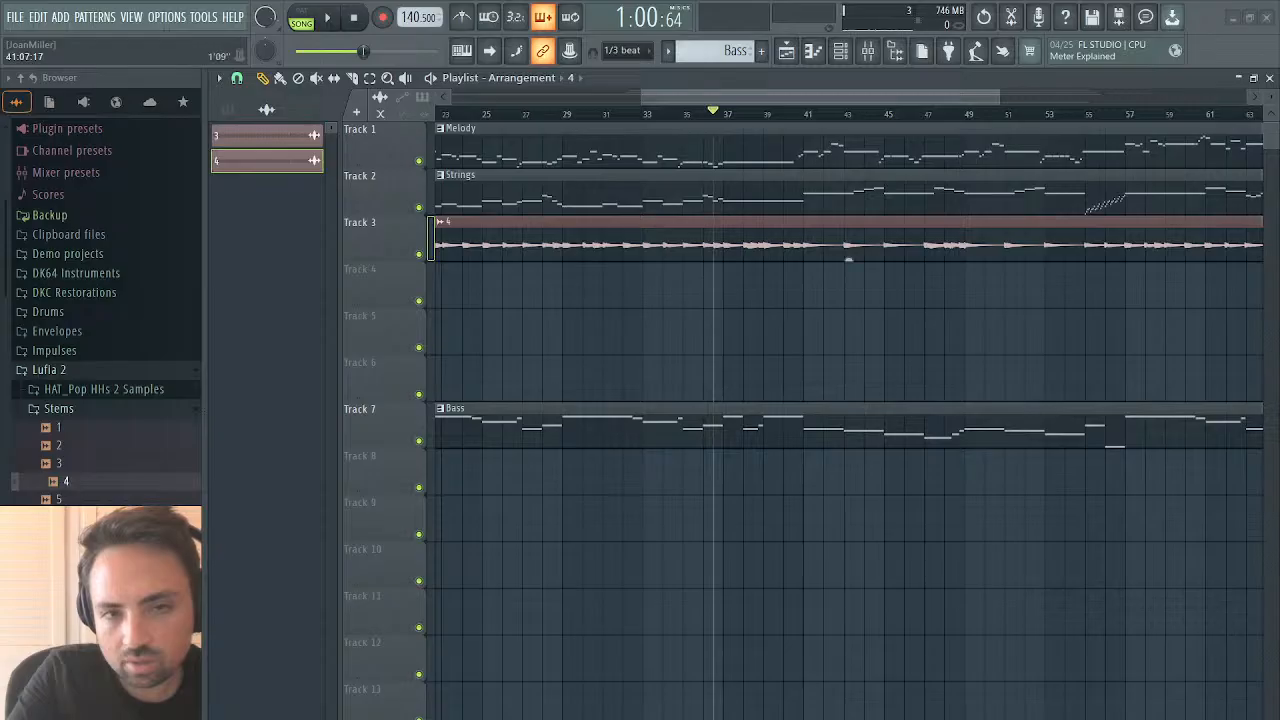
scroll(580, 134, "left", 5)
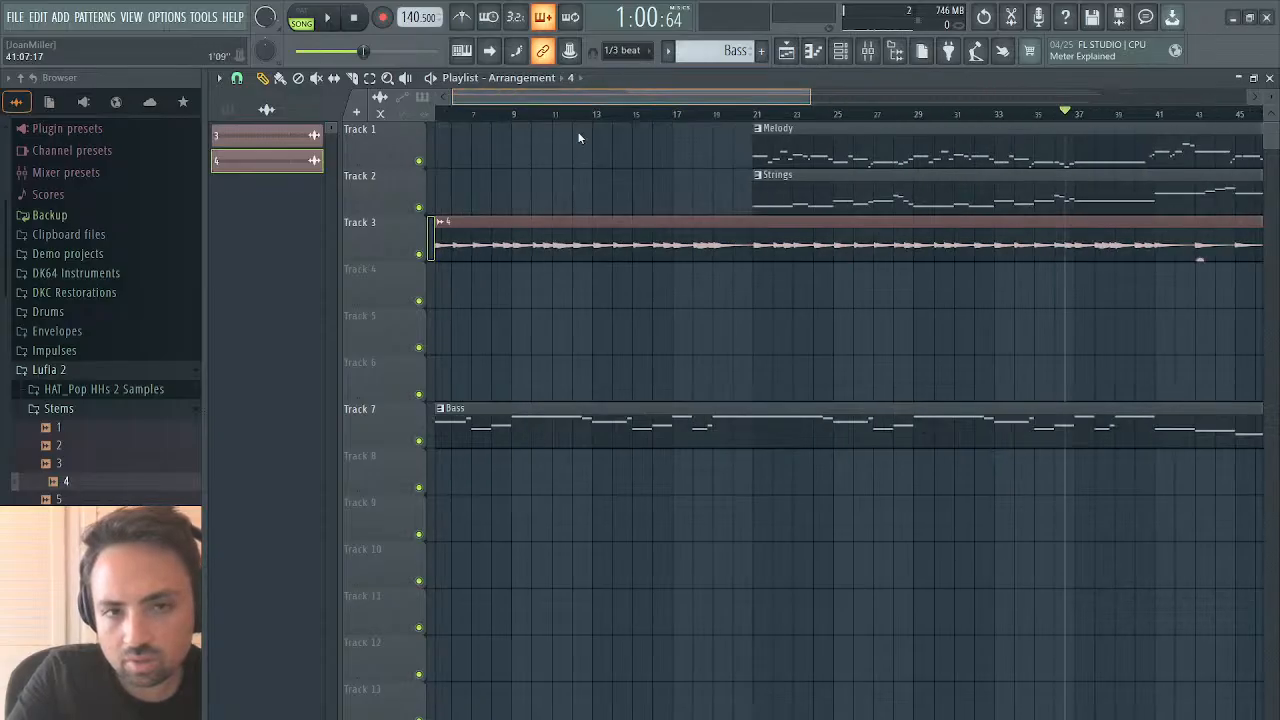
Step: Replace the stem 4 clip on track 3 with stem 1, starting at bar 1
right_click(602, 259)
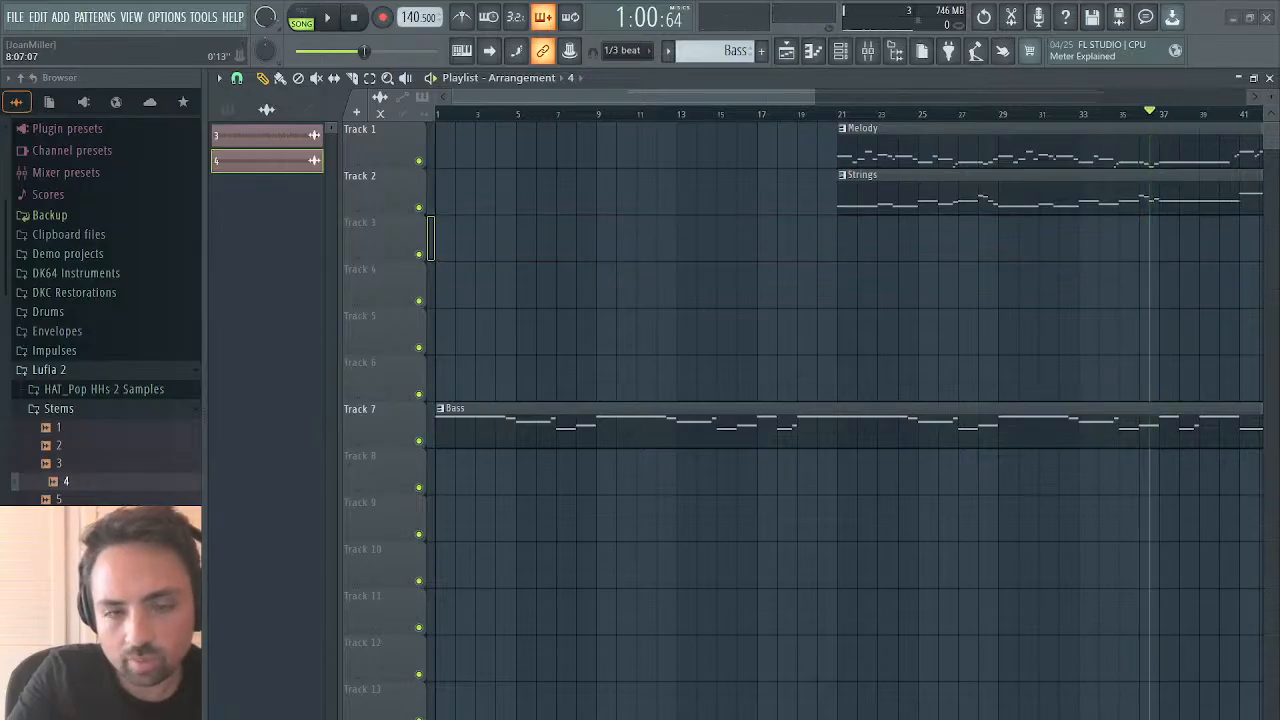
left_click_drag(62, 427, 507, 238)
left_click(461, 247)
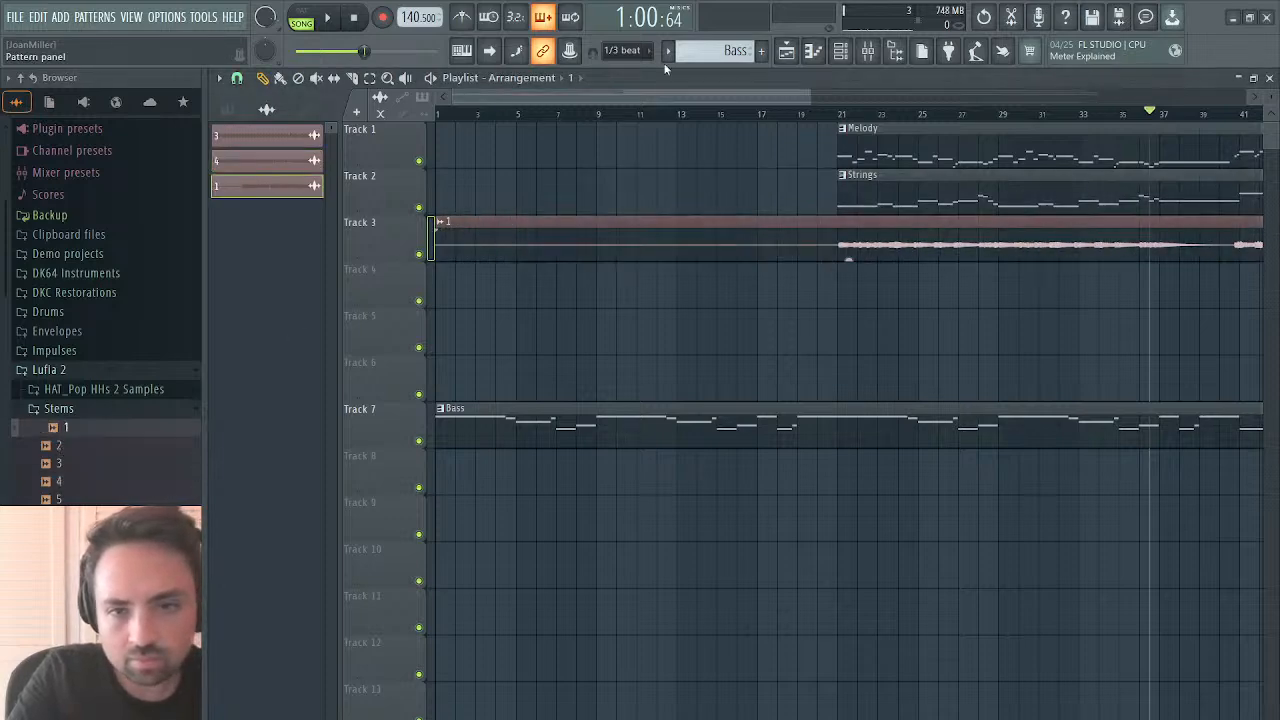
Step: Solo track 3 and listen to stem 1 from about bar 40 and again from about bar 64
left_click_drag(677, 98, 957, 64)
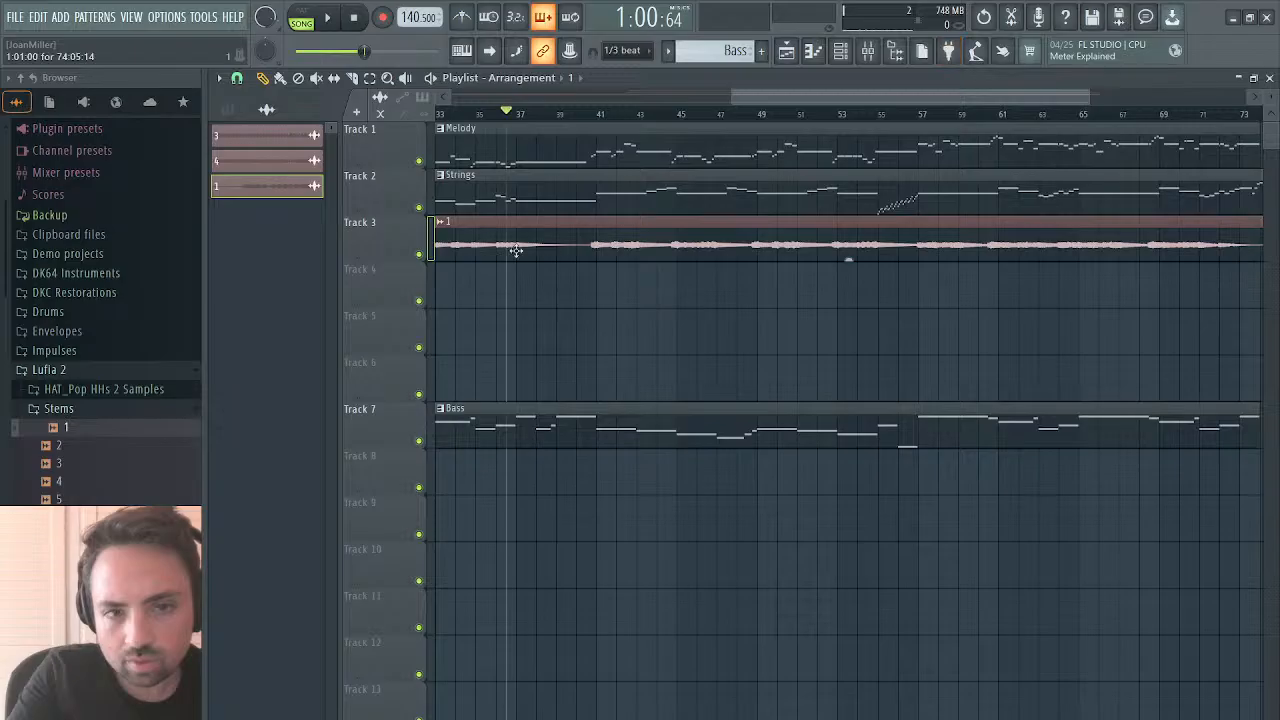
right_click(419, 254)
left_click(586, 114)
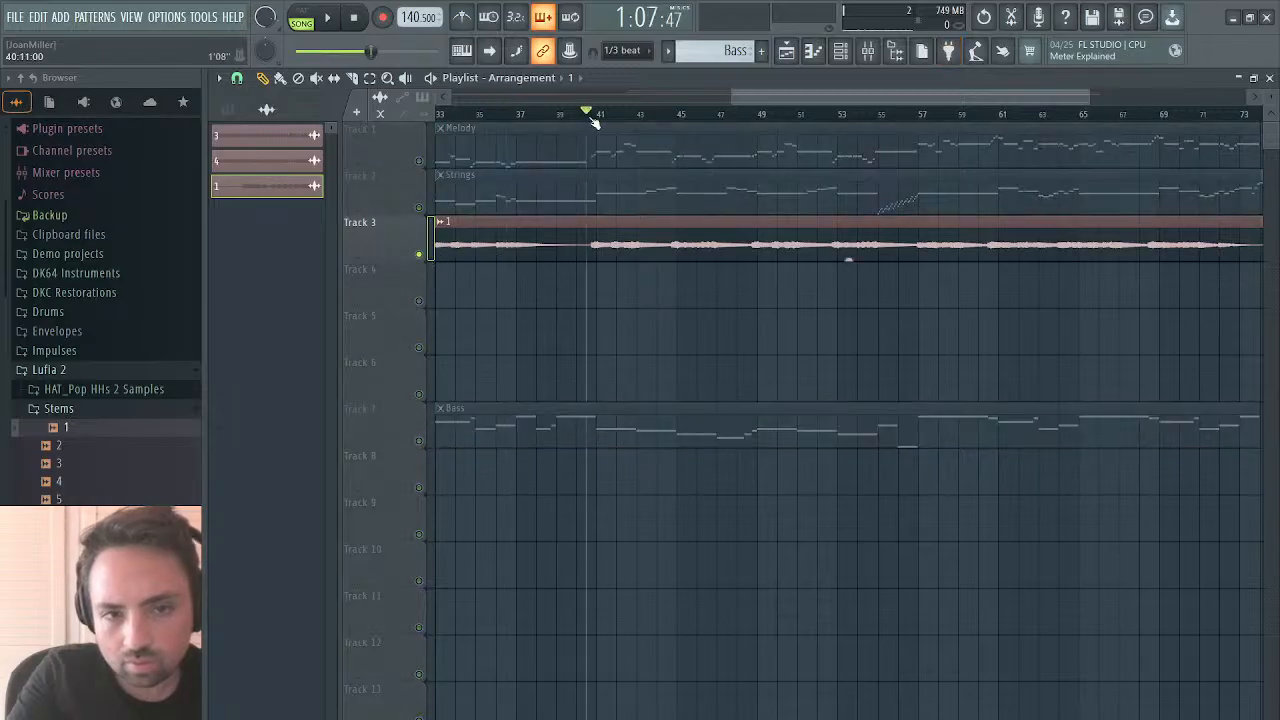
key("space")
left_click_drag(894, 94, 1024, 90)
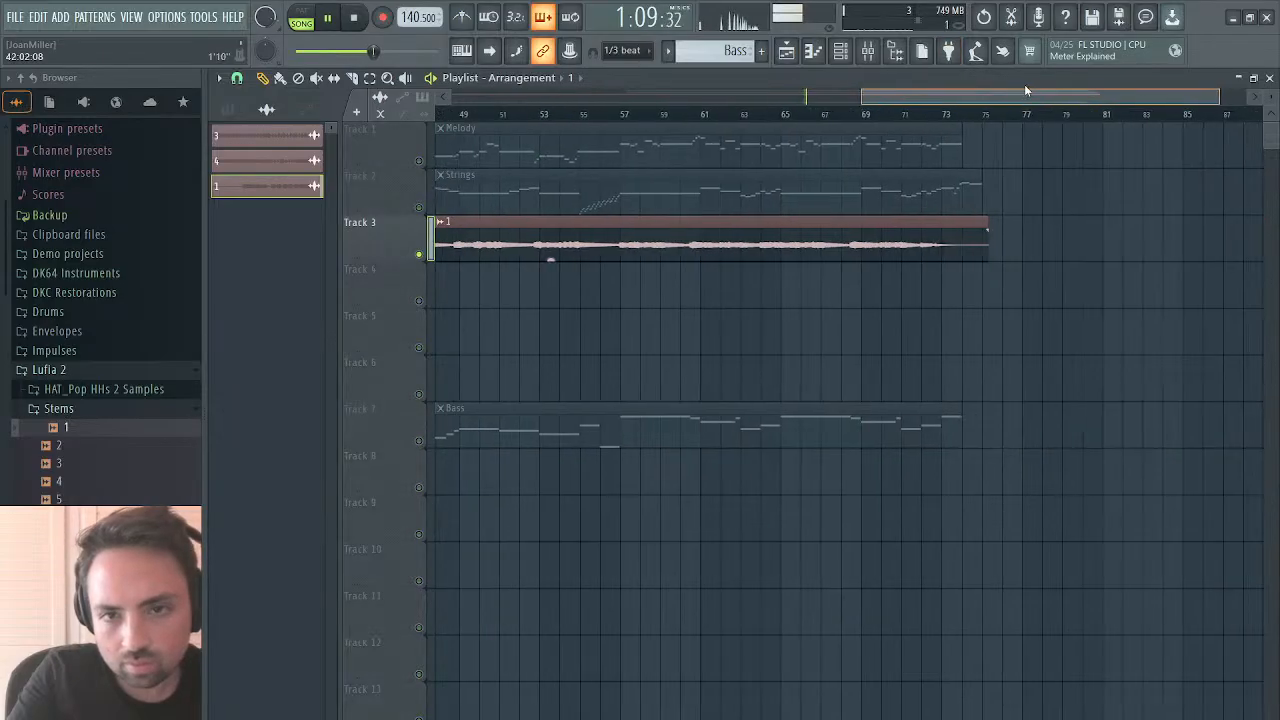
left_click(770, 114)
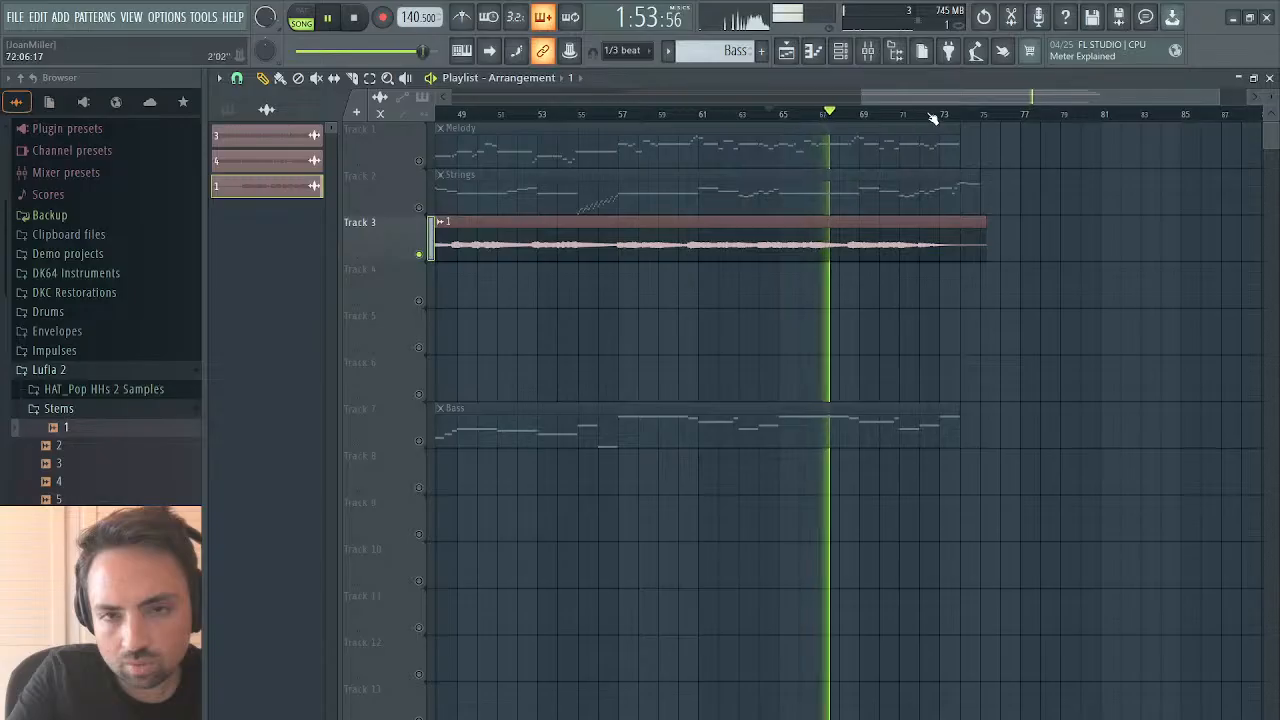
left_click_drag(930, 101, 963, 99)
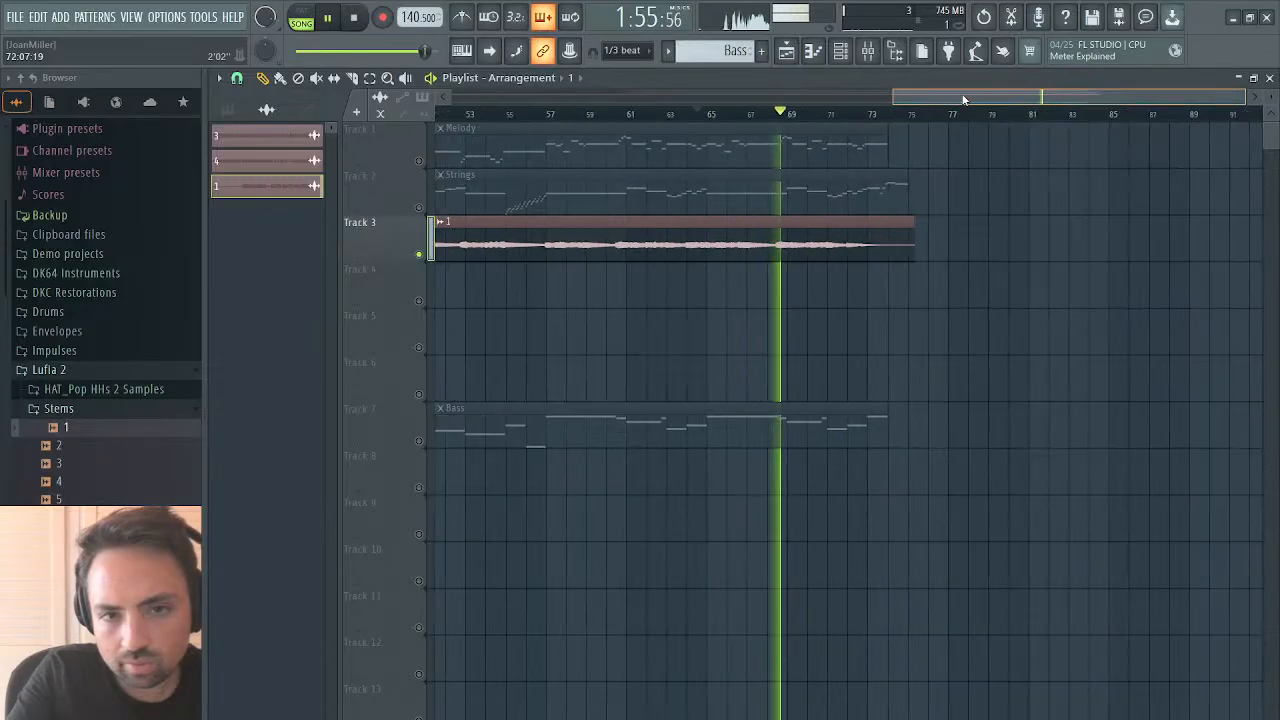
key("space")
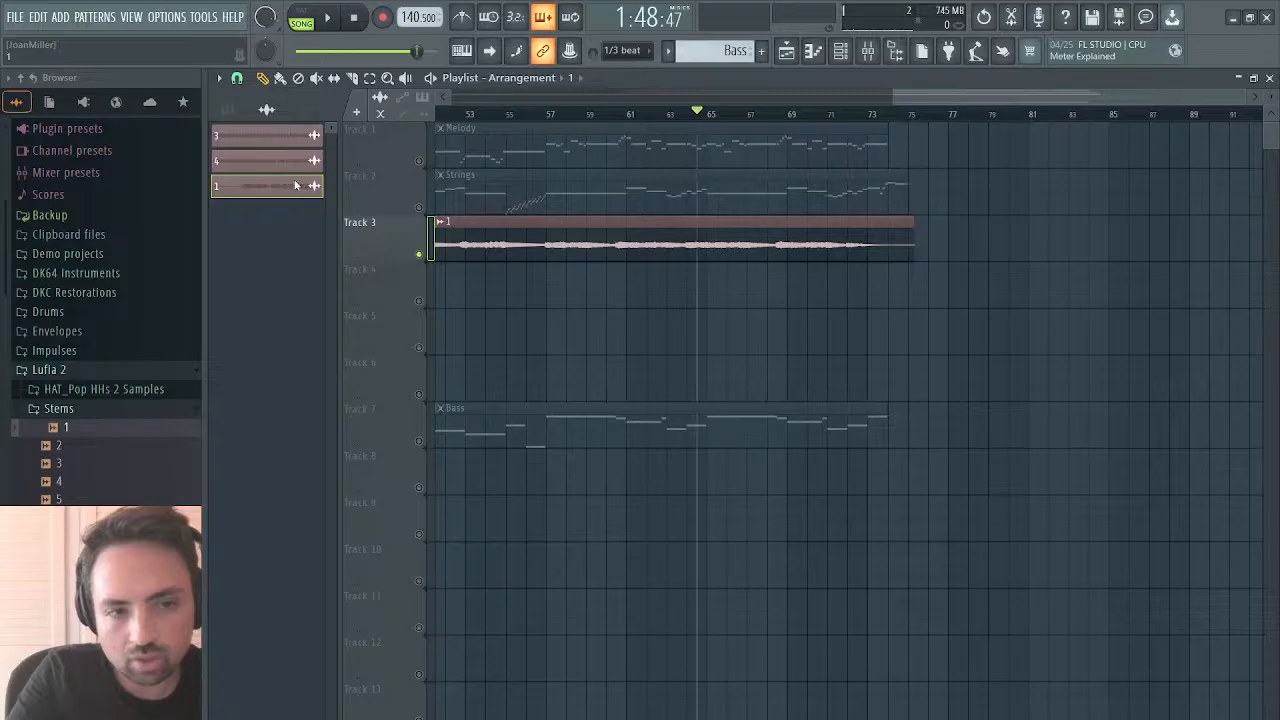
Step: Undo adding the stem 1 clip, refresh the file browser and place stem 1 again at bar 1 of track 3
key("ctrl+z")
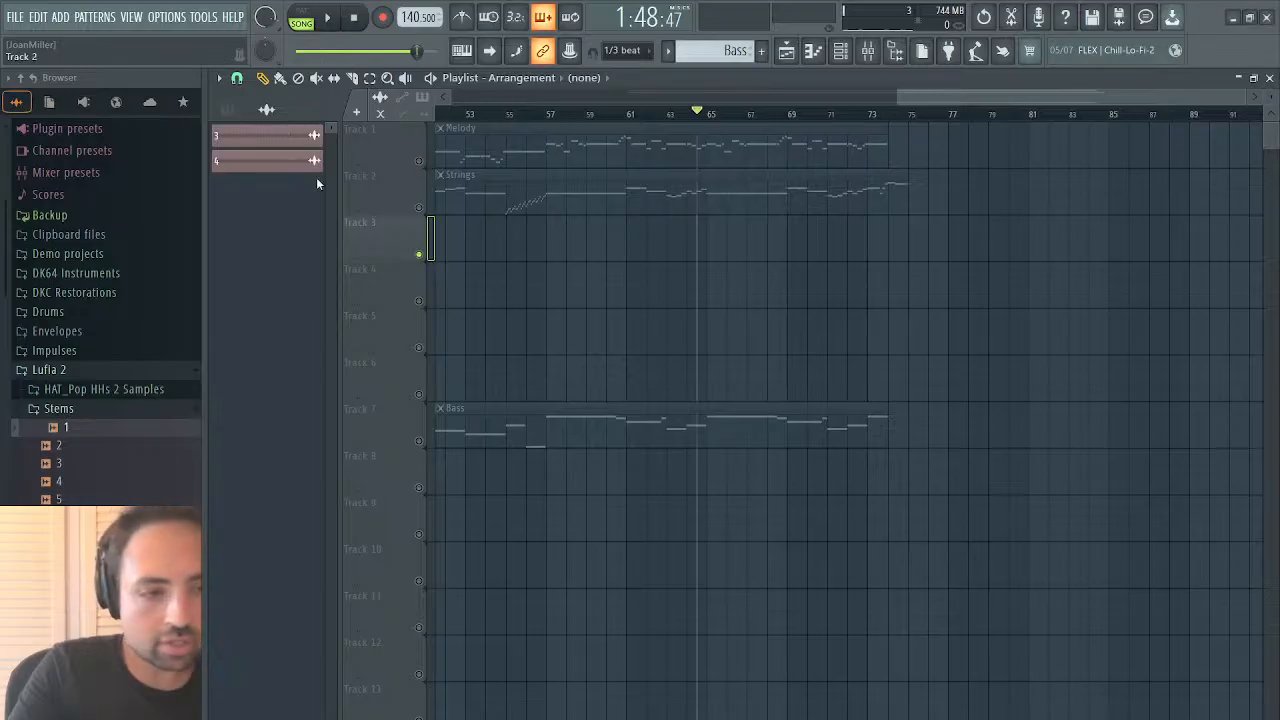
left_click(33, 79)
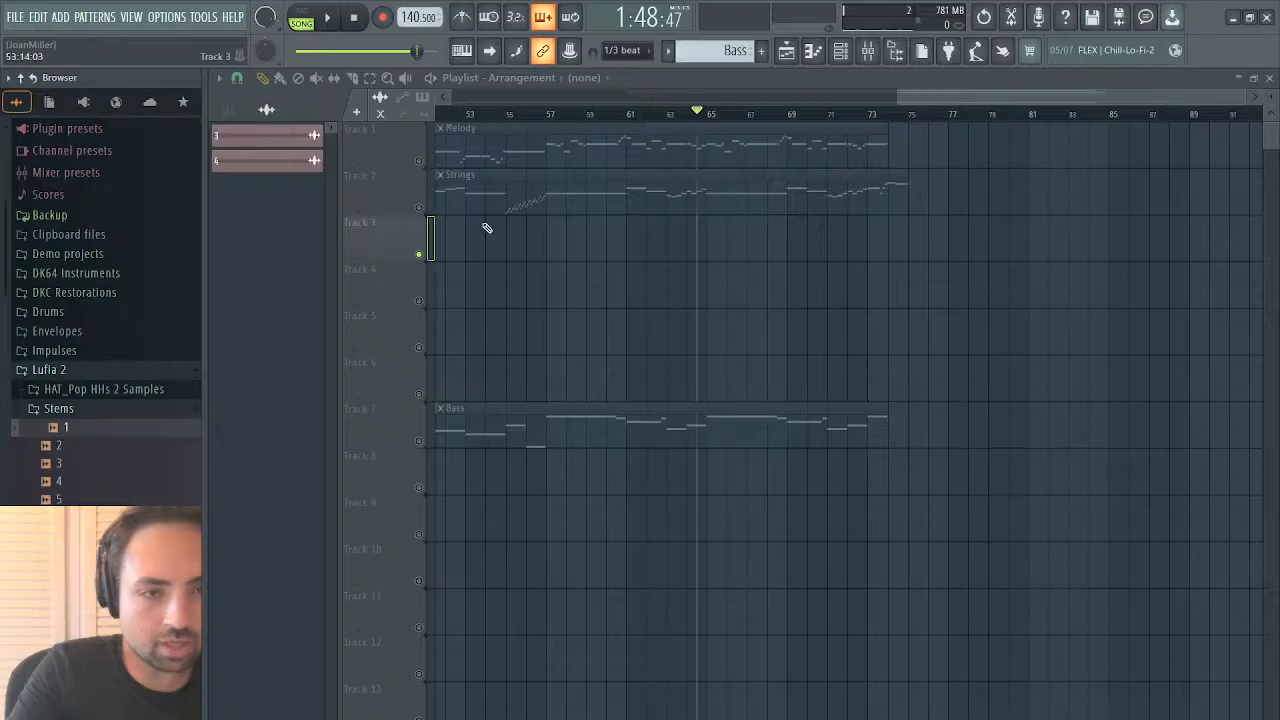
left_click_drag(919, 91, 652, 91)
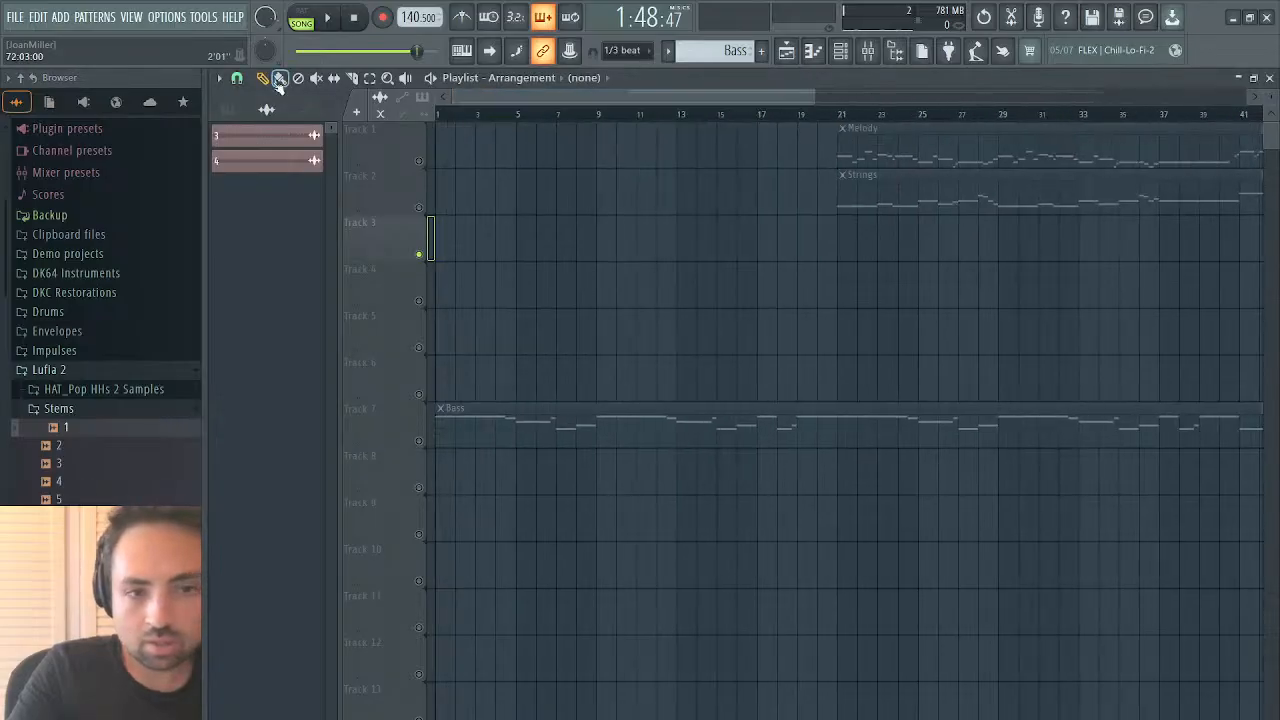
left_click_drag(75, 432, 438, 242)
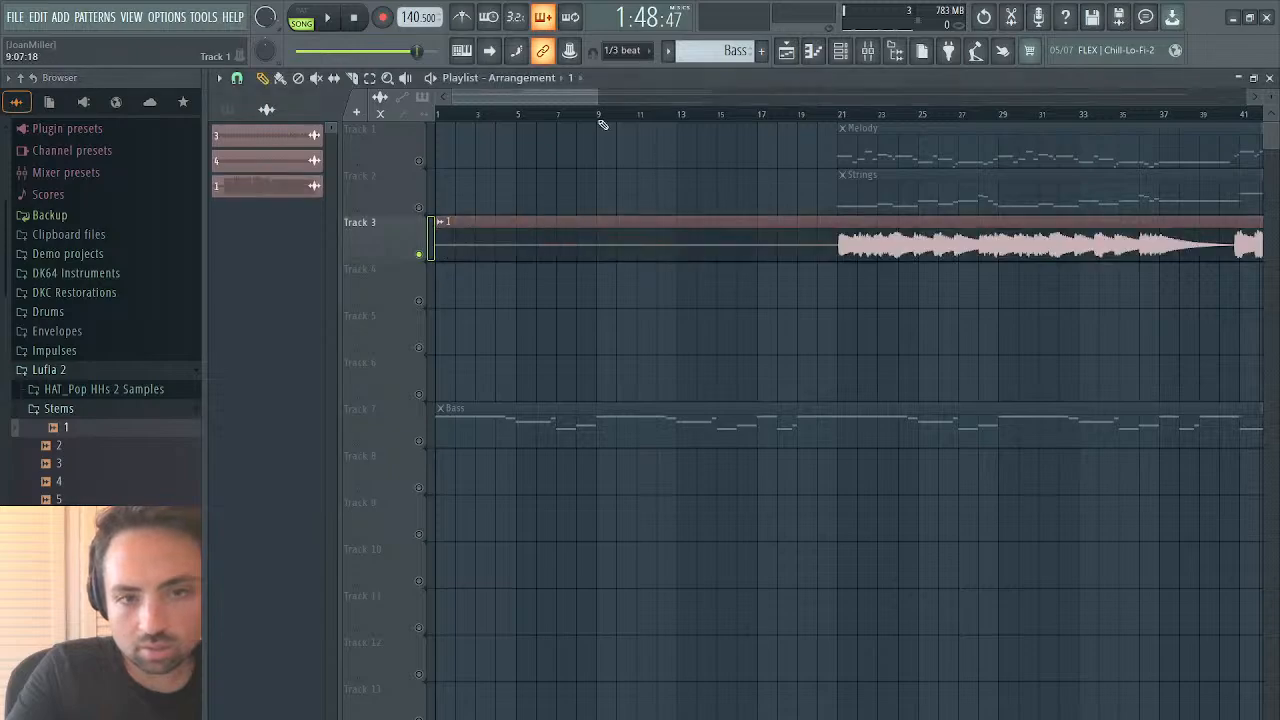
Step: Play stem 1 from about bar 106 and lower its channel volume to about 38%
left_click_drag(556, 89, 843, 140)
left_click(747, 114)
key("space")
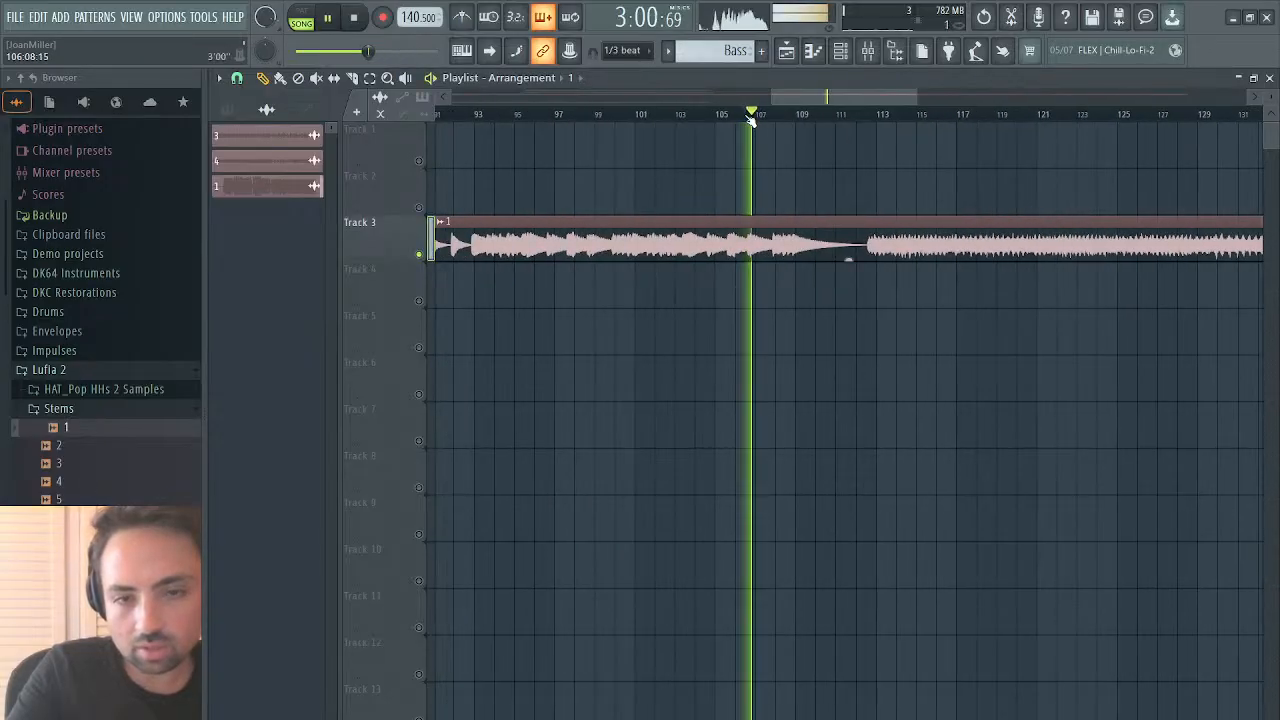
double_click(712, 238)
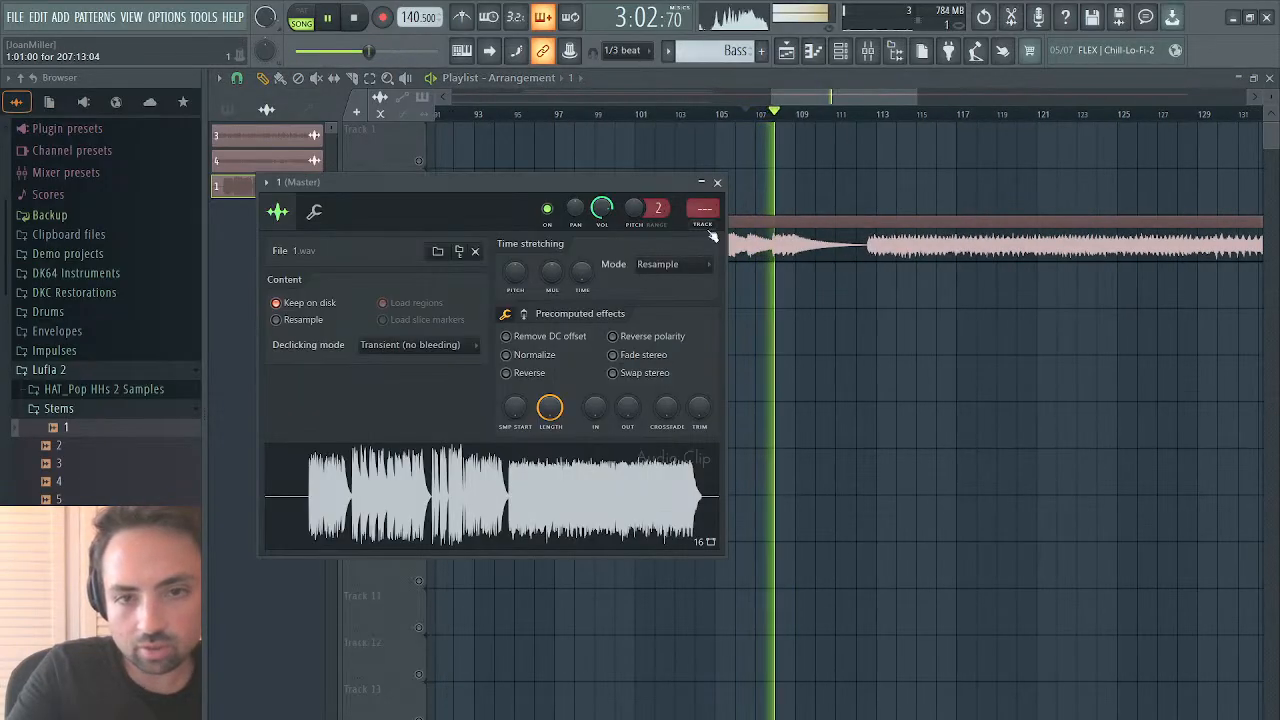
left_click_drag(601, 209, 601, 250)
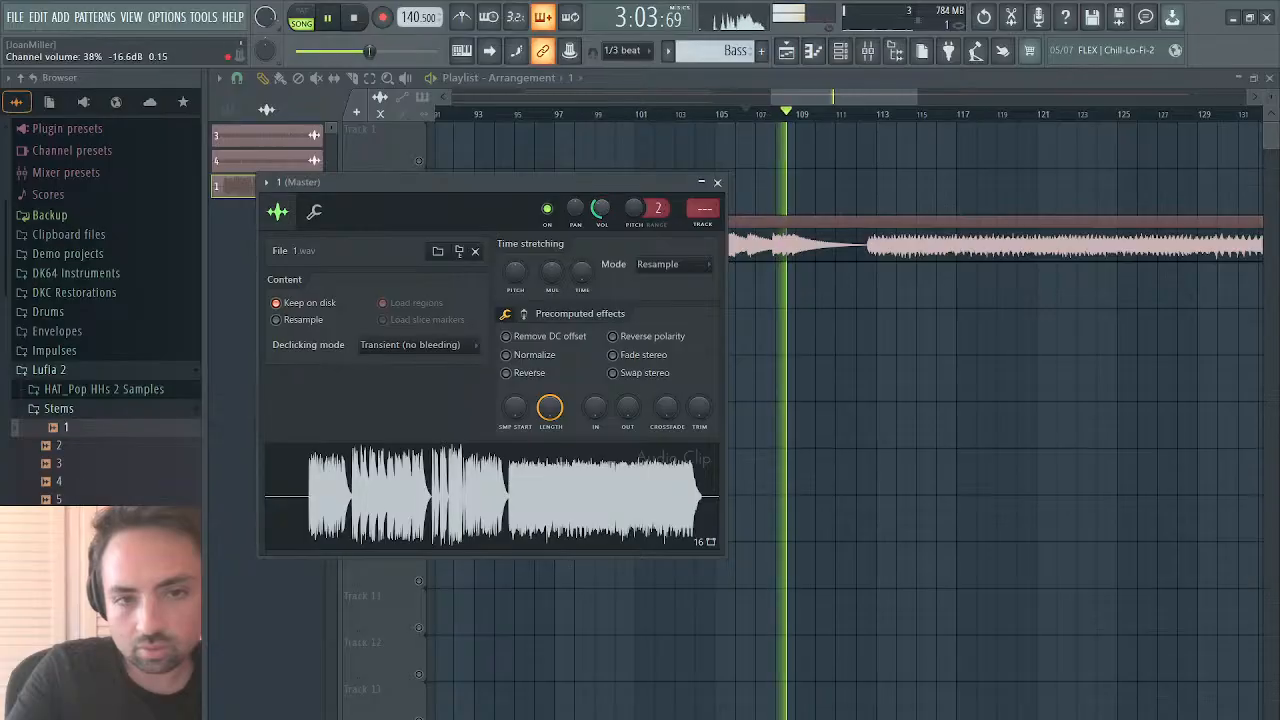
left_click(717, 182)
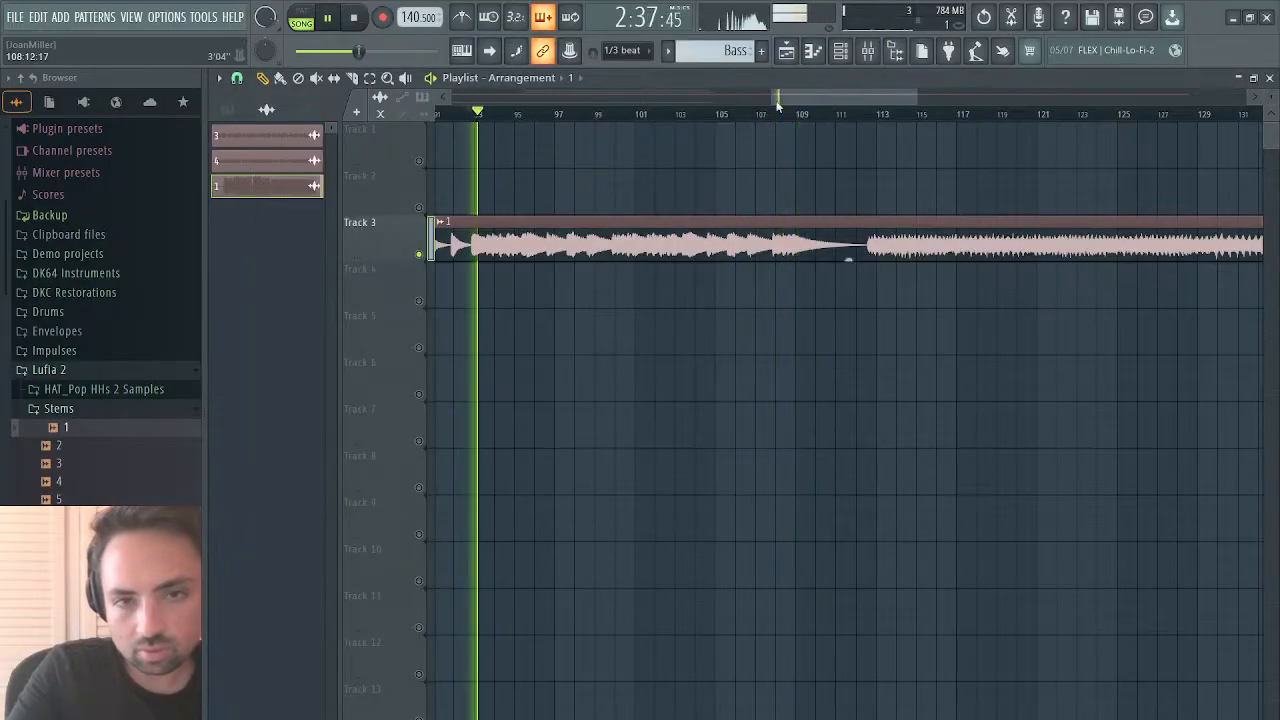
Step: Listen to stem 1 from about bar 75, open its channel settings and stop playback
scroll(499, 121, "down", 3)
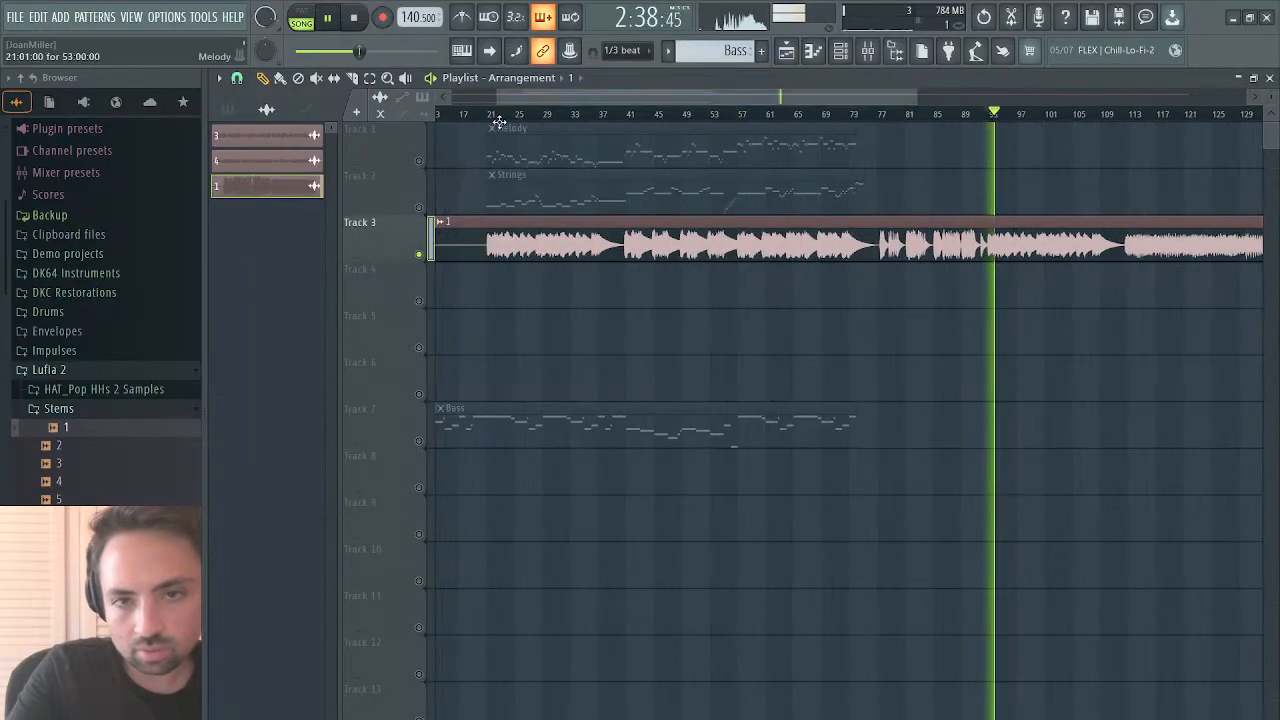
left_click(871, 114)
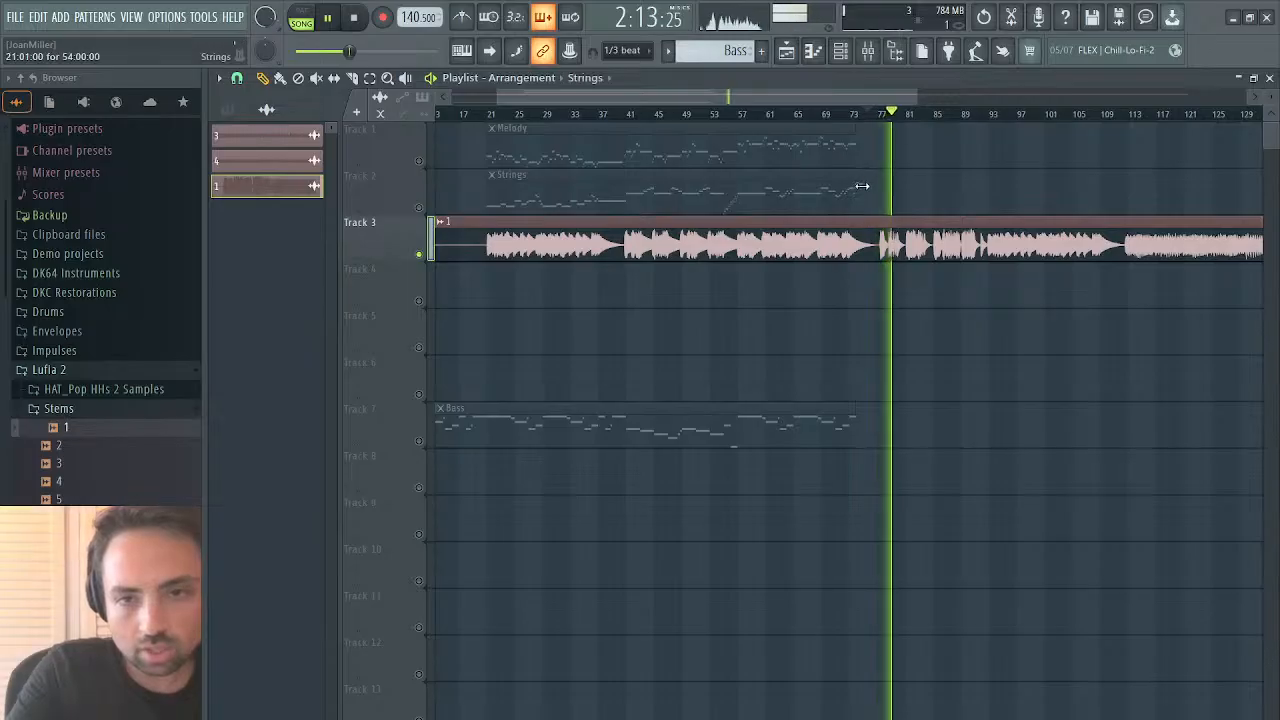
left_click_drag(863, 186, 875, 203)
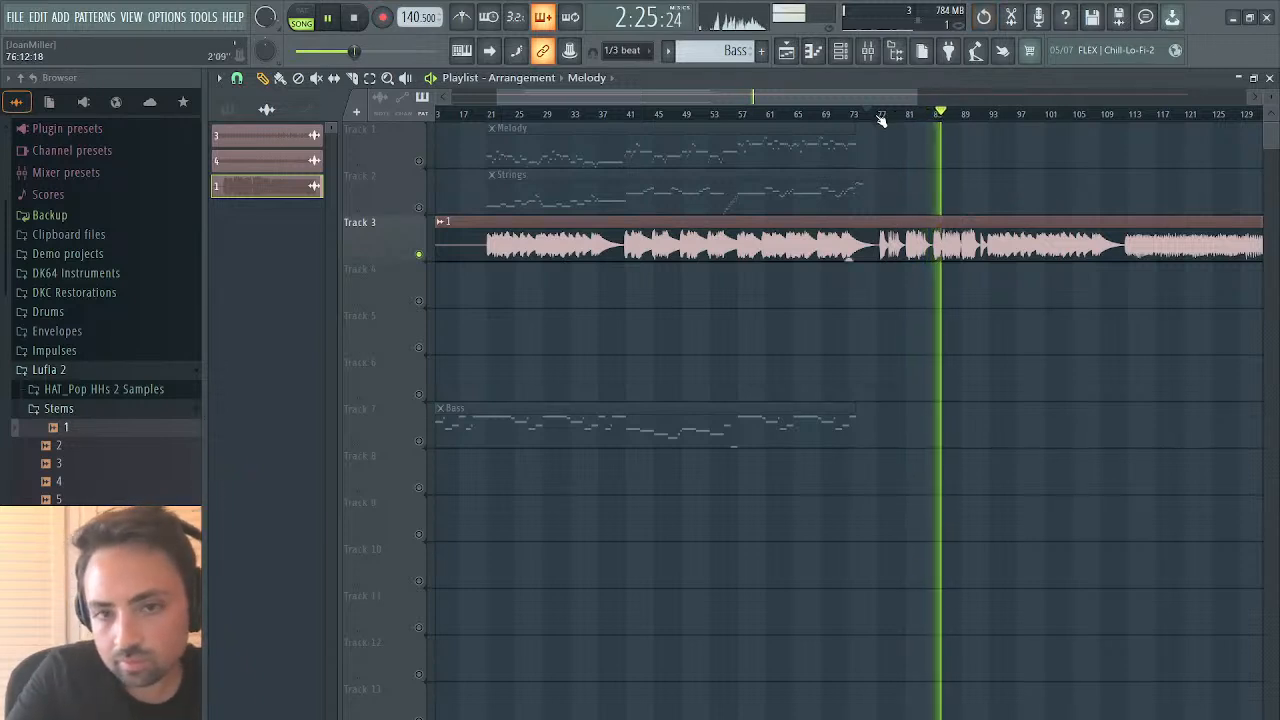
double_click(851, 232)
key("space")
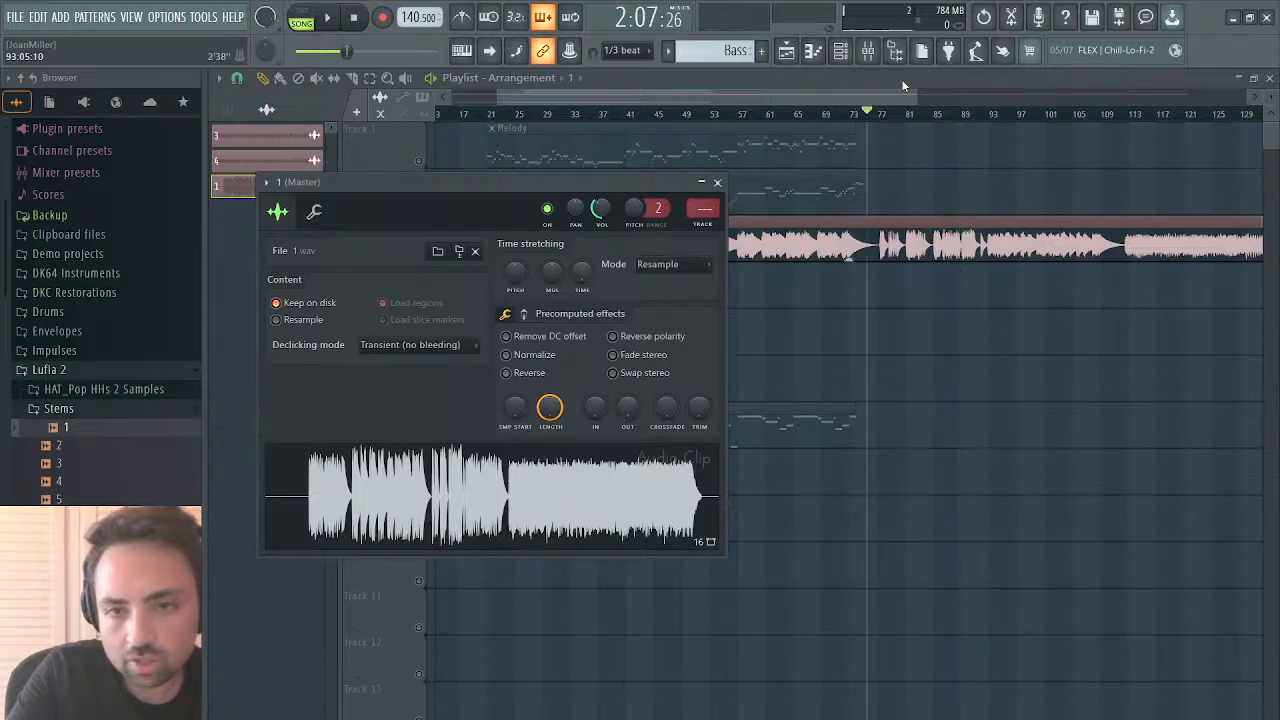
Step: Listen to stem 1 from about bar 112 and again from about bar 138
left_click_drag(905, 88, 1025, 90)
left_click(886, 113)
key("space")
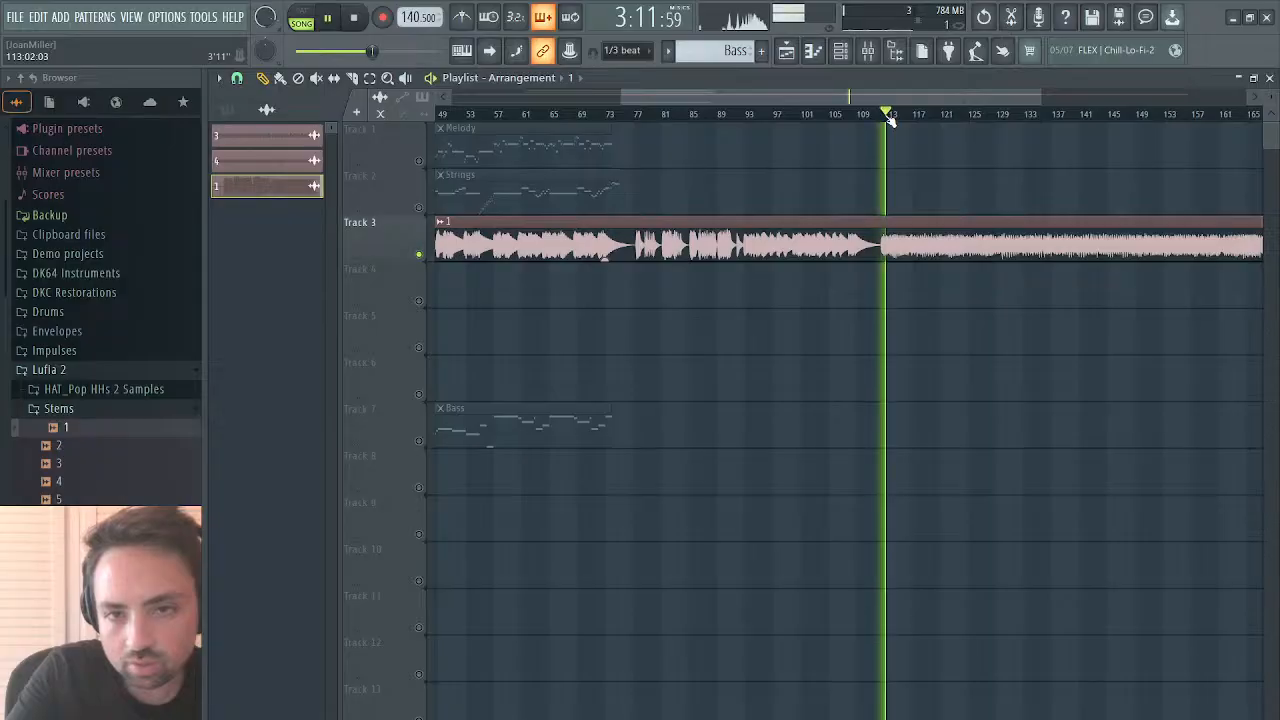
left_click(877, 114)
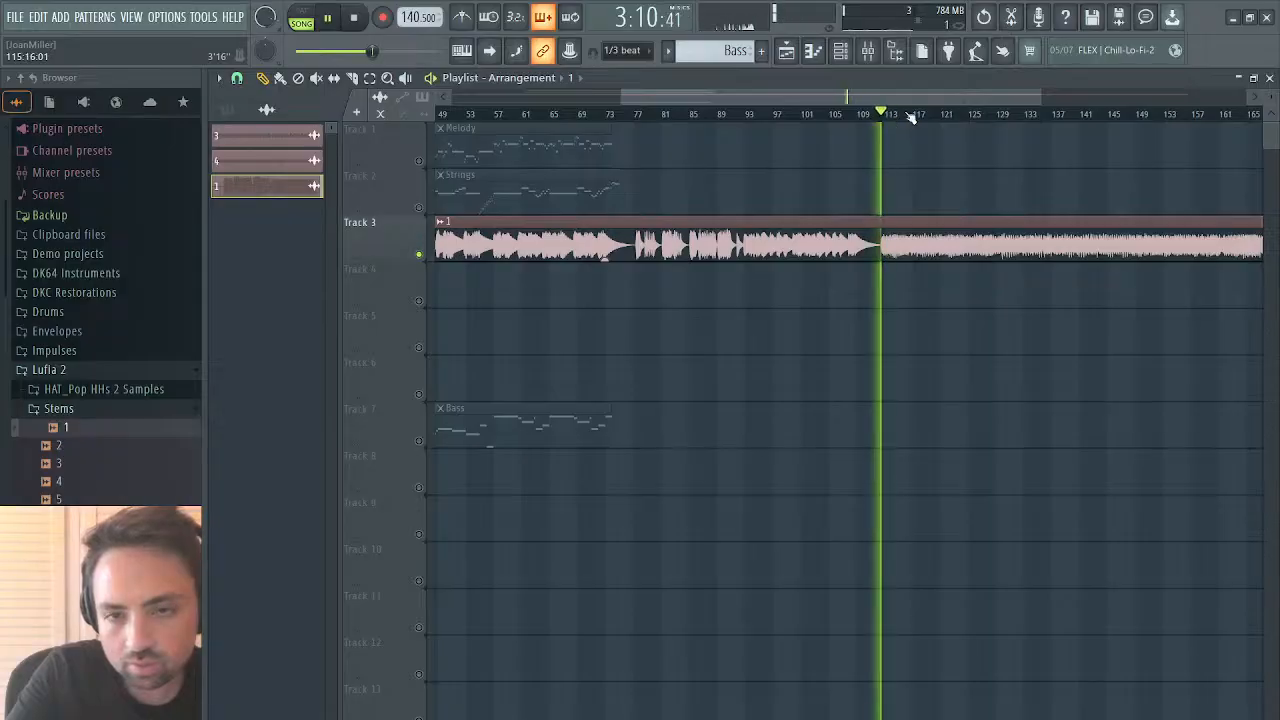
left_click(1067, 115)
Step: Spot-check the rest of stem 1 from about bars 158, 178, 192 and 198, and stop playback
left_click_drag(996, 98, 1178, 102)
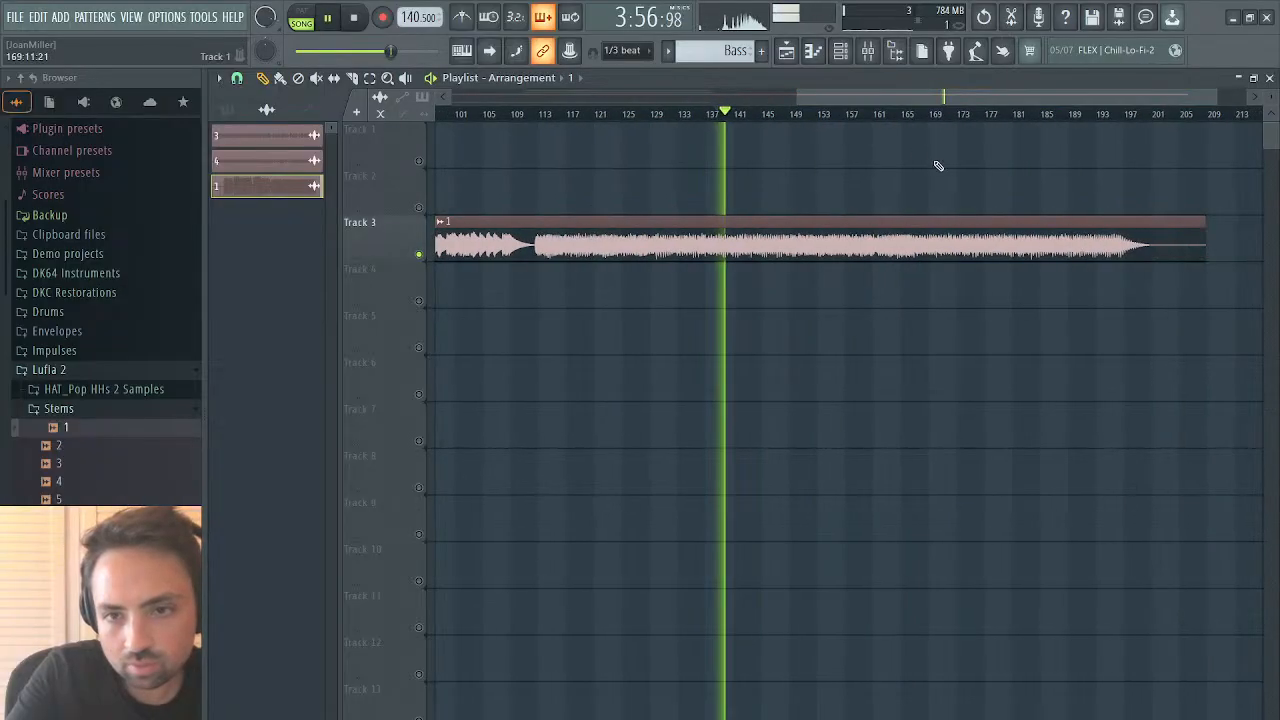
left_click(860, 120)
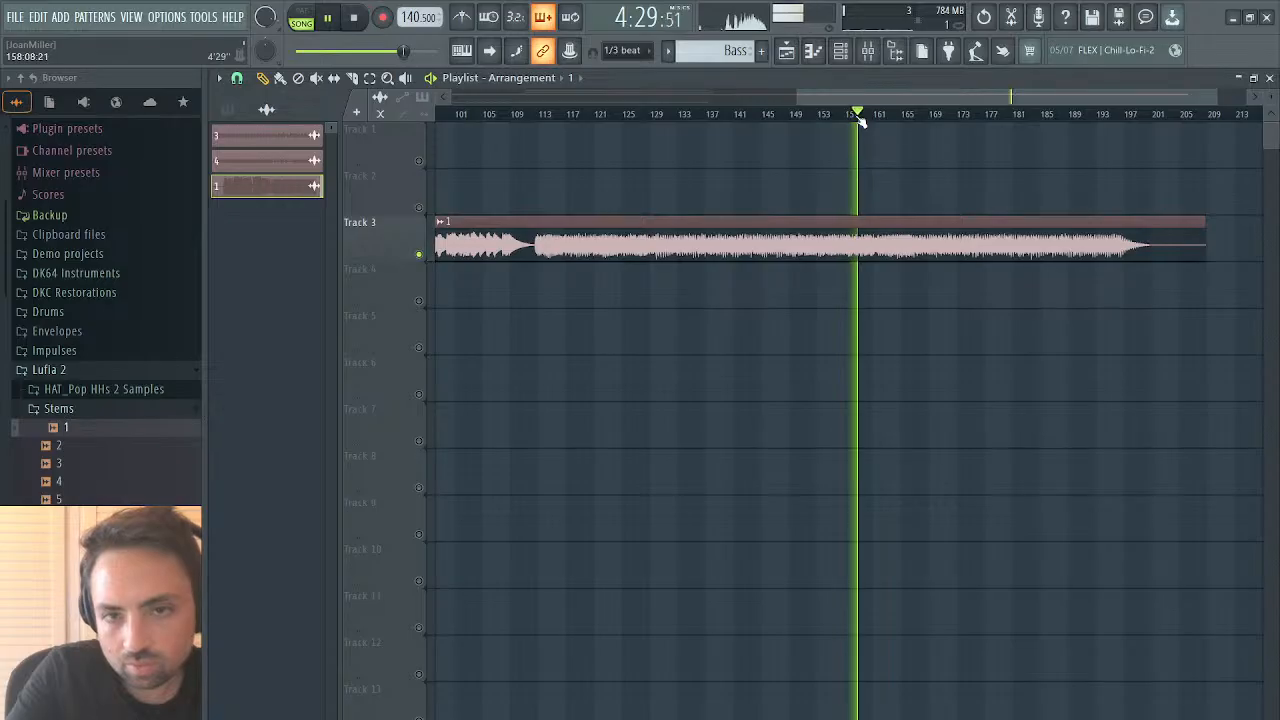
left_click(1003, 114)
left_click(1099, 114)
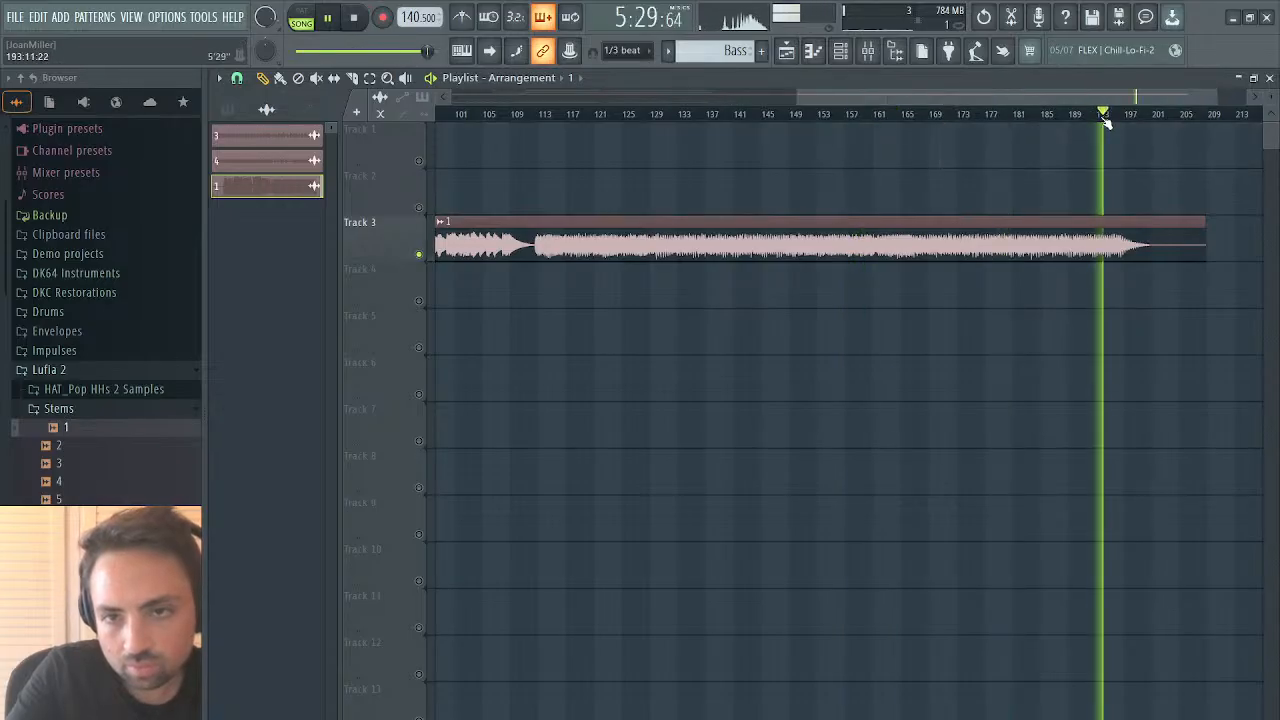
left_click(1140, 114)
key("space")
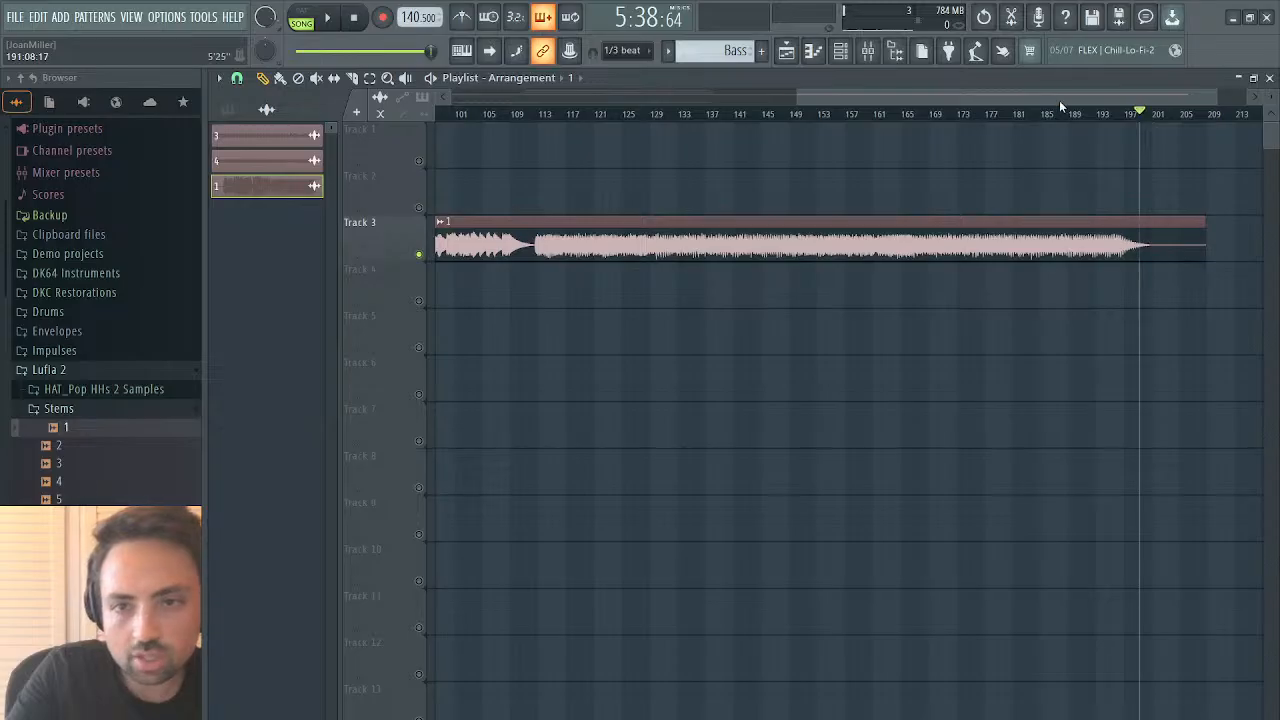
Step: Open stem 1 in Edison and convert its audio to a score in the piano roll of the Melody pattern
left_click_drag(1059, 100, 508, 160)
double_click(640, 243)
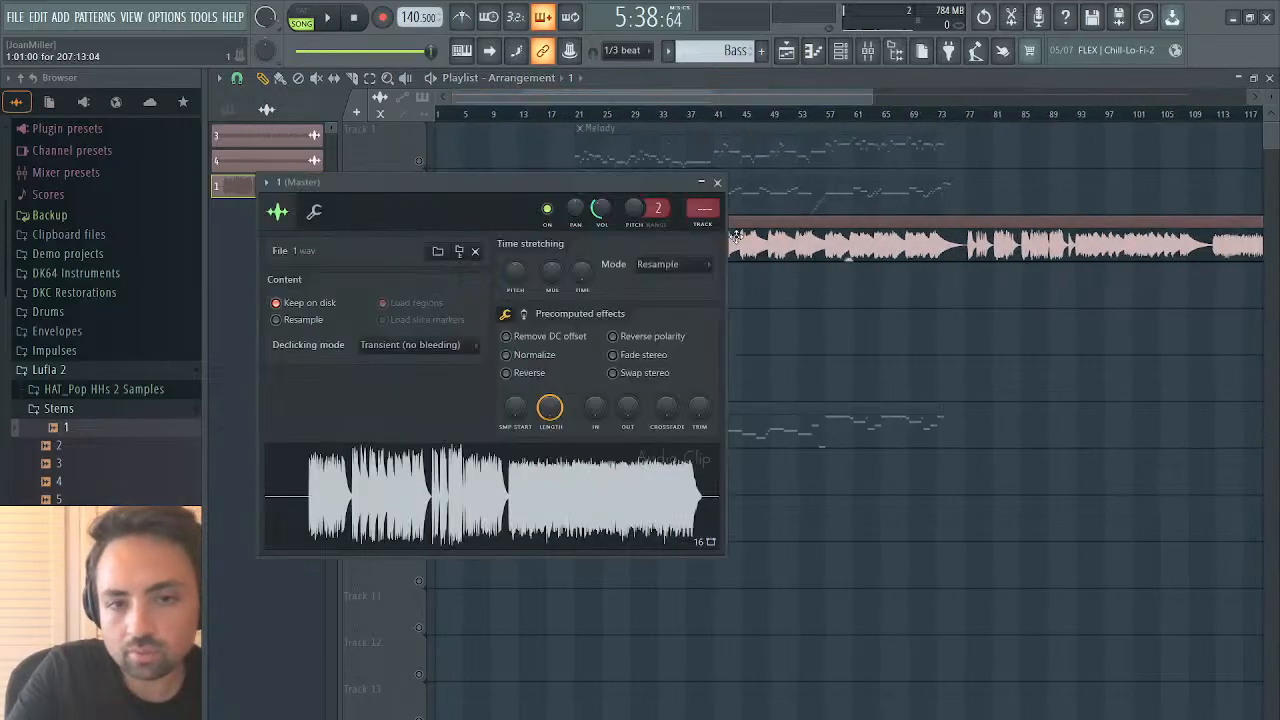
left_click(694, 568)
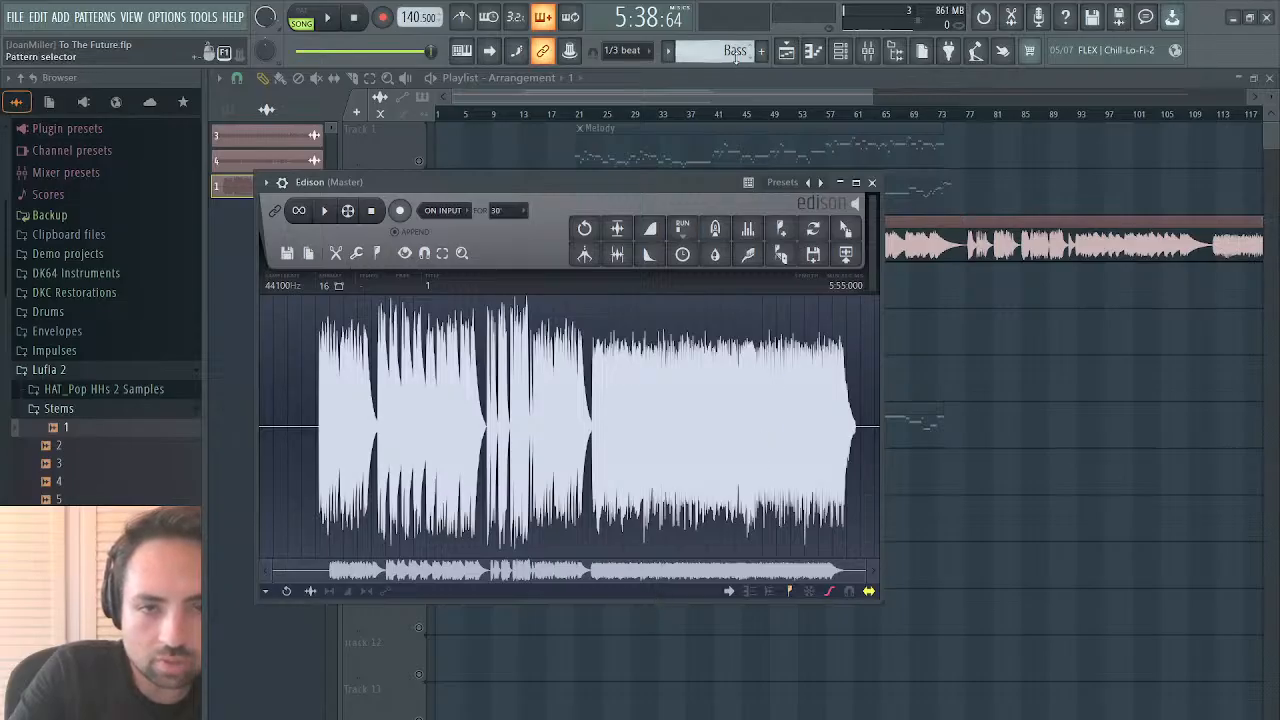
scroll(752, 66, "up", 2)
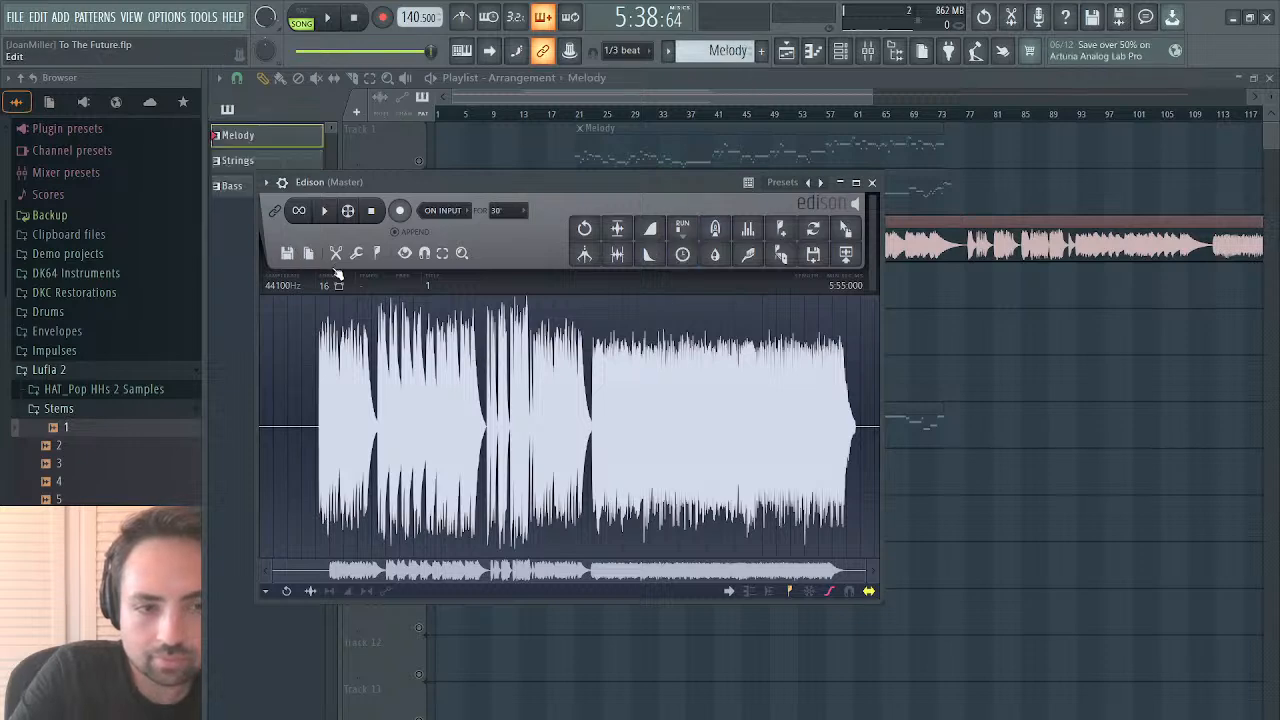
left_click(616, 592)
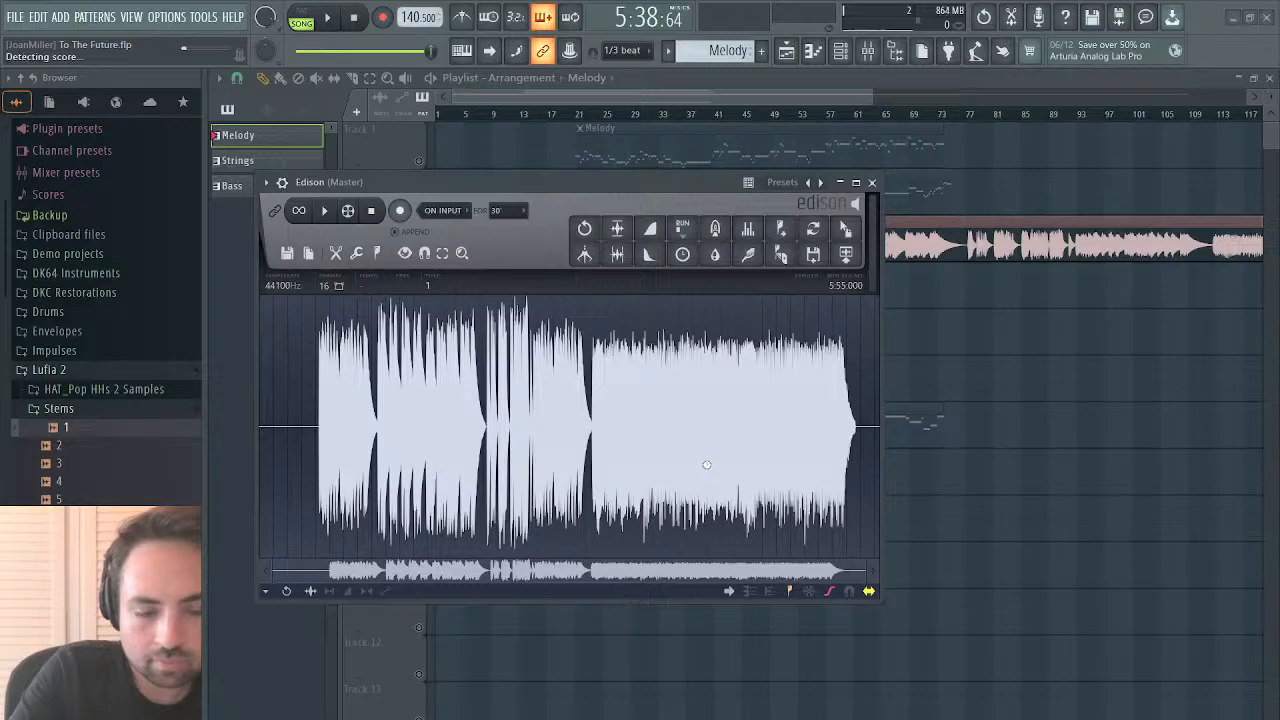
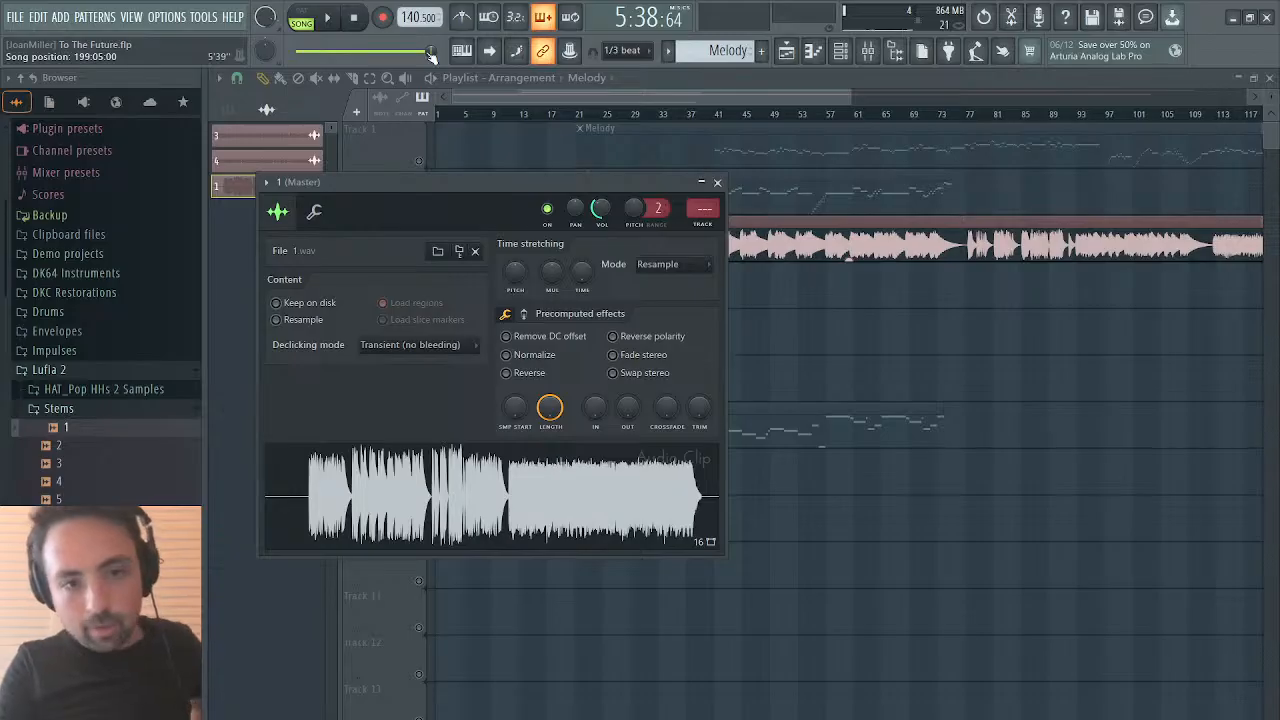
Step: Close stem 1's settings and the playlist, check the Kontakt piano roll and show all channels in the channel rack
left_click(716, 183)
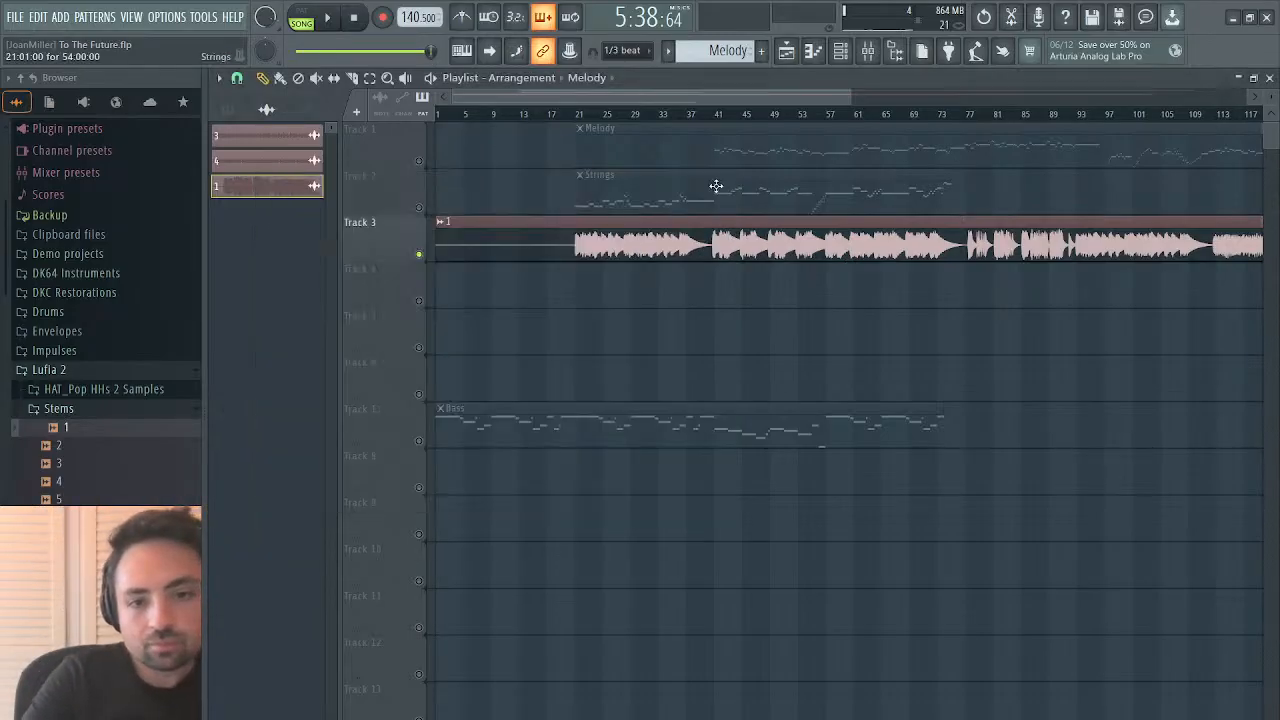
left_click(1269, 78)
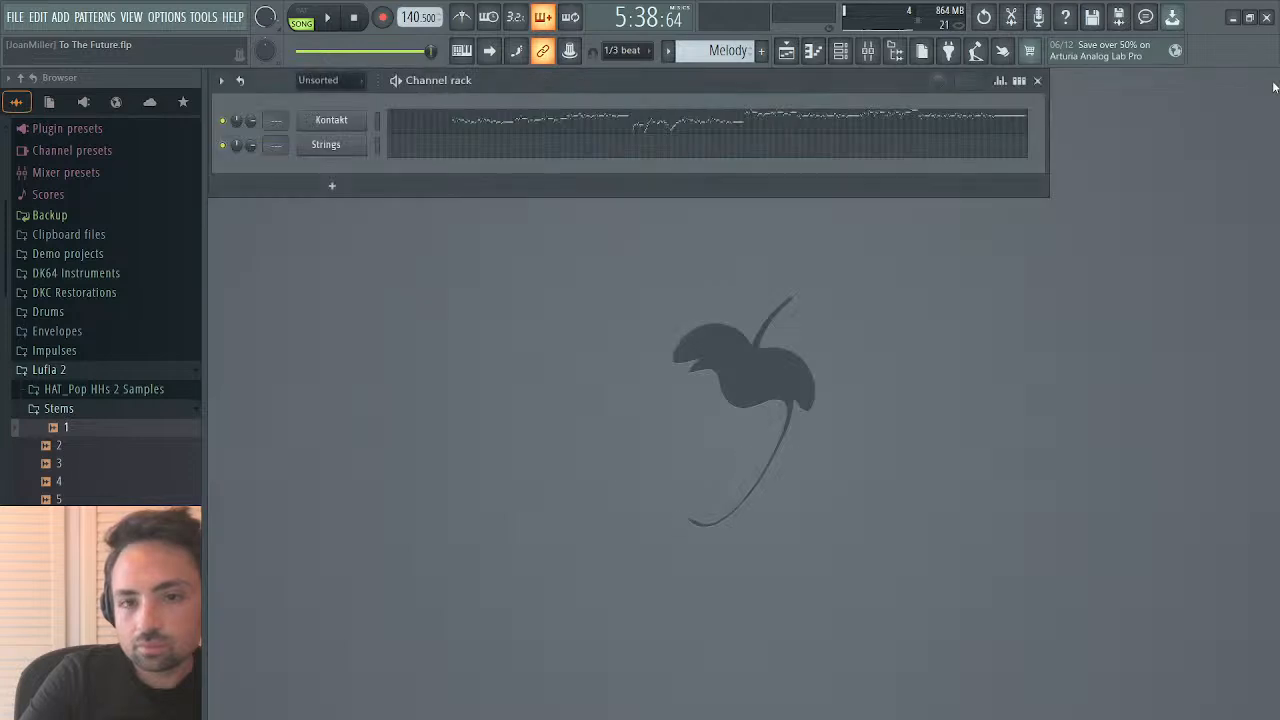
left_click(638, 123)
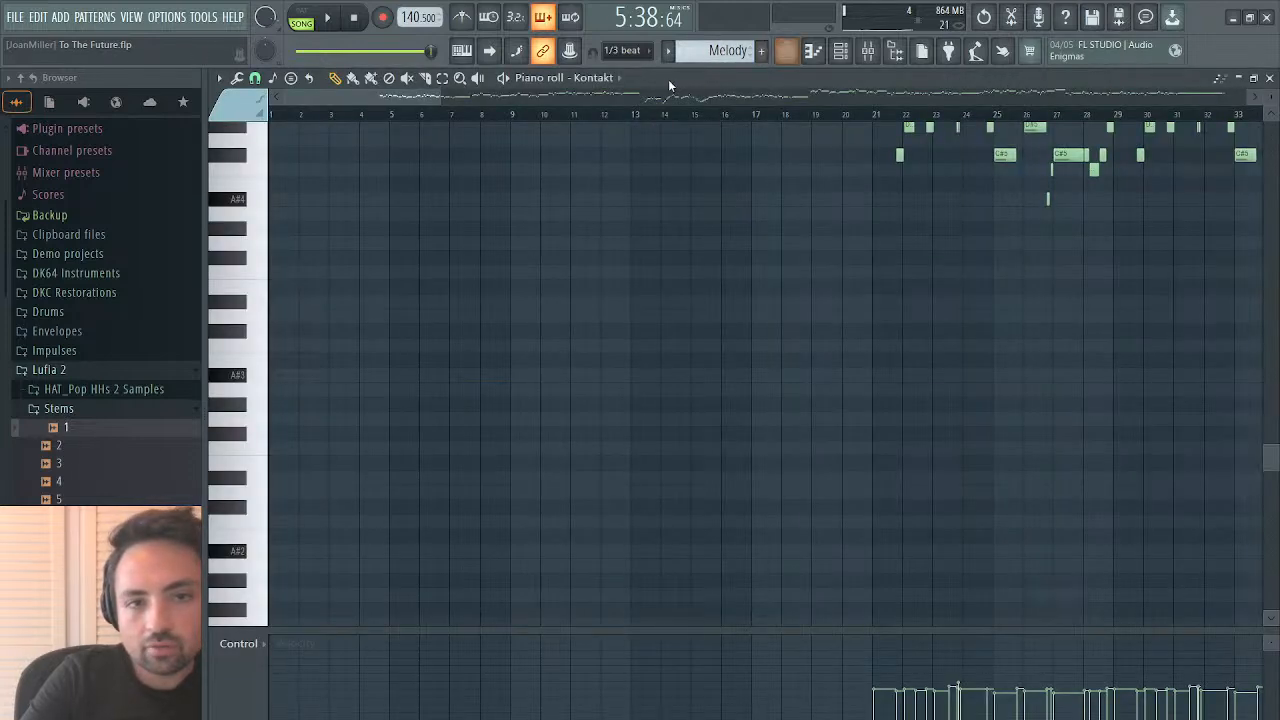
left_click(1269, 78)
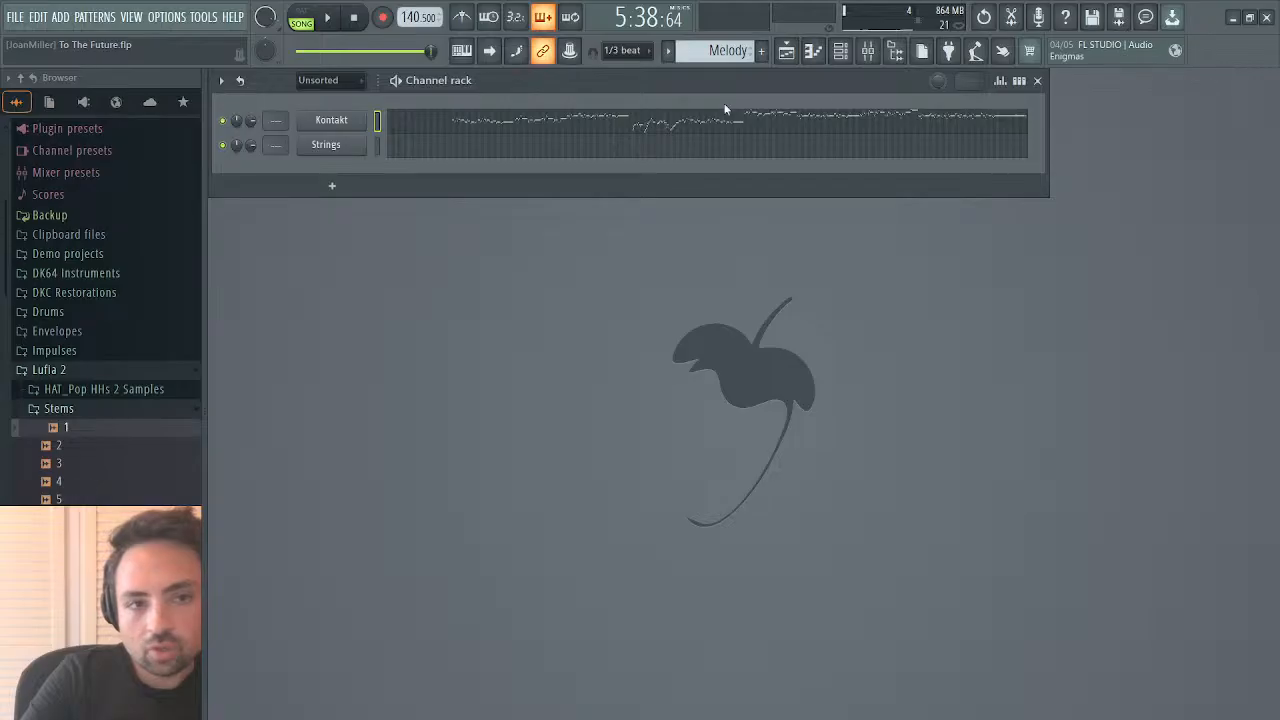
left_click(329, 96)
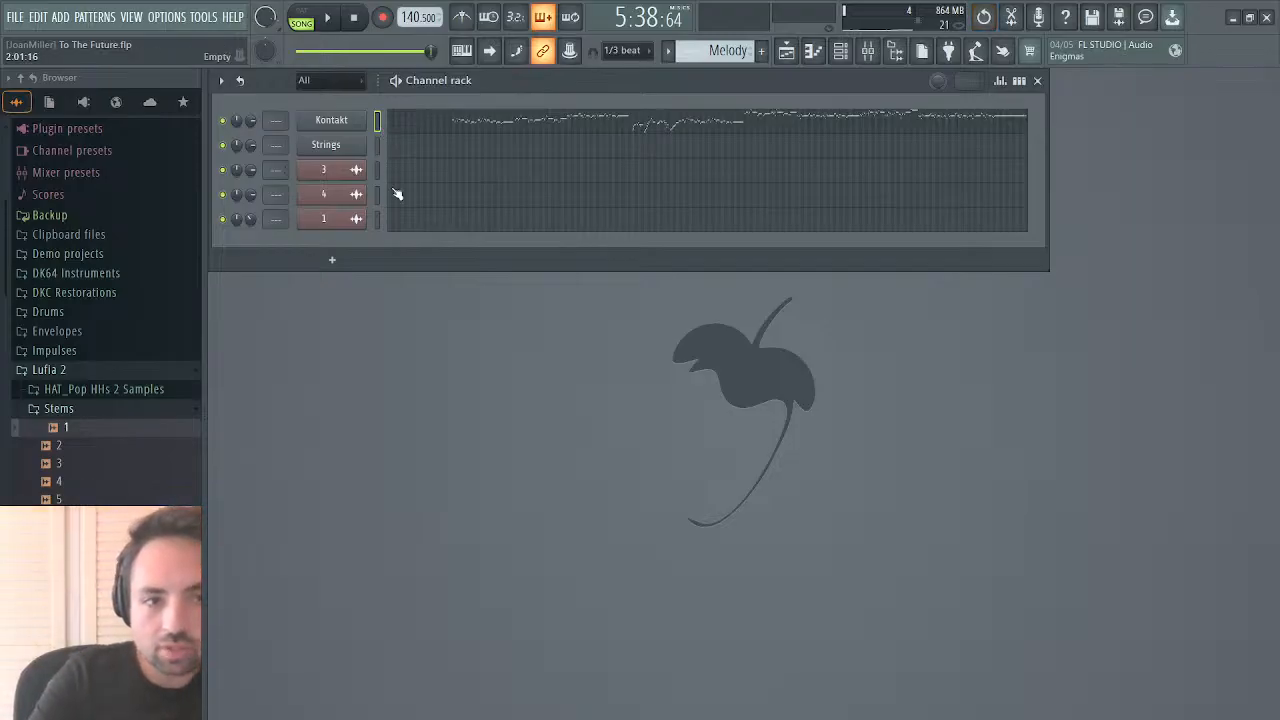
Step: Restore Kontakt's original melody from the project history and put the detected notes on the Strings channel instead
left_click(457, 122)
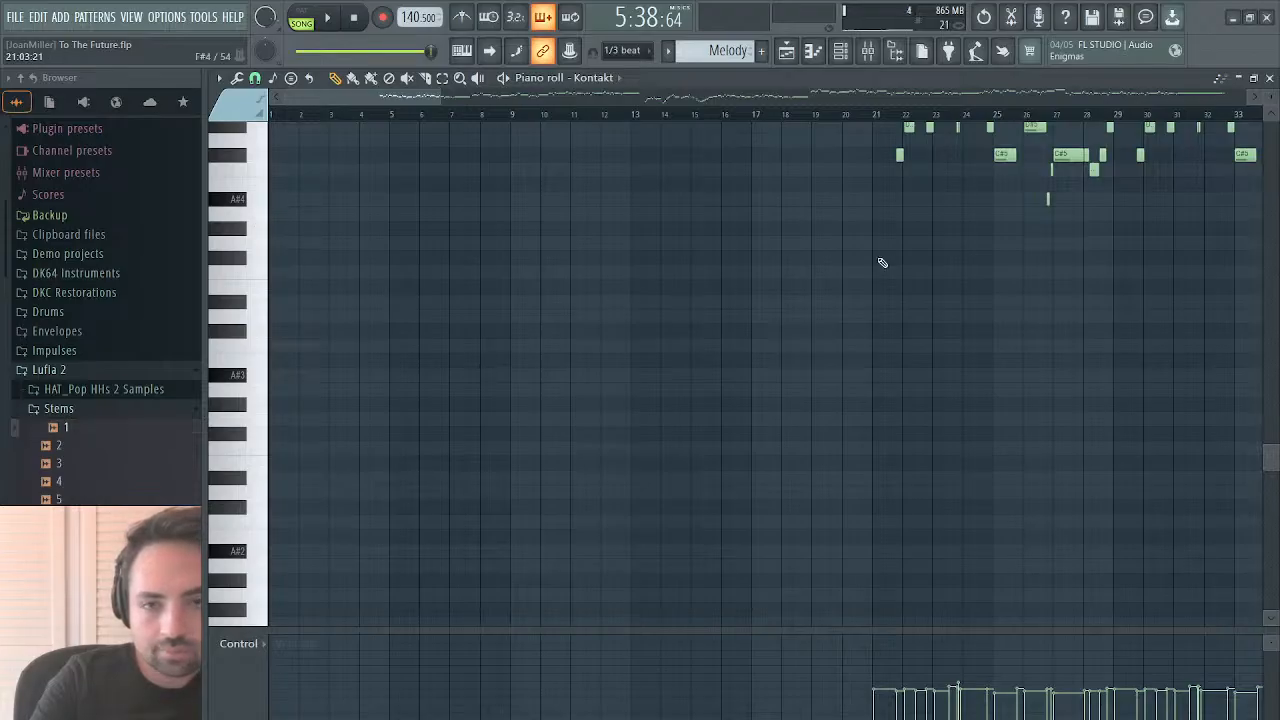
left_click(1269, 77)
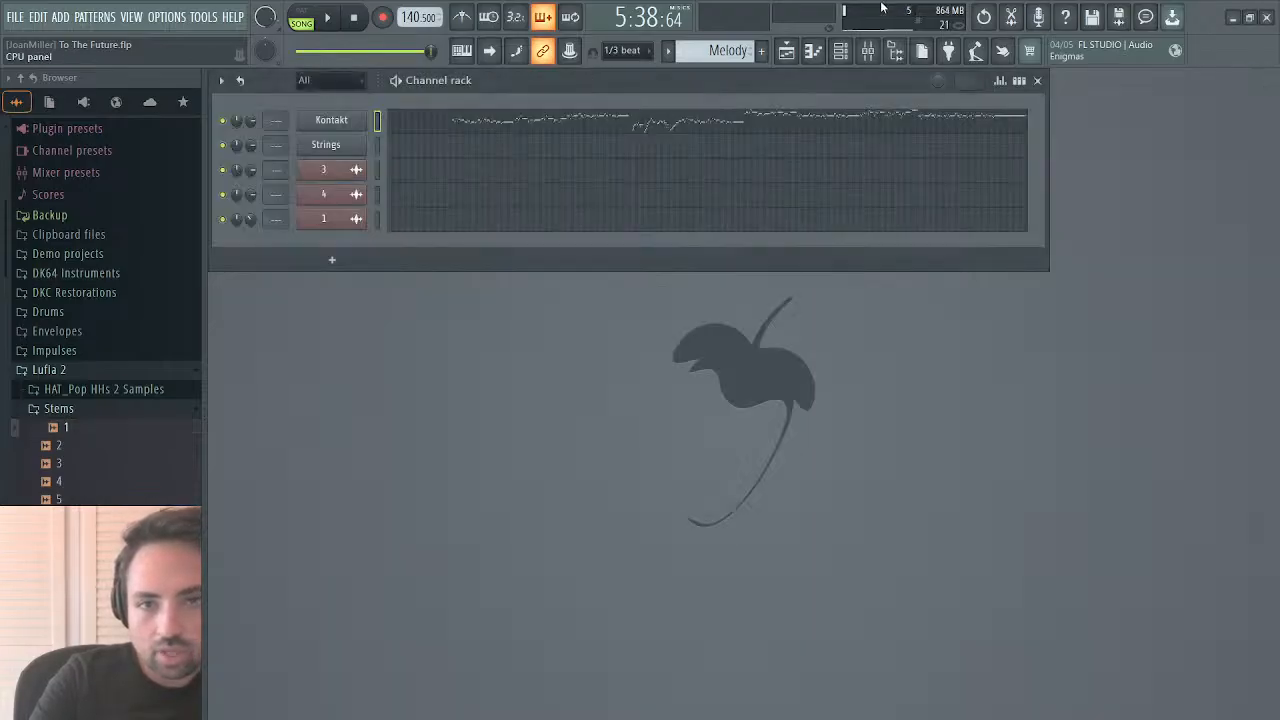
right_click(985, 17)
scroll(93, 424, "down", 10)
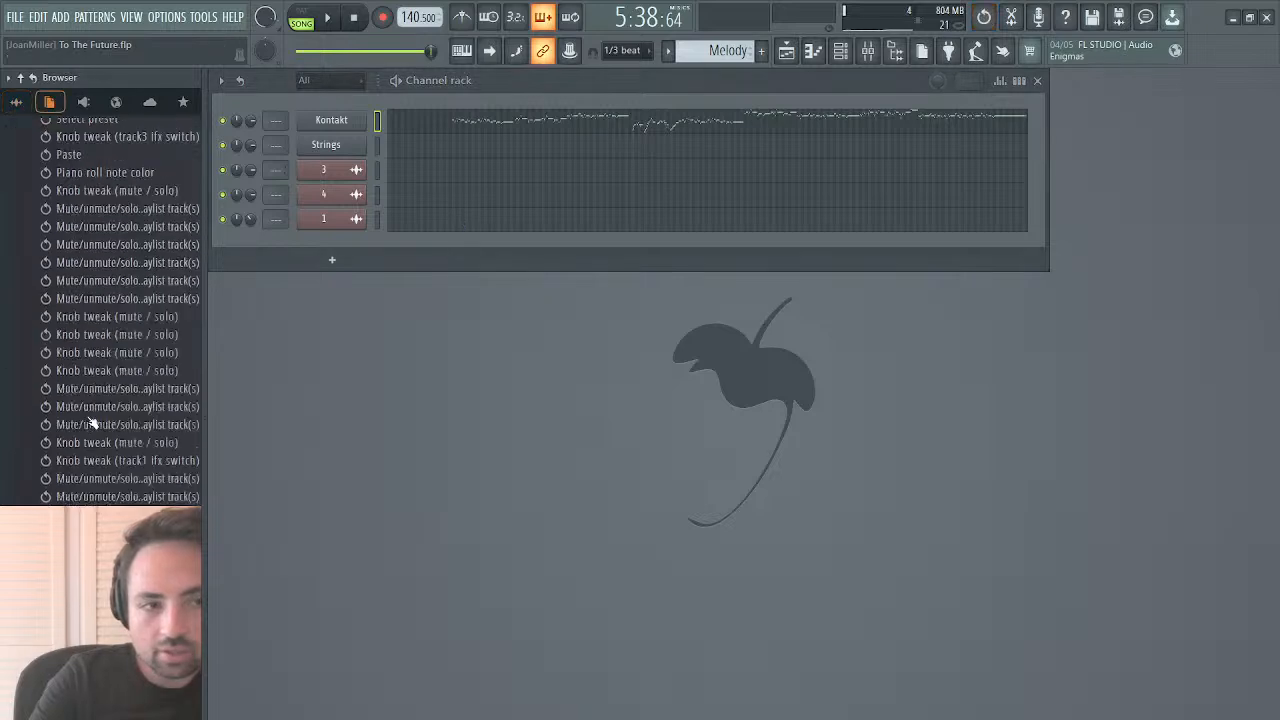
left_click(85, 600)
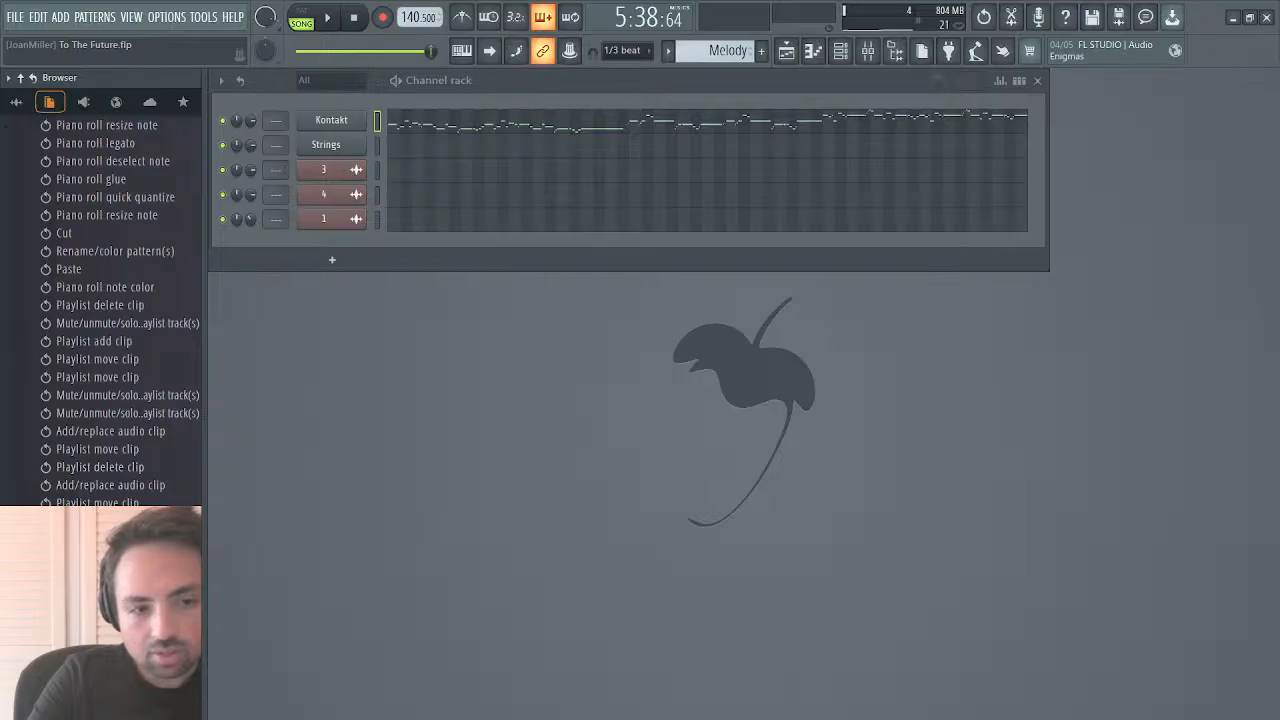
left_click(190, 556)
left_click(190, 556)
left_click(378, 145)
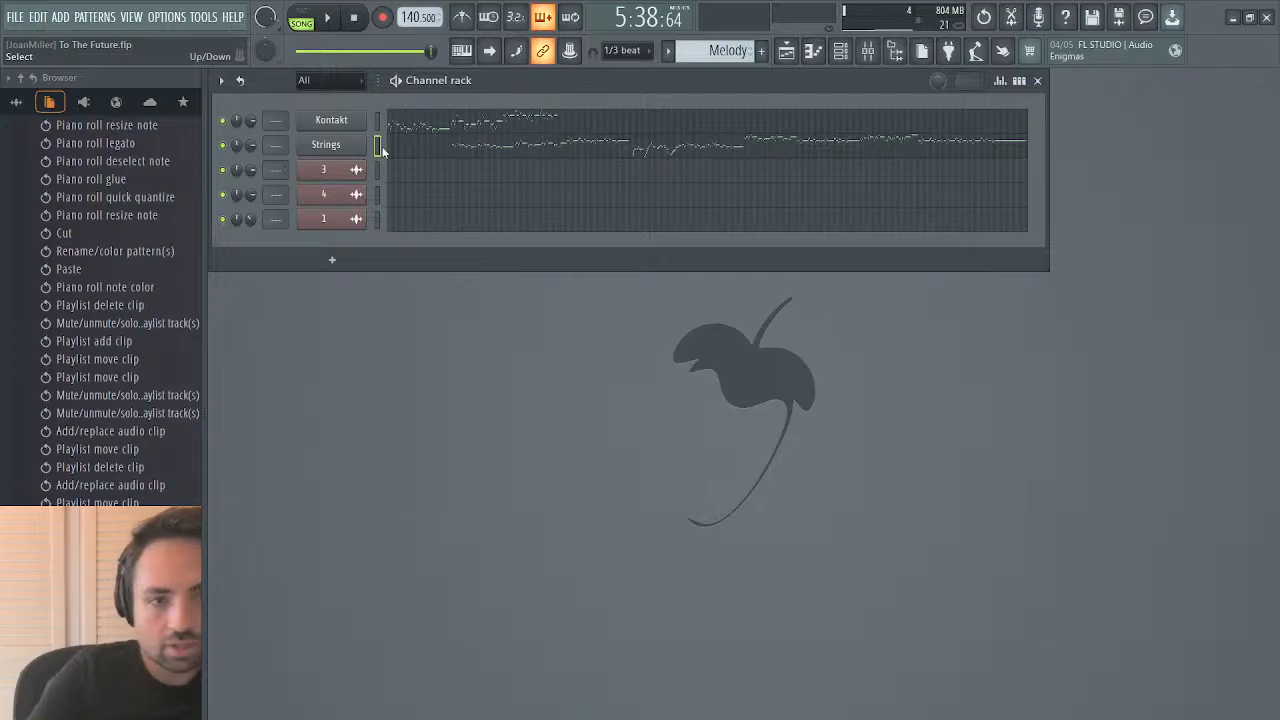
Step: Select all the detected notes in the Strings piano roll and move them back so the first one starts at bar 1
left_click(459, 144)
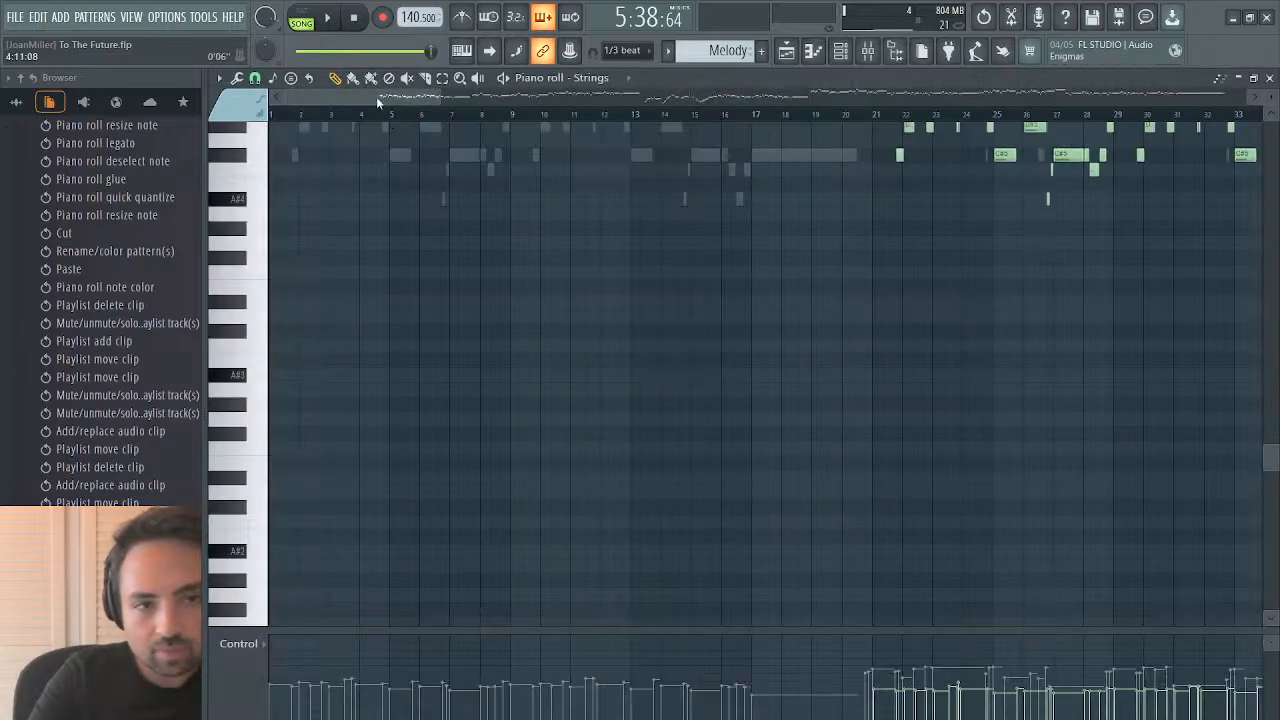
scroll(428, 266, "up", 6)
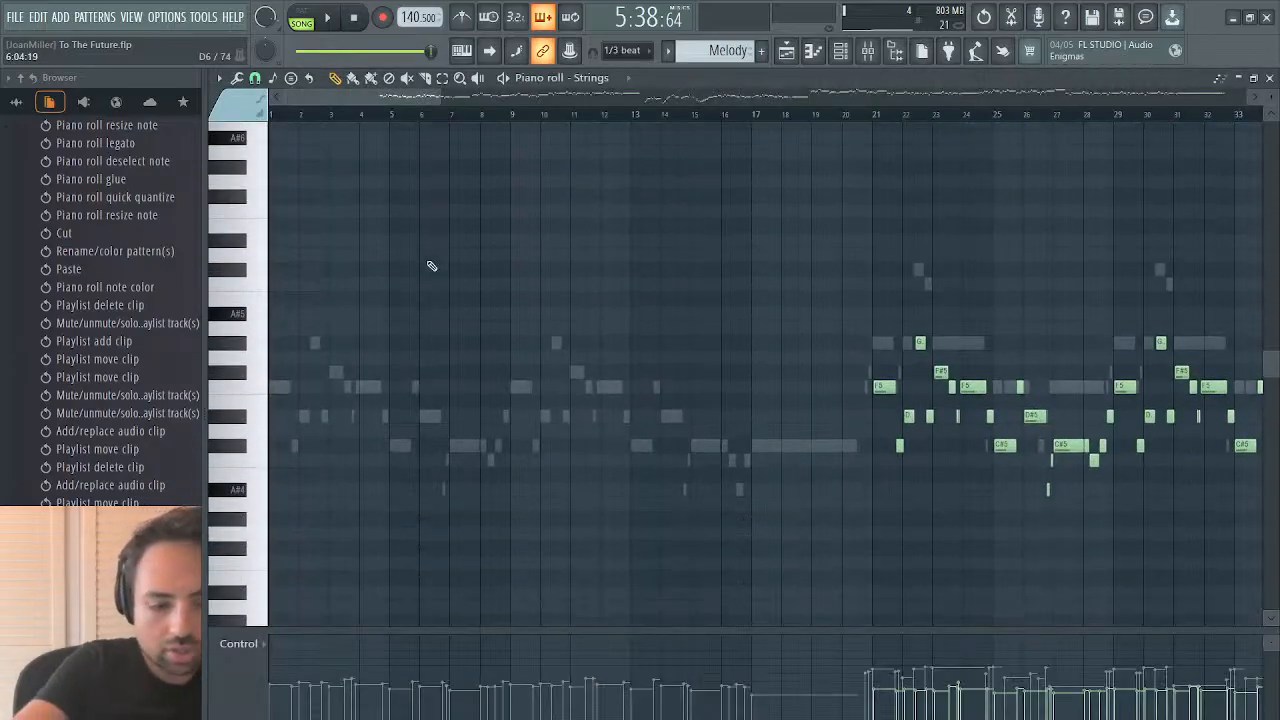
key("ctrl+a")
left_click_drag(876, 386, 265, 398)
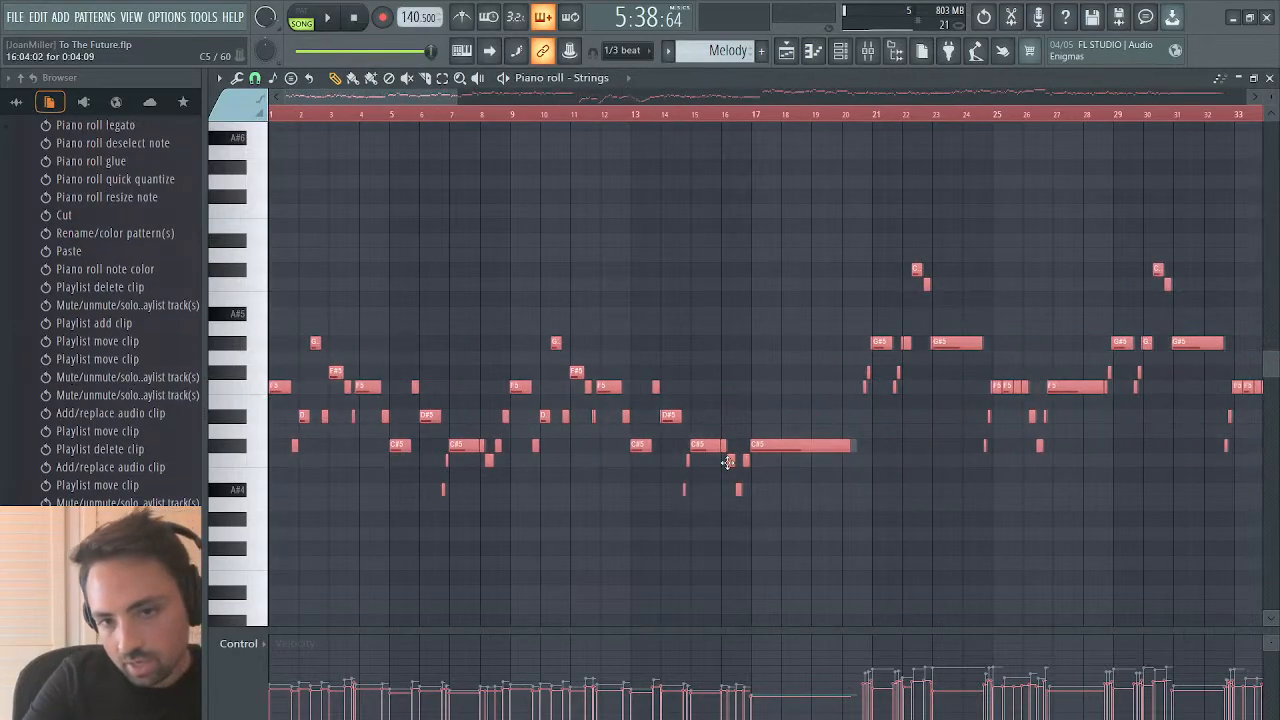
Step: Check the detected notes around bars 73 to 105 and transpose the whole selection down two semitones
scroll(729, 457, "right", 6)
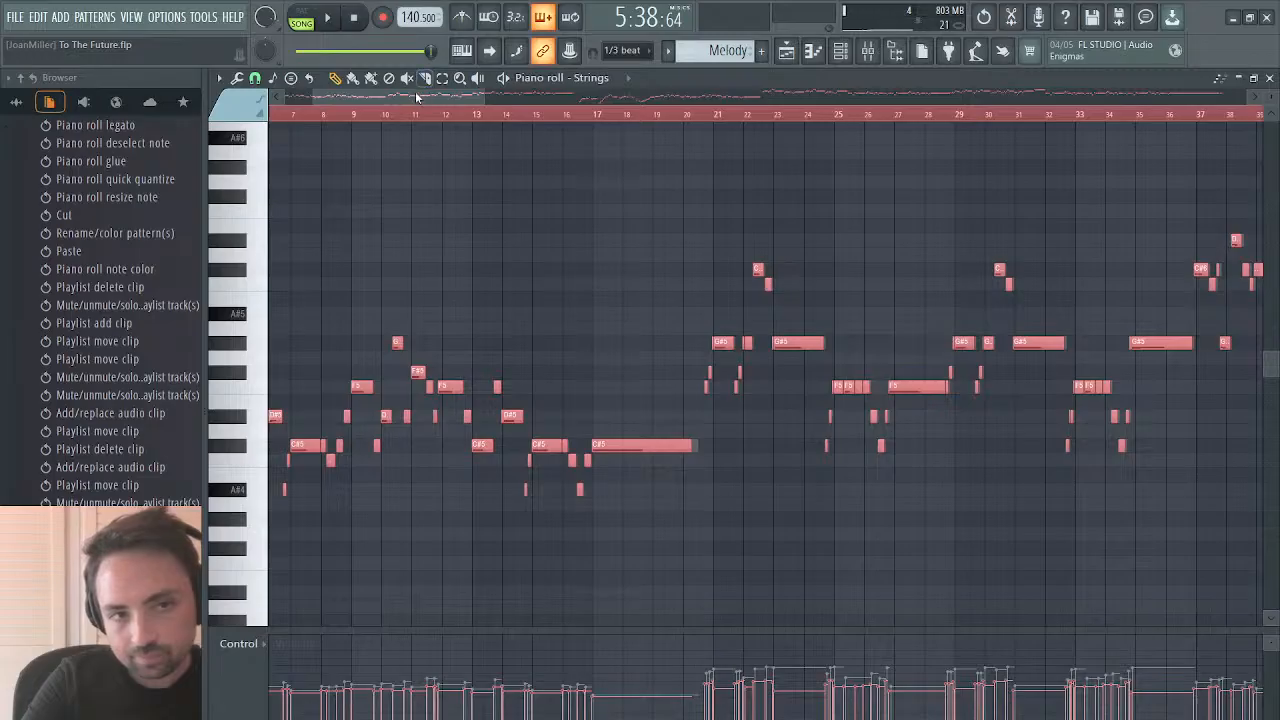
scroll(804, 136, "right", 20)
scroll(775, 126, "left", 5)
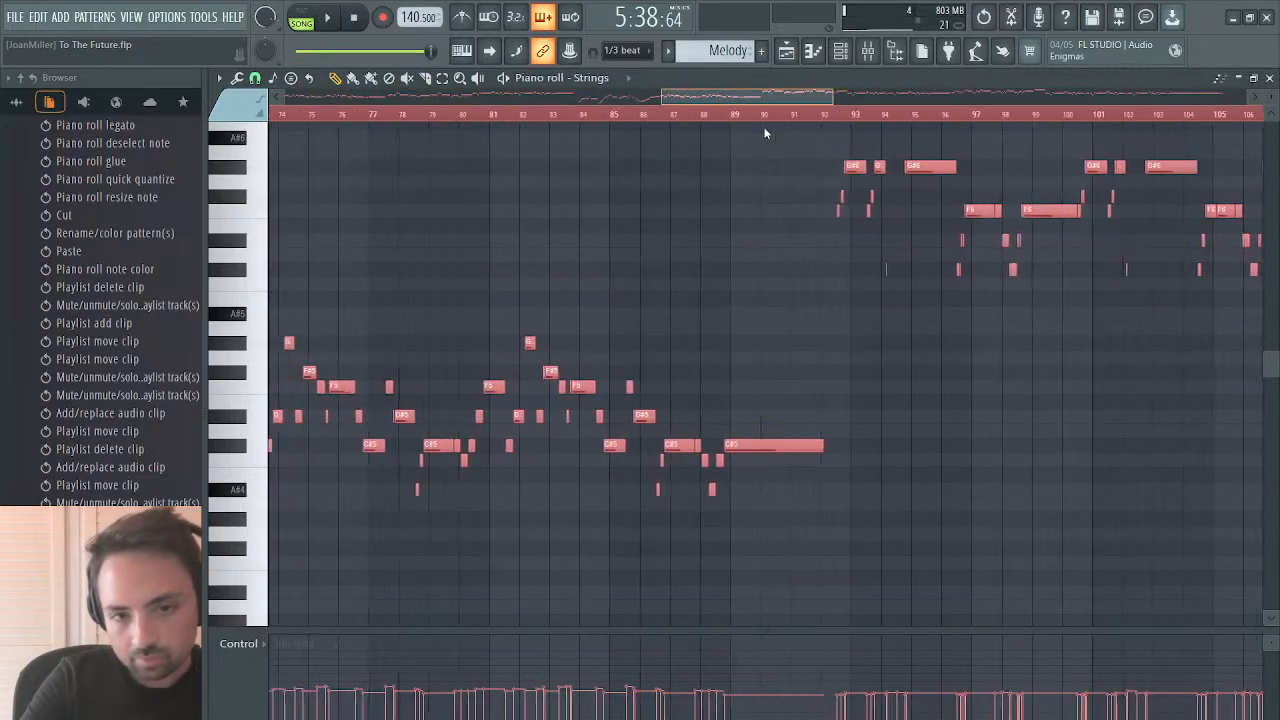
scroll(787, 302, "up", 5)
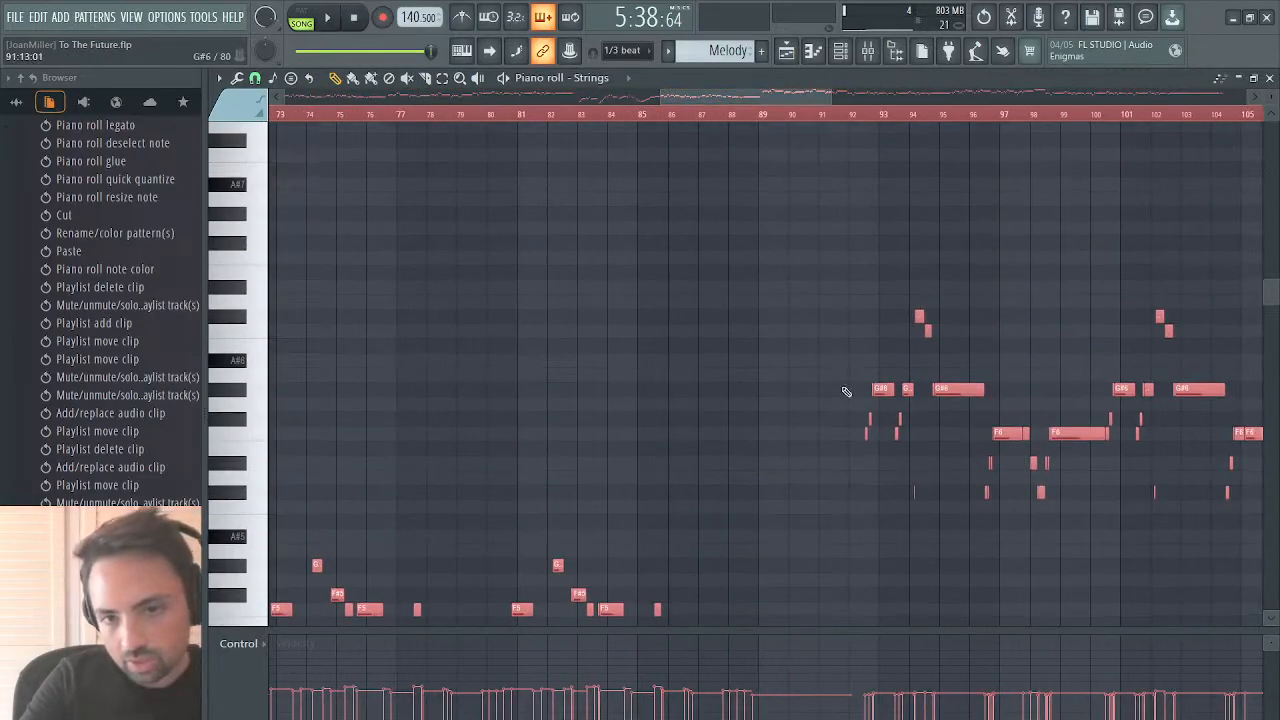
scroll(887, 386, "down", 8)
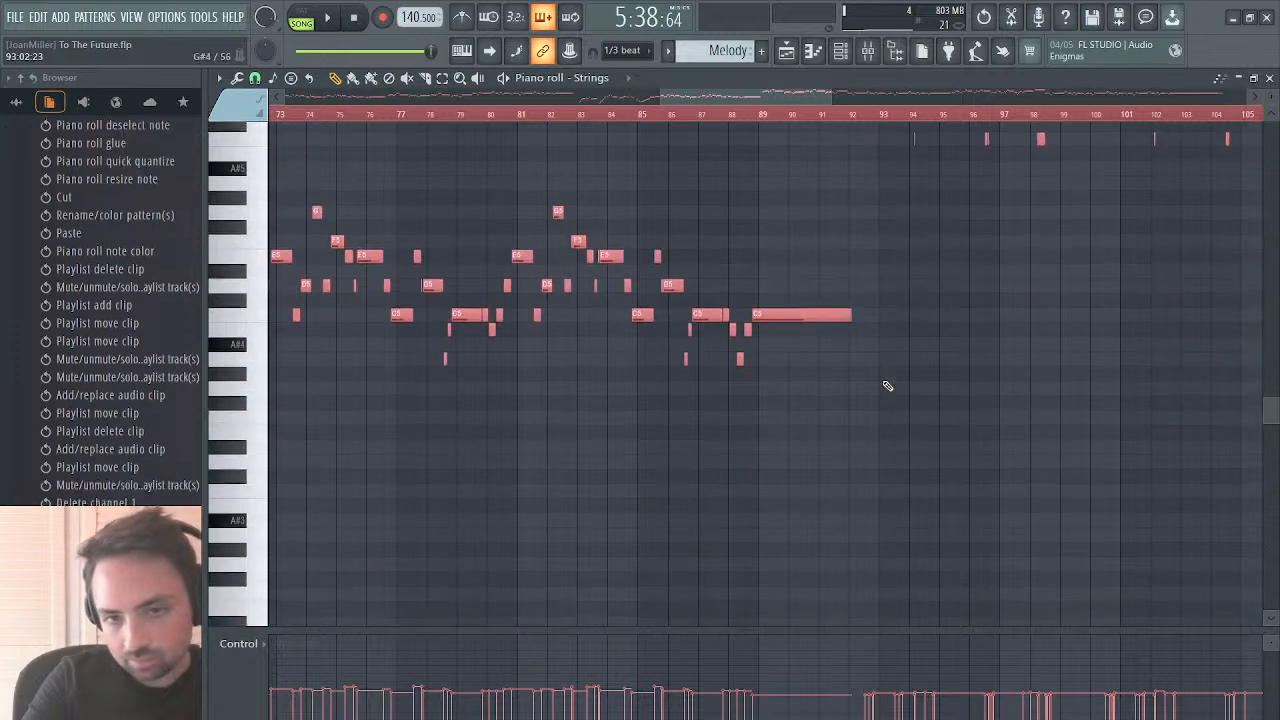
scroll(883, 297, "up", 9)
scroll(883, 297, "down", 9)
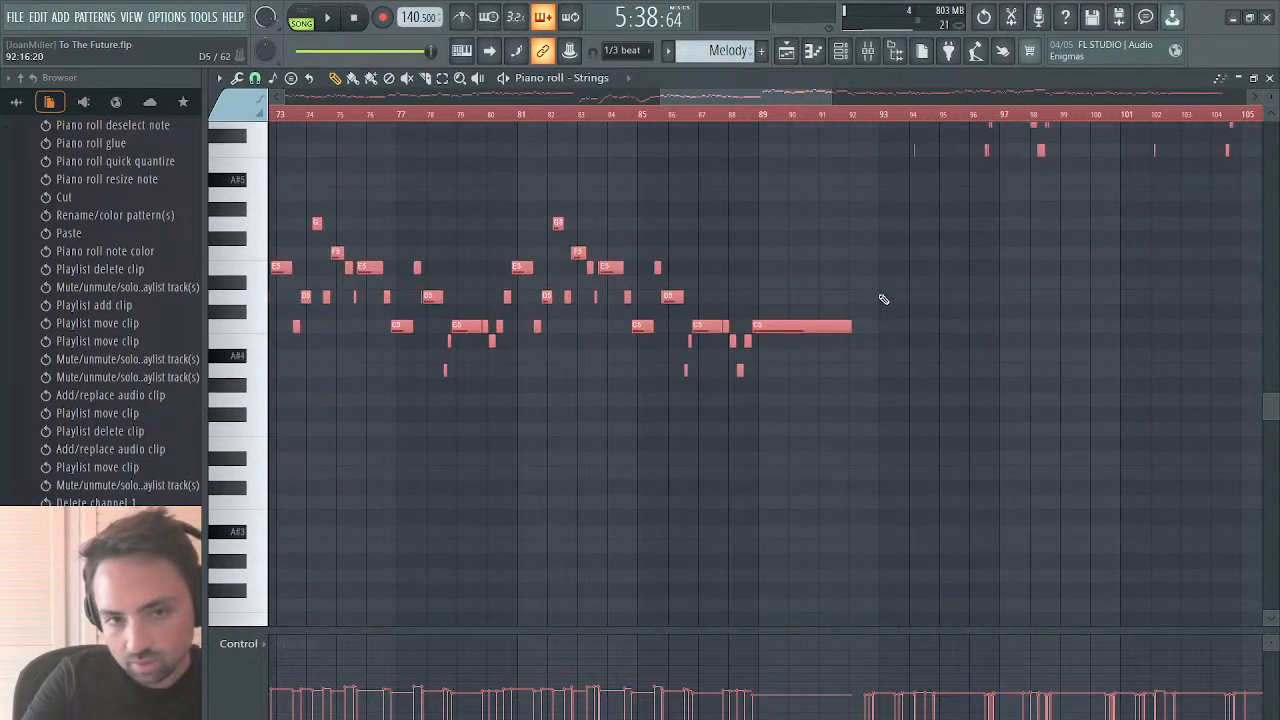
scroll(884, 299, "up", 2)
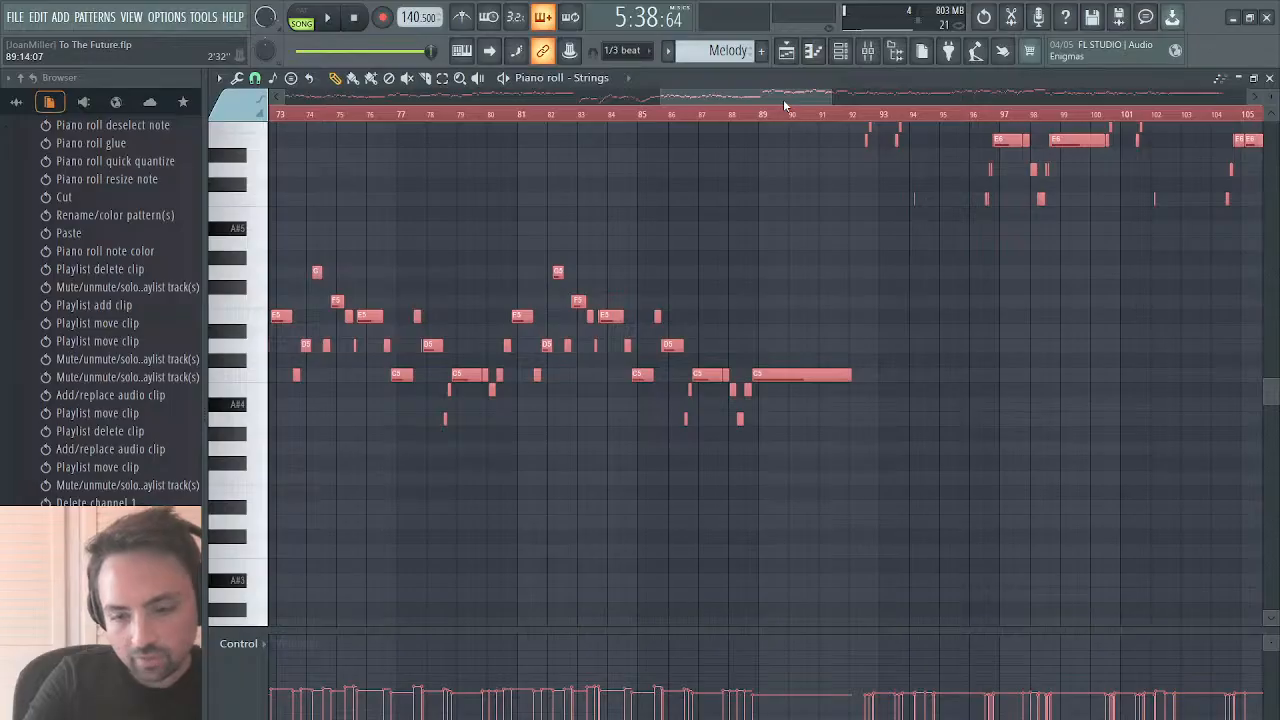
key("shift+Down")
key("shift+Down")
key("shift+Up")
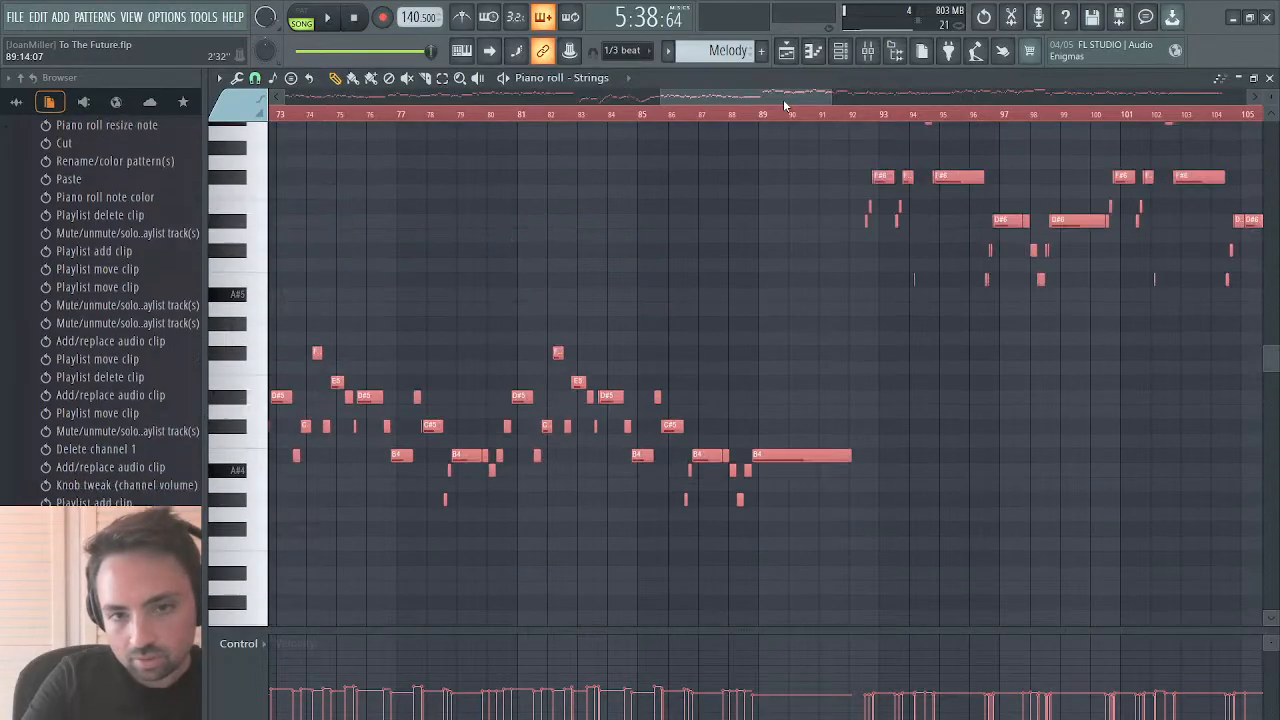
Step: Transpose the selected Strings notes up two semitones and stop playback
key("shift+Up")
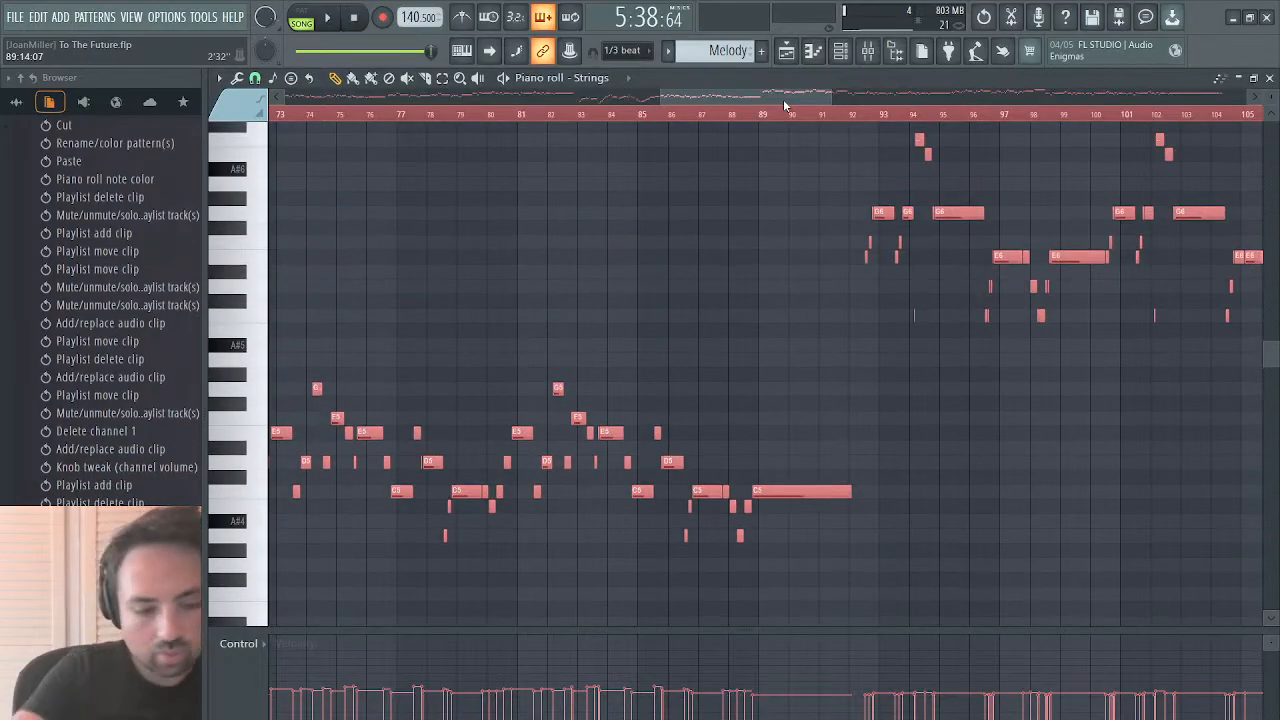
key("shift+Up")
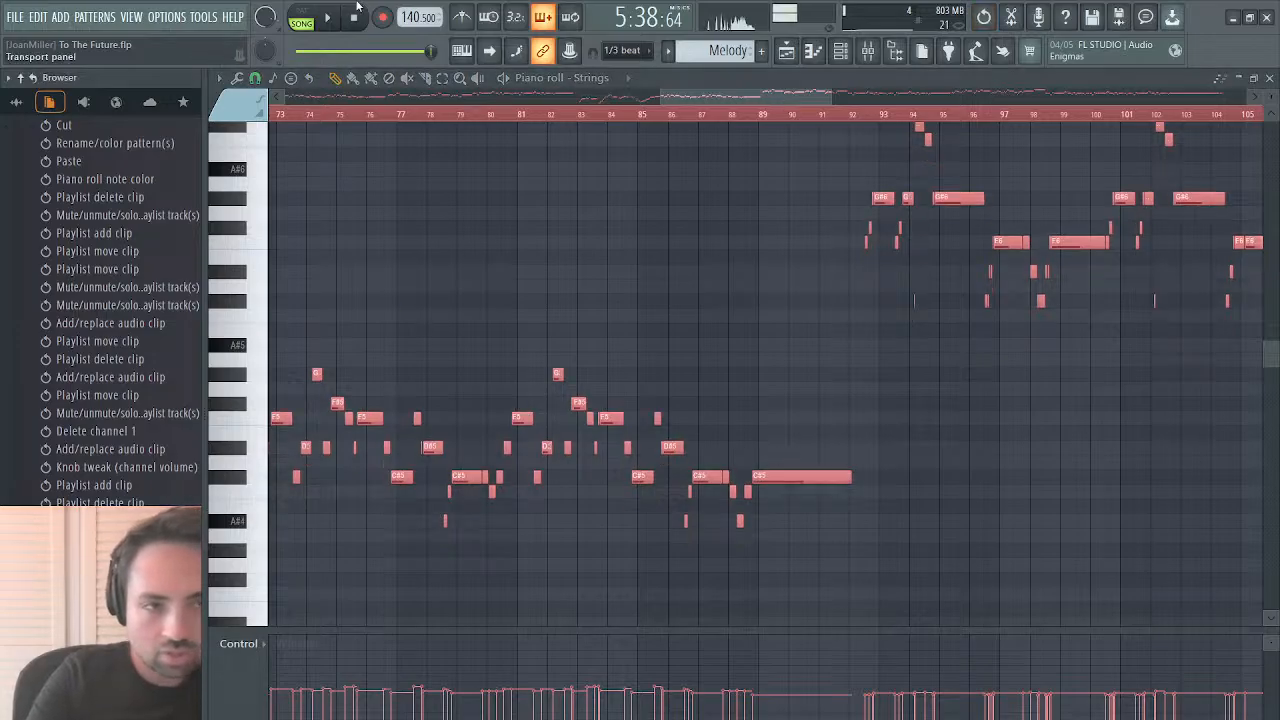
key("space")
Step: Review the detected Strings notes up to bar 74, select those in bars 1 to 56 and delete them
left_click_drag(731, 100, 230, 98)
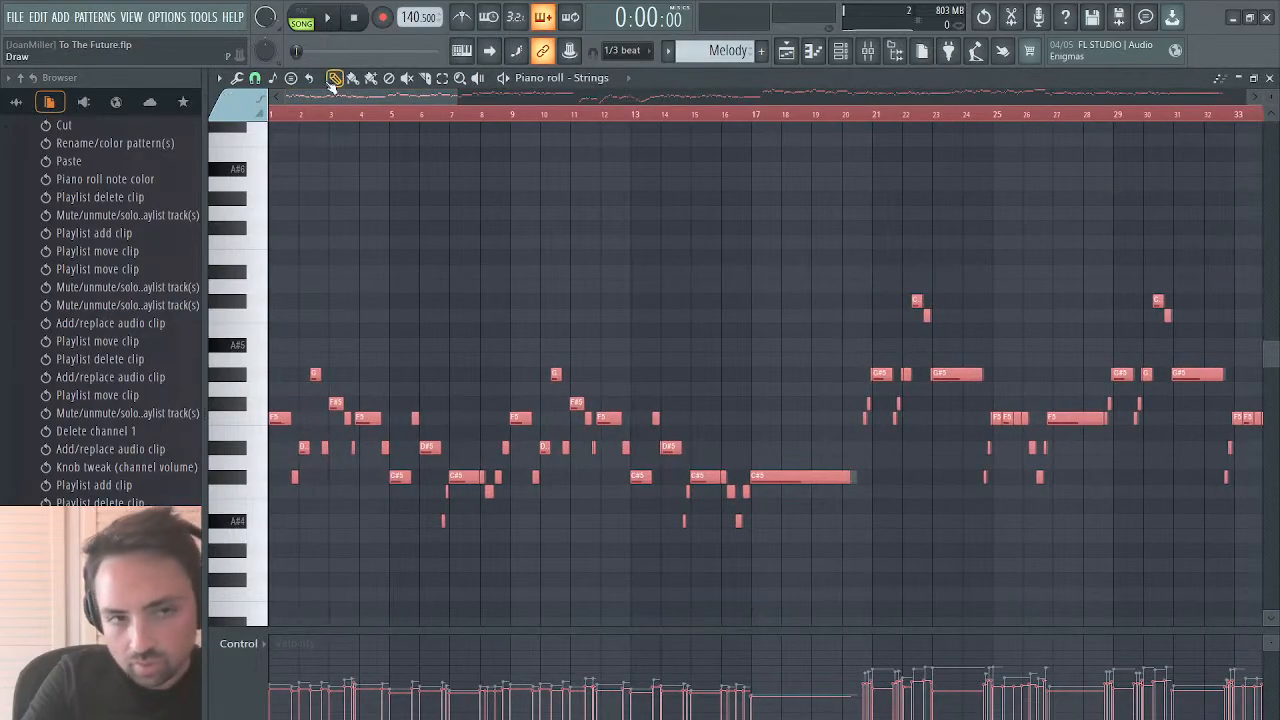
left_click_drag(329, 97, 542, 118)
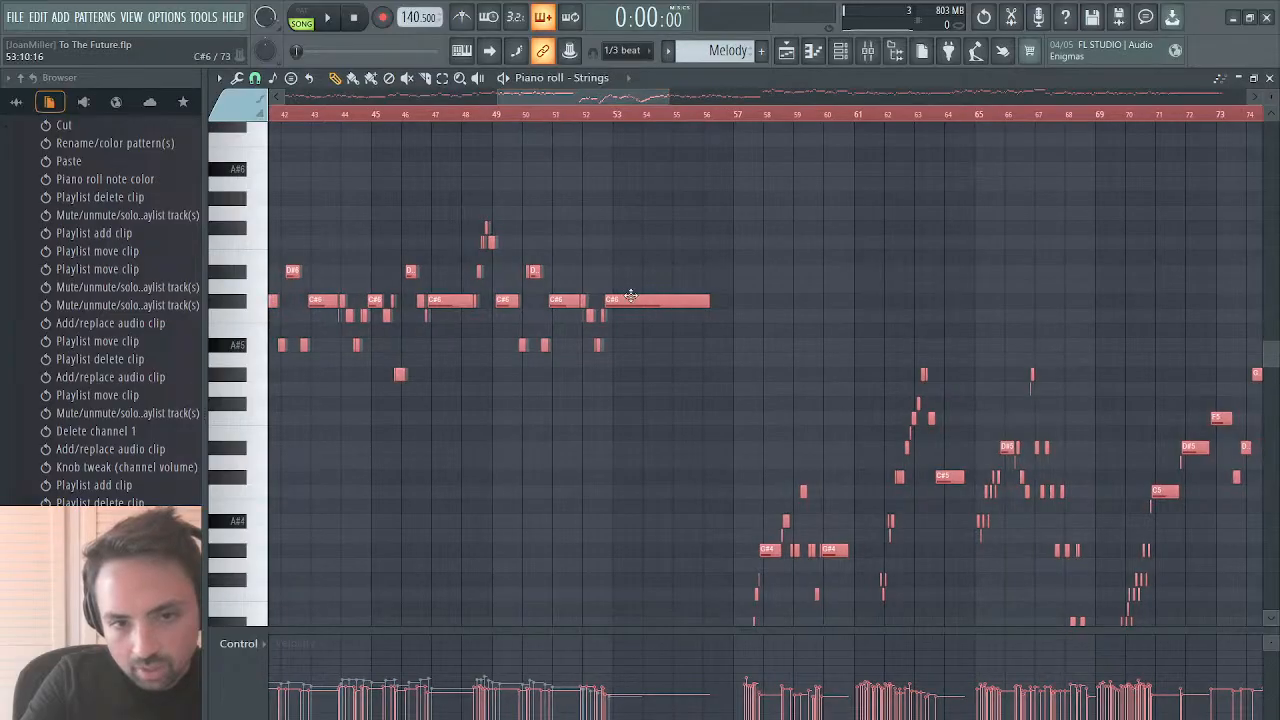
mouse_move(631, 296)
left_mouse_down()
mouse_move(627, 308)
mouse_move(625, 289)
left_mouse_up()
scroll(680, 349, "down", 5)
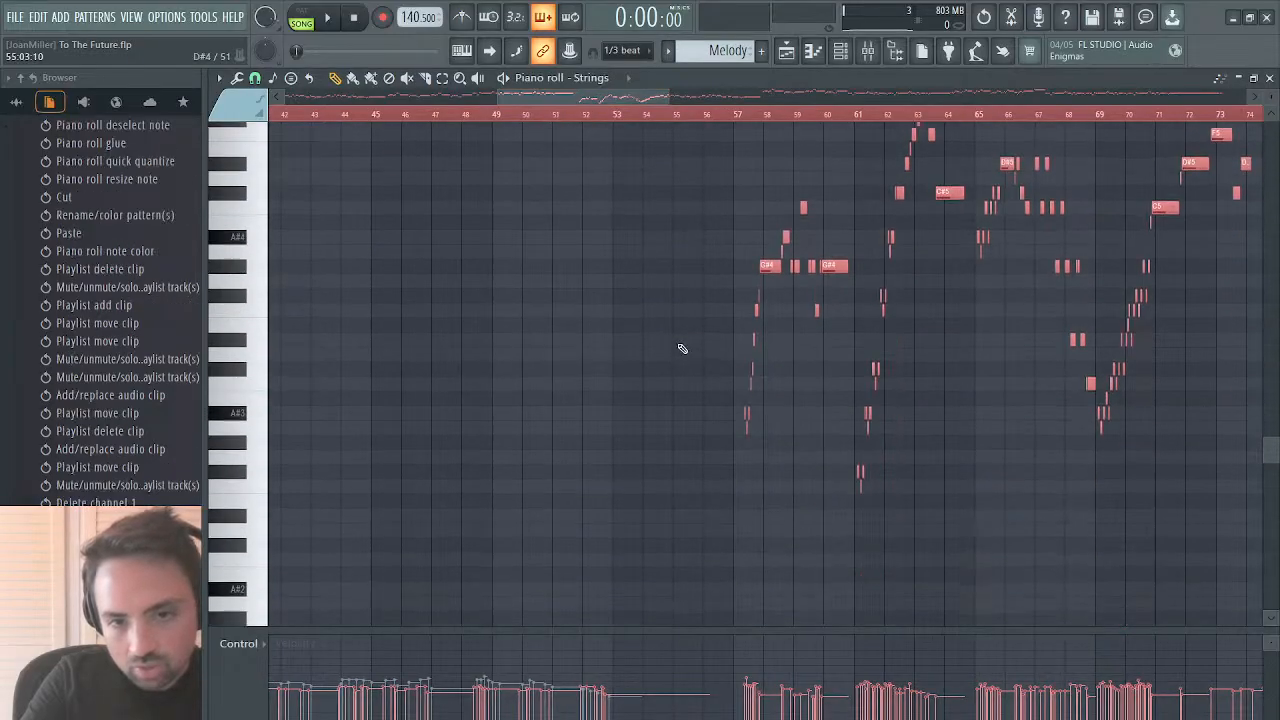
scroll(680, 349, "up", 2)
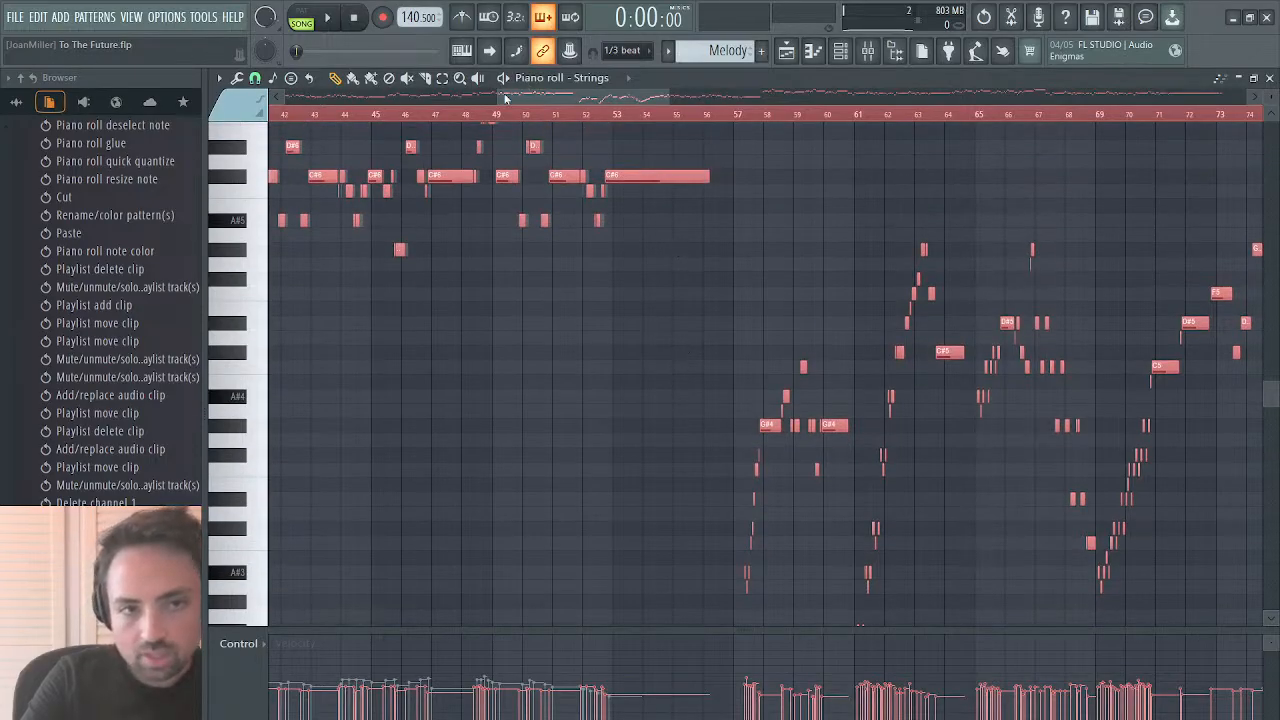
left_click_drag(499, 97, 157, 126)
scroll(651, 269, "up", 5)
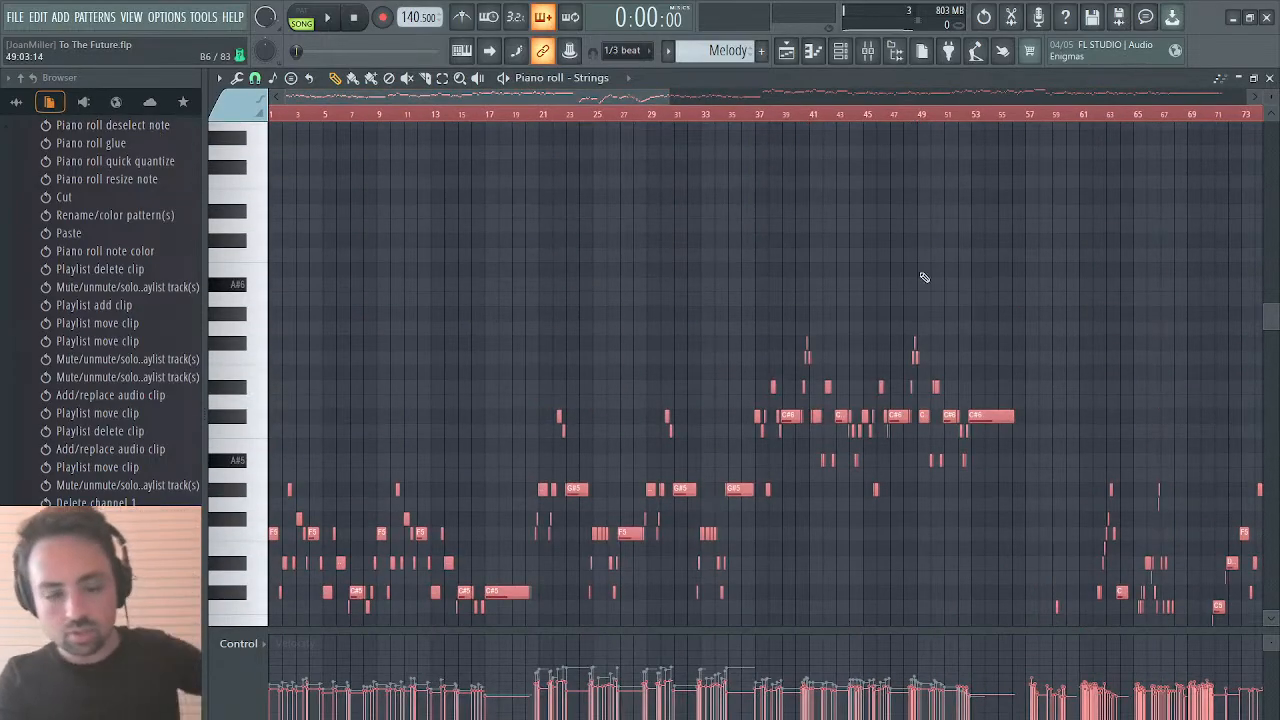
scroll(996, 302, "down", 6)
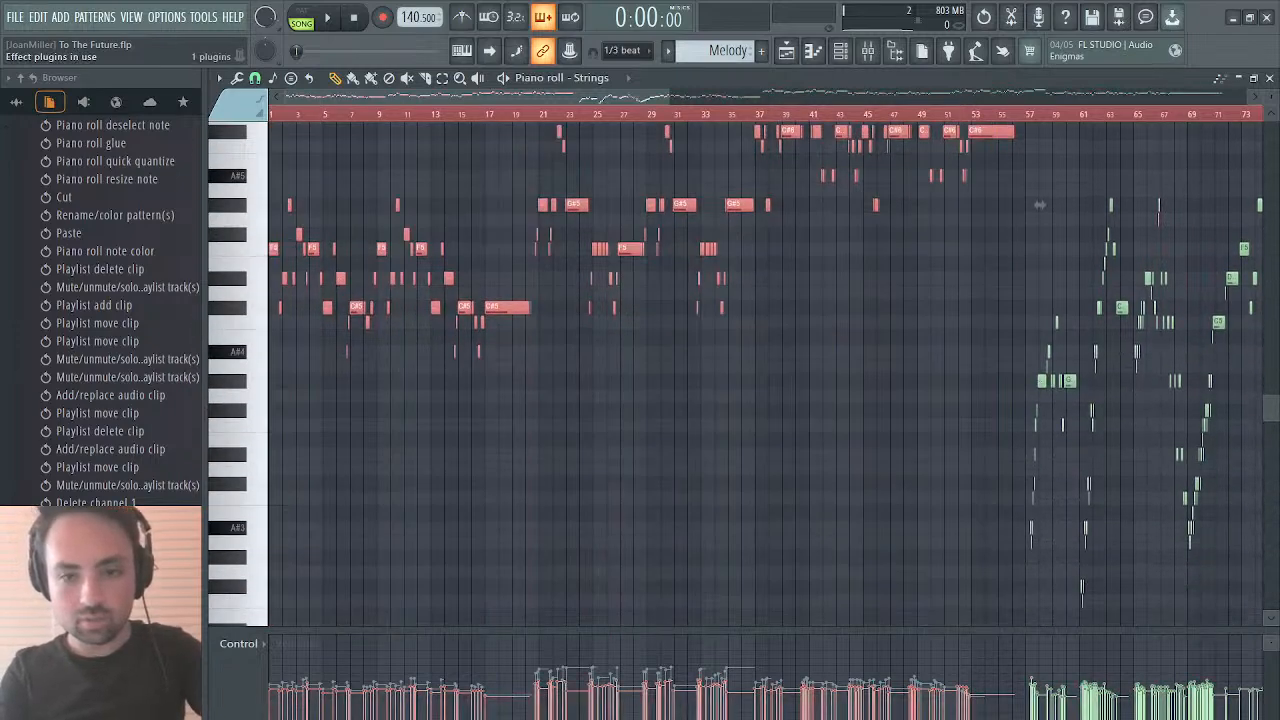
key("Delete")
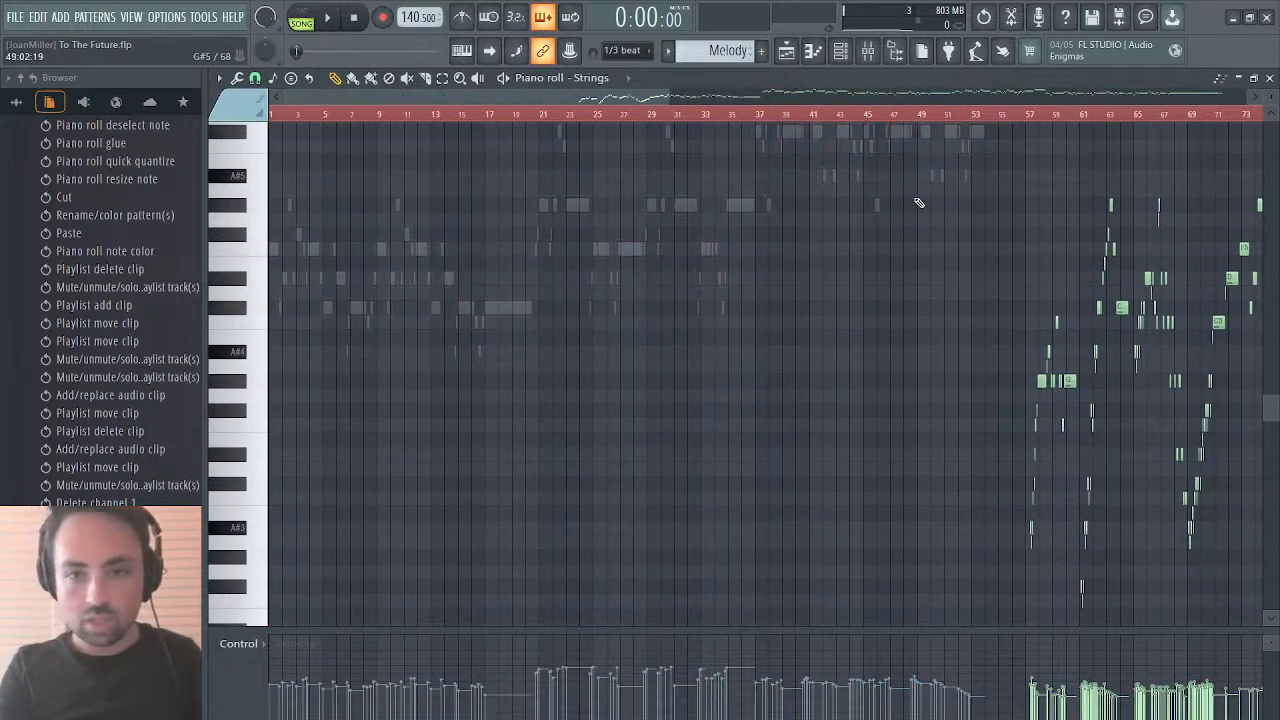
Step: Play the remaining section from about bar 93 and locate the matching spot in stem 1 near bar 111 of the playlist
scroll(808, 197, "right", 3)
left_click_drag(587, 97, 915, 95)
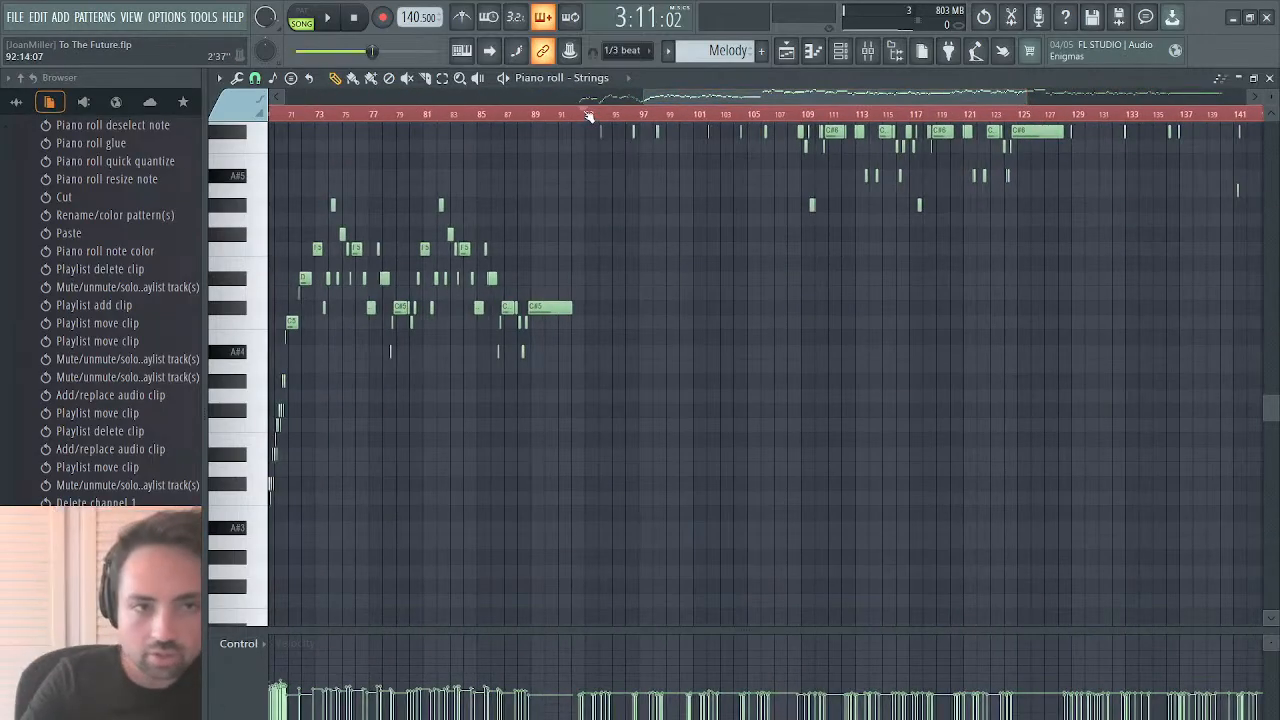
left_click(786, 51)
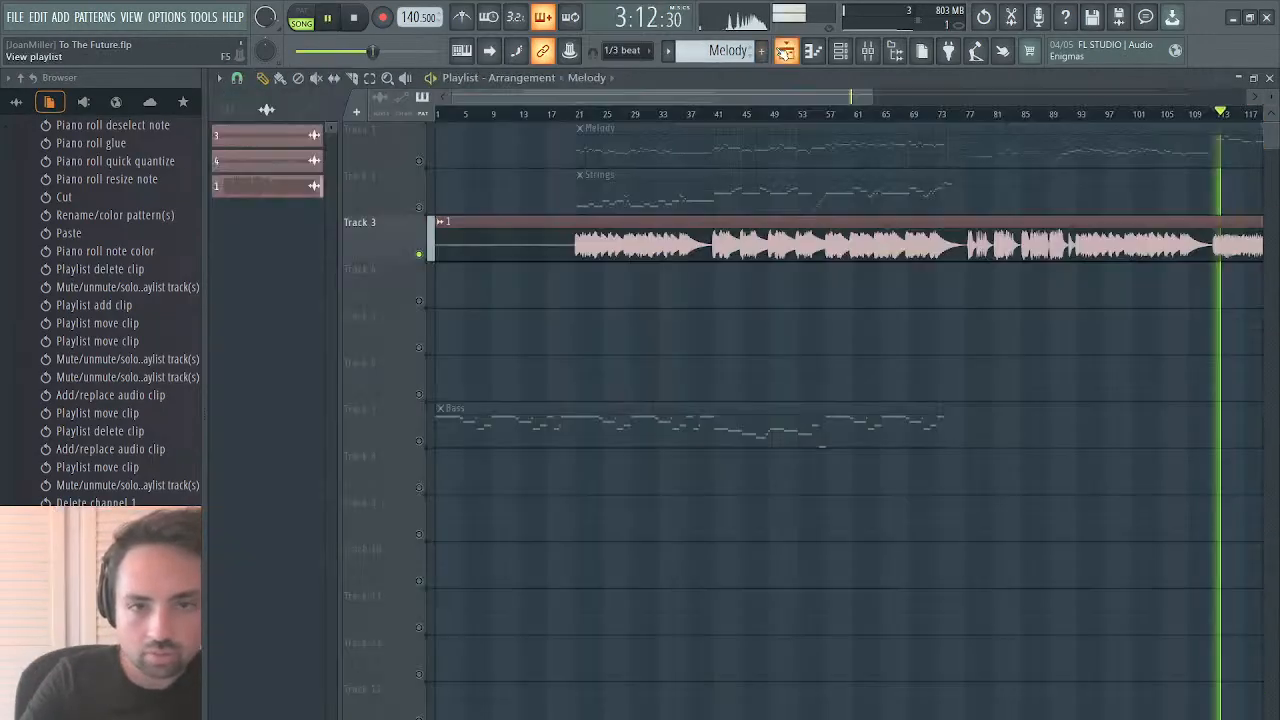
scroll(940, 145, "right", 2)
scroll(940, 145, "right", 5)
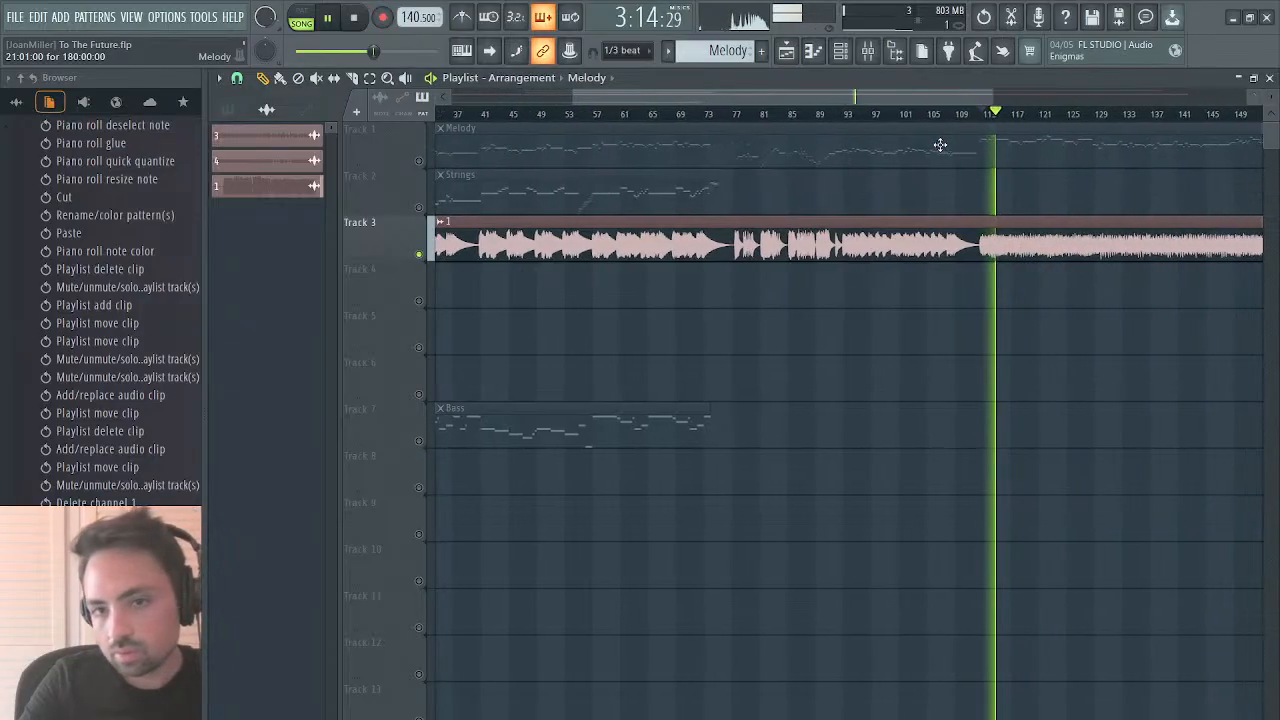
left_click_drag(920, 114, 905, 114)
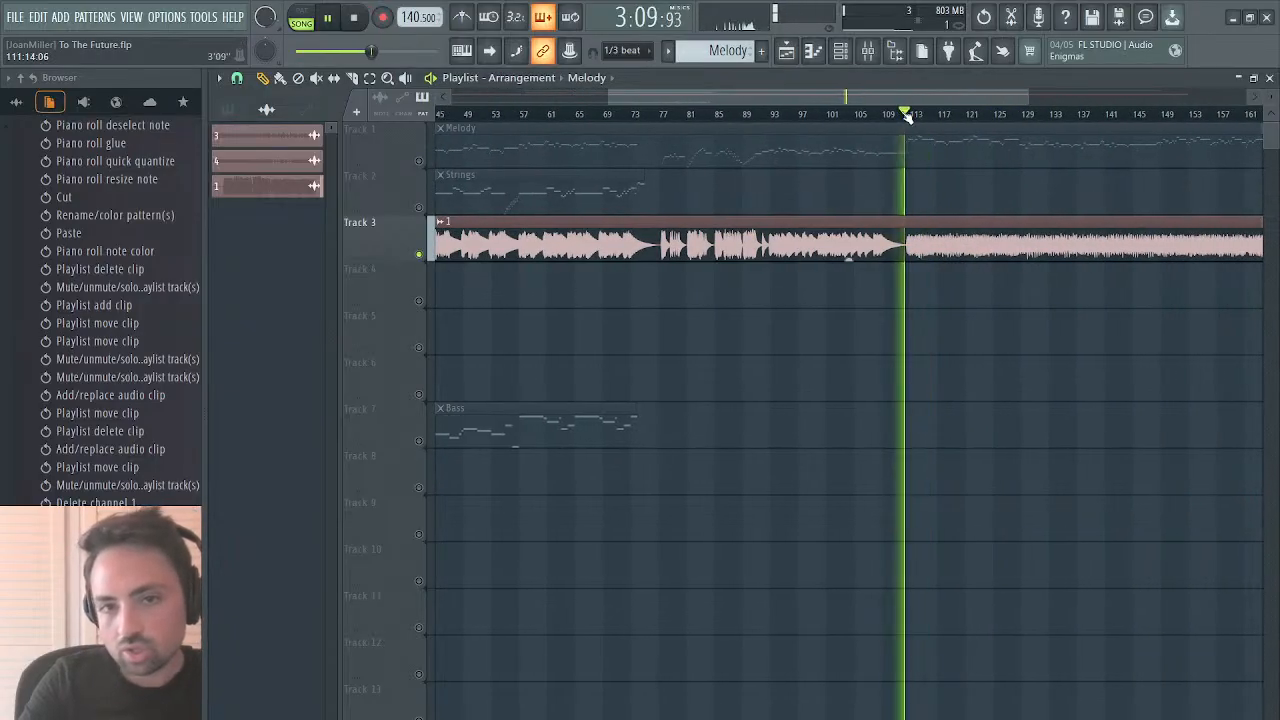
Step: Unmute the Melody track in the playlist, stop playback and return to the Strings piano roll
left_click(420, 161)
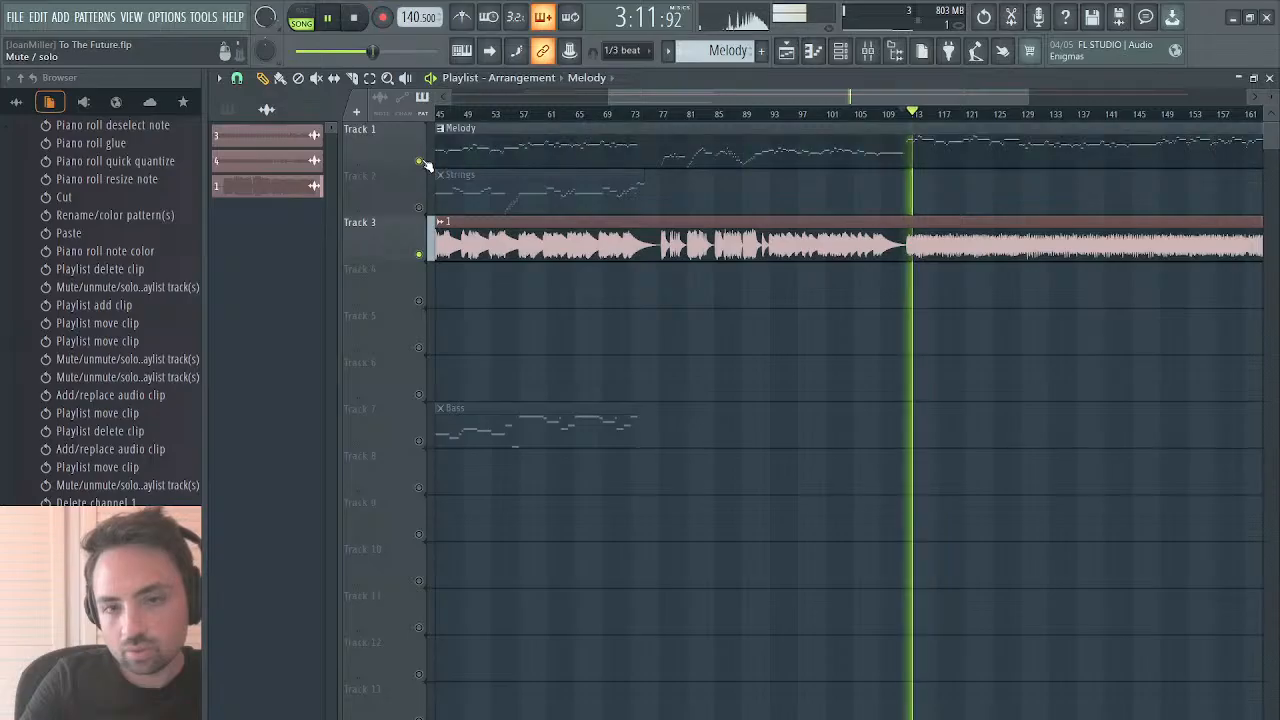
key("space")
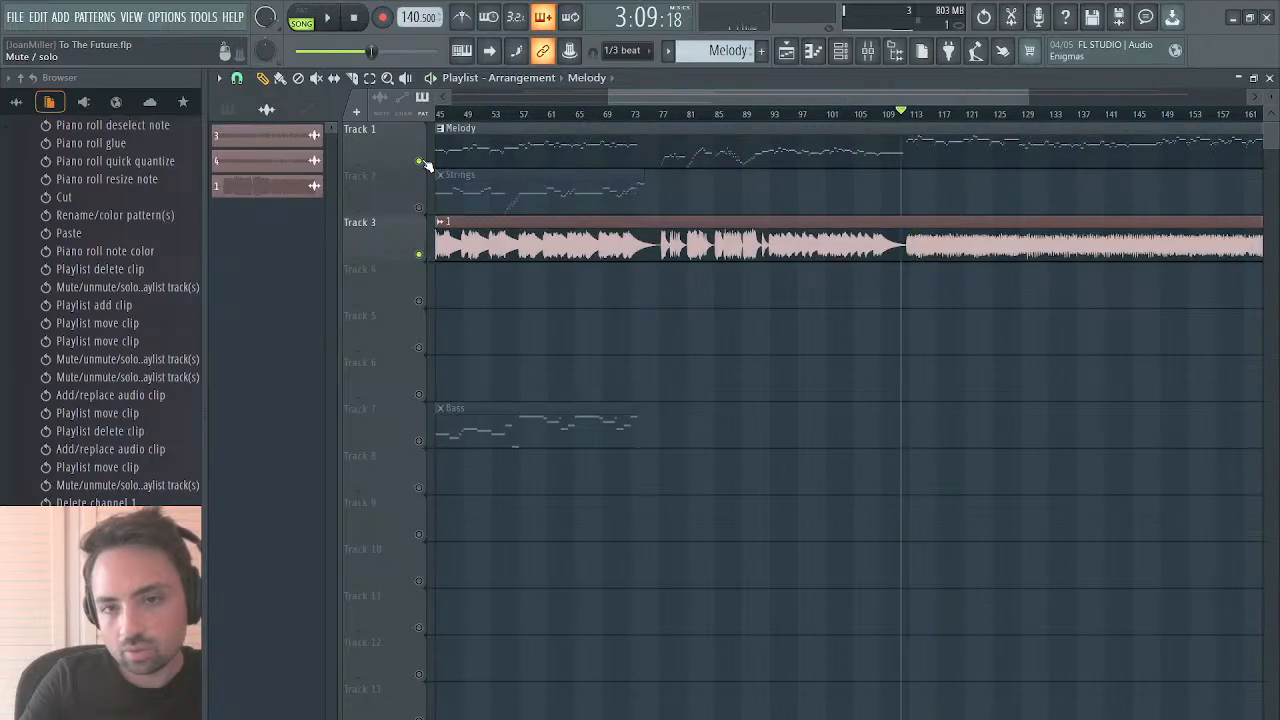
left_click(1270, 76)
key("space")
key("space")
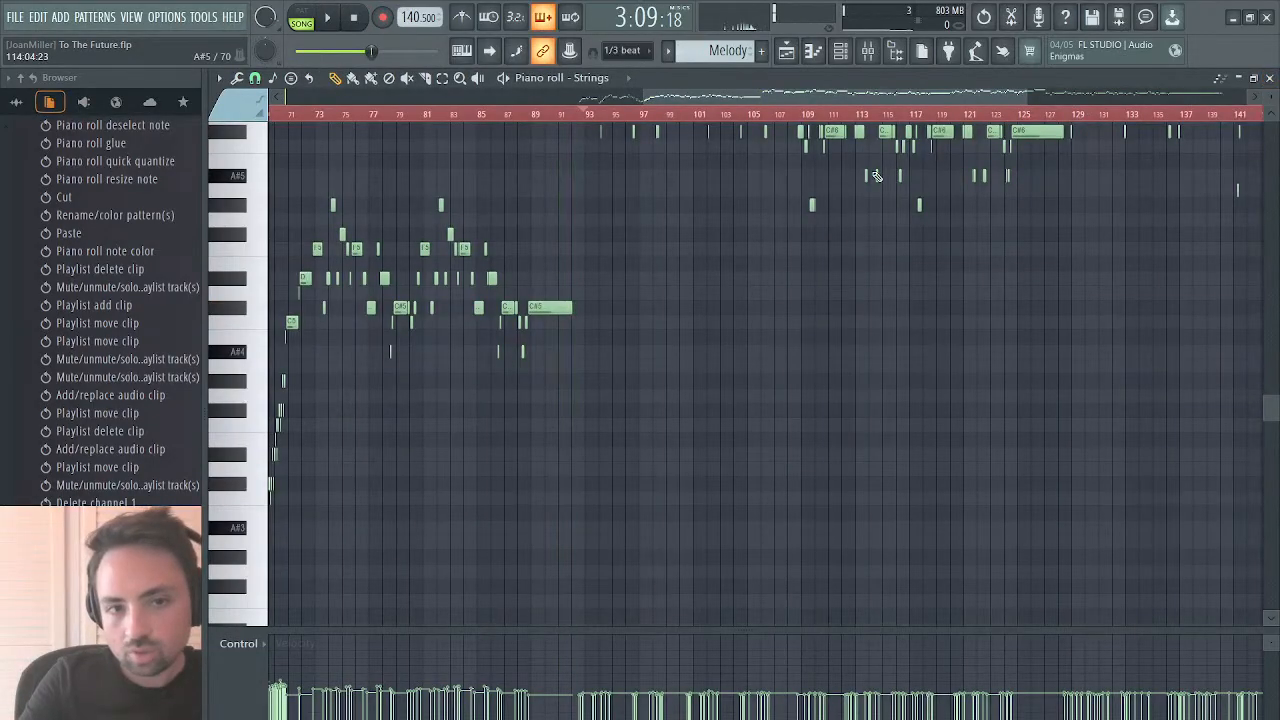
Step: Select the Strings notes in bars 57 to 92 and cut them
scroll(723, 321, "up", 5)
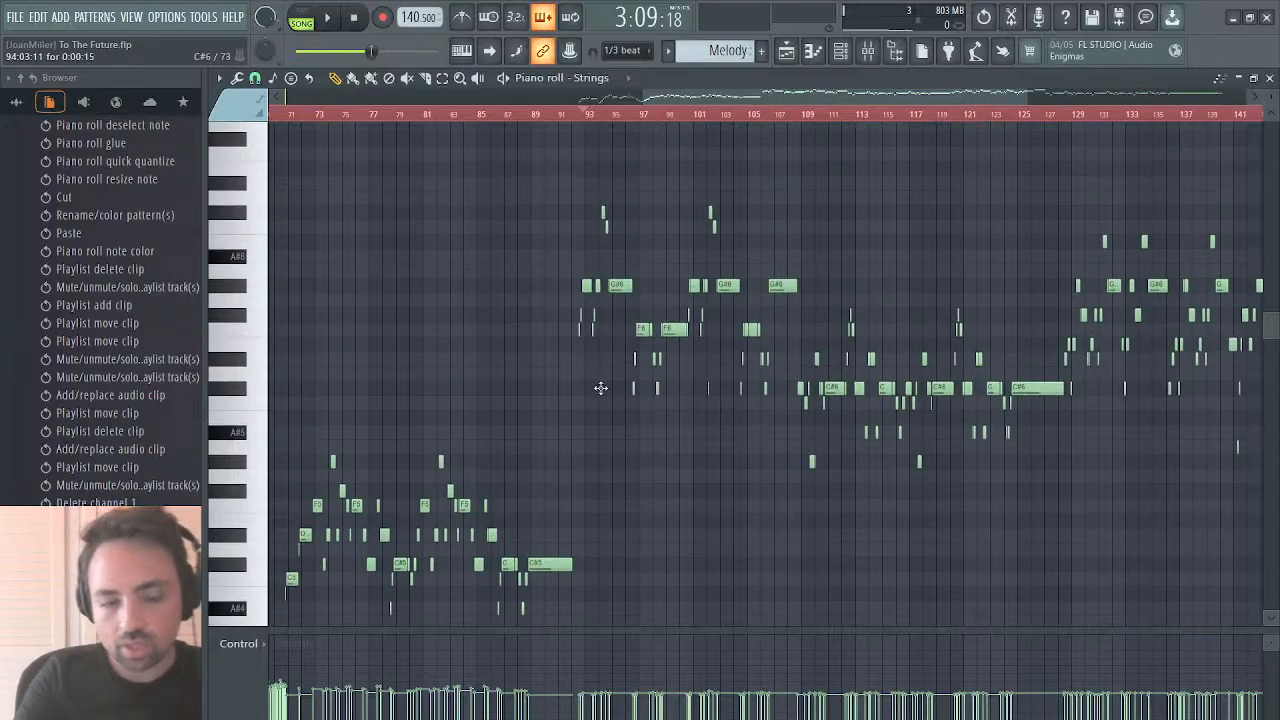
left_click_drag(591, 428, 520, 605)
scroll(602, 483, "down", 4)
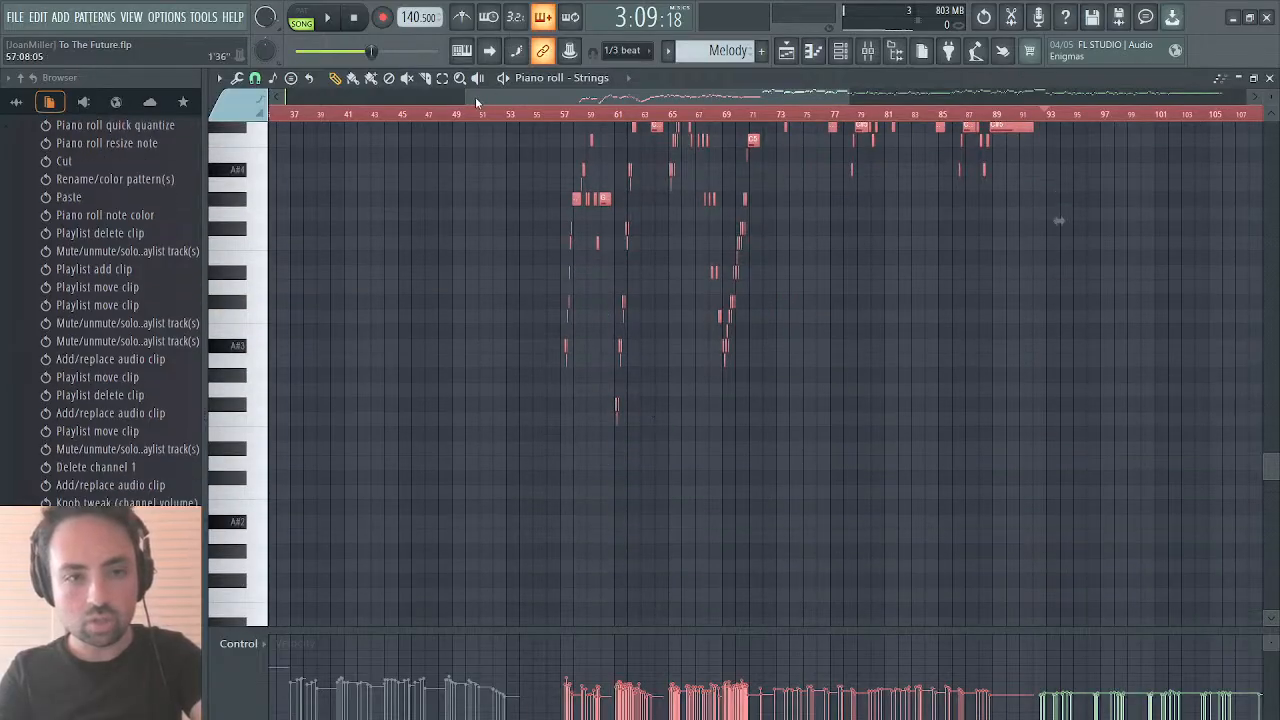
left_click_drag(475, 96, 575, 98)
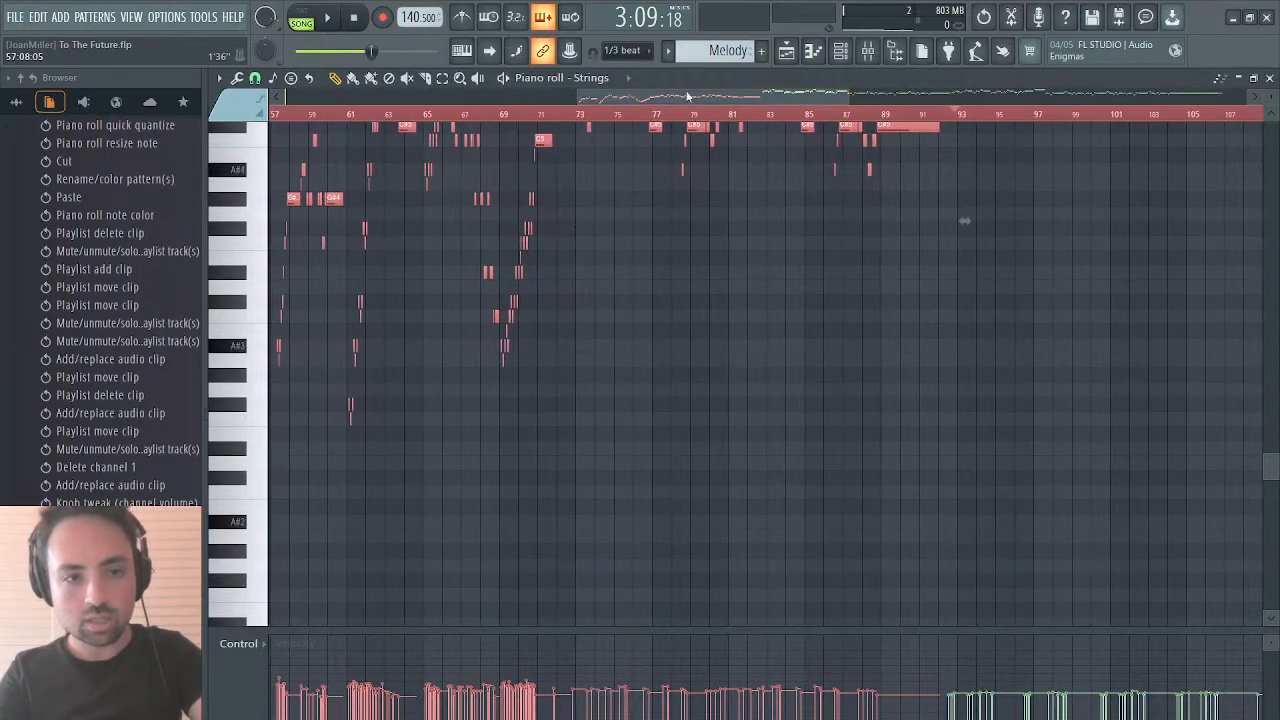
left_click_drag(843, 99, 681, 115)
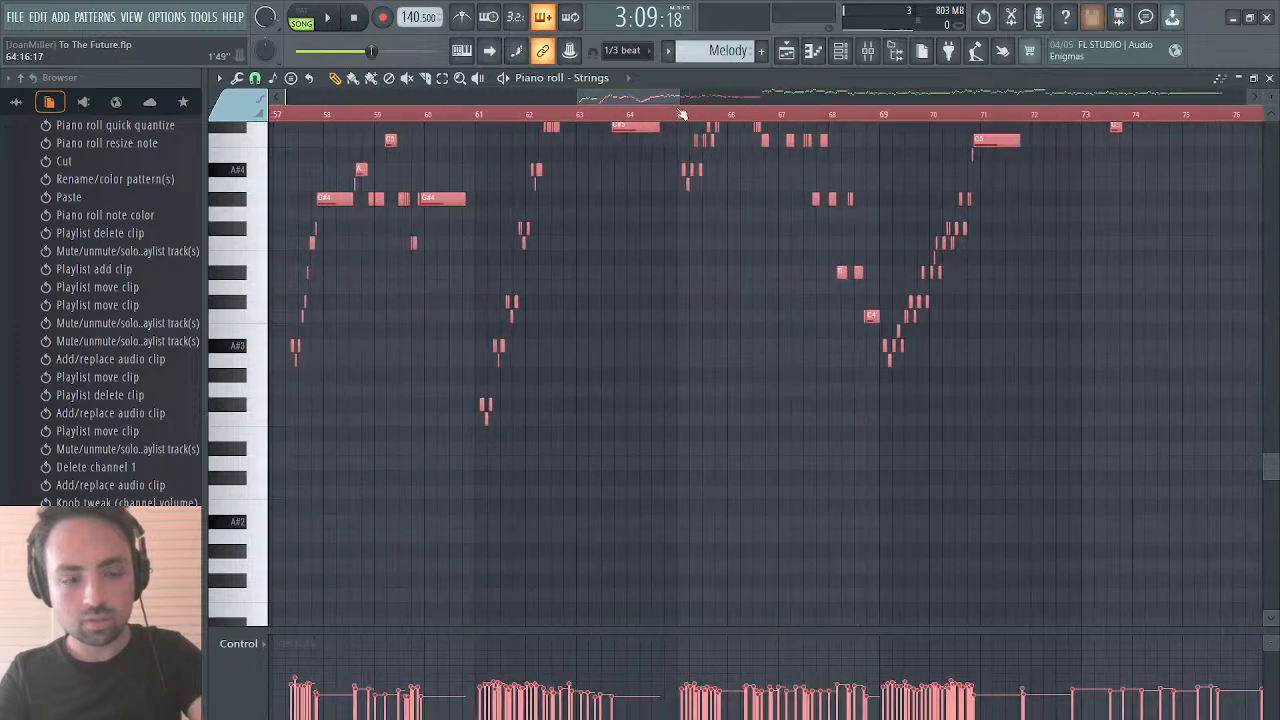
key("Delete")
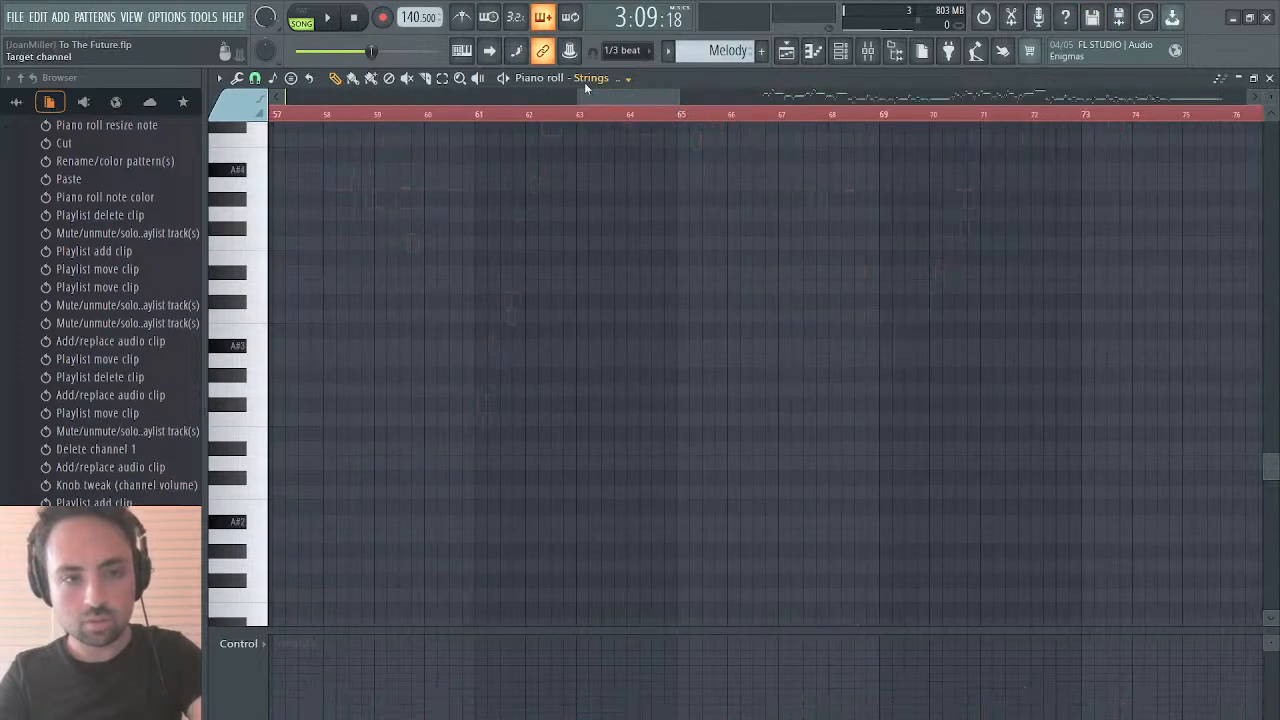
Step: Paste the cut notes into the Kontakt piano roll from bar 57, check them and deselect them
key("Up")
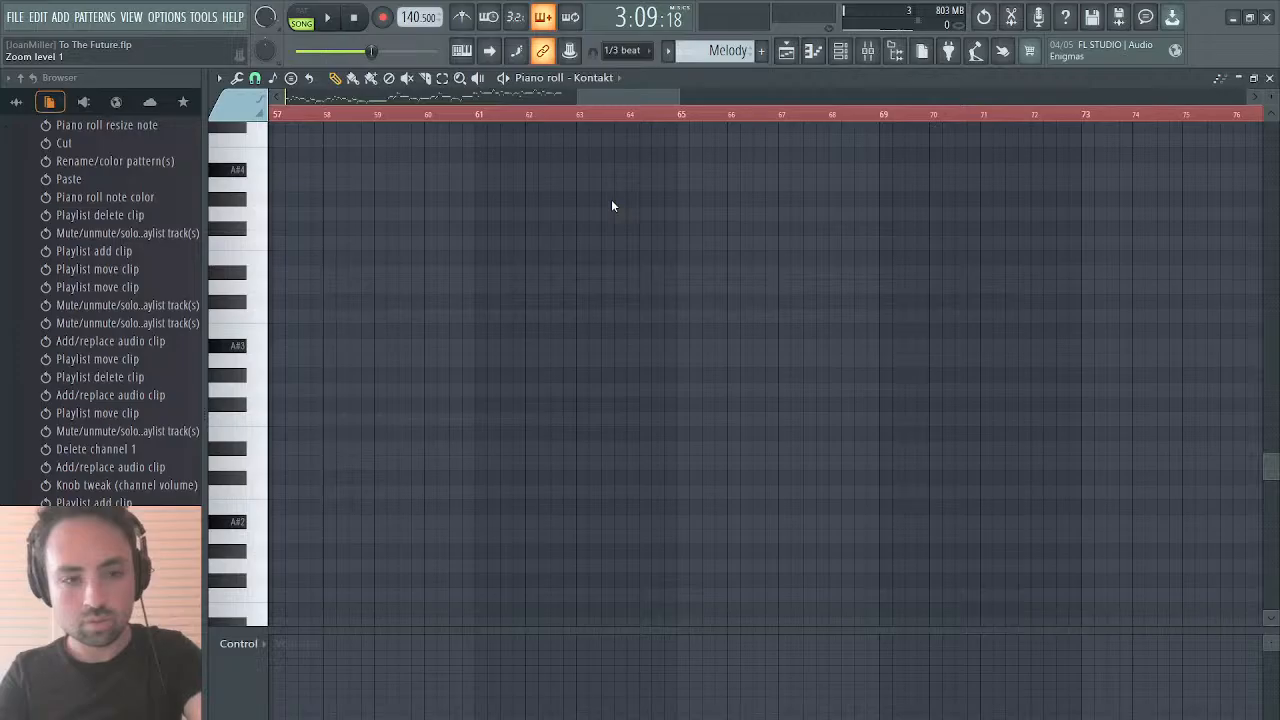
key("ctrl+v")
scroll(411, 294, "up", 2)
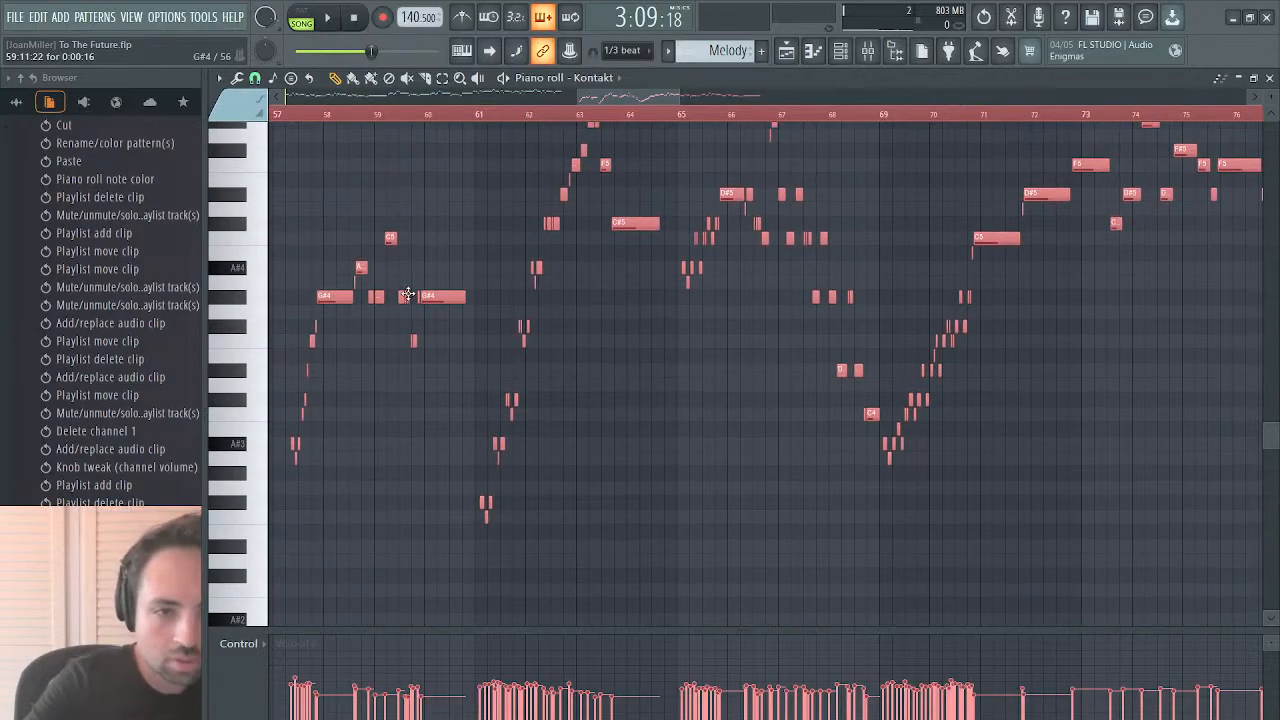
scroll(411, 296, "up", 3)
scroll(411, 296, "down", 3)
scroll(369, 347, "left", 2)
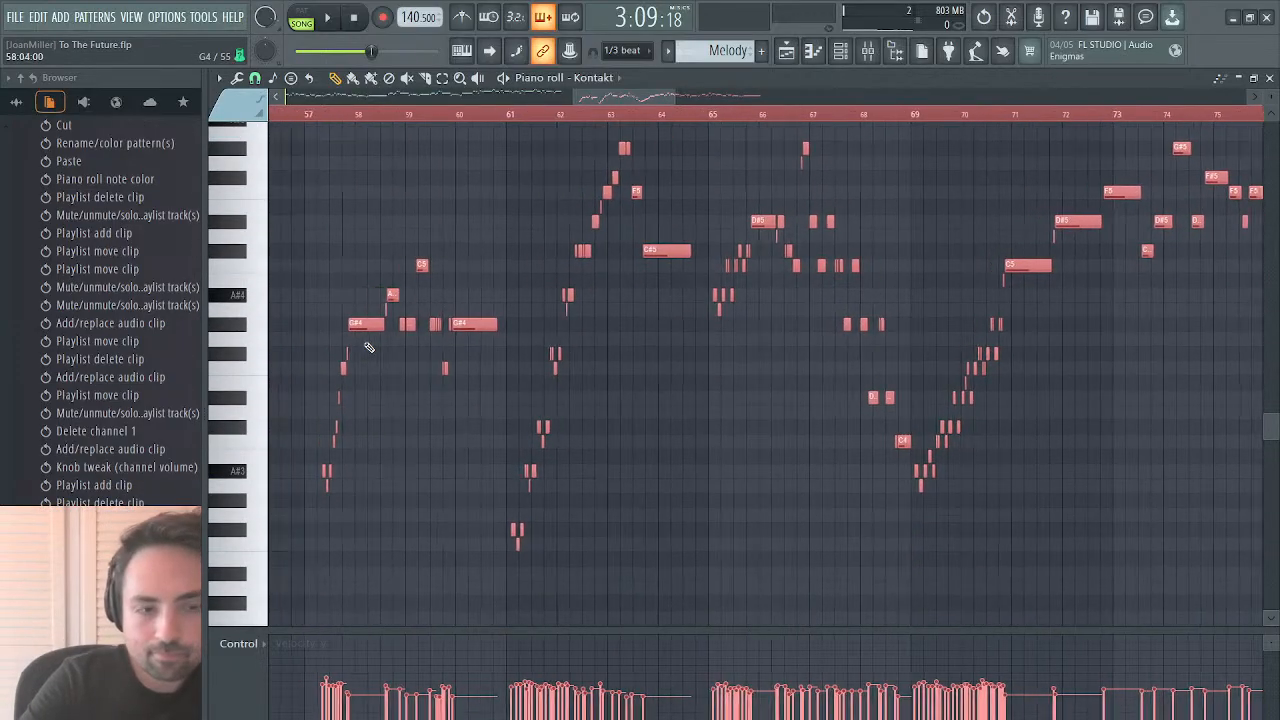
scroll(369, 347, "left", 2)
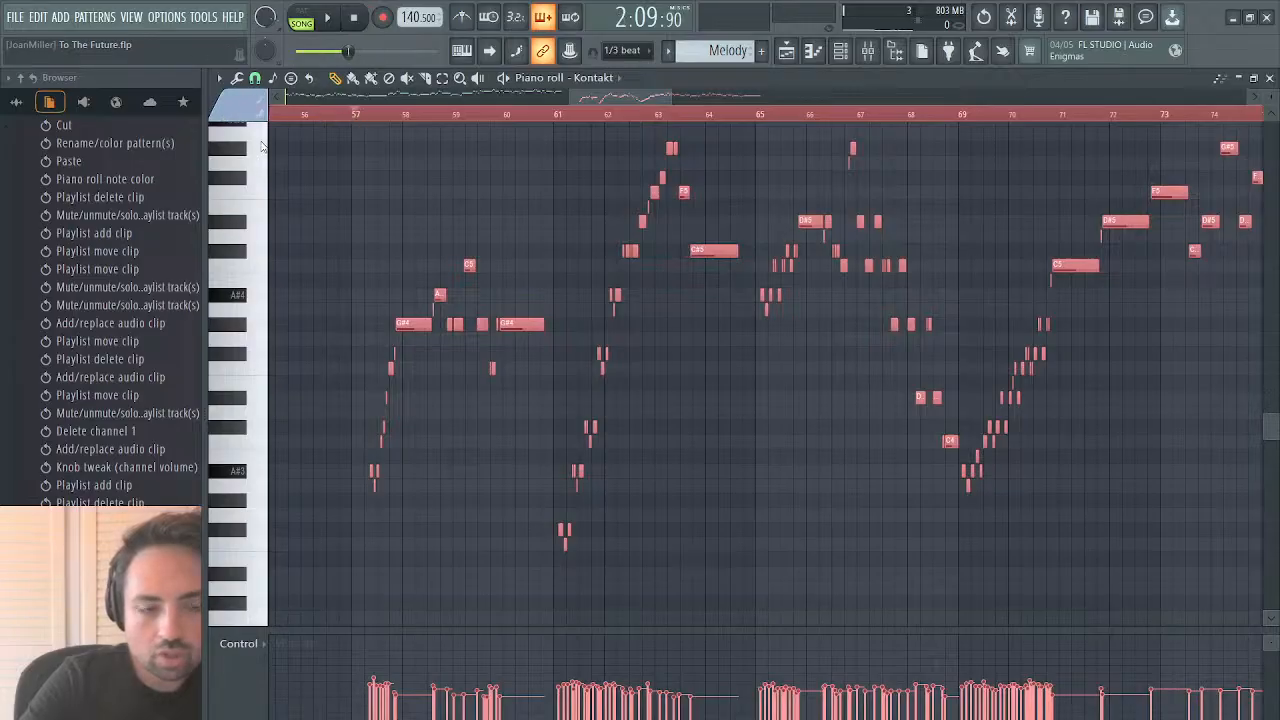
key("ctrl+d")
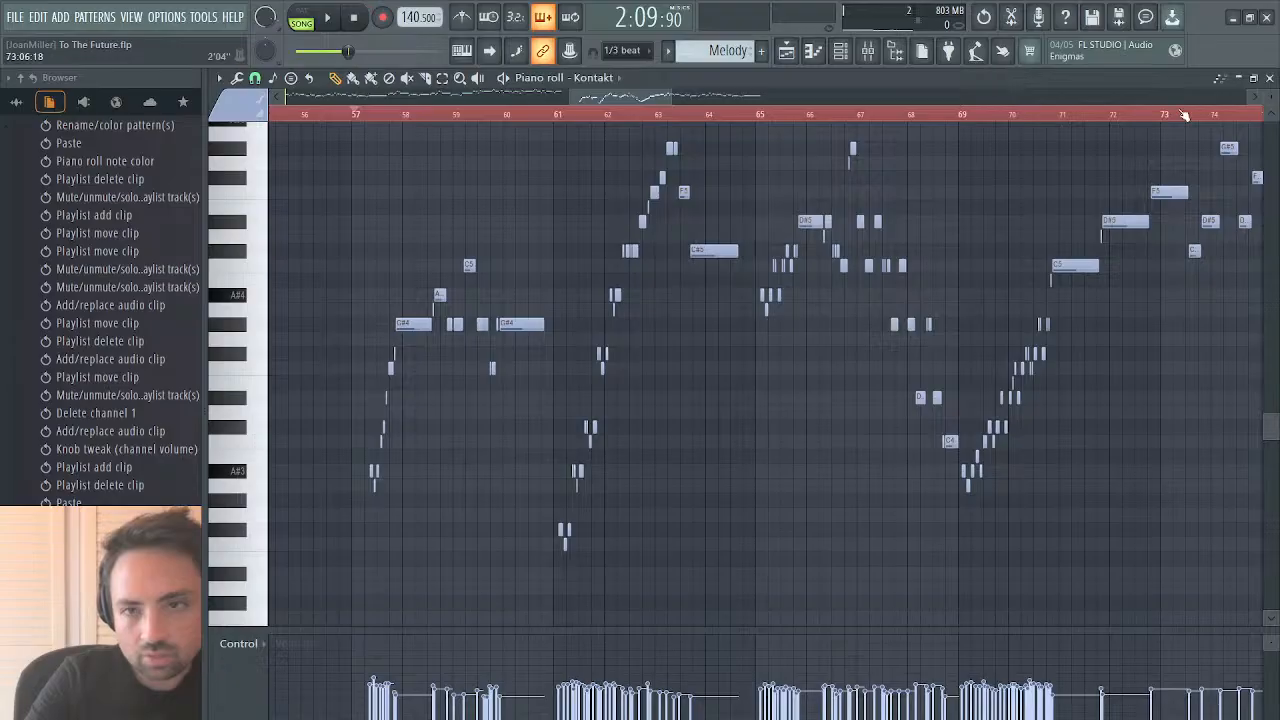
Step: Close the piano roll, open Kontakt from the channel rack and look through the instruments in its Lufia 2 folder
left_click(1270, 78)
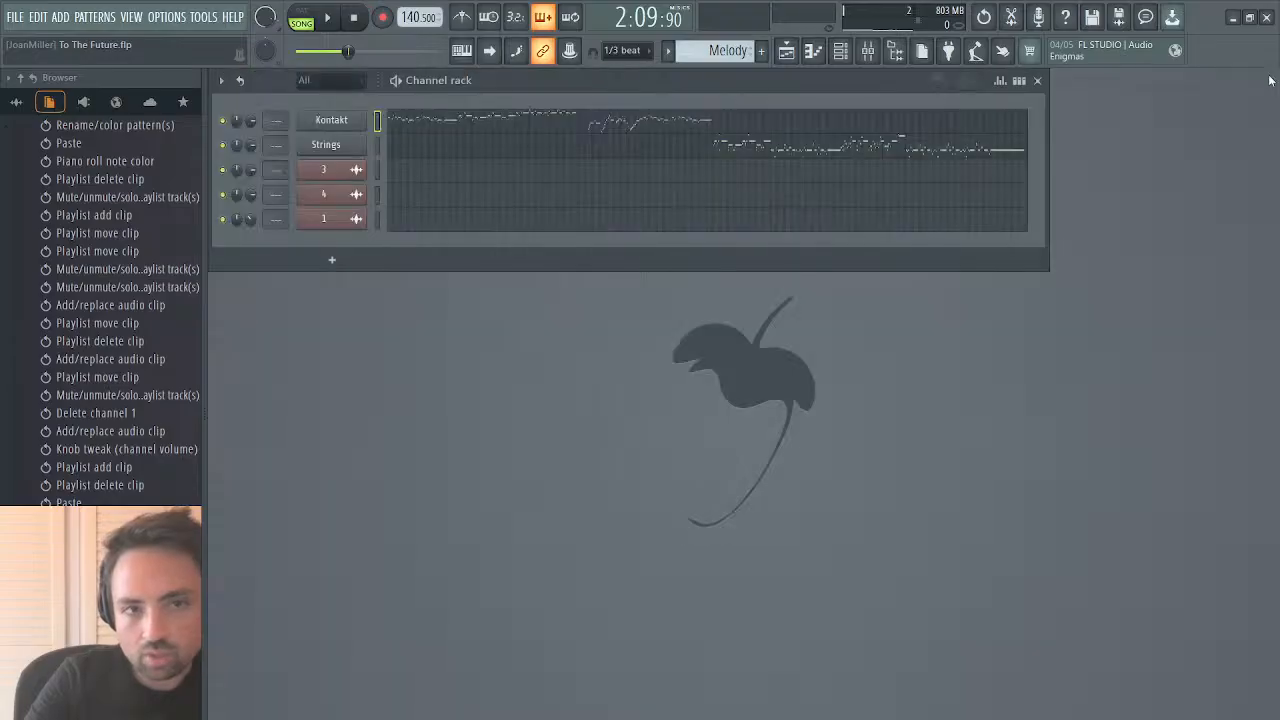
left_click(314, 123)
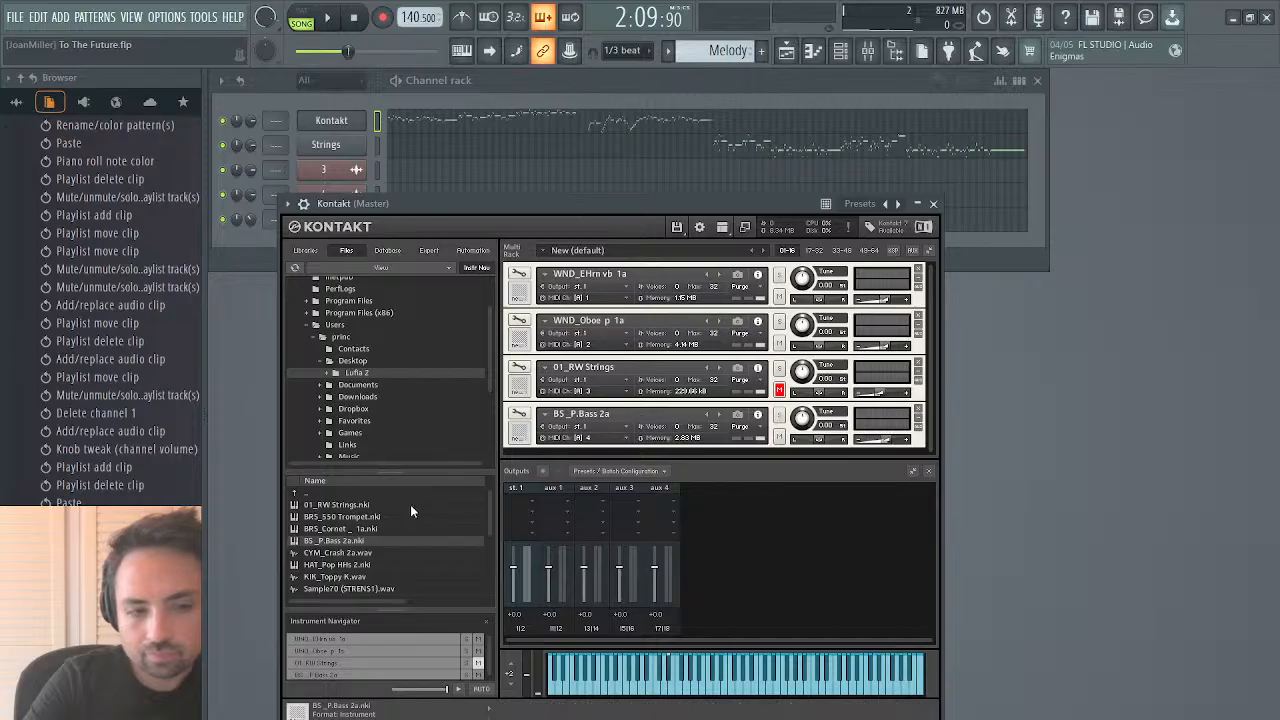
scroll(353, 568, "down", 5)
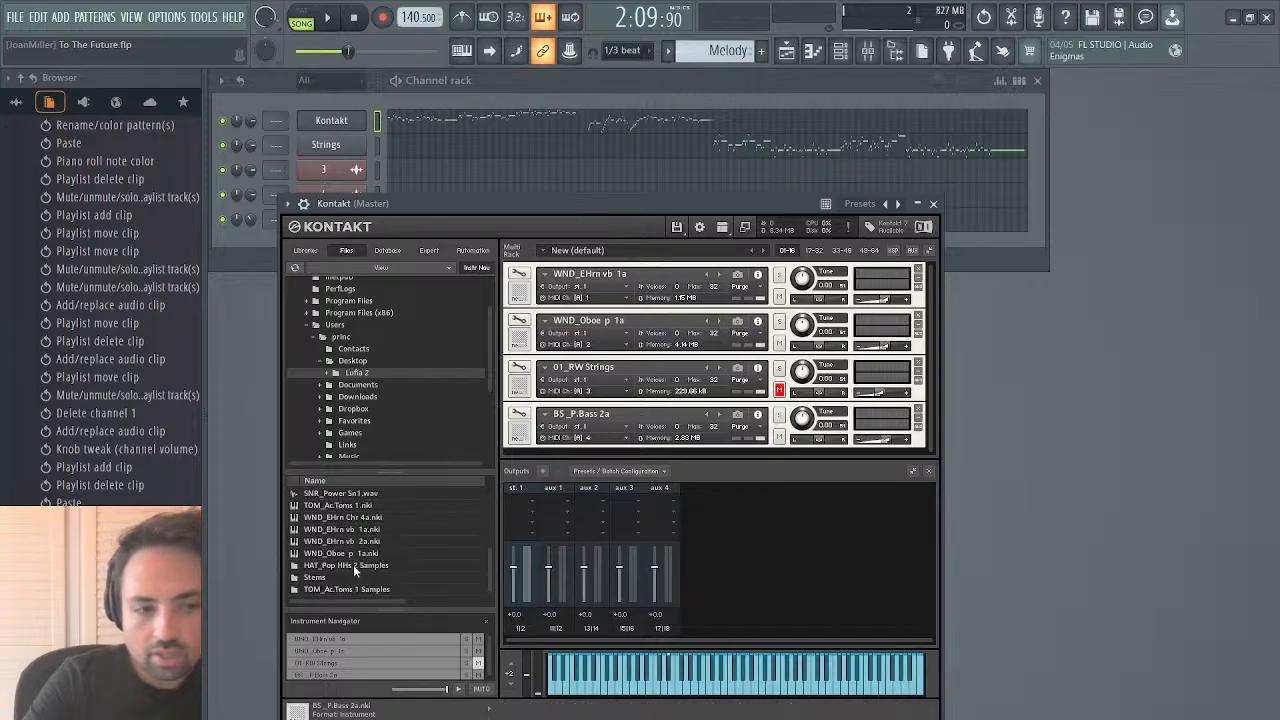
Step: Switch Kontakt's file browser to the Remasters & Origins folder of the Pokémon Ruby, Sapphire & Emerald project
left_click(382, 279)
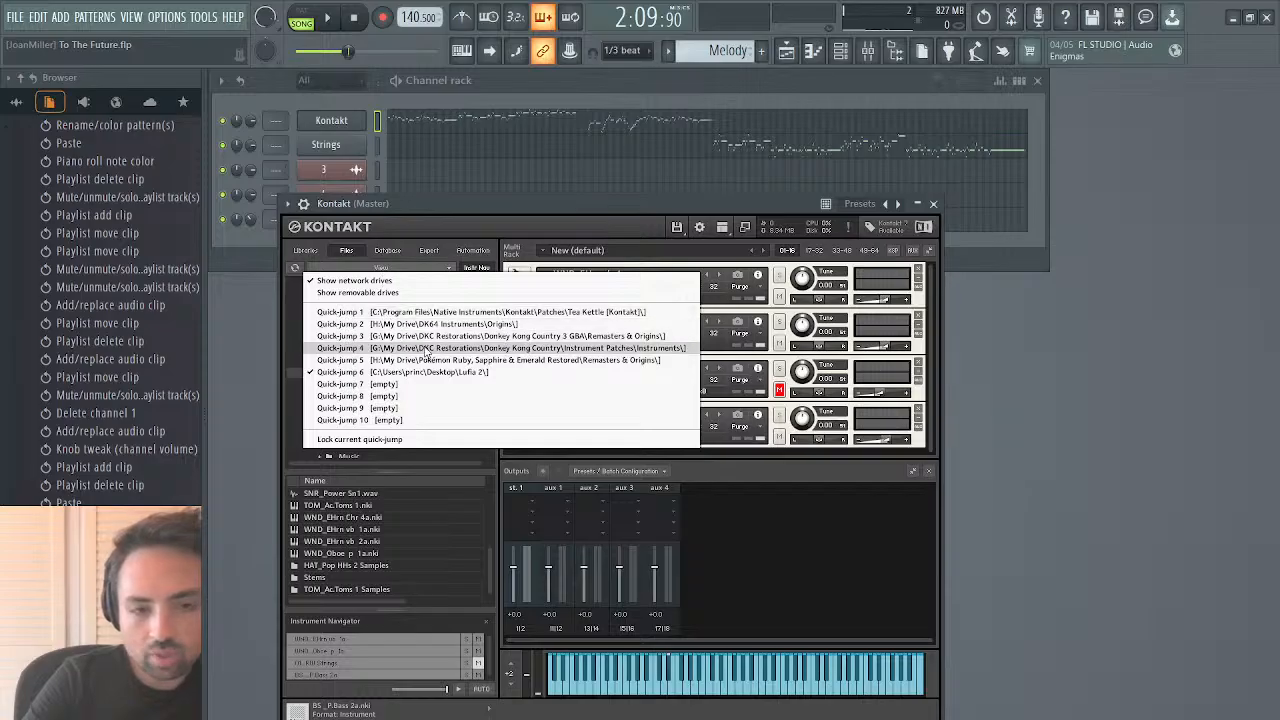
left_click(422, 360)
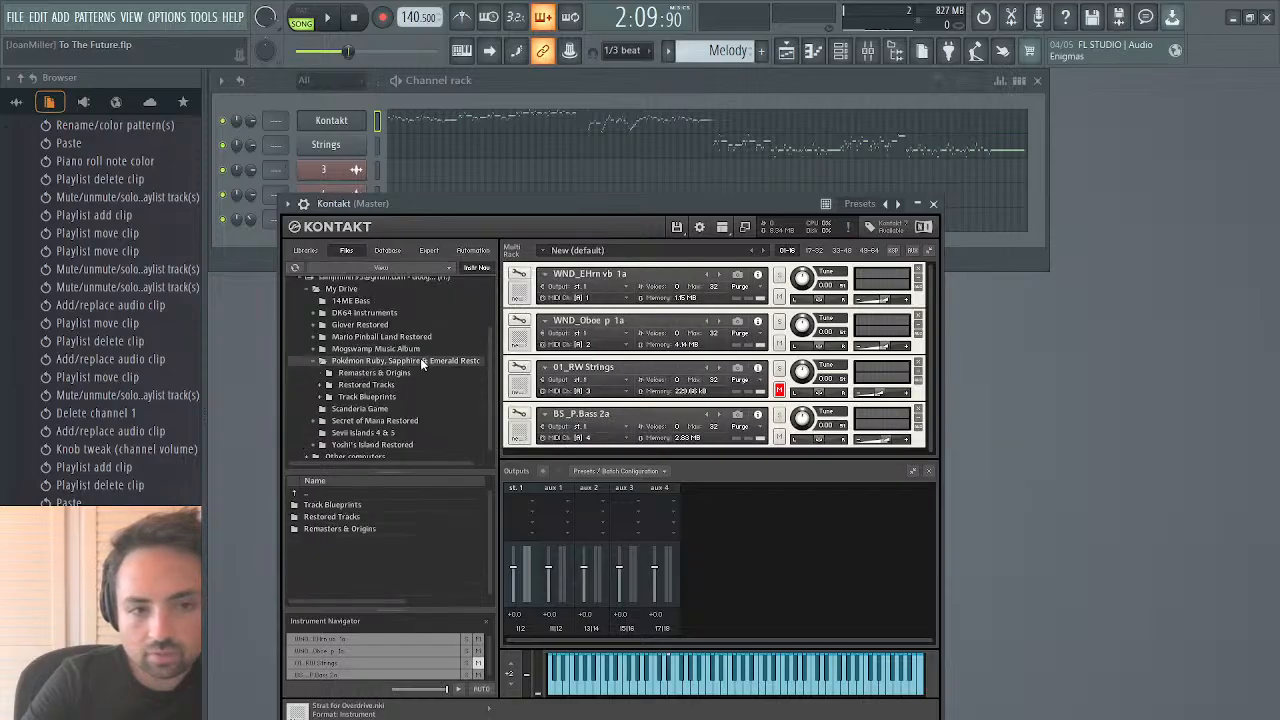
left_click(405, 385)
left_click(398, 372)
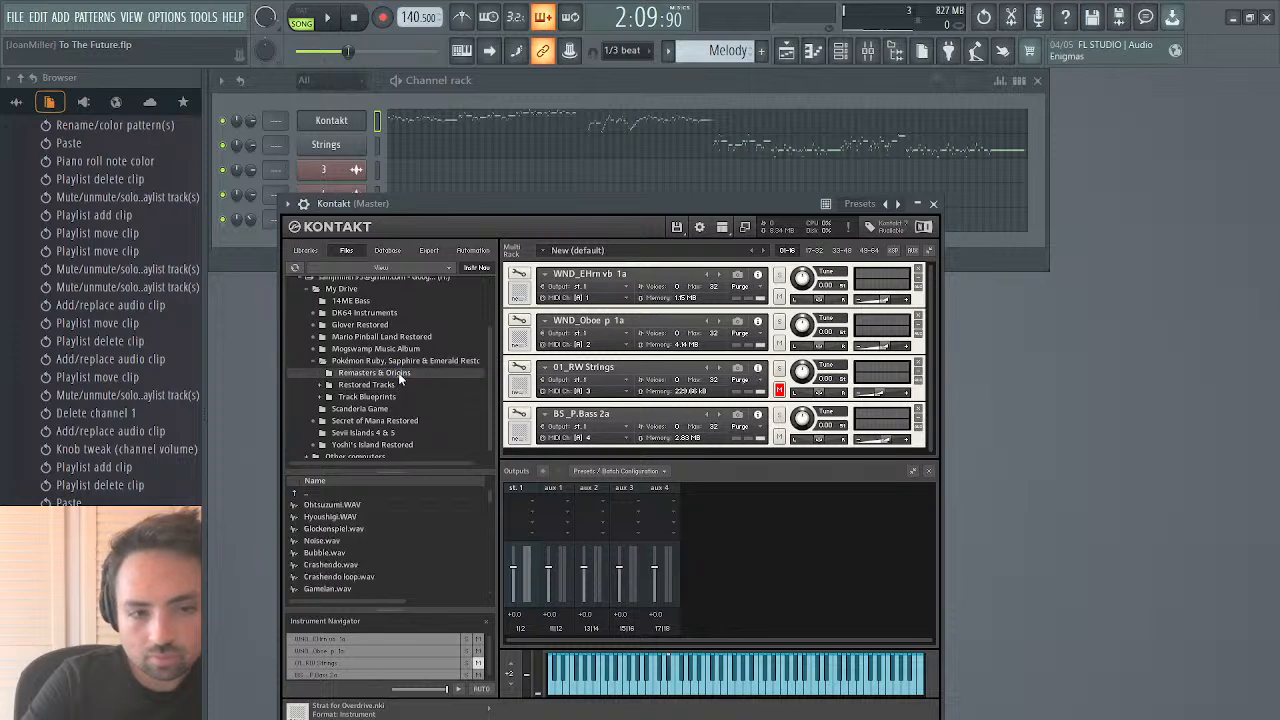
Step: Load Guitar.nki from the folder into the Kontakt rack, adjust its volume slightly and close the Kontakt window
scroll(361, 540, "down", 3)
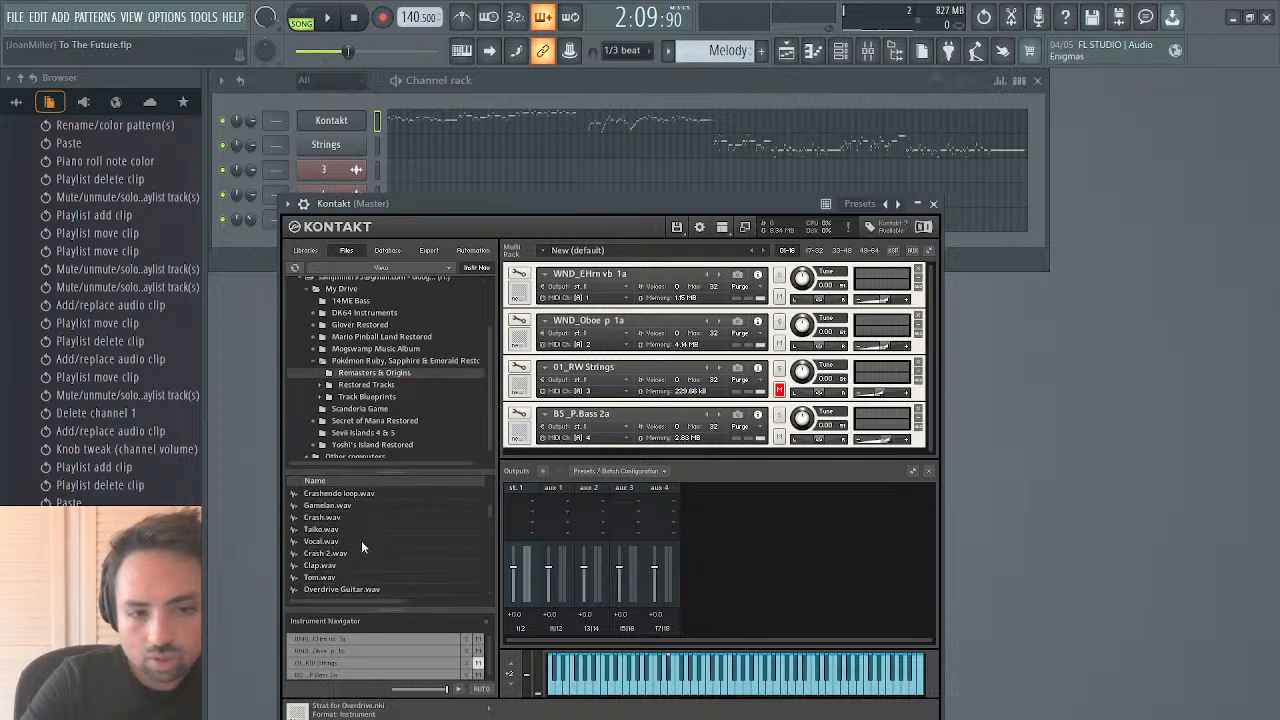
scroll(361, 540, "down", 6)
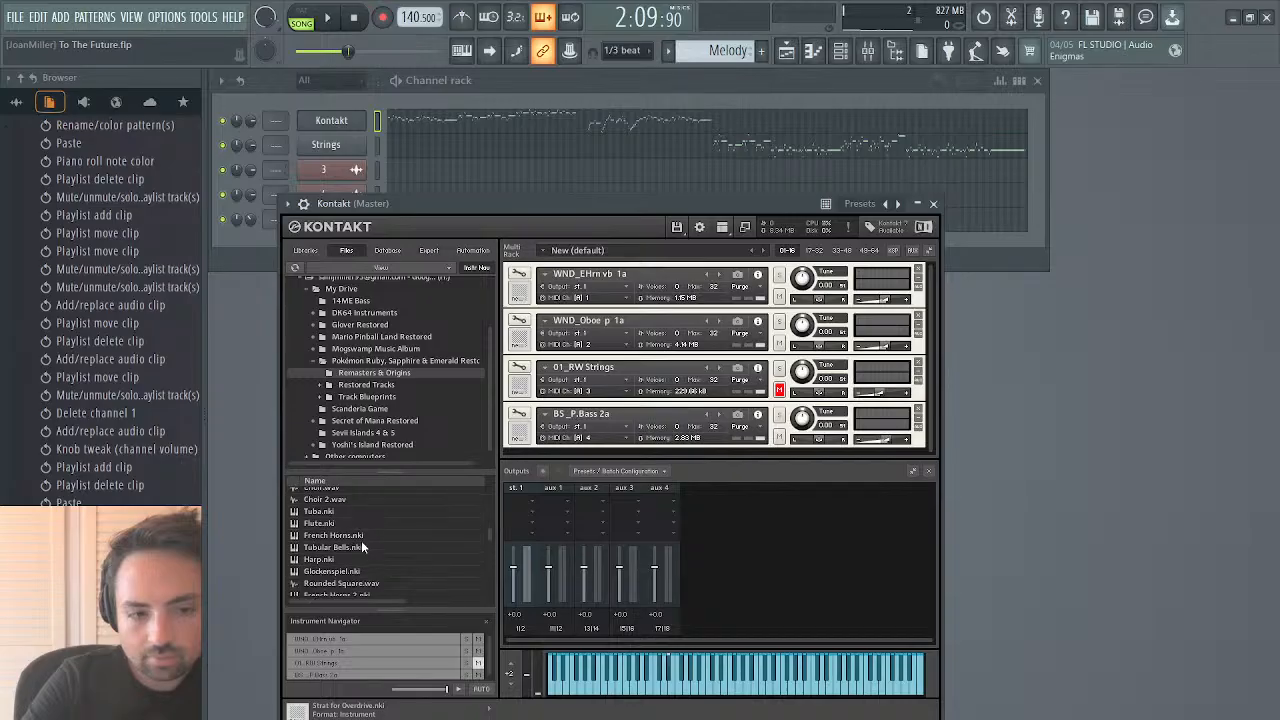
scroll(361, 540, "down", 5)
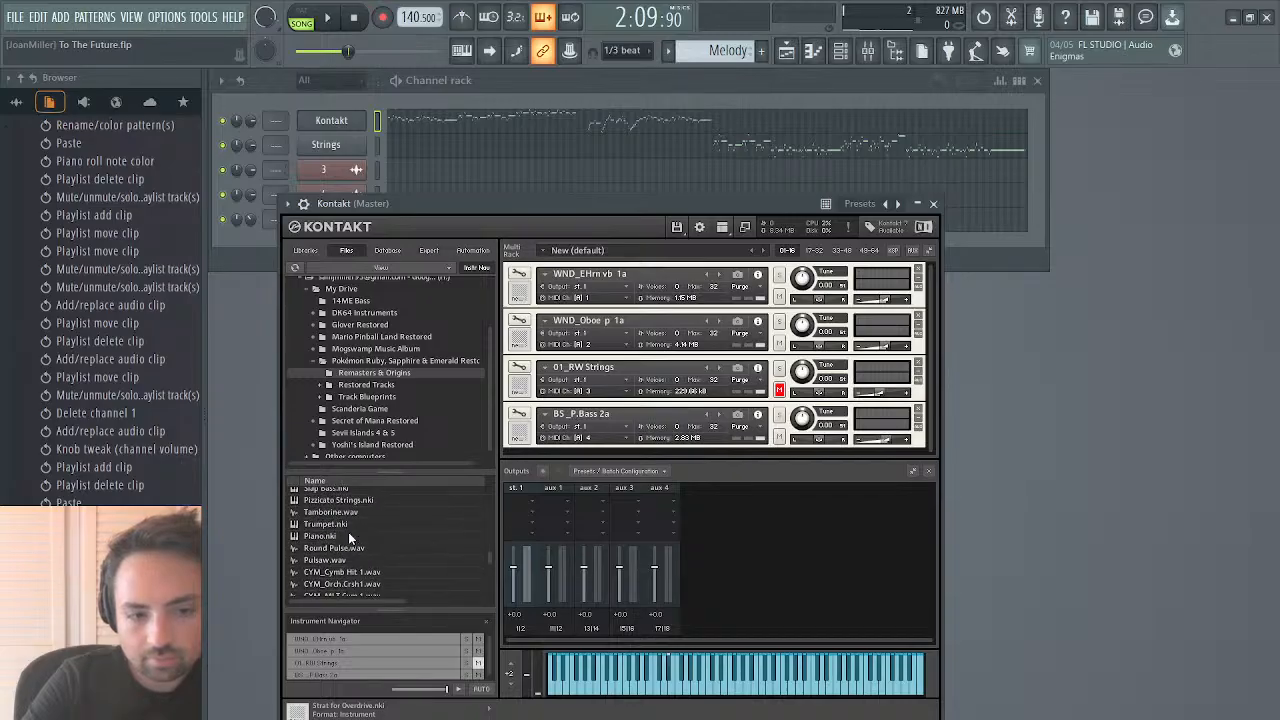
scroll(348, 534, "down", 3)
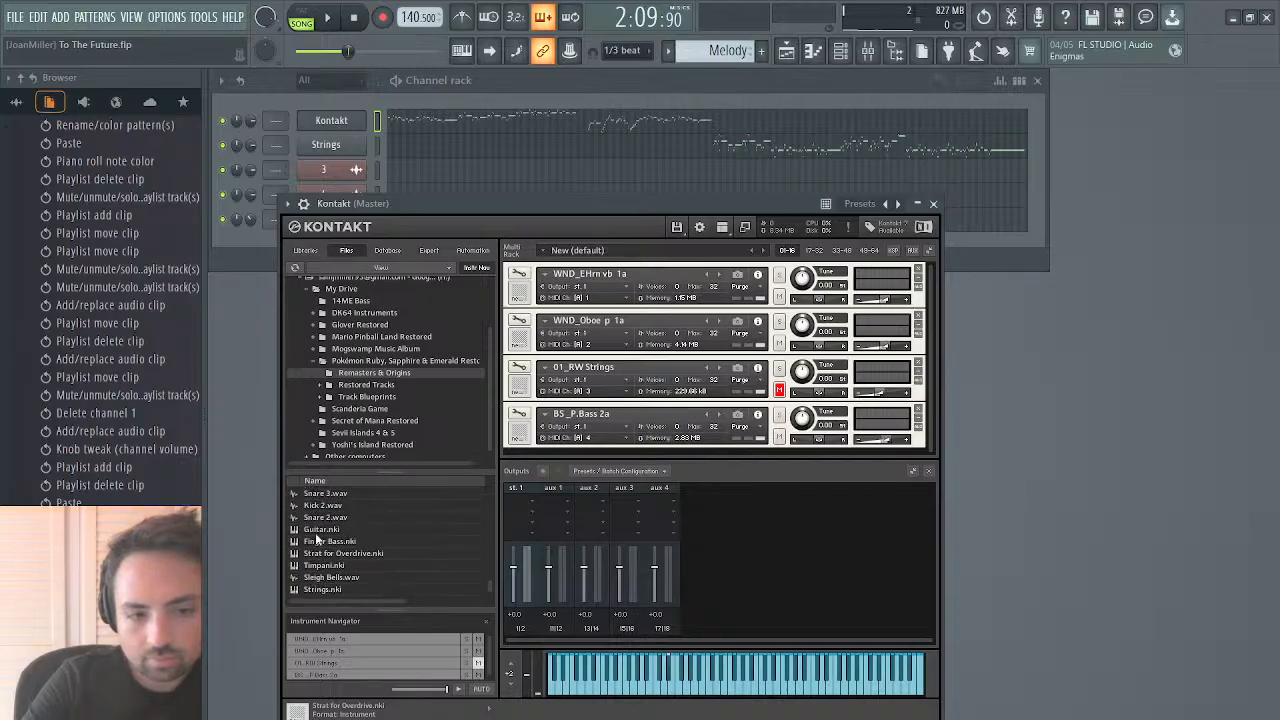
left_click(312, 533)
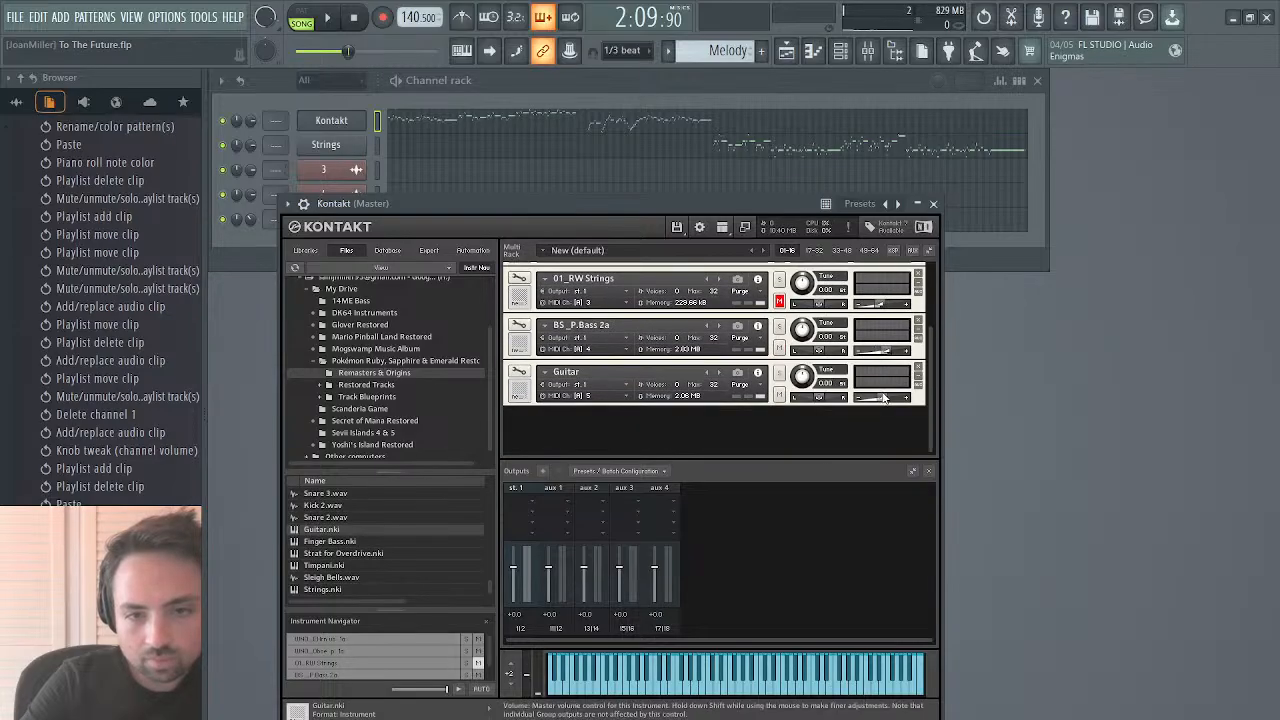
left_click_drag(882, 398, 890, 400)
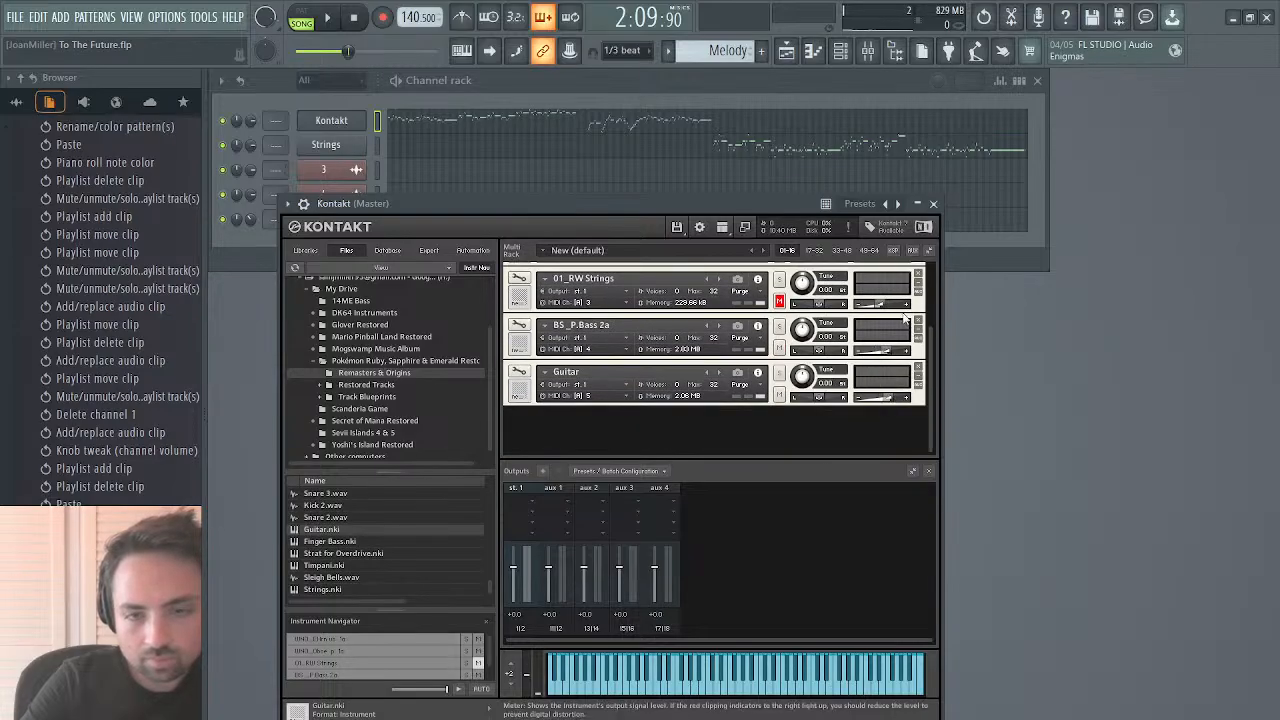
left_click(933, 204)
Step: Open the Kontakt piano roll and play the melody from bar 54 towards the pasted notes
left_click(550, 124)
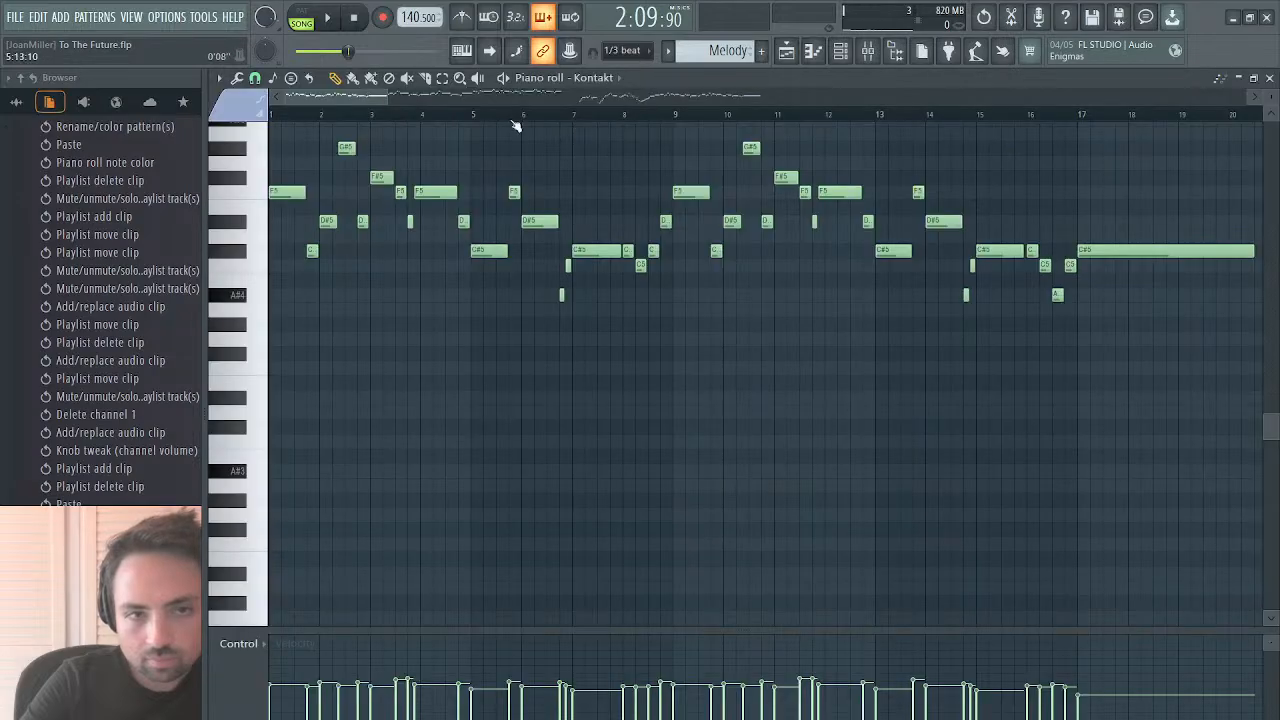
left_click_drag(365, 98, 641, 92)
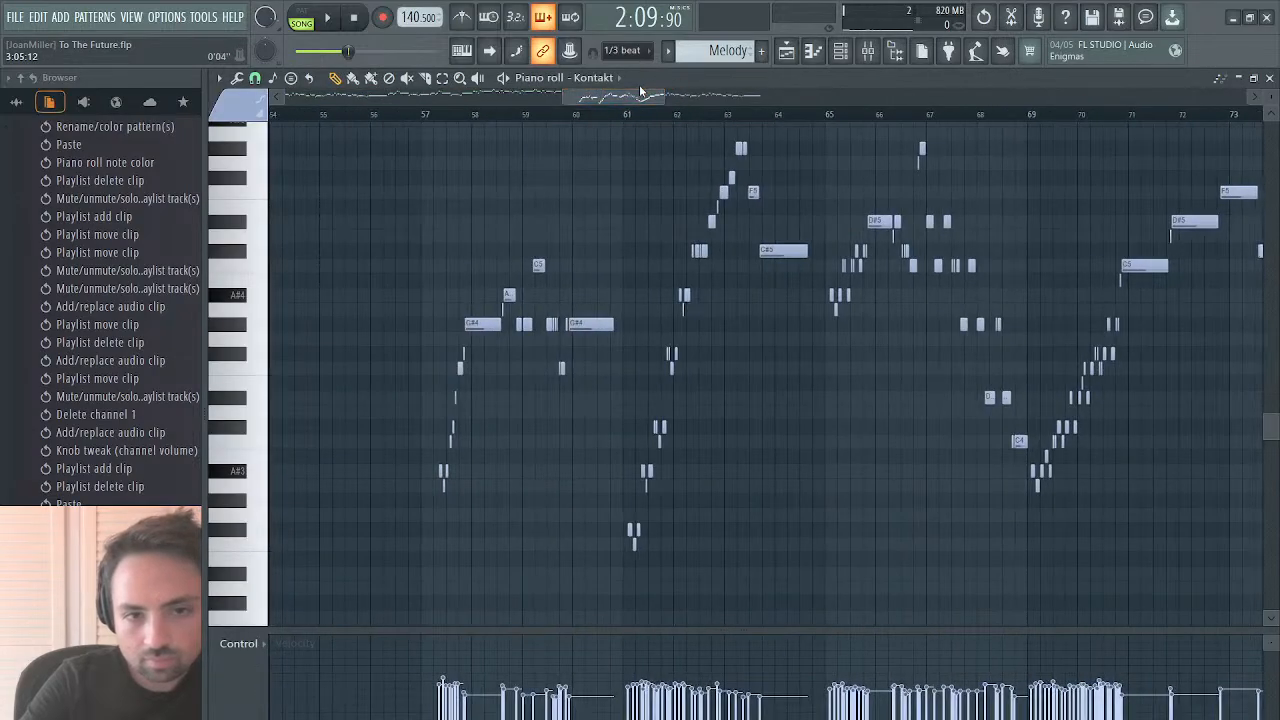
scroll(589, 222, "up", 10)
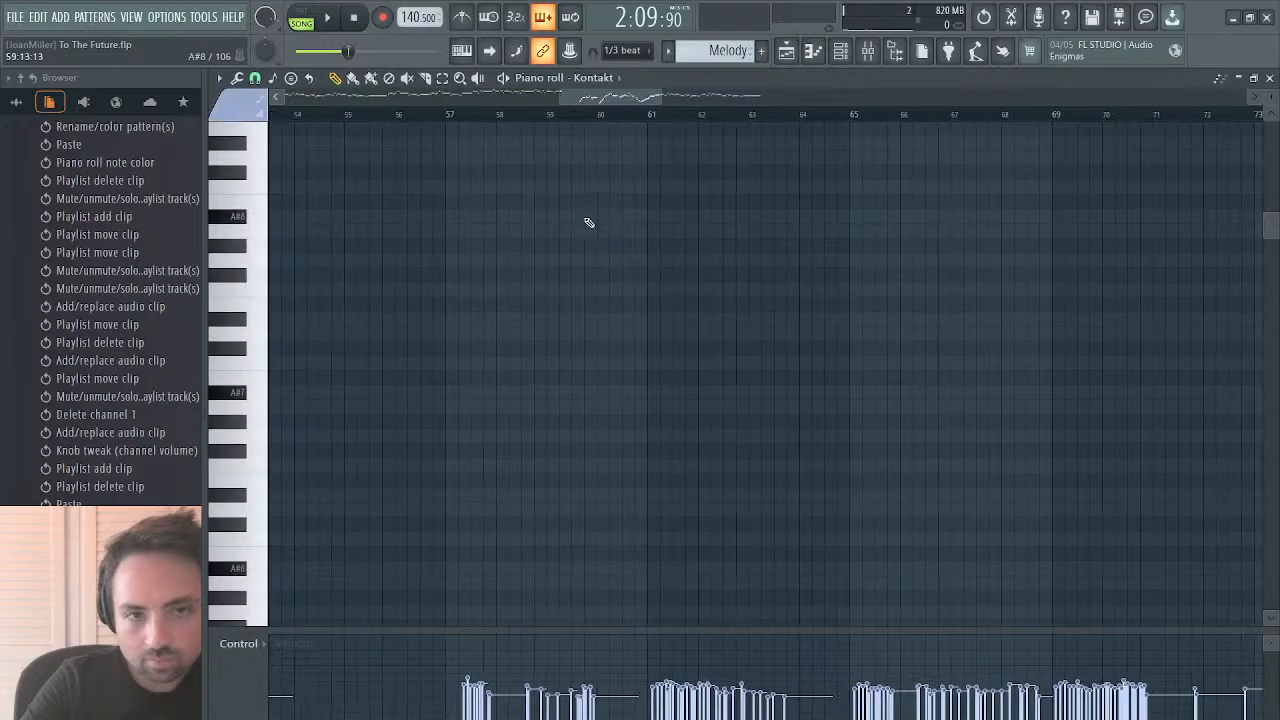
scroll(589, 222, "down", 3)
scroll(589, 222, "down", 5)
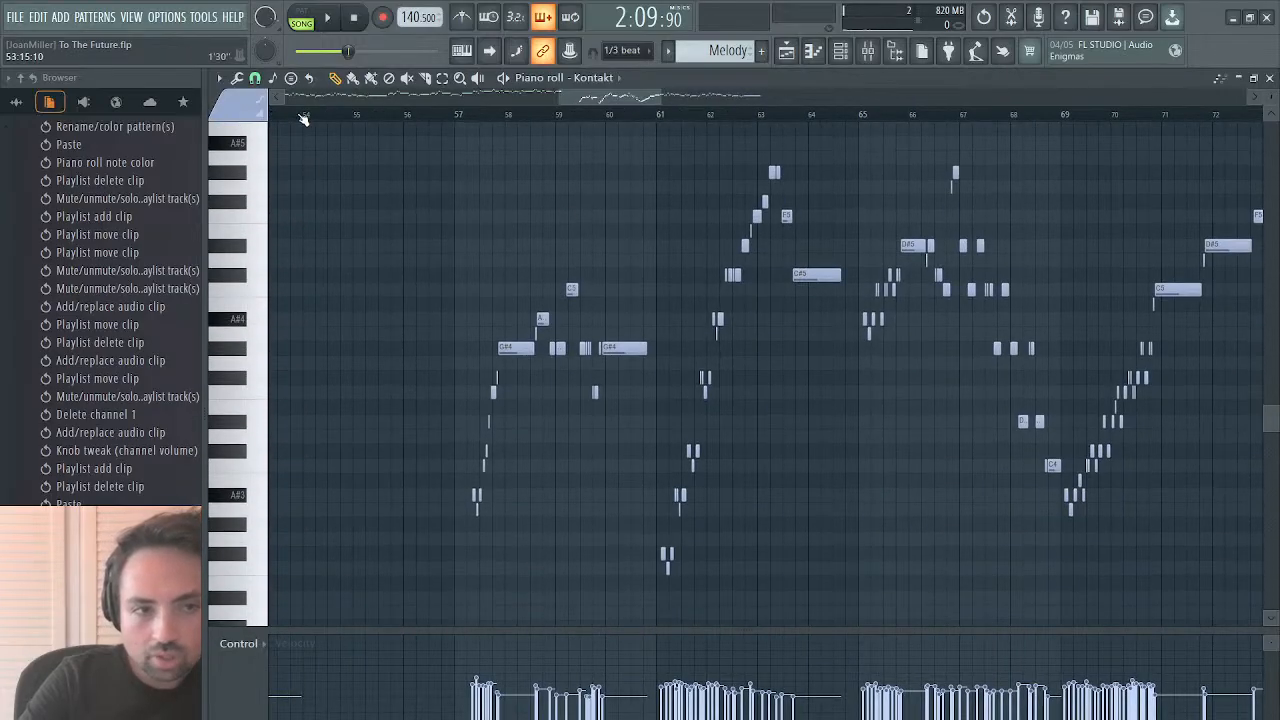
left_click(304, 117)
key("space")
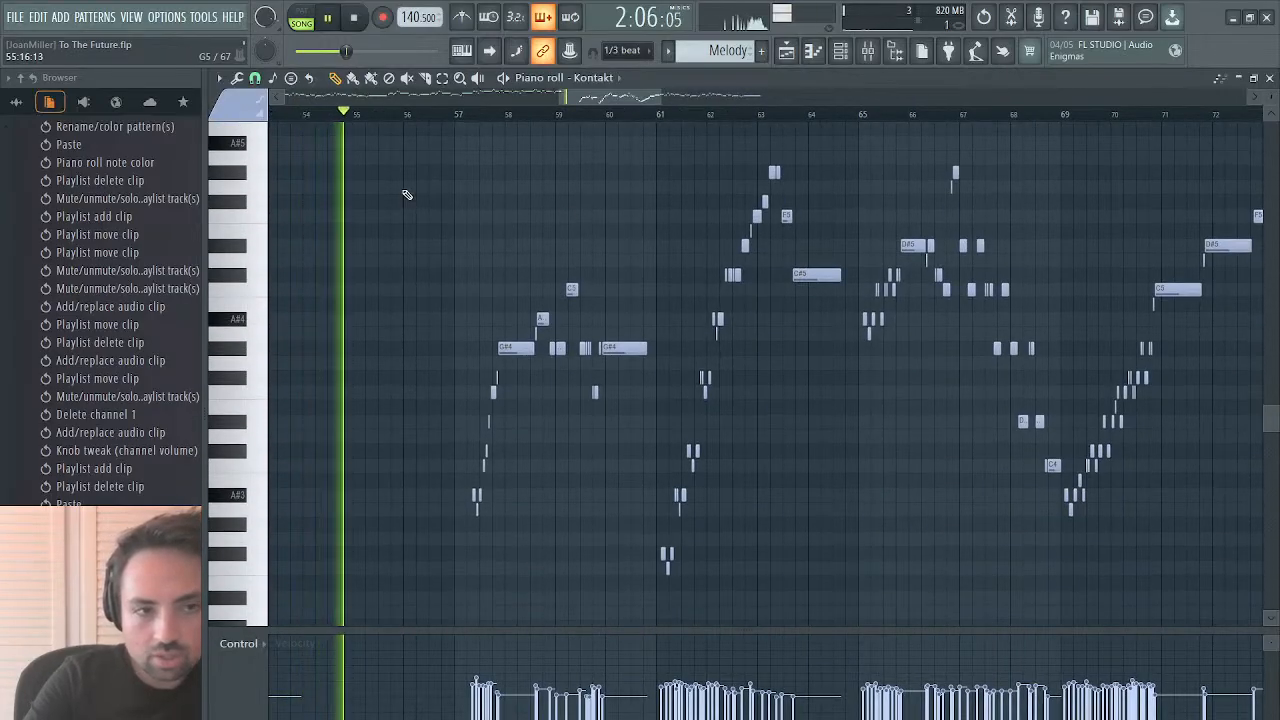
Step: Play again from before bar 53 and extend the last C#6 note of that phrase to bar 57
scroll(406, 194, "up", 3)
scroll(408, 194, "left", 2)
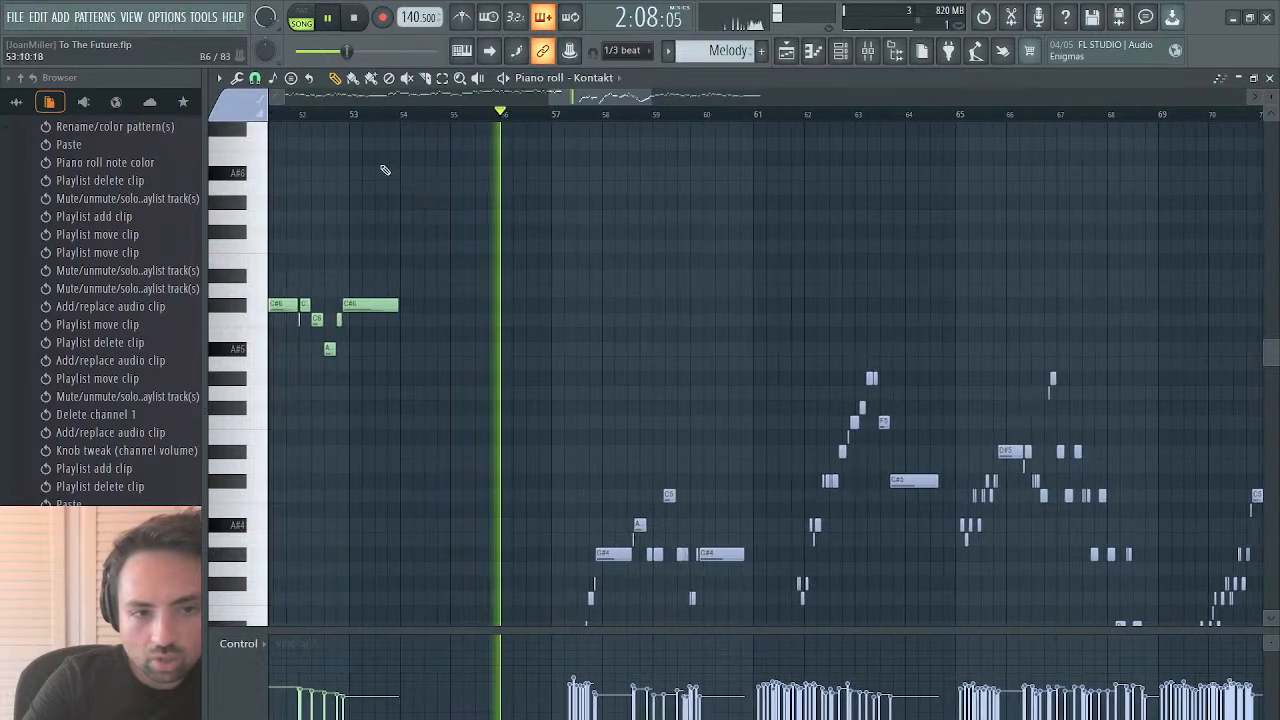
left_click(331, 113)
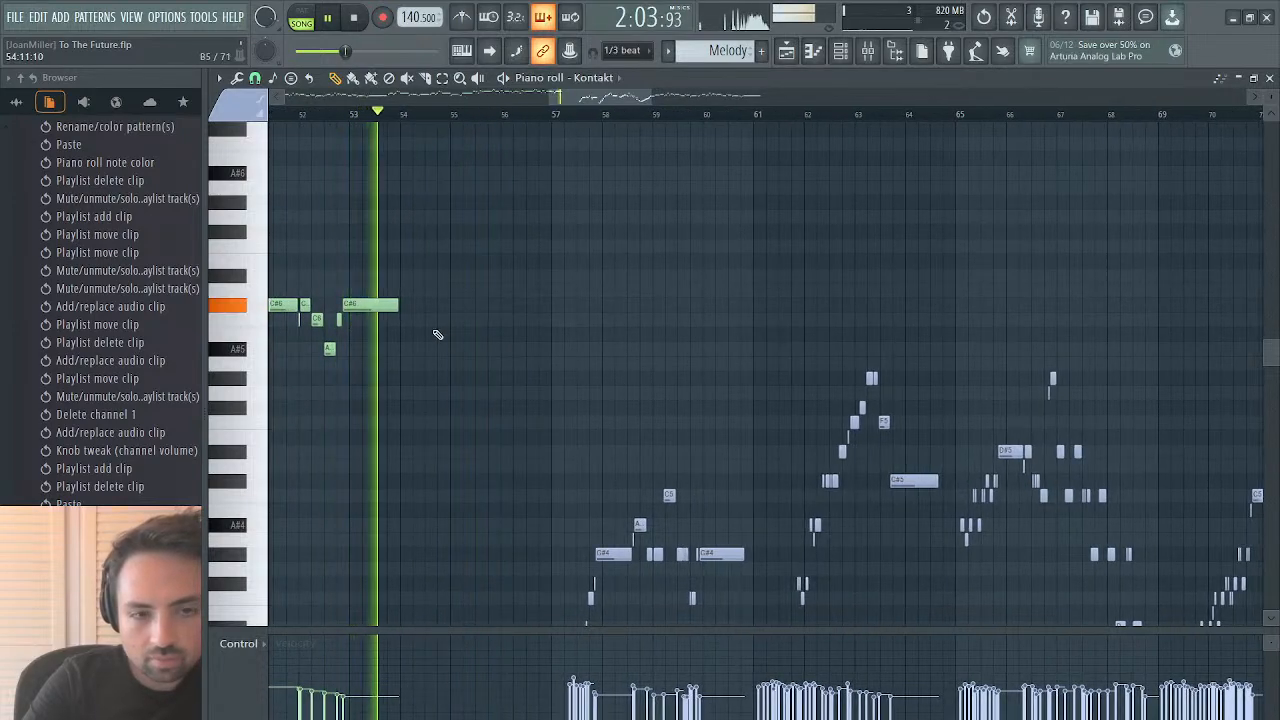
left_click_drag(396, 306, 551, 322)
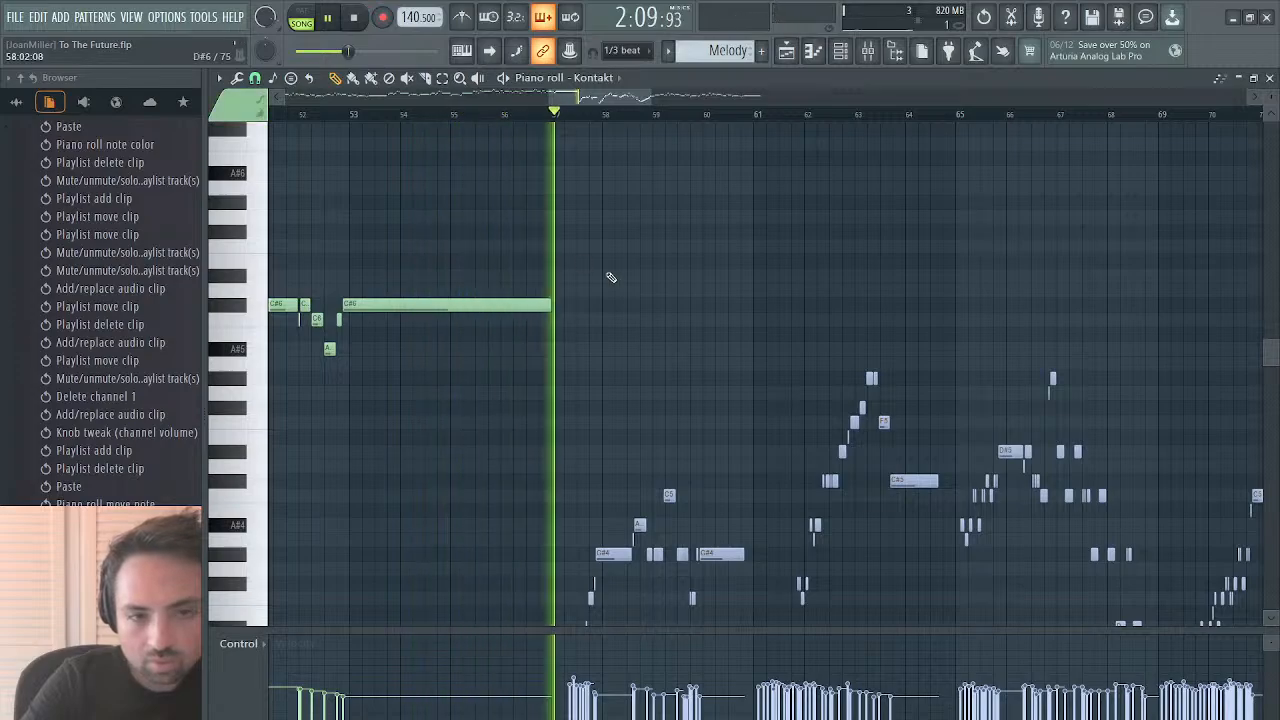
Step: Stop playback, select the pasted notes from bar 57 on and transpose them up one octave
scroll(610, 277, "down", 4)
key("space")
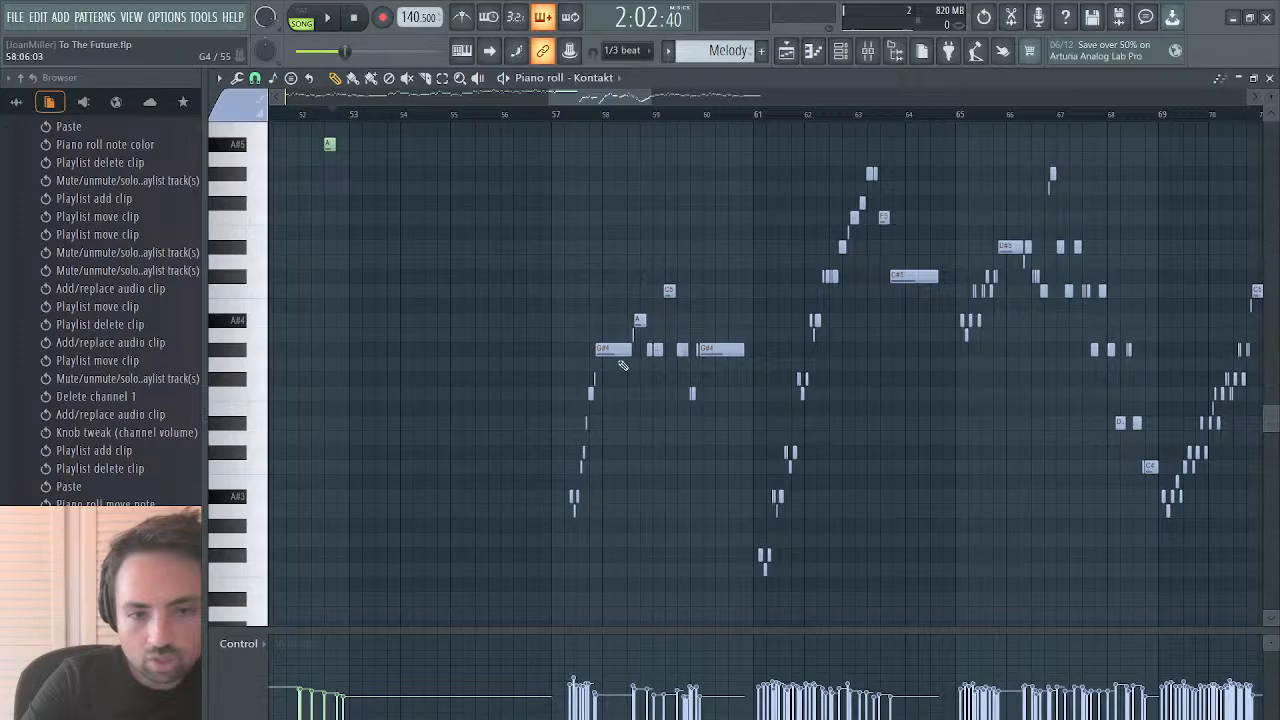
key("ctrl+a")
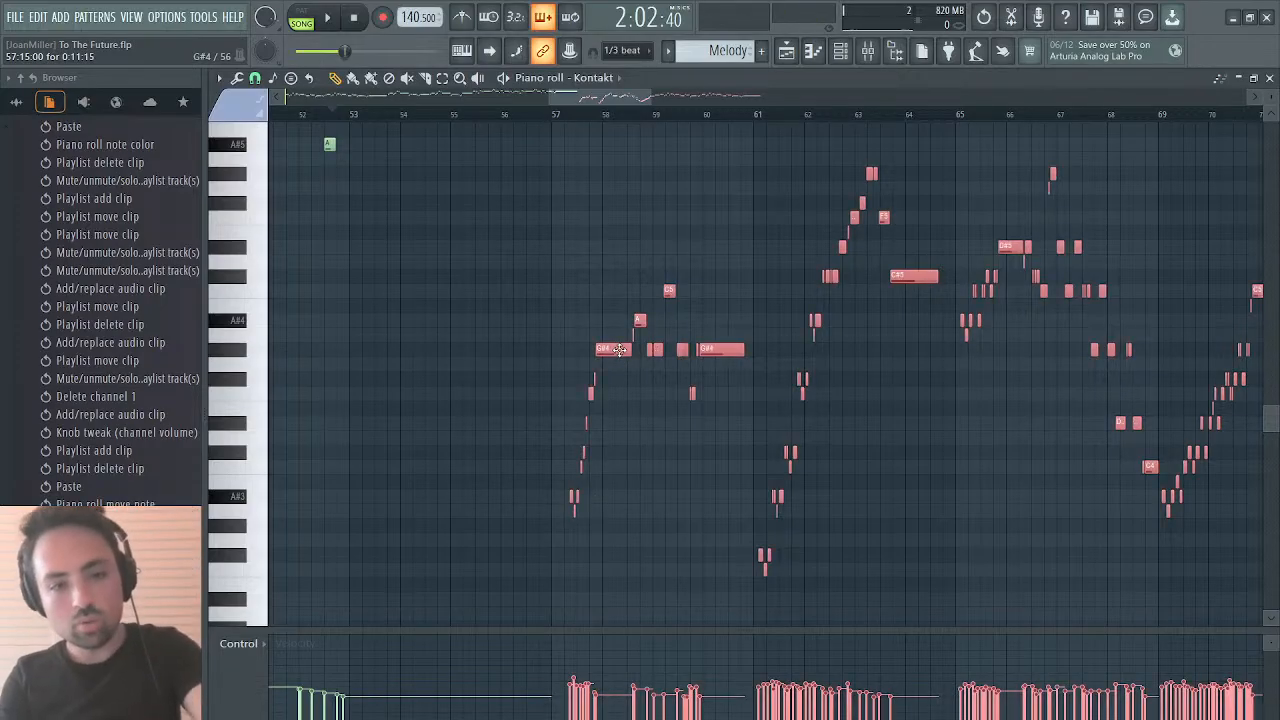
key("ctrl+Up")
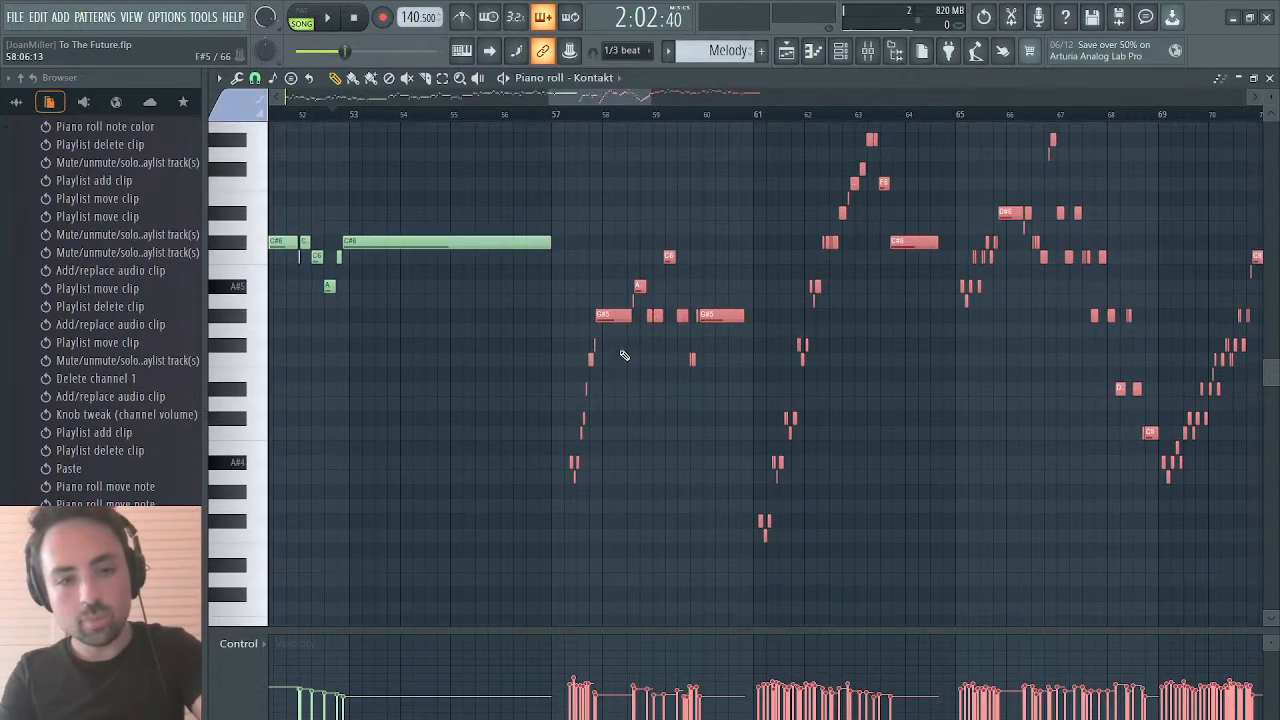
Step: Play the transposed notes from bar 57 to about bar 66 to check how they sound, then stop
left_click(563, 117)
key("space")
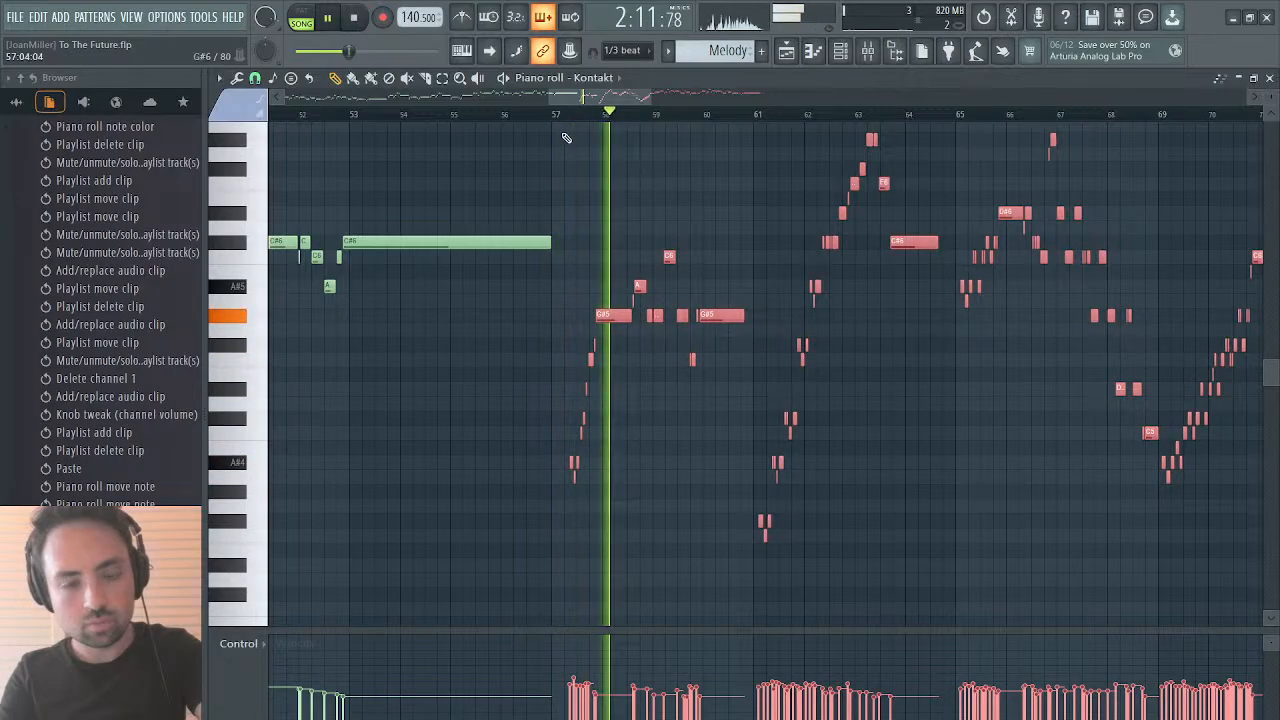
left_click_drag(549, 97, 579, 97)
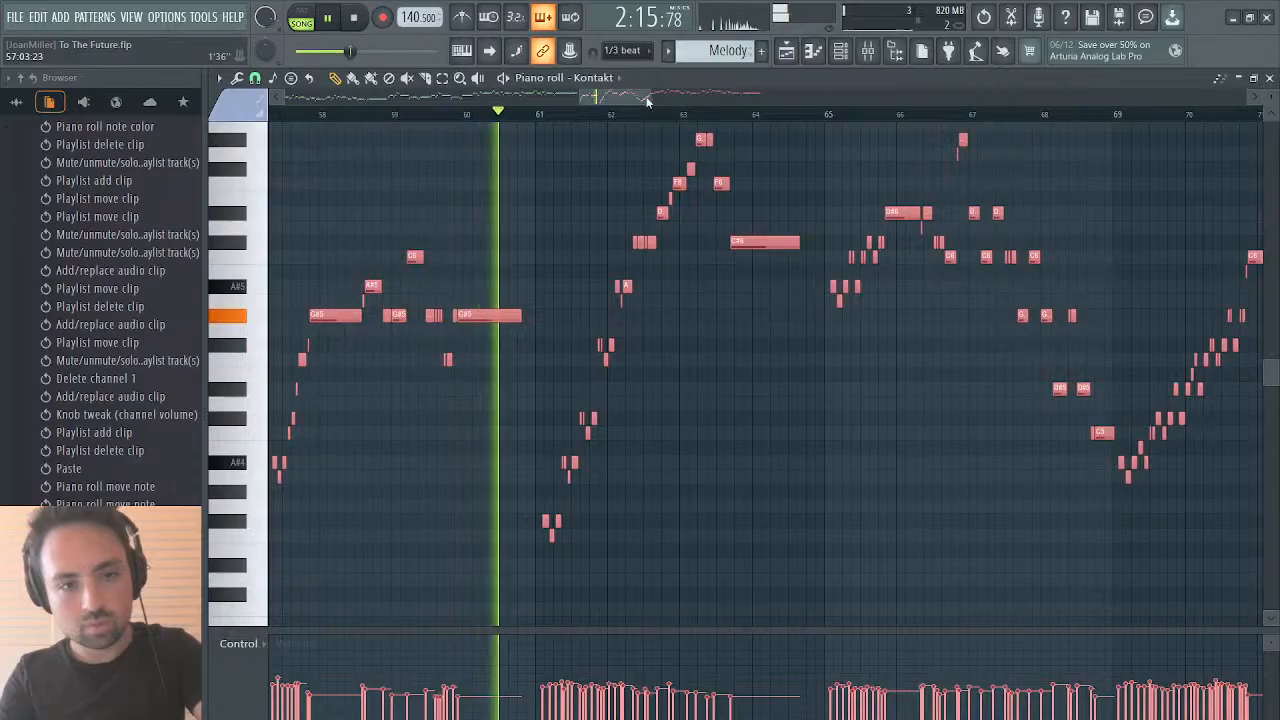
mouse_move(650, 97)
left_mouse_down()
mouse_move(622, 97)
mouse_move(661, 95)
left_mouse_up()
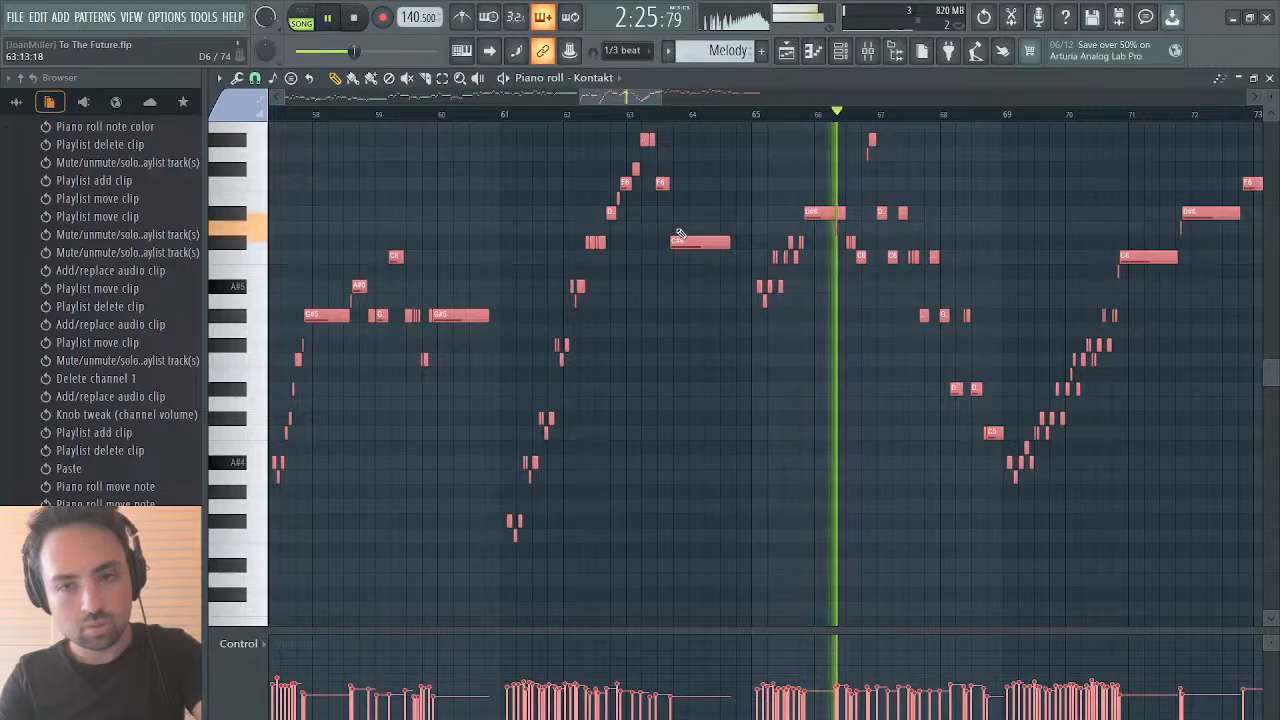
key("space")
Step: Apply quick legato to the selected notes, glue adjoining notes of the same pitch and play the result from bar 57
scroll(640, 255, "left", 2)
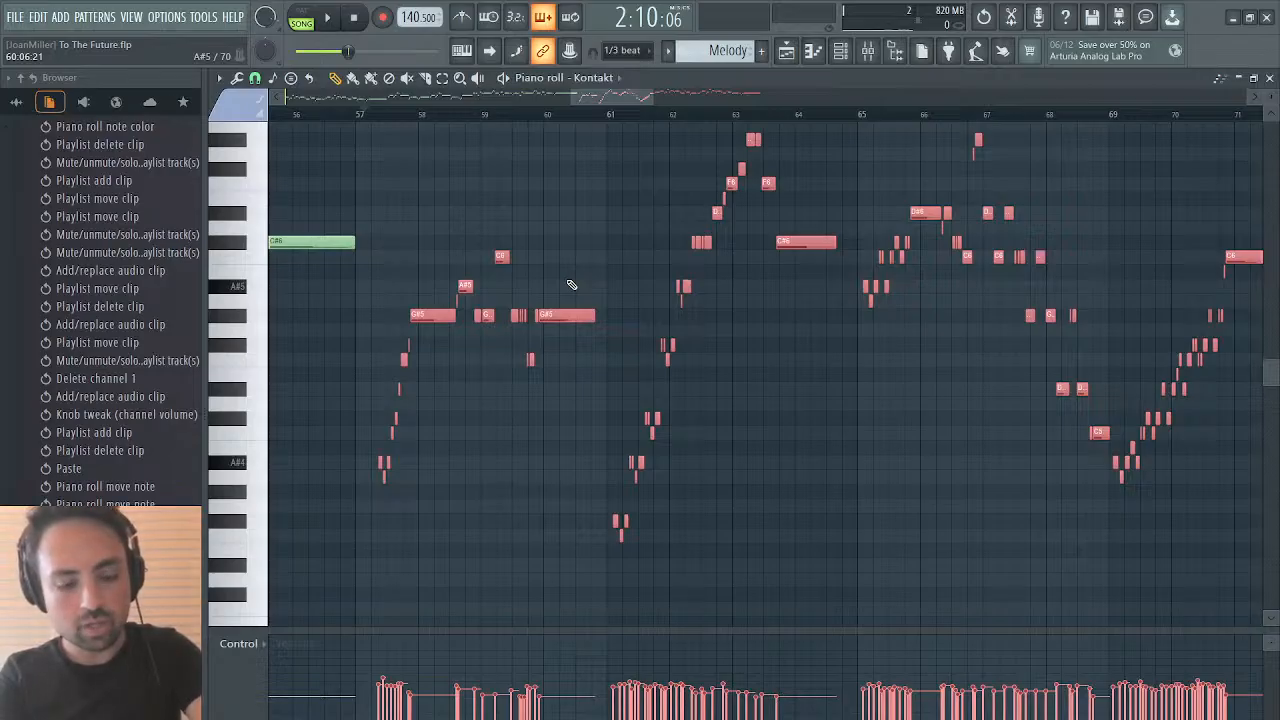
key("ctrl+l")
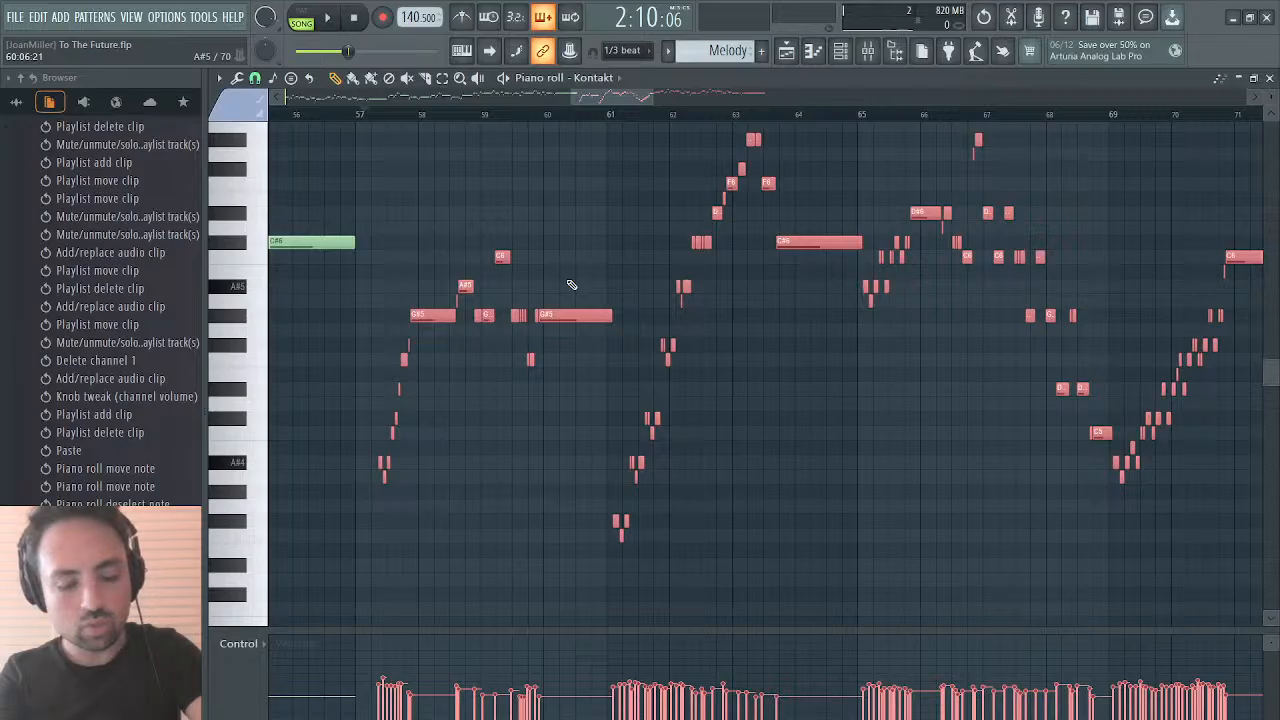
key("ctrl+g")
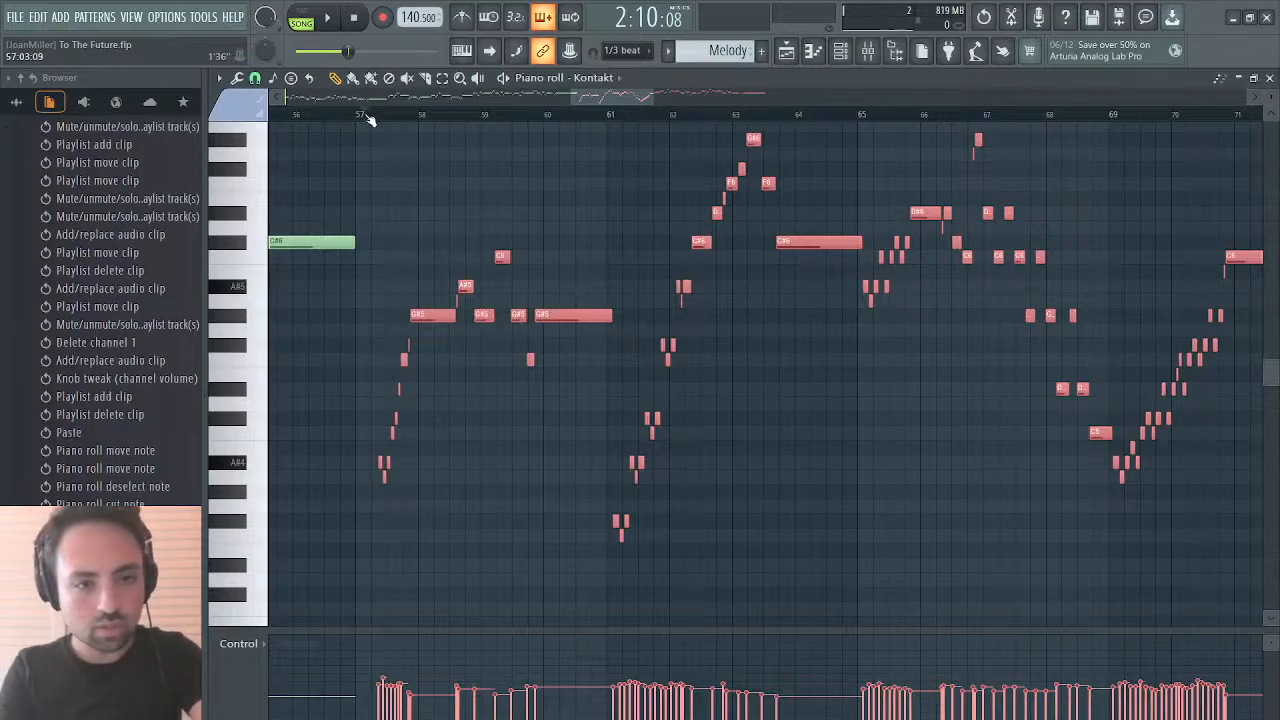
key("space")
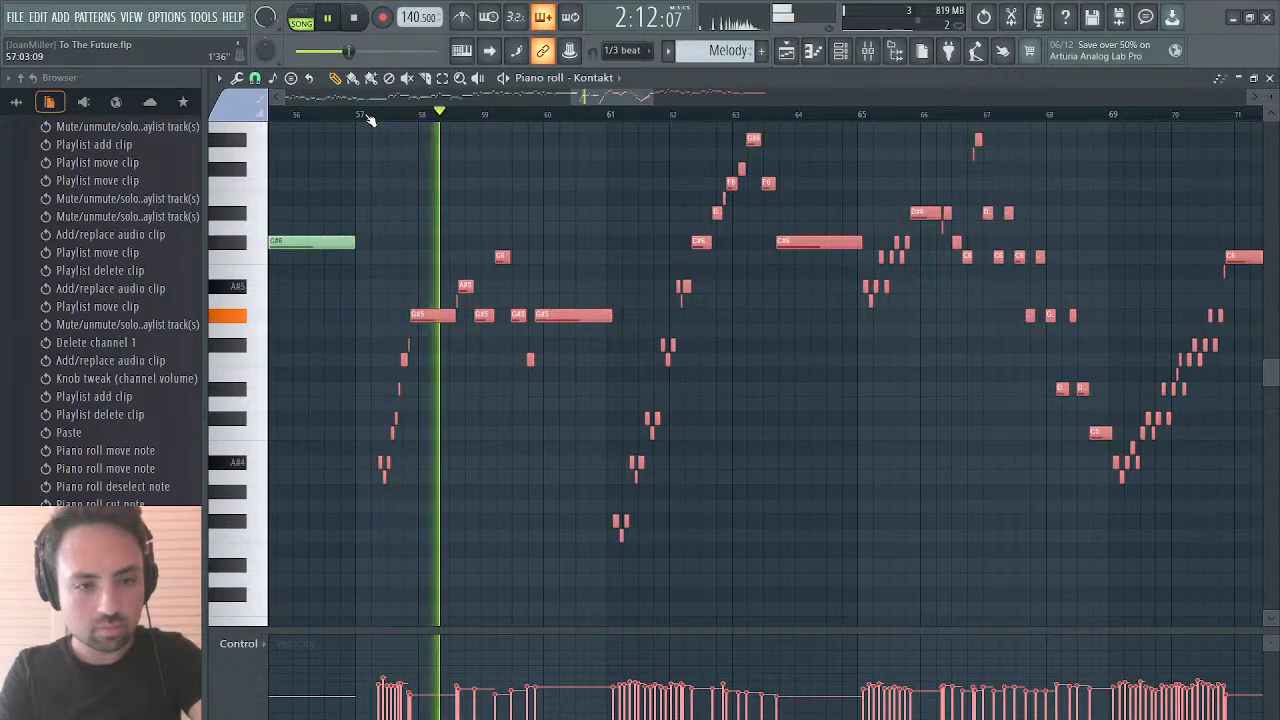
key("space")
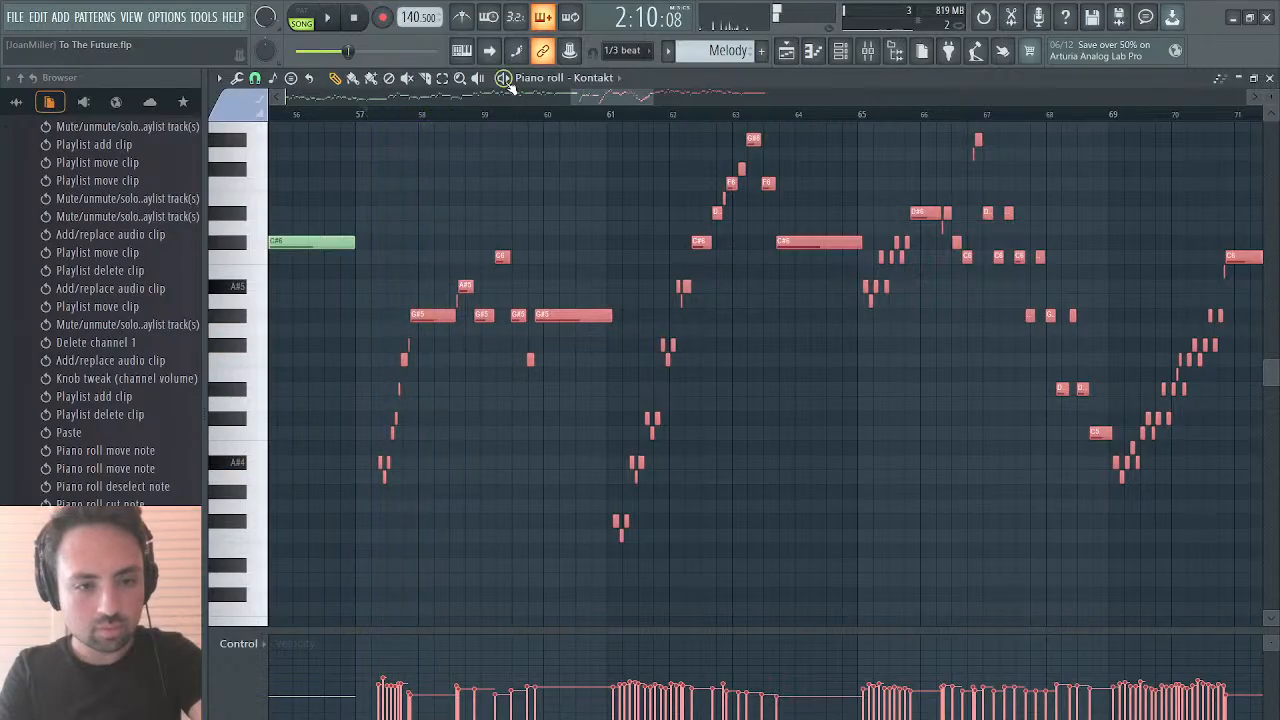
Step: Compare the Melody track with stem 1 in the playlist by soloing each in turn while playing from bar 77
left_click(789, 55)
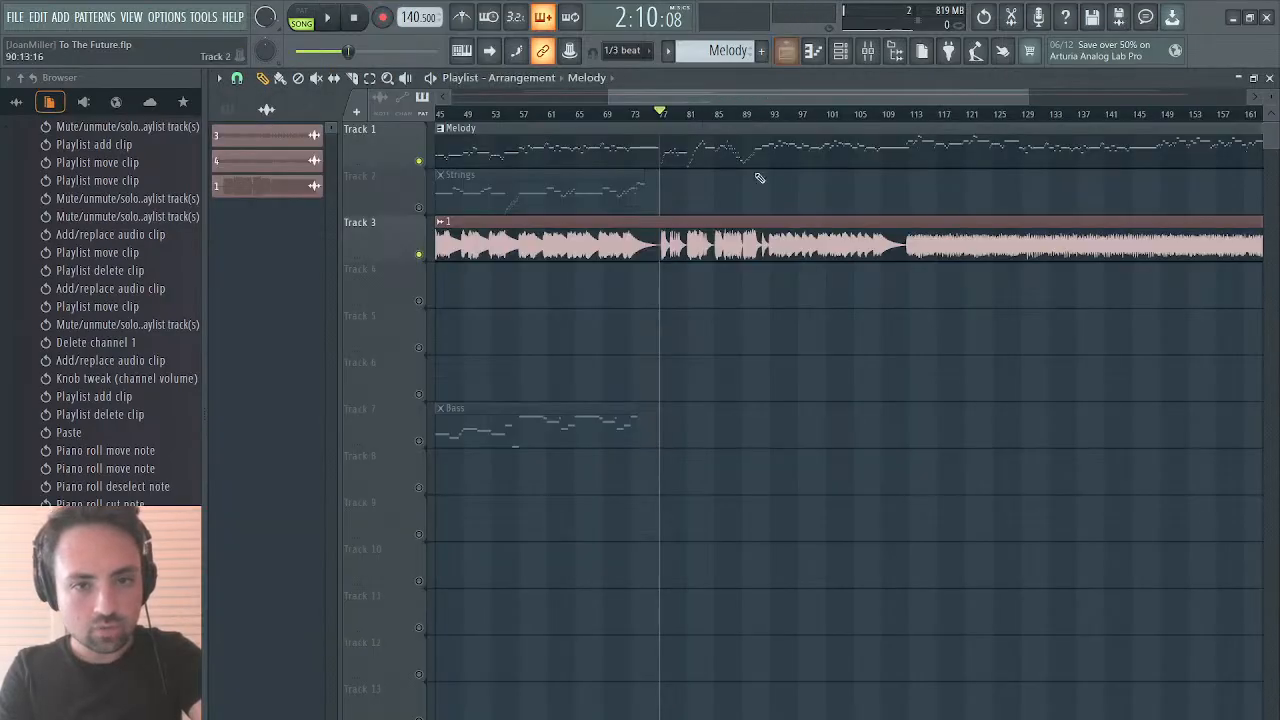
right_click(420, 162)
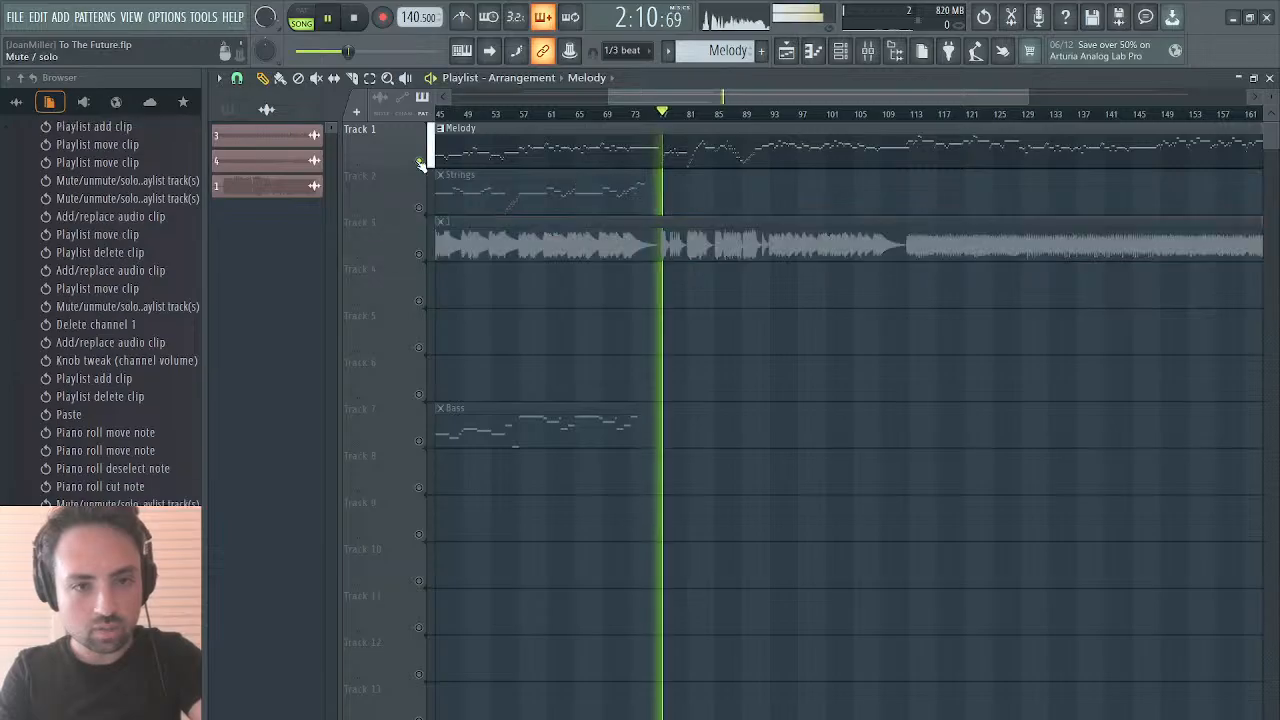
right_click(419, 254)
key("space")
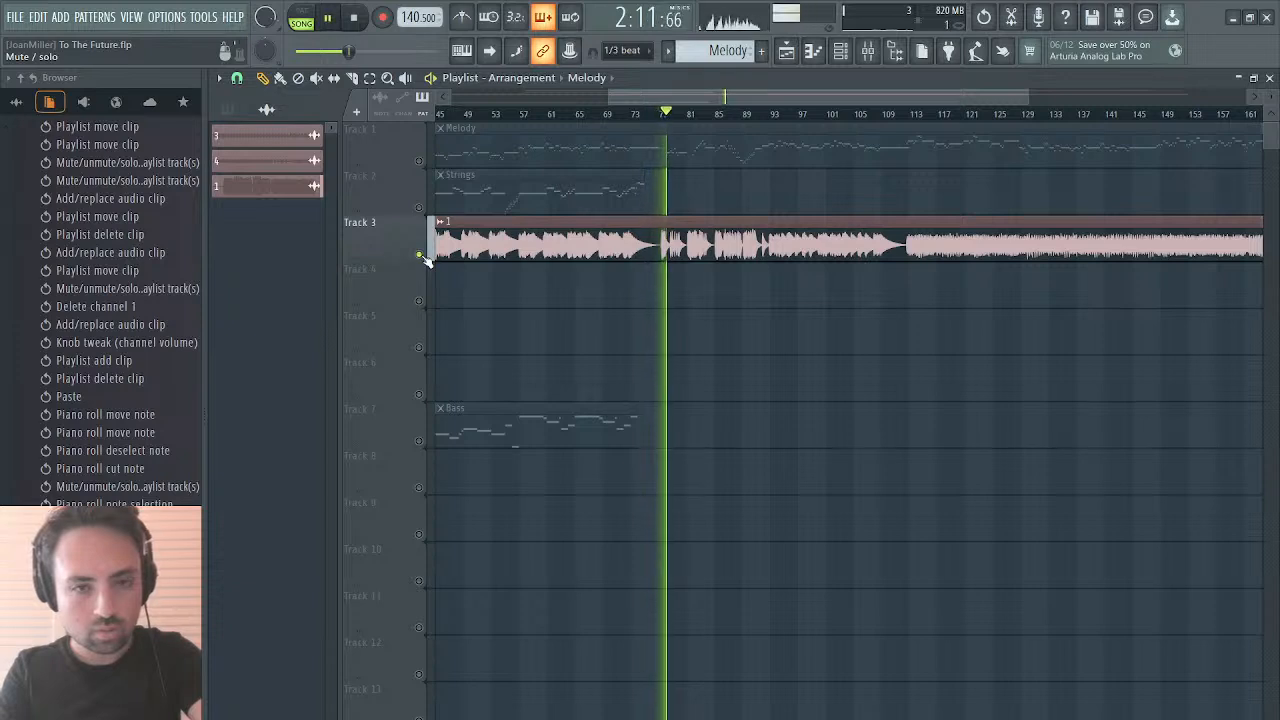
key("space")
key("space")
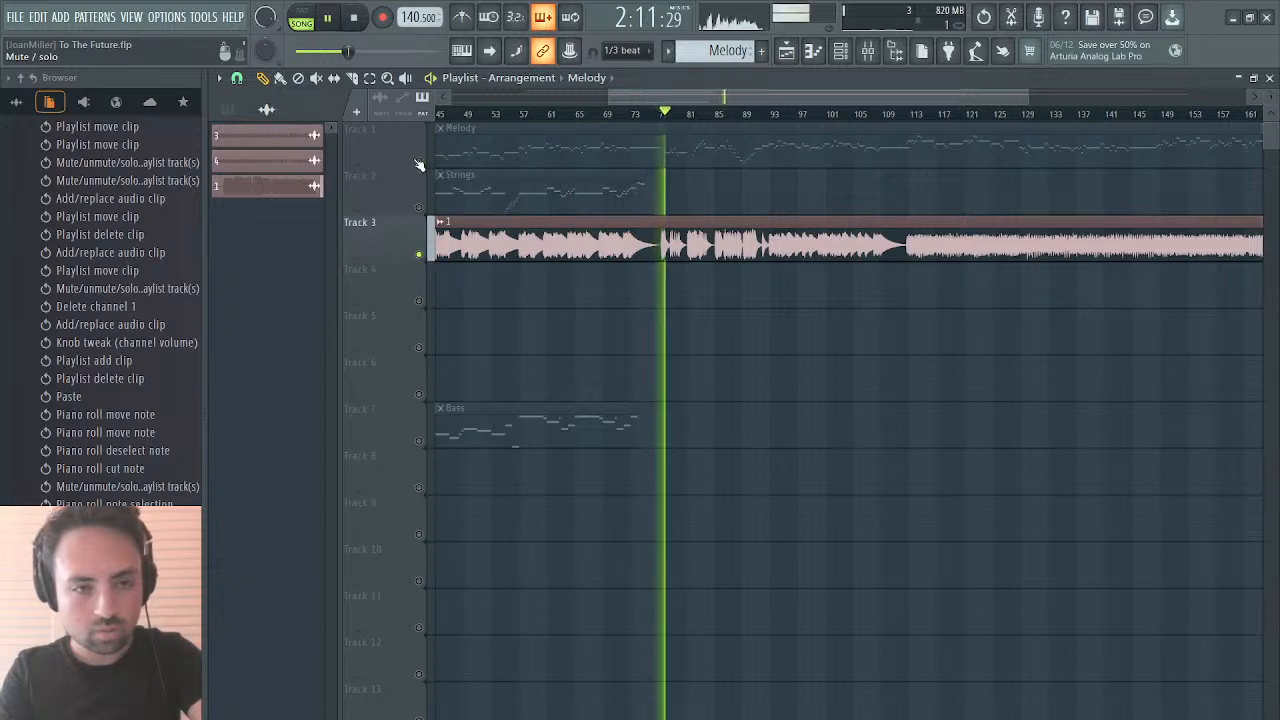
right_click(420, 162)
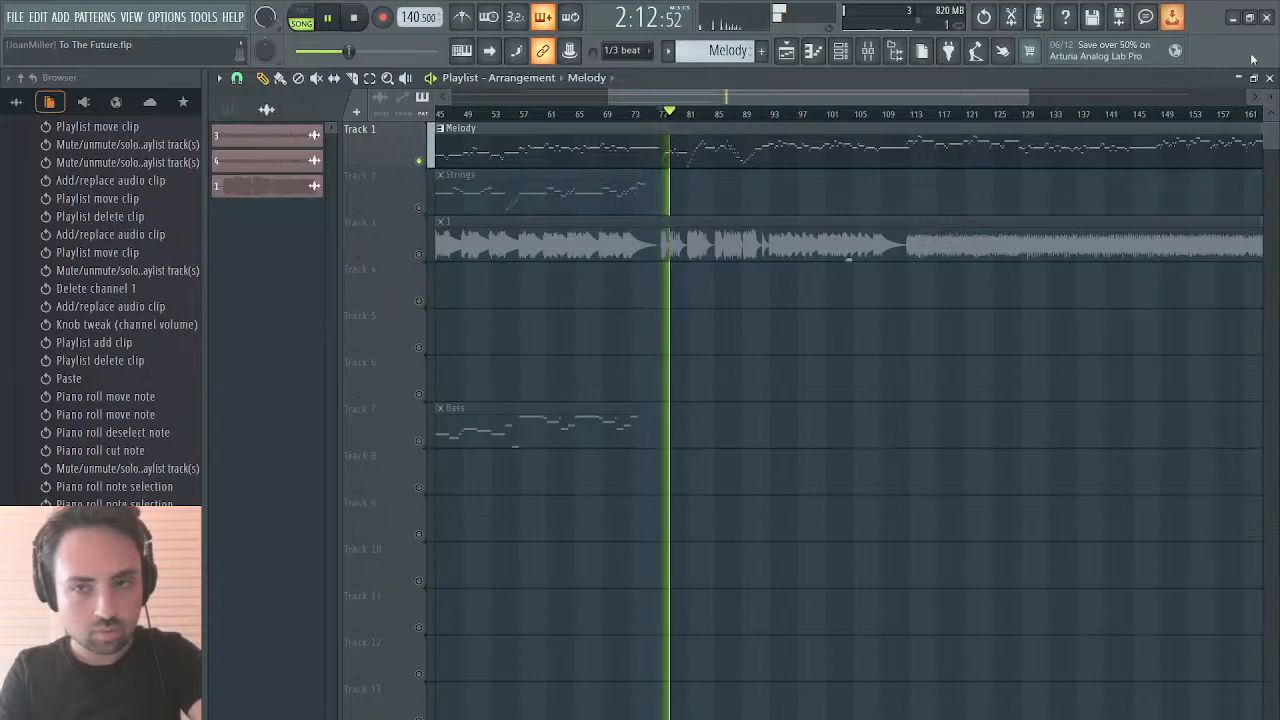
Step: Stop playback, return to the Kontakt piano roll and deselect the notes from bar 57 on
left_click(1270, 79)
key("space")
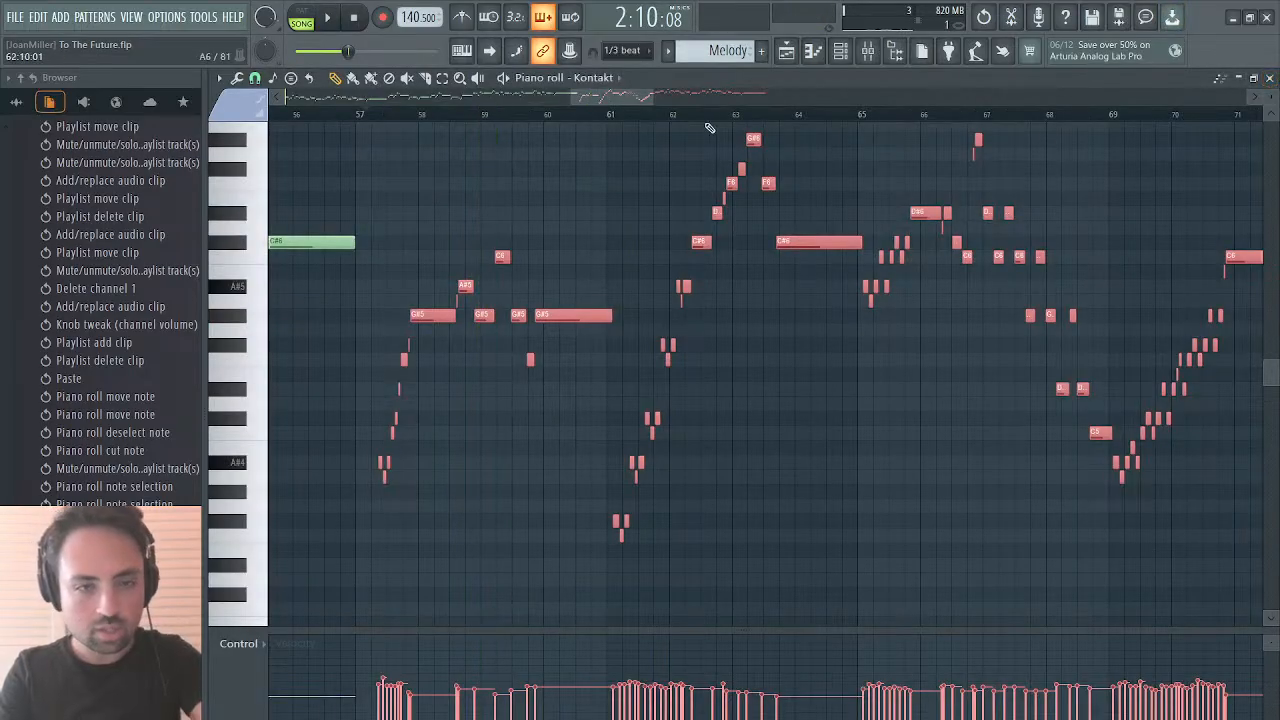
left_click_drag(655, 102, 607, 114)
key("ctrl+a")
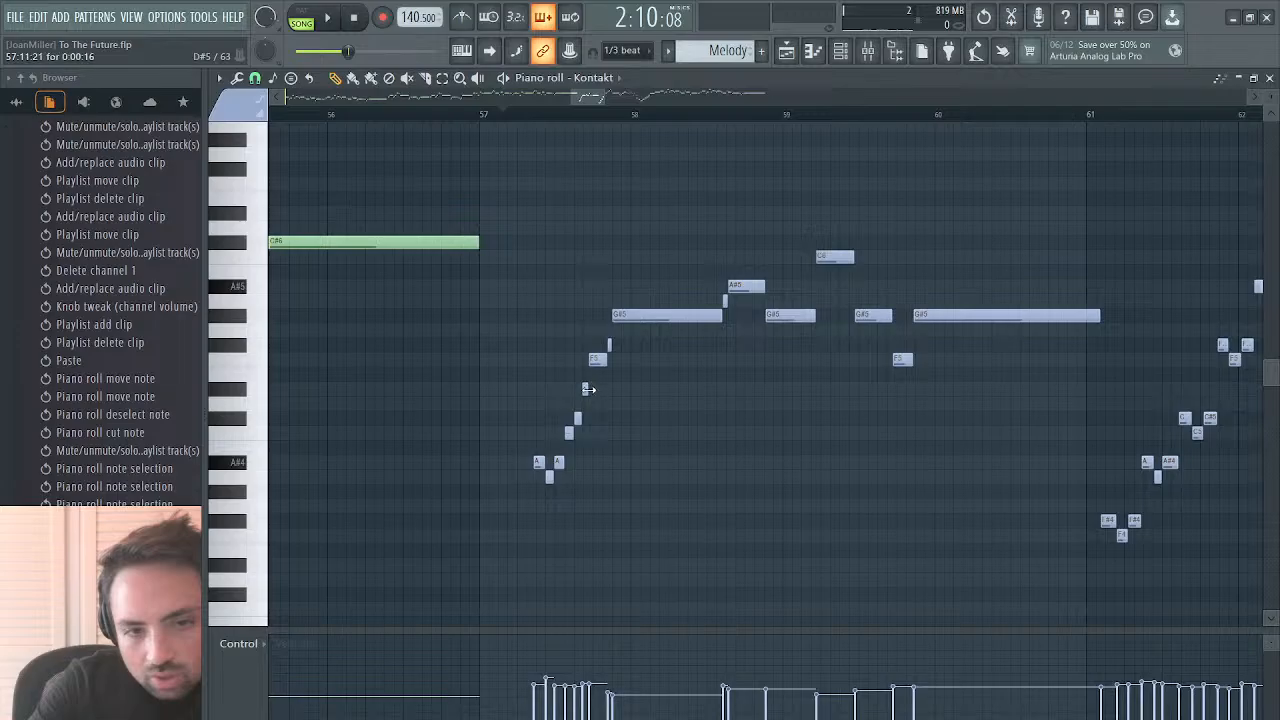
Step: Tighten the short F5 note and the one above it in the rising run of bar 57, and play the result
left_click_drag(605, 361, 605, 360)
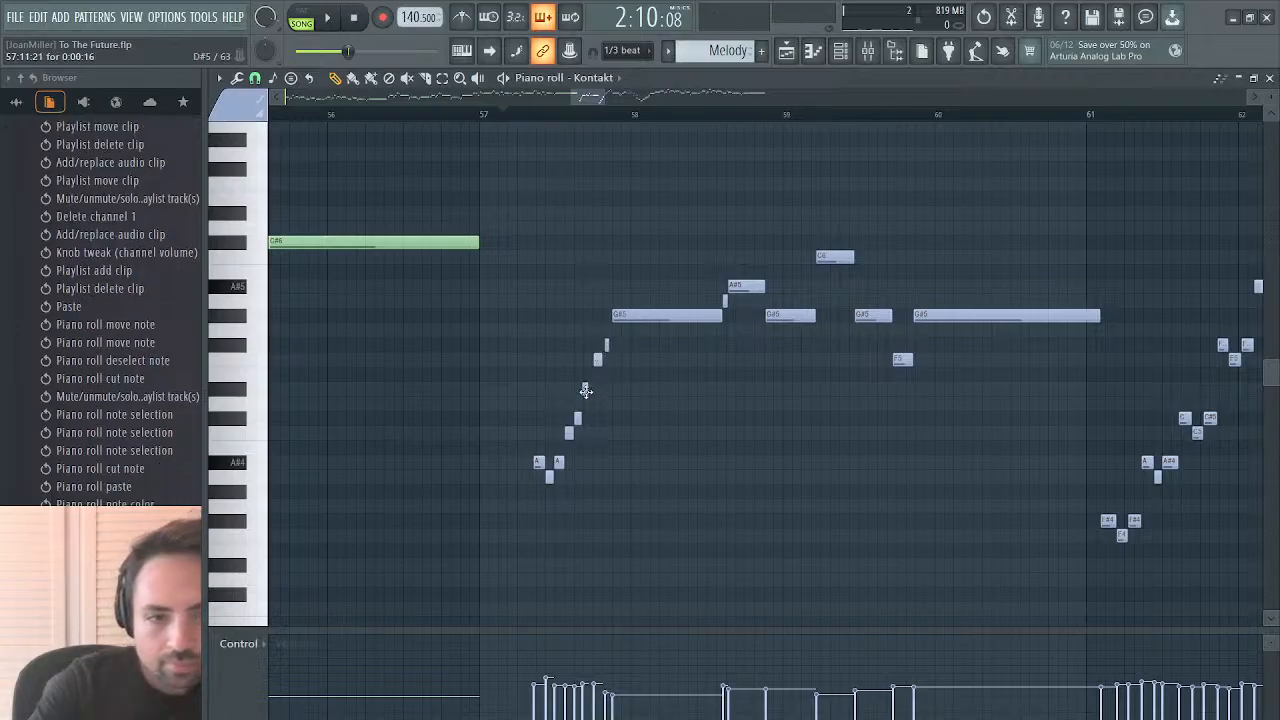
key("space")
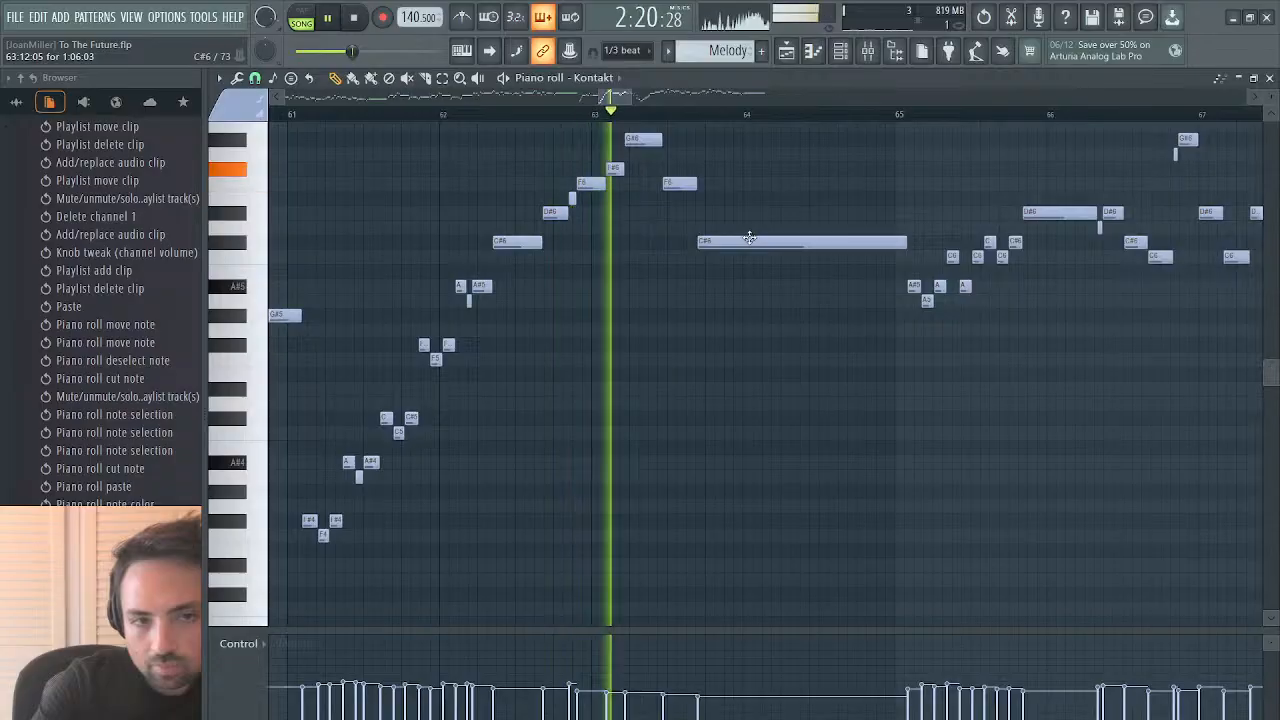
Step: Compare stem 1 with the Melody track in the playlist from about bar 77, and return to the Kontakt piano roll
left_click(787, 51)
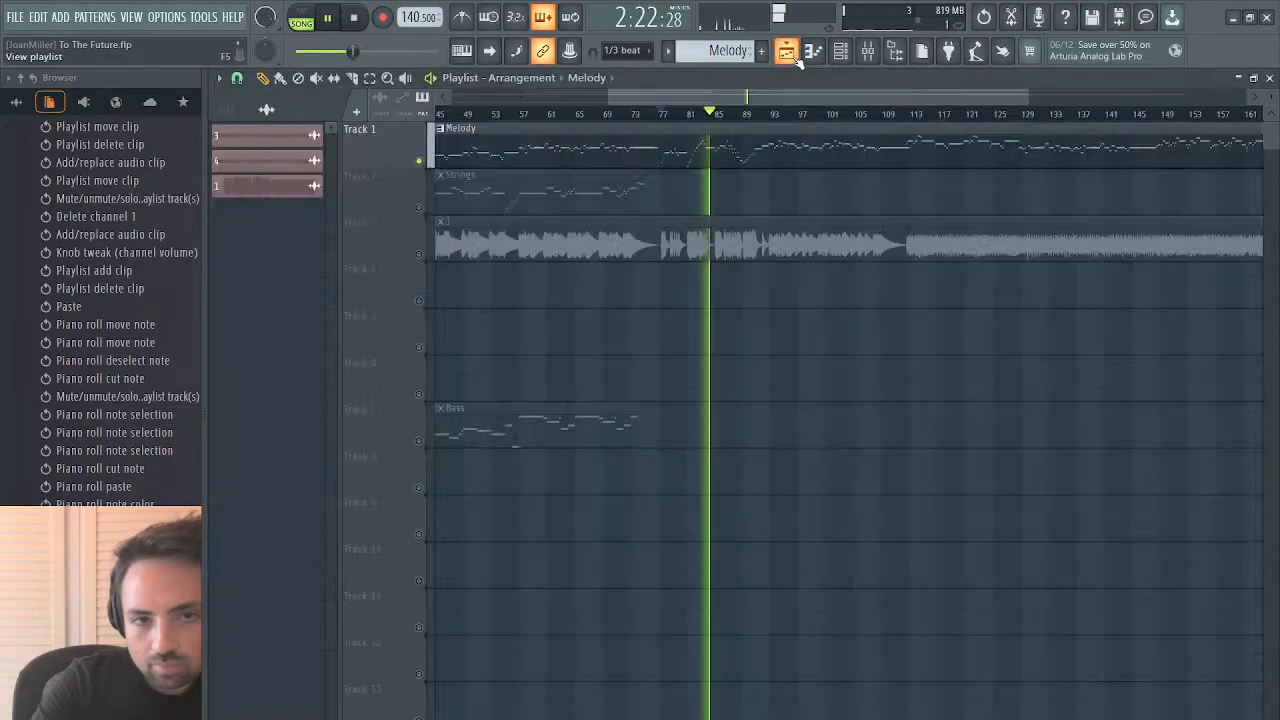
left_click(440, 240)
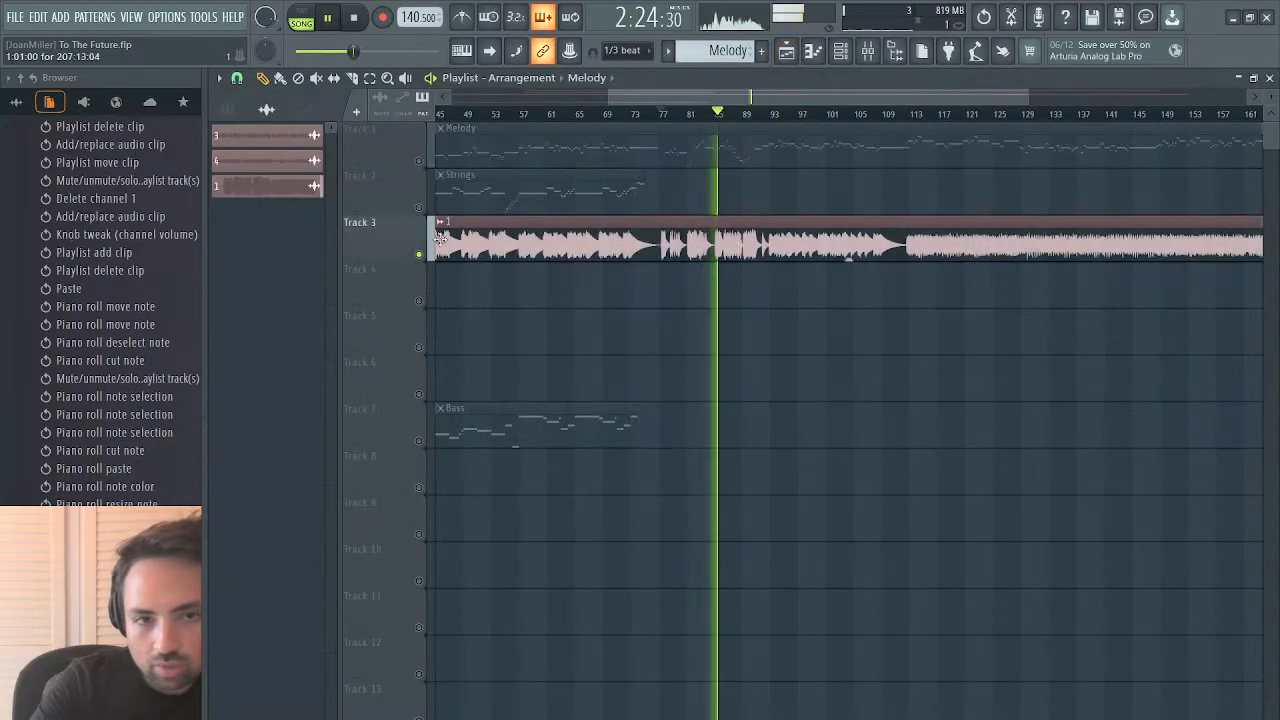
left_click(666, 115)
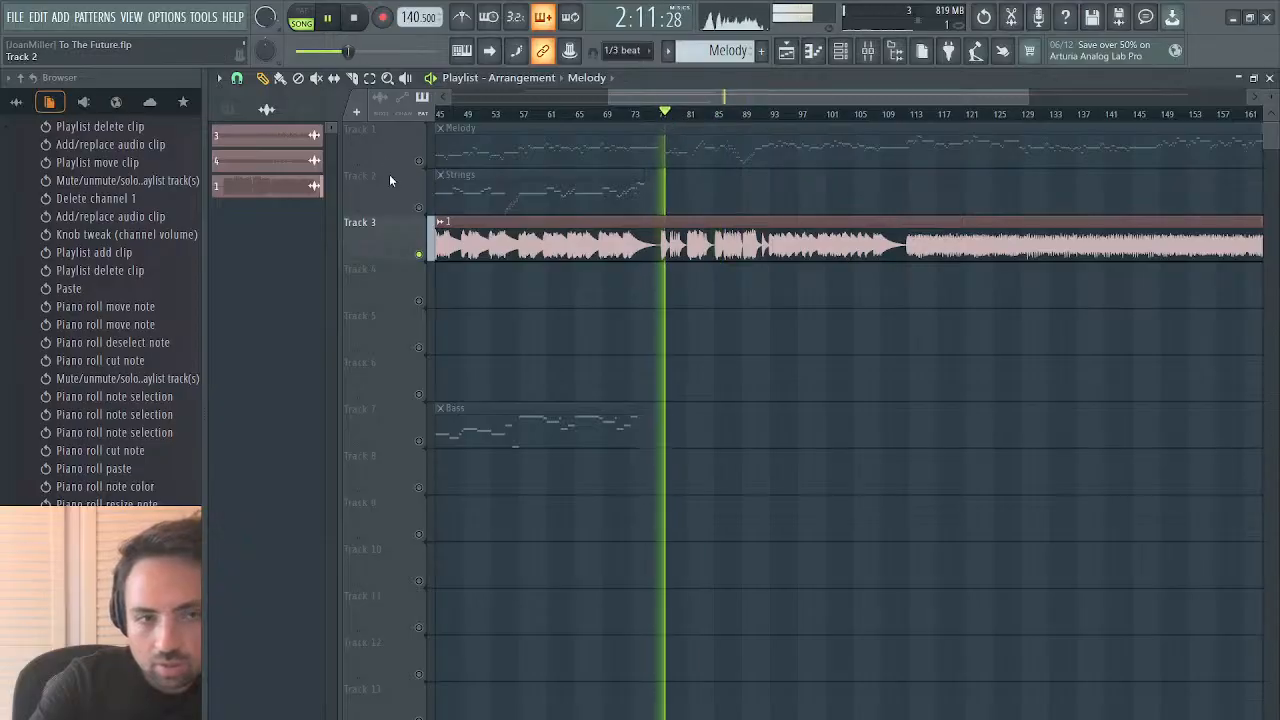
left_click(419, 160)
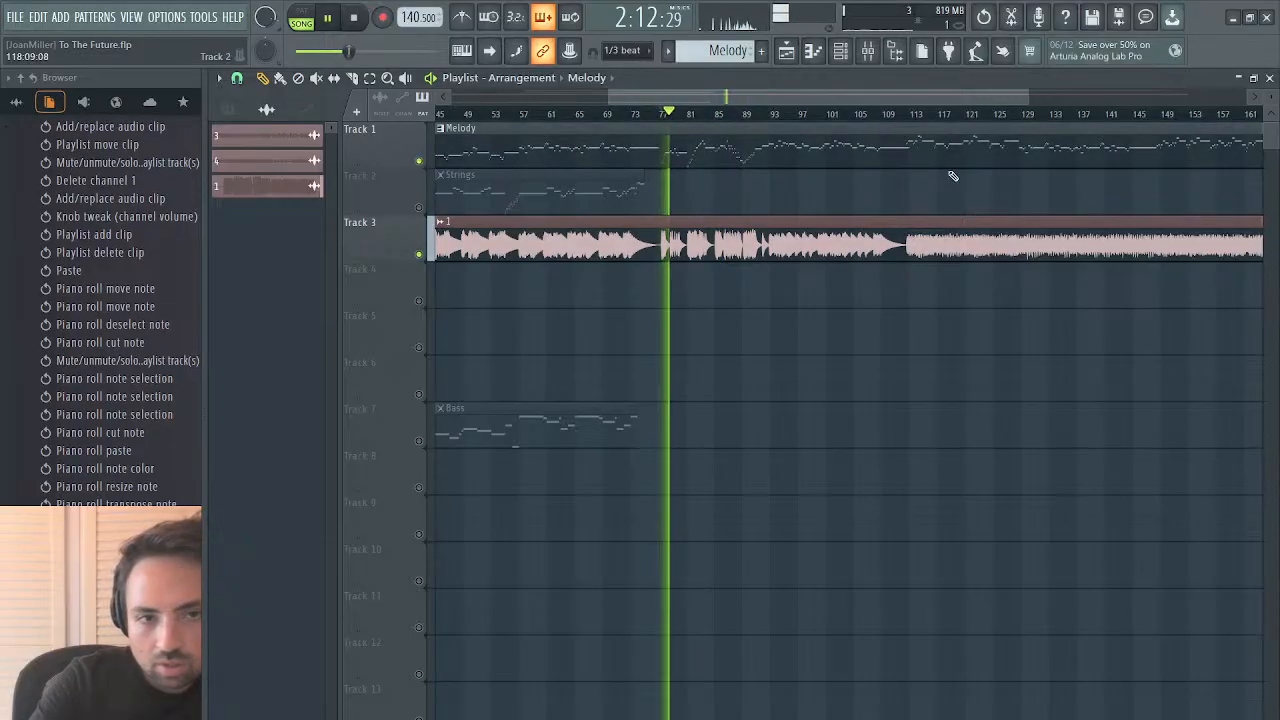
left_click(1271, 78)
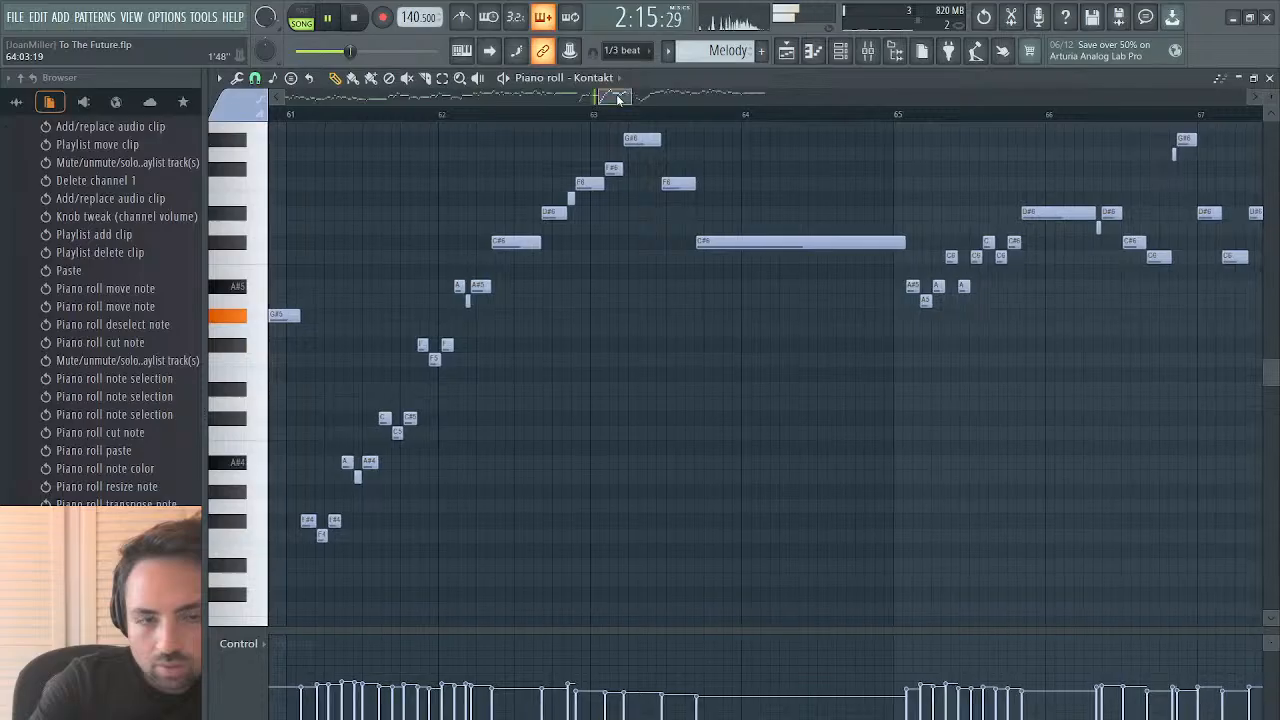
Step: Follow the playing melody in the piano roll from about bar 61 to bar 82 to check its notes against the stem
mouse_move(627, 94)
left_mouse_down()
mouse_move(600, 94)
mouse_move(648, 95)
left_mouse_up()
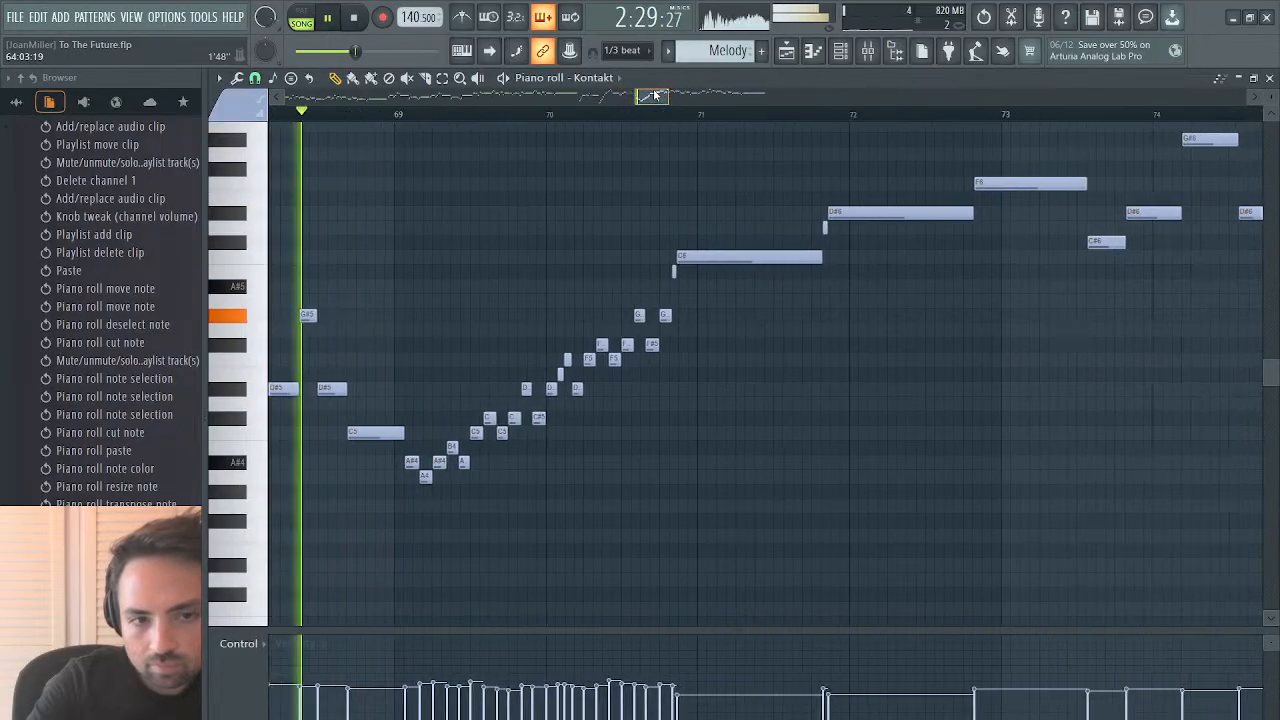
left_click_drag(650, 95, 804, 94)
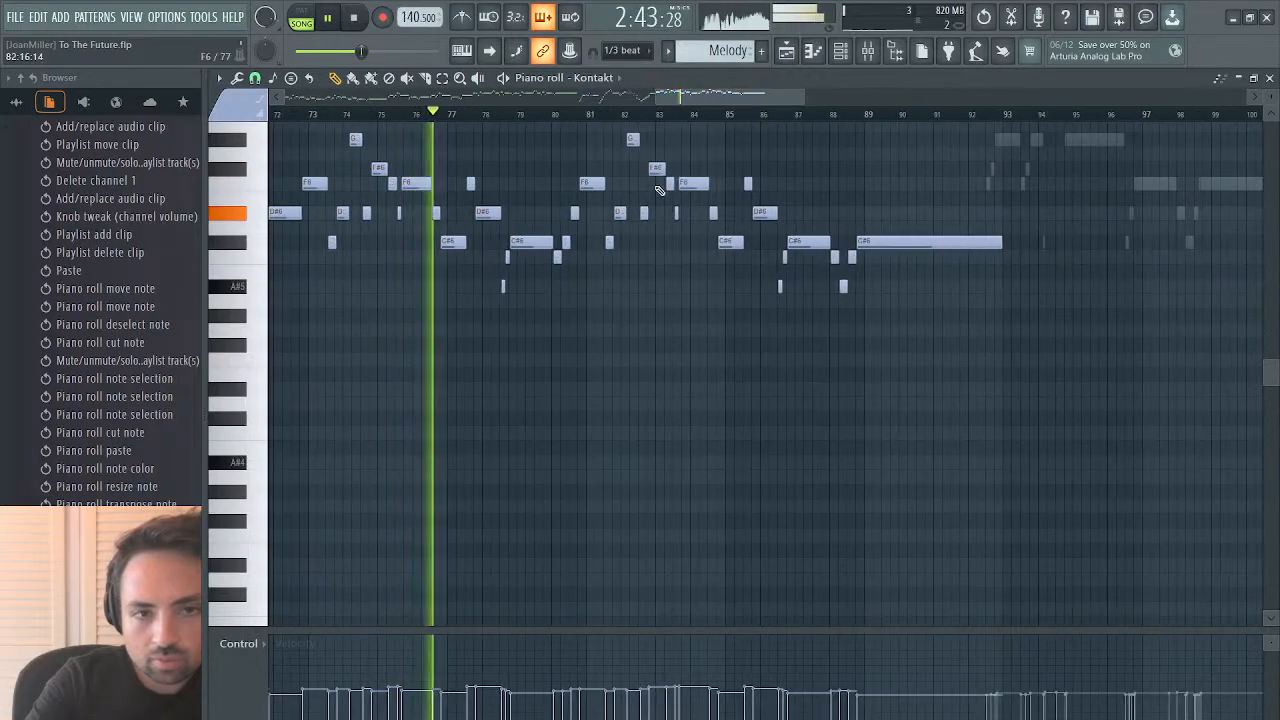
scroll(659, 190, "up", 3)
scroll(659, 190, "up", 2)
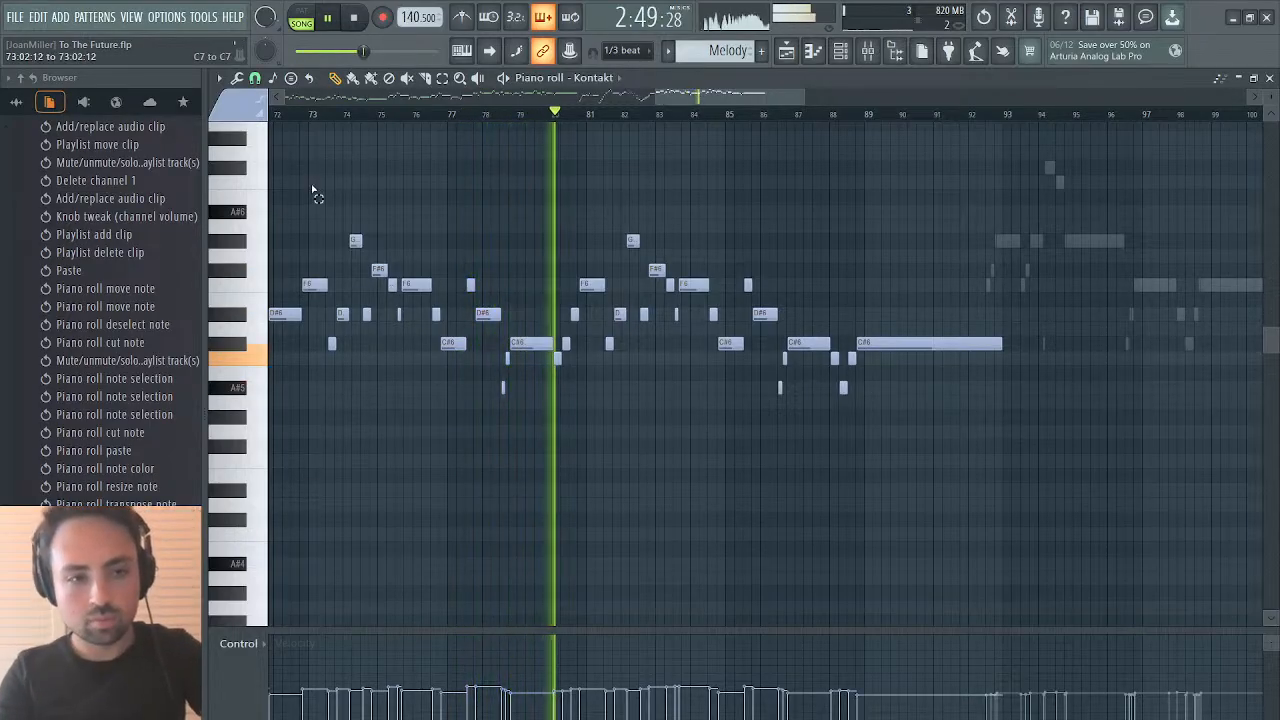
left_click_drag(313, 177, 550, 438)
key("ctrl+d")
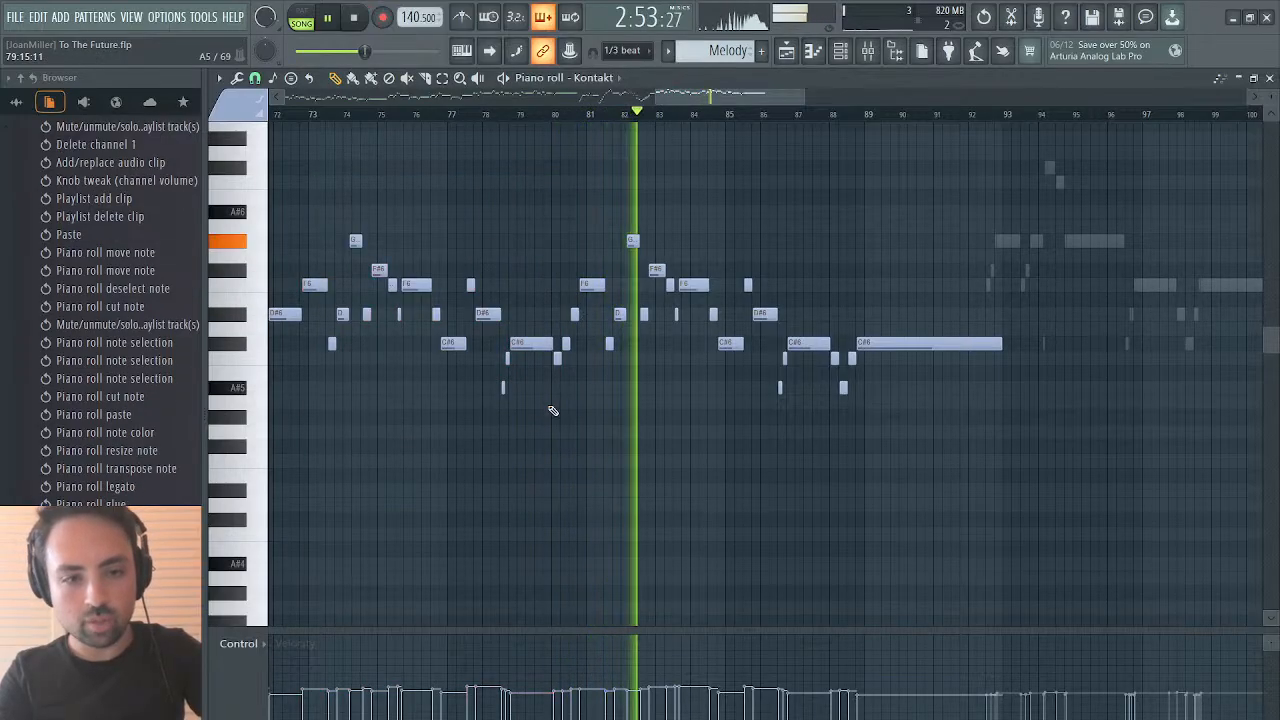
Step: Slice the long C#6 note near the end of bar 79 and shorten its first part to leave a small gap
scroll(740, 160, "up", 3, "ctrl")
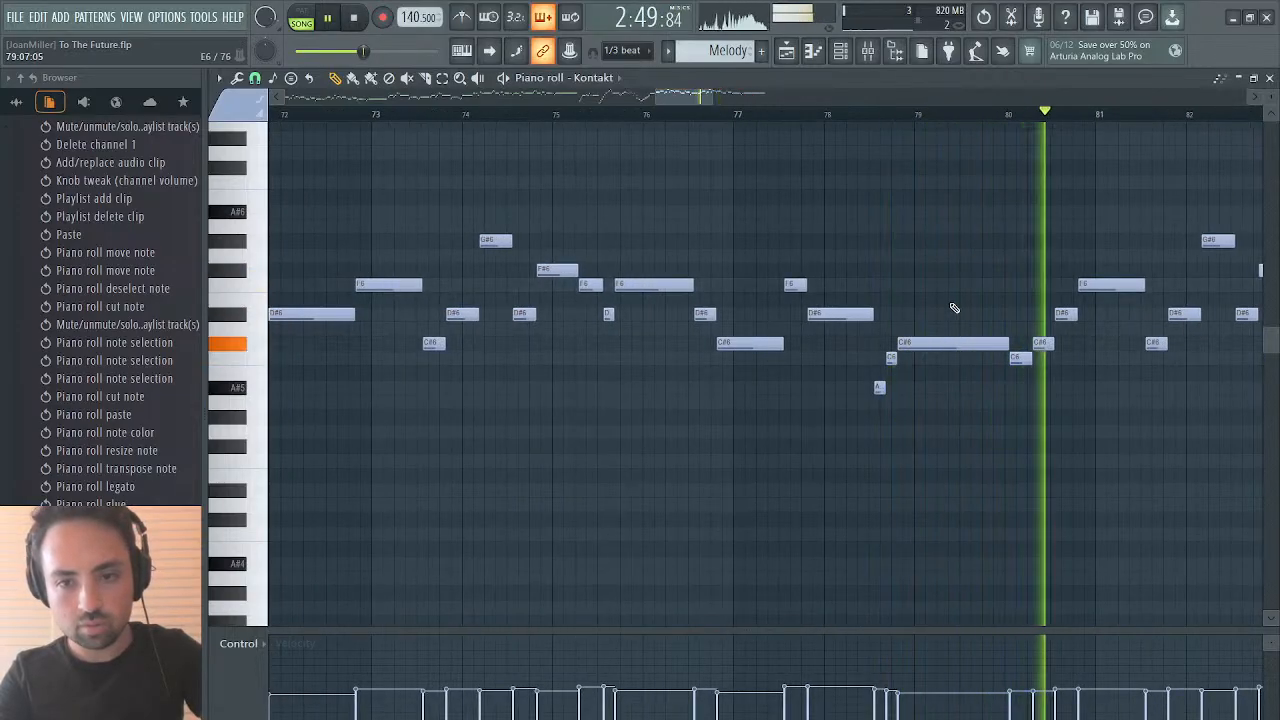
scroll(651, 116, "up", 2)
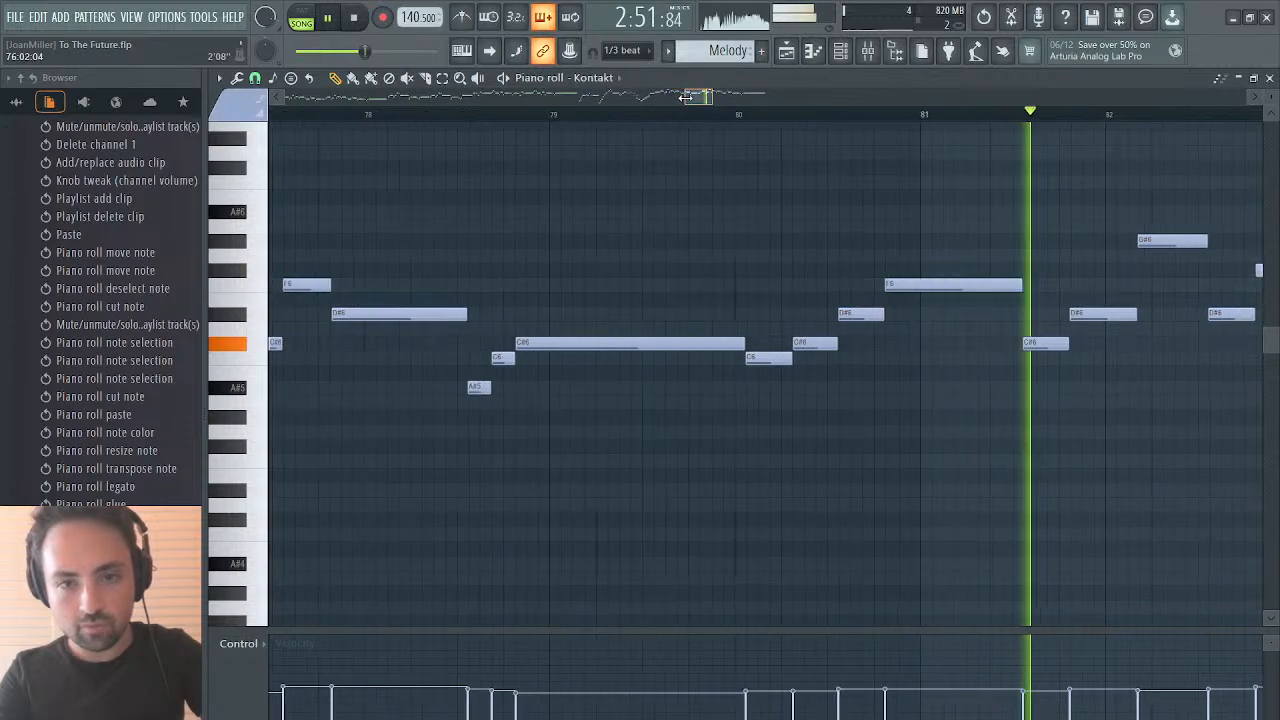
left_click(500, 118)
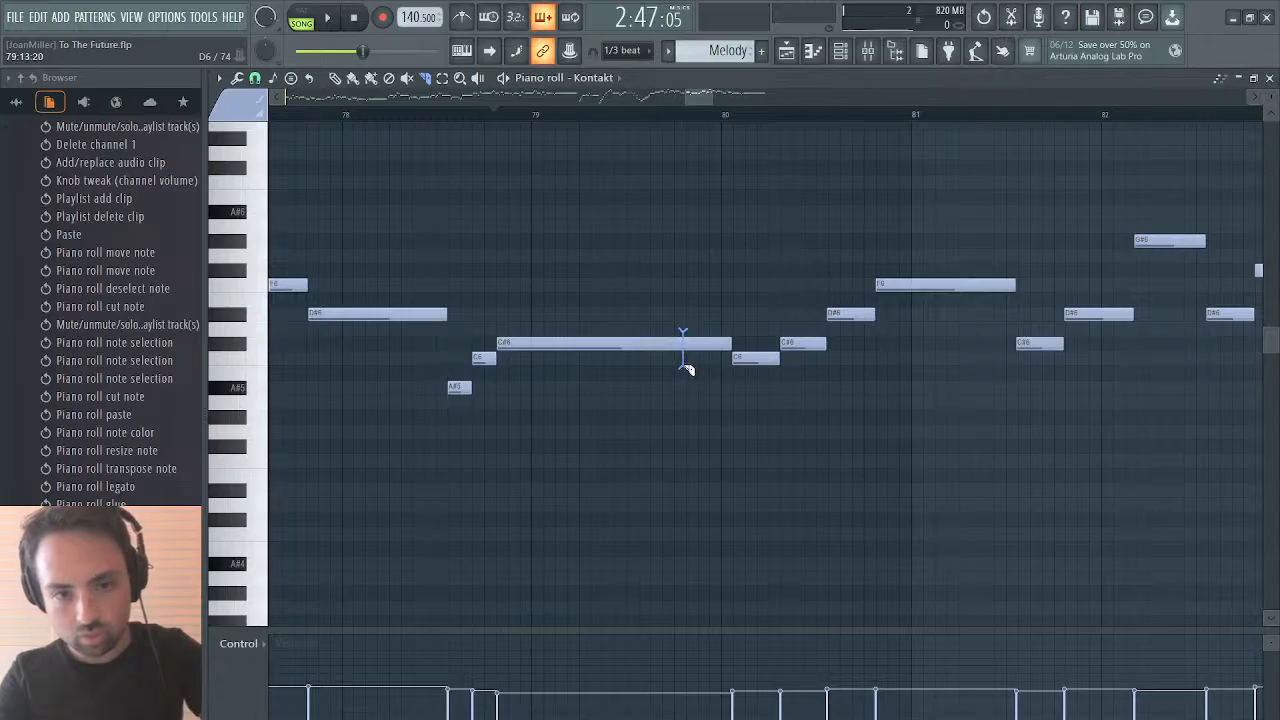
left_click_drag(687, 369, 689, 370)
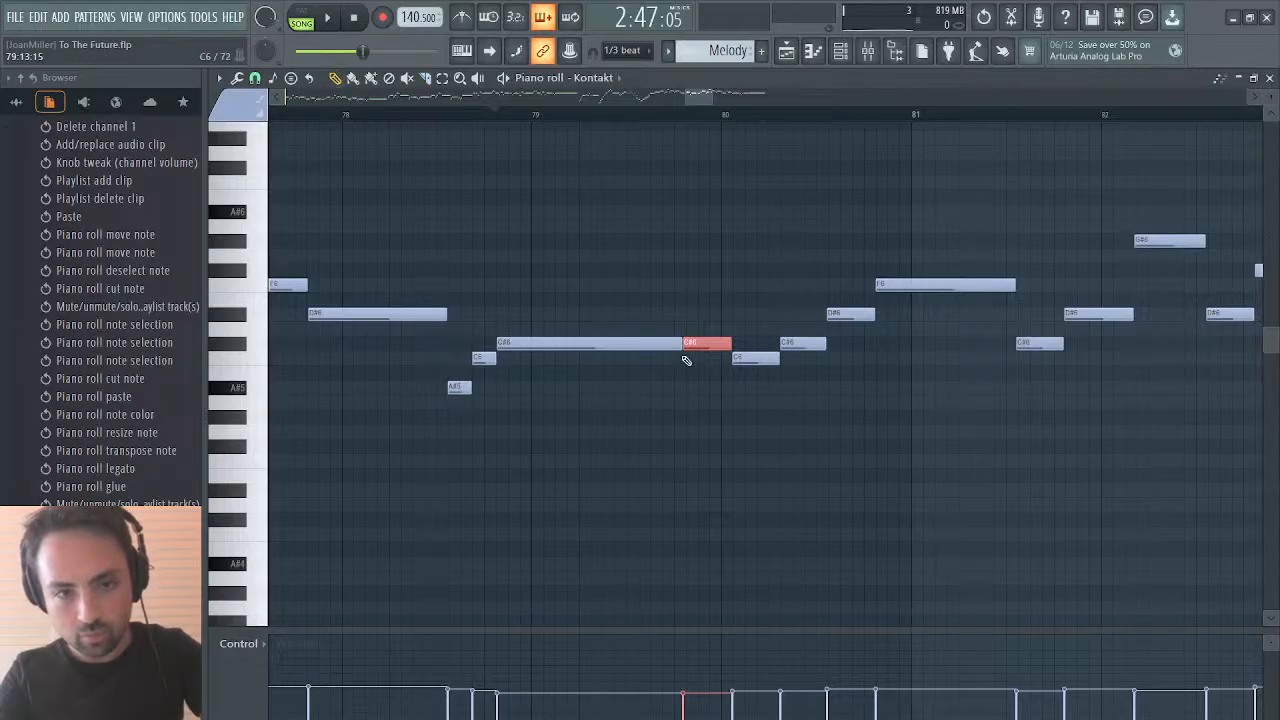
left_click_drag(679, 349, 677, 349)
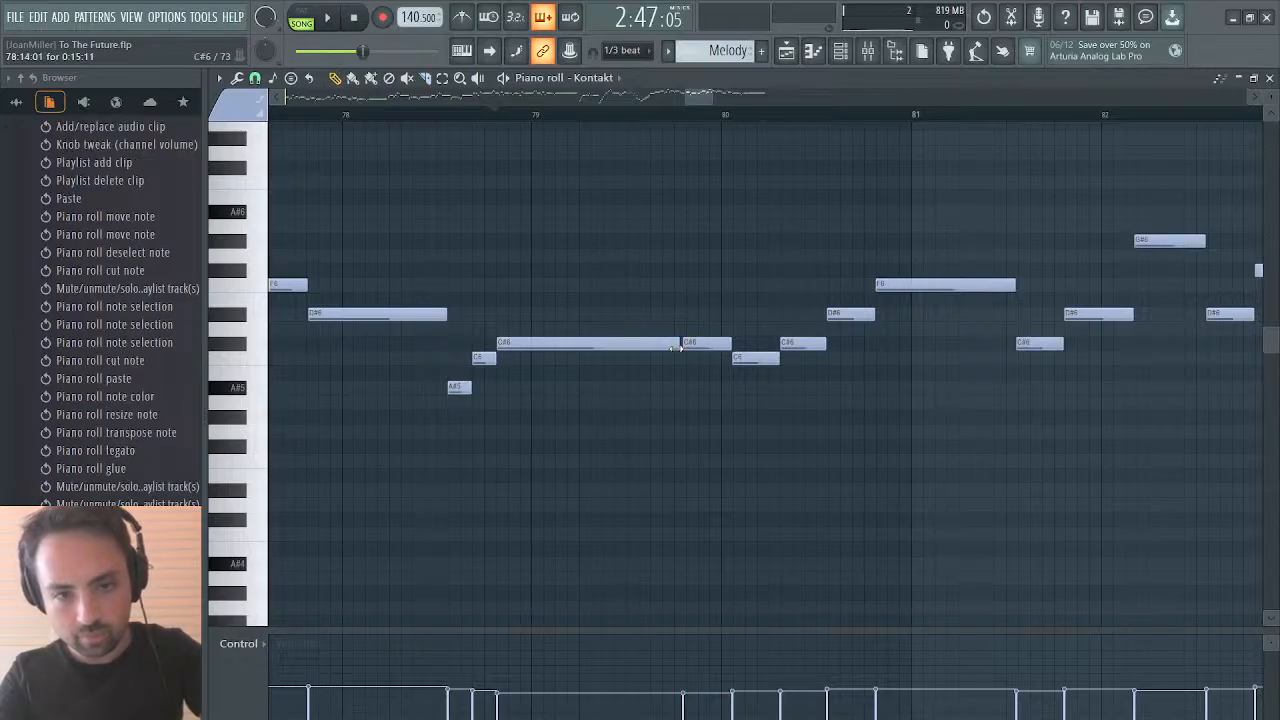
Step: Insert a very short C6 grace note in the gap between the two C#6 notes in bar 79 and play it
left_click(679, 358)
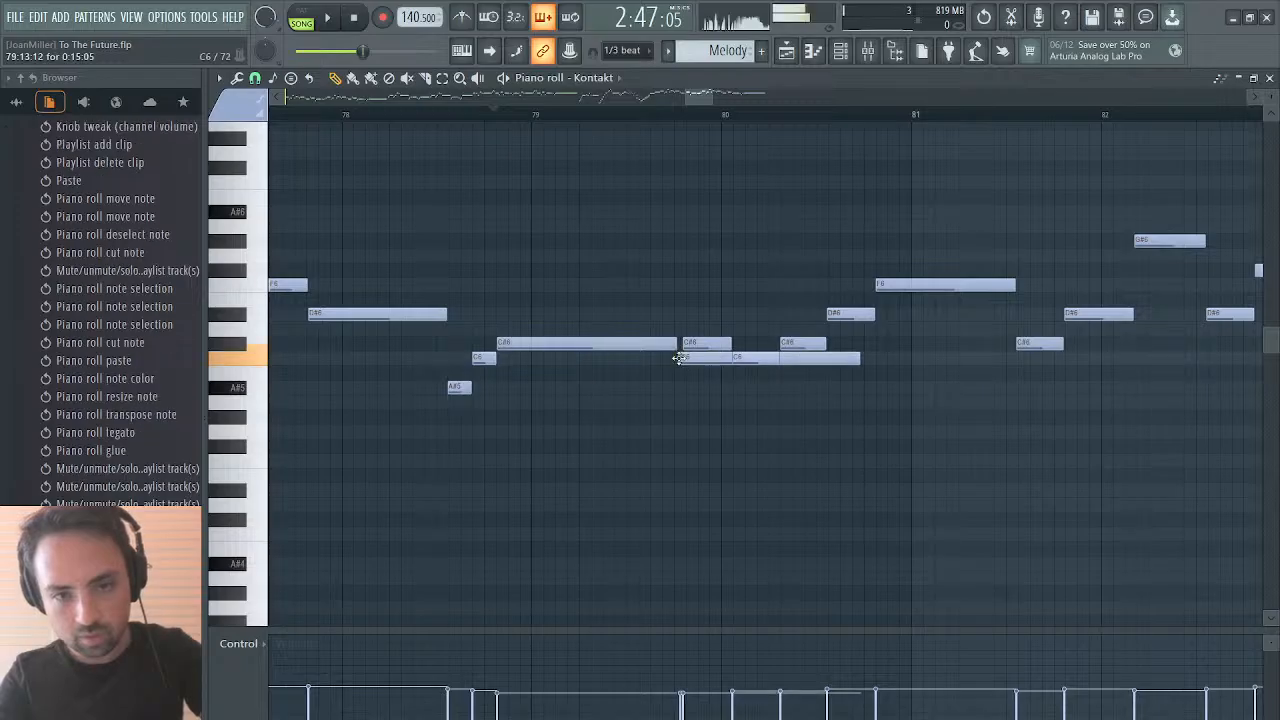
left_click_drag(852, 362, 786, 358)
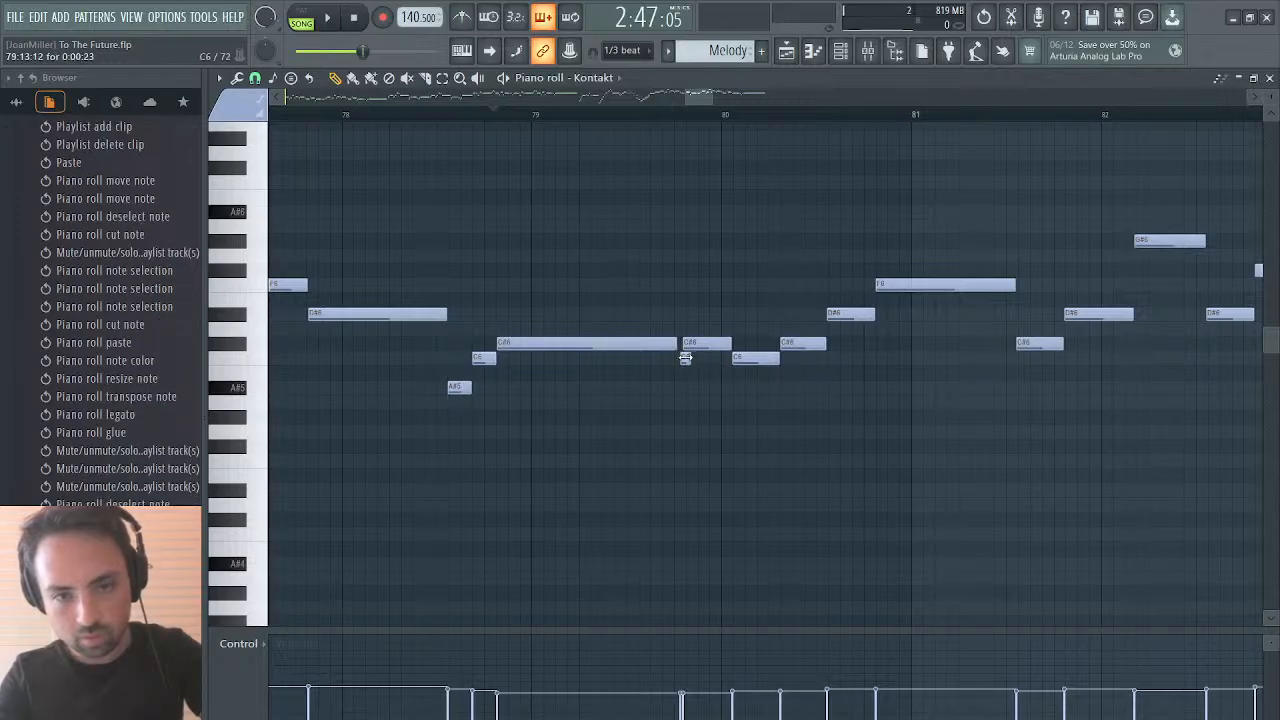
left_click(683, 358)
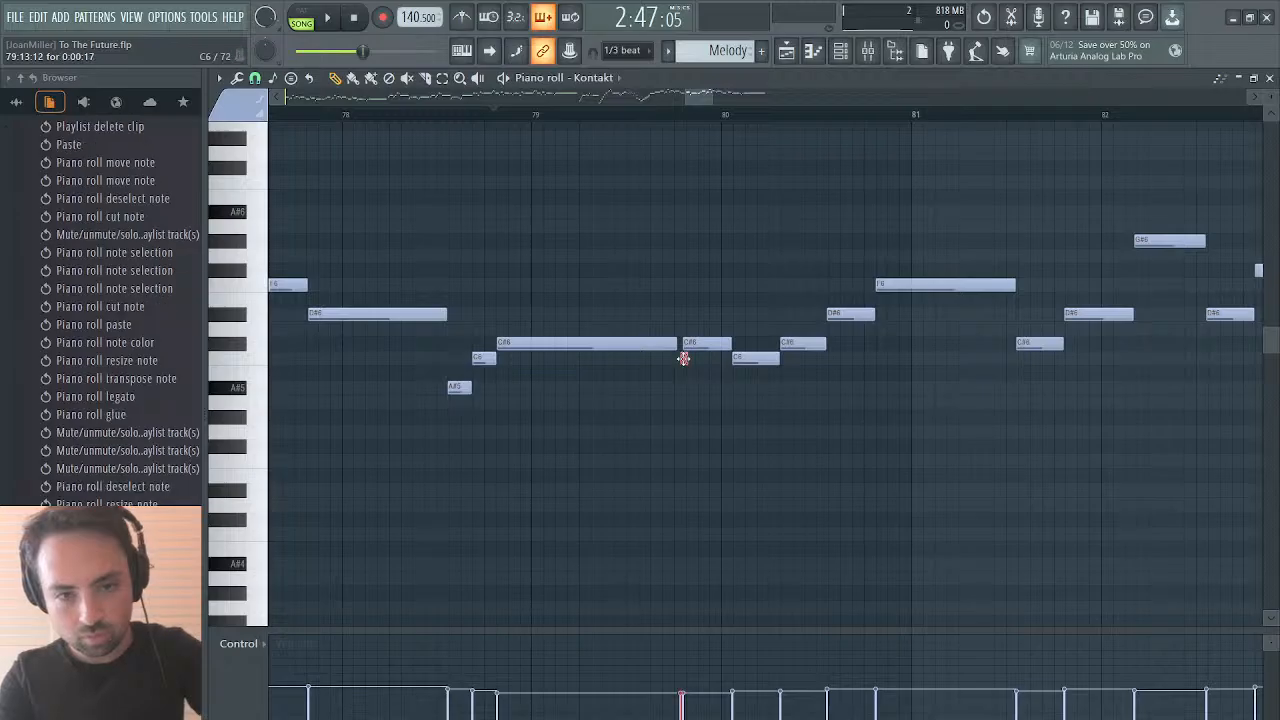
left_click_drag(683, 358, 680, 358)
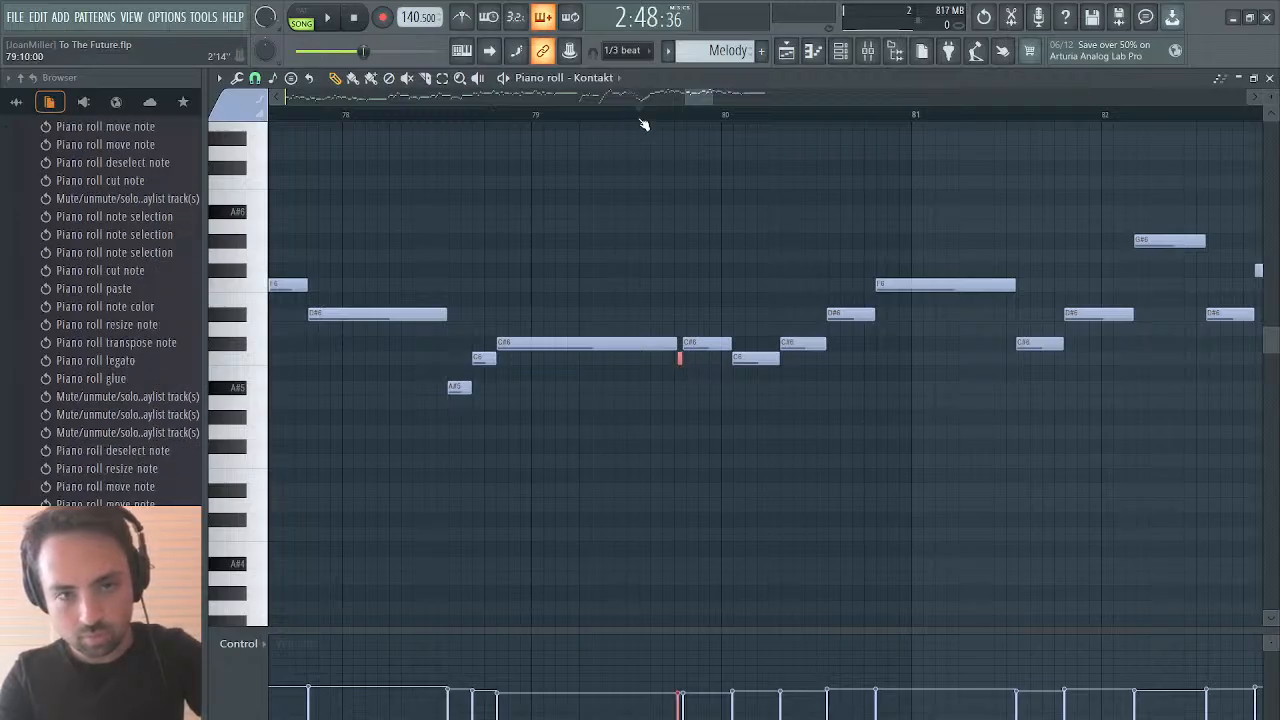
key("space")
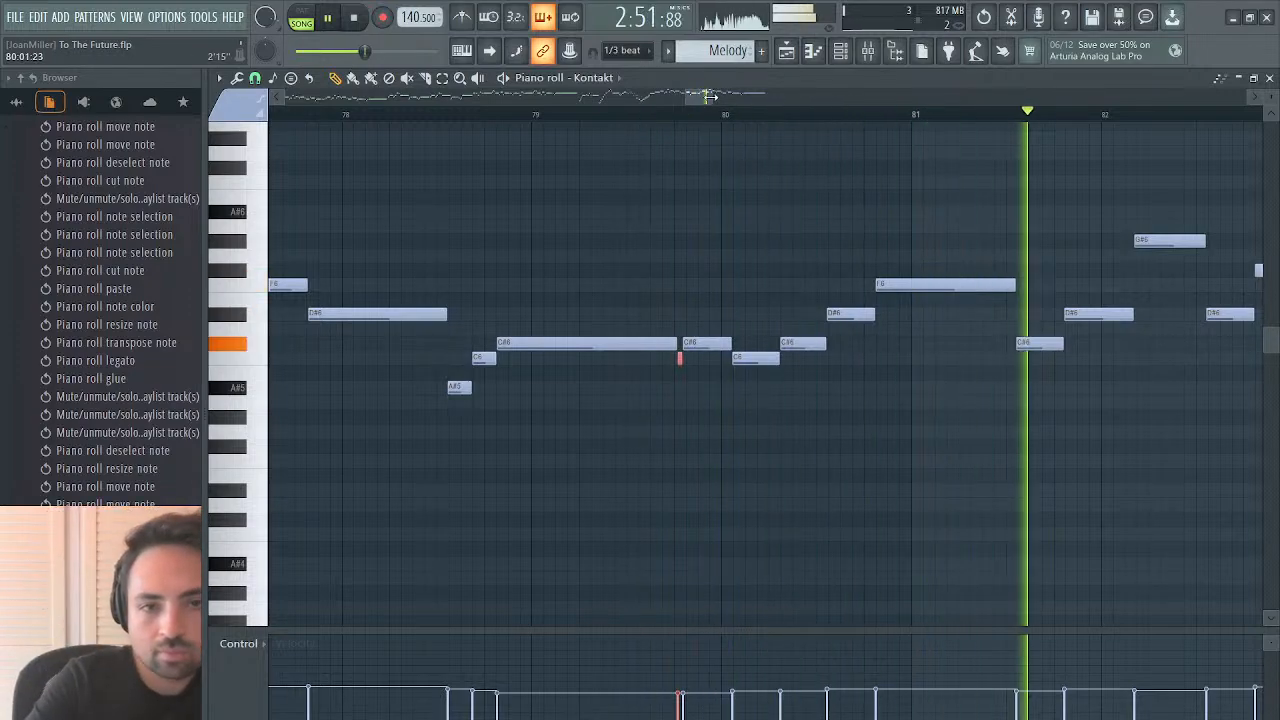
Step: Assign the melody notes from bar 73 on to colour group / MIDI channel 3, leaving out the D#6 before it
left_click_drag(708, 95, 815, 99)
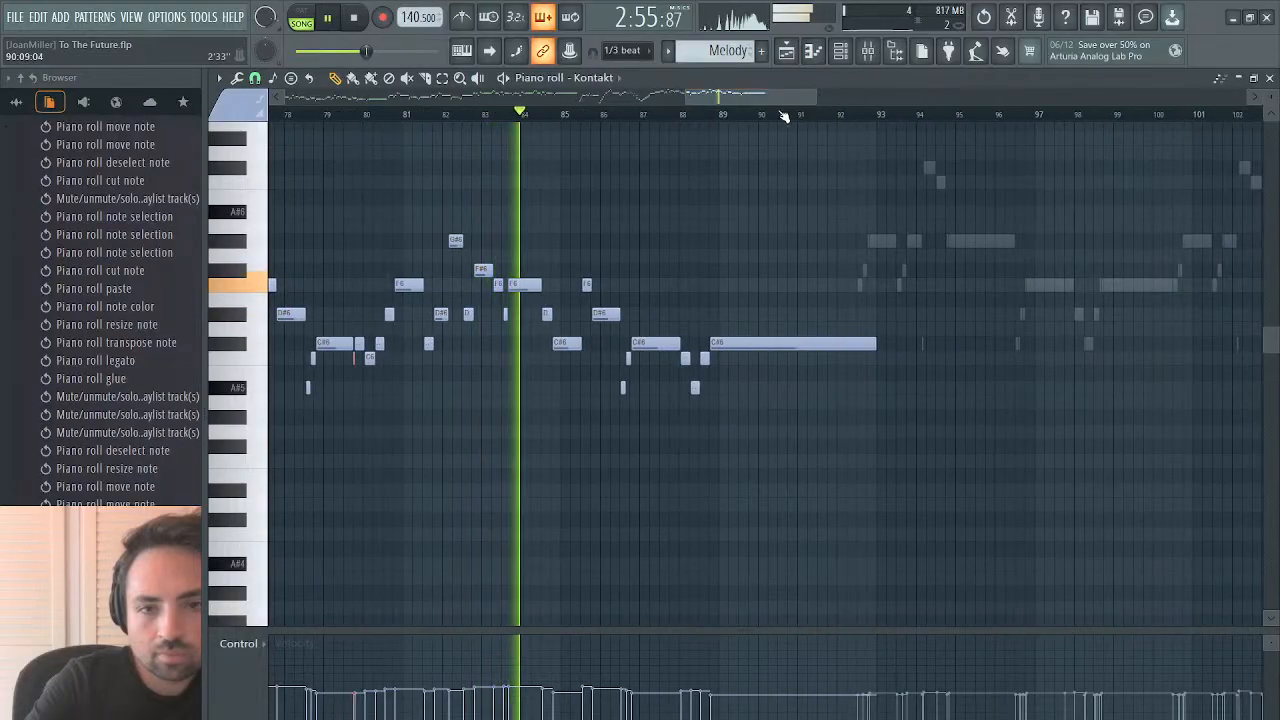
left_click_drag(764, 148, 580, 491)
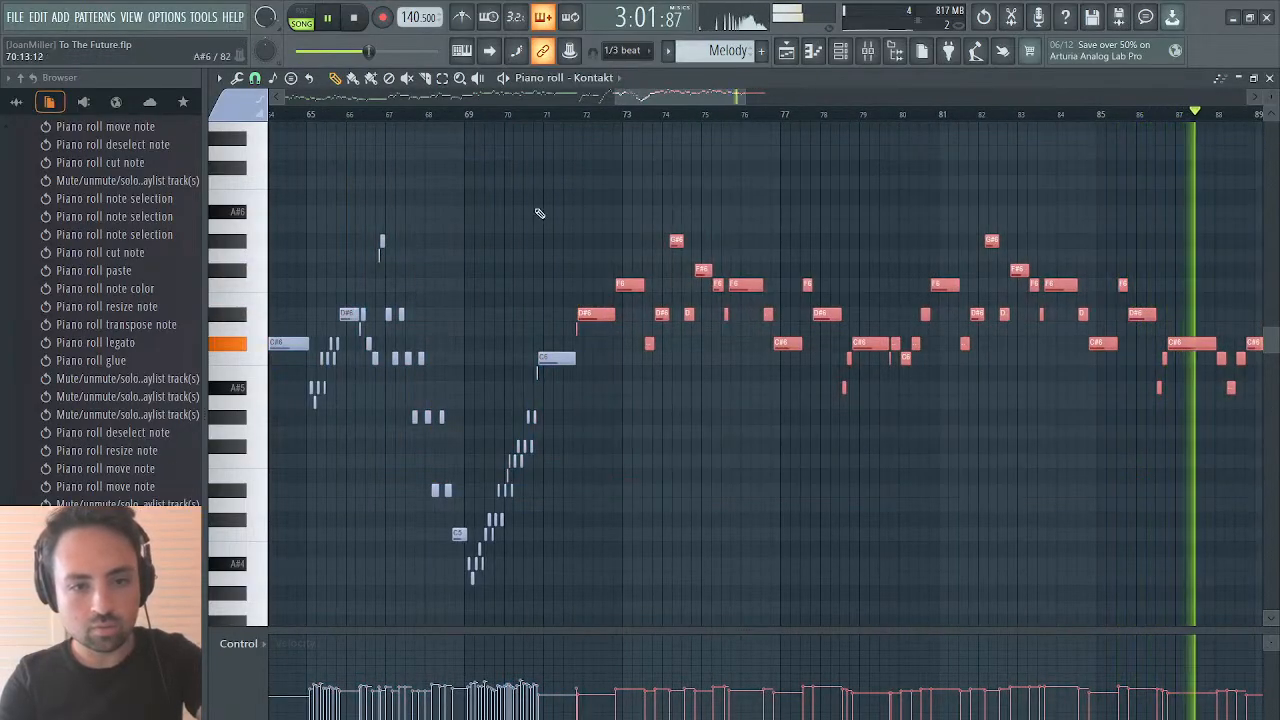
left_click(571, 117)
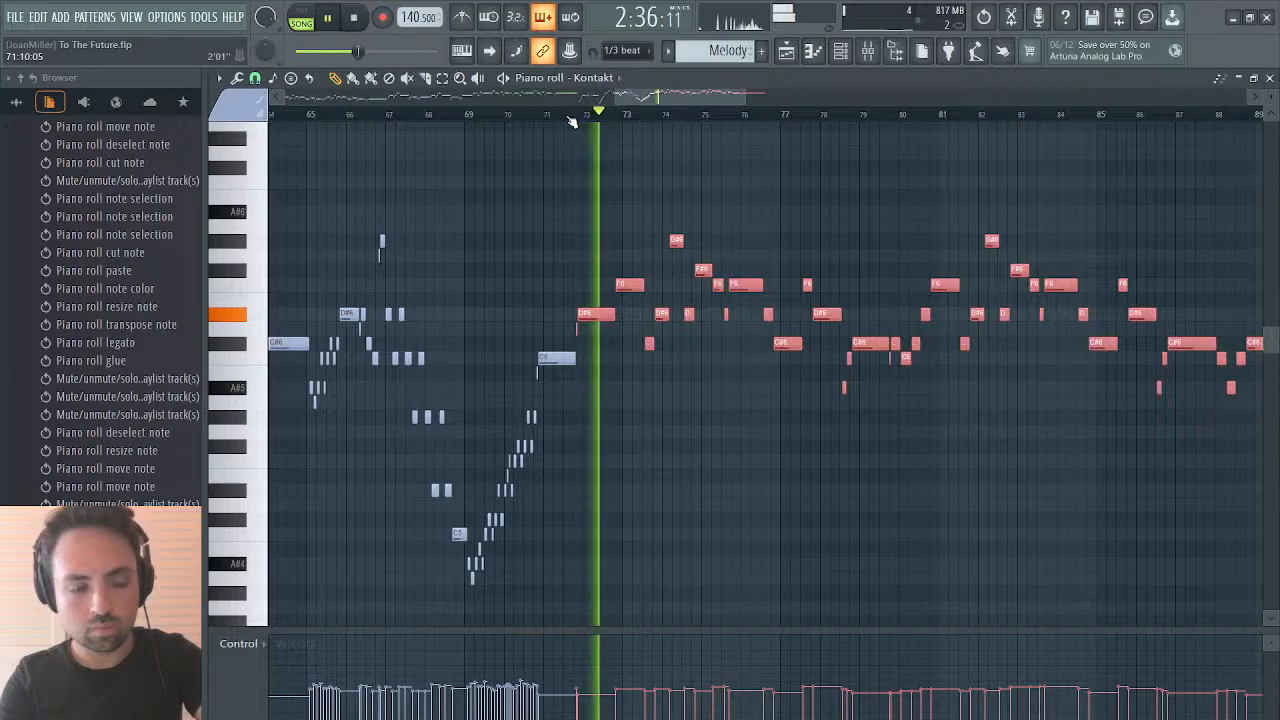
left_click_drag(589, 307, 565, 338)
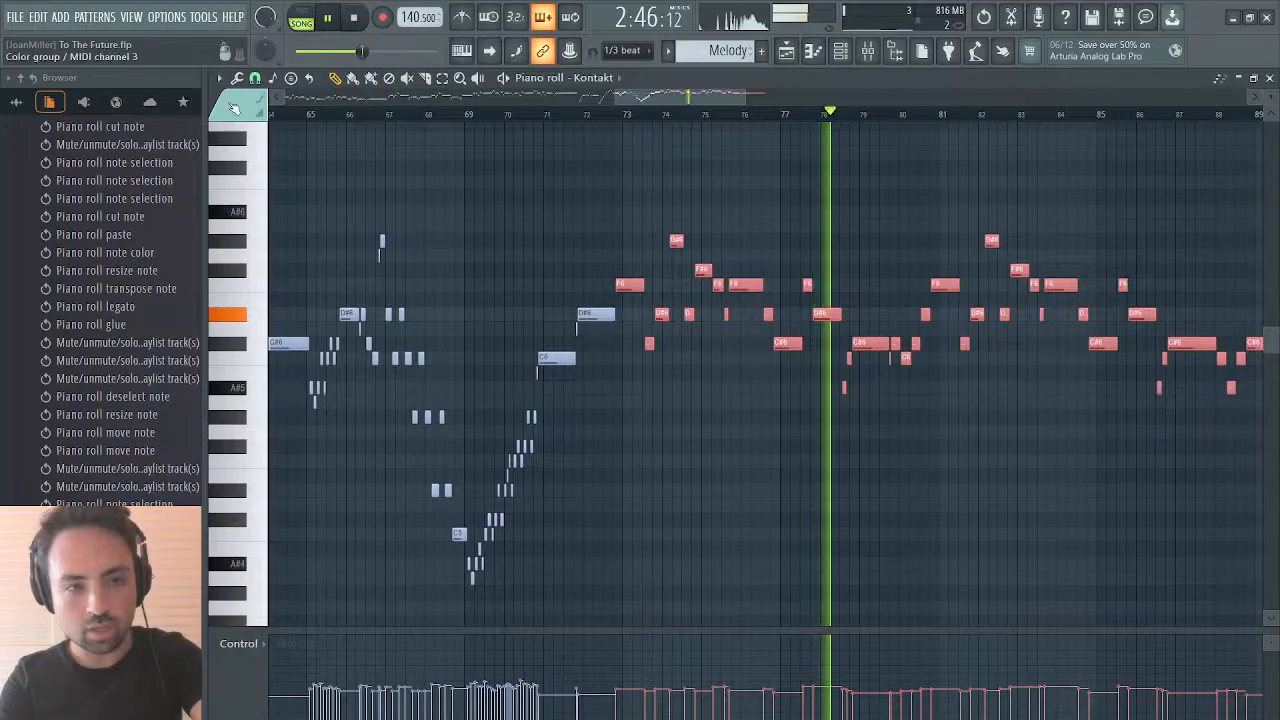
key("ctrl+d")
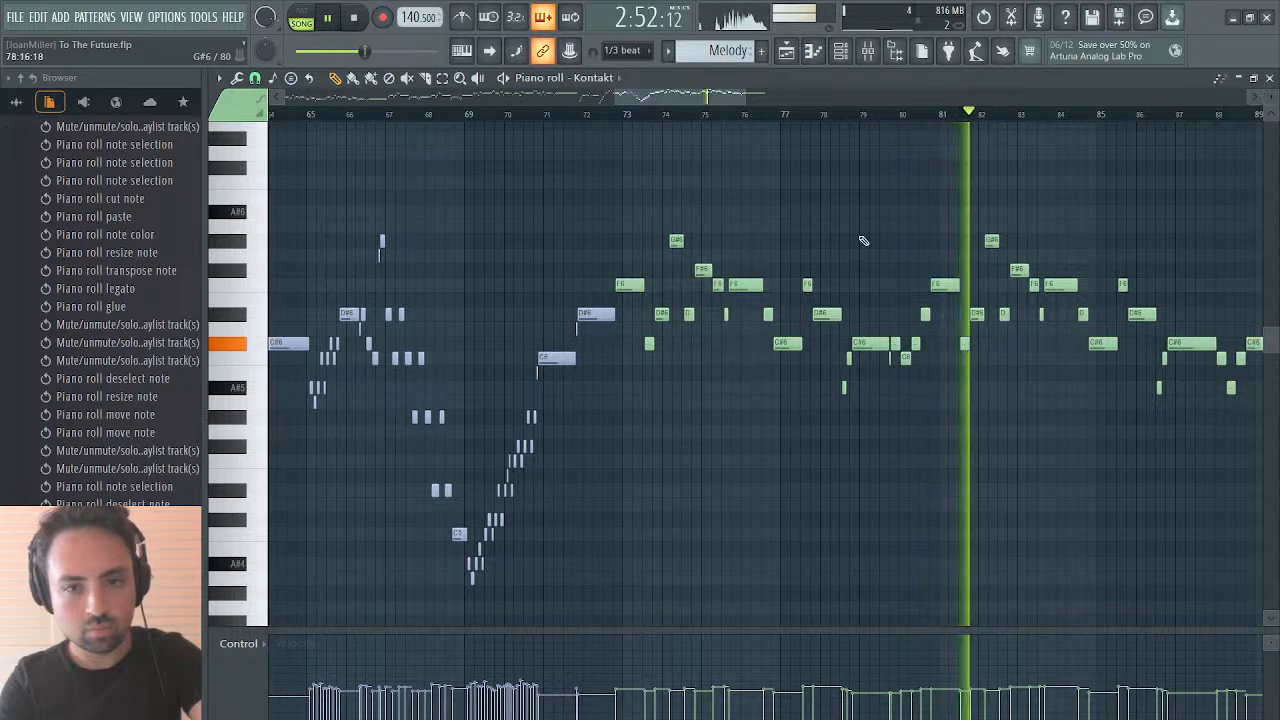
Step: Check the instruments loaded in the Kontakt rack and return to the Kontakt channel's piano roll
left_click(1268, 77)
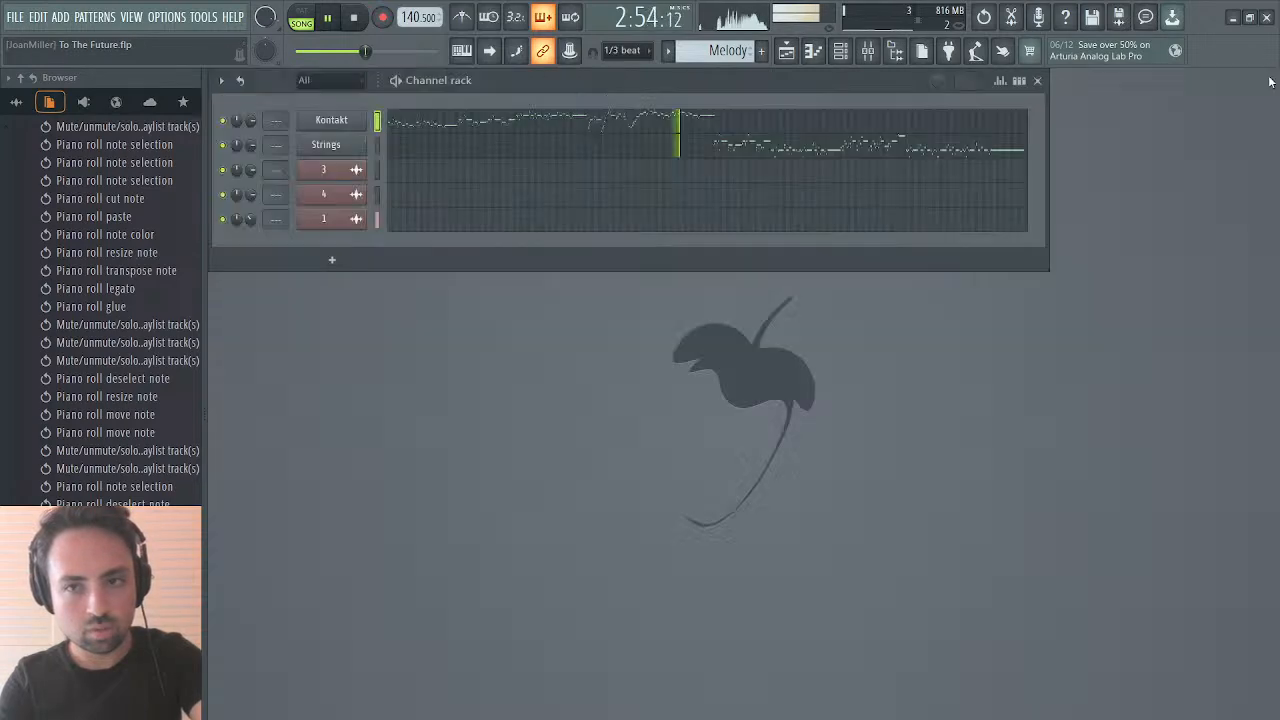
left_click(345, 119)
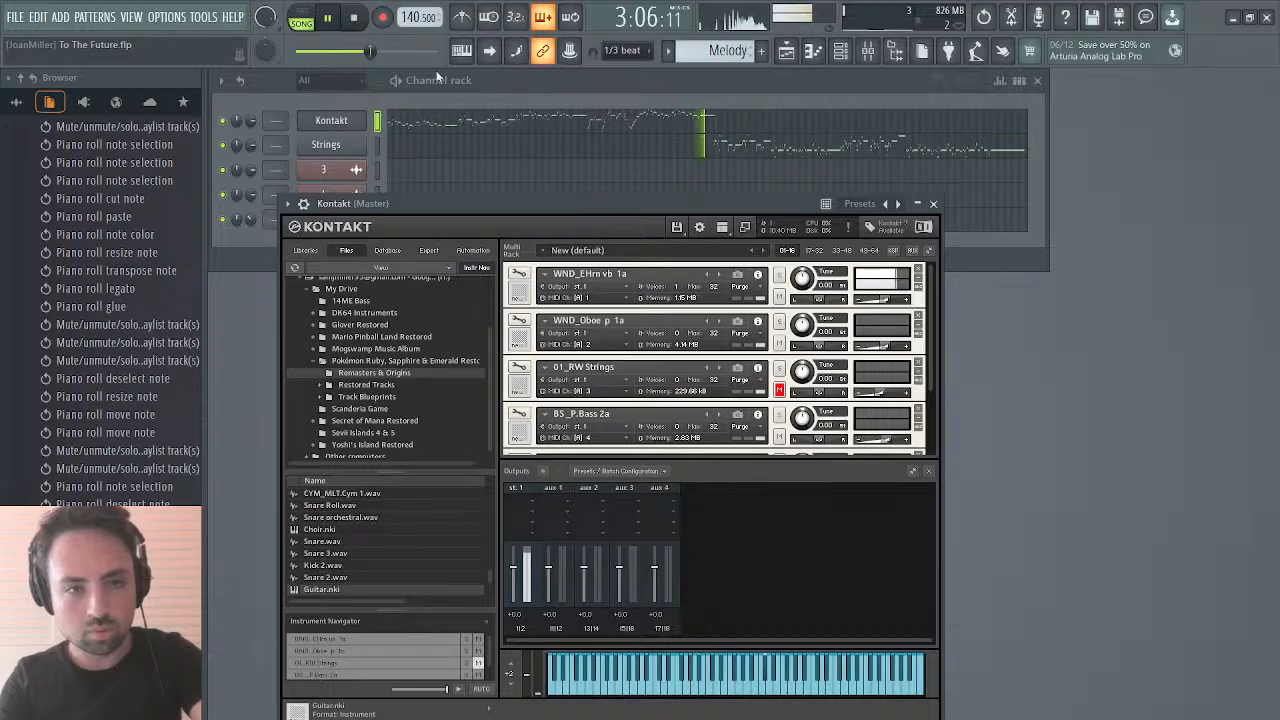
left_click(522, 122)
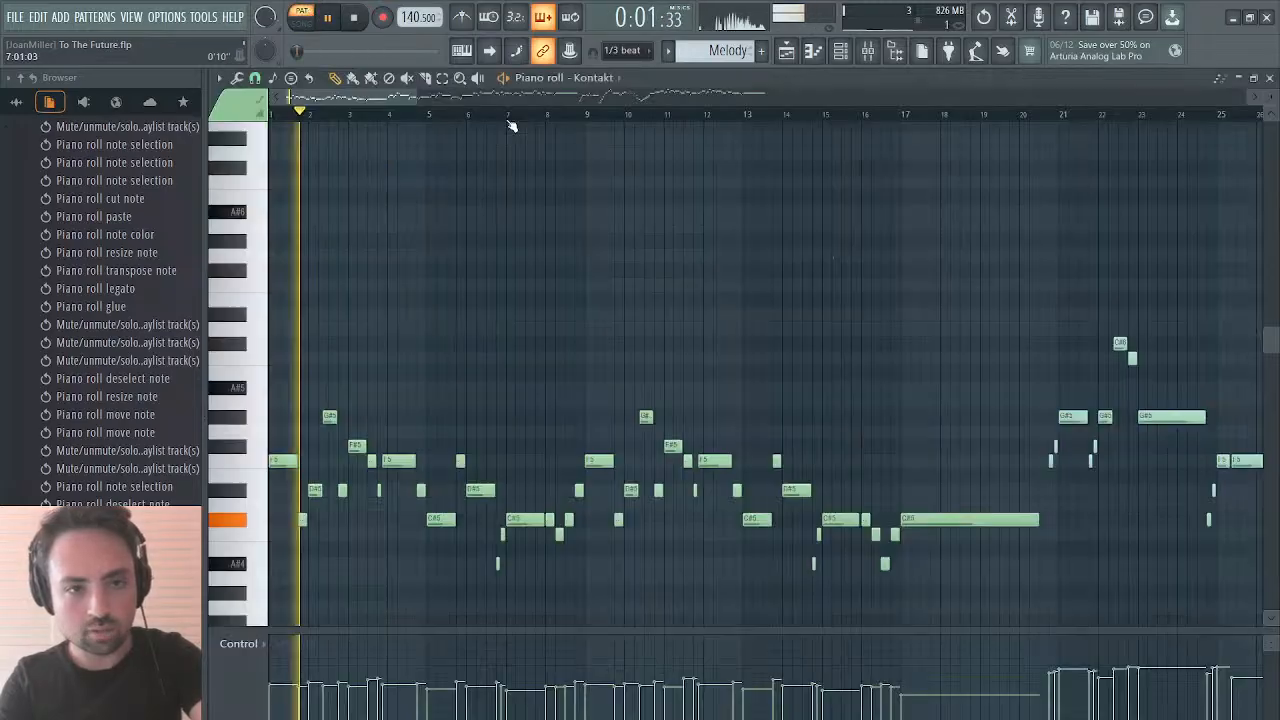
Step: Transpose the melody notes from bar 73 to bar 93 down one octave and play them from about bar 72
left_click_drag(406, 100, 860, 96)
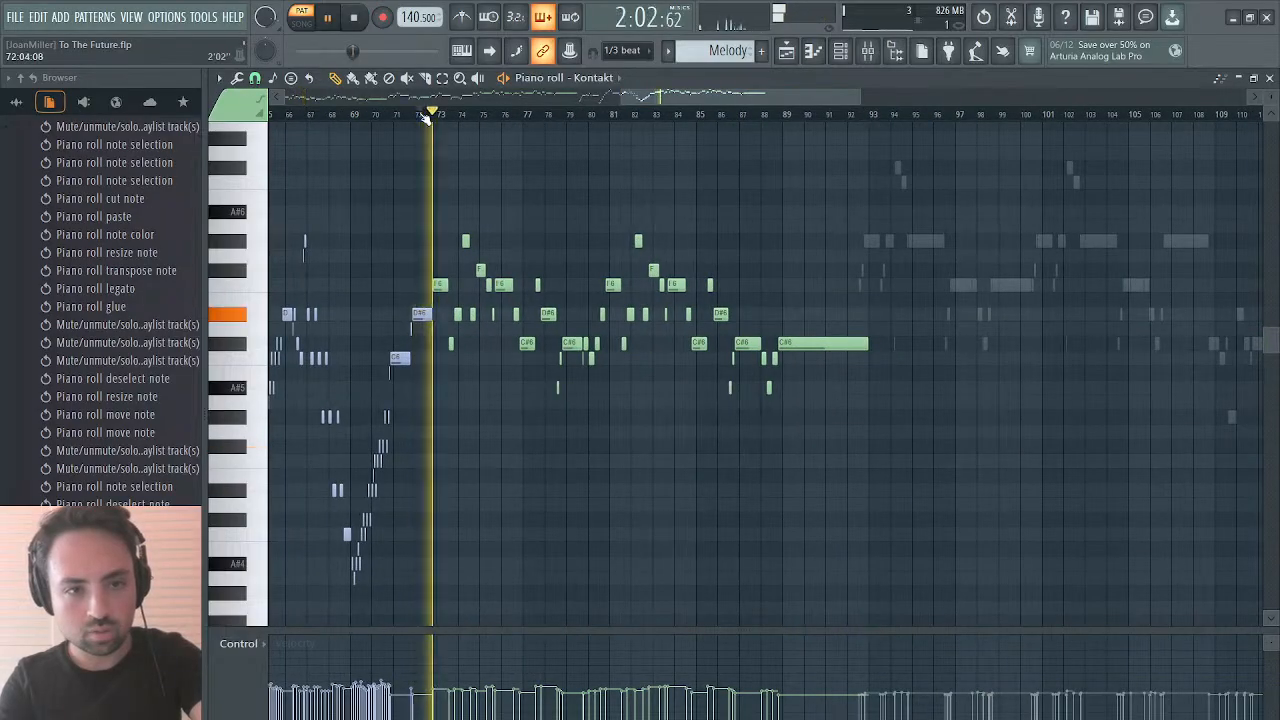
left_click_drag(820, 237, 448, 467)
key("ctrl+Down")
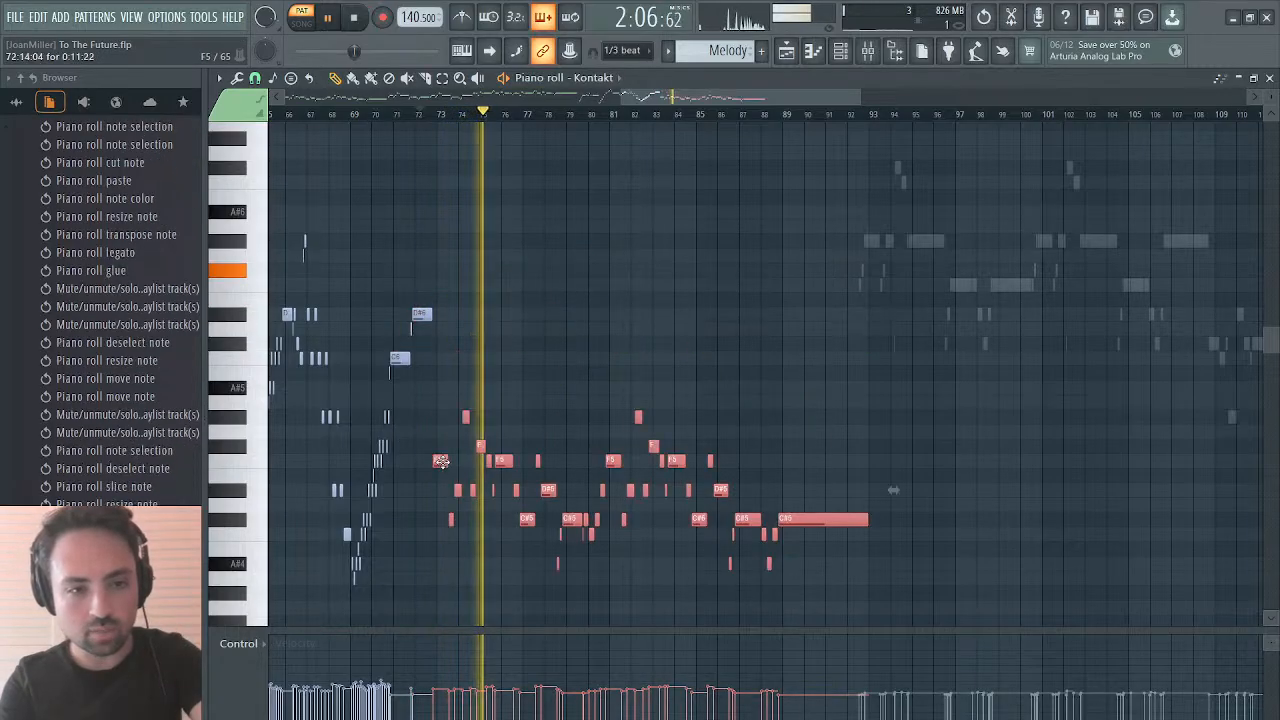
left_click(421, 115)
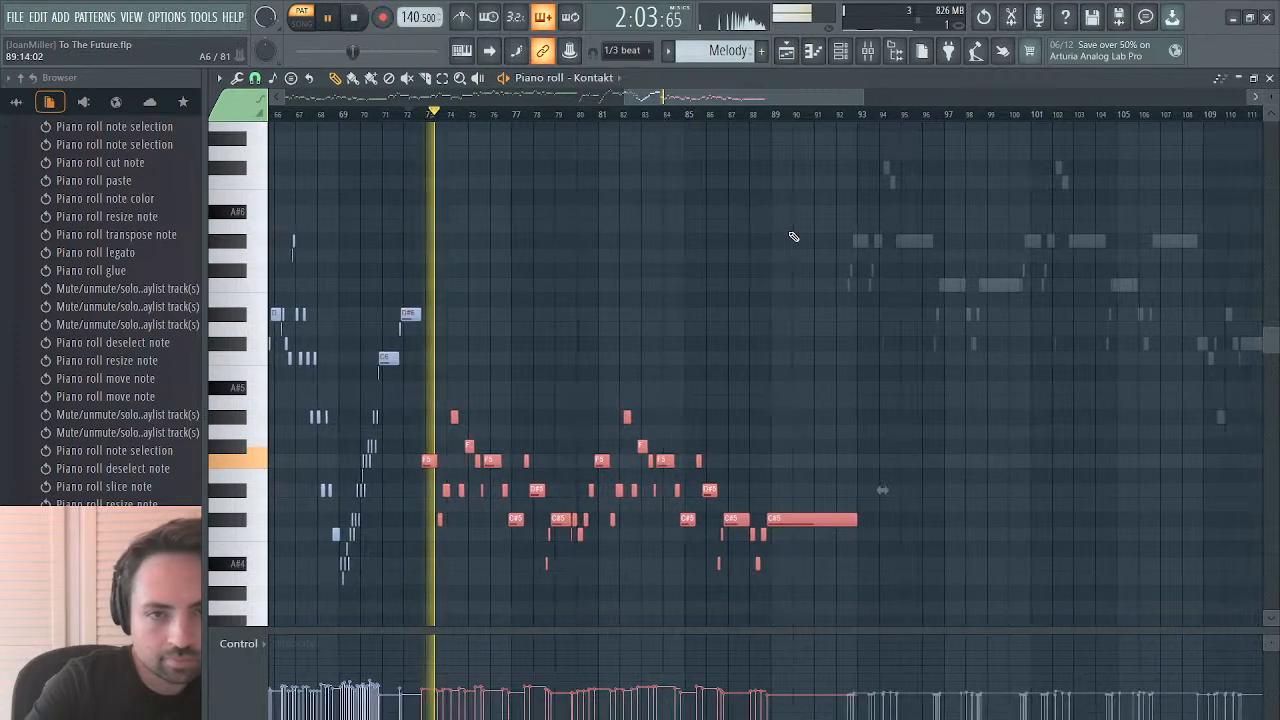
left_click_drag(735, 100, 701, 94)
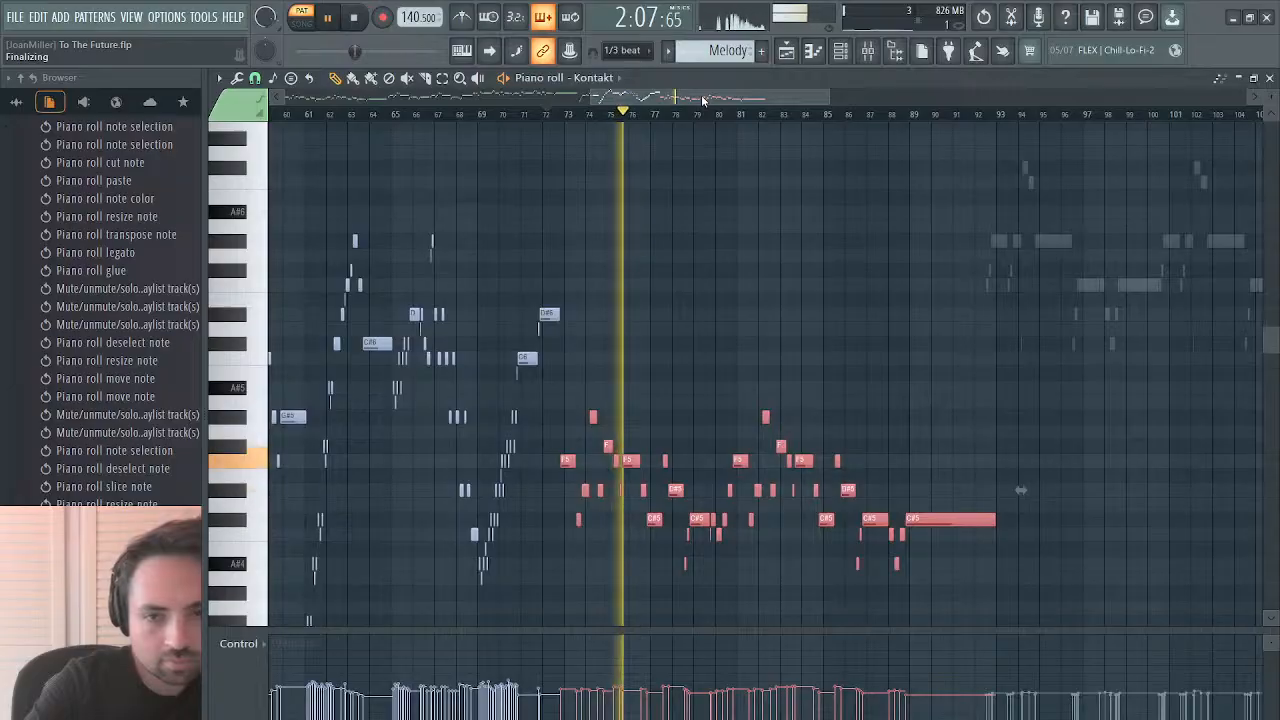
Step: Select the melody notes from bar 57 to bar 93 and shift them slightly later in time
key("space")
key("ctrl+a")
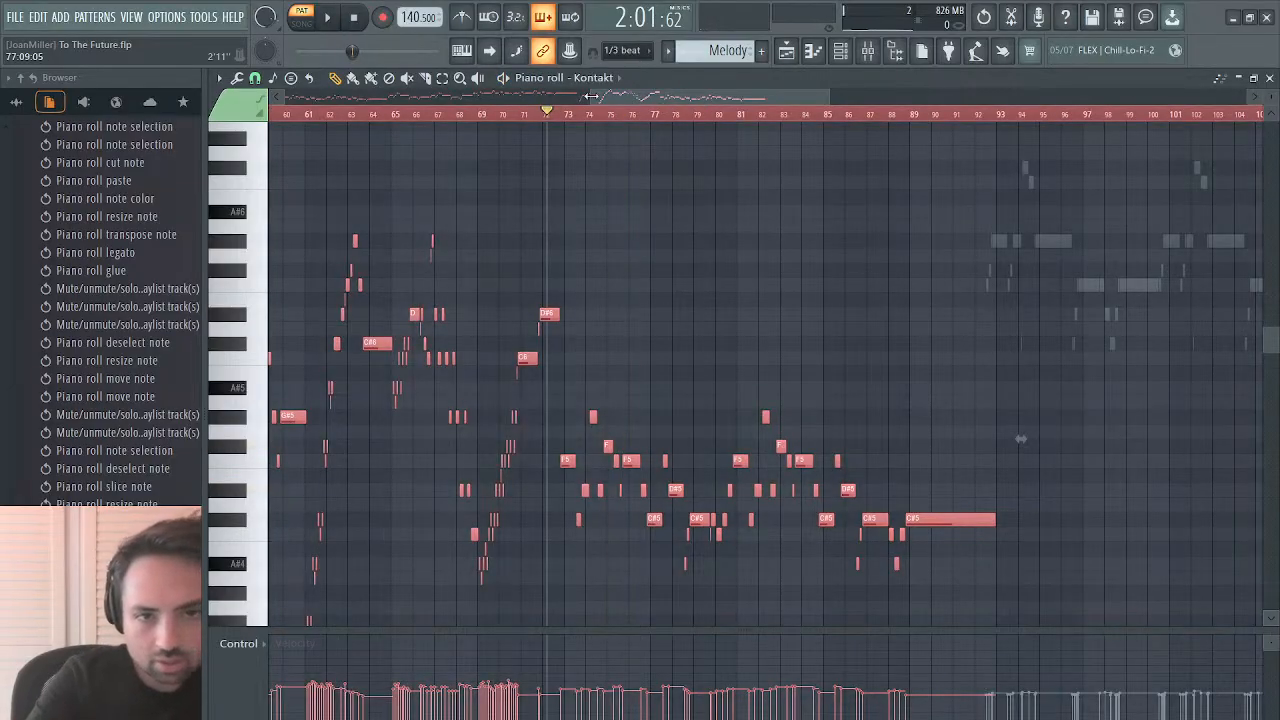
left_click_drag(590, 96, 490, 96)
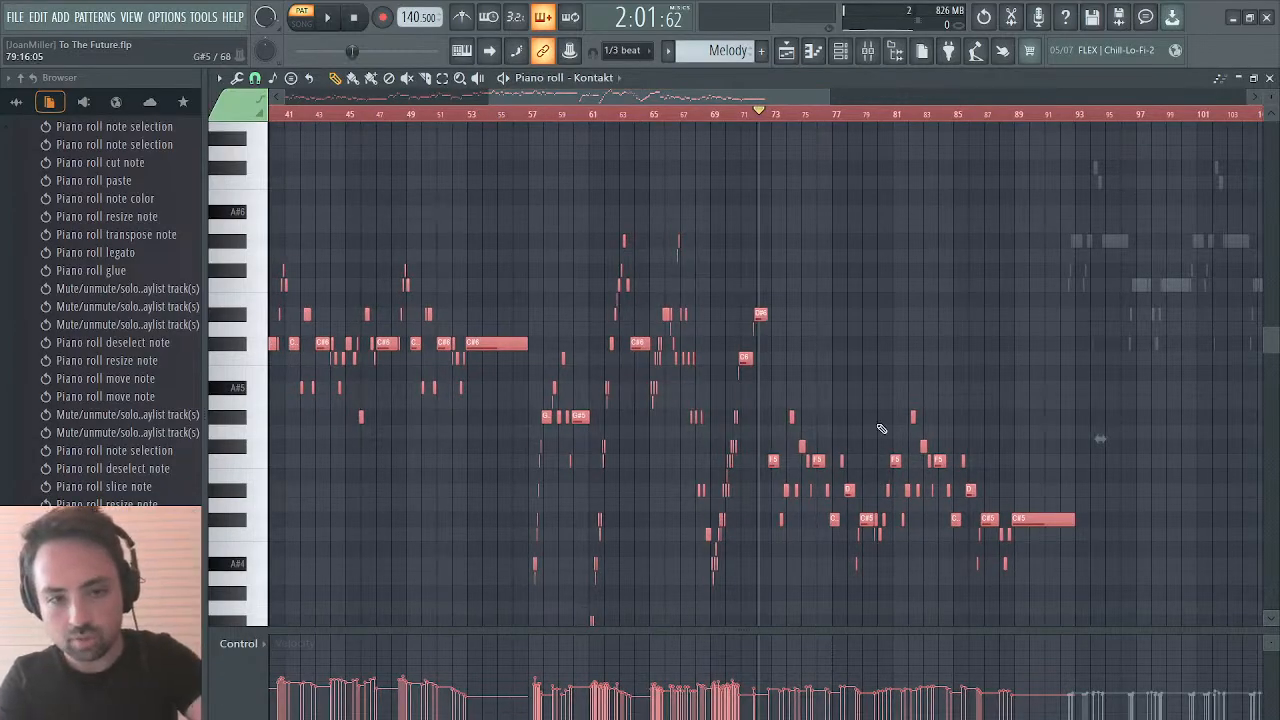
left_click_drag(1090, 244, 535, 628)
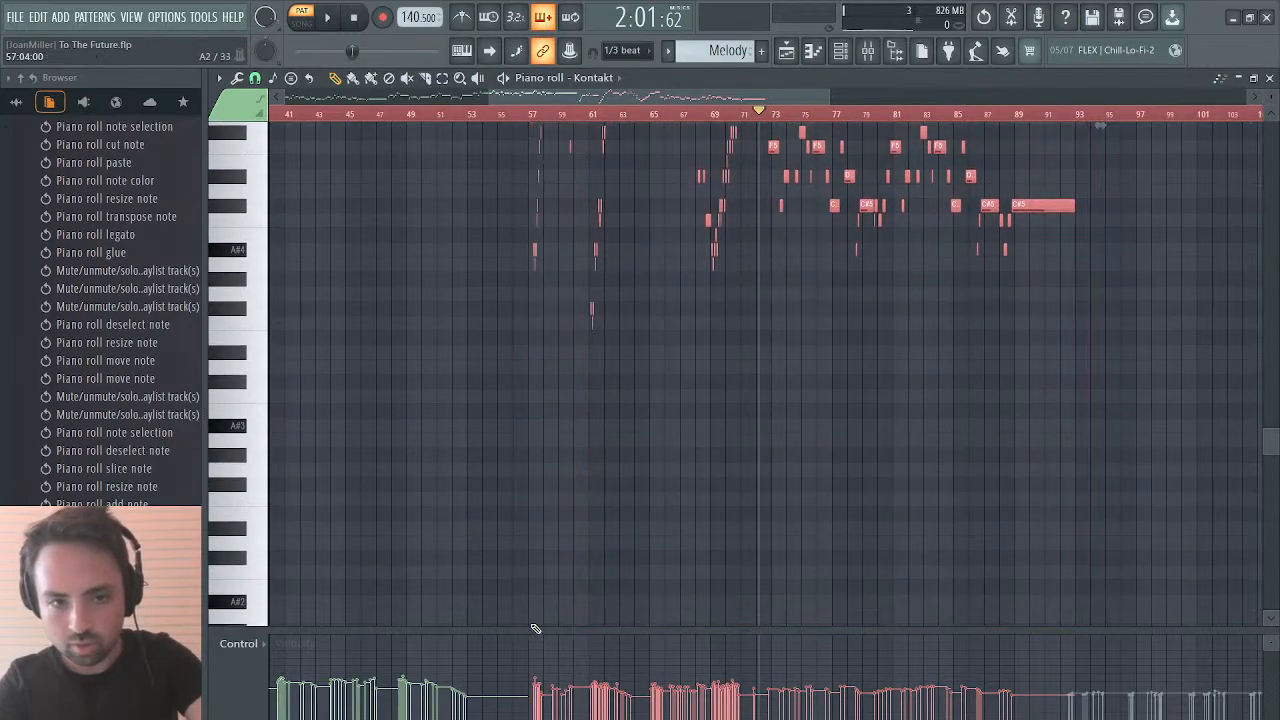
scroll(845, 329, "up", 5)
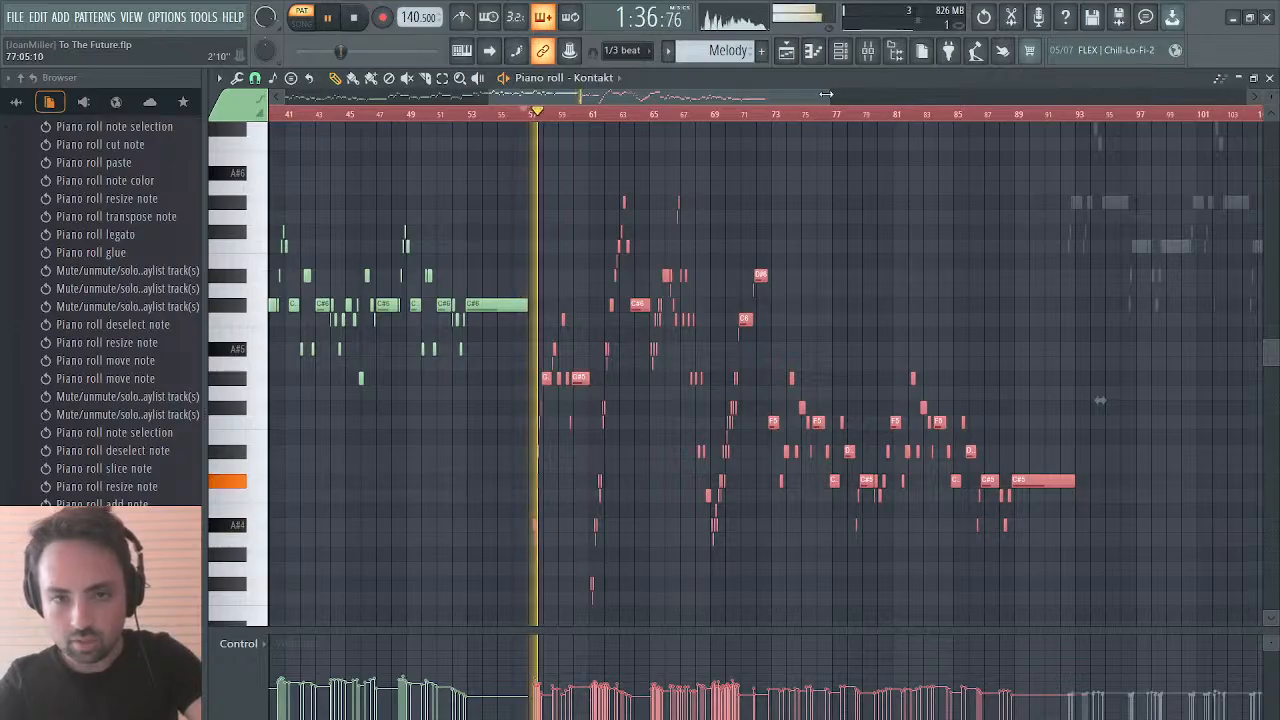
left_click_drag(825, 94, 626, 100)
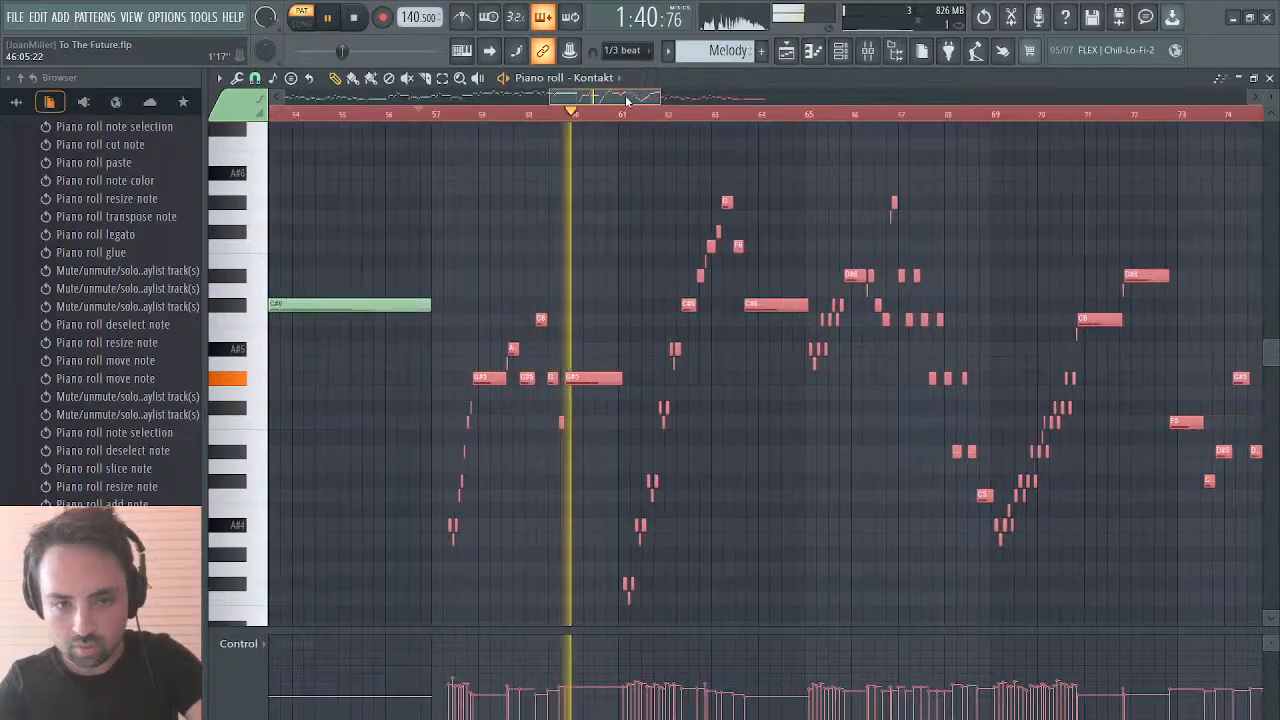
left_click_drag(685, 380, 692, 381)
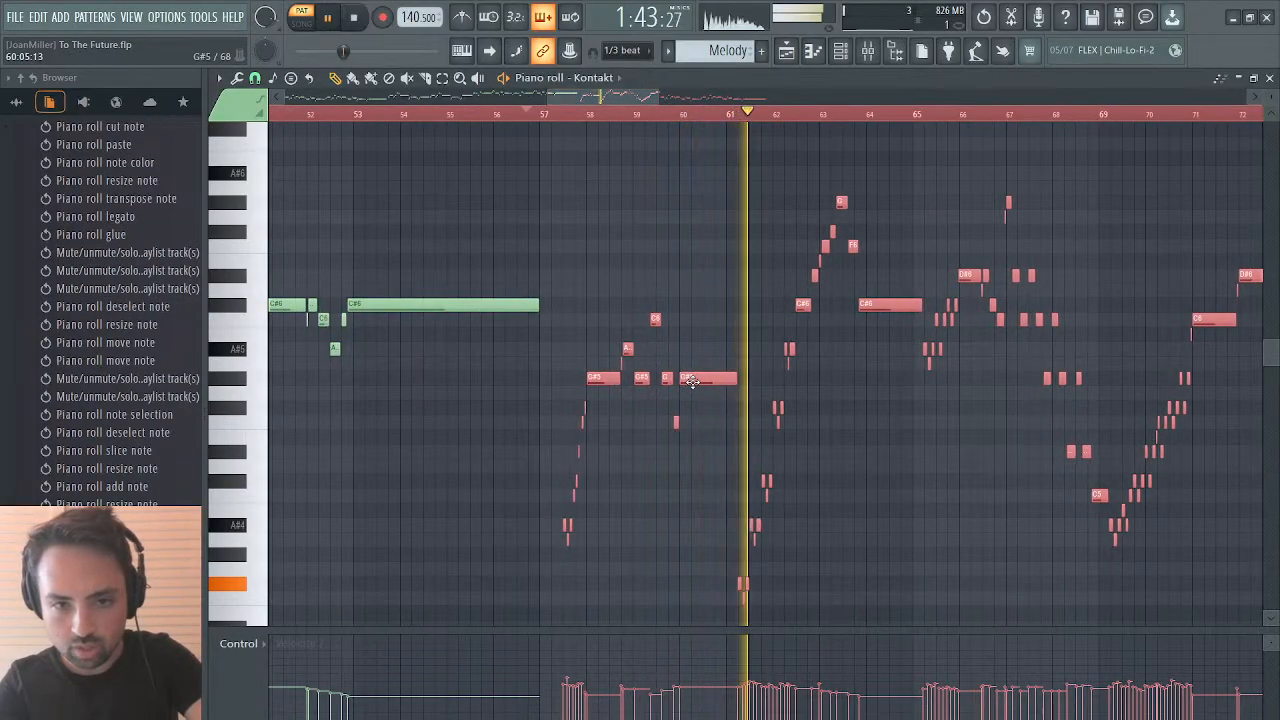
Step: Play the melody from about bar 57 and pull the selected notes back very slightly in time
left_click(565, 113)
left_click_drag(651, 101, 523, 100)
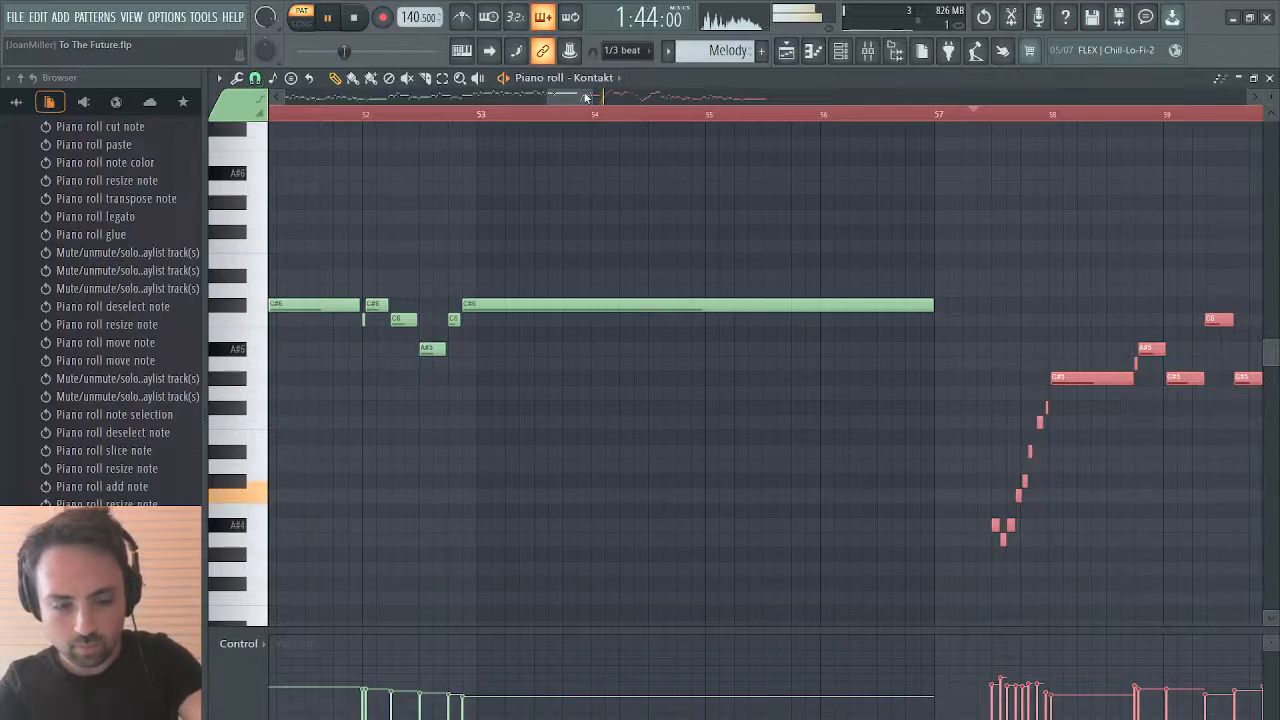
key("ctrl+z")
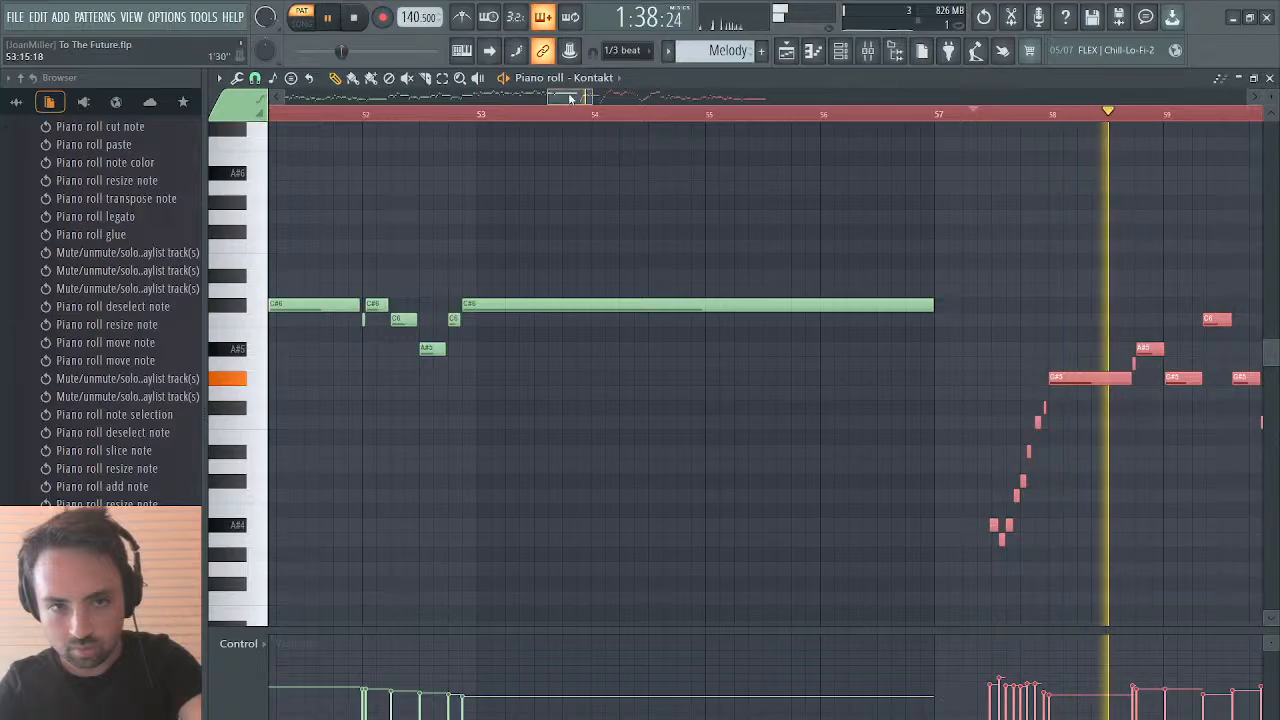
left_click_drag(569, 97, 606, 97)
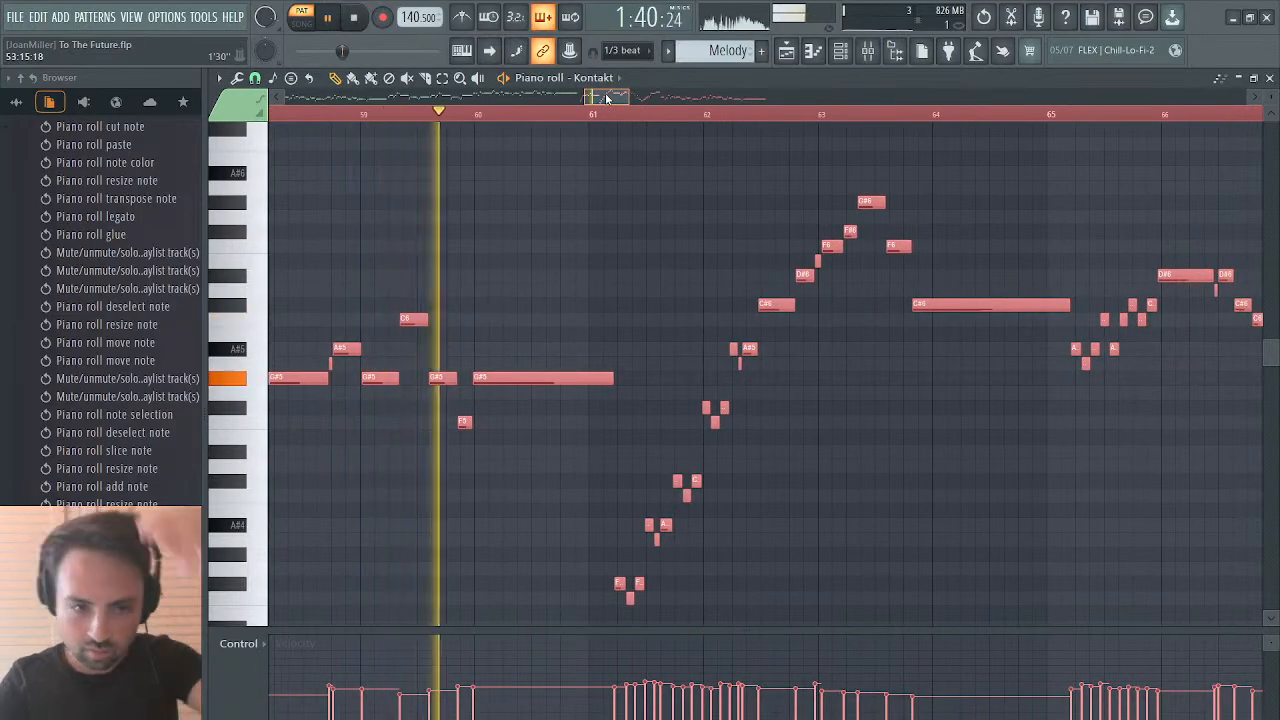
left_click_drag(606, 97, 606, 99)
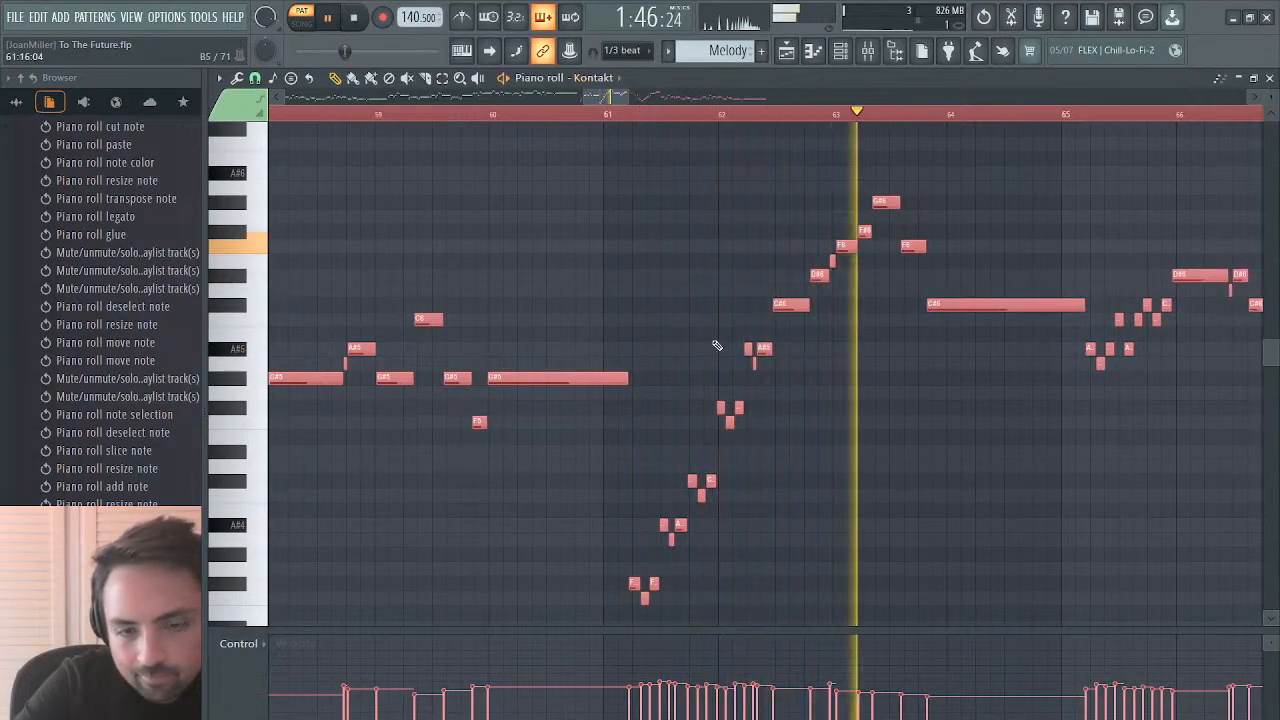
Step: Trim the start of the second A#5 in bar 62, lengthen the A5 before it and play from there
key("ctrl+a")
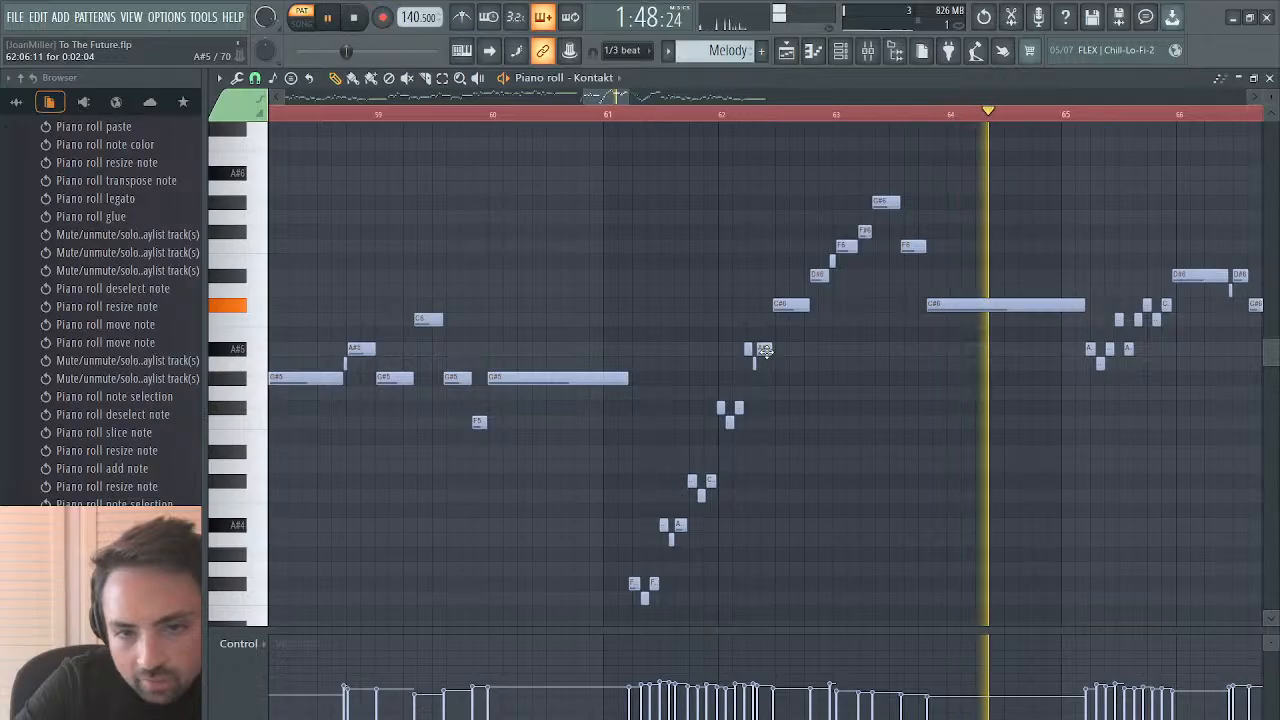
left_click_drag(766, 351, 764, 364)
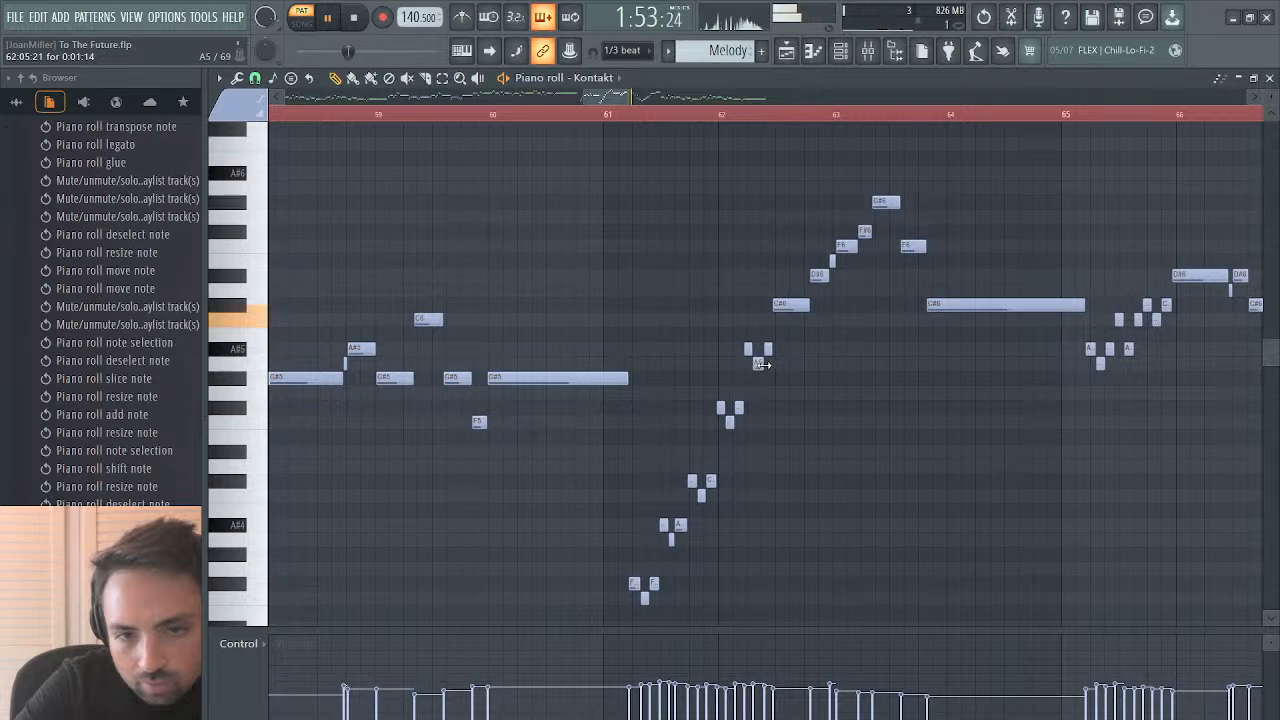
left_click(718, 114)
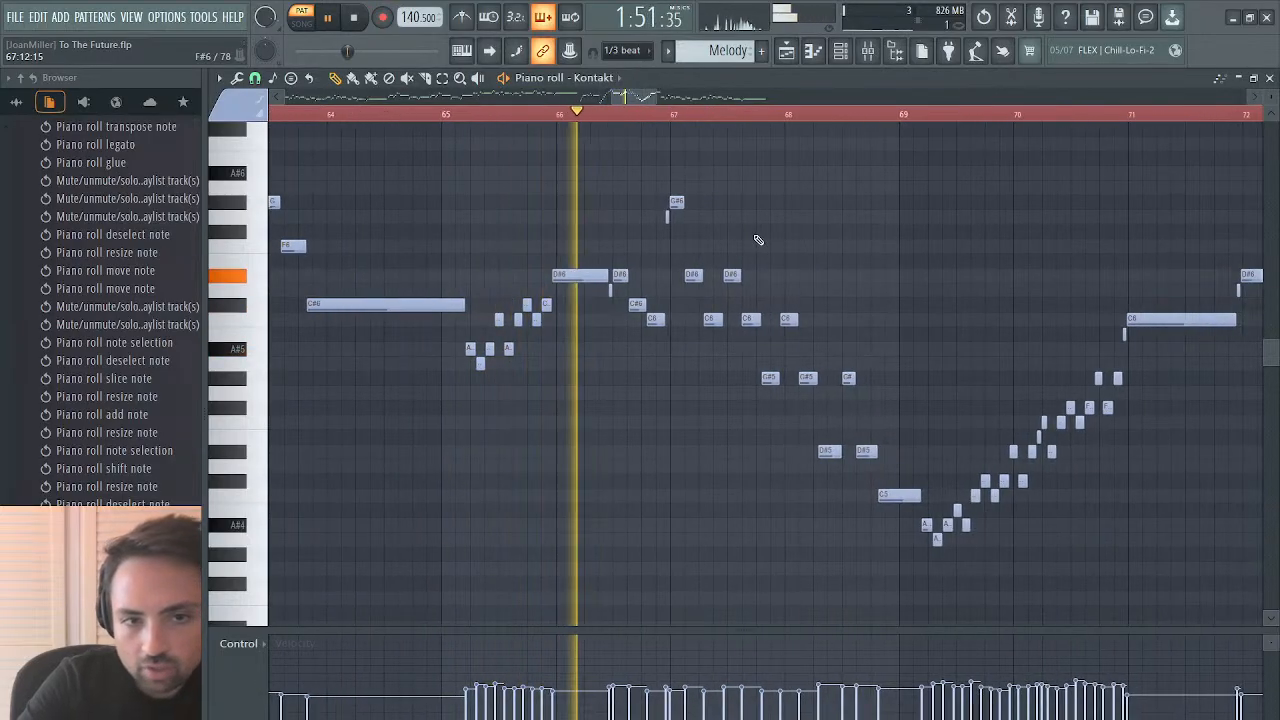
Step: Select the melody notes of bars 57 to 72 by their colour group, shift them slightly later and stop playback
left_click(720, 186)
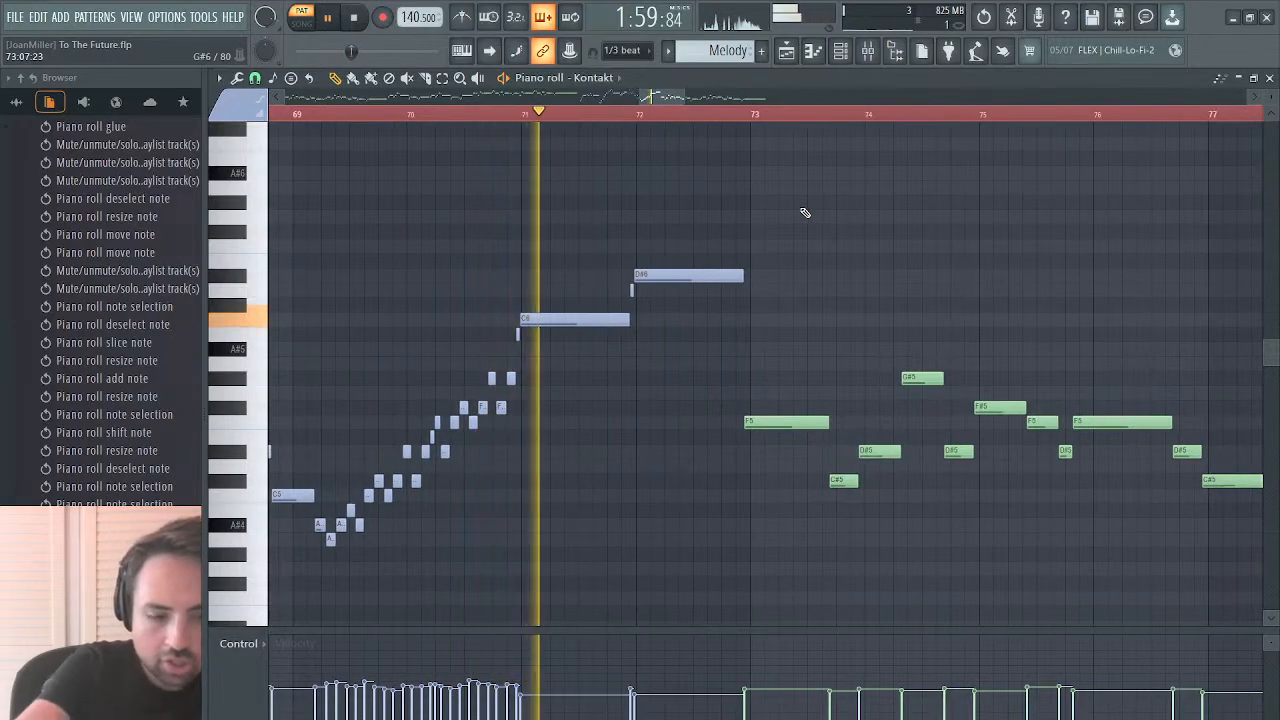
key("shift+c")
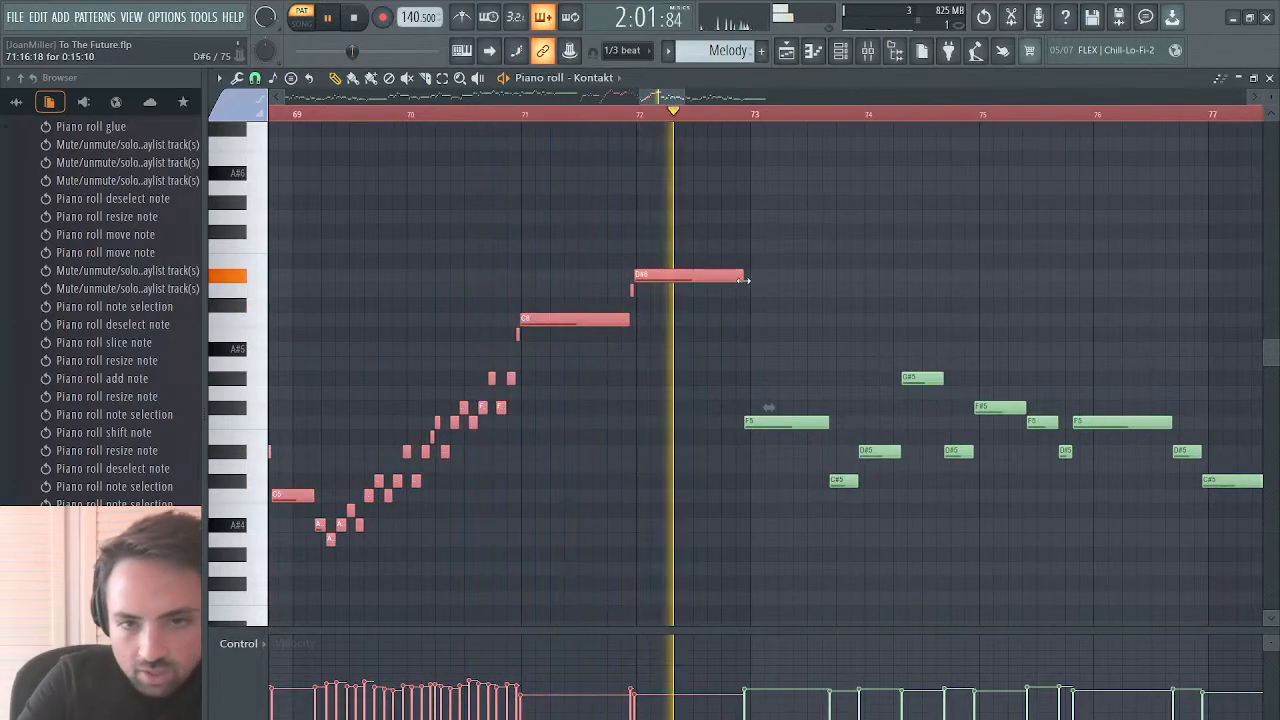
left_click_drag(768, 407, 772, 407)
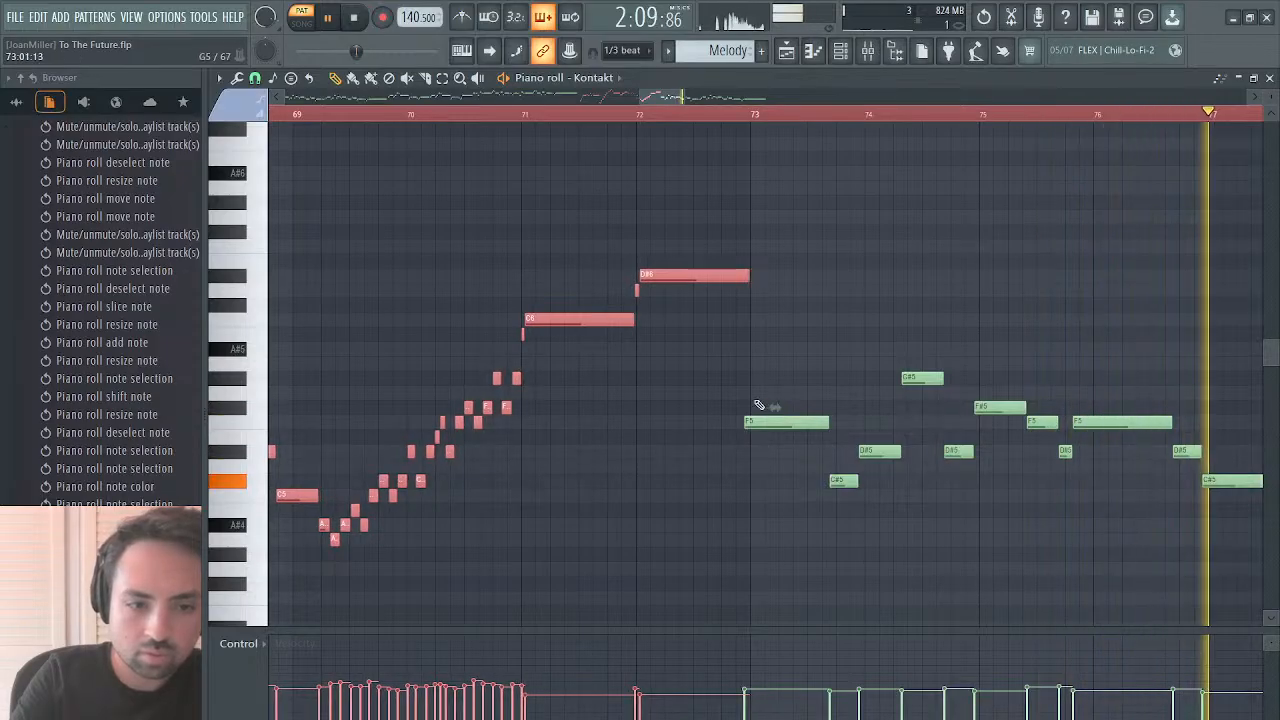
key("space")
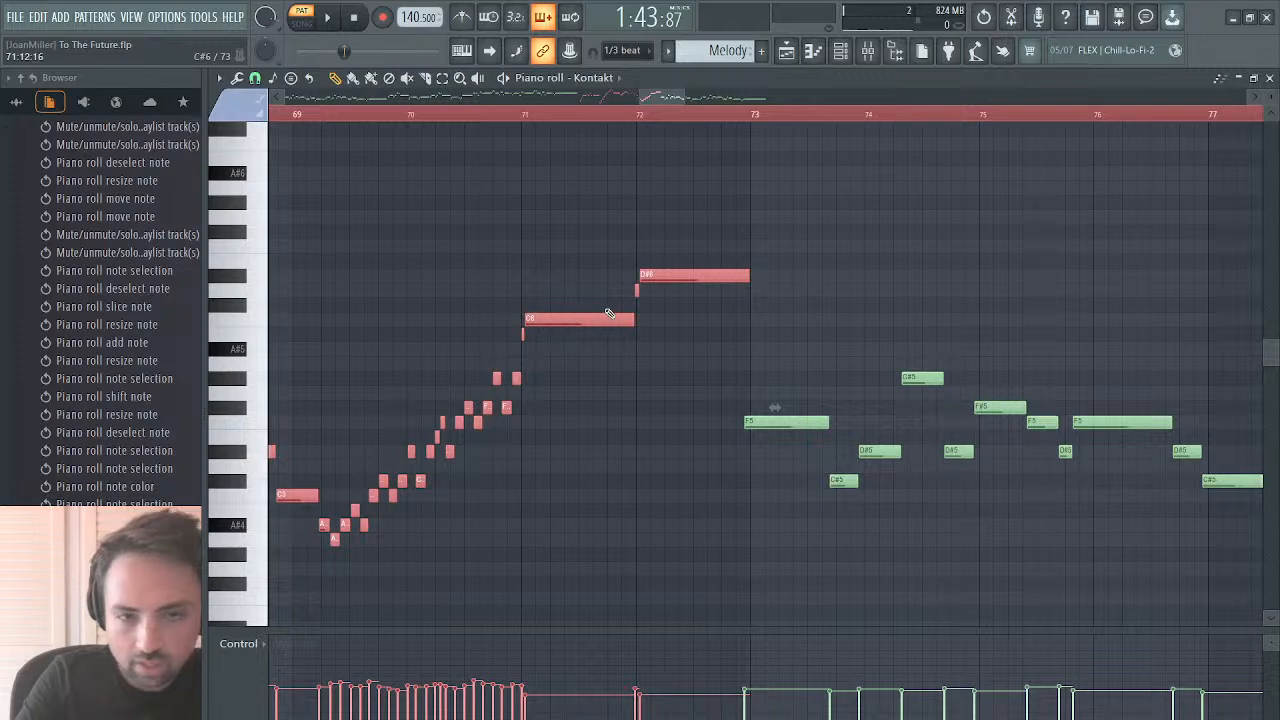
Step: Take the grace notes at bars 71 and 72, the D6–D#6 pair in bar 66 and the G6–G#6 pair at bar 67 out of the selection
left_click(523, 336)
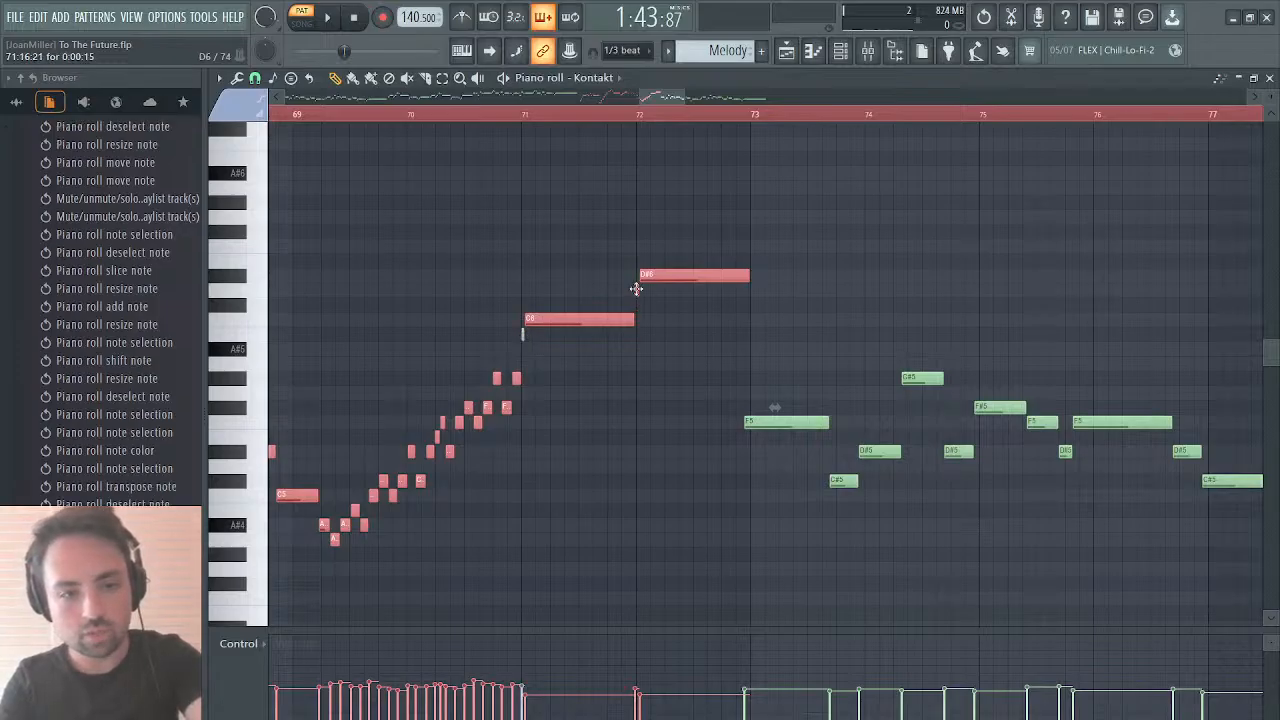
left_click(636, 289)
scroll(681, 293, "left", 10)
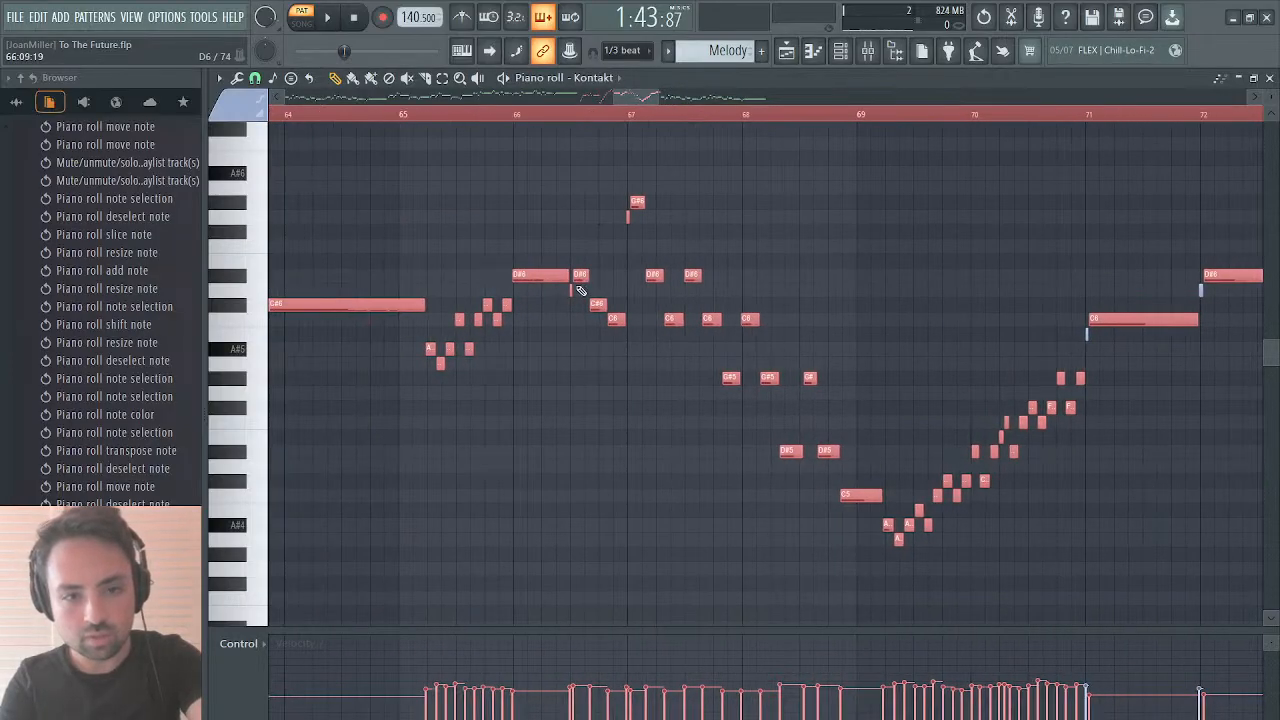
left_click(572, 291)
left_click(580, 277)
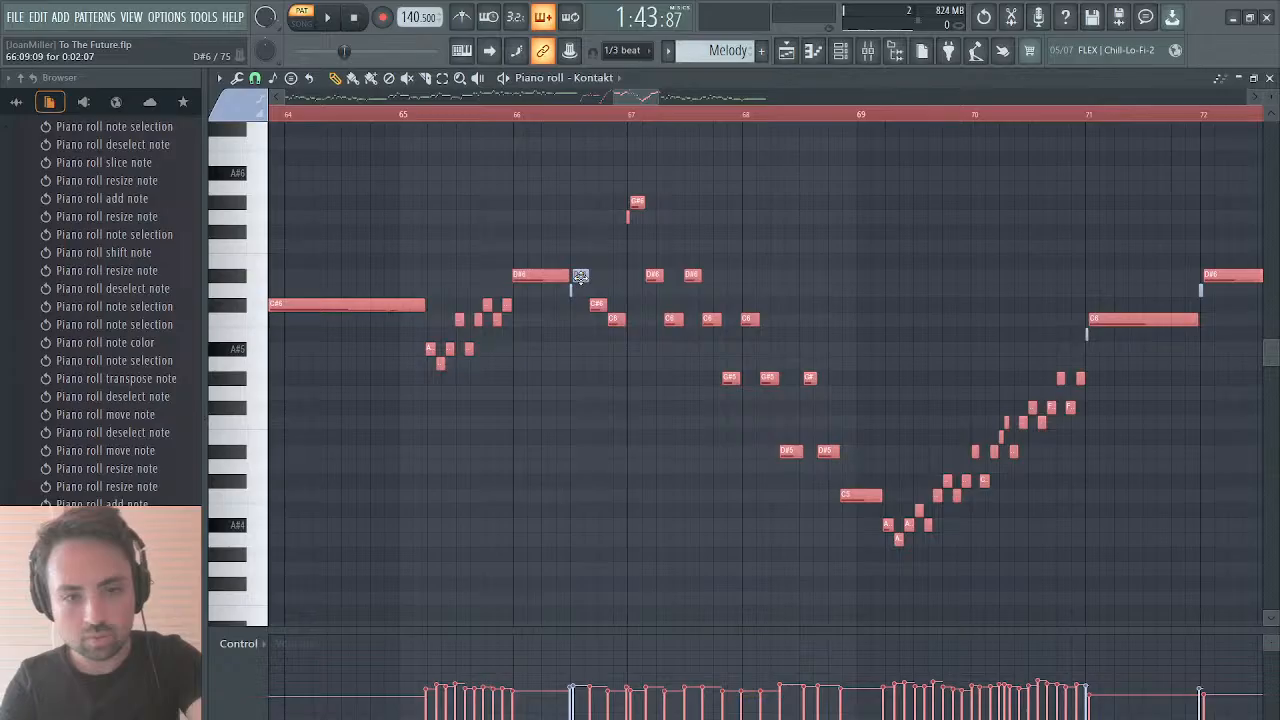
scroll(641, 244, "left", 1)
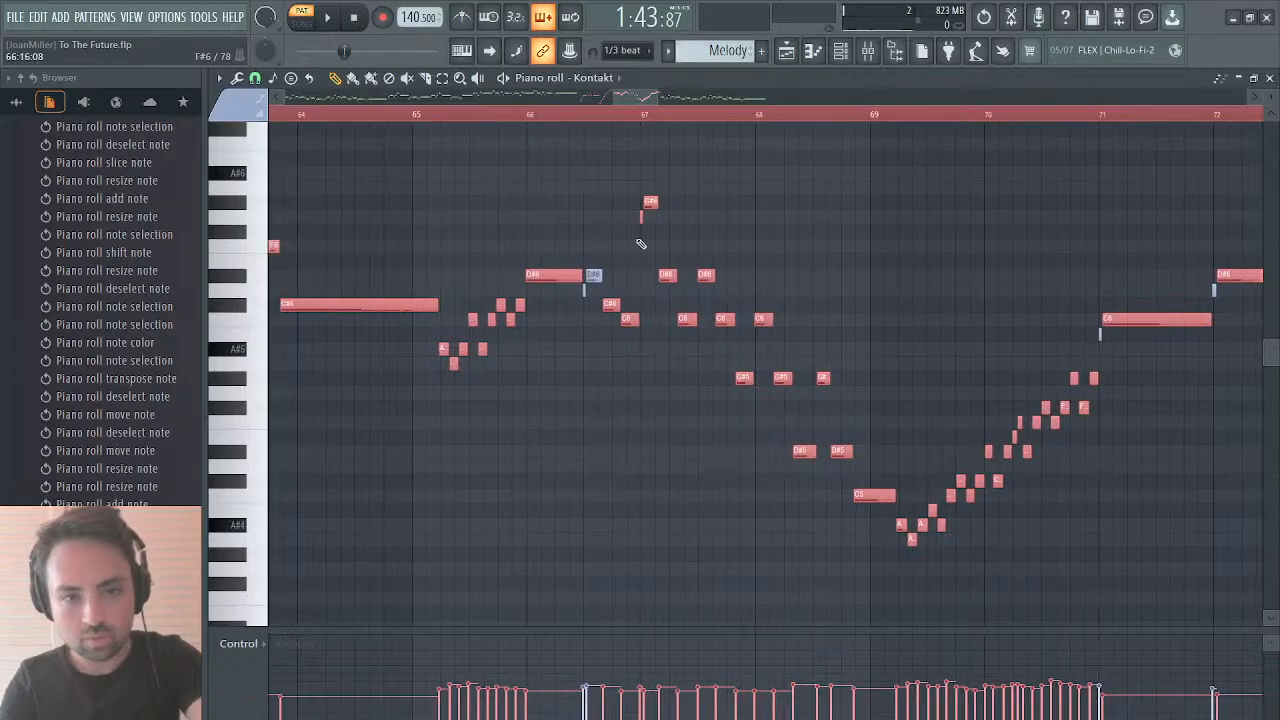
left_click(651, 201)
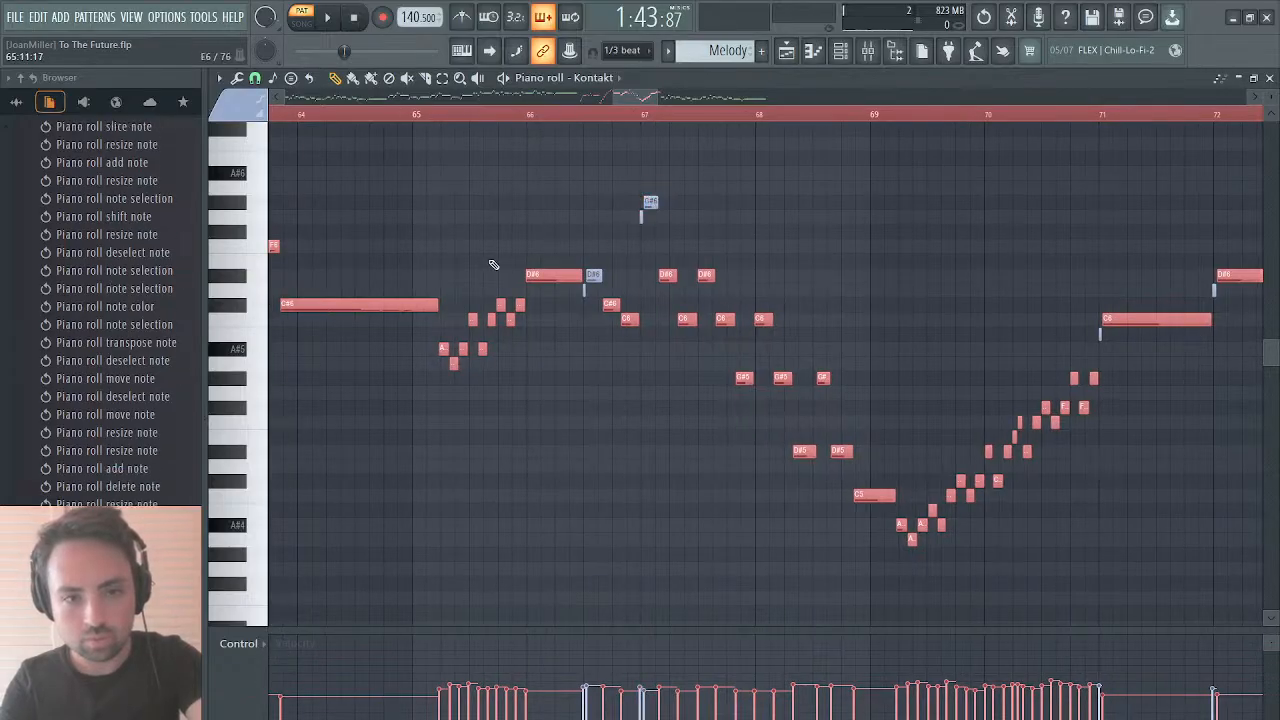
Step: Take the A5 grace note and the A#5 in bar 58 out of the selection and quick-quantize the remaining selected notes
scroll(490, 261, "left", 5)
scroll(788, 304, "down", 2)
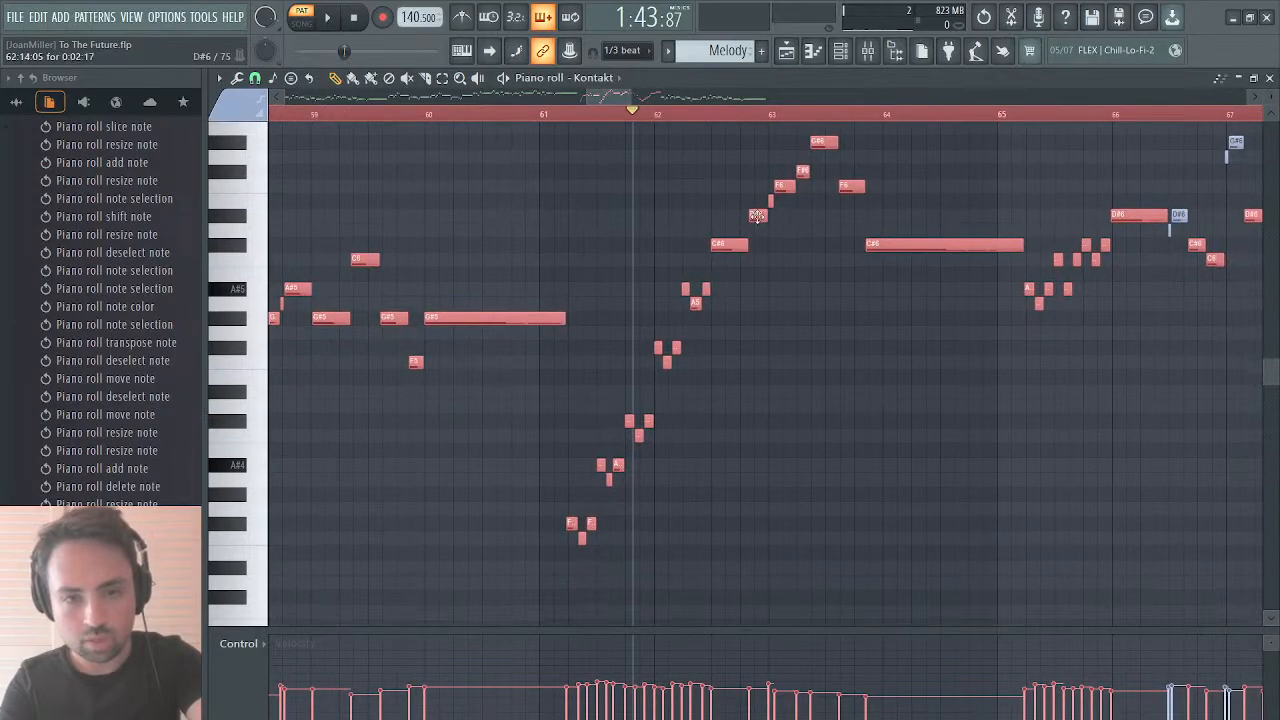
scroll(575, 343, "left", 3)
left_click(609, 305, "ctrl")
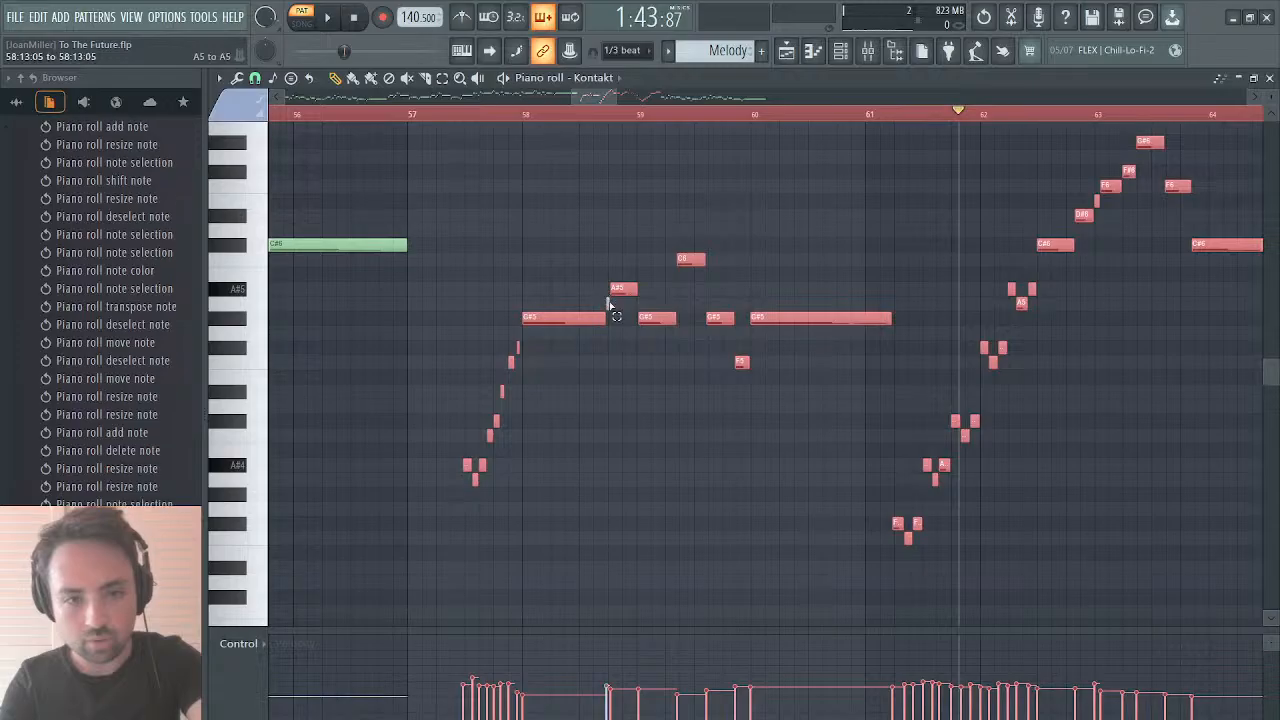
left_click(620, 291, "ctrl")
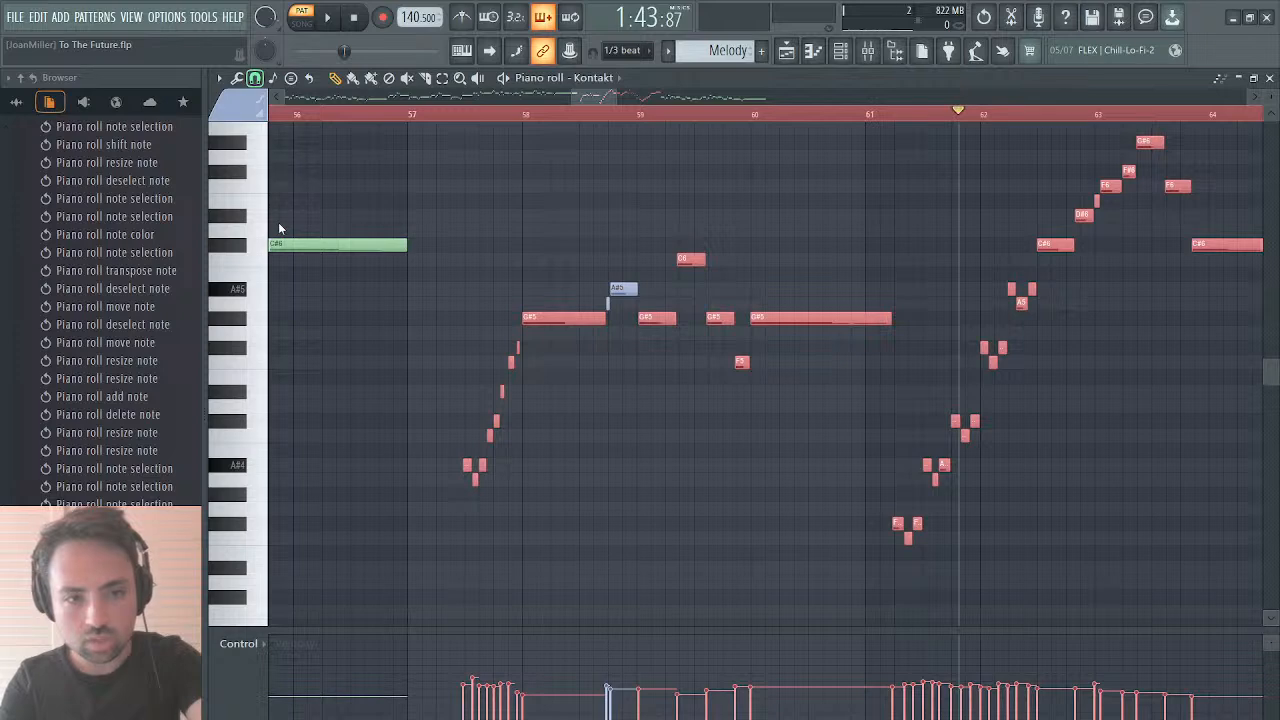
key("ctrl+q")
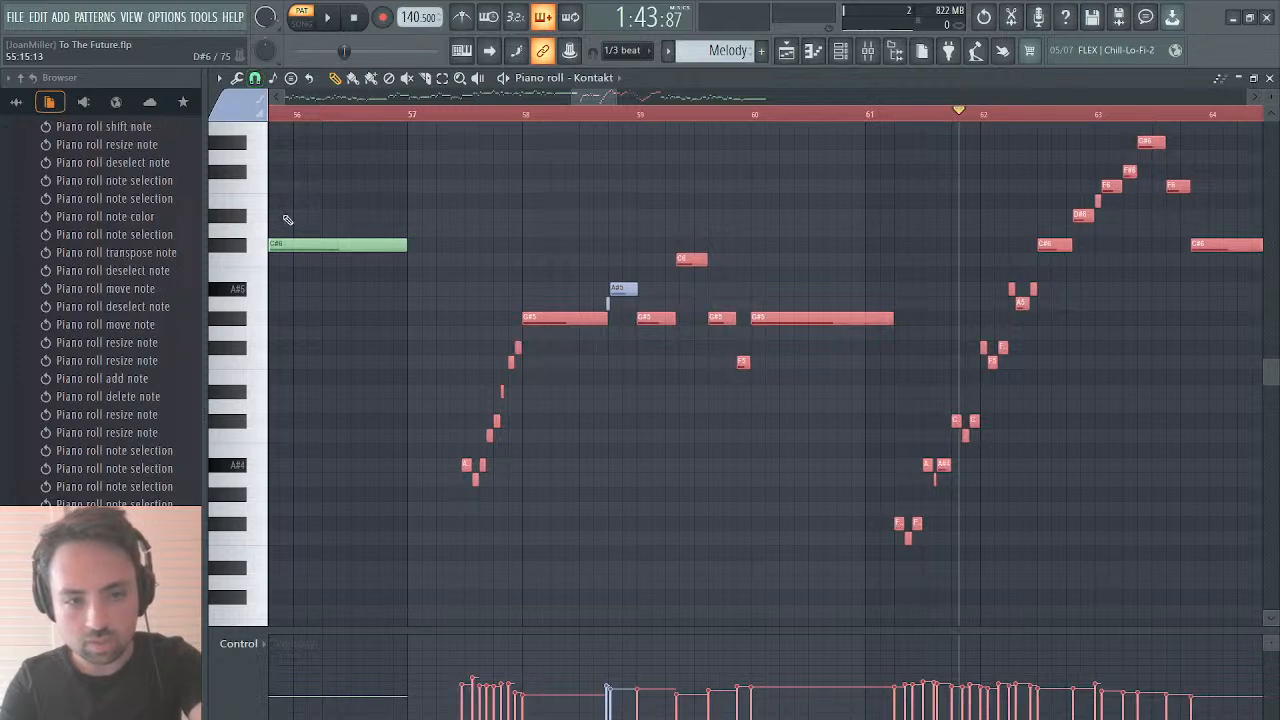
Step: Trim the first A#4 and extend the D#5 of the rising run in bar 57 to one step each
left_click(539, 409)
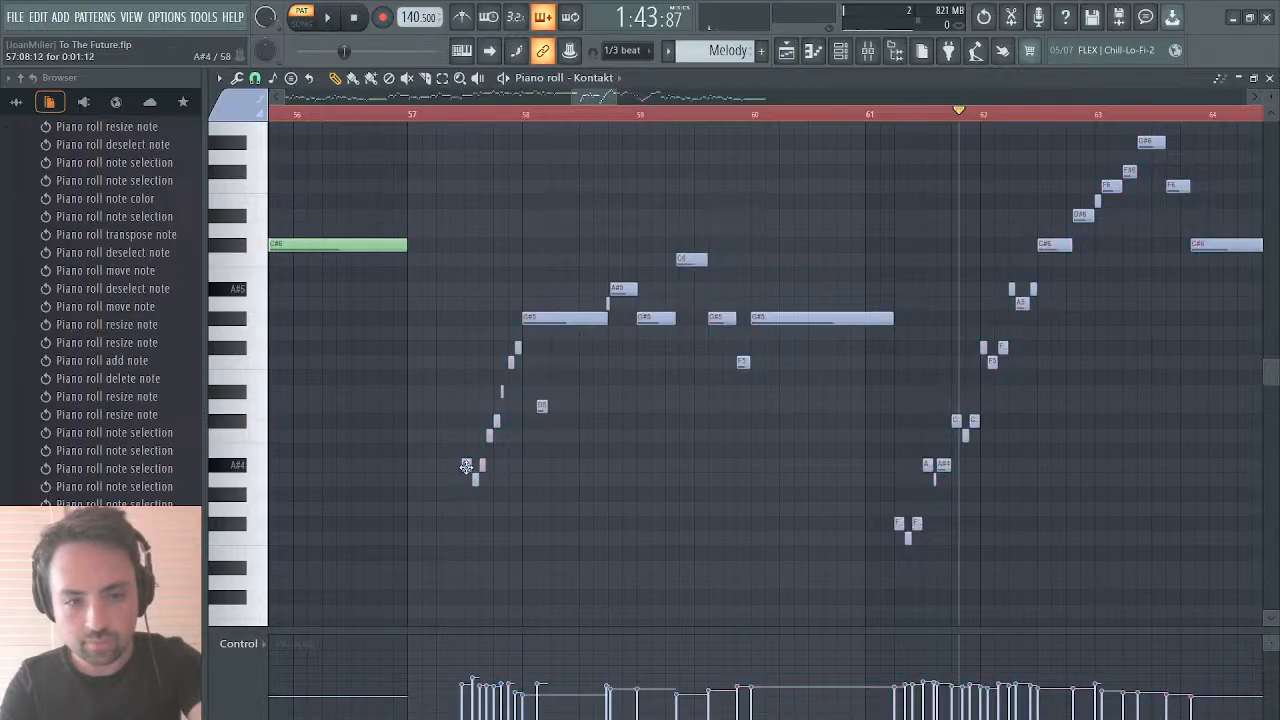
right_click(541, 405)
left_click_drag(614, 97, 587, 97)
left_click_drag(801, 471, 820, 467)
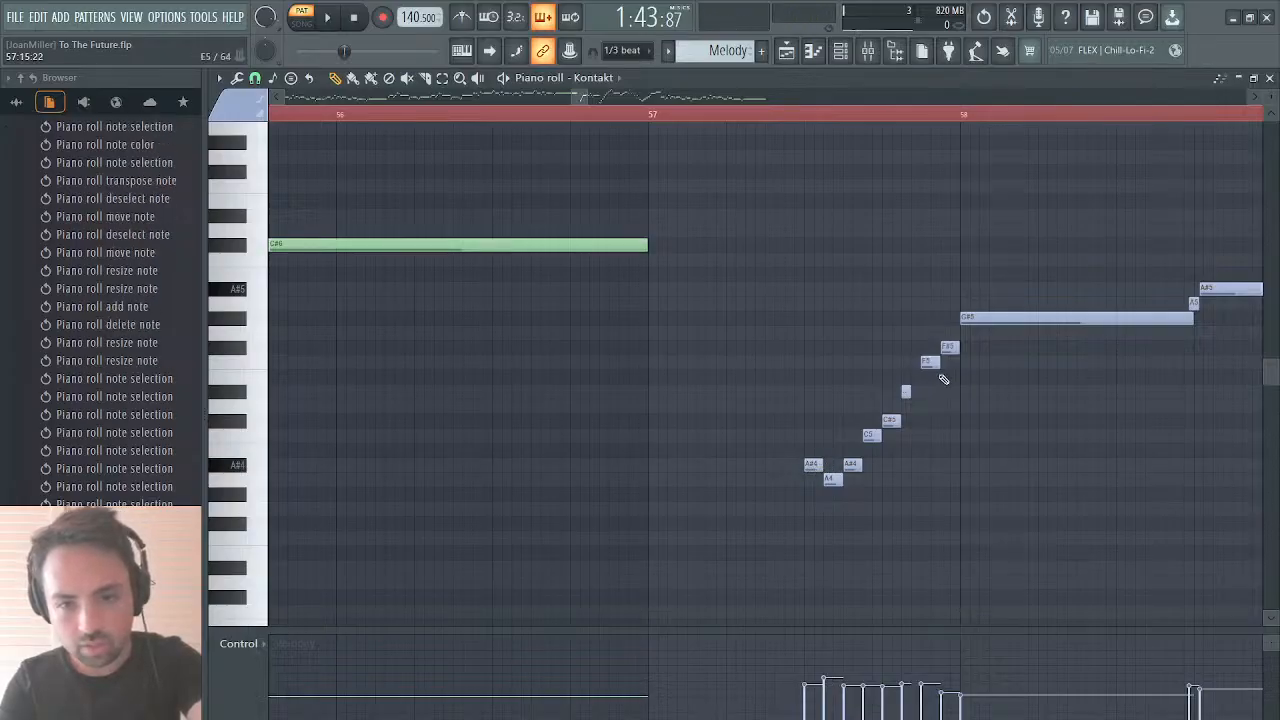
left_click_drag(908, 391, 912, 393)
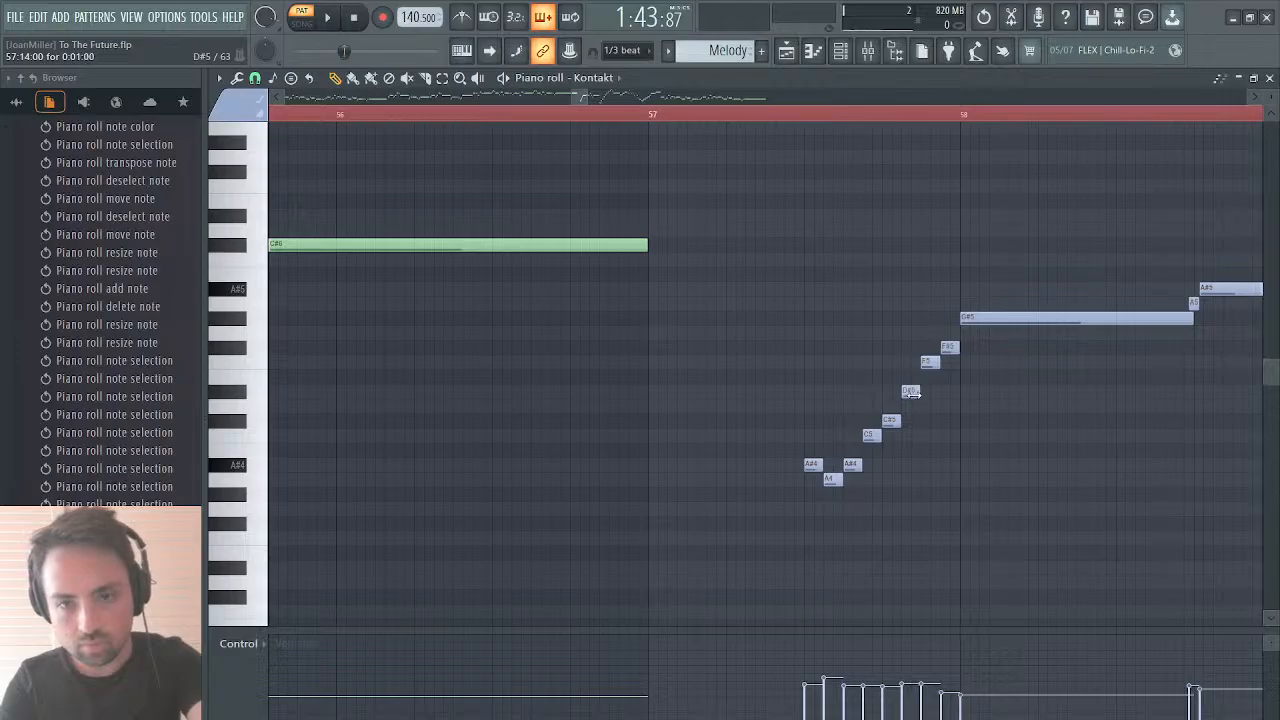
Step: Quick-quantize the A5 grace note and the A#5 in bar 58 and fit them between the two neighbouring G#5 notes
scroll(912, 393, "right", 3)
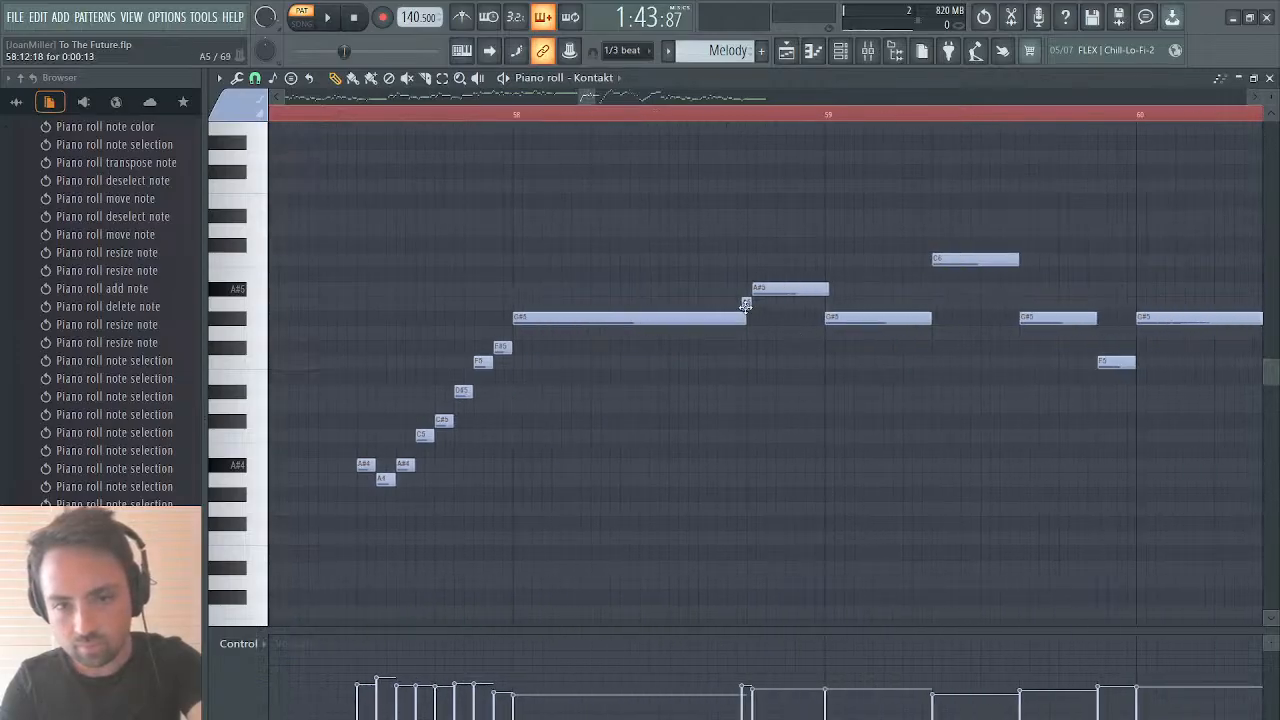
left_click_drag(746, 305, 772, 289)
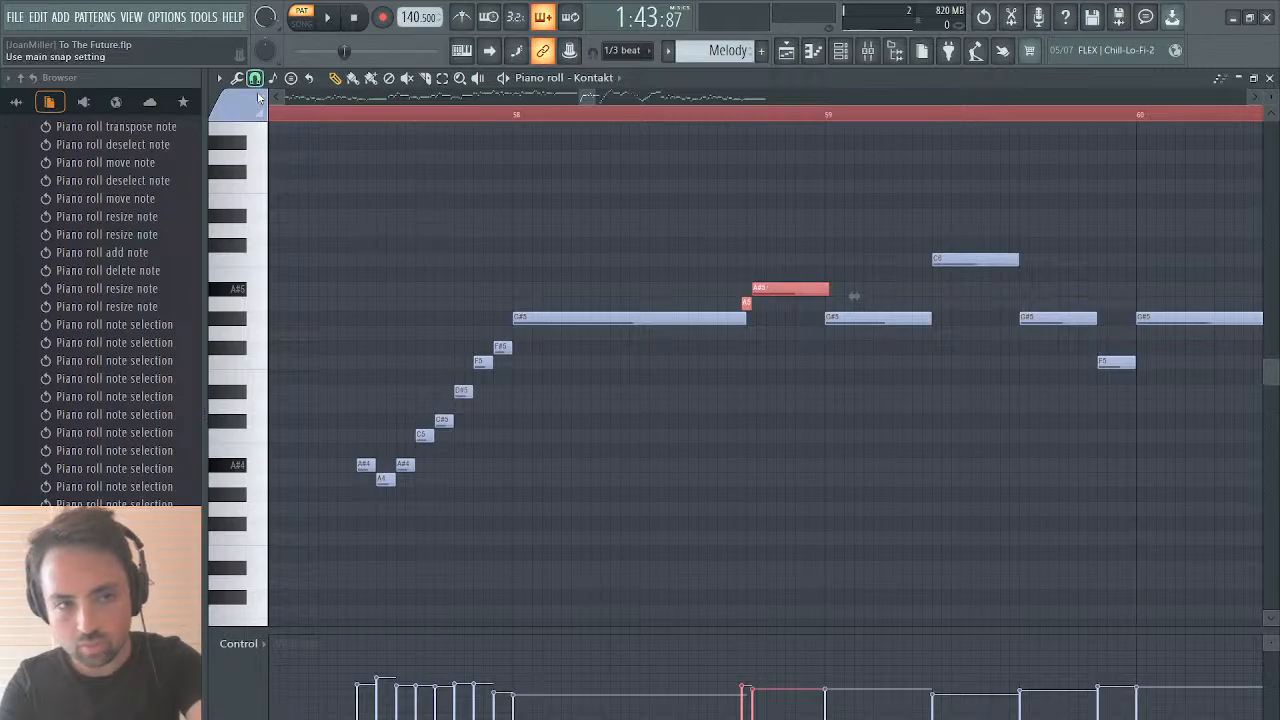
key("ctrl+q")
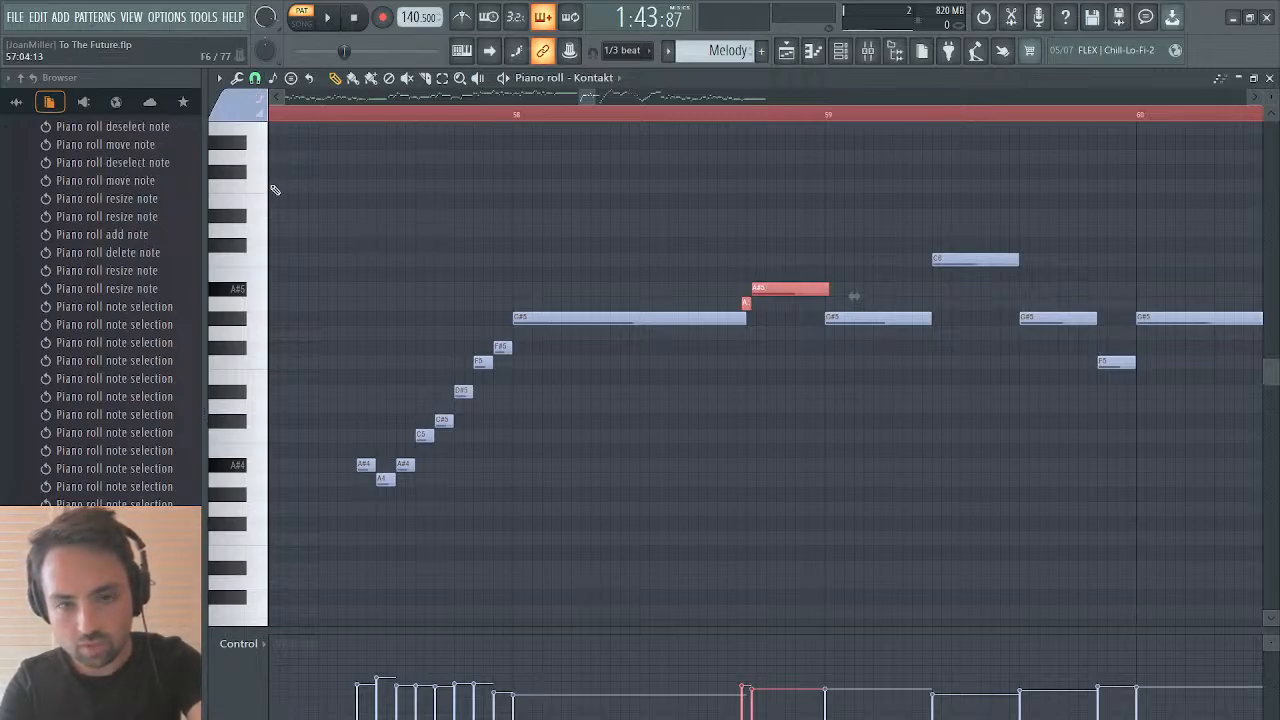
left_click_drag(792, 286, 830, 290)
left_click(852, 249, "ctrl")
left_click(823, 291)
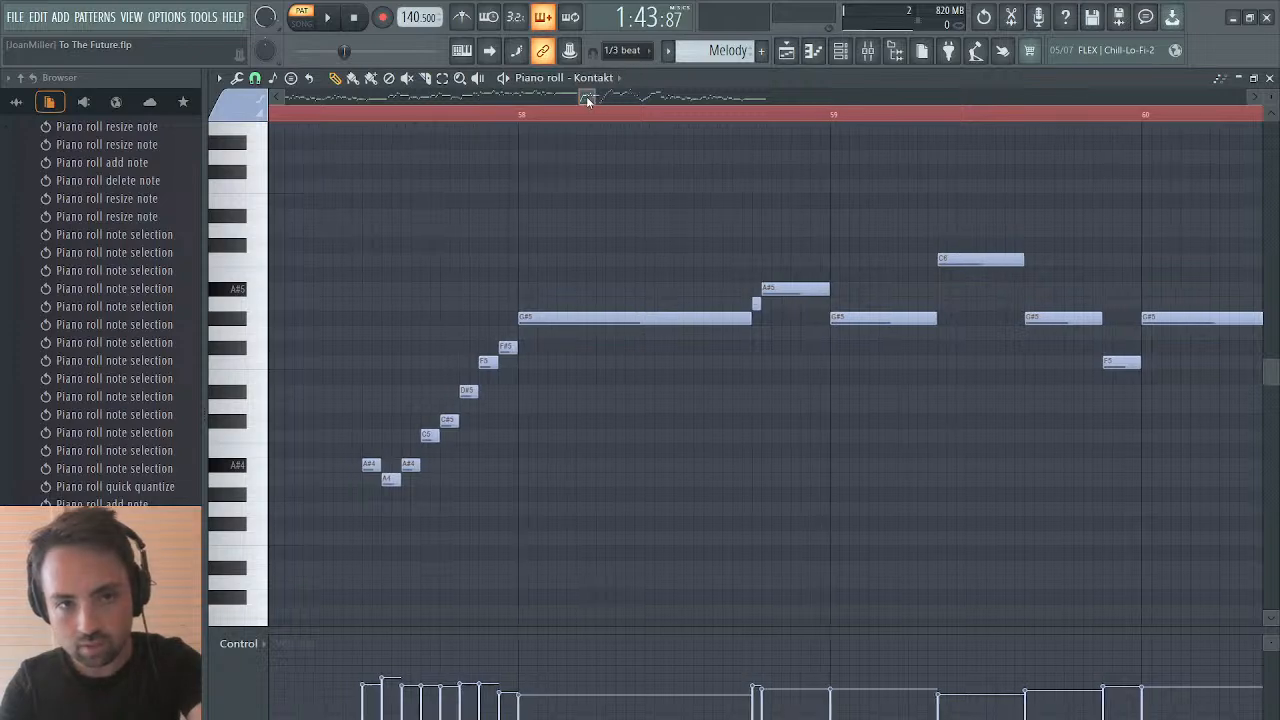
Step: Undo the last note move and bring up the rising run in bars 61 to 63
left_click_drag(586, 96, 453, 104)
key("ctrl+z")
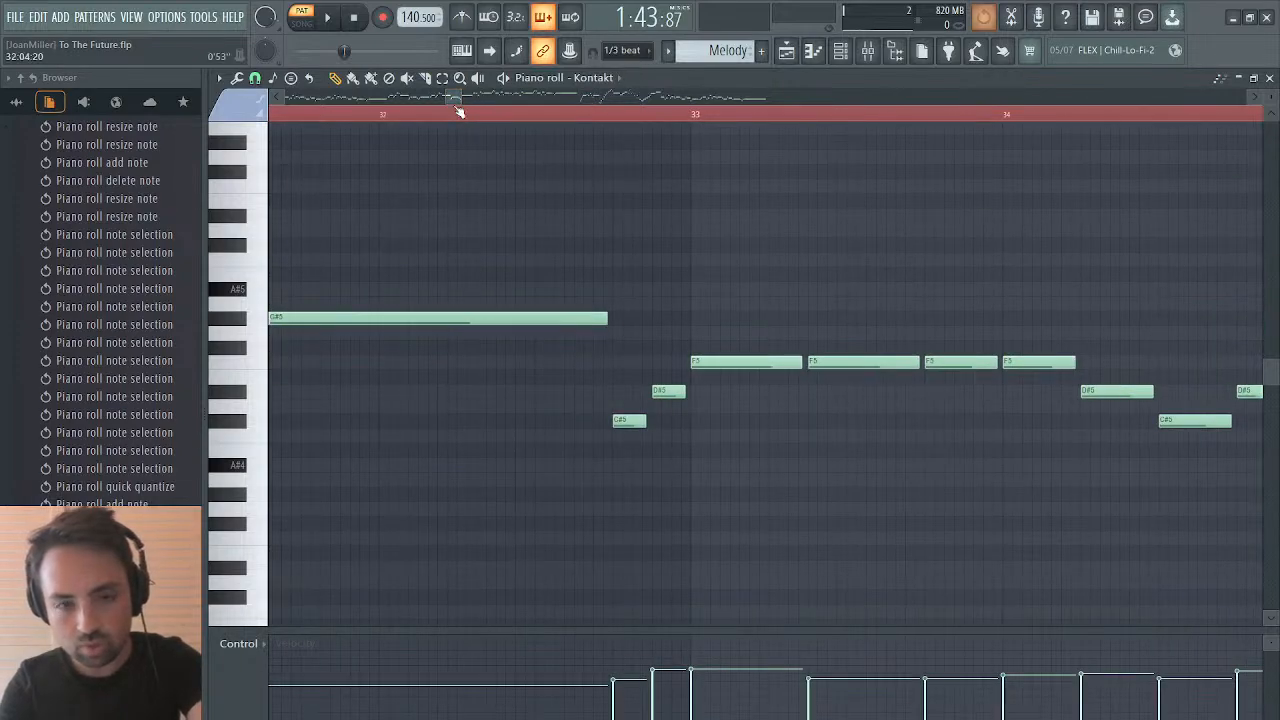
left_click_drag(455, 100, 610, 84)
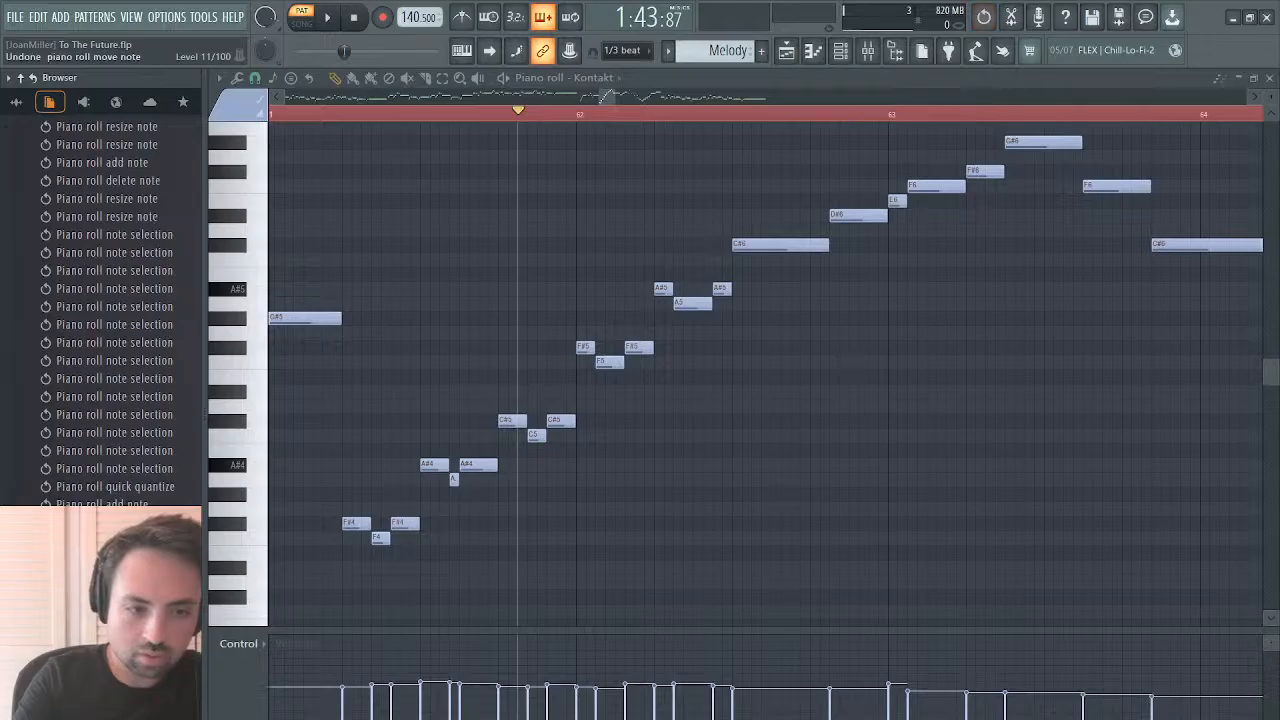
Step: Check the quick-quantized melody up to bar 68 and revert the edit history to a note selection made before that quantize
left_click(143, 488)
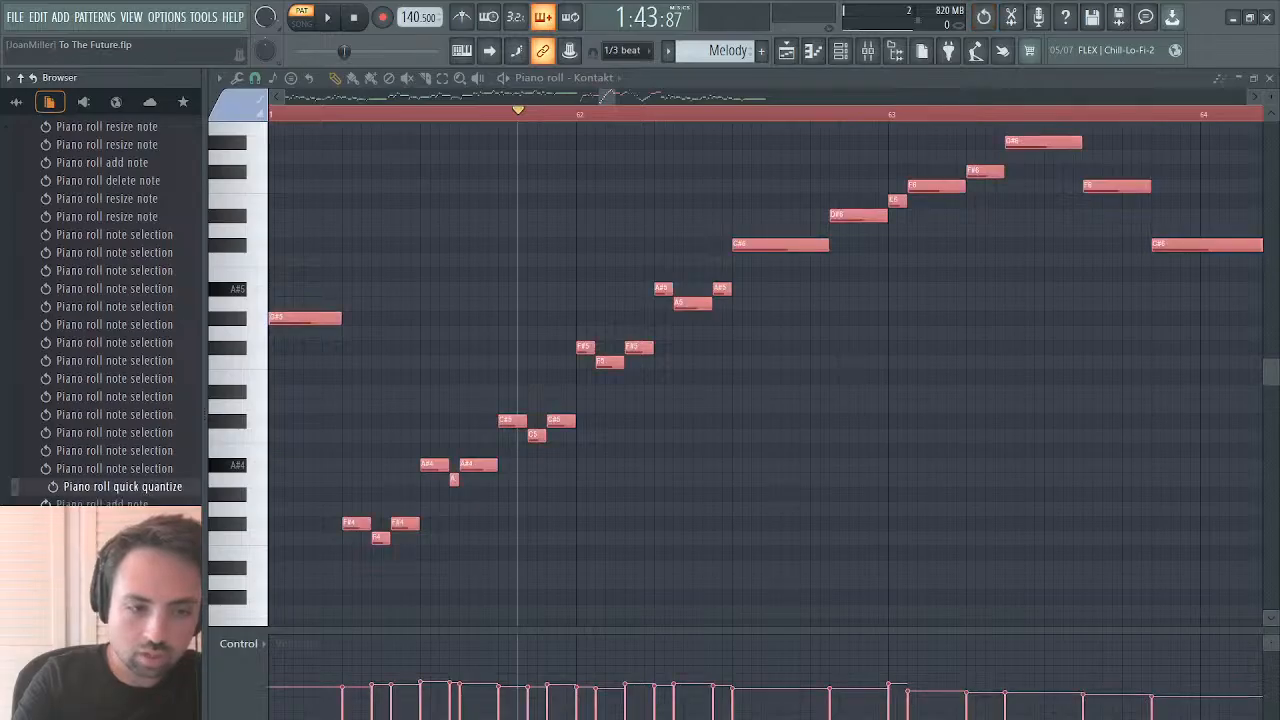
scroll(450, 467, "right", 3)
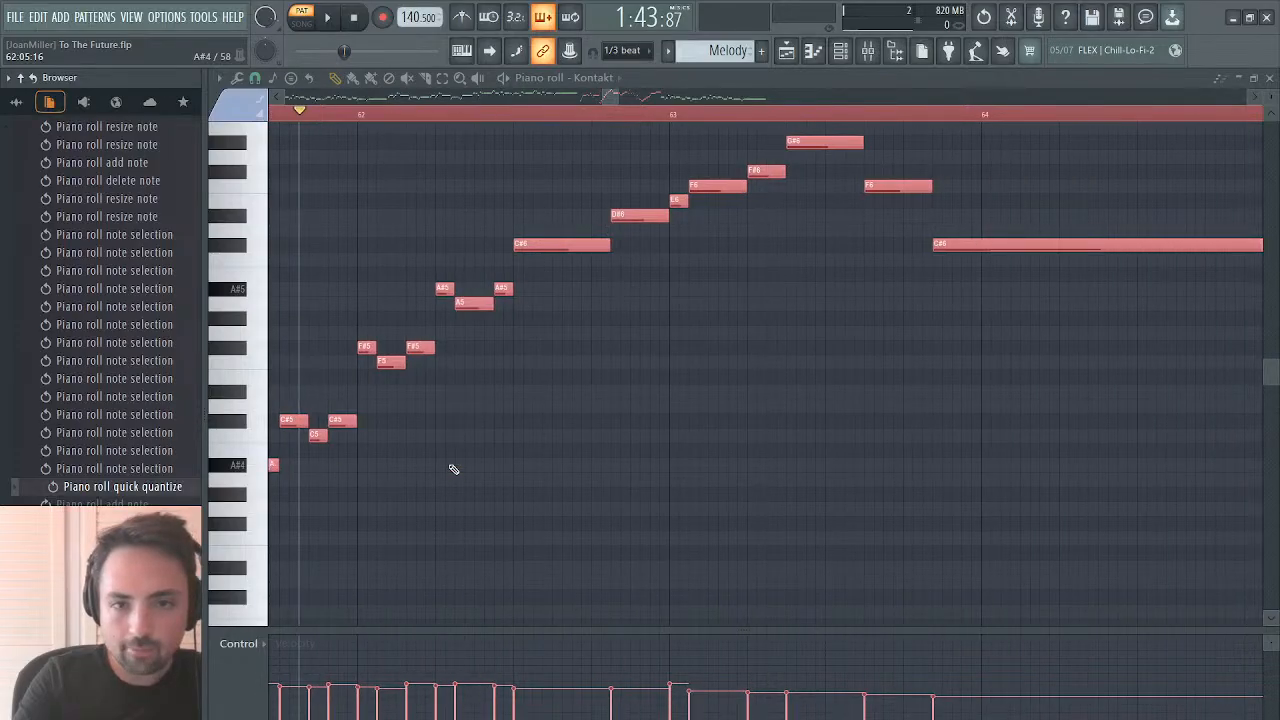
scroll(453, 469, "left", 6)
scroll(453, 469, "right", 15)
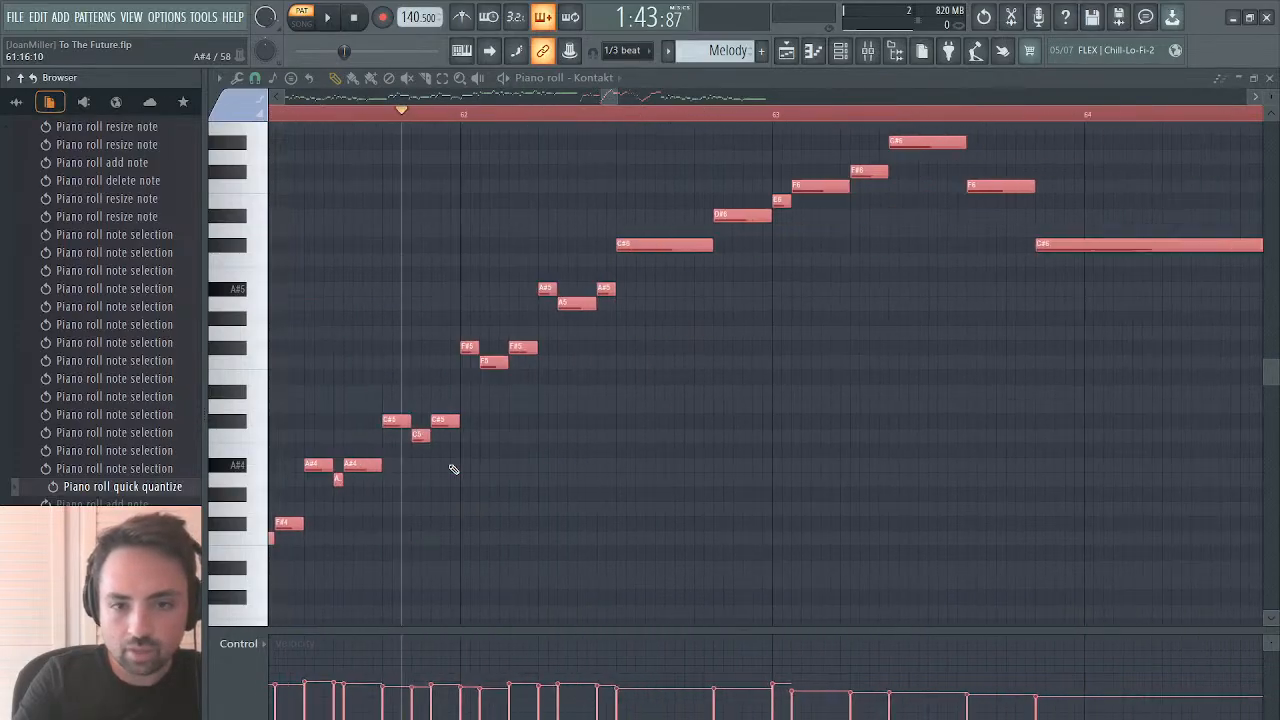
scroll(453, 469, "up", 5)
scroll(453, 469, "right", 14)
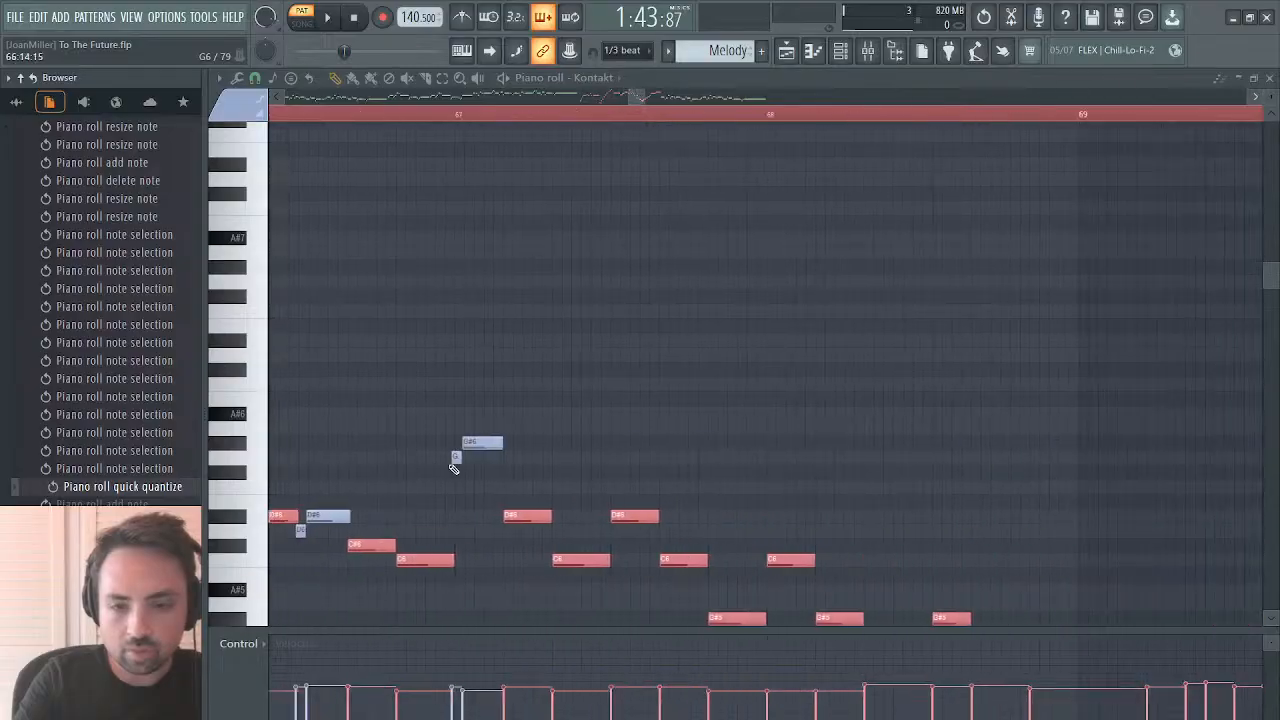
scroll(453, 469, "left", 5)
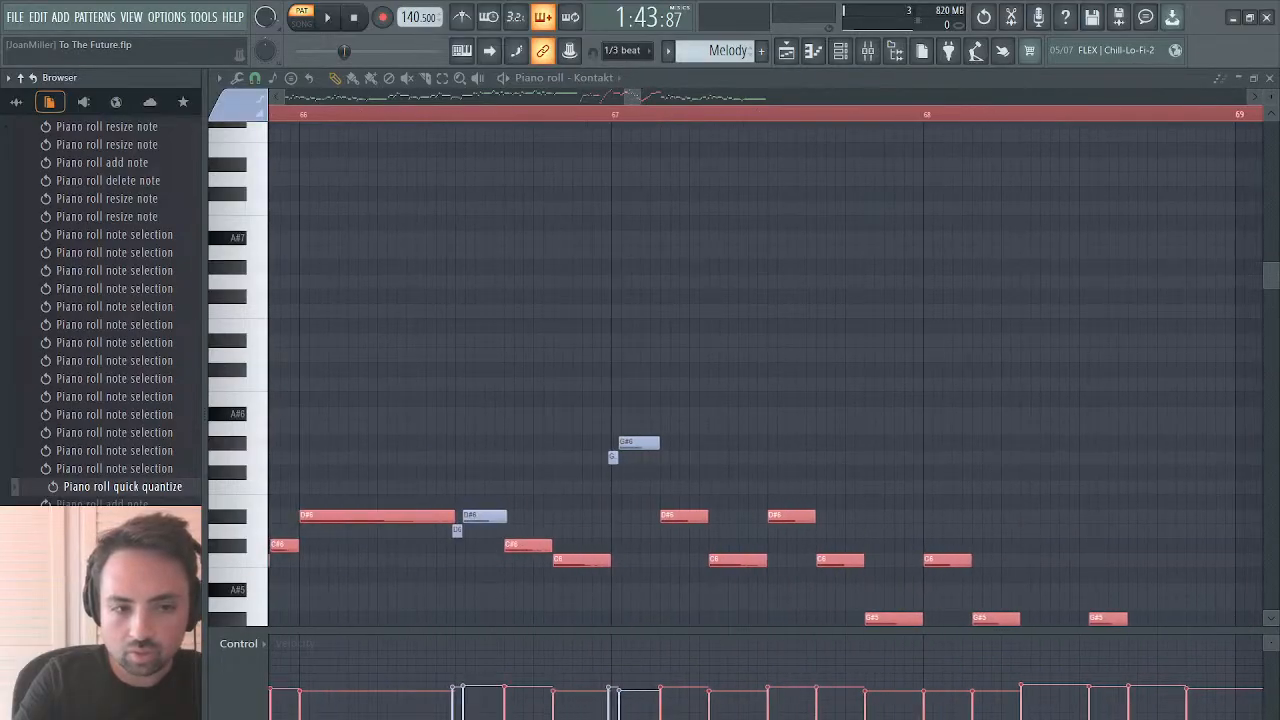
left_click(137, 468)
left_click(135, 342)
left_click(135, 272)
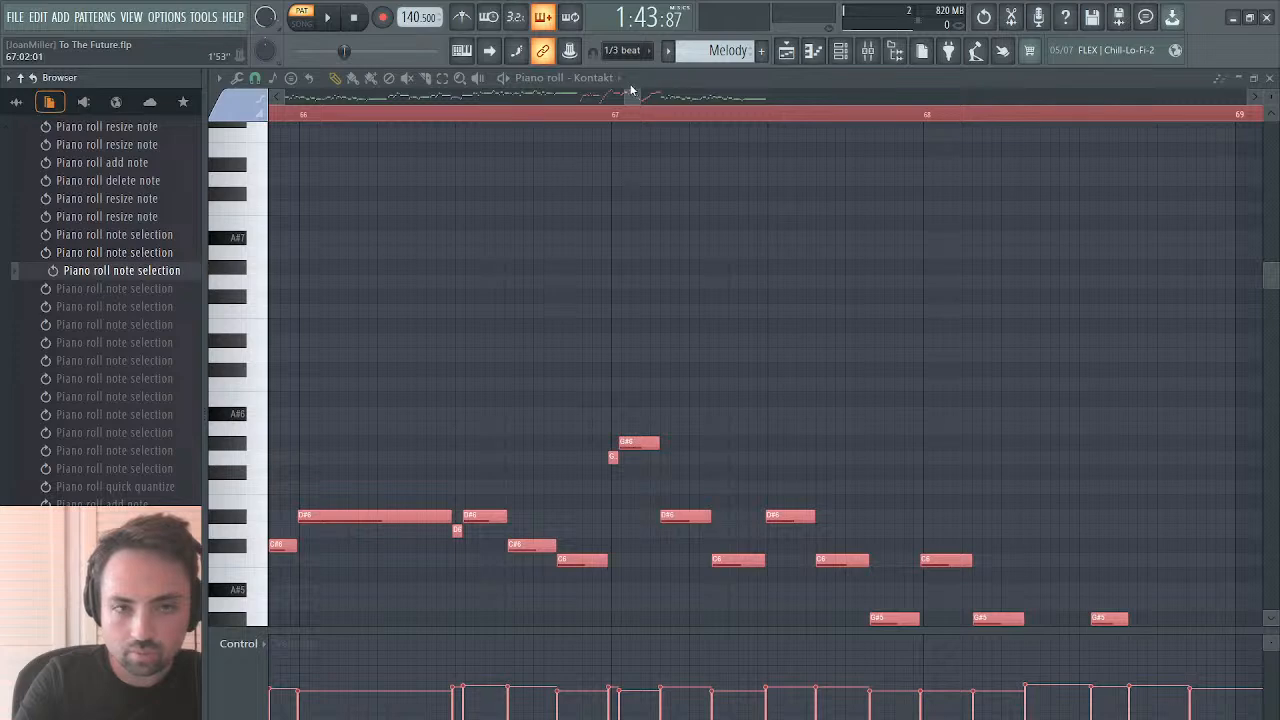
Step: Select the melody notes through bar 72 together with their grace notes, quick-quantize them and clear the selection
left_click_drag(630, 90, 656, 100)
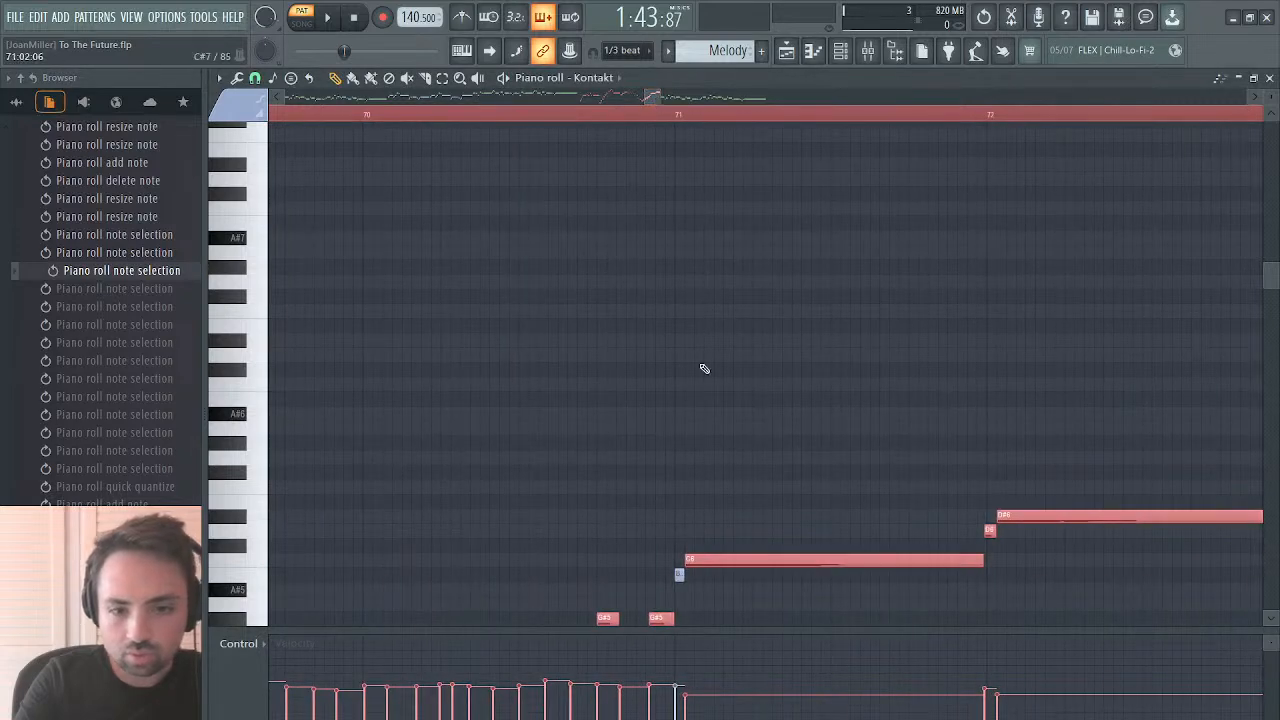
scroll(703, 367, "down", 4)
key("ctrl+a")
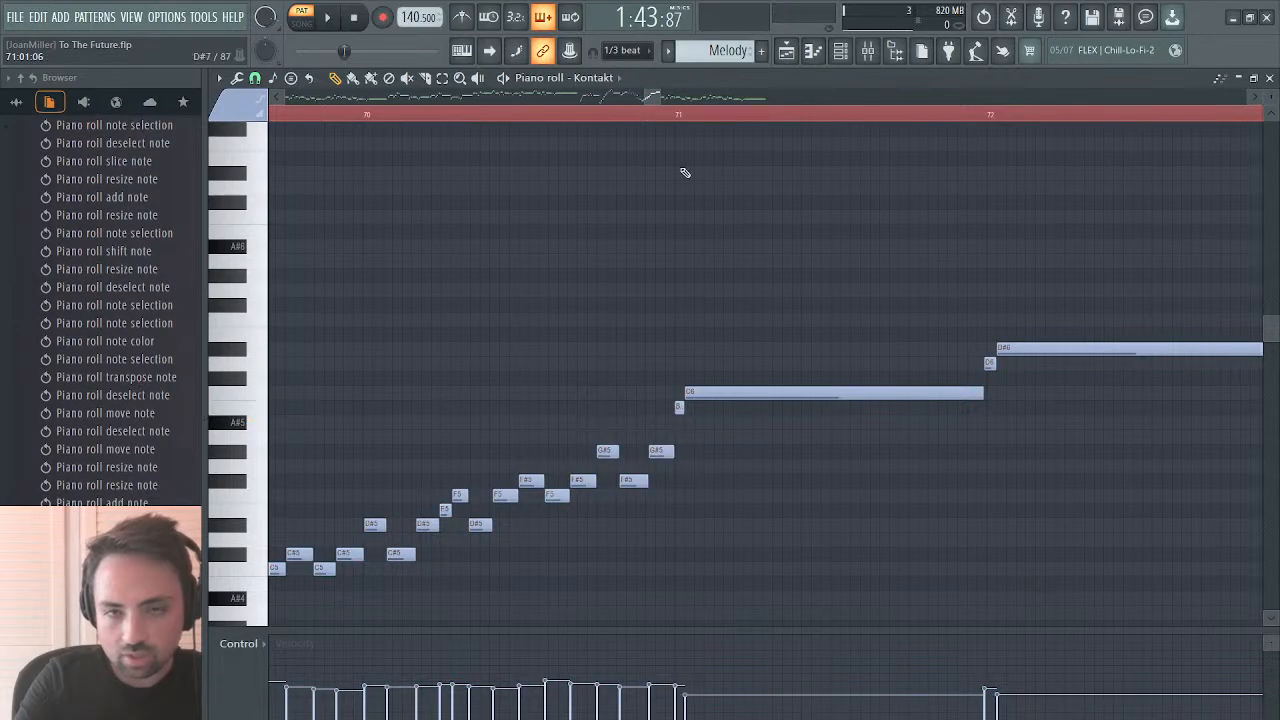
left_click(985, 17)
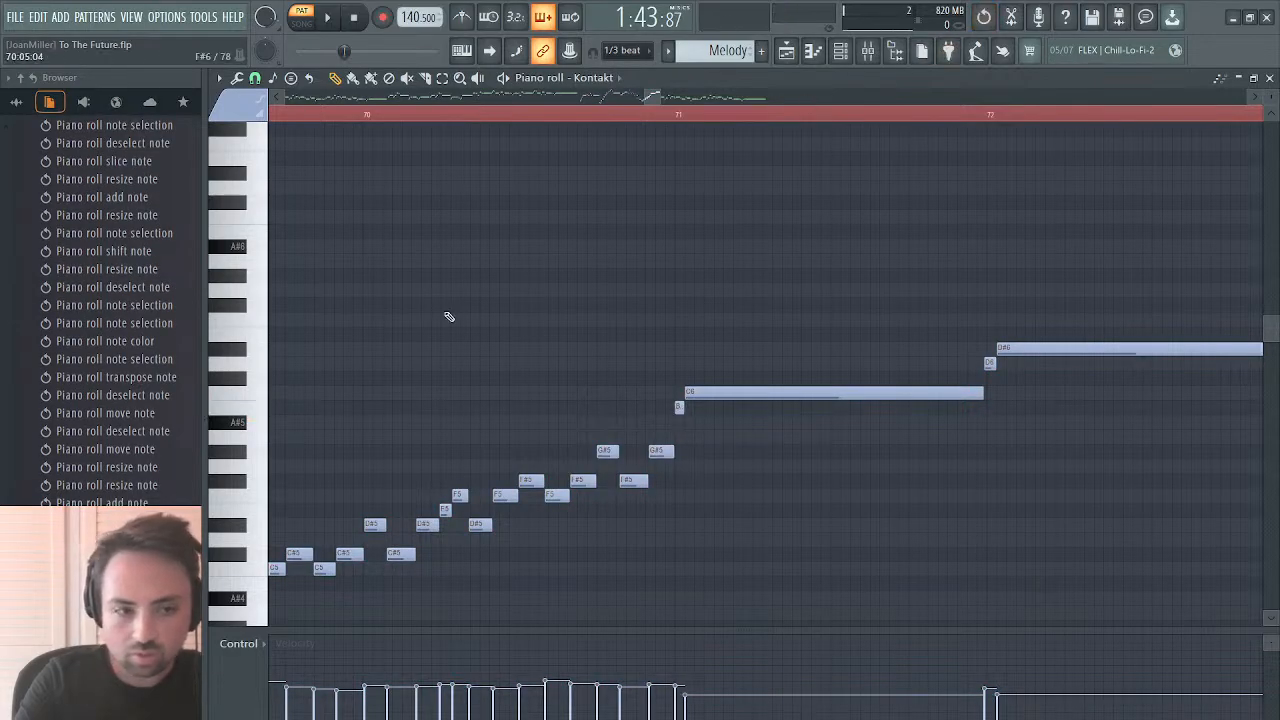
key("ctrl+a")
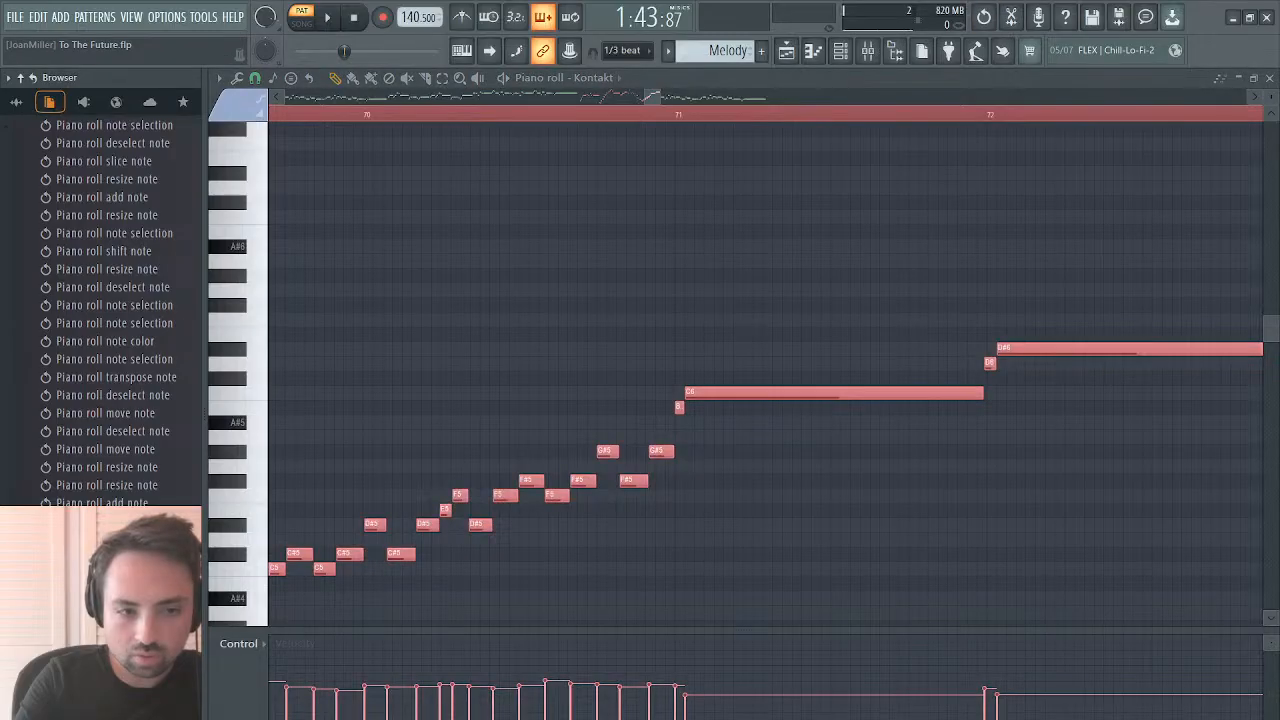
left_click(679, 407, "ctrl+shift")
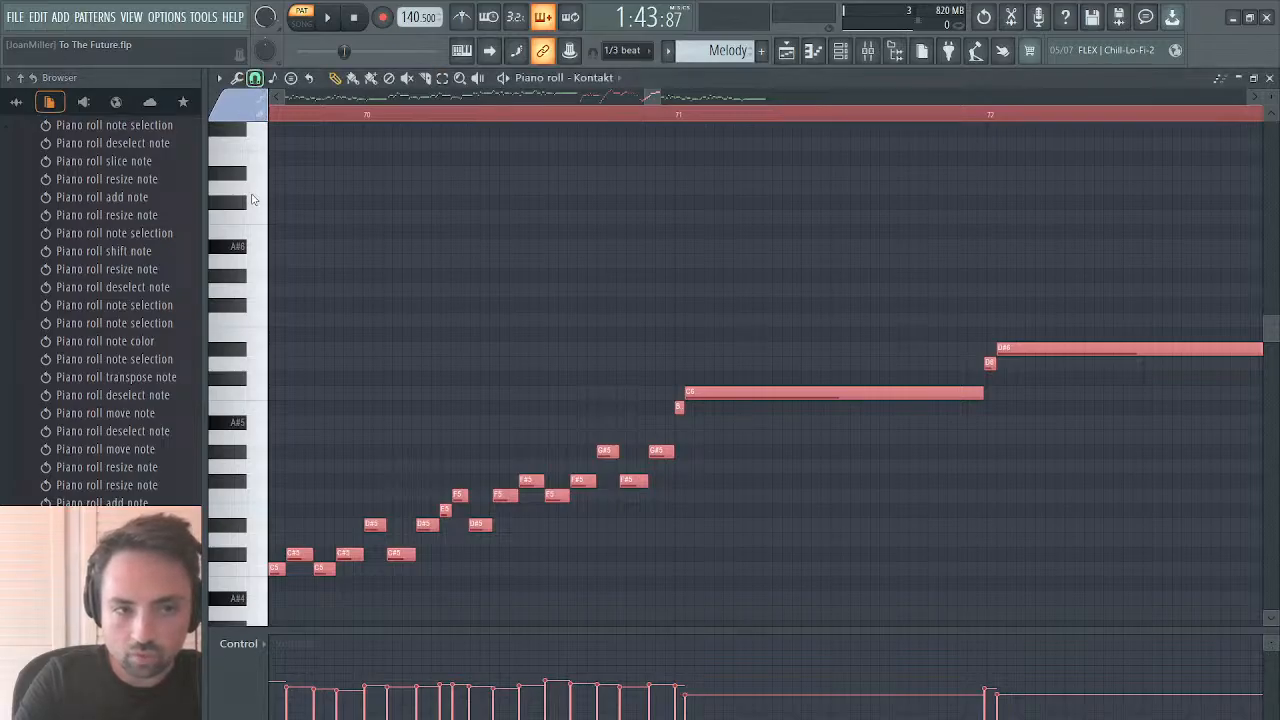
key("ctrl+q")
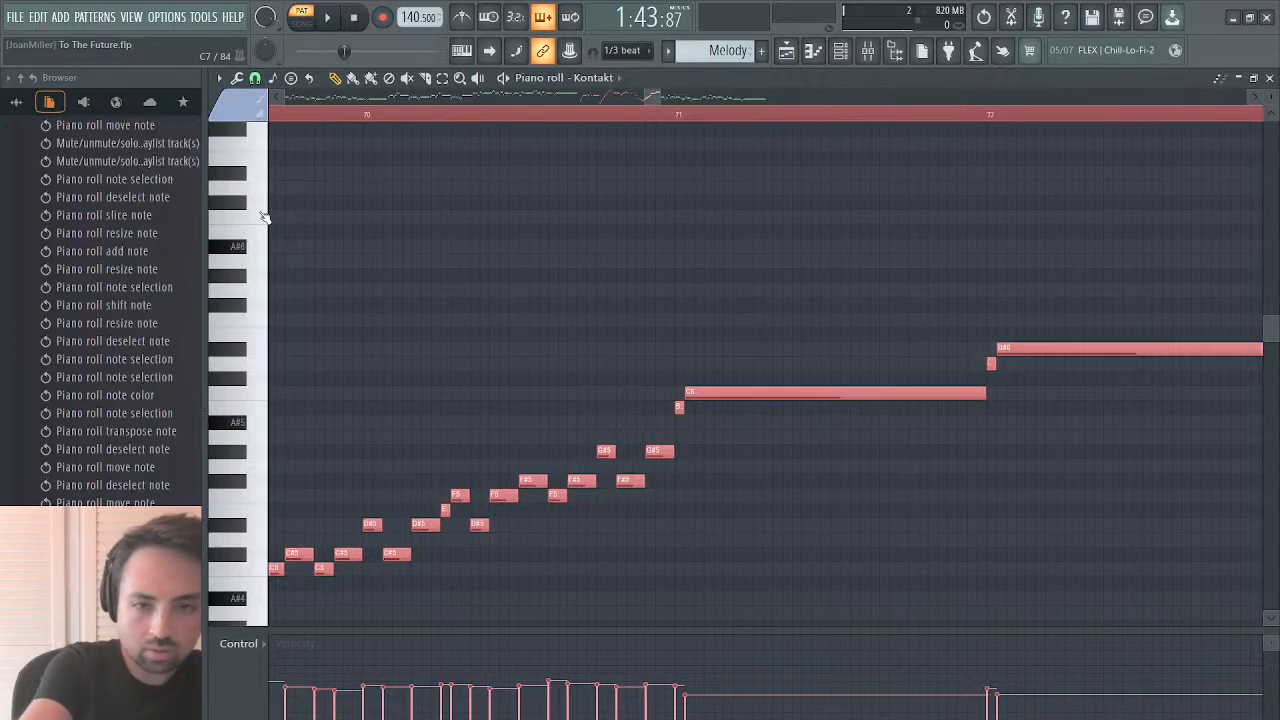
key("ctrl+d")
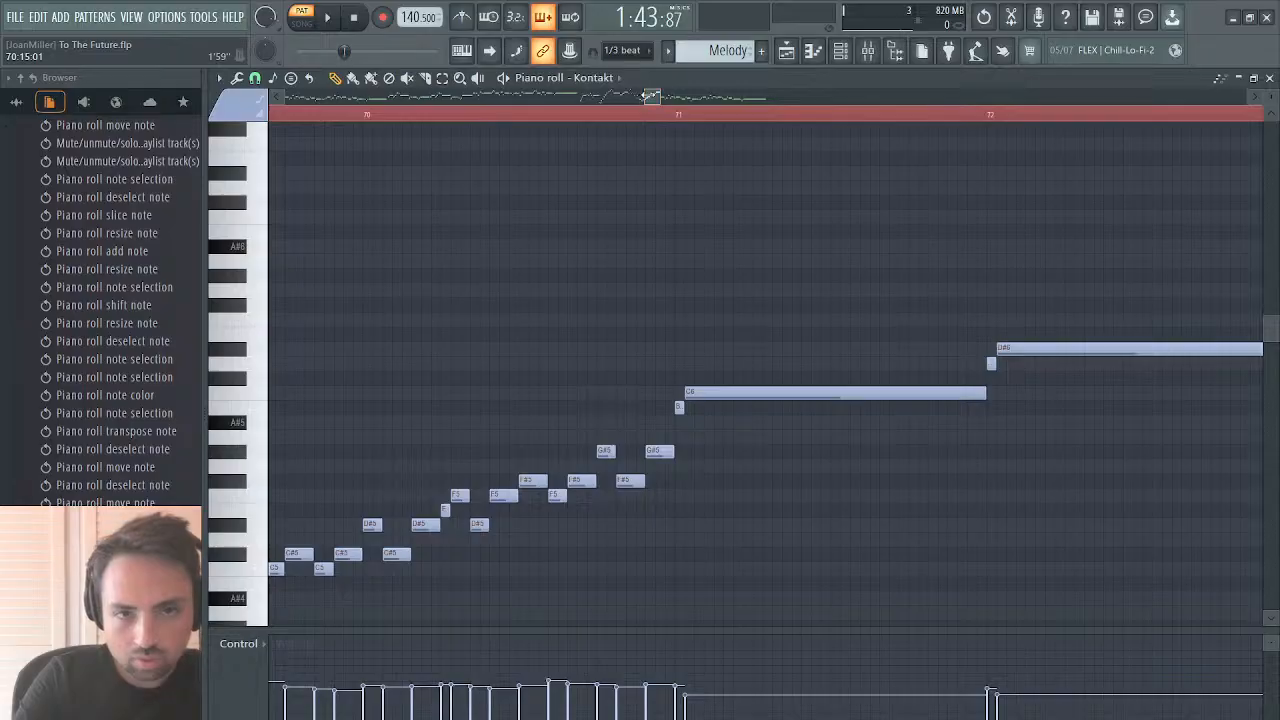
Step: Play the rising run in bar 61, shorten its first A#4 to one step and fit a one-step A4 directly after it
left_click_drag(647, 96, 605, 98)
scroll(595, 248, "down", 1)
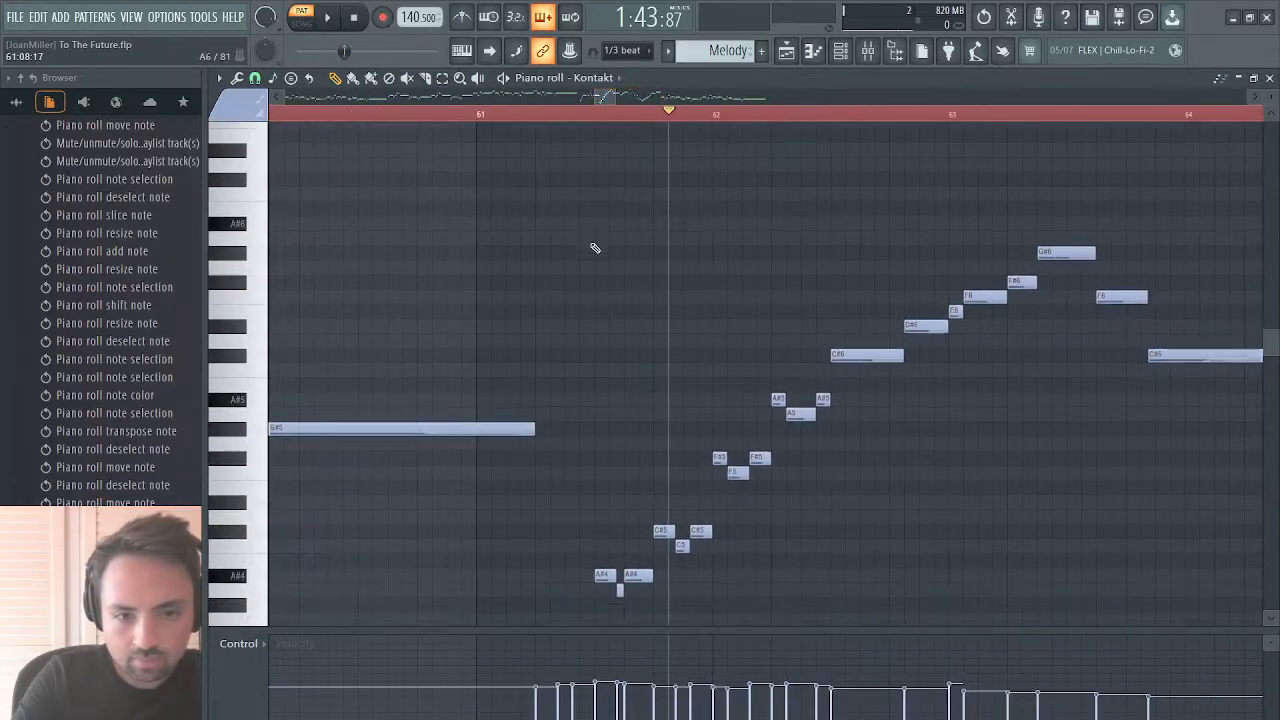
scroll(595, 248, "down", 3)
left_click(535, 116)
key("space")
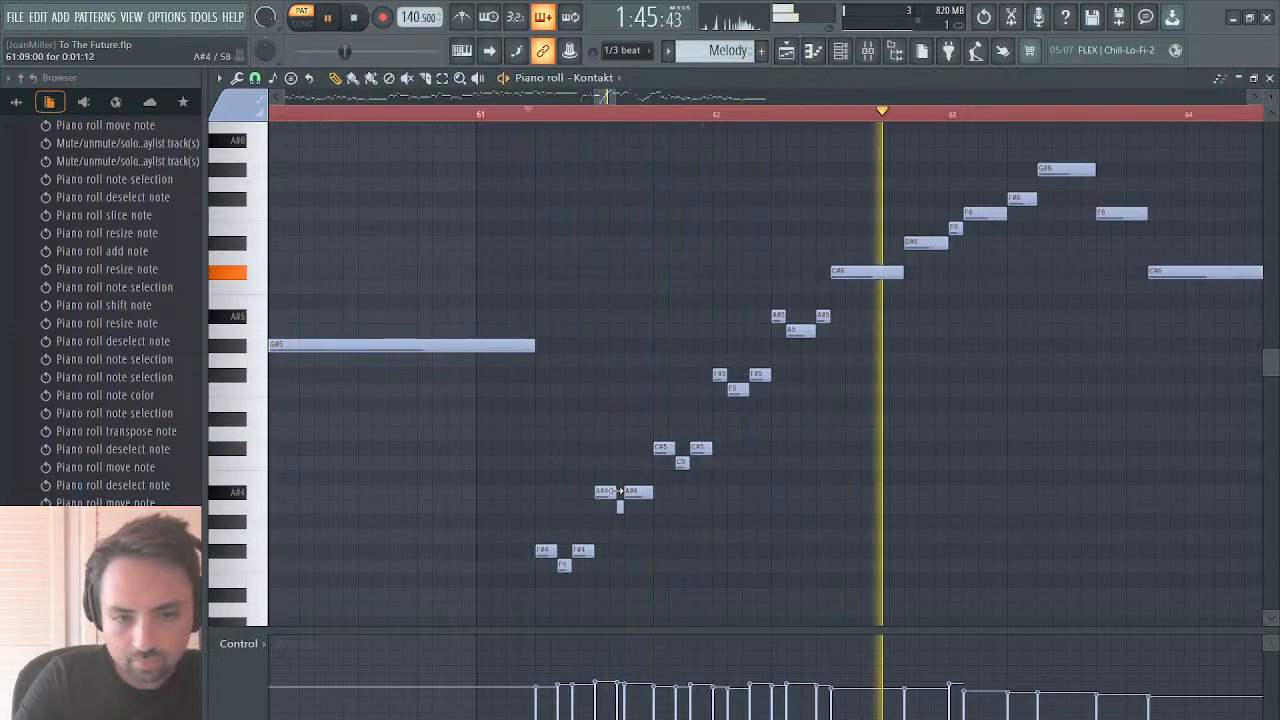
key("space")
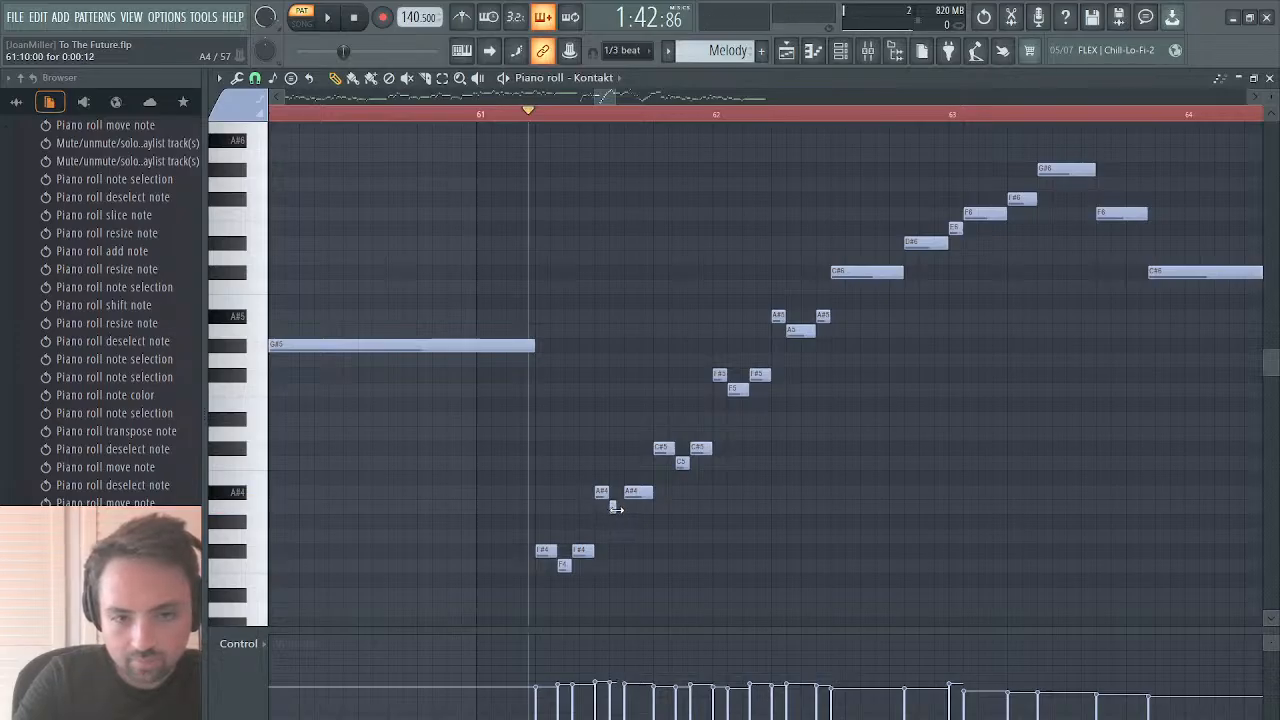
key("space")
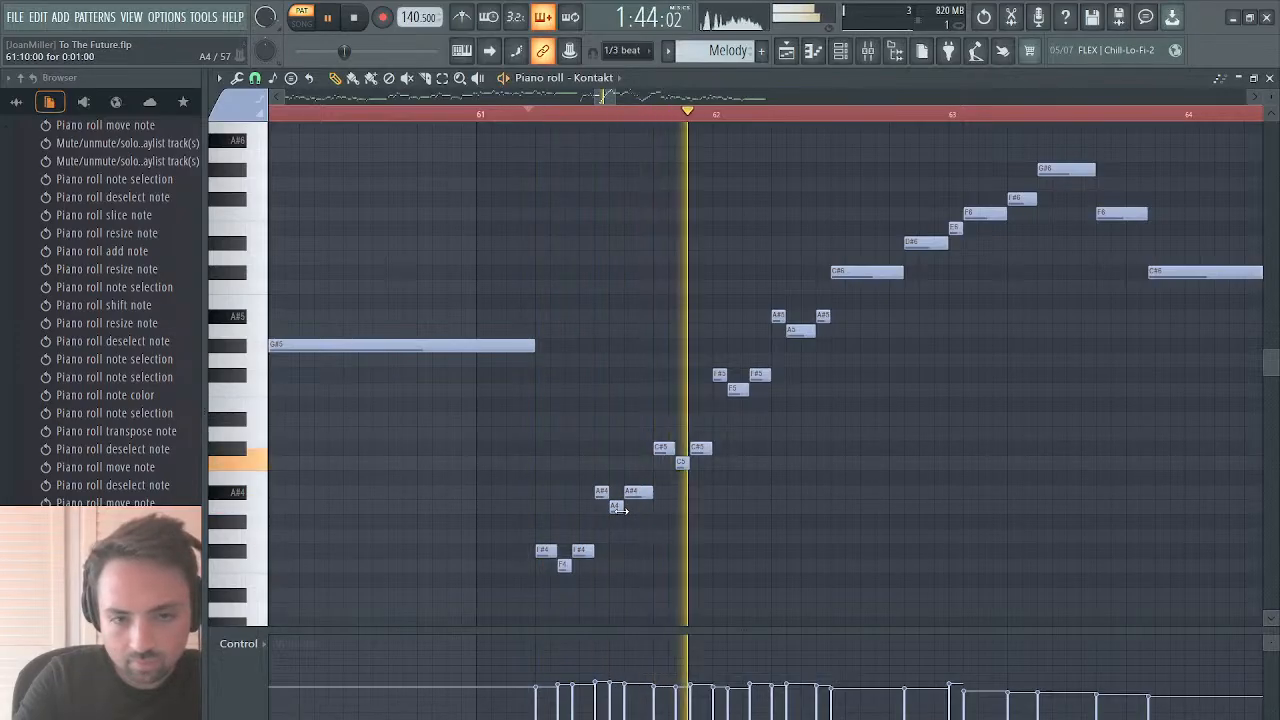
key("space")
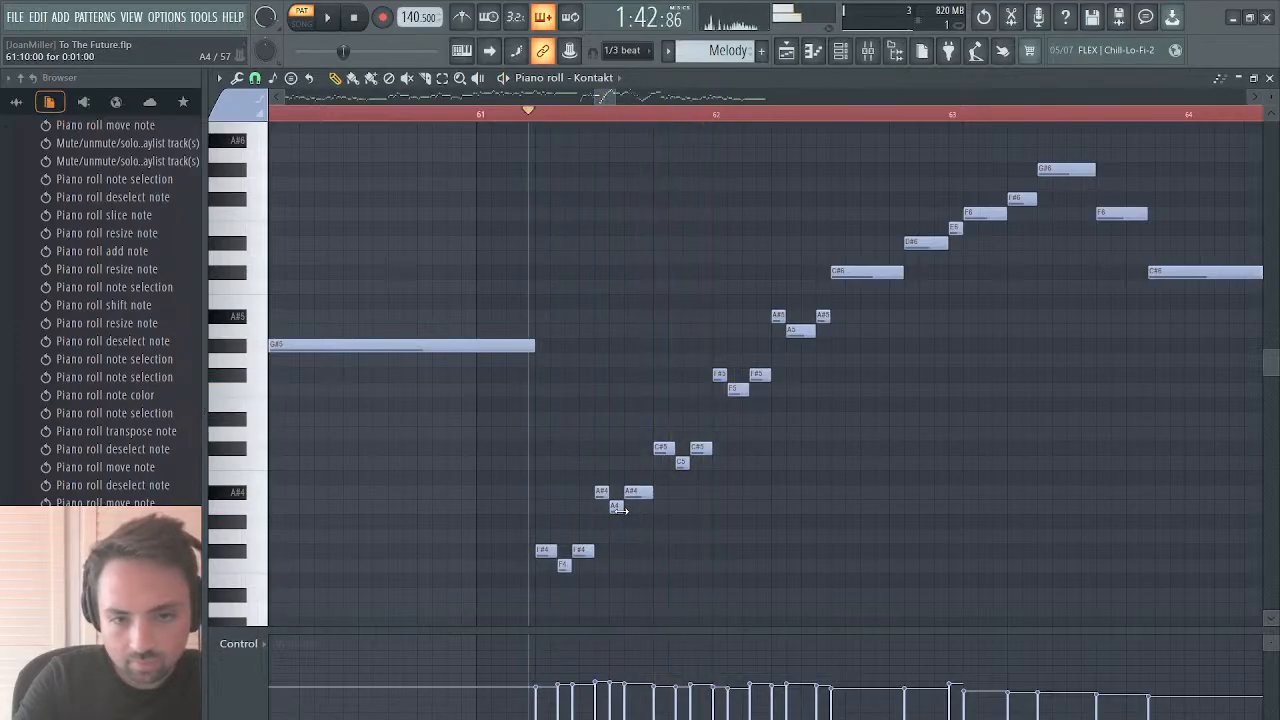
Step: Shorten the first F#4 and fit the F4 to one step each, start the second F#4 earlier at two steps long, and play the run
left_click(560, 563)
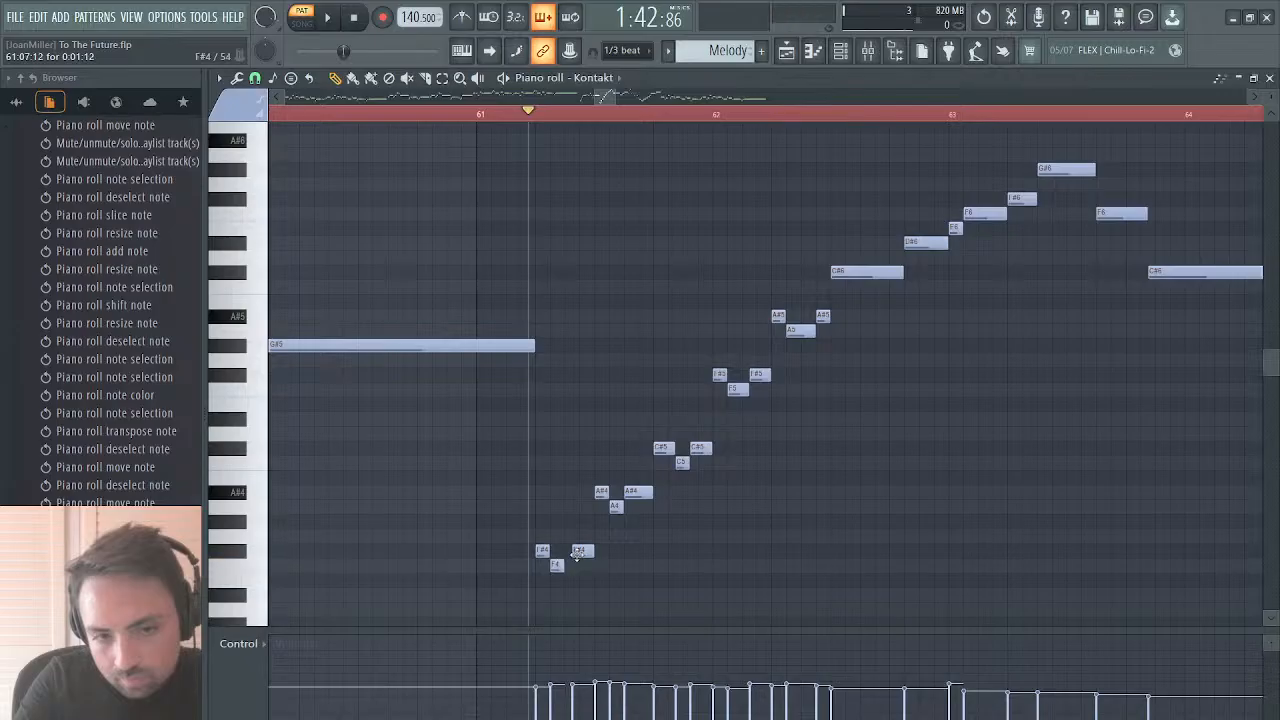
left_click(579, 552)
left_click_drag(579, 553, 573, 552)
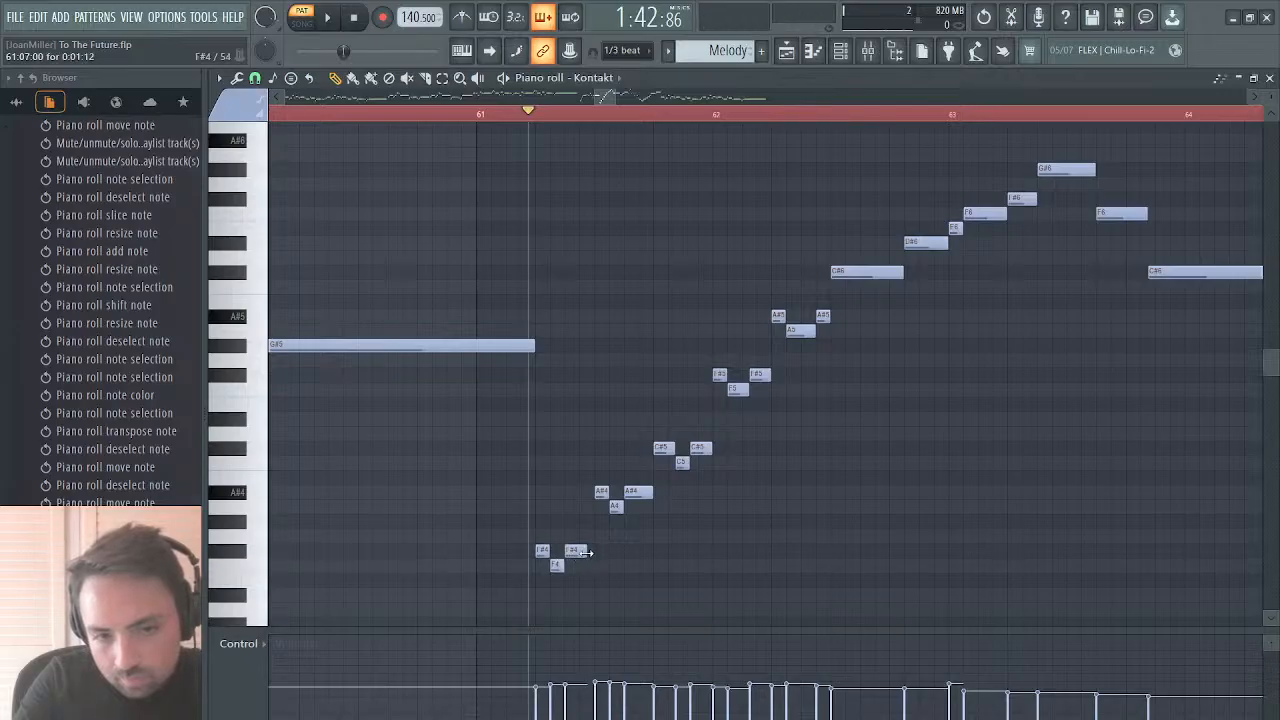
key("space")
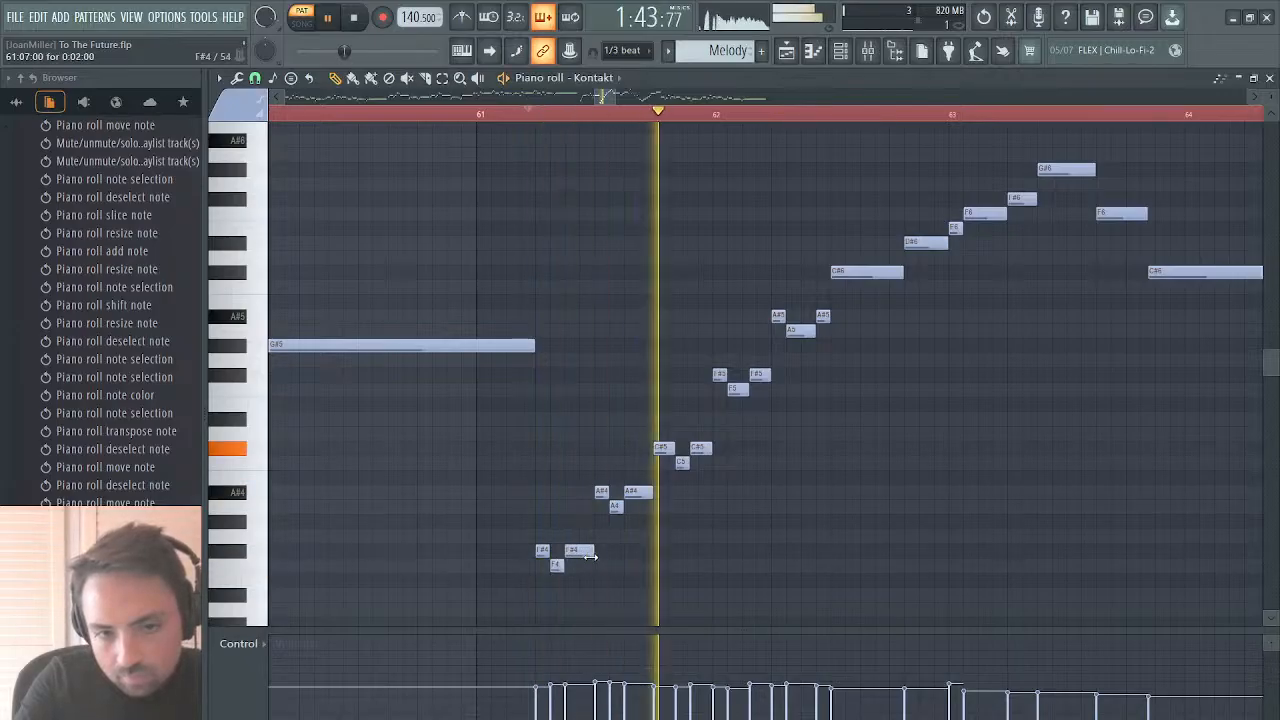
key("space")
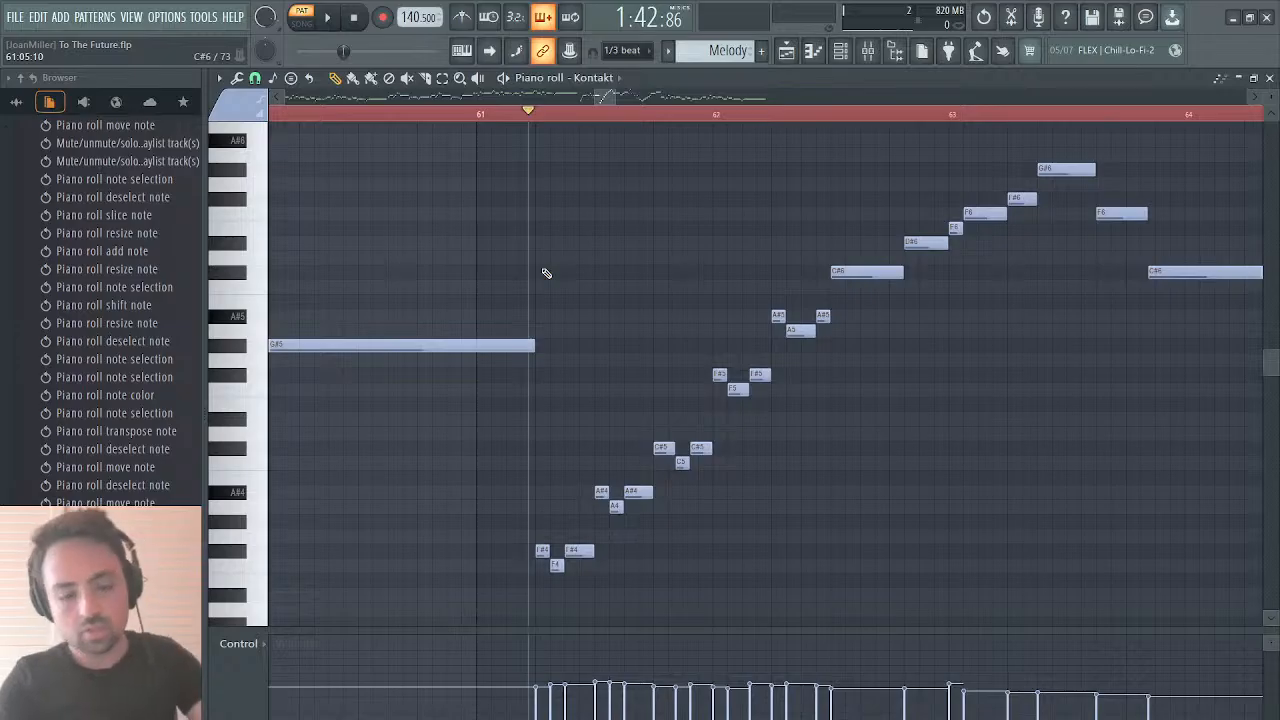
Step: Quick-quantize the rising run from F#4 to A#5 in bars 61 and 62 to 1/3 beat and fit the second F#4 after the F4
left_click_drag(542, 267, 820, 626)
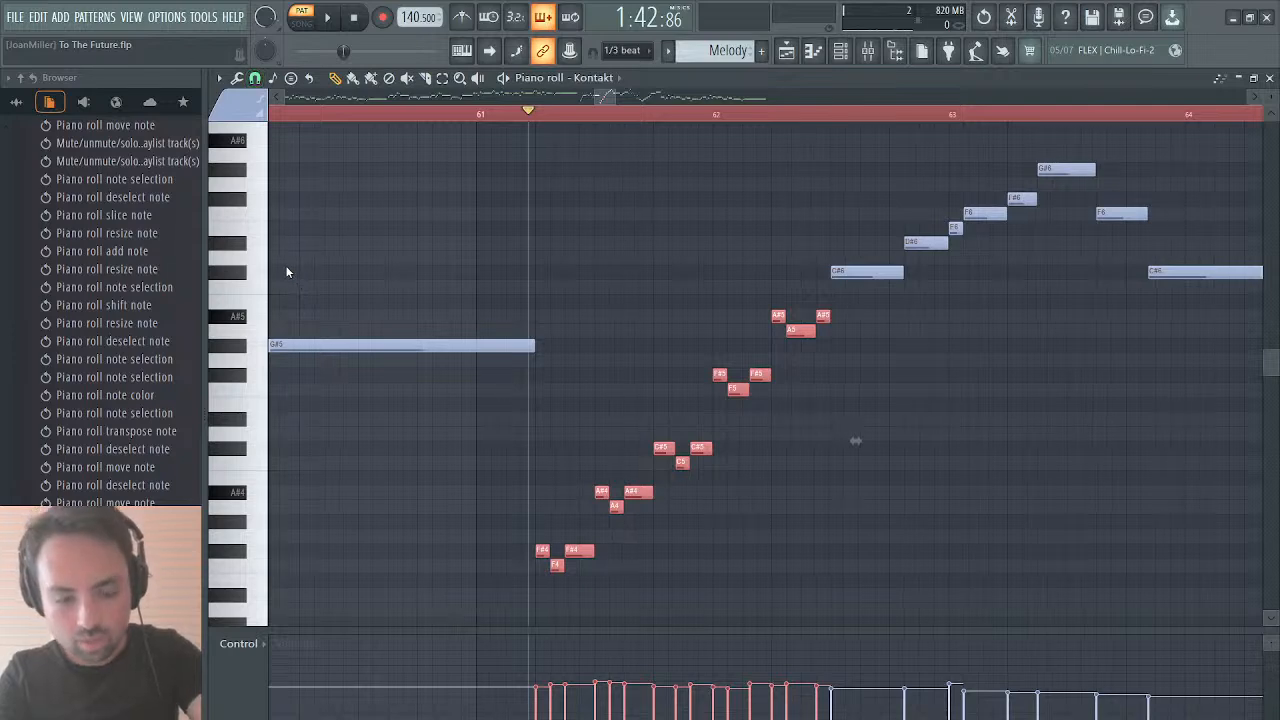
key("ctrl+q")
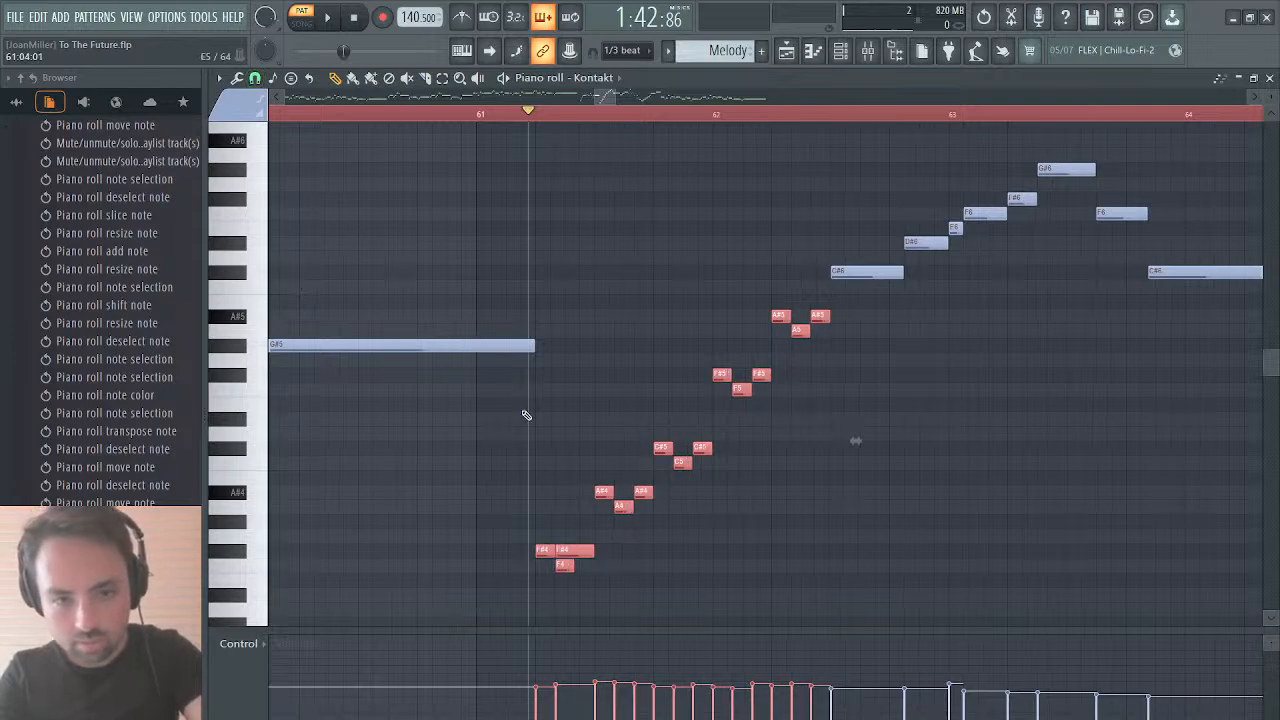
key("ctrl+d")
left_click_drag(585, 548, 596, 551)
key("space")
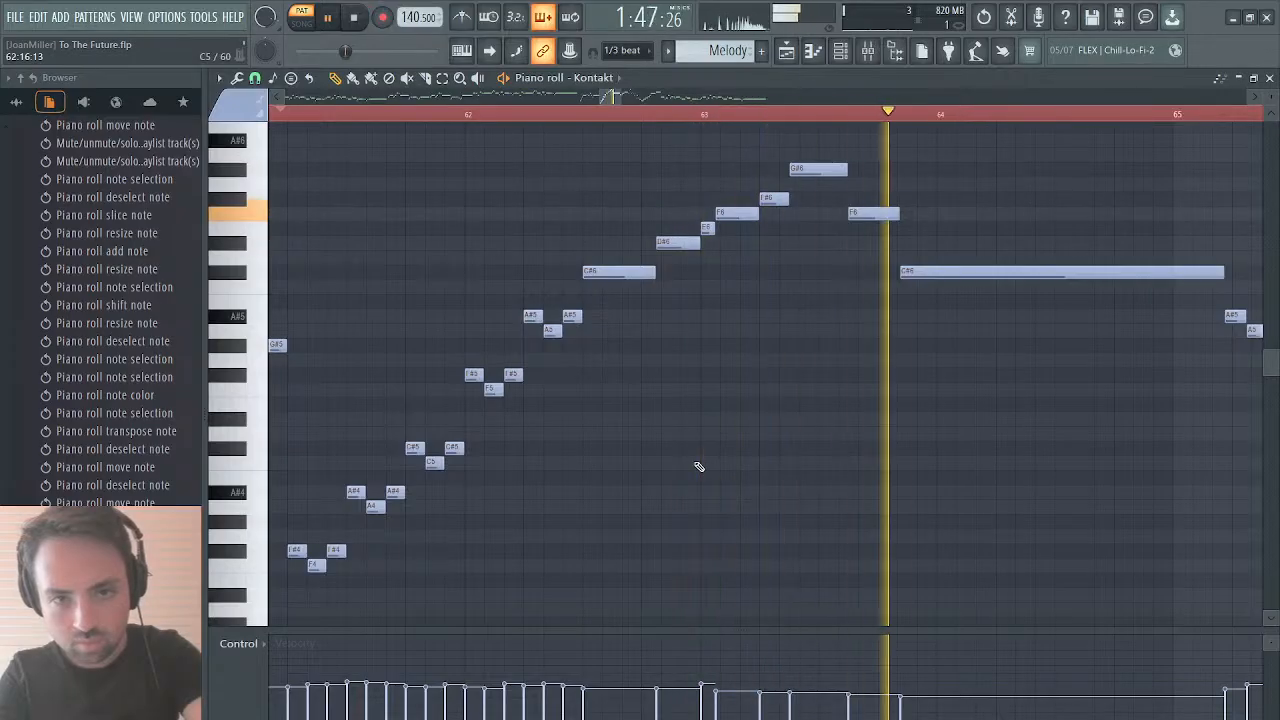
Step: Try quick-quantizing the E6 and F6 at the start of bar 63 and play the result
left_click_drag(518, 224, 566, 217)
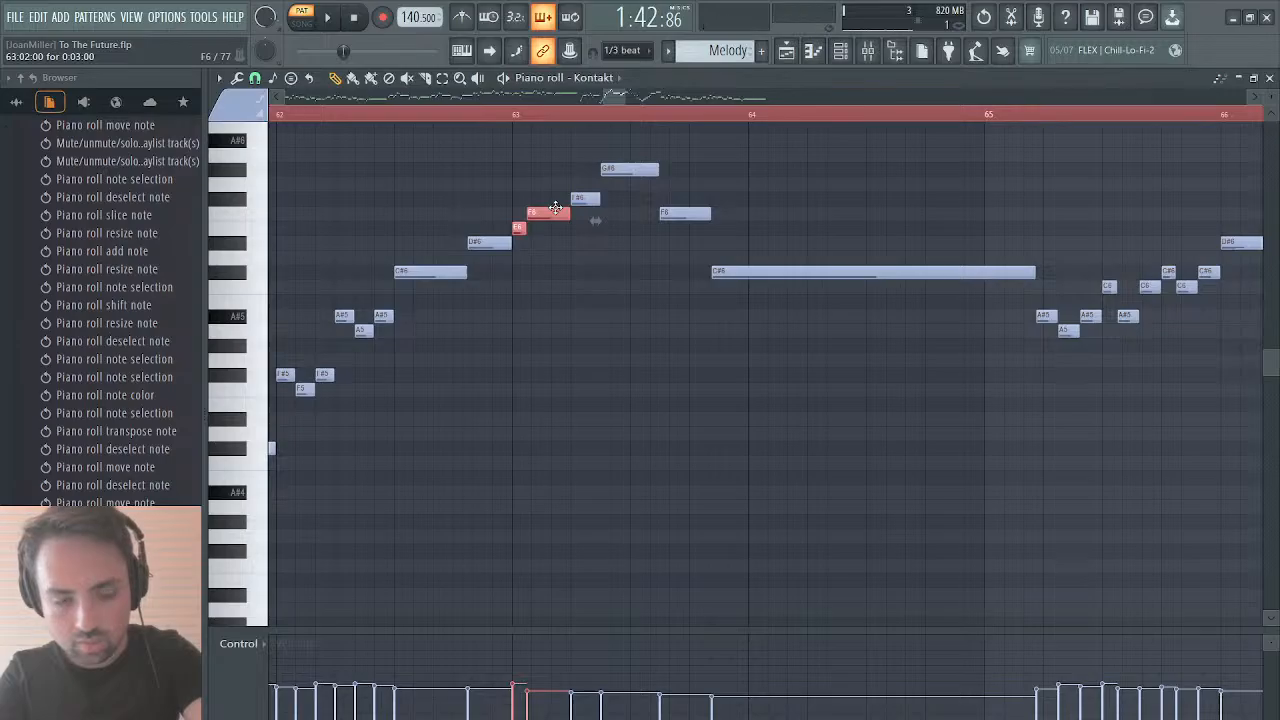
left_click(512, 116)
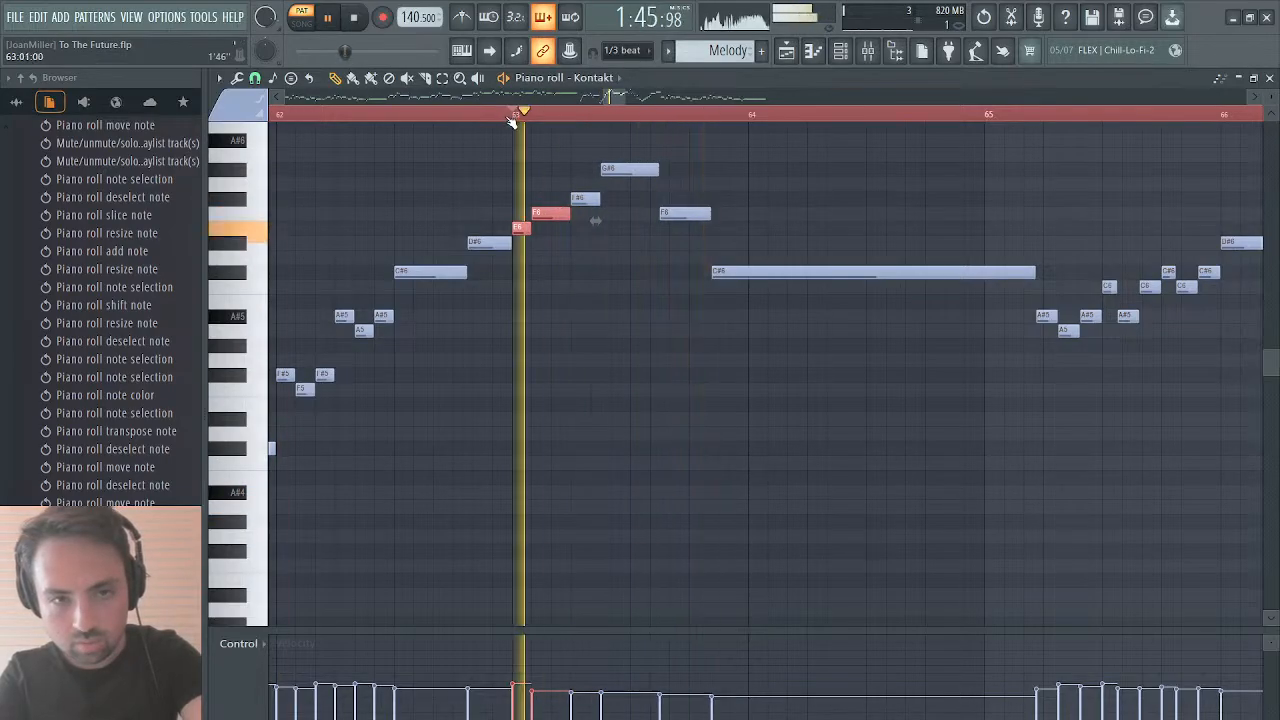
left_click(512, 116)
key("space")
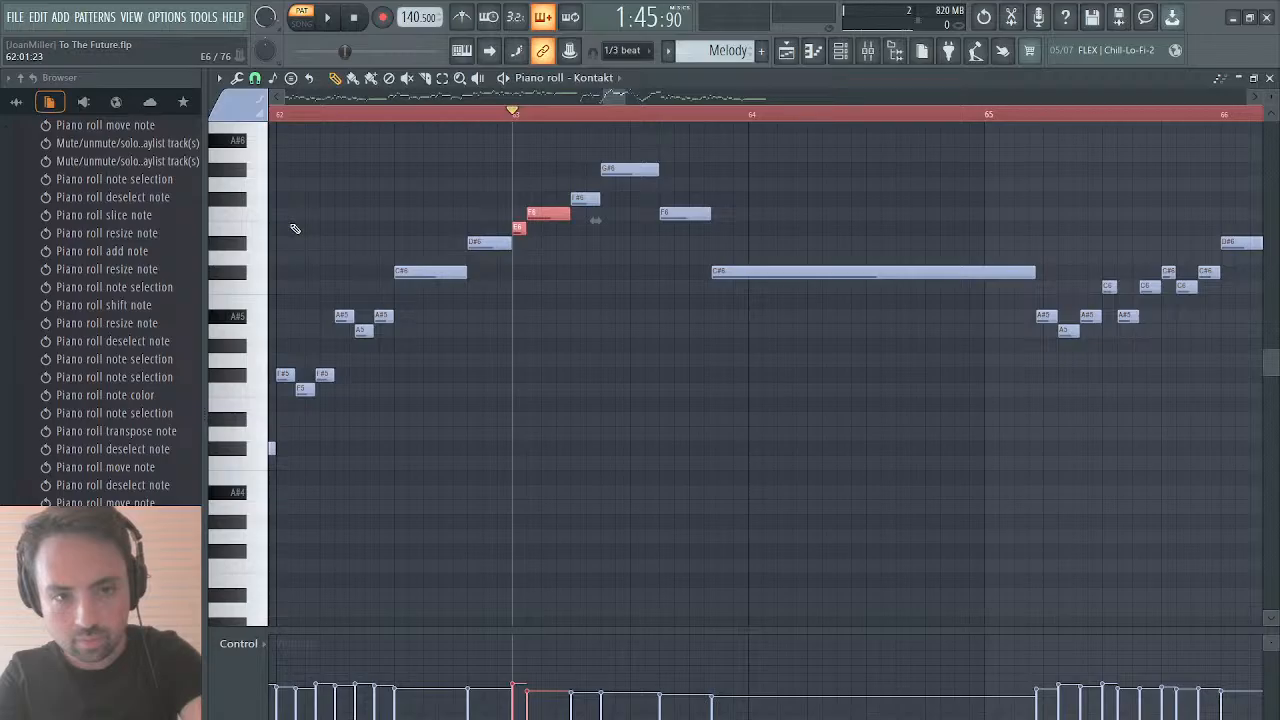
Step: Try quick-quantizing the G#6, F6 and long C#6 from bar 63 on, play the result, then undo it and clear the selection
scroll(601, 250, "right", 6)
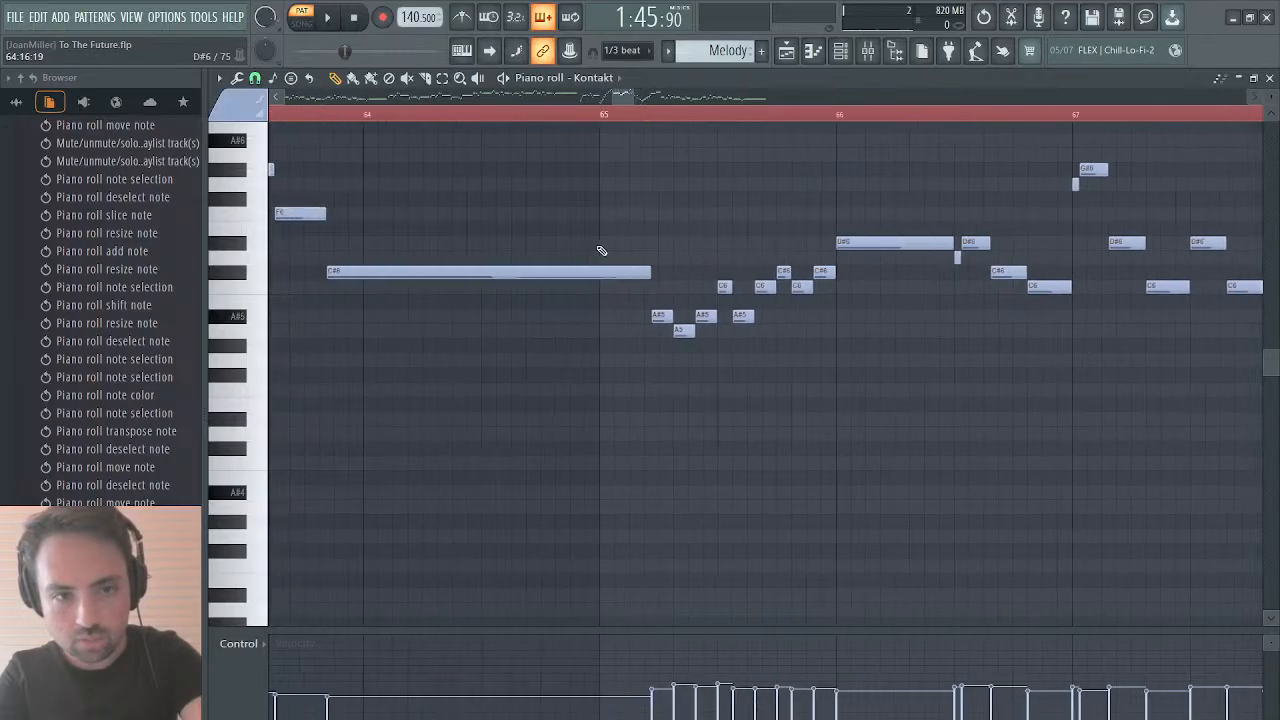
left_click(328, 117)
scroll(343, 187, "left", 4)
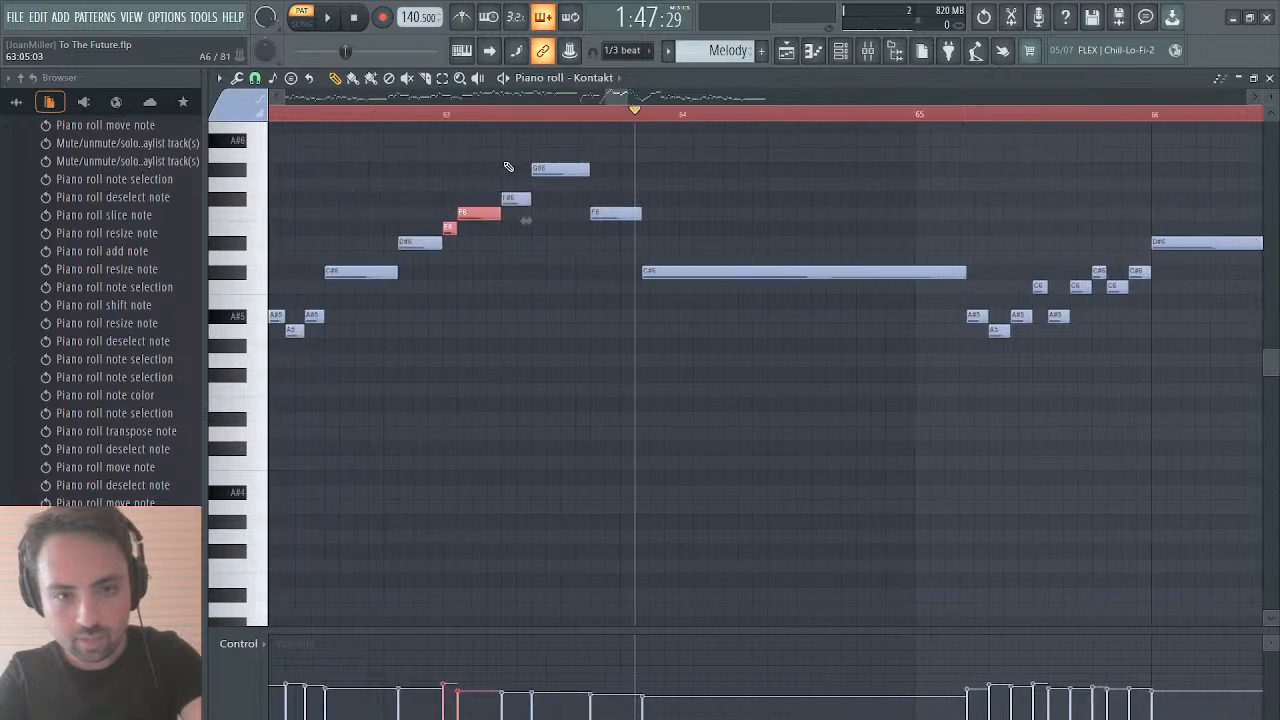
left_click_drag(552, 148, 689, 292)
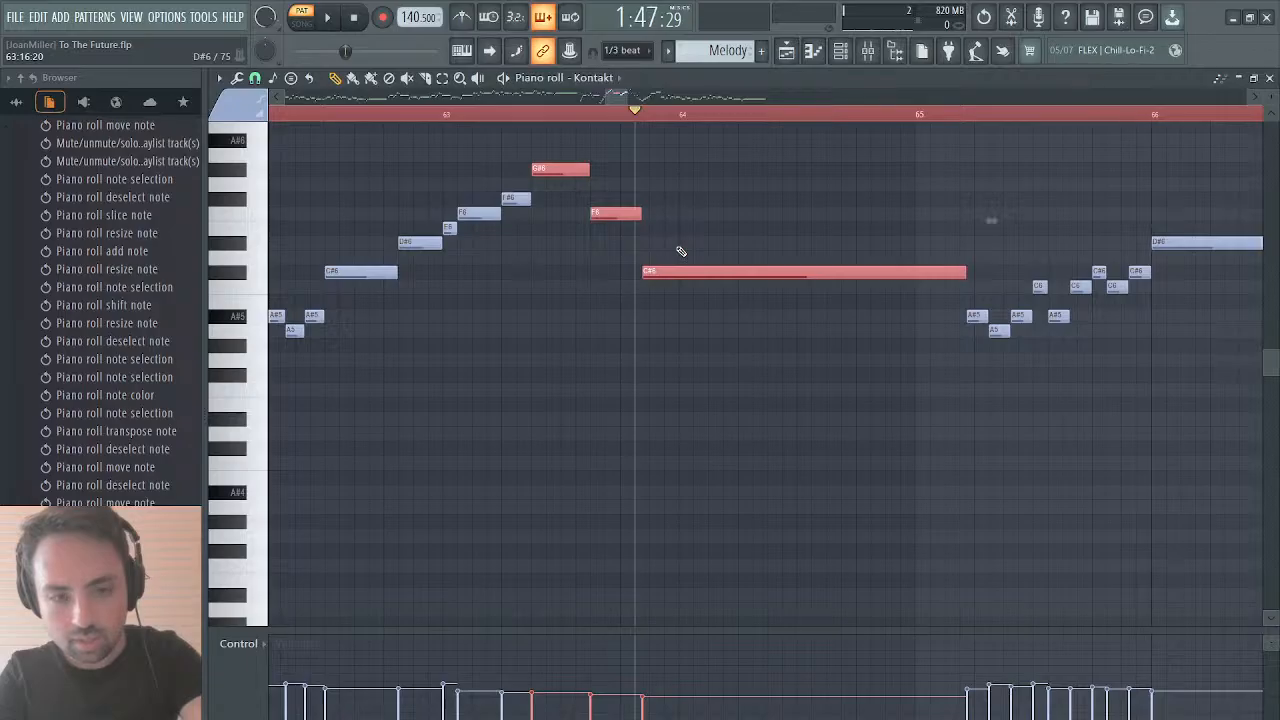
key("space")
left_click(508, 113)
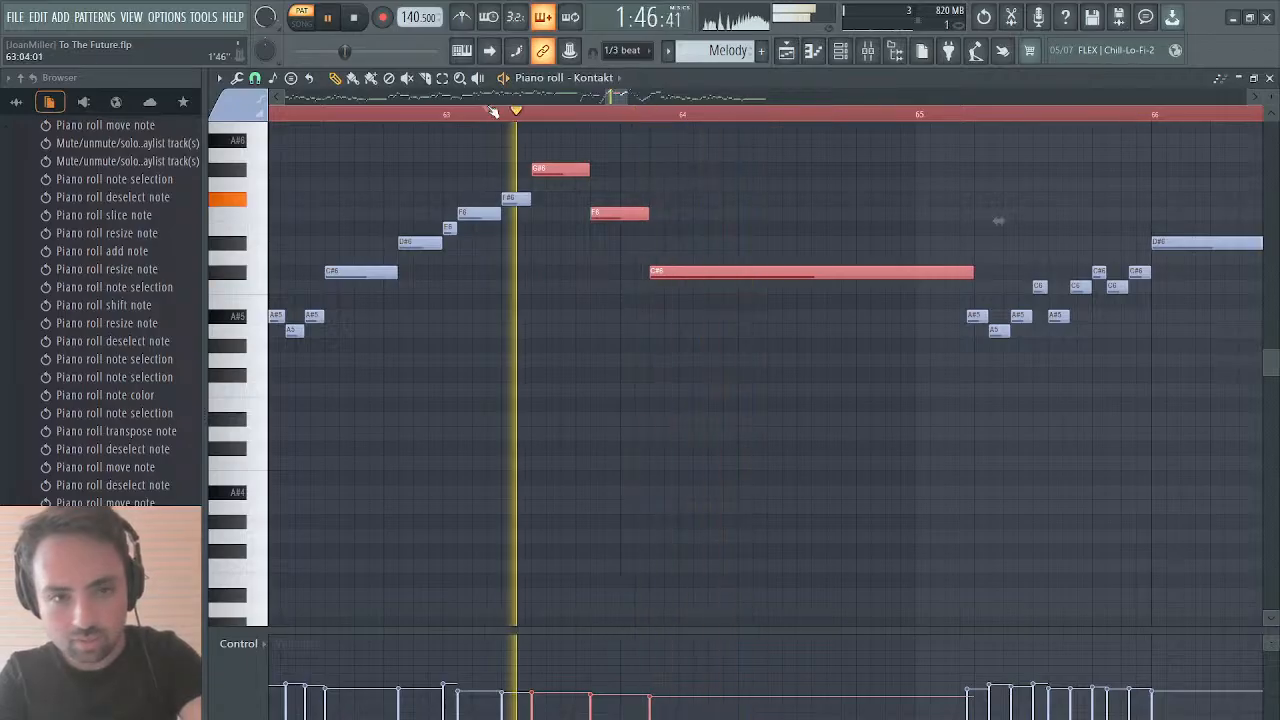
key("space")
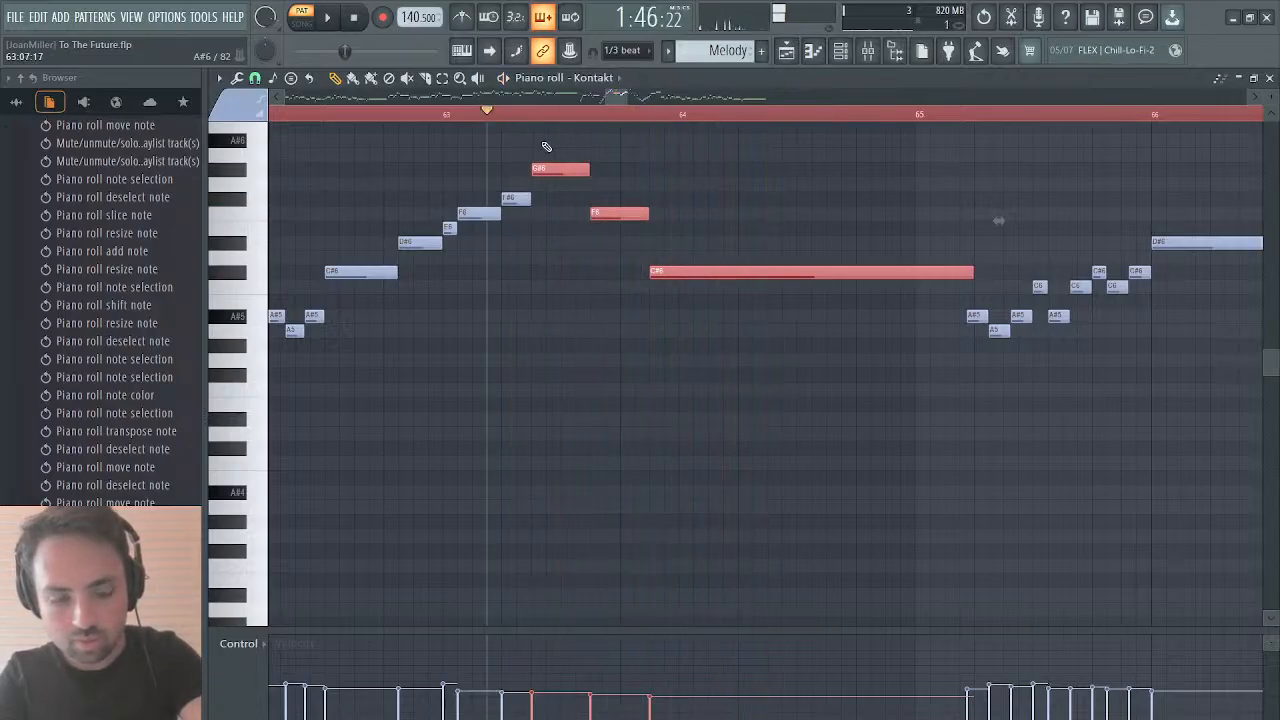
key("ctrl+z")
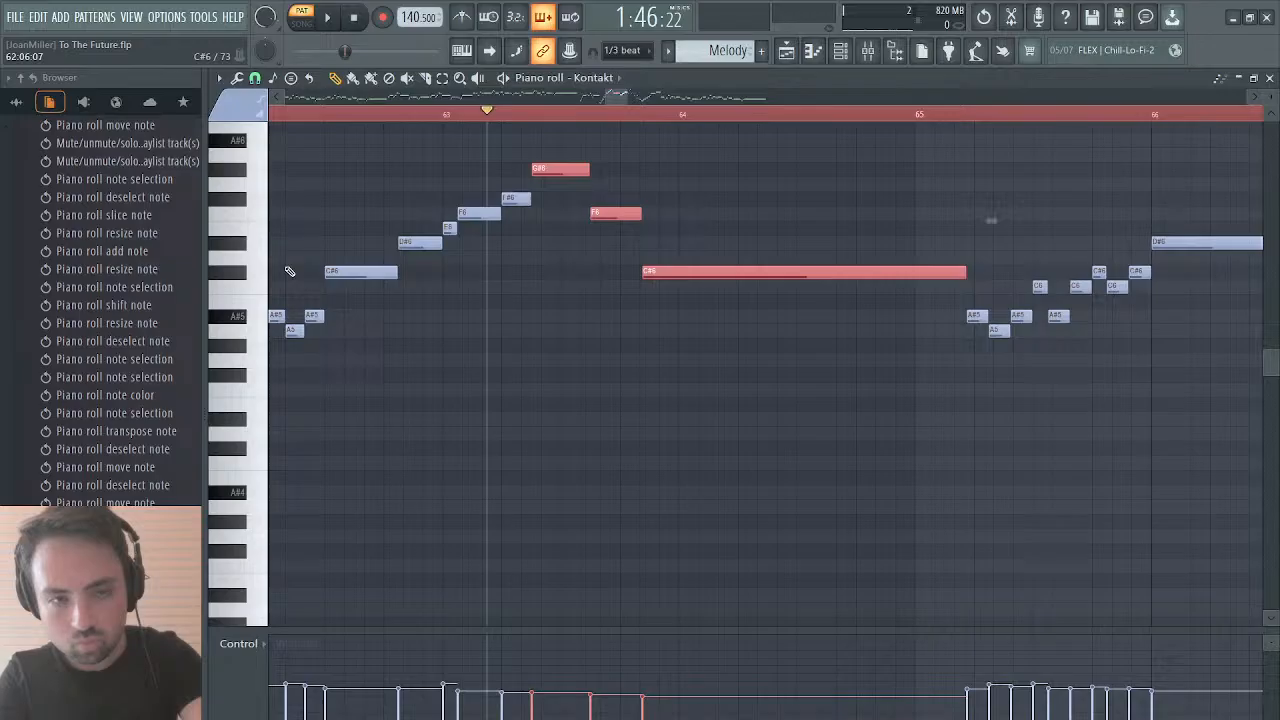
left_click(613, 357, "ctrl")
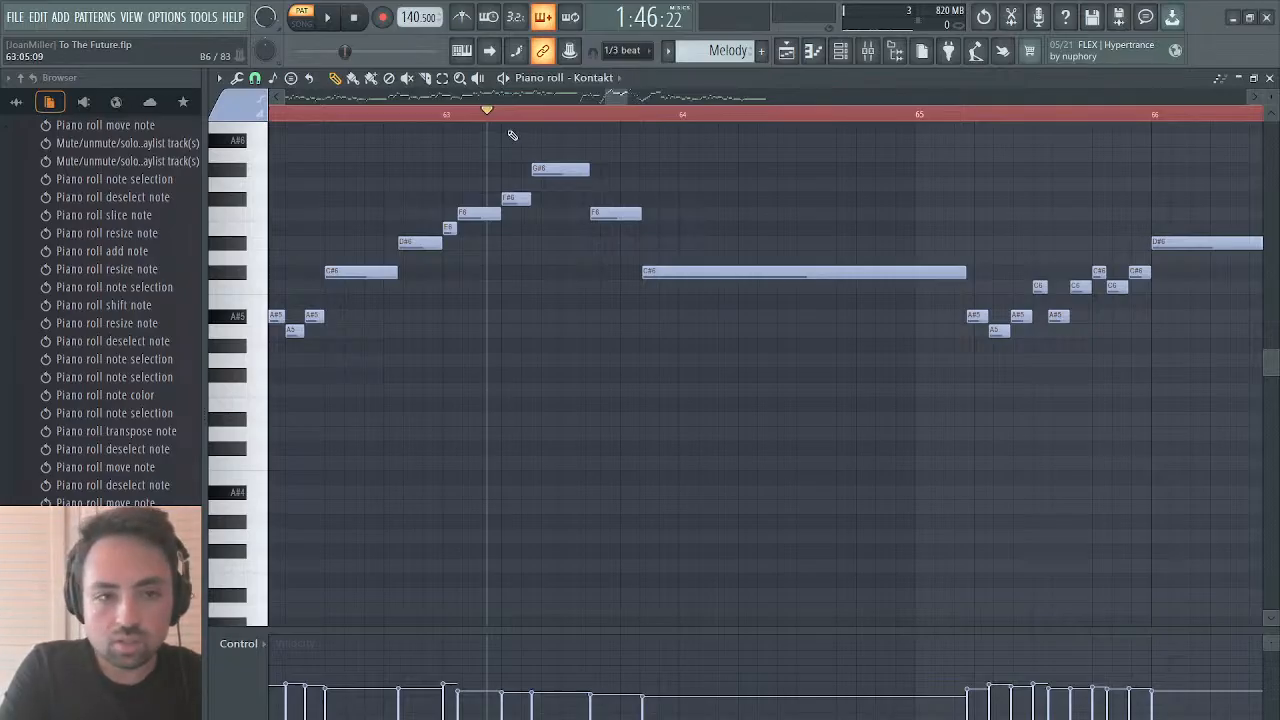
Step: Play the Kontakt melody's rising run from the second F#5 in bar 62 into the long C#6, and stop playback
left_click_drag(626, 97, 606, 117)
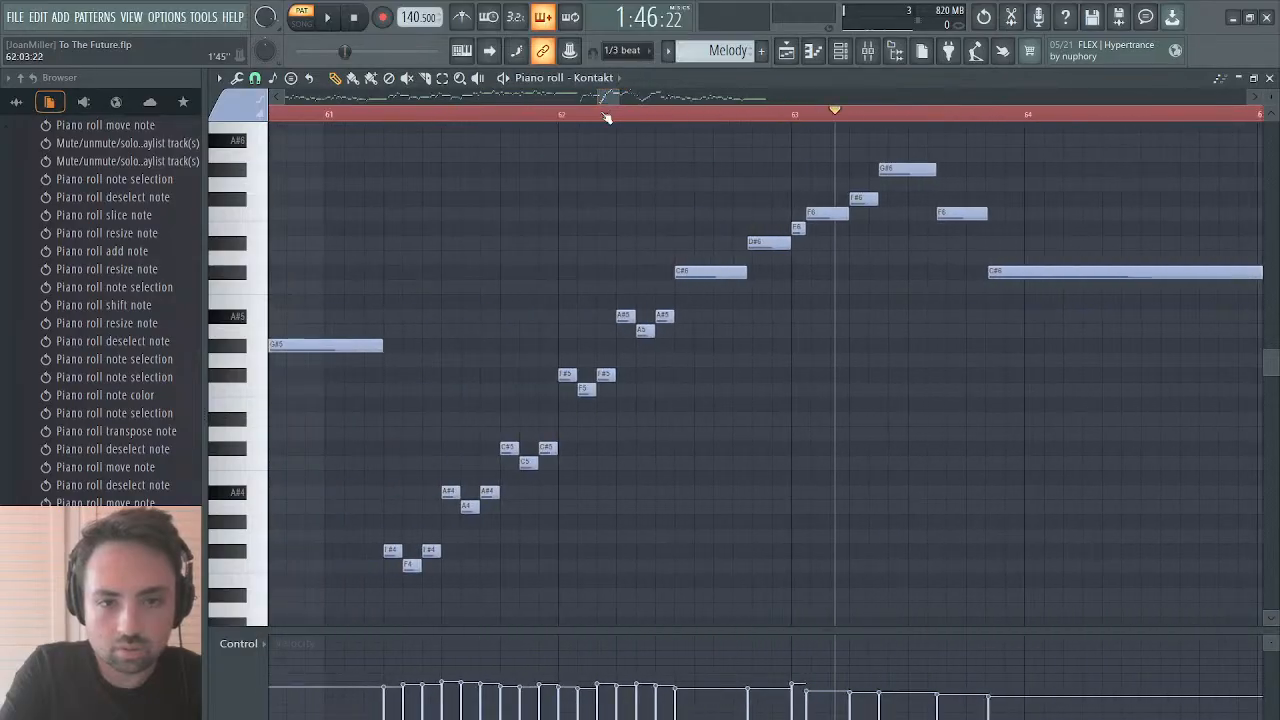
left_click(604, 118)
key("space")
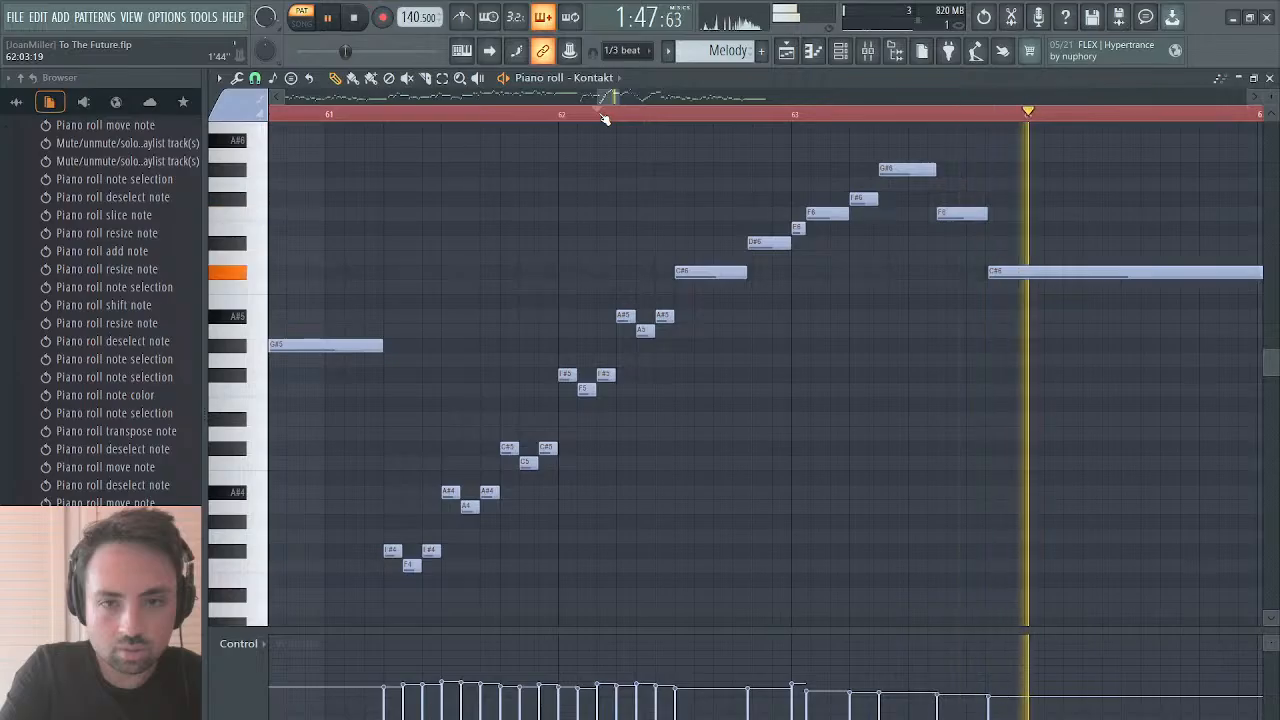
key("space")
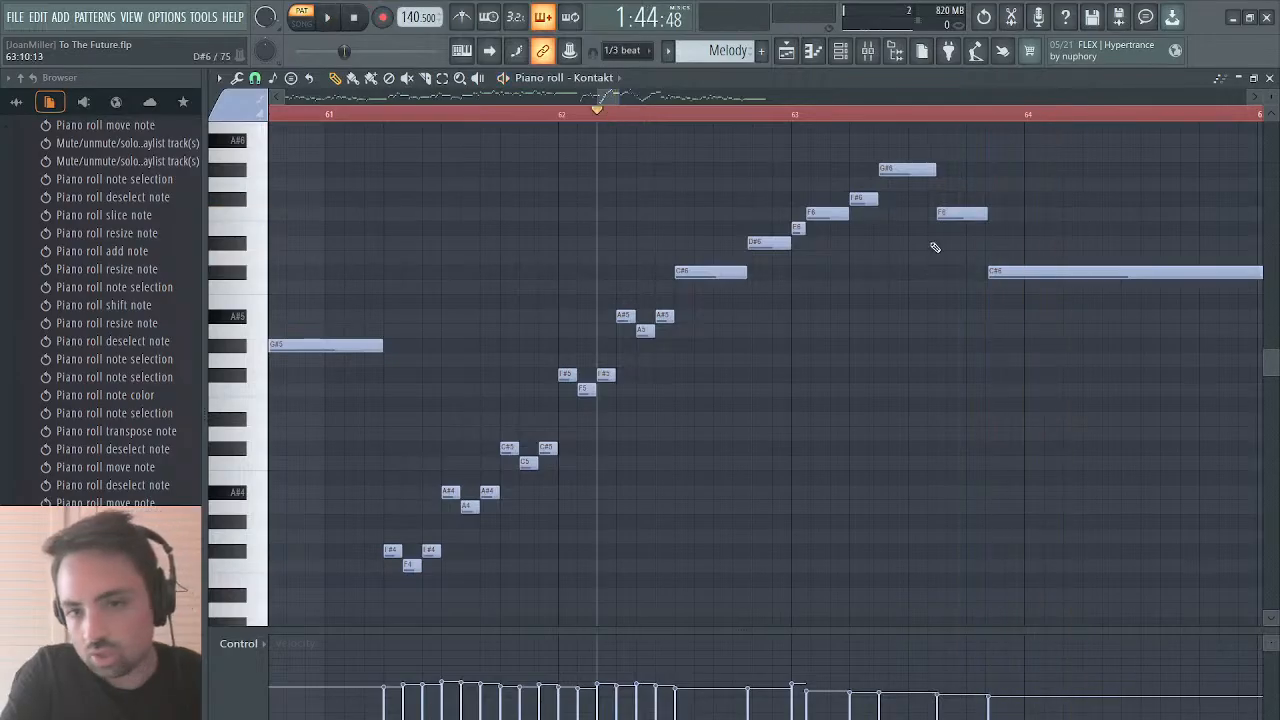
Step: Open the playlist and play the arrangement in song mode from bar 77 to compare the melody with the reference audio
left_click(787, 51)
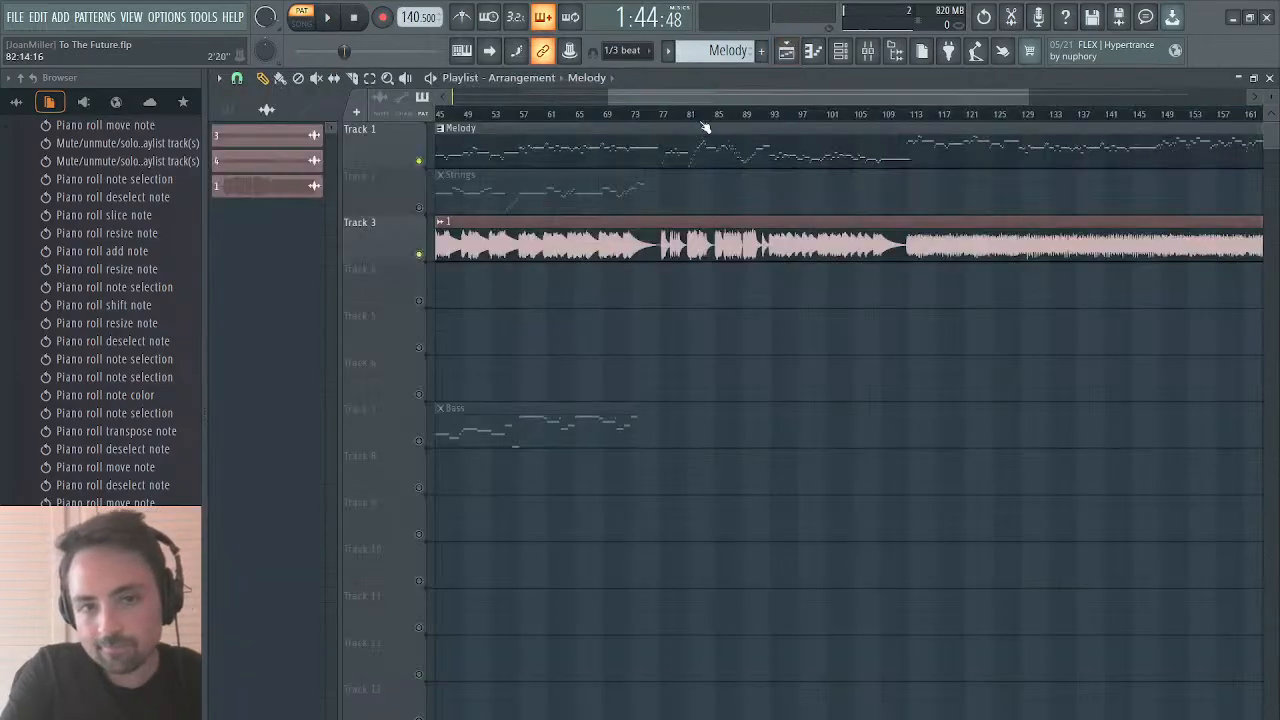
left_click(660, 116)
key("space")
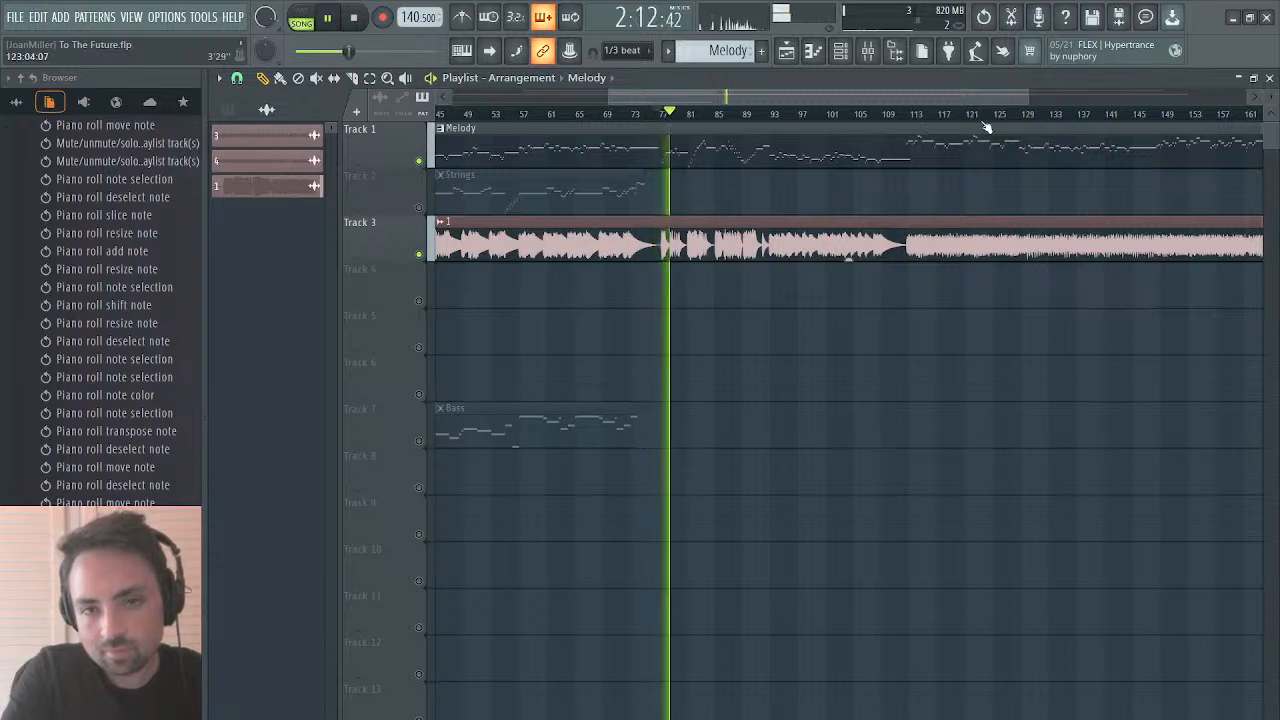
left_click_drag(1027, 101, 760, 98)
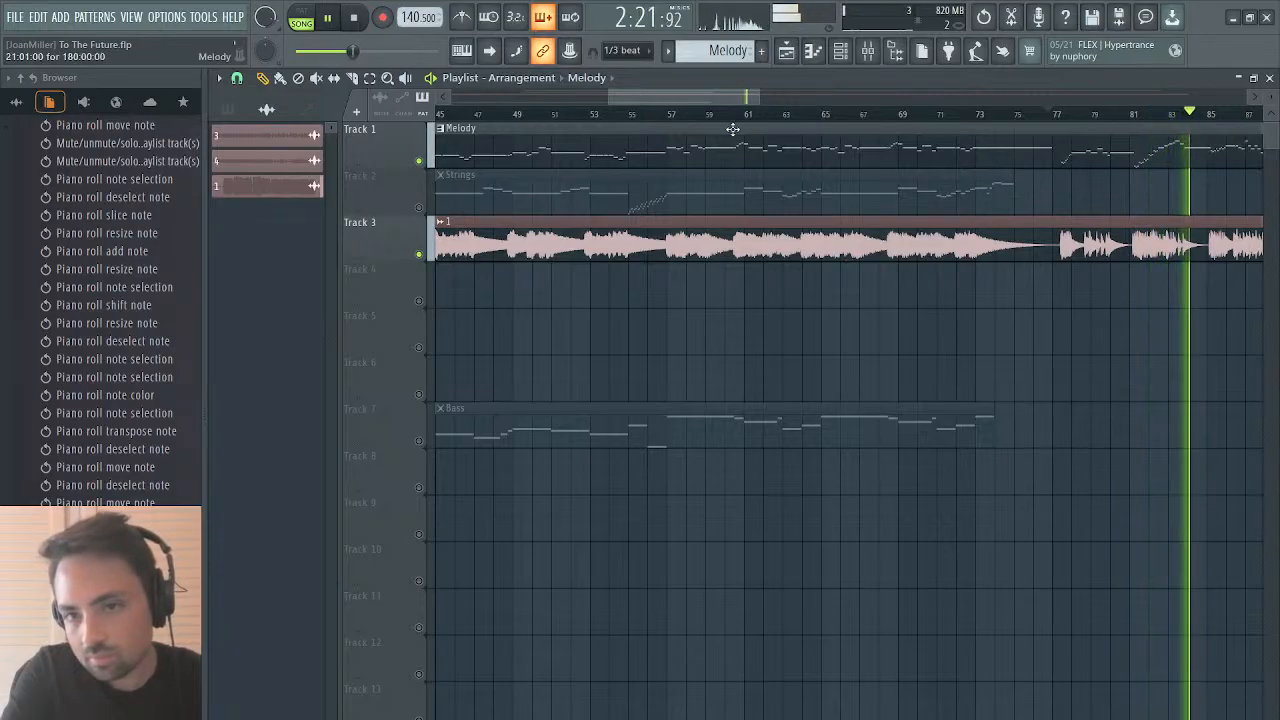
Step: Solo Track 3 in the playlist and listen to its audio clip from around bar 82
key("space")
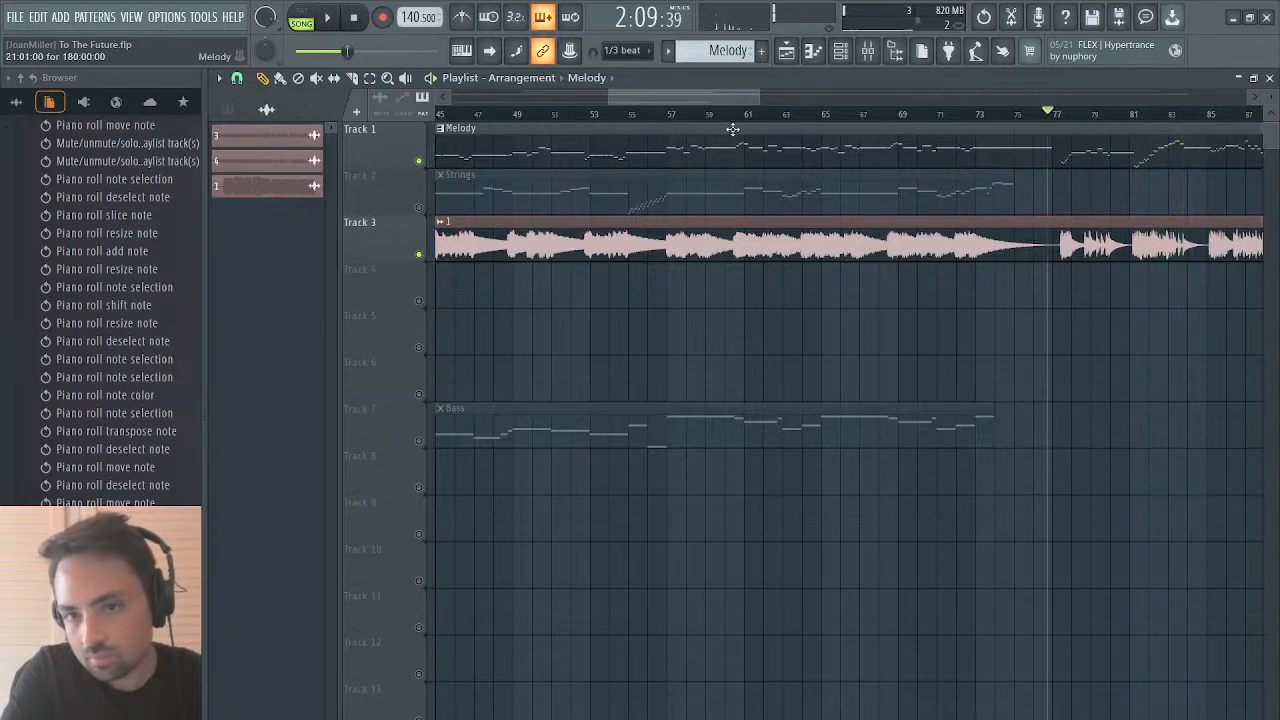
left_click(420, 254, "ctrl")
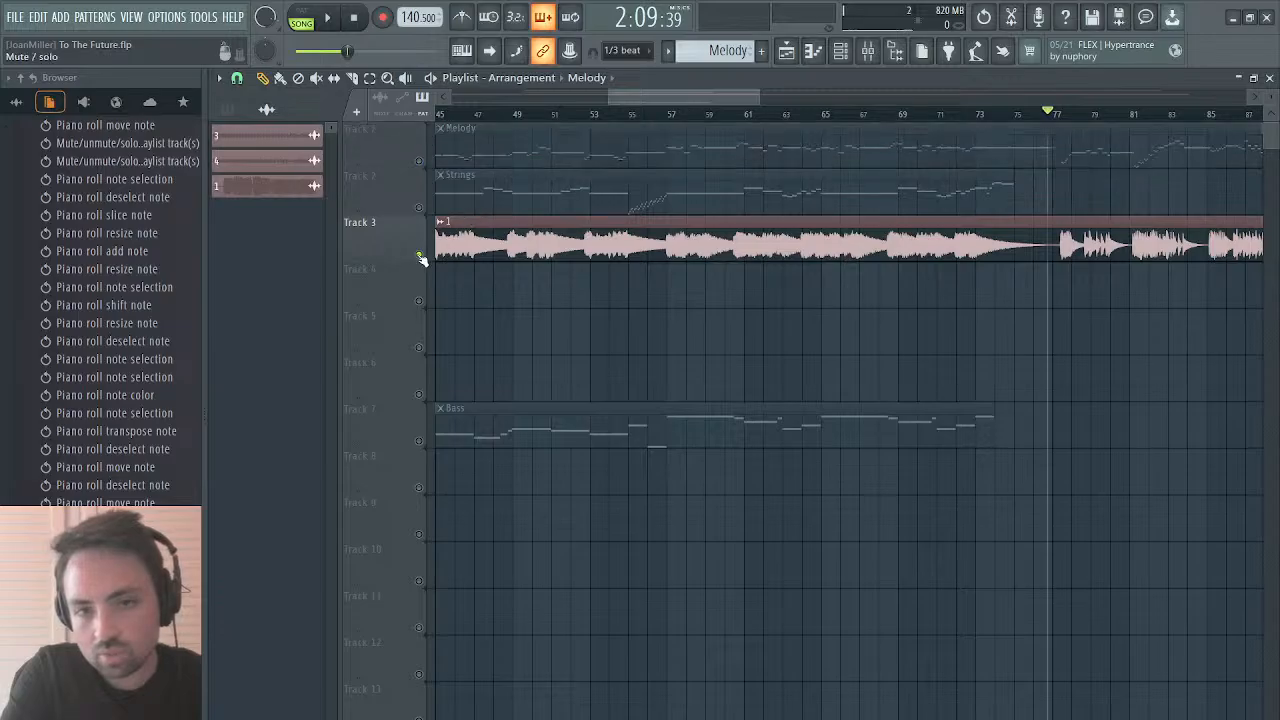
left_click(1162, 118)
key("space")
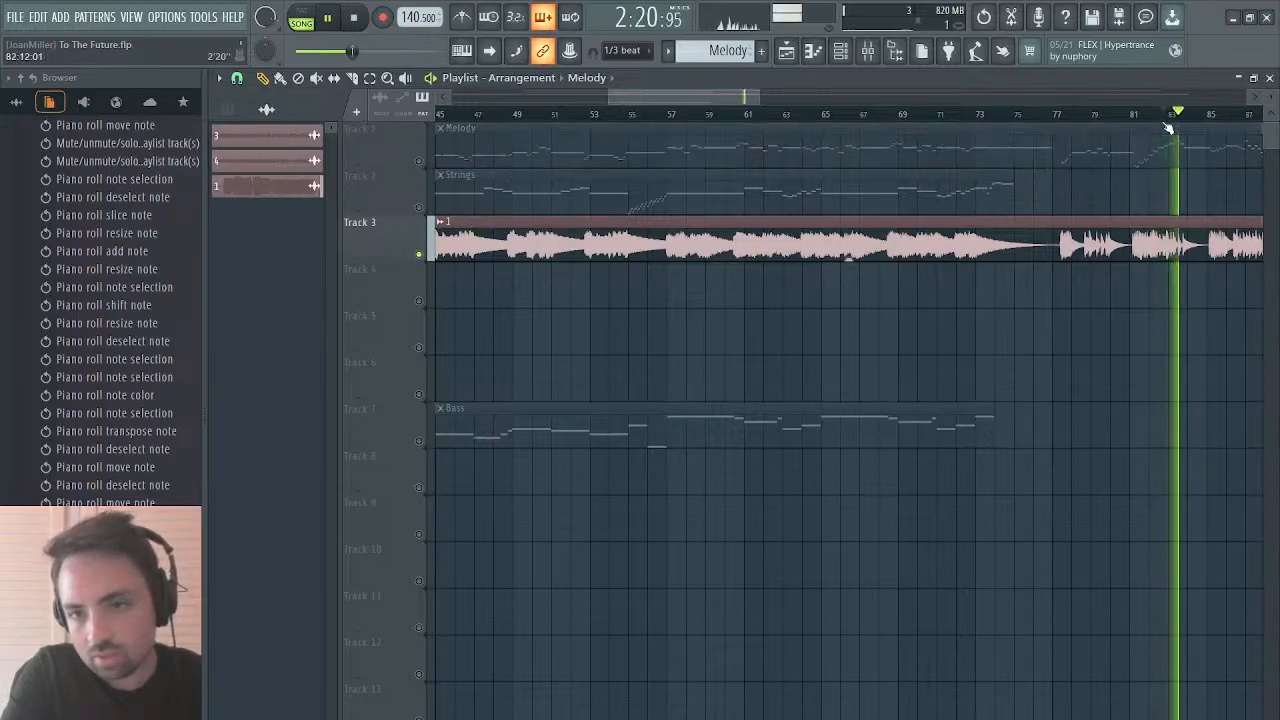
left_click(1168, 120)
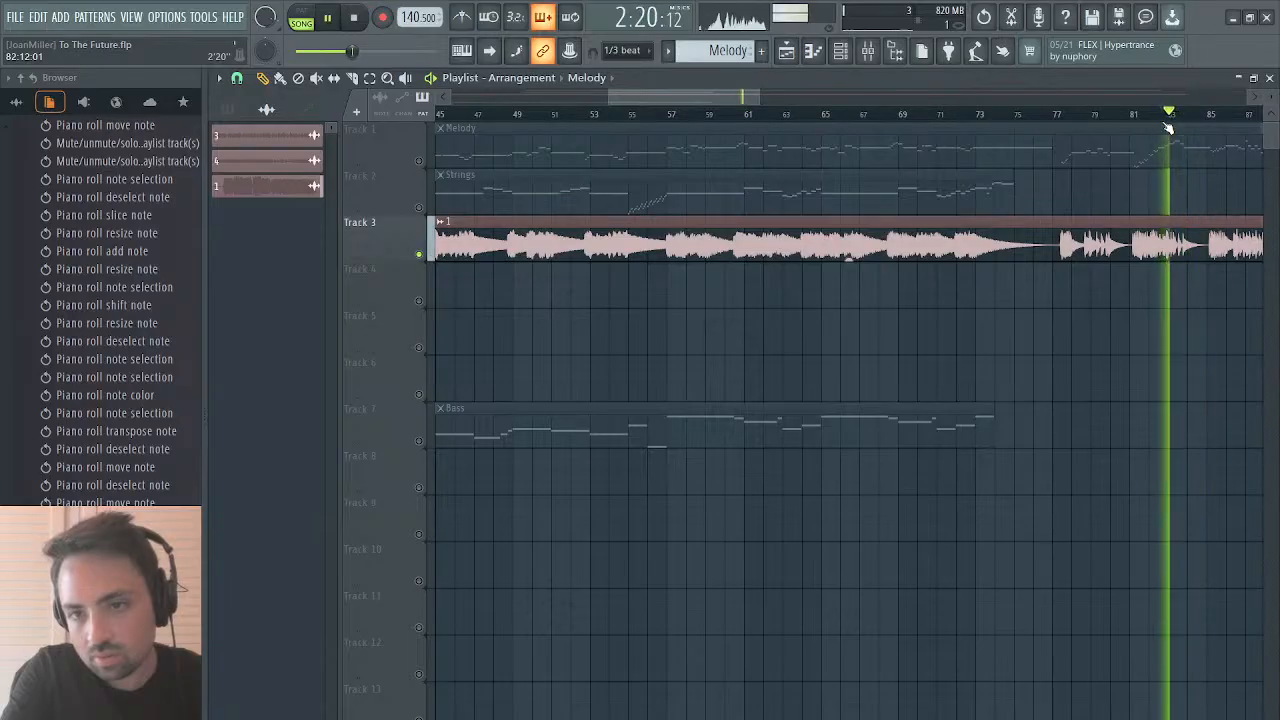
key("space")
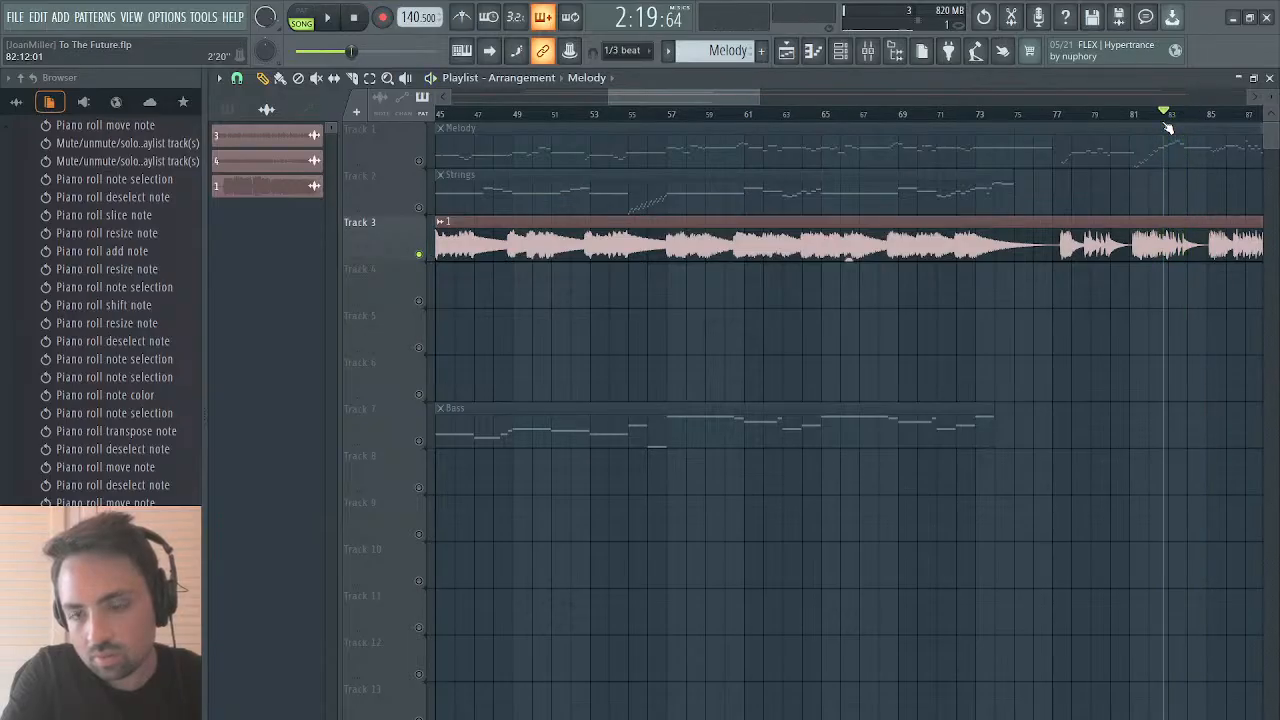
Step: Return to the Melody pattern's piano roll and play it in pattern mode from bar 63
left_click(1269, 78)
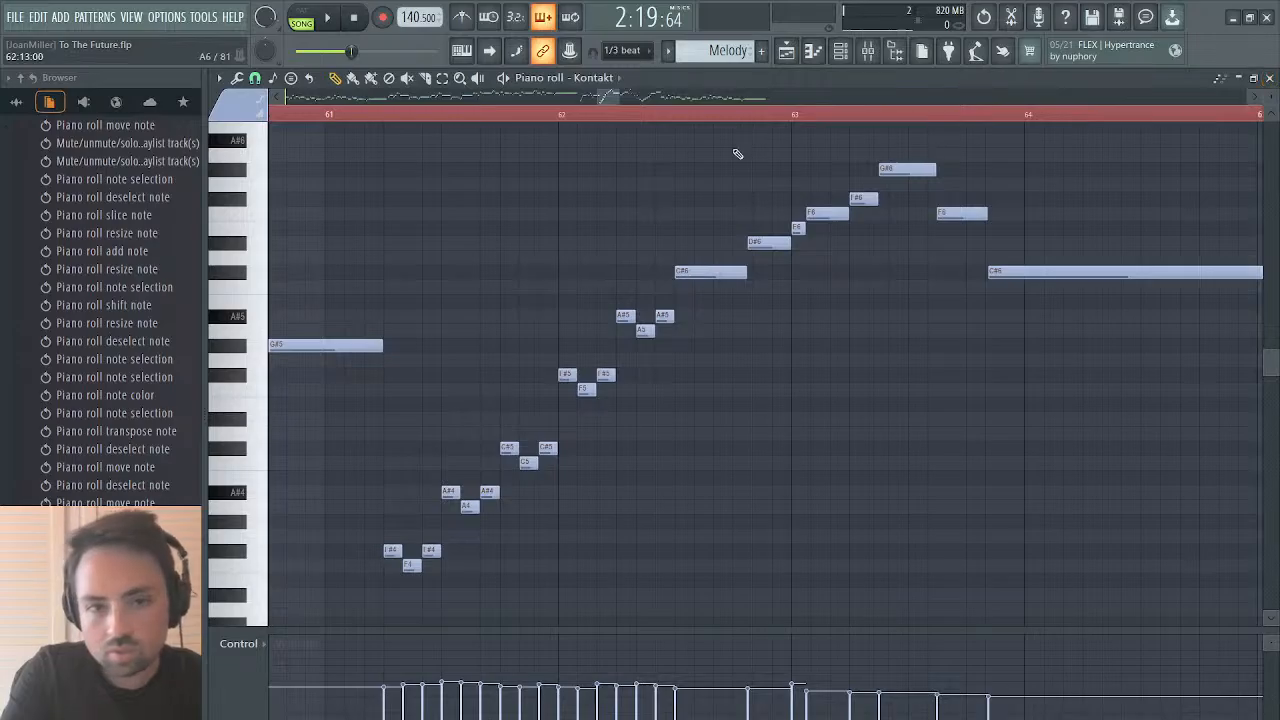
left_click(308, 17)
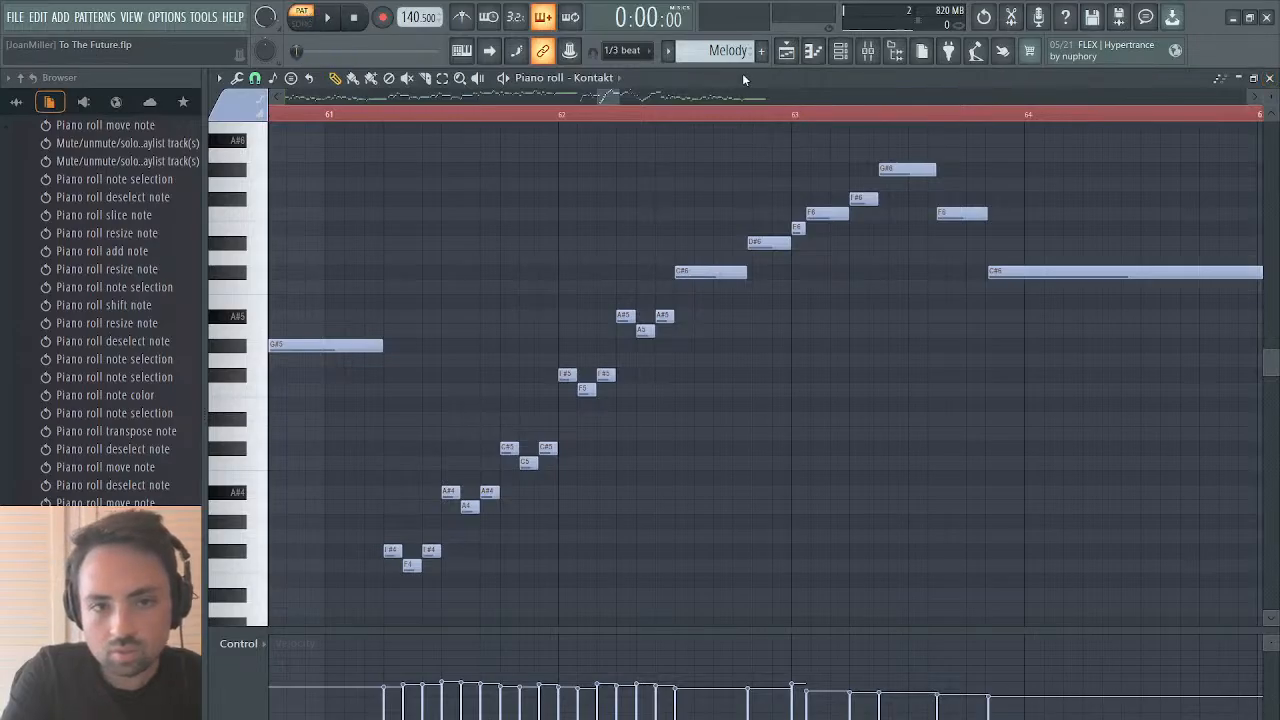
left_click(798, 118)
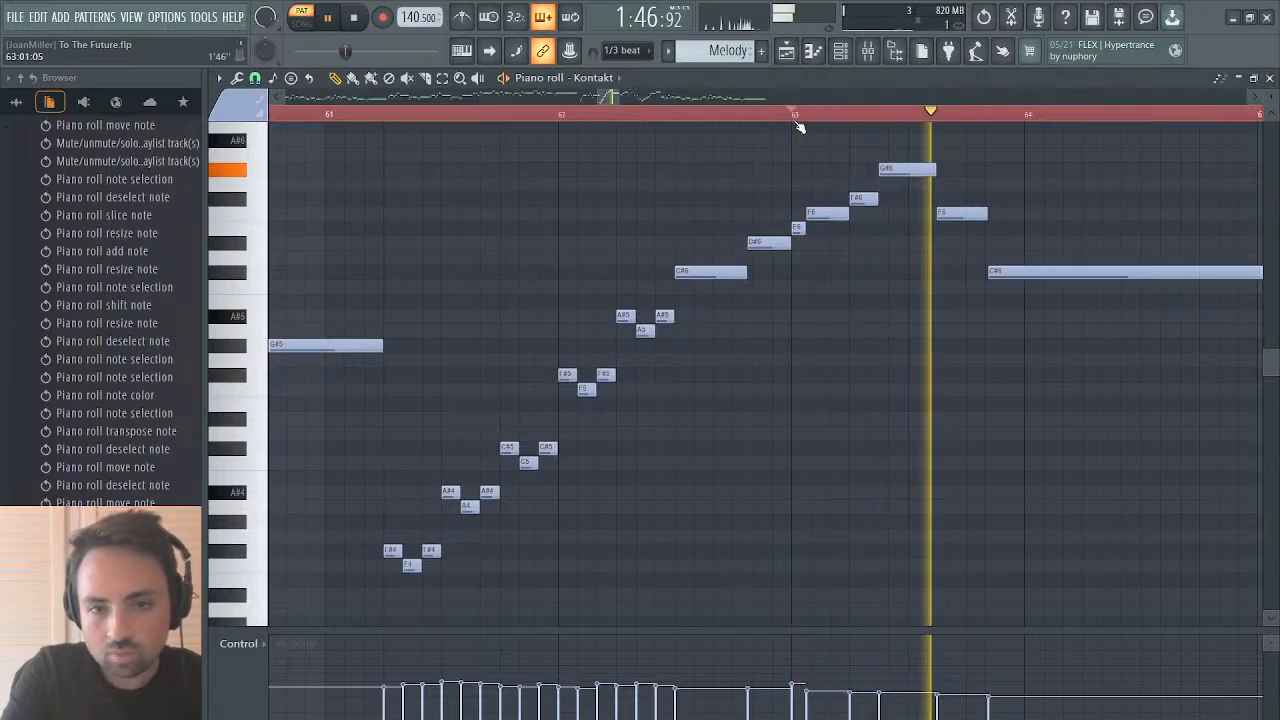
key("space")
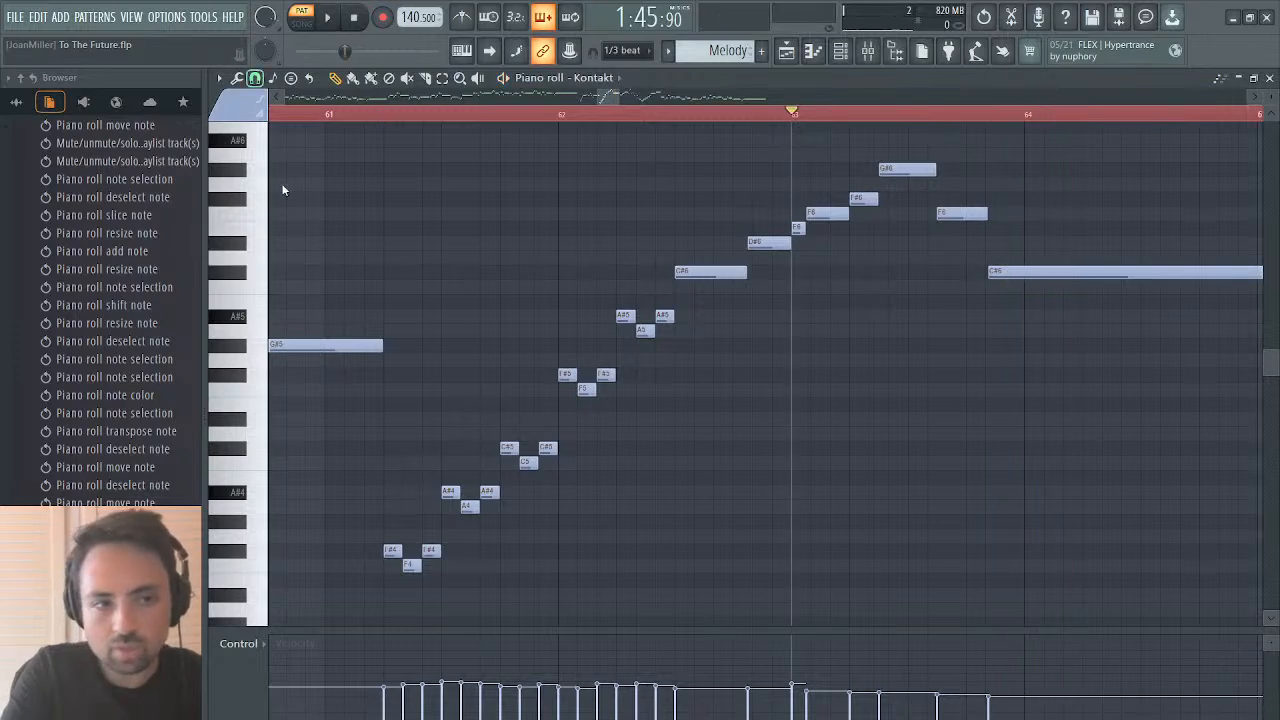
Step: Snap the G#6, F6 and long C#6 notes after bar 63 to the grid and play the passage
scroll(651, 251, "right", 6)
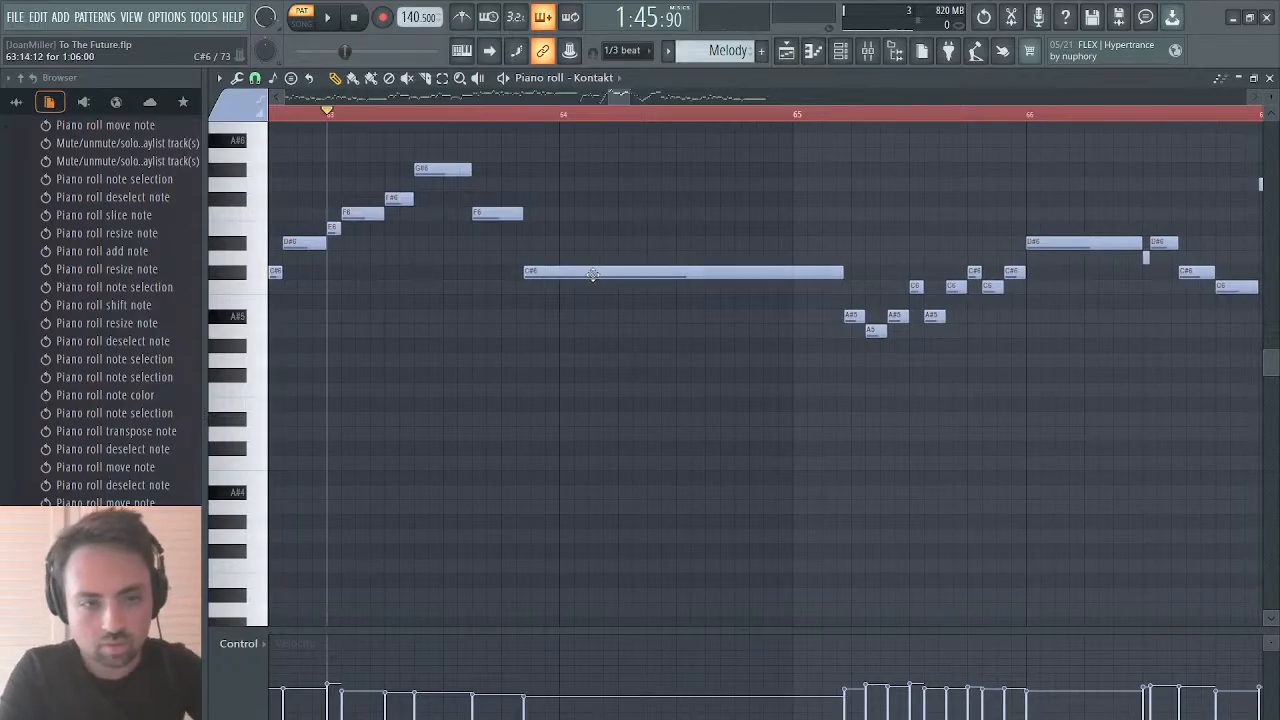
left_click_drag(593, 275, 440, 163)
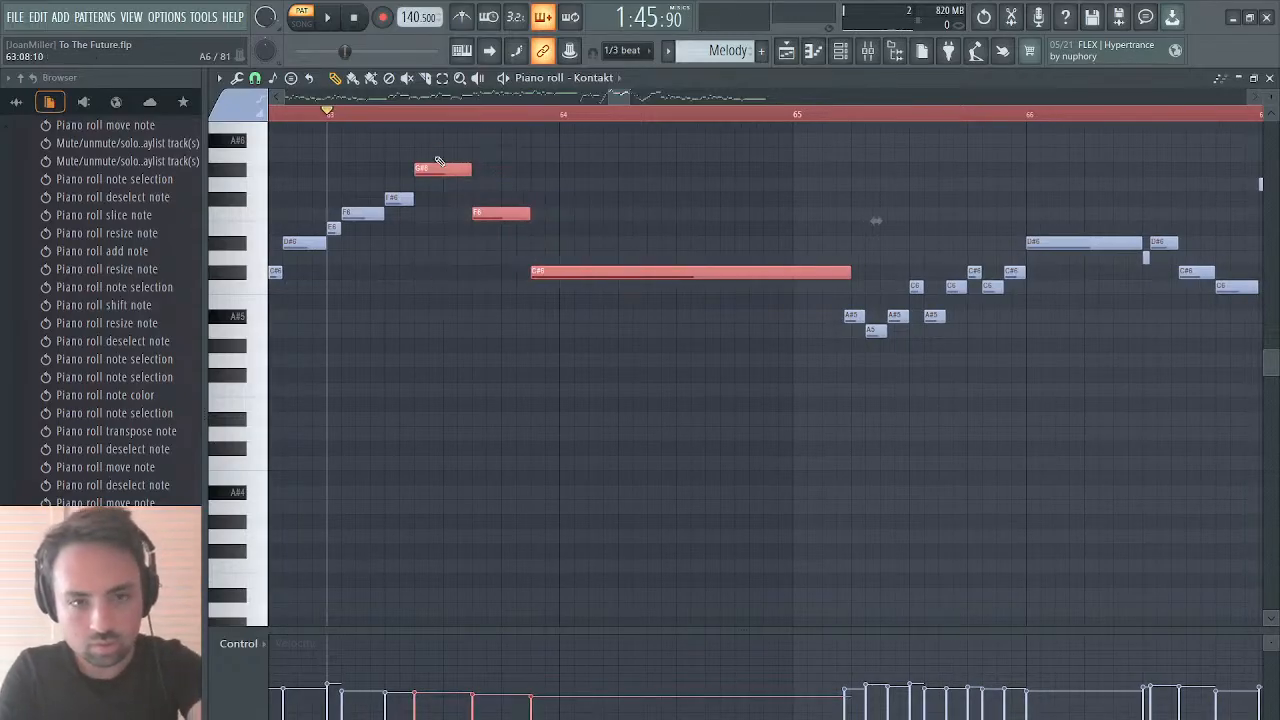
key("space")
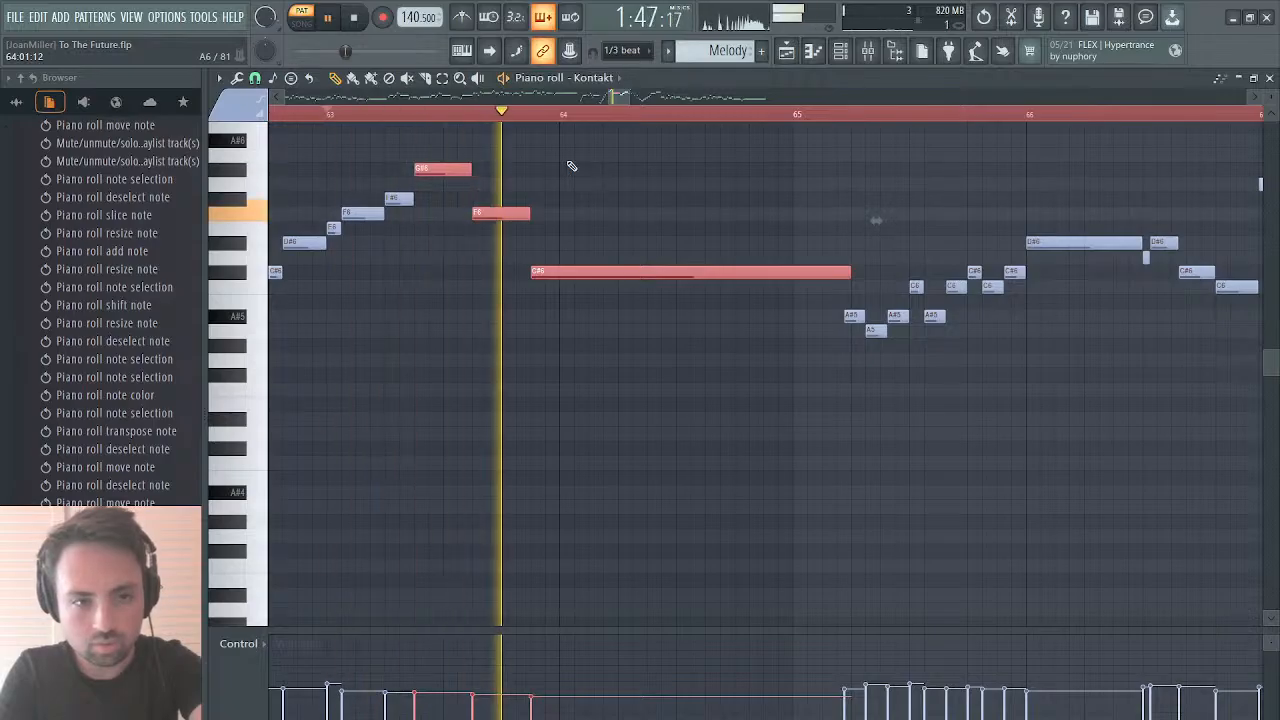
left_click(545, 205)
left_click_drag(530, 213, 502, 218)
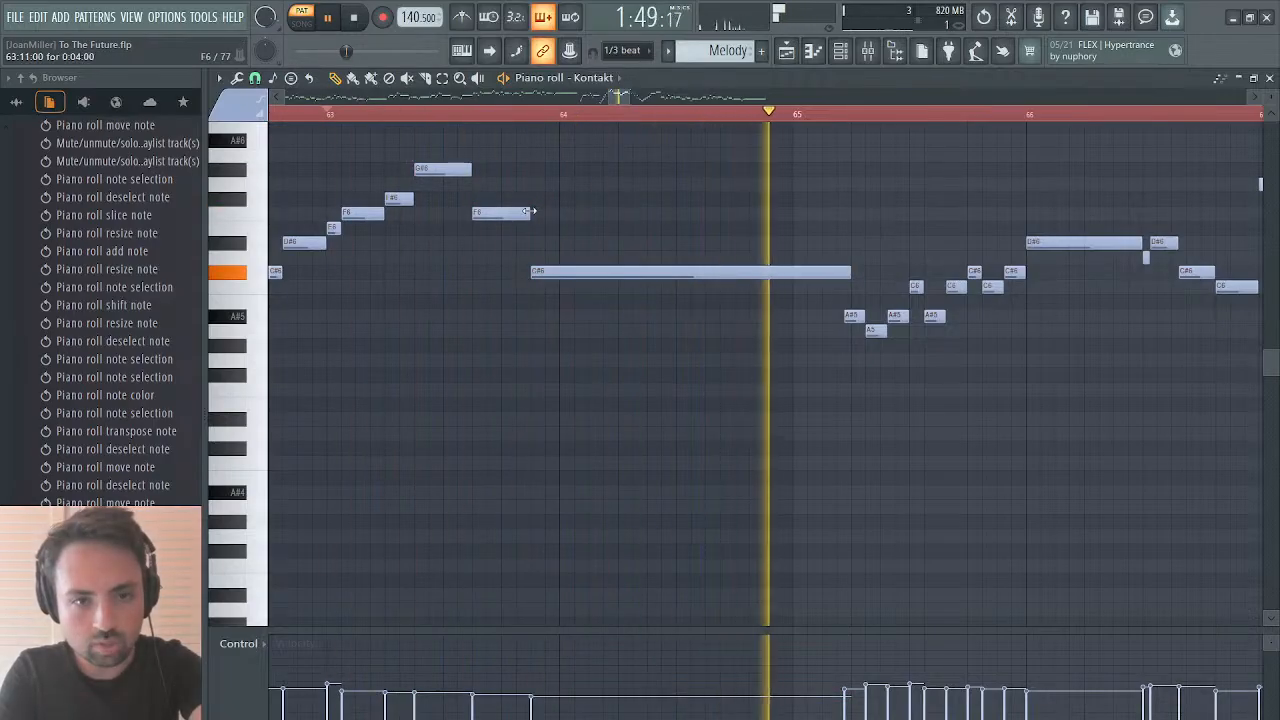
left_click_drag(470, 170, 443, 175)
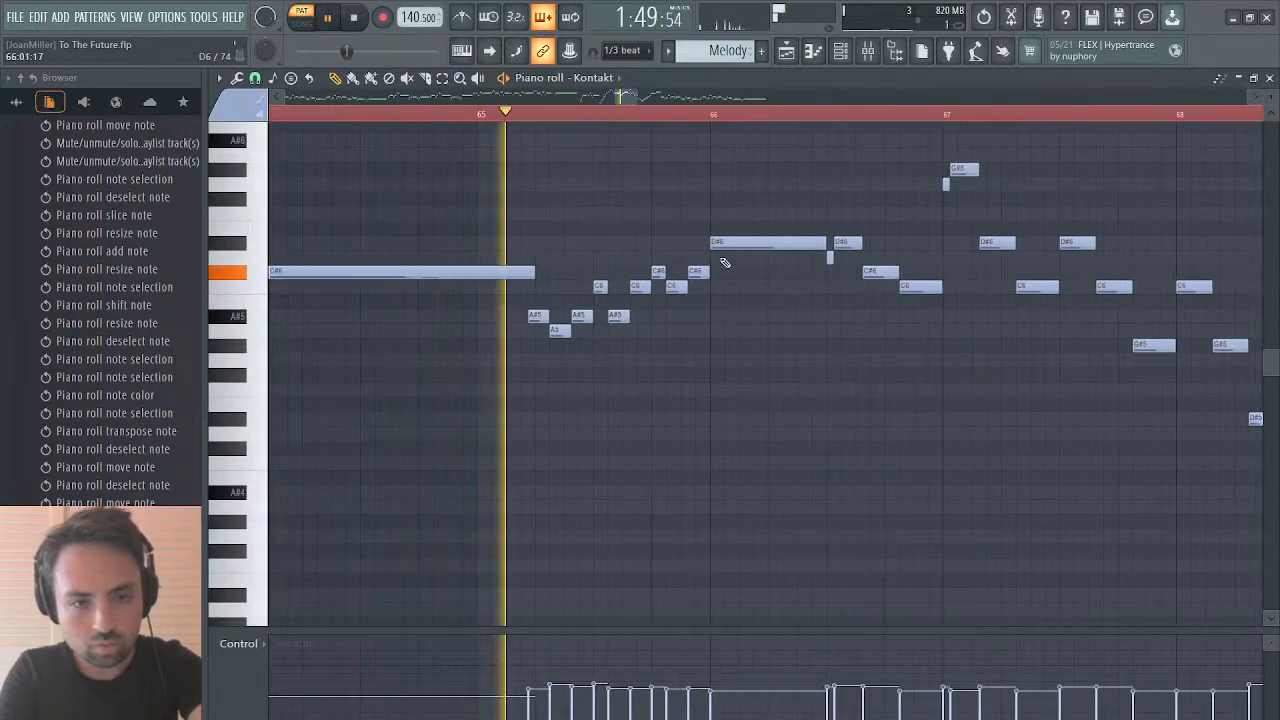
key("space")
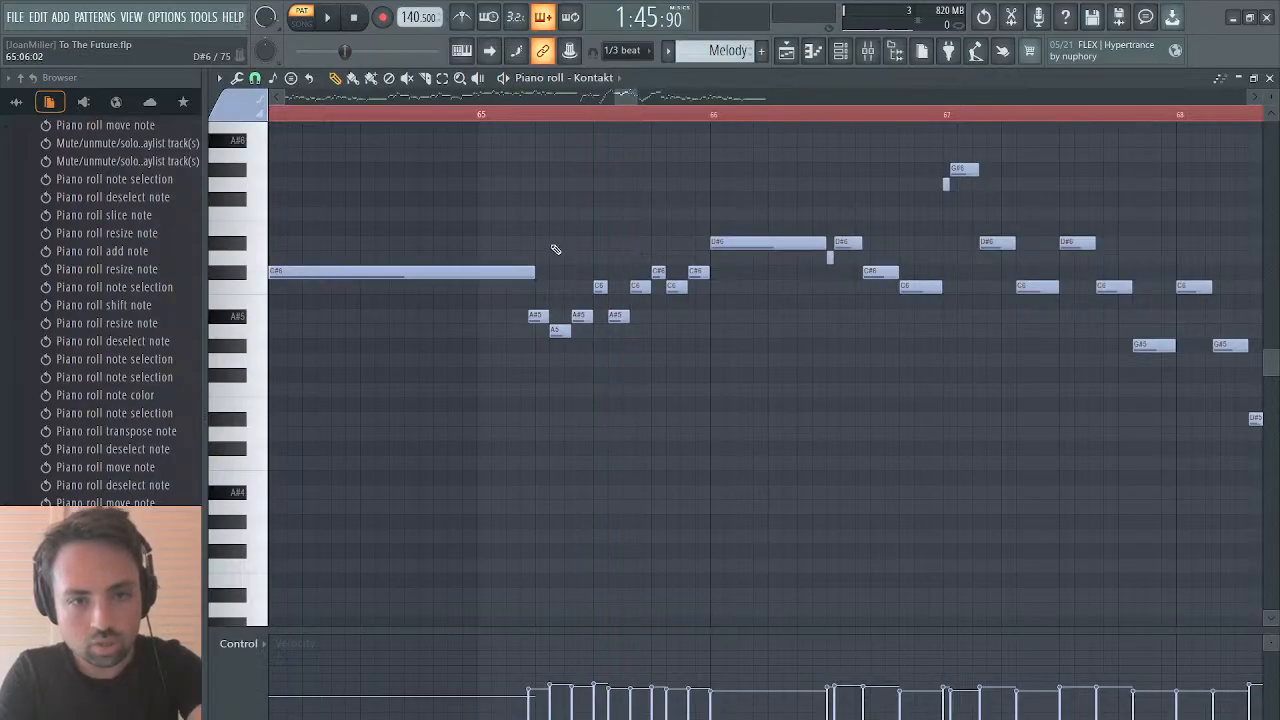
Step: Quantize the short rising run from A#5 to C#6 before bar 66 and play it from its first note
left_click_drag(537, 238, 709, 374)
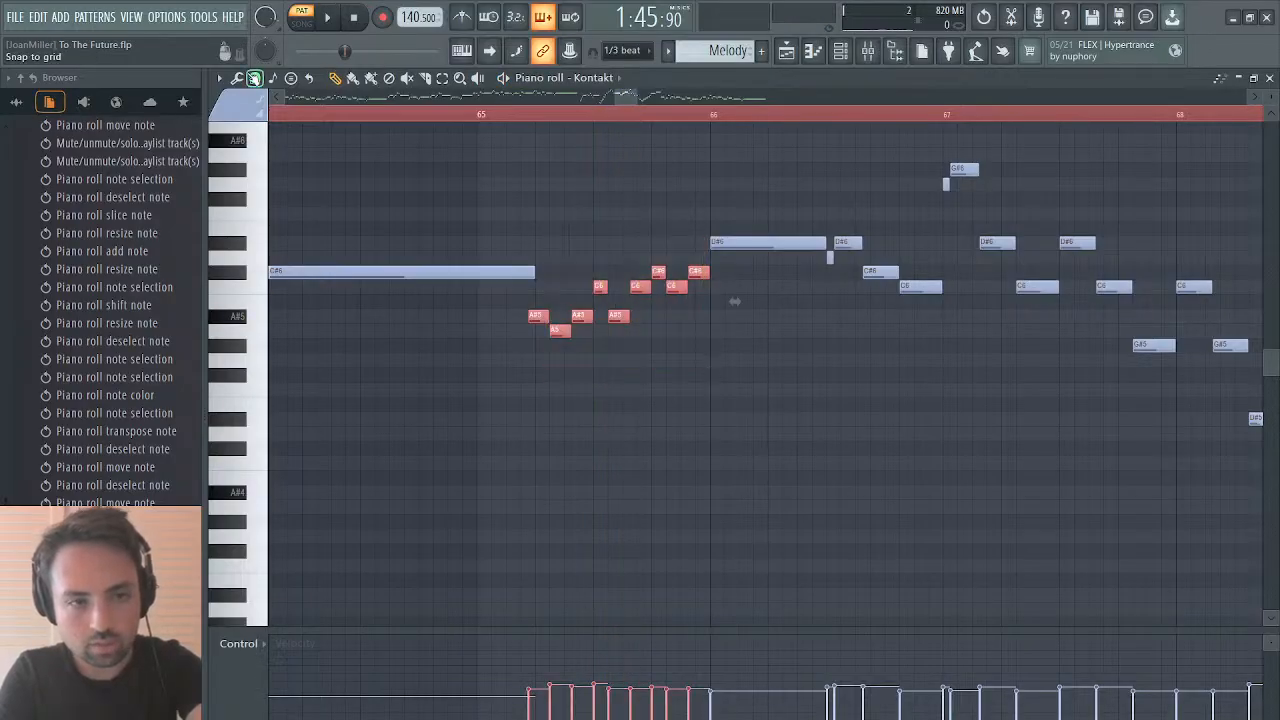
key("ctrl+q")
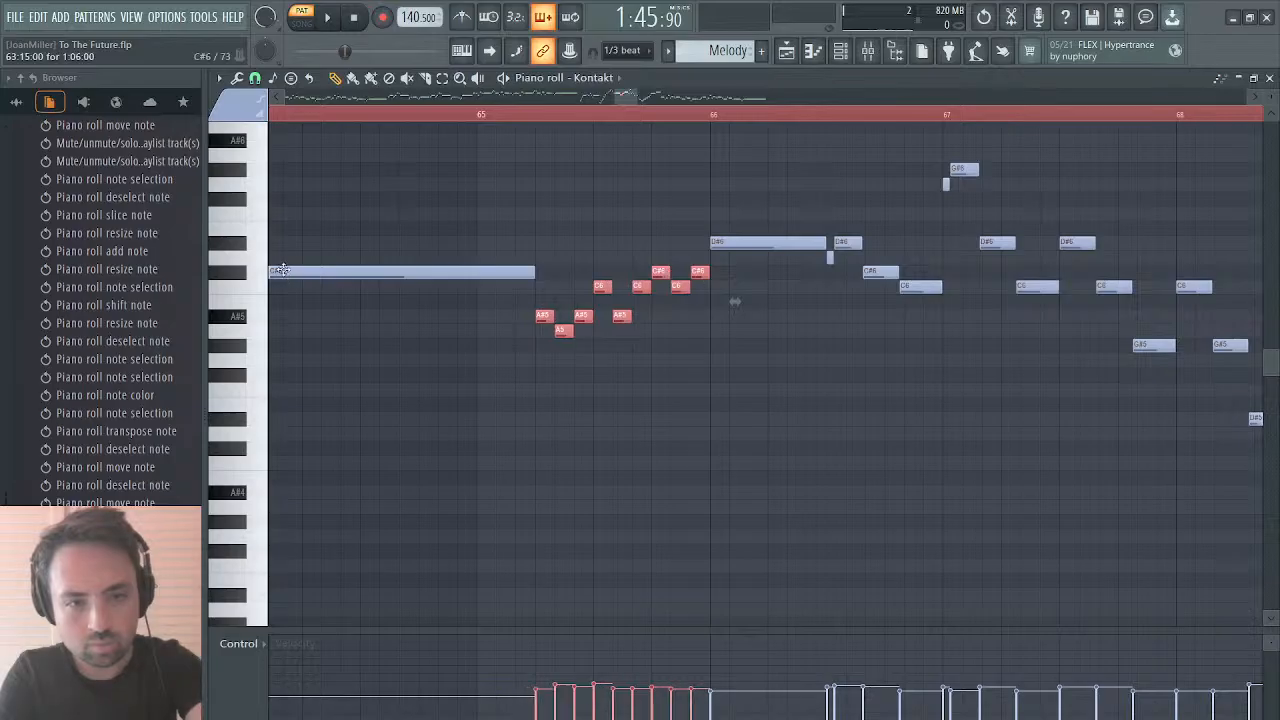
key("space")
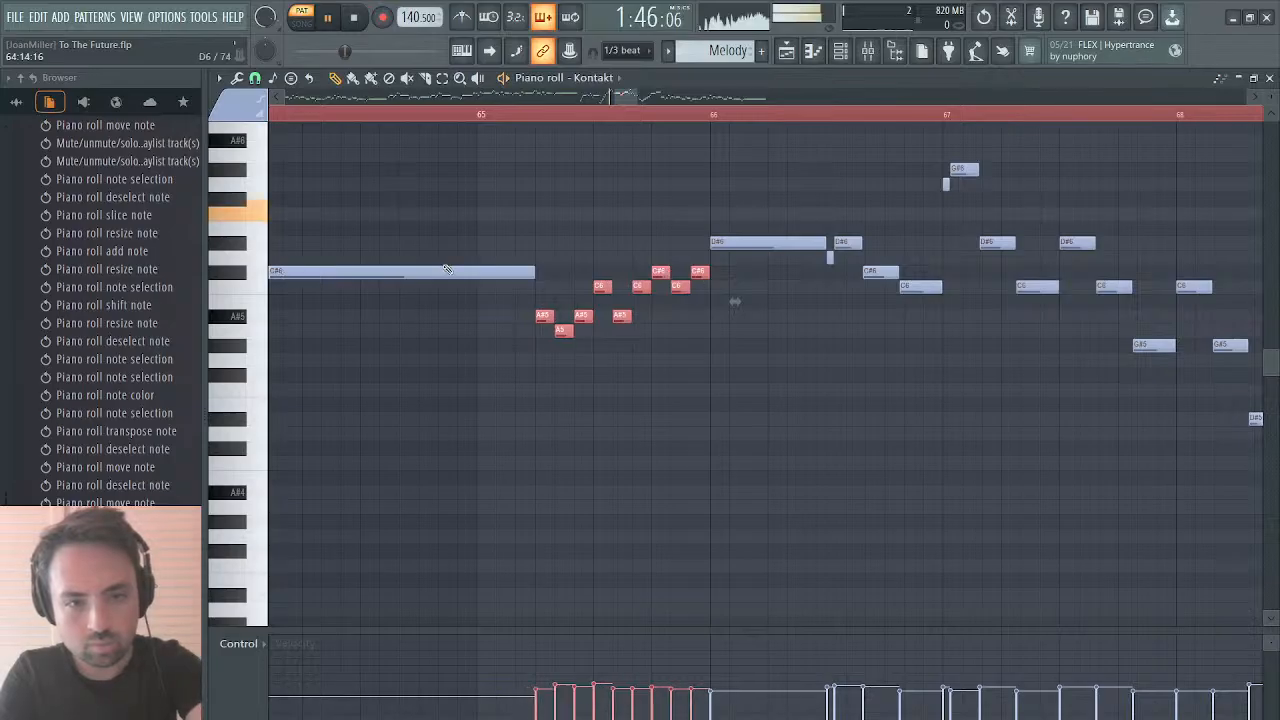
left_click(540, 113)
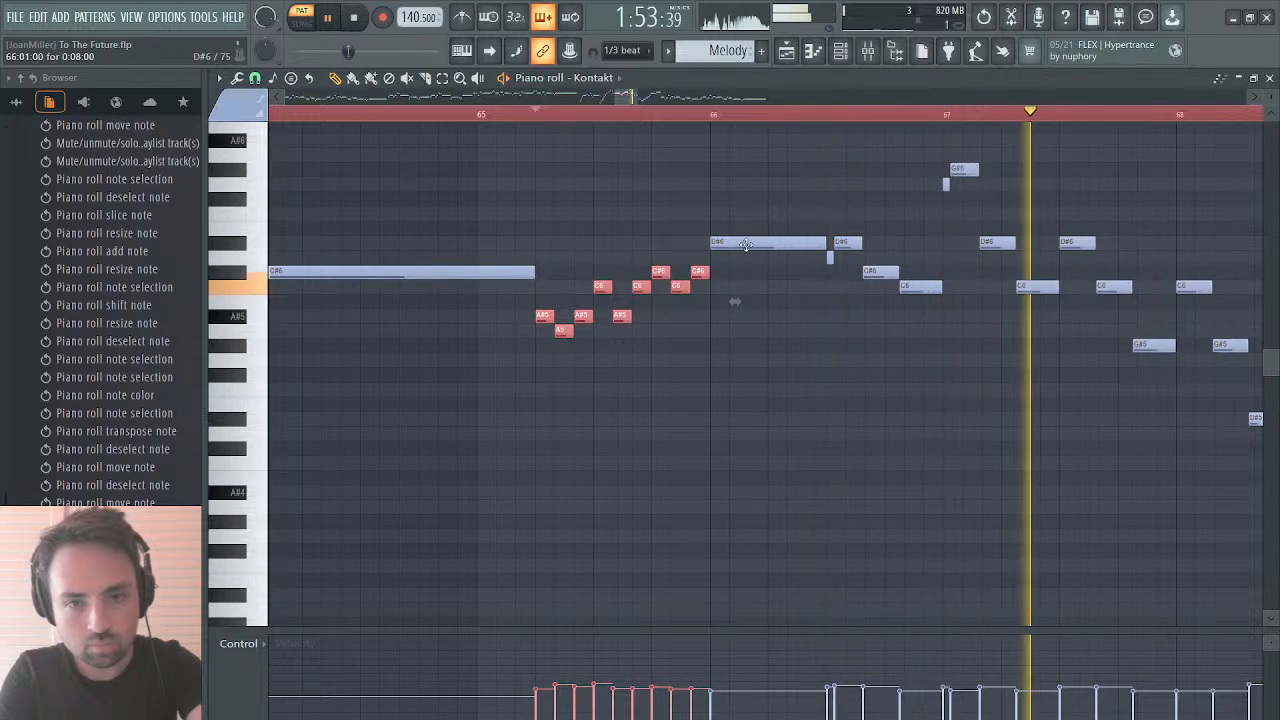
Step: Quantize the C#6 and C6 notes leading into bar 67 and play the passage from the middle of bar 66
left_click_drag(837, 223, 944, 318)
left_click_drag(921, 252, 880, 290)
key("ctrl+q")
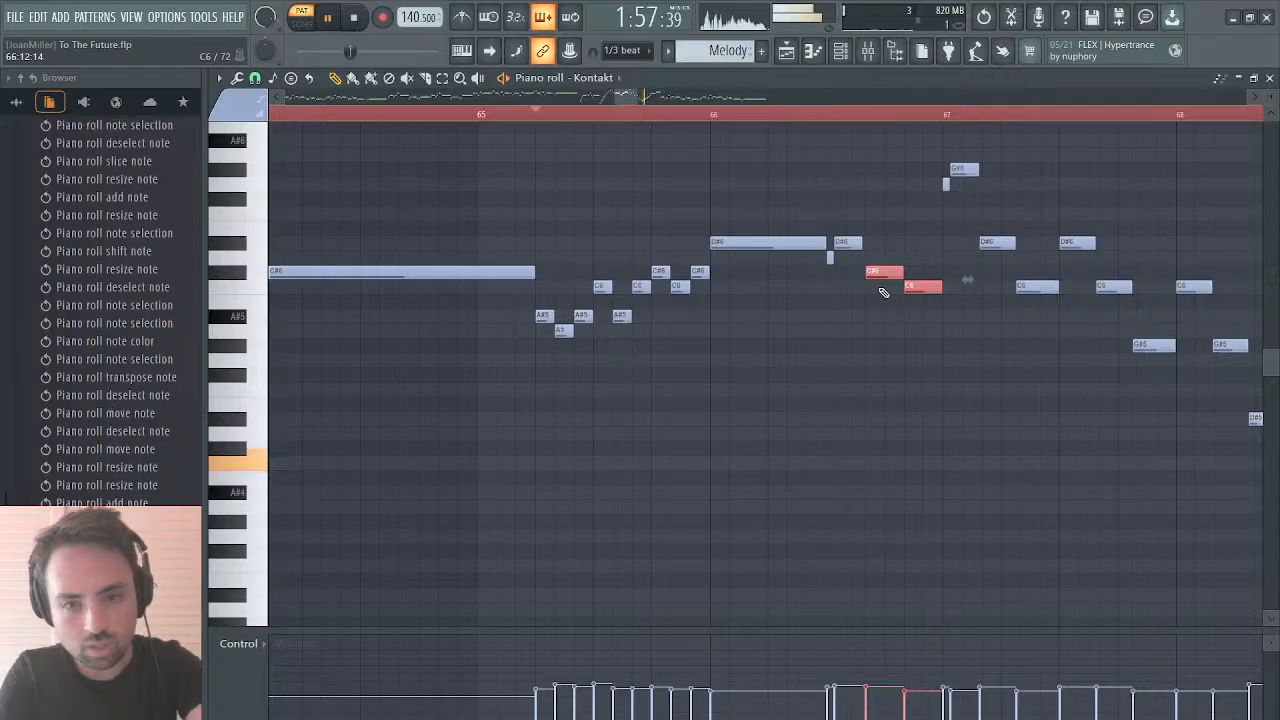
left_click(850, 243)
key("space")
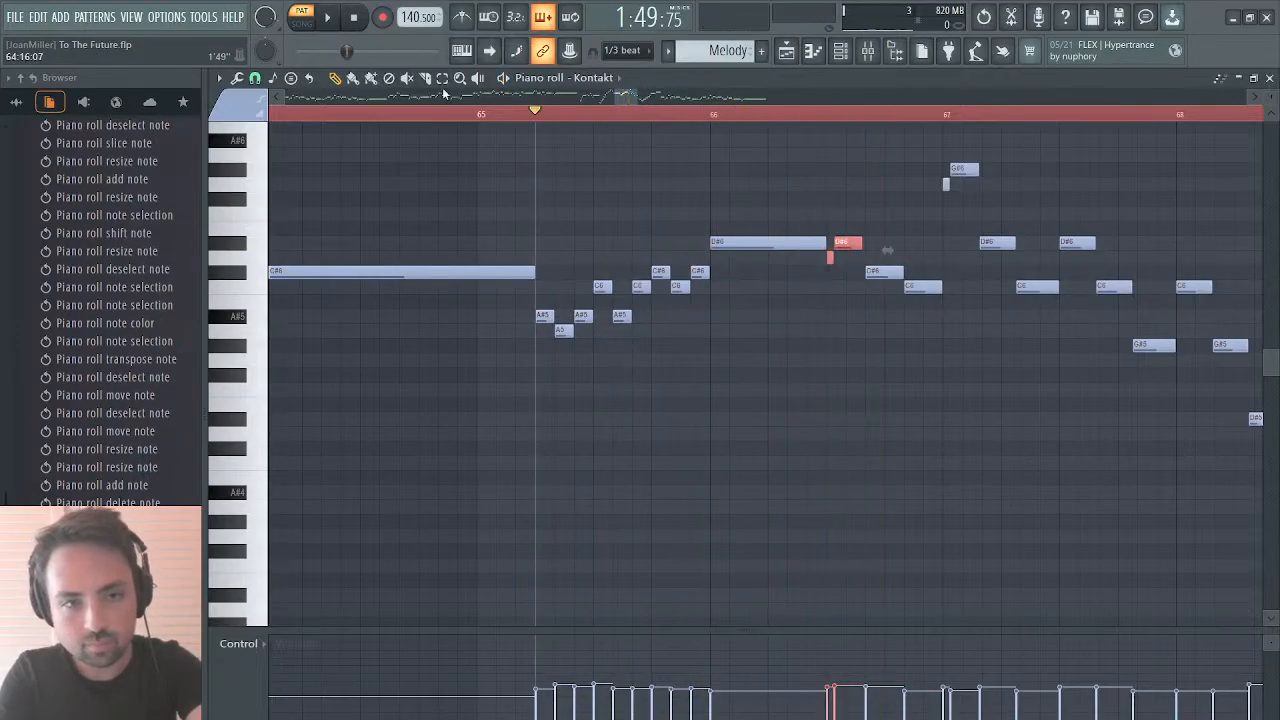
left_click_drag(613, 98, 628, 99)
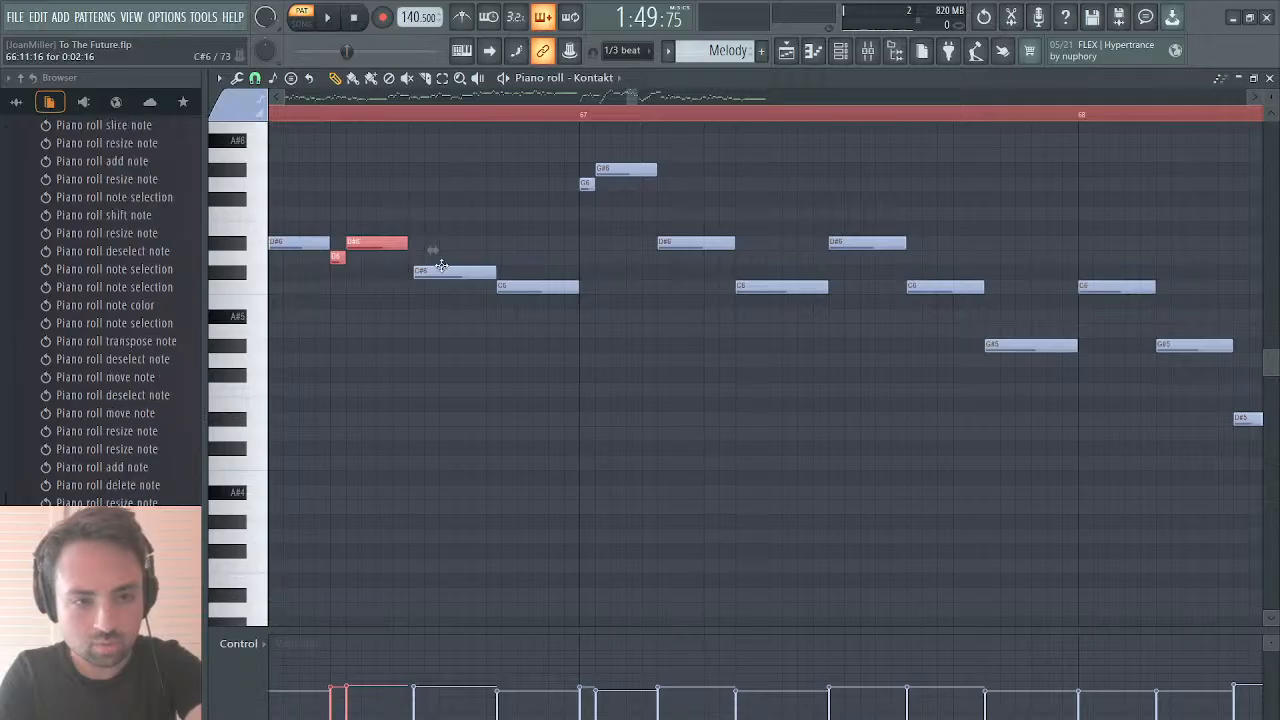
key("space")
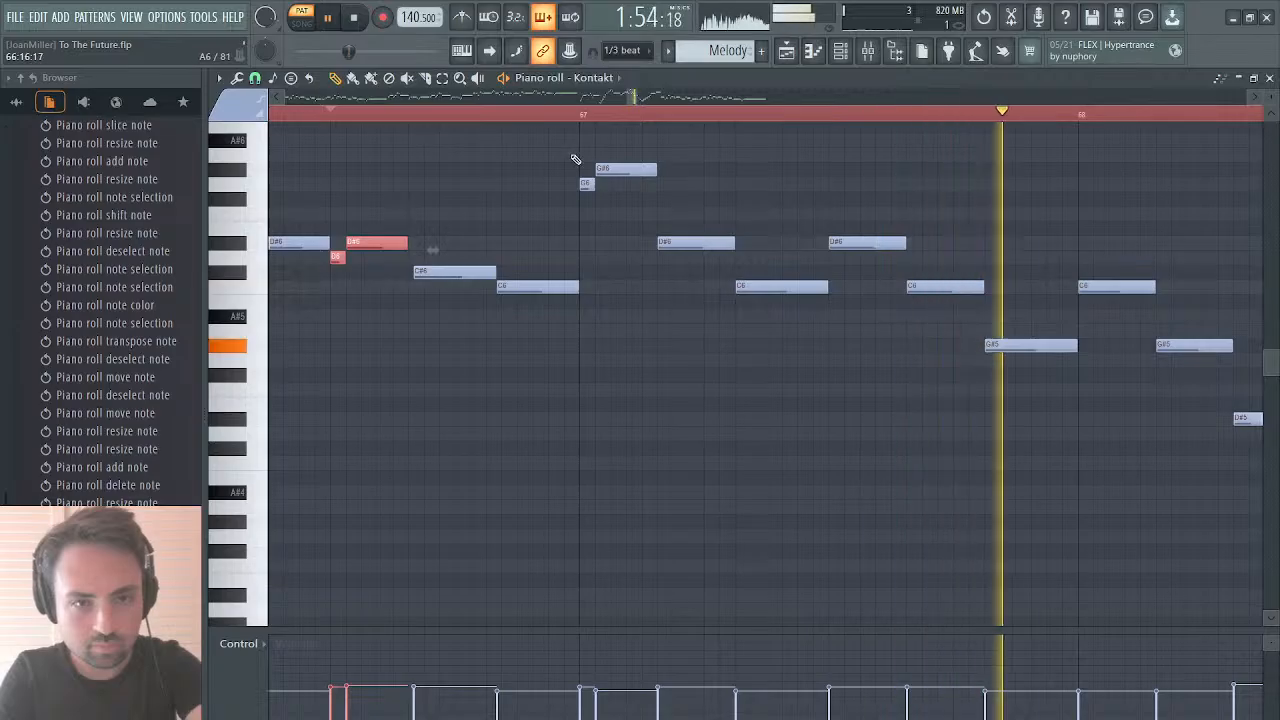
Step: Quantize the descending run from the D#6 in bar 67 to the long C5 before bar 69 and play it back
left_click_drag(579, 166, 920, 323)
key("space")
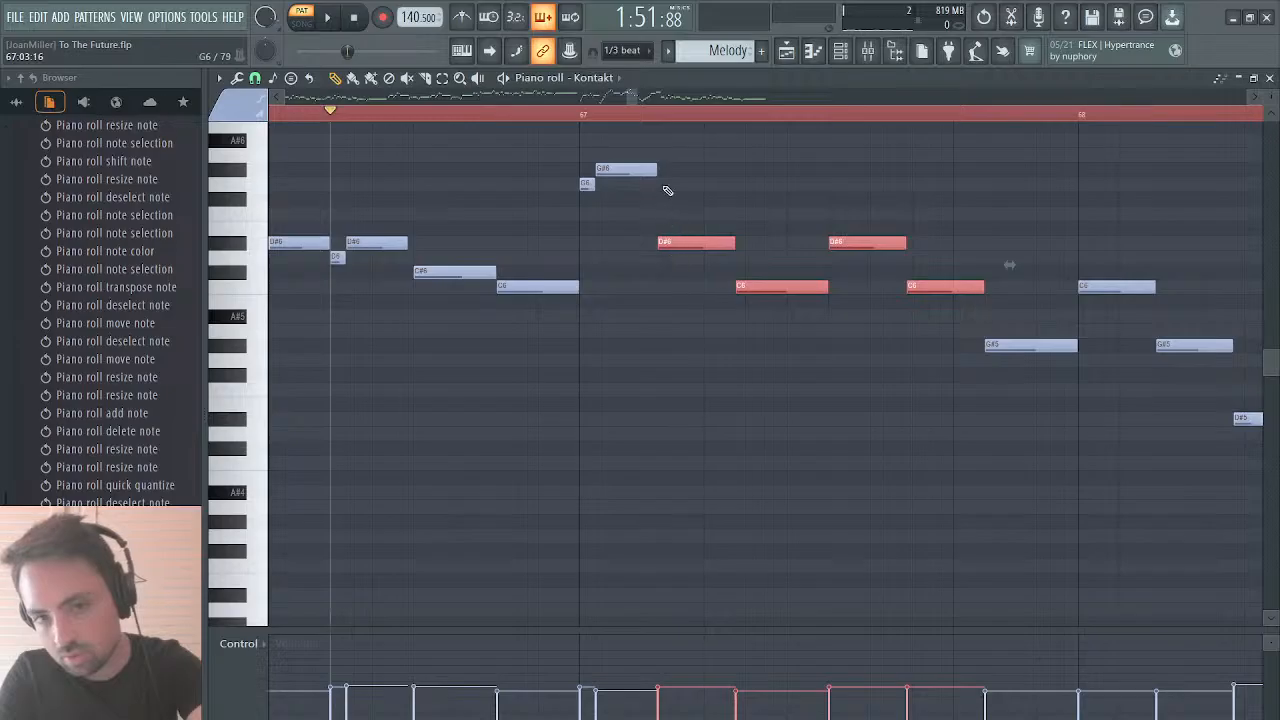
left_click_drag(660, 166, 1037, 366)
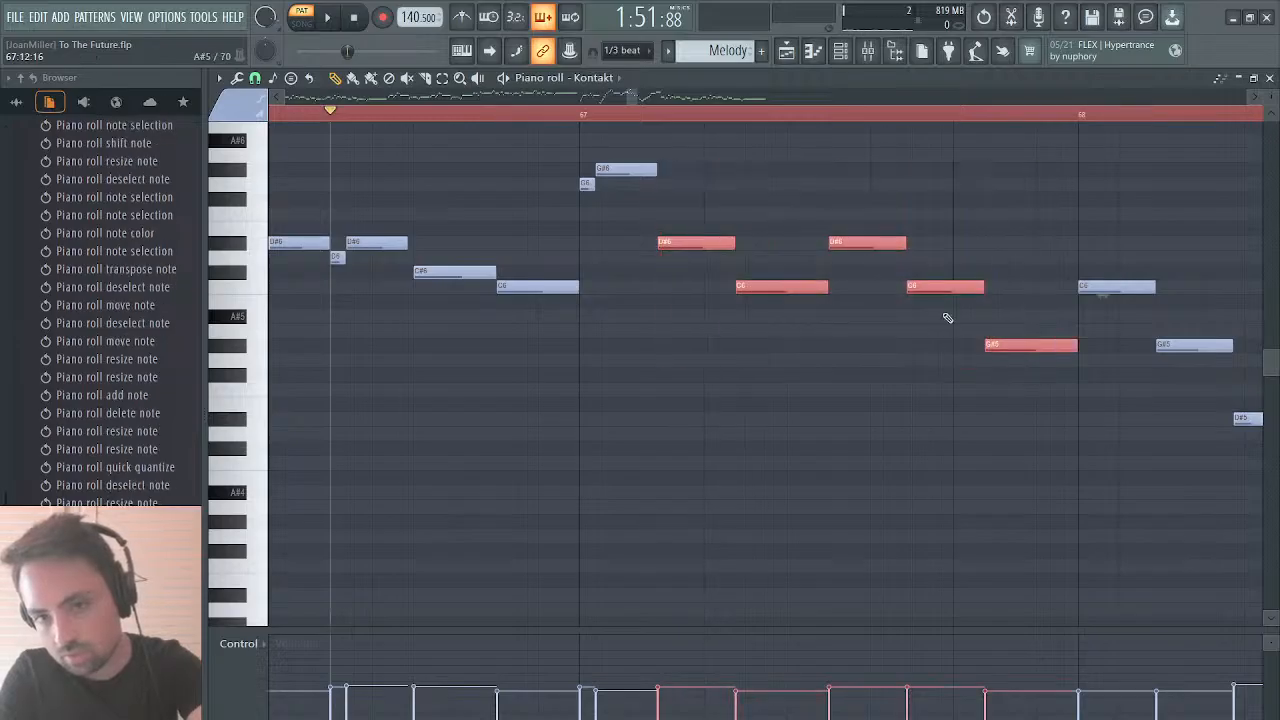
scroll(633, 96, "right", 3)
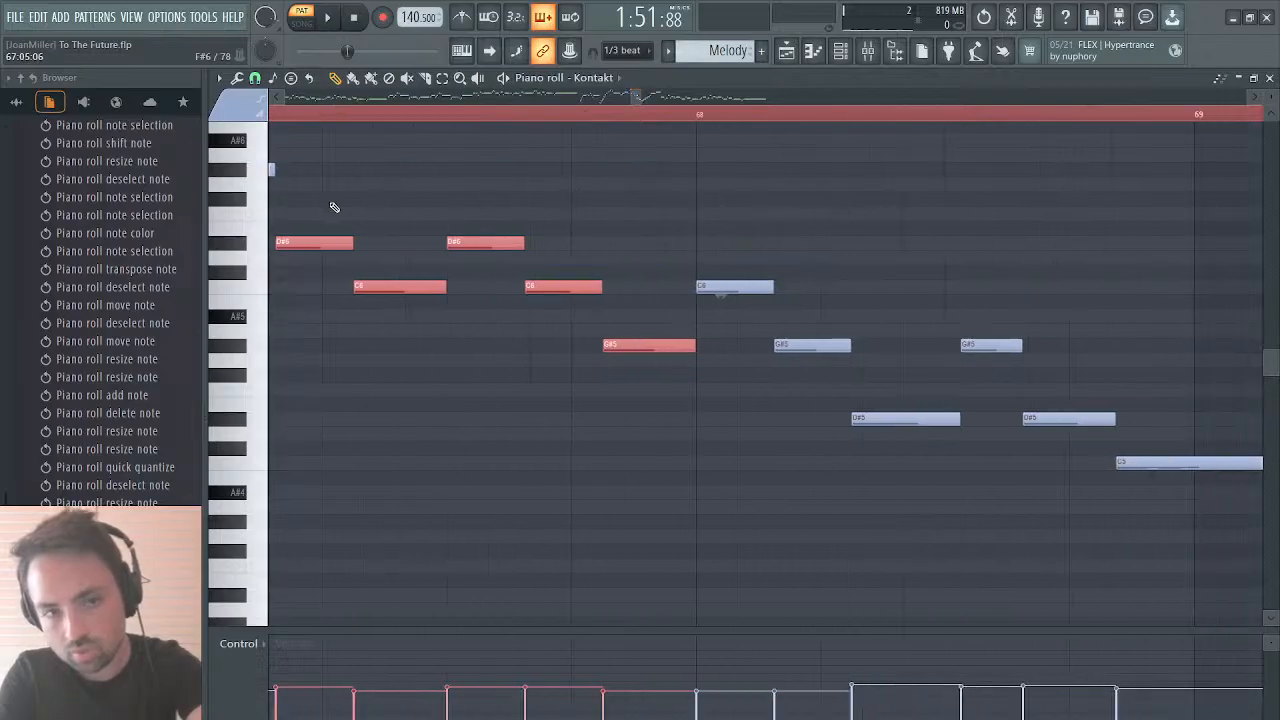
left_click_drag(330, 194, 1069, 470)
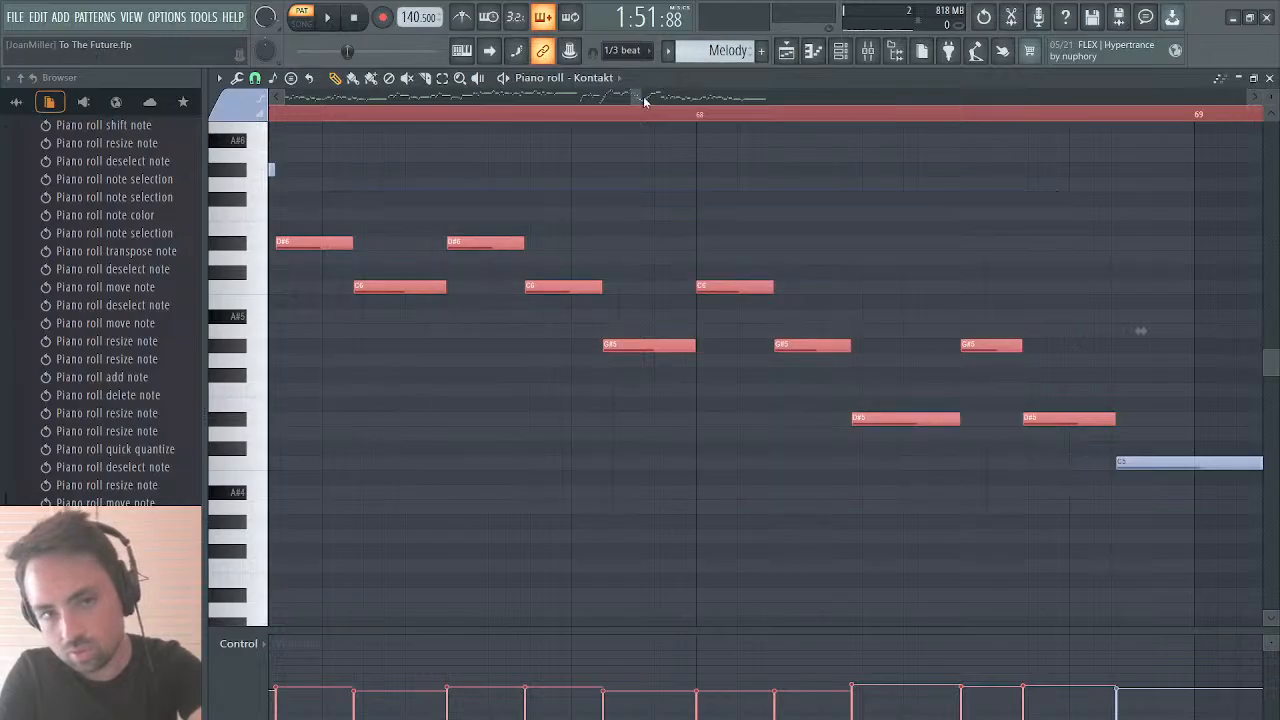
scroll(644, 100, "down", 3)
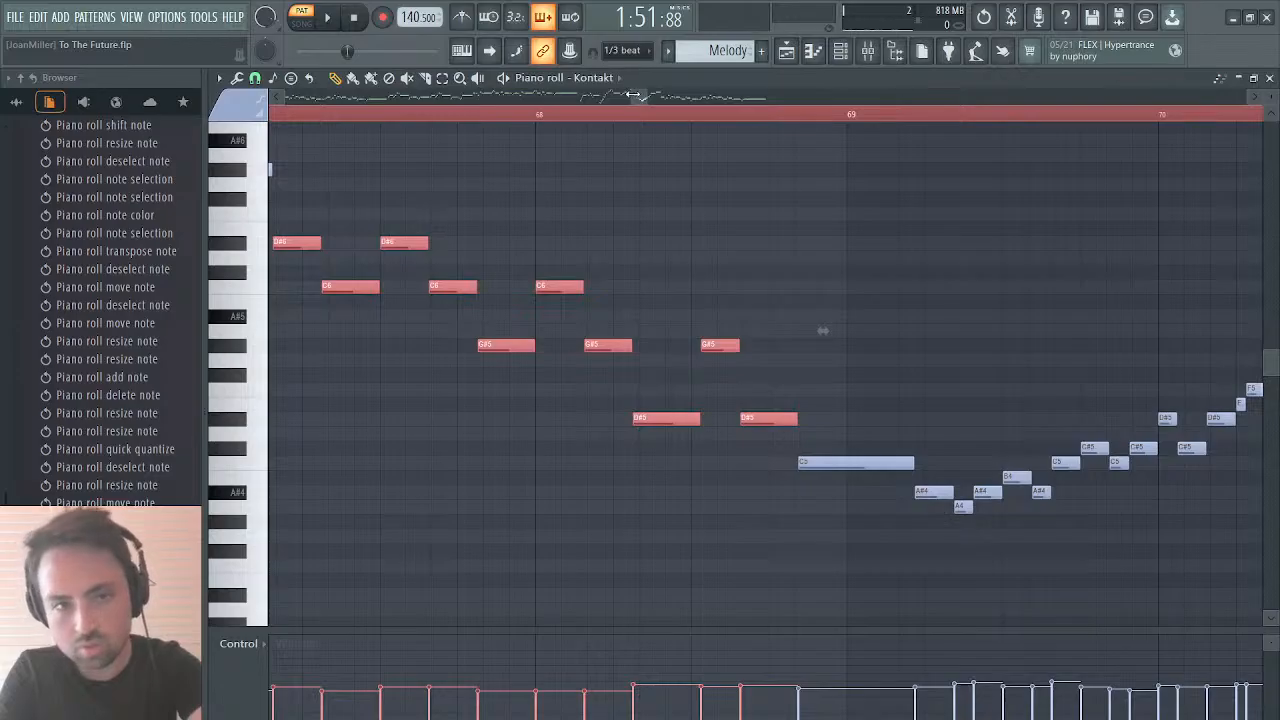
left_click_drag(639, 98, 636, 98)
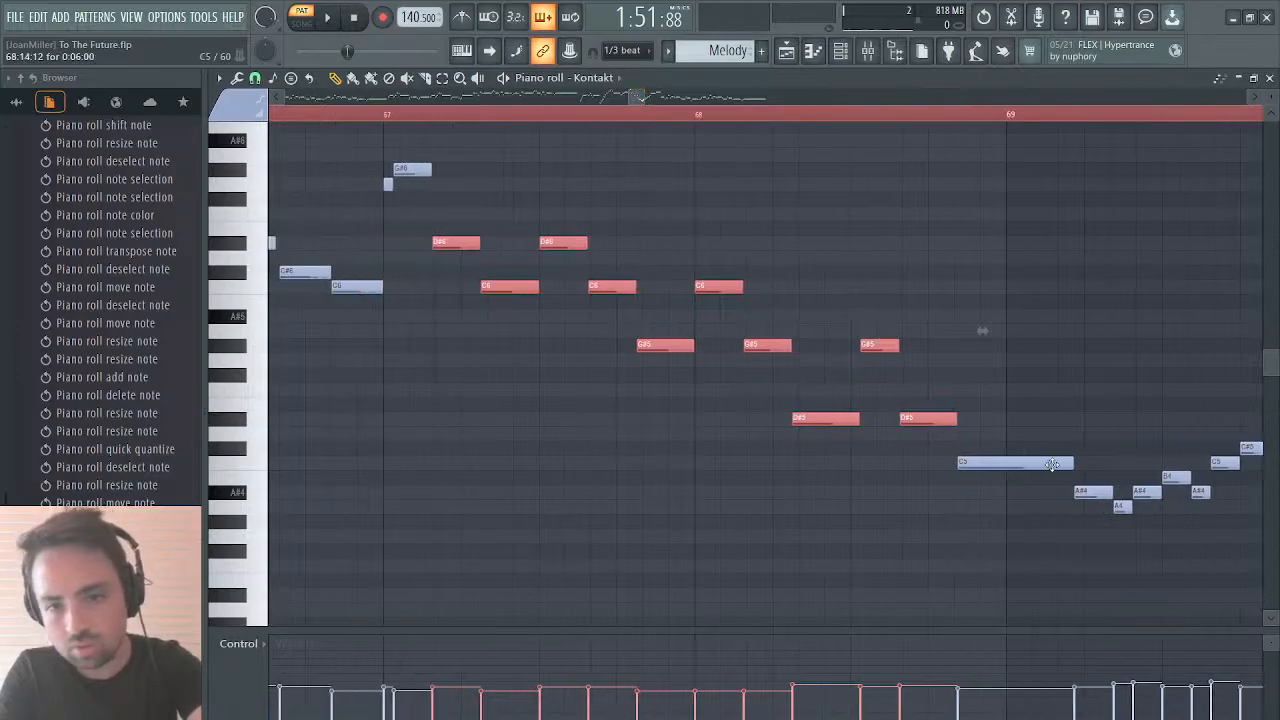
left_click_drag(1040, 458, 634, 324)
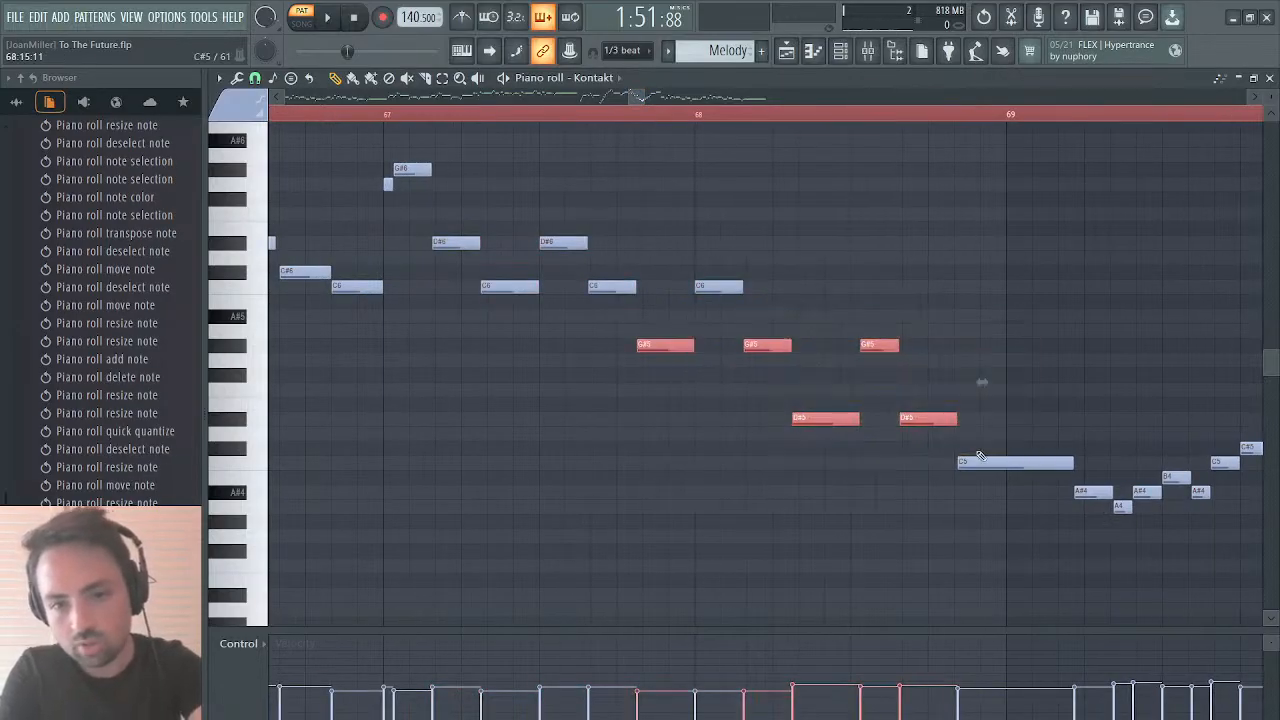
left_click_drag(976, 468, 440, 185)
key("ctrl+q")
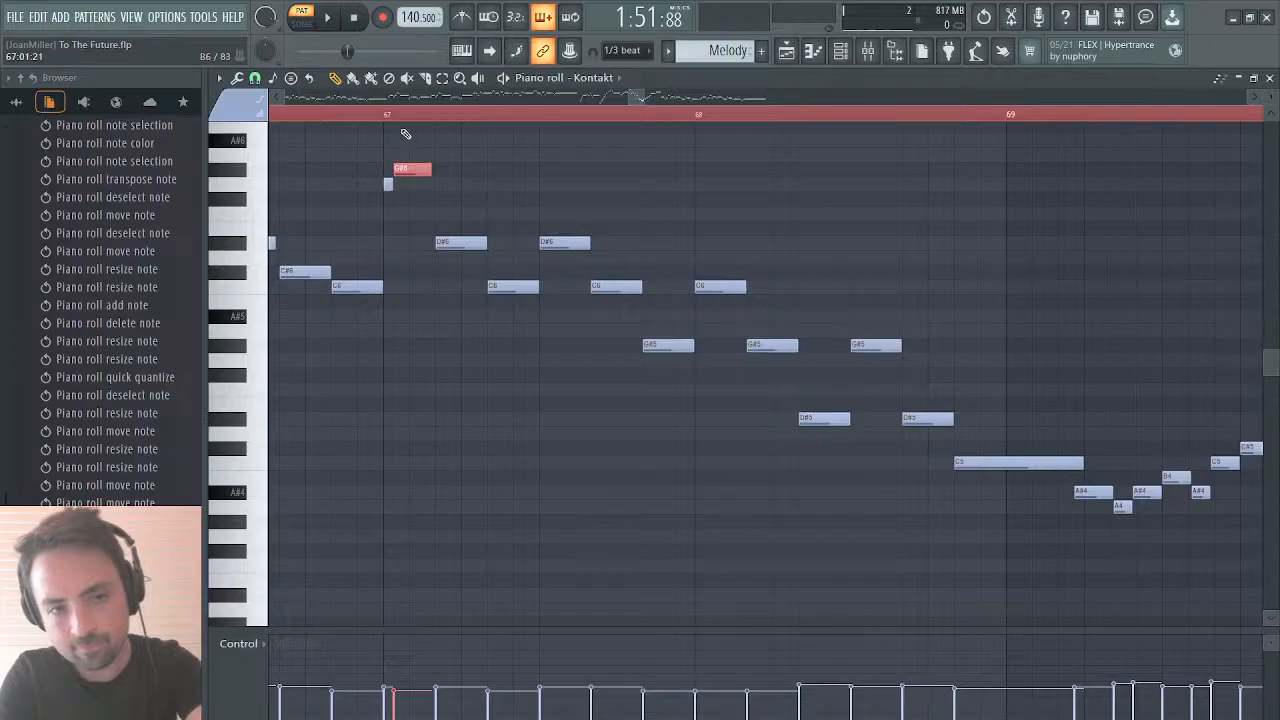
key("space")
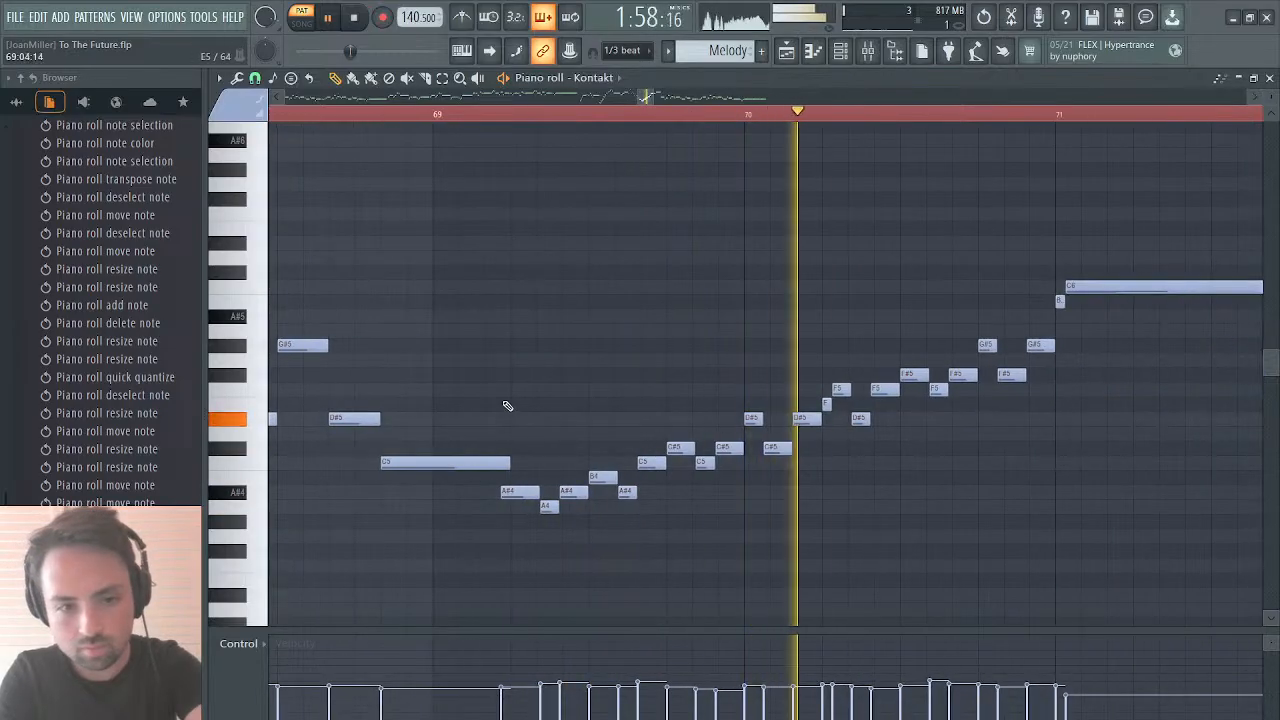
Step: Try to quantize the ascending run from the A#4 in bar 69 to the G#5 just before bar 71
left_click_drag(518, 341, 1051, 566)
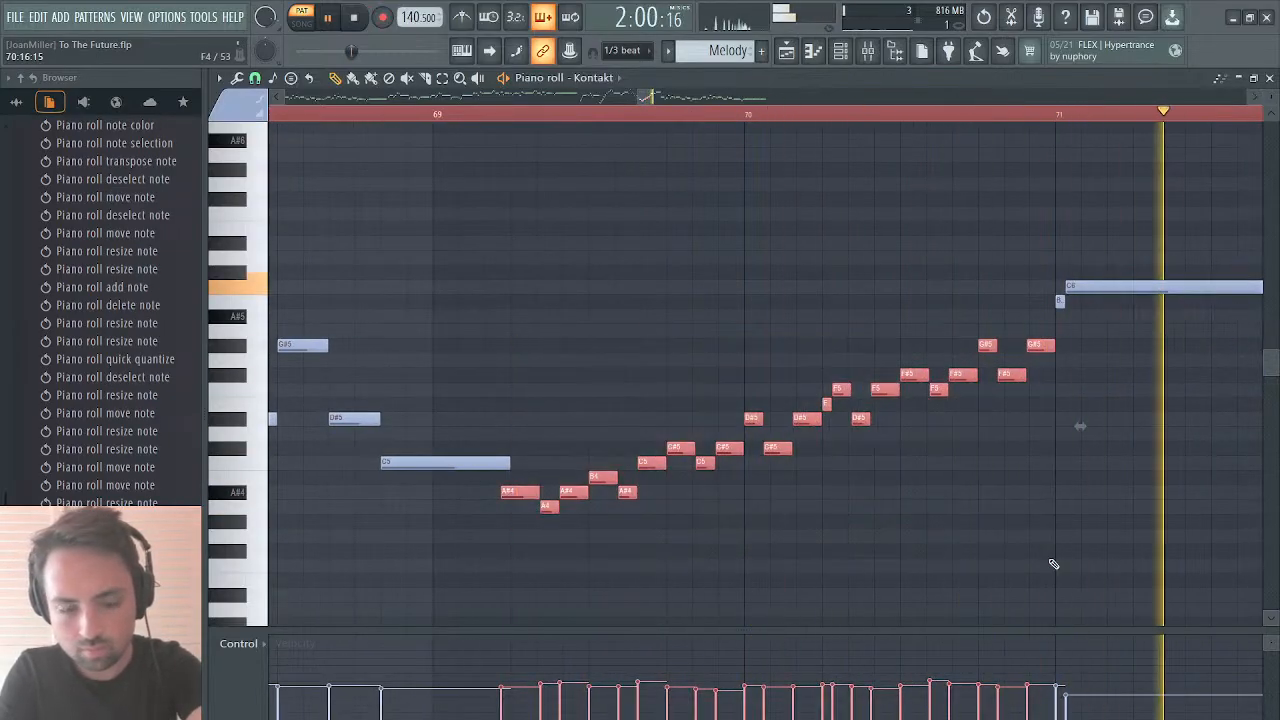
key("ctrl+q")
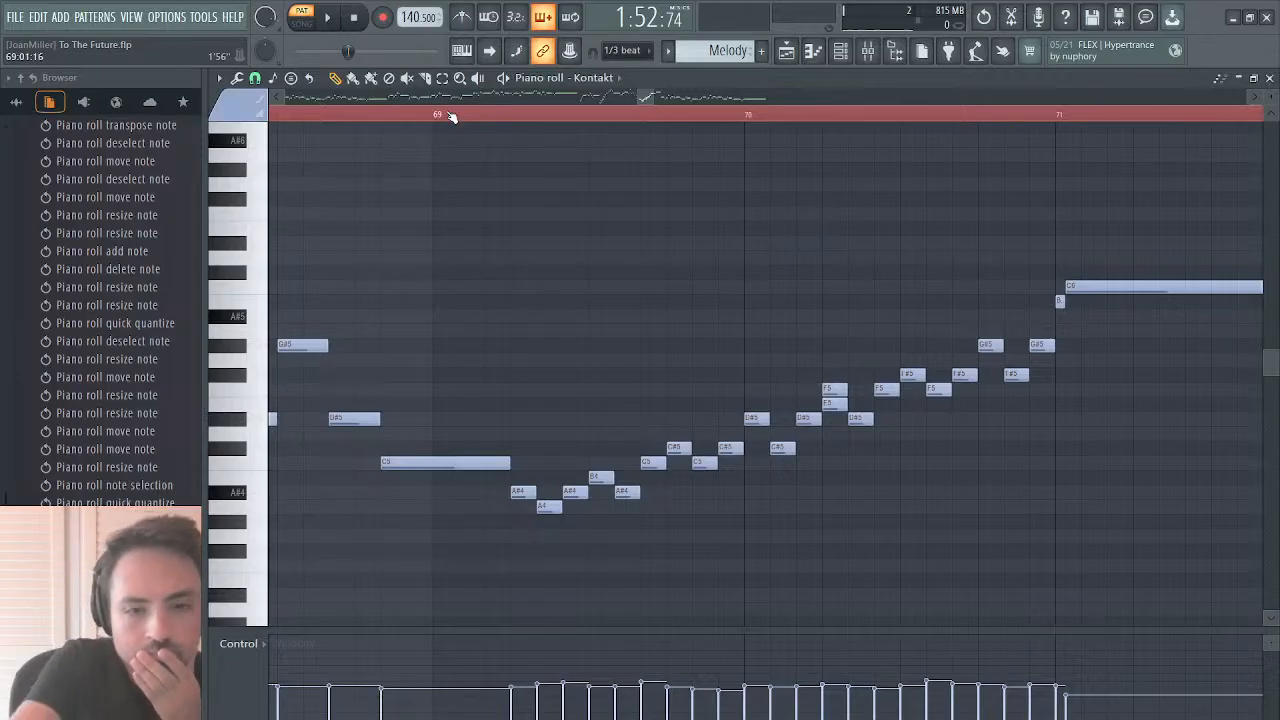
key("ctrl+z")
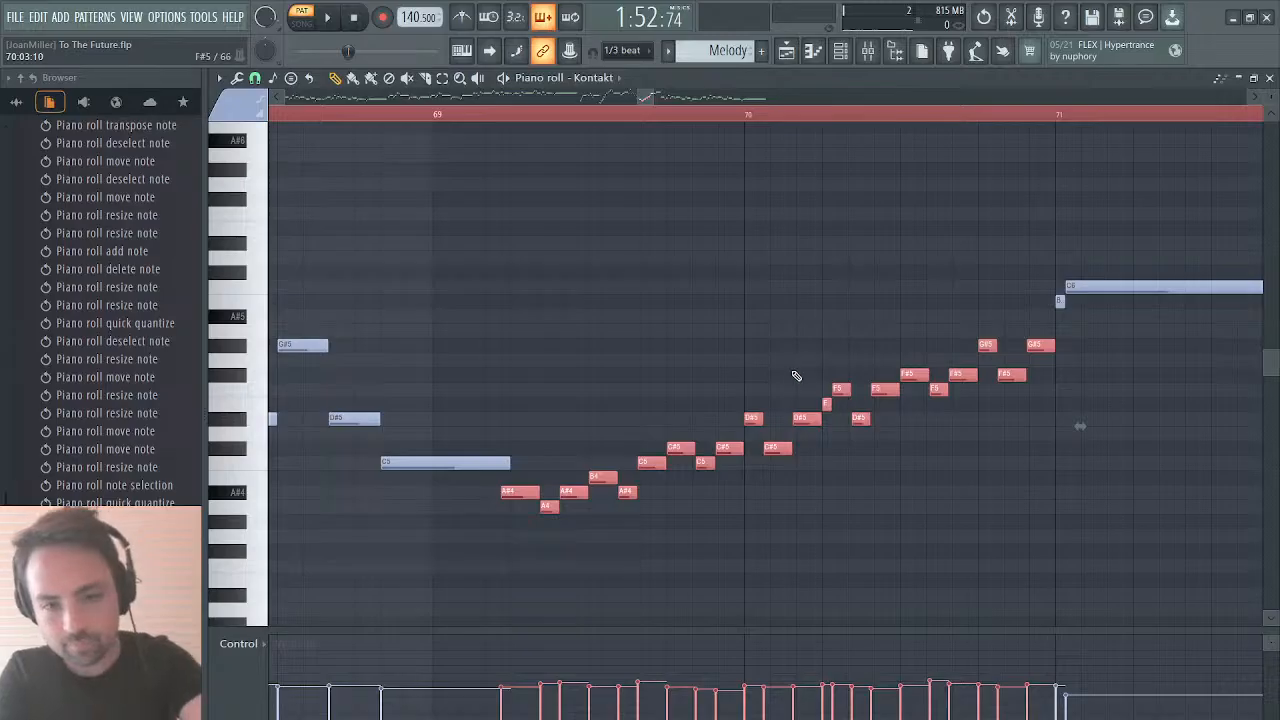
Step: Quantize the ascending run from the A#4 in bar 69 to the G#5 before bar 71, deselect it and play it back
key("ctrl+q")
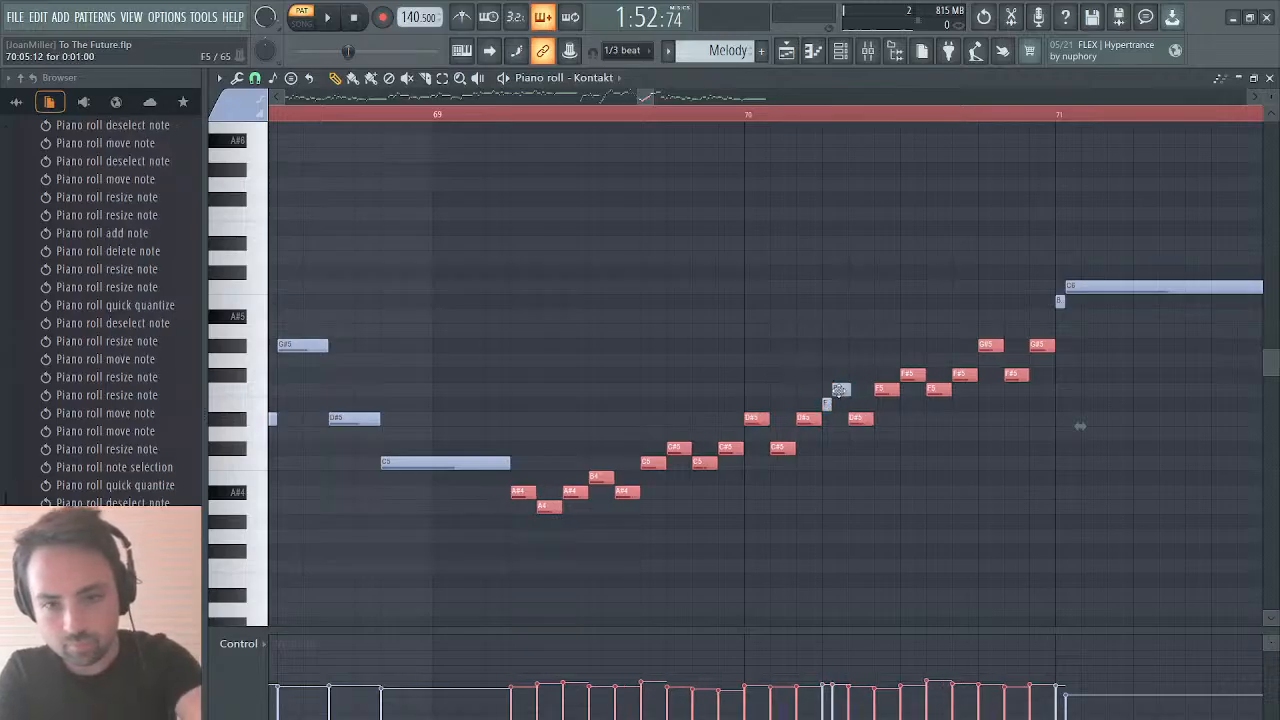
left_click(873, 340)
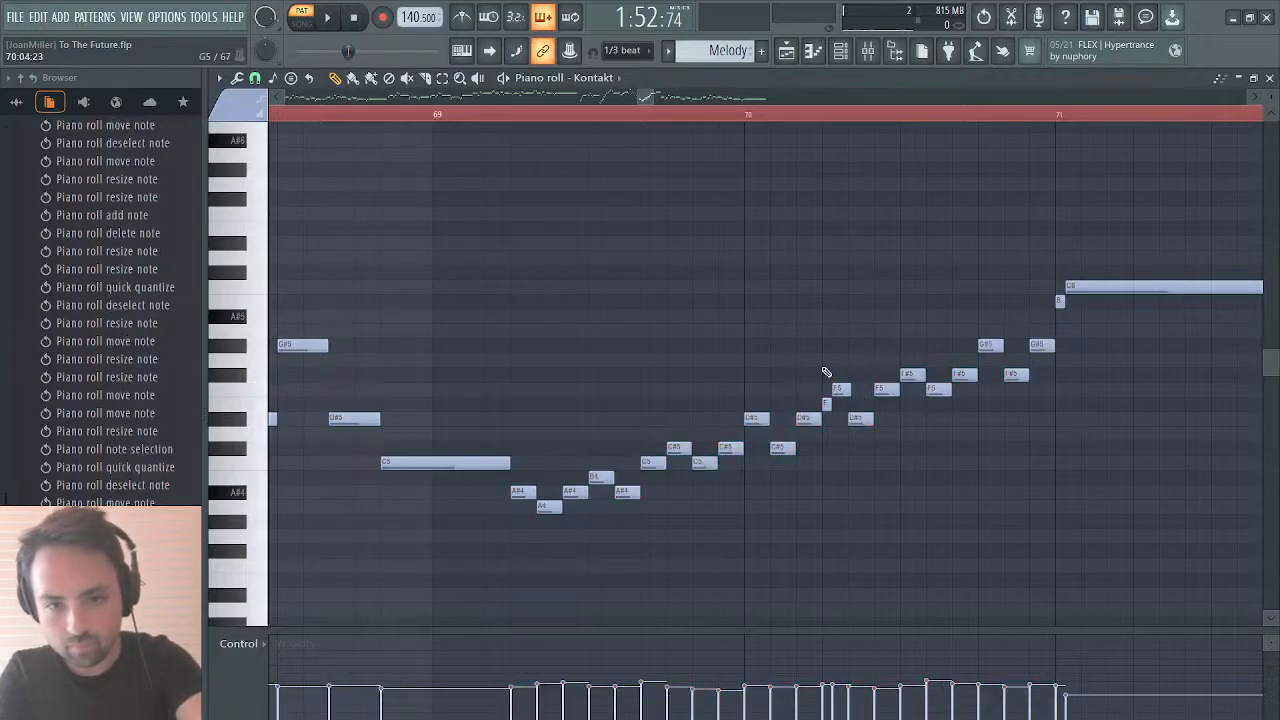
left_click(517, 120)
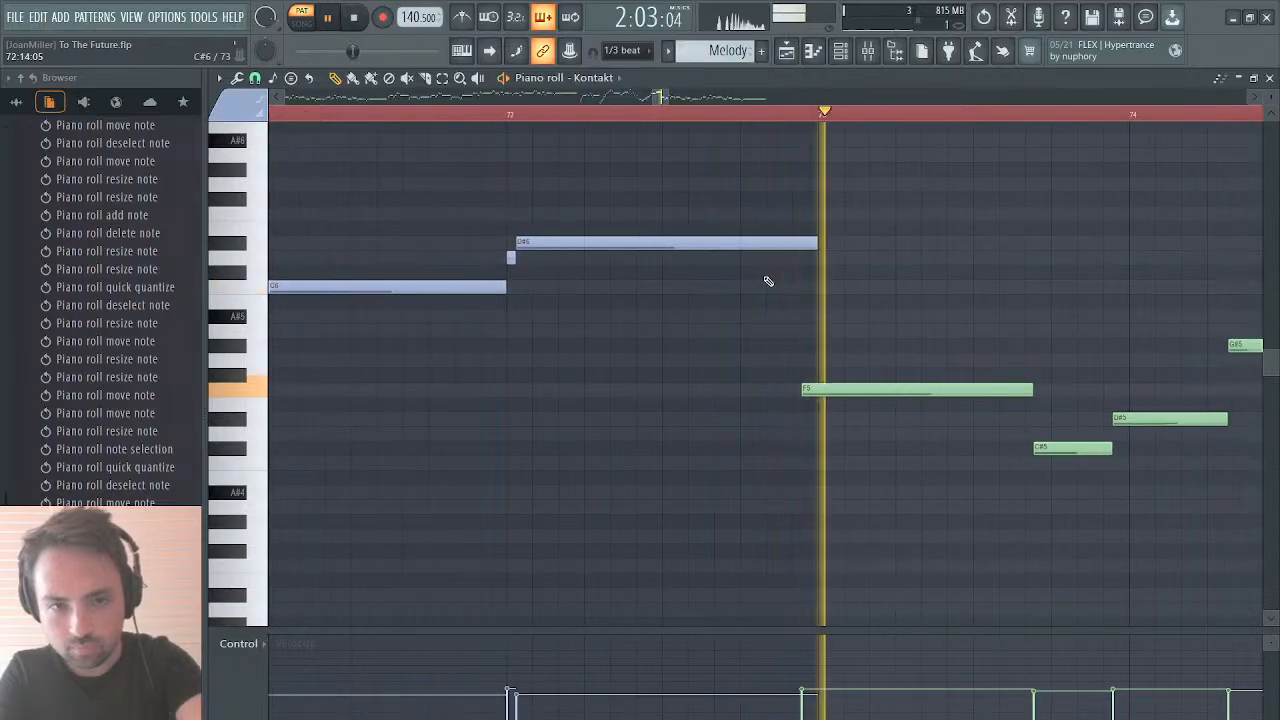
scroll(867, 320, "left", 2)
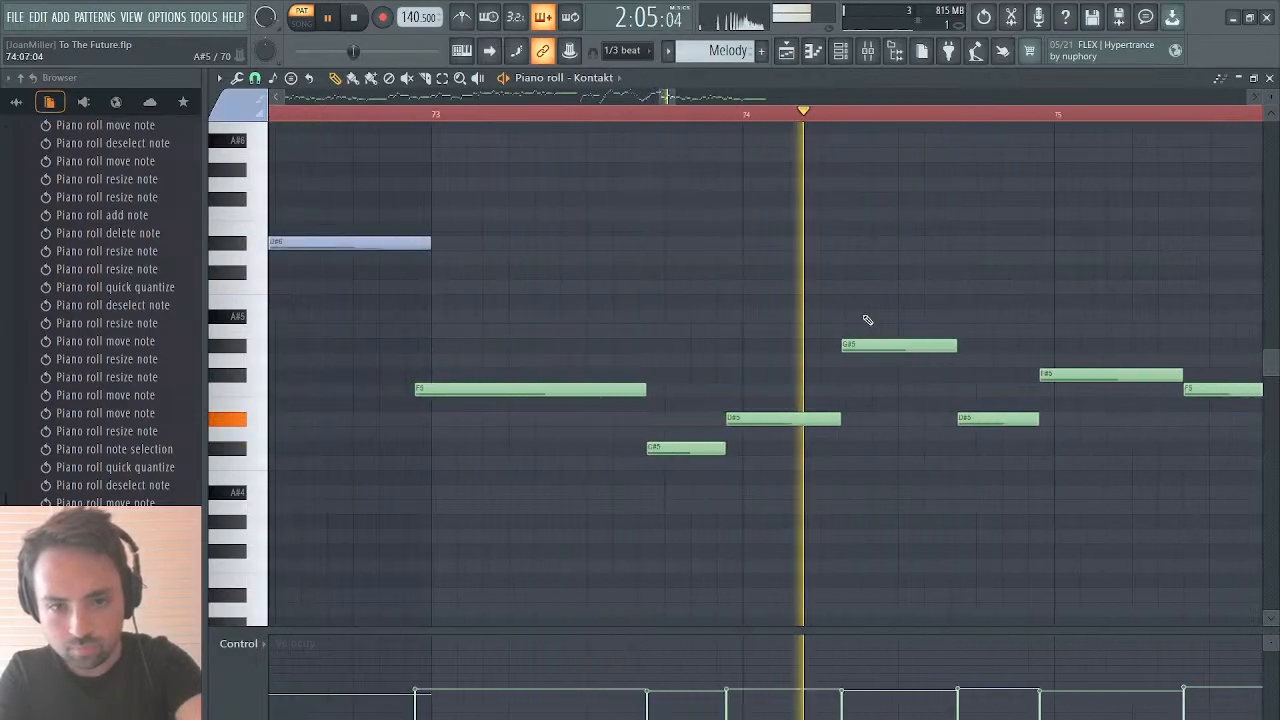
Step: Select all Kontakt notes from the F5 near bar 73 to the long C#5 ending at bar 93 and shift them so the F5 starts on bar 73
left_click_drag(678, 97, 774, 108)
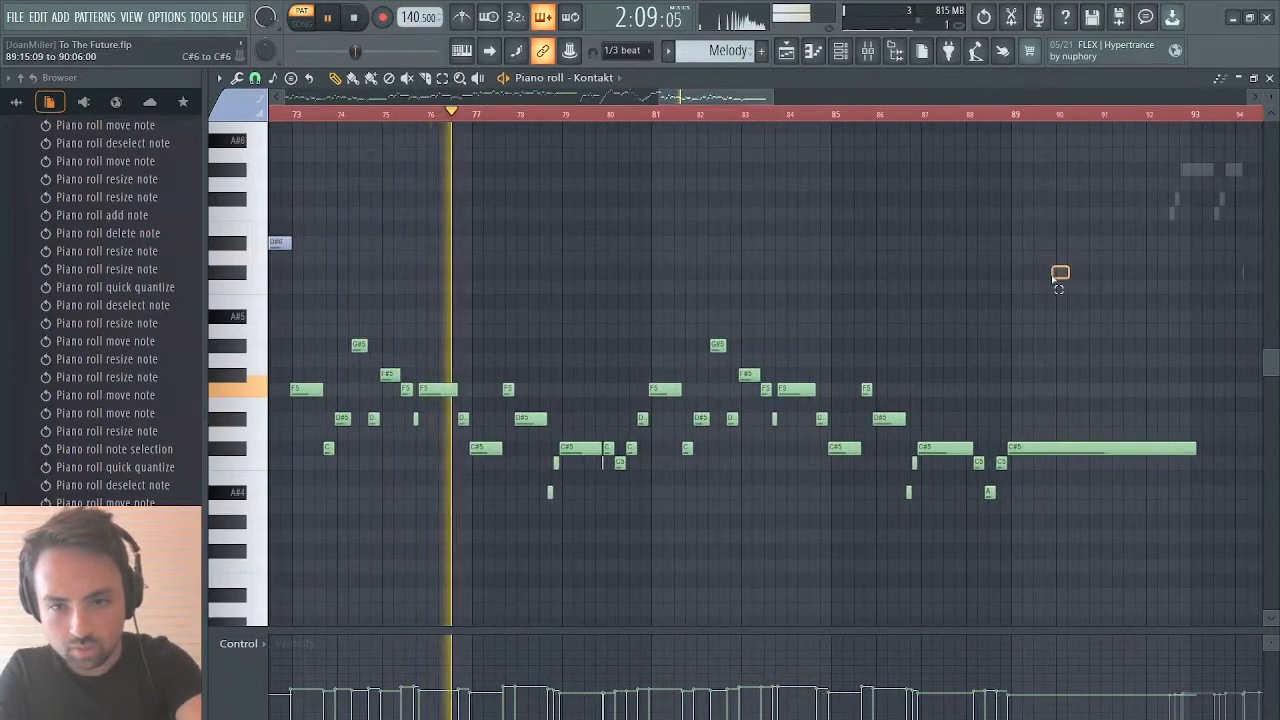
left_click_drag(1066, 268, 297, 540)
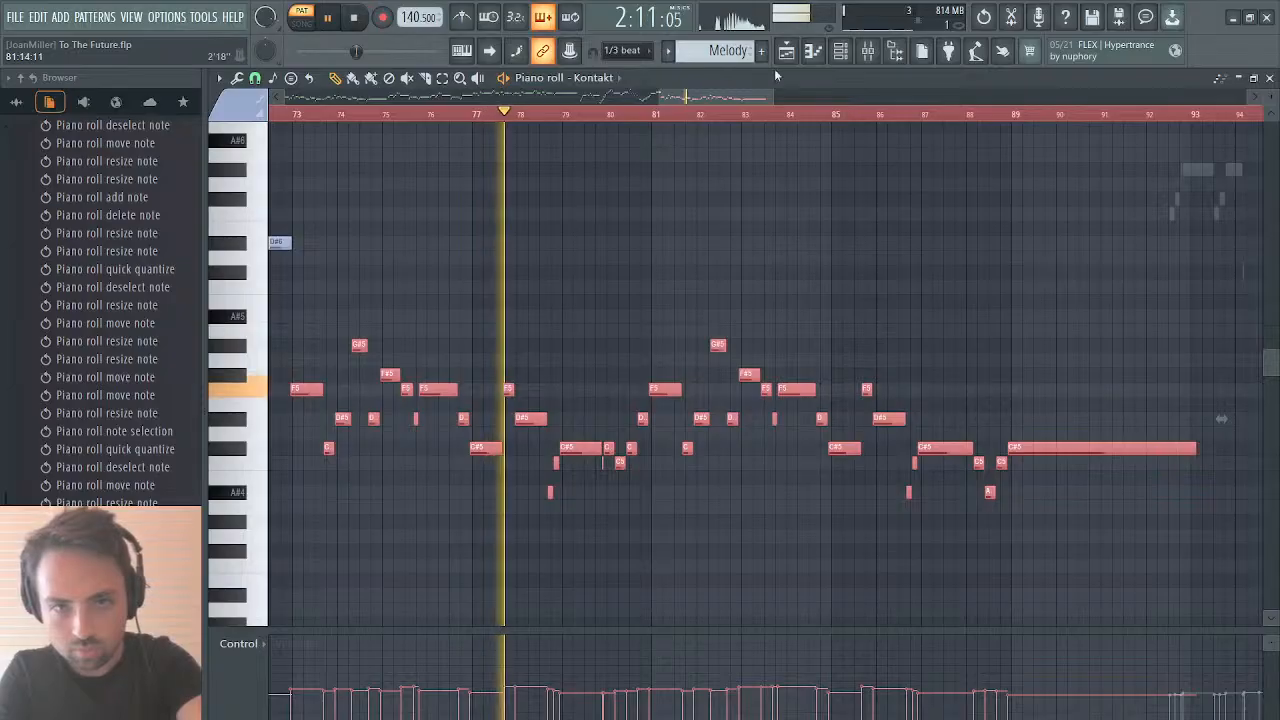
left_click_drag(770, 97, 674, 104)
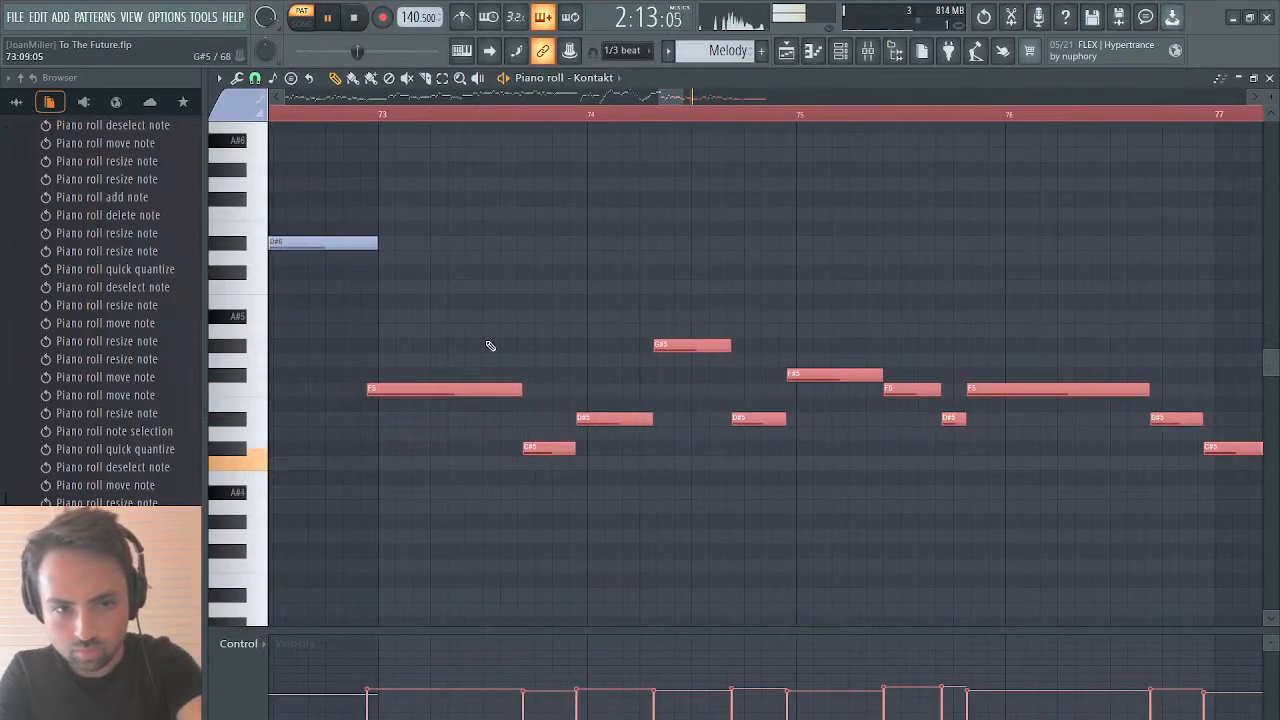
left_click_drag(456, 391, 464, 391)
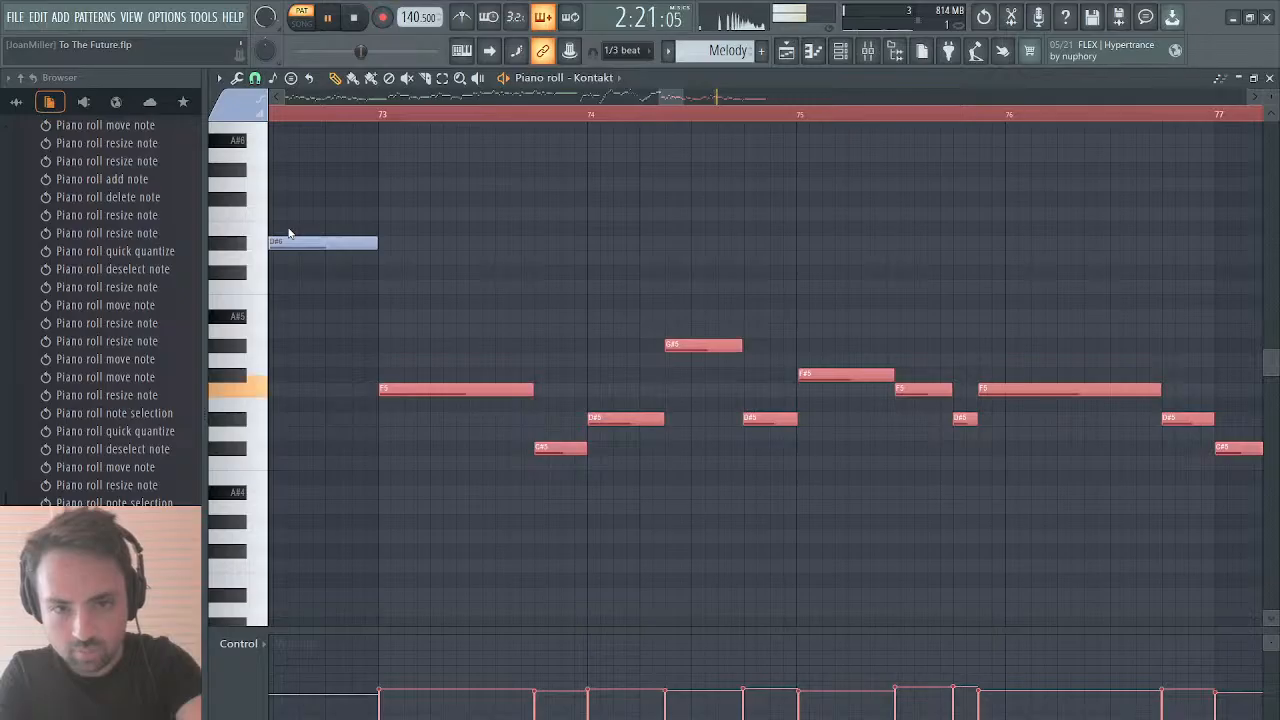
Step: Quantize the selected section from bar 73 to the final long C#5, and remove it from the Kontakt piano roll
left_click_drag(672, 96, 748, 98)
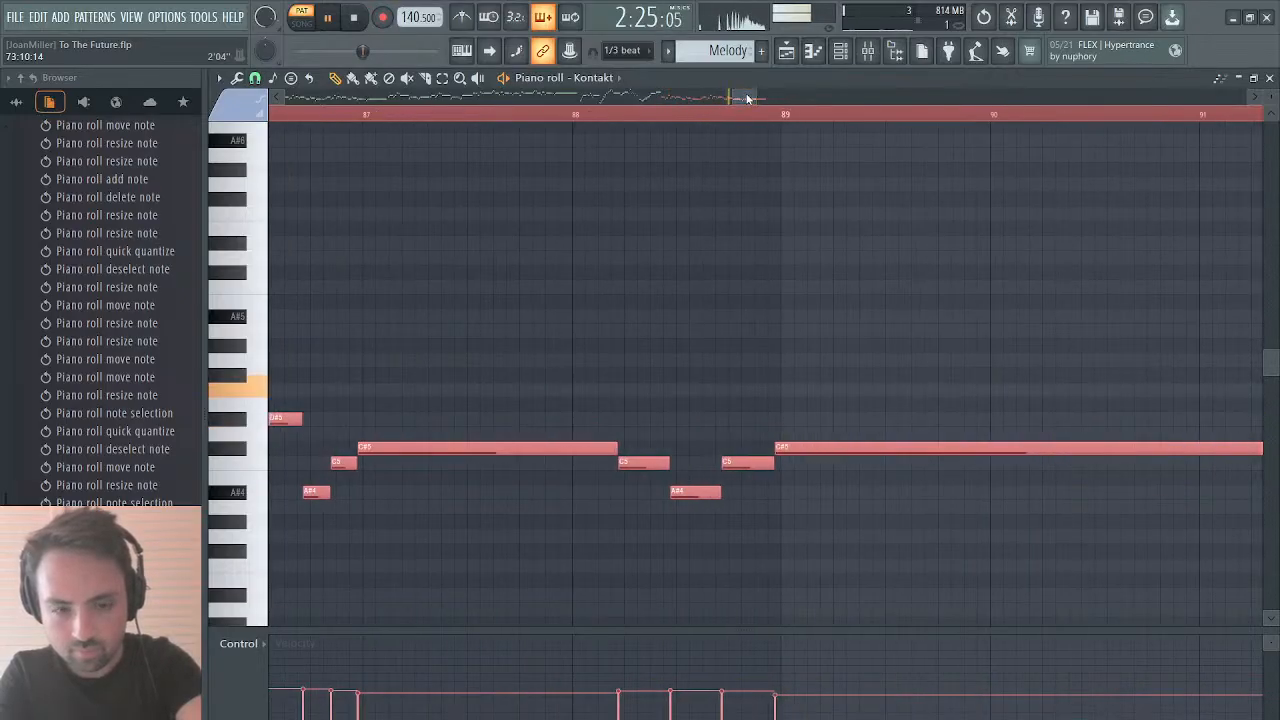
key("ctrl+q")
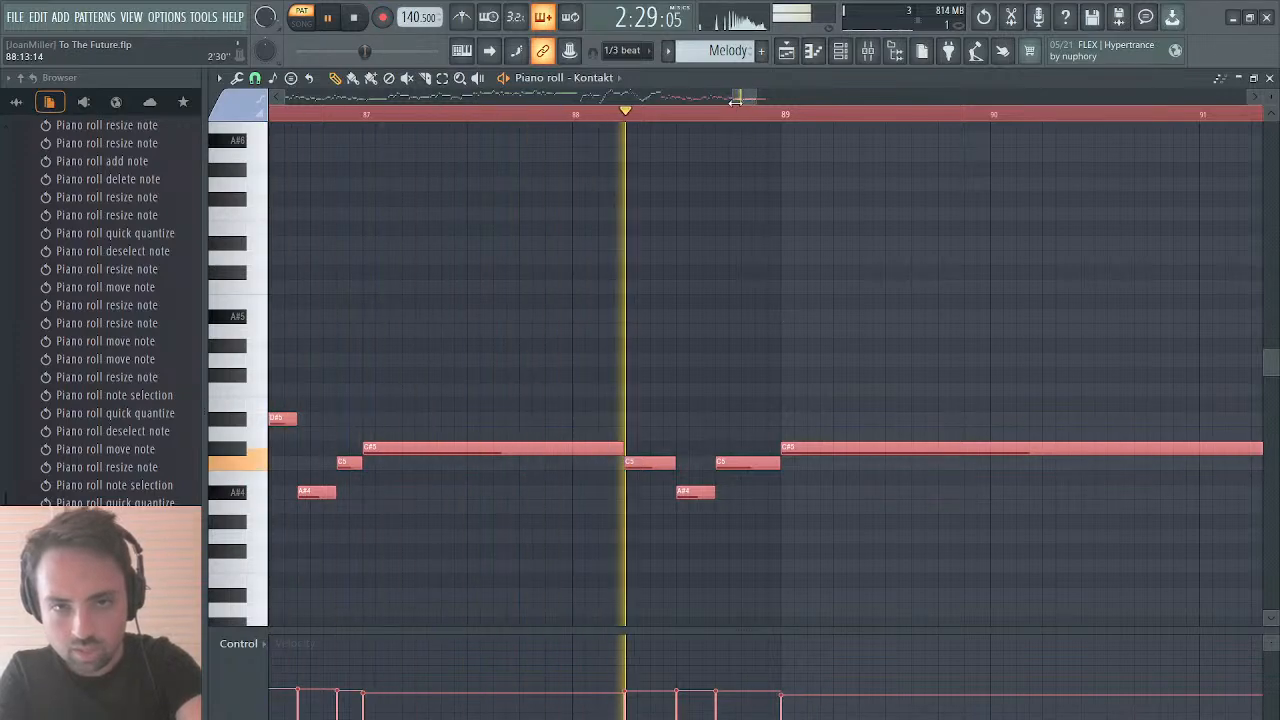
left_click_drag(737, 97, 253, 213)
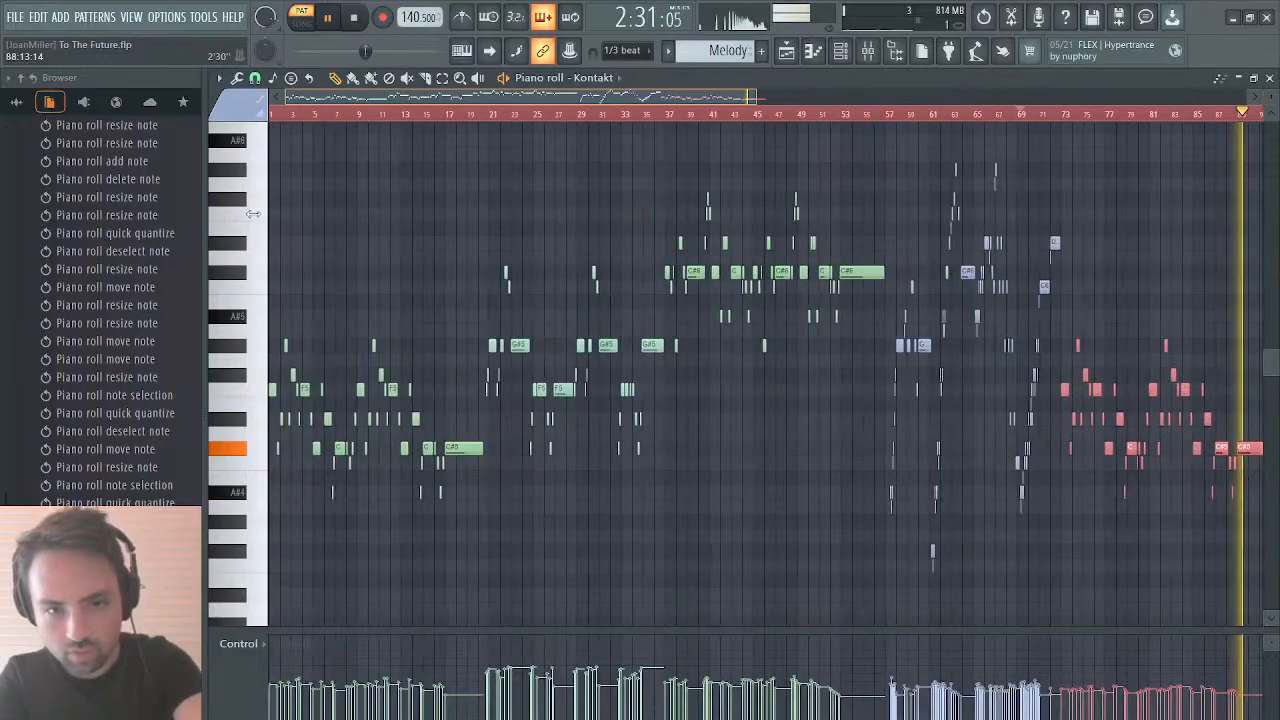
key("Delete")
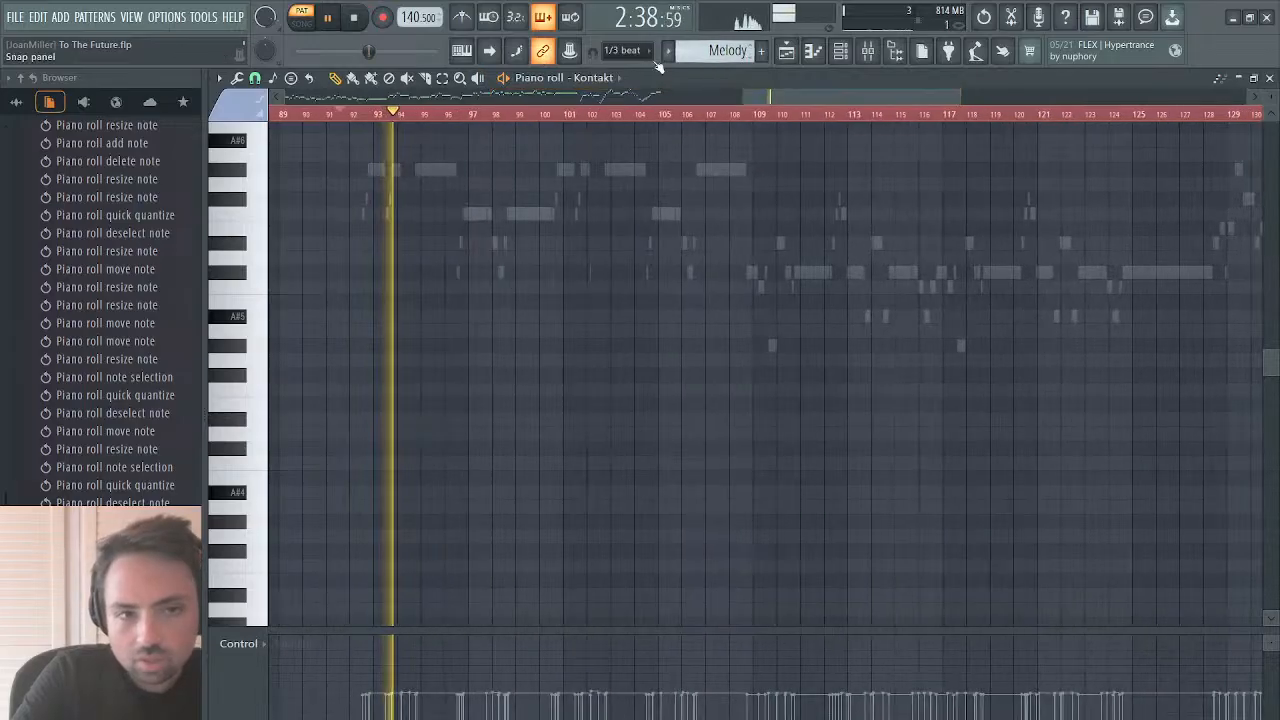
Step: Open the Strings notes in the piano roll, select them all from bar 92 to the end and transpose them down one octave
left_click(618, 220)
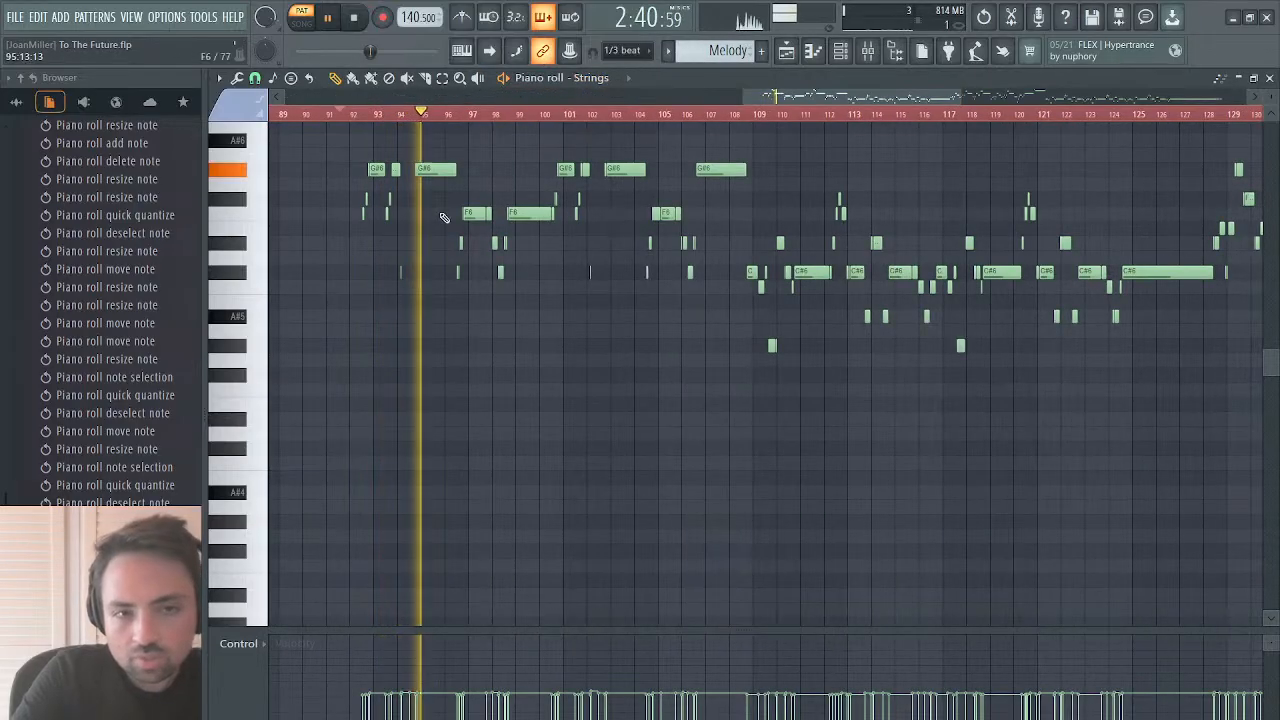
left_click_drag(961, 97, 1246, 98)
scroll(1184, 343, "up", 4)
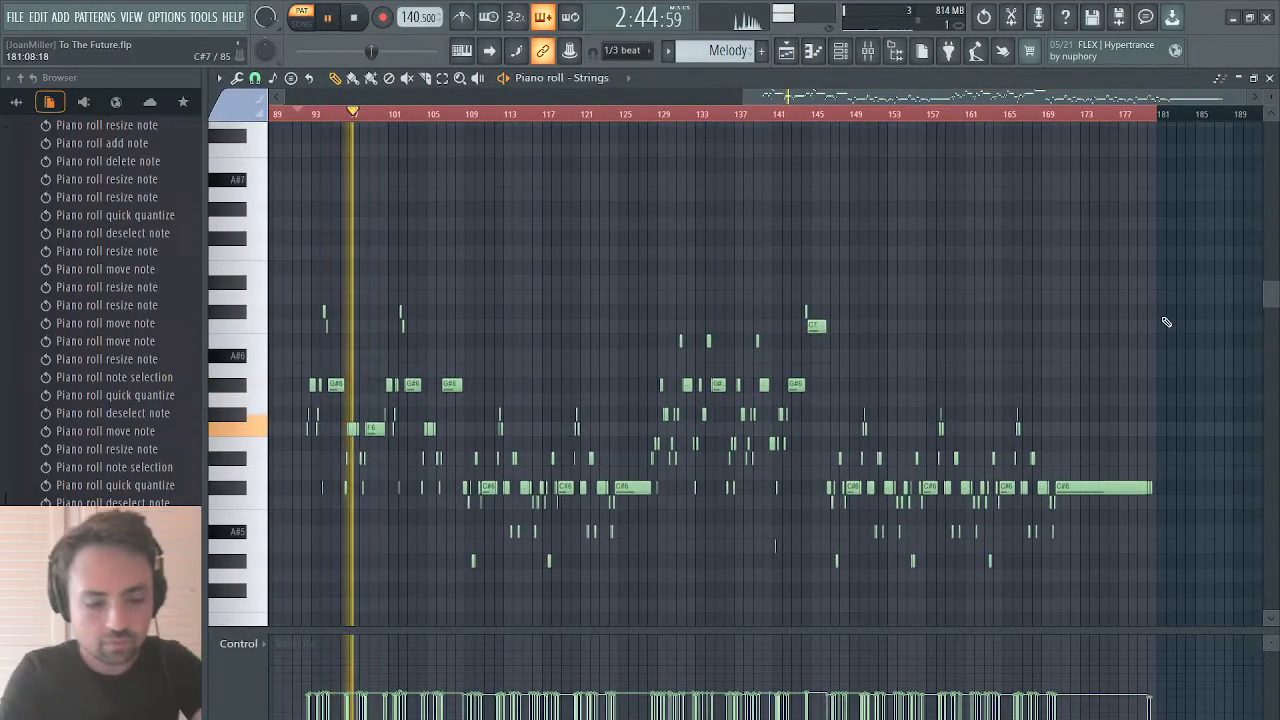
left_click_drag(1188, 305, 354, 618)
scroll(354, 618, "up", 3)
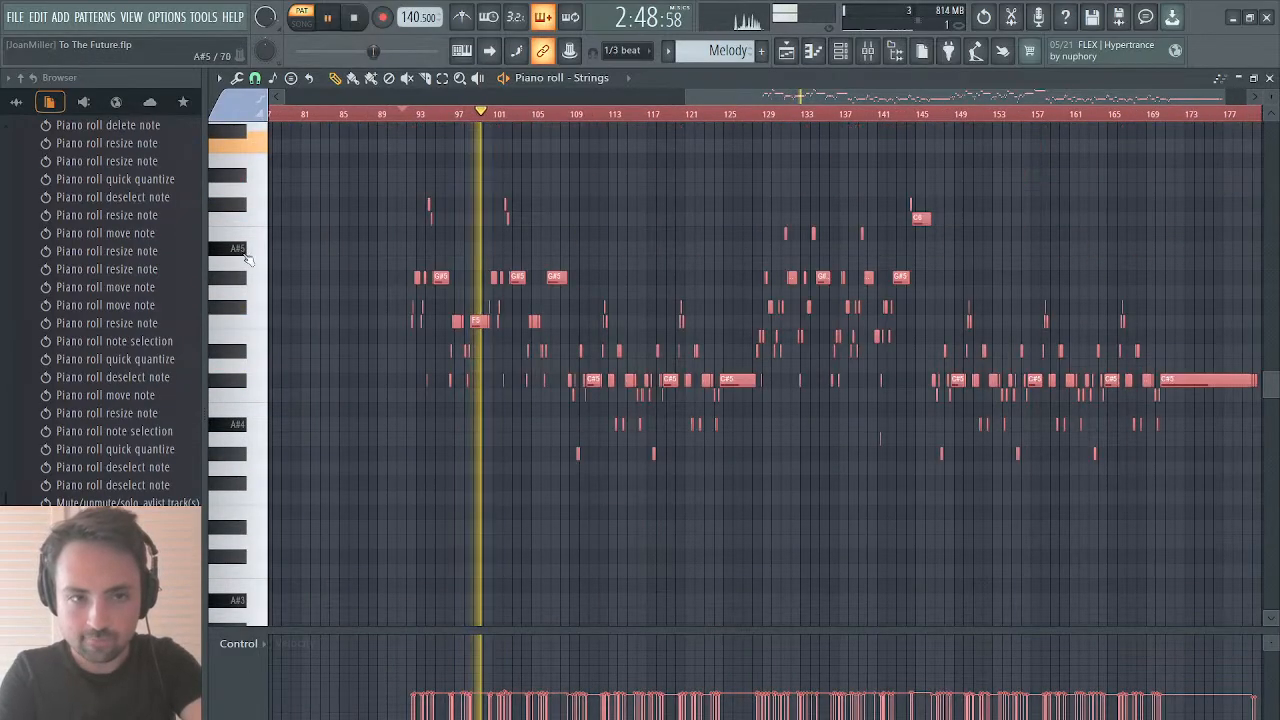
Step: Play the transposed Strings notes from their start just before bar 93, and stop playback
left_click(416, 114)
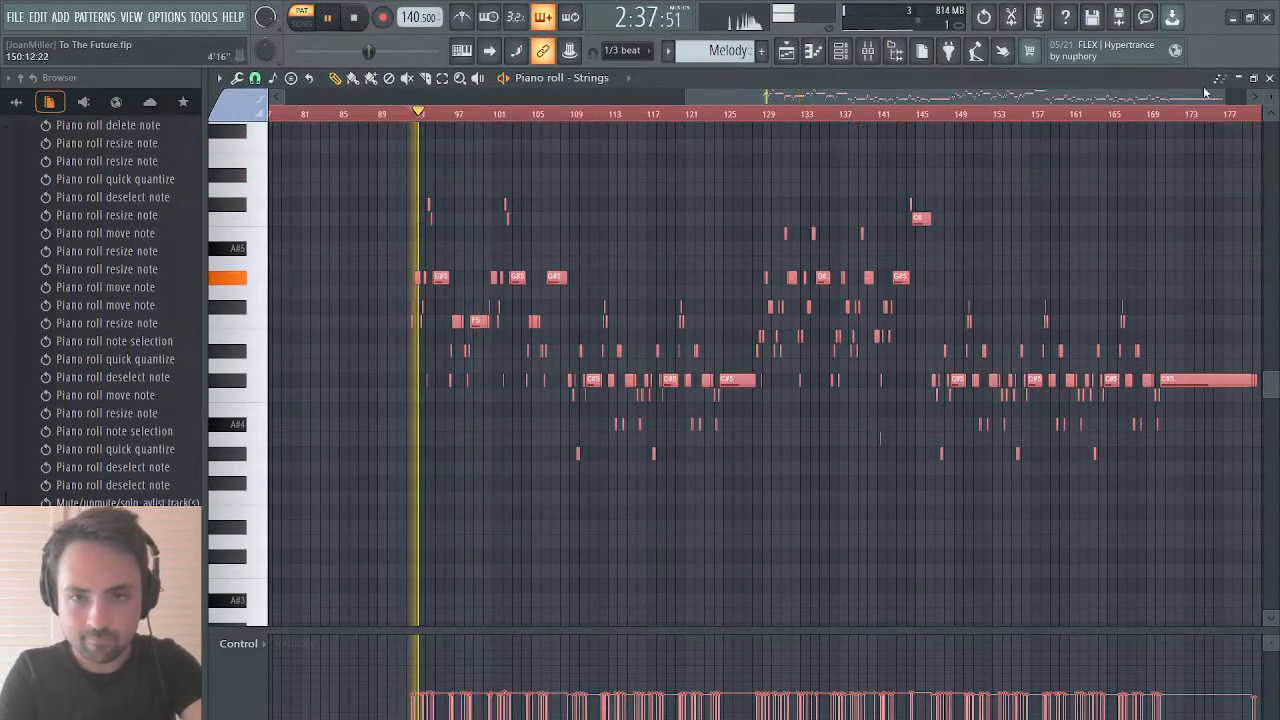
left_click_drag(1221, 100, 808, 93)
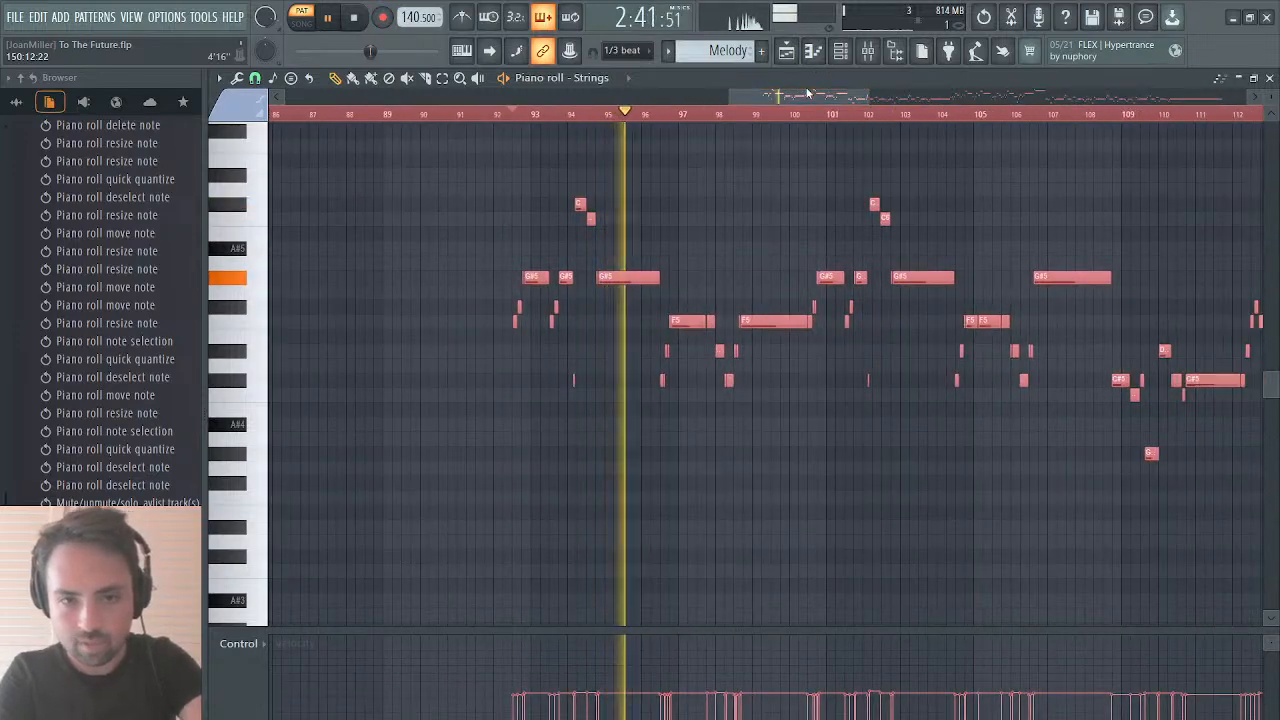
left_click(511, 115)
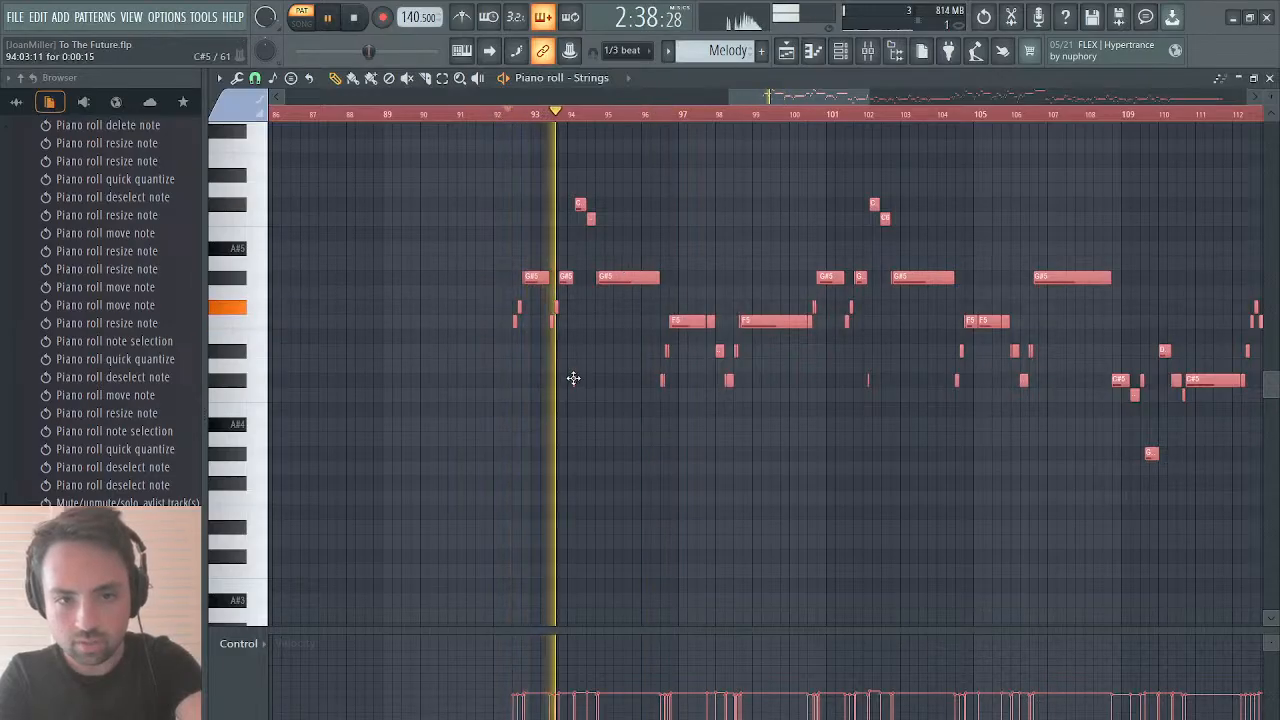
key("space")
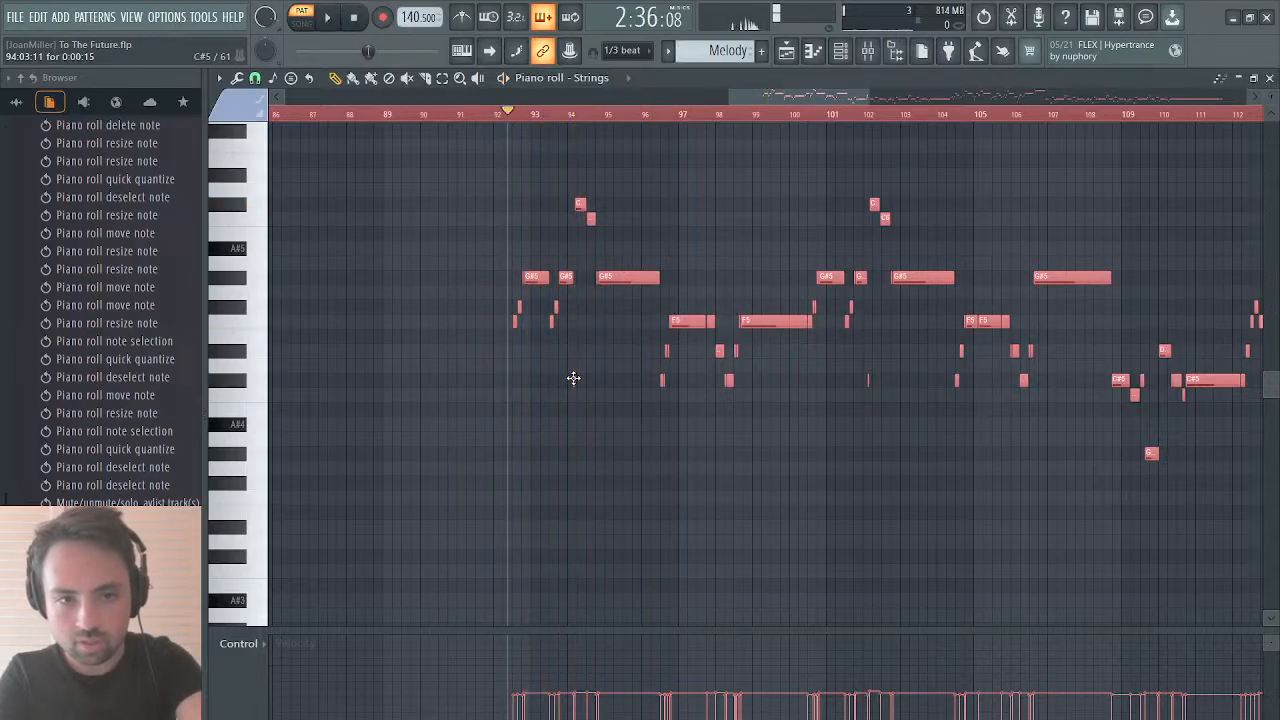
Step: Play the recorded audio in the playlist from where the Melody clip's notes resume near bar 113, comparing it with the Strings piano roll
key("F5")
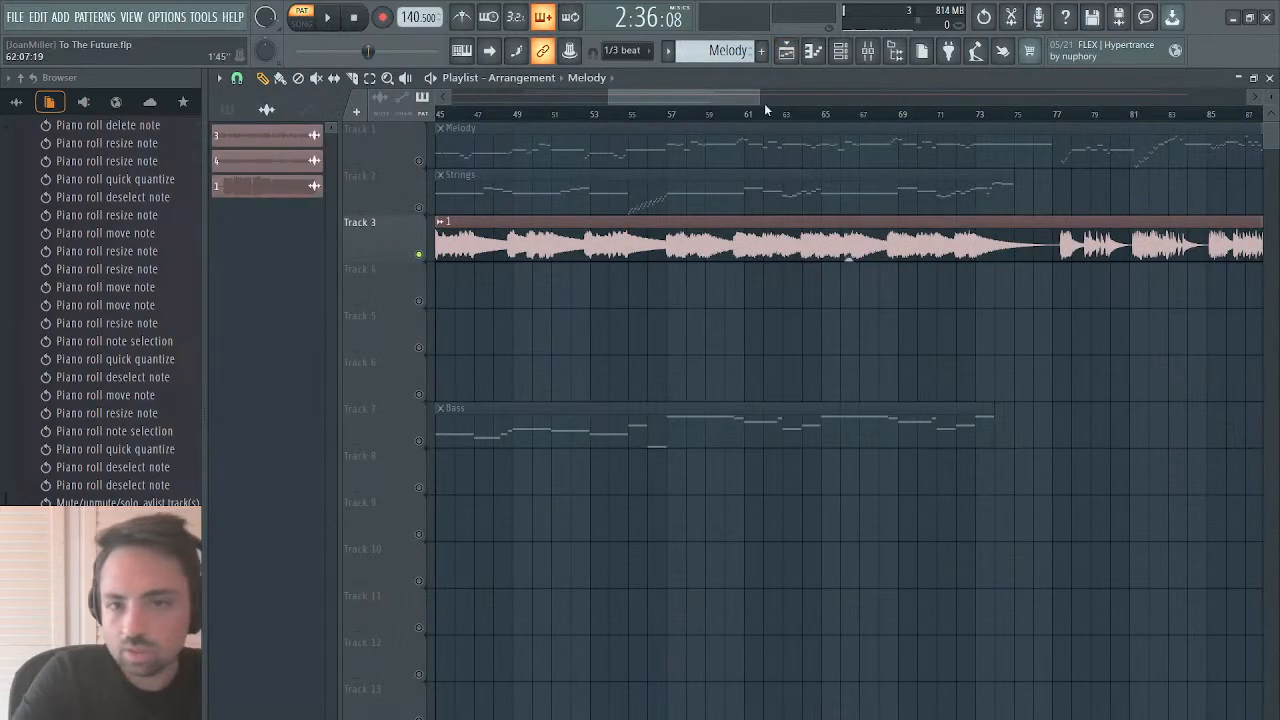
left_click_drag(727, 93, 922, 83)
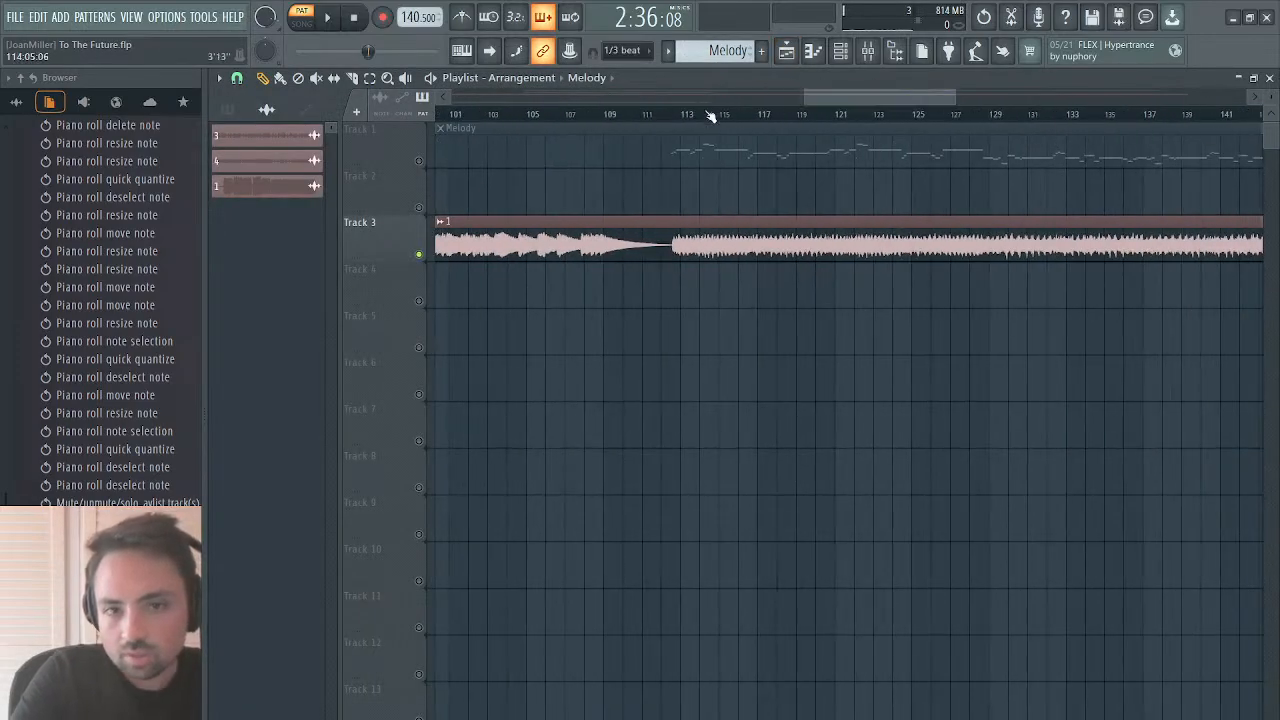
key("space")
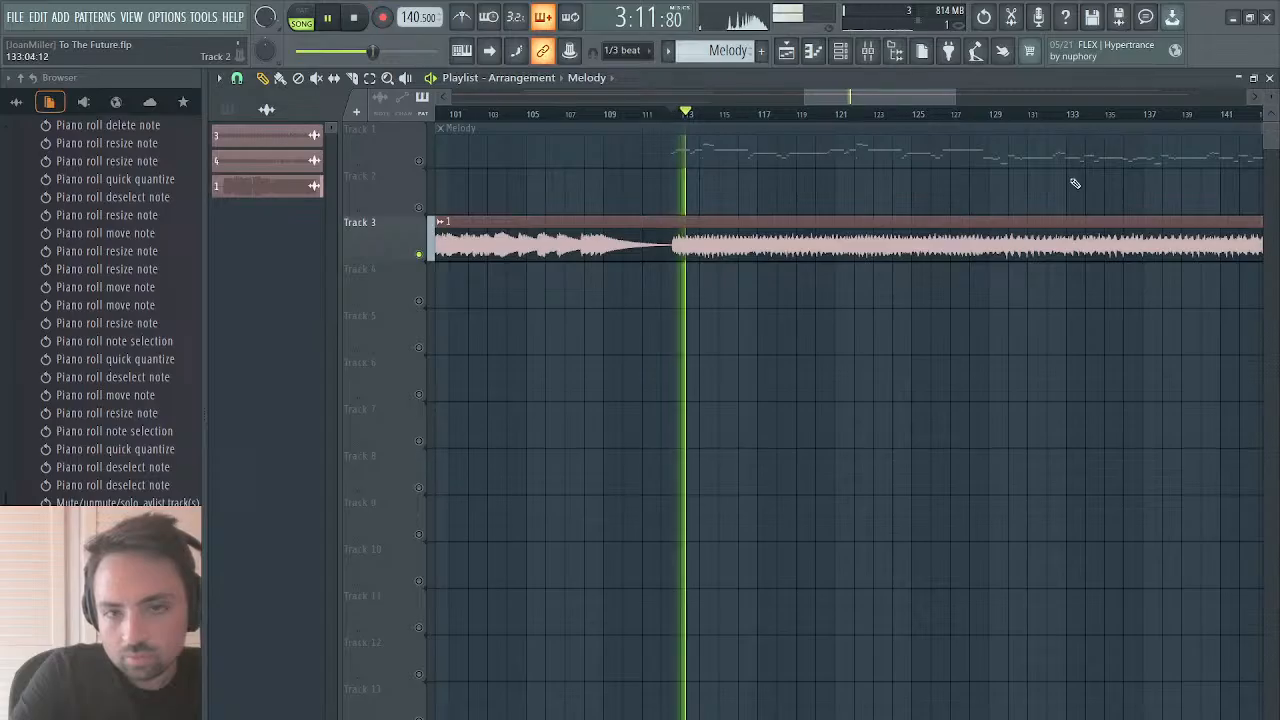
key("F7")
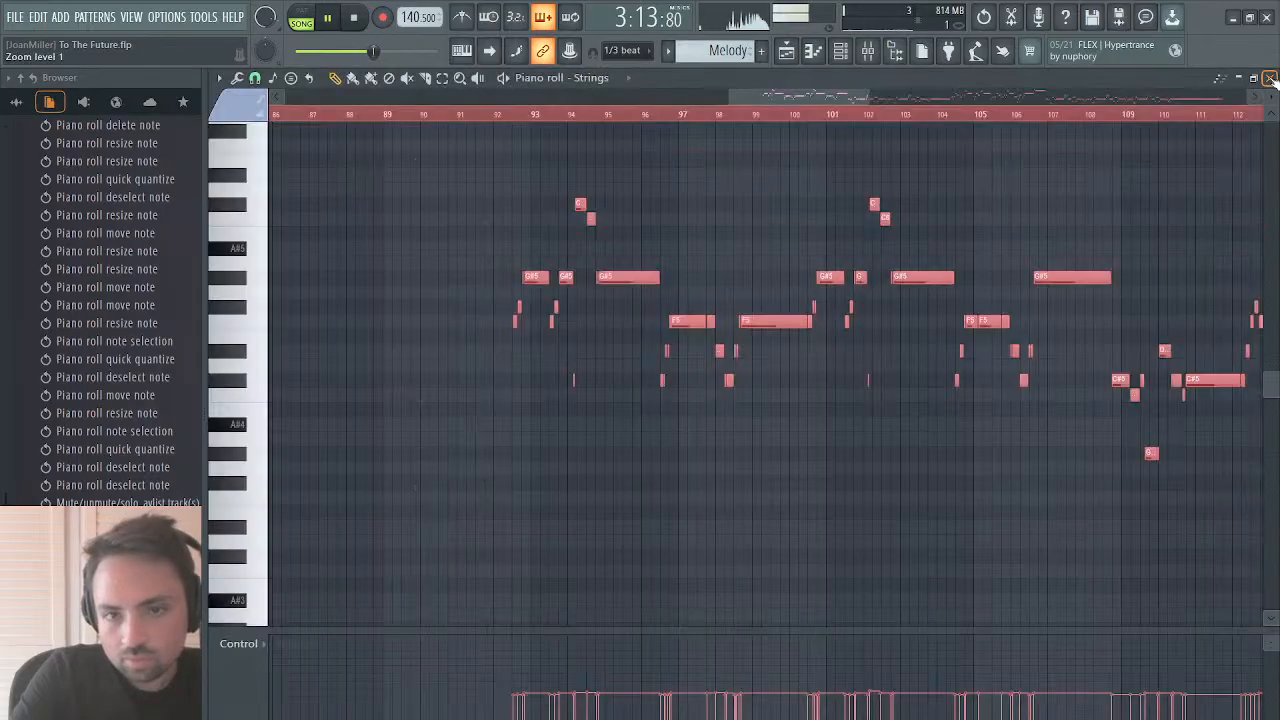
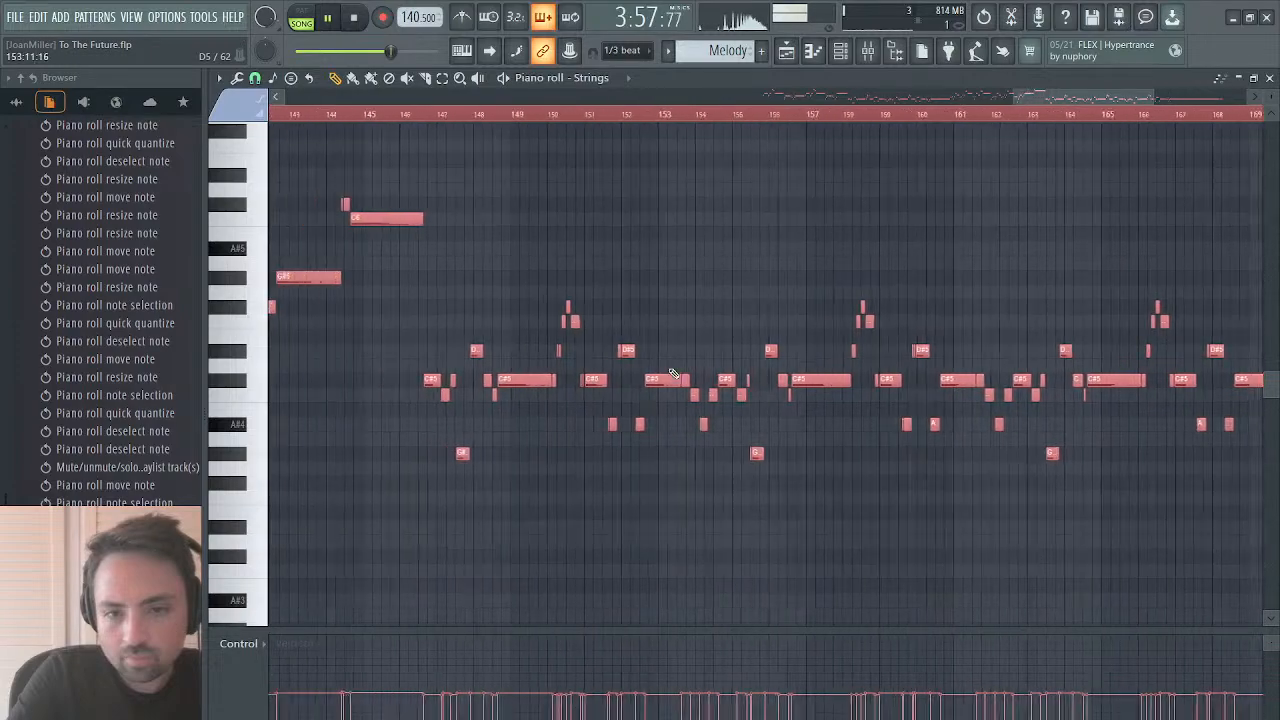
key("space")
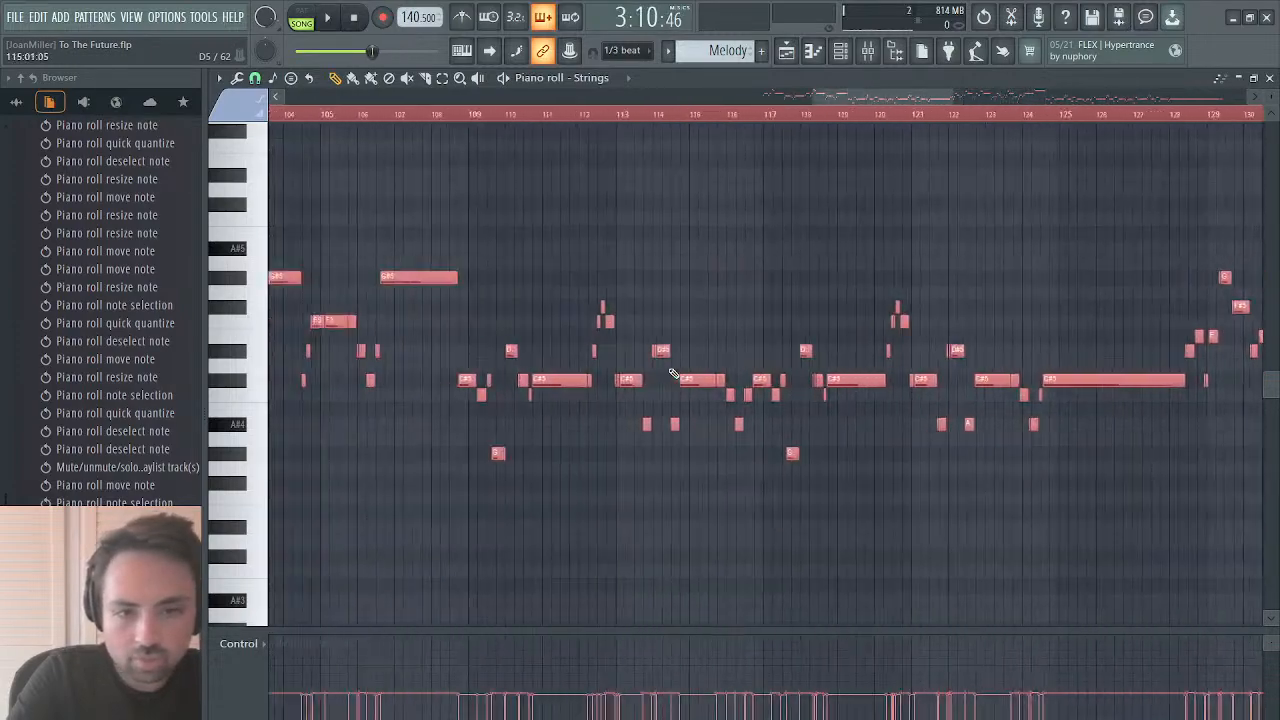
Step: Play the Melody pattern's Strings part from its first notes in bar 92
scroll(672, 373, "left", 6)
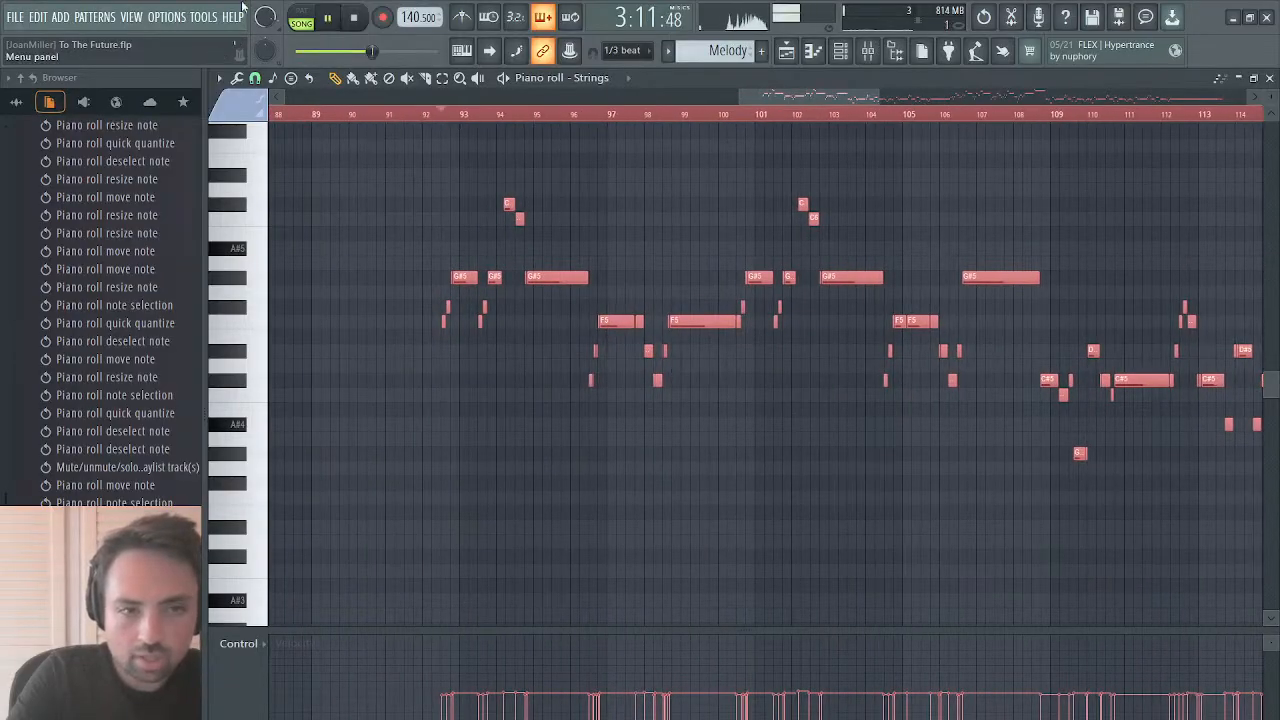
left_click(447, 116)
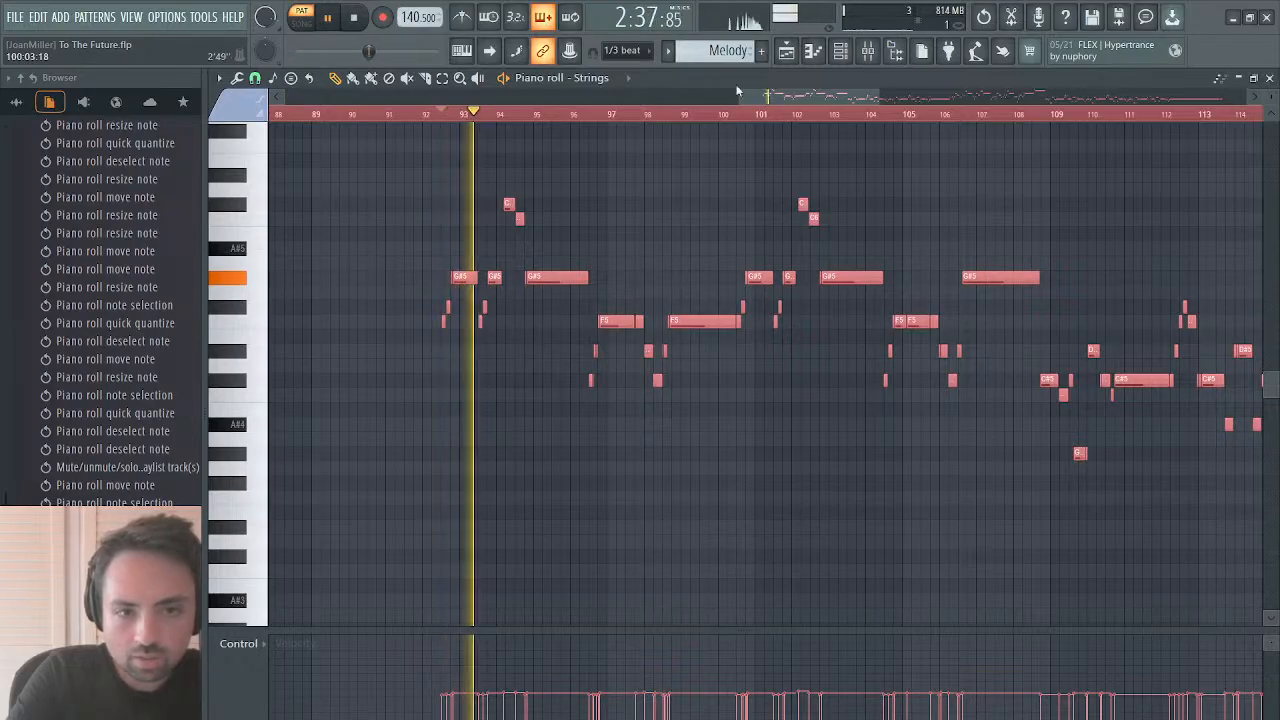
left_click_drag(880, 97, 812, 100)
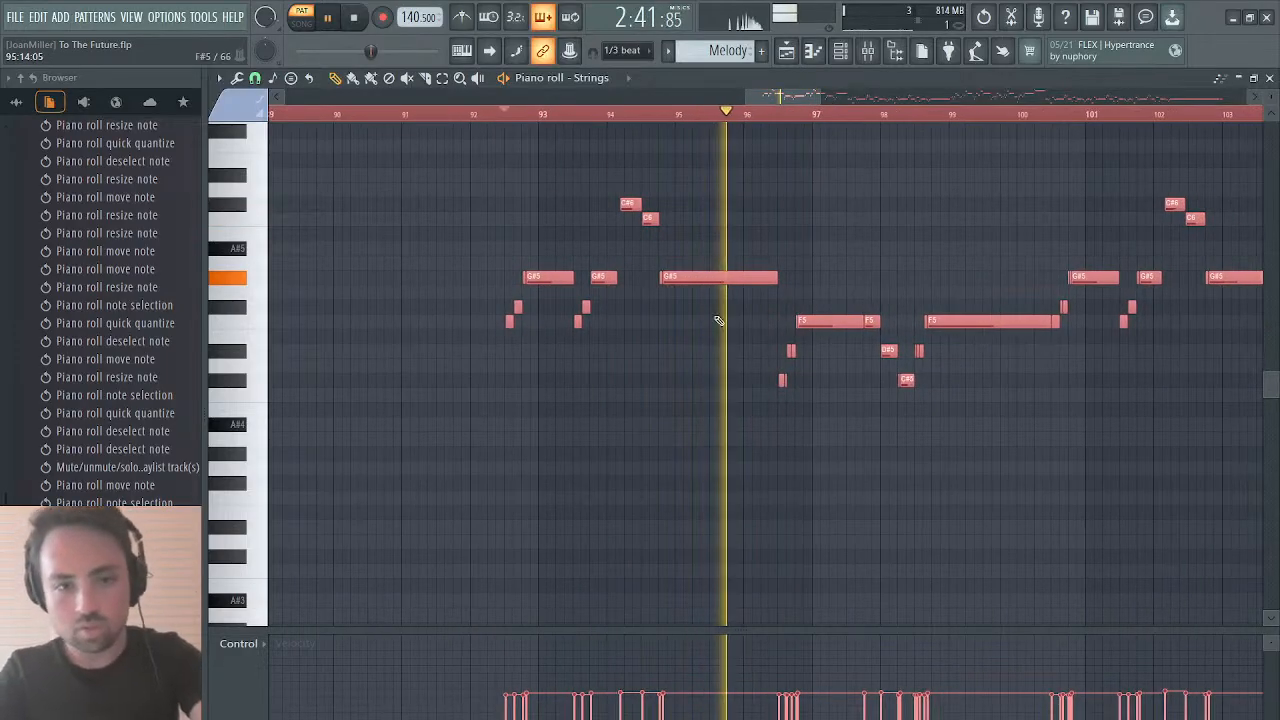
Step: Quantize the opening Strings phrase from the first F5 in bar 92 to the F5 just before bar 97, and replay it
left_click_drag(483, 271, 805, 433)
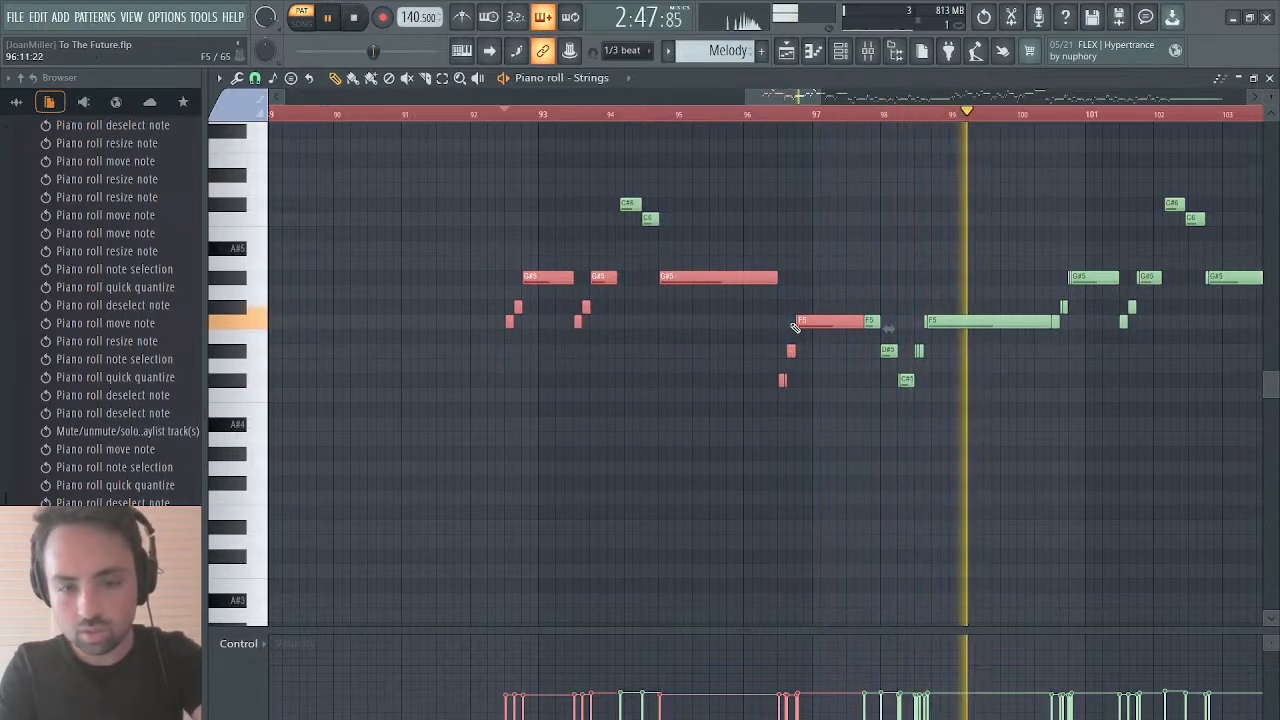
key("ctrl+q")
key("ctrl+q")
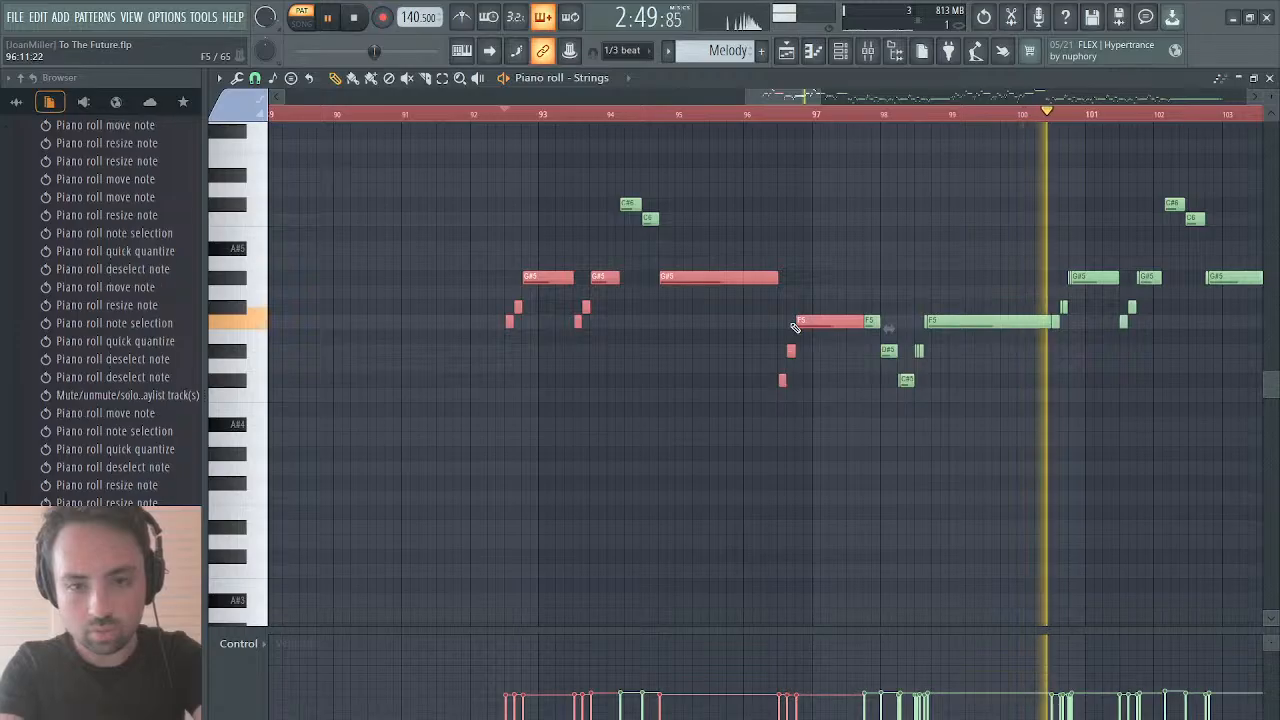
left_click(491, 113)
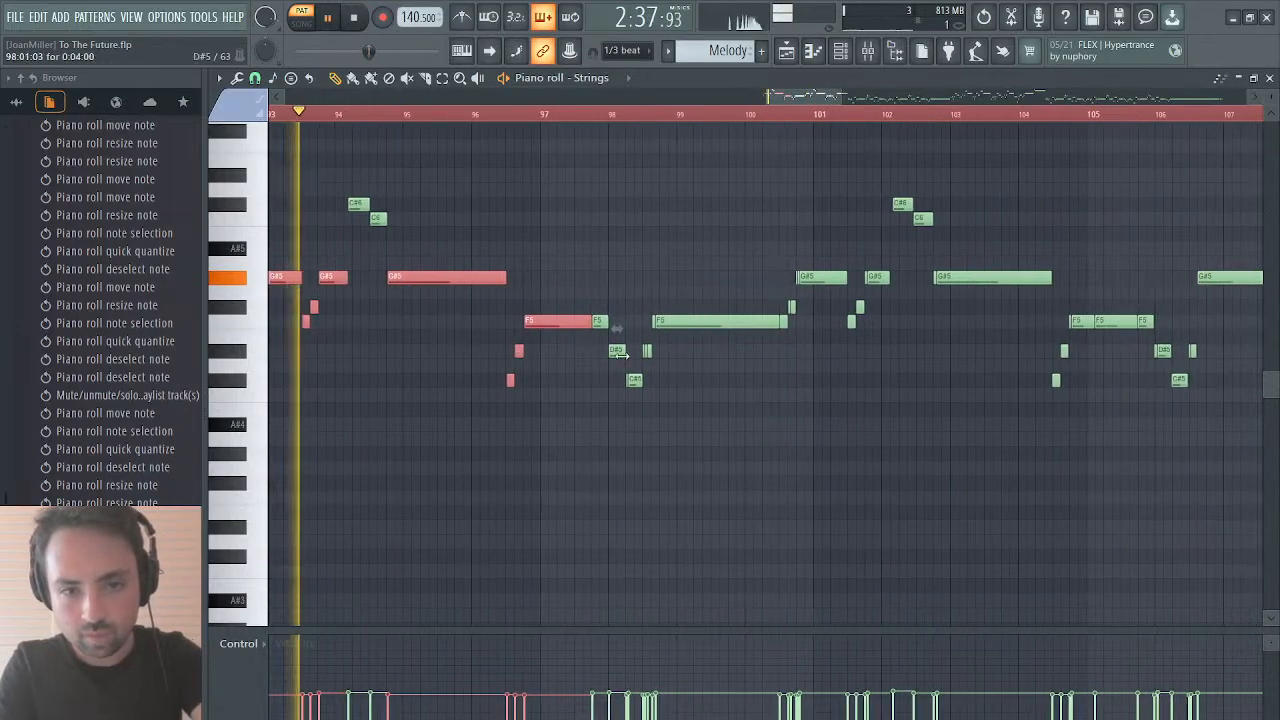
Step: Quantize the Strings phrases from the D#5 at bar 98 through the short D#5 and C#5 notes around bar 106
left_click_drag(626, 386, 696, 321)
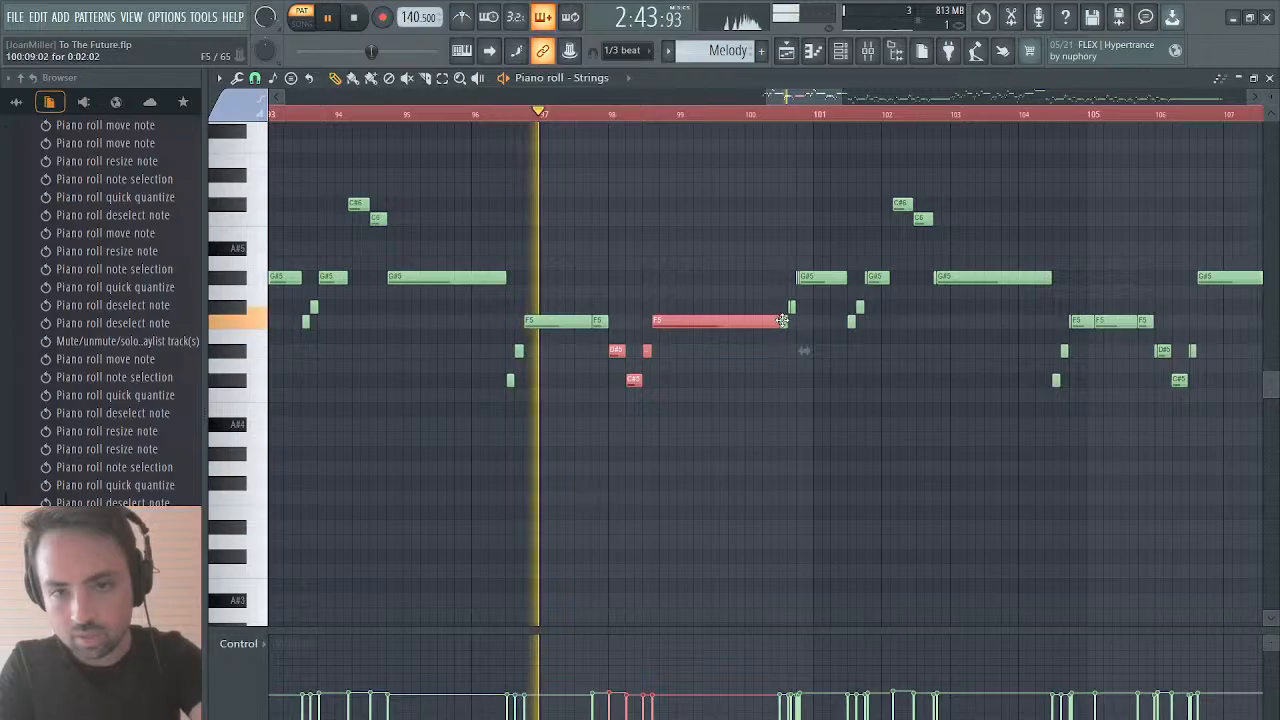
left_click_drag(782, 322, 1088, 280)
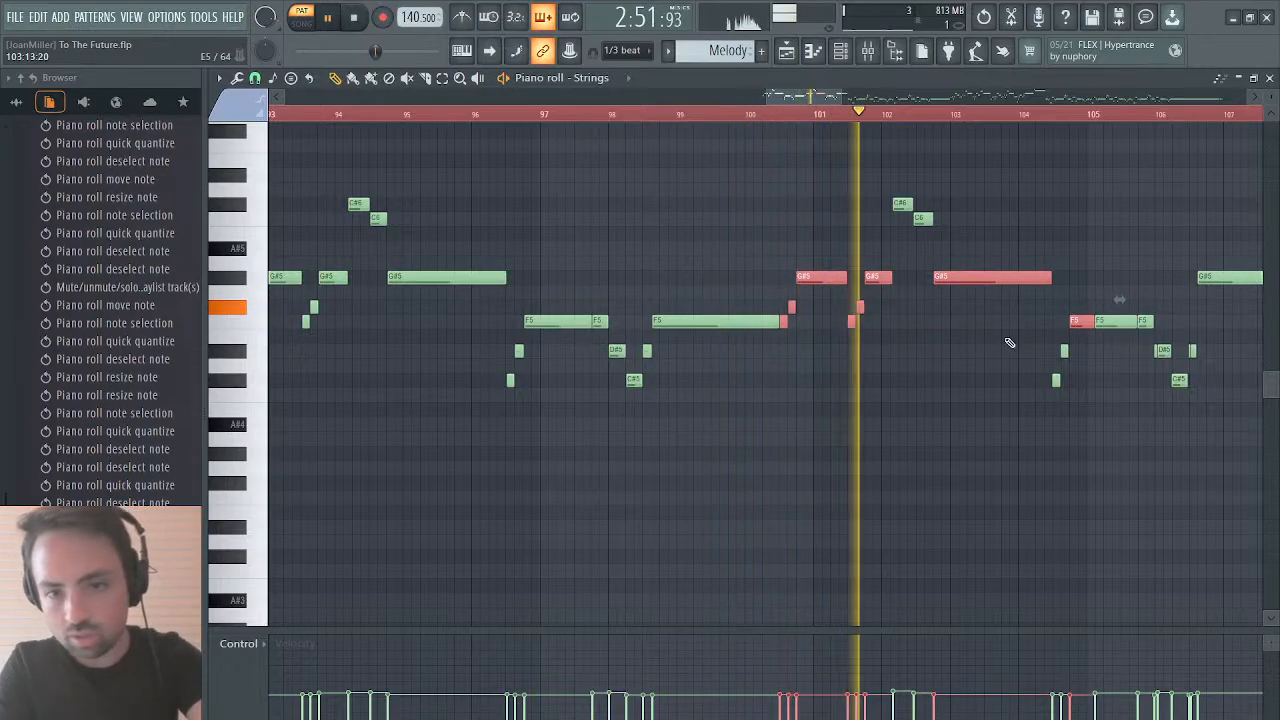
scroll(1009, 342, "right", 4)
left_click_drag(795, 352, 862, 404)
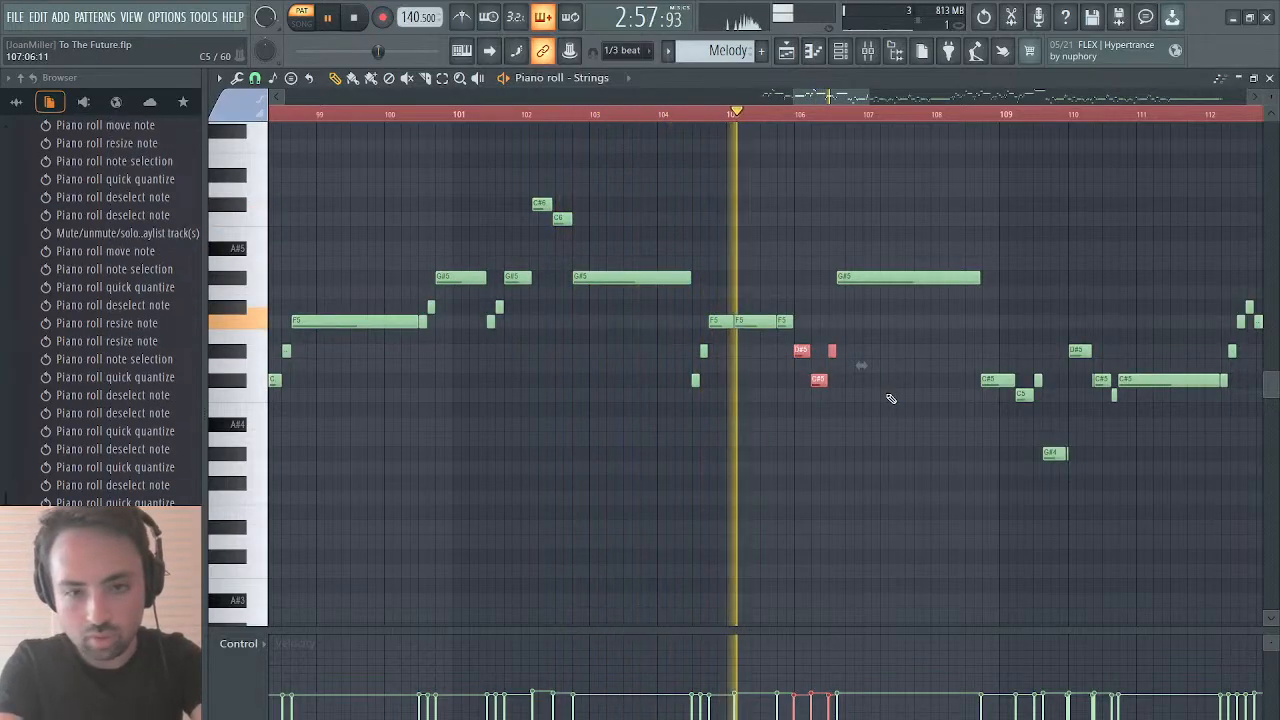
scroll(931, 343, "right", 4)
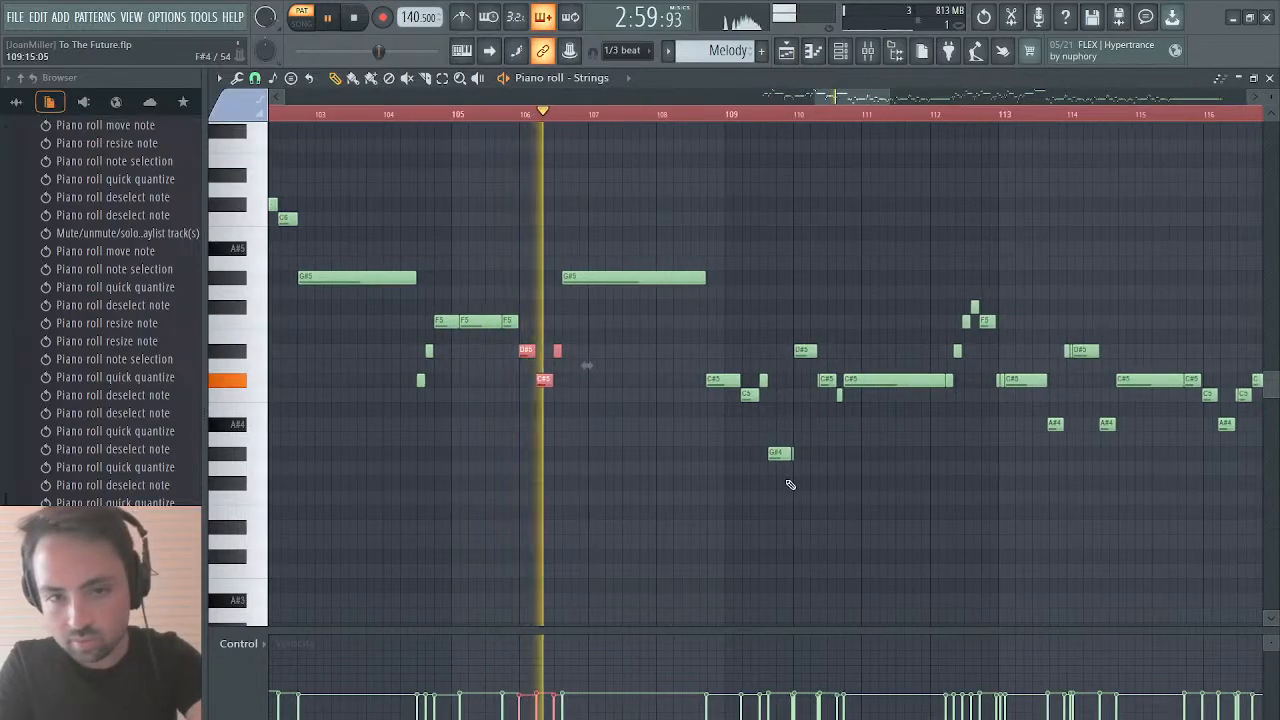
Step: Glue the split Strings notes from the G#4 before bar 110 through the D#5 at bar 114 and the C5 in bar 116
left_click_drag(774, 457, 830, 380)
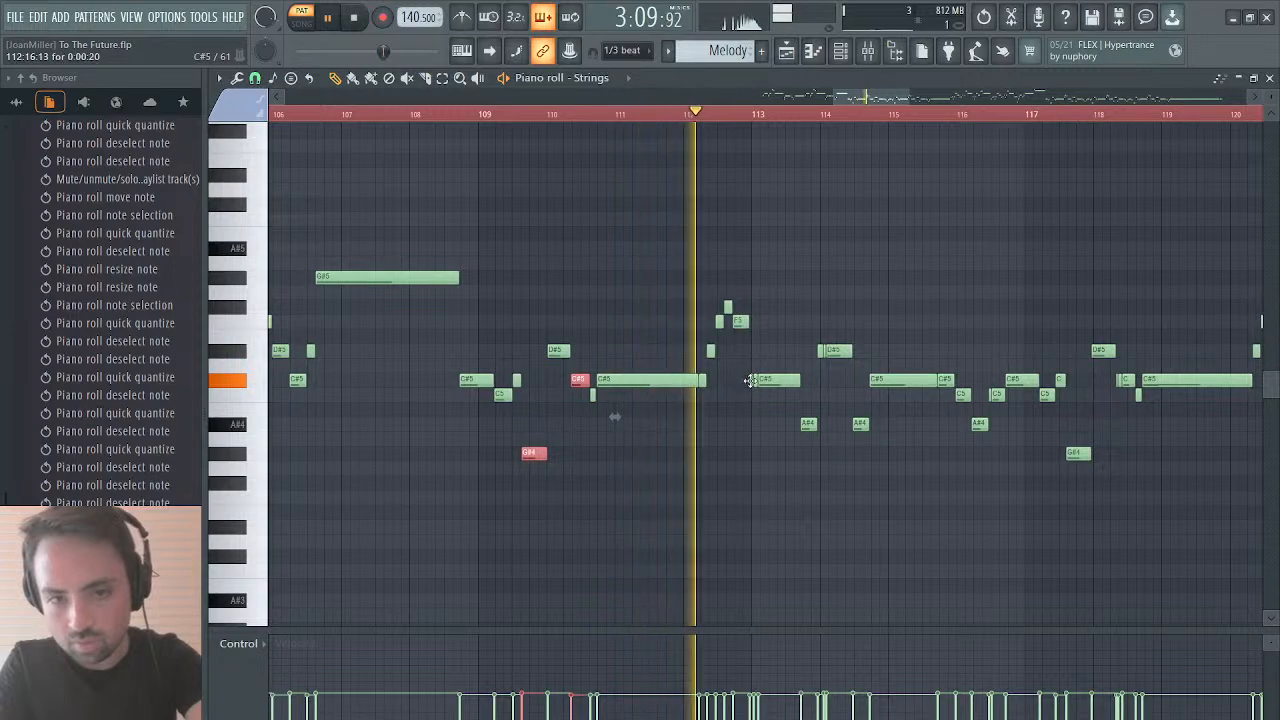
left_click_drag(750, 381, 850, 349)
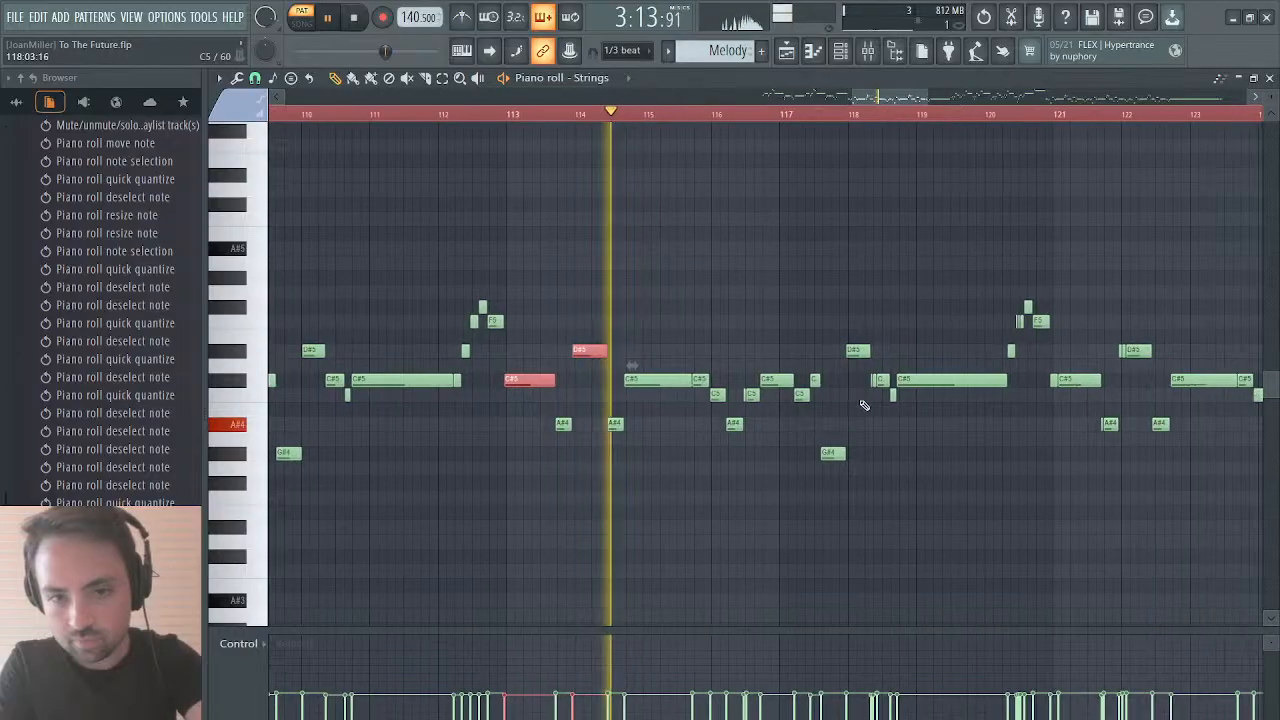
left_click(745, 408)
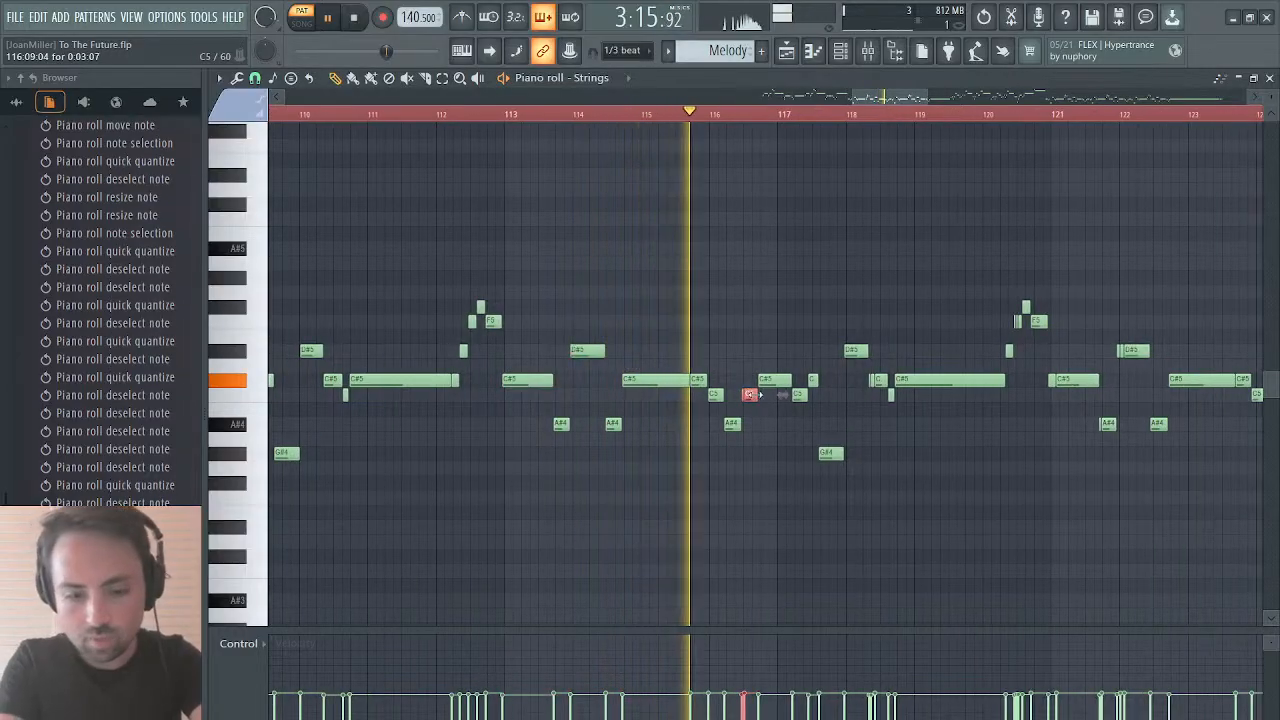
right_click(754, 395)
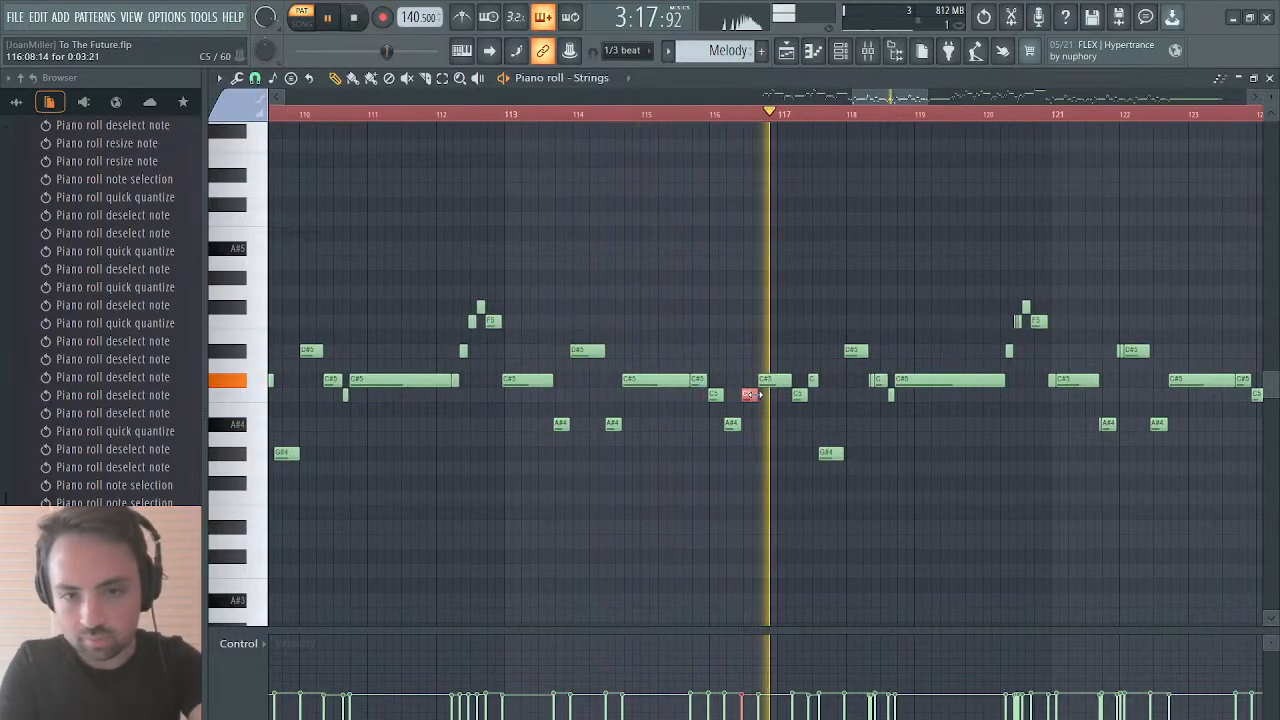
Step: Glue the fragments of the short C#5 in bar 118 and the short F5 in bar 120 into single notes
scroll(838, 408, "right", 1)
left_click_drag(827, 384, 858, 384)
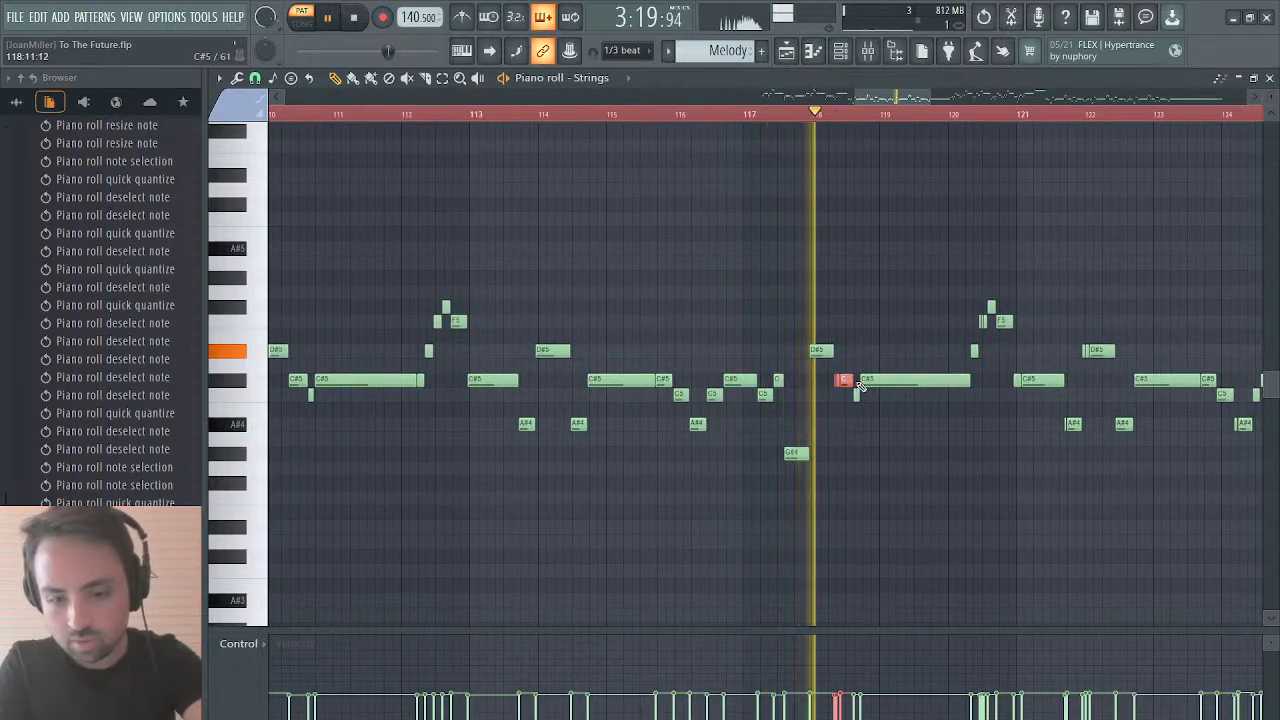
key("ctrl+q")
scroll(855, 382, "right", 3)
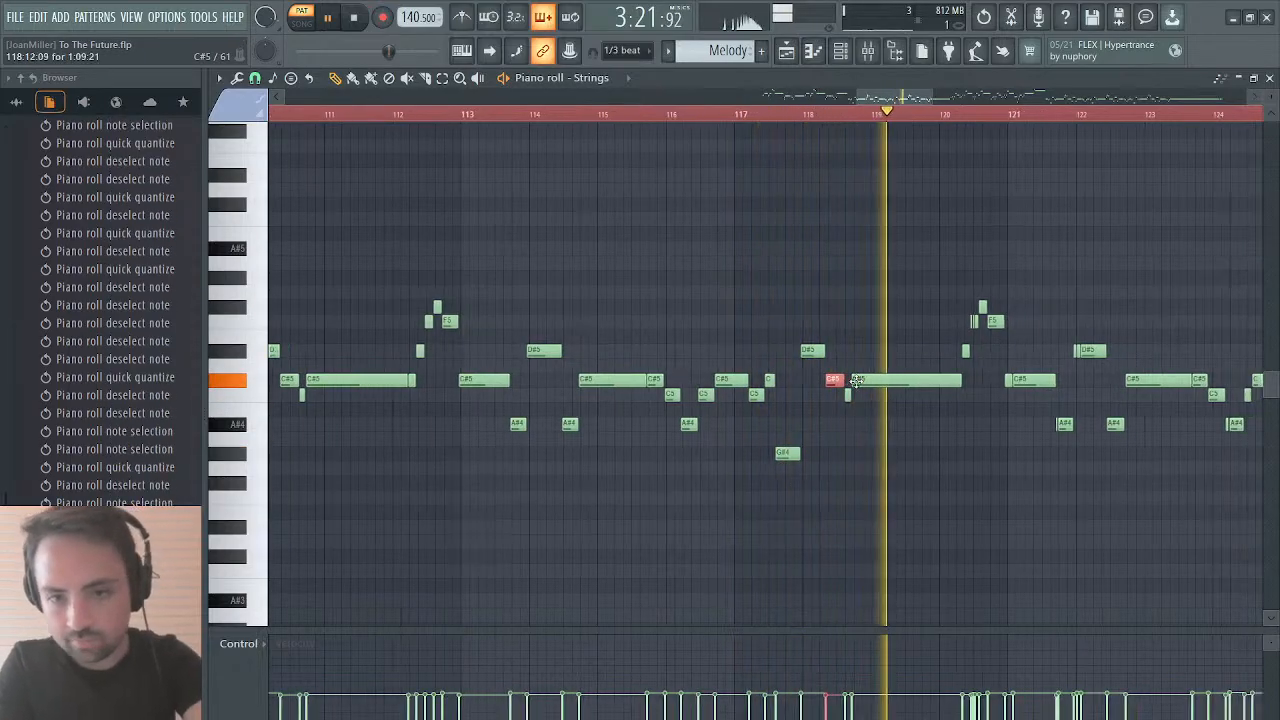
left_click(814, 320)
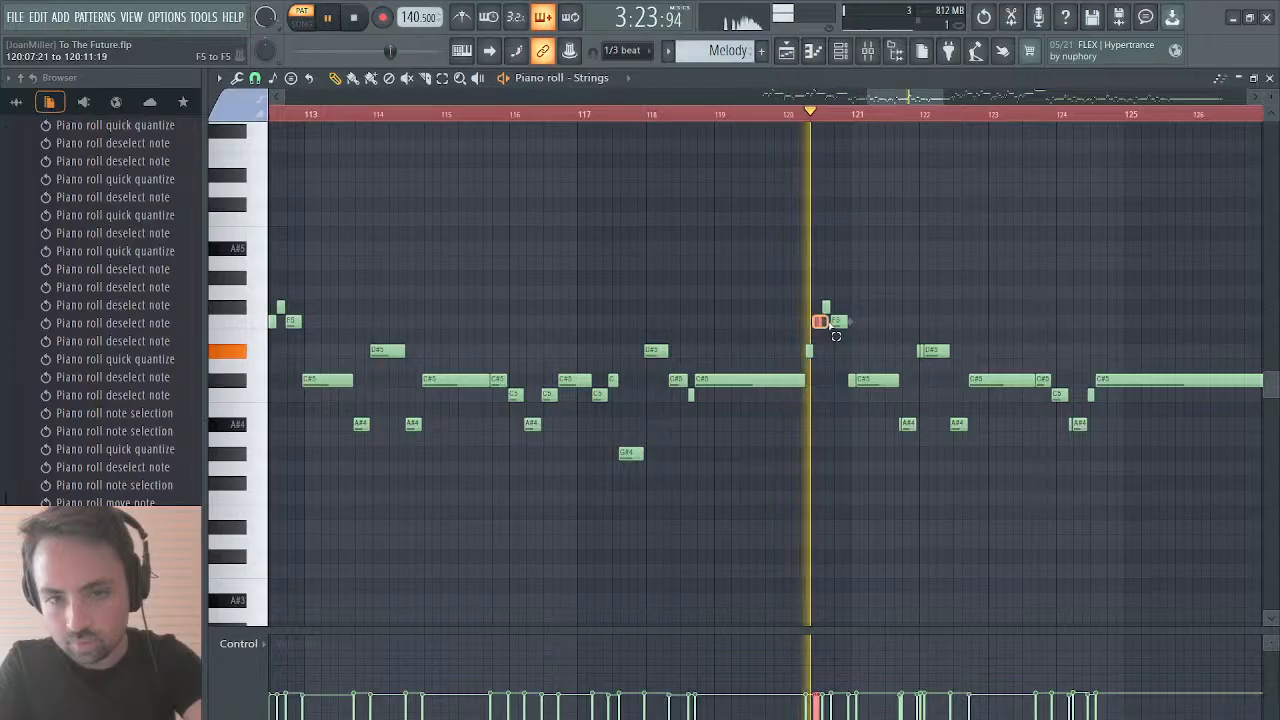
left_click_drag(829, 323, 831, 323)
key("ctrl+q")
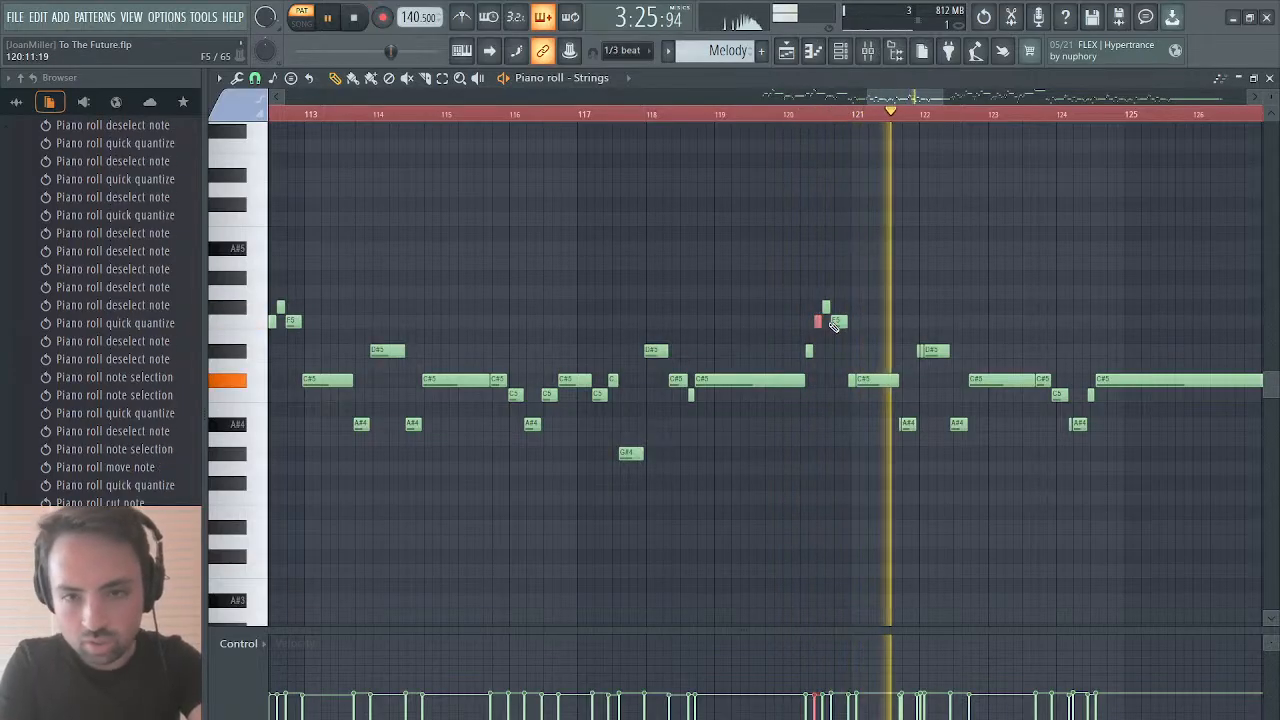
Step: Glue the split C#5 and D#5 between bars 121 and 122, the A#4 between them, and the A#4 in bar 124
left_click_drag(851, 386, 945, 352)
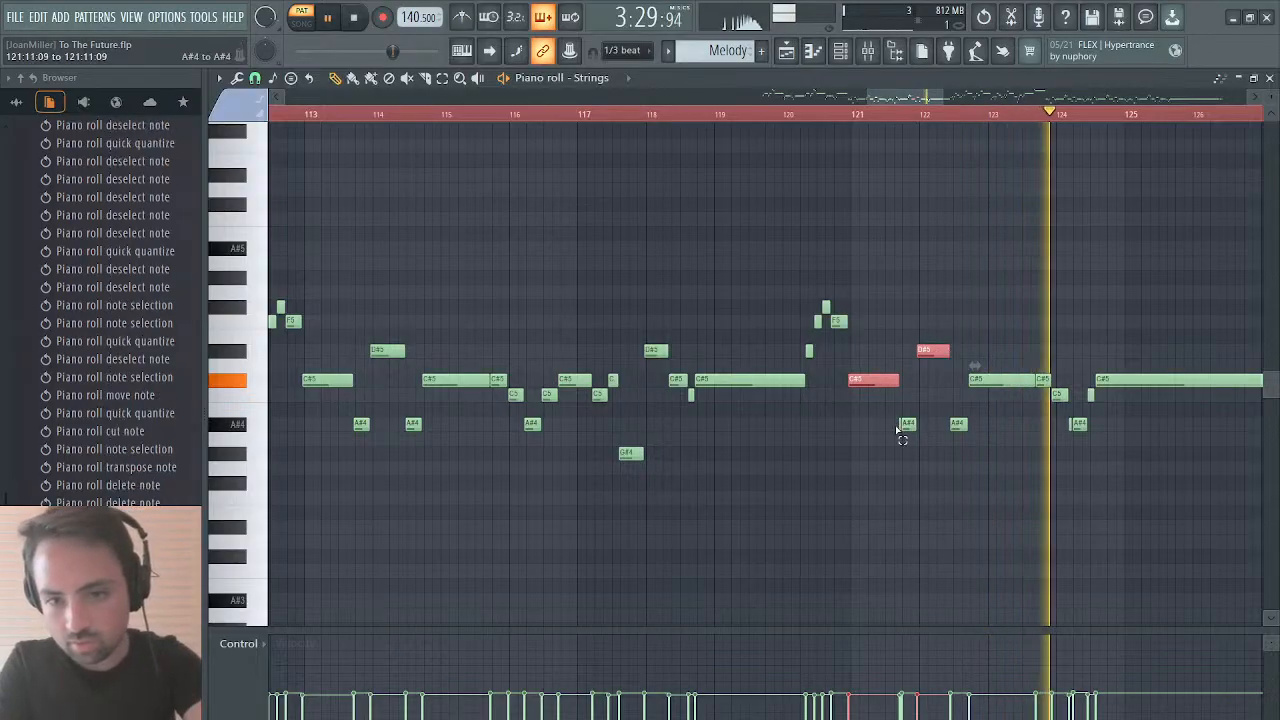
left_click_drag(902, 418, 932, 437)
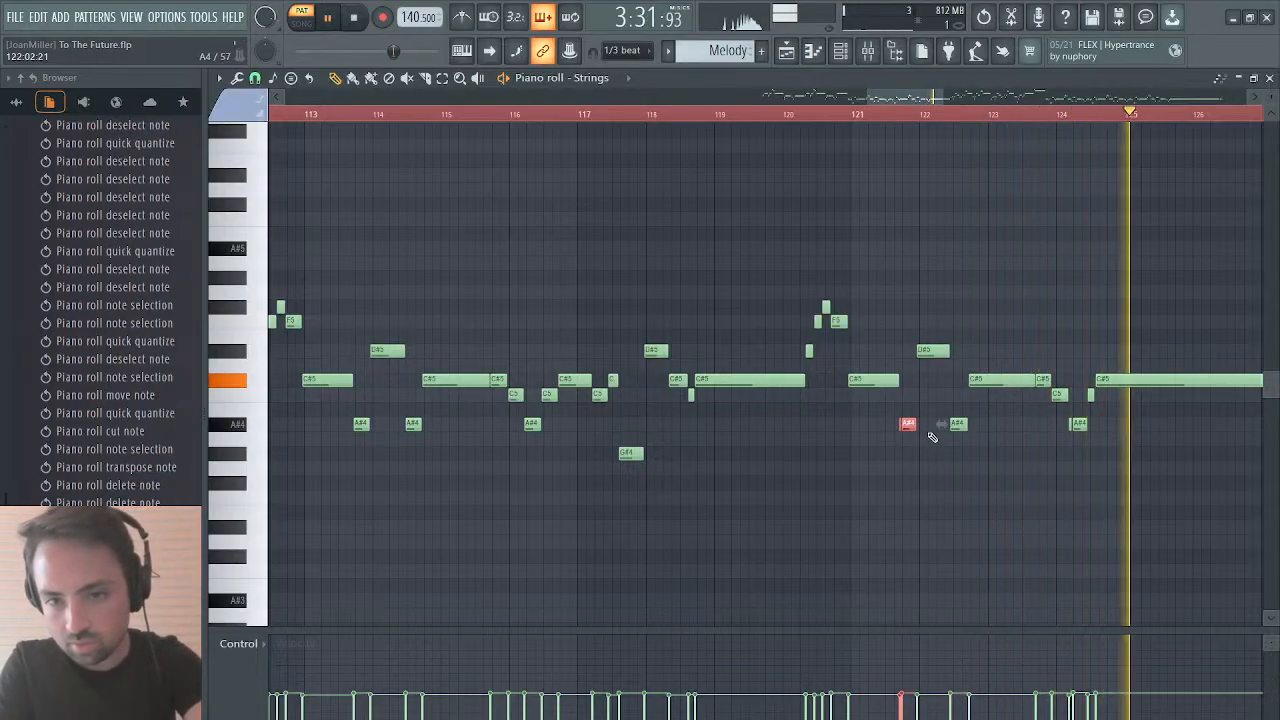
key("ctrl+g")
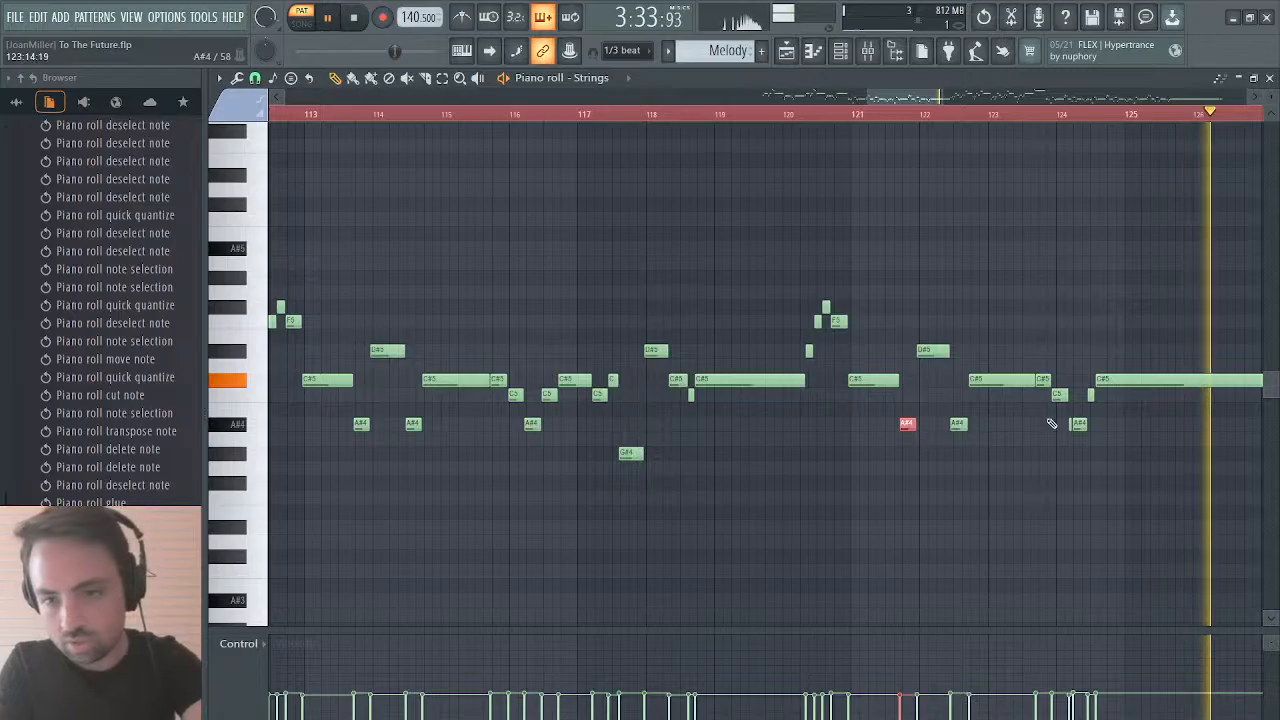
left_click_drag(1050, 419, 1100, 439)
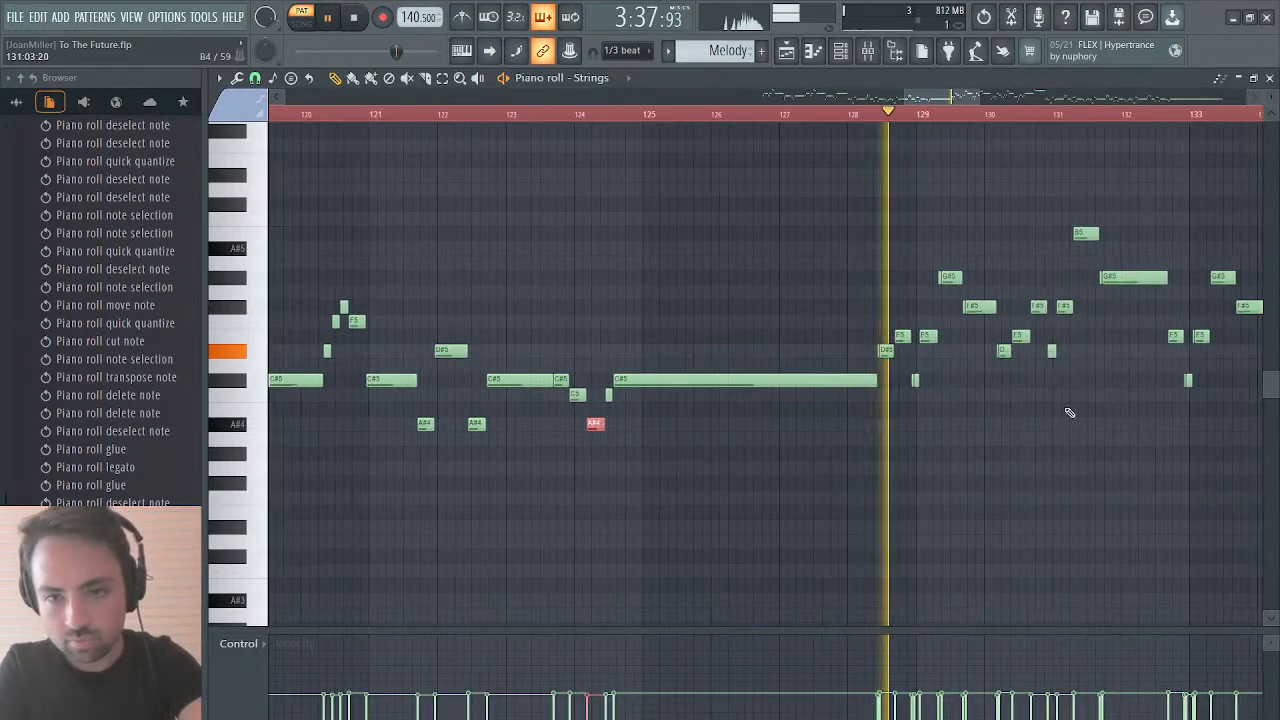
Step: Glue the split Strings notes from the D#5 in bar 128 through the short F5 and F#5 in bar 141
left_click_drag(877, 345, 961, 412)
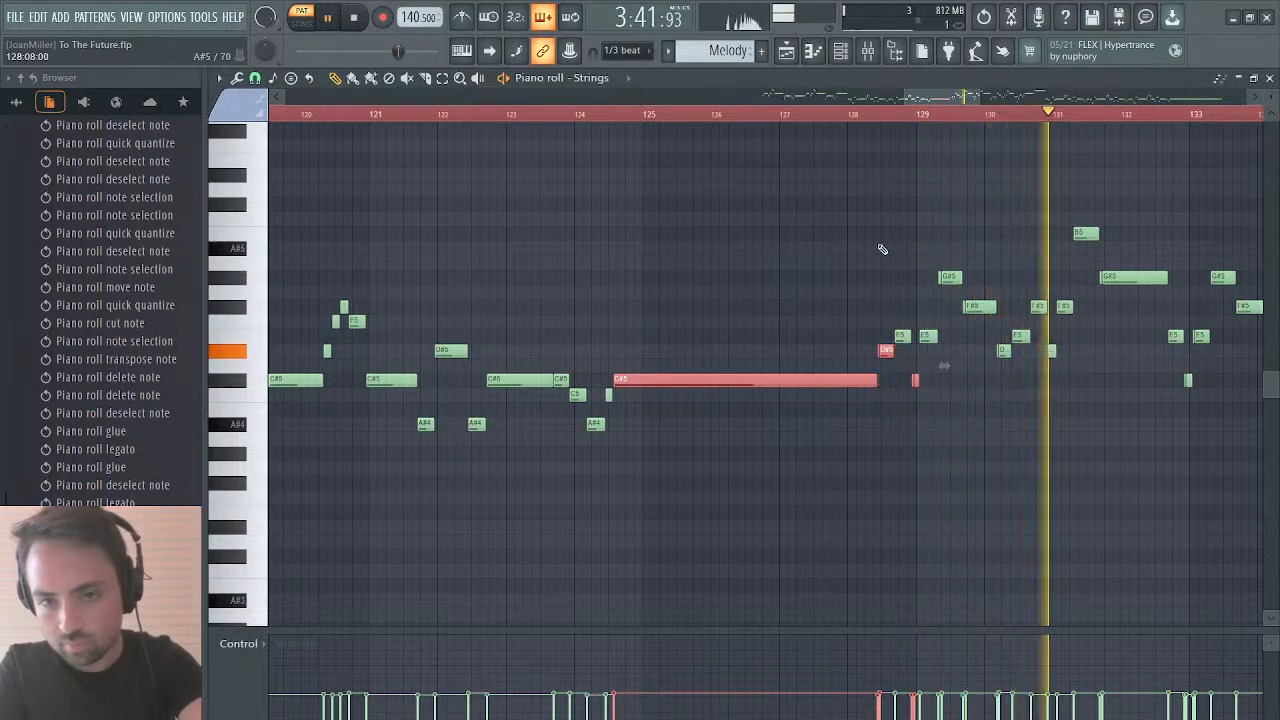
left_click_drag(867, 244, 1224, 436)
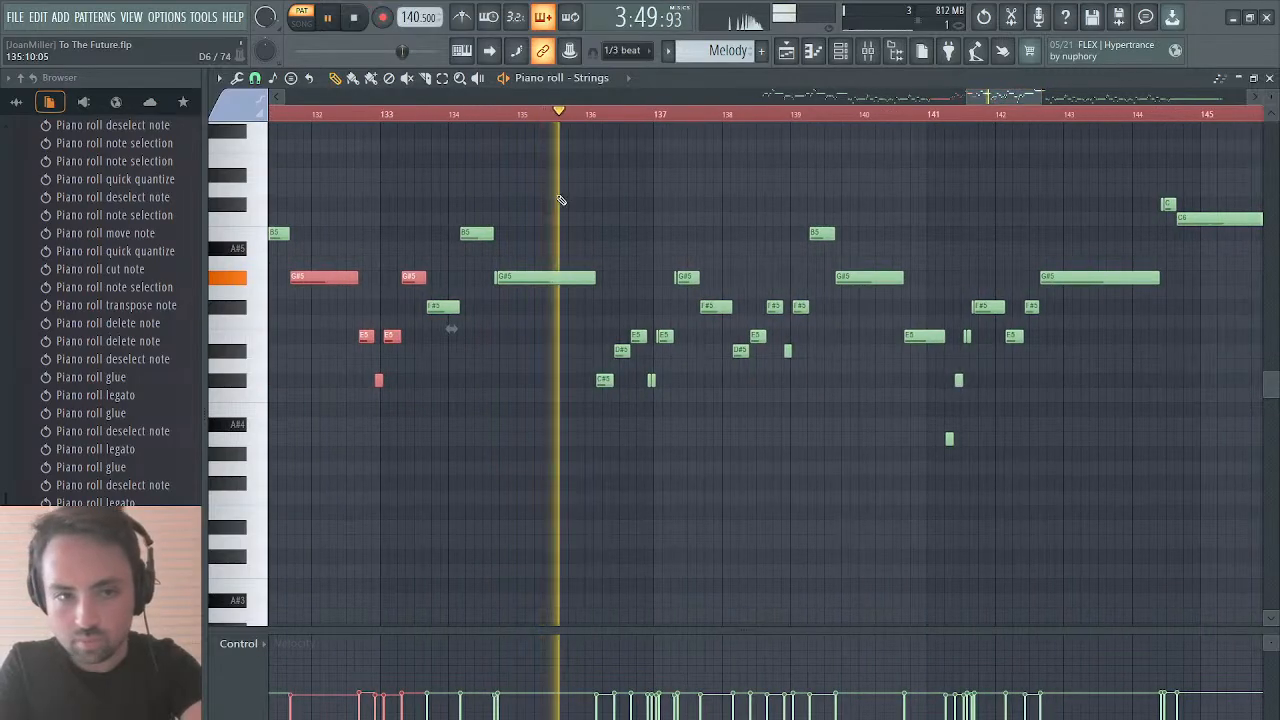
left_click_drag(492, 272, 701, 400)
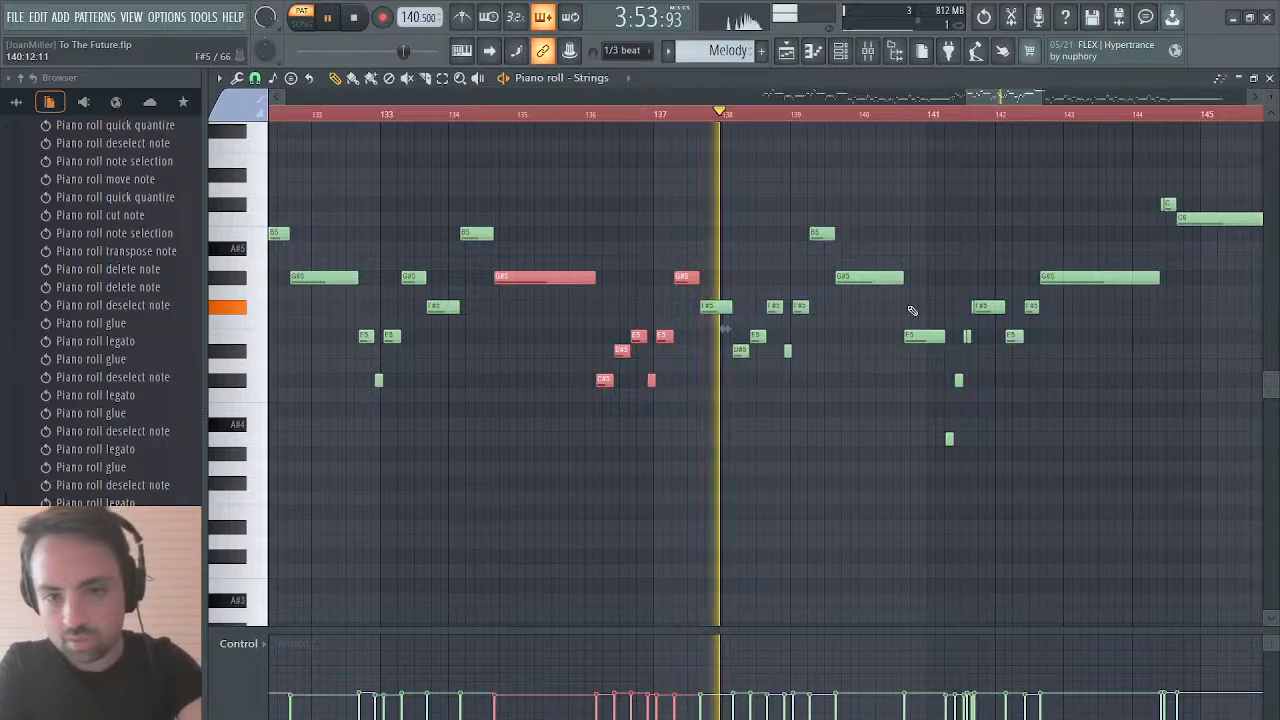
left_click_drag(954, 305, 1000, 357)
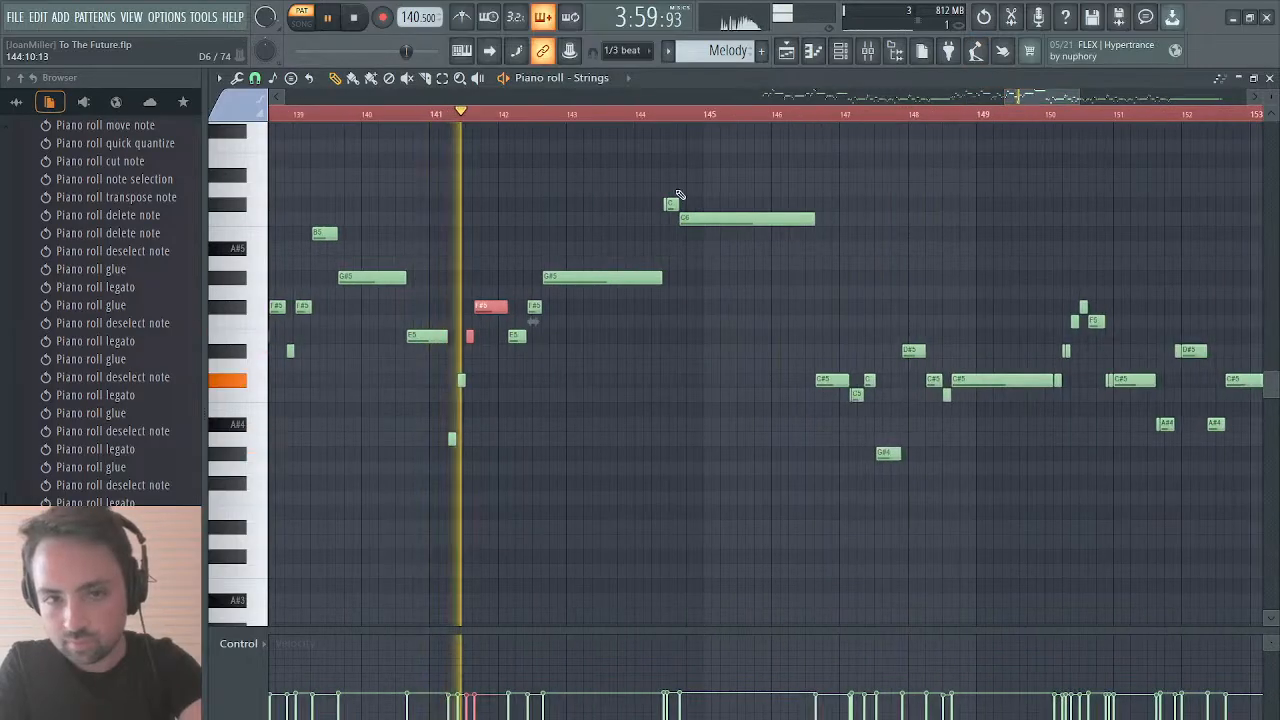
Step: Glue the split C#6 in bar 144, the C5 in bar 147, and the short C#5 and D#5 fragments in bar 150
left_click_drag(672, 197, 697, 219)
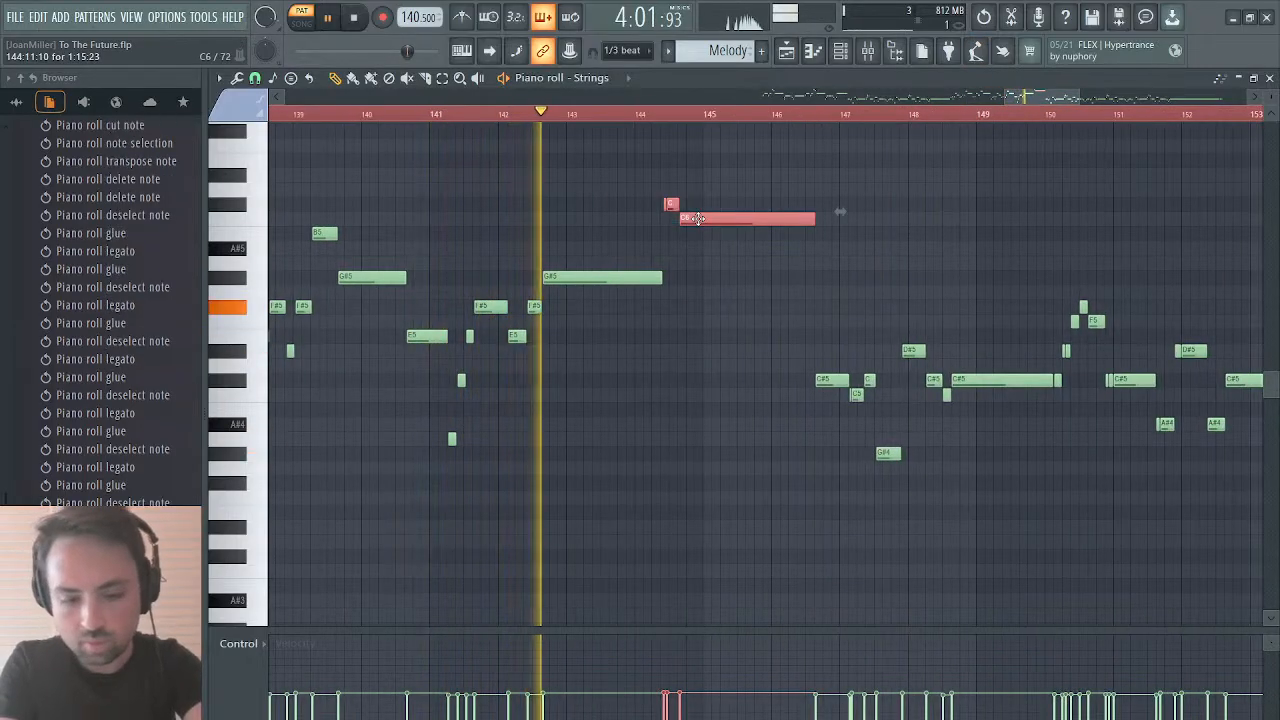
key("ctrl+g")
left_click_drag(840, 391, 905, 434)
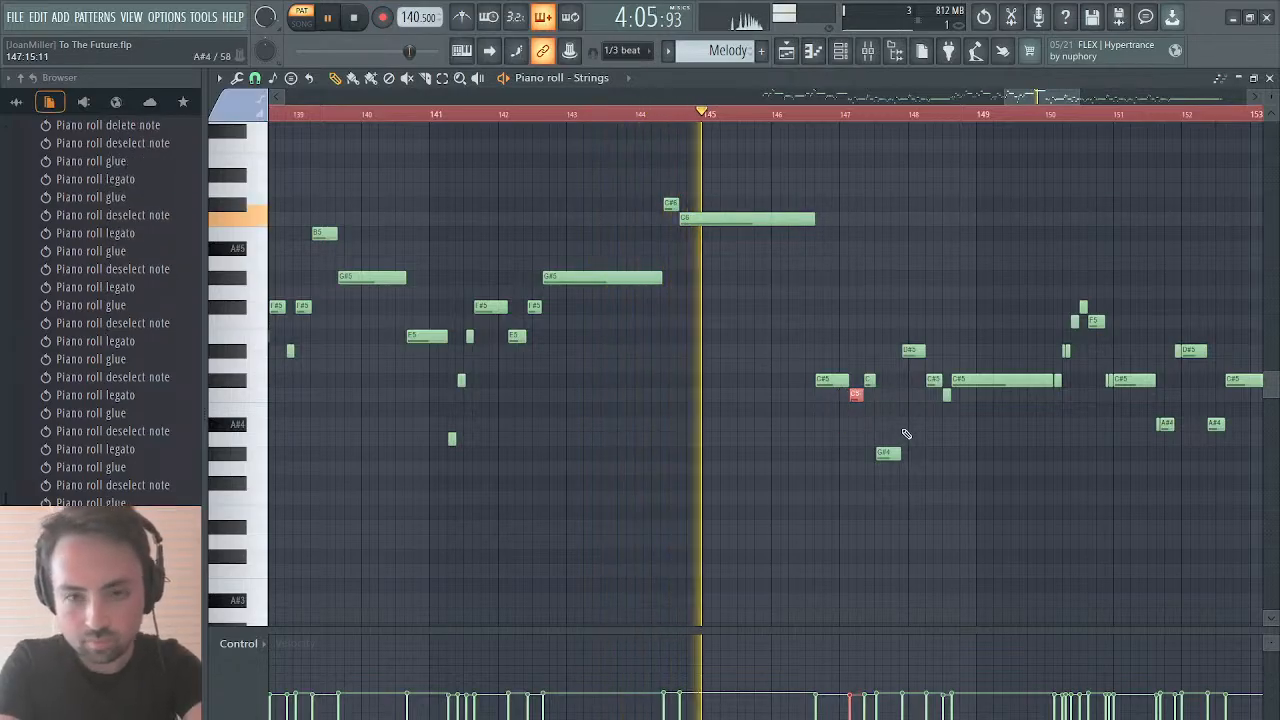
left_click_drag(1065, 354, 1124, 408)
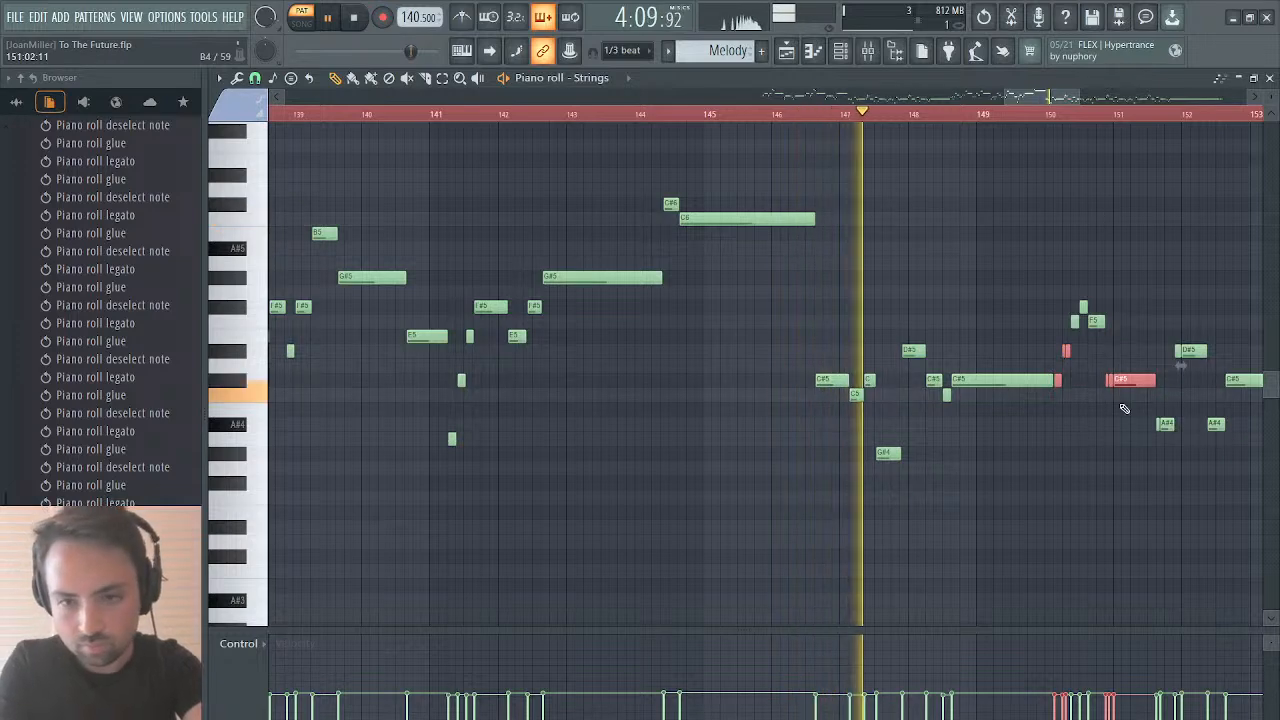
left_click_drag(1120, 386, 1063, 354)
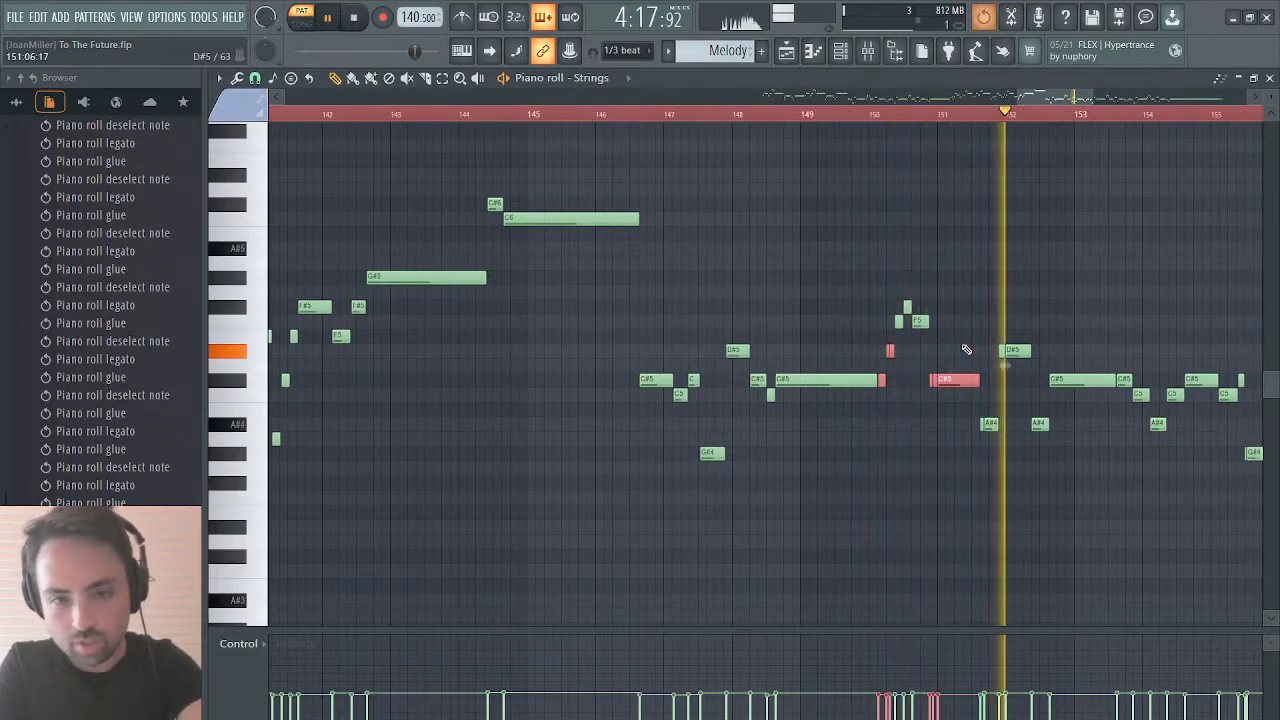
left_click_drag(930, 348, 882, 402)
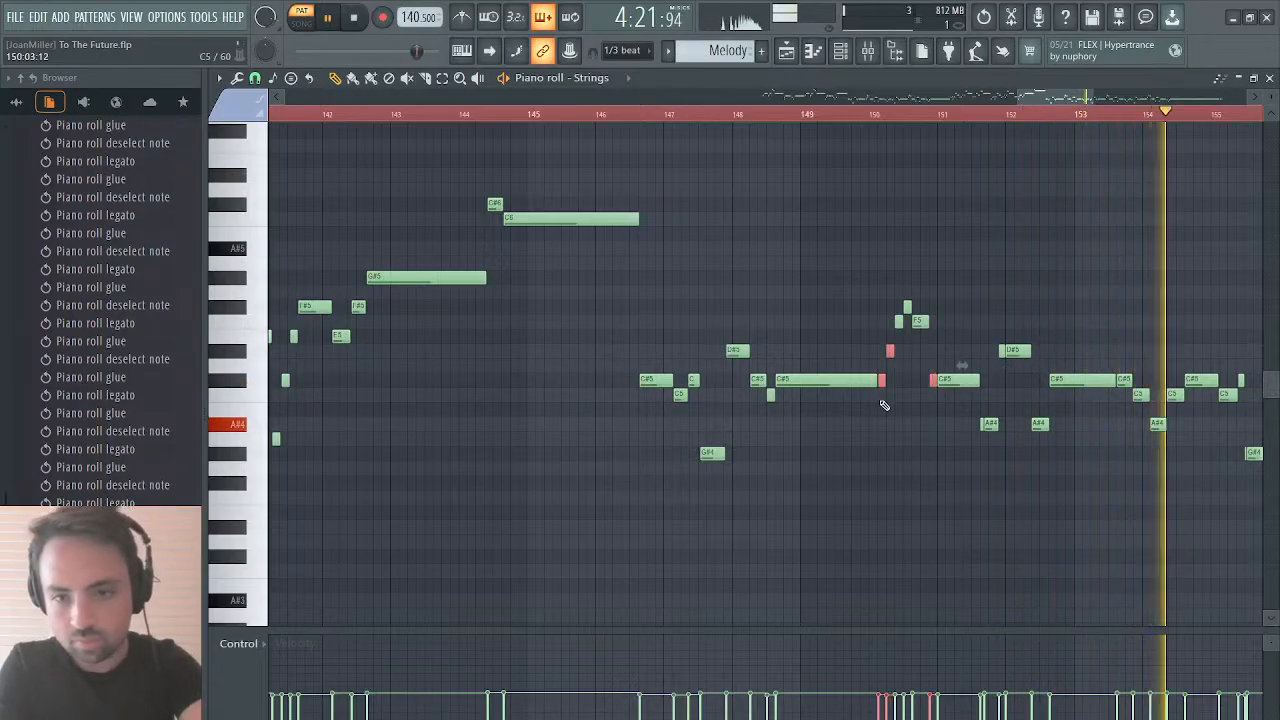
Step: Play on from around bar 150 and glue the split G#4 in bar 155, the A#4 in bar 159 and the D#5 at bar 160
left_click(877, 118)
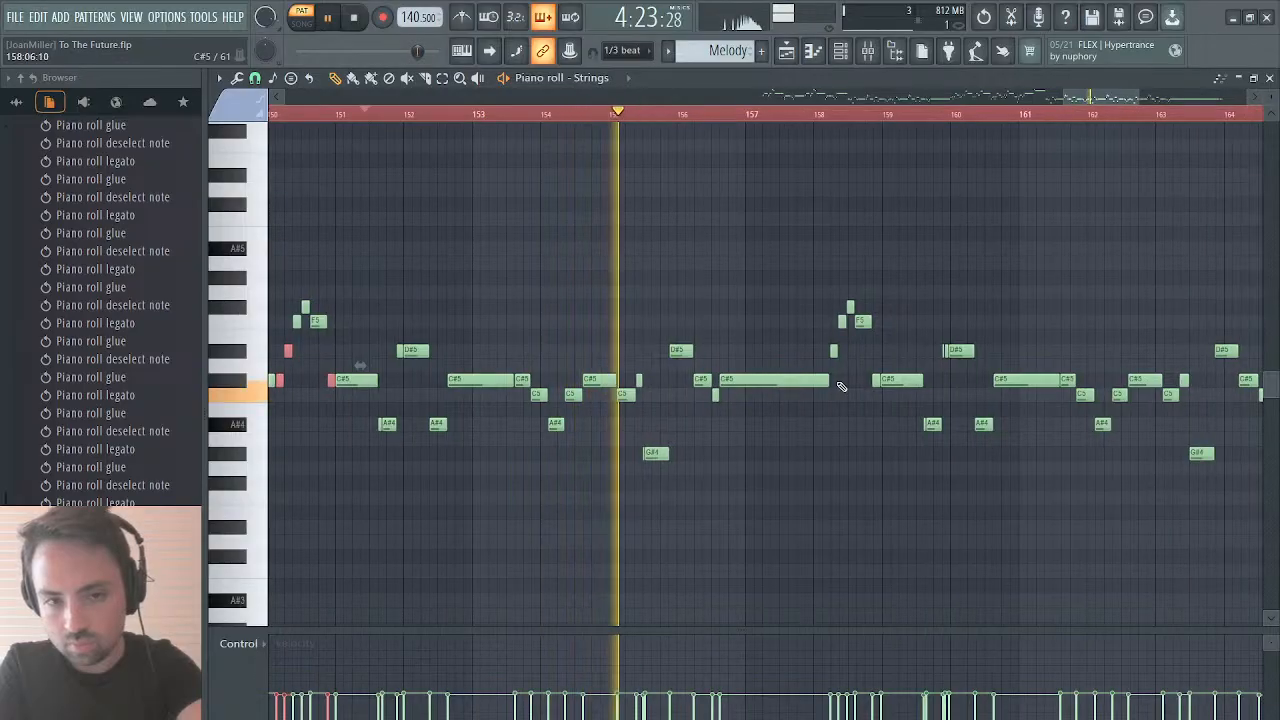
left_click(652, 453)
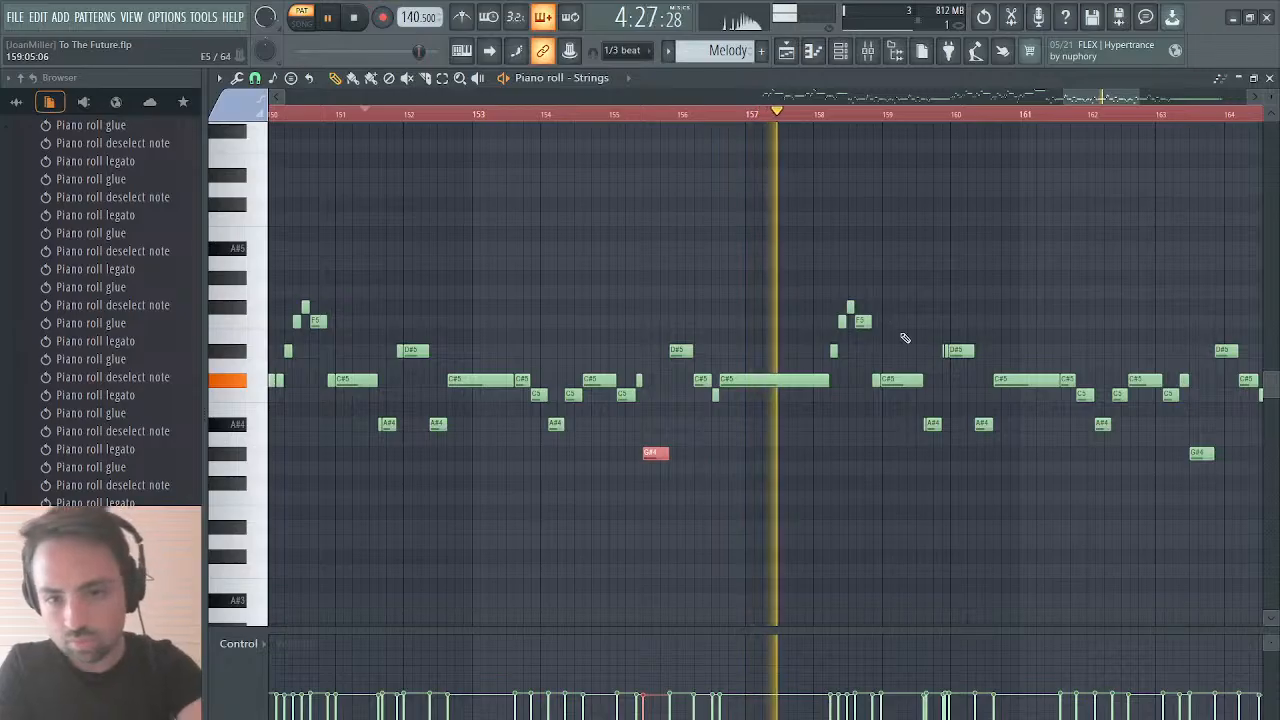
left_click_drag(929, 347, 955, 438)
key("ctrl+l")
left_click(960, 353, "ctrl")
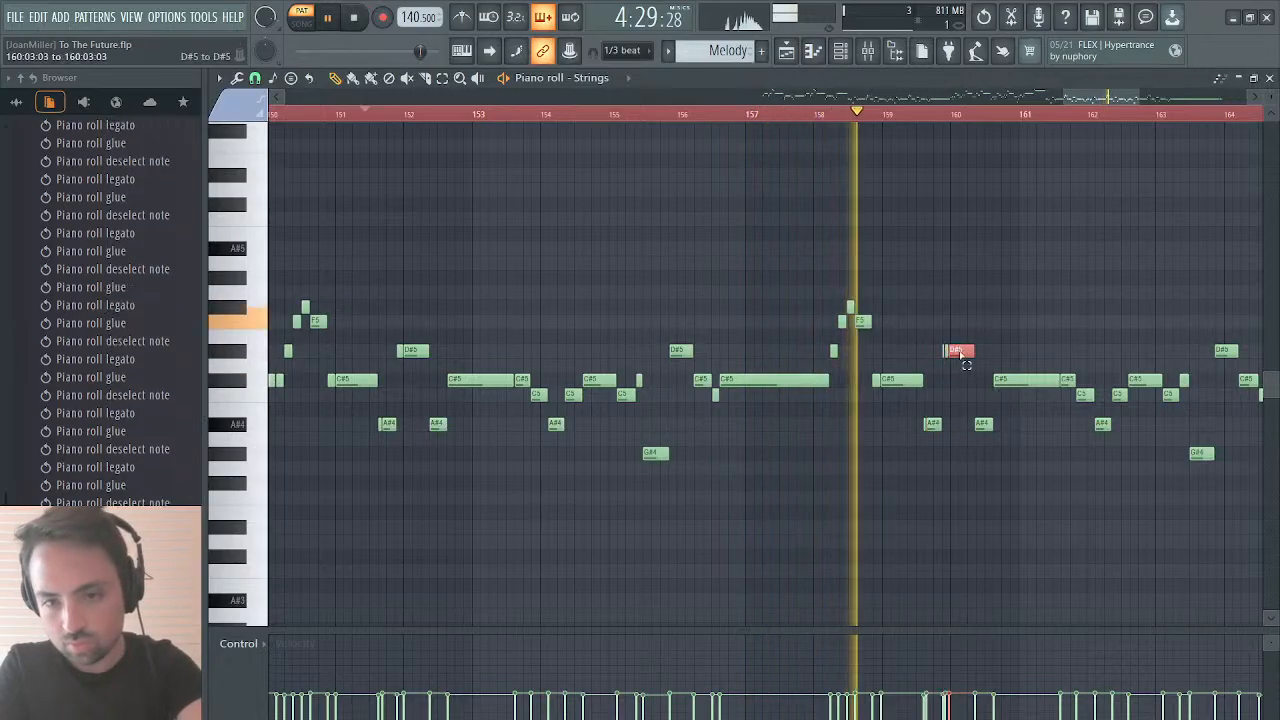
left_click_drag(959, 352, 923, 458)
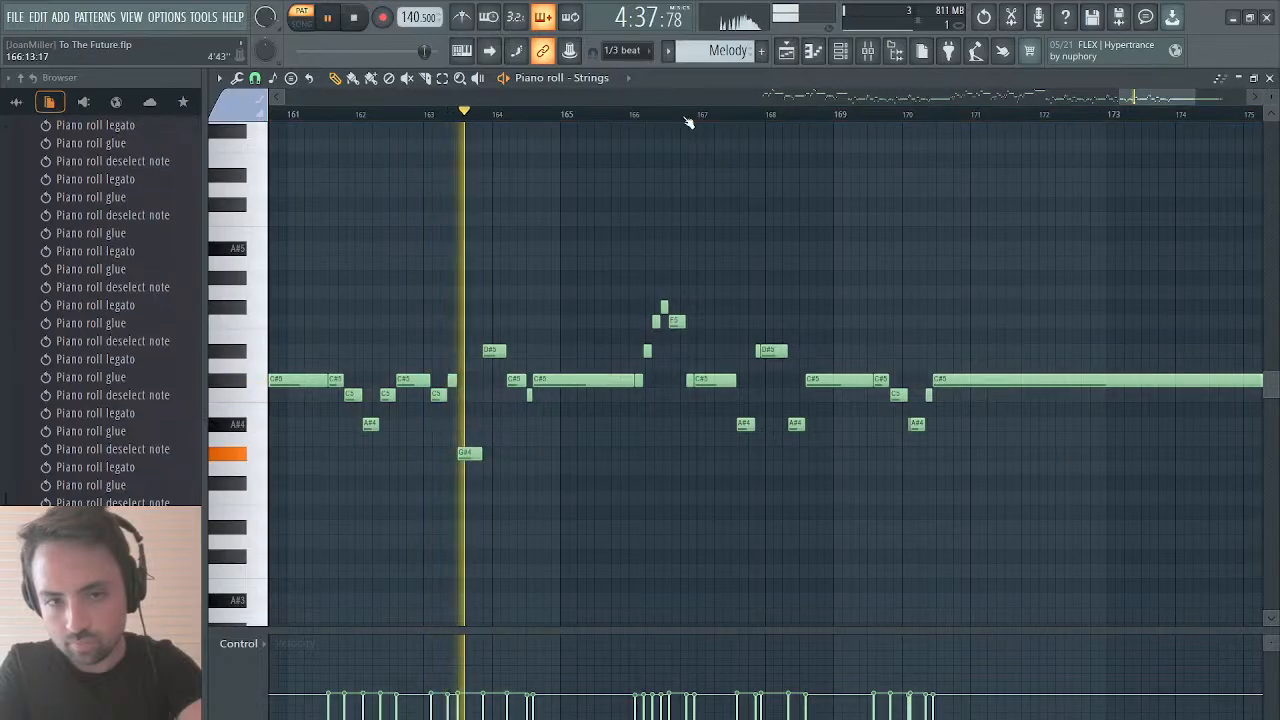
Step: Play the phrase from just before bar 167 and glue the split A#4 at bar 170 using Legato and Glue
left_click(687, 114)
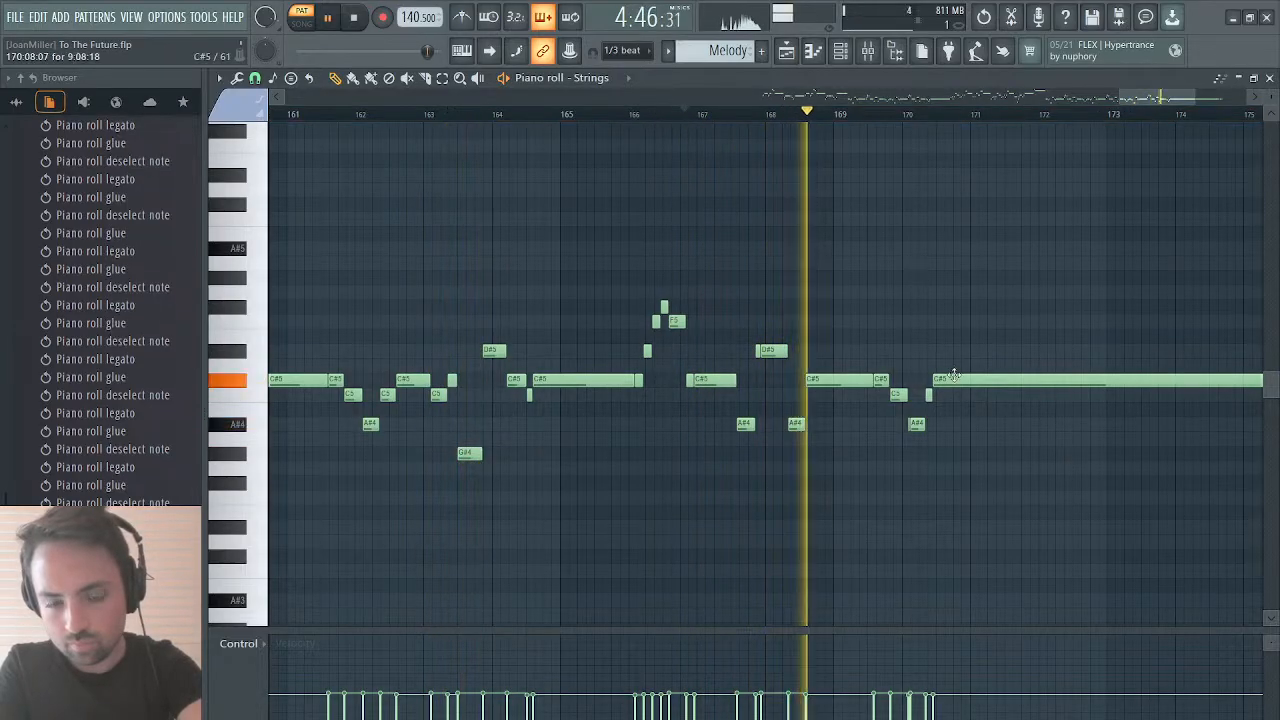
left_click_drag(917, 424, 944, 422)
key("ctrl+l")
key("ctrl+g")
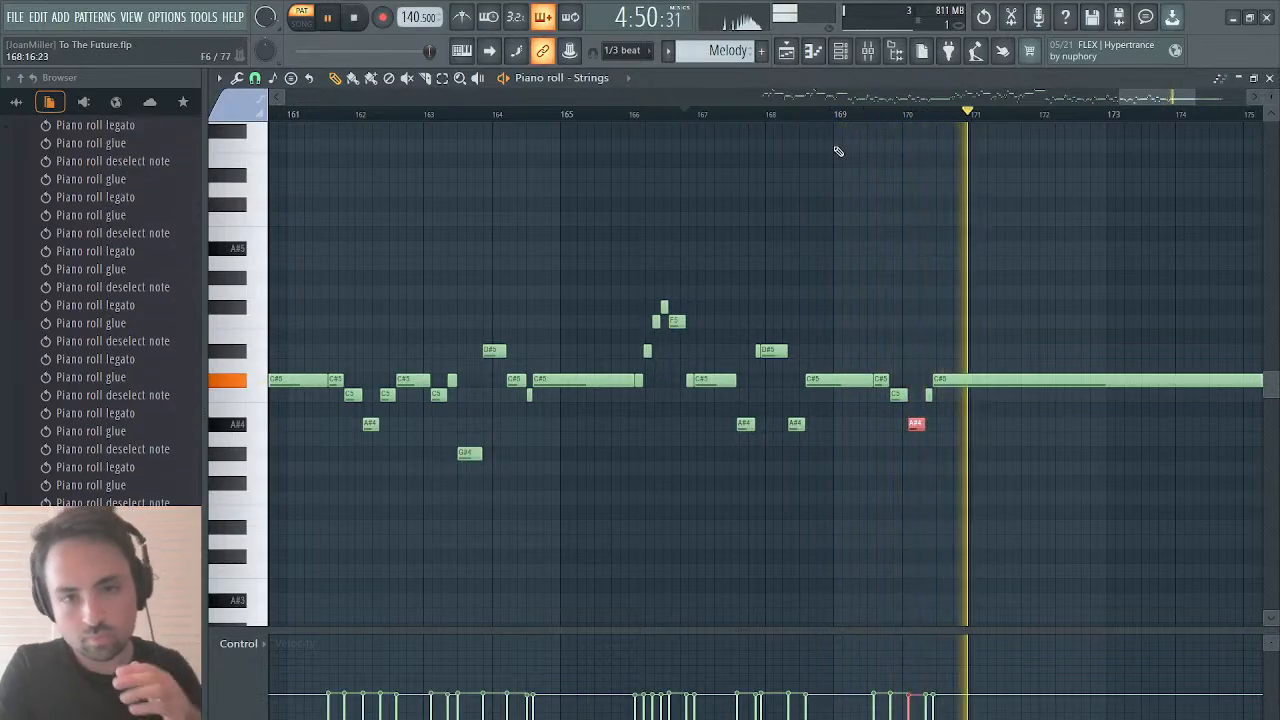
Step: Delete the stray short C#5 at bar 180, after the long closing note
left_click_drag(1138, 98, 1189, 103)
right_click(927, 381)
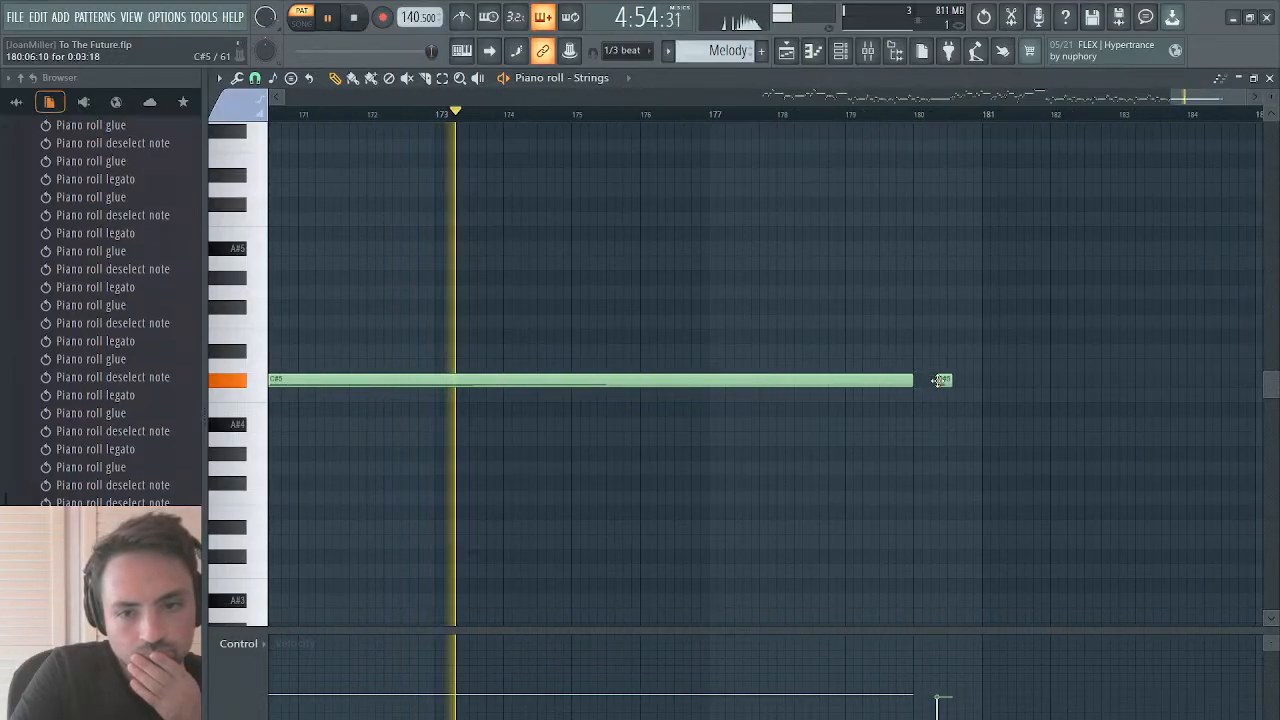
right_click(943, 383)
mouse_move(1178, 98)
left_mouse_down()
mouse_move(663, 100)
mouse_move(1097, 88)
mouse_move(1215, 98)
mouse_move(1163, 101)
left_mouse_up()
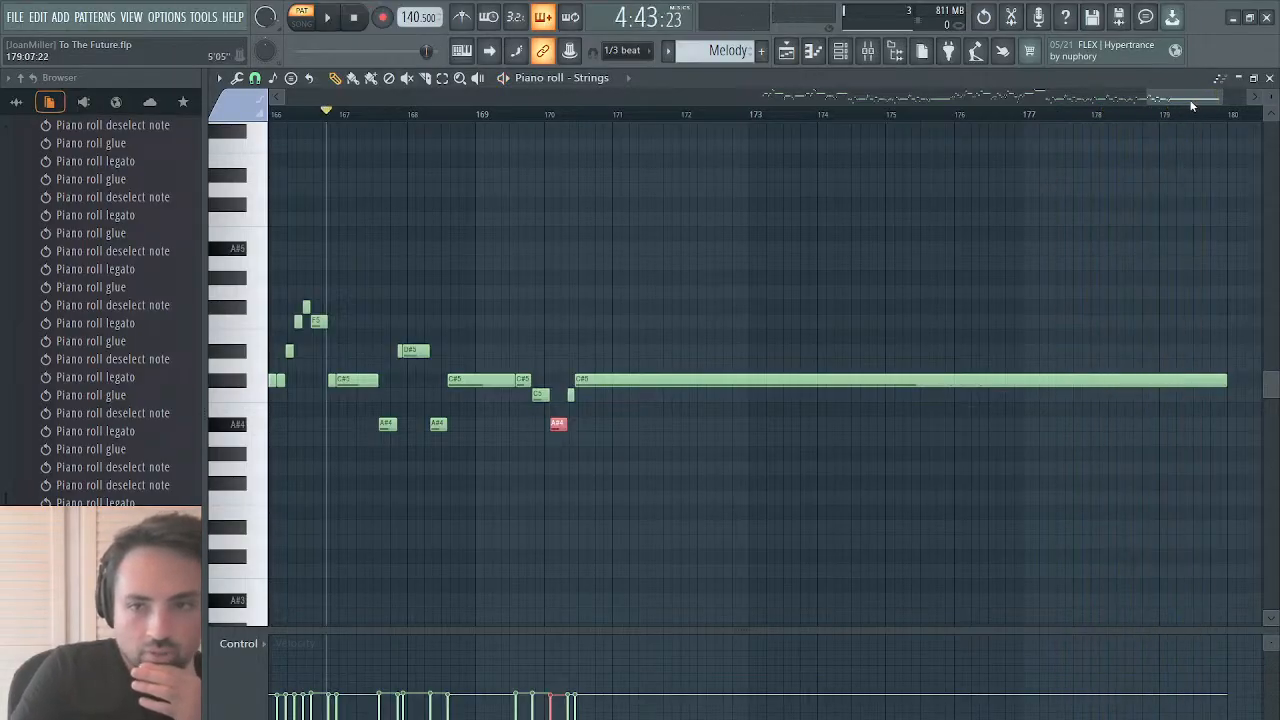
Step: Play the Strings part from bar 92 and move all of its notes about a fifth of a bar later
left_click_drag(1191, 105, 797, 120)
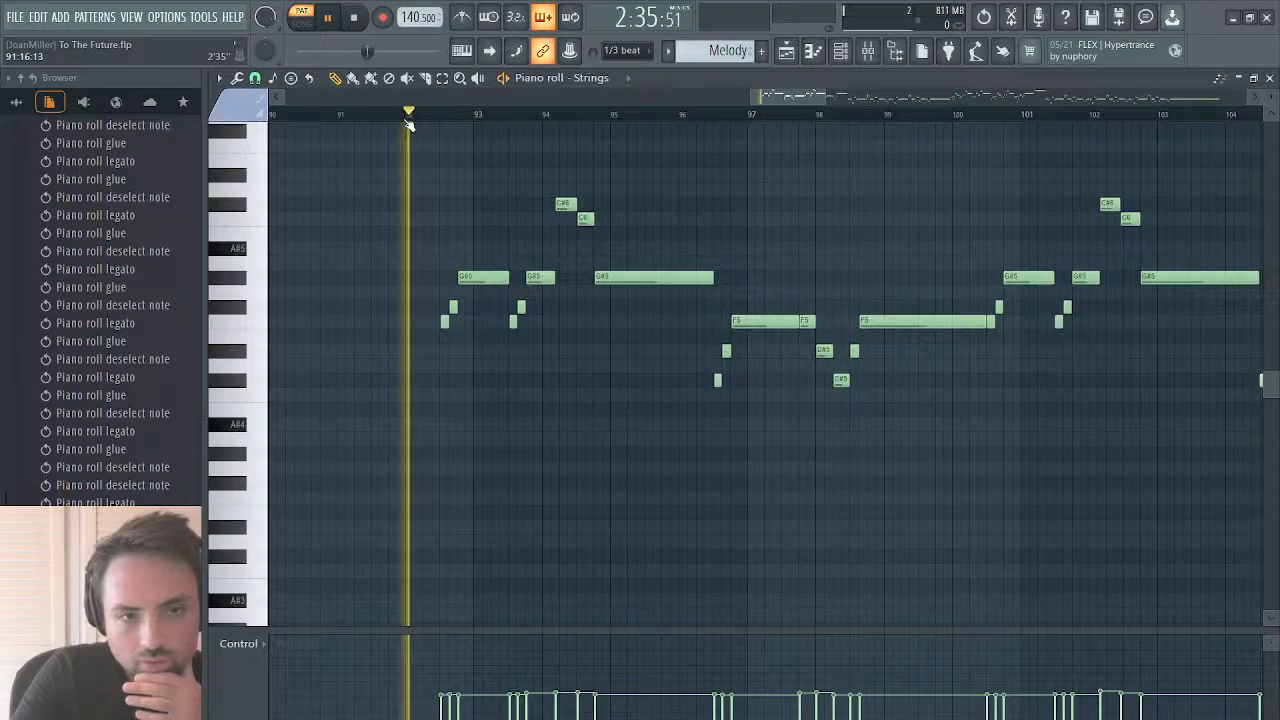
key("ctrl+a")
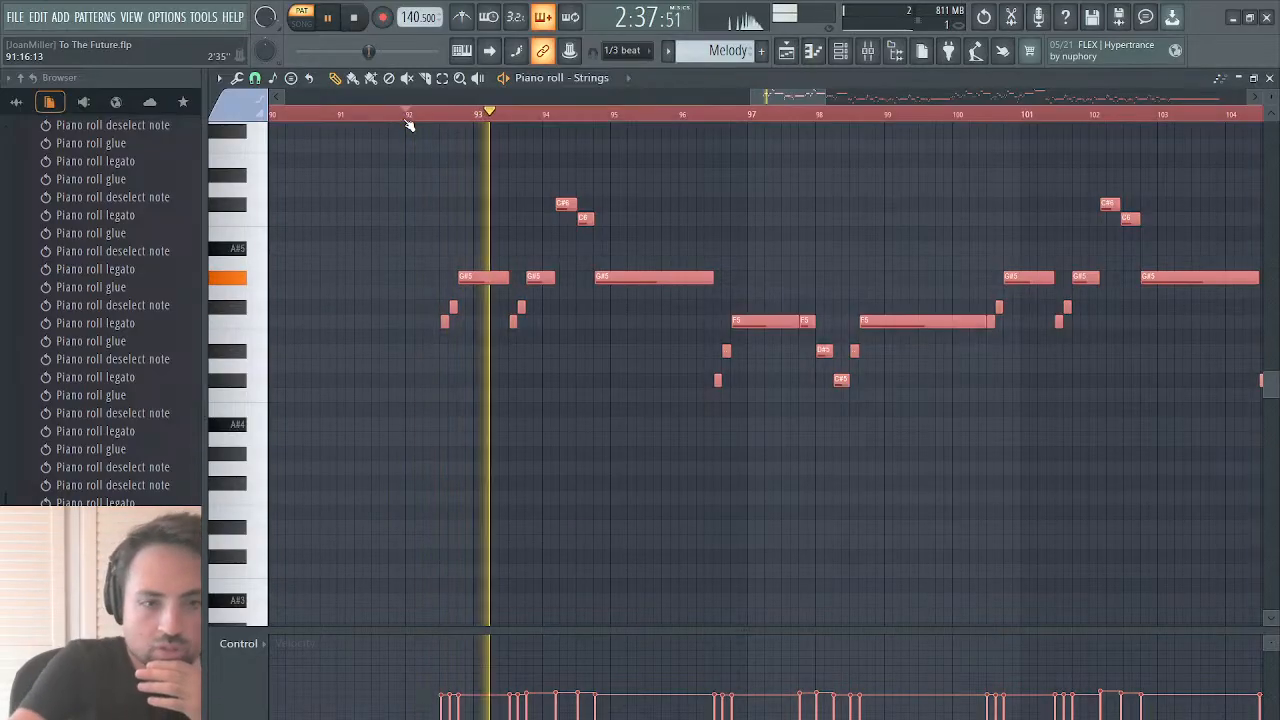
left_click_drag(481, 280, 496, 280)
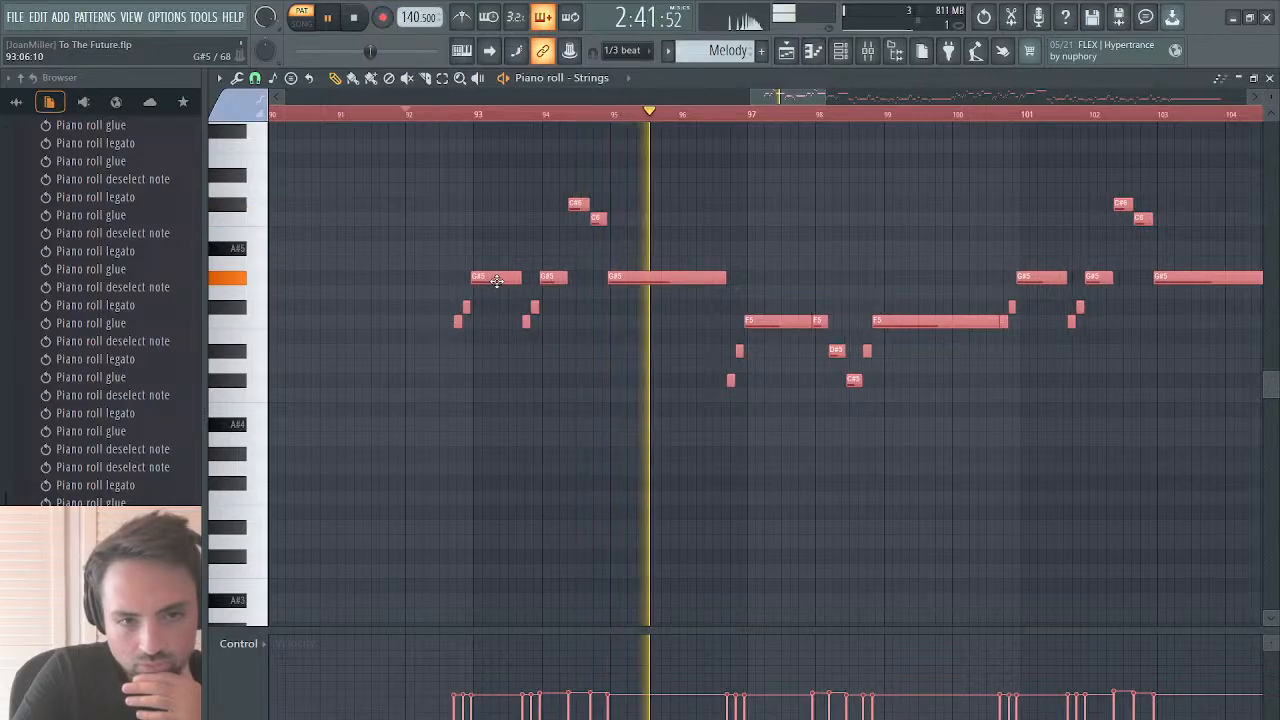
Step: Play the shifted Strings part through its opening phrases, around bar 118, and from the start of the pattern
scroll(586, 334, "right", 10)
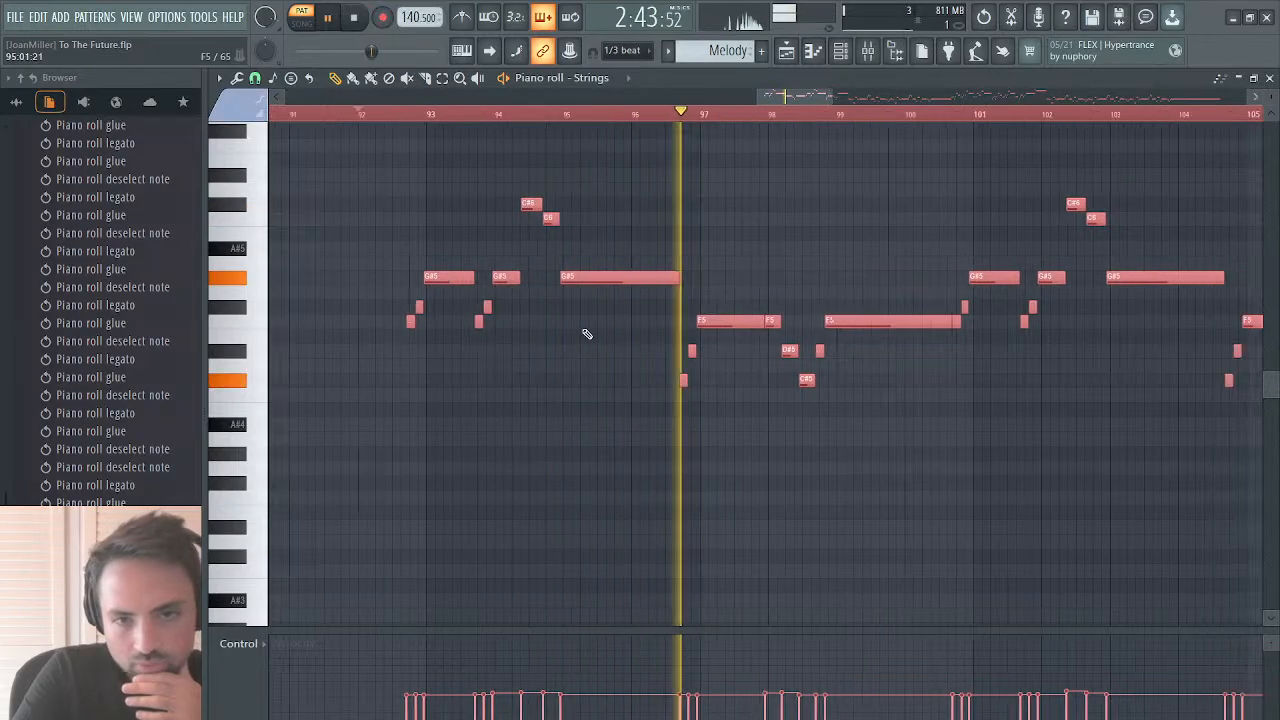
scroll(586, 334, "right", 7)
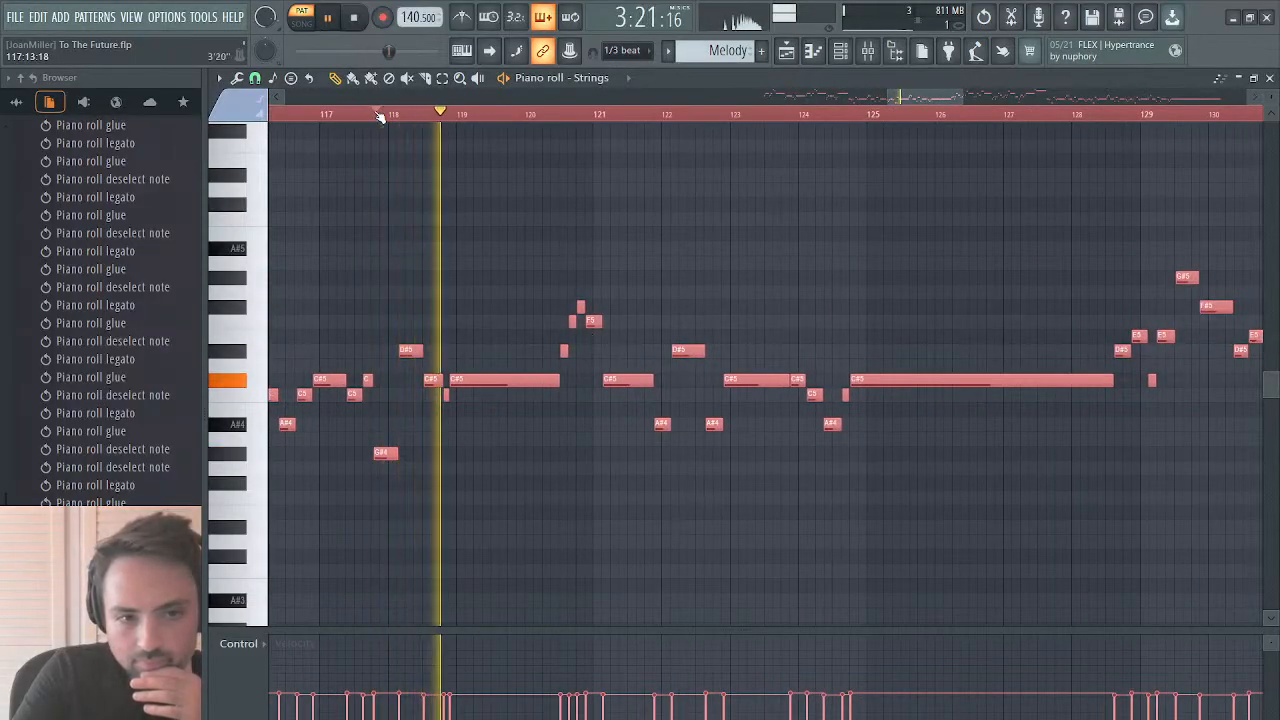
key("space")
key("space")
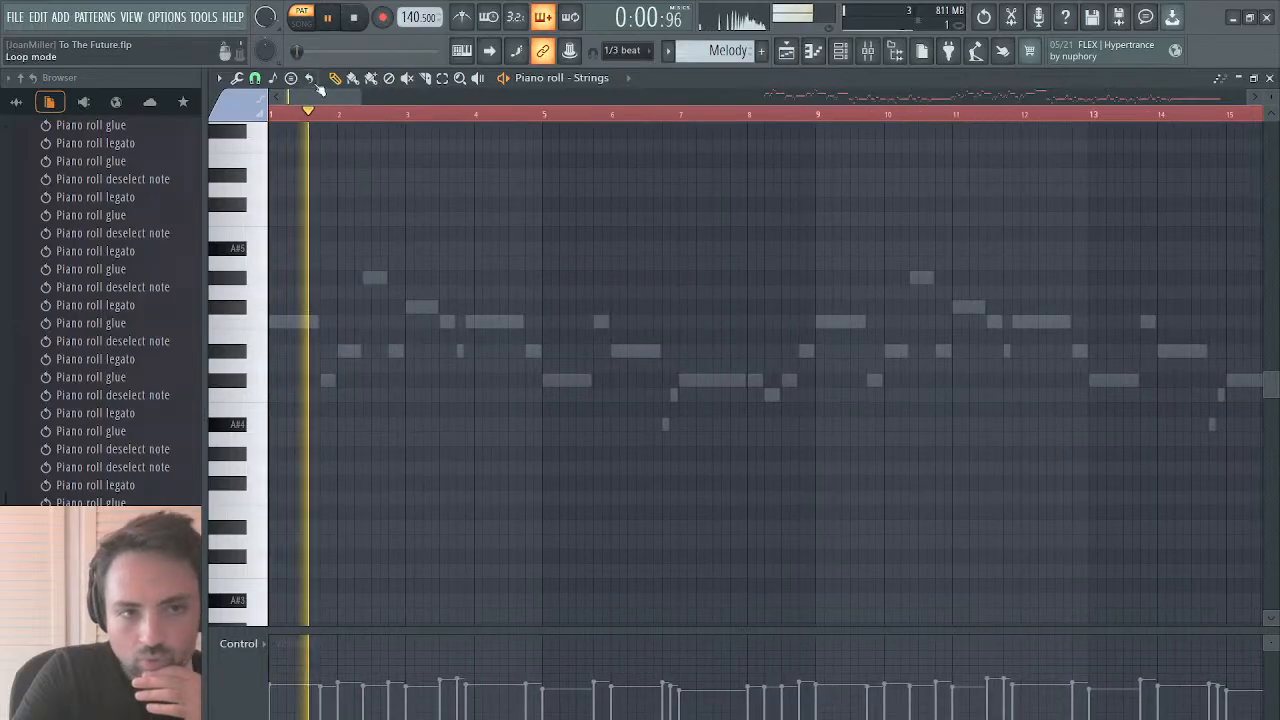
Step: Scale the selected Strings notes slightly shorter in time, bringing the end of the closing C#5 about an eighth of a bar earlier
left_click_drag(332, 97, 921, 103)
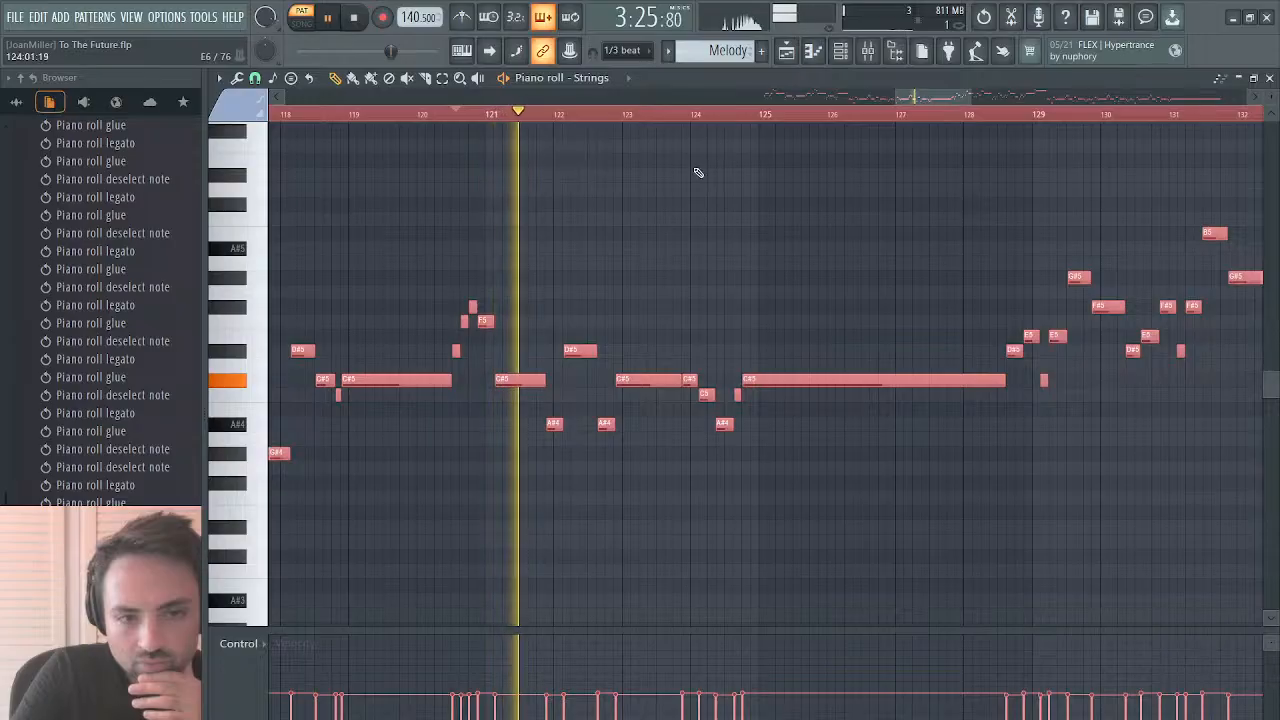
left_click_drag(920, 100, 1190, 92)
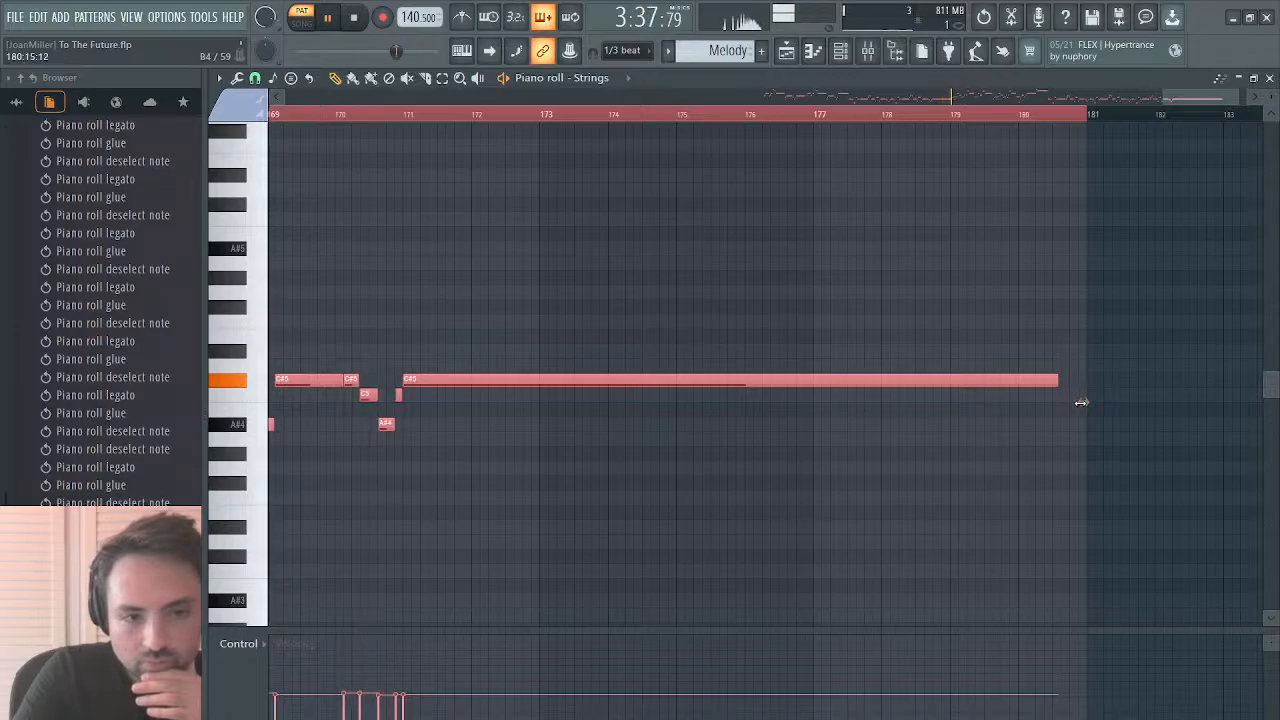
scroll(924, 317, "left", 3)
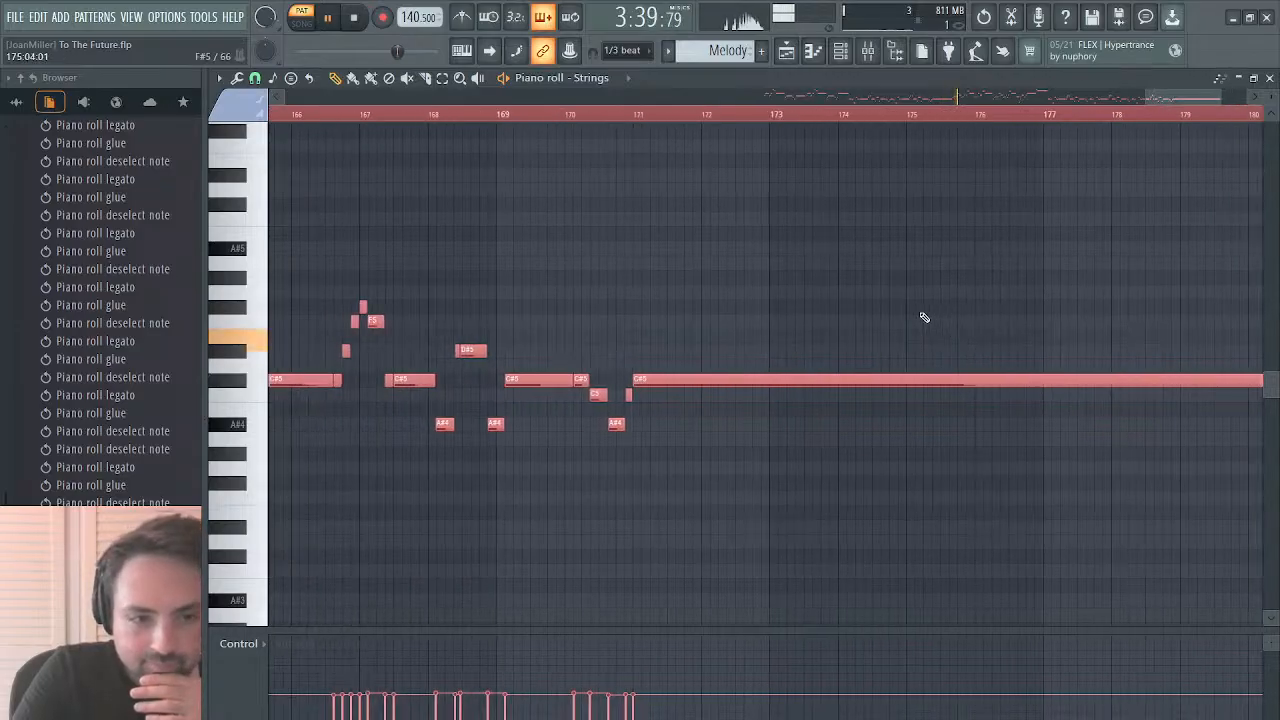
scroll(924, 317, "left", 1)
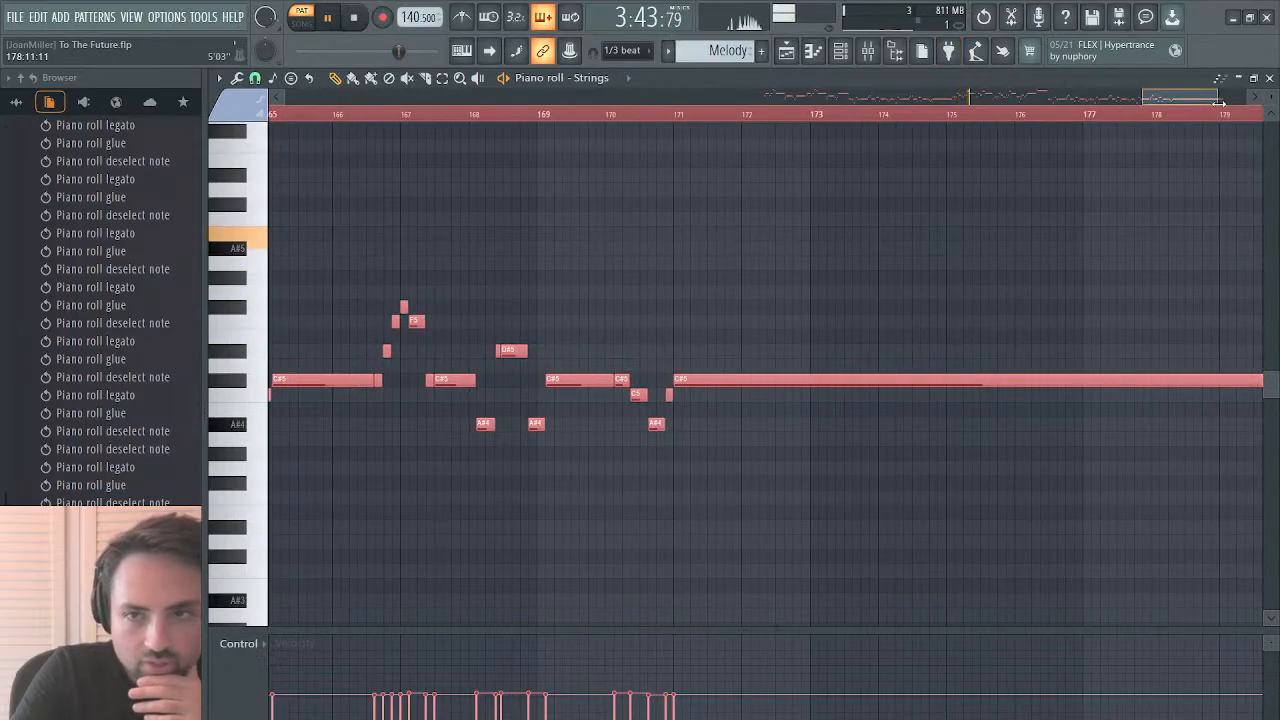
left_click_drag(1218, 103, 1188, 120)
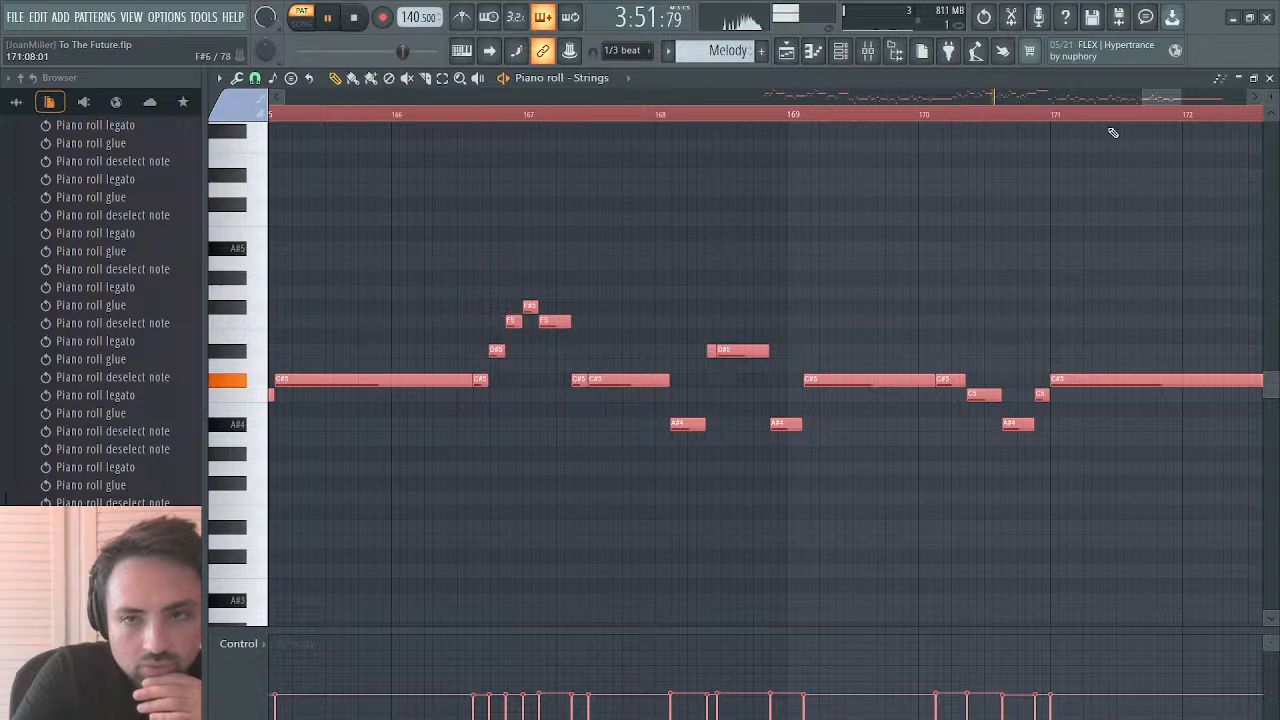
mouse_move(1151, 96)
left_mouse_down()
mouse_move(1031, 94)
mouse_move(998, 107)
mouse_move(1073, 92)
mouse_move(1201, 97)
mouse_move(1151, 101)
left_mouse_up()
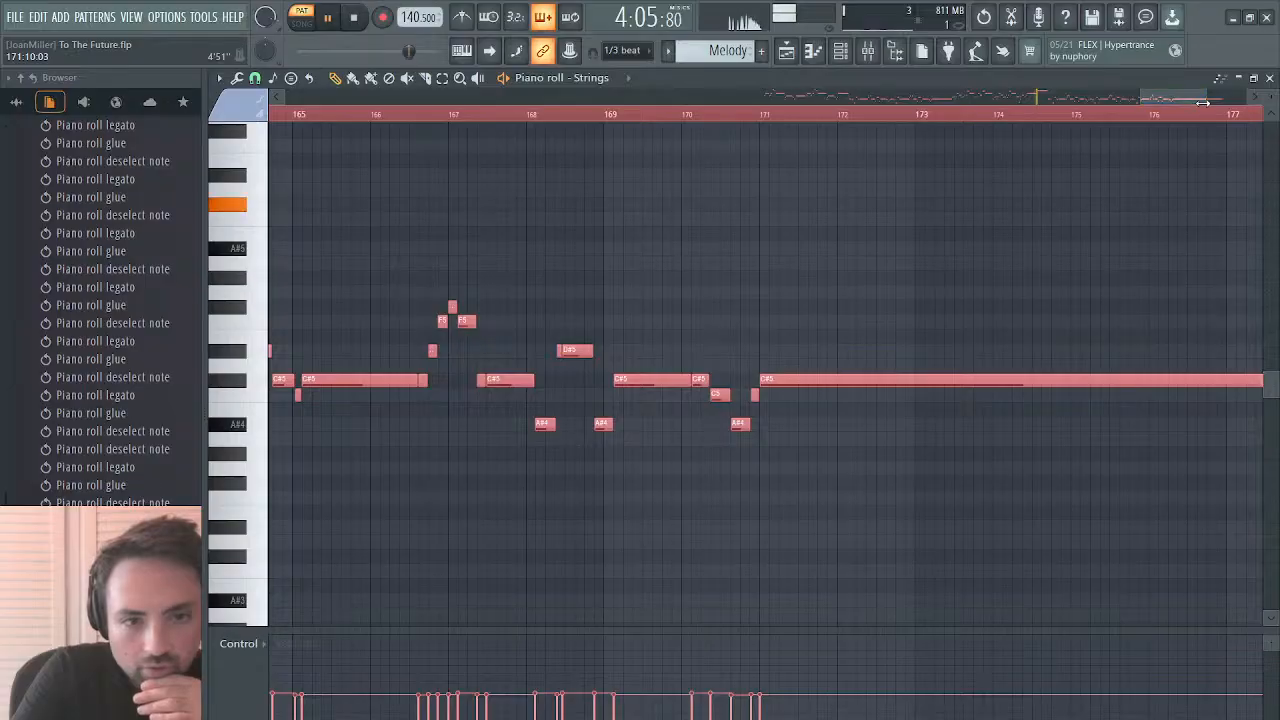
left_click_drag(1174, 102, 1200, 122)
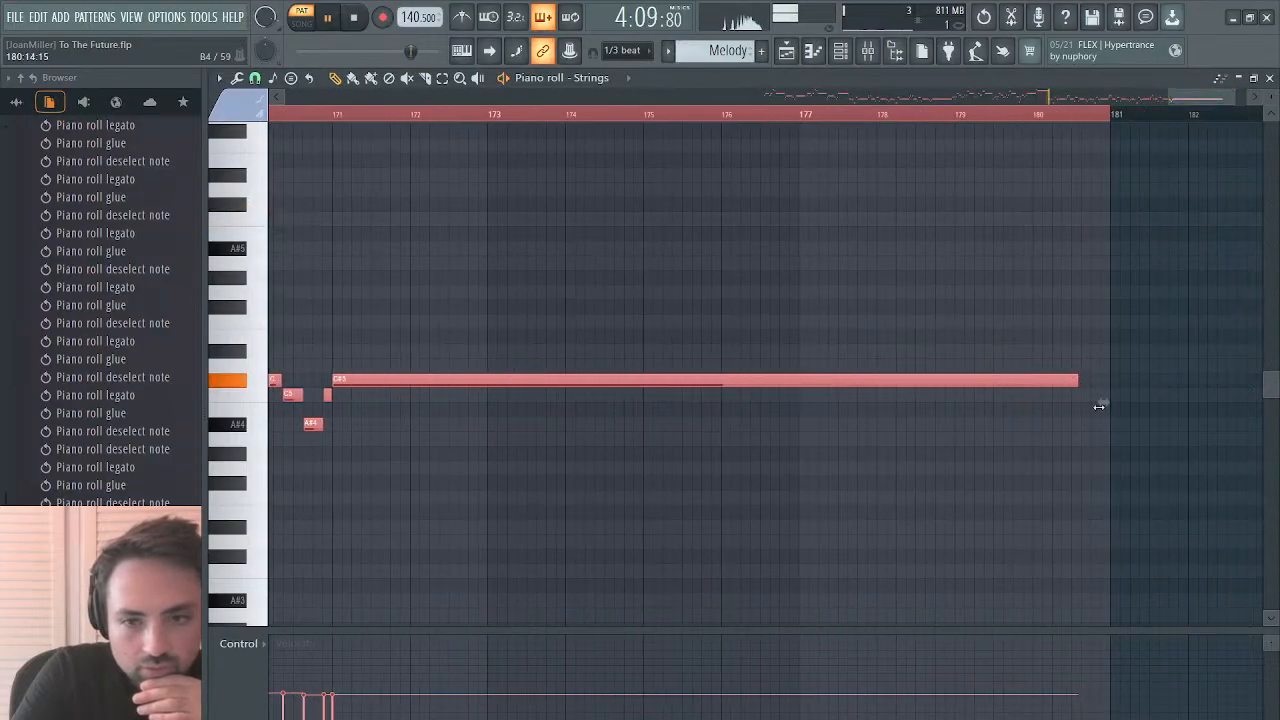
left_click_drag(1103, 403, 1091, 403)
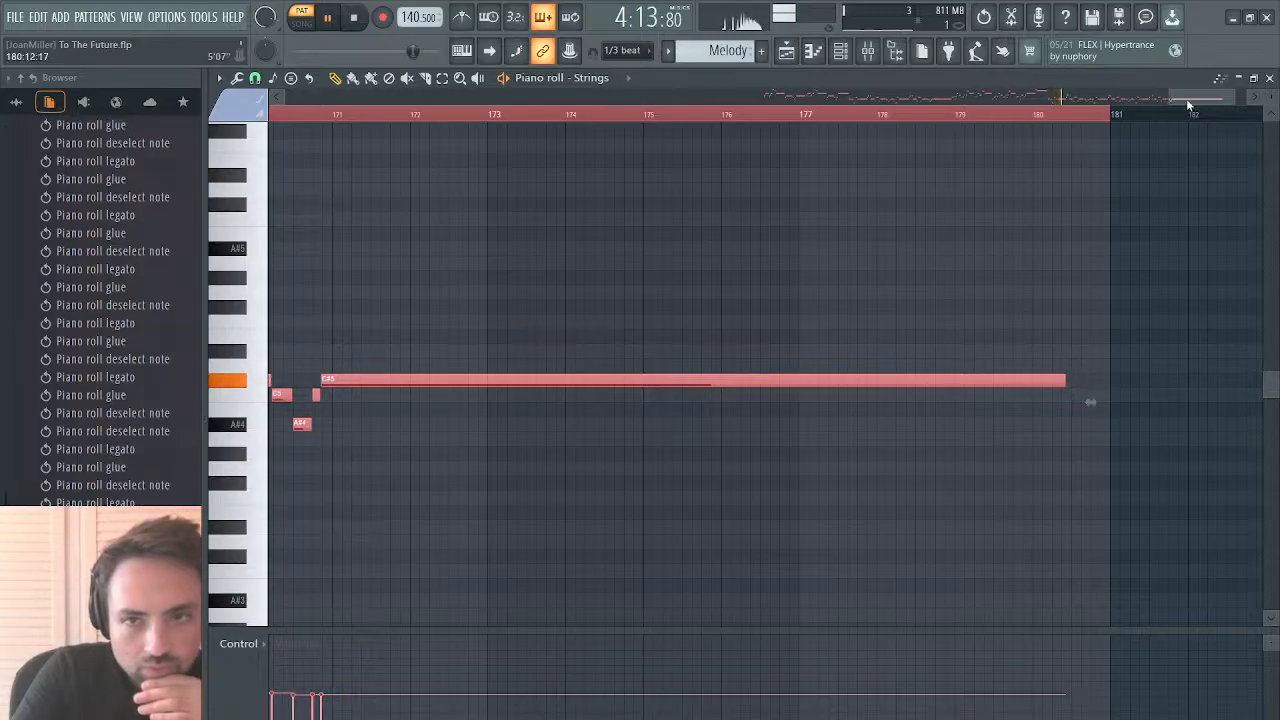
mouse_move(1186, 98)
left_mouse_down()
mouse_move(1164, 104)
mouse_move(1180, 108)
left_mouse_up()
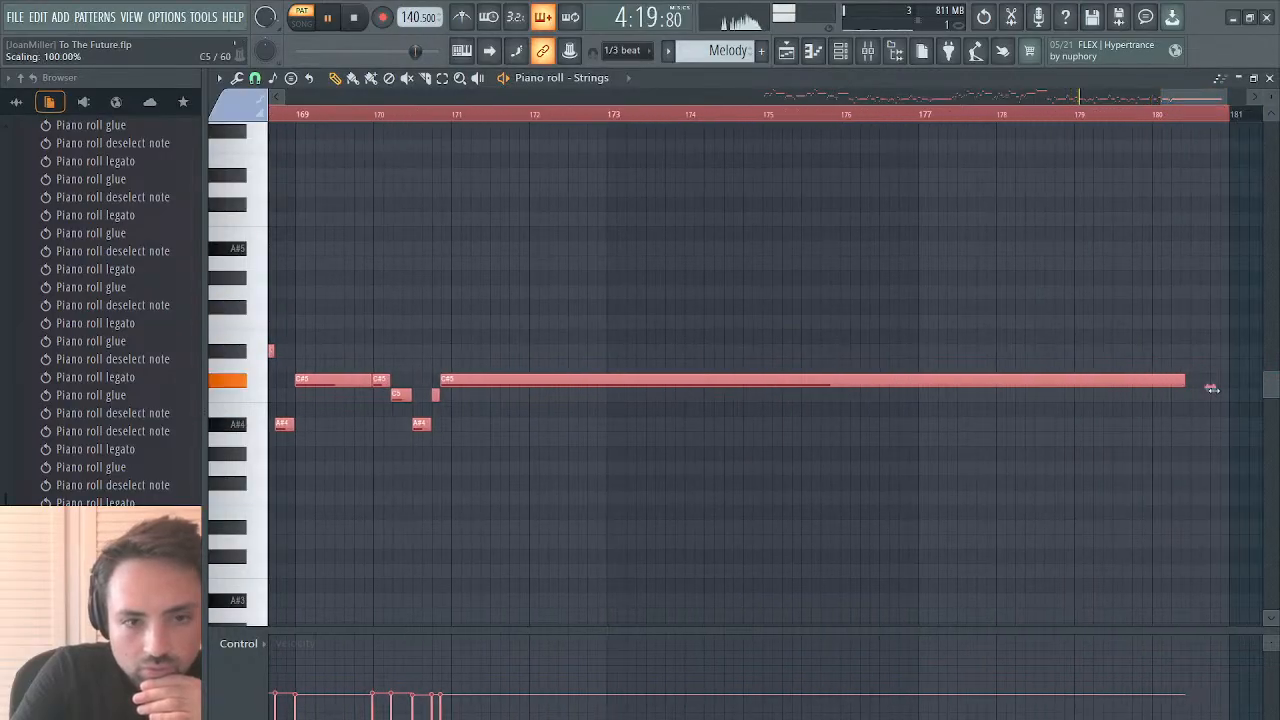
left_click_drag(1212, 388, 1213, 388)
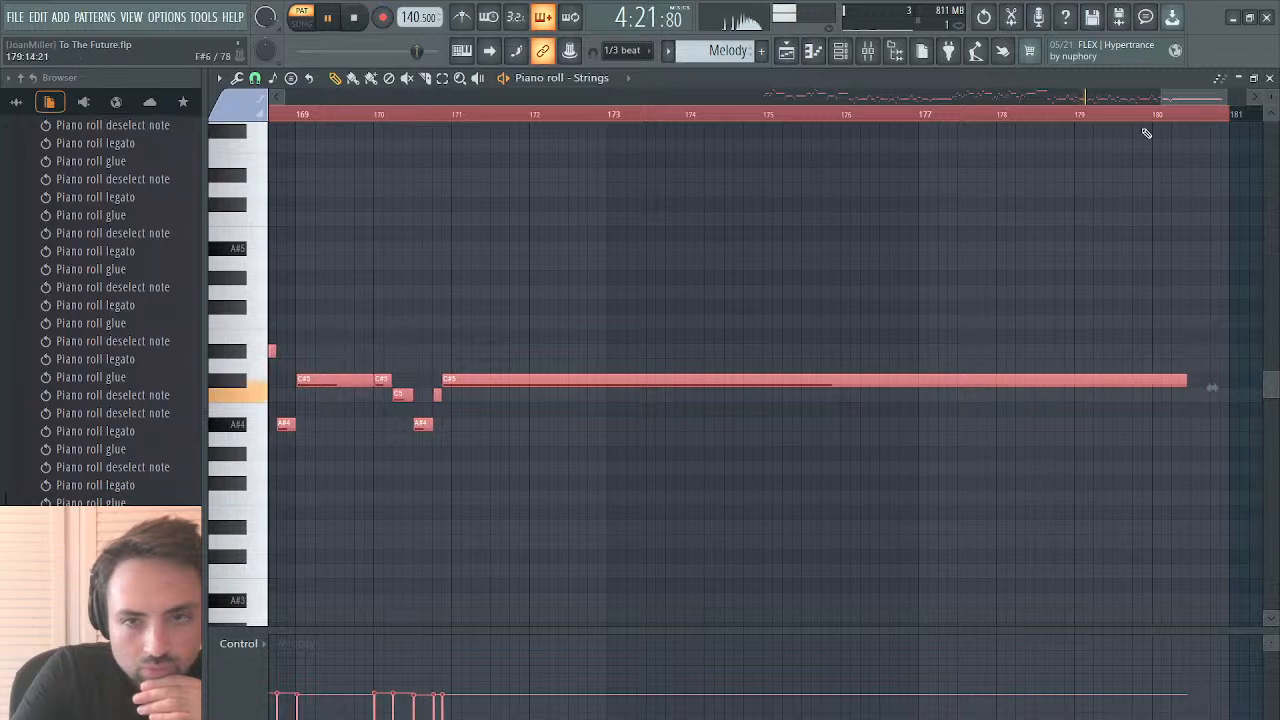
Step: Deselect the Strings notes, then tighten them to the grid around bars 166 to 169 with Quantize and Legato
left_click_drag(1206, 112, 1076, 103)
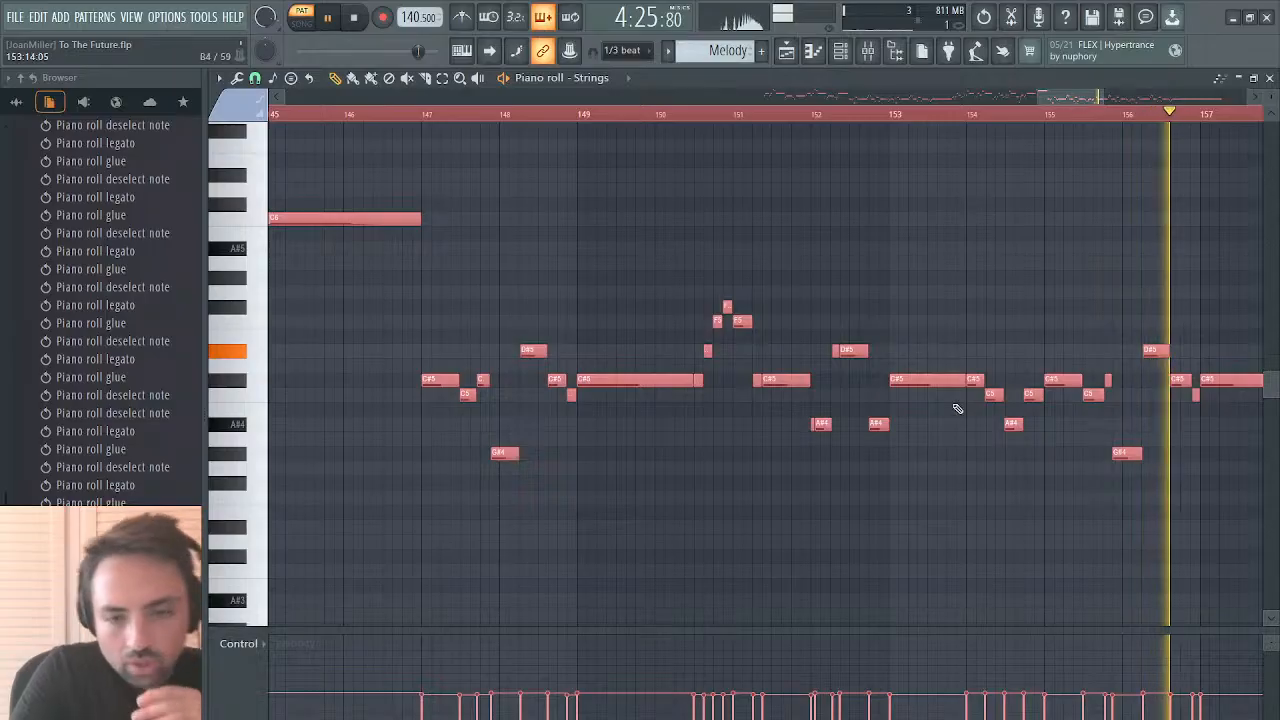
left_click(821, 424)
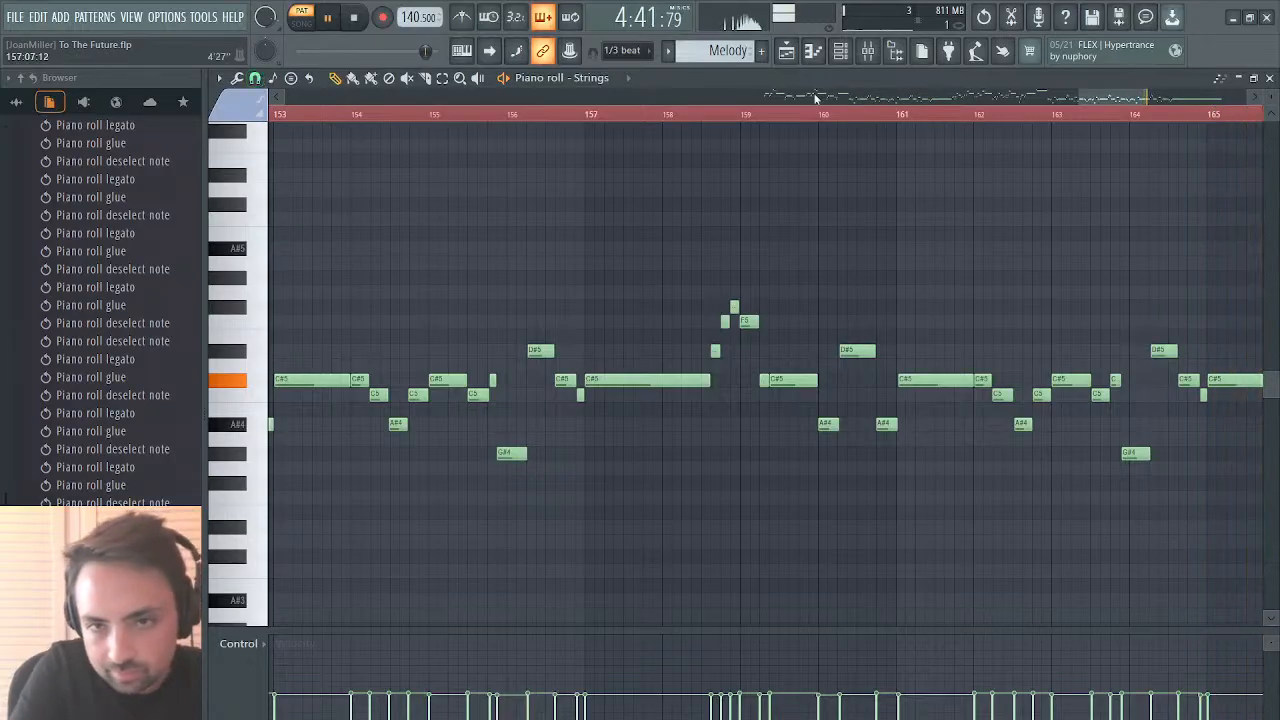
left_click_drag(1118, 95, 1166, 113)
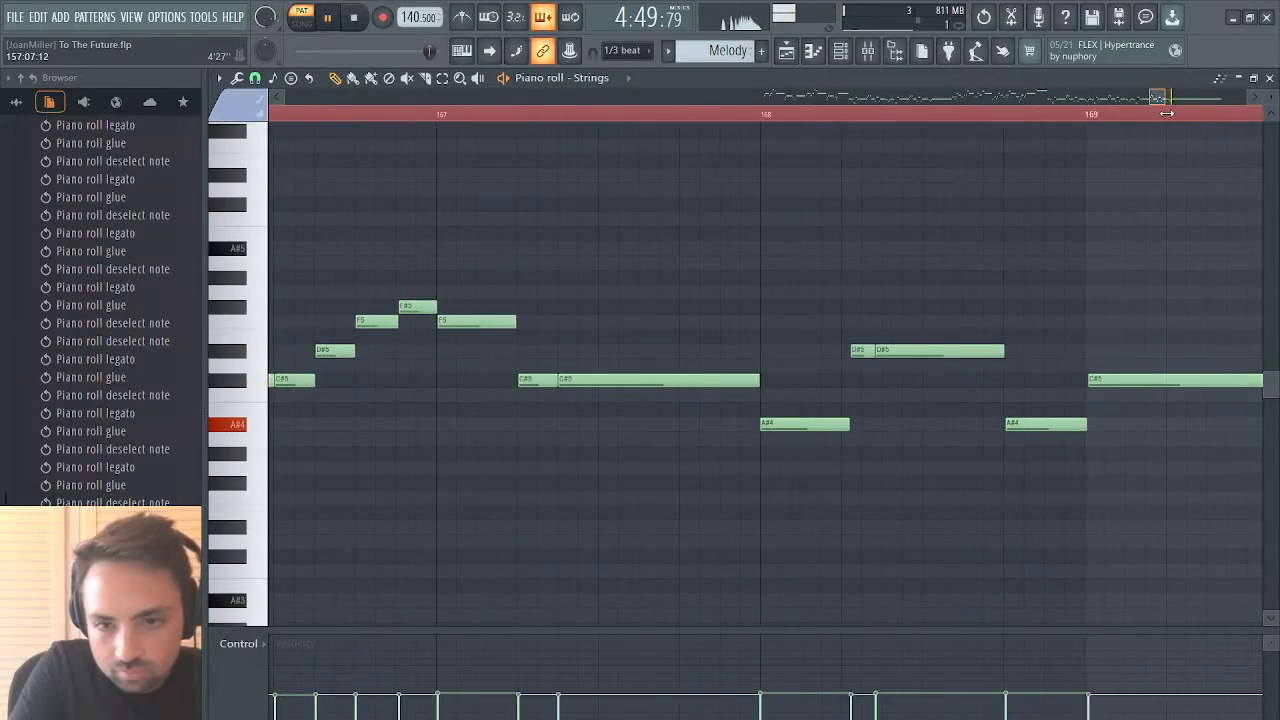
right_click(940, 310)
key("ctrl+l")
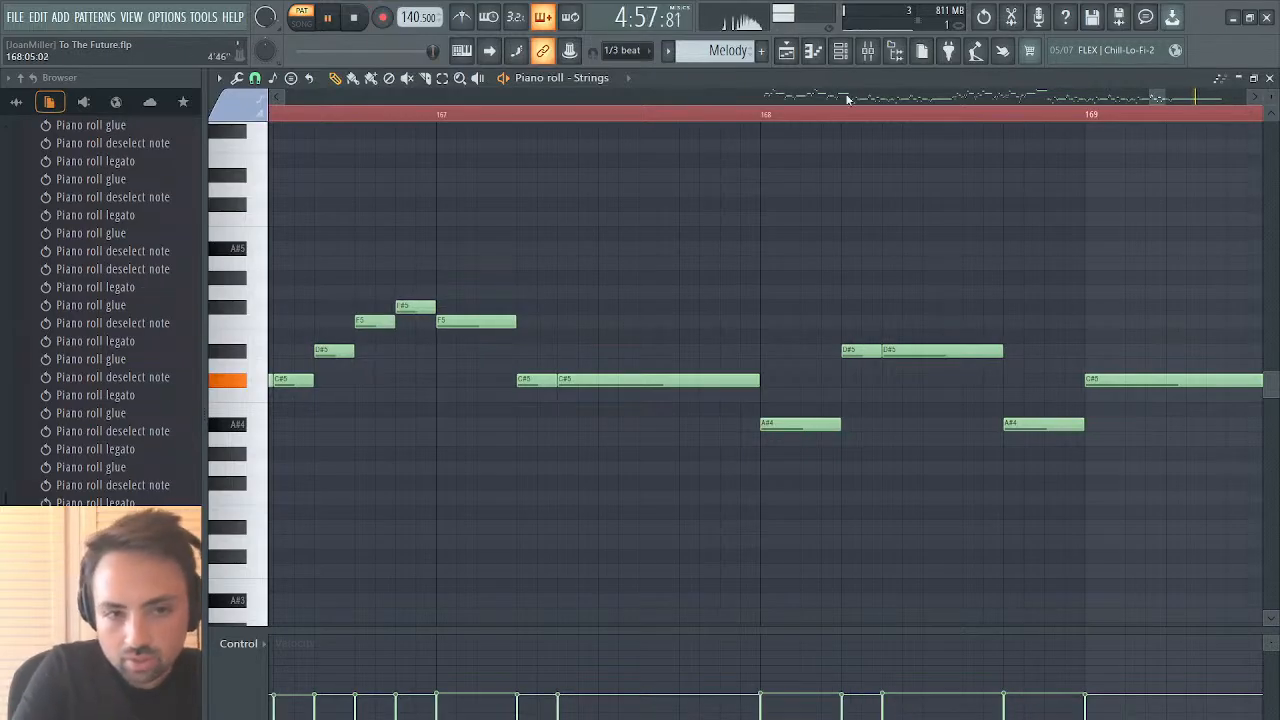
Step: Play the Strings part from bar 168, then from its first note just before bar 93
left_click_drag(1155, 97, 1145, 97)
left_click(988, 112)
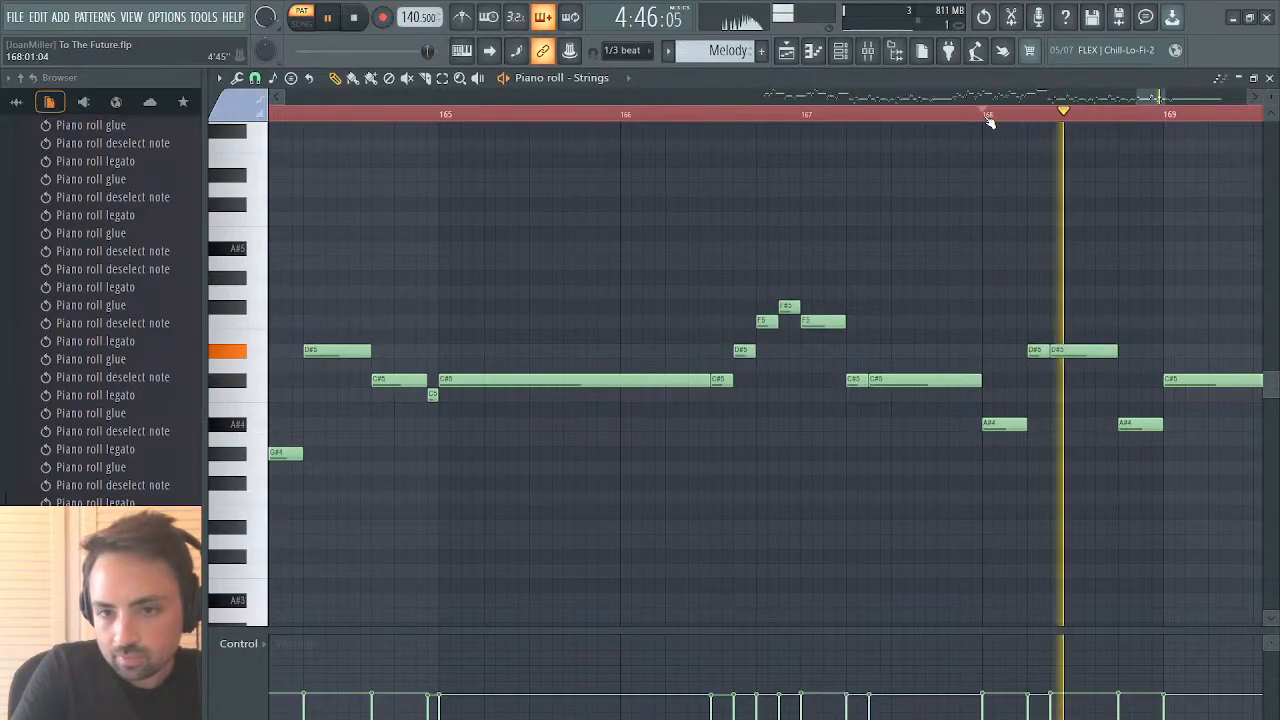
left_click_drag(1159, 95, 817, 147)
left_click_drag(796, 98, 750, 100)
left_click(804, 118)
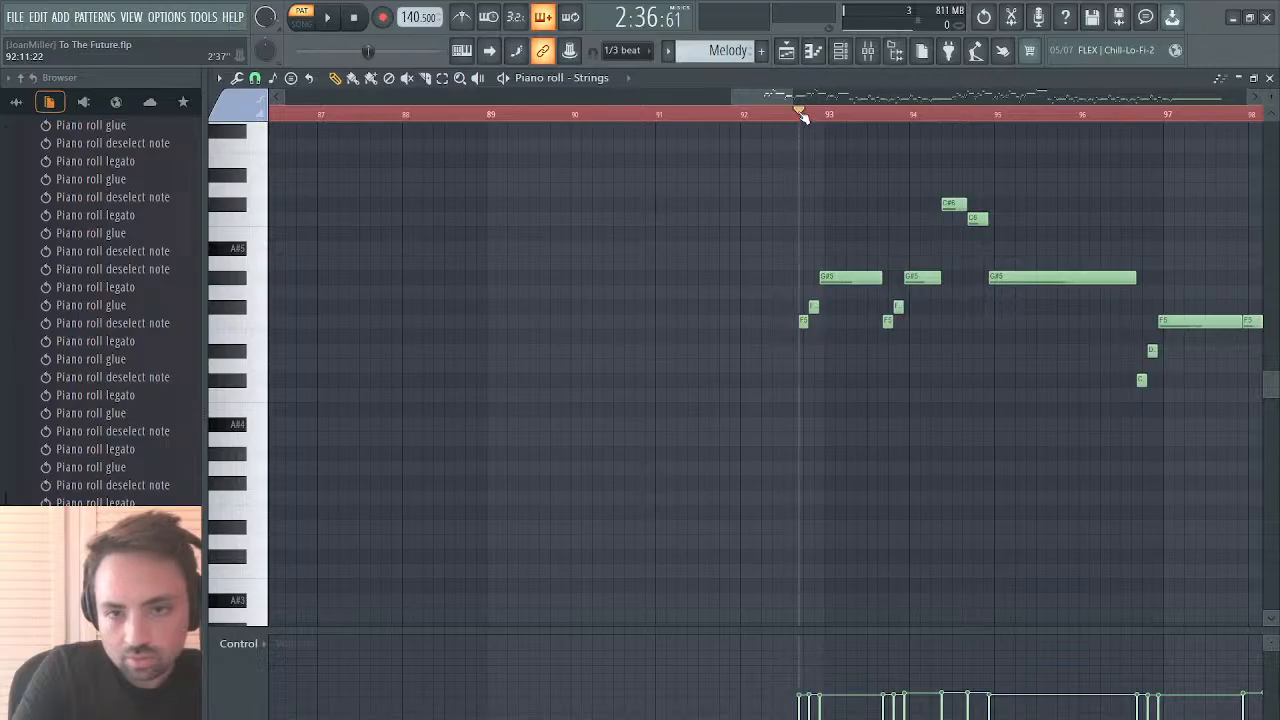
key("space")
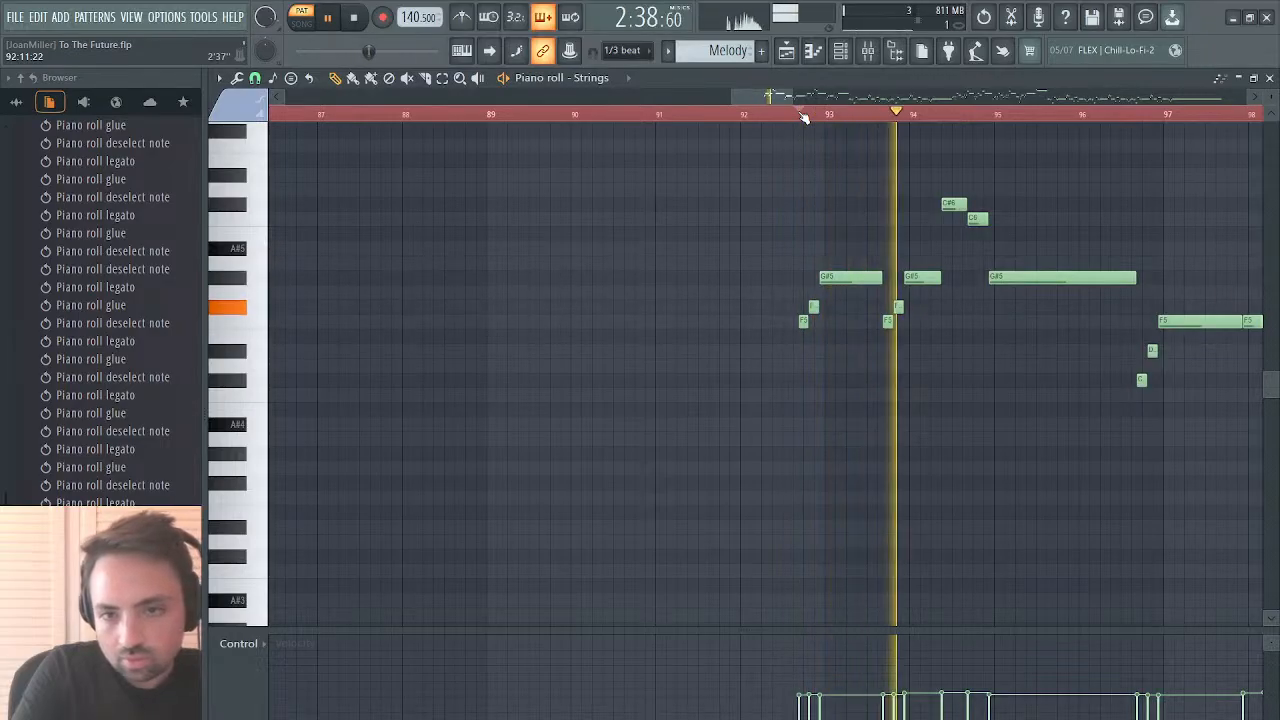
key("space")
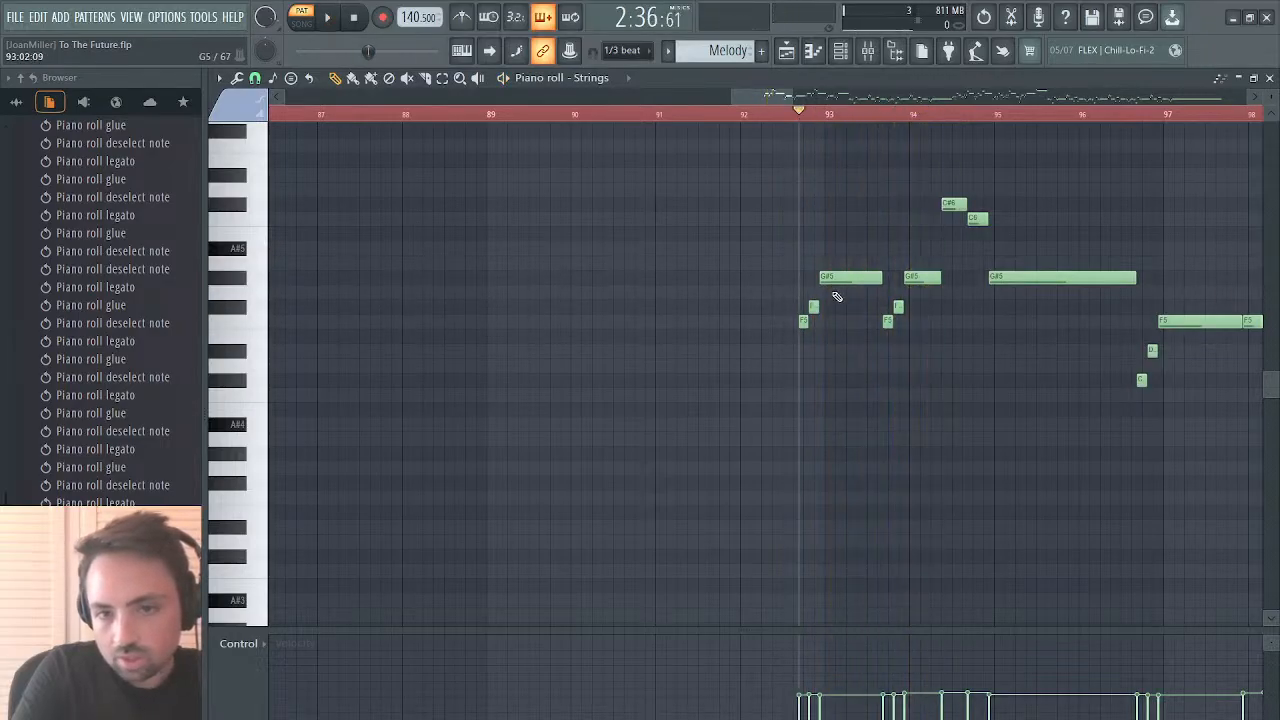
Step: Move all Strings notes slightly later so the first long G#5 starts on bar 93, and pull the selection's stretched end slightly earlier
scroll(838, 246, "down", 6)
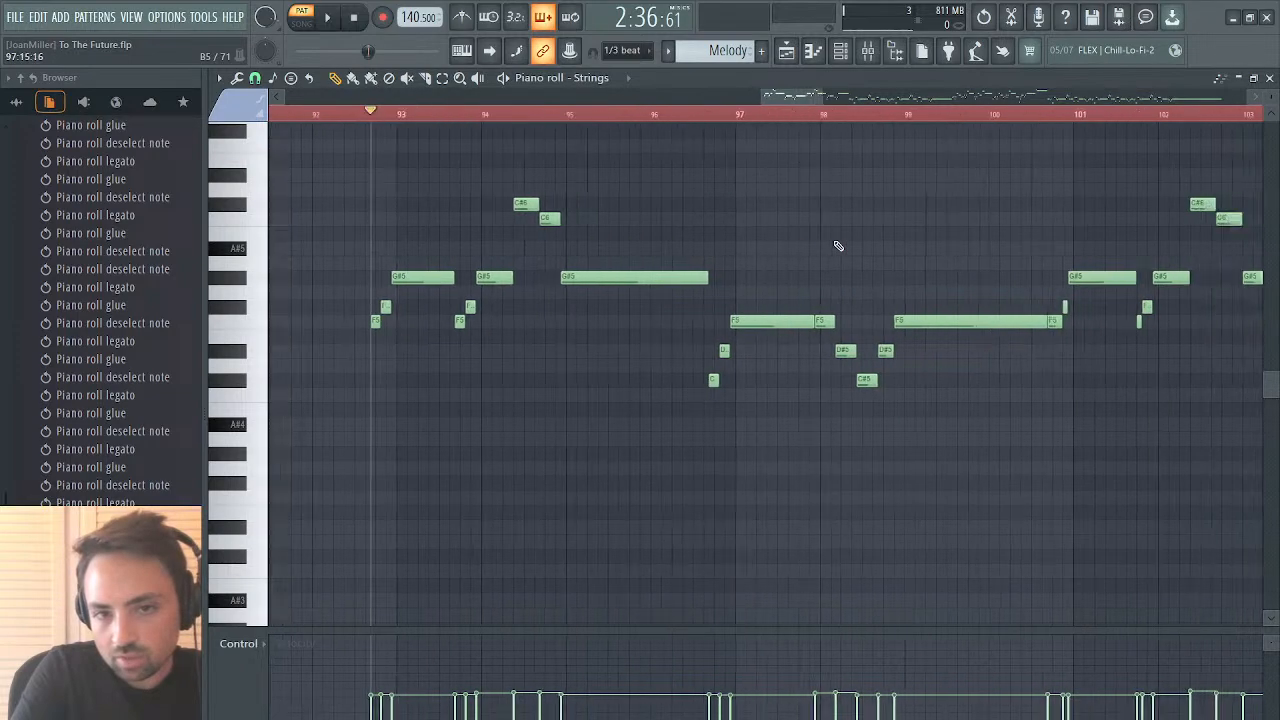
scroll(838, 246, "down", 1)
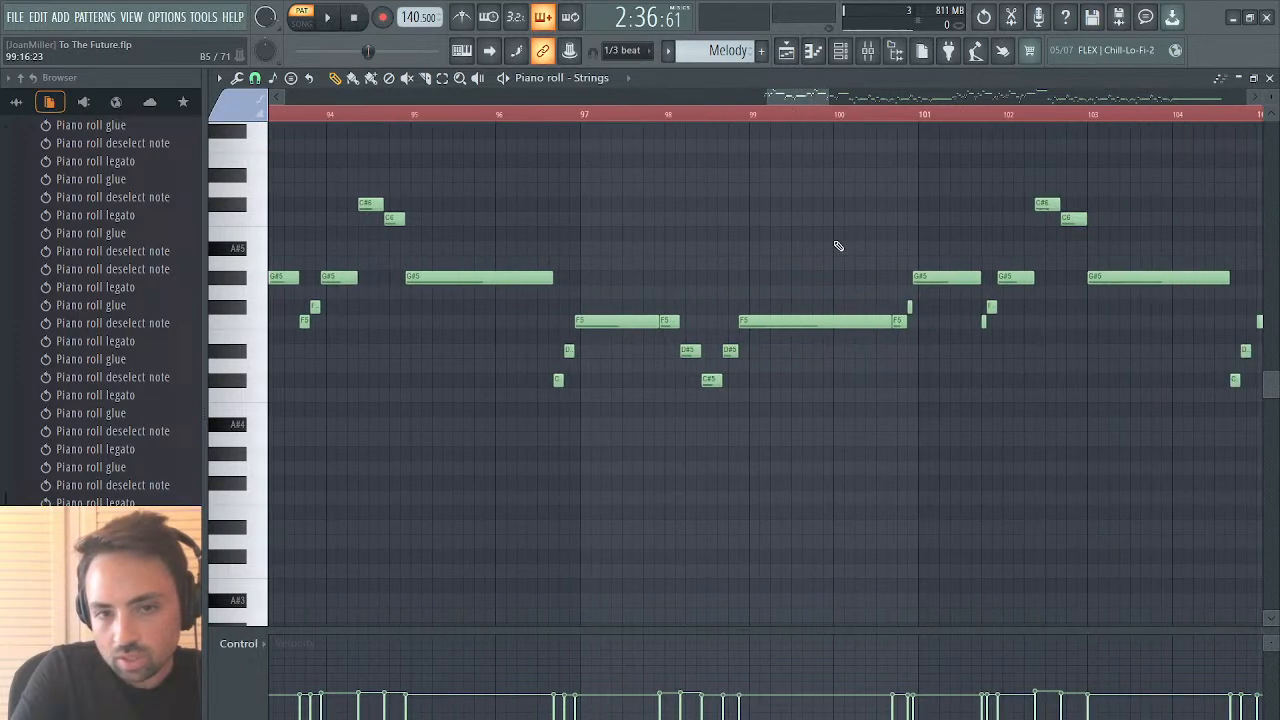
scroll(838, 246, "down", 2)
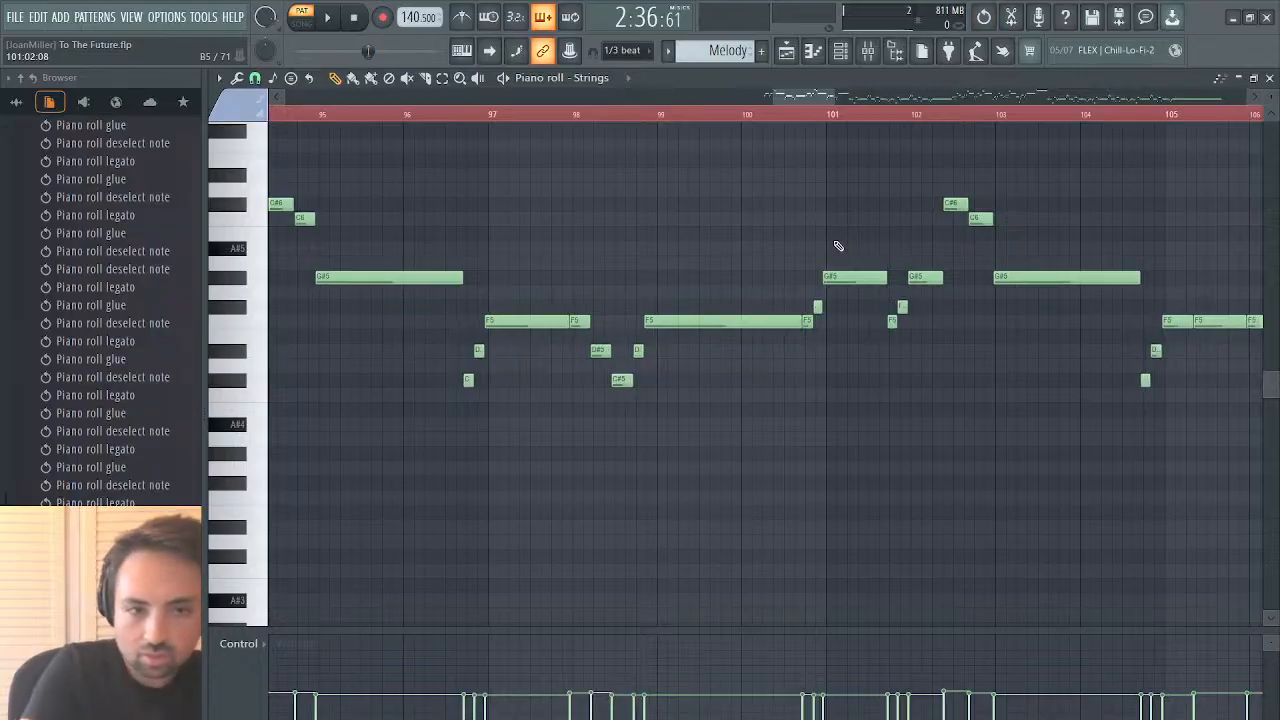
scroll(742, 257, "up", 8)
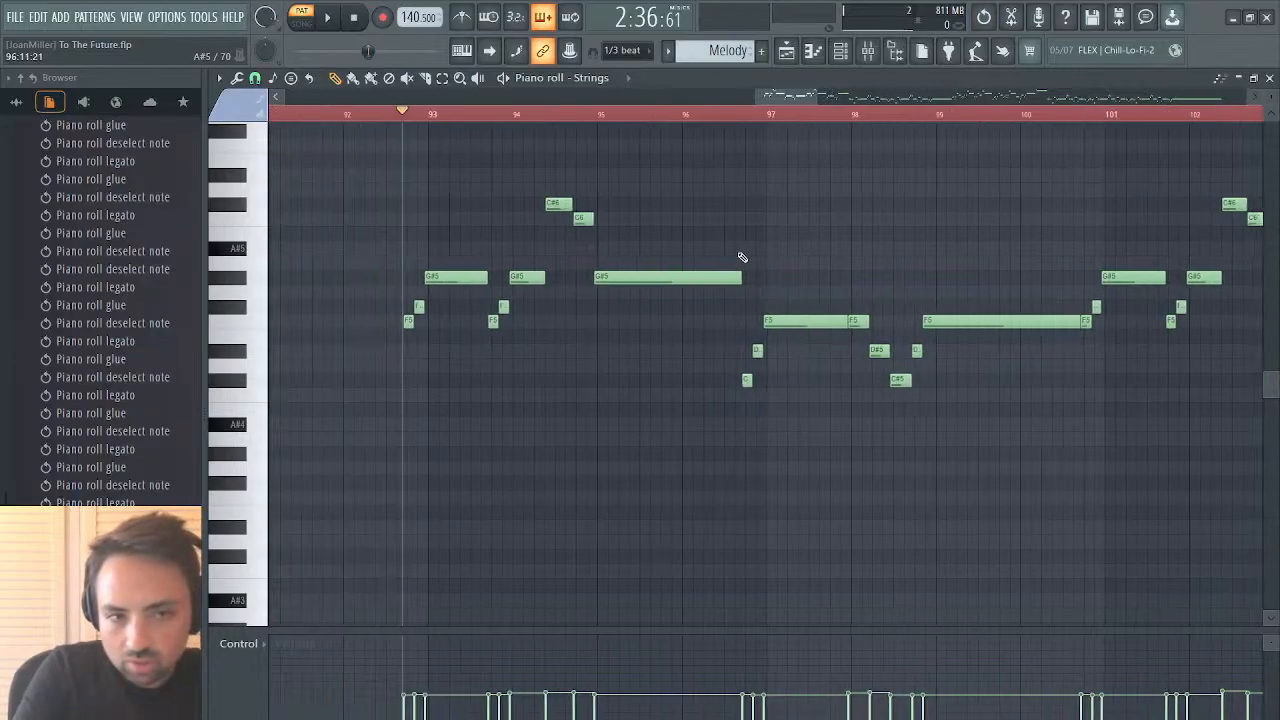
key("ctrl+a")
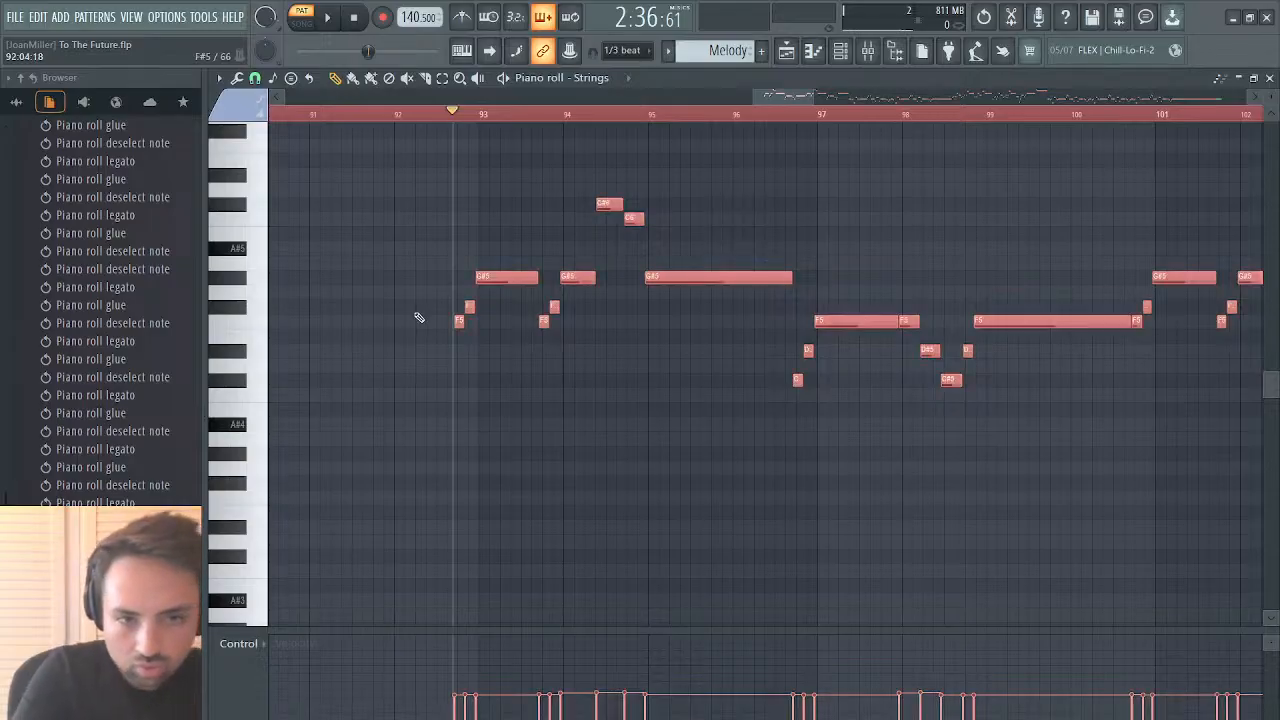
mouse_move(510, 276)
left_mouse_down()
mouse_move(525, 276)
mouse_move(506, 279)
left_mouse_up()
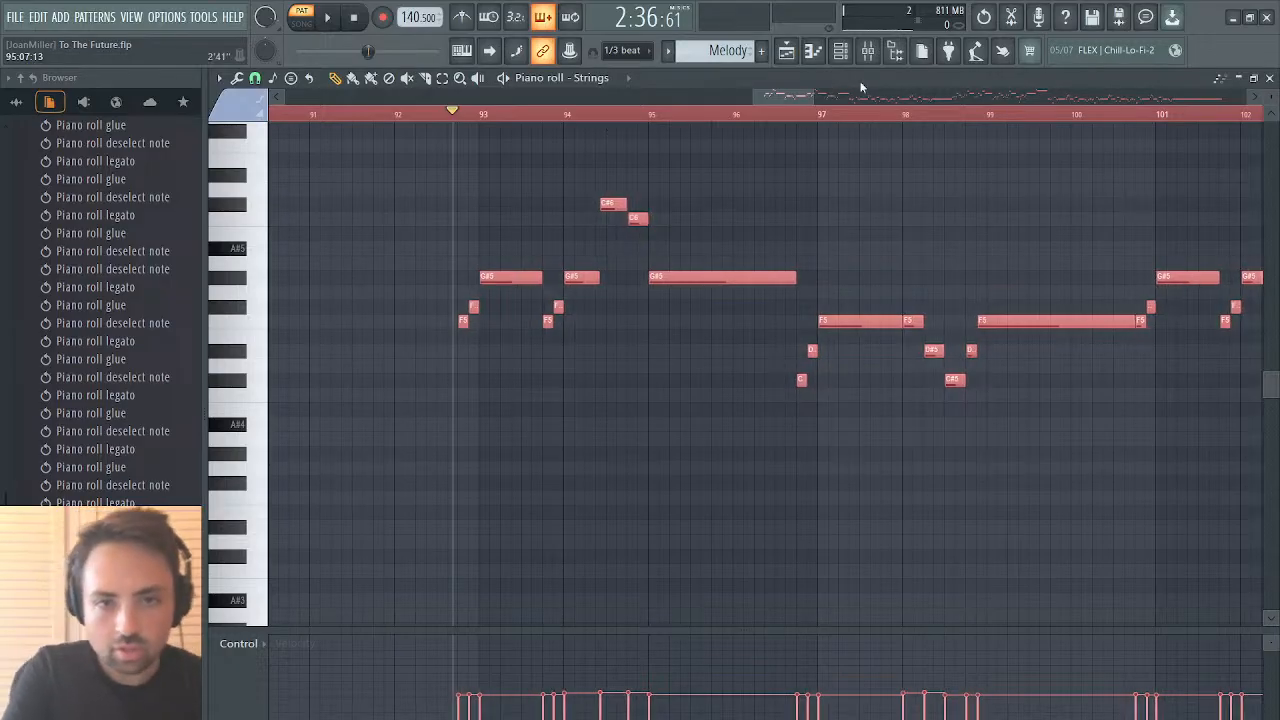
left_click_drag(794, 97, 1212, 85)
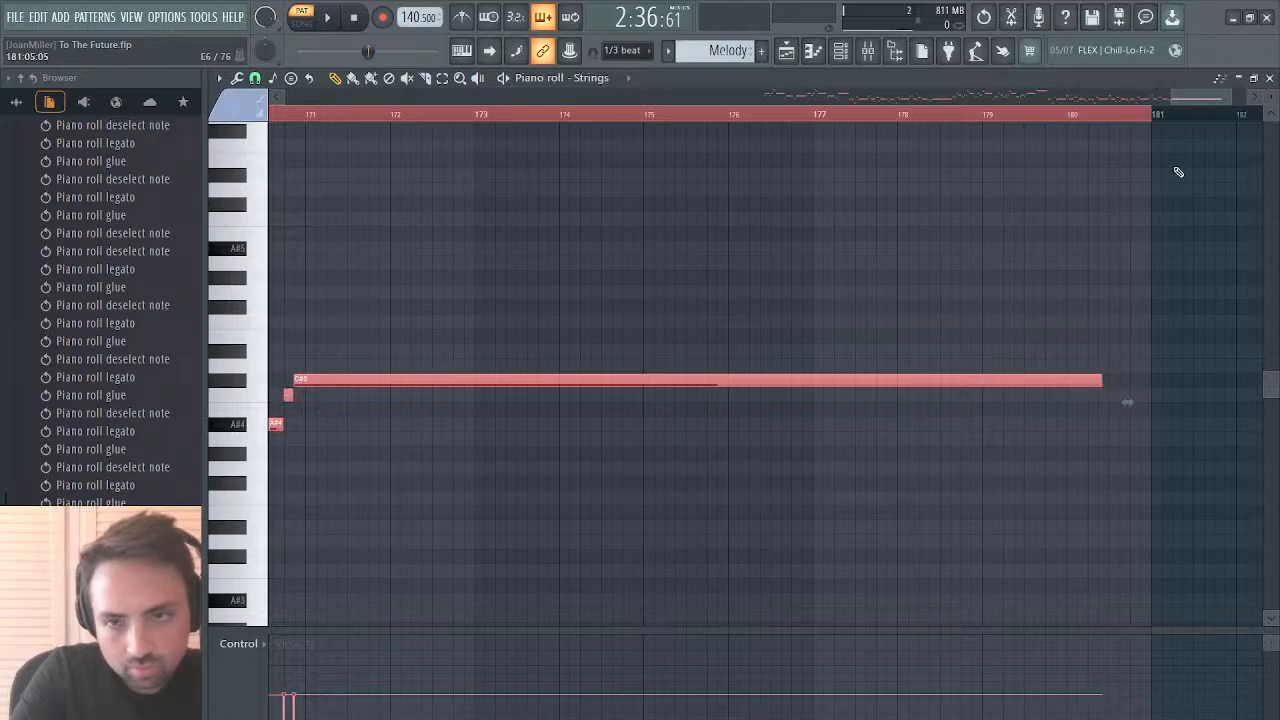
left_click_drag(1217, 99, 788, 114)
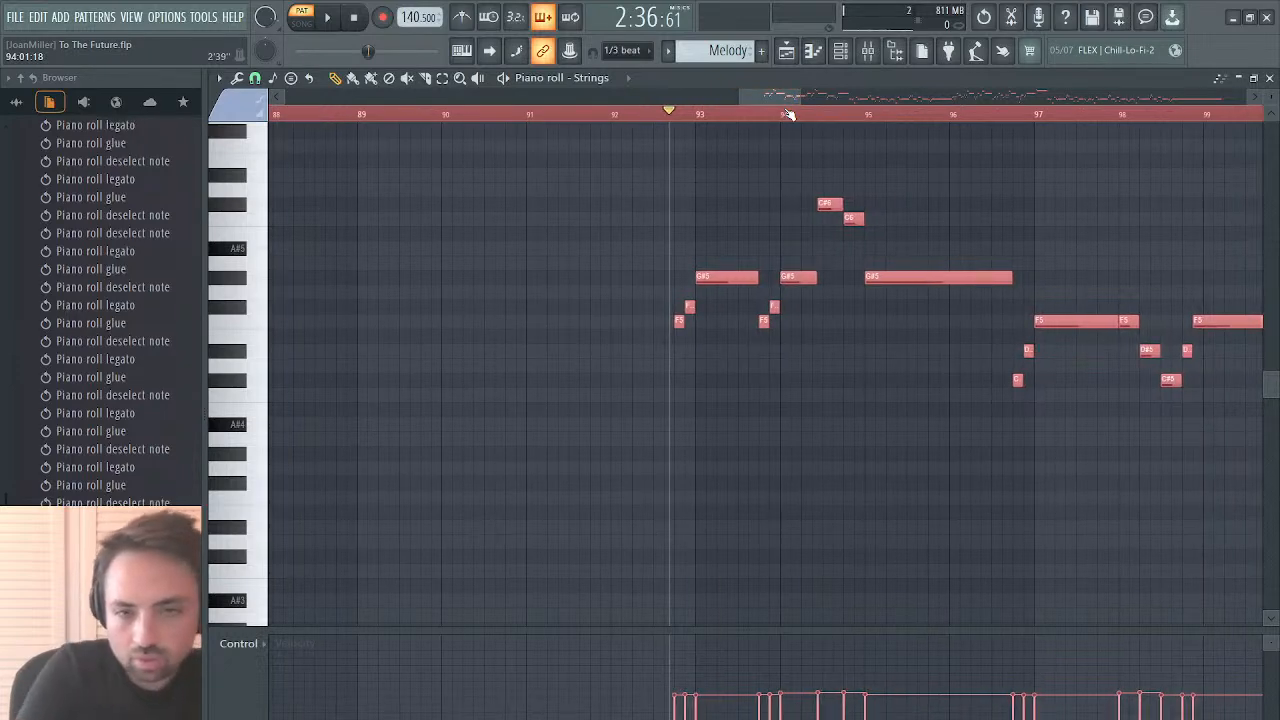
Step: Play the adjusted Strings part from its first note, deselect all notes, and review the phrases through bar 122
key("space")
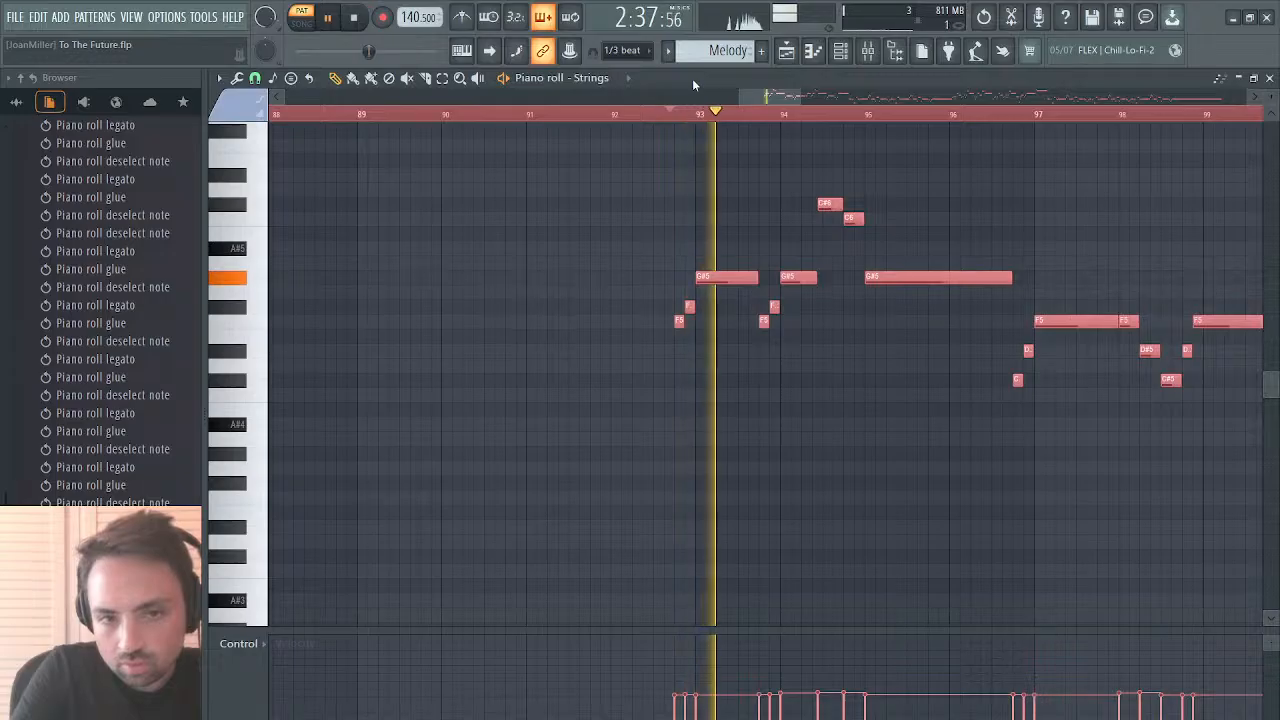
left_click(889, 176, "ctrl")
scroll(889, 175, "right", 2)
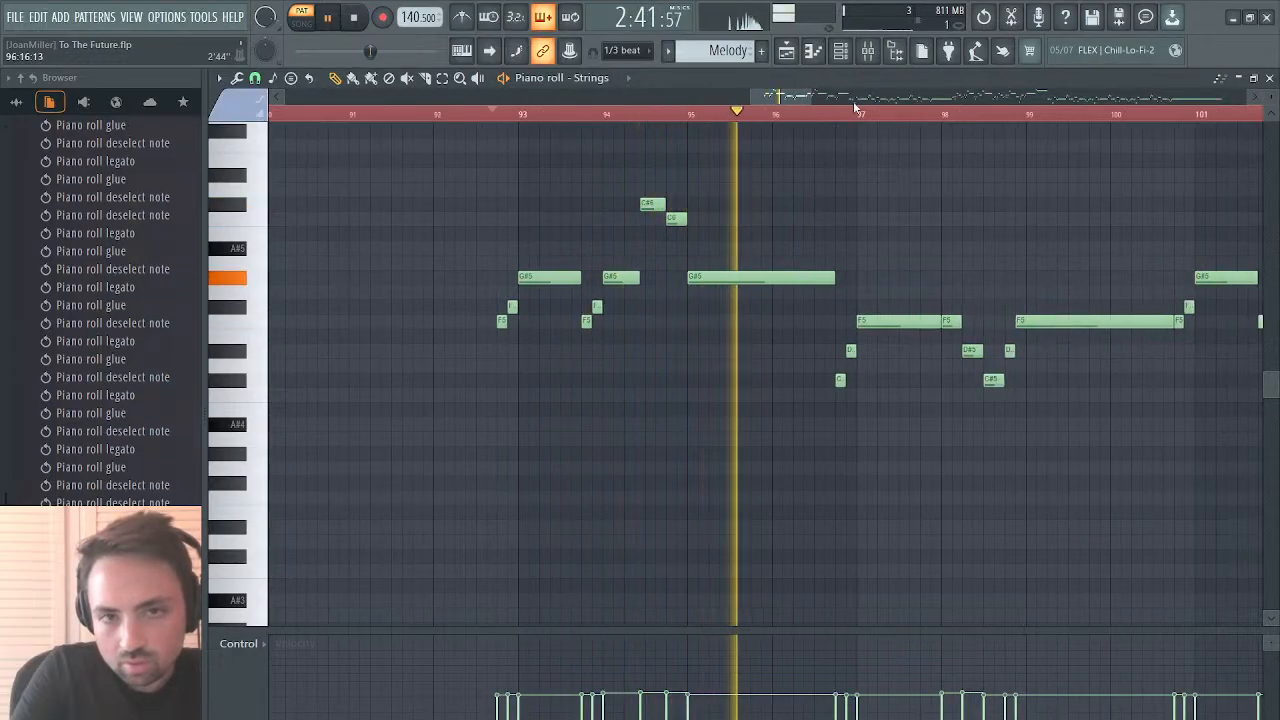
left_click_drag(818, 95, 925, 95)
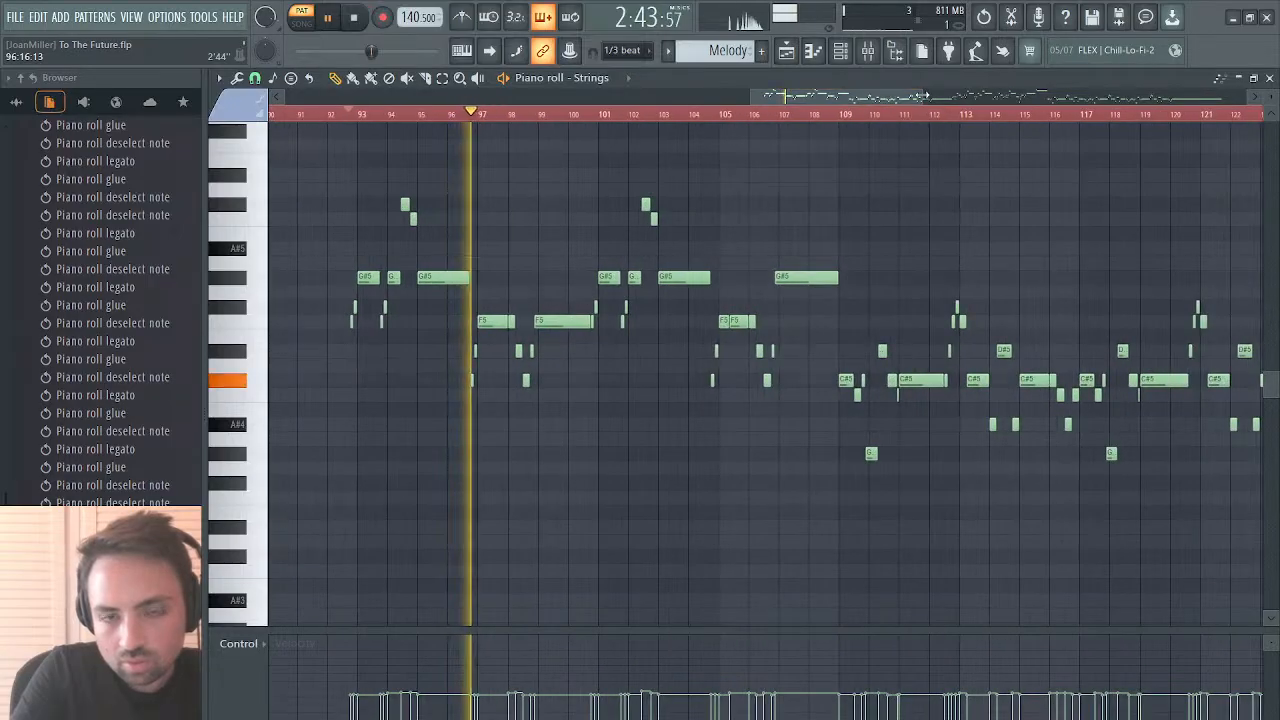
Step: Enable the Melody on Track 1 in the Playlist and play the song from about bar 112 together with the Track 3 audio
left_click(788, 55)
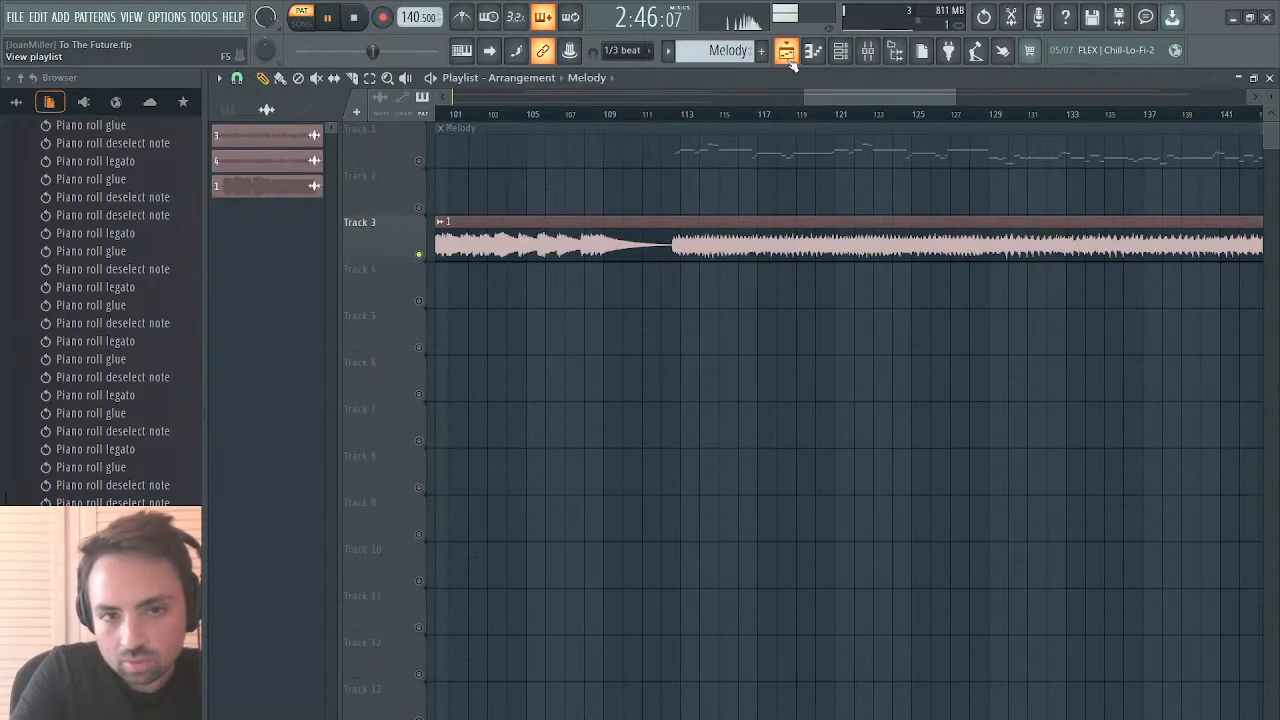
left_click(420, 162)
left_click(660, 116)
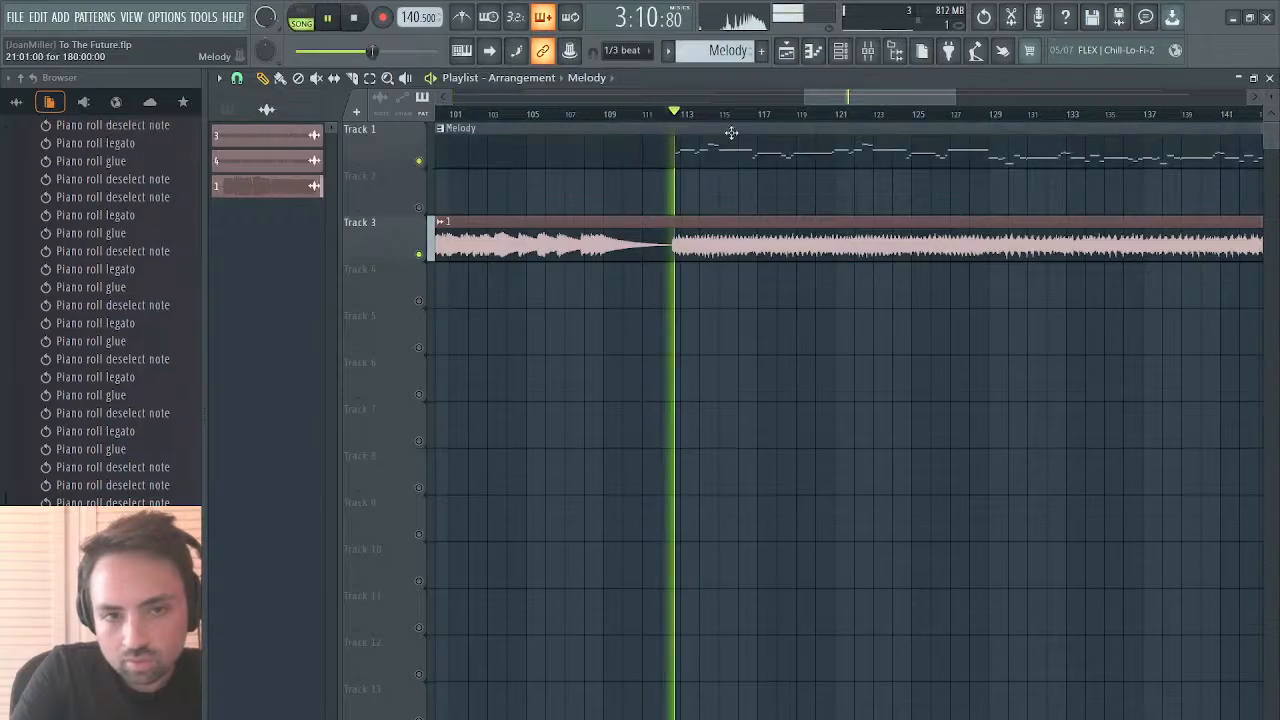
Step: Mute the Track 3 audio to hear the Melody alone while checking its notes, then solo Track 3 for comparison
left_click(420, 254)
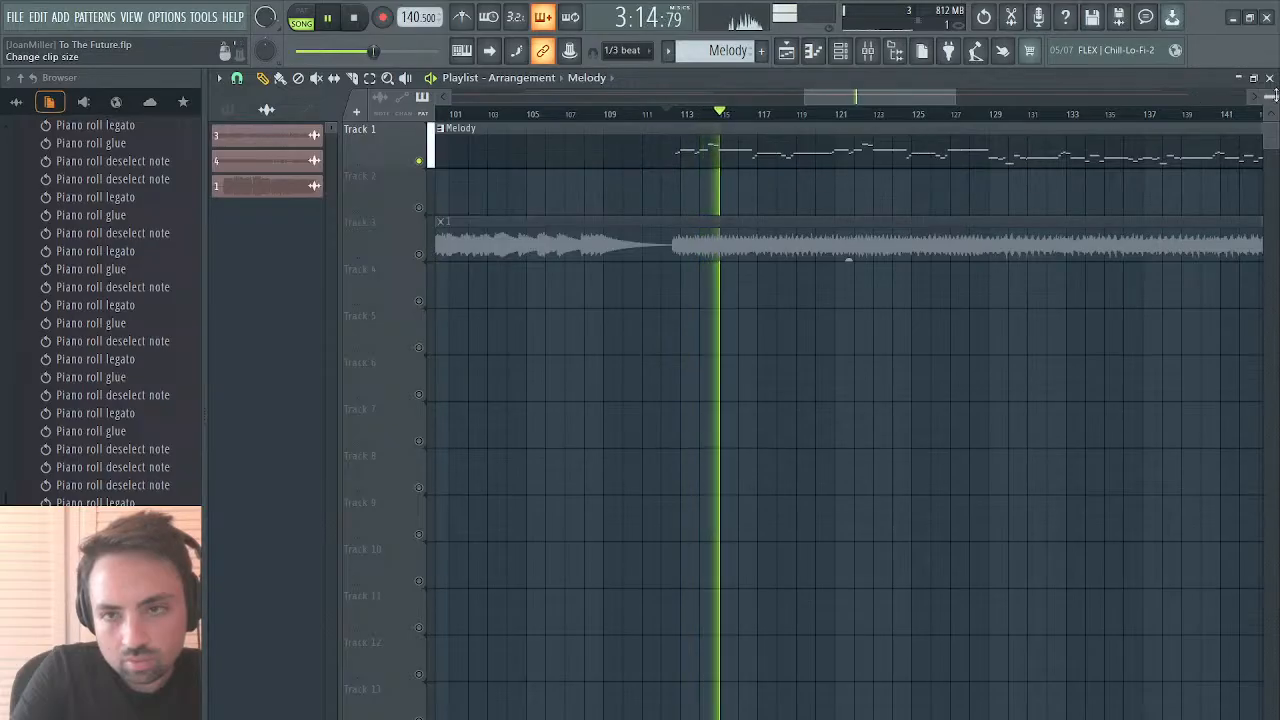
key("F7")
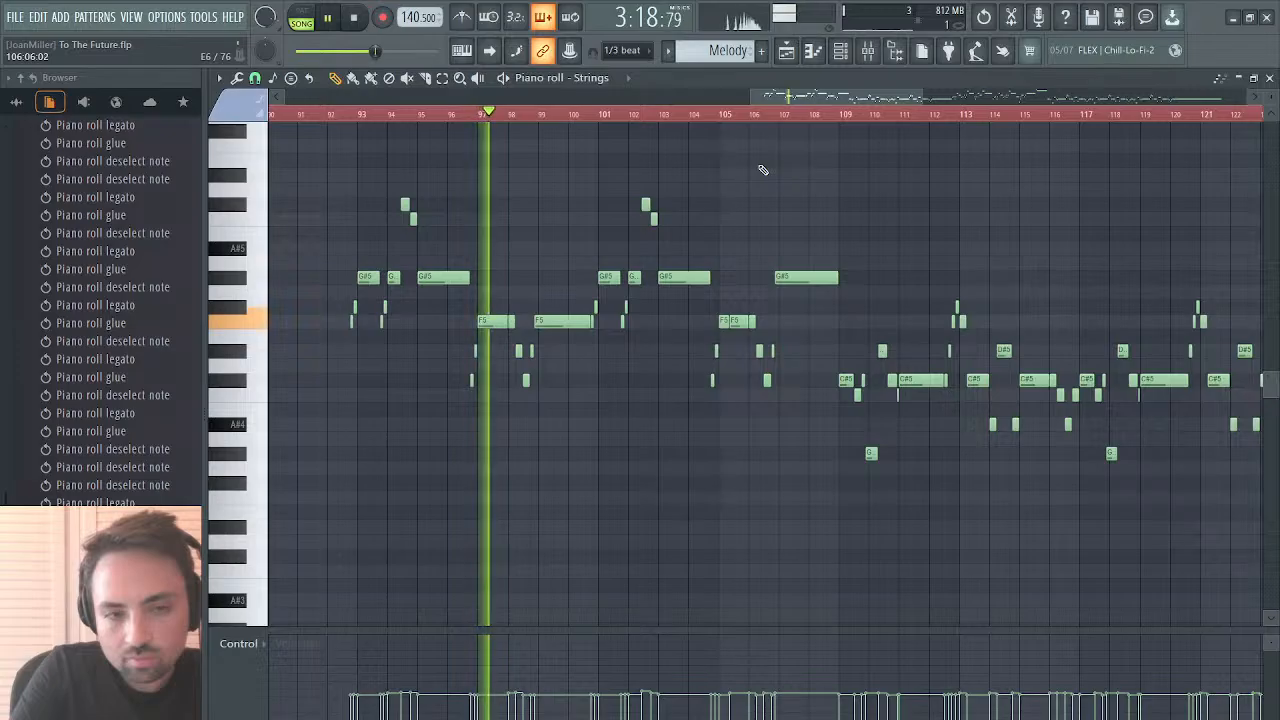
key("F5")
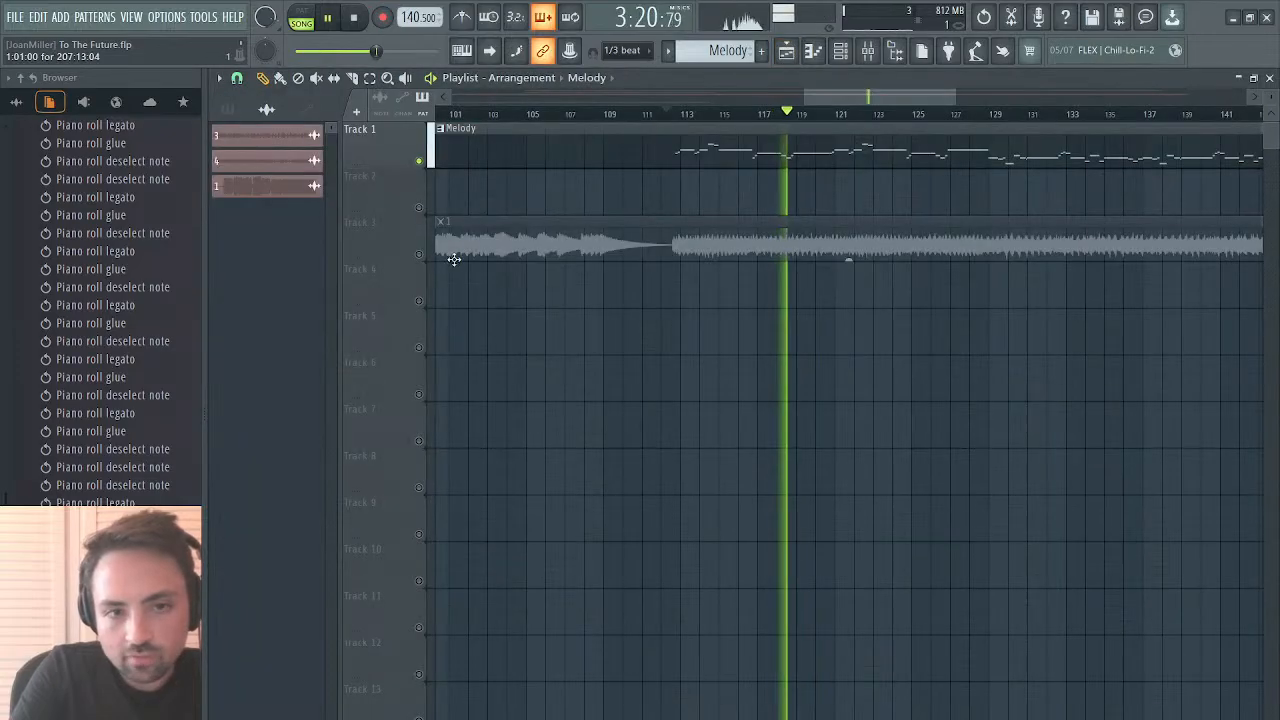
right_click(420, 254)
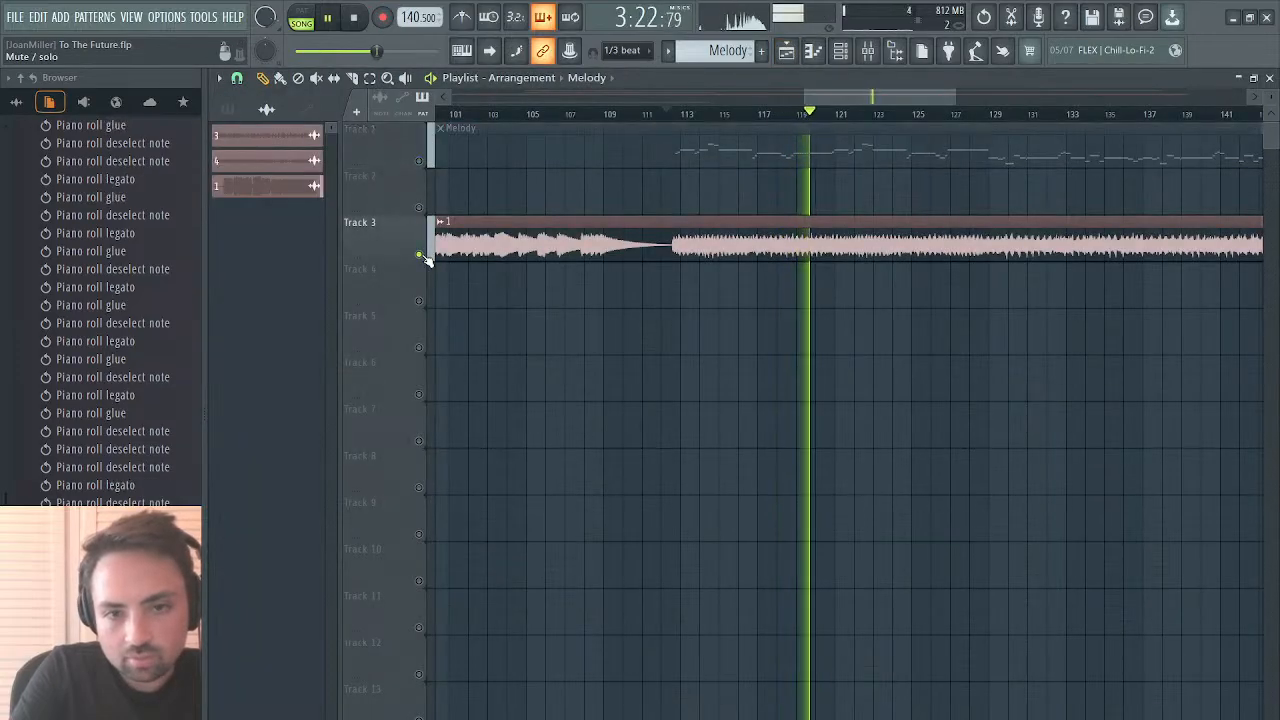
Step: Silence the Track 3 audio, and raise the track 1 level of the Strings channel's M1 instrument to 99
left_click(421, 255)
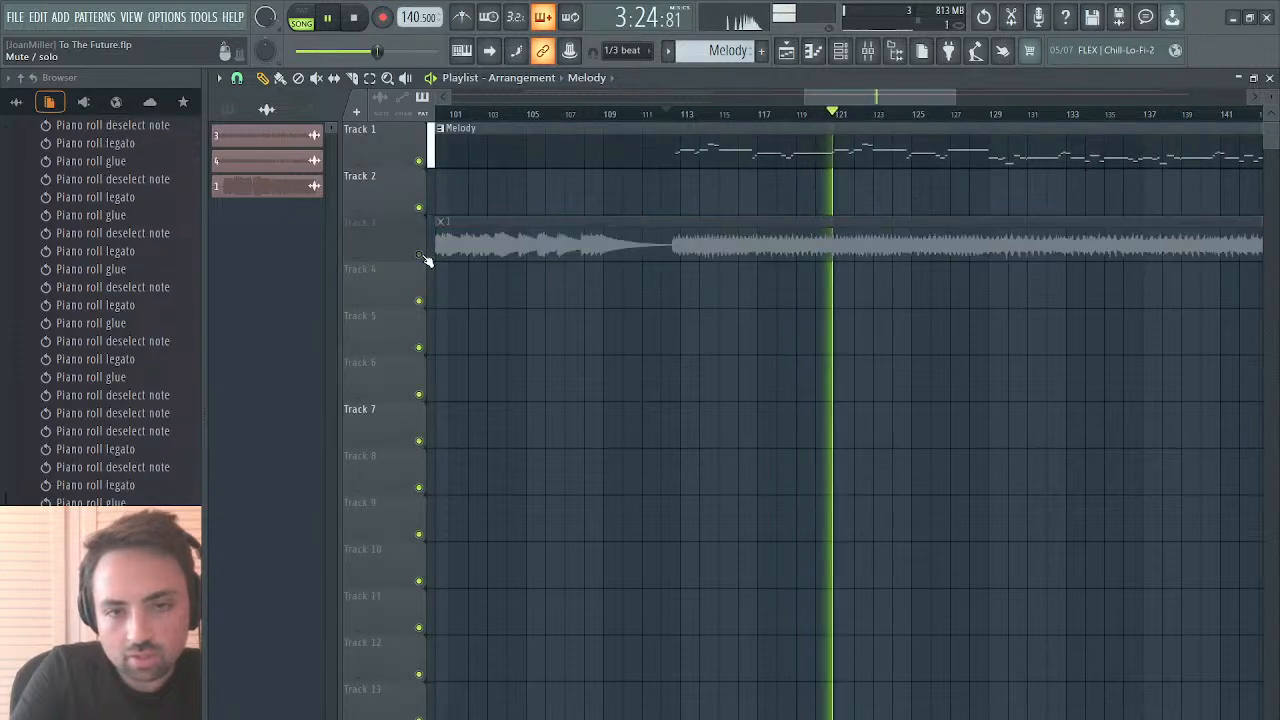
left_click(1268, 78)
left_click(1267, 87)
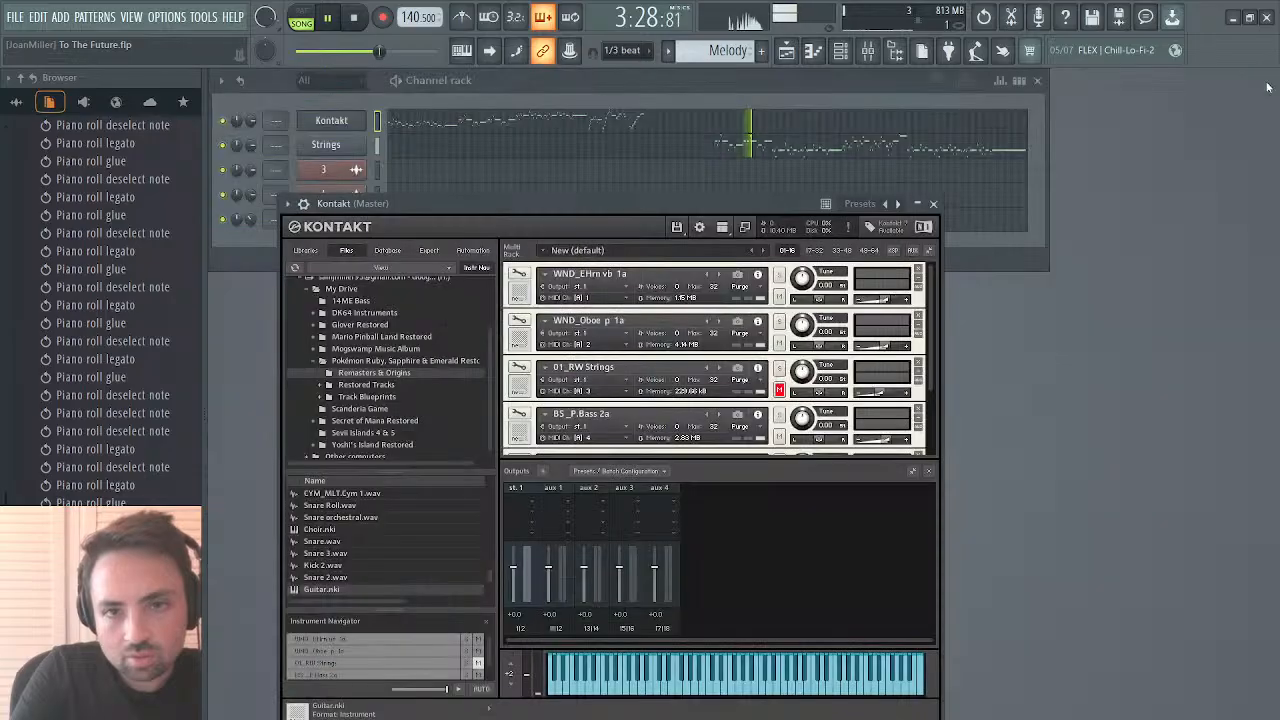
left_click(340, 147)
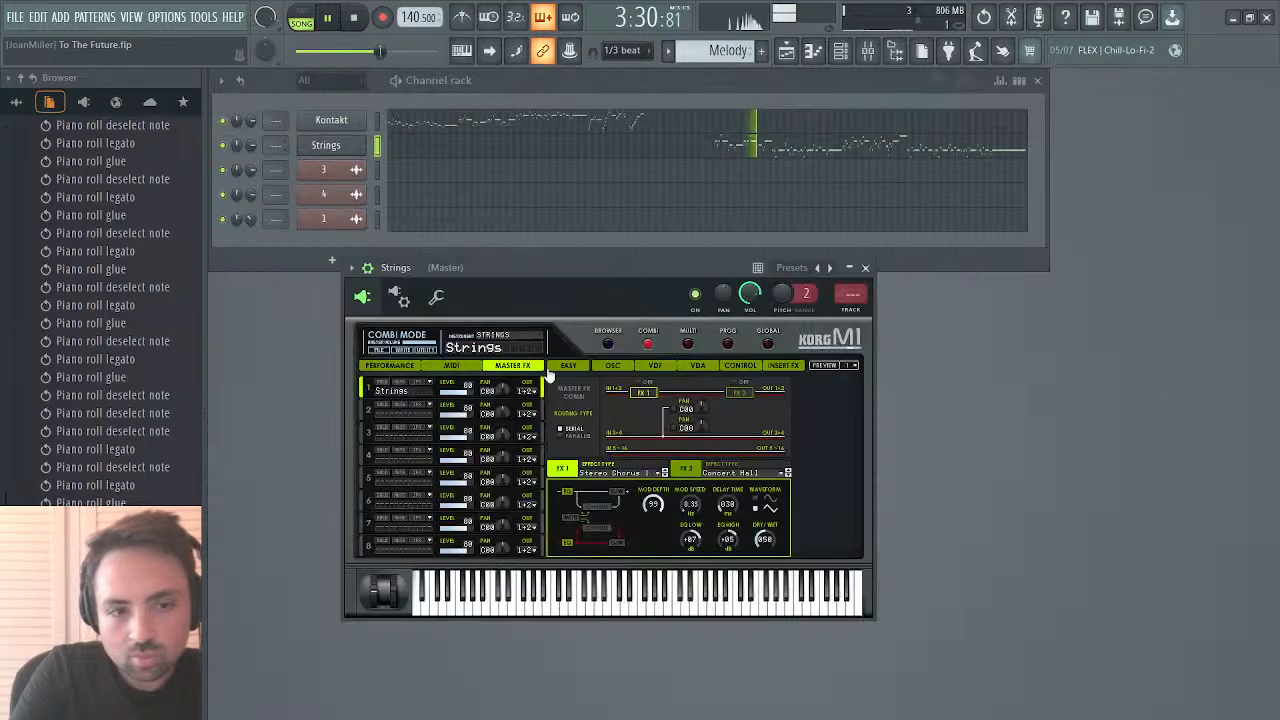
left_click_drag(467, 397, 545, 398)
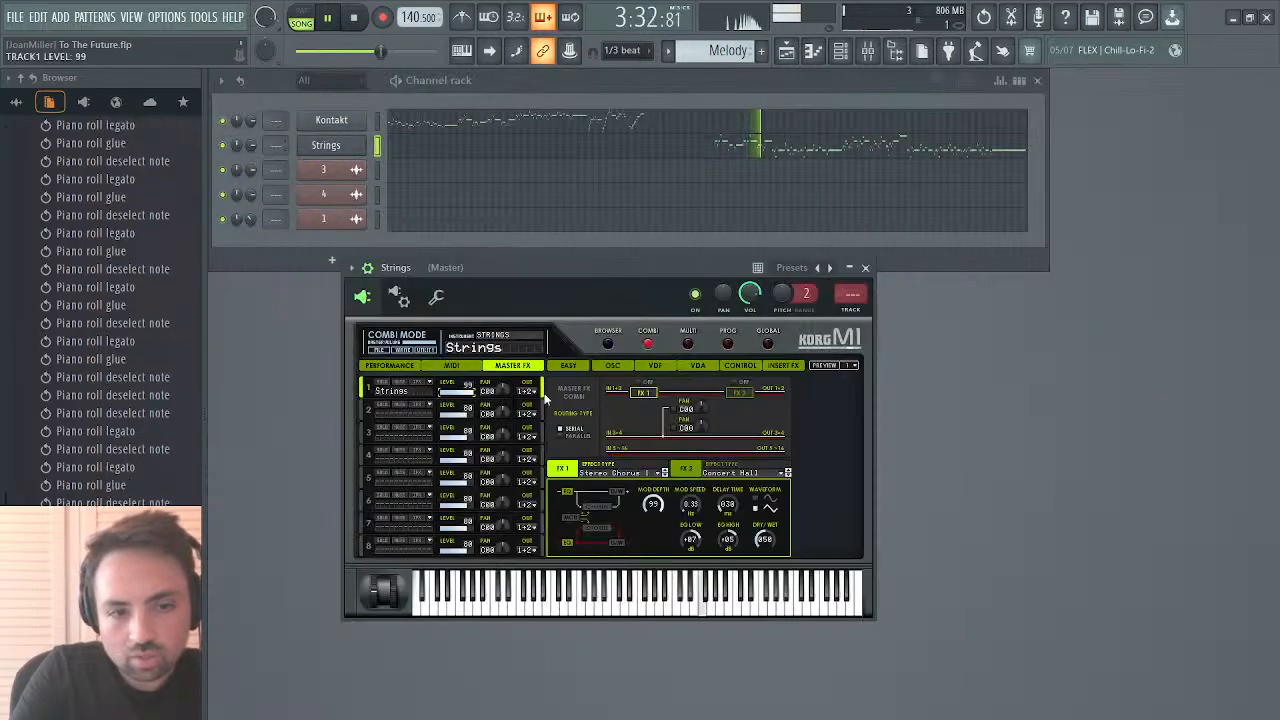
Step: Check the M1's global settings, raise the Strings channel's volume, and close the instrument window
left_click(767, 344)
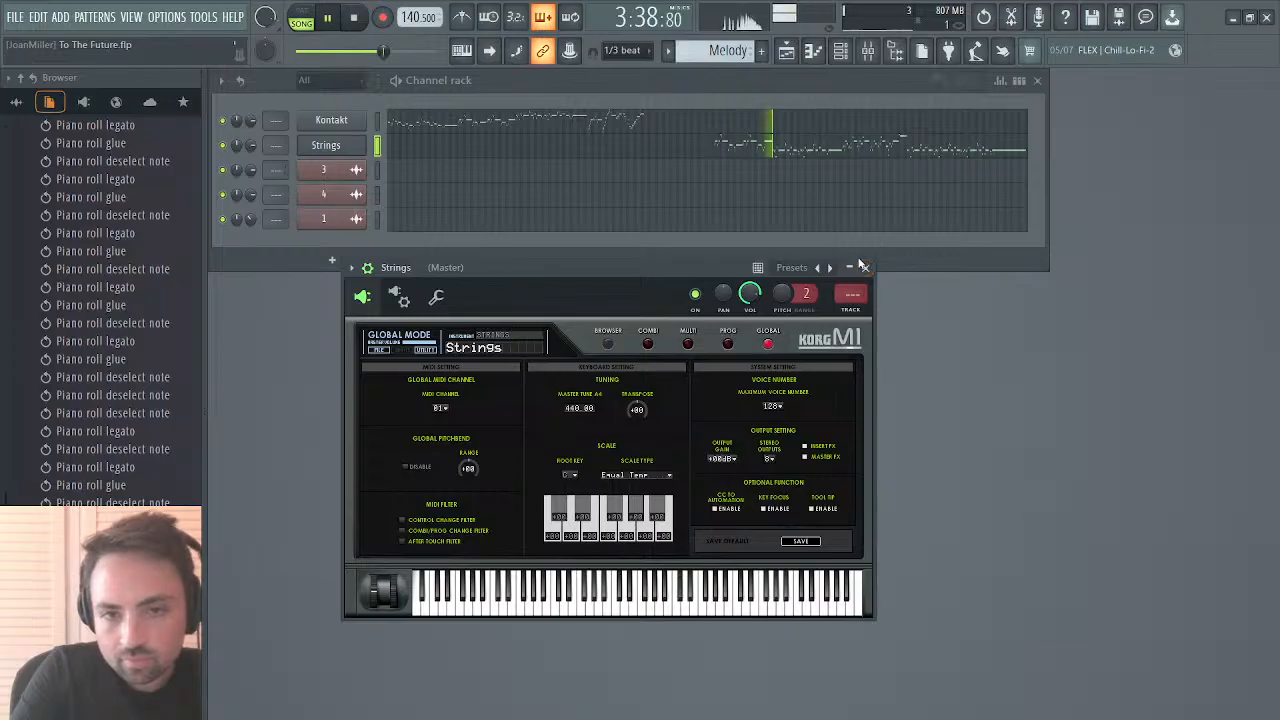
left_click_drag(251, 148, 251, 108)
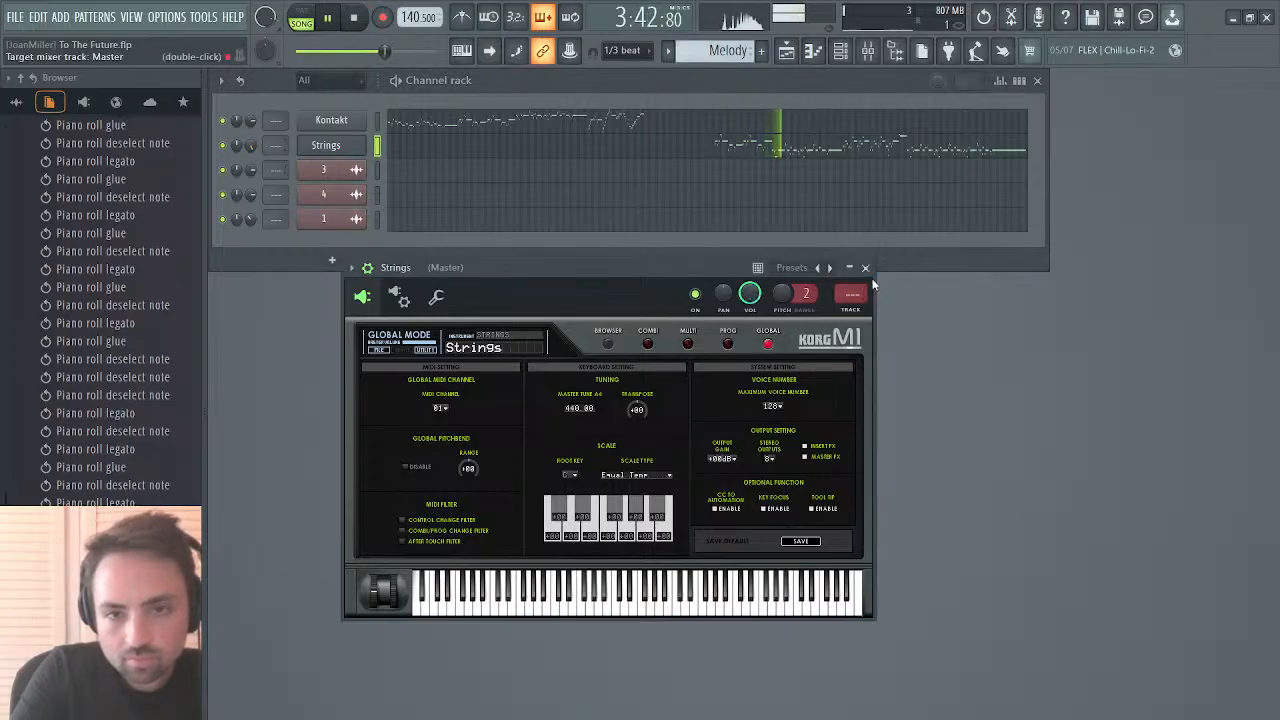
left_click(865, 268)
Step: Review the Melody pattern's Strings notes across the full part during playback, close the note editor, and stop the song
left_click(800, 152)
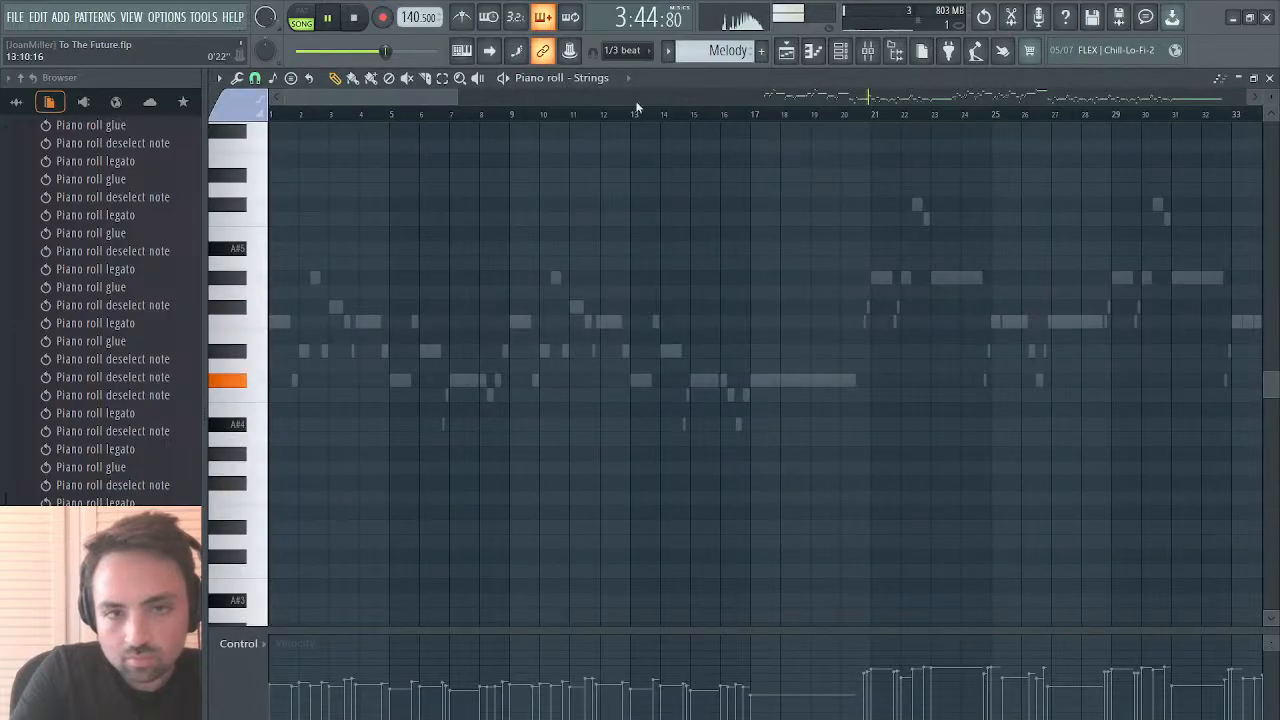
left_click_drag(450, 99, 986, 58)
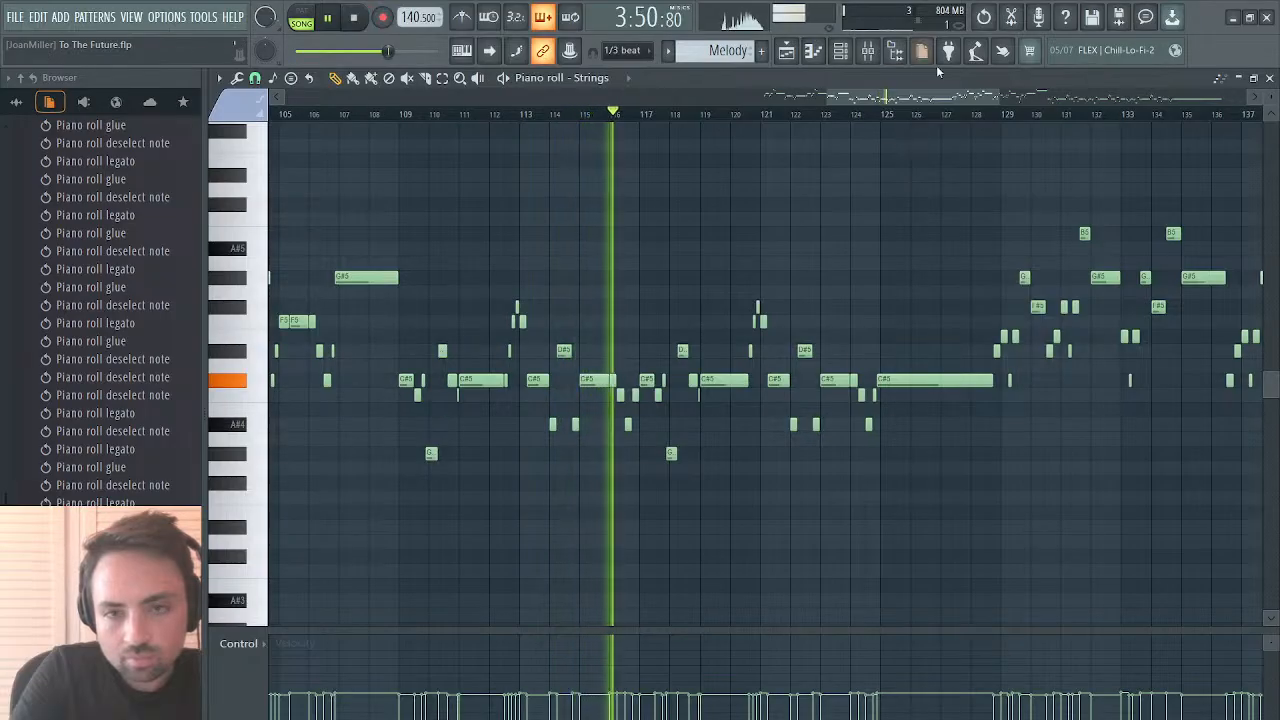
left_click_drag(998, 96, 1255, 124)
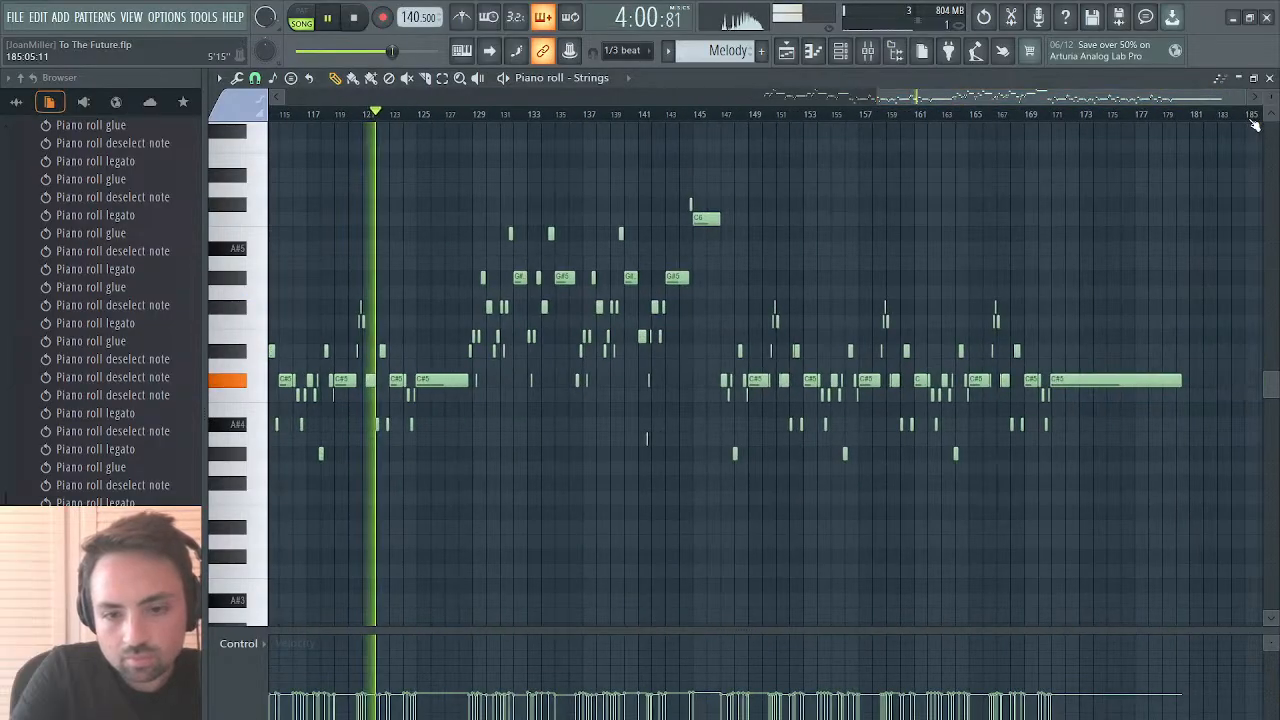
left_click_drag(1166, 118, 821, 155)
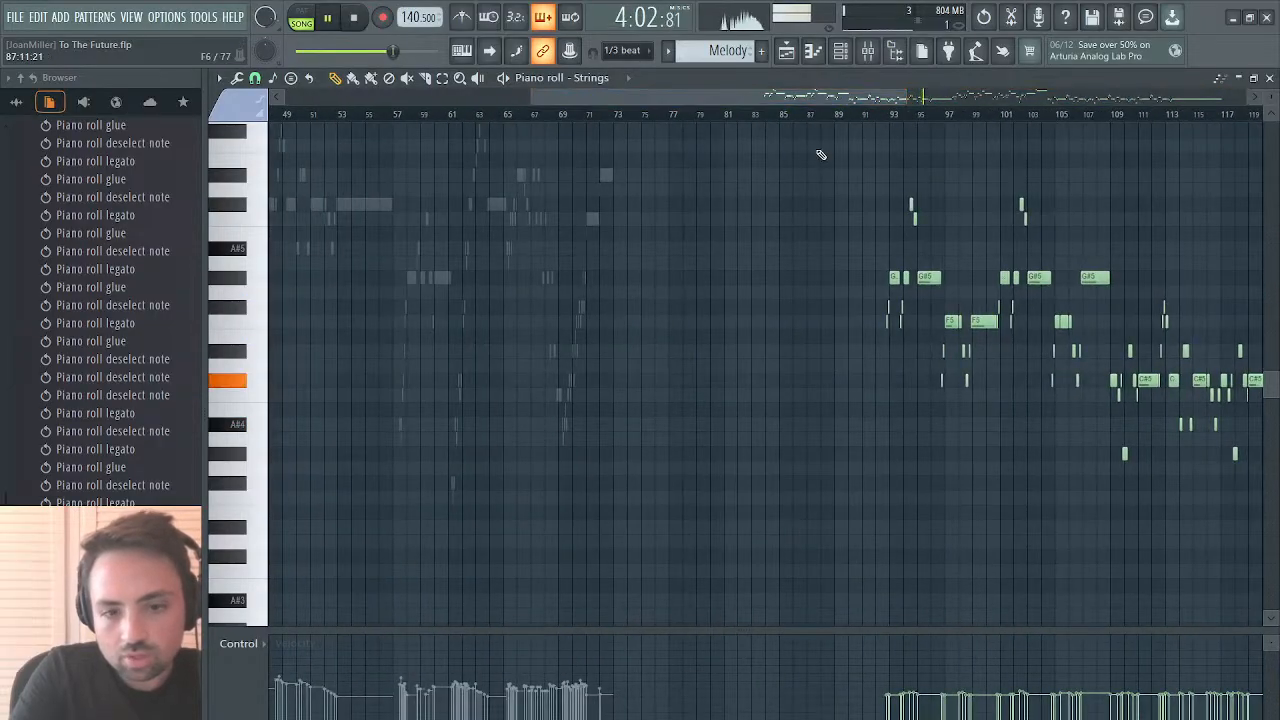
left_click(1270, 78)
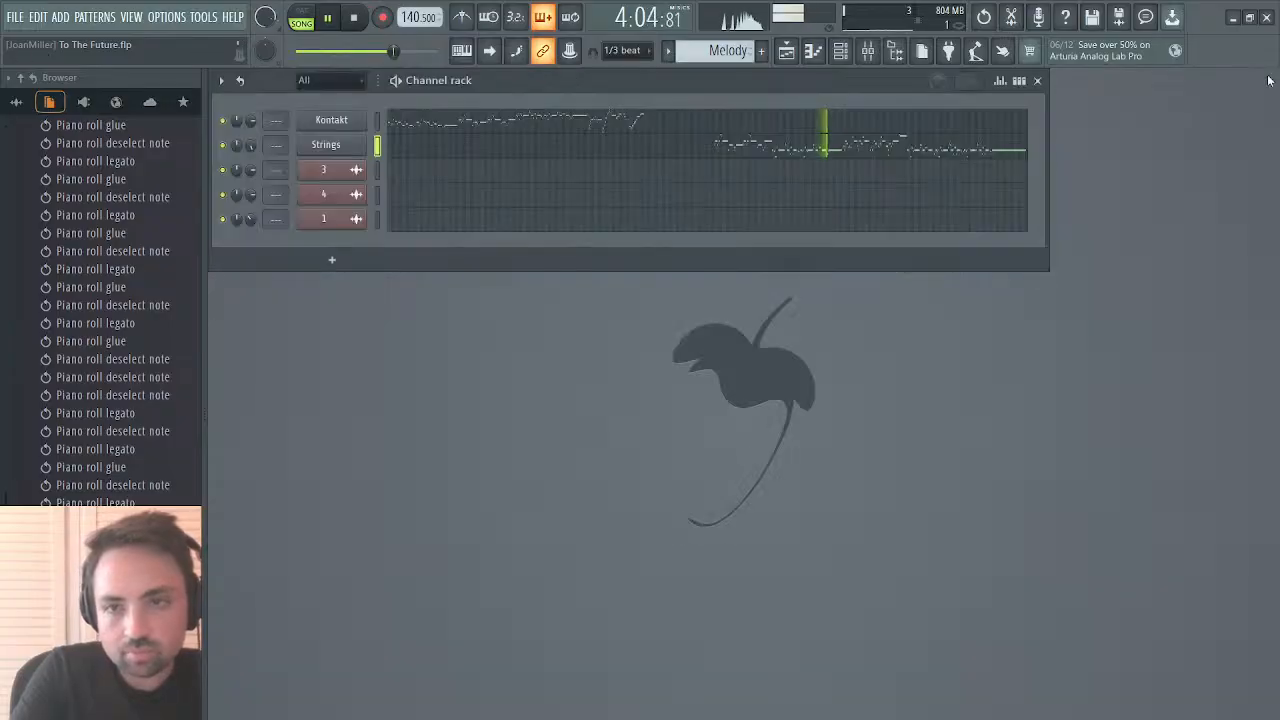
key("space")
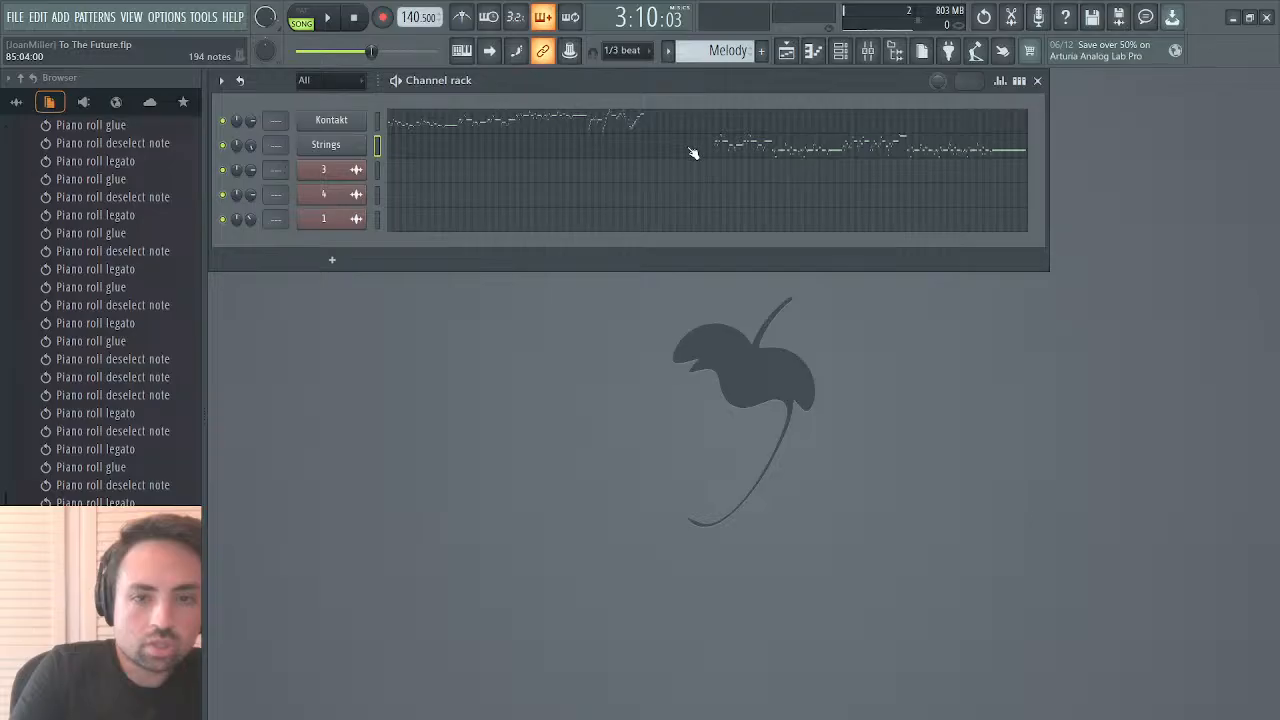
Step: Copy the opening Kontakt phrase from bars 1 to 20 of the Melody pattern and paste it at bar 73
left_click(500, 127)
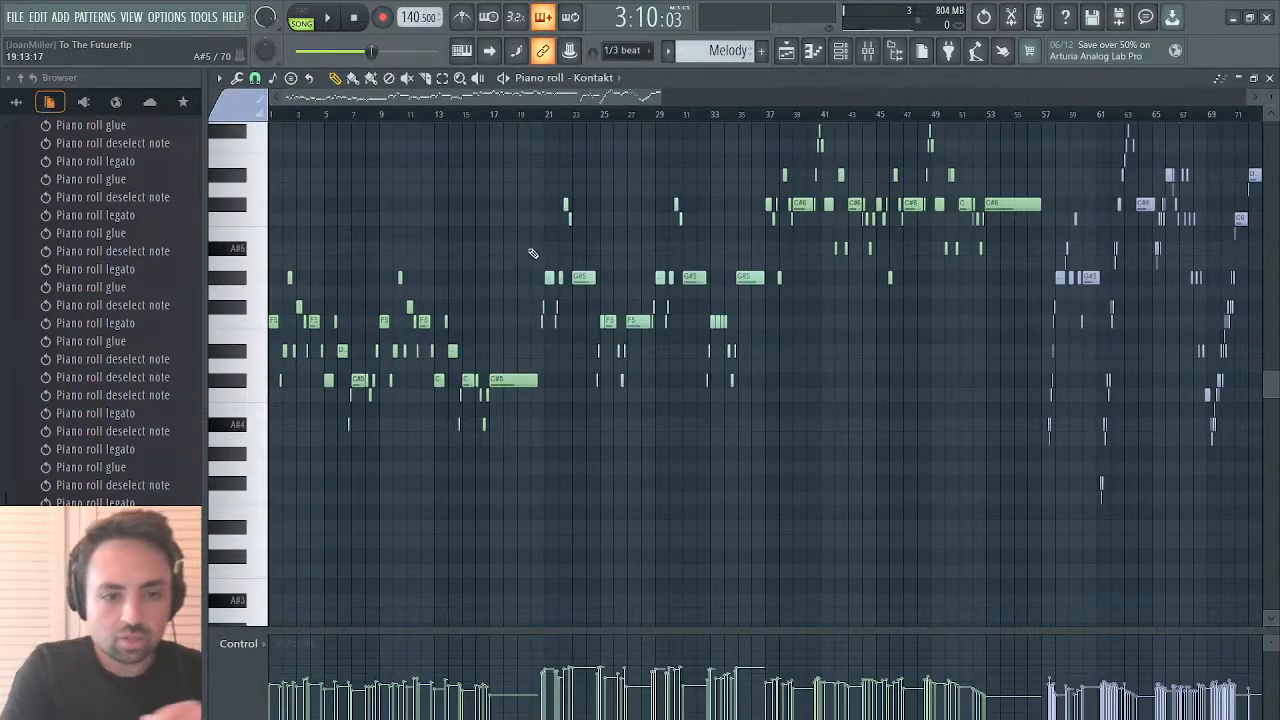
left_click_drag(533, 252, 226, 425)
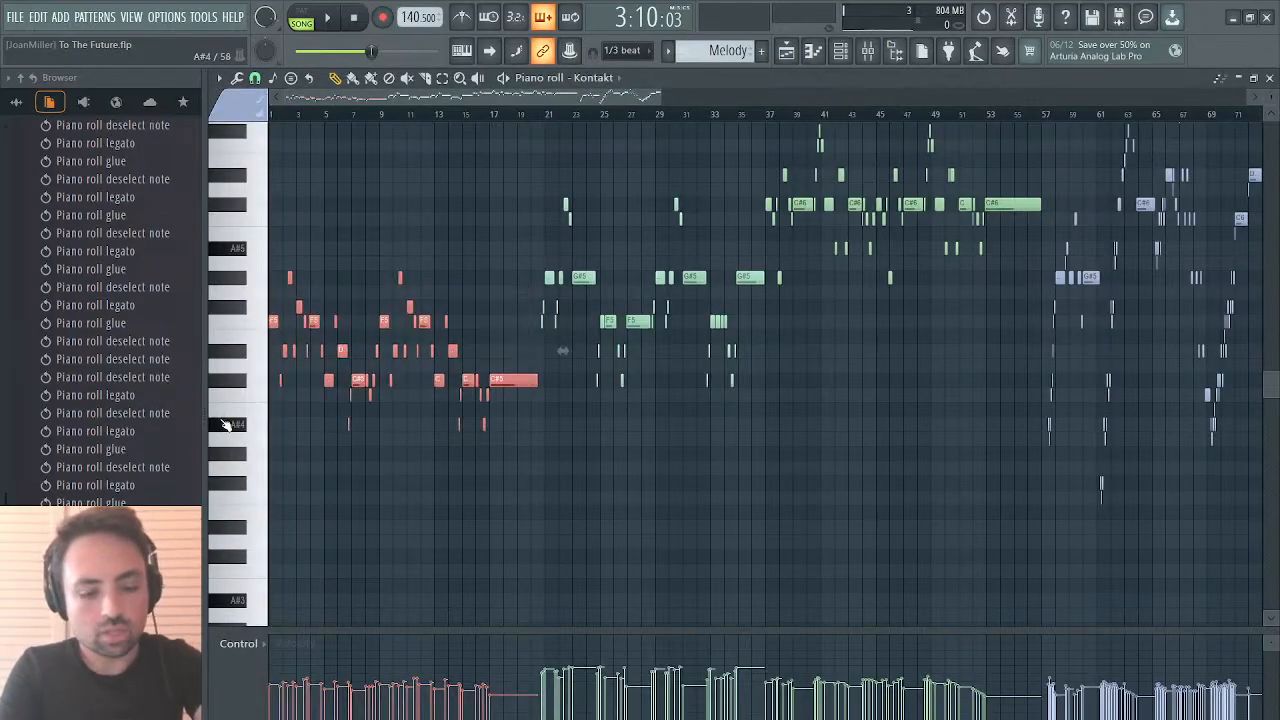
left_click_drag(357, 96, 729, 75)
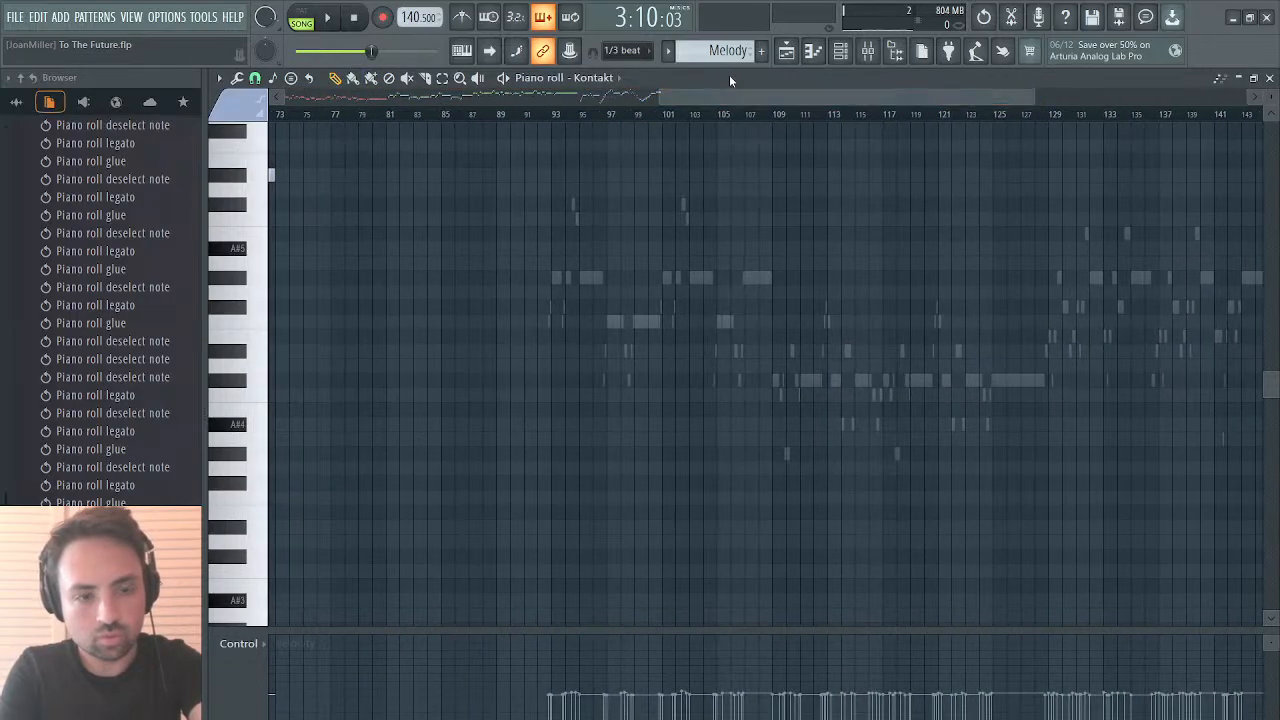
key("ctrl+v")
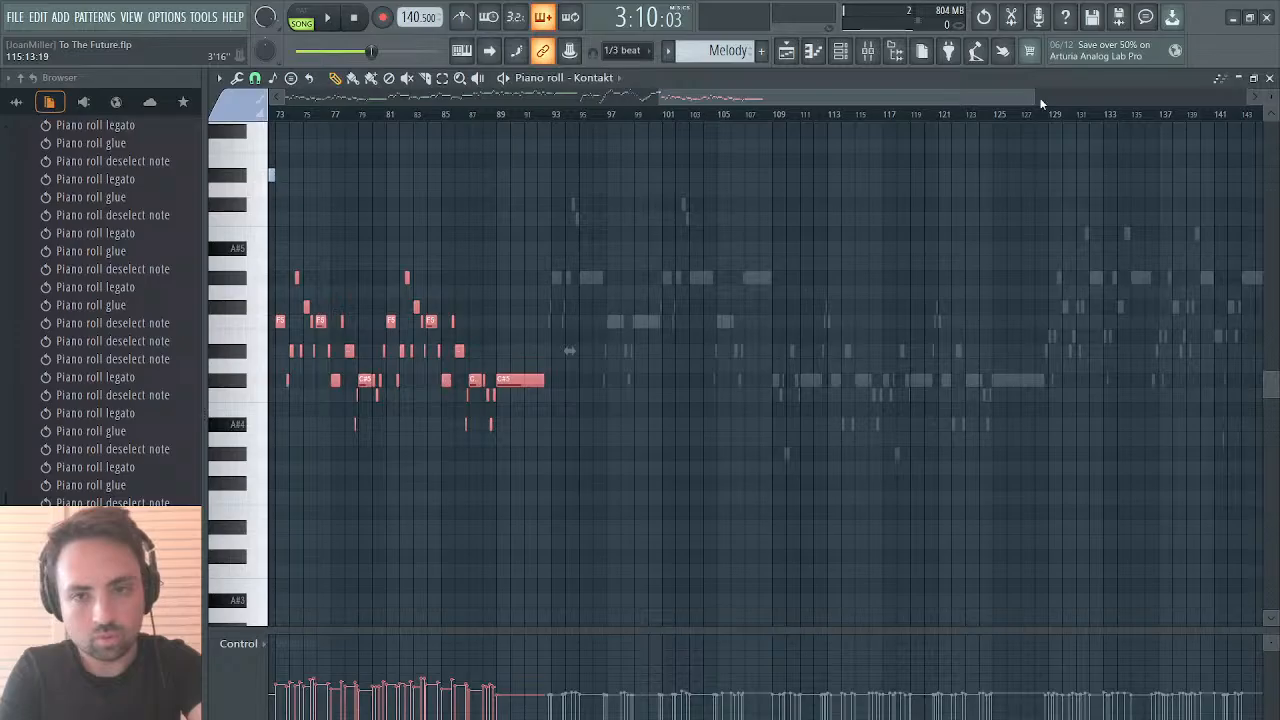
Step: Play the pasted Kontakt phrase from bar 73, deselect its notes, review the passage before it, and stop playback
left_click_drag(1034, 97, 723, 126)
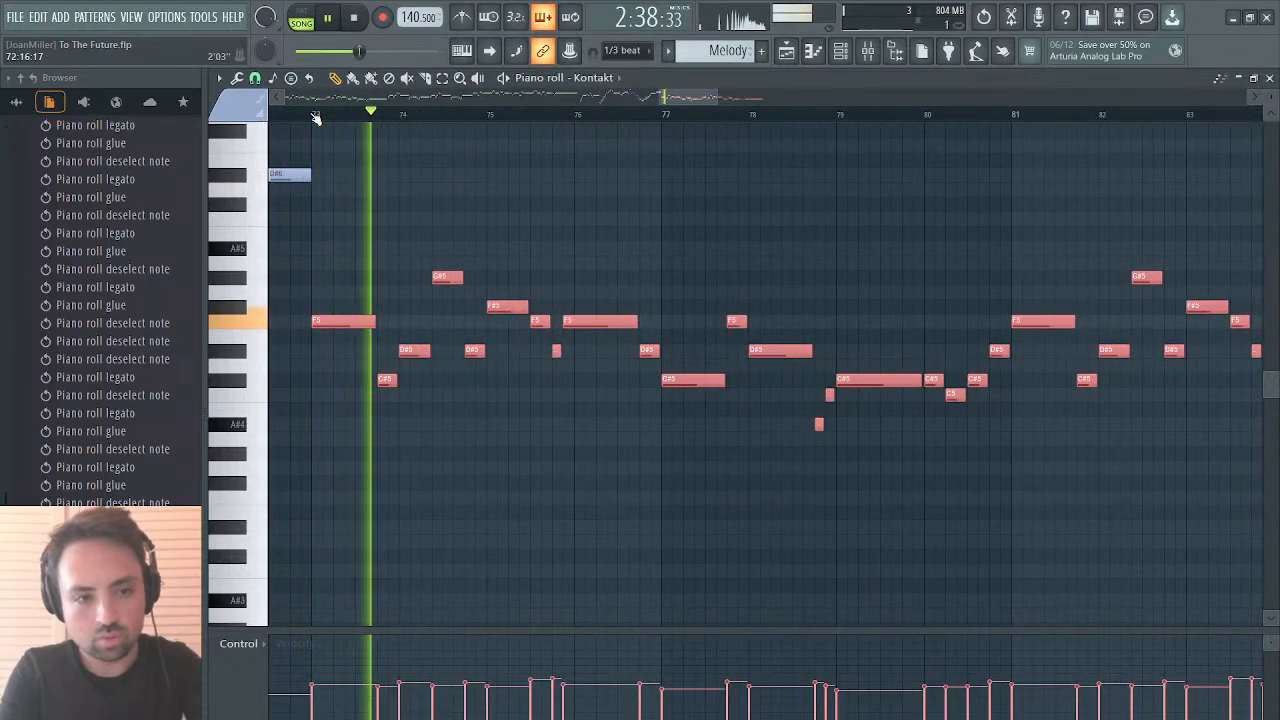
left_click_drag(720, 95, 1006, 113)
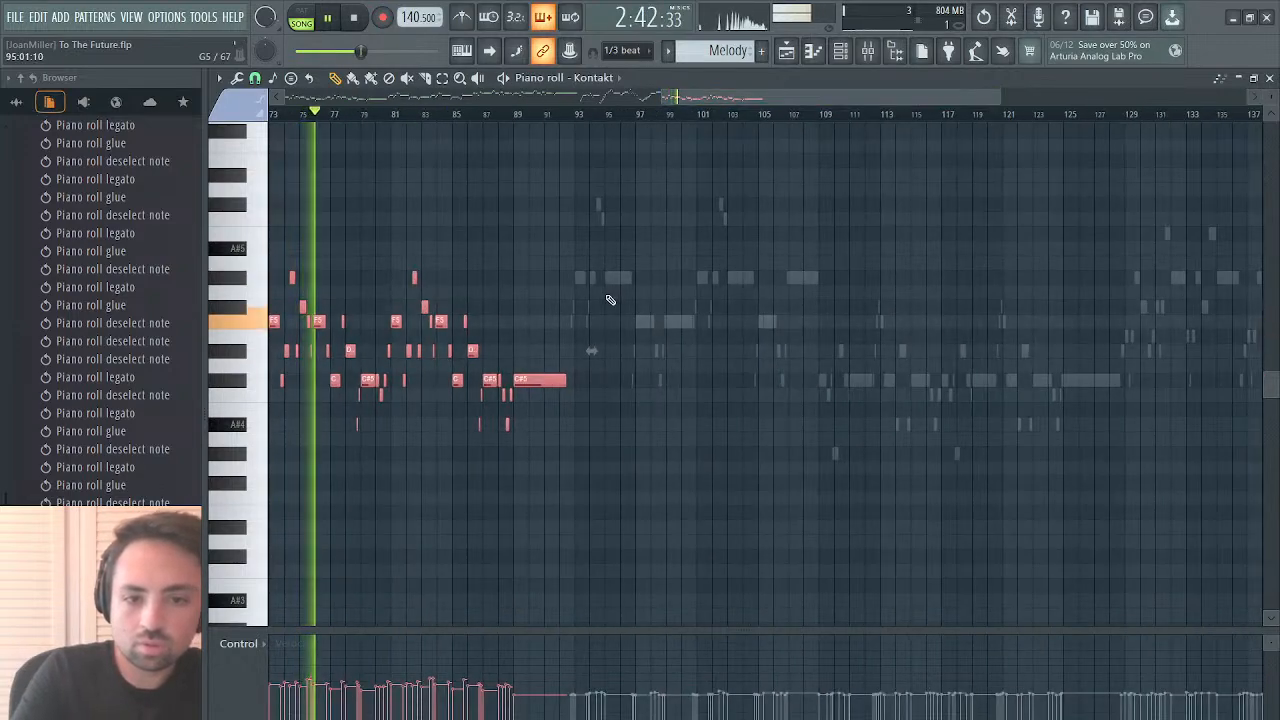
key("ctrl+d")
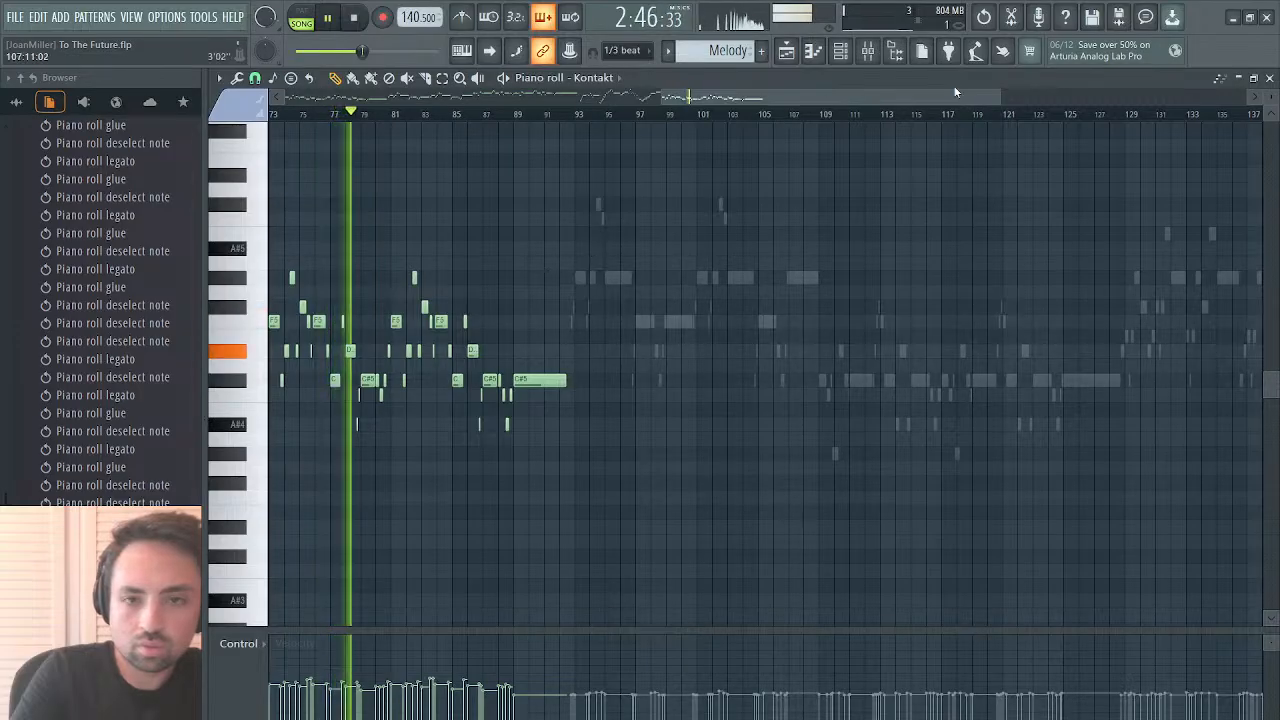
left_click_drag(954, 92, 618, 99)
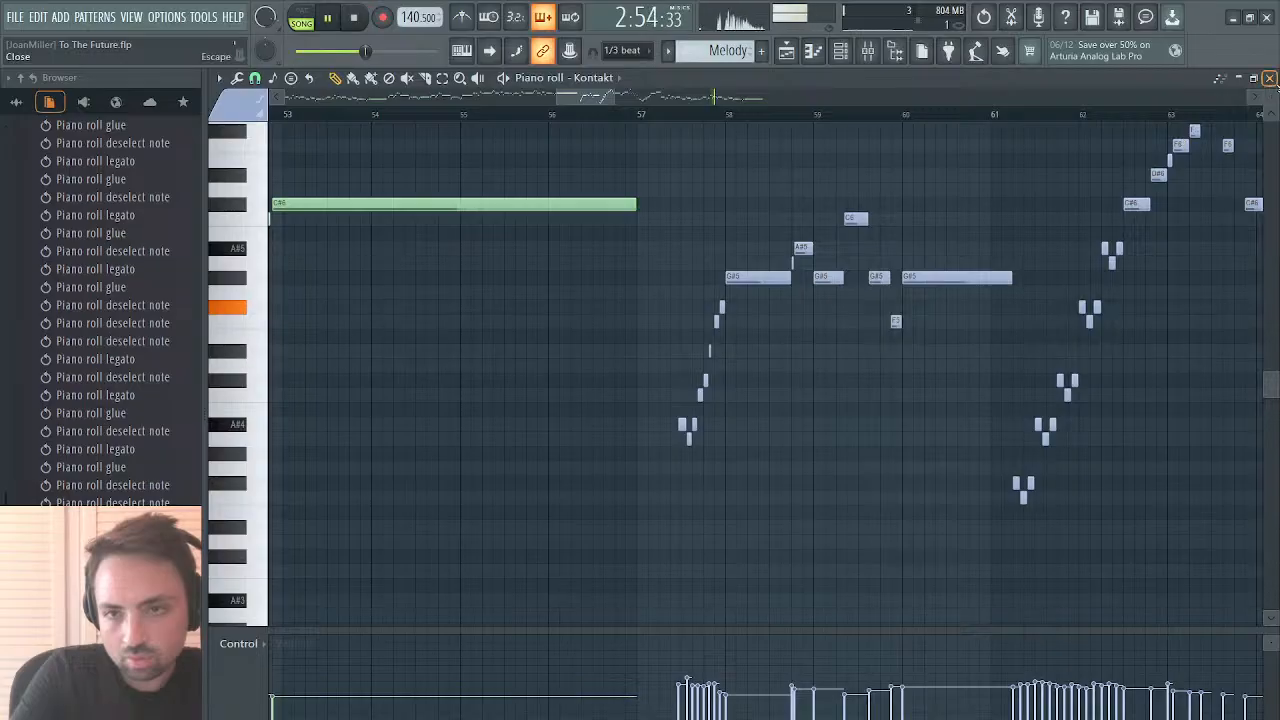
left_click(1271, 79)
key("space")
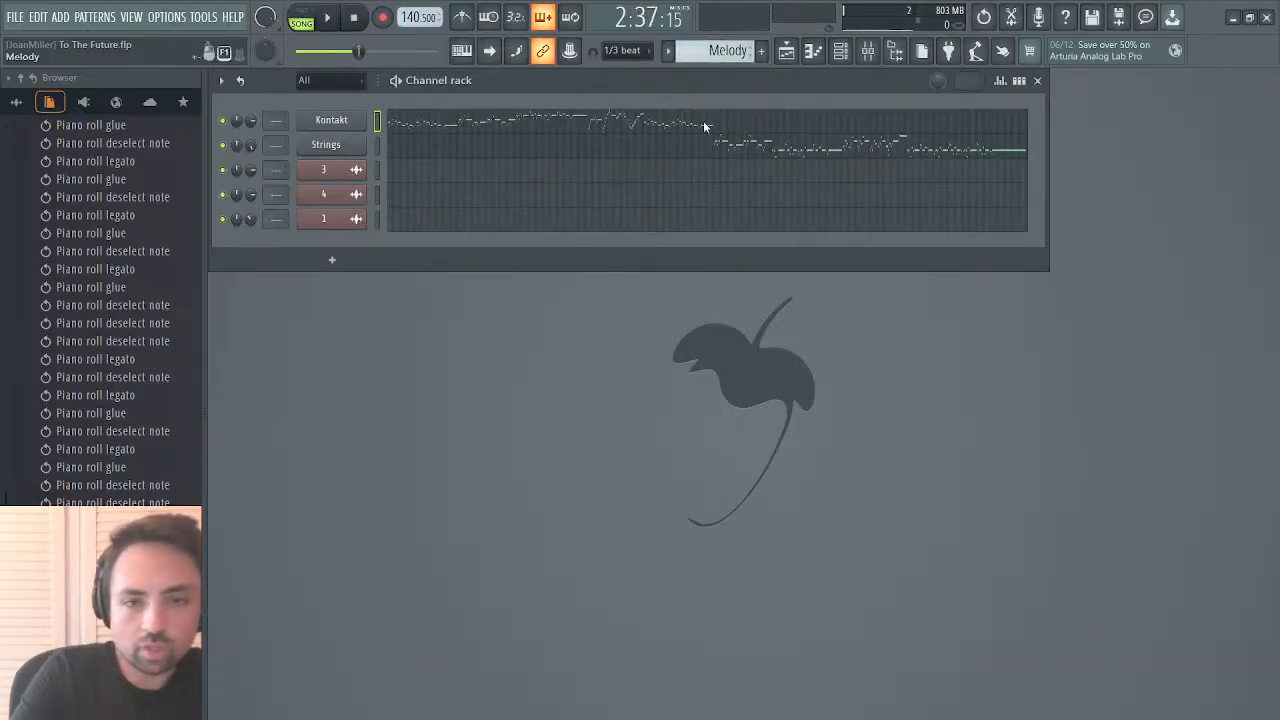
Step: Delete the audio clip 1 from Track 3 in the Playlist
left_click(787, 51)
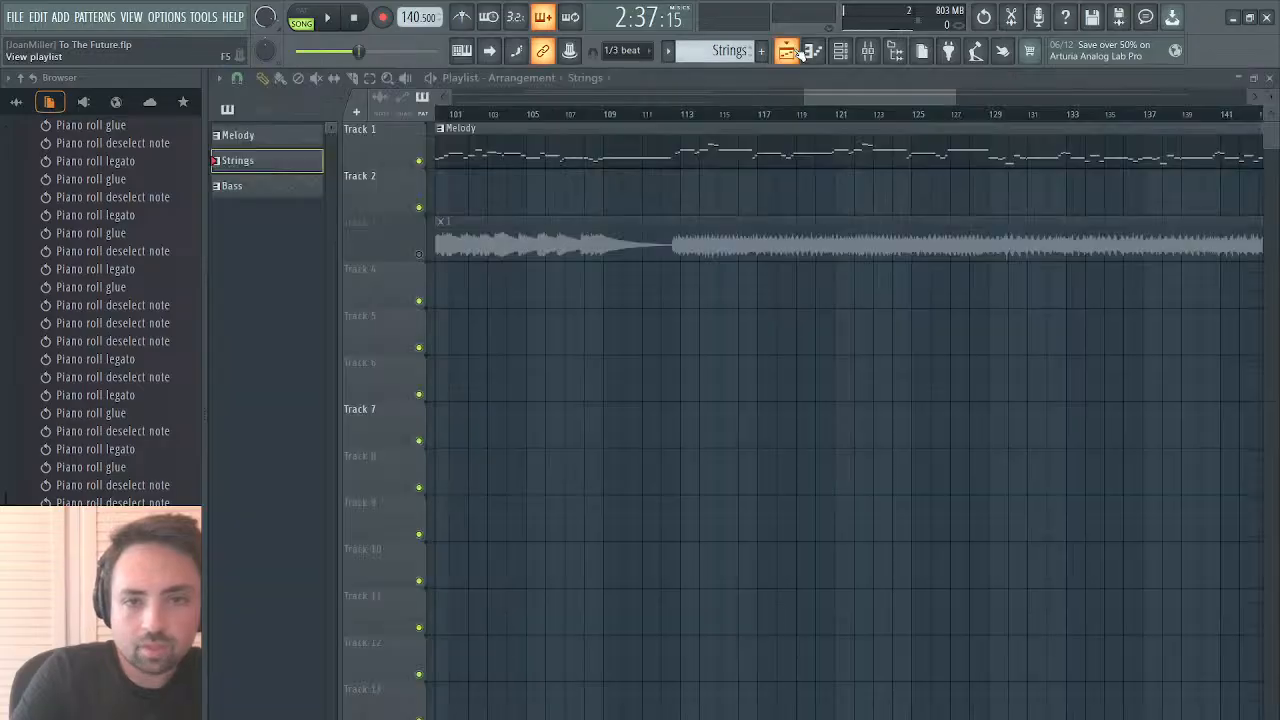
right_click(592, 233)
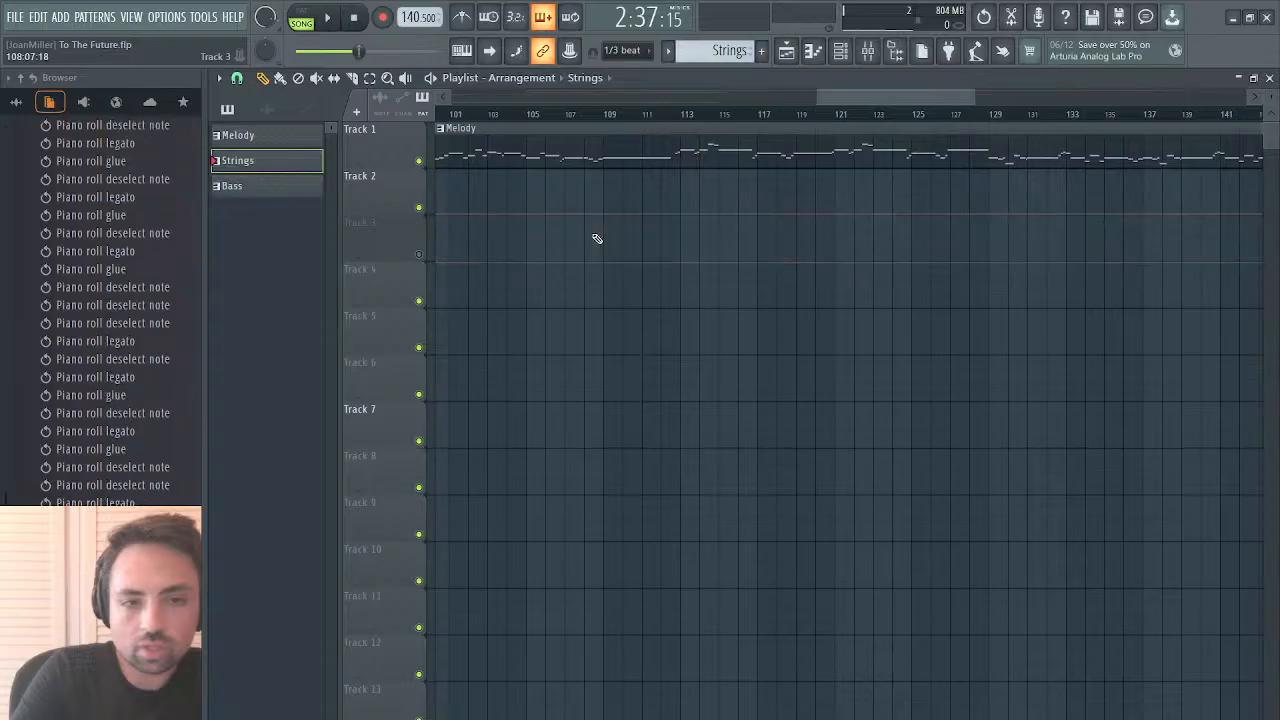
left_click_drag(808, 97, 449, 97)
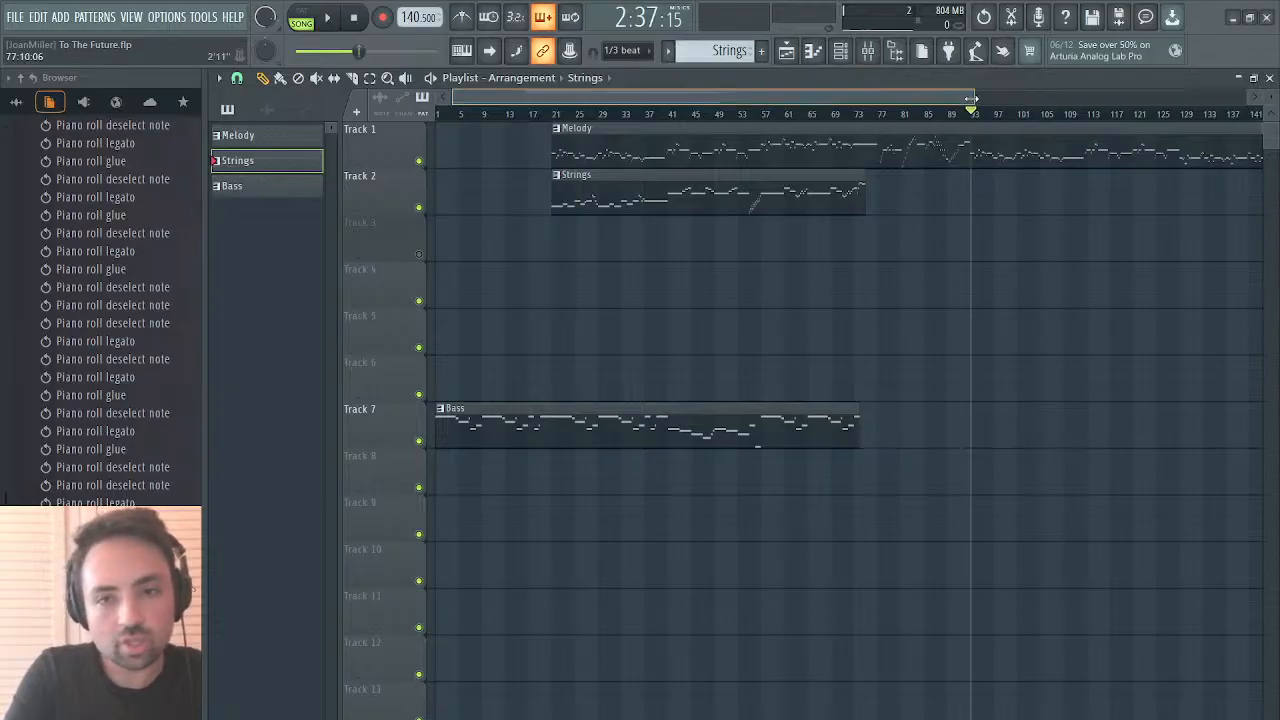
Step: Extend the Strings clip on Track 2 to a length of 56 bars, ending at bar 77
left_click_drag(972, 98, 865, 90)
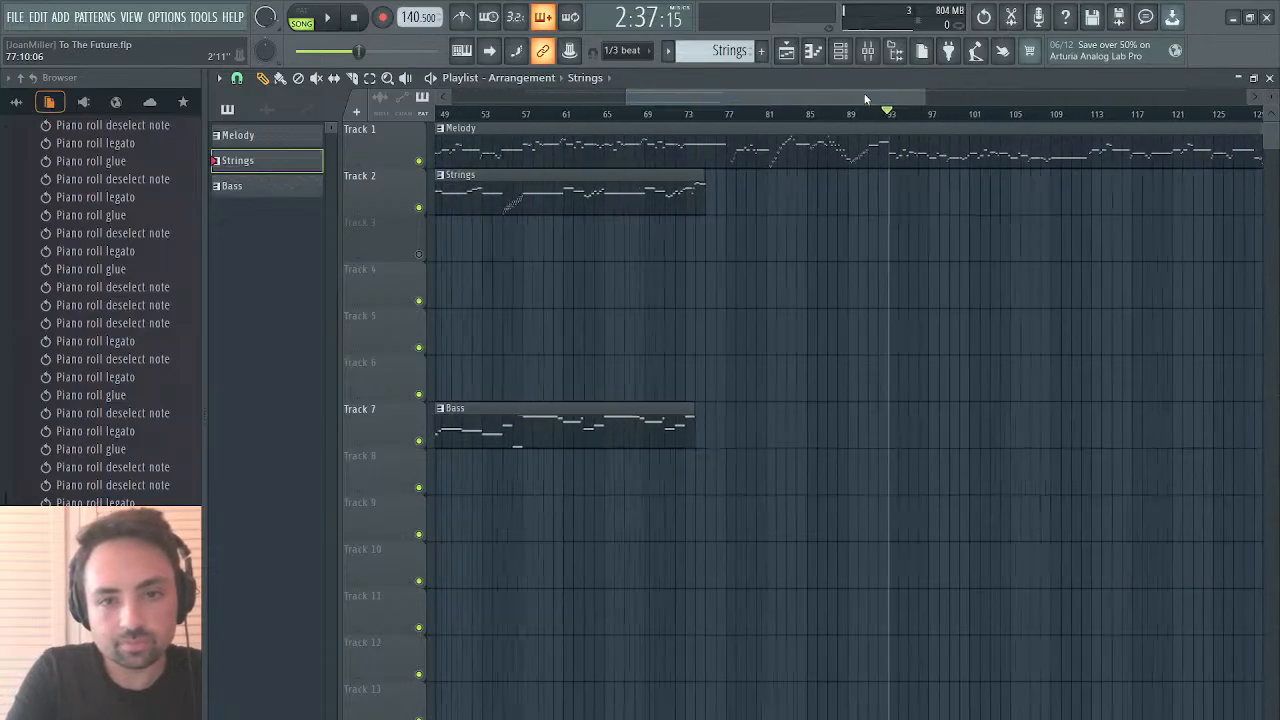
left_click(709, 197)
right_click(712, 198)
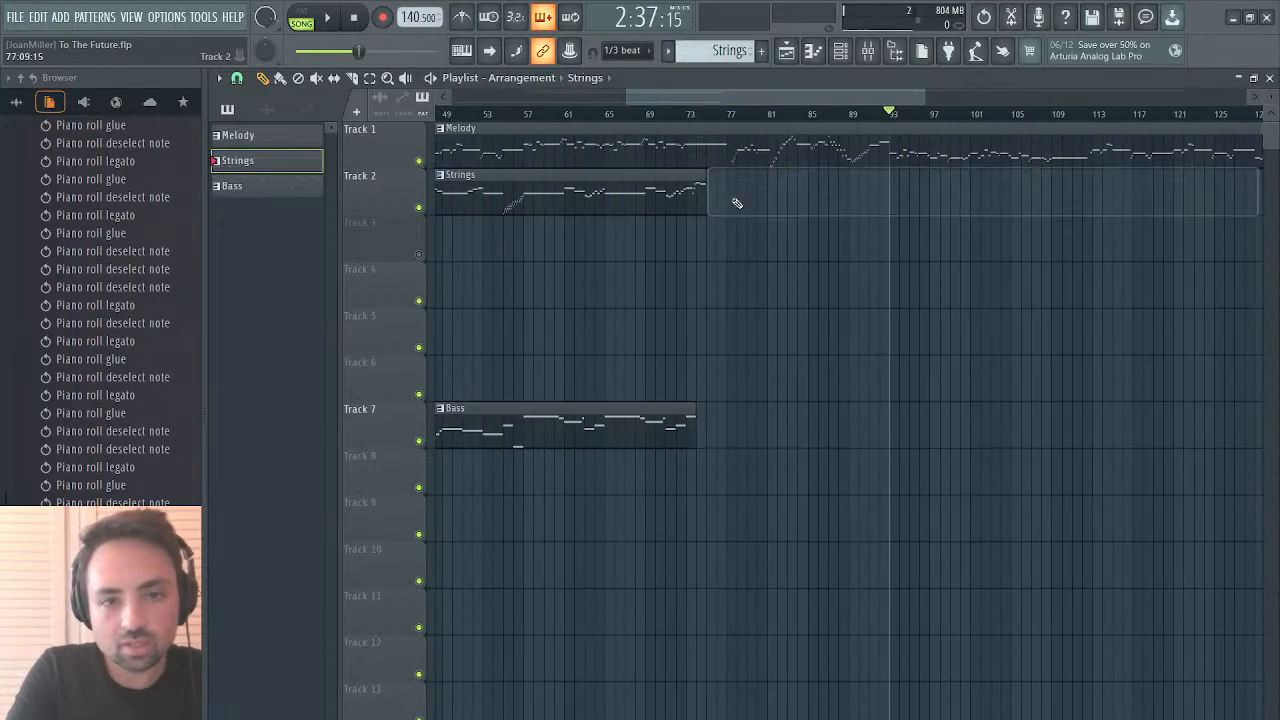
left_click_drag(714, 203, 727, 205)
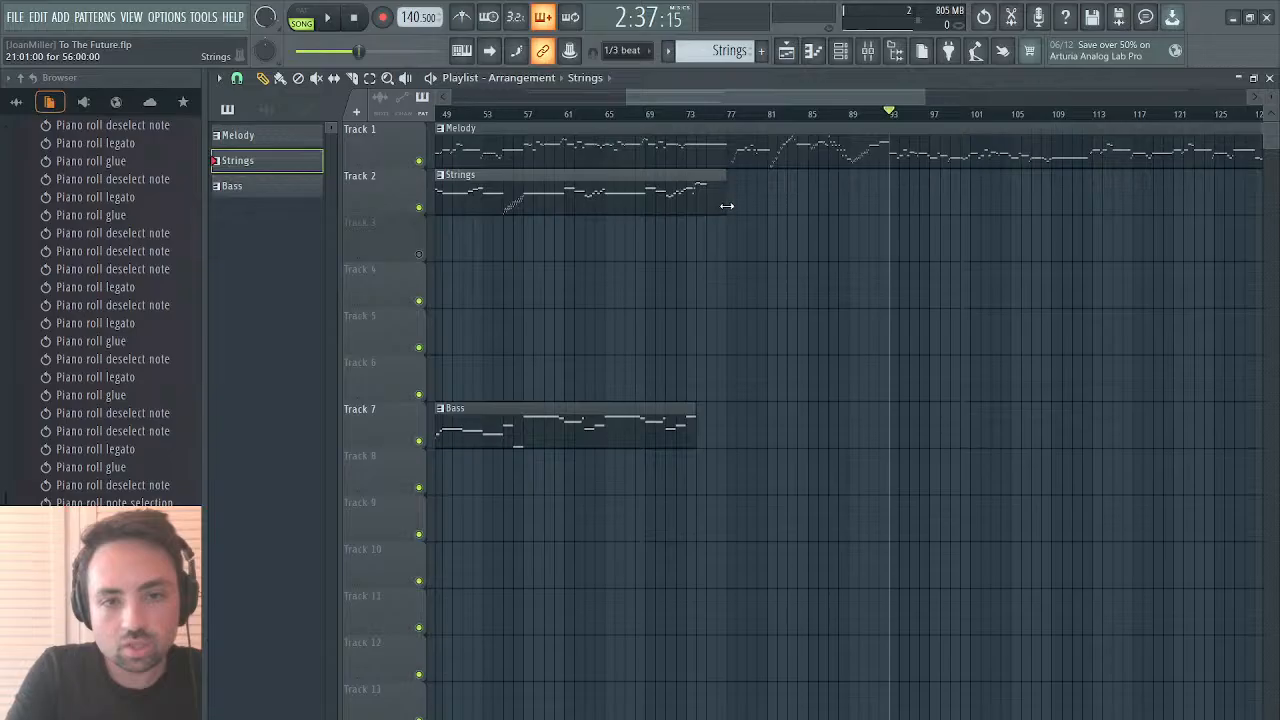
Step: Lengthen the final F5 note of the Strings pattern to end at bar 57, and return to the Playlist
double_click(710, 201)
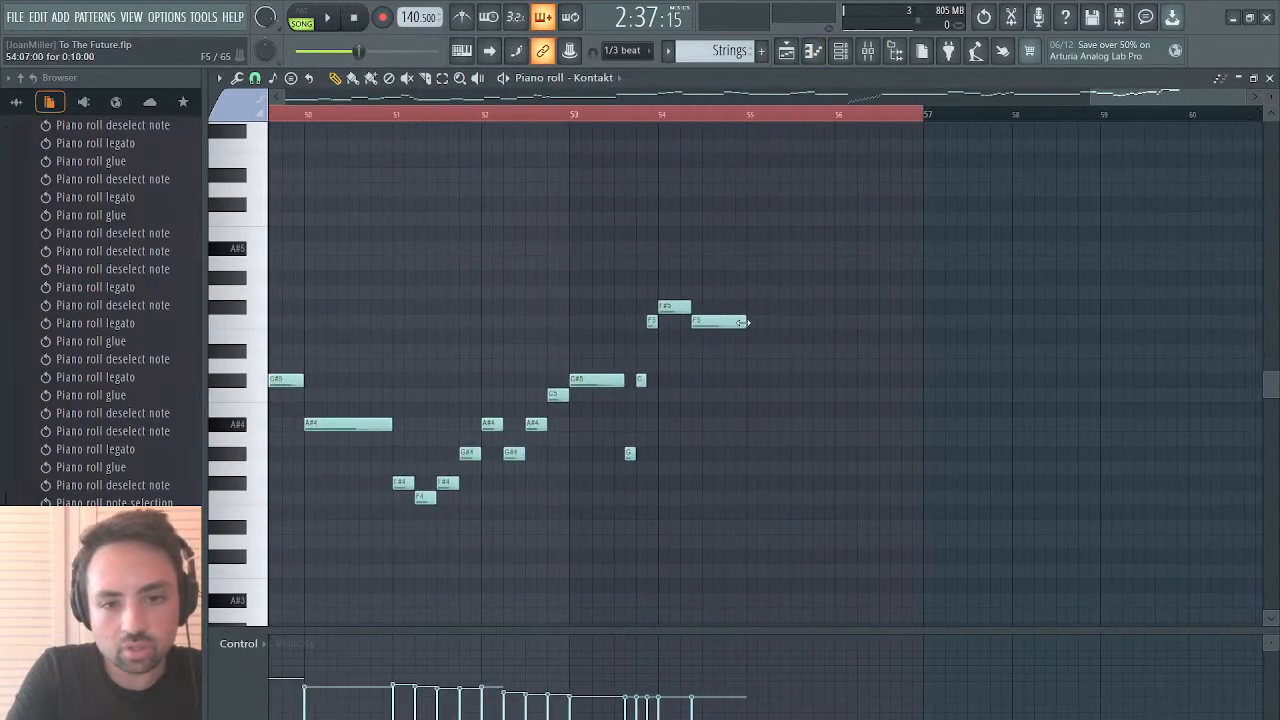
left_click_drag(746, 321, 918, 315)
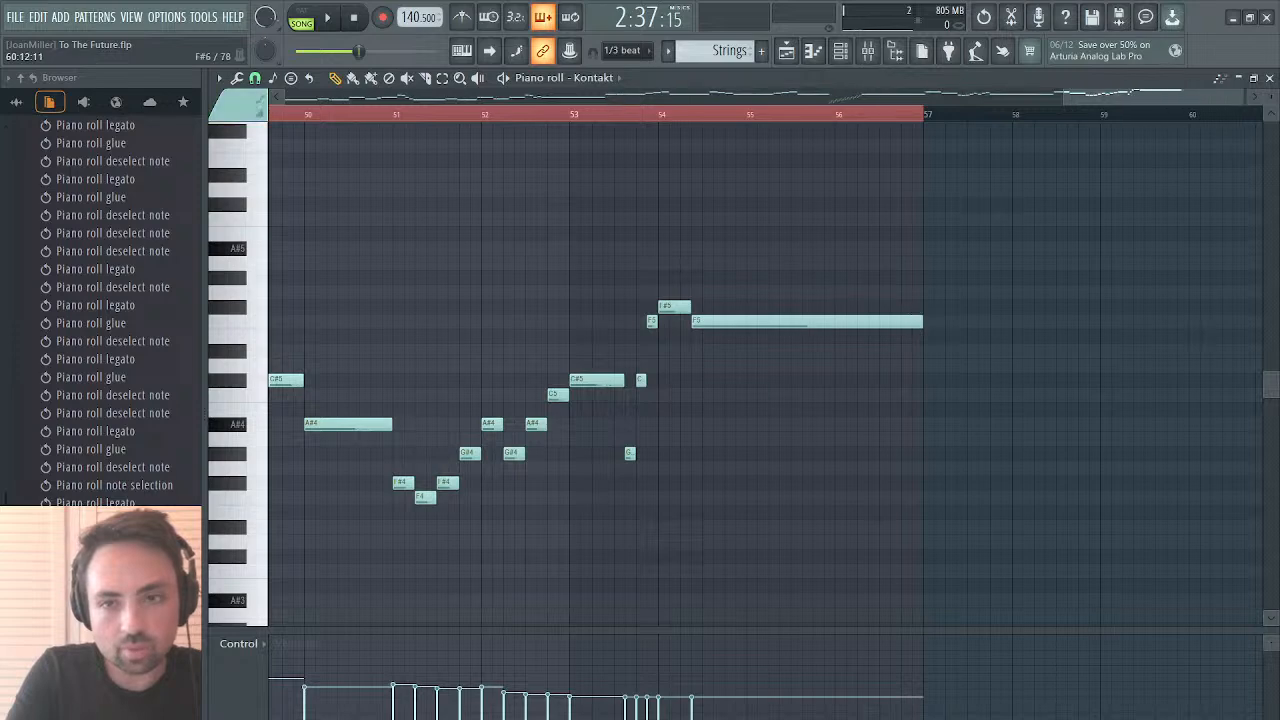
left_click(1270, 78)
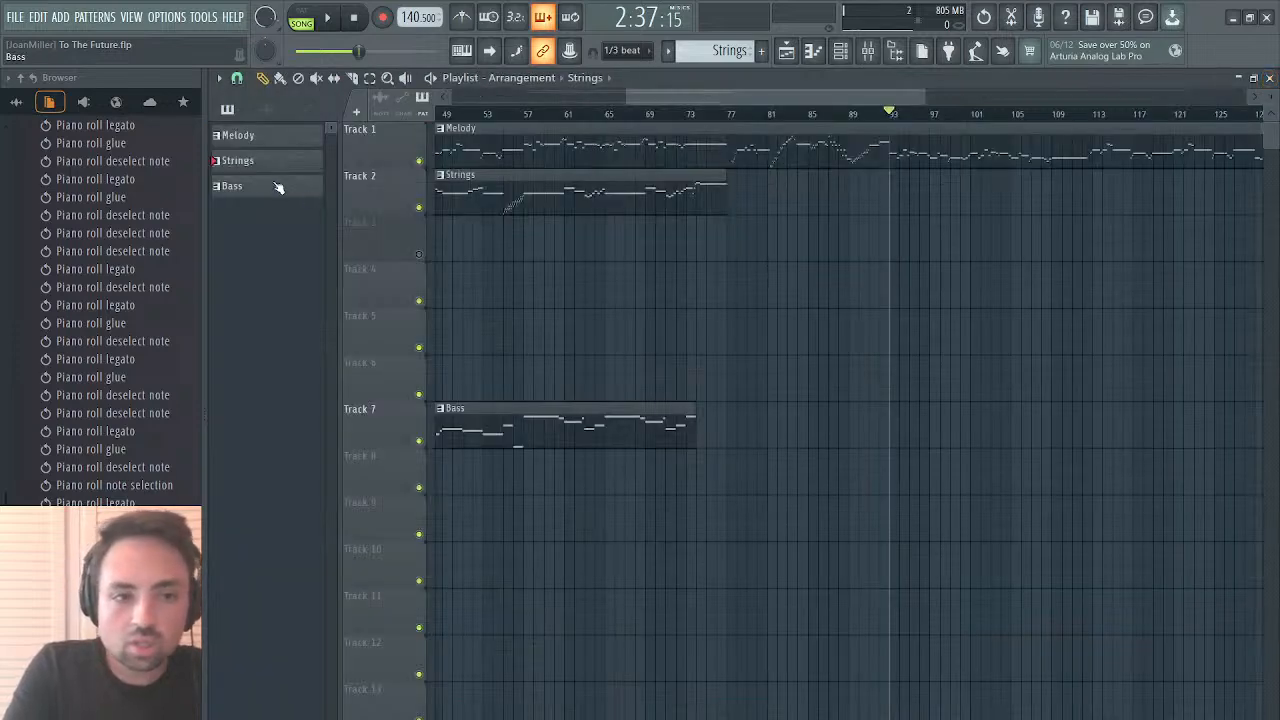
Step: Place stem 2 from the Lufia 2 Stems folder on Track 3, starting at bar 1
left_click(16, 101)
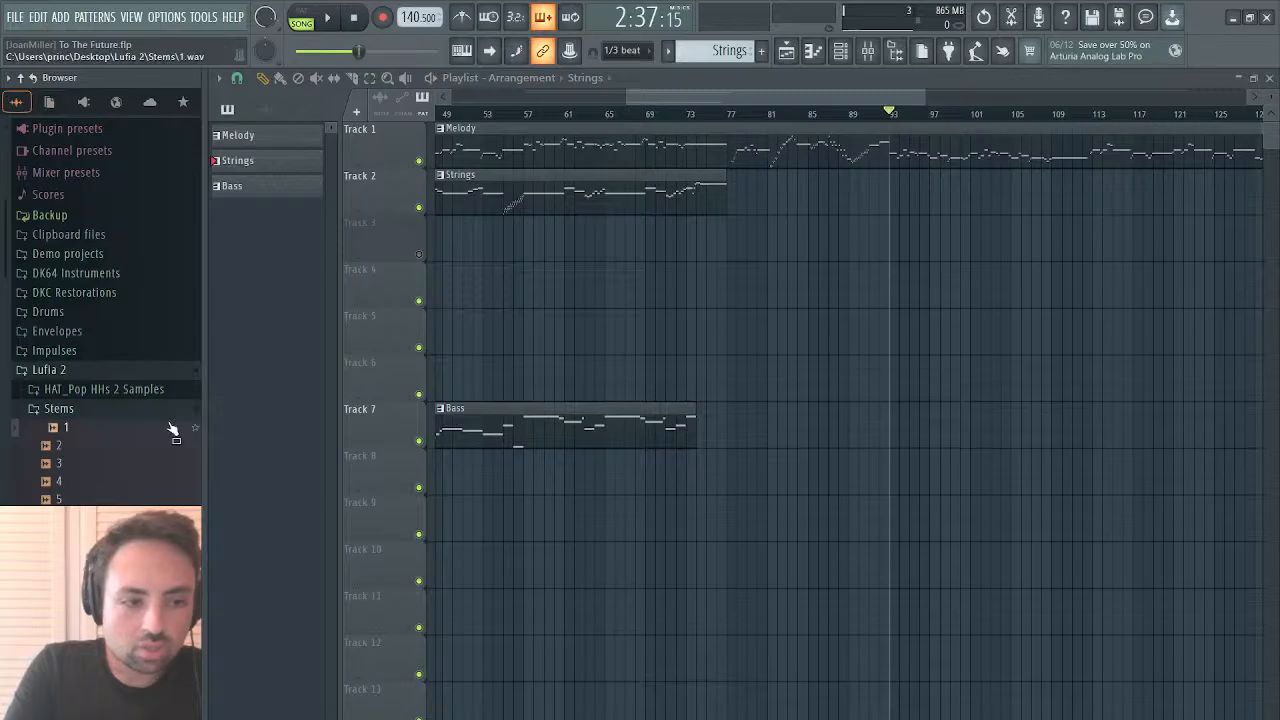
left_click_drag(60, 446, 440, 240)
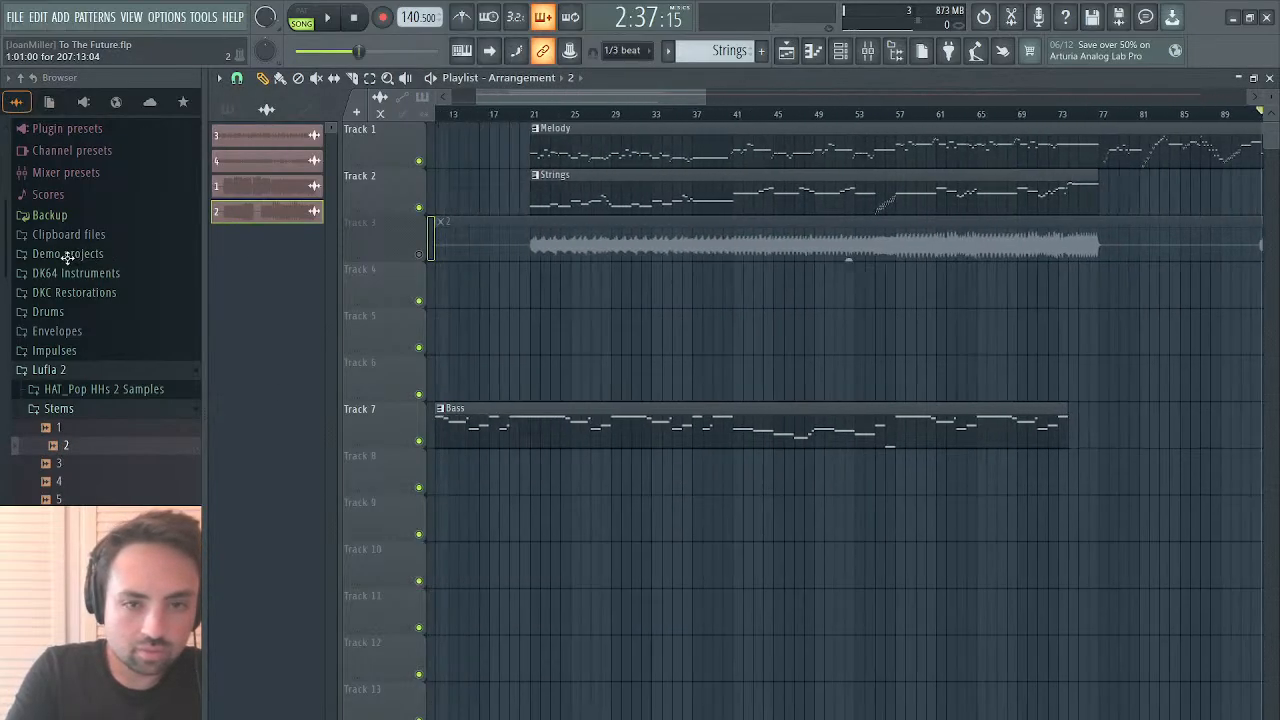
Step: Unmute and solo Track 3 to prepare the new stem for listening around bar 93
left_click_drag(653, 93, 813, 91)
left_click(419, 254)
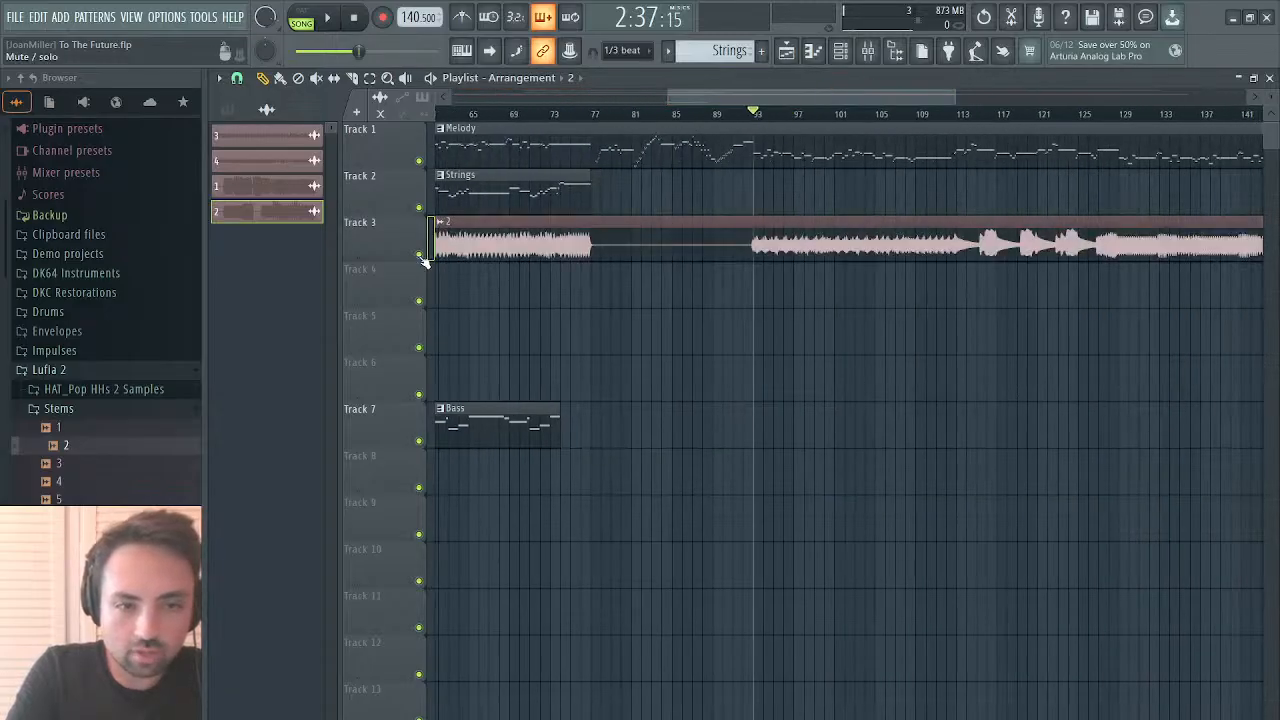
key("space")
key("space")
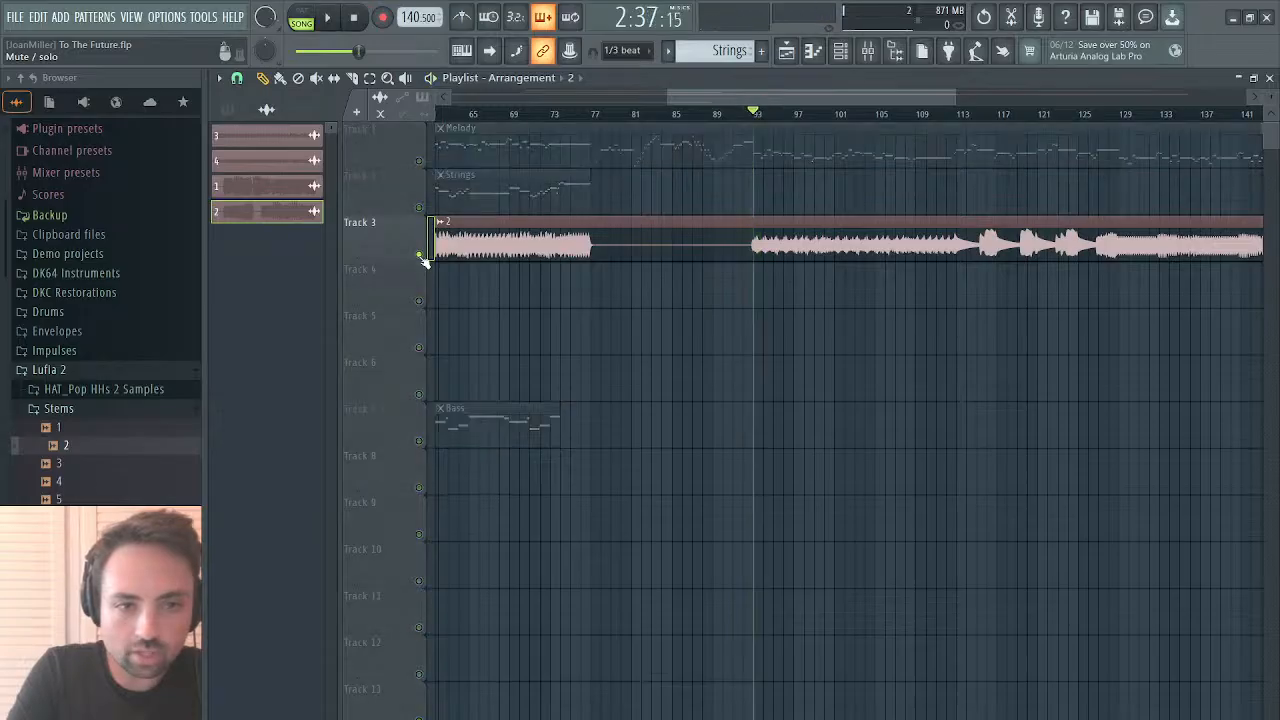
right_click(419, 254)
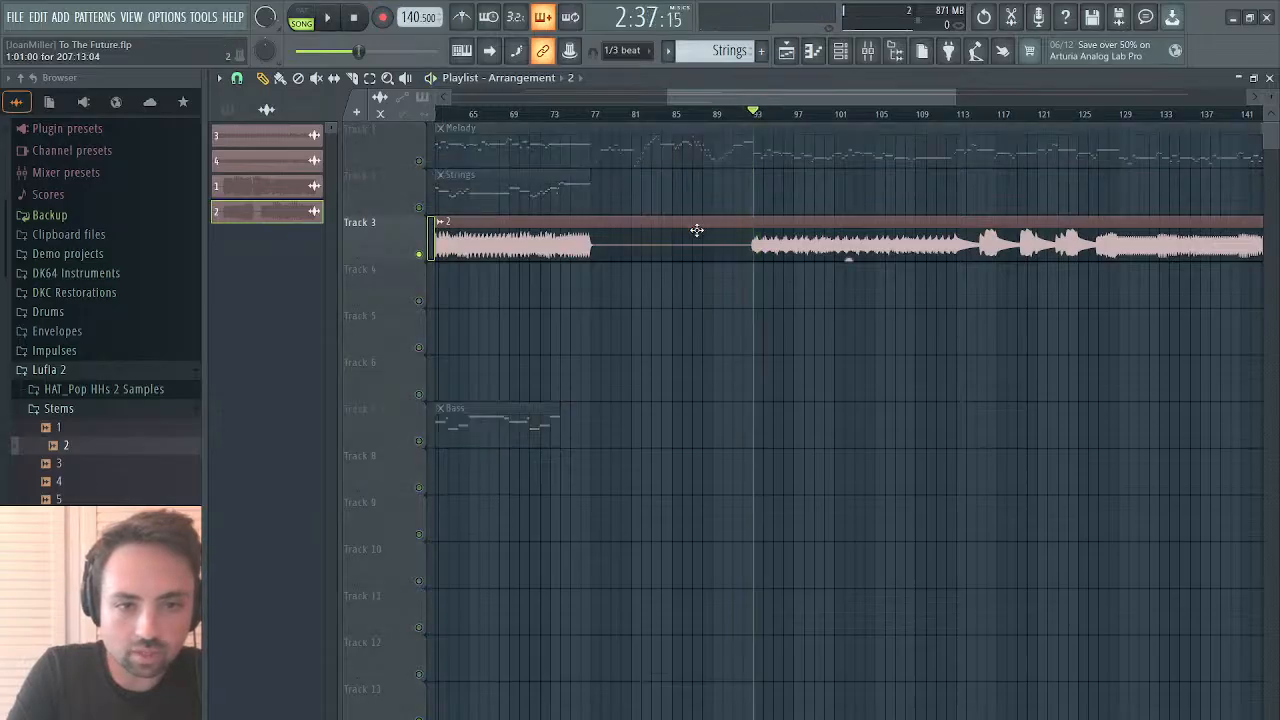
Step: Listen to stem 2 on its own from bar 93 and around bars 112 to 114
double_click(697, 231)
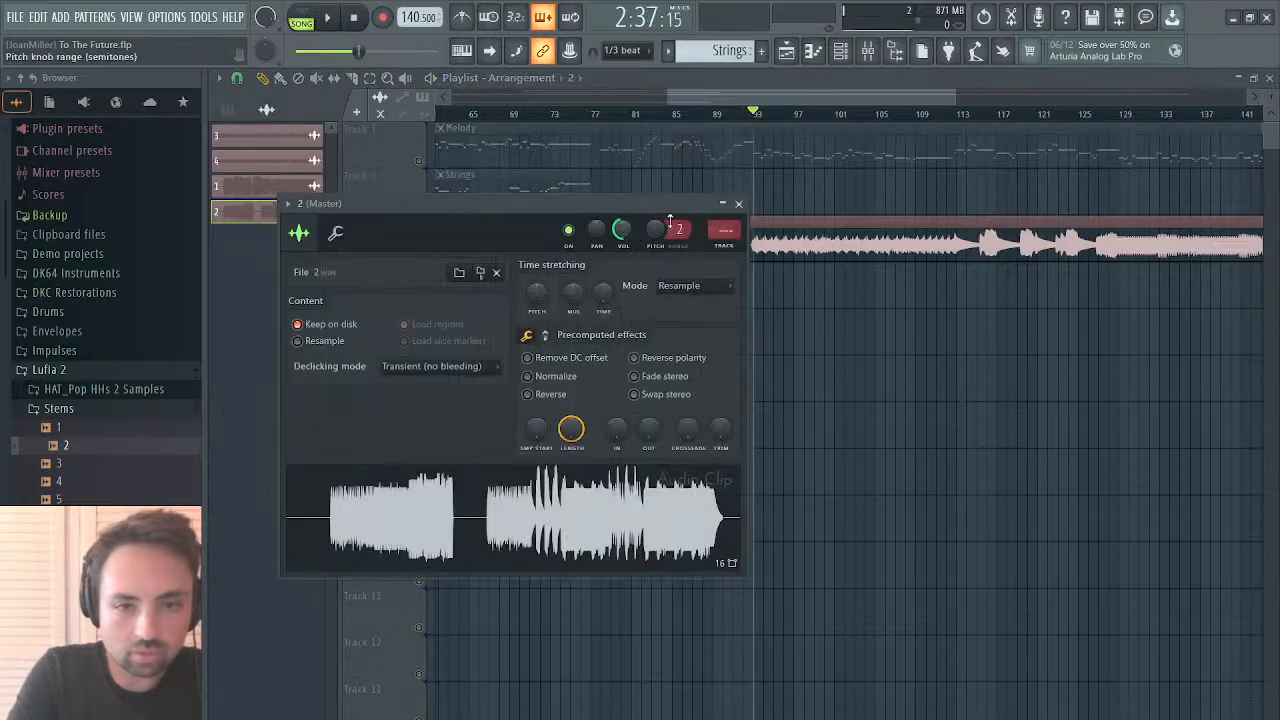
left_click(738, 204)
key("space")
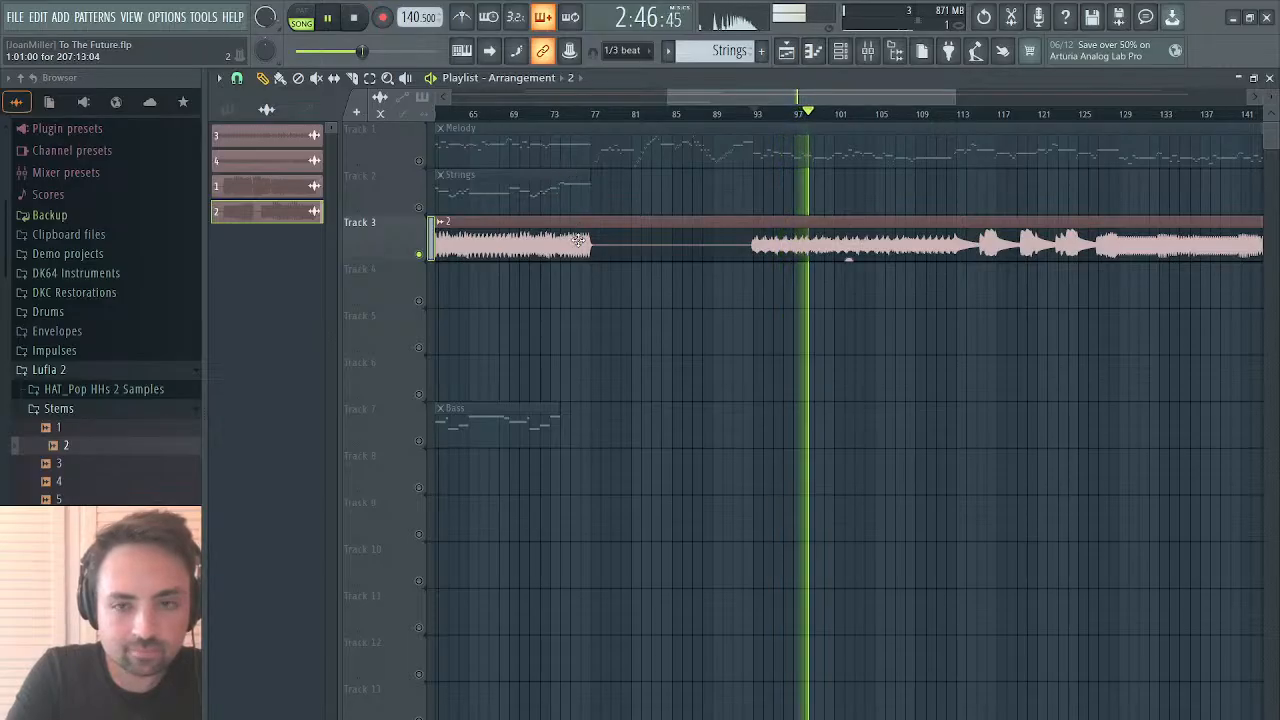
key("space")
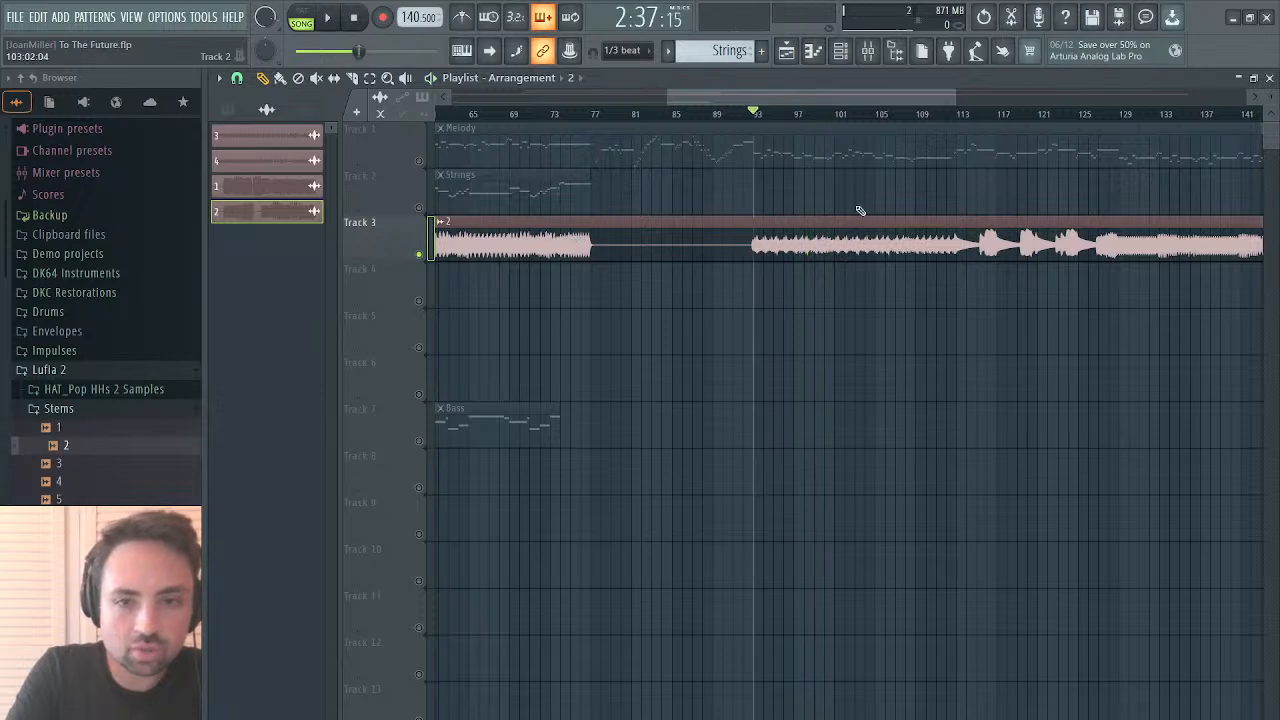
left_click(969, 113)
key("space")
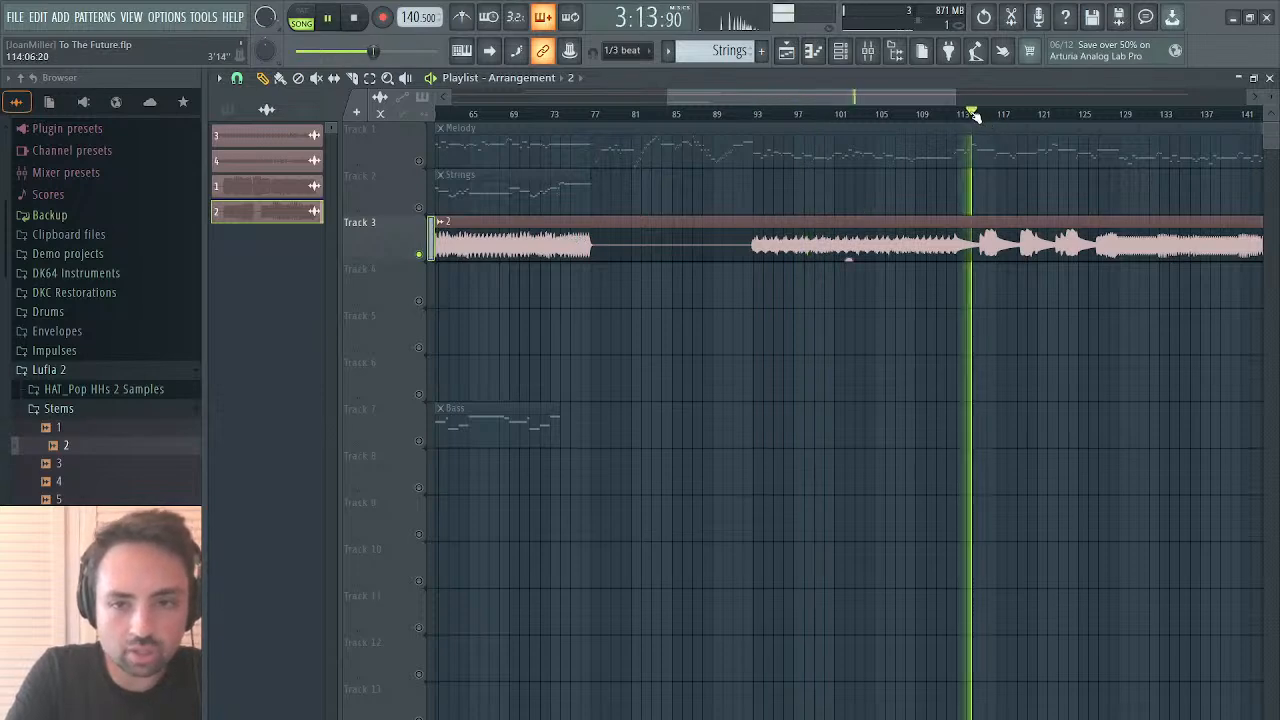
left_click(946, 113)
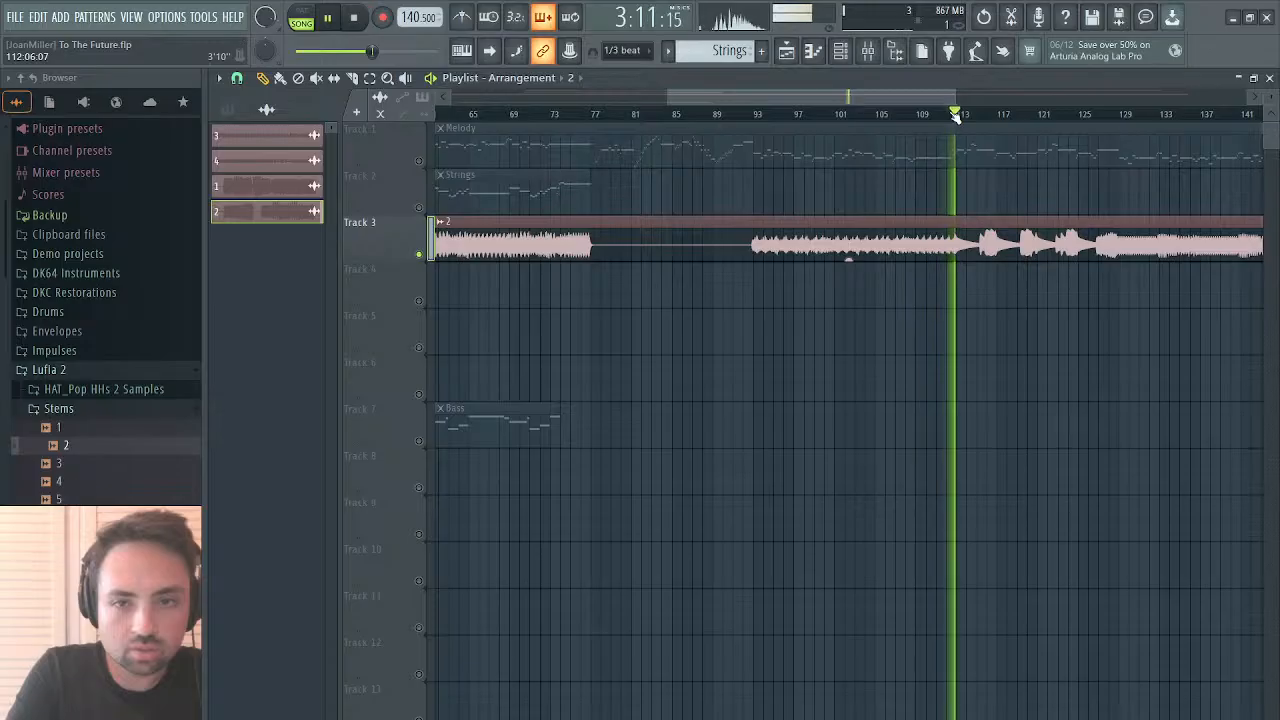
Step: Unmute the Melody on Track 1 and listen to it together with stem 2 from about bar 93
left_click(419, 160)
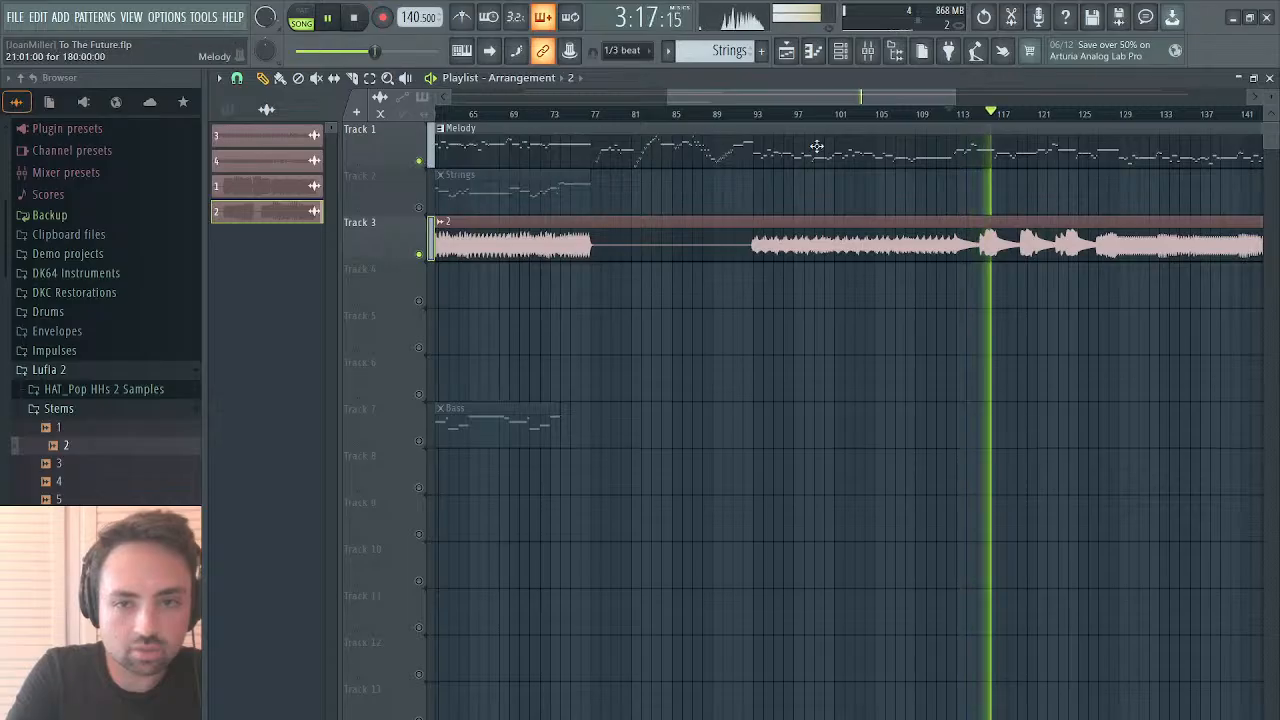
left_click(749, 113)
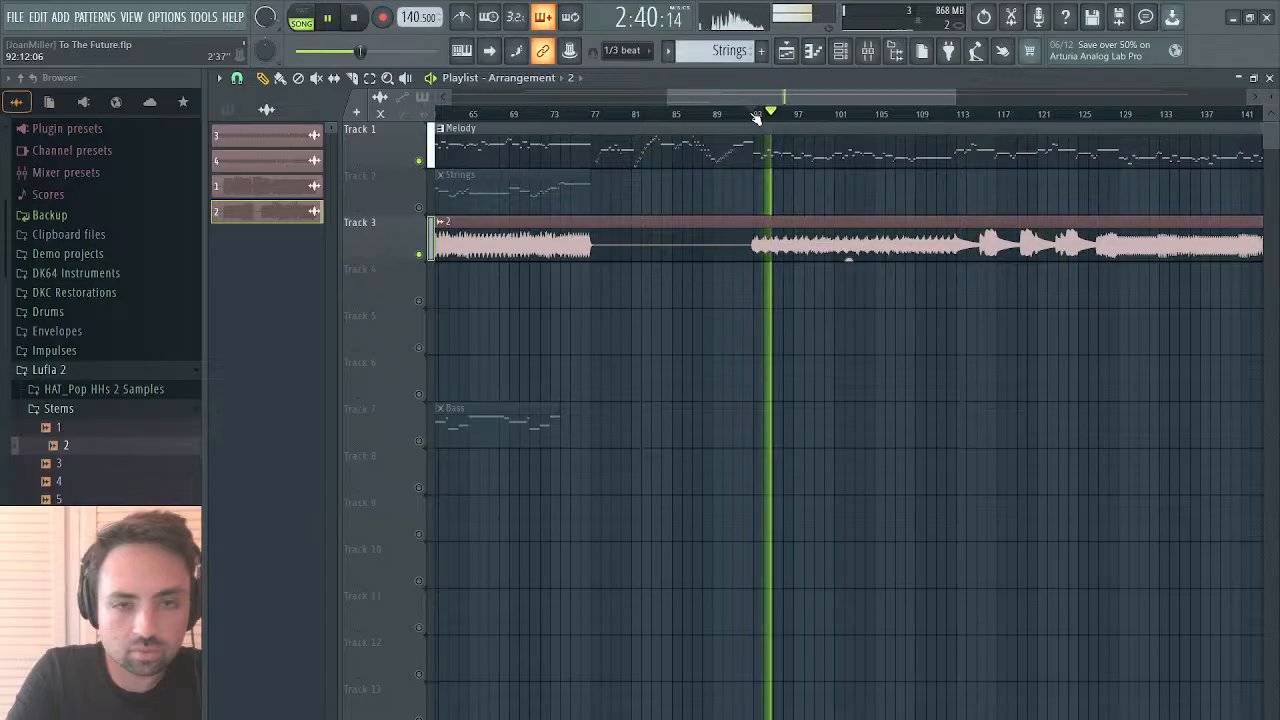
left_click_drag(674, 94, 450, 95)
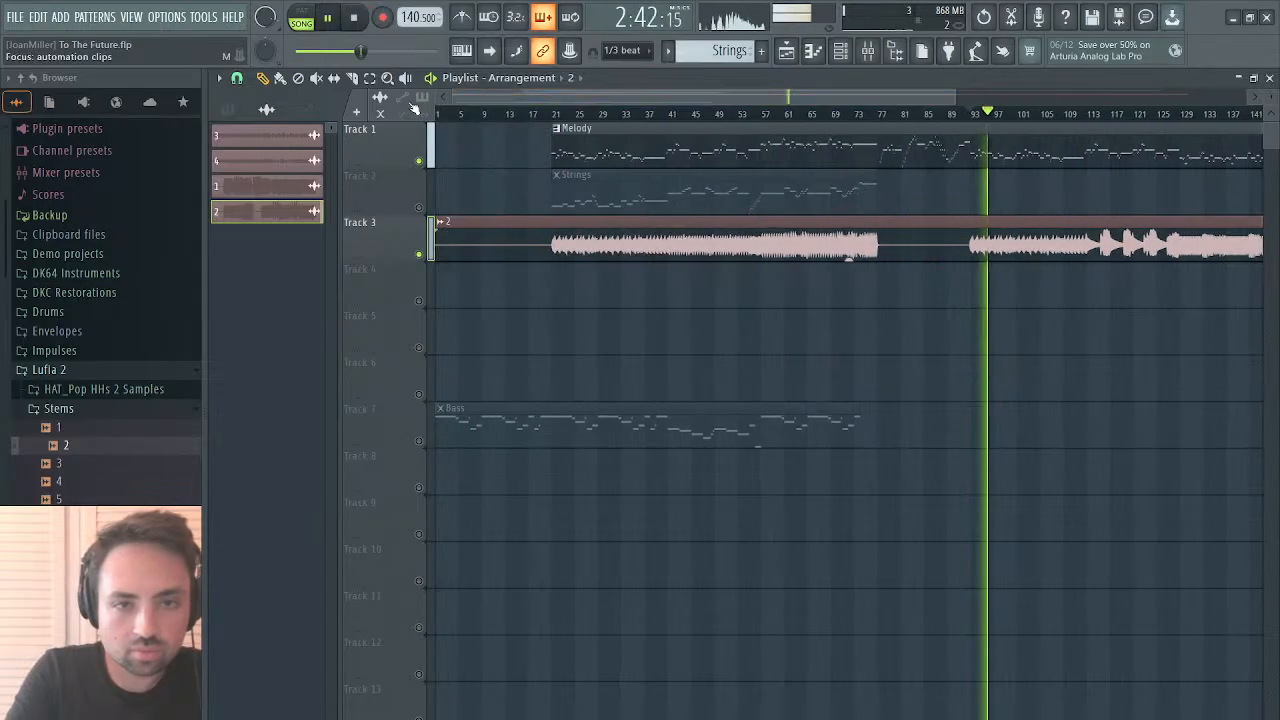
key("space")
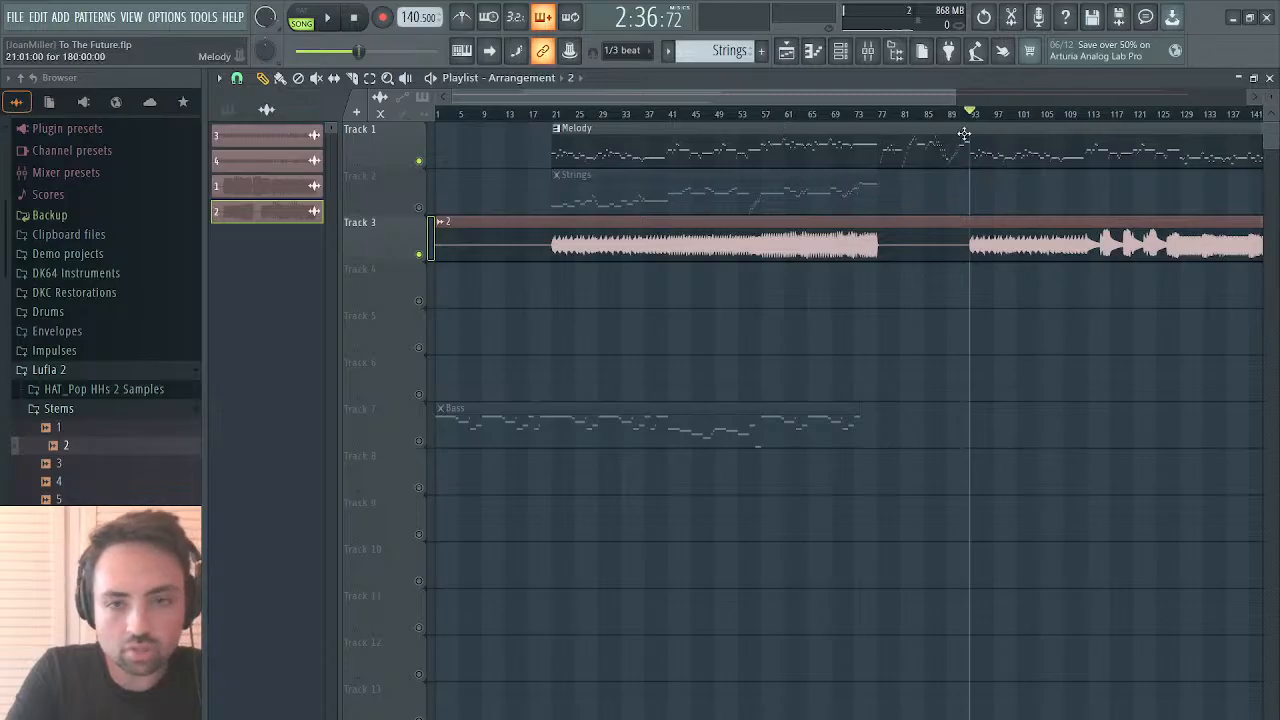
Step: Open the stem 2 clip in Edison and delete all audio before its second section
double_click(863, 232)
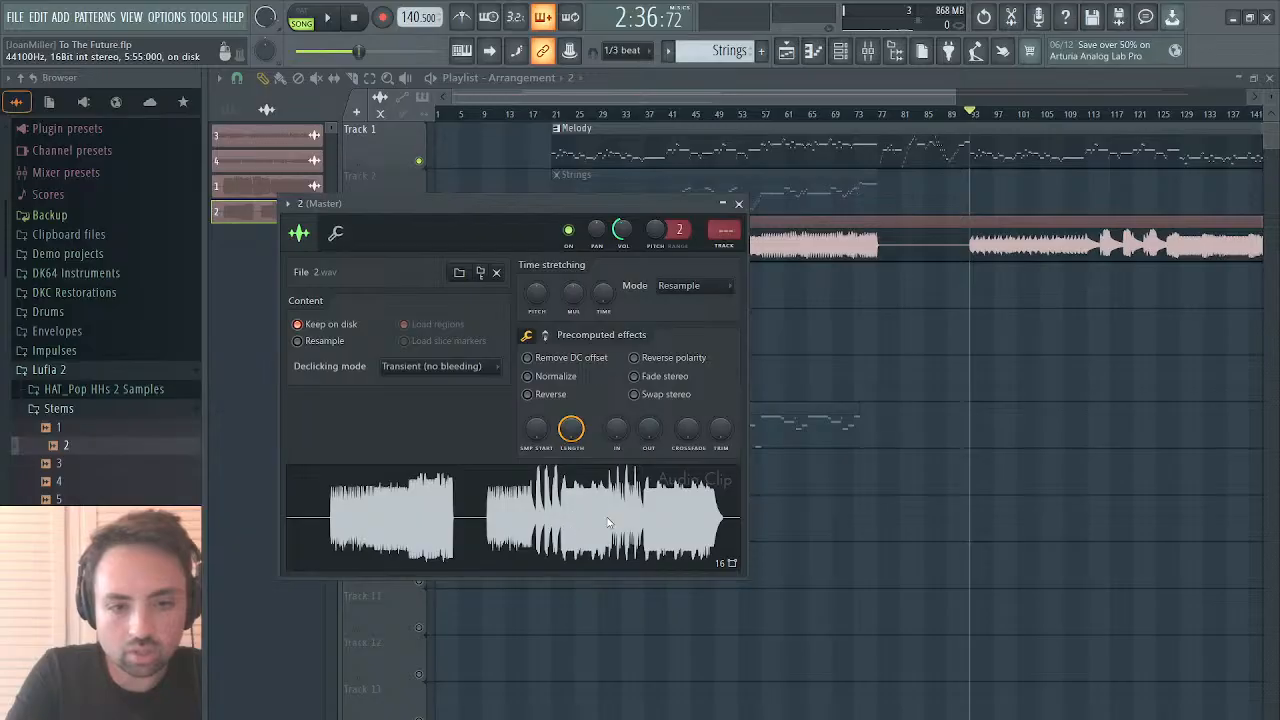
left_click(611, 569)
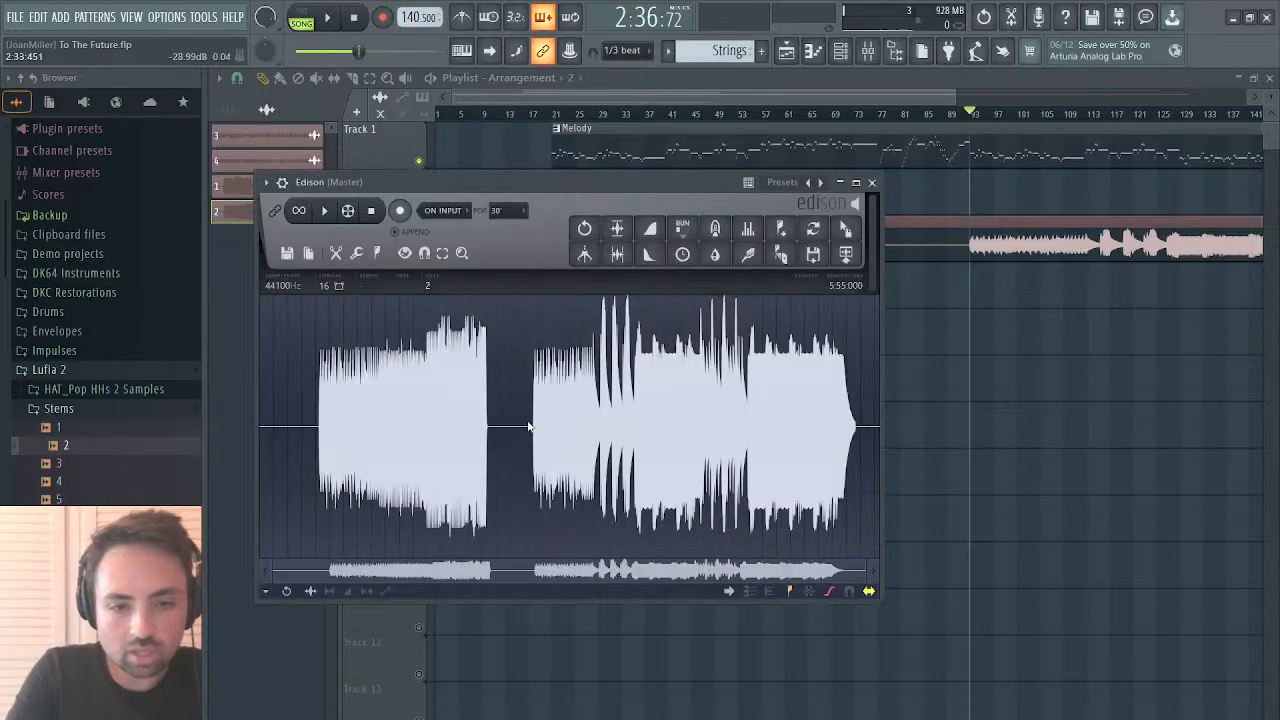
left_click_drag(530, 424, 217, 404)
key("Delete")
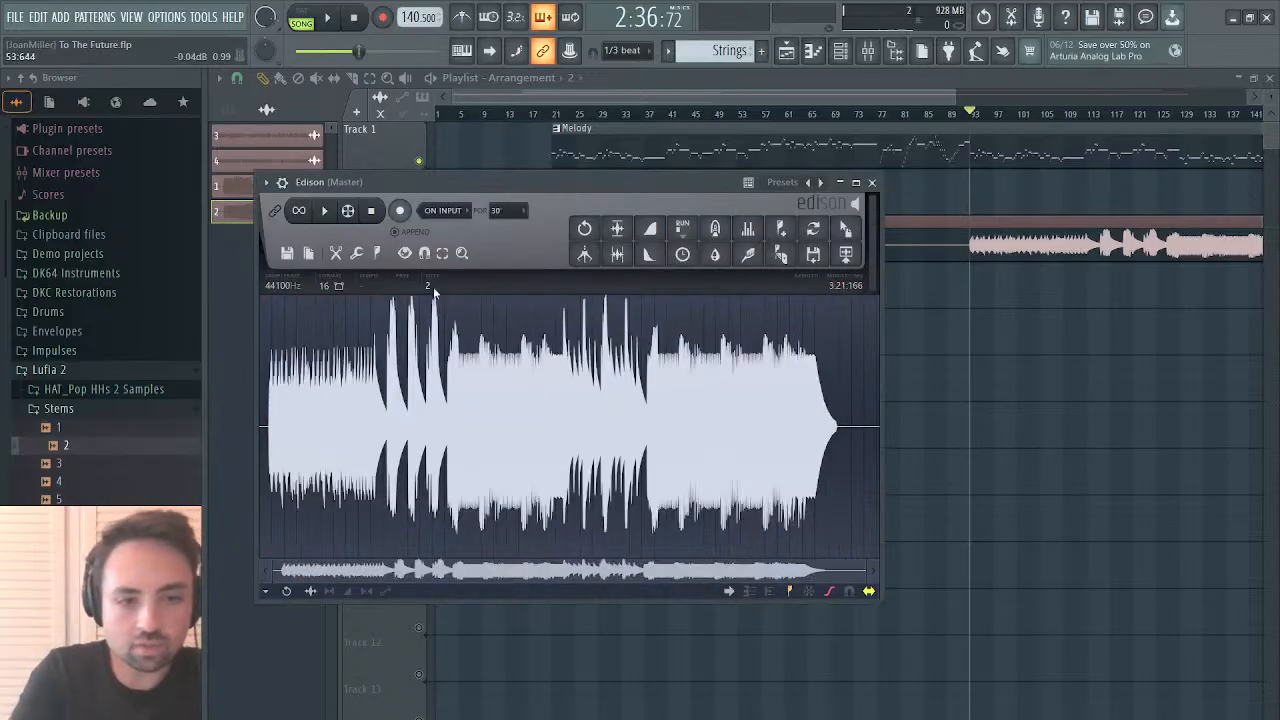
Step: Trim the silence from both ends of the remaining audio, convert it to a score in the piano roll, and close Edison
left_click(575, 367)
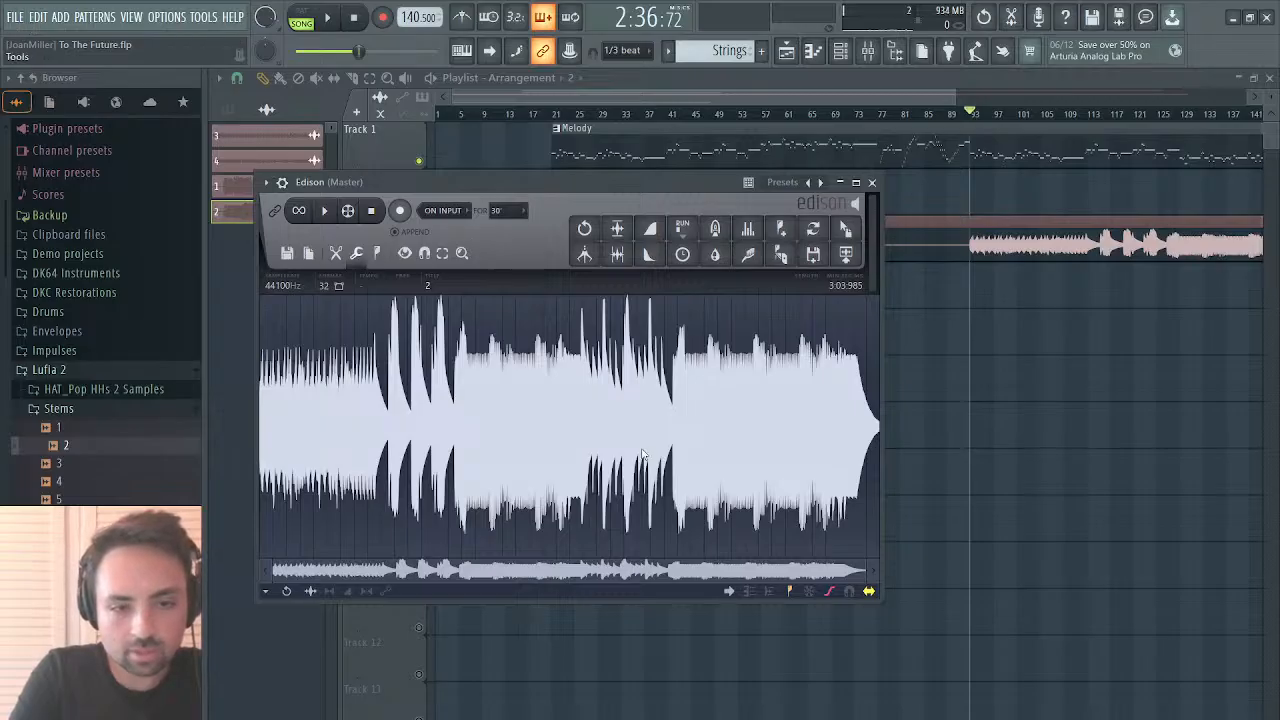
left_click(705, 456)
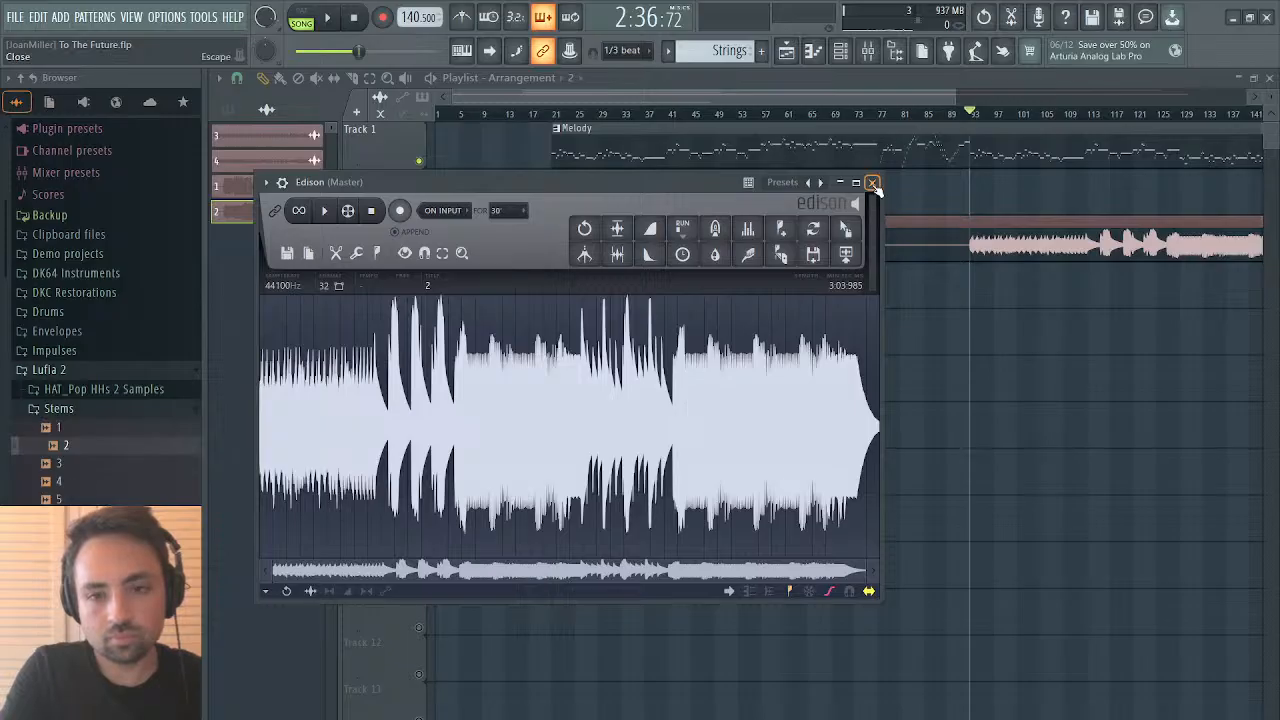
left_click(871, 183)
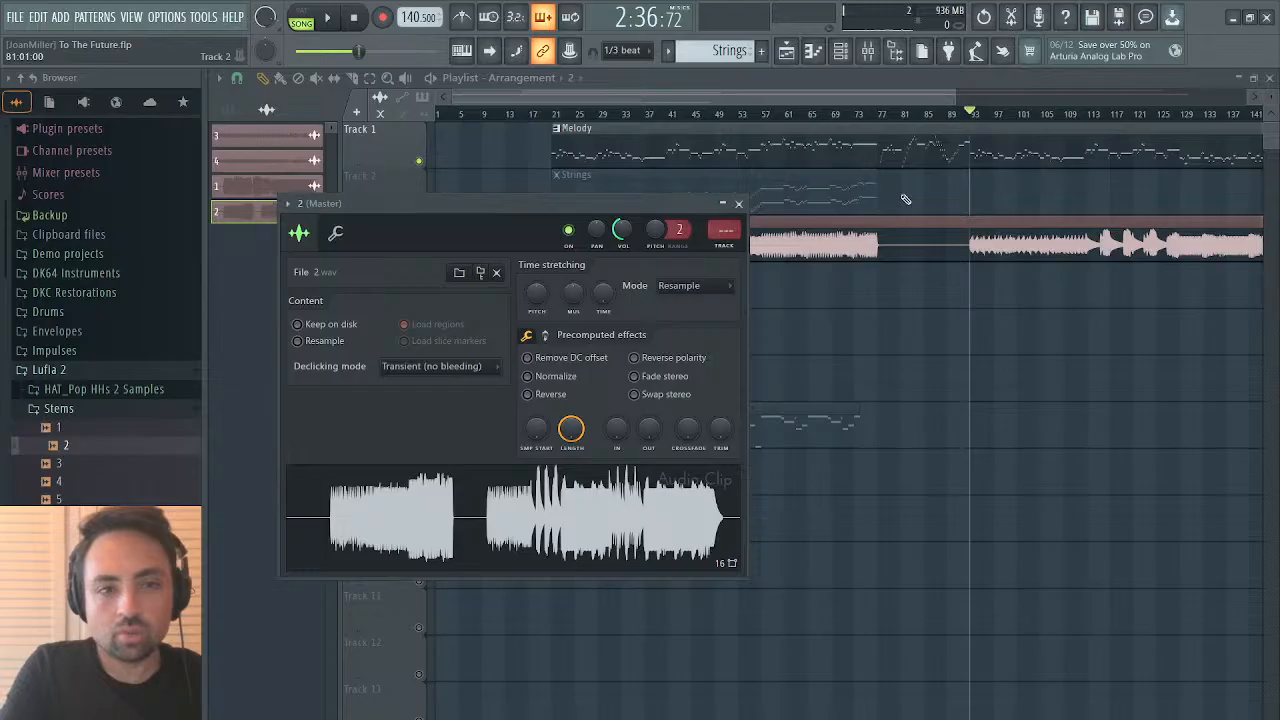
Step: Open channel 2's piano roll in the Strings pattern and cut all of the converted notes
left_click(1270, 79)
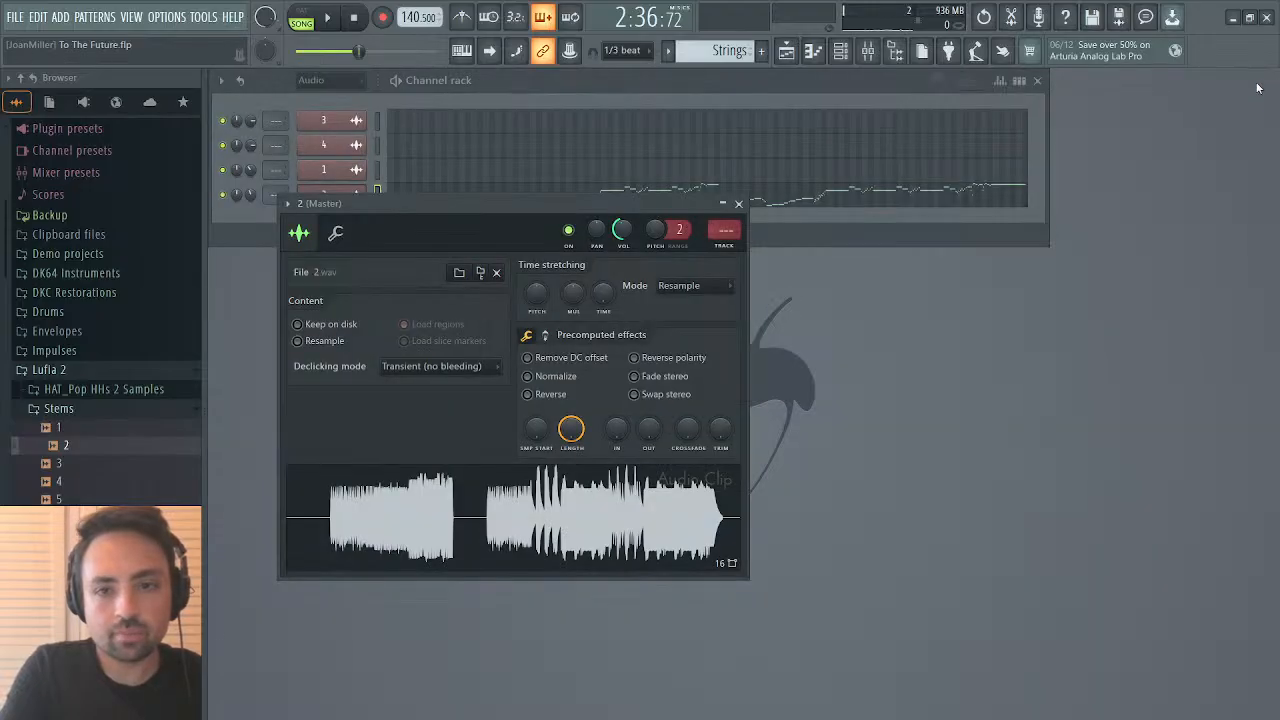
left_click(739, 204)
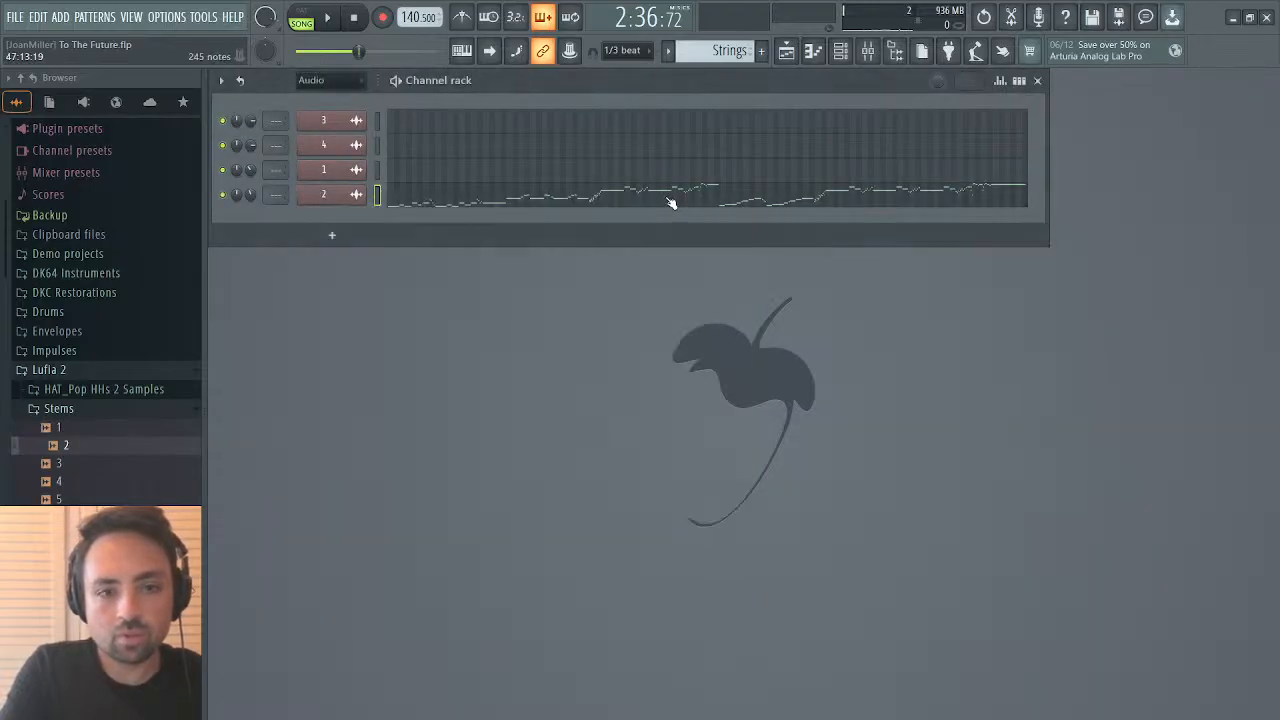
left_click(671, 203)
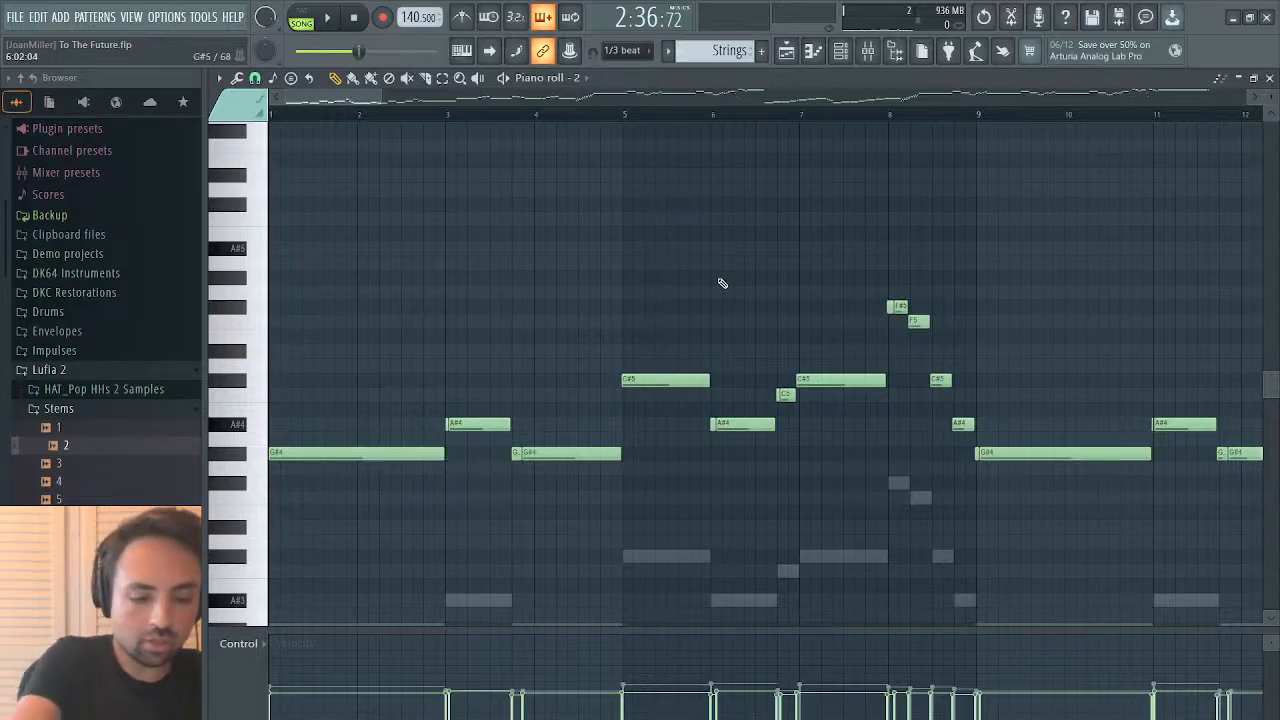
key("ctrl+a")
key("Delete")
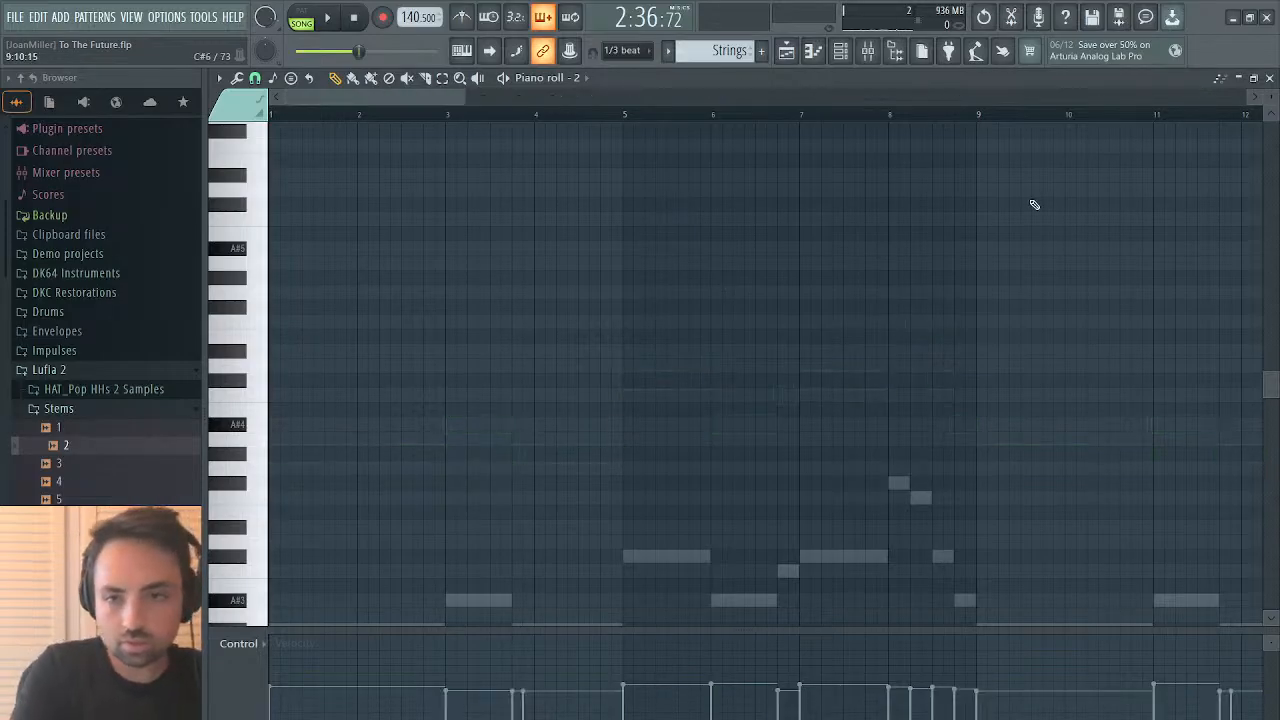
Step: Switch to the Melody pattern, mute Track 3 in the Playlist, and listen to the Melody alone from about bar 93
left_click(1269, 78)
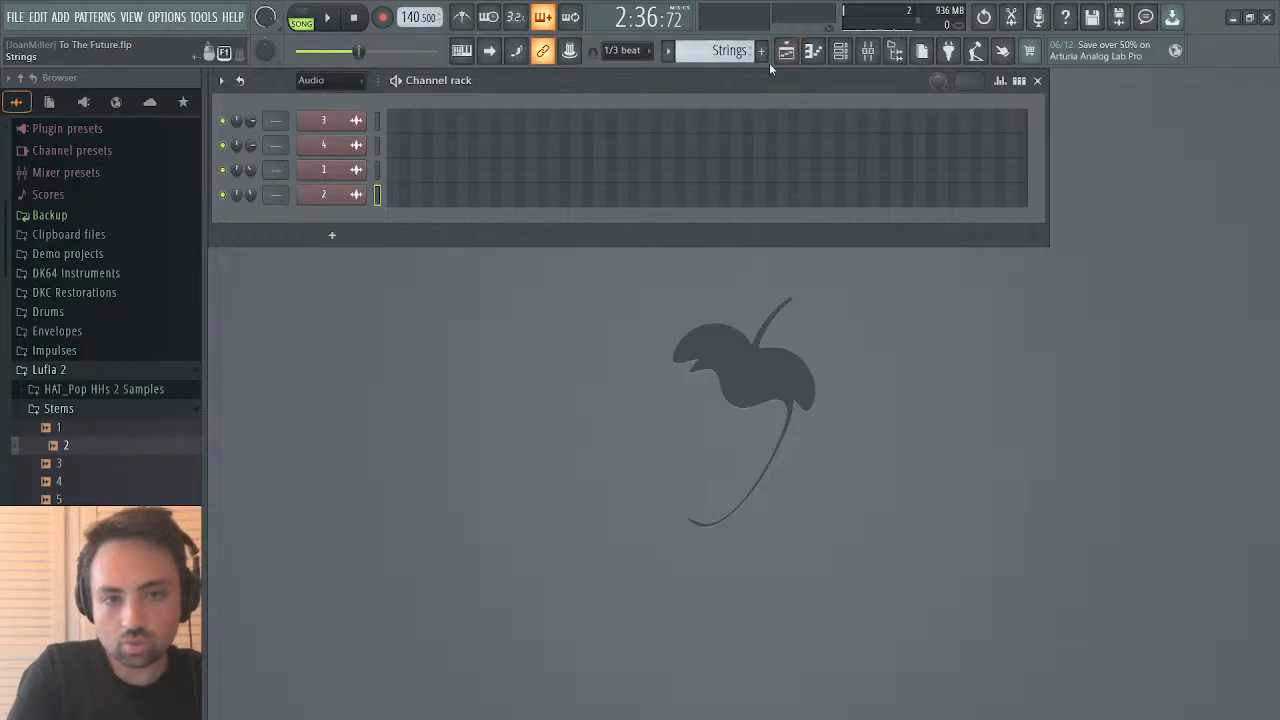
scroll(767, 62, "up", 1)
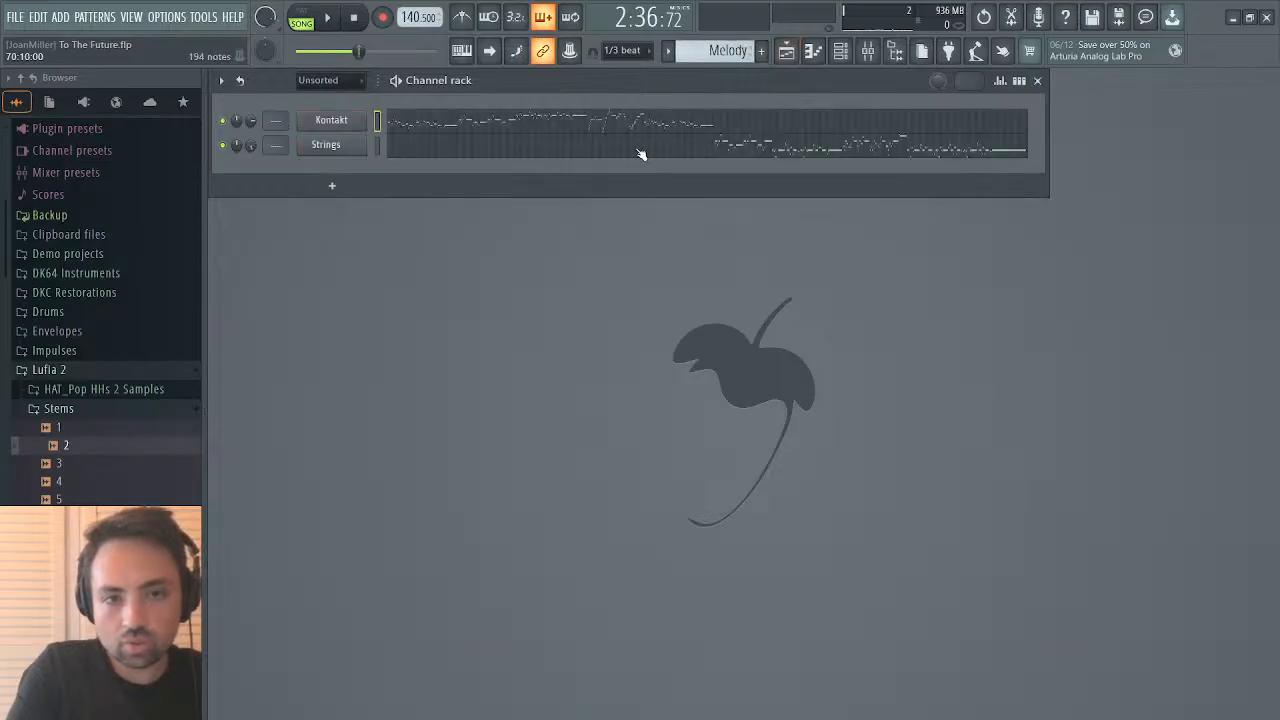
left_click(786, 51)
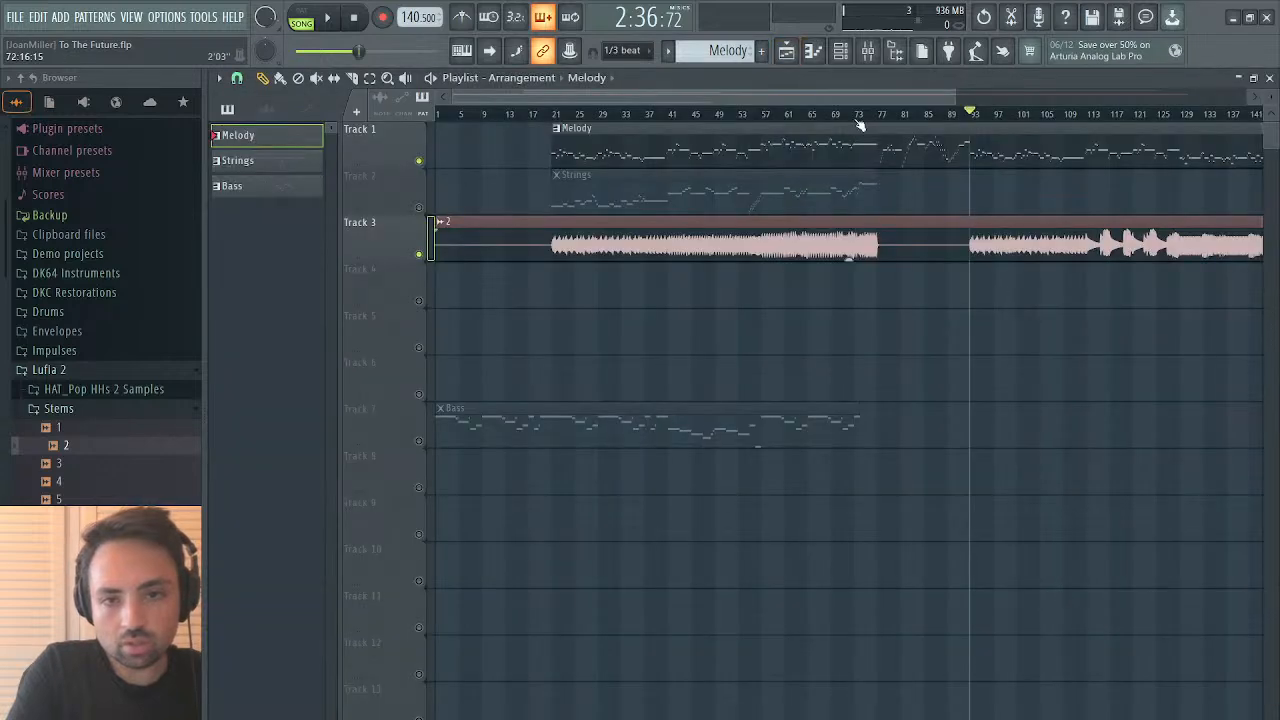
key("space")
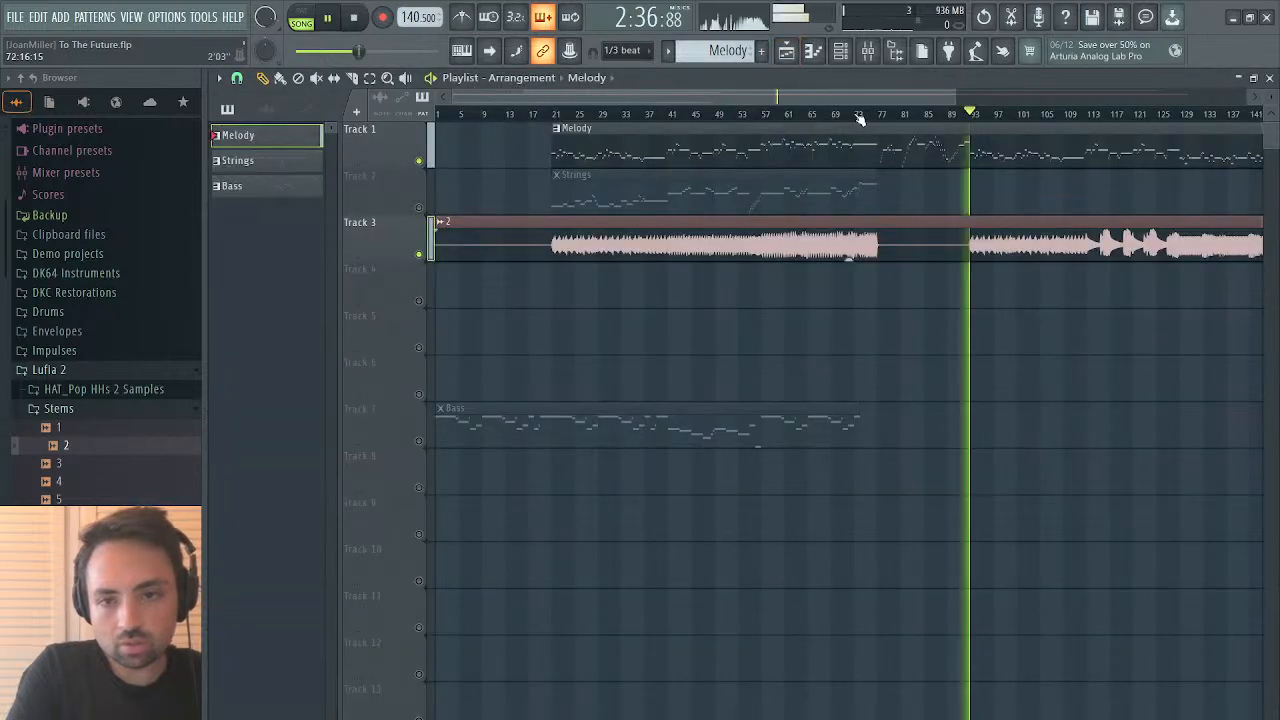
left_click(419, 254)
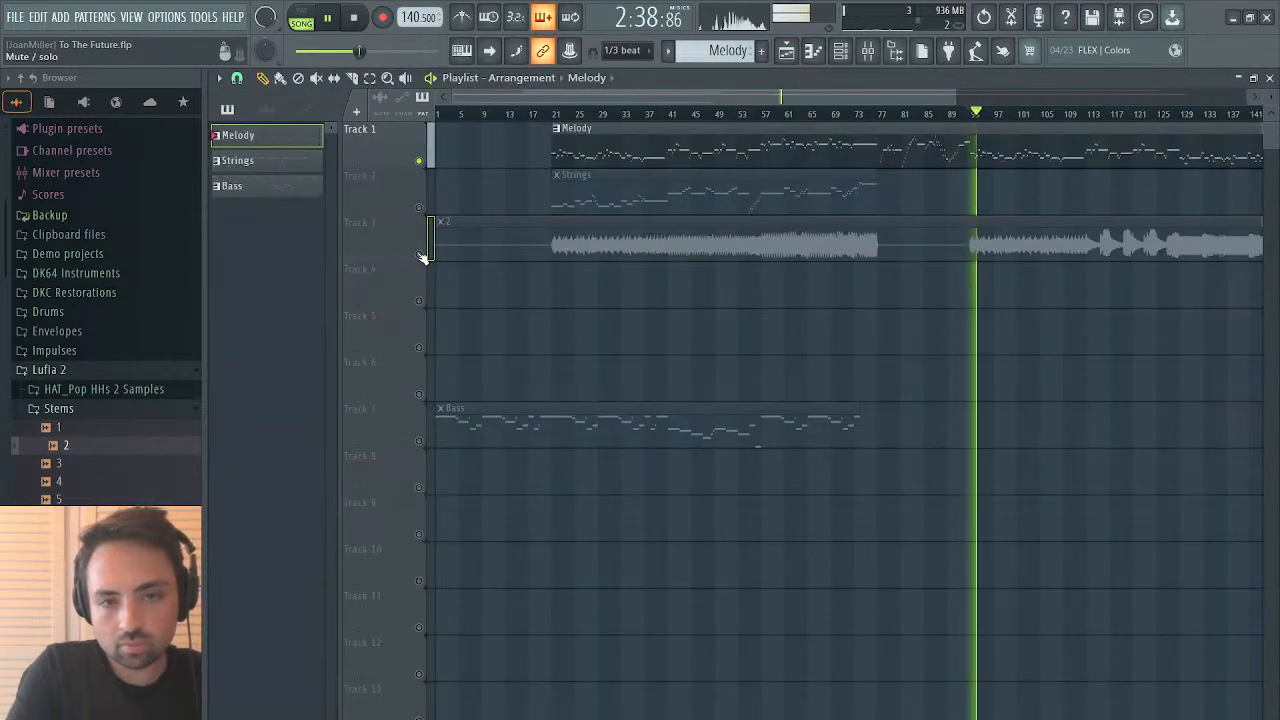
left_click(968, 114)
left_click(1270, 78)
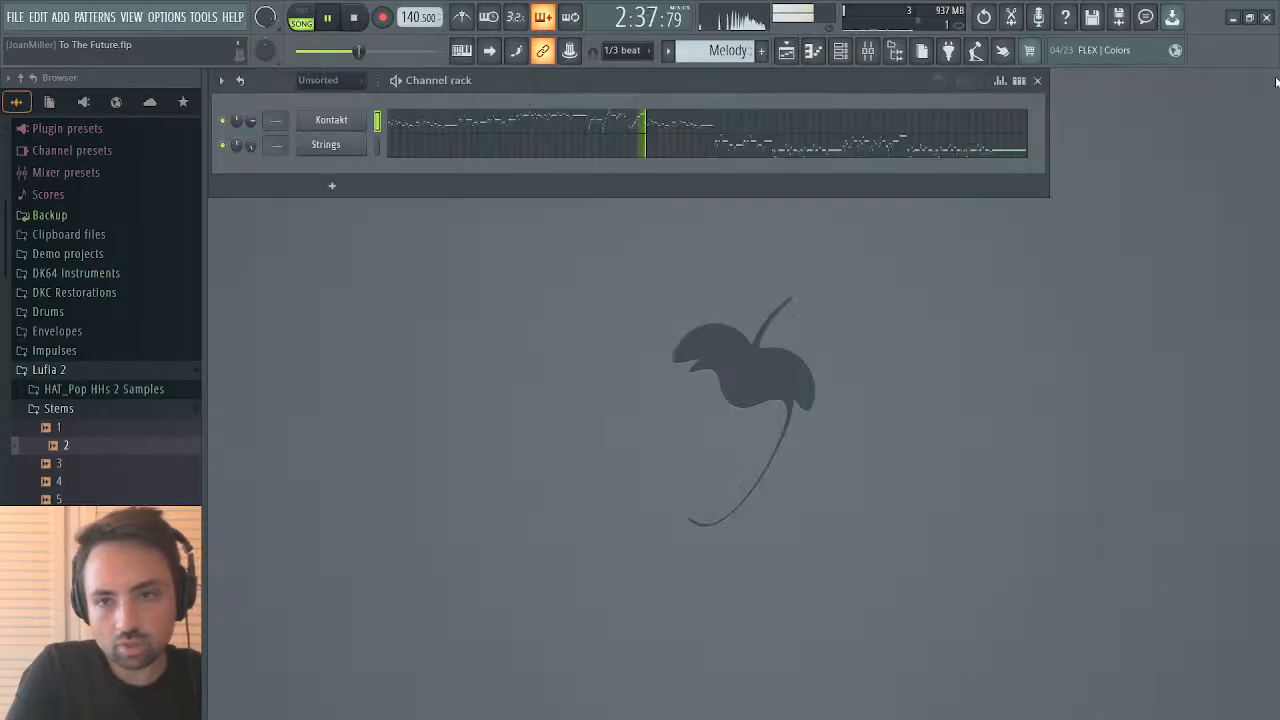
left_click(594, 148)
left_click_drag(334, 97, 707, 84)
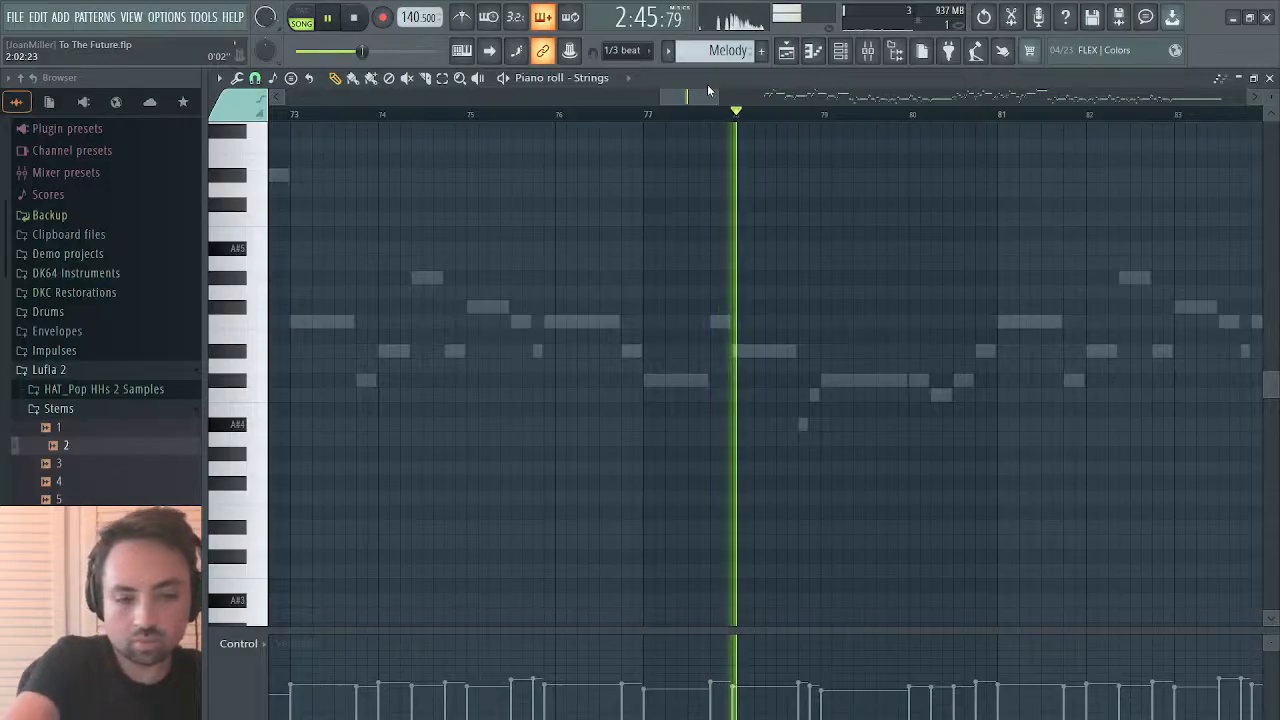
key("ctrl+v")
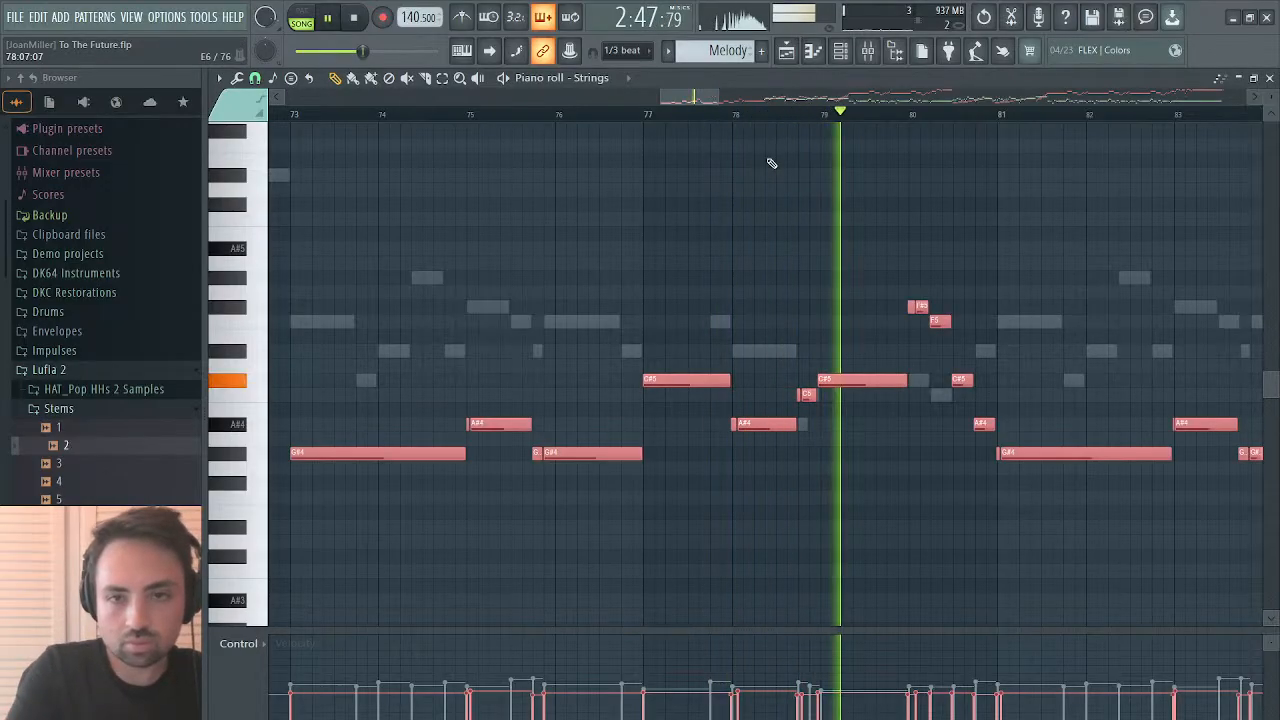
key("Delete")
key("space")
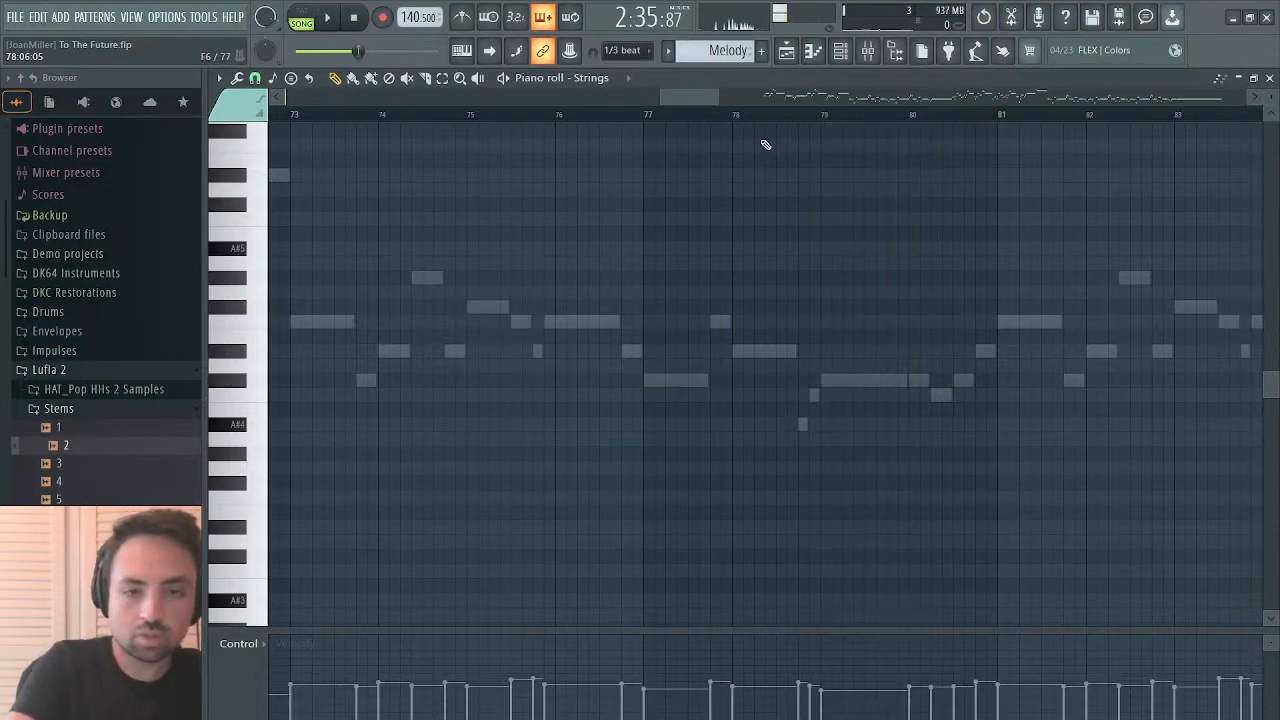
left_click(1268, 78)
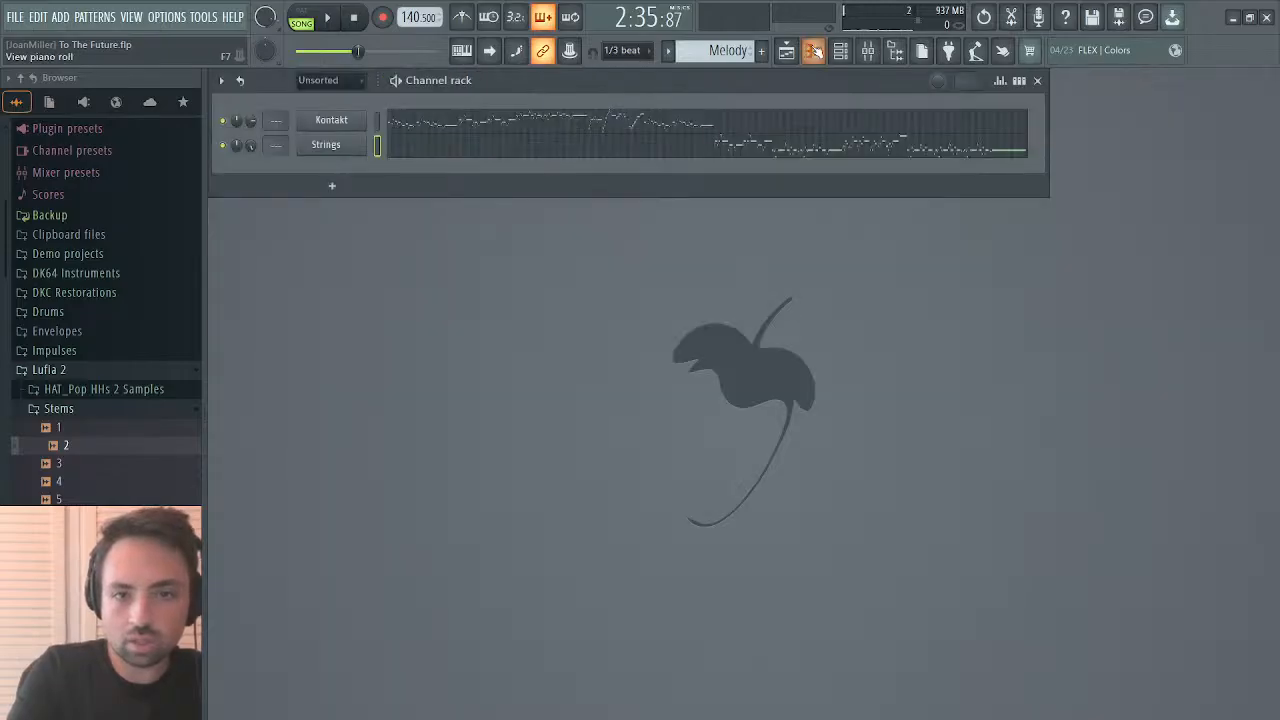
Step: In the Strings pattern, lengthen the Strings channel's final F5 note to end at bar 57, and paste the cut notes starting there
left_click(758, 76)
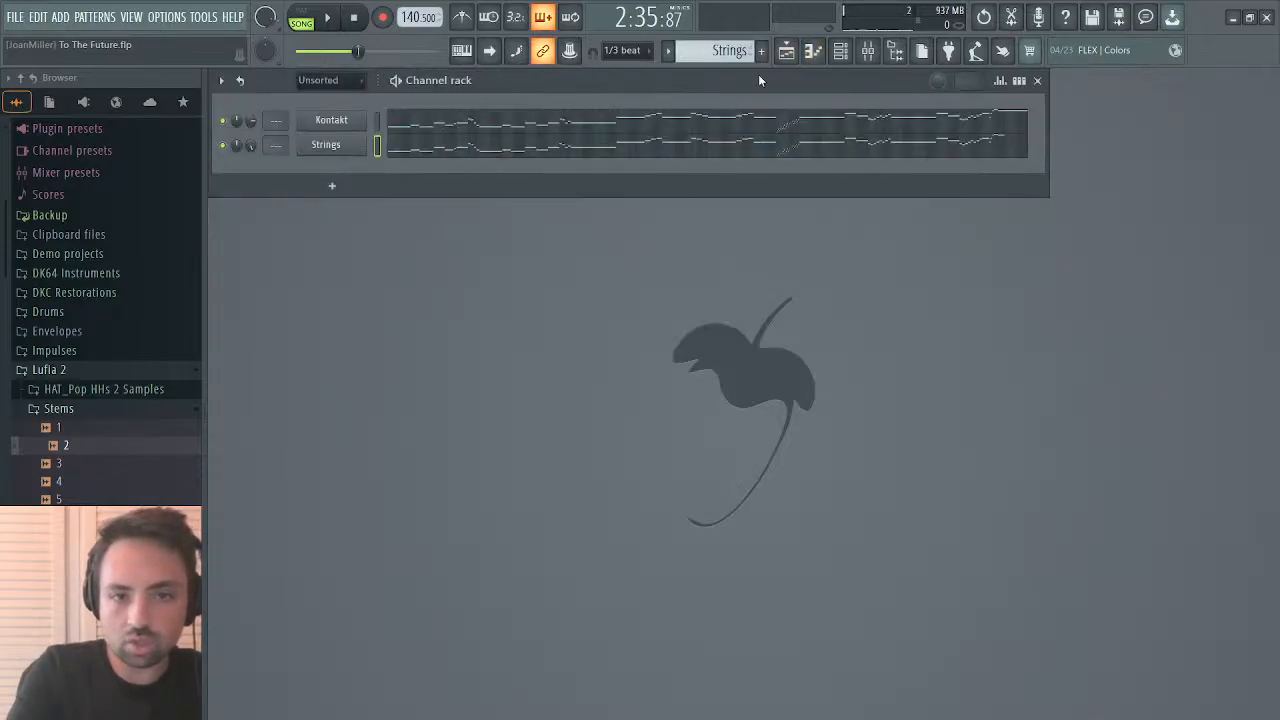
left_click(637, 155)
left_click_drag(442, 101, 1199, 36)
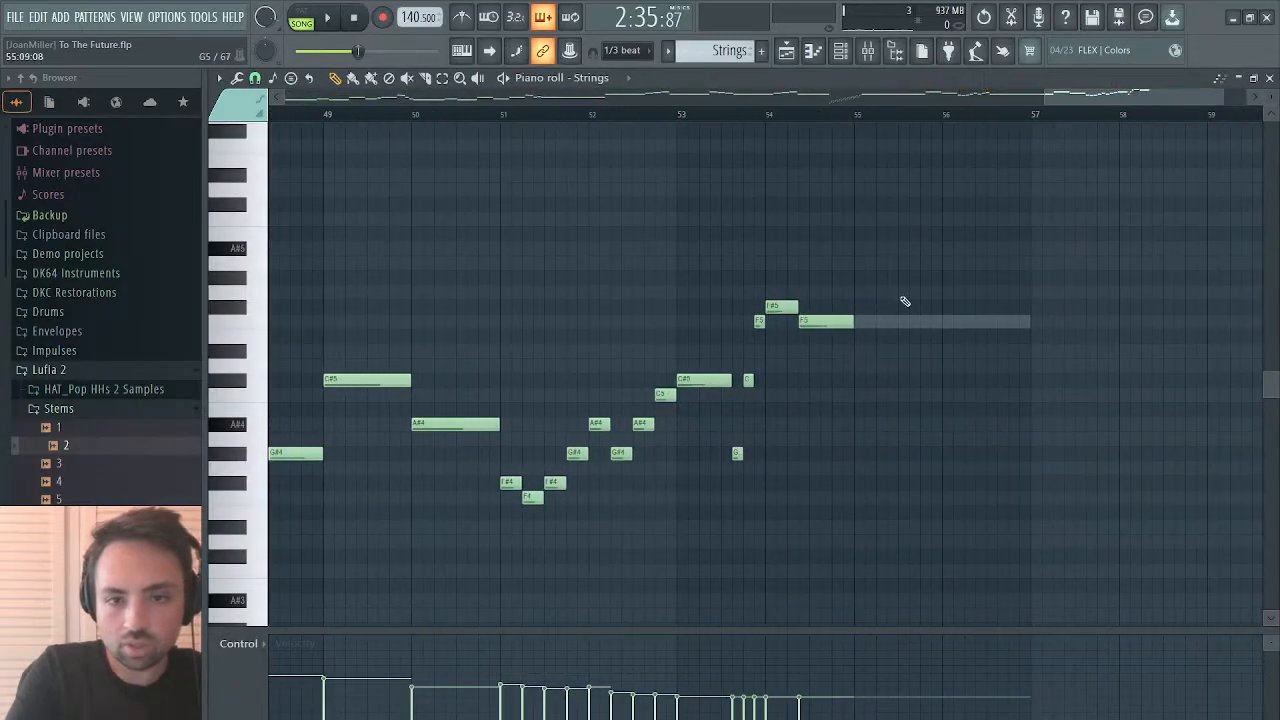
left_click_drag(1185, 97, 1212, 101)
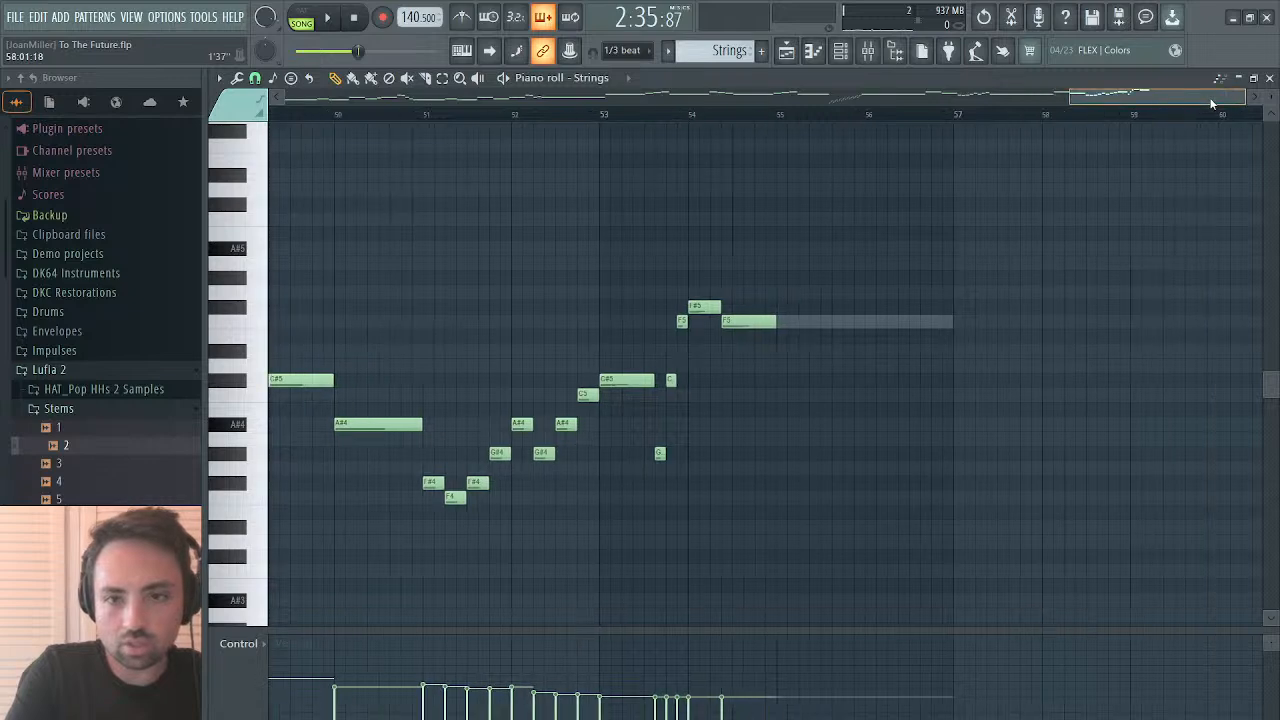
left_click_drag(709, 322, 881, 321)
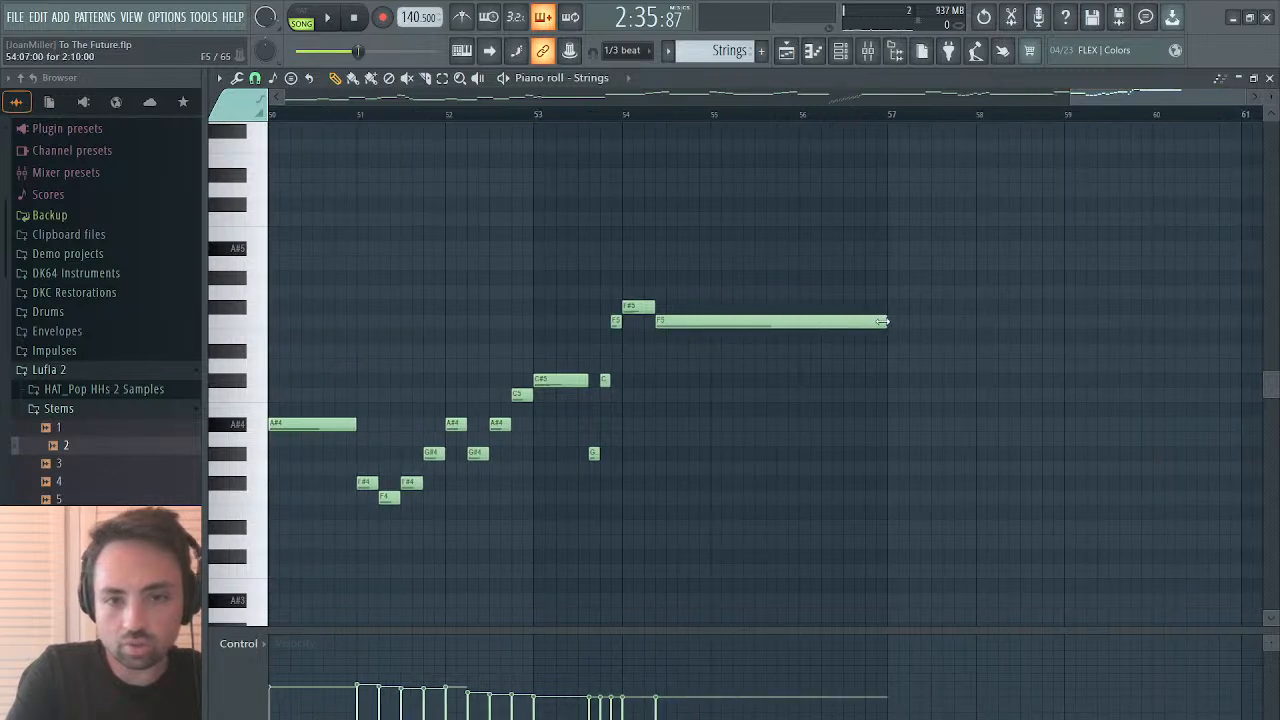
left_click_drag(1115, 94, 1223, 94)
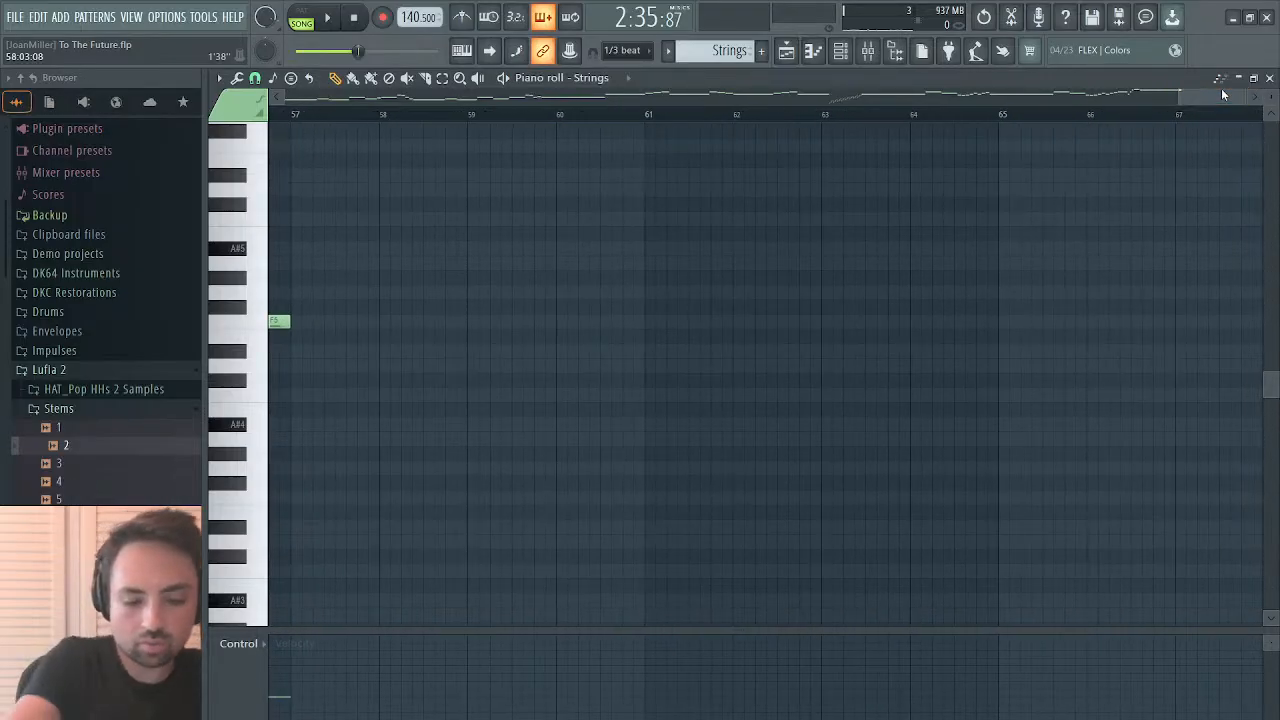
key("ctrl+v")
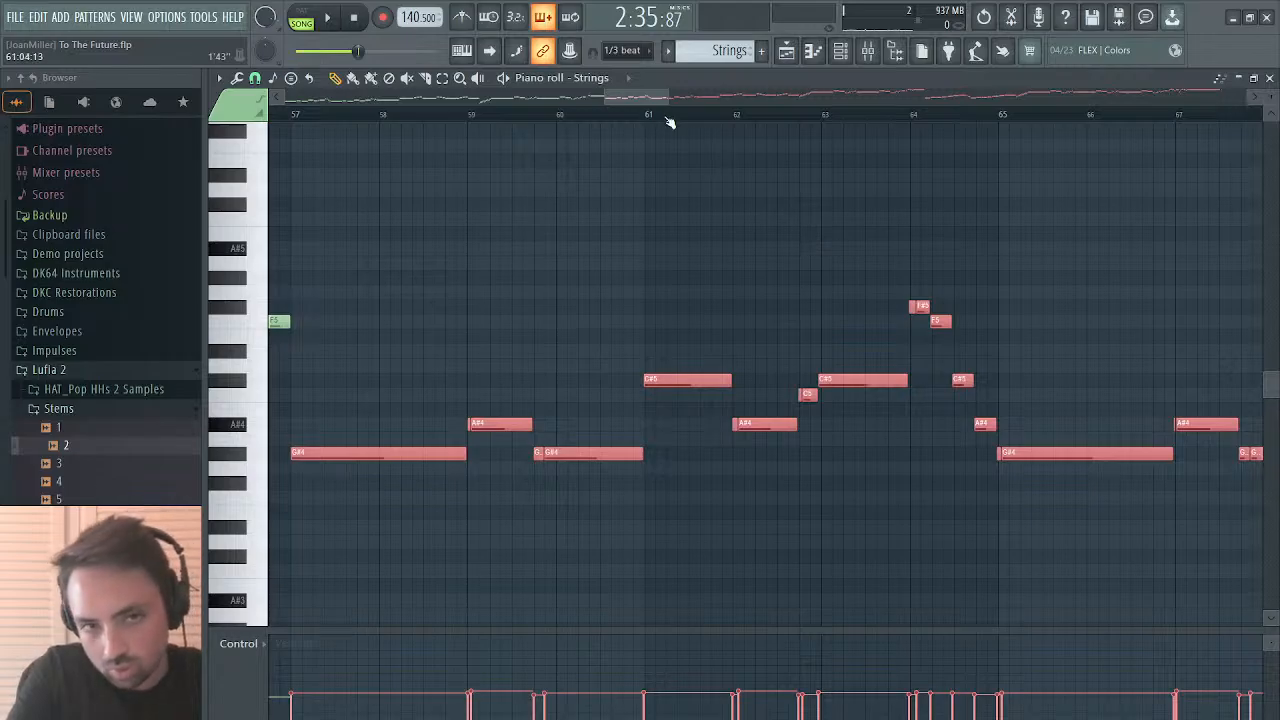
Step: Stretch the selected pasted notes in the Strings piano roll so the final F7 note ends at bar 165
left_click_drag(640, 96, 1210, 96)
scroll(1051, 306, "up", 6)
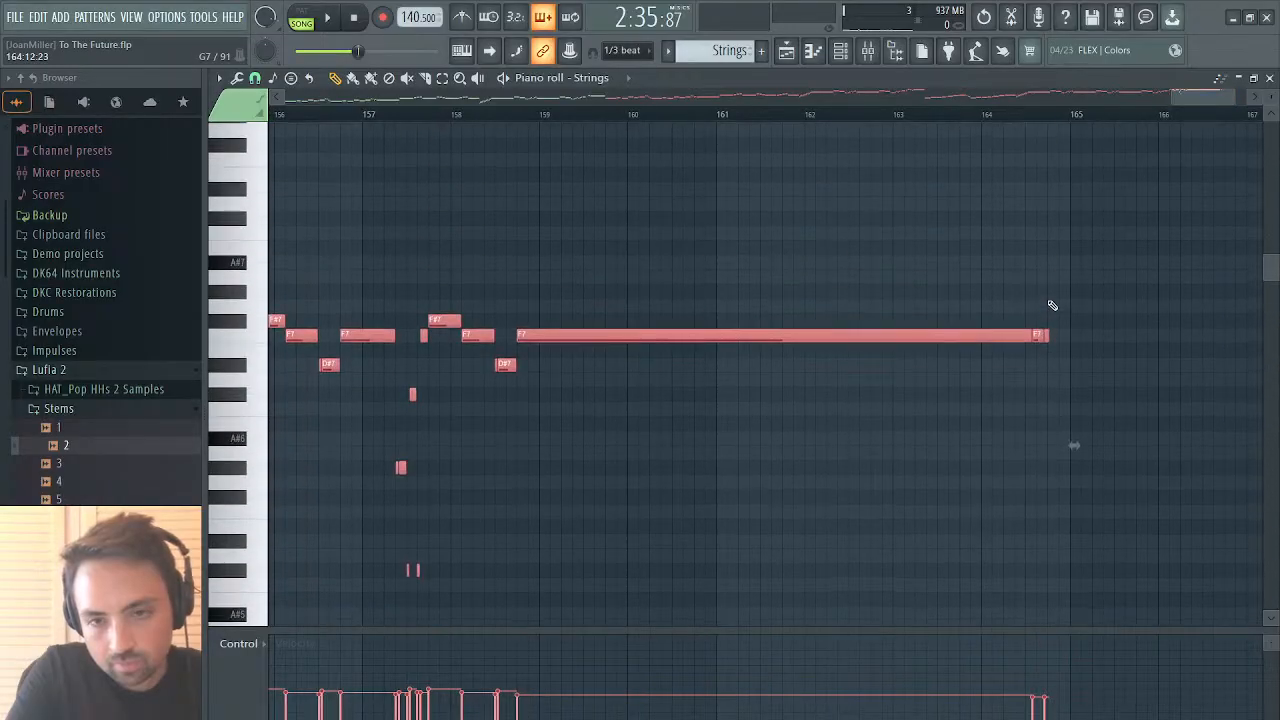
left_click_drag(1071, 445, 1096, 447)
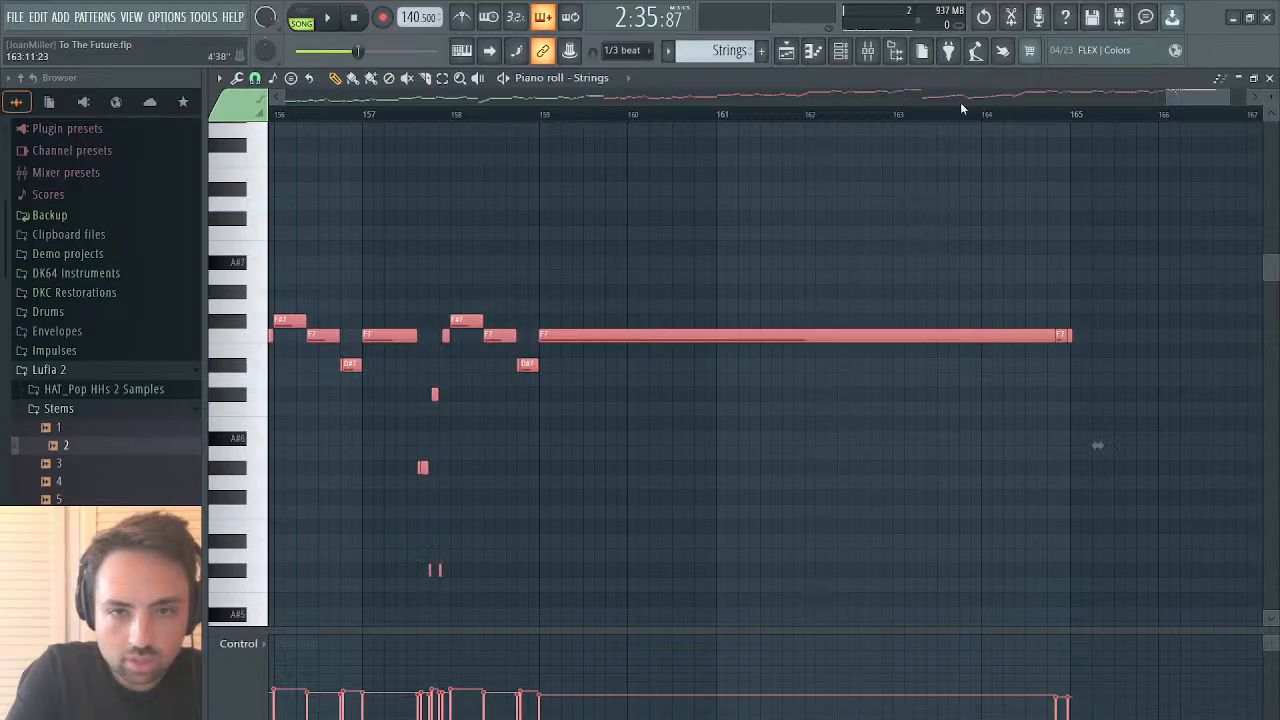
Step: Check how the stretched Strings notes line up with the bar grid, working back from bar 113 to bar 57
left_click_drag(1178, 105, 916, 145)
scroll(795, 236, "down", 4)
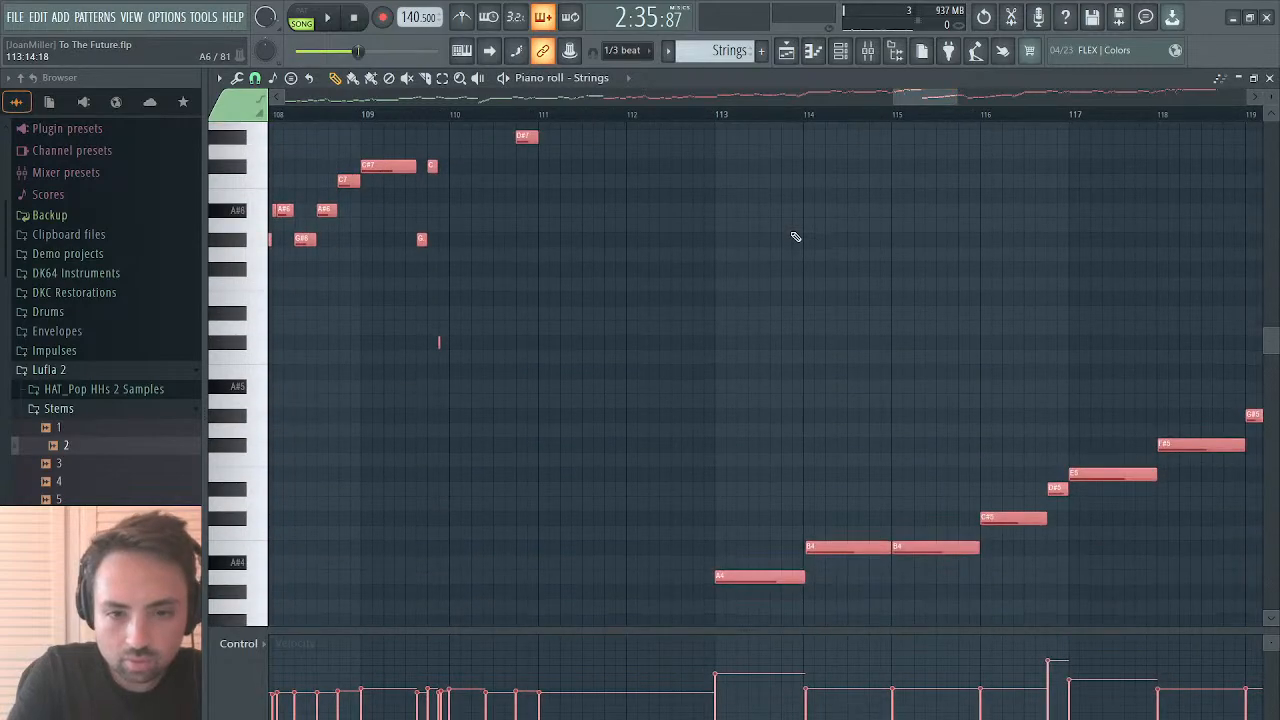
scroll(796, 237, "left", 6)
scroll(795, 237, "left", 12)
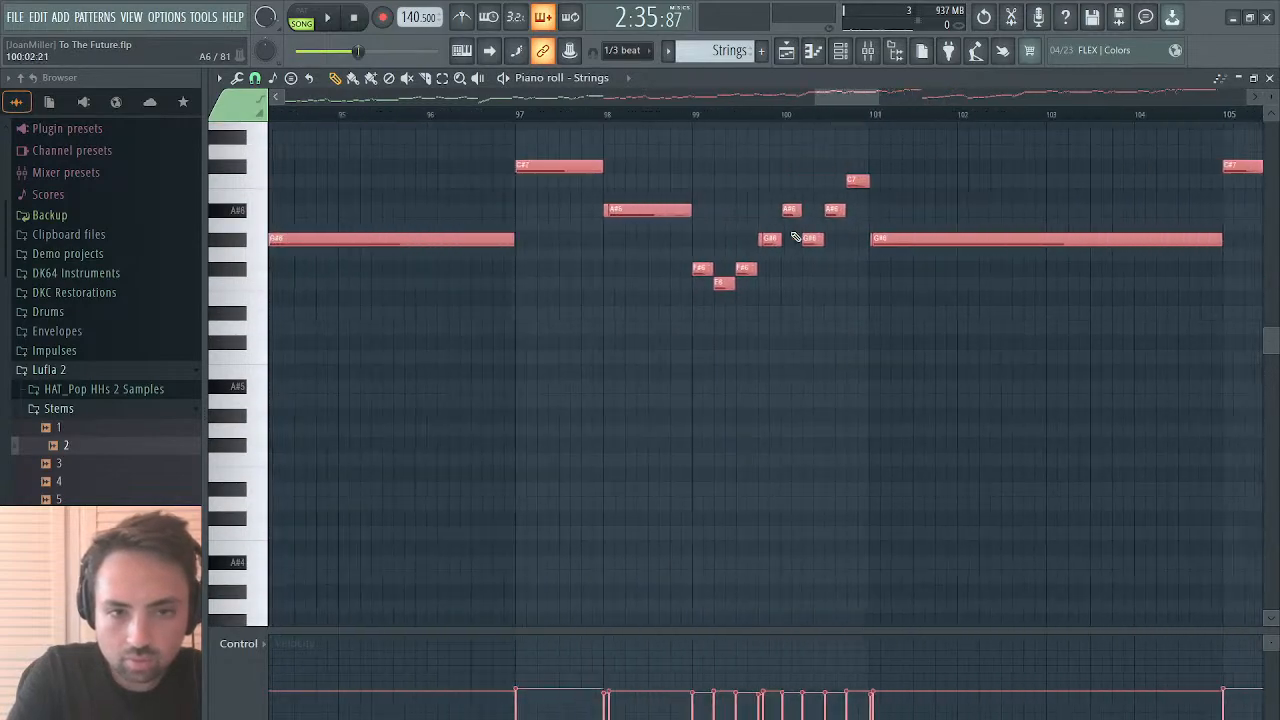
scroll(795, 237, "left", 14)
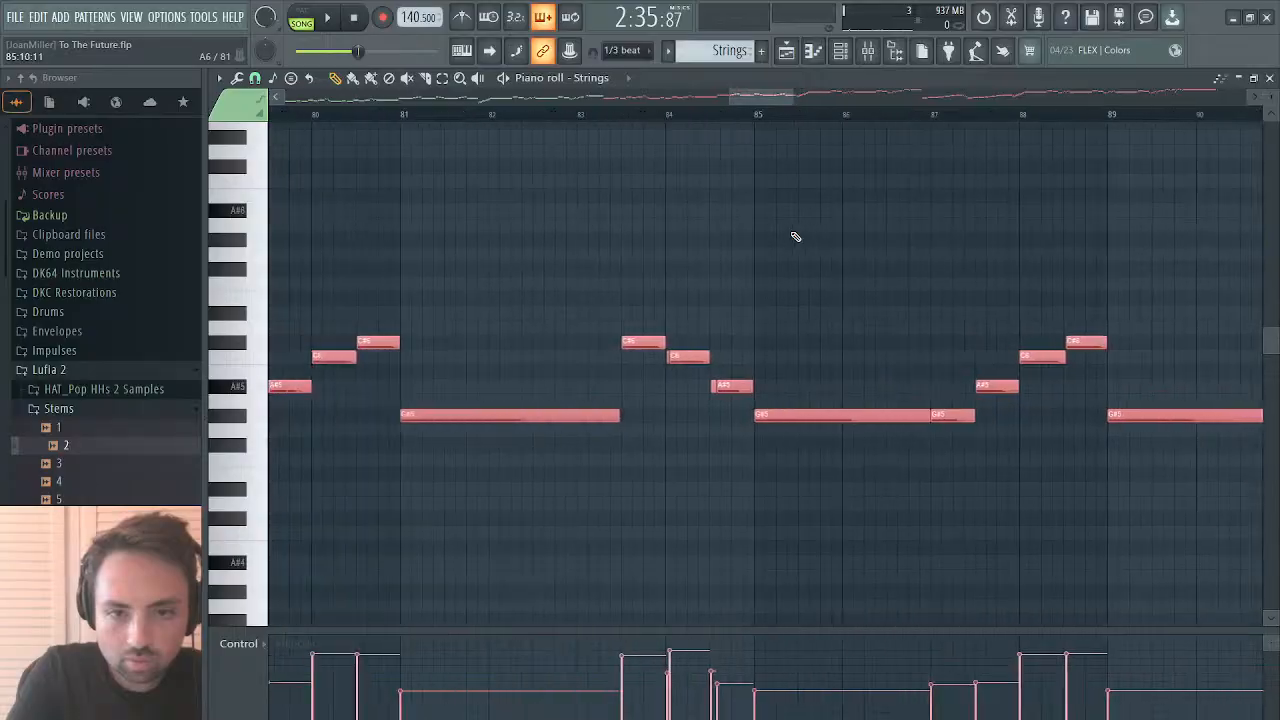
scroll(795, 236, "left", 11)
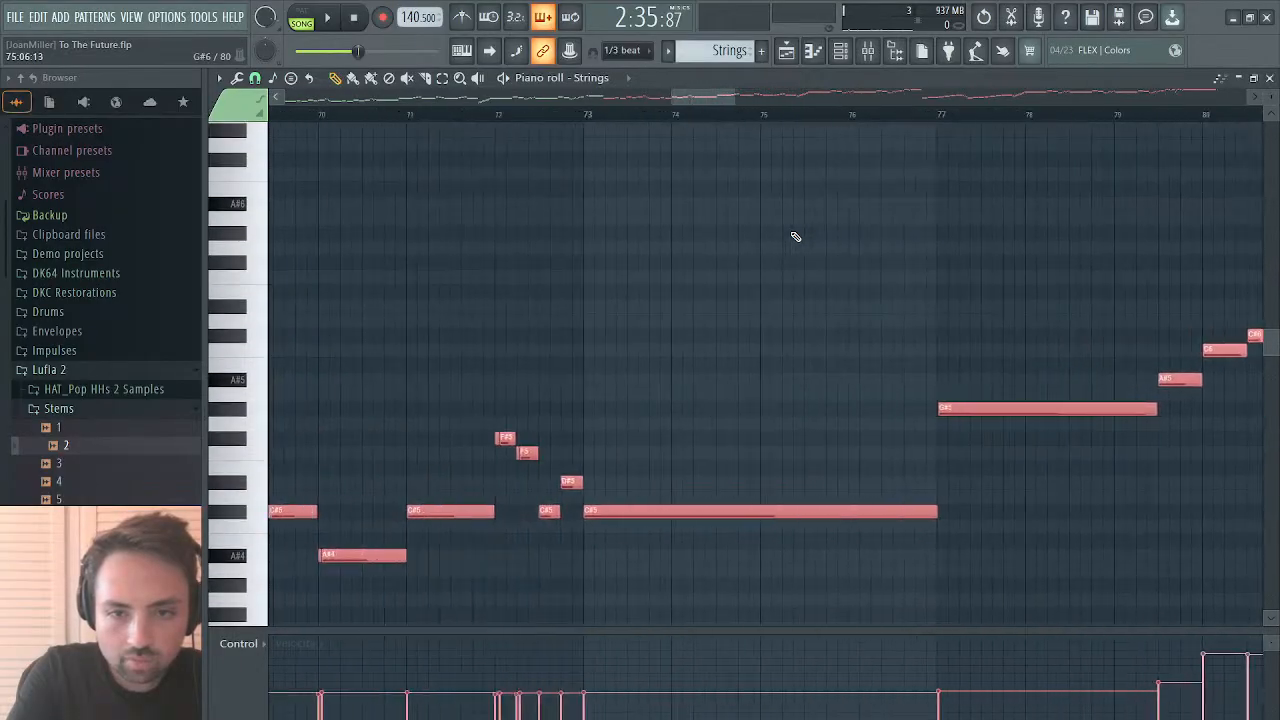
scroll(795, 237, "left", 13)
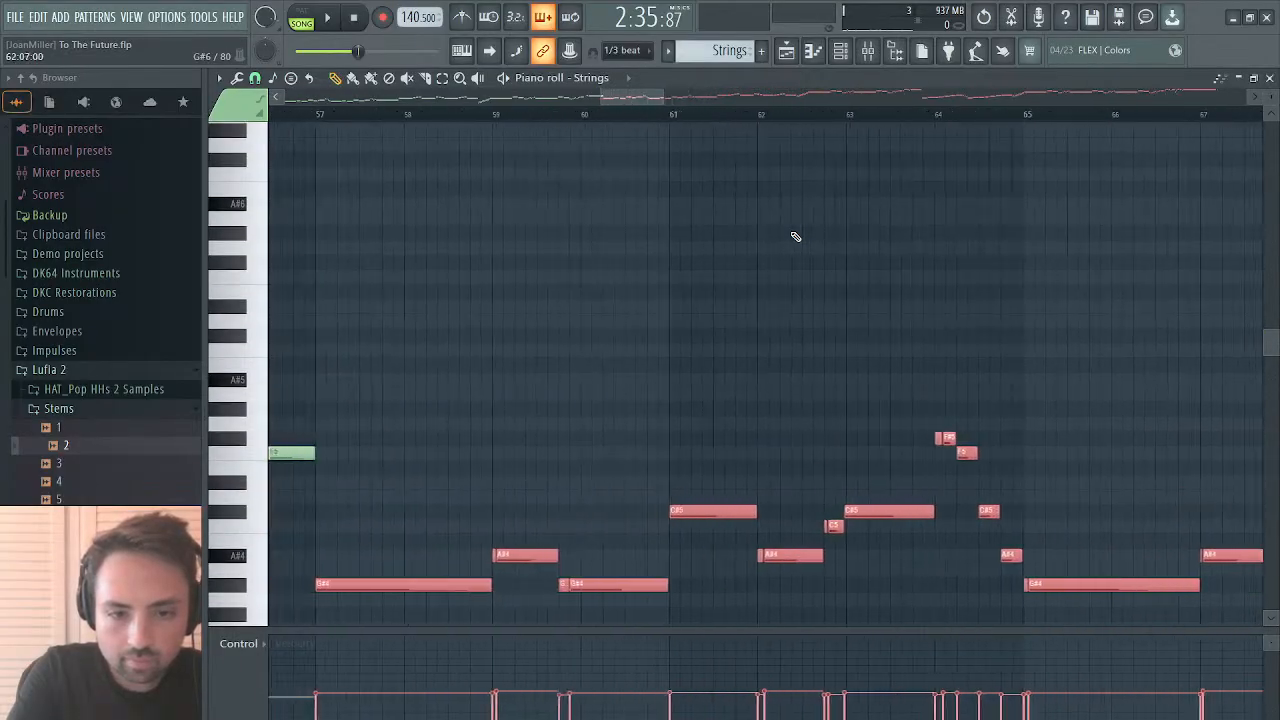
scroll(795, 237, "left", 3)
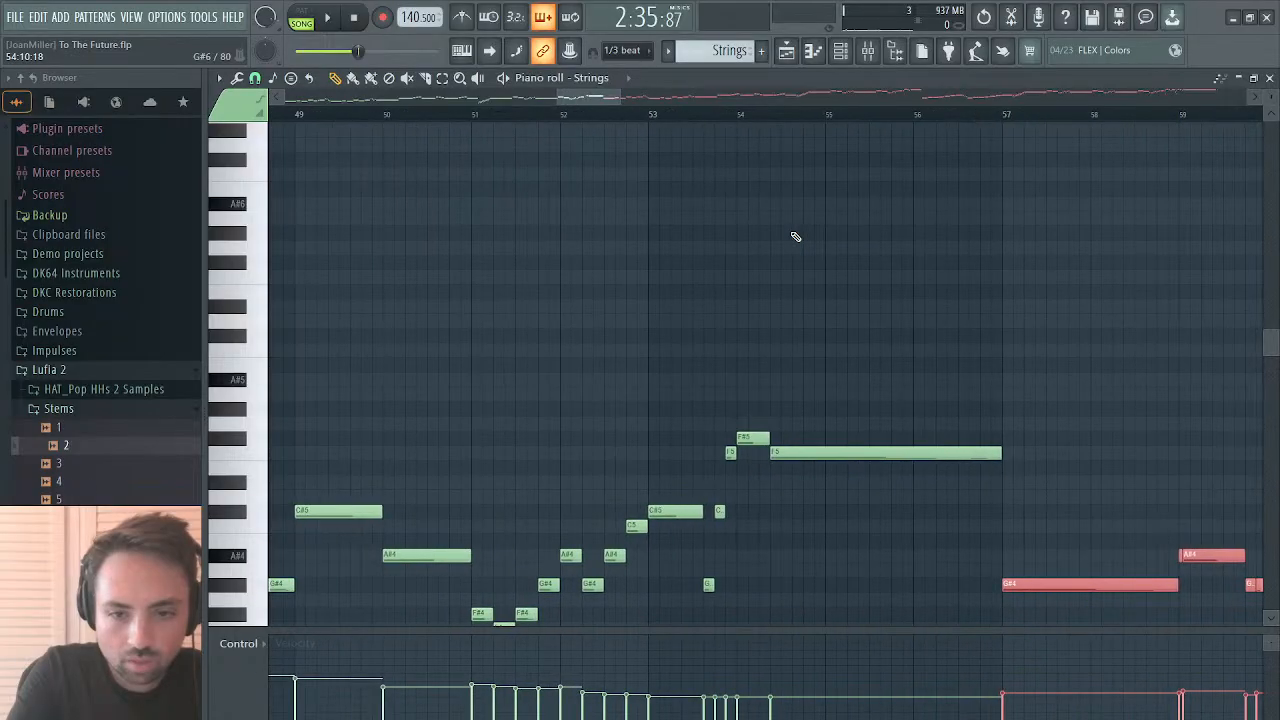
Step: Merge the short split fragments of the pasted Strings notes into whole notes and deselect them
scroll(795, 237, "down", 4)
scroll(795, 237, "right", 7)
scroll(795, 236, "right", 2)
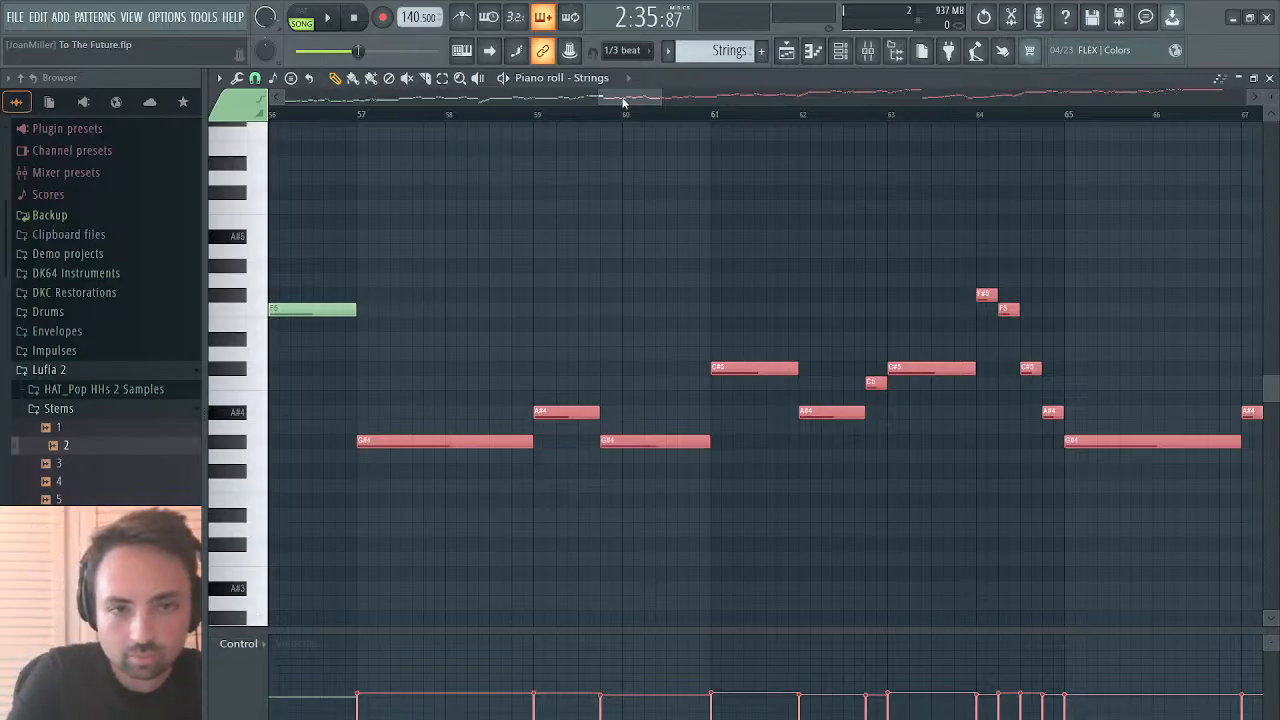
mouse_move(623, 100)
left_mouse_down()
mouse_move(650, 102)
mouse_move(623, 107)
left_mouse_up()
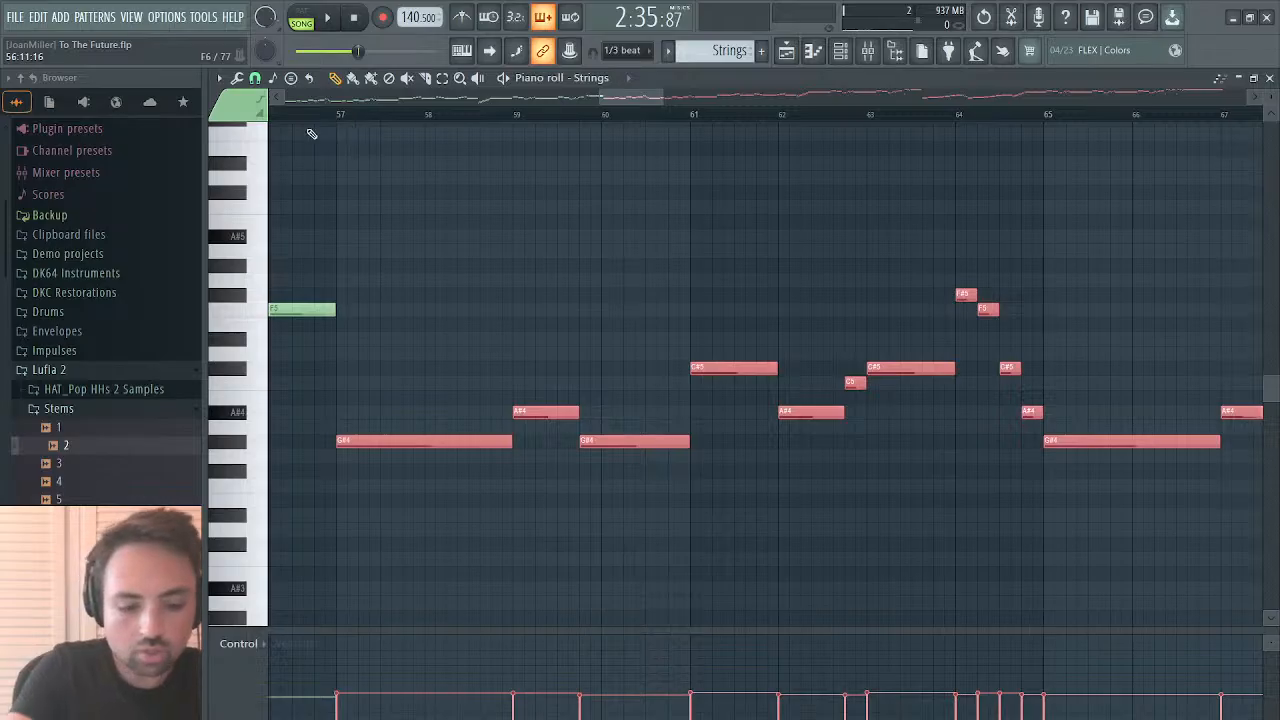
key("ctrl+d")
Step: Start playback at bar 57 of the Strings pattern and open the Playlist
key("space")
left_click(335, 116)
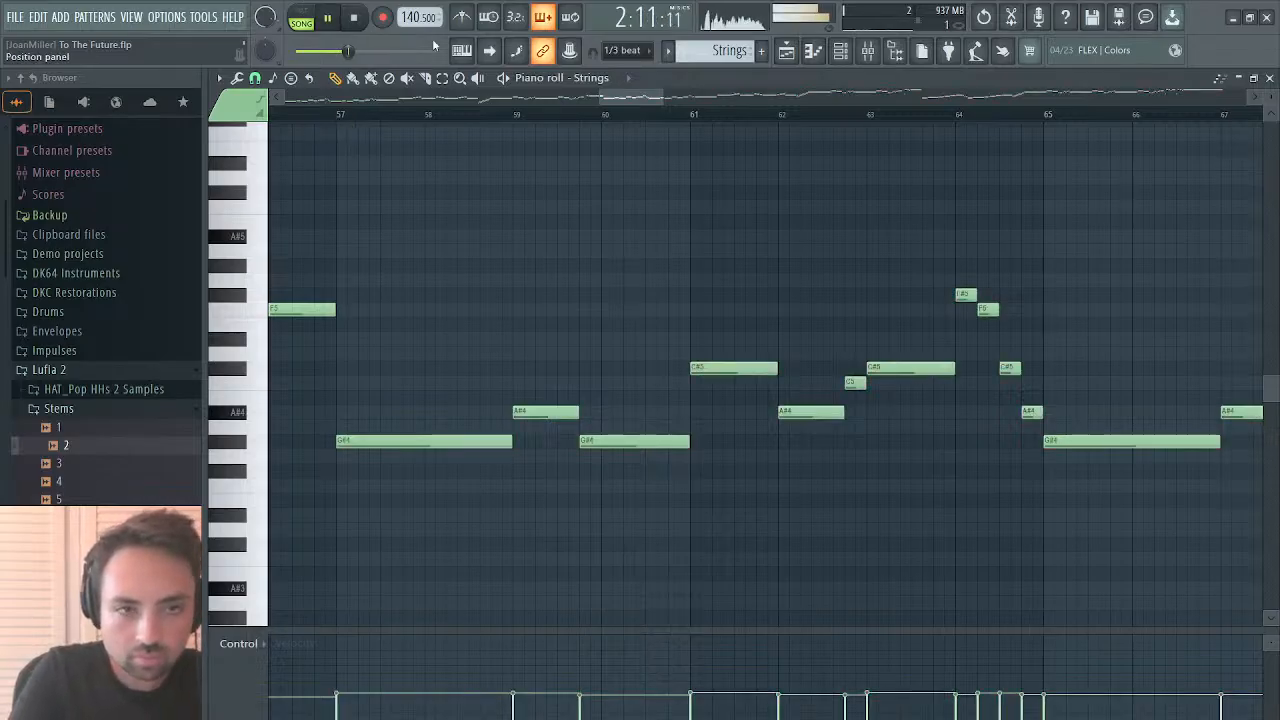
left_click(787, 51)
left_click(898, 197)
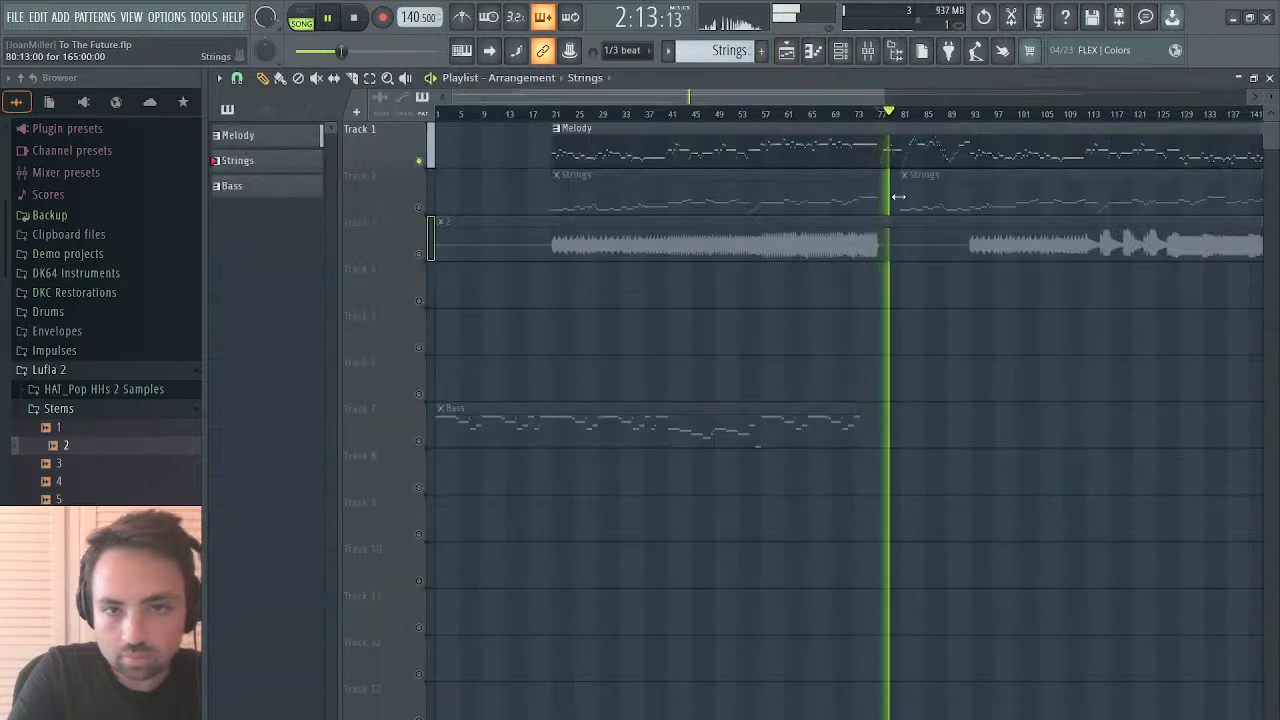
right_click(957, 195)
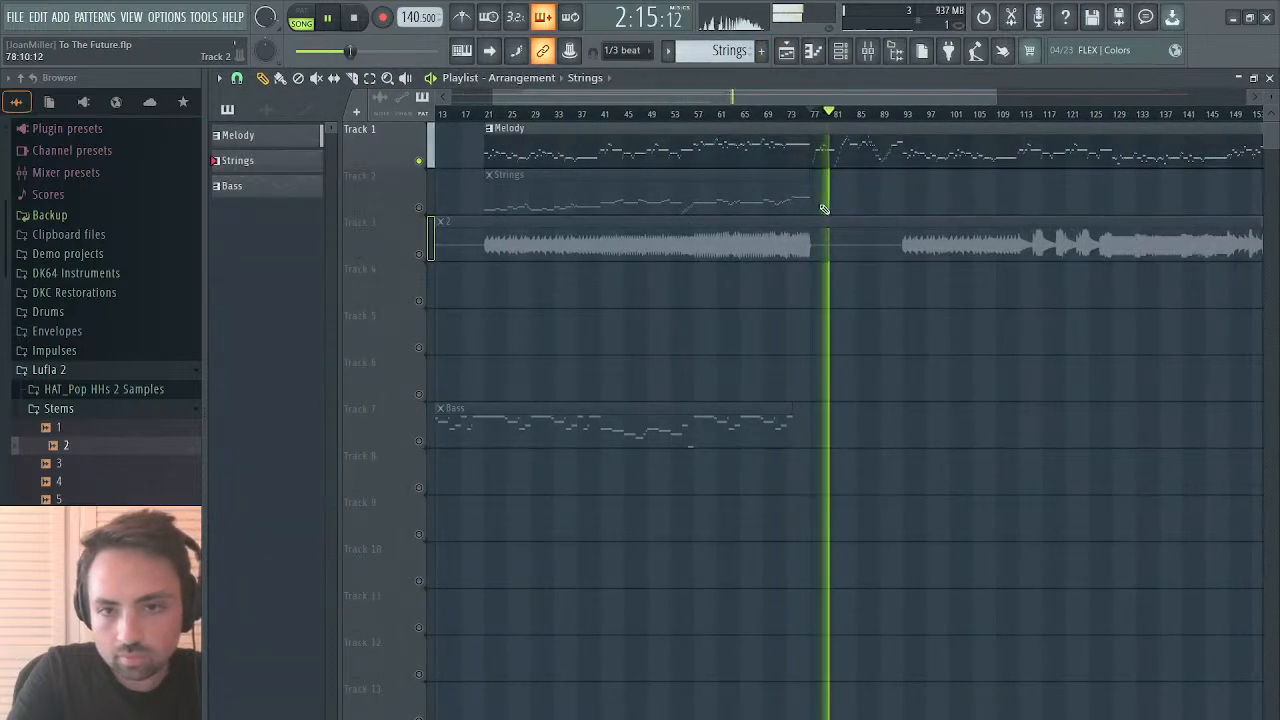
left_click(822, 202)
right_click(869, 201)
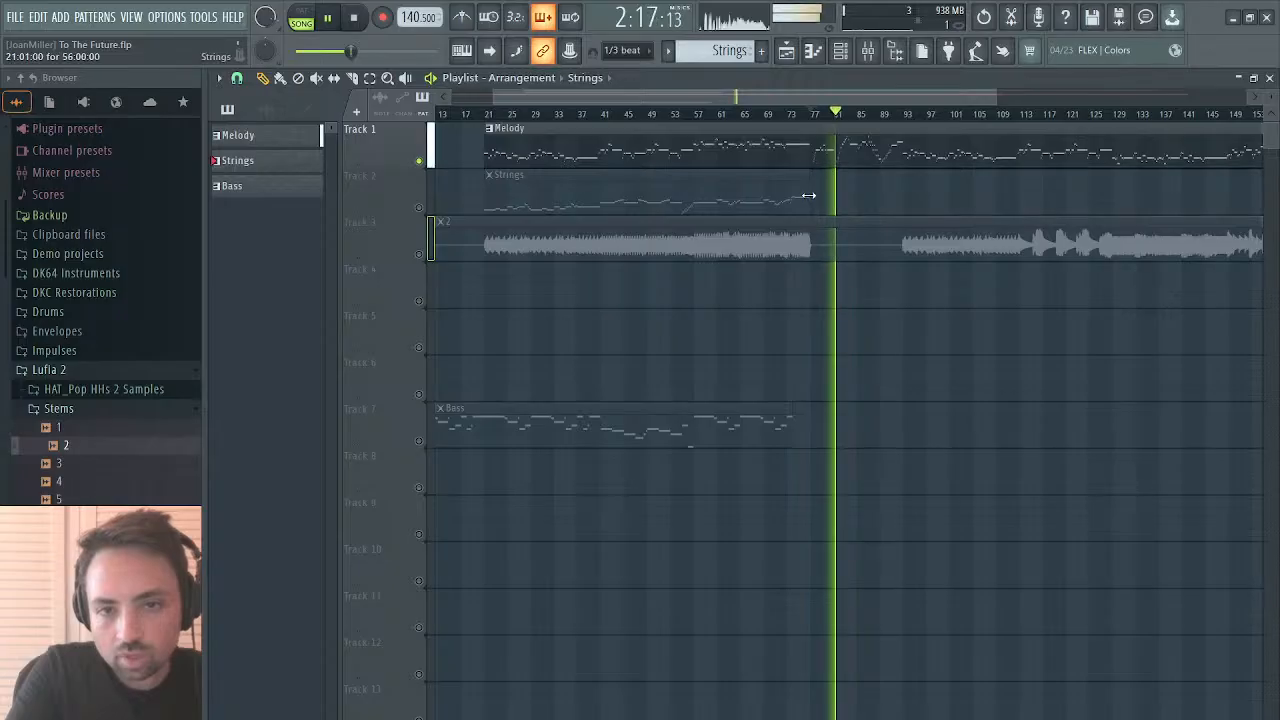
Step: Extend the Strings clip on Track 2 to cover the pasted notes, and slice it at bar 77
left_click_drag(809, 197, 1109, 199)
scroll(863, 194, "left", 1)
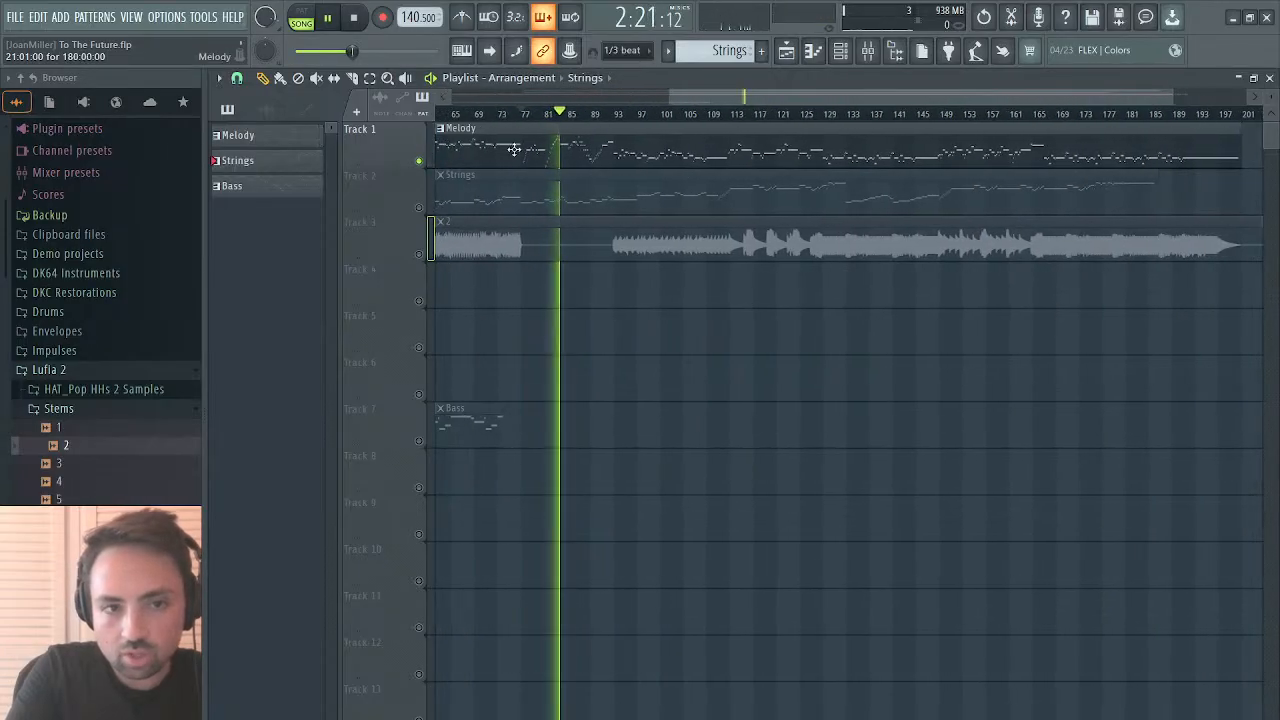
left_click(354, 79)
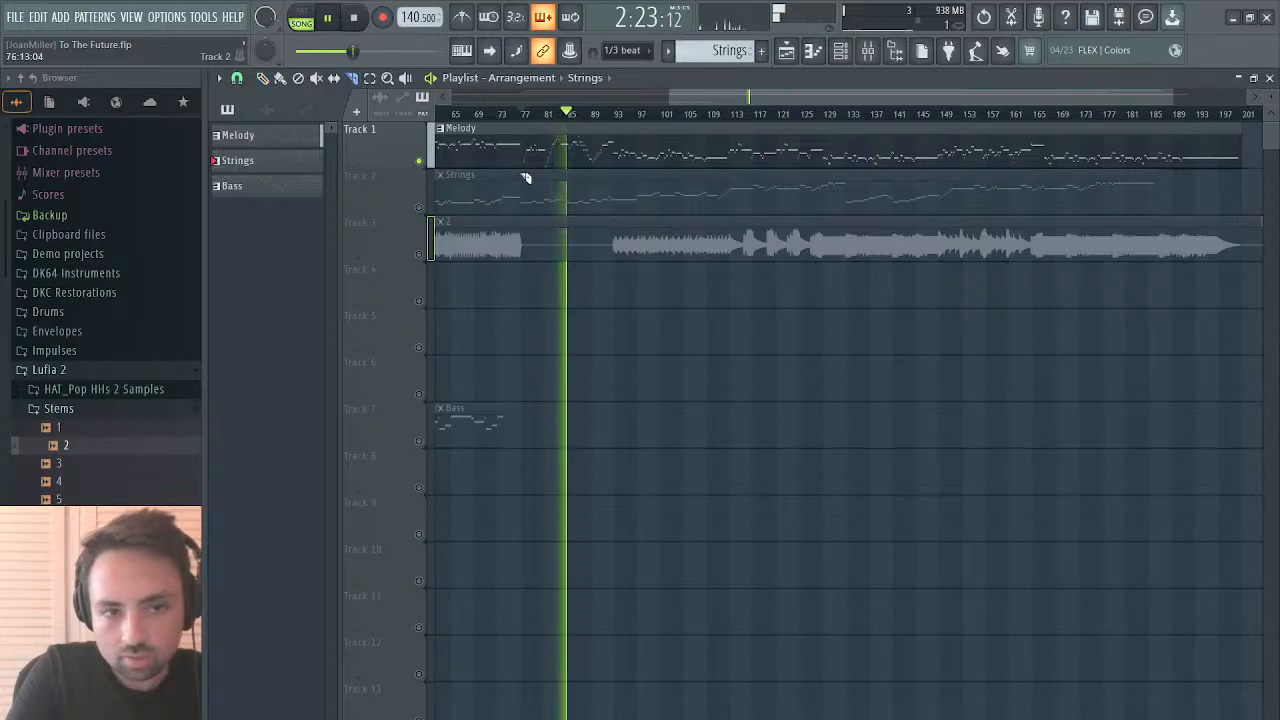
mouse_move(520, 174)
left_mouse_down()
mouse_move(521, 211)
mouse_move(521, 175)
left_mouse_up()
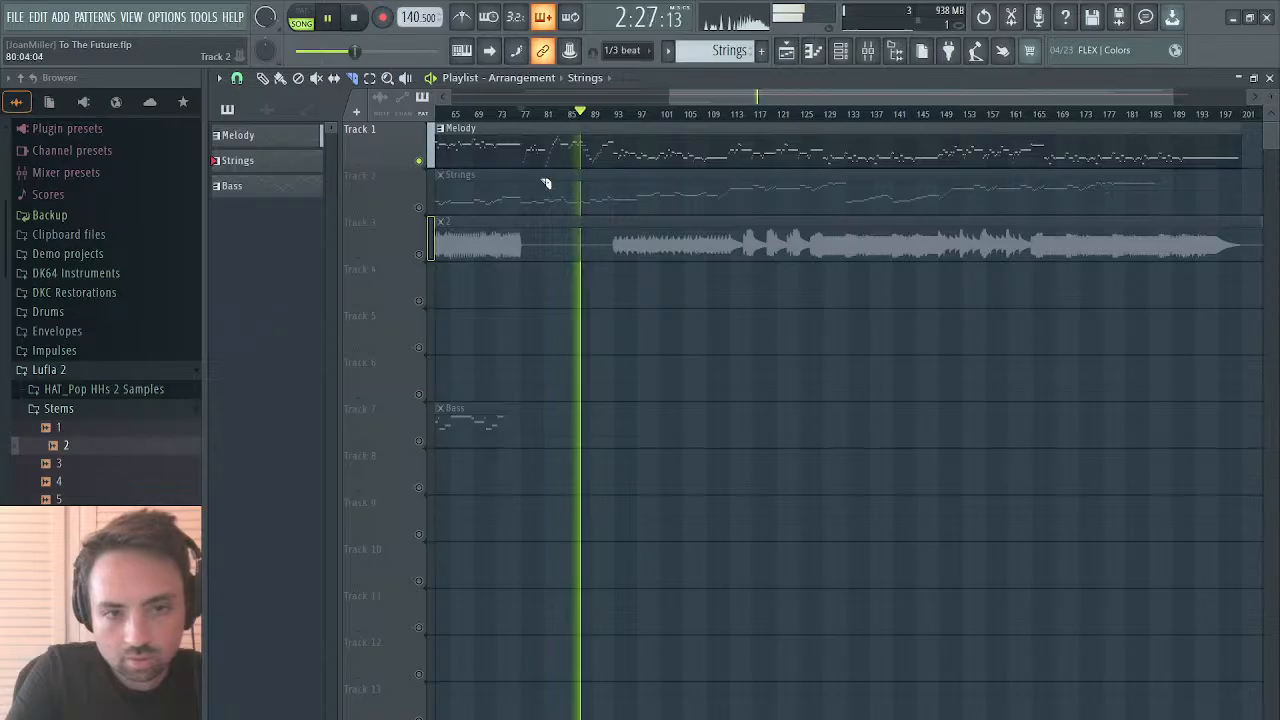
left_click_drag(520, 175, 526, 208)
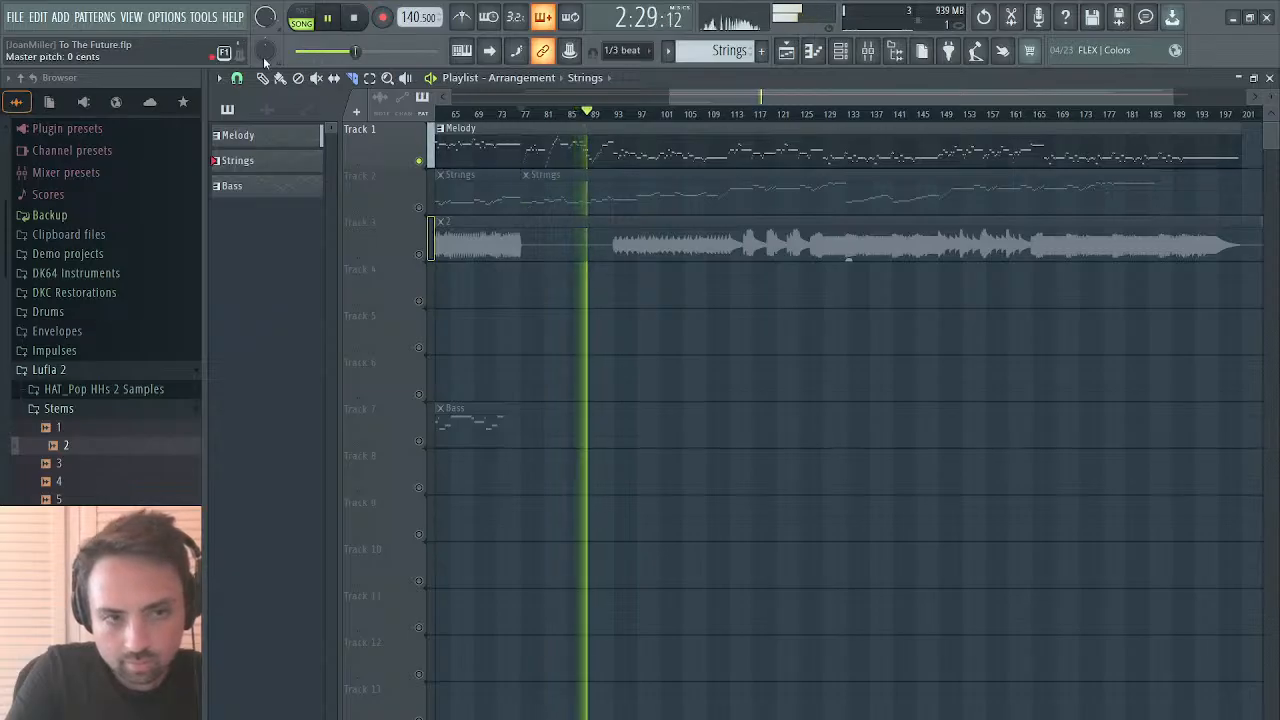
Step: Move the second Strings clip to start at bar 93 and briefly audition Track 2 with the Melody
left_click_drag(622, 205, 706, 205)
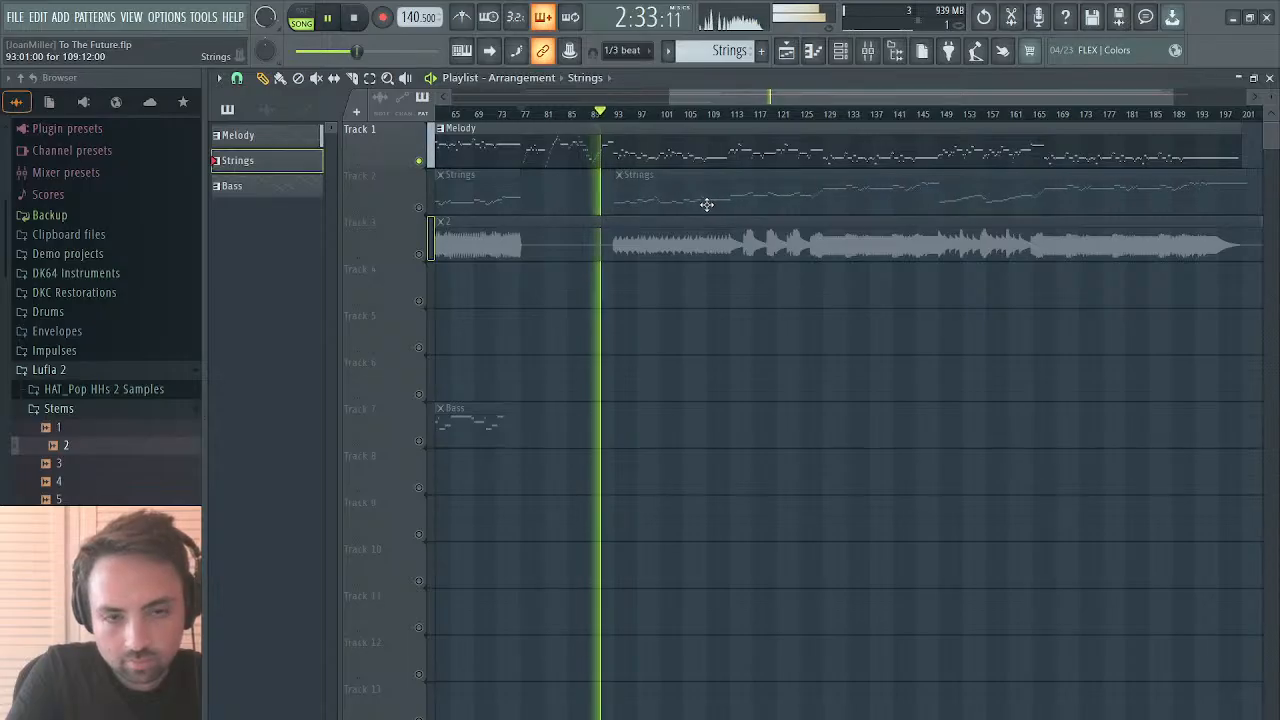
left_click(421, 208)
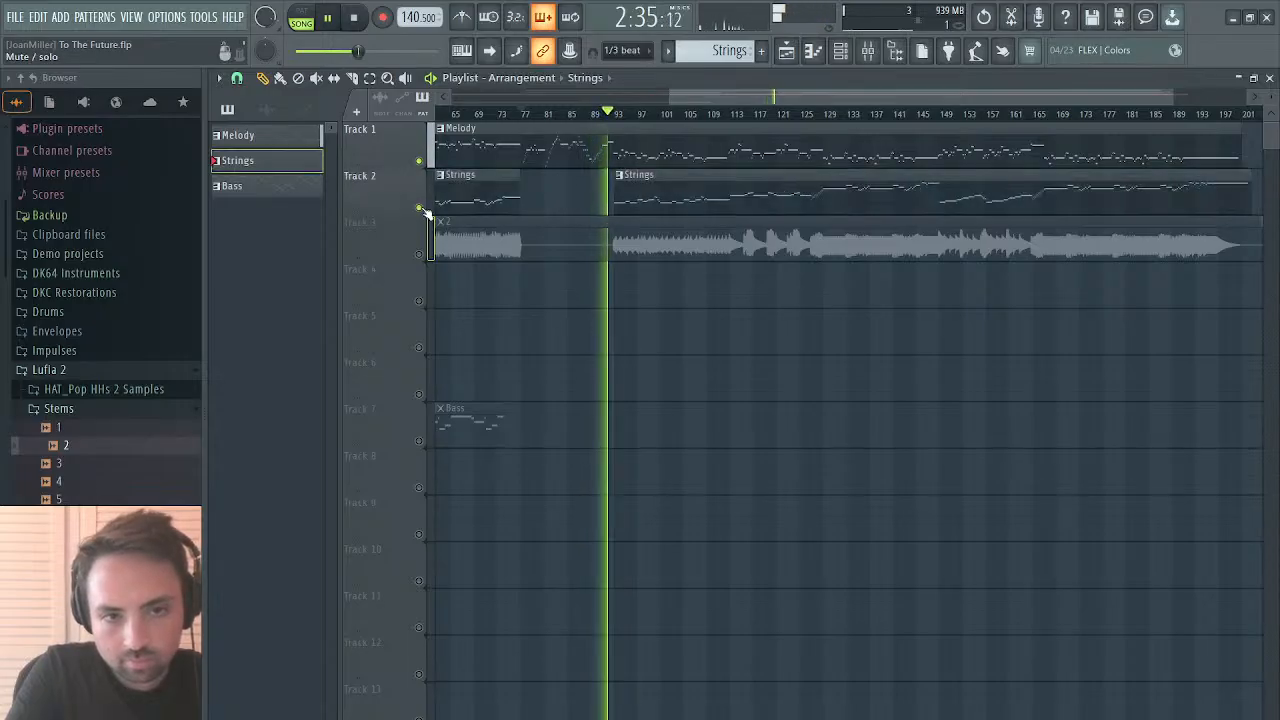
left_click(421, 208)
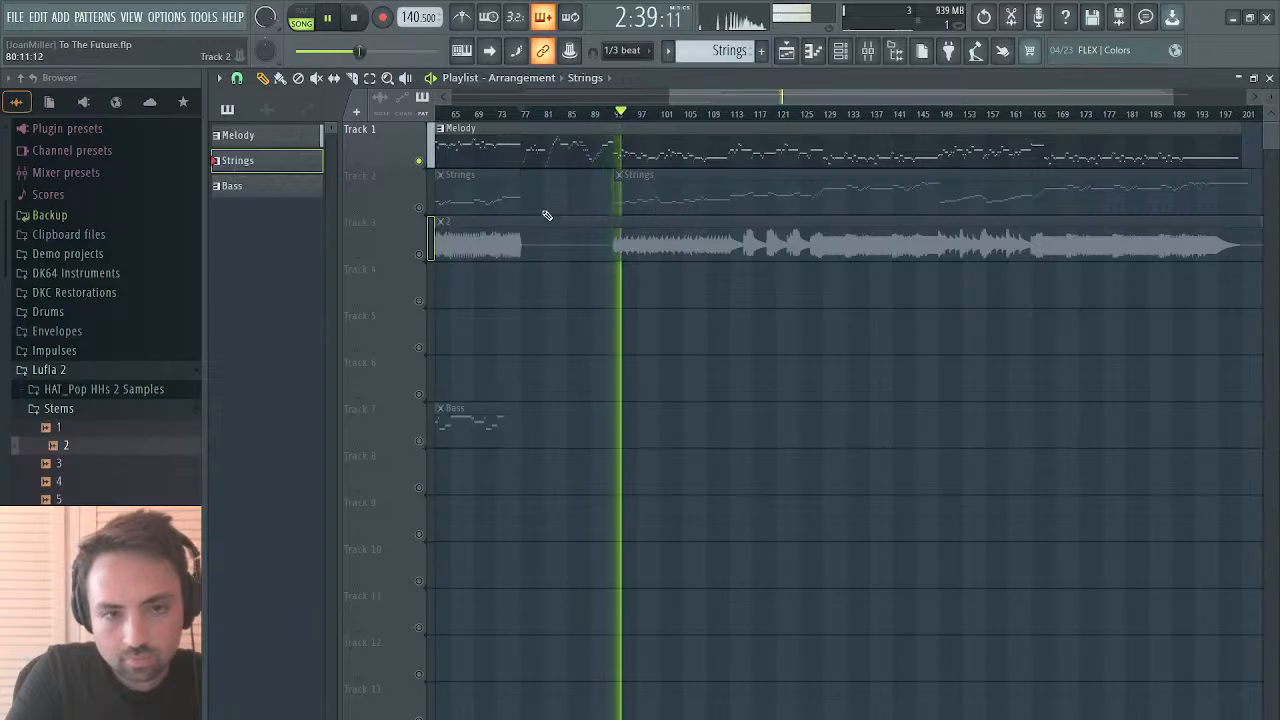
Step: Solo the reference audio on Track 3 and listen to it from about bar 110
left_click(420, 255)
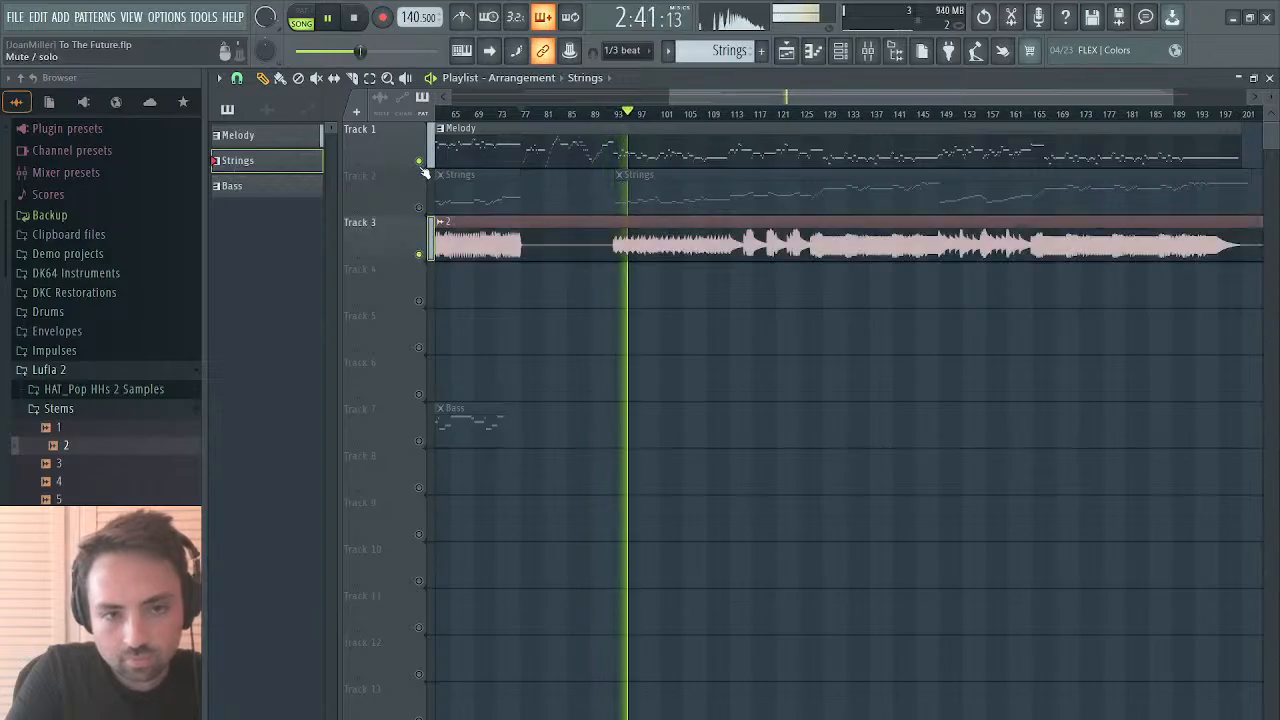
right_click(420, 255)
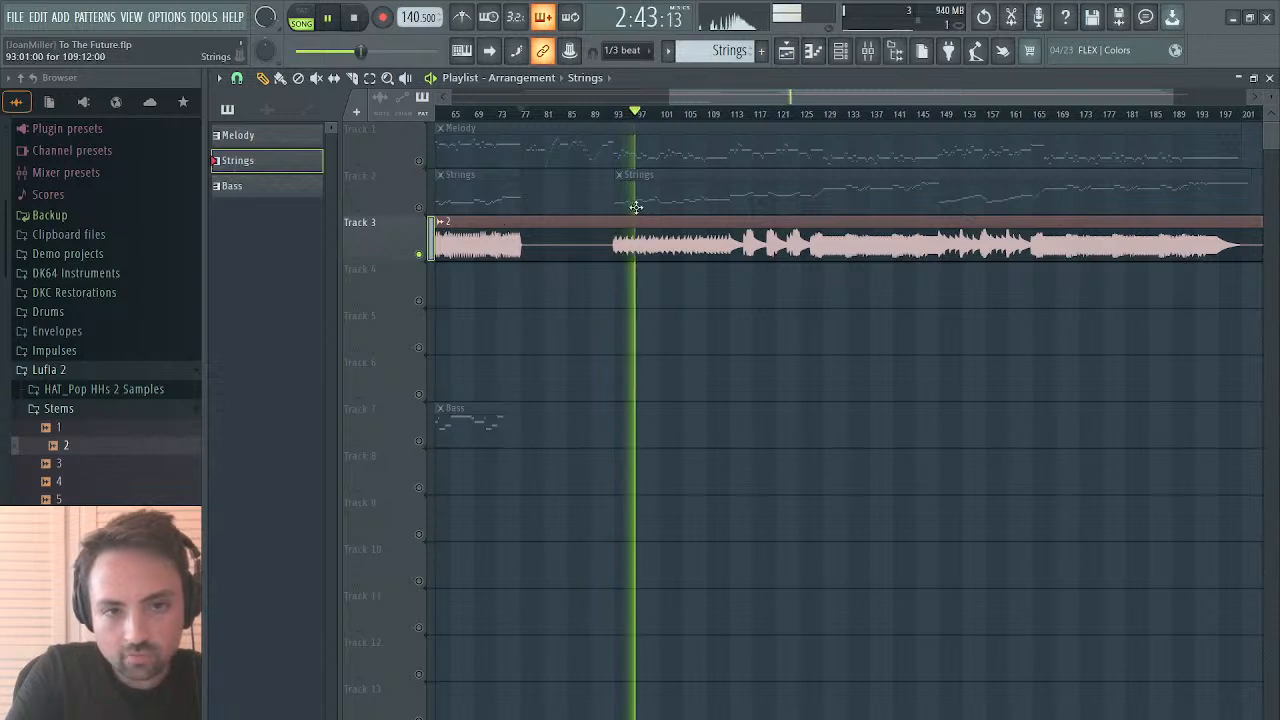
left_click(733, 113)
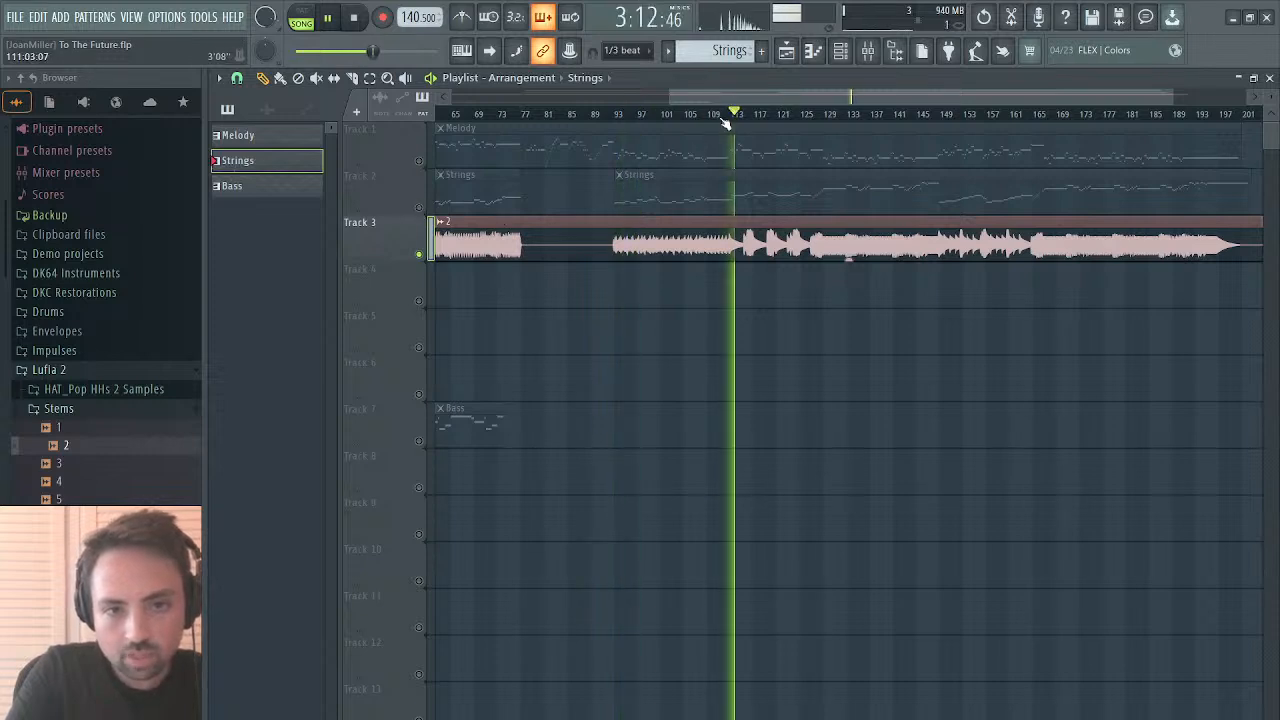
left_click(719, 113)
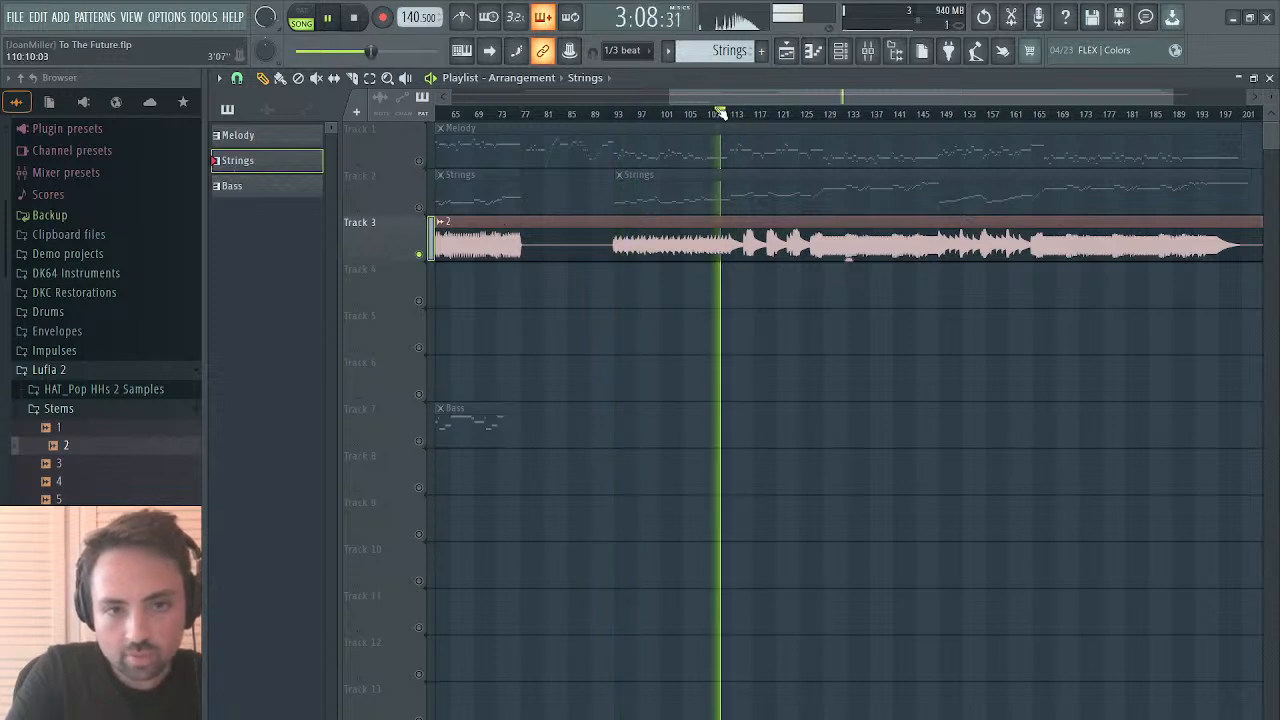
double_click(750, 202)
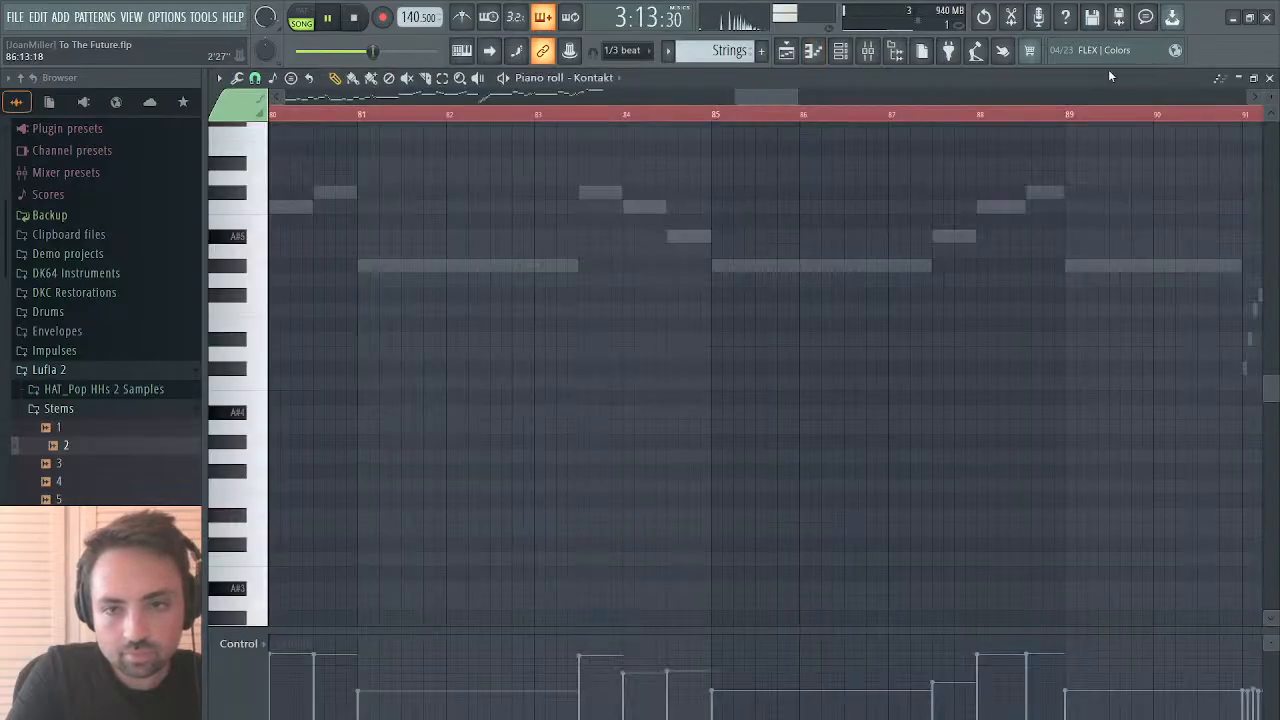
left_click(1269, 78)
left_click(1272, 87)
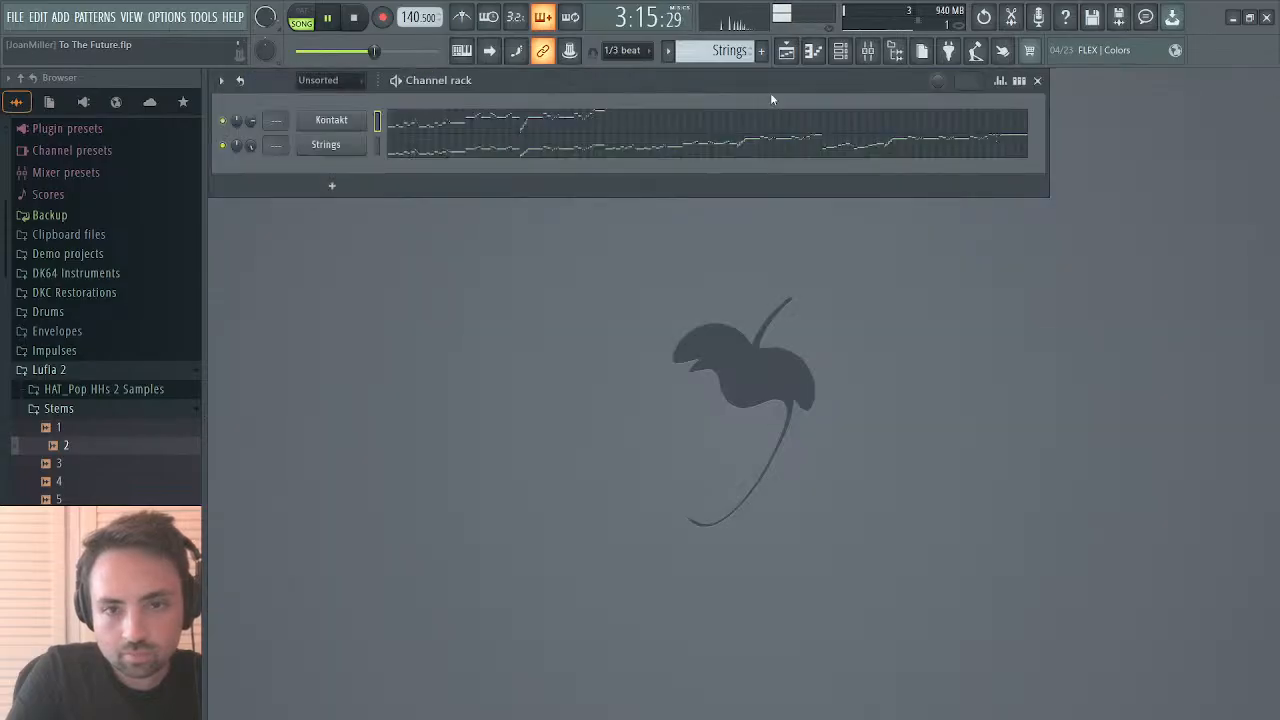
left_click(786, 51)
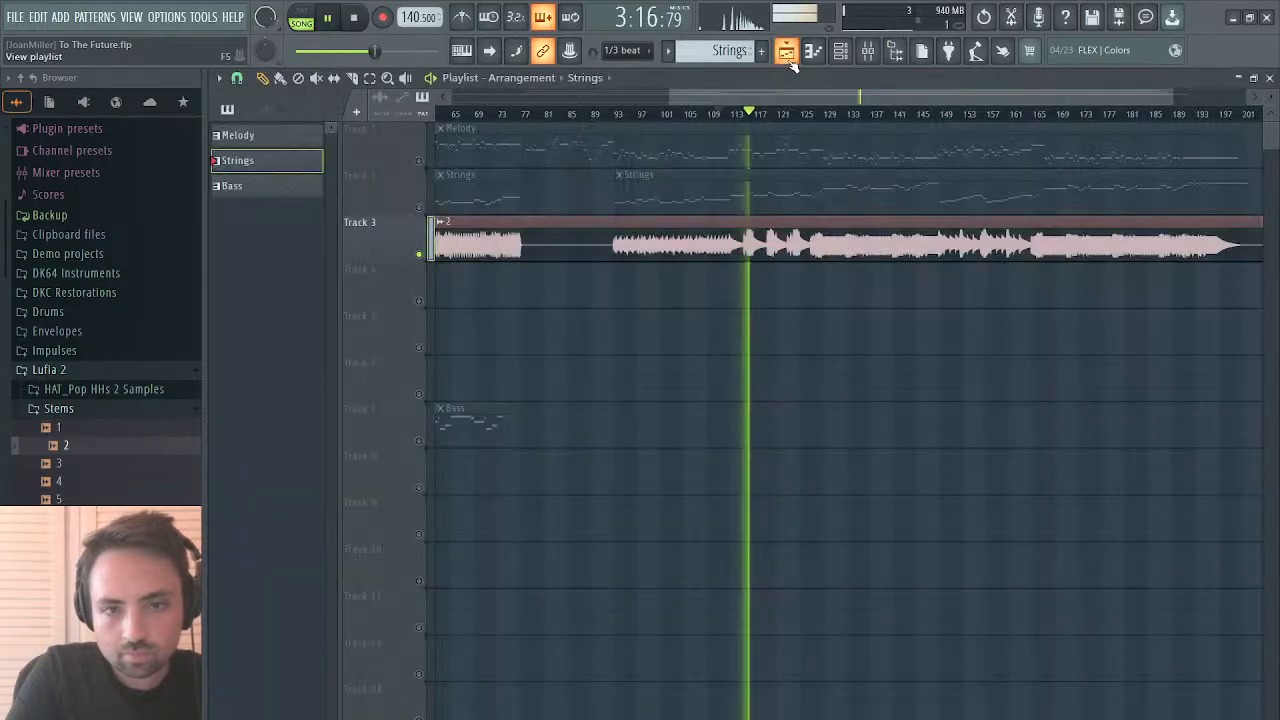
Step: Unmute Track 2 and open the second Strings clip's piano roll on the Strings channel, playing from about bar 64
left_click(419, 207)
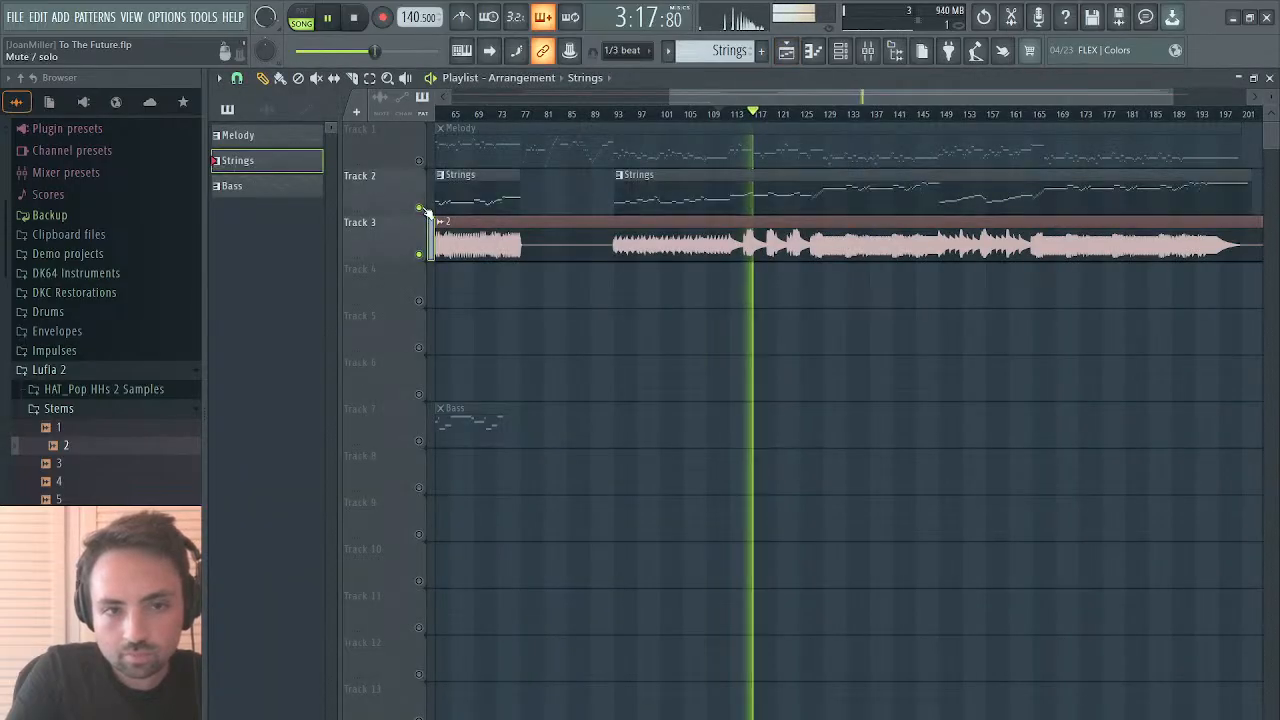
double_click(768, 200)
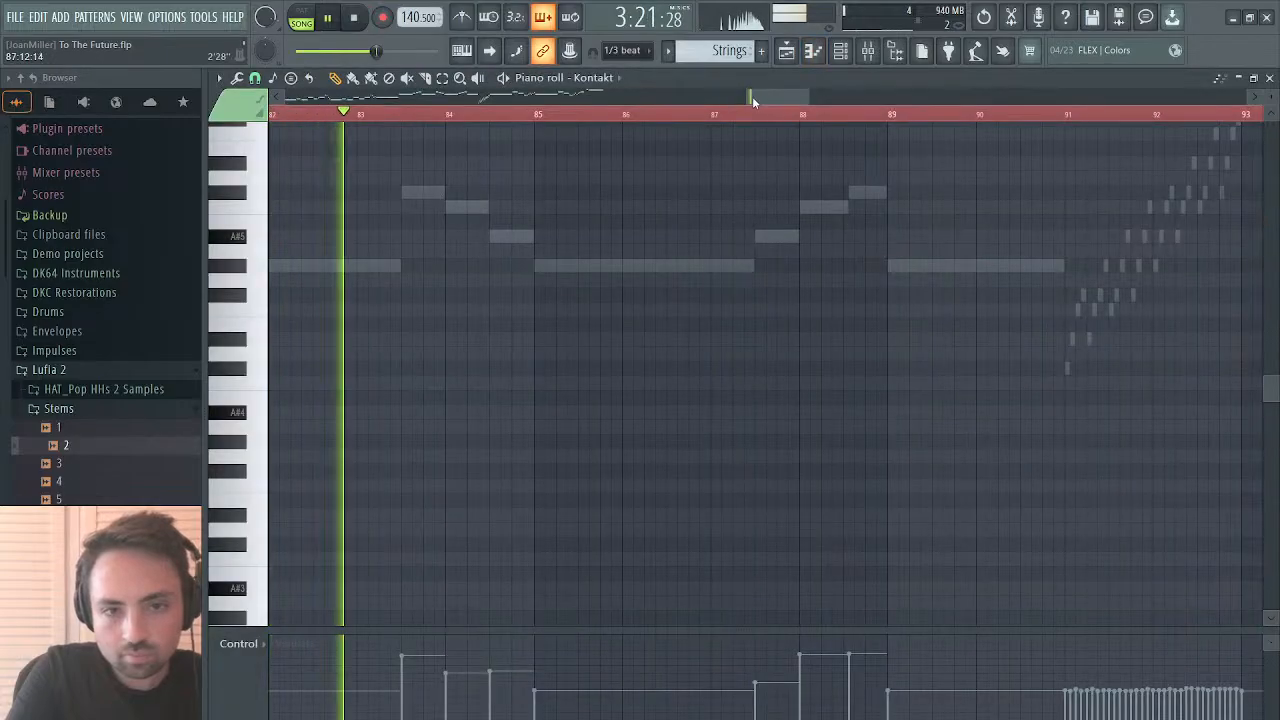
left_click_drag(750, 97, 557, 100)
left_click(617, 116)
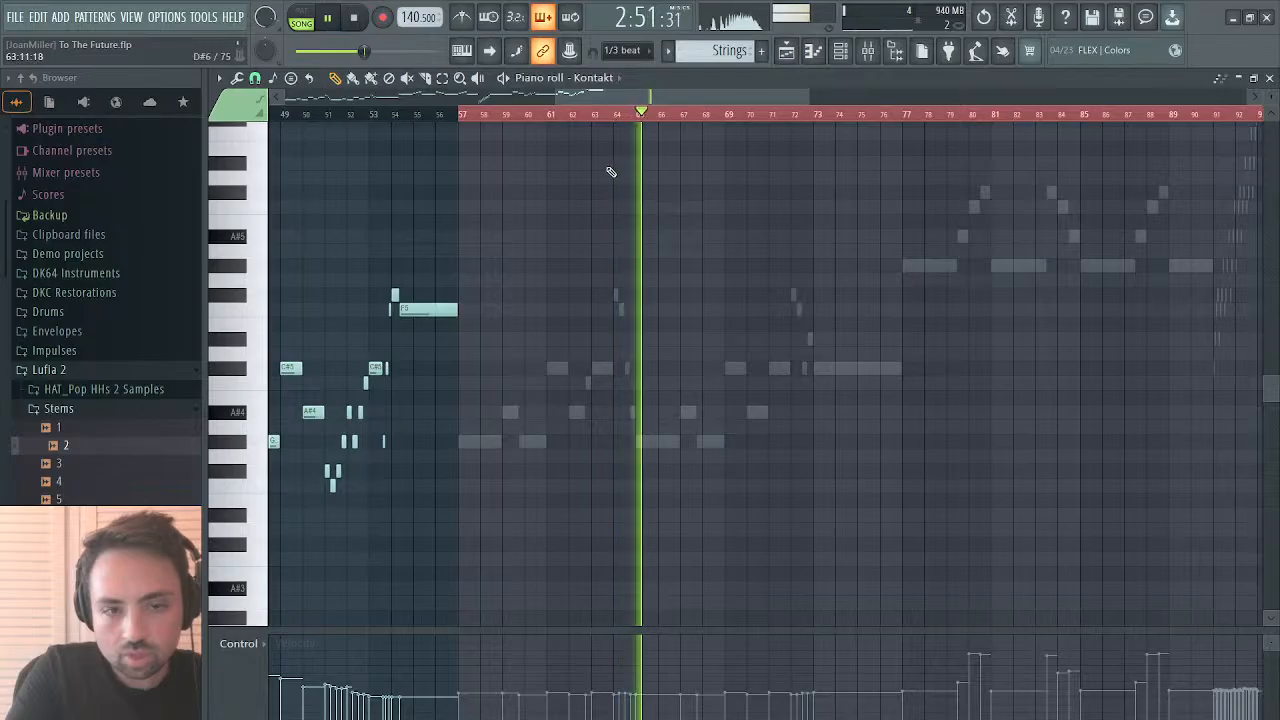
left_click(611, 79)
left_click(611, 240)
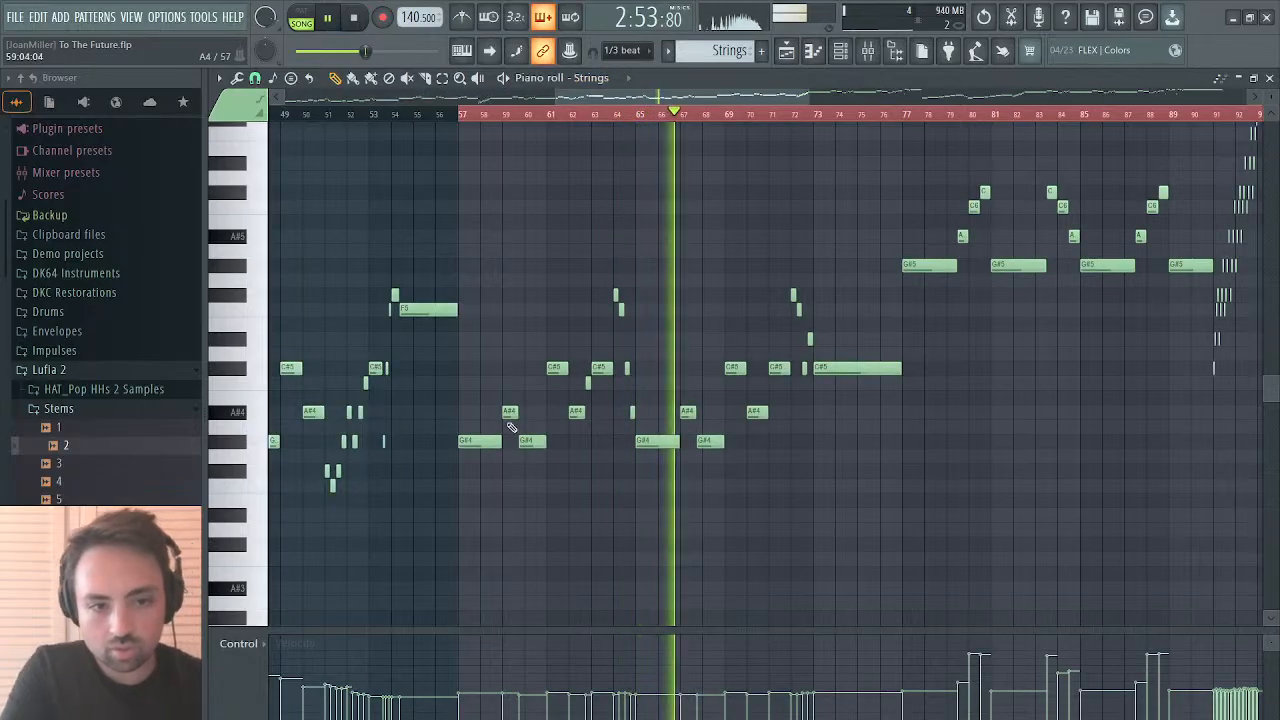
Step: Select all Strings notes from bar 57 onward and transpose them down one octave
left_click_drag(810, 92, 1250, 94)
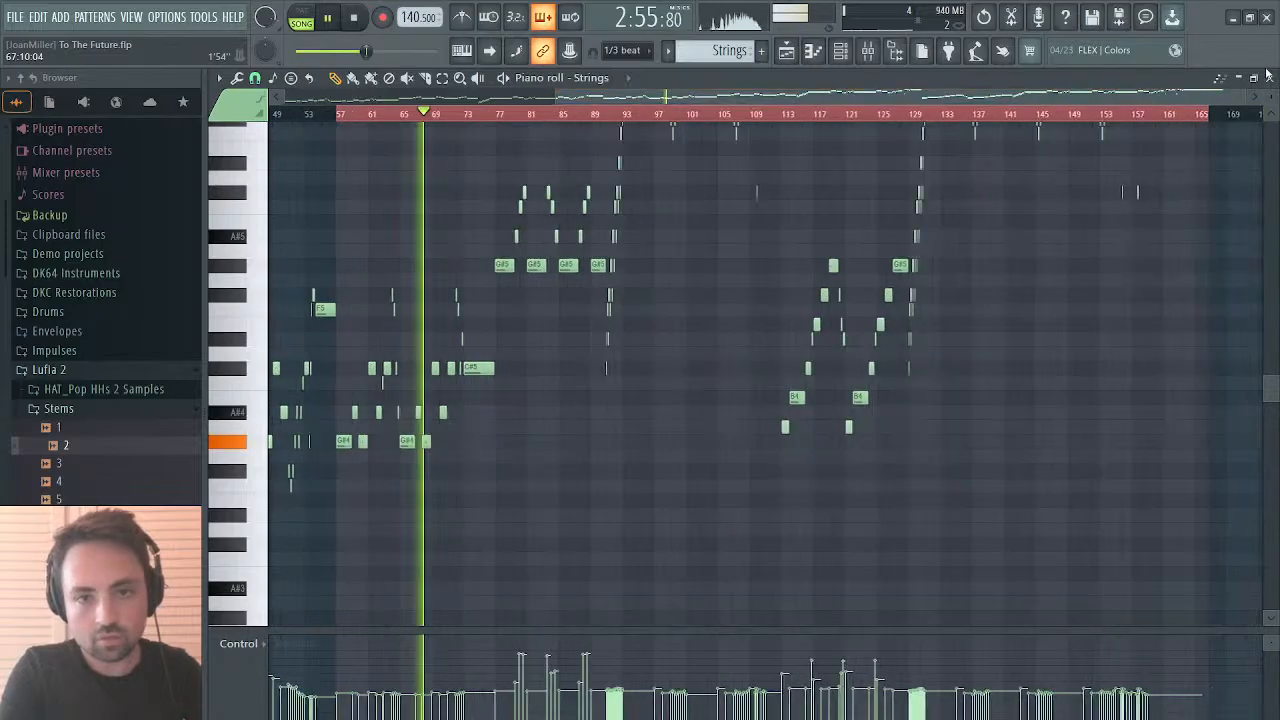
scroll(1137, 310, "up", 4)
key("space")
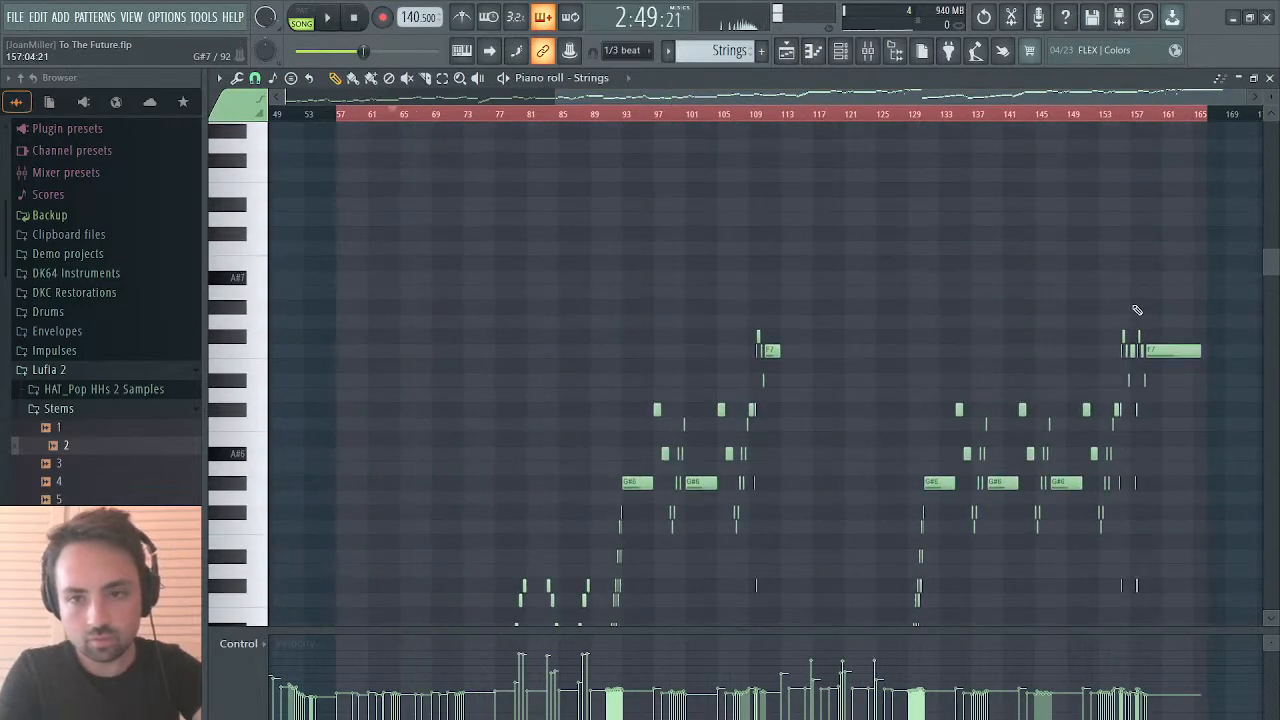
left_click_drag(1213, 294, 352, 590)
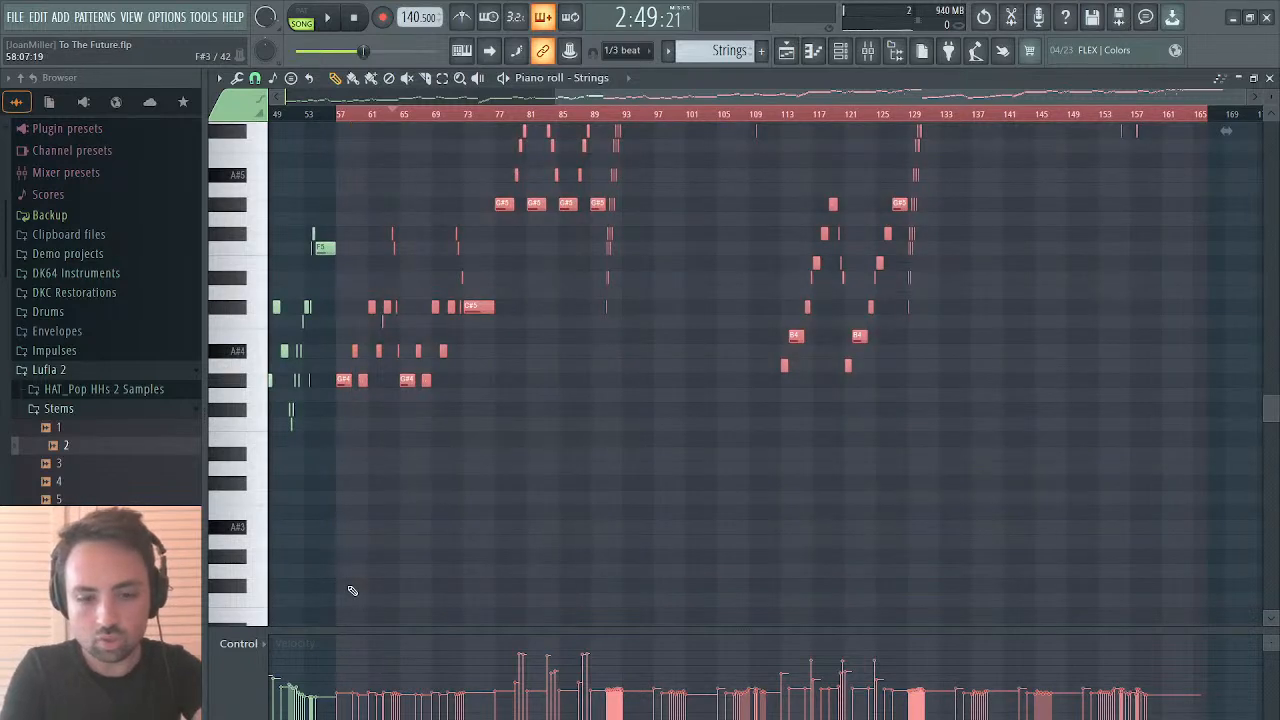
key("ctrl+Down")
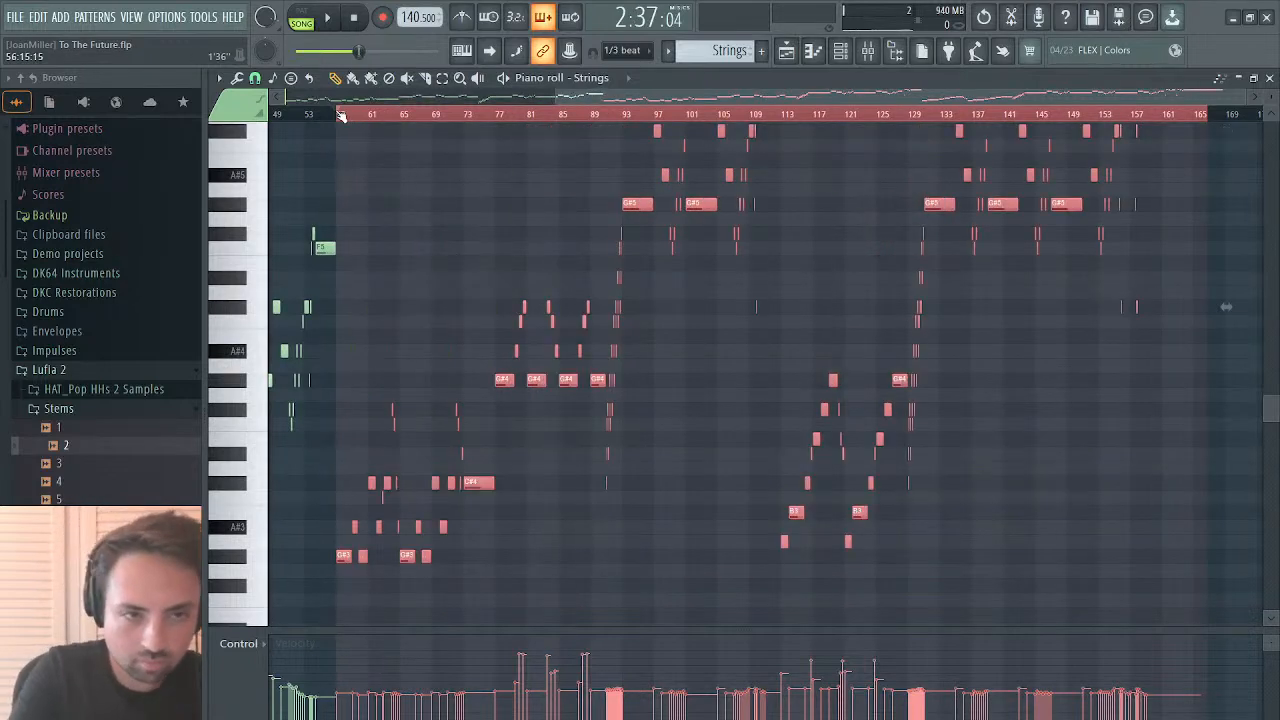
Step: Audition the transposed Strings notes from bars 57, 77, 93 and 89
key("space")
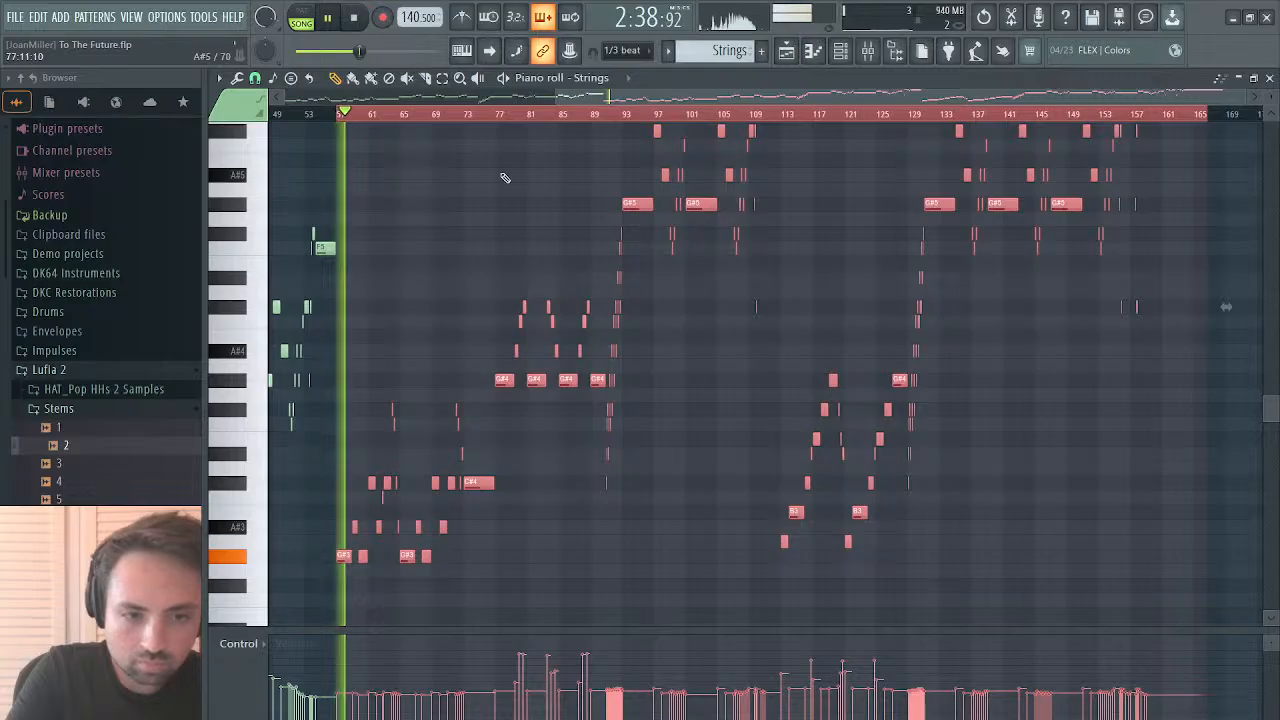
left_click(497, 116)
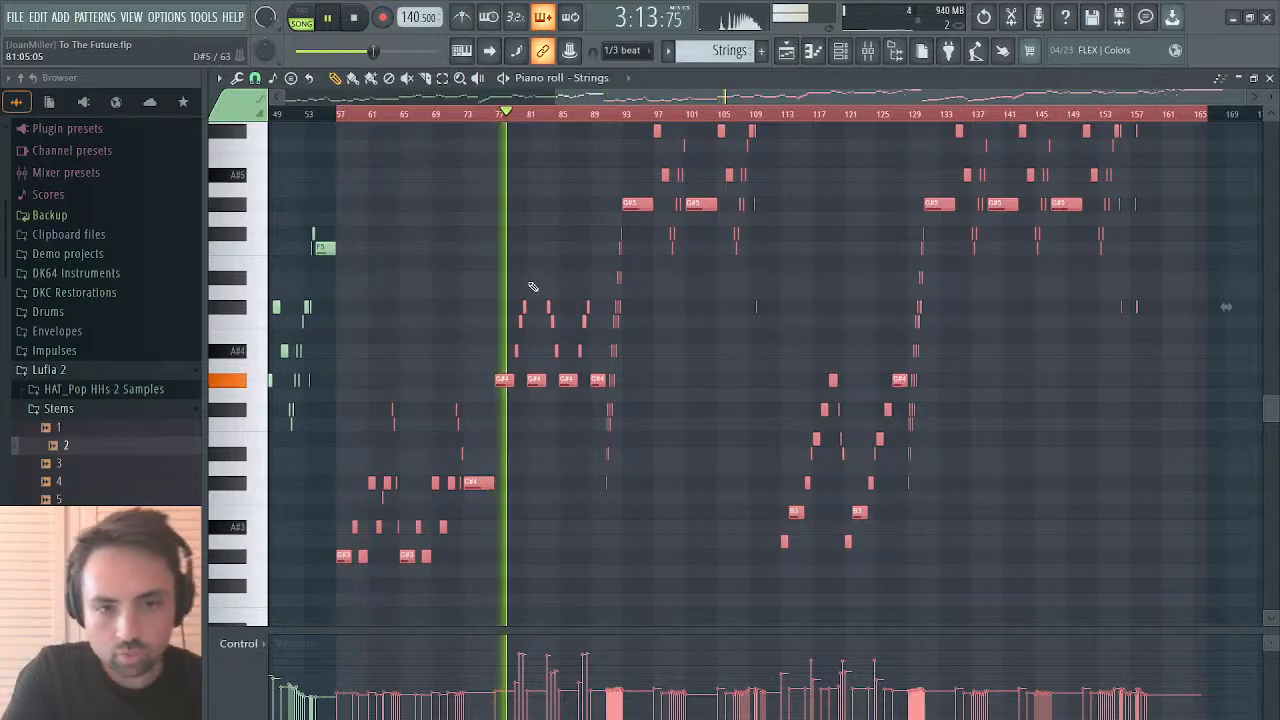
left_click(623, 116)
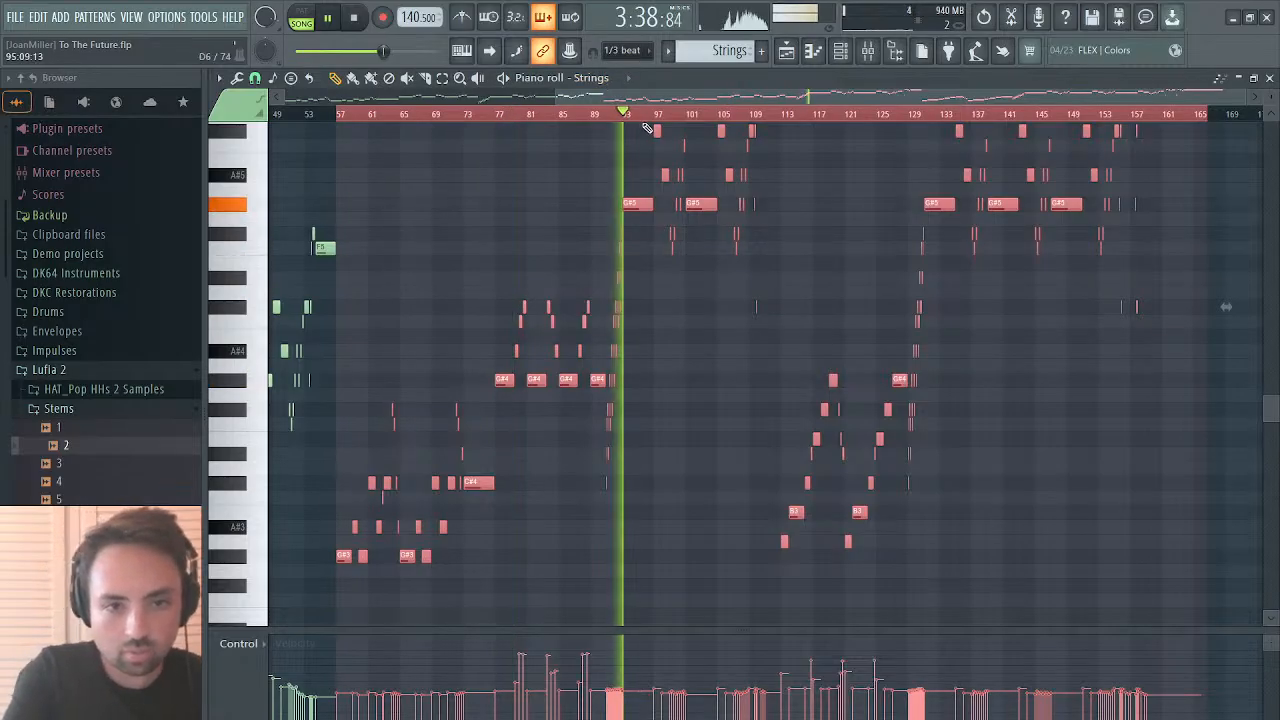
left_click(606, 115)
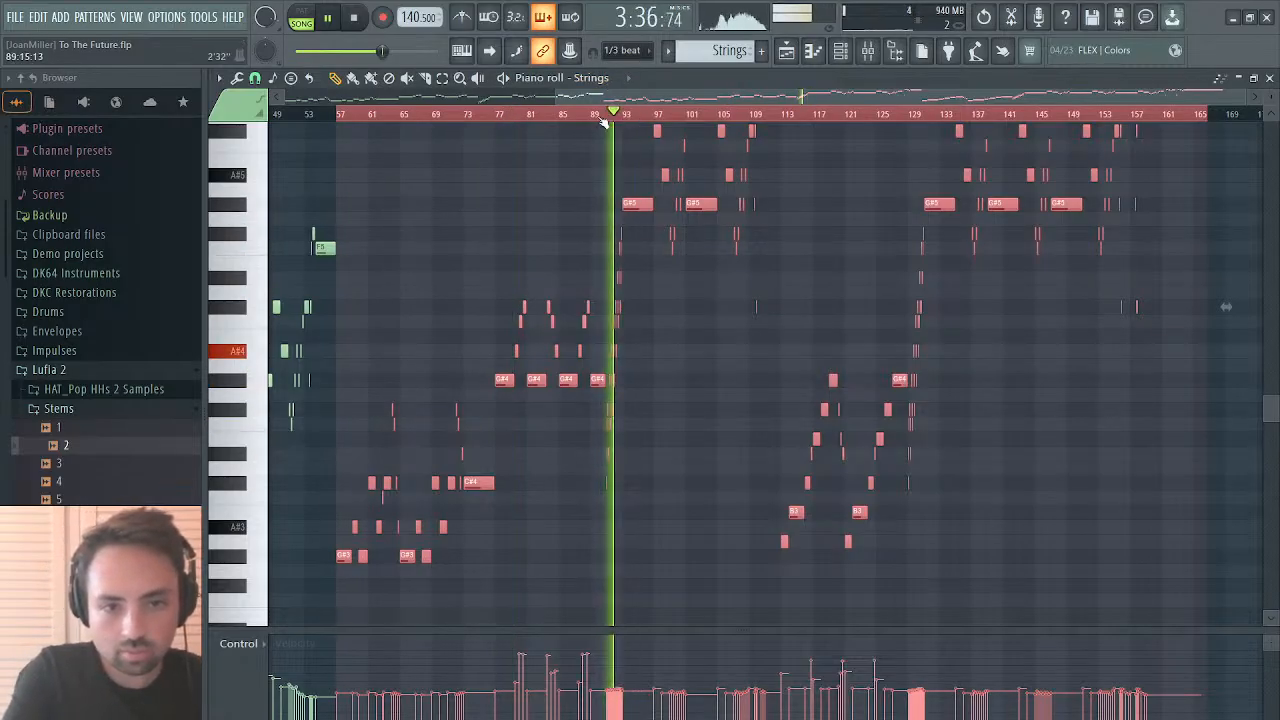
left_click(596, 116)
key("space")
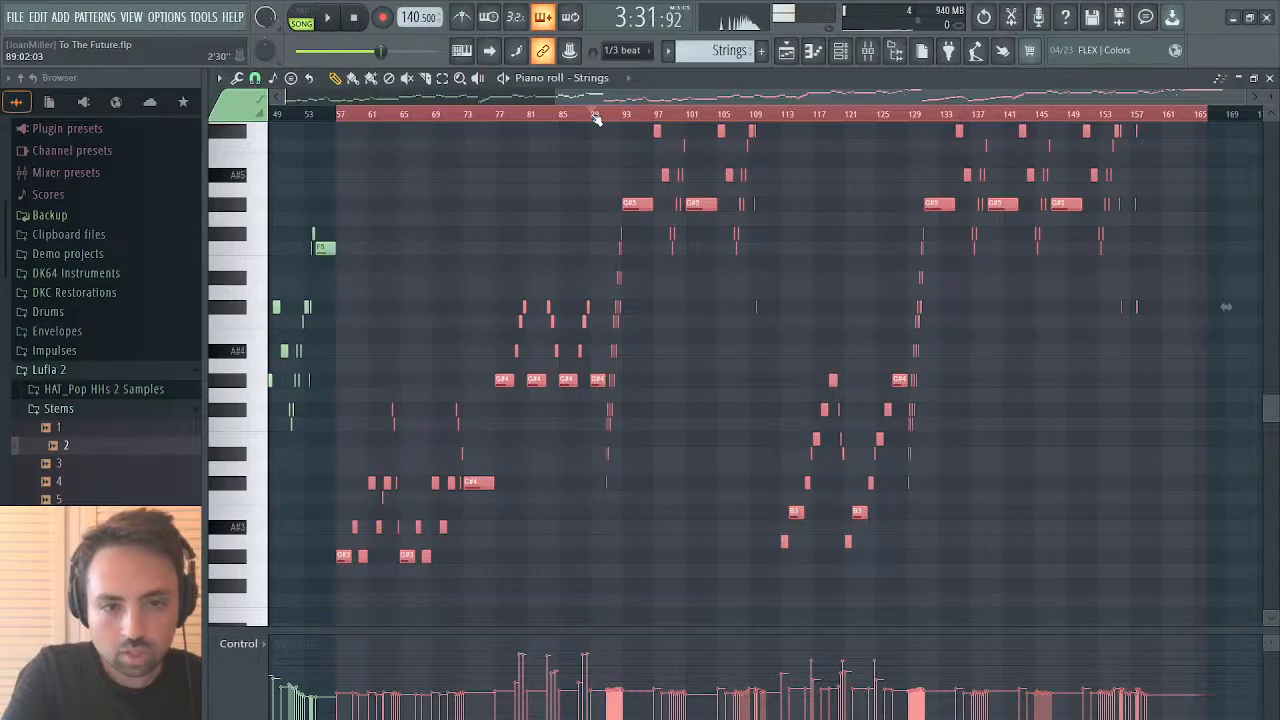
Step: Cut the Strings notes between bars 77 and 91 and paste them into the Melody pattern's Kontakt channel, starting around bar 93
left_click_drag(612, 290, 497, 402)
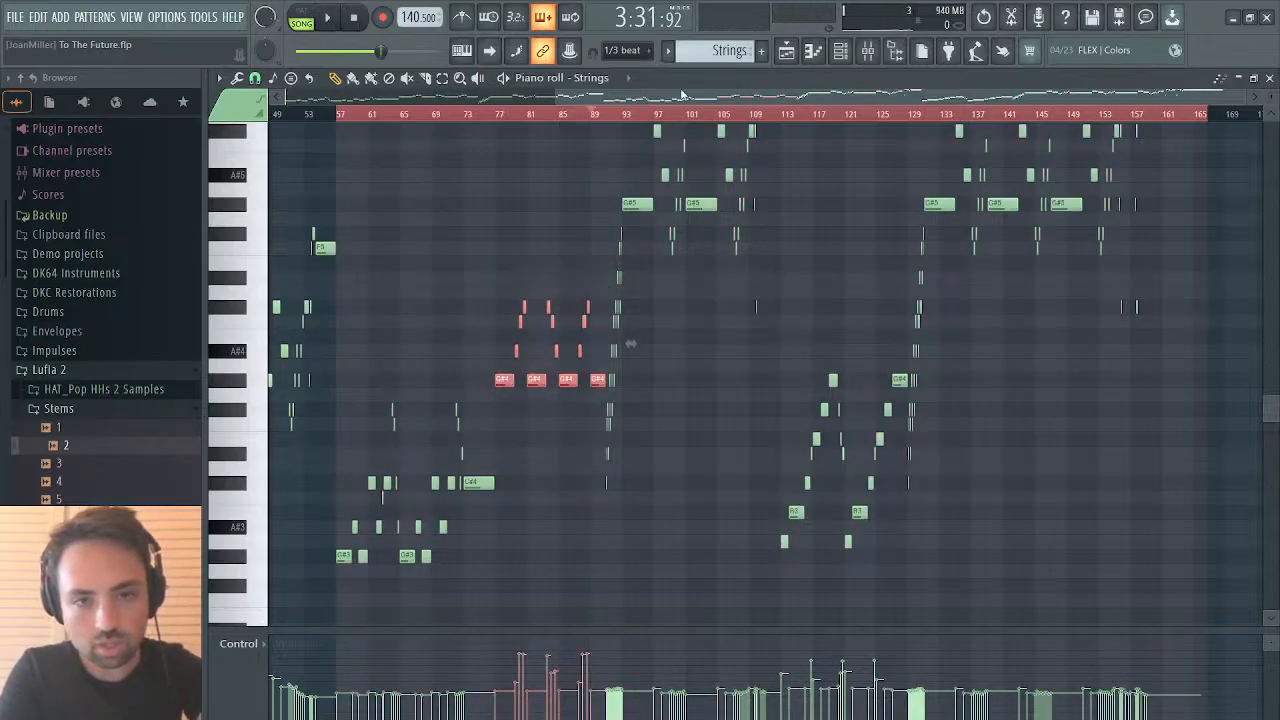
key("Delete")
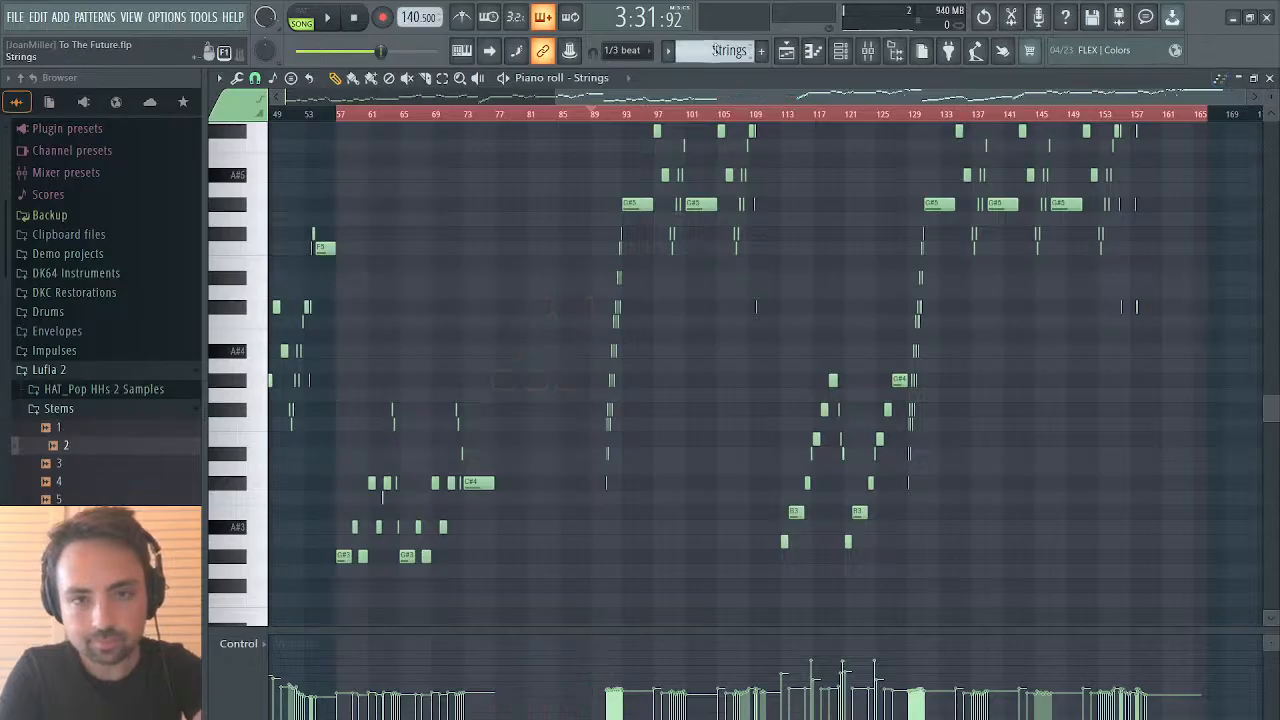
left_click(751, 60)
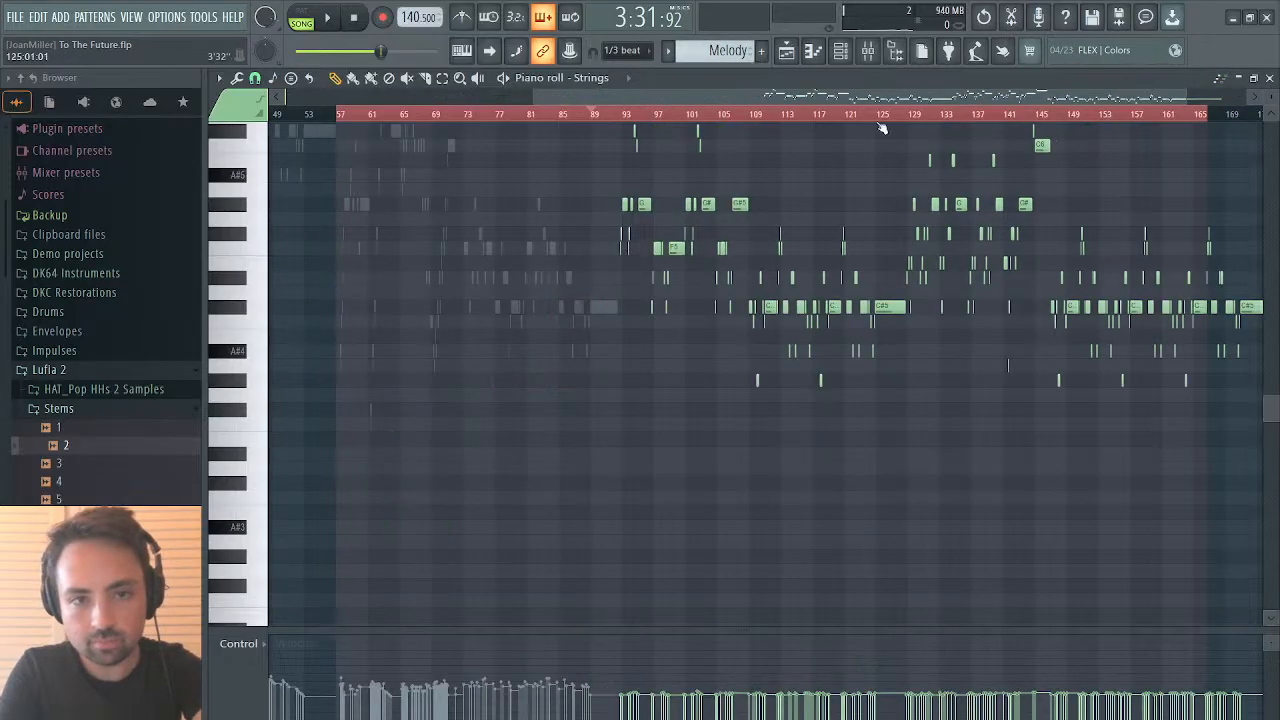
left_click_drag(733, 94, 954, 78)
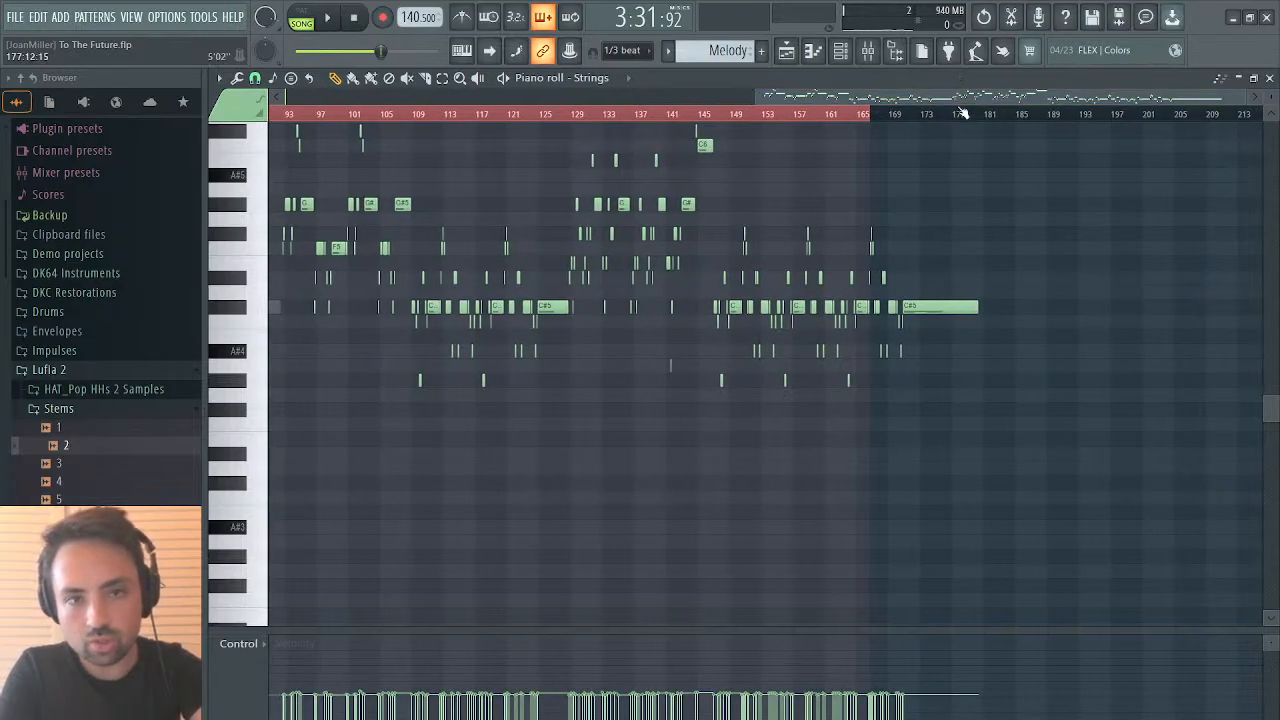
left_click(617, 116)
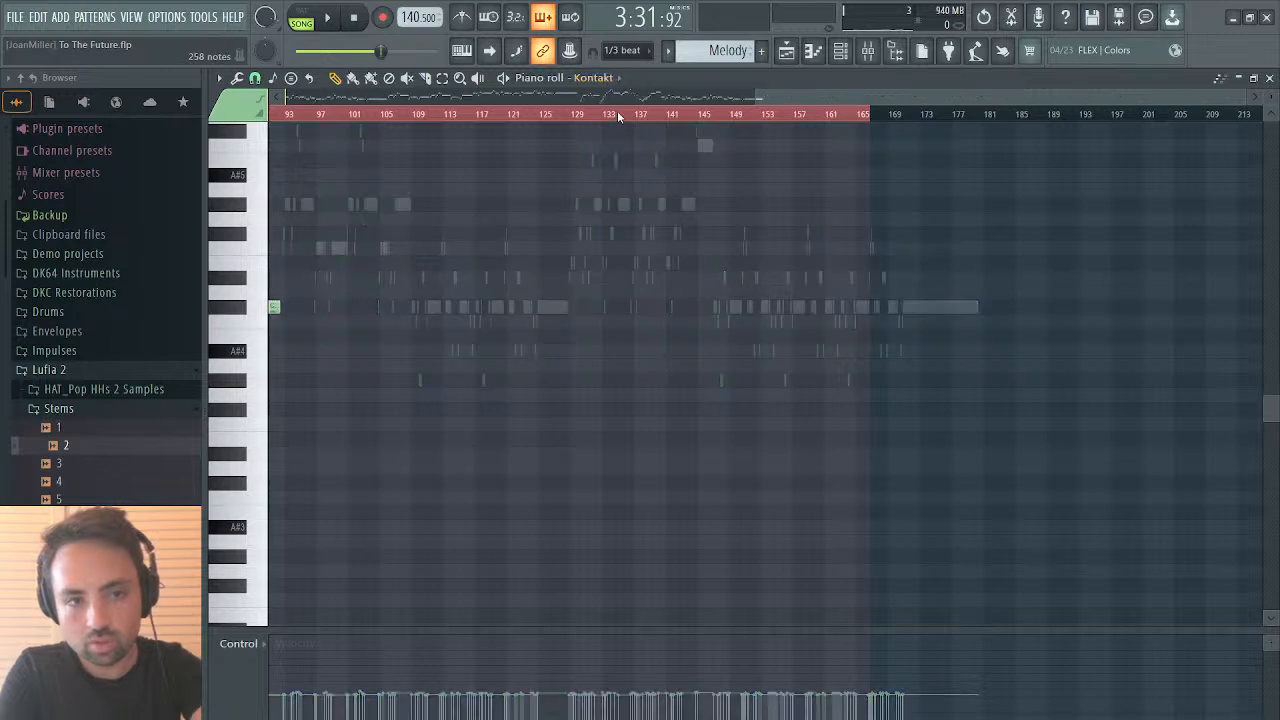
key("ctrl+v")
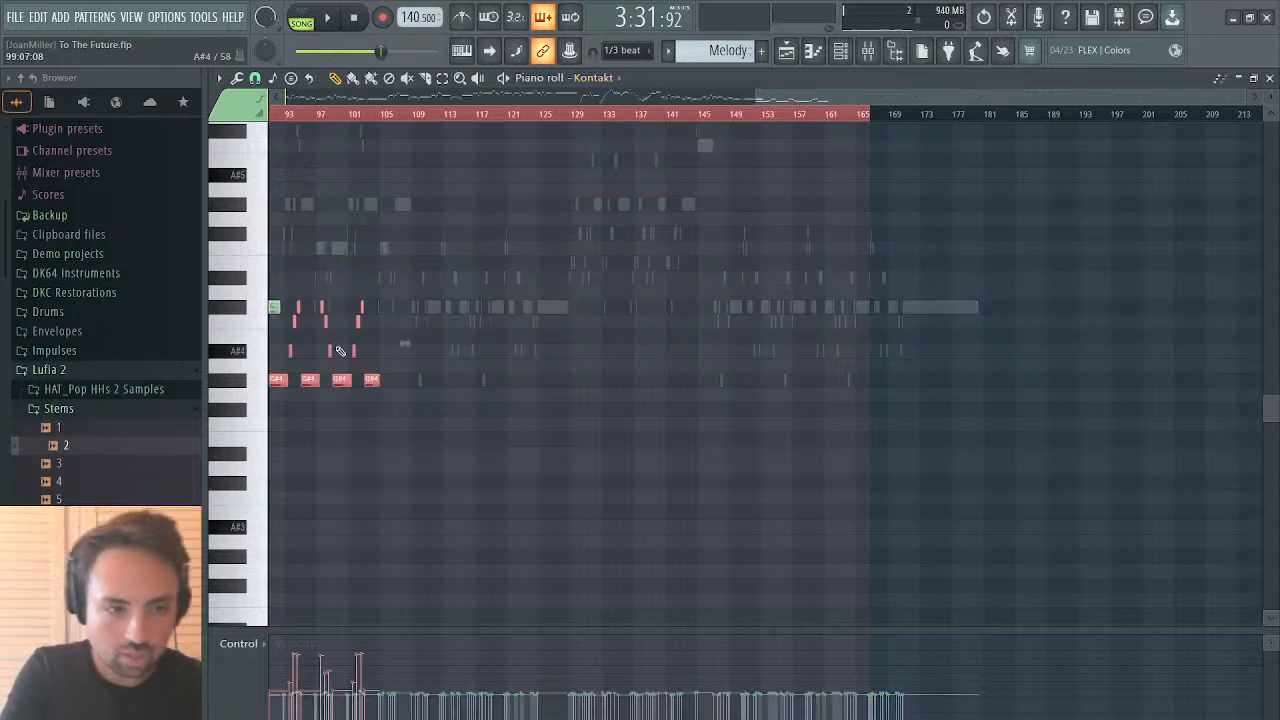
scroll(340, 350, "up", 5)
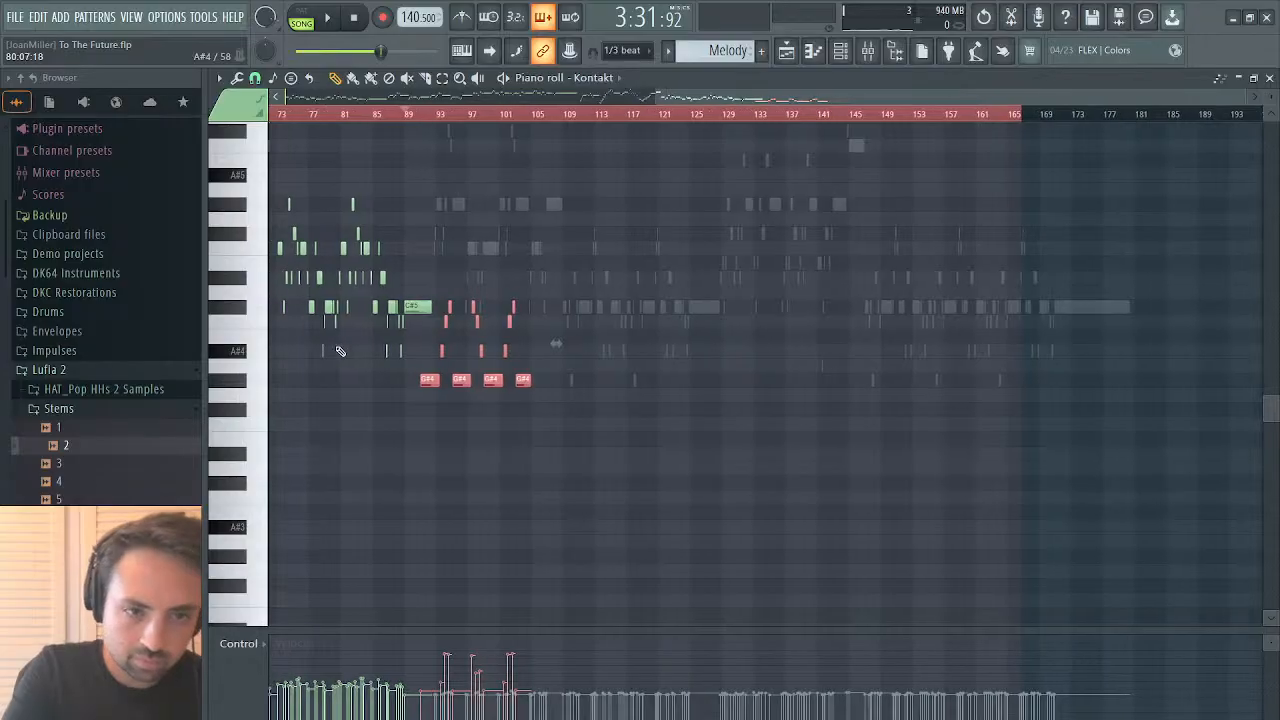
left_click_drag(429, 379, 445, 379)
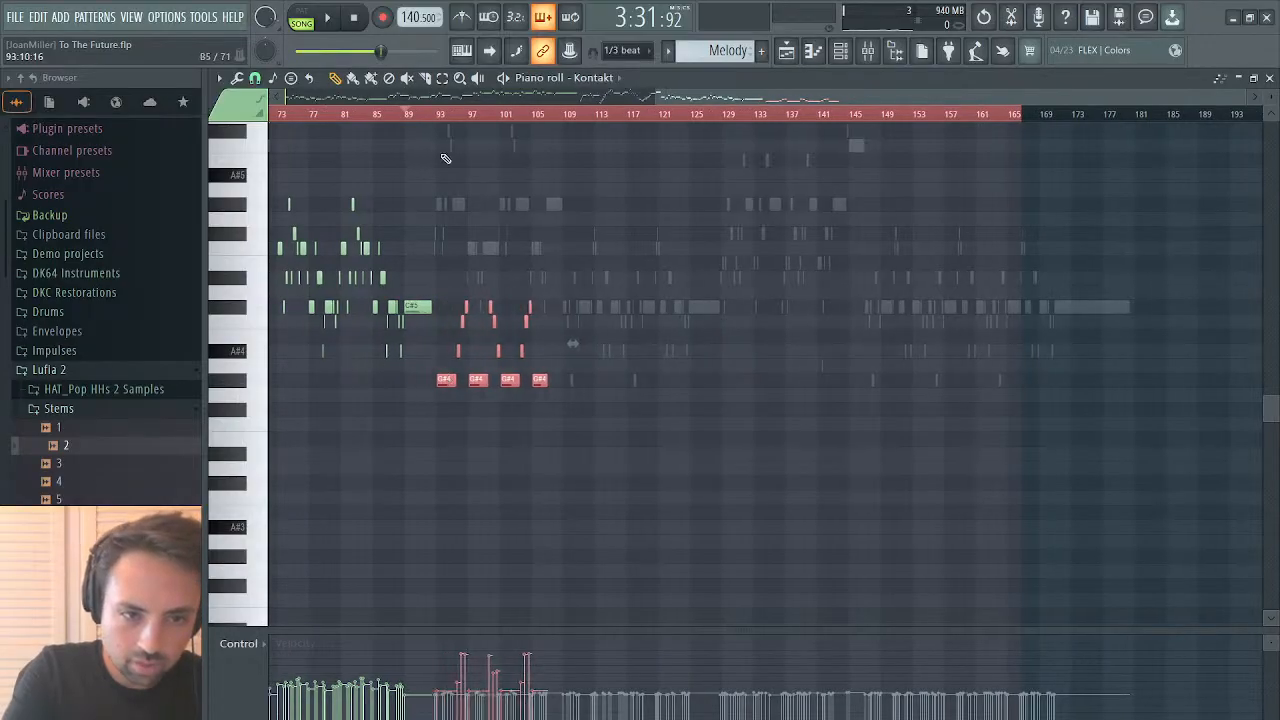
Step: Play the pasted Melody notes and compare their timing with the Playlist clips and reference audio around bar 113
key("space")
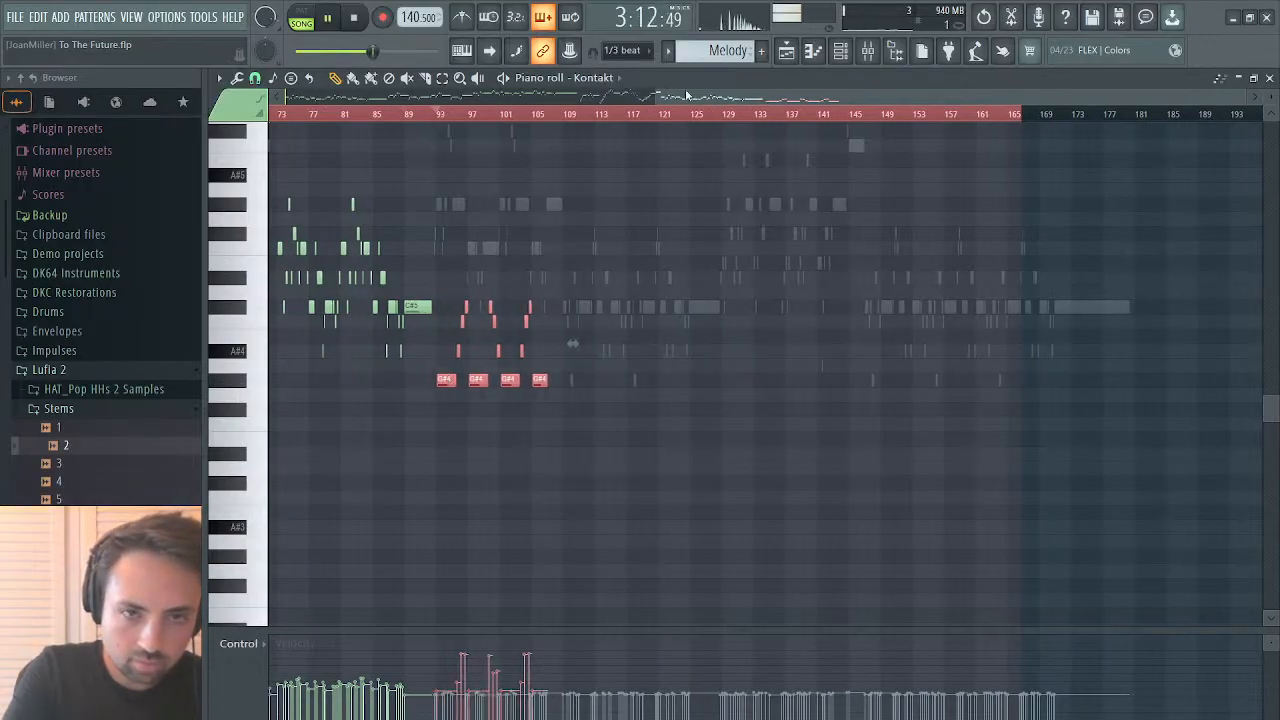
left_click(786, 55)
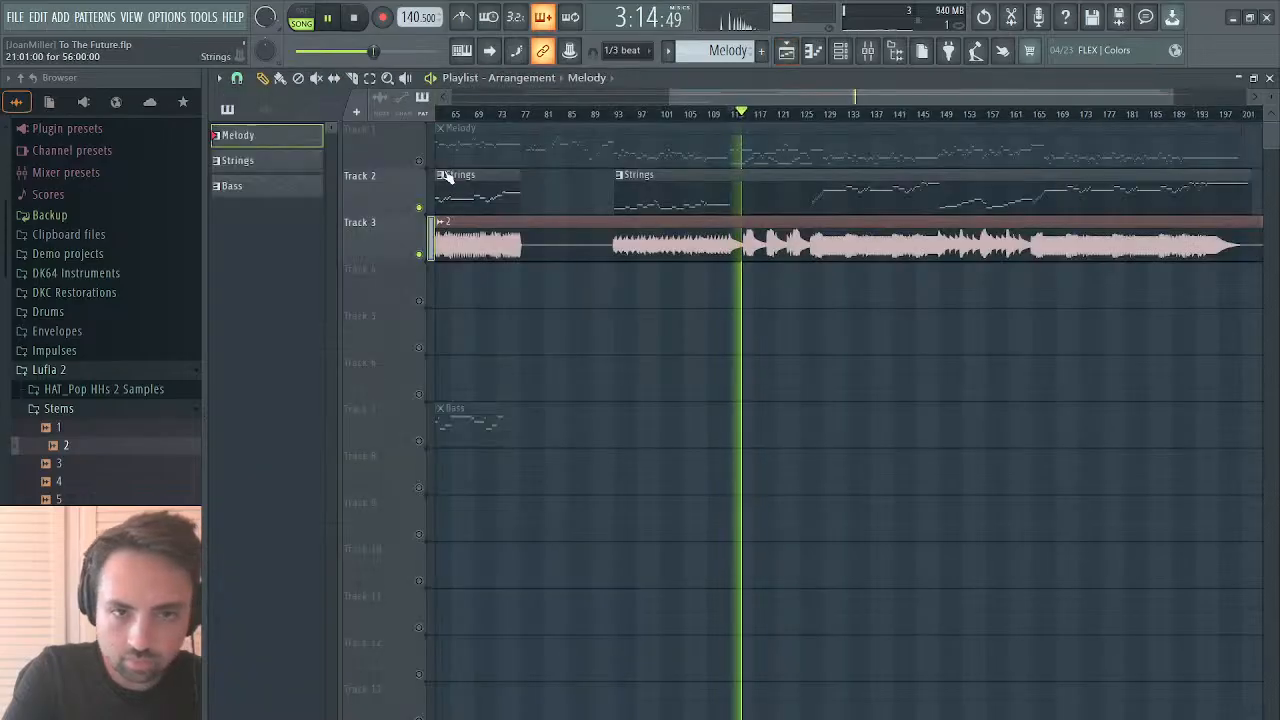
left_click(738, 115)
key("space")
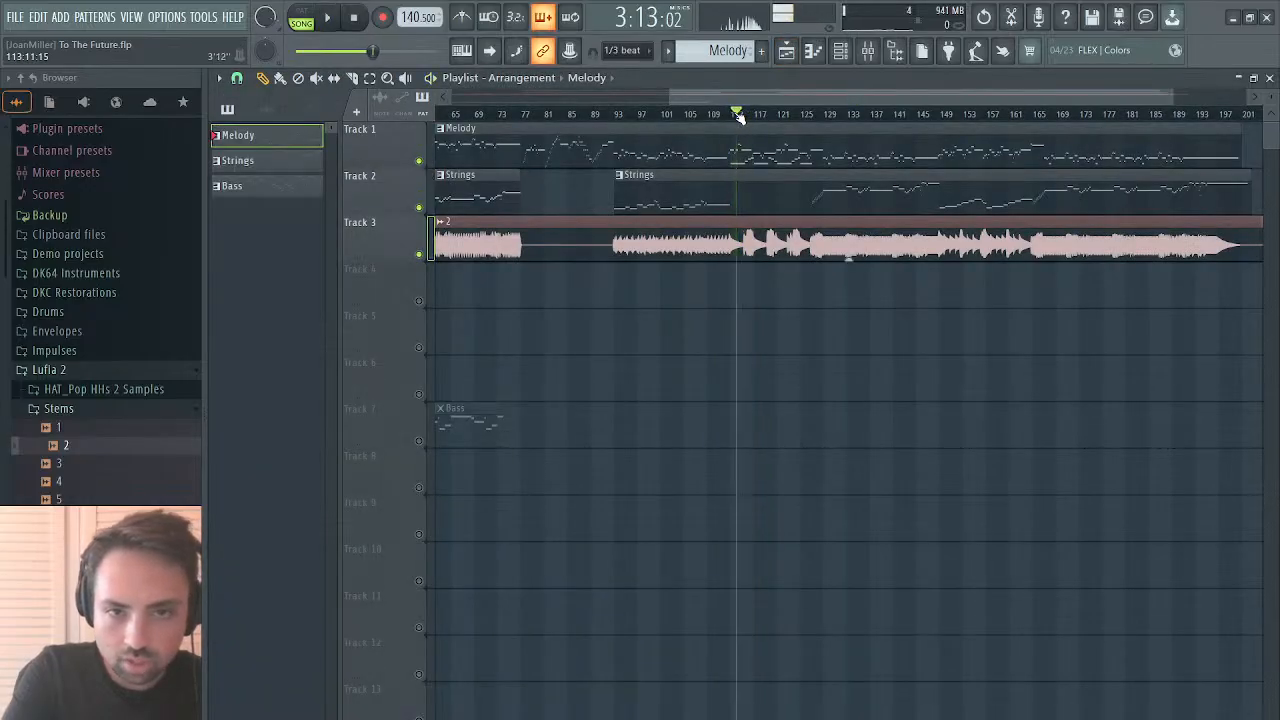
left_click(1268, 80)
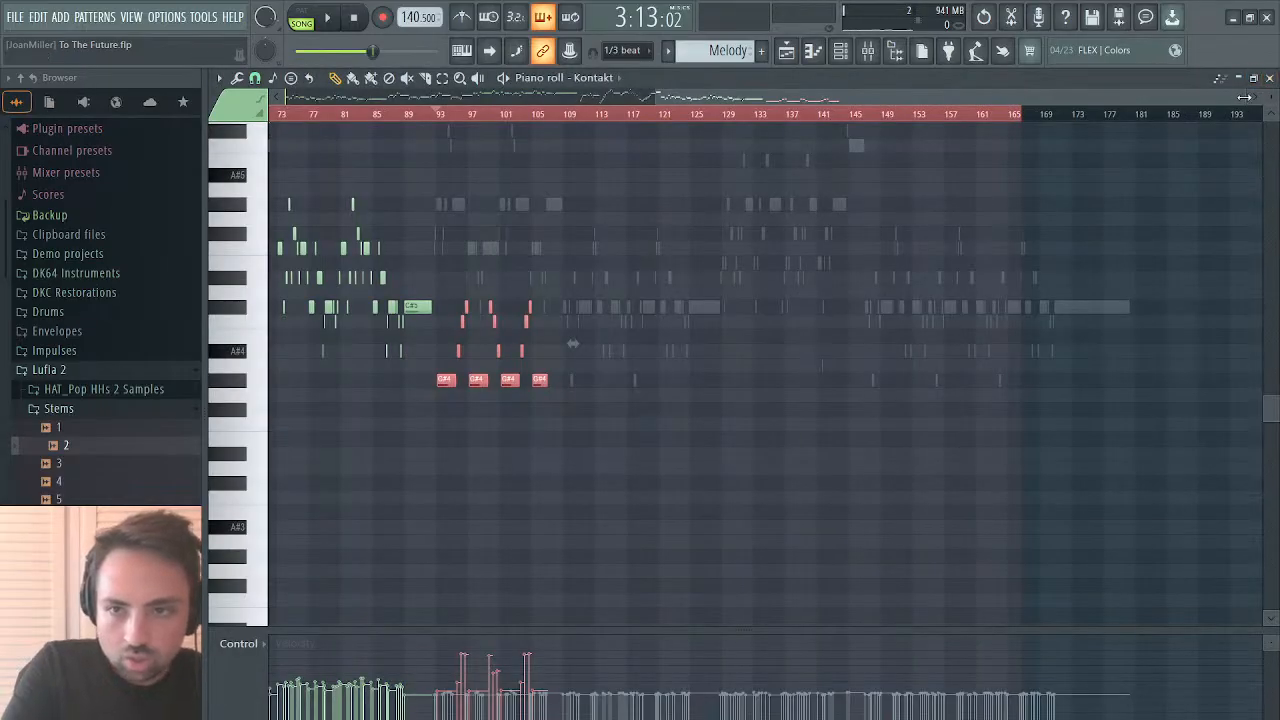
Step: Nudge the pasted Kontakt notes slightly earlier so the first one starts exactly at bar 93, and audition them
left_click_drag(1245, 97, 801, 100)
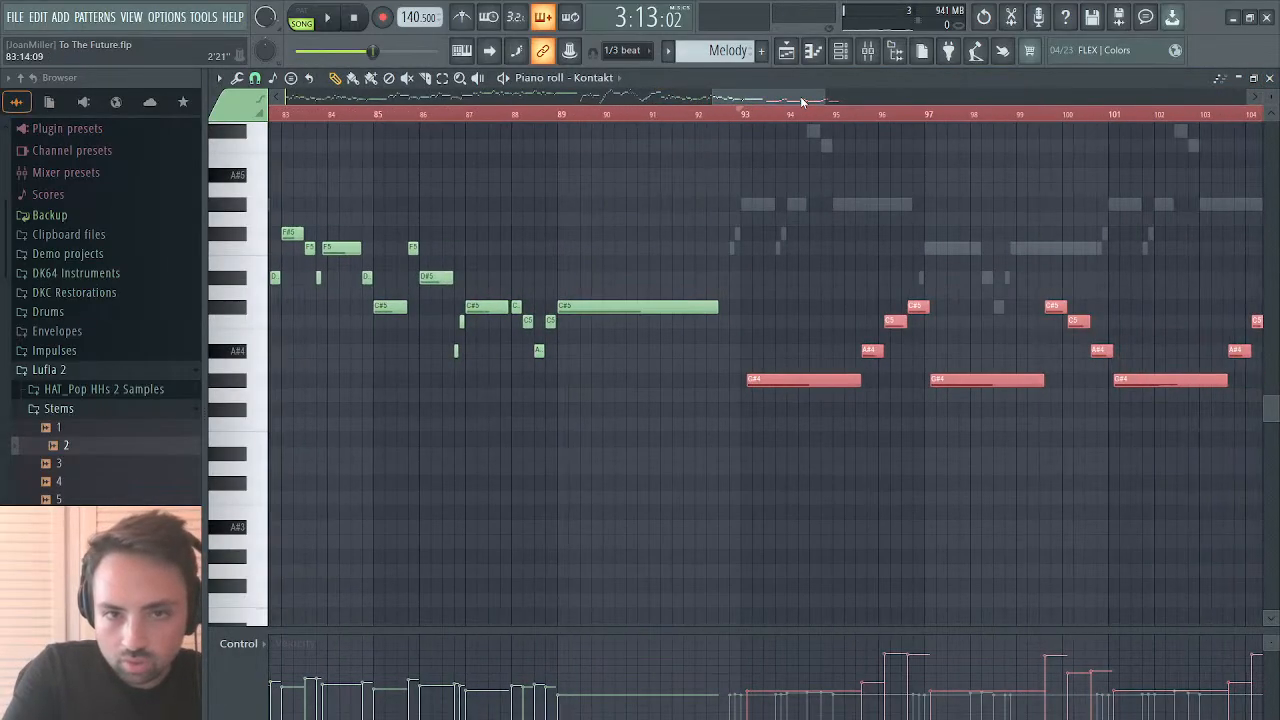
left_click_drag(811, 386, 805, 385)
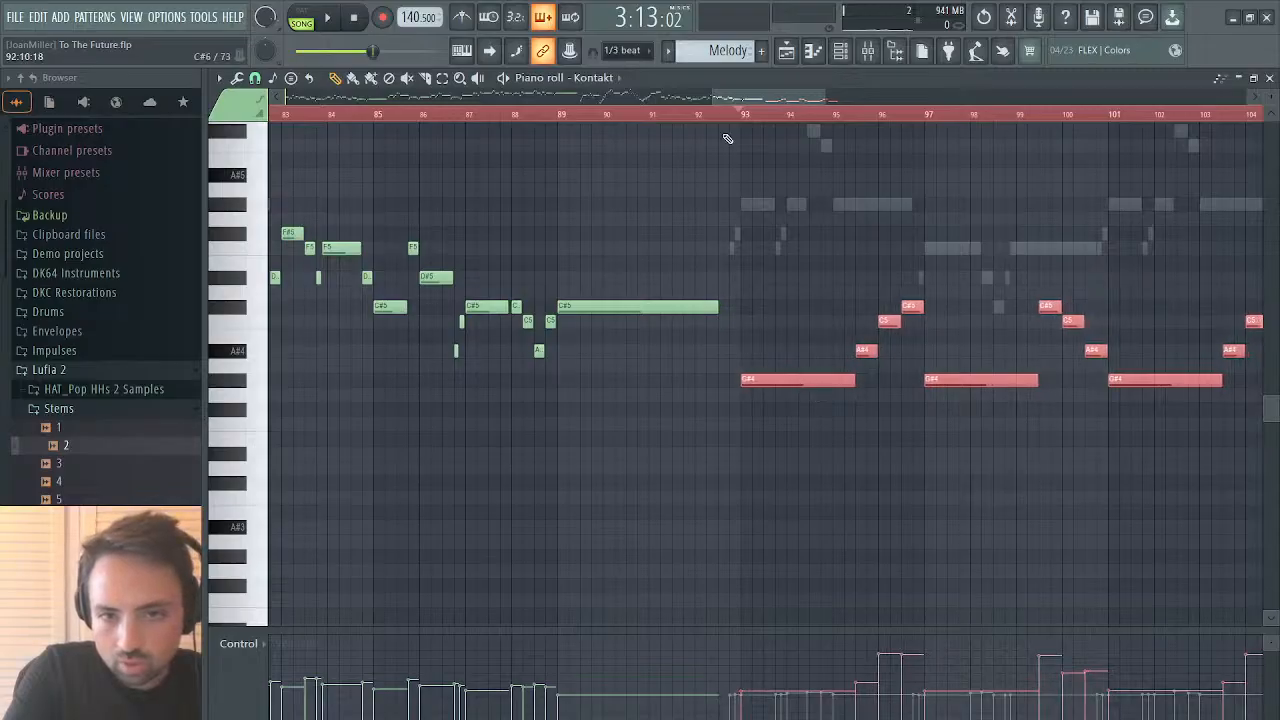
key("space")
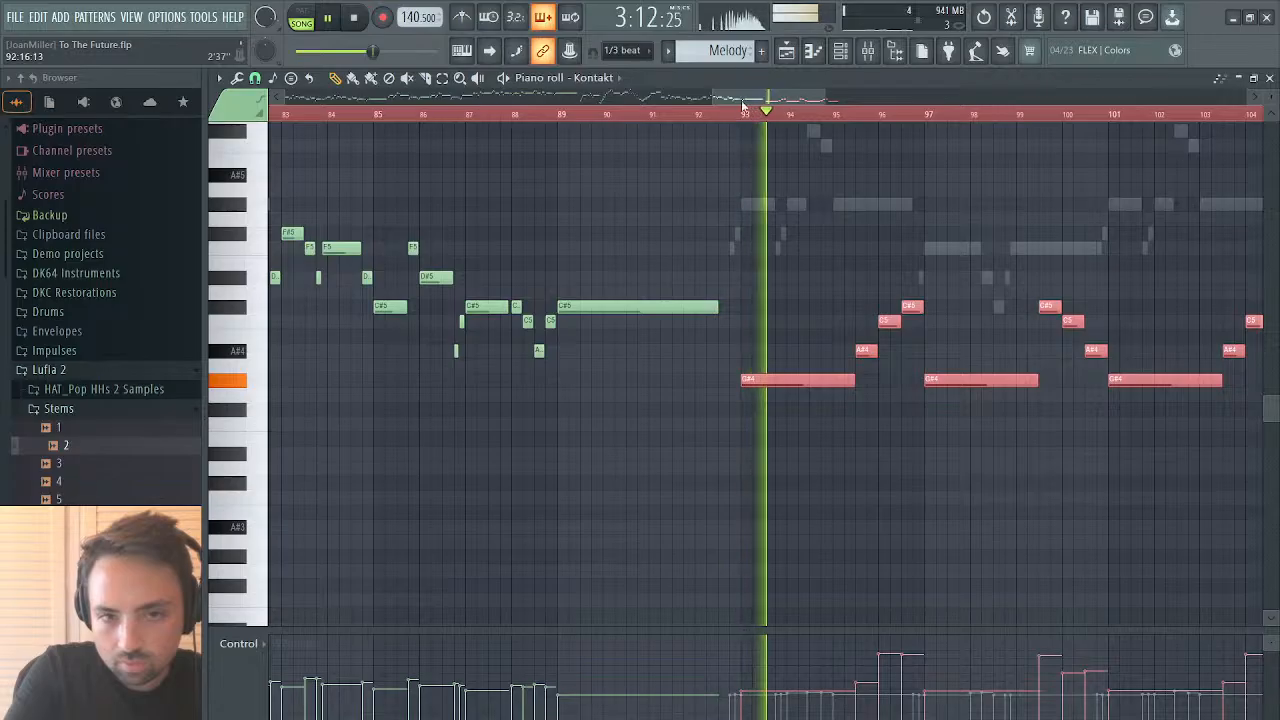
key("space")
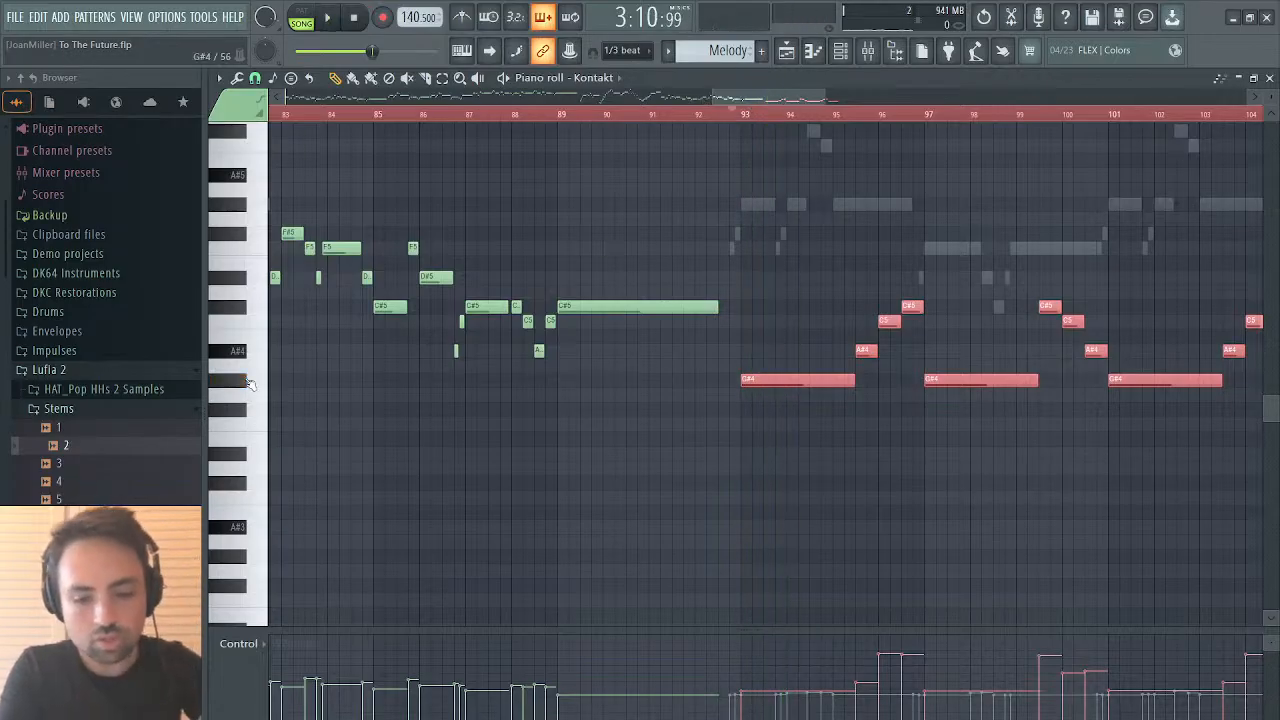
Step: Transpose the pasted Kontakt notes up one octave and audition them from bar 93
key("ctrl+Up")
key("space")
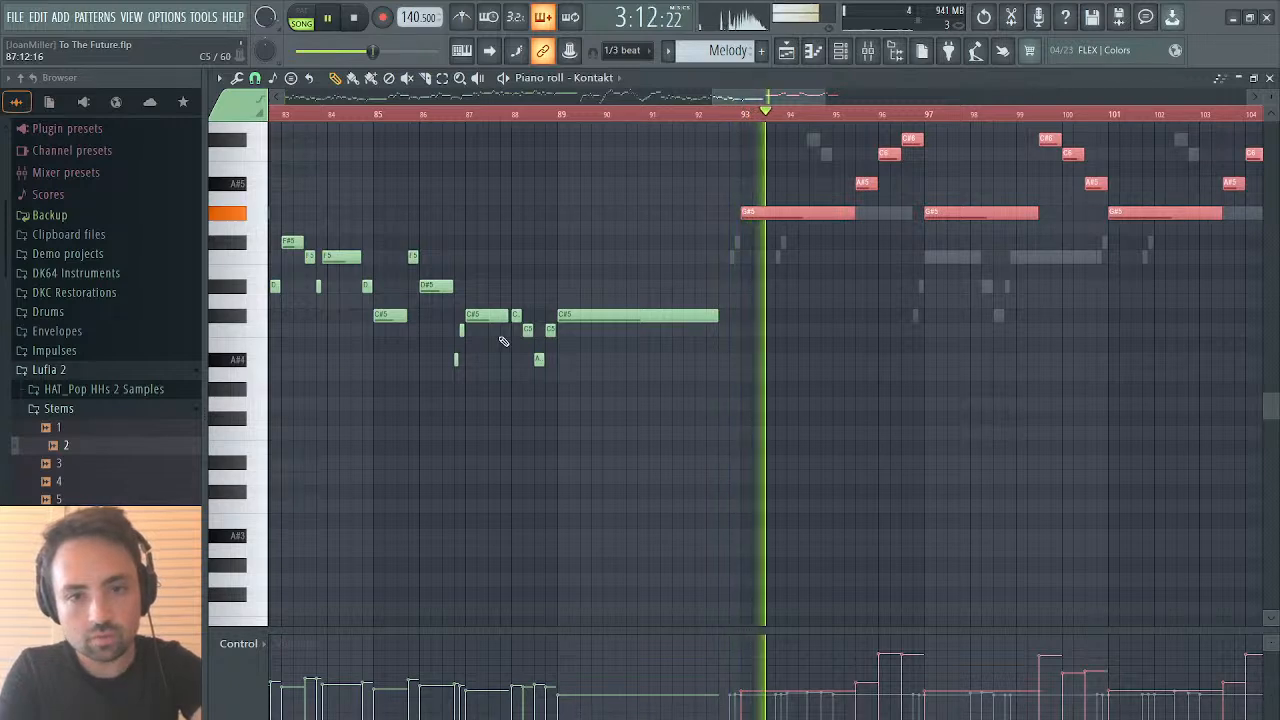
key("space")
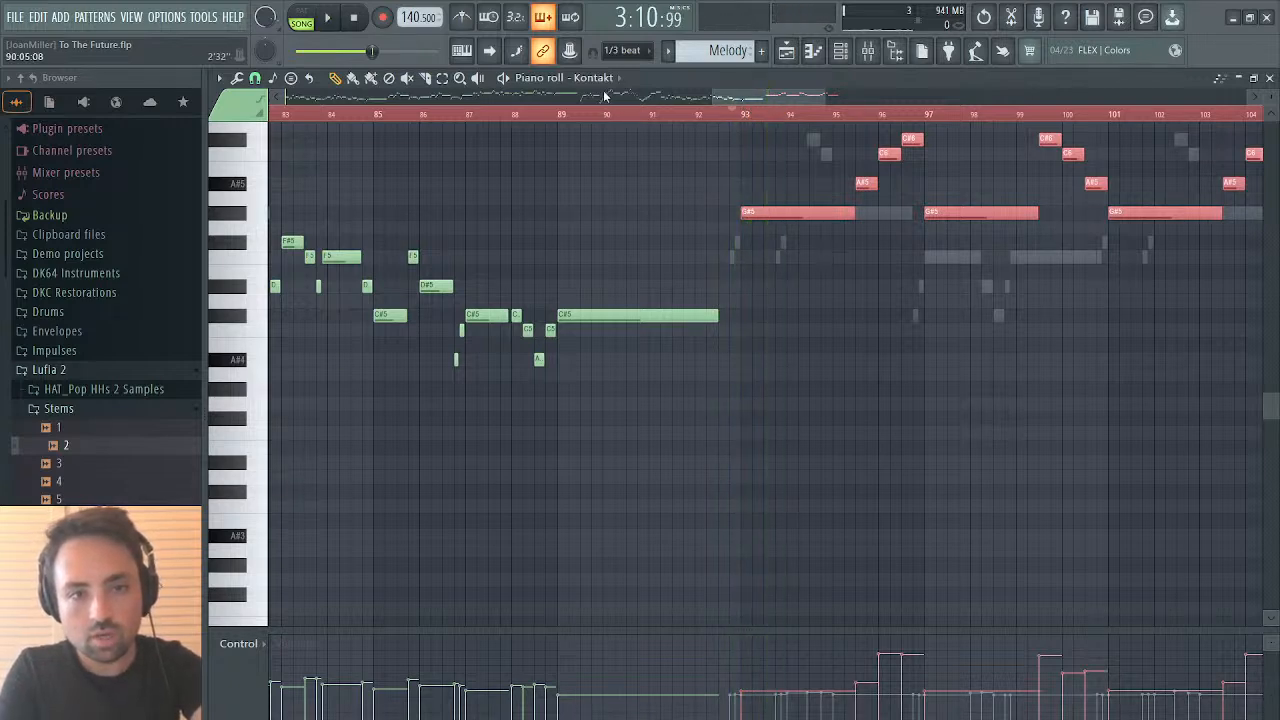
Step: Cut all notes from the Melody pattern's Strings channel and paste them into the Strings pattern from about bar 93
key("Up")
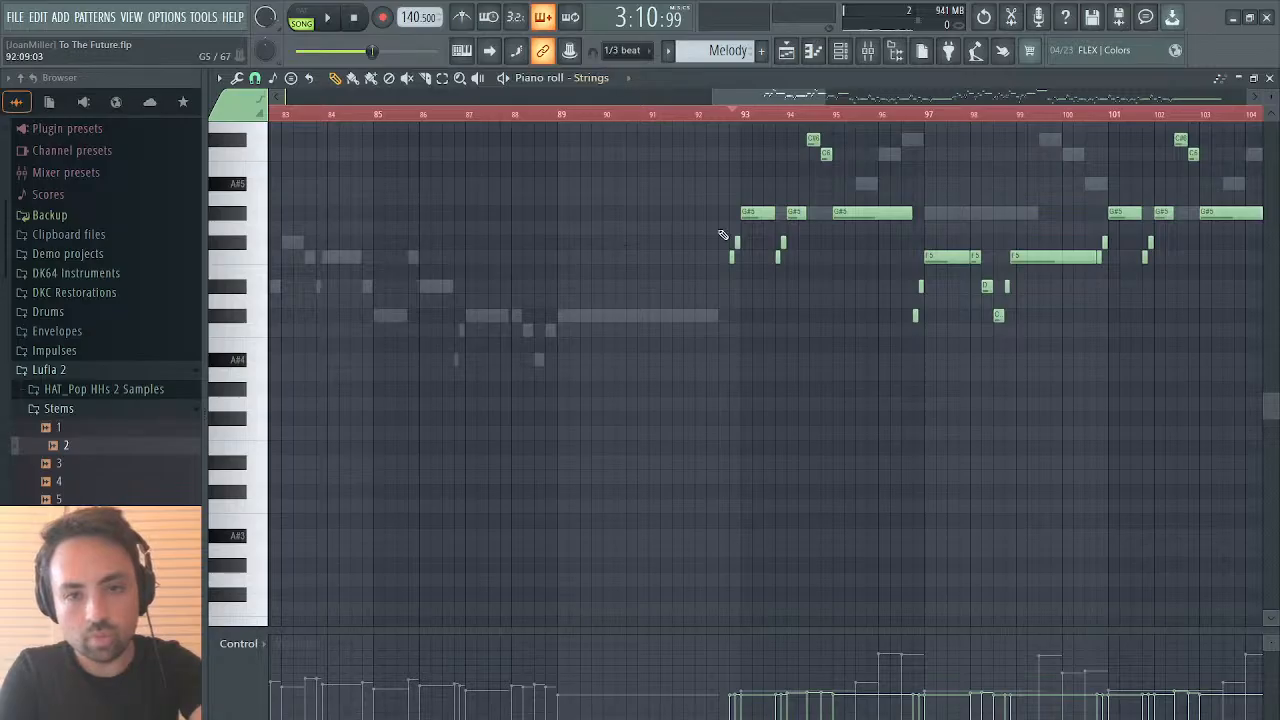
left_click_drag(828, 98, 1082, 98)
scroll(918, 291, "up", 3)
left_click_drag(910, 98, 956, 98)
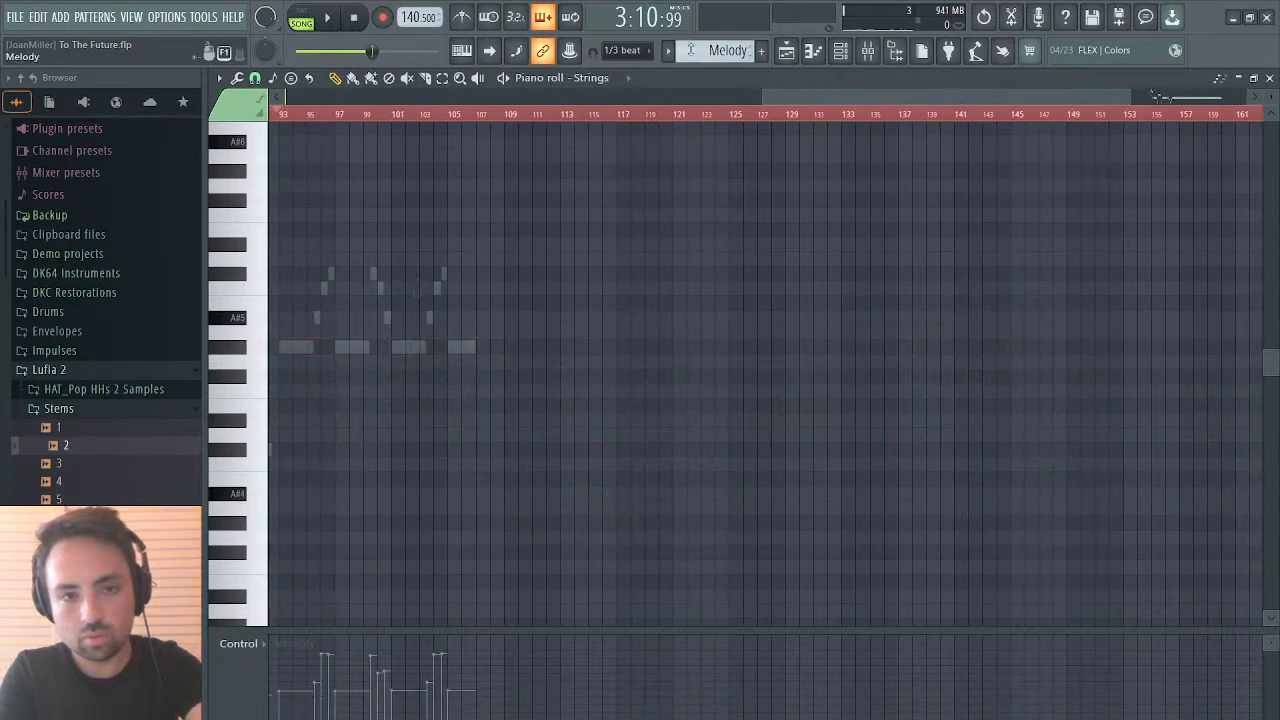
left_click(750, 60)
key("ctrl+v")
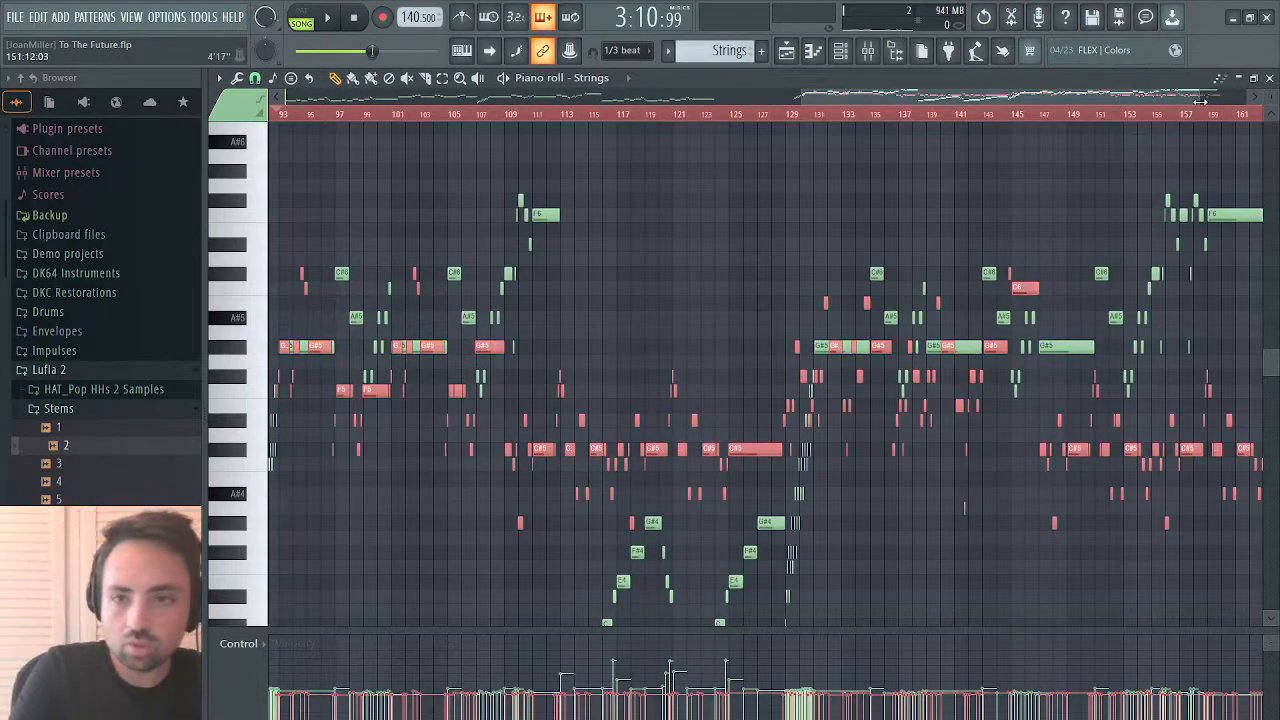
Step: Check the pasted notes against the Playlist clips and in the Strings piano roll around bar 93
left_click_drag(1200, 101, 918, 101)
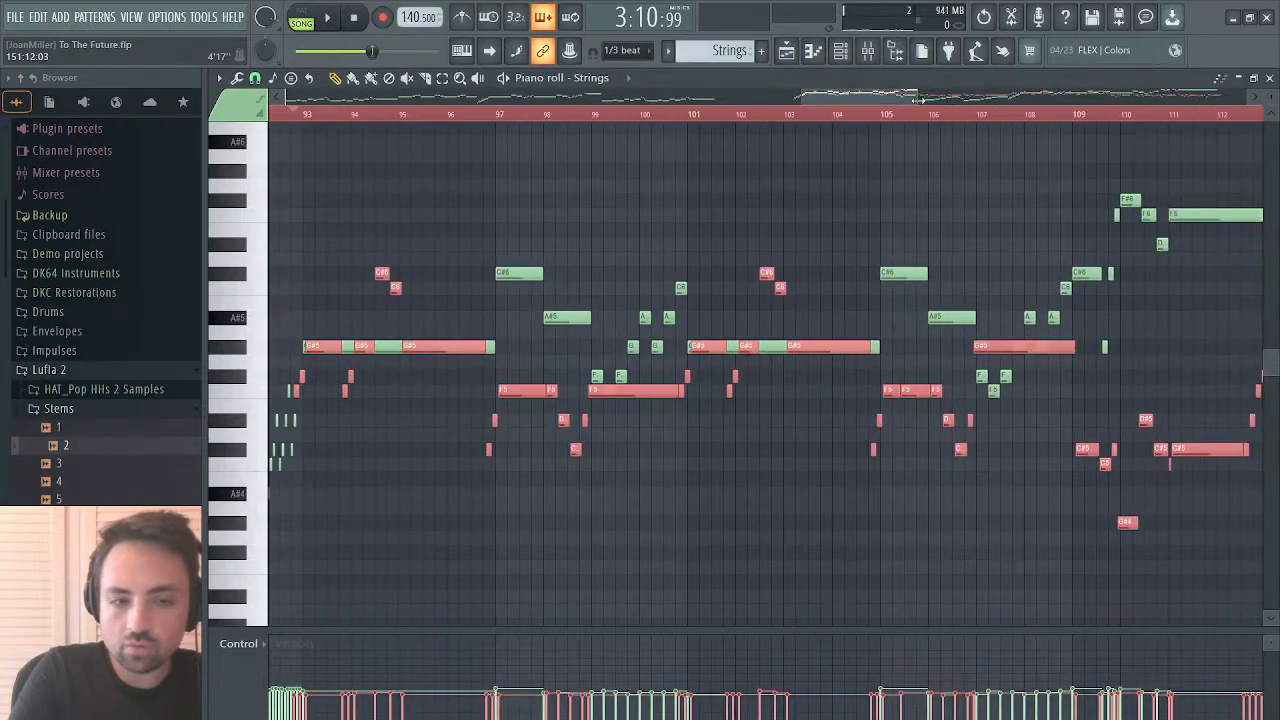
left_click(789, 51)
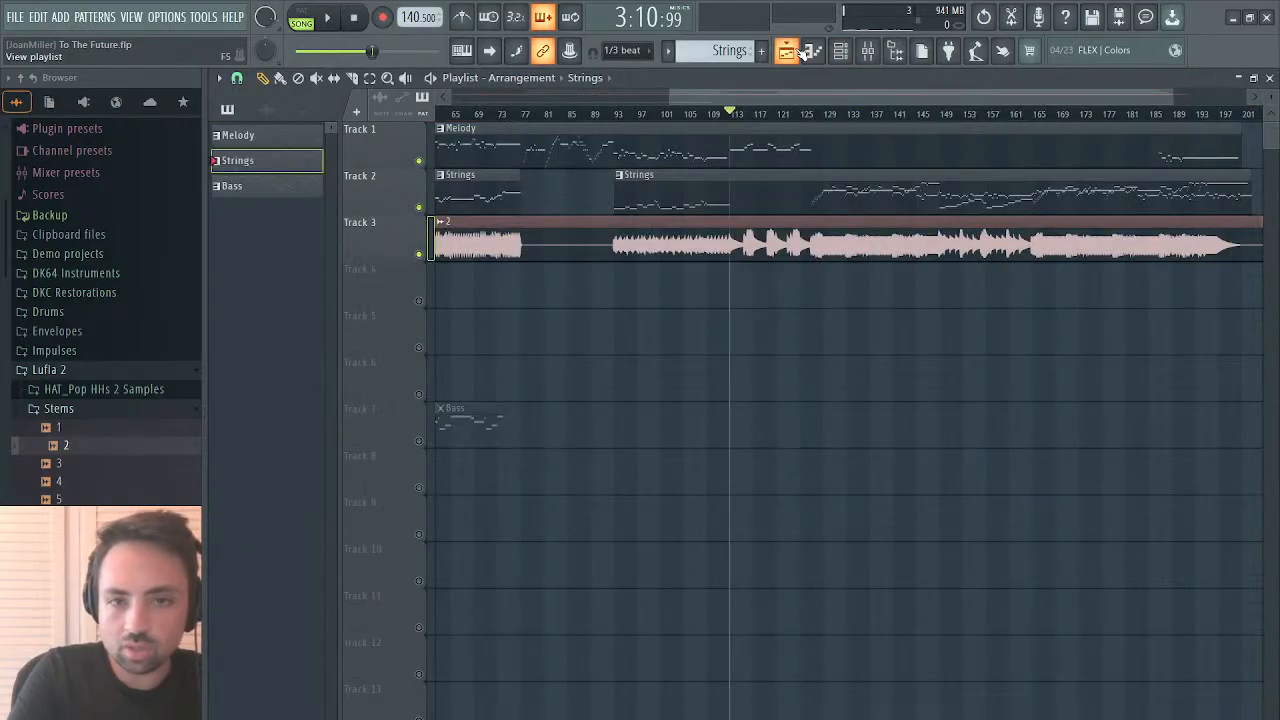
left_click(797, 50)
left_click(797, 50)
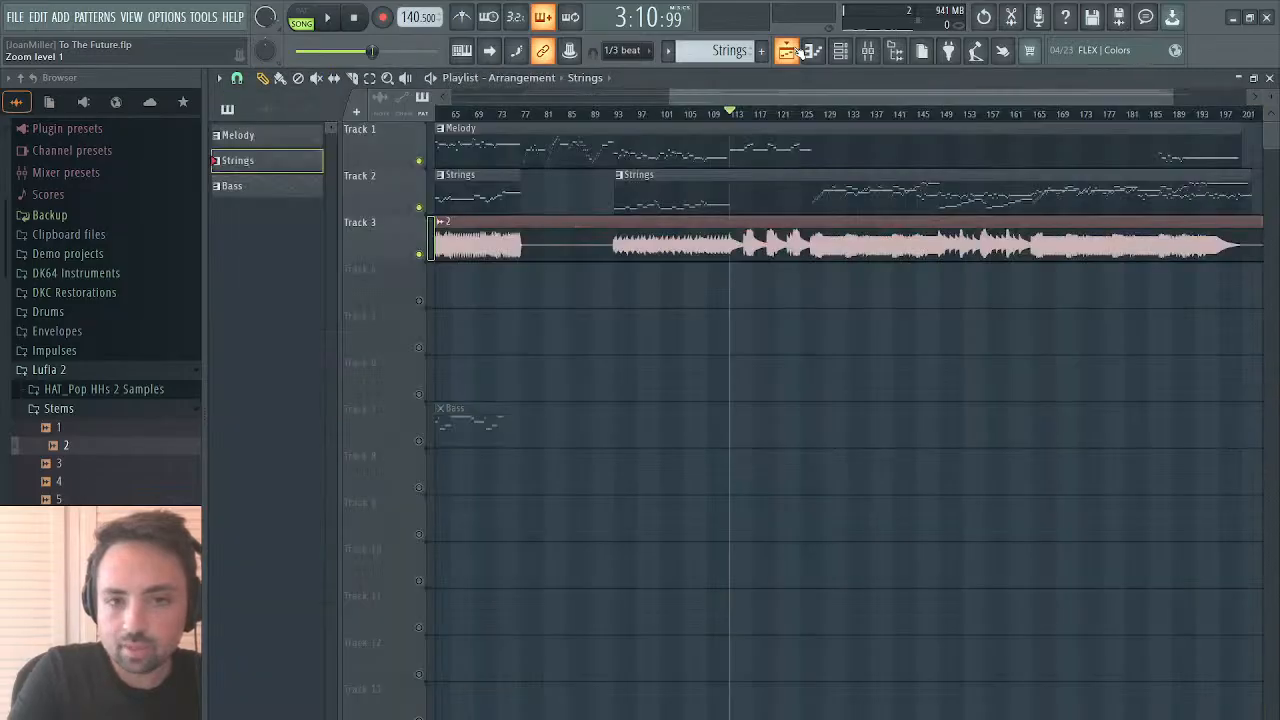
left_click(797, 50)
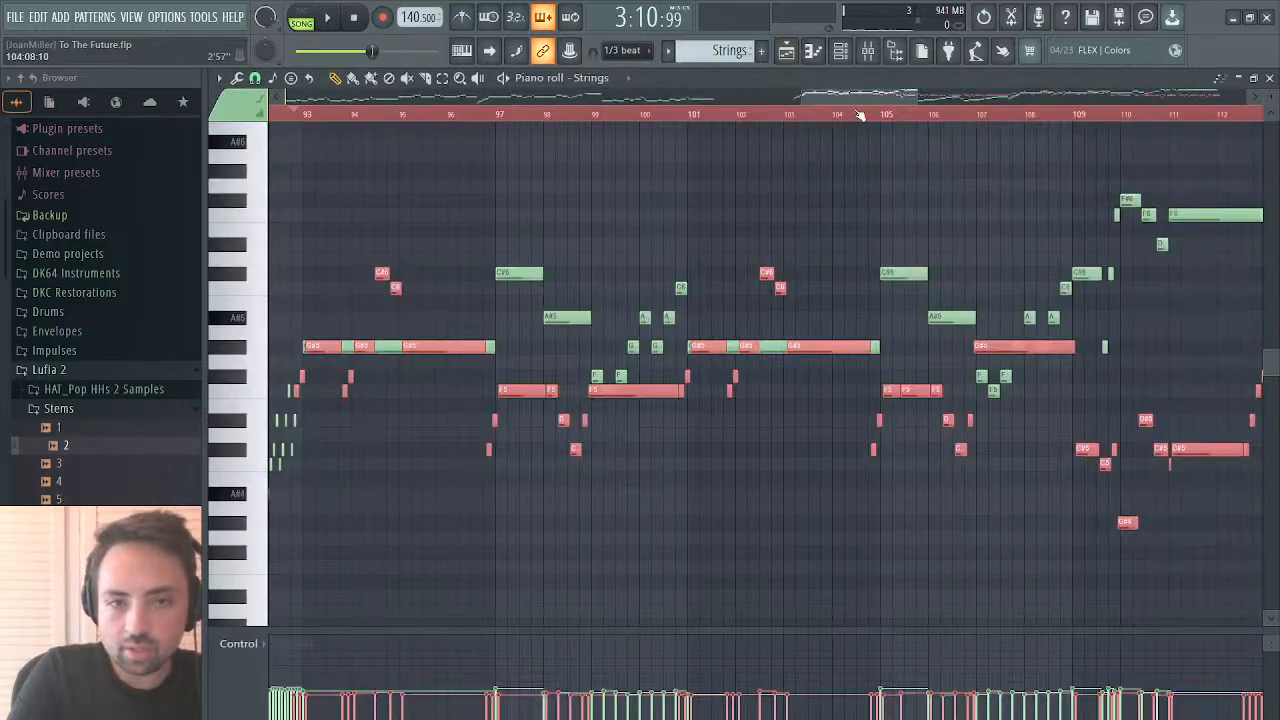
key("space")
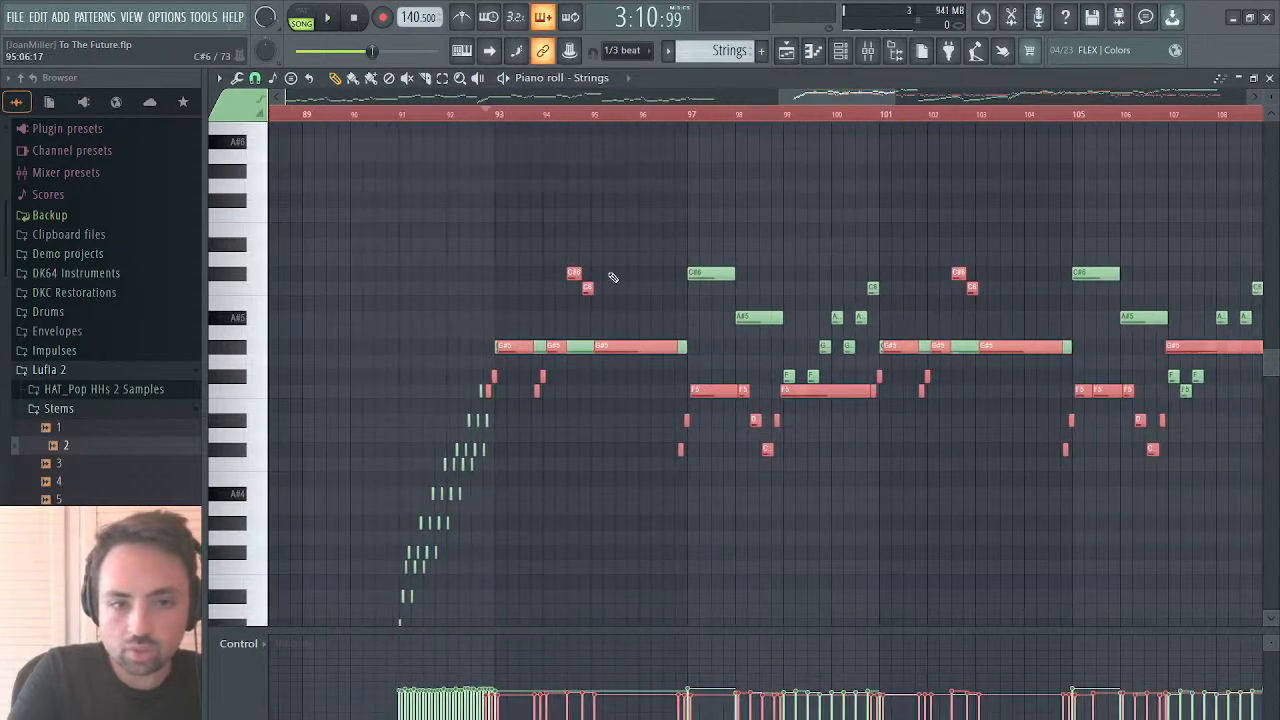
Step: Move the selected notes in the Strings piano roll earlier so the first long G#5 starts at bar 77
scroll(649, 348, "left", 10)
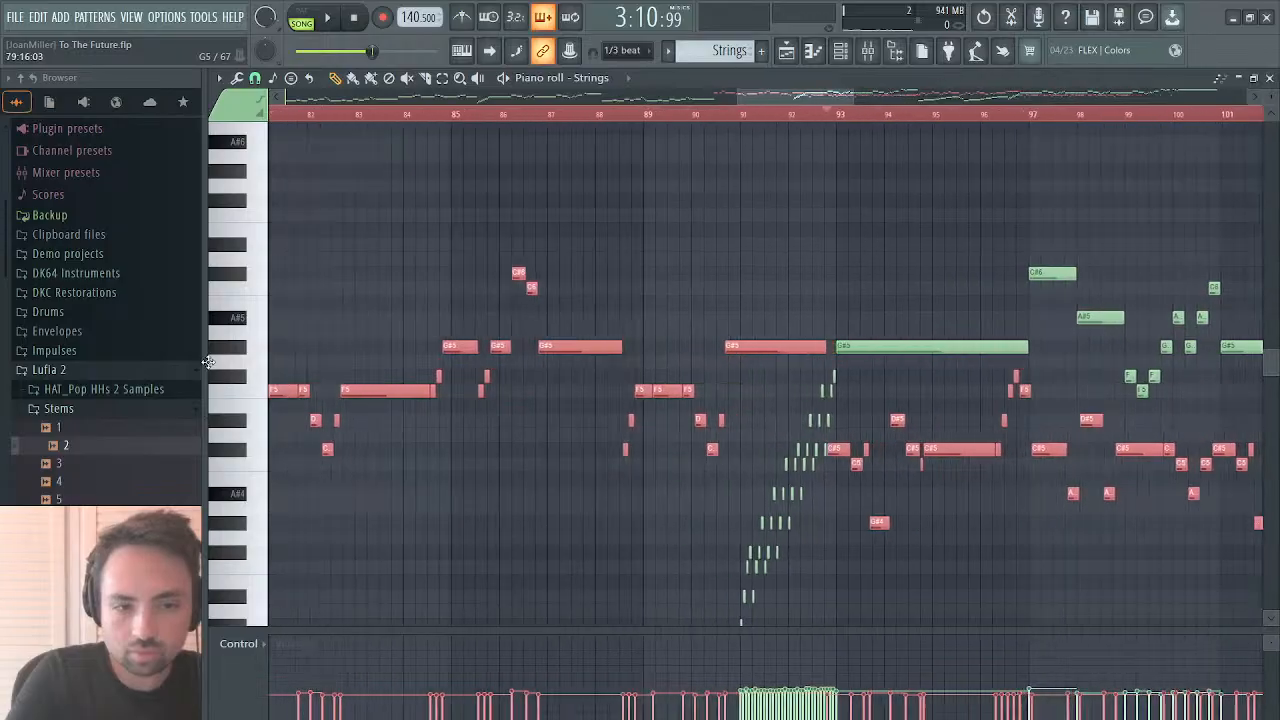
left_click_drag(364, 331, 481, 362)
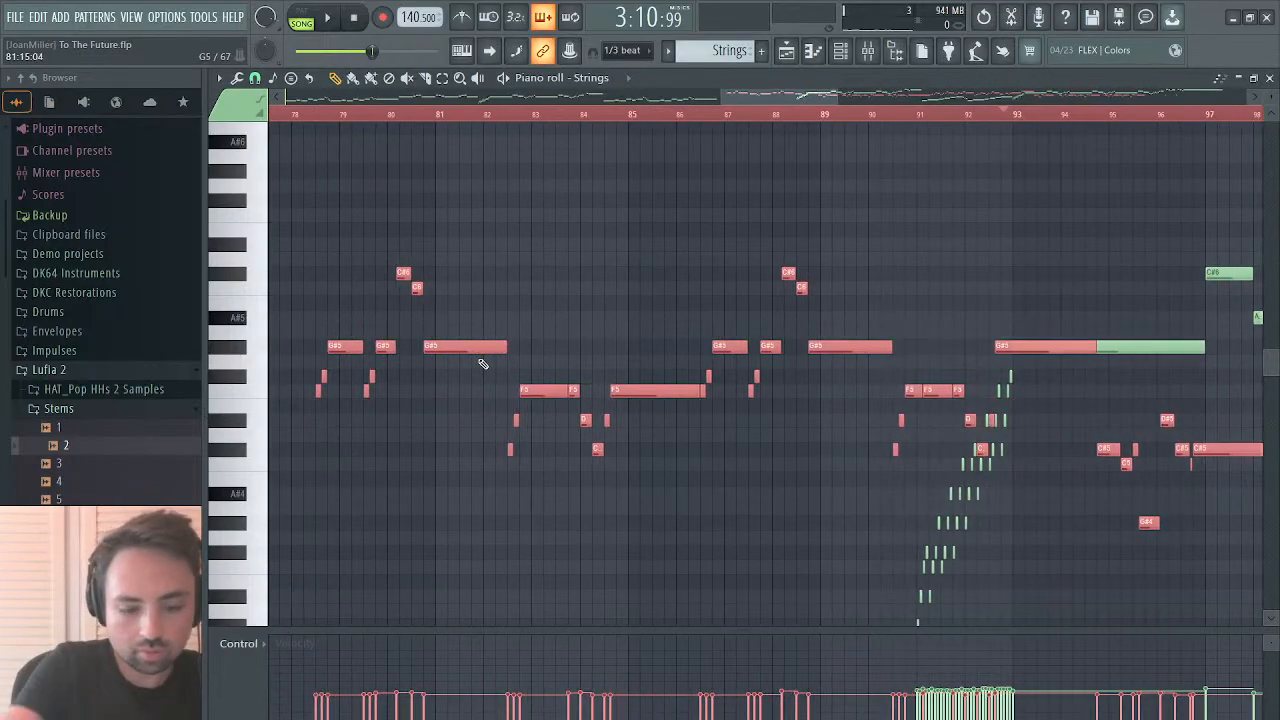
key("ctrl+z")
left_click_drag(1030, 346, 312, 350)
scroll(409, 365, "left", 5)
scroll(409, 365, "down", 3)
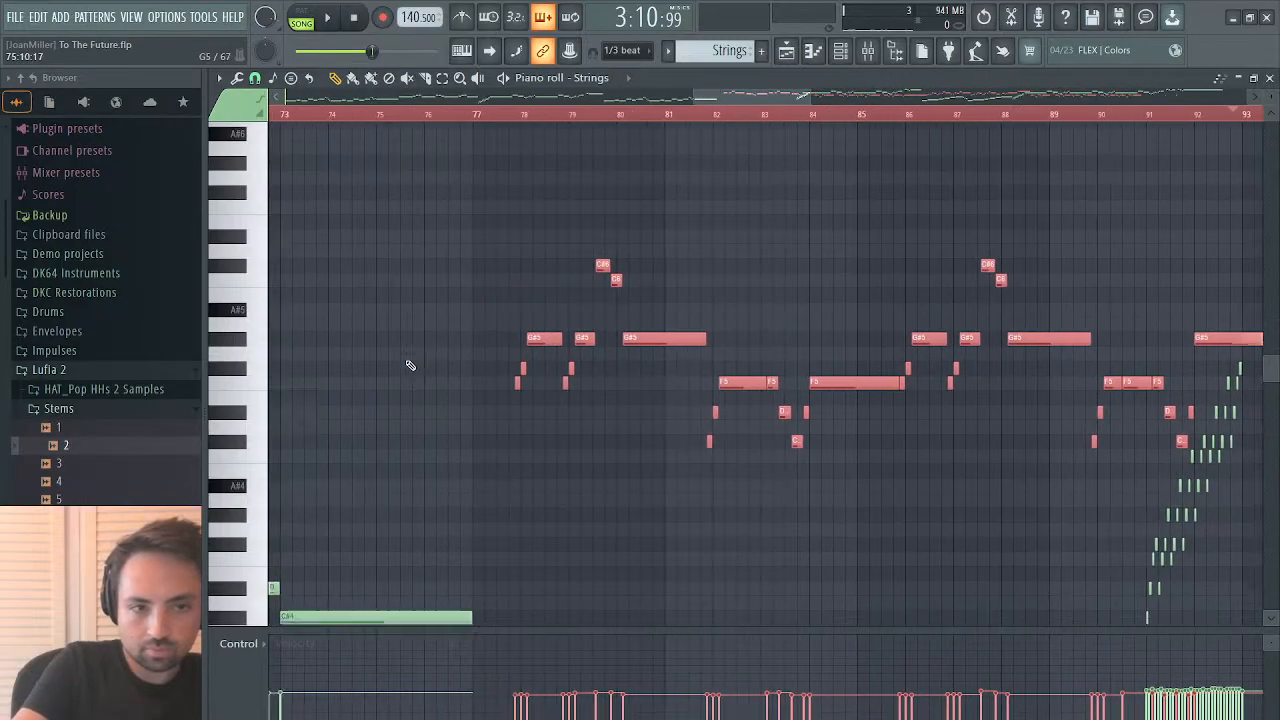
left_click_drag(545, 257, 491, 260)
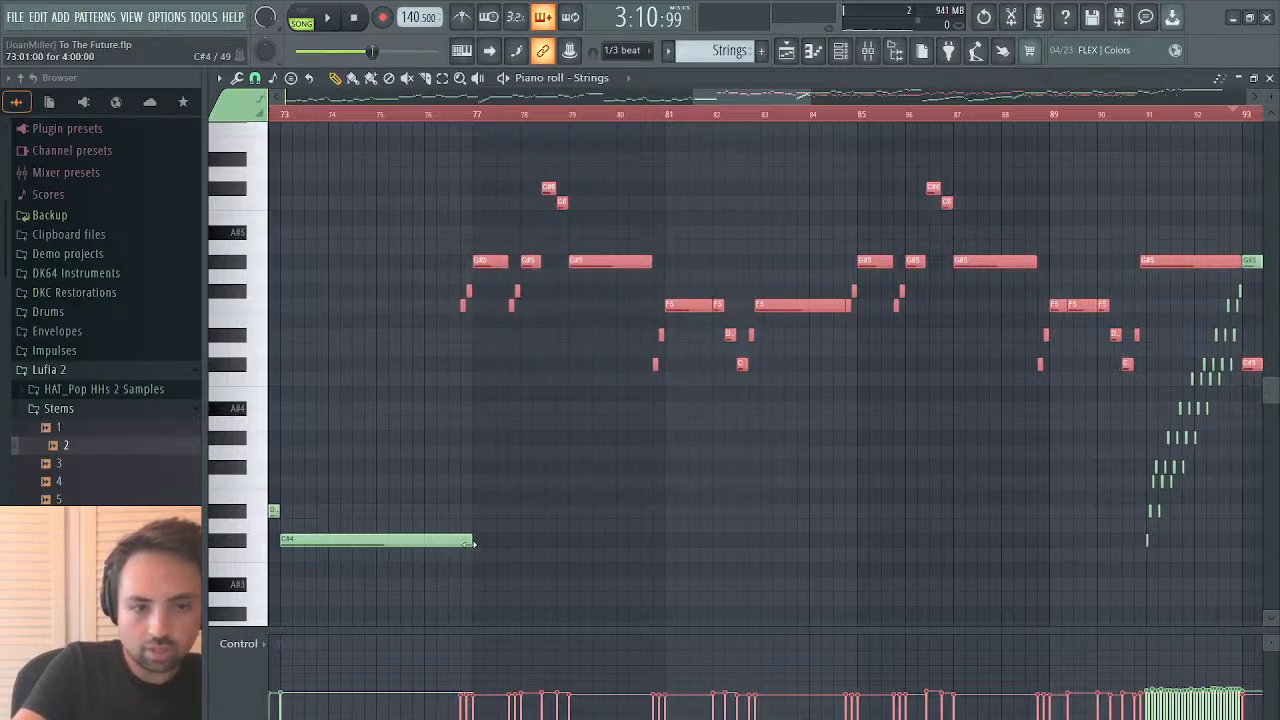
Step: Shorten the C#4 note at bar 73 to a length of 3:12:00 and audition the shifted Strings notes
left_click_drag(472, 543, 468, 543)
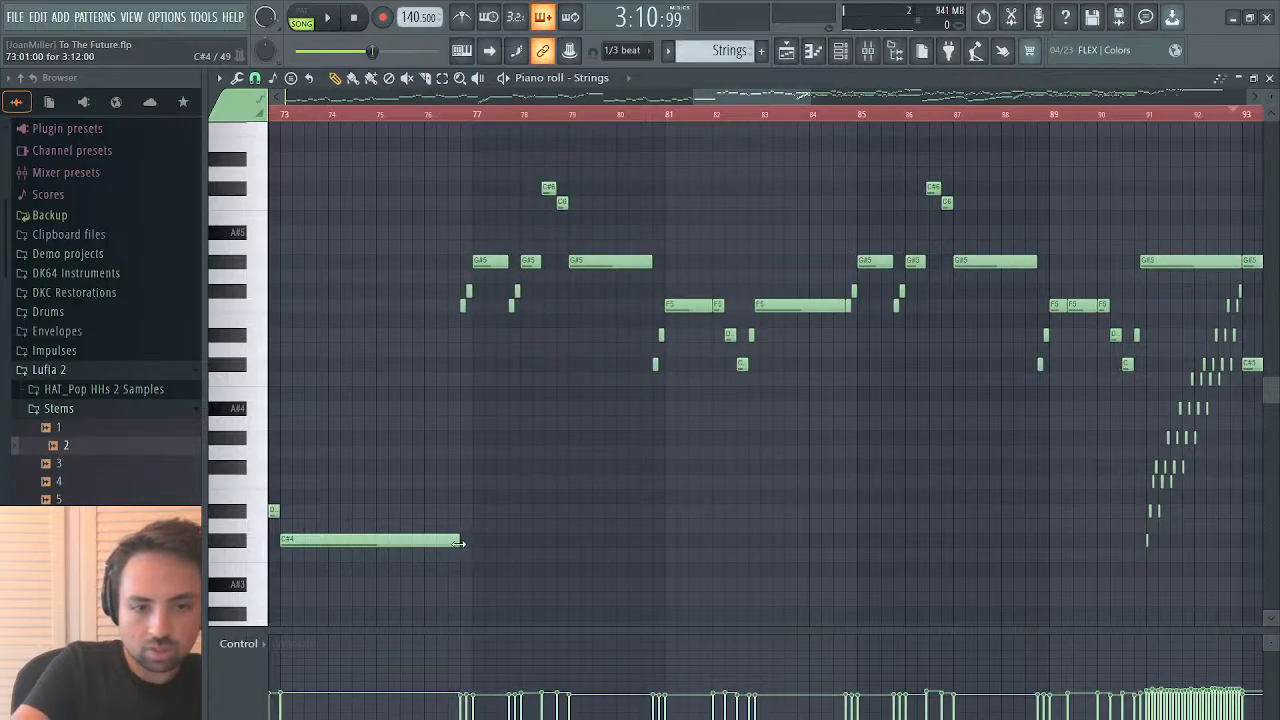
key("space")
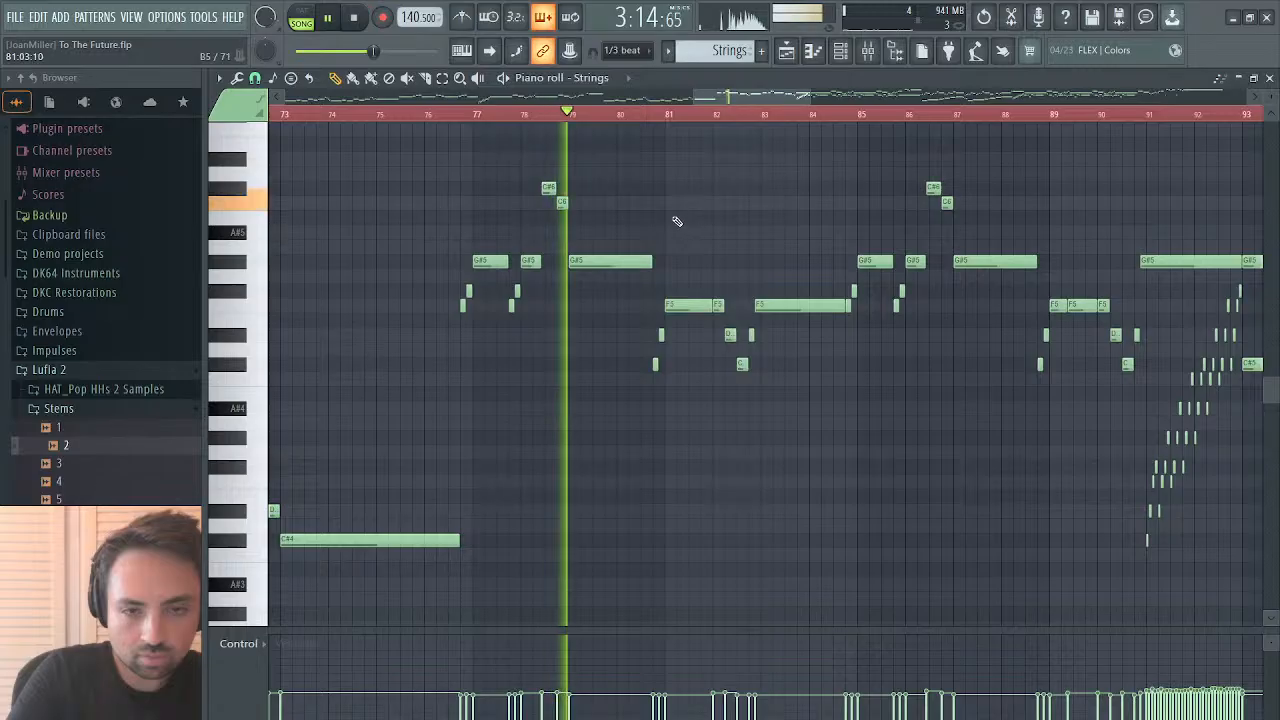
left_click(787, 52)
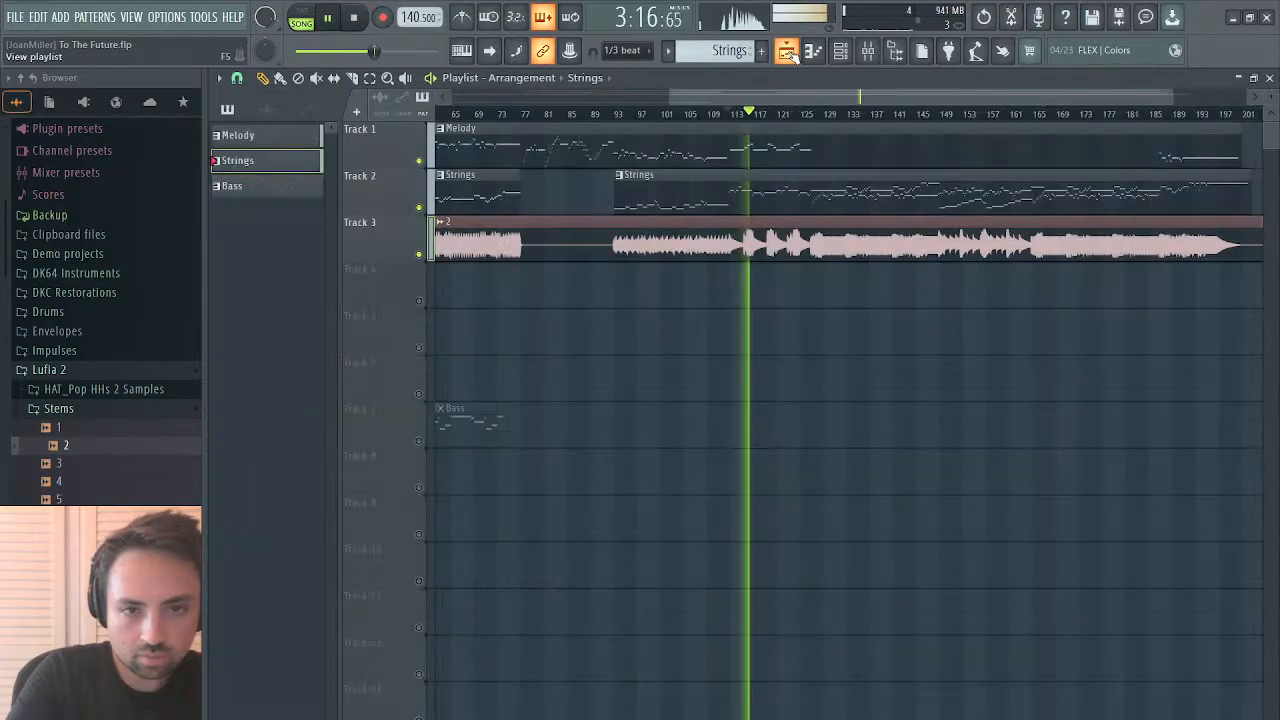
key("space")
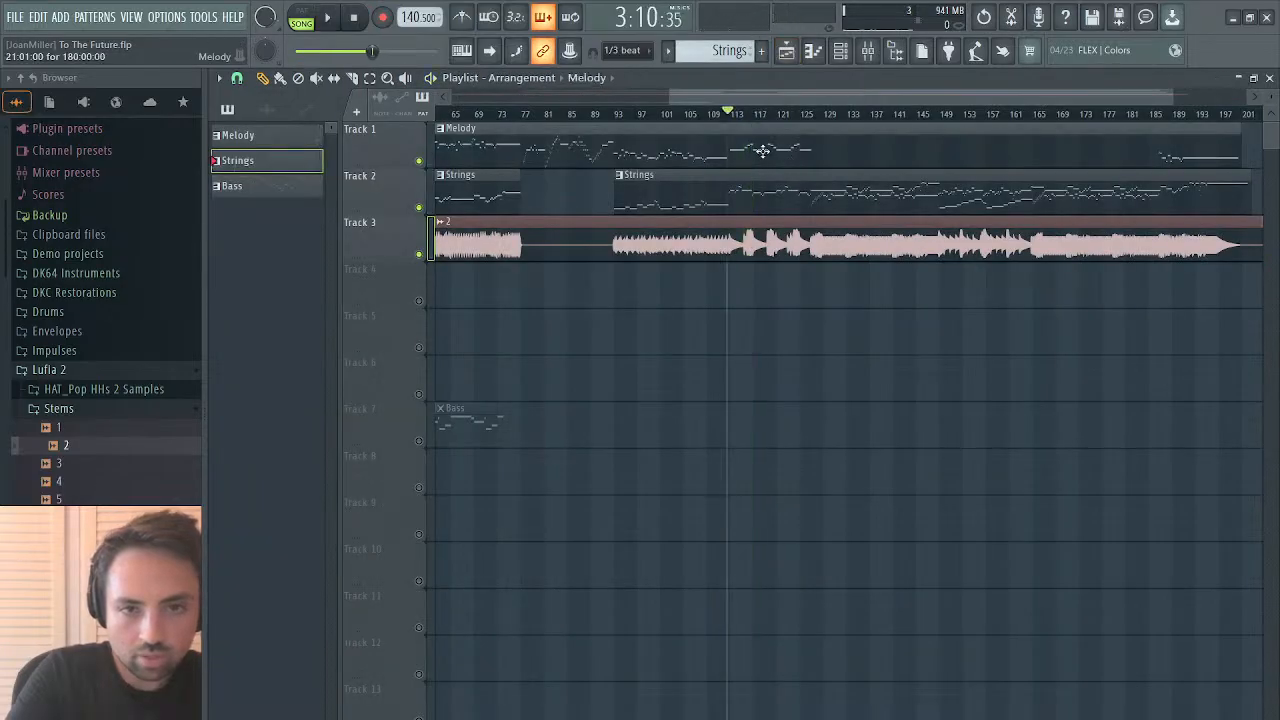
Step: Audition the Melody pattern's Kontakt notes around bar 93 in the piano roll
double_click(789, 162)
scroll(440, 231, "left", 2)
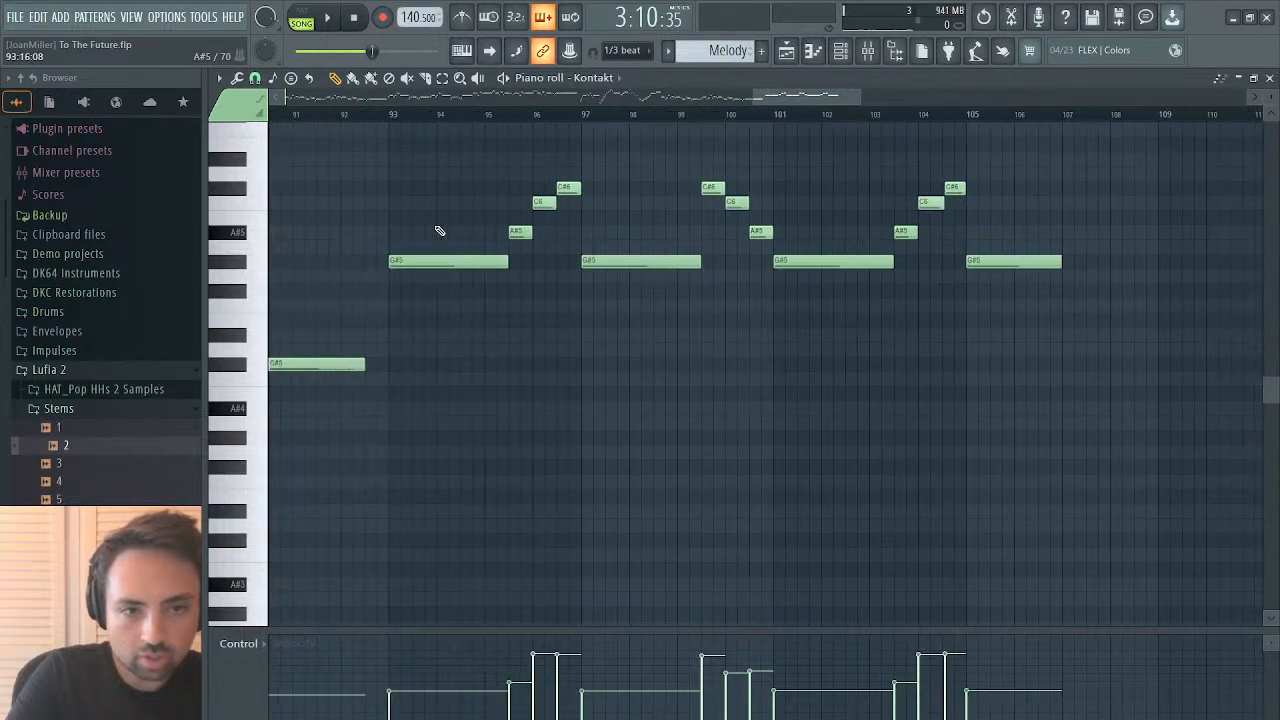
key("space")
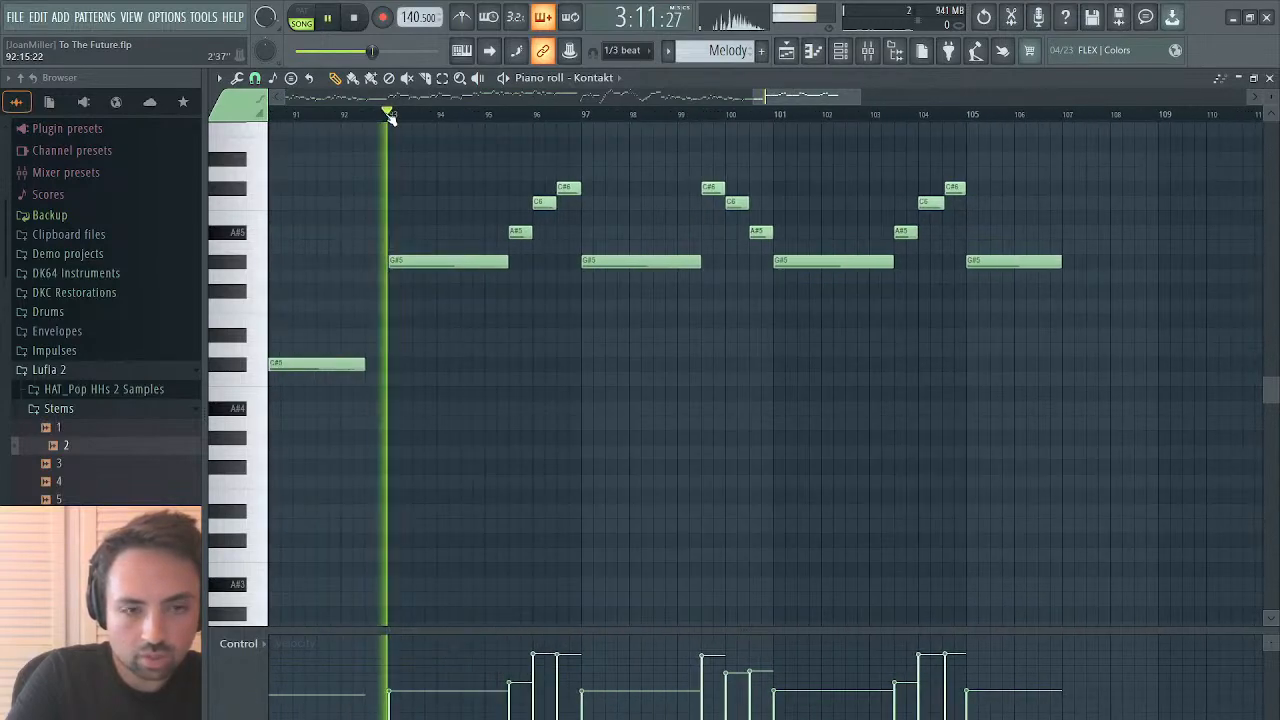
left_click(302, 14)
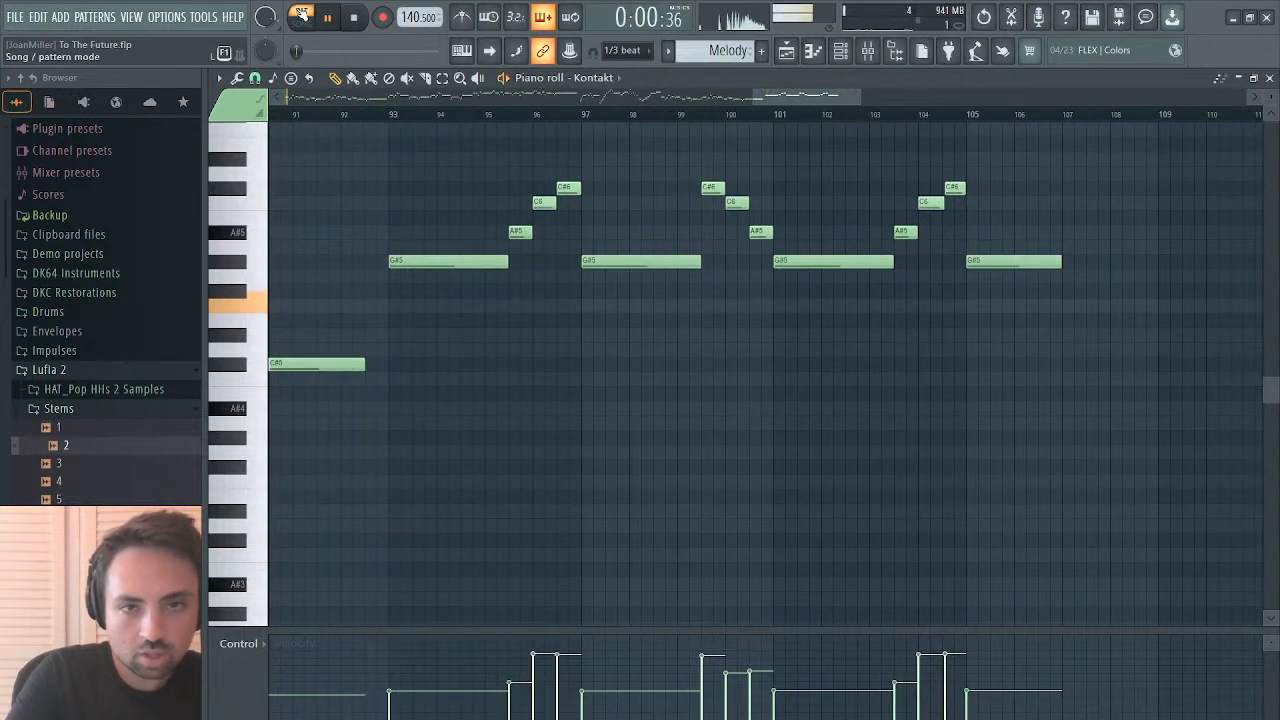
Step: Mute Track 3 in the Playlist and play the Melody and Strings clips from bar 113
left_click(789, 53)
key("space")
left_click(420, 253)
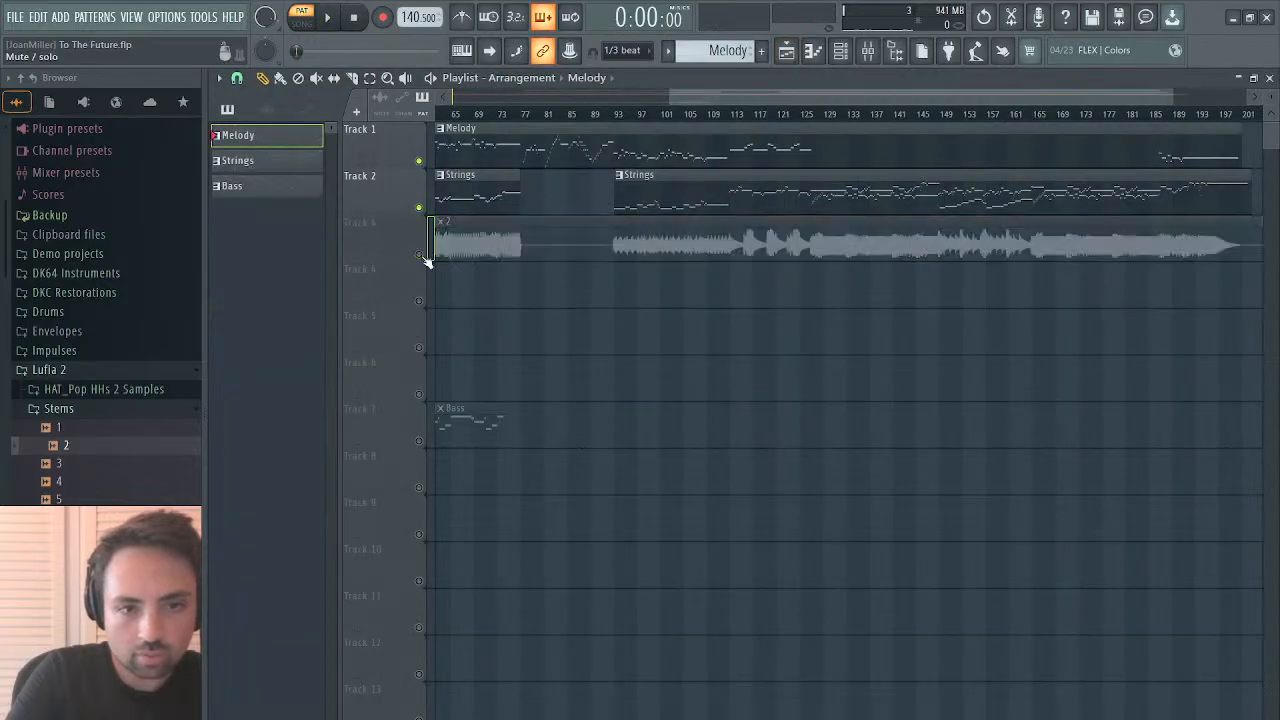
left_click(726, 114)
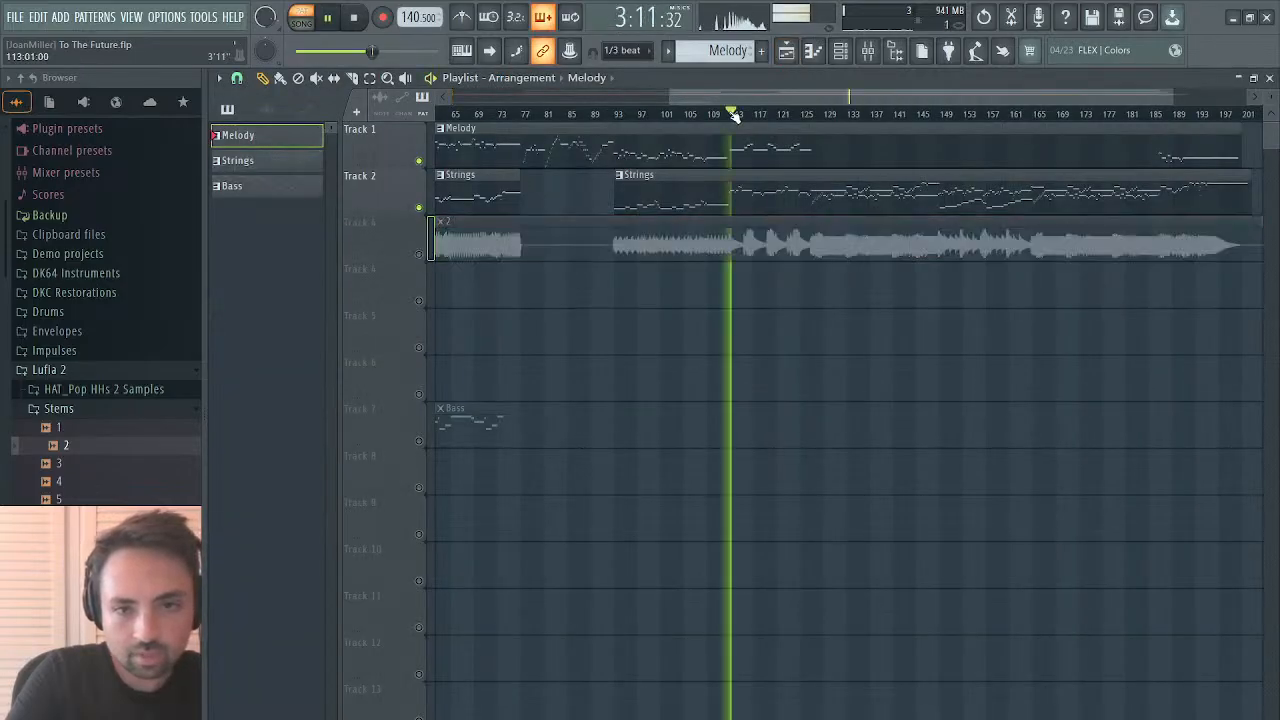
Step: Audition the Strings pattern from about bar 93 and check the playback position against the Playlist clips
double_click(827, 200)
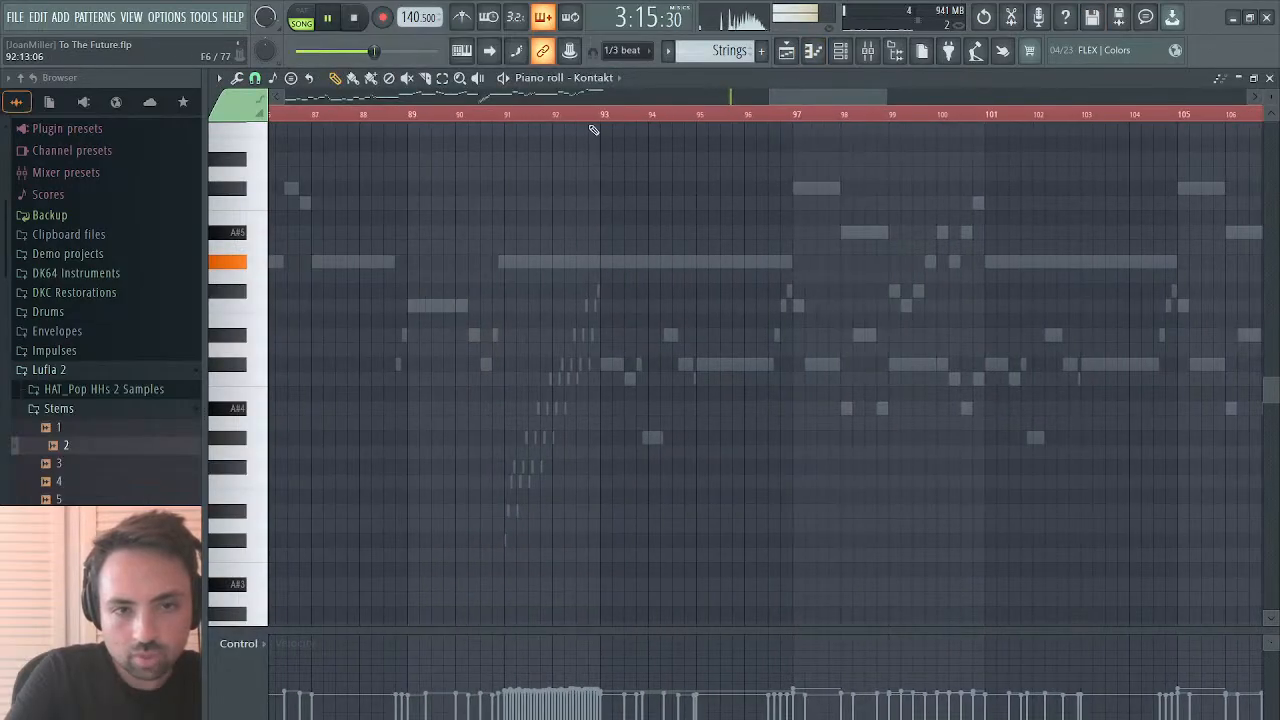
left_click(595, 122)
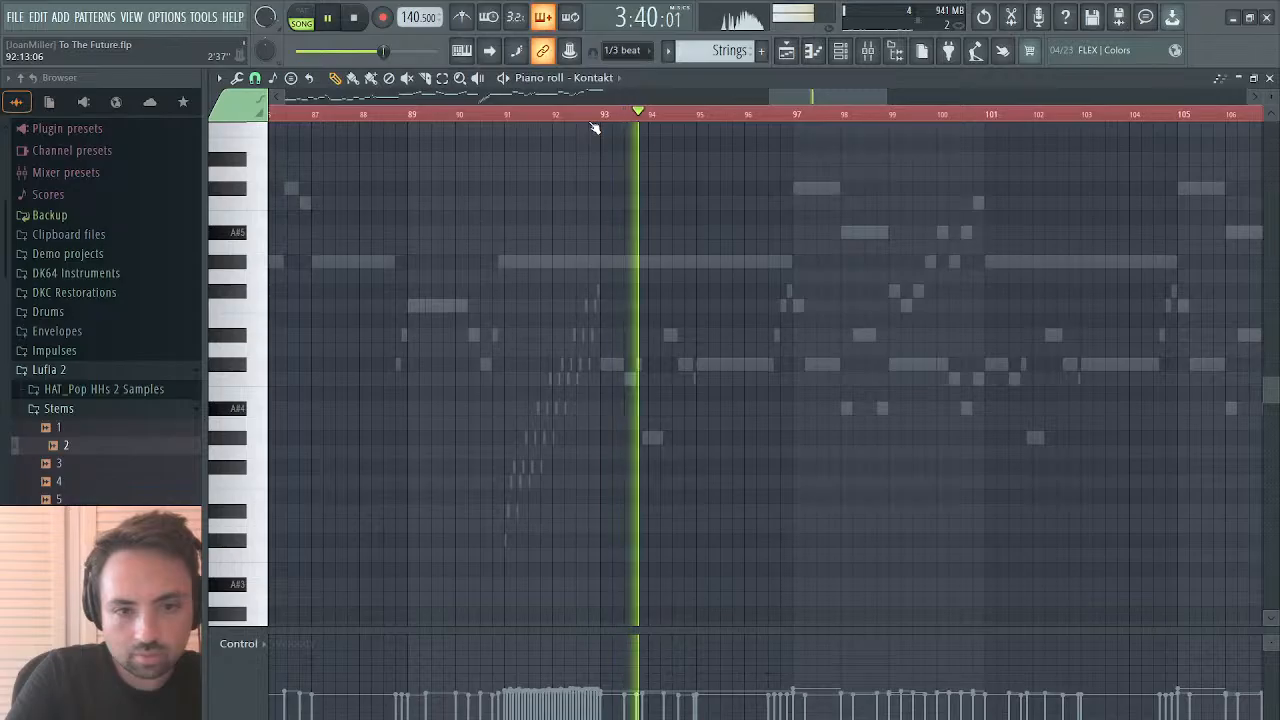
left_click(787, 52)
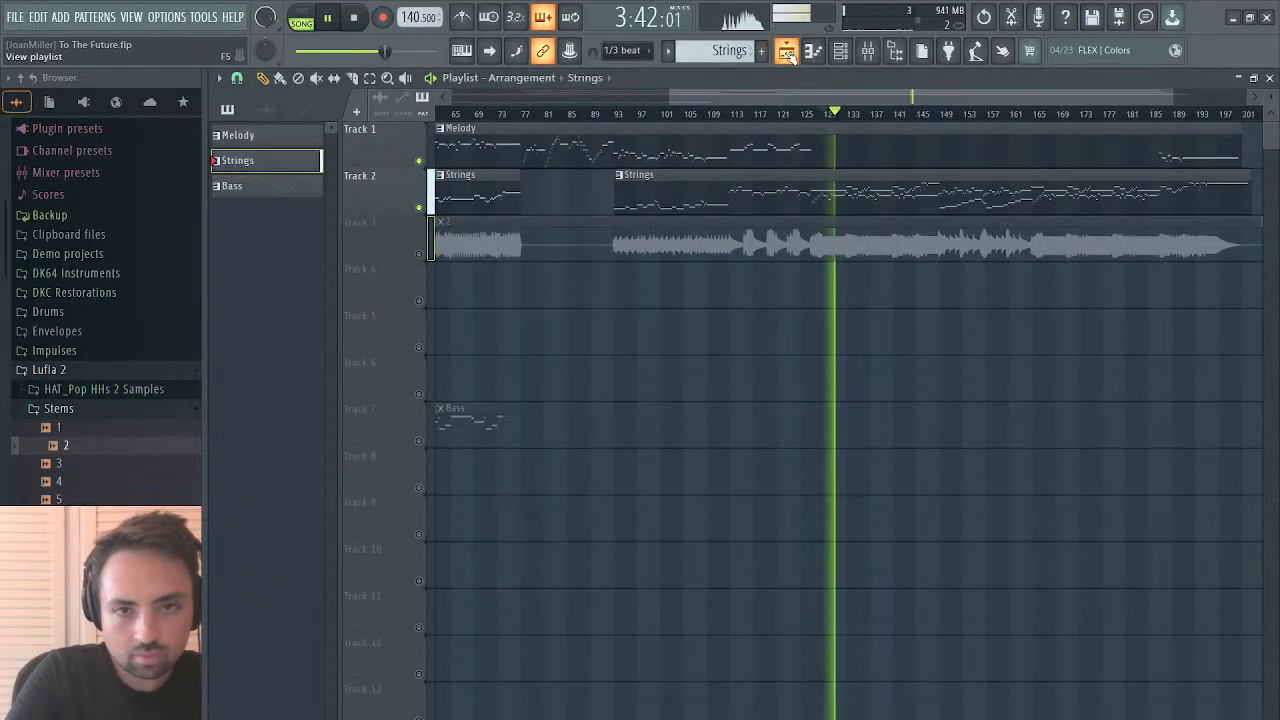
key("space")
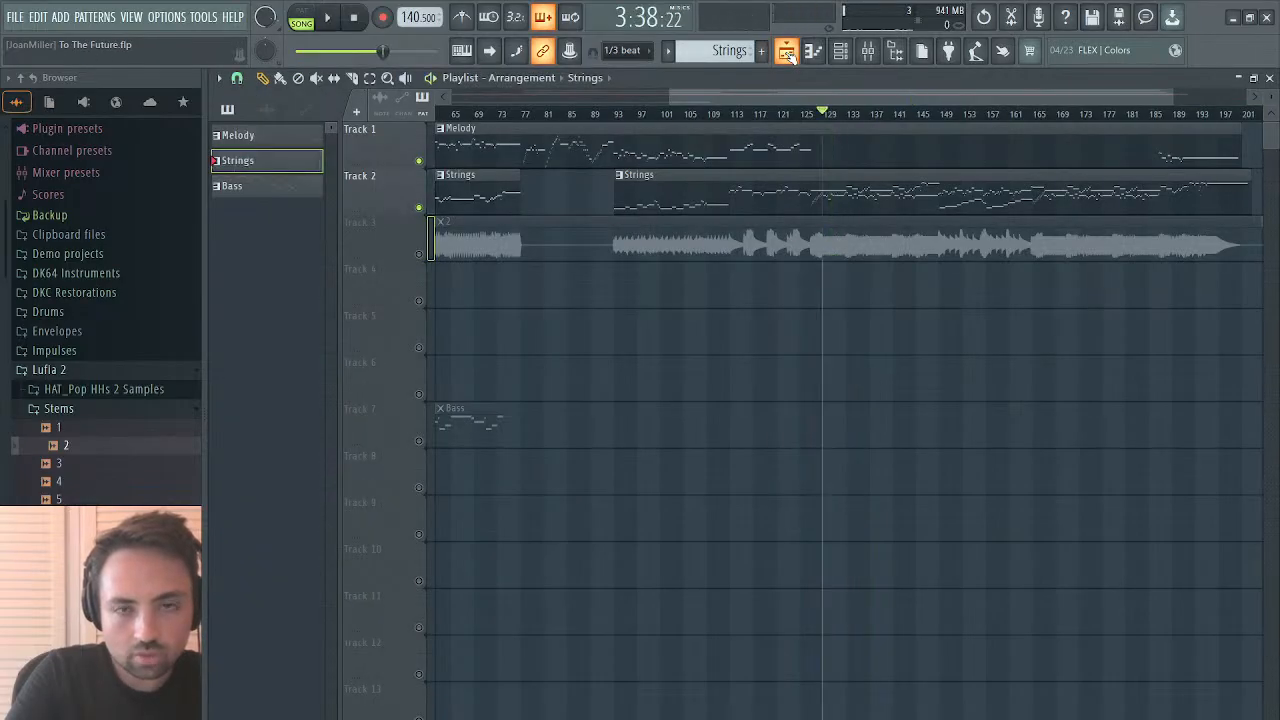
key("space")
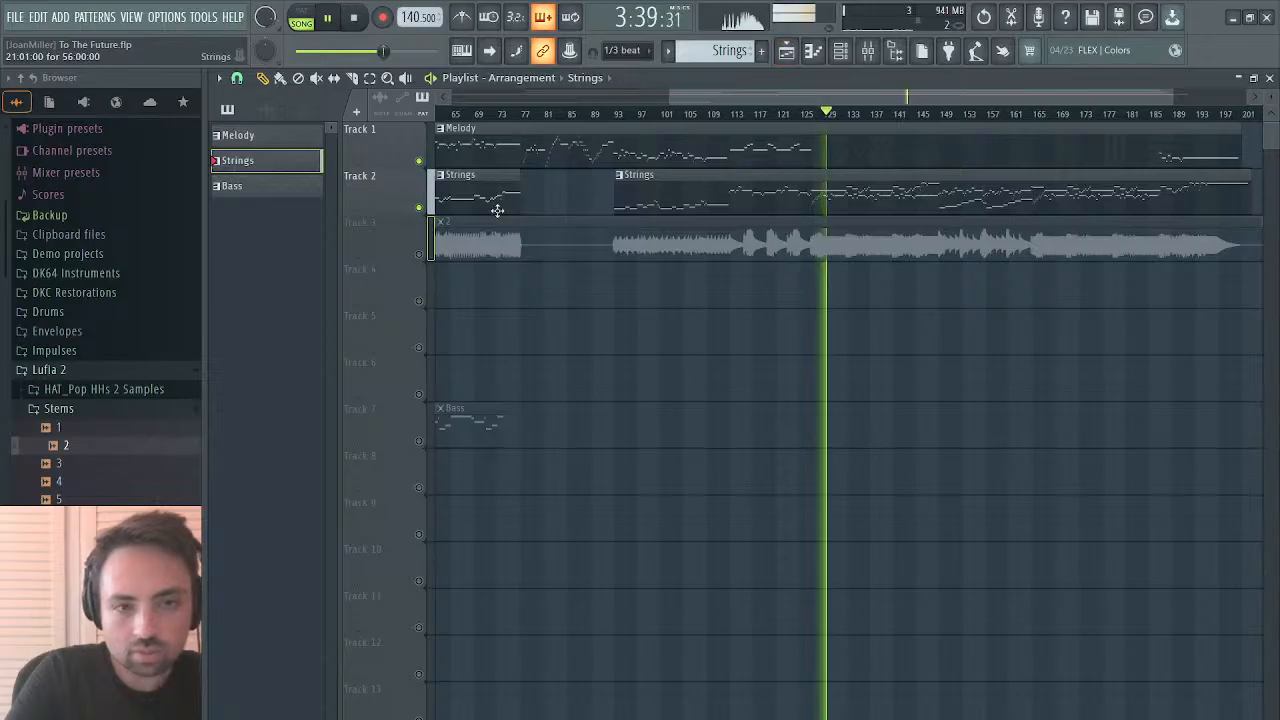
Step: Unmute Track 3 and mute the Strings and Melody tracks to hear only the stem 2 audio
left_click(419, 254)
left_click(419, 207)
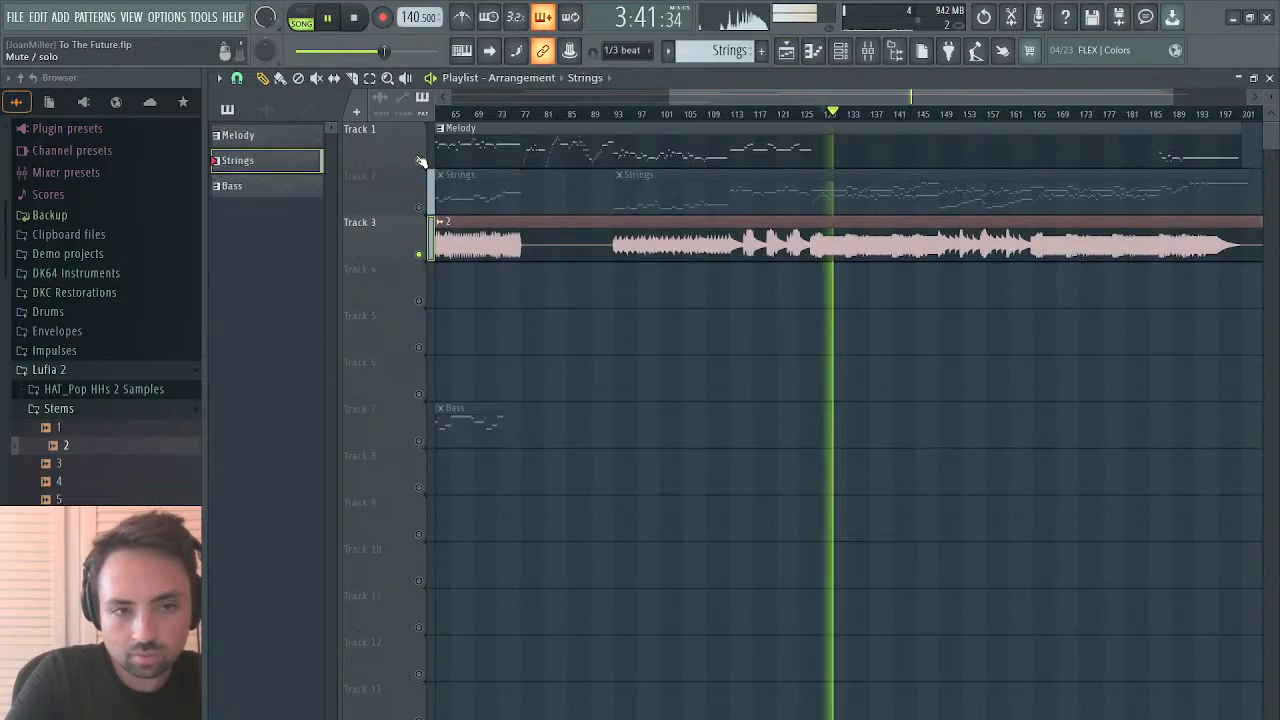
left_click(419, 160)
key("space")
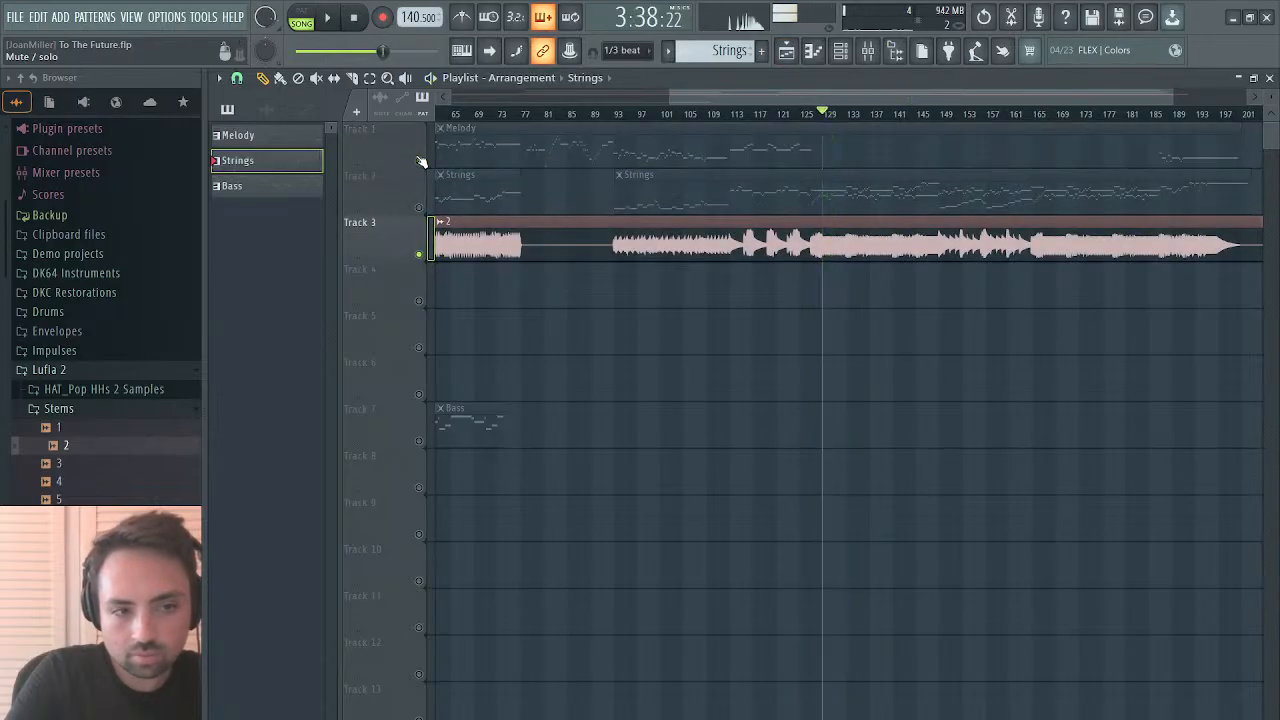
Step: Place the stem 1 audio clip on Track 4 and move it earlier to line up with the stem 2 clip
left_click(58, 427)
left_click(511, 300)
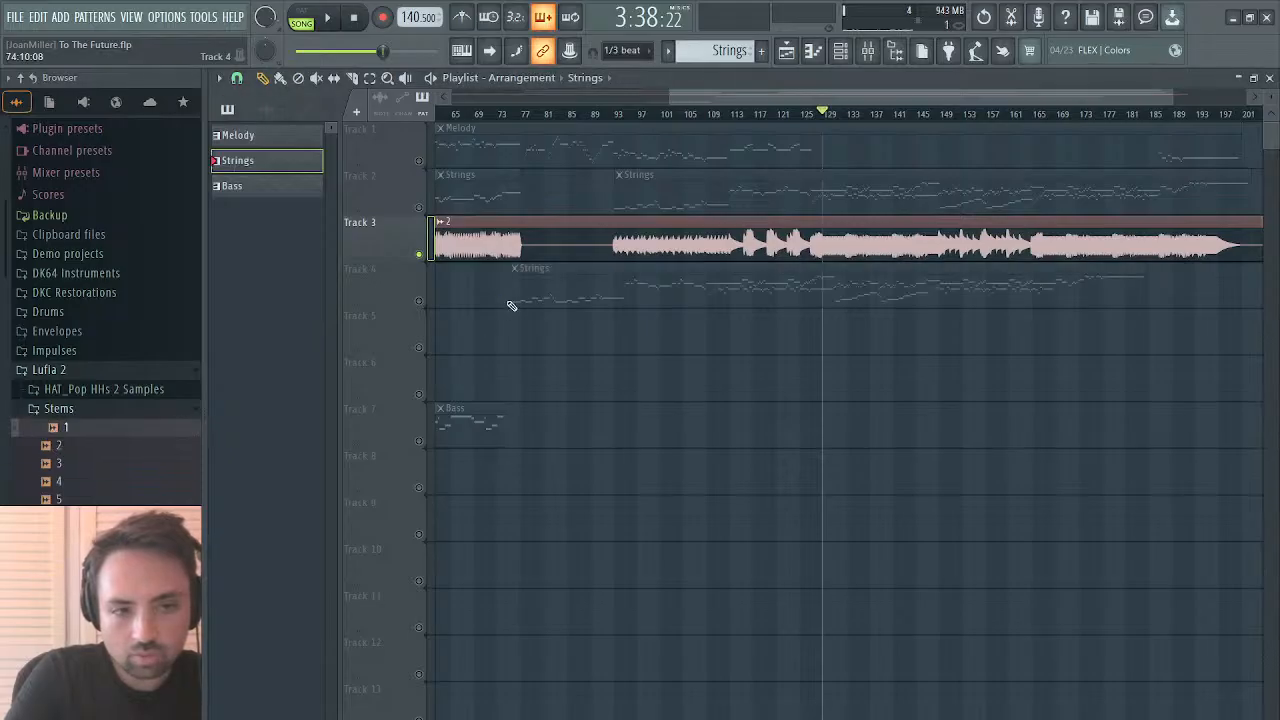
right_click(604, 277)
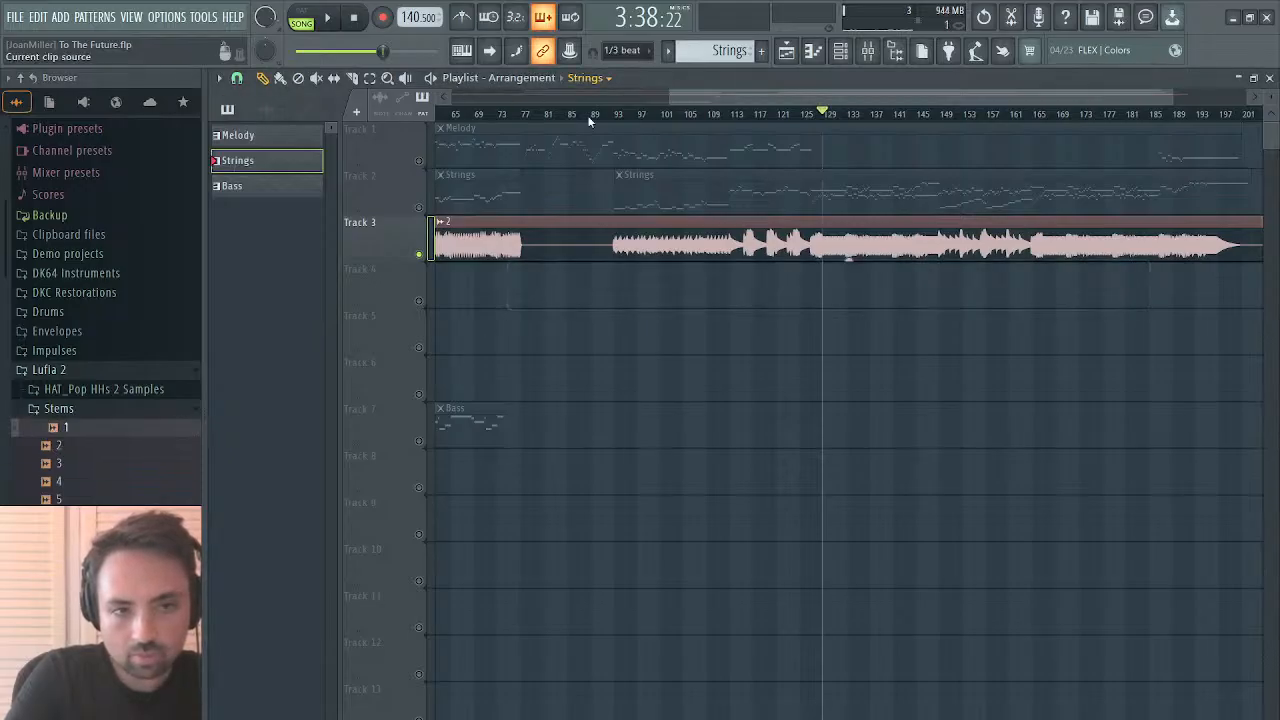
left_click(526, 271)
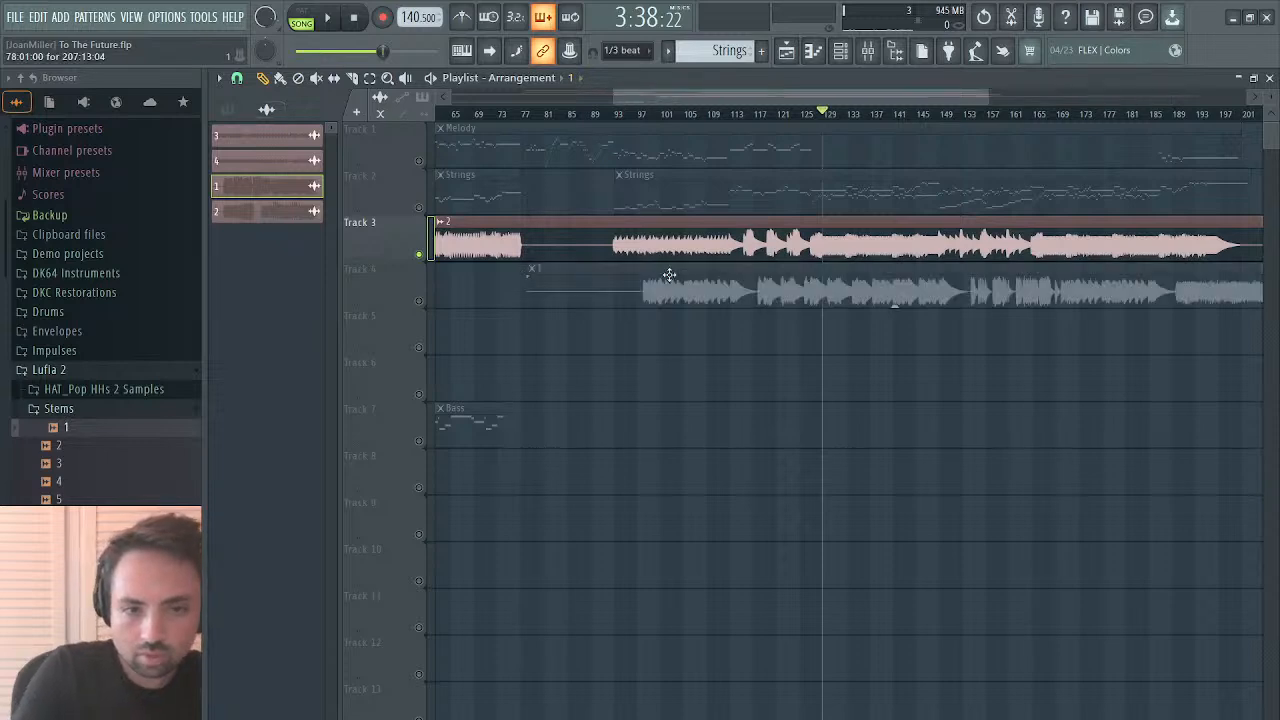
left_click_drag(669, 275, 241, 300)
scroll(672, 279, "left", 2)
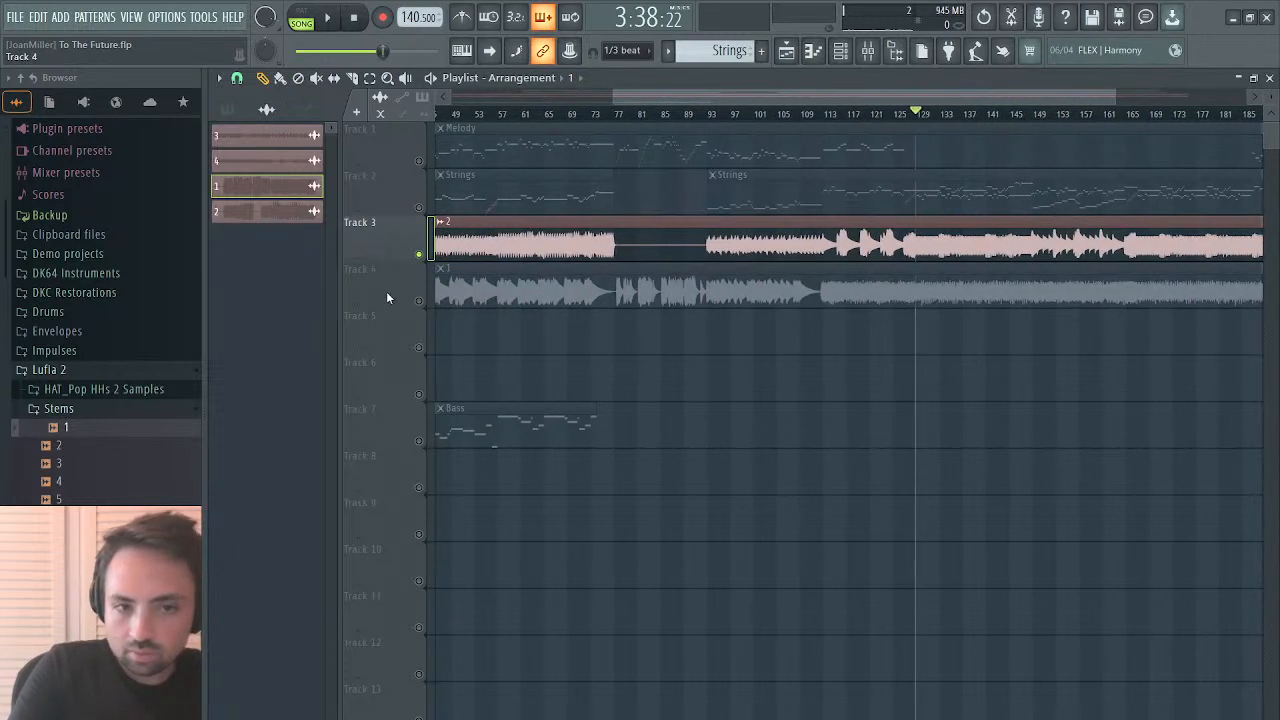
Step: Unmute Track 4 and audition stems 1 and 2 together from about bars 128 and 148
left_click(419, 301)
key("space")
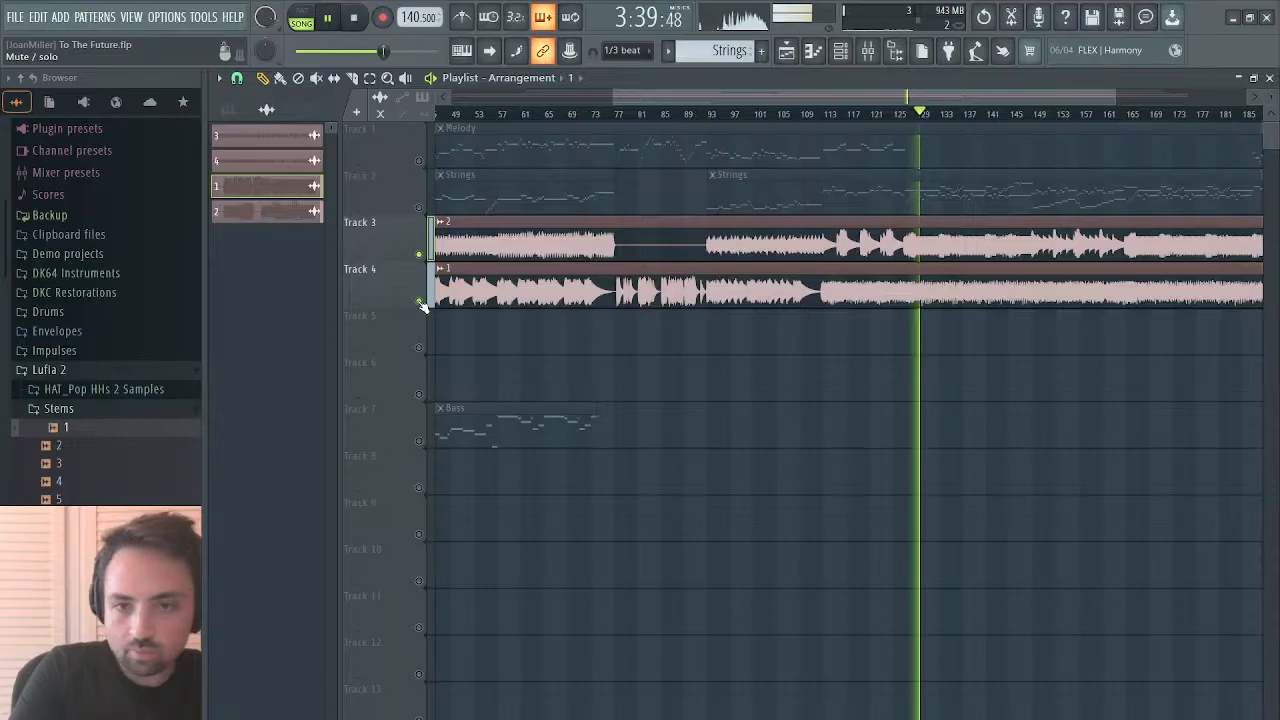
key("space")
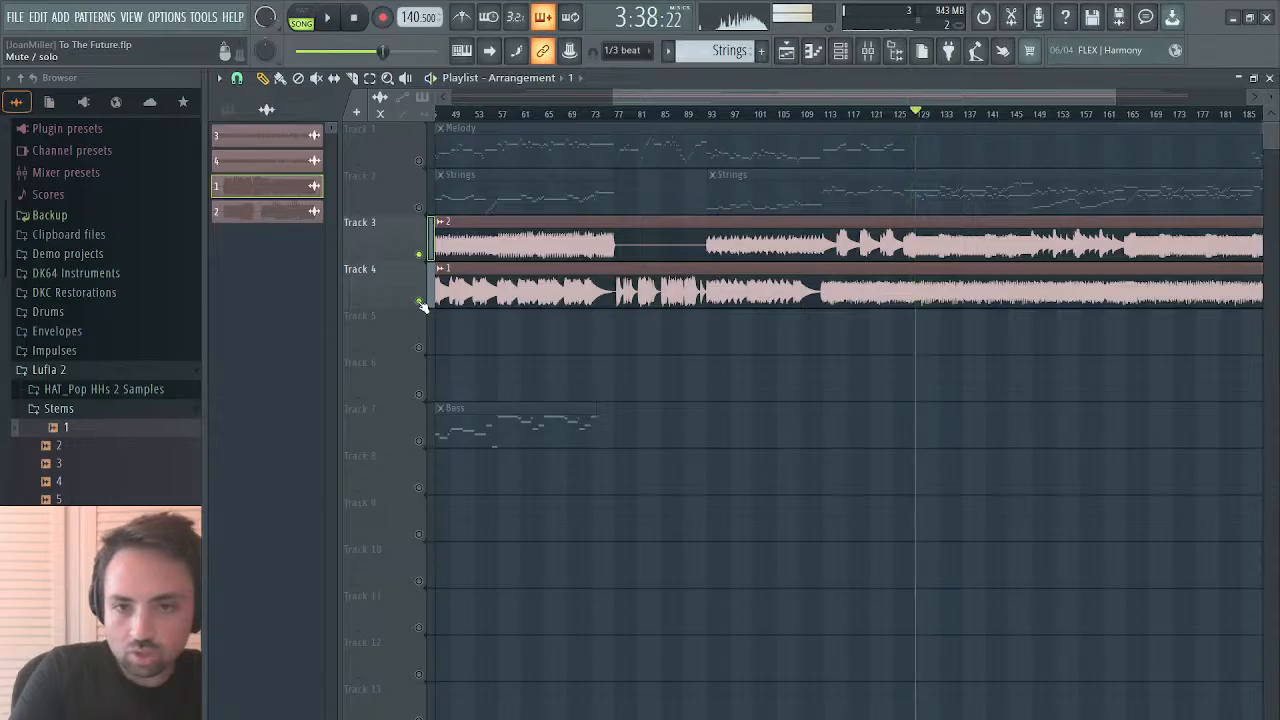
left_click(1038, 114)
key("space")
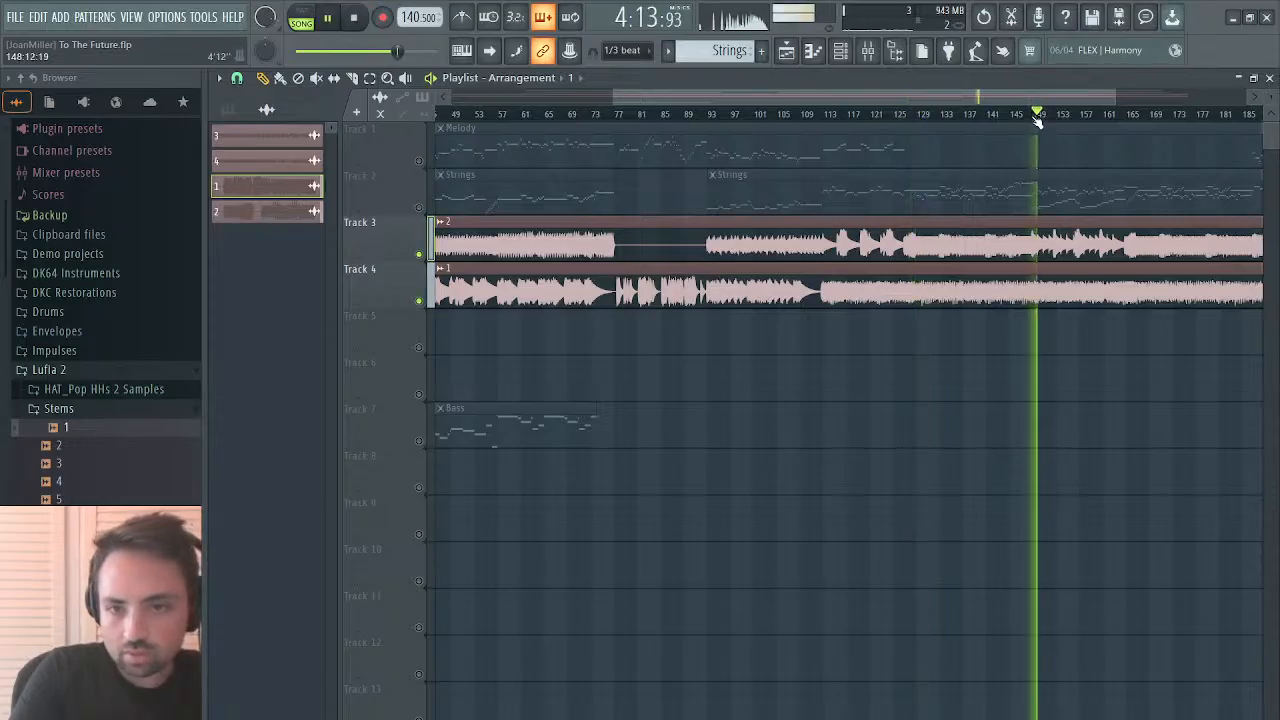
Step: Open the Strings channel of the Strings pattern and examine its low notes between bars 113 and 129
right_click(997, 297)
double_click(1054, 181)
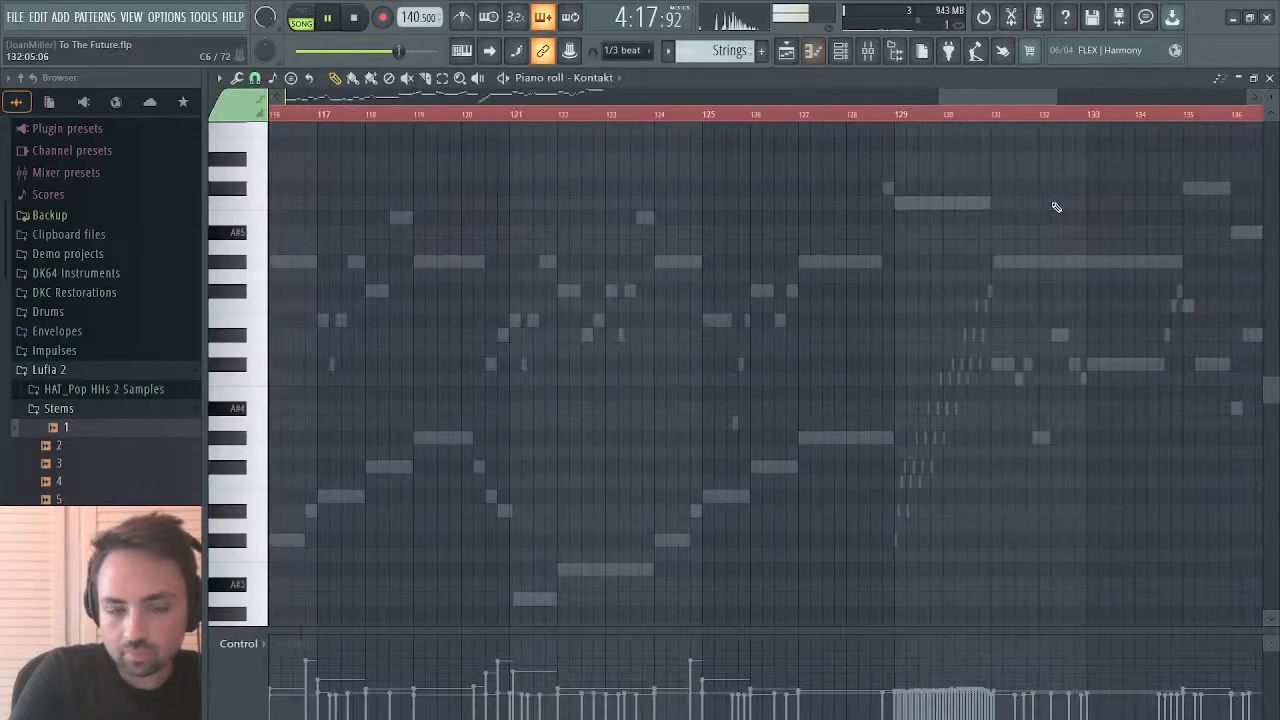
scroll(610, 240, "left", 3)
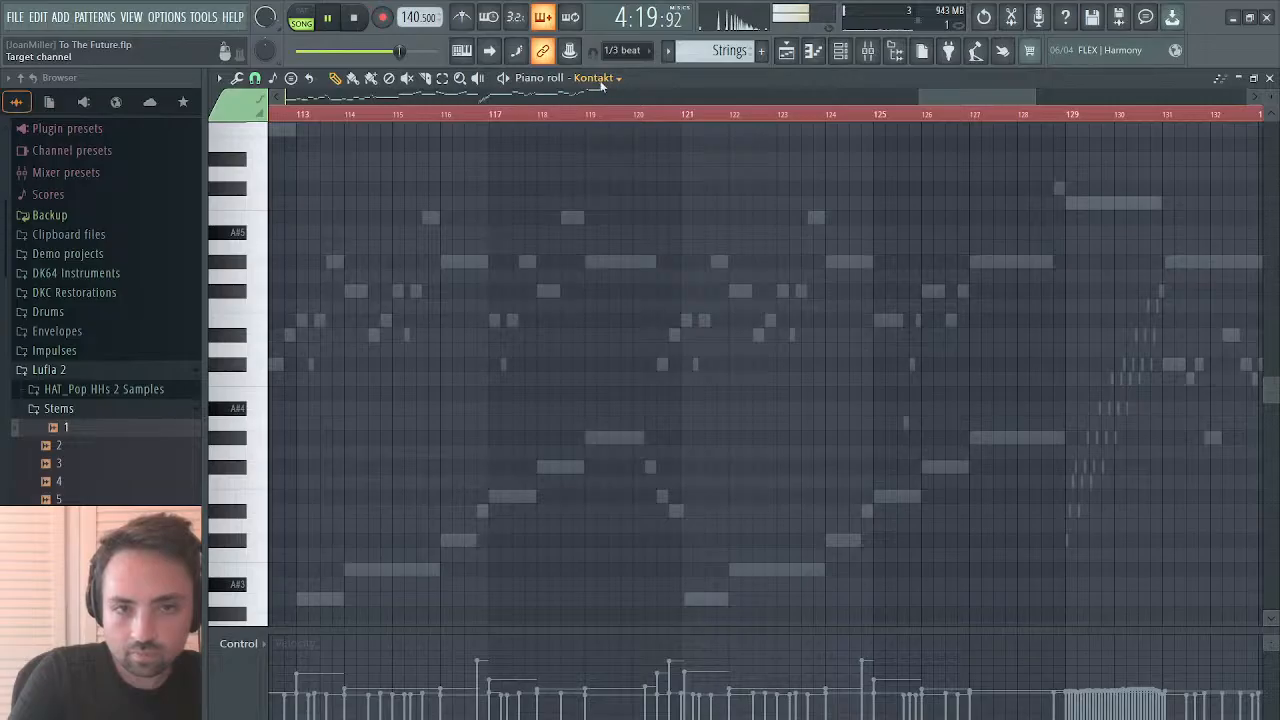
right_click(484, 261)
right_click(484, 261)
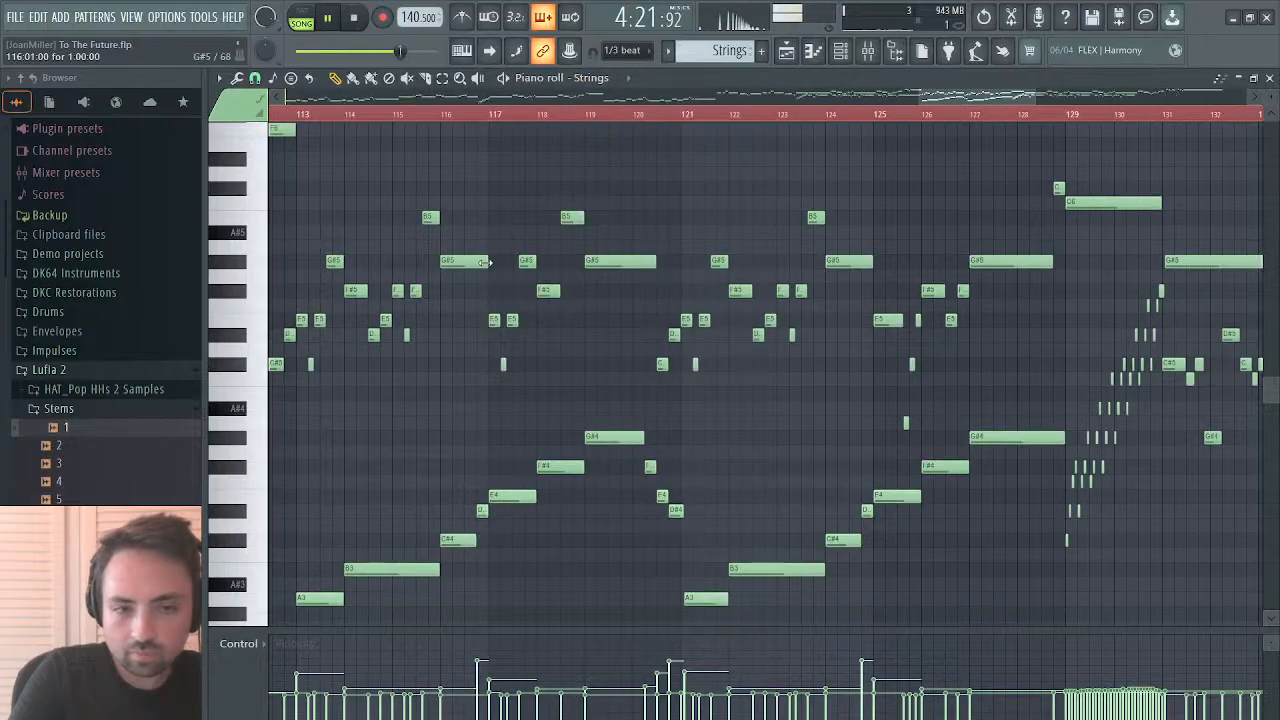
scroll(489, 266, "left", 2)
scroll(489, 267, "down", 5)
scroll(490, 268, "up", 2)
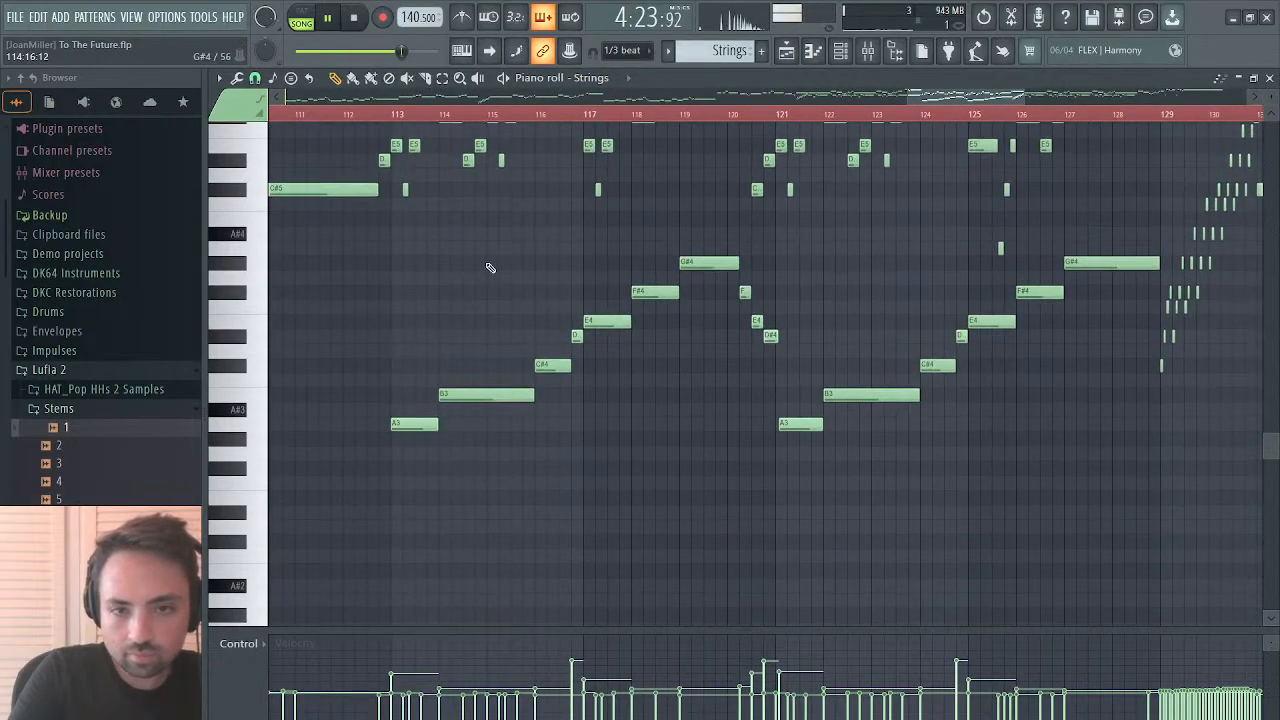
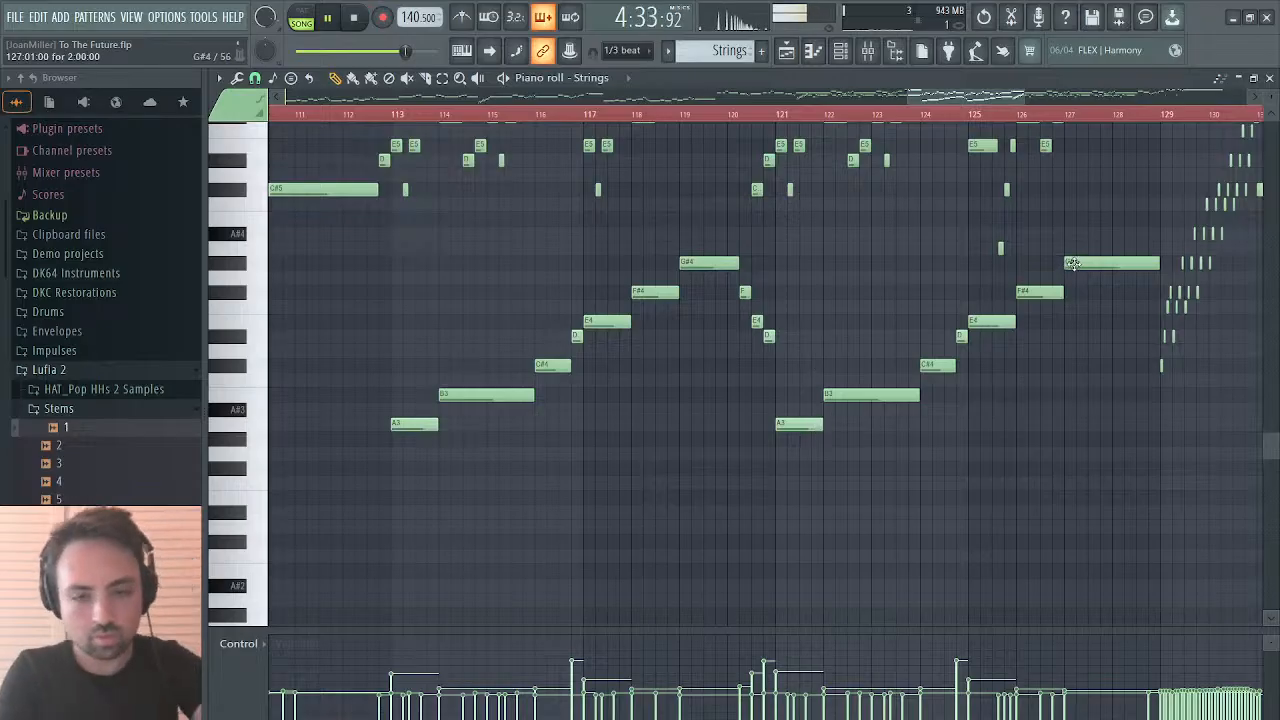
Step: Cut the low ascending notes, A3 to G#4, between bars 113 and 129 from the Strings pattern
left_click_drag(1073, 258, 385, 498)
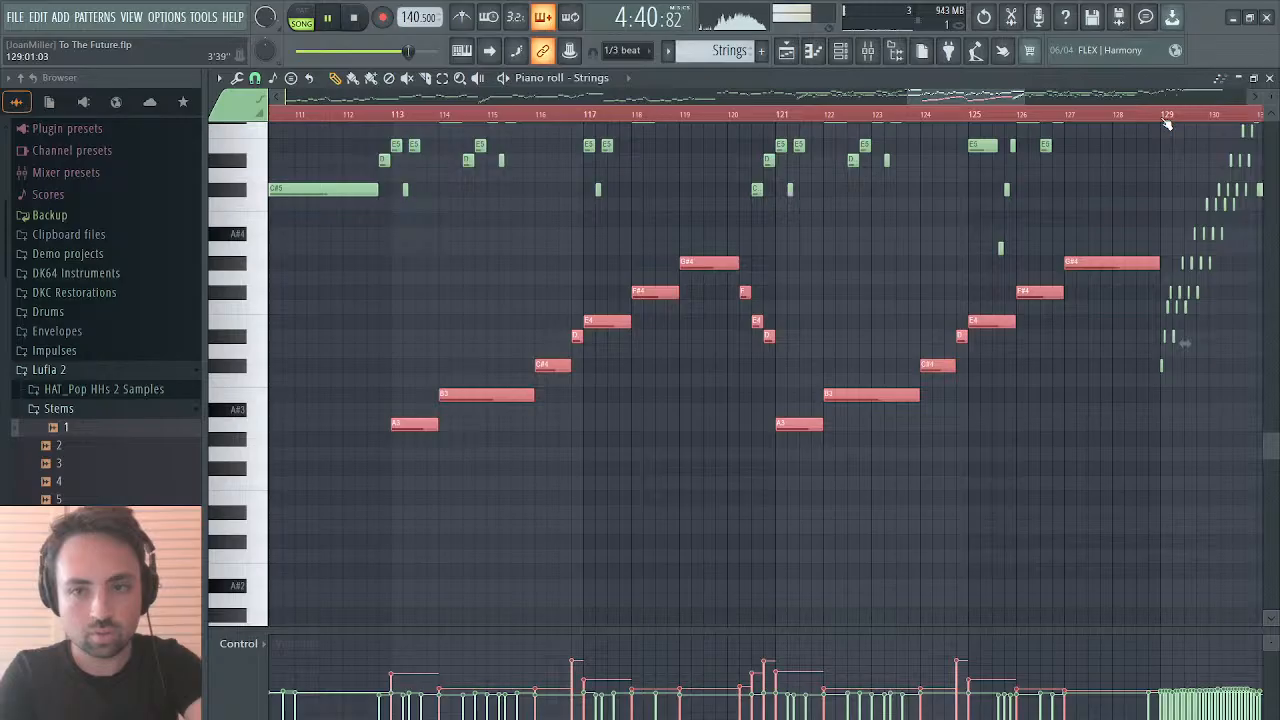
scroll(1092, 208, "up", 5)
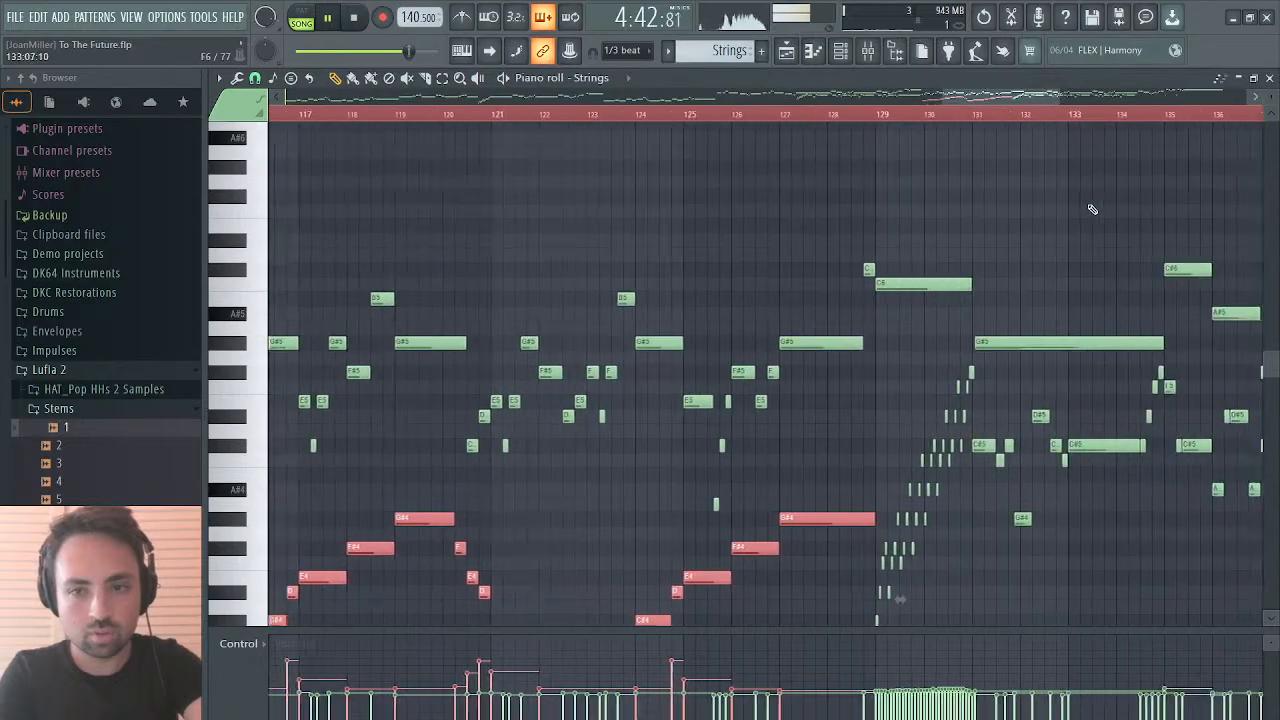
scroll(1092, 208, "down", 4)
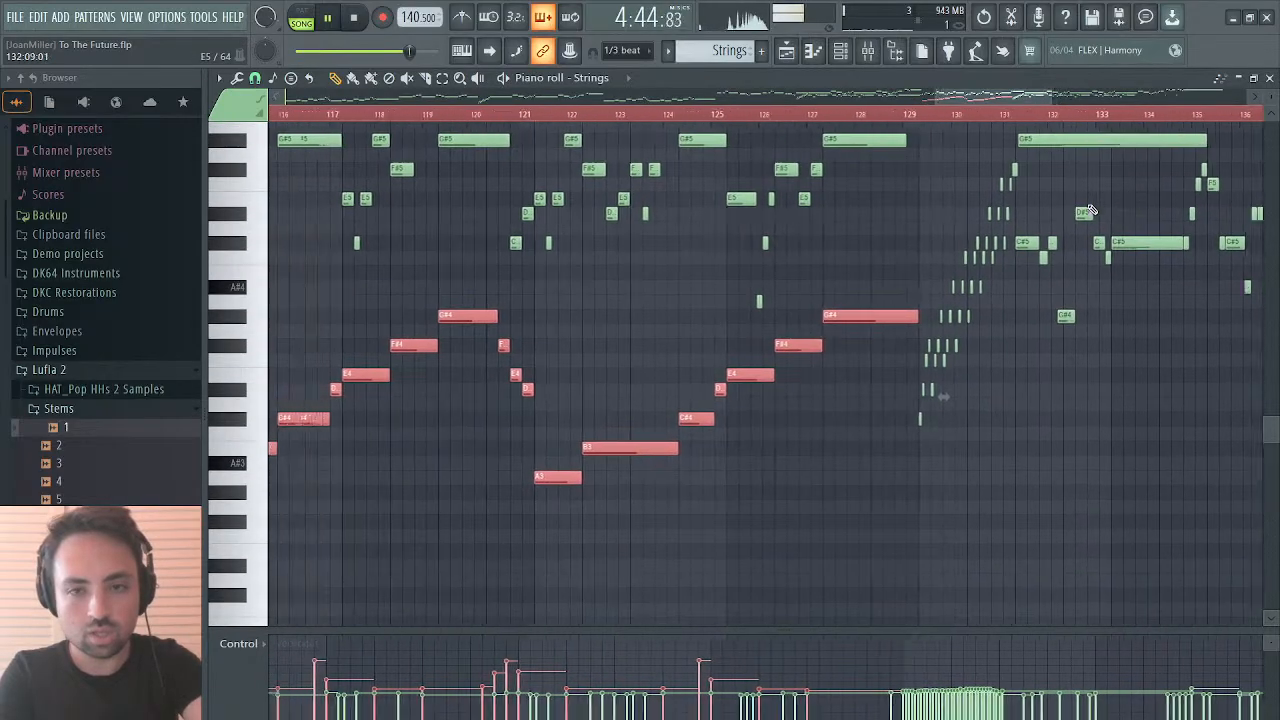
key("space")
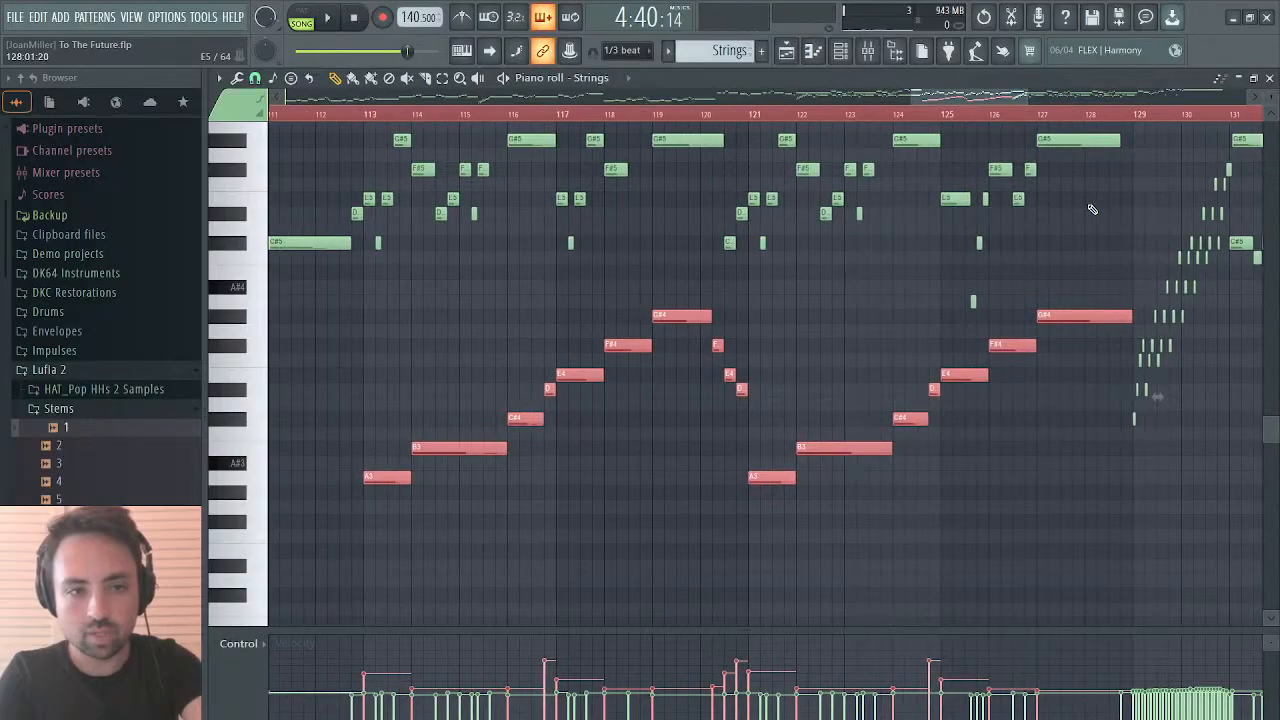
key("Delete")
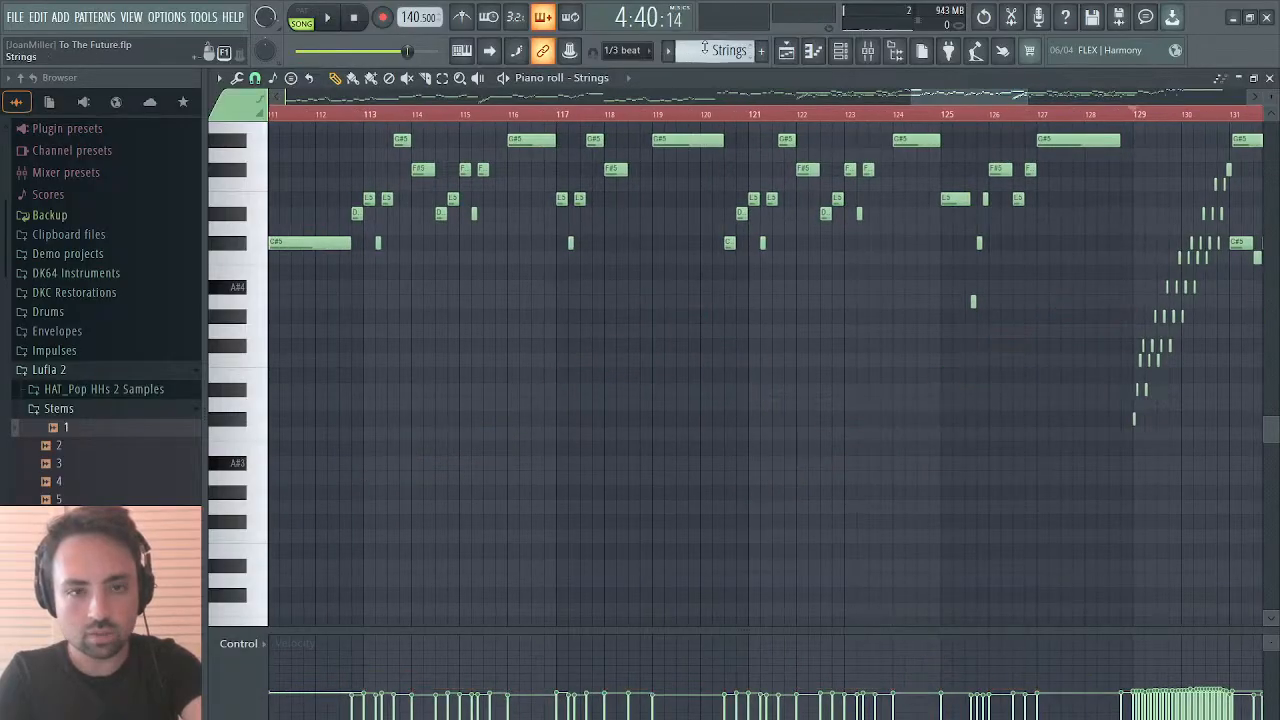
Step: Switch to the Melody pattern, unmute Track 1 in the Playlist and play from about bar 149
scroll(740, 58, "up", 1)
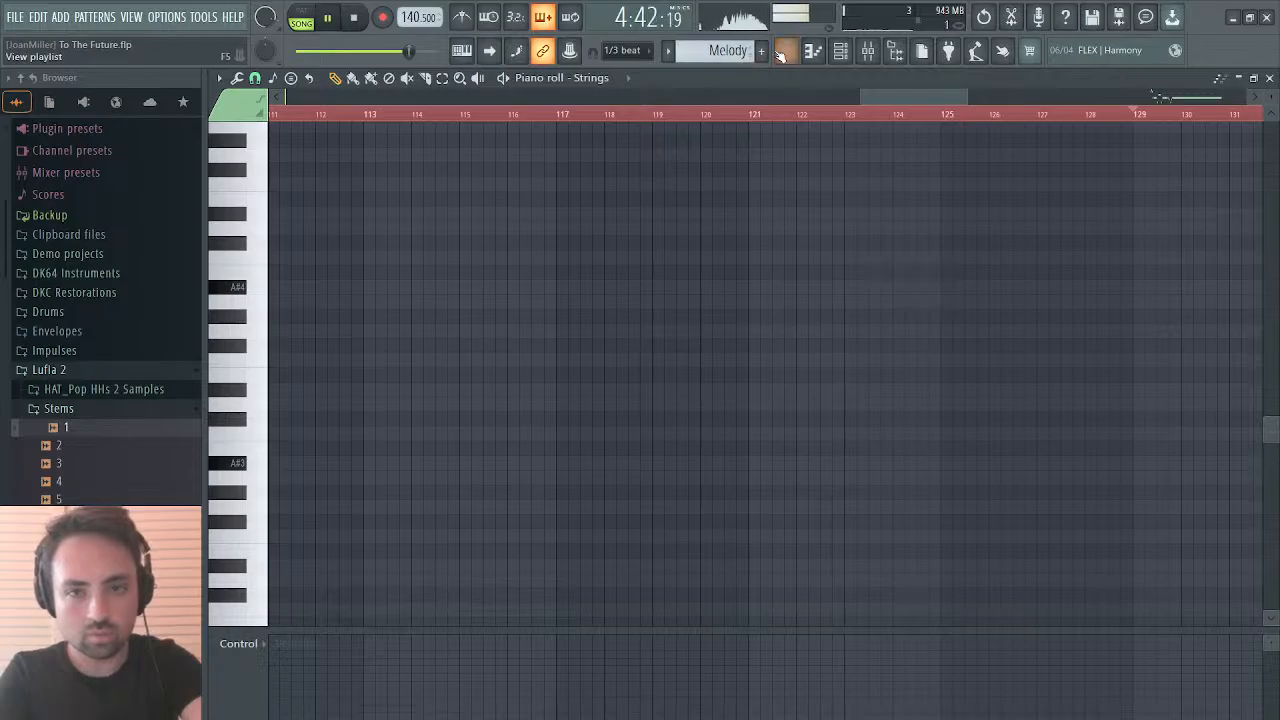
left_click(781, 52)
left_click(421, 163)
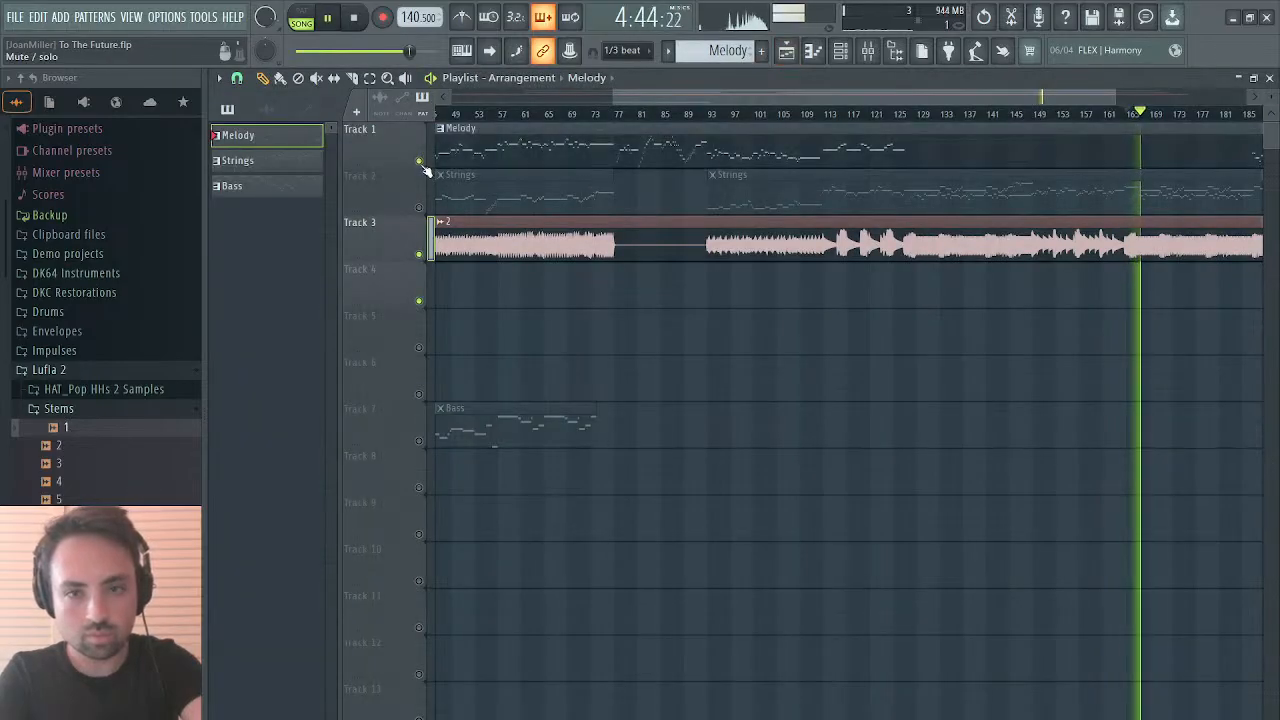
key("space")
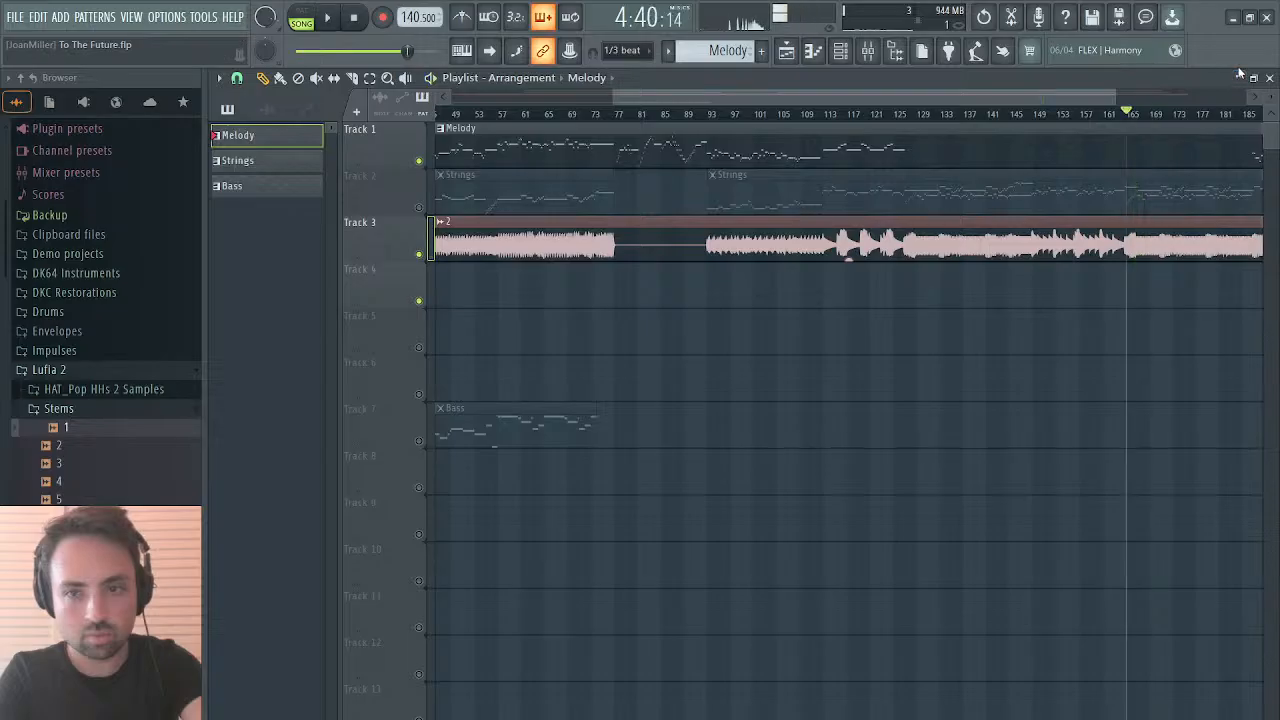
left_click(1036, 118)
key("space")
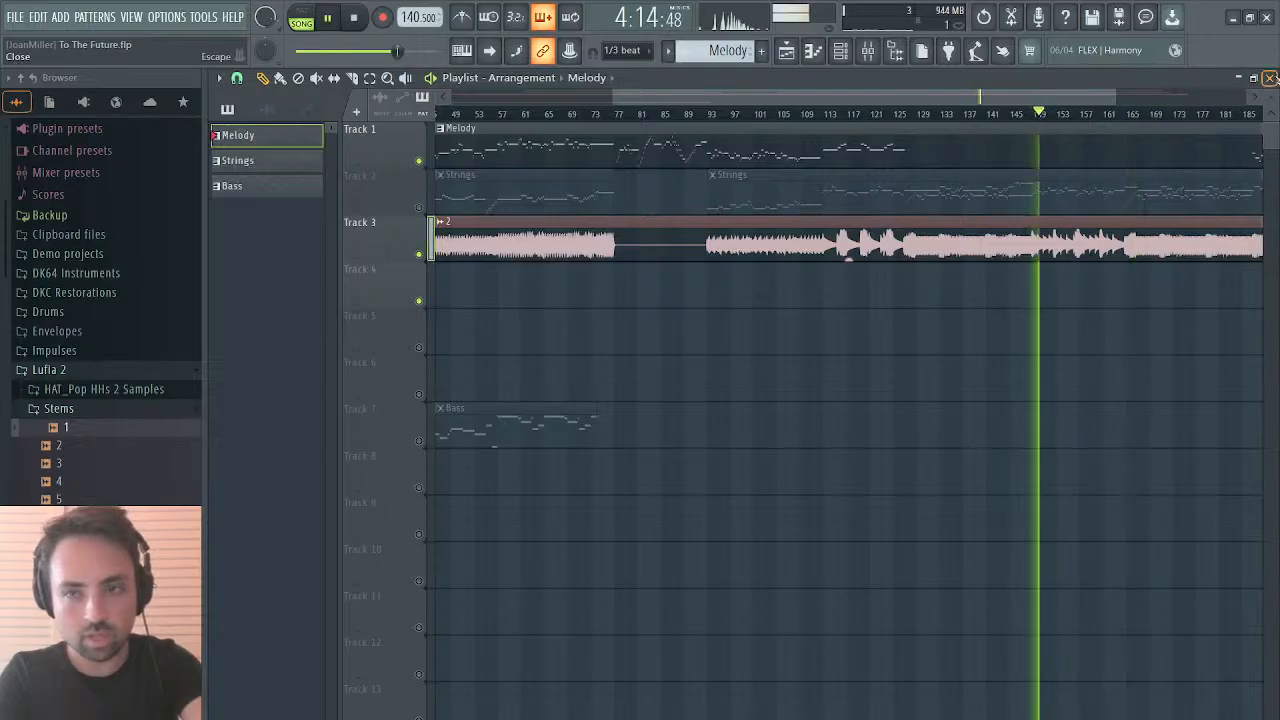
Step: Paste the cut notes at bar 129 of the Melody pattern, moving them from the Strings channel to the Kontakt channel
left_click(1271, 78)
left_click_drag(886, 98, 979, 94)
key("ctrl+v")
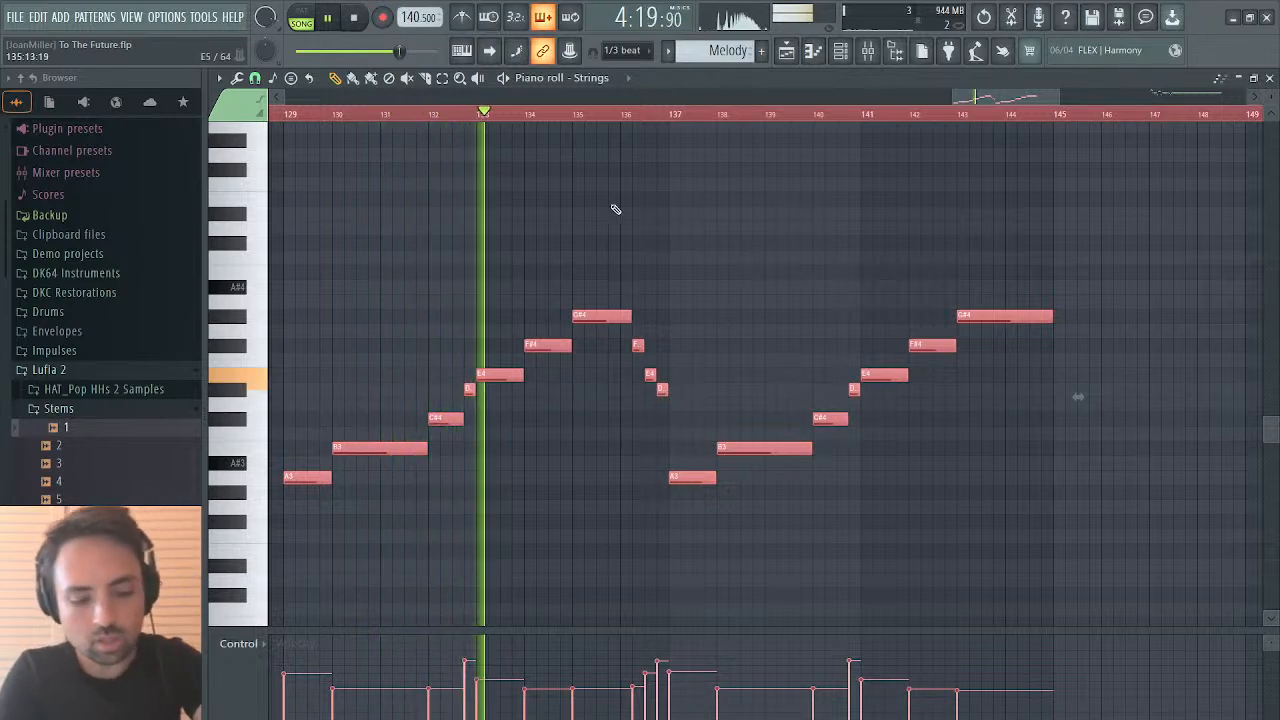
key("Delete")
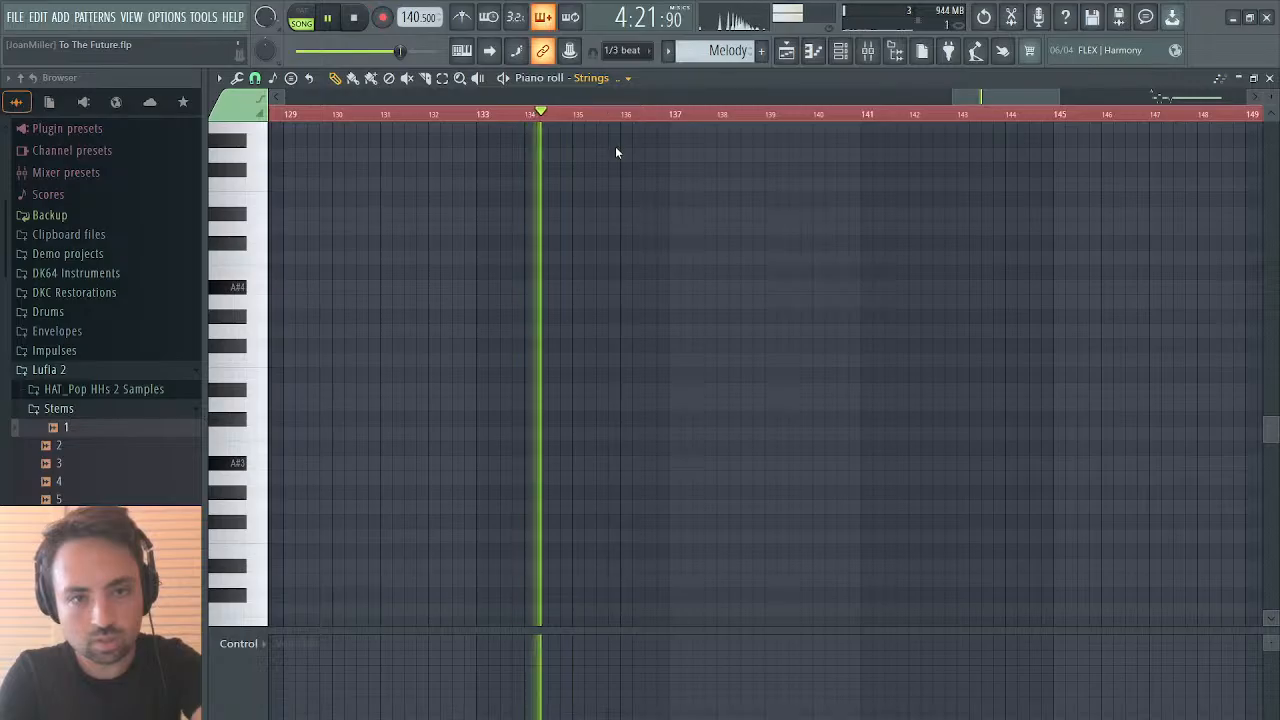
left_click(611, 215)
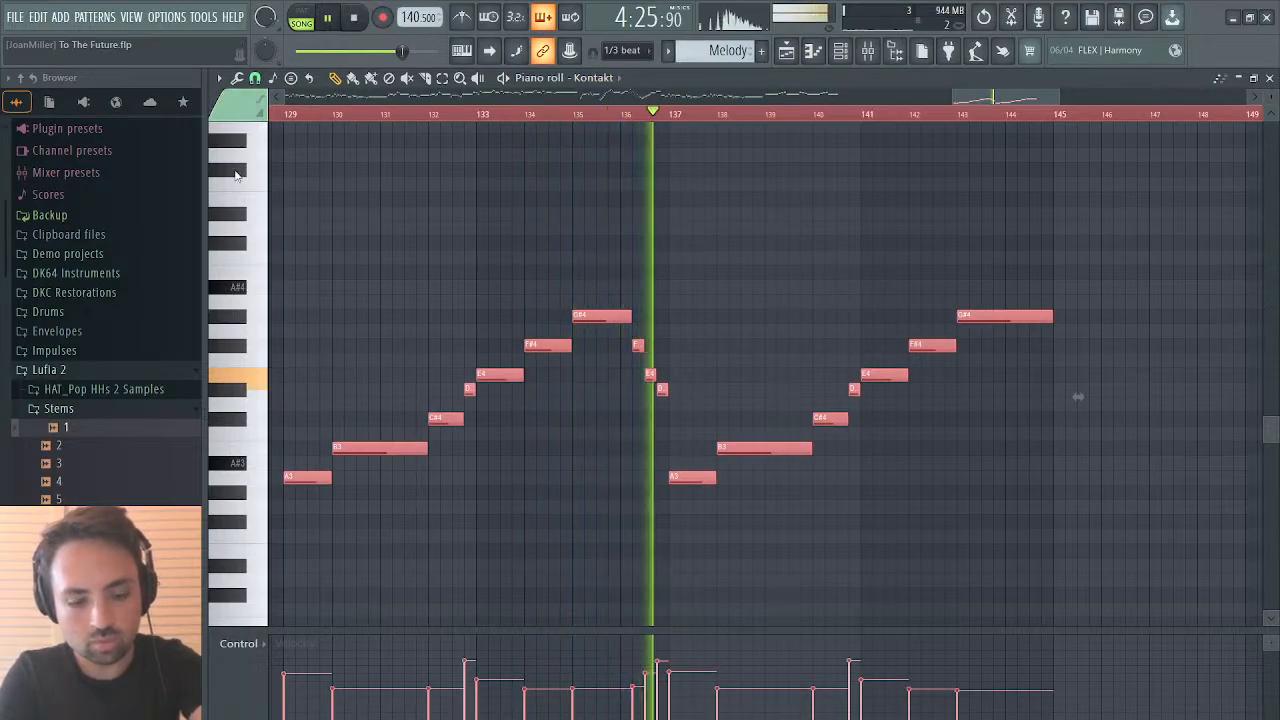
key("ctrl+d")
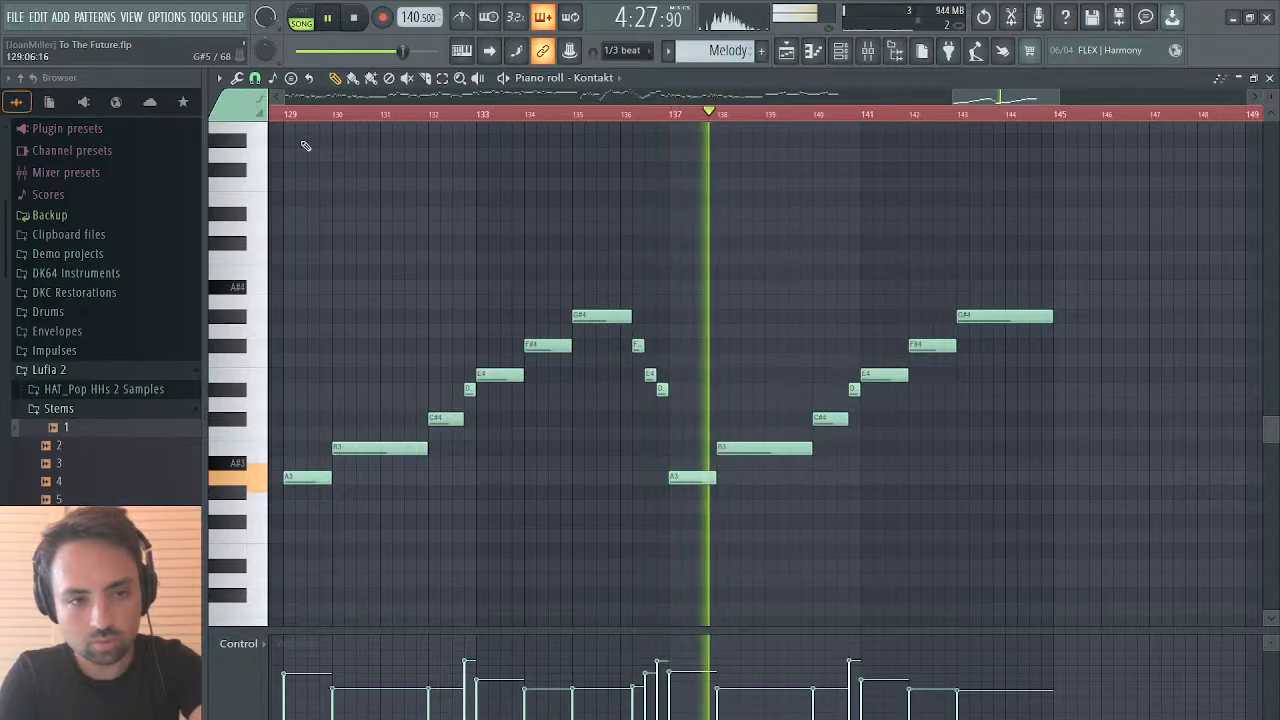
Step: Raise all the pasted Kontakt notes by one octave and audition them from bar 129
left_click(285, 116)
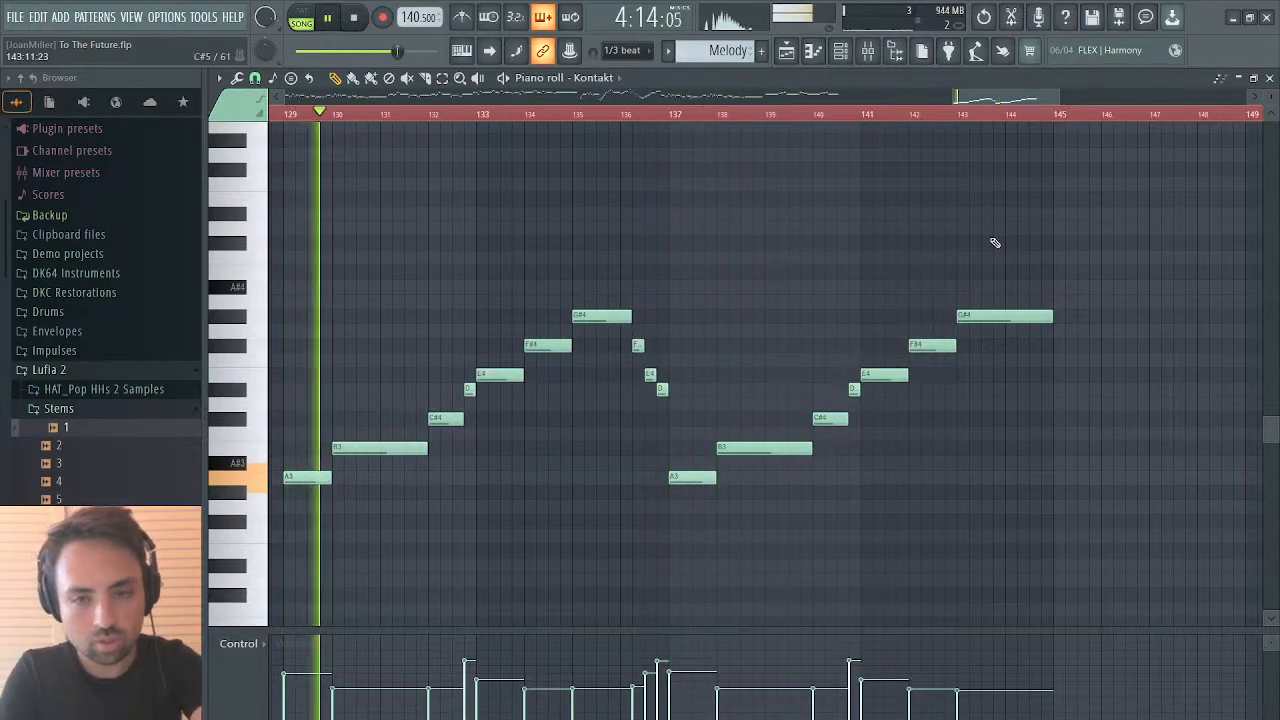
left_click_drag(994, 240, 308, 539)
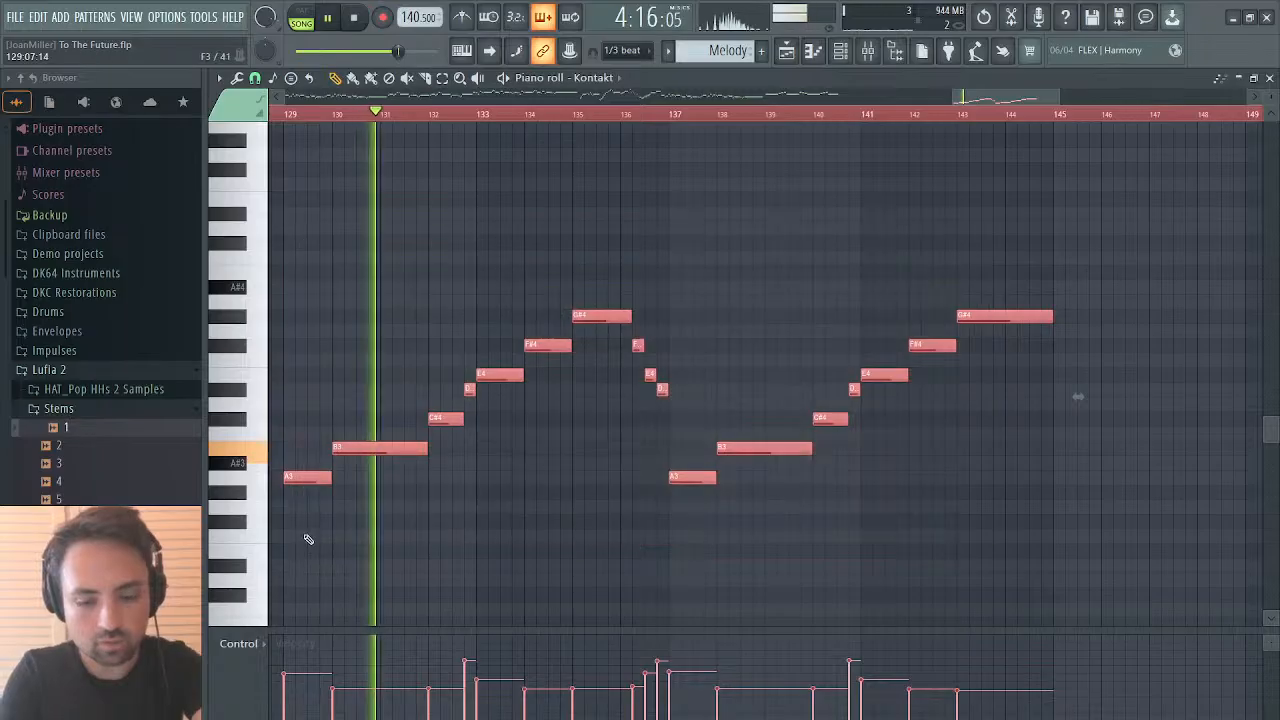
key("ctrl+Up")
left_click(287, 116)
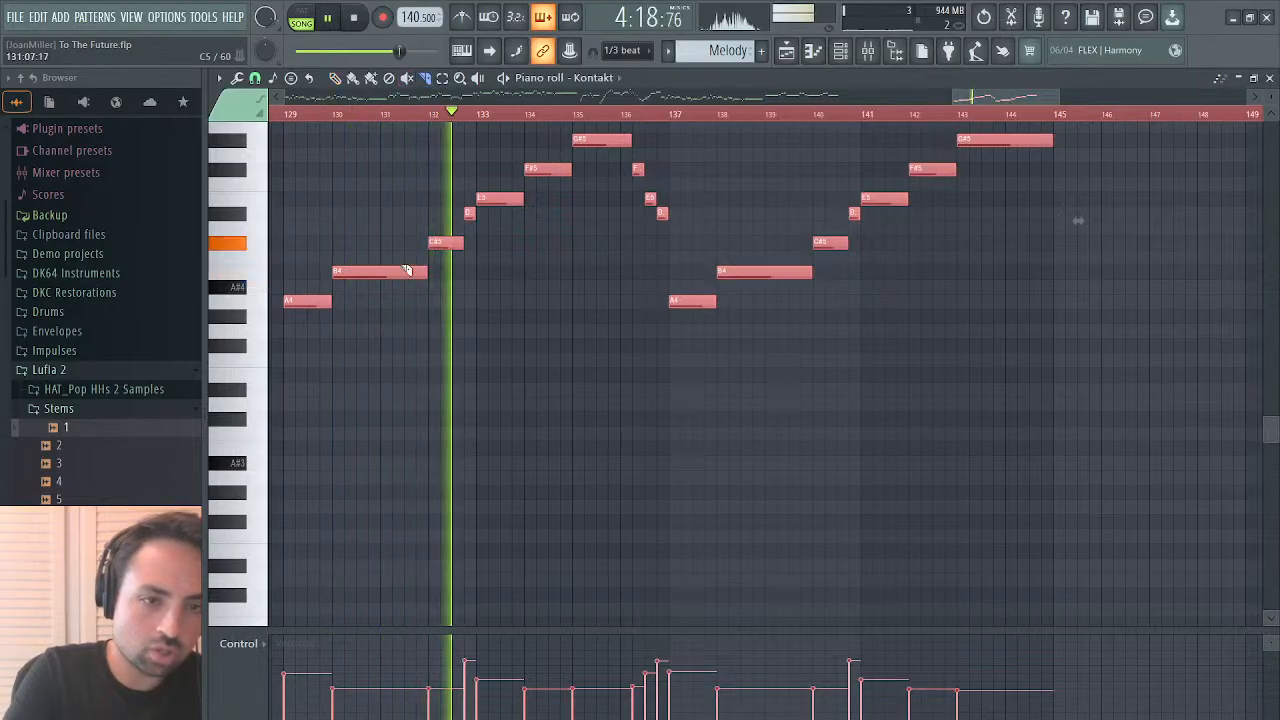
Step: Slice the two long B4 notes in half at bars 131 and 139 while listening against the stems
key("ctrl+d")
mouse_move(380, 259)
left_mouse_down()
mouse_move(380, 282)
mouse_move(377, 260)
left_mouse_up()
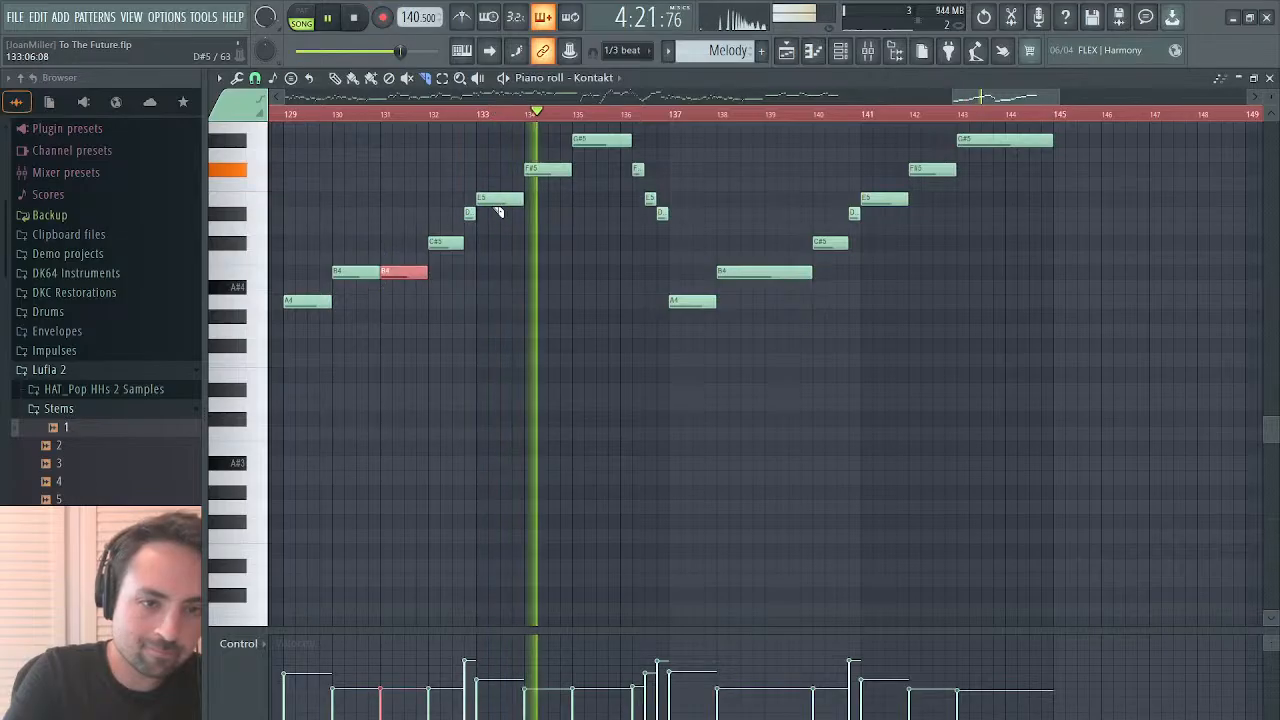
left_click(290, 115)
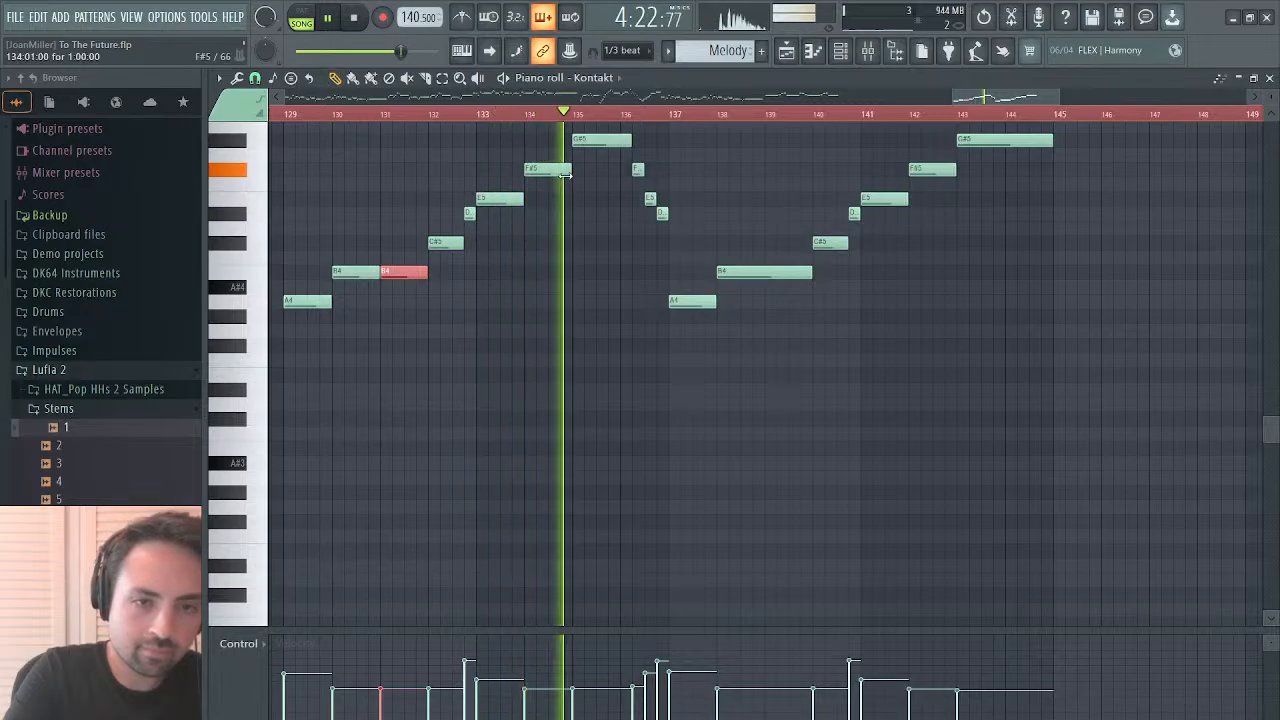
scroll(504, 193, "up", 3)
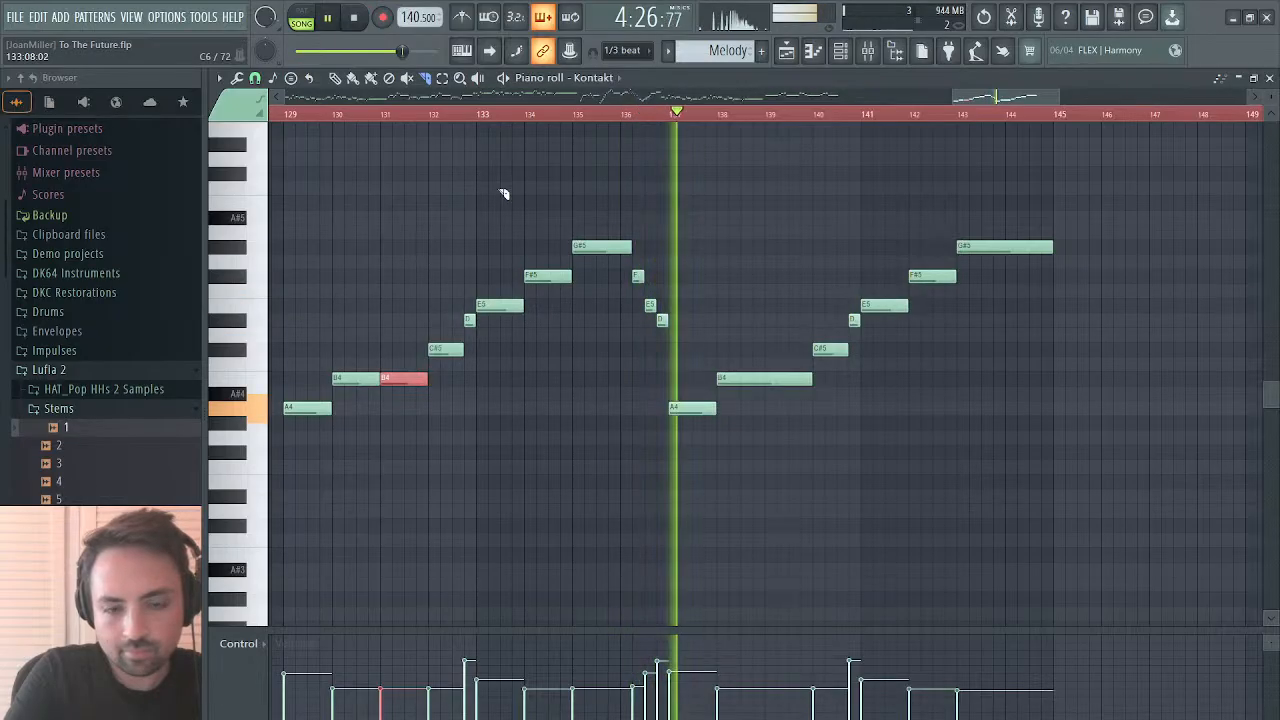
scroll(677, 269, "right", 2)
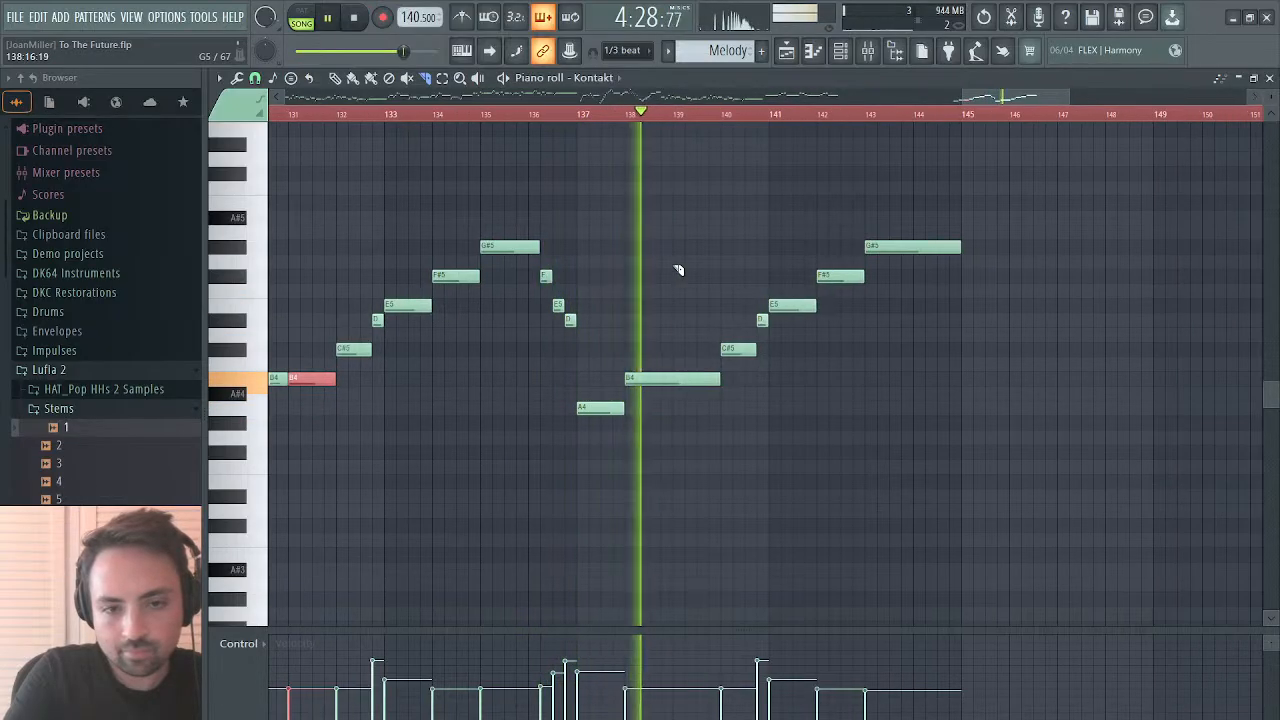
left_click_drag(677, 372, 680, 405)
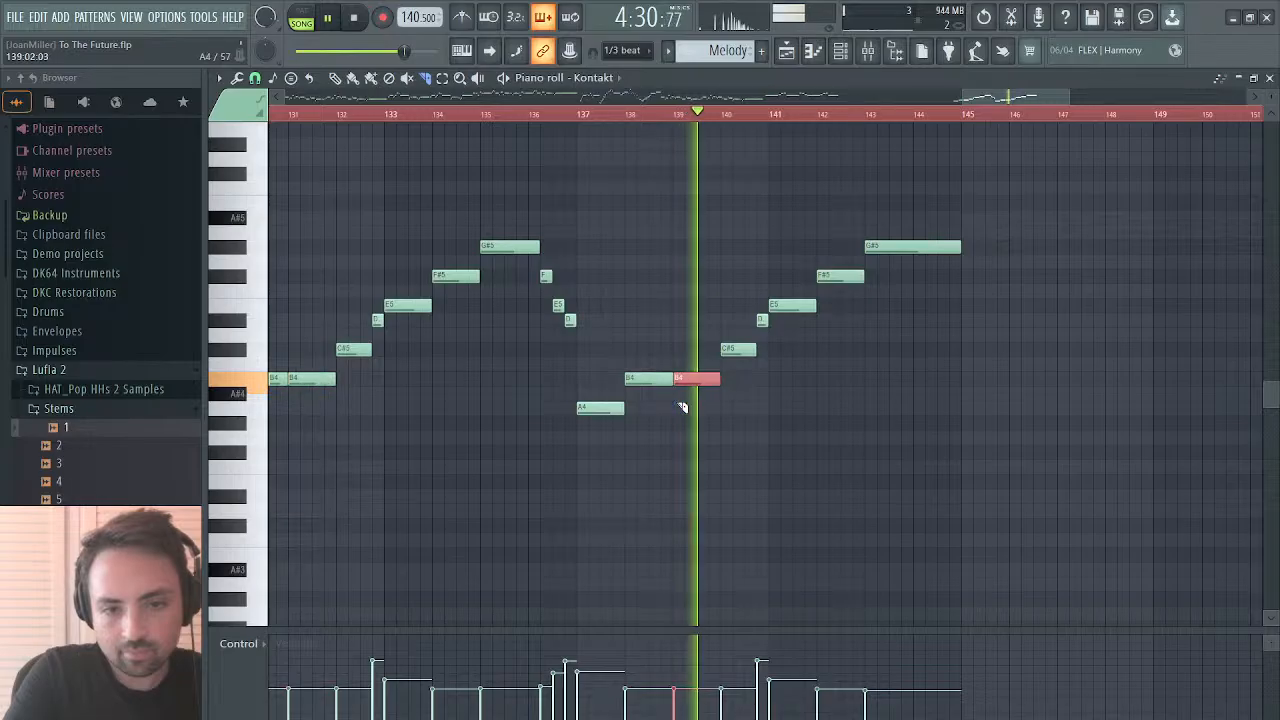
scroll(790, 287, "right", 2)
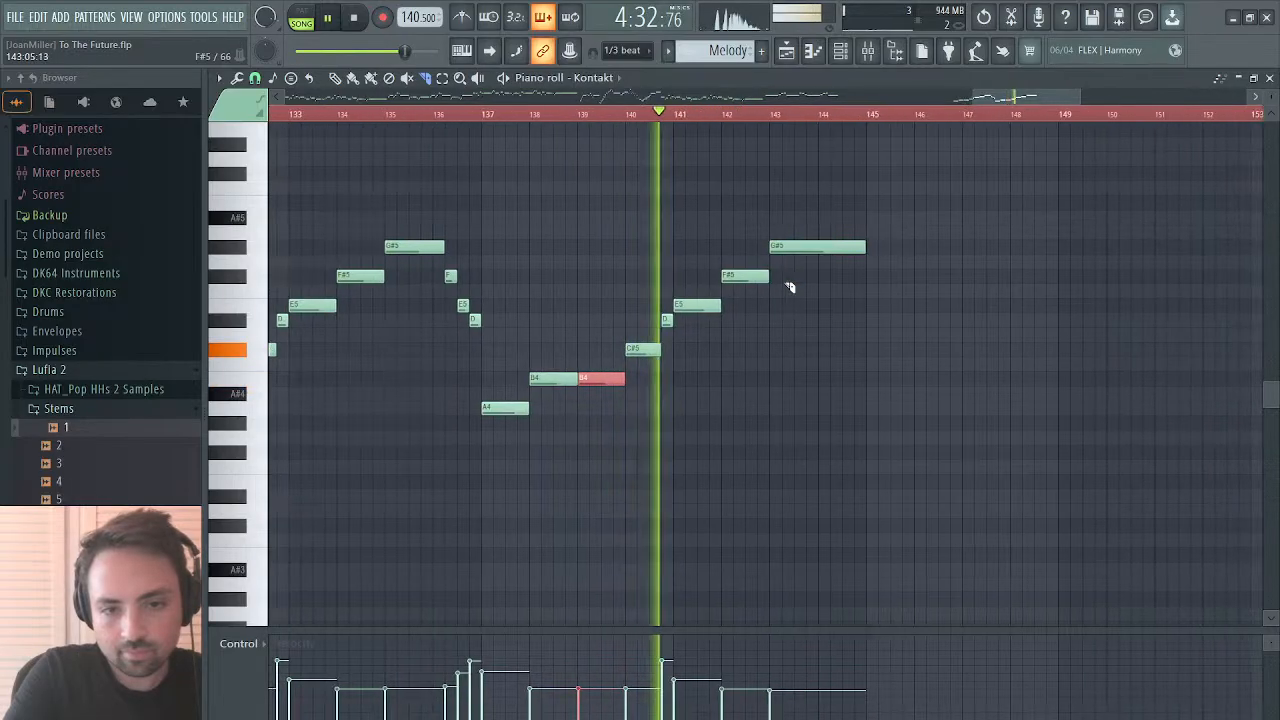
scroll(790, 287, "right", 2)
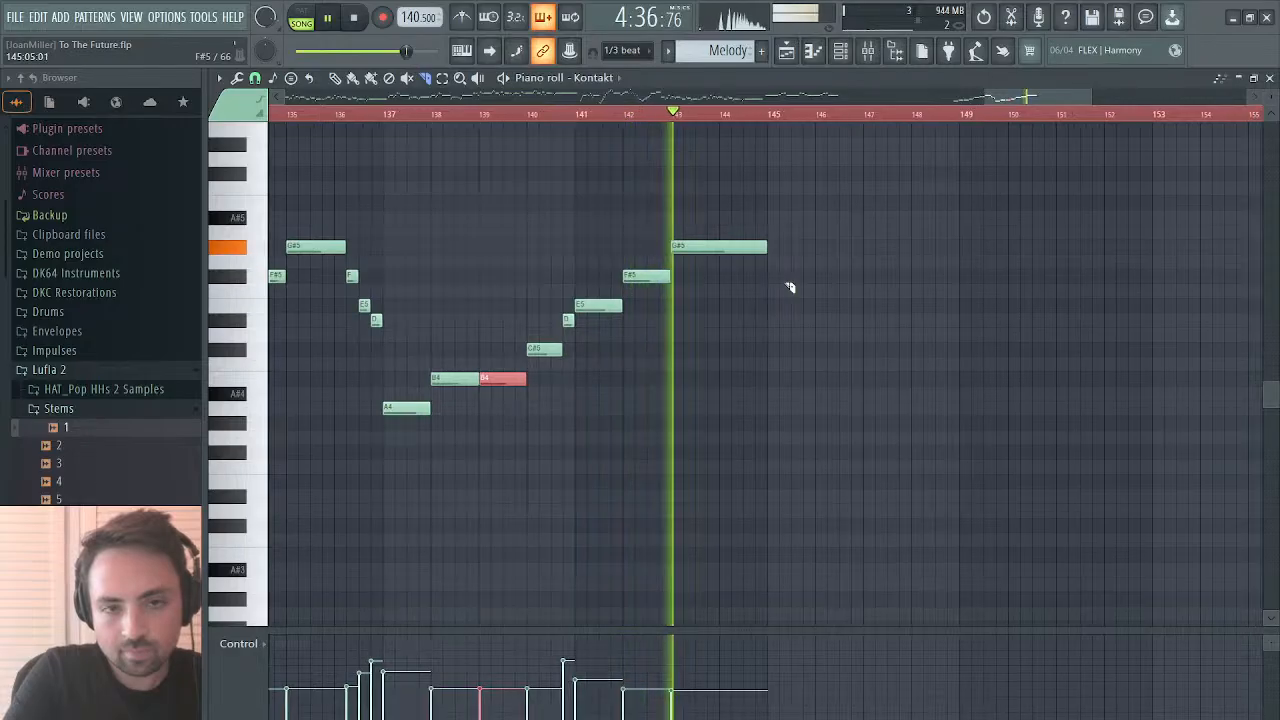
scroll(790, 287, "right", 1)
Step: Rename the Melody pattern as Winds and play the Playlist from about bar 21
left_click(786, 50)
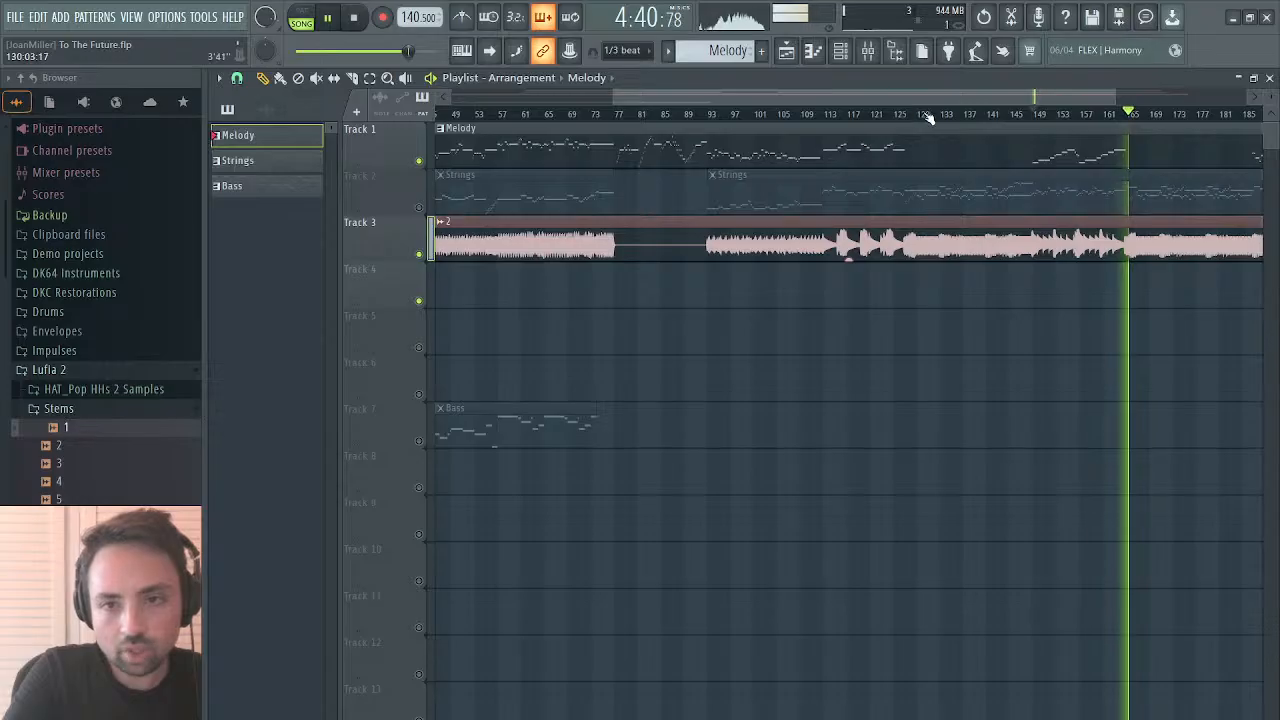
left_click_drag(781, 95, 406, 133)
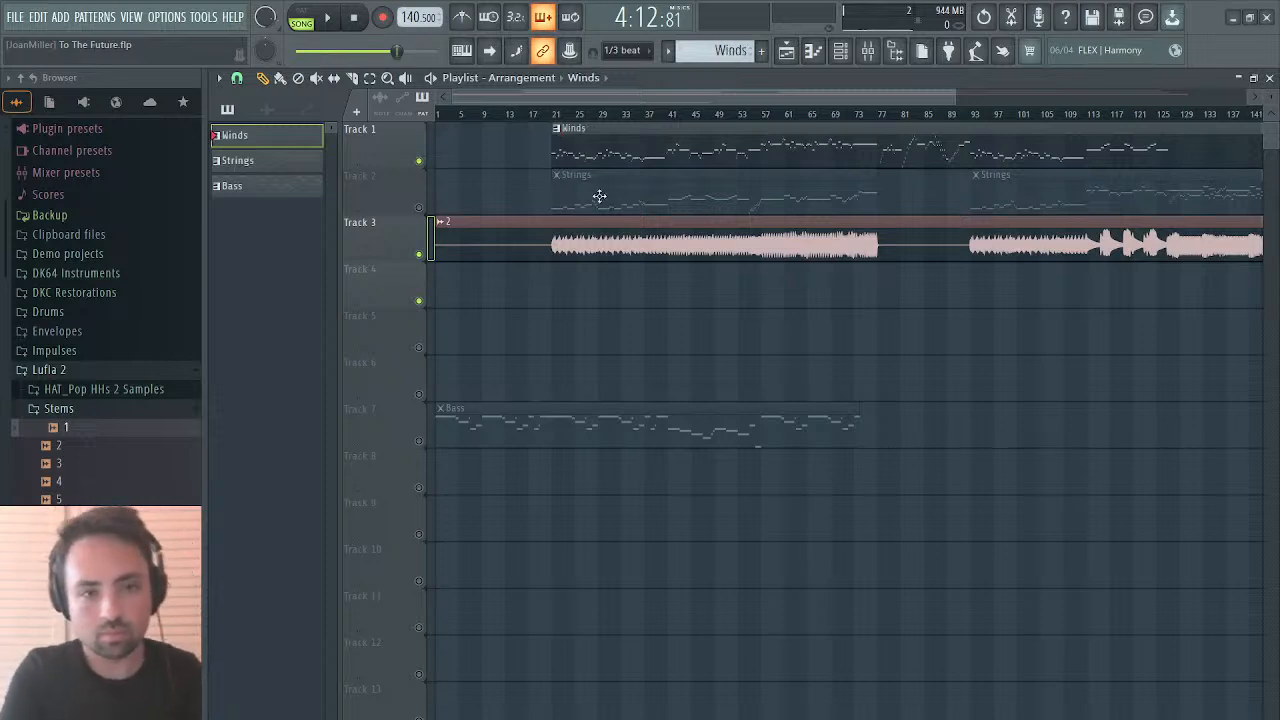
key("space")
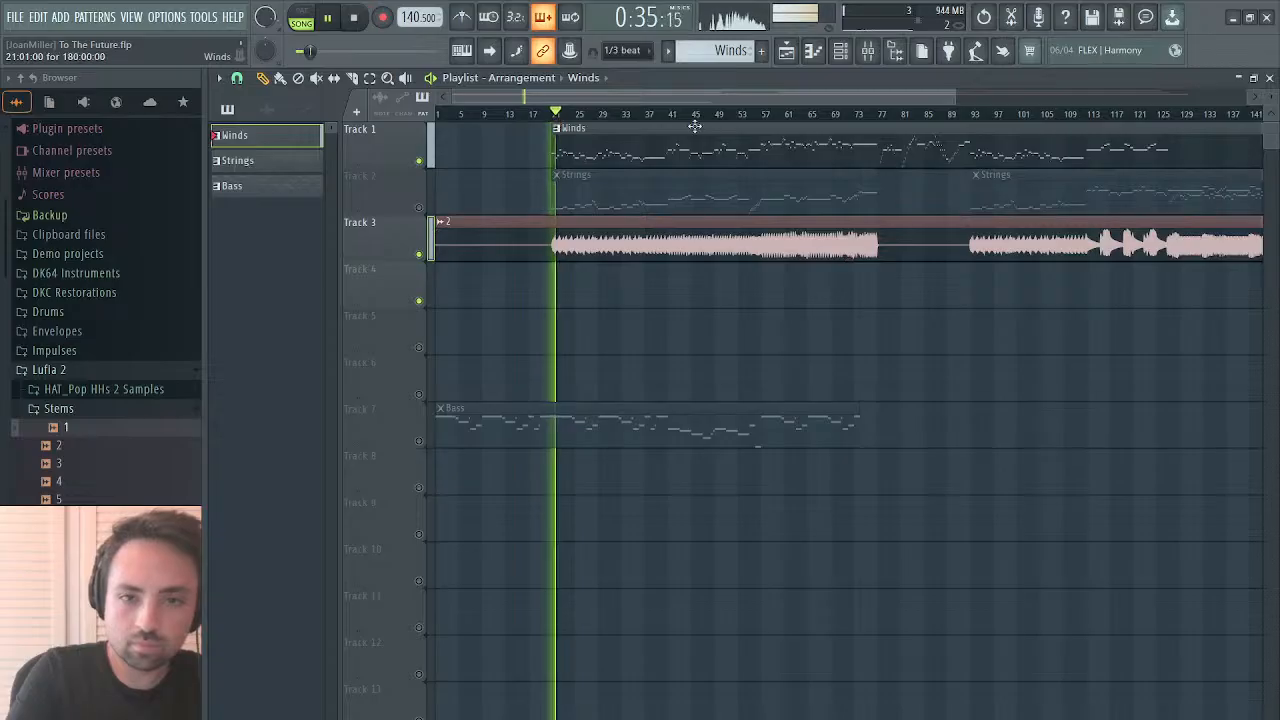
scroll(694, 125, "right", 6)
scroll(694, 125, "left", 3)
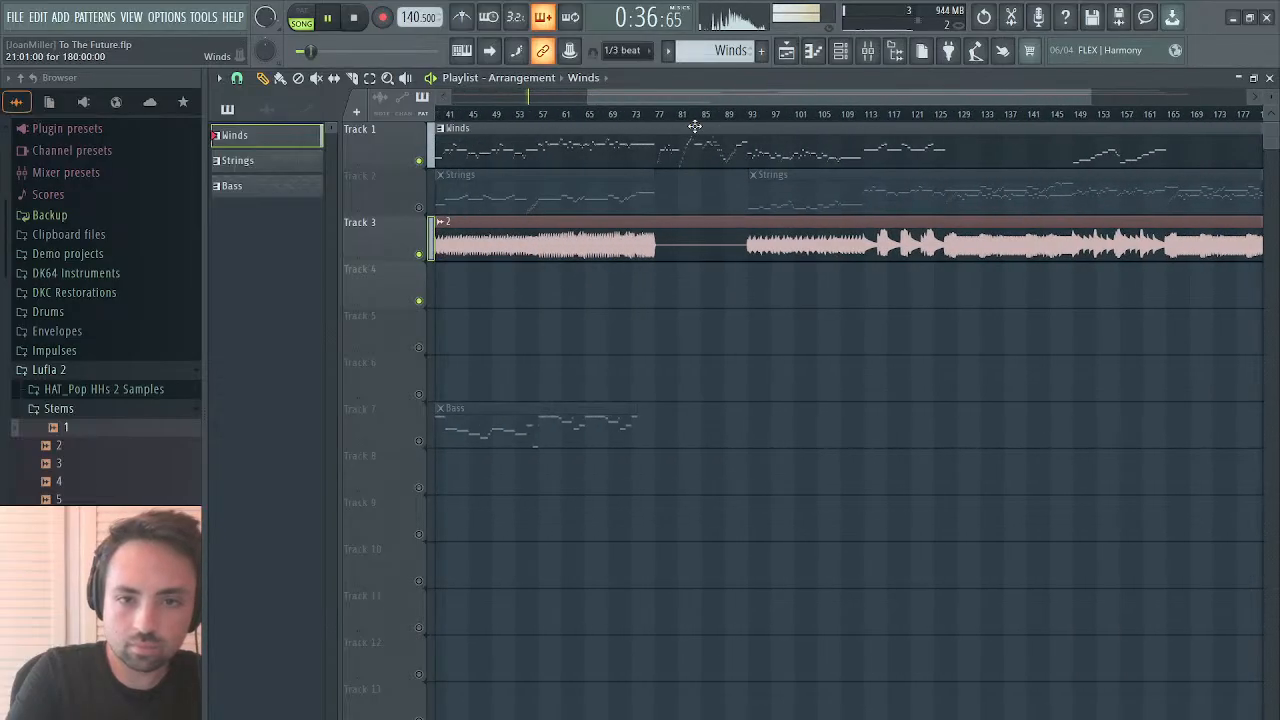
Step: Compare the Winds, Strings and stem 2 tracks from about bar 93 by toggling the mutes of Tracks 2 and 3
left_click(753, 116)
left_click(420, 254)
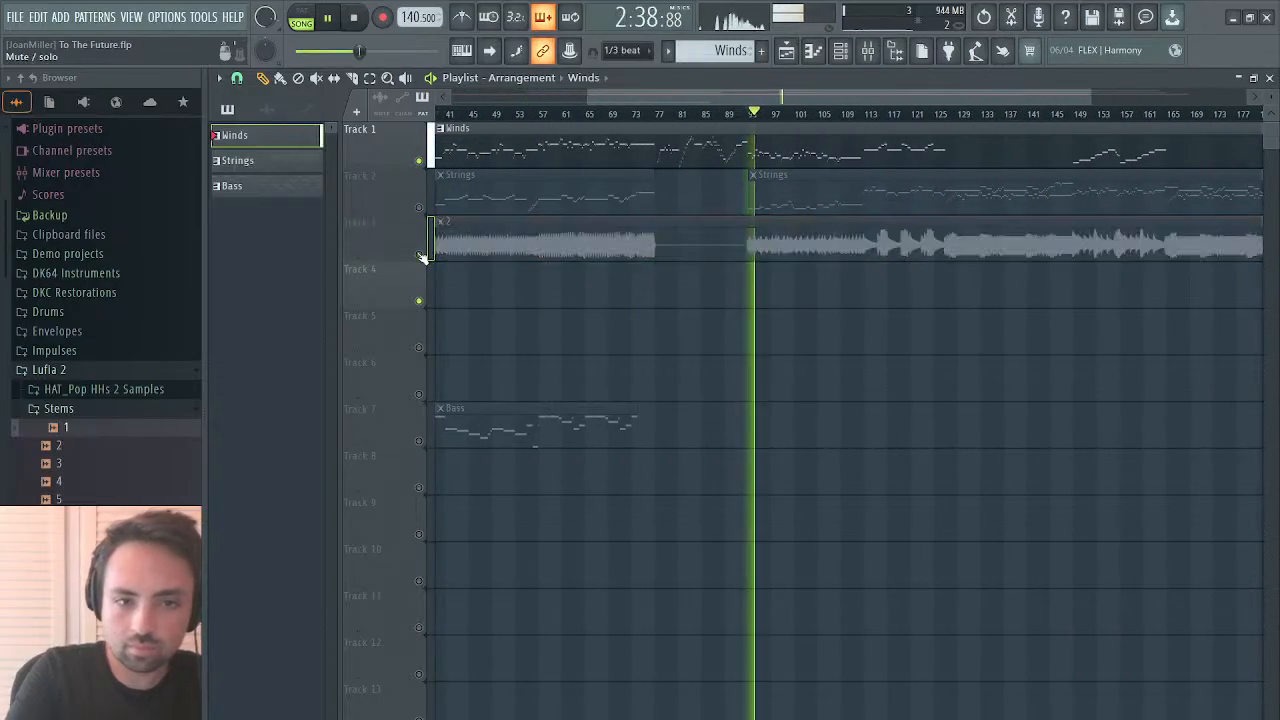
left_click(420, 207)
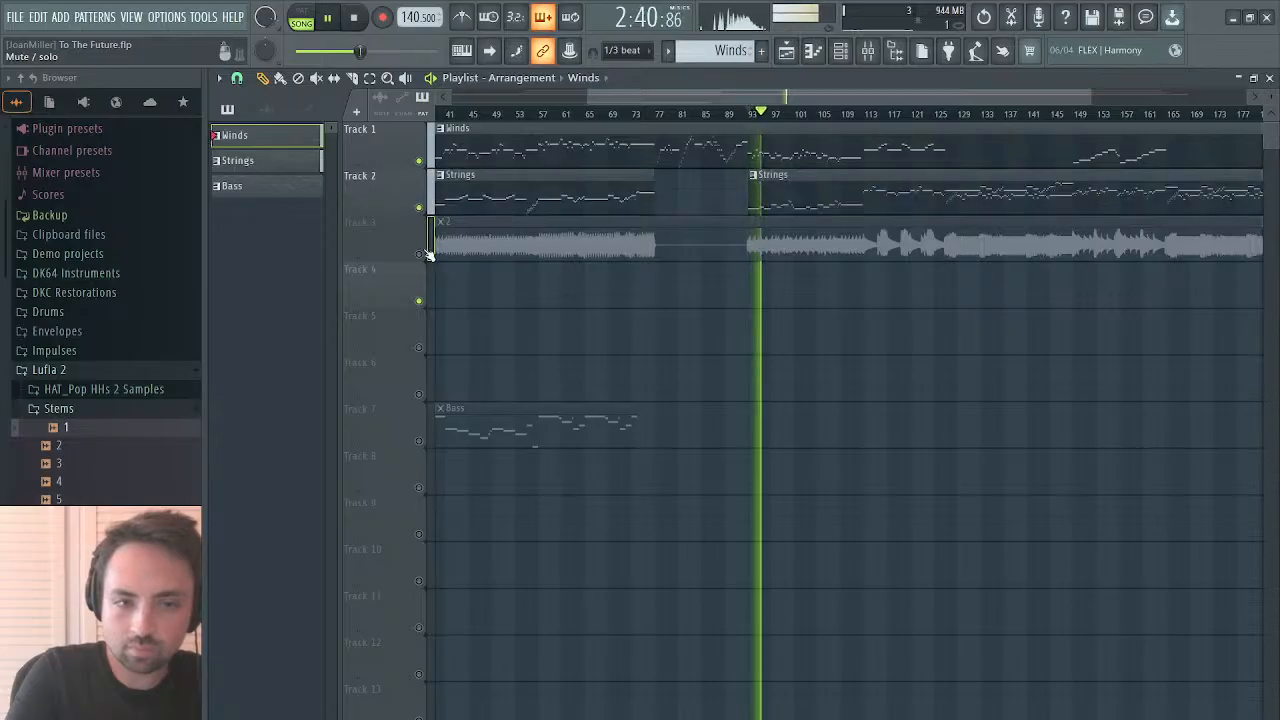
left_click(420, 254)
left_click(419, 207)
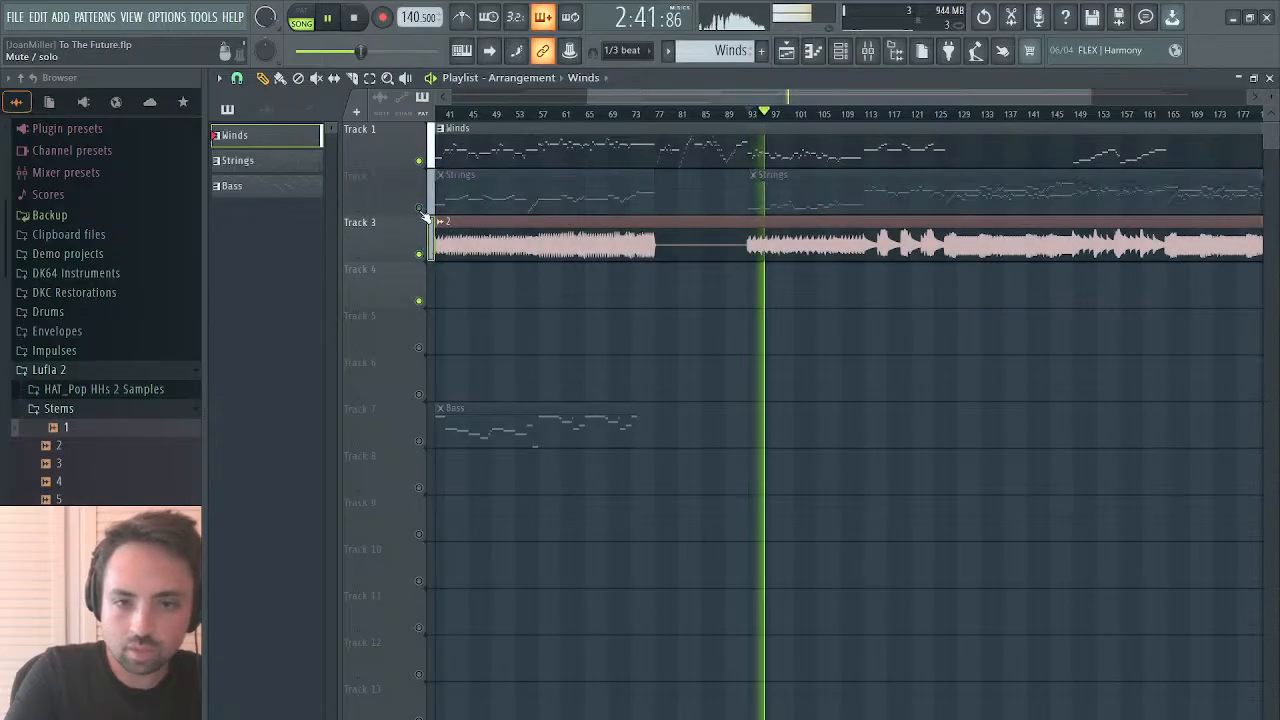
Step: Audition the Winds notes against the stem audio from about bars 148, 165 and 186
left_click(1070, 115)
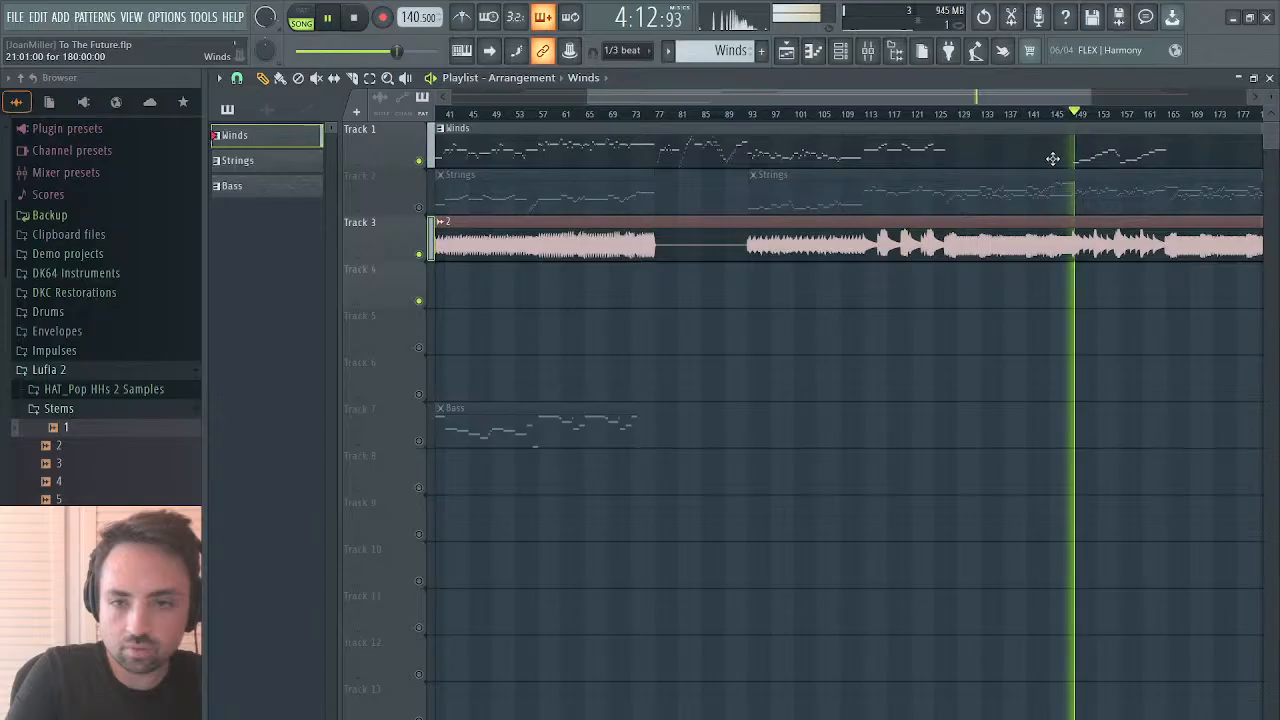
scroll(1048, 172, "right", 5)
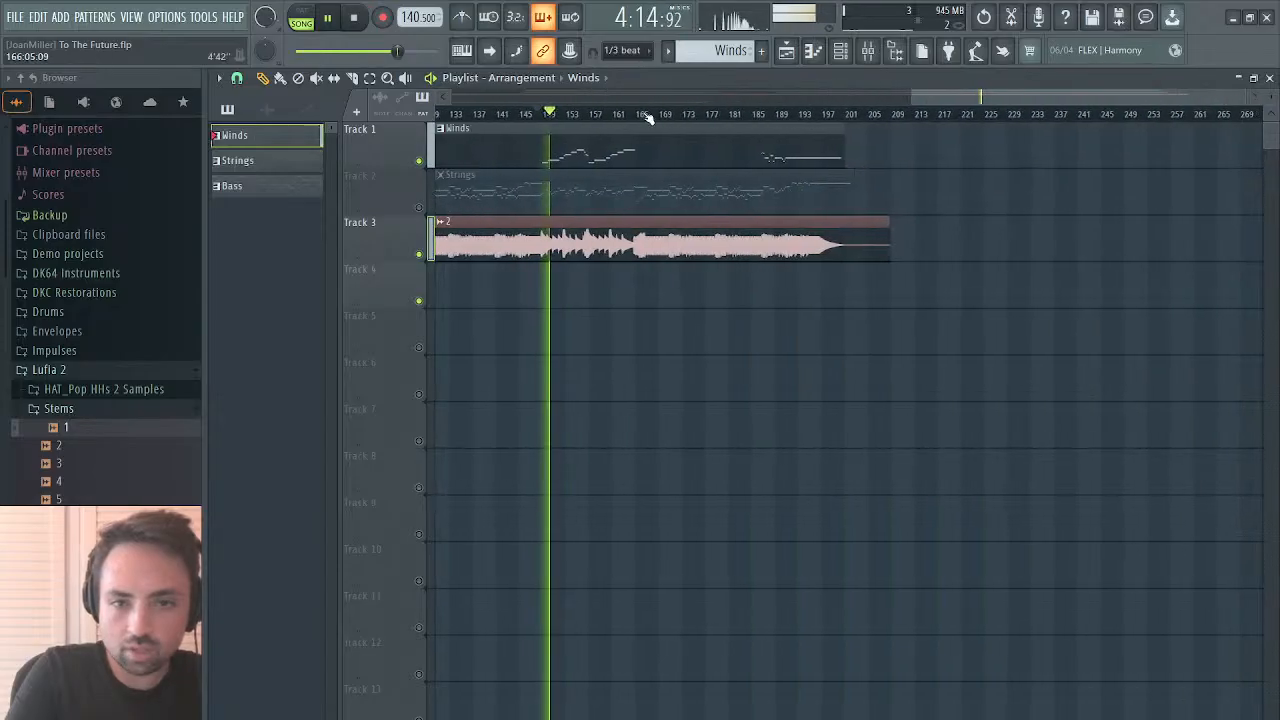
left_click(648, 117)
left_click(760, 117)
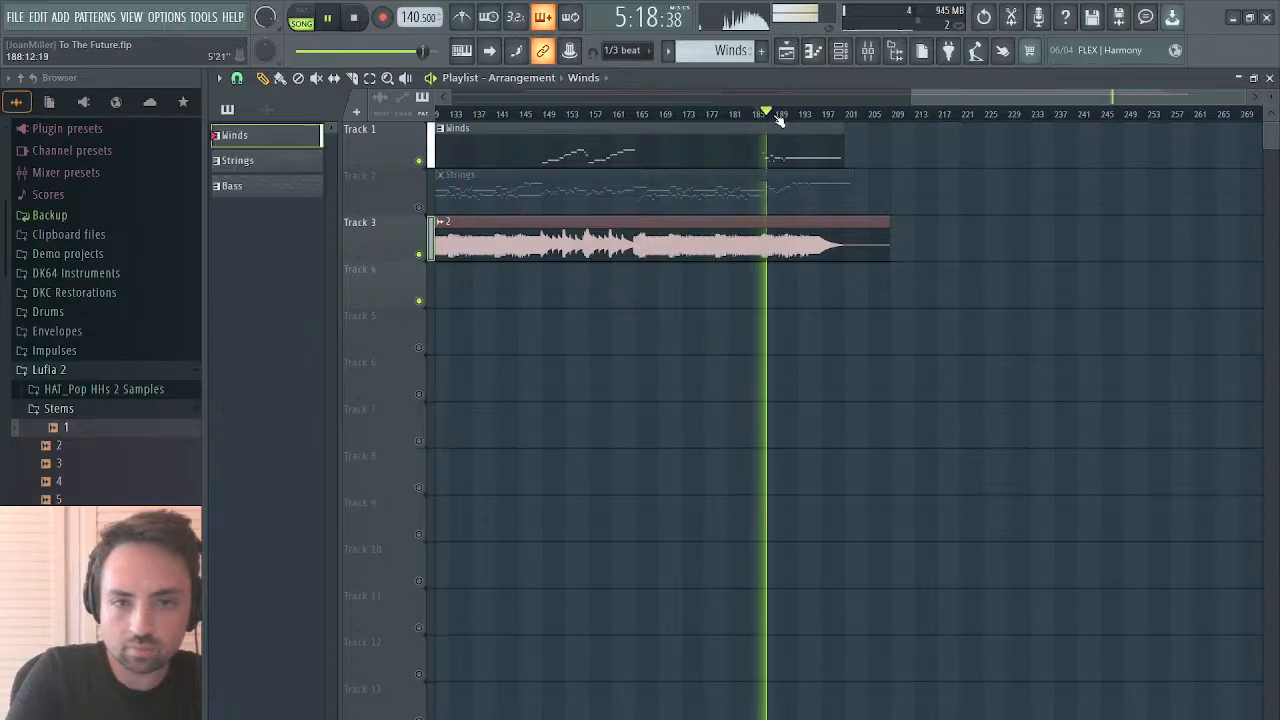
Step: Mute the Winds track to hear stem 2 on Track 3 alone, and stop playback
left_click(419, 160)
left_click_drag(912, 95, 483, 116)
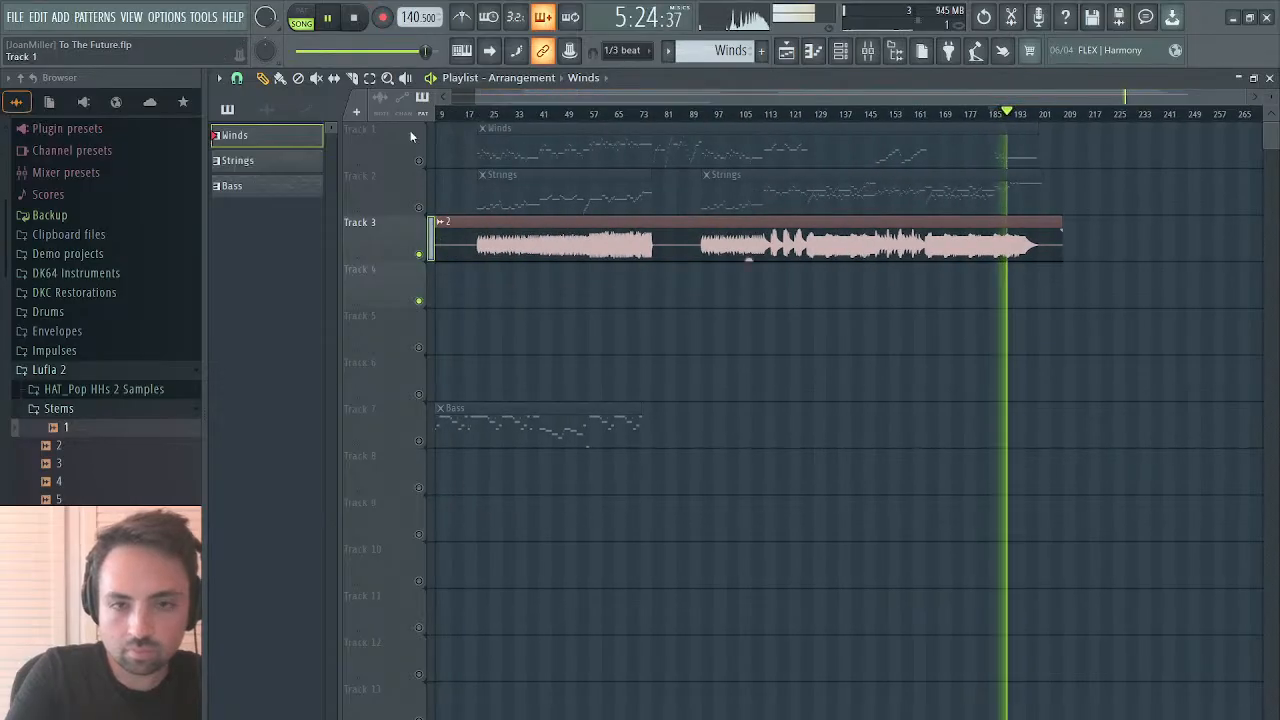
key("space")
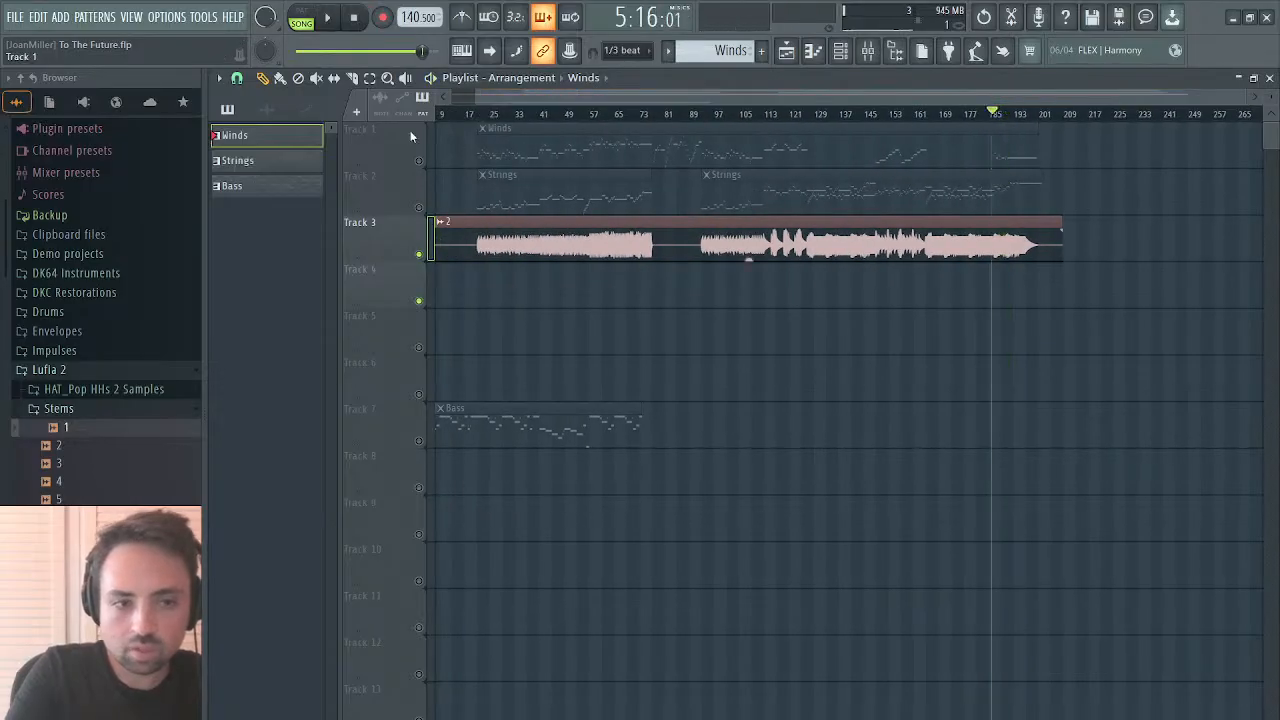
Step: Place audio clip 1 at the start of Track 4 and play it from about bar 161
left_click(68, 450)
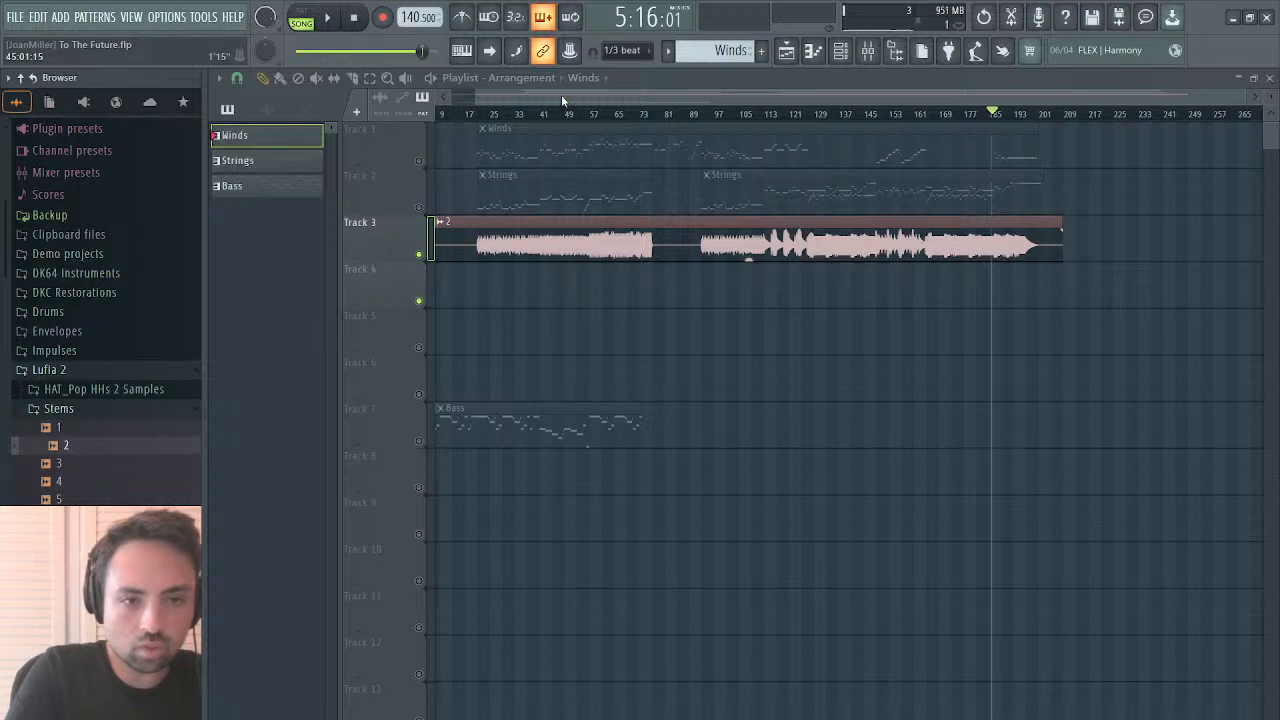
left_click(583, 80)
left_click(599, 133)
left_click_drag(522, 285, 412, 304)
left_click(940, 114)
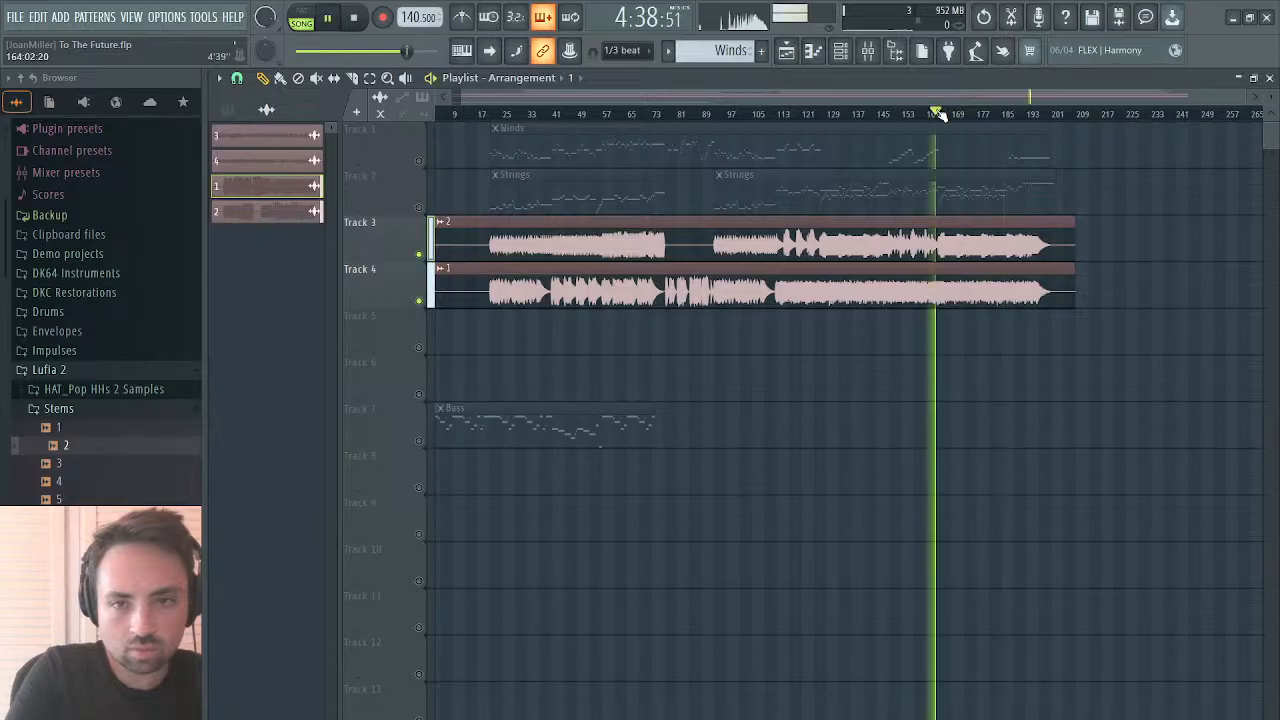
Step: Mute Track 3 and audition audio clip 1 alone at several points in the song's final section
left_click(421, 255)
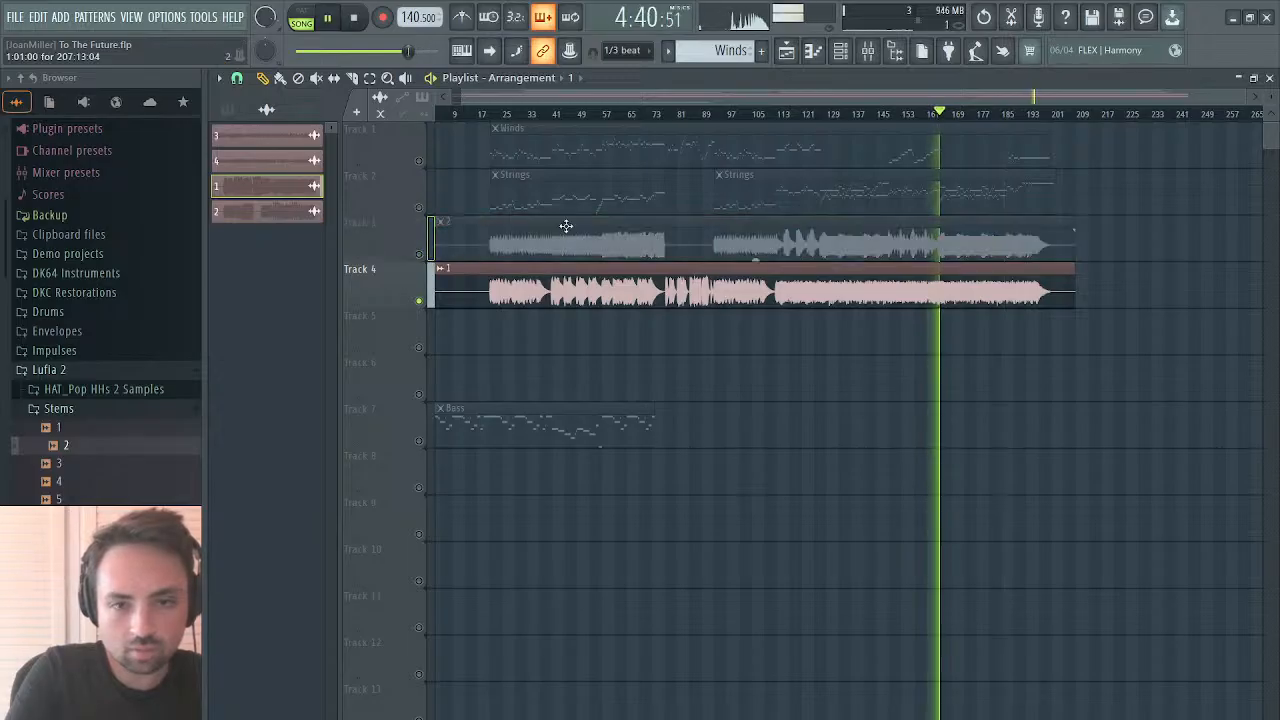
left_click_drag(895, 122, 797, 114)
left_click(1016, 118)
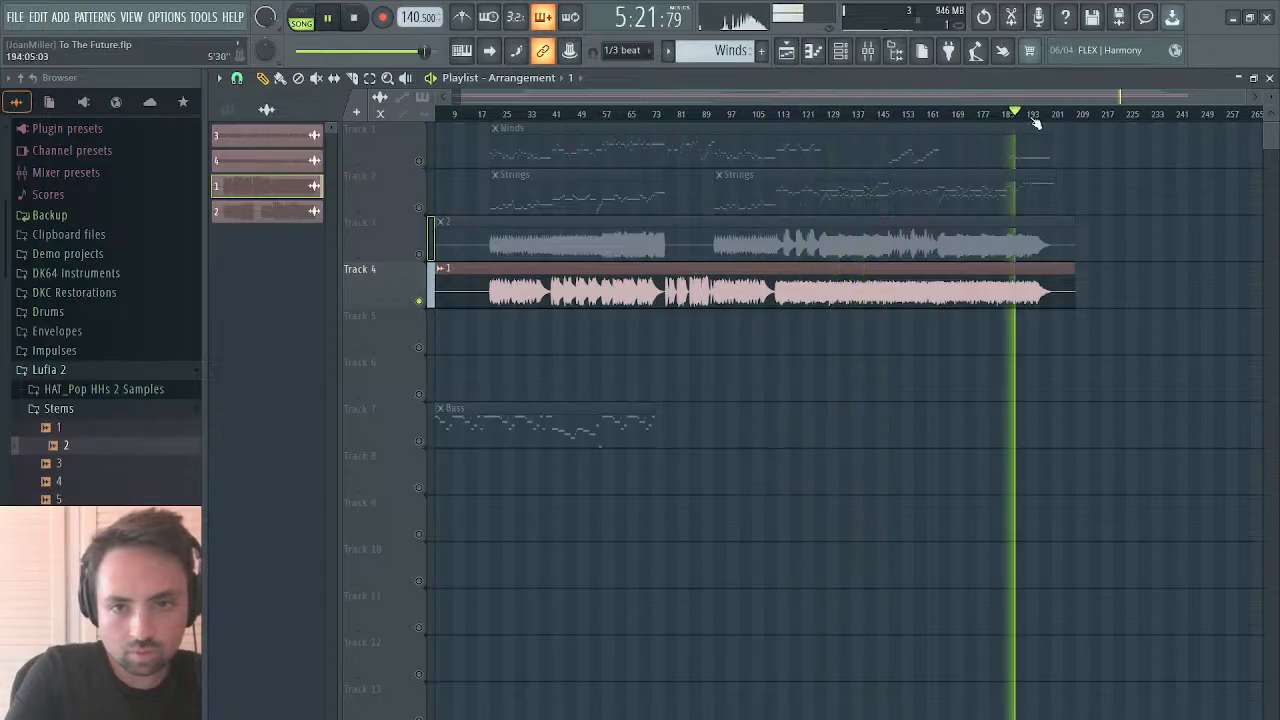
left_click(986, 118)
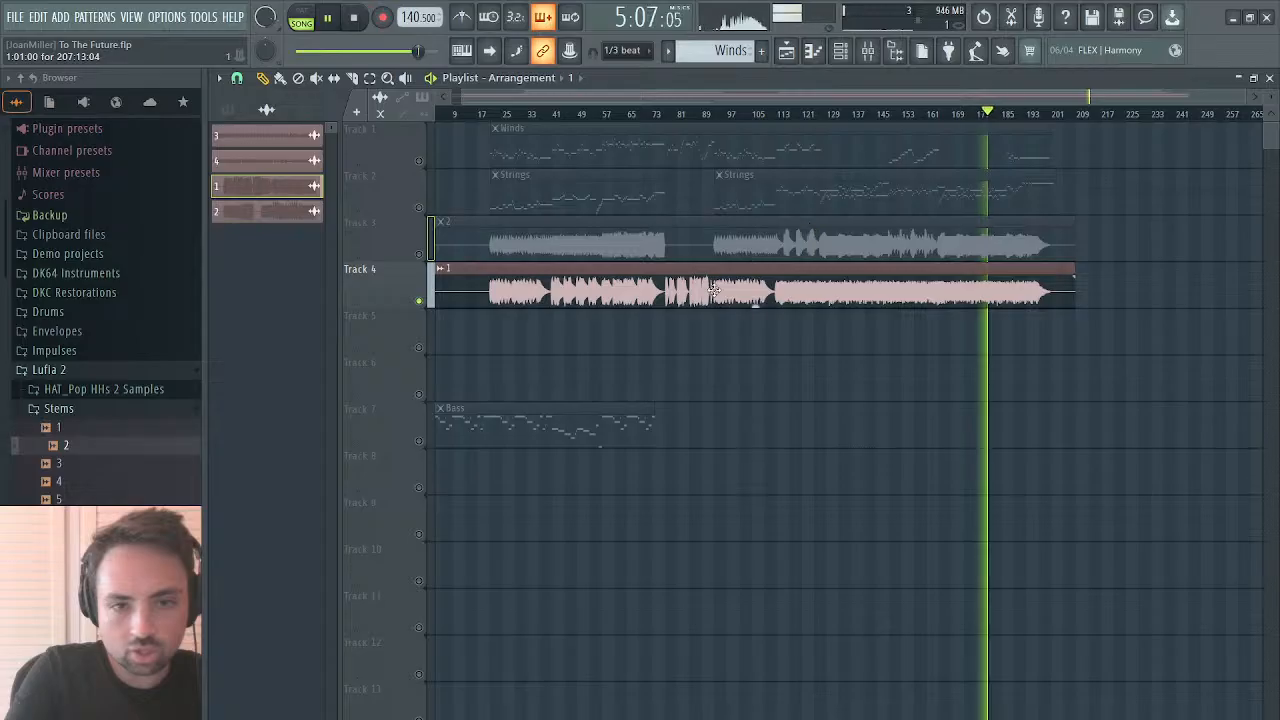
Step: Delete audio clips 1 and 2 from Tracks 4 and 3, and unmute all playlist tracks
right_click(713, 290)
right_click(646, 240)
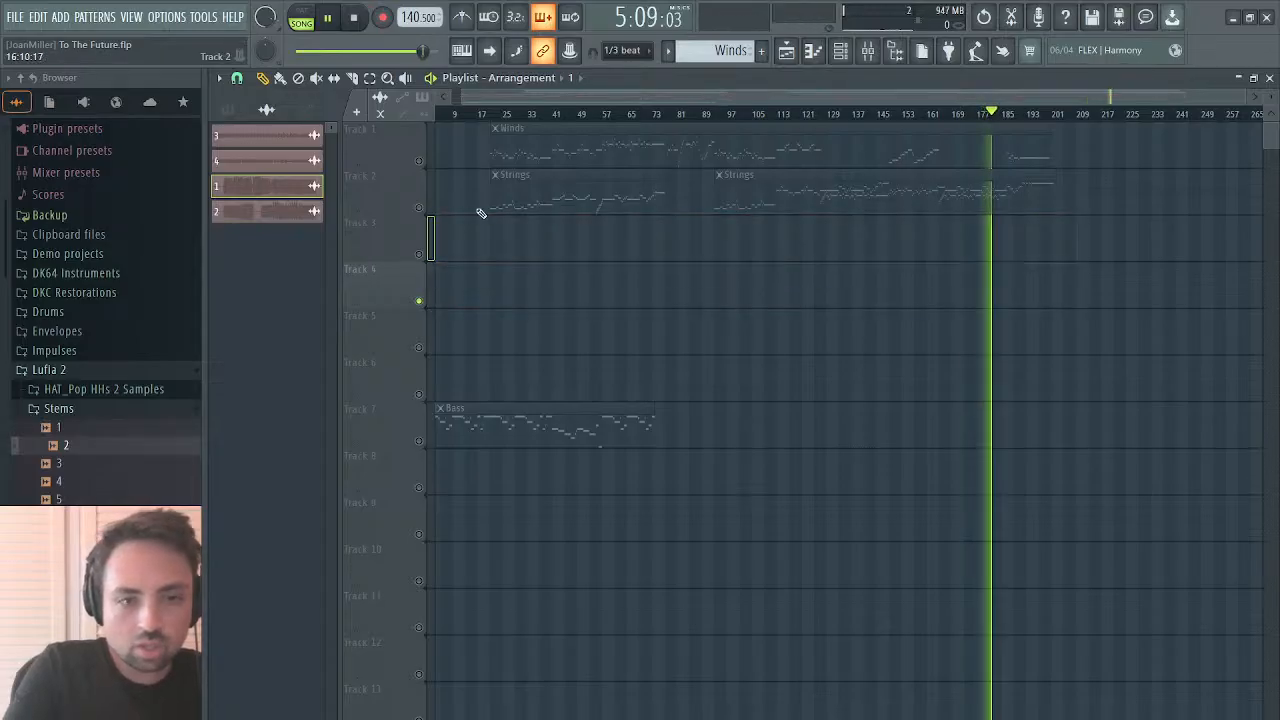
right_click(424, 208)
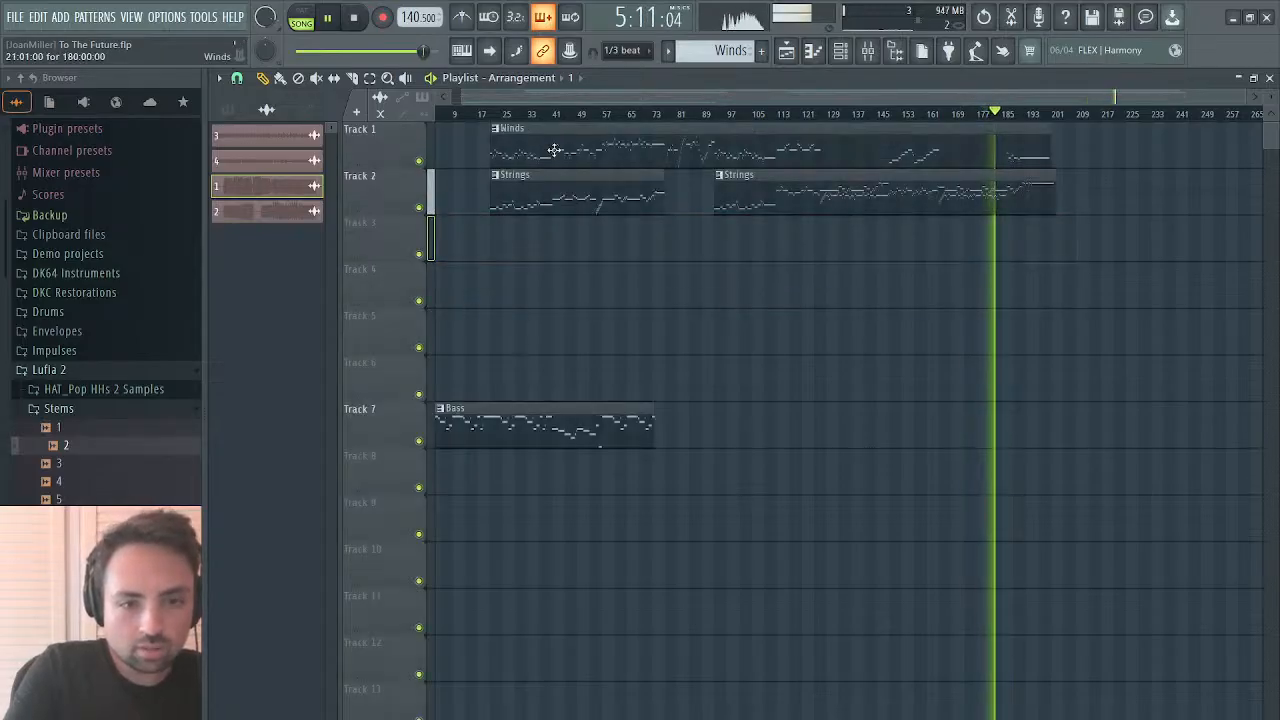
Step: Play the arrangement from the start, and preview stem 3 against the notes of the Bass clip
left_click(356, 18)
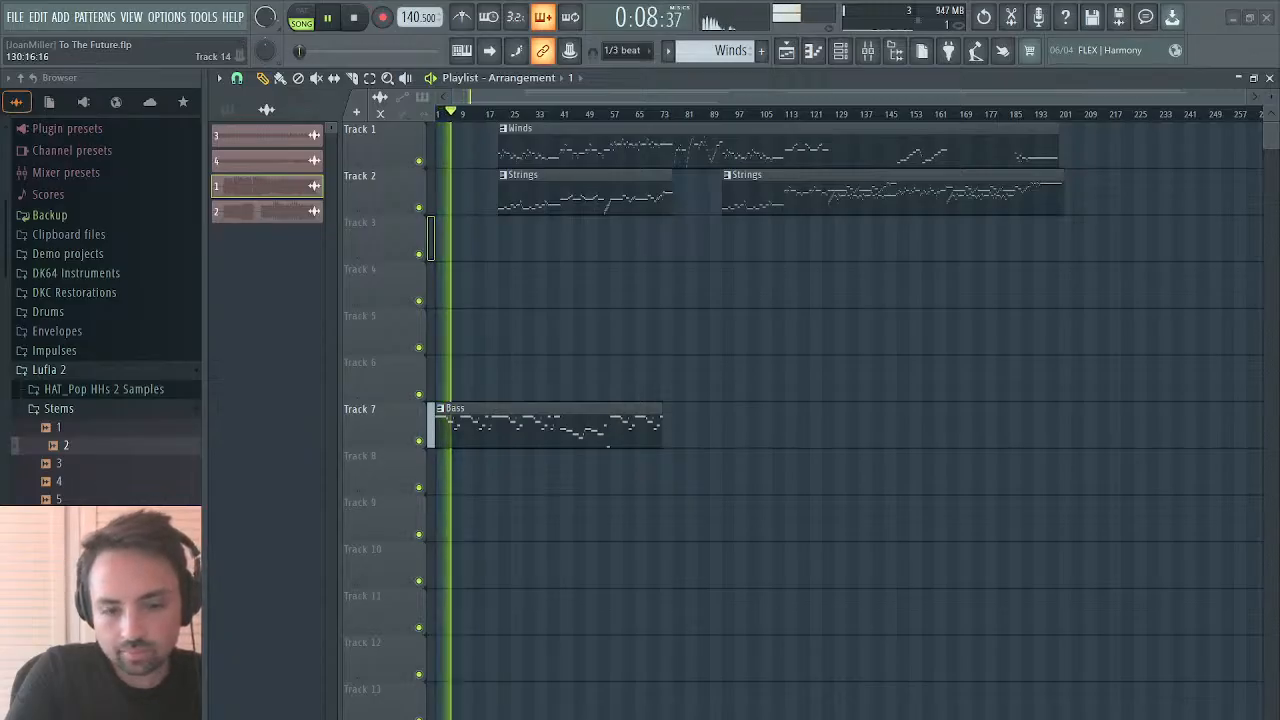
key("space")
double_click(534, 429)
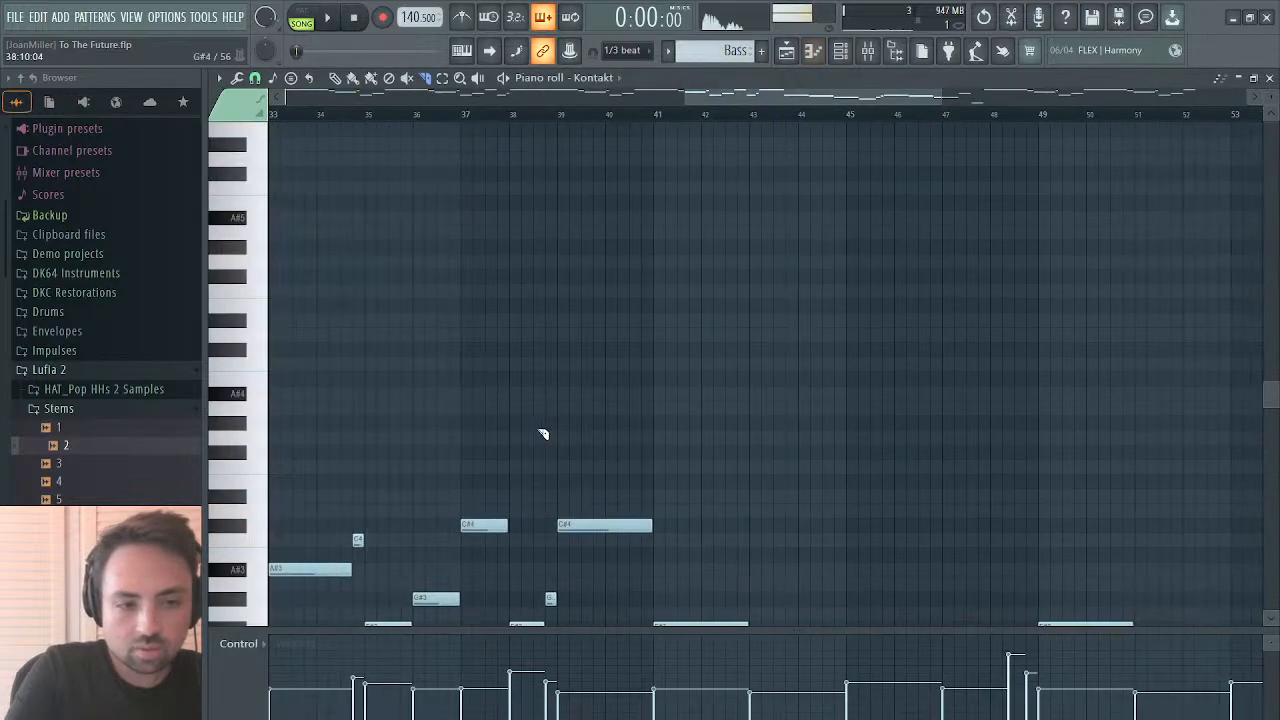
left_click(62, 464)
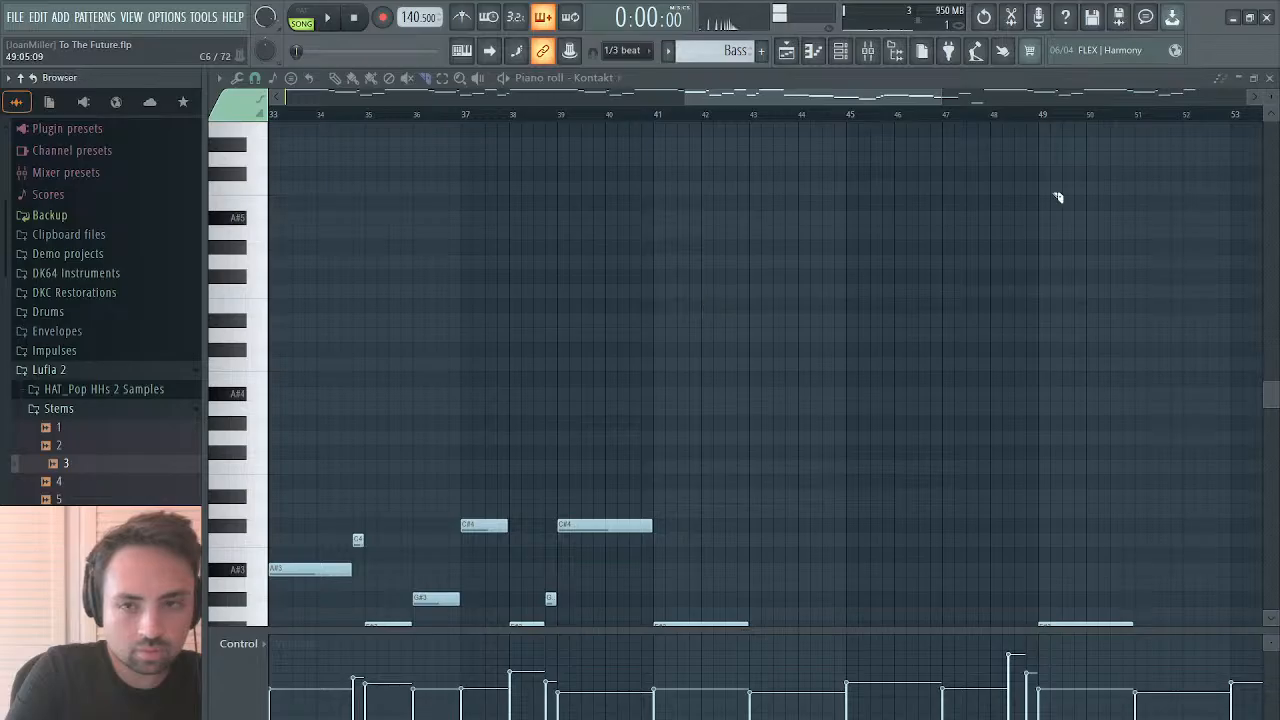
left_click(1269, 77)
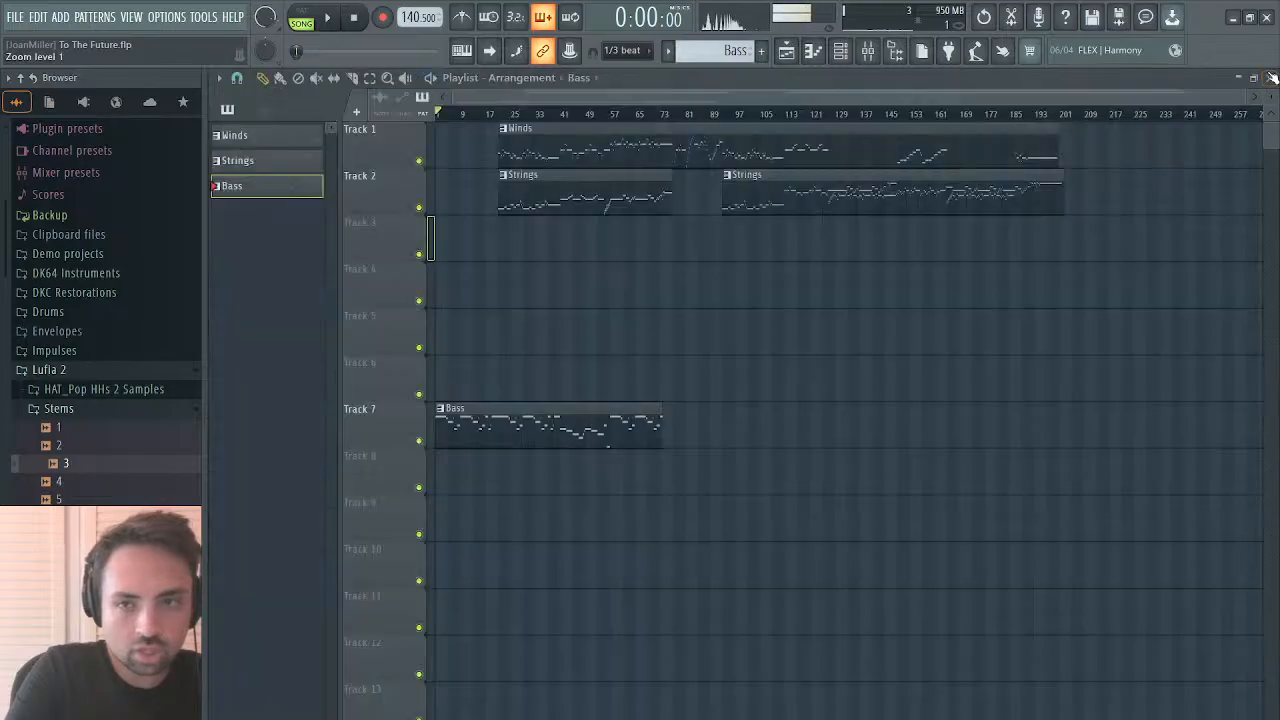
Step: Transpose all notes of the Bass pattern up one octave in the piano roll
double_click(534, 425)
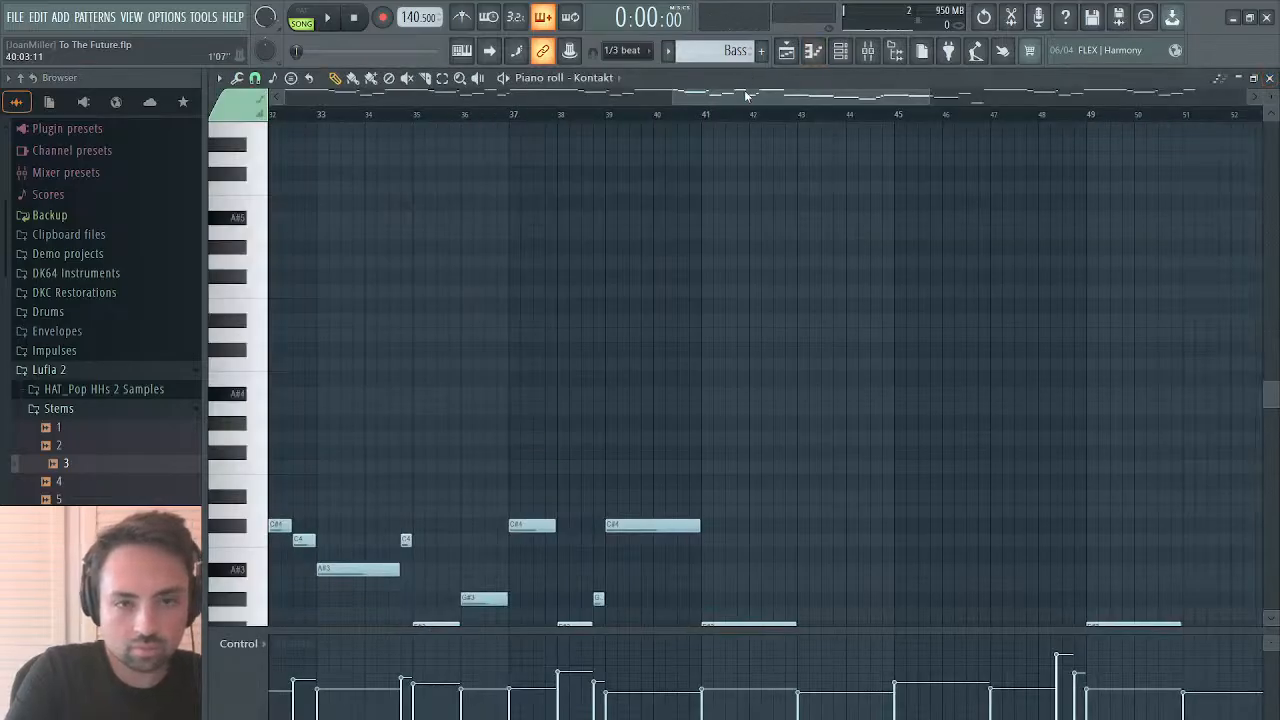
left_click_drag(744, 90, 272, 80)
key("ctrl+Up")
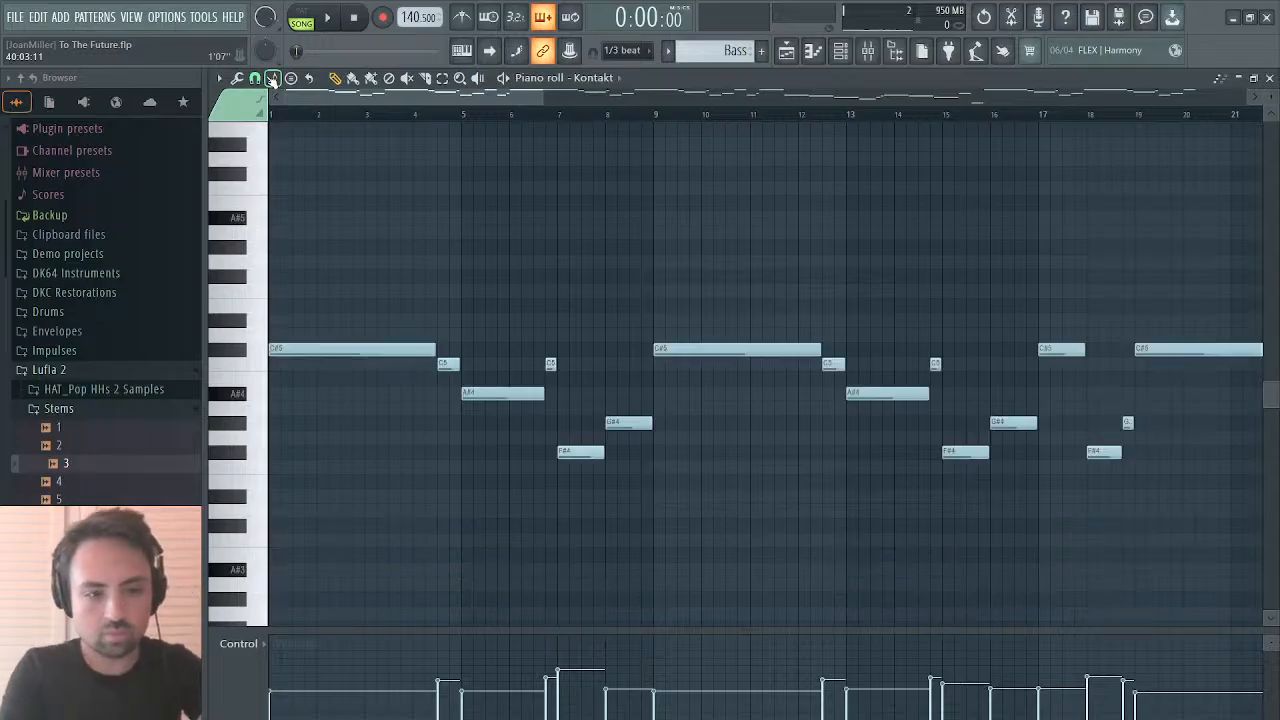
Step: Audition the transposed Bass pattern in pattern mode and check its instrument channels in the channel rack
key("space")
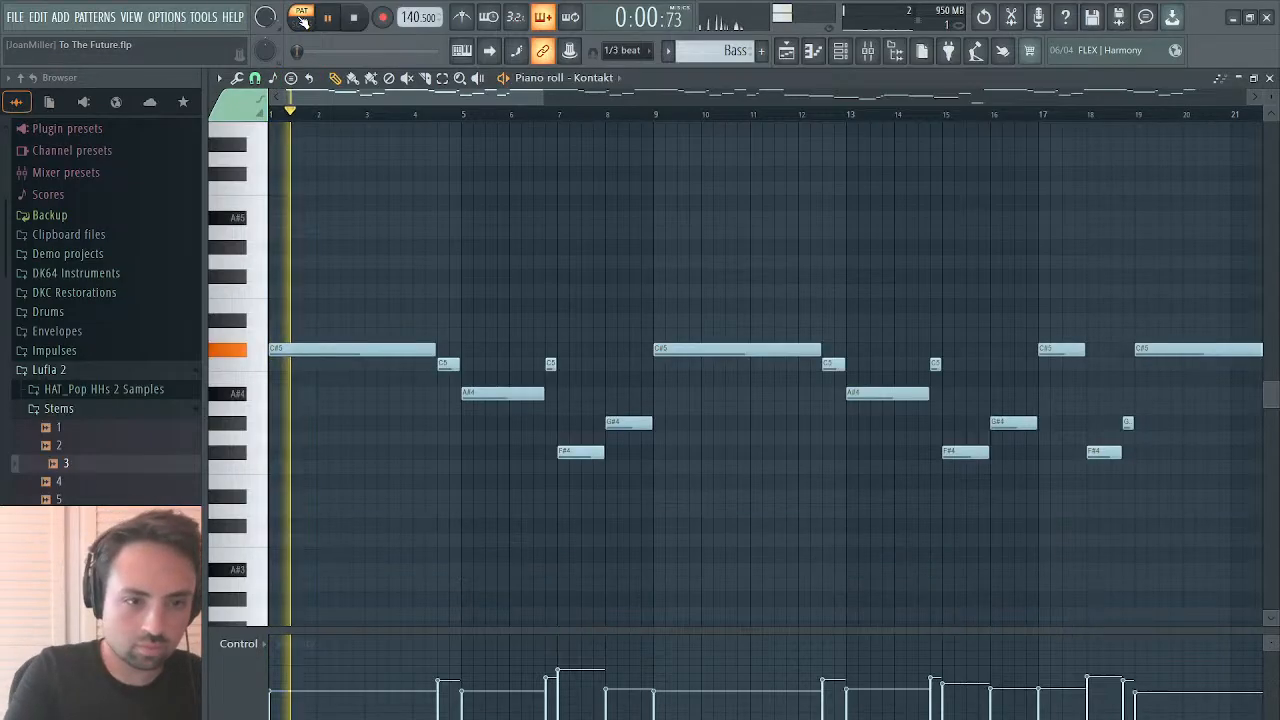
left_click_drag(543, 97, 1125, 97)
left_click(1269, 80)
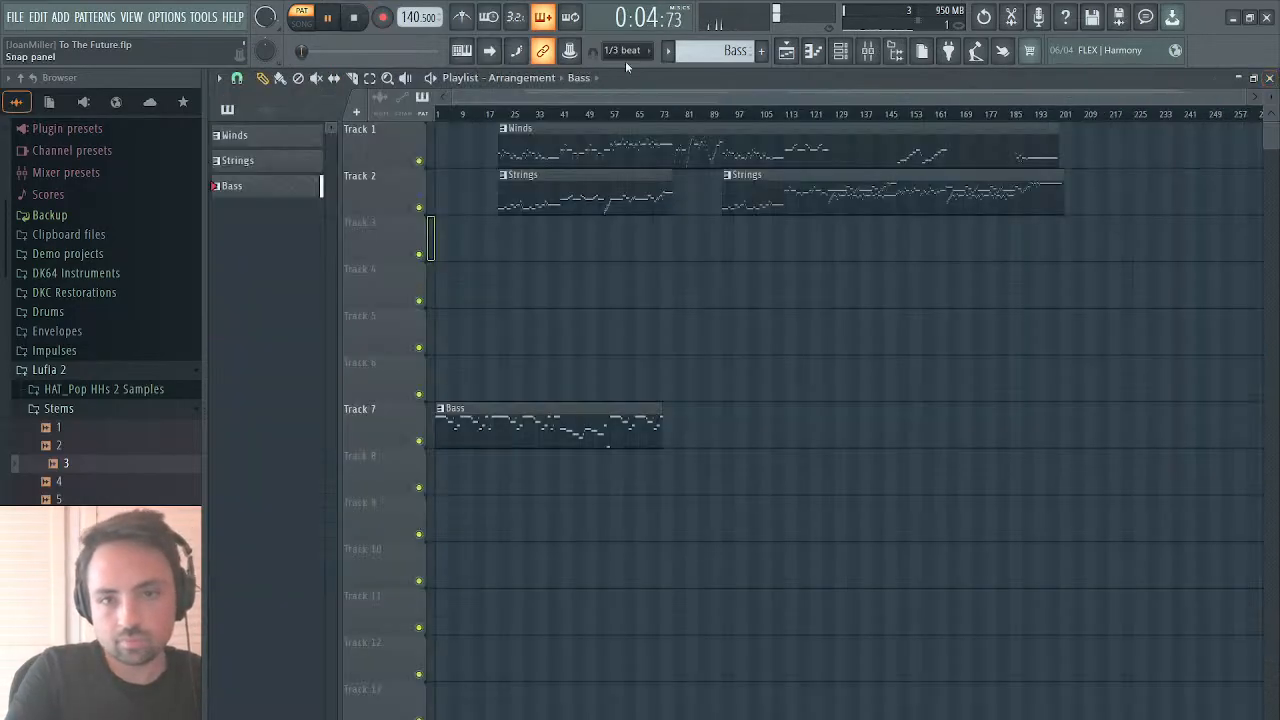
left_click(786, 51)
key("space")
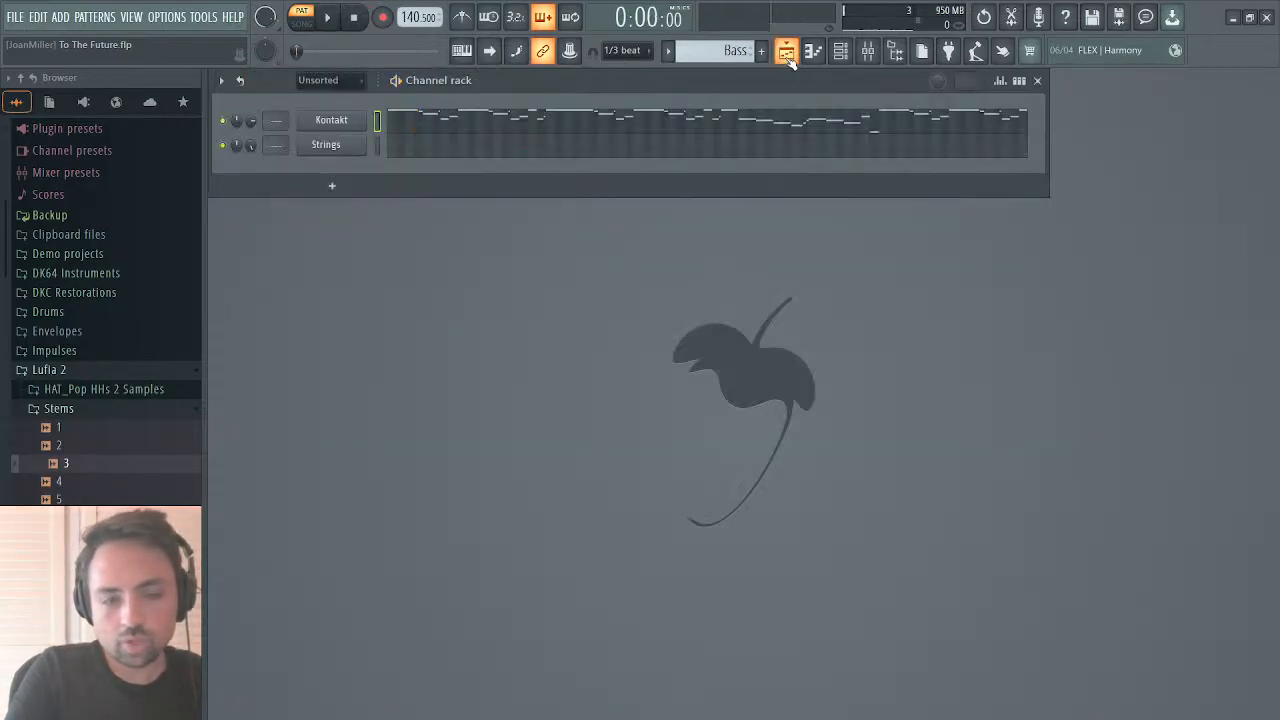
left_click(786, 51)
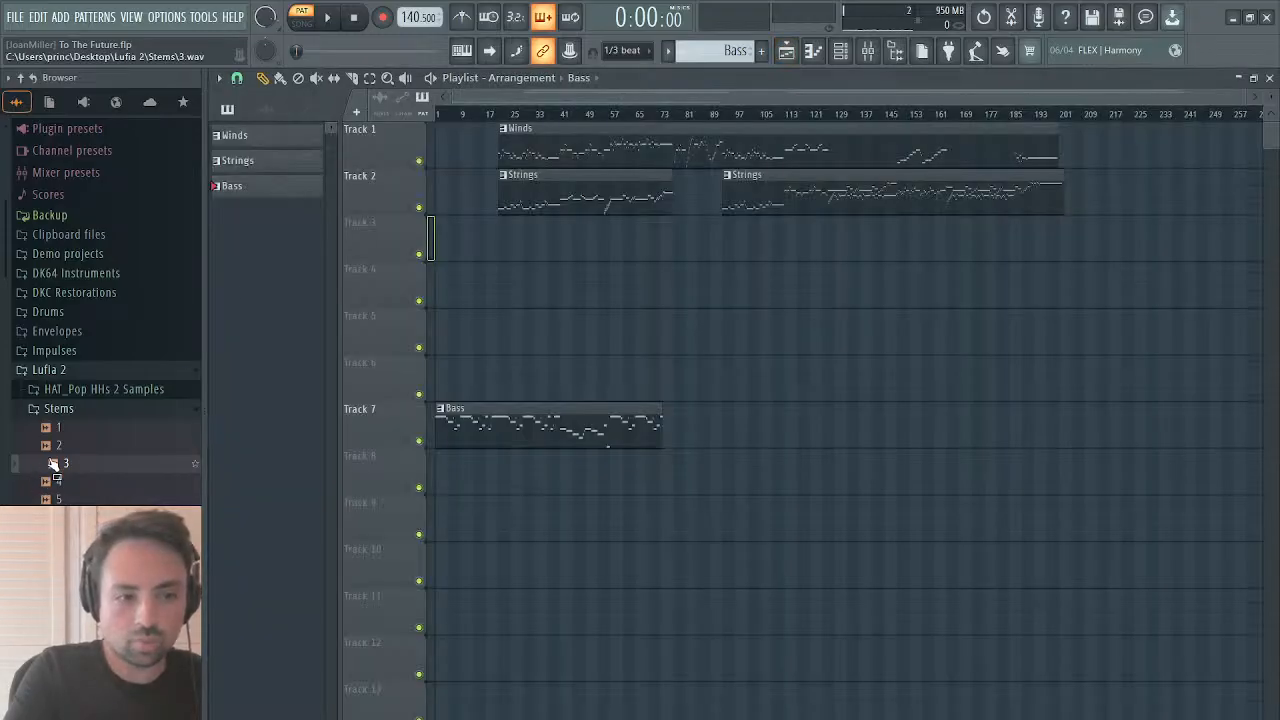
left_click(611, 116)
left_click(517, 234)
left_click_drag(592, 237, 449, 241)
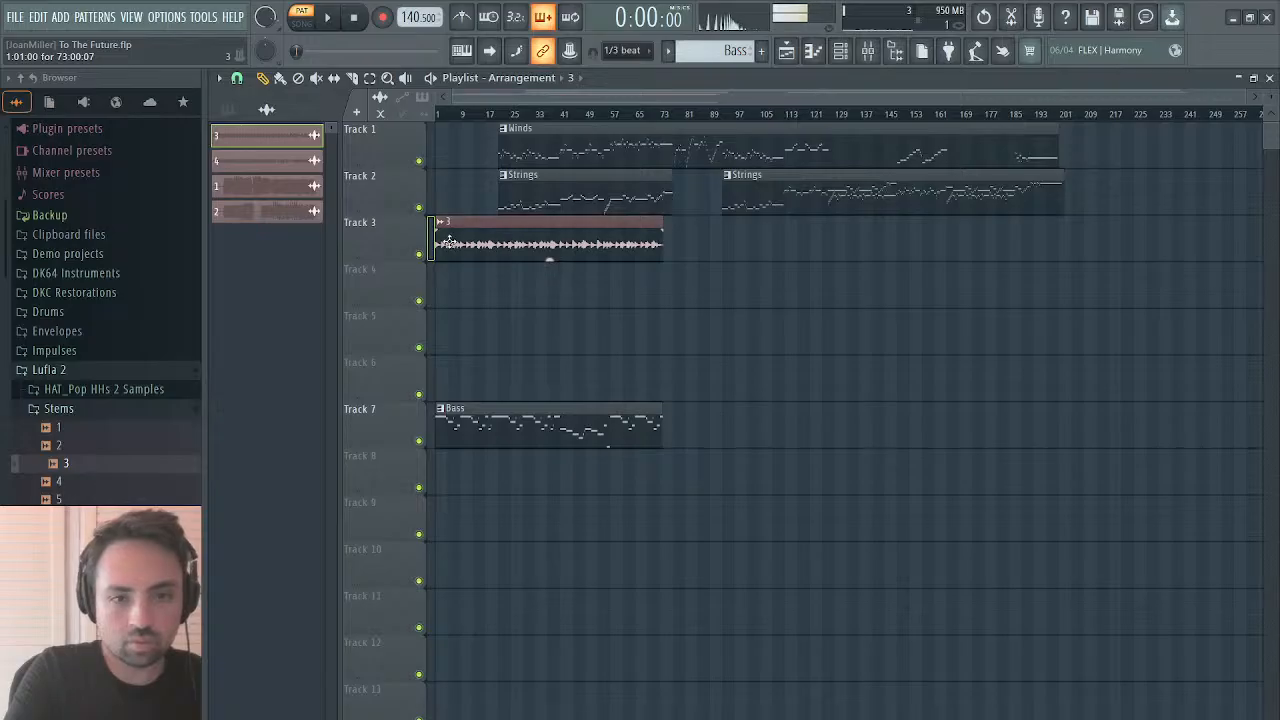
right_click(449, 241)
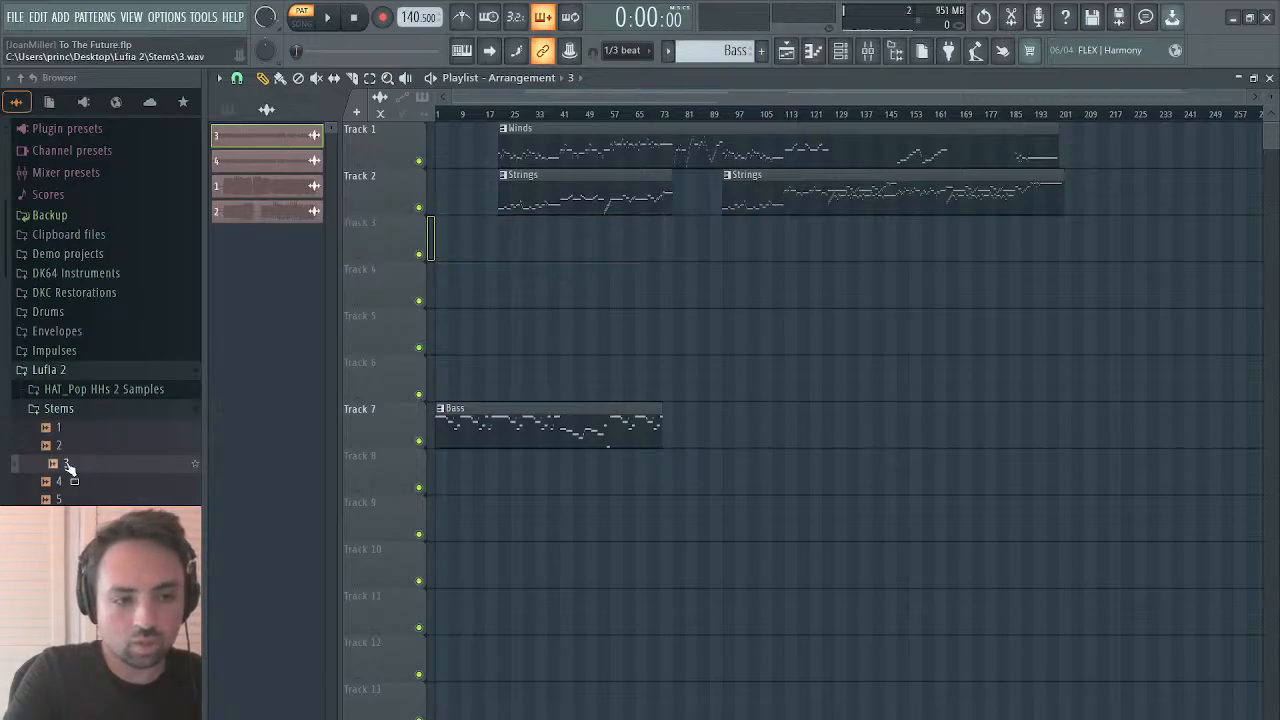
Step: Replace the audio of clip 3 with stem 3 from the Stems folder and load it into the Edison editor
left_click_drag(67, 465, 266, 137)
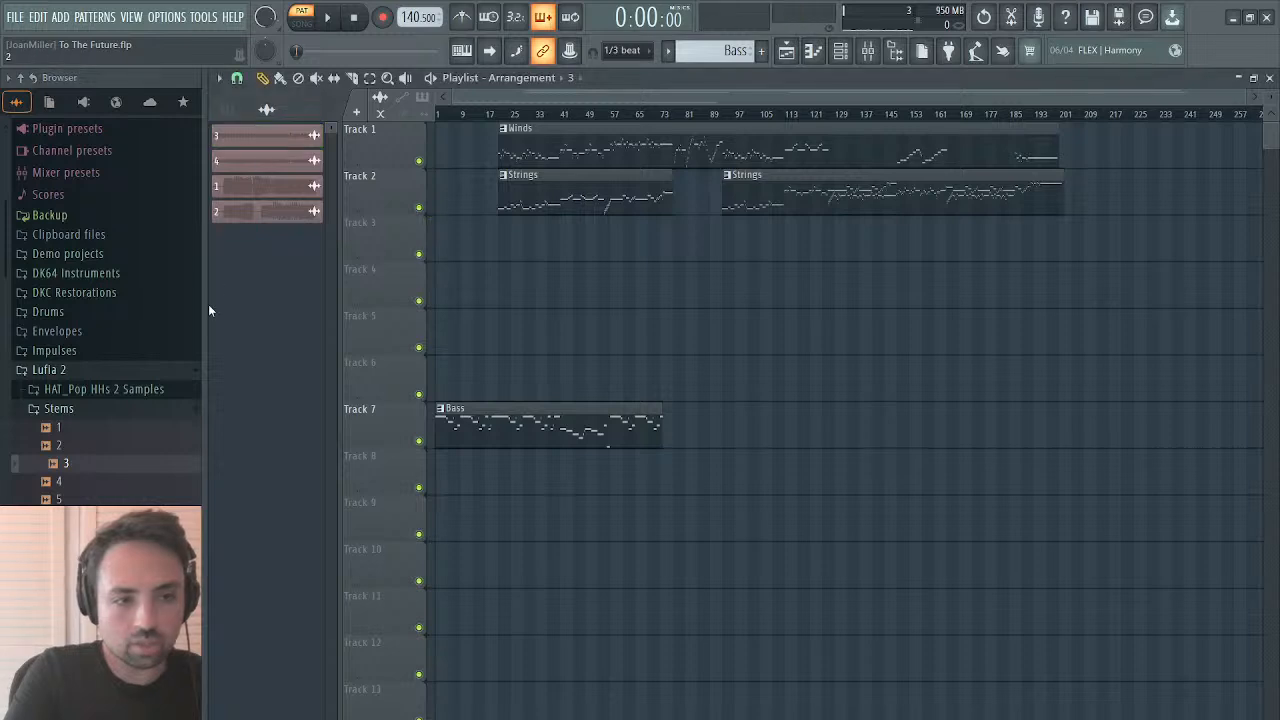
double_click(238, 147)
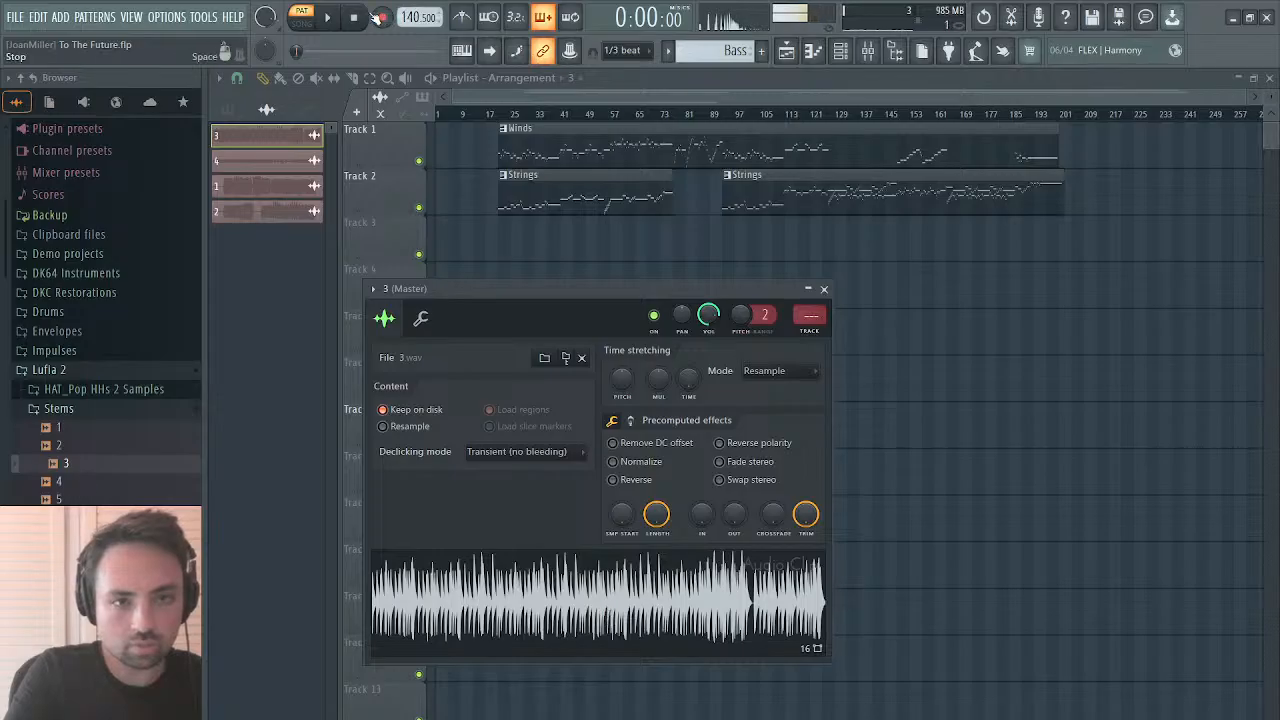
left_click(618, 583)
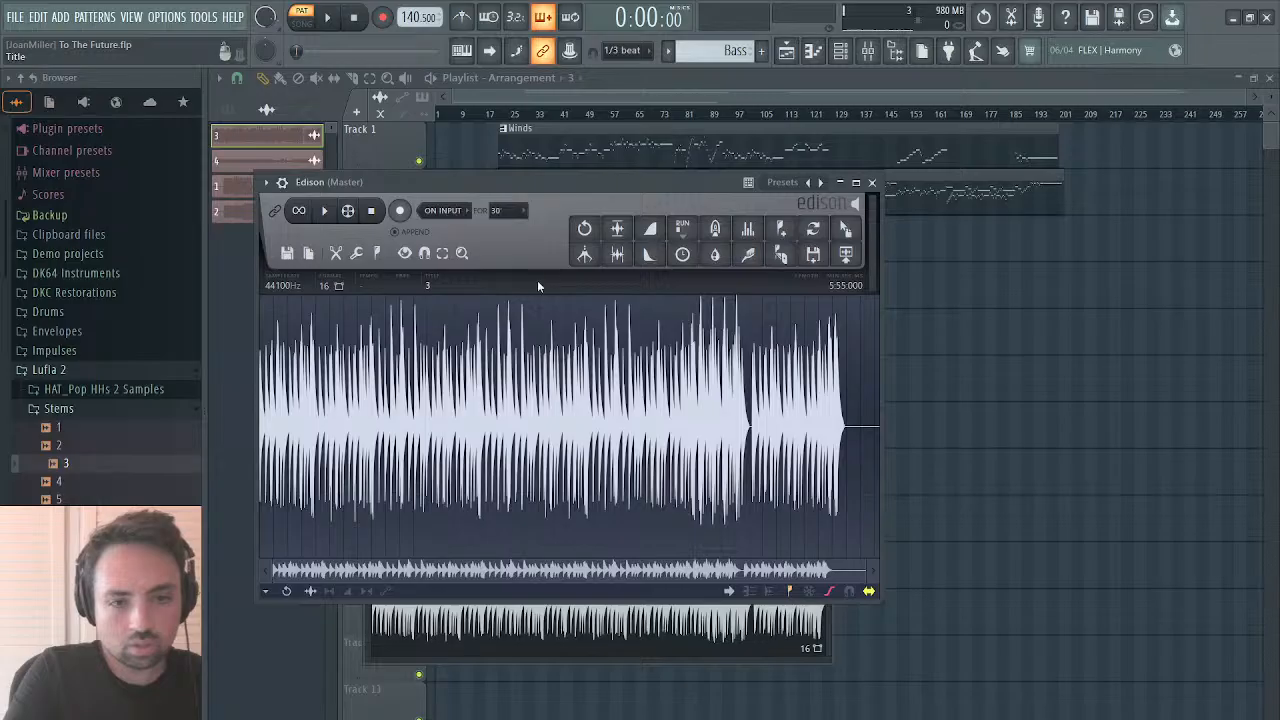
left_click_drag(512, 184, 821, 324)
left_click(824, 290)
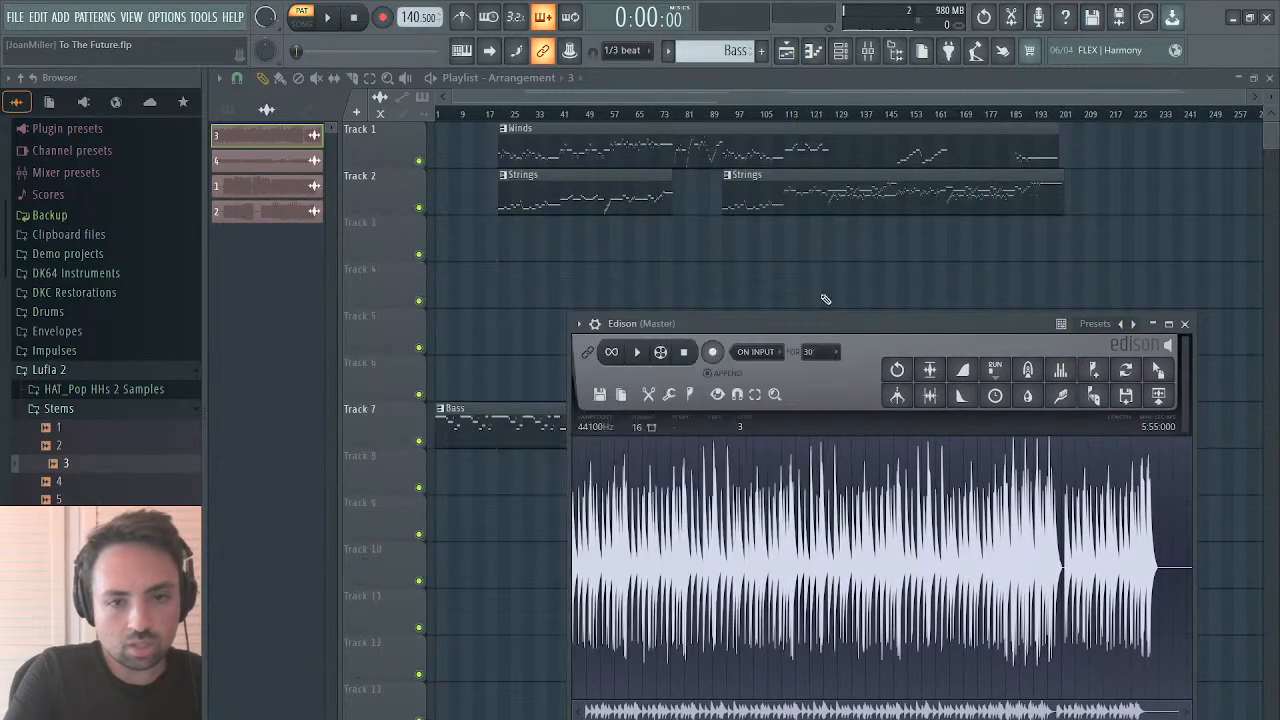
Step: Convert the stem 3 audio from Edison into piano roll notes on channel 3, and close the editors
left_click_drag(669, 319, 600, 258)
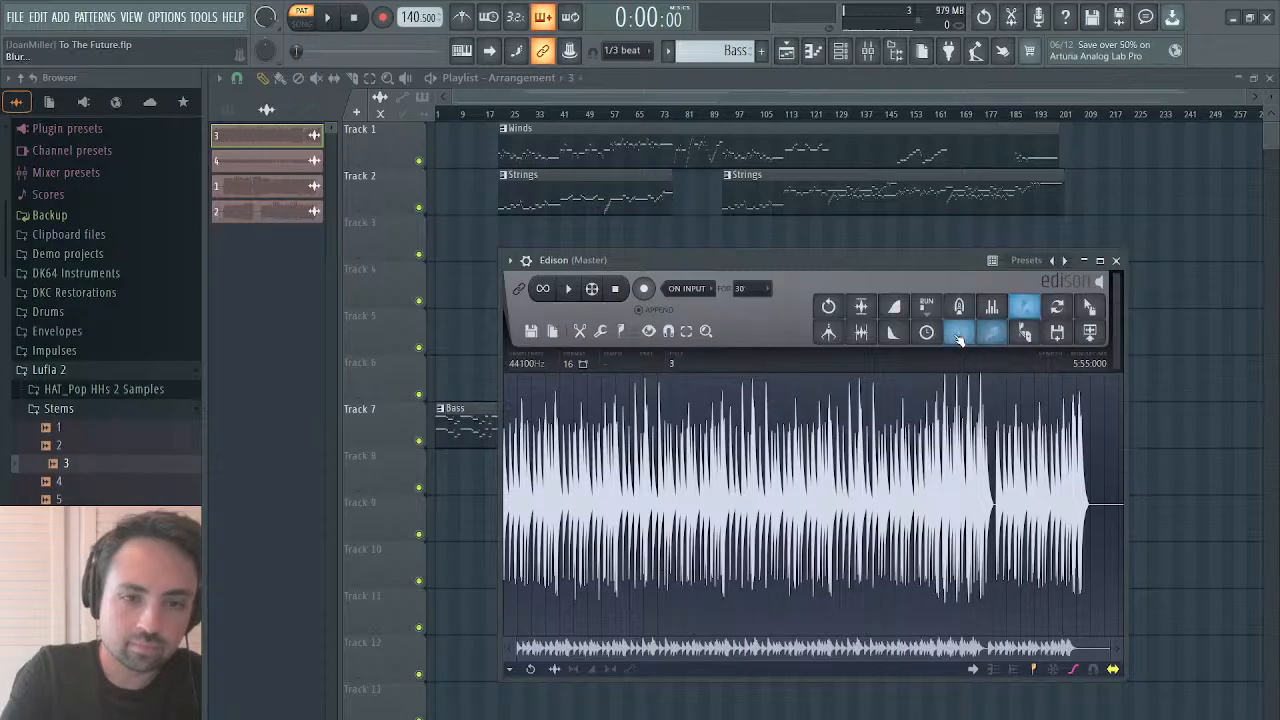
left_click(1117, 261)
left_click(1268, 79)
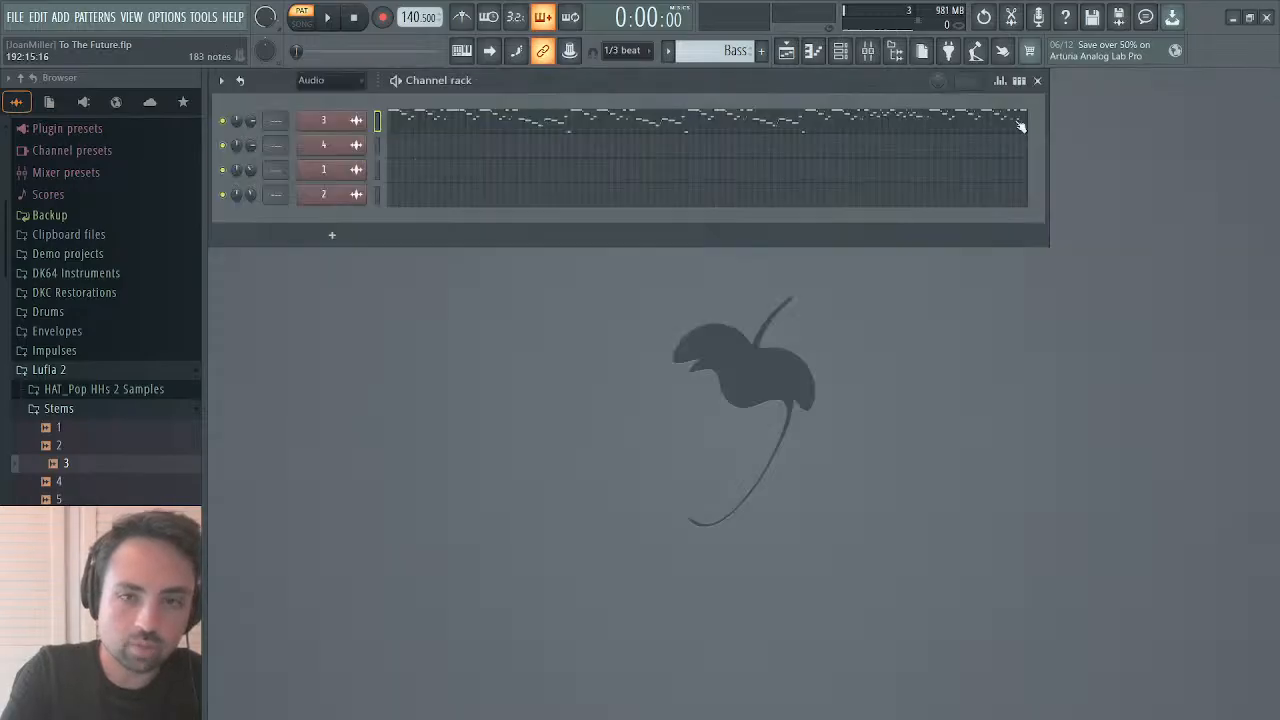
Step: Transpose channel 3's notes up one octave and delete those in bars 1 to 40
left_click(603, 126)
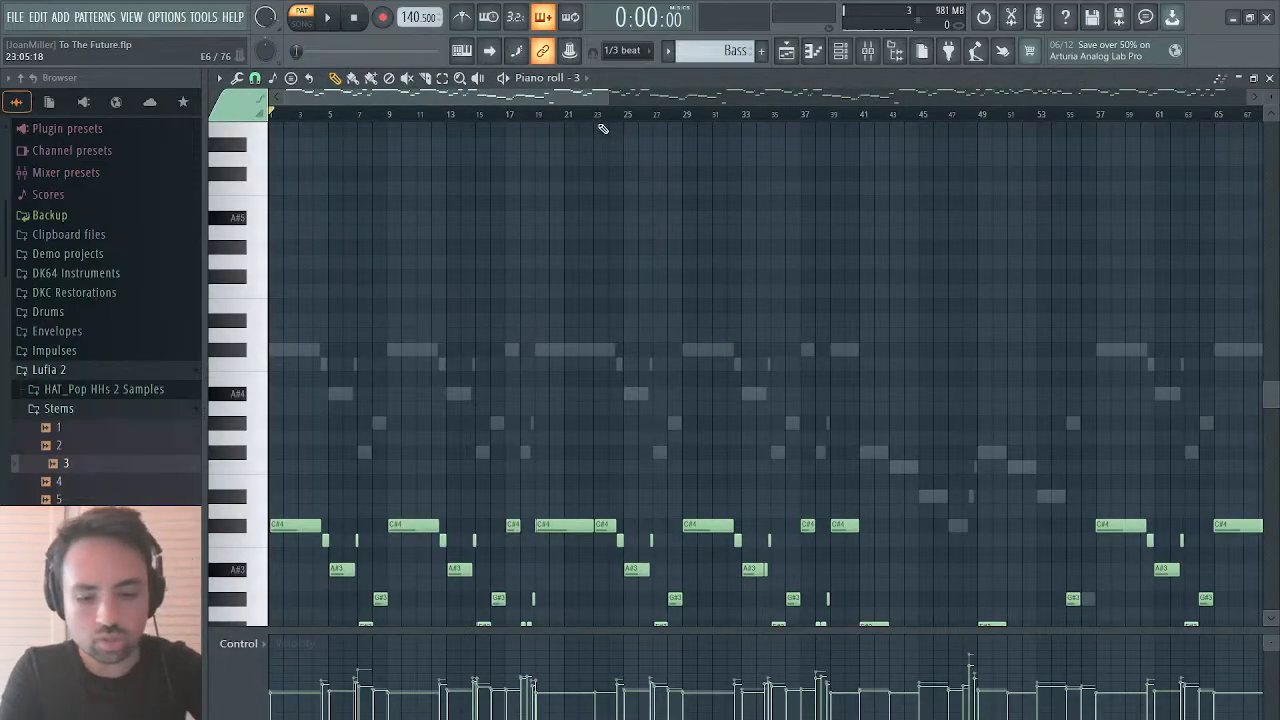
key("ctrl+Up")
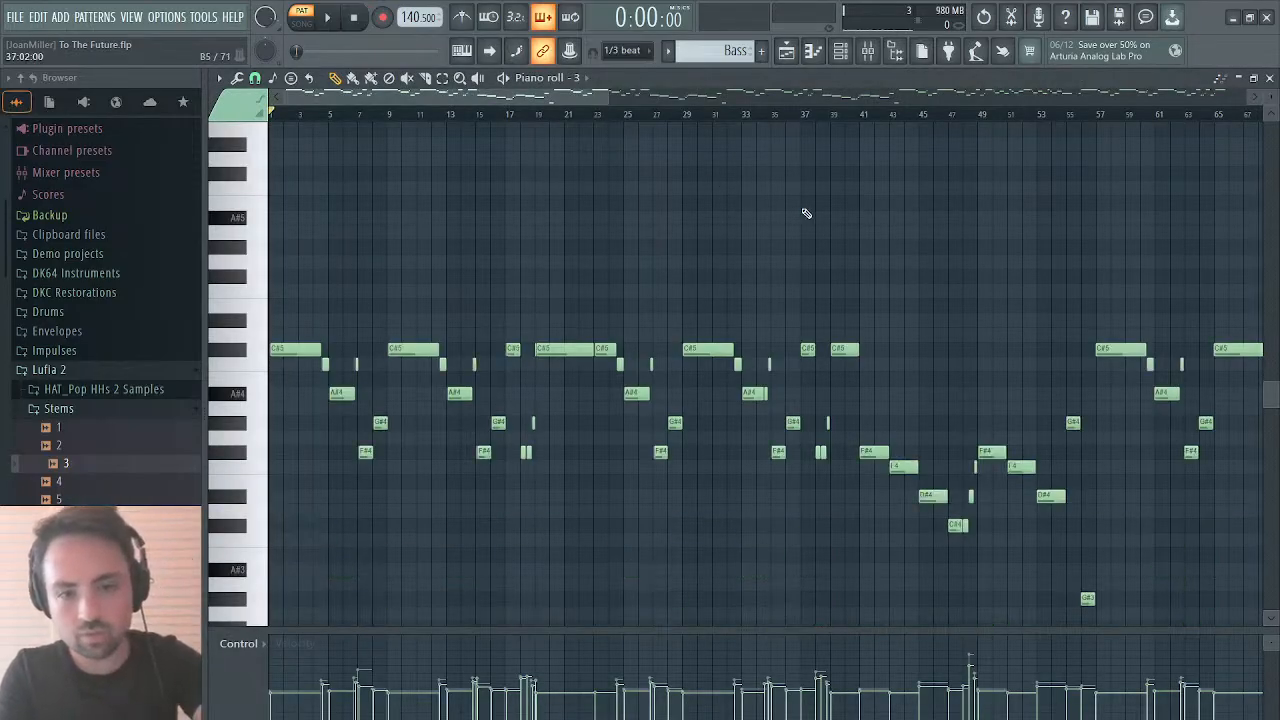
left_click_drag(858, 313, 160, 505)
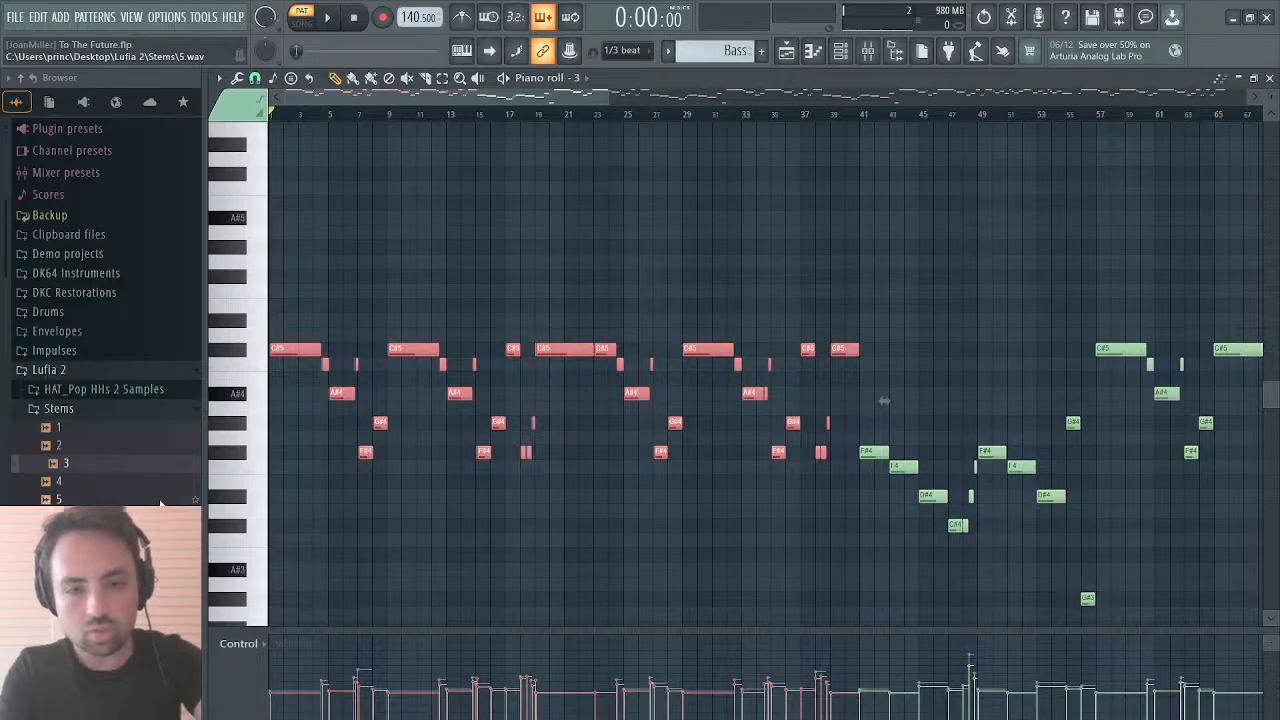
key("Delete")
Step: Stretch all of channel 3's notes slightly so the final note ends at bar 197
scroll(909, 363, "right", 3)
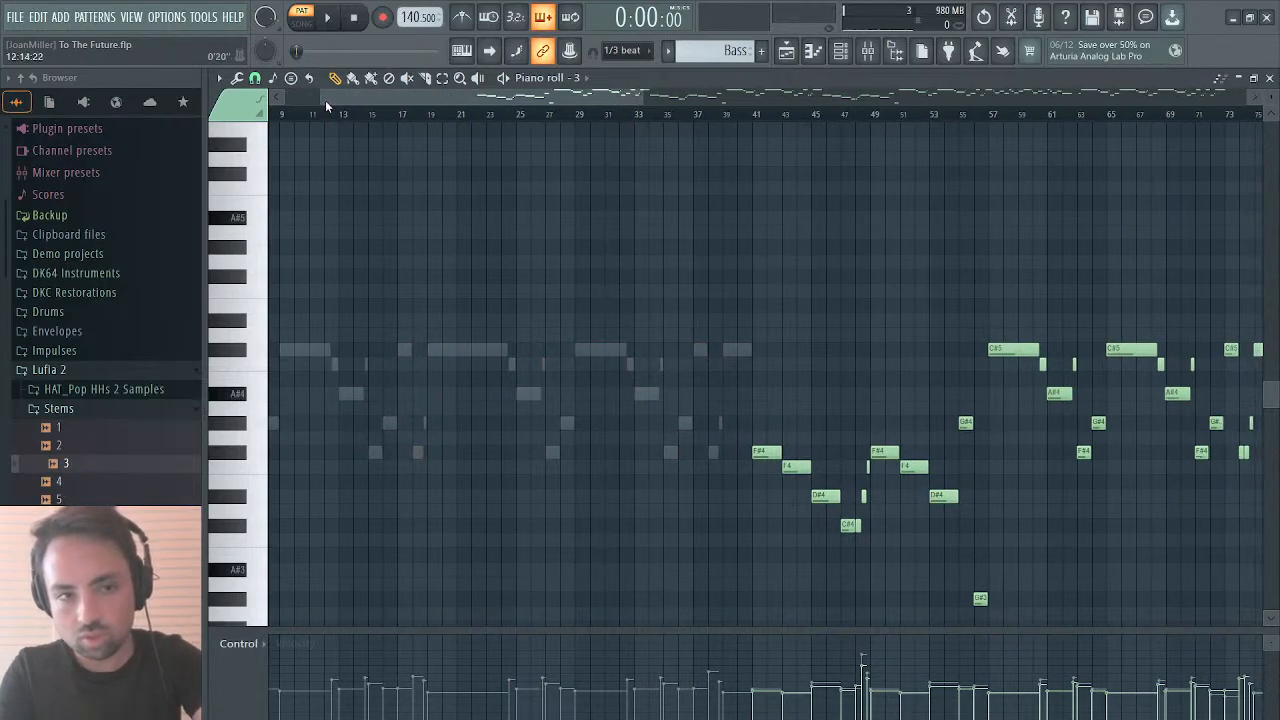
left_click_drag(324, 99, 478, 86)
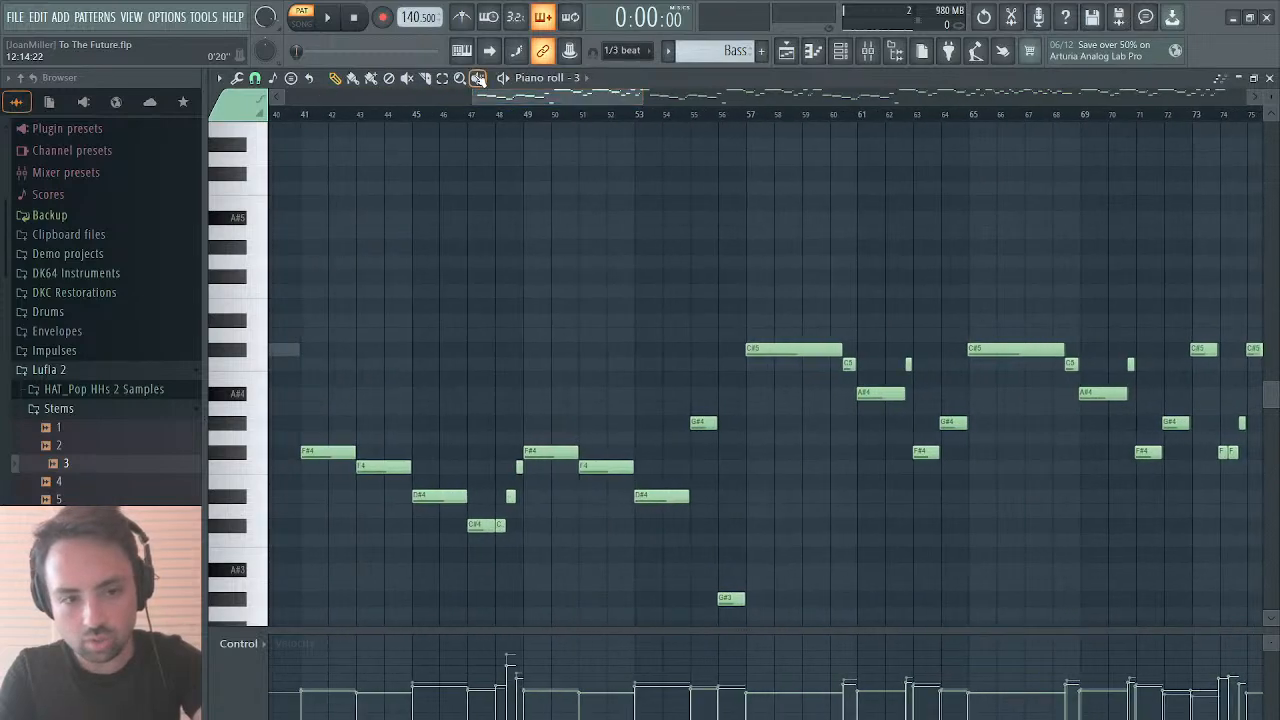
scroll(537, 264, "right", 8)
scroll(537, 264, "down", 3)
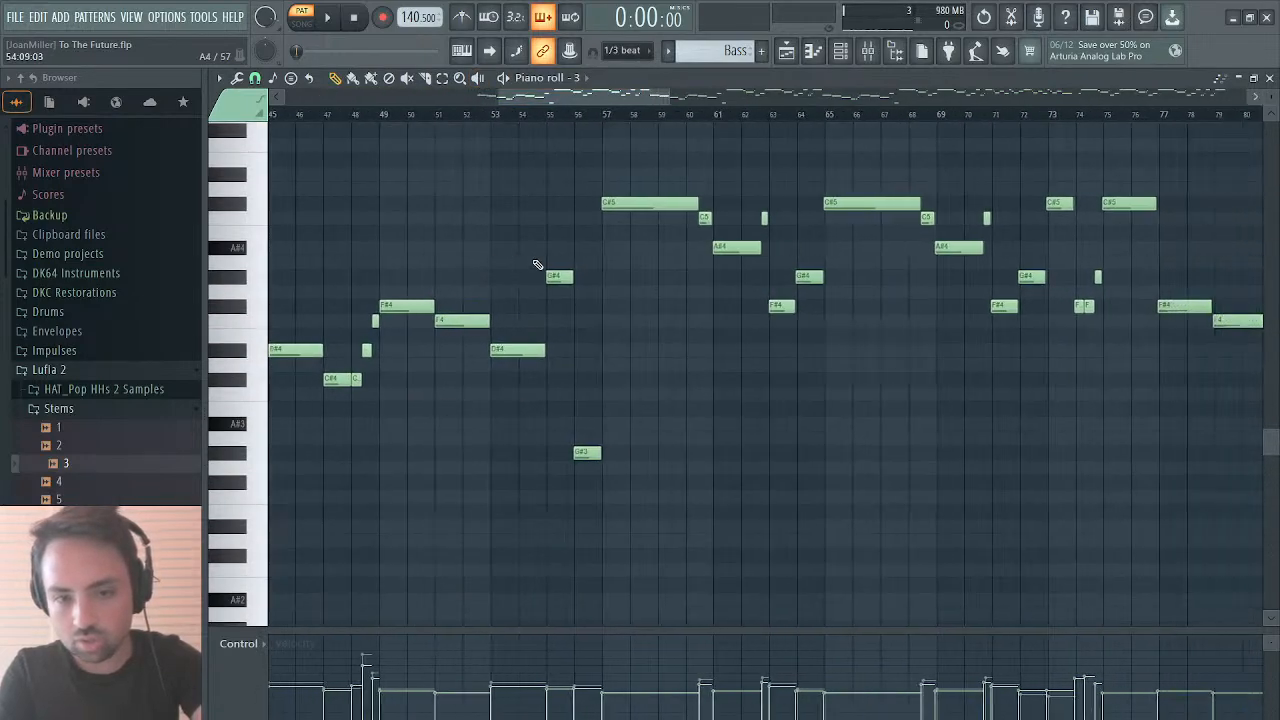
scroll(537, 264, "right", 15)
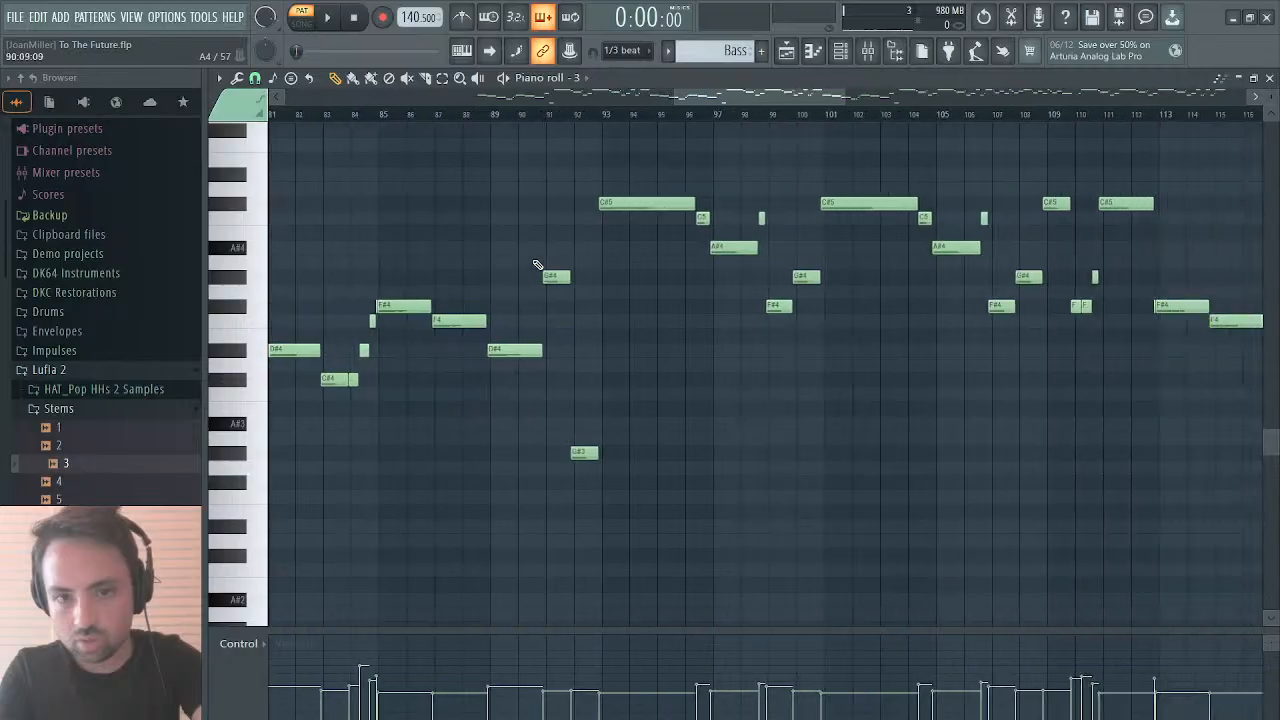
scroll(537, 264, "right", 18)
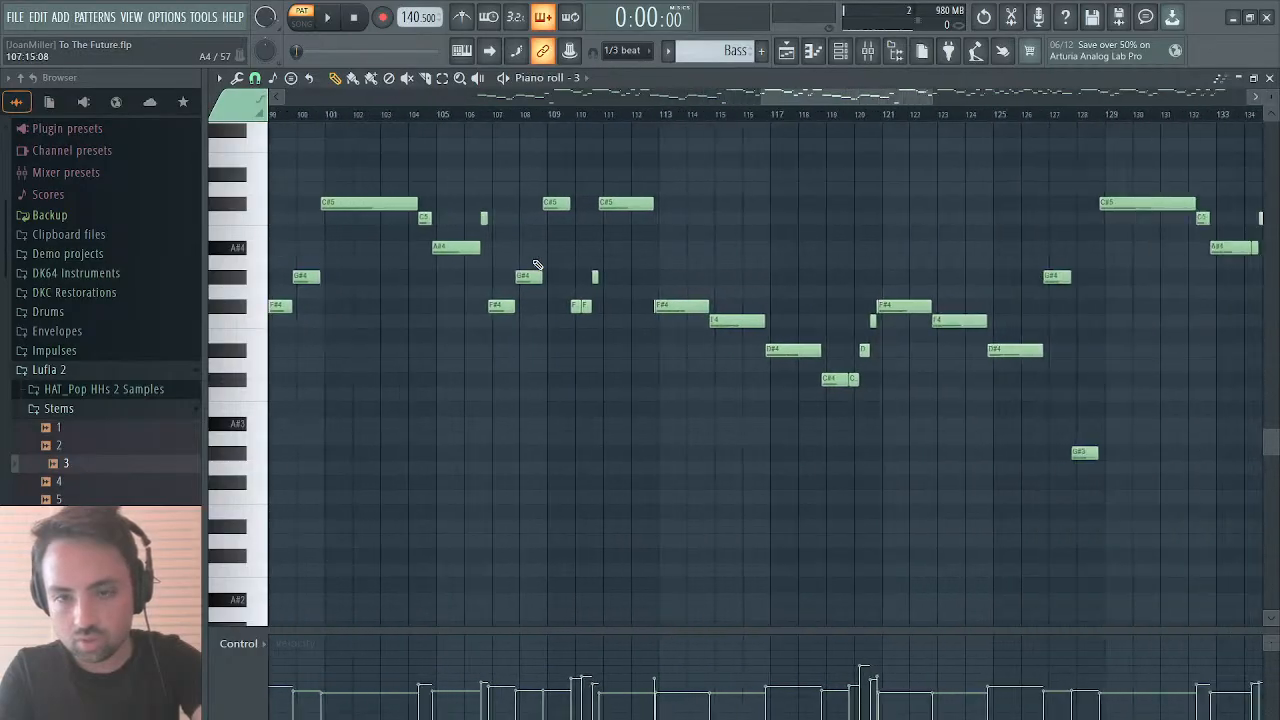
scroll(537, 264, "right", 20)
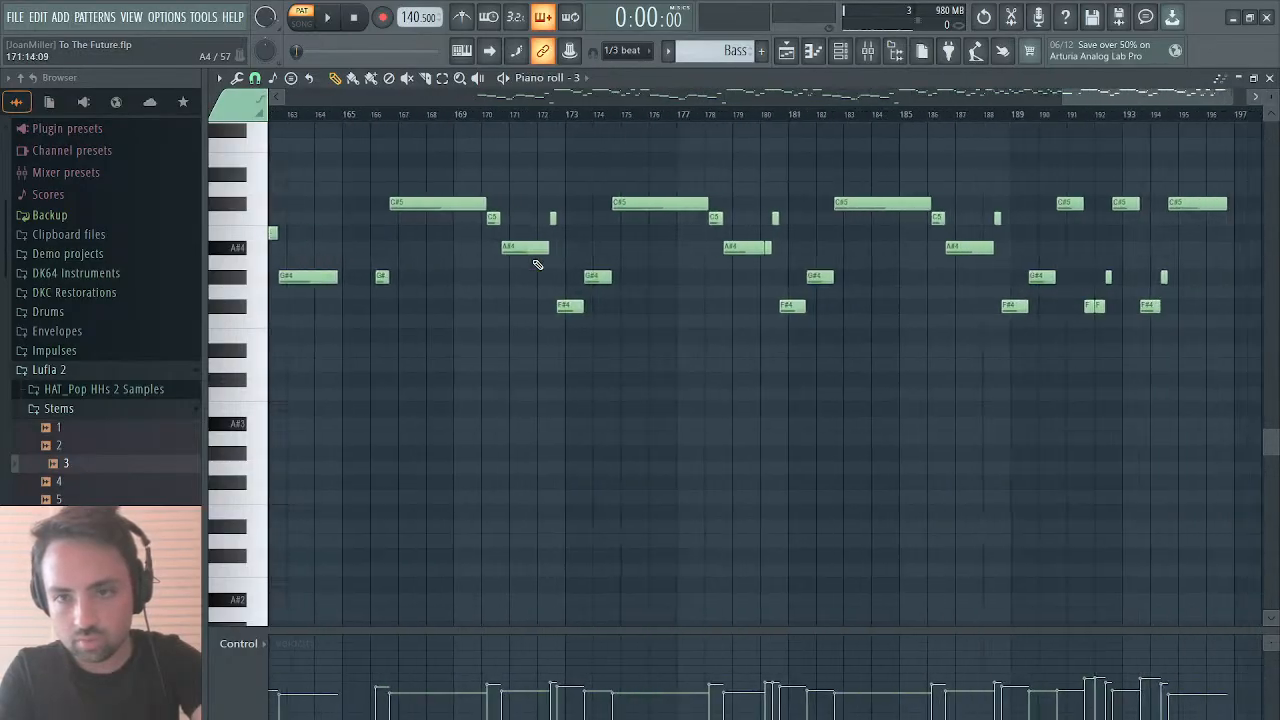
key("ctrl+a")
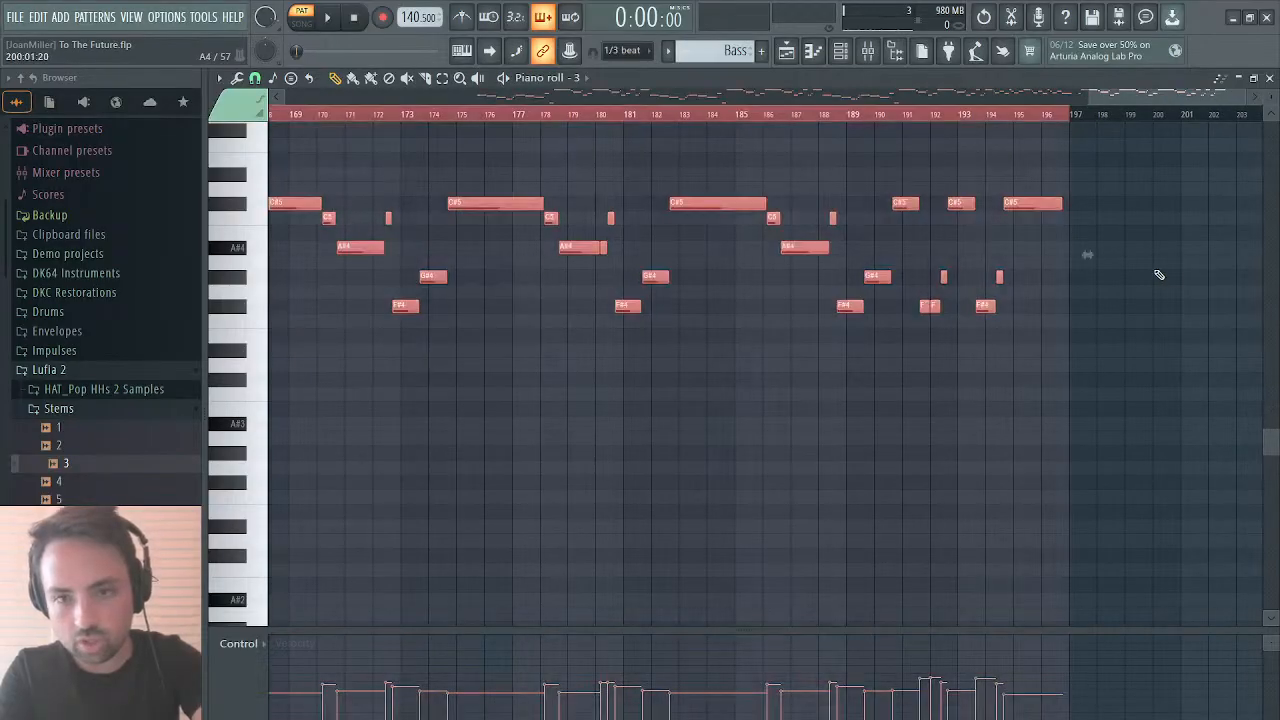
left_click_drag(1087, 255, 1100, 257)
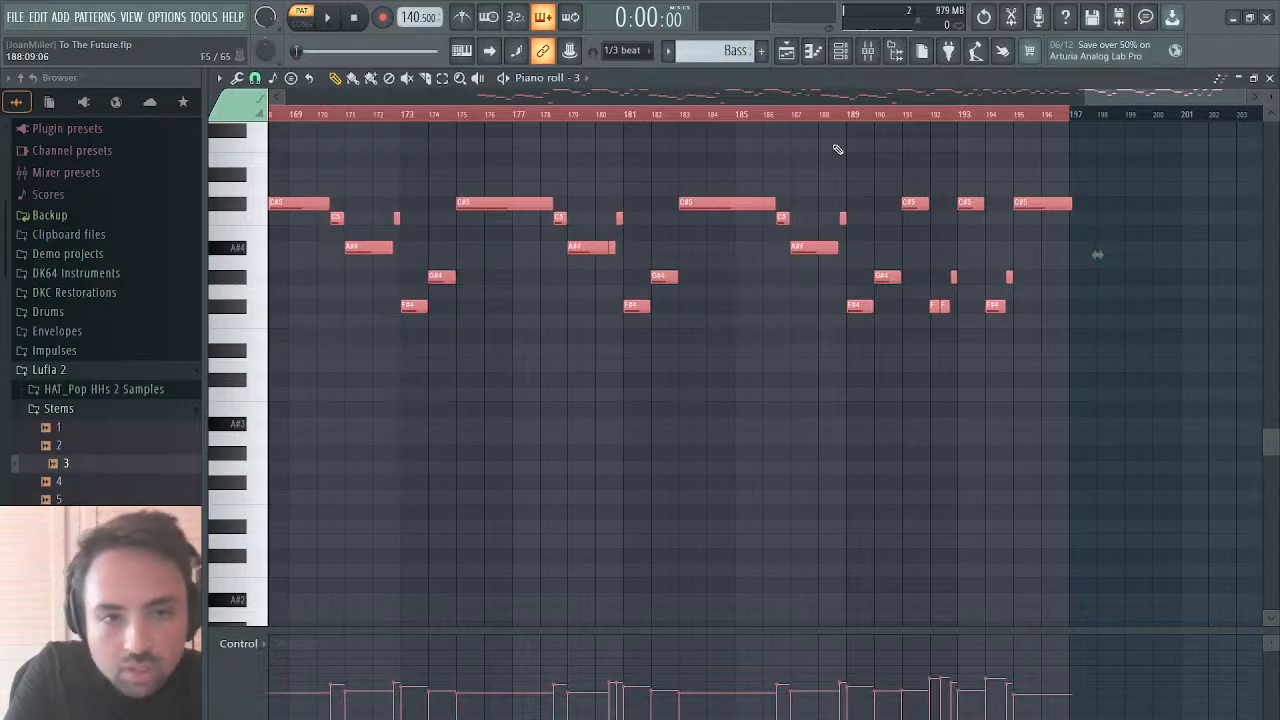
Step: Check the stretched notes' alignment with the bar lines around bars 121, 85 and 74, and audition the notes from bar 74
left_click_drag(1113, 104, 798, 96)
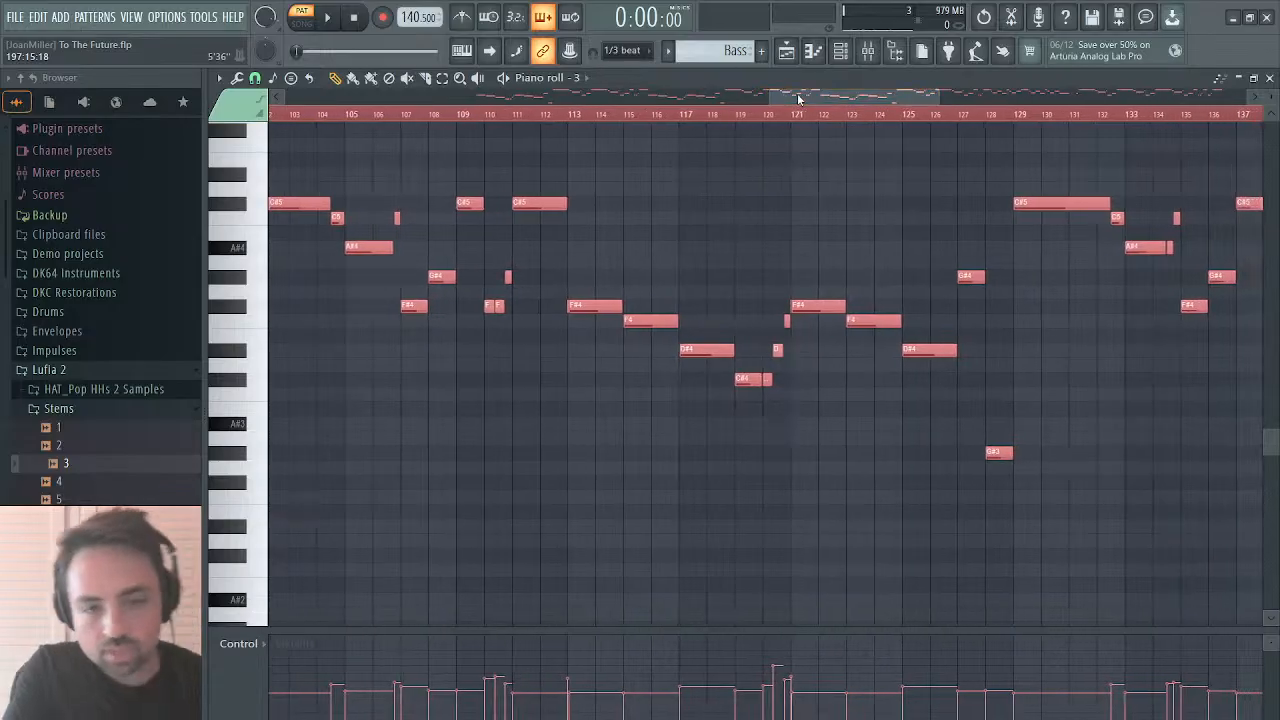
left_click(794, 308)
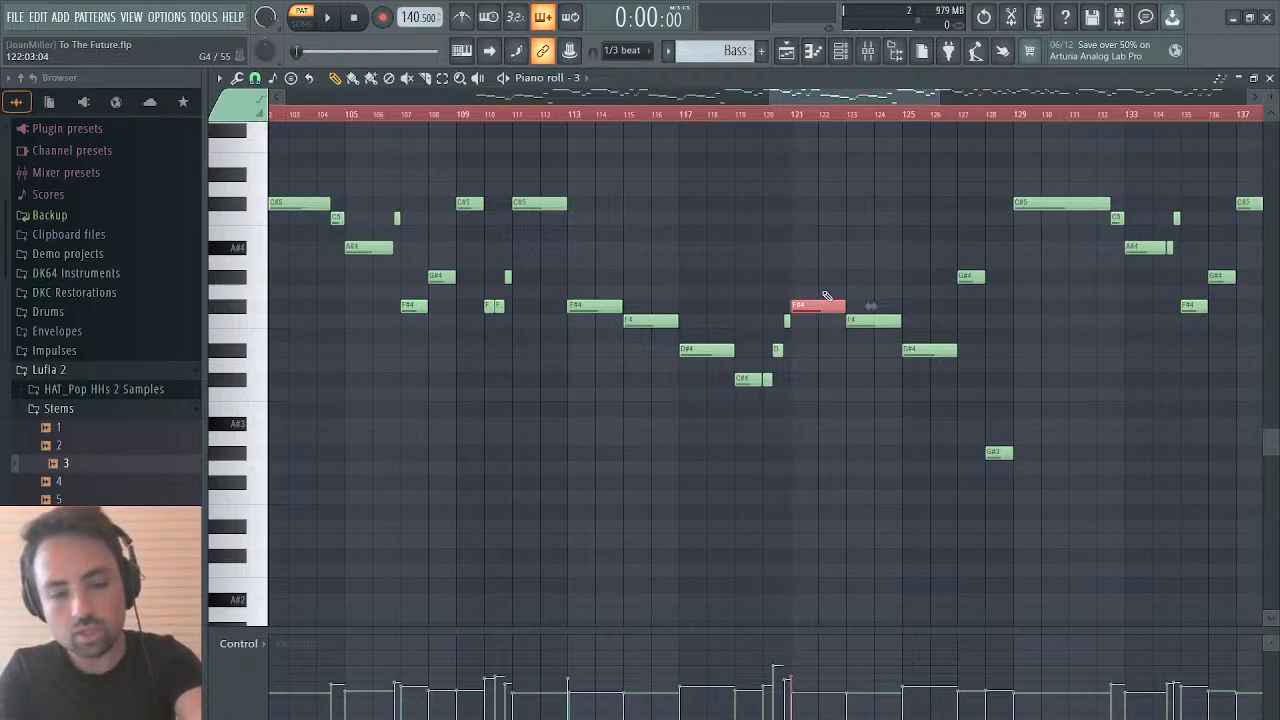
right_click(827, 231)
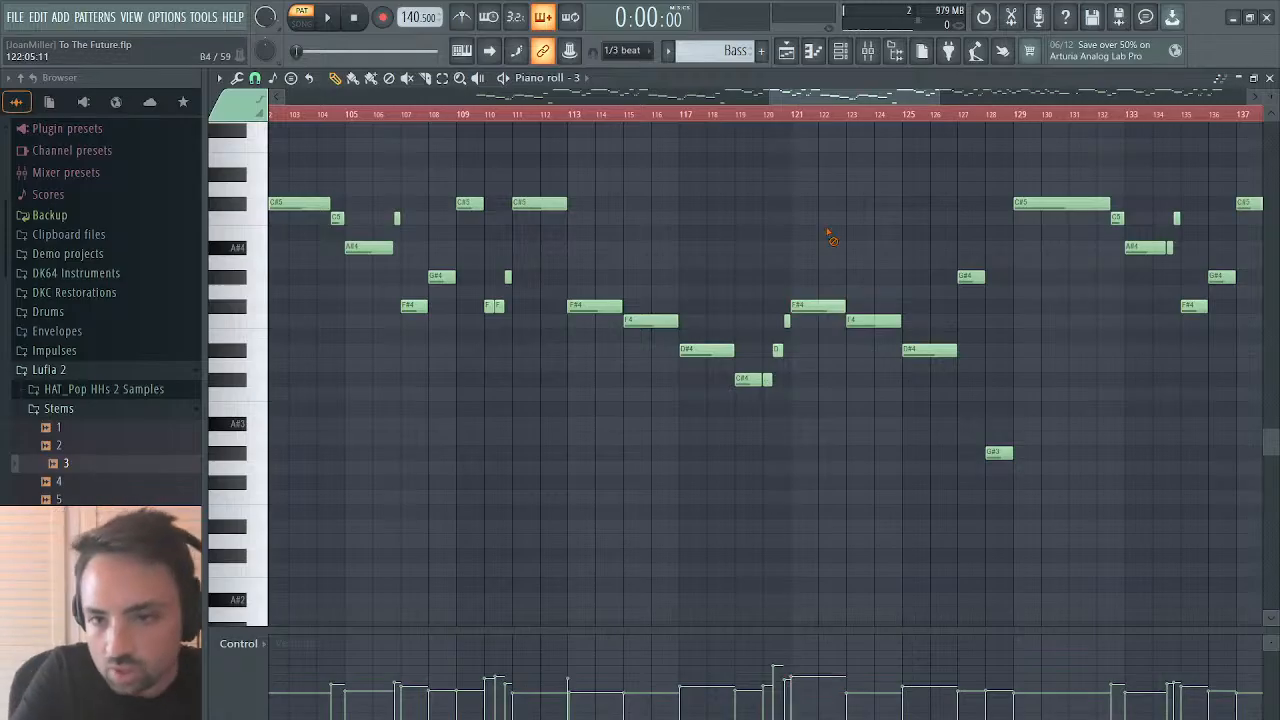
scroll(831, 233, "left", 6)
scroll(831, 233, "up", 1)
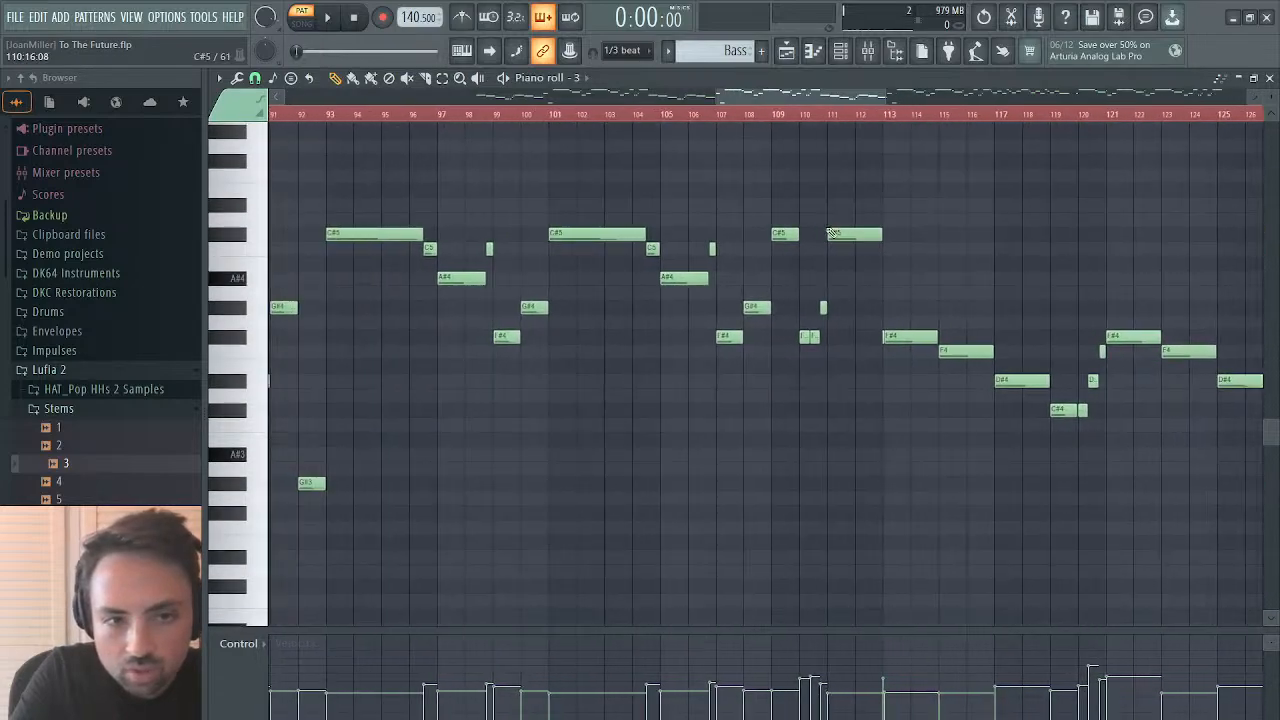
left_click_drag(850, 107, 745, 110)
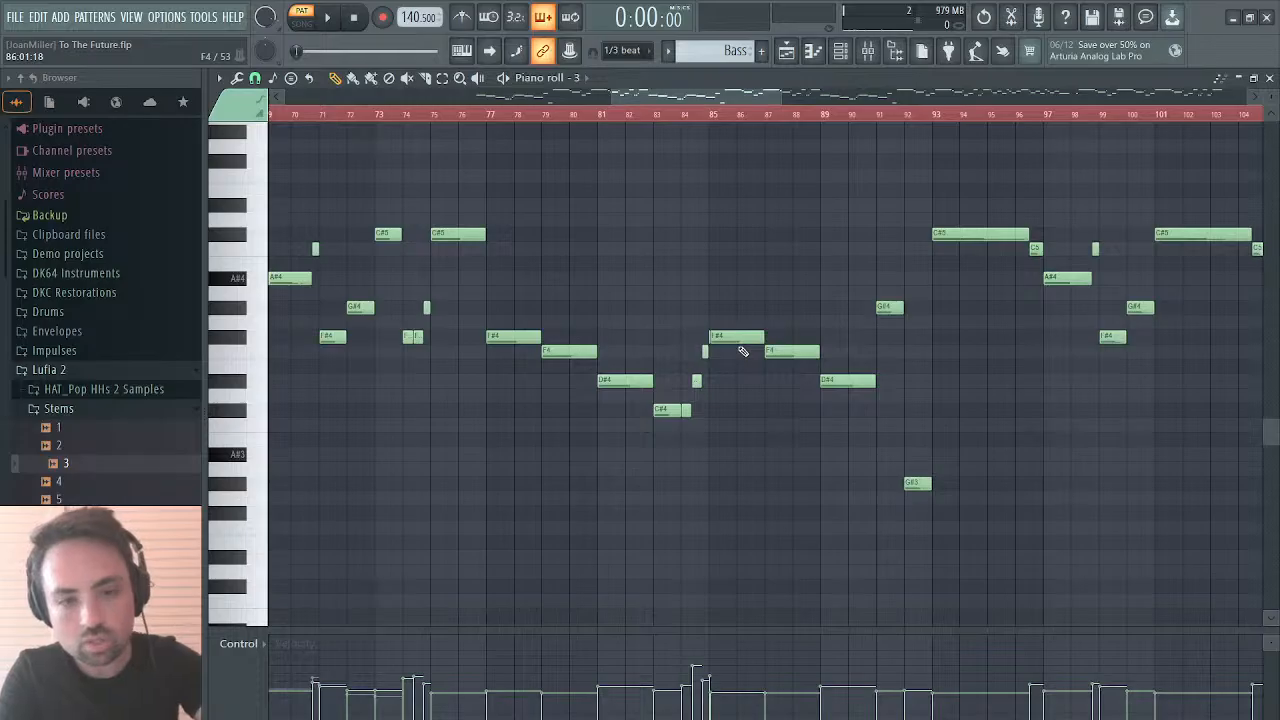
left_click(708, 340)
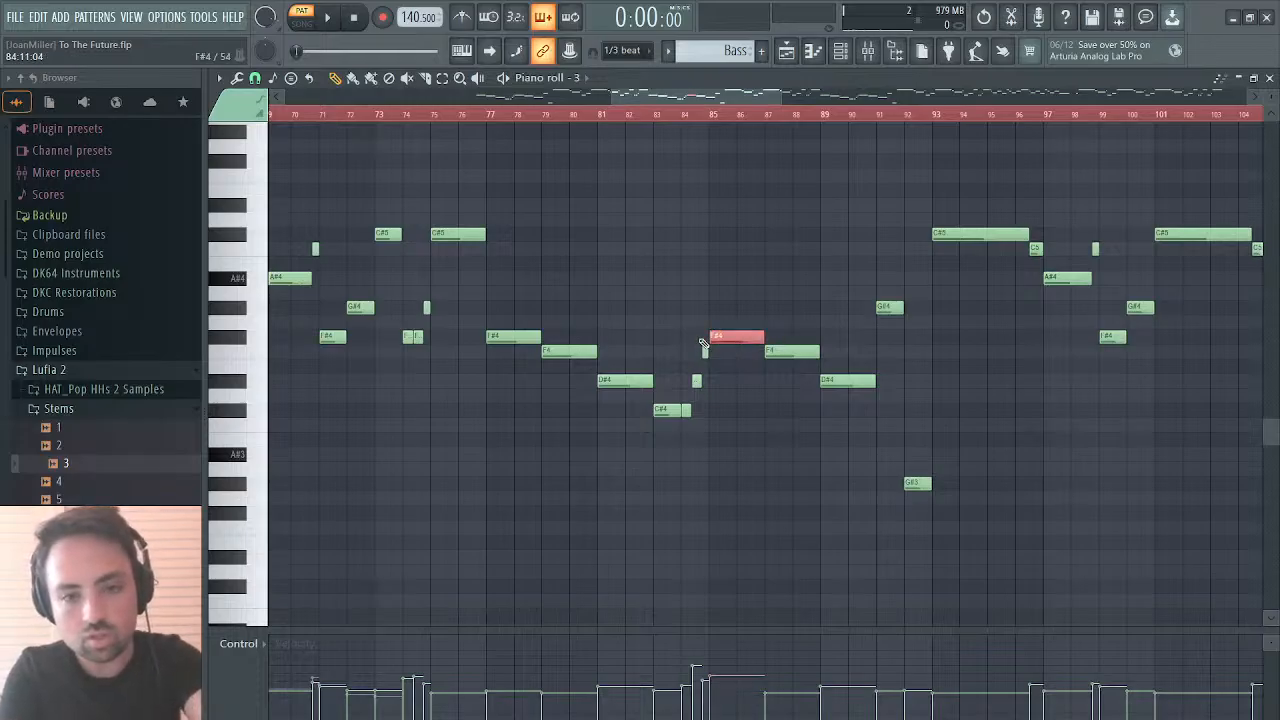
scroll(421, 331, "left", 1)
scroll(421, 331, "left", 1)
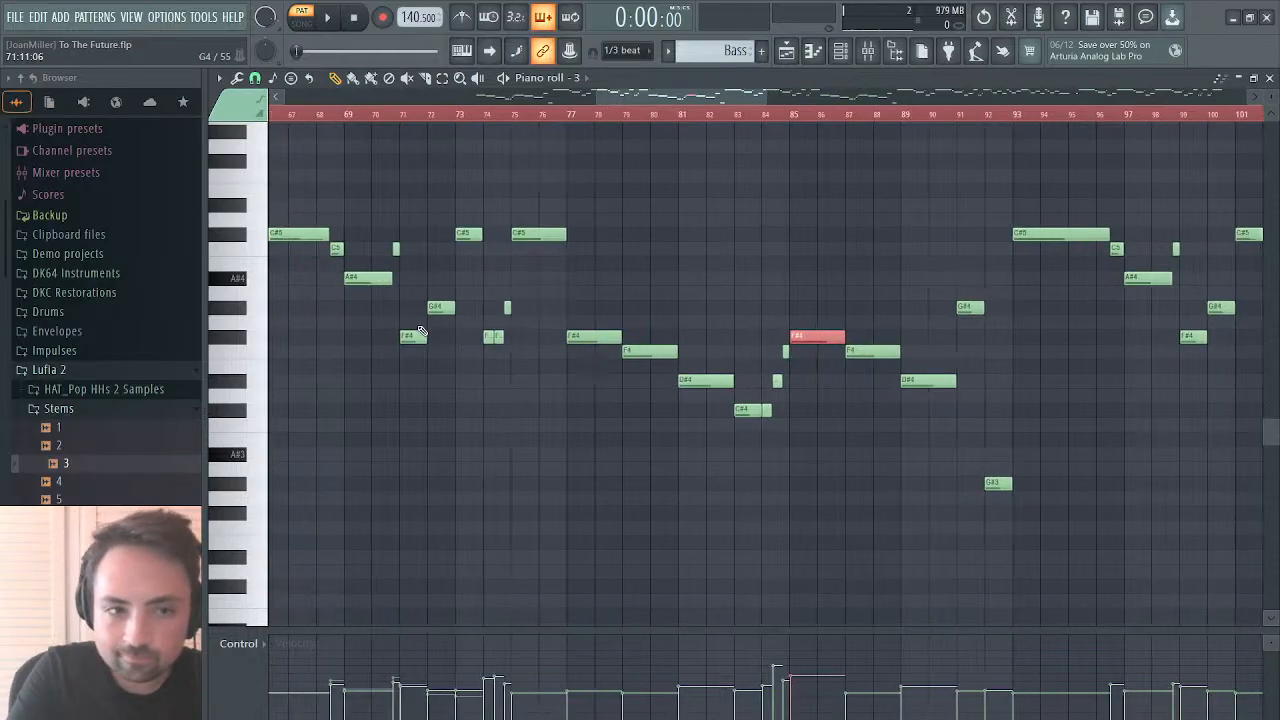
left_click_drag(651, 95, 603, 100)
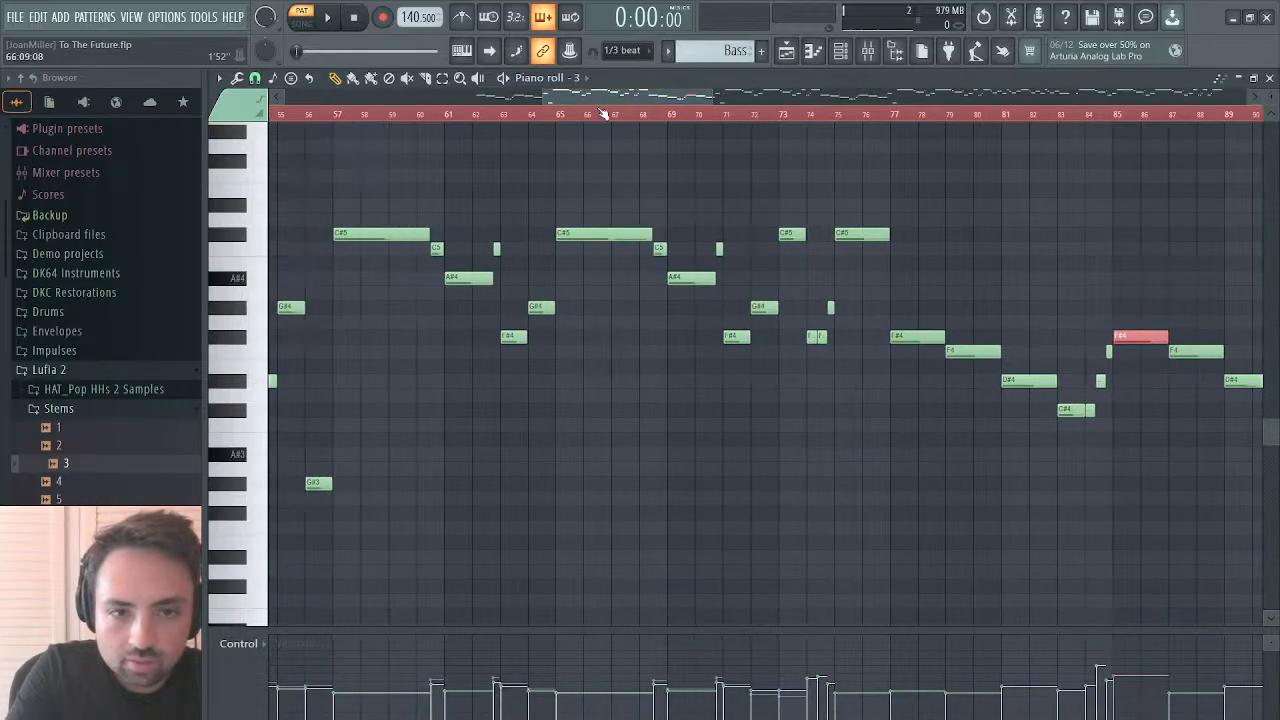
left_click(809, 116)
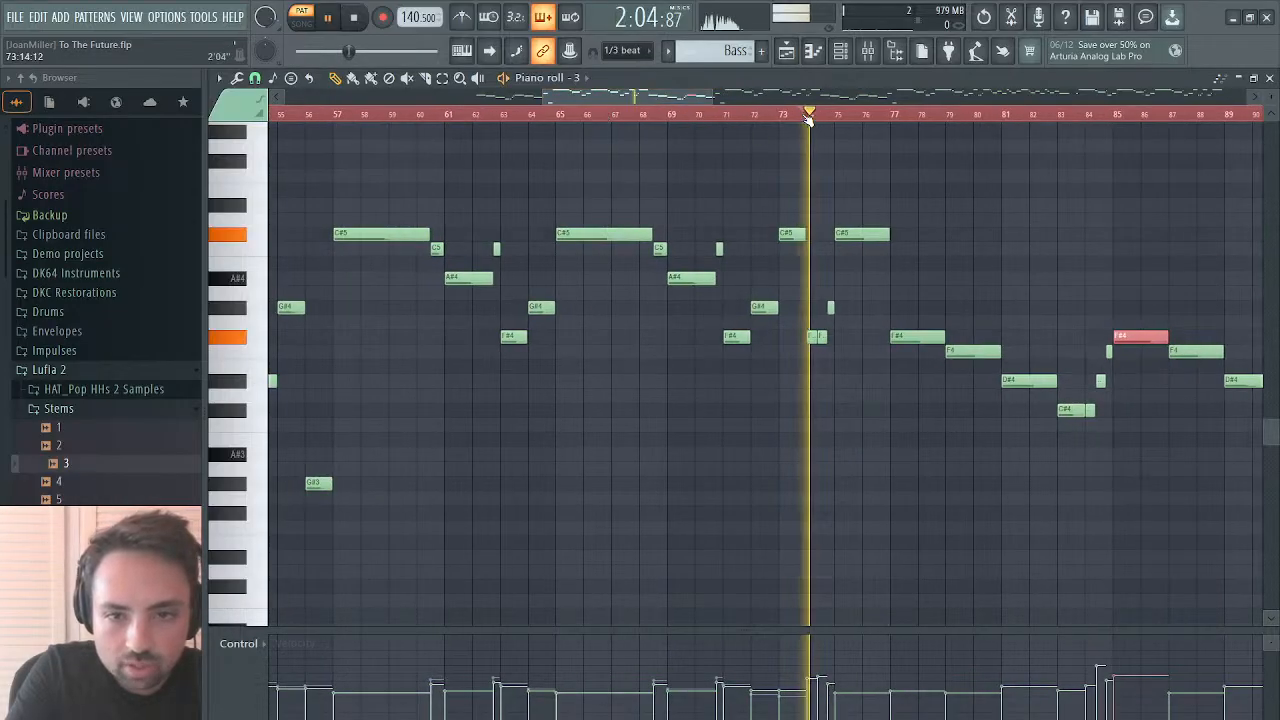
left_click(354, 19)
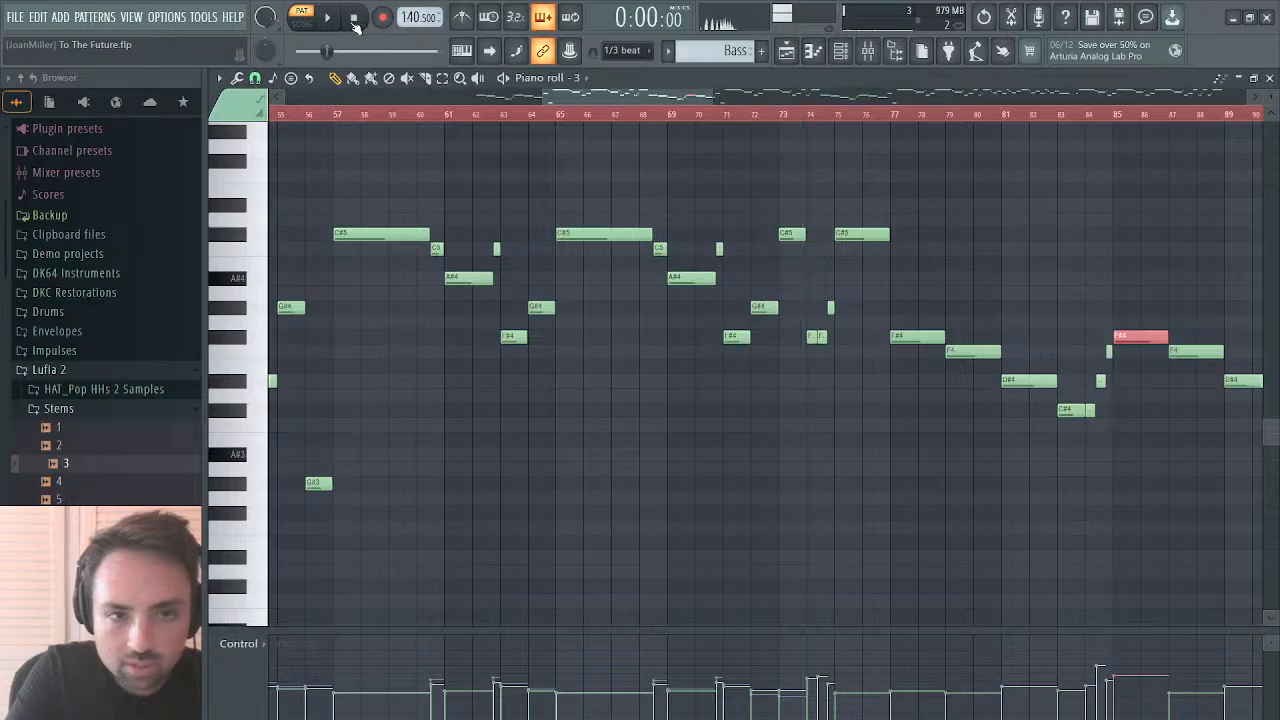
Step: Quantize channel 3's notes to the grid
left_click_drag(702, 94, 583, 93)
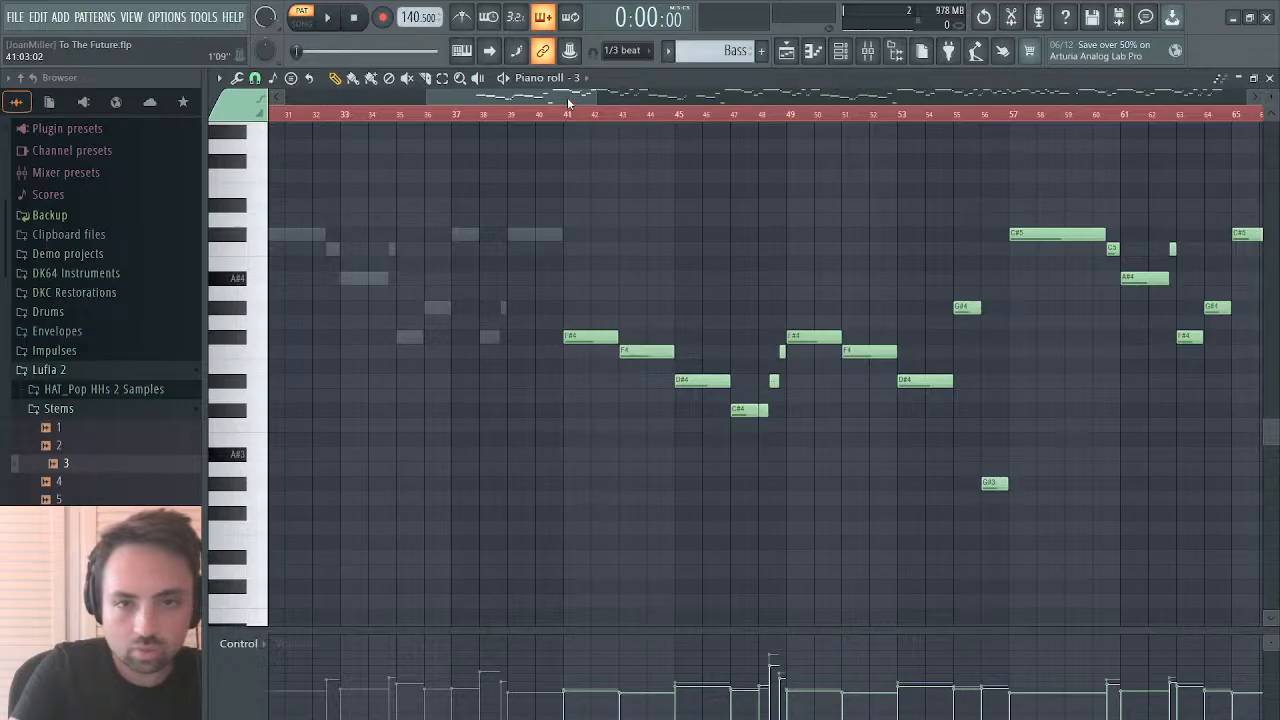
key("ctrl+q")
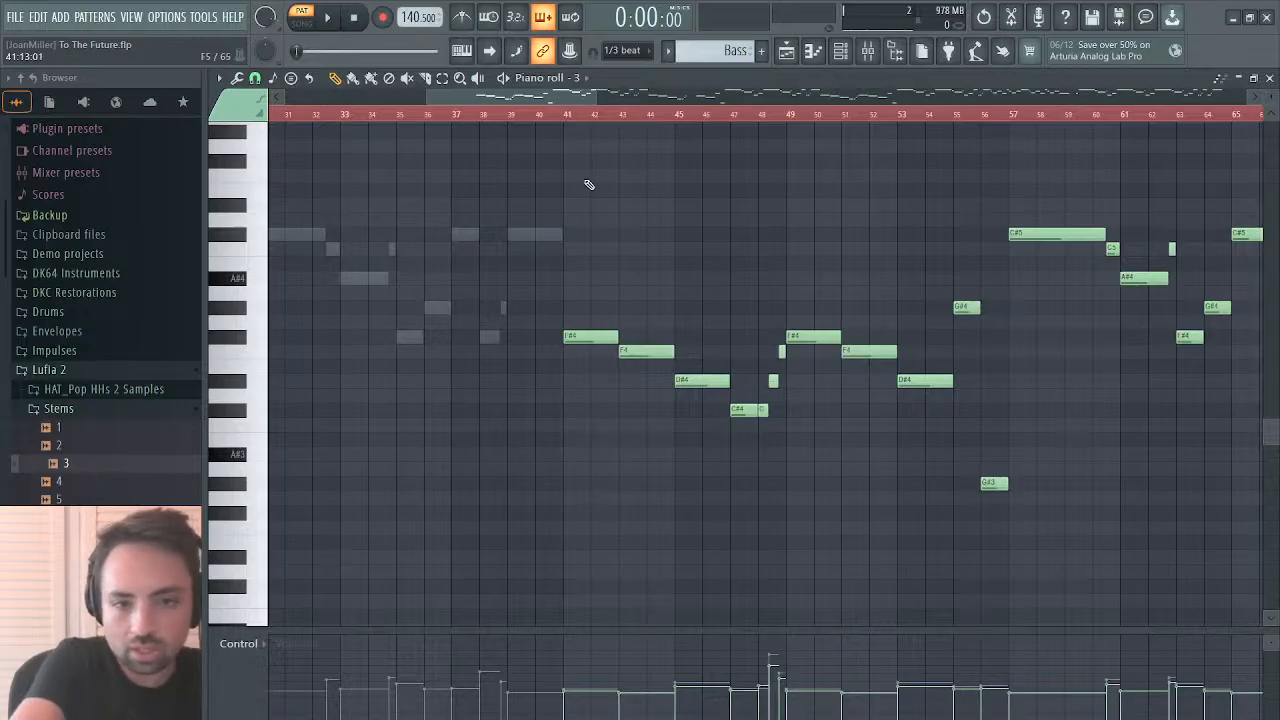
Step: Cut channel 3's notes into the Kontakt channel's piano roll and align their start with bar 41
left_click_drag(520, 96, 568, 110)
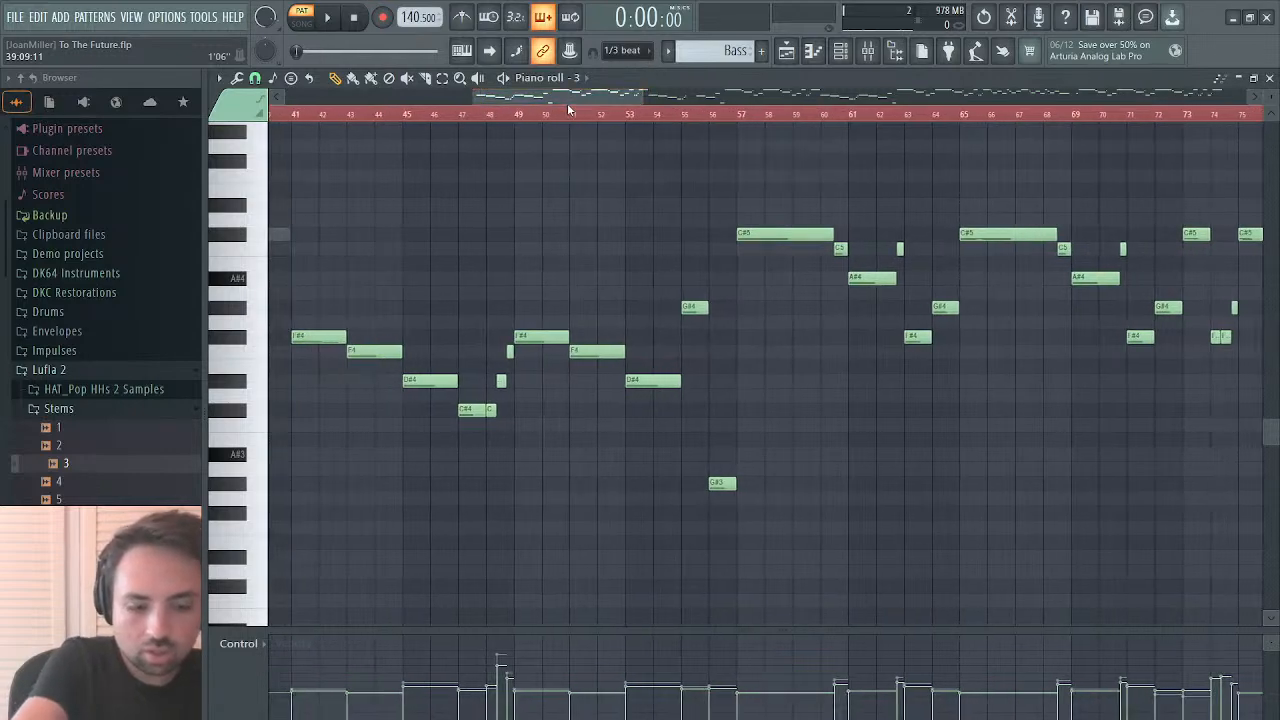
key("ctrl+x")
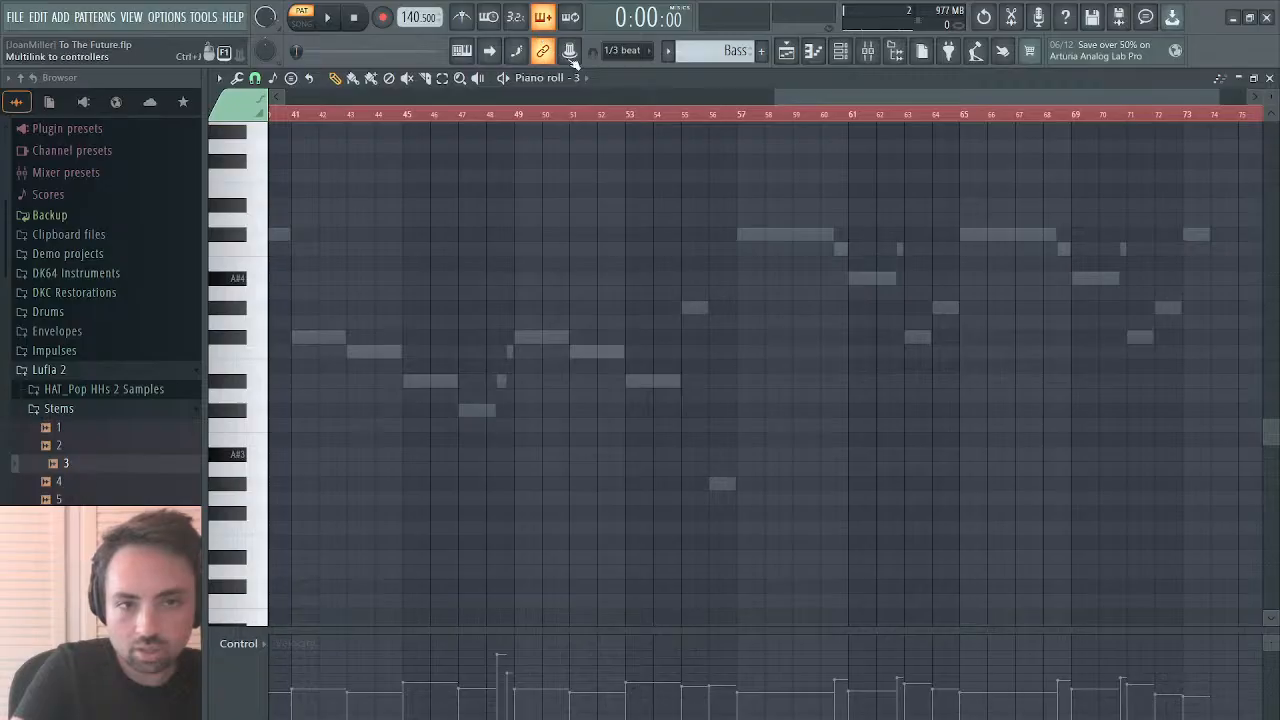
key("Up")
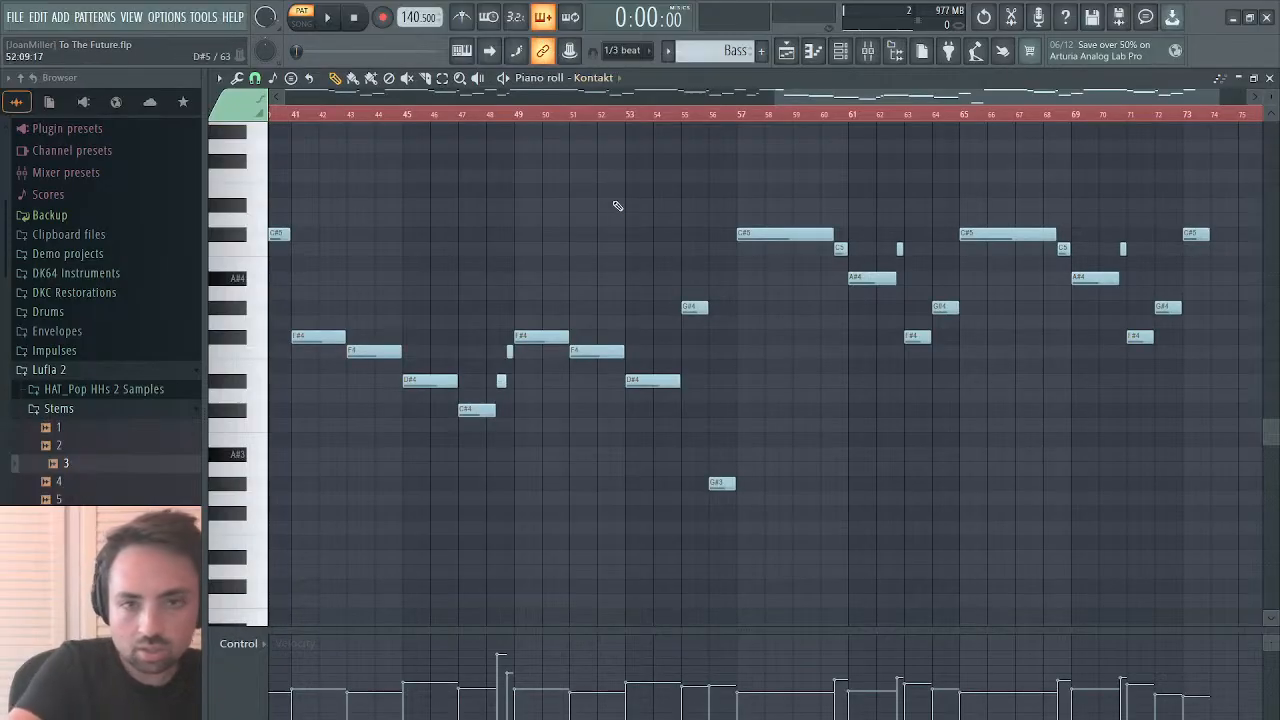
key("ctrl+v")
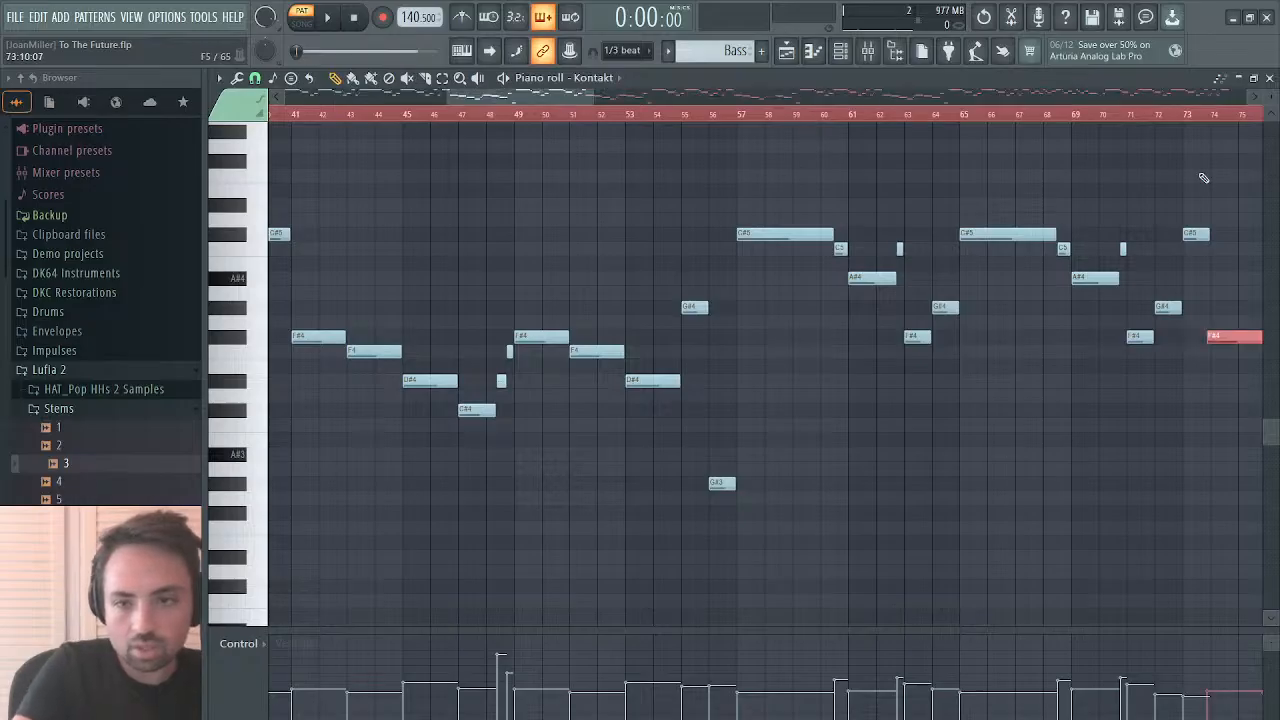
mouse_move(1213, 328)
left_mouse_down()
mouse_move(398, 247)
mouse_move(298, 320)
mouse_move(300, 349)
mouse_move(299, 328)
left_mouse_up()
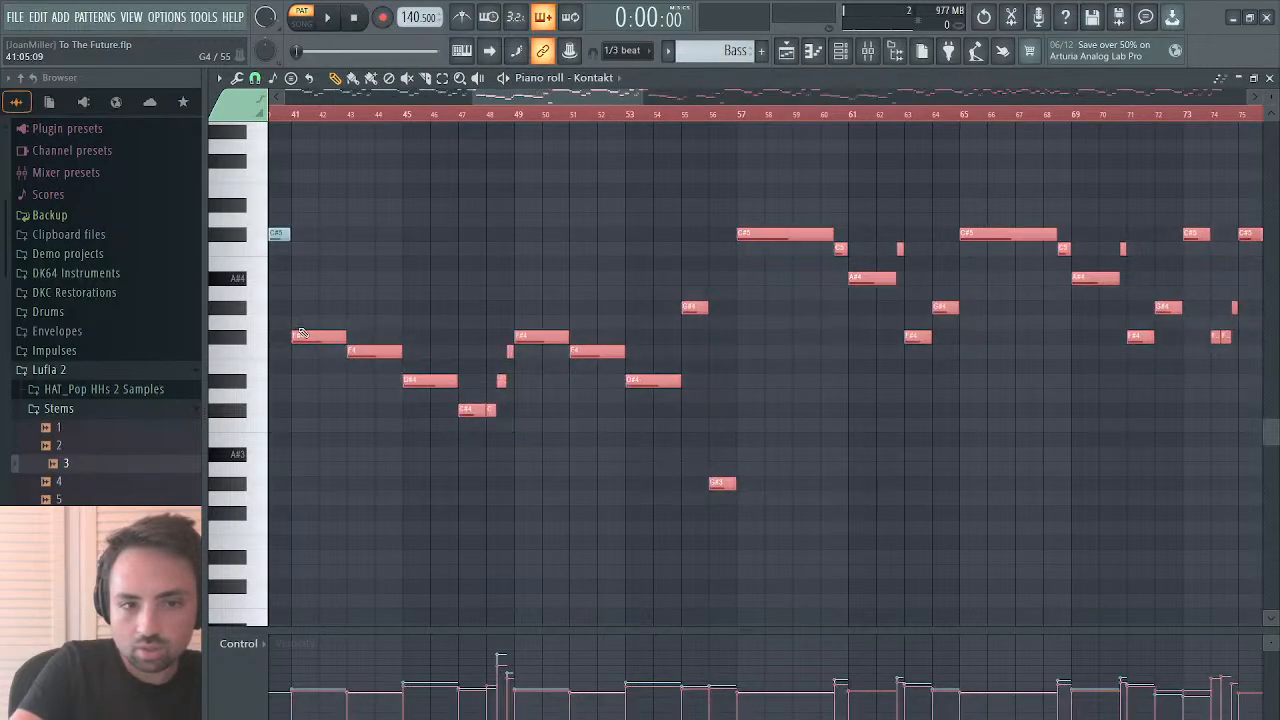
Step: Lower the pasted Kontakt notes two octaves and delete those duplicating the existing notes in bars 41 to 73
key("ctrl+Down")
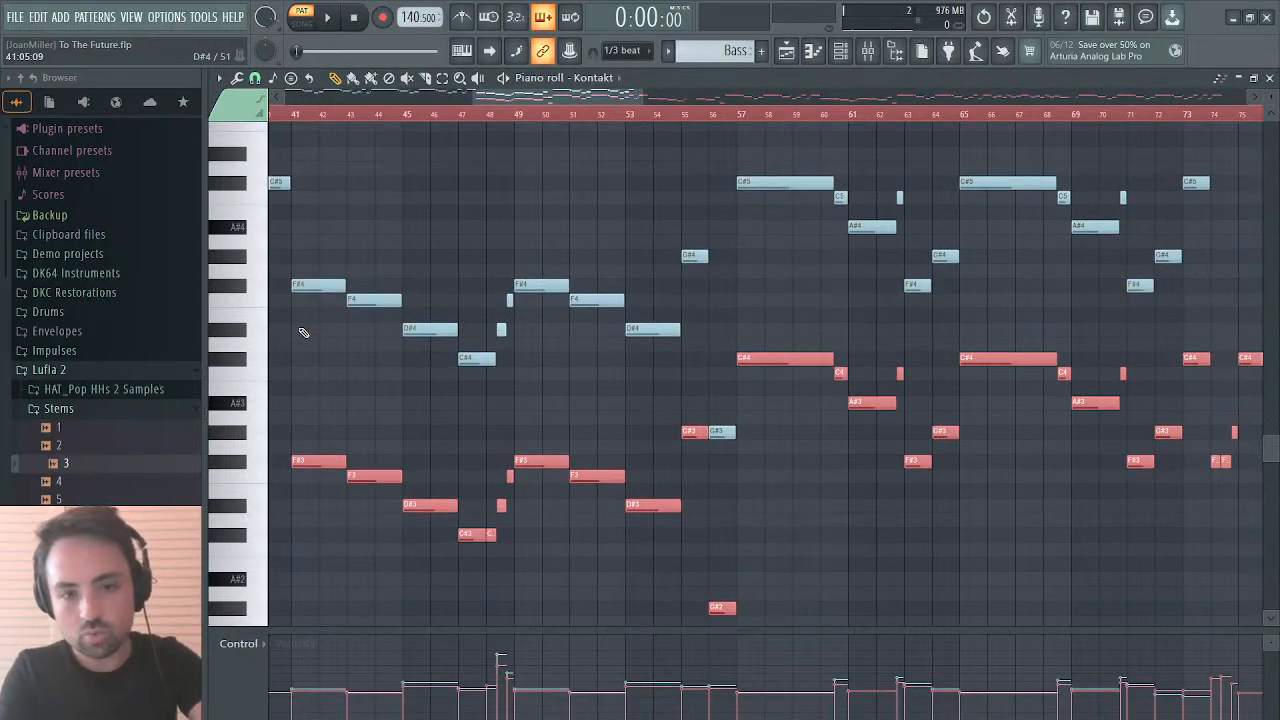
key("ctrl+Down")
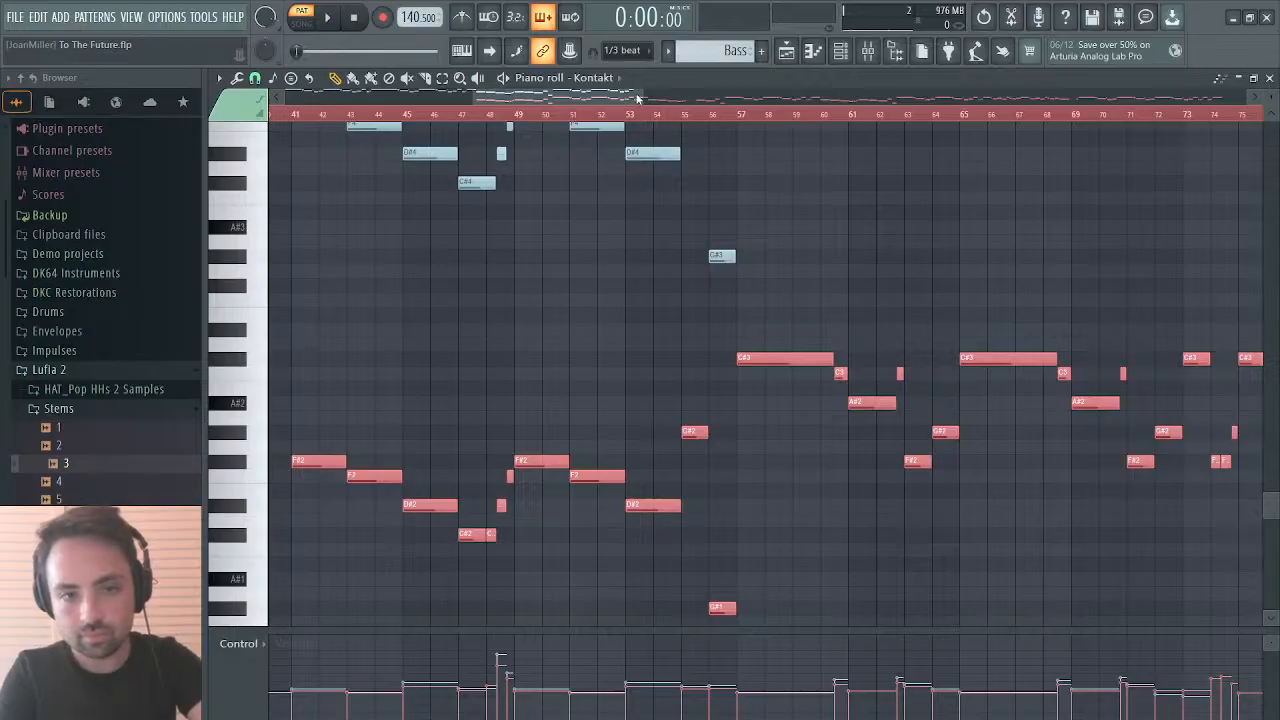
scroll(637, 97, "down", 3)
scroll(671, 277, "up", 5)
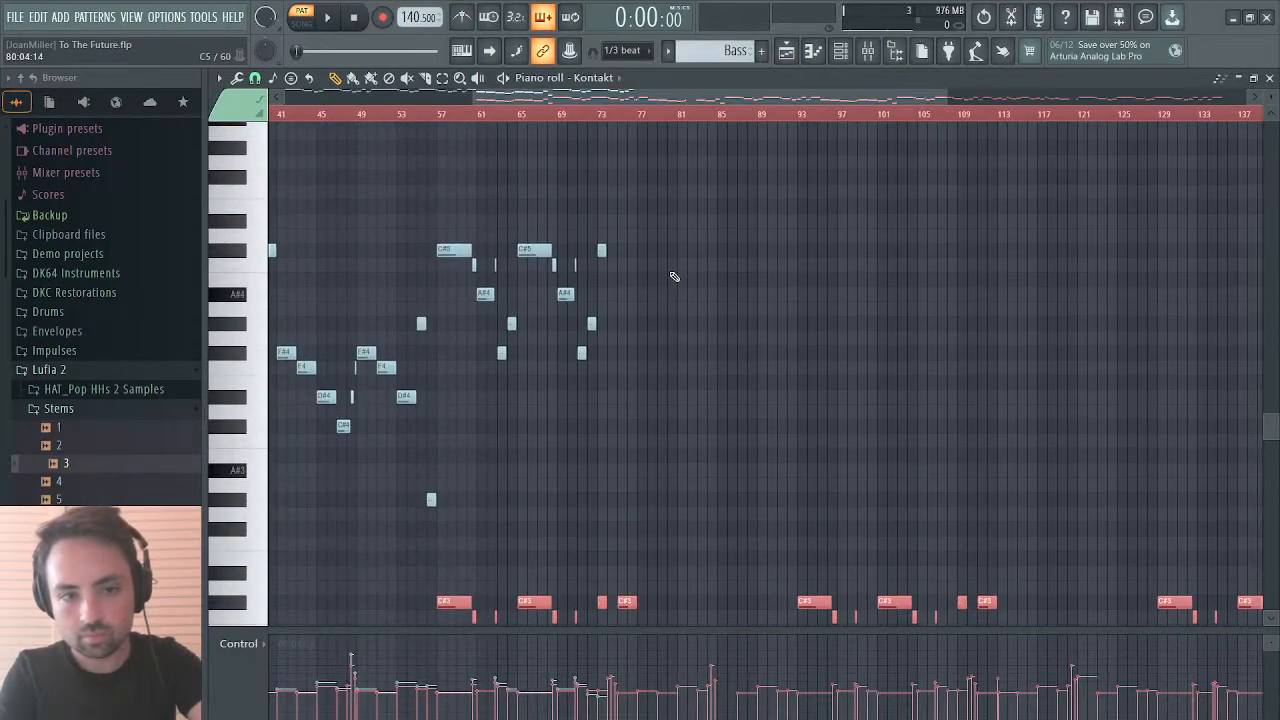
scroll(674, 276, "down", 4)
left_click_drag(605, 375, 298, 623)
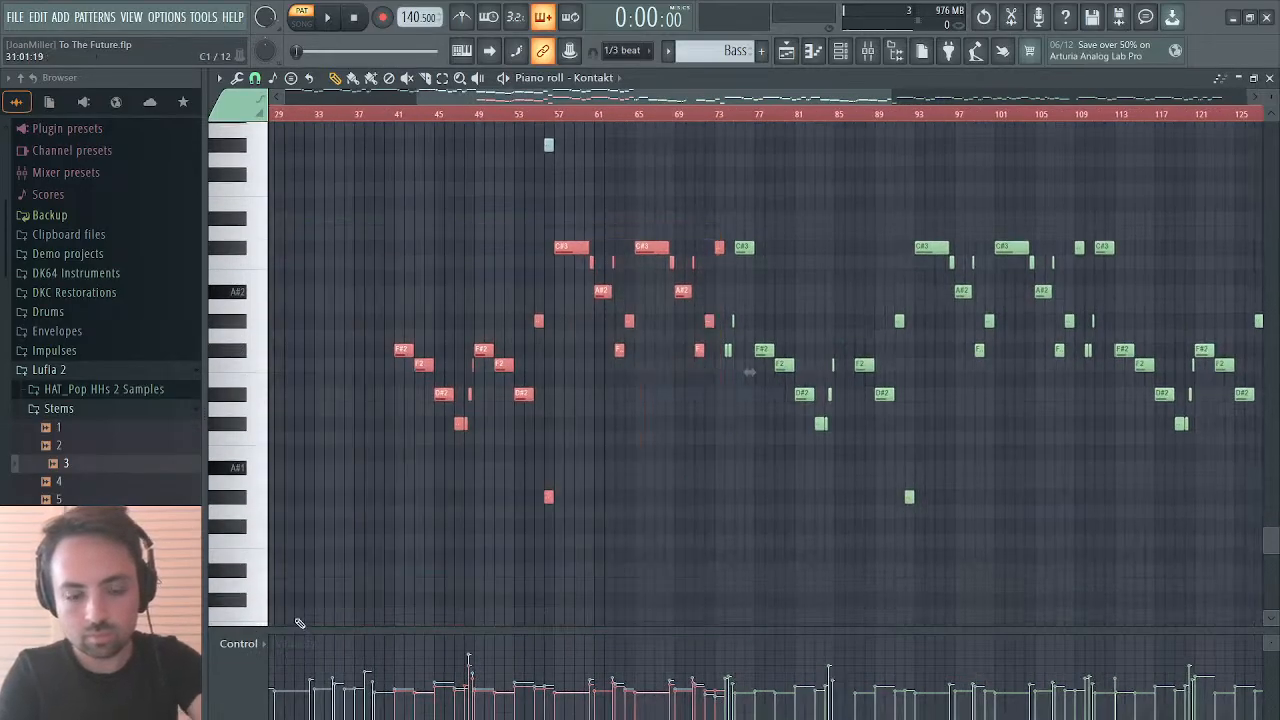
key("Delete")
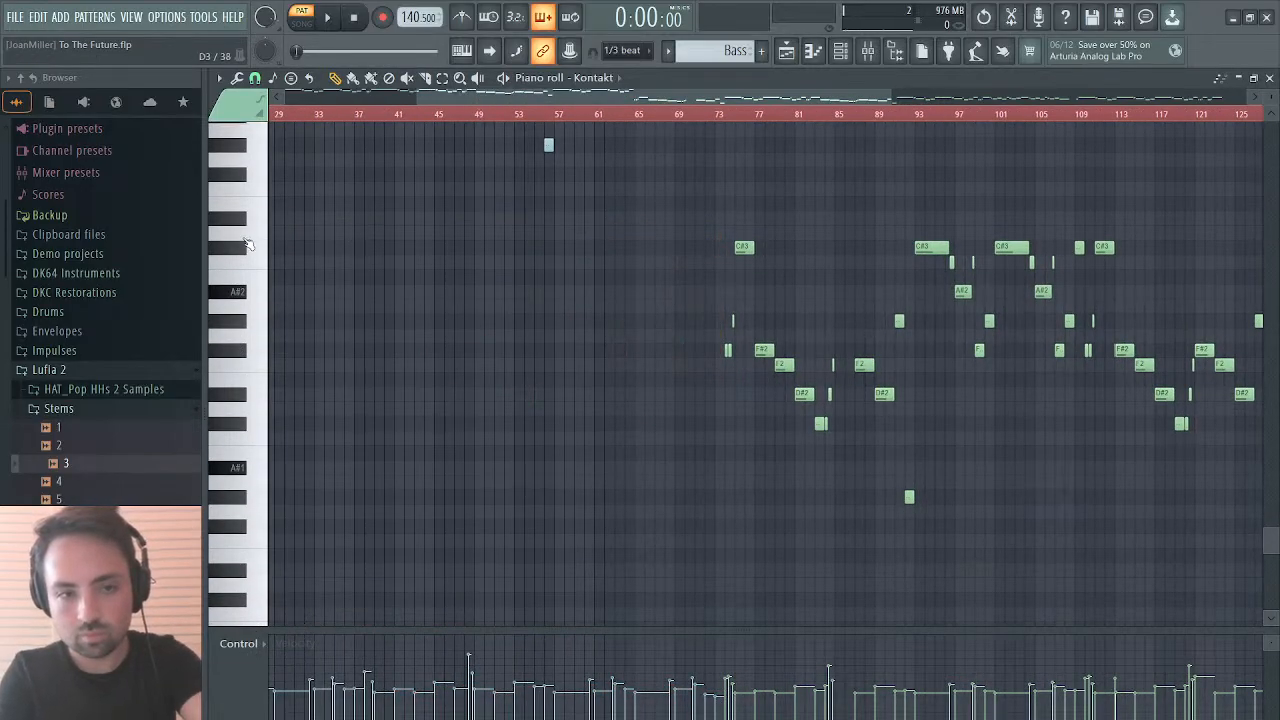
Step: Select the remaining lowered notes after bar 73 and raise them two octaves
left_click_drag(248, 220, 270, 632)
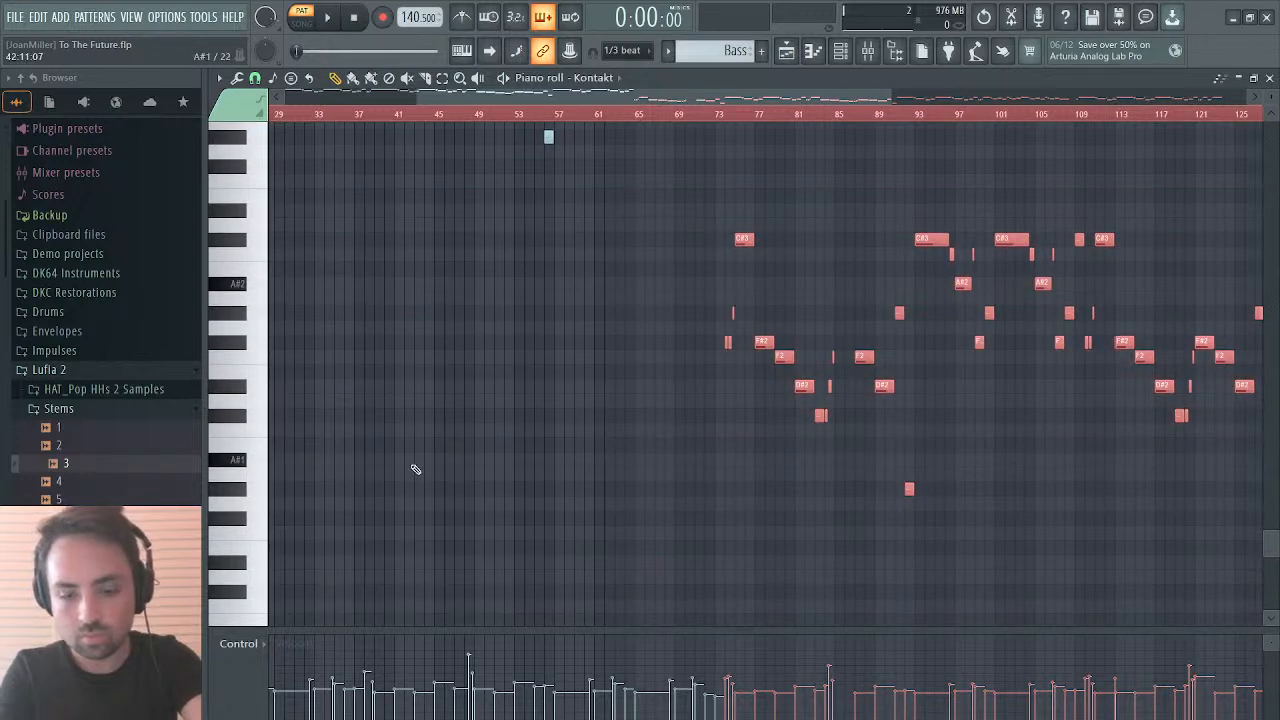
key("ctrl+Up")
scroll(668, 280, "up", 3)
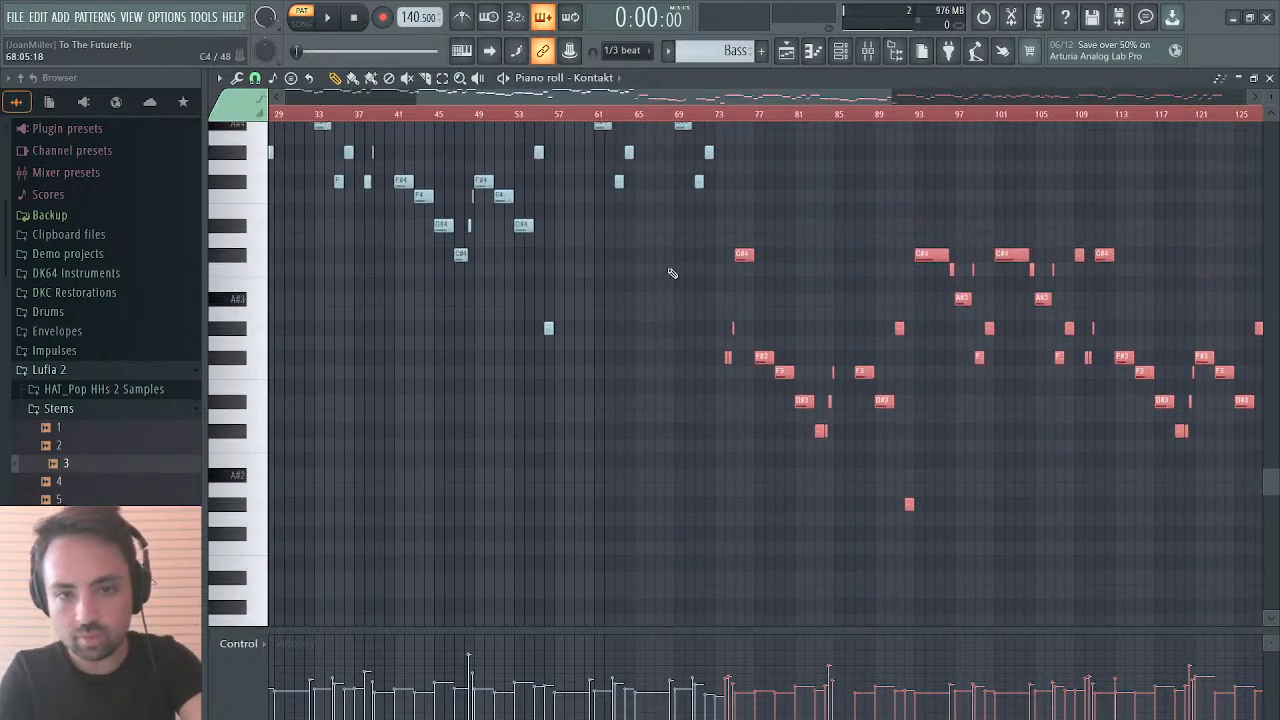
key("ctrl+Up")
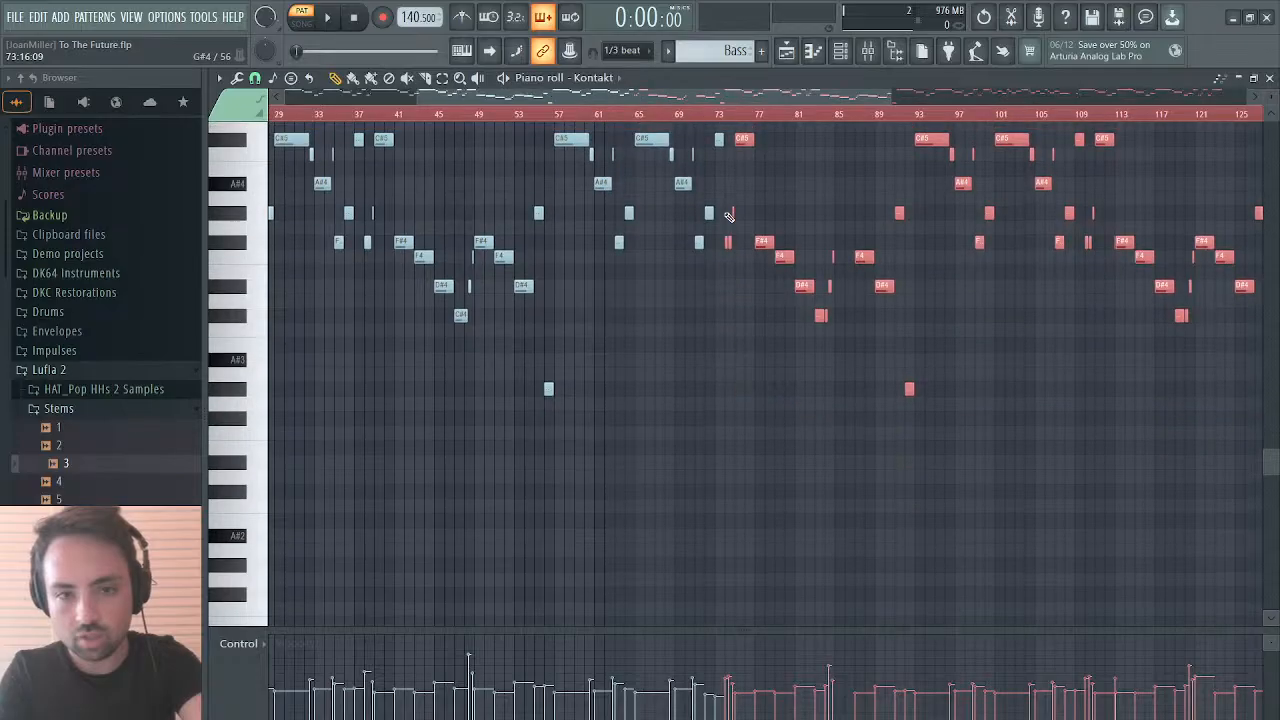
Step: Audition the join between the original and the added notes at the end of bar 73
left_click(730, 113)
key("space")
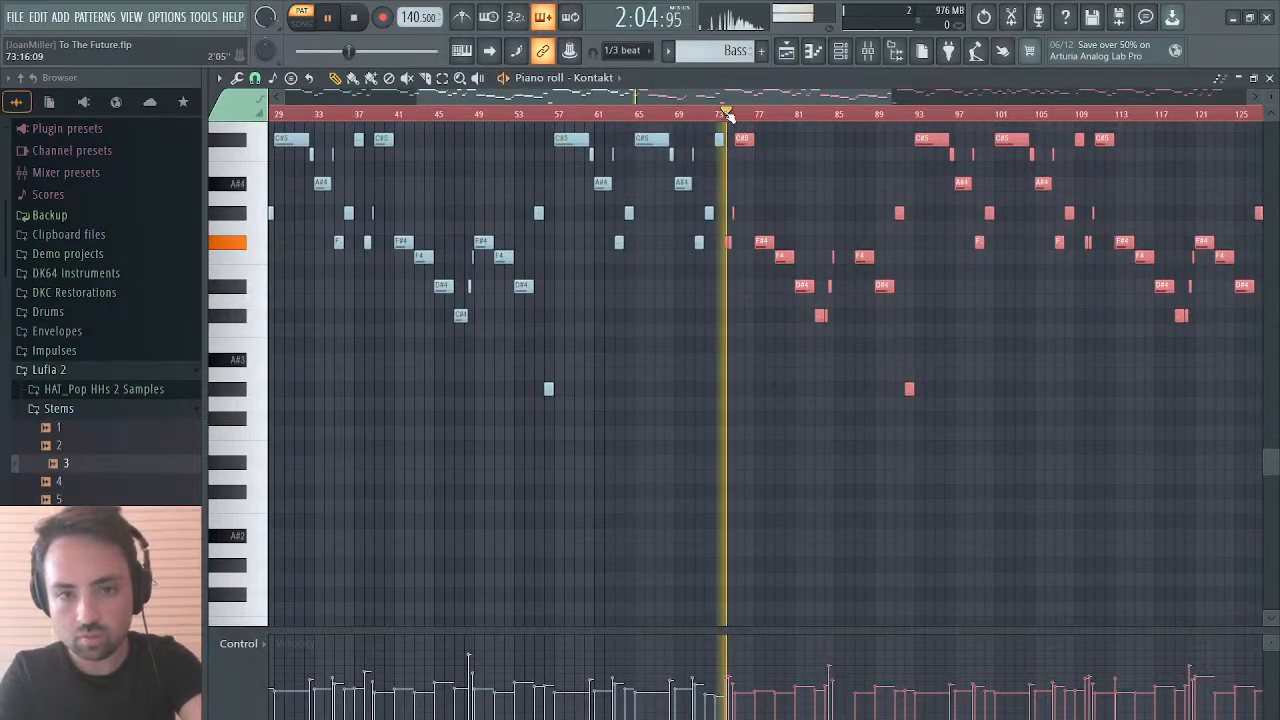
key("space")
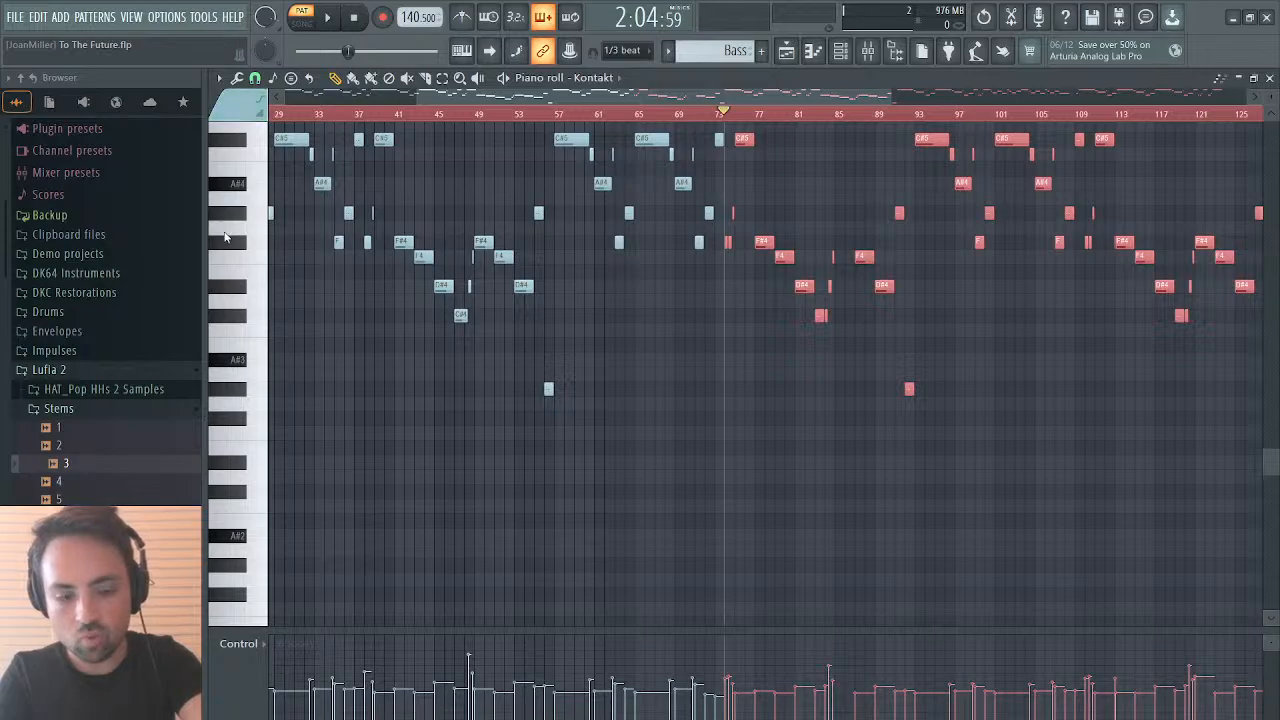
Step: Deselect the notes and listen to the passage following bar 73 in the Kontakt piano roll
key("ctrl+d")
key("space")
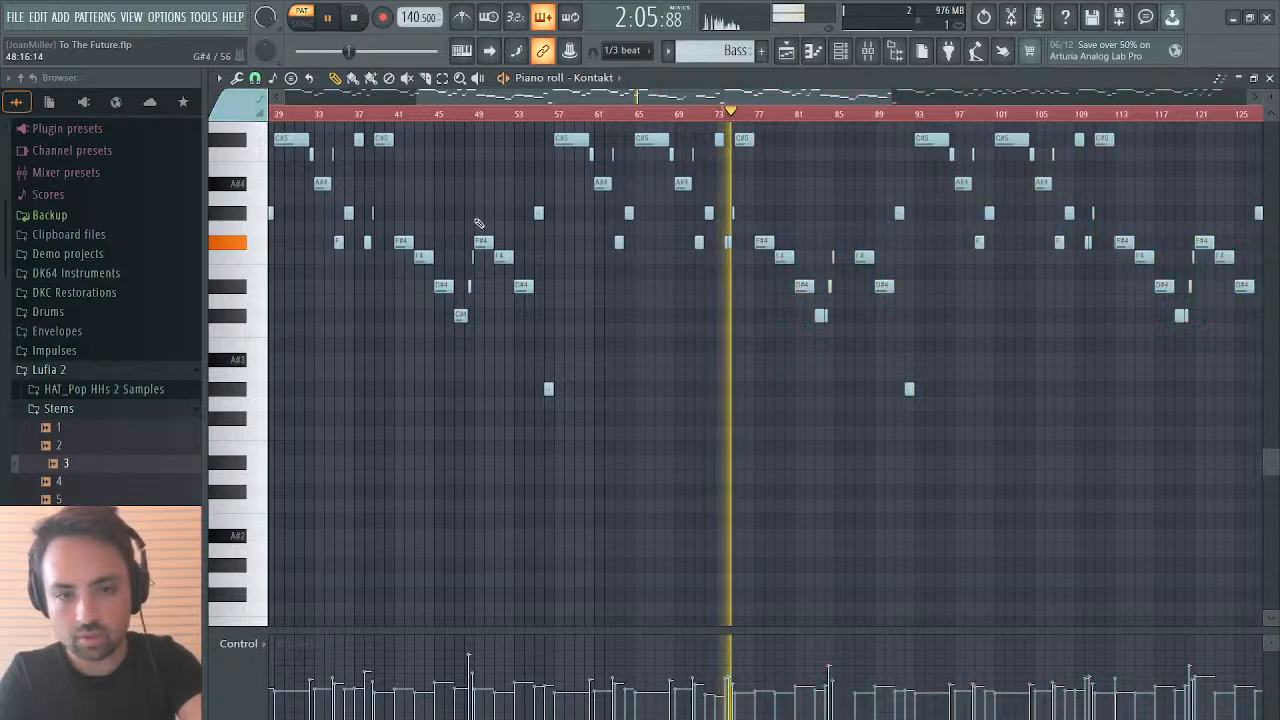
left_click(723, 115)
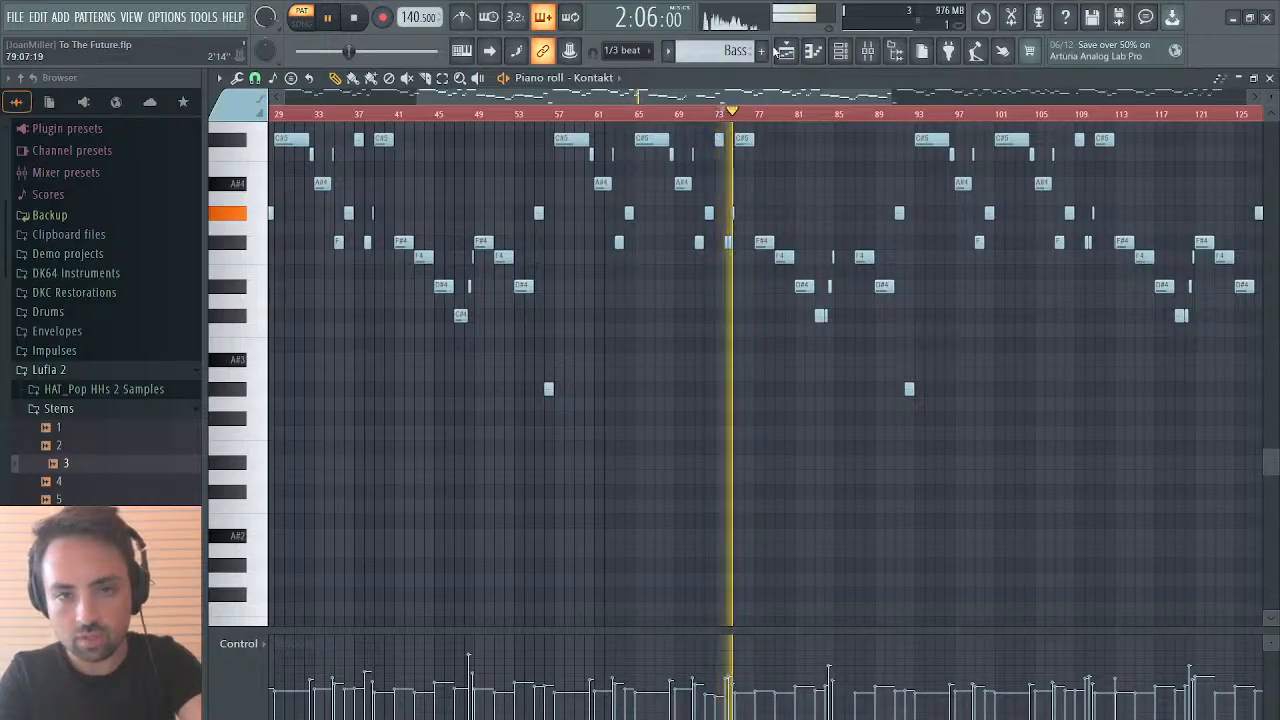
Step: Place the stem 3 audio clip at bar 1 of track 6, directly above the Bass clip in the playlist
key("F5")
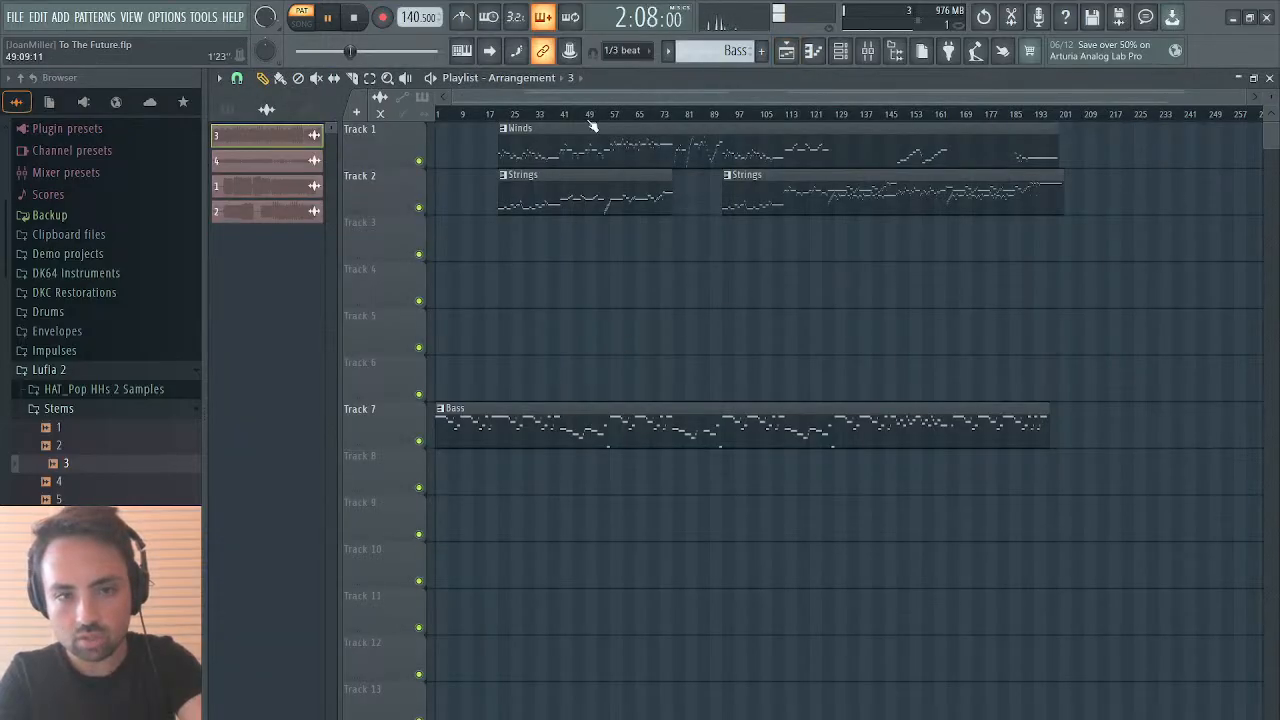
left_click(597, 154)
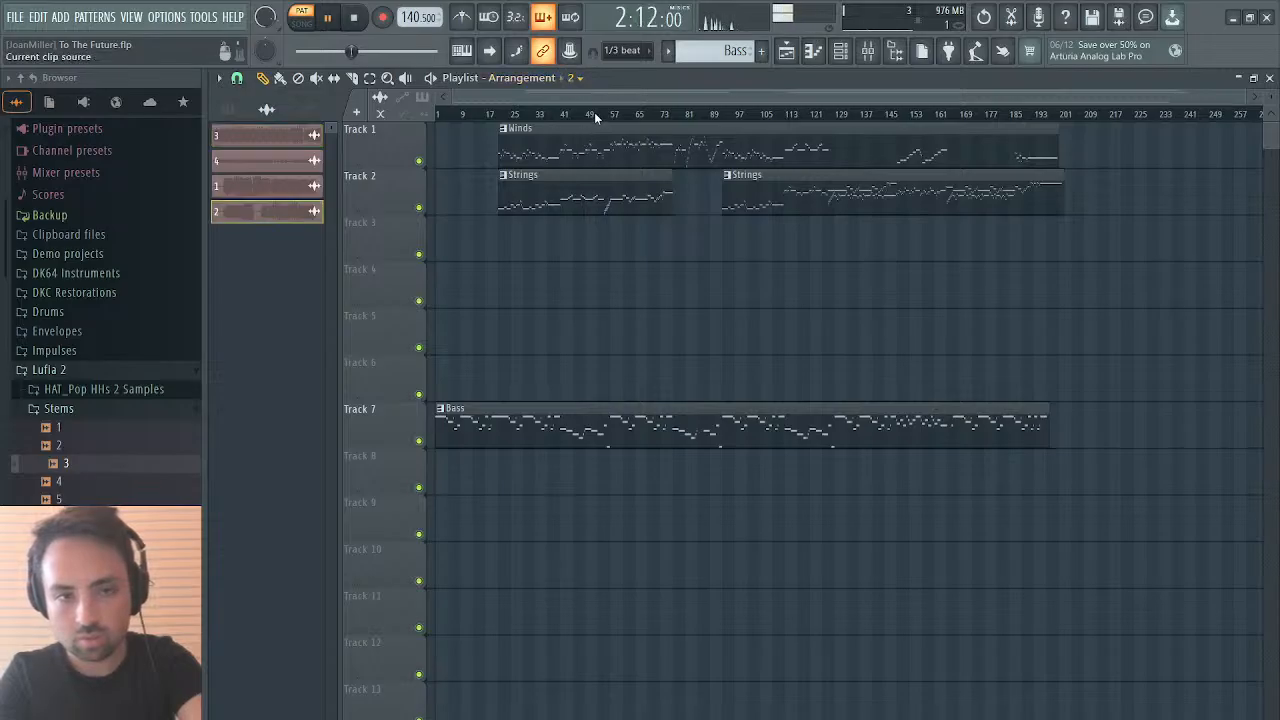
left_click(594, 112)
left_click_drag(488, 366, 432, 380)
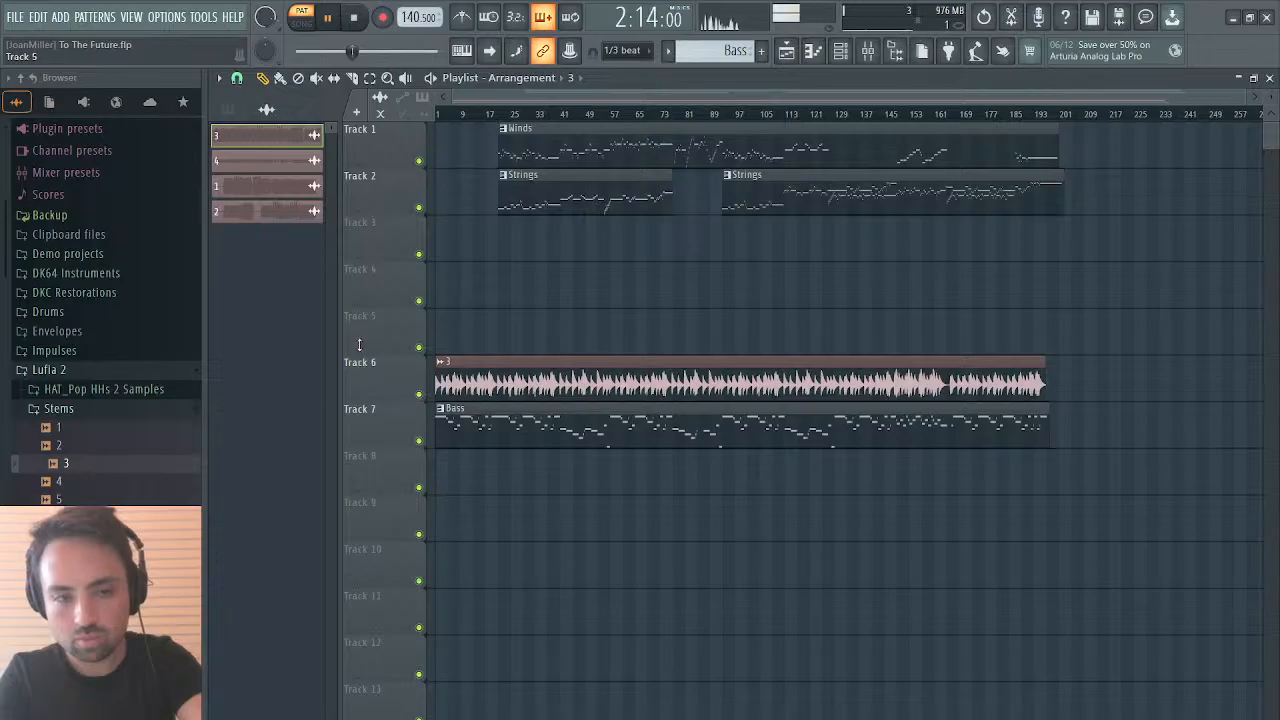
Step: Switch to song mode, play from about bar 87 and isolate tracks 6 and 7 so only stem 3 and Bass sound
left_click(301, 22)
left_click(705, 114)
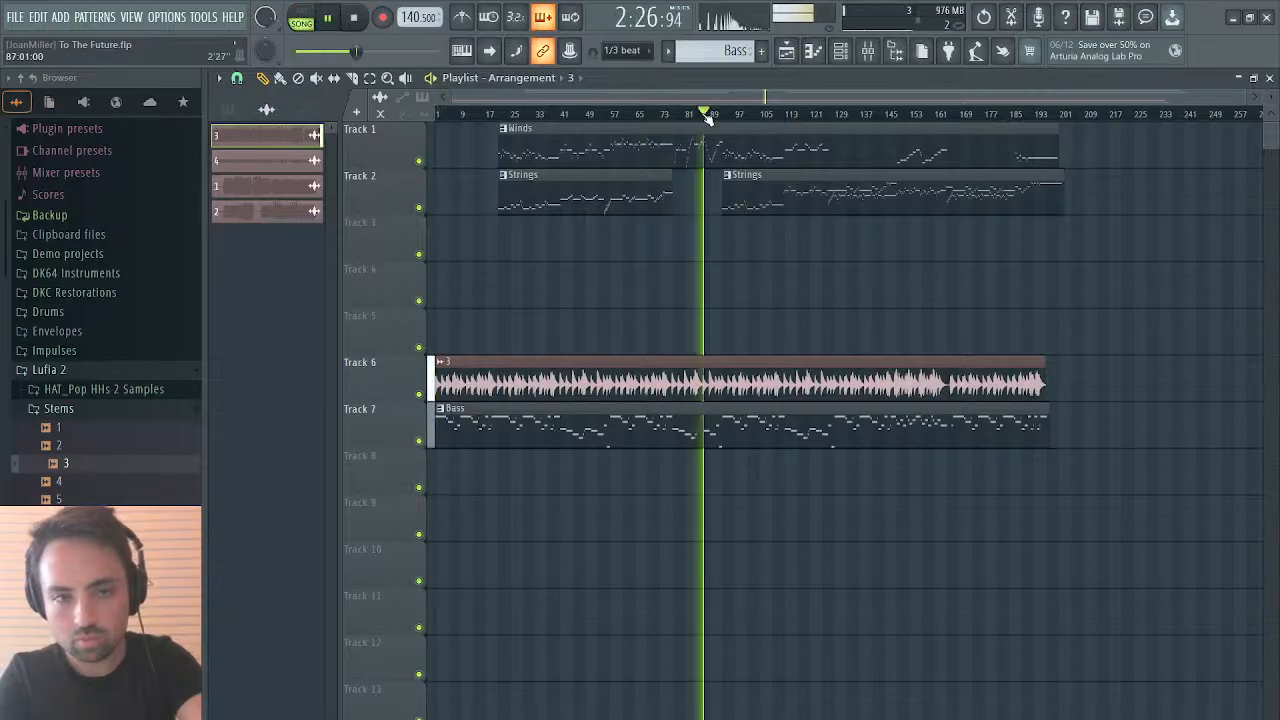
right_click(420, 394)
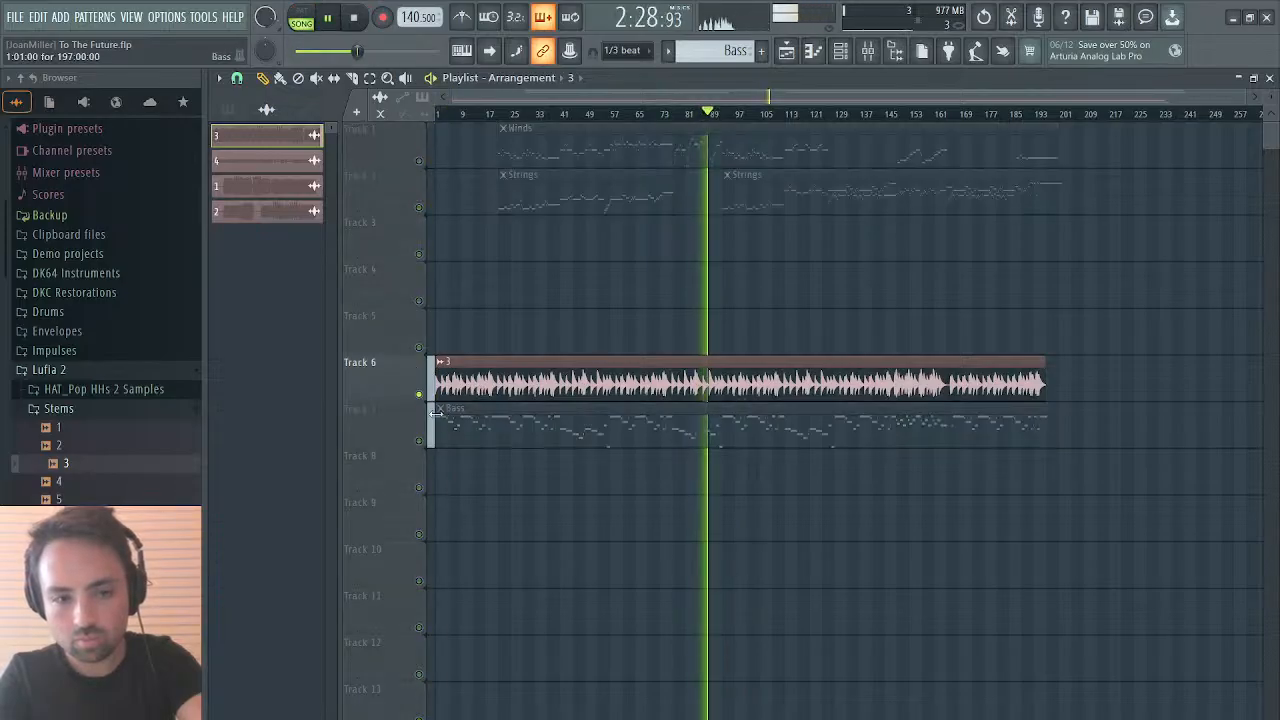
left_click(418, 440)
Step: Open the Bass notes in the piano roll and compare them with stem 3 by ear around bars 73 and 74
double_click(445, 425)
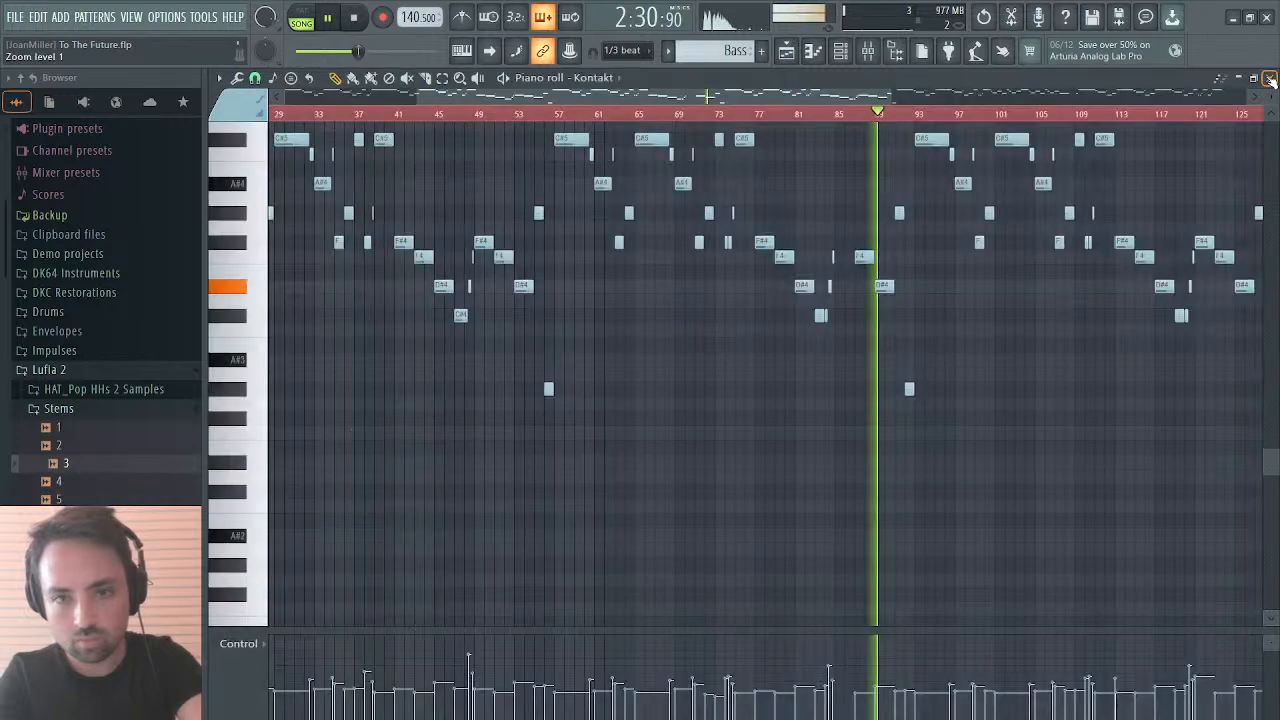
left_click(727, 113)
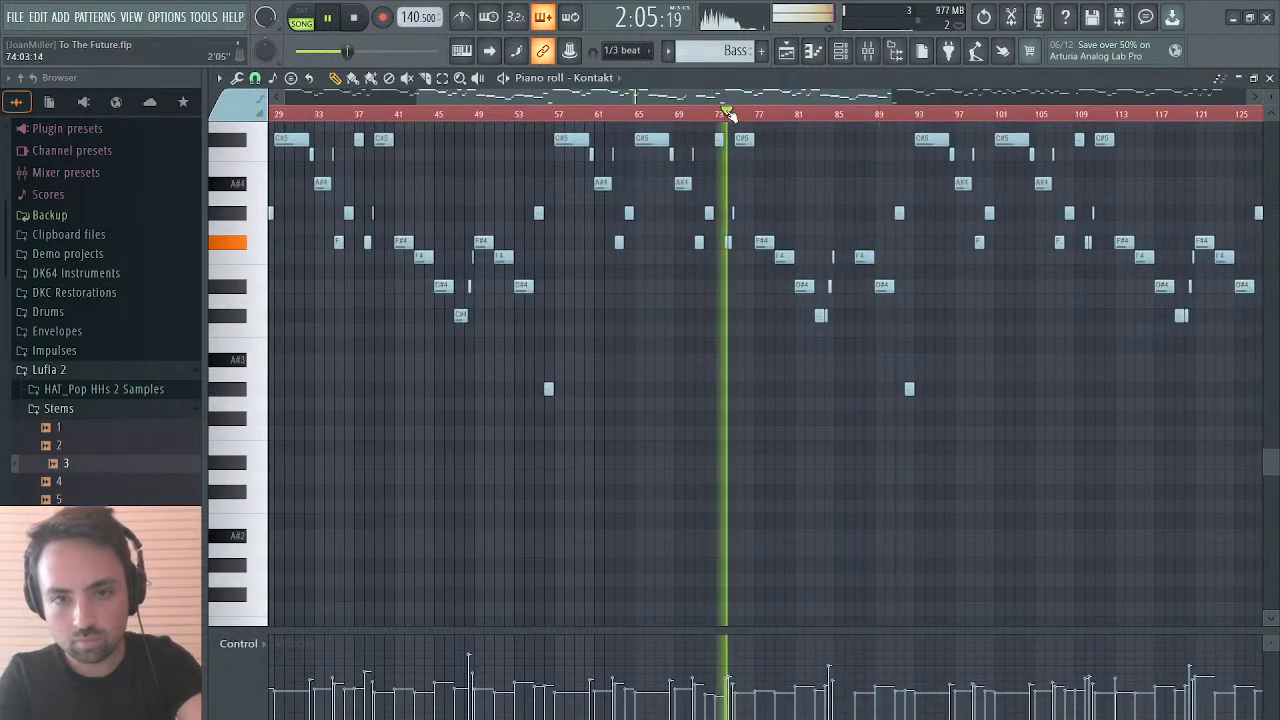
left_click(719, 113)
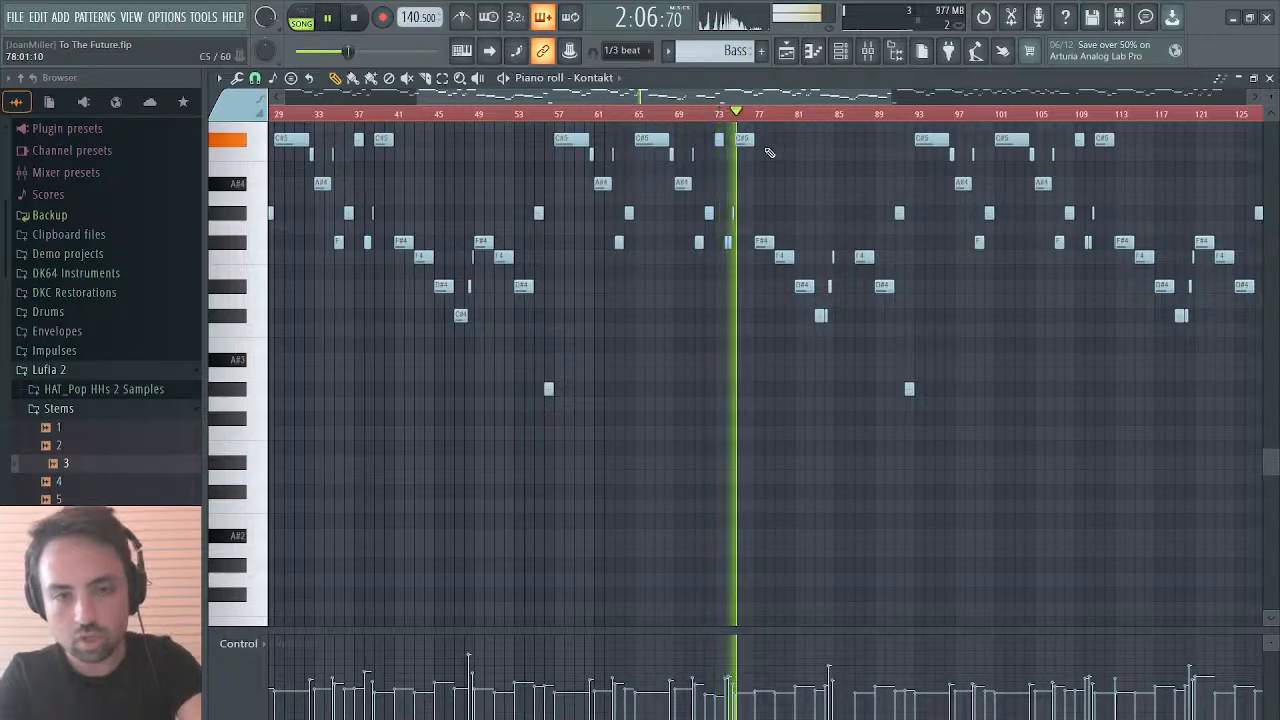
key("space")
Step: Delete the stem 3 clip from track 6 and audition the Bass pattern alone from bar 73
key("F5")
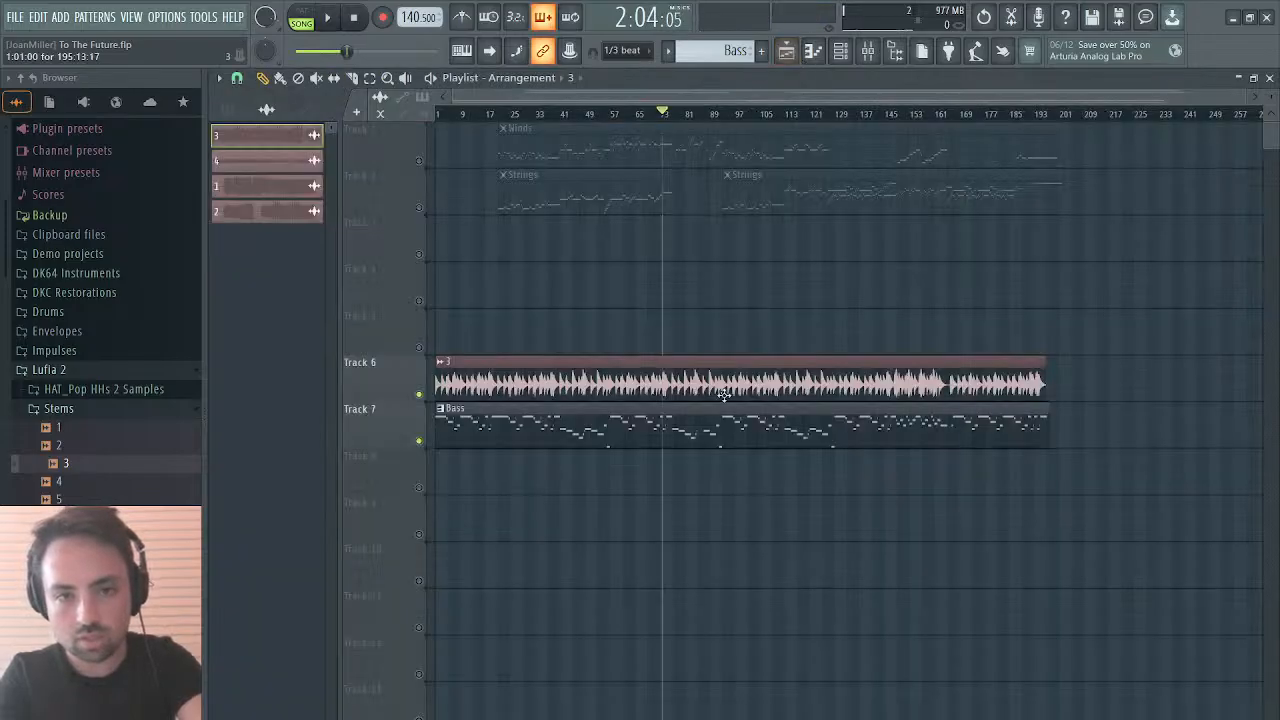
left_click(700, 398)
key("Delete")
key("space")
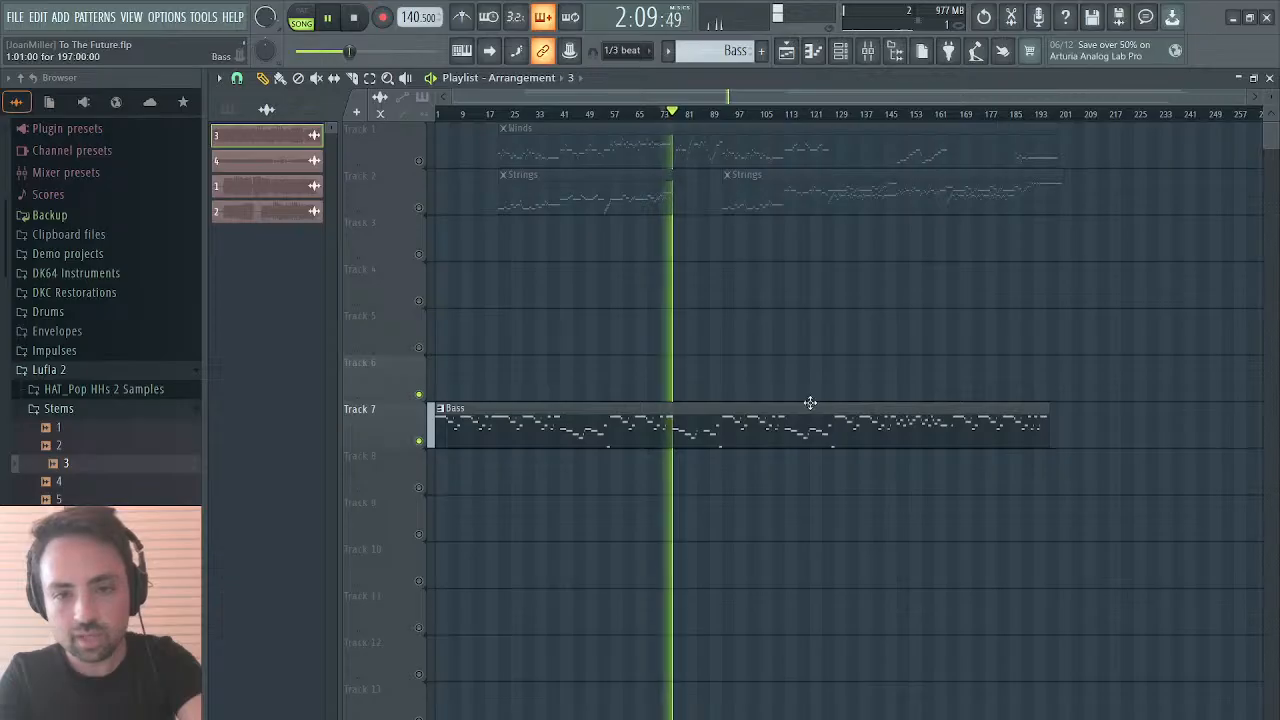
key("space")
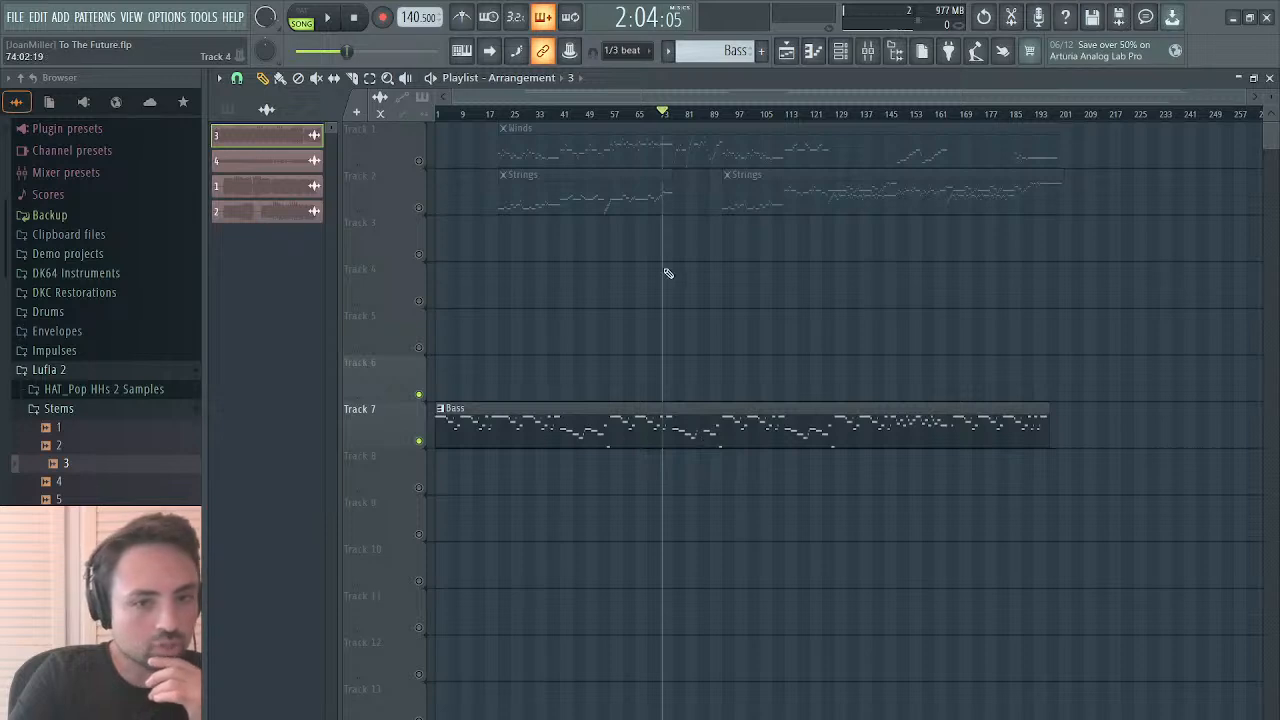
Step: Play the song from the beginning and turn off the solo so that all tracks sound
left_click_drag(608, 434, 516, 440)
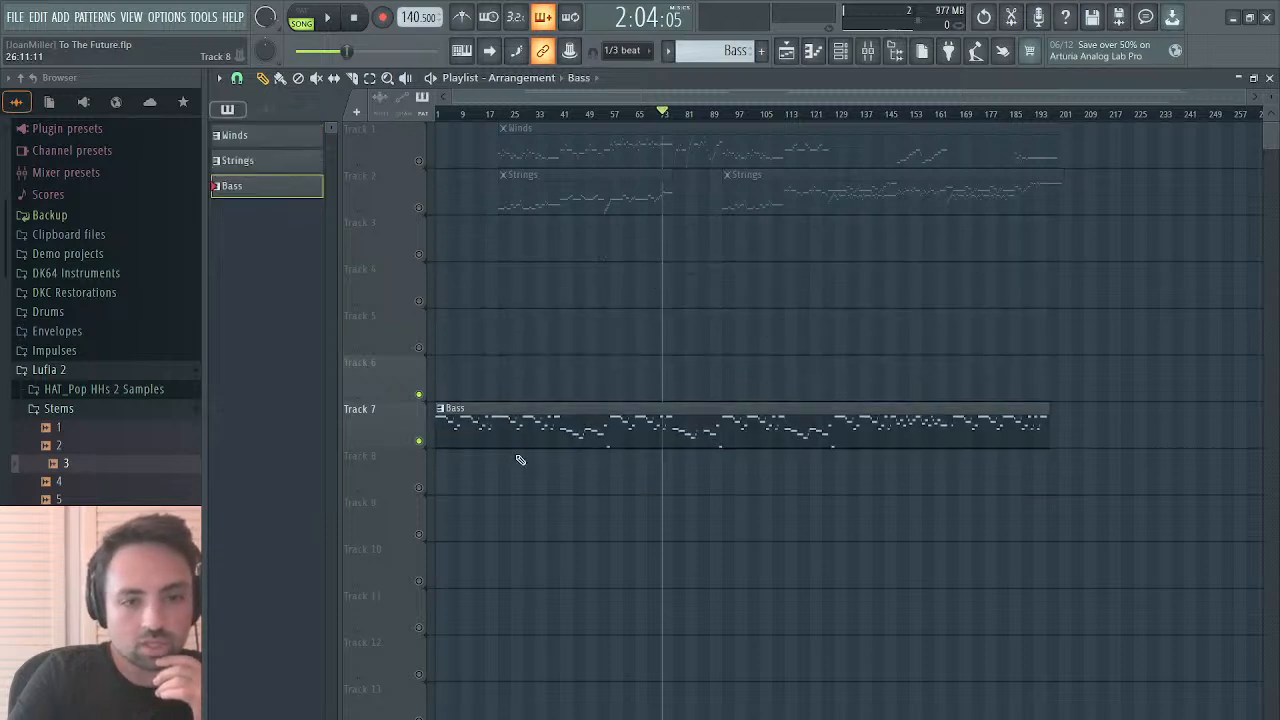
left_click(353, 17)
left_click(327, 17)
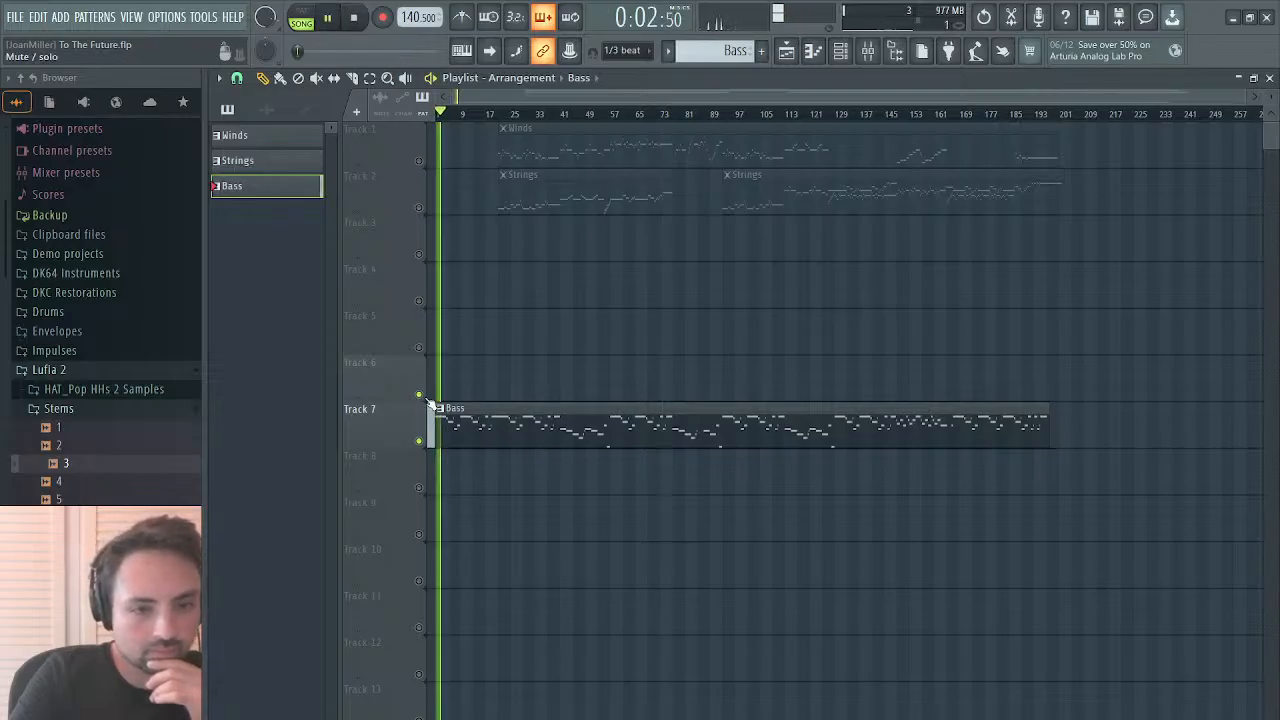
right_click(424, 398)
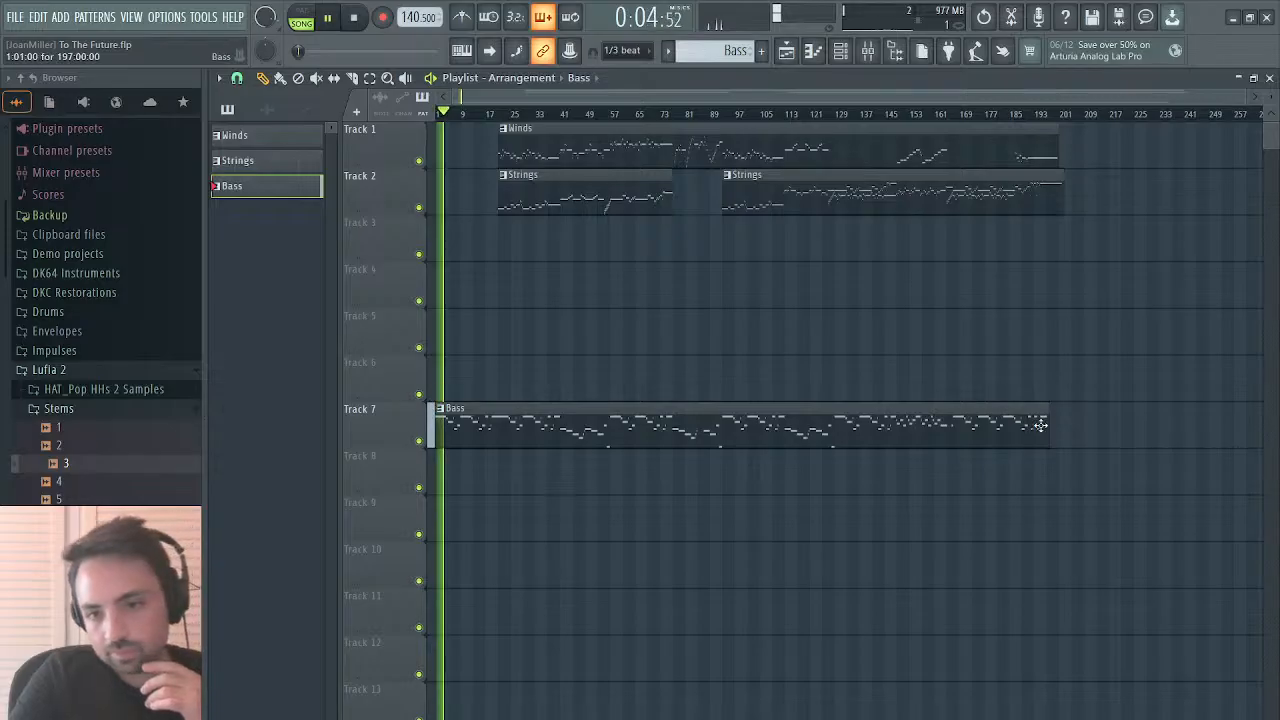
mouse_move(1046, 426)
left_mouse_down()
mouse_move(1087, 428)
mouse_move(1047, 432)
left_mouse_up()
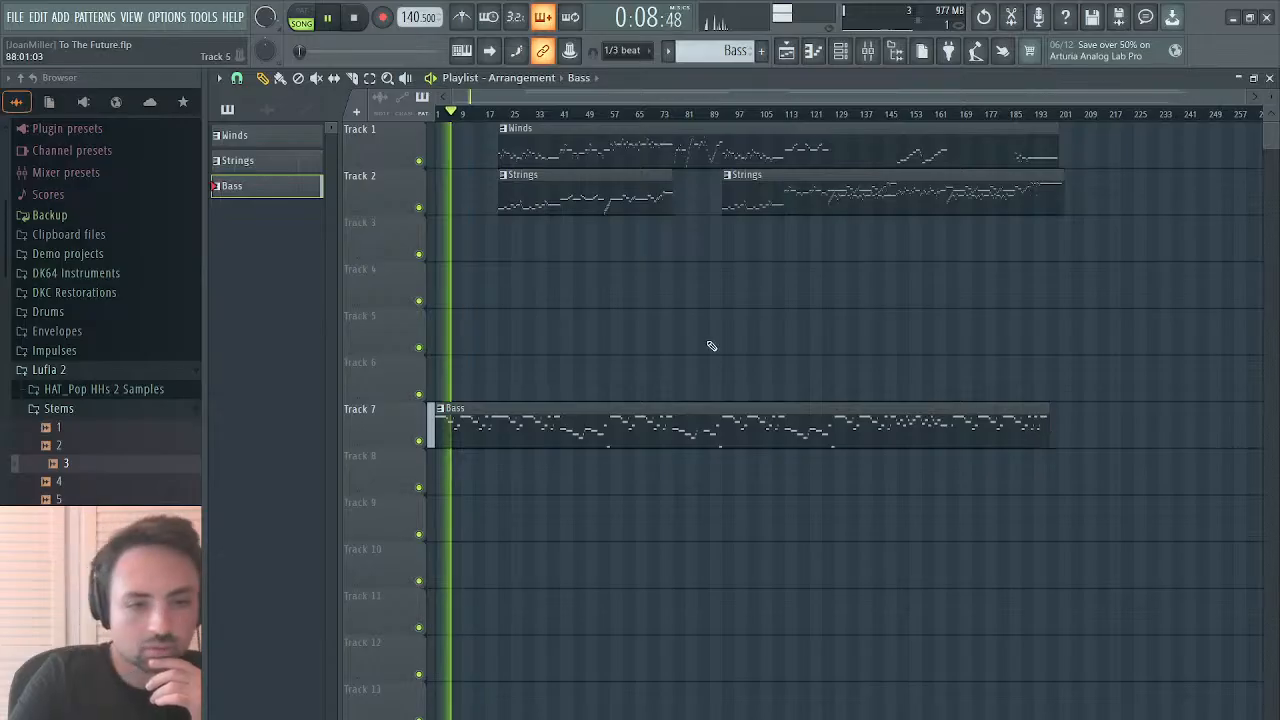
key("space")
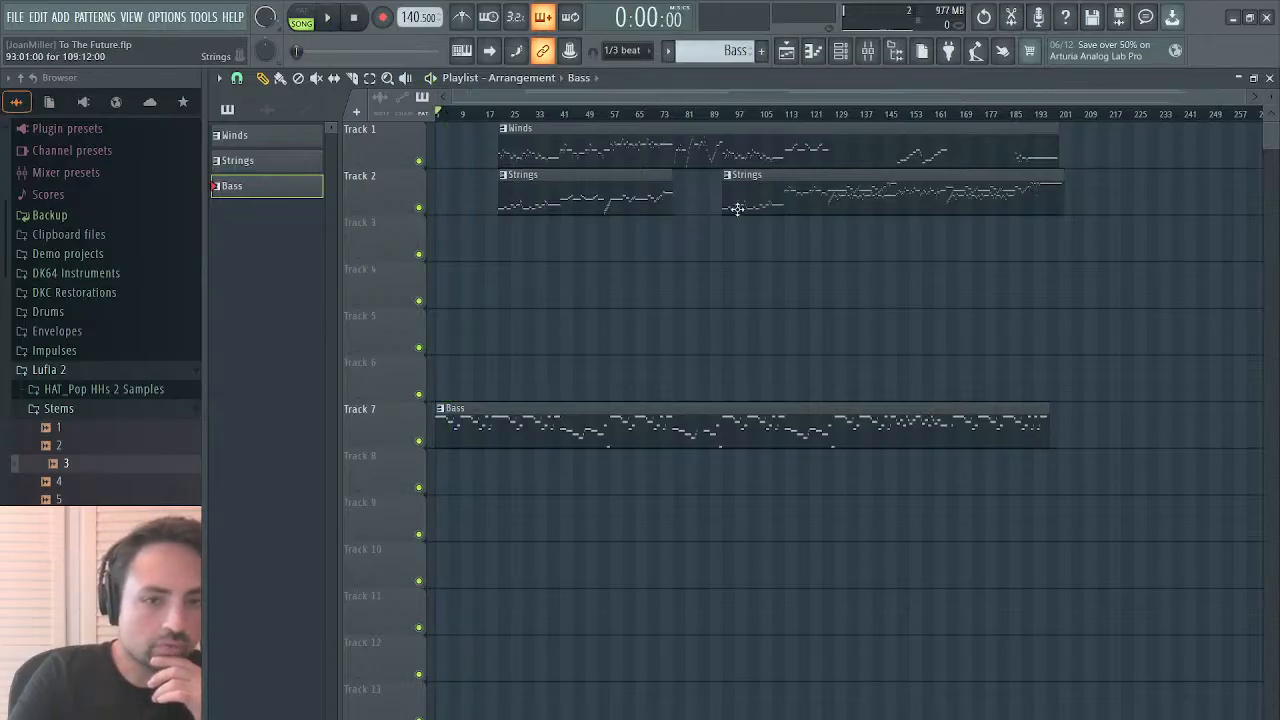
Step: Listen to the Winds, Strings and Bass together from bar 21, where the Winds enter
key("space")
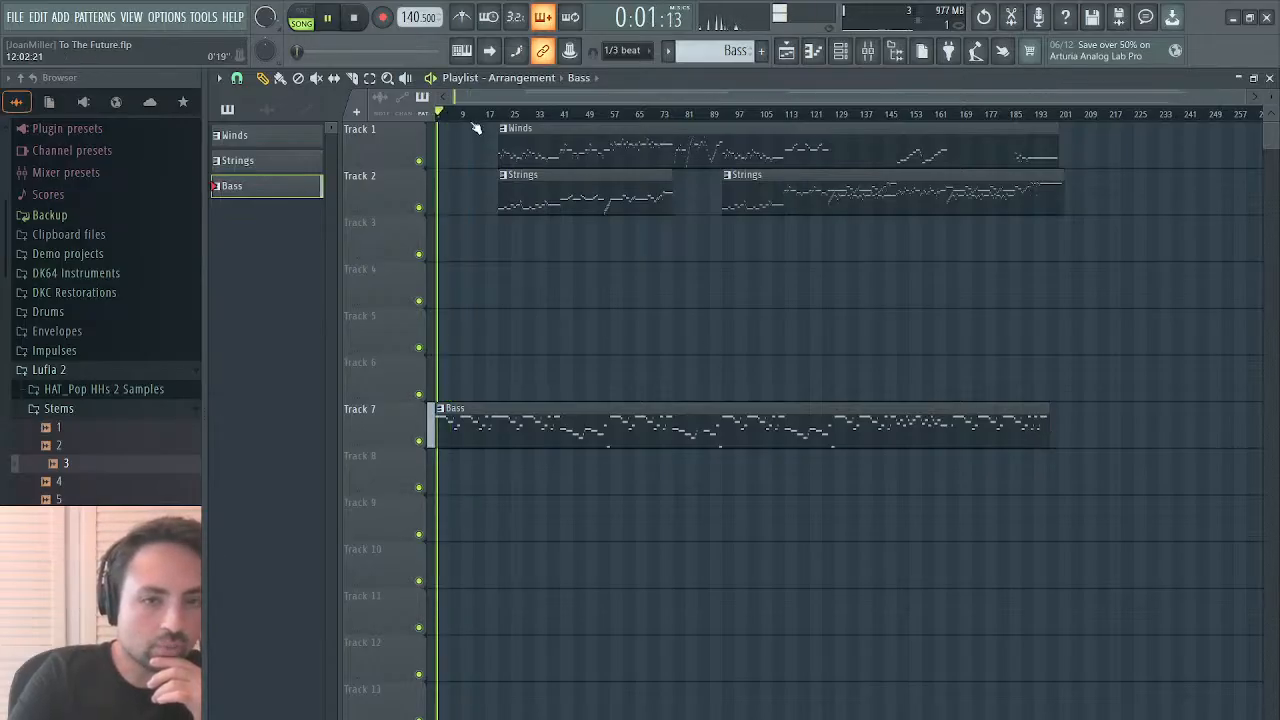
left_click(500, 114)
key("space")
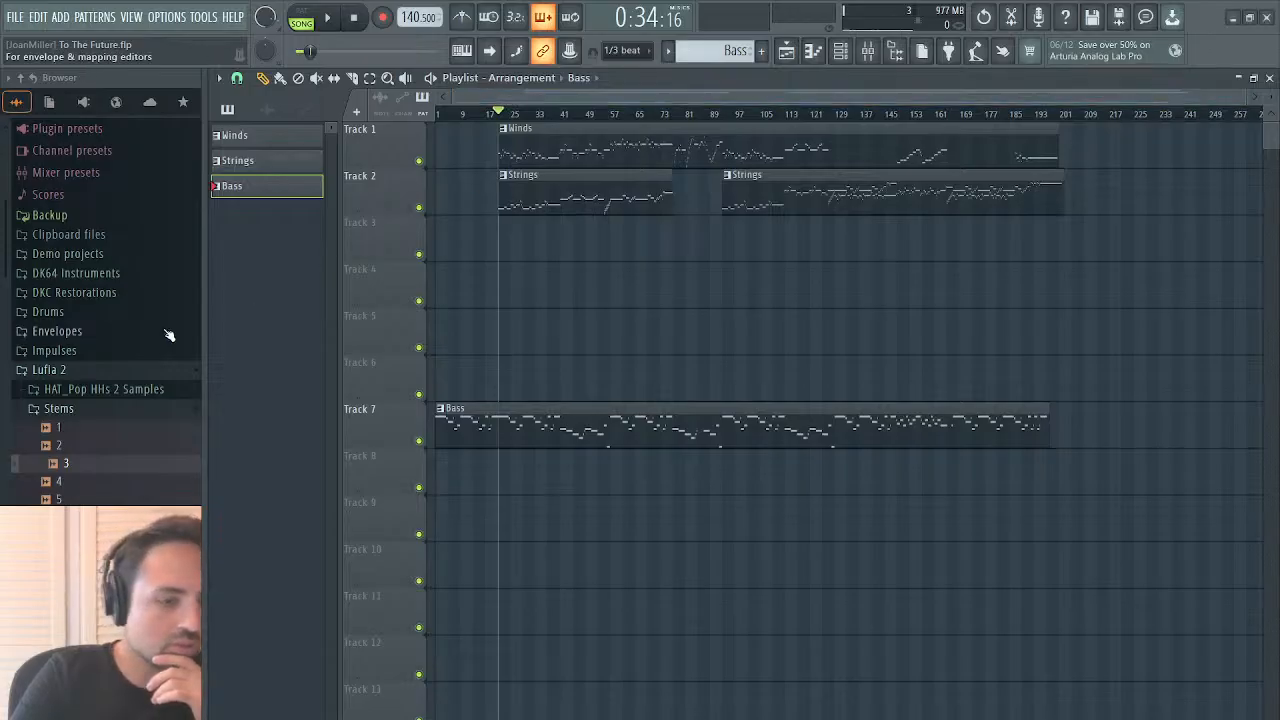
Step: Place the stem 4 audio file from the Stems folder on track 3, starting at bar 1
left_click_drag(60, 483, 491, 241)
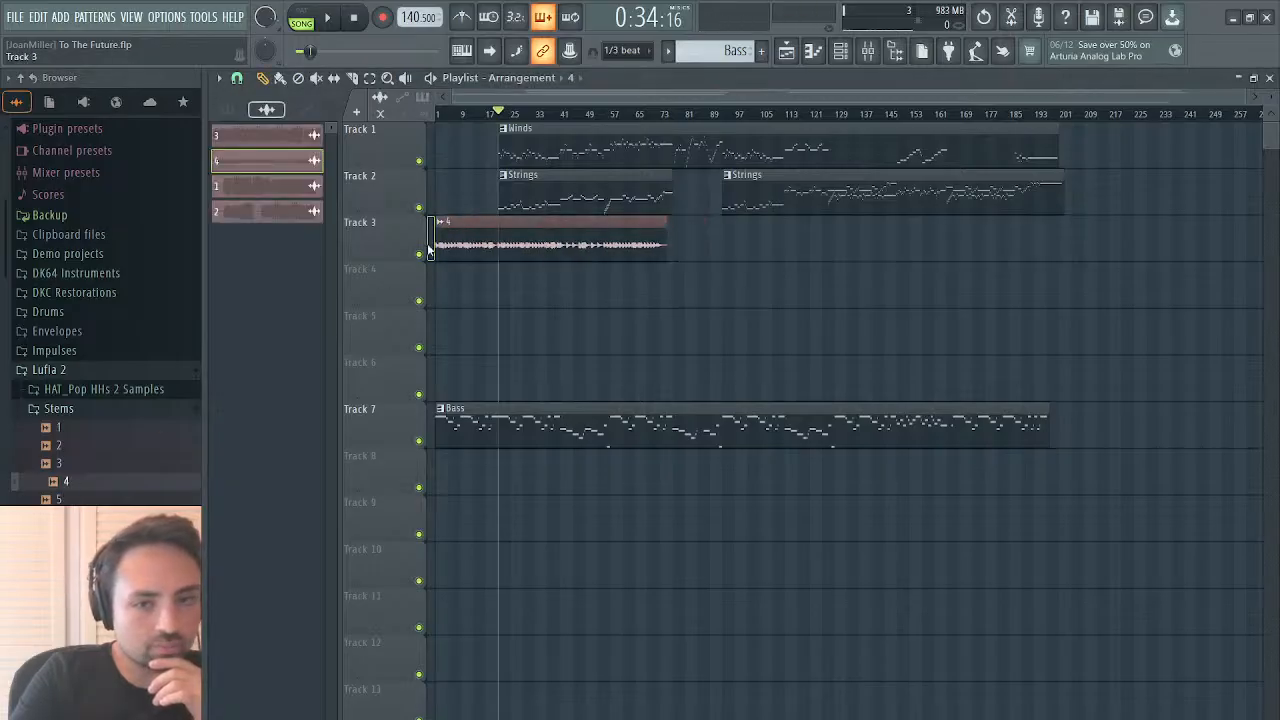
double_click(491, 240)
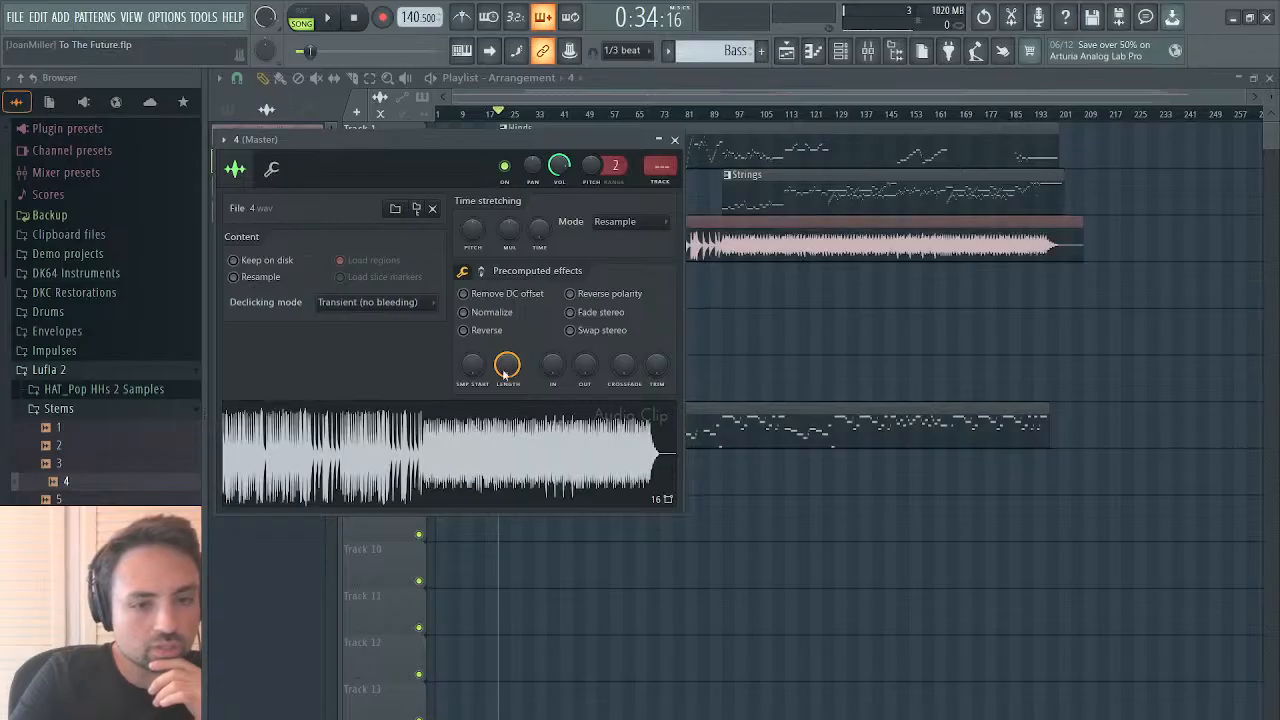
left_click(674, 139)
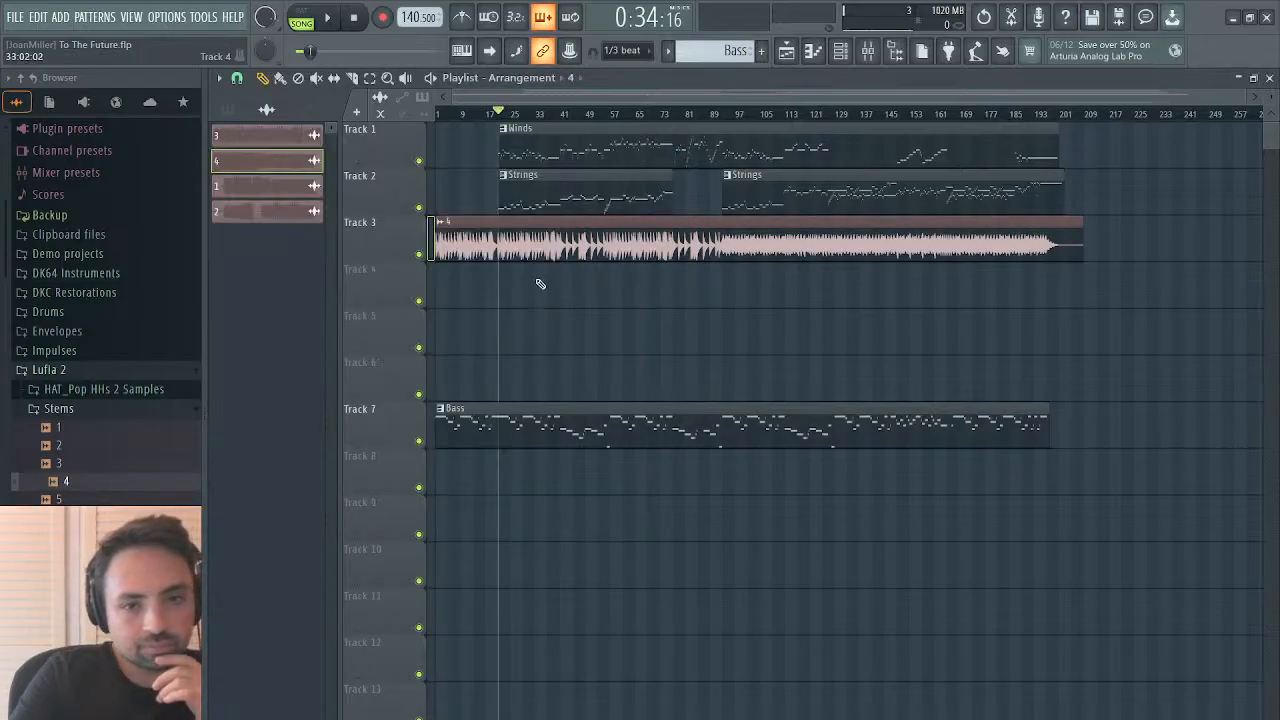
Step: Open the stem 4 sample in Edison and create a new pattern named E-Piano
double_click(660, 233)
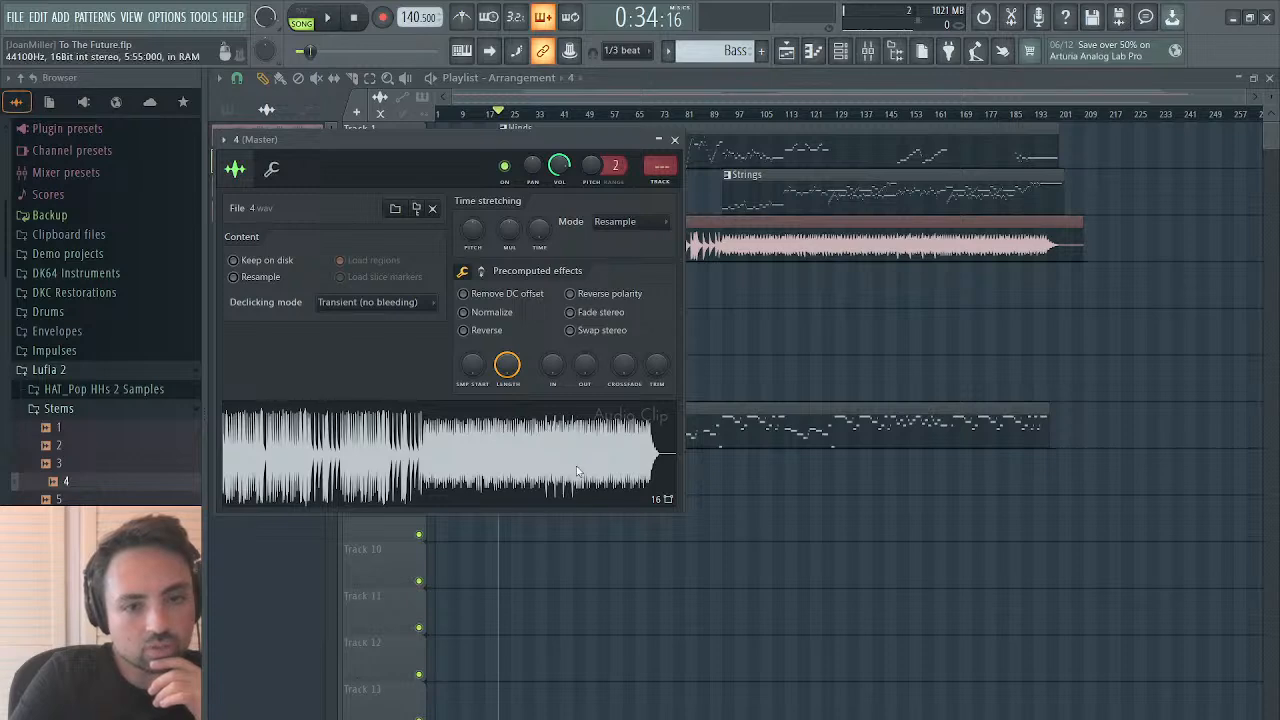
double_click(583, 506)
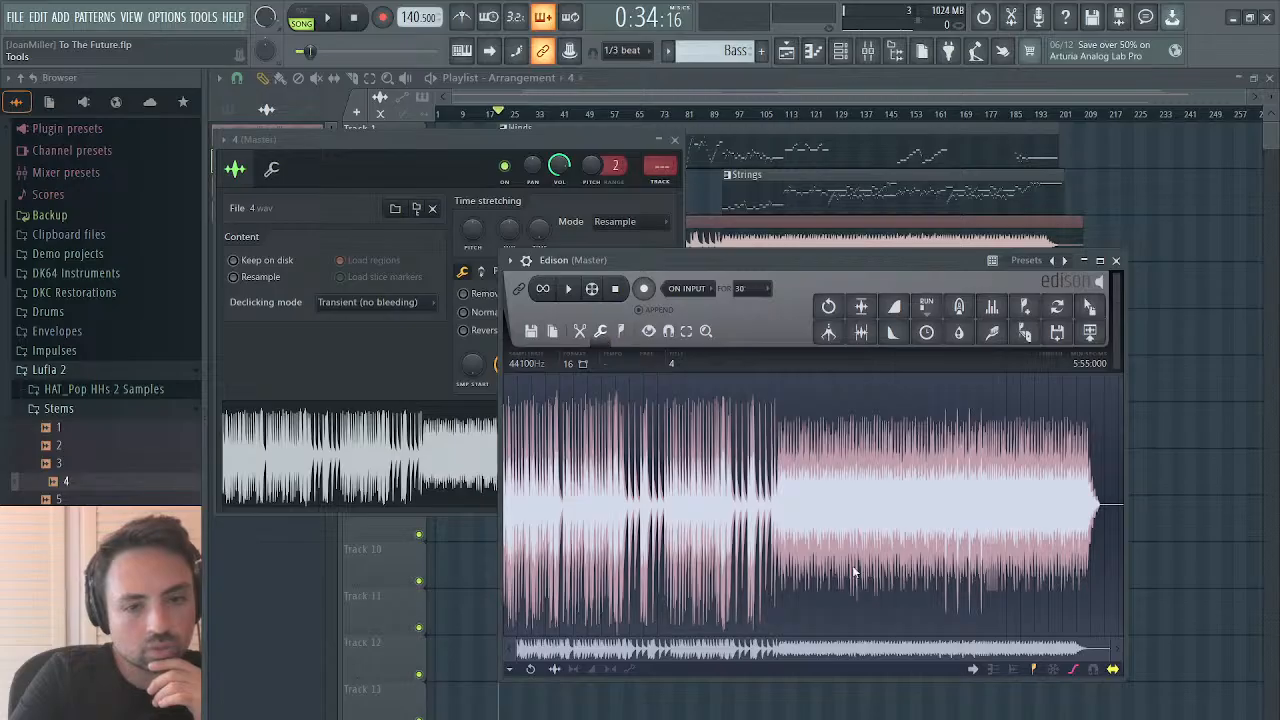
left_click(709, 51)
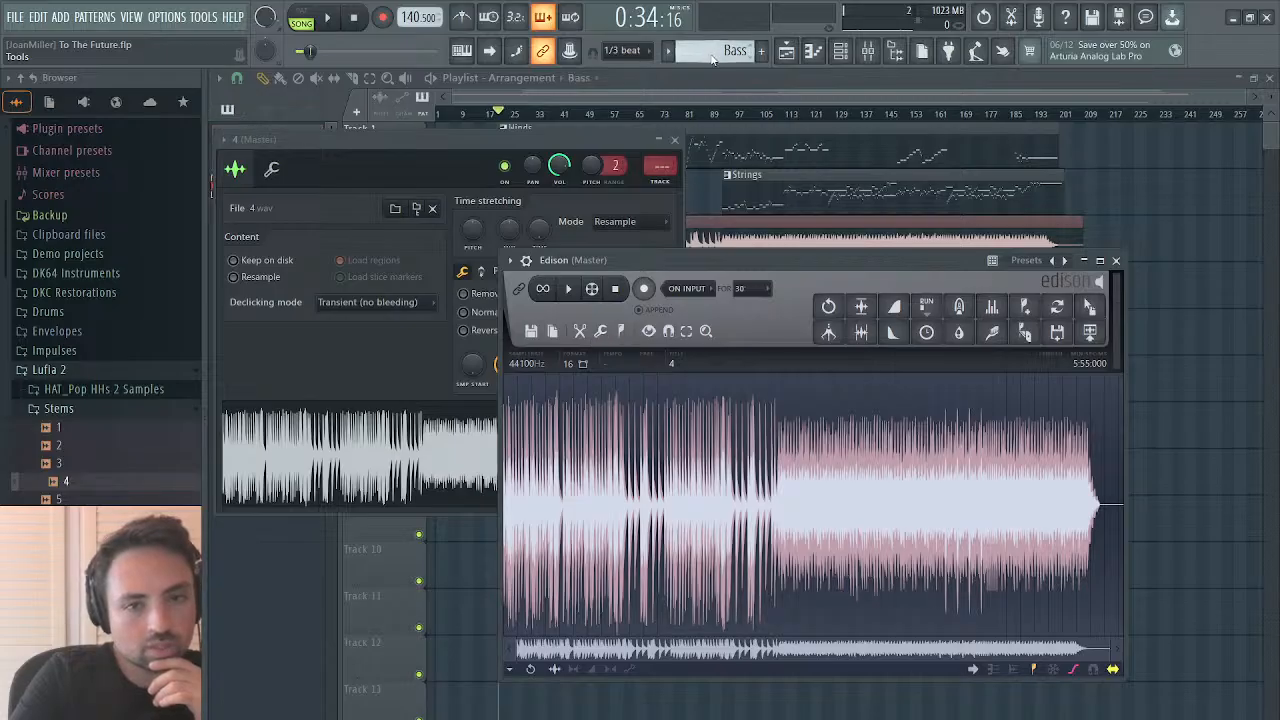
key("F4")
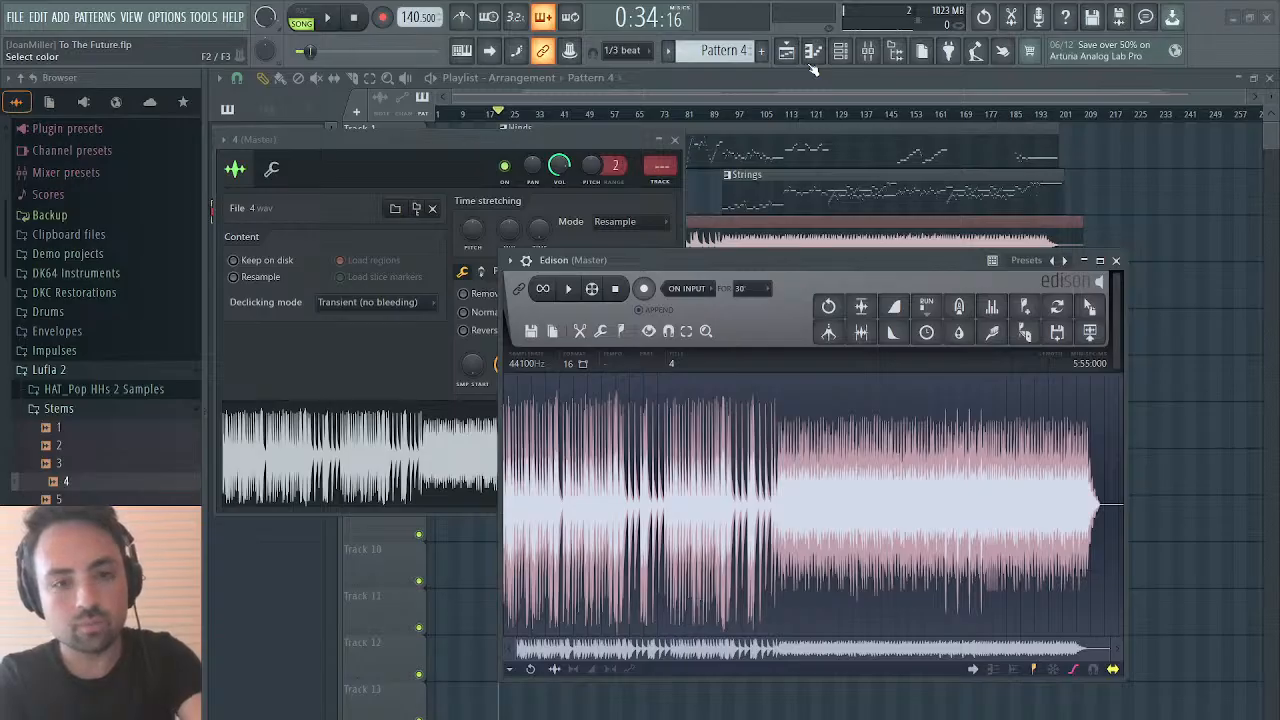
key("Escape")
left_click(12, 18)
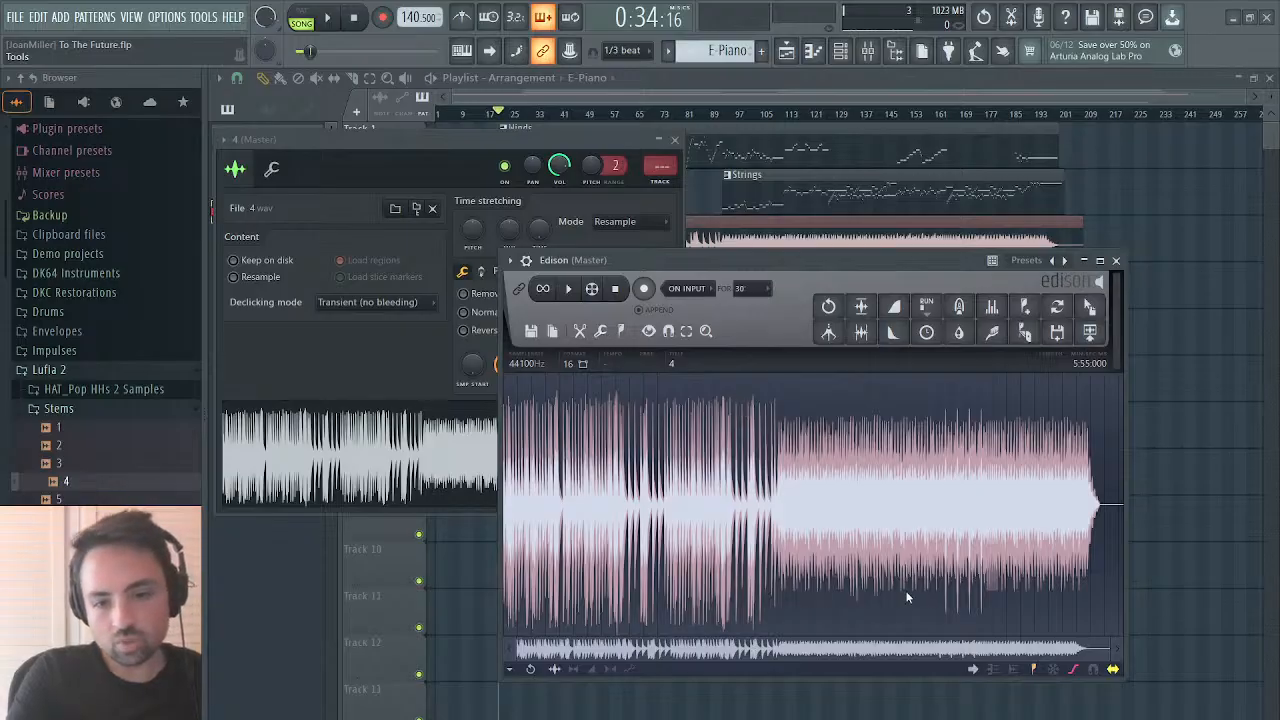
Step: Convert the stem 4 audio into piano roll notes in the E-Piano pattern, and close the editor windows down to the channel rack
left_click(699, 465)
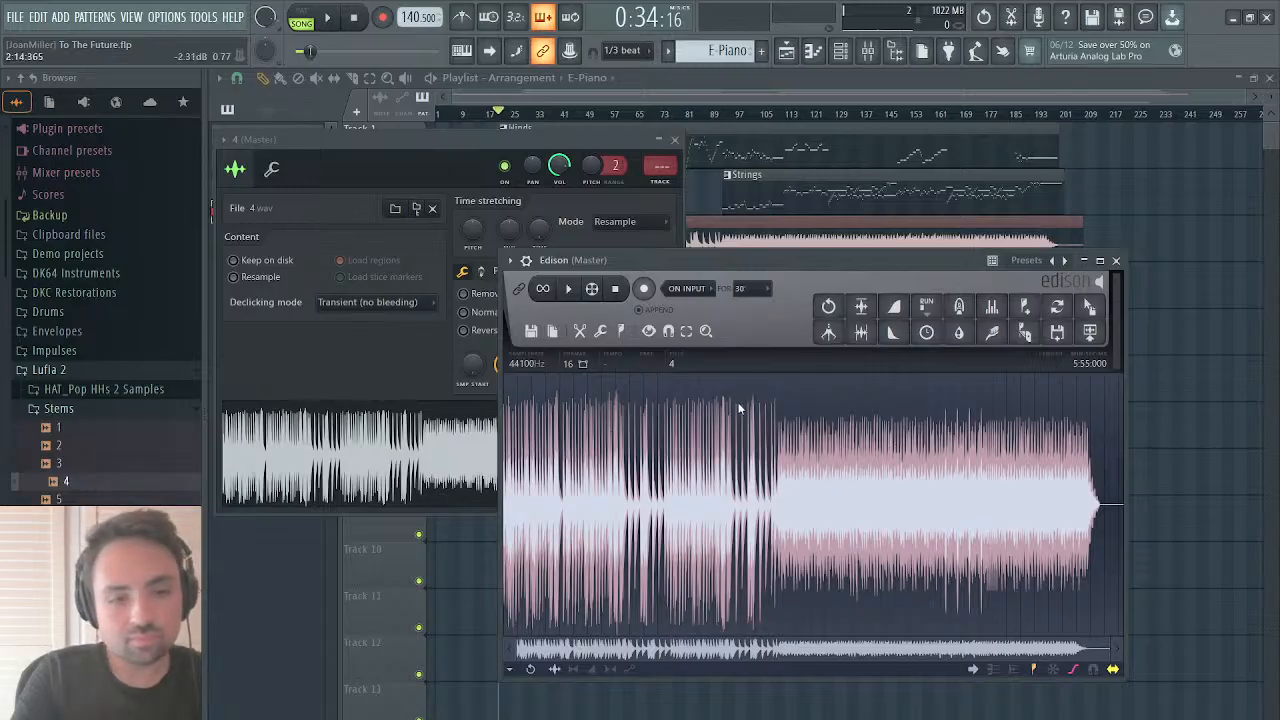
left_click(1116, 260)
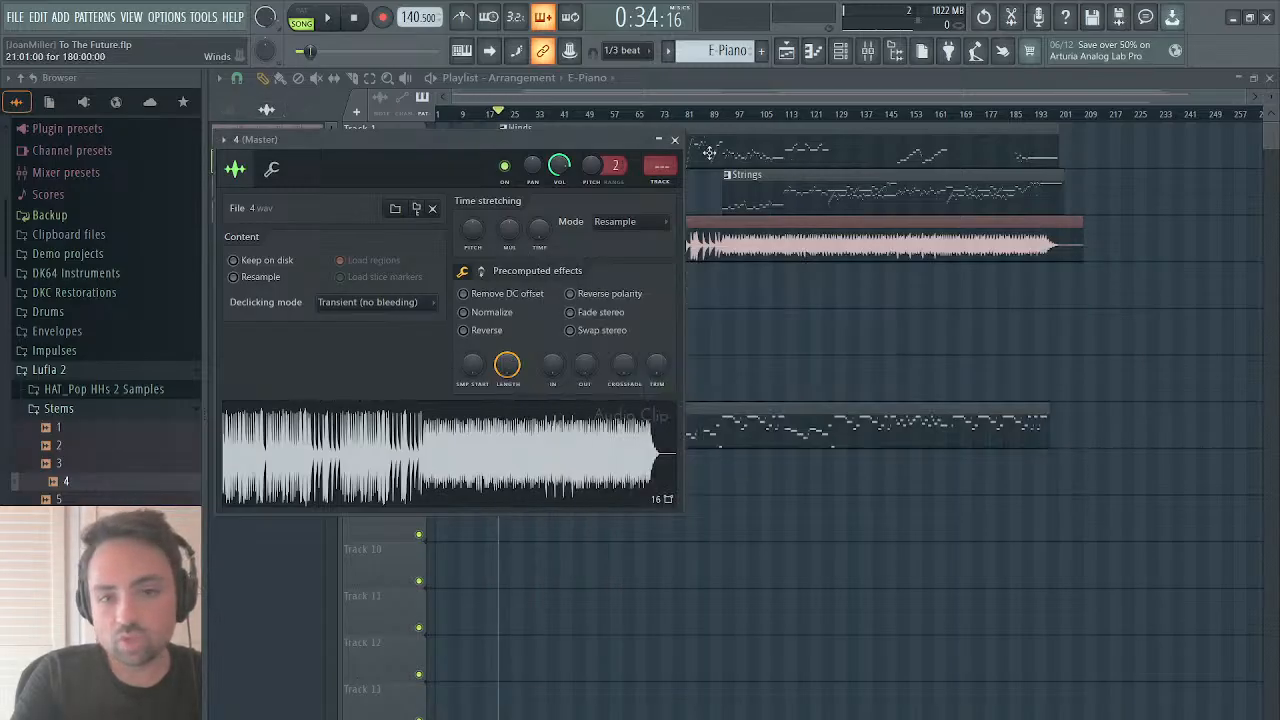
left_click(675, 140)
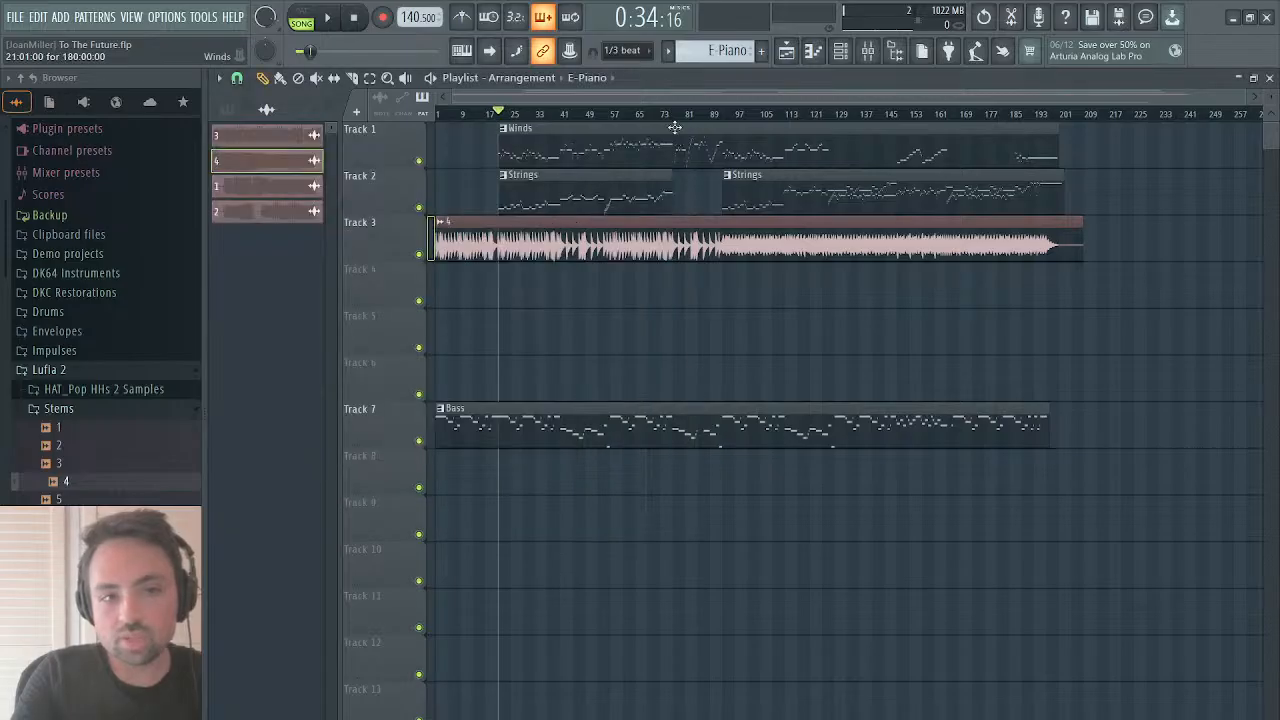
left_click(1270, 79)
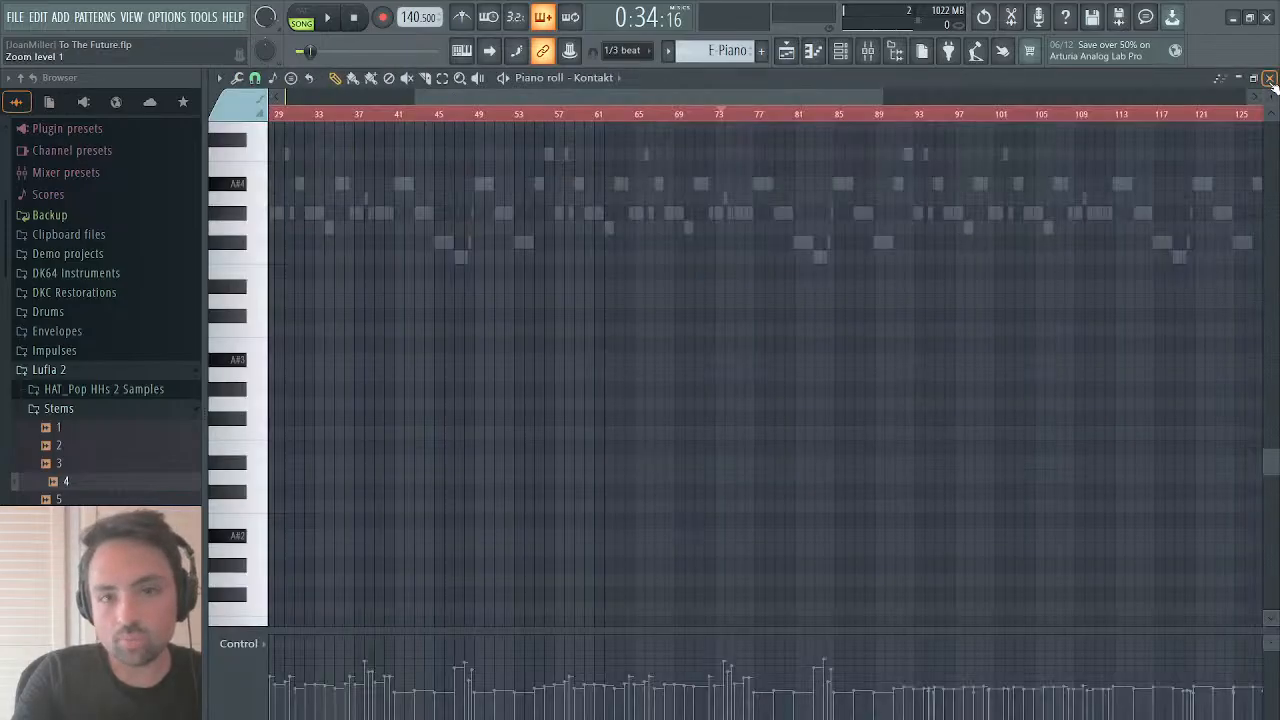
left_click(1270, 78)
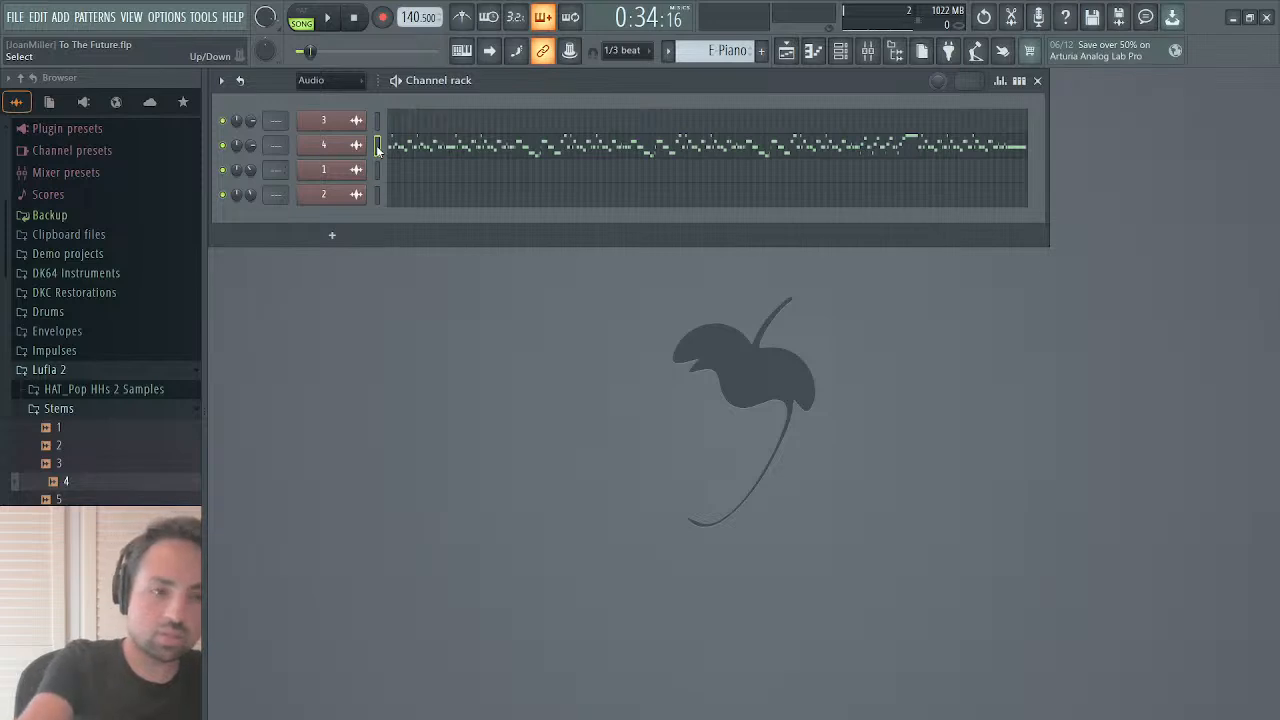
Step: Cut the converted notes from channel 4, show all channels in the rack and add a Dexed instrument channel
key("ctrl+x")
left_click(328, 83)
left_click(323, 92)
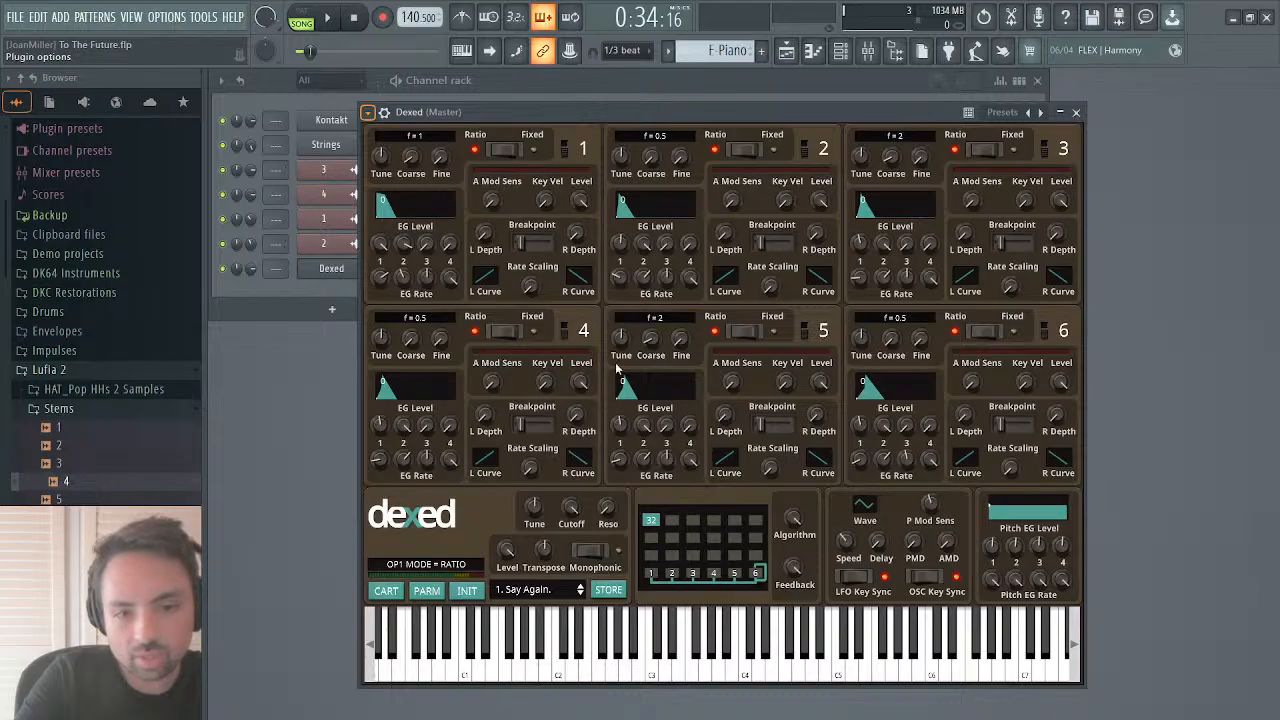
Step: Load the ROM1A cartridge into Dexed and choose its E.PIANO 1 sound
left_click(385, 591)
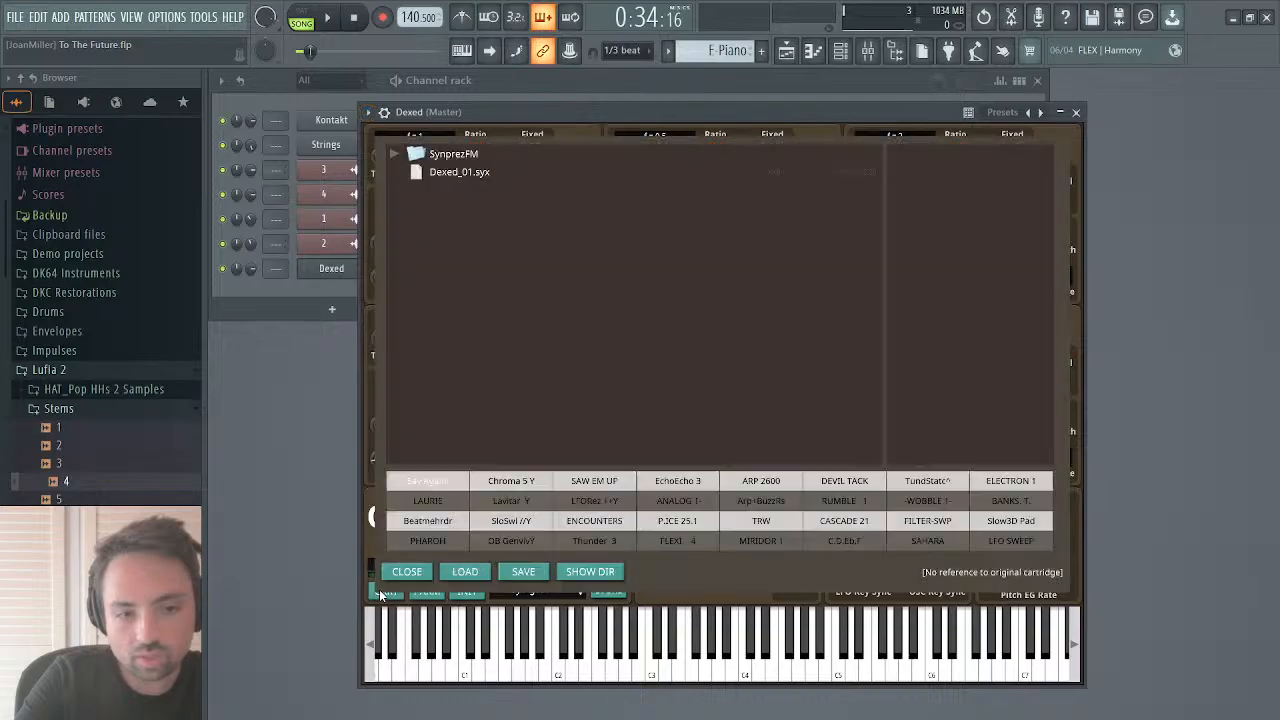
left_click(448, 170)
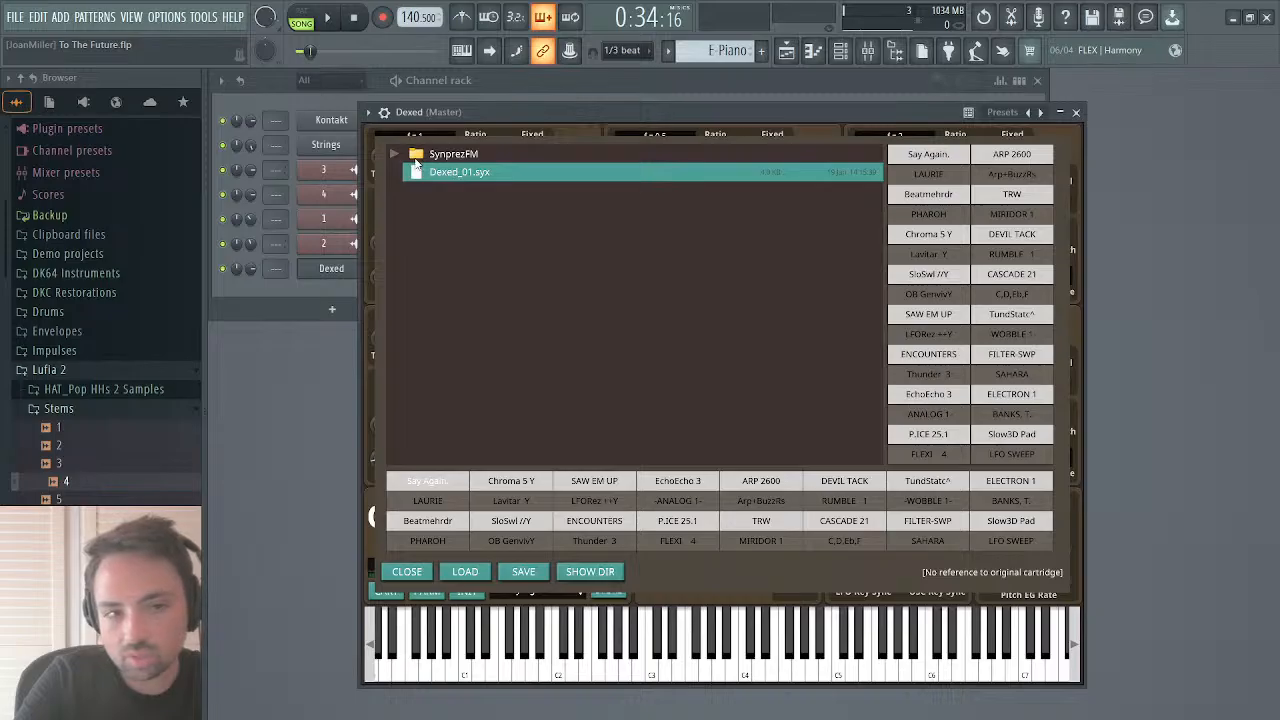
left_click(397, 154)
left_click(397, 154)
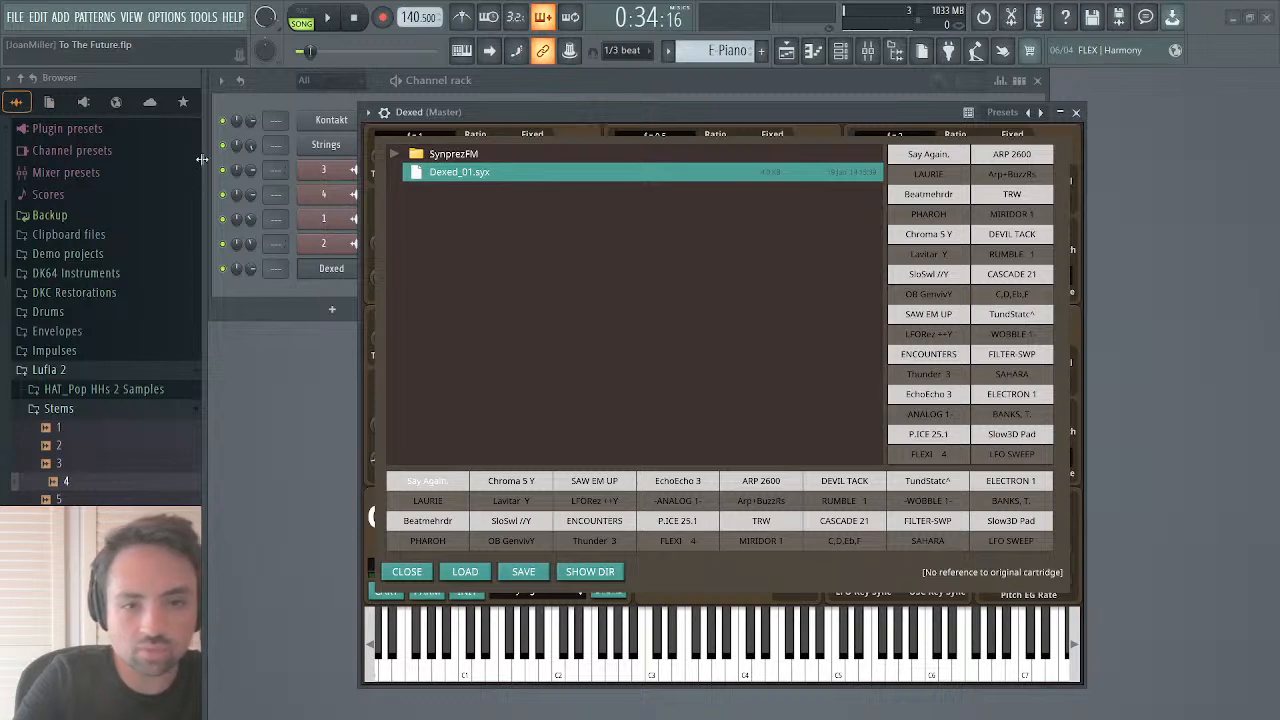
left_click(620, 428)
left_click(466, 570)
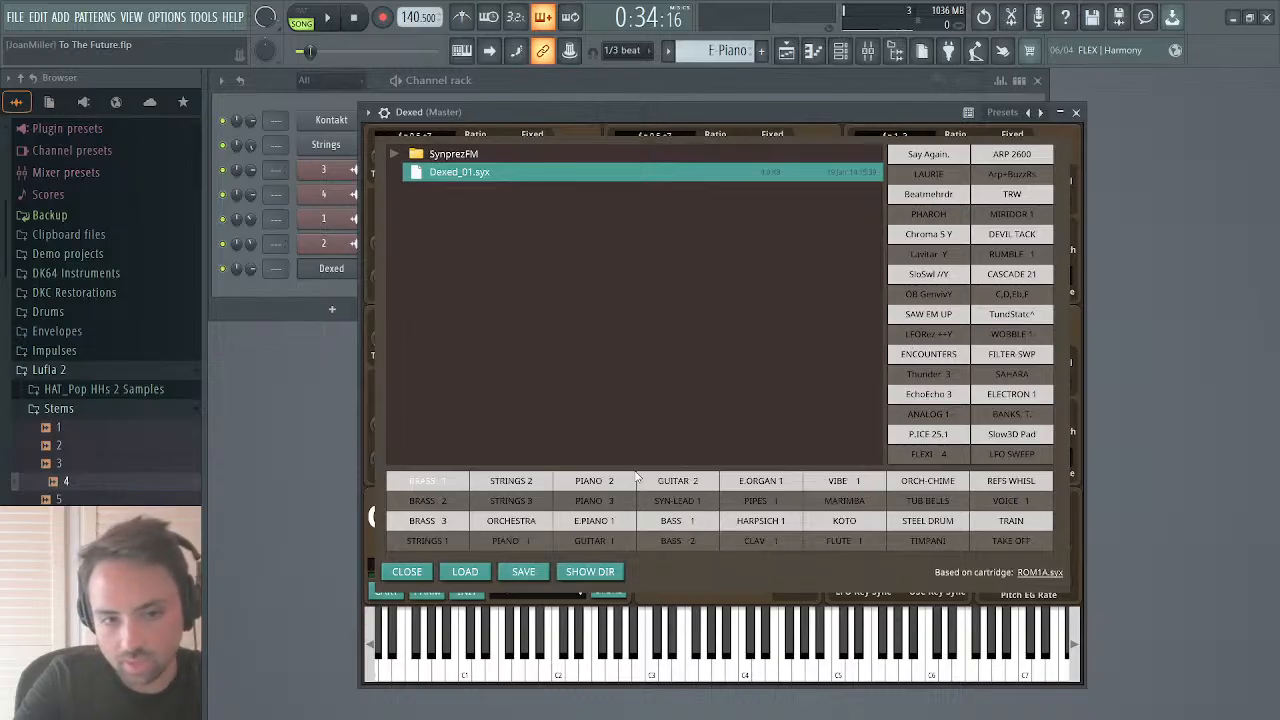
left_click(594, 521)
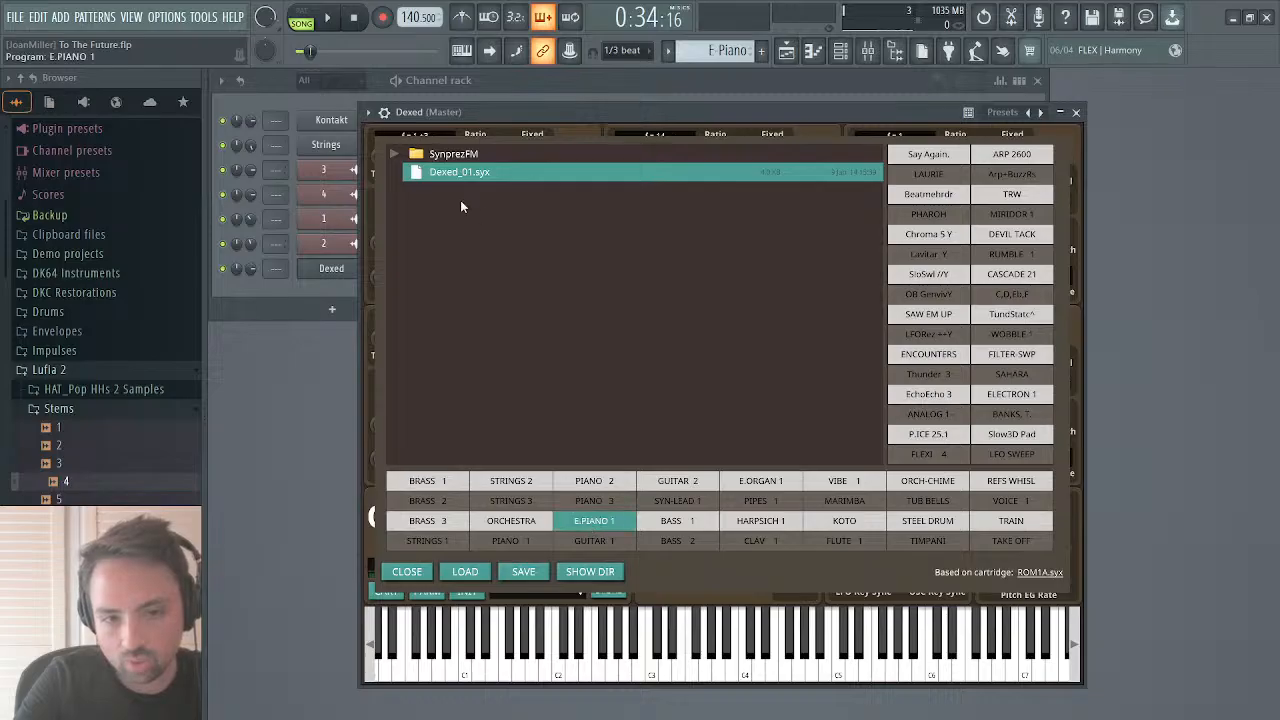
Step: Paste the cut stem 4 notes into the Dexed channel's piano roll and play the E-Piano pattern in pattern mode
left_click(302, 22)
left_click(330, 18)
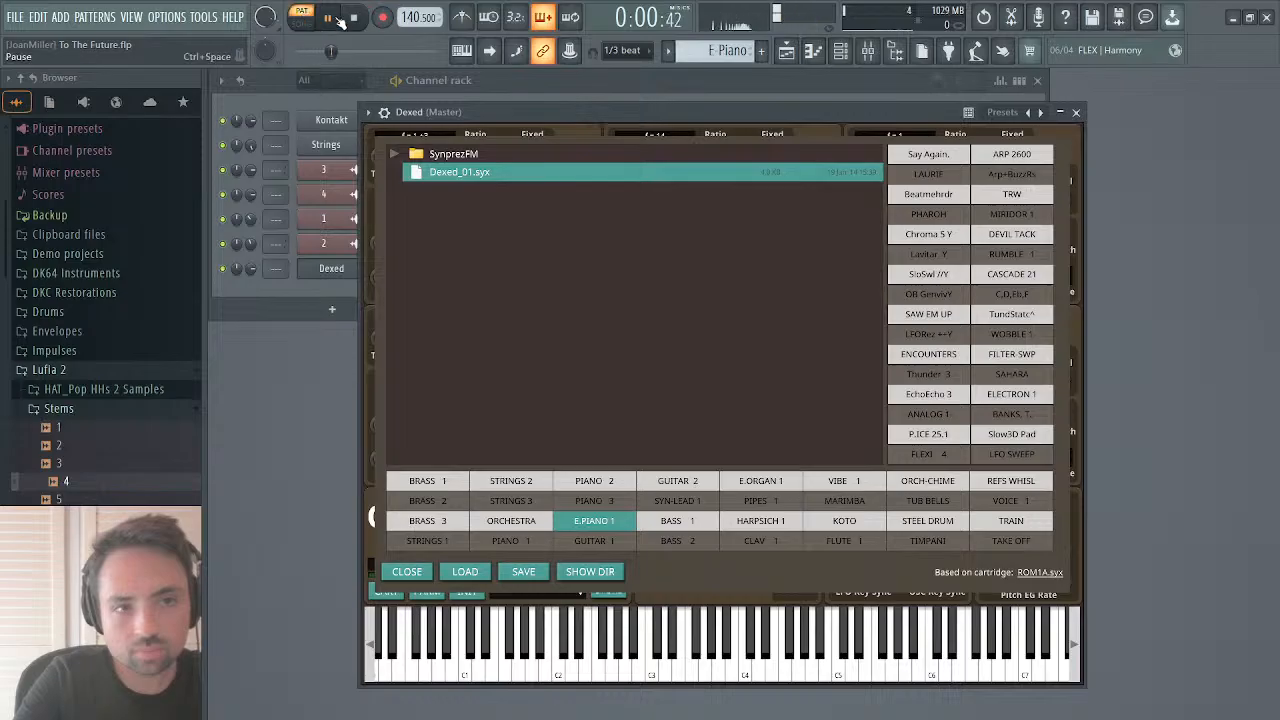
left_click(1078, 113)
left_click(470, 272)
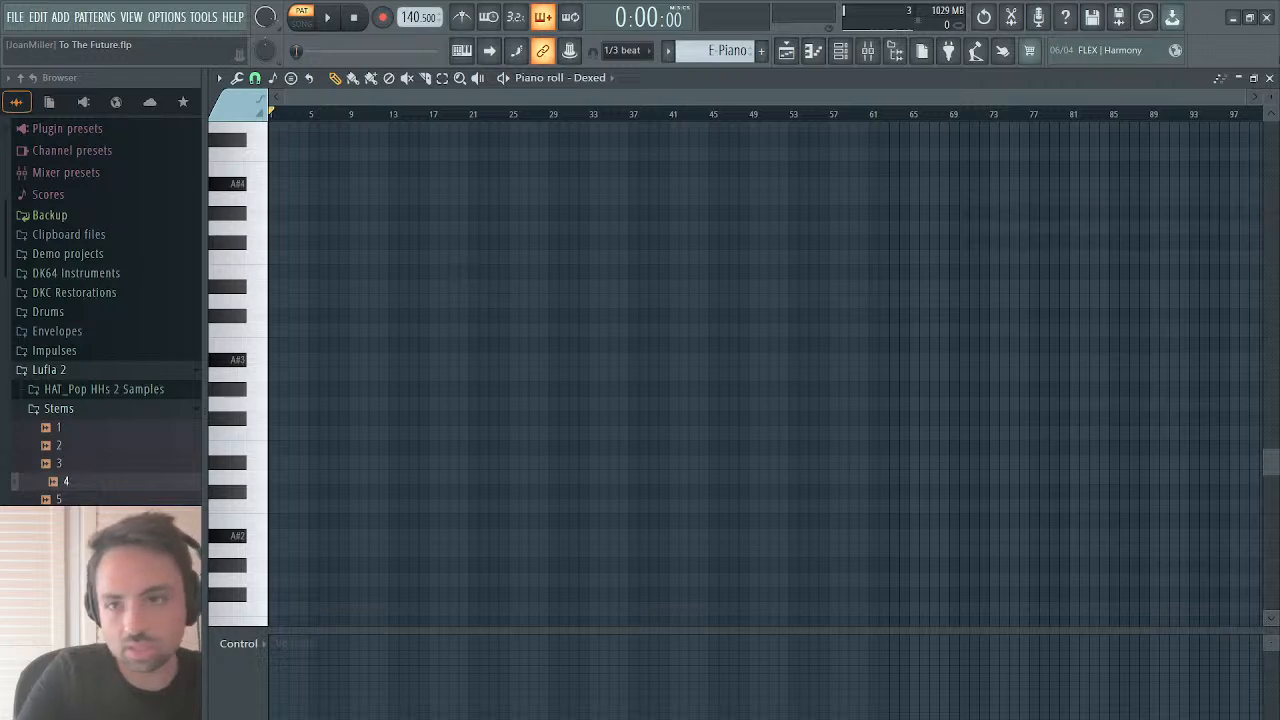
left_click(1270, 78)
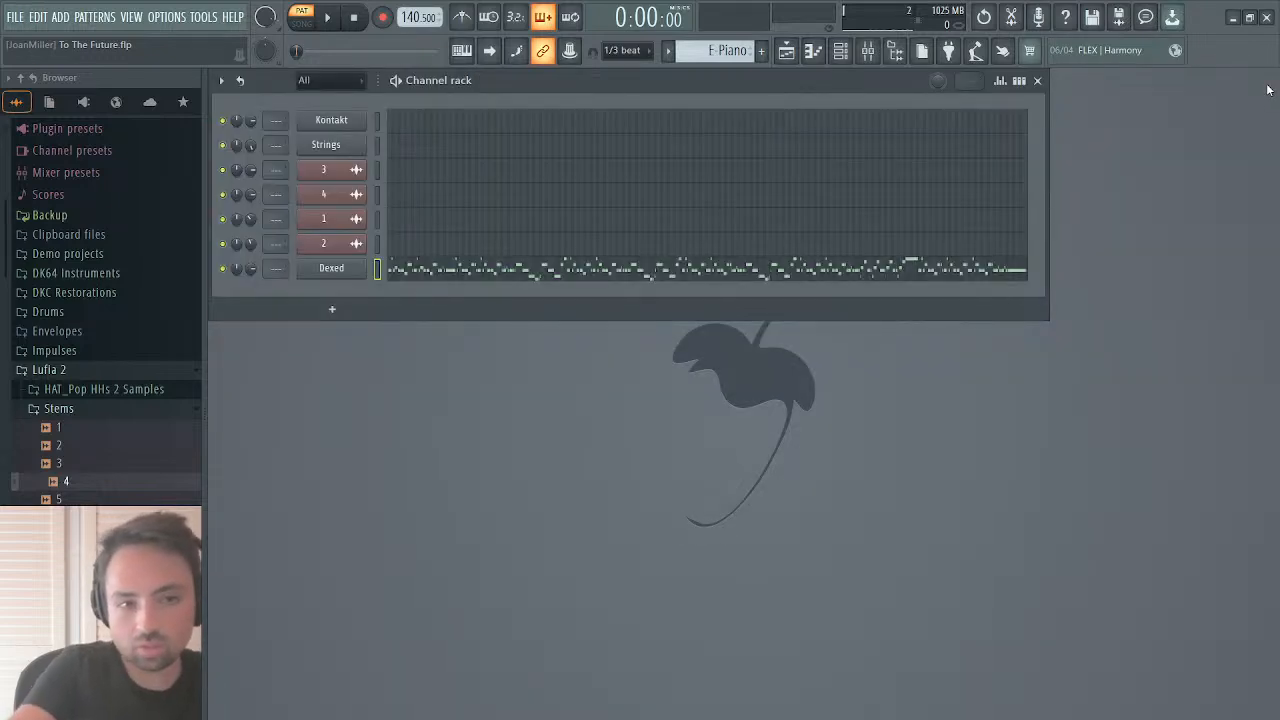
left_click(877, 270)
key("space")
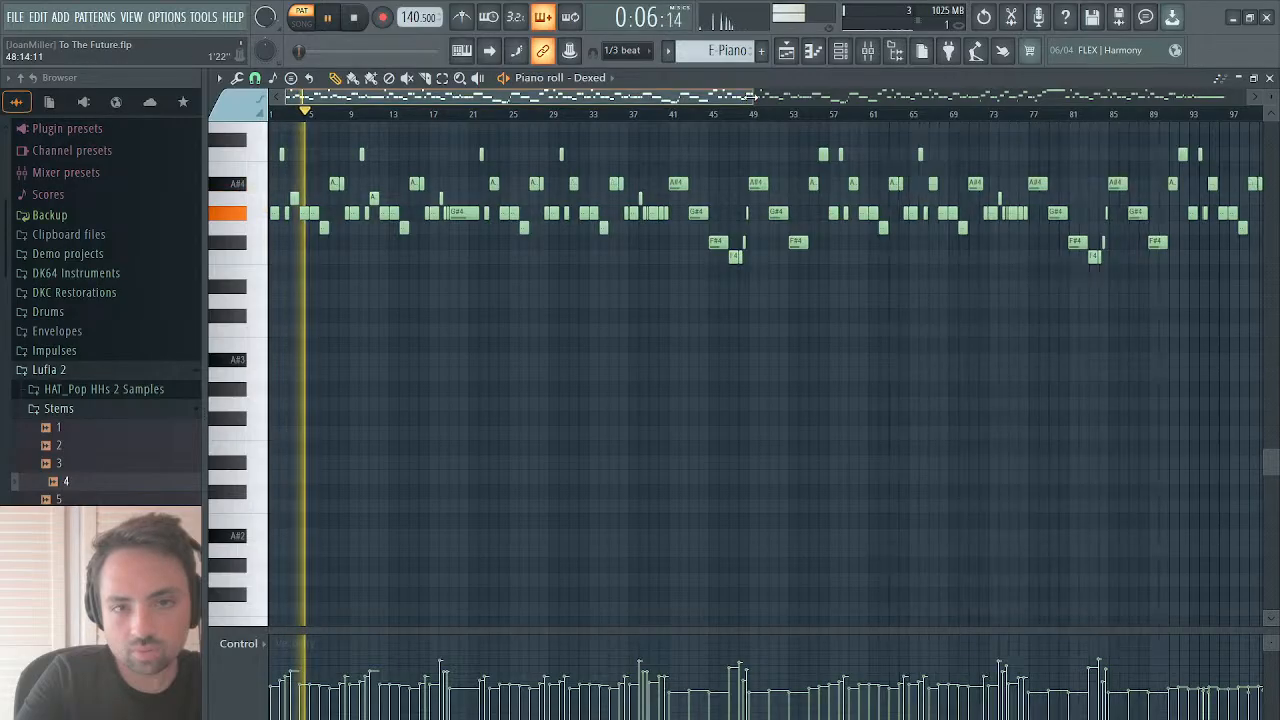
Step: Select all the E-Piano notes and shift them earlier so the first note starts exactly at bar 1
left_click_drag(753, 97, 364, 93)
key("ctrl+a")
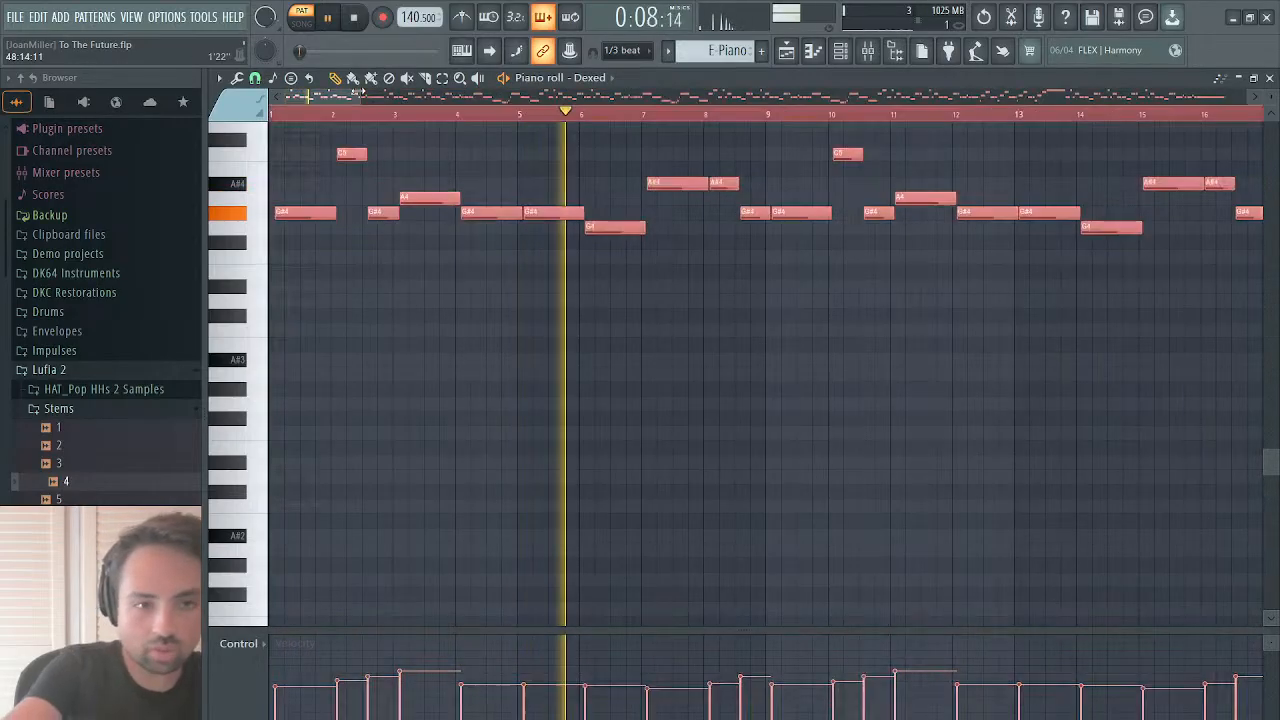
left_click_drag(287, 218, 278, 218)
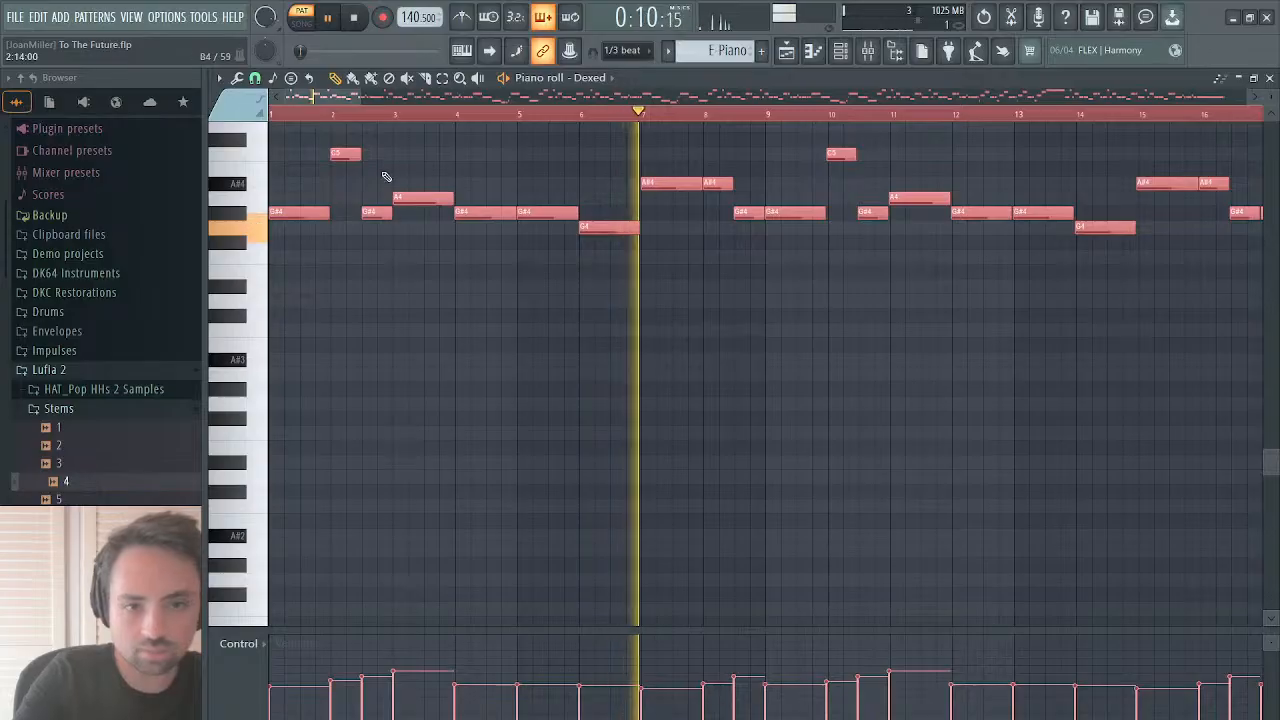
Step: Stretch all the selected notes slightly so the last note ends at bar 201
left_click_drag(330, 97, 1213, 96)
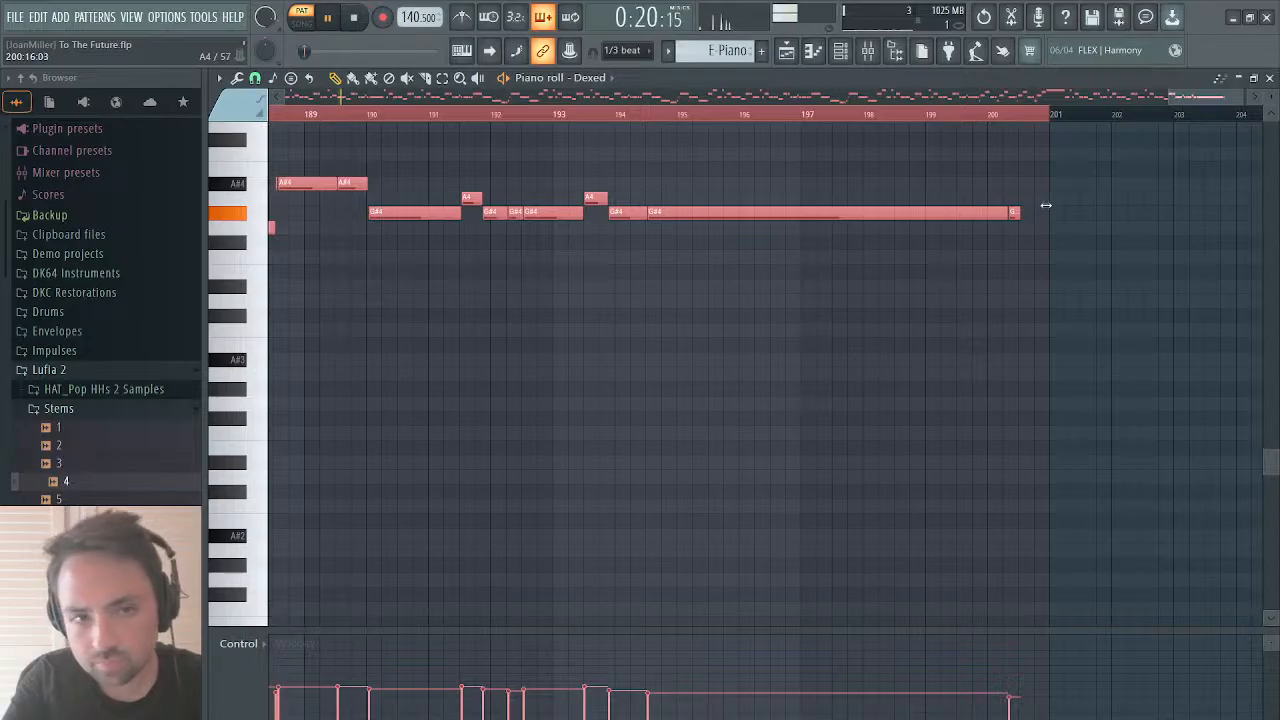
left_click_drag(1046, 205, 1054, 206)
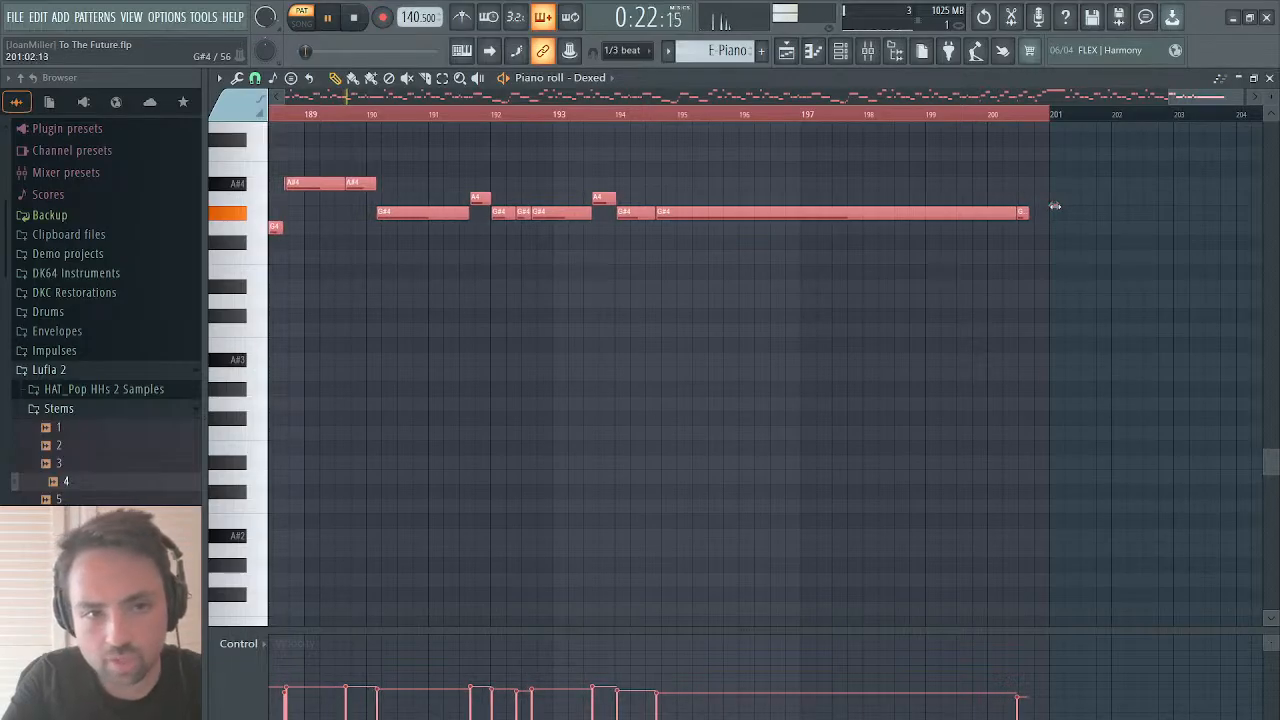
left_click(596, 113)
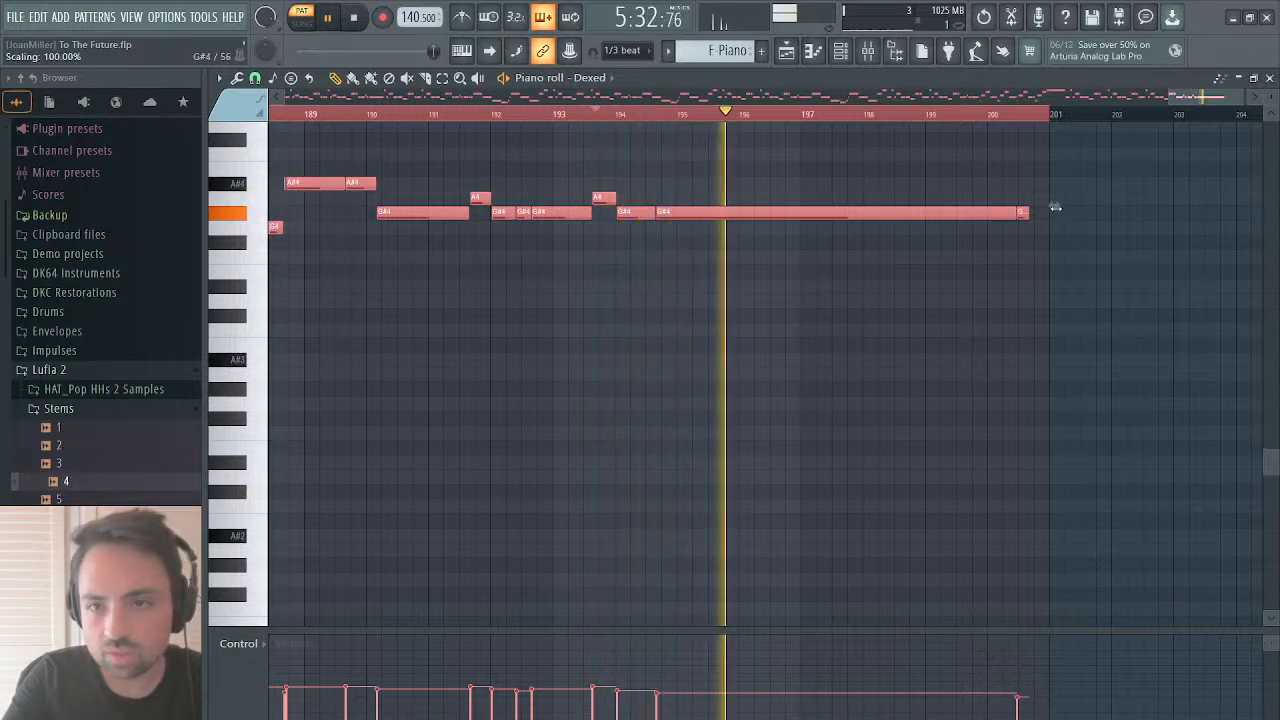
left_click_drag(1055, 212, 1076, 208)
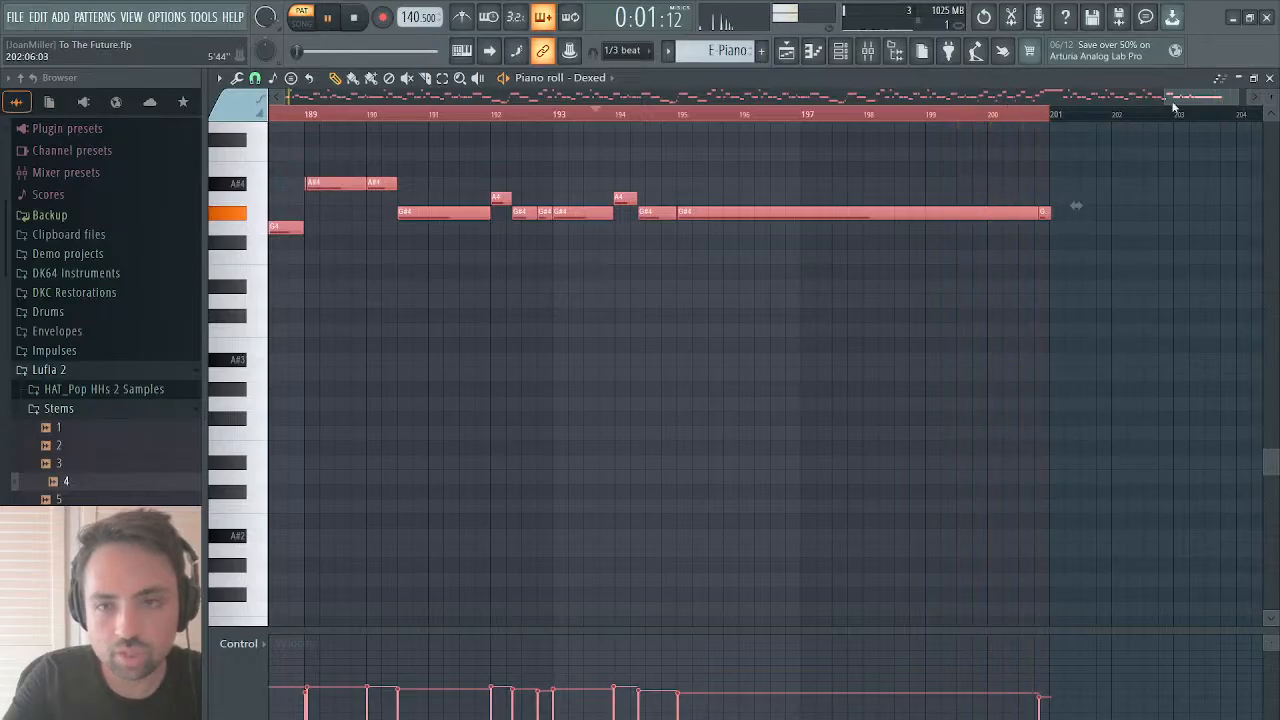
Step: Deselect the notes and review their timing from bar 1 onward, playing from about bars 38 and 48
left_click_drag(1175, 107, 300, 107)
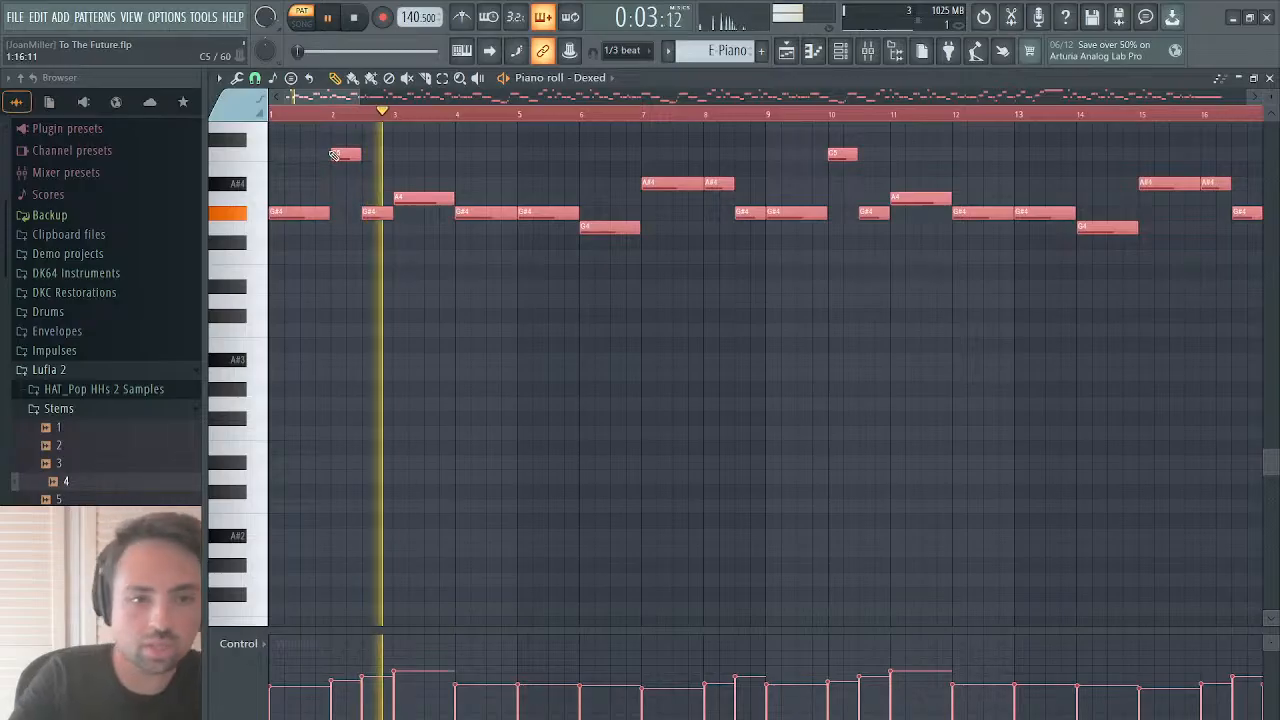
left_click(417, 163)
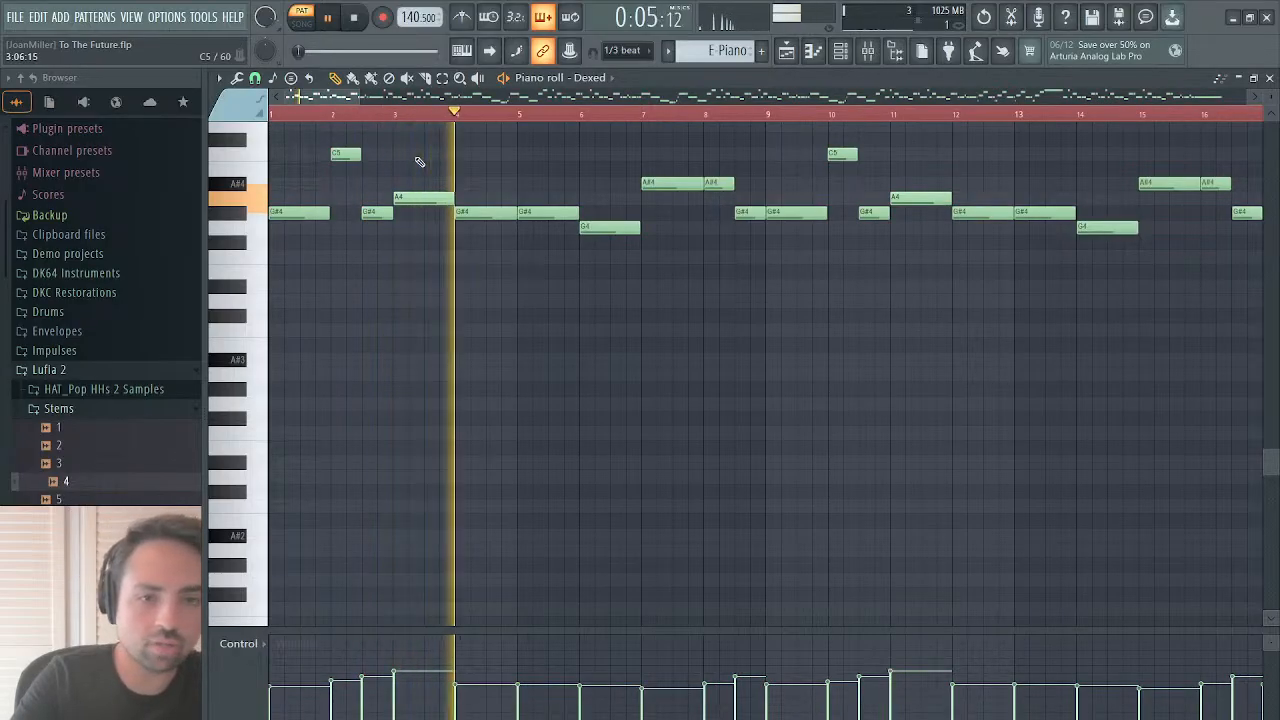
scroll(523, 145, "right", 4)
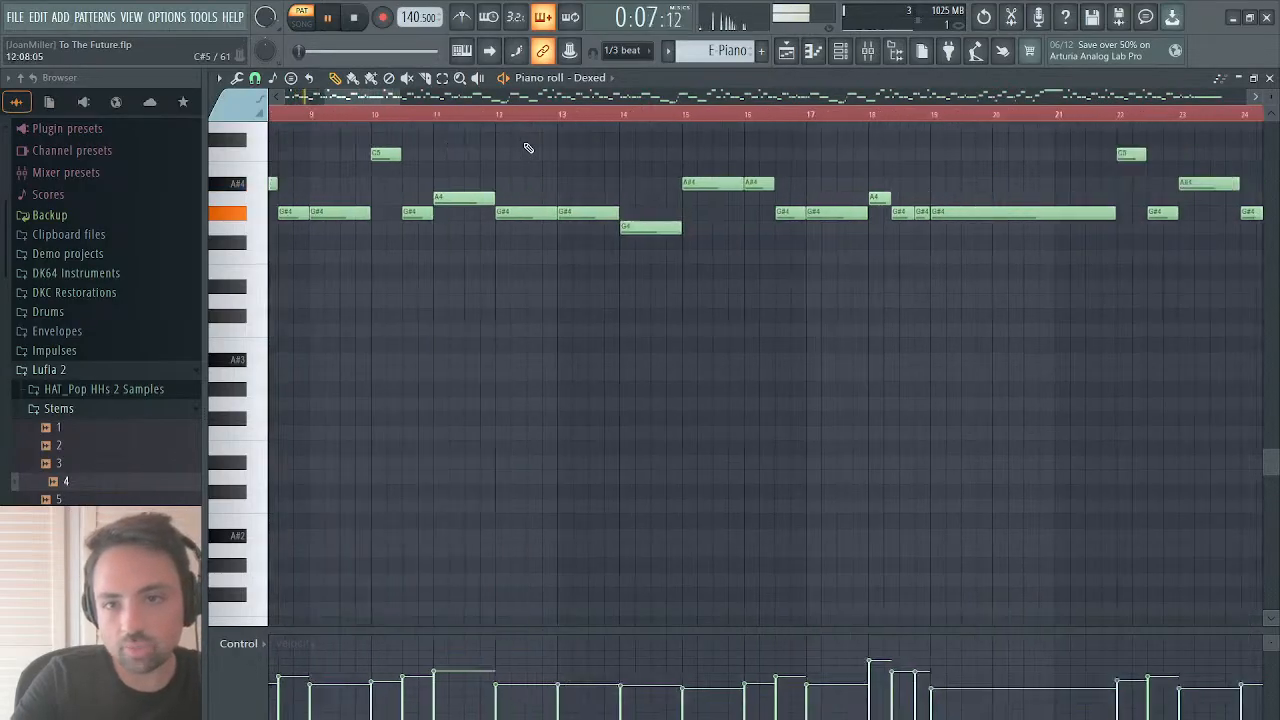
scroll(528, 148, "right", 10)
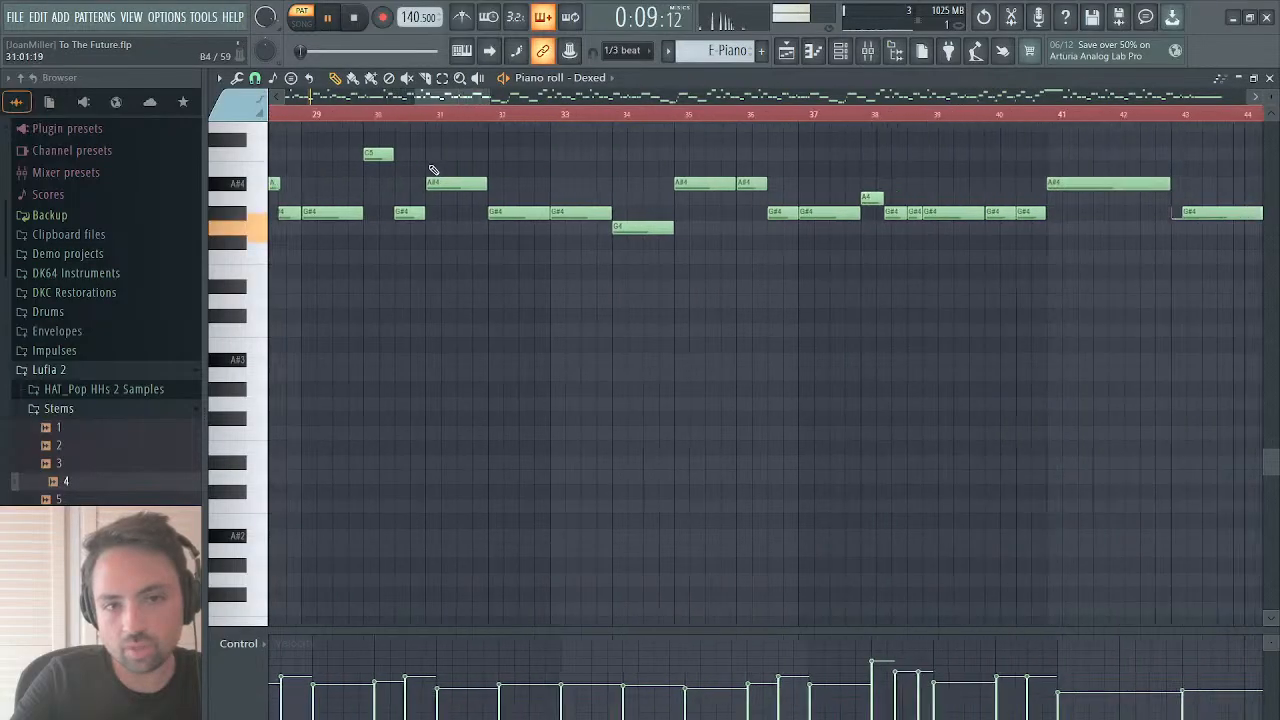
scroll(432, 169, "right", 4)
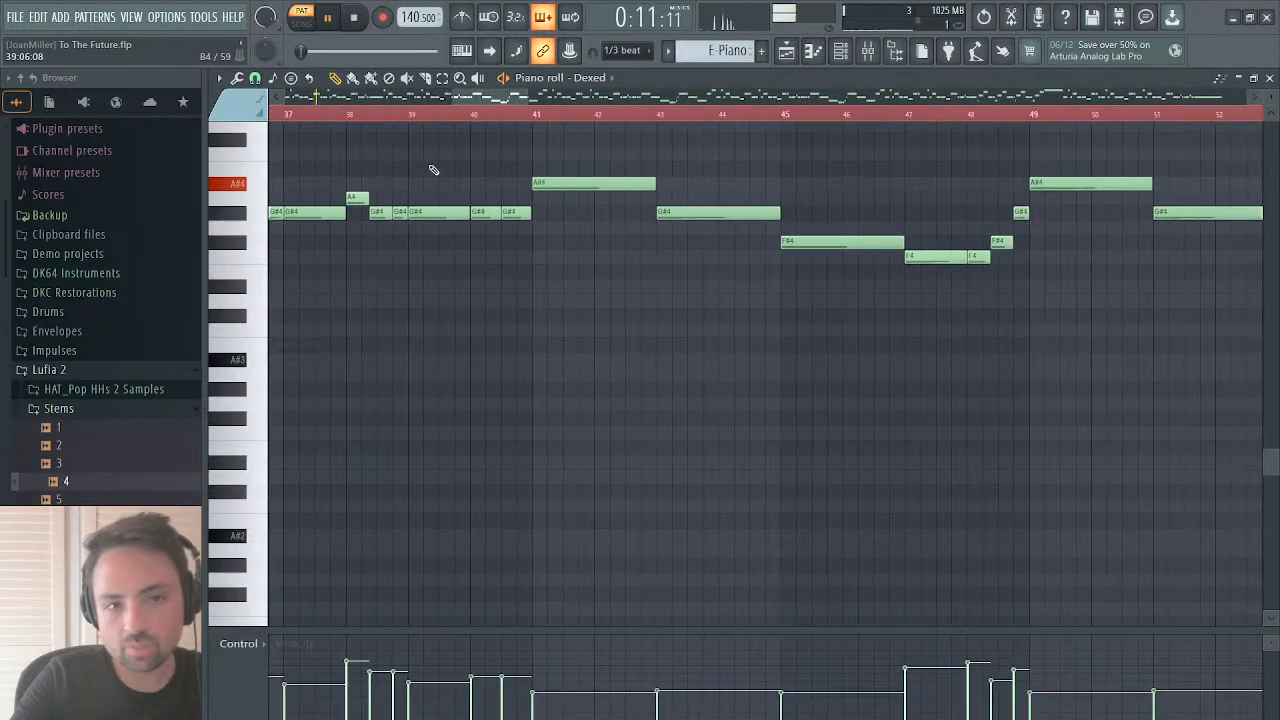
left_click(352, 115)
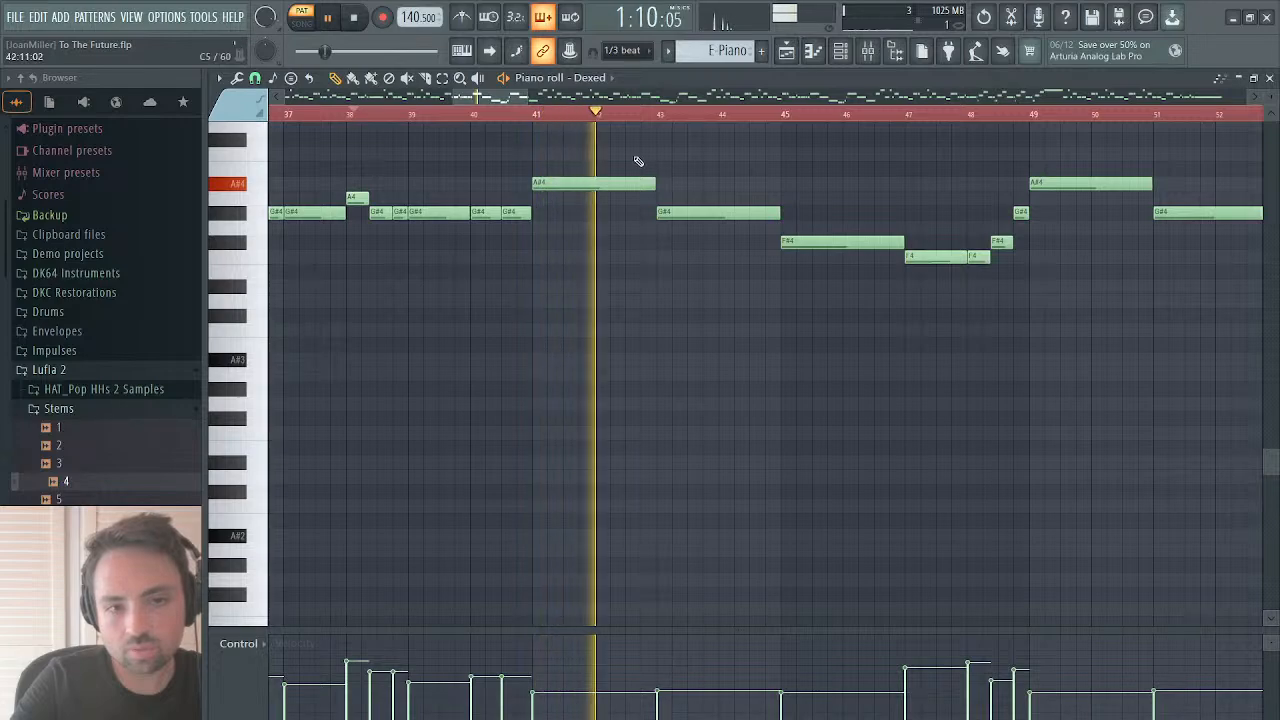
left_click(955, 115)
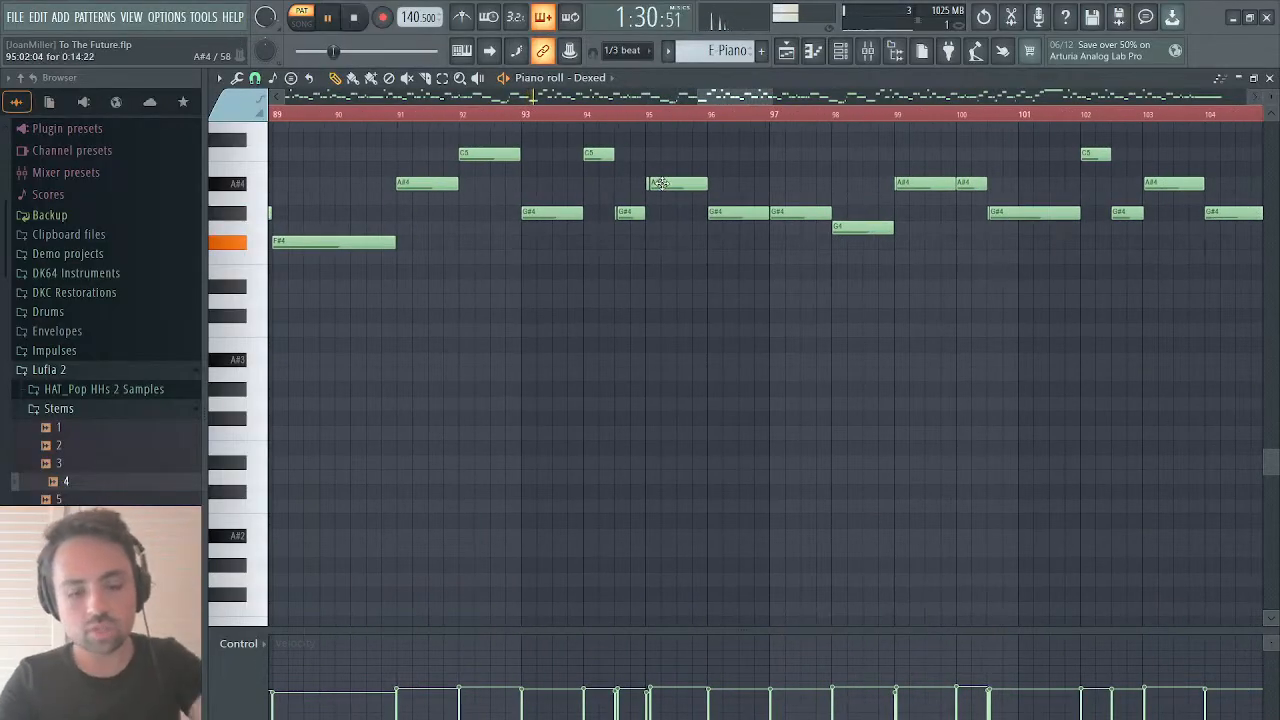
Step: Merge the tiny split fragments into the G#4 at bar 94 and the A#4 notes at bars 95 and 99
left_click_drag(654, 181, 668, 194)
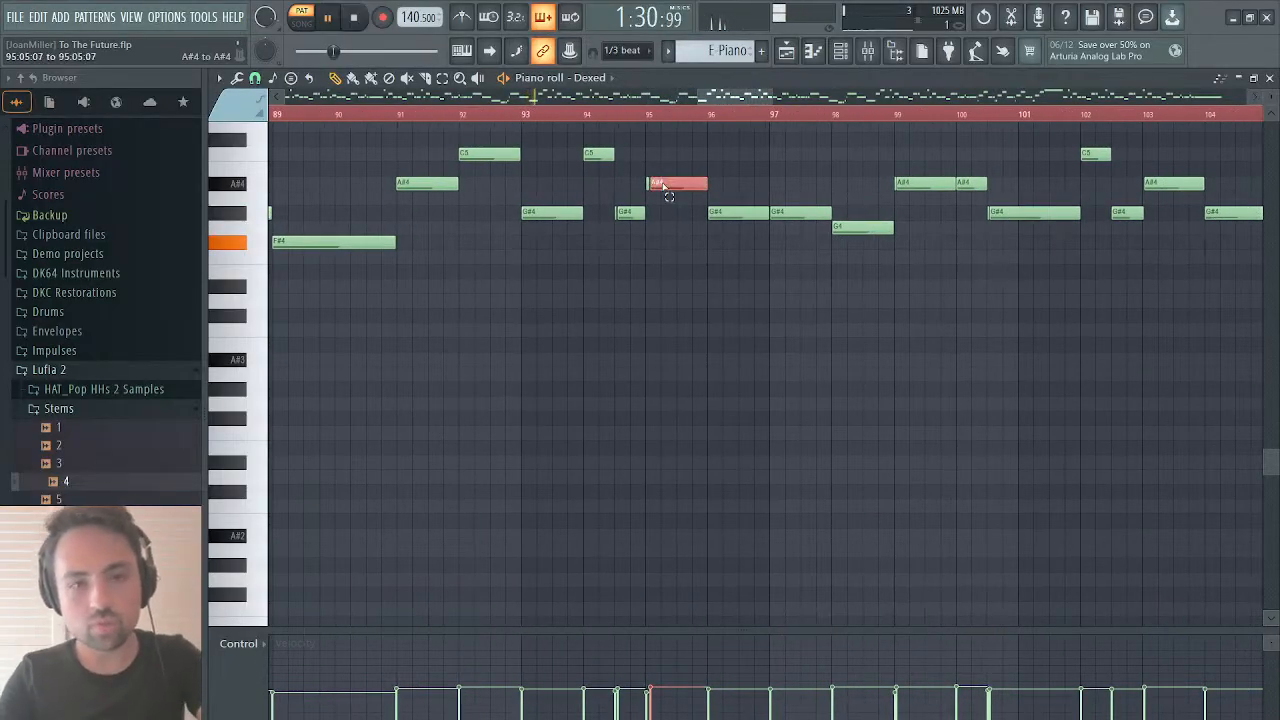
left_click(618, 213)
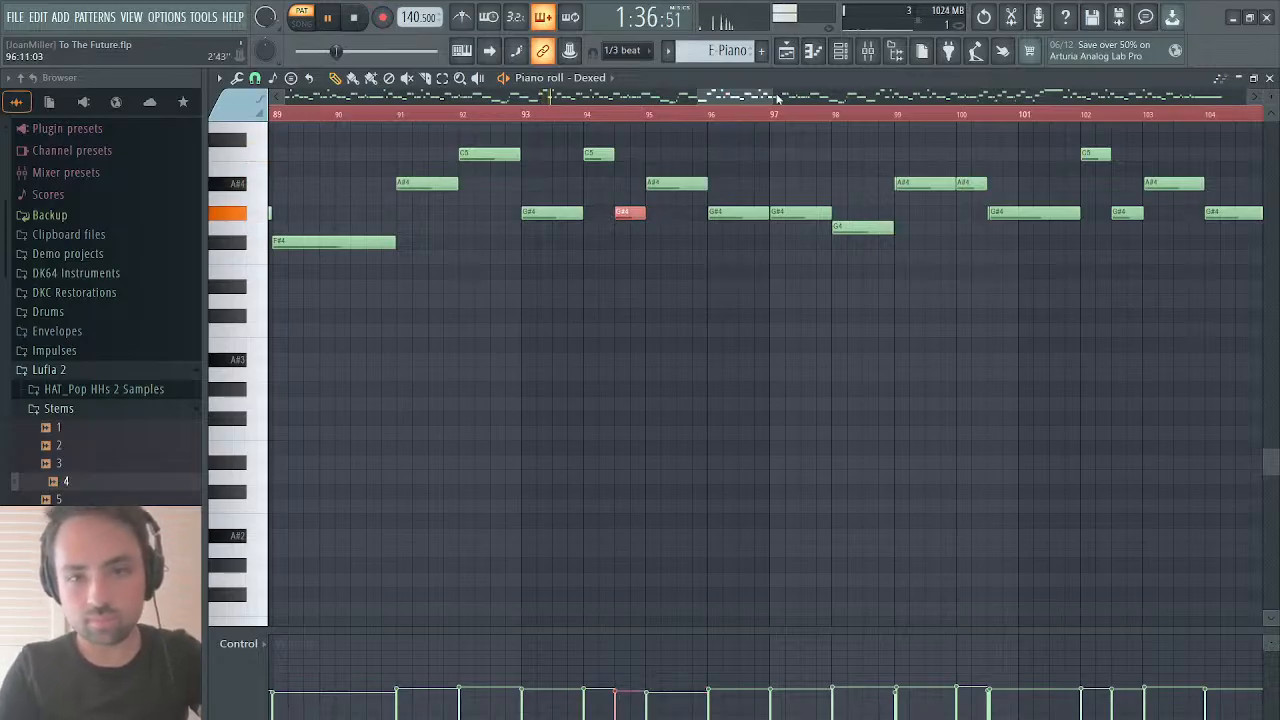
left_click_drag(740, 100, 761, 101)
left_click(643, 180)
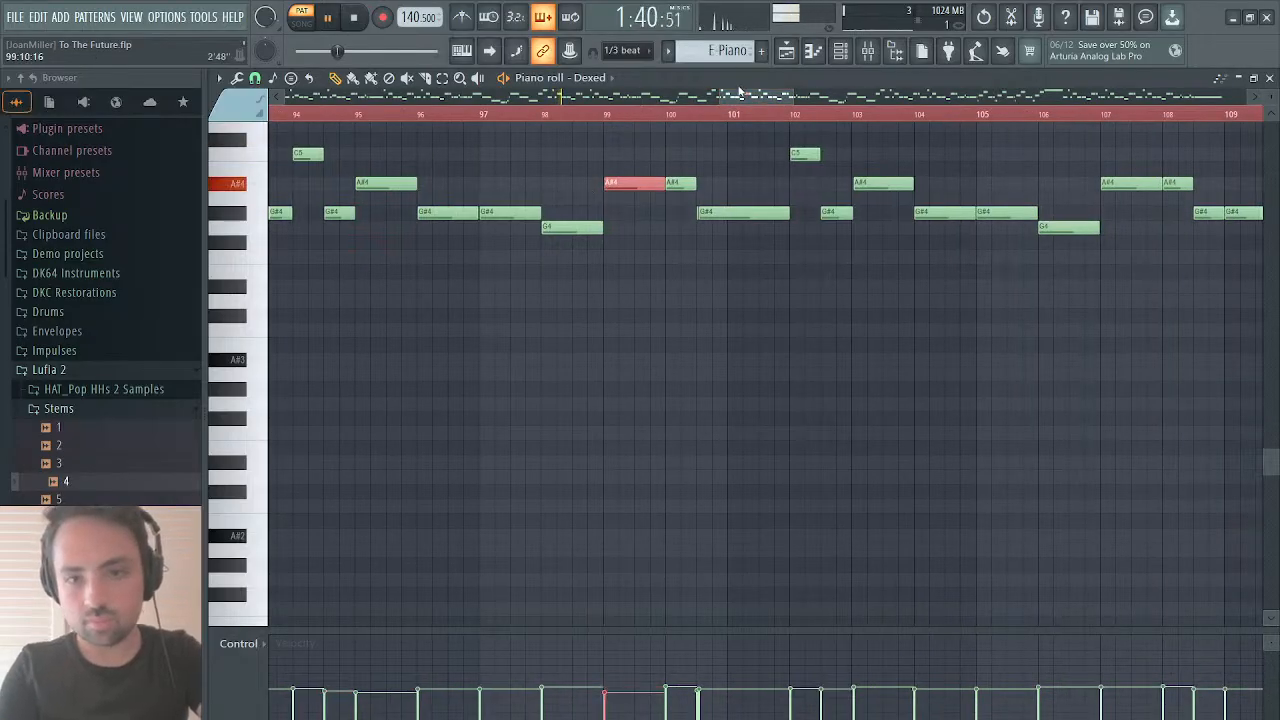
Step: Merge the split fragments of the A#4 at bars 121 and 139, C5 at bar 128, and G#4 at bars 129, 130 and 138
left_click_drag(740, 93, 860, 108)
left_click(648, 187)
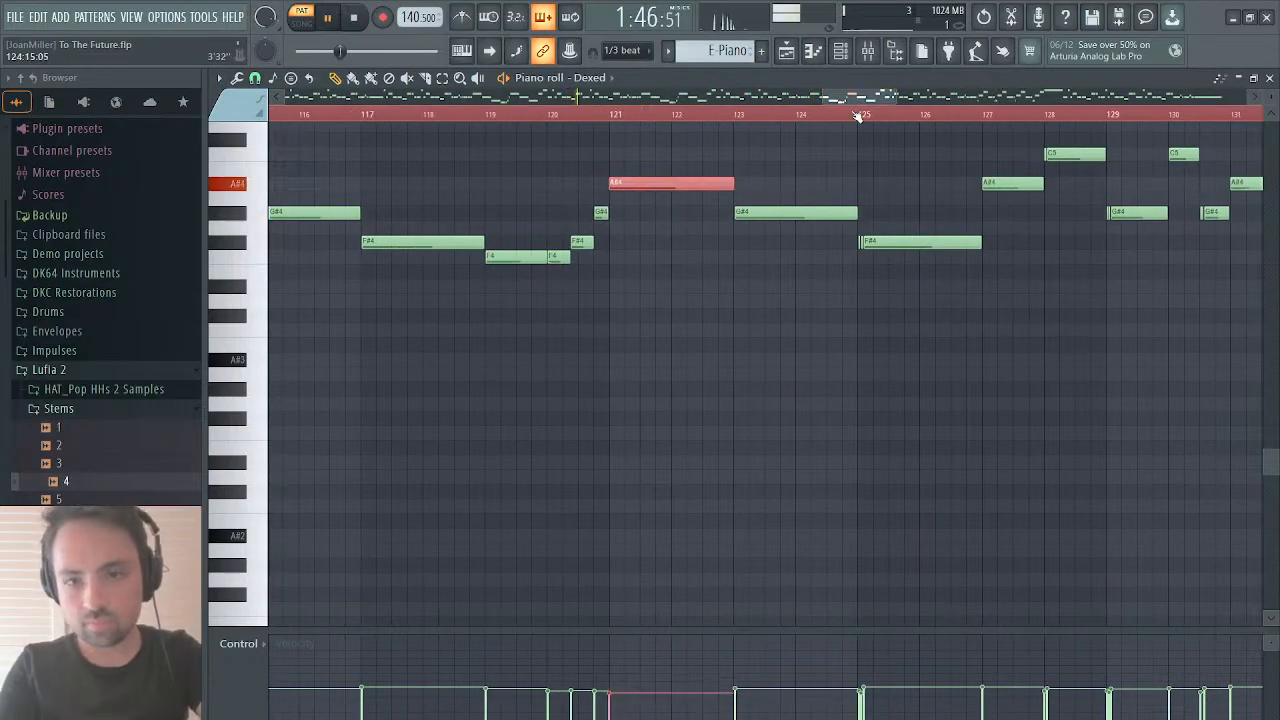
left_click(1053, 156)
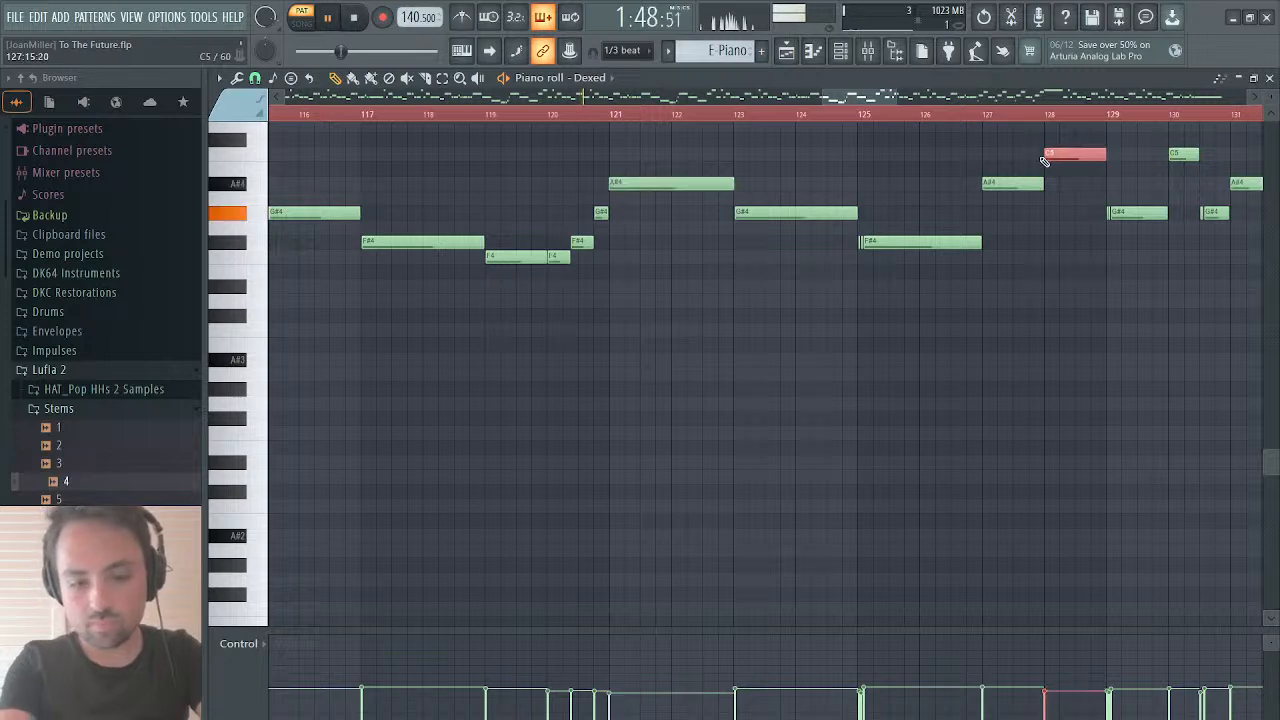
left_click(1120, 214)
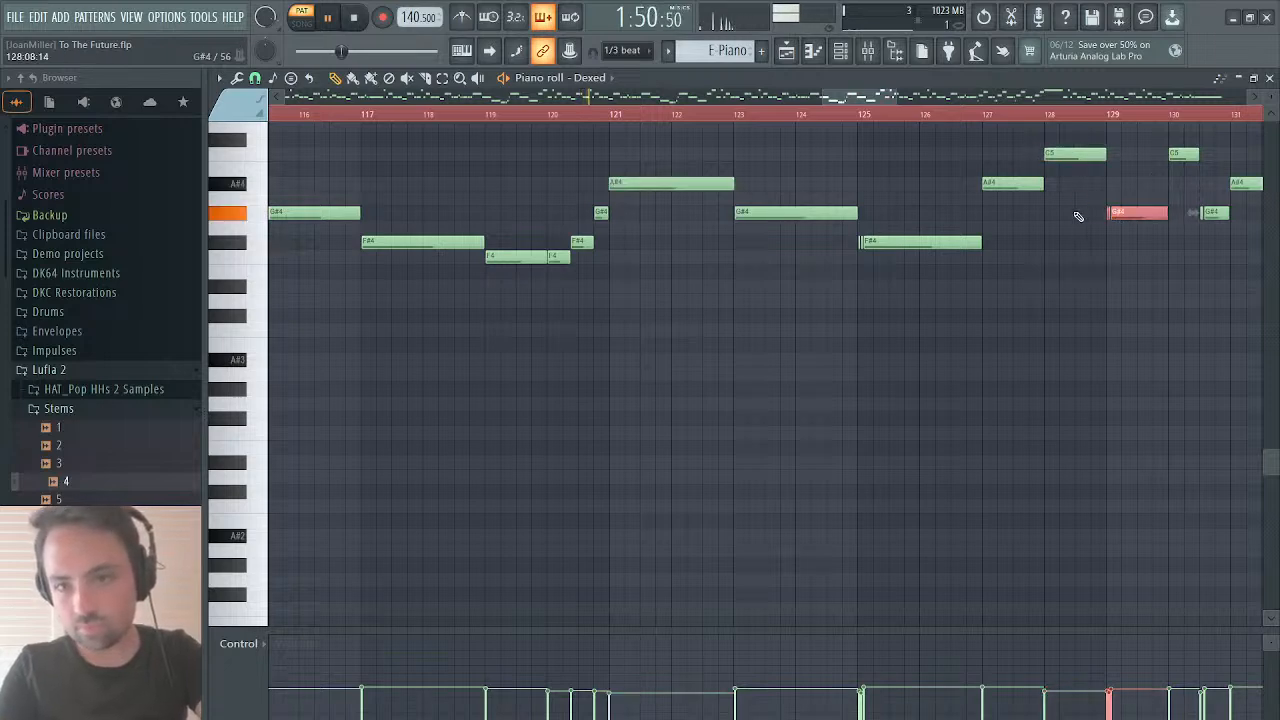
left_click(1210, 216, "shift")
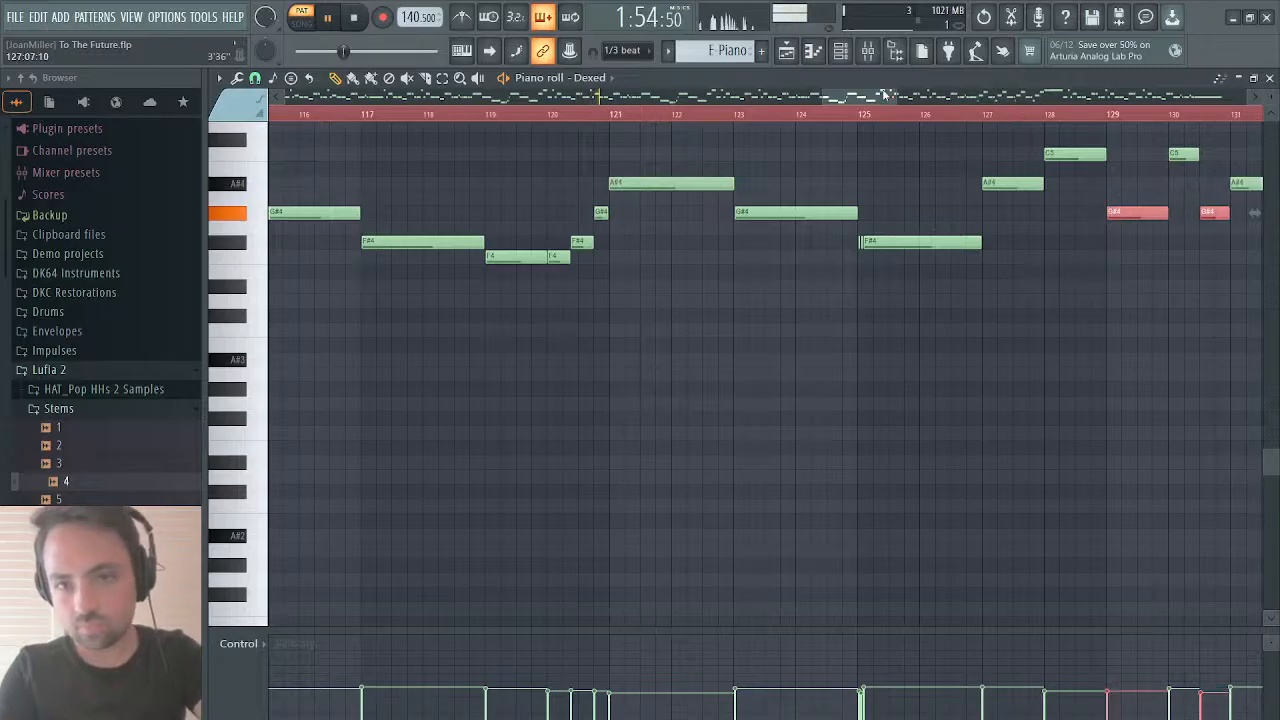
left_click_drag(885, 96, 962, 96)
left_click_drag(710, 190, 640, 240)
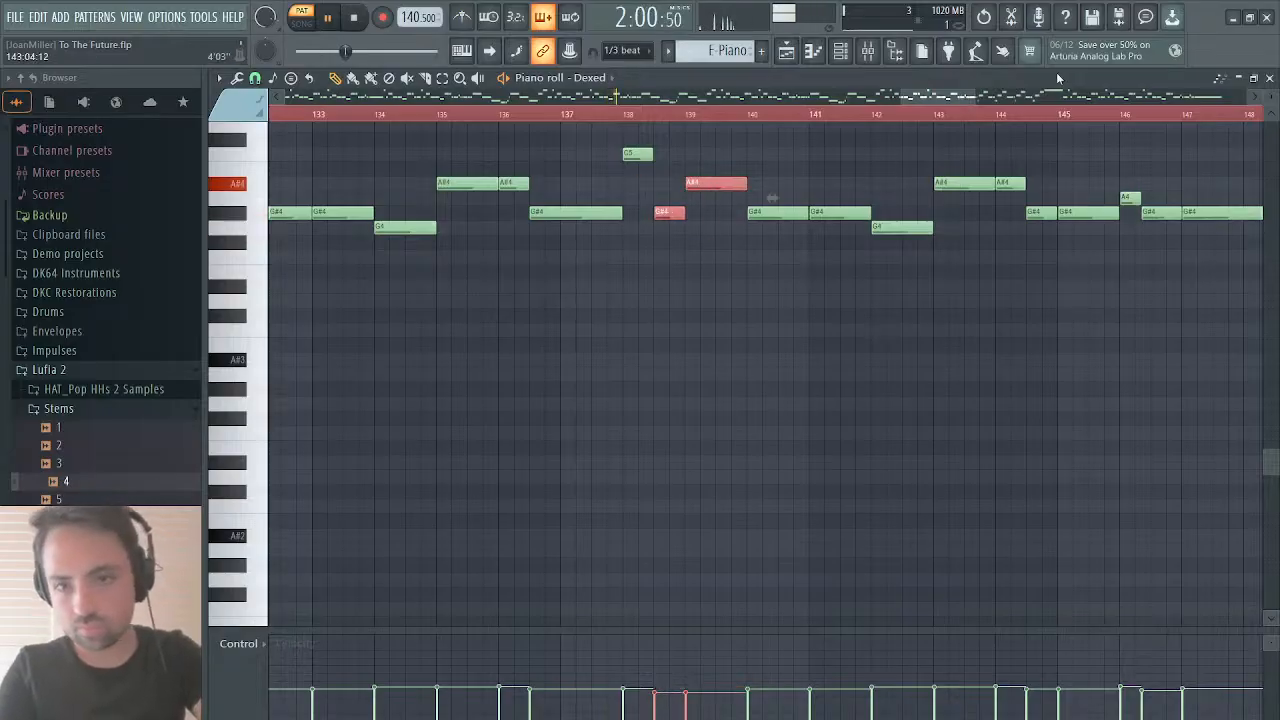
Step: Merge the split fragments of the B4 notes at bars 150 and 162 and the F#4 in bar 152
left_click_drag(941, 97, 984, 97)
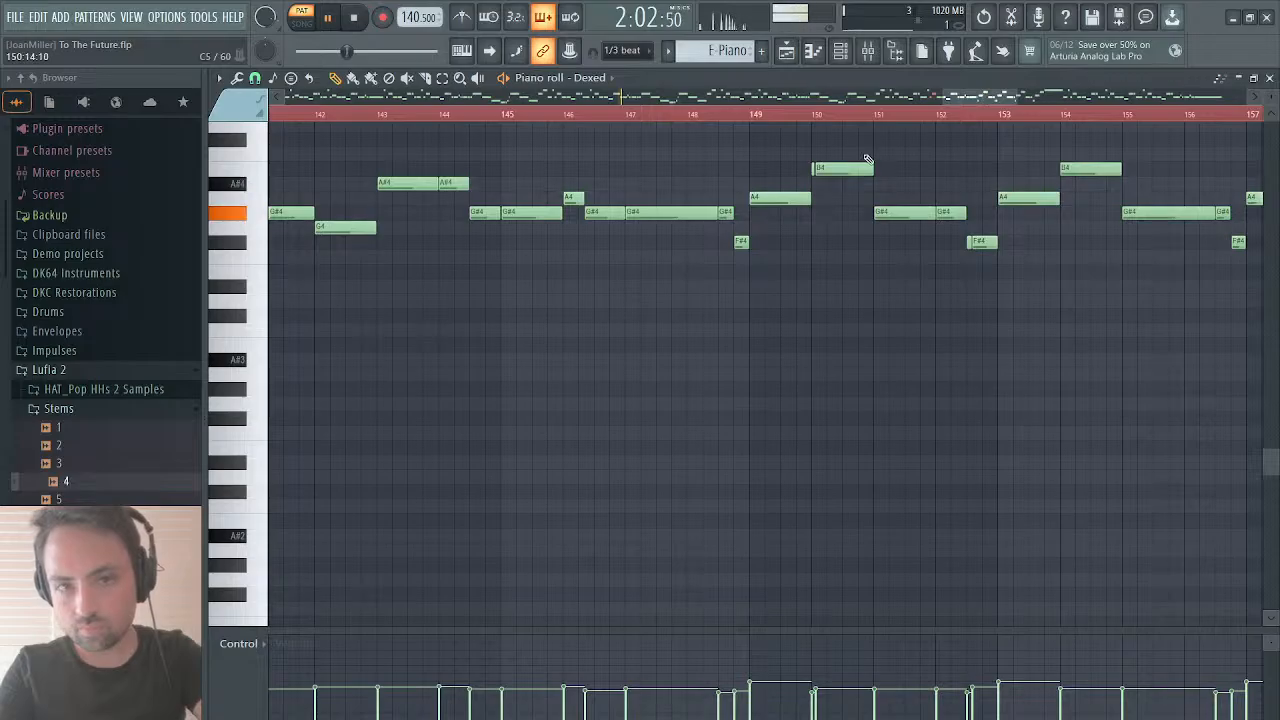
left_click(835, 168)
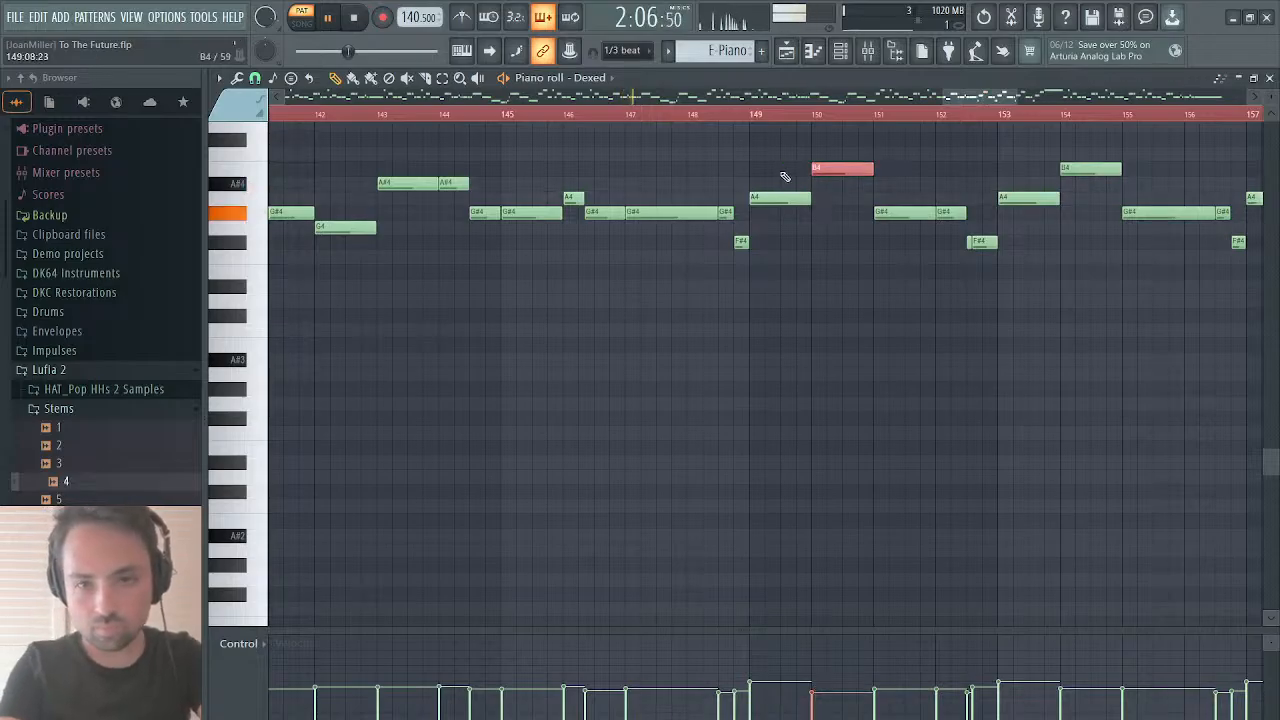
left_click(977, 246)
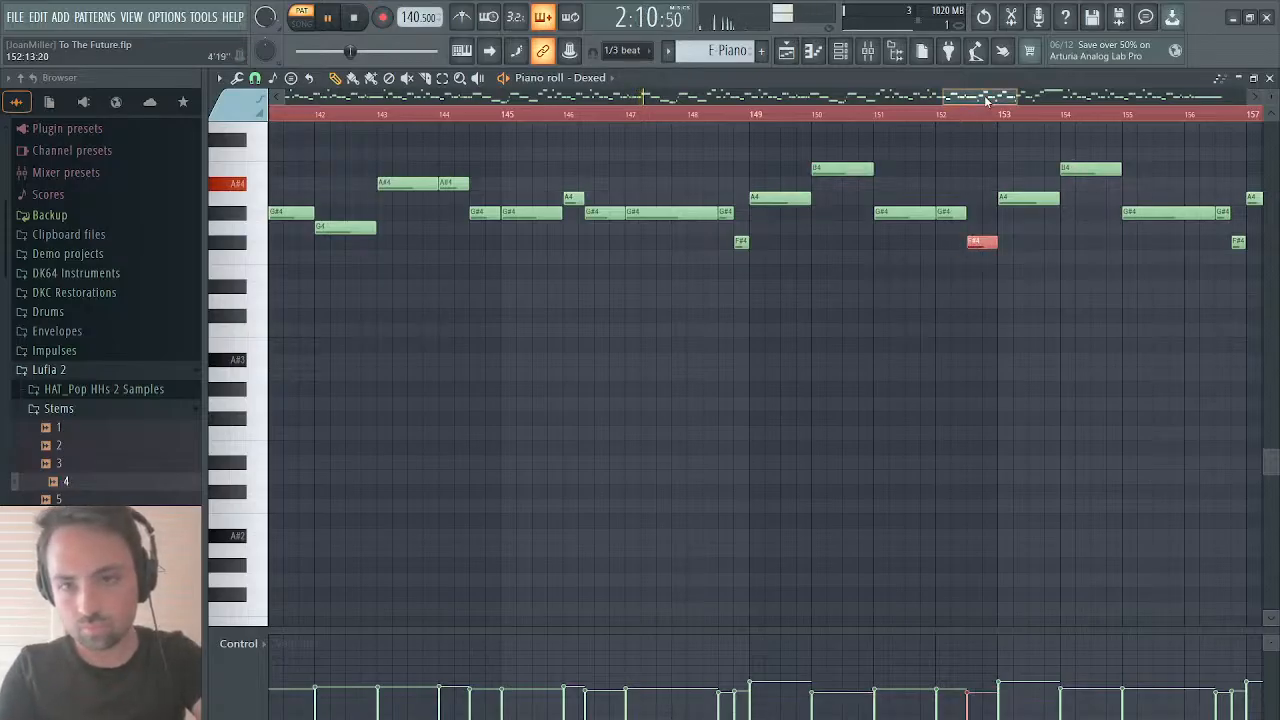
left_click_drag(985, 100, 1060, 103)
scroll(989, 306, "up", 3)
scroll(989, 306, "right", 3)
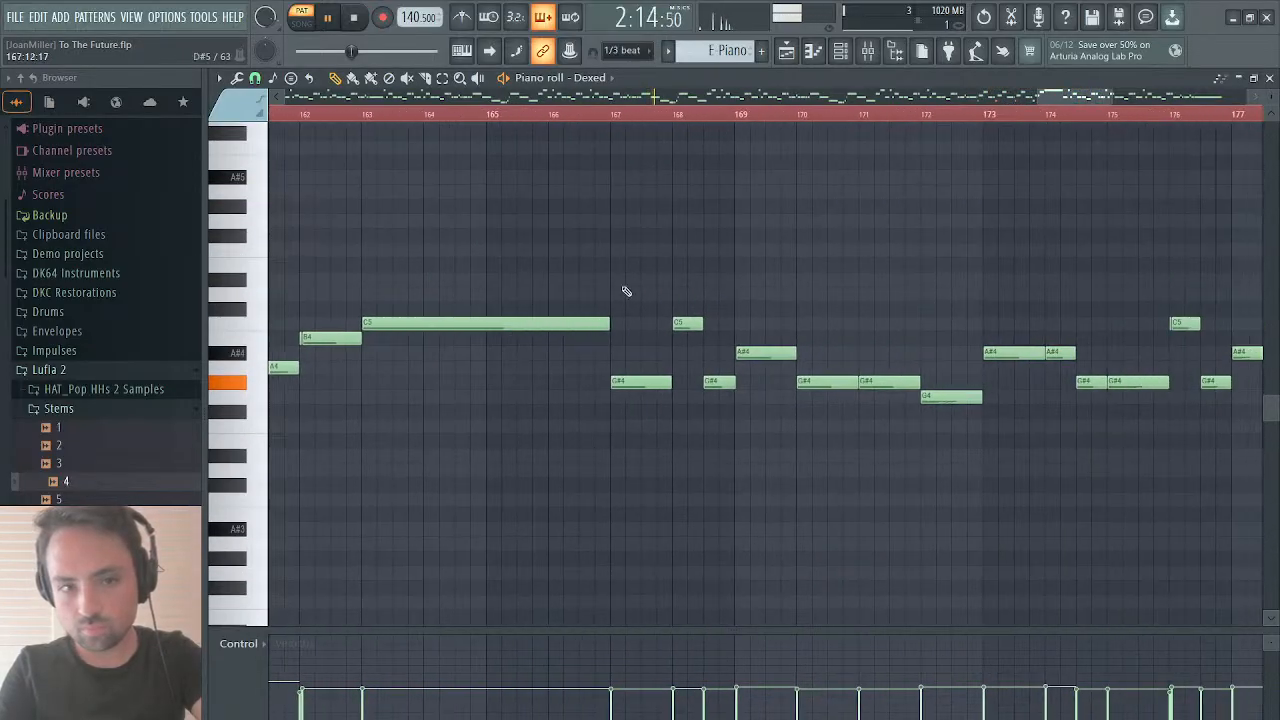
left_click(306, 340)
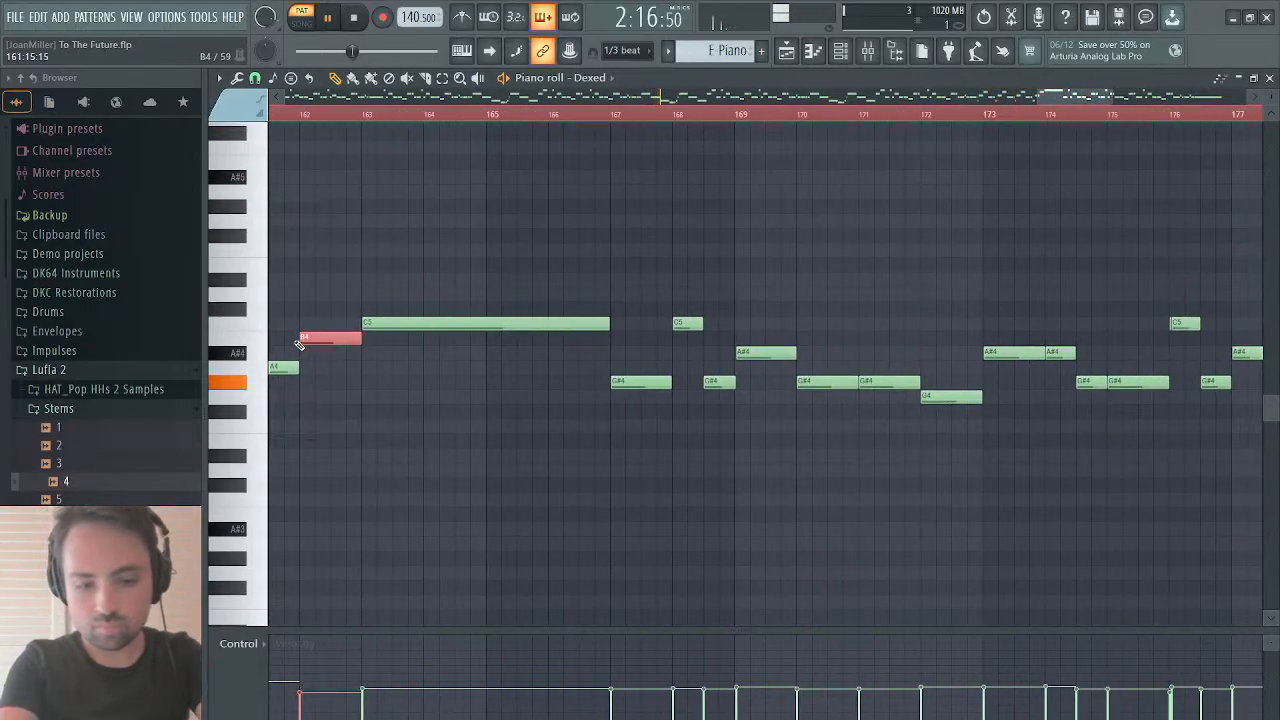
Step: Merge the split fragments of the C5 note at bar 176
left_click_drag(1045, 95, 1121, 100)
left_click(453, 323)
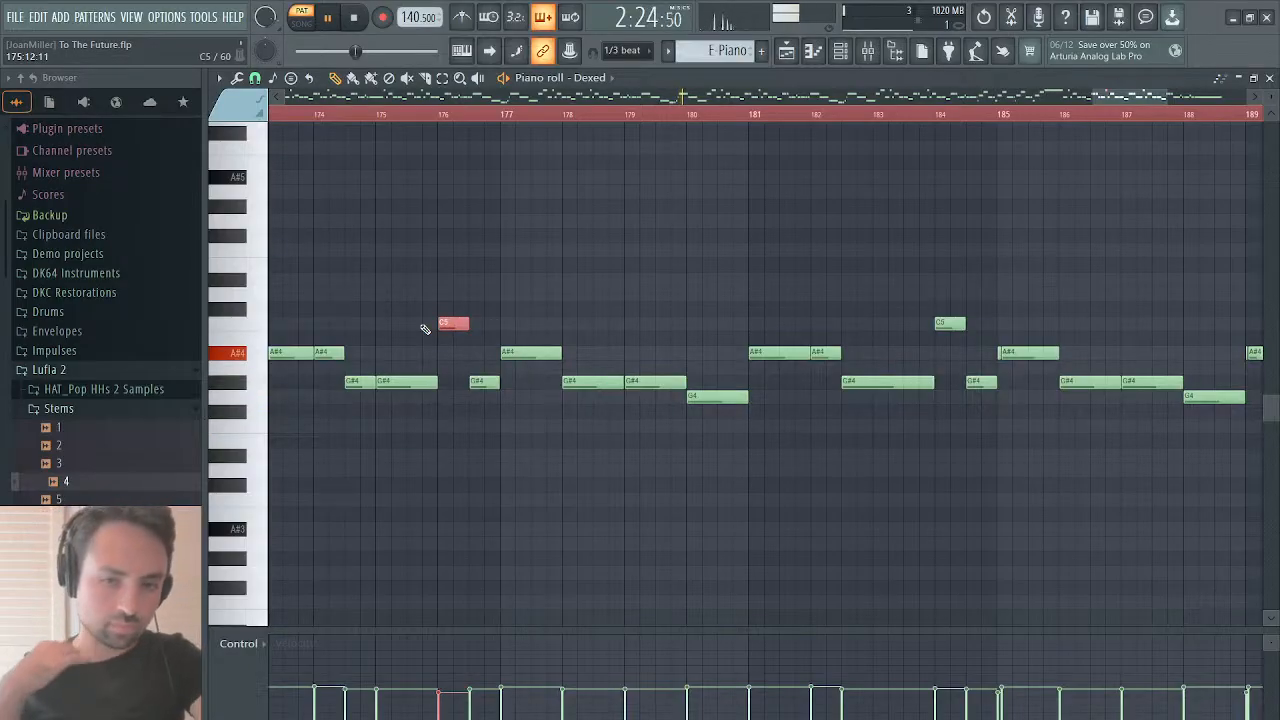
Step: Review the cleaned-up notes around bars 80 to 95 and from bar 1 onward, playing from about bars 84 and 17
left_click_drag(1125, 104, 687, 113)
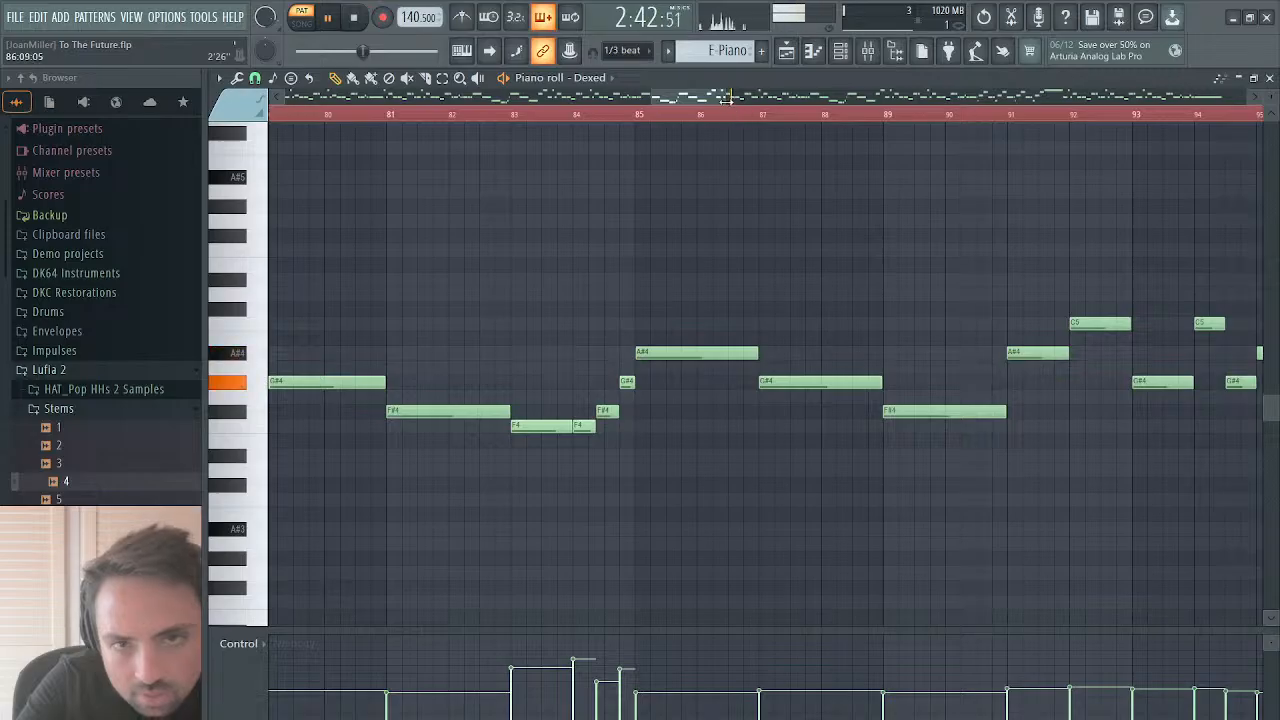
scroll(733, 113, "up", 3)
left_click(756, 114)
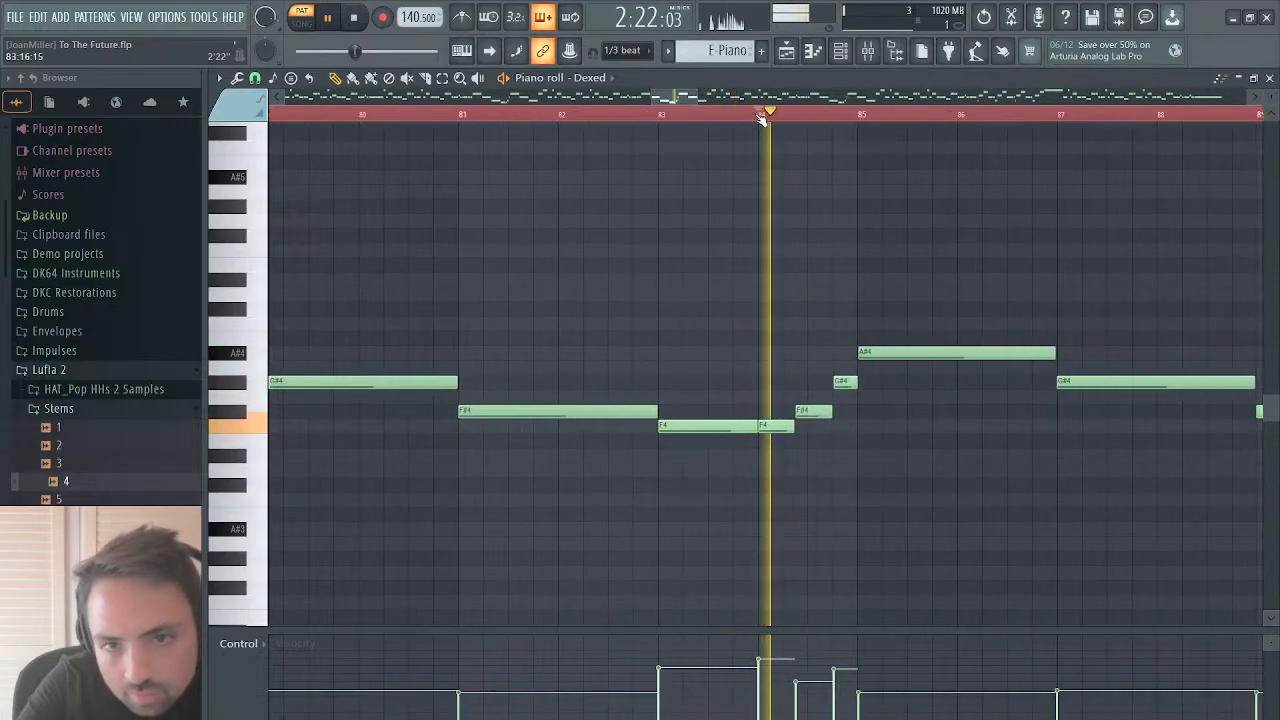
left_click_drag(650, 97, 668, 97)
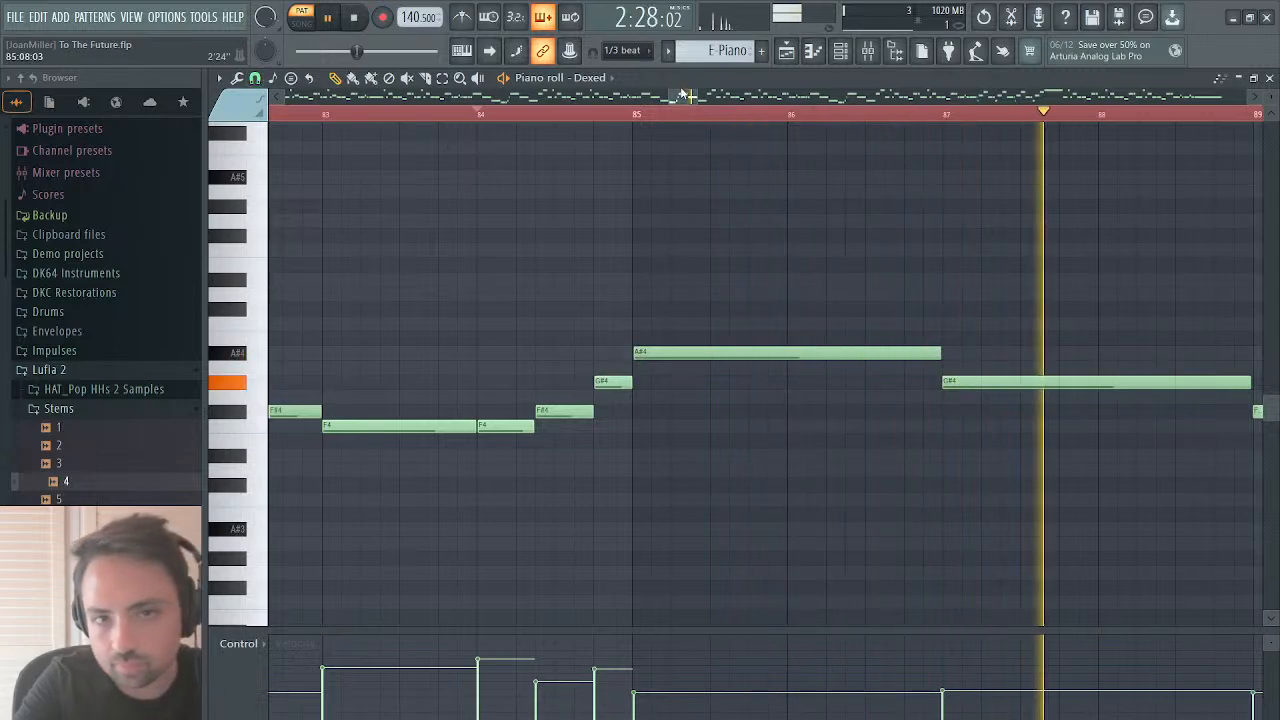
left_click_drag(688, 95, 236, 165)
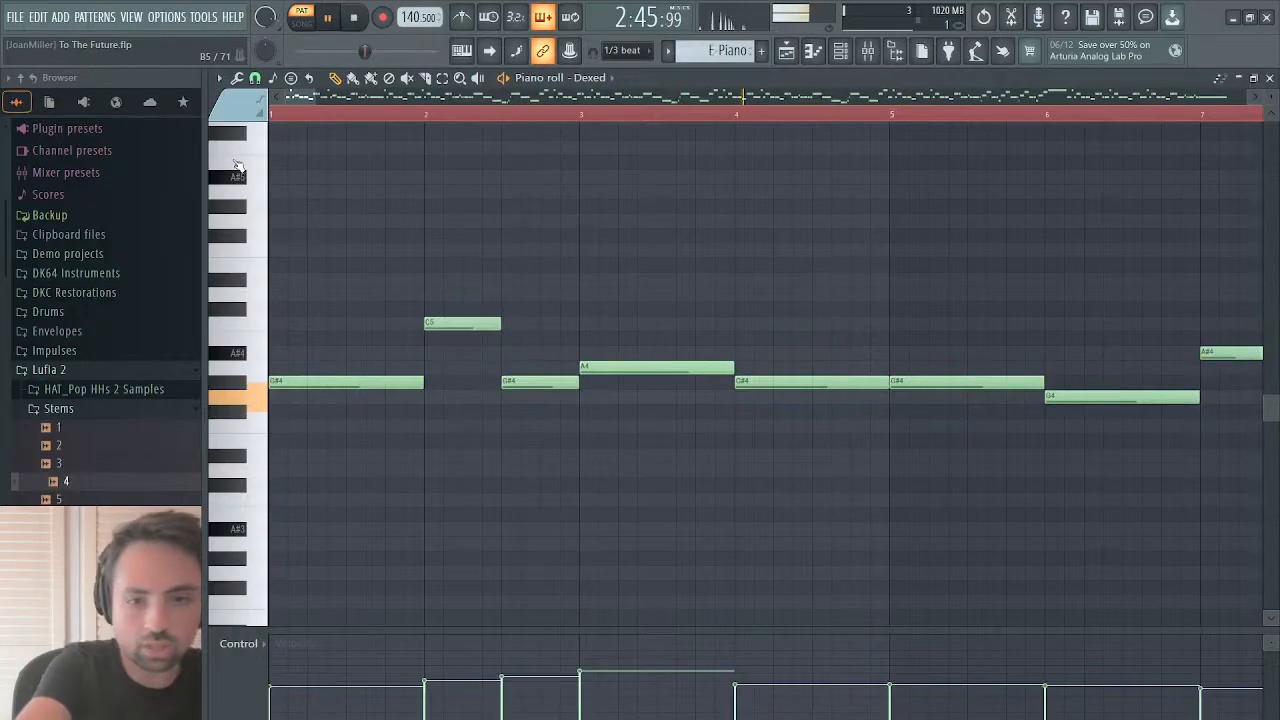
left_click_drag(340, 96, 627, 93)
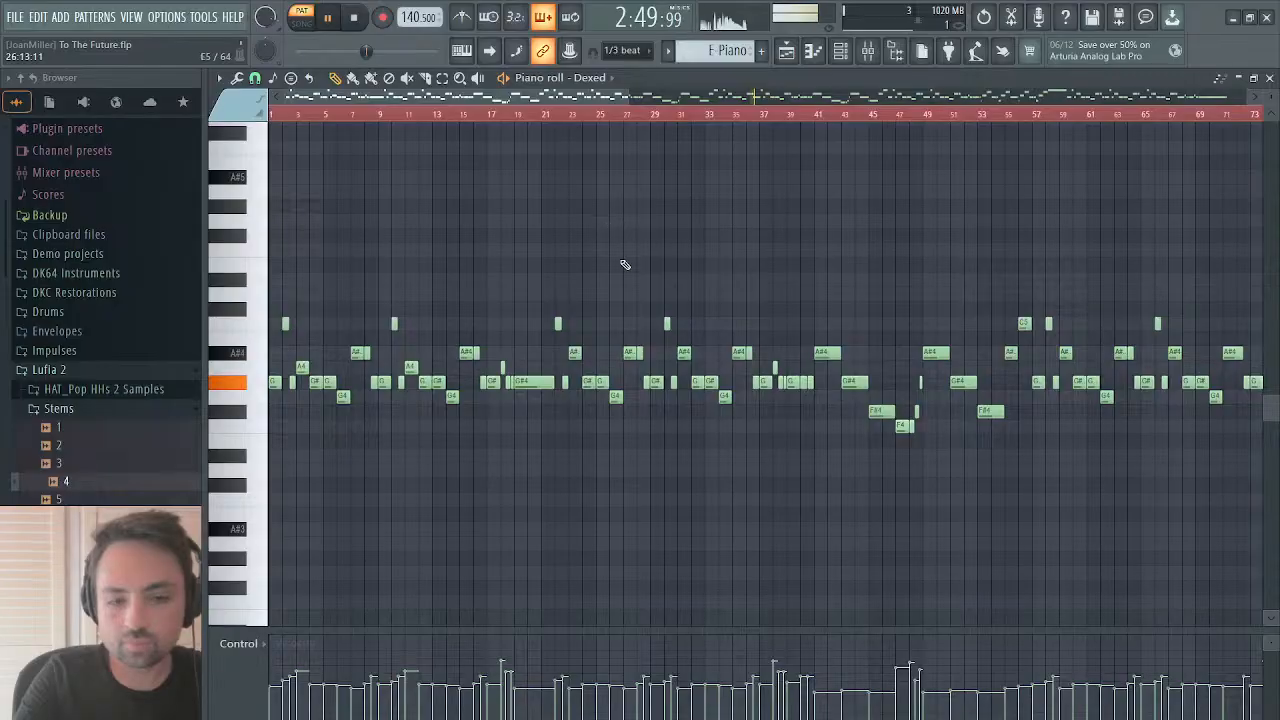
left_click(491, 113)
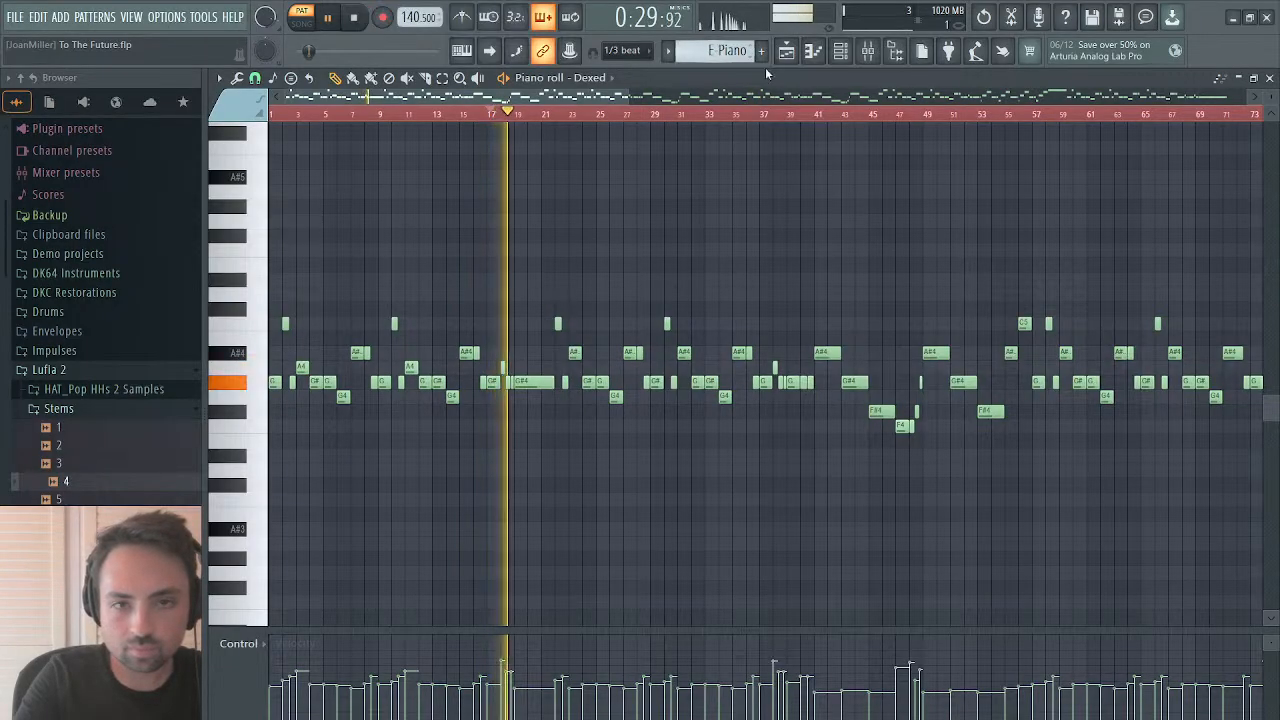
Step: Place the E-Piano pattern on Track 4 of the playlist from bar 1 and play the song from about bar 12
left_click(786, 50)
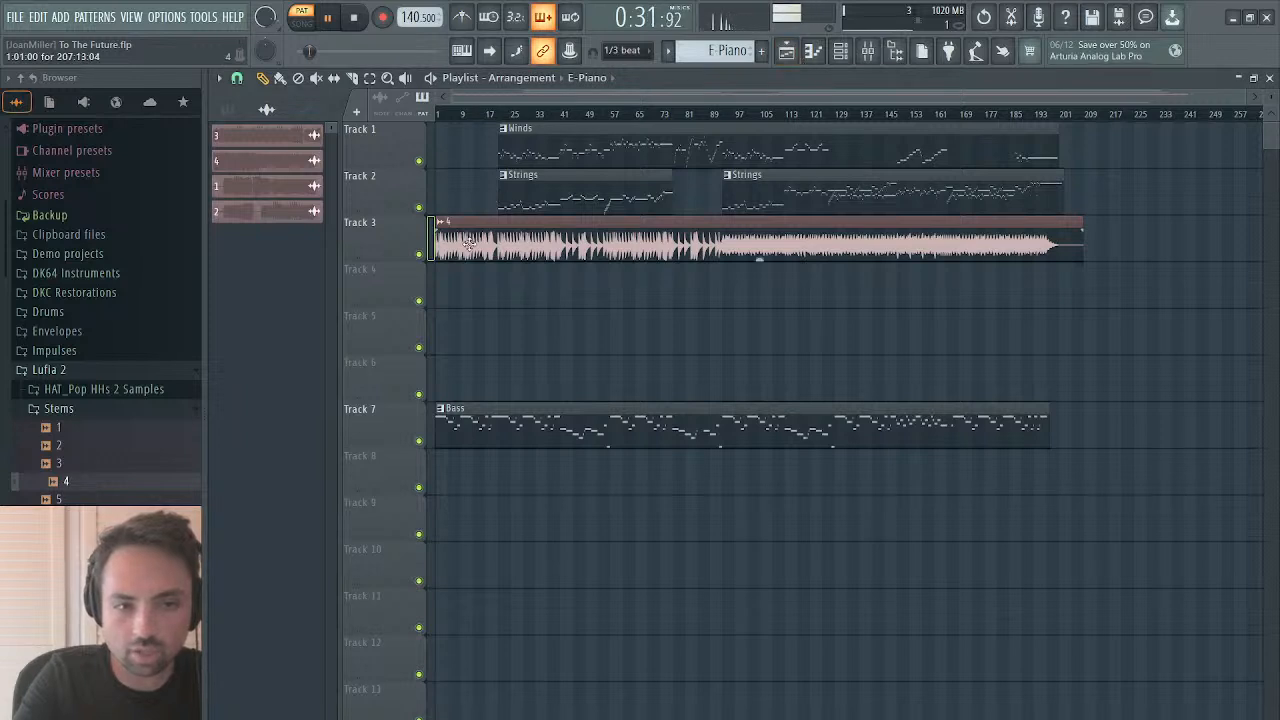
left_click(472, 115)
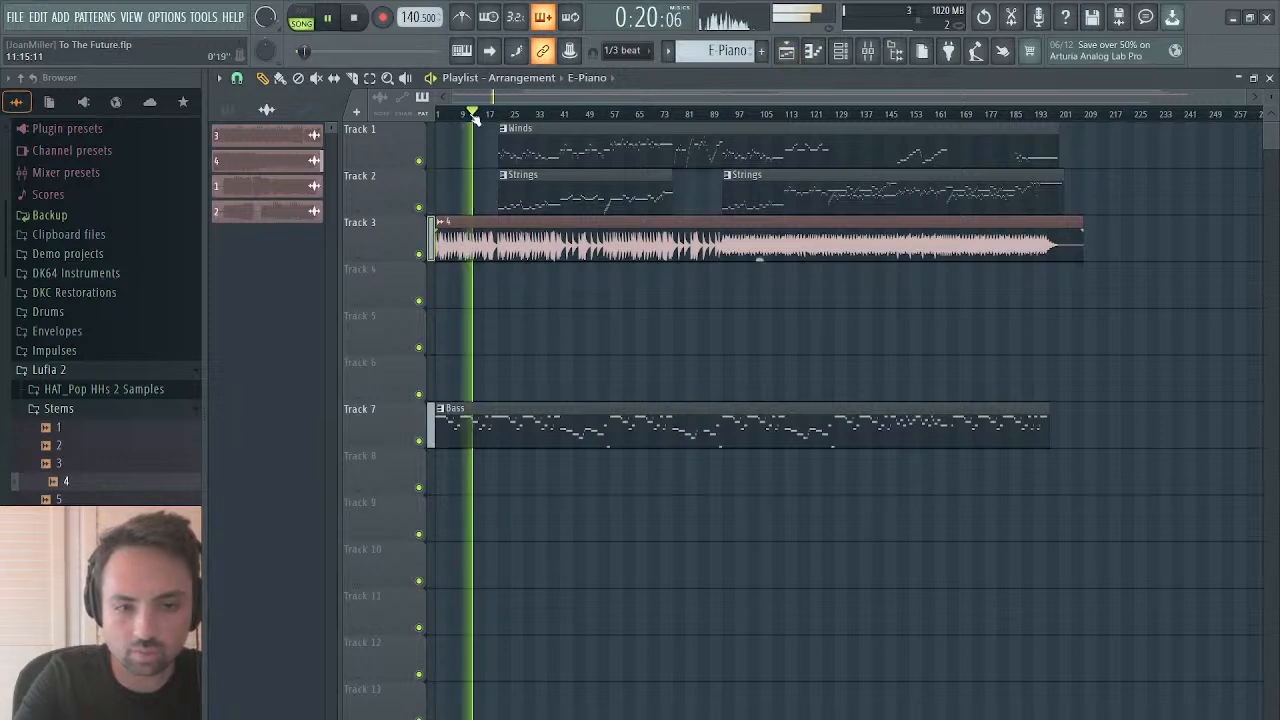
left_click(430, 295)
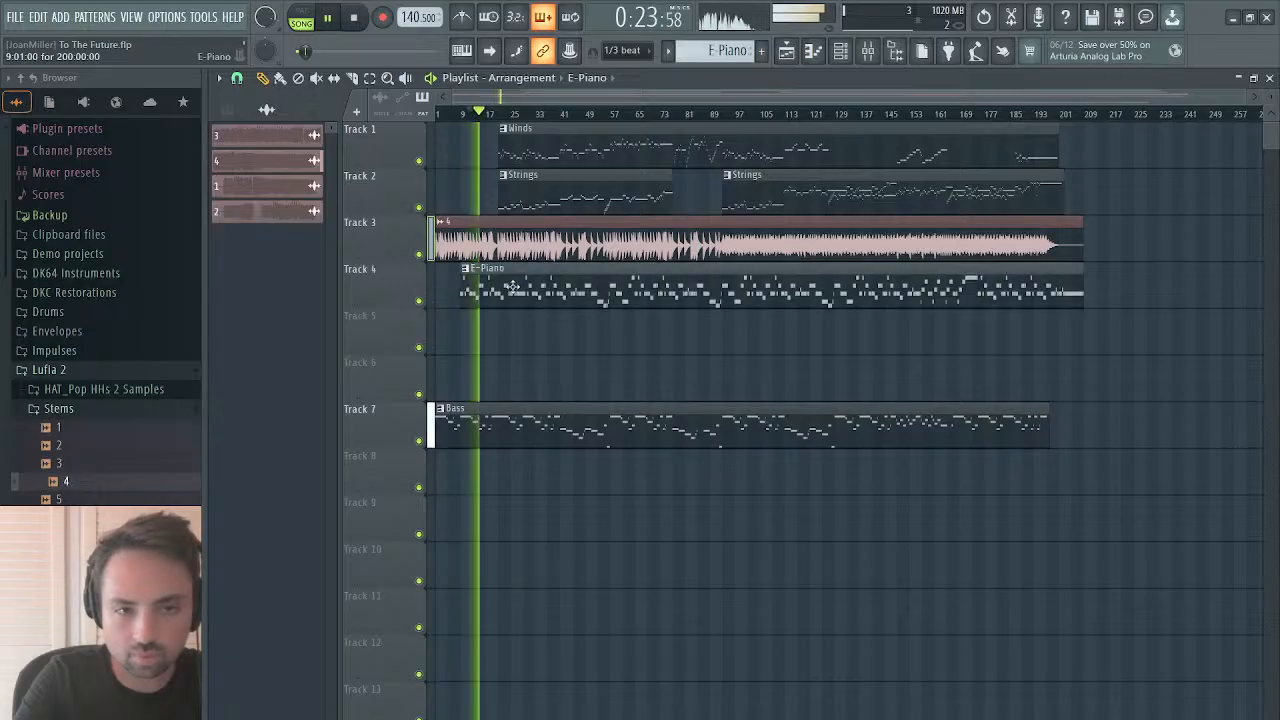
Step: Isolate the stem 4 audio on Track 3 together with the E-Piano on Track 4, and play both from about bar 12
left_click(420, 301)
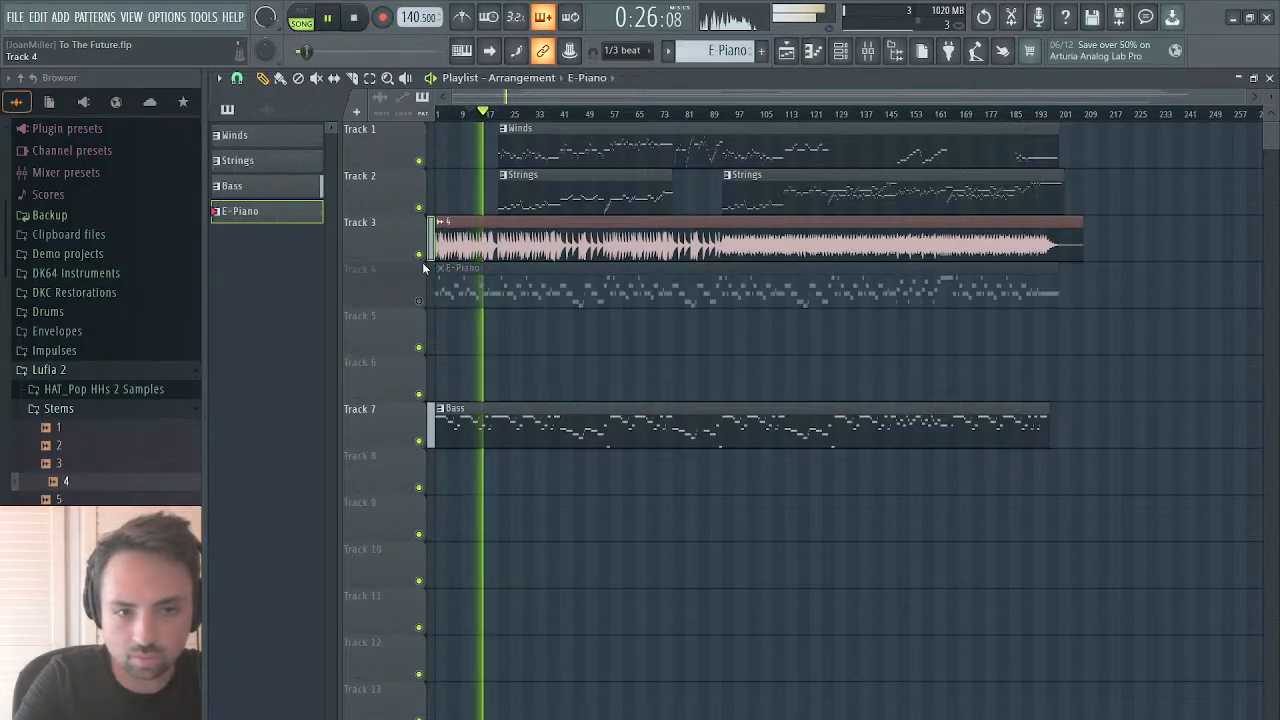
right_click(419, 254)
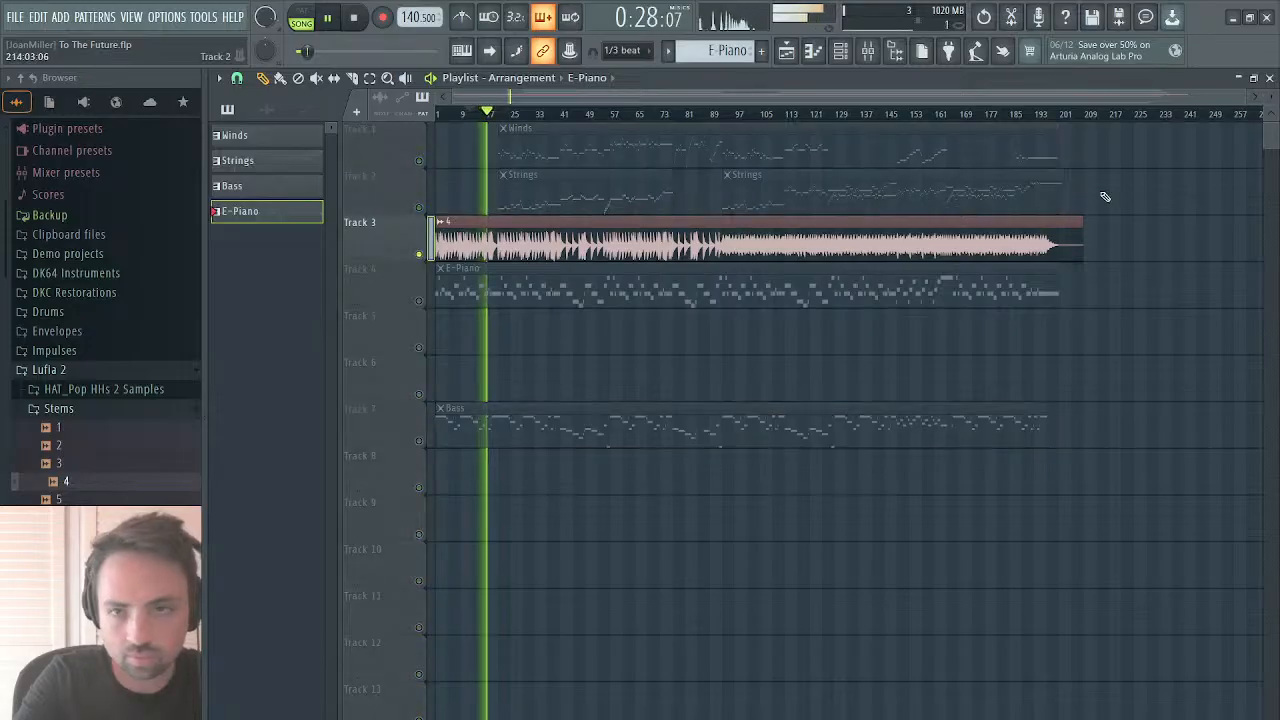
left_click(1270, 79)
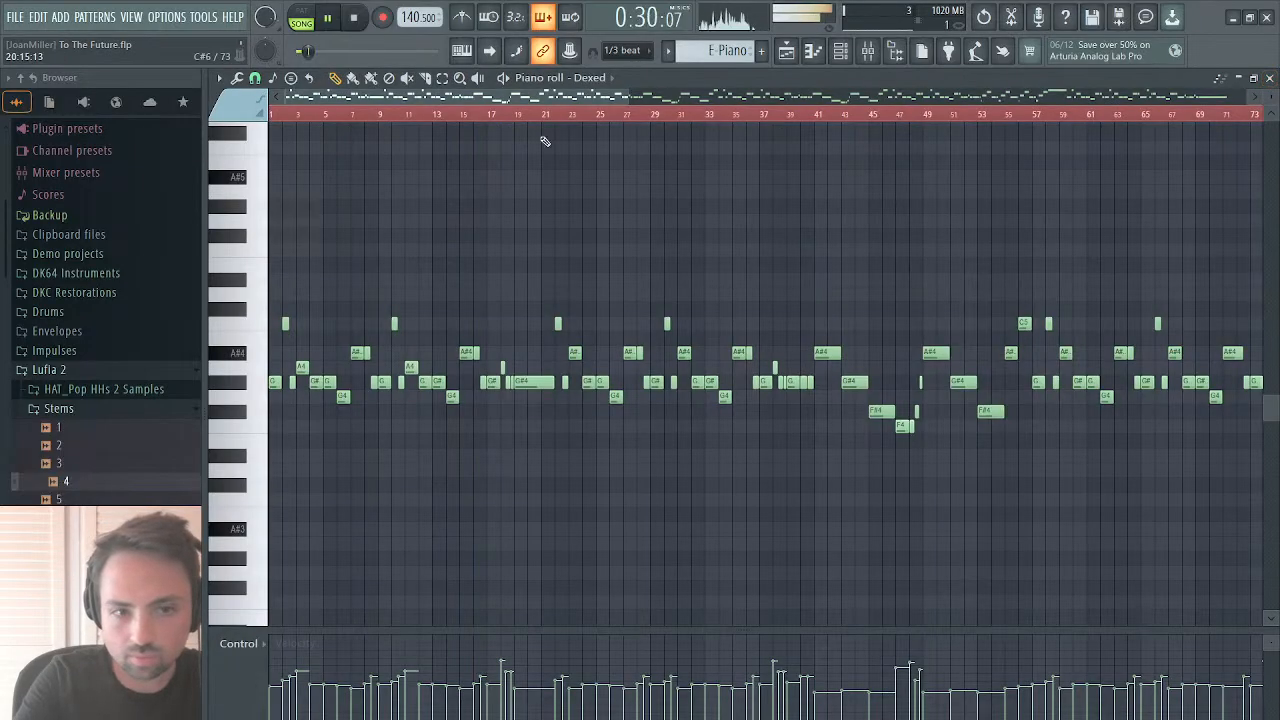
key("F5")
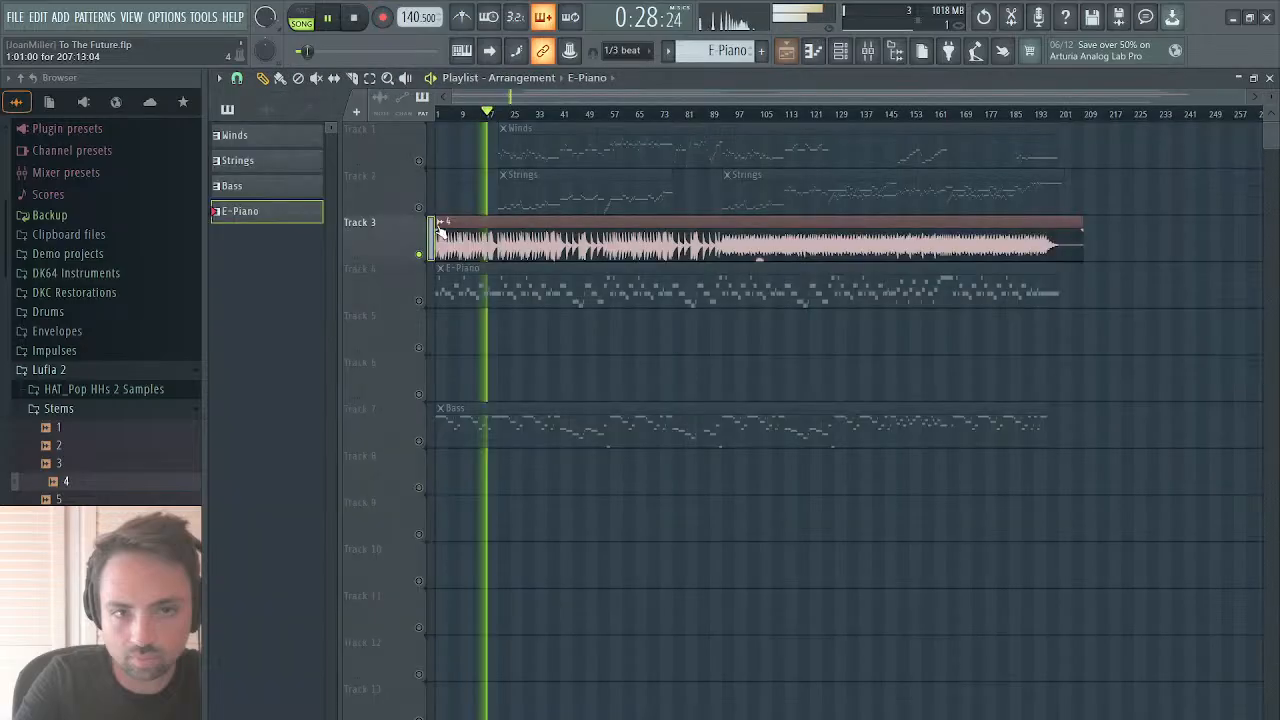
left_click(420, 301)
left_click(473, 113)
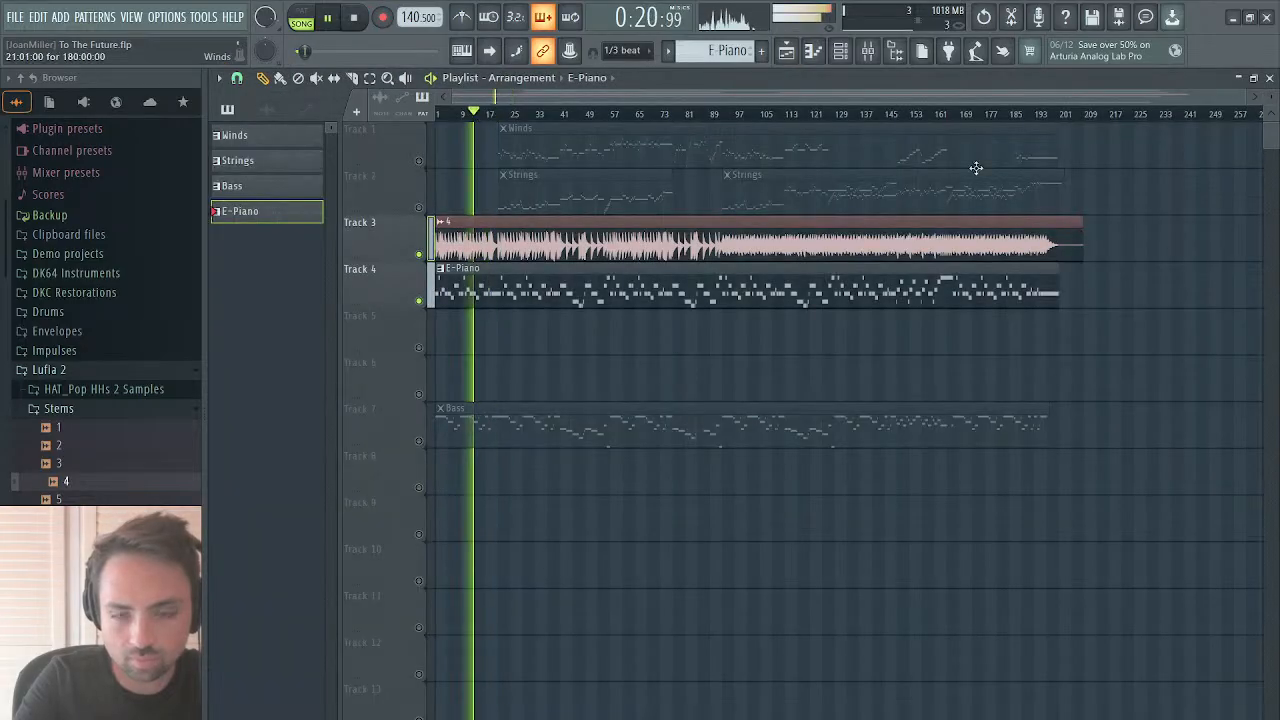
Step: Compare the Dexed notes with the stem 4 audio in the piano roll, listening up to about bar 38
left_click(1269, 78)
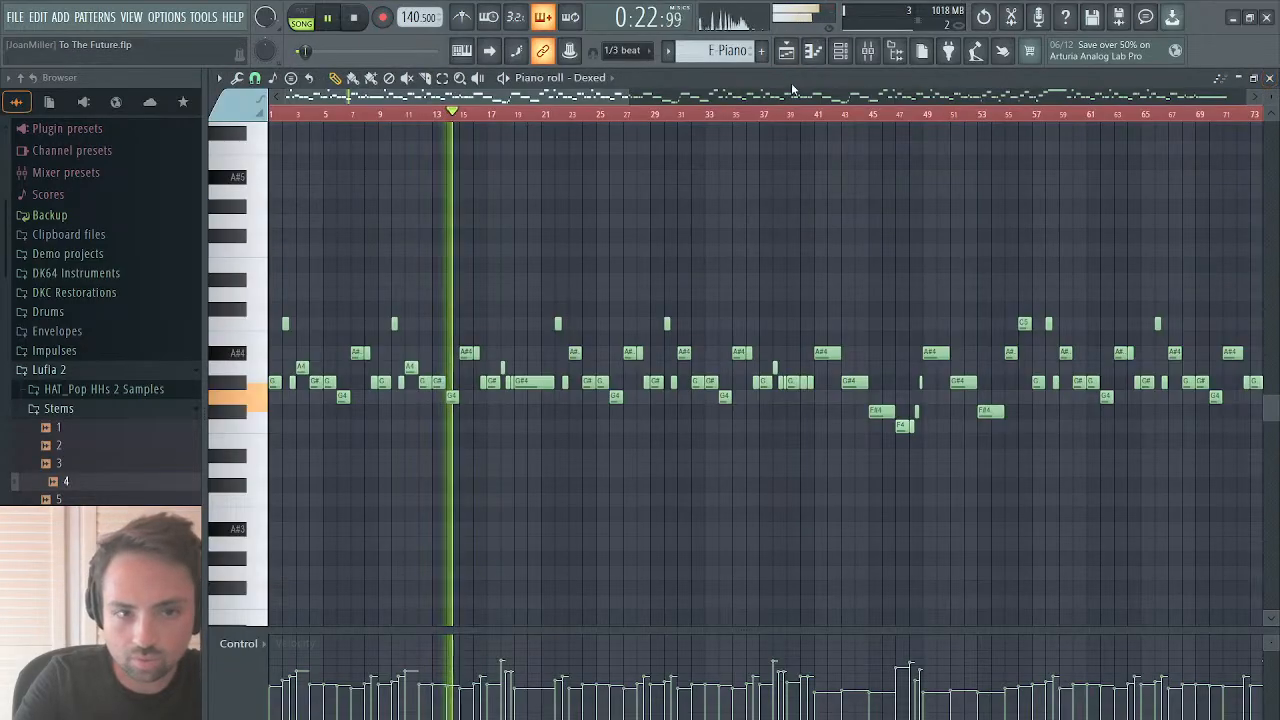
scroll(663, 110, "up", 4)
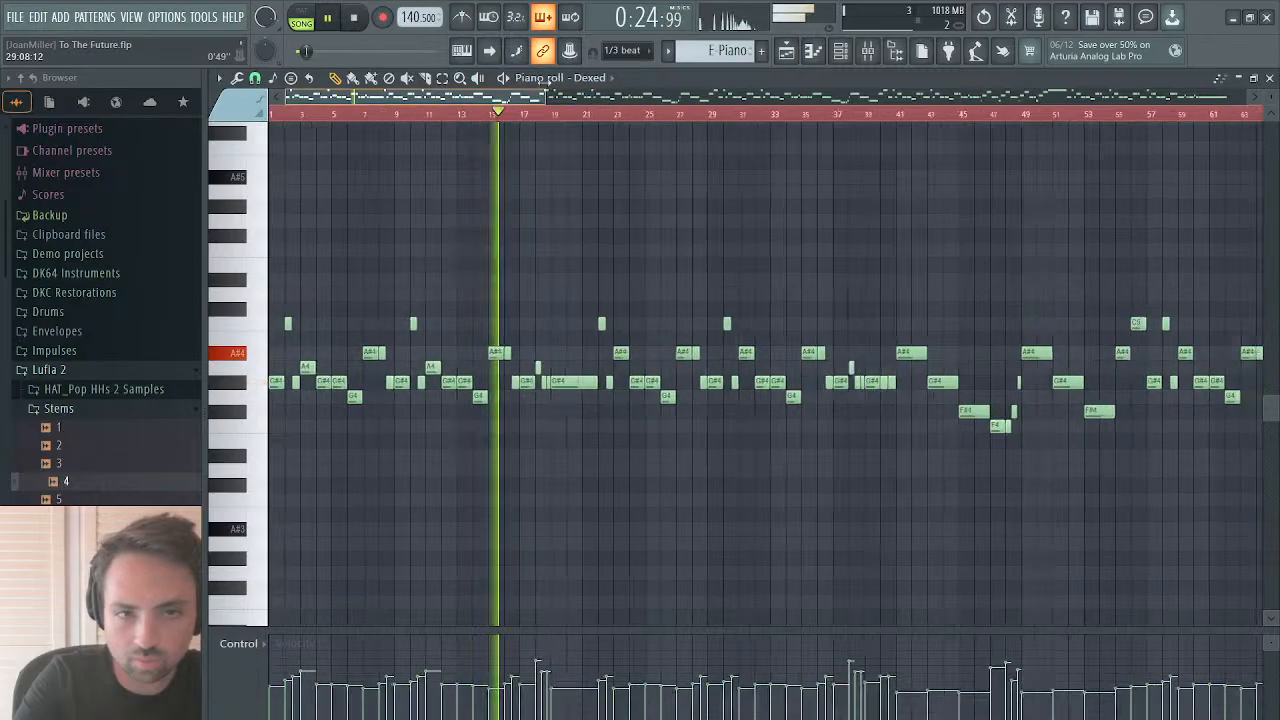
left_click(955, 113)
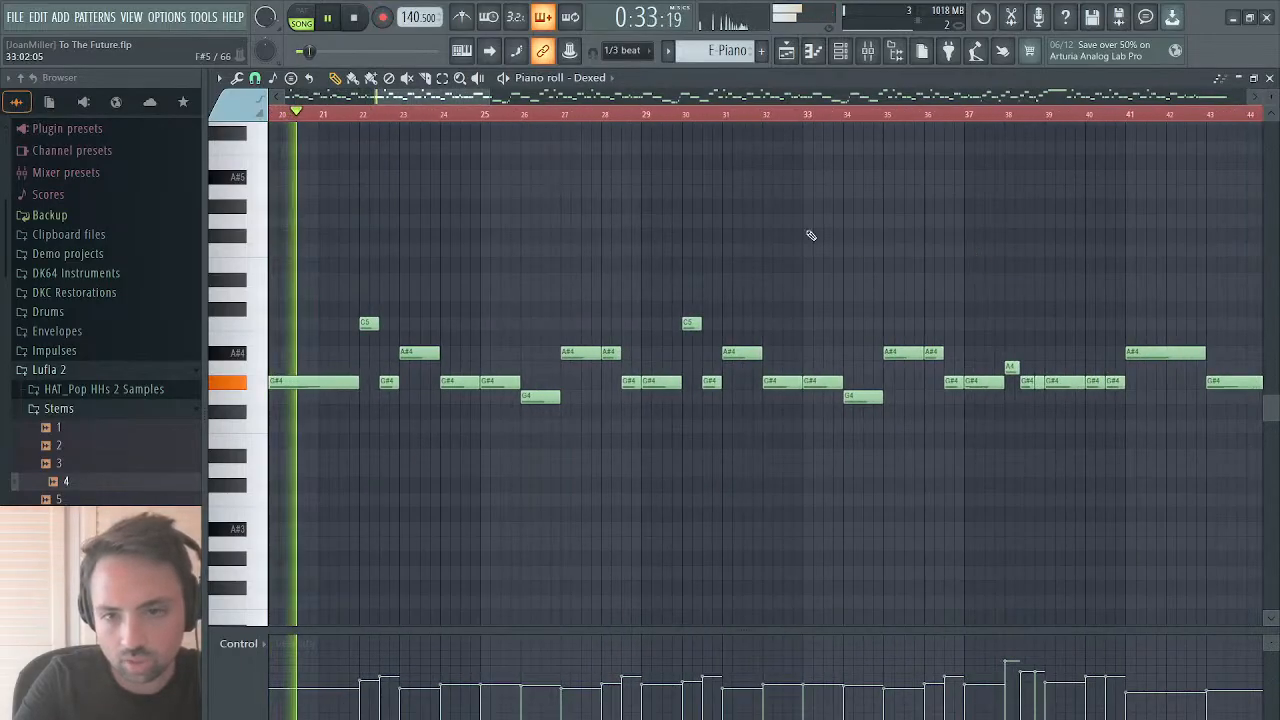
scroll(811, 234, "right", 3)
left_click(549, 113)
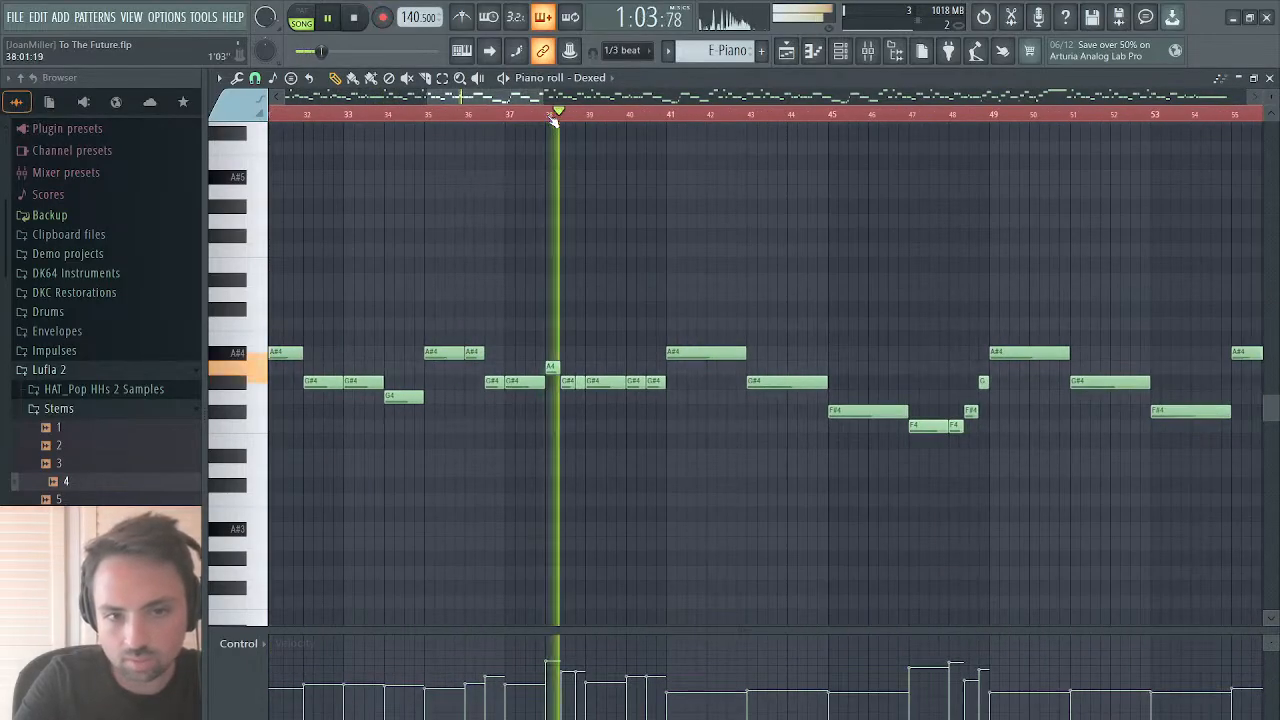
Step: Check the remaining notes up to about bar 163 against the stem, playing from about bar 84, and halt playback
scroll(683, 183, "right", 2)
scroll(685, 183, "right", 8)
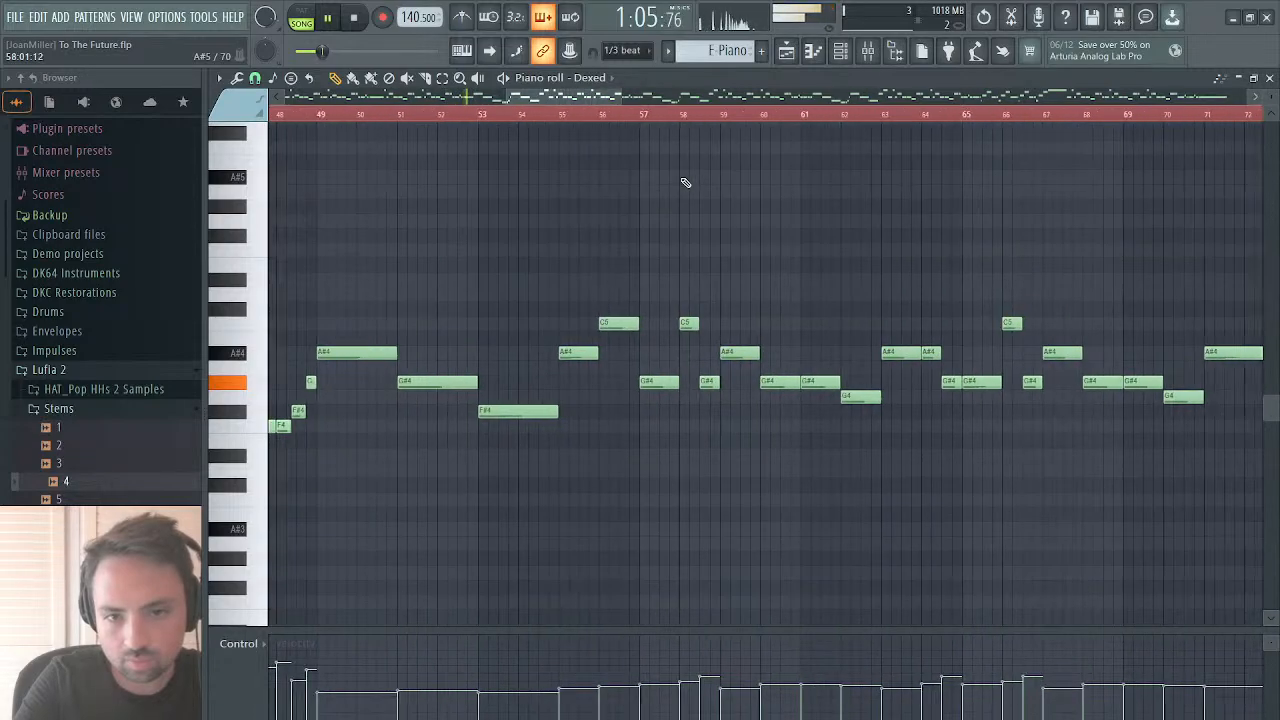
scroll(685, 183, "right", 10)
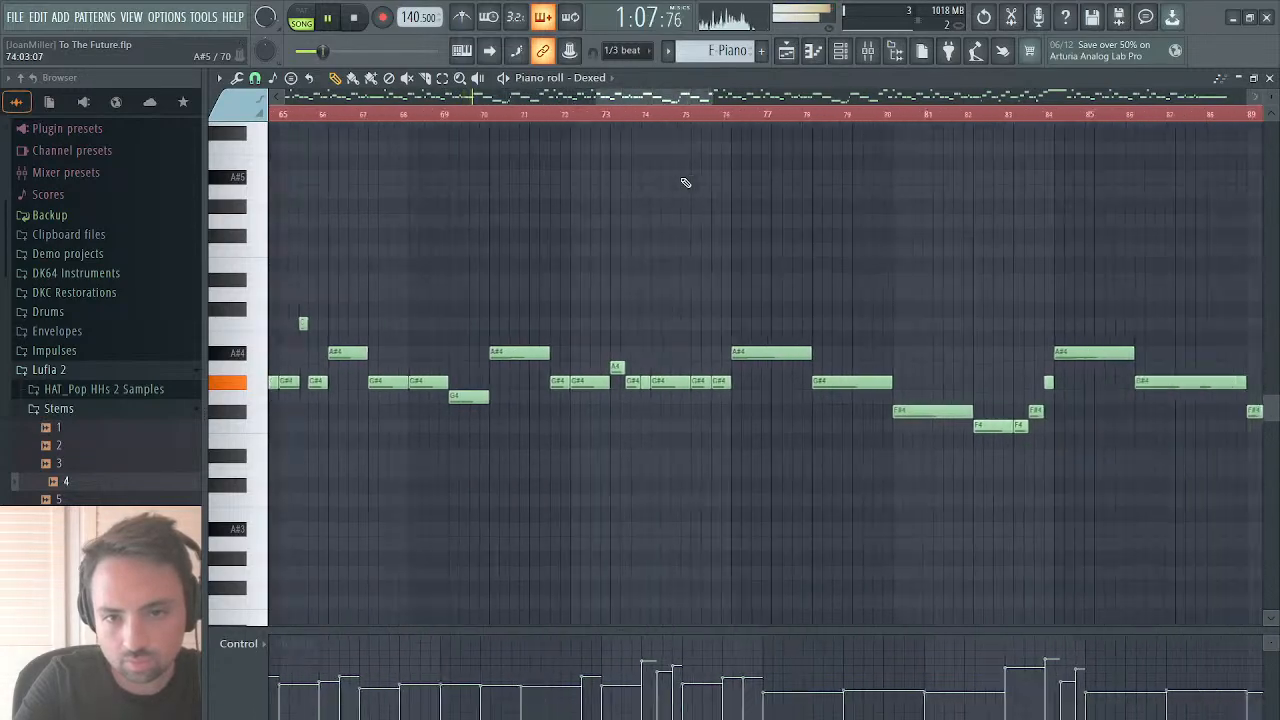
scroll(683, 183, "left", 1)
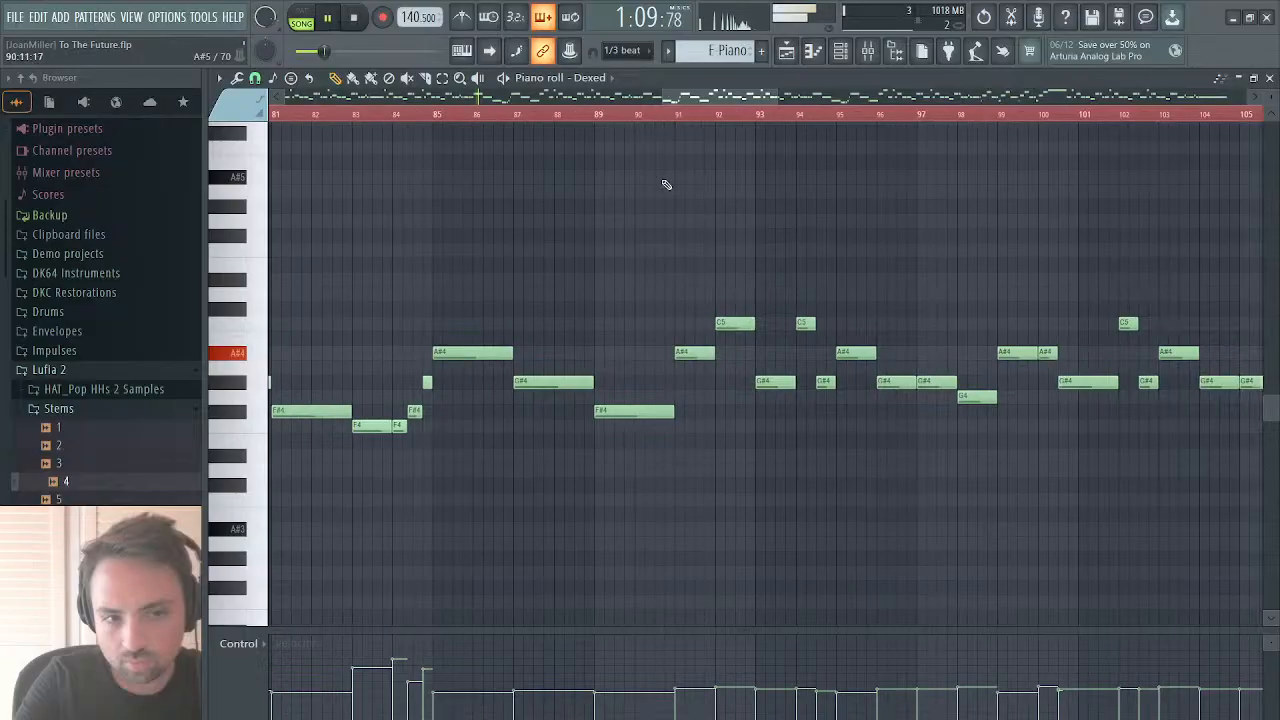
left_click(397, 117)
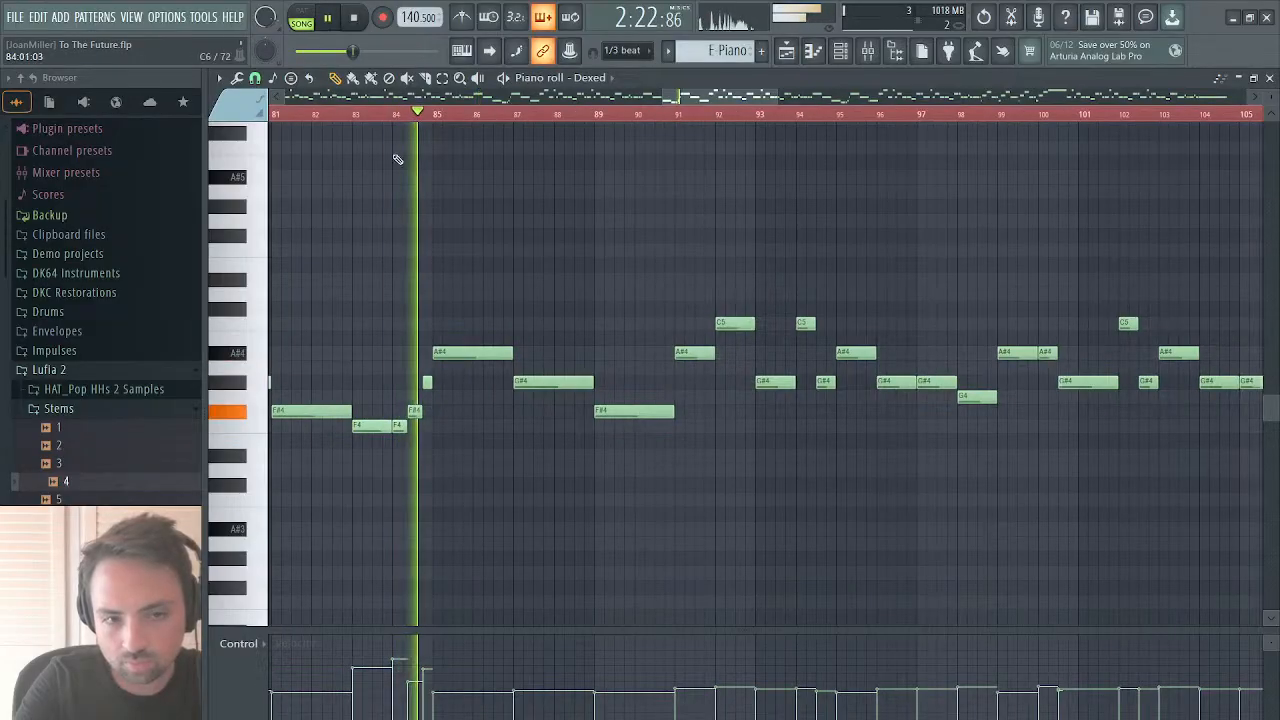
scroll(456, 281, "right", 11)
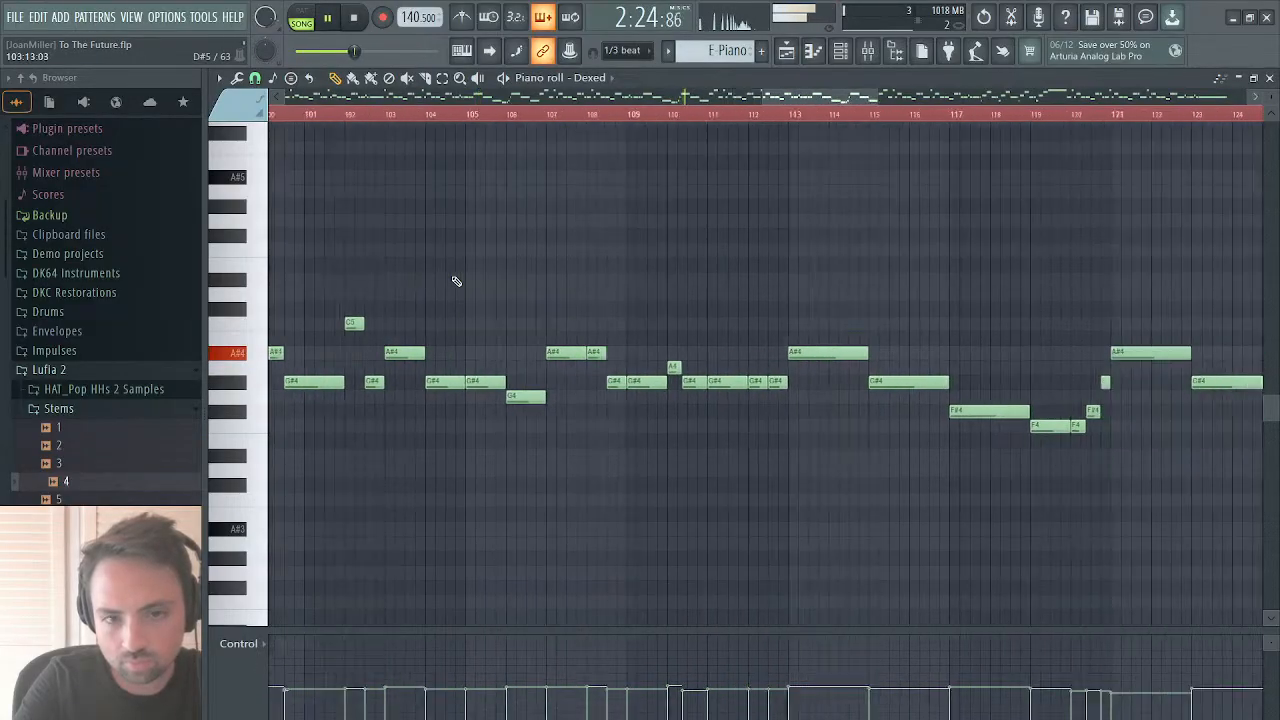
scroll(456, 281, "right", 10)
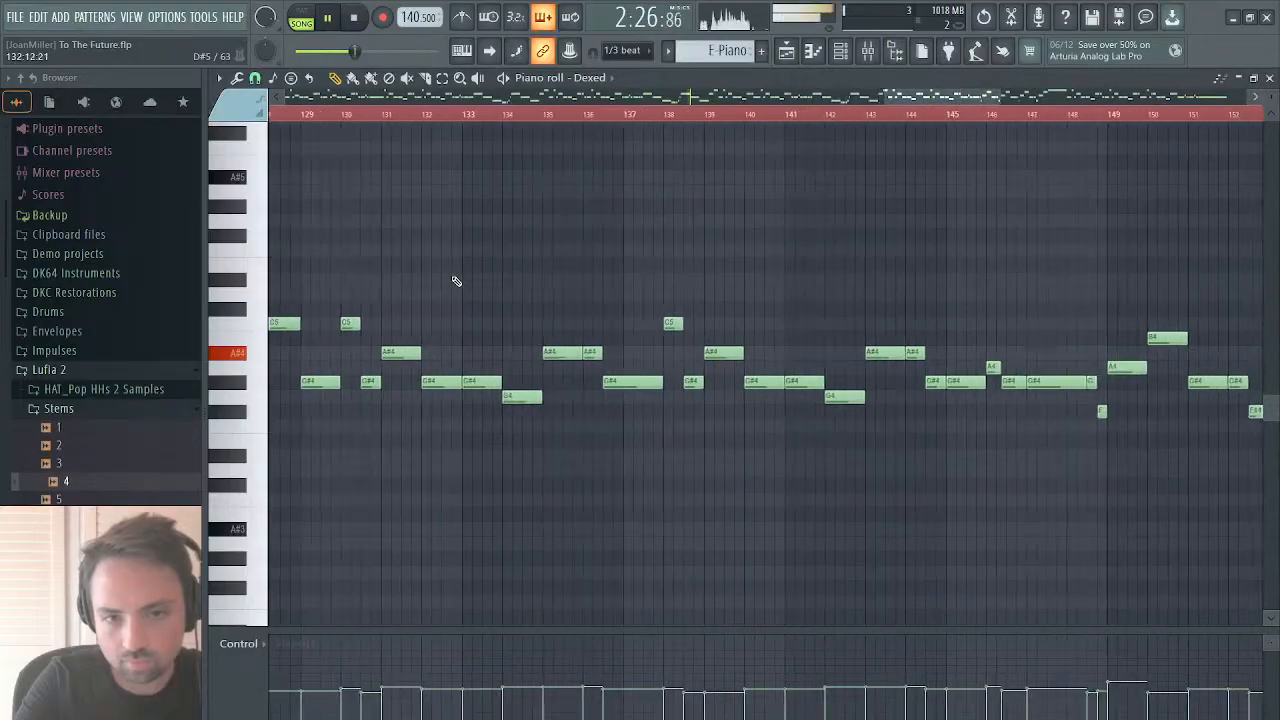
key("space")
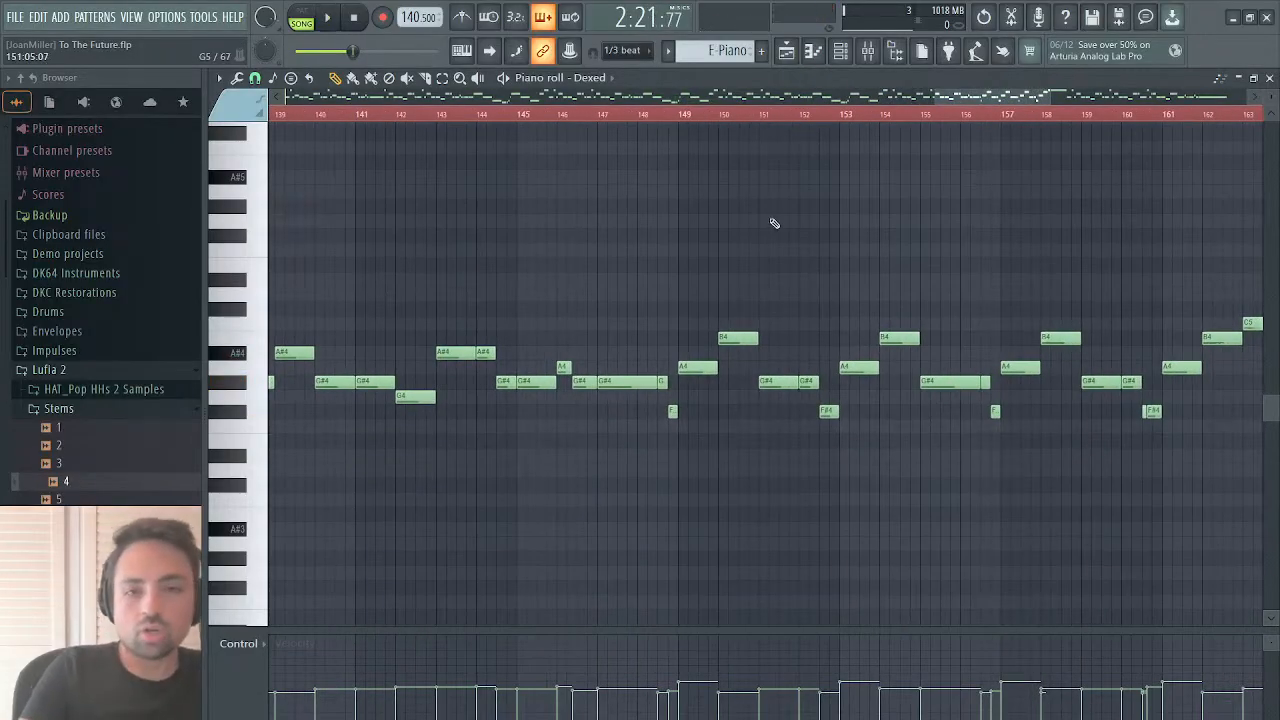
Step: Switch playback to pattern mode, play the E-Piano pattern from its start and open its Dexed notes
left_click(1269, 78)
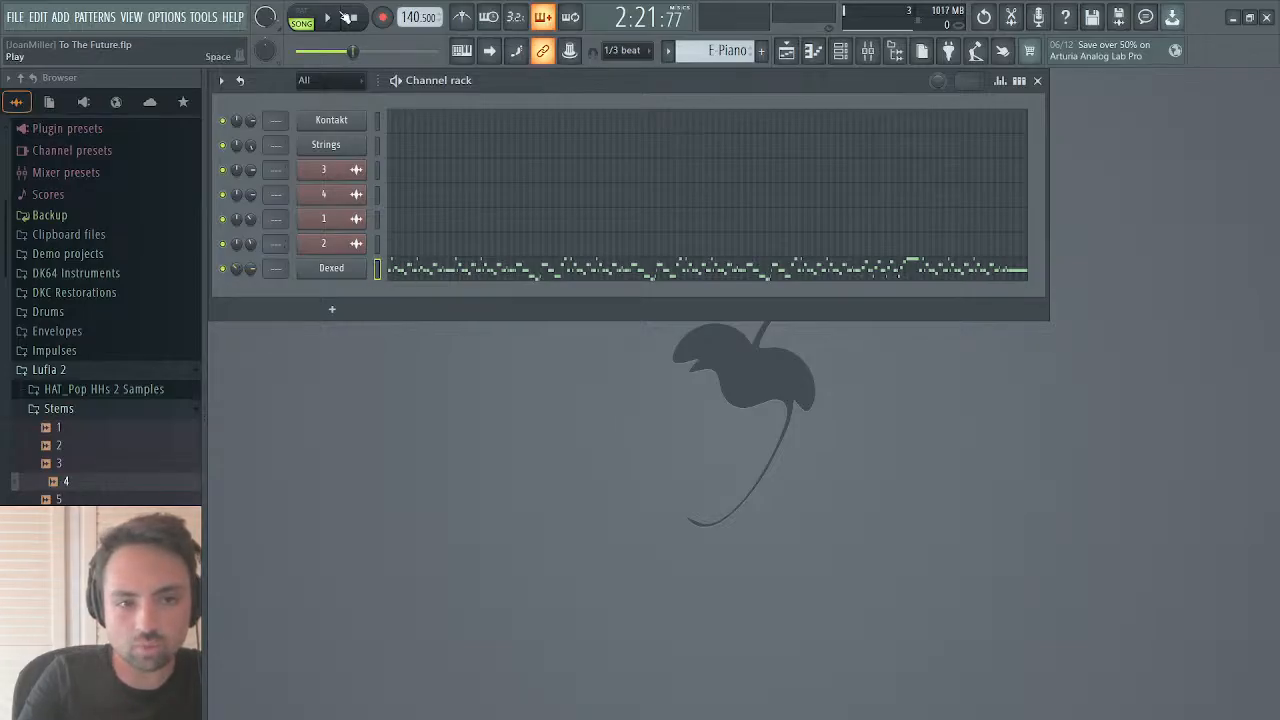
left_click(302, 19)
key("space")
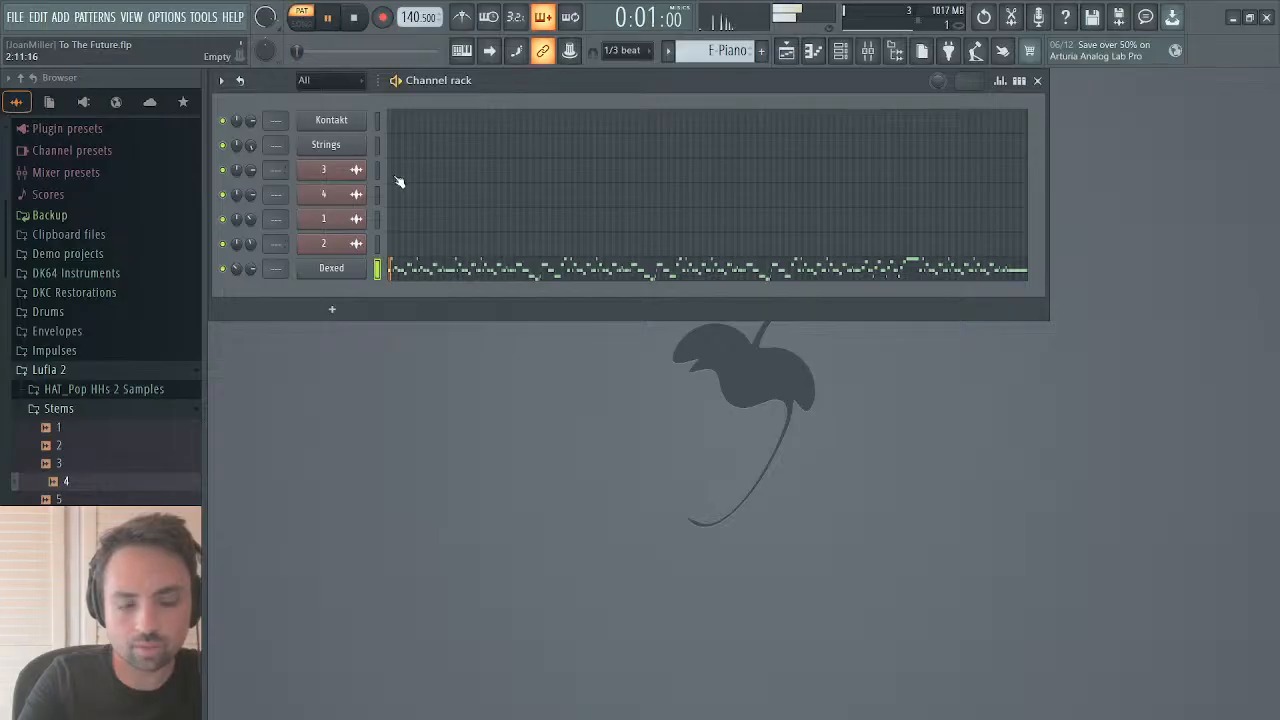
left_click(412, 272)
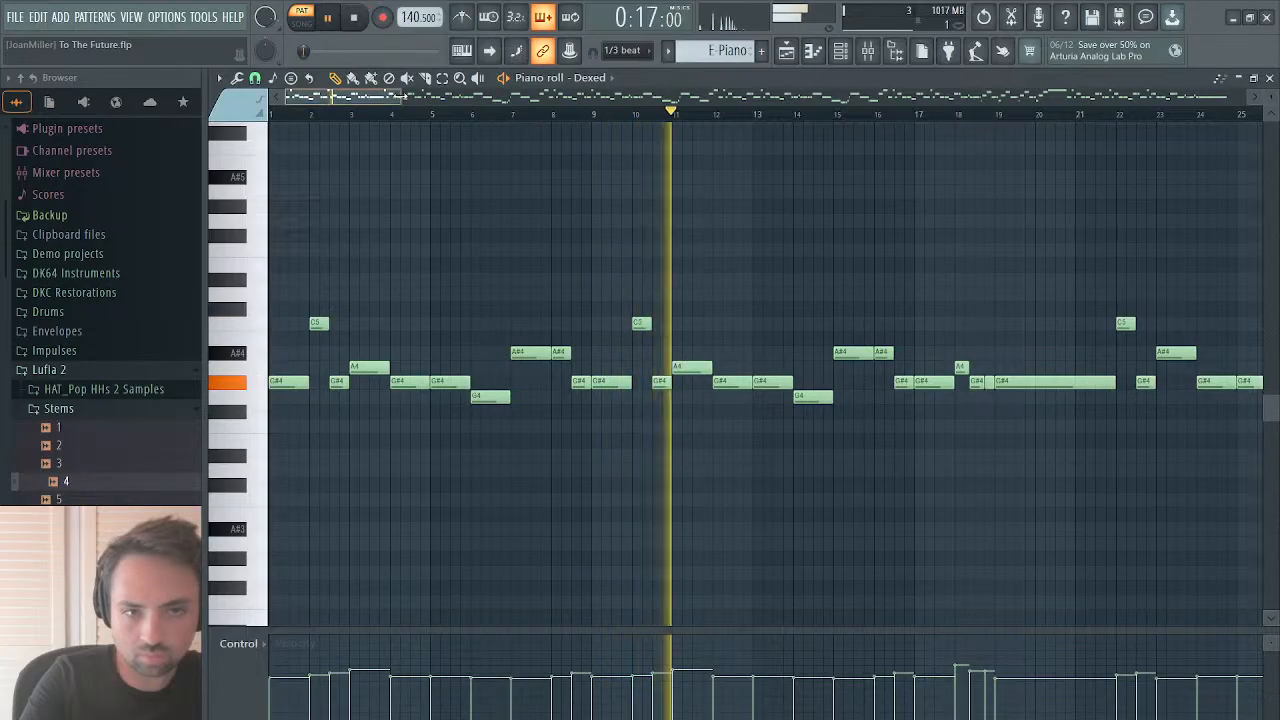
Step: Review the whole E-Piano pattern, playing from about bars 74 and 82, close the piano roll and stop playback
left_click_drag(403, 97, 1228, 97)
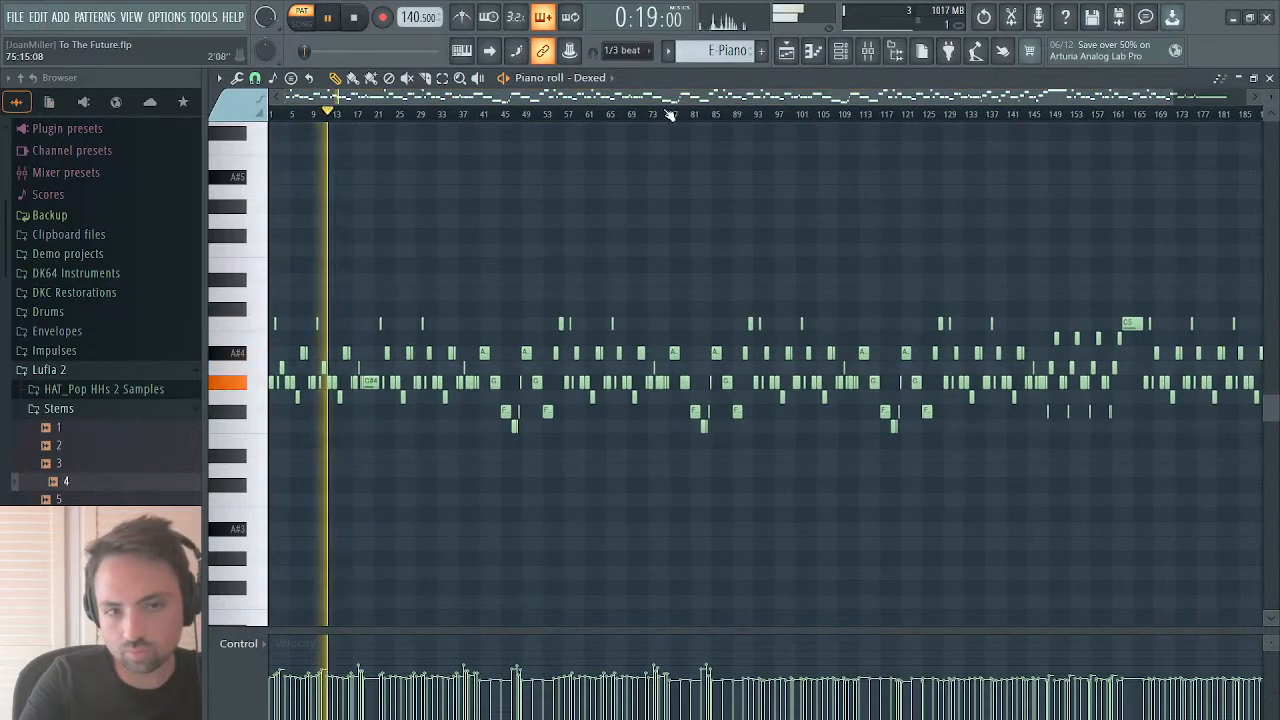
left_click(666, 113)
left_click(657, 113)
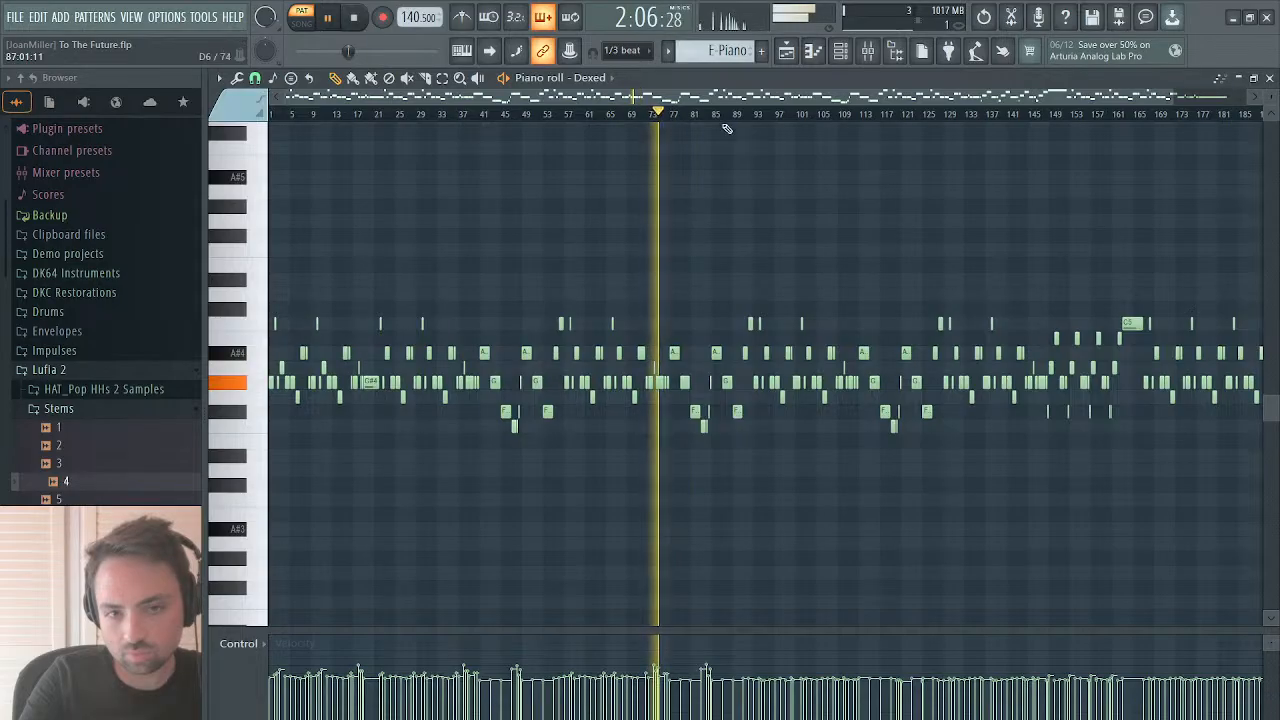
left_click(700, 116)
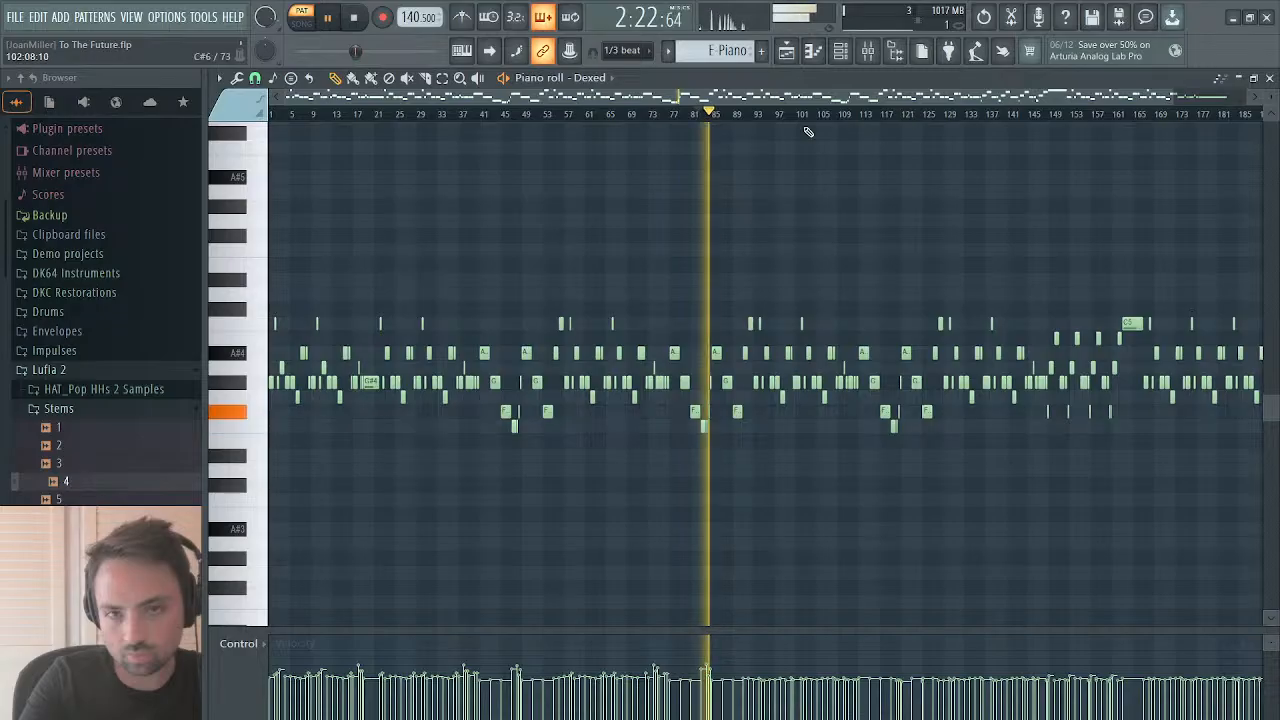
left_click_drag(795, 93, 954, 91)
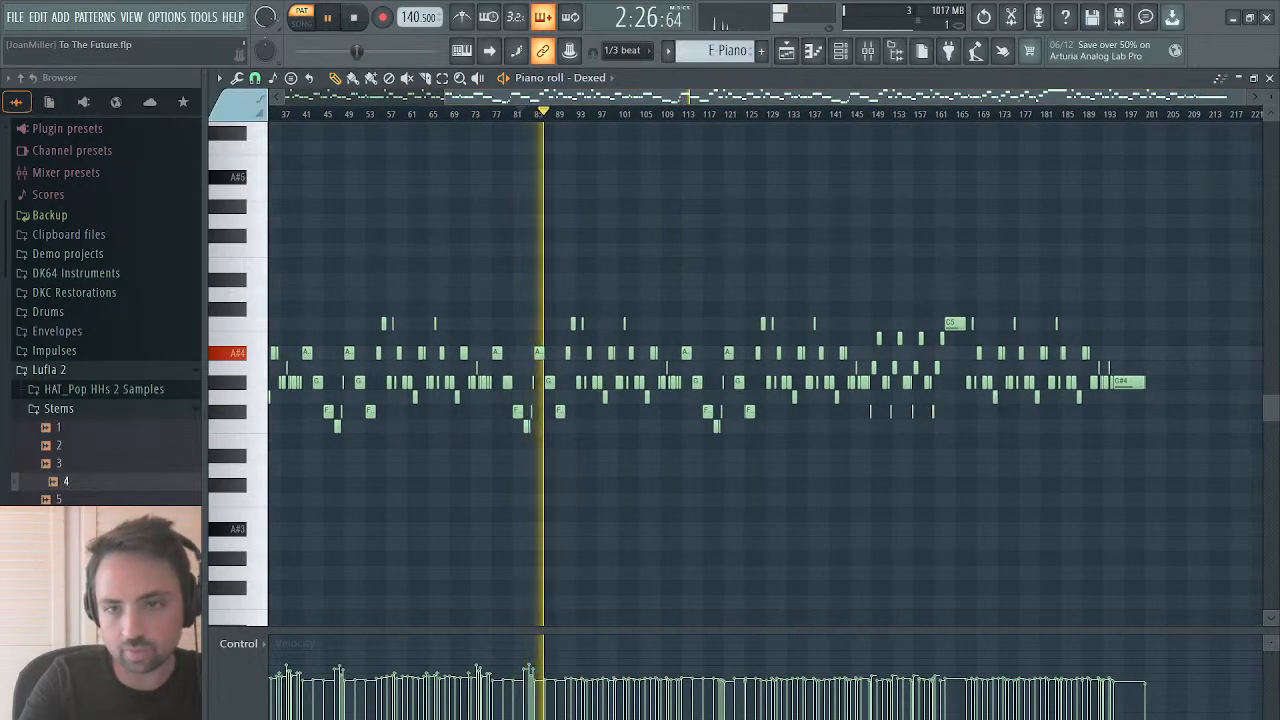
left_click(1269, 78)
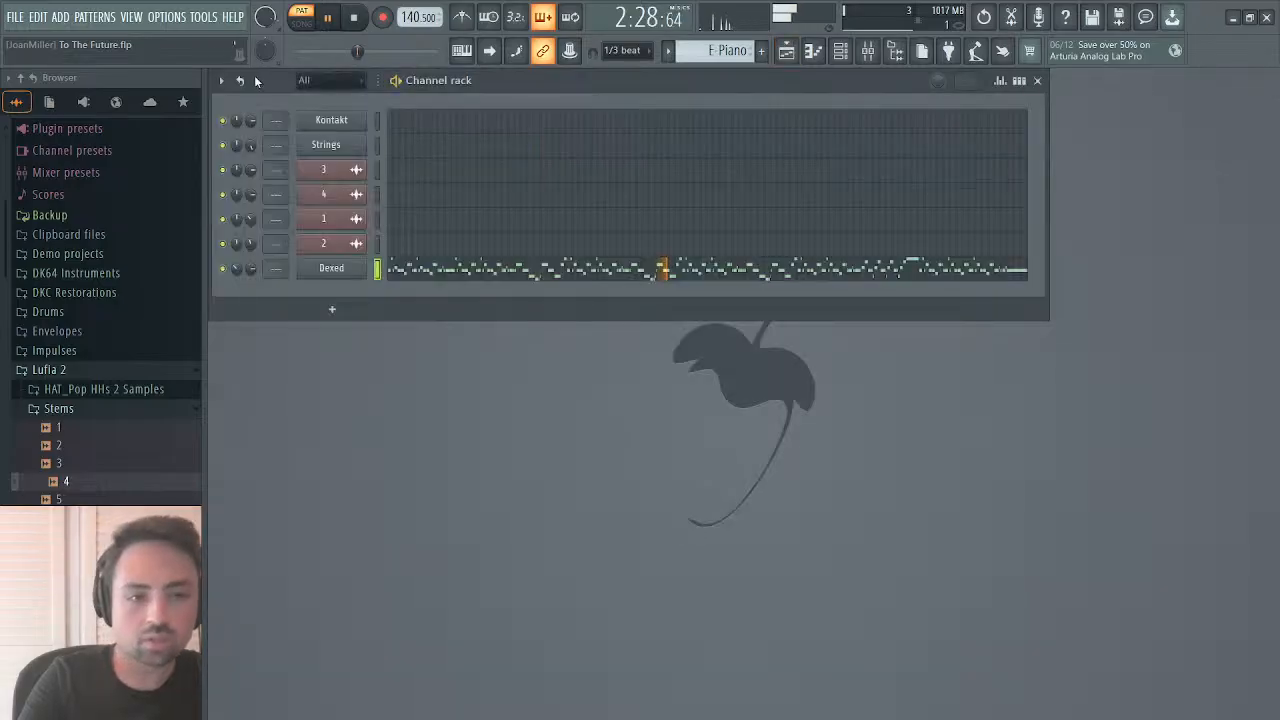
left_click(357, 21)
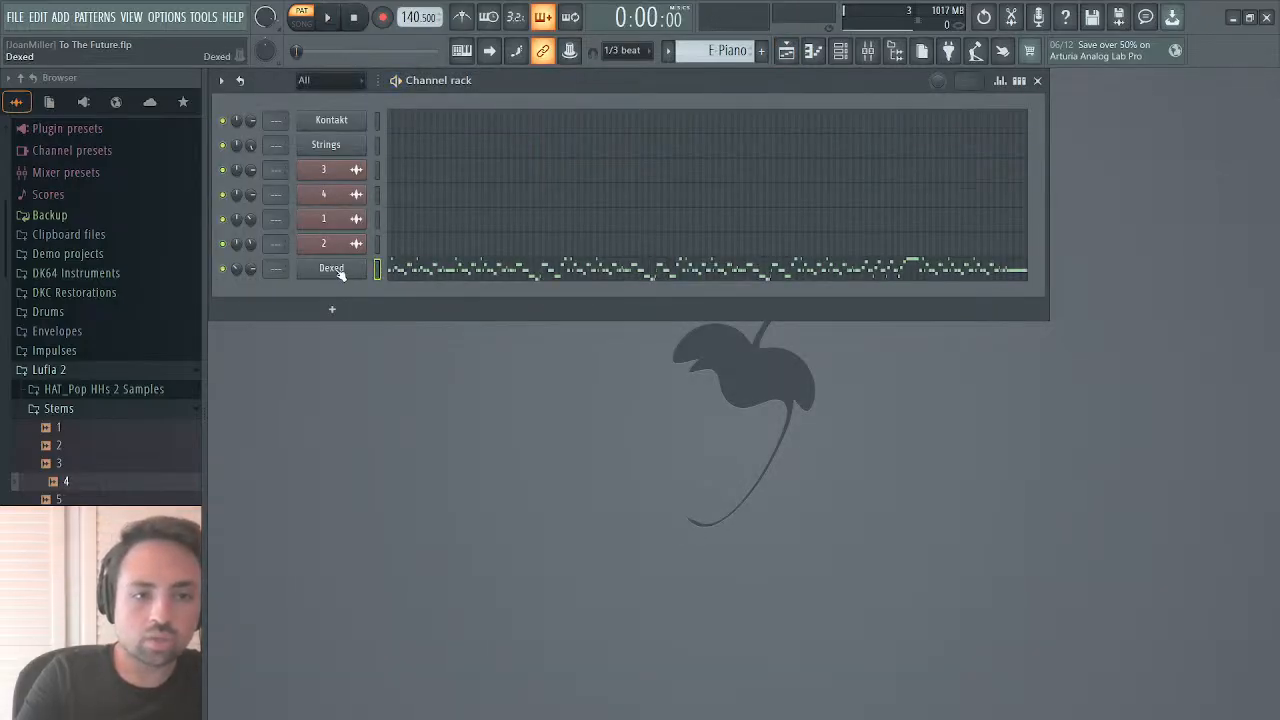
Step: Delete the stem 4 audio clip from playlist Track 3 and move the E-Piano clip up into its place
left_click(786, 53)
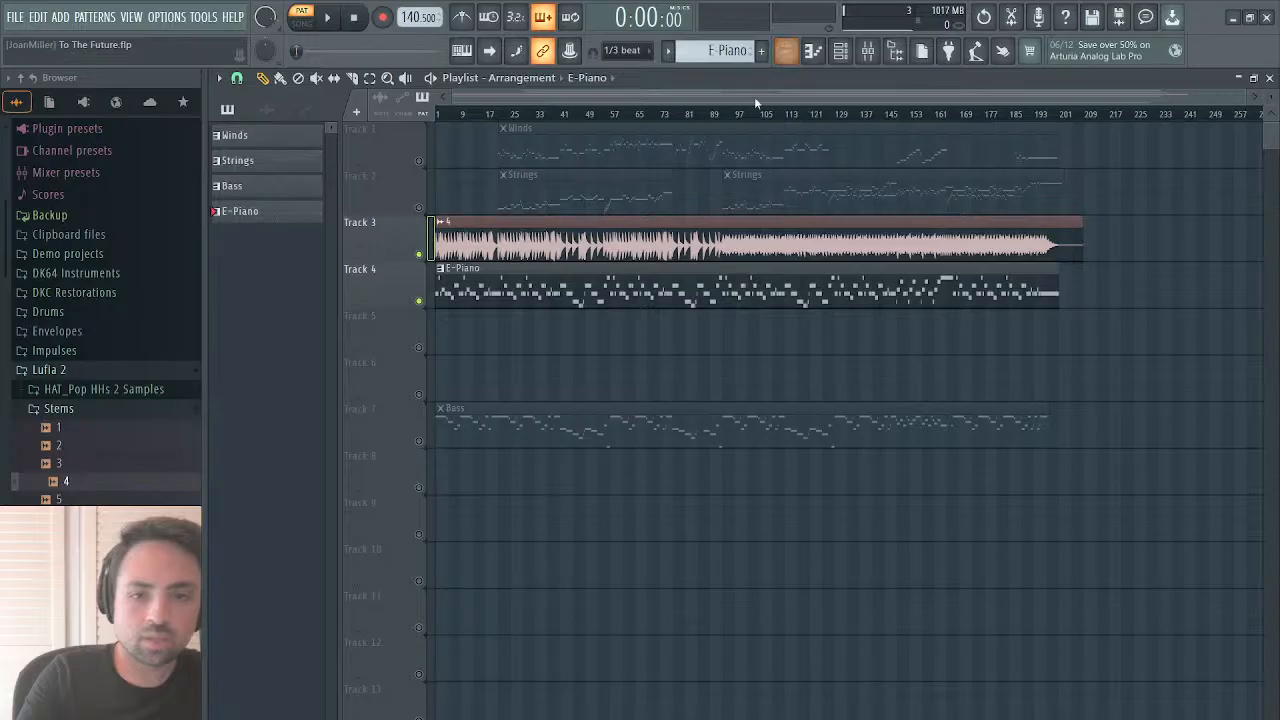
right_click(651, 245)
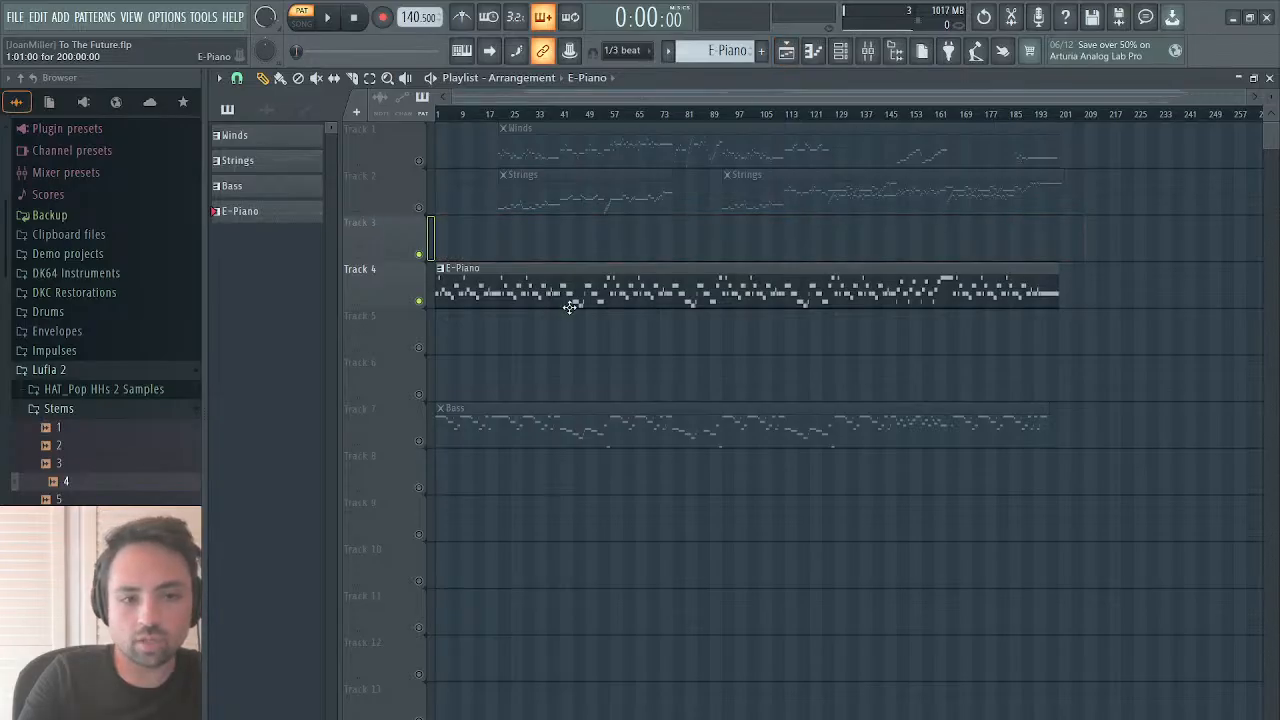
left_click_drag(568, 287, 551, 246)
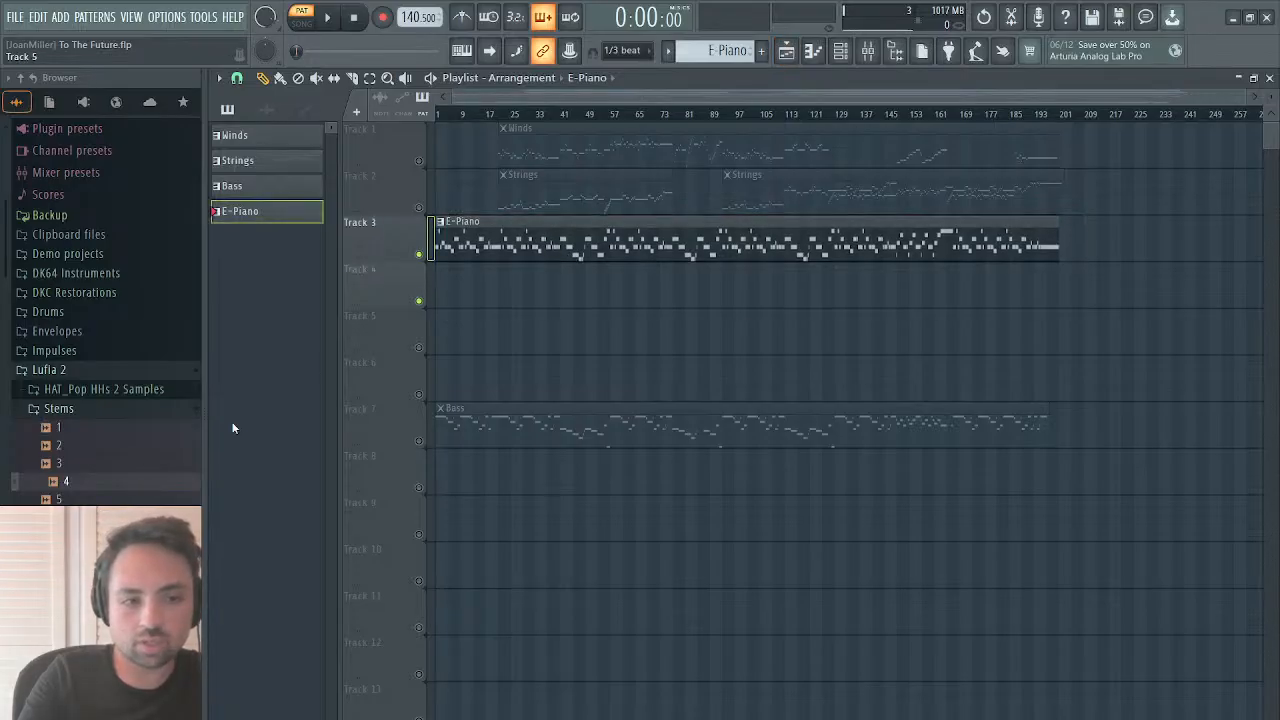
Step: Add stem 5 at the start of playlist Track 4, extract its notes through Edison, and close Edison
left_click_drag(61, 499, 517, 274)
double_click(517, 274)
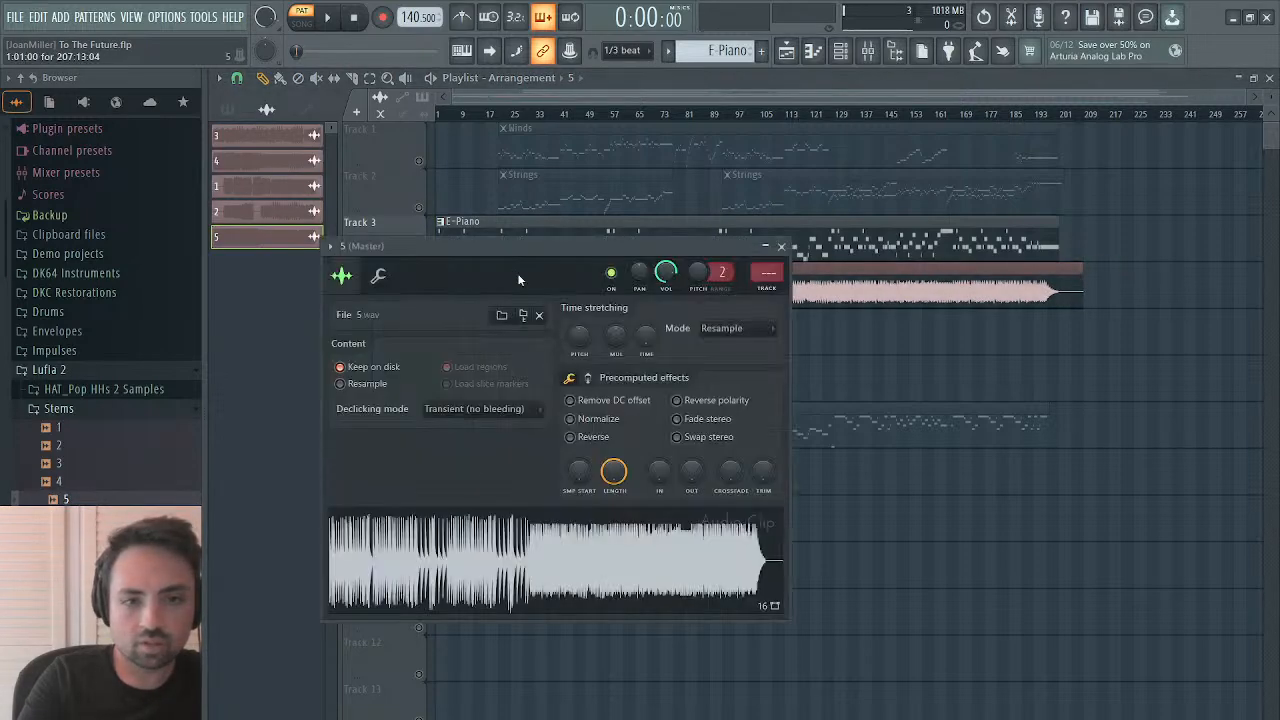
left_click(515, 583)
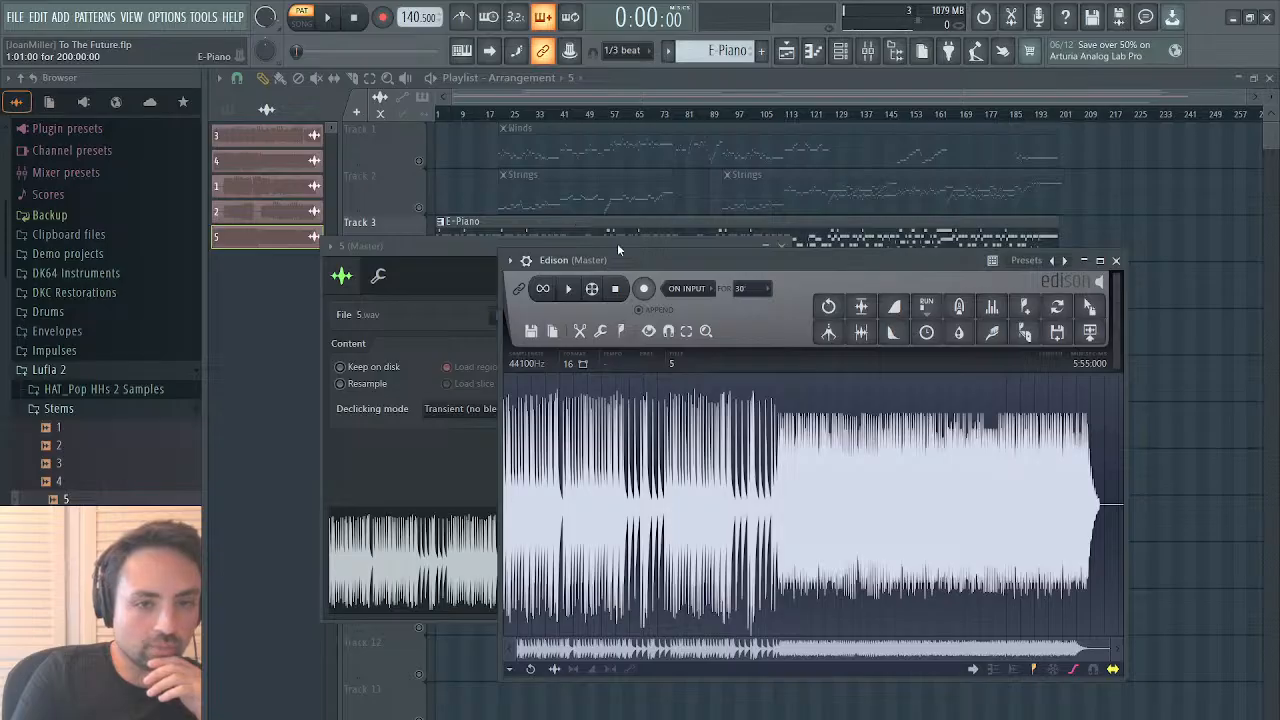
left_click(1116, 260)
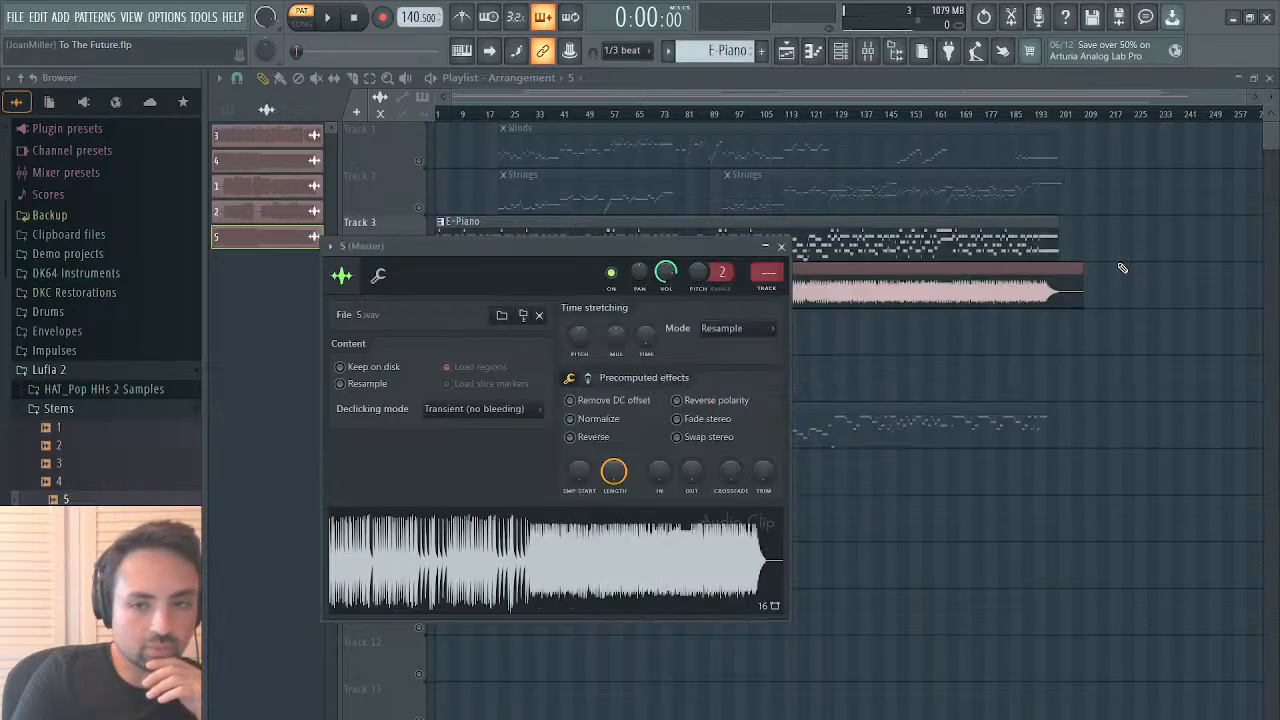
Step: Close the playlist and stem 5 settings, and cut the extracted notes from audio channel 5
left_click(782, 247)
double_click(790, 279)
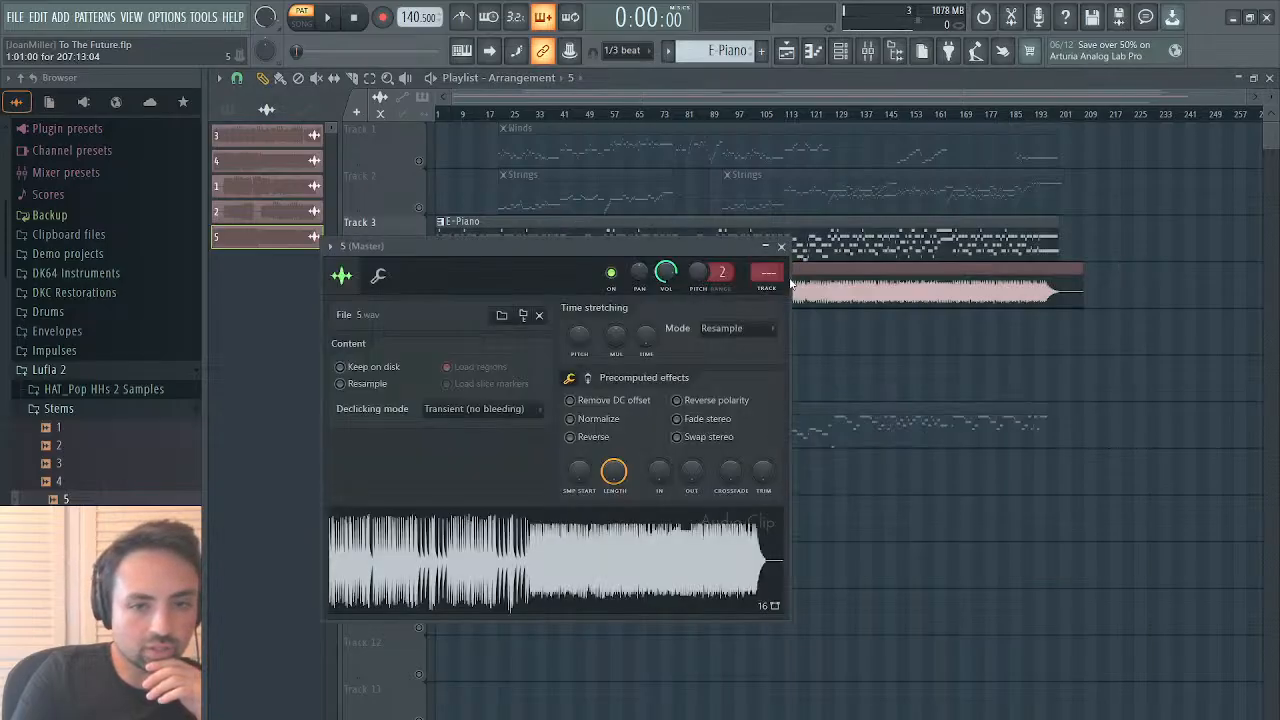
left_click(1270, 77)
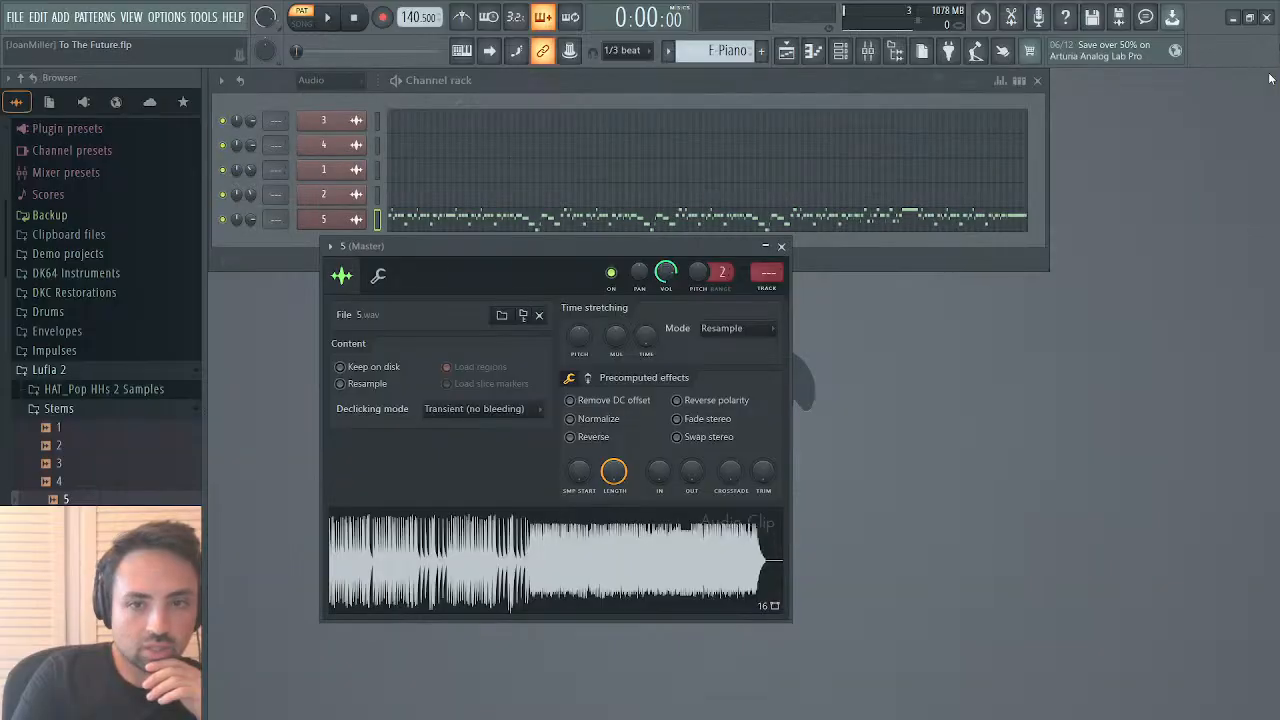
left_click(782, 246)
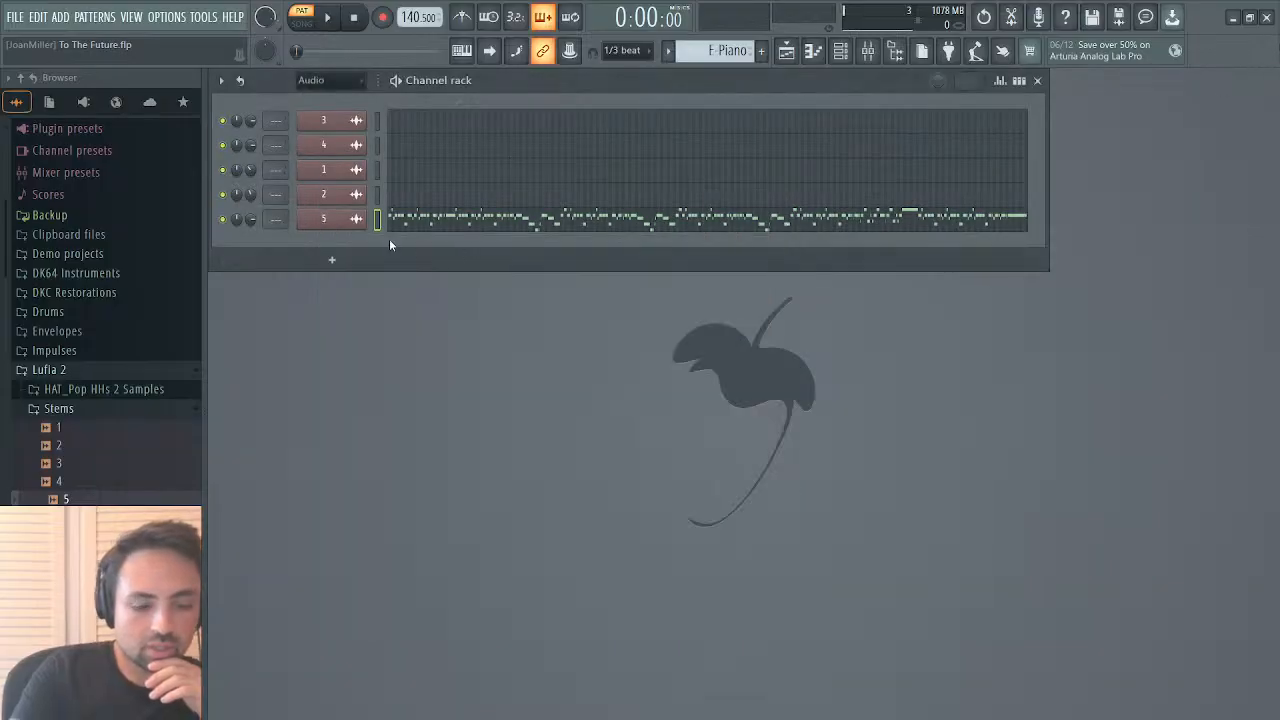
key("ctrl+x")
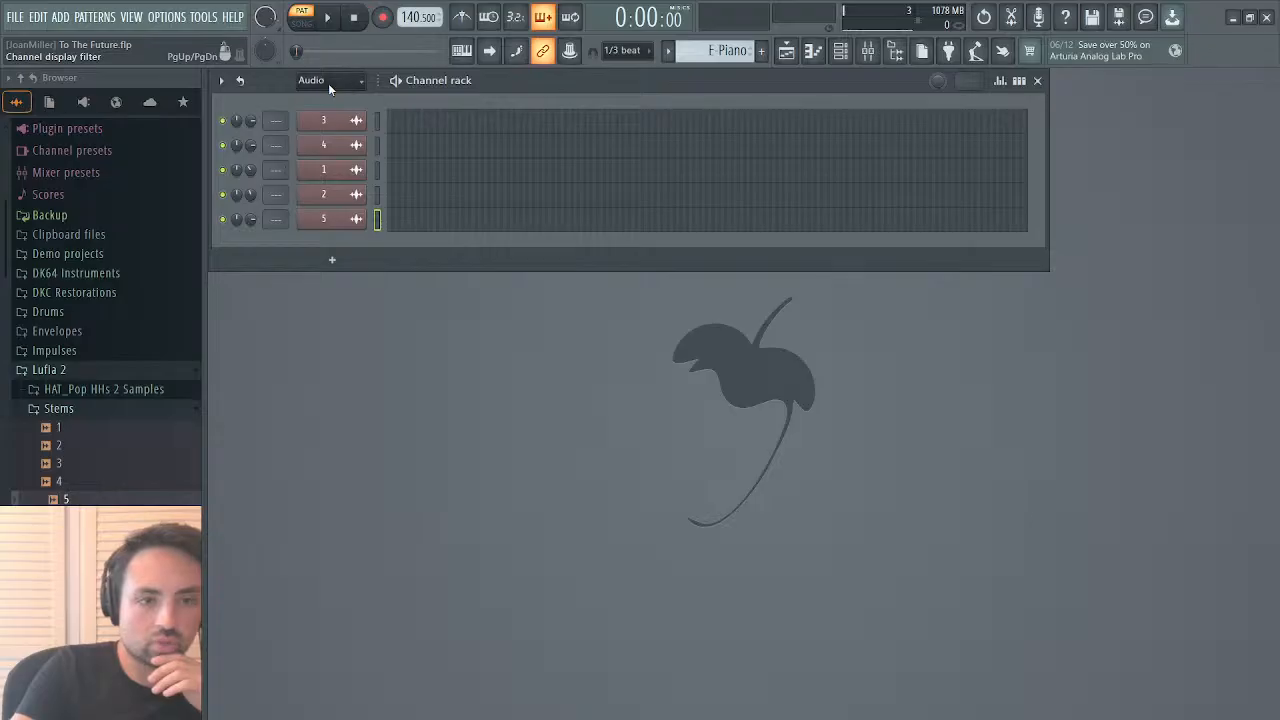
Step: Show the unsorted channels, clone the Dexed channel, and paste the cut notes into the clone
key("Page_Down")
left_click(332, 175)
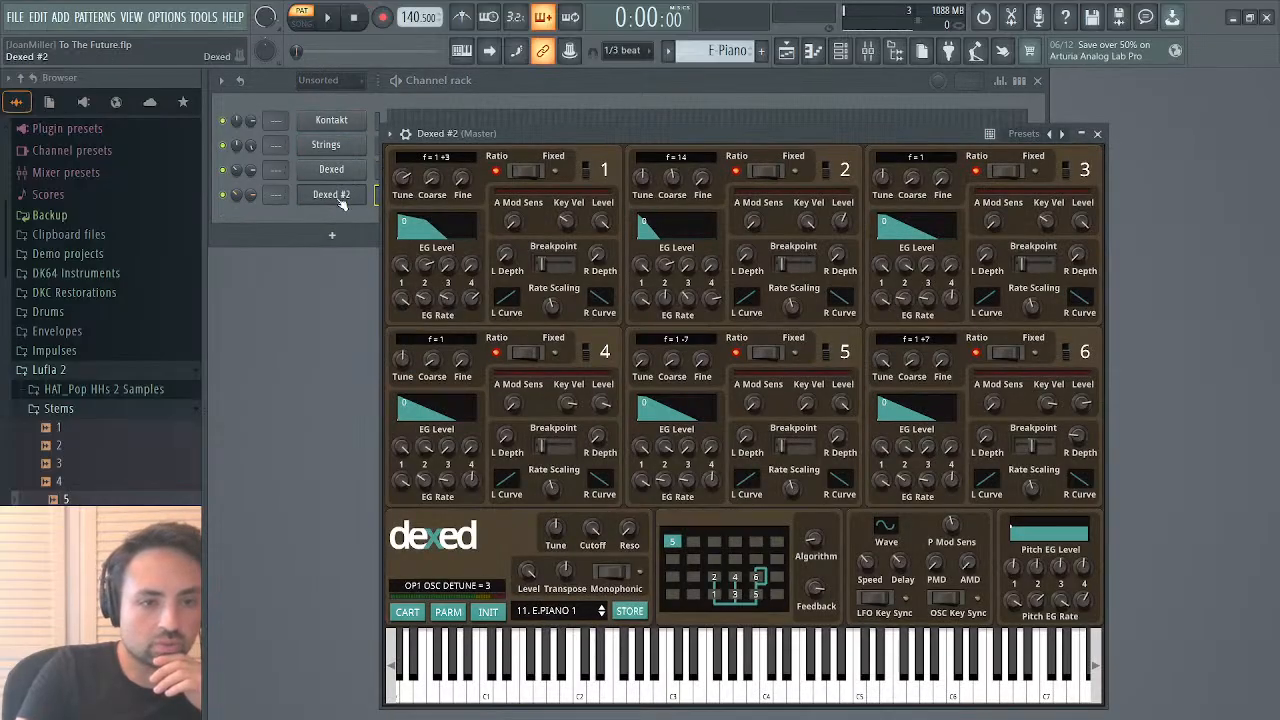
left_click(339, 199)
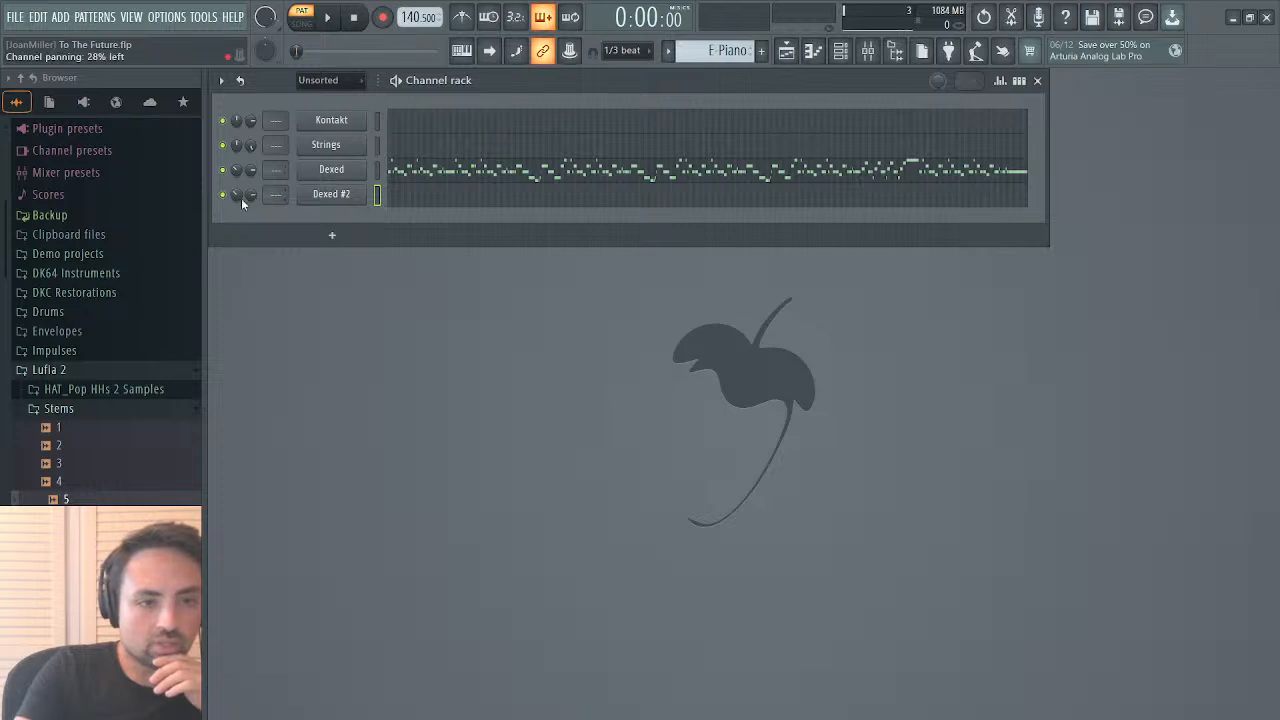
left_click(400, 192)
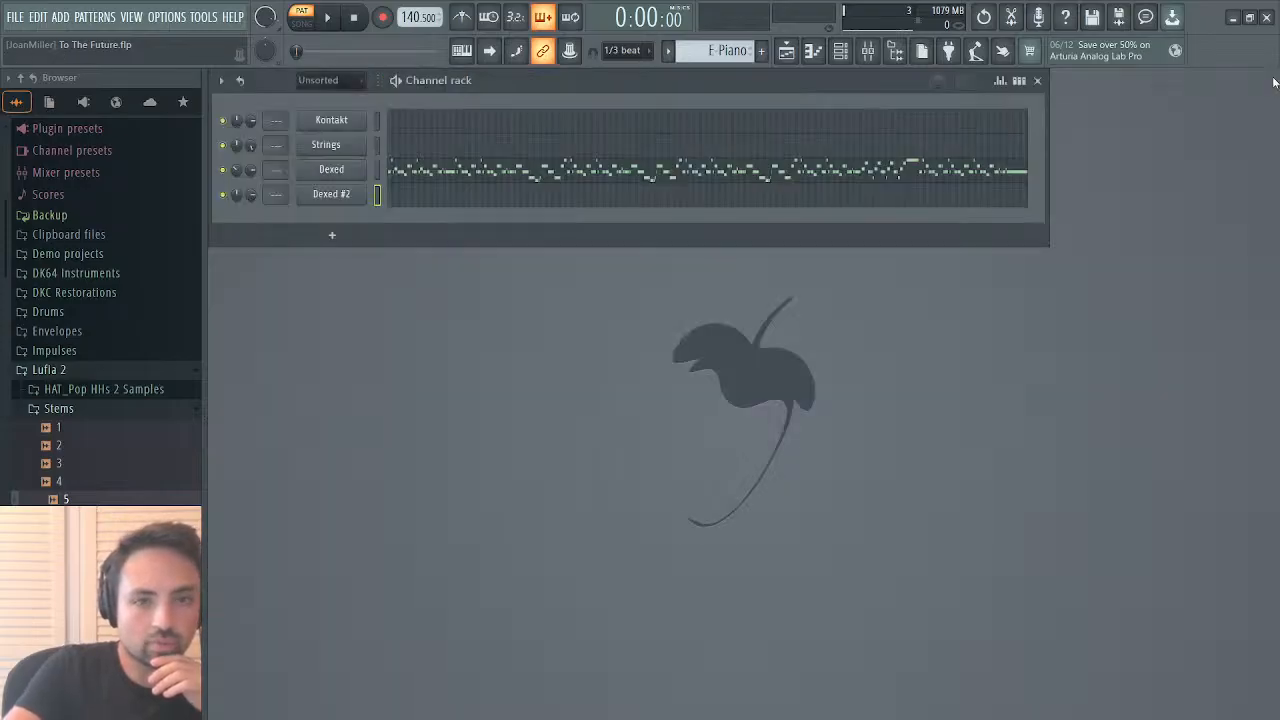
left_click(1269, 77)
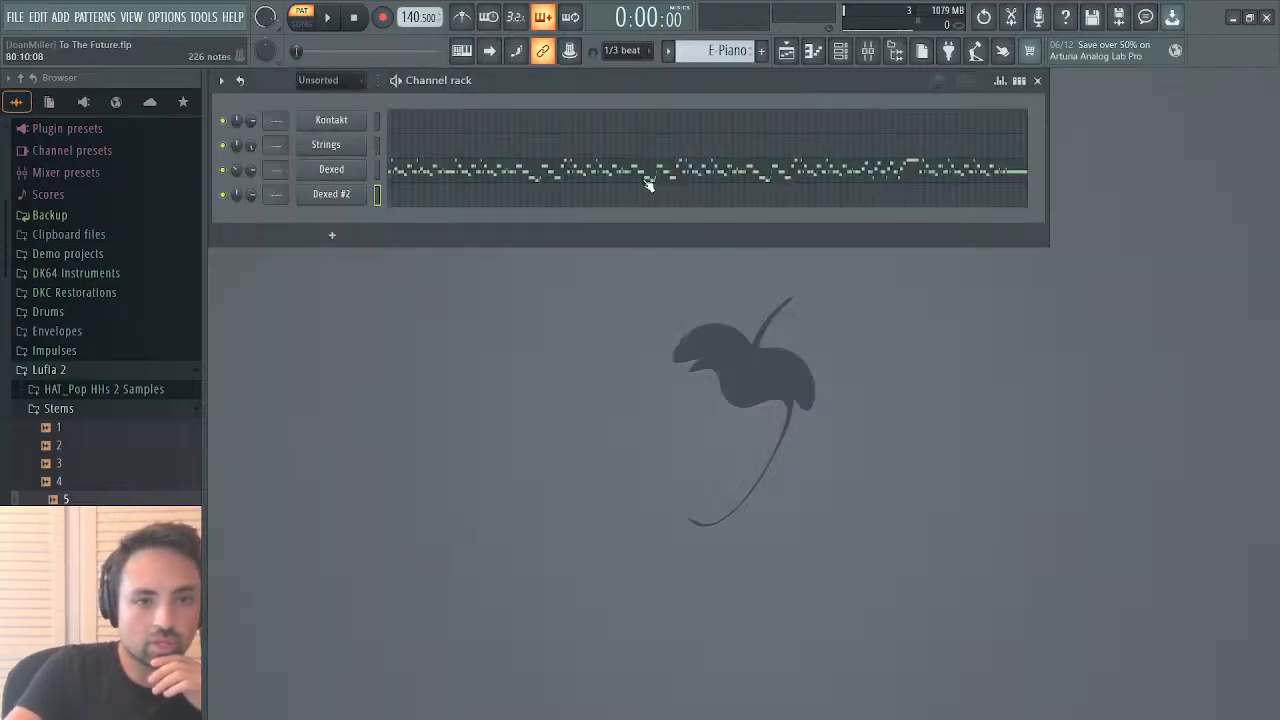
key("ctrl+v")
left_click(488, 192)
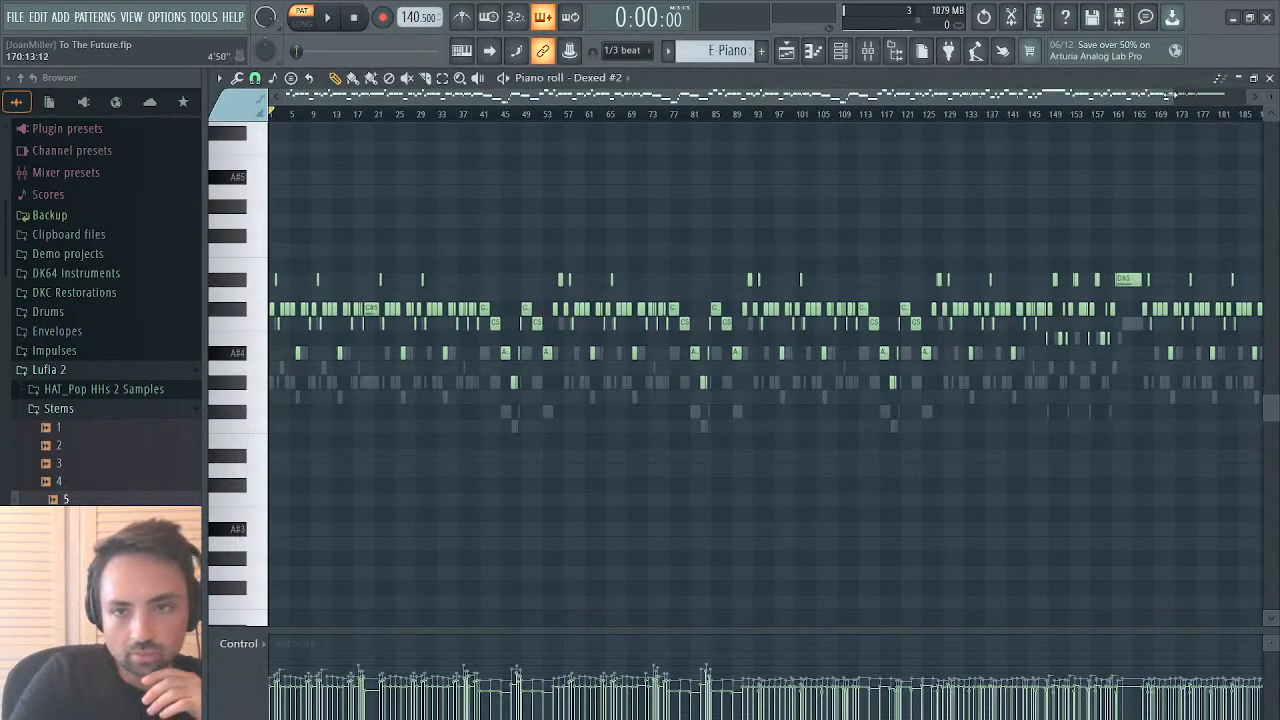
Step: Select all Dexed #2 notes and align the part to start on bar 1 and end at bar 201
left_click_drag(1172, 94, 337, 120)
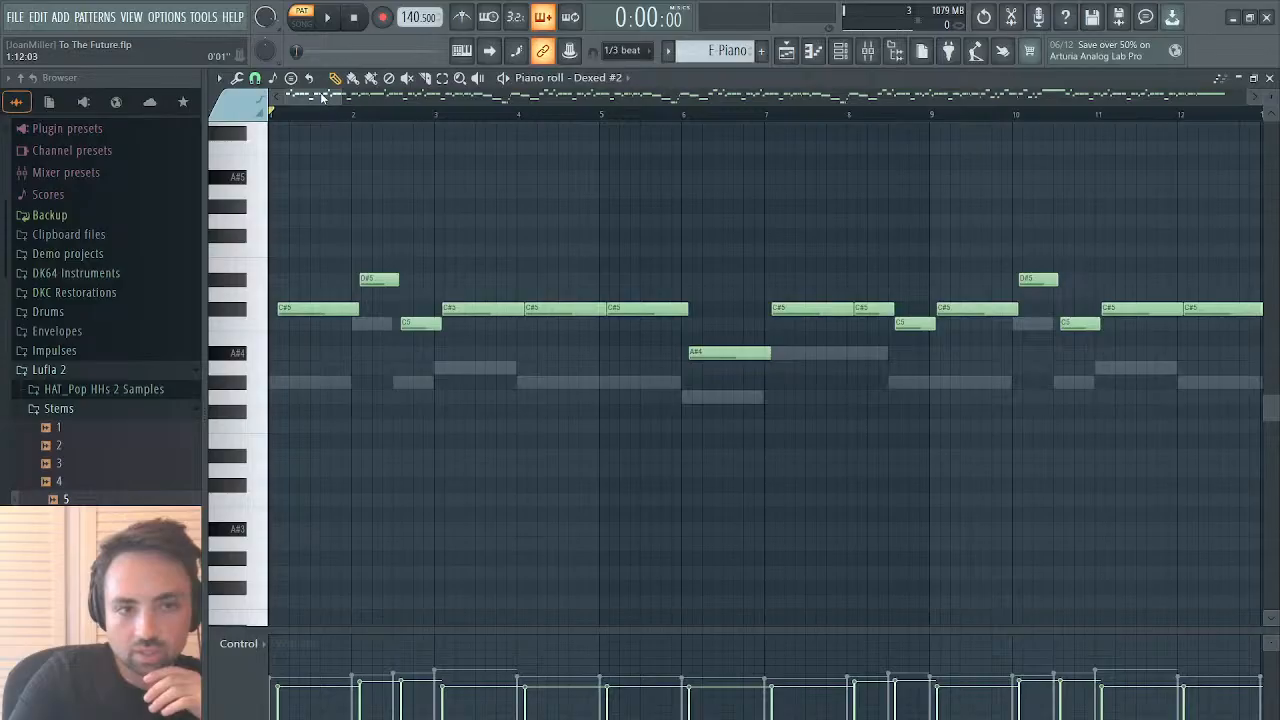
key("ctrl+a")
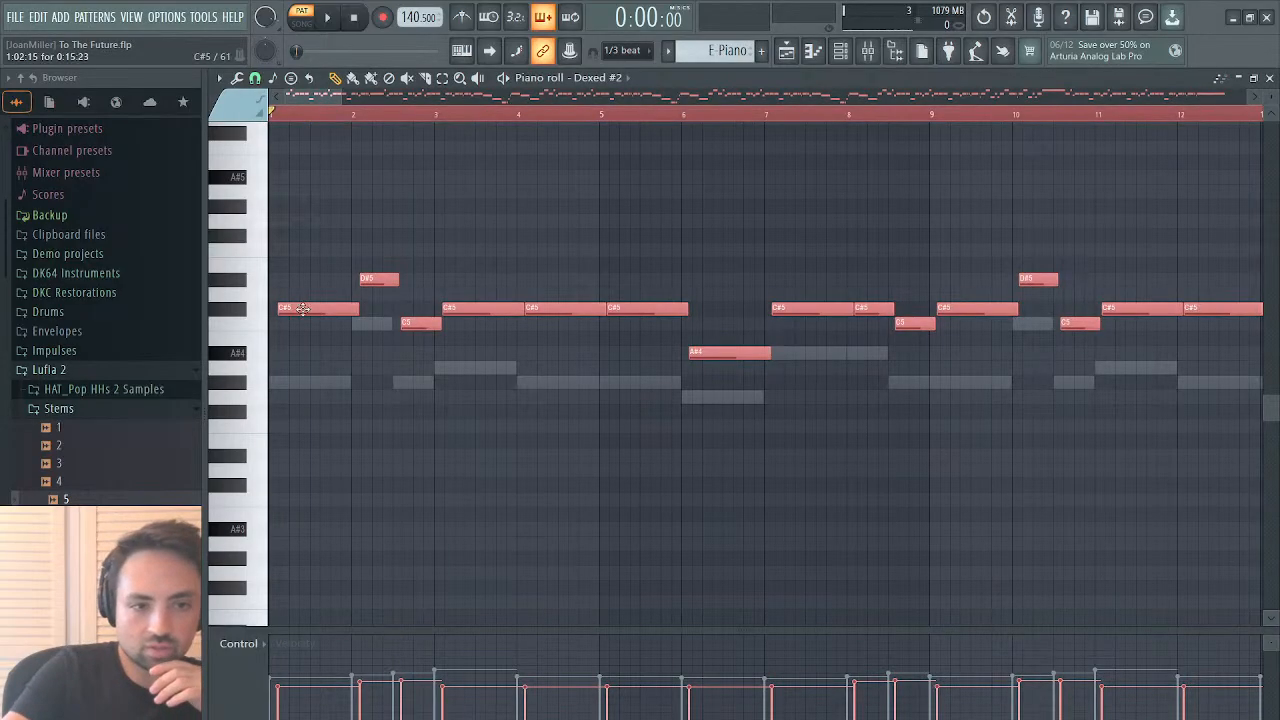
left_click_drag(300, 95, 1204, 40)
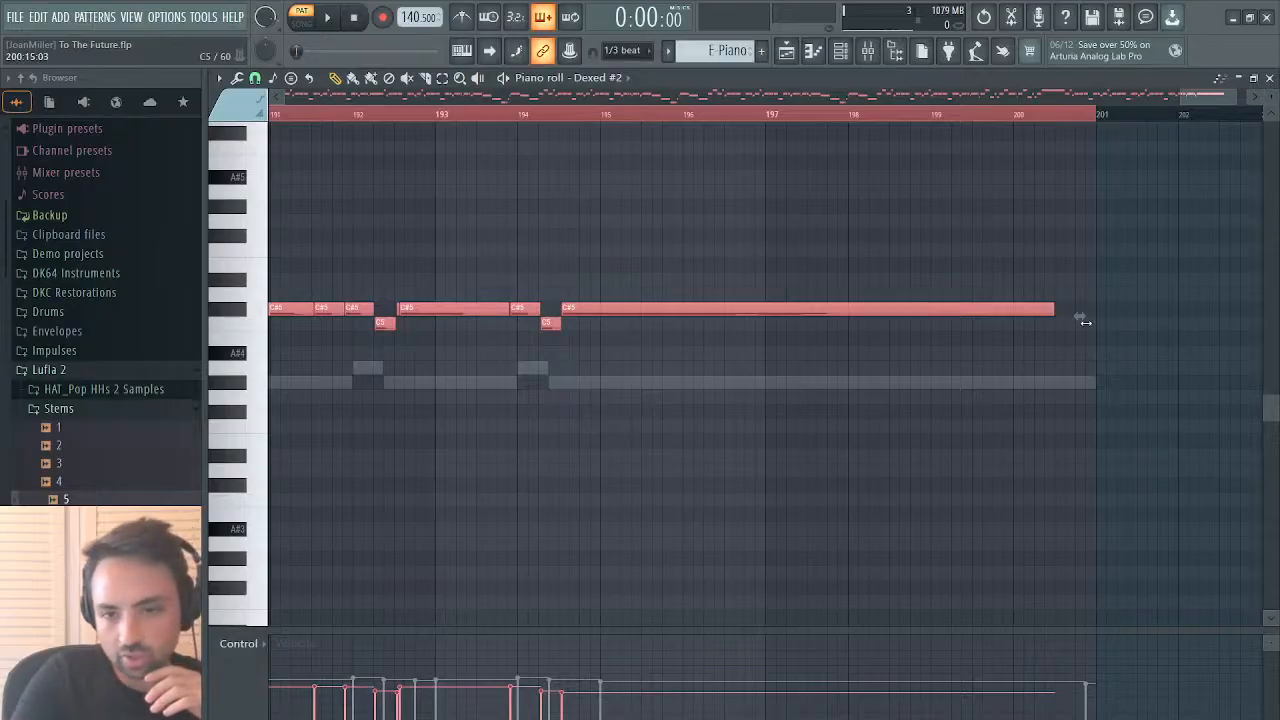
mouse_move(1080, 316)
left_mouse_down()
mouse_move(1114, 315)
mouse_move(1089, 318)
left_mouse_up()
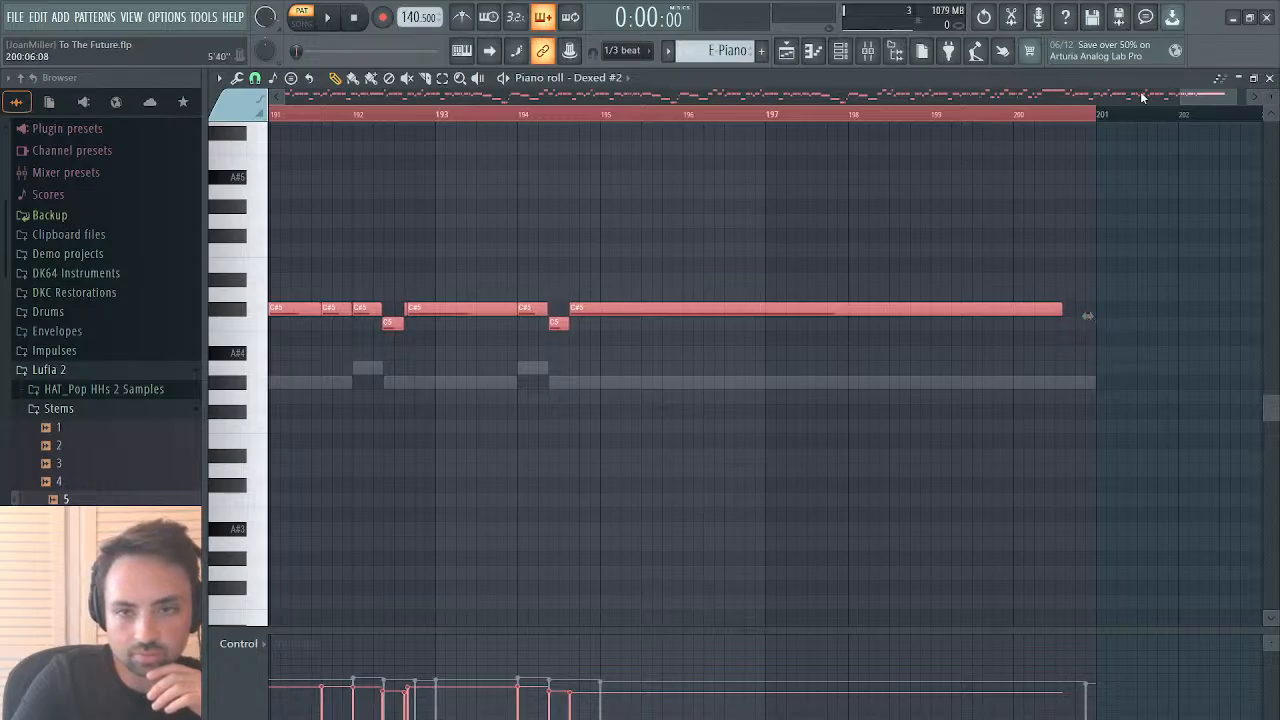
mouse_move(1205, 98)
left_mouse_down()
mouse_move(1108, 96)
mouse_move(1212, 96)
mouse_move(1193, 96)
left_mouse_up()
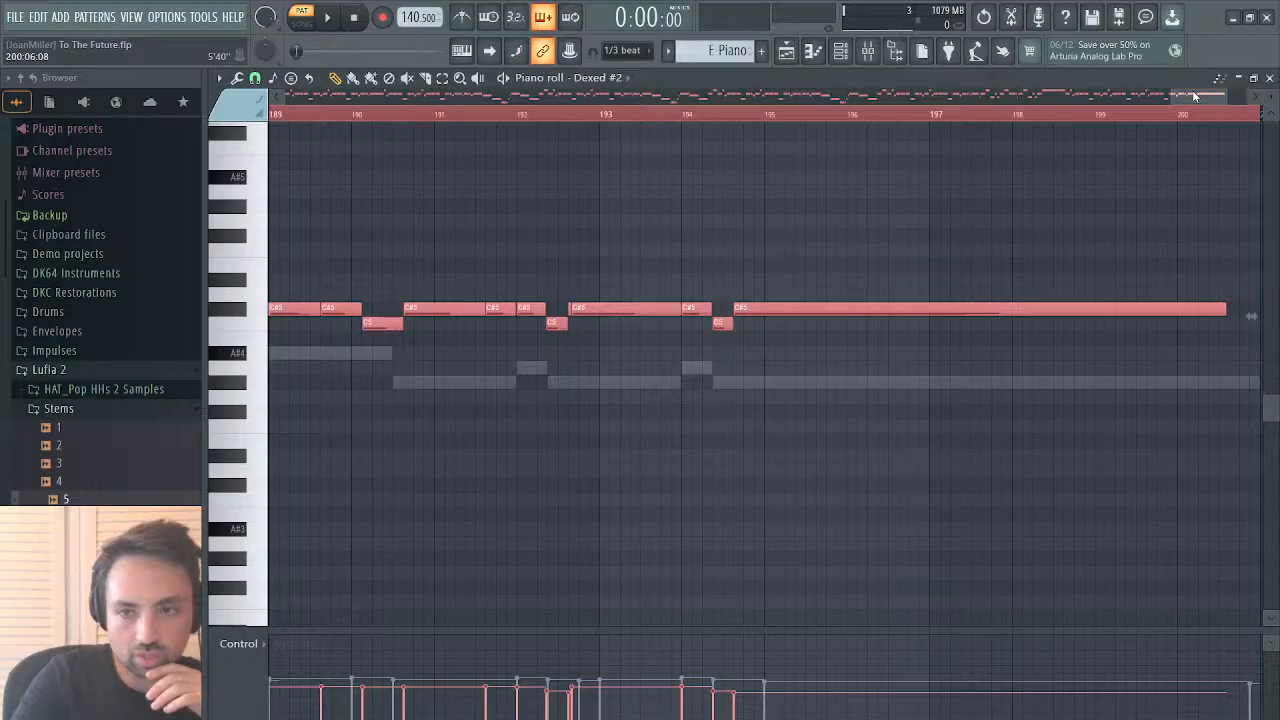
left_click_drag(1250, 316, 1195, 316)
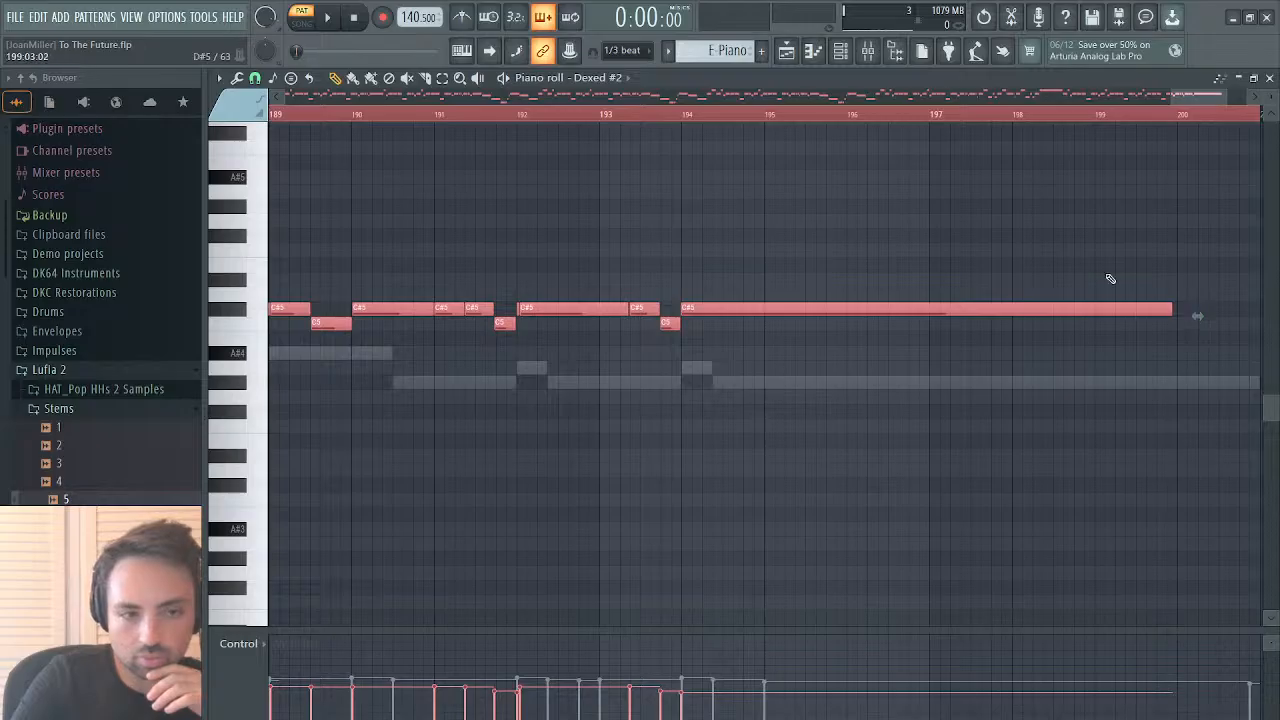
left_click_drag(1205, 96, 1200, 146)
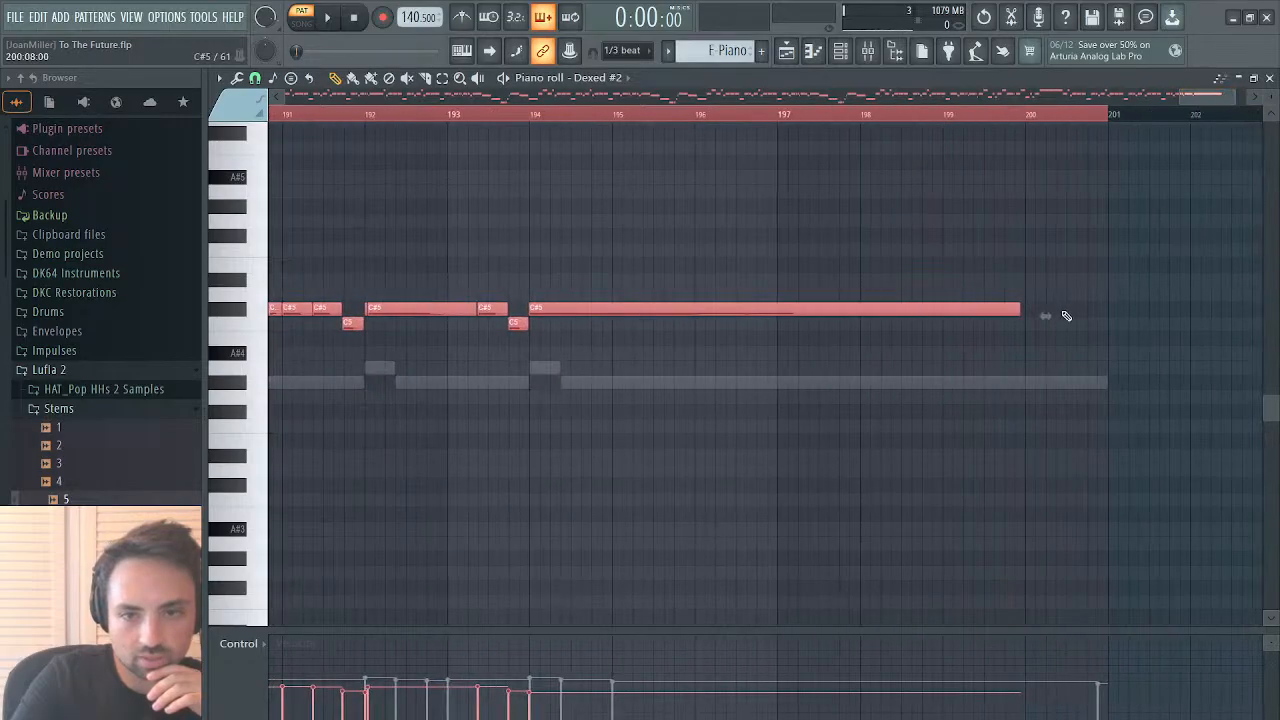
left_click_drag(1045, 316, 1129, 317)
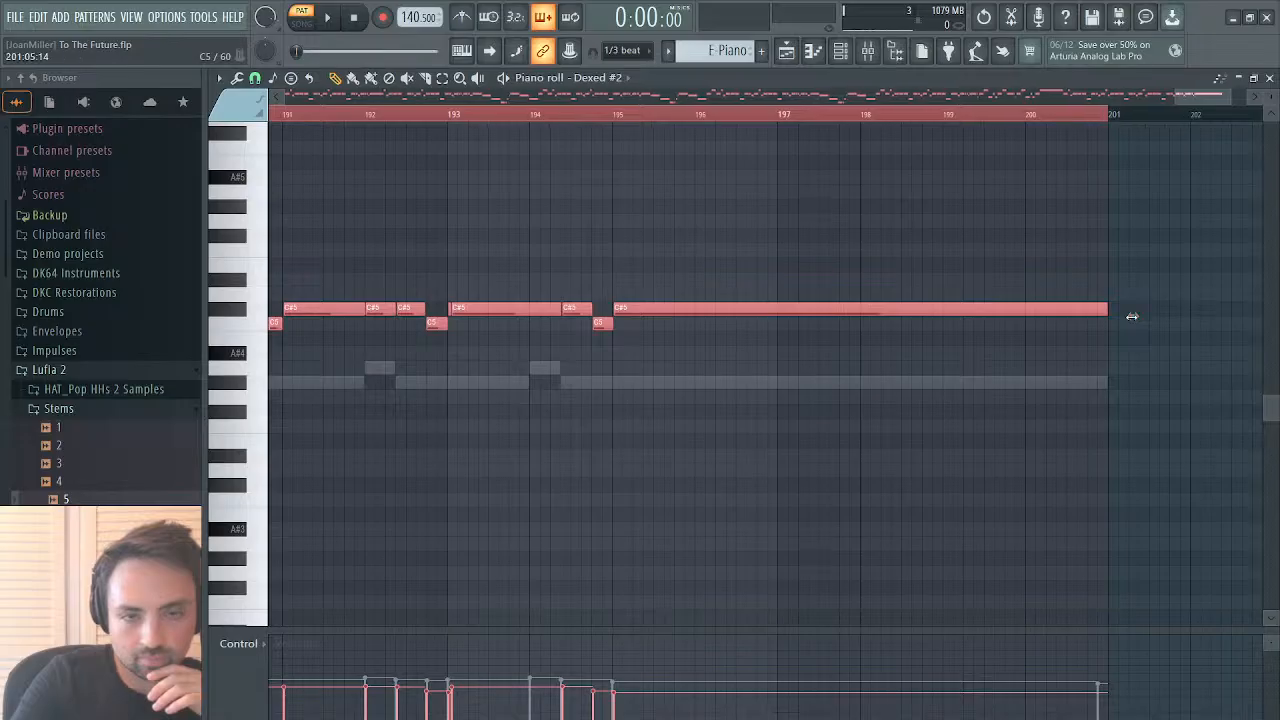
Step: Check the Dexed #2 part's alignment at its start and end, and quantize the selected notes
left_click_drag(1202, 96, 193, 148)
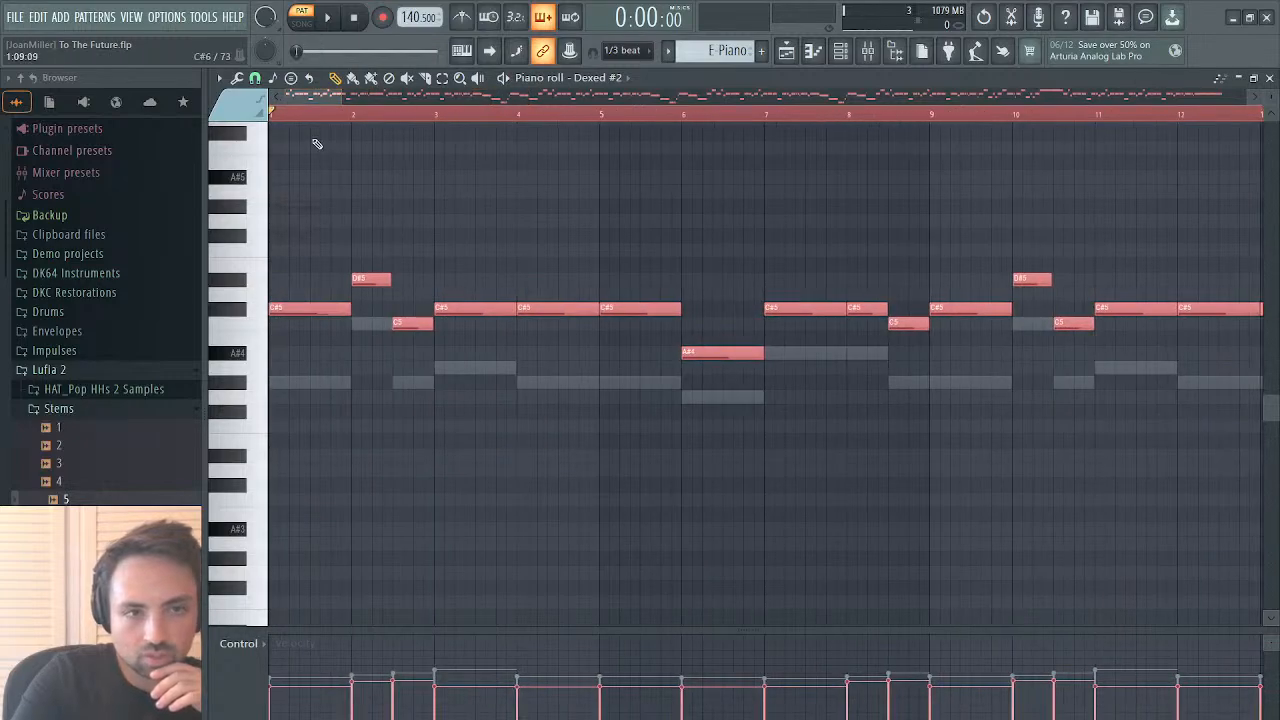
left_click_drag(314, 100, 1200, 112)
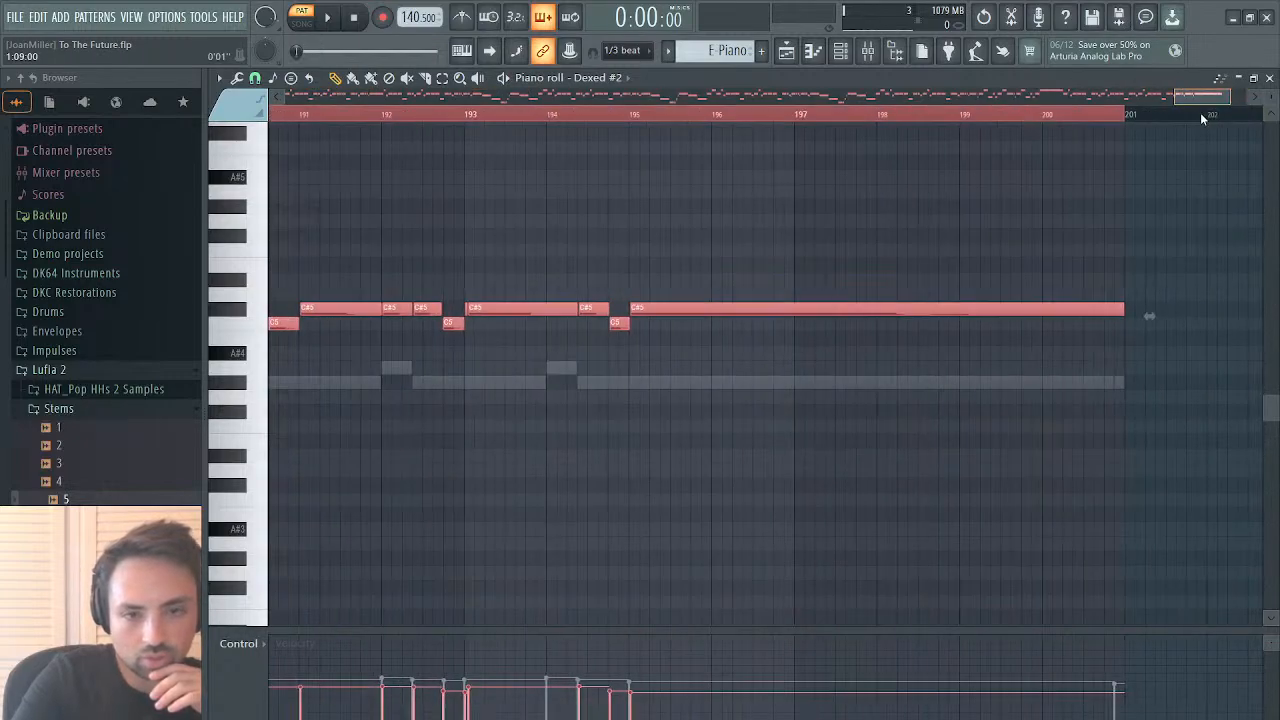
key("ctrl+q")
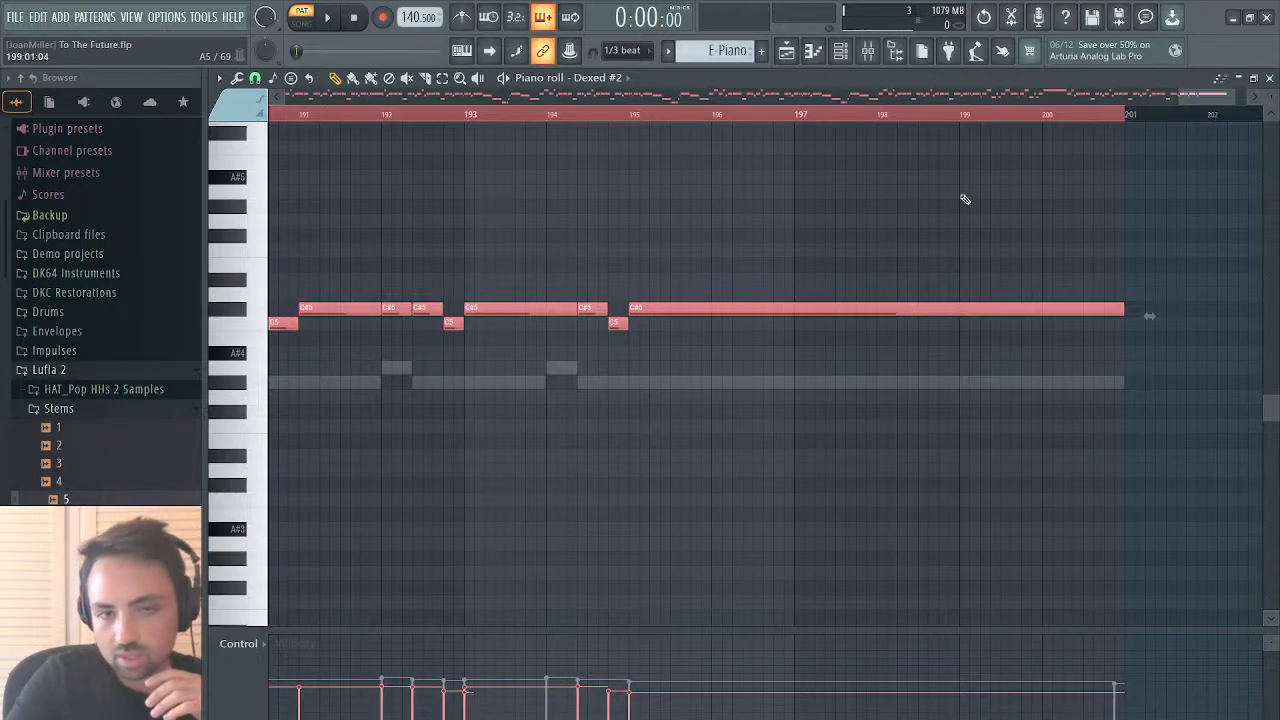
Step: In the Dexed part, delete the short trailing G#4 note and extend the long final G#4 to bar 201
key("Up")
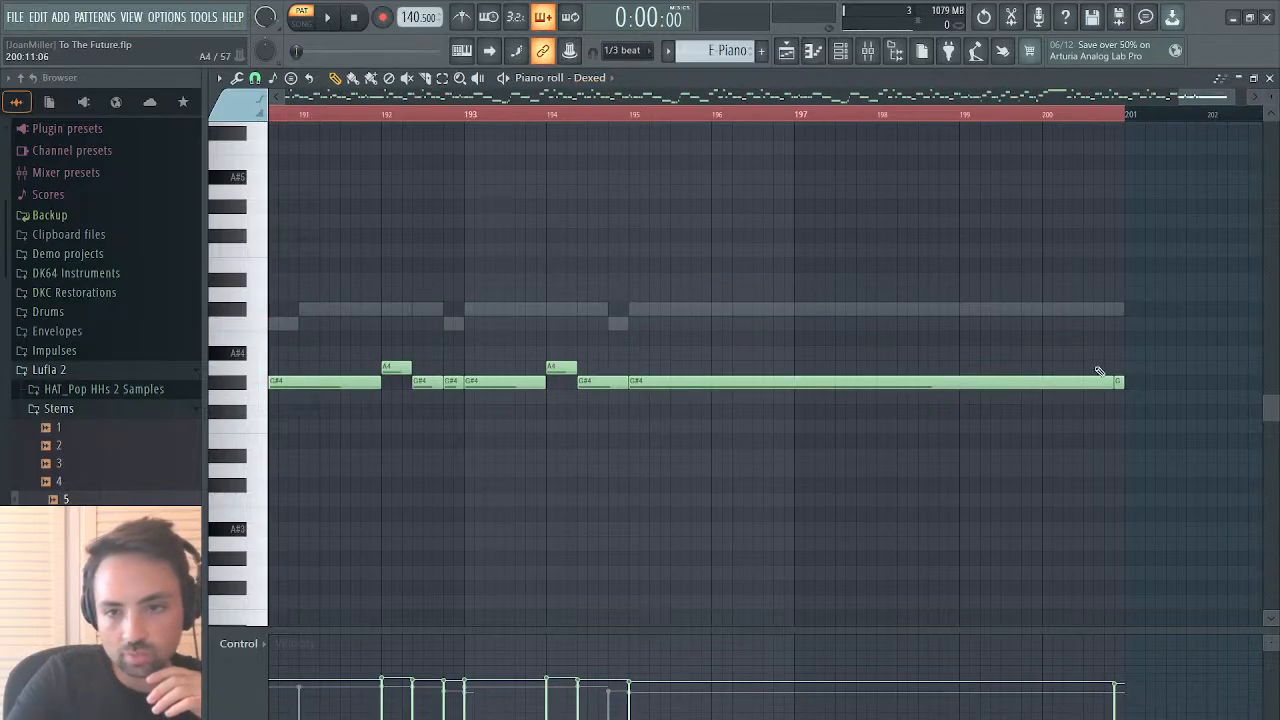
right_click(1120, 384)
left_click_drag(1113, 385, 1124, 385)
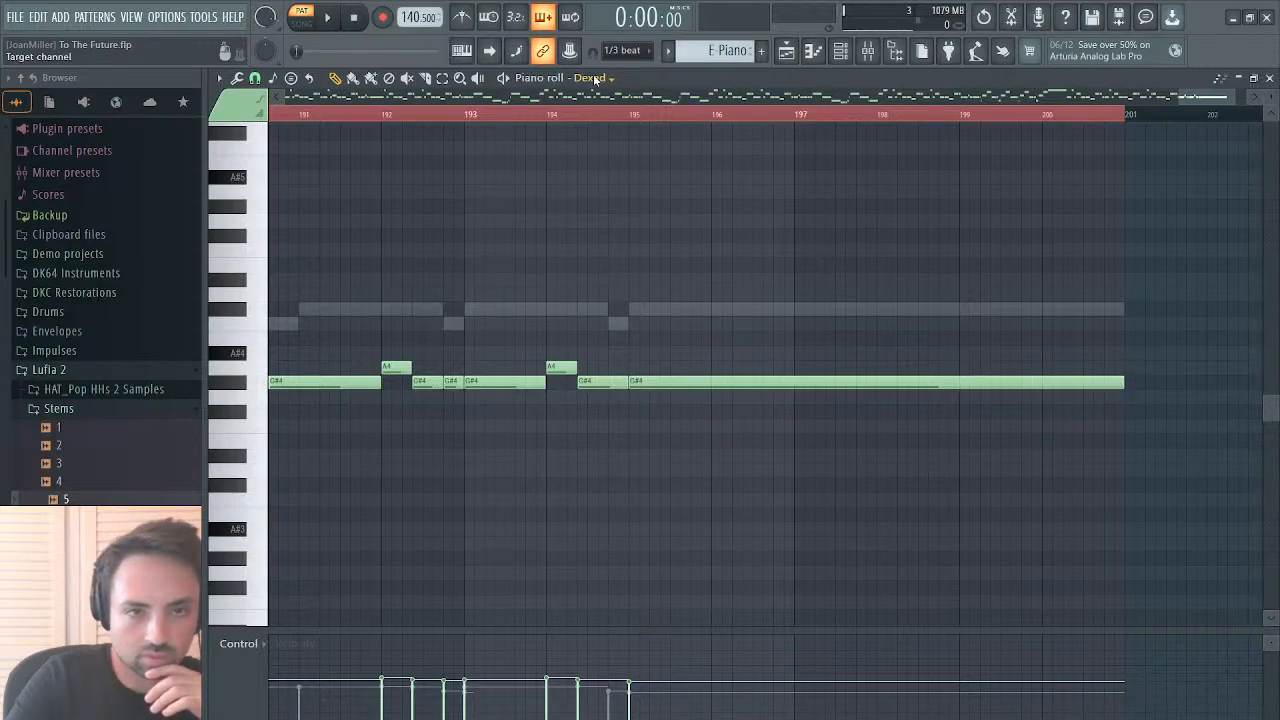
Step: Return to the Dexed #2 notes, play the E-Piano pattern from its start, and show the whole part
key("Down")
key("space")
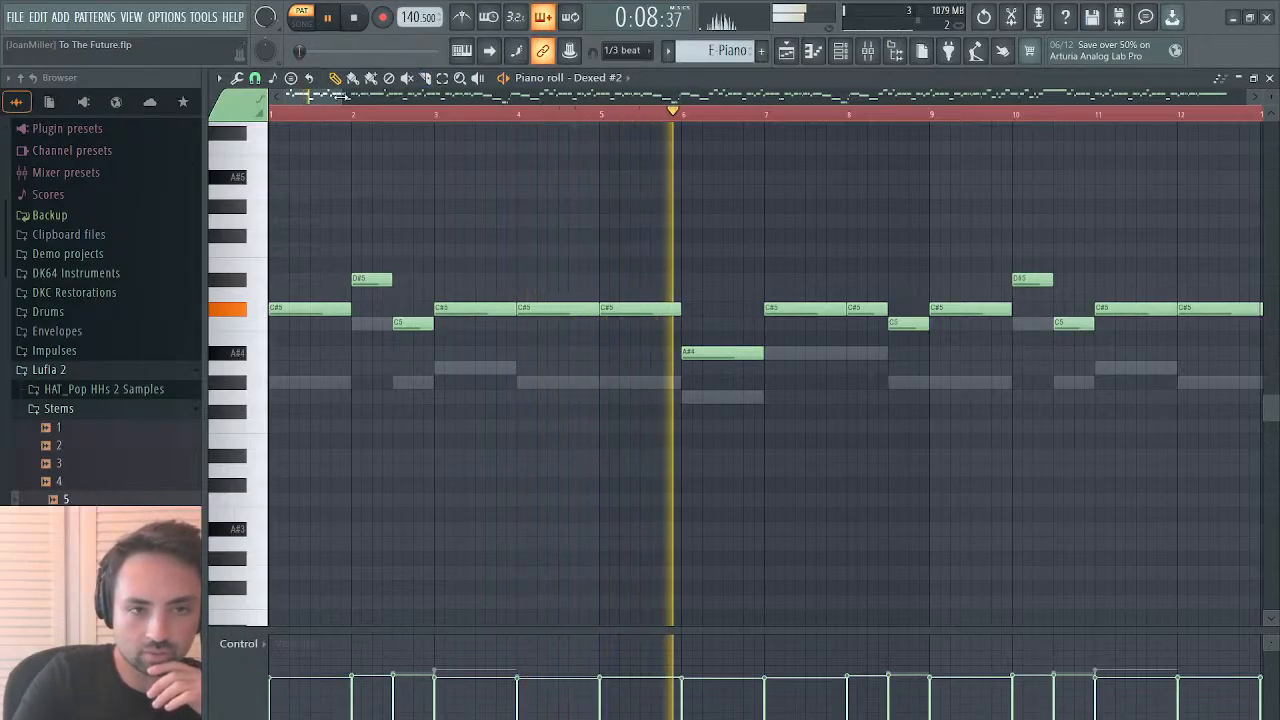
left_click_drag(342, 96, 1104, 102)
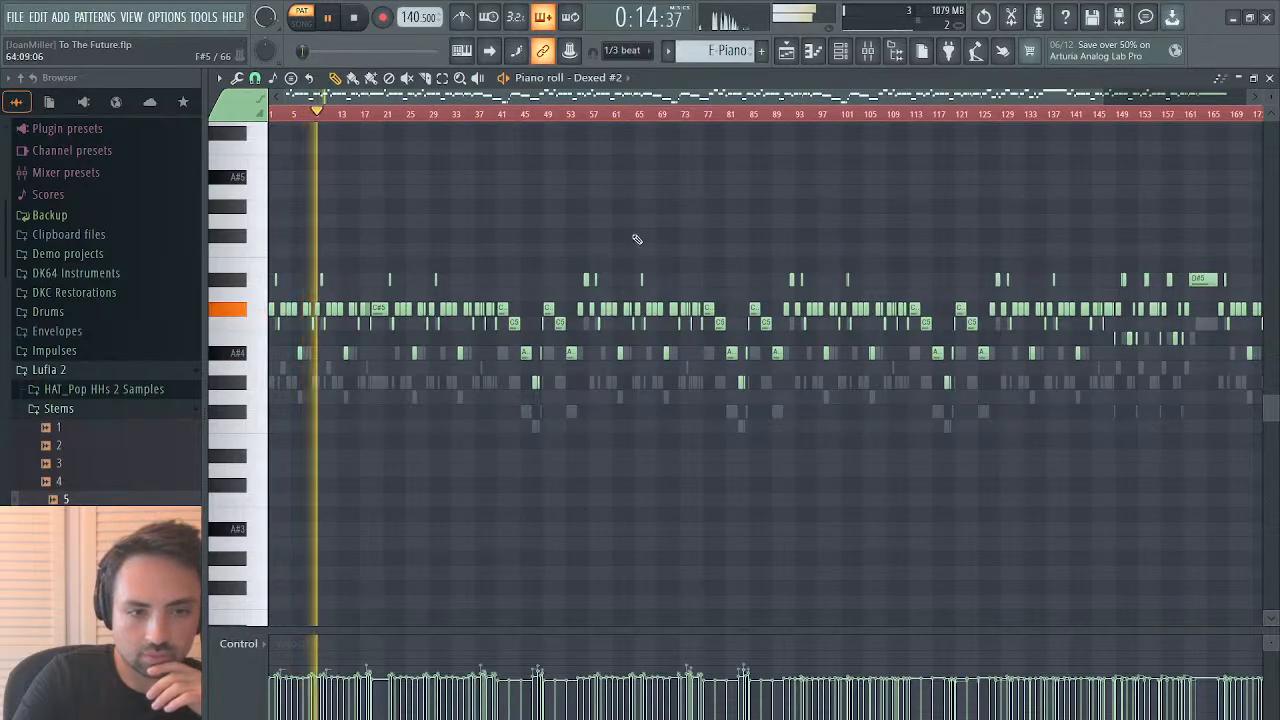
Step: Close the piano roll, clone the Dexed #2 channel, and close the new instrument's window
left_click(1270, 78)
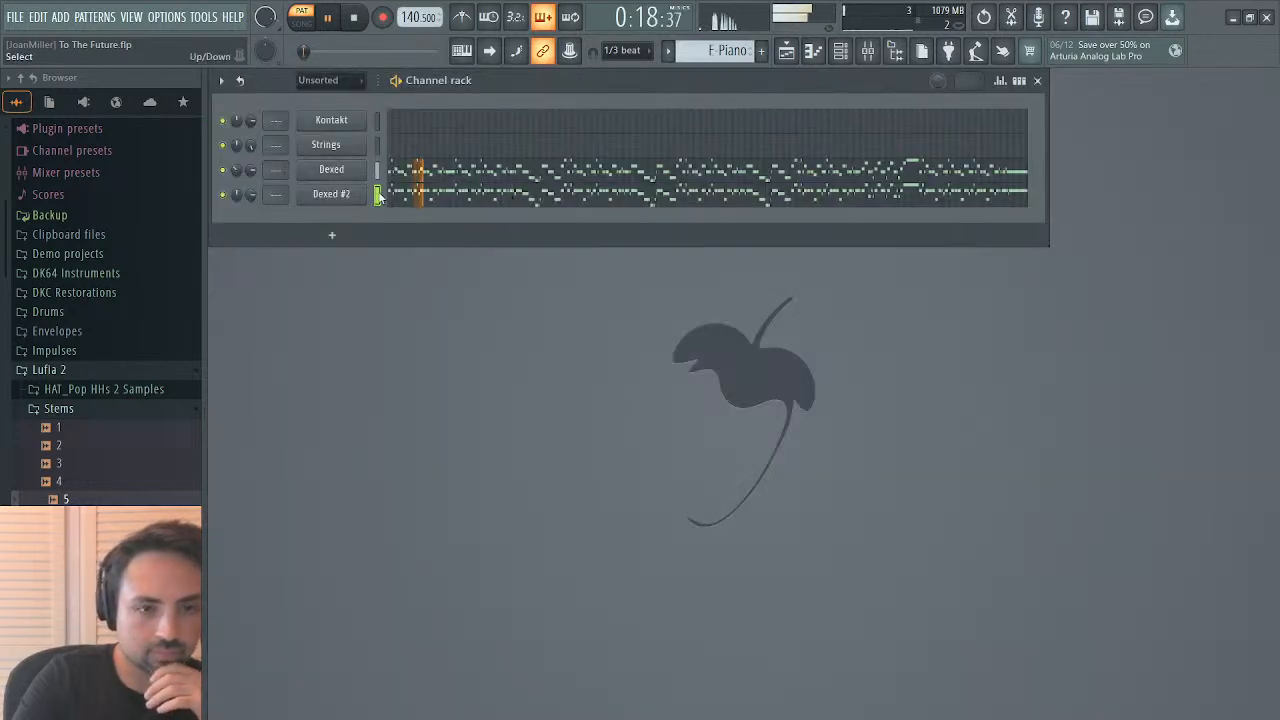
right_click(338, 196)
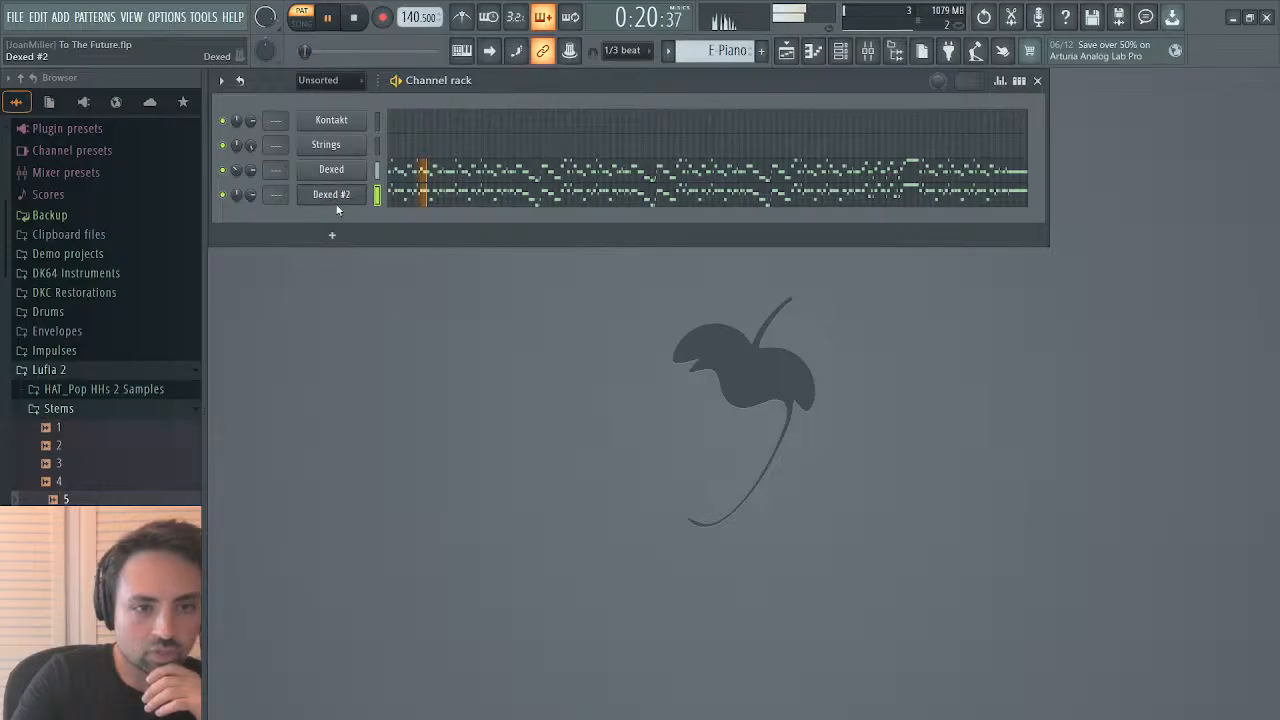
left_click(402, 355)
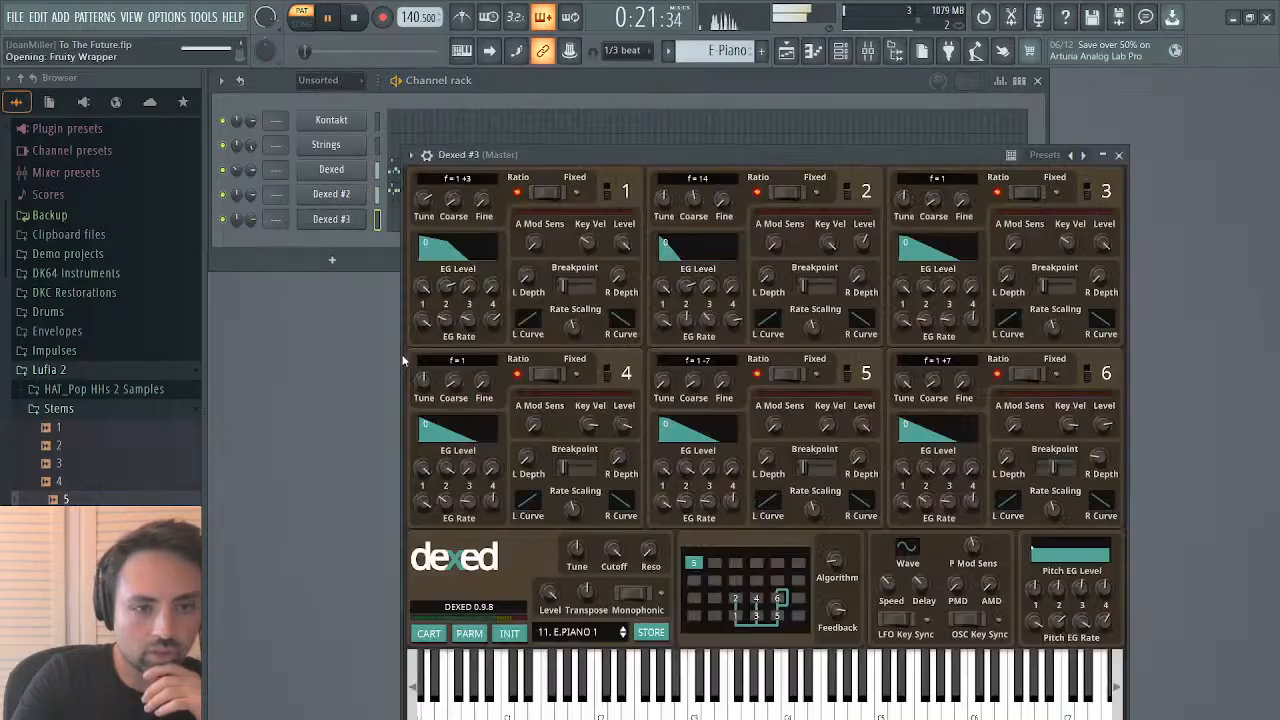
left_click(346, 223)
Step: In the Dexed #2 part, merge the split D#5 notes at bars 162 and 168 into single notes
left_click(434, 203)
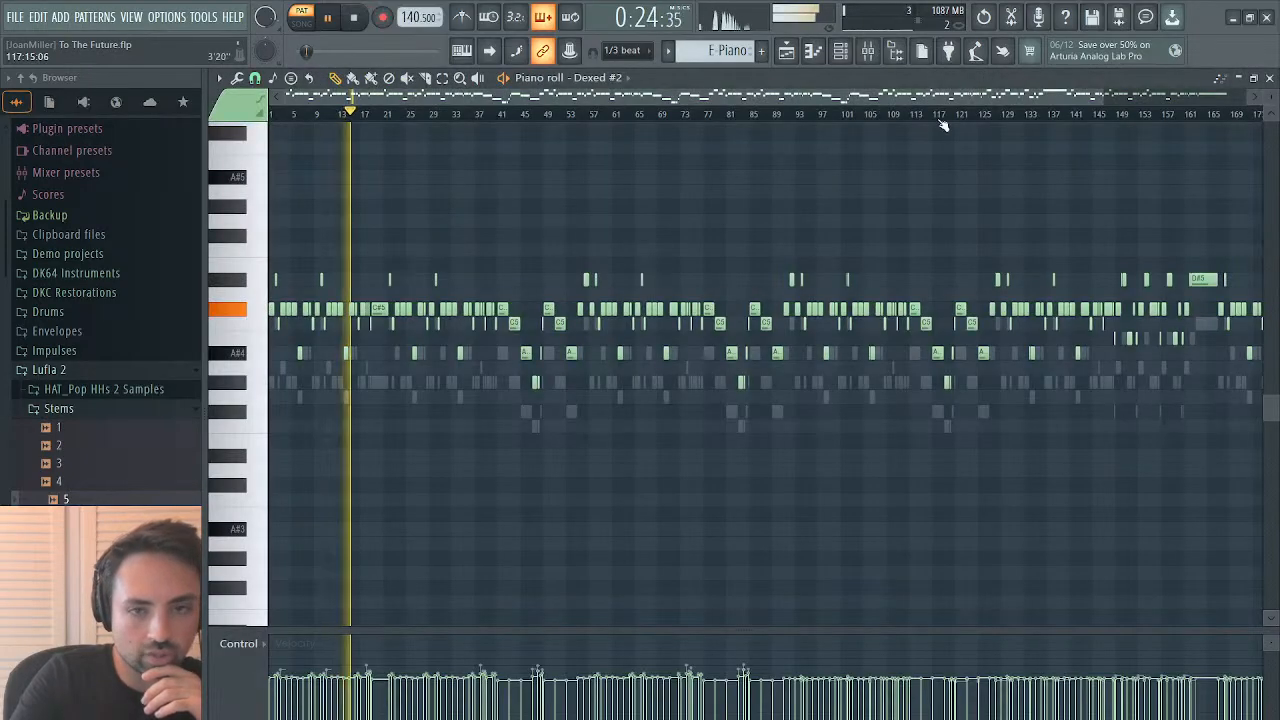
left_click_drag(1107, 97, 1050, 97)
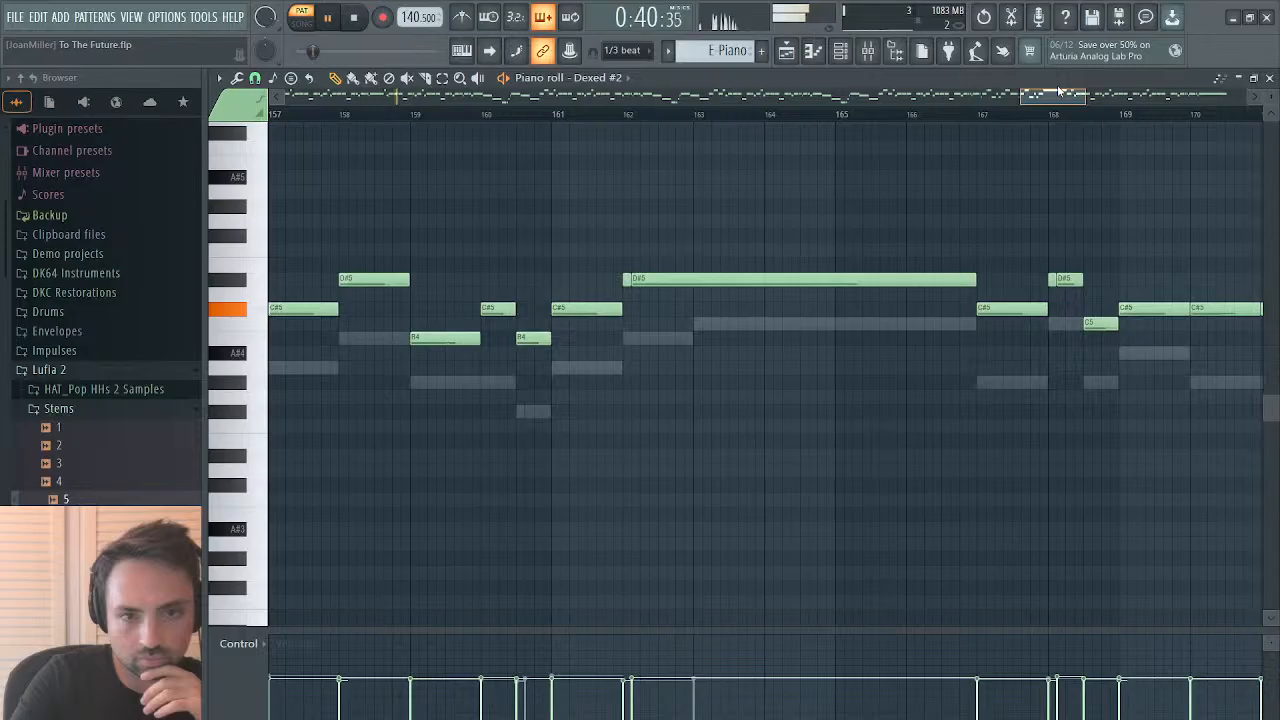
left_click_drag(686, 255, 630, 317)
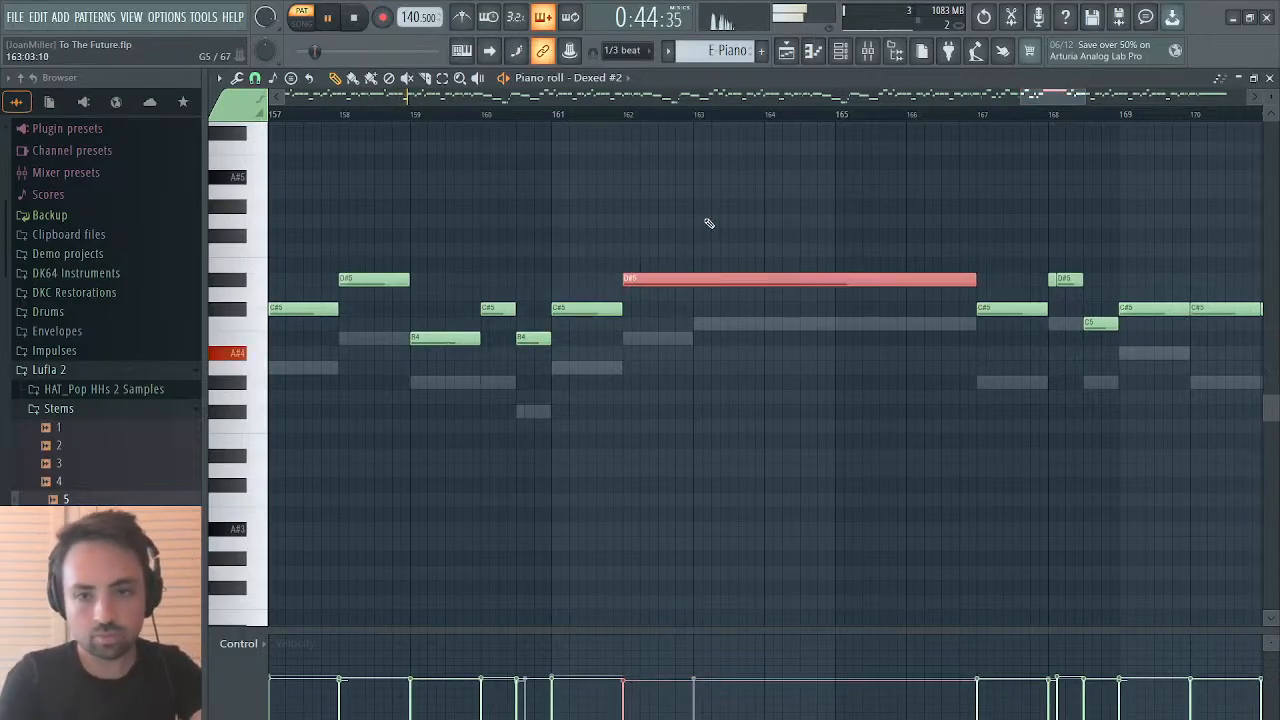
left_click_drag(1084, 272, 1036, 289)
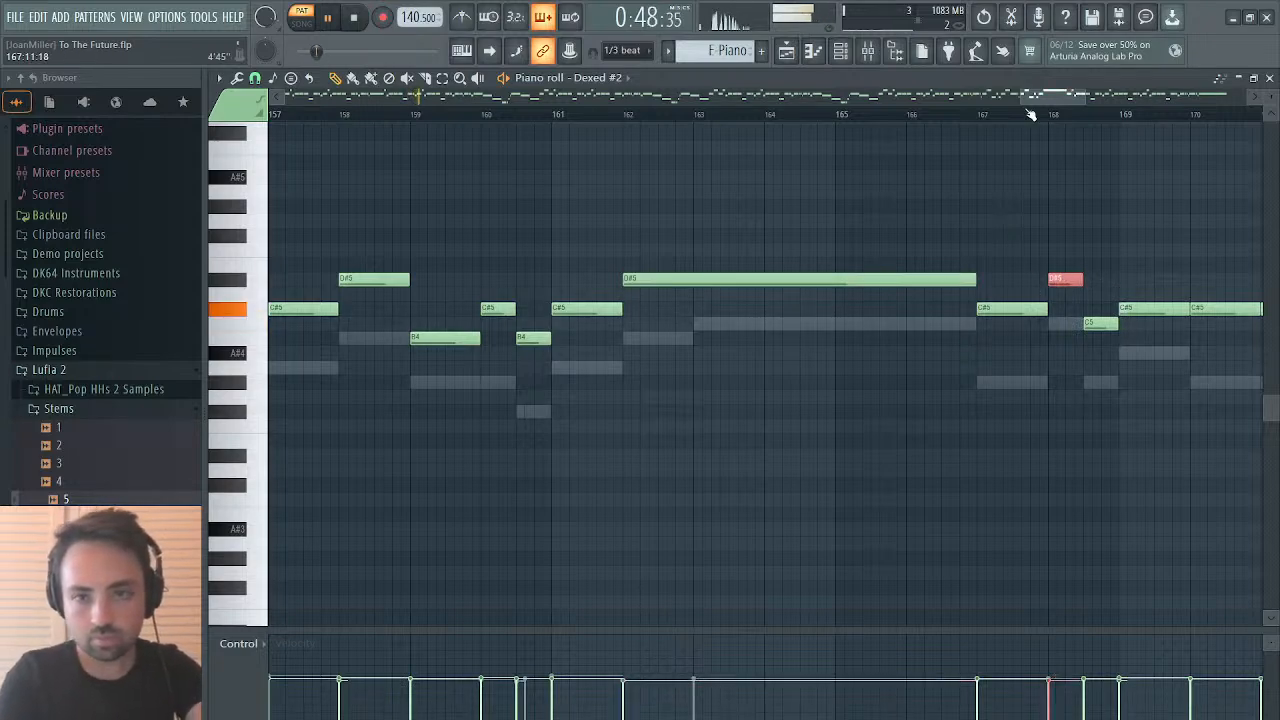
Step: Merge the split D#5 note at bar 176 and the split A#4 note at bar 180
left_click_drag(1036, 97, 1081, 97)
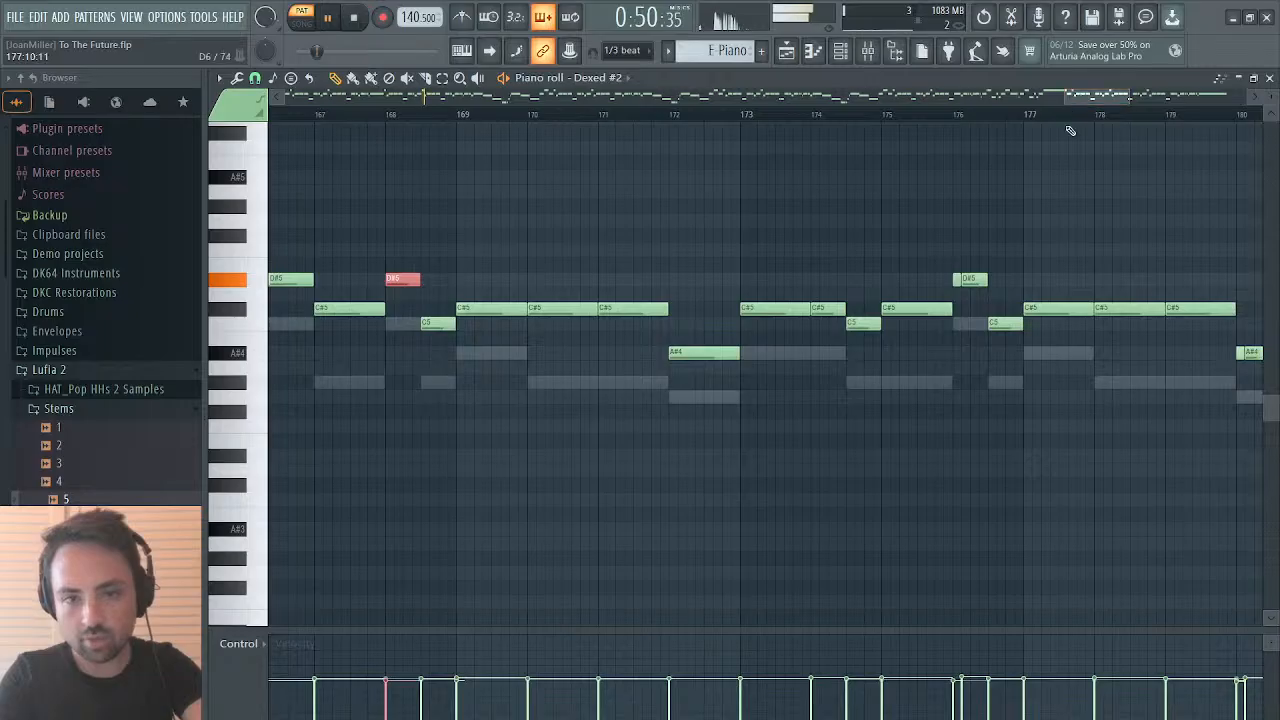
left_click(978, 279)
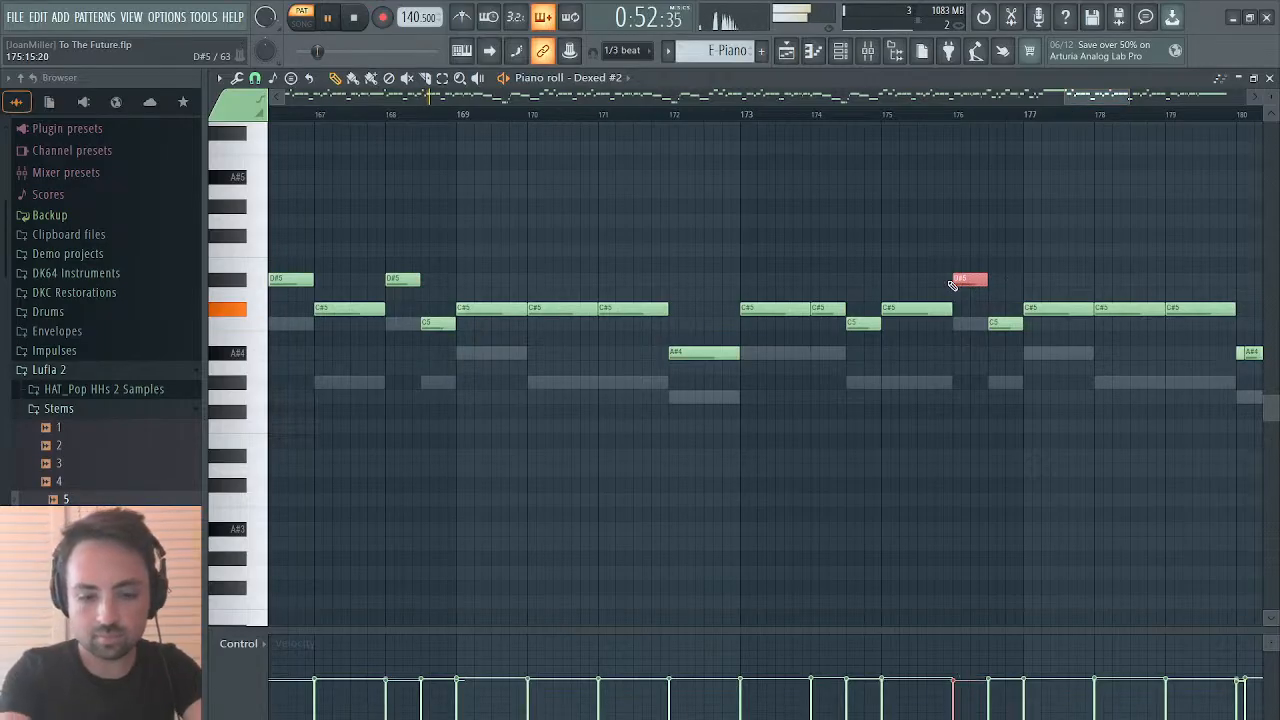
left_click_drag(1068, 90, 1133, 100)
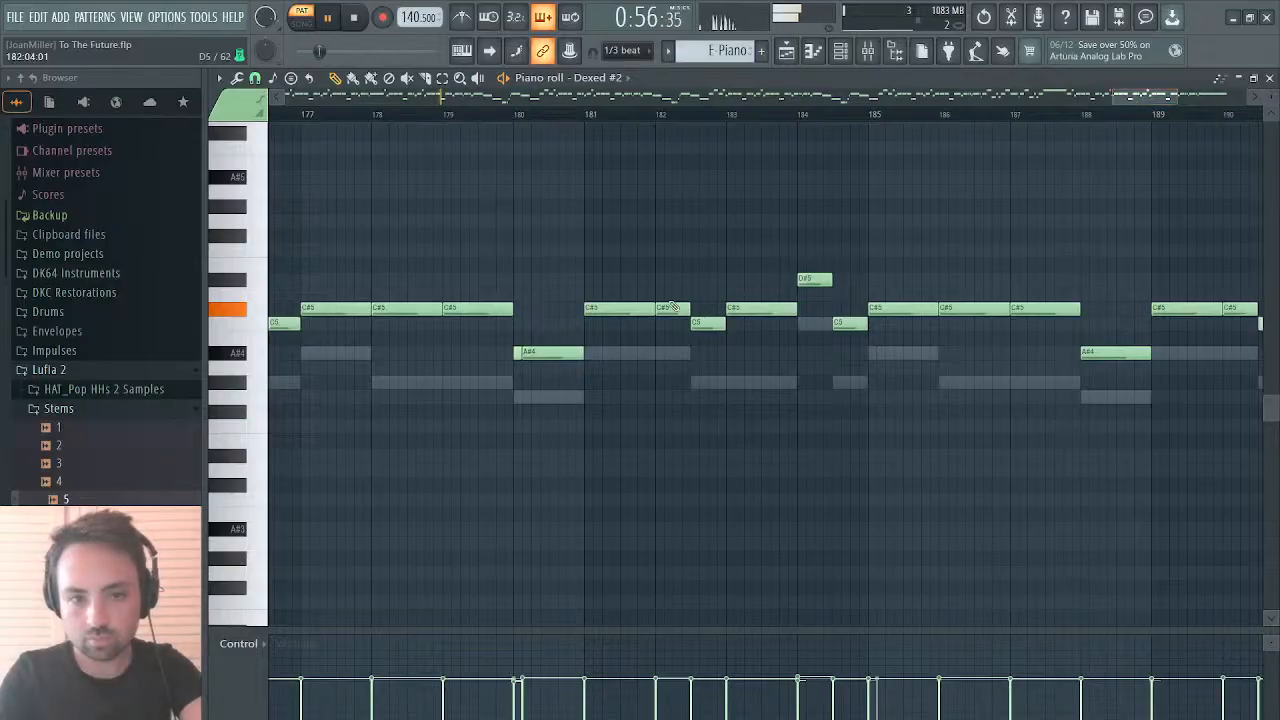
left_click(548, 354)
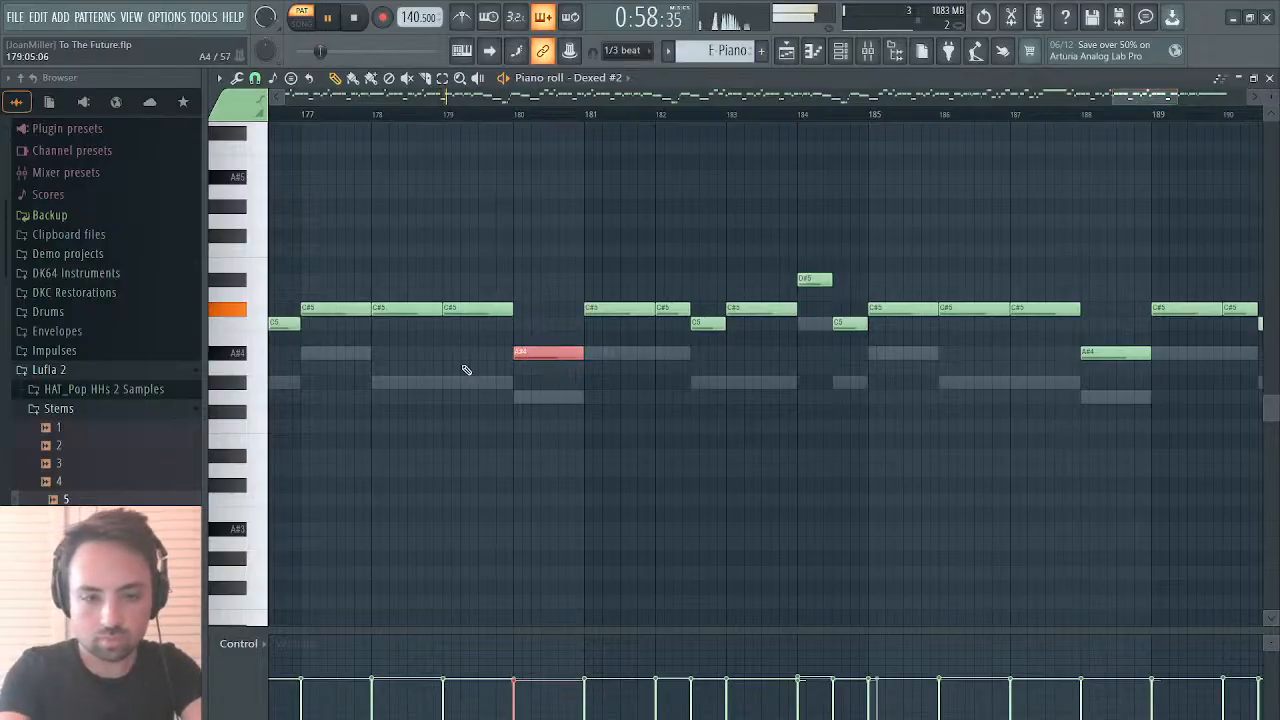
Step: Close the Dexed #2 piano roll, stop playback, and pan the Dexed #3 channel 29% right
left_click_drag(1138, 93, 663, 95)
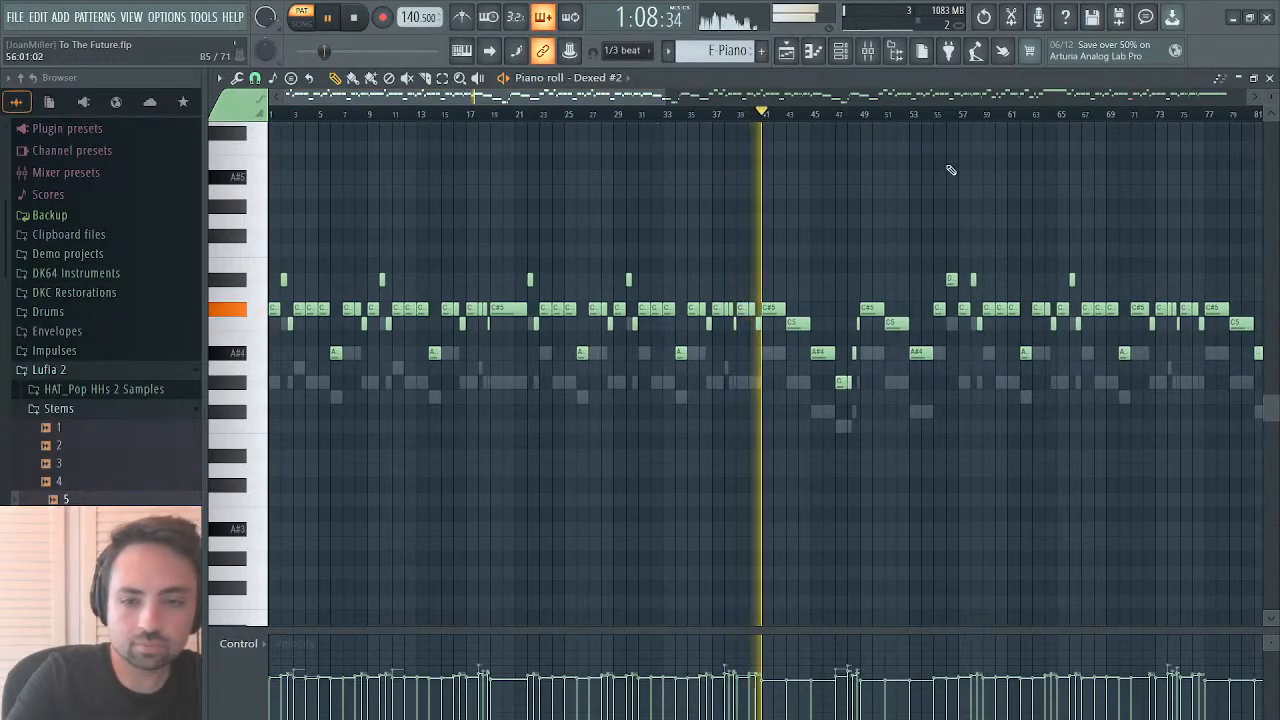
left_click(1270, 79)
key("space")
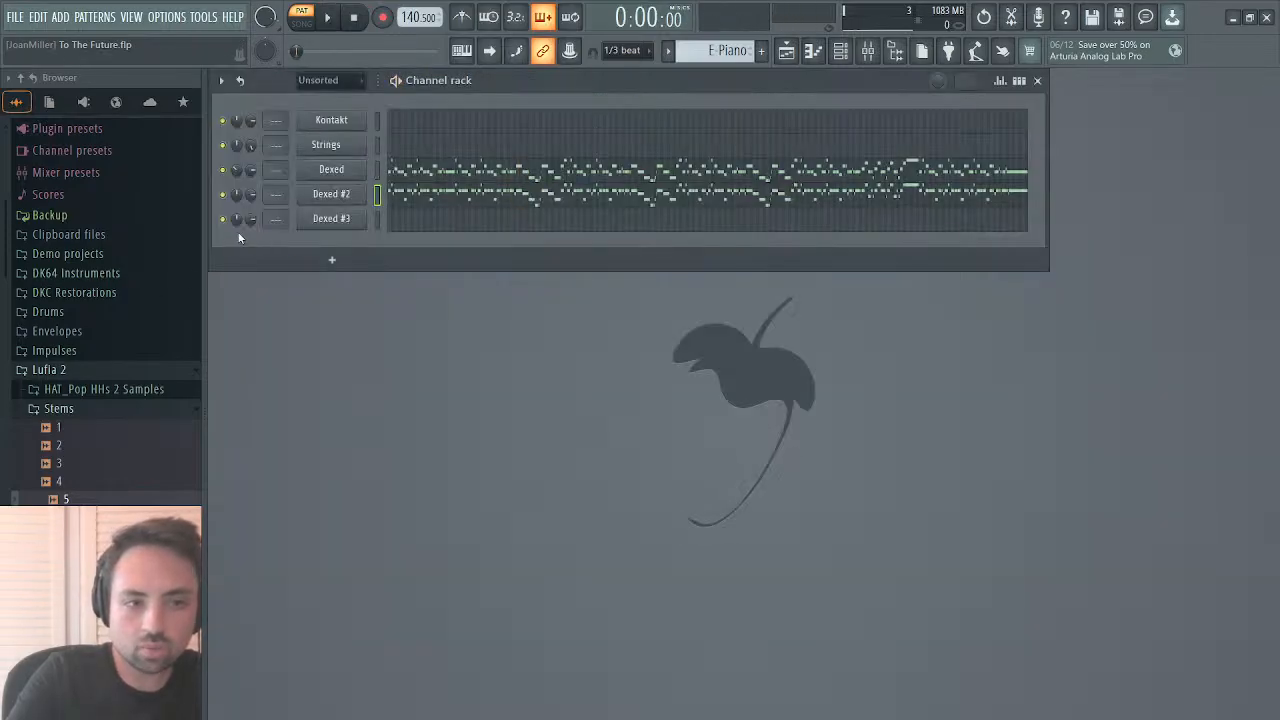
left_click_drag(237, 221, 237, 192)
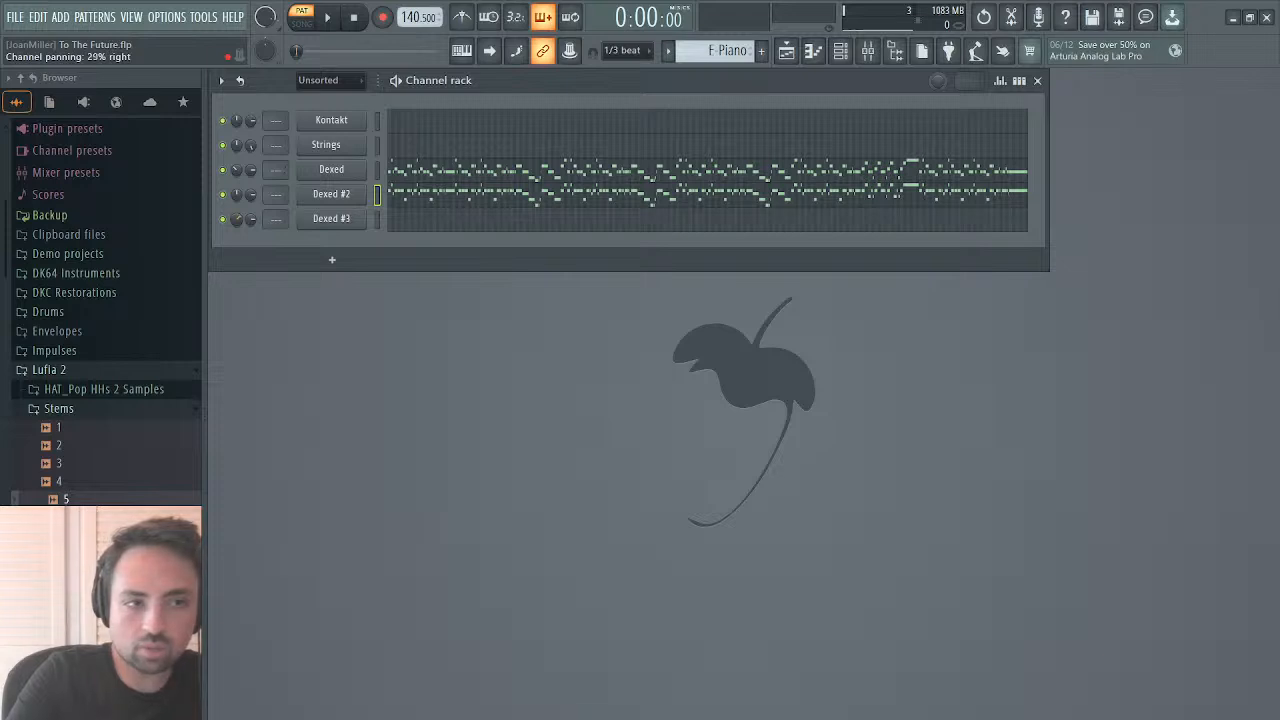
Step: In the playlist, replace the stem 5 clip on Track 4 with stem 6 and open the new clip's settings
left_click(786, 51)
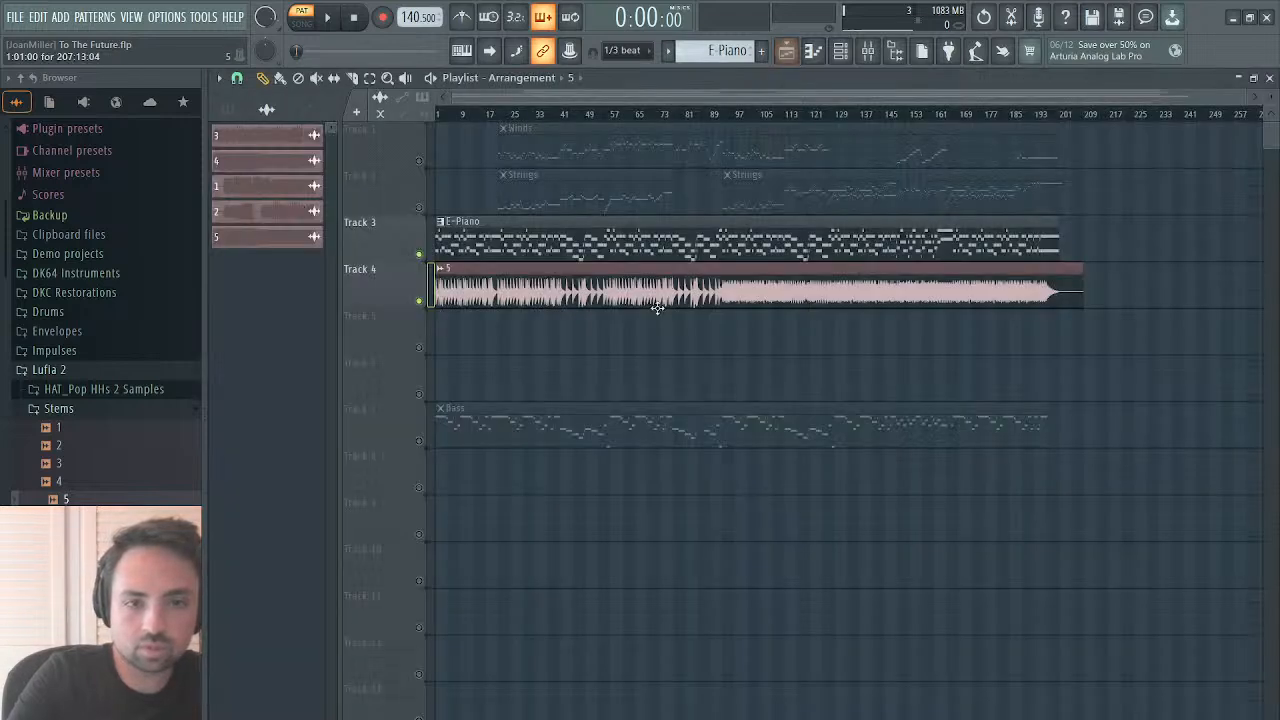
right_click(560, 287)
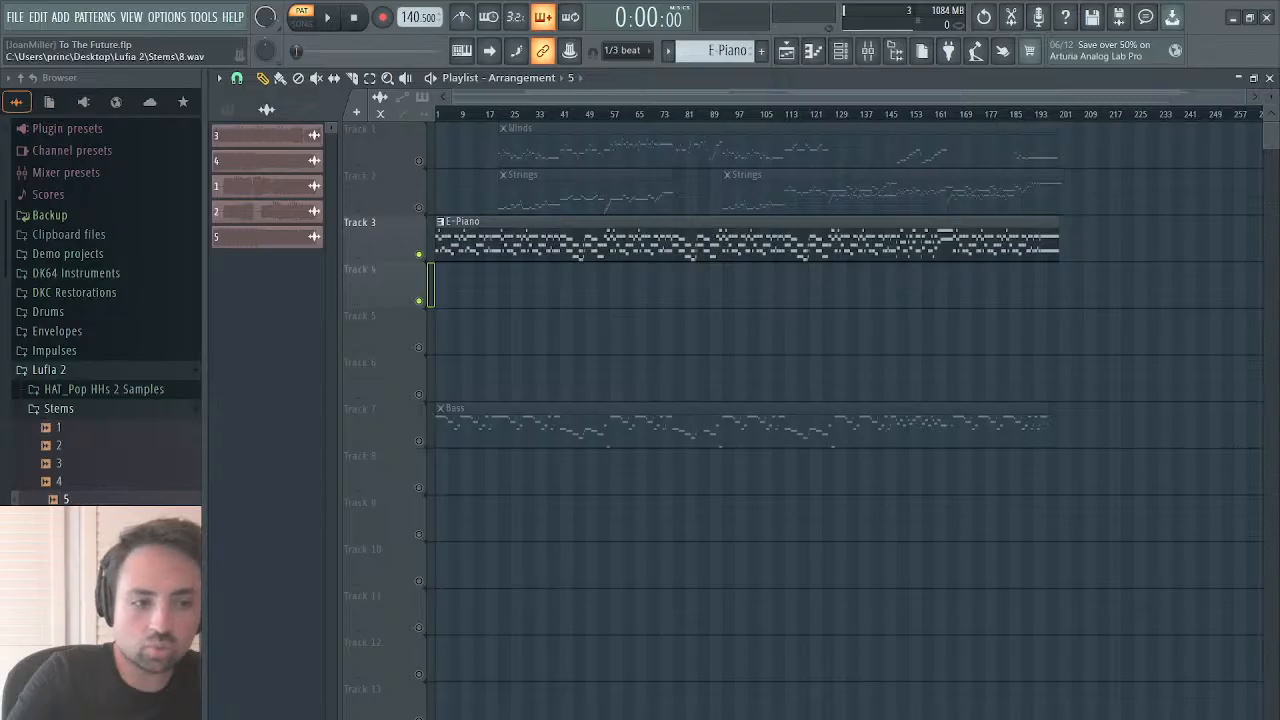
left_click_drag(72, 517, 368, 298)
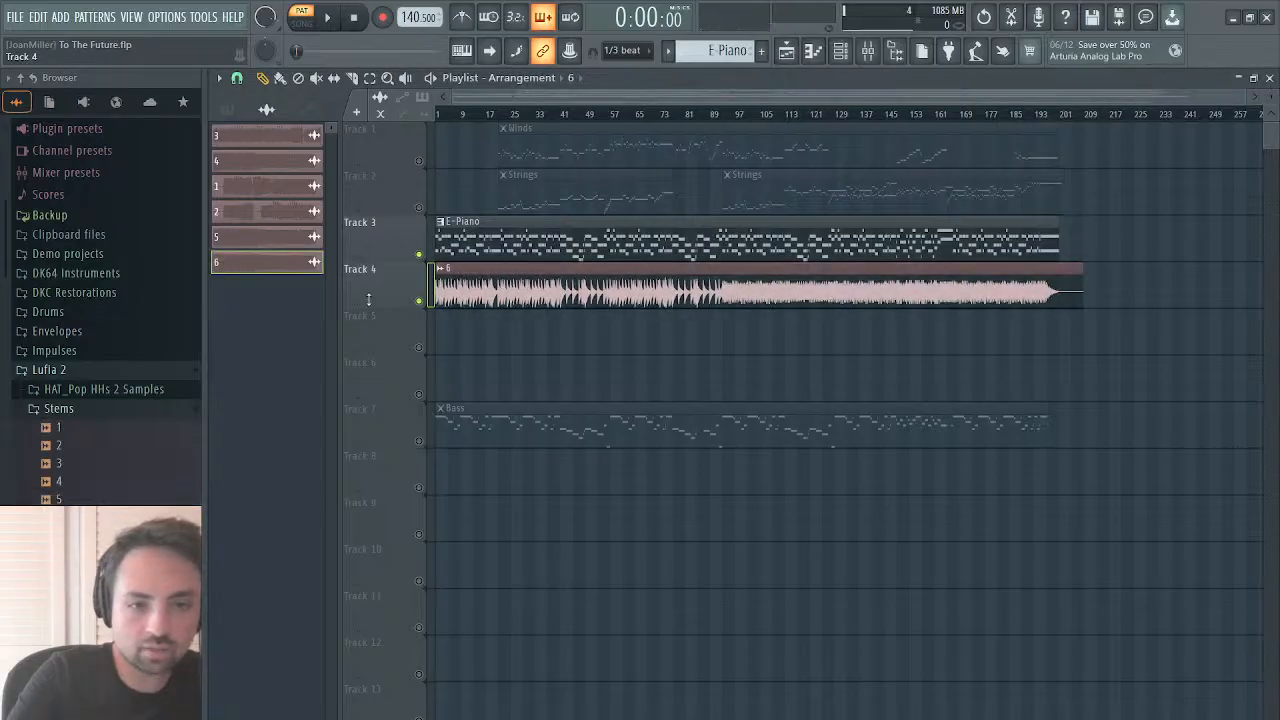
double_click(494, 292)
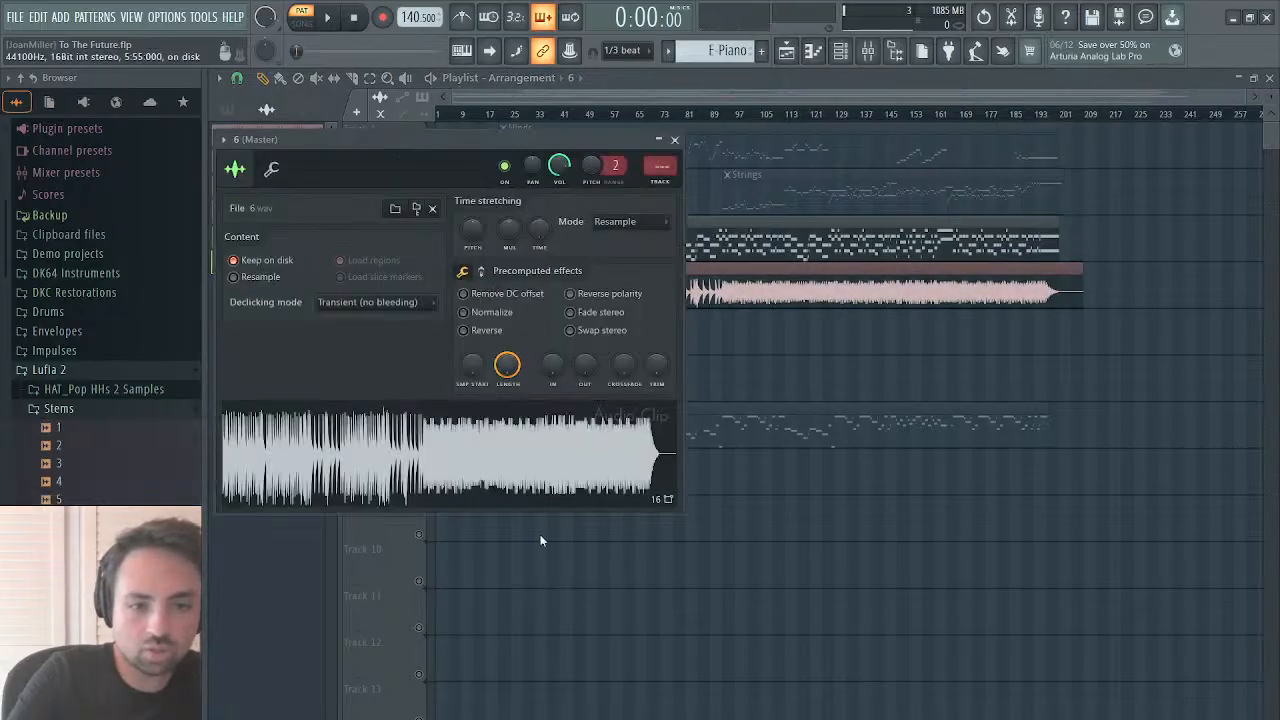
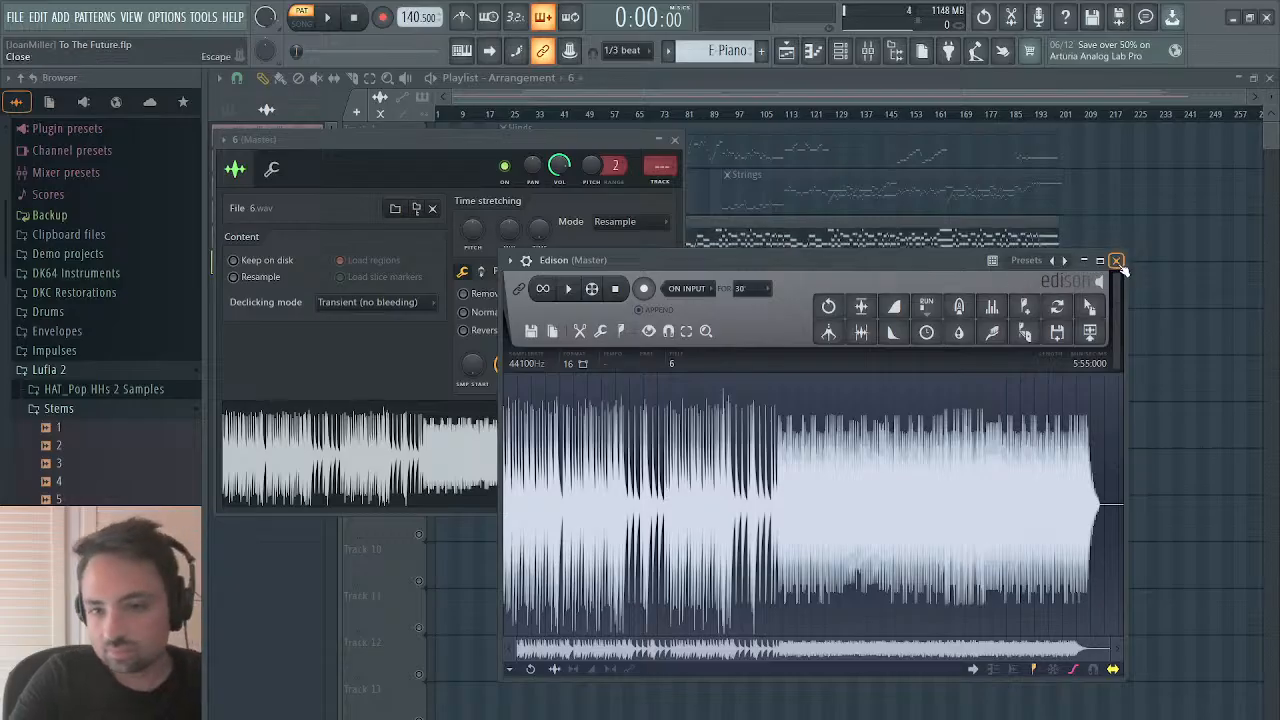
Step: Close Edison and the stem 6 settings, delete the stem 6 clip from Track 4, and close the playlist
left_click(1116, 261)
left_click(684, 148)
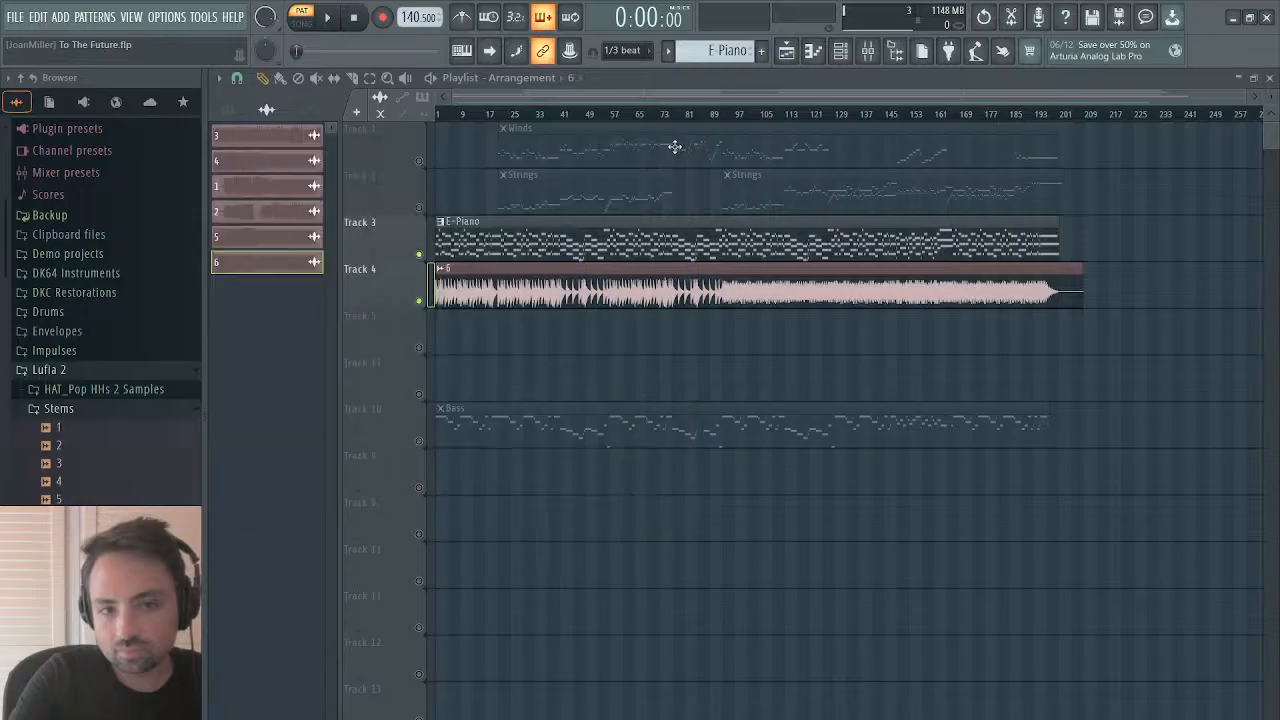
right_click(685, 296)
left_click(1269, 78)
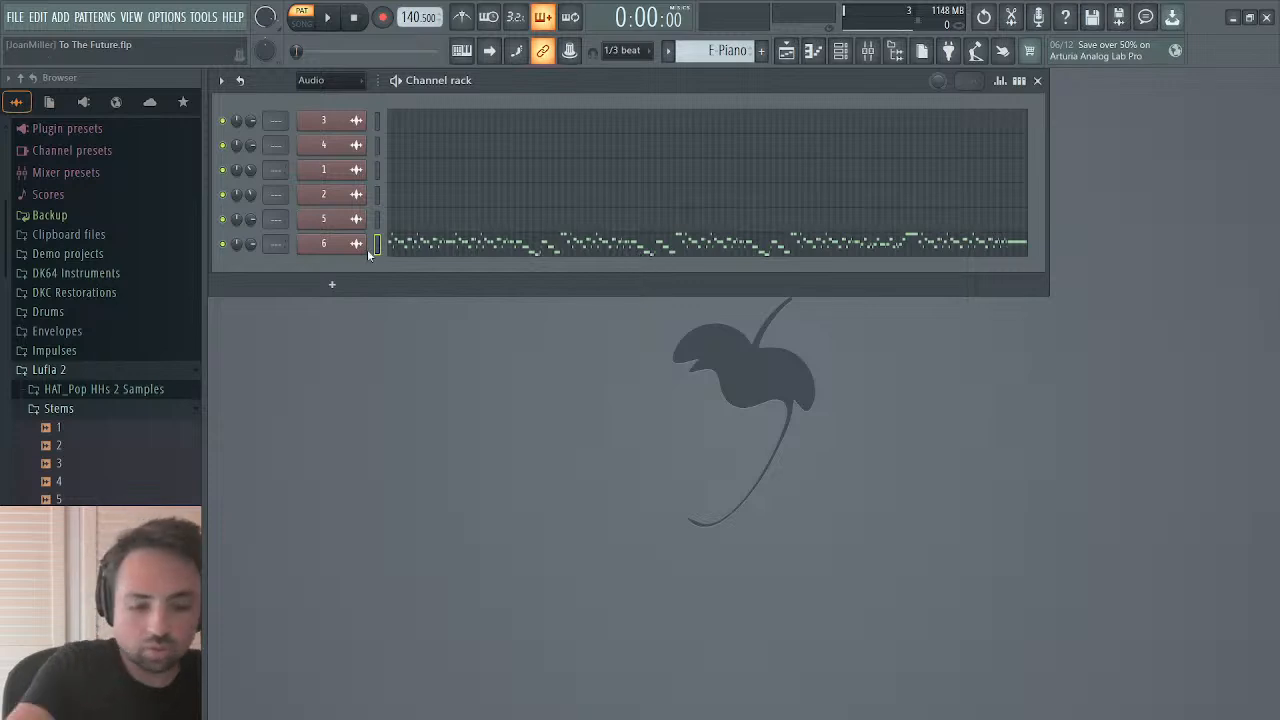
Step: Move the transcribed notes from audio channel 6 to the Dexed #3 channel and open them in the piano roll
key("ctrl+x")
left_click(351, 84)
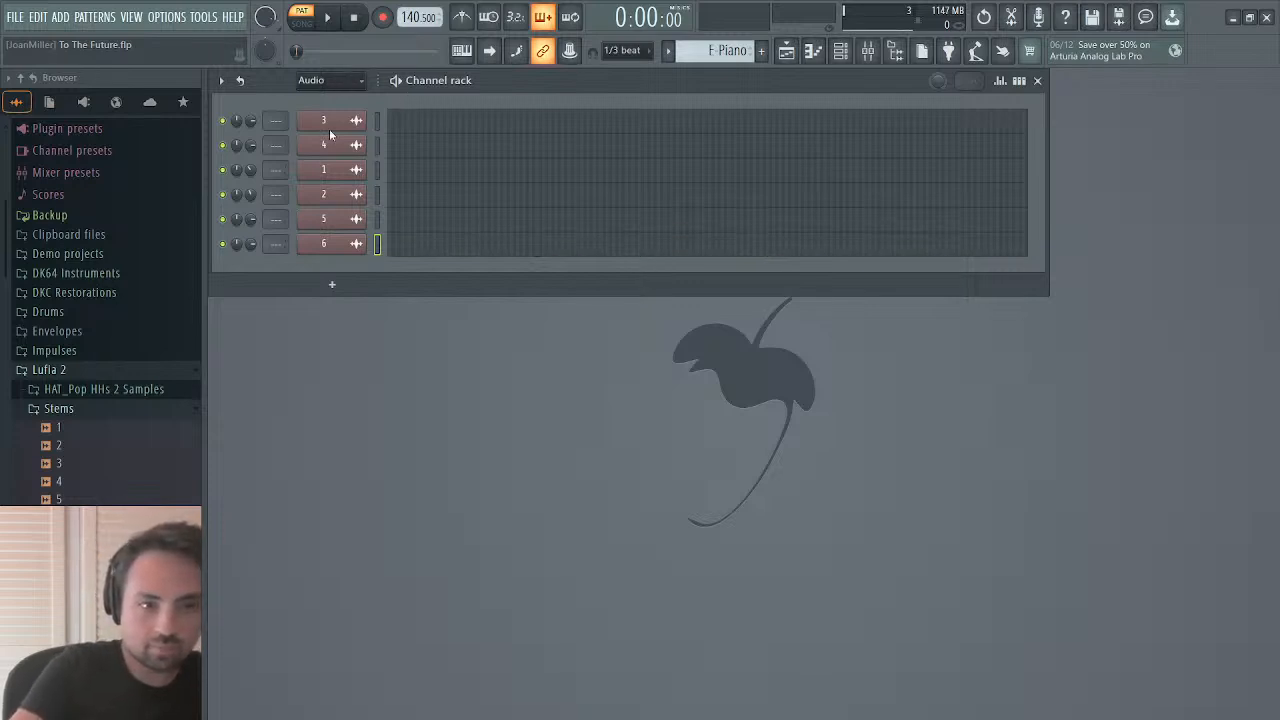
left_click(329, 129)
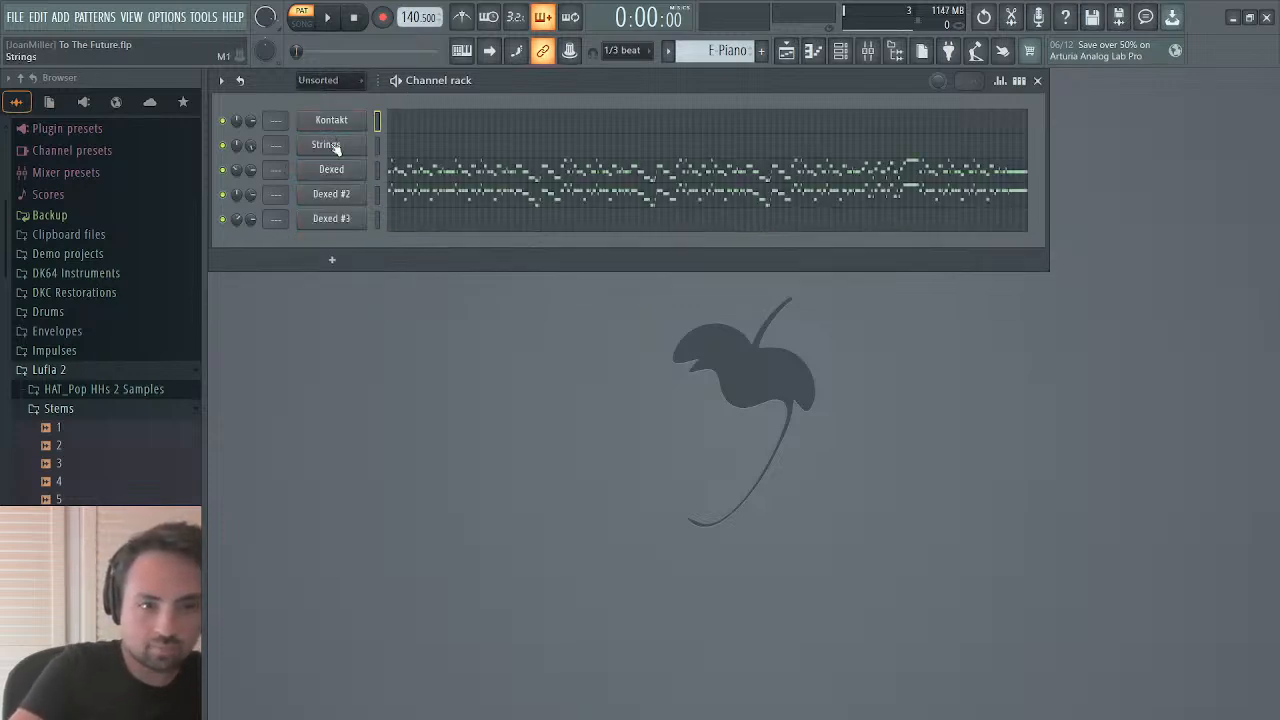
key("ctrl+v")
left_click(395, 222)
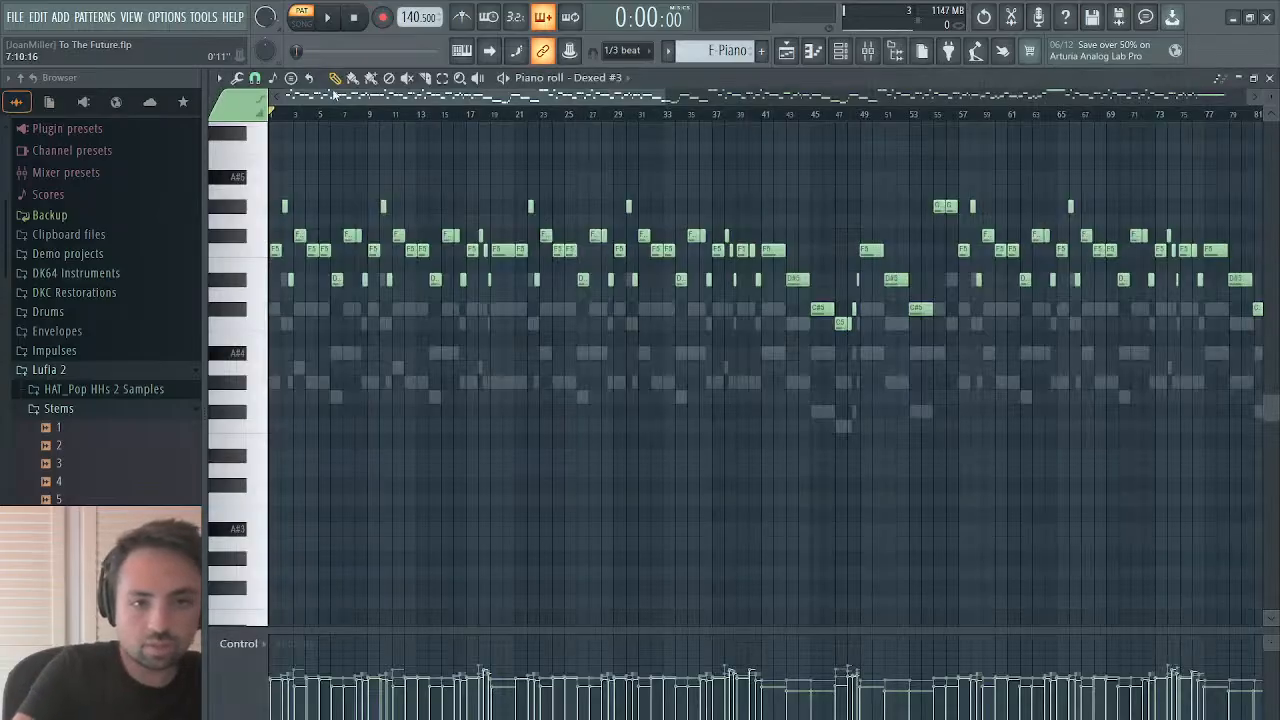
Step: Shift all Dexed #3 notes later to match the ghost notes, and replace the trailing short F5 by extending the long final F5 to bar 201
left_click_drag(318, 96, 1132, 111)
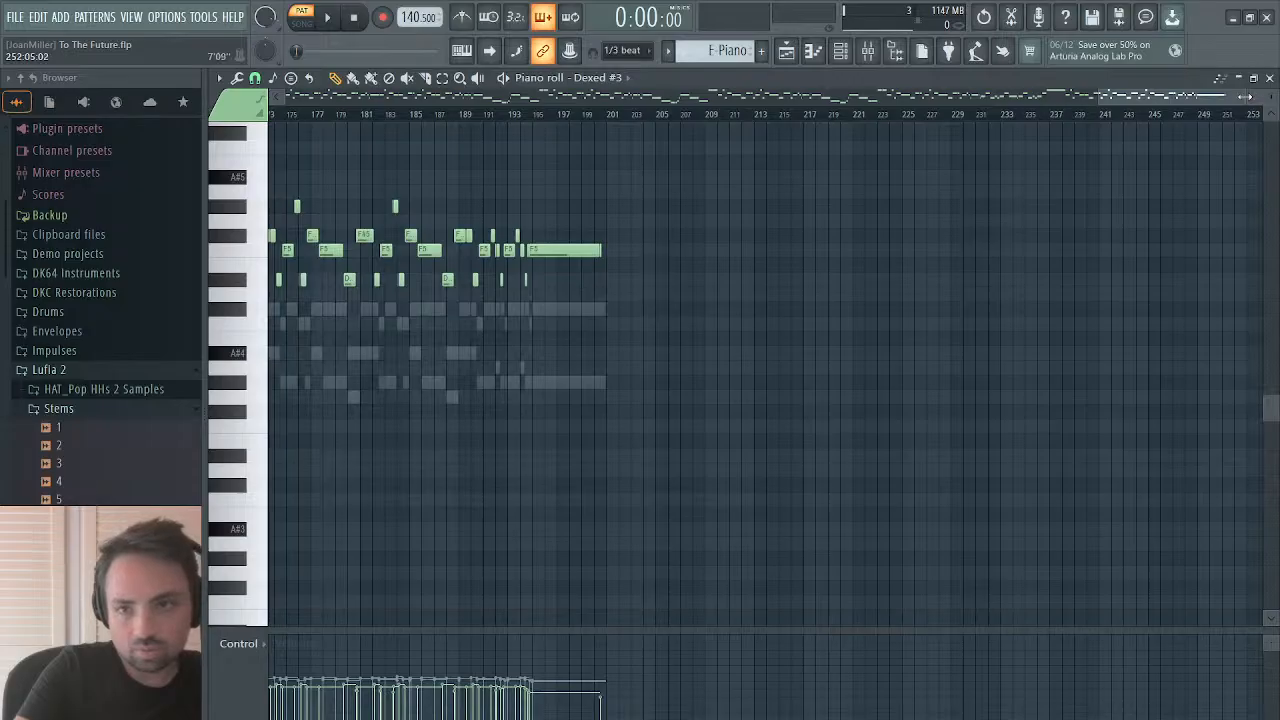
left_click_drag(1245, 96, 1218, 110)
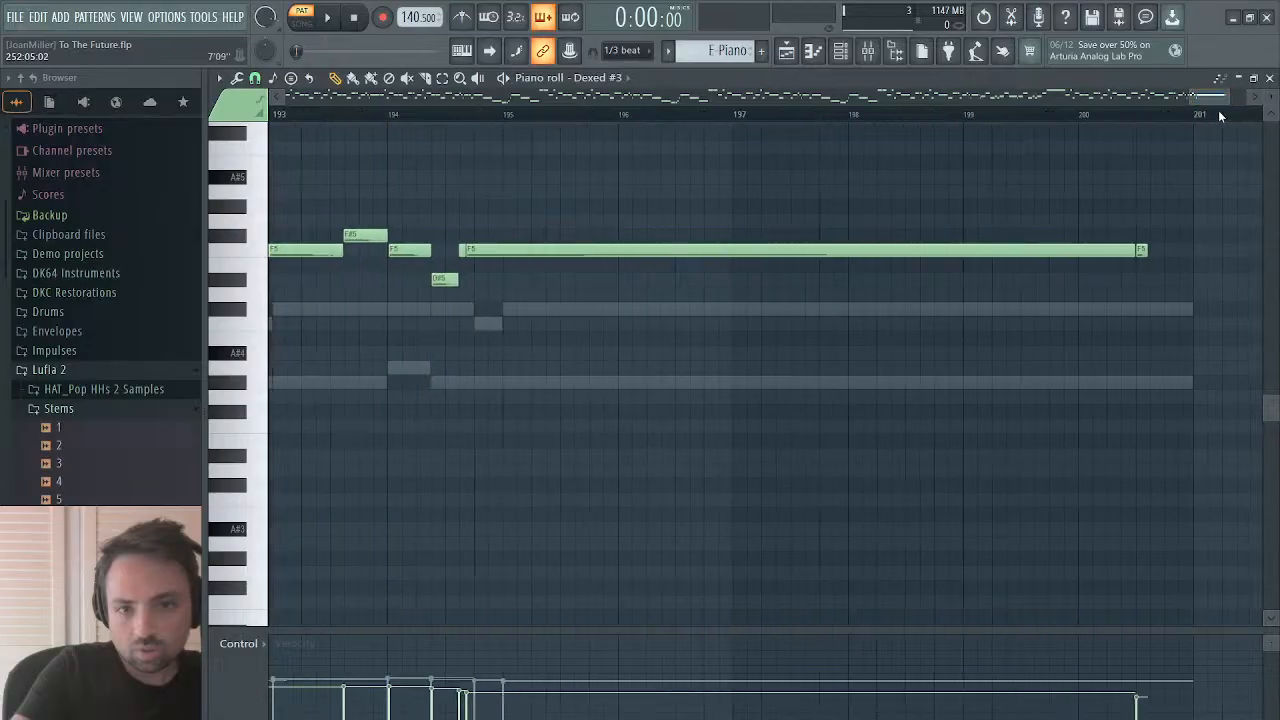
key("ctrl+a")
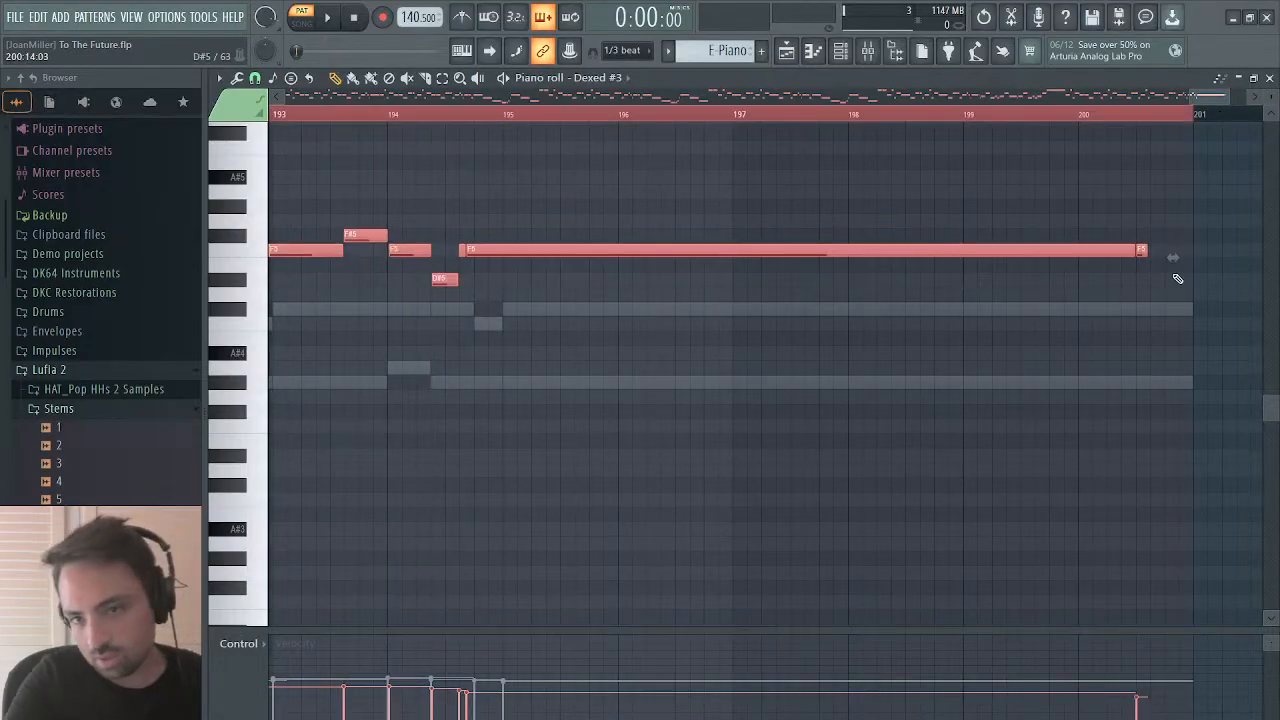
left_click_drag(1174, 254, 1217, 258)
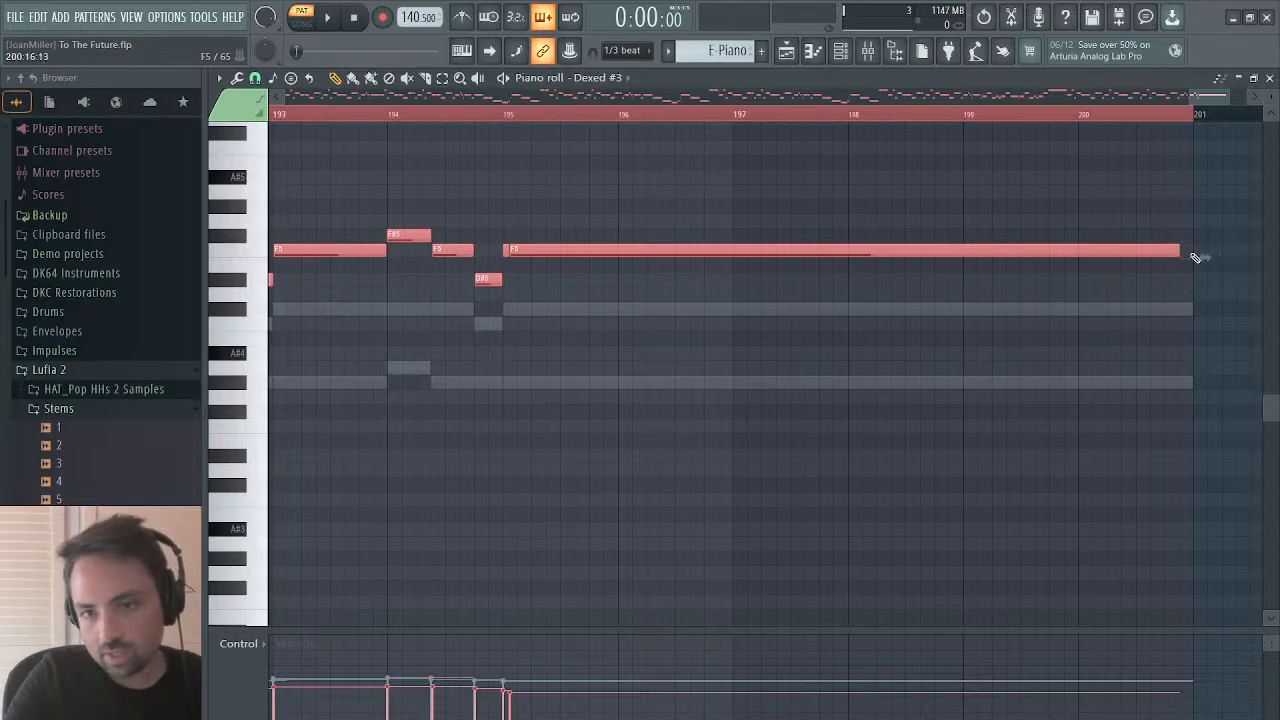
key("ctrl+z")
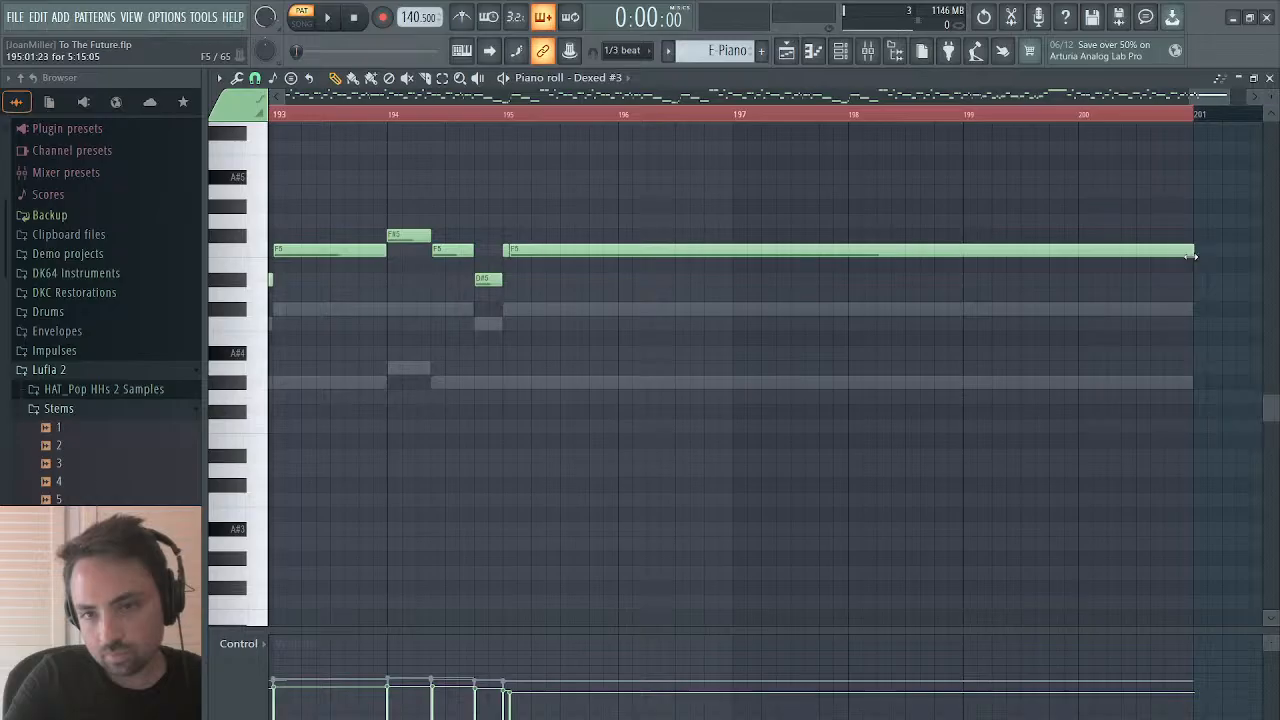
Step: Merge the split F5 notes at bars 192 and 195 and the split notes at bars 181, 183 and 184
scroll(820, 194, "up", 5)
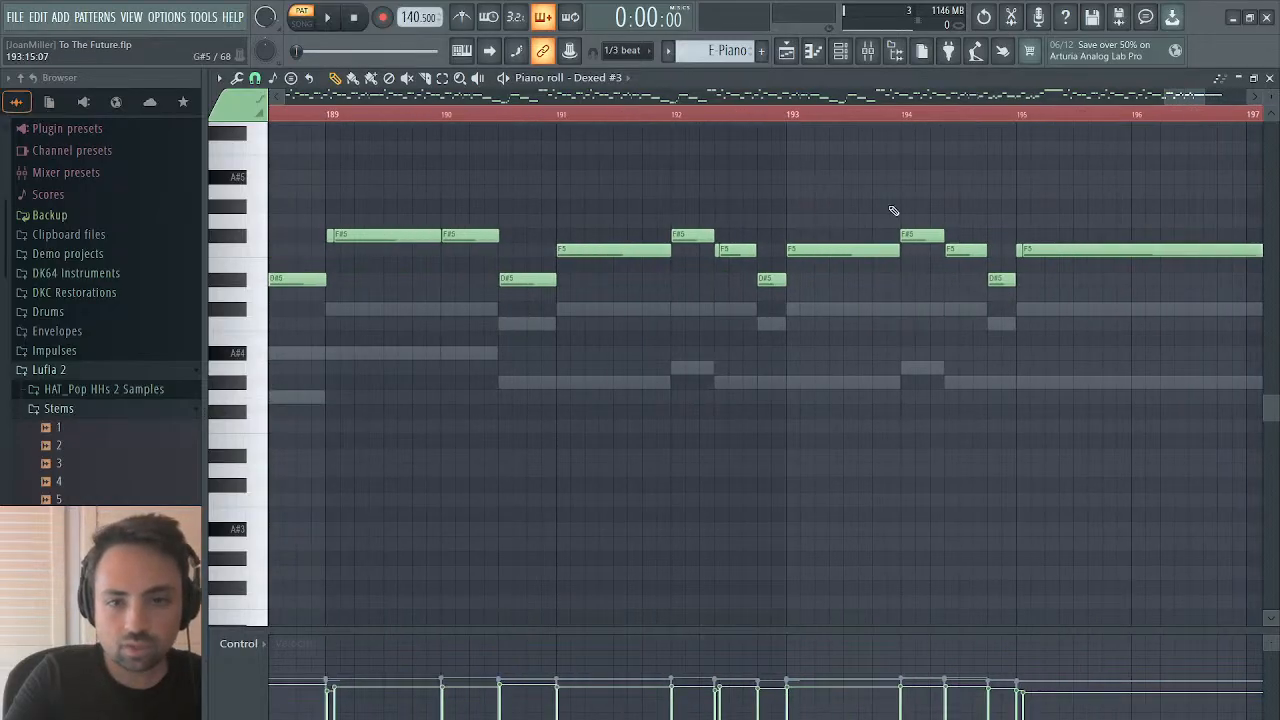
left_click_drag(1040, 251, 716, 250)
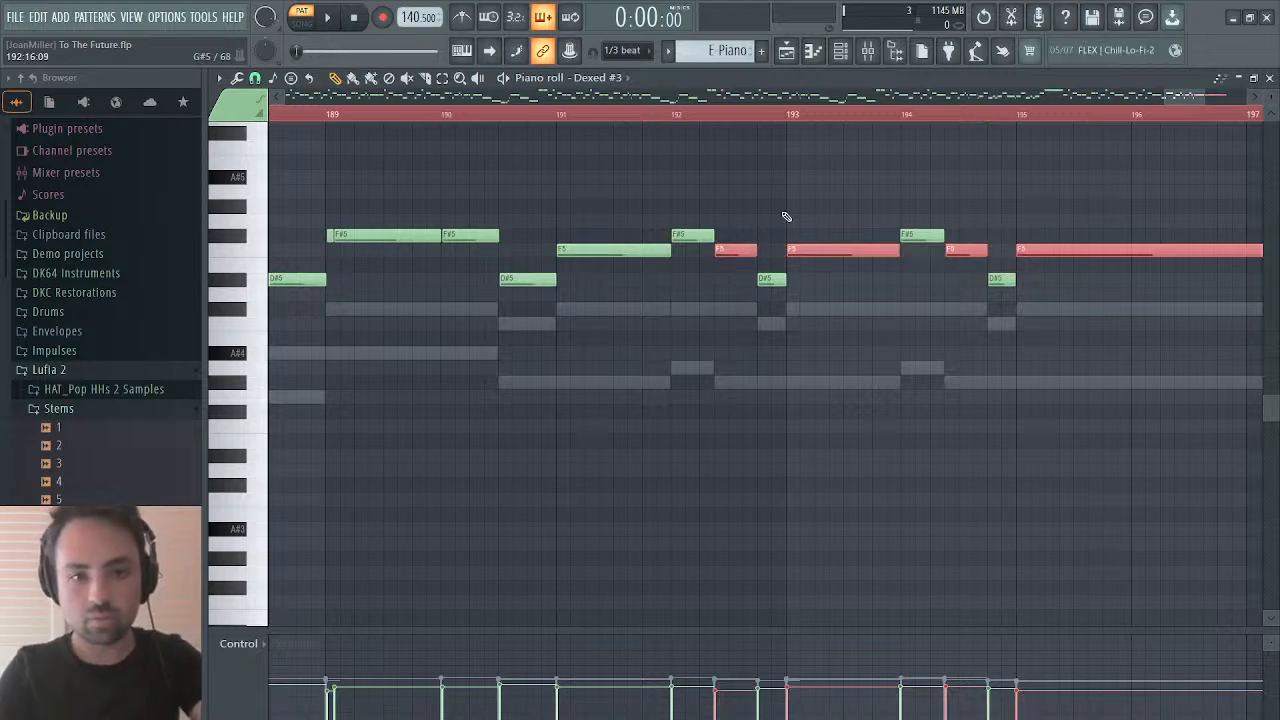
left_click_drag(1184, 97, 1142, 94)
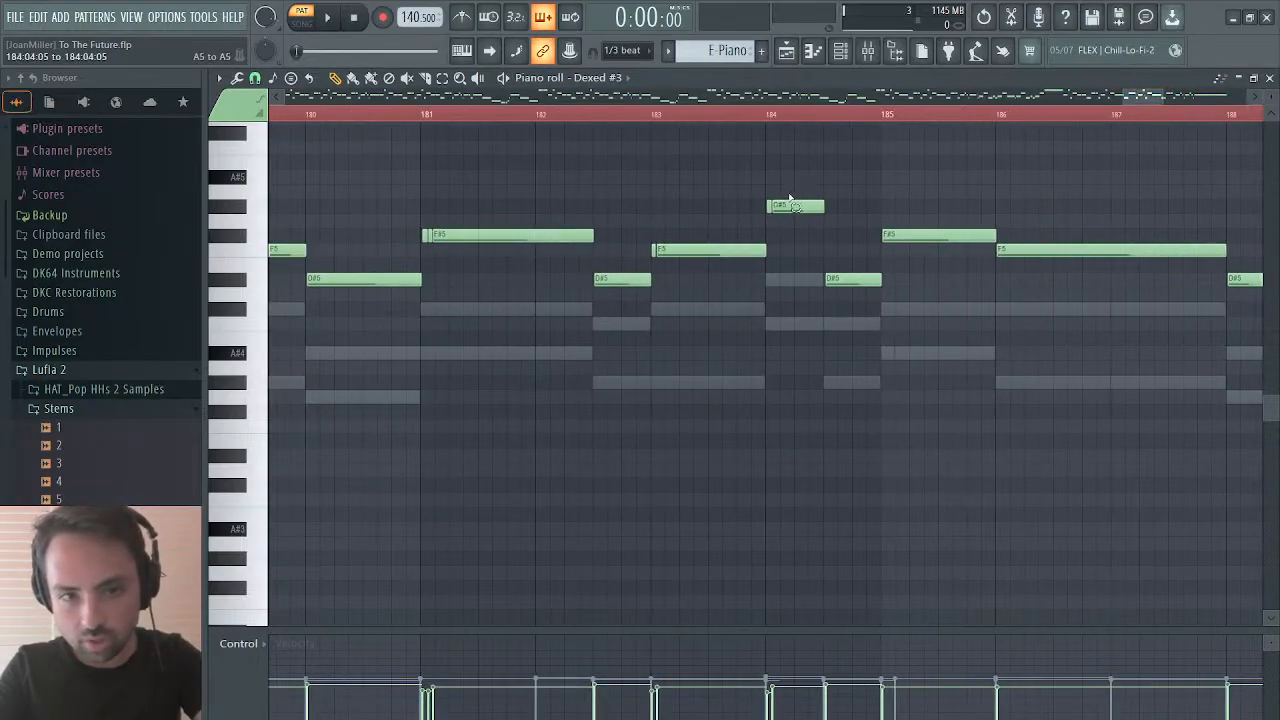
left_click_drag(787, 186, 425, 258)
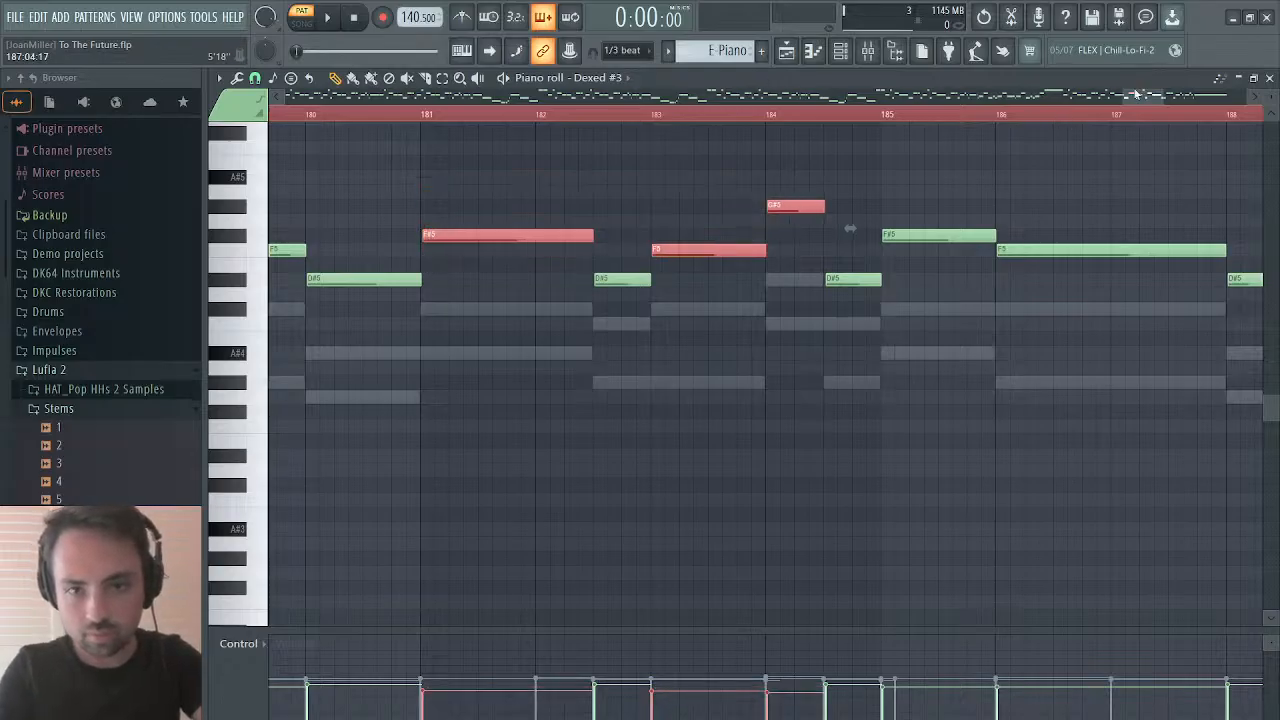
Step: Merge the split F#5 notes at bars 162, 154 and 150 into single notes
left_click_drag(1133, 97, 1026, 100)
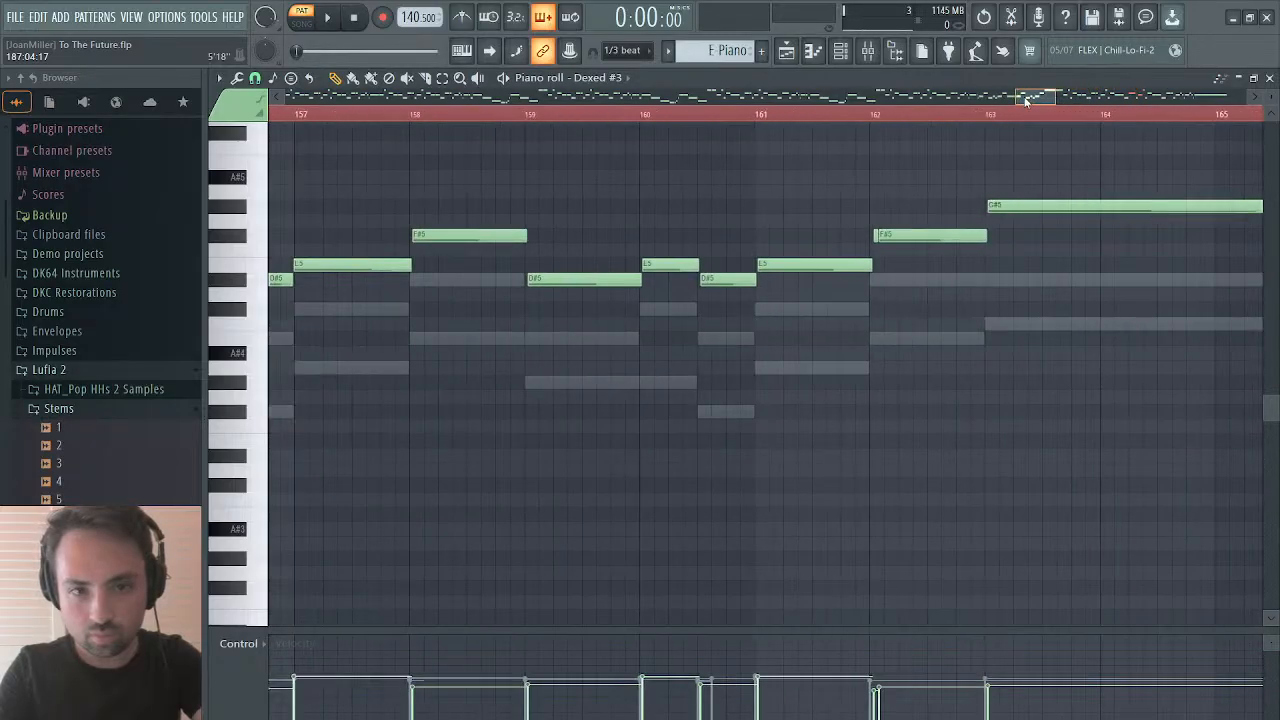
left_click(888, 236)
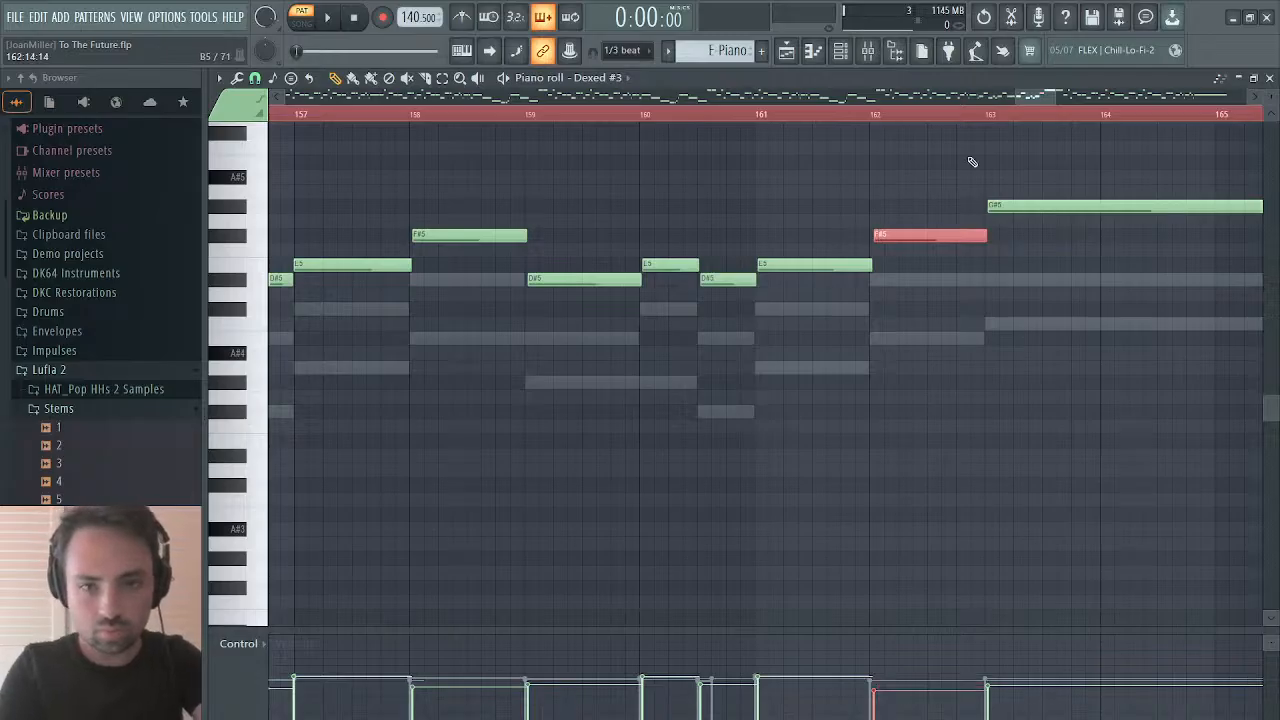
left_click_drag(1036, 97, 999, 96)
left_click_drag(925, 241, 419, 218)
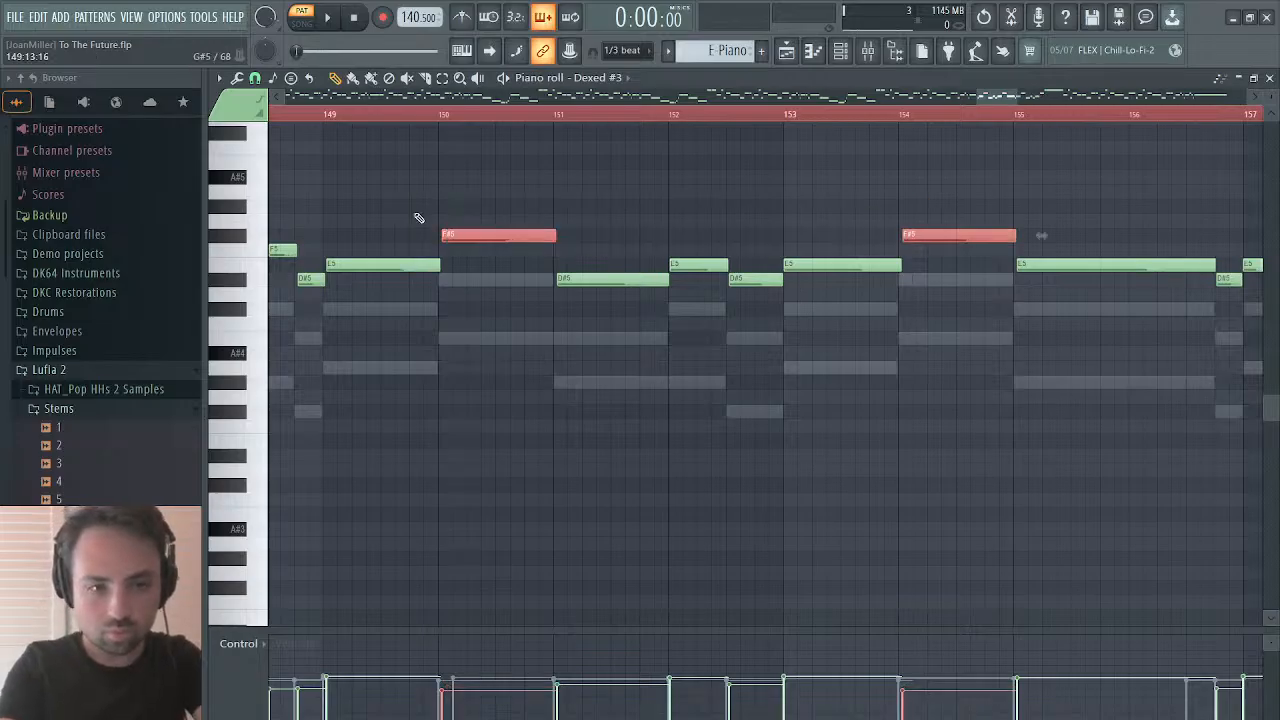
Step: Merge the split F#5 notes at bars 143, 139 and 135 into single notes
left_click_drag(993, 97, 938, 97)
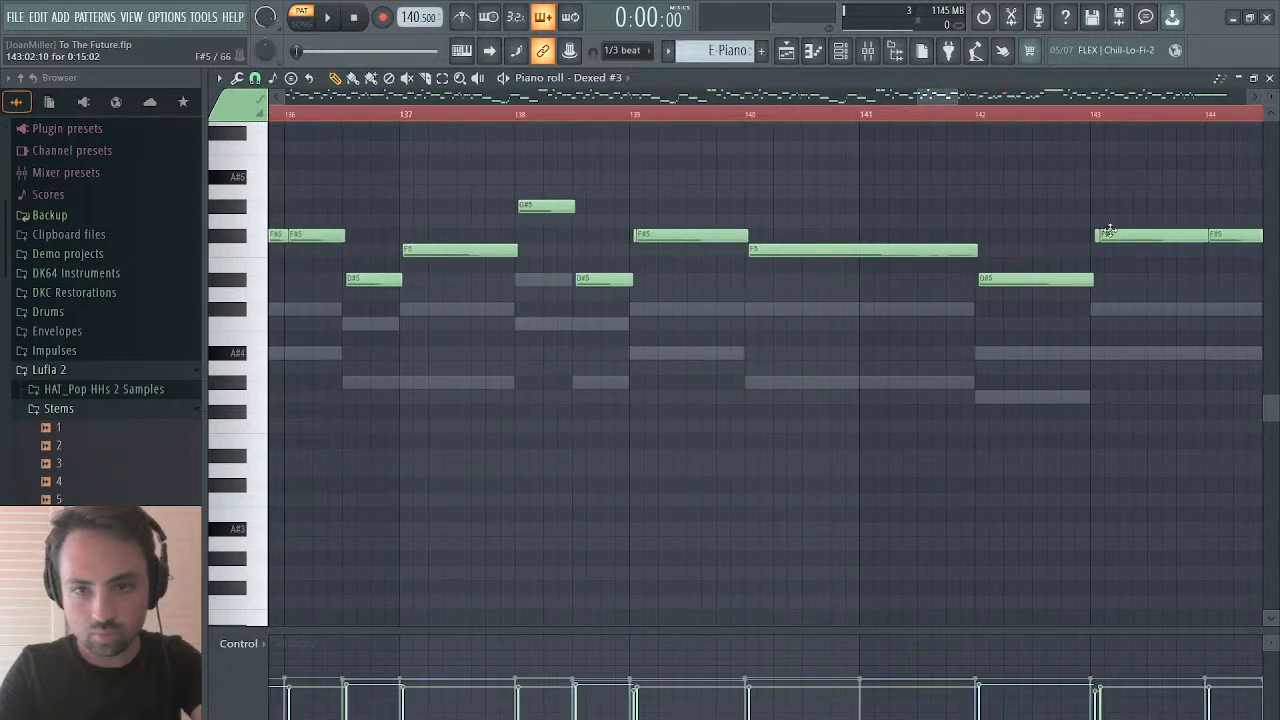
left_click_drag(1100, 238, 634, 240)
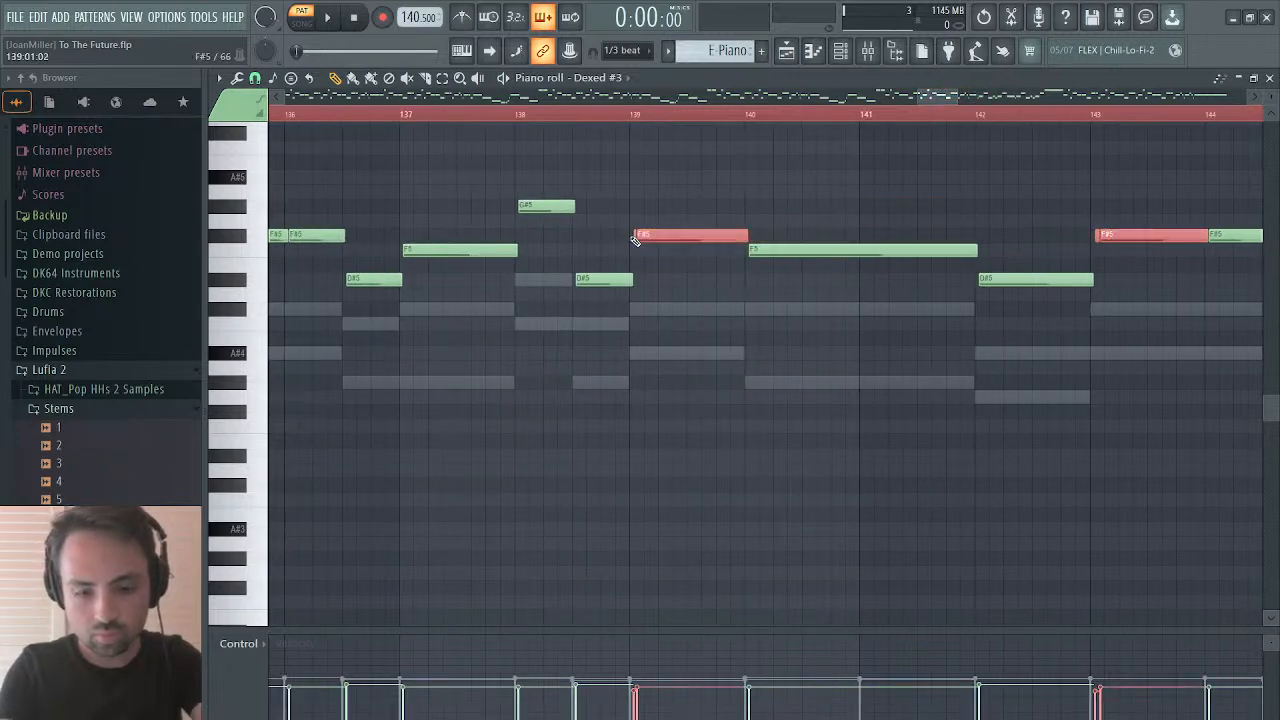
left_click_drag(930, 98, 915, 100)
left_click(570, 235)
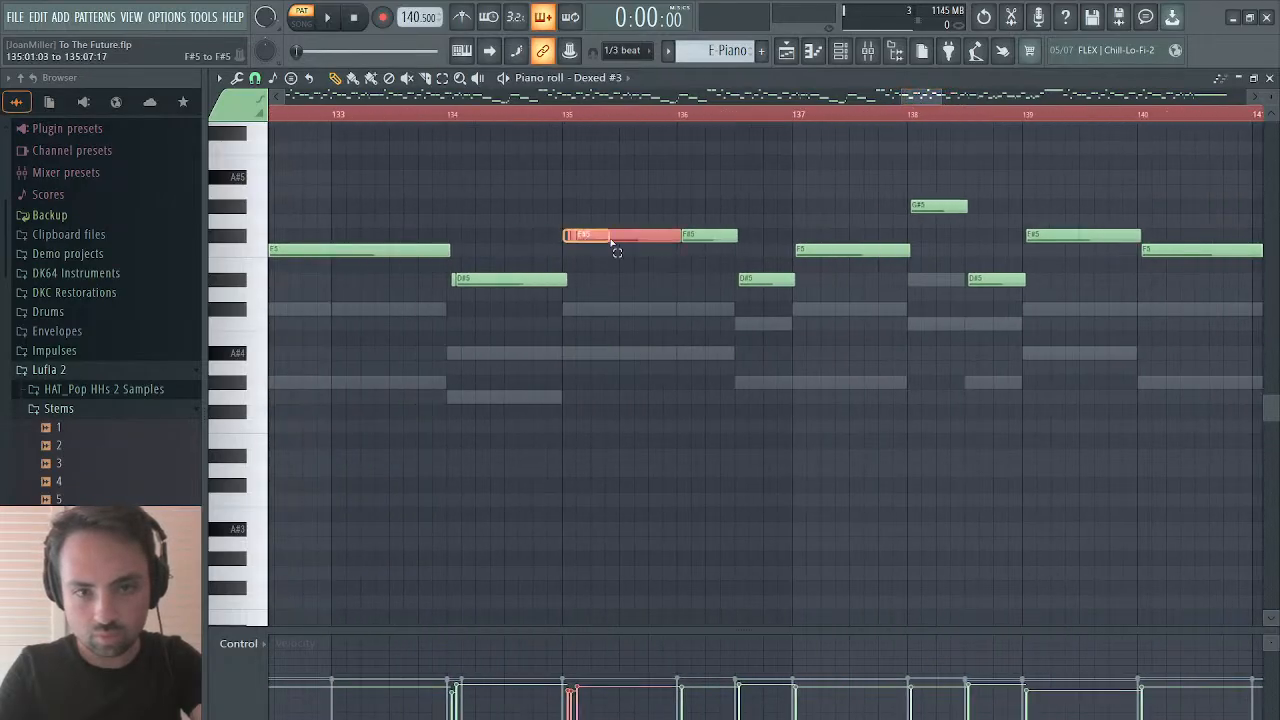
left_click_drag(679, 242, 679, 240)
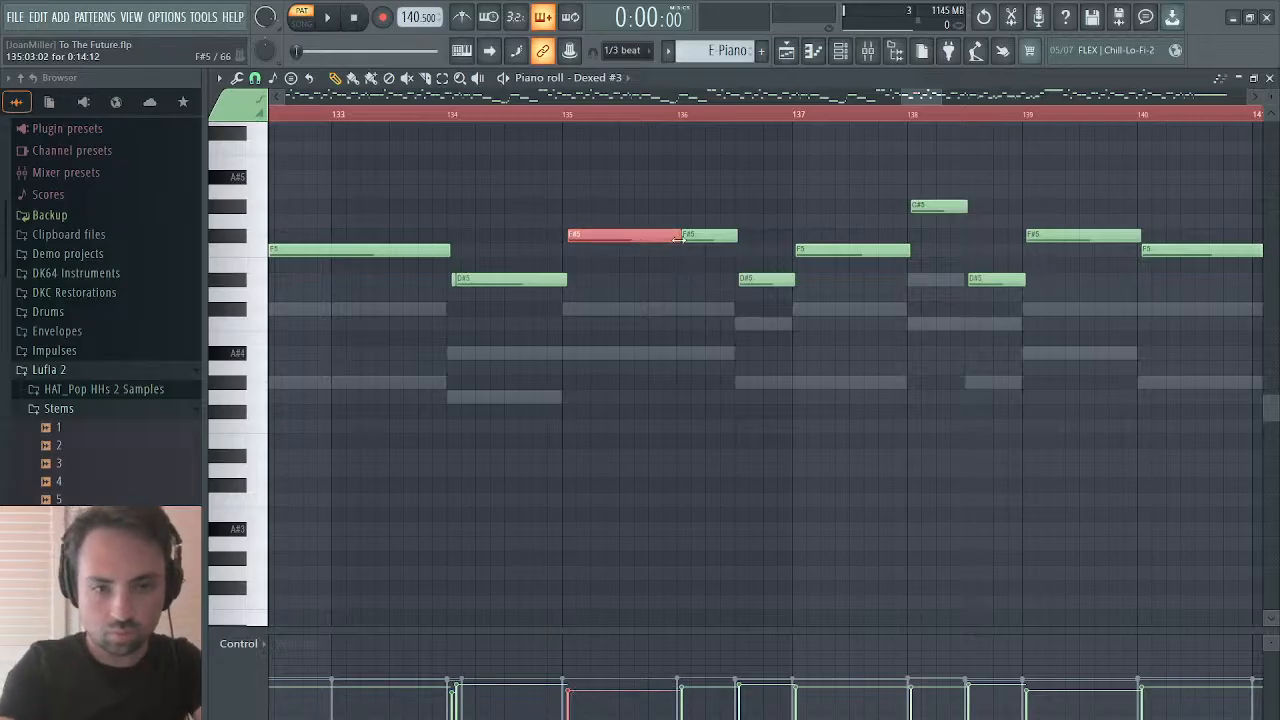
Step: Merge the split notes at bars 129 to 131 and the split C#5, C5 and D#5 notes in bars 117 to 120
left_click_drag(914, 98, 888, 96)
left_click_drag(822, 185, 514, 268)
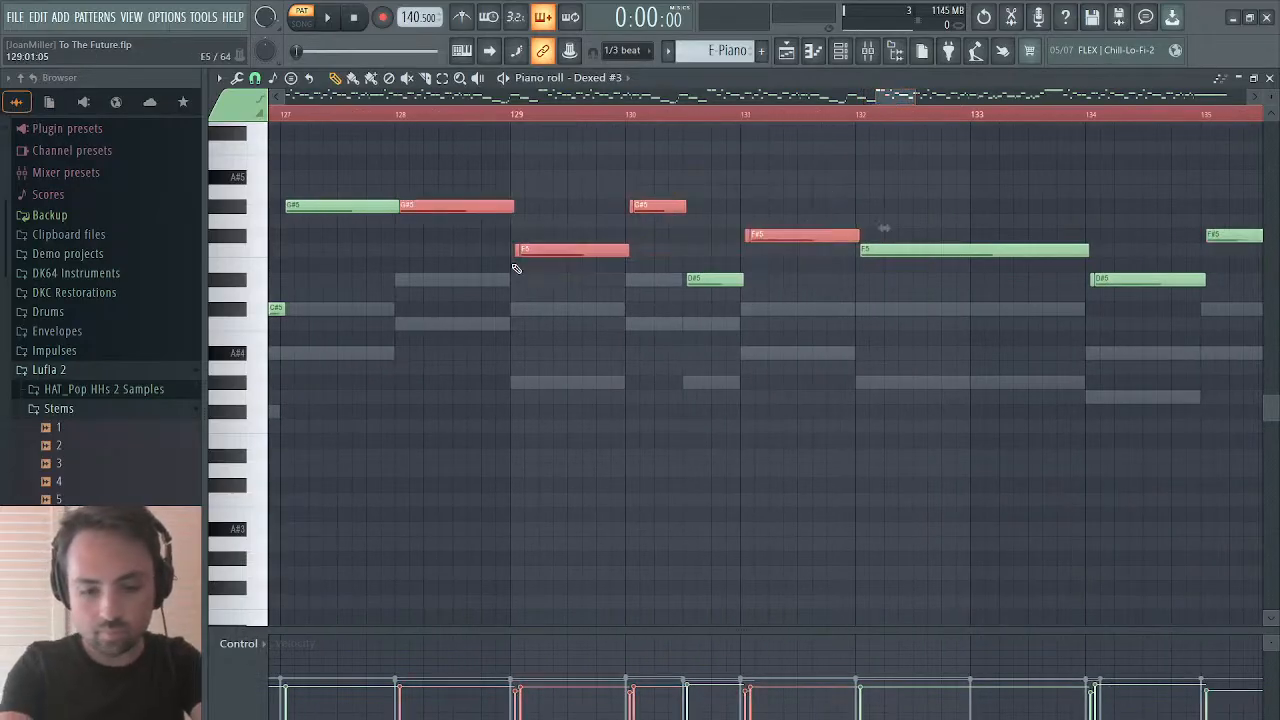
left_click_drag(892, 100, 840, 102)
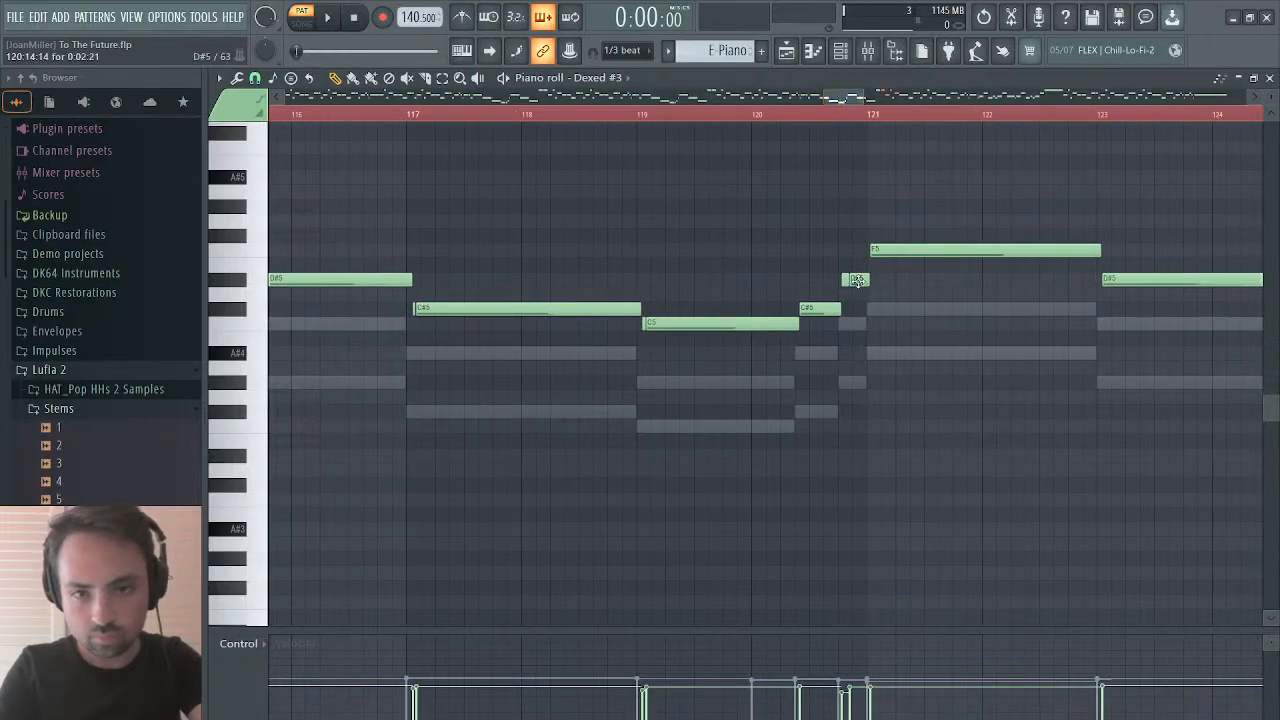
left_click_drag(856, 273, 409, 354)
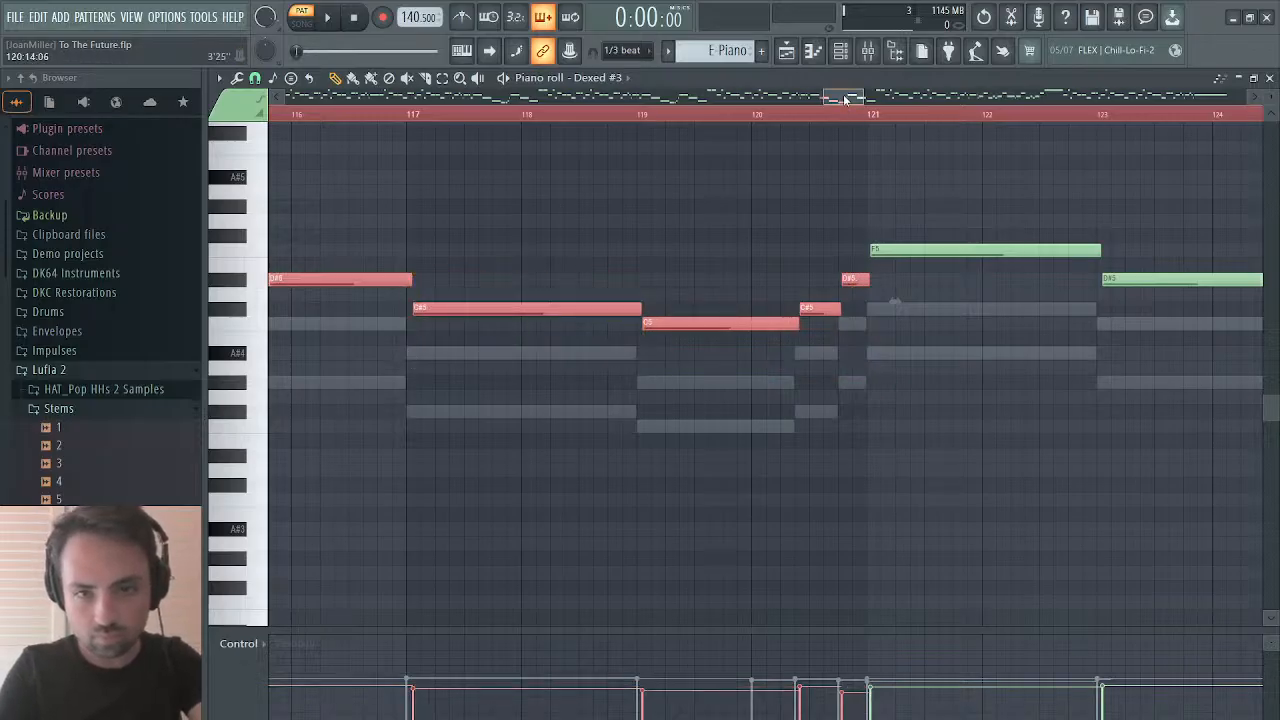
Step: Merge the split F5 at bar 111, the split F#5 at bar 107 and the split F5 at bar 85
left_click_drag(845, 99, 804, 97)
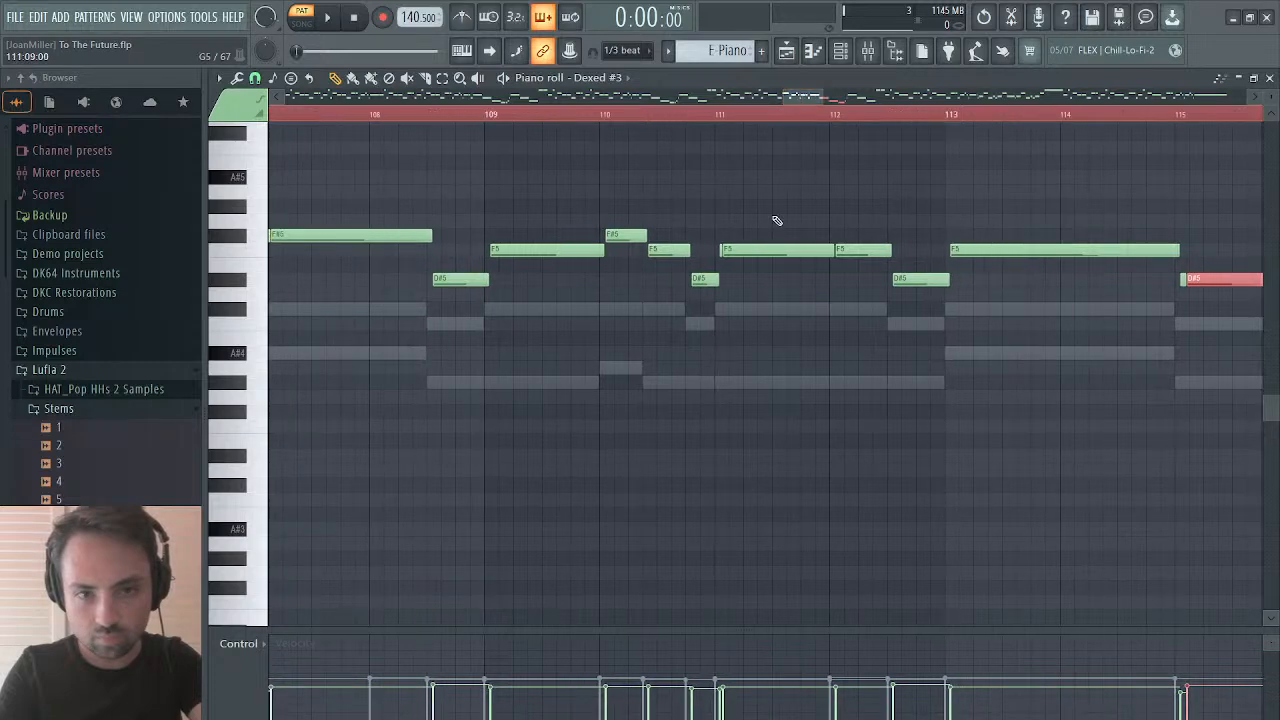
left_click(730, 251)
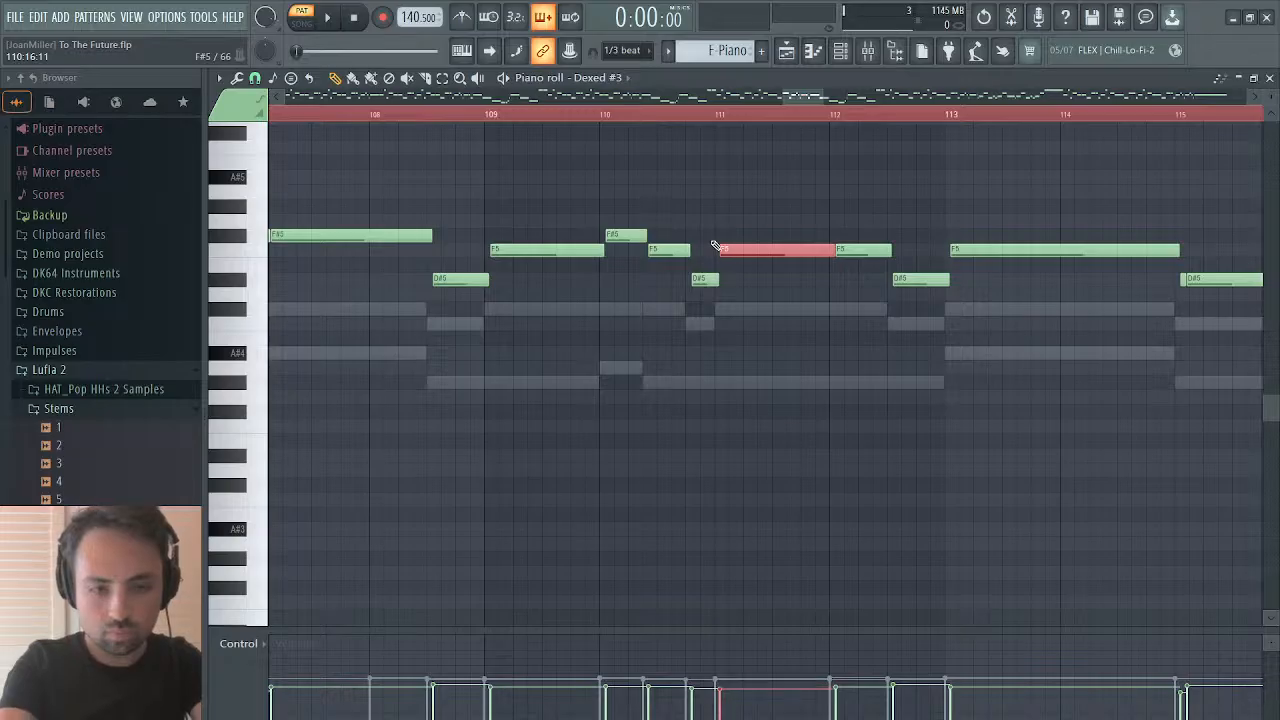
left_click_drag(807, 100, 785, 97)
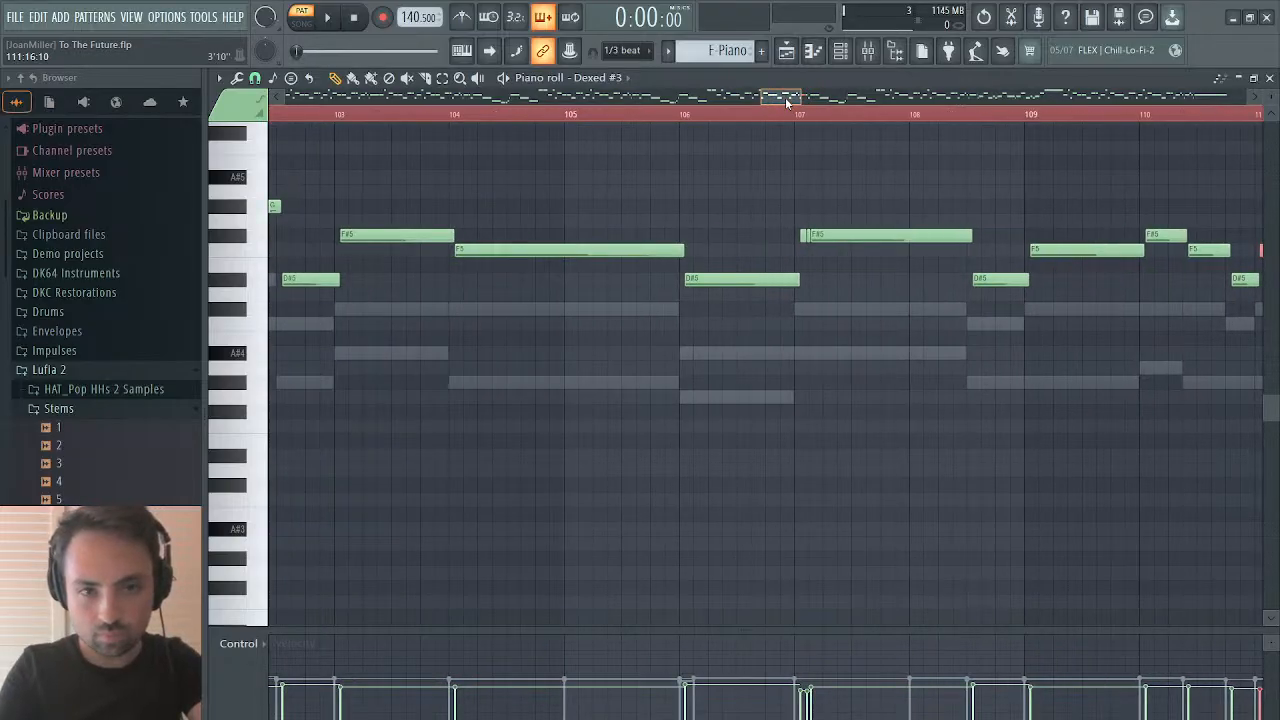
left_click(812, 236)
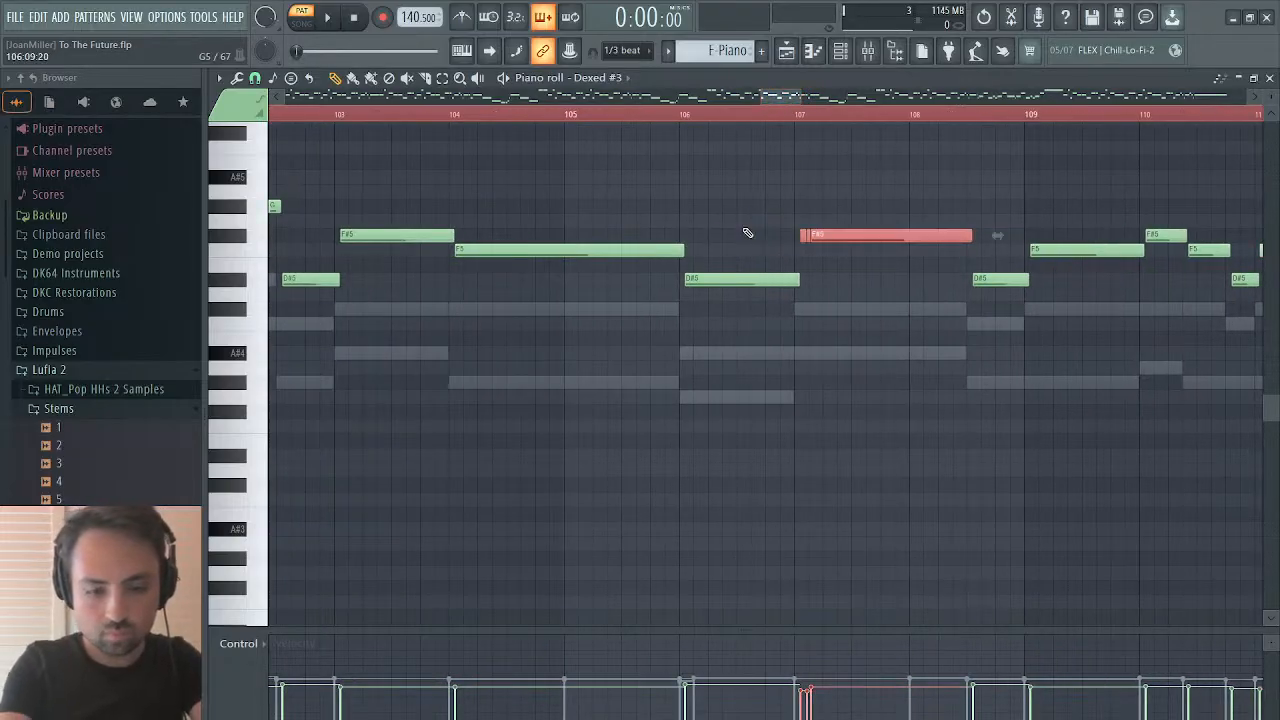
left_click_drag(782, 100, 684, 97)
left_click(638, 250)
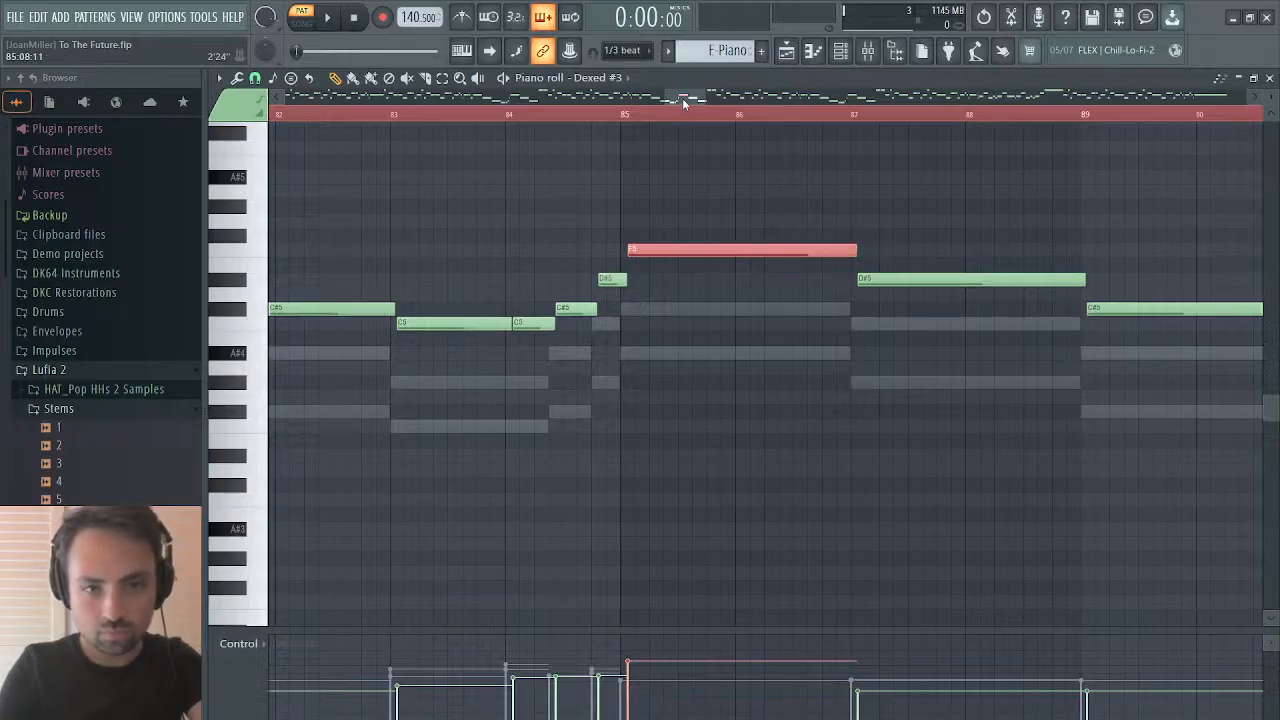
Step: Shift all Dexed #3 notes earlier to start at bar 1, and stretch them so the final F5 ends at bar 202
left_click_drag(682, 97, 300, 106)
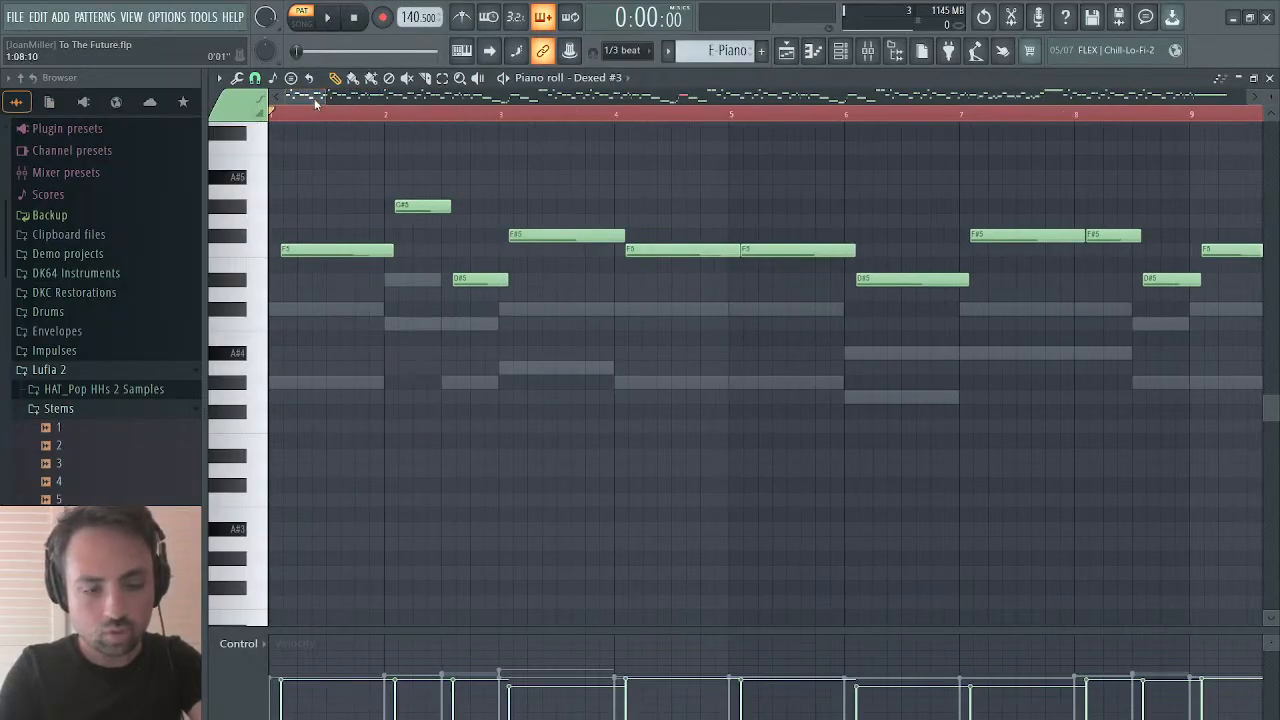
key("ctrl+a")
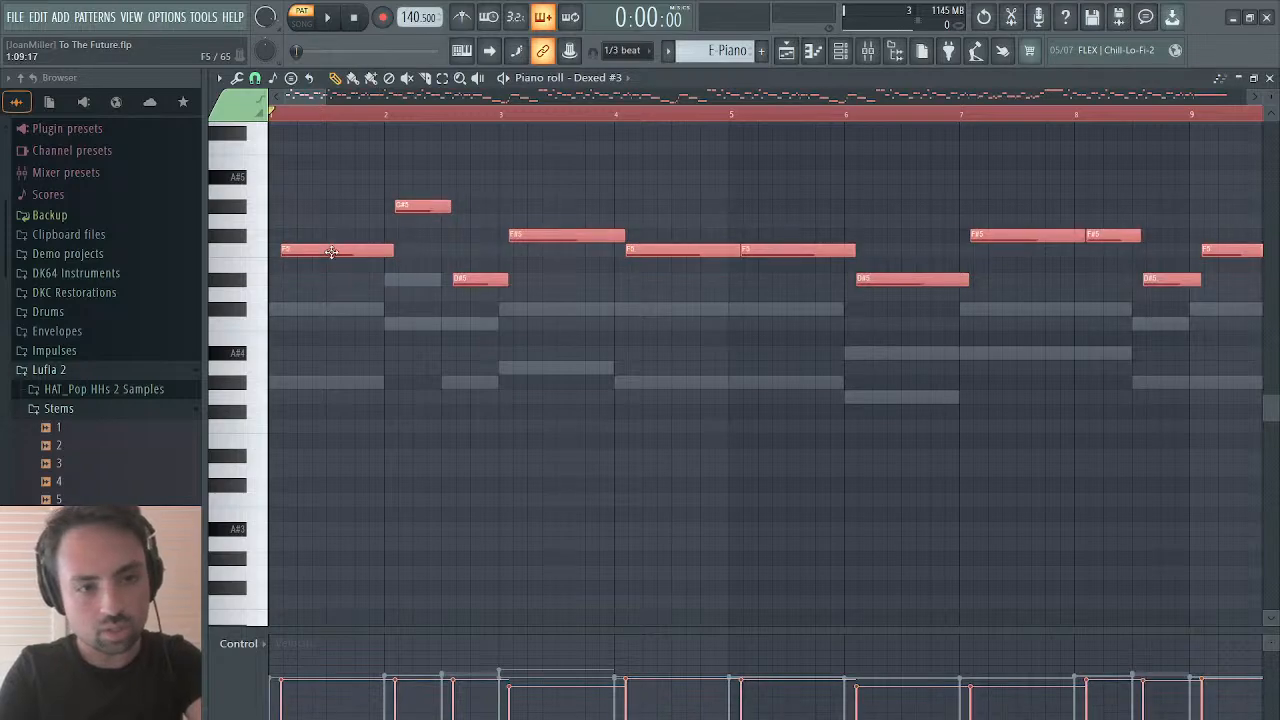
left_click_drag(332, 251, 320, 251)
left_click_drag(313, 97, 1216, 60)
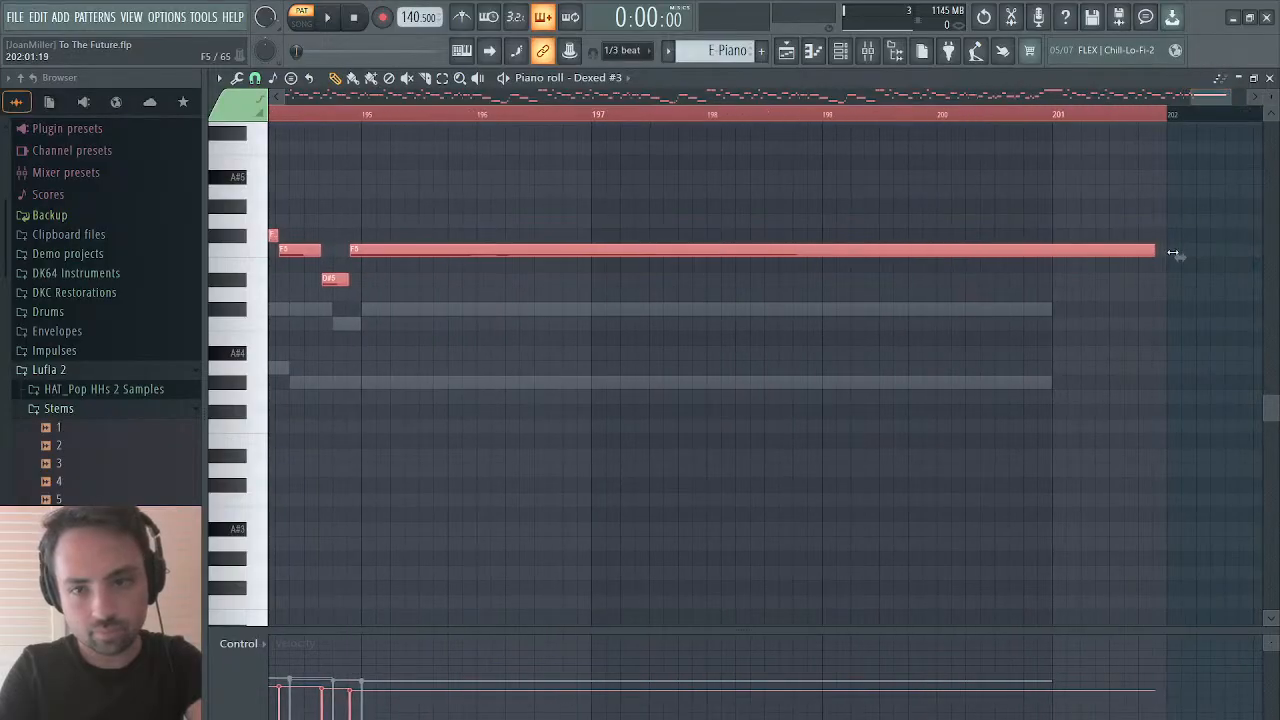
left_click_drag(1174, 254, 1190, 257)
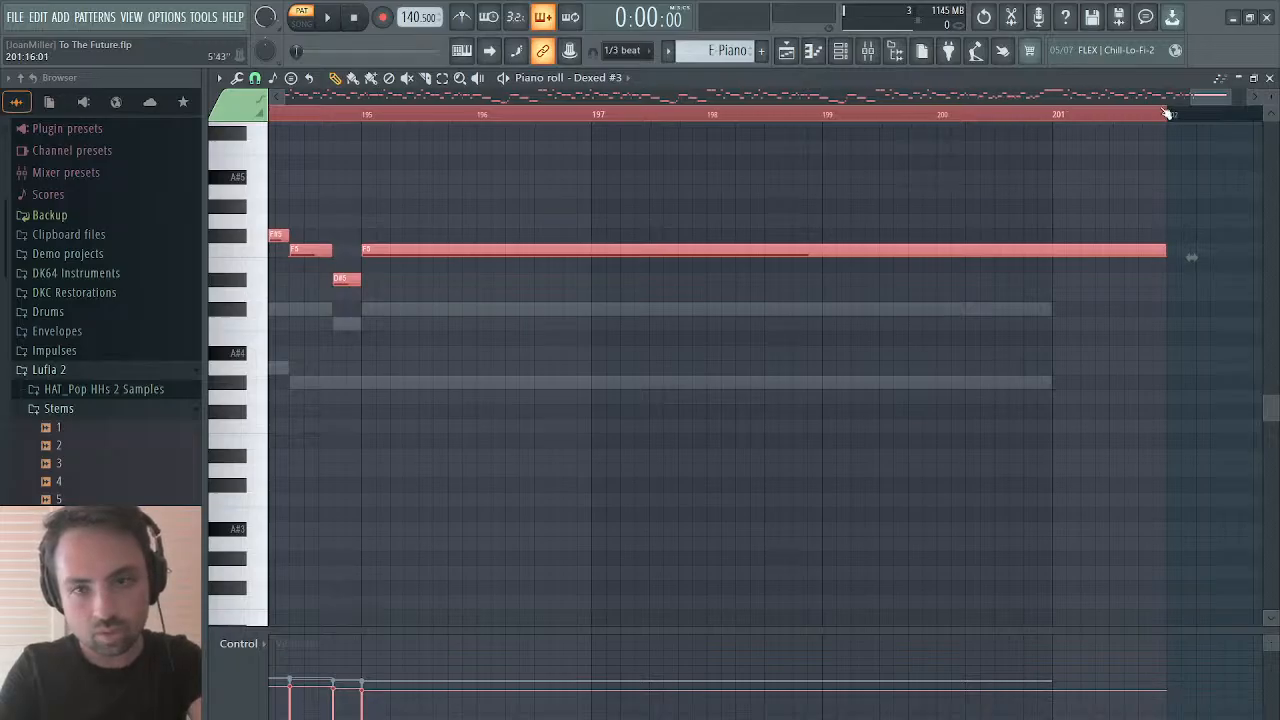
left_click_drag(1202, 96, 119, 287)
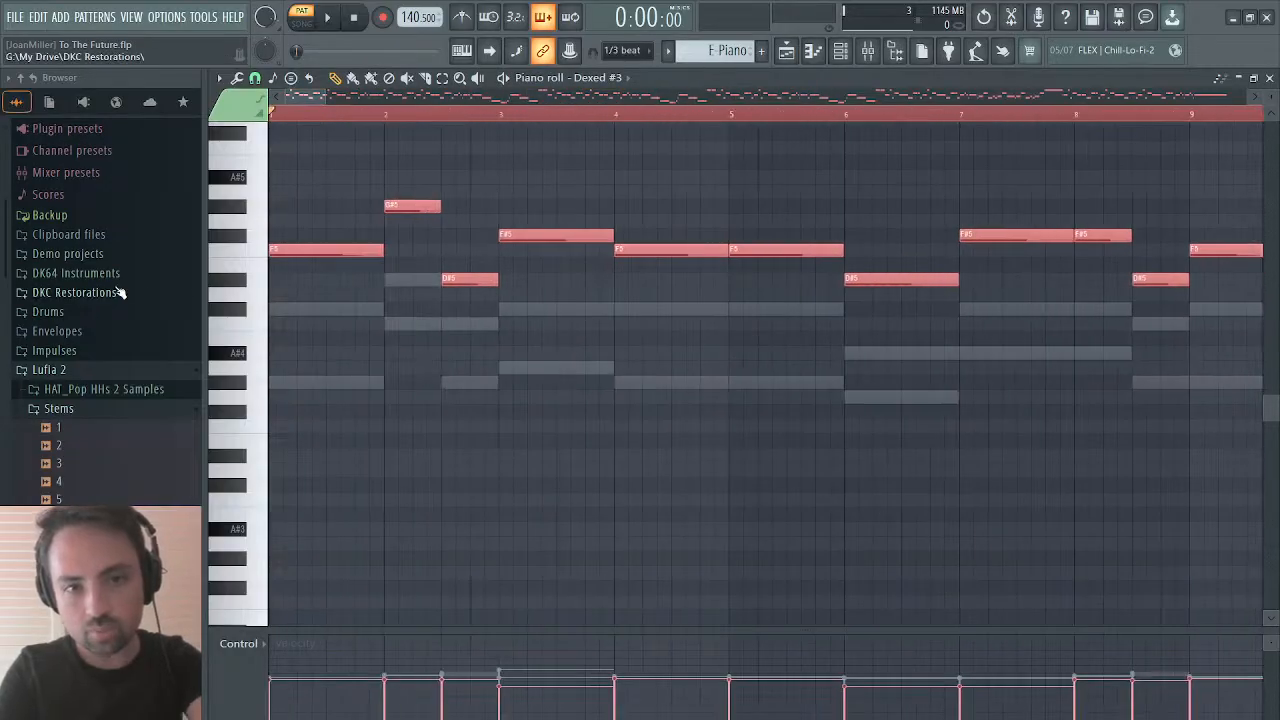
left_click(1270, 79)
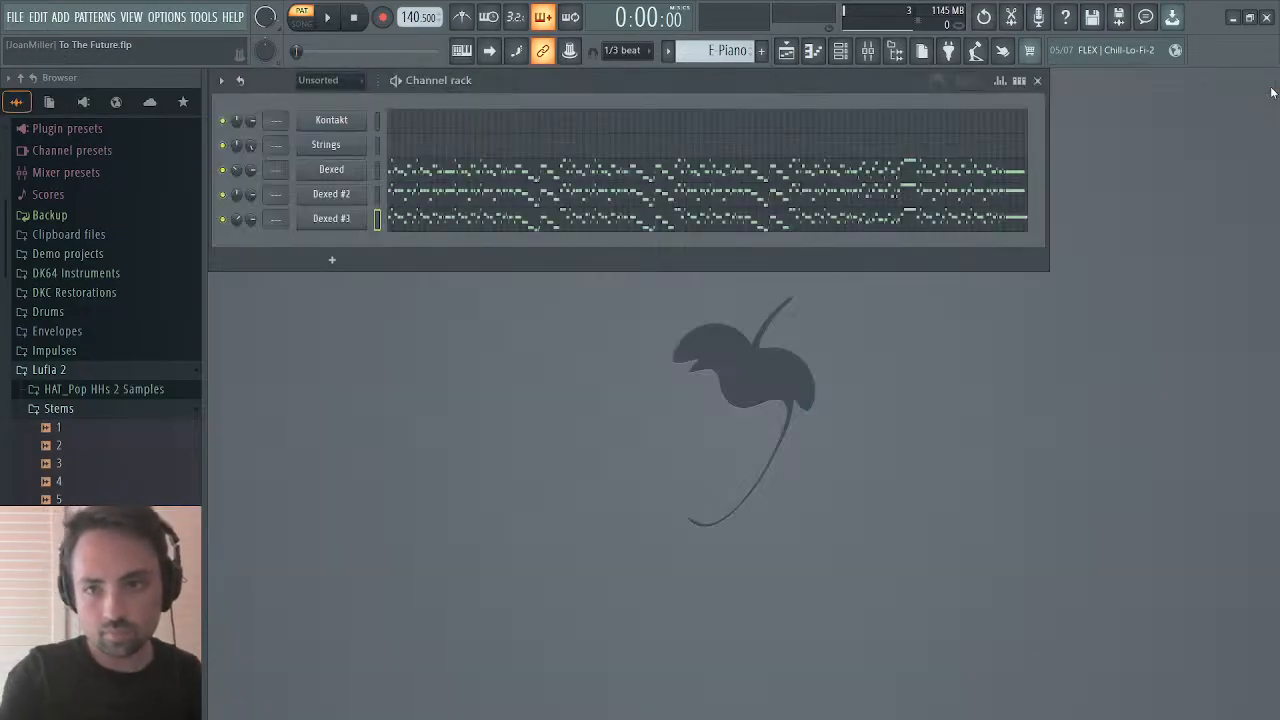
Step: Play the E-Piano pattern, and in the playlist move the Bass clip up to track 5 and unmute all tracks
key("space")
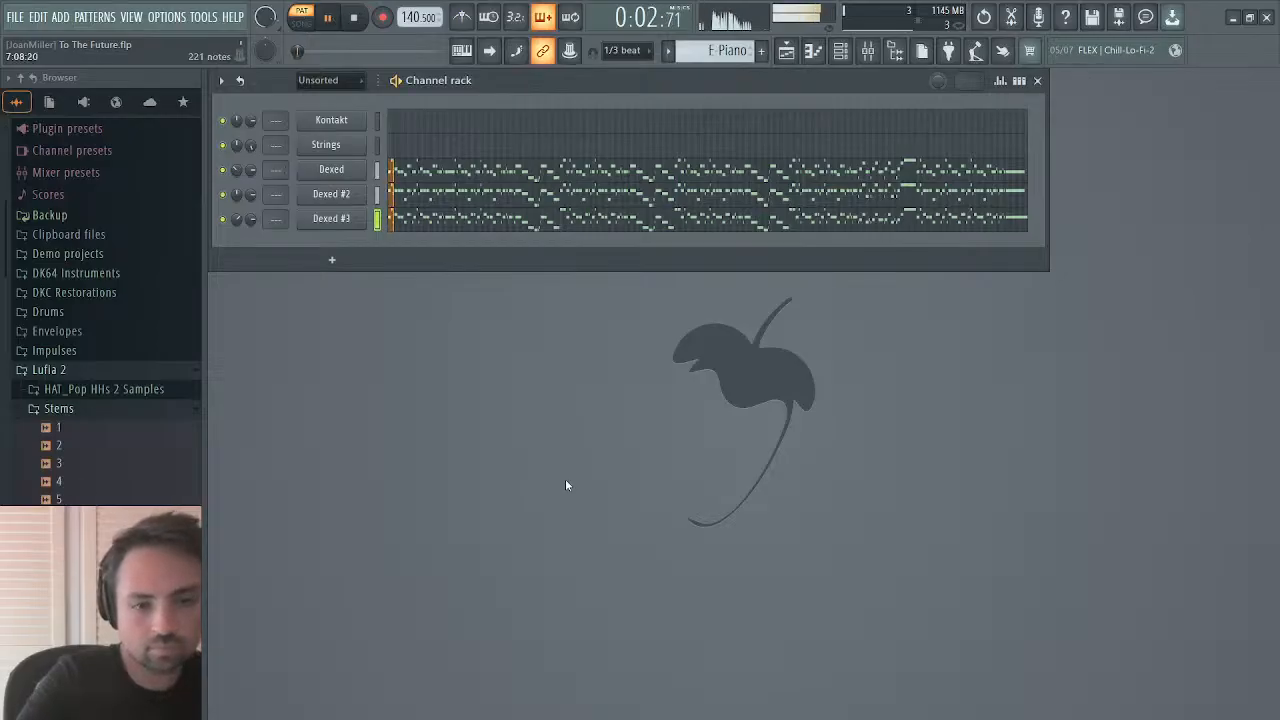
left_click(786, 50)
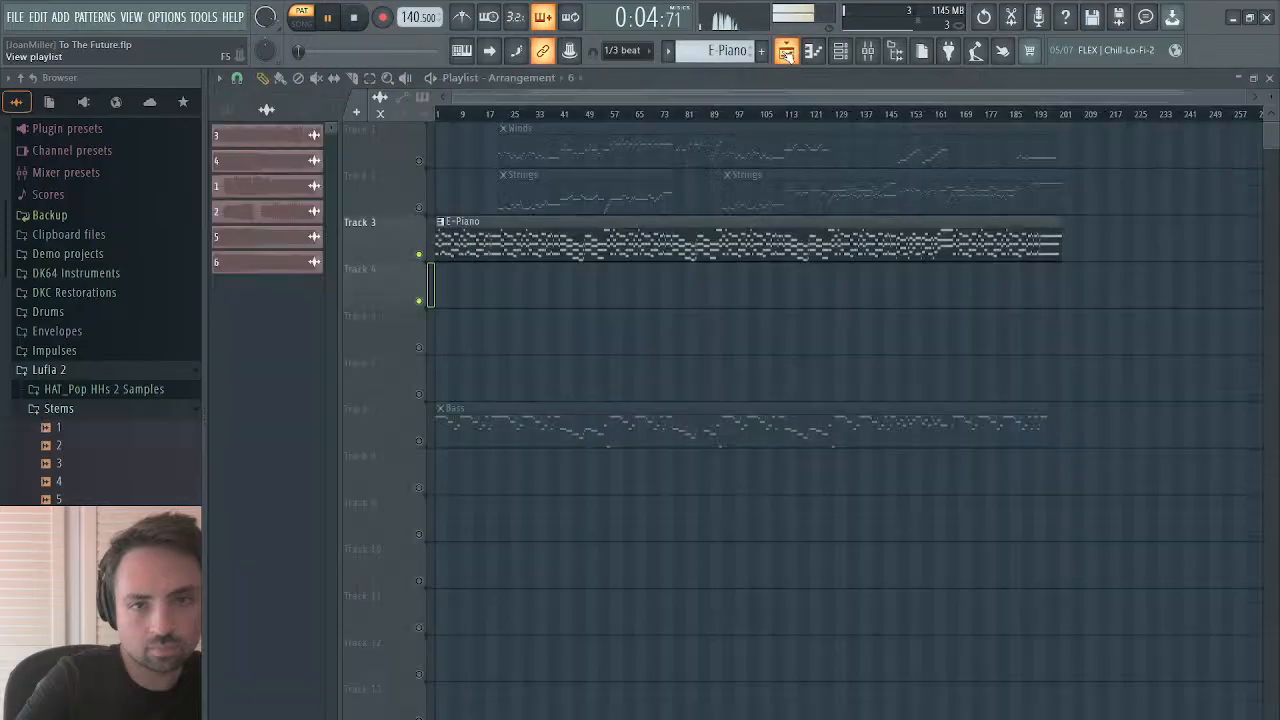
left_click(452, 414)
left_click_drag(466, 417, 464, 321)
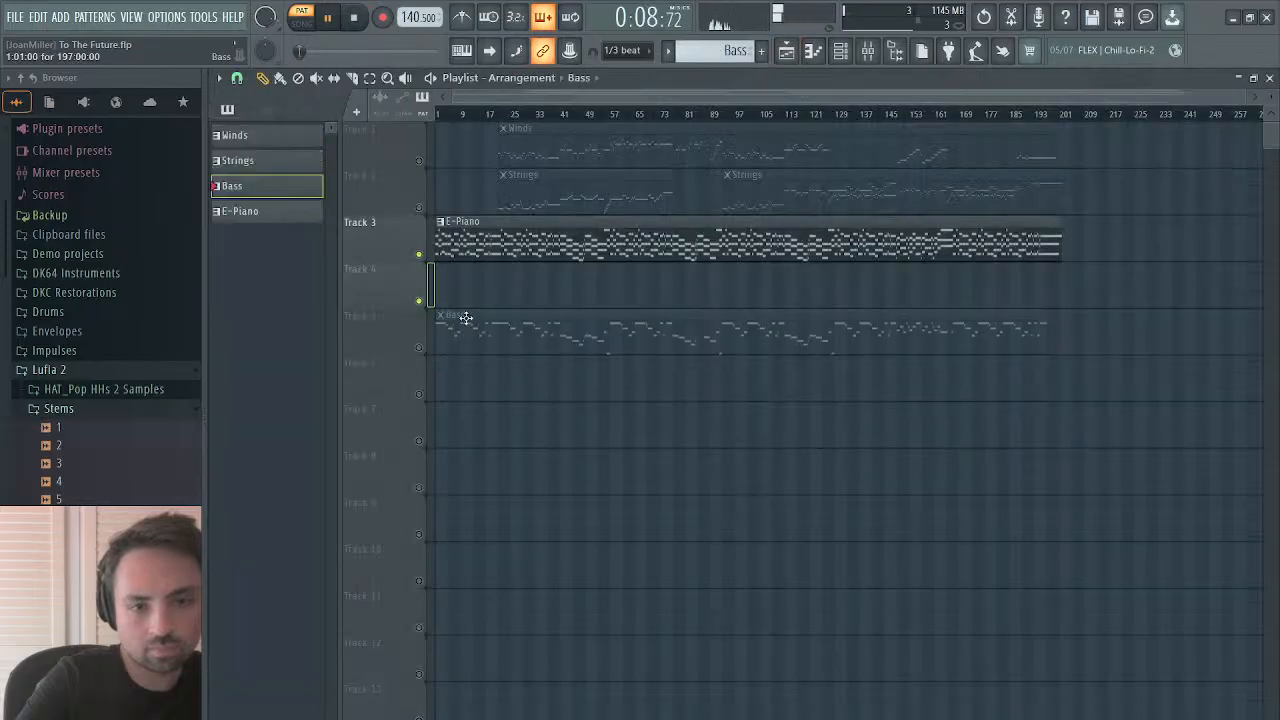
left_click(419, 302)
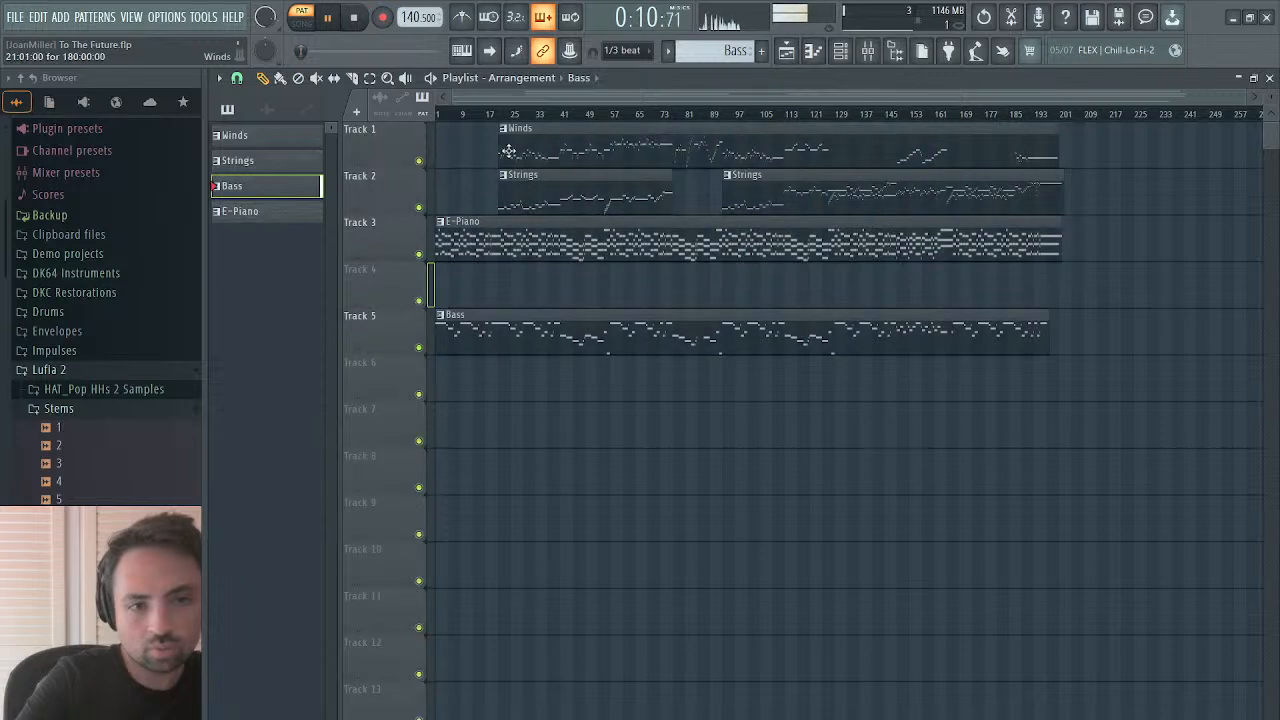
Step: Play the full arrangement from where the Winds and Strings enter, stop it, and move the Bass clip to track 4
left_click(493, 113)
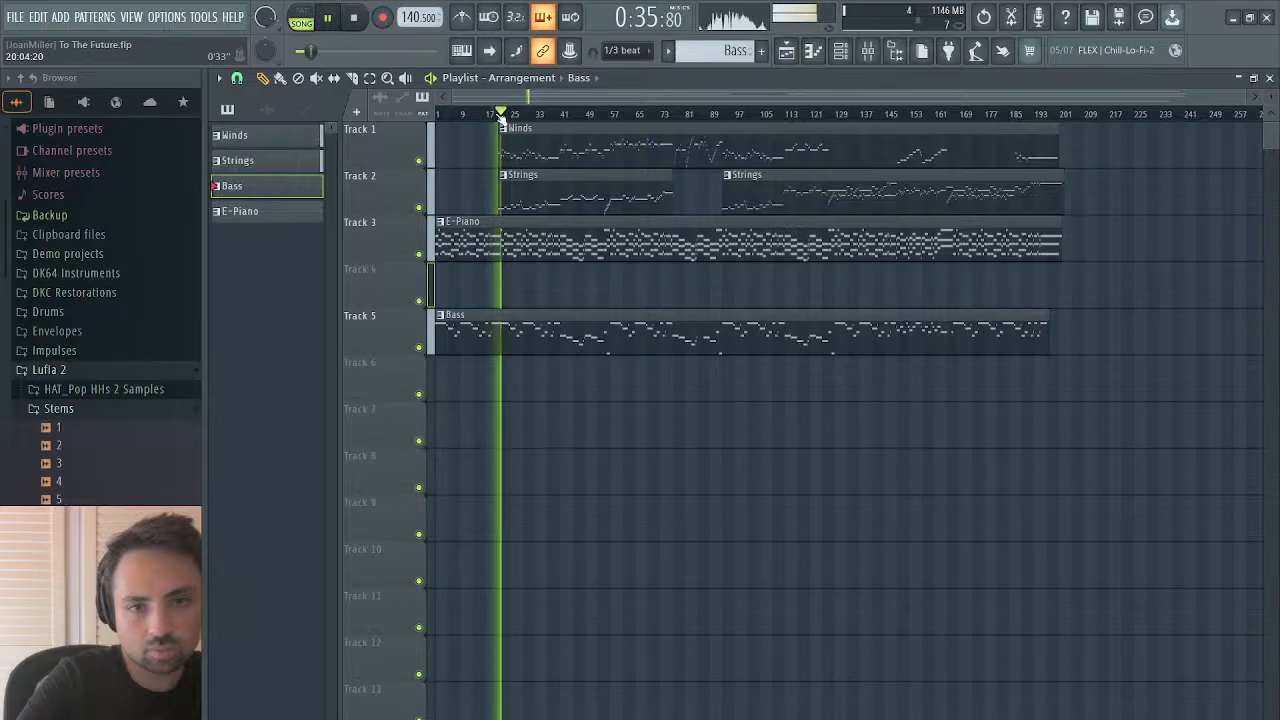
left_click(354, 18)
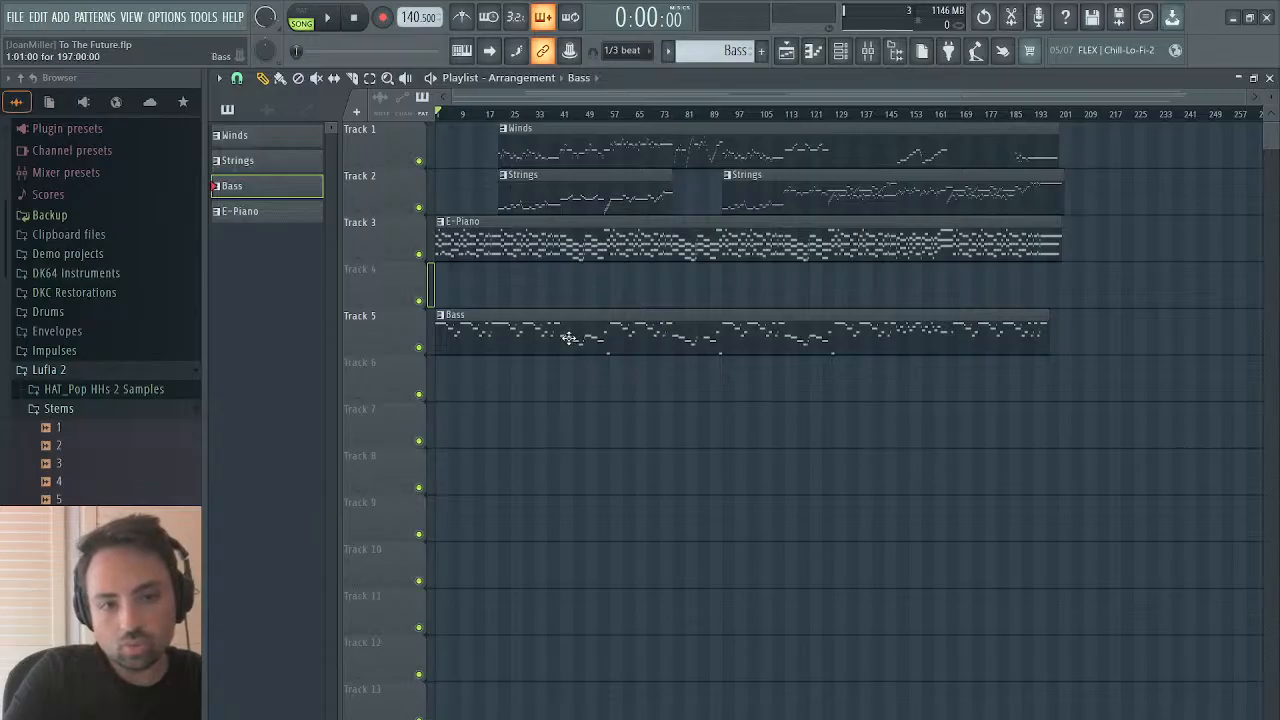
left_click_drag(541, 327, 541, 280)
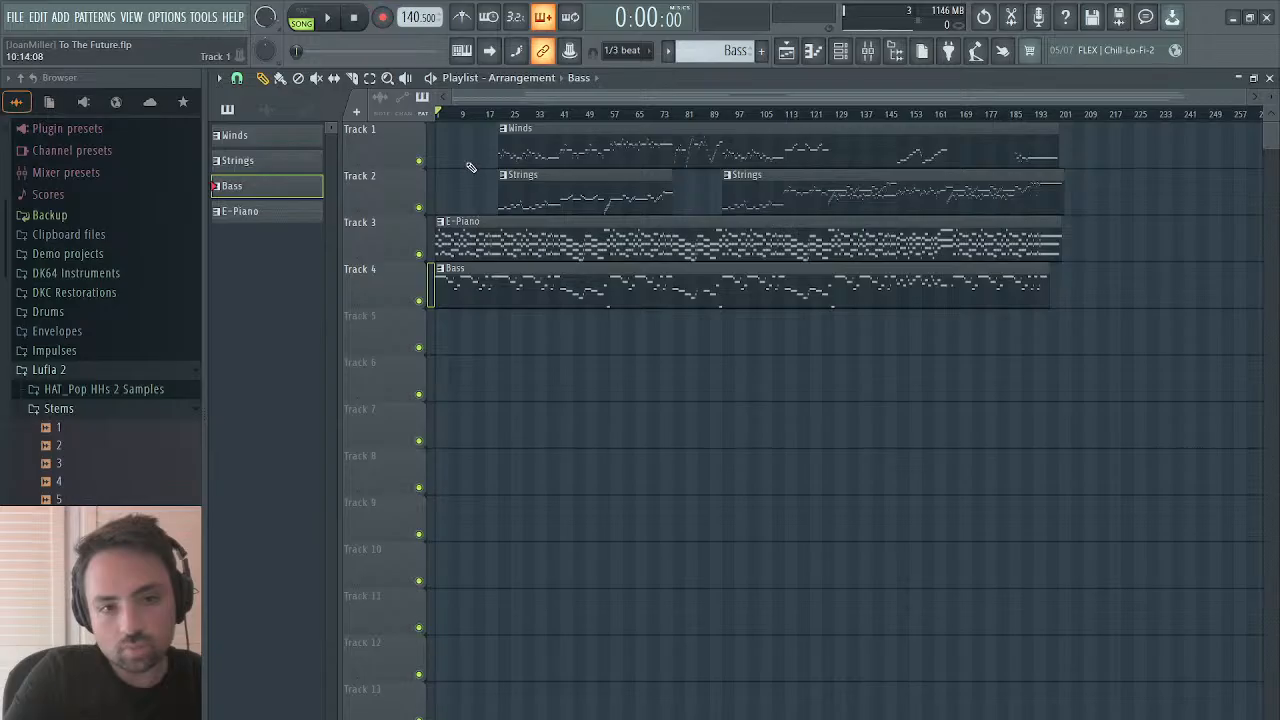
Step: Place stem 8 on track 5, solo that track and listen to it from about bar 65
left_click(60, 553)
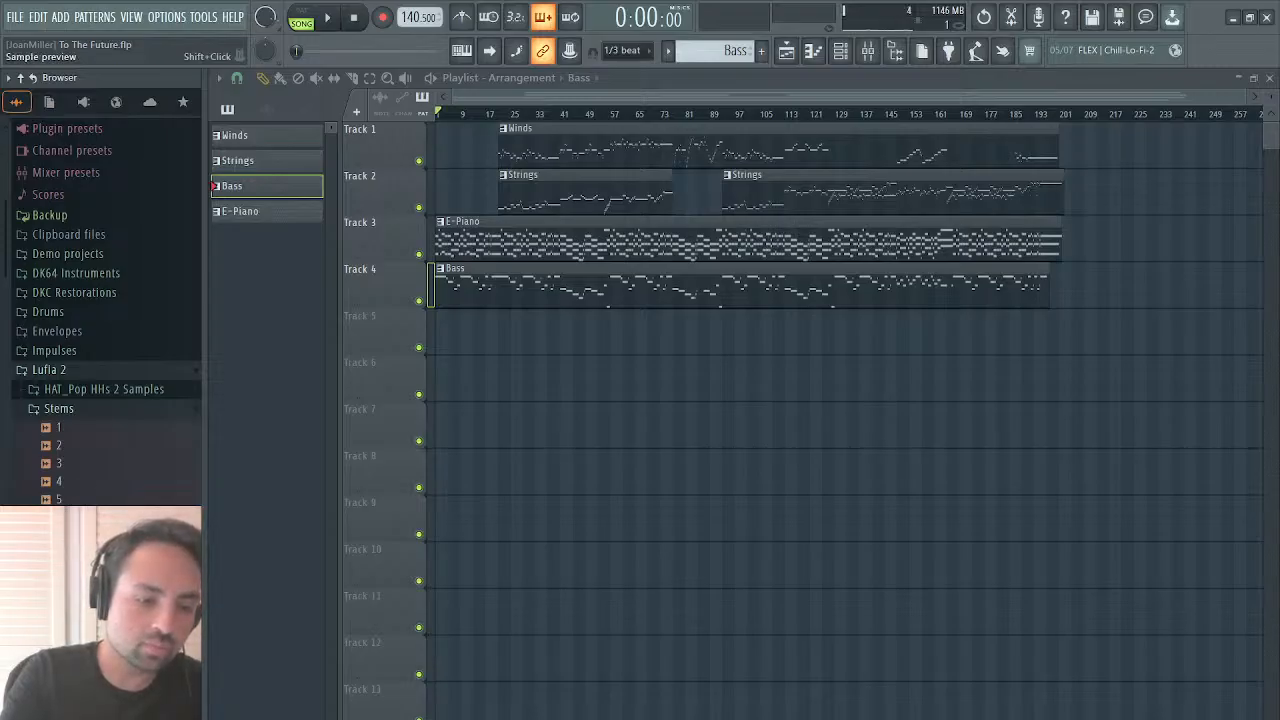
left_click_drag(304, 413, 476, 337)
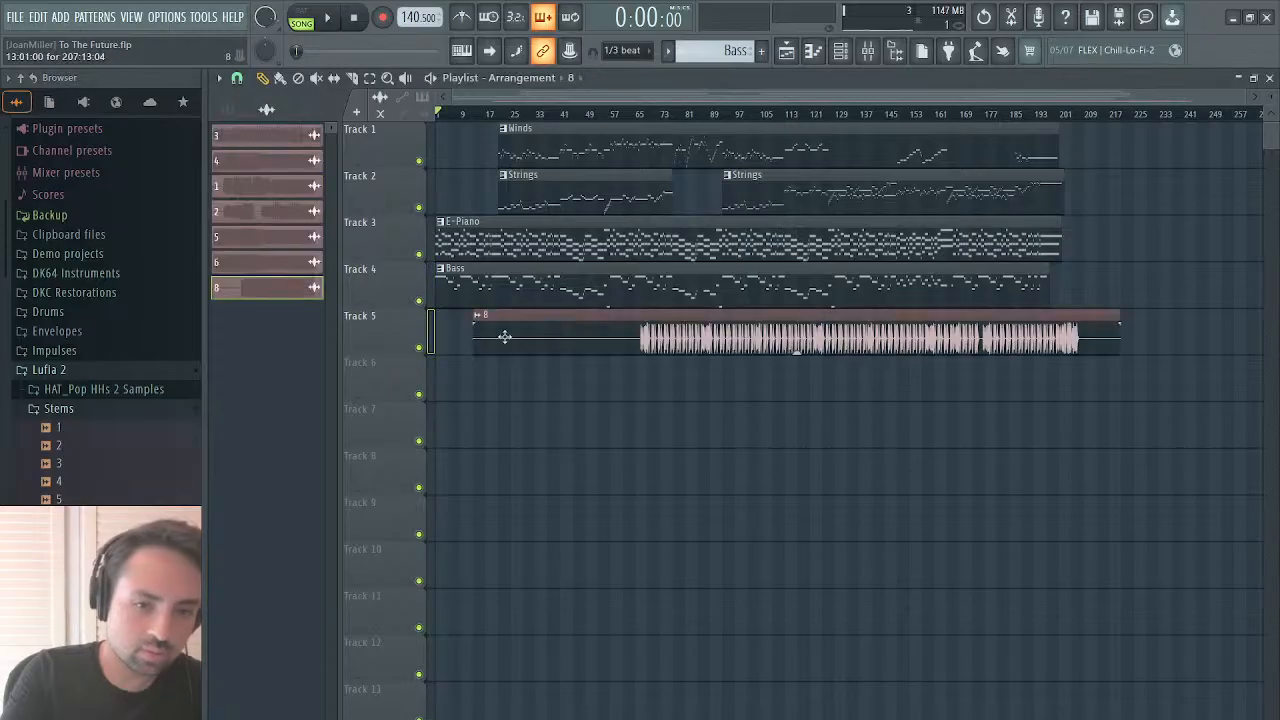
right_click(424, 348)
left_click(638, 116)
key("space")
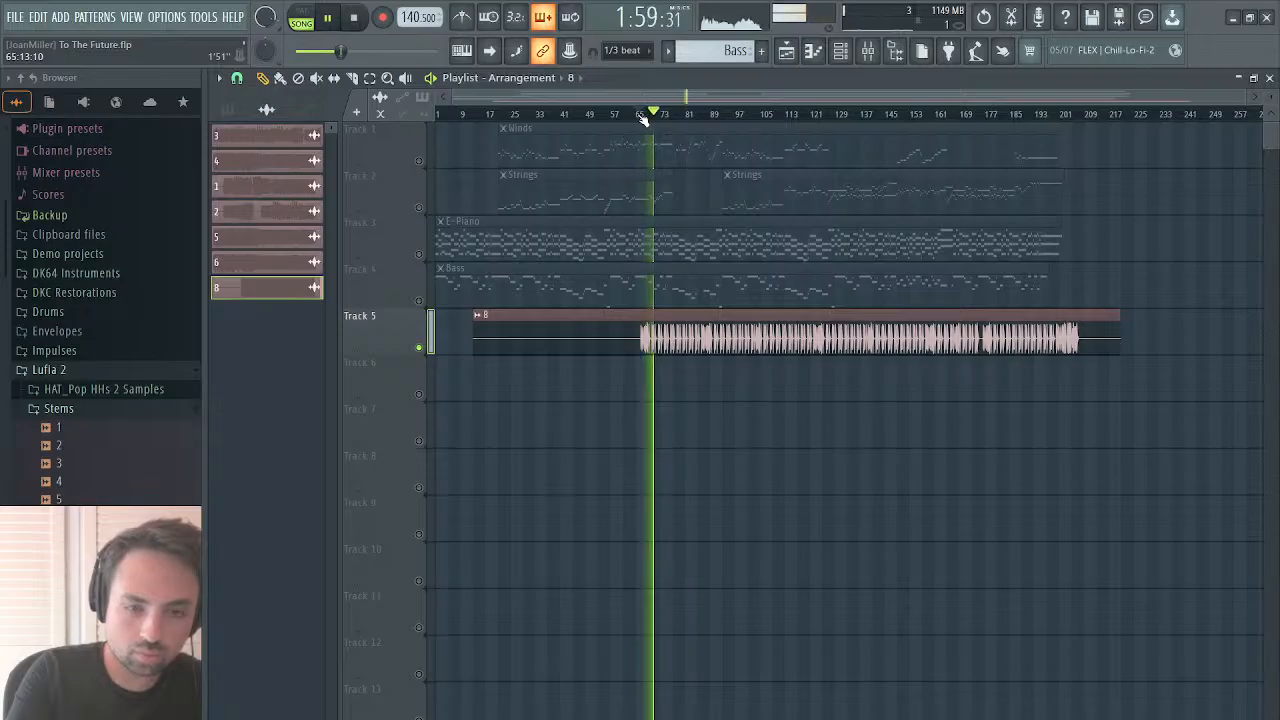
key("space")
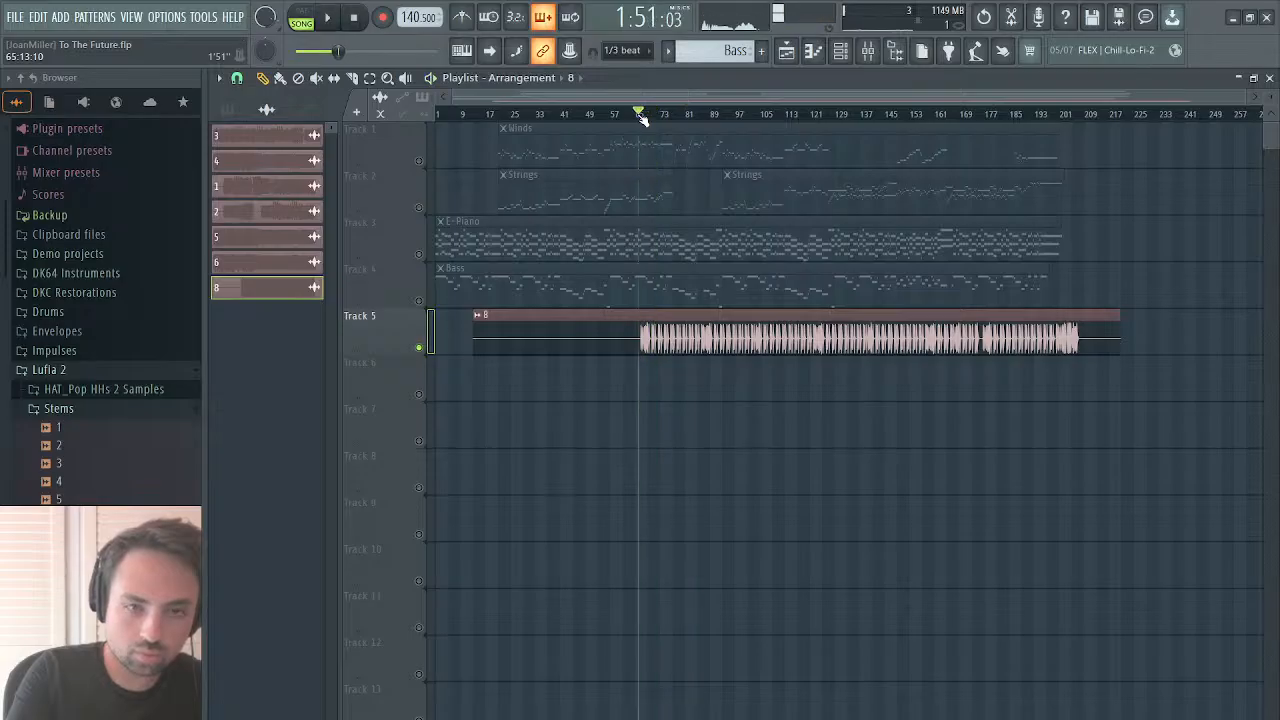
Step: Remove the stem 8 clip, and try stem 7 on track 6 before deleting that clip as well
right_click(588, 337)
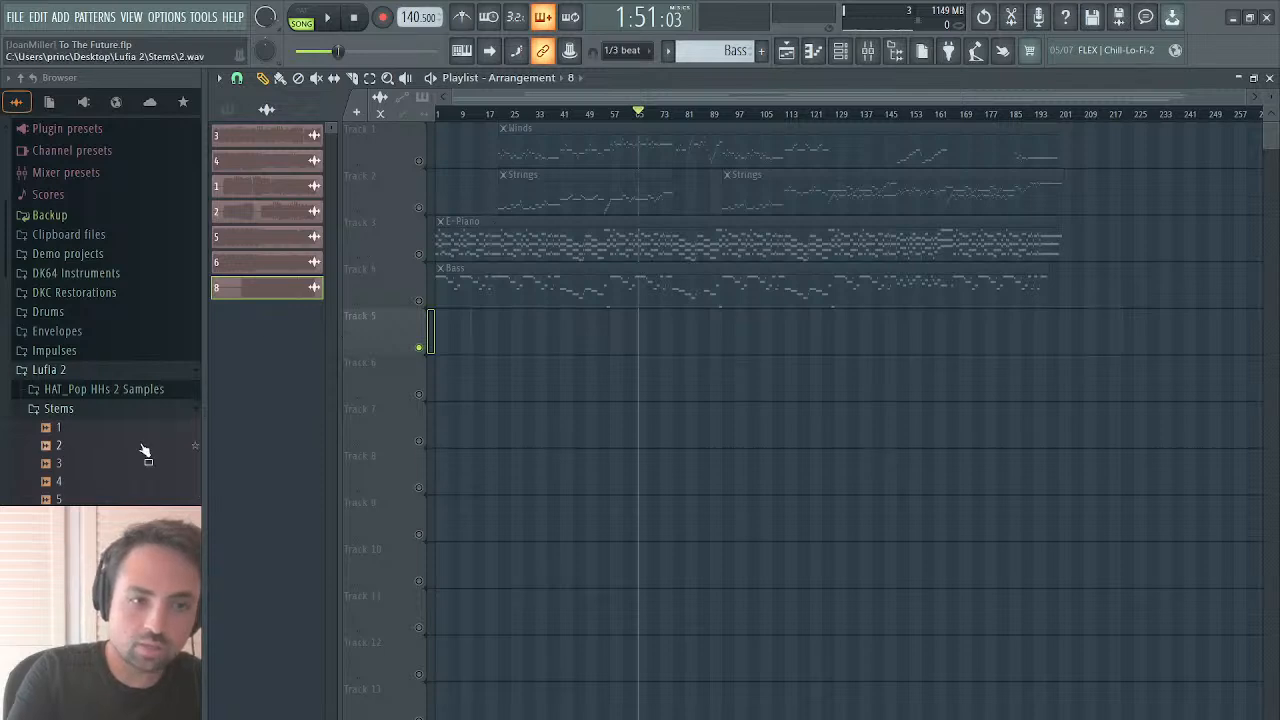
left_click_drag(58, 535, 497, 360)
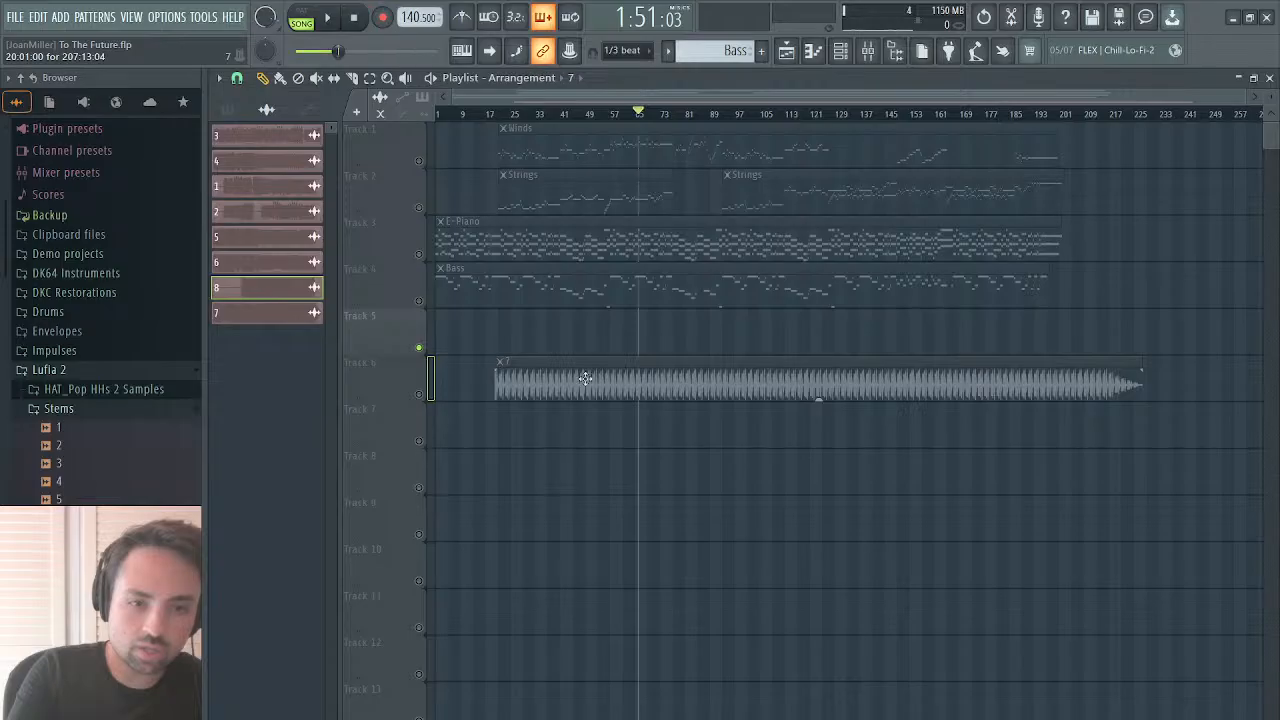
right_click(533, 389)
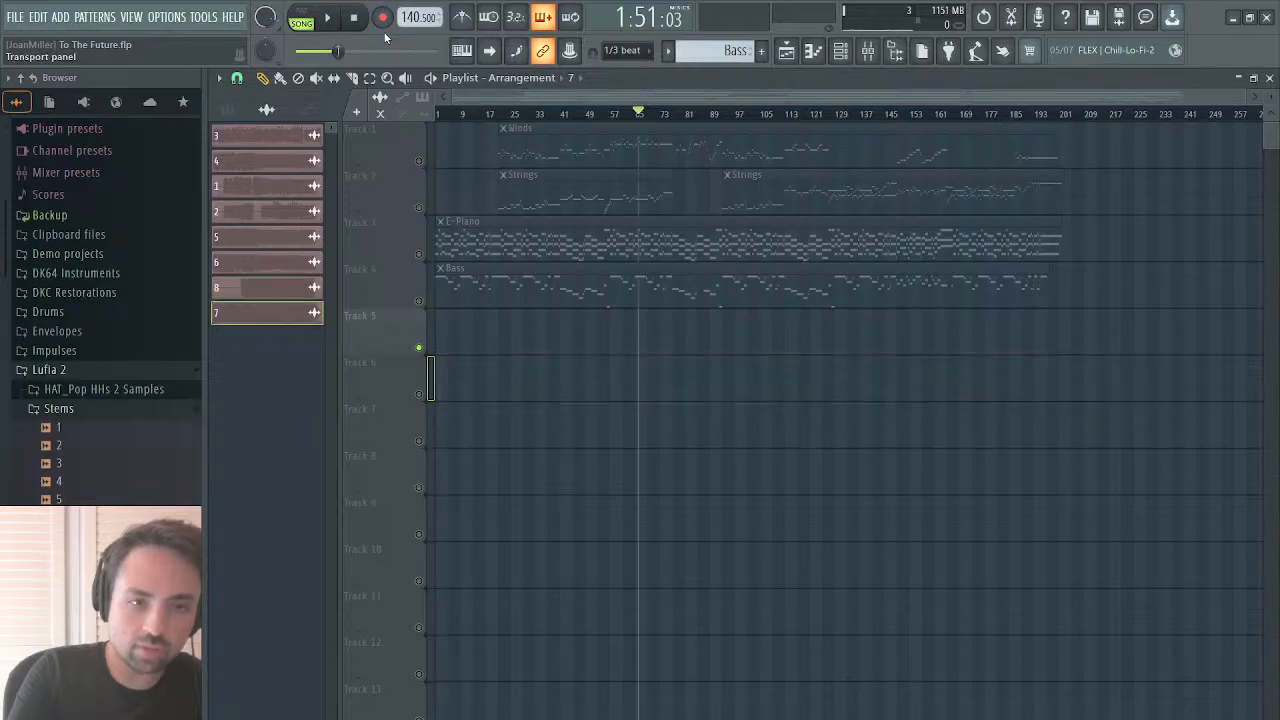
Step: Unmute all playlist tracks and play the arrangement from the beginning
left_click(355, 18)
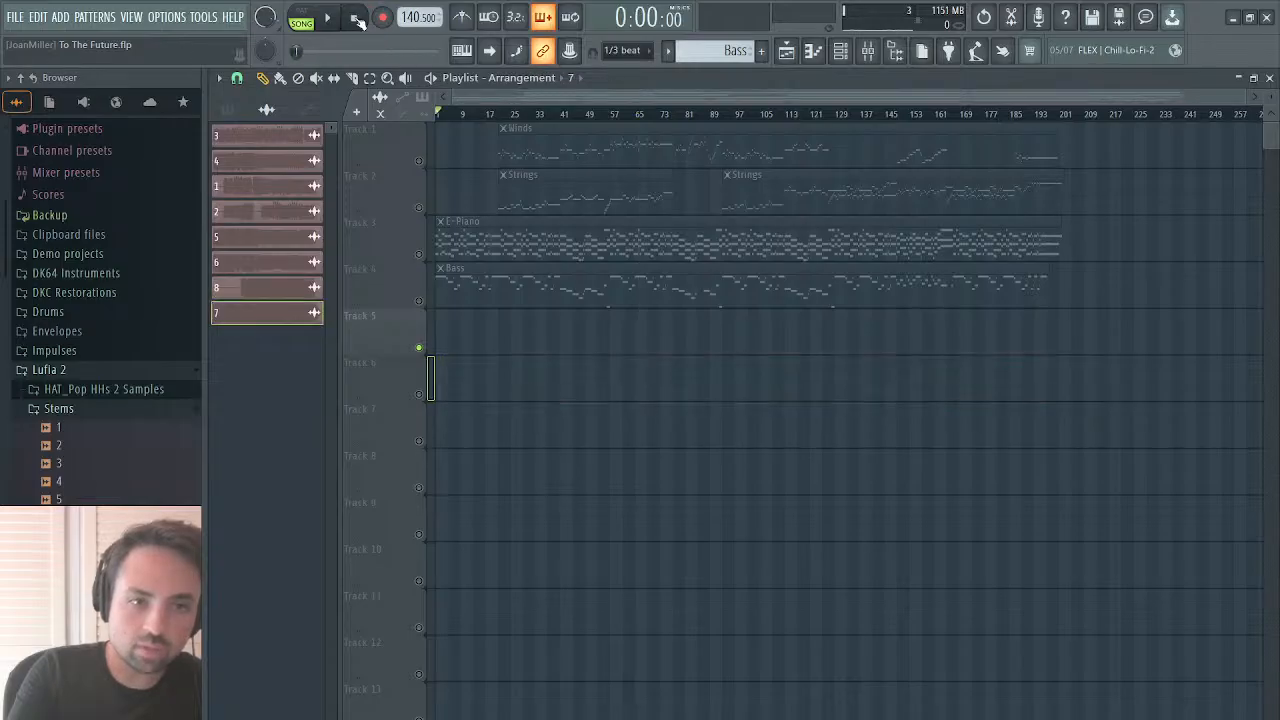
right_click(419, 301)
right_click(419, 301)
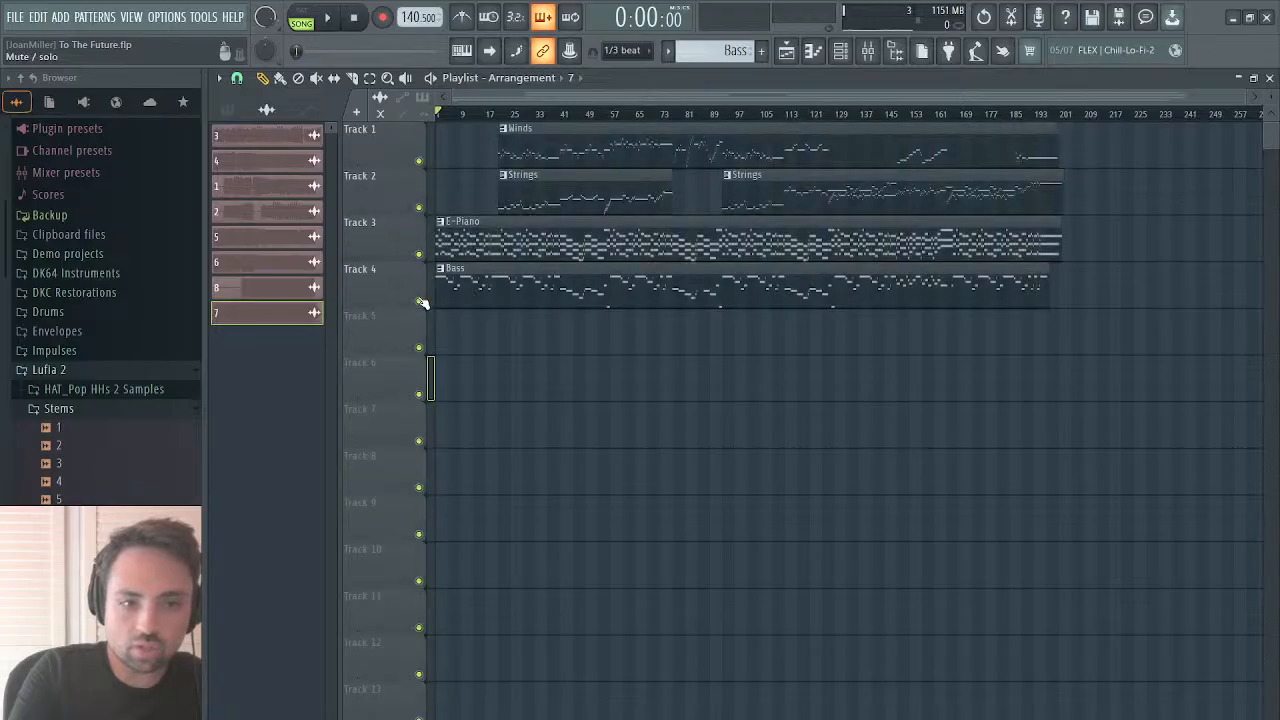
left_click(332, 18)
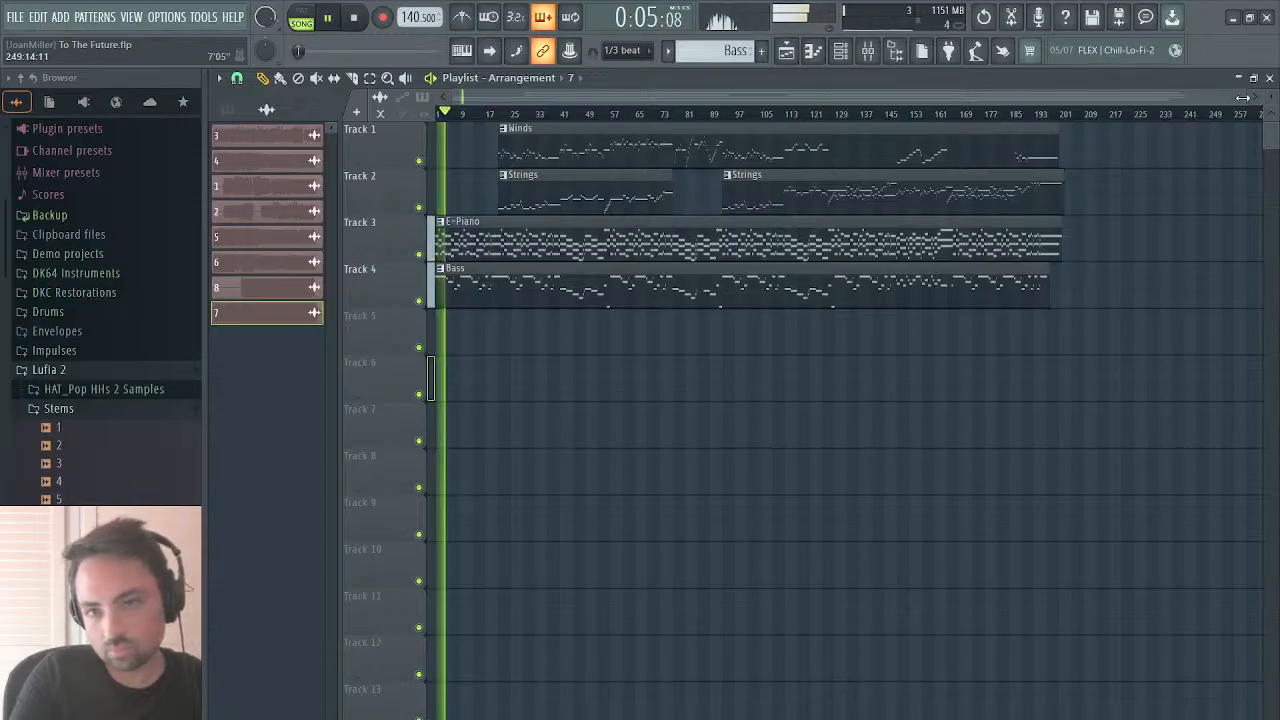
Step: Play the arrangement again from the beginning and skip ahead to where the Winds and Strings enter
left_click_drag(1220, 96, 1180, 88)
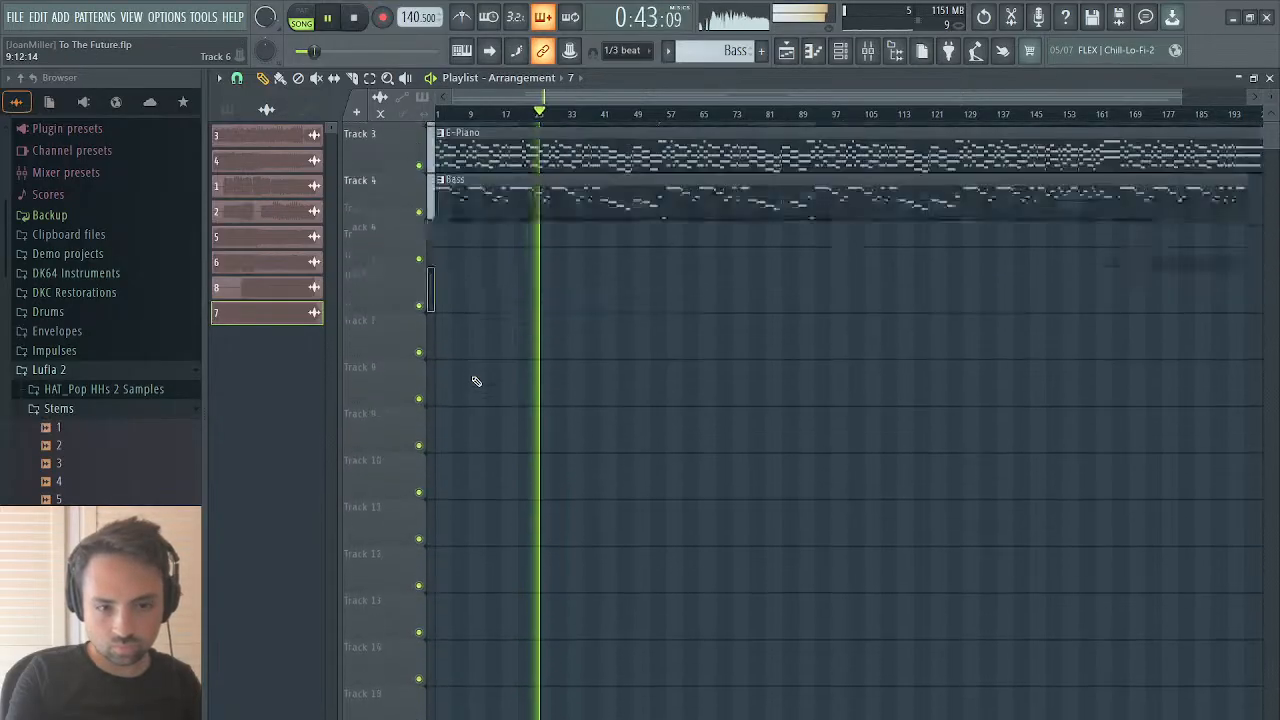
key("space")
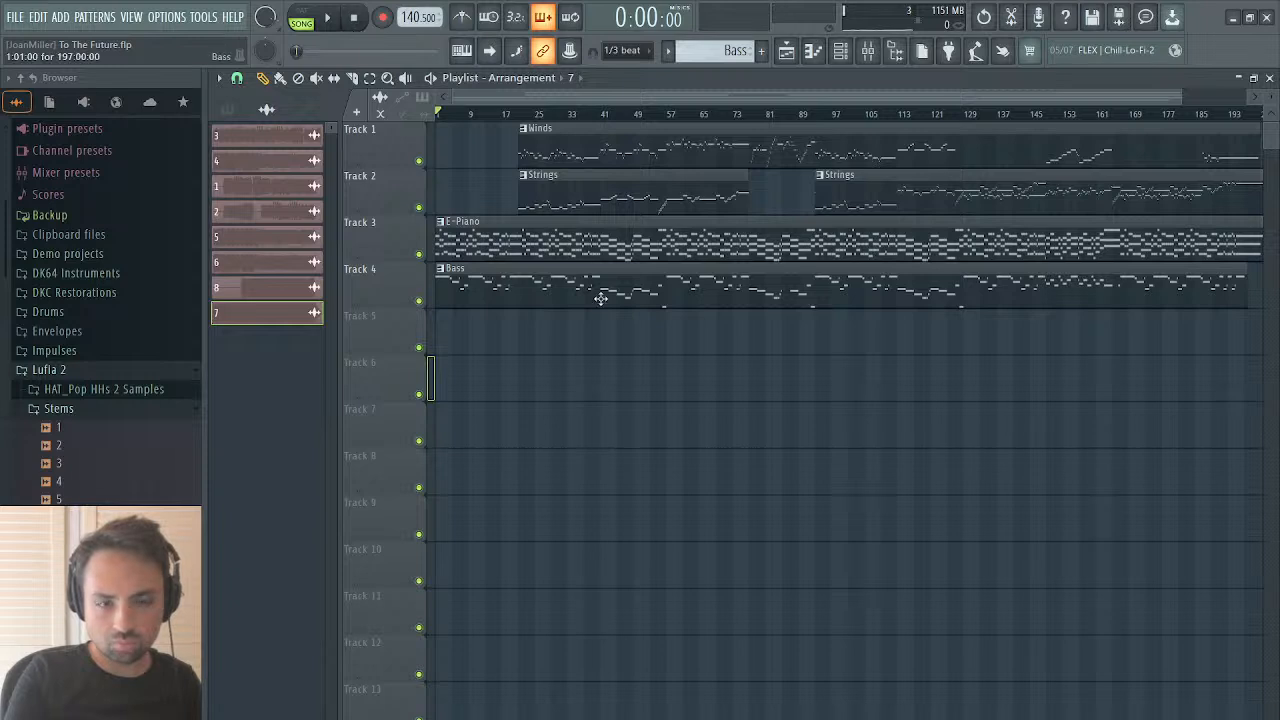
left_click(329, 17)
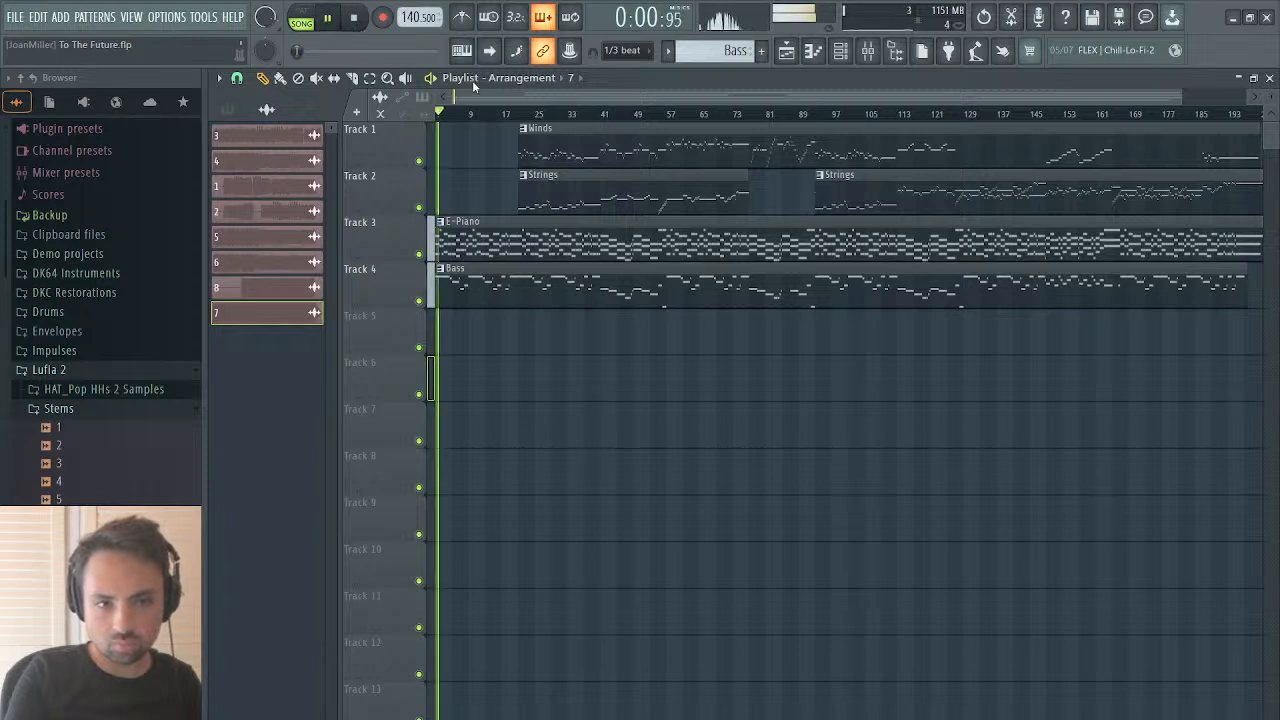
left_click(520, 115)
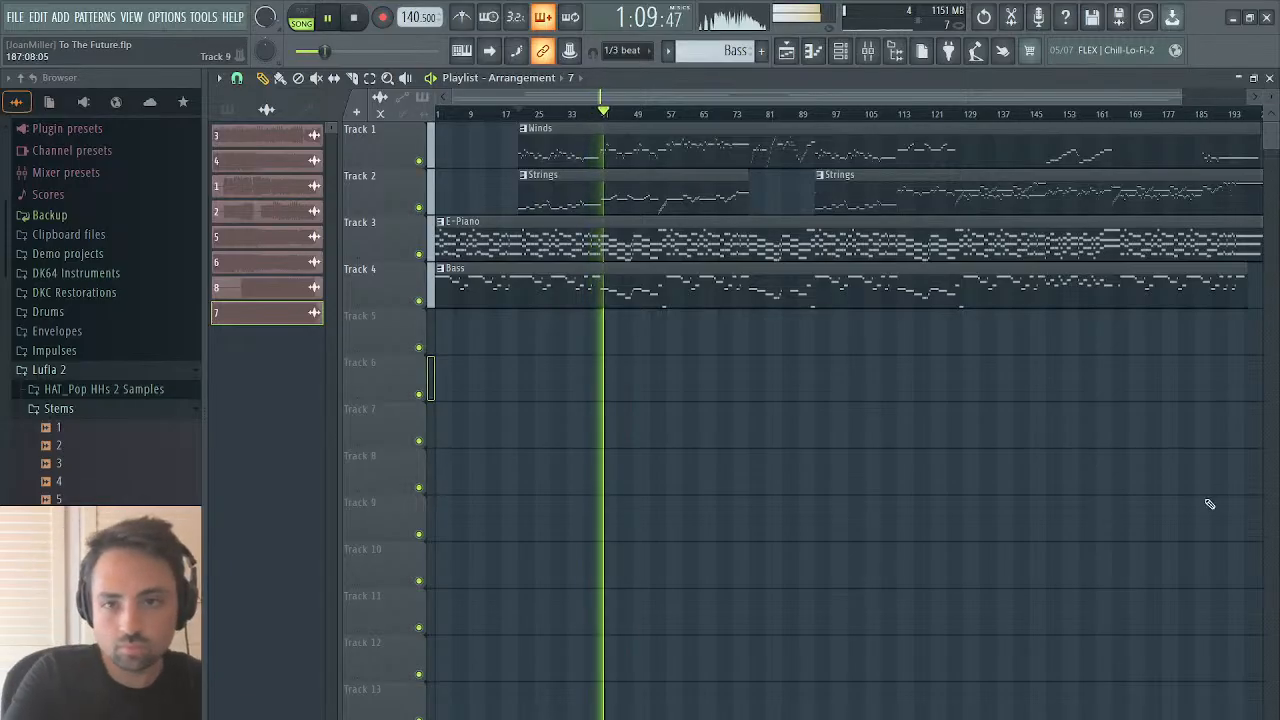
Step: Show all channels in the channel rack, slightly lower the Strings channel's volume, and return to the playlist
left_click(1270, 79)
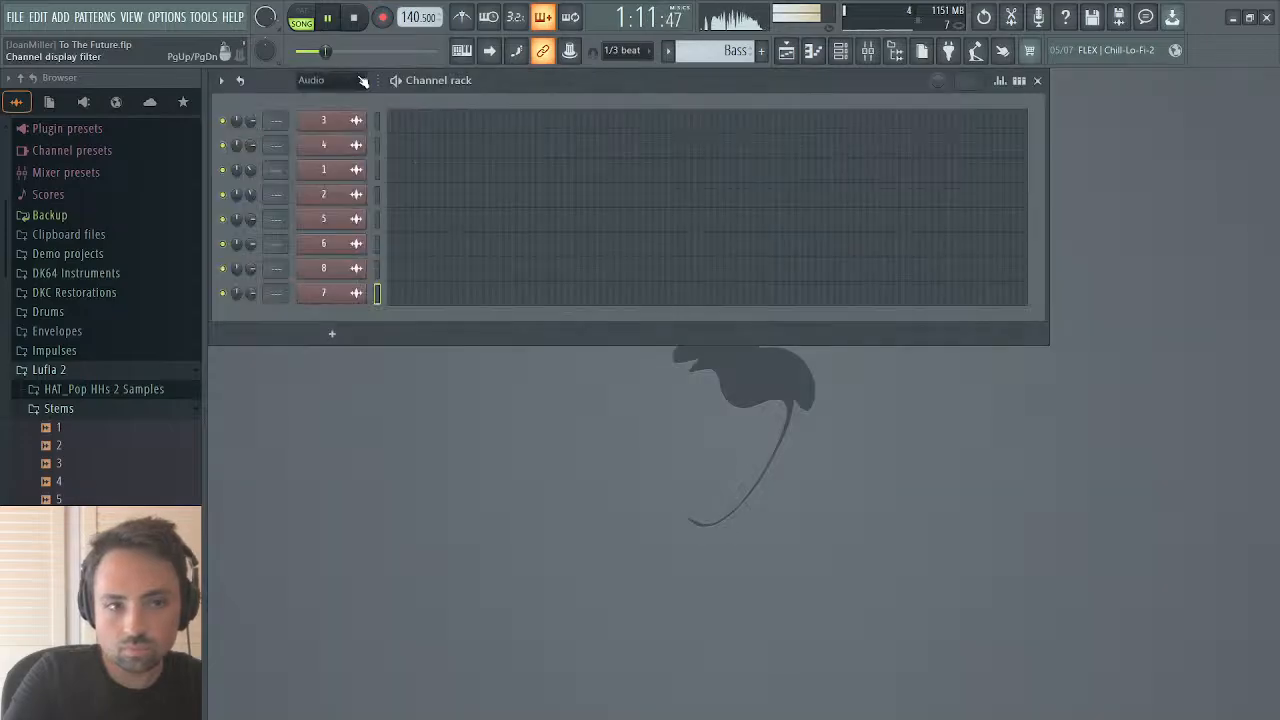
scroll(331, 90, "up", 1)
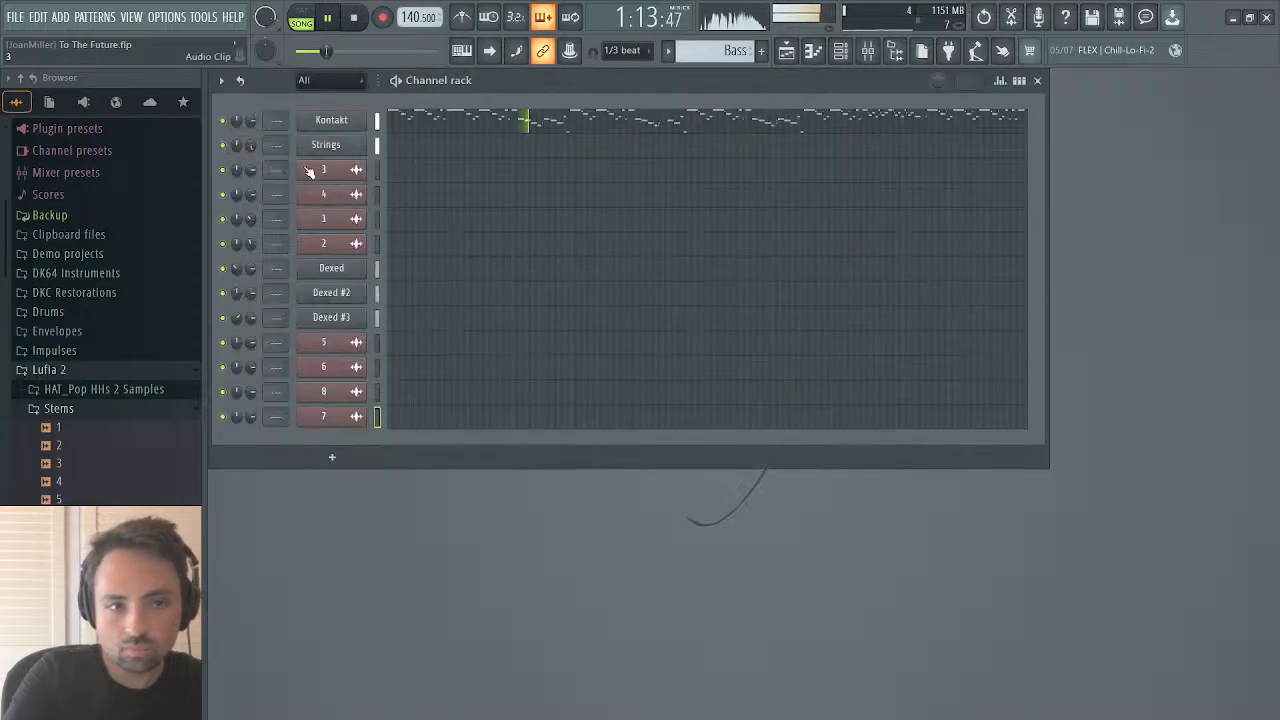
left_click_drag(251, 146, 251, 150)
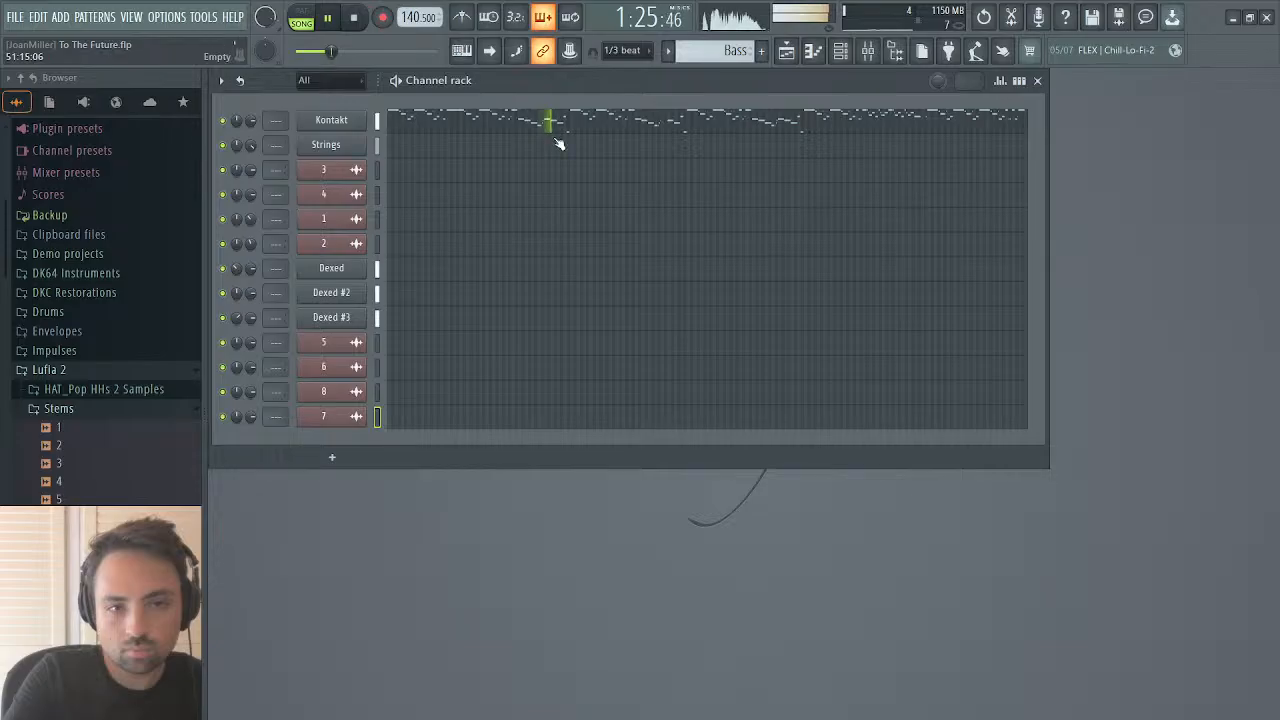
left_click(787, 55)
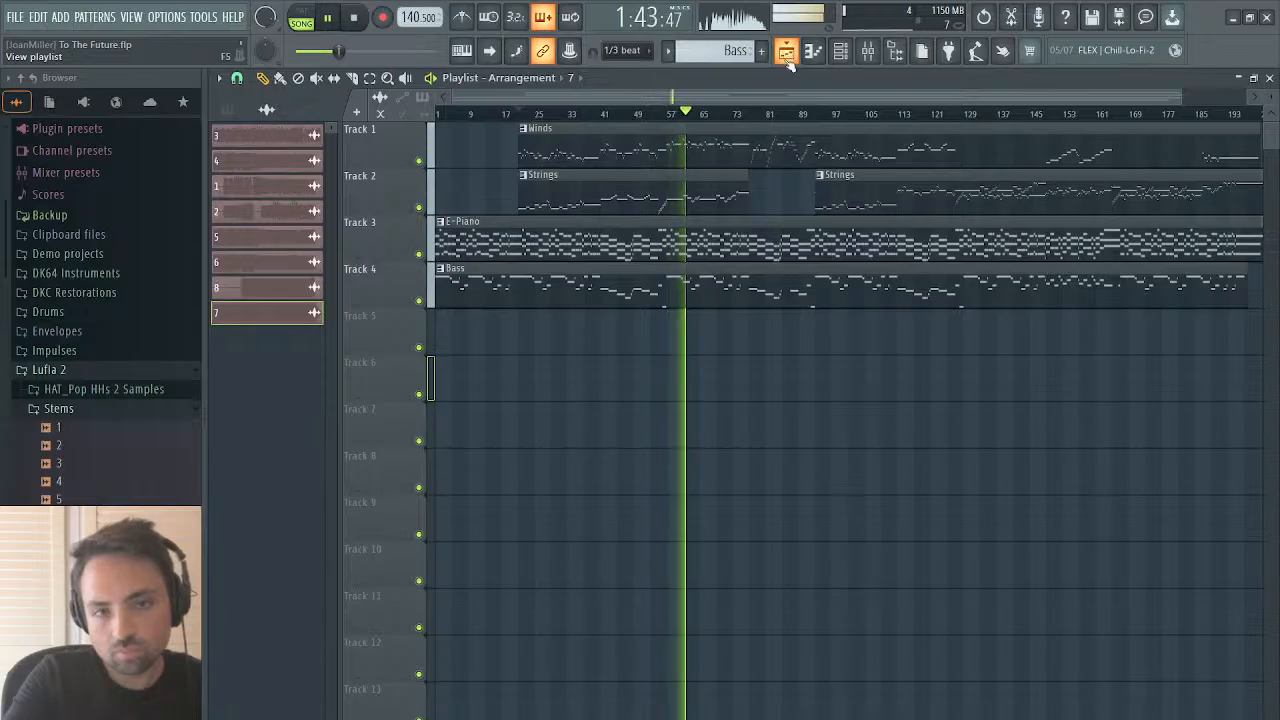
Step: In Kontakt, create a separate master output channel for WND_Oboe p 1a and assign 01_RW Strings to st. 1
left_click(1269, 78)
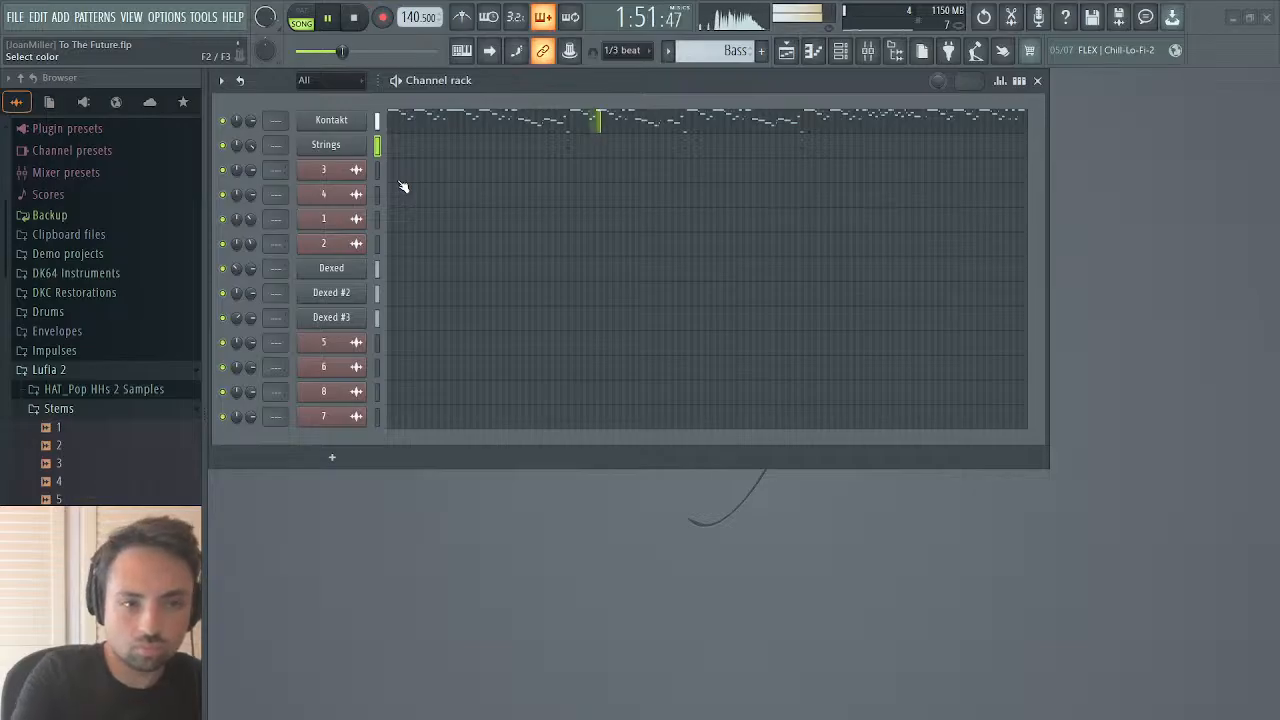
left_click(338, 153)
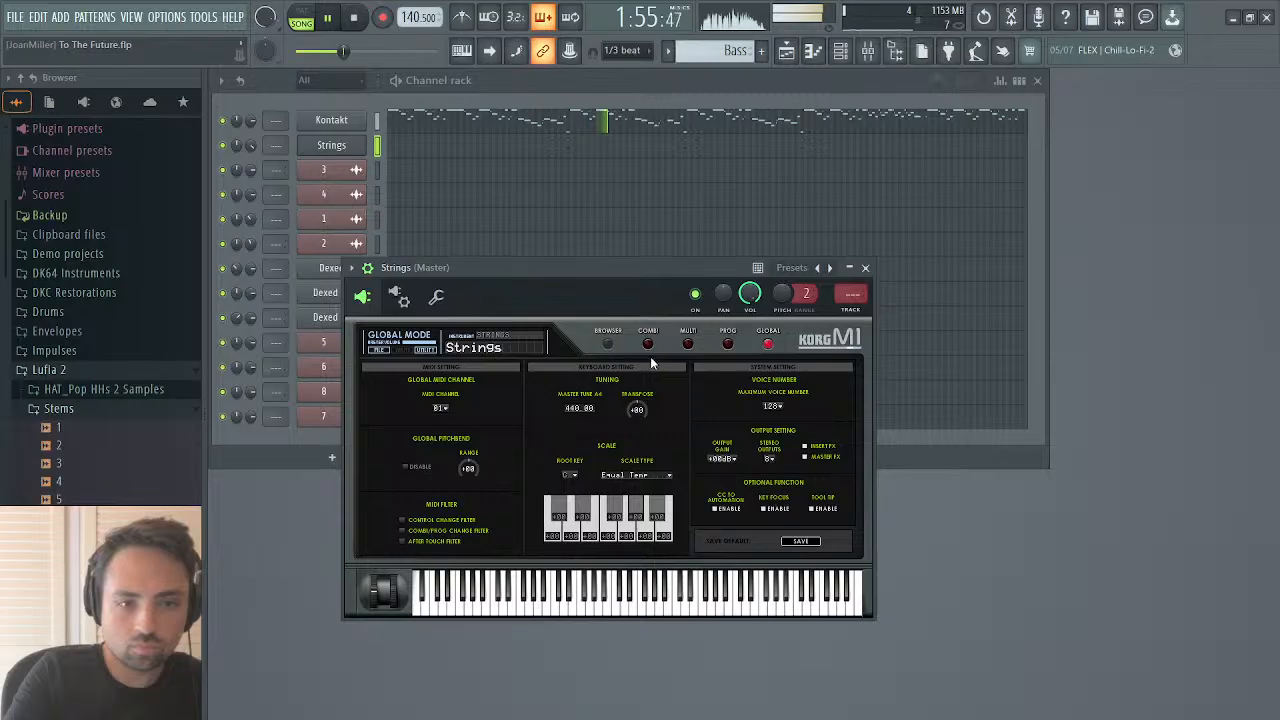
left_click(344, 121)
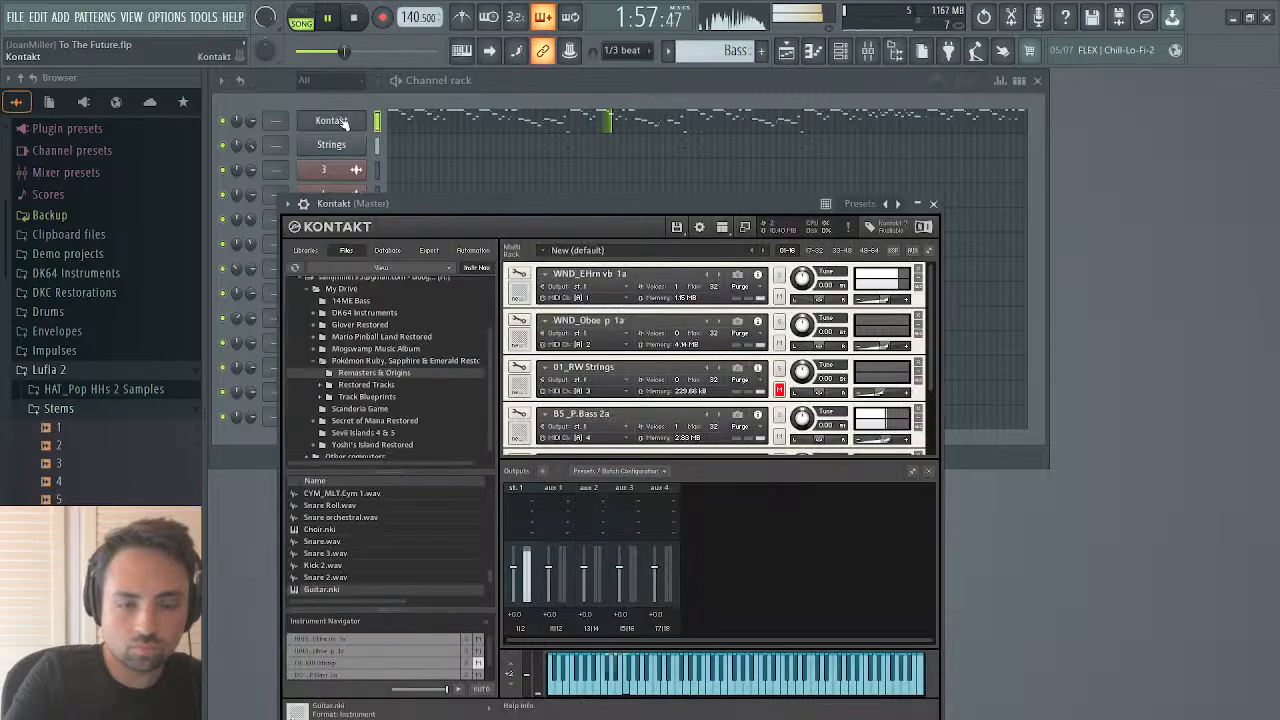
left_click(625, 333)
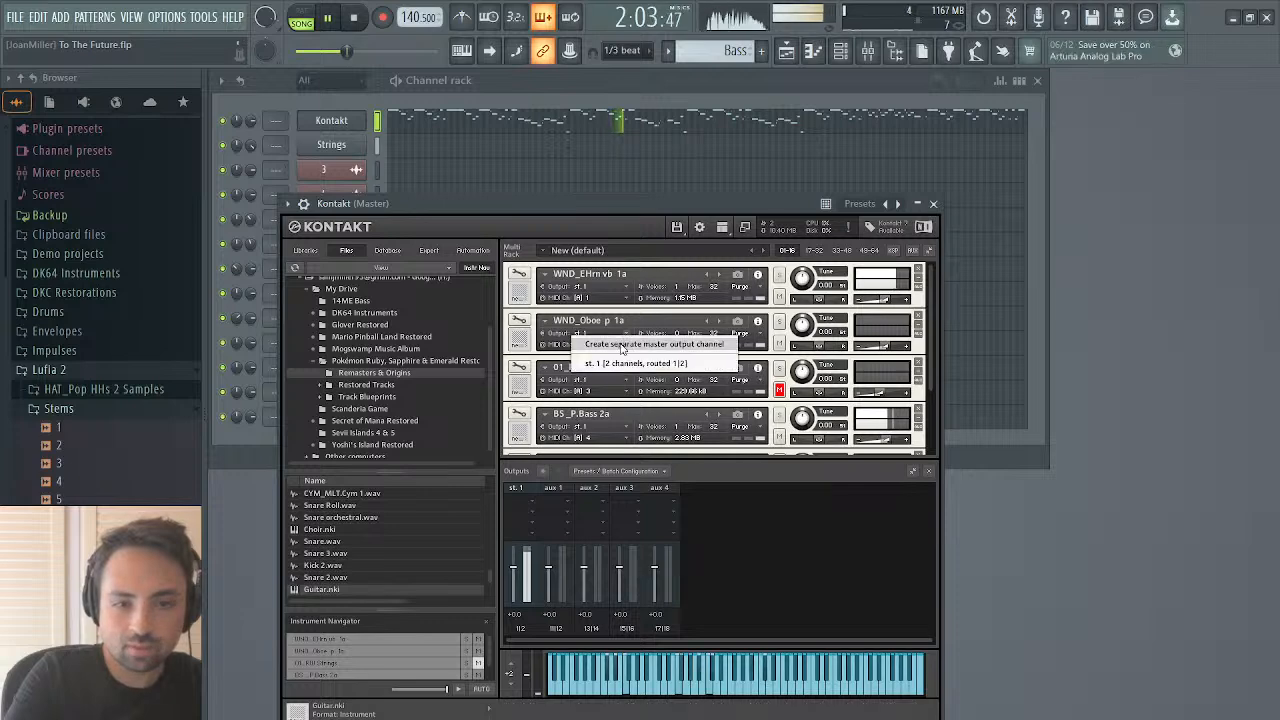
left_click(622, 345)
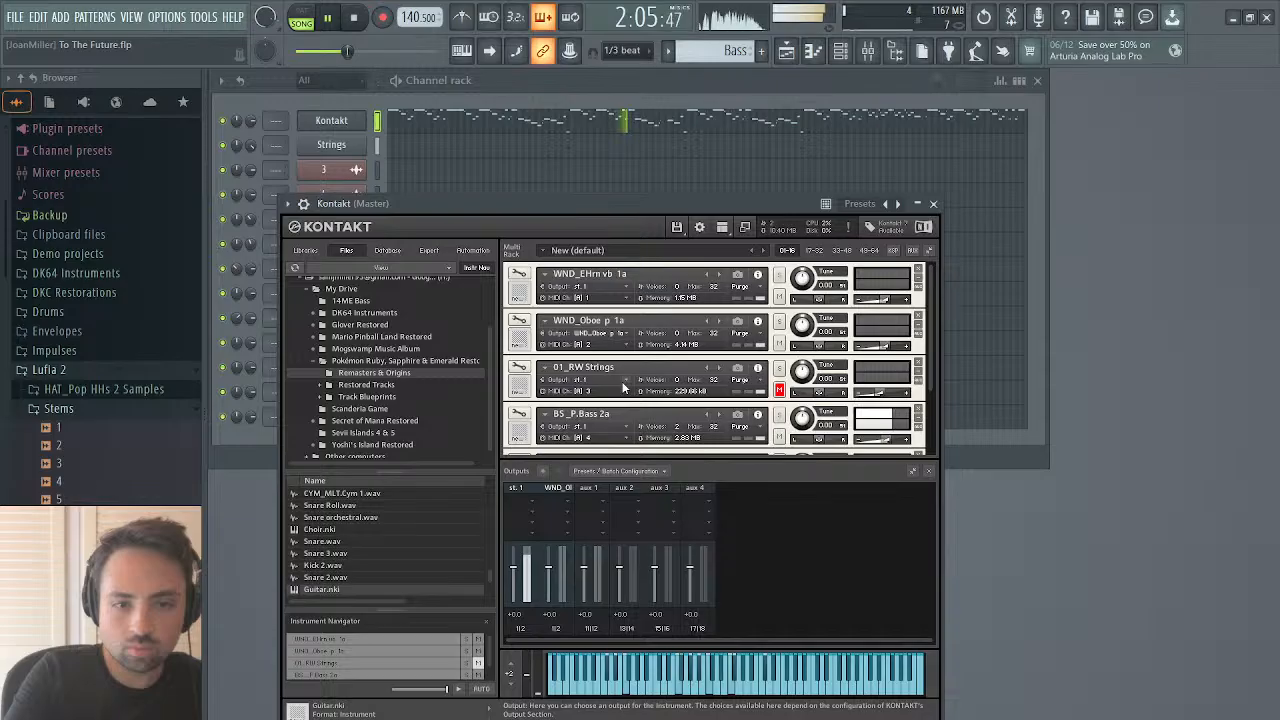
left_click(625, 386)
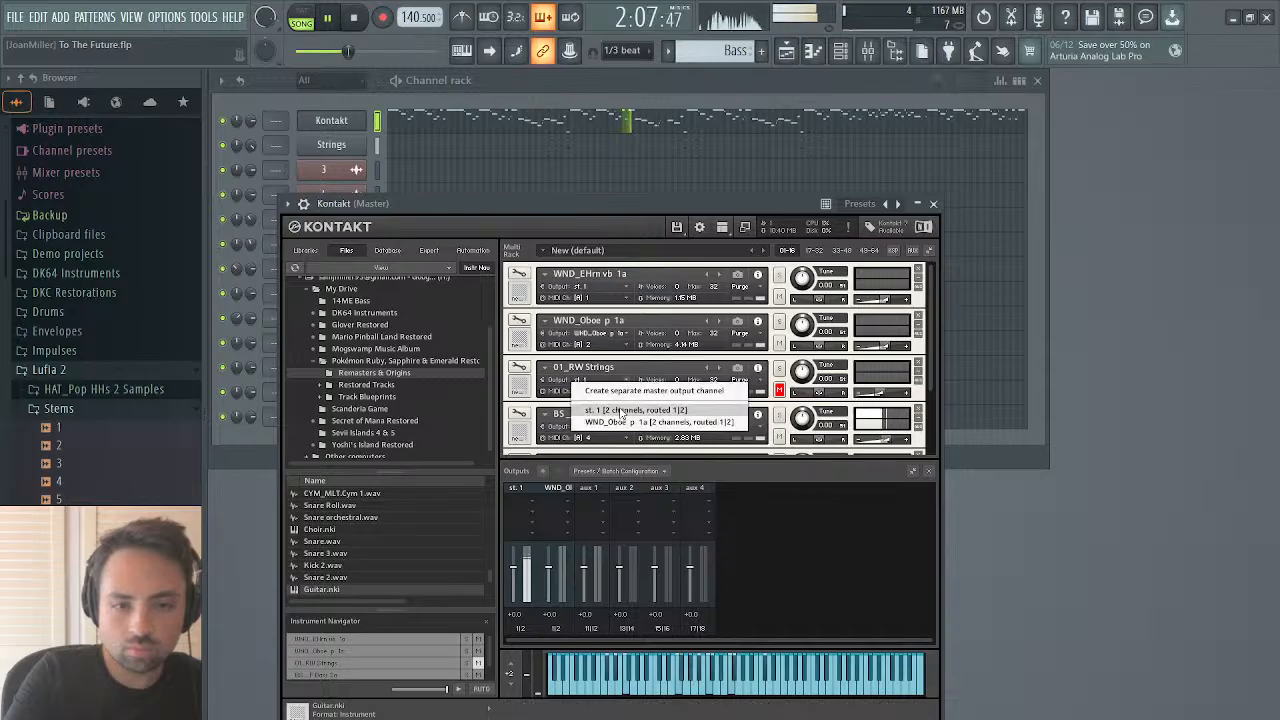
left_click(622, 410)
Step: Create separate master output channels for BS_P.Bass 2a and Guitar, and close the Kontakt window
scroll(628, 383, "down", 1)
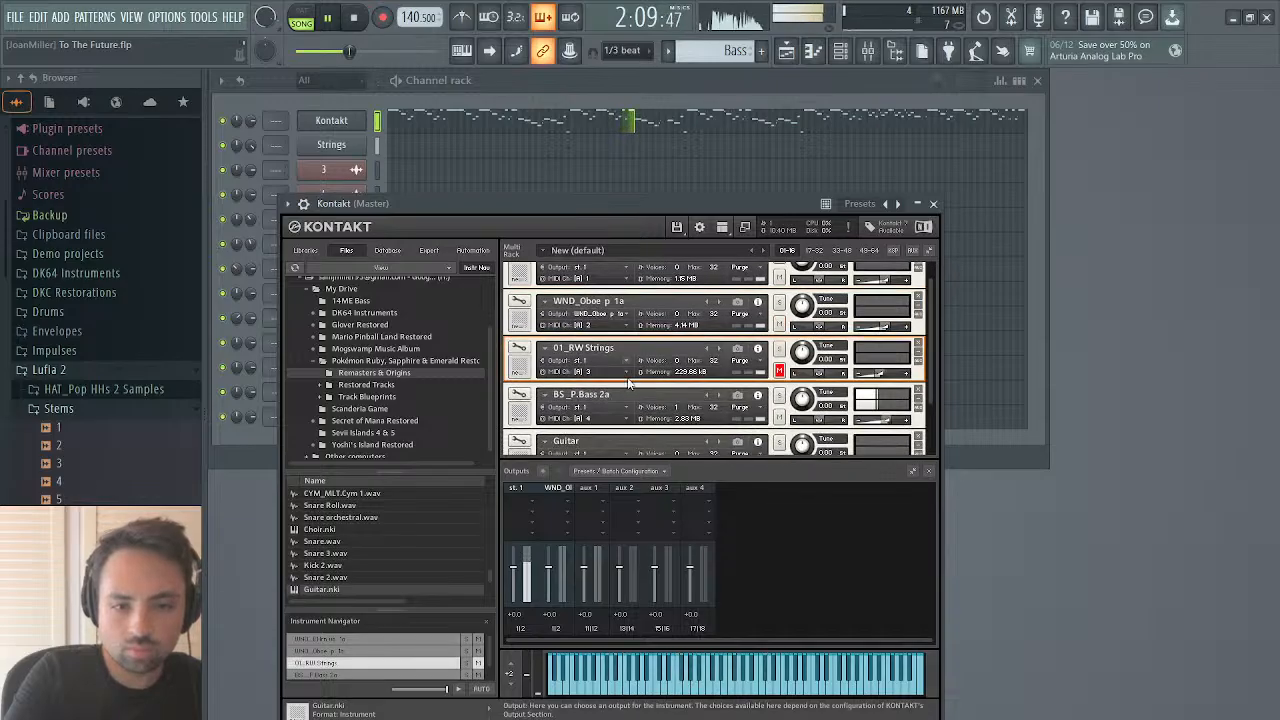
scroll(628, 383, "down", 1)
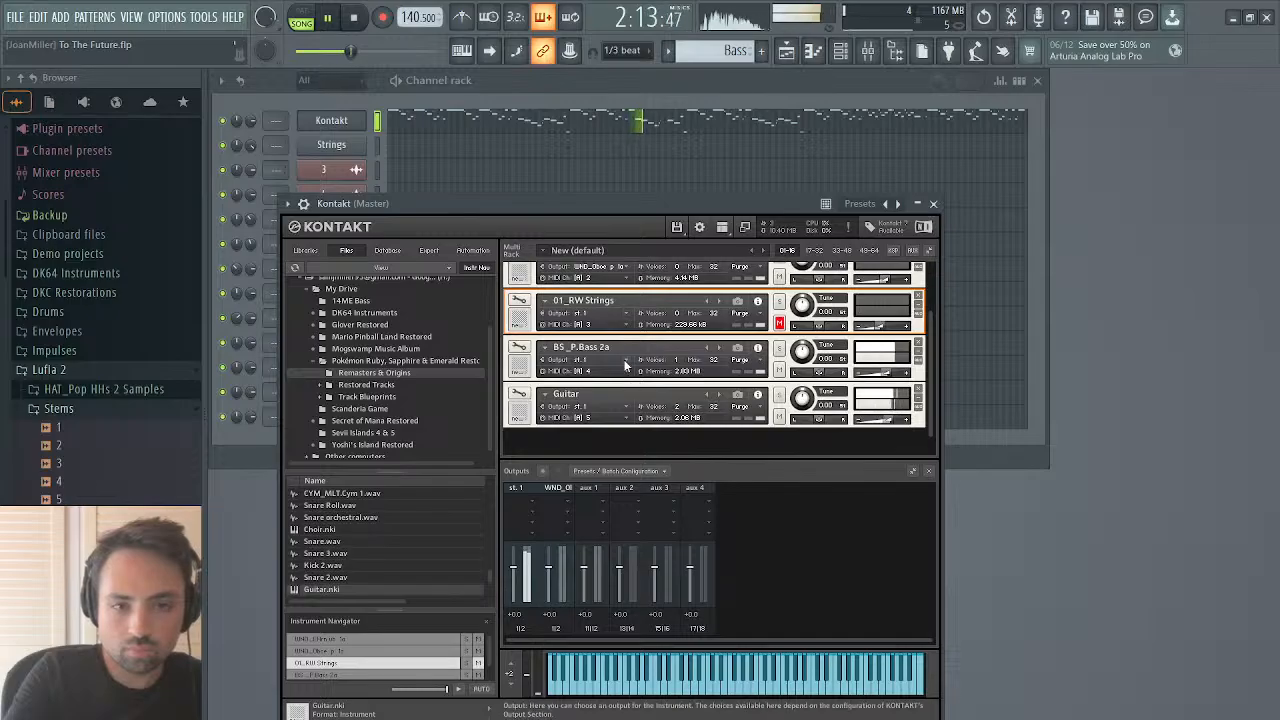
left_click(625, 366)
left_click(624, 378)
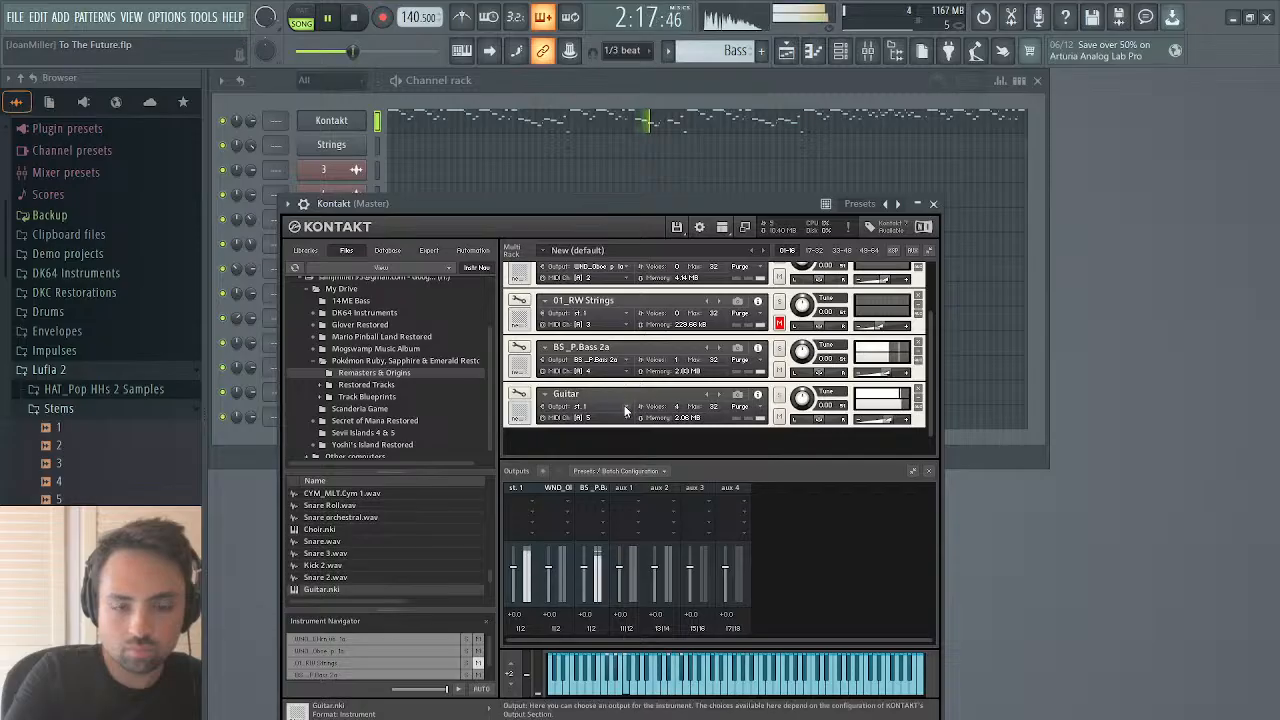
left_click(625, 410)
left_click(621, 422)
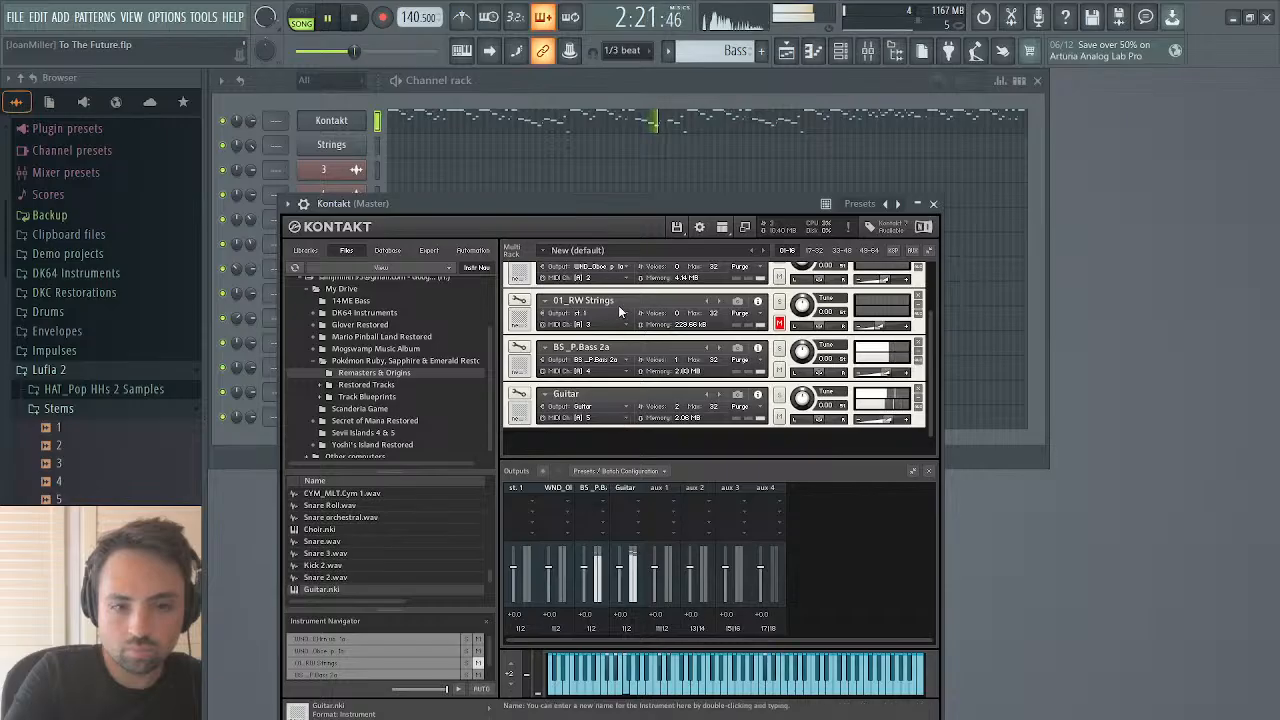
left_click(933, 204)
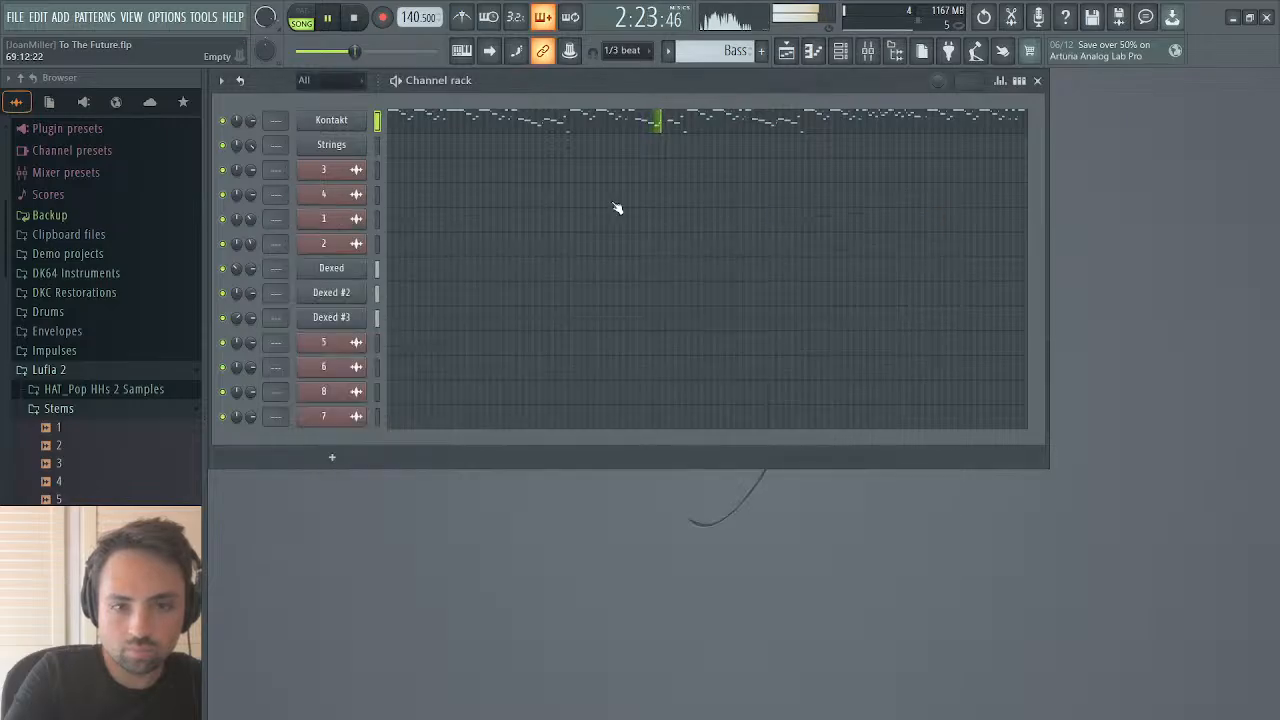
Step: Route the Dexed, Dexed #2 and Dexed #3 channels to mixer track 1
left_click(340, 274)
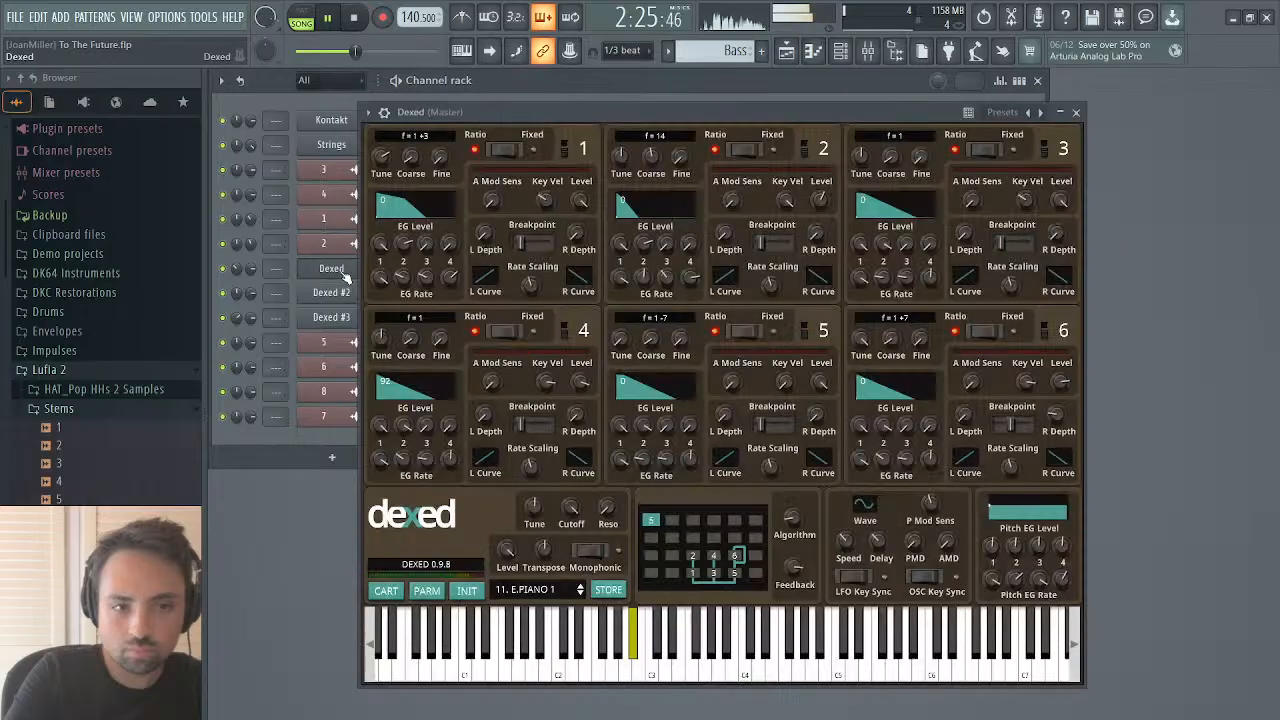
left_click(383, 113)
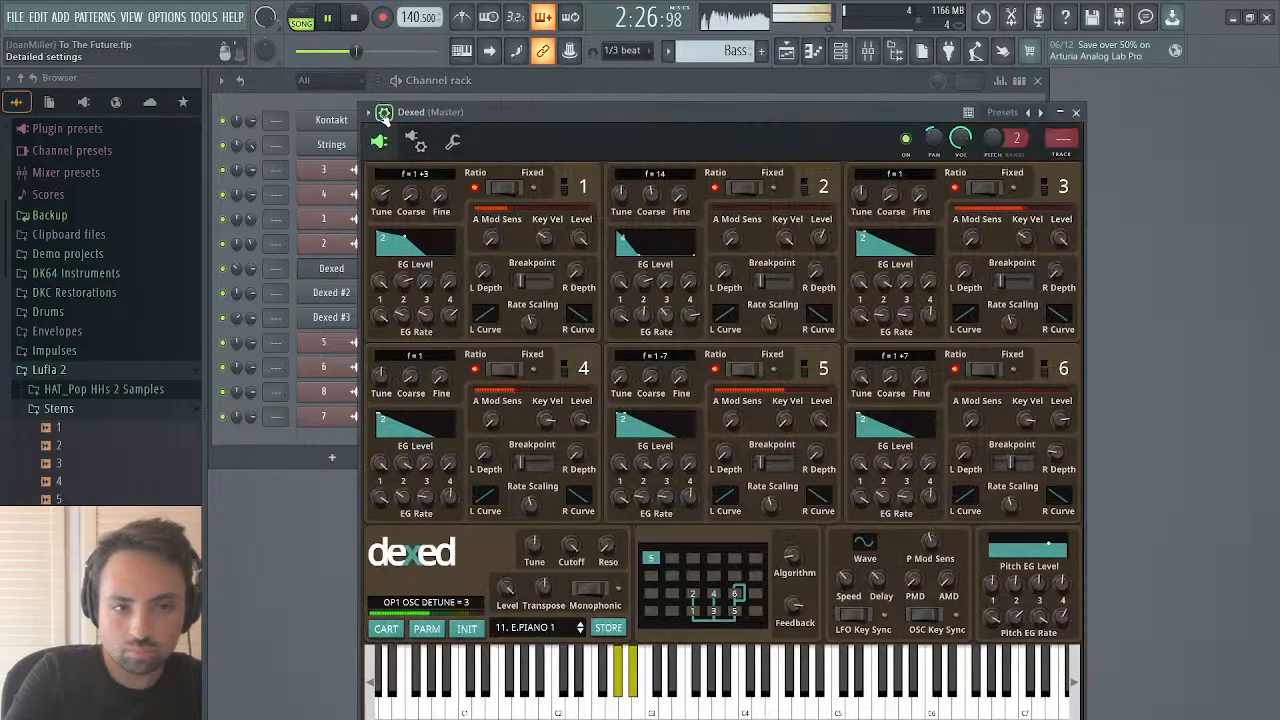
left_click(1062, 155)
left_click(1076, 112)
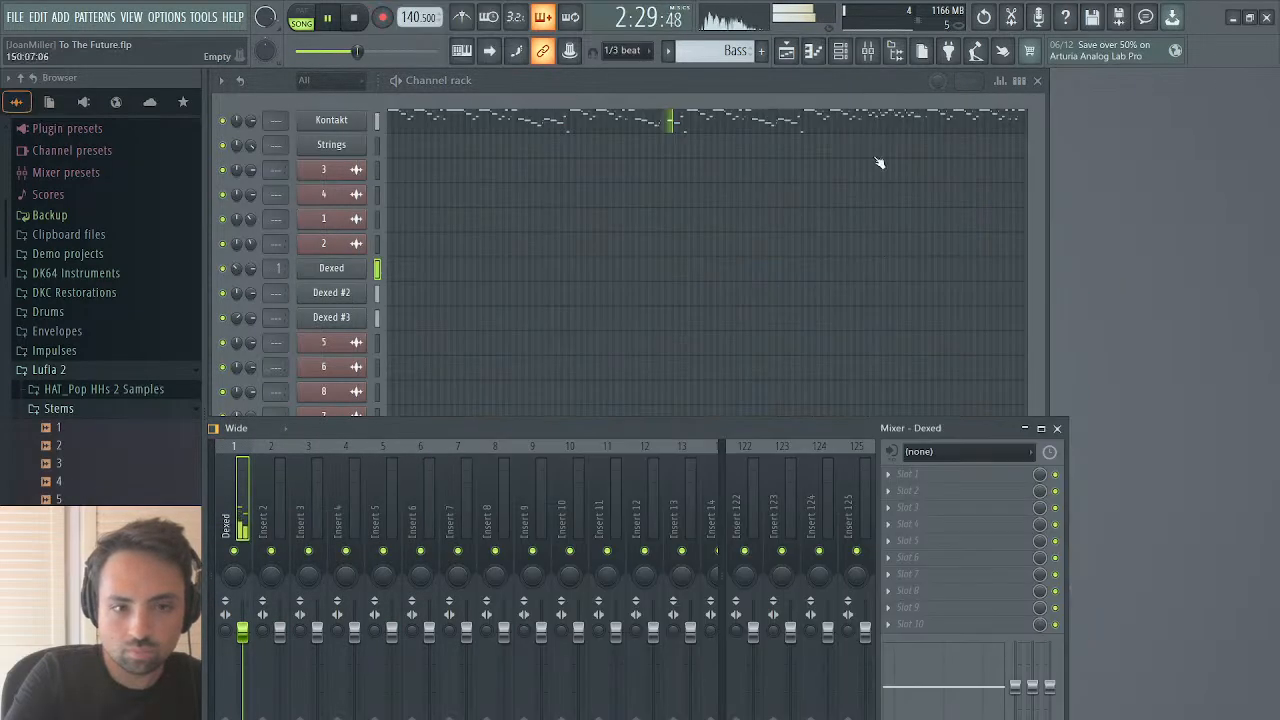
mouse_move(277, 298)
left_mouse_down()
mouse_move(277, 280)
mouse_move(277, 291)
left_mouse_up()
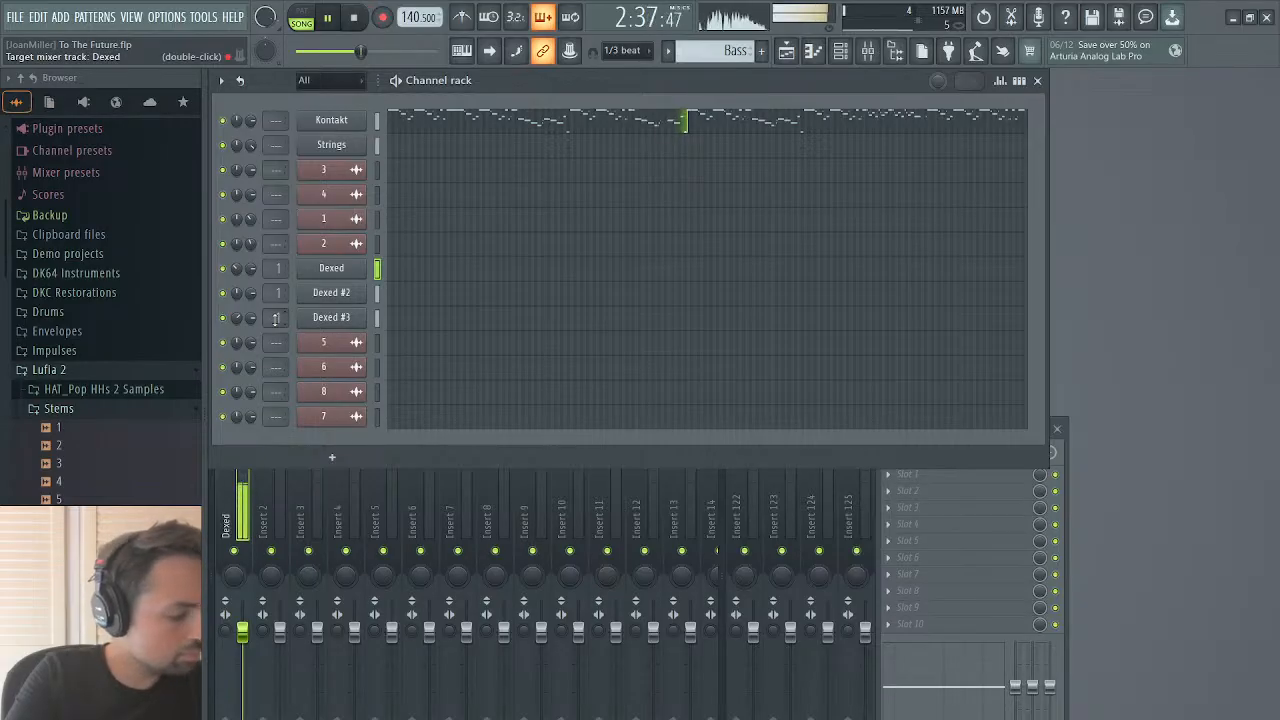
Step: Route the Strings channel to mixer track 2 and close the plugin and mixer windows
left_click(333, 147)
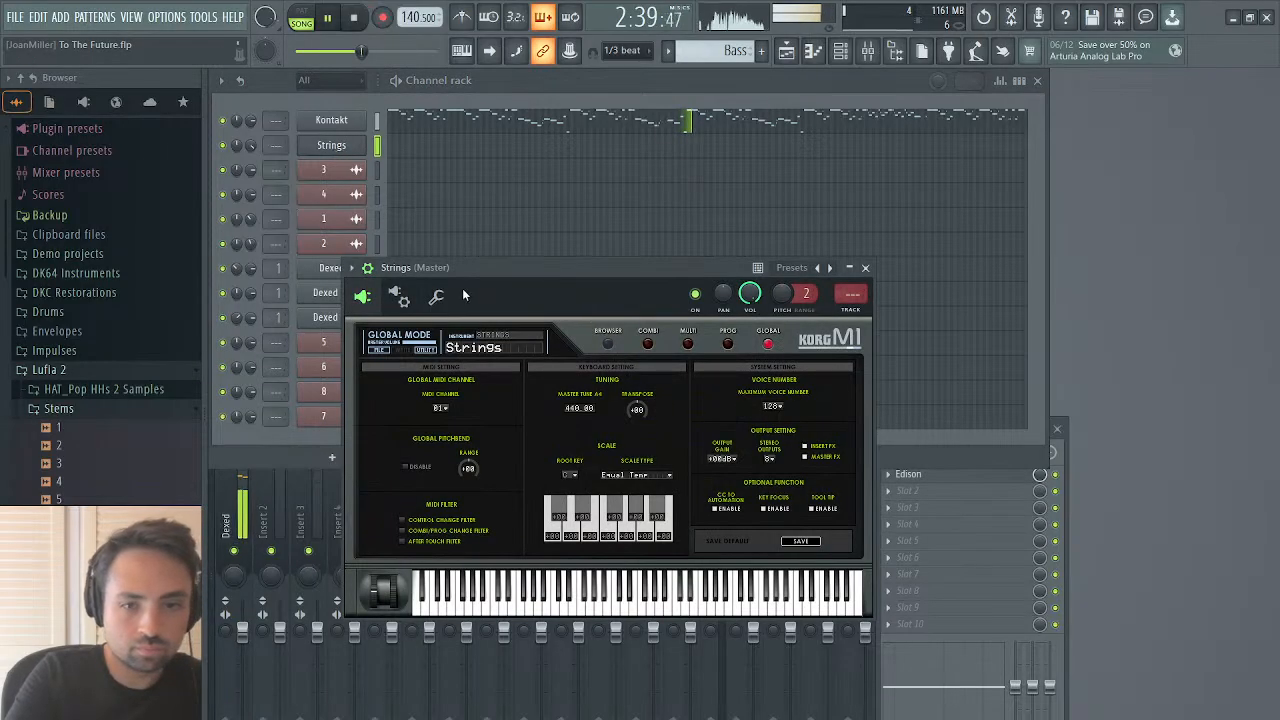
double_click(853, 313)
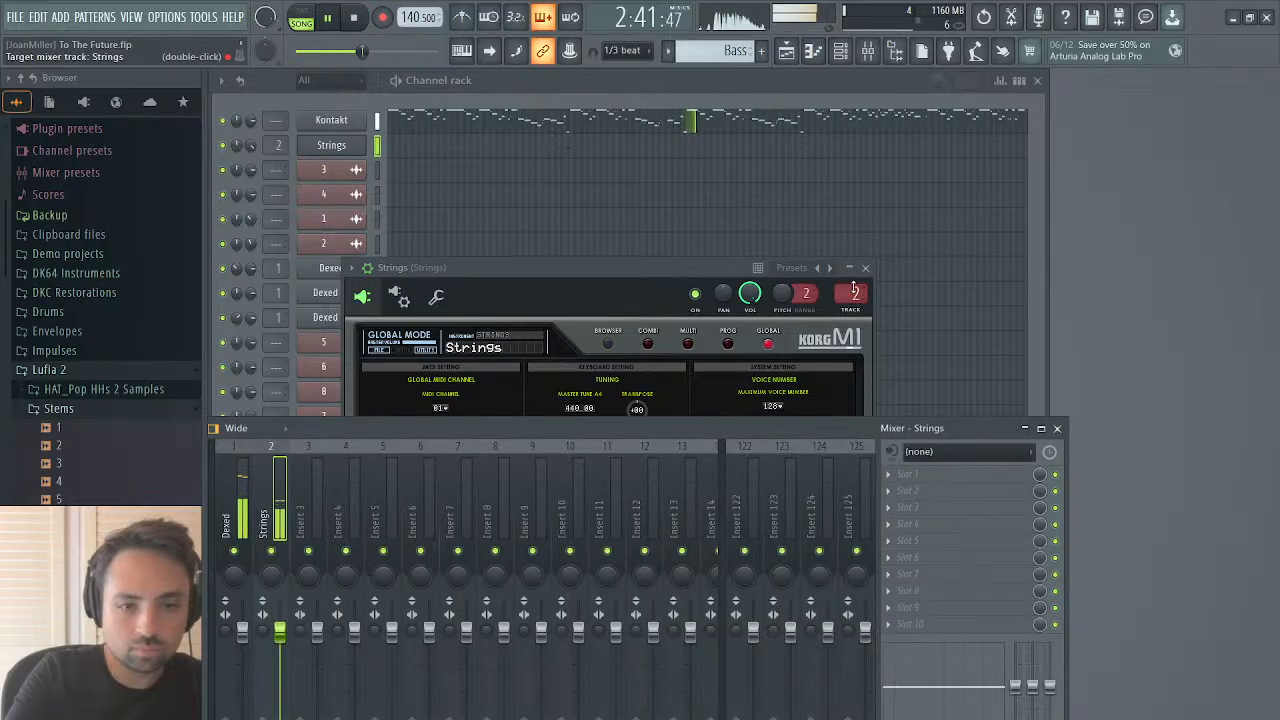
left_click(865, 268)
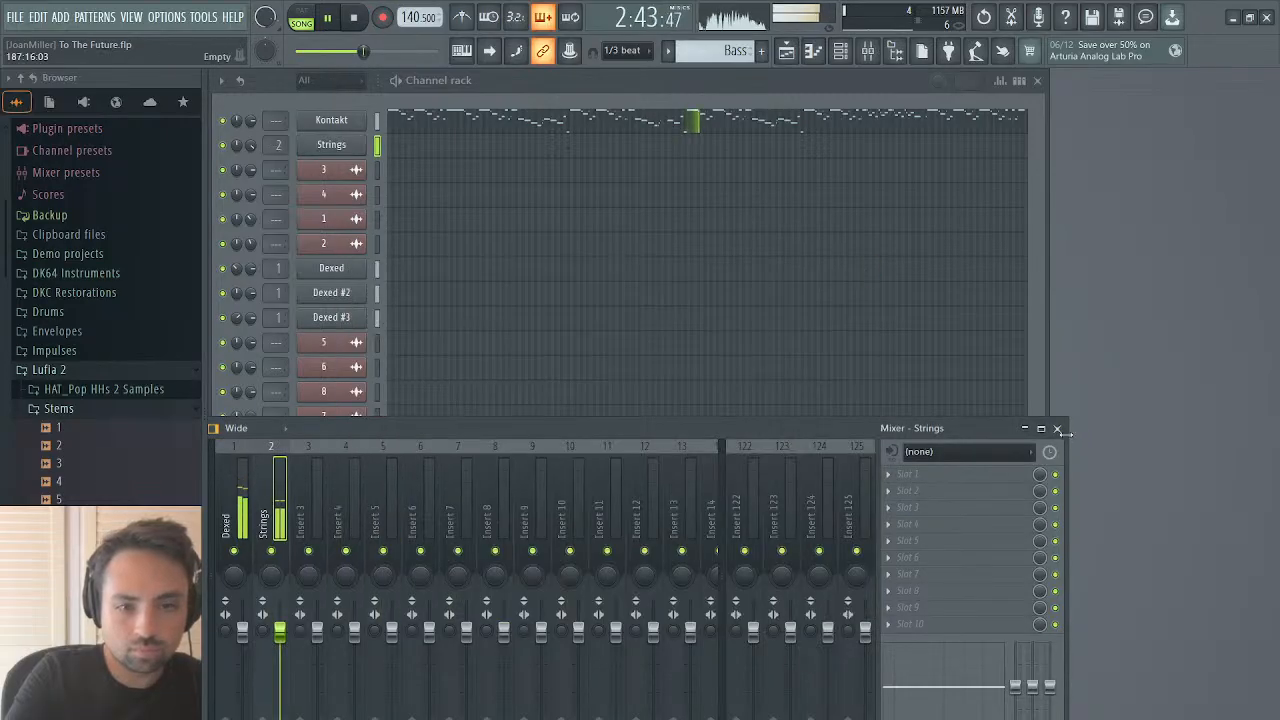
left_click(1058, 429)
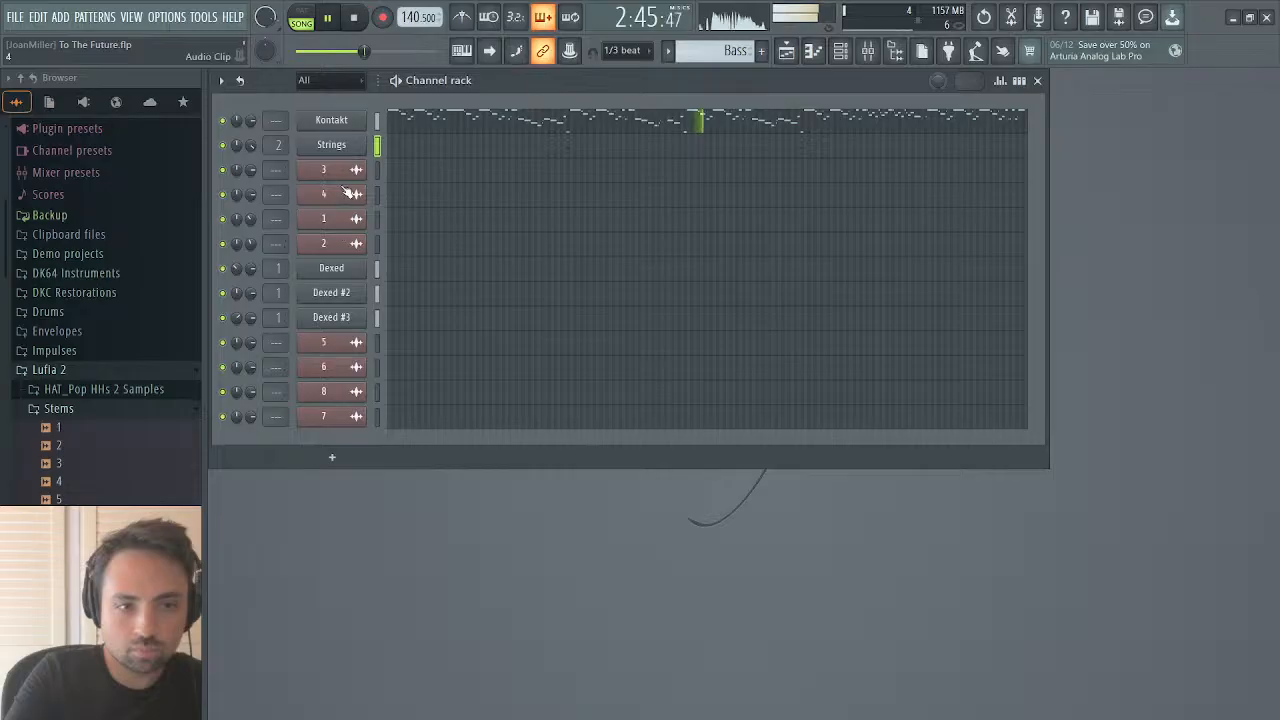
Step: Check Kontakt's instrument outputs and bring up its wrapper processing options with the output connections
left_click(336, 125)
left_click(301, 188)
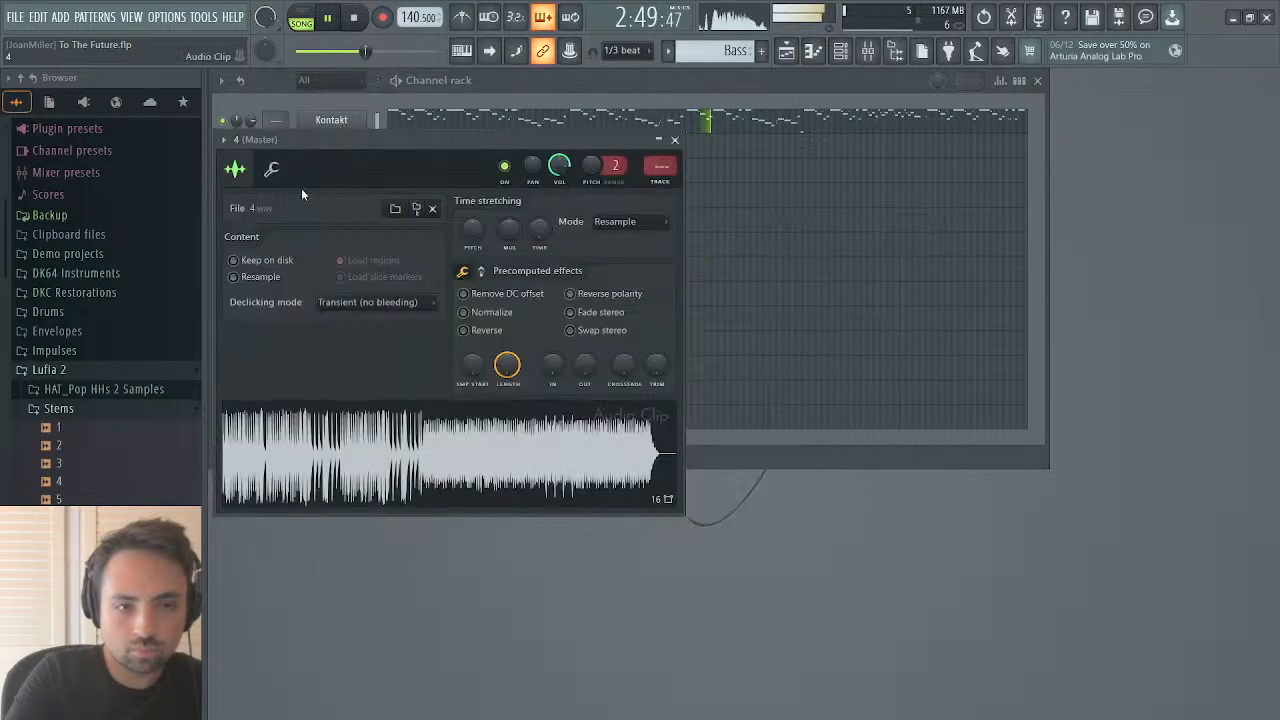
left_click(349, 130)
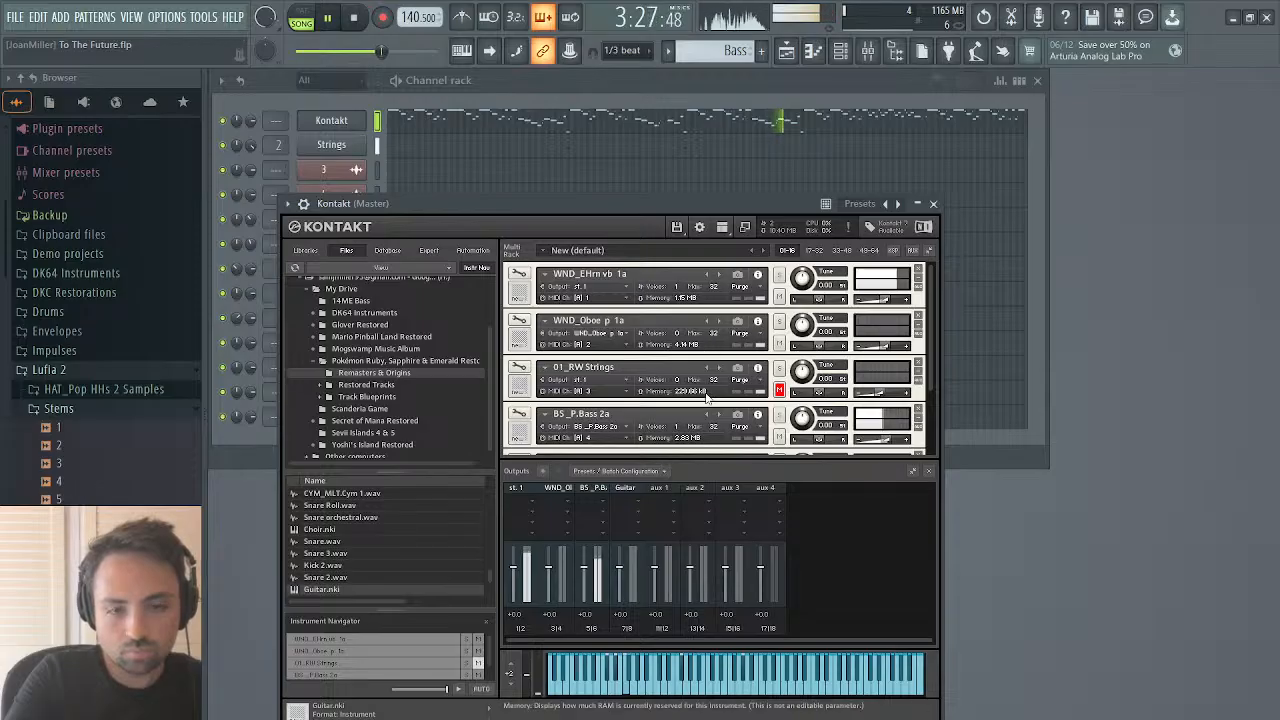
scroll(645, 370, "down", 3)
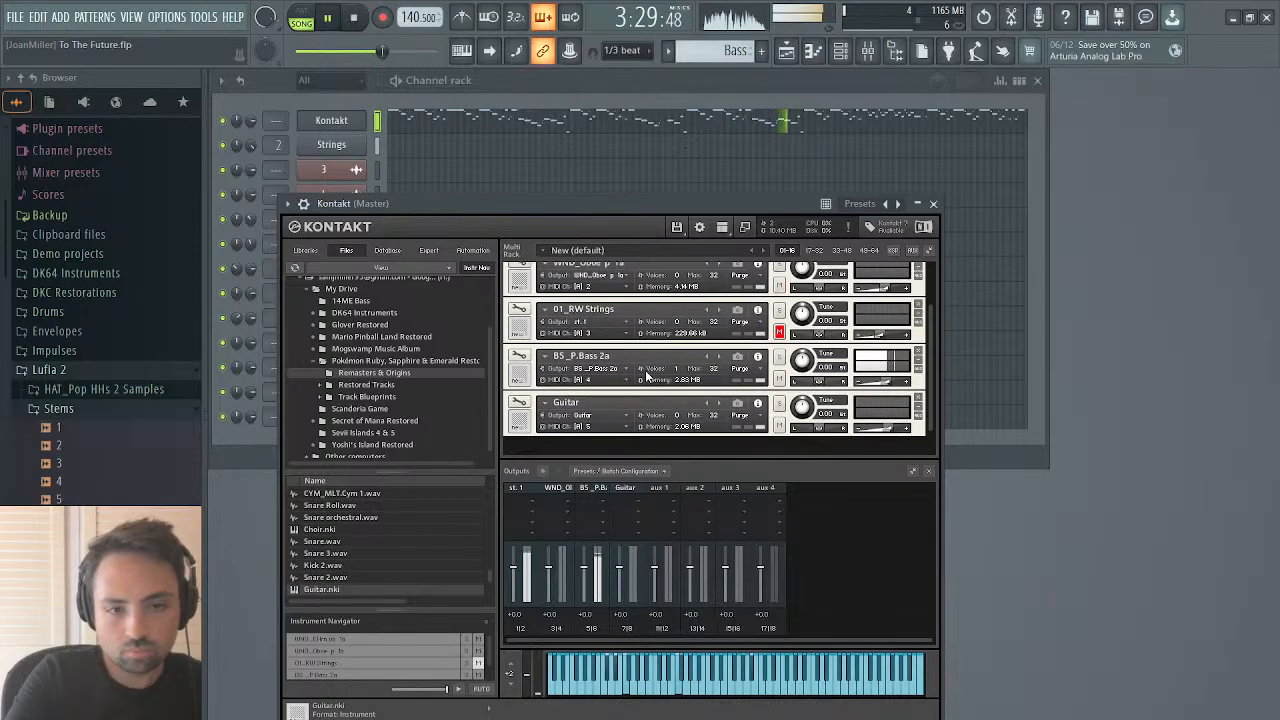
left_click(303, 203)
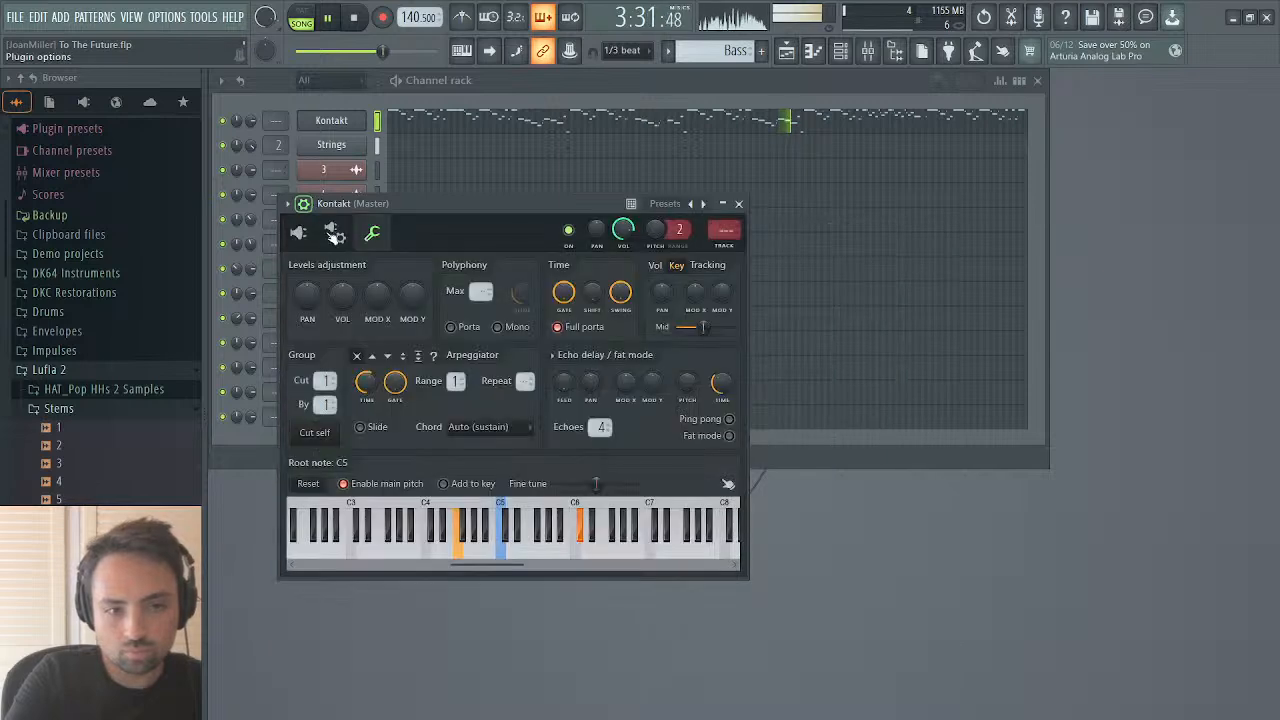
left_click(356, 267)
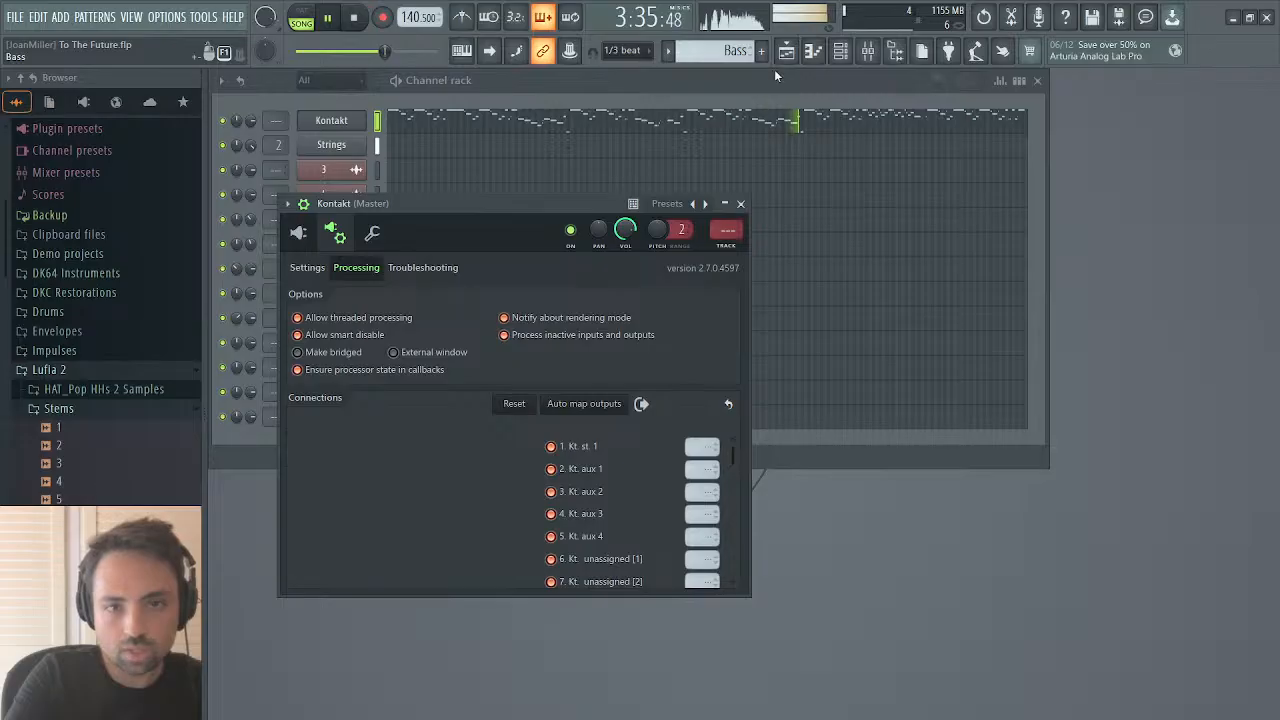
Step: Quantize the C6 and C#6 notes in bar 104 of the Kontakt part in the Winds pattern, and close the piano roll
scroll(758, 55, "down", 1)
left_click(736, 126)
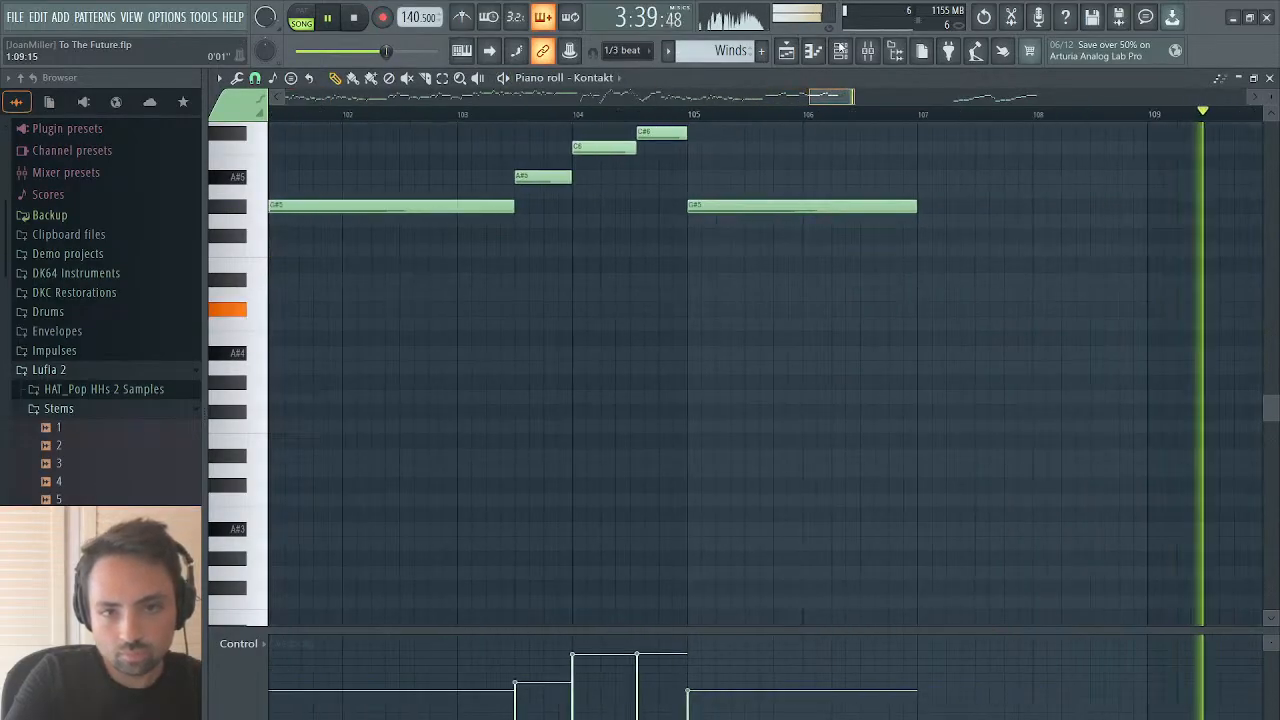
scroll(681, 300, "up", 2)
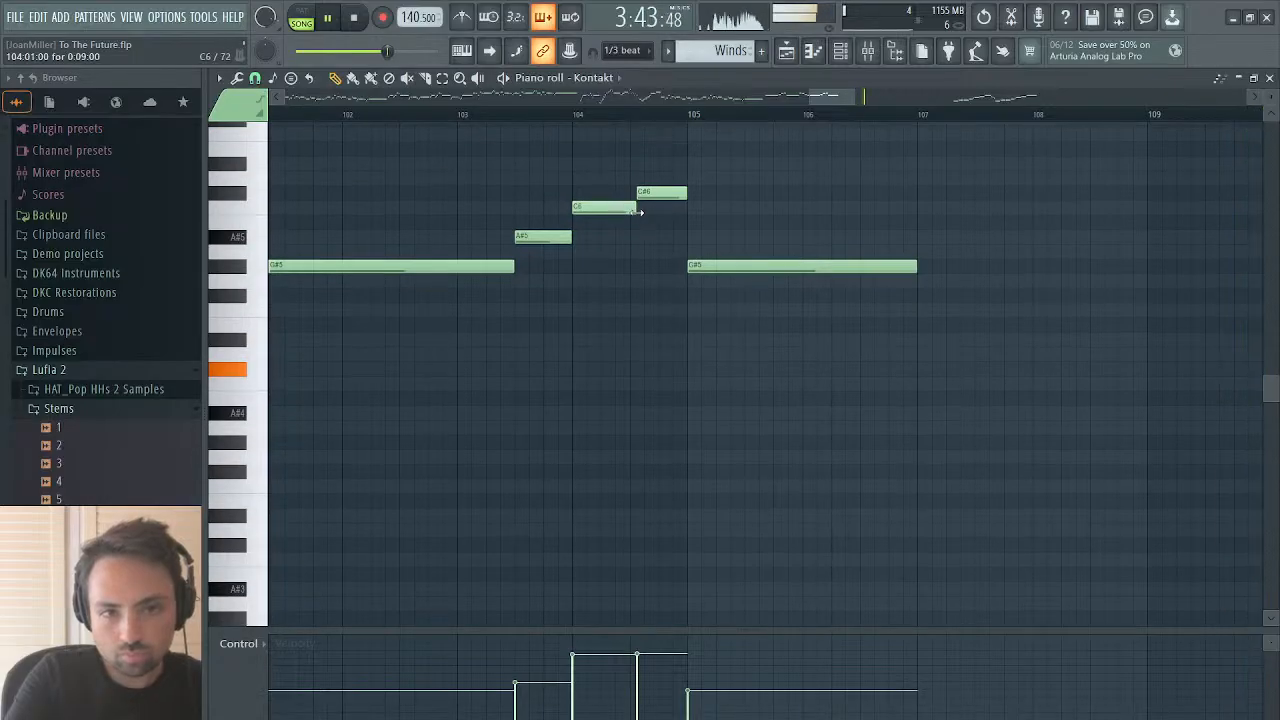
left_click_drag(672, 173, 610, 214)
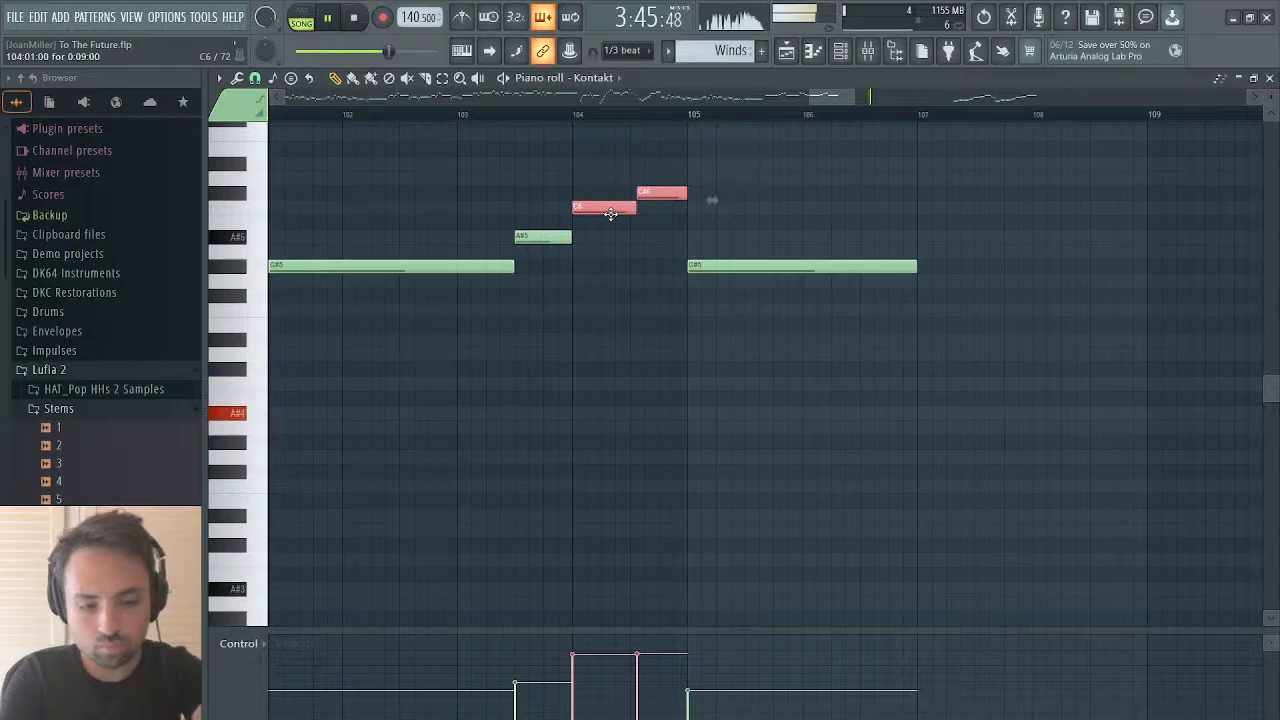
key("ctrl+q")
left_click(643, 234, "ctrl")
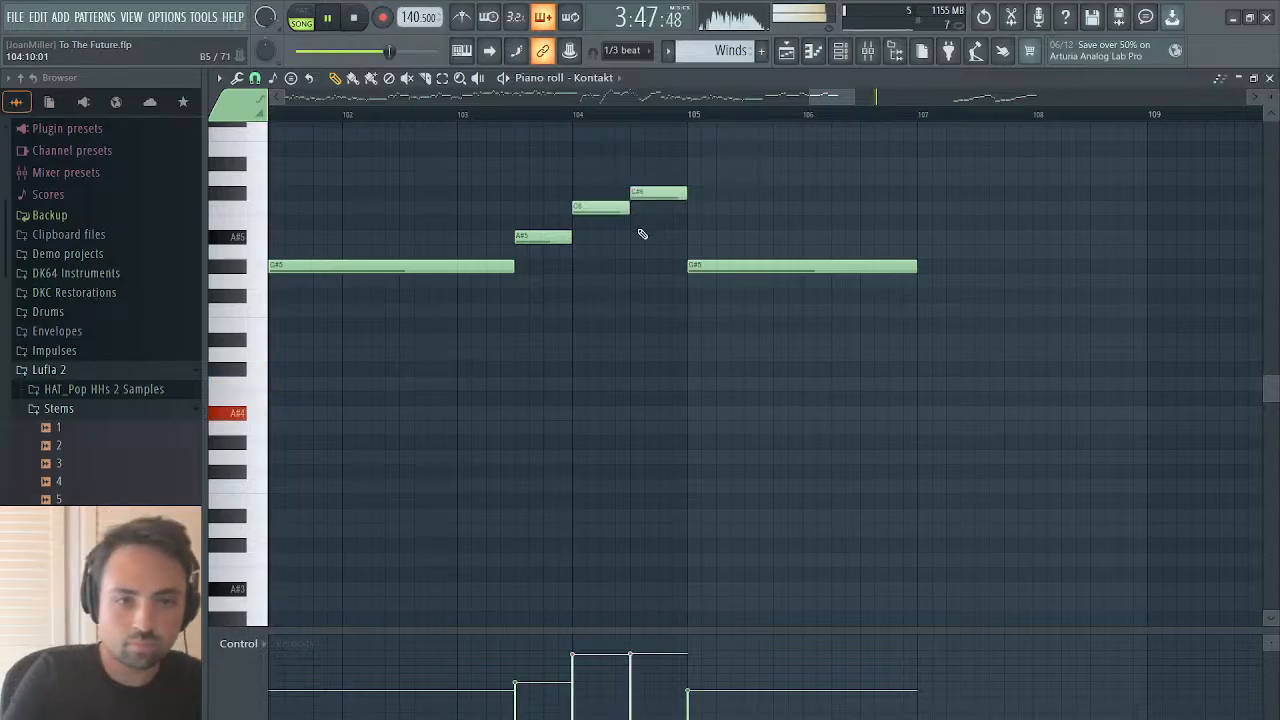
left_click_drag(829, 100, 797, 105)
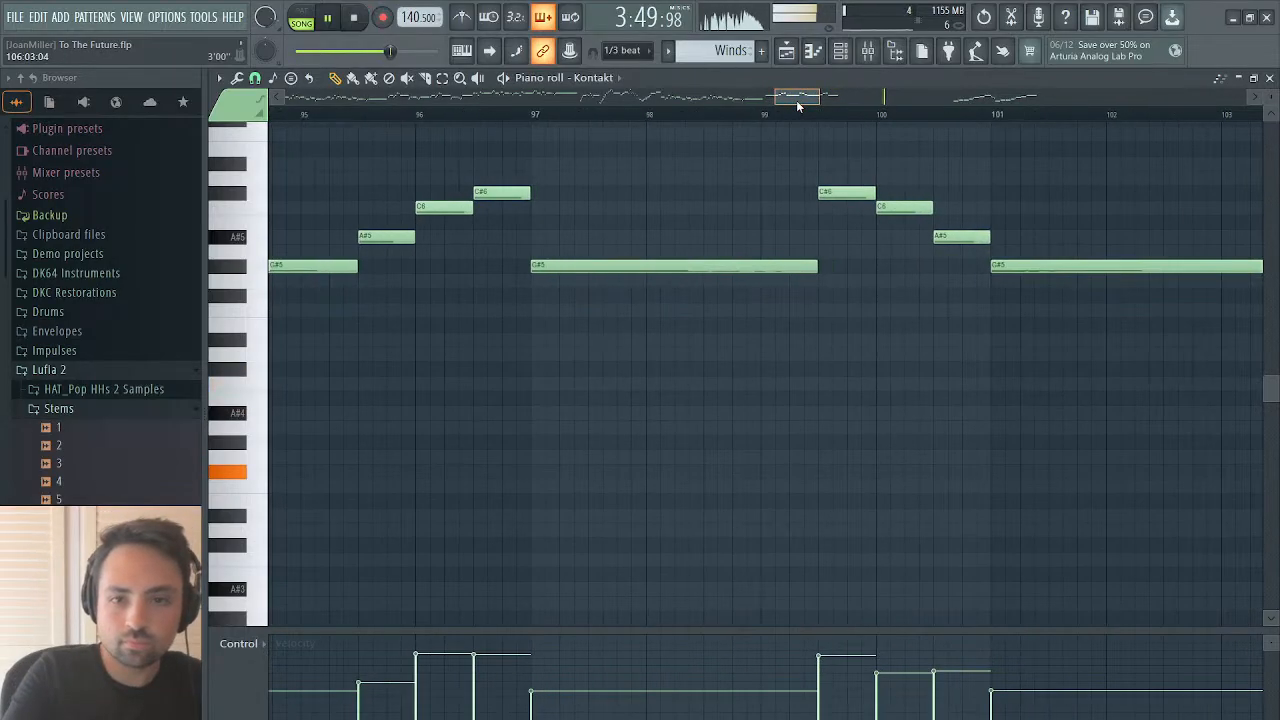
left_click(787, 50)
left_click(1270, 78)
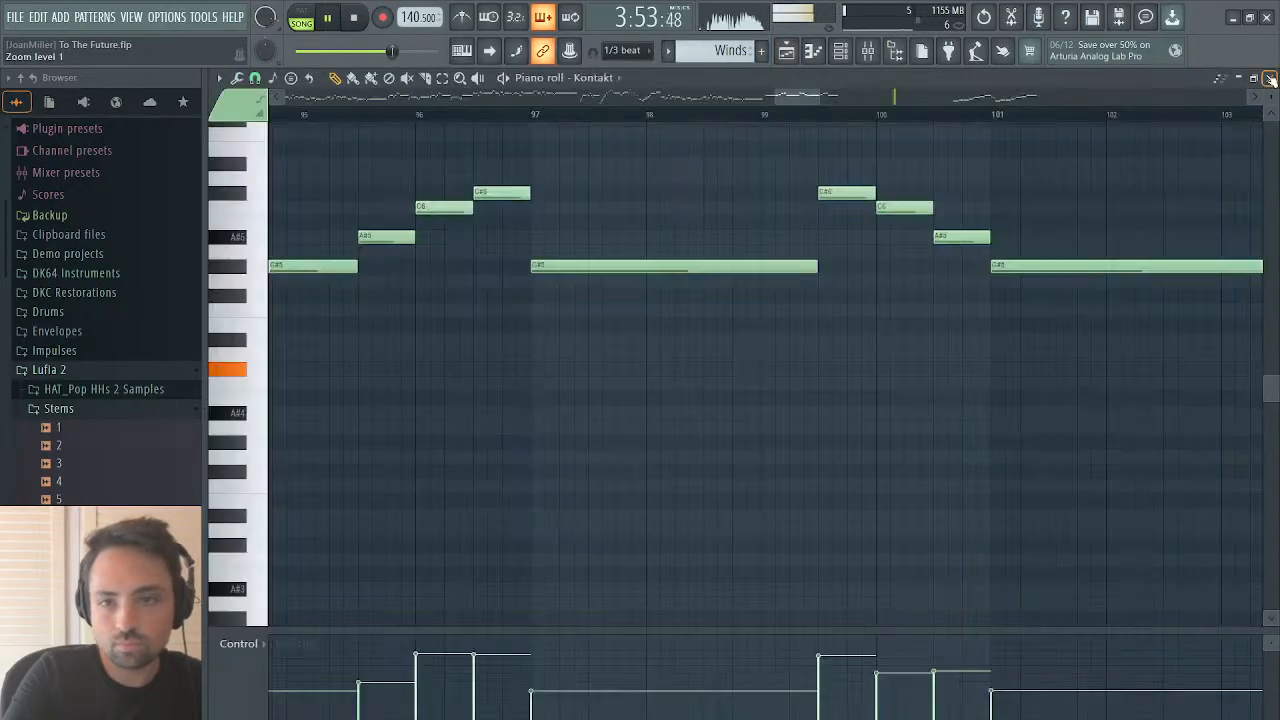
left_click(1270, 78)
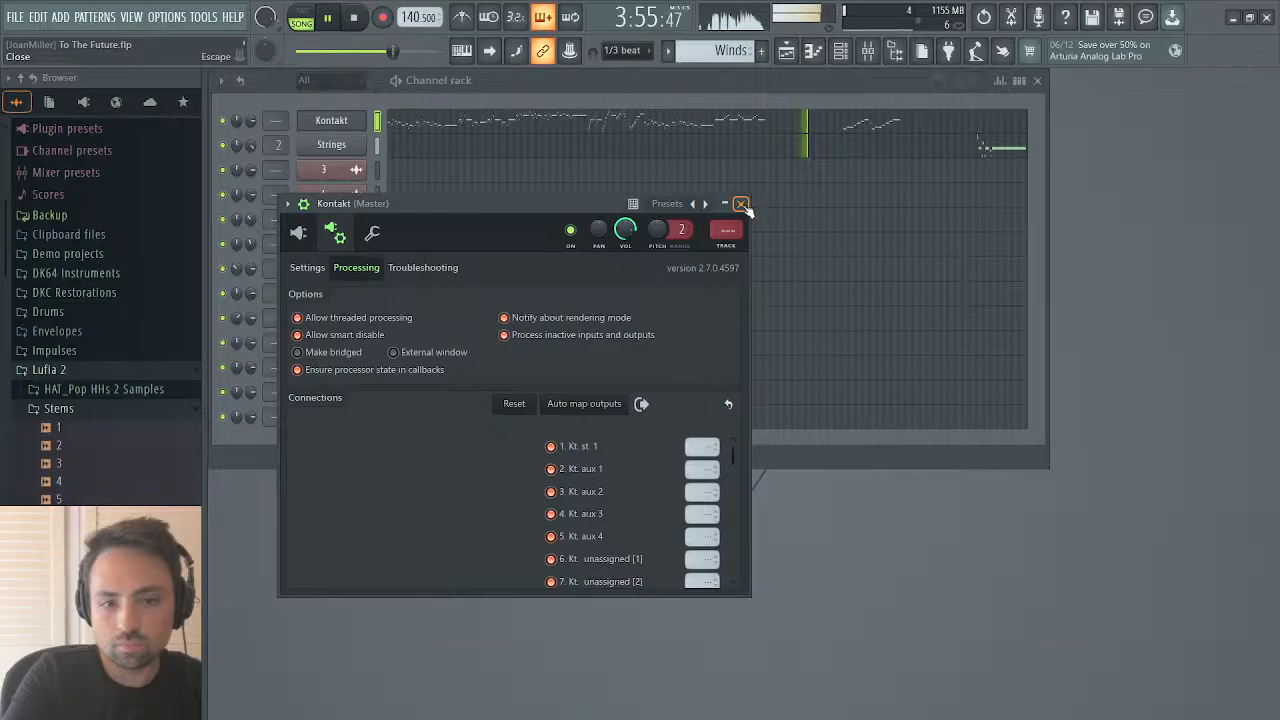
Step: Map Kontakt's outputs st. 1, aux 1, aux 2, aux 3 and aux 4 to mixer tracks 3, 4, 5, 6 and 7, and close the plugin
left_click(841, 51)
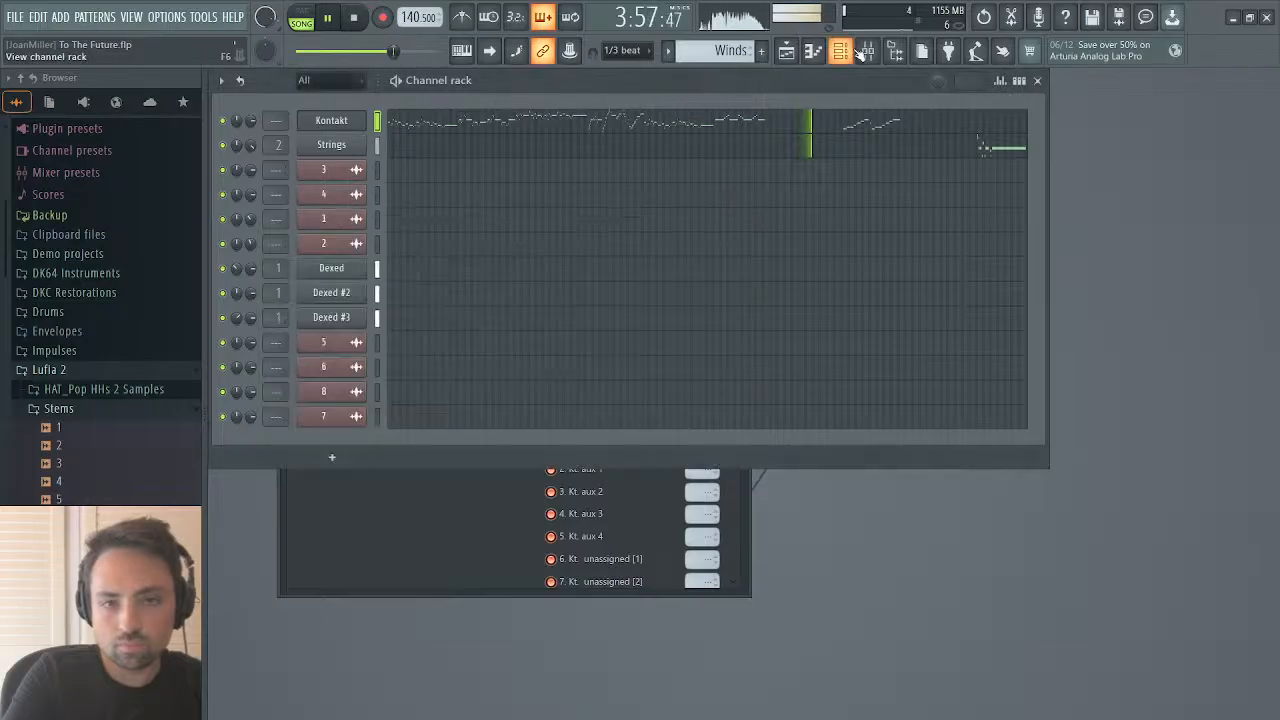
left_click(868, 51)
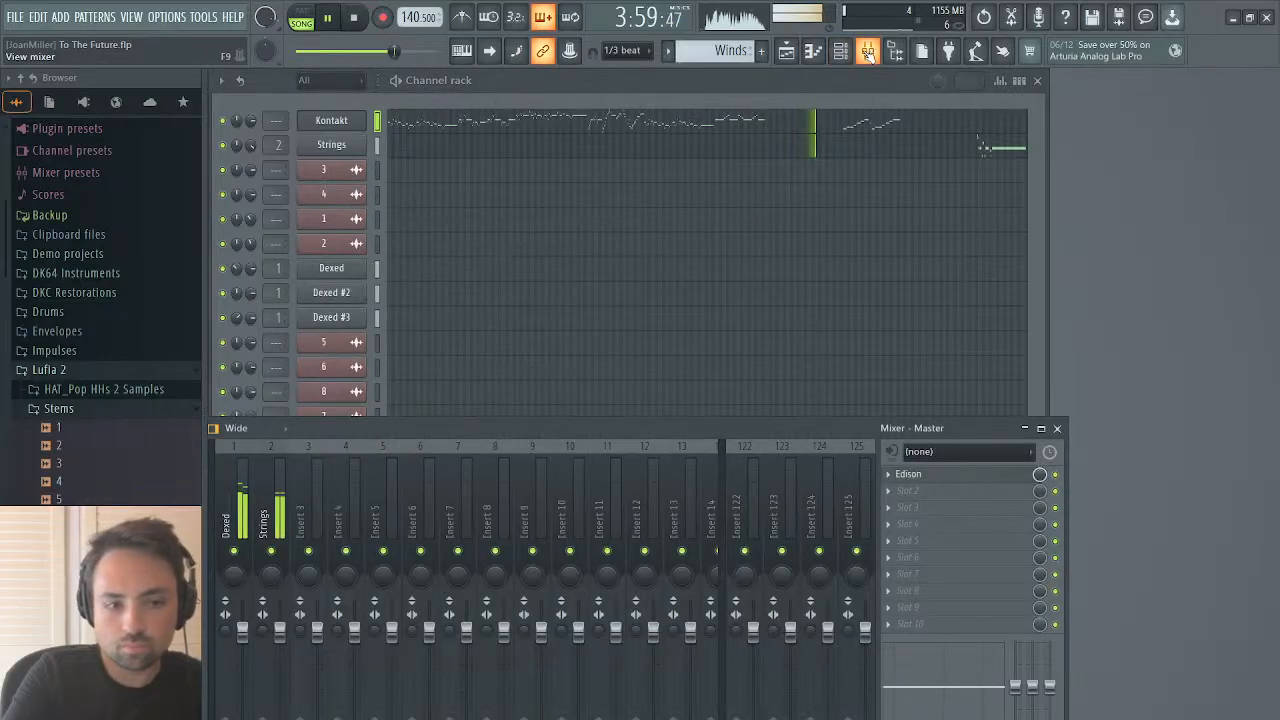
left_click(868, 51)
left_click(489, 494)
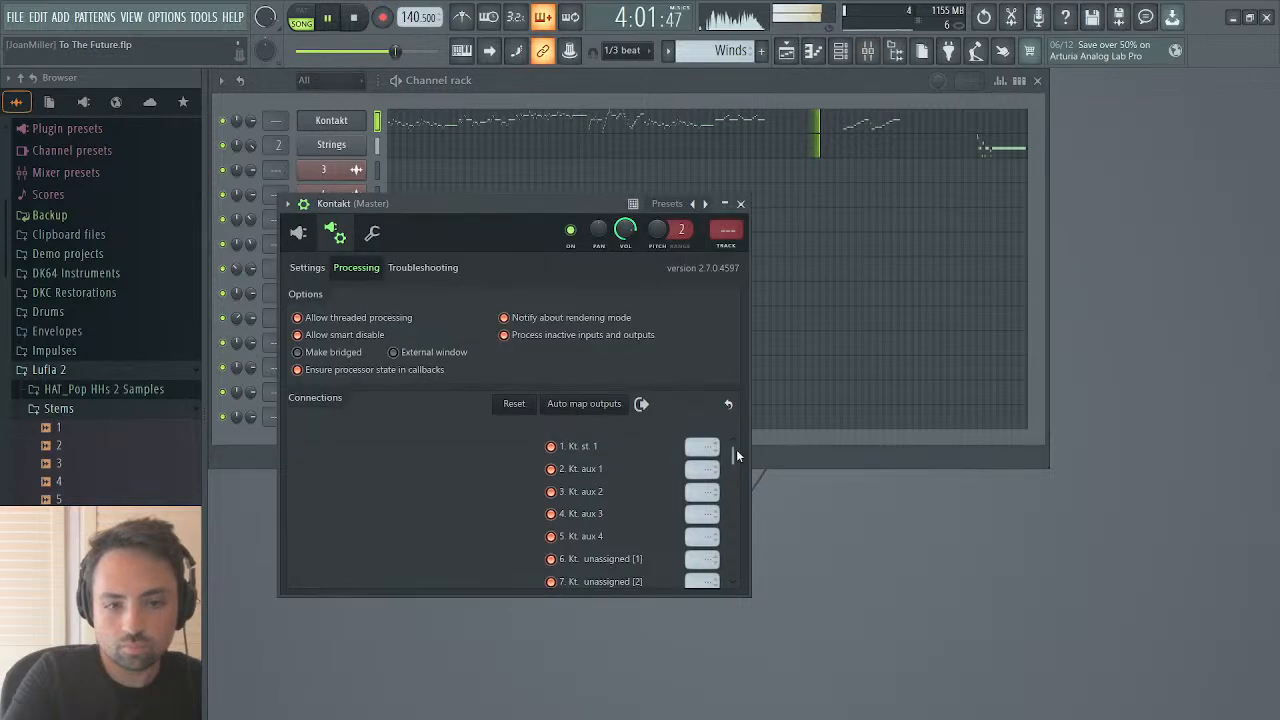
left_click_drag(560, 203, 1023, 222)
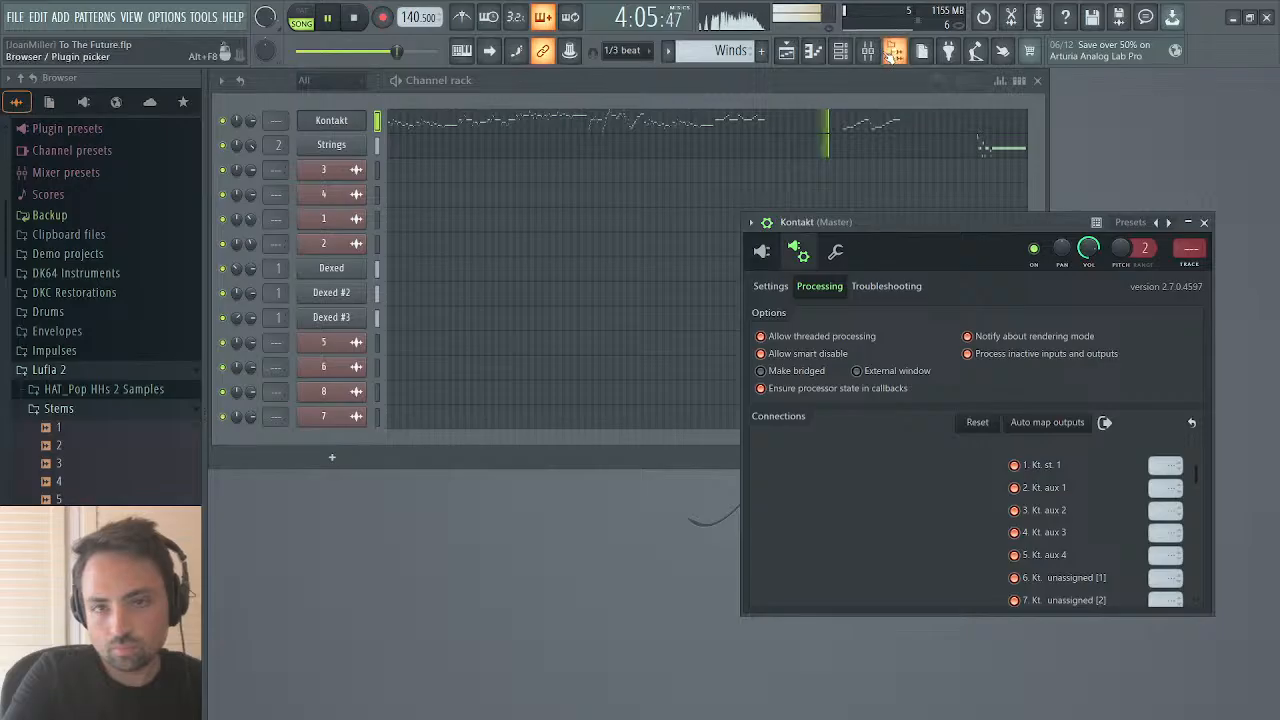
left_click(874, 53)
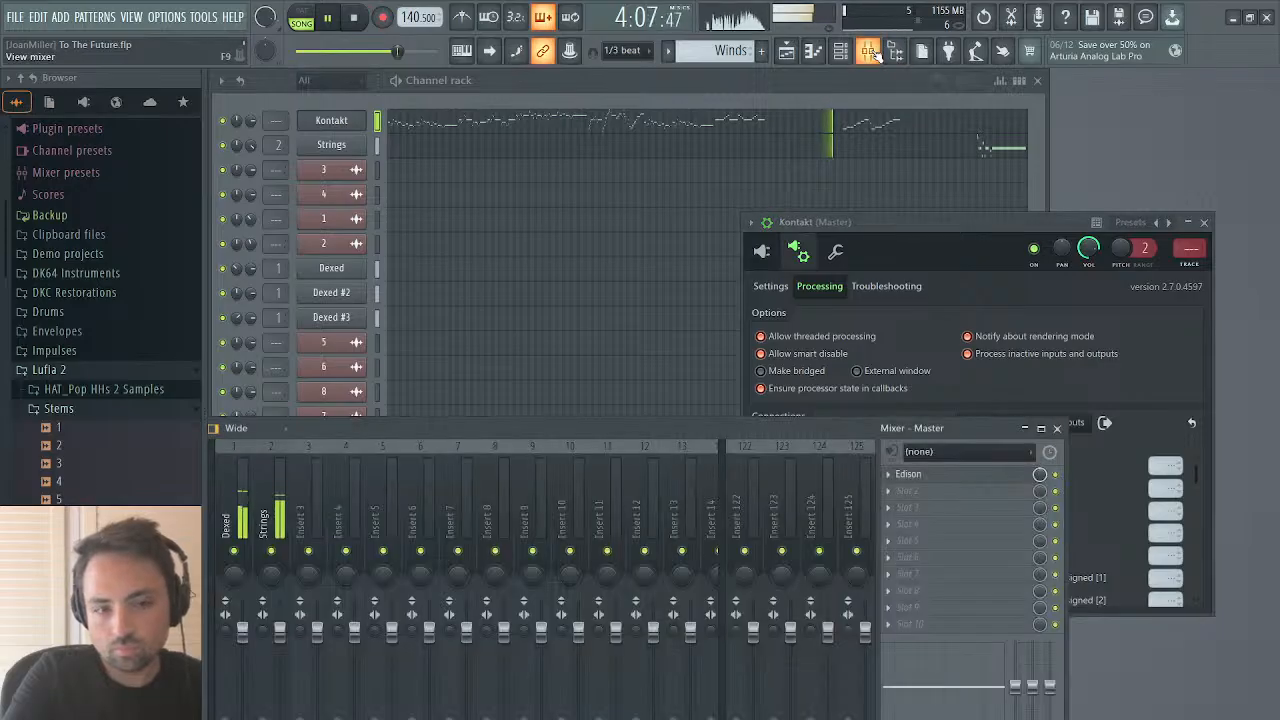
left_click(874, 53)
left_click_drag(1166, 464, 1166, 506)
left_click(1164, 511)
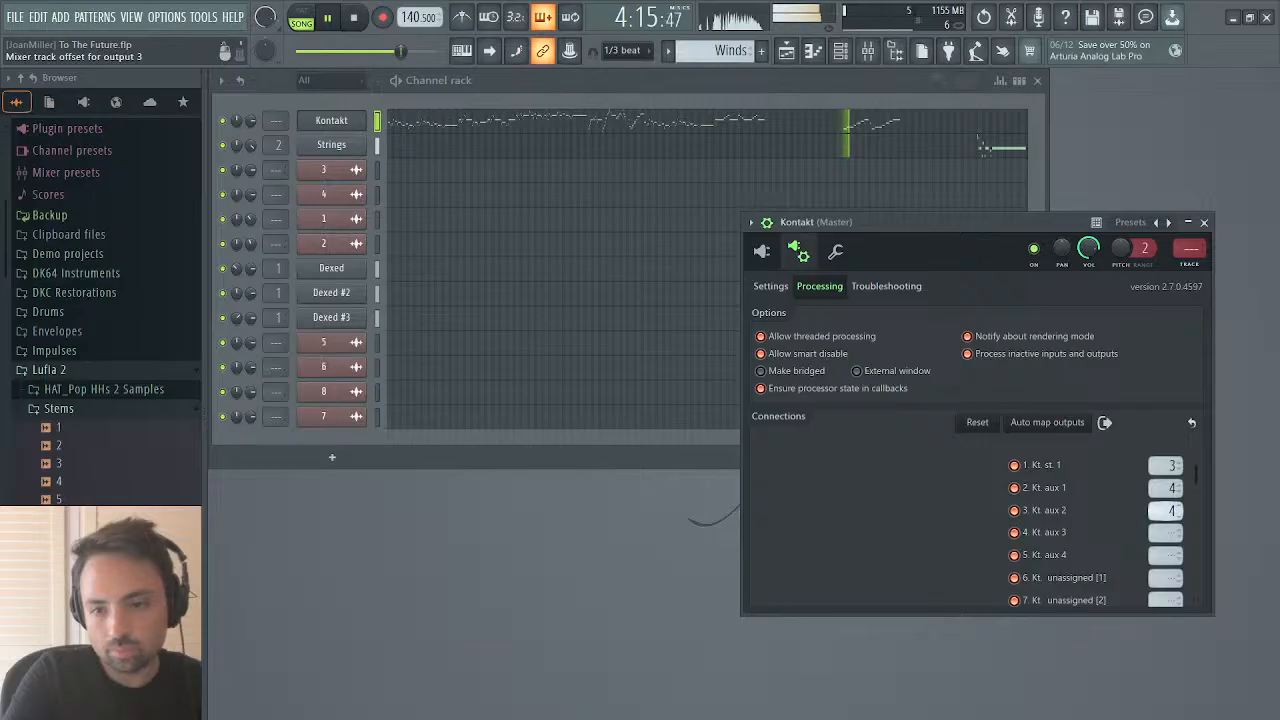
left_click(1163, 530)
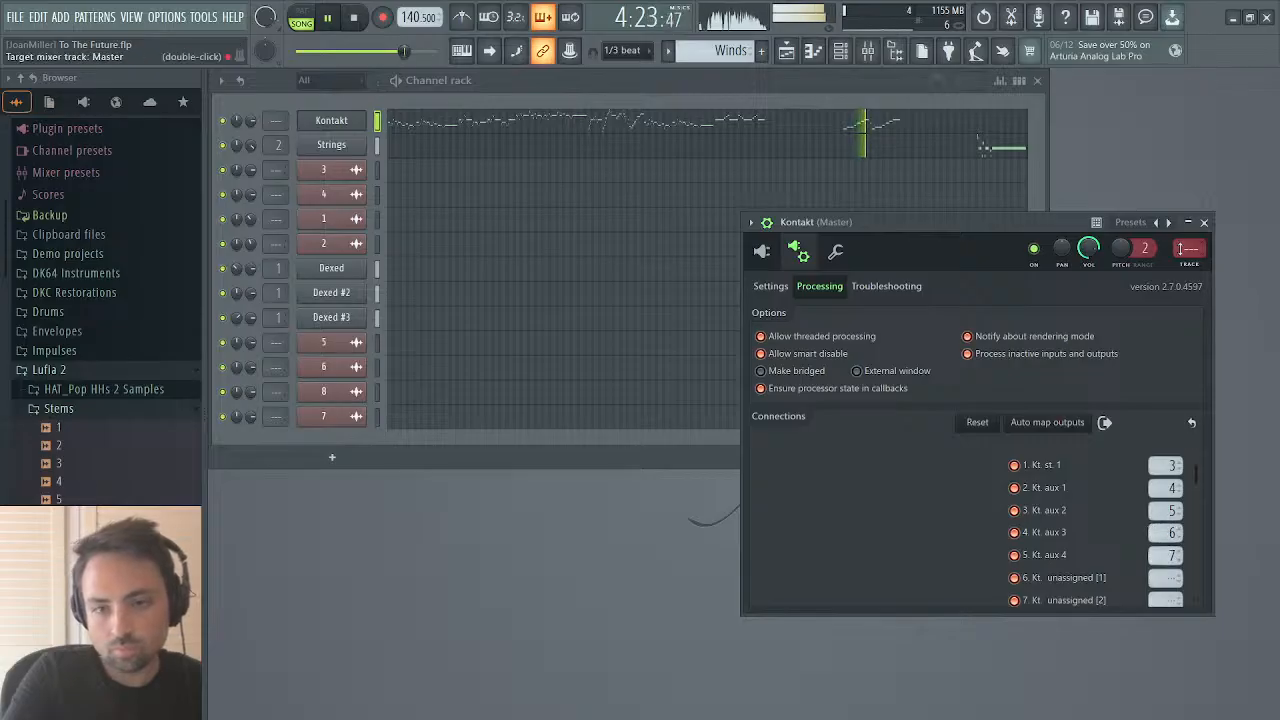
left_click(1204, 222)
Step: Name mixer track 3 English Horn and mixer track 4 Oboe
left_click(867, 51)
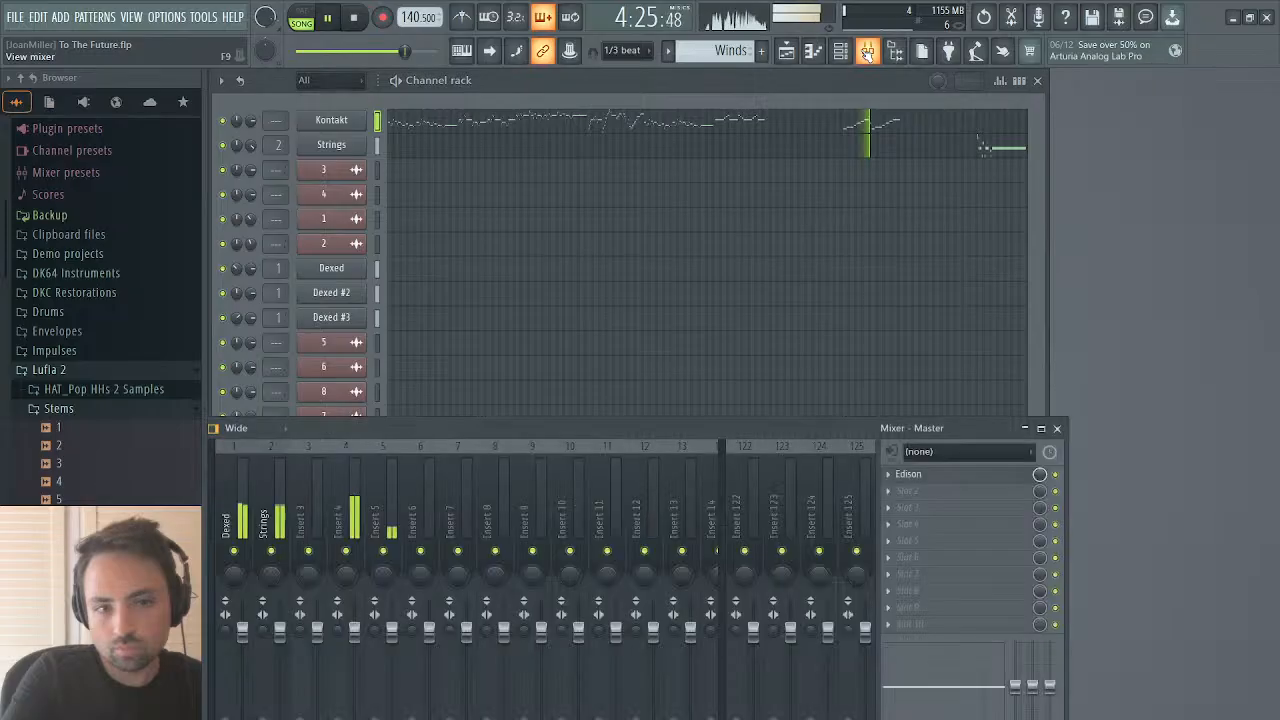
left_click(315, 527)
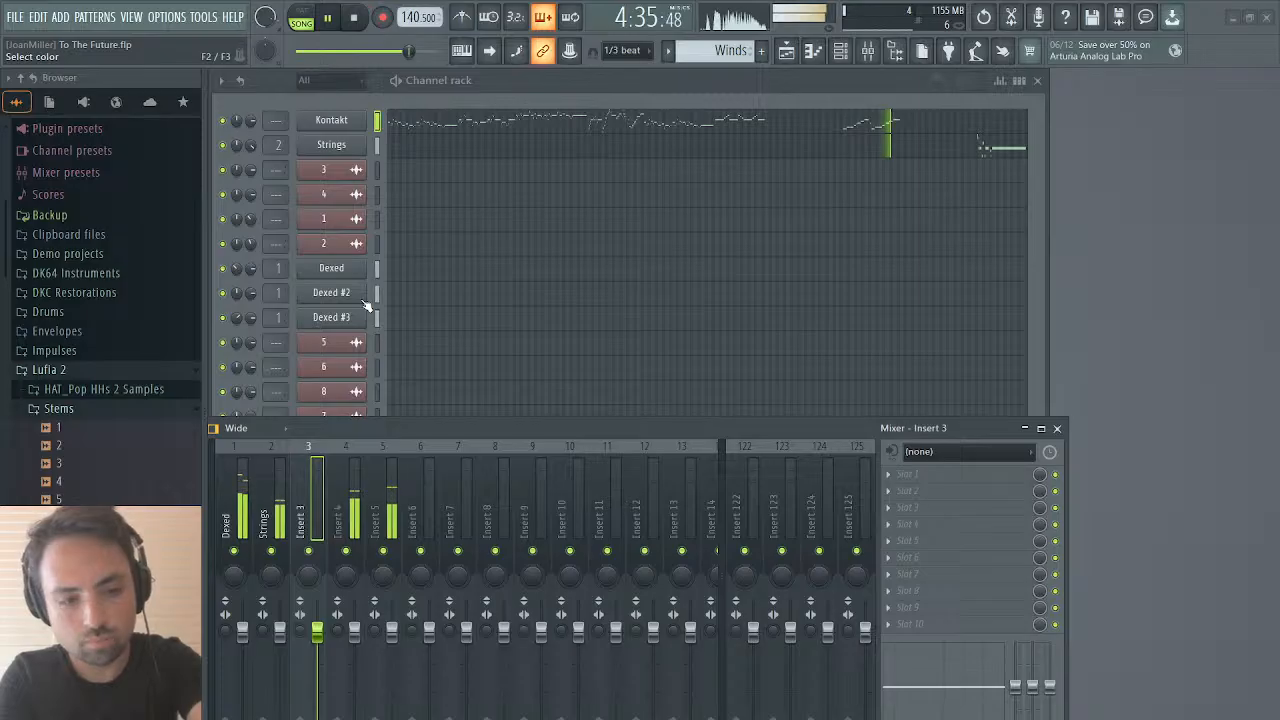
key("ctrl+l")
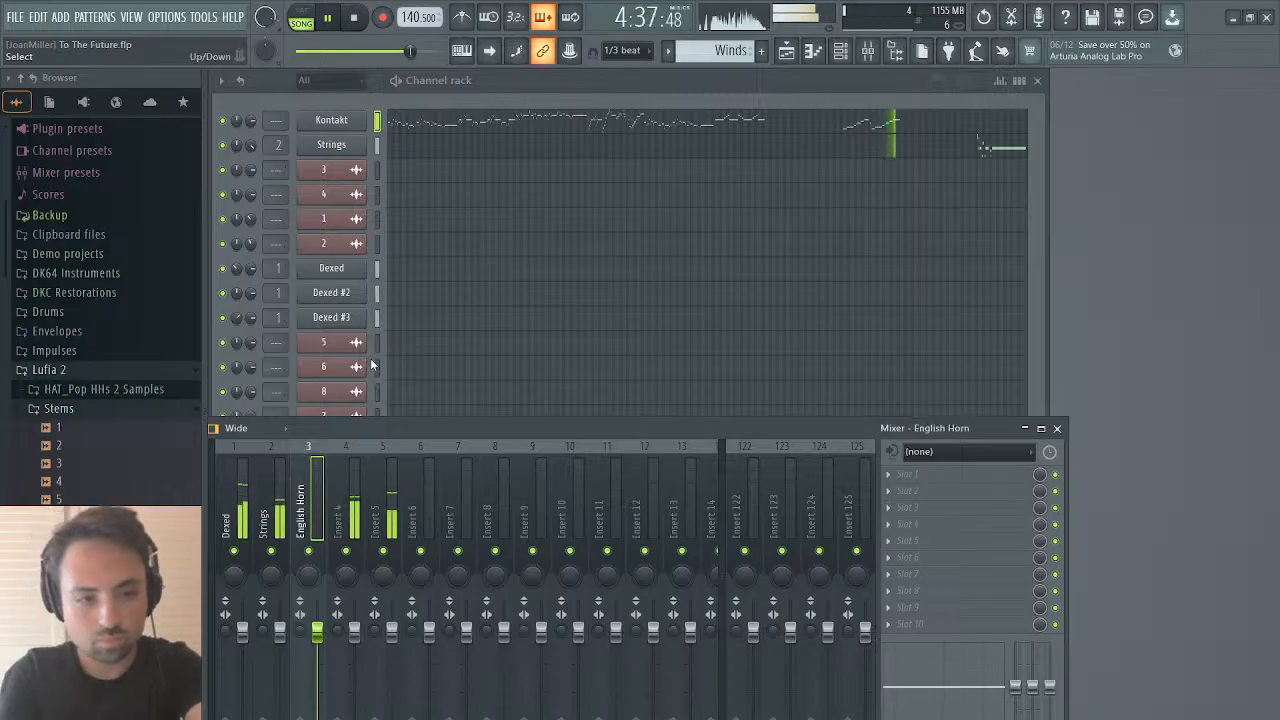
left_click(368, 475)
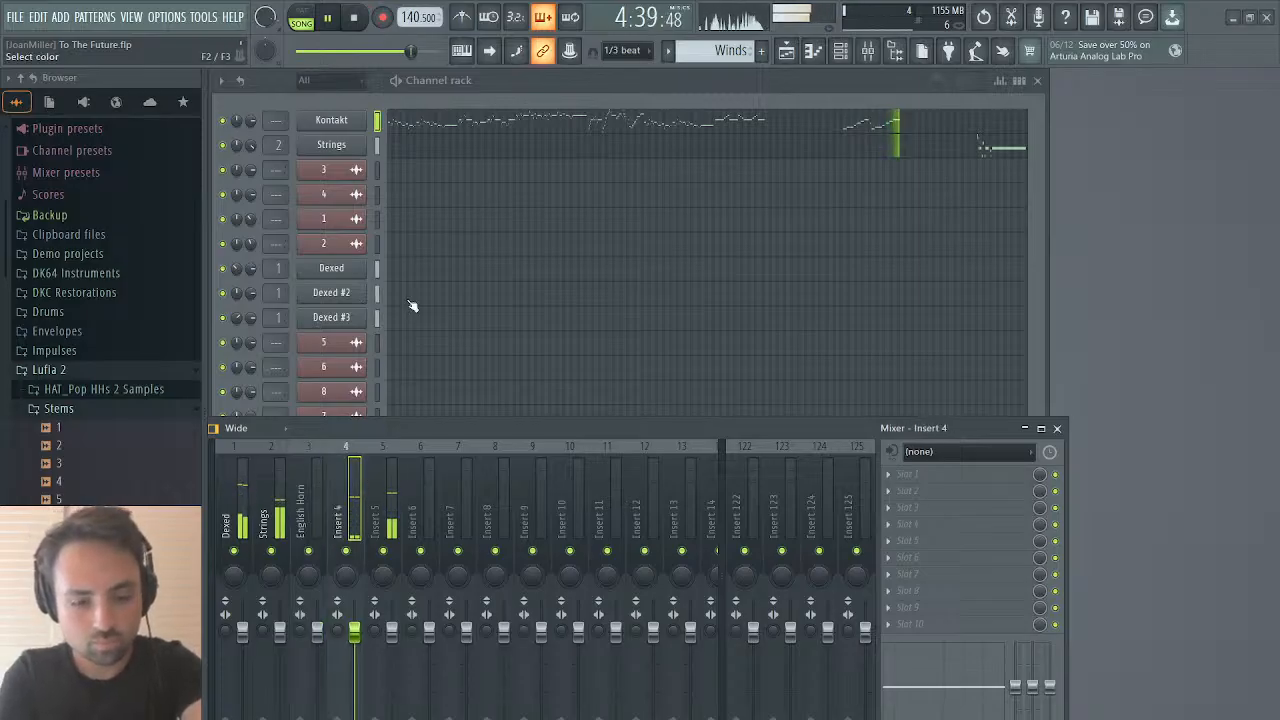
key("ctrl+l")
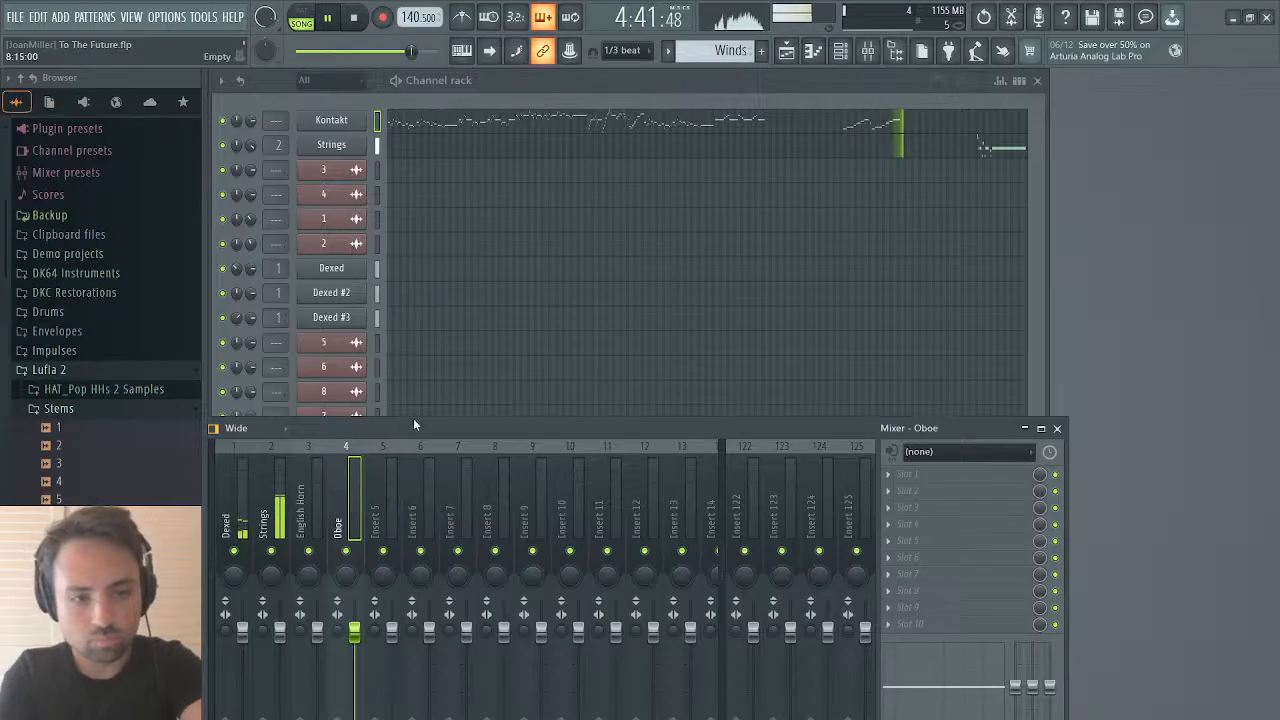
Step: Name mixer track 5 Bass and mixer track 6 Guitar
left_click(382, 510)
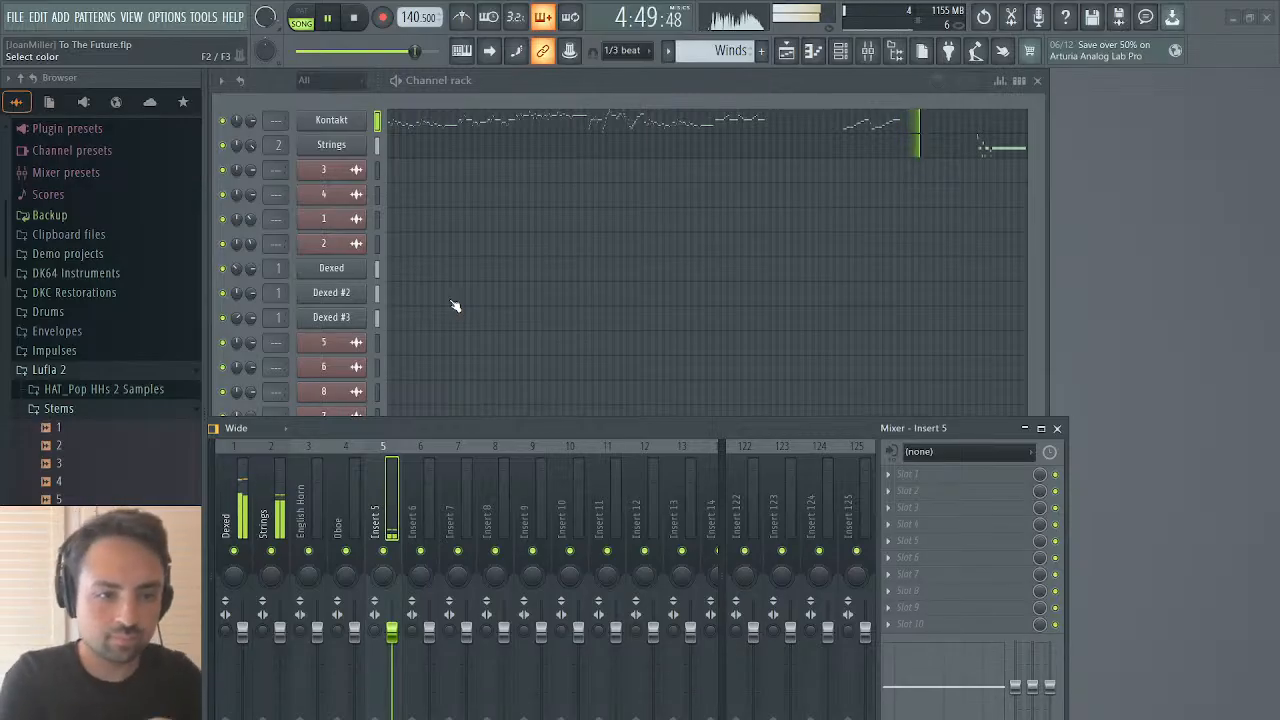
type("Bass")
key("Return")
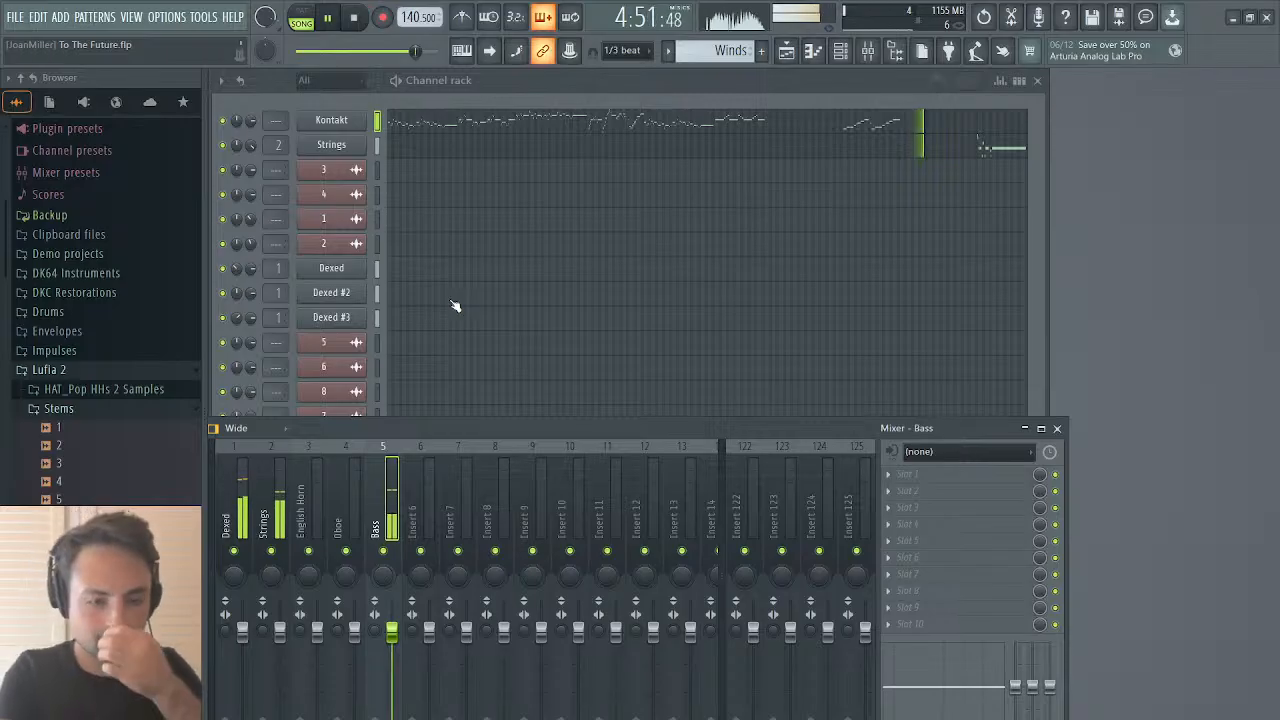
left_click(421, 528)
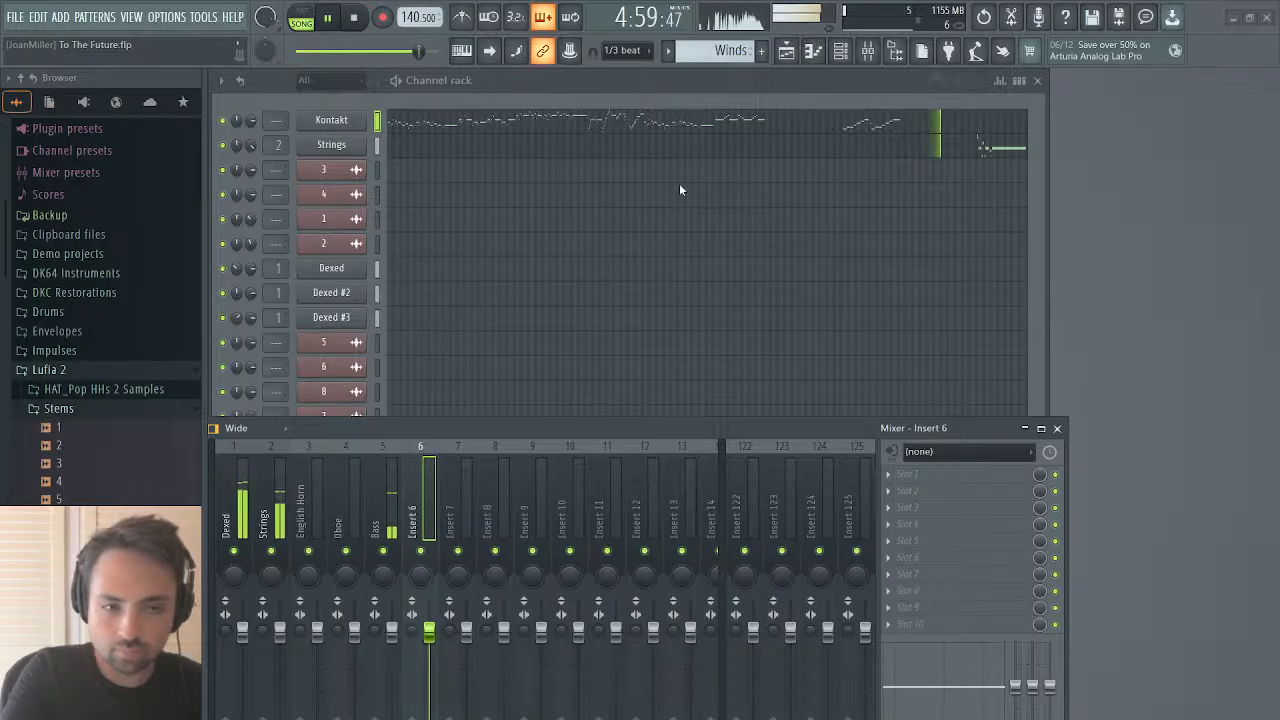
type("Guitar")
key("Return")
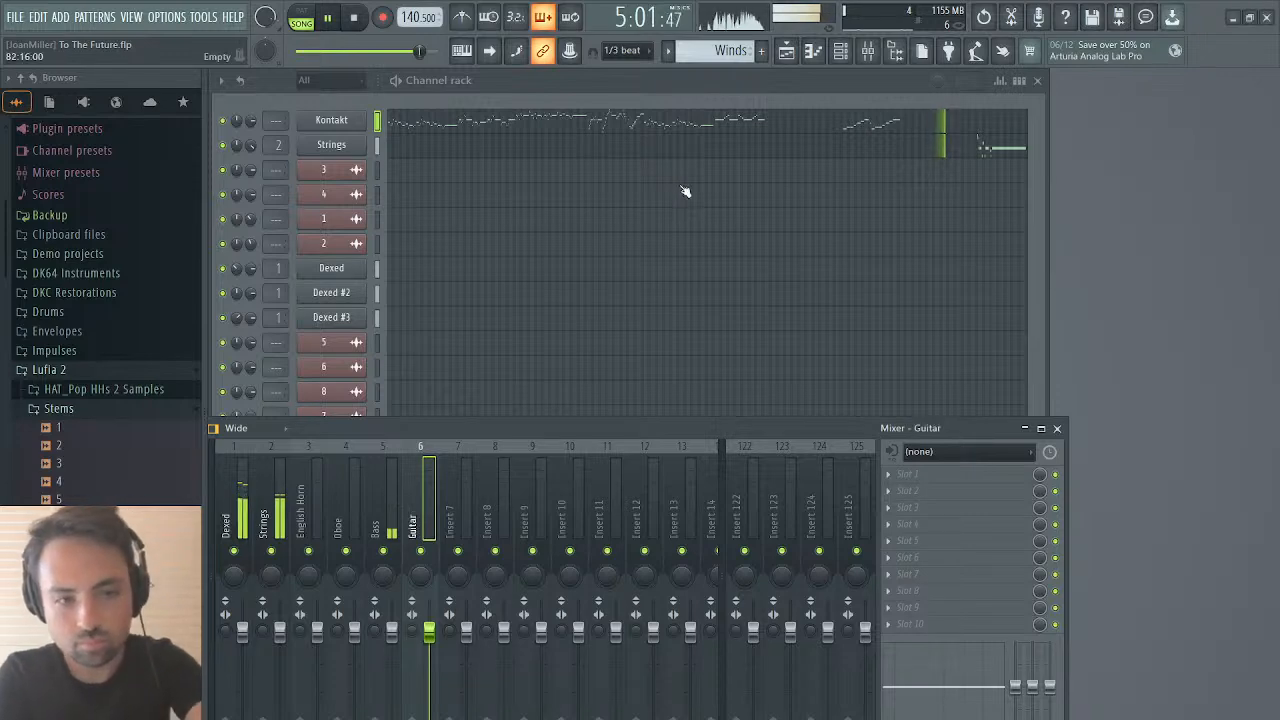
Step: Lengthen the short first D#5 in bar 168 of the Strings part and shorten the adjoining D#5 from its start to match
left_click(826, 149)
left_click_drag(314, 97, 1172, 97)
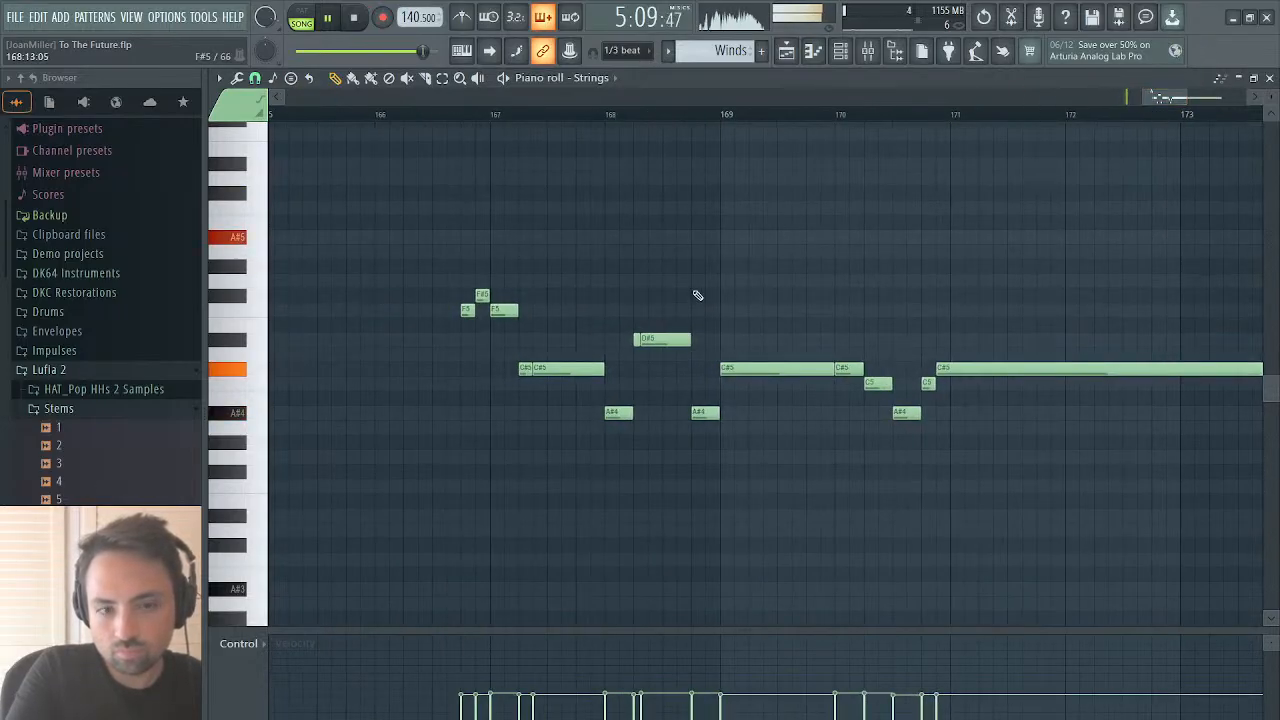
left_click(648, 340)
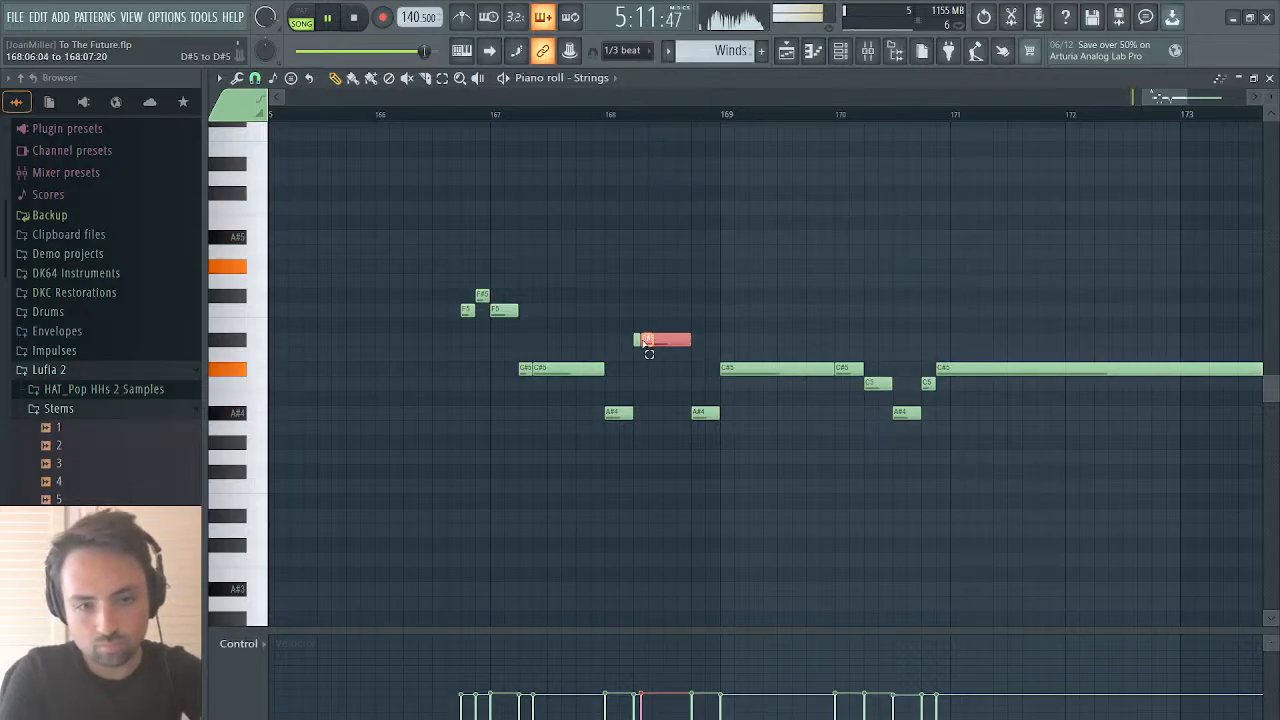
left_click(680, 297, "ctrl")
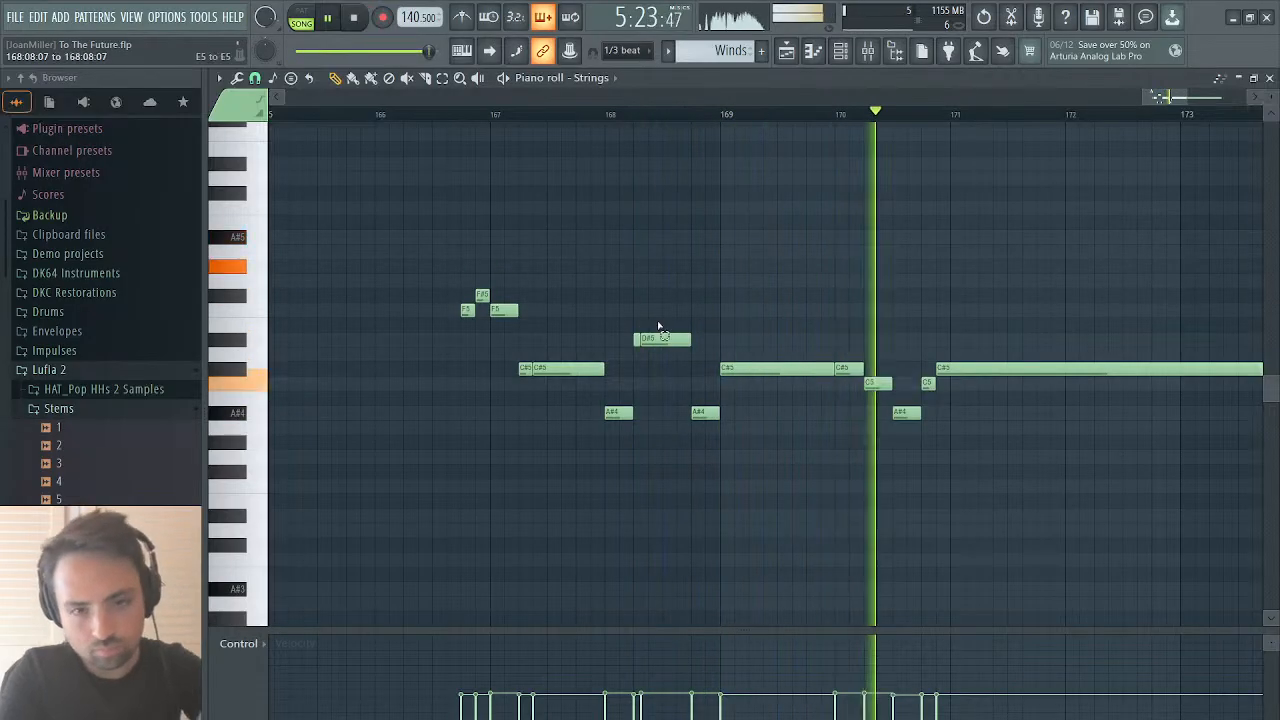
left_click(657, 336)
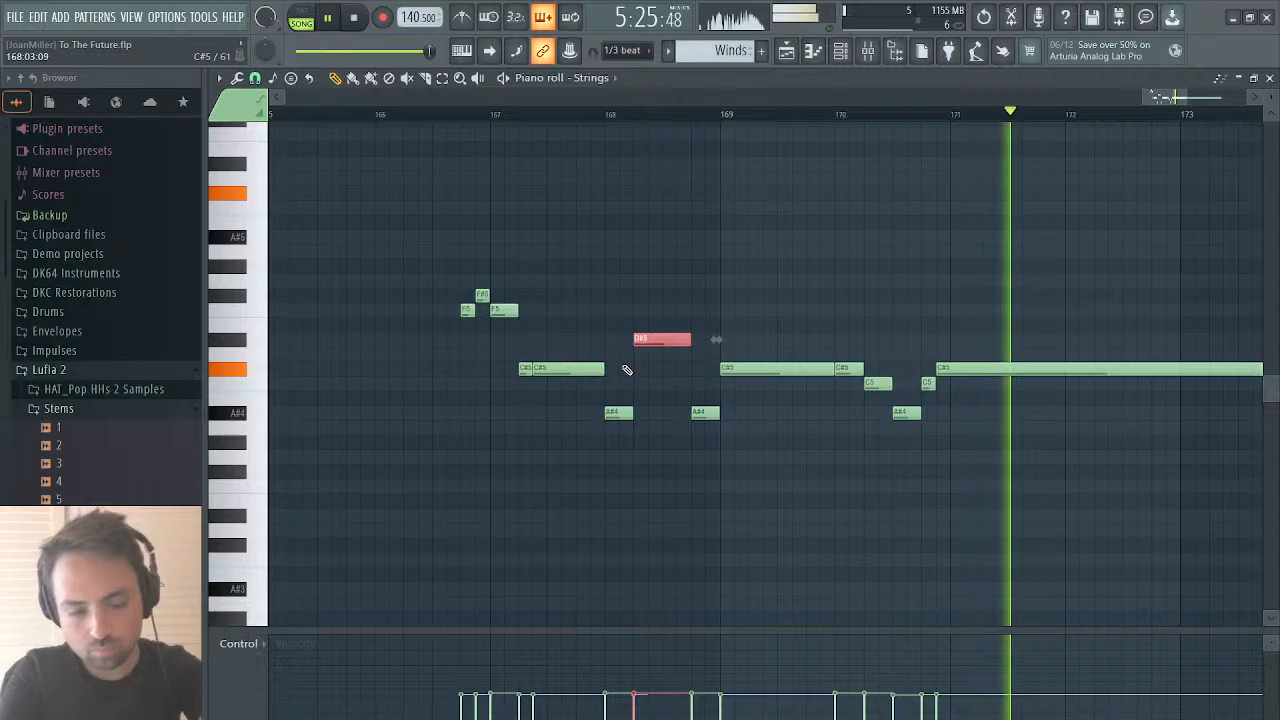
left_click(662, 339)
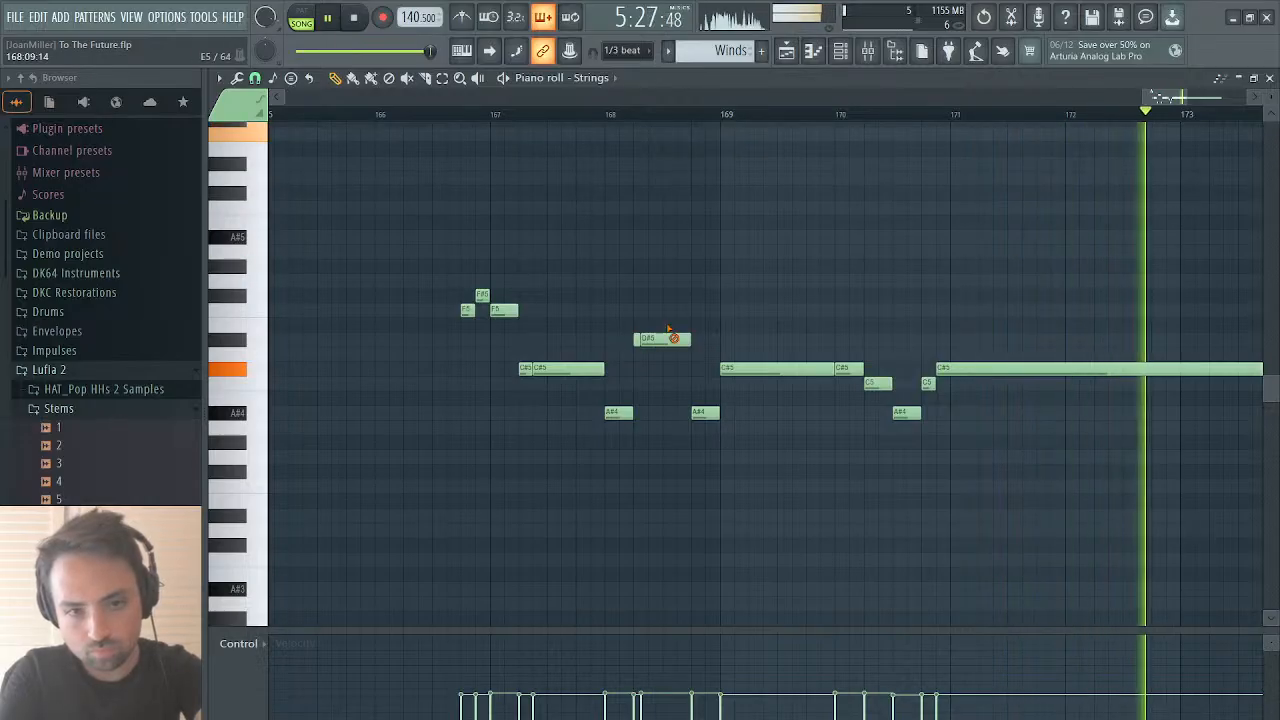
left_click_drag(663, 339, 631, 348)
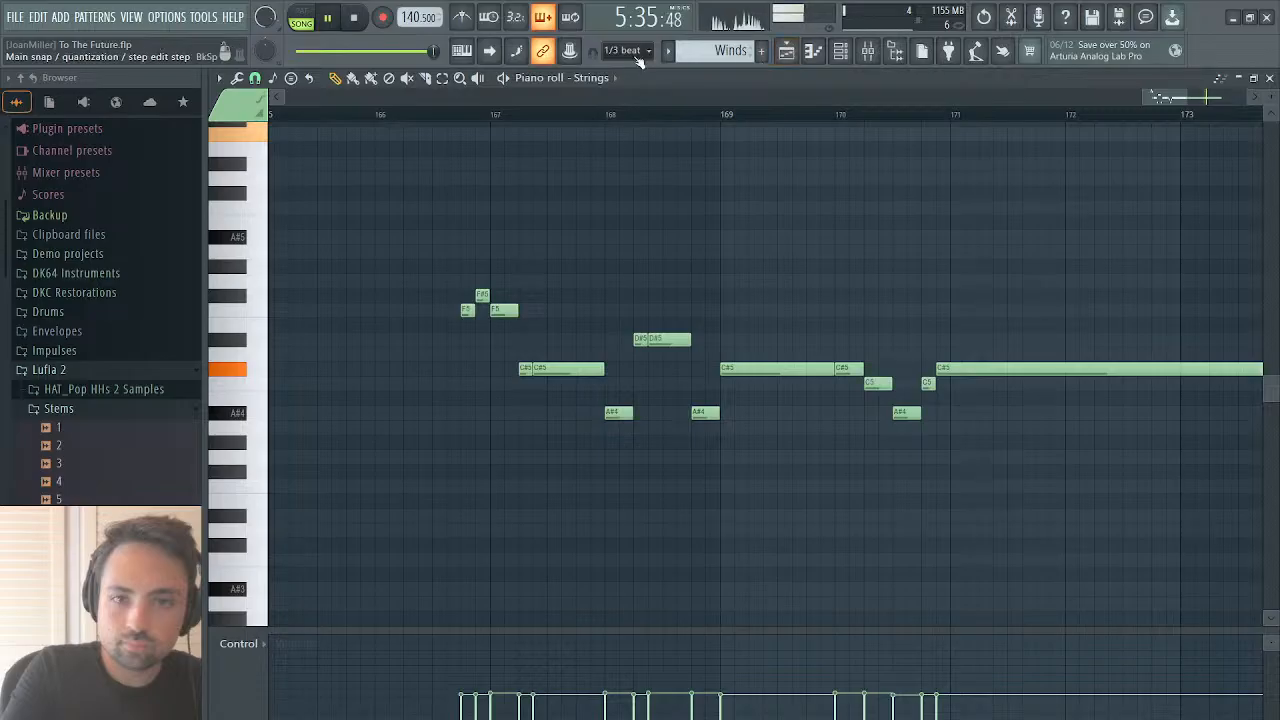
Step: Stop playback, return to the playlist arrangement and save the project
key("space")
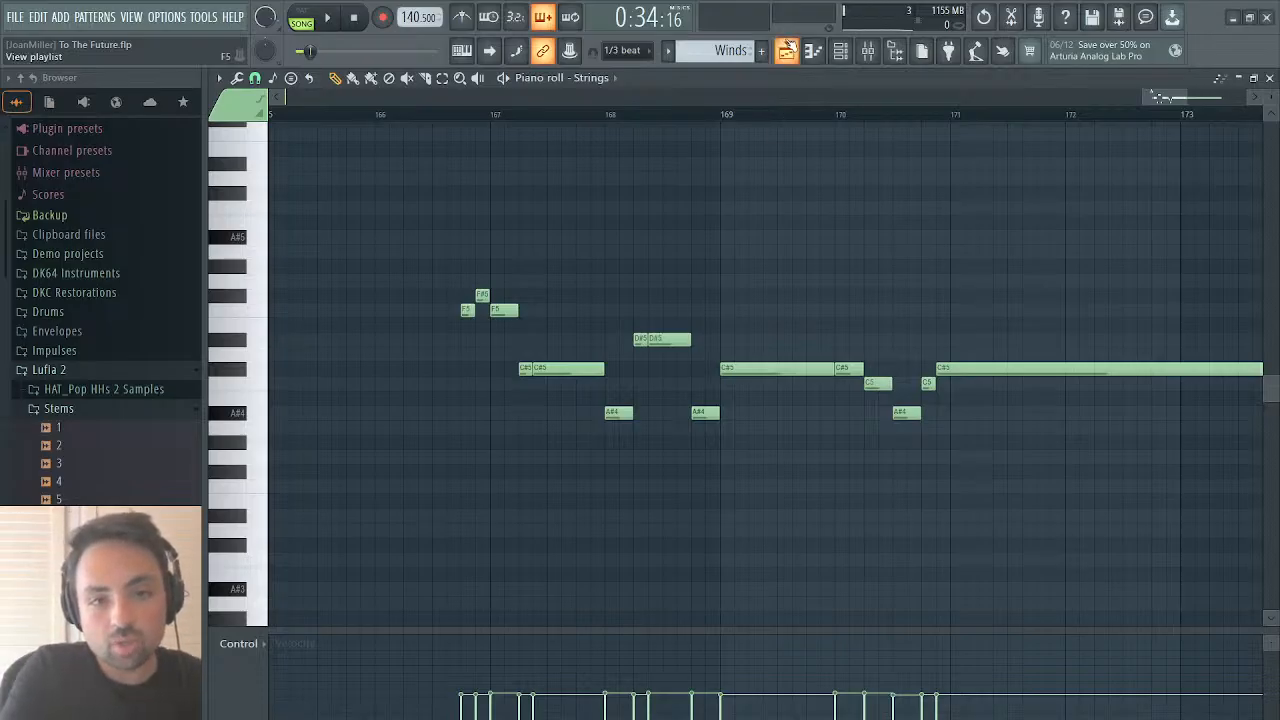
left_click(788, 48)
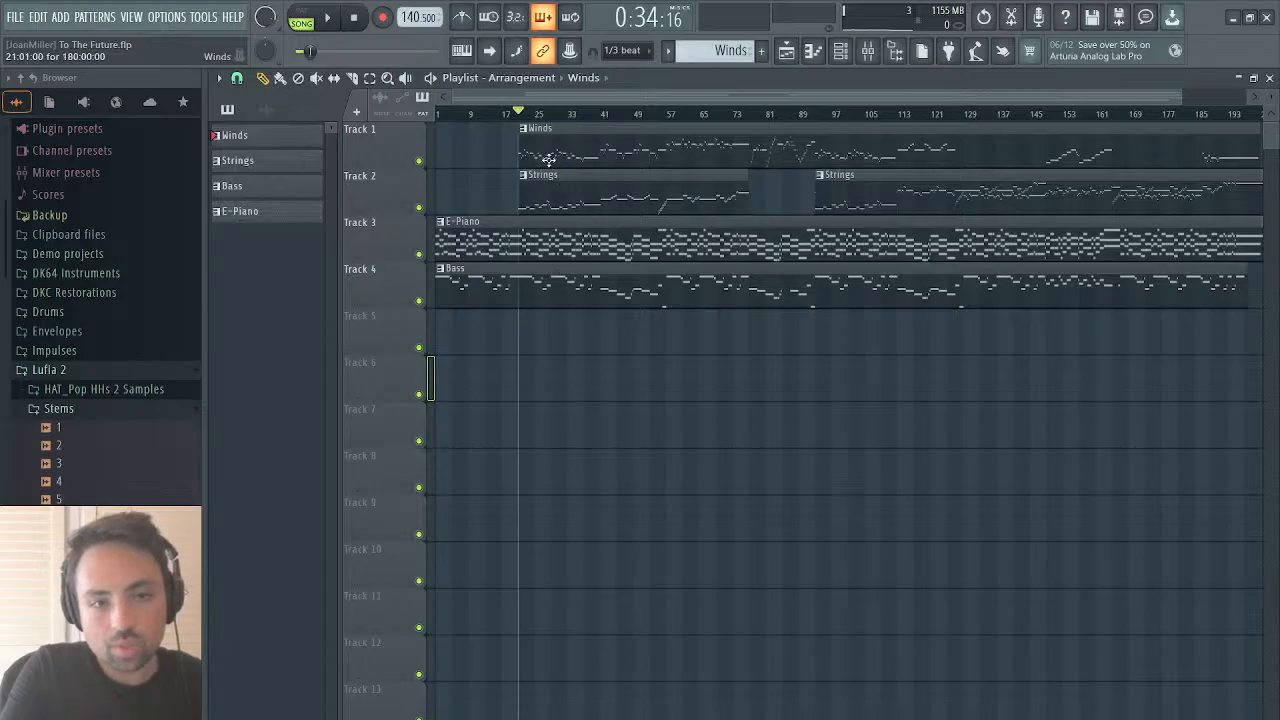
key("ctrl+s")
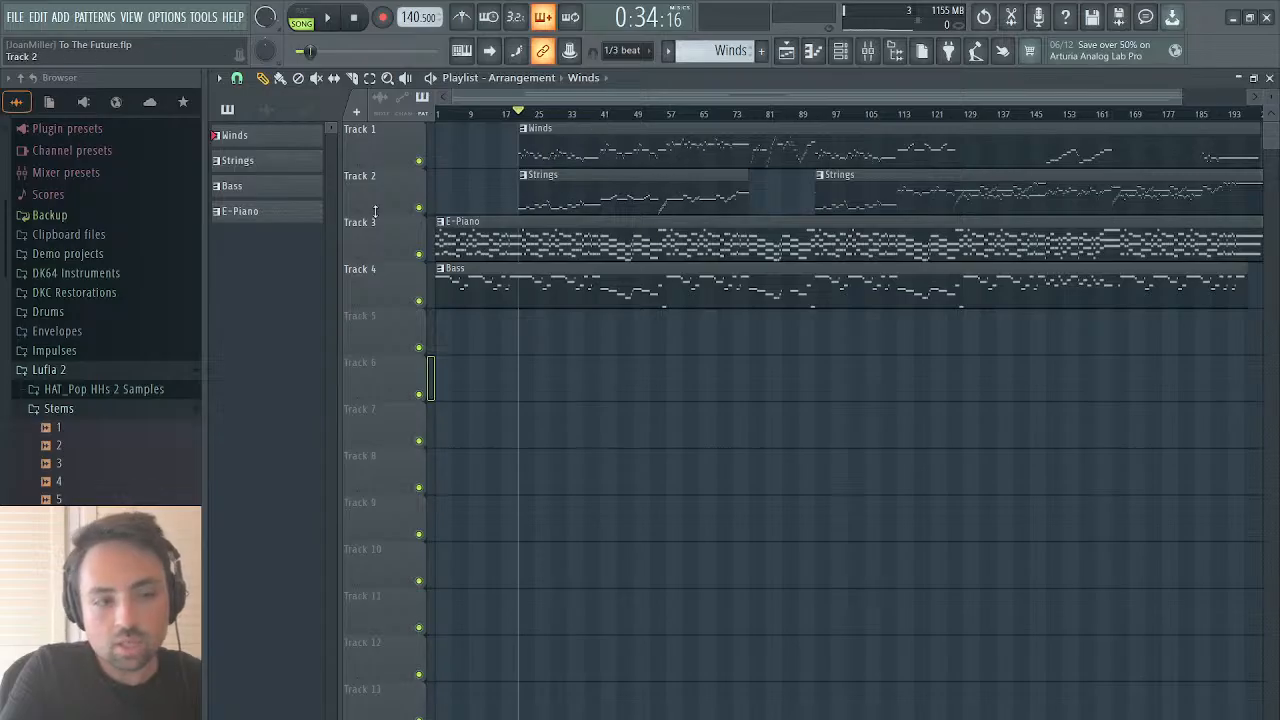
Step: Audition the numbered audio files in the Stems folder one by one and return the playhead to bar 21
left_click(58, 427)
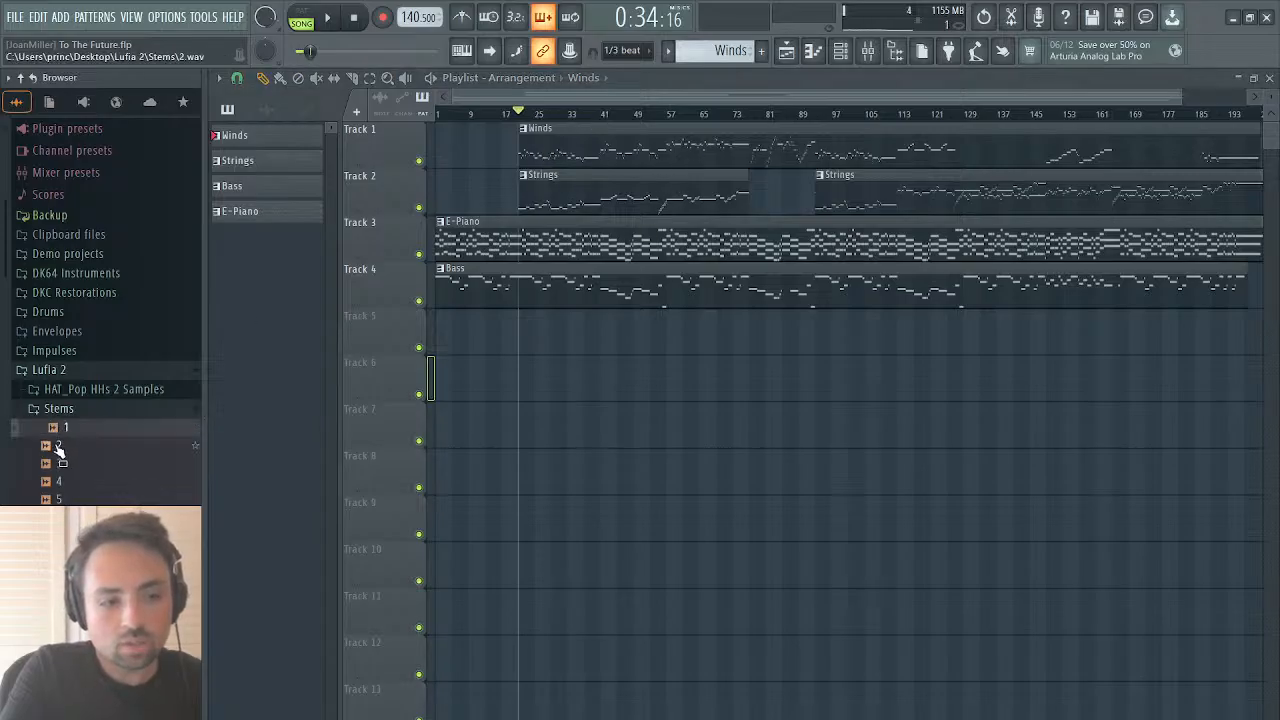
left_click(57, 446)
left_click(58, 463)
left_click(60, 482)
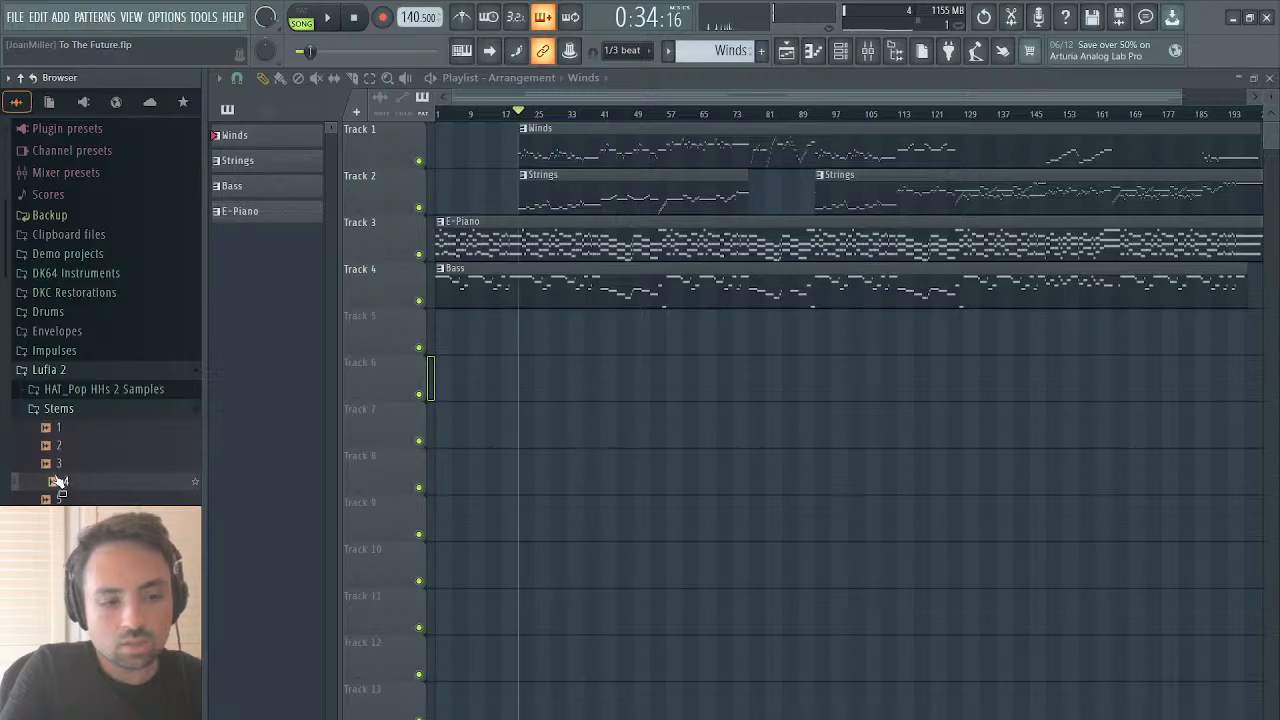
left_click(58, 500)
left_click(58, 517)
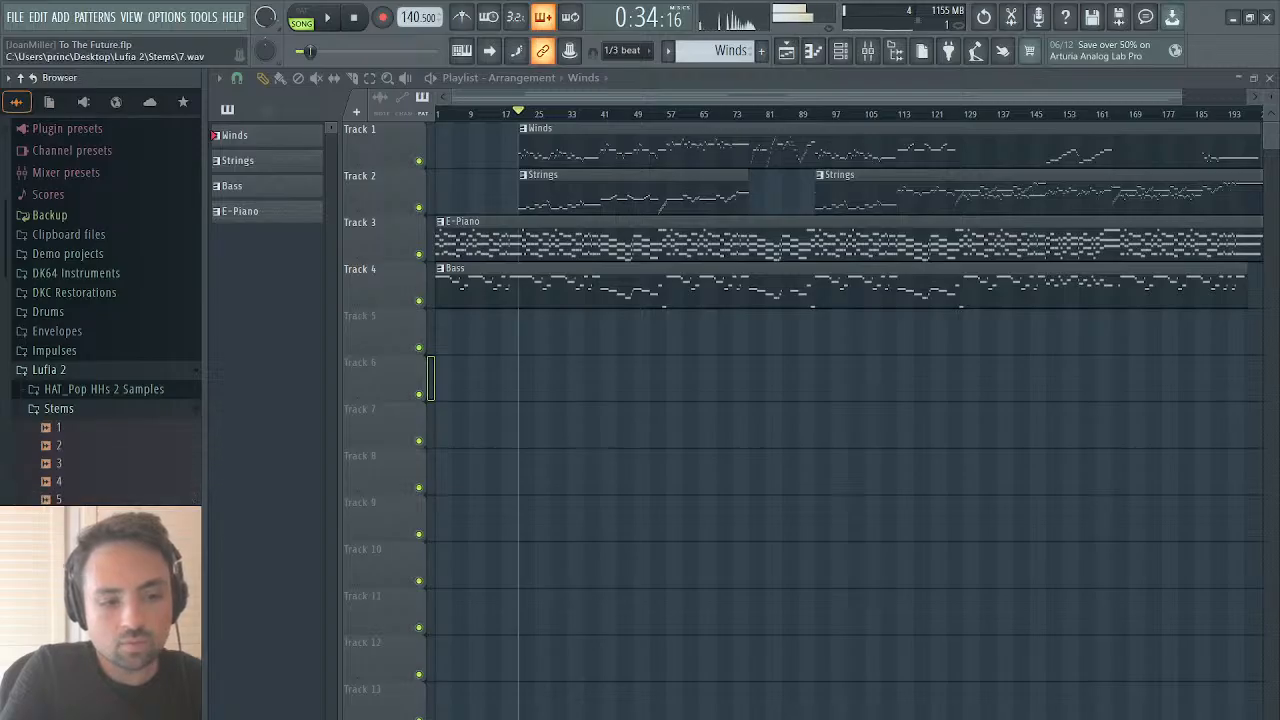
left_click(357, 20)
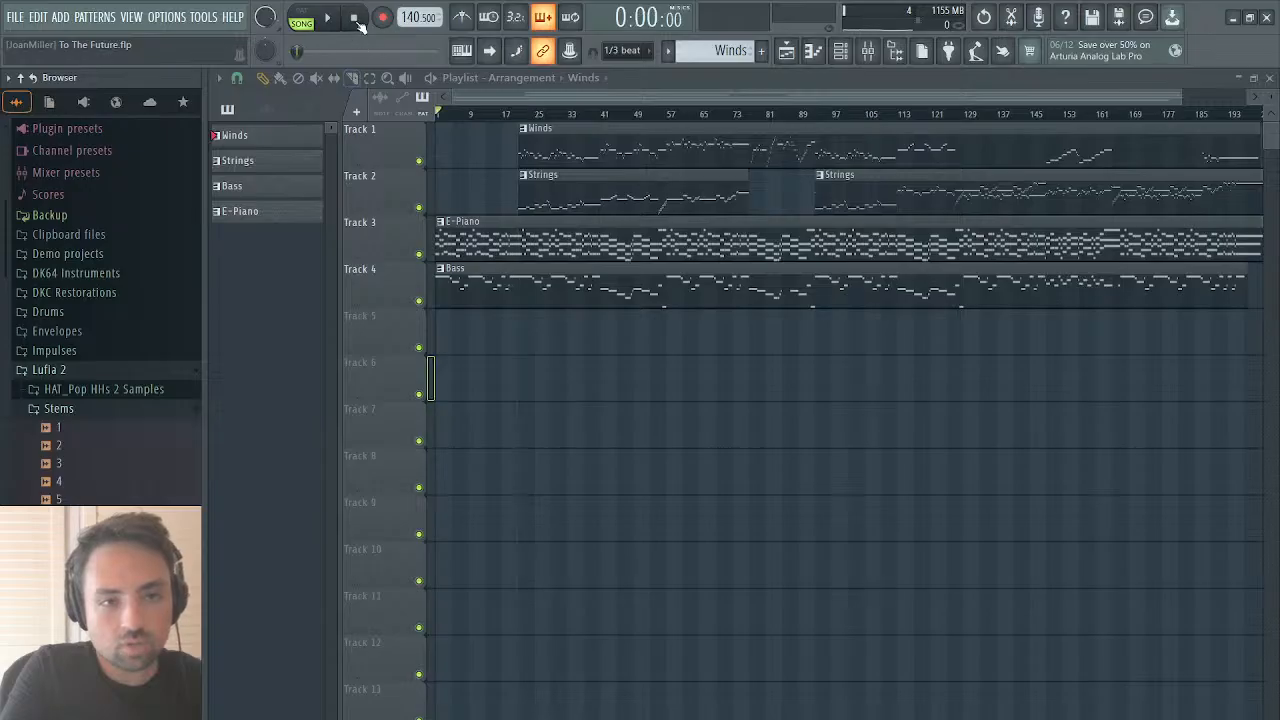
left_click(519, 113)
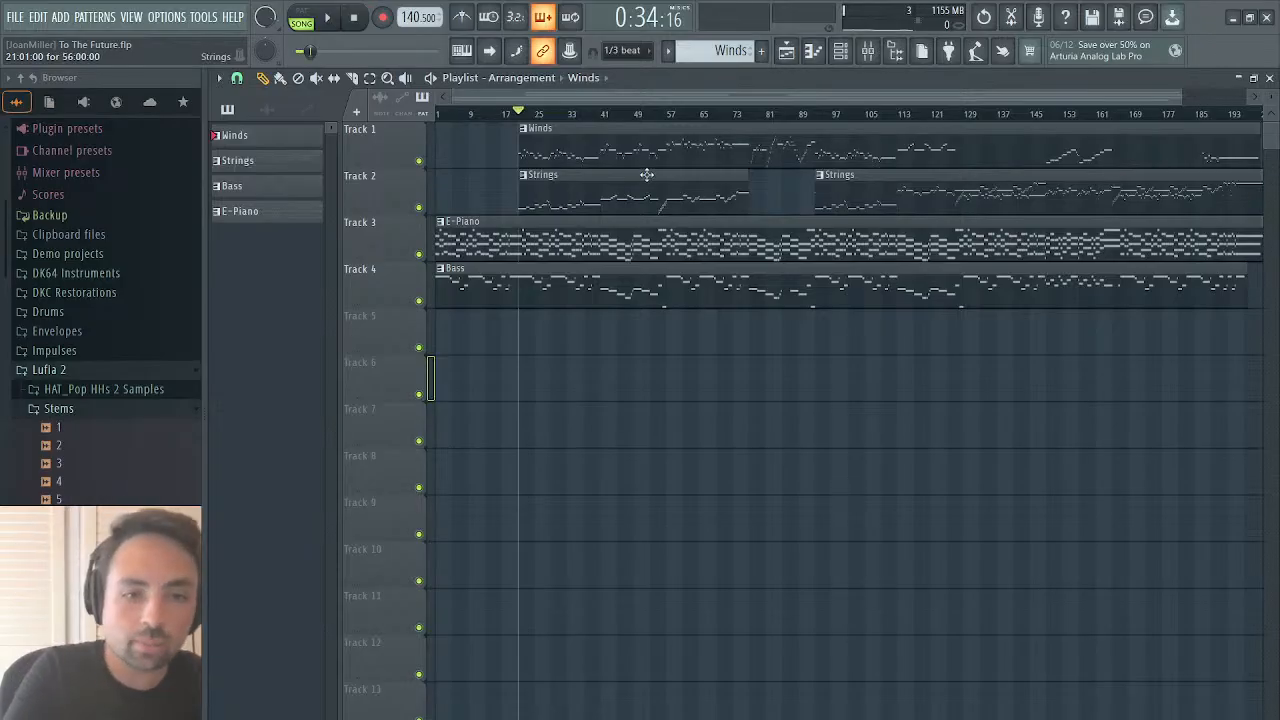
left_click_drag(655, 96, 547, 172)
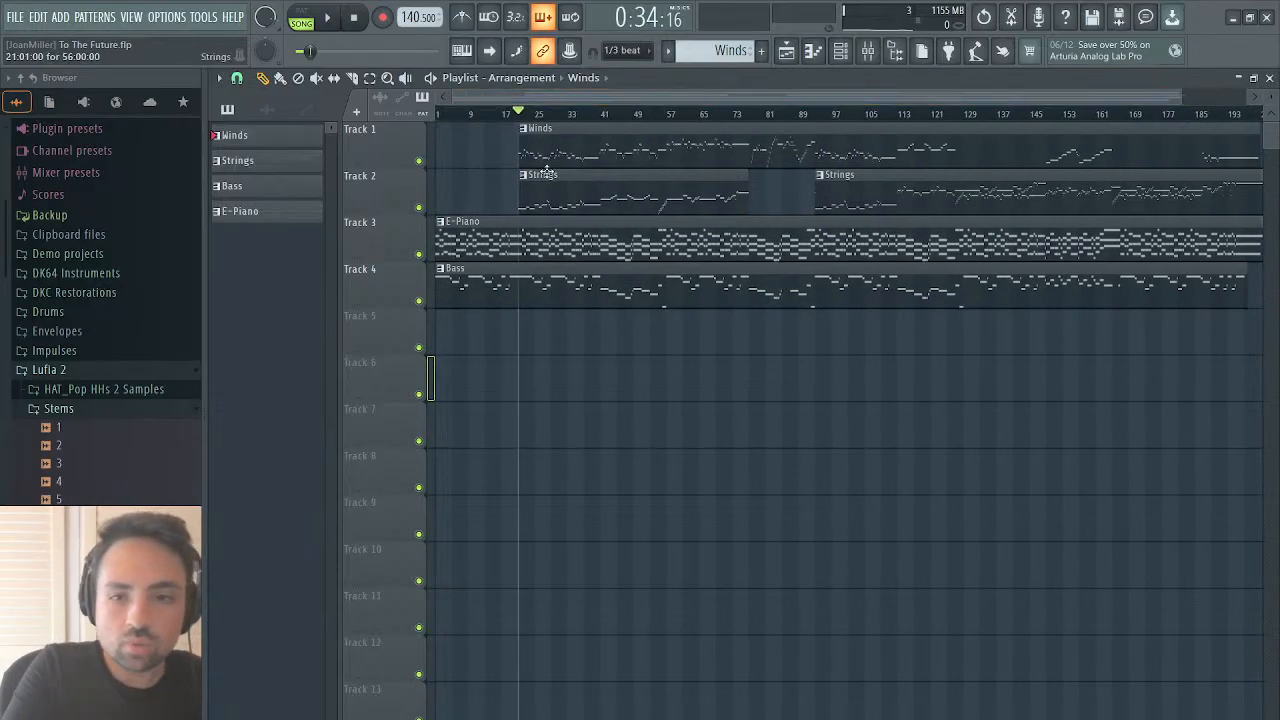
left_click_drag(562, 98, 530, 118)
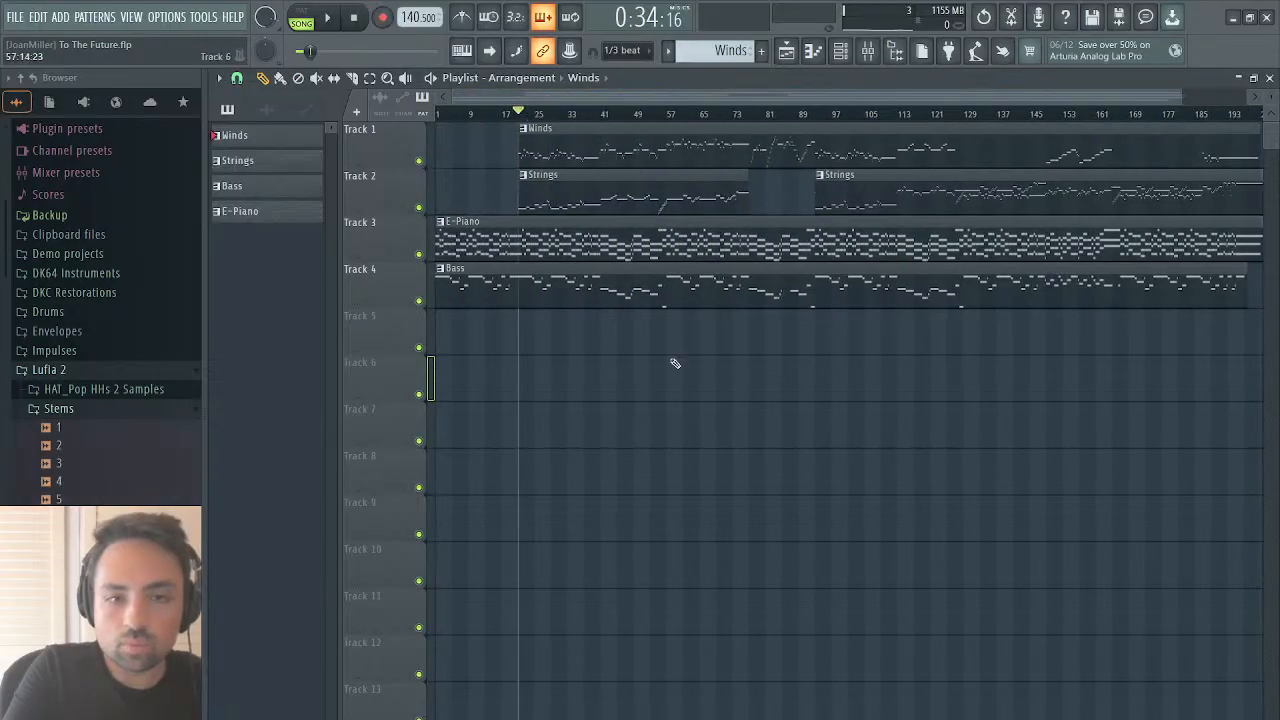
Step: Close the playlist and the Strings piano roll to get to the channel rack
left_click(1270, 79)
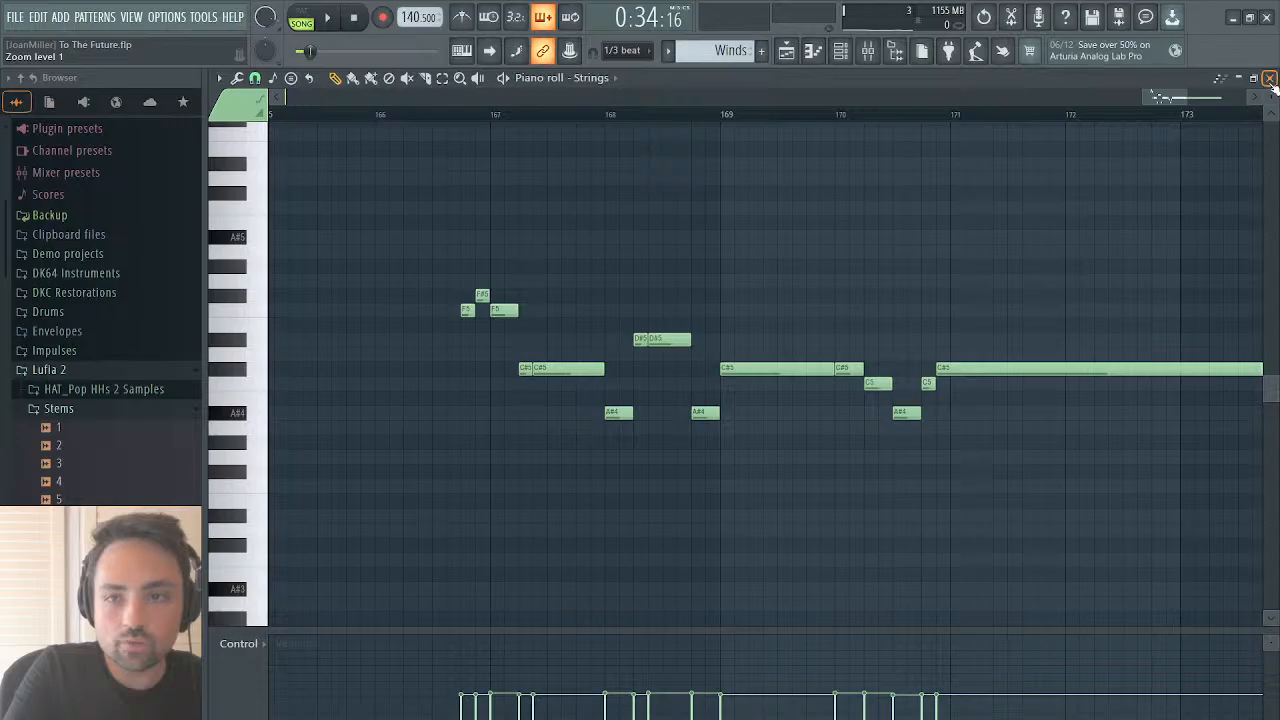
left_click(1270, 79)
left_click(1057, 429)
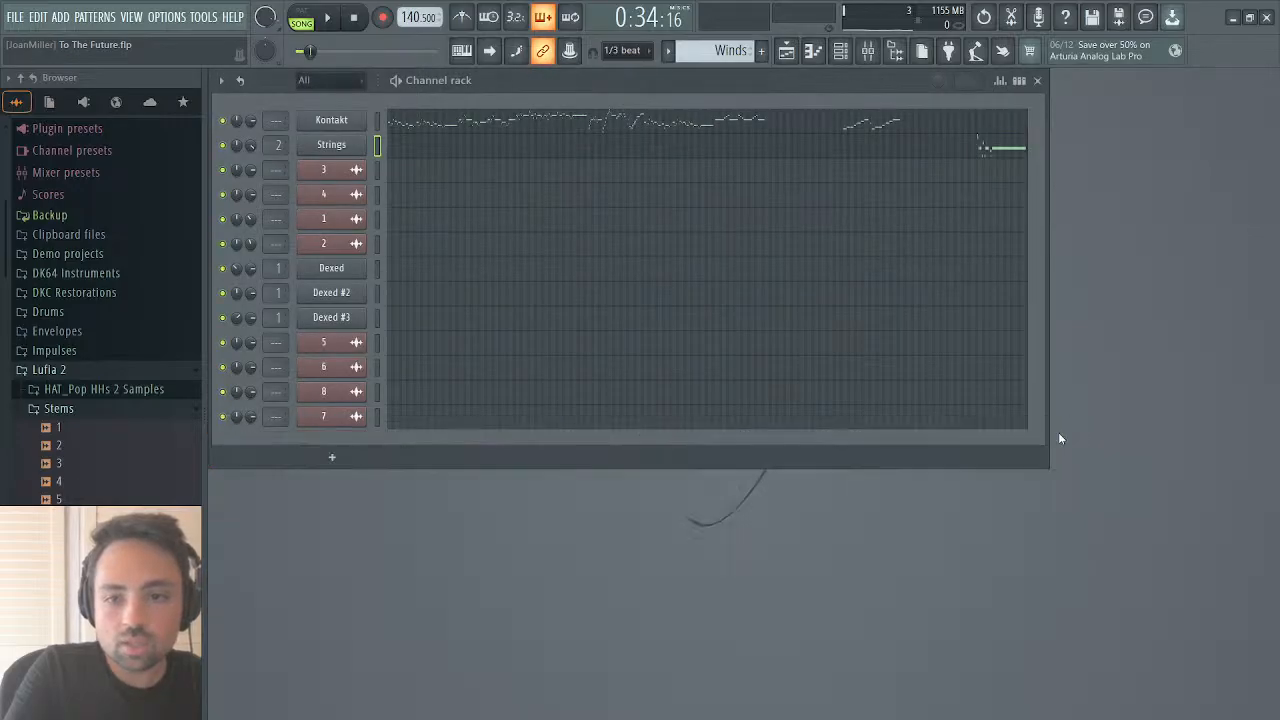